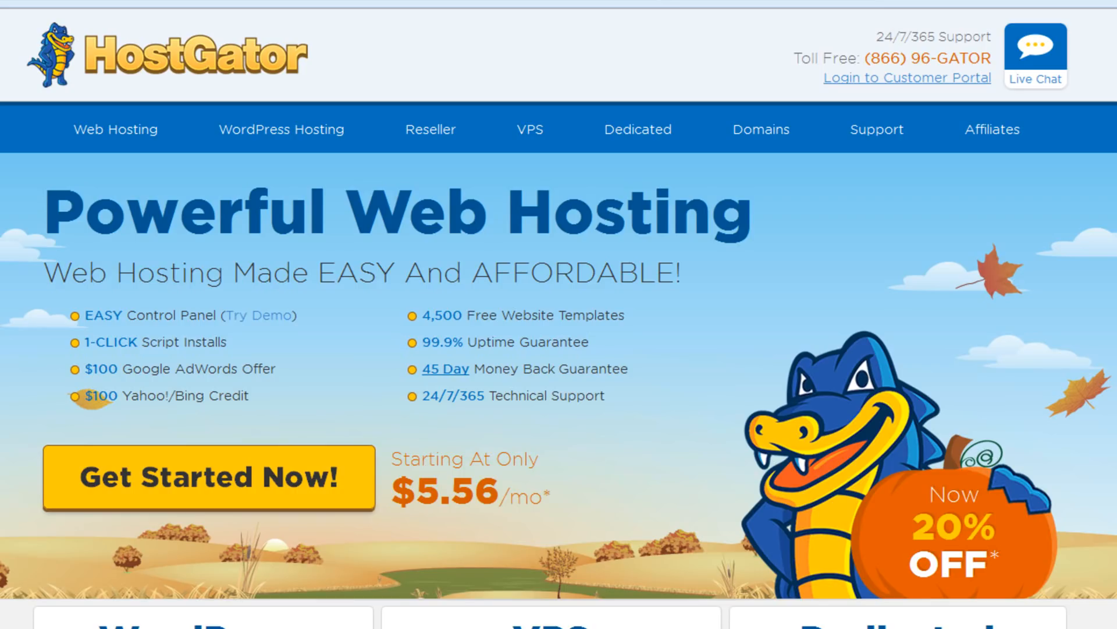
Browse the HostGator homepage, then go to the Web Hosting plans page.
scroll(559, 317, "down", 3)
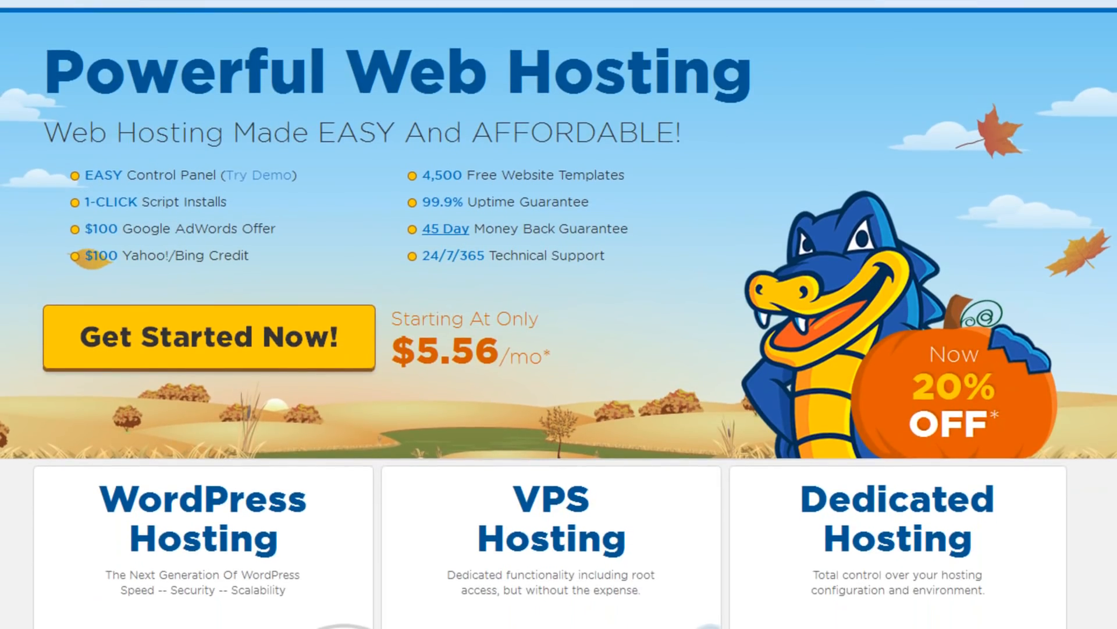
scroll(558, 318, "down", 2)
scroll(559, 318, "up", 3)
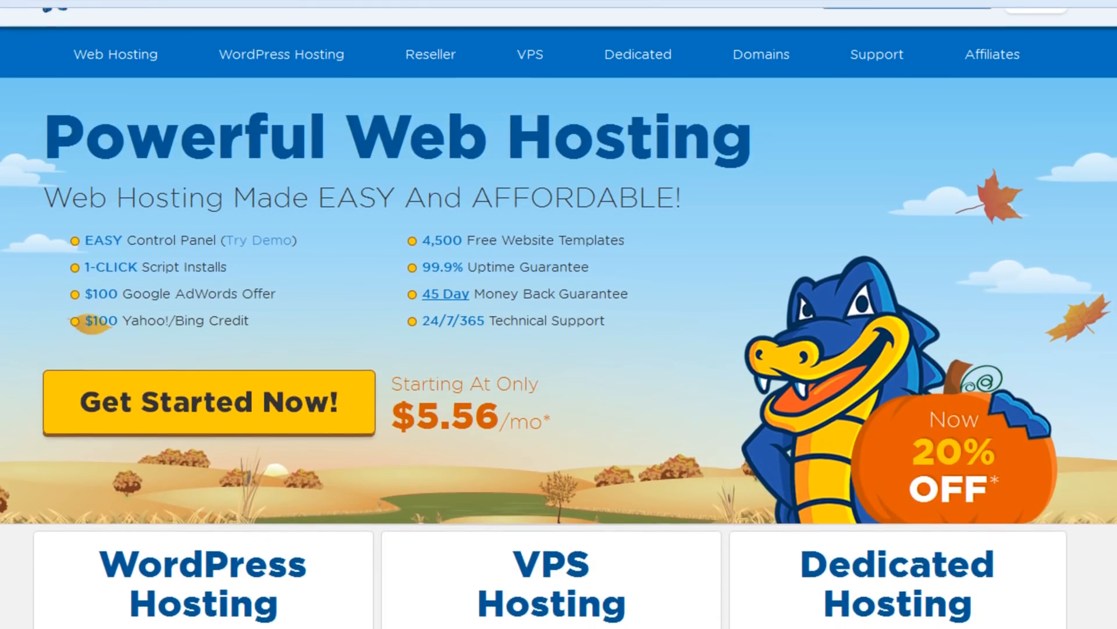
scroll(559, 318, "up", 2)
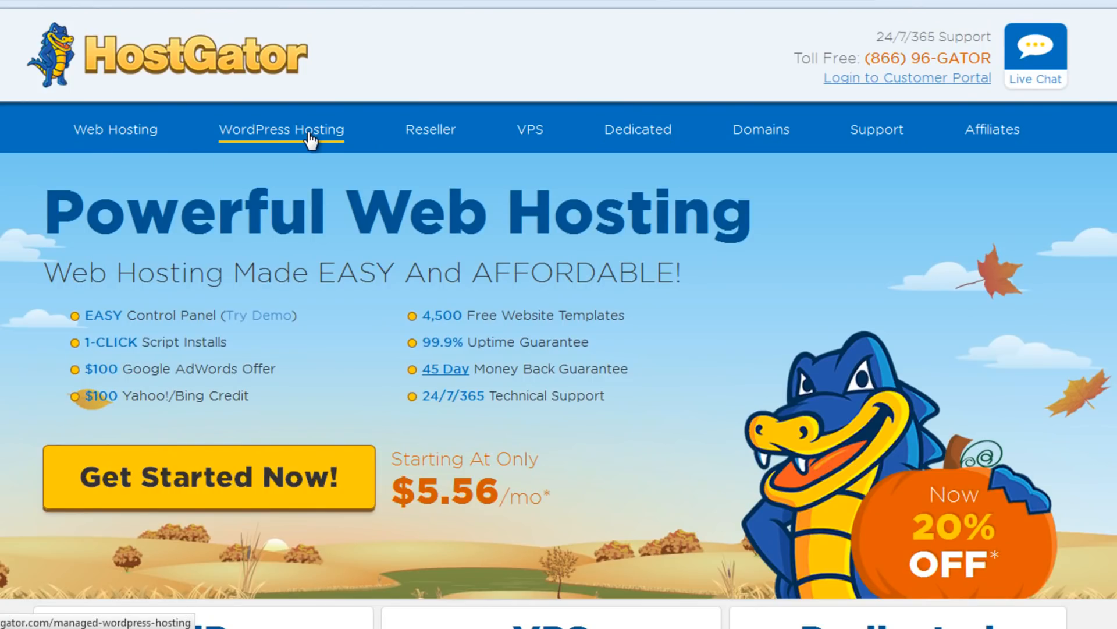
scroll(308, 139, "down", 5)
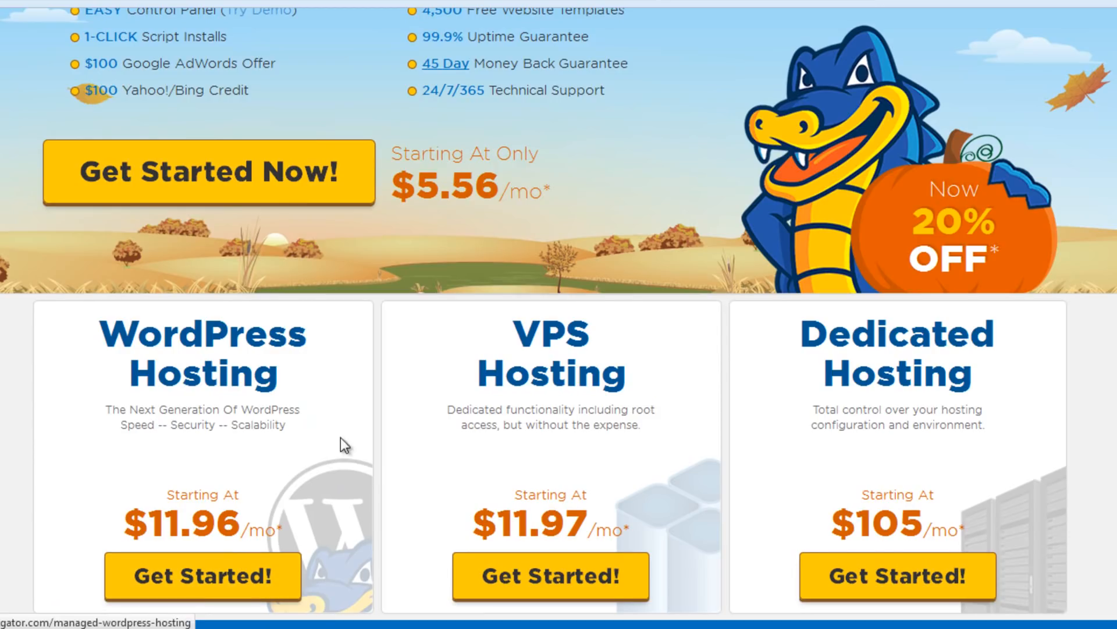
scroll(227, 408, "up", 5)
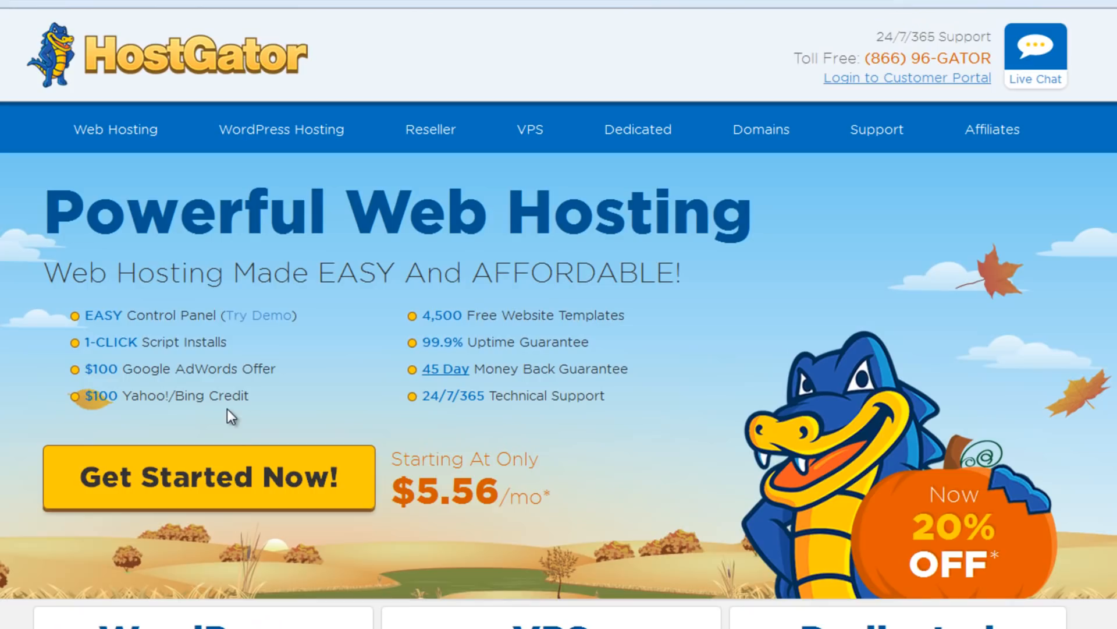
left_click(115, 143)
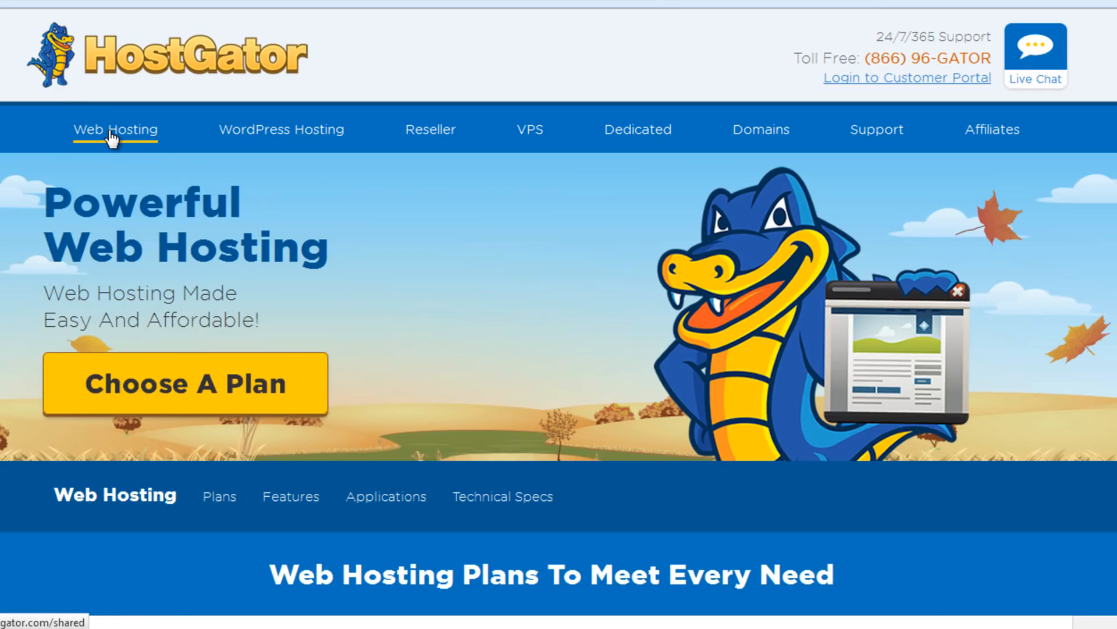
Compare the Hatchling, Baby and Business plans and sign up for Hatchling.
scroll(120, 154, "down", 7)
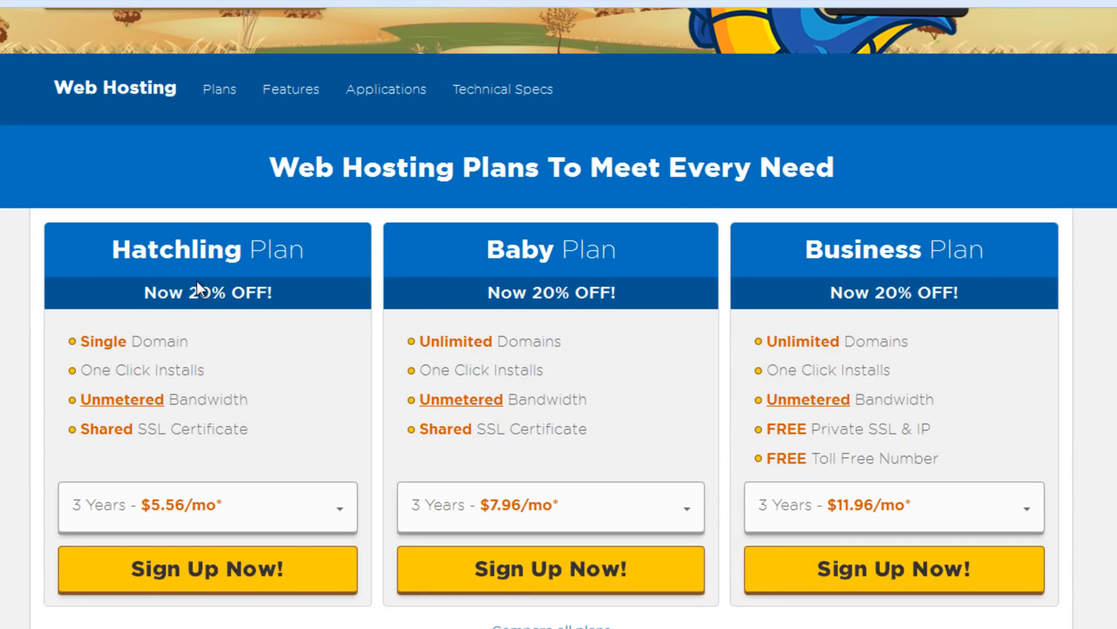
scroll(197, 281, "down", 3)
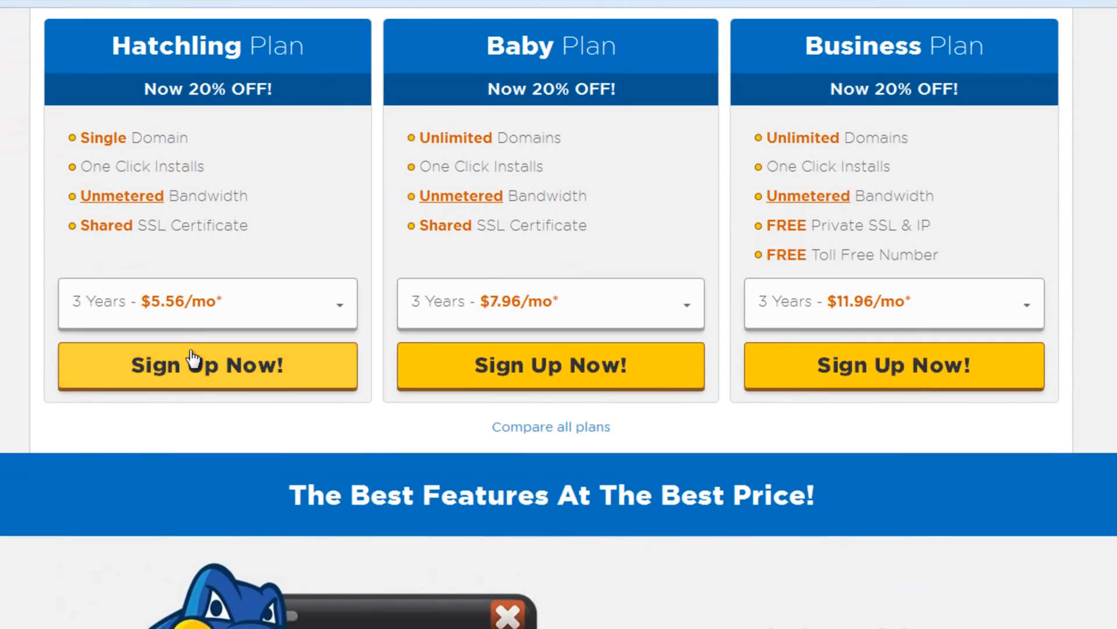
left_click(192, 364)
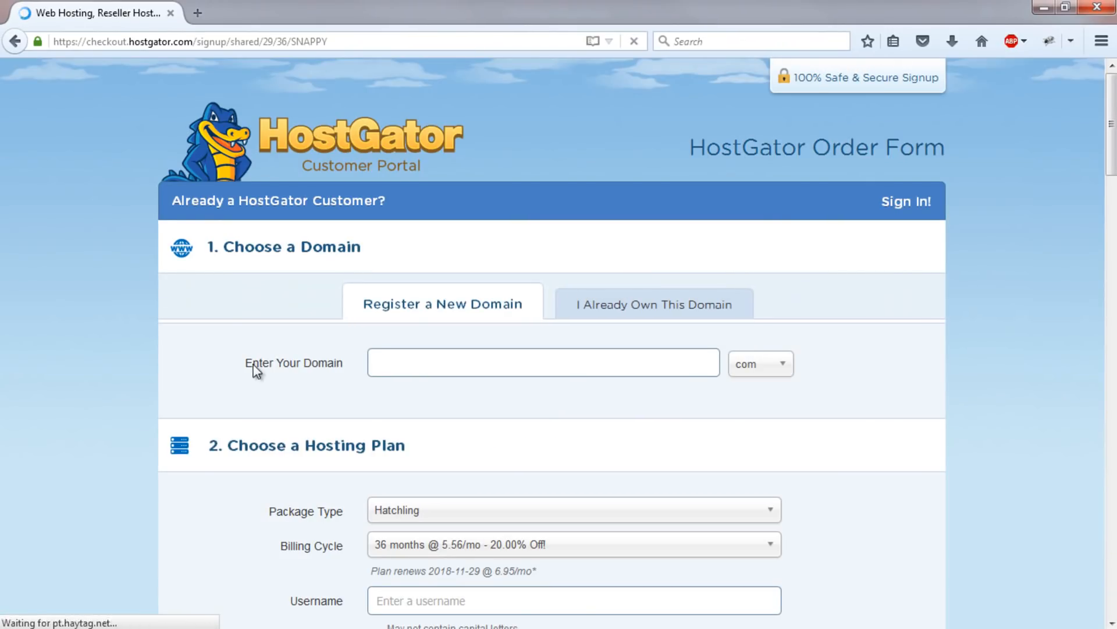
Register the new domain emcthemedemo, replacing the initially typed businessname.
left_click(432, 357)
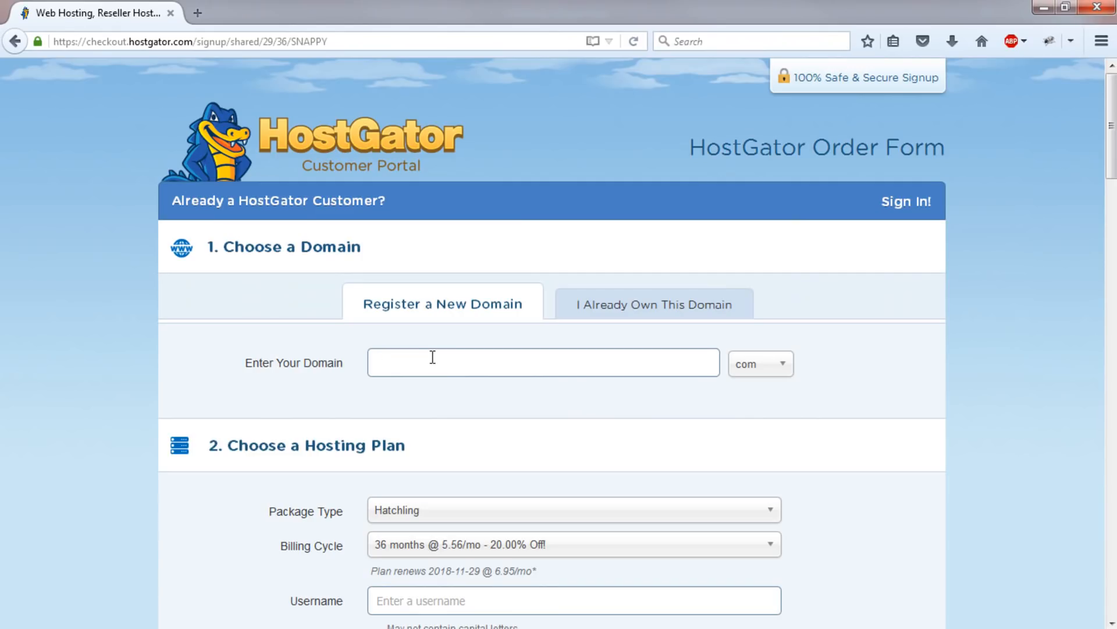
left_click(618, 314)
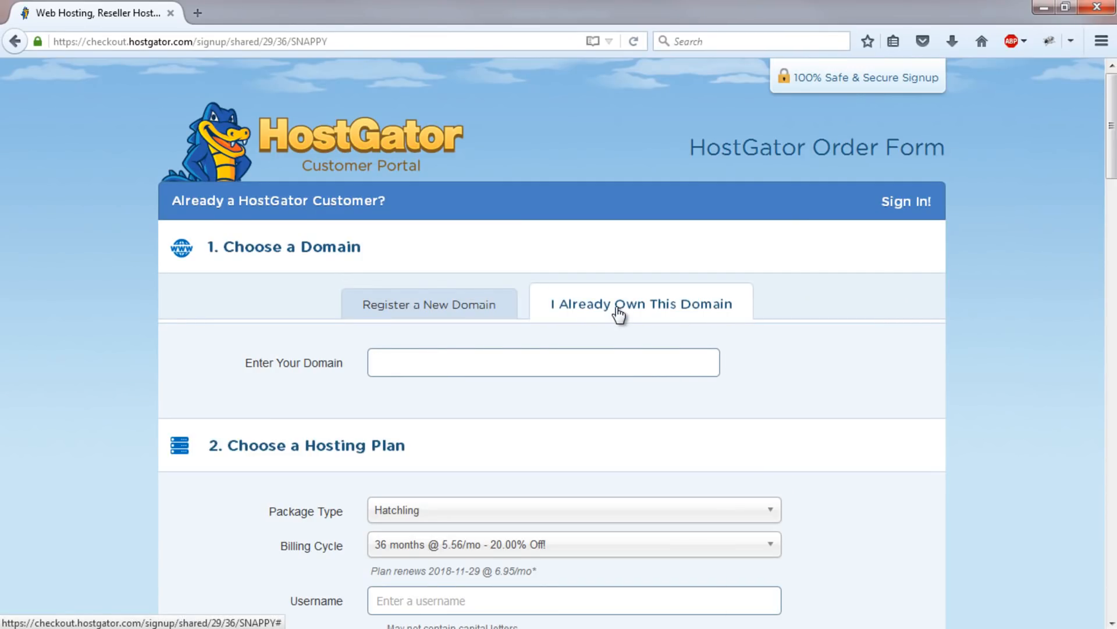
left_click(511, 369)
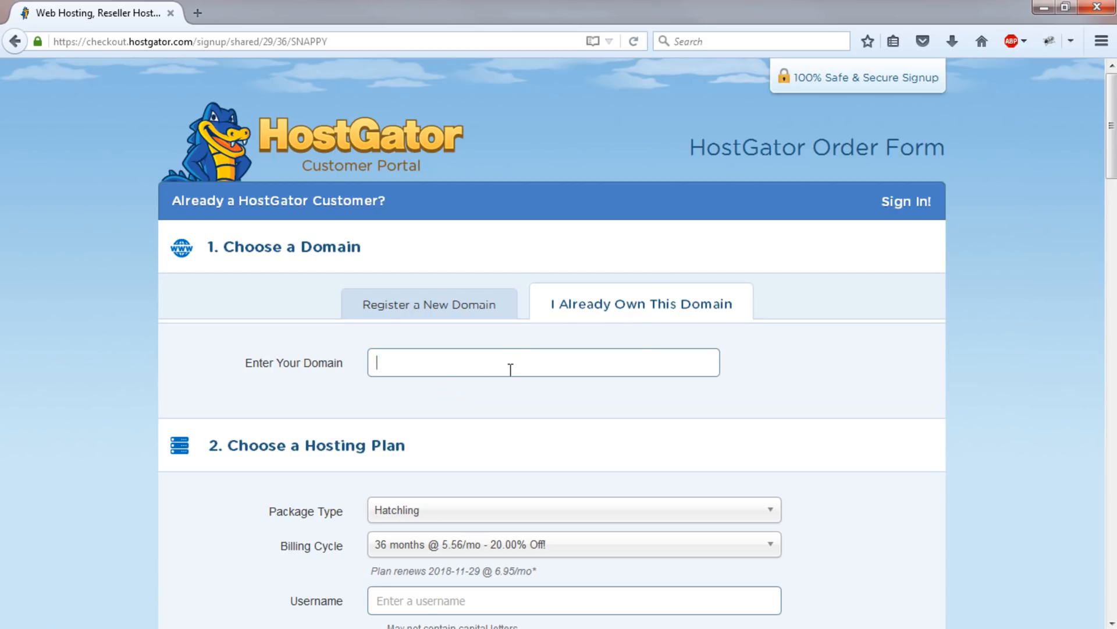
left_click(449, 310)
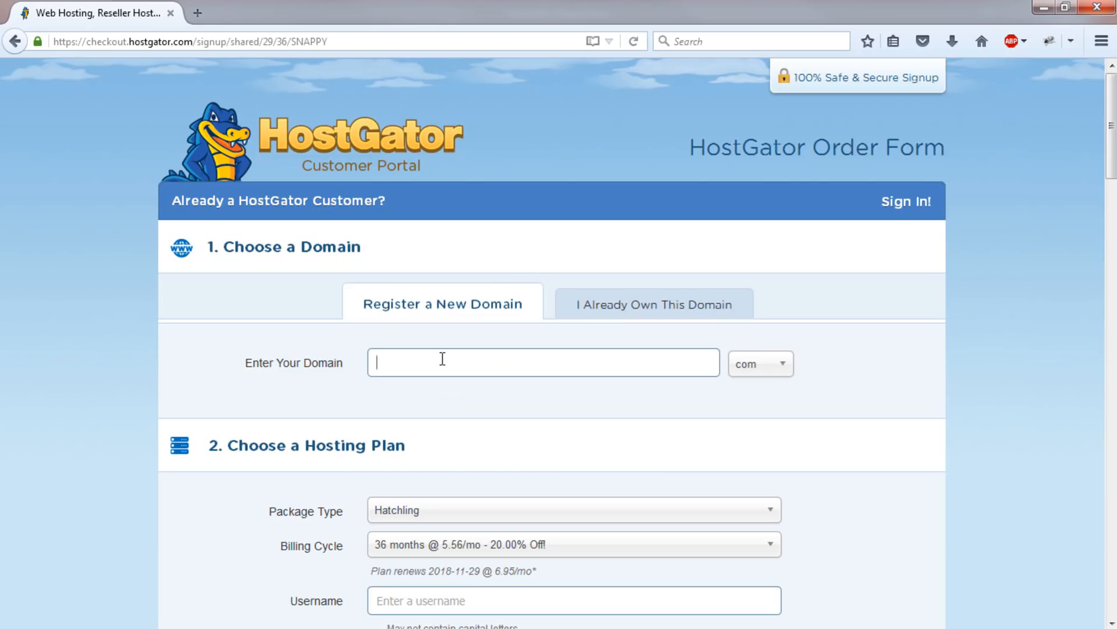
type("businessname")
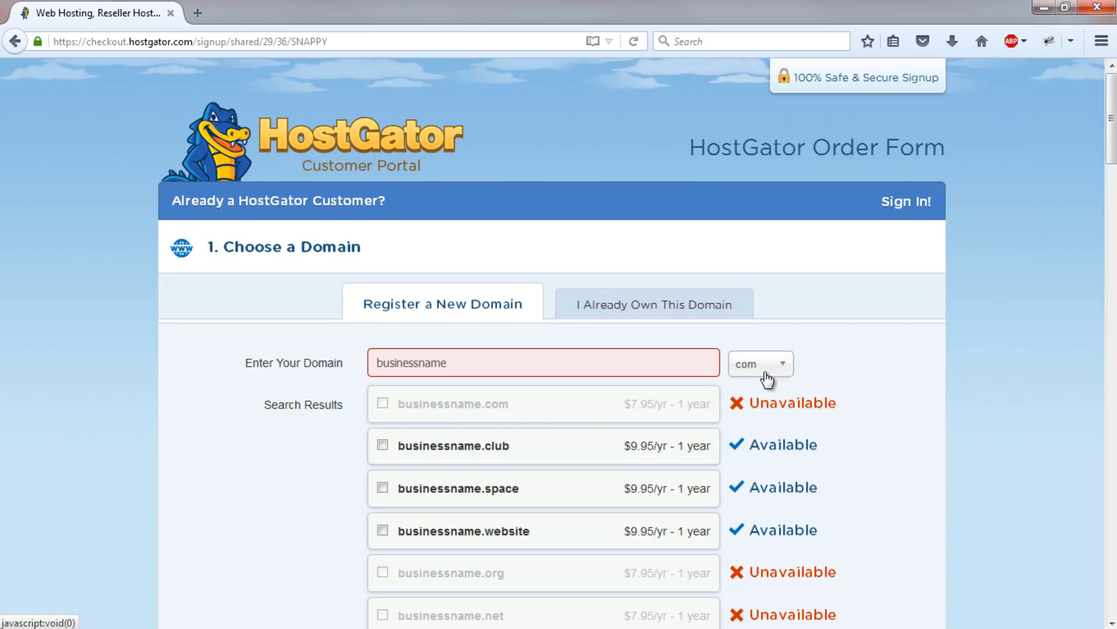
double_click(499, 367)
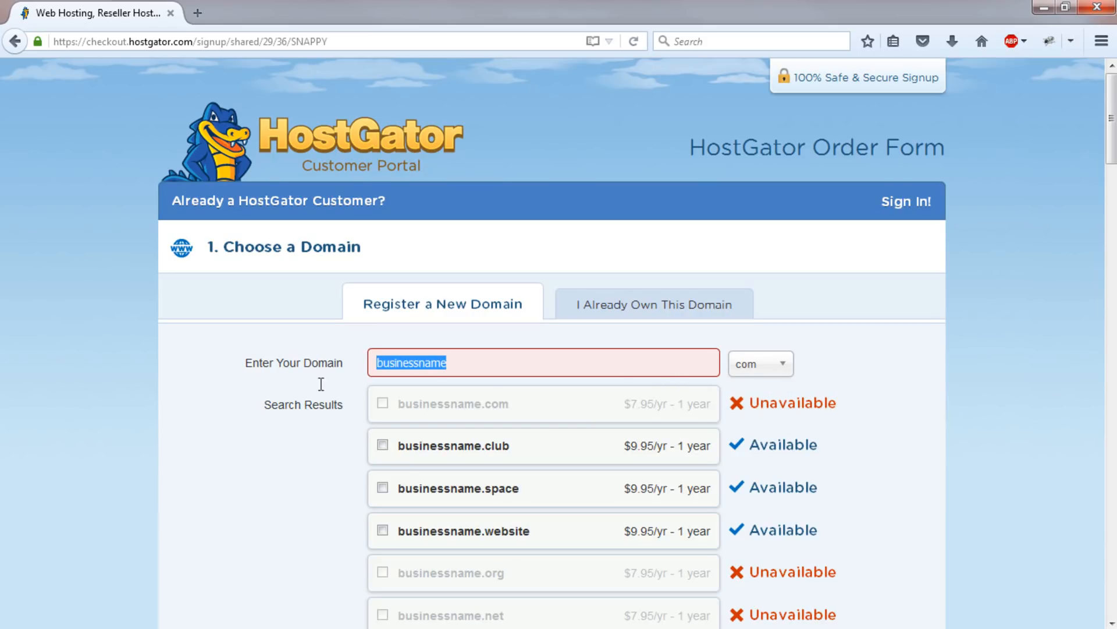
type("em")
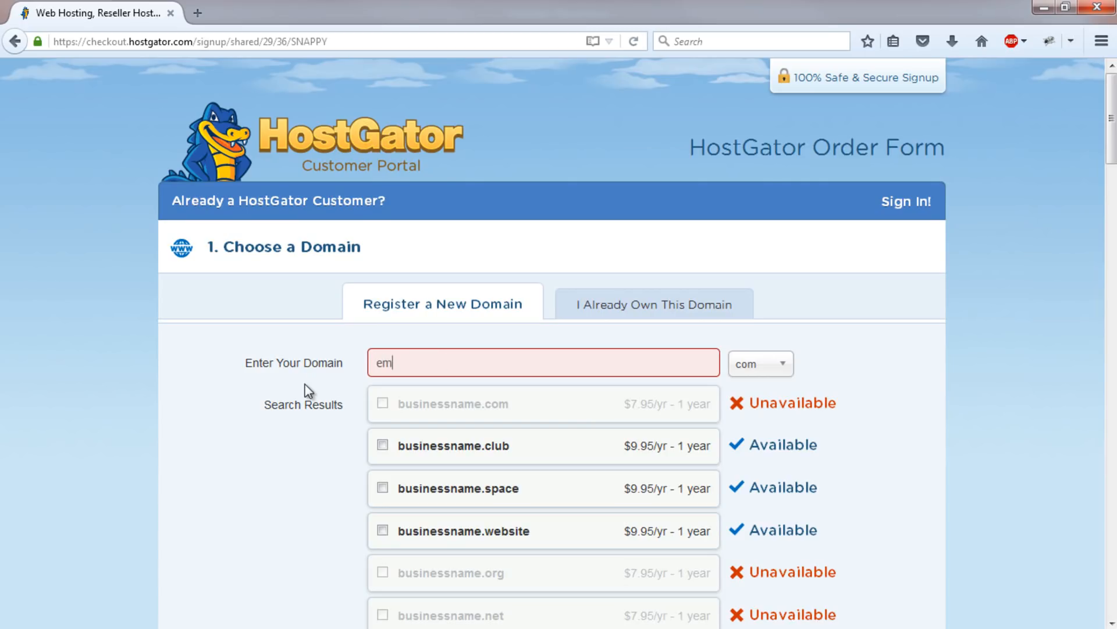
type("cthemedemo")
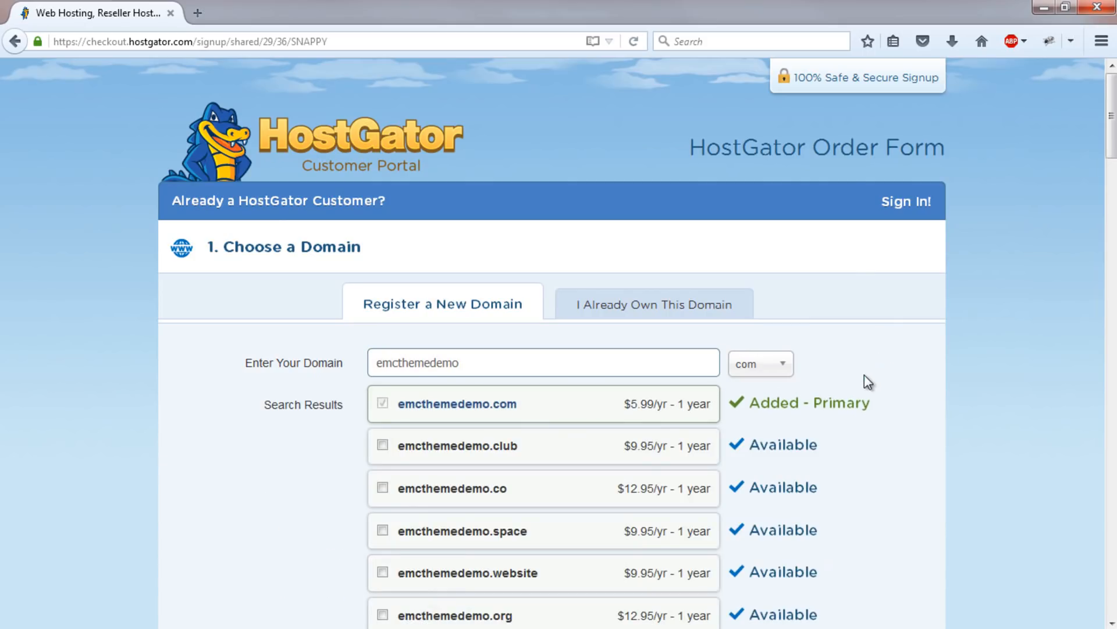
left_click(773, 371)
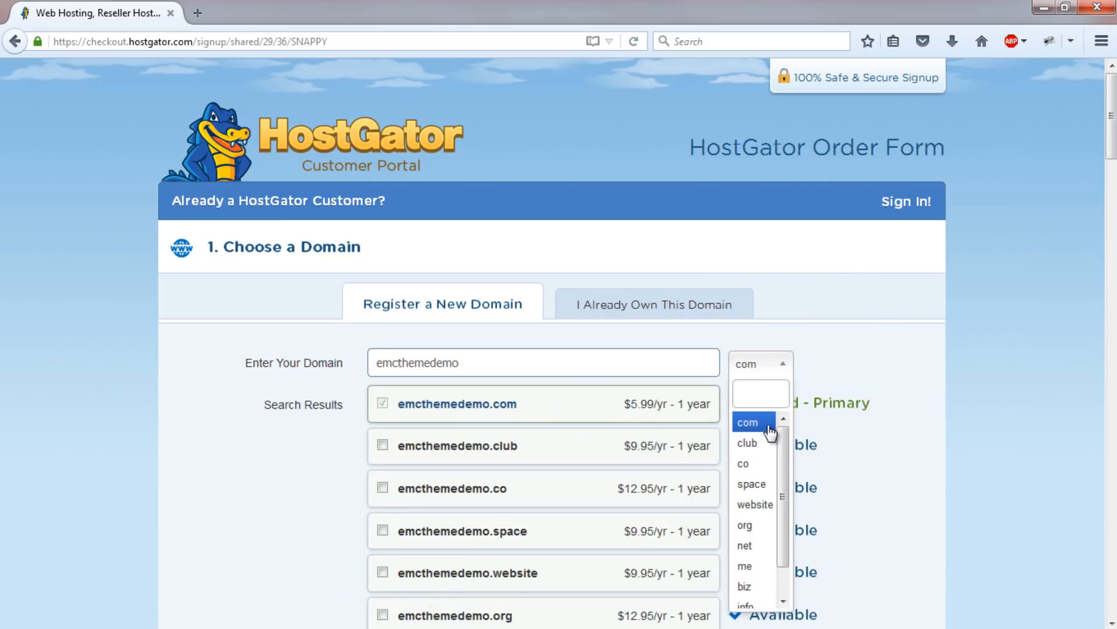
Keep the .com extension for emcthemedemo and scroll down to the hosting plan choice.
scroll(763, 431, "down", 1)
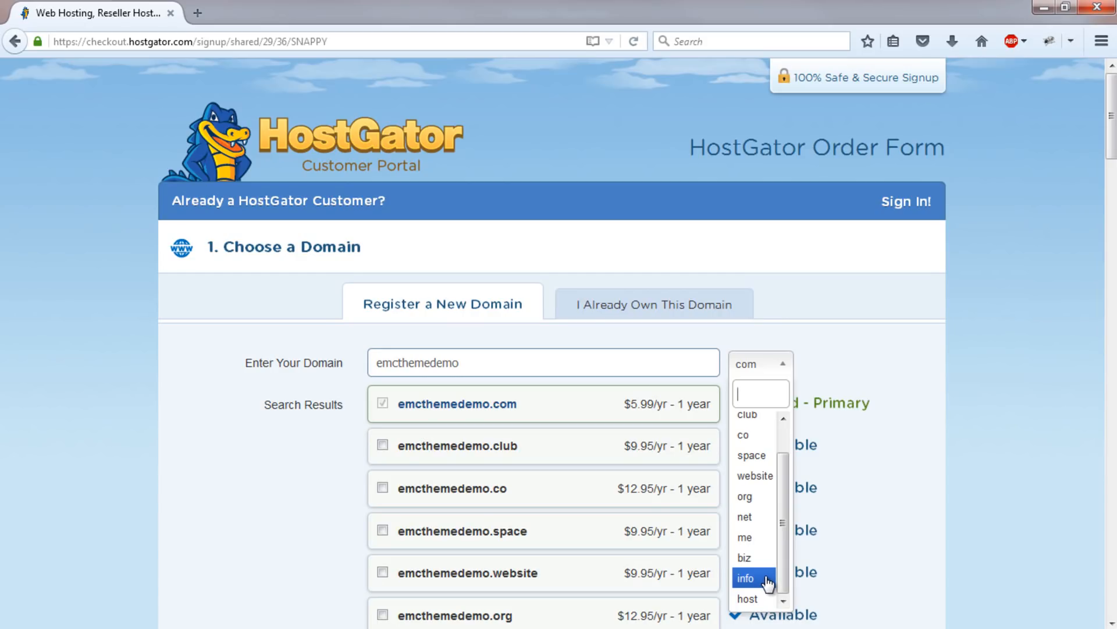
scroll(768, 576, "up", 1)
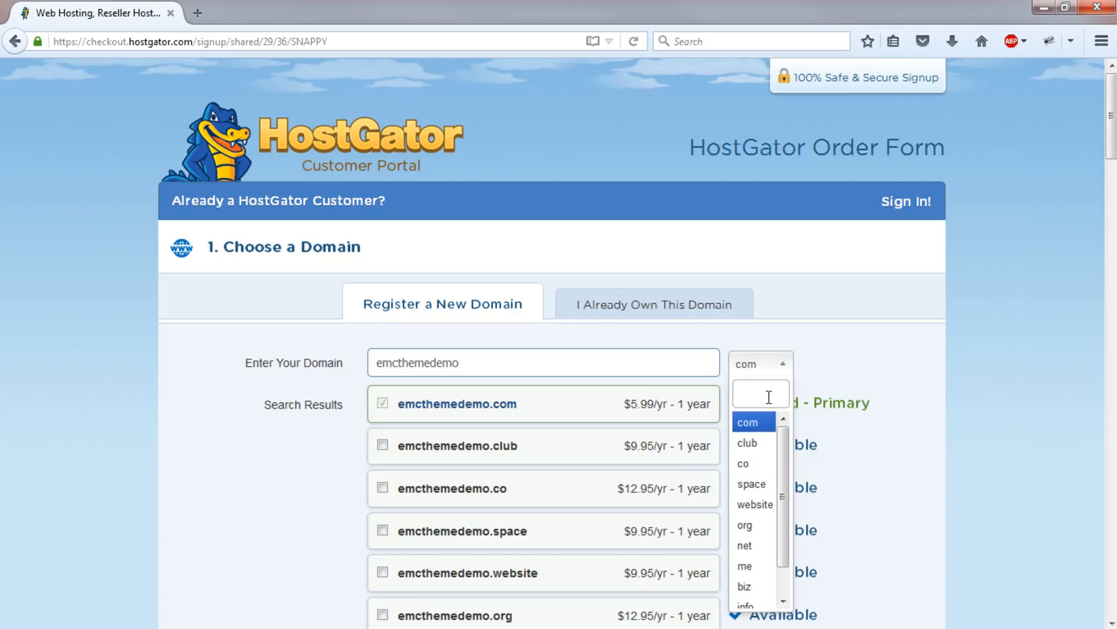
left_click(952, 441)
scroll(951, 441, "down", 8)
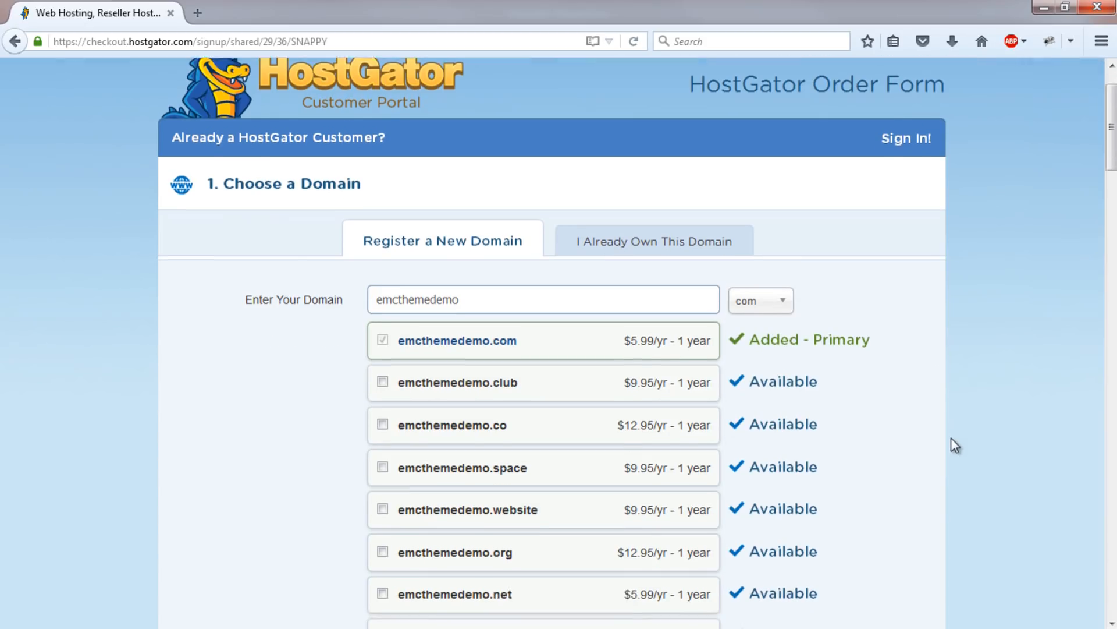
scroll(951, 438, "down", 5)
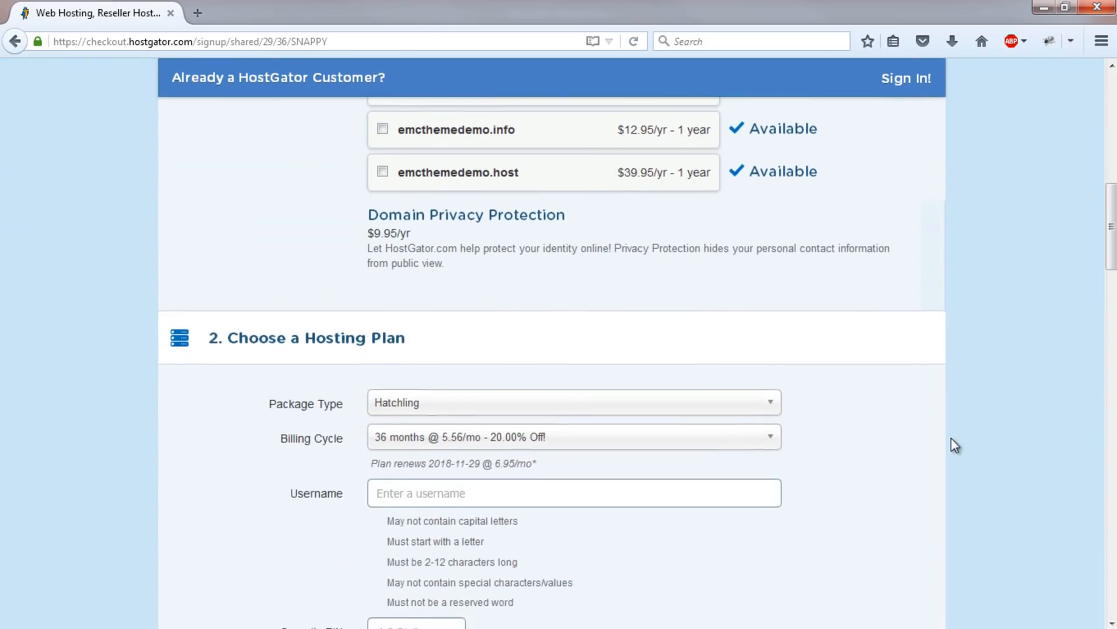
scroll(824, 397, "down", 2)
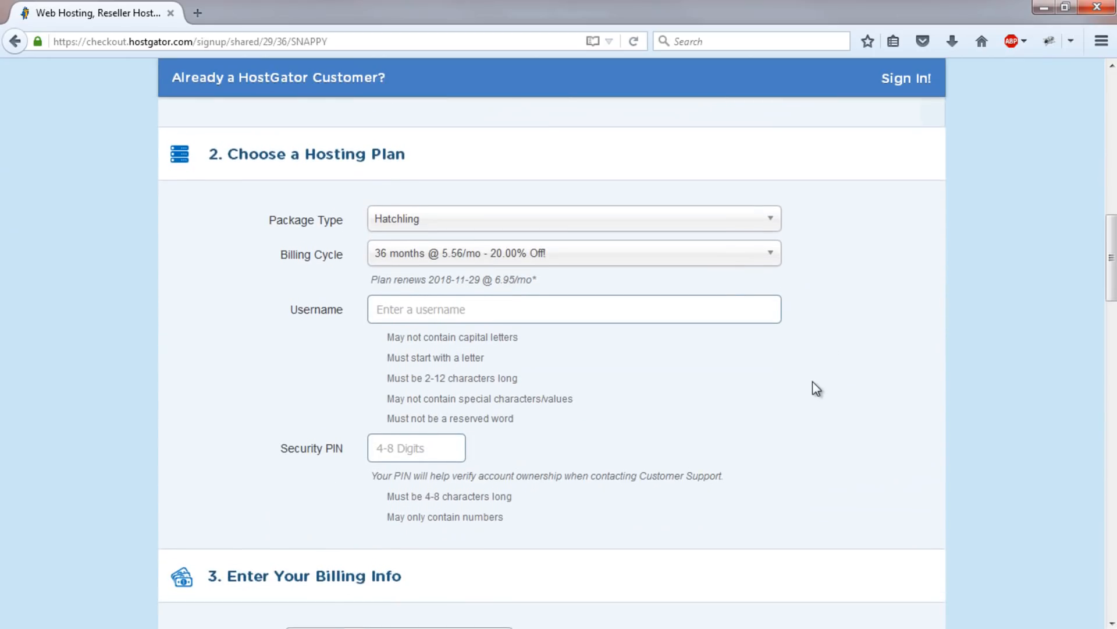
Switch billing to 12 months at 7.16/mo and enter an account username and security PIN.
left_click(714, 265)
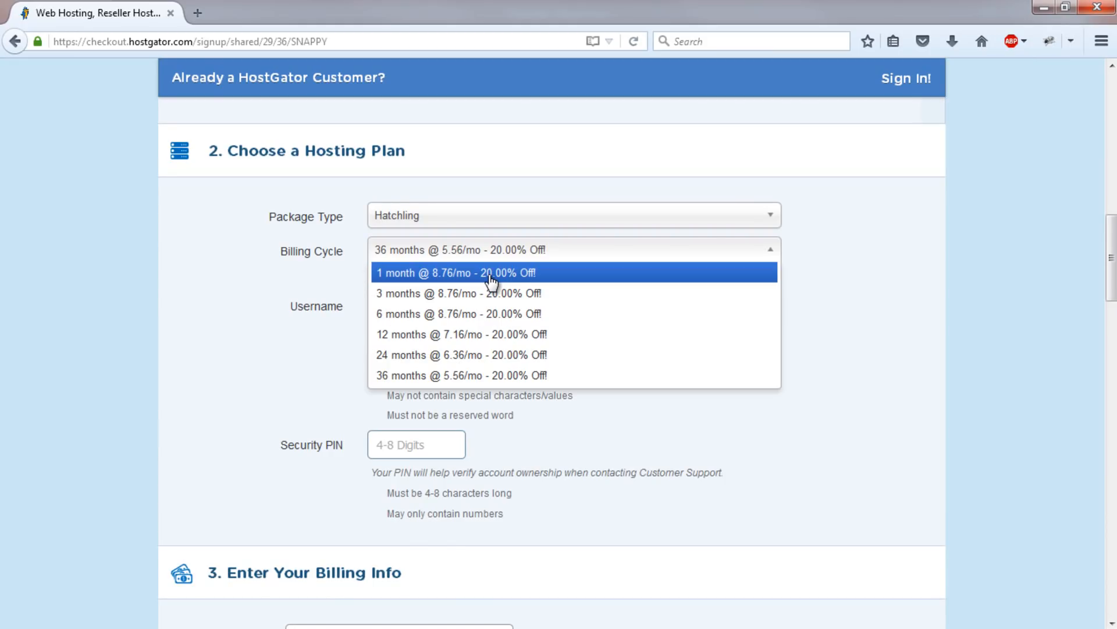
left_click(470, 337)
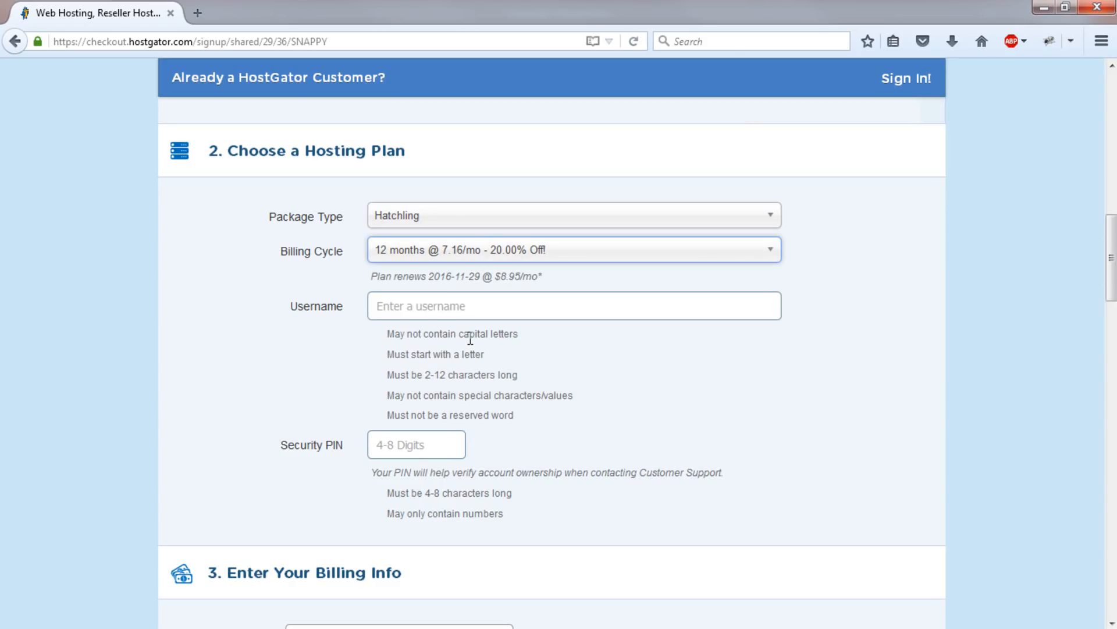
left_click(467, 299)
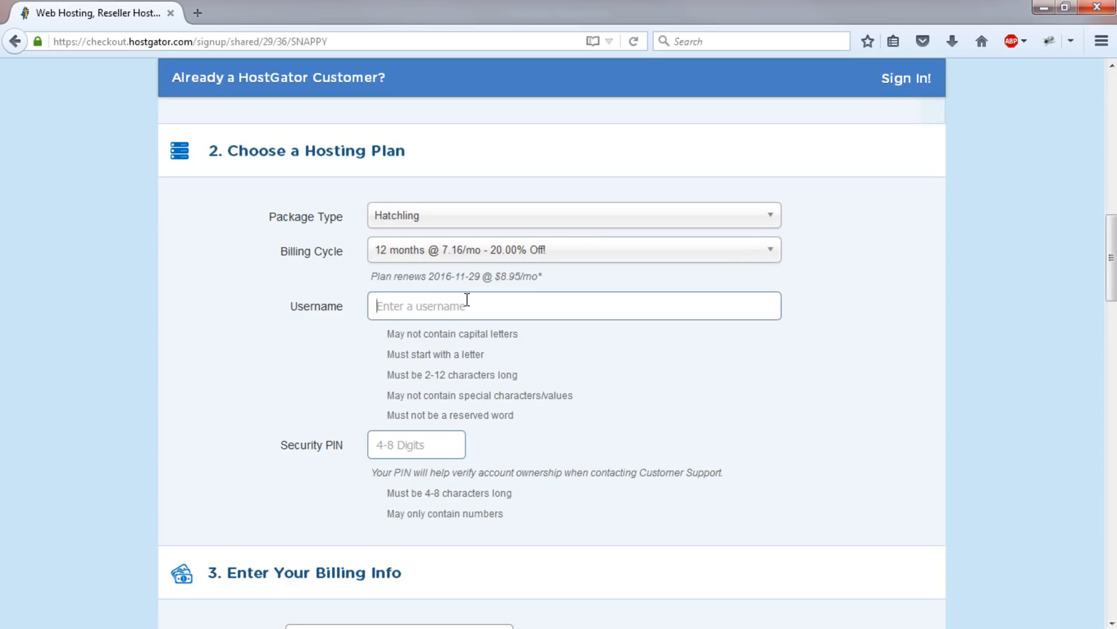
type("eme")
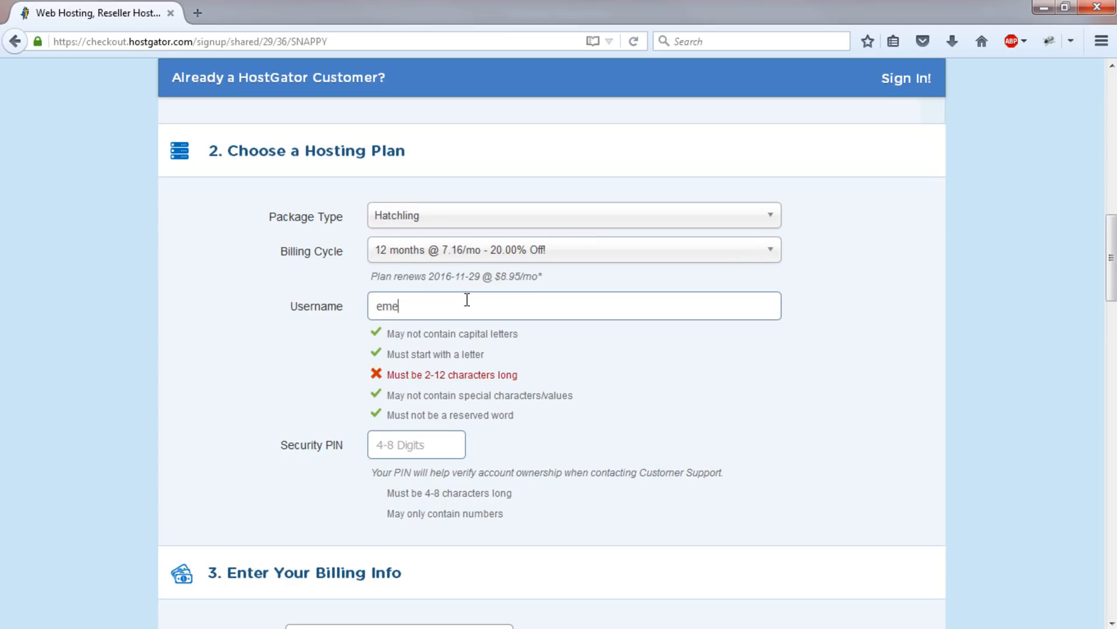
type("diac0")
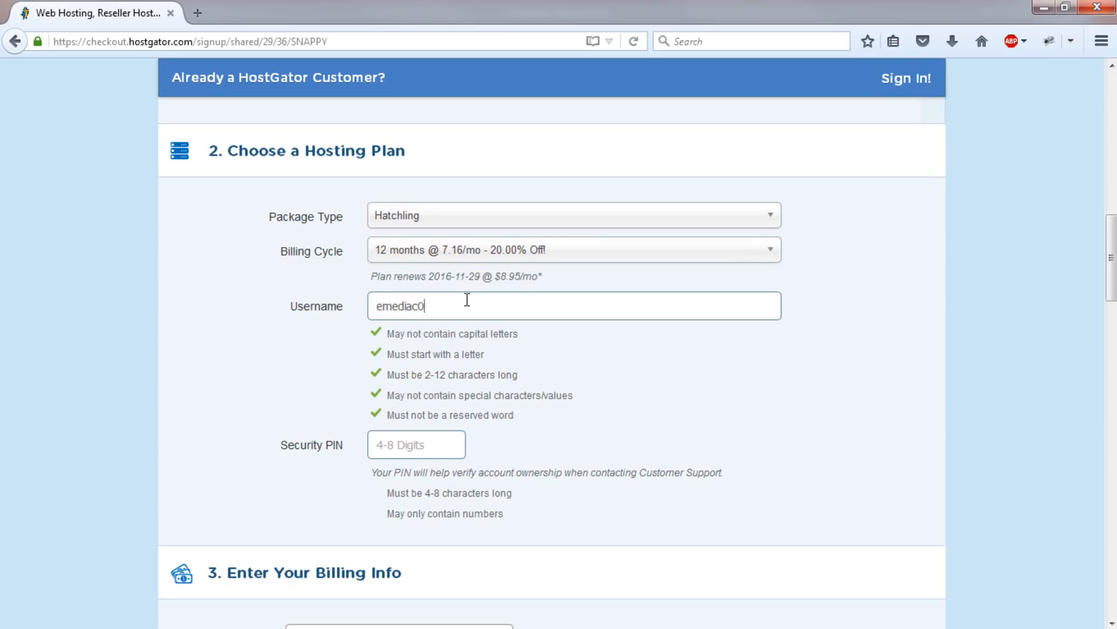
left_click(436, 451)
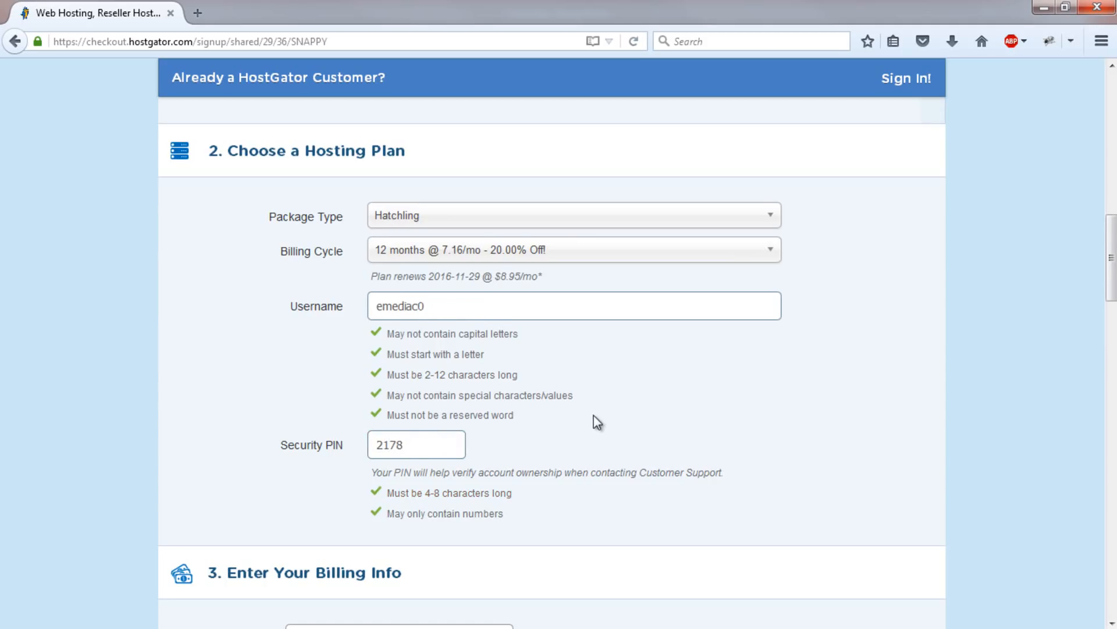
Uncheck the SiteLock and CodeGuard Site Backup add-ons.
scroll(594, 415, "down", 6)
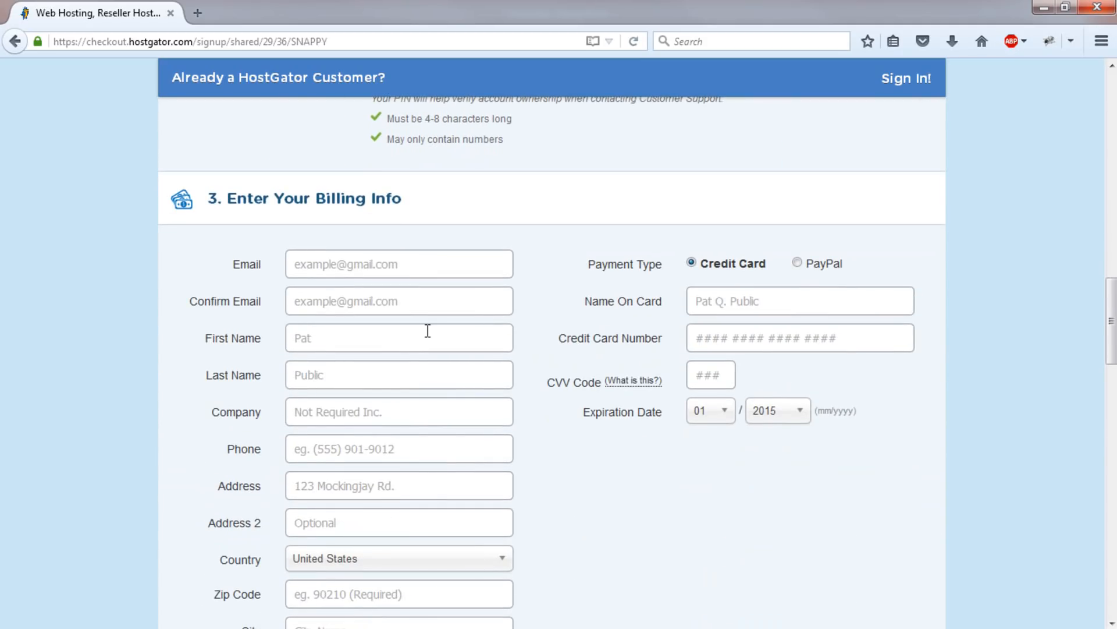
scroll(511, 331, "down", 5)
scroll(511, 333, "down", 3)
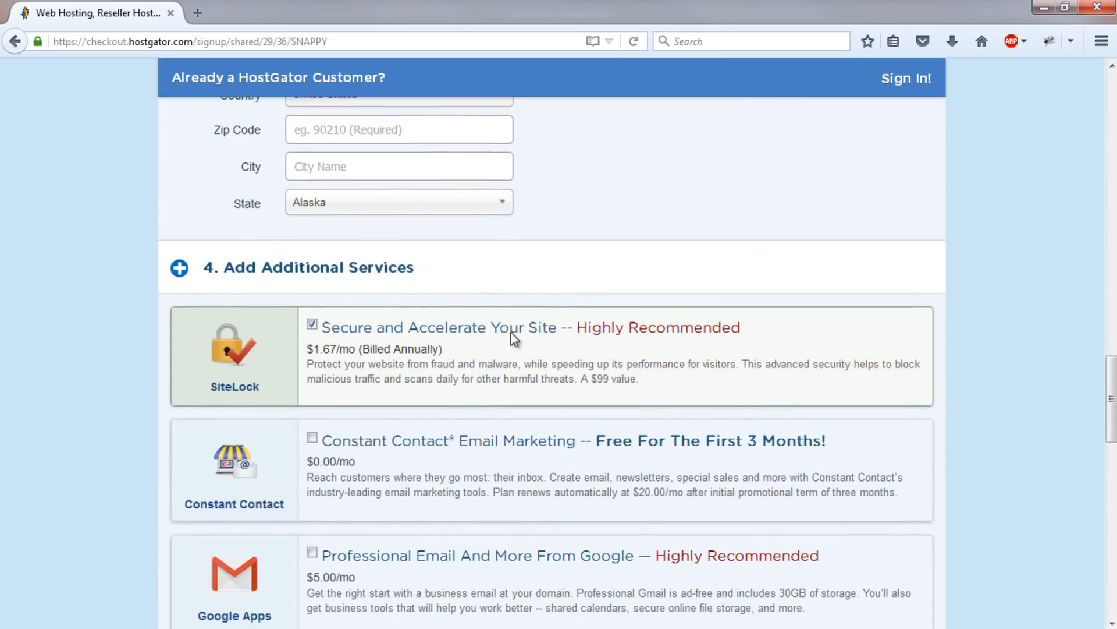
scroll(512, 333, "down", 2)
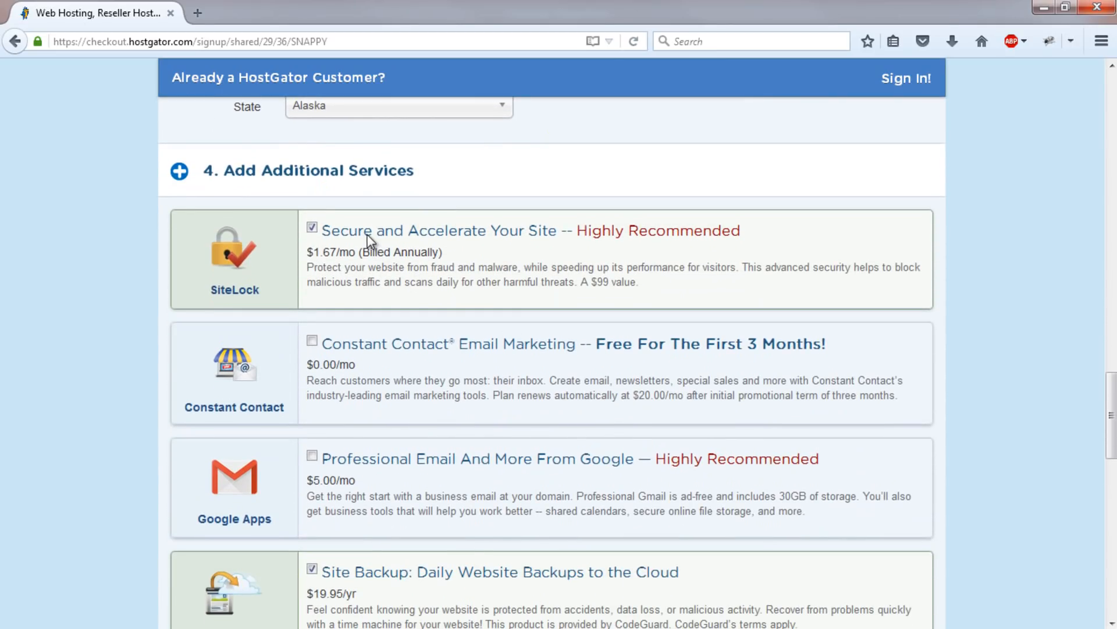
left_click(312, 228)
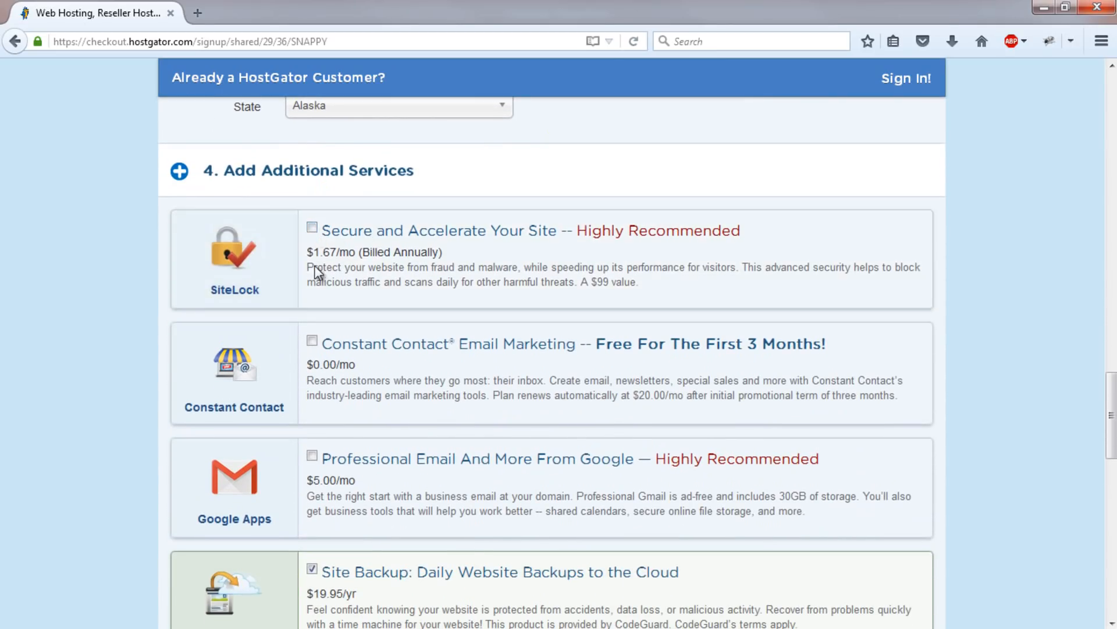
scroll(327, 420, "down", 2)
left_click(307, 478)
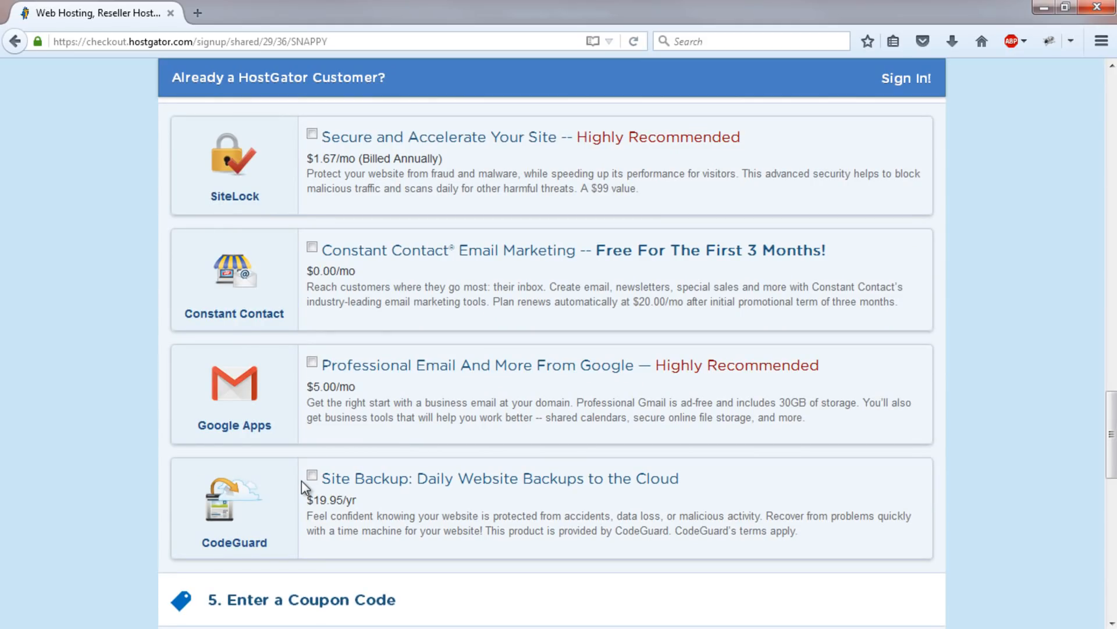
scroll(301, 480, "down", 5)
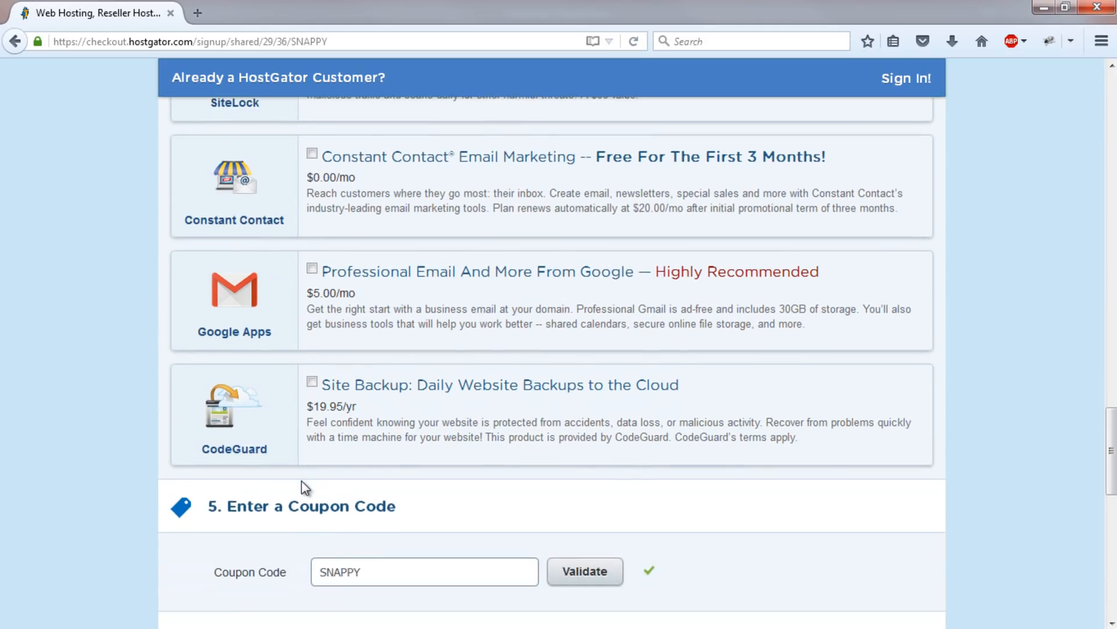
Replace coupon SNAPPY with EMEDIACOACH and validate it.
scroll(361, 479, "down", 3)
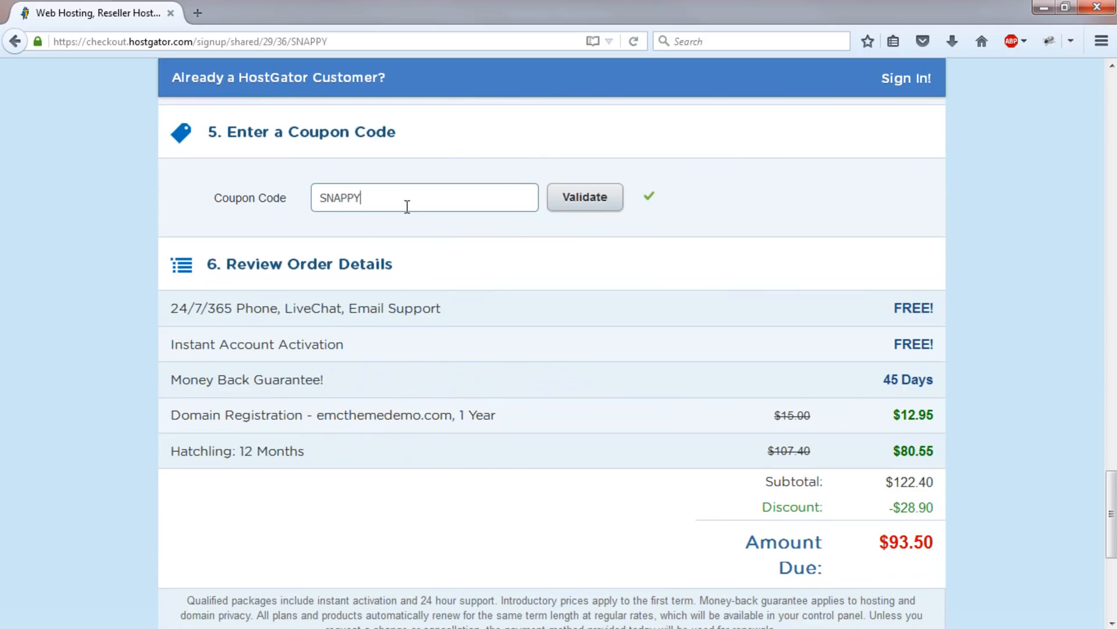
left_click_drag(362, 201, 298, 205)
key("BackSpace")
type("EMEDIACOACH")
left_click(585, 205)
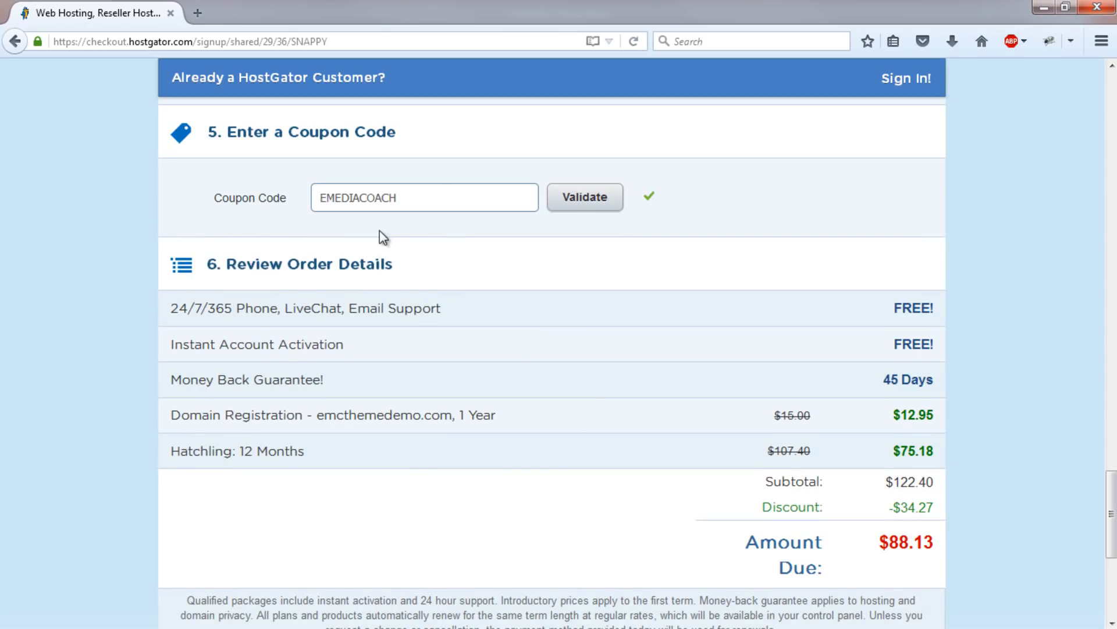
Enter the billing email and its confirmation, the buyer's first and last name, company and phone.
scroll(358, 235, "down", 3)
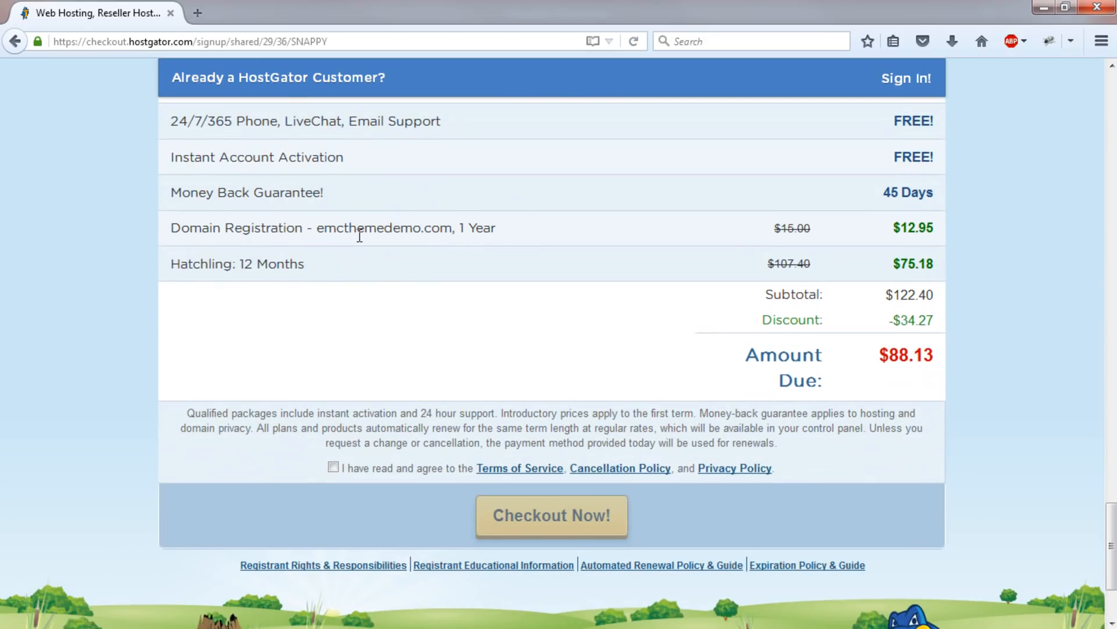
scroll(360, 235, "up", 6)
scroll(359, 235, "up", 10)
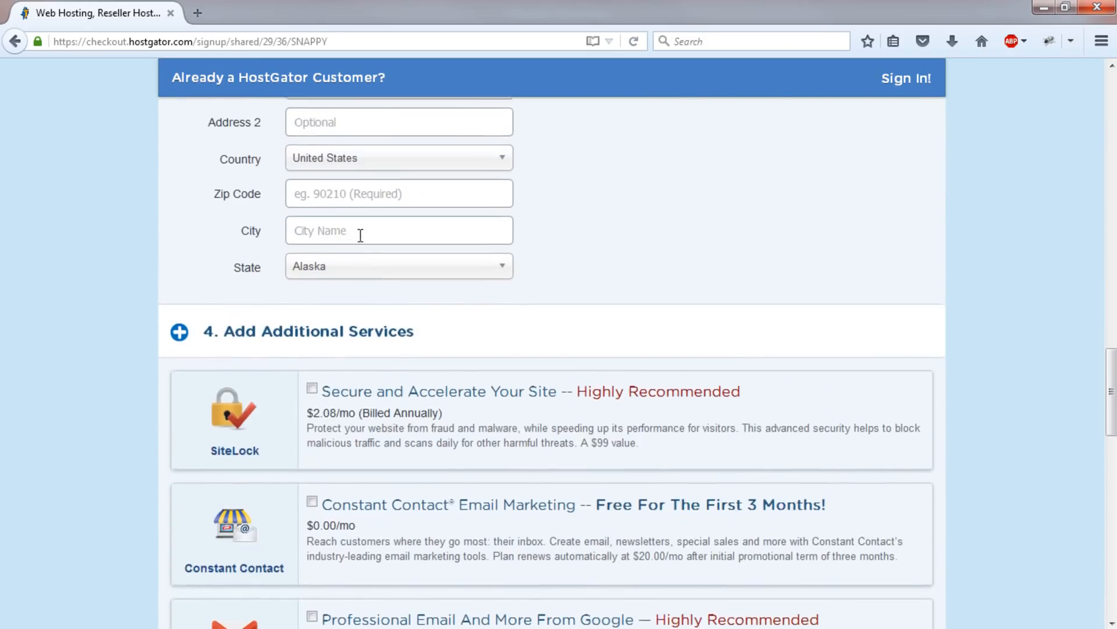
left_click_drag(1112, 340, 1112, 340)
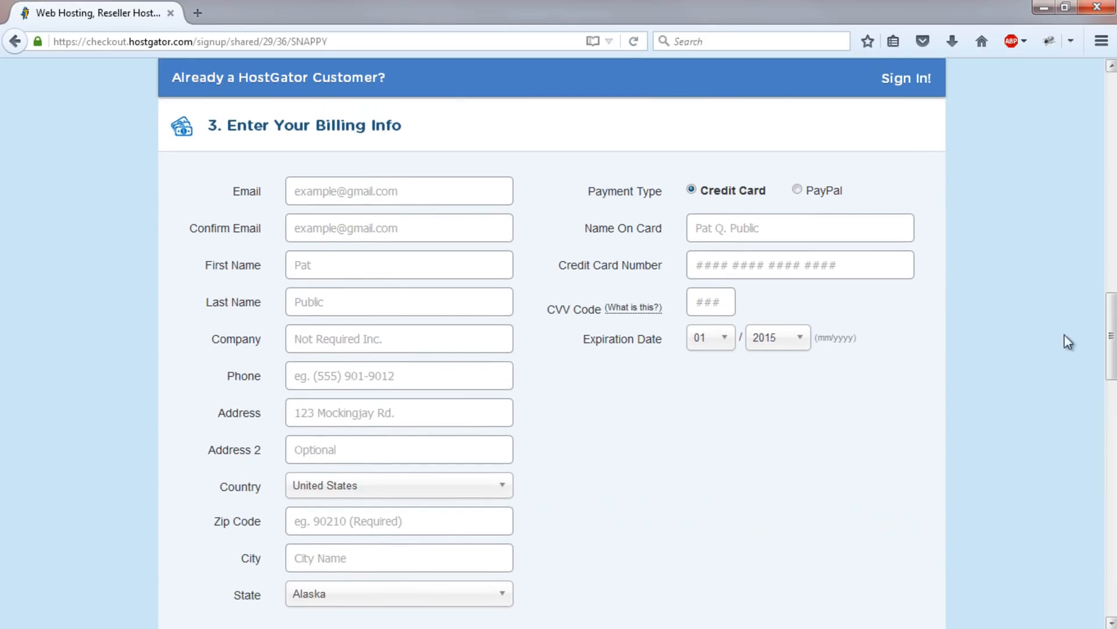
left_click(410, 204)
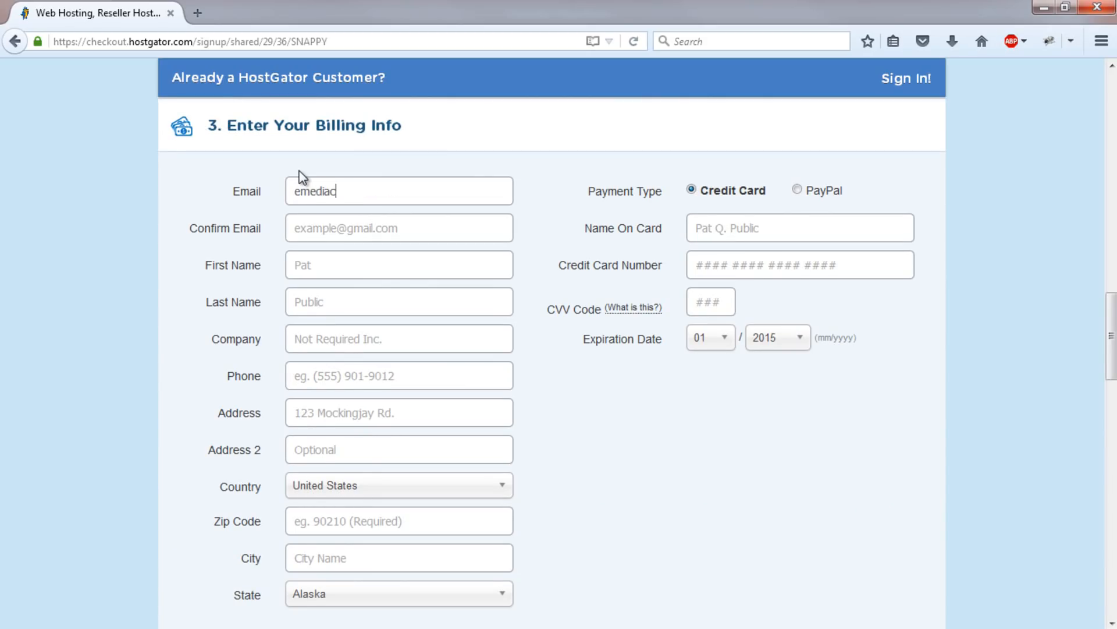
key("Tab")
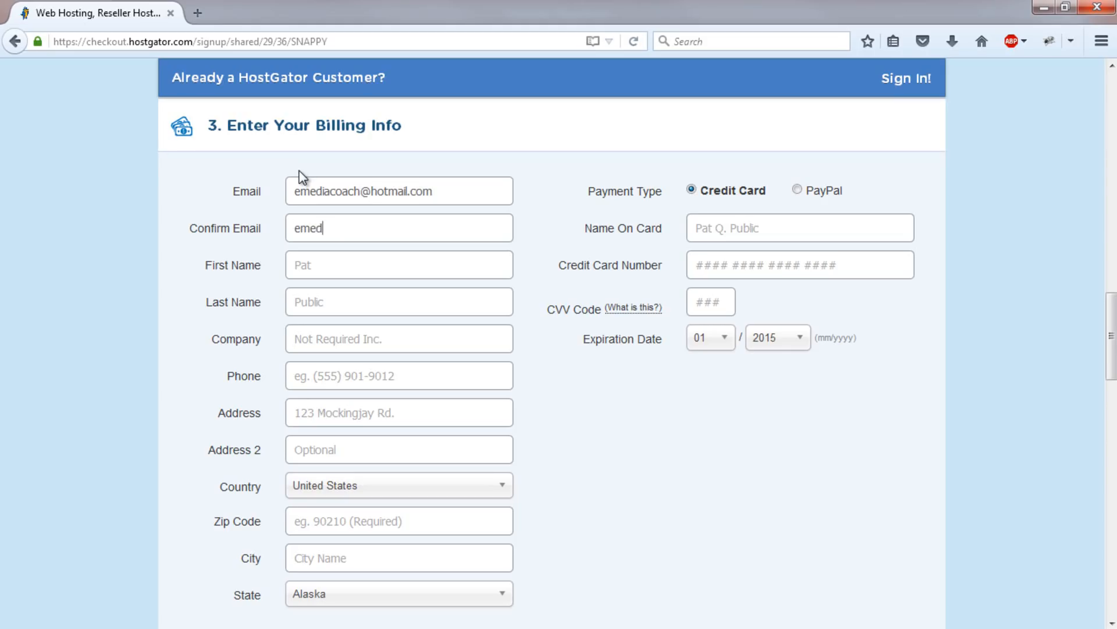
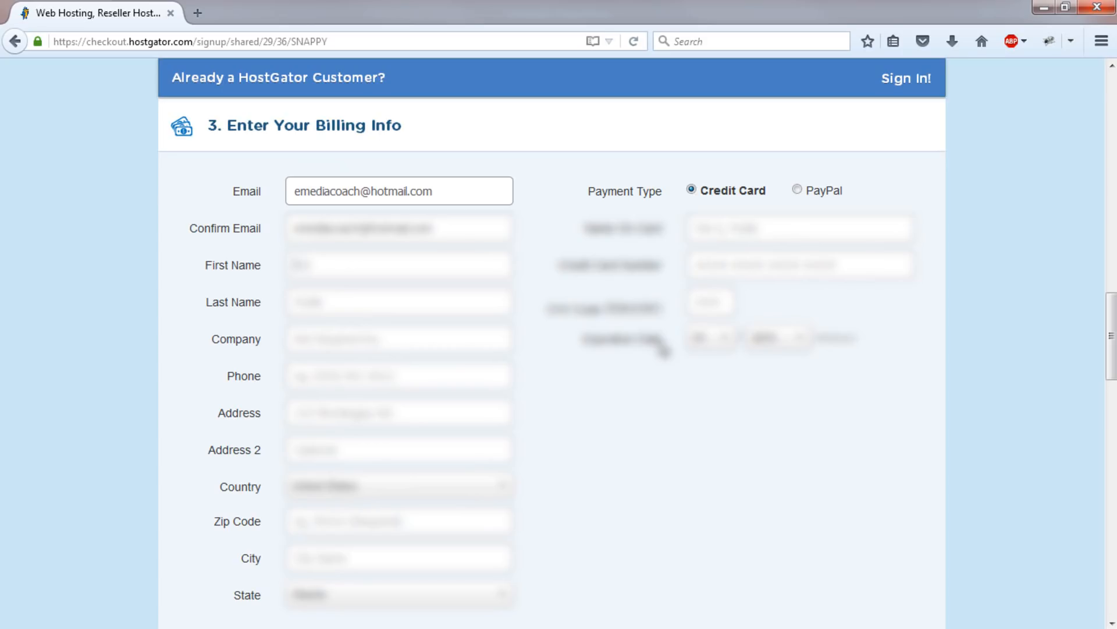
key("Tab")
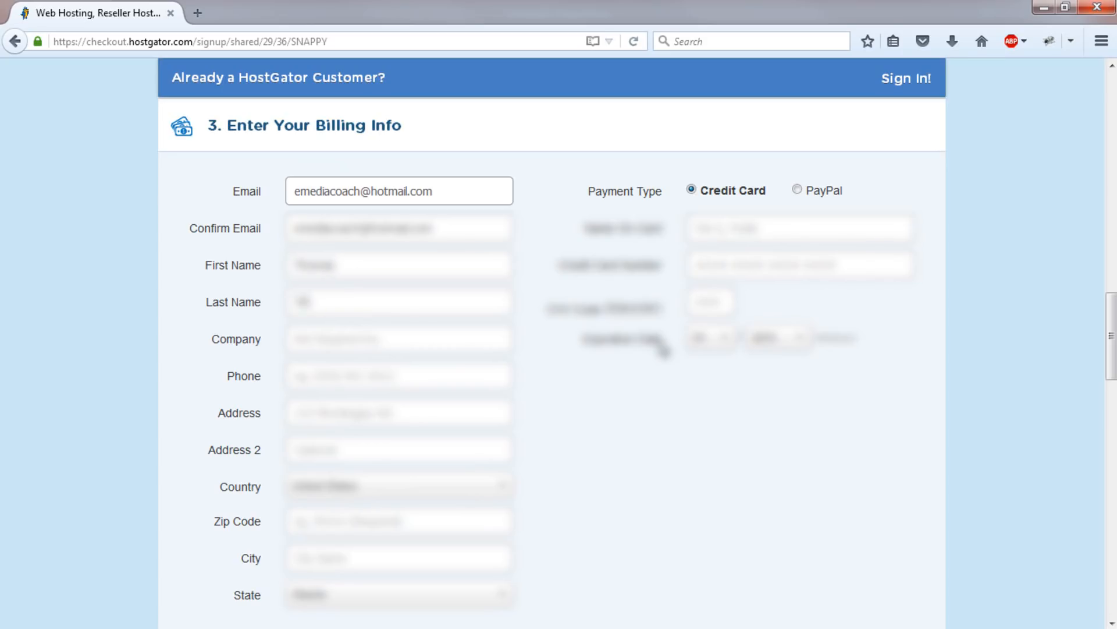
key("Tab")
type("emediacoach")
key("Tab")
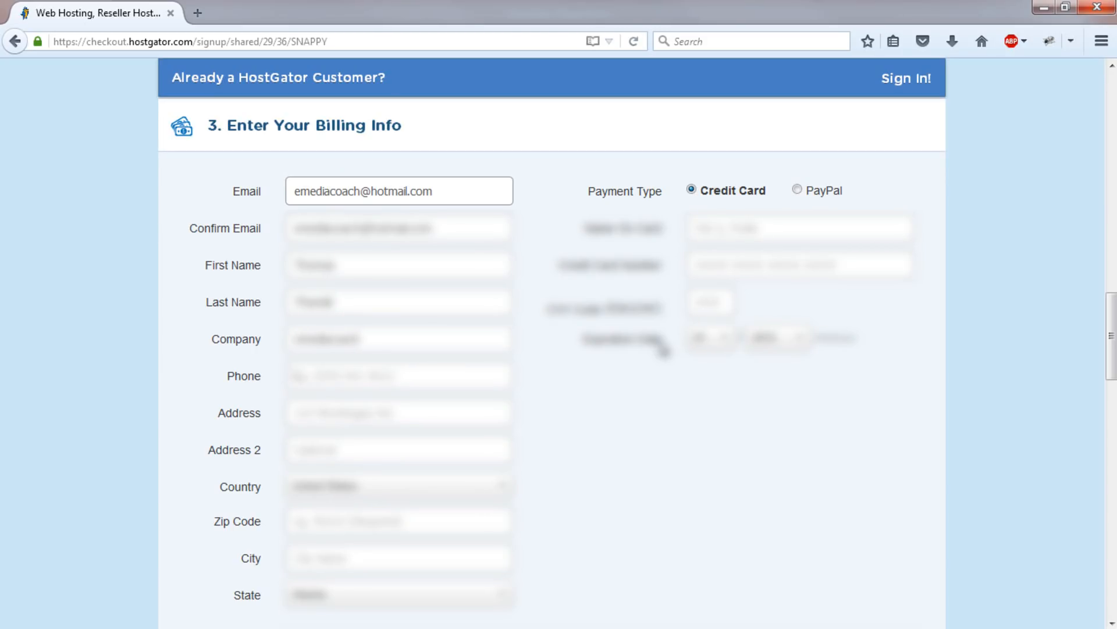
type("555-555-5555")
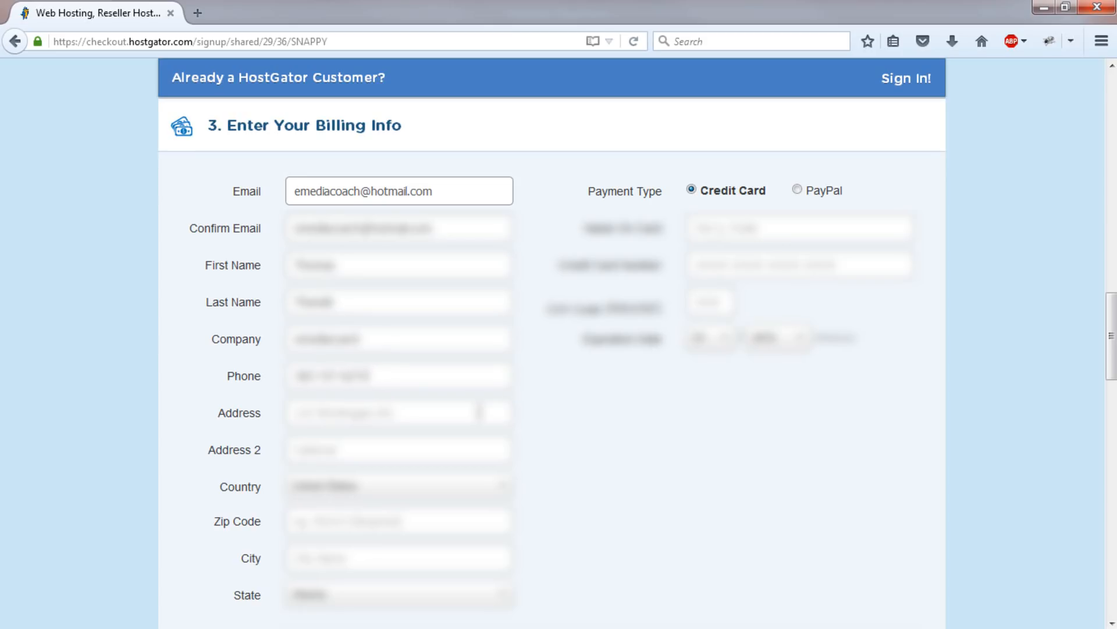
Fill in the billing street address, zip code and city.
left_click(479, 413)
type("123 Main")
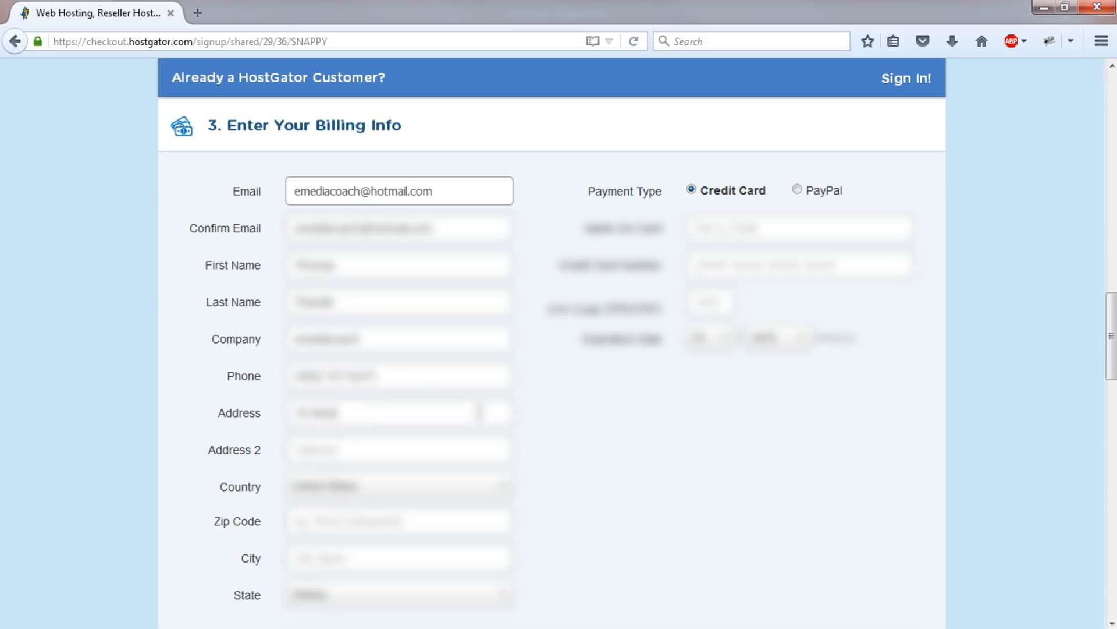
type(" street")
key("BackSpace")
left_click(330, 526)
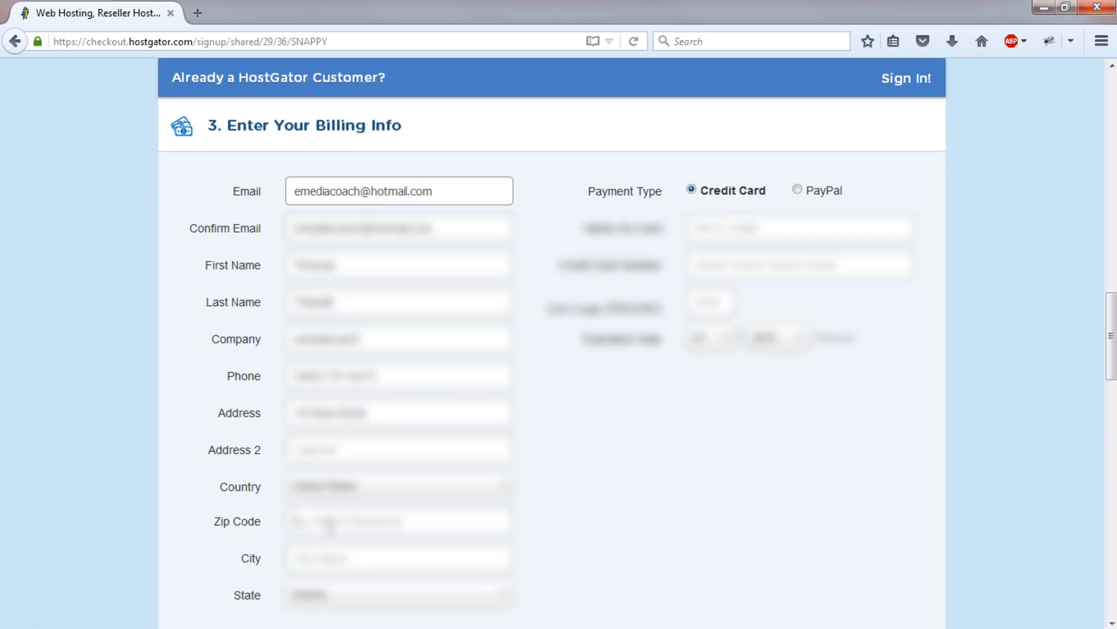
type("123345")
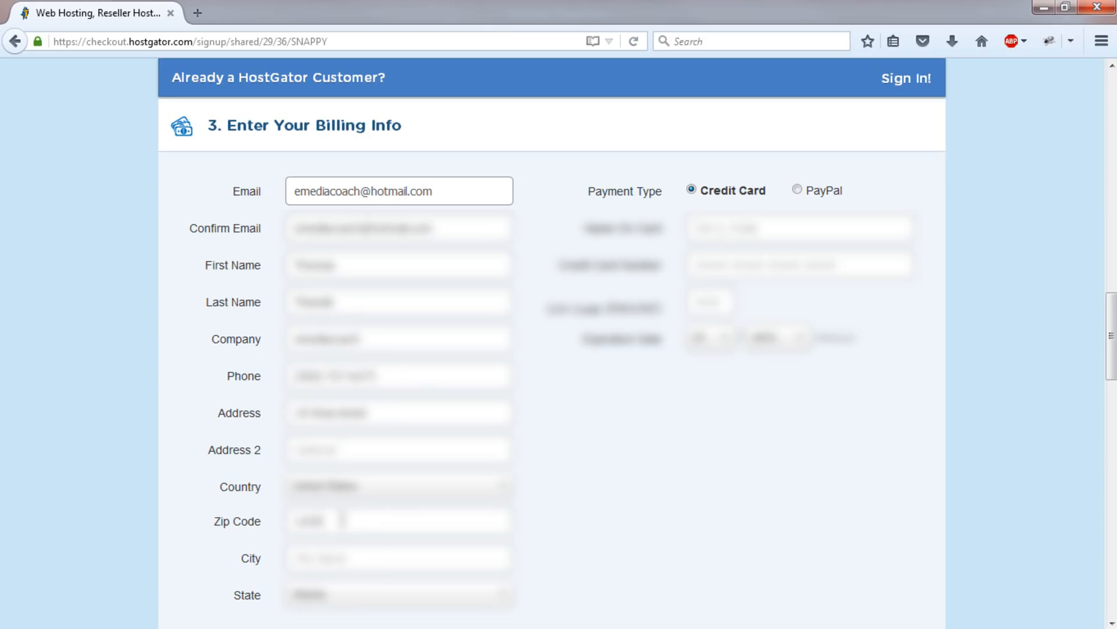
left_click(342, 550)
type("newyork")
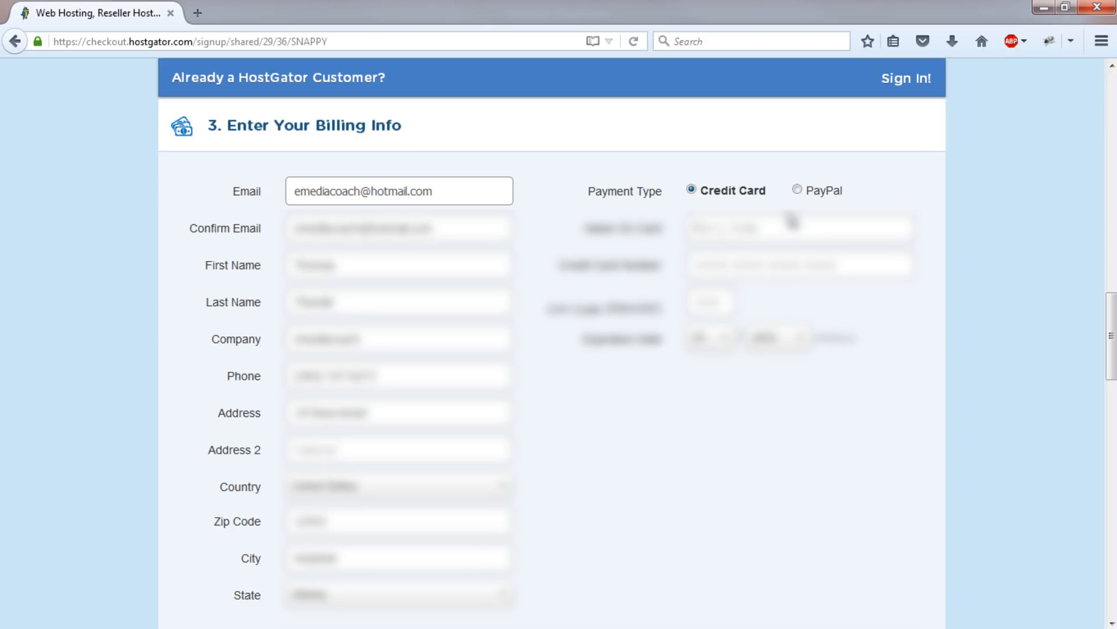
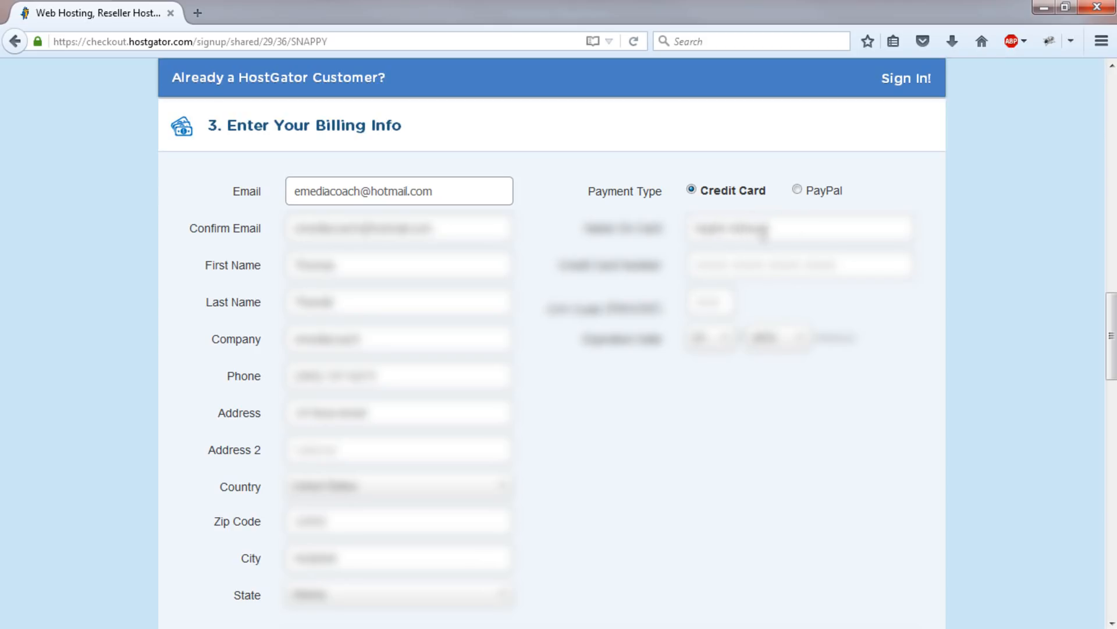
Enter the card holder name, card number, CVV and expiration date, and accept the terms.
type("********")
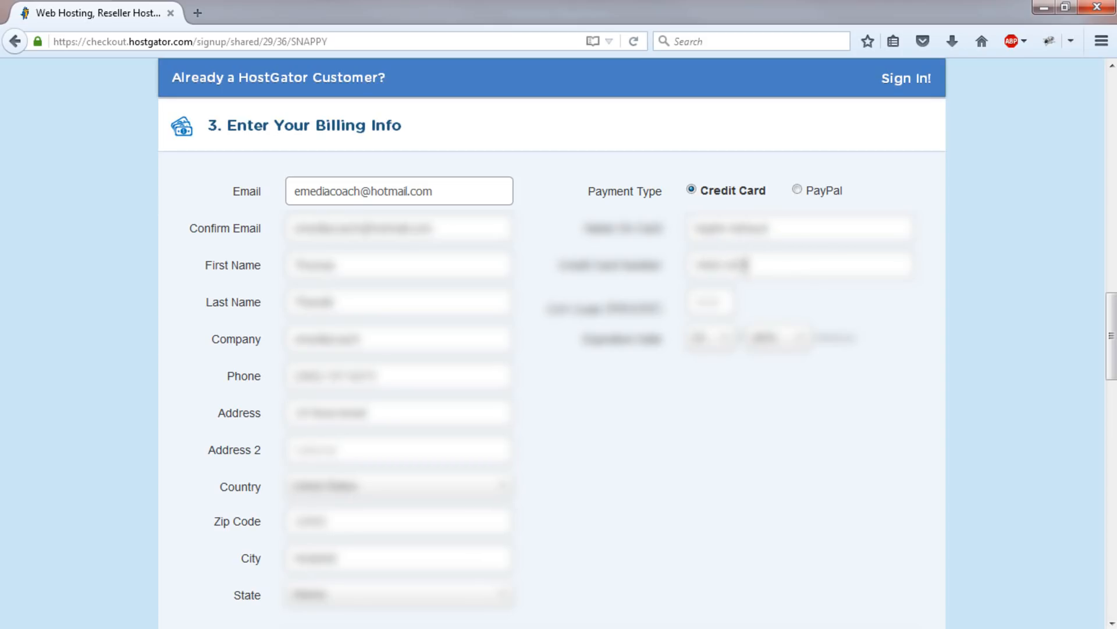
type("**********")
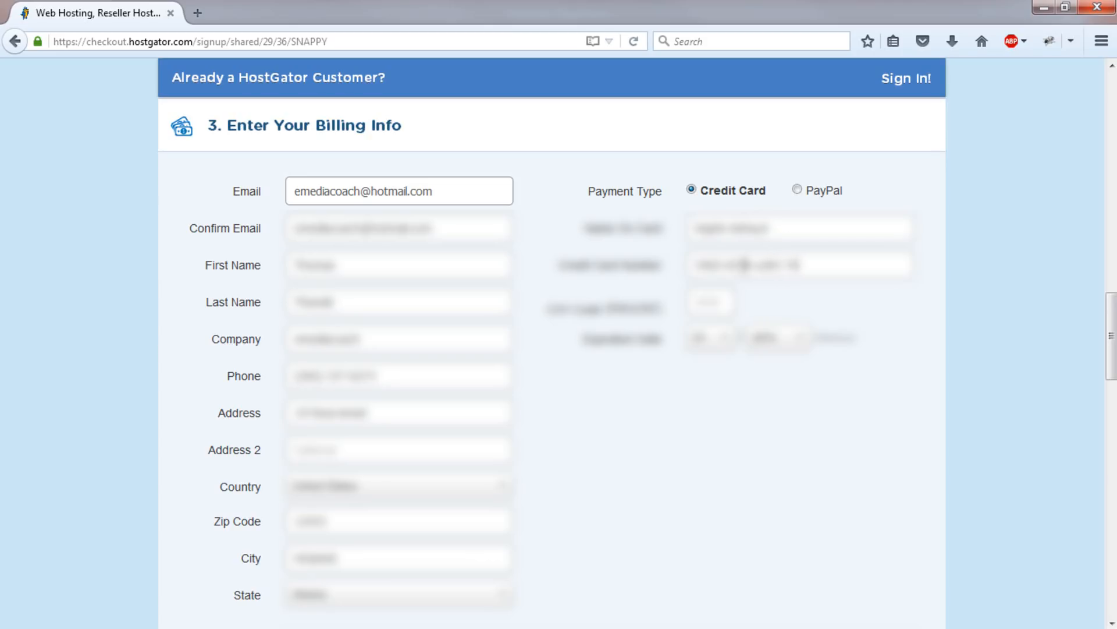
left_click(707, 300)
type("***")
left_click(713, 341)
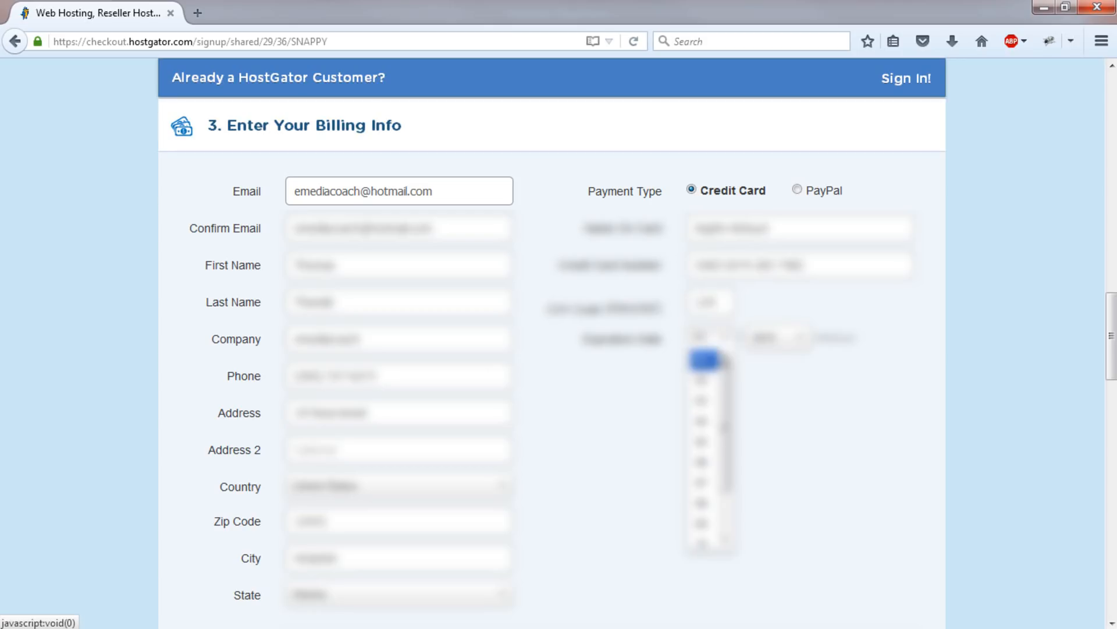
left_click(706, 419)
left_click(780, 339)
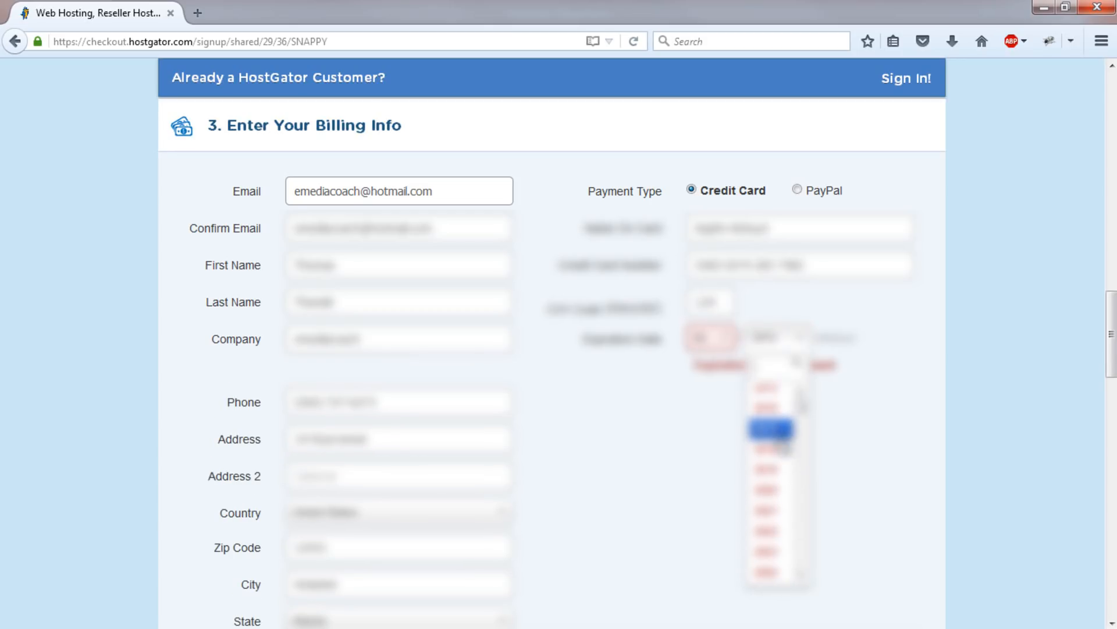
left_click(774, 426)
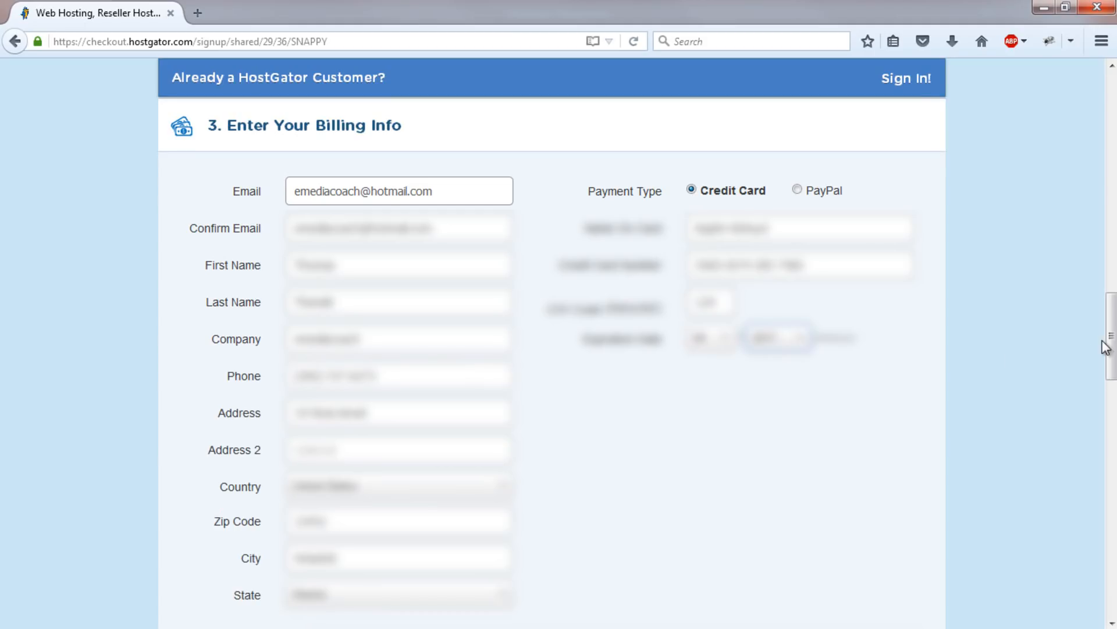
left_click_drag(1112, 350, 1098, 541)
left_click(333, 539)
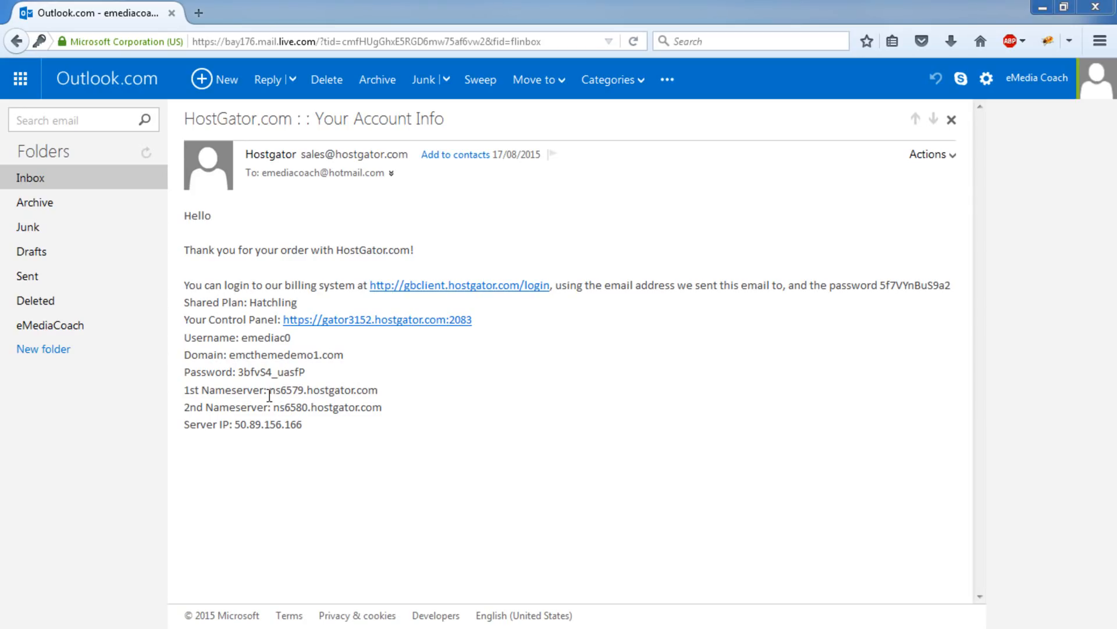
left_click_drag(181, 388, 379, 406)
left_click(212, 384)
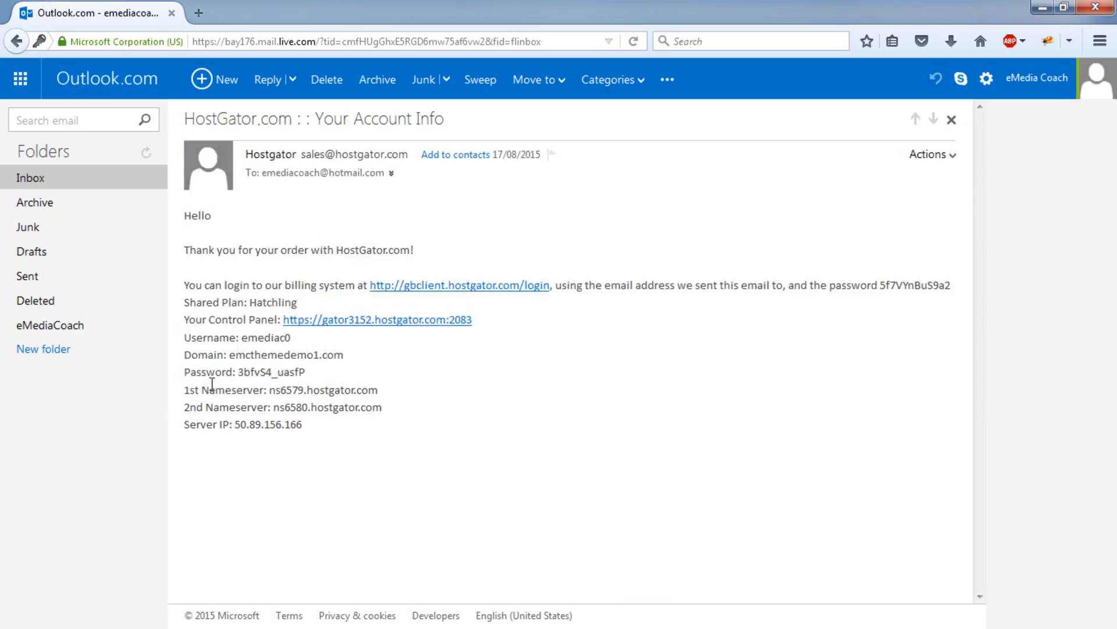
left_click_drag(190, 388, 398, 404)
left_click(413, 403)
Open emediacoach.com/help in a new tab, correcting the mistyped address.
left_click(193, 17)
type("emediacoach.com.help")
key("Return")
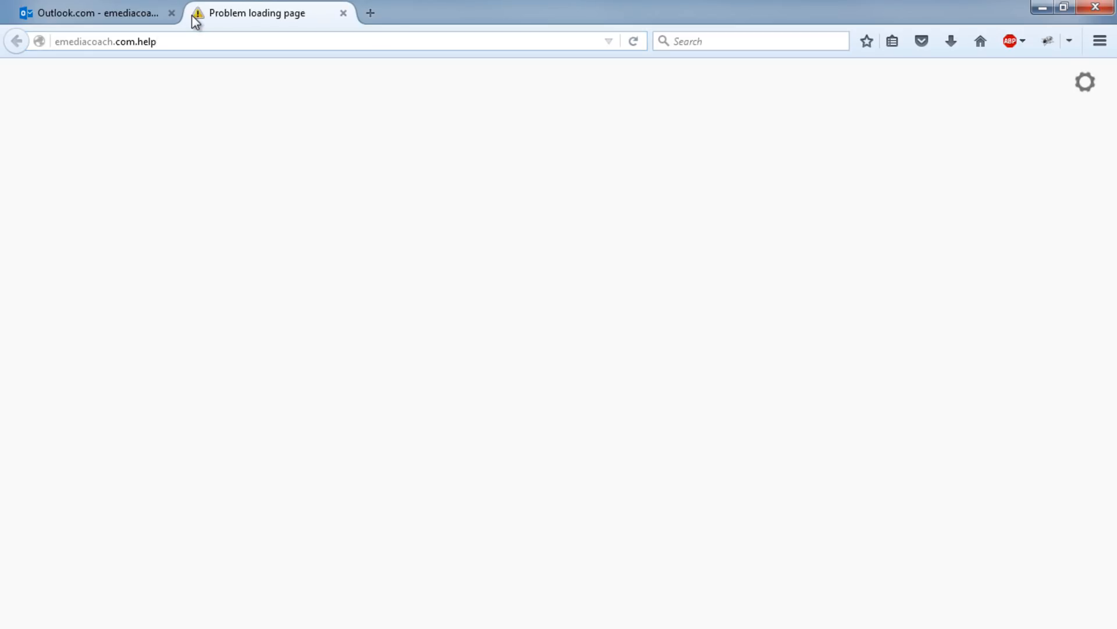
left_click(140, 42)
left_click(139, 42)
key("BackSpace")
type("/")
key("Return")
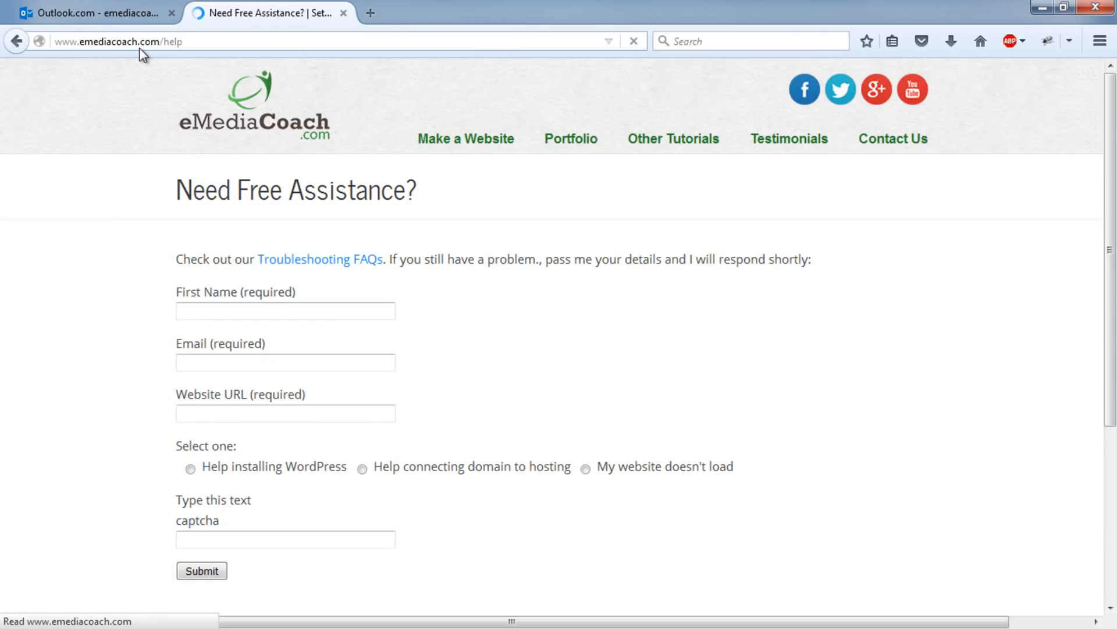
Look over the Troubleshooting FAQs page, then close it and the help tab.
left_click(336, 261)
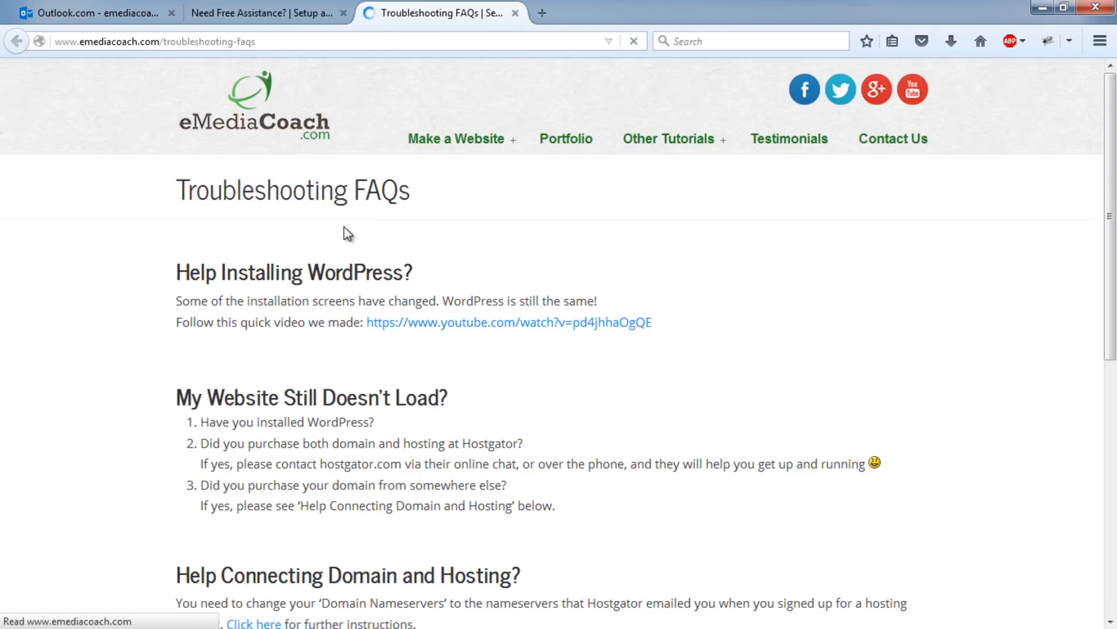
scroll(343, 239, "down", 5)
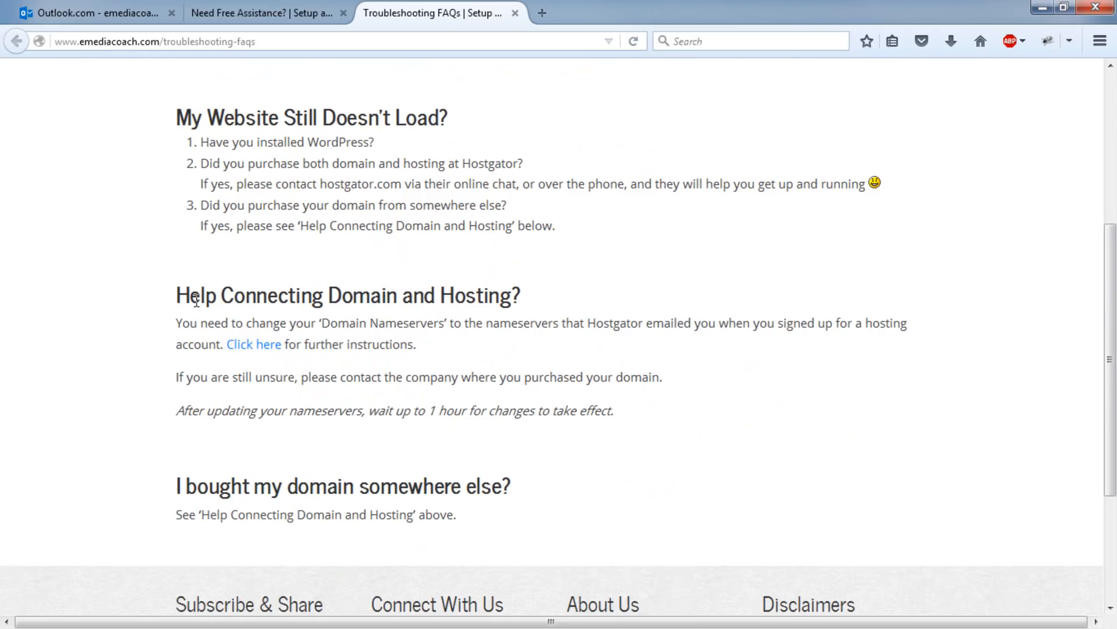
left_click(515, 13)
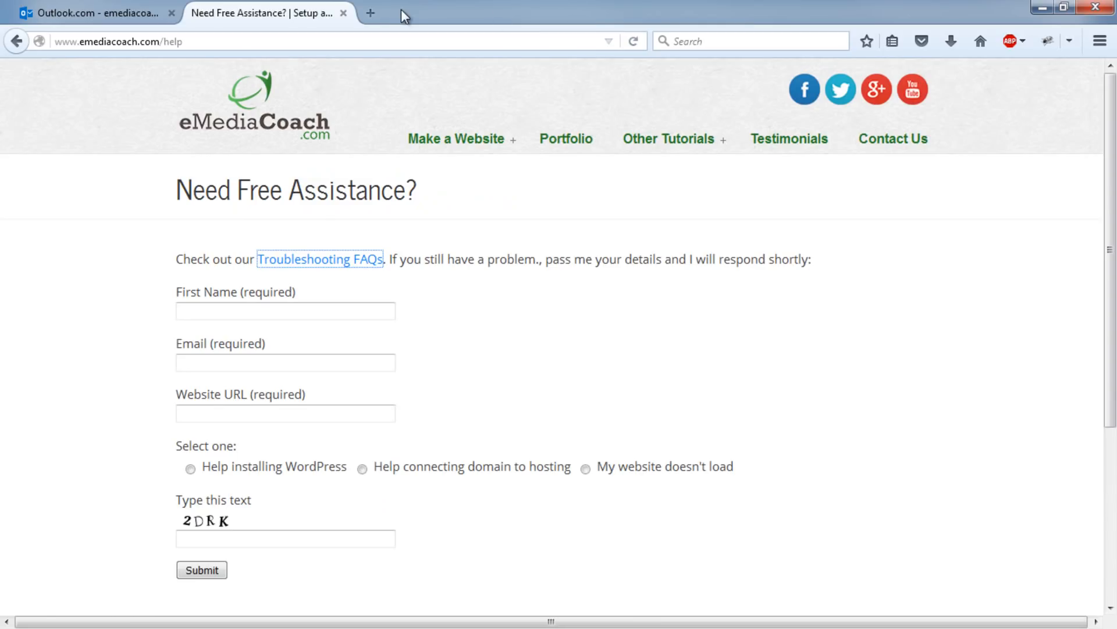
left_click(343, 13)
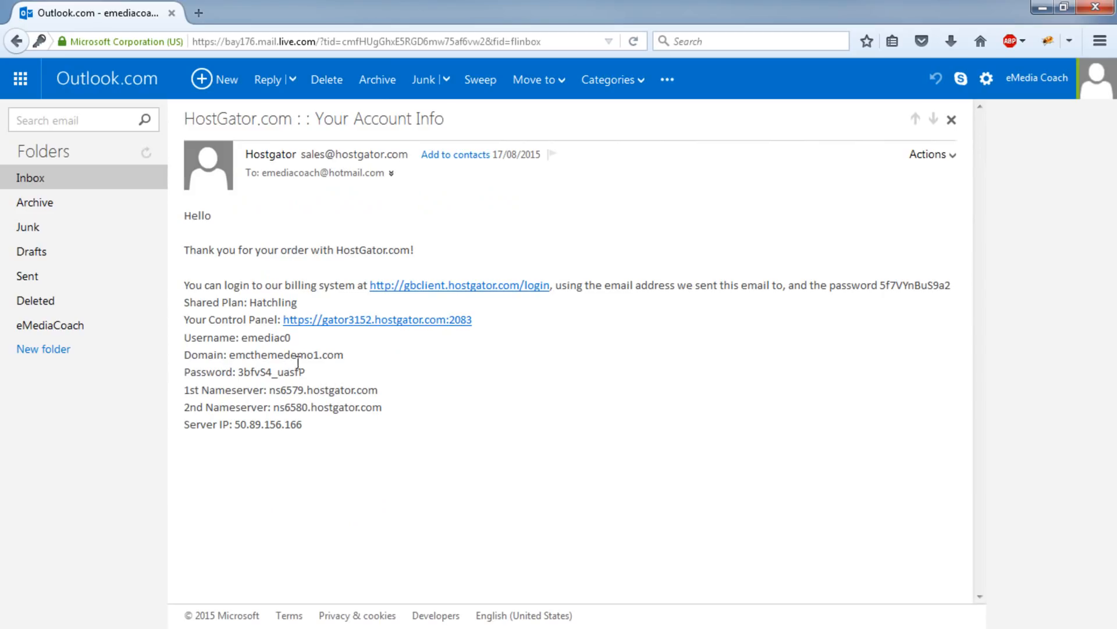
Open the HostGator Control Panel link from the email in a new tab.
right_click(369, 329)
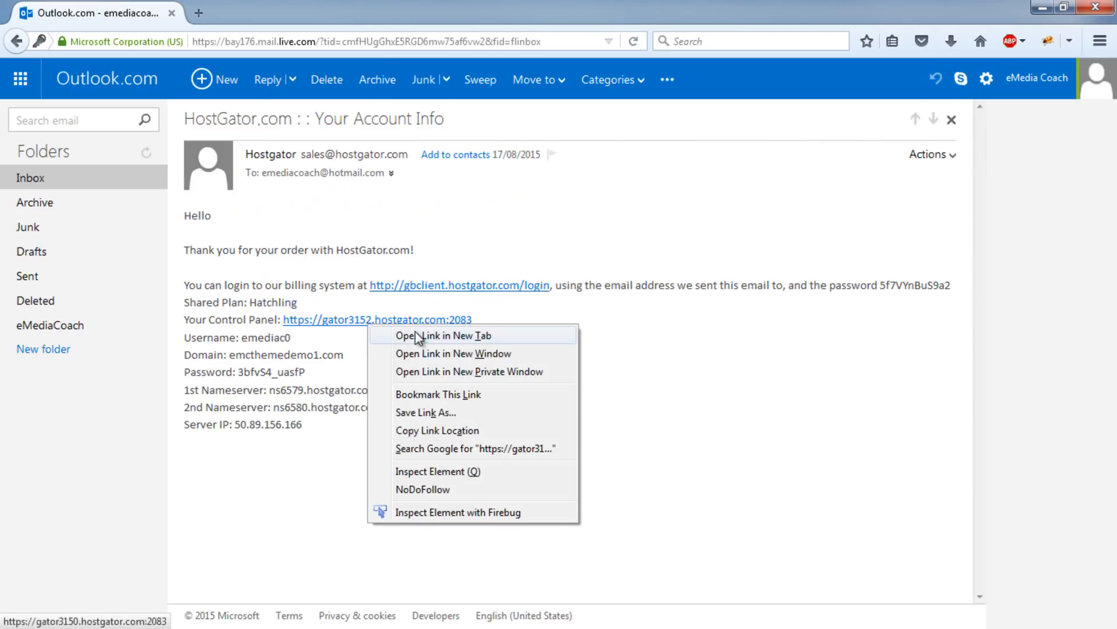
left_click(415, 333)
left_click(258, 17)
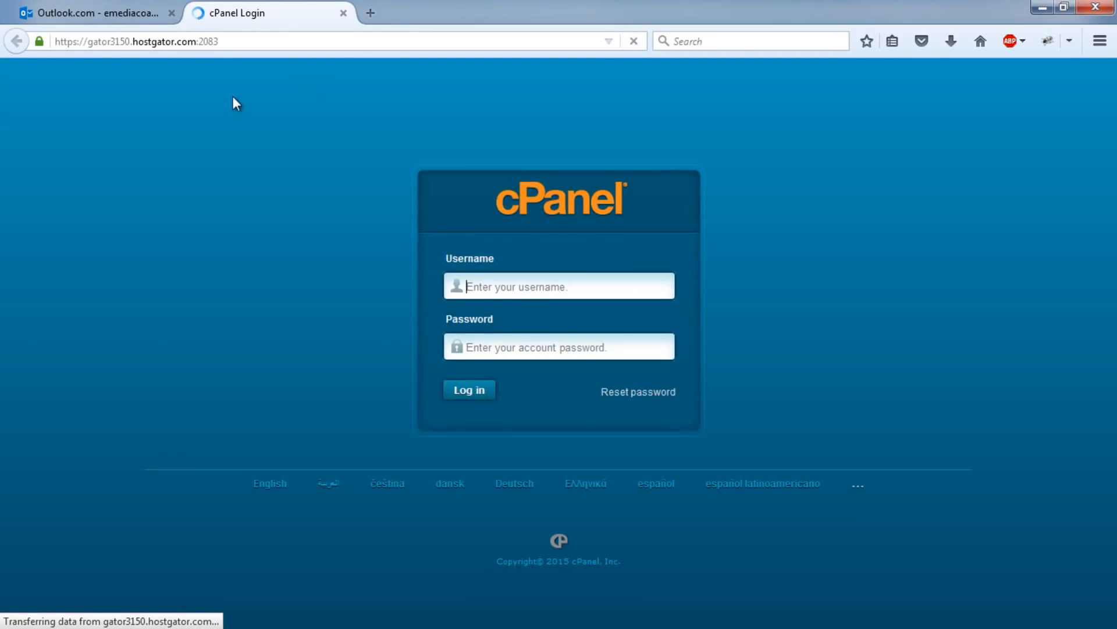
Copy the cPanel username from the email into the login form's username field.
left_click(93, 7)
double_click(256, 338)
left_click_drag(242, 337, 292, 337)
left_click(242, 335)
right_click(281, 337)
left_click(304, 349)
left_click(237, 13)
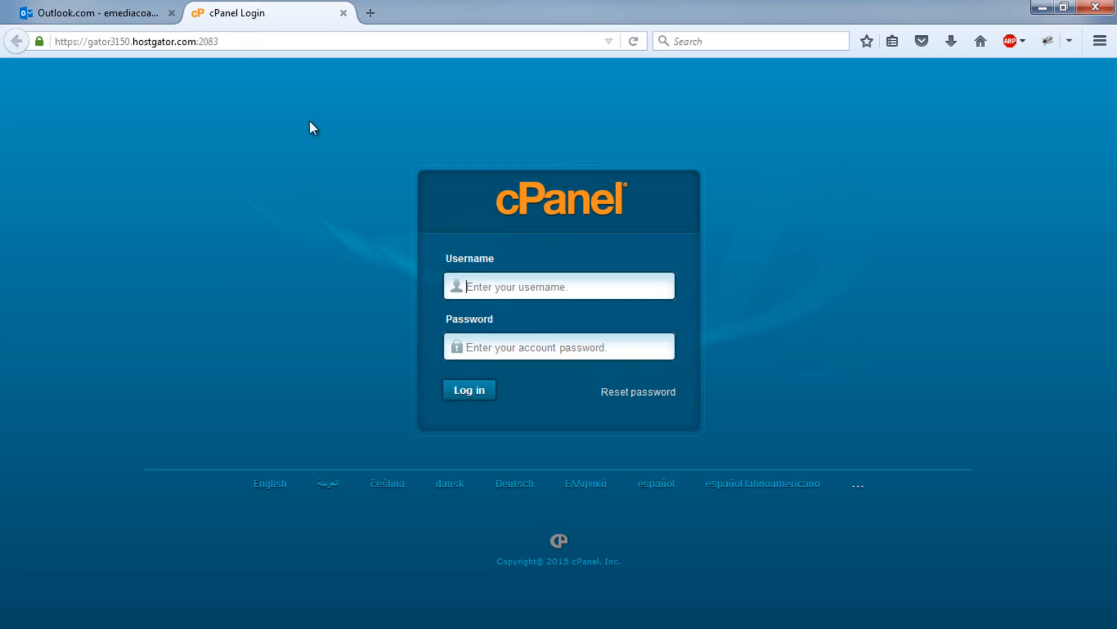
right_click(485, 292)
left_click(553, 371)
Copy the account password from the email into cPanel Login and log in.
left_click(163, 13)
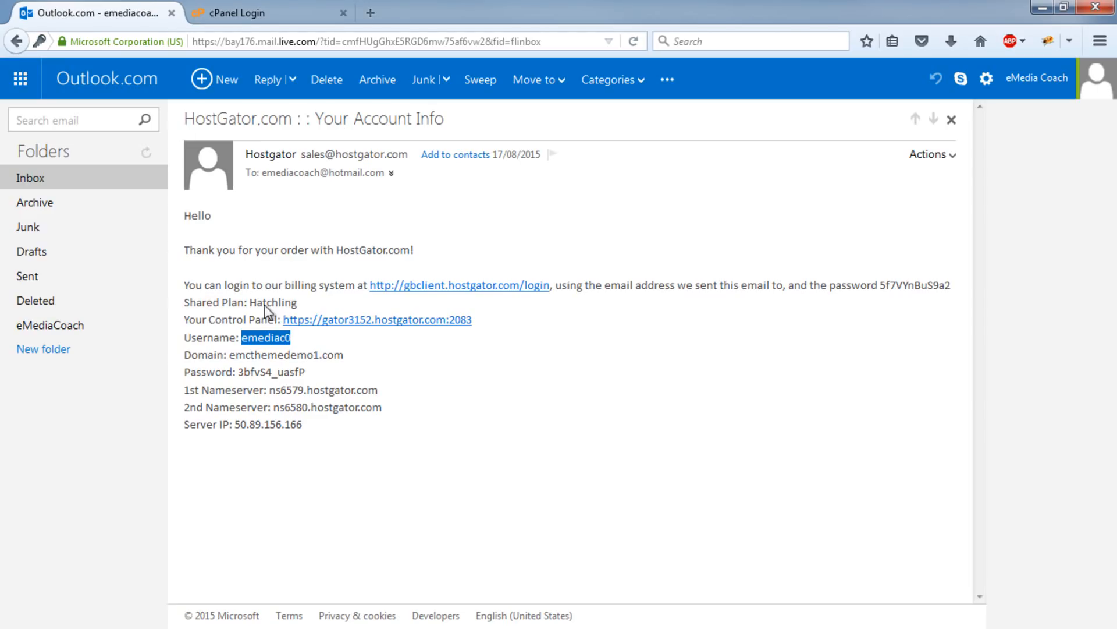
left_click_drag(238, 372, 305, 372)
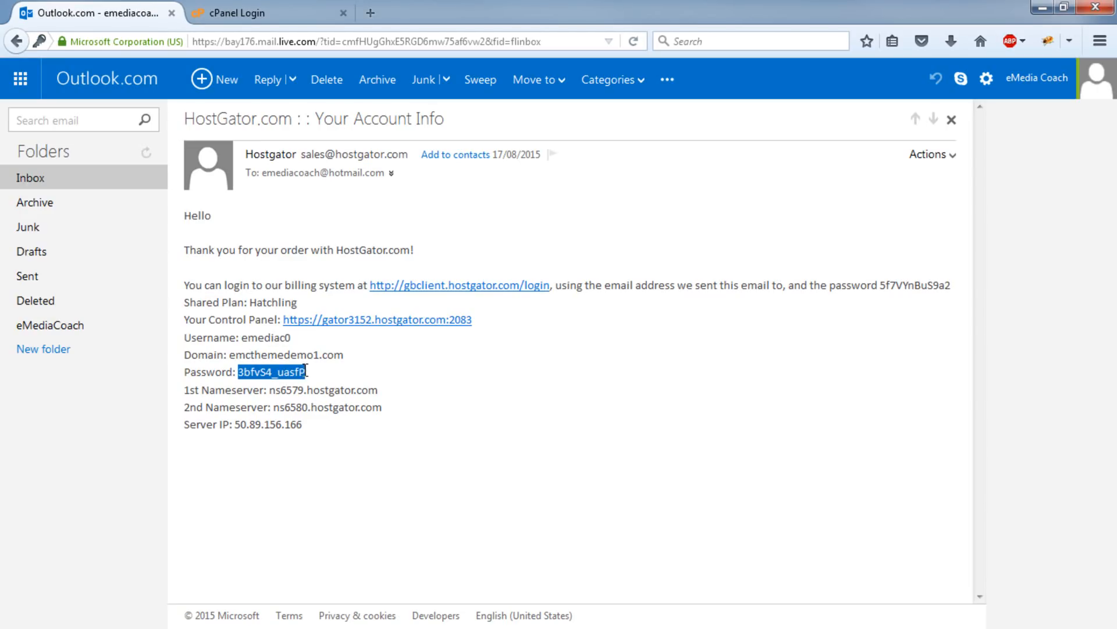
right_click(304, 372)
left_click(343, 382)
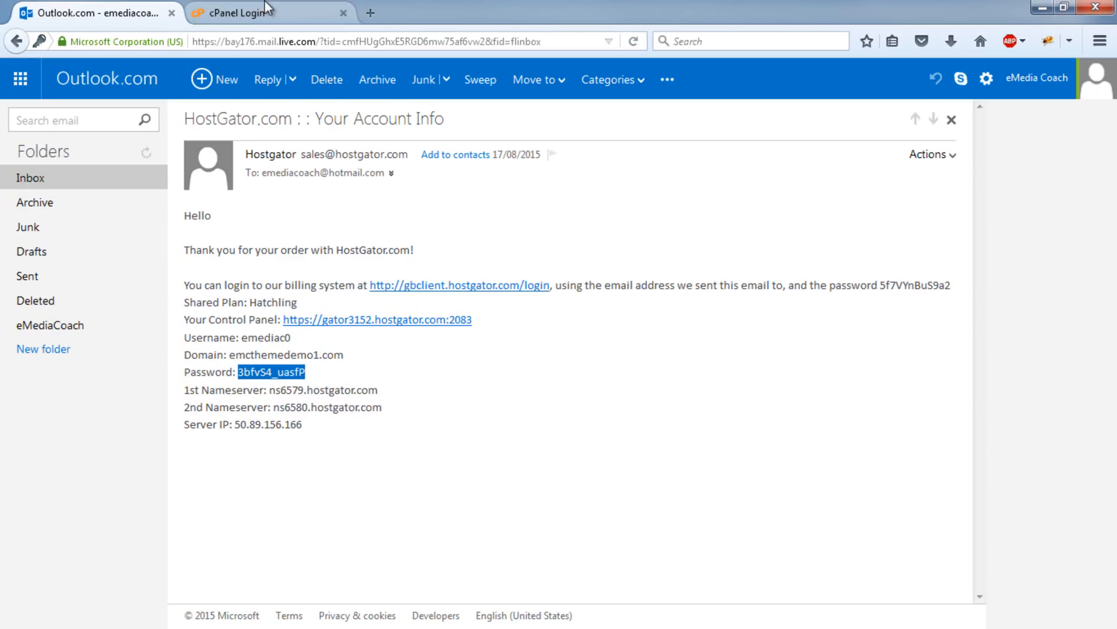
left_click(256, 13)
right_click(546, 350)
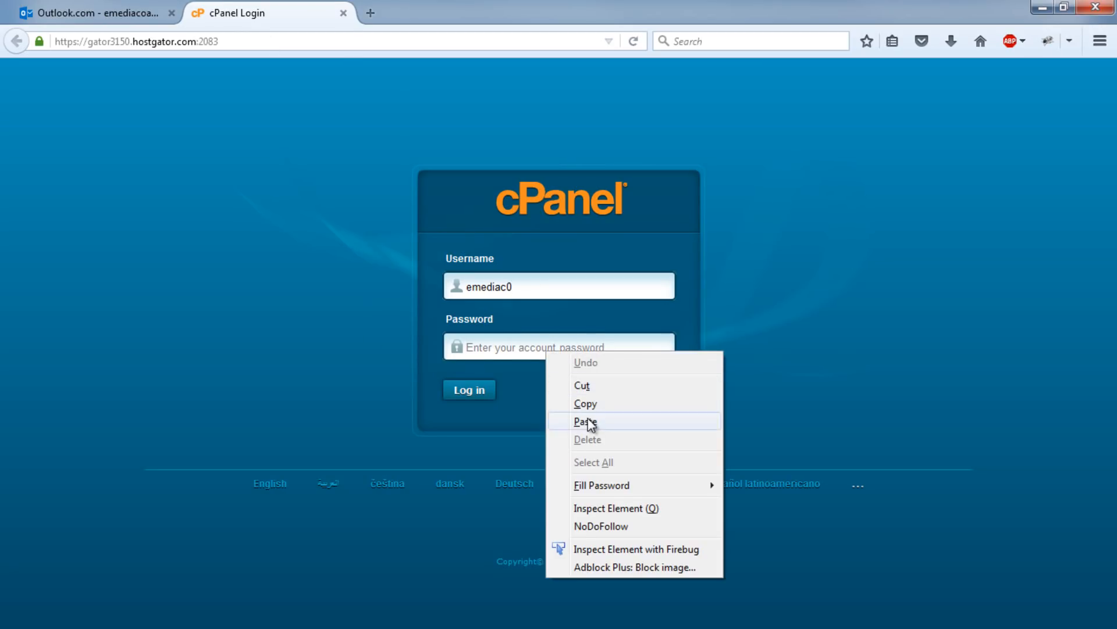
left_click(591, 423)
left_click(469, 393)
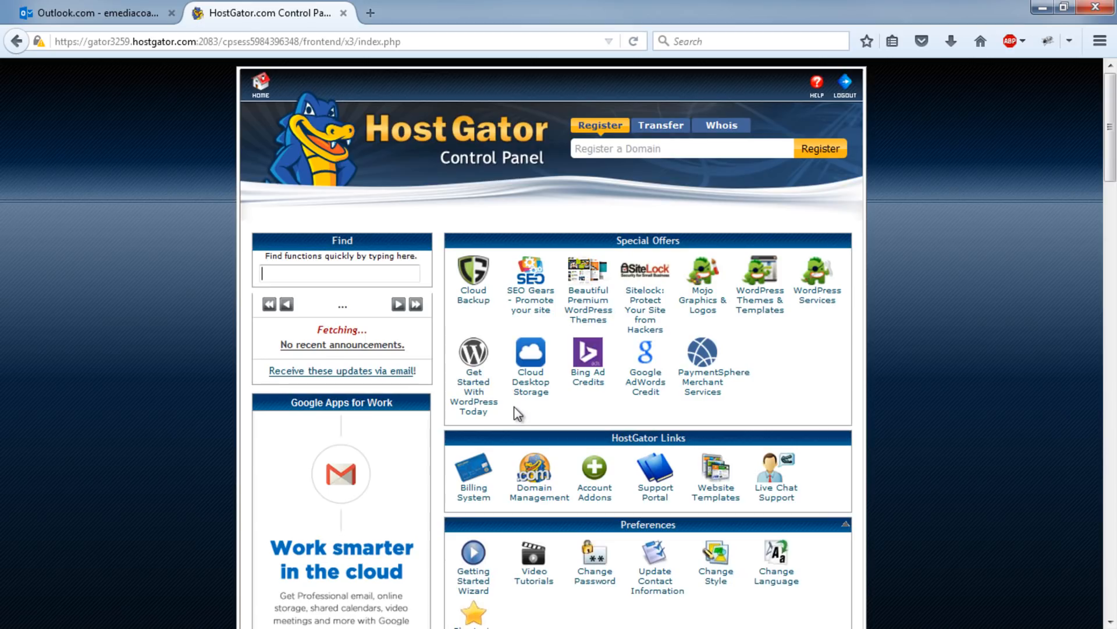
Scroll to Software and Services and open QuickInstall.
scroll(915, 411, "down", 7)
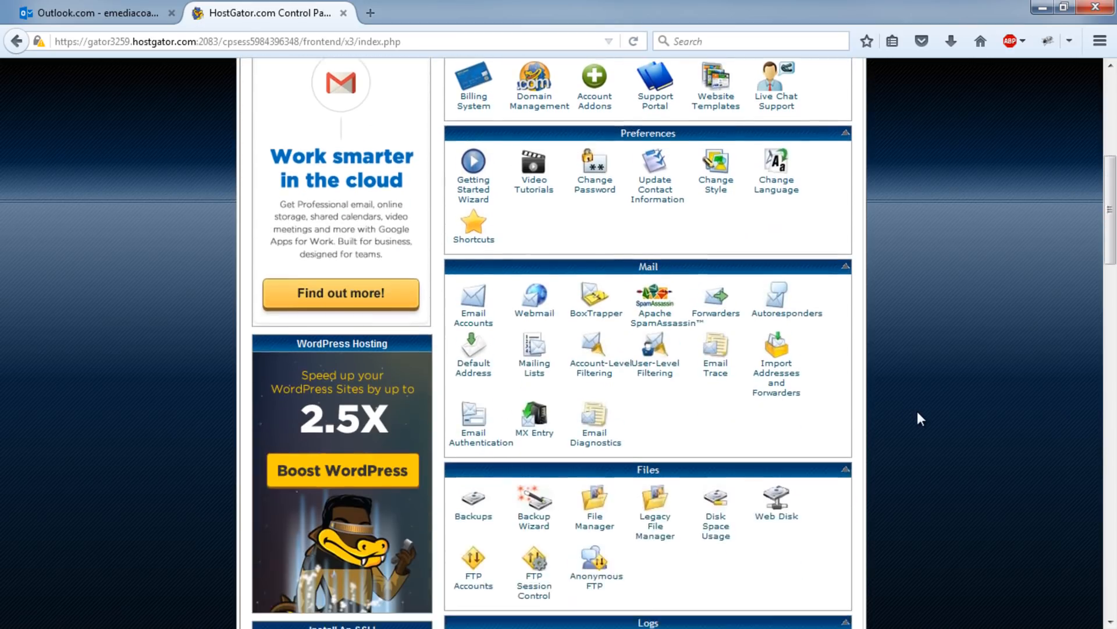
scroll(918, 412, "down", 3)
scroll(918, 414, "down", 2)
scroll(918, 413, "down", 3)
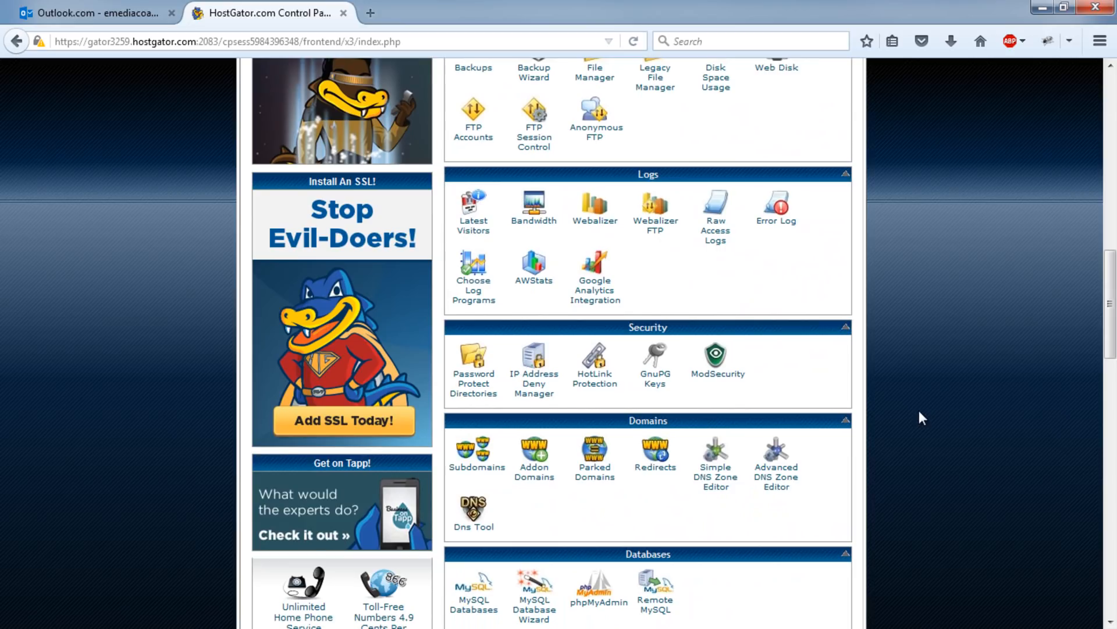
scroll(920, 411, "down", 5)
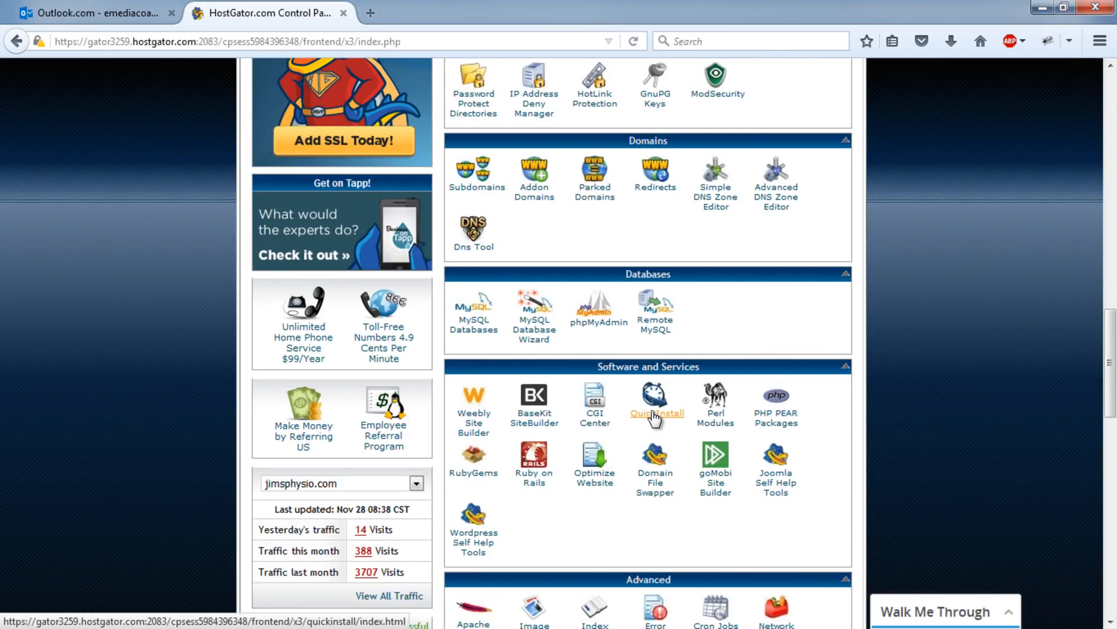
left_click(655, 417)
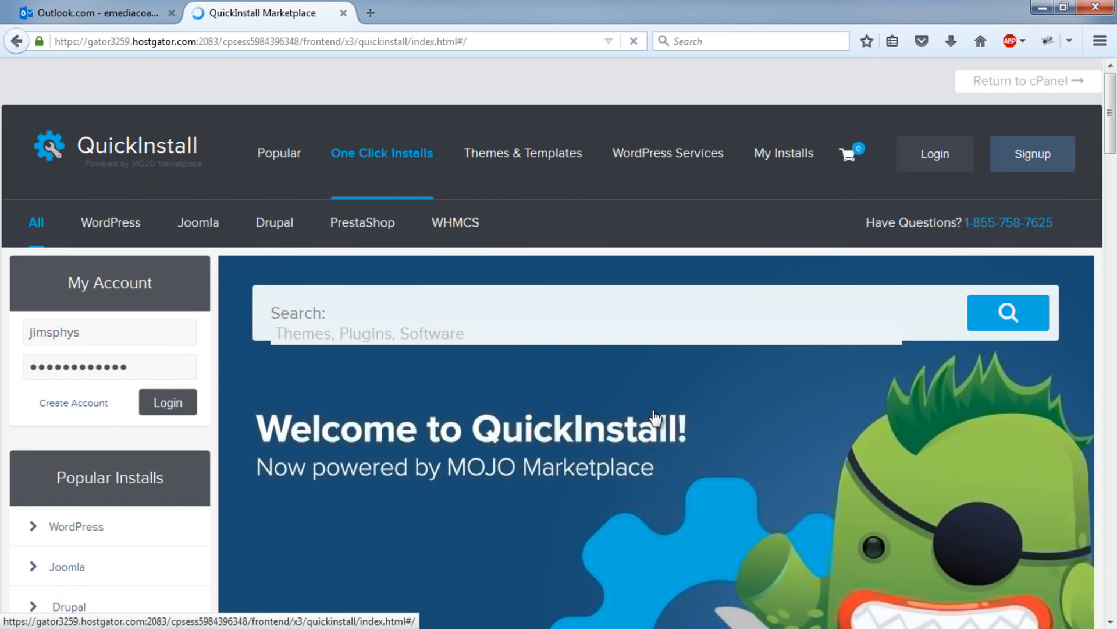
Choose WordPress under Popular Installs and reveal the free Install WordPress form.
scroll(652, 414, "down", 8)
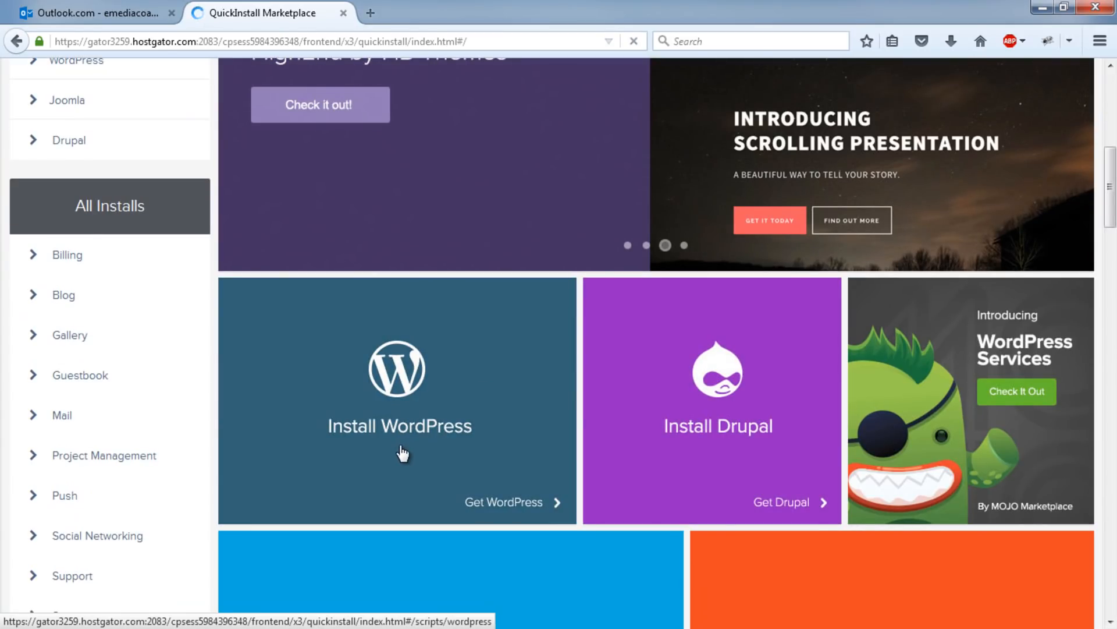
scroll(405, 449, "up", 3)
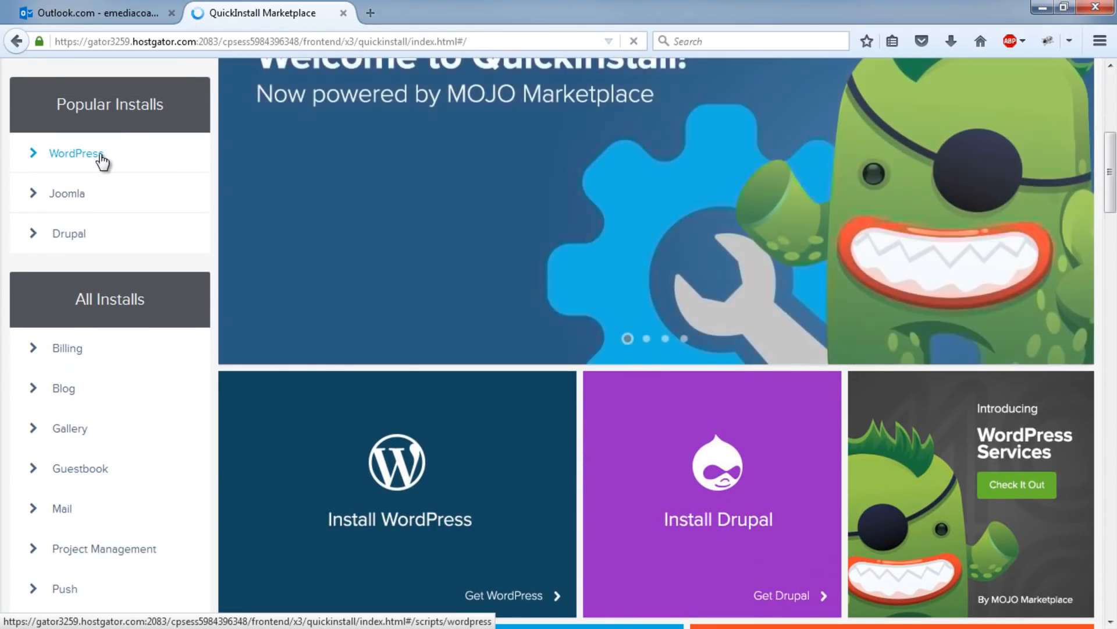
left_click(101, 156)
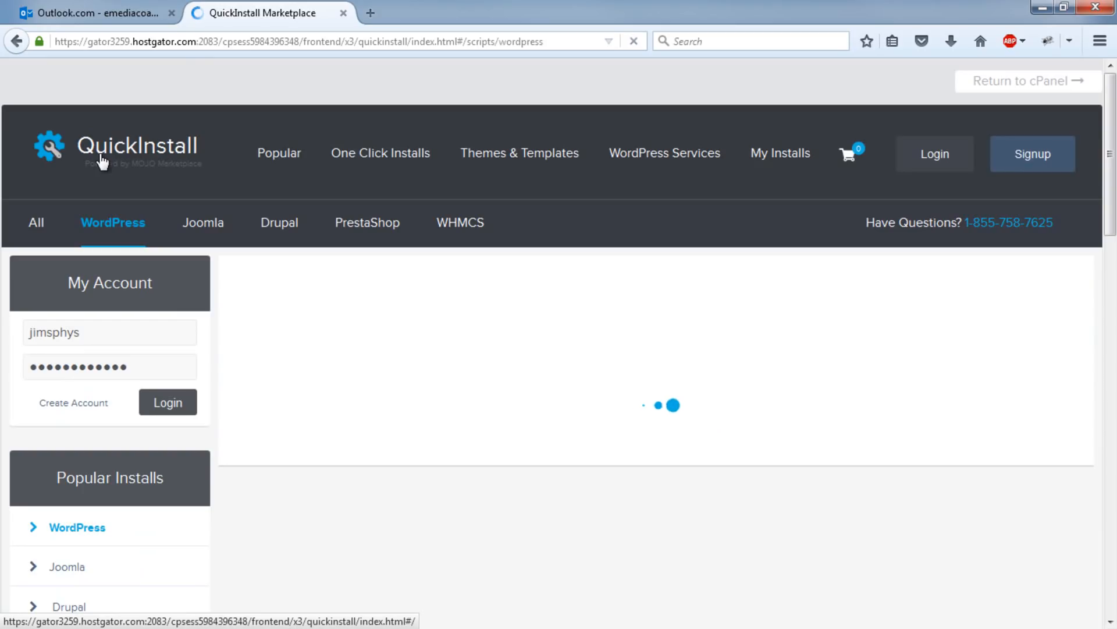
scroll(103, 159, "down", 10)
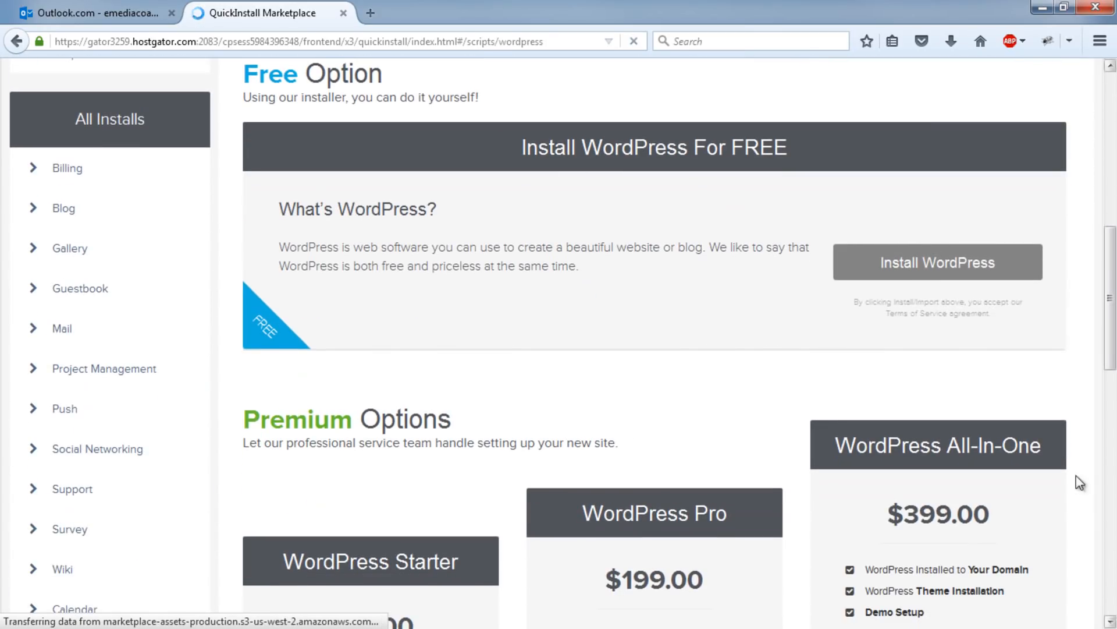
scroll(287, 518, "down", 3)
scroll(827, 349, "up", 3)
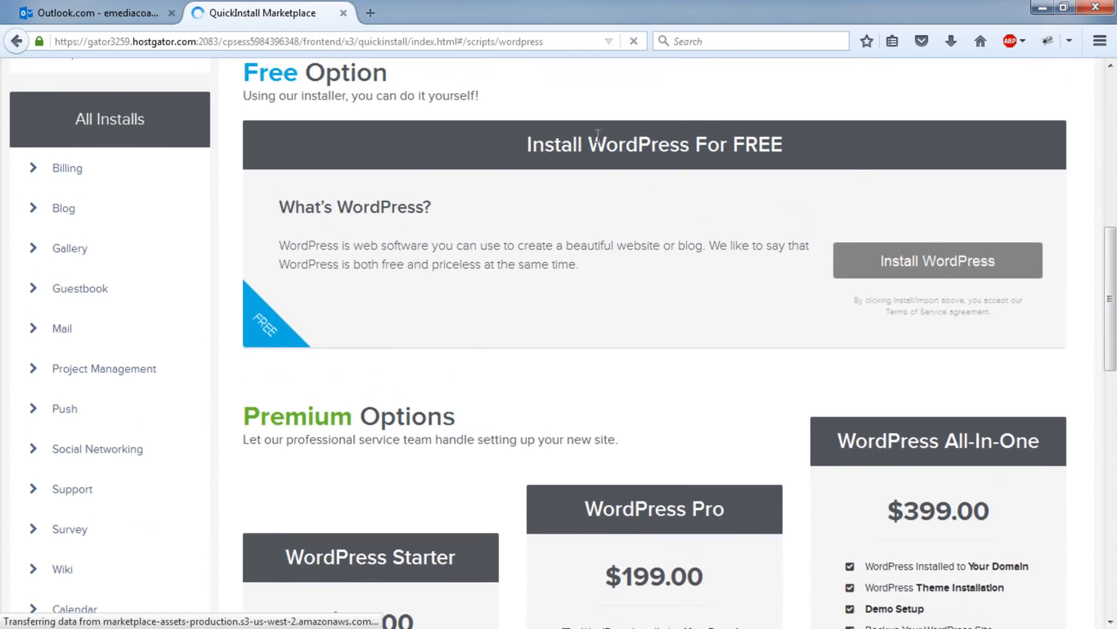
left_click(915, 262)
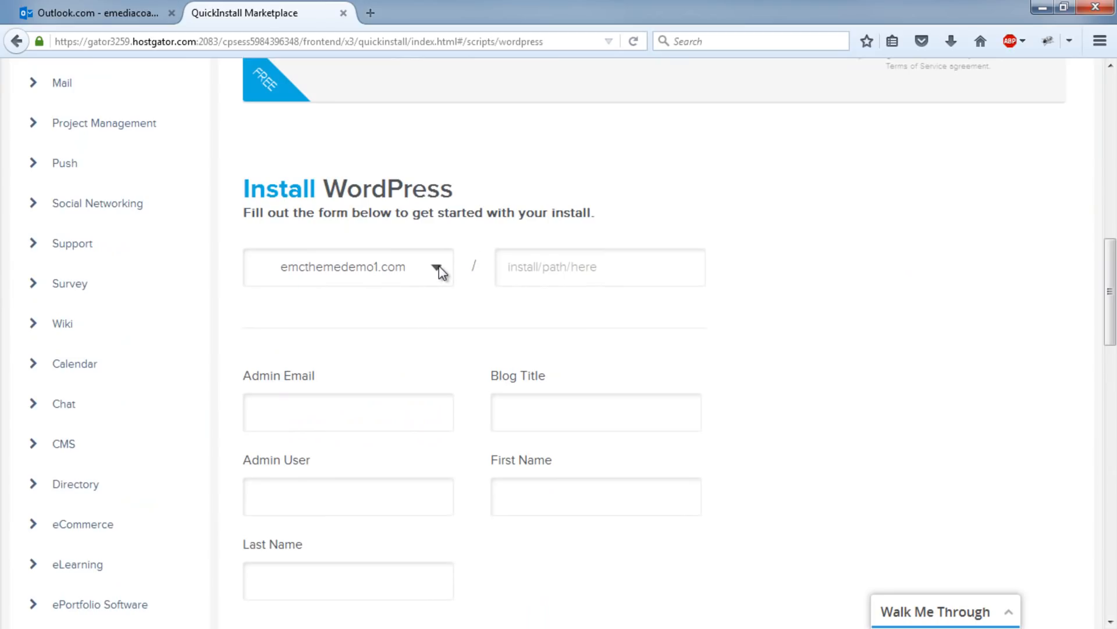
Enter the admin's Hotmail e-mail address in the Admin Email field.
left_click(571, 263)
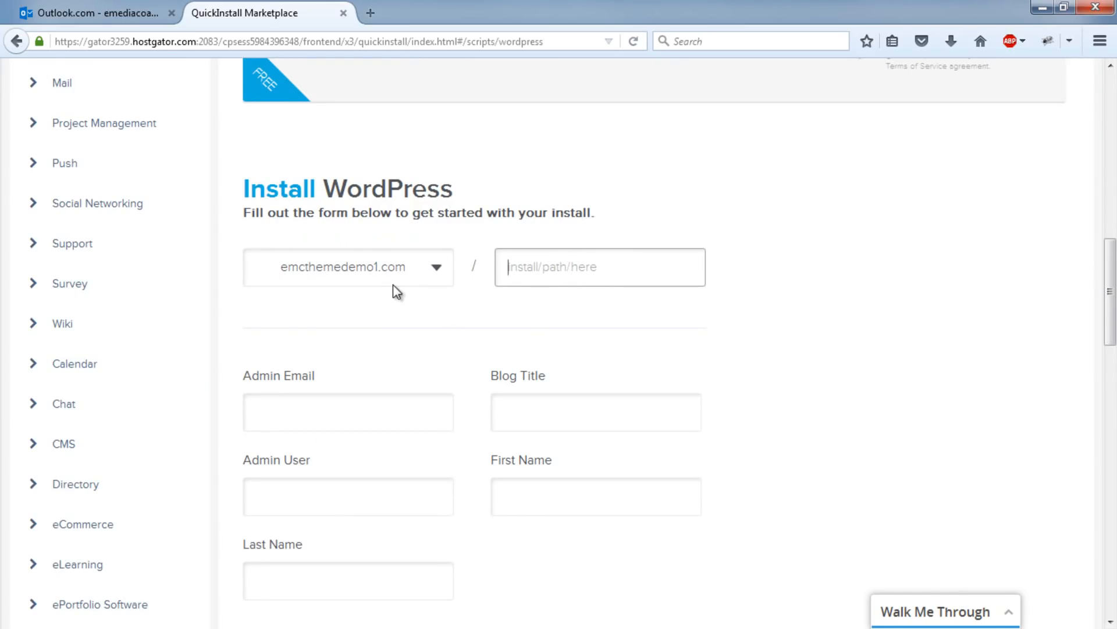
scroll(390, 294, "down", 1)
scroll(391, 295, "down", 1)
left_click(370, 318)
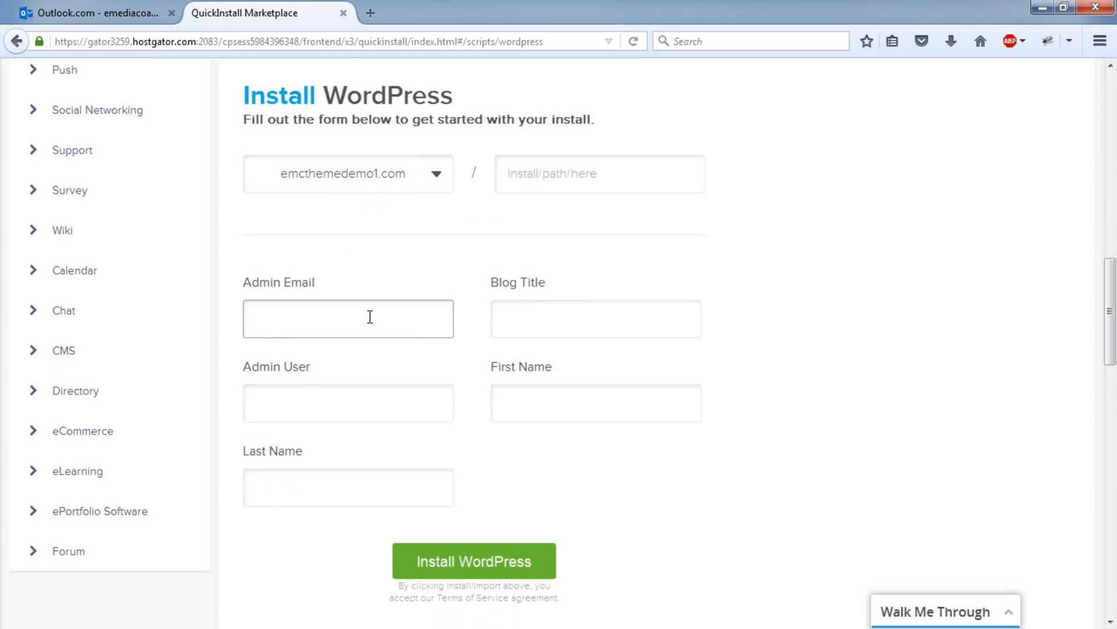
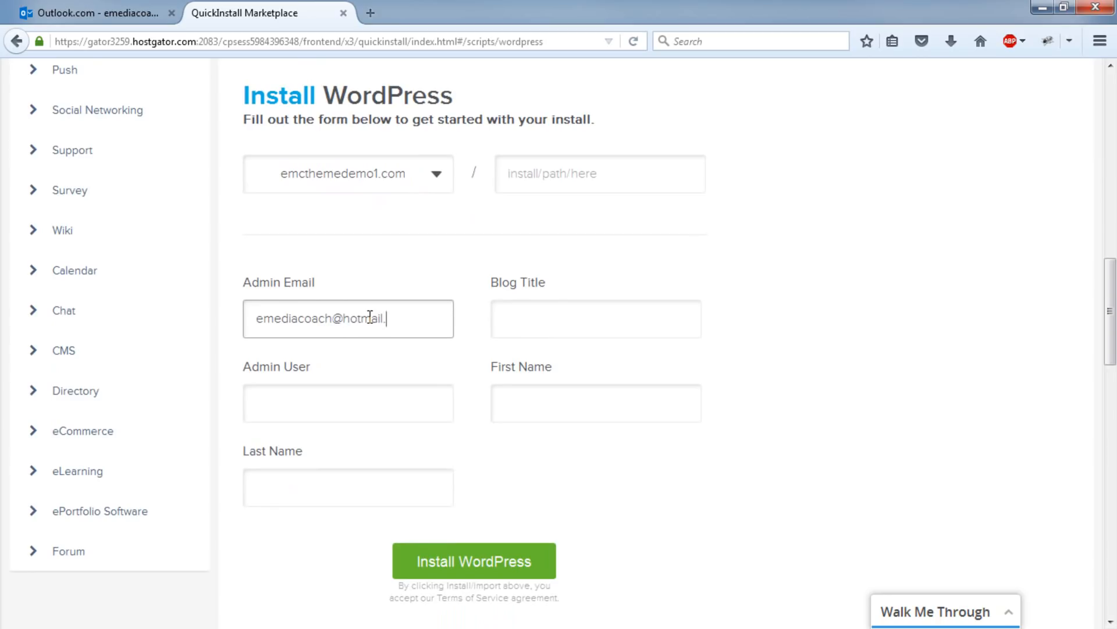
key("Tab")
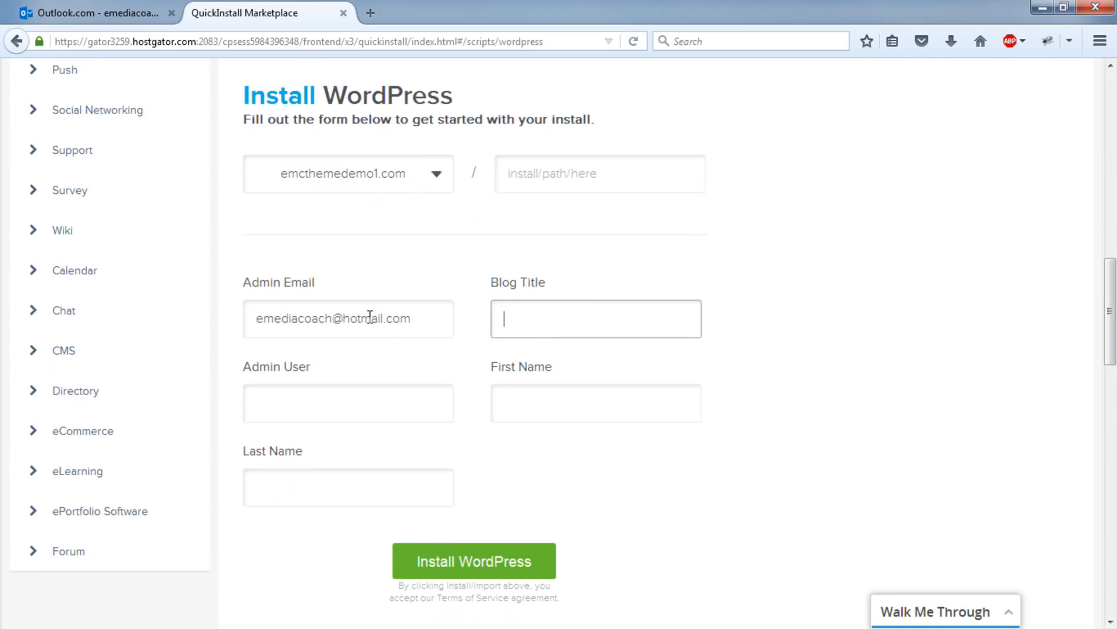
Fill in blog title 'Avade Demo', admin user 'admin' and the owner's name, then install.
type("Avade Demo")
key("Tab")
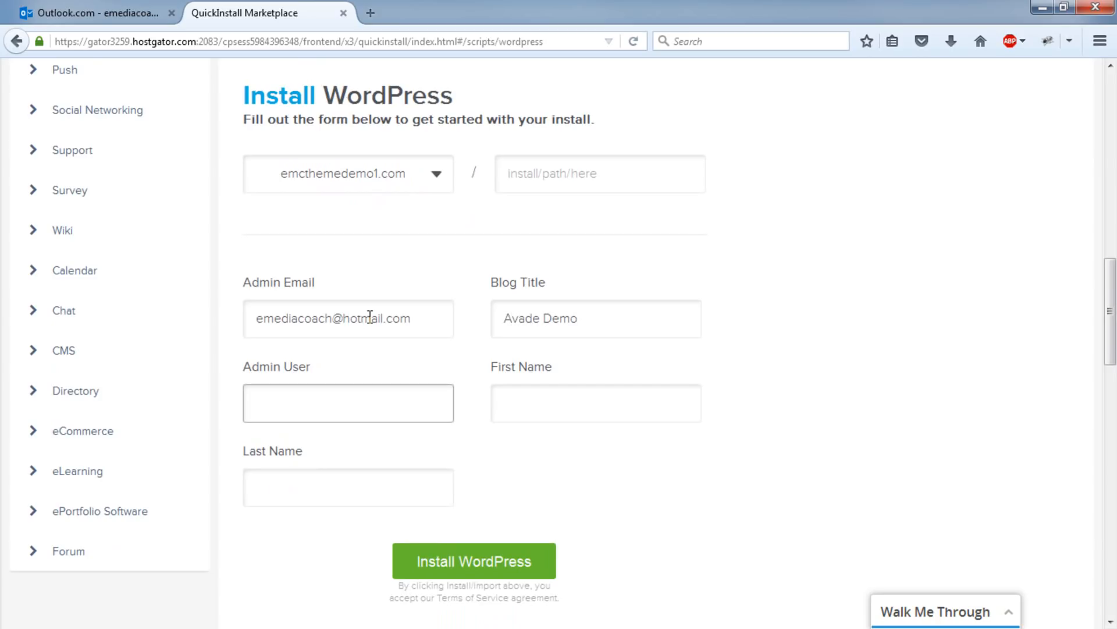
type("admin")
key("Tab")
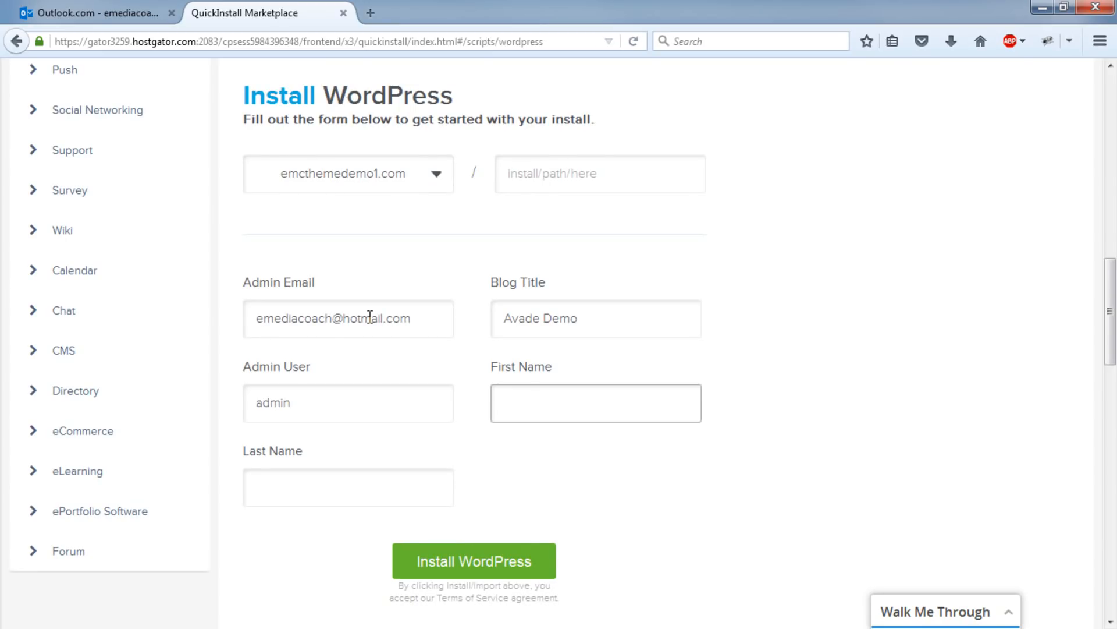
type("Paul")
key("Tab")
type("M")
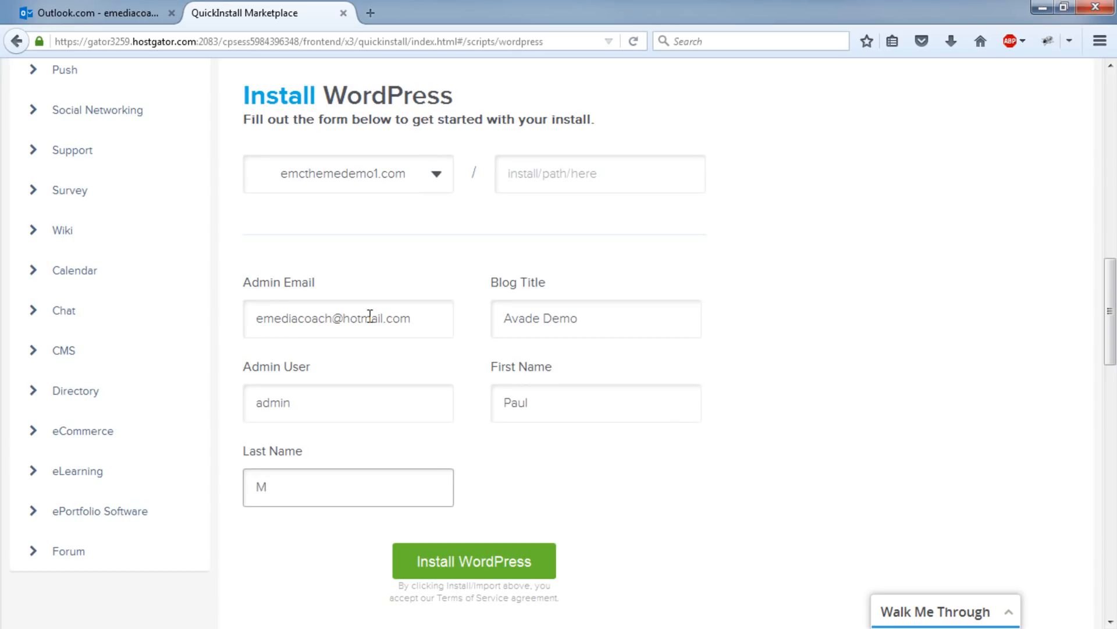
left_click(511, 571)
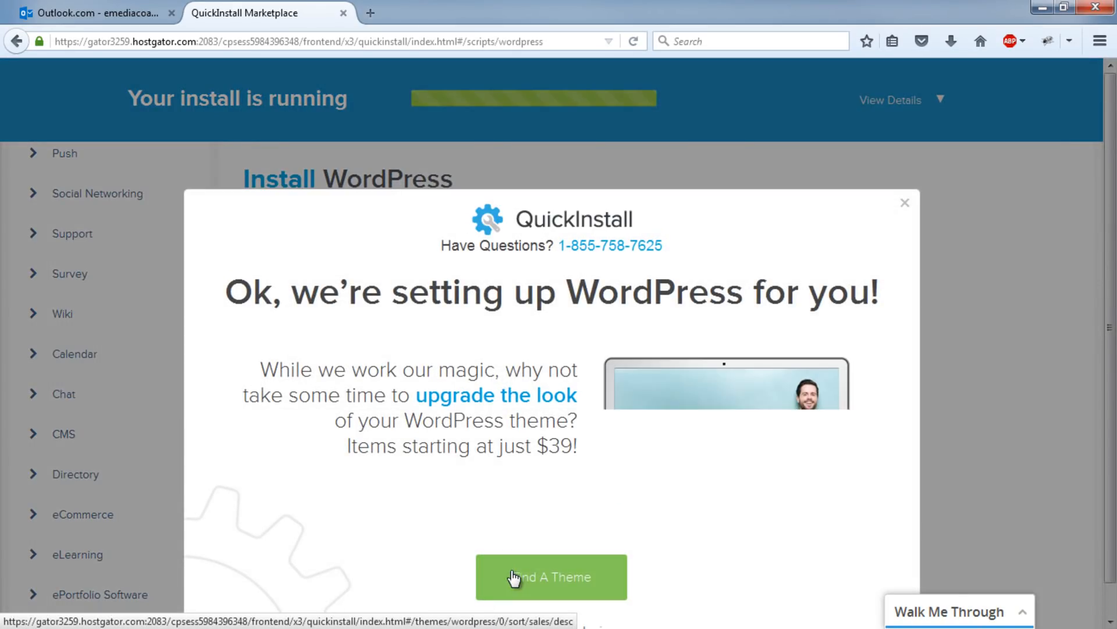
Expand the install progress details to display the Admin Area URL, username and password.
left_click(904, 204)
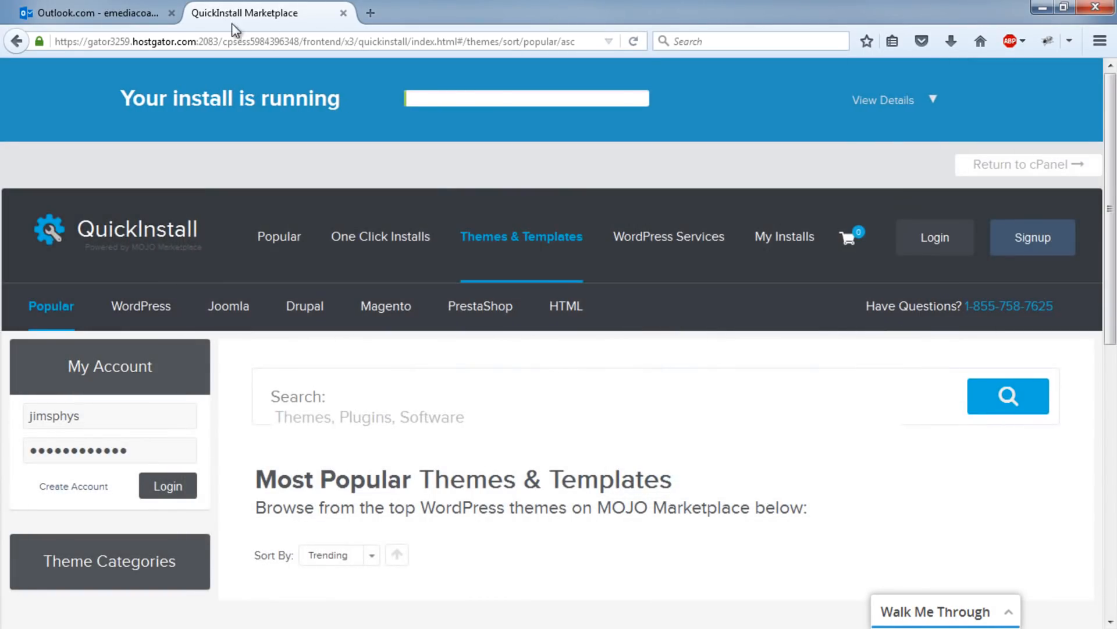
left_click(936, 97)
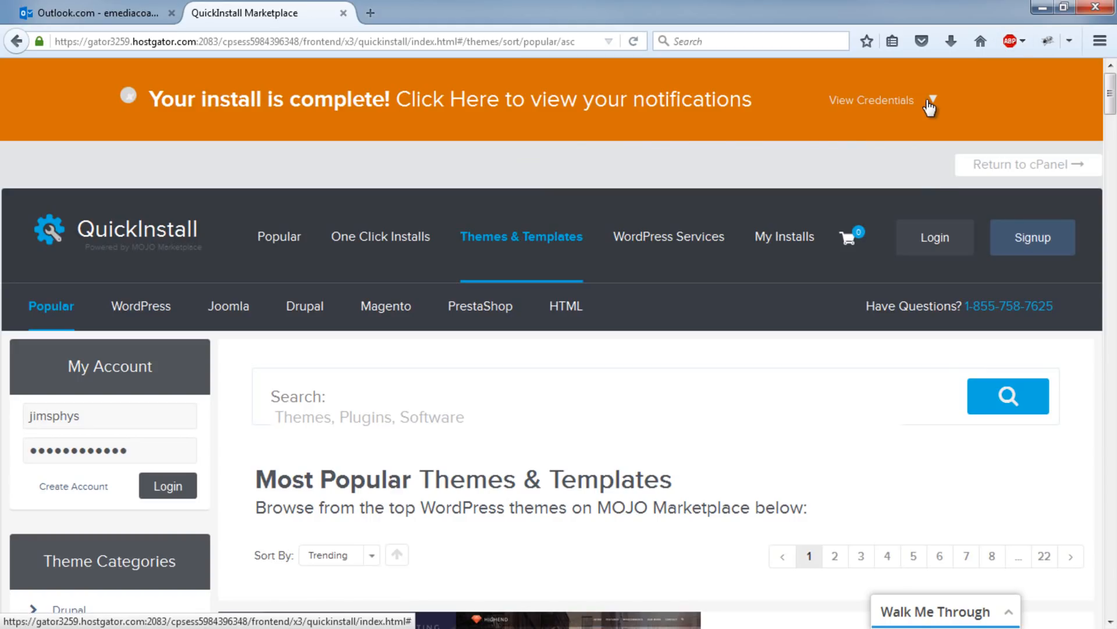
left_click(916, 103)
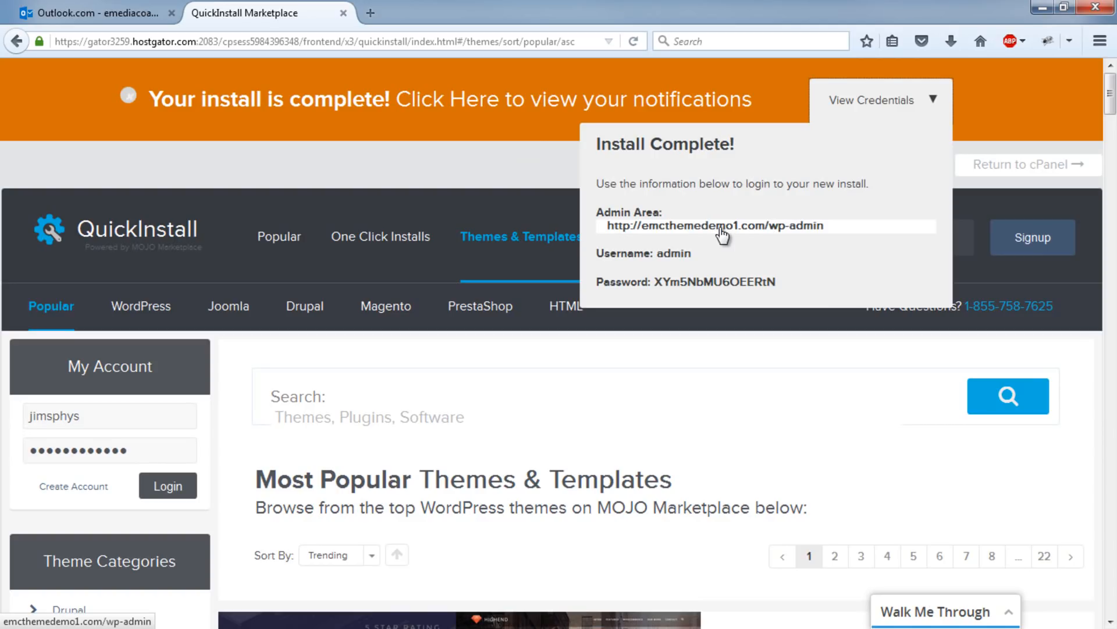
Open the new site's Admin Area login page in its own tab, then a blank tab.
right_click(669, 229)
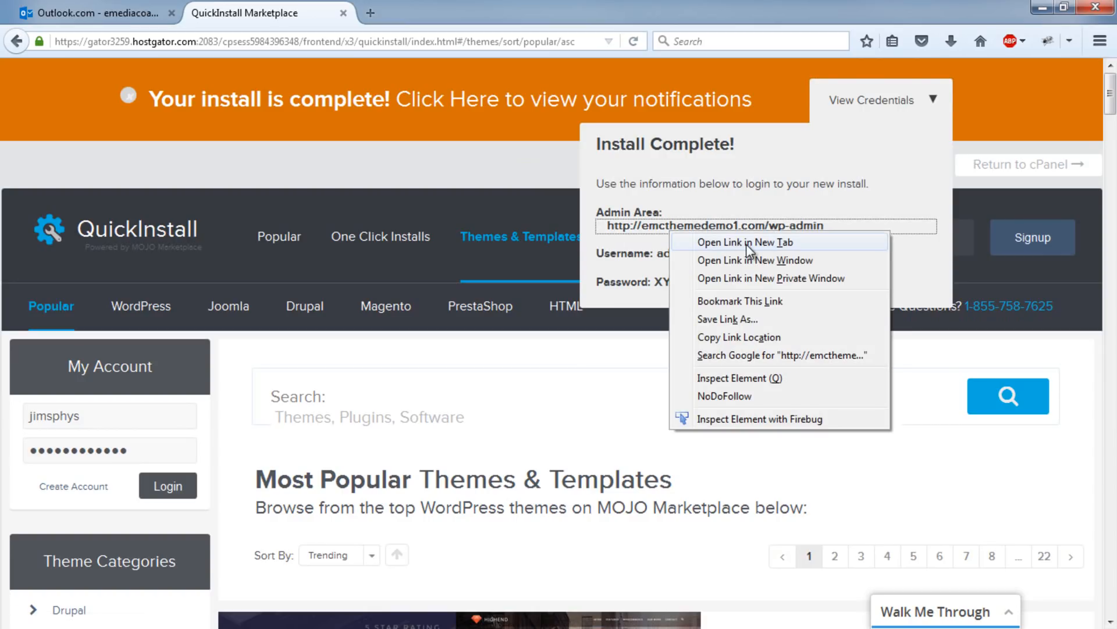
left_click(746, 244)
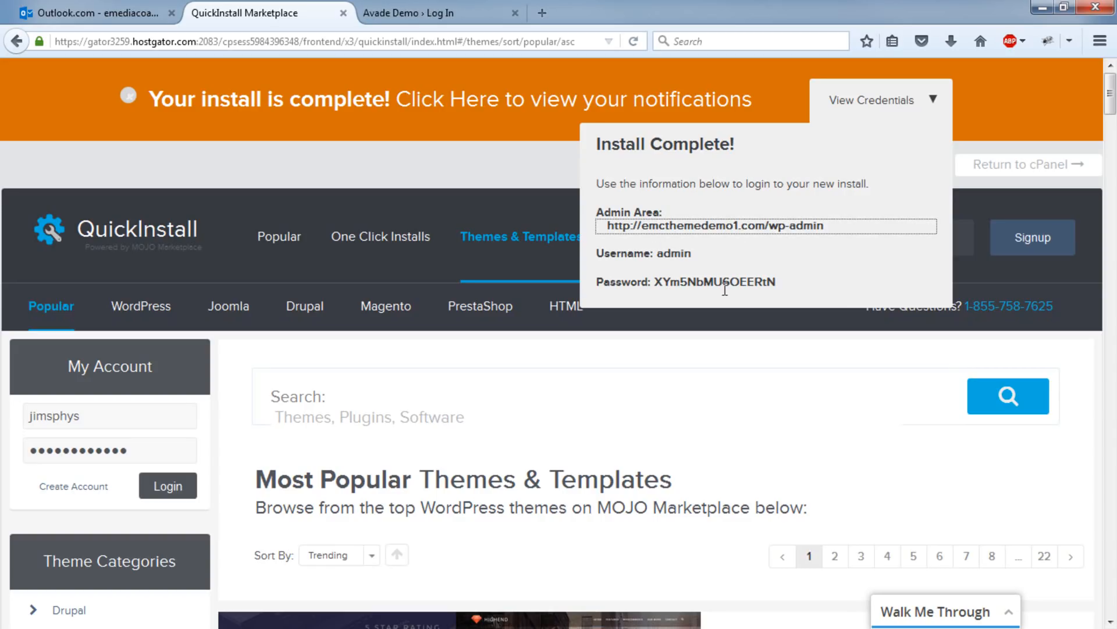
left_click(476, 18)
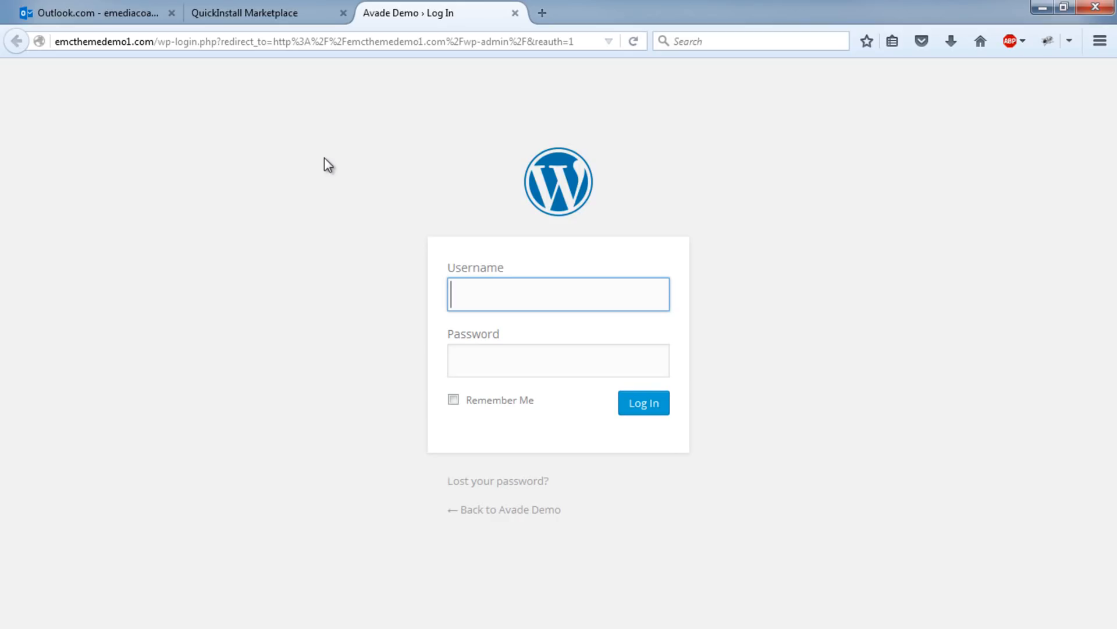
left_click(261, 15)
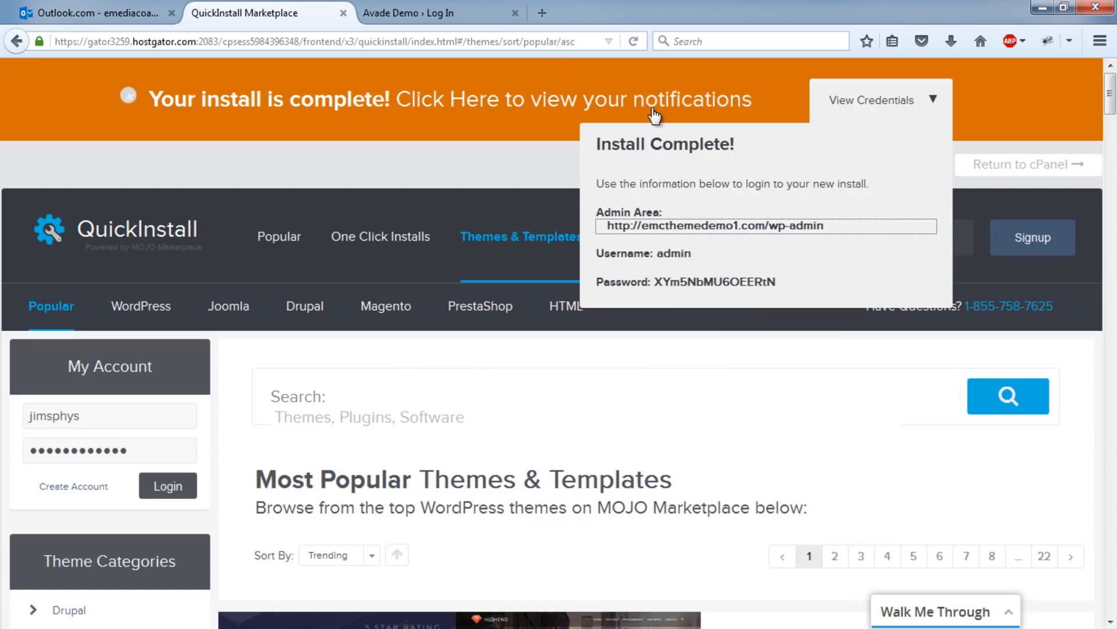
left_click(481, 19)
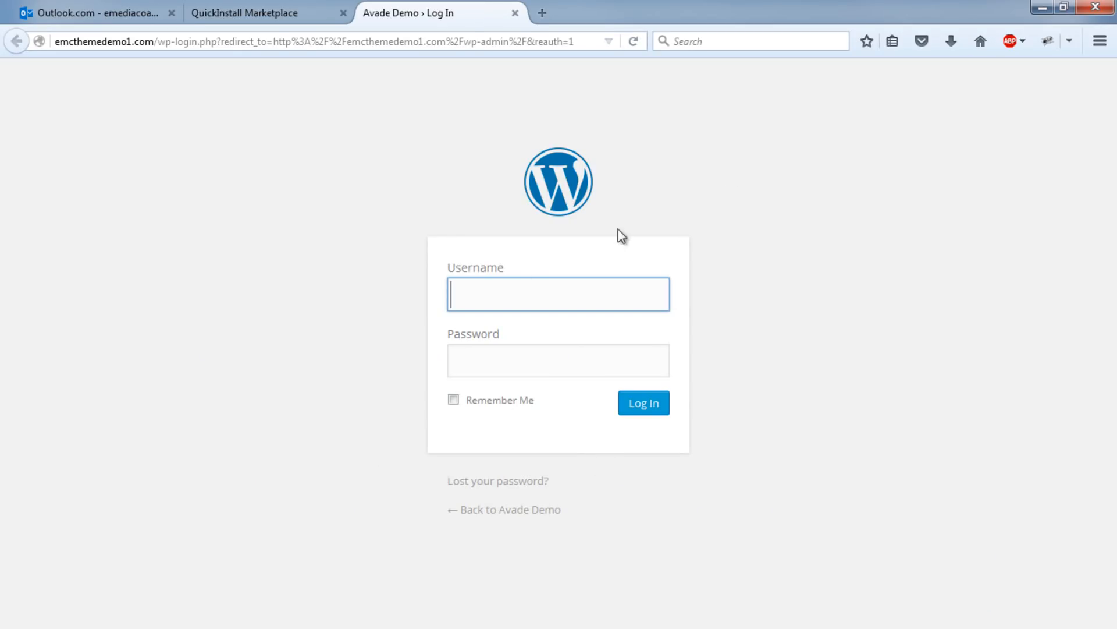
left_click(544, 21)
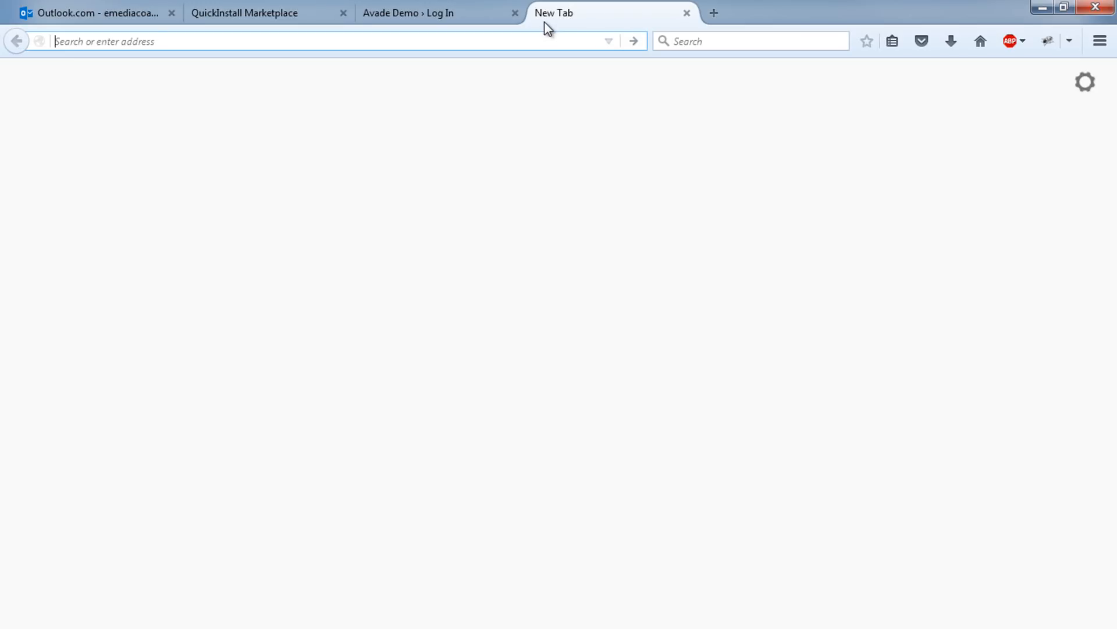
Visit emediacoach.com/help in the blank tab, then close that tab.
type("emediacoach.com/help")
key("Return")
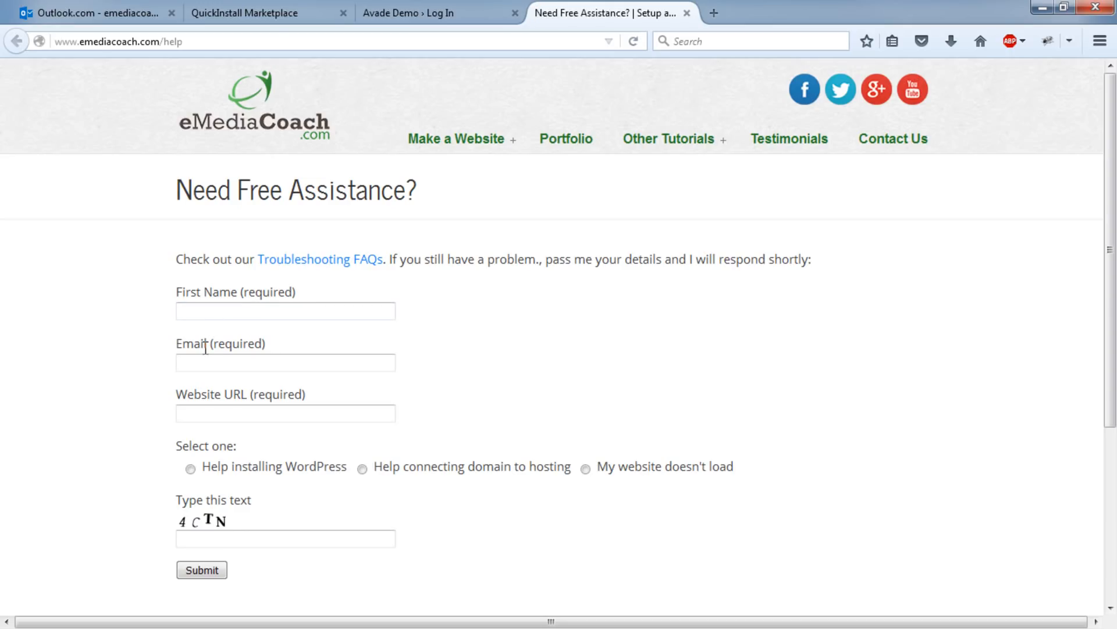
left_click(689, 18)
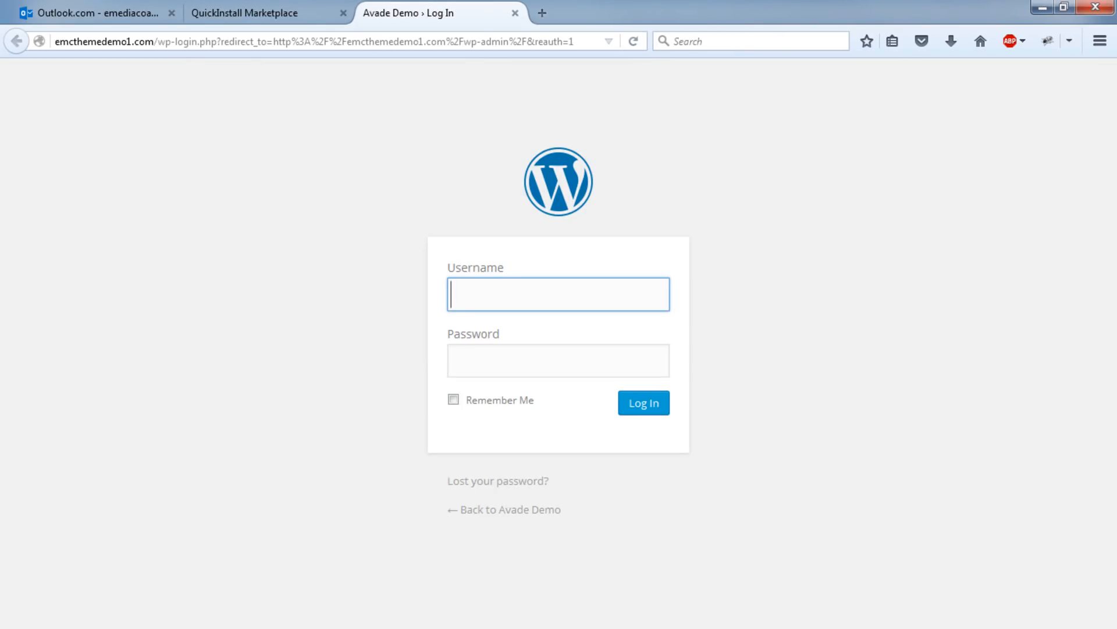
Sign in to Avade Demo as admin using the password copied from the QuickInstall credentials.
type("admin")
left_click(253, 12)
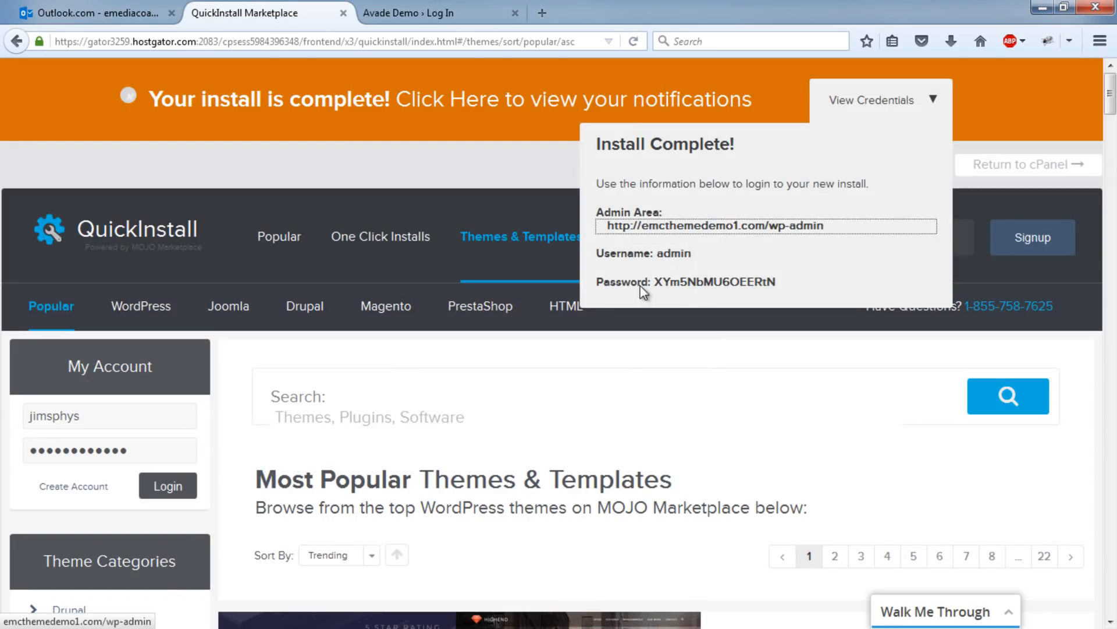
left_click_drag(661, 282, 777, 282)
right_click(788, 284)
left_click(803, 291)
left_click(407, 12)
left_click(528, 362)
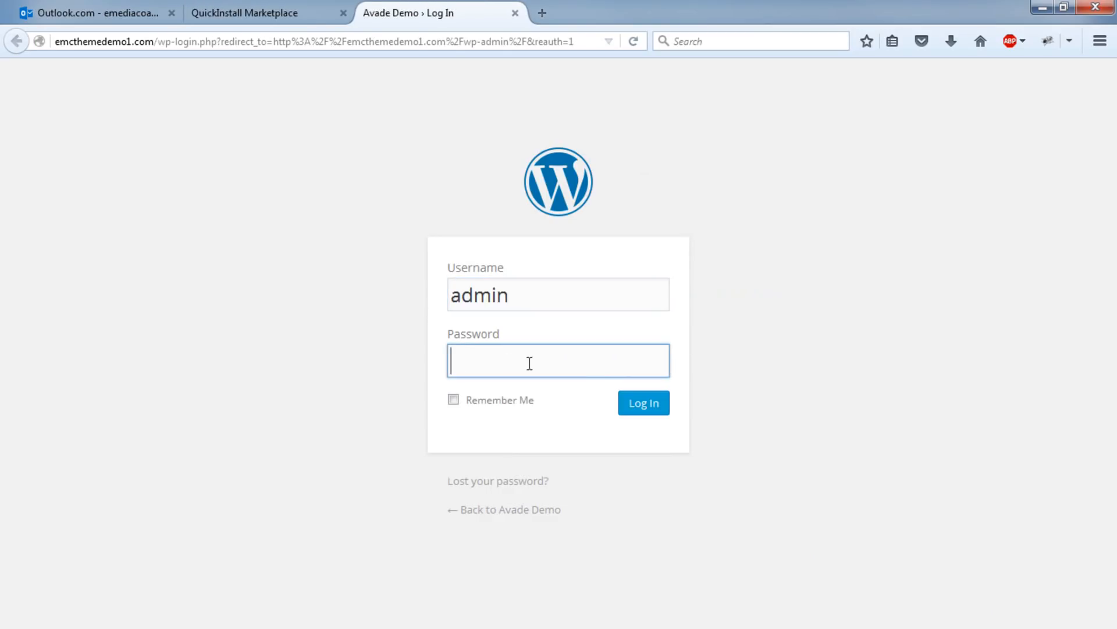
key("ctrl+v")
left_click(653, 409)
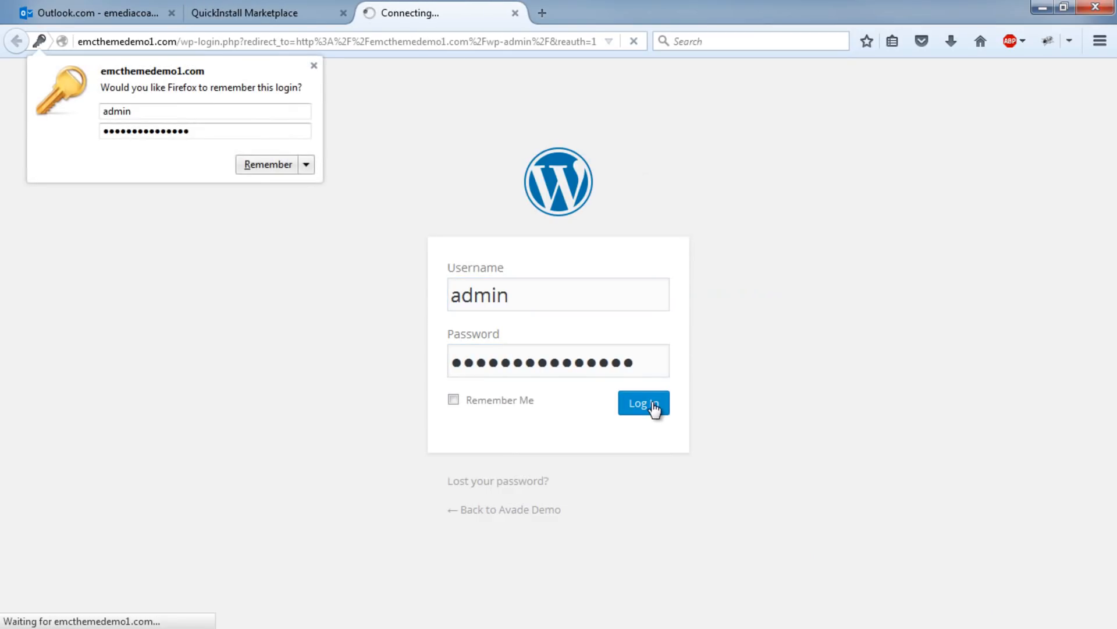
left_click(314, 69)
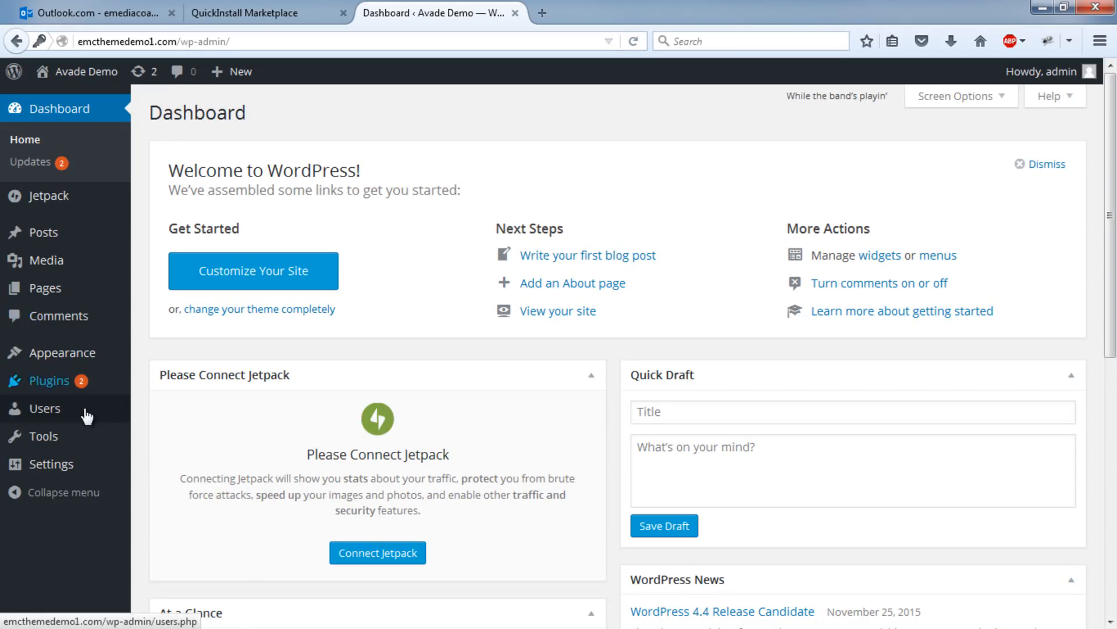
Open the admin user's profile from Users > All Users.
mouse_move(86, 416)
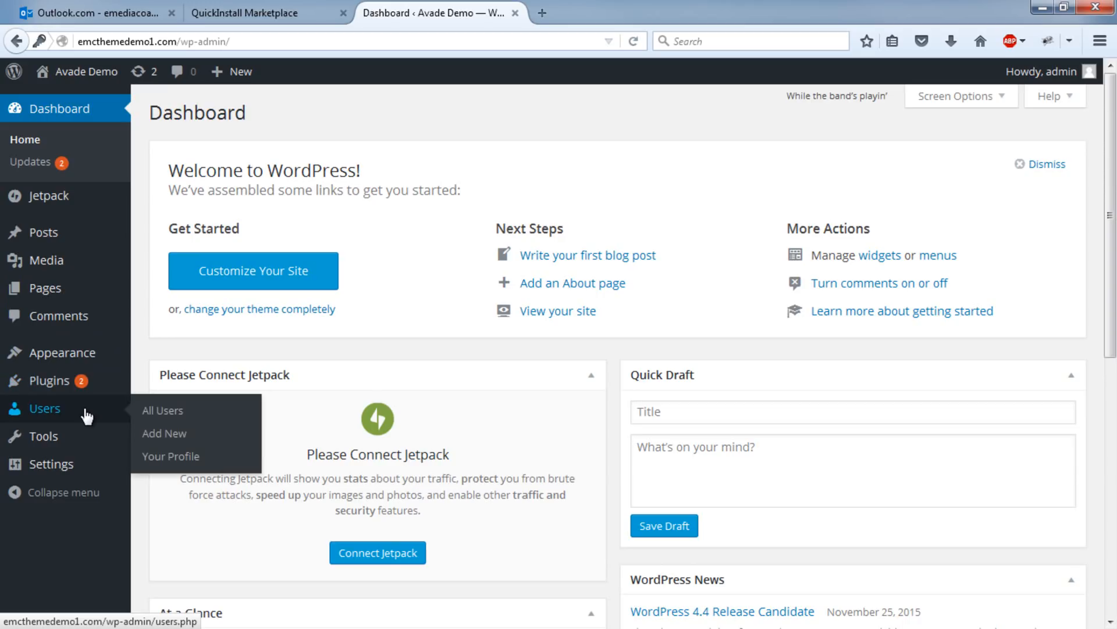
left_click(178, 418)
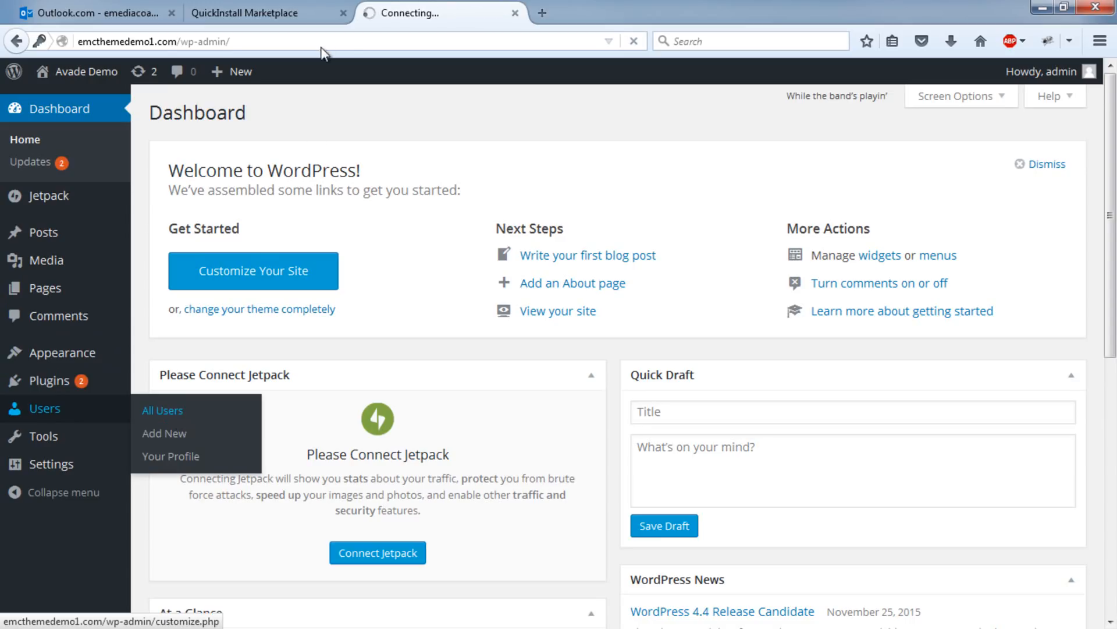
left_click(292, 12)
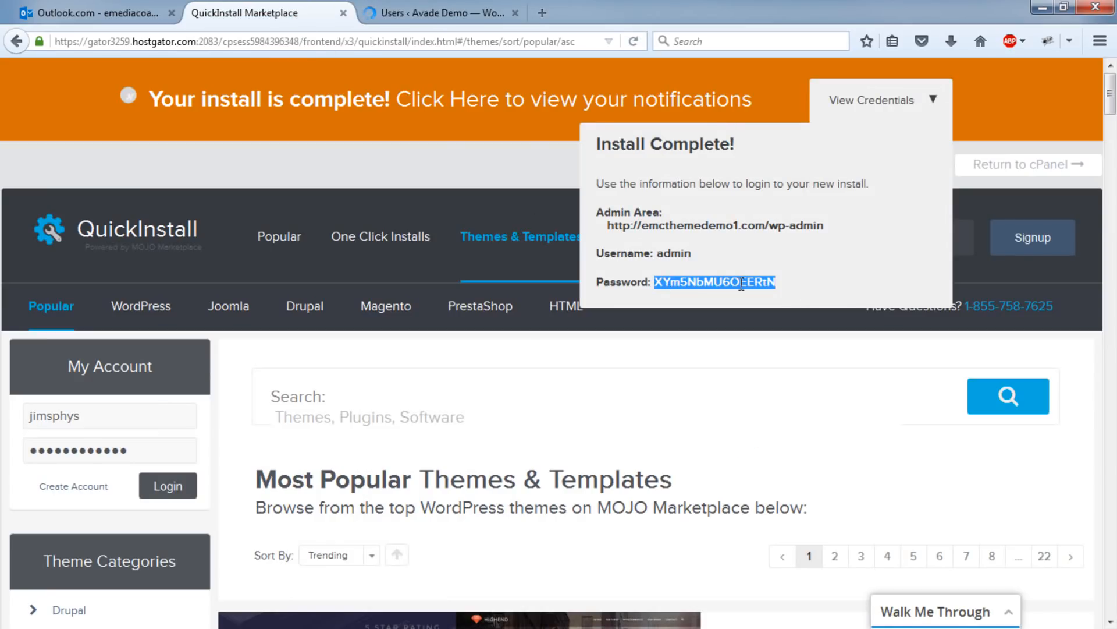
left_click(434, 13)
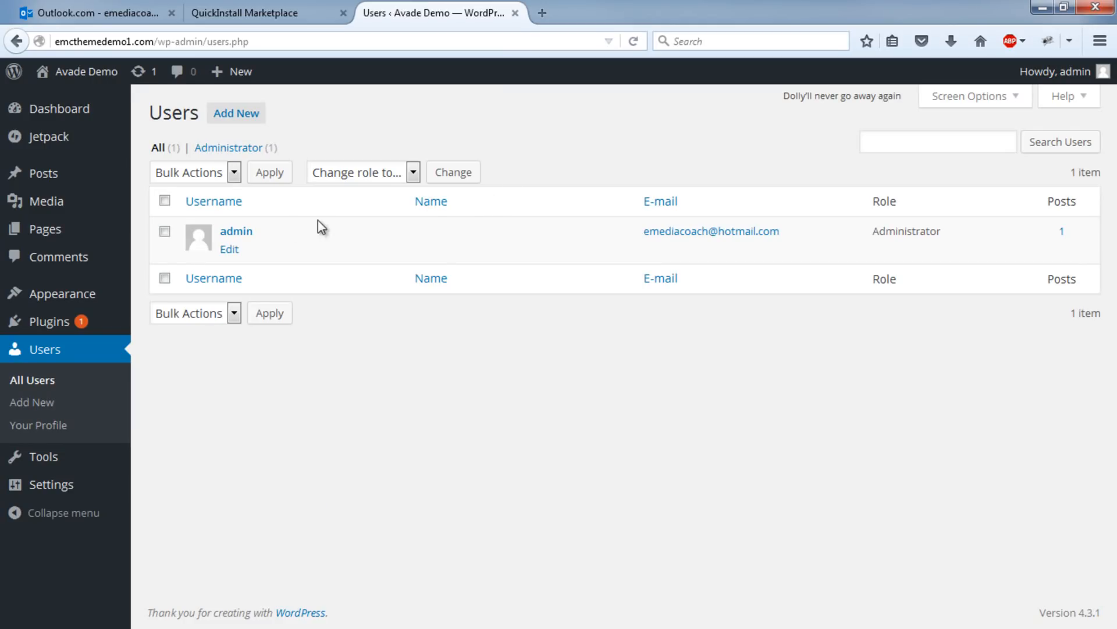
left_click(244, 235)
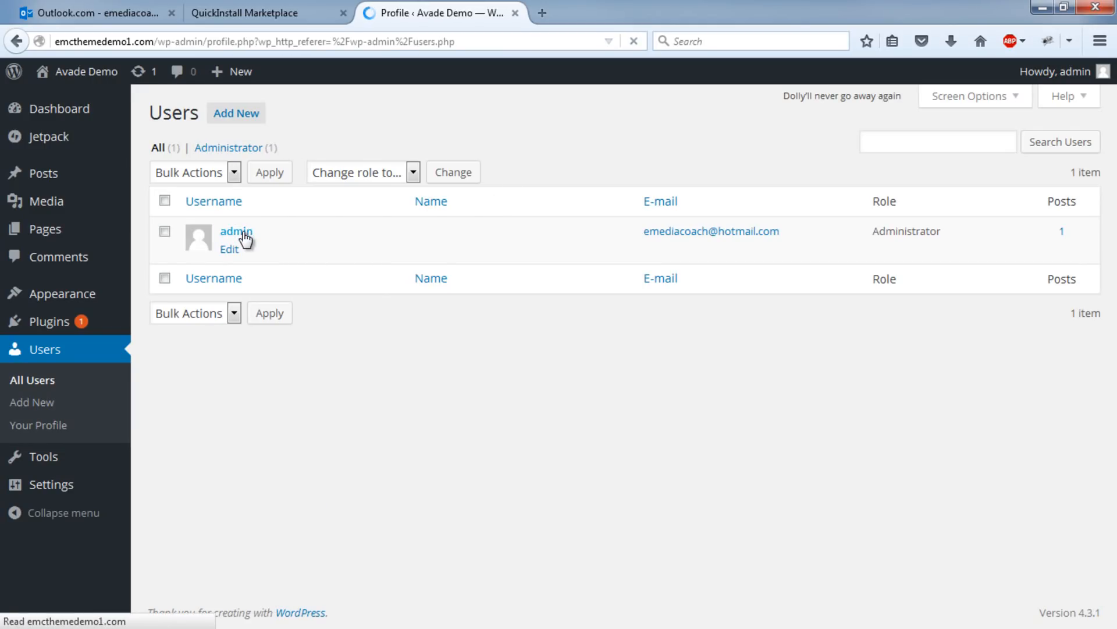
scroll(457, 266, "down", 5)
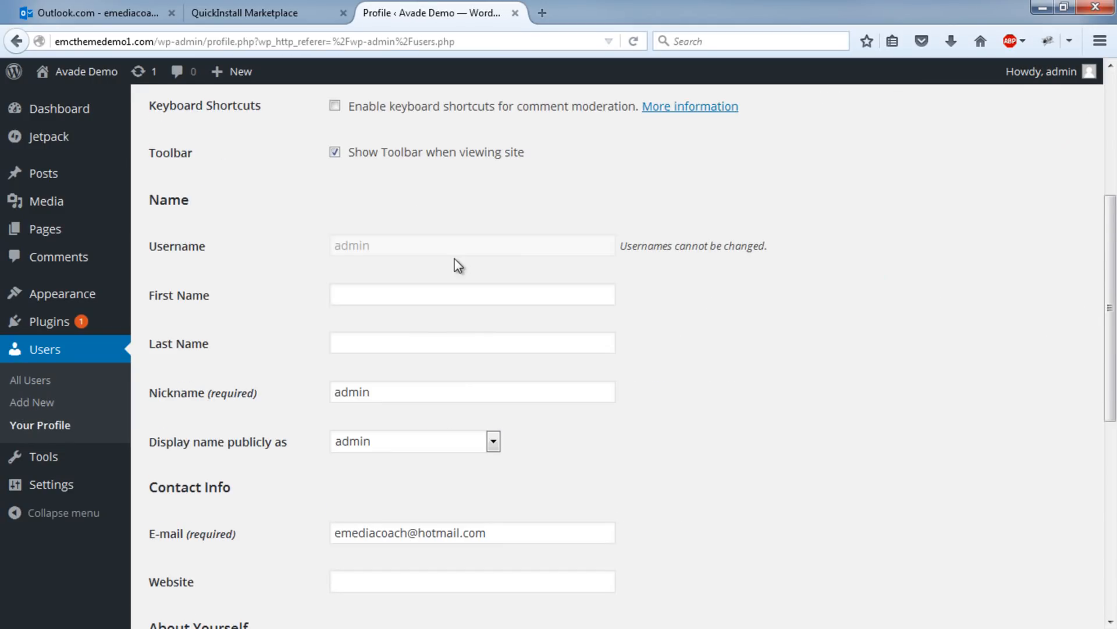
scroll(456, 262, "down", 7)
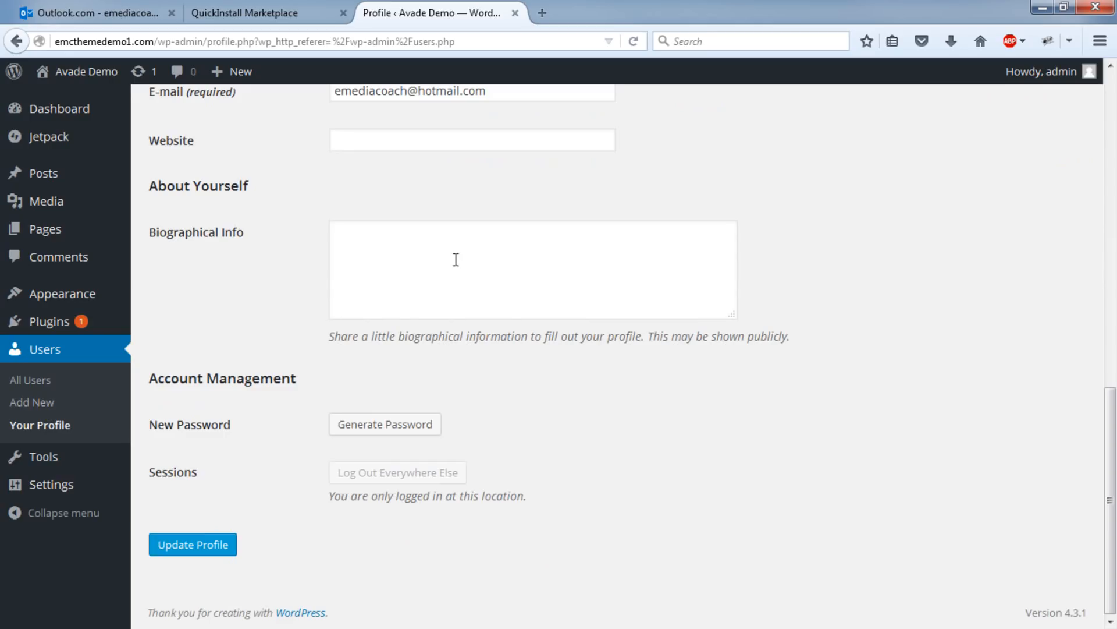
Replace the generated password with a simple weak one, confirm it, update the profile, and log out.
left_click(383, 428)
left_click_drag(528, 421, 274, 412)
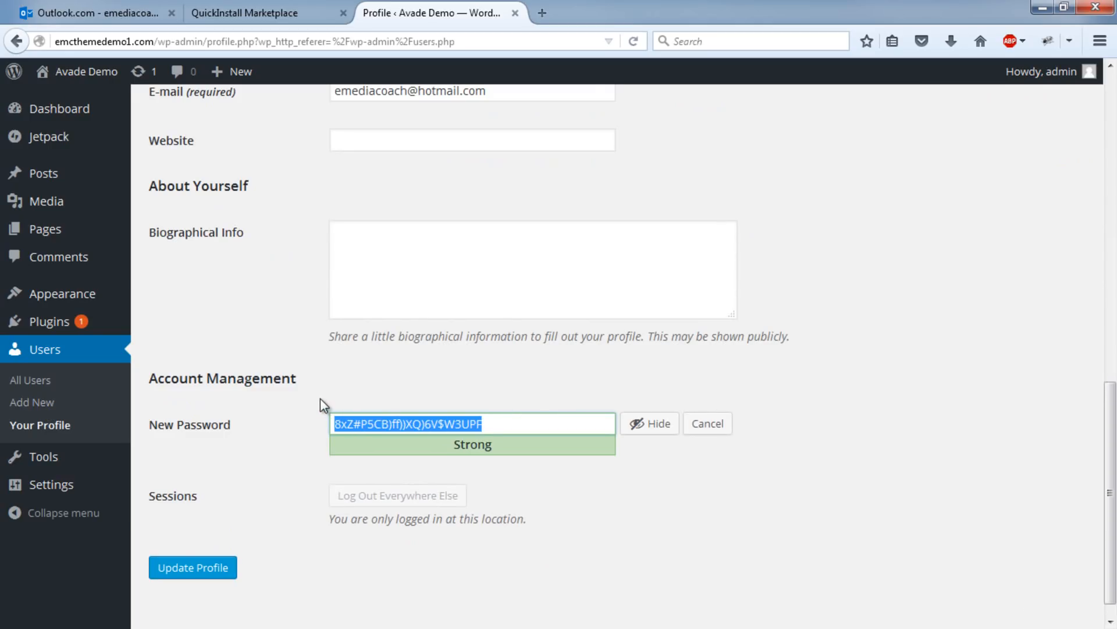
type("password")
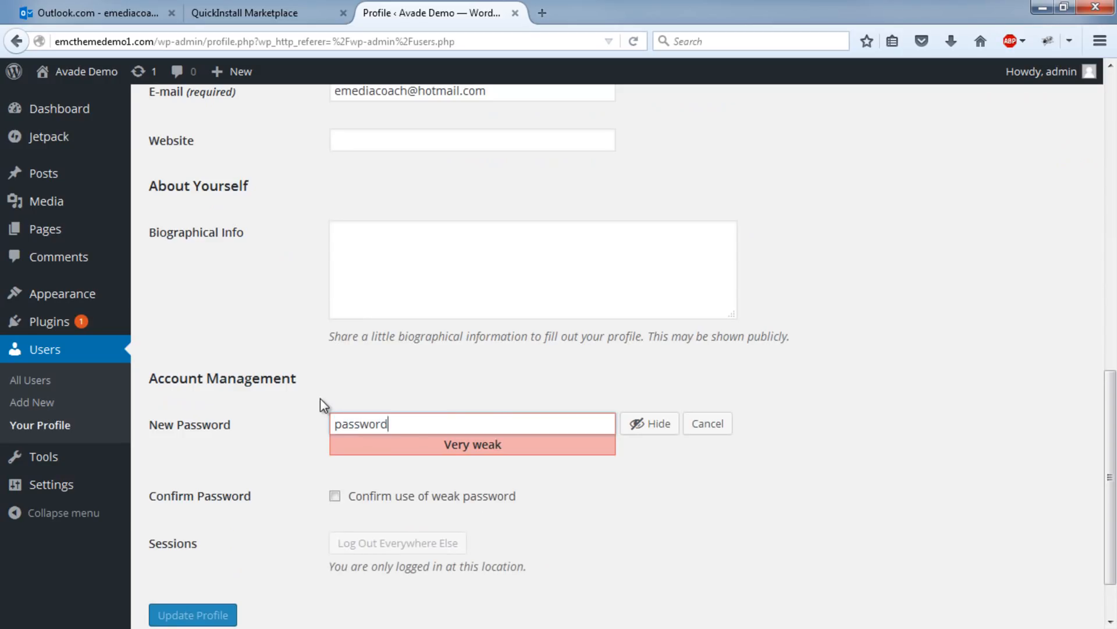
left_click(335, 495)
scroll(337, 507, "down", 2)
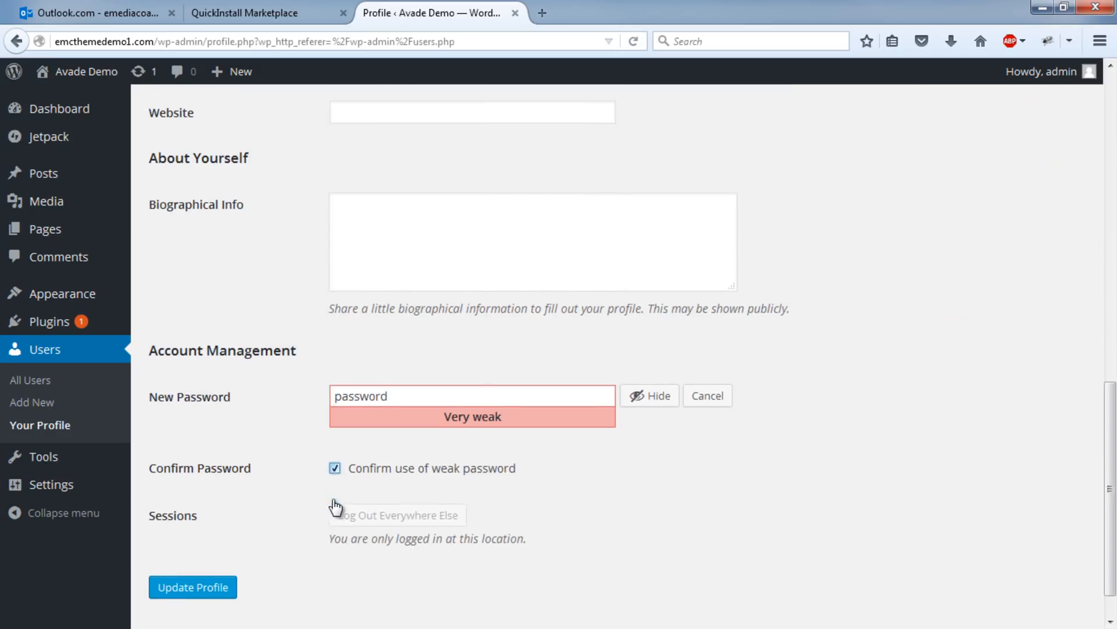
left_click(199, 547)
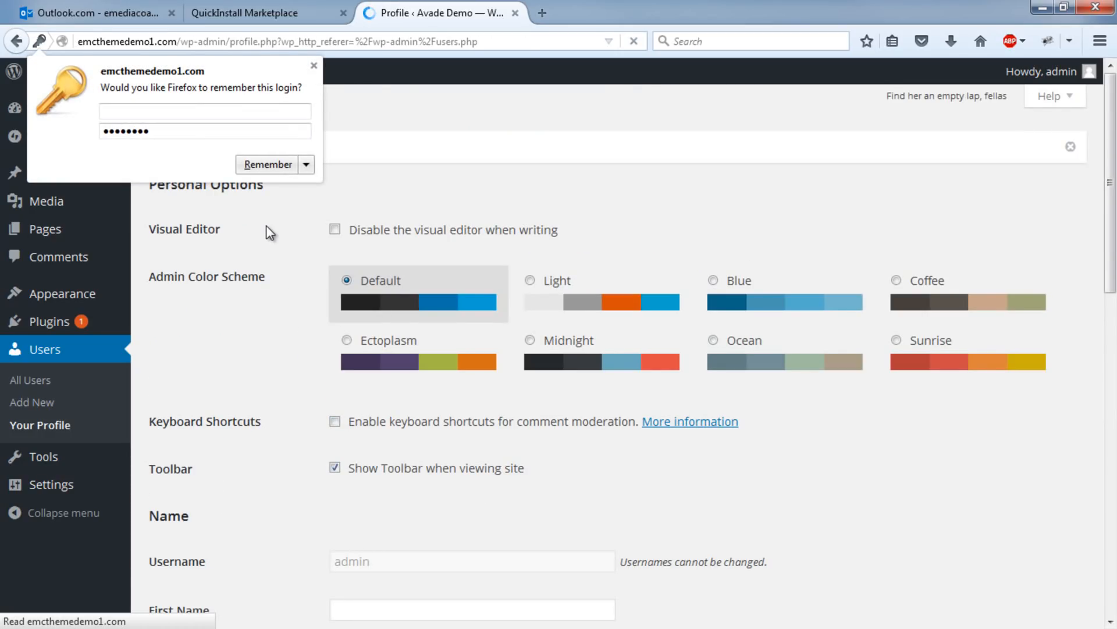
left_click(313, 66)
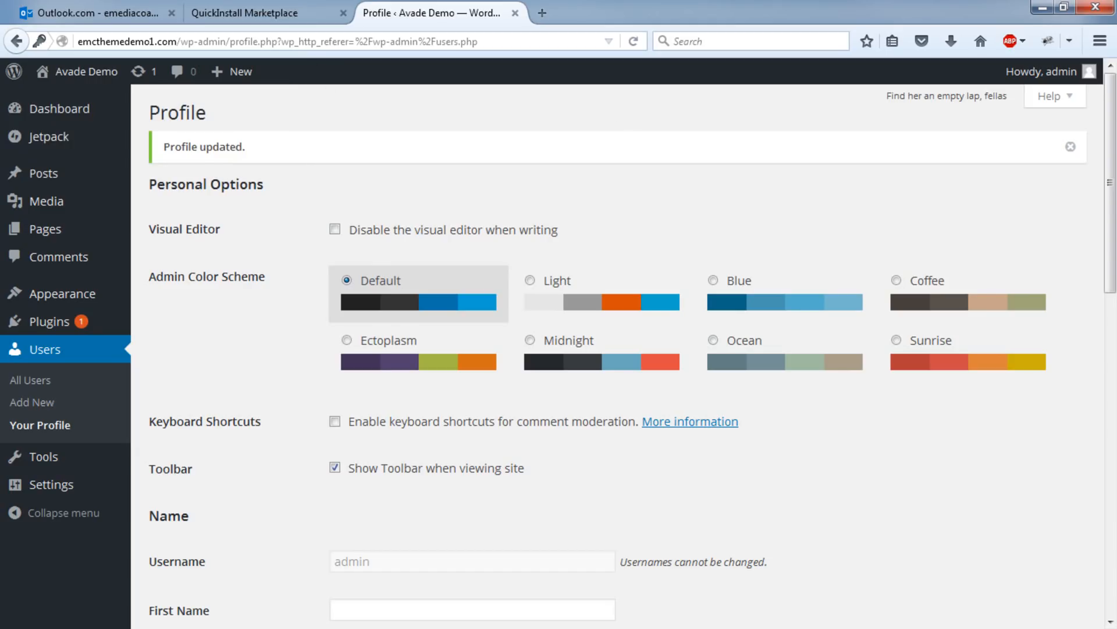
mouse_move(1042, 71)
left_click(987, 153)
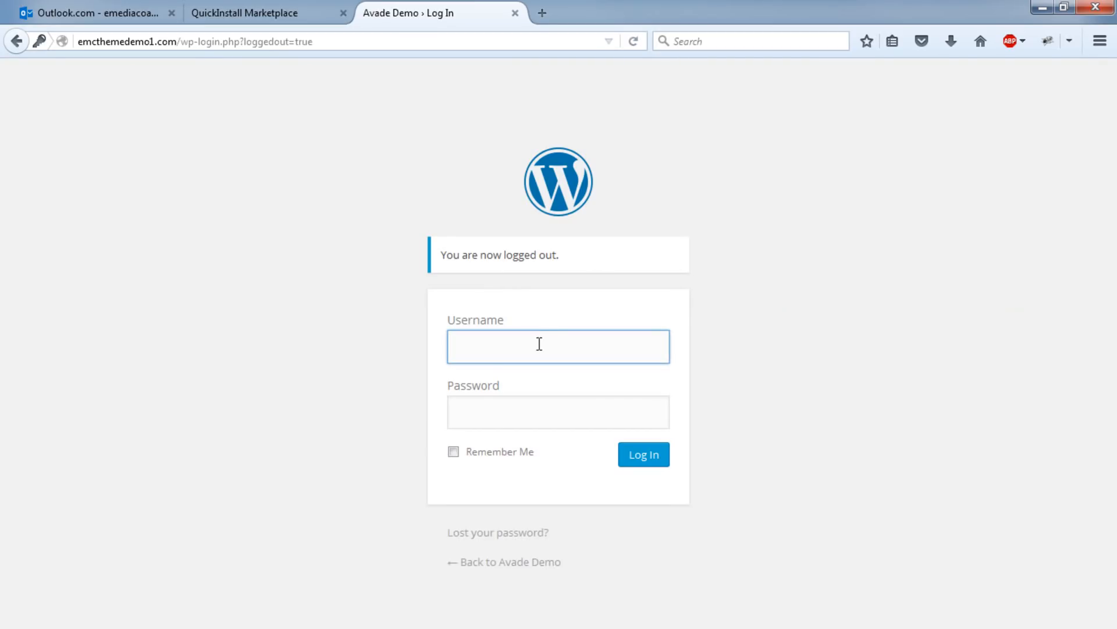
Log back in as admin with the new weak password, declining to save the login.
left_click(540, 344)
type("a")
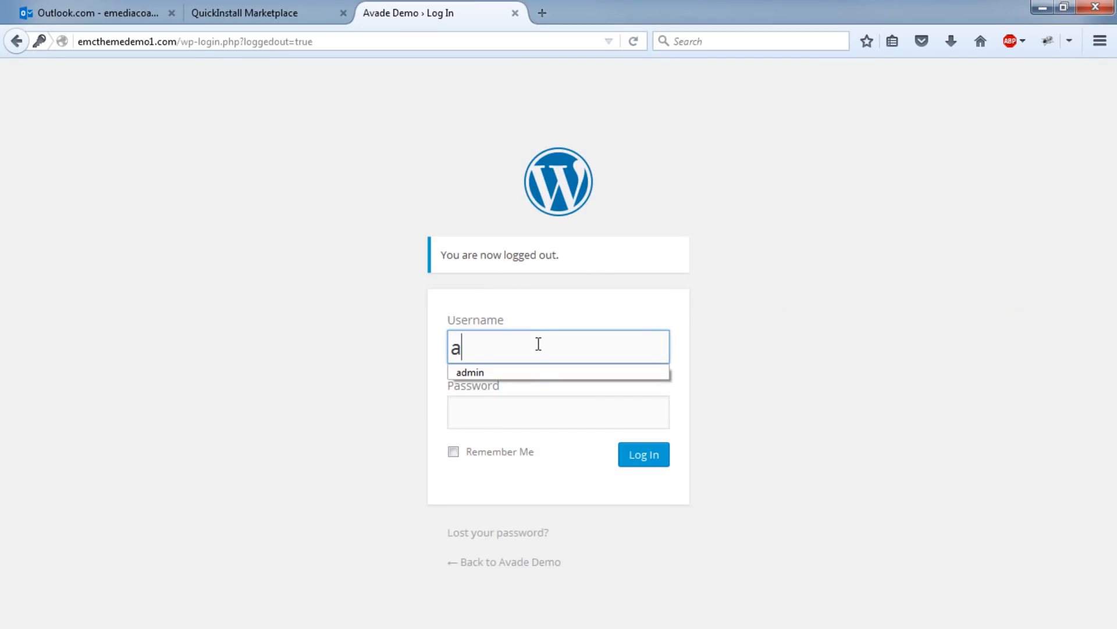
left_click(532, 373)
type("******")
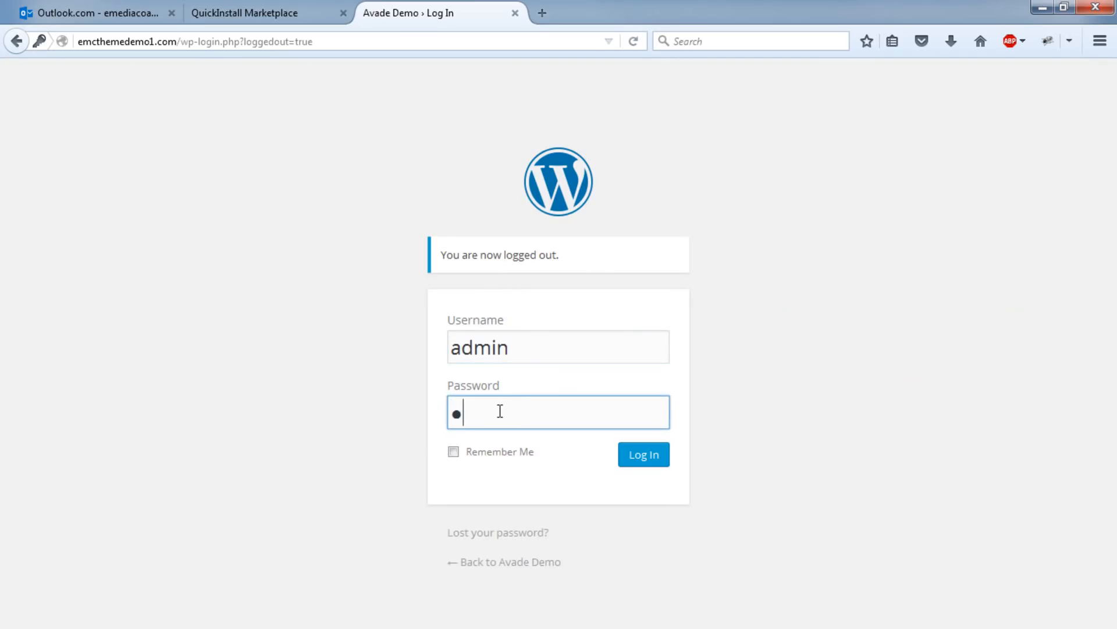
type("**")
left_click(631, 459)
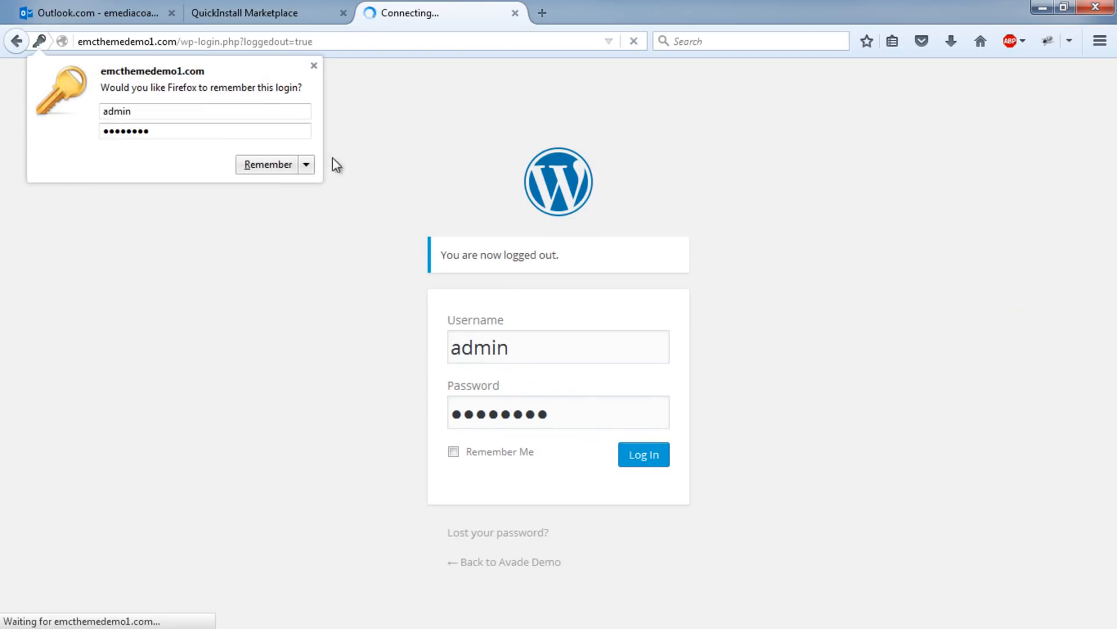
left_click(265, 166)
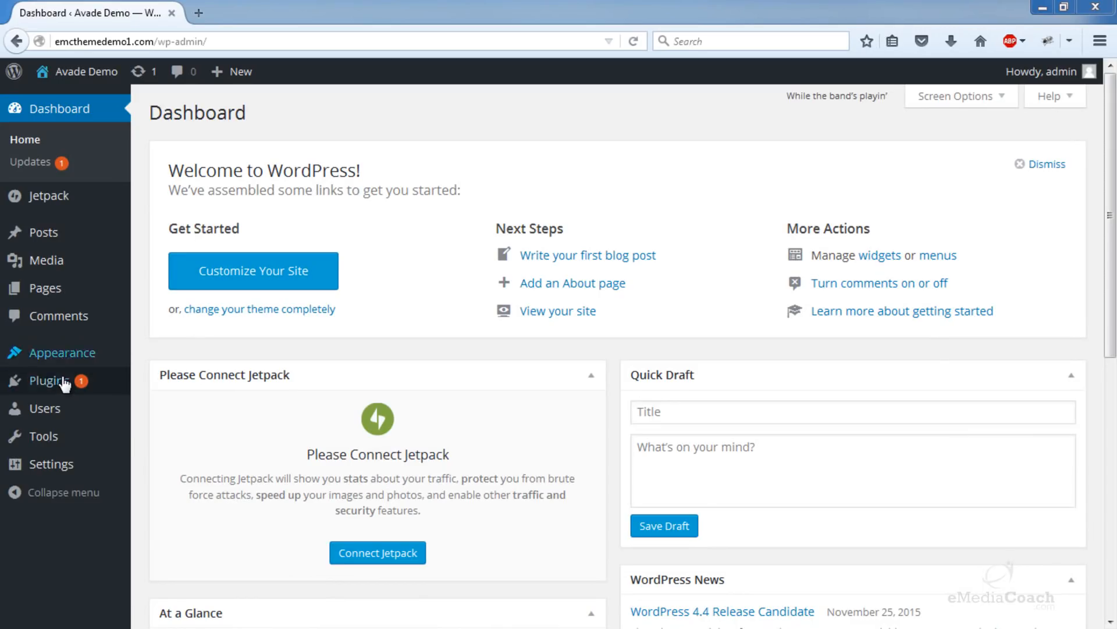
On Installed Plugins, select Akismet, Hello Dolly, Hostgator WalkMe, Jetpack and MOJO Marketplace.
mouse_move(64, 385)
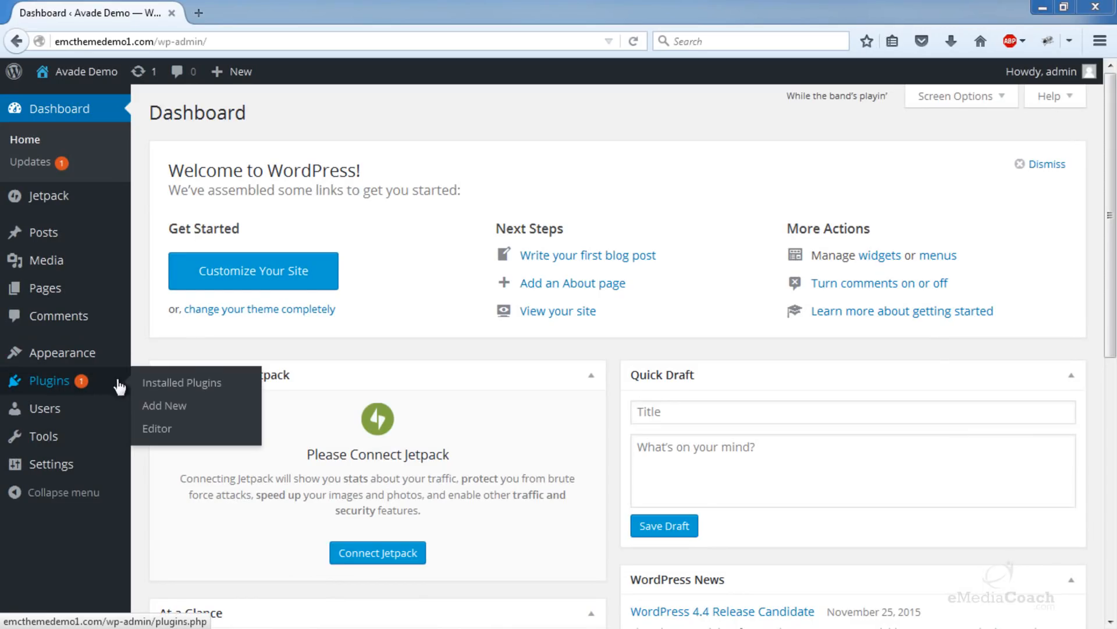
left_click(162, 384)
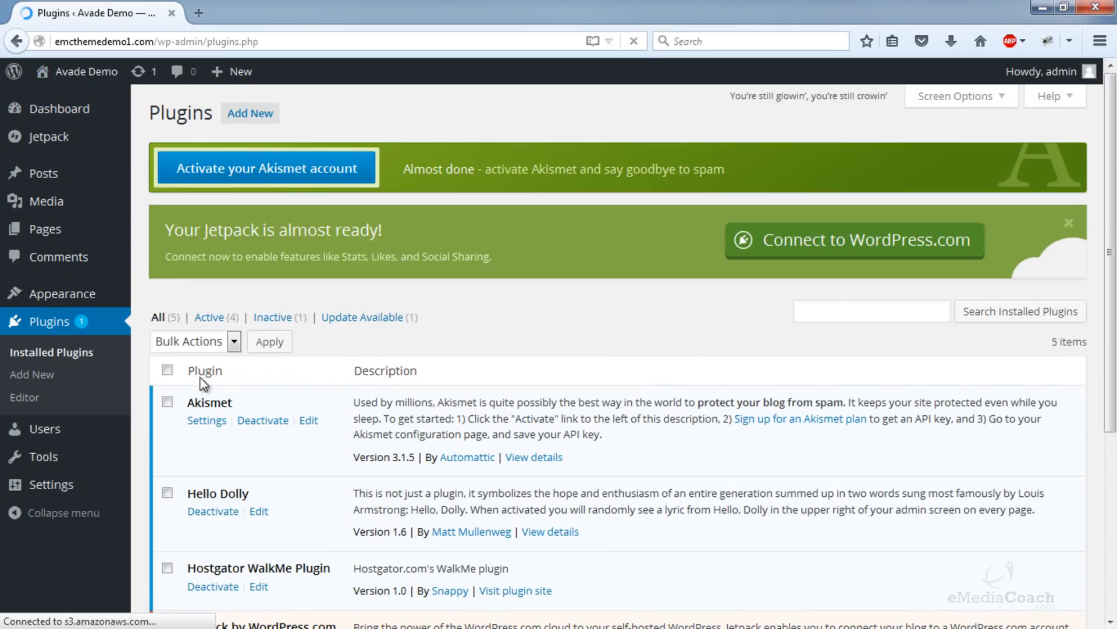
scroll(603, 300, "down", 1)
scroll(607, 307, "down", 3)
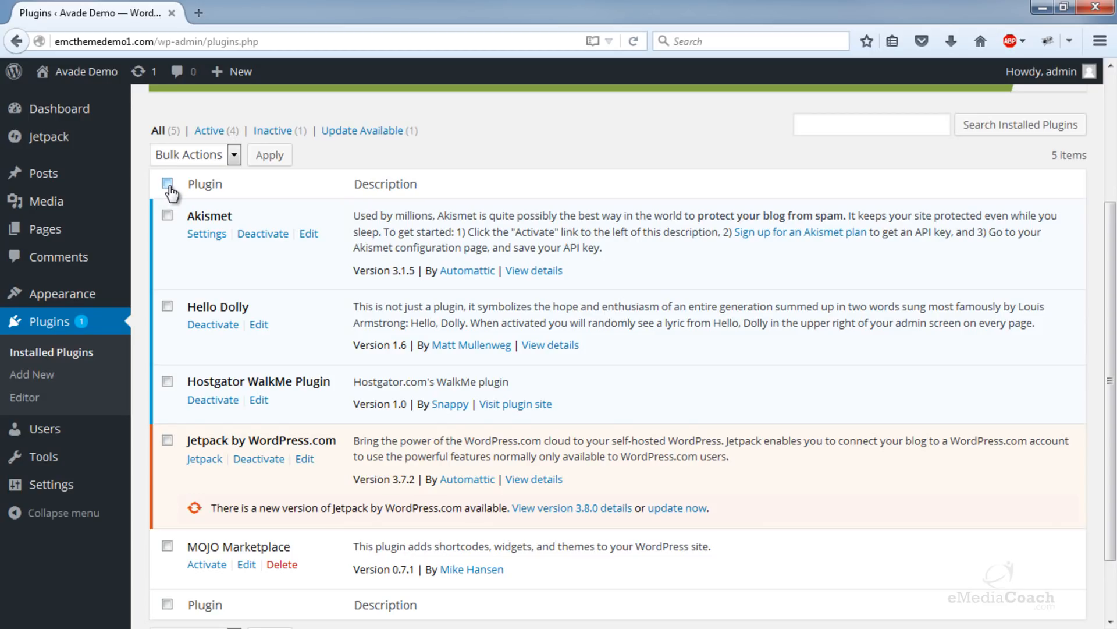
left_click(167, 214)
scroll(200, 235, "down", 2)
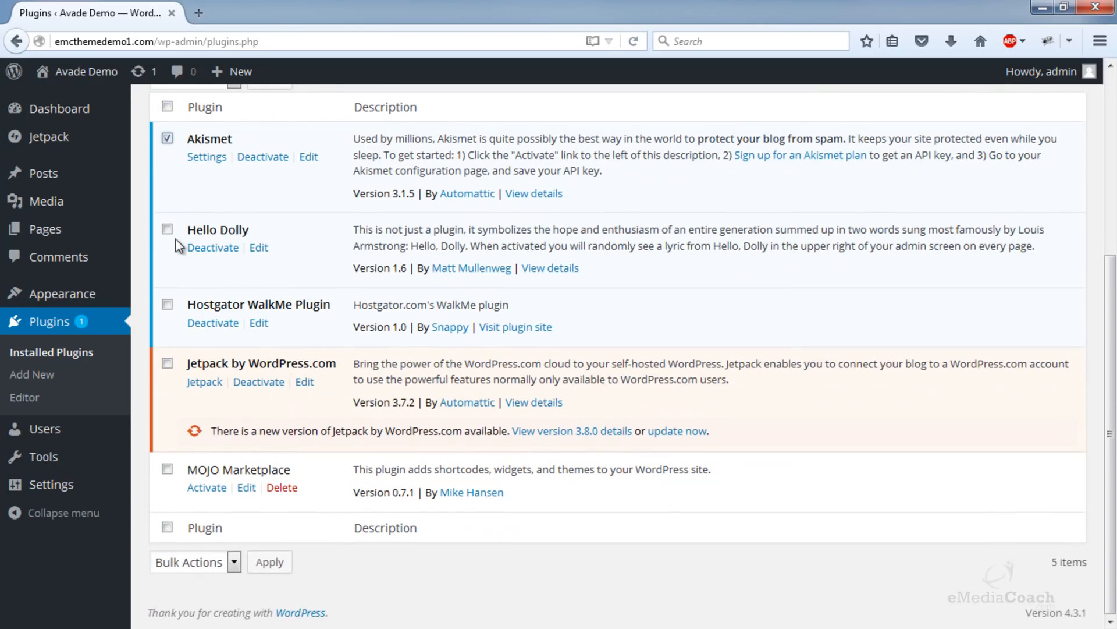
left_click(167, 230)
left_click(168, 304)
left_click(168, 364)
left_click(167, 469)
Apply the Deactivate bulk action to the selected plugins.
left_click(219, 567)
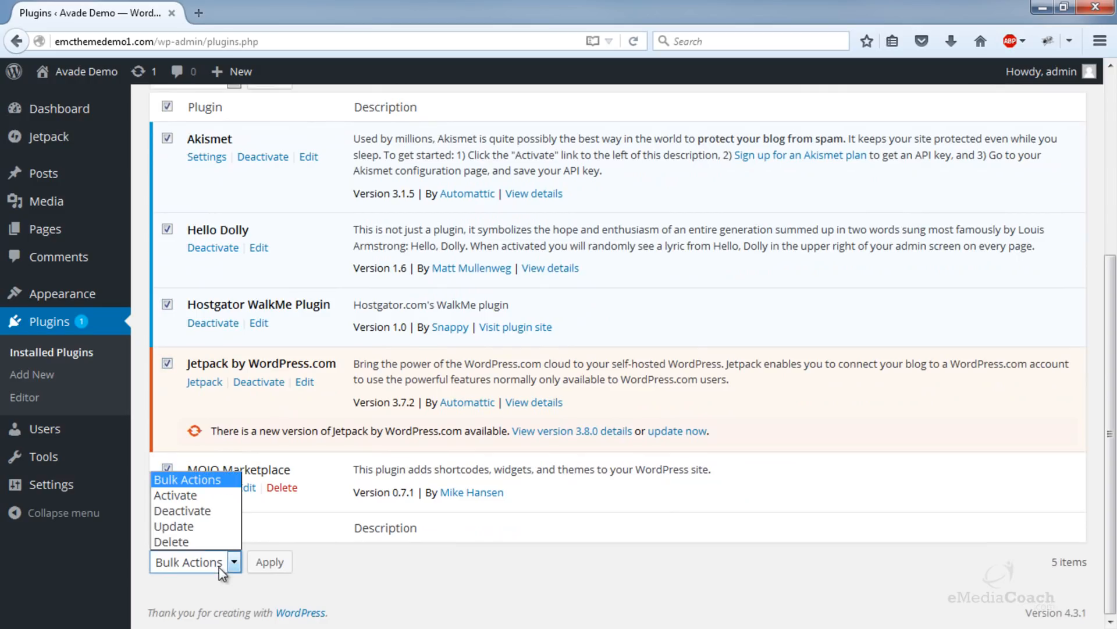
left_click(198, 514)
left_click(270, 564)
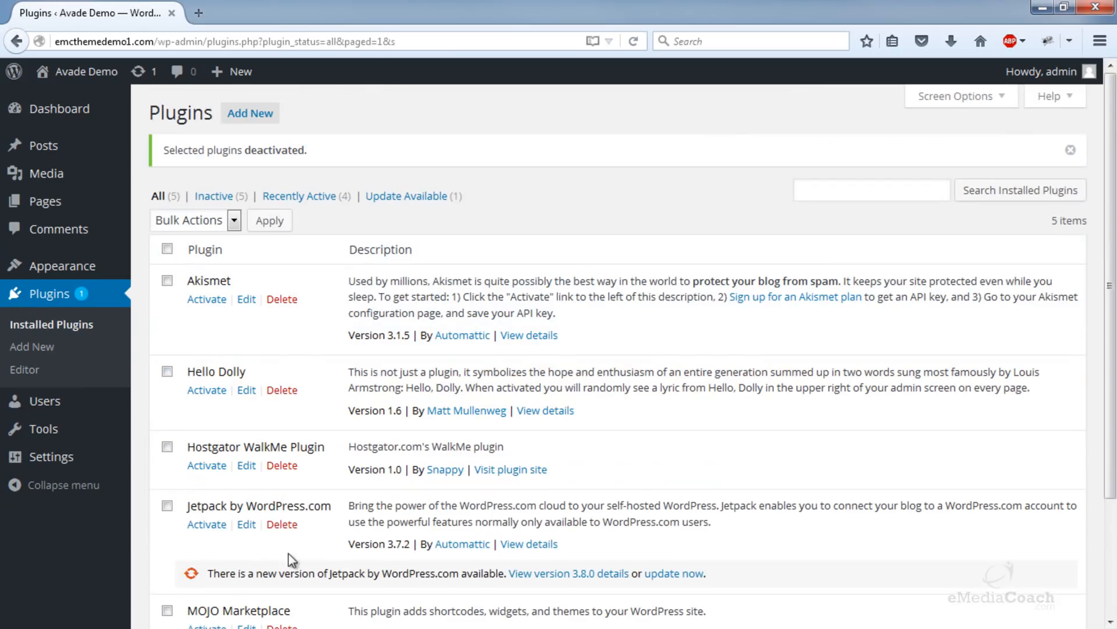
Bulk-delete Akismet, Hello Dolly, Hostgator WalkMe, Jetpack and MOJO Marketplace, confirming removal of their files and data.
scroll(212, 354, "down", 3)
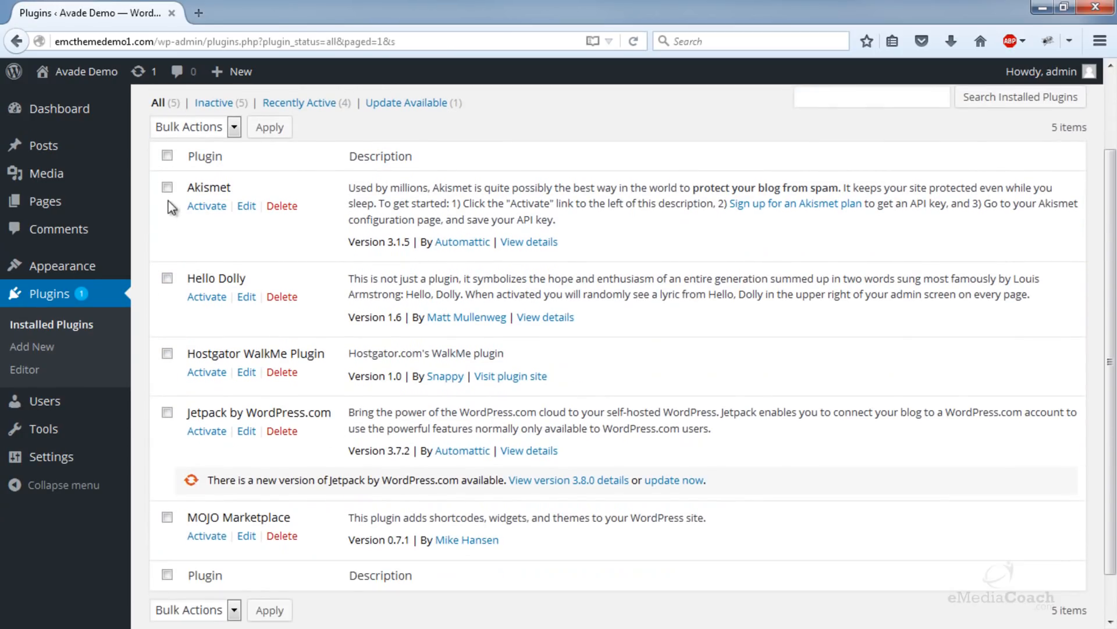
left_click(167, 187)
left_click(167, 278)
left_click(167, 354)
left_click(166, 412)
left_click(173, 518)
scroll(187, 492, "down", 2)
left_click(221, 562)
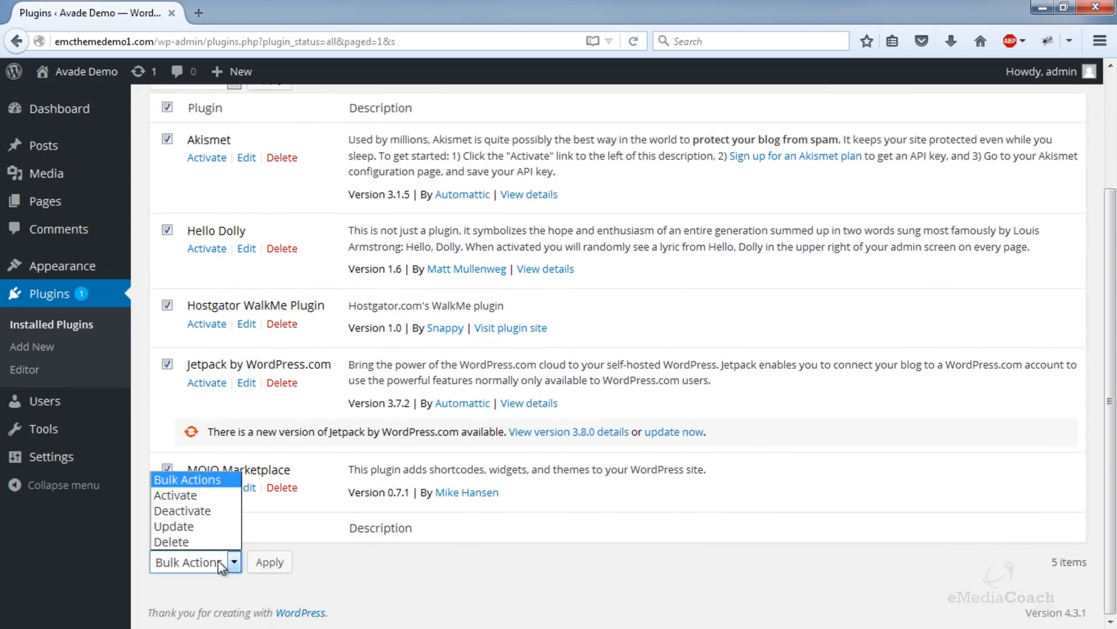
left_click(179, 542)
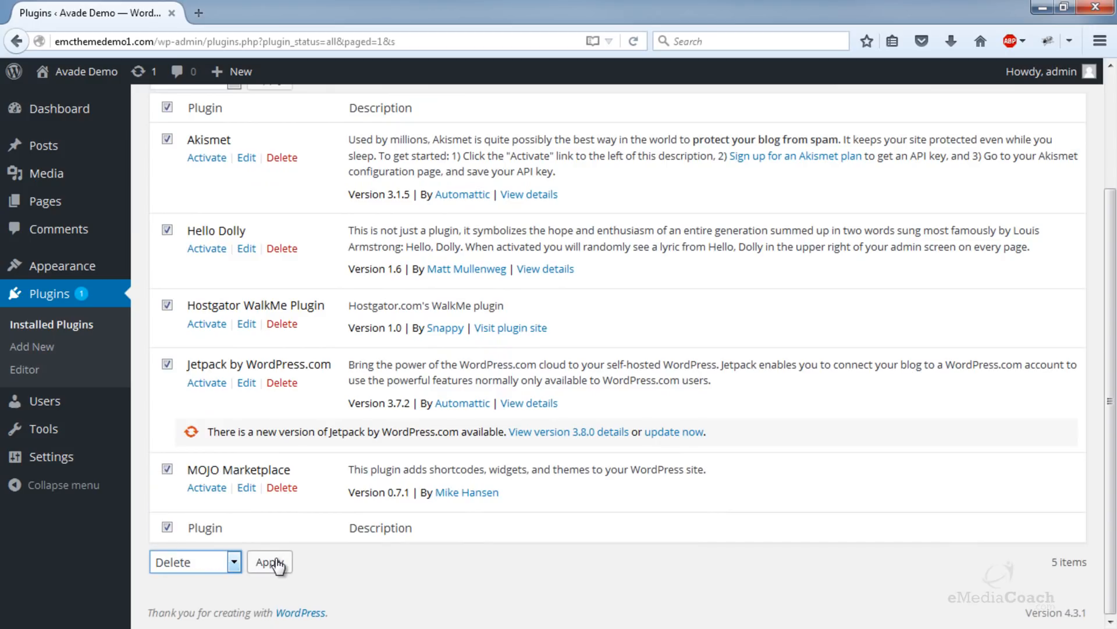
left_click(271, 562)
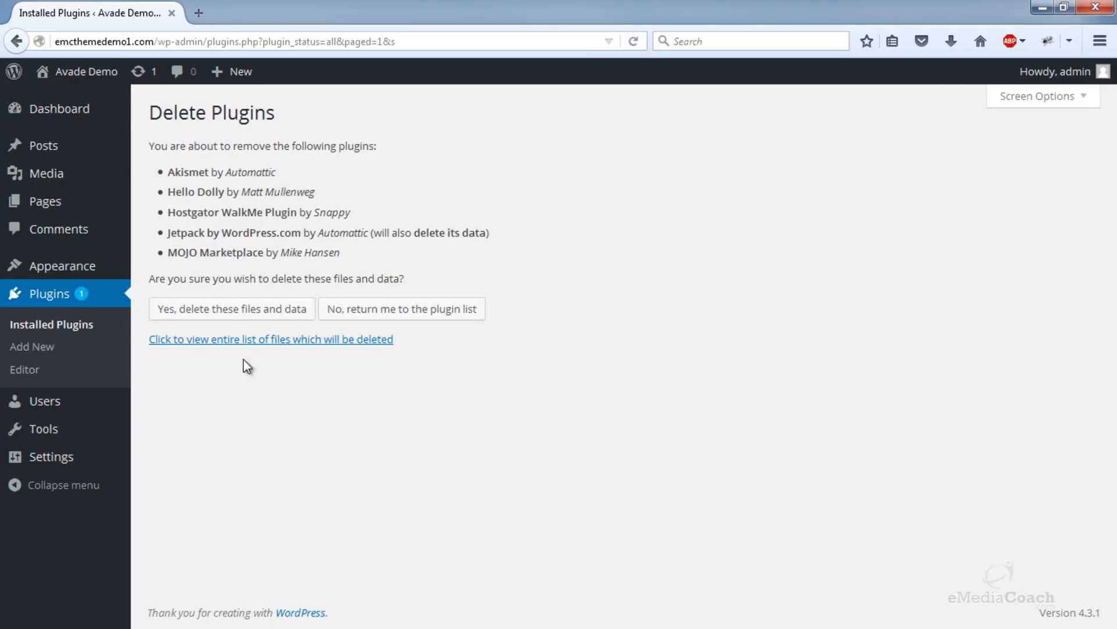
left_click(236, 311)
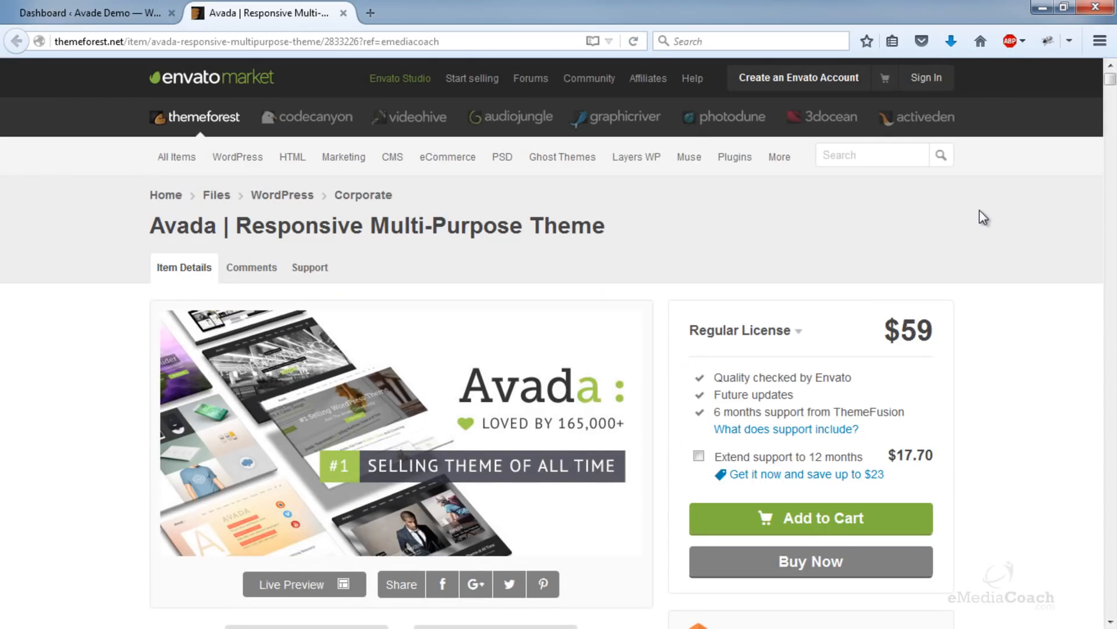
Scroll down to the Avada Classic demo image and open its link in a new tab.
scroll(980, 211, "down", 6)
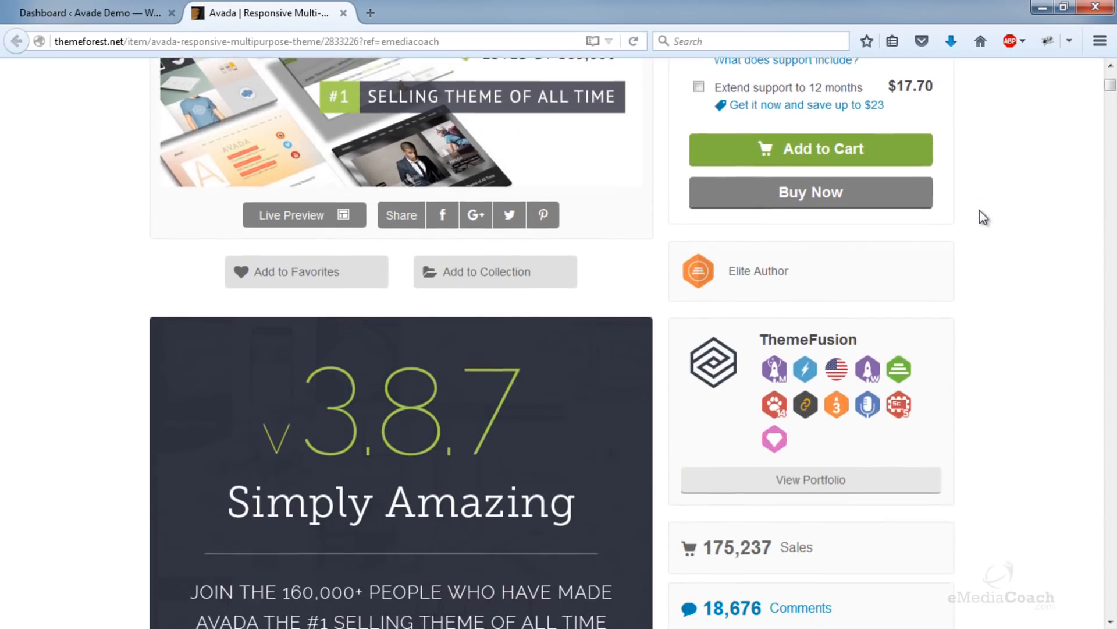
scroll(979, 211, "down", 12)
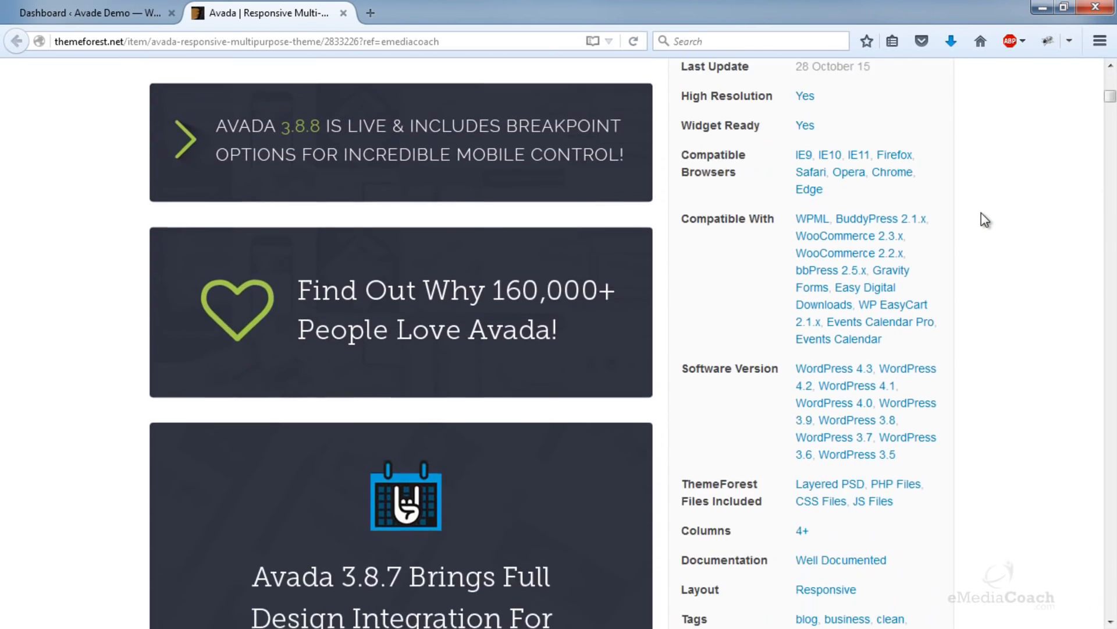
scroll(981, 213, "down", 15)
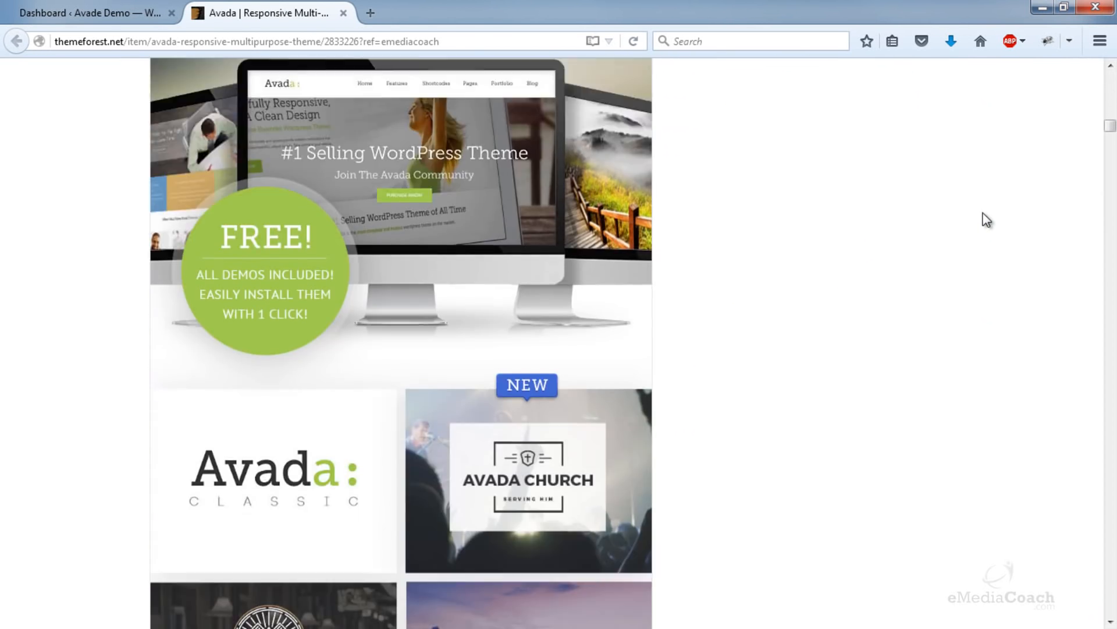
scroll(985, 219, "down", 2)
scroll(988, 225, "up", 4)
scroll(988, 225, "down", 1)
right_click(291, 533)
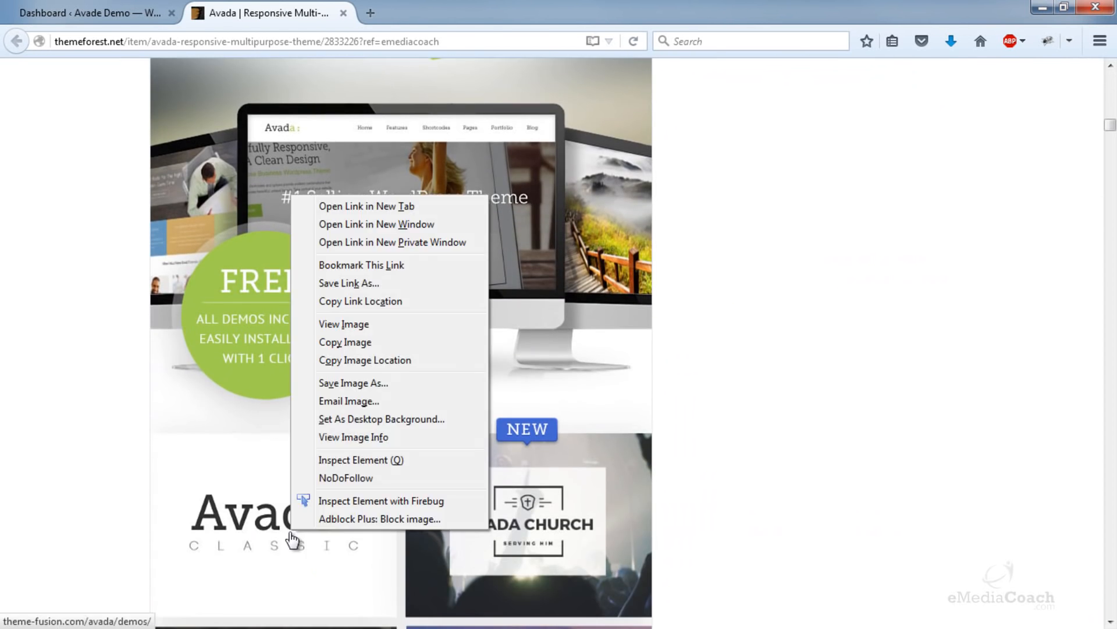
left_click(401, 209)
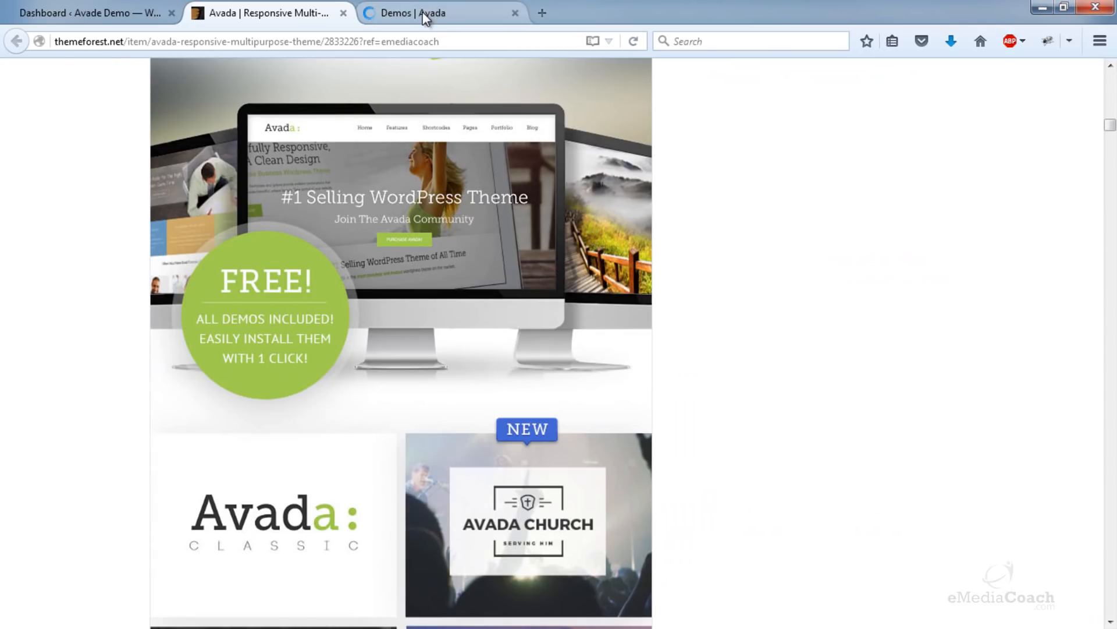
Switch to the Demos | Avada tab and scroll through the demo list.
left_click(425, 13)
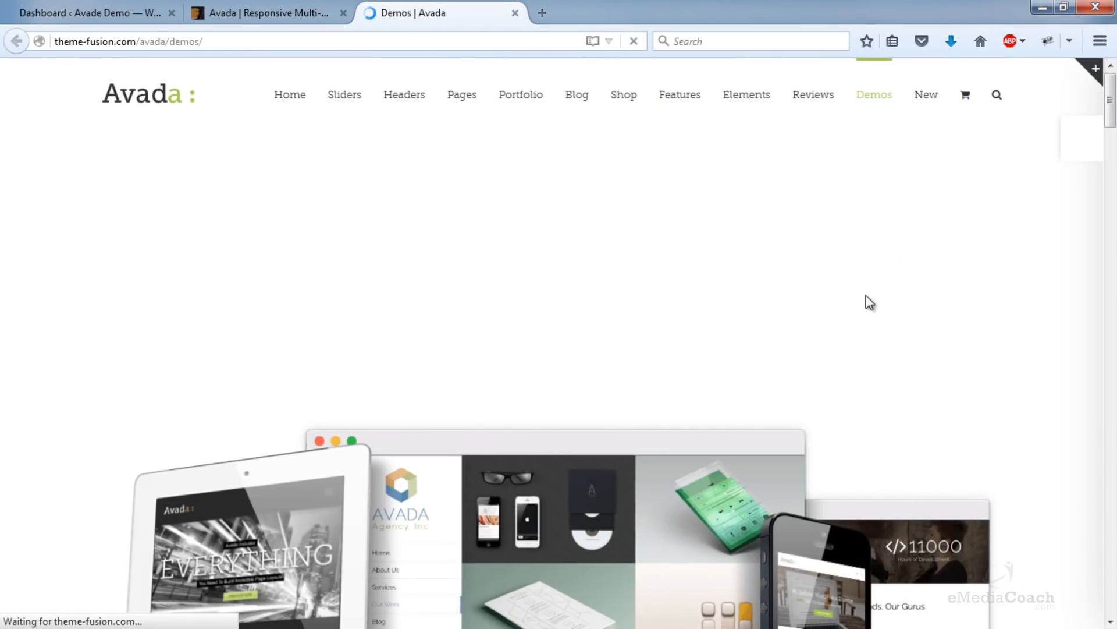
scroll(1038, 196, "down", 10)
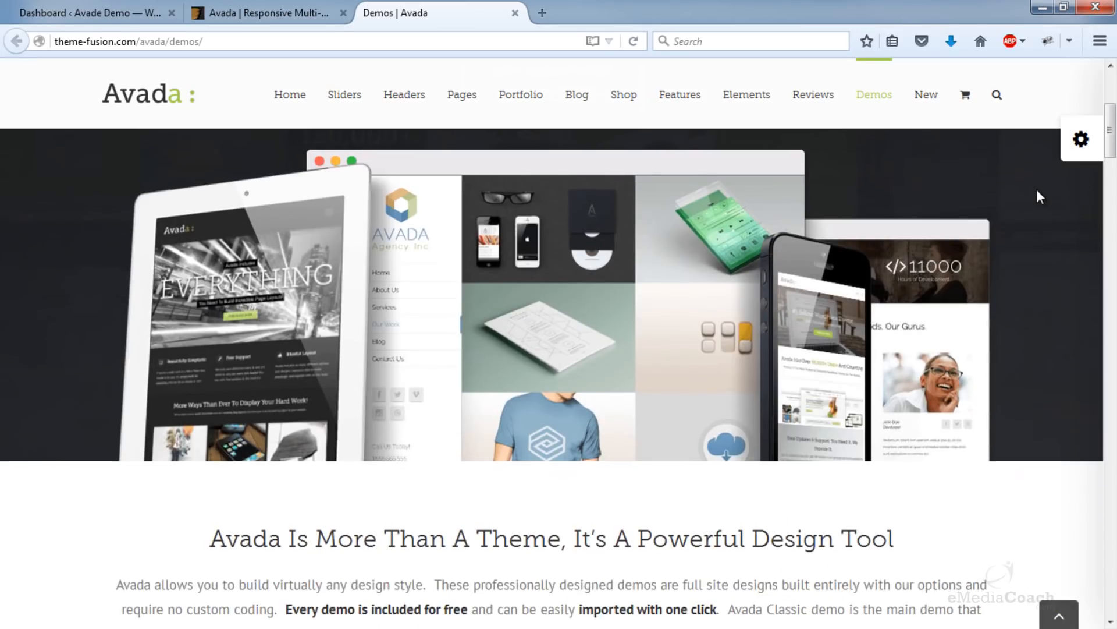
scroll(1040, 200, "down", 8)
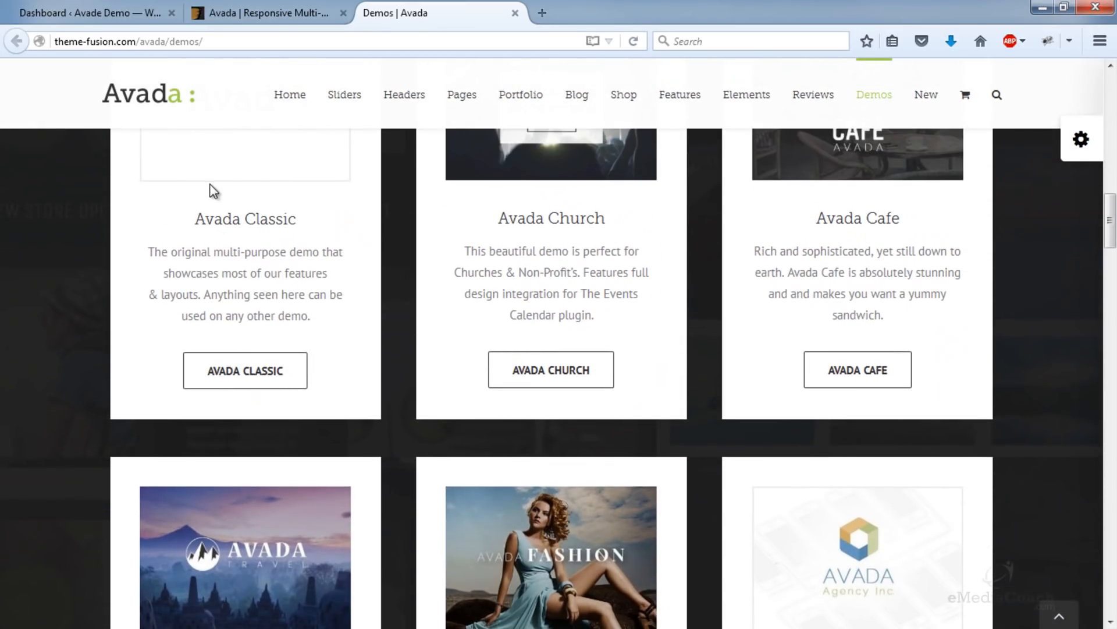
Open the Avada Classic demo, scroll through it, then close both demo tabs.
left_click(249, 364)
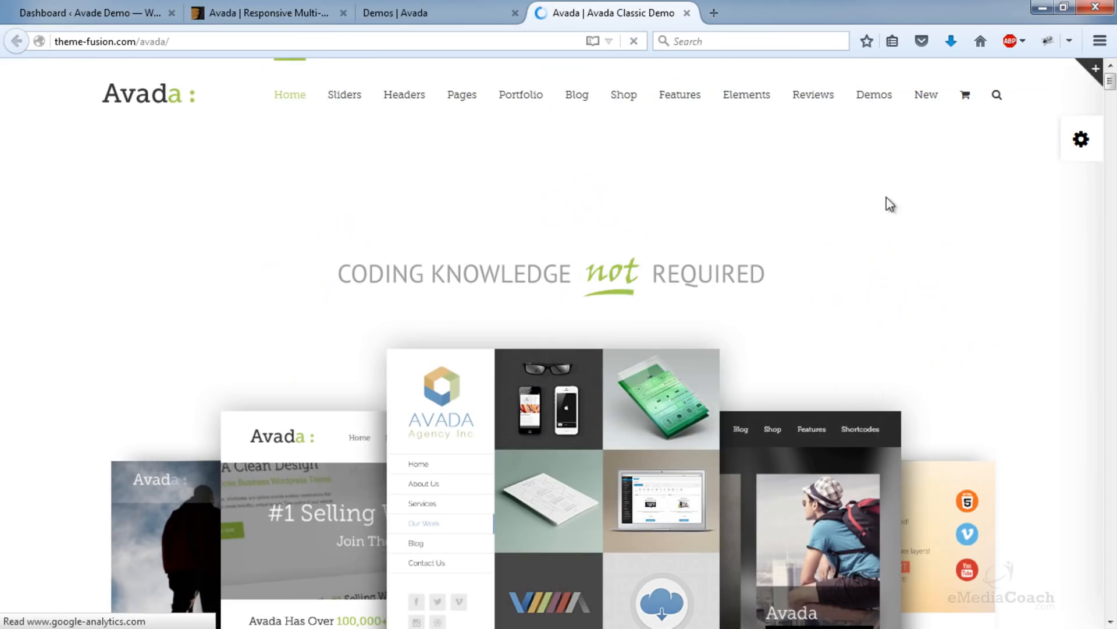
scroll(952, 234, "down", 10)
scroll(953, 241, "down", 15)
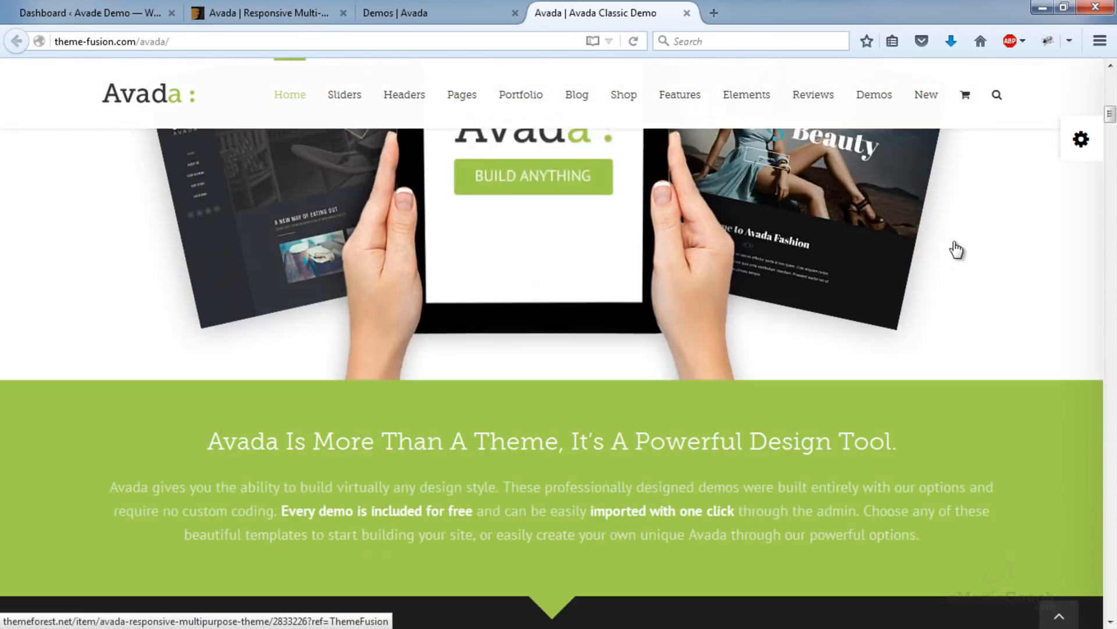
scroll(954, 242, "down", 12)
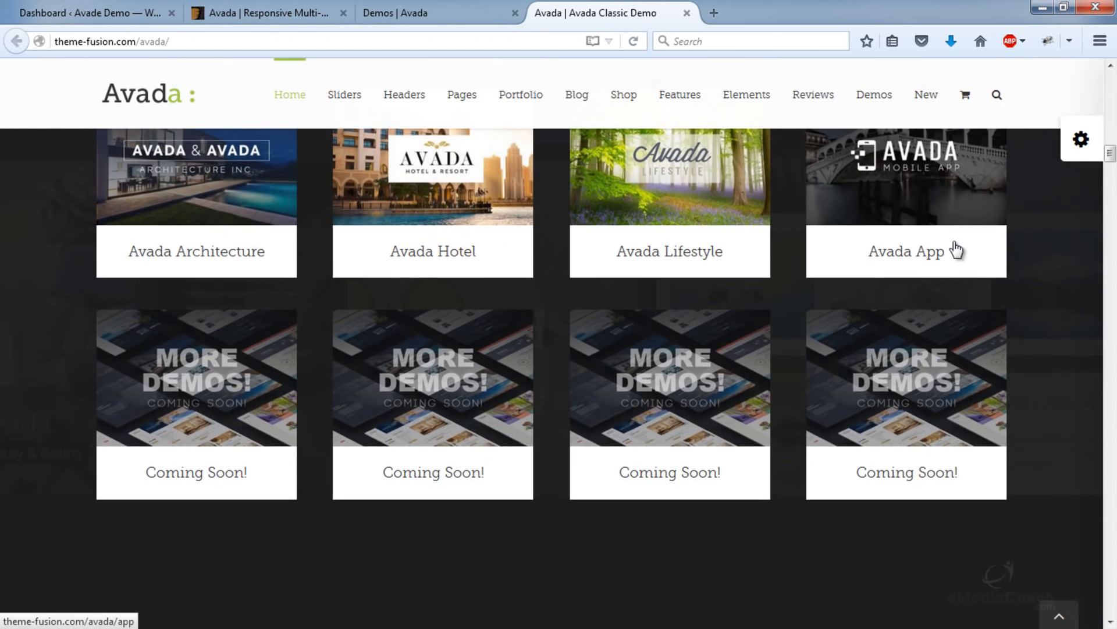
scroll(956, 250, "up", 2)
scroll(957, 251, "down", 9)
scroll(956, 250, "up", 7)
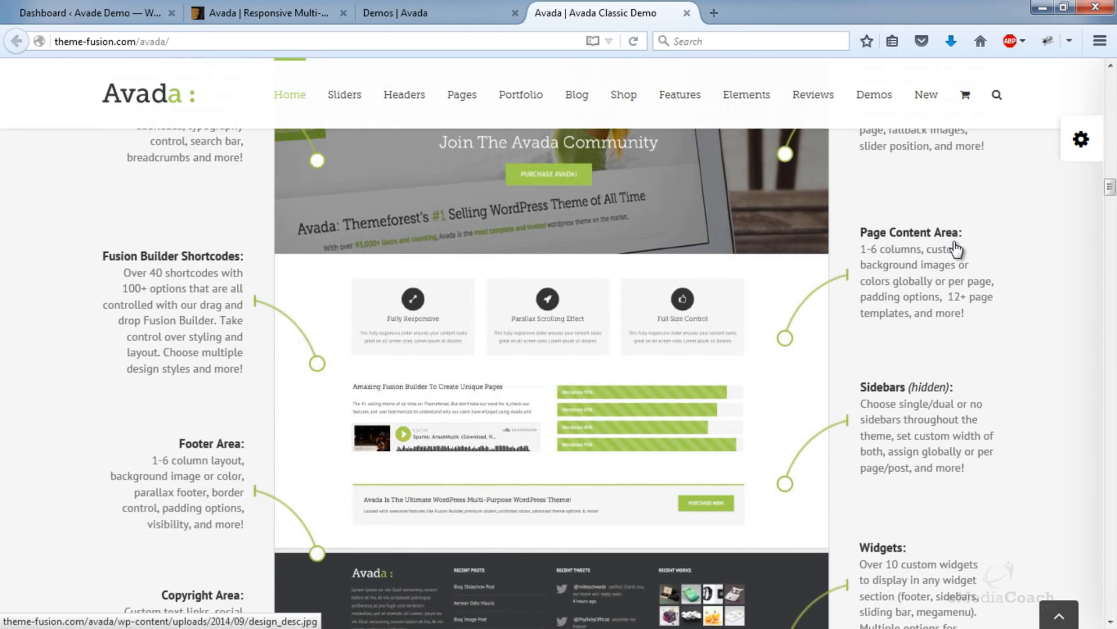
scroll(956, 249, "down", 14)
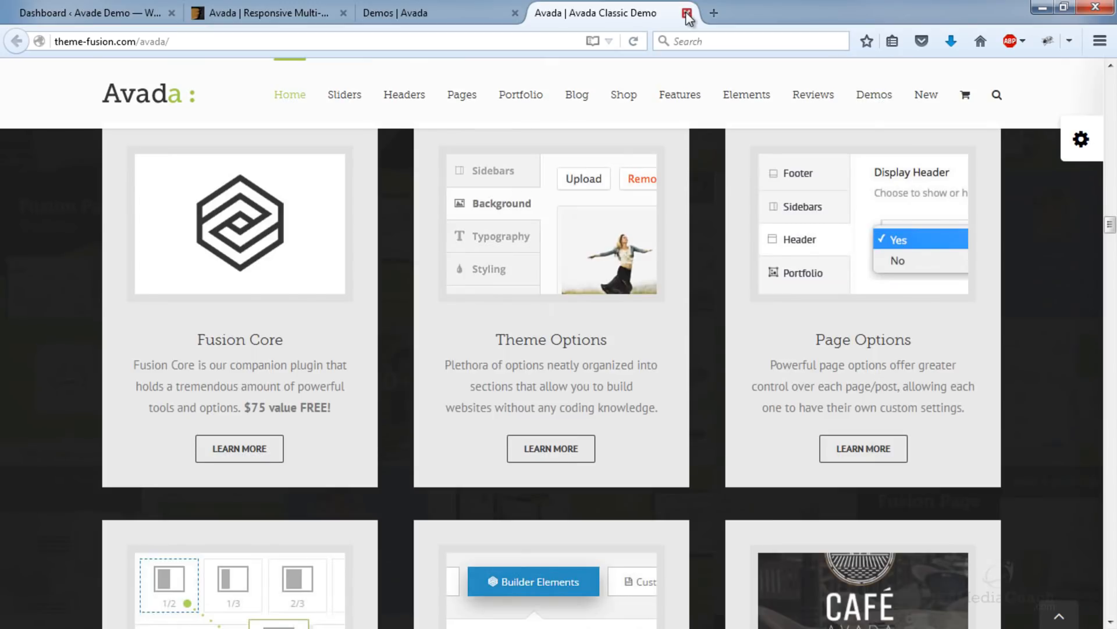
left_click(687, 13)
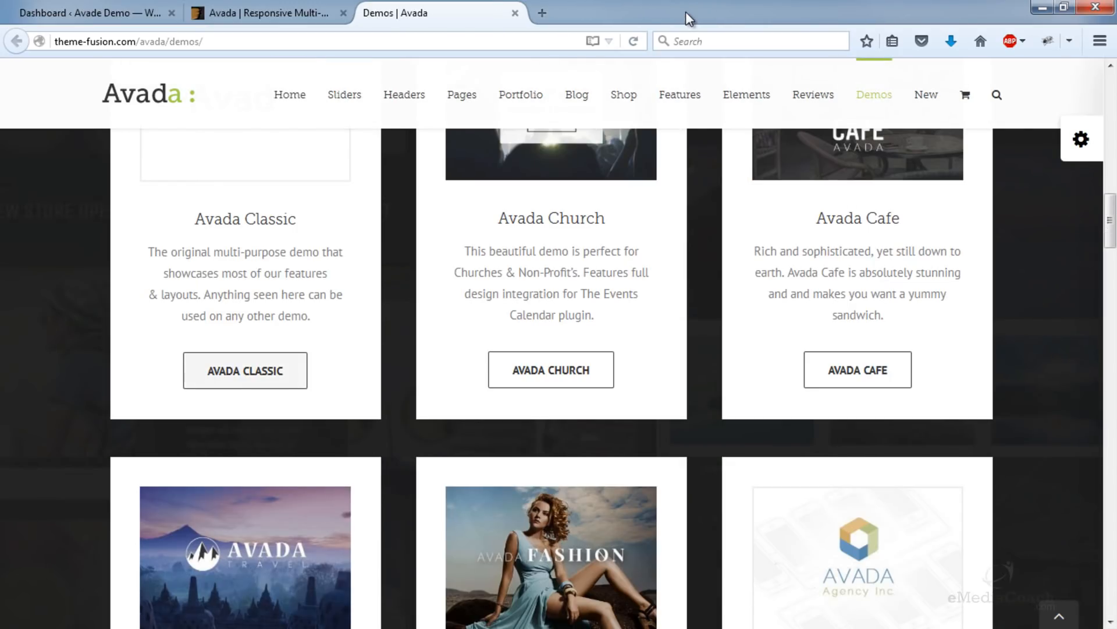
left_click(515, 13)
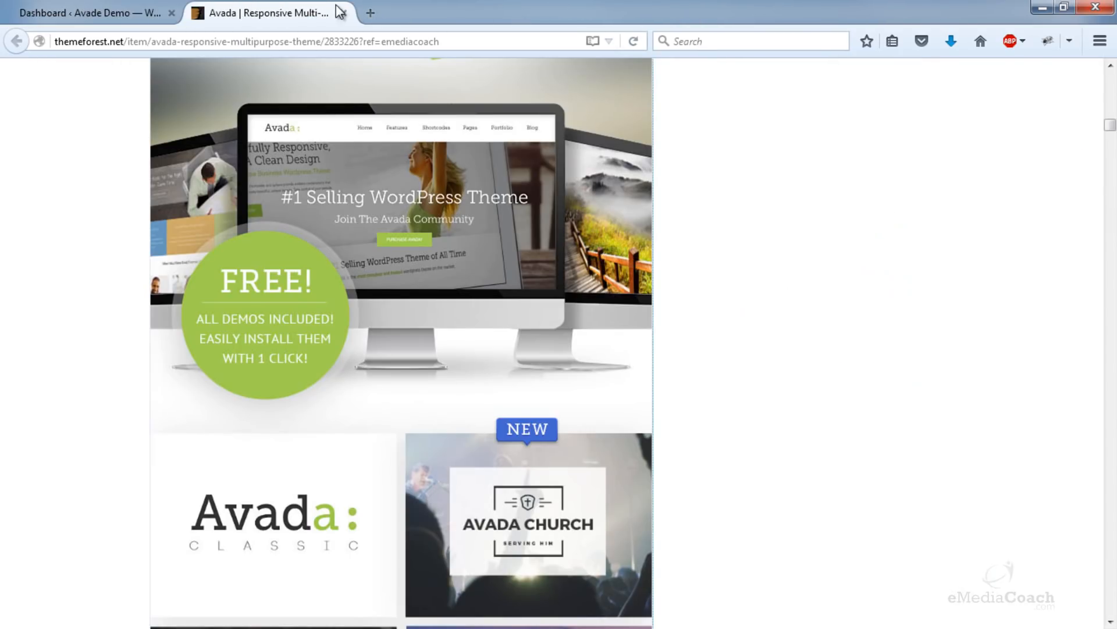
Add the Avada theme to the cart and proceed to checkout.
scroll(408, 152, "down", 15)
scroll(407, 152, "up", 15)
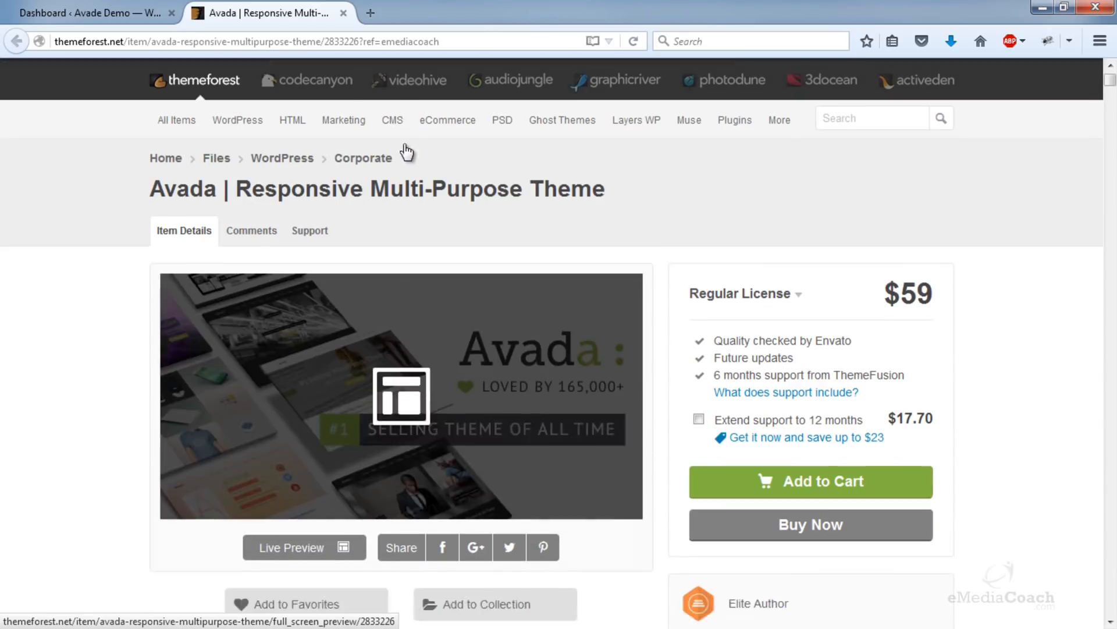
mouse_move(503, 156)
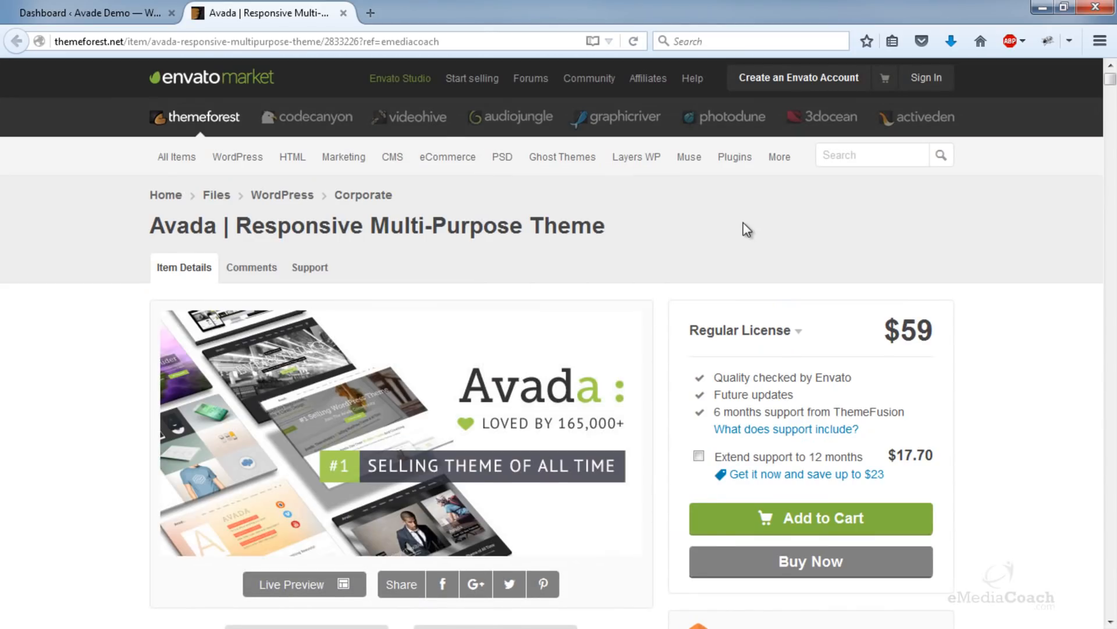
left_click(878, 526)
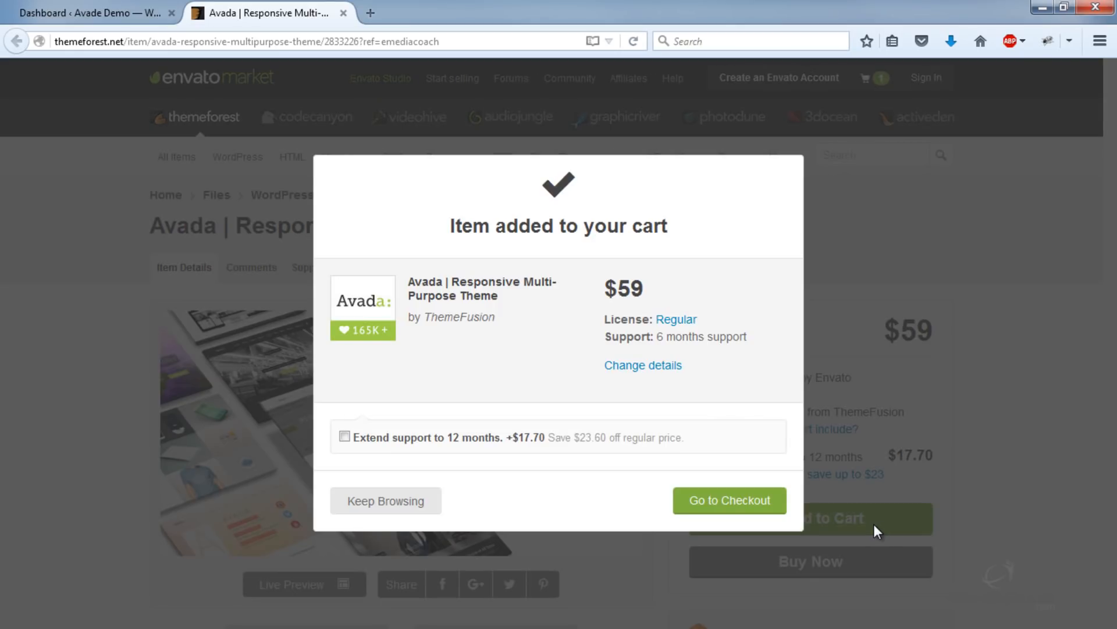
left_click(767, 511)
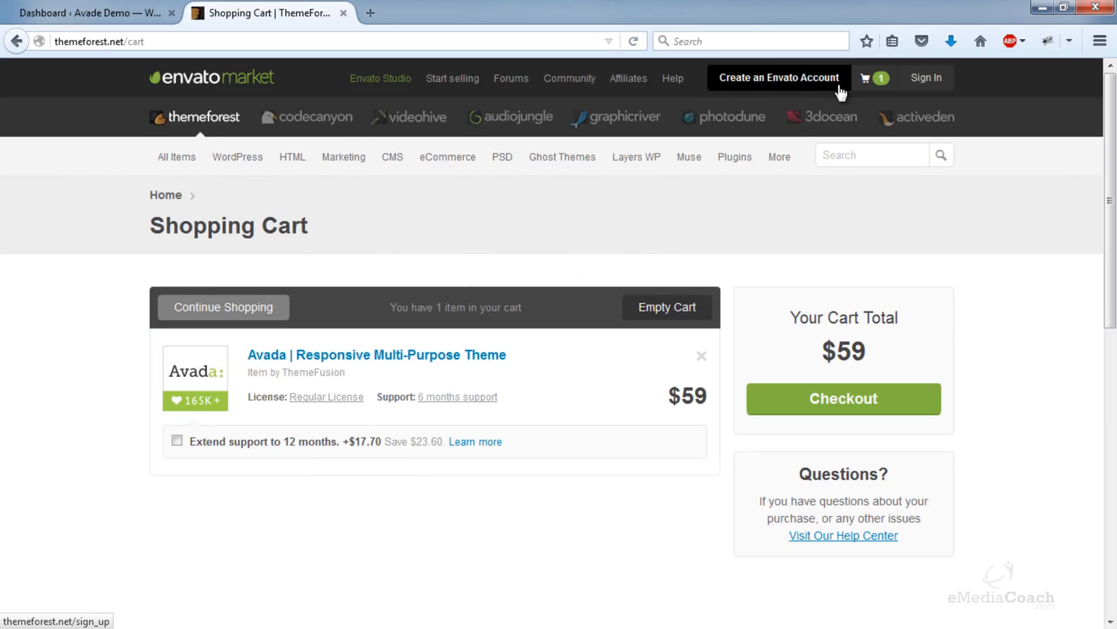
Sign in to the ThemeForest account and reload the shopping cart.
left_click(919, 78)
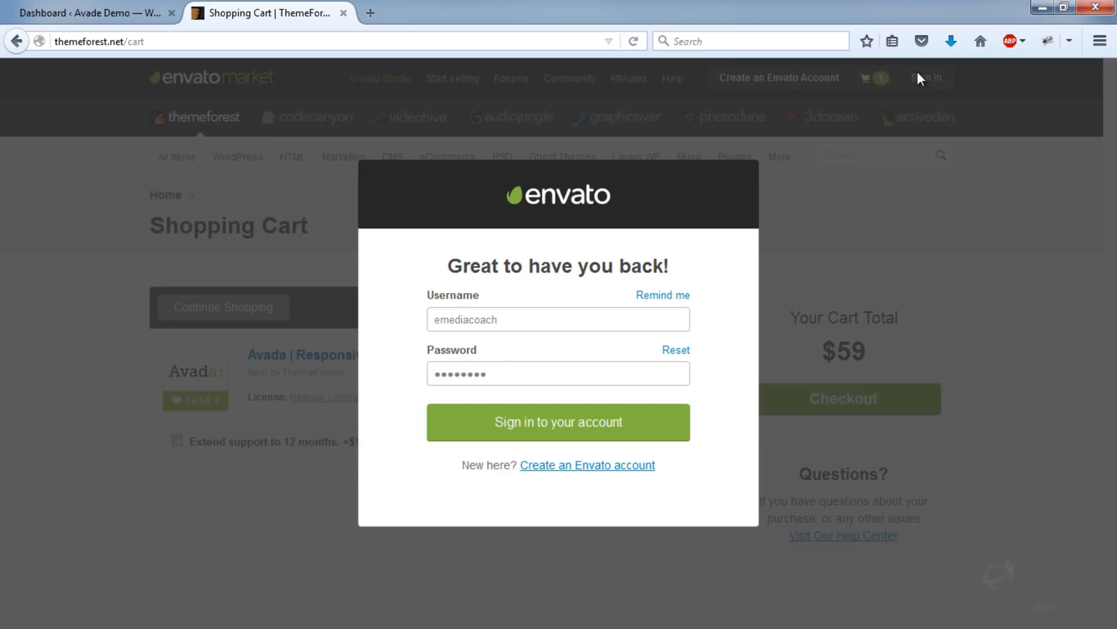
left_click(547, 426)
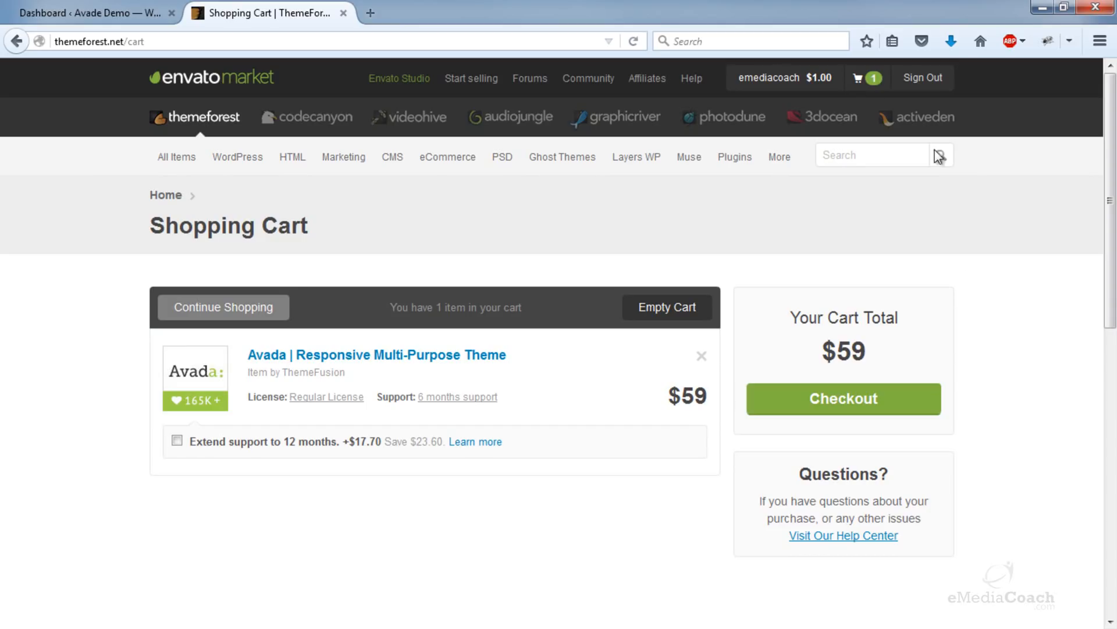
left_click(860, 79)
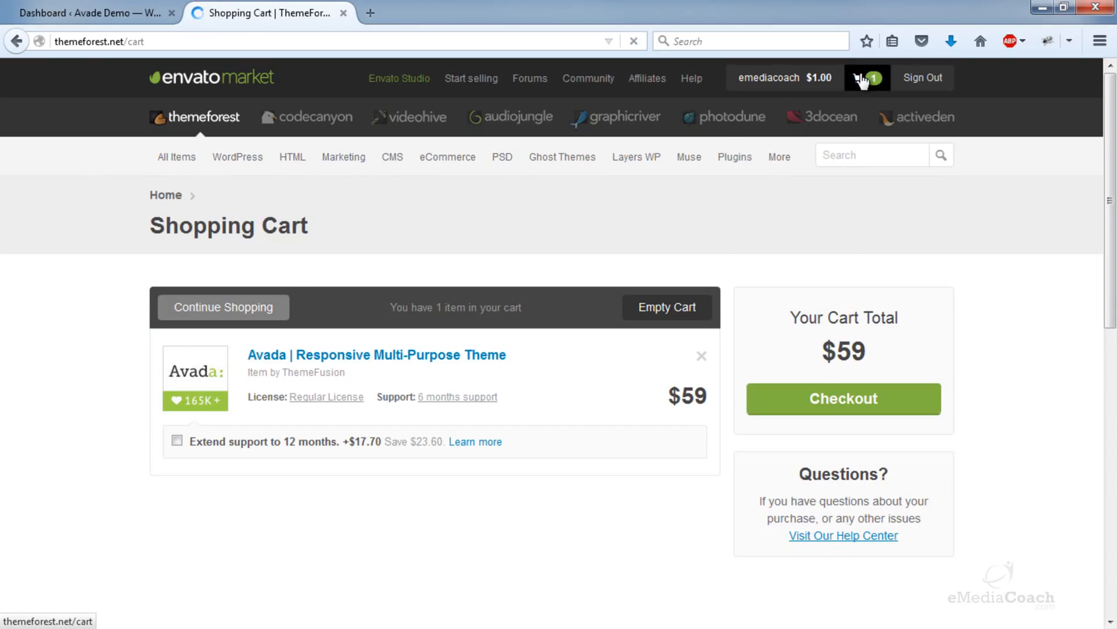
Go to the Downloads page and expand the Avada theme's Download options.
mouse_move(786, 77)
left_click(783, 186)
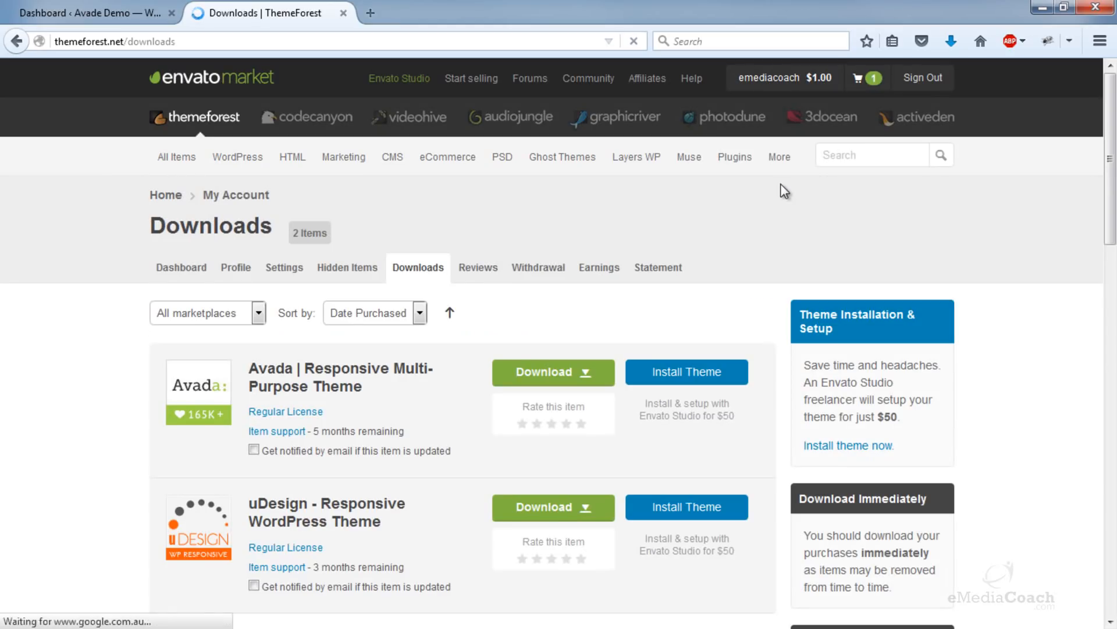
scroll(736, 180, "down", 3)
mouse_move(213, 314)
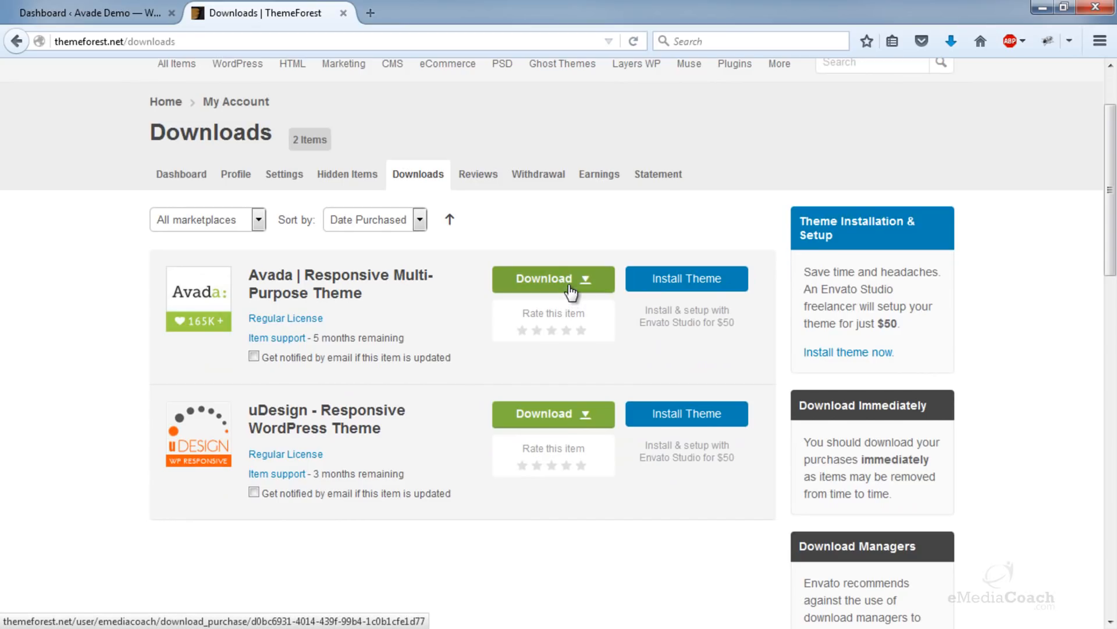
scroll(571, 291, "up", 3)
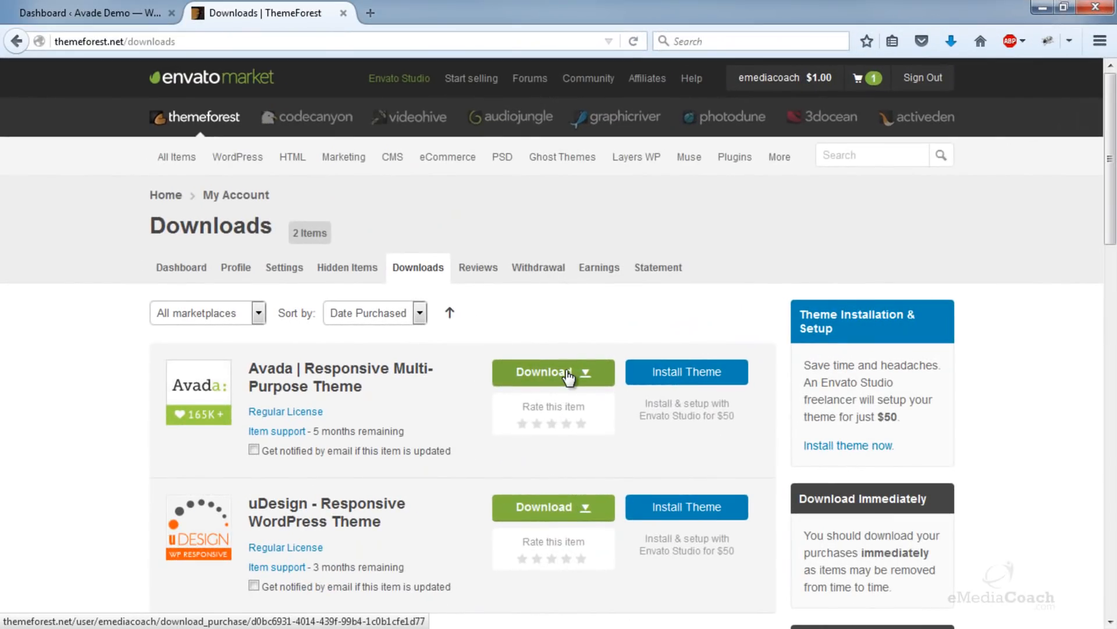
left_click(568, 376)
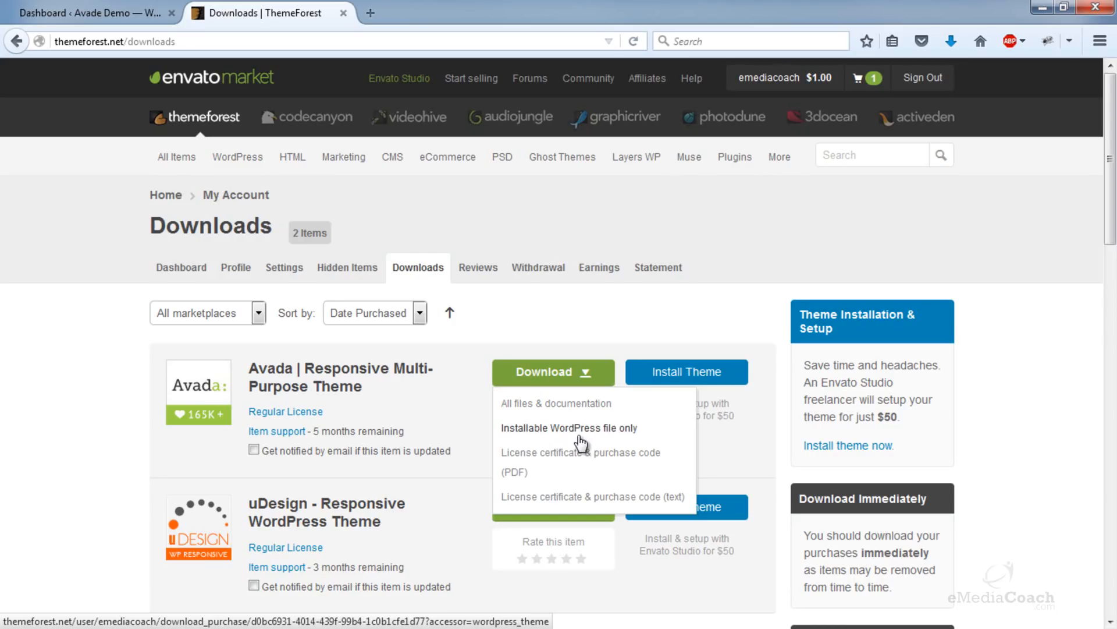
Save the installable WordPress-only Avada zip to the Desktop, replacing the old copy, then minimize Firefox.
left_click(563, 432)
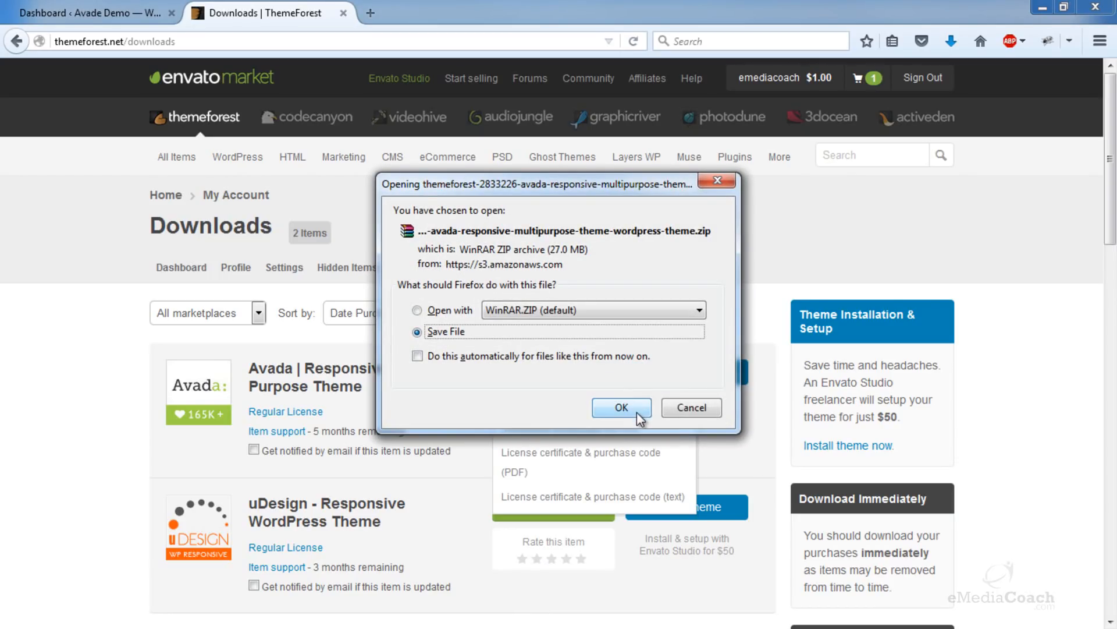
left_click(638, 414)
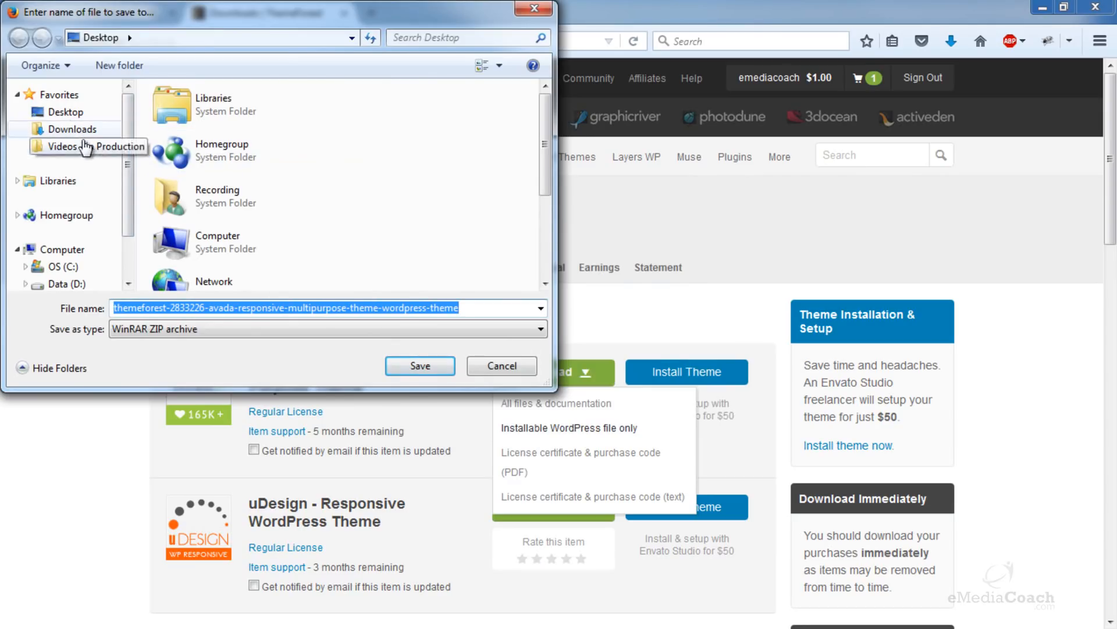
left_click(67, 112)
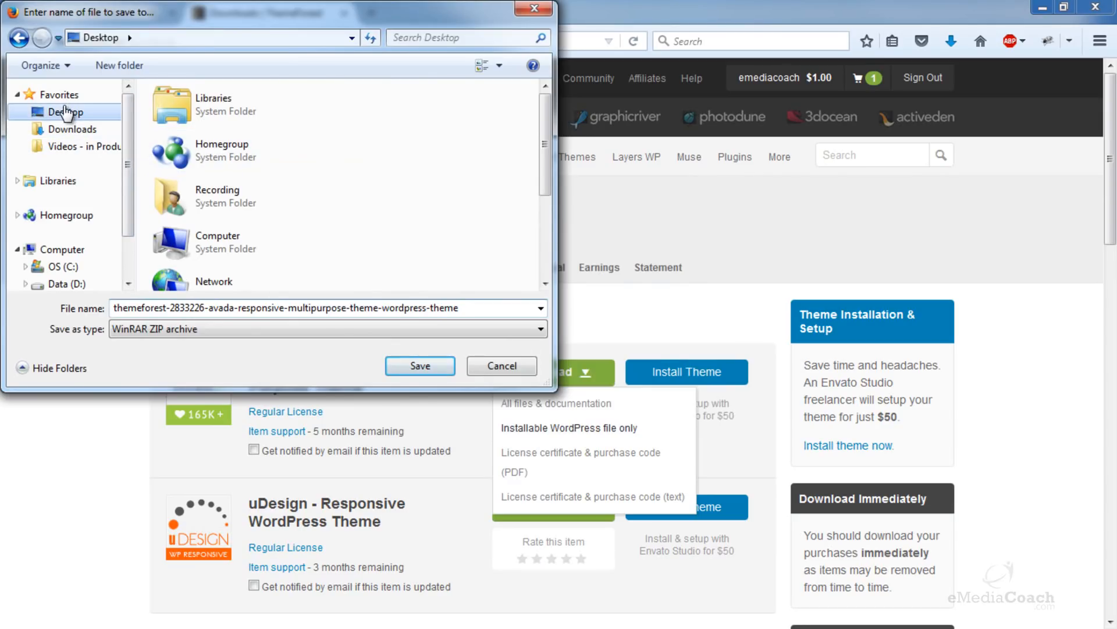
left_click(420, 367)
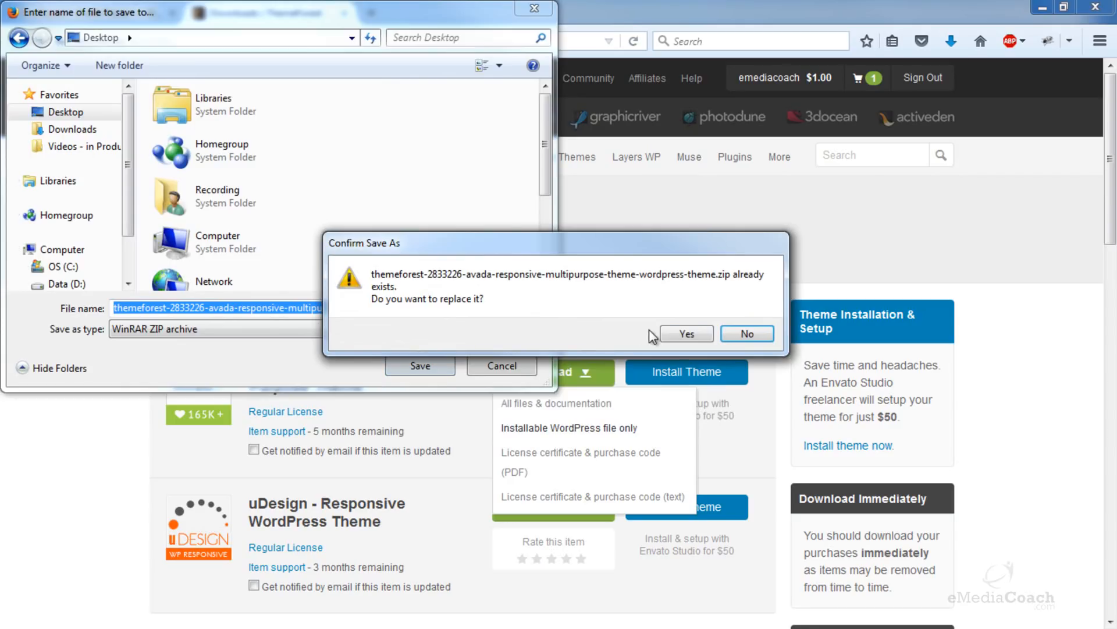
key("Return")
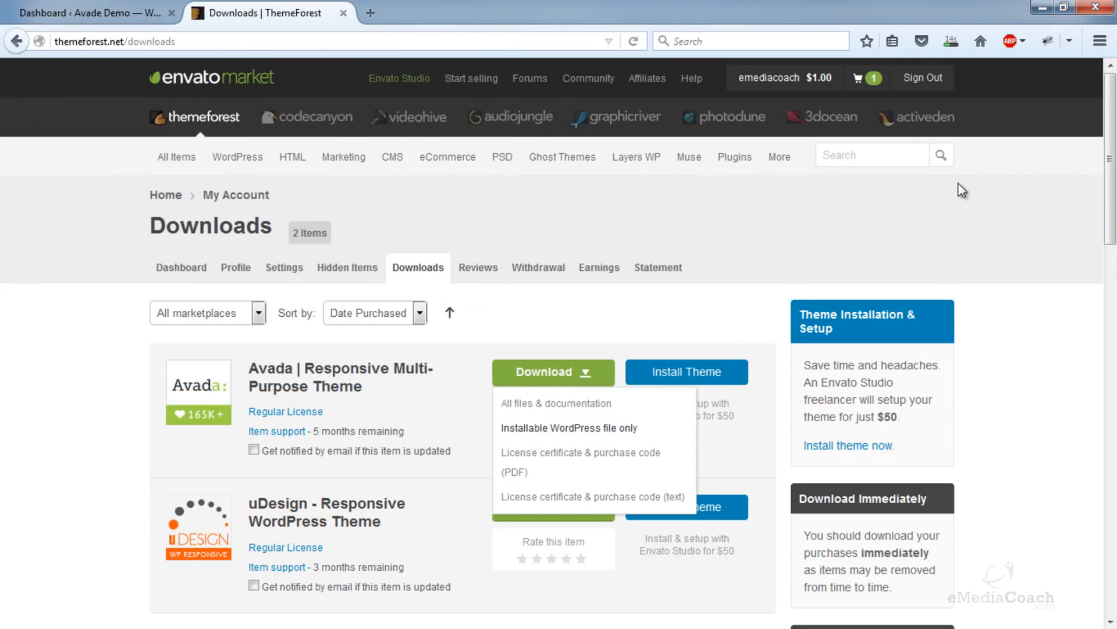
left_click(951, 42)
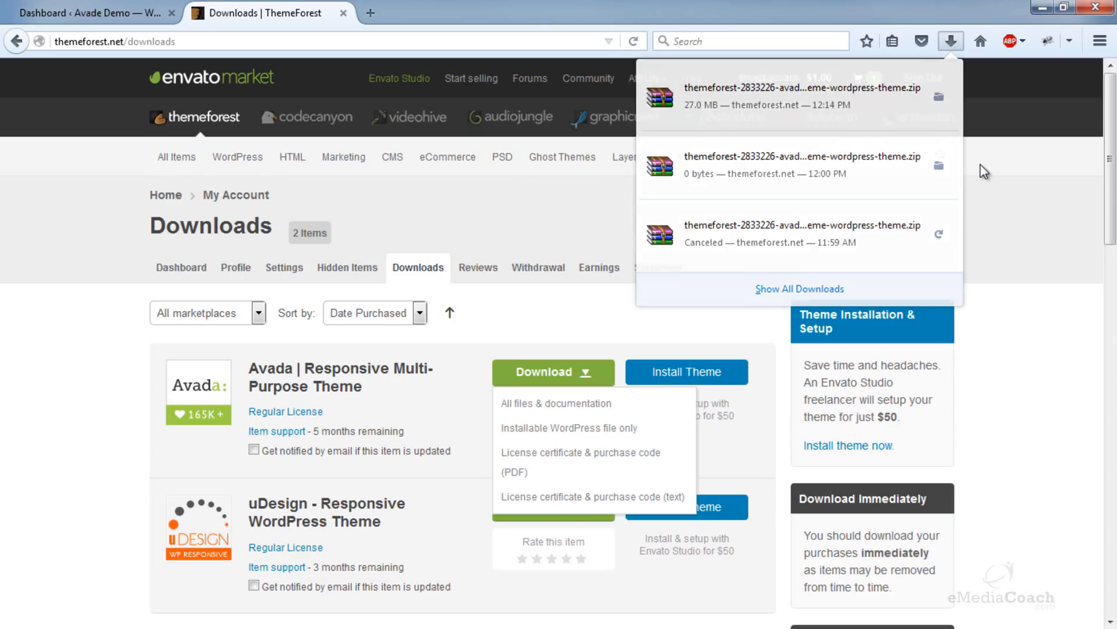
left_click(1046, 7)
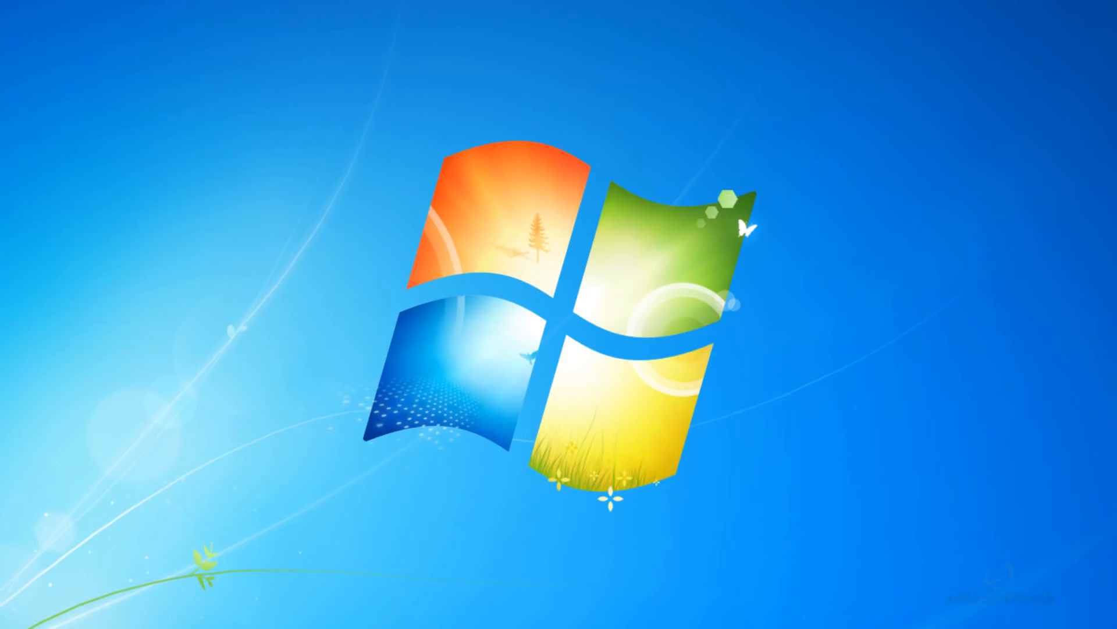
Place the downloaded theme archive on the desktop and browse its _MACOSX folder contents.
left_click_drag(822, 154, 180, 130)
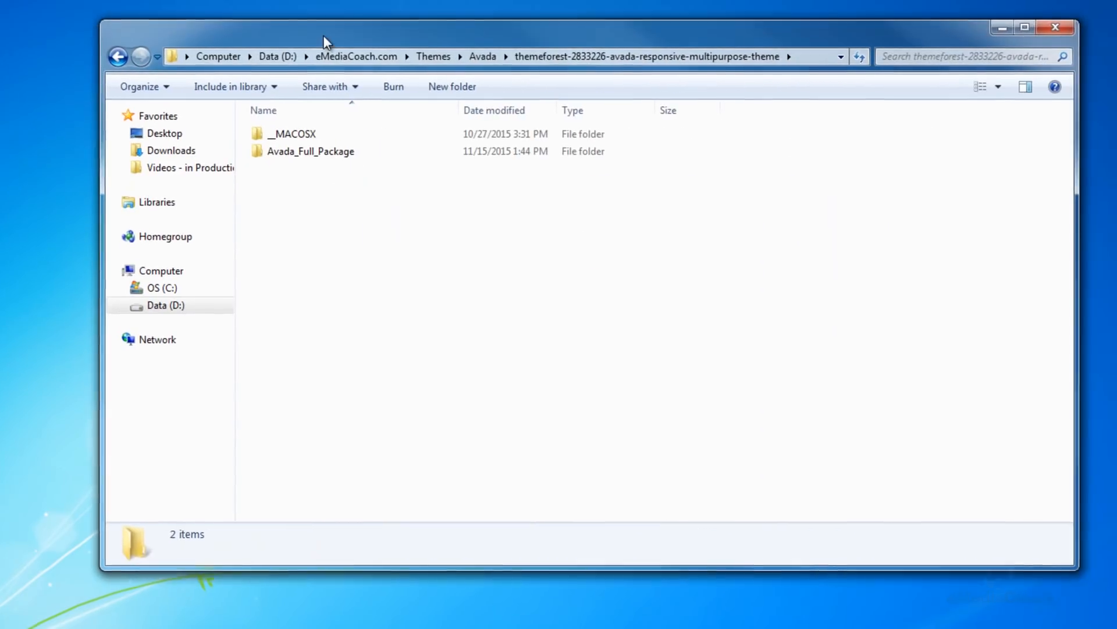
double_click(291, 165)
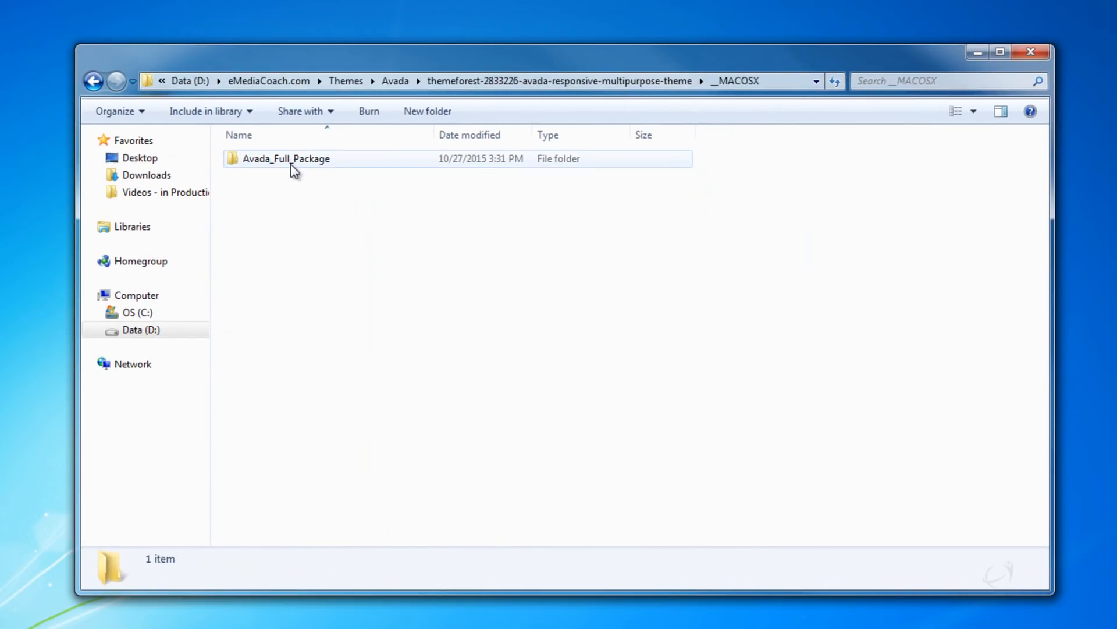
double_click(291, 165)
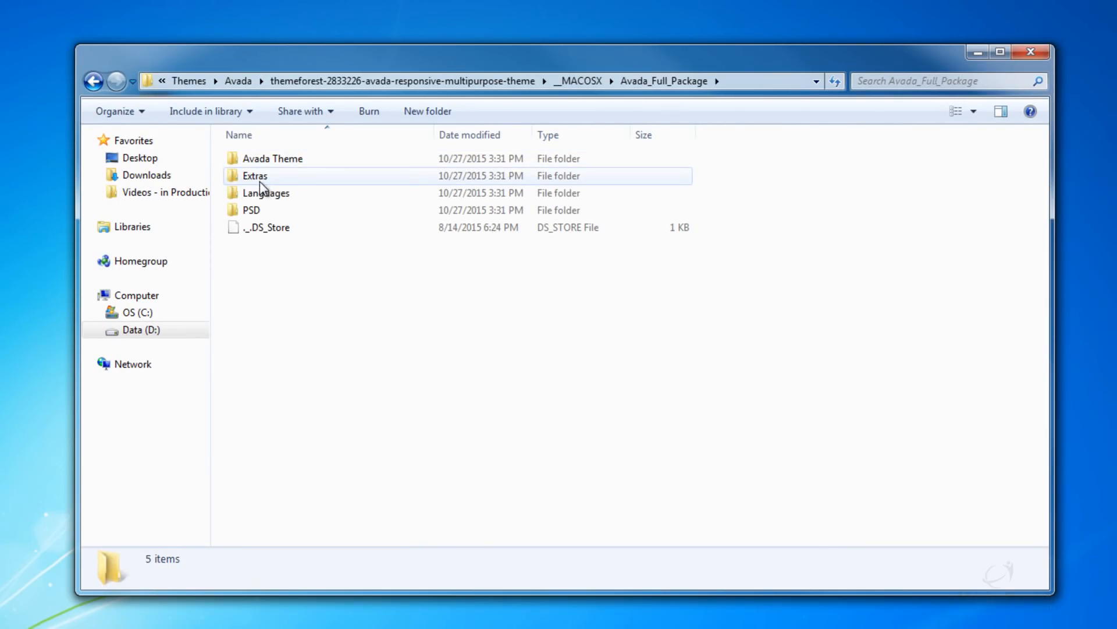
double_click(269, 159)
key("BackSpace")
key("BackSpace")
key("BackSpace")
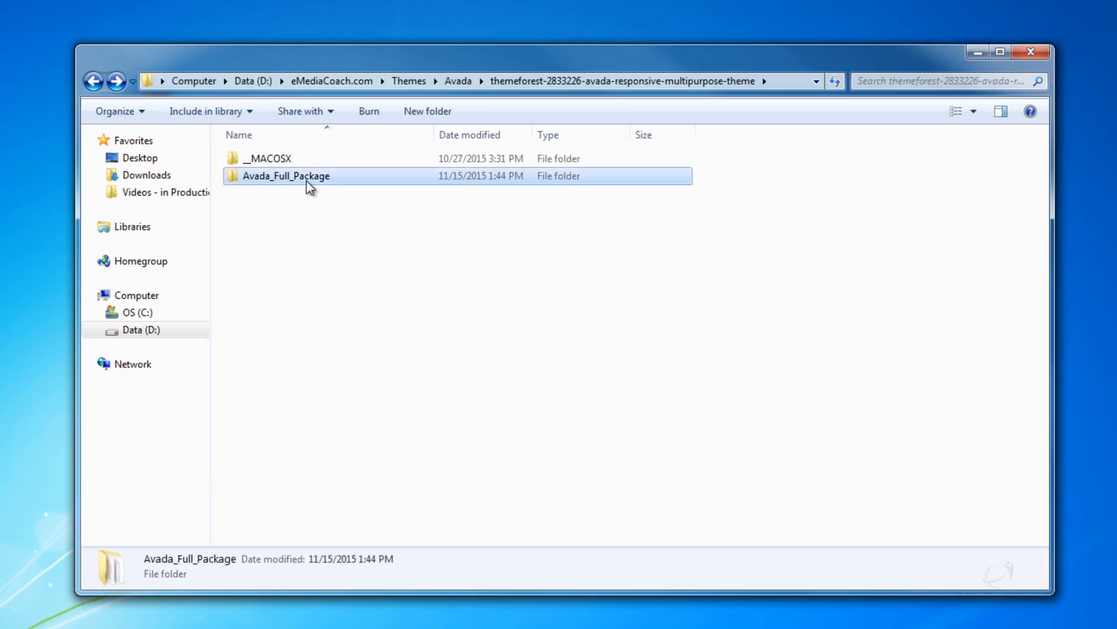
Inspect the Extras, Languages and Licensing folders, then select the Avada zip in Avada Theme.
double_click(306, 179)
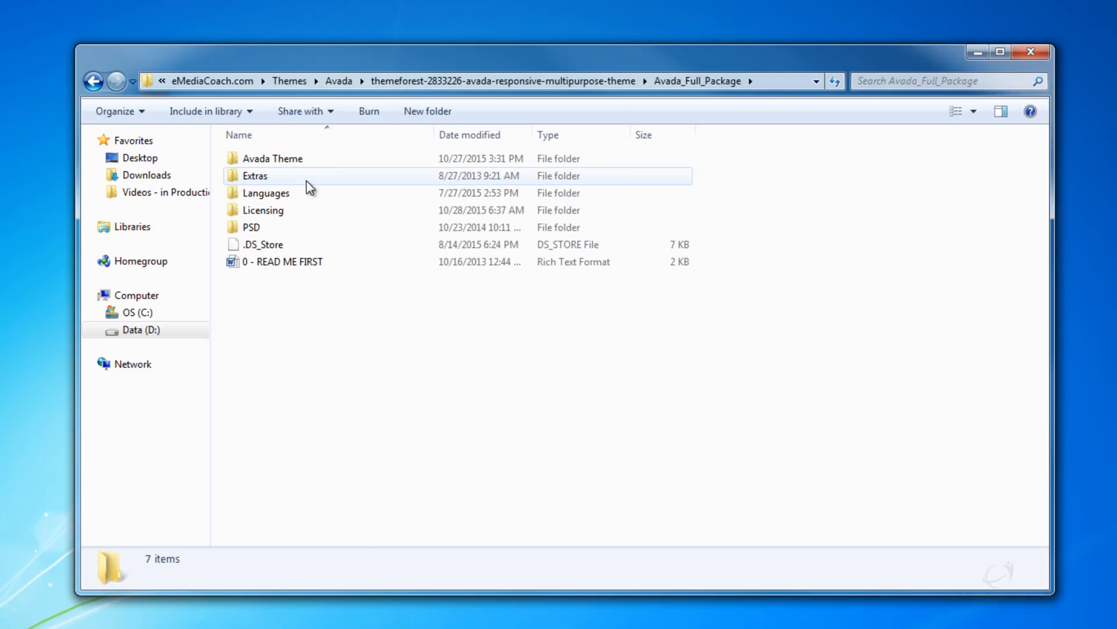
double_click(265, 180)
key("BackSpace")
double_click(265, 191)
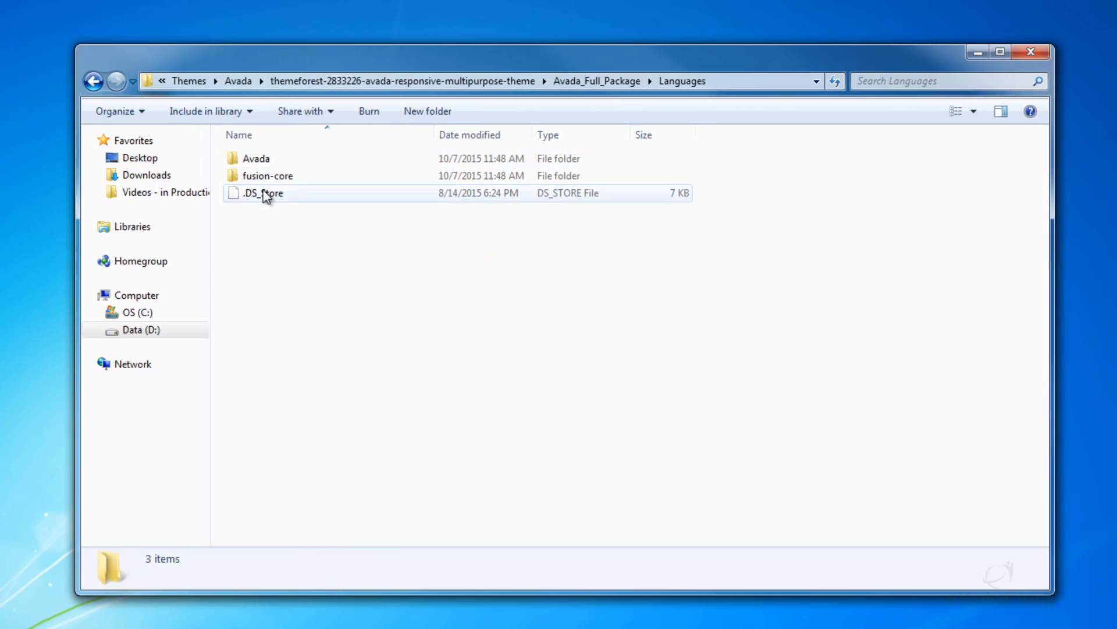
key("BackSpace")
double_click(261, 215)
key("BackSpace")
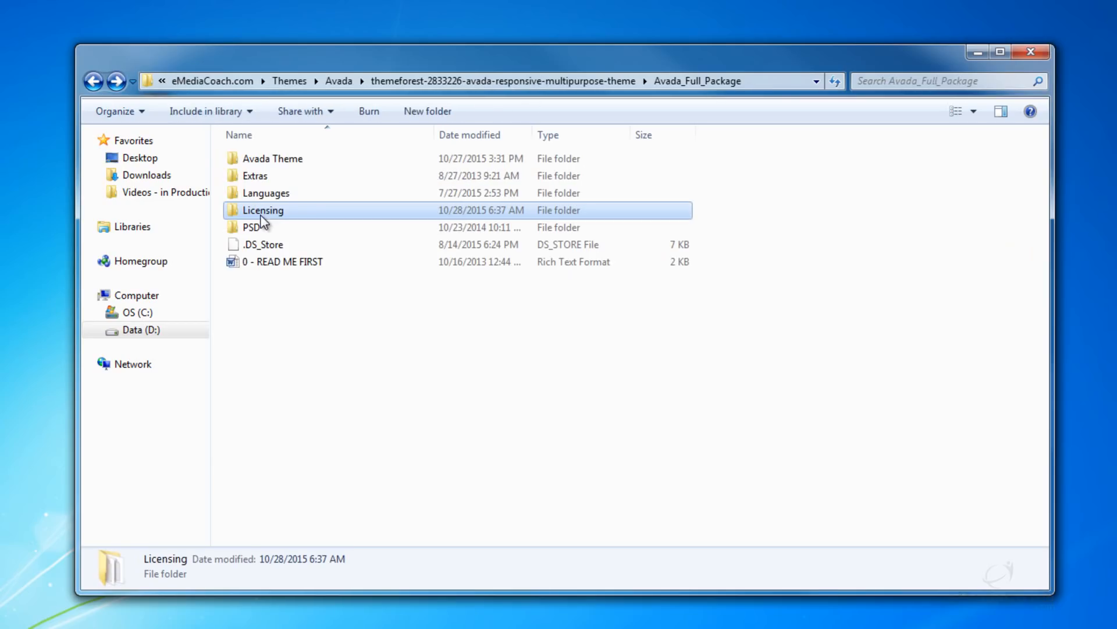
double_click(282, 160)
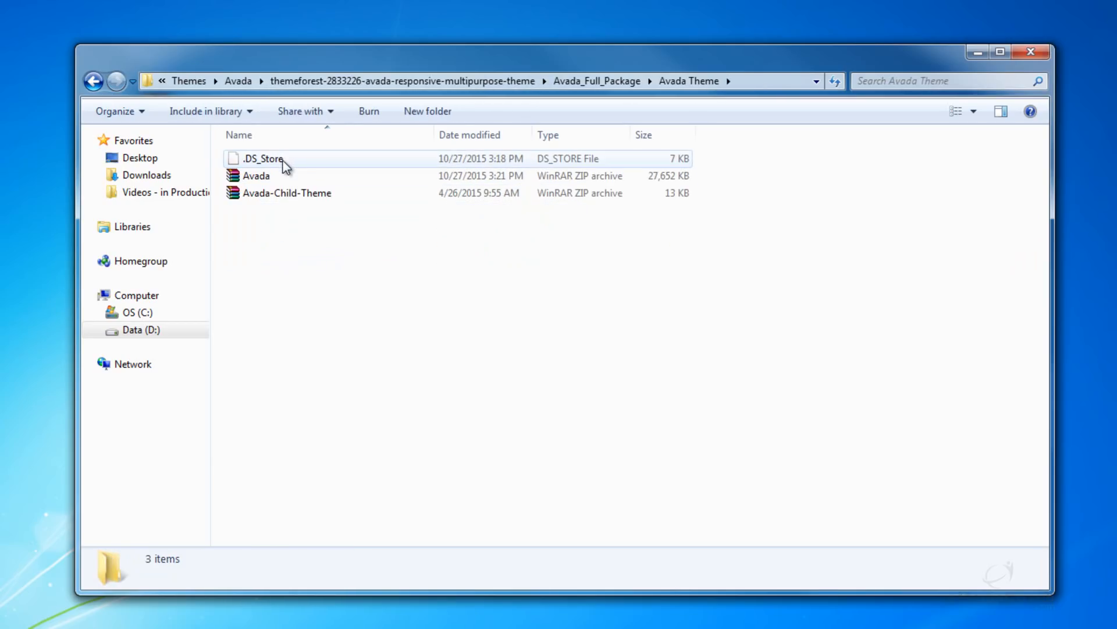
left_click(266, 180)
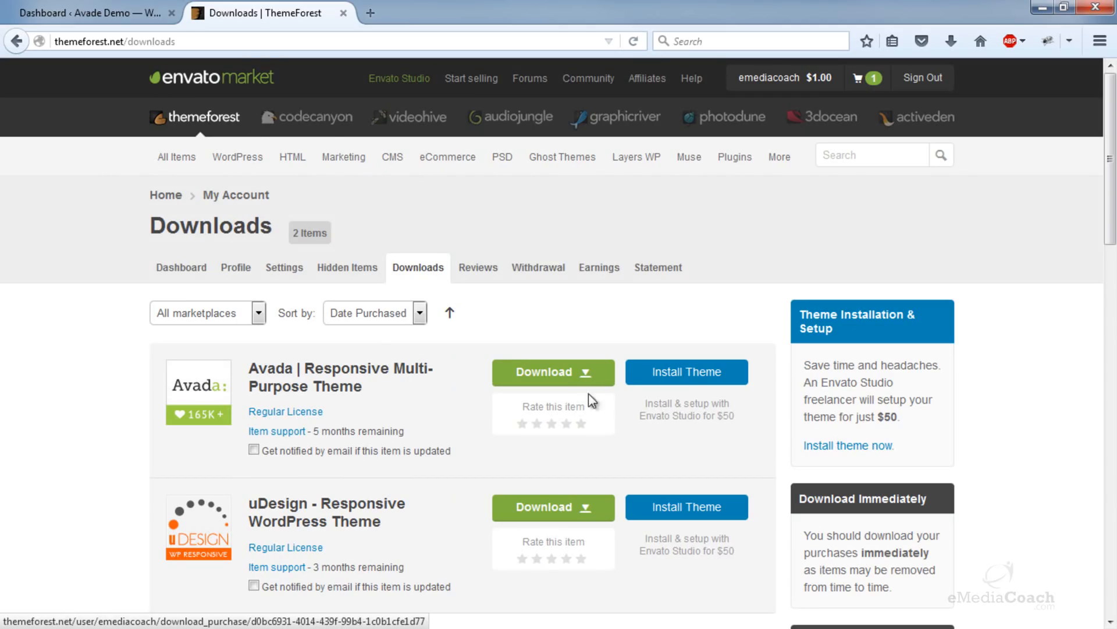
Go from the WordPress Dashboard to Appearance > Themes > Add New.
left_click(589, 370)
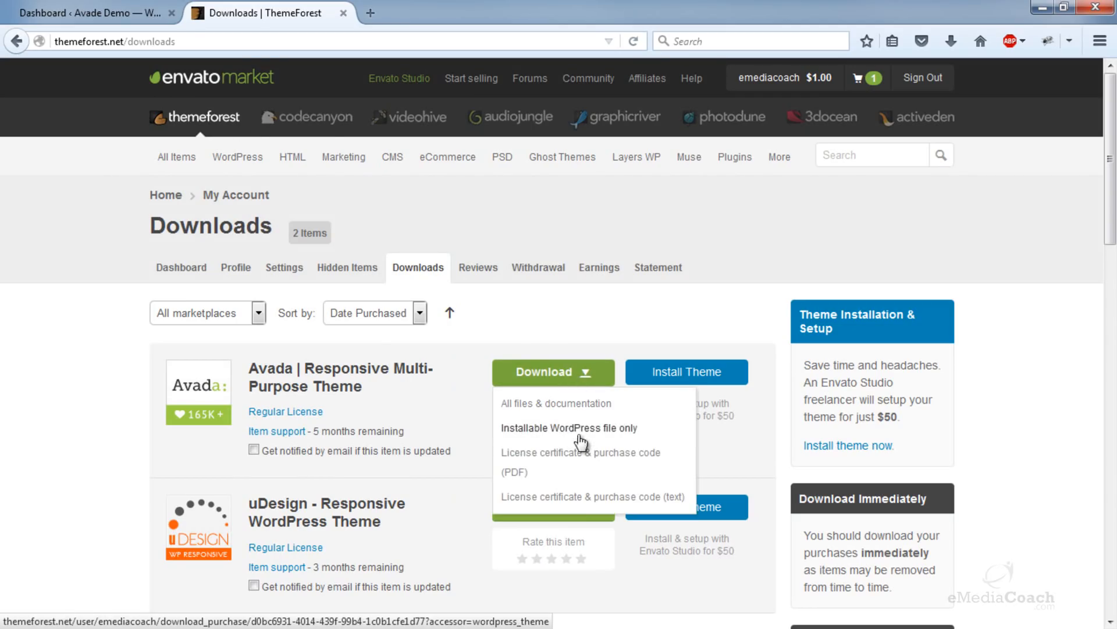
left_click(51, 21)
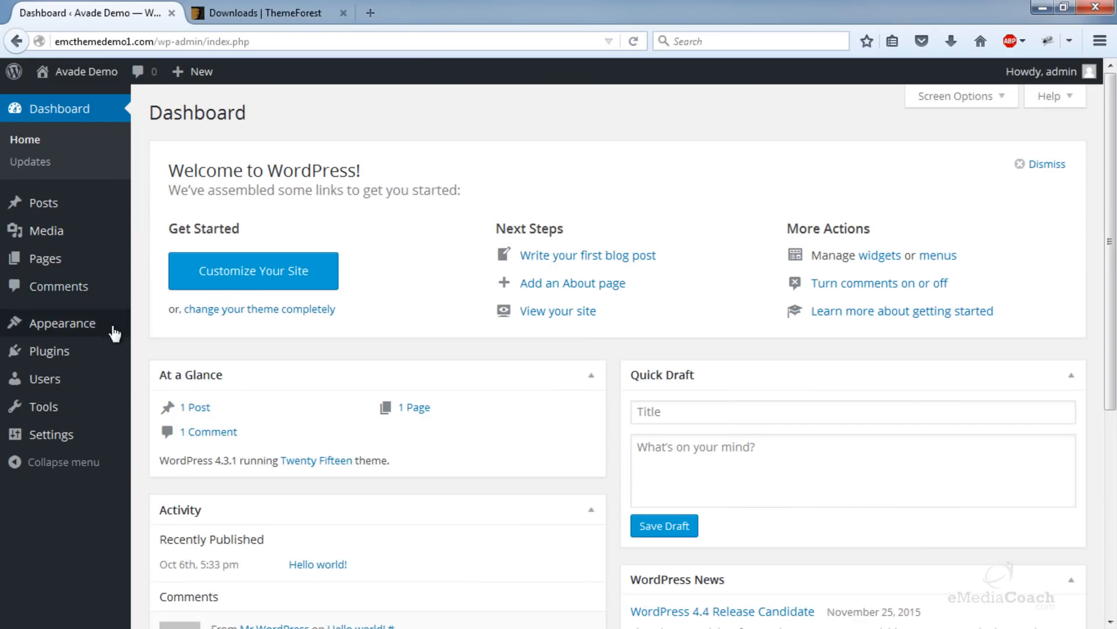
mouse_move(75, 335)
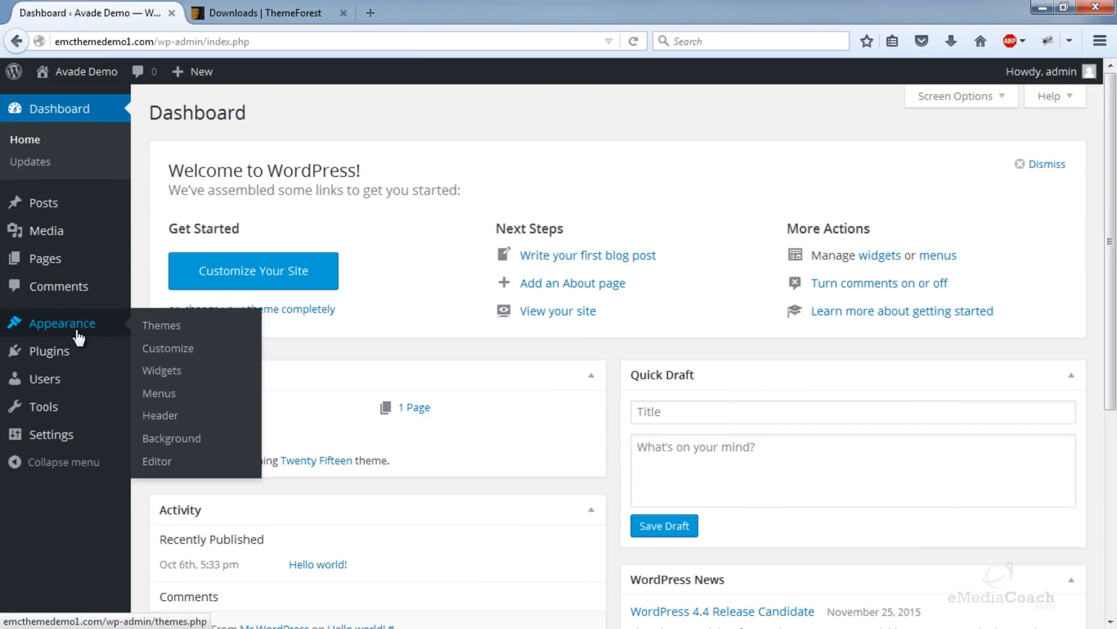
left_click(191, 330)
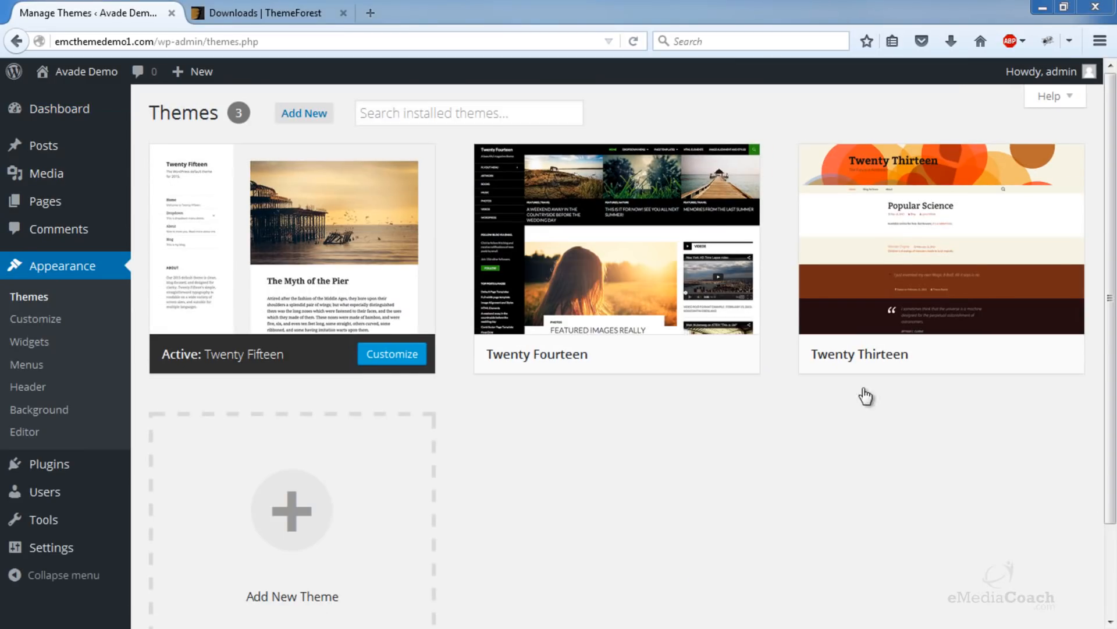
left_click(301, 123)
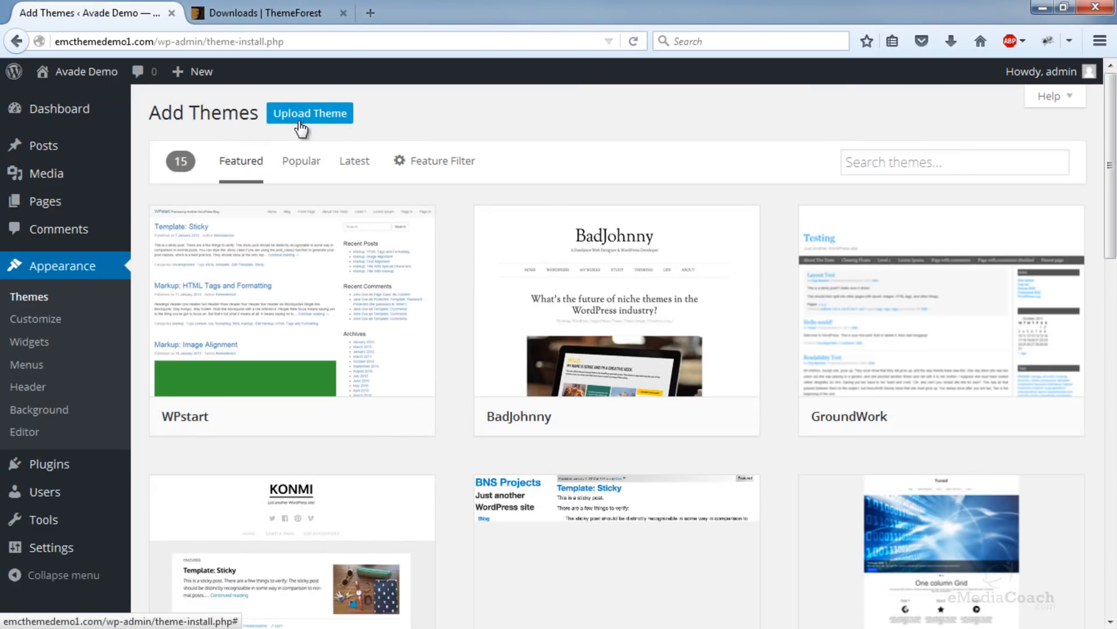
Upload the themeforest Avada zip from the Desktop, install it and activate Avada 3.8.8.
left_click(299, 121)
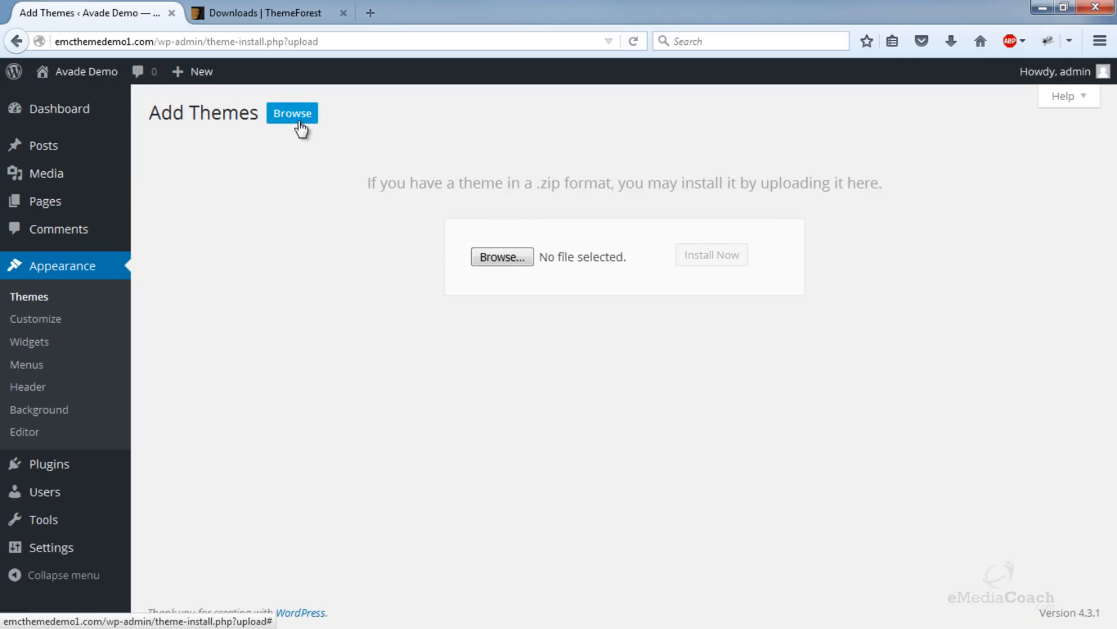
left_click(487, 262)
left_click_drag(316, 19, 453, 19)
scroll(549, 255, "down", 3)
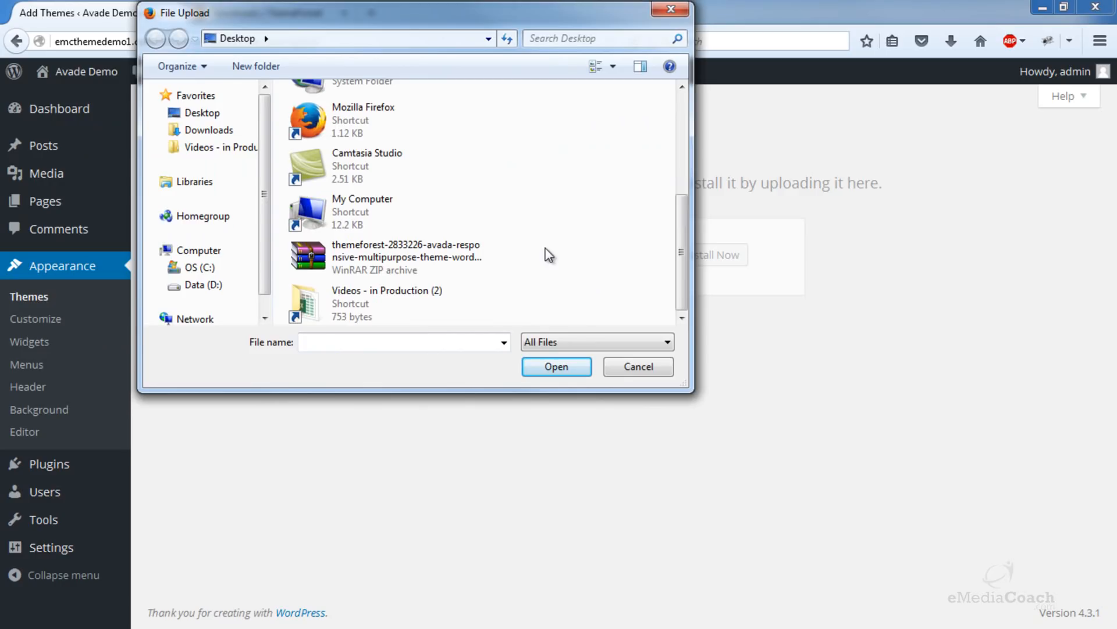
double_click(396, 254)
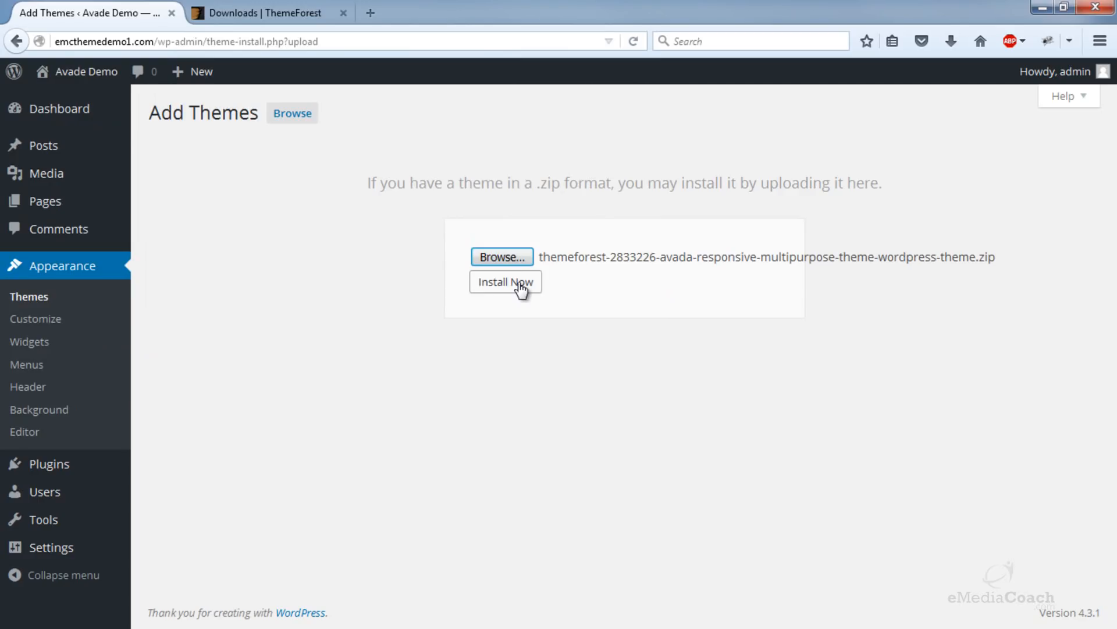
left_click(521, 288)
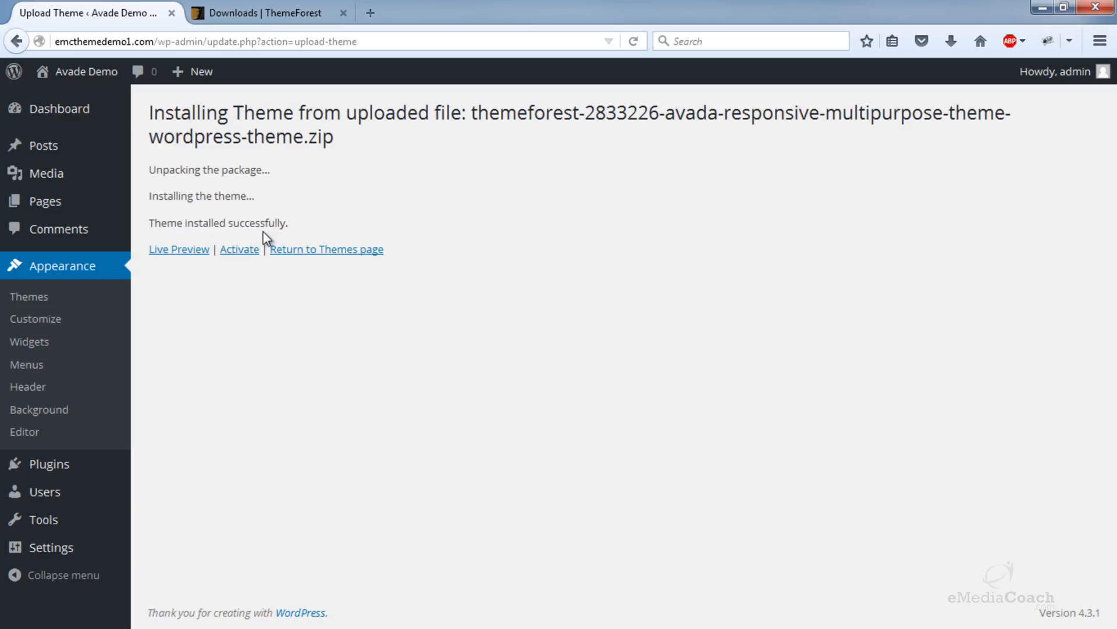
left_click(239, 254)
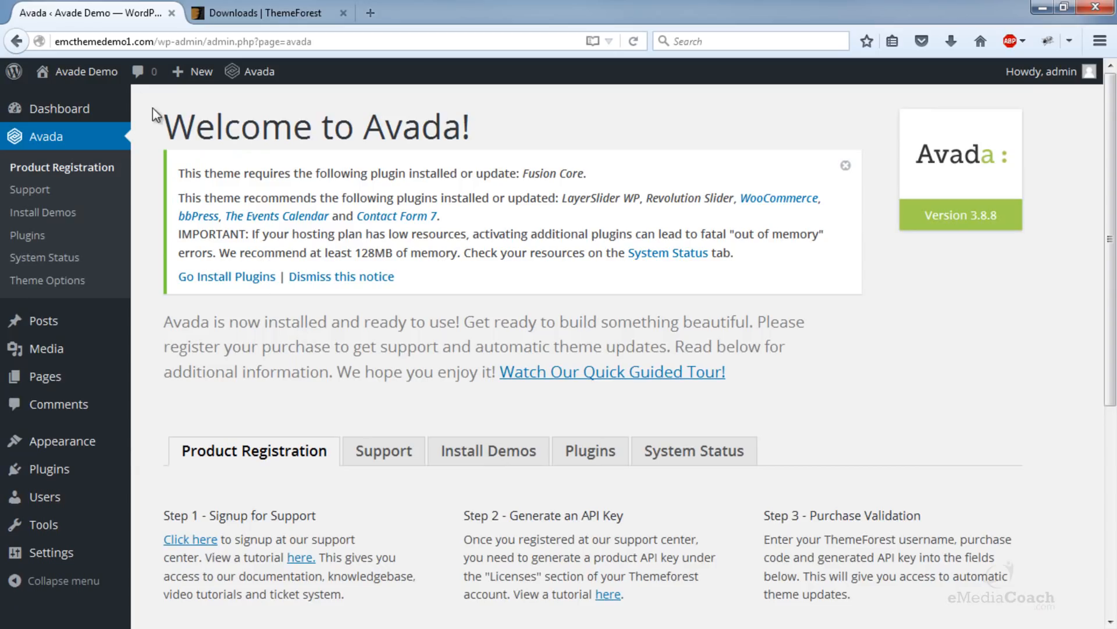
Open the live Avade Demo site in a new tab and view its front page.
mouse_move(81, 69)
right_click(64, 109)
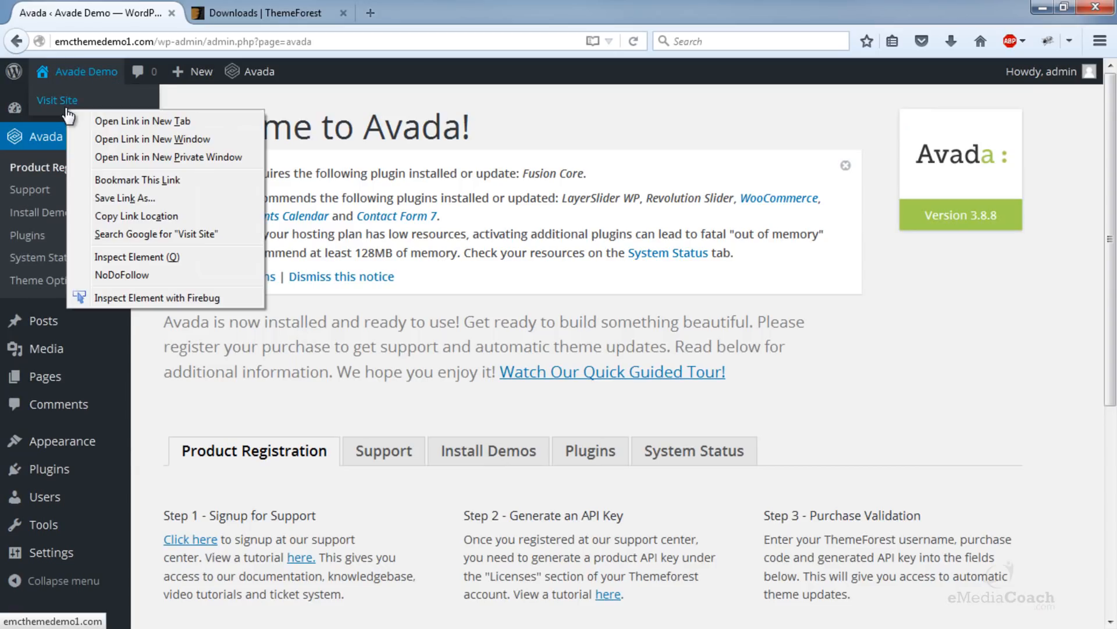
left_click(117, 121)
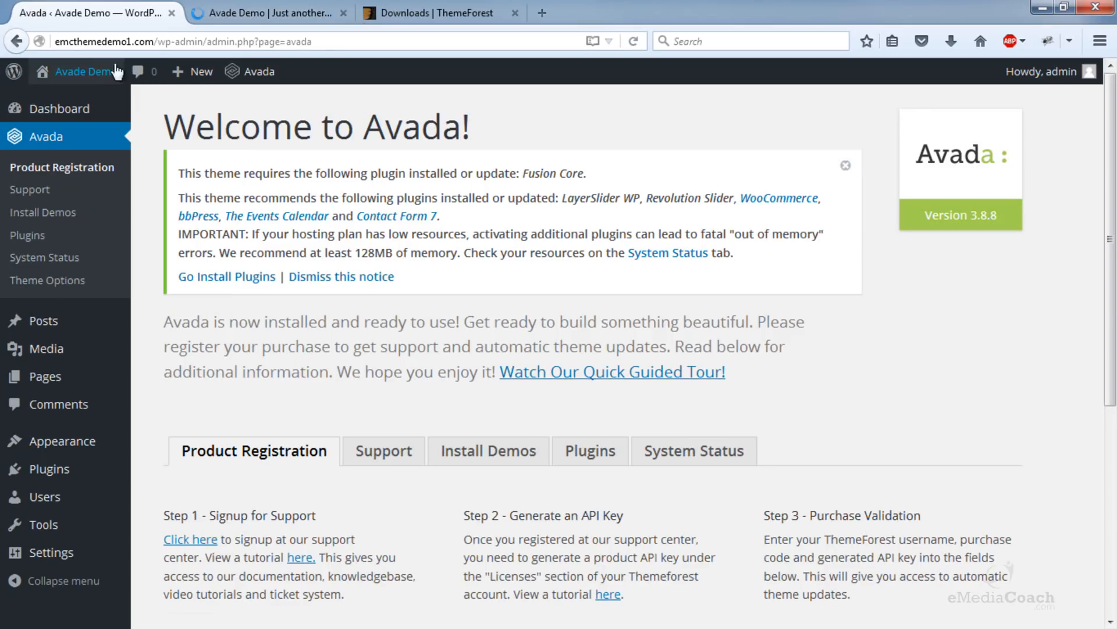
mouse_move(89, 97)
left_click(253, 19)
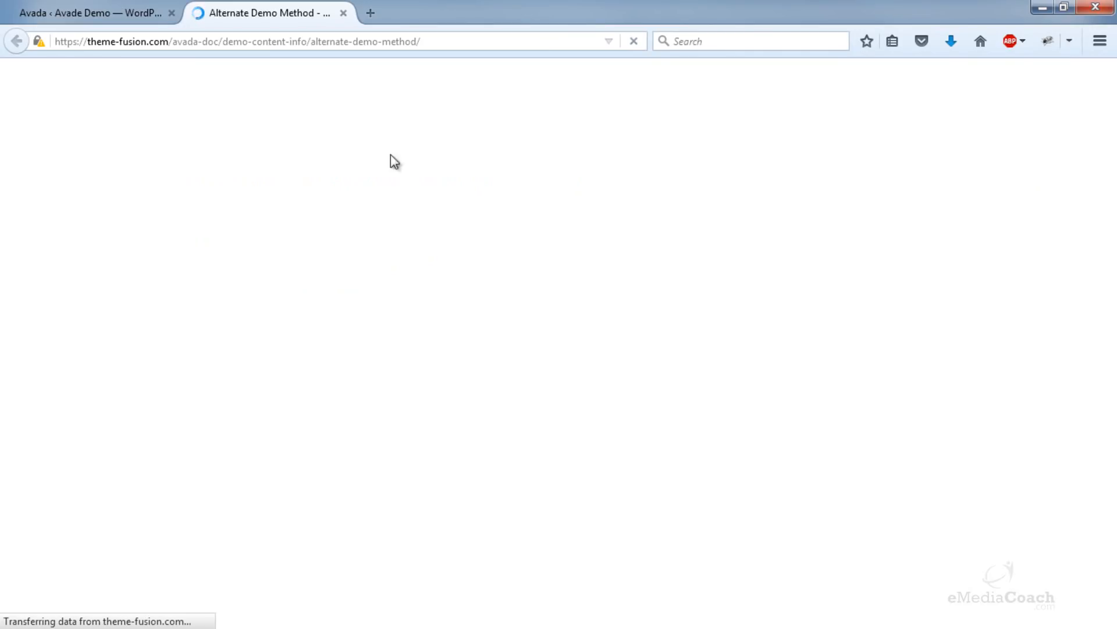
Review the Alternate Demo Method steps, noting Step 1's Avada Classic demo note, then return to WordPress.
scroll(274, 393, "down", 10)
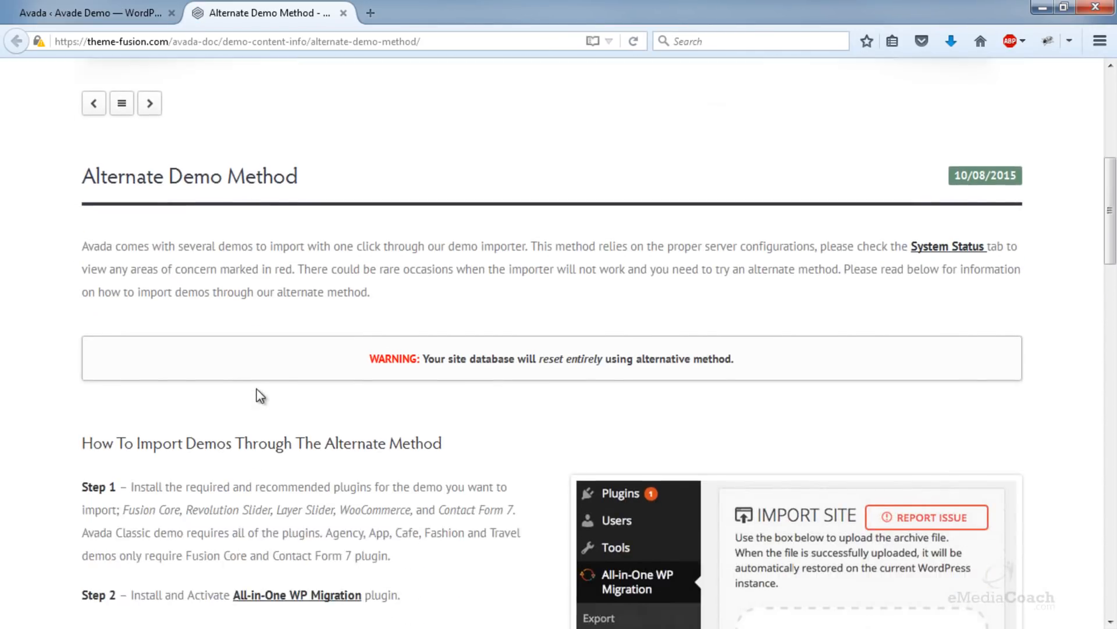
scroll(257, 388, "down", 3)
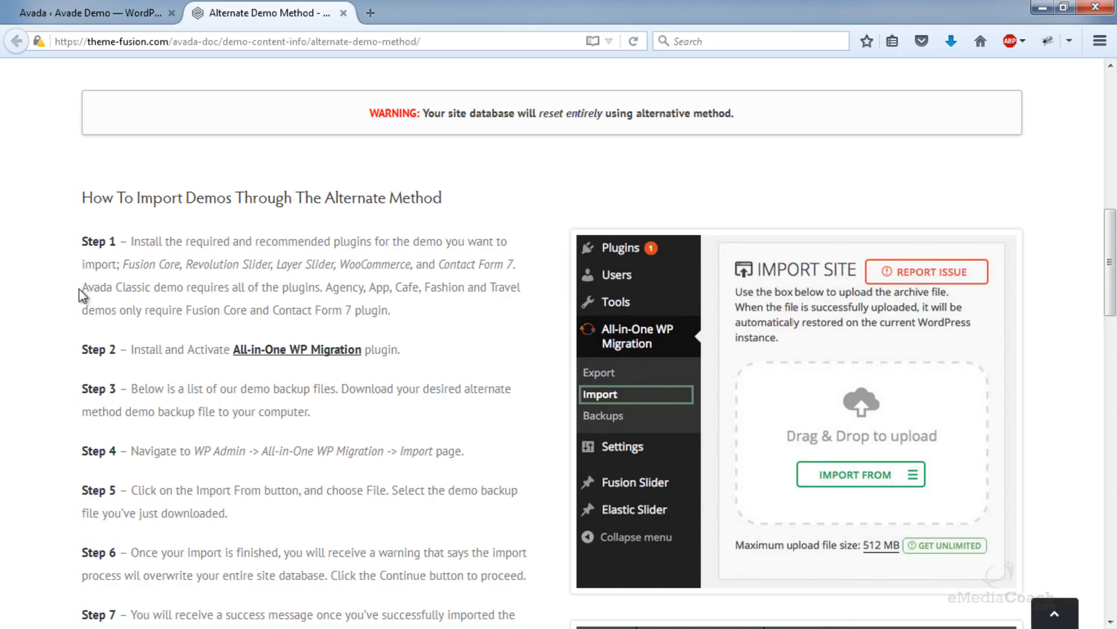
left_click_drag(88, 288, 204, 290)
left_click(169, 294)
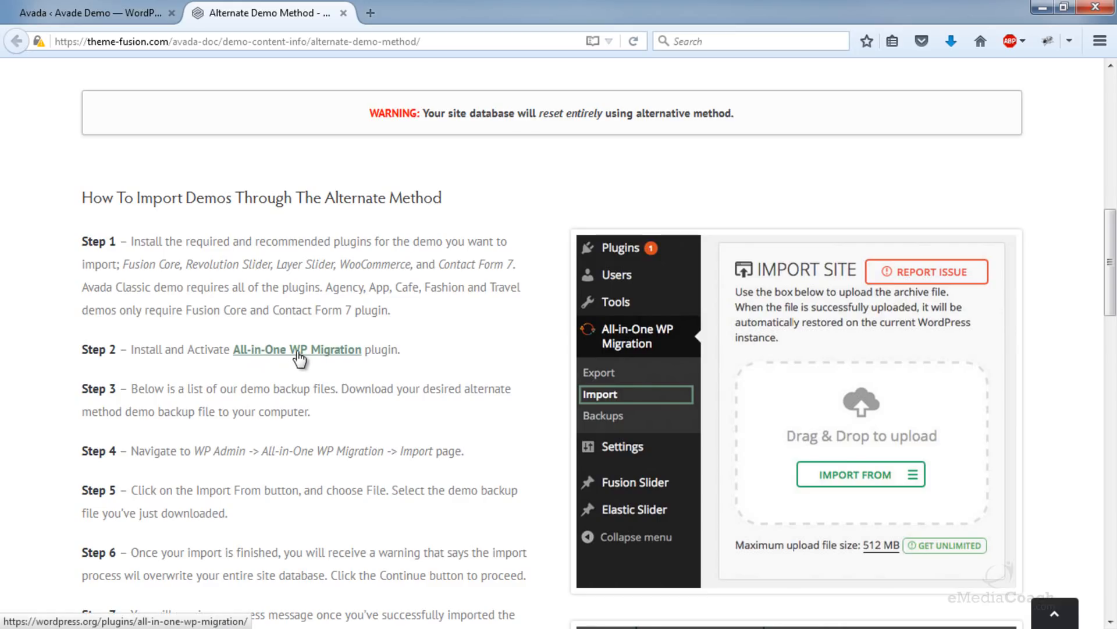
left_click(66, 10)
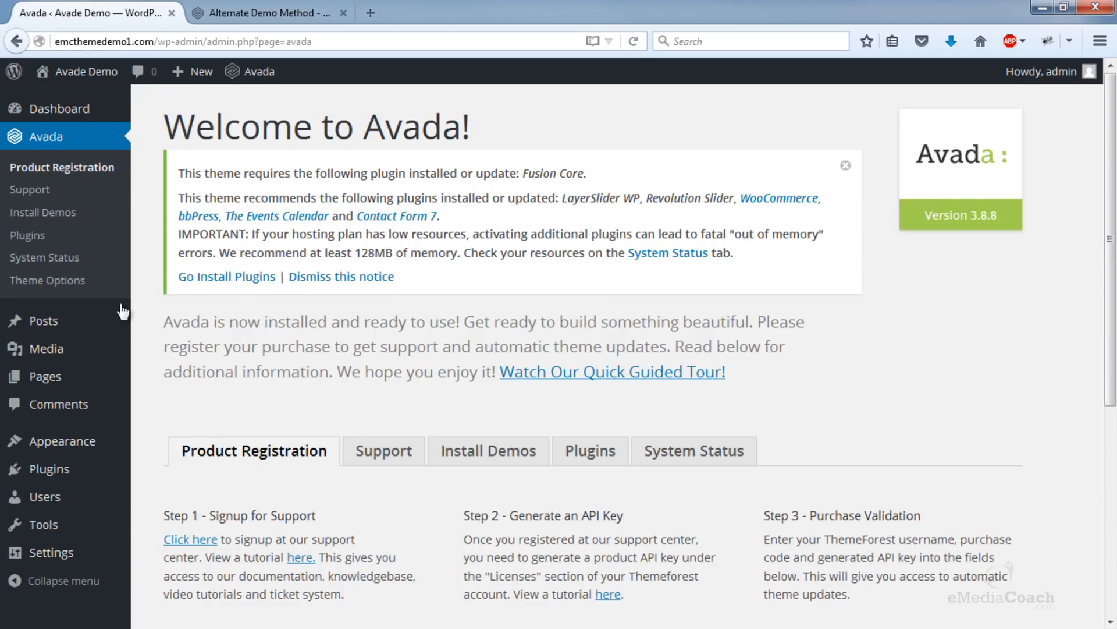
Search the plugin directory for 'all in one wp migration', then install and activate it.
mouse_move(70, 482)
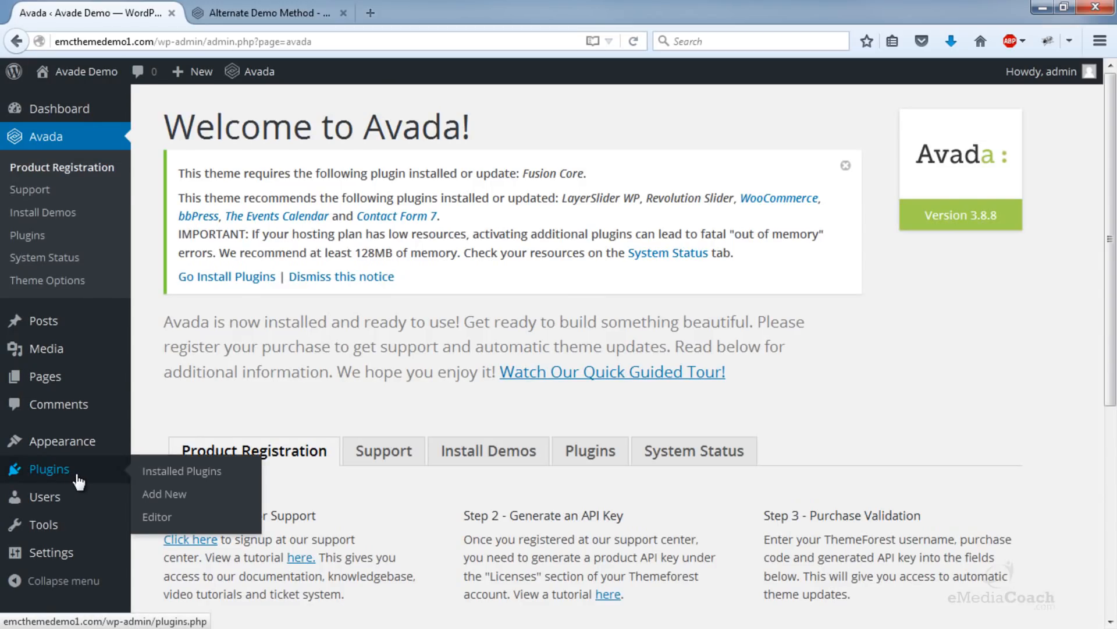
left_click(166, 496)
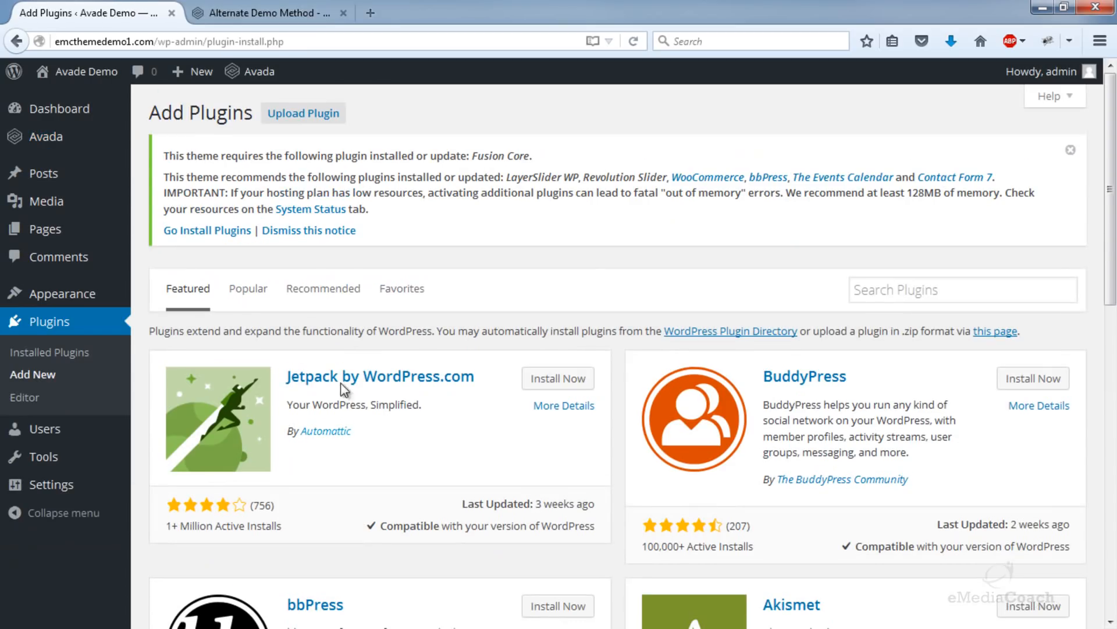
left_click(289, 114)
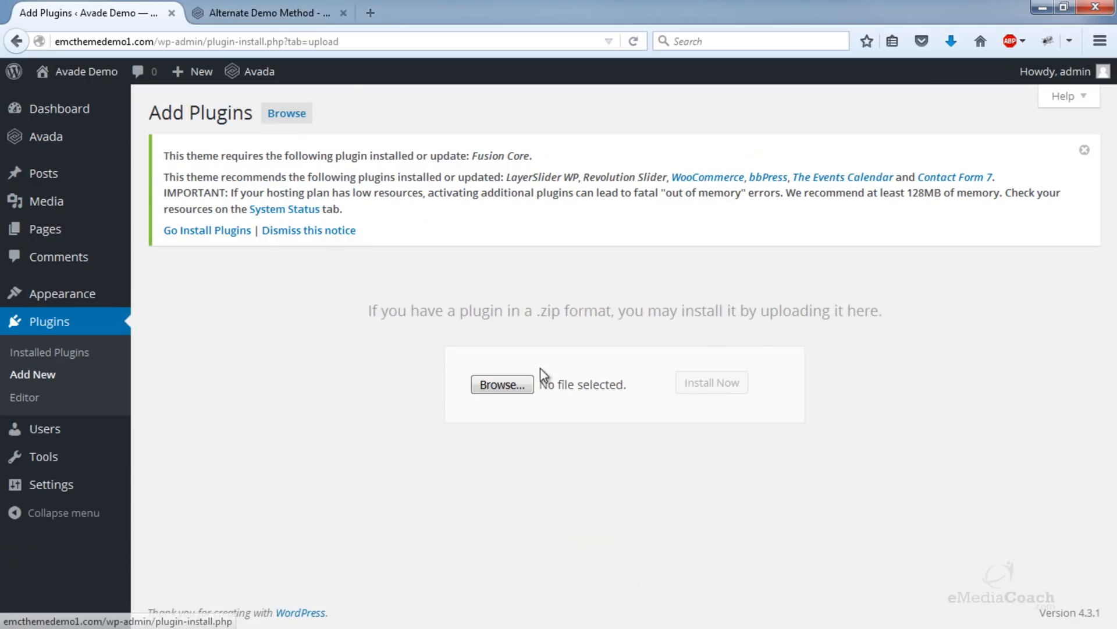
left_click(16, 40)
left_click(913, 290)
type("al")
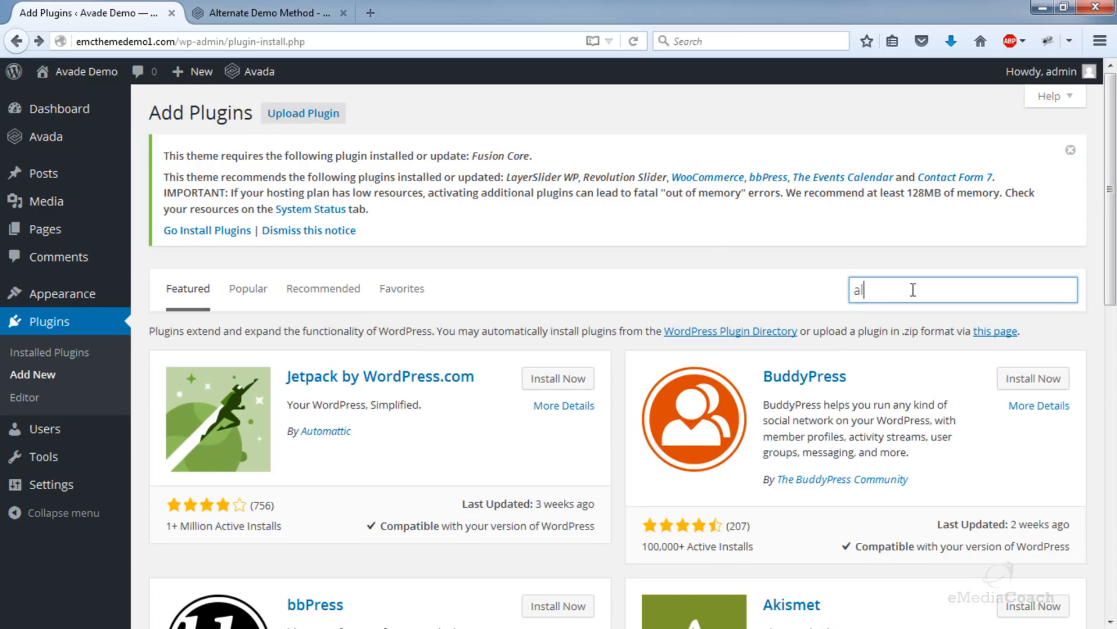
type("l in one wp migration")
key("Return")
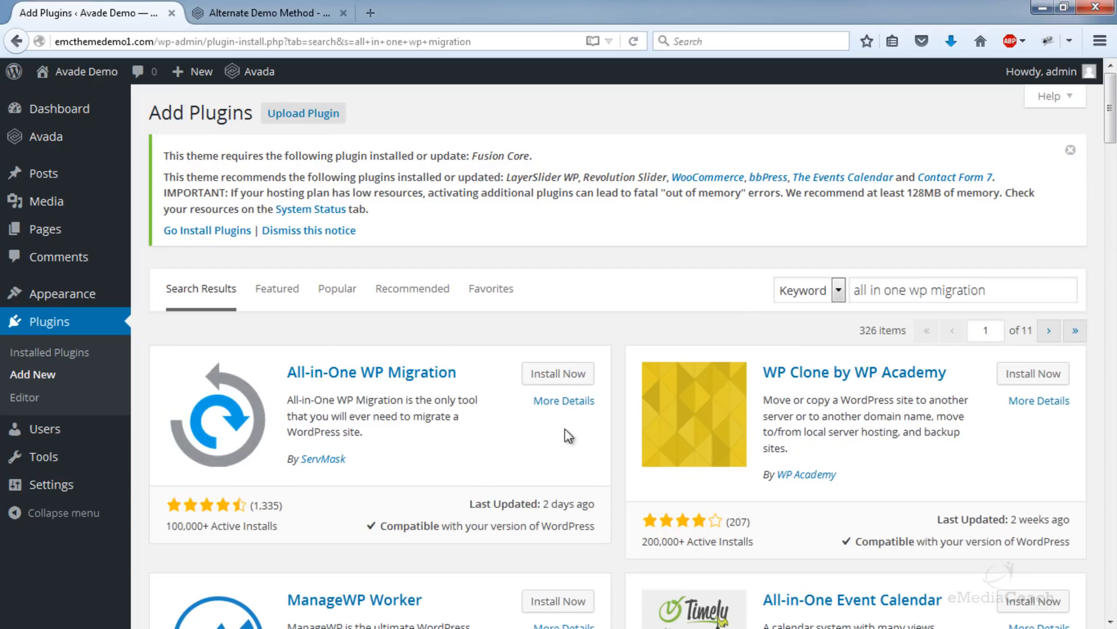
left_click(579, 381)
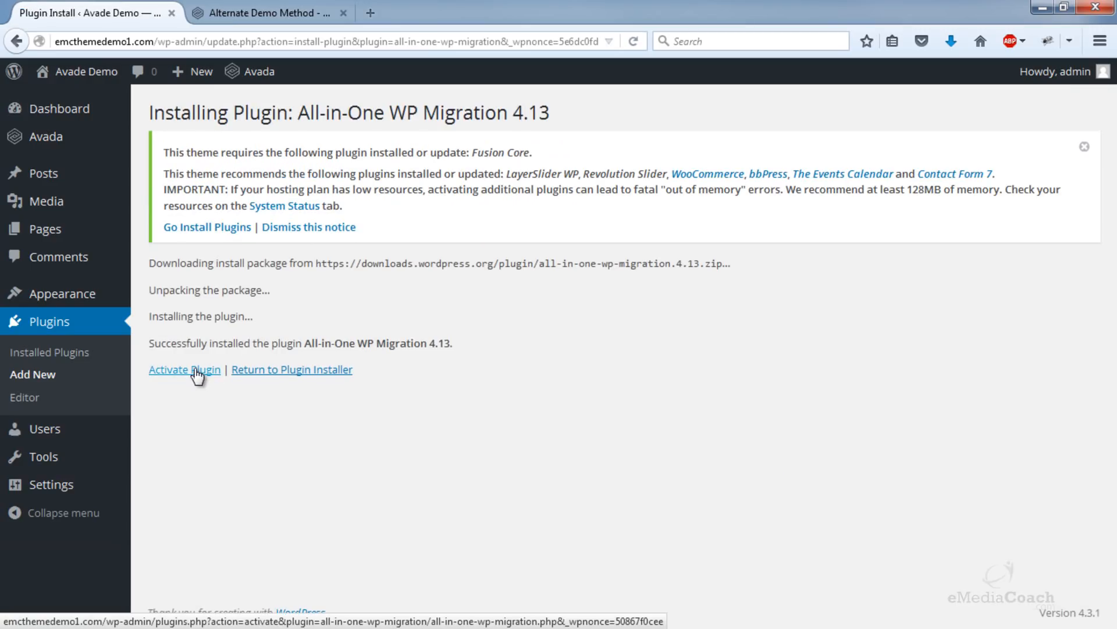
left_click(197, 372)
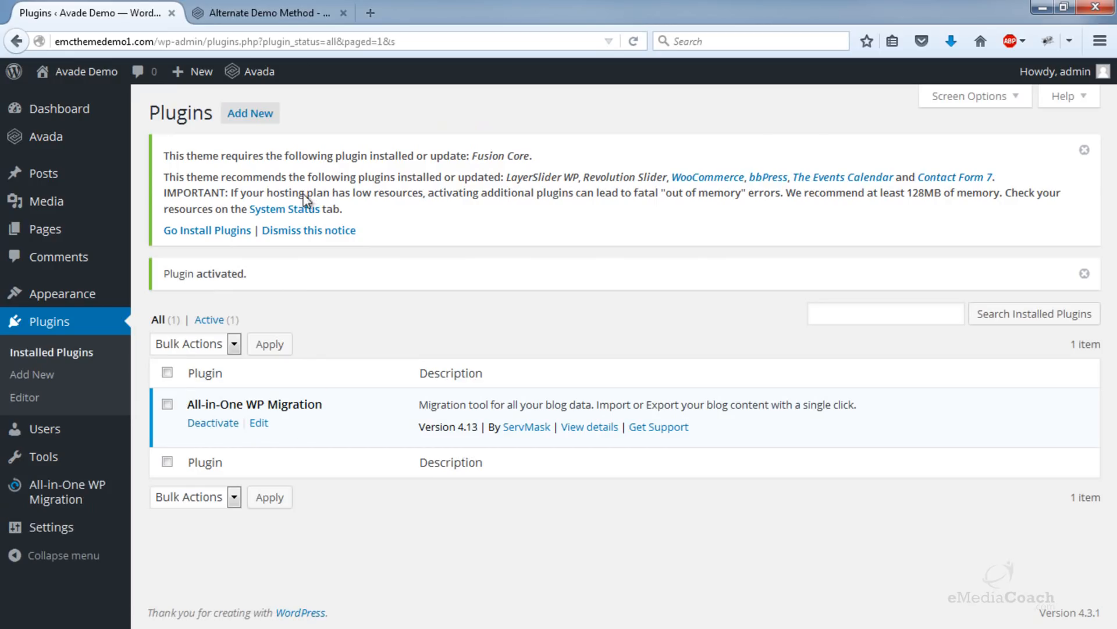
Check the Alternate Demo Method docs, then go to Avada's Plugins page in WordPress.
left_click(273, 12)
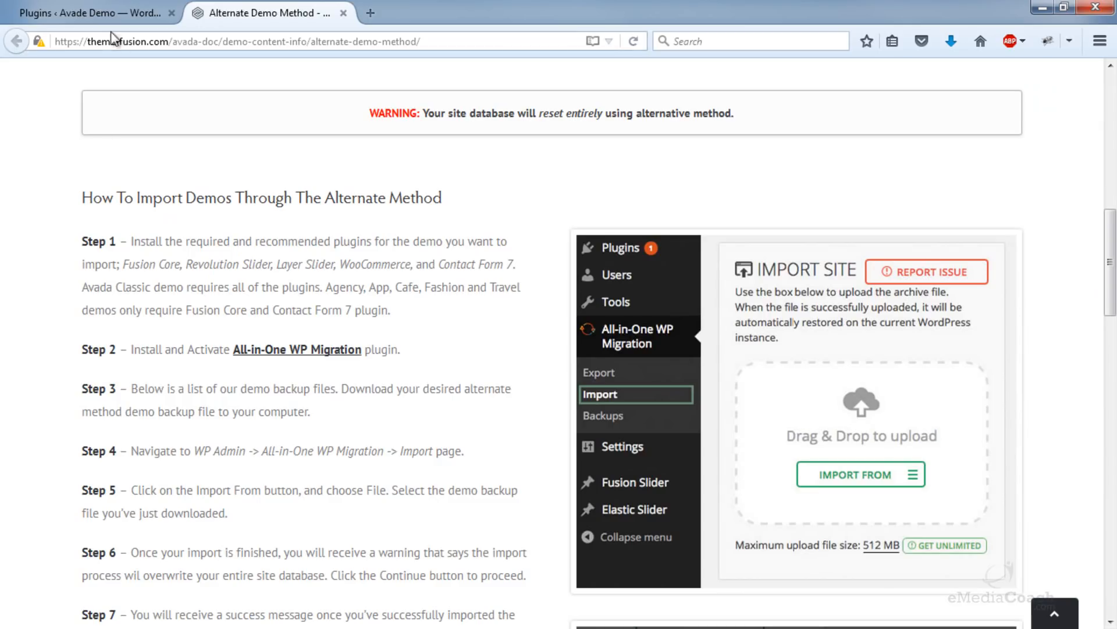
left_click(106, 14)
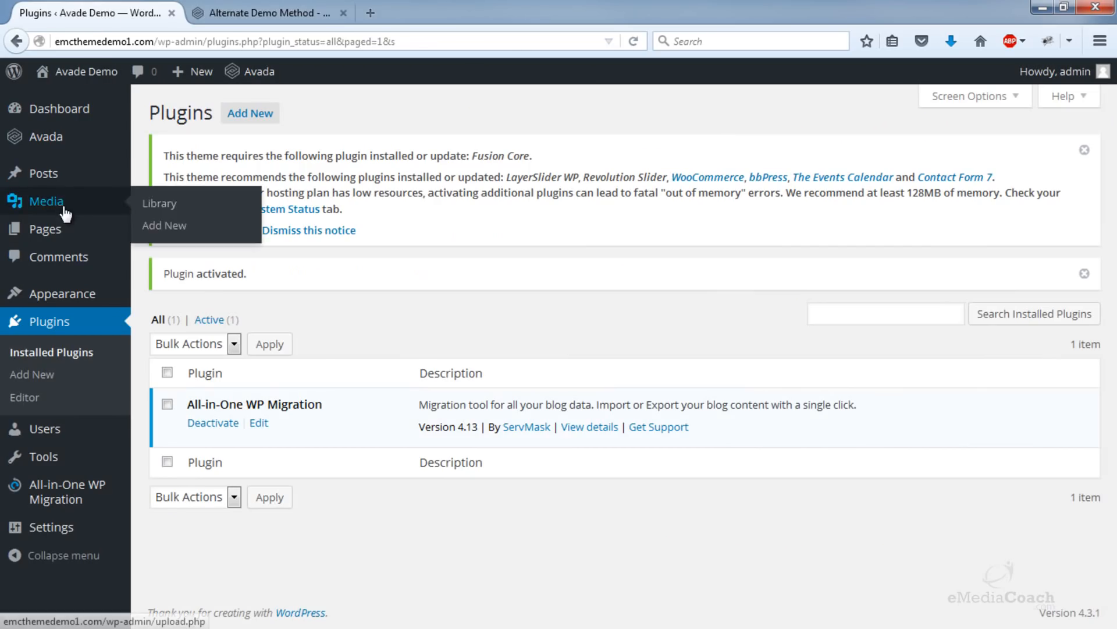
mouse_move(66, 137)
left_click(169, 207)
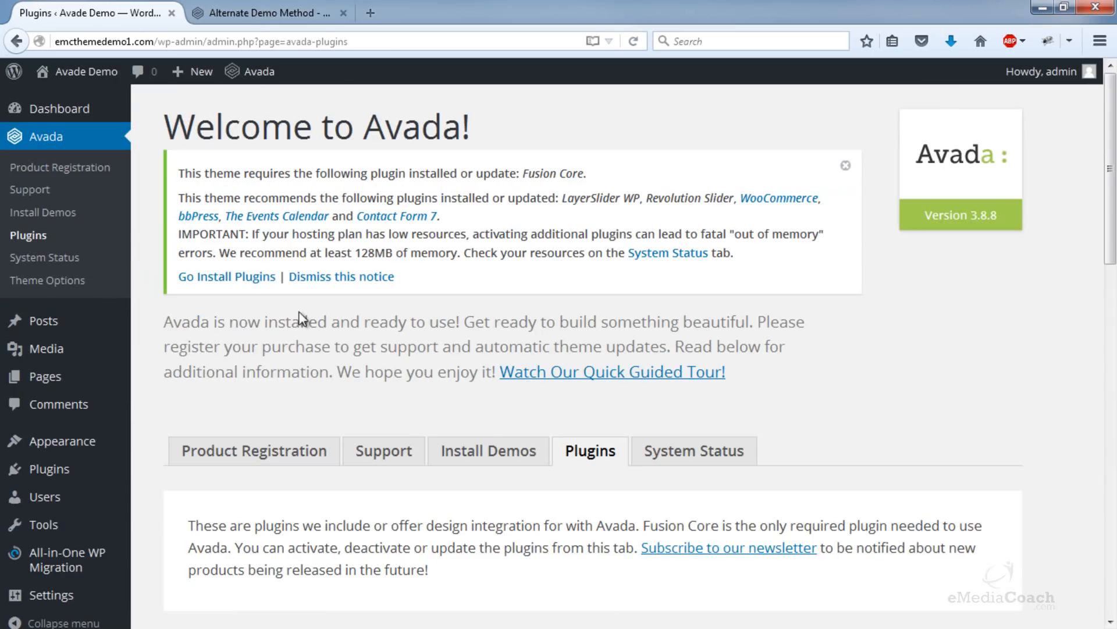
Install the required Fusion Core 1.7.7 plugin from Avada's Plugins page.
scroll(526, 340, "down", 5)
scroll(526, 340, "down", 7)
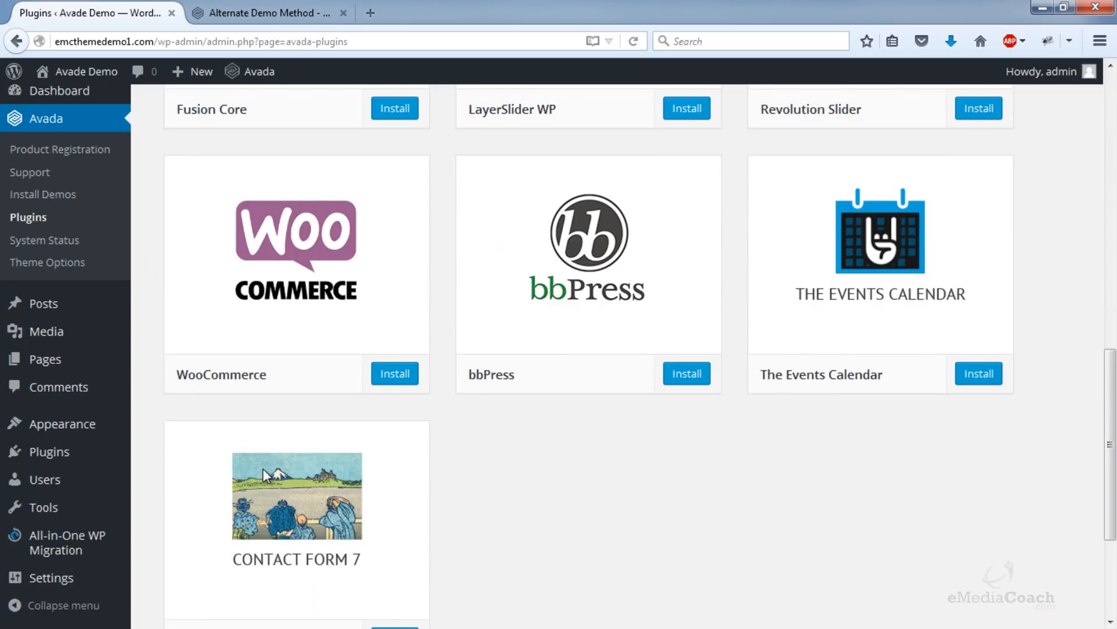
scroll(263, 469, "up", 3)
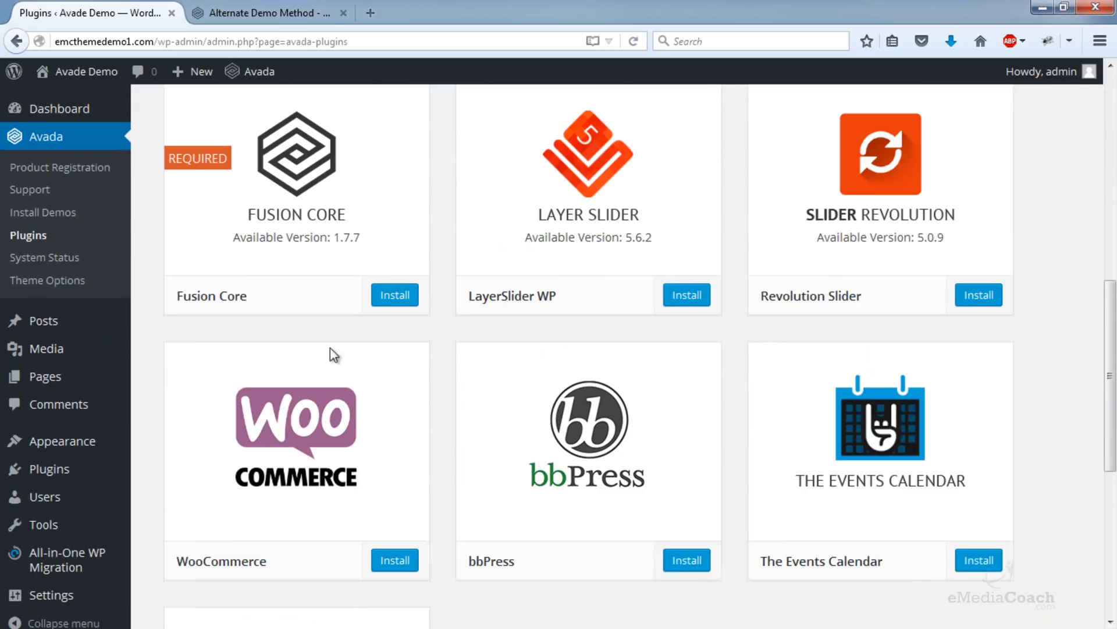
left_click(407, 297)
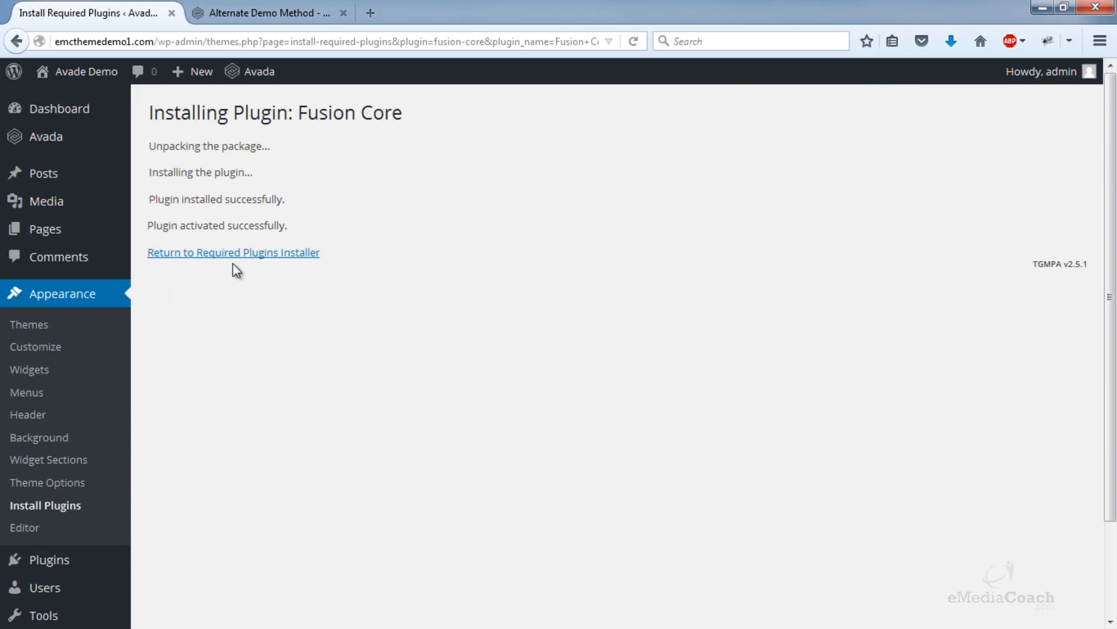
left_click(235, 259)
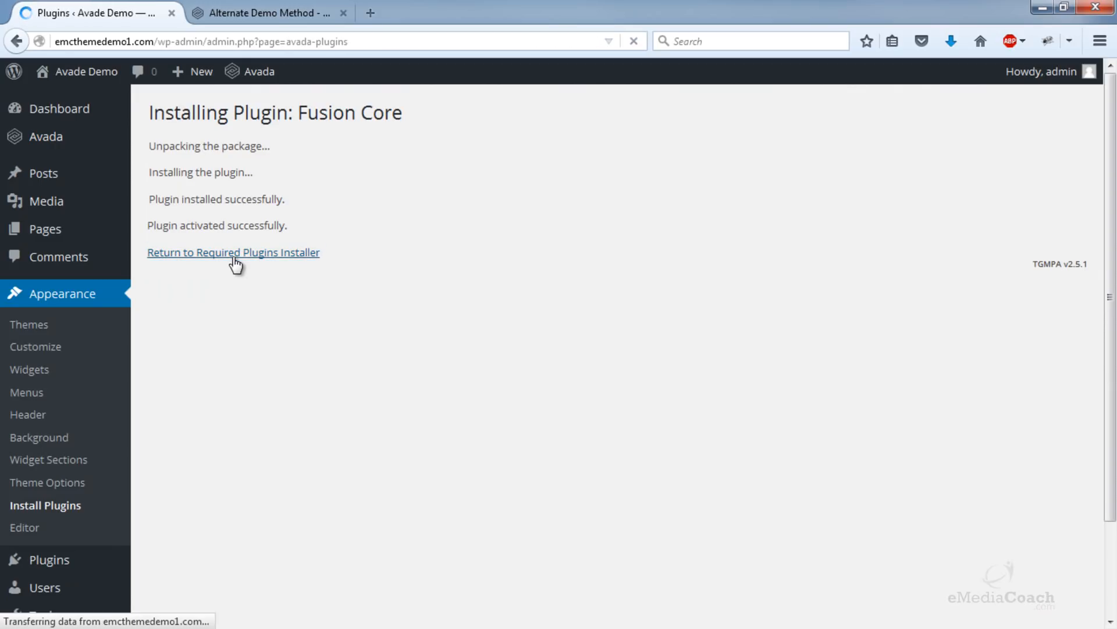
Install LayerSlider WP 5.6.2, then install Revolution Slider.
scroll(626, 425, "down", 5)
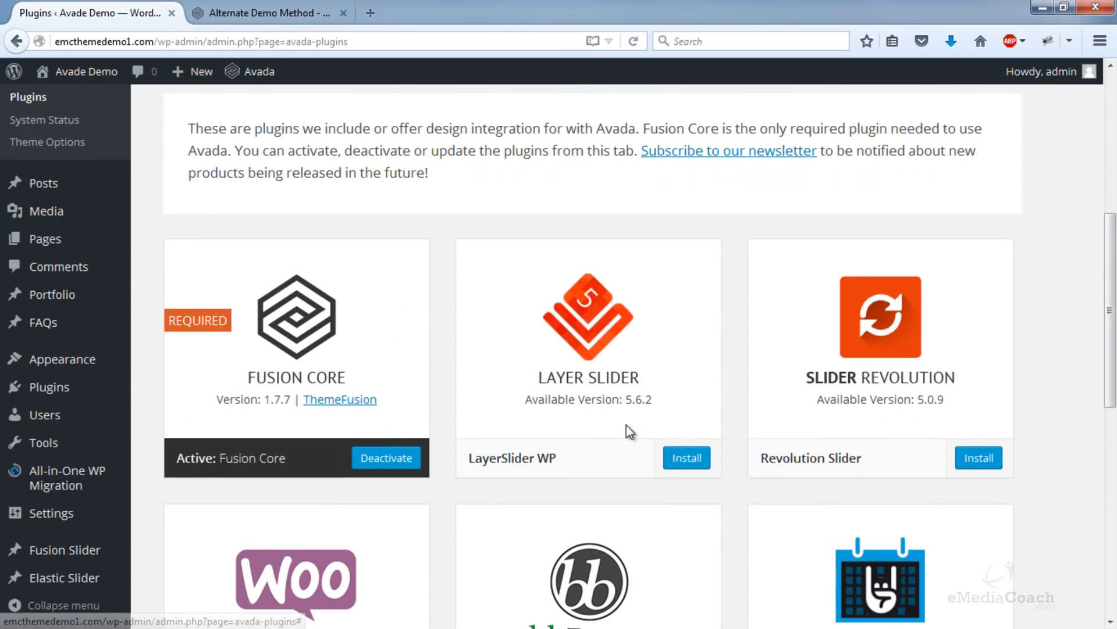
left_click(685, 463)
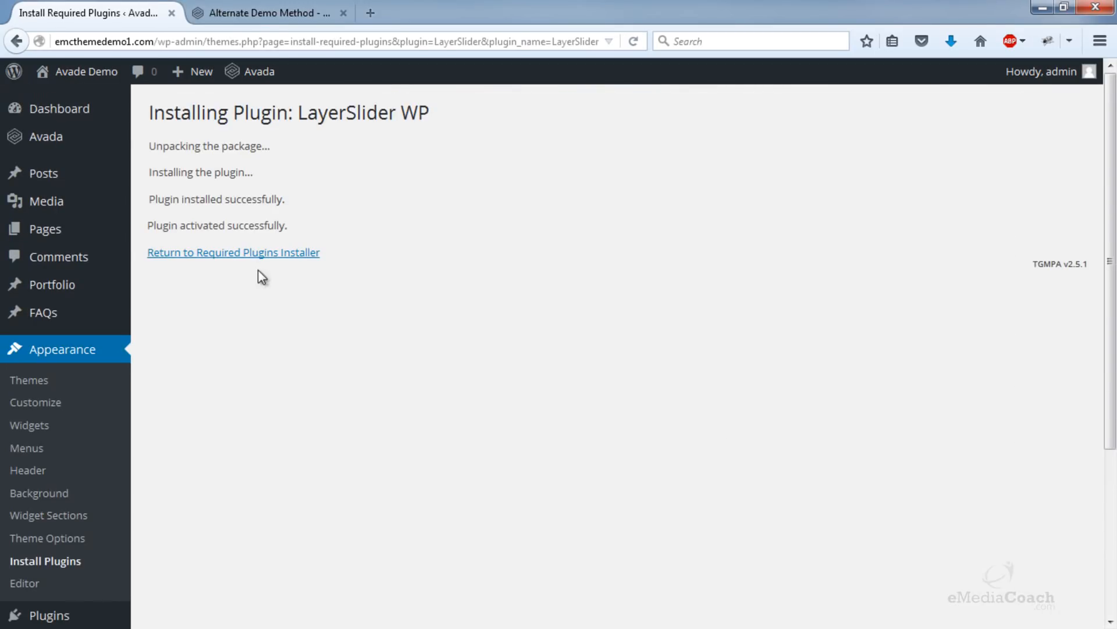
left_click(229, 256)
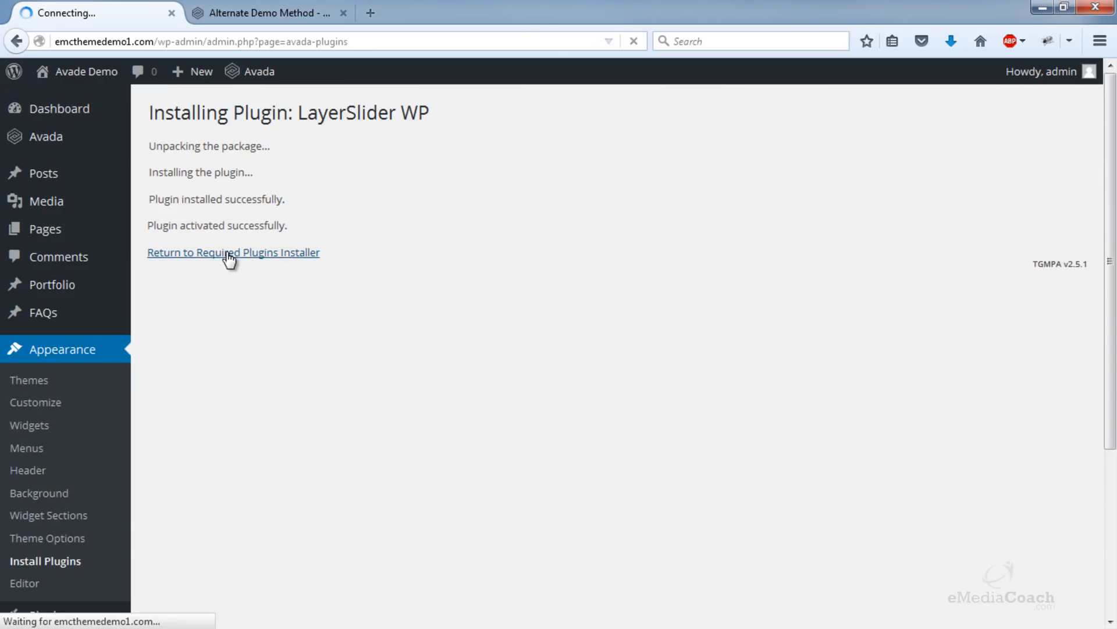
scroll(341, 298, "down", 6)
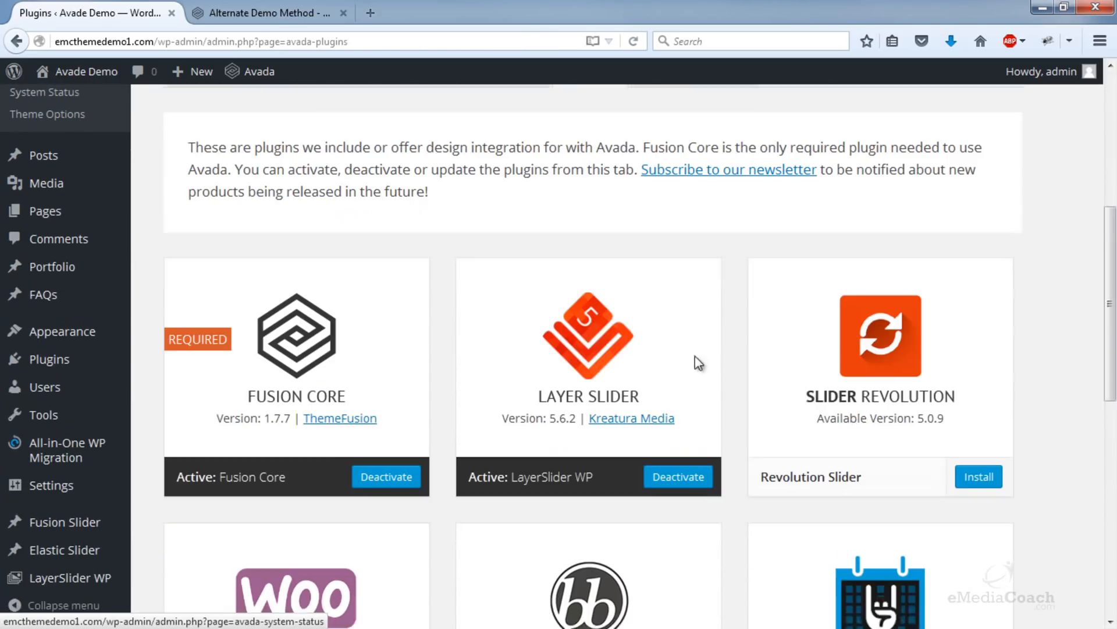
left_click(979, 458)
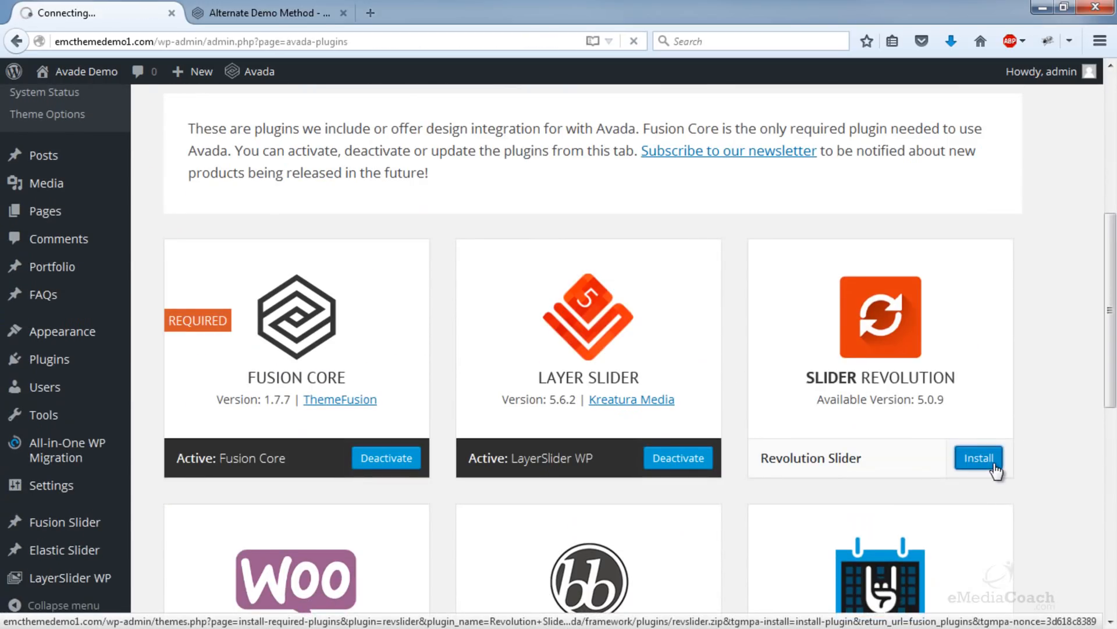
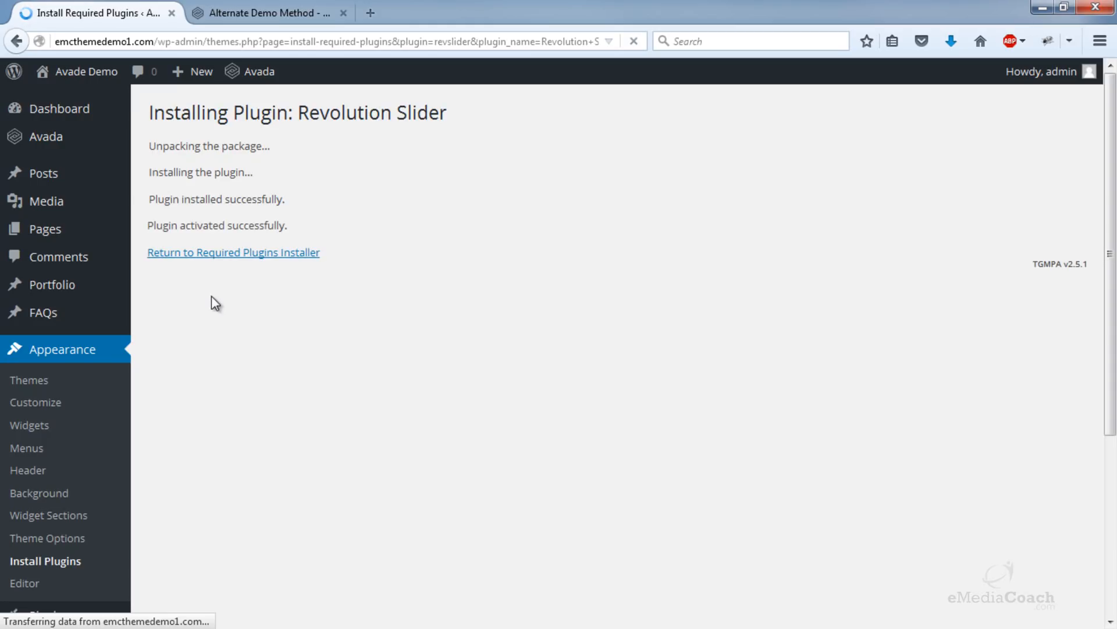
Install and activate WooCommerce 2.4.10, skipping its setup wizard for now.
left_click(242, 265)
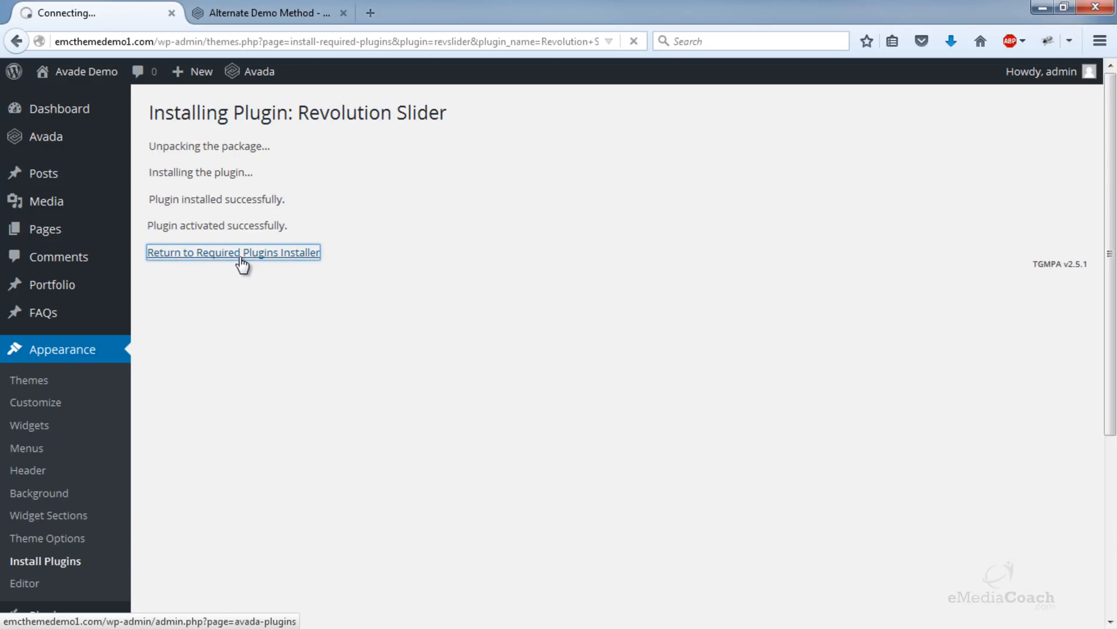
scroll(466, 288, "down", 5)
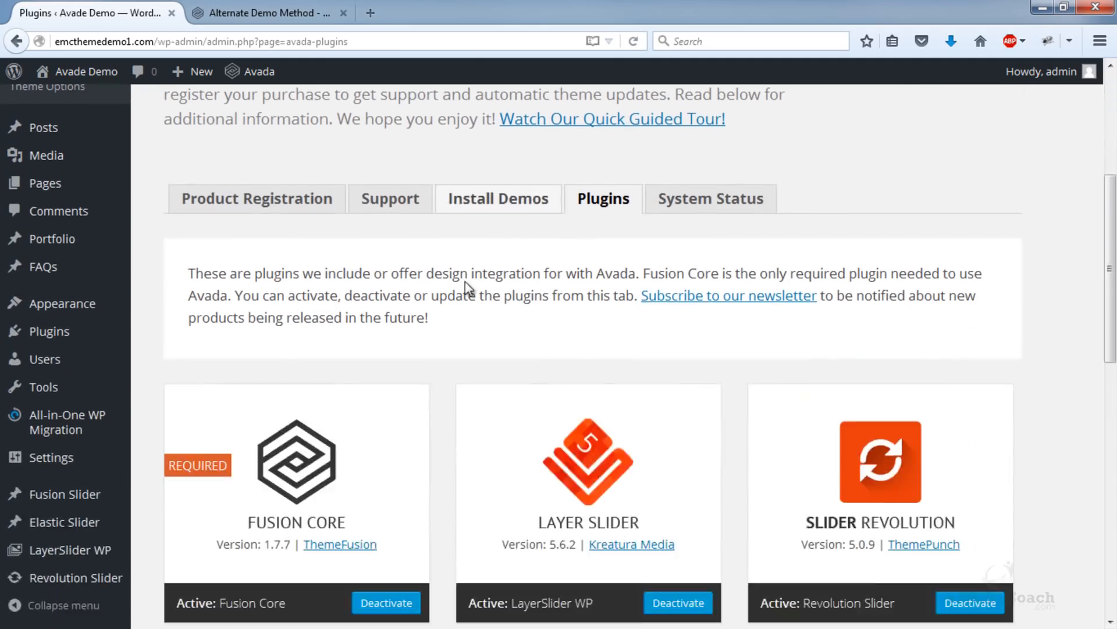
scroll(470, 288, "down", 8)
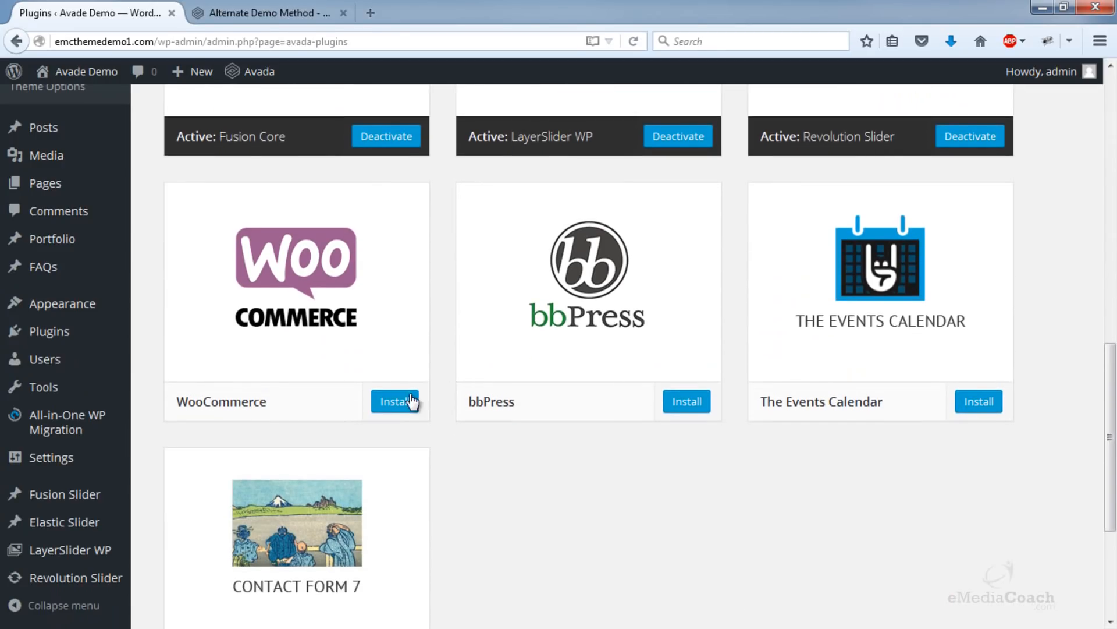
left_click(405, 403)
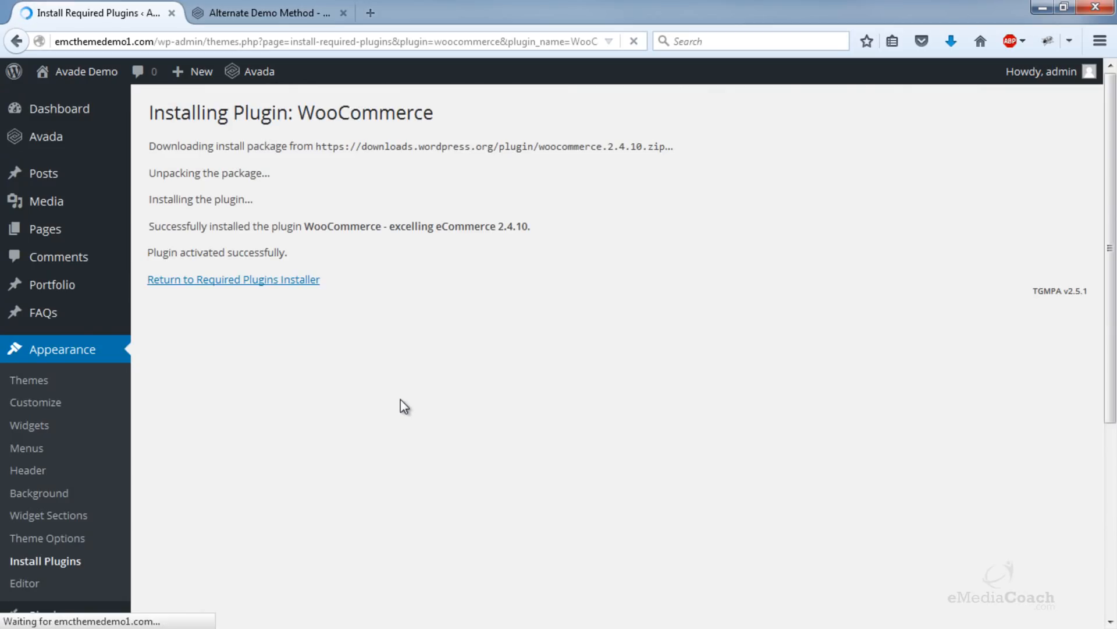
left_click(249, 283)
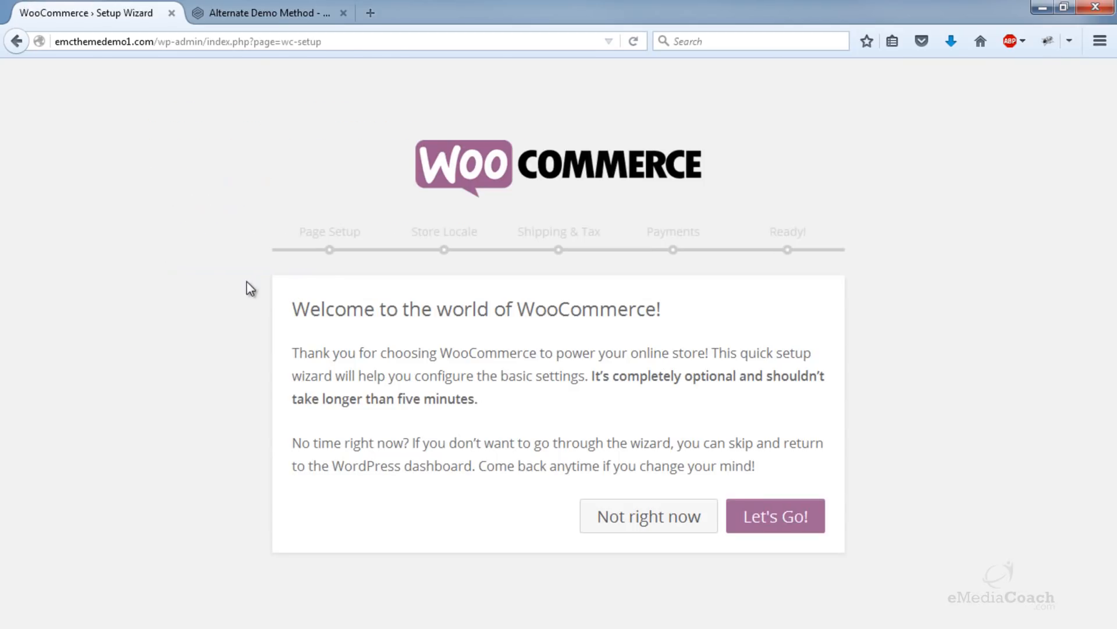
left_click(668, 532)
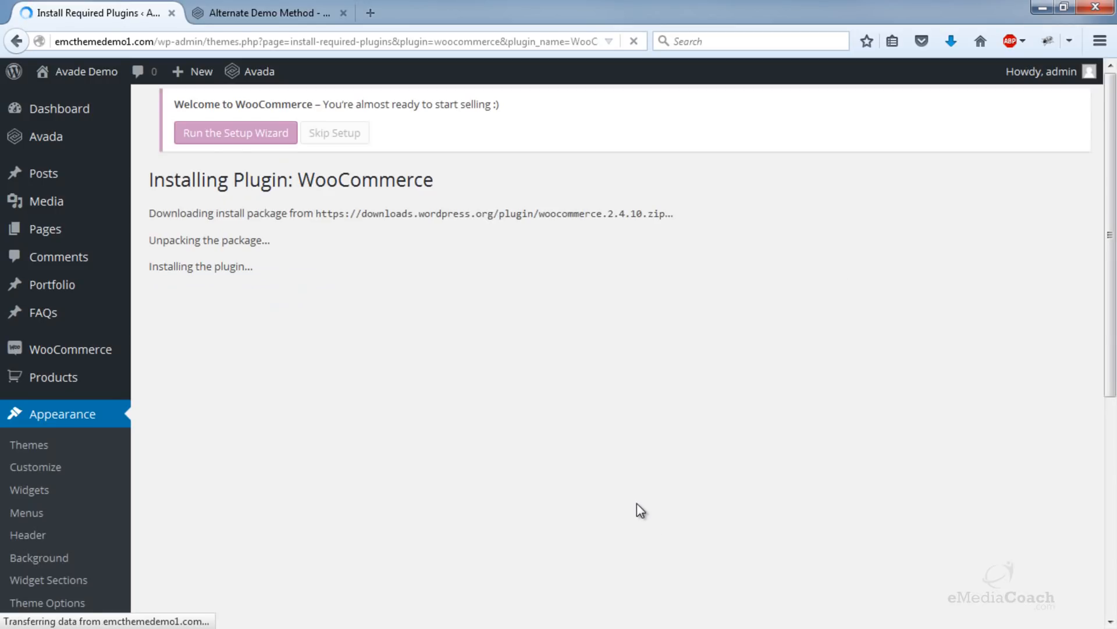
Start installing the bbPress plugin from the required plugins installer.
left_click(181, 351)
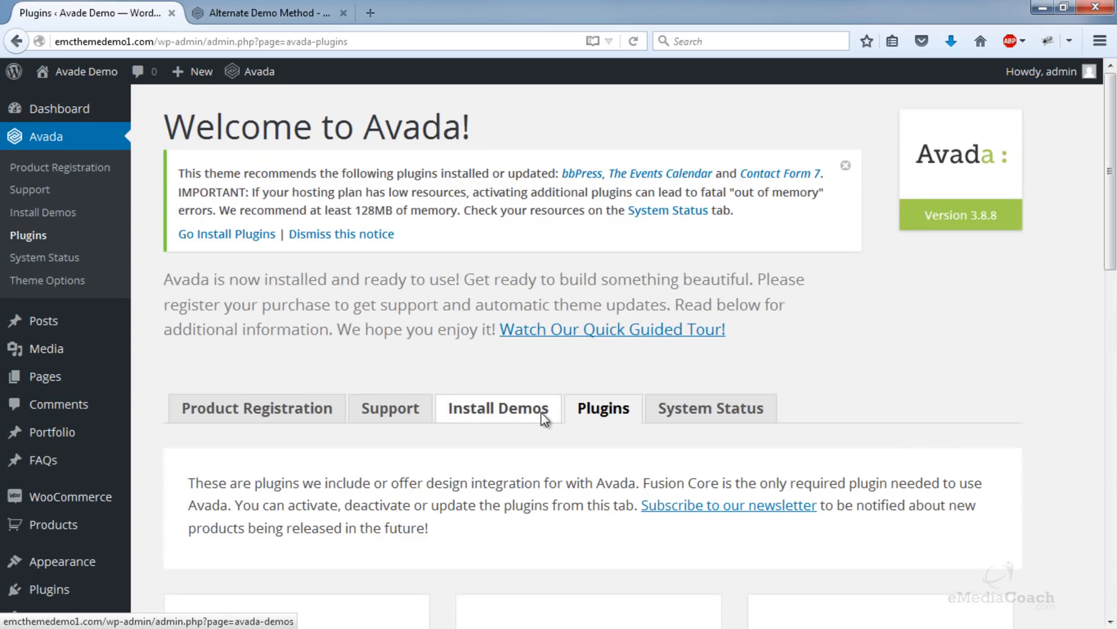
scroll(543, 414, "down", 8)
scroll(544, 414, "down", 3)
left_click(686, 424)
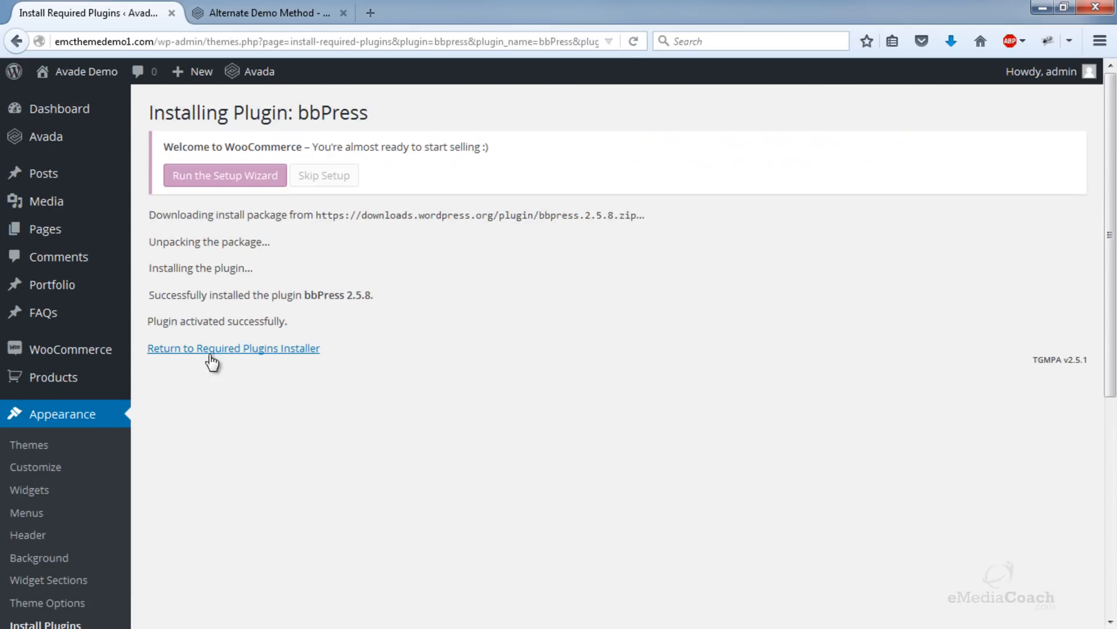
Finish the bbPress install and install The Events Calendar plugin.
left_click(205, 354)
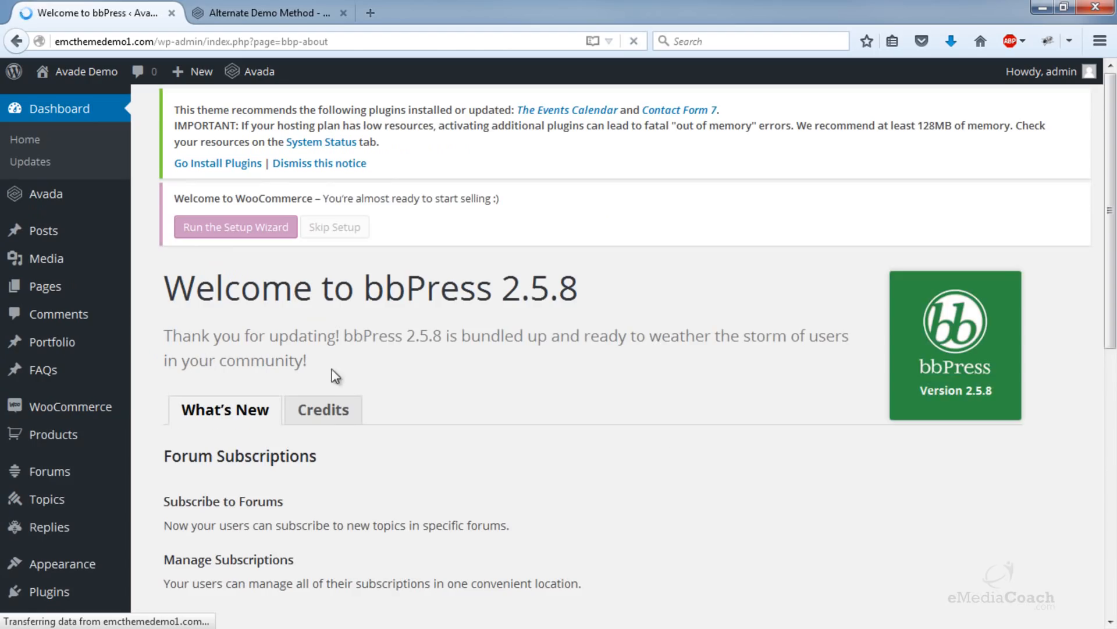
scroll(697, 445, "down", 6)
scroll(697, 445, "up", 5)
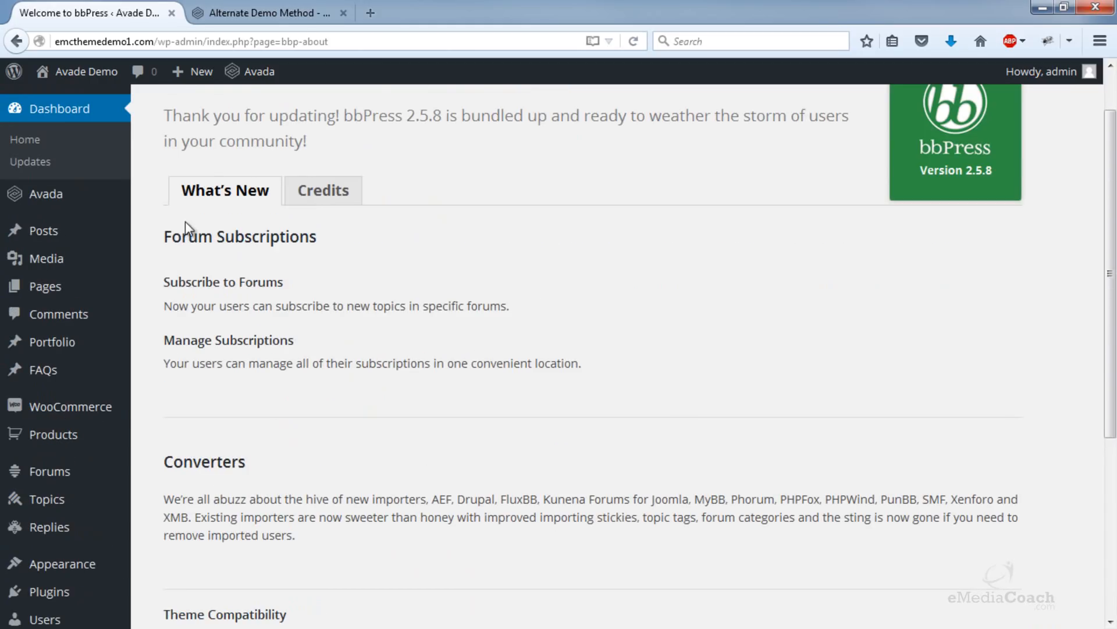
mouse_move(82, 192)
left_click(185, 271)
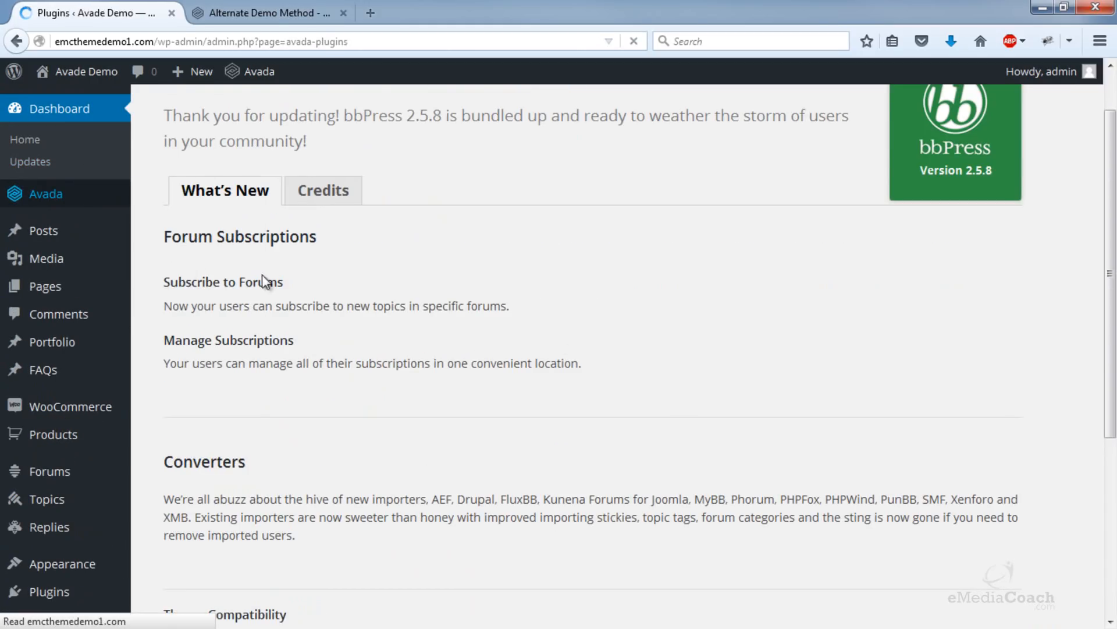
scroll(675, 370, "down", 15)
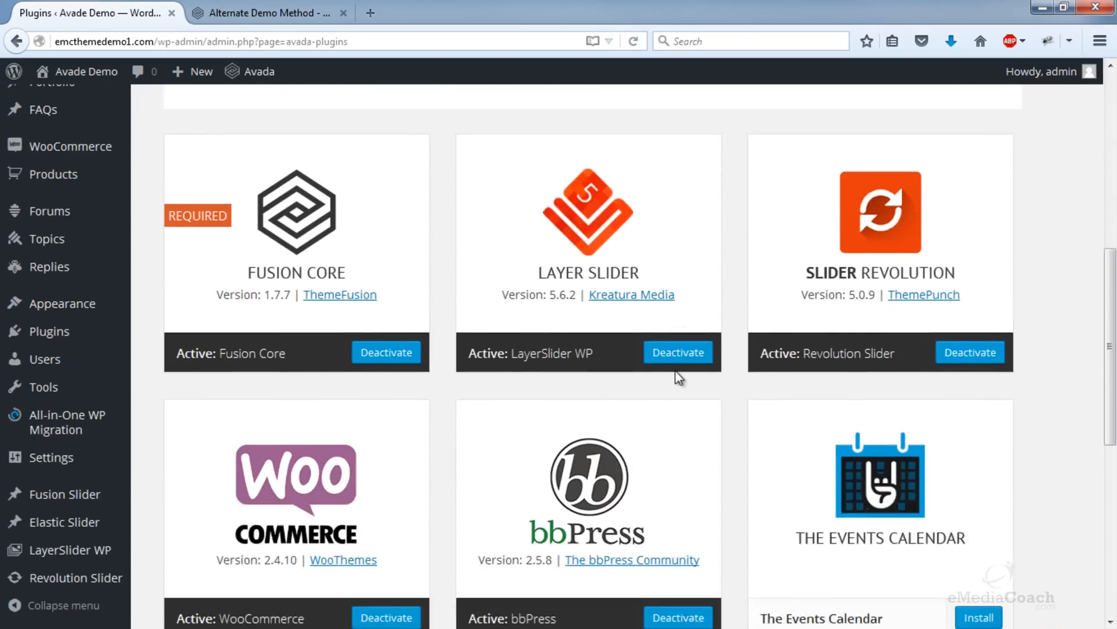
left_click(975, 342)
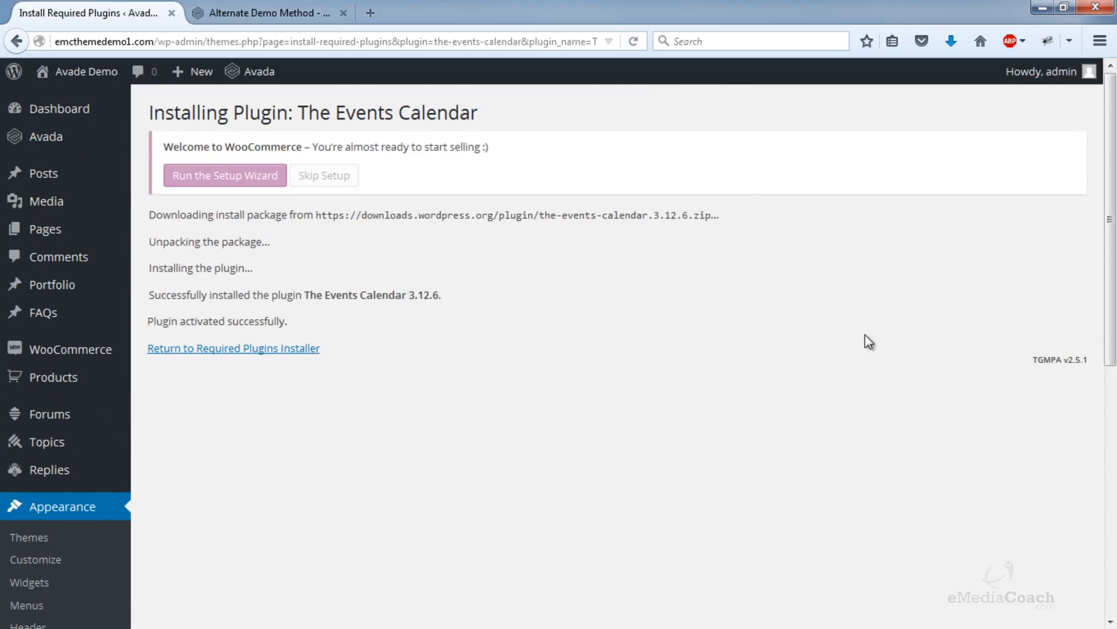
left_click(272, 349)
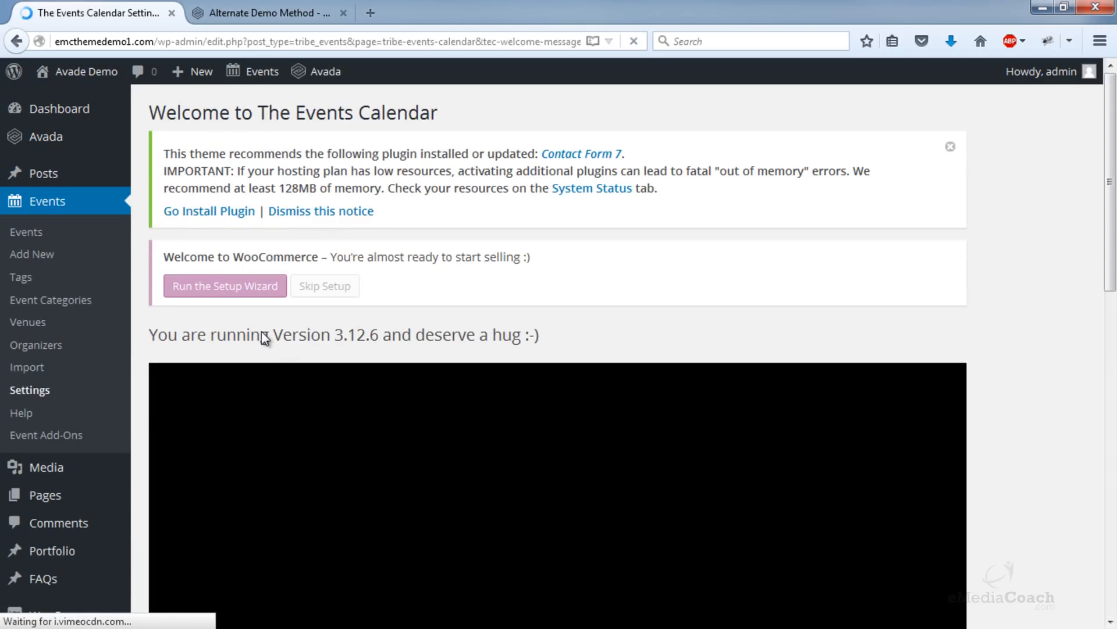
Install and activate the Contact Form 7 plugin from Avada's plugins list.
mouse_move(43, 139)
left_click(190, 215)
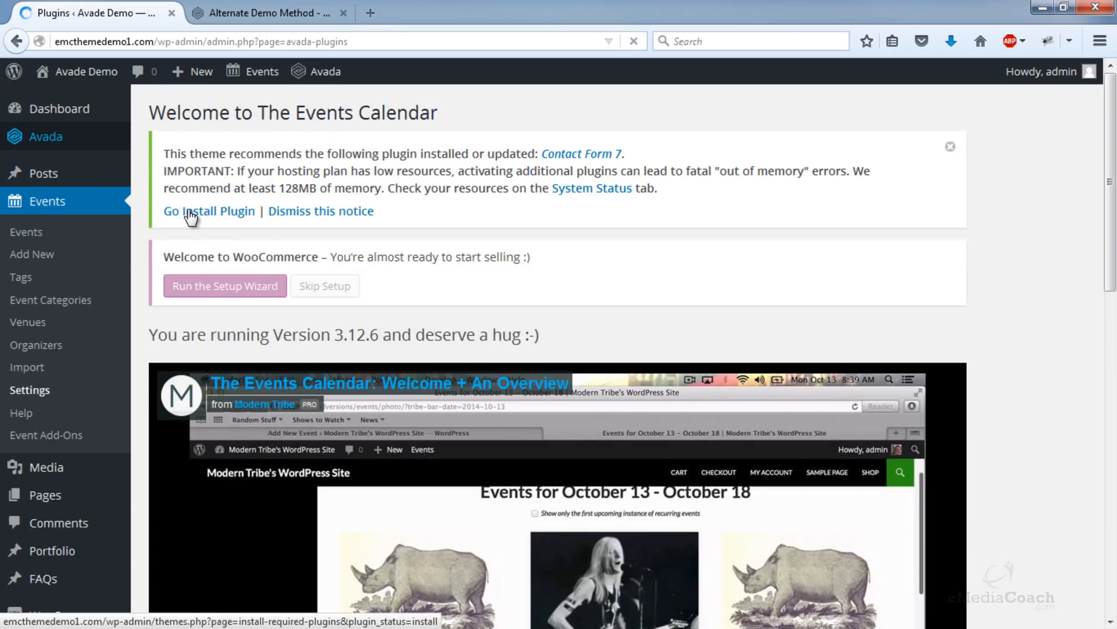
scroll(429, 329, "down", 10)
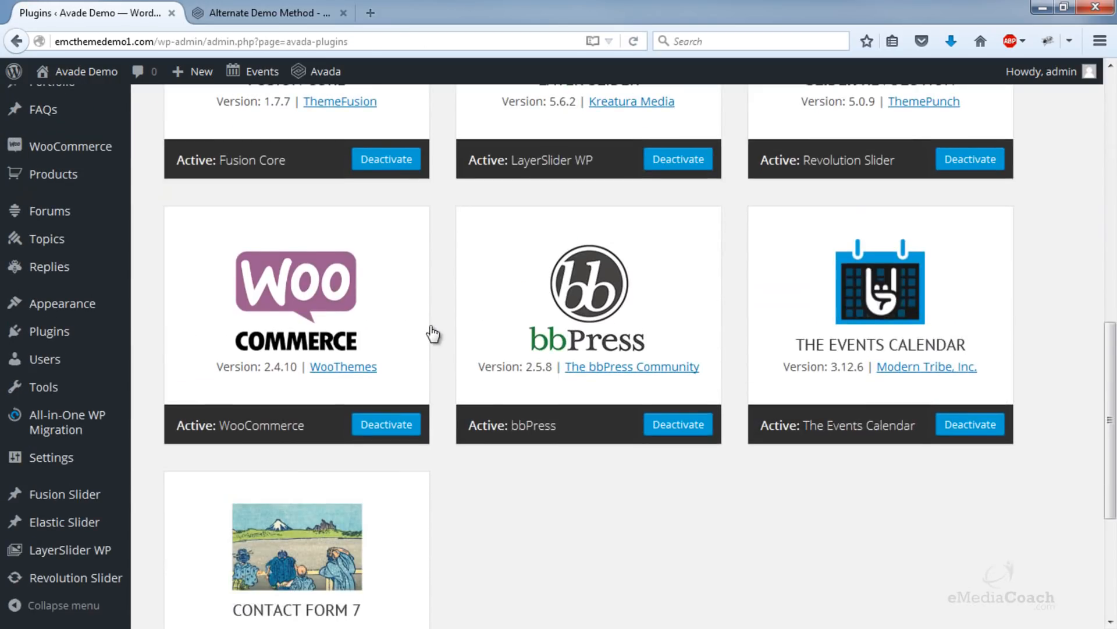
scroll(434, 334, "down", 1)
left_click(402, 506)
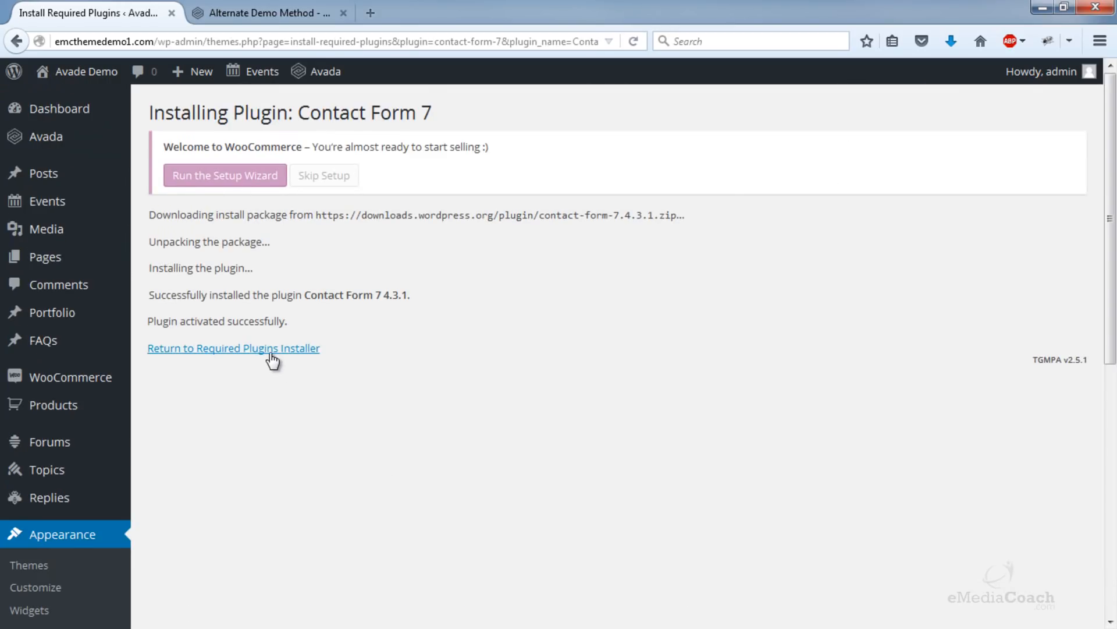
left_click(271, 349)
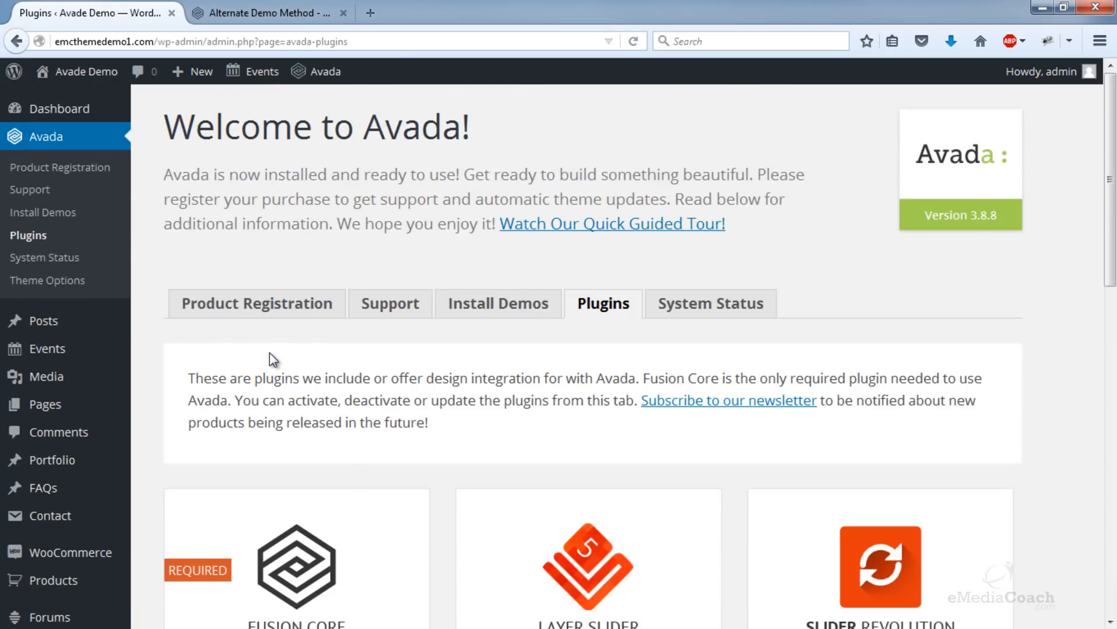
scroll(321, 356, "down", 10)
scroll(843, 439, "up", 9)
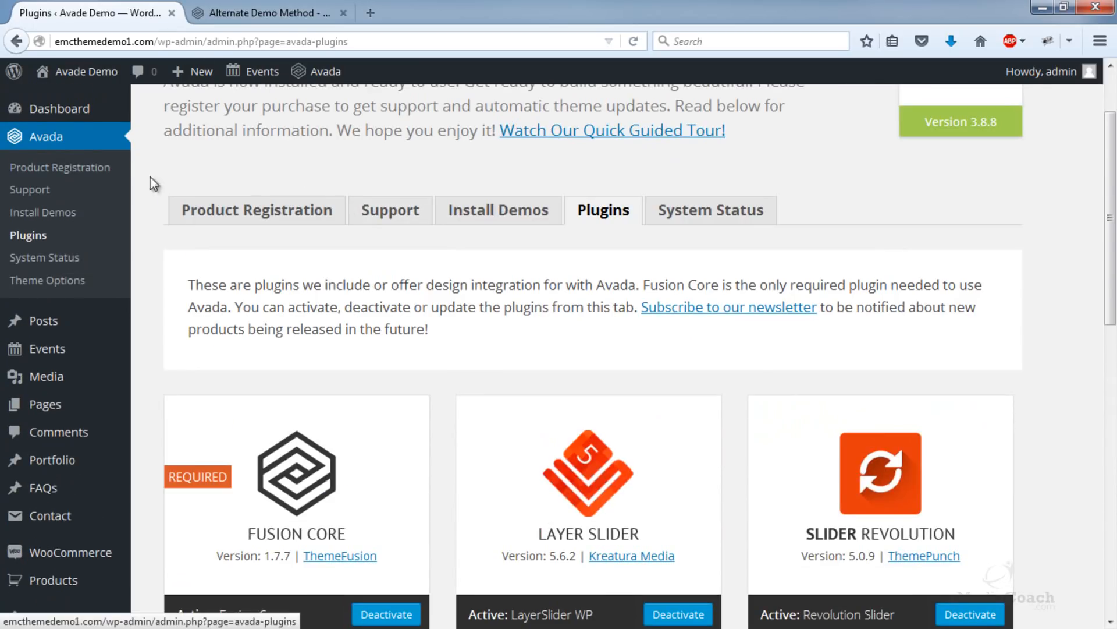
left_click(251, 15)
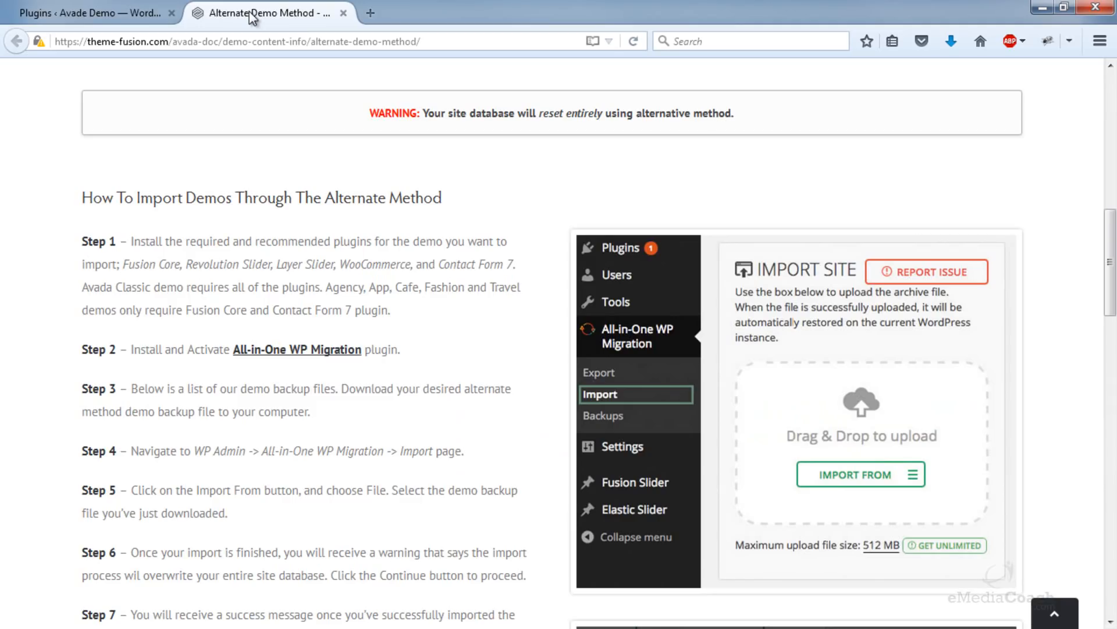
Download the Classic demo backup classic.wpress to the Desktop, replacing the existing file.
scroll(276, 283, "down", 3)
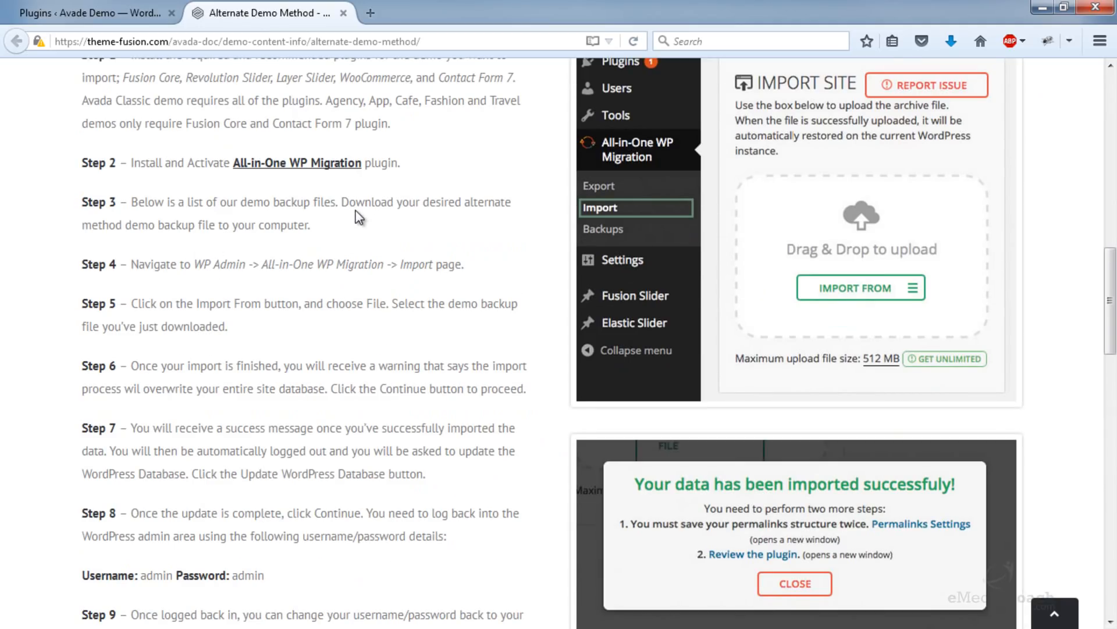
scroll(301, 217, "down", 1)
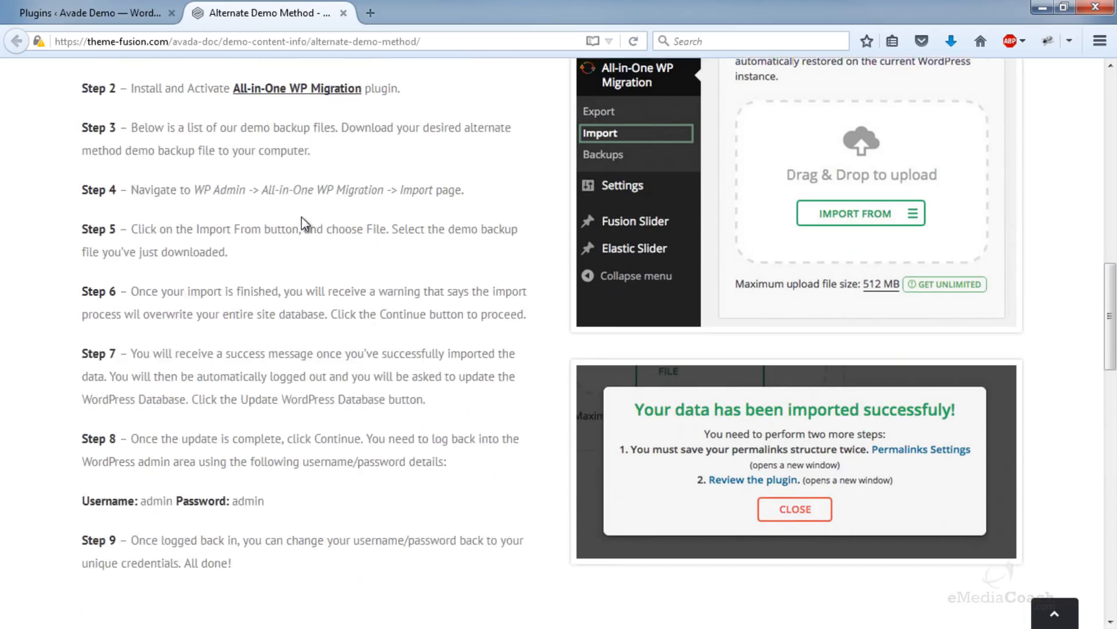
scroll(303, 220, "down", 7)
scroll(306, 221, "down", 1)
scroll(308, 205, "up", 1)
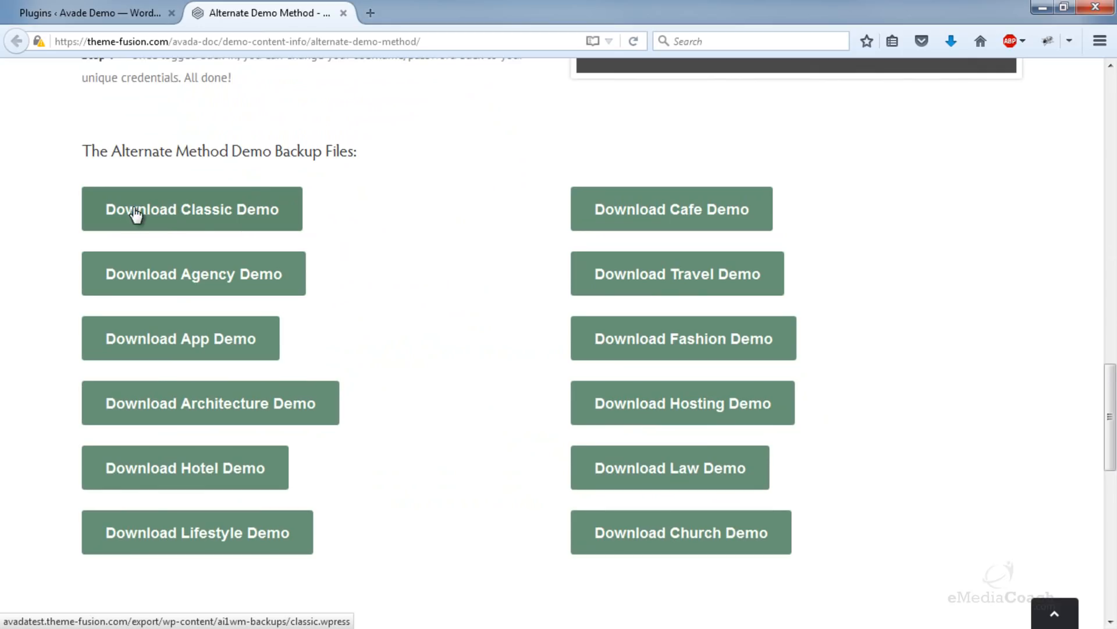
left_click(186, 213)
left_click(598, 403)
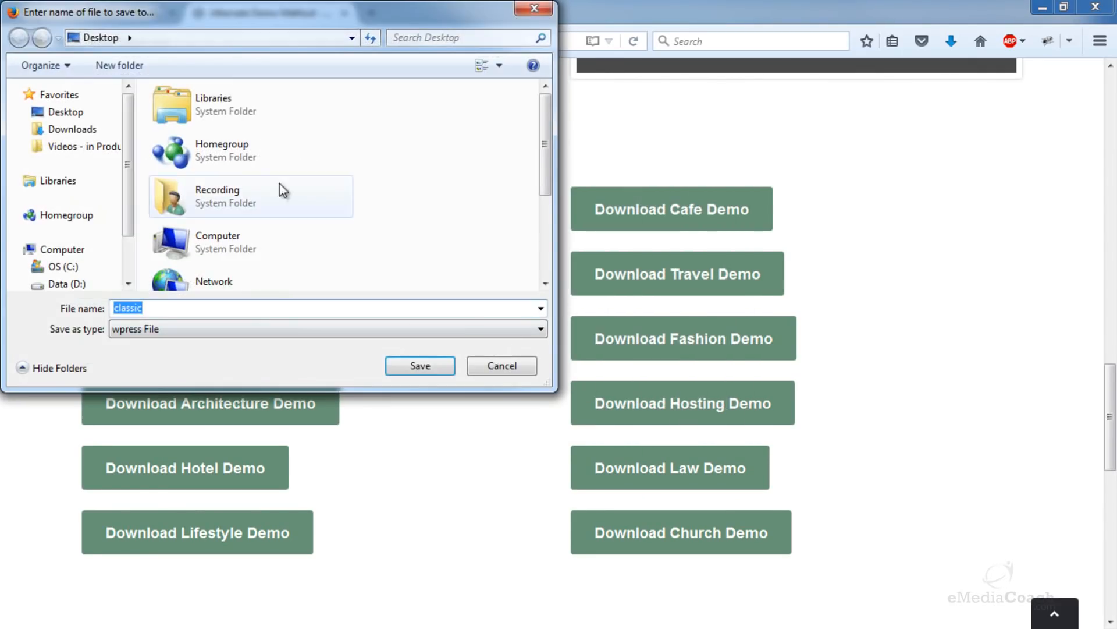
left_click(90, 112)
left_click(417, 368)
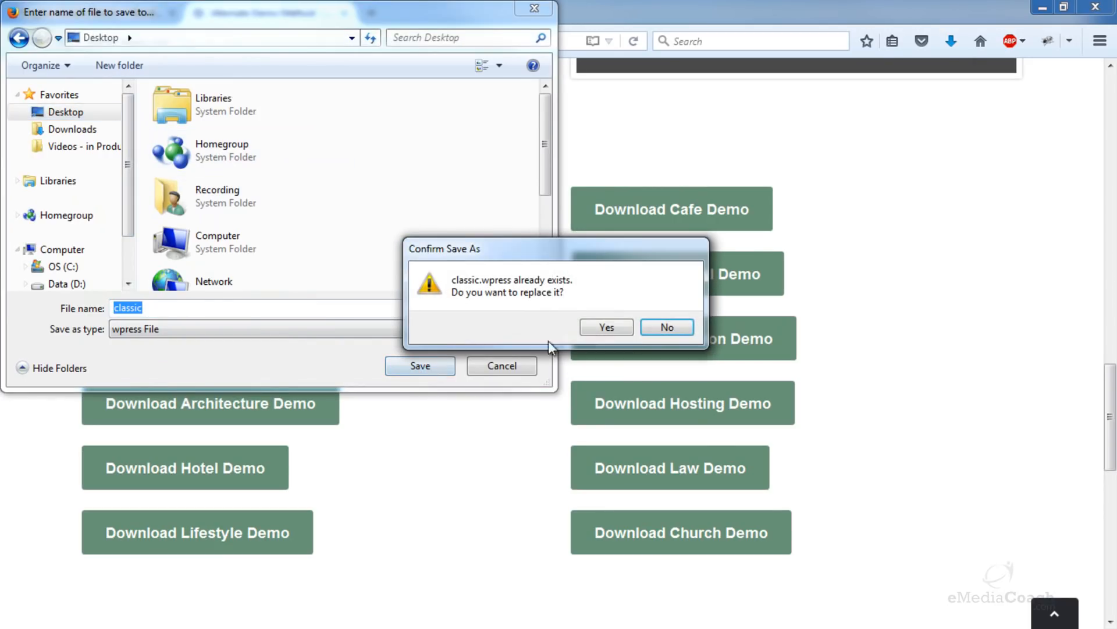
left_click(622, 326)
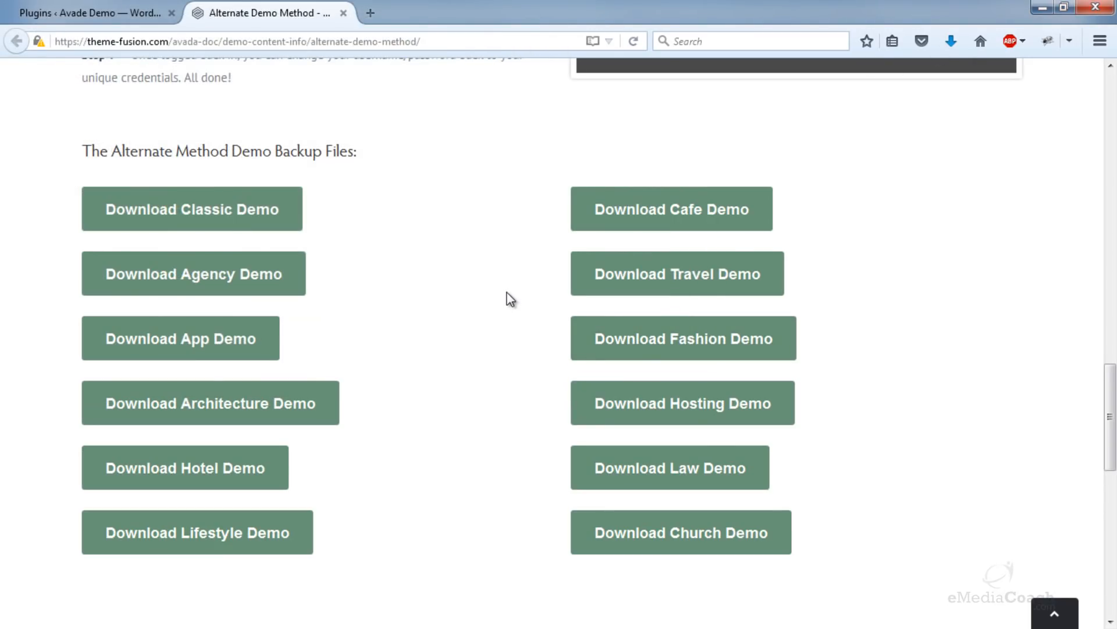
scroll(185, 141, "up", 5)
scroll(184, 141, "up", 5)
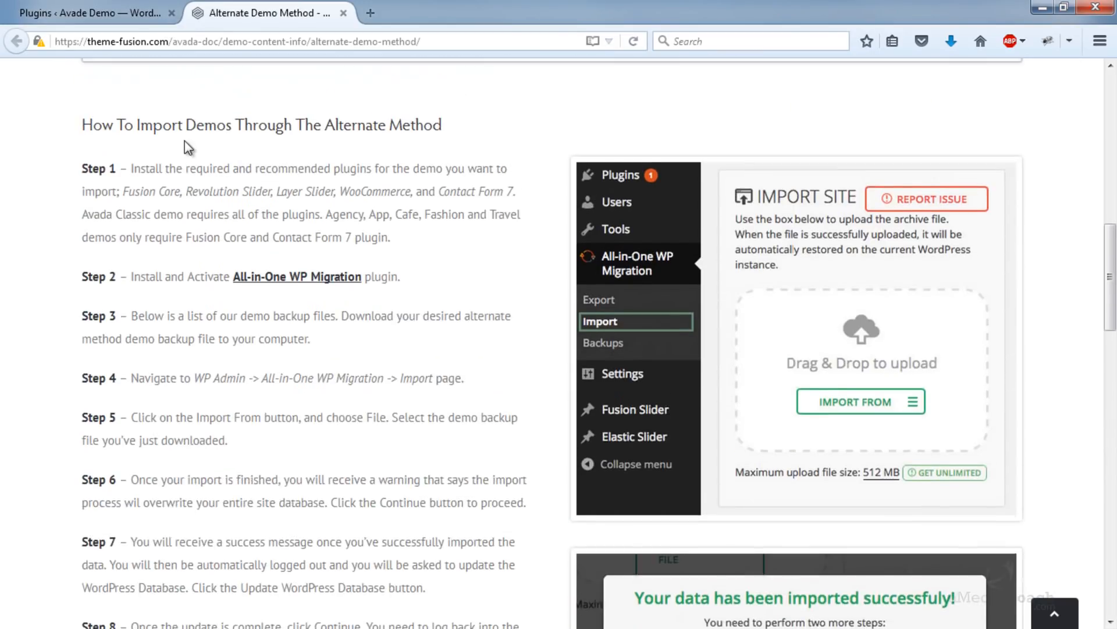
scroll(192, 256, "down", 3)
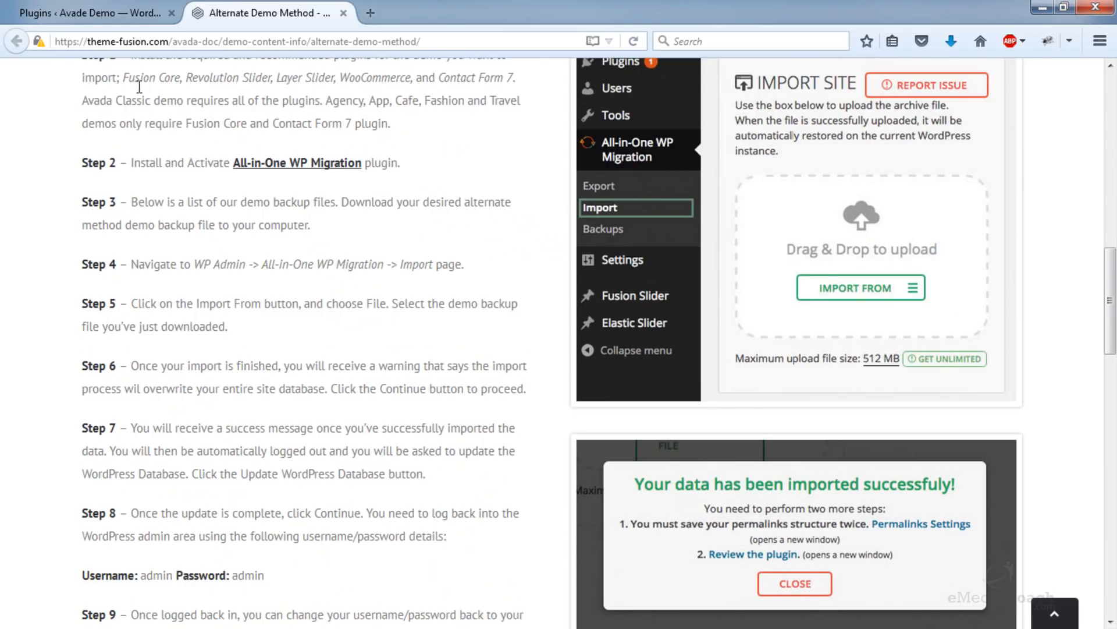
left_click(100, 13)
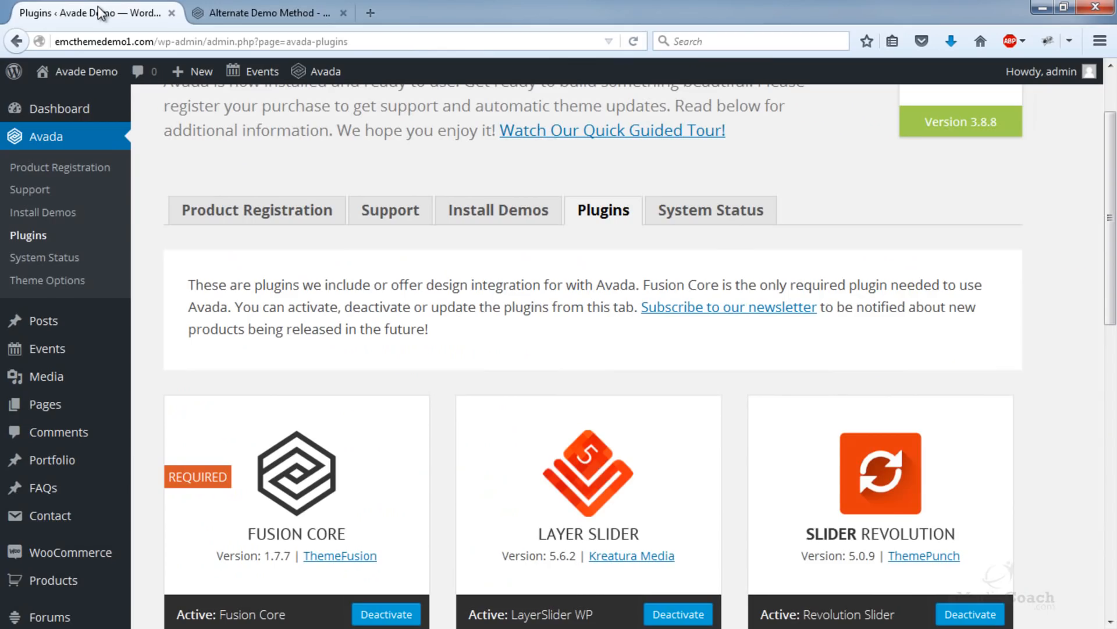
Upload classic.wpress through All-in-One WP Migration's Import From File.
scroll(105, 199, "down", 6)
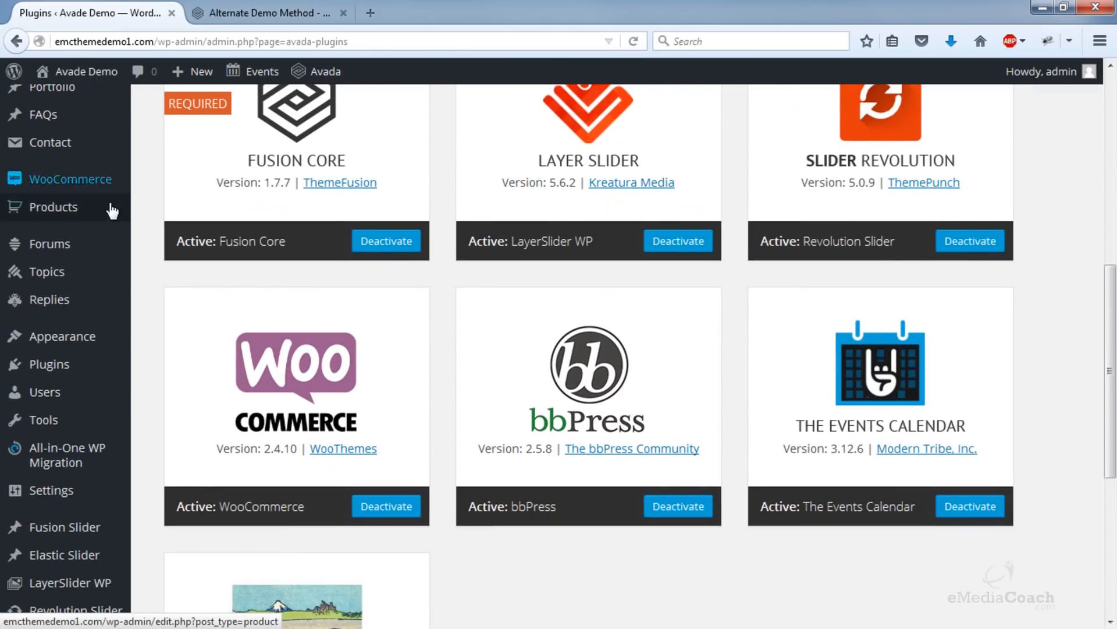
mouse_move(118, 456)
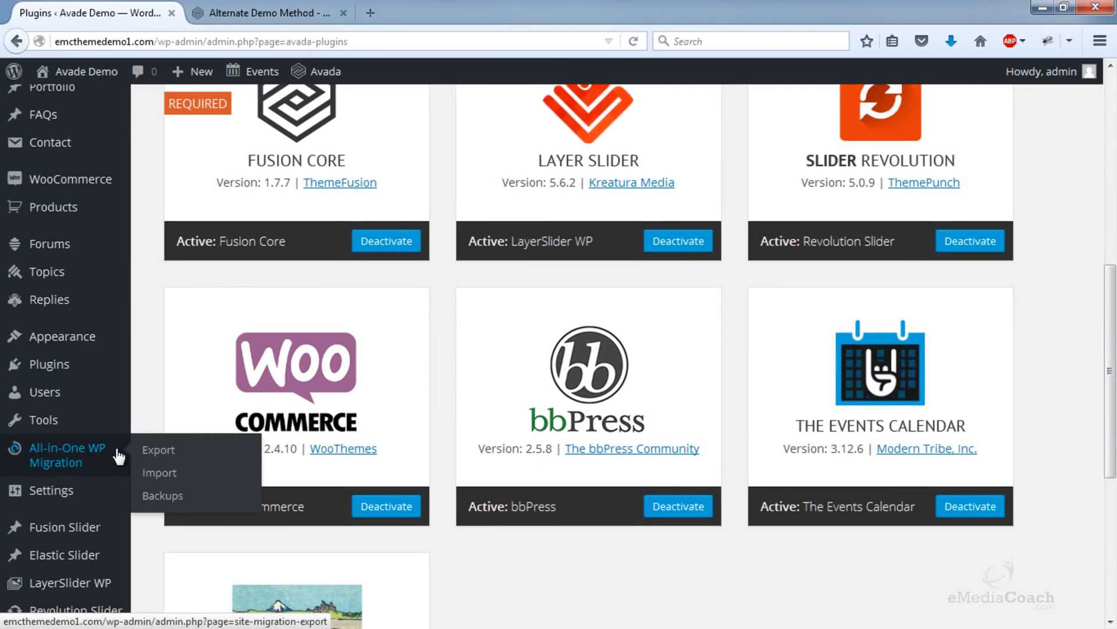
left_click(207, 476)
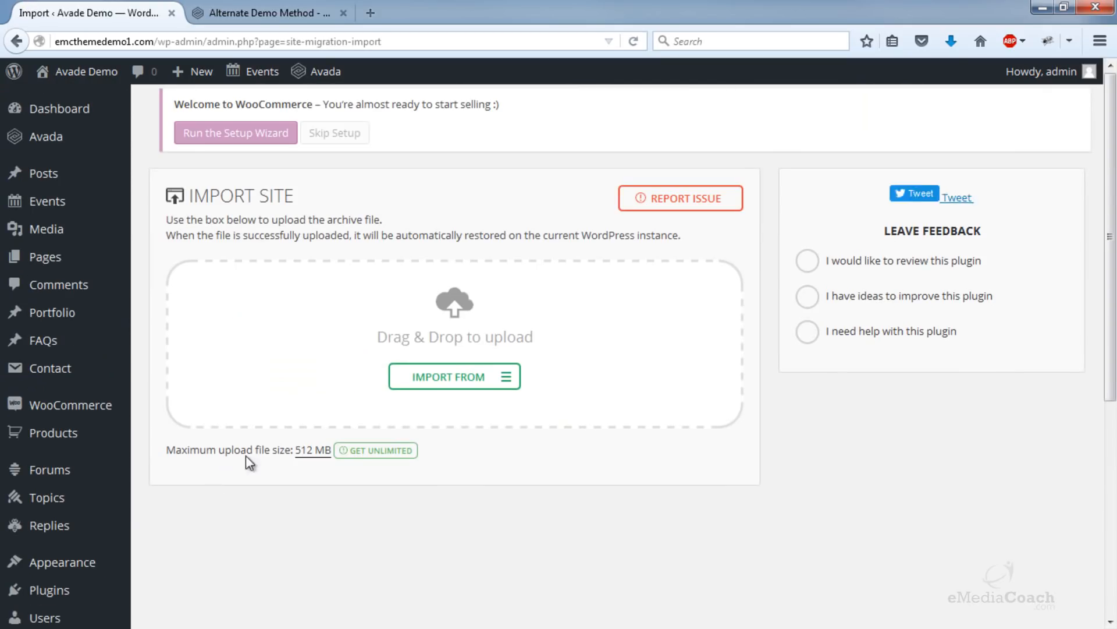
left_click(505, 378)
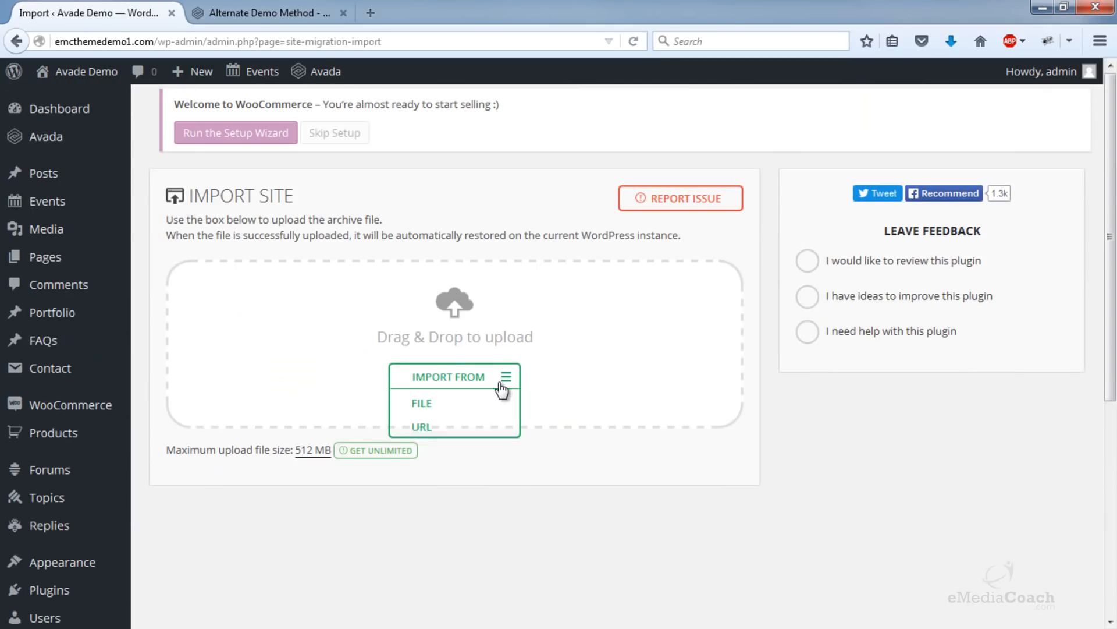
left_click(445, 407)
scroll(488, 204, "down", 5)
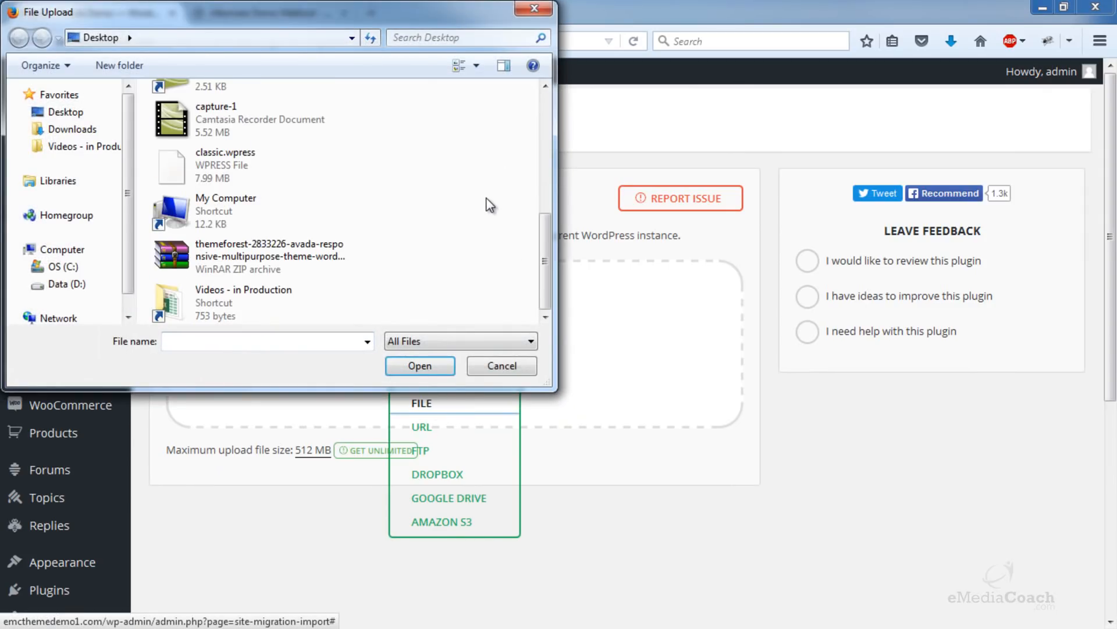
double_click(223, 162)
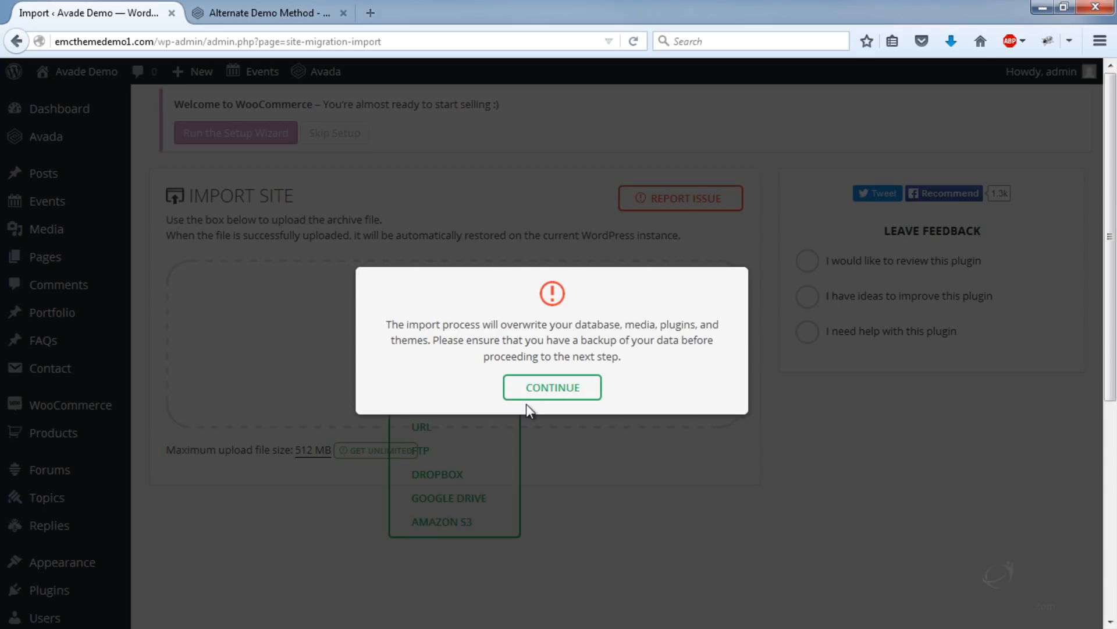
Confirm the site overwrite, let the Classic demo import finish, and close the success message.
left_click(574, 397)
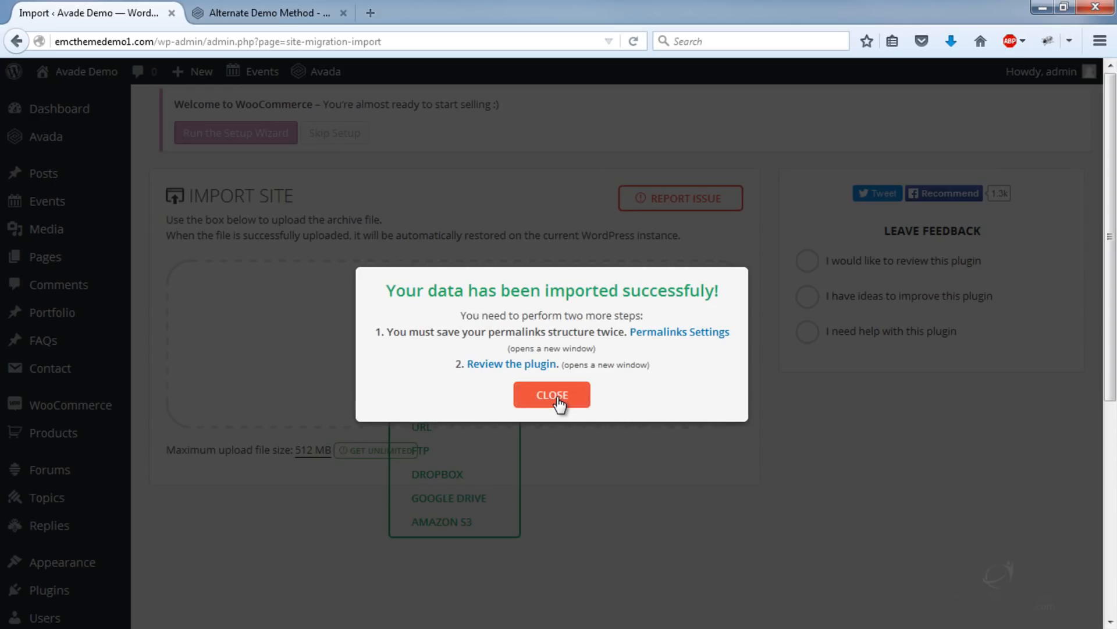
left_click(273, 13)
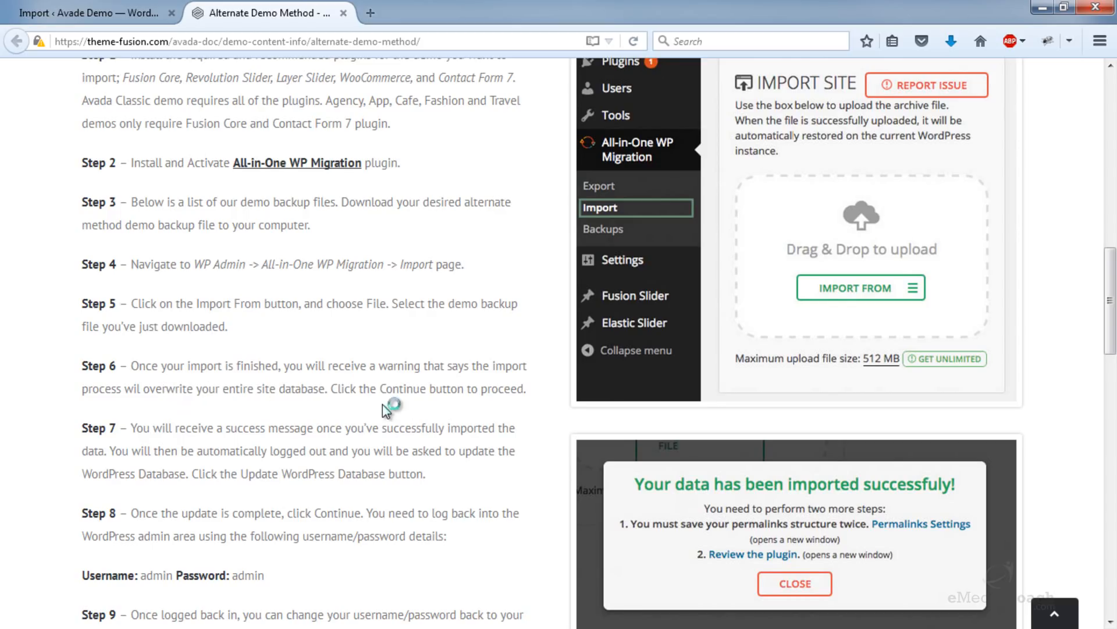
scroll(383, 404, "down", 3)
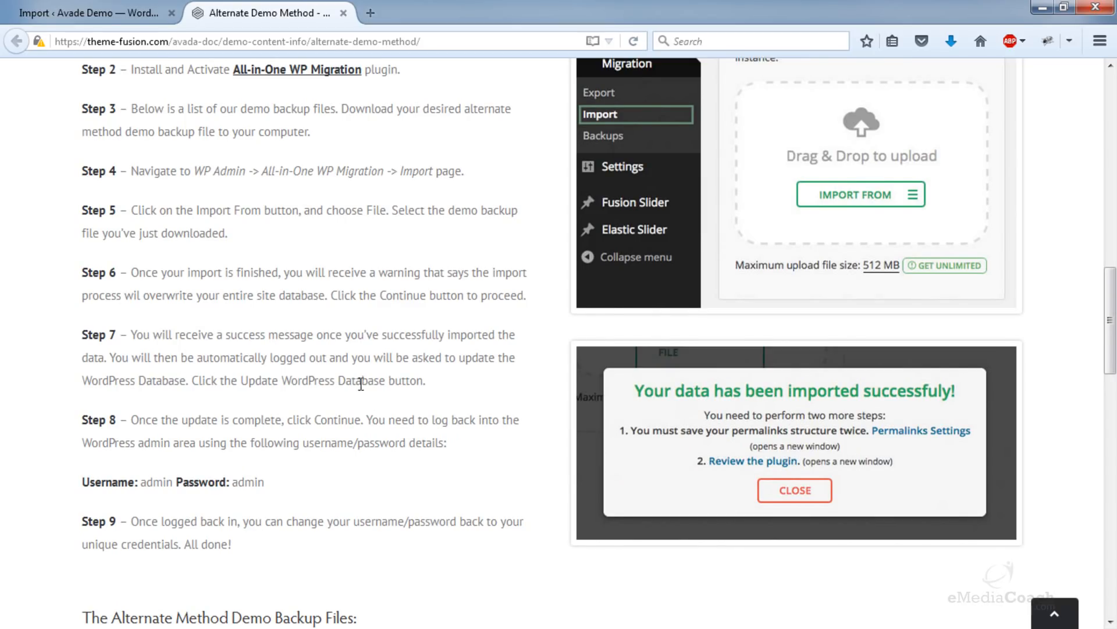
left_click(110, 12)
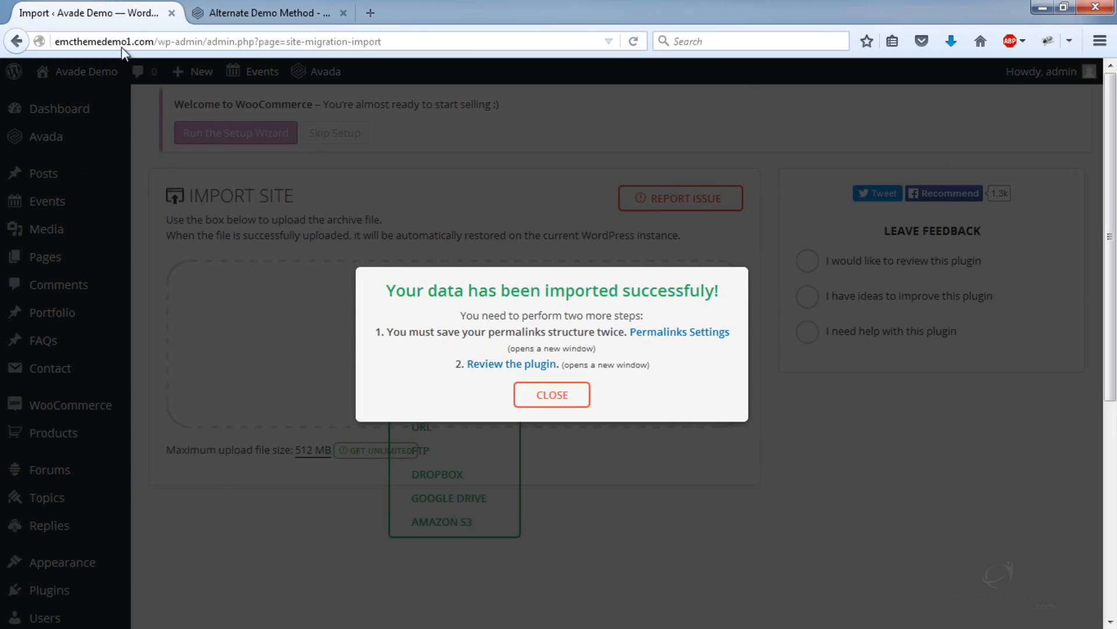
left_click(545, 400)
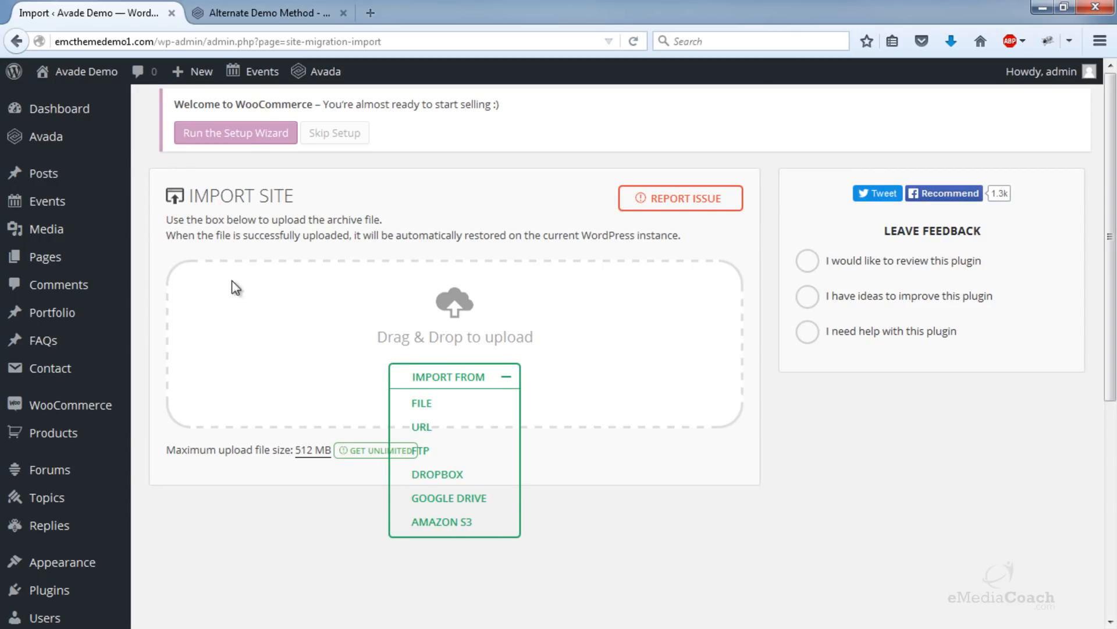
Update the WordPress database to the newest version.
mouse_move(88, 108)
left_click(158, 112)
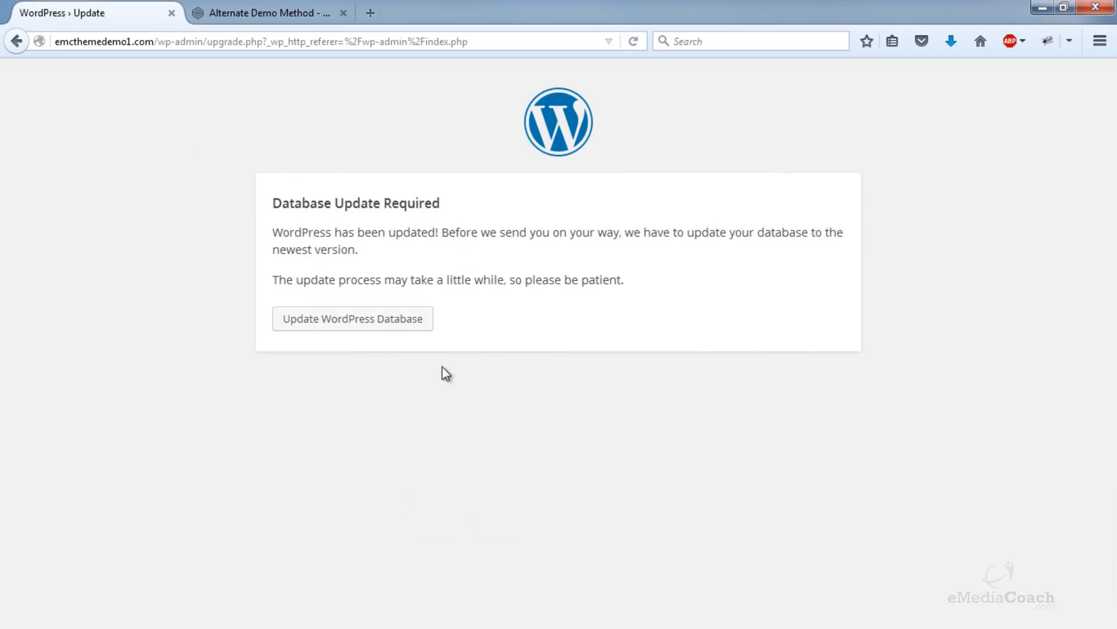
left_click(346, 319)
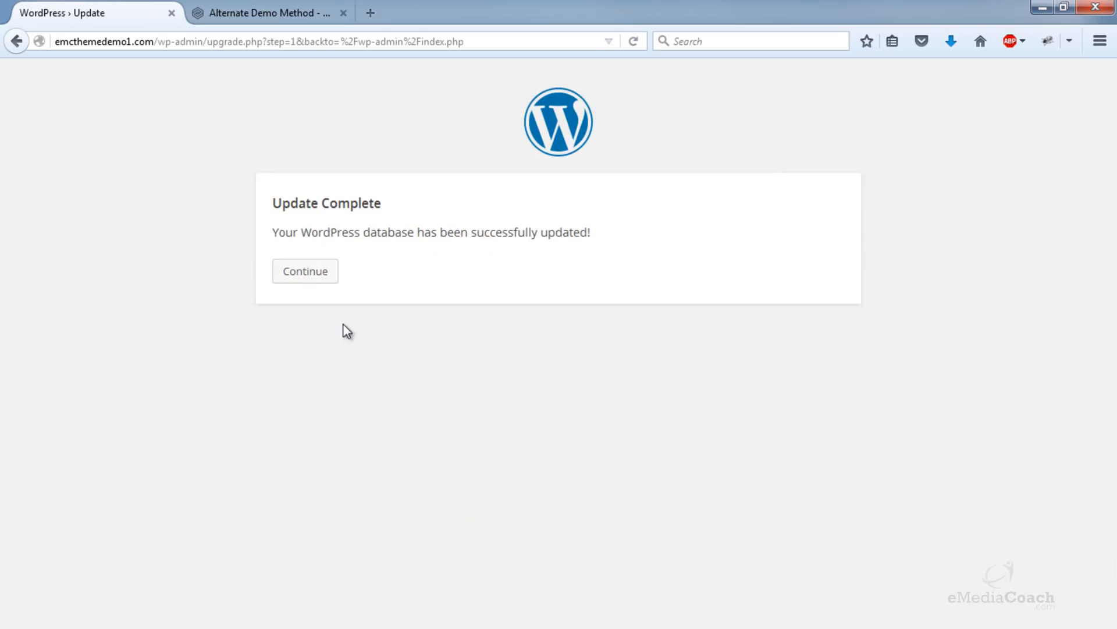
left_click(308, 273)
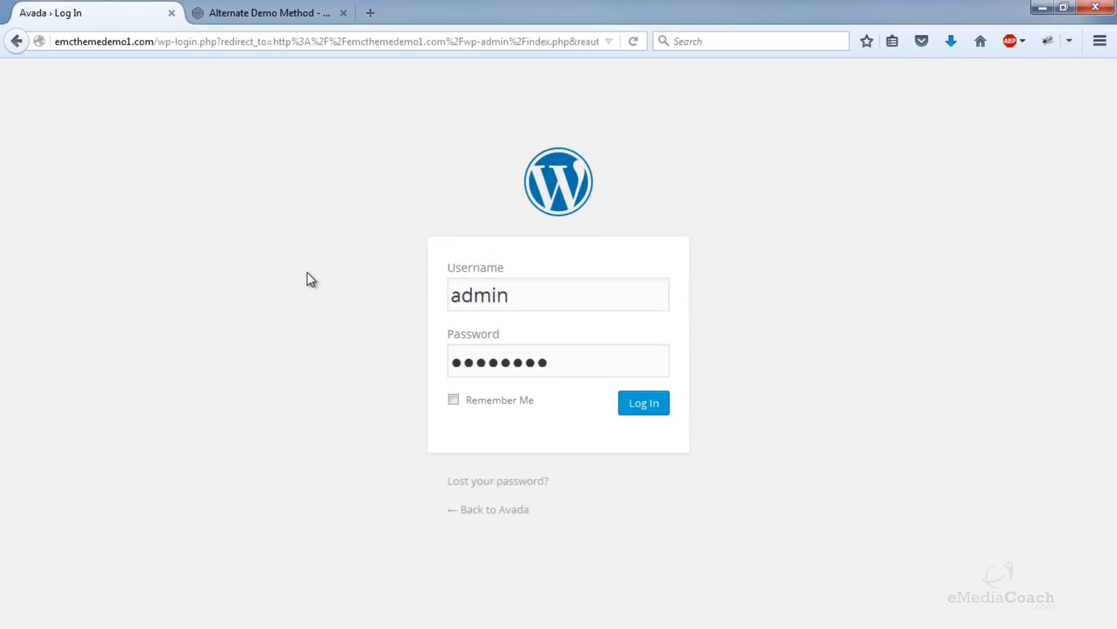
Log in to the WordPress admin with the demo's default password from the docs.
left_click(251, 13)
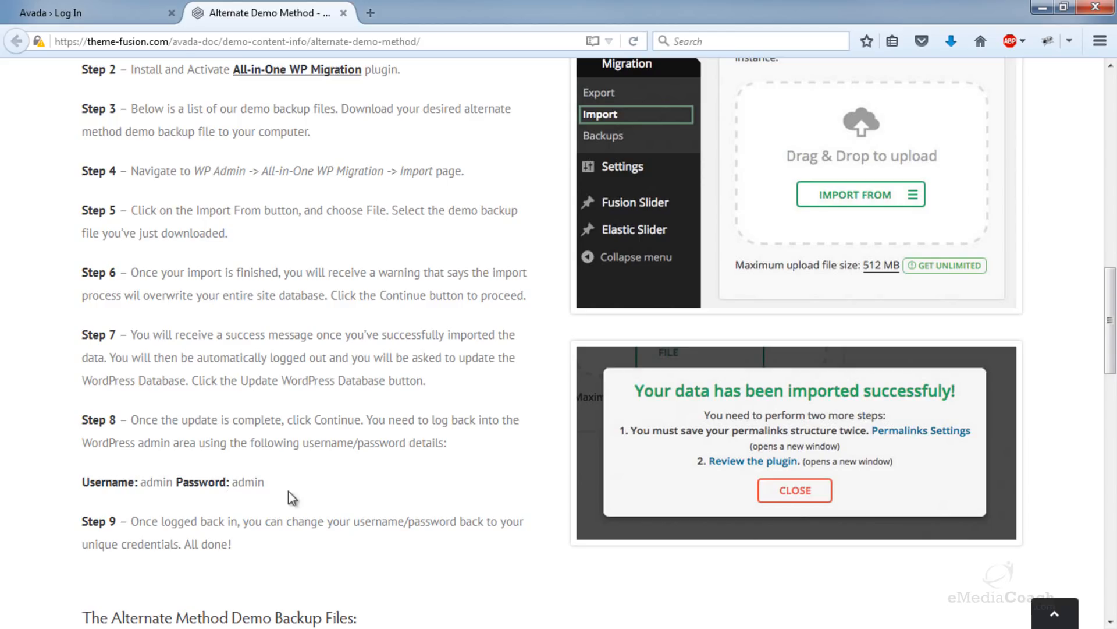
left_click(94, 11)
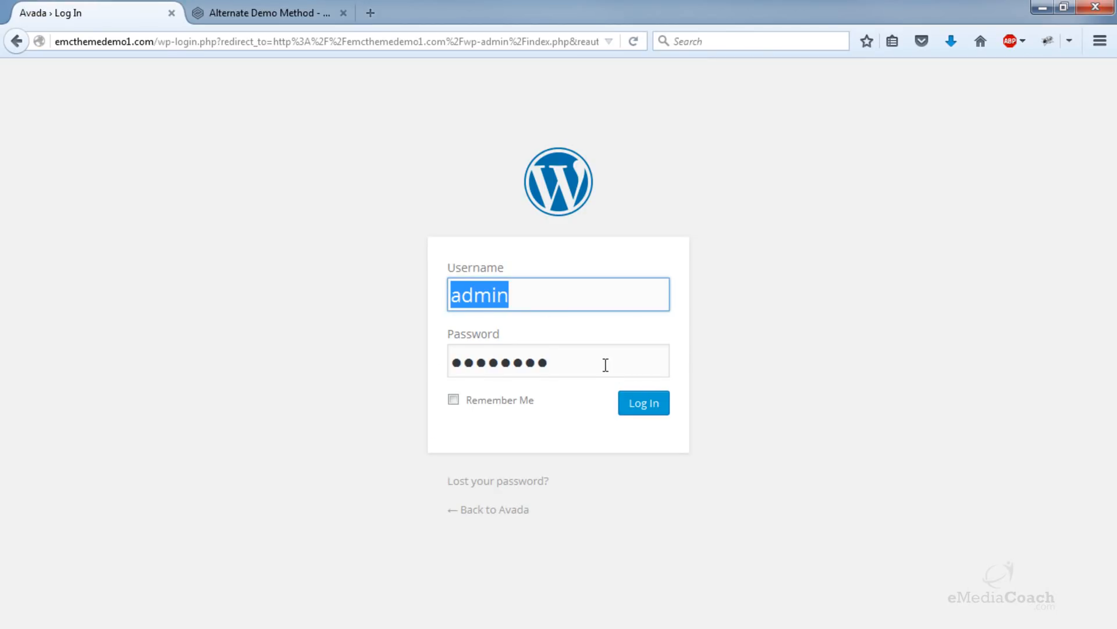
key("Tab")
type("●●●●●")
left_click(643, 404)
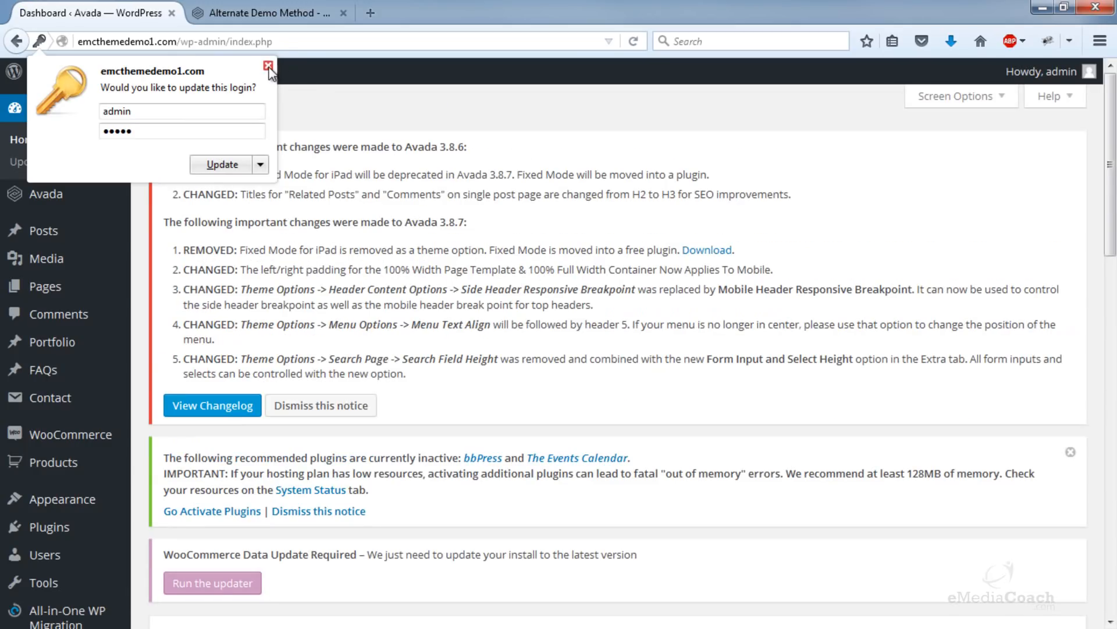
Dismiss Firefox's login-update popup and open Users > All Users.
left_click(268, 66)
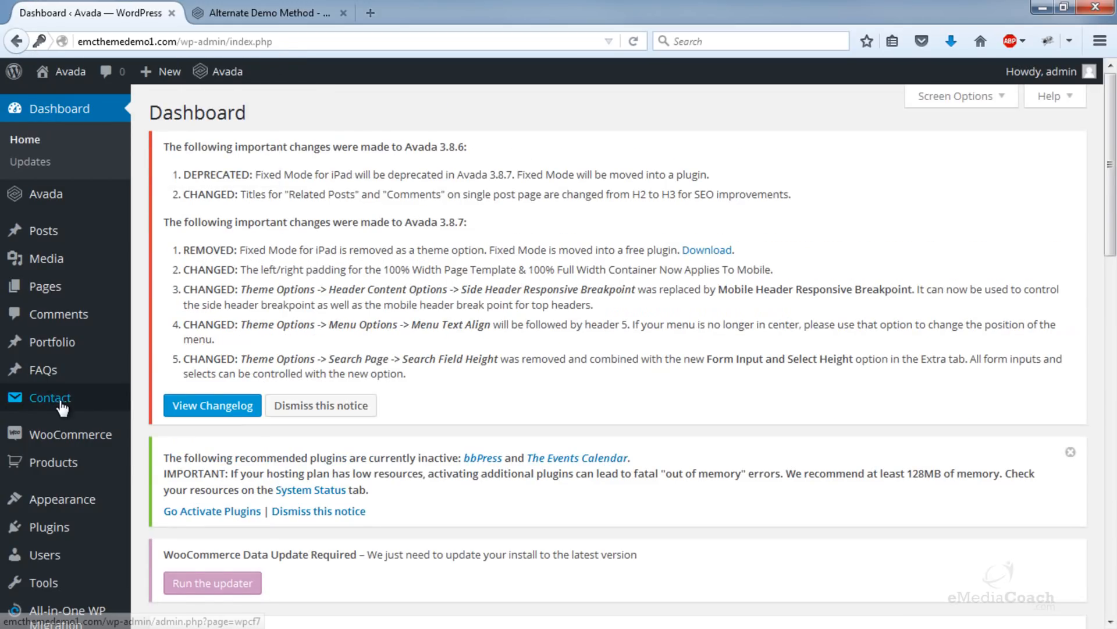
scroll(276, 339, "down", 5)
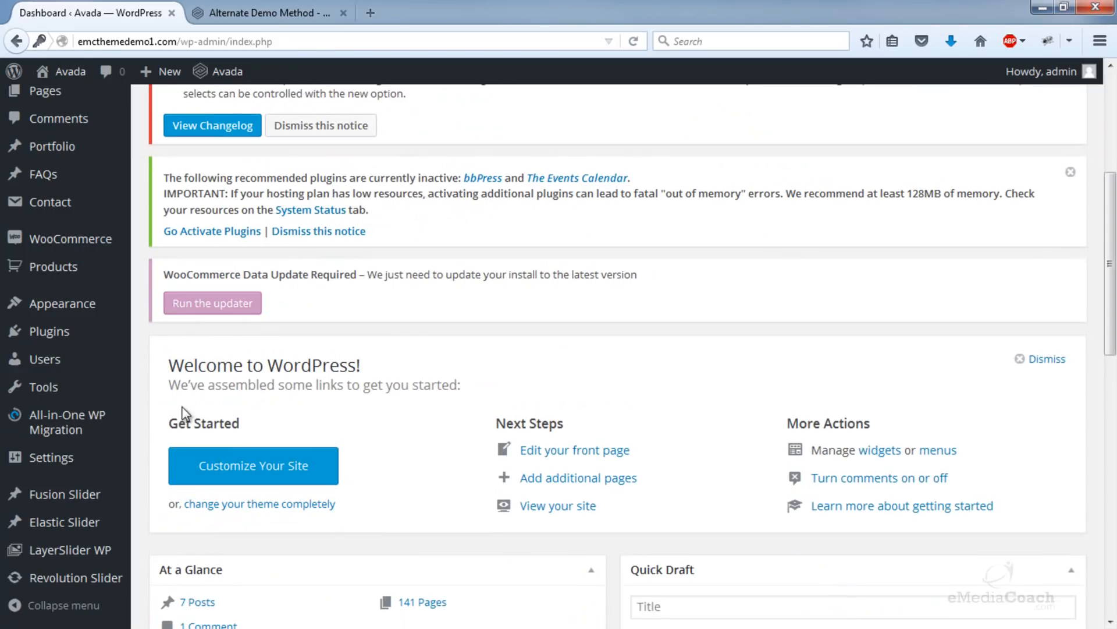
mouse_move(103, 360)
left_click(189, 362)
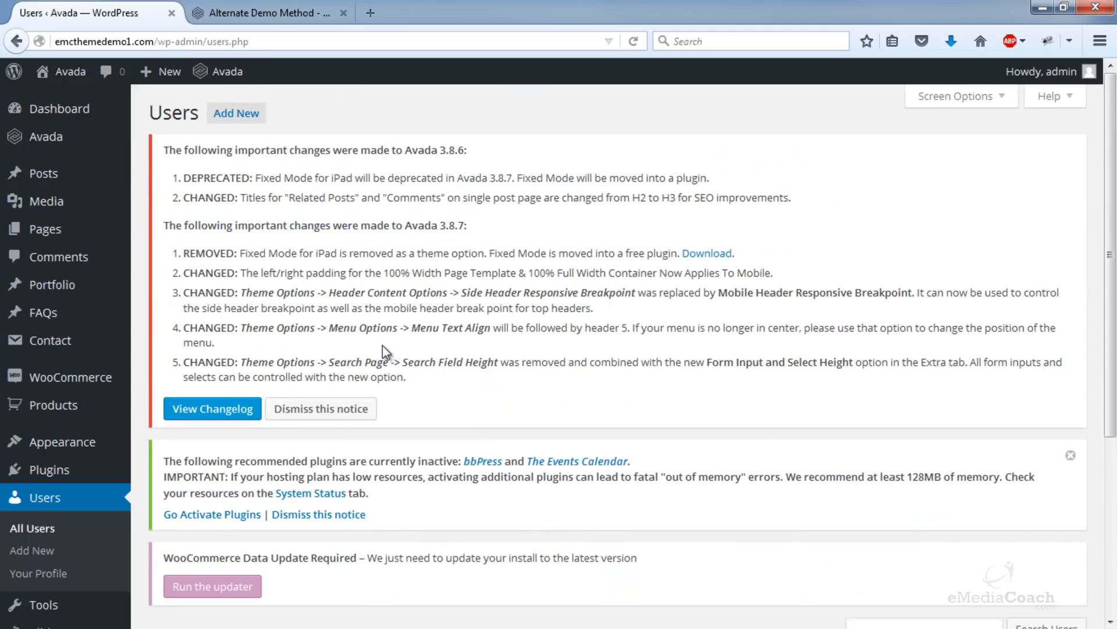
scroll(382, 345, "down", 4)
Open the admin user's profile and replace its e-mail address with a new one.
left_click(239, 467)
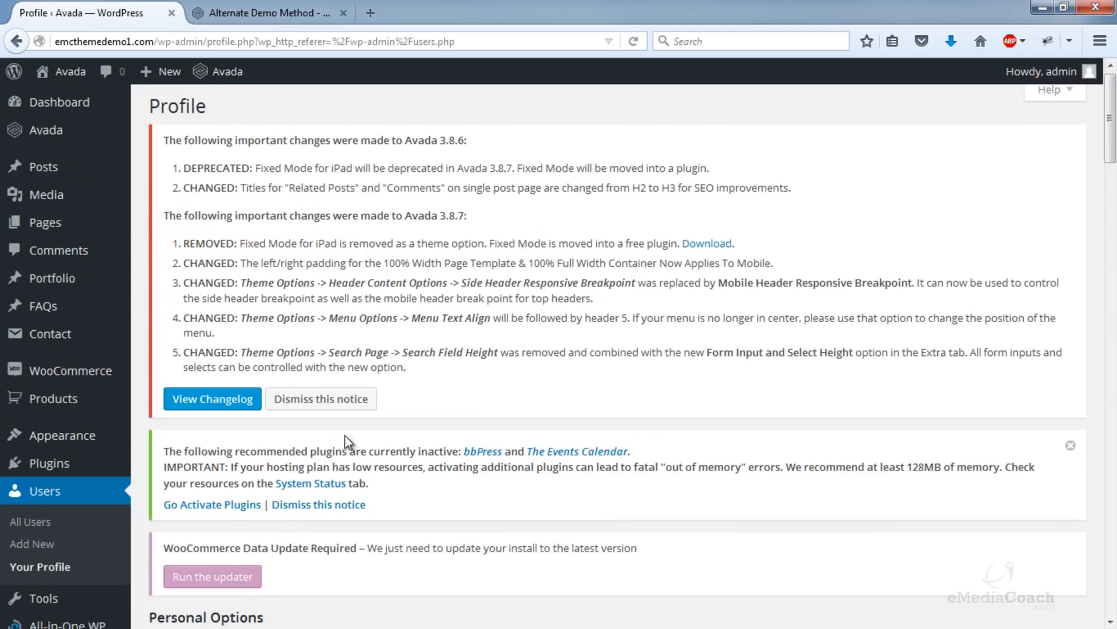
scroll(351, 437, "down", 15)
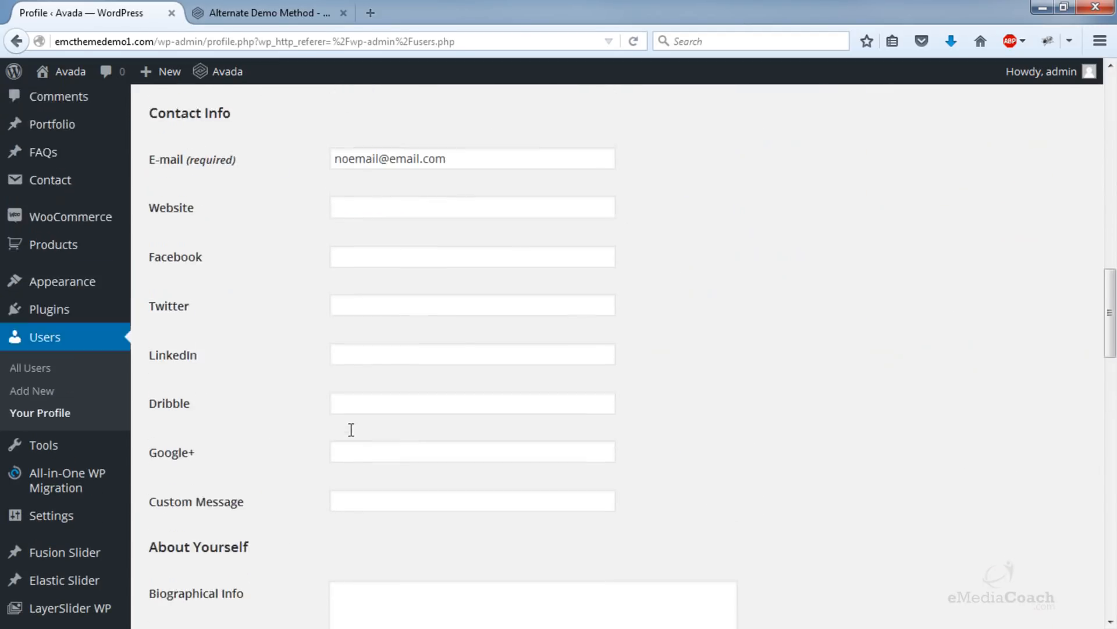
scroll(349, 429, "up", 5)
left_click(498, 447)
key("ctrl+a")
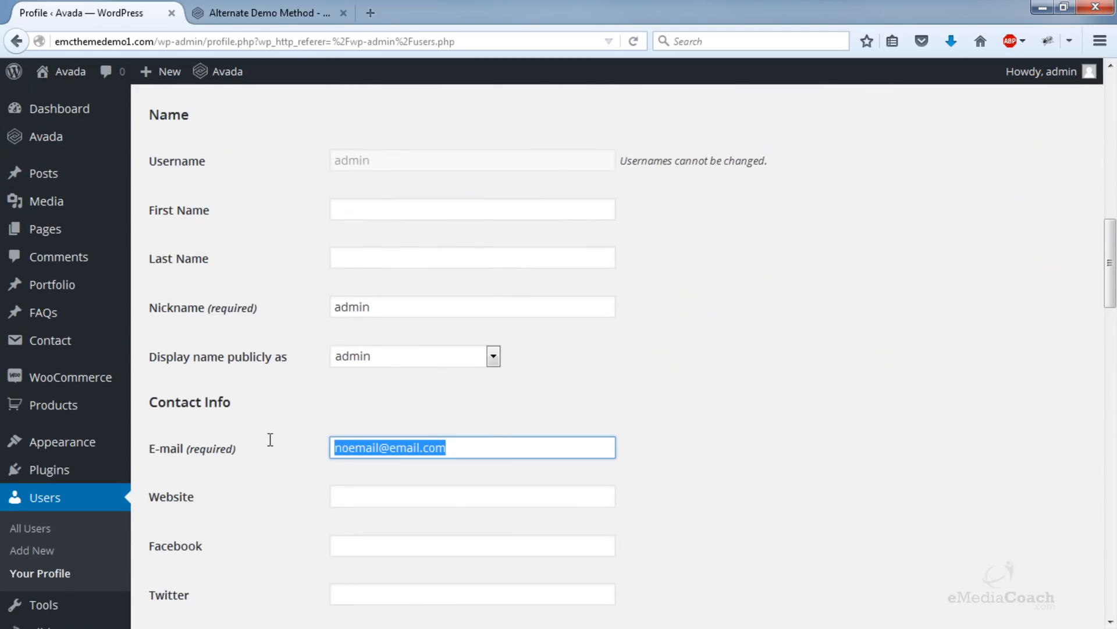
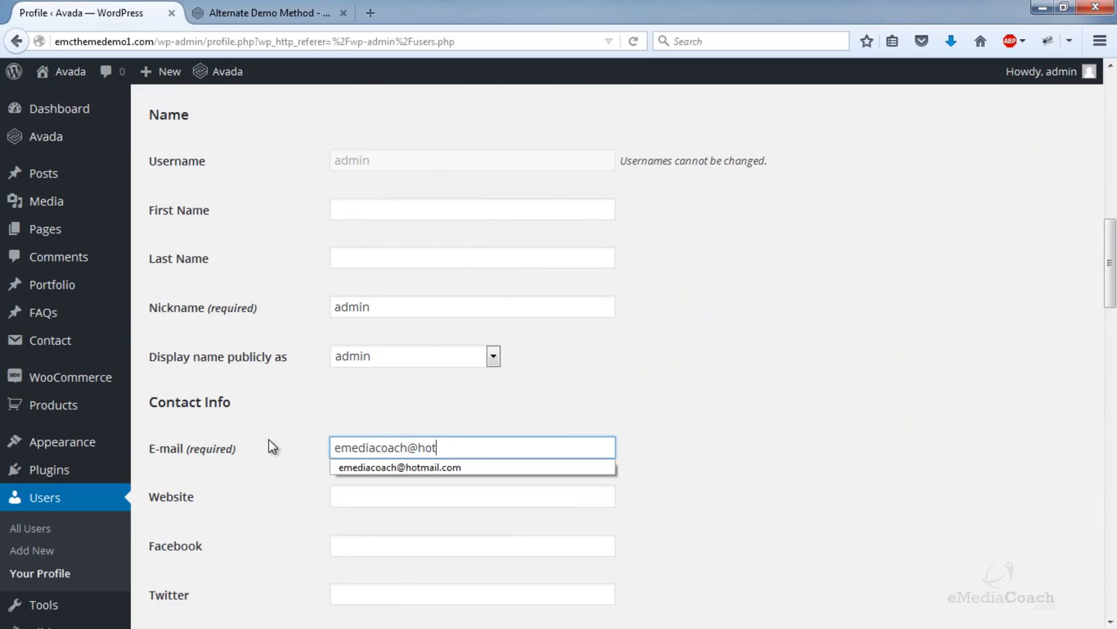
Set a new weak password, confirm its use, and update the profile.
scroll(260, 447, "down", 10)
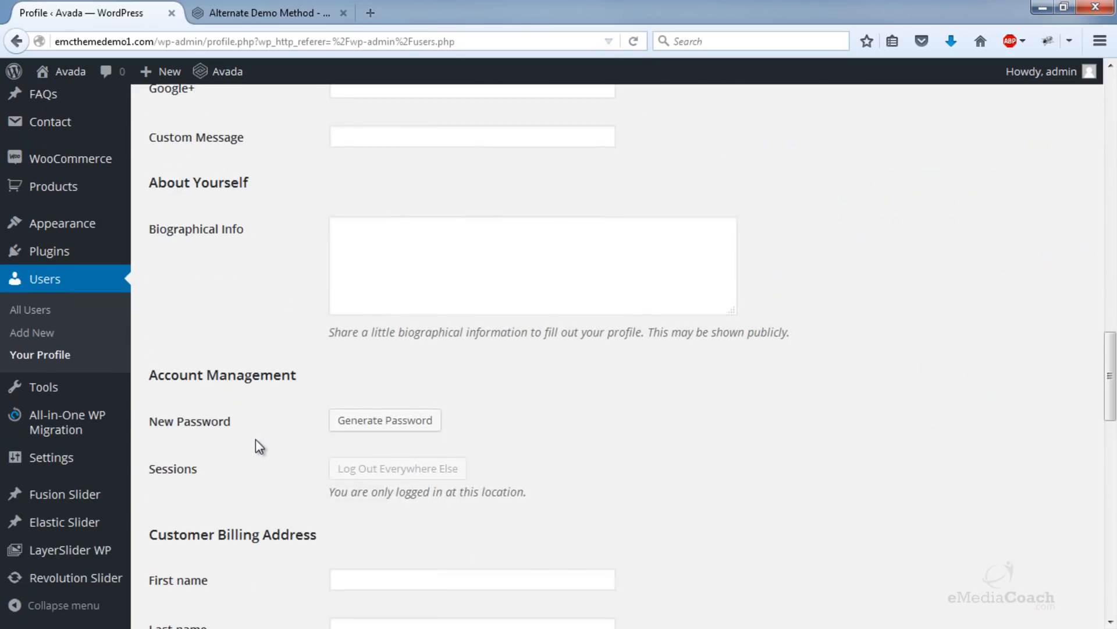
scroll(256, 439, "down", 1)
left_click(352, 328)
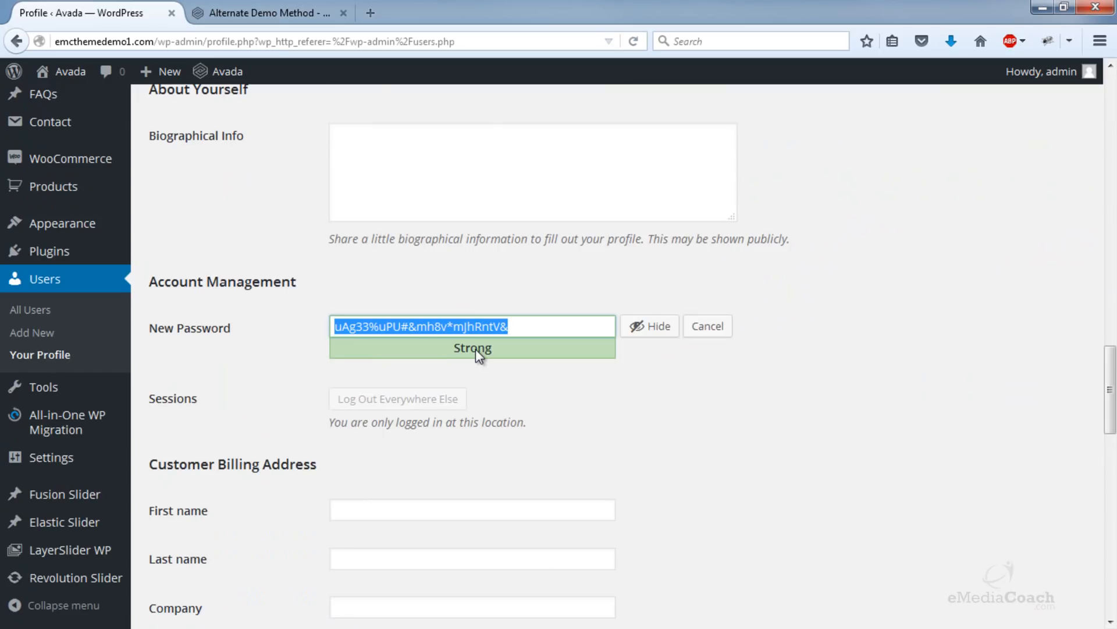
type("password")
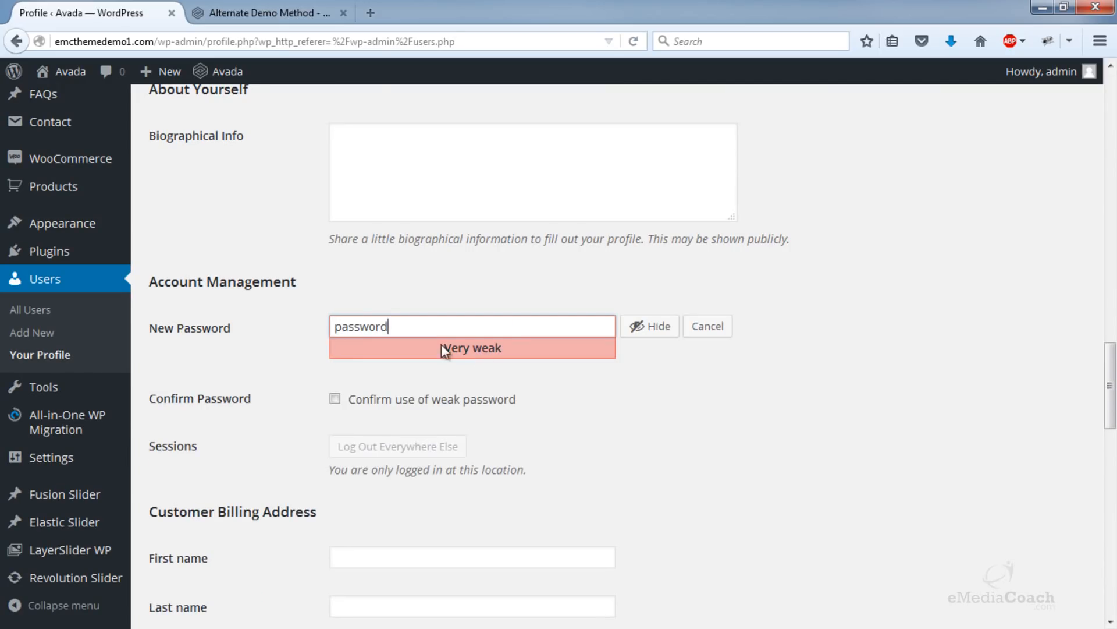
left_click(336, 399)
scroll(564, 462, "down", 15)
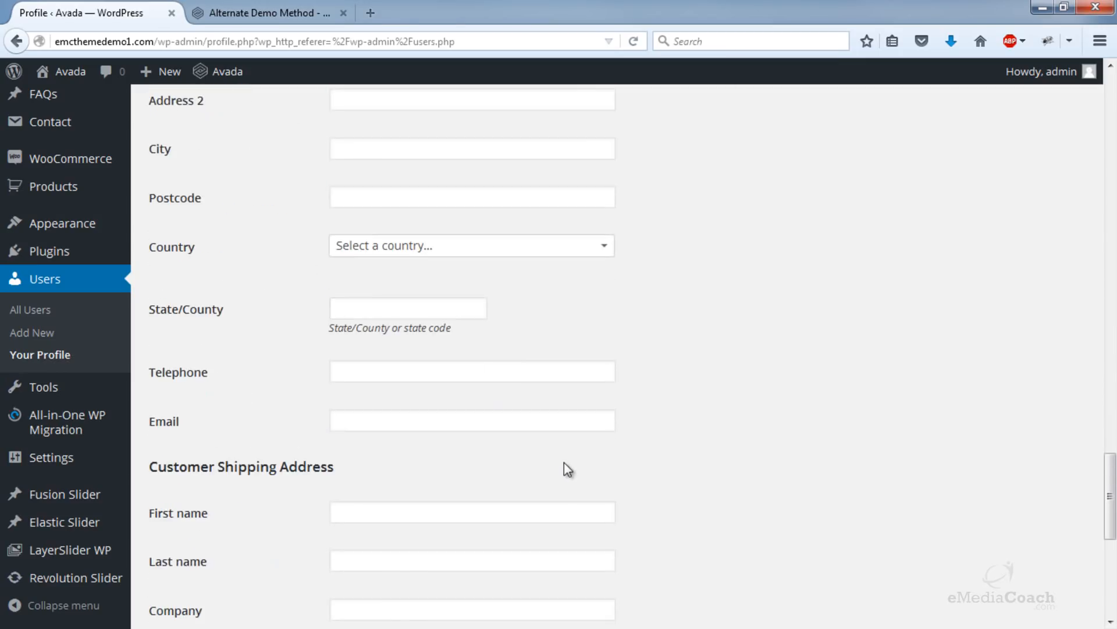
left_click(194, 550)
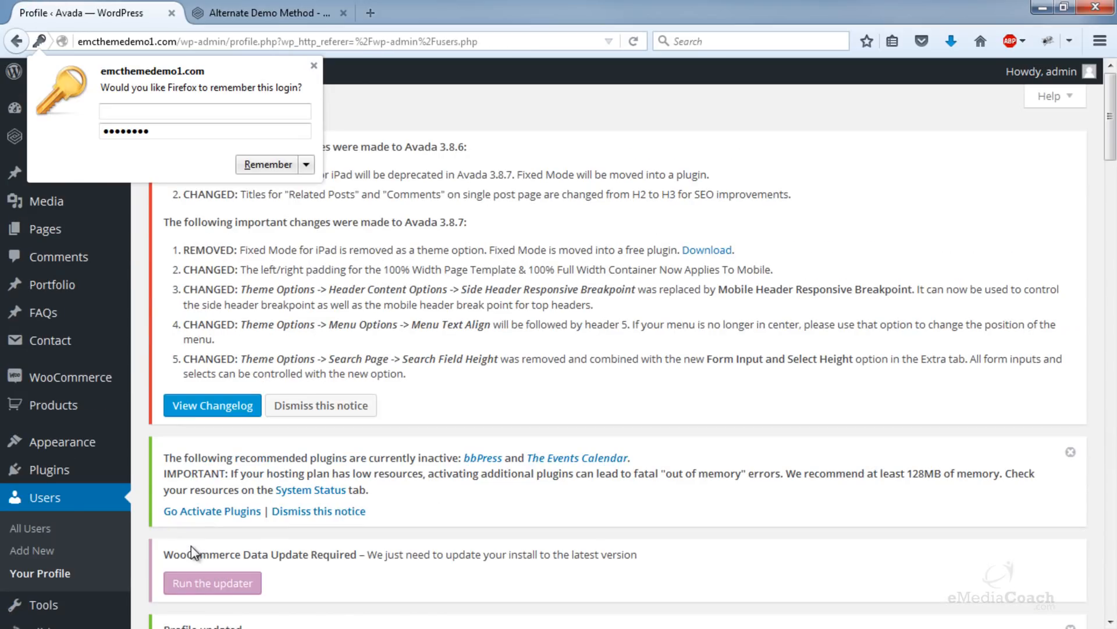
left_click(315, 66)
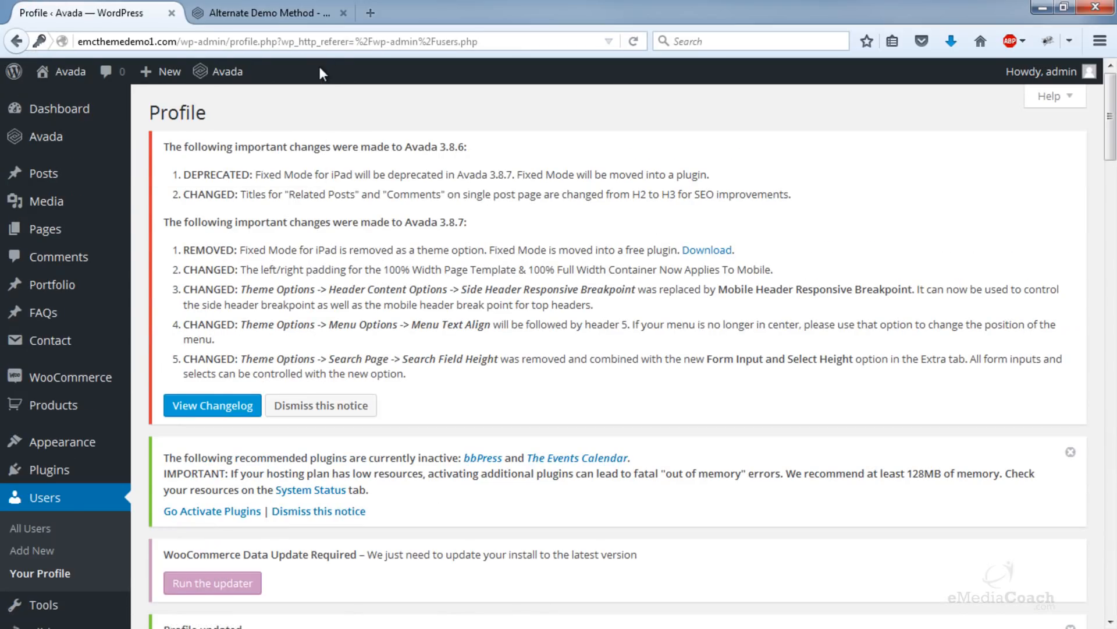
Open the live Avada site in a new tab via the admin bar's site name.
scroll(433, 312, "down", 3)
left_click(317, 15)
scroll(320, 262, "down", 2)
scroll(320, 259, "down", 2)
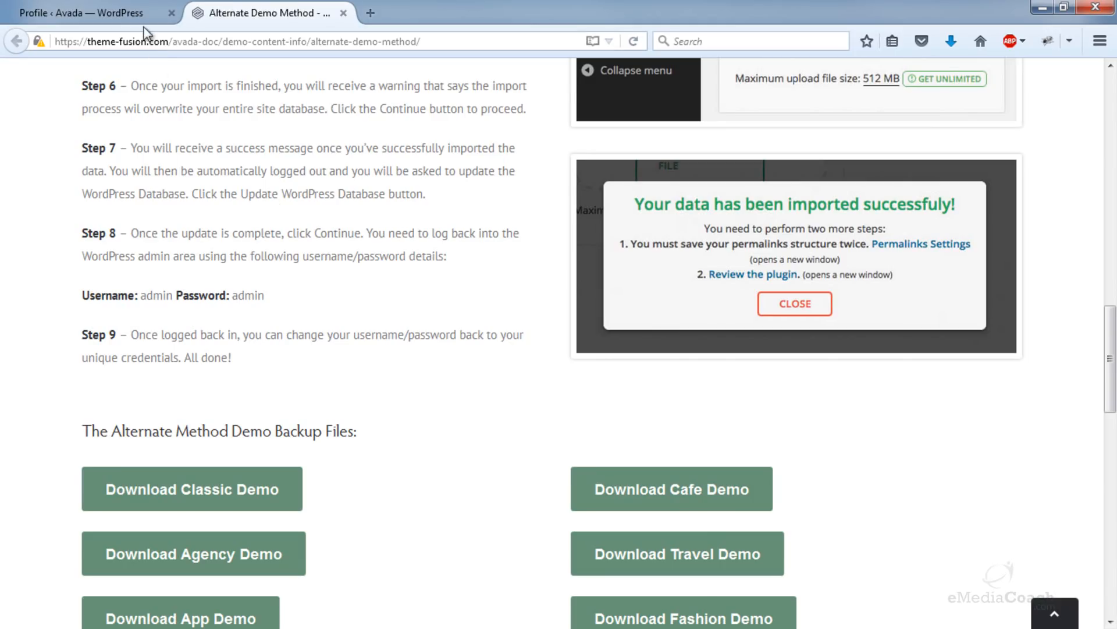
left_click(137, 13)
scroll(264, 203, "up", 3)
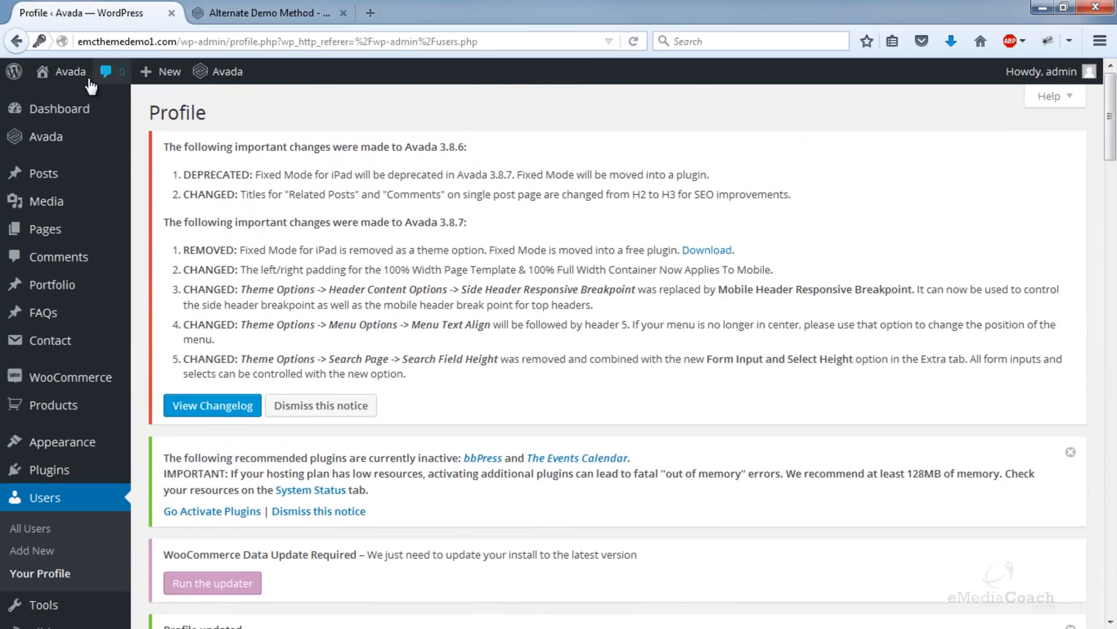
right_click(83, 101)
left_click(117, 112)
left_click(236, 11)
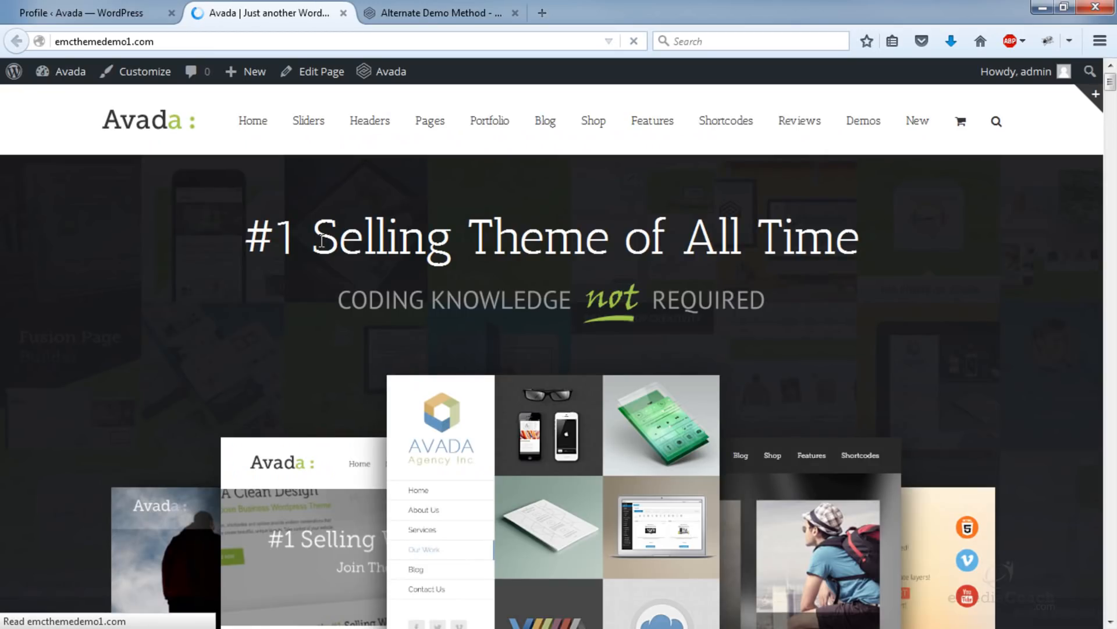
Scroll through the imported Classic demo homepage on the Avada front end.
mouse_move(249, 142)
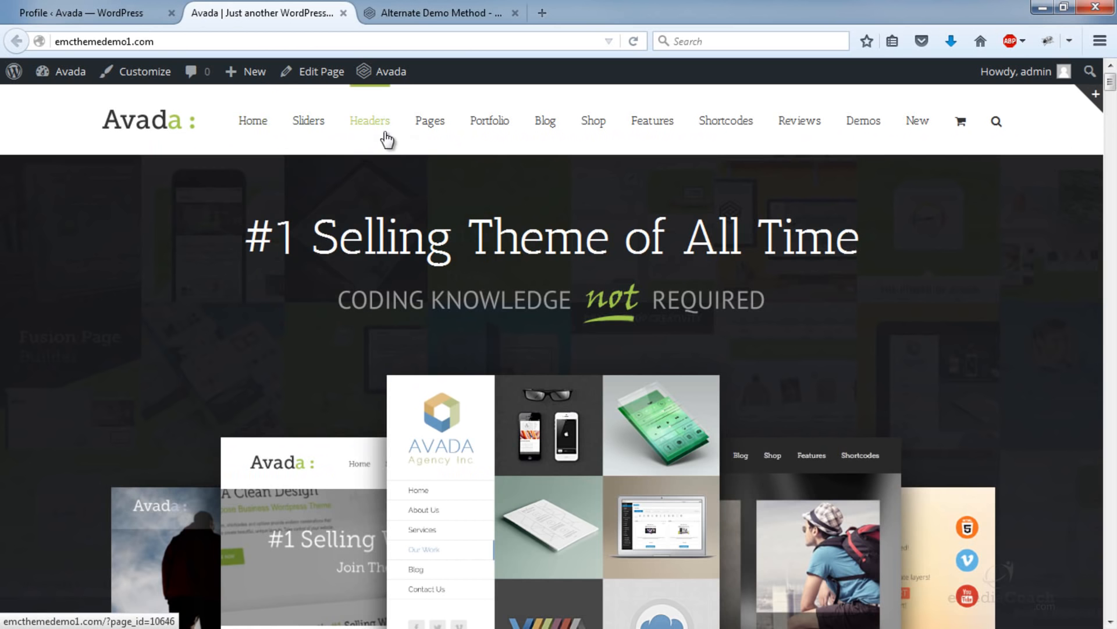
scroll(954, 373, "down", 8)
scroll(766, 337, "down", 20)
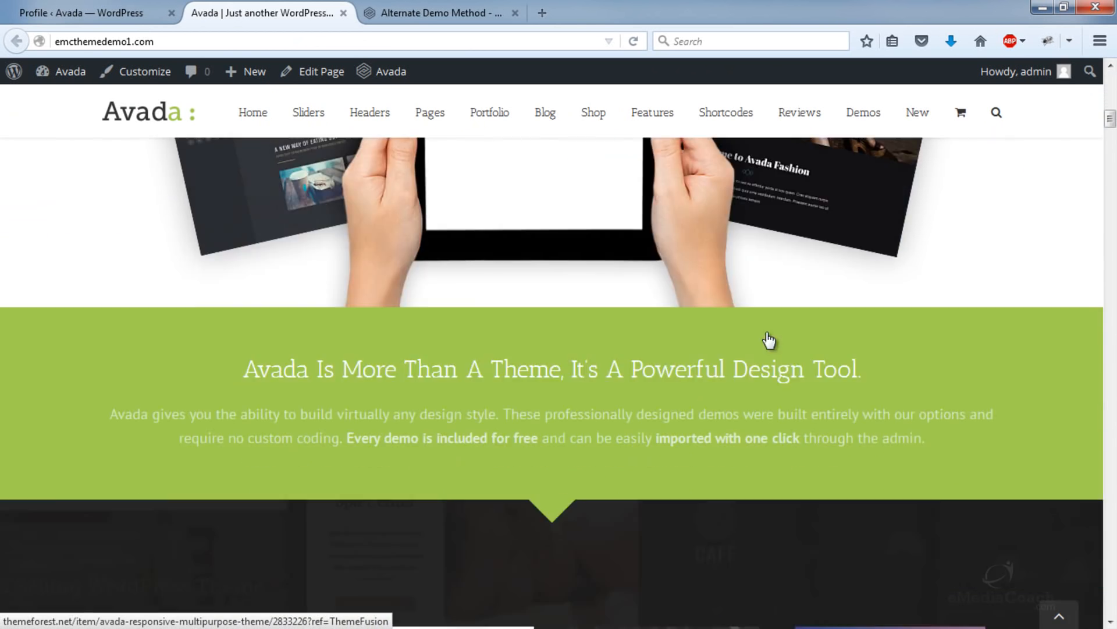
scroll(766, 343, "down", 20)
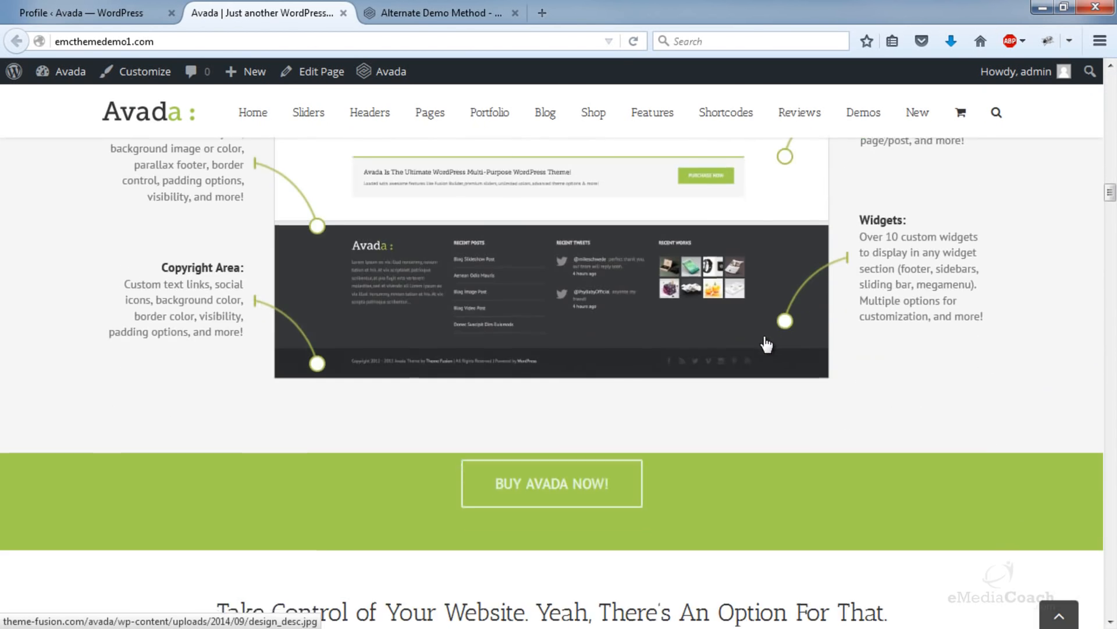
scroll(806, 333, "down", 10)
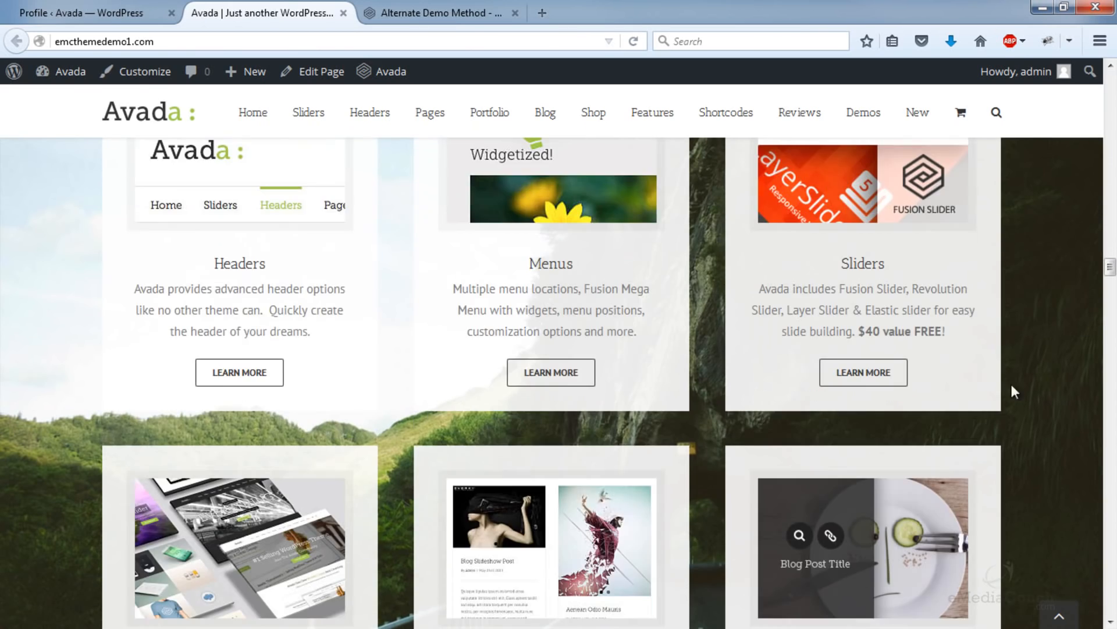
left_click_drag(1107, 272, 883, 75)
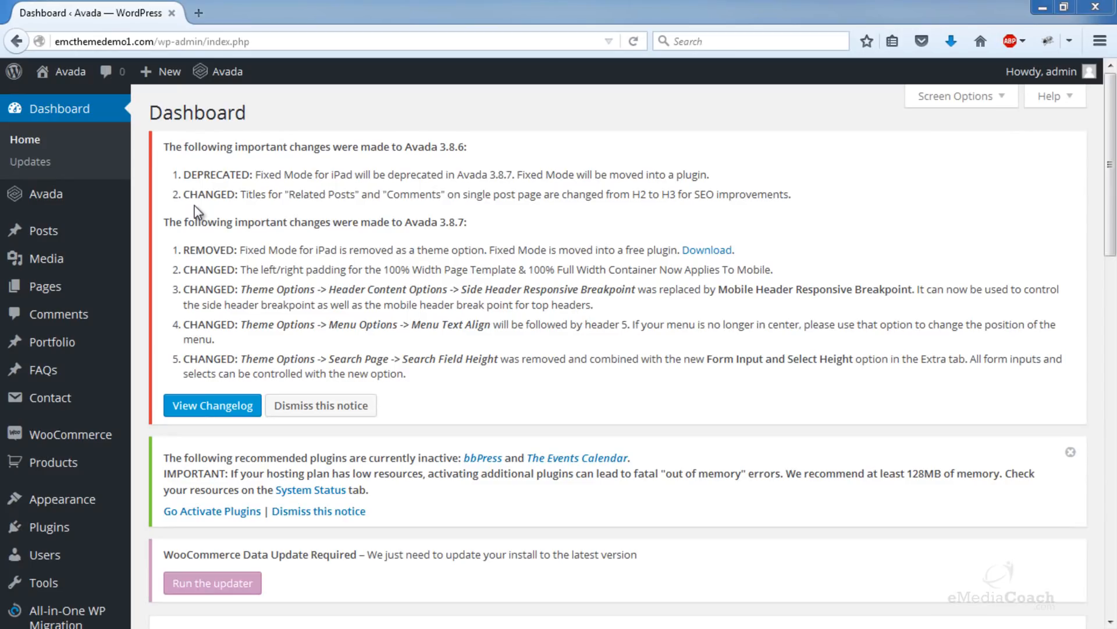
Dismiss the Avada changes notice and the inactive-plugins recommendation notice on the Dashboard.
left_click(308, 410)
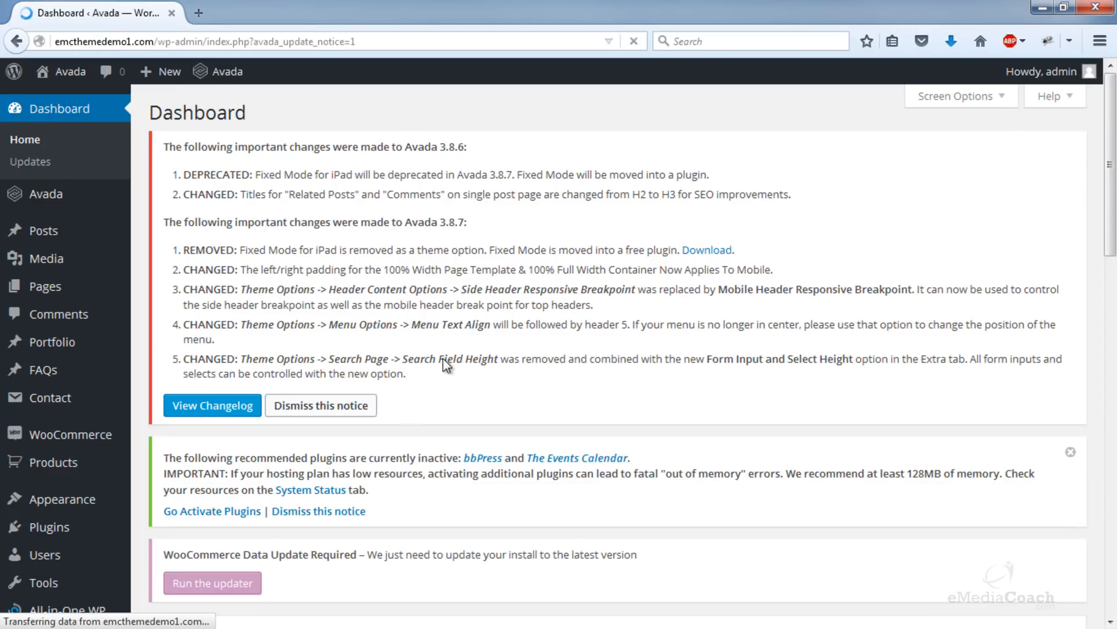
scroll(464, 361, "down", 1)
scroll(461, 355, "up", 1)
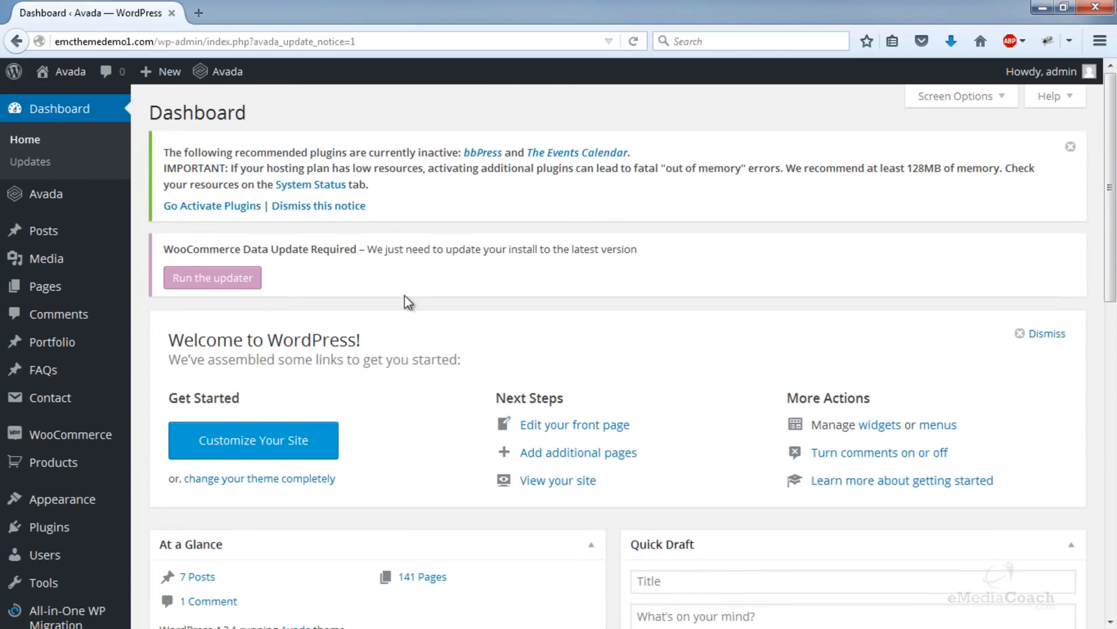
left_click(330, 210)
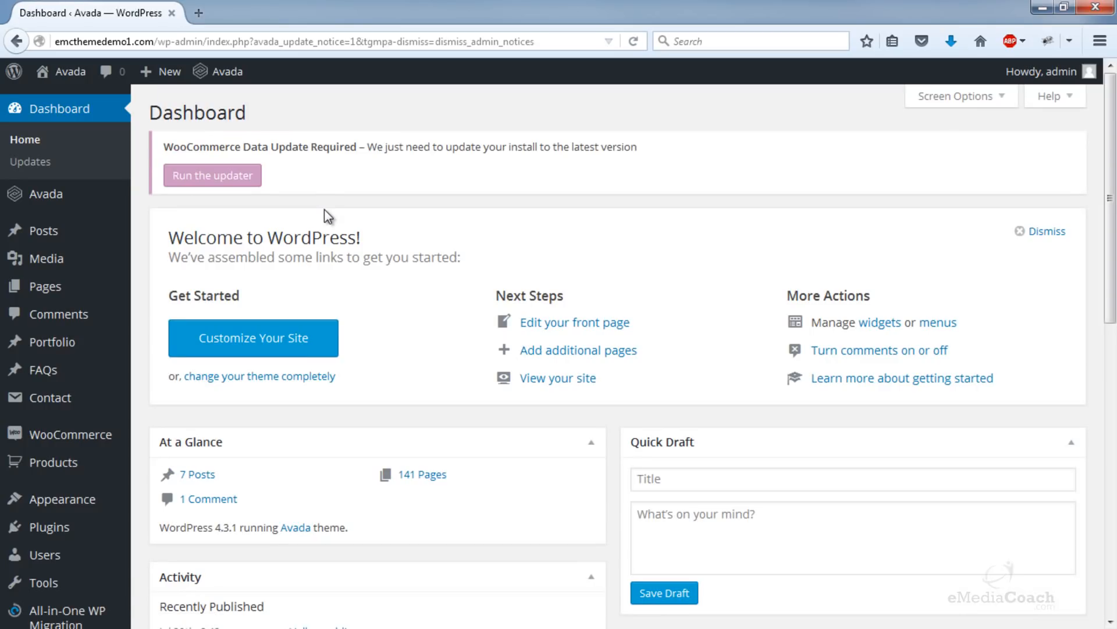
scroll(133, 255, "down", 2)
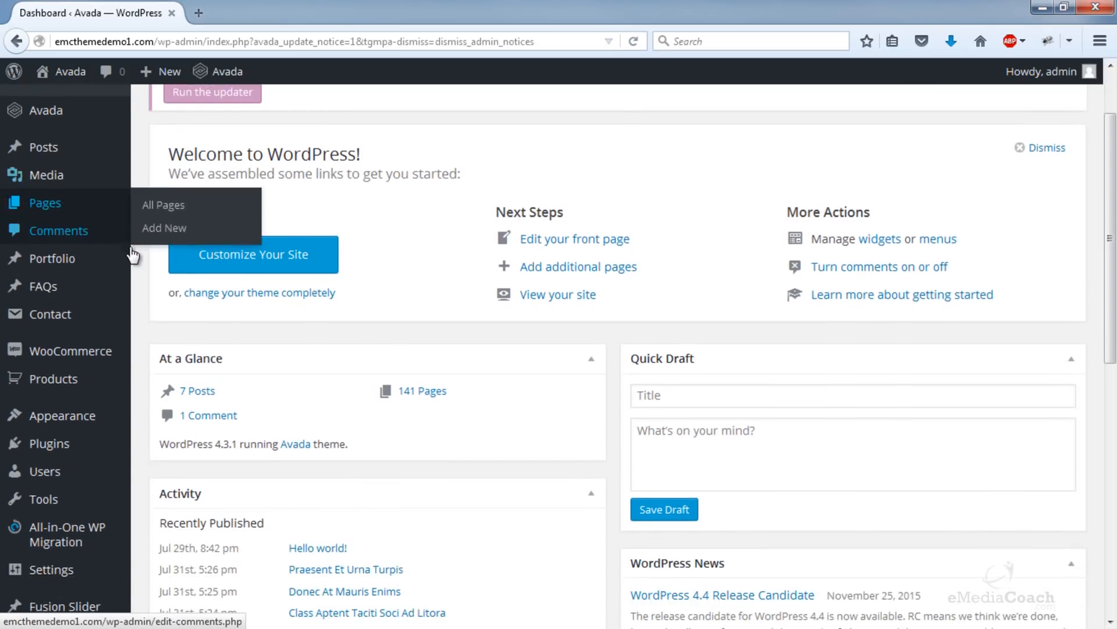
mouse_move(133, 254)
scroll(133, 254, "down", 6)
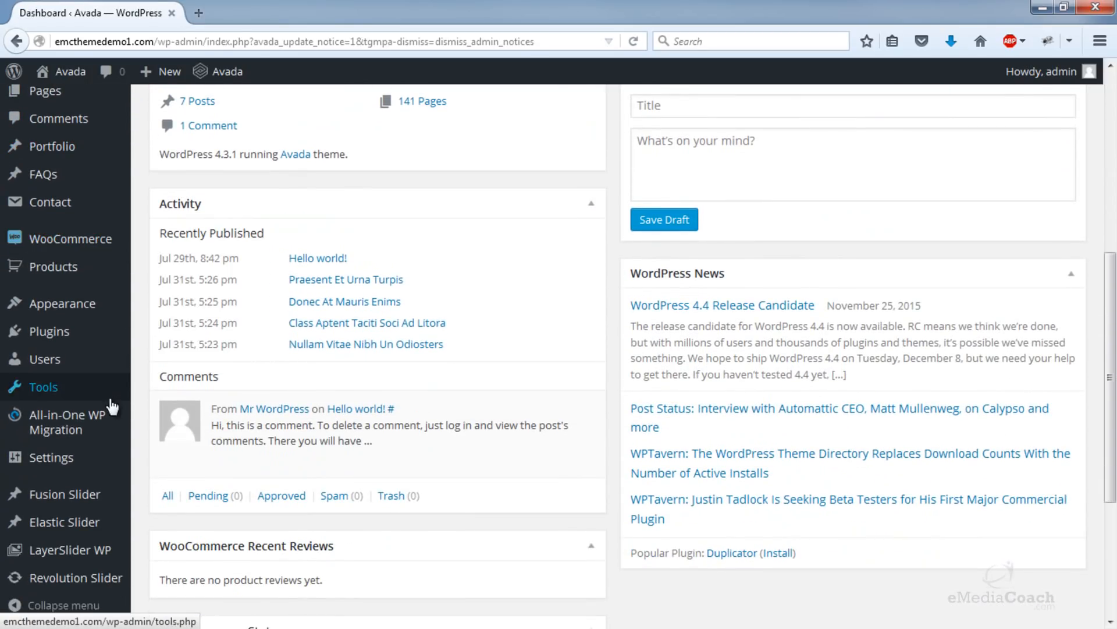
In General Settings, change the Site Title to 'Avada Demo' and clear the tagline.
mouse_move(90, 470)
left_click(159, 464)
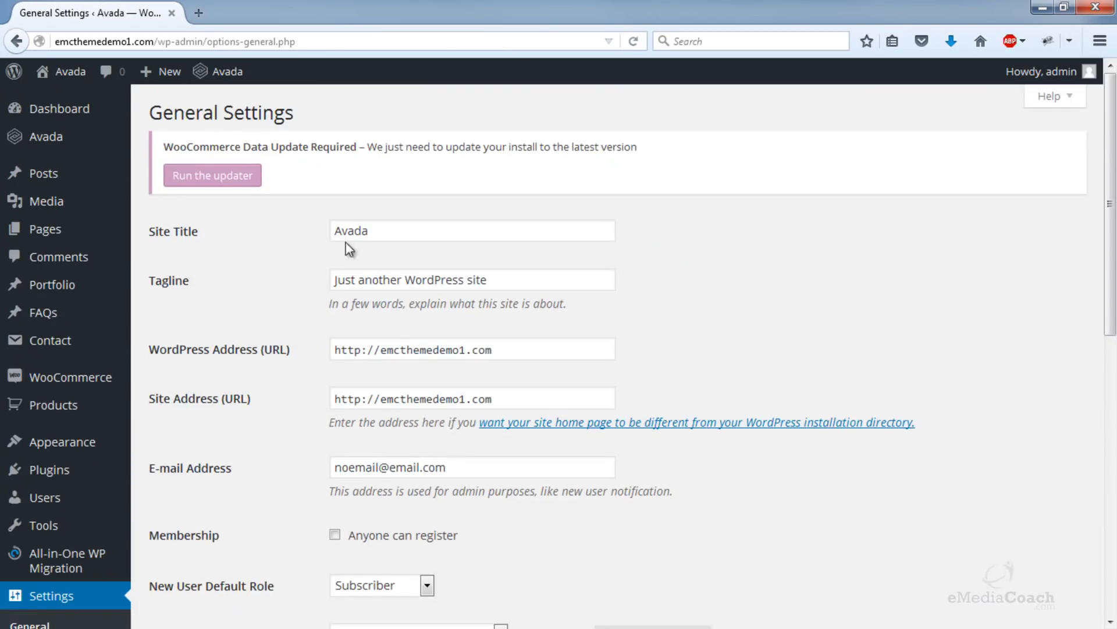
left_click(386, 225)
type("Demo")
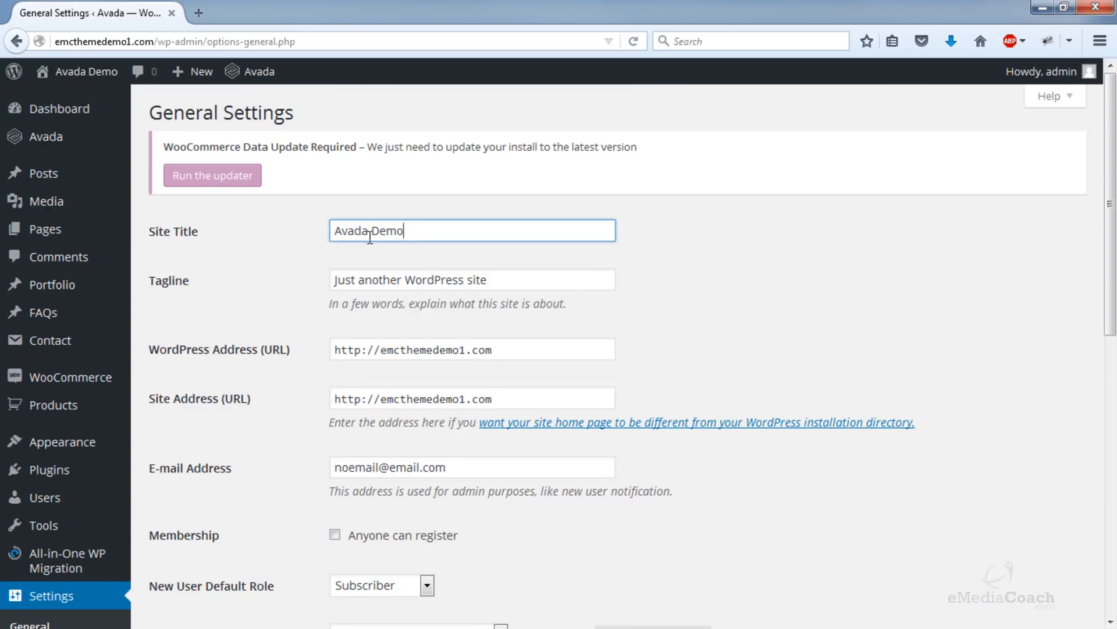
triple_click(350, 237)
left_click(451, 233)
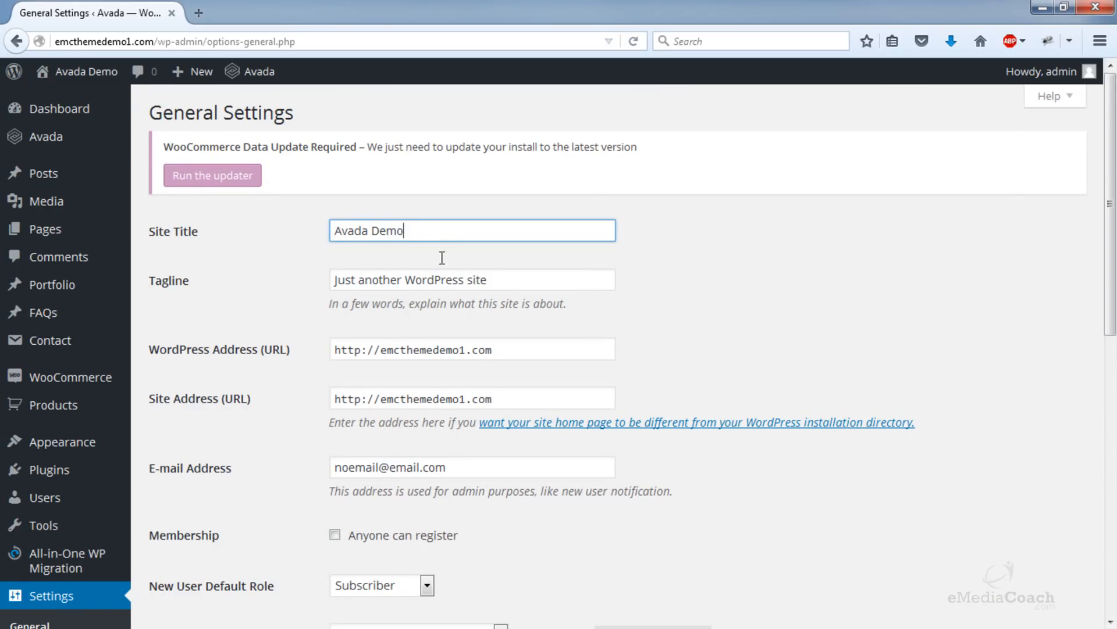
triple_click(523, 275)
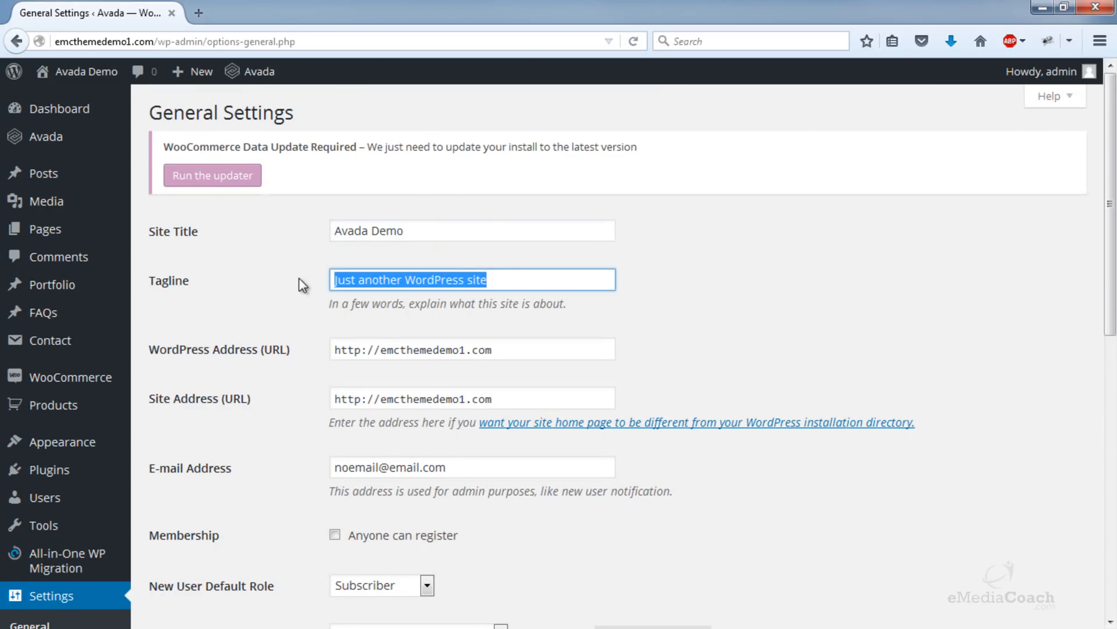
key("BackSpace")
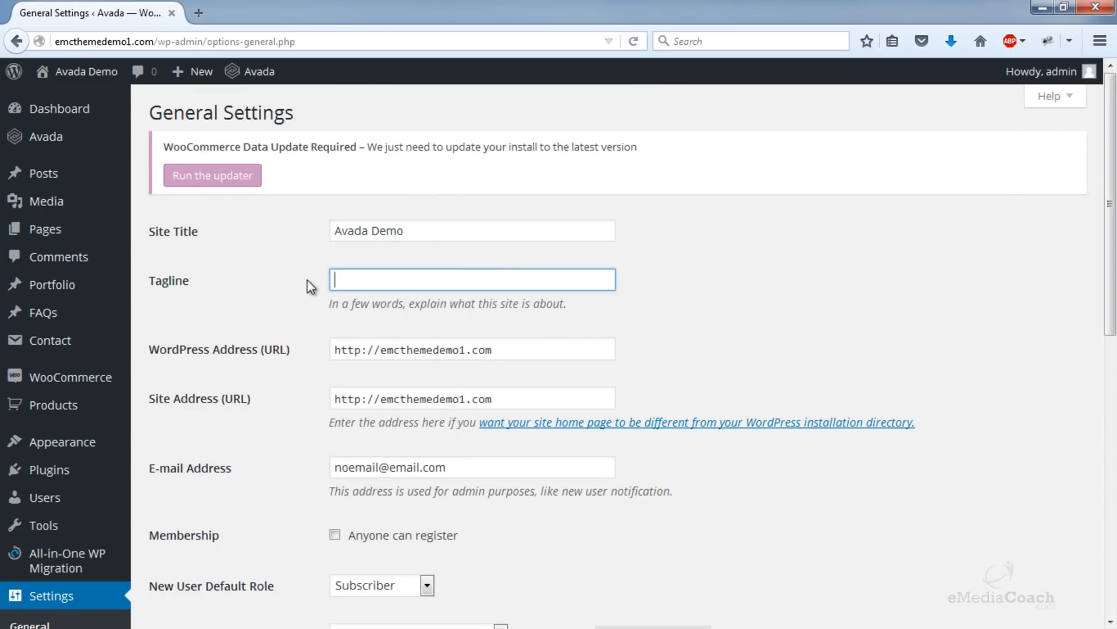
Copy the WordPress Address and load it in a new browser tab.
left_click(383, 348)
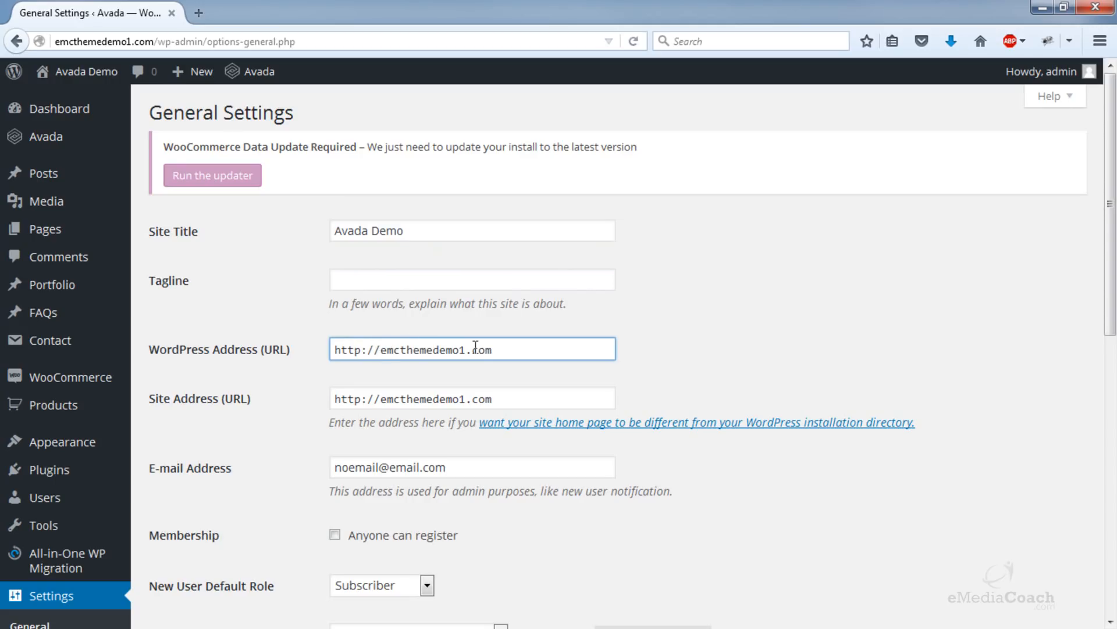
left_click_drag(509, 348, 215, 303)
key("ctrl+c")
key("ctrl+t")
key("ctrl+v")
key("Return")
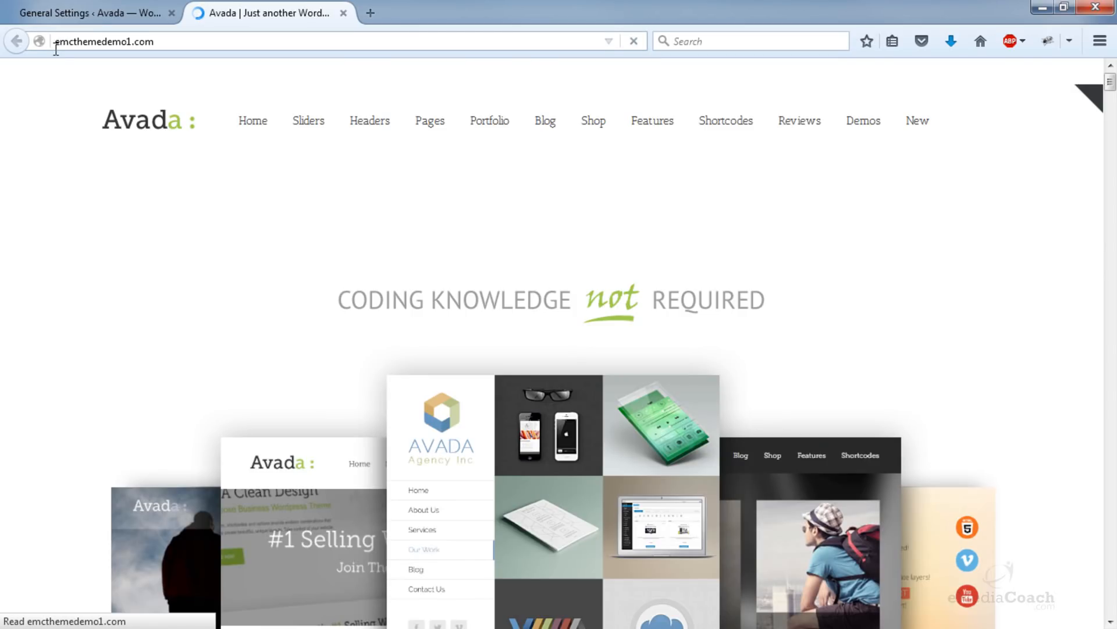
left_click(56, 47)
key("Home")
type("www.")
key("Return")
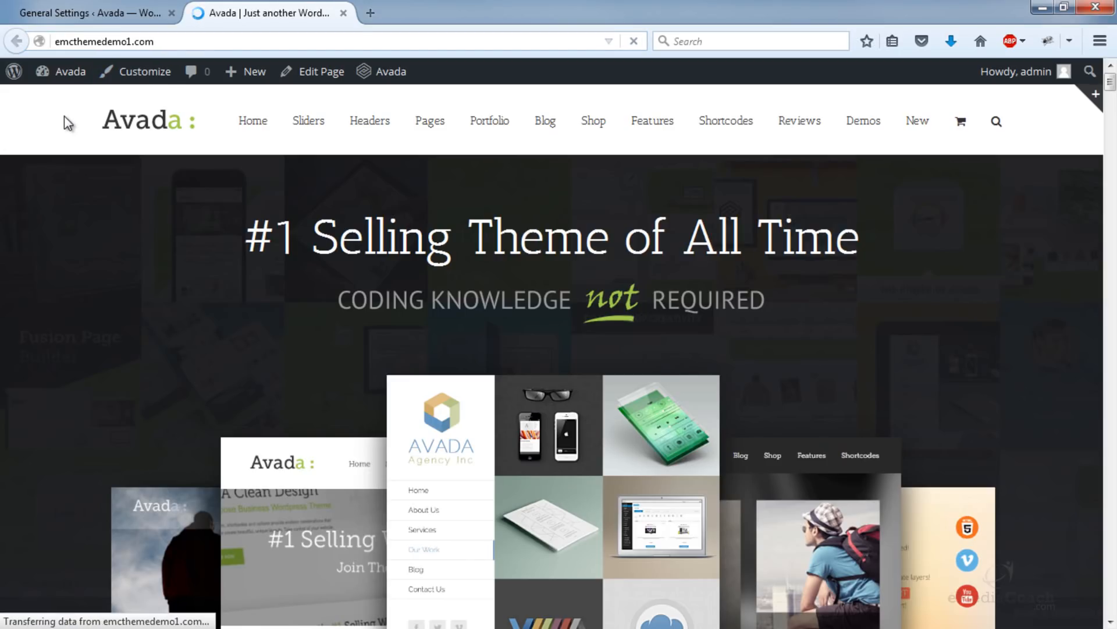
left_click(346, 14)
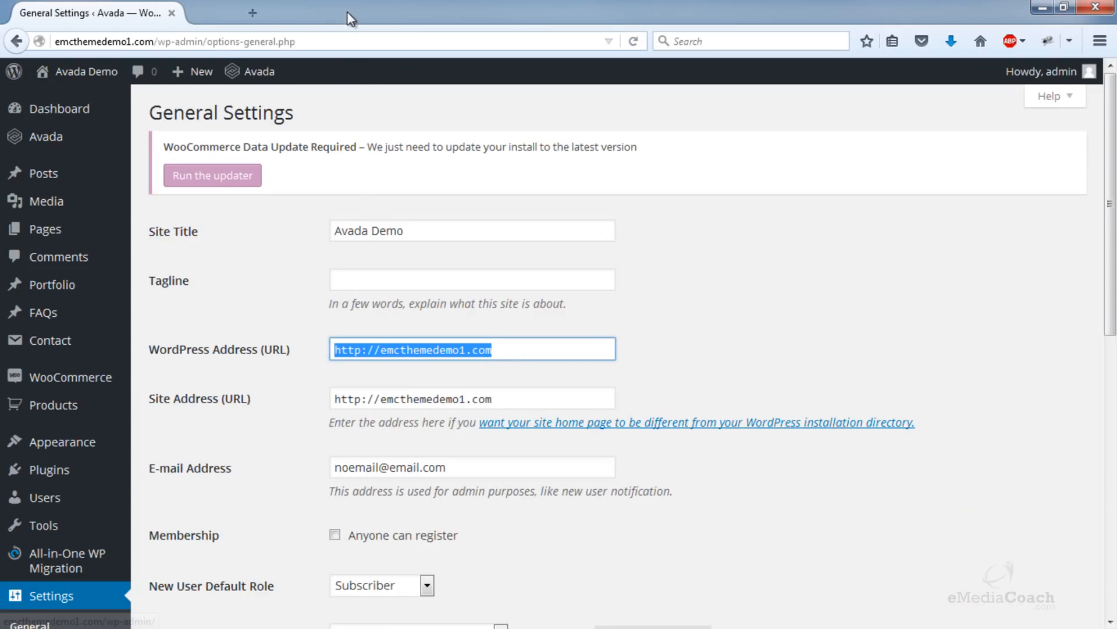
left_click(379, 351)
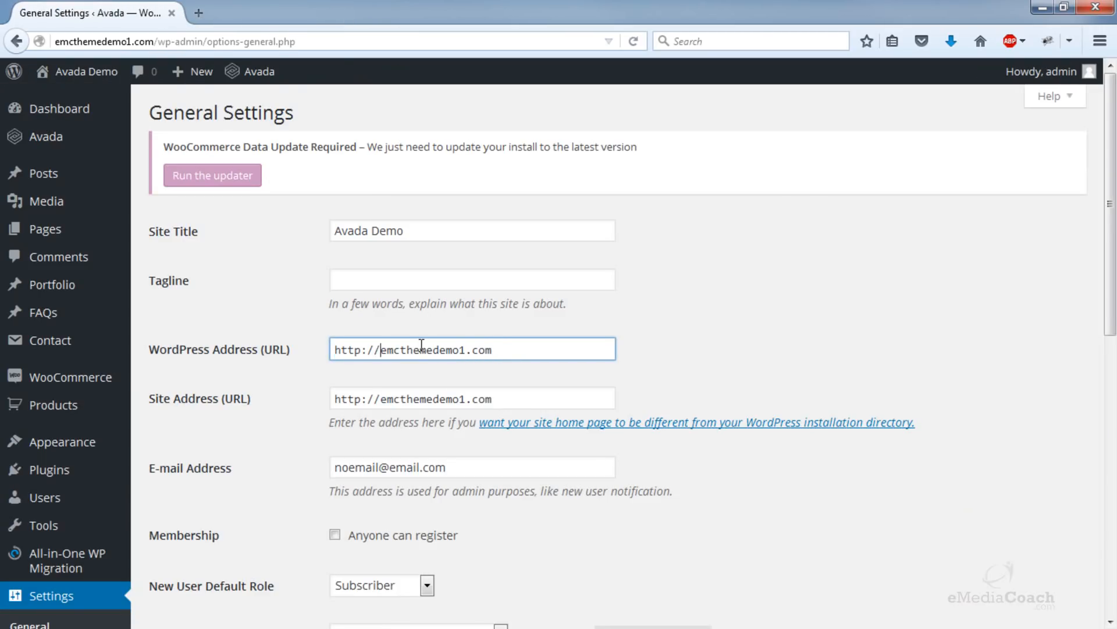
type("www.")
left_click(379, 398)
type("www.")
Replace the admin e-mail with a new hotmail.com address and save the General Settings.
scroll(711, 351, "down", 3)
left_click_drag(498, 280, 313, 274)
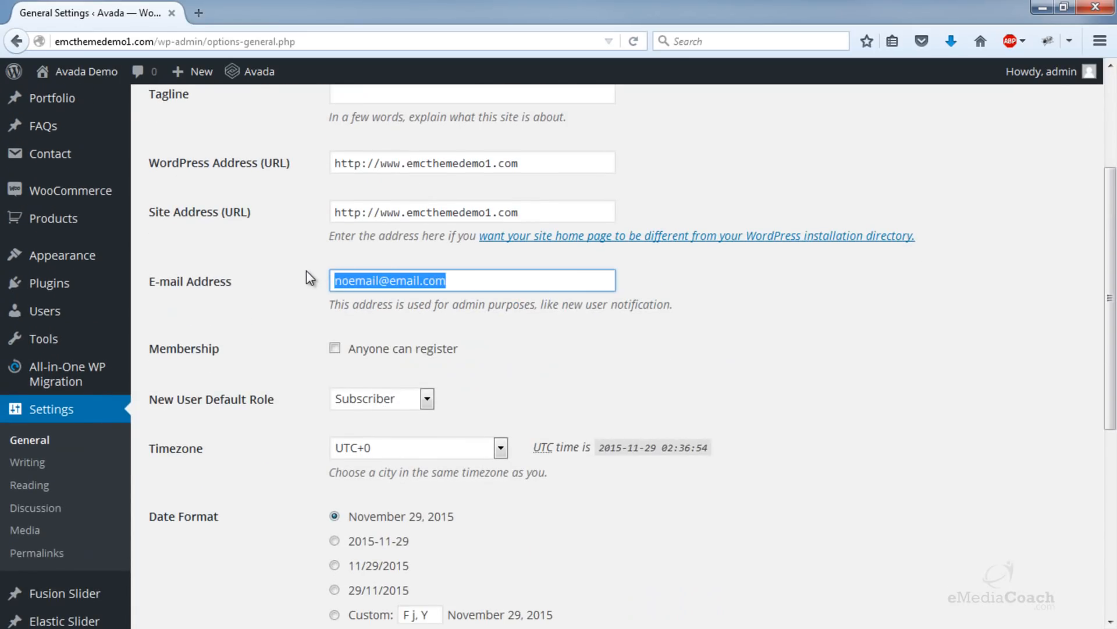
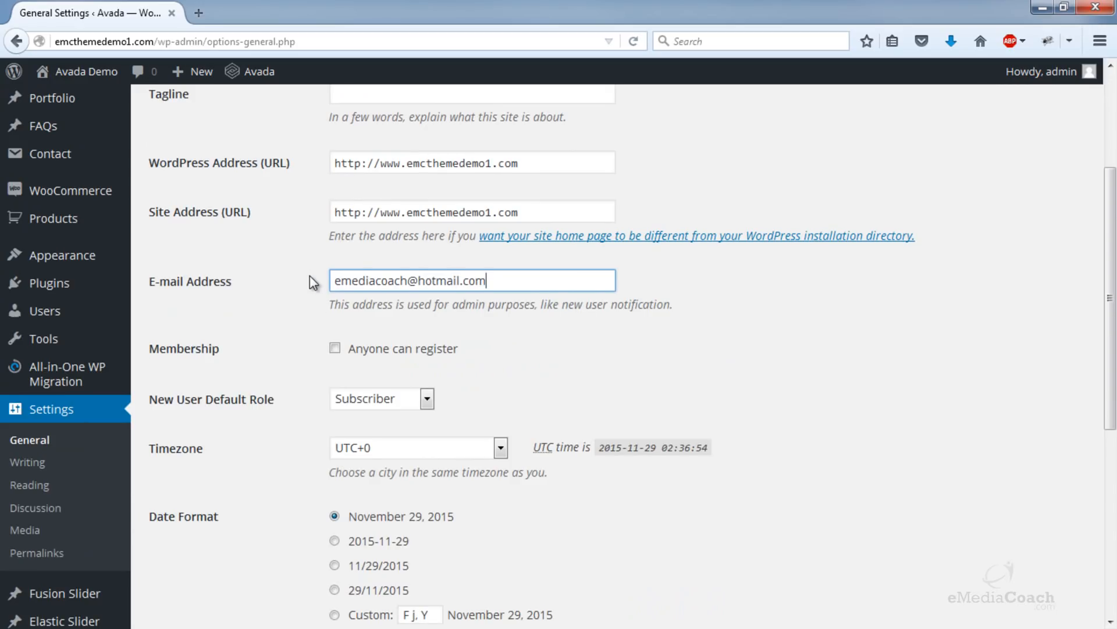
scroll(327, 300, "down", 3)
scroll(314, 317, "up", 2)
scroll(318, 321, "up", 1)
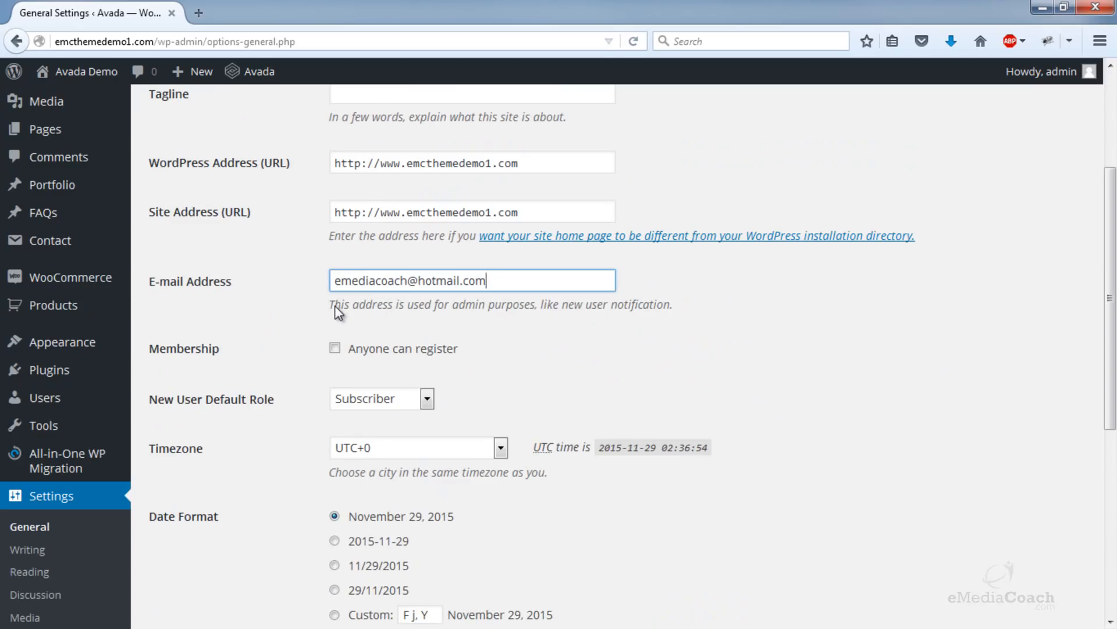
scroll(320, 314, "down", 6)
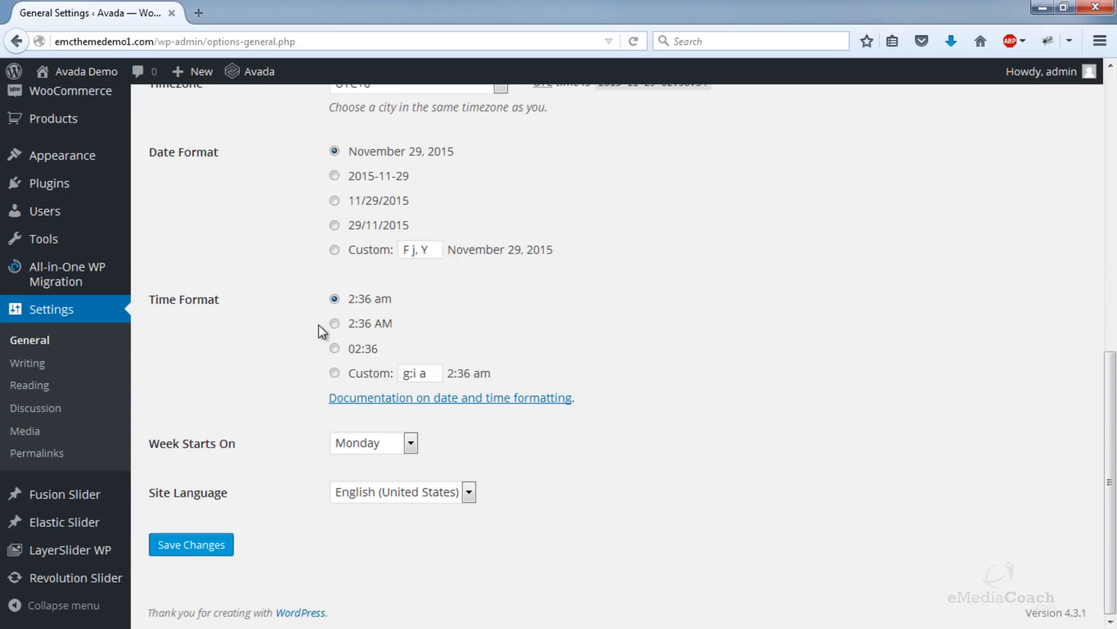
left_click(192, 546)
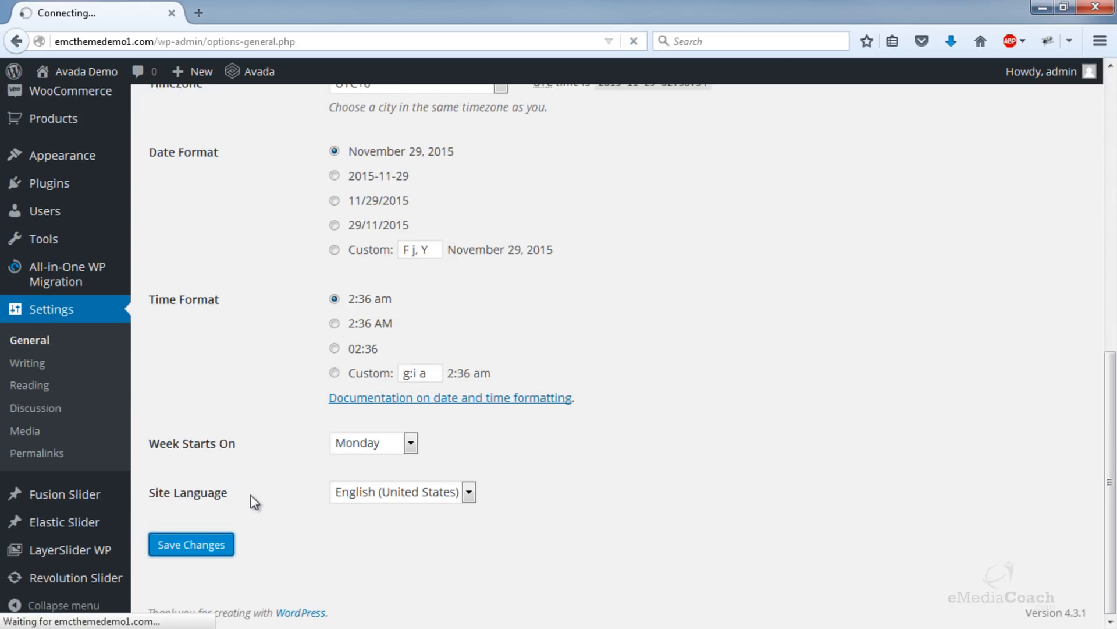
scroll(254, 502, "up", 5)
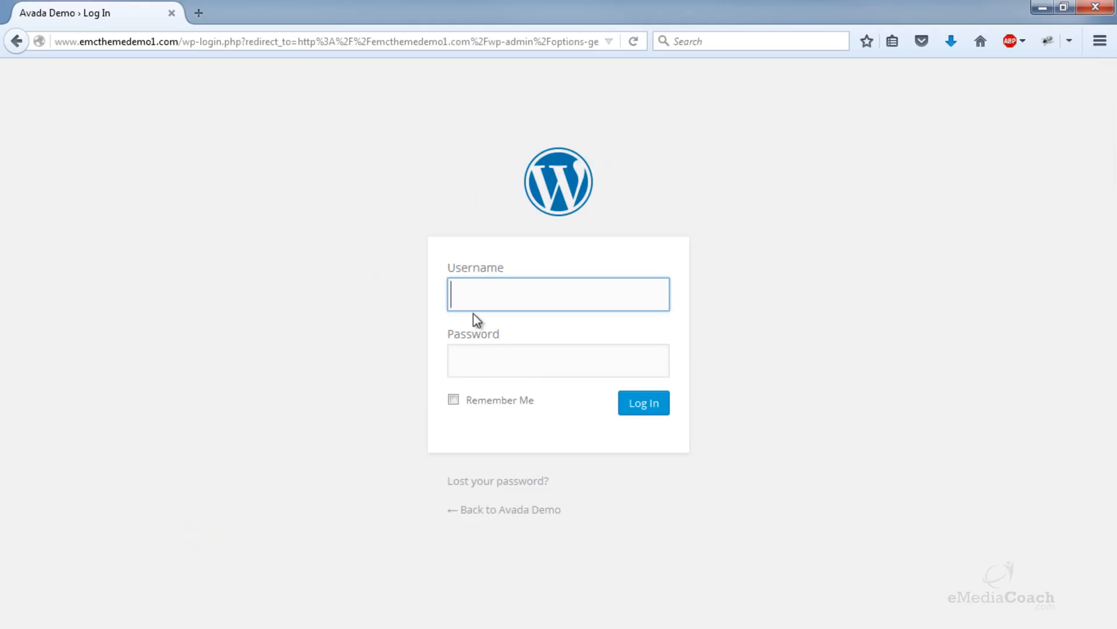
Log back into wp-admin with the administrator username and password, declining the browser's save-login prompt.
type("admin")
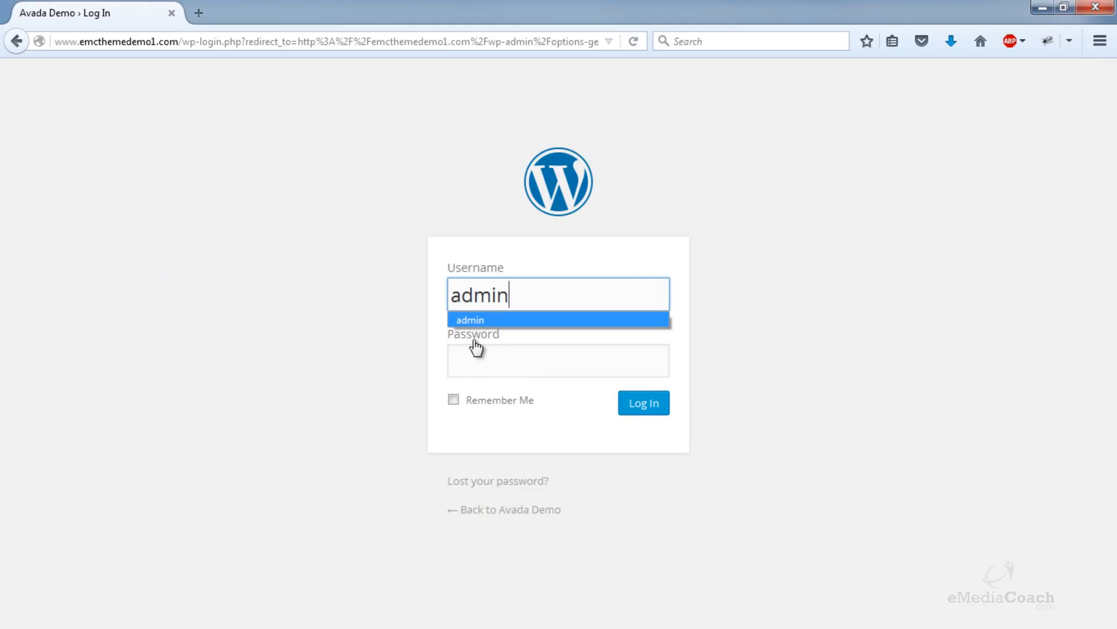
left_click(474, 364)
type("**")
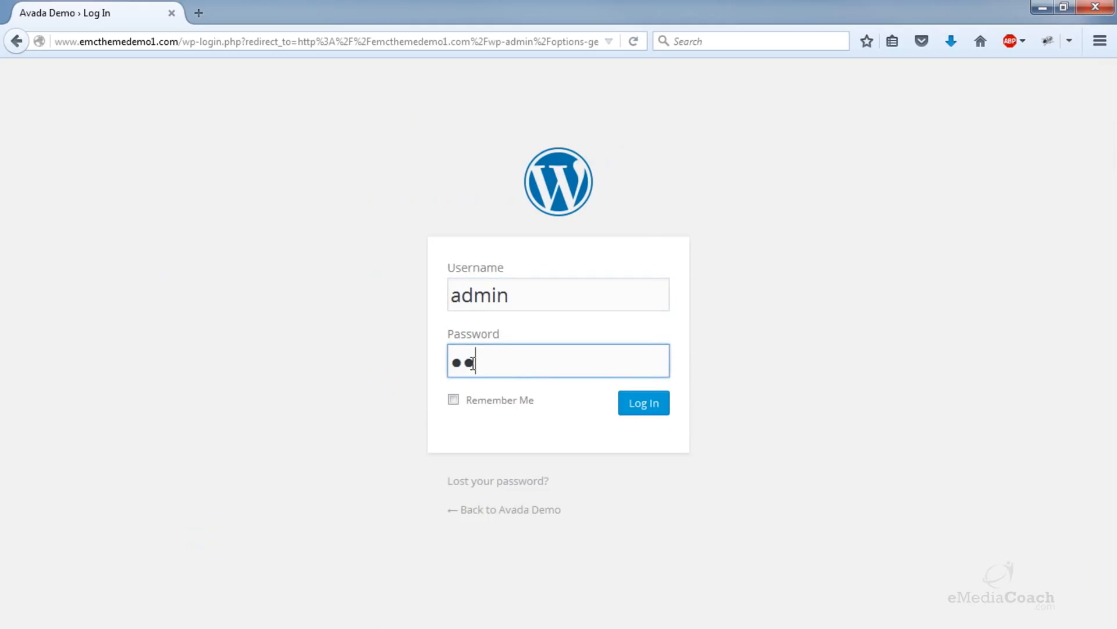
key("BackSpace")
key("BackSpace")
type("**********")
key("BackSpace")
key("BackSpace")
key("Return")
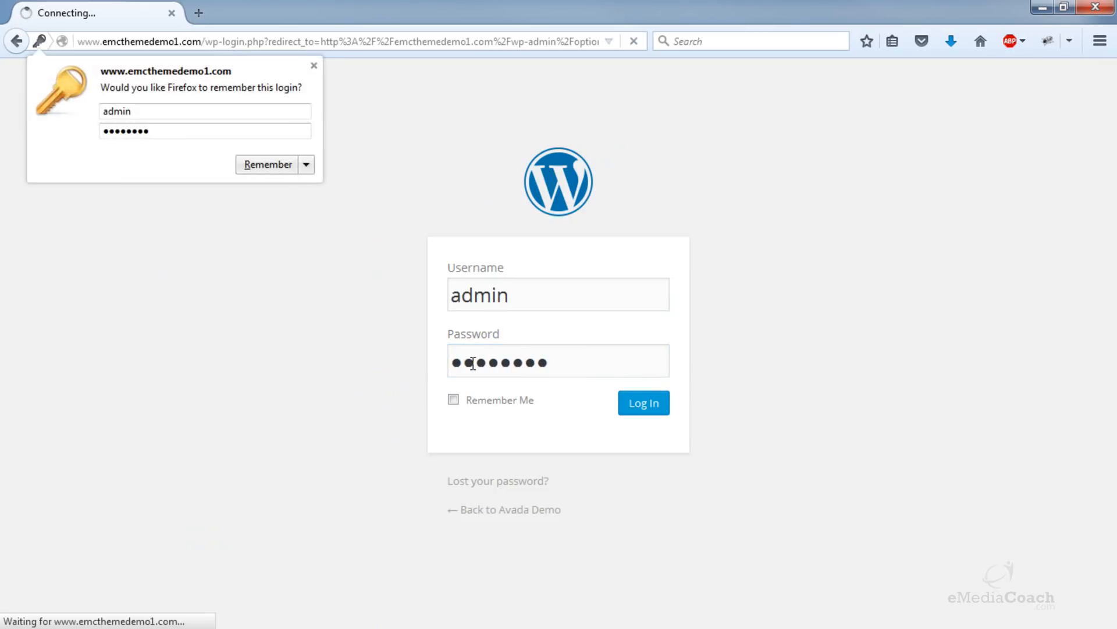
left_click(362, 229)
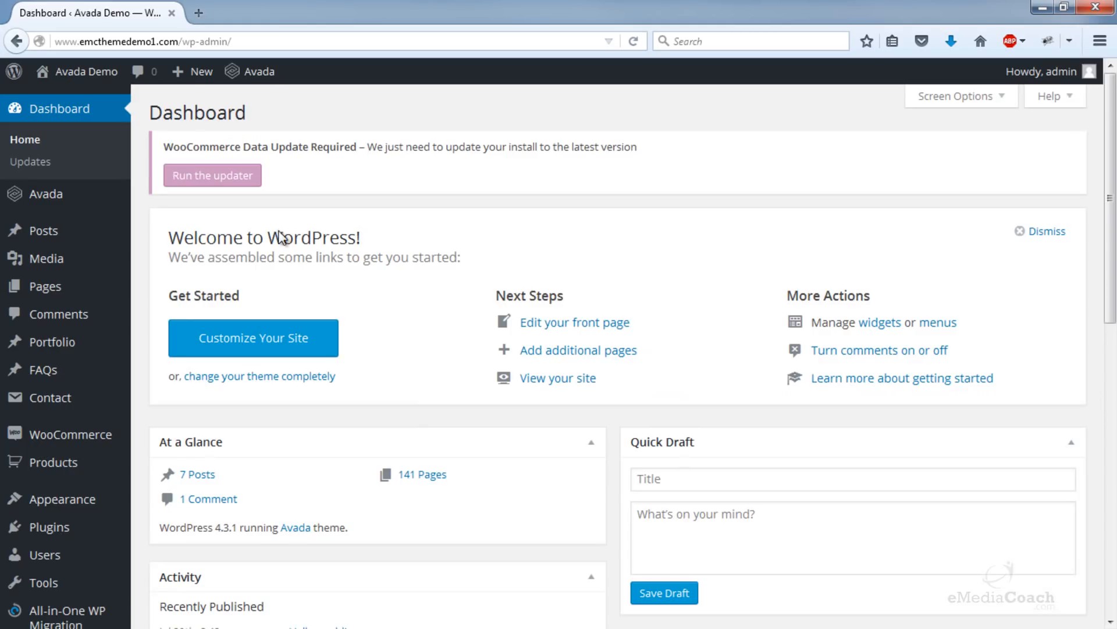
Switch the permalink structure to Post name and save the change.
scroll(114, 314, "down", 2)
scroll(87, 317, "down", 5)
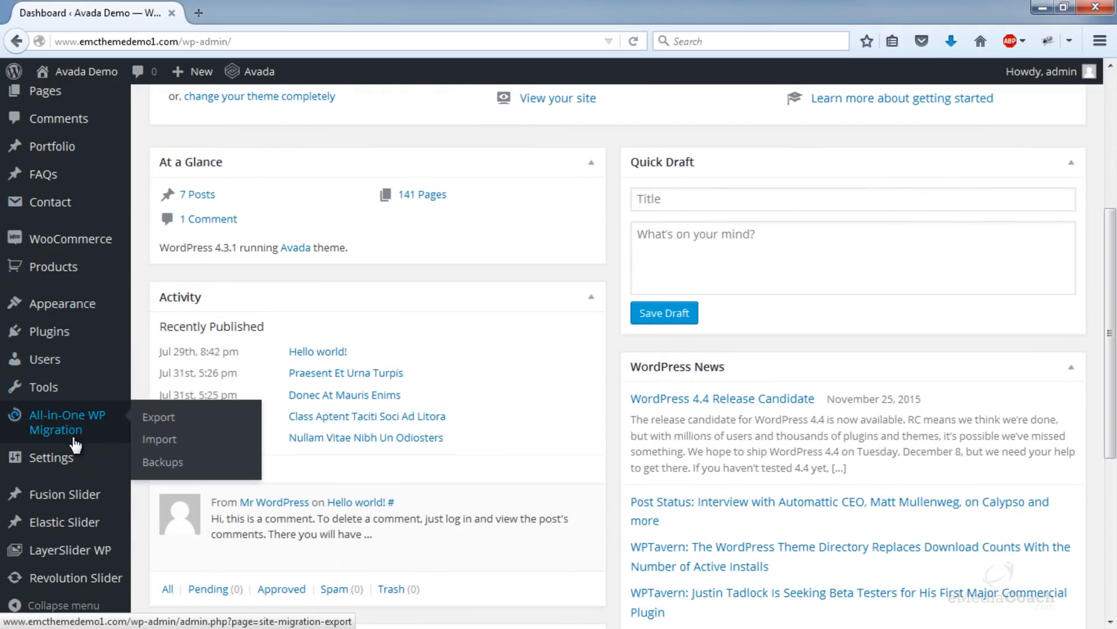
scroll(89, 366, "down", 5)
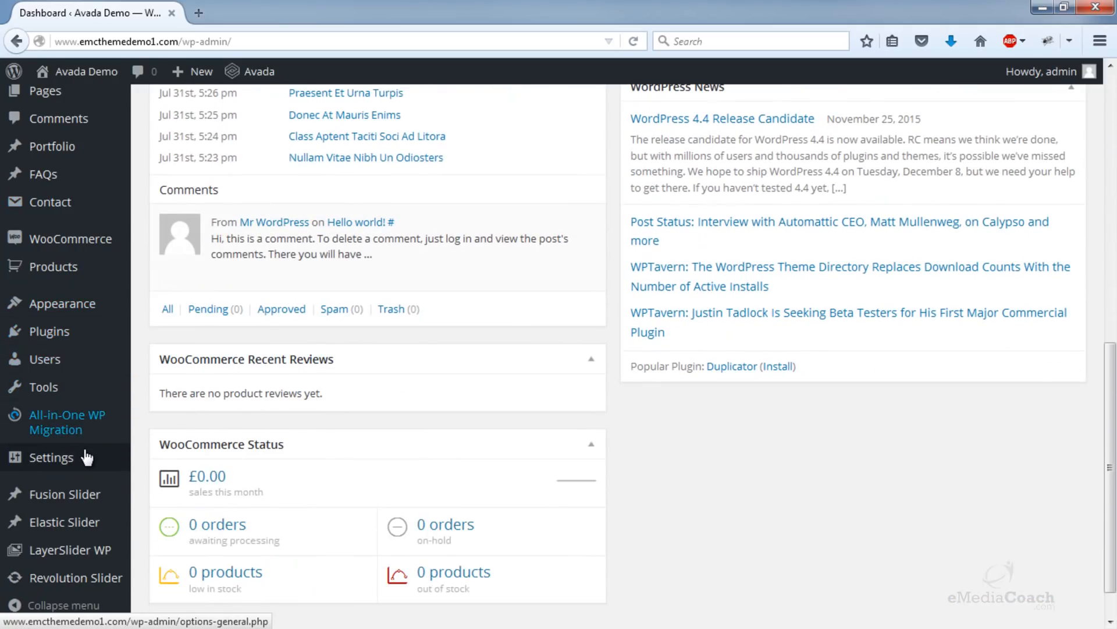
mouse_move(87, 459)
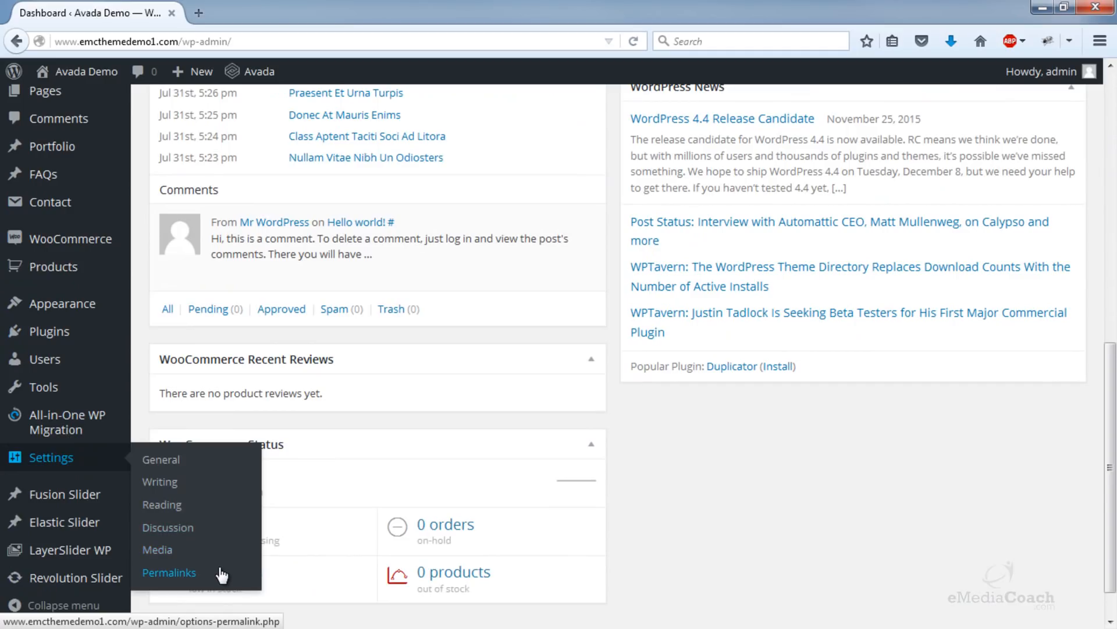
left_click(169, 572)
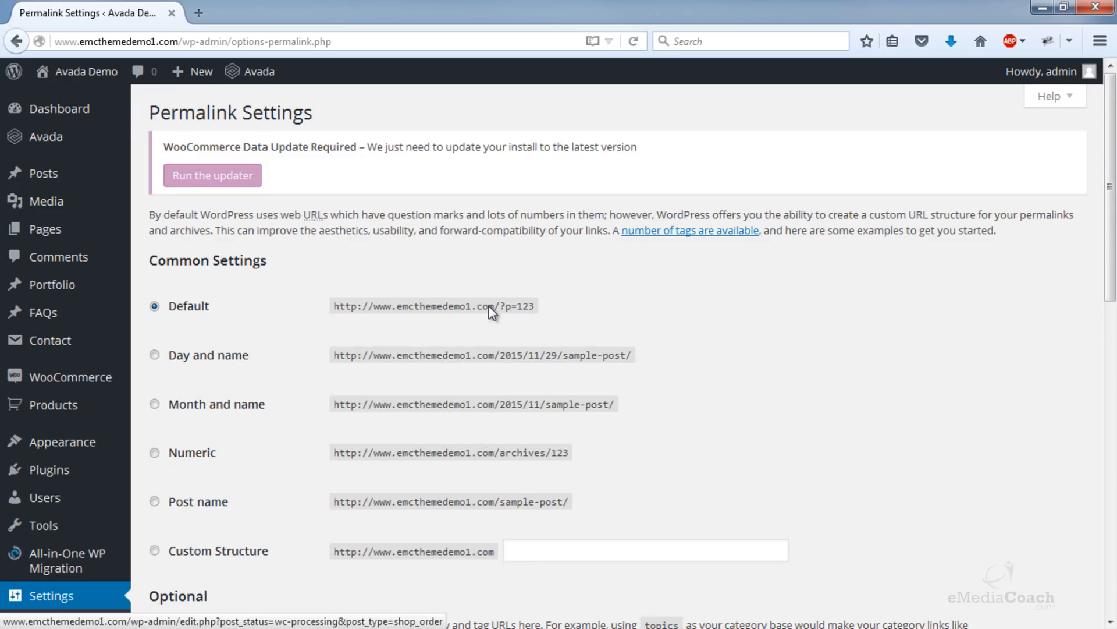
left_click(541, 319)
left_click_drag(500, 502, 530, 502)
left_click(562, 504)
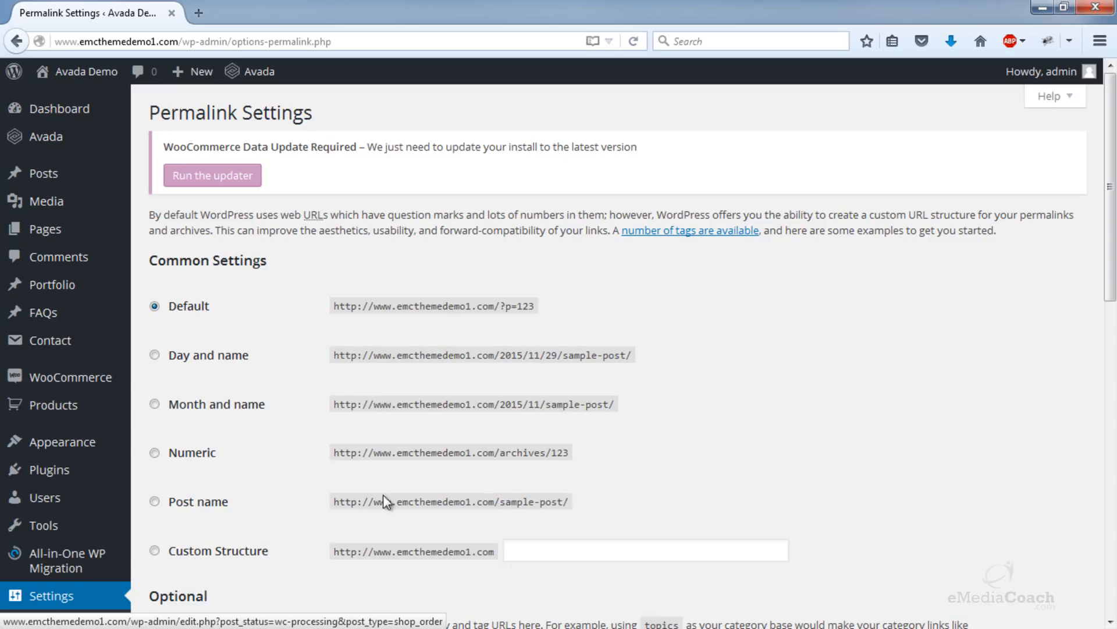
left_click(154, 501)
scroll(270, 471, "down", 10)
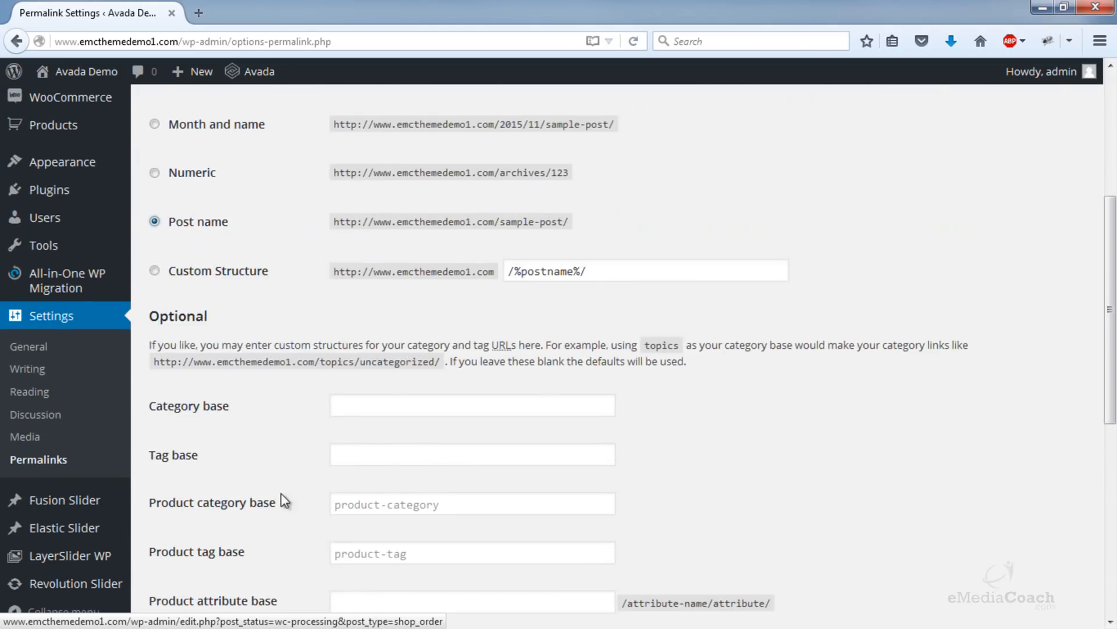
scroll(251, 505, "down", 1)
left_click(202, 546)
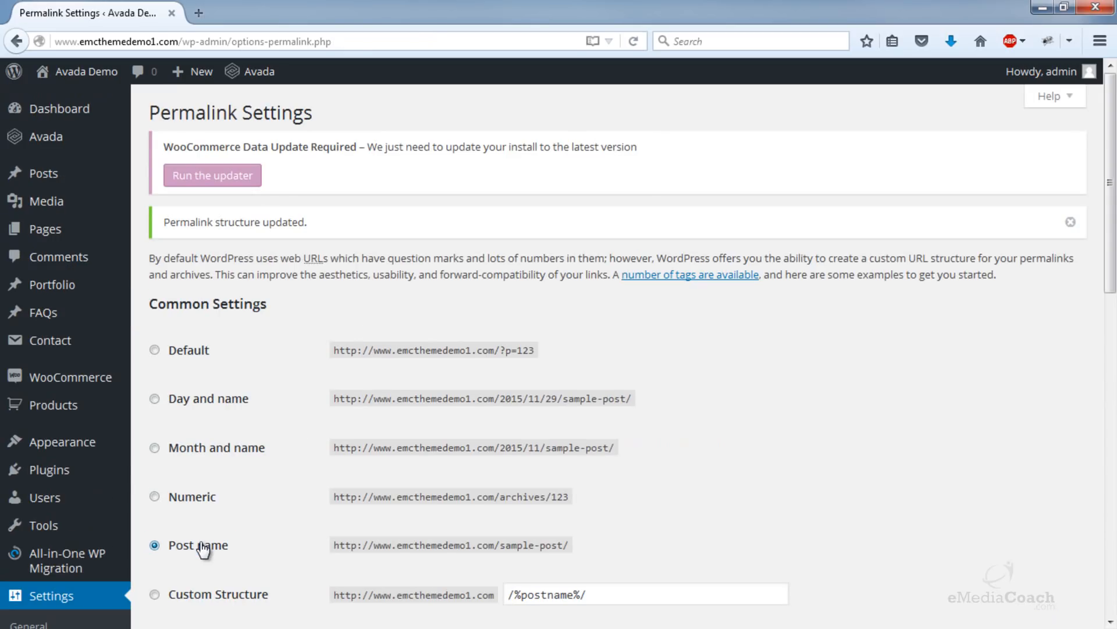
mouse_move(20, 232)
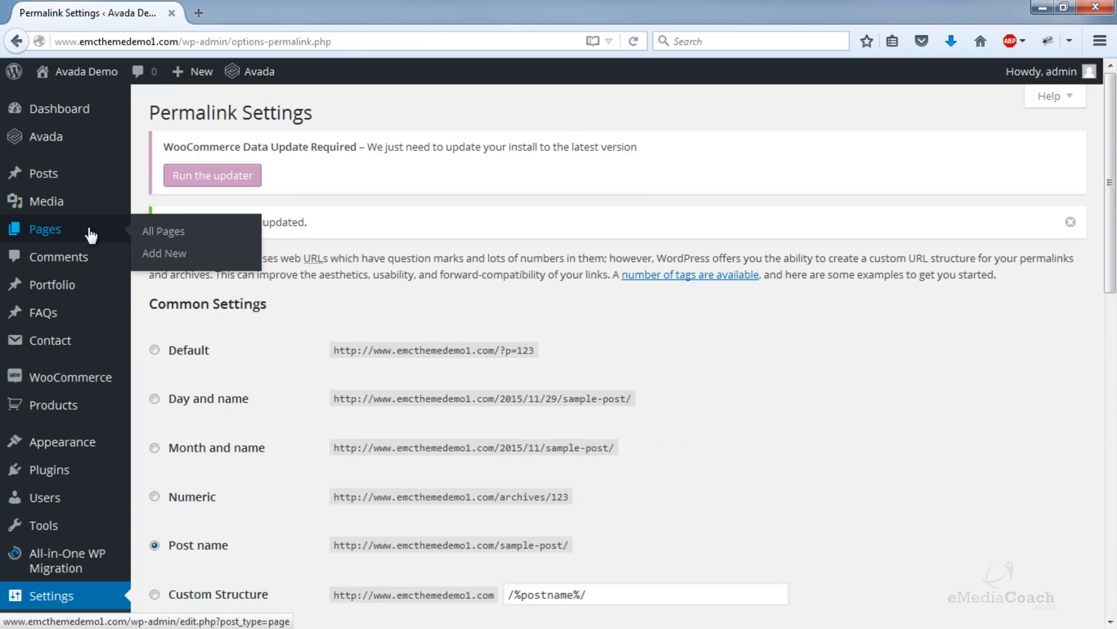
left_click(178, 237)
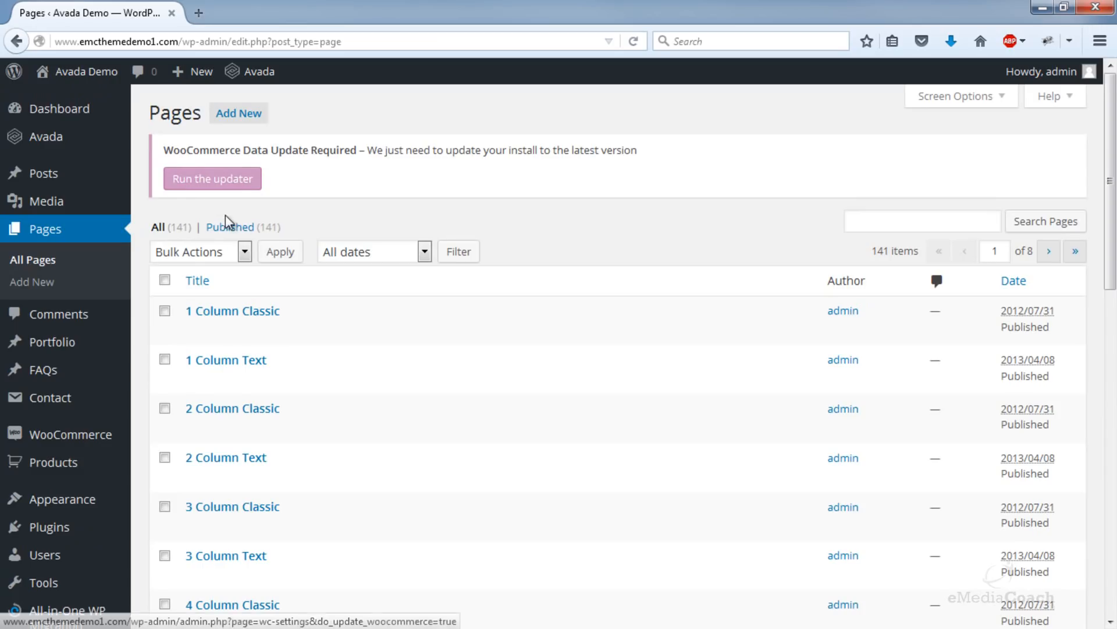
Open the live Avada Demo site in a new tab via Visit Site, view it, and return to Pages.
scroll(269, 250, "down", 2)
scroll(273, 245, "up", 2)
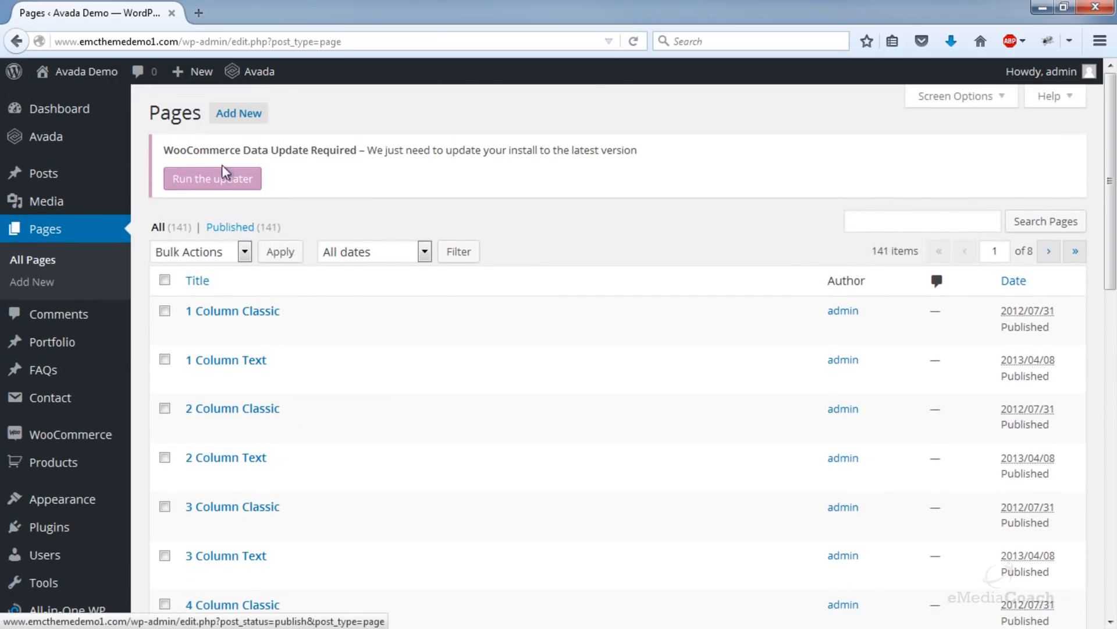
mouse_move(44, 75)
right_click(101, 107)
left_click(175, 110)
left_click(239, 12)
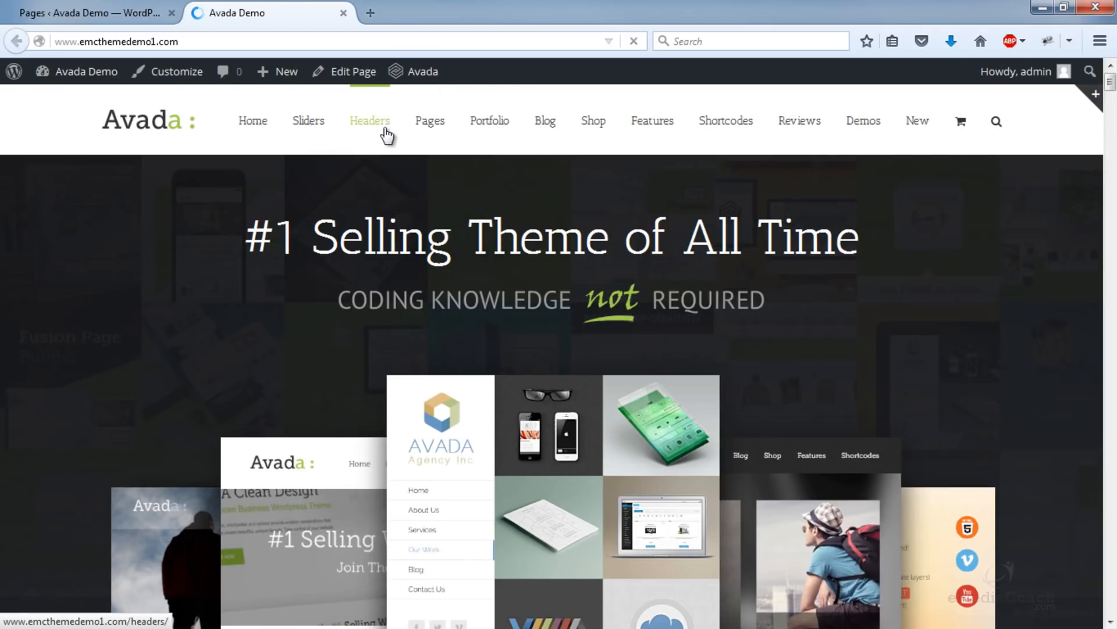
mouse_move(249, 123)
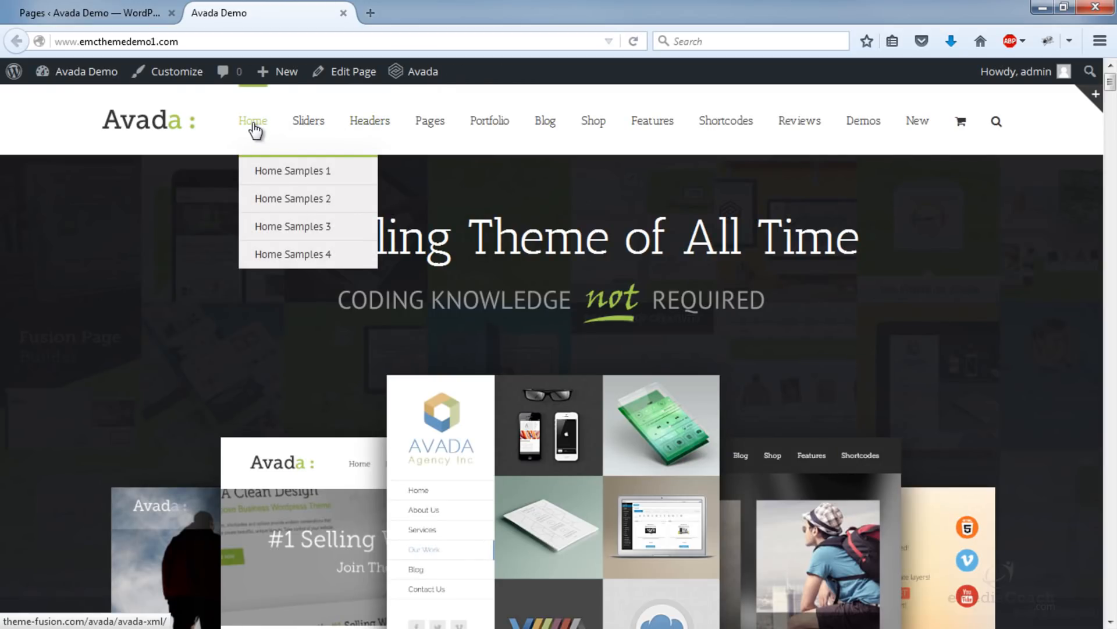
mouse_move(299, 187)
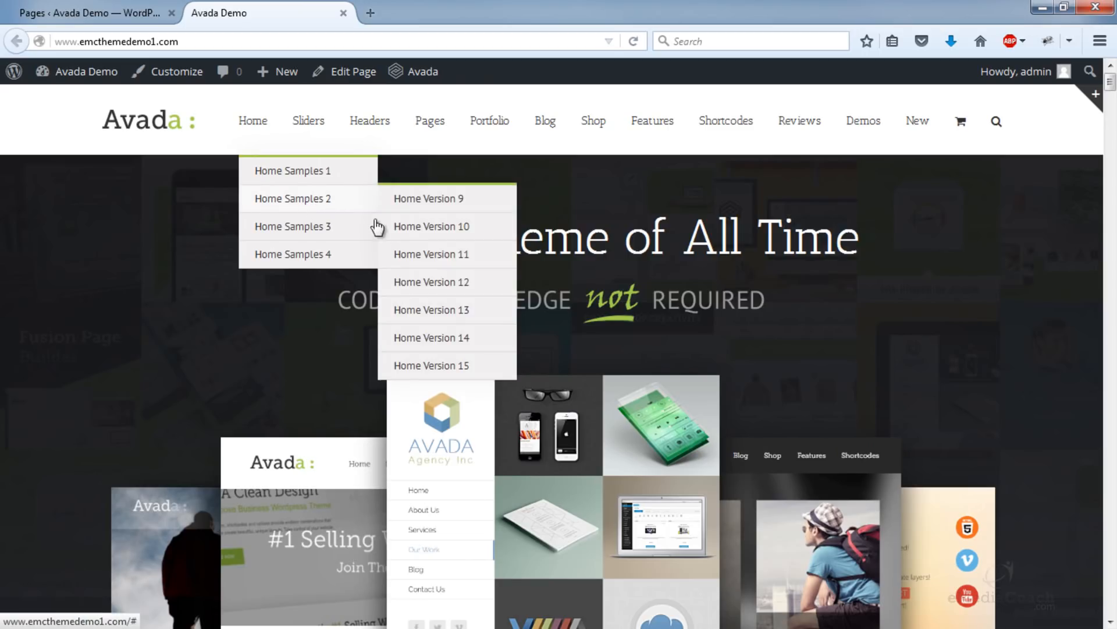
left_click(129, 9)
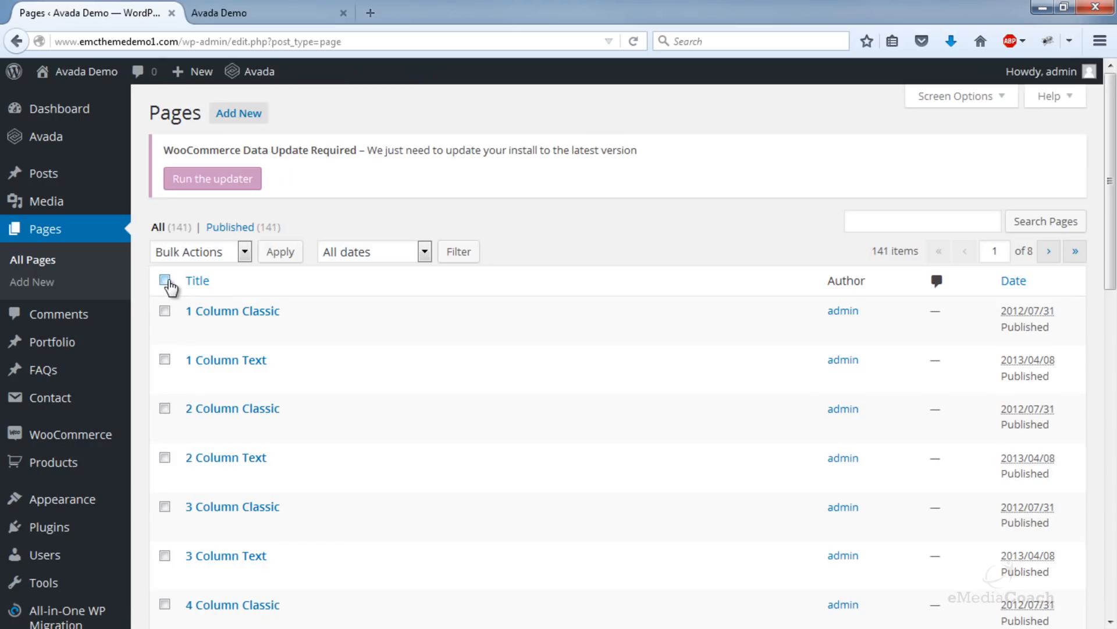
Select all pages on the first screen and bulk-move them to Trash.
left_click(165, 280)
left_click(244, 252)
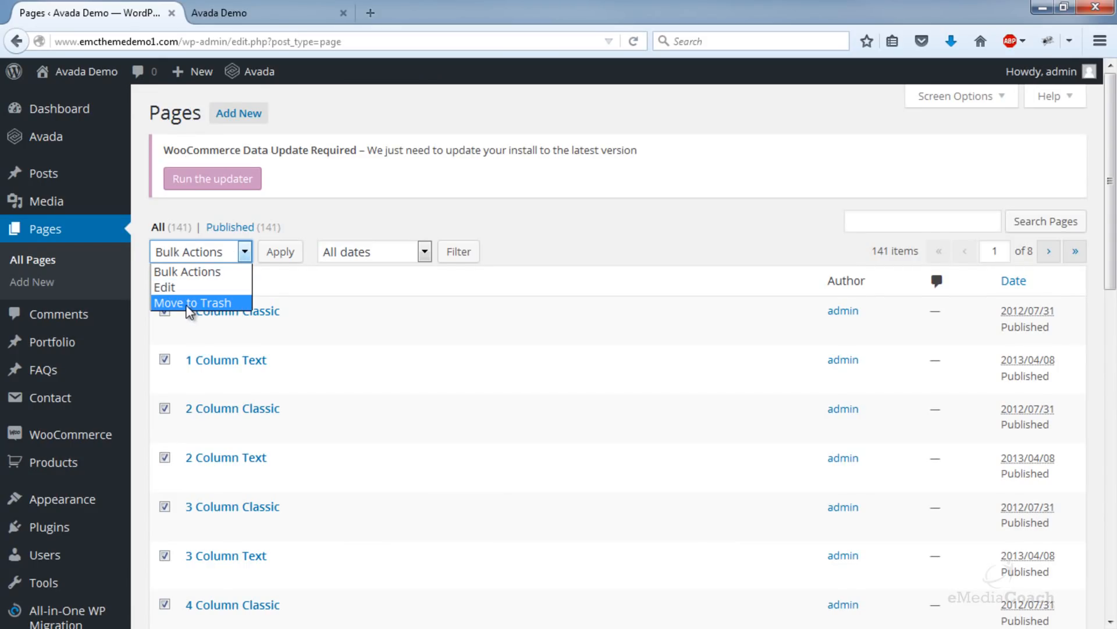
left_click(378, 280)
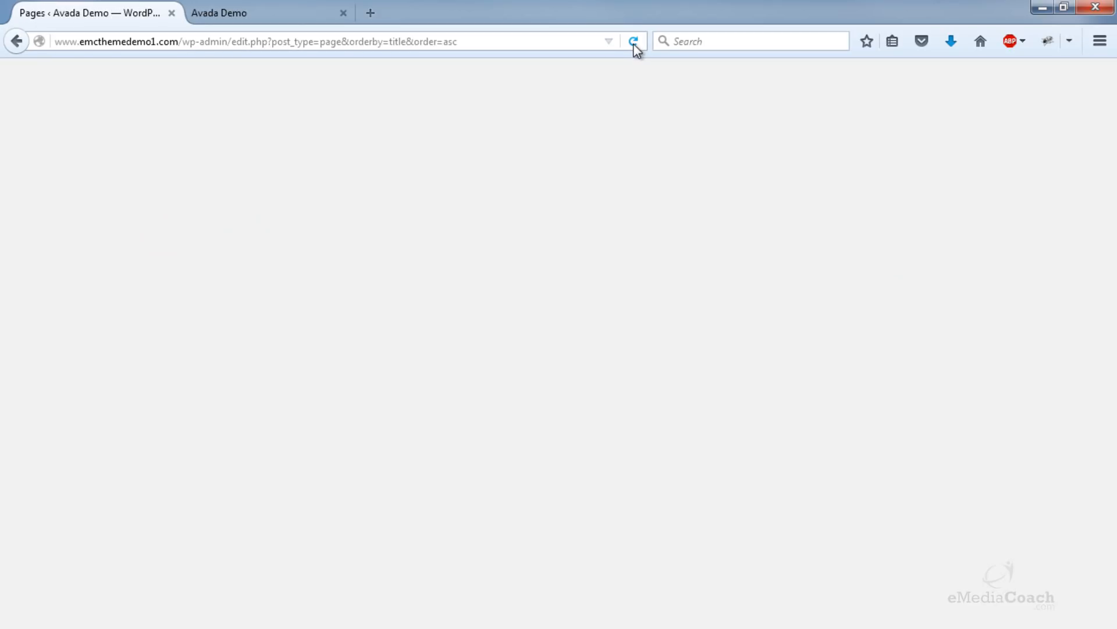
left_click(17, 42)
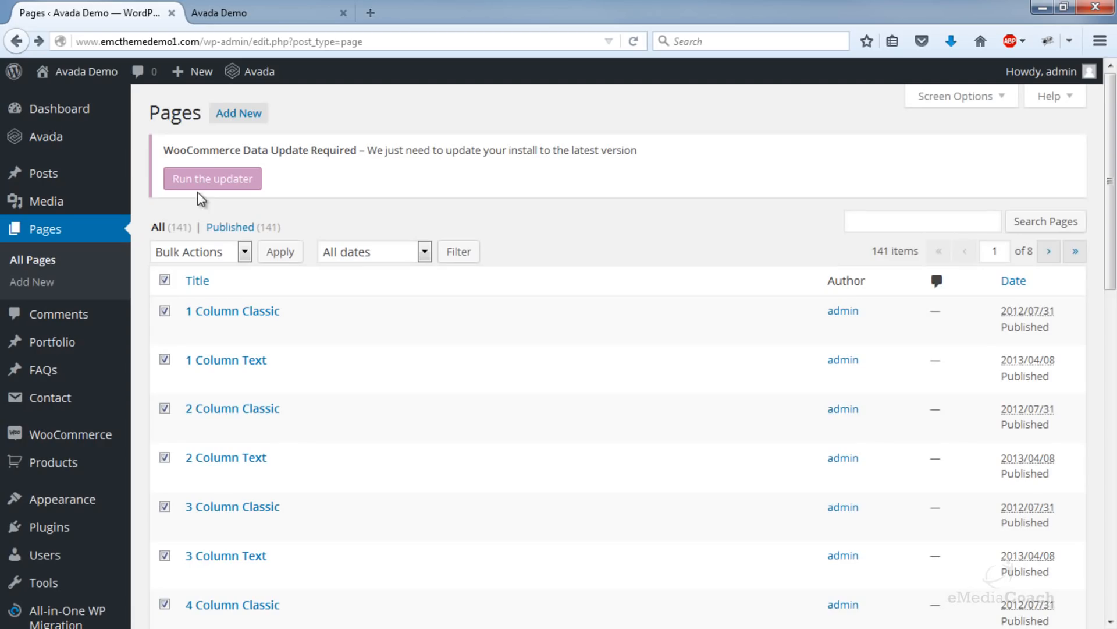
left_click(165, 282)
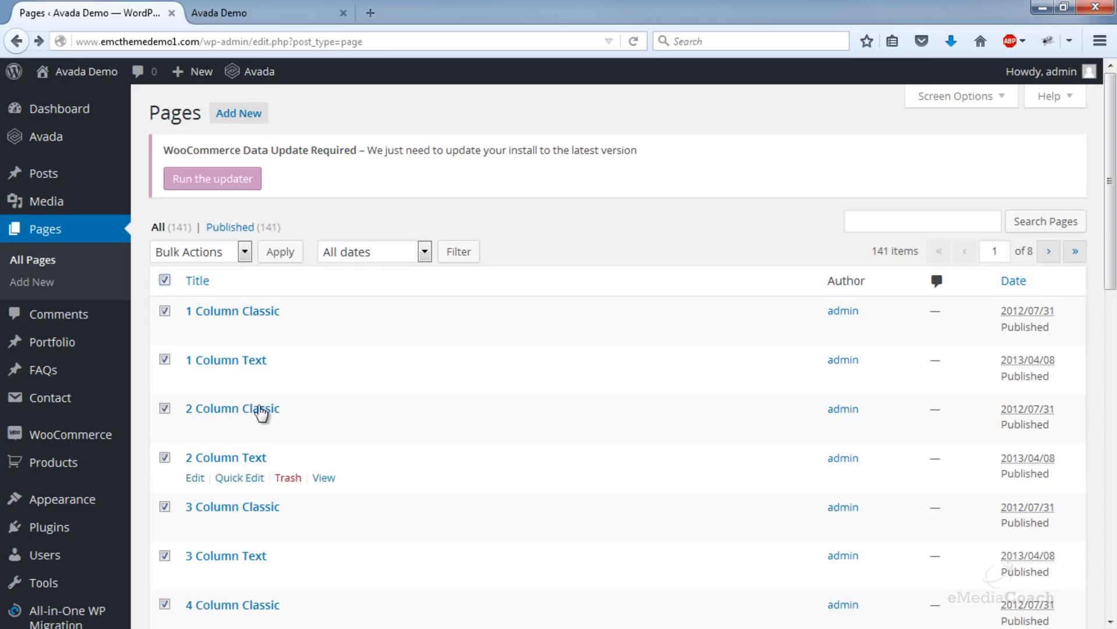
left_click(243, 251)
left_click(222, 303)
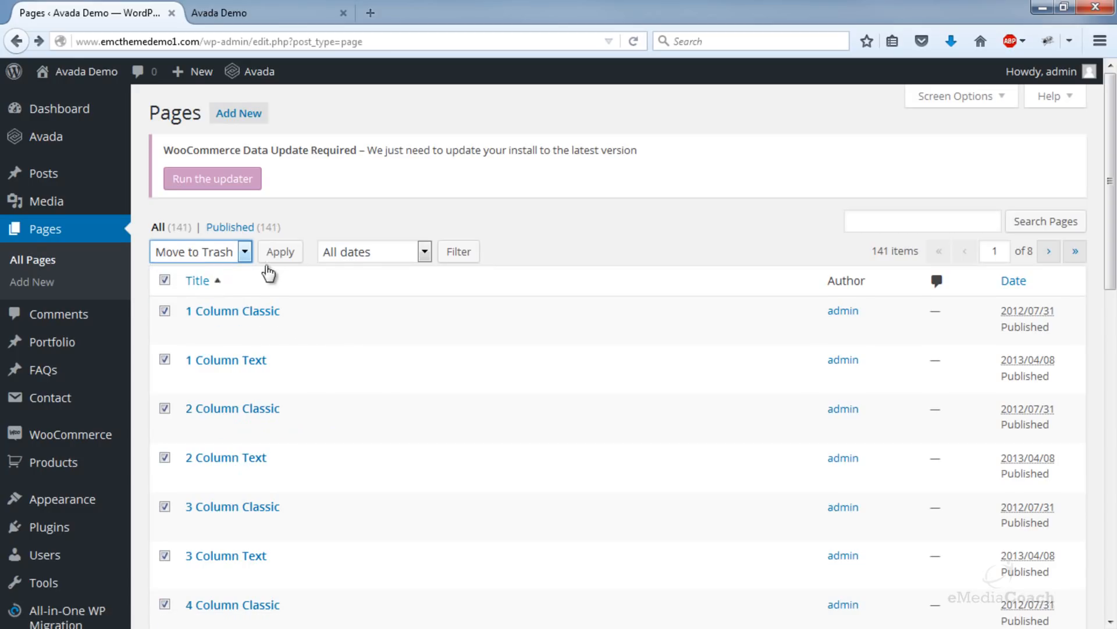
left_click(286, 259)
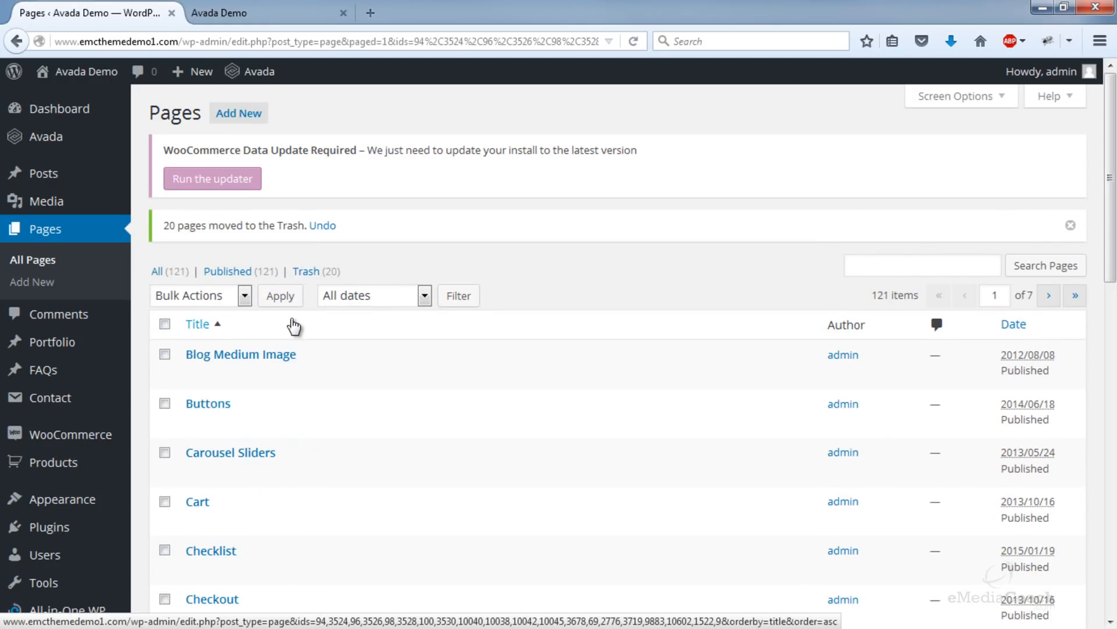
Bulk-trash the next three screens of pages with select-all and Move to Trash.
scroll(287, 326, "down", 10)
scroll(225, 379, "up", 10)
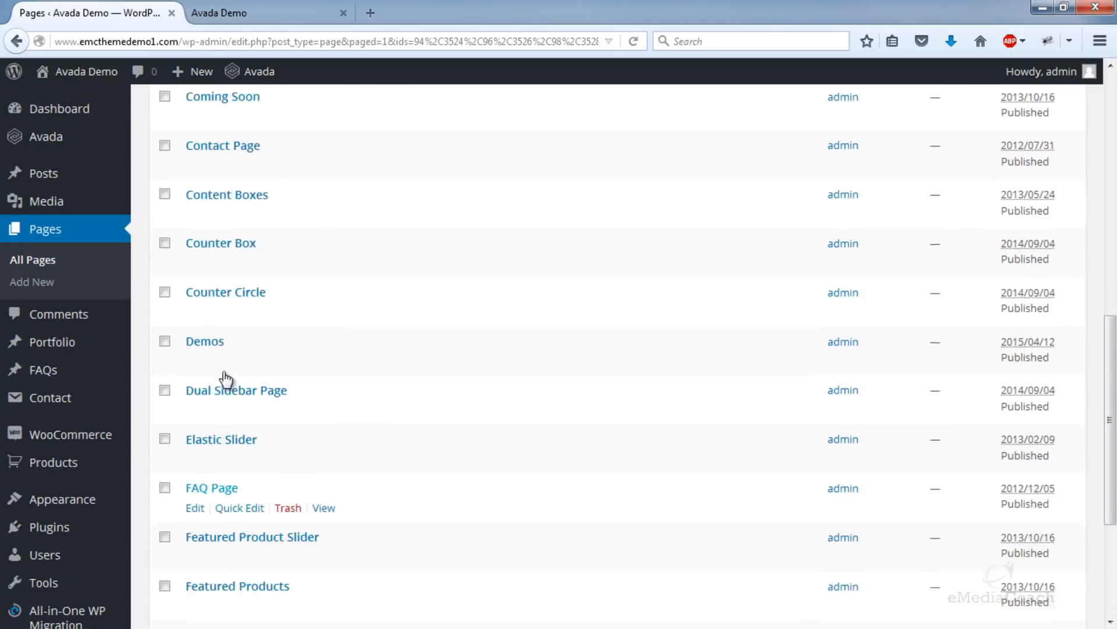
left_click(164, 324)
left_click(189, 296)
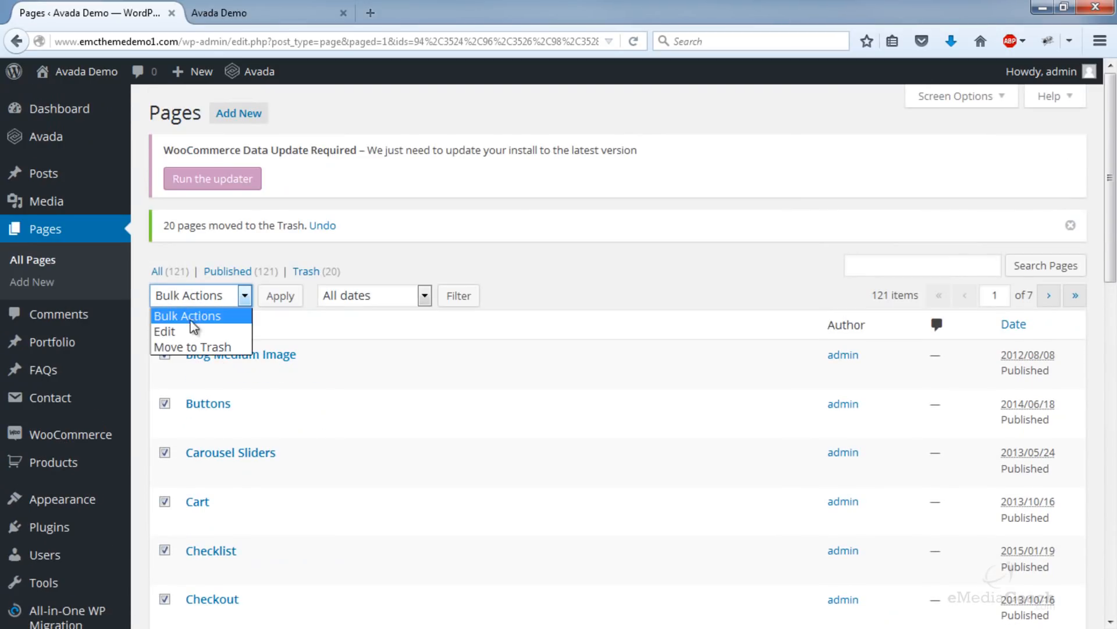
left_click(192, 348)
left_click(281, 297)
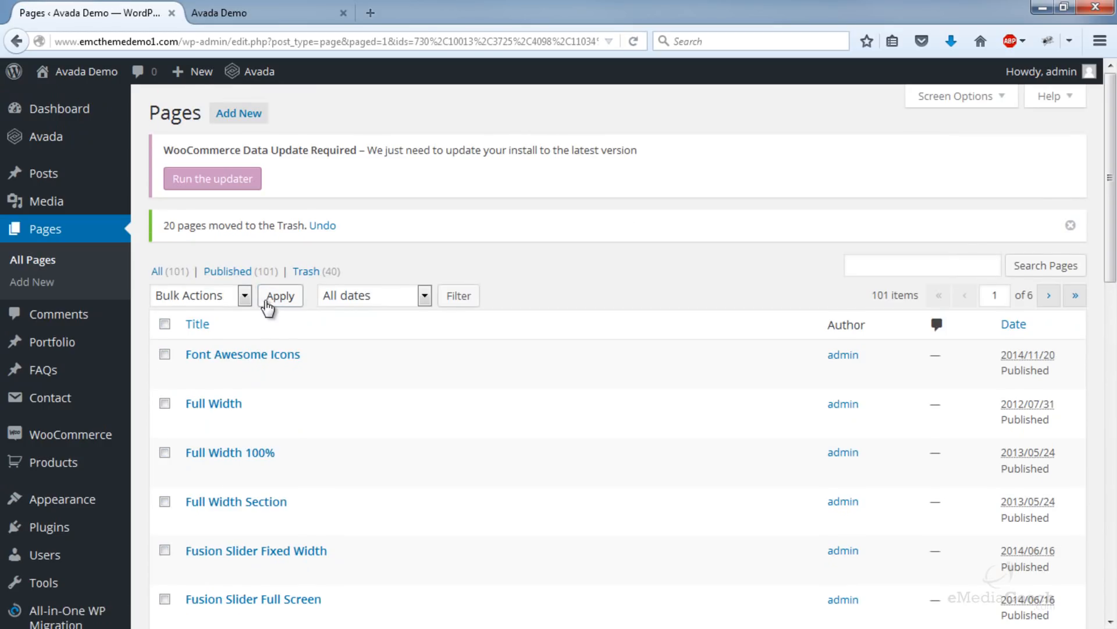
left_click(164, 324)
left_click(190, 295)
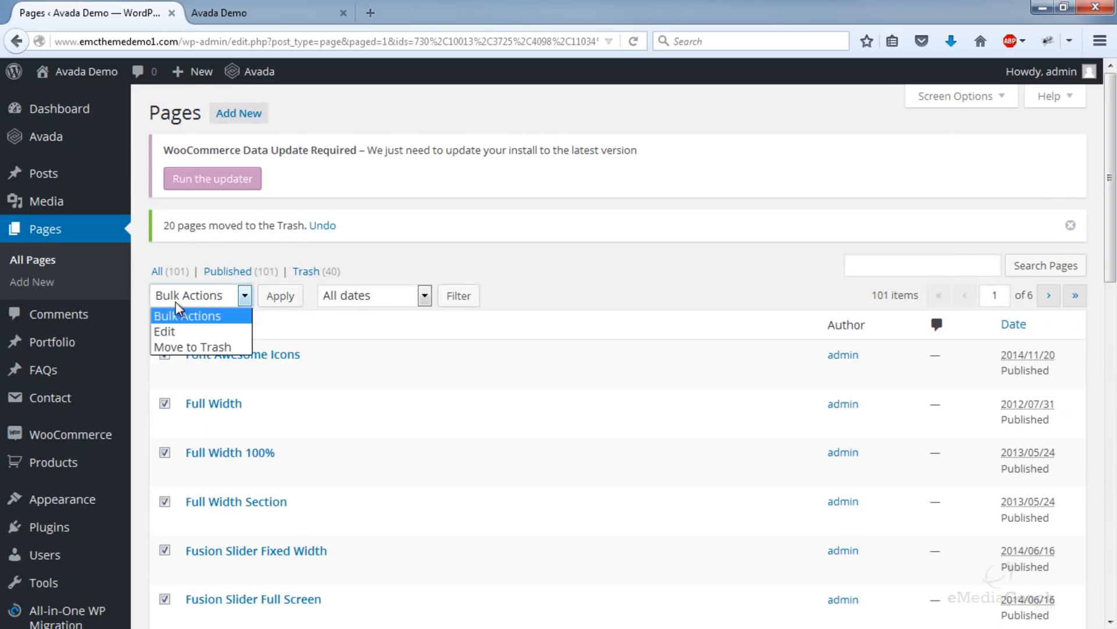
left_click(187, 347)
left_click(280, 297)
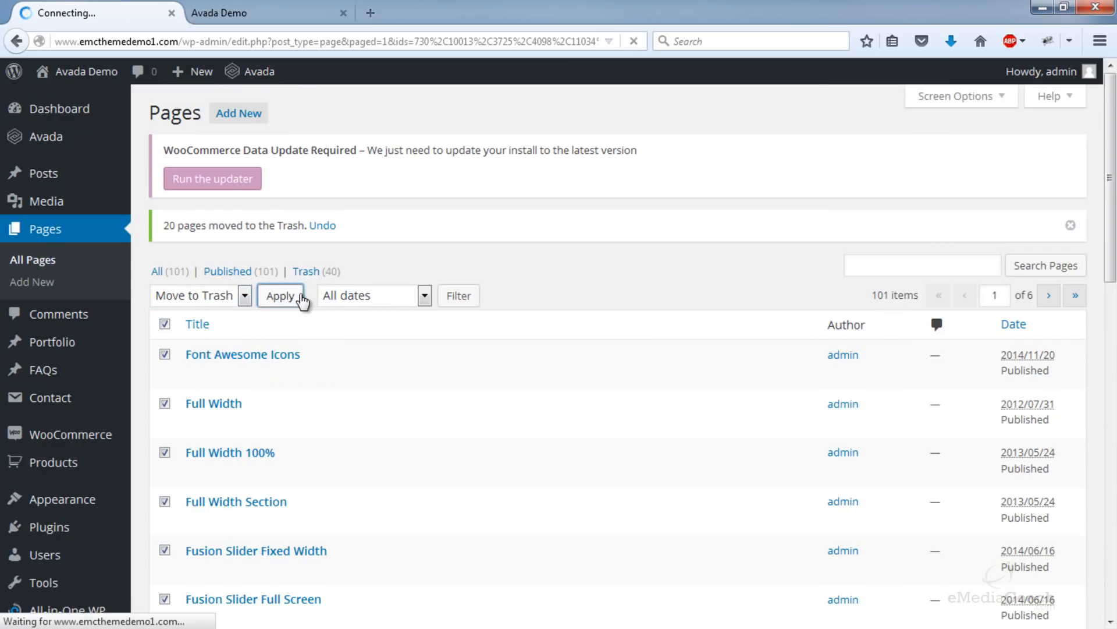
left_click(239, 295)
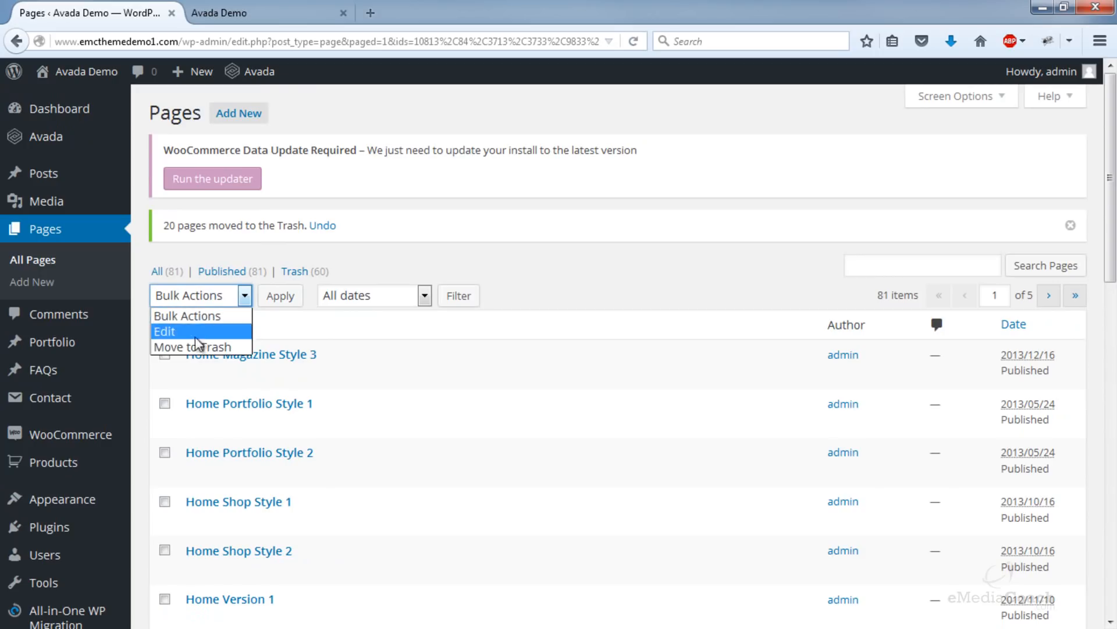
left_click(325, 255)
left_click(165, 324)
left_click(195, 297)
left_click(193, 347)
left_click(279, 296)
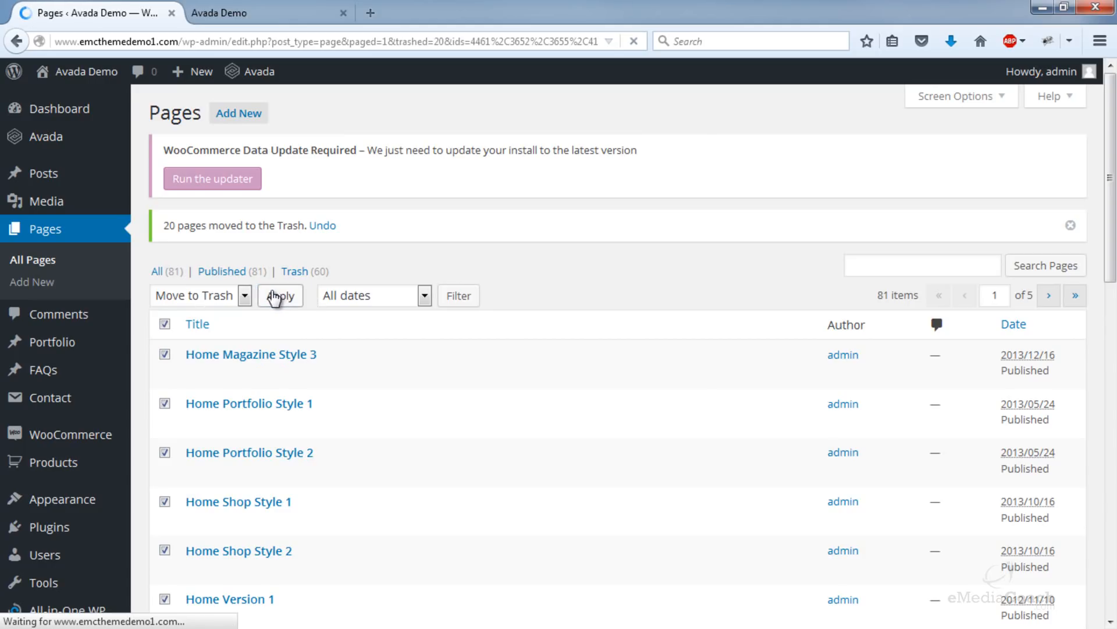
Keep bulk-trashing the remaining four screens until the Pages list is empty.
left_click(166, 325)
left_click(186, 295)
left_click(185, 347)
left_click(281, 298)
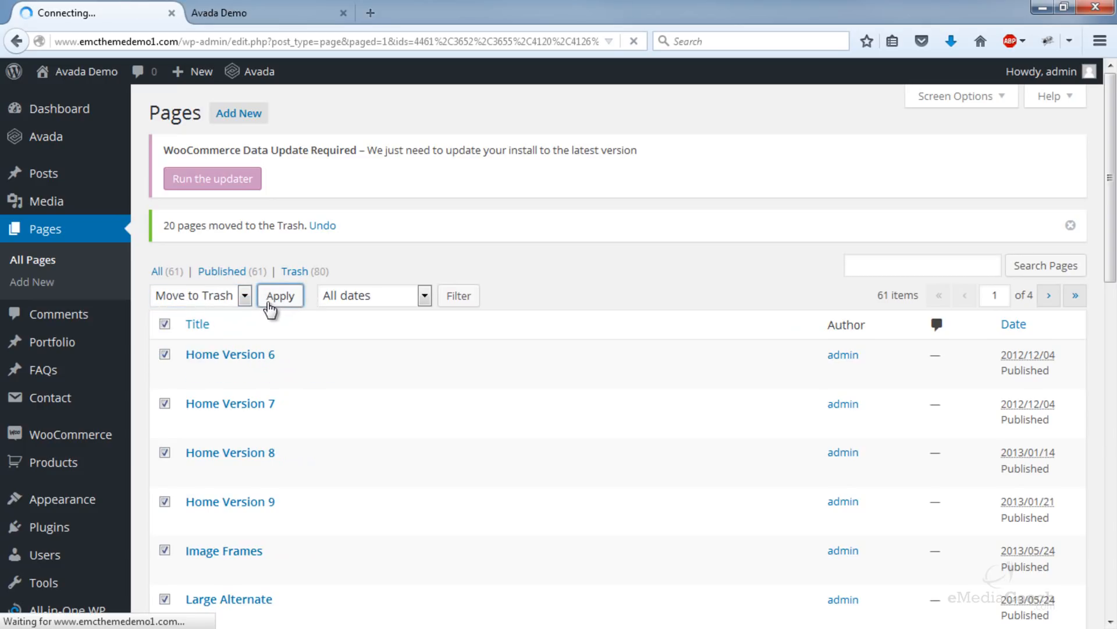
left_click(192, 302)
left_click(192, 308)
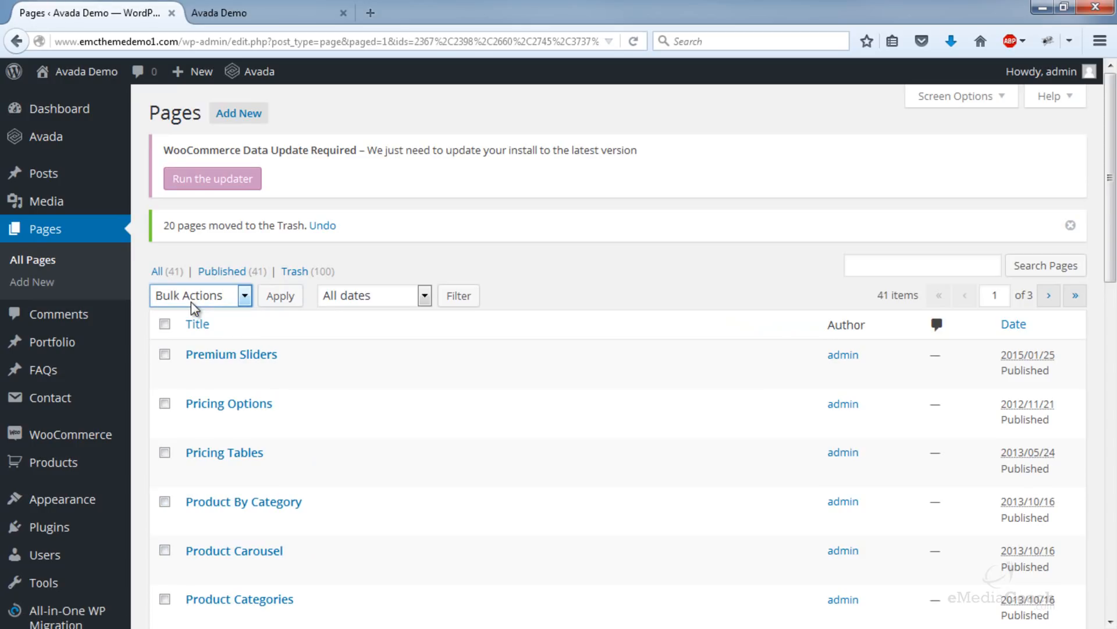
left_click(164, 324)
left_click(189, 299)
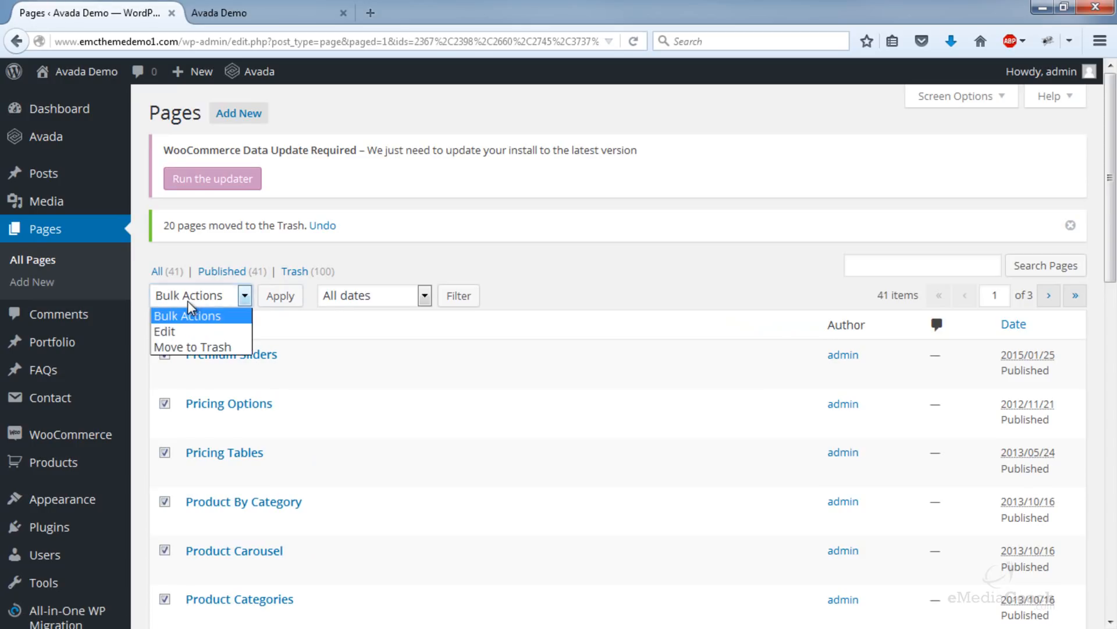
left_click(192, 346)
left_click(273, 300)
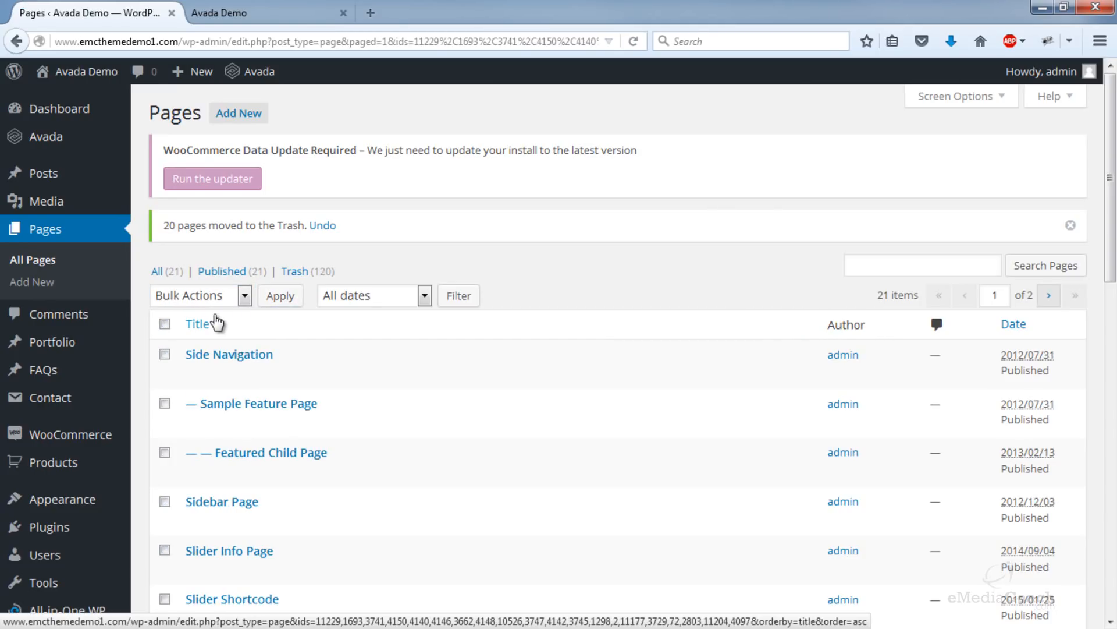
left_click(164, 325)
left_click(225, 300)
left_click(192, 347)
left_click(275, 298)
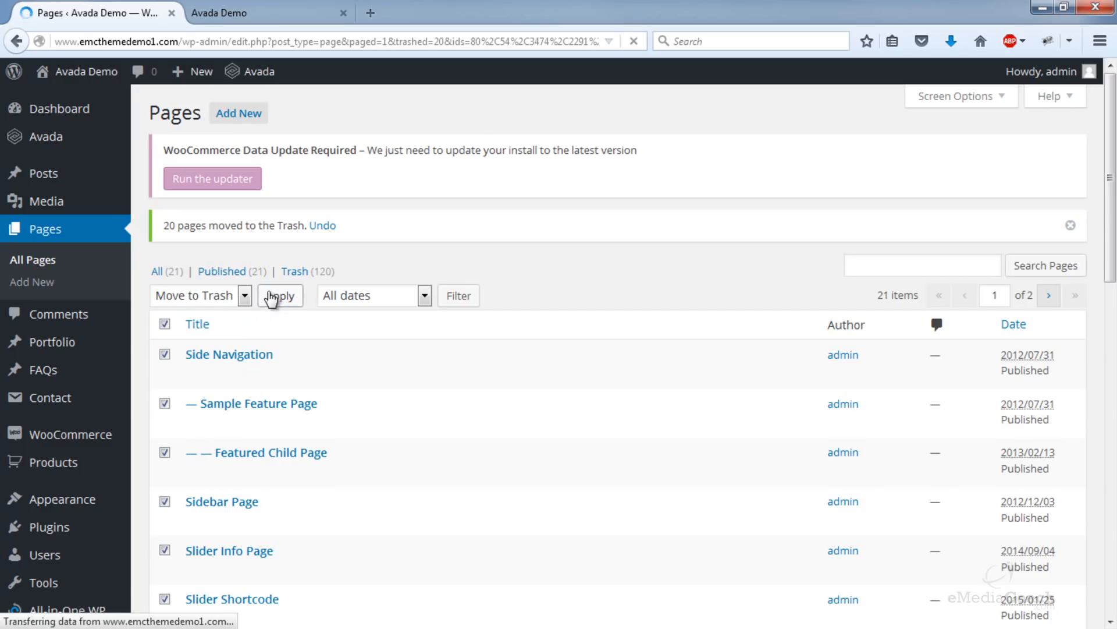
left_click(165, 325)
left_click(189, 297)
left_click(195, 347)
left_click(275, 298)
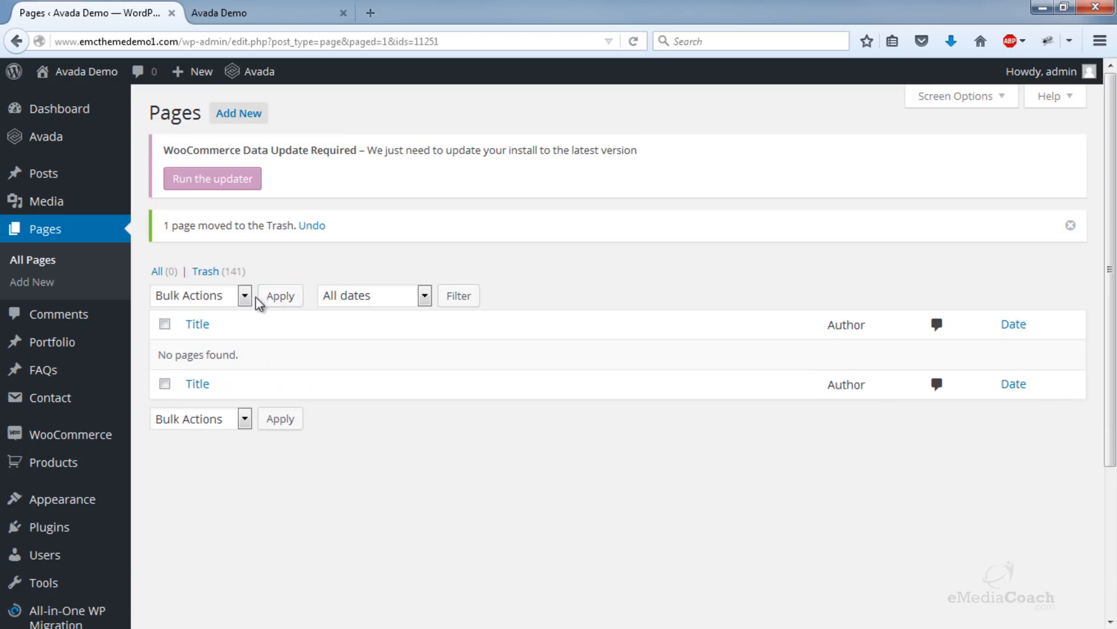
Permanently delete all 141 trashed pages via Bulk Actions and empty the page Trash.
left_click(213, 275)
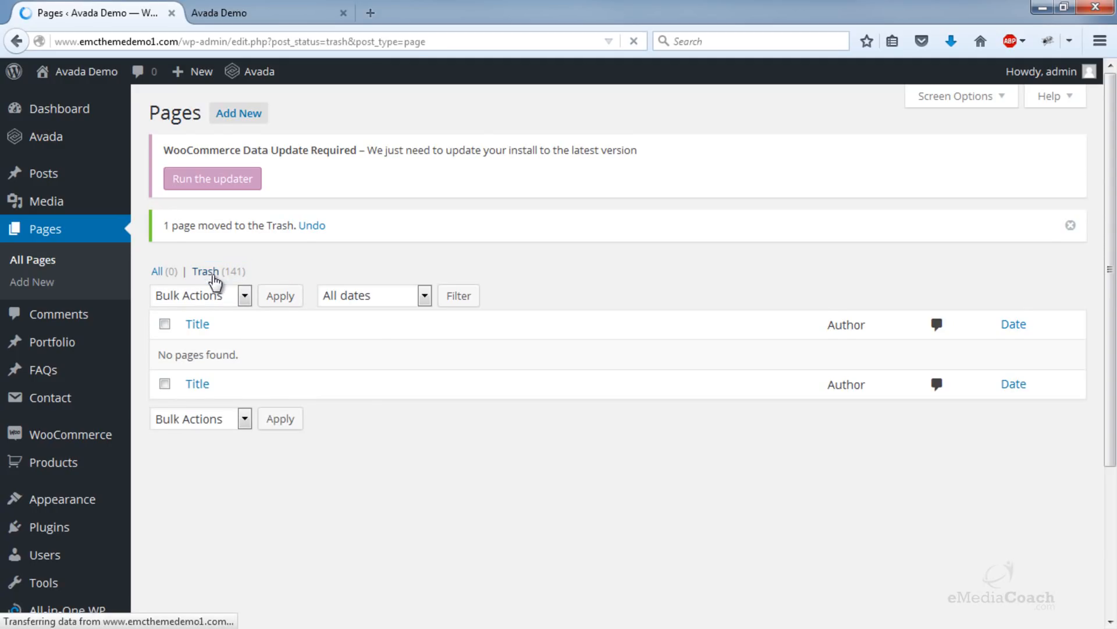
left_click(165, 280)
left_click(201, 251)
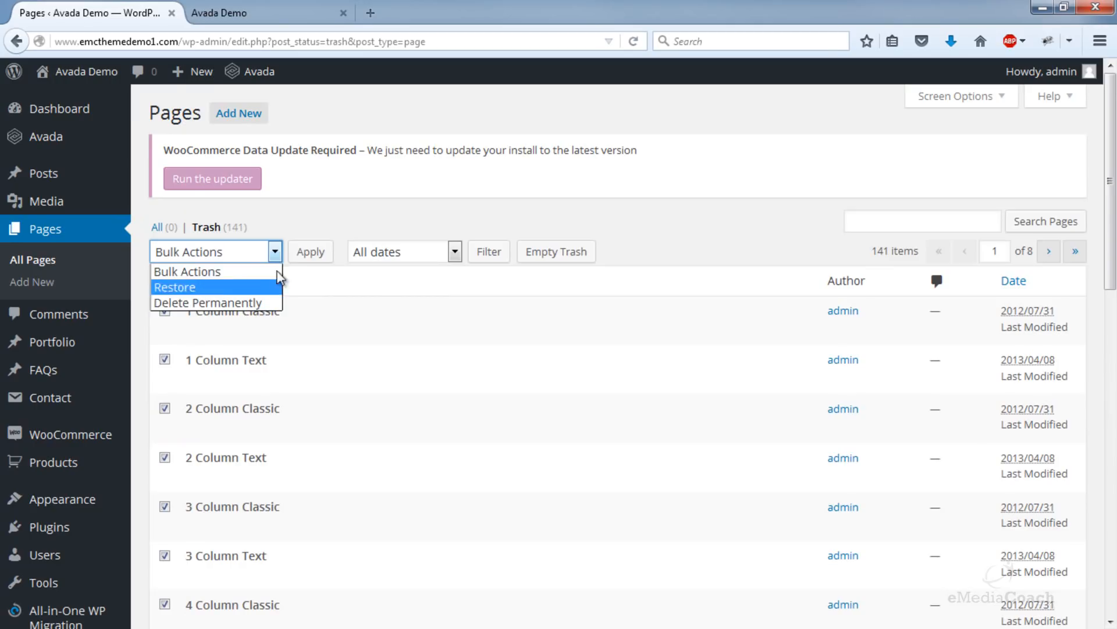
left_click(319, 217)
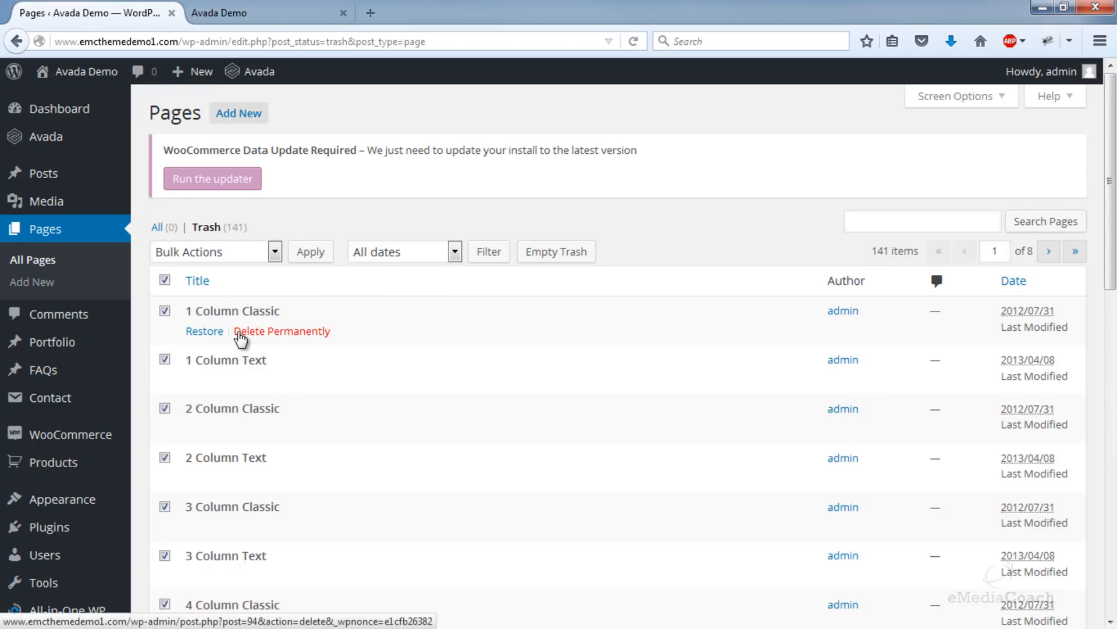
scroll(237, 332, "down", 12)
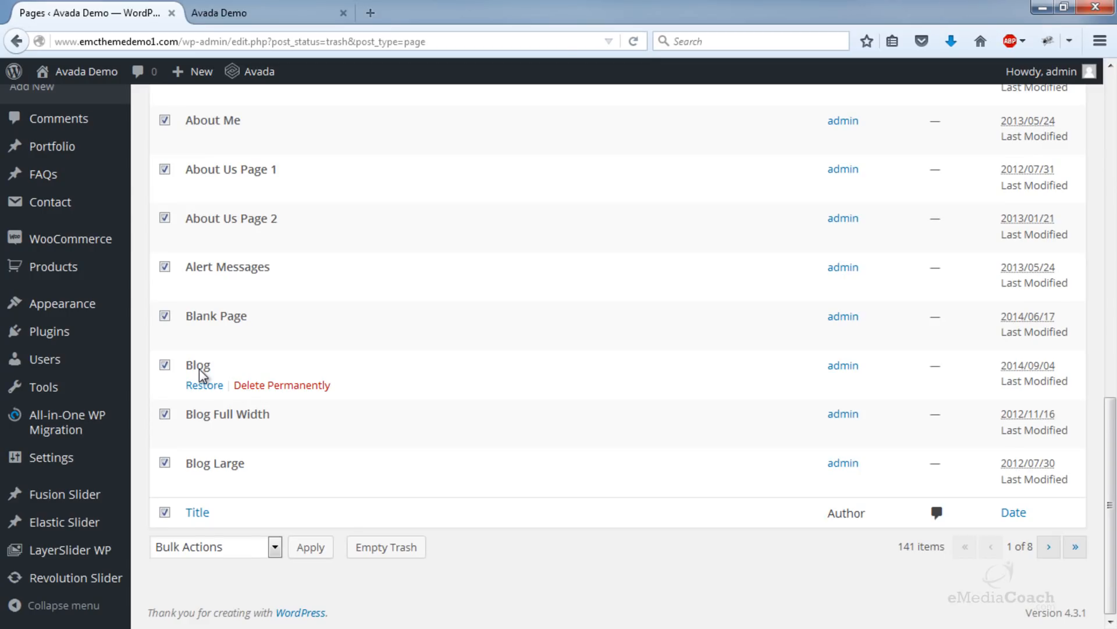
scroll(201, 376, "up", 15)
left_click(258, 261)
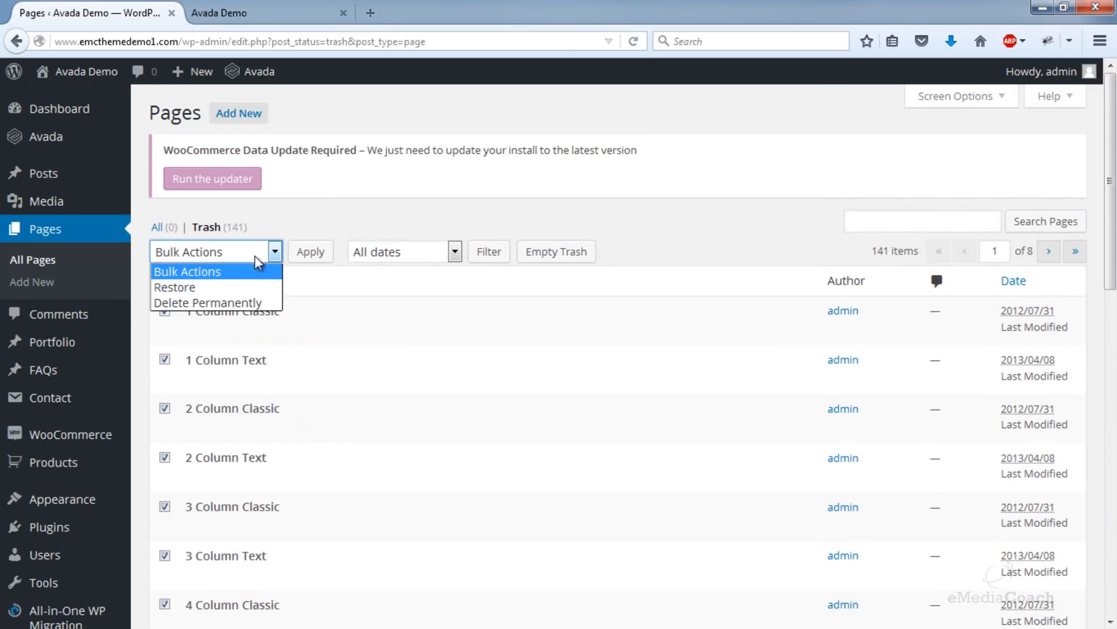
left_click(234, 303)
left_click(317, 261)
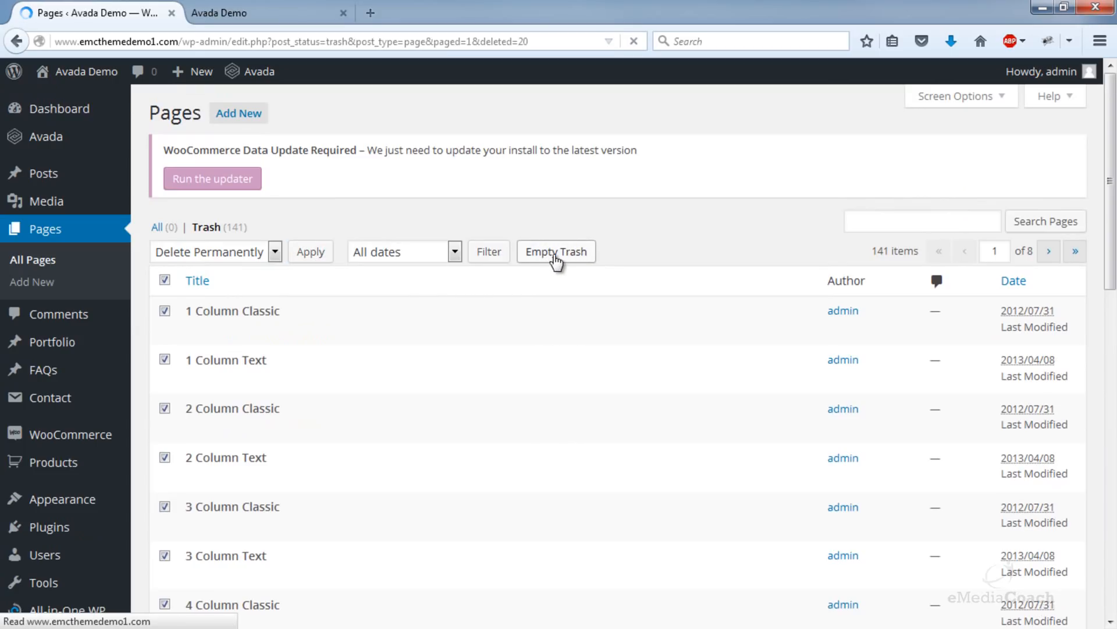
left_click(561, 298)
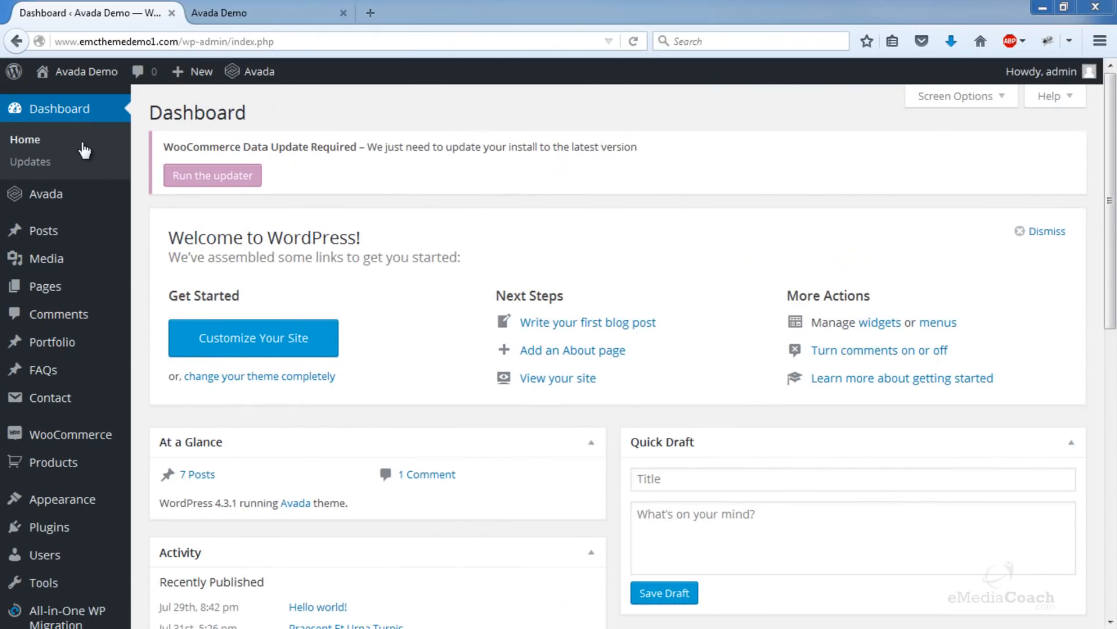
Bulk-move all seven posts to Trash, then empty the posts Trash.
mouse_move(82, 233)
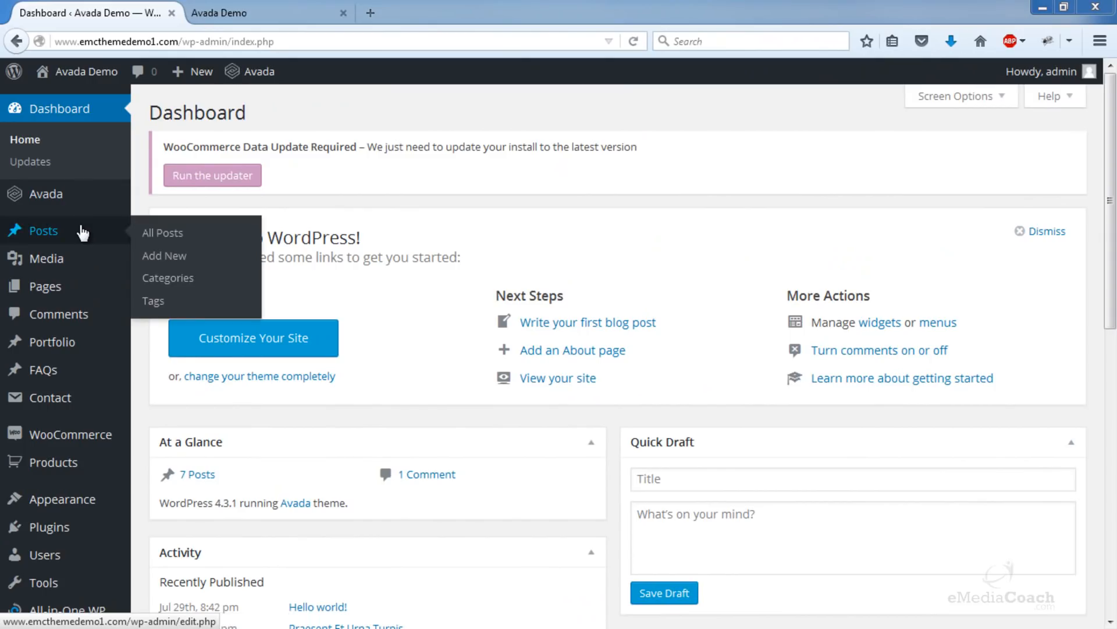
left_click(171, 235)
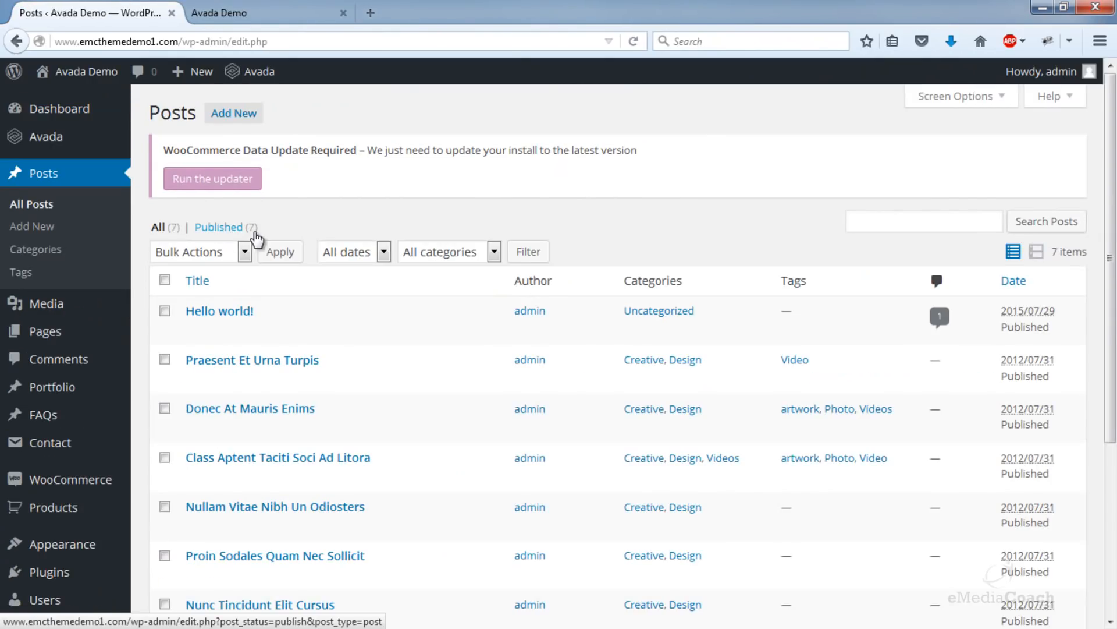
scroll(273, 238, "down", 3)
scroll(280, 237, "down", 2)
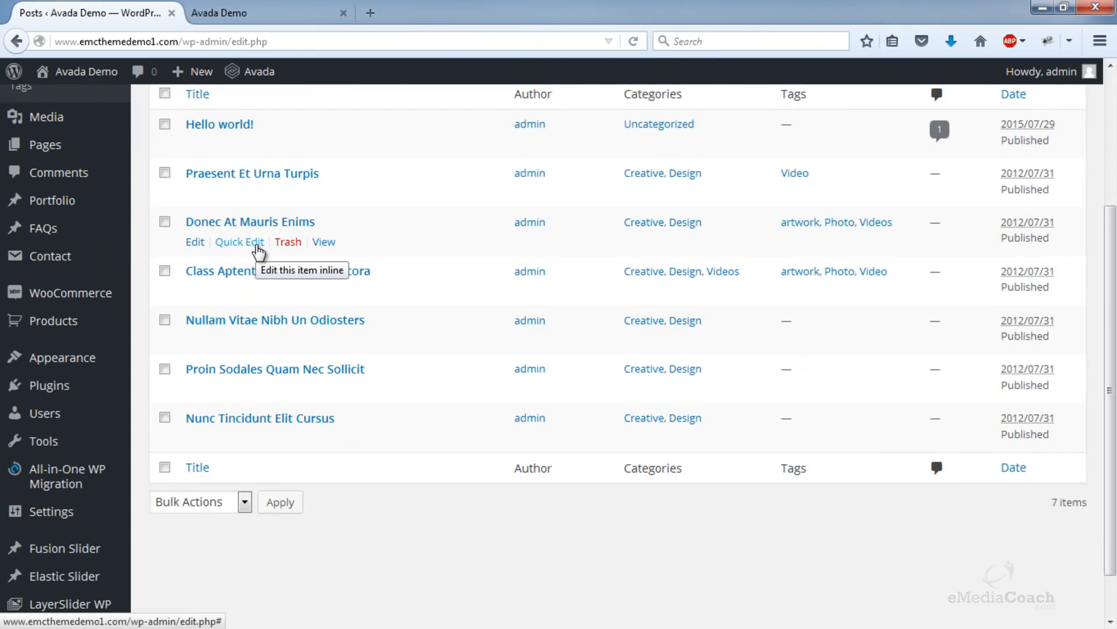
scroll(258, 251, "up", 5)
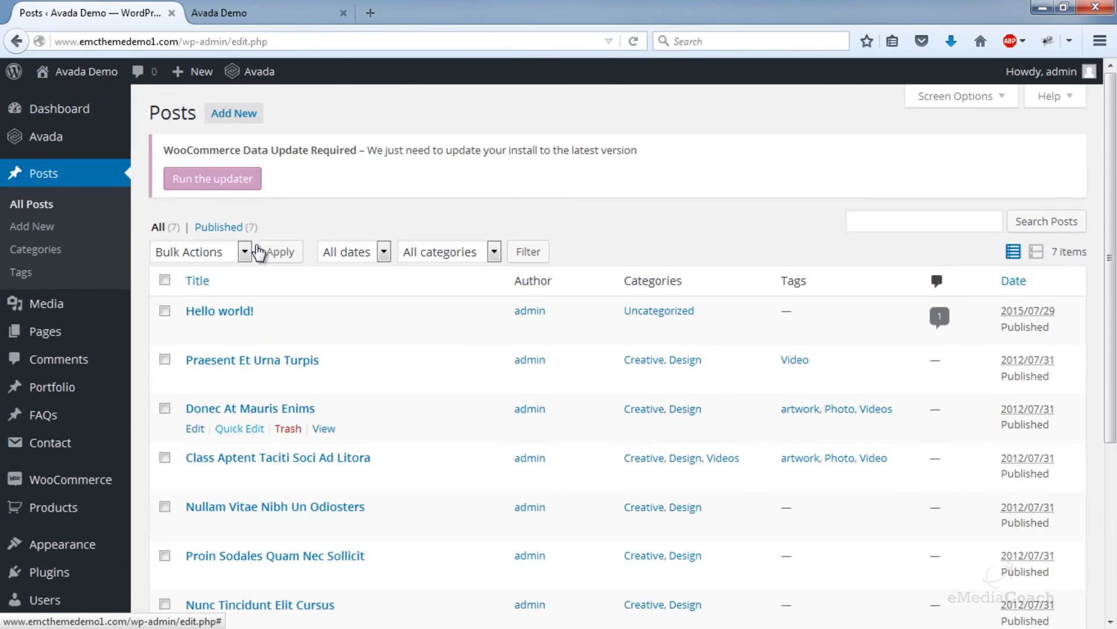
left_click(165, 280)
left_click(239, 252)
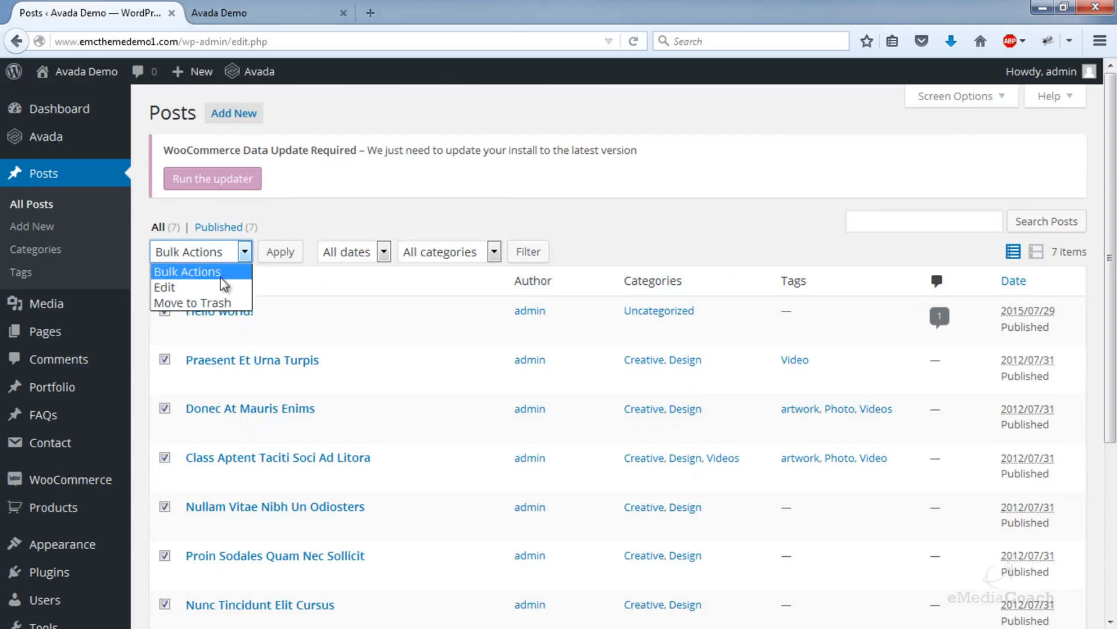
left_click(229, 302)
left_click(281, 258)
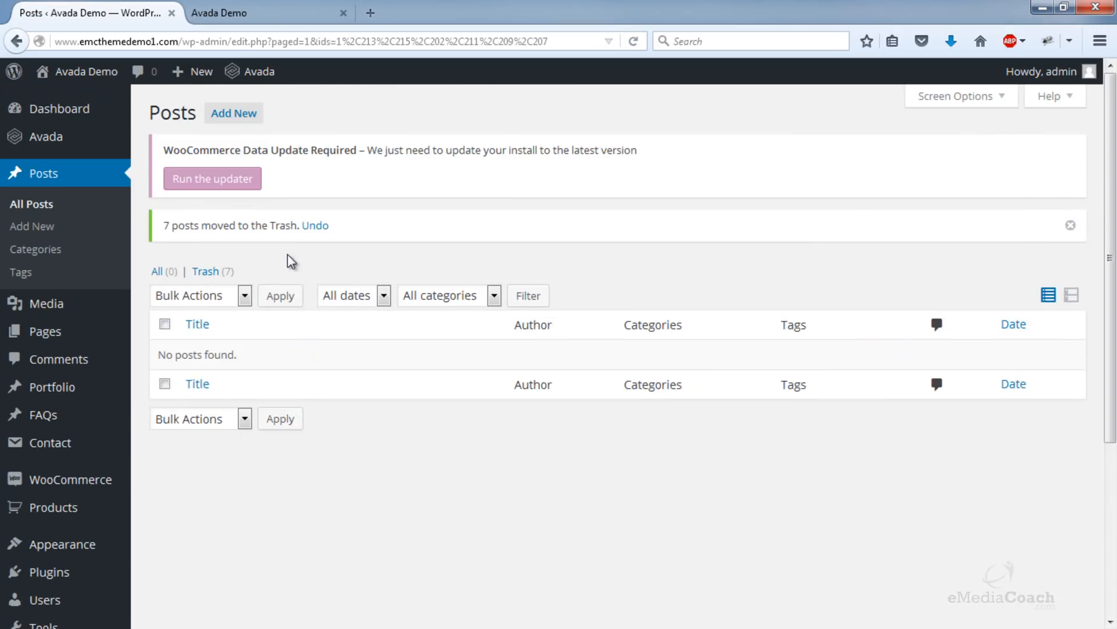
left_click(211, 272)
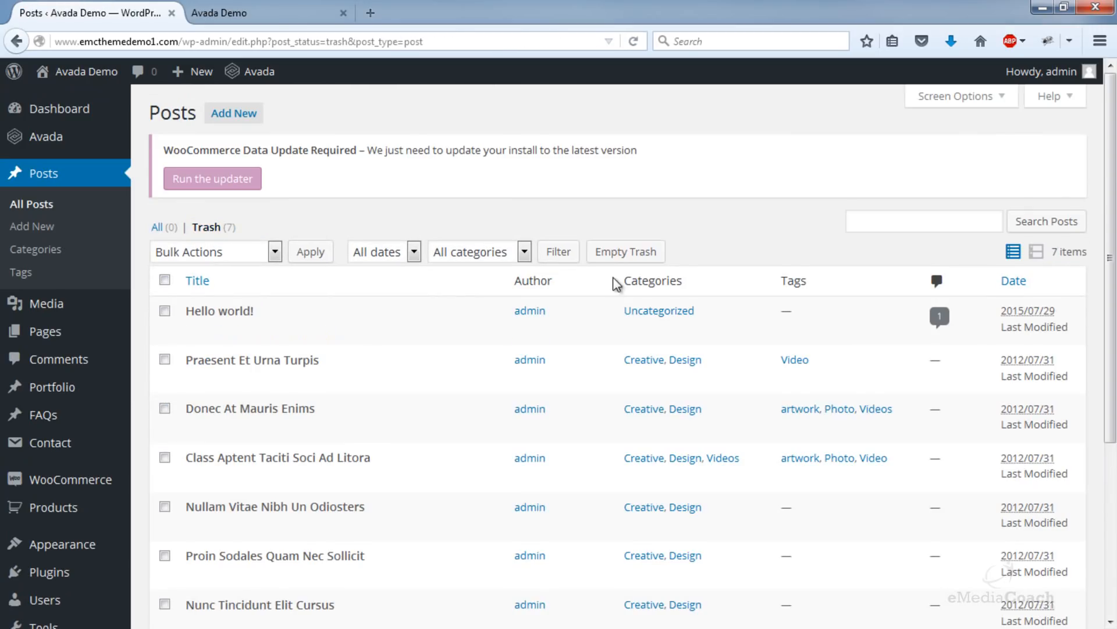
left_click(617, 254)
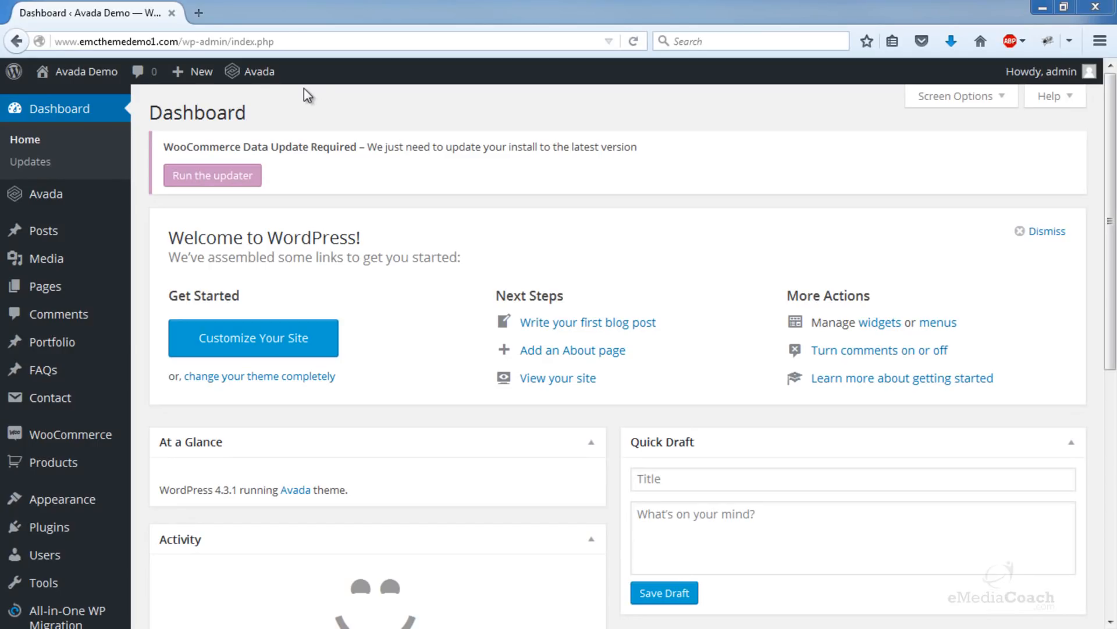
Open the live Avada Demo site in a new tab.
mouse_move(82, 71)
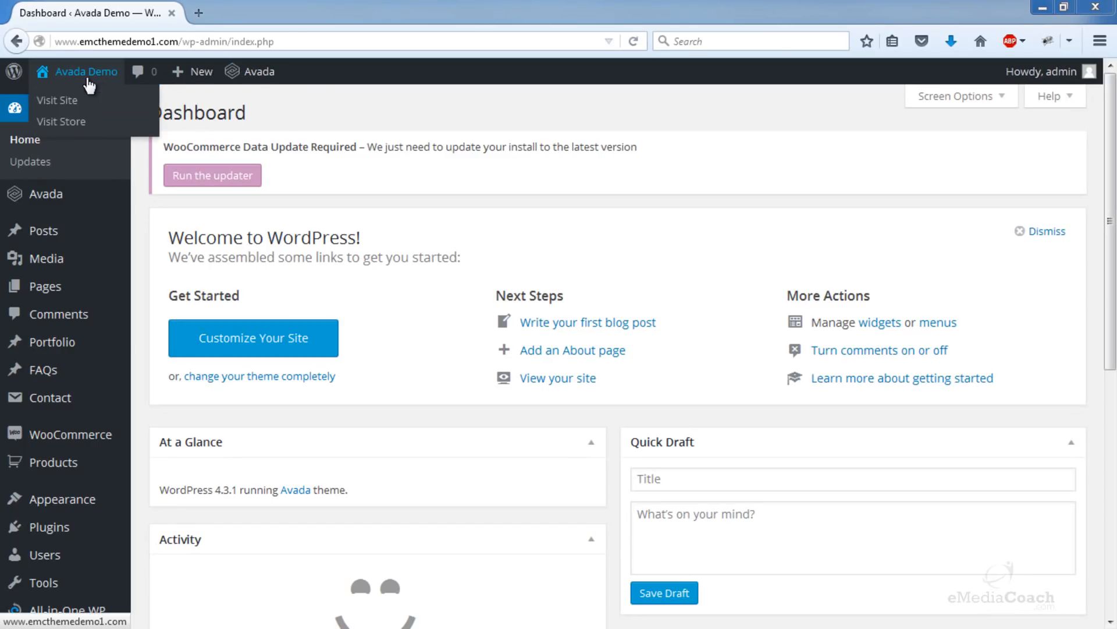
right_click(88, 110)
left_click(123, 114)
left_click(239, 13)
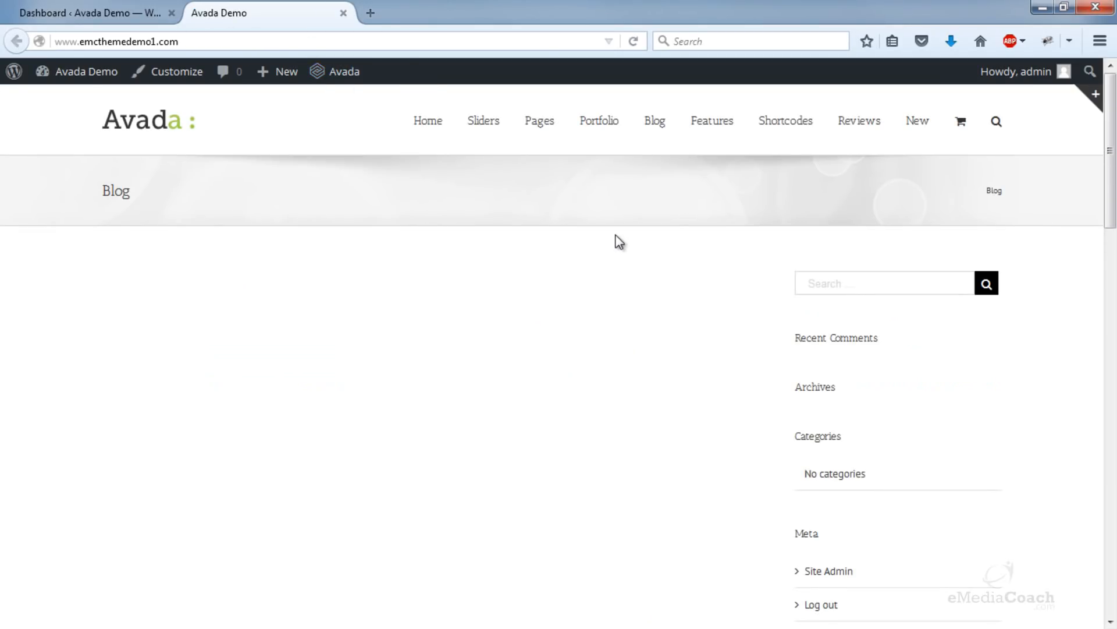
Review the empty Blog page on the site, then return to the Dashboard tab.
scroll(619, 241, "down", 15)
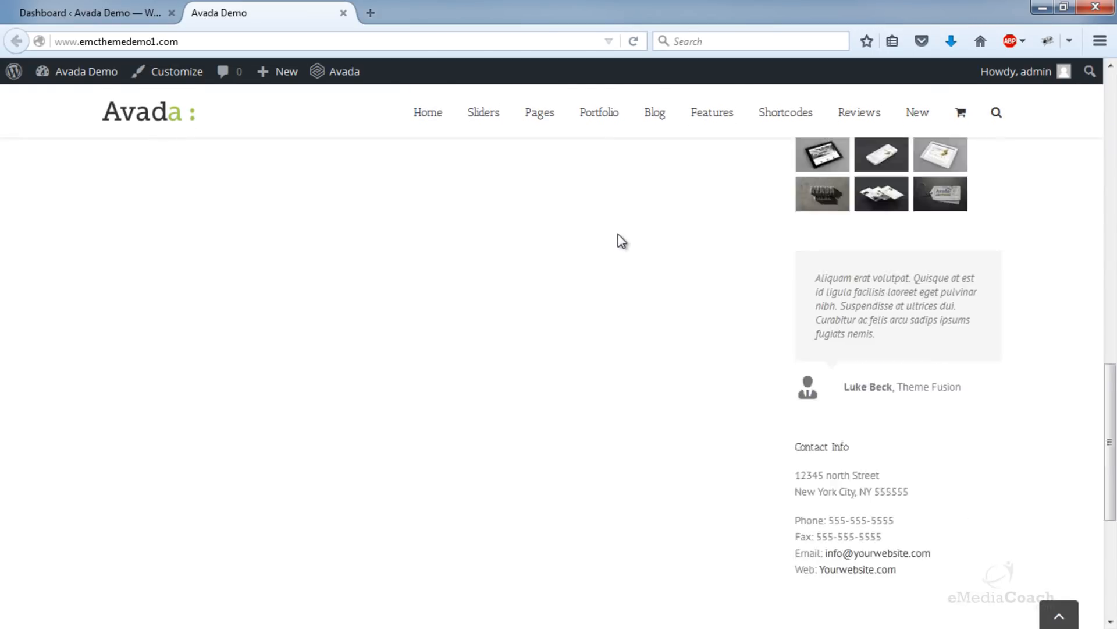
scroll(620, 240, "up", 12)
scroll(622, 232, "up", 2)
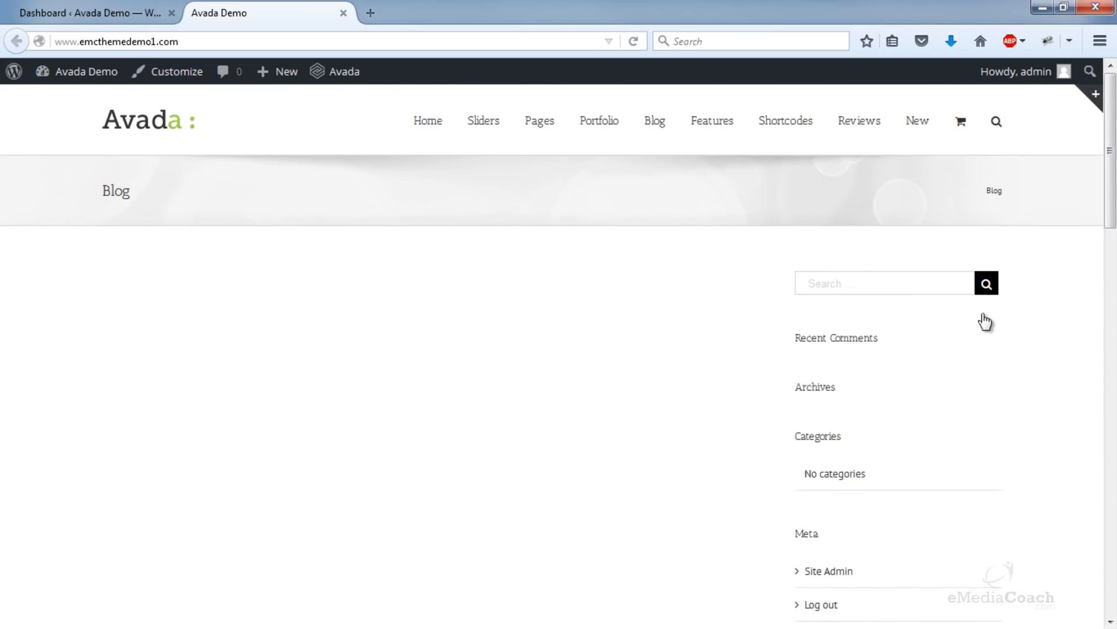
scroll(978, 355, "down", 8)
scroll(309, 375, "up", 8)
left_click(110, 18)
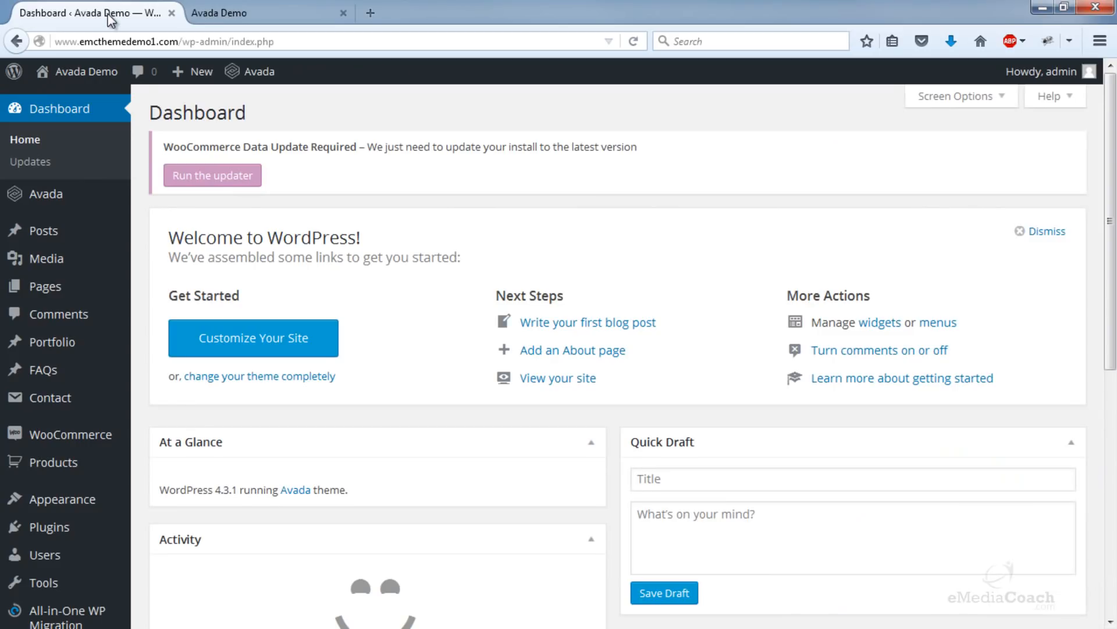
Close the site tab and publish a new page titled 'Home' using the 100% Width template.
left_click(348, 14)
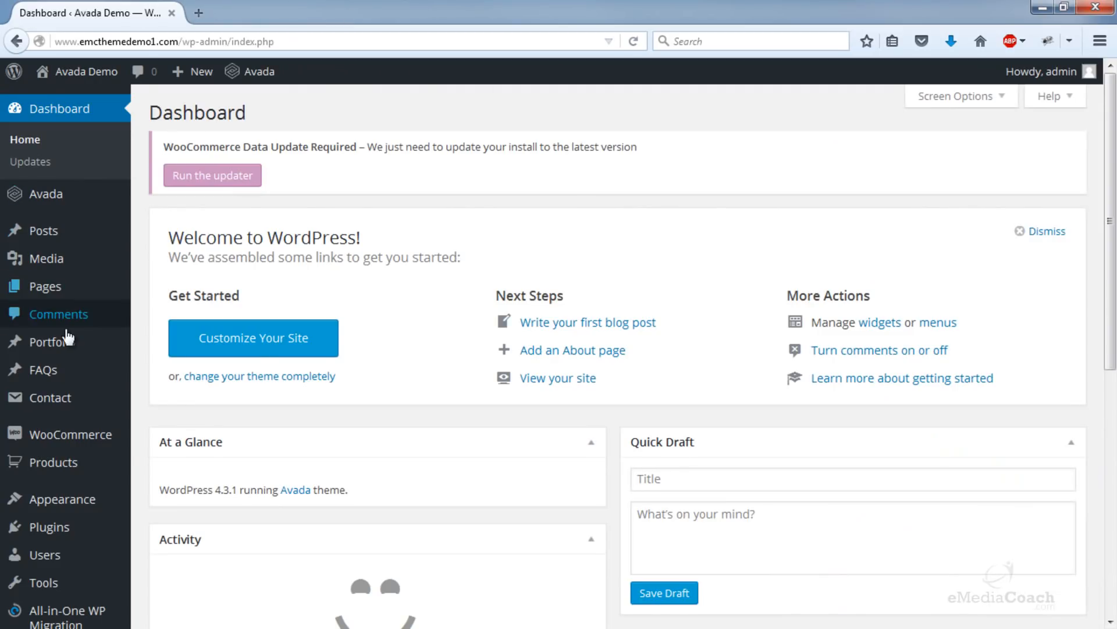
left_click(179, 313)
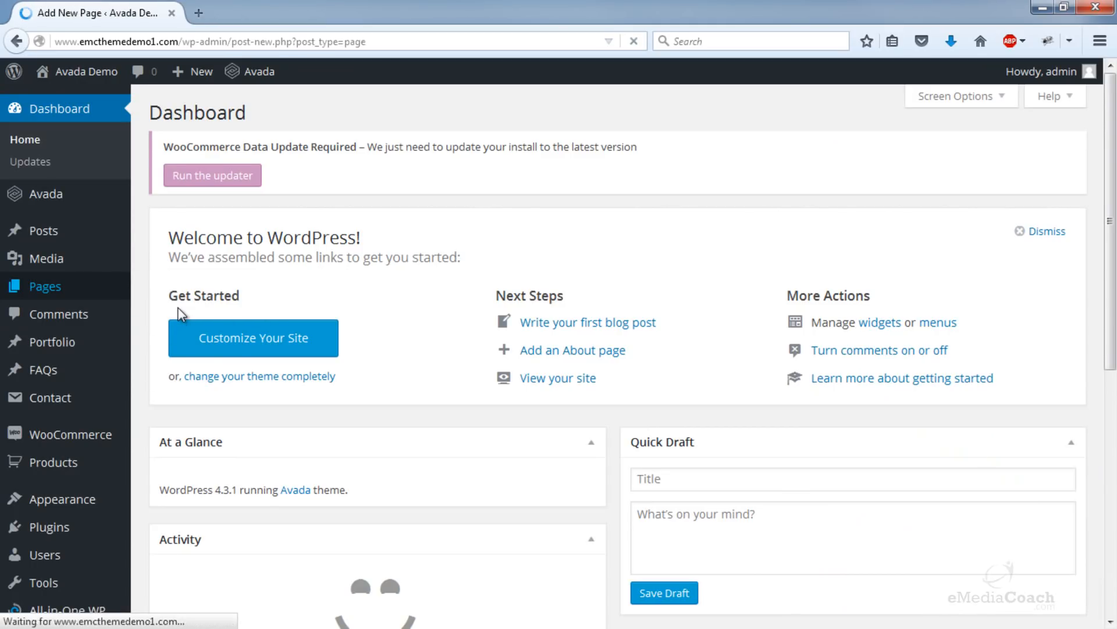
type("Home")
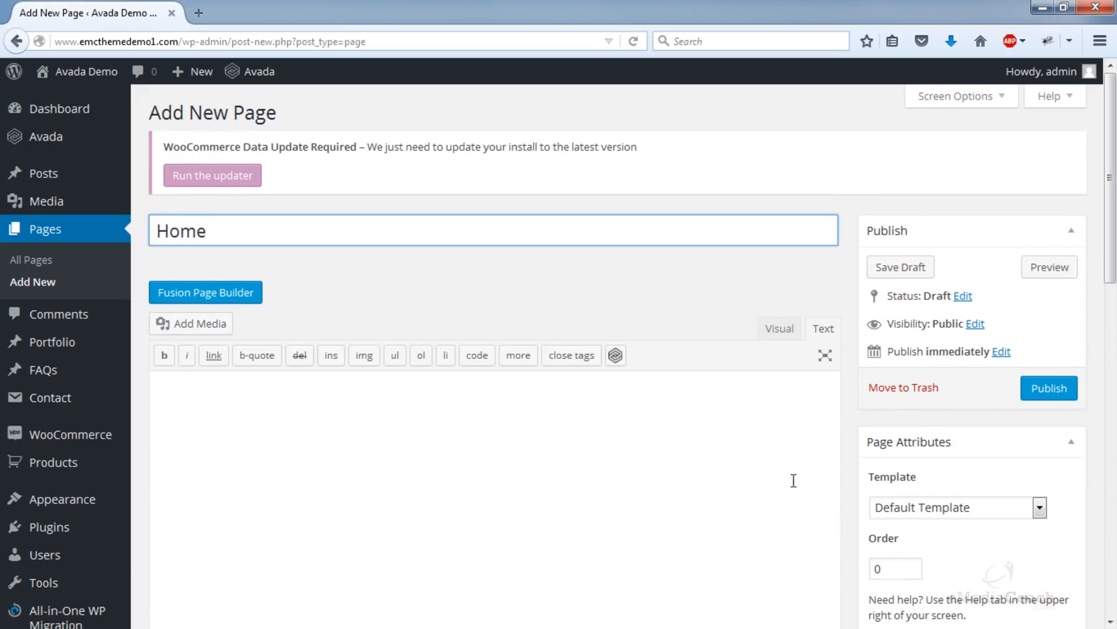
left_click(918, 507)
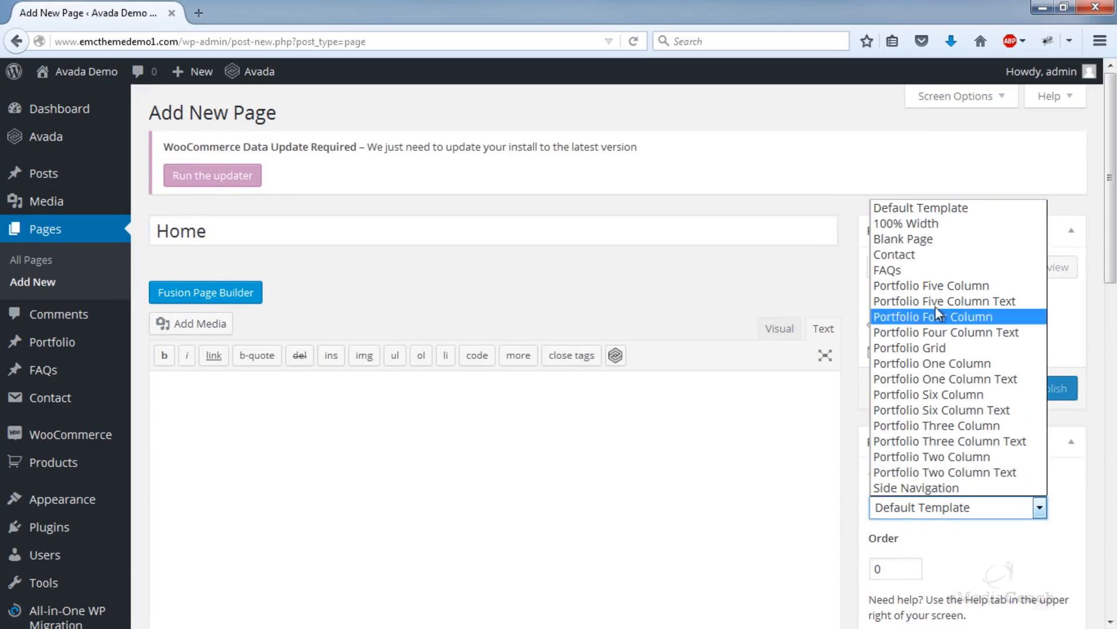
left_click(947, 224)
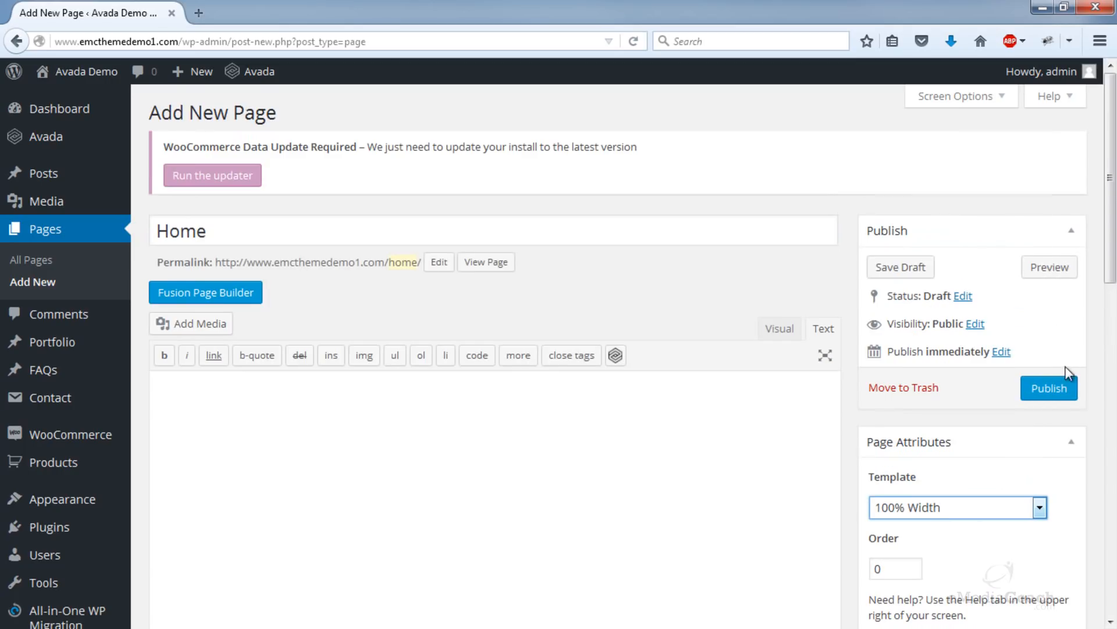
left_click(1058, 395)
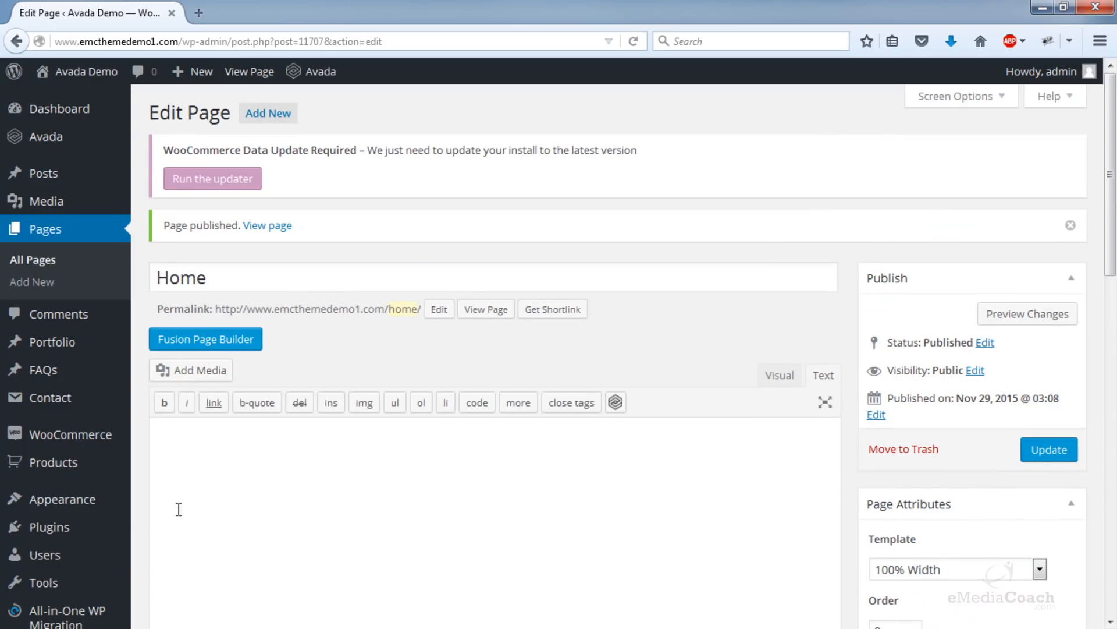
Go to Settings > Reading.
scroll(143, 516, "down", 5)
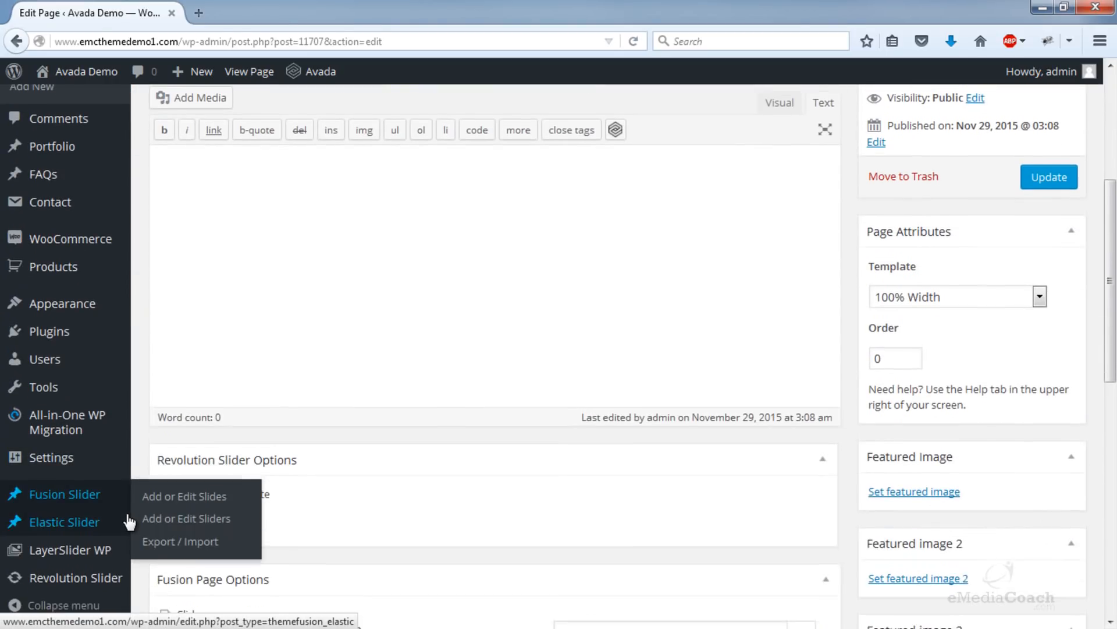
mouse_move(96, 470)
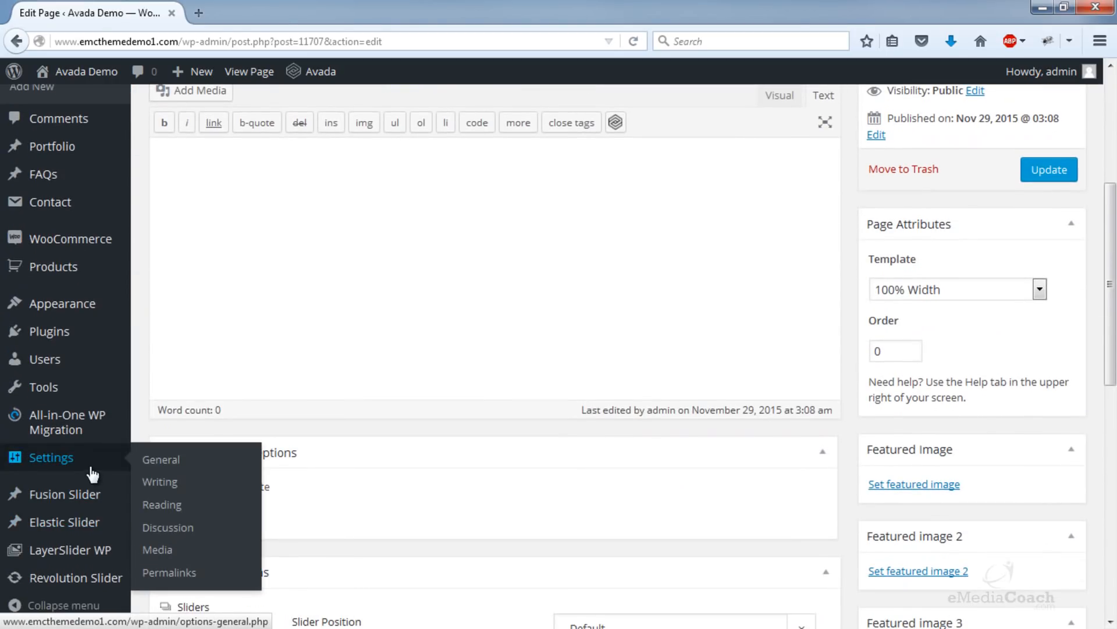
left_click(162, 505)
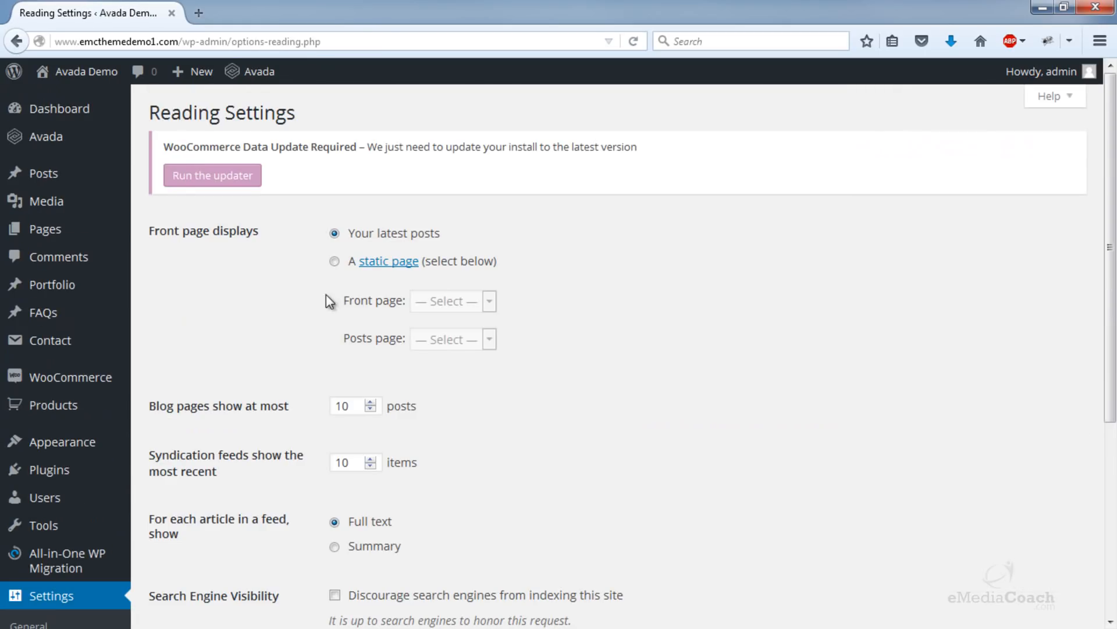
Make the static page Home the site's front page and save the Reading settings.
left_click(334, 261)
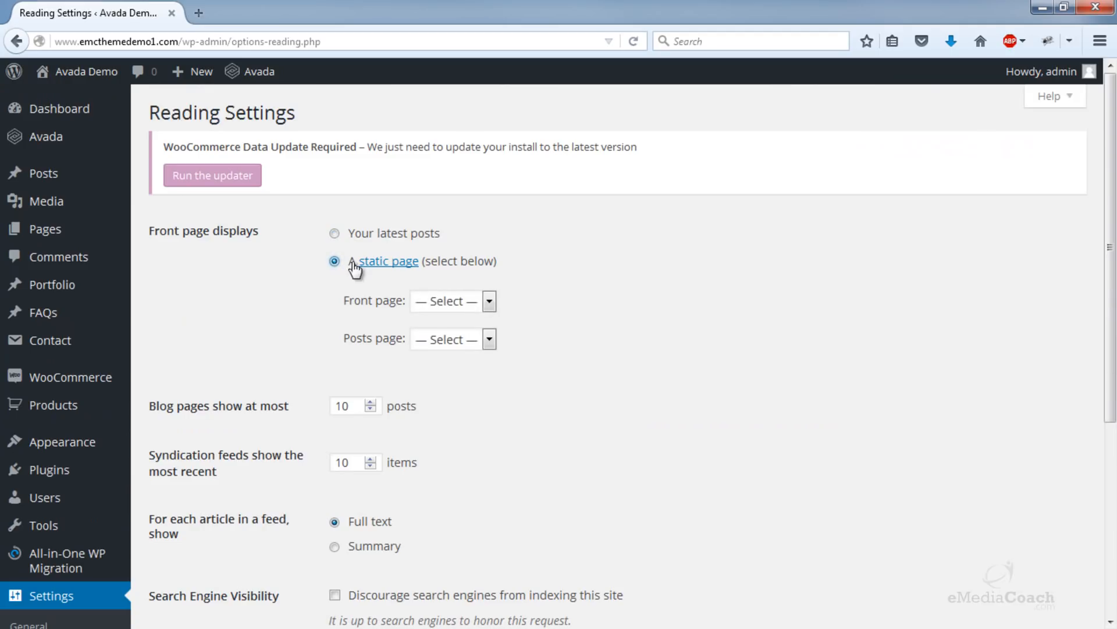
left_click(476, 303)
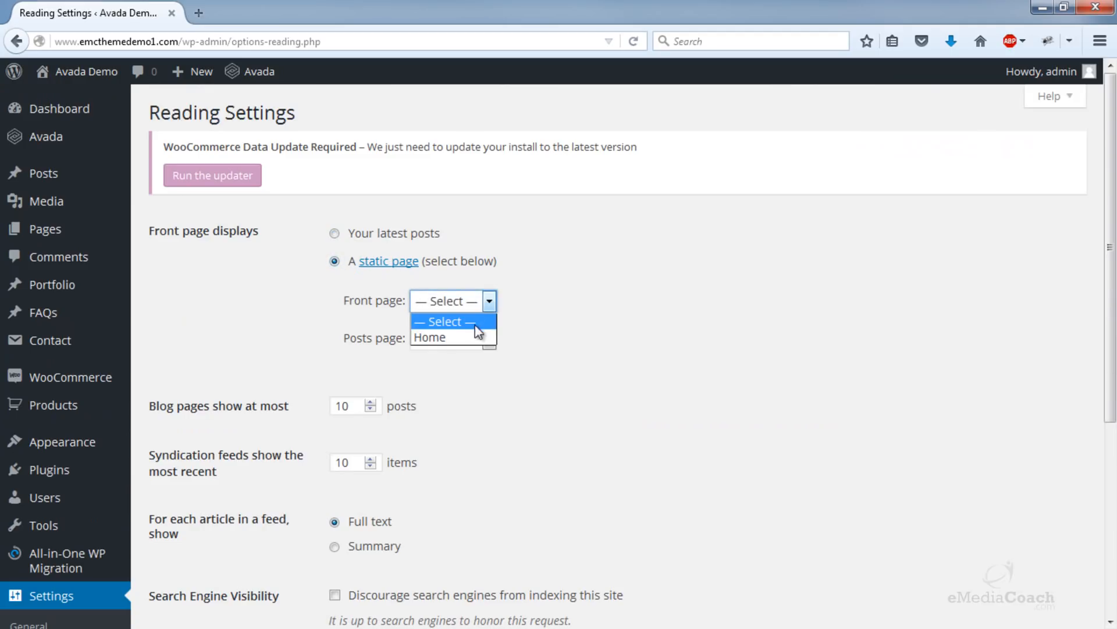
left_click(452, 332)
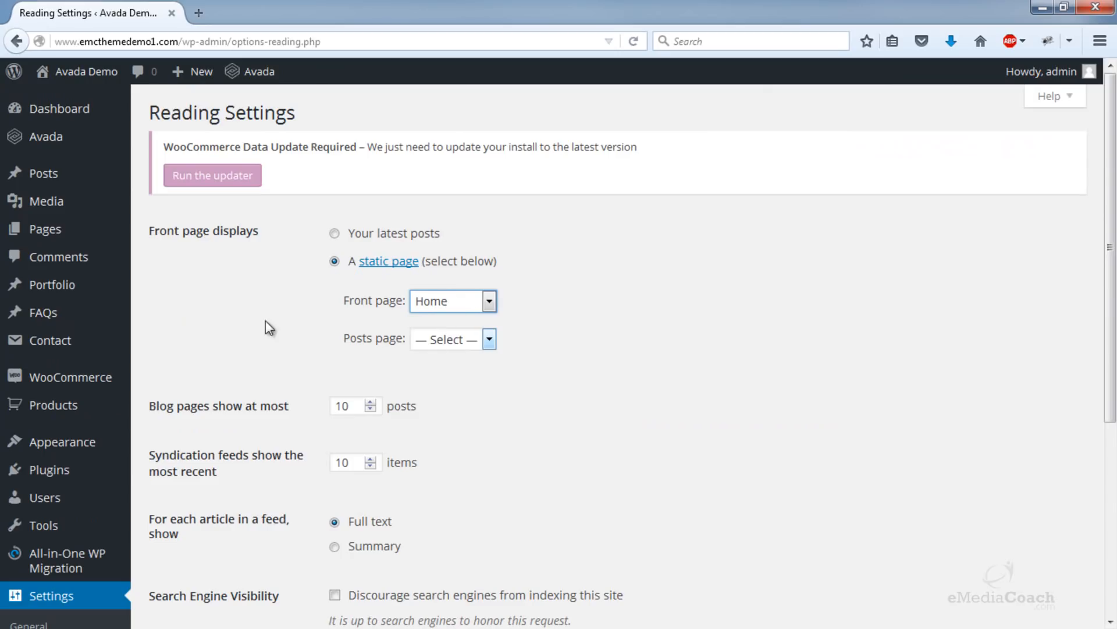
scroll(237, 337, "down", 5)
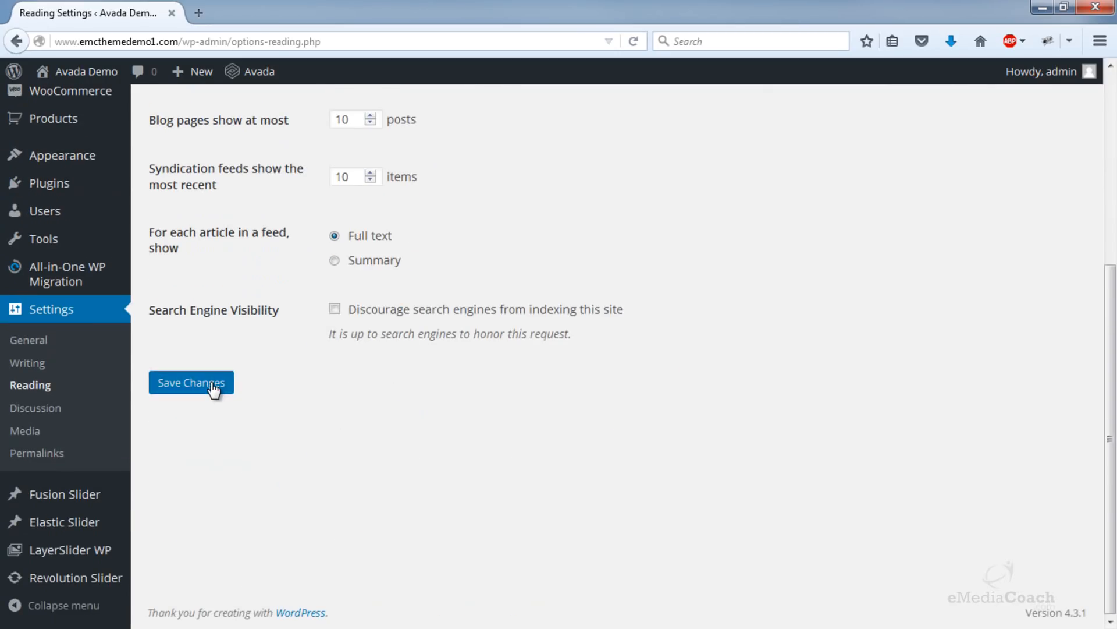
left_click(224, 386)
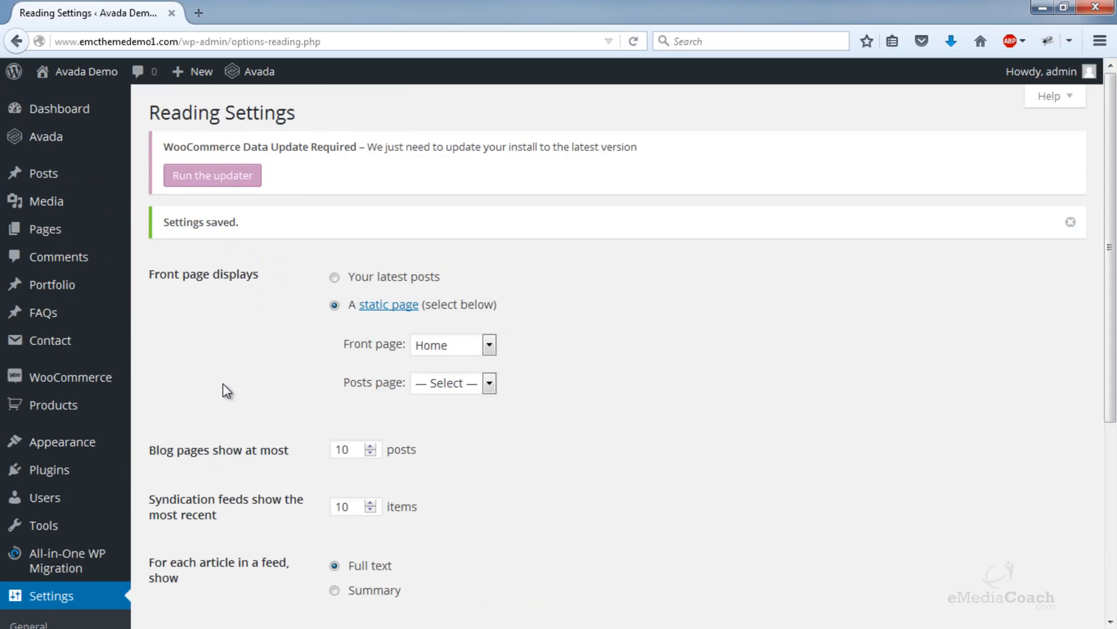
Open the live site in a new tab to view the blank Home page.
mouse_move(82, 71)
right_click(78, 106)
left_click(122, 112)
left_click(262, 12)
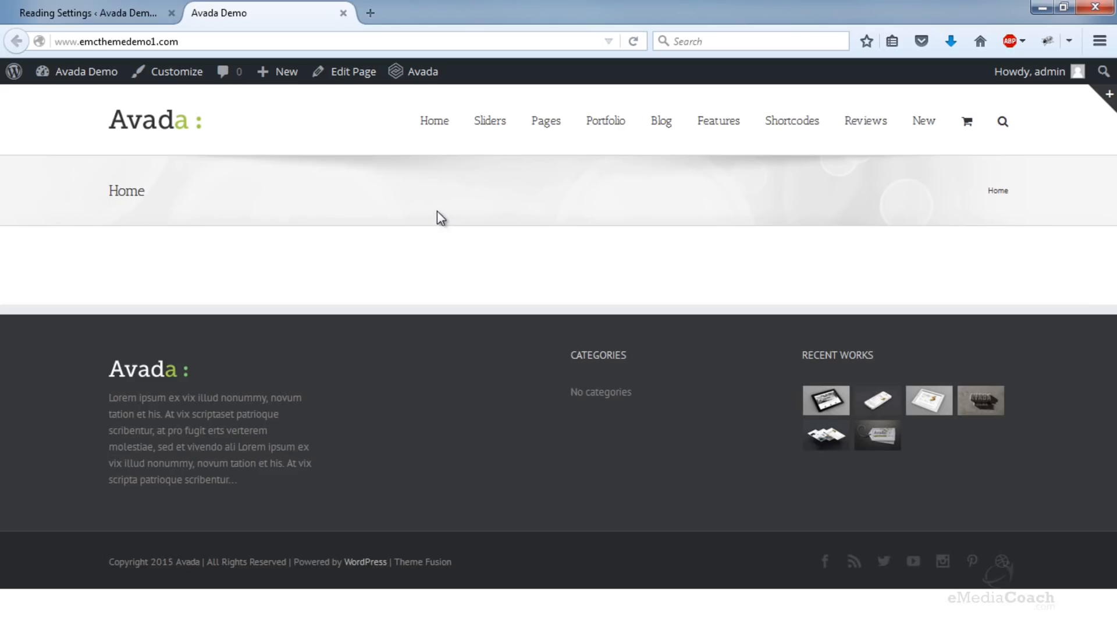
Switch back to the Reading Settings tab in the admin.
left_click(83, 14)
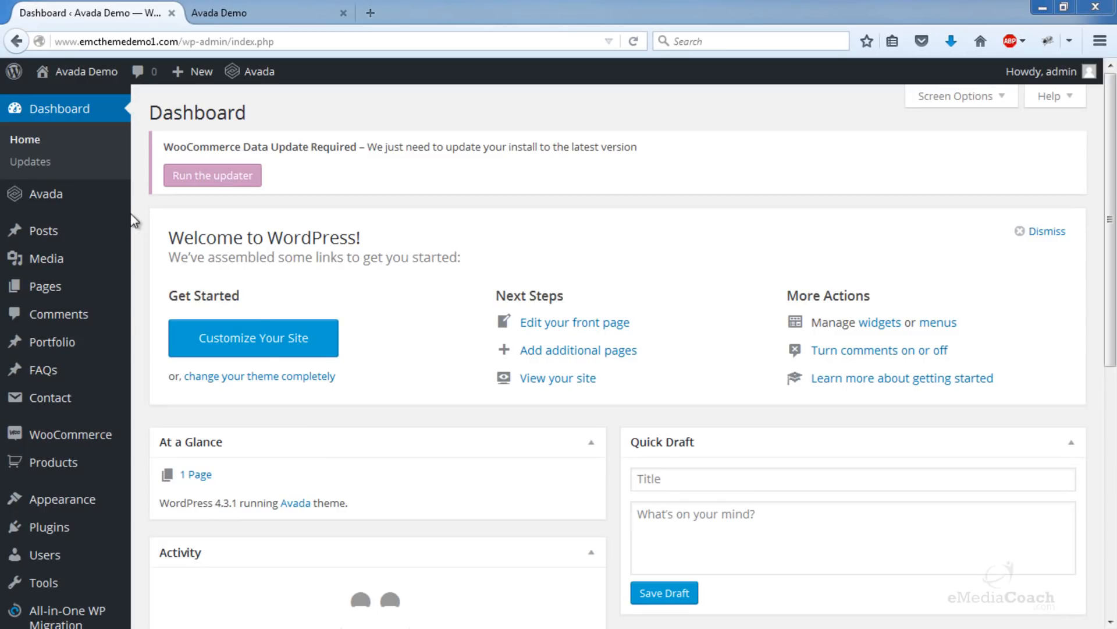
Go to Fusion Slider's Add or Edit Sliders page and name a new slider 'Homepage Slider'.
scroll(146, 366, "down", 5)
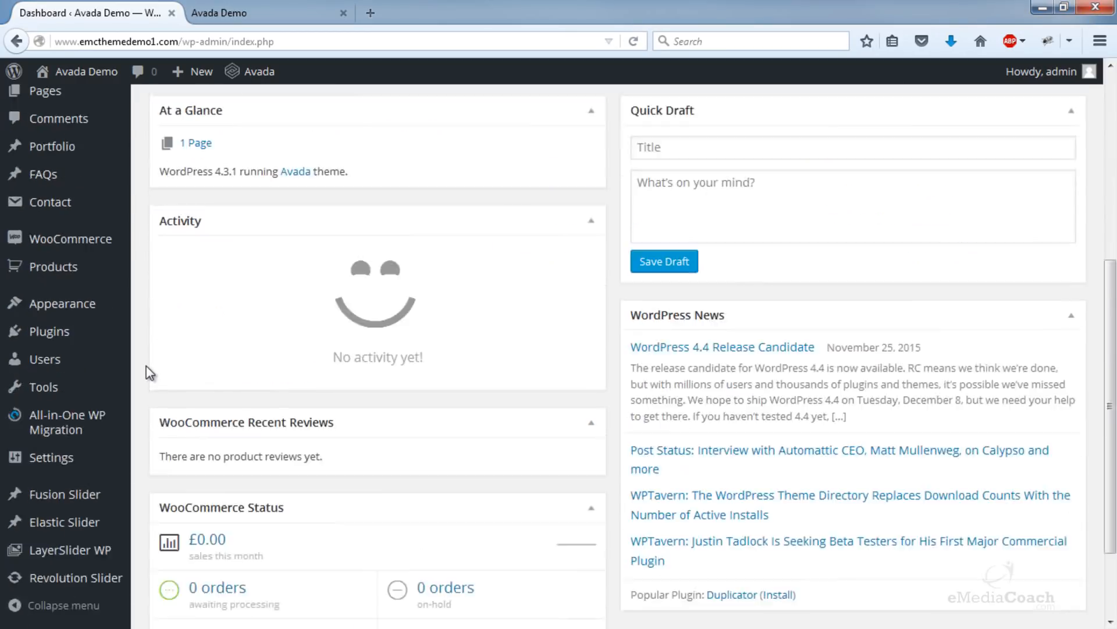
mouse_move(95, 495)
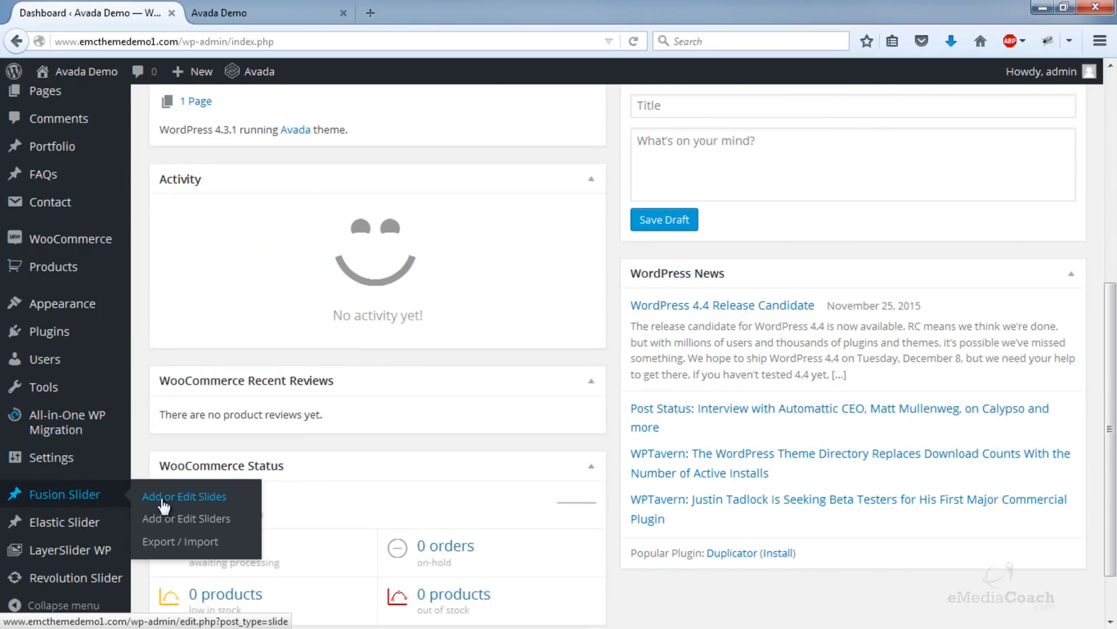
left_click(183, 523)
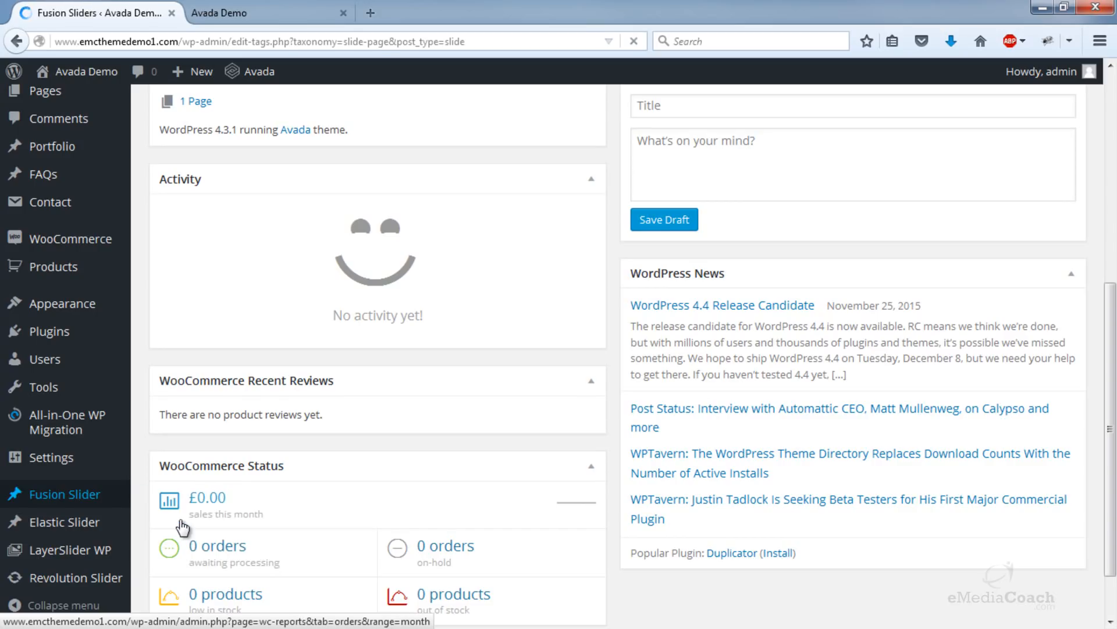
type("Homepage Slider")
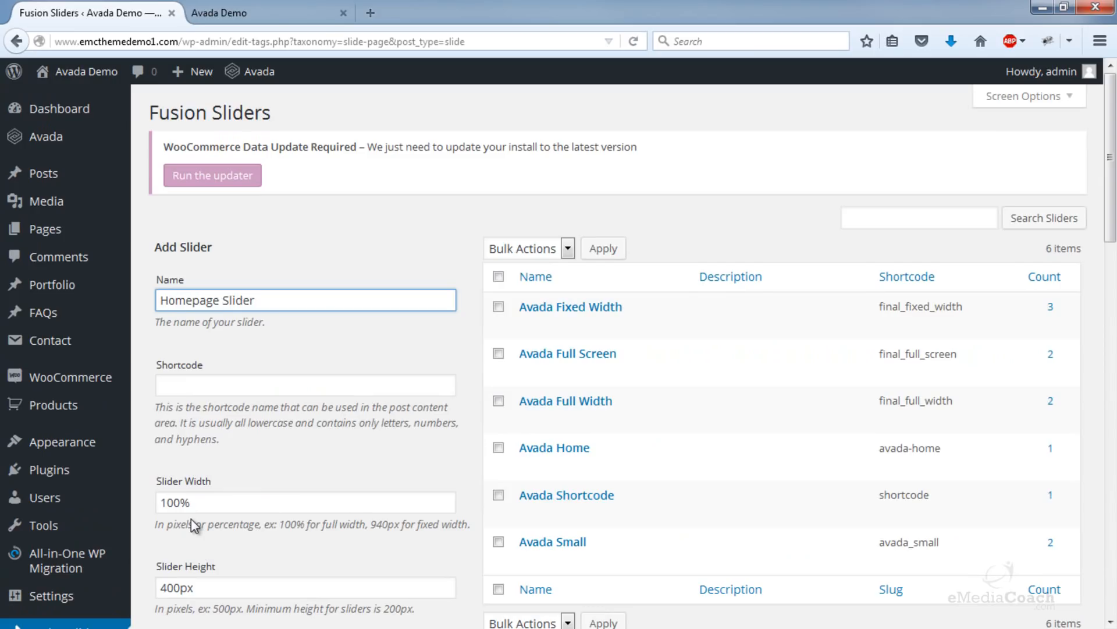
left_click(303, 481)
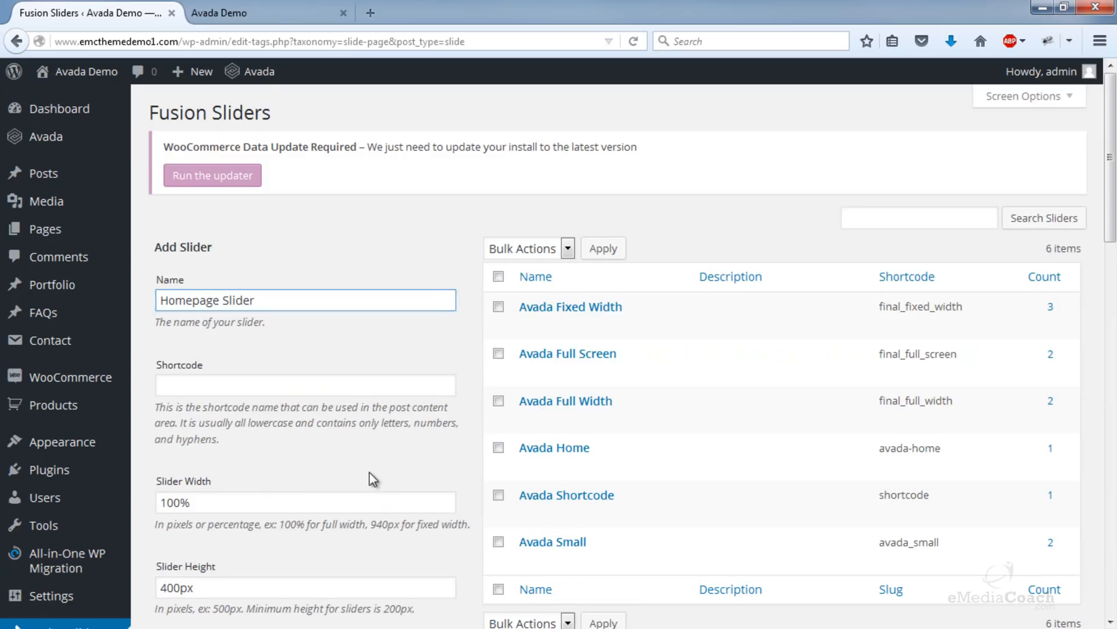
Set the slider height to 450px, keeping the width at 100%.
scroll(373, 477, "down", 2)
scroll(373, 478, "down", 3)
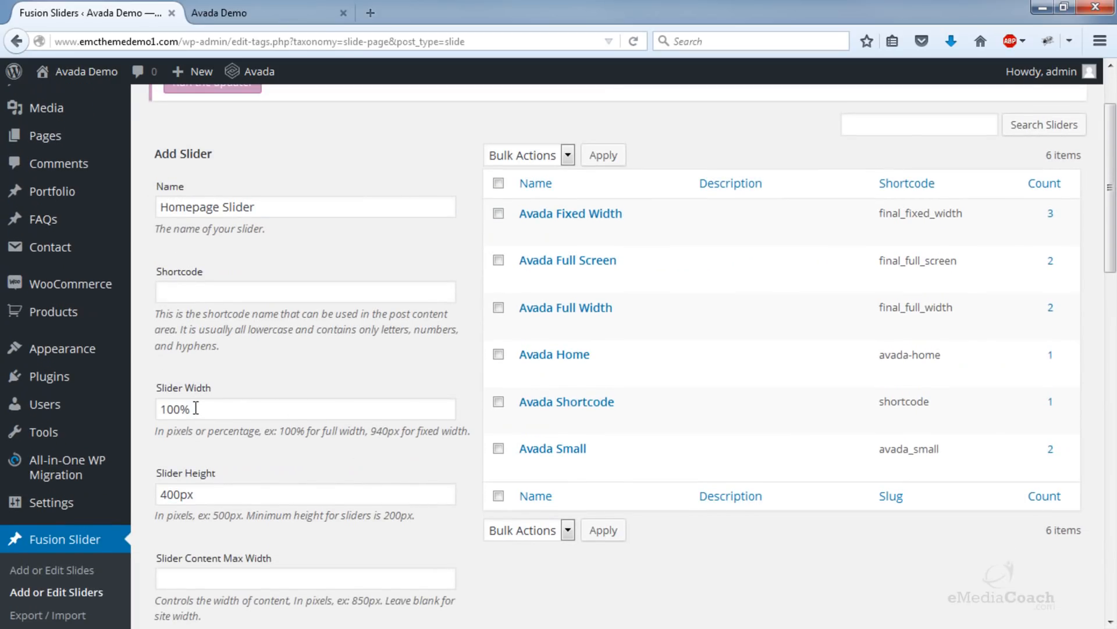
scroll(203, 408, "down", 3)
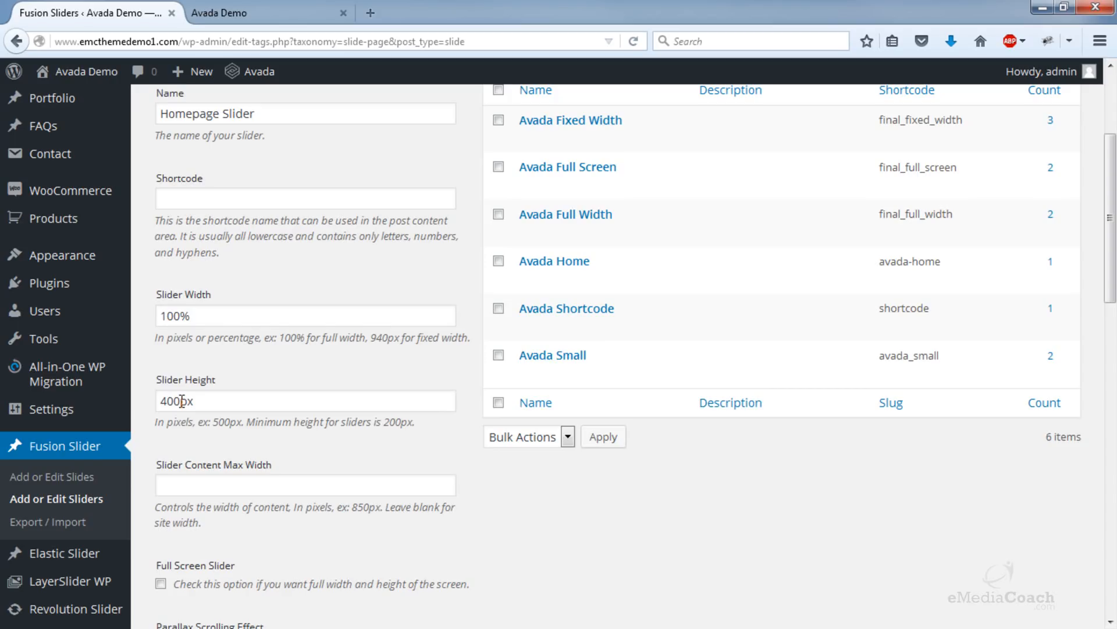
left_click_drag(182, 401, 159, 400)
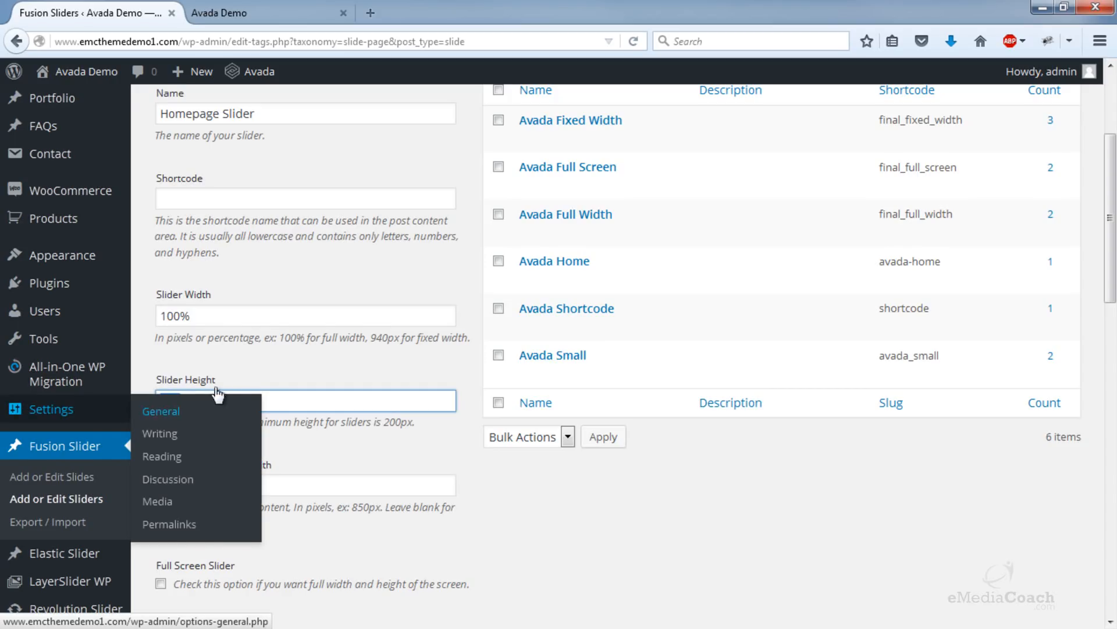
type("150")
key("BackSpace")
key("BackSpace")
key("BackSpace")
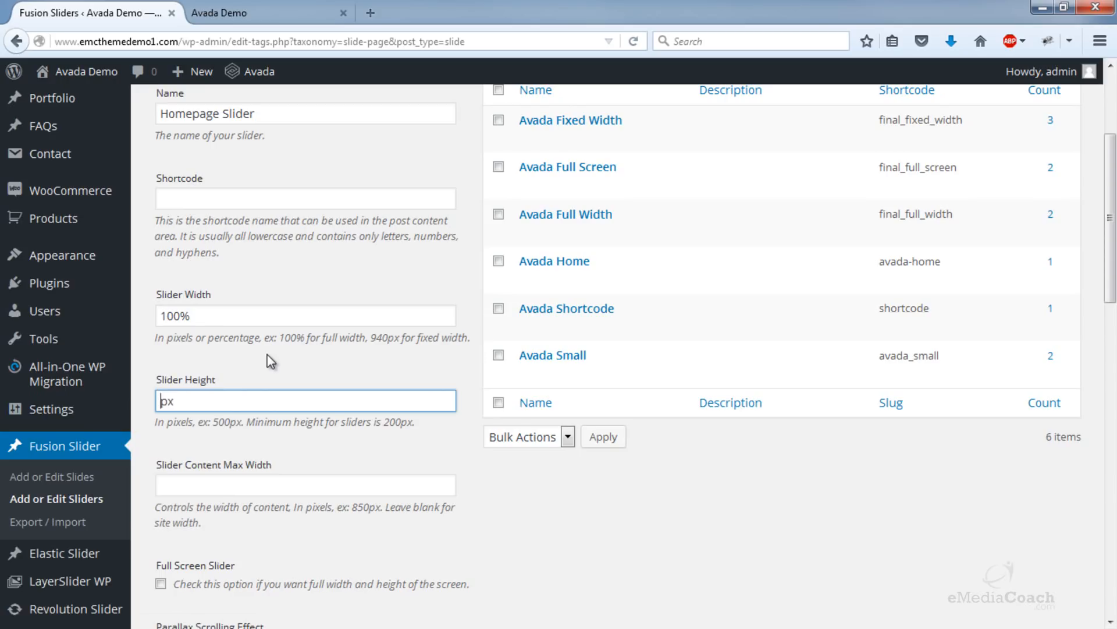
type("450")
scroll(255, 371, "down", 2)
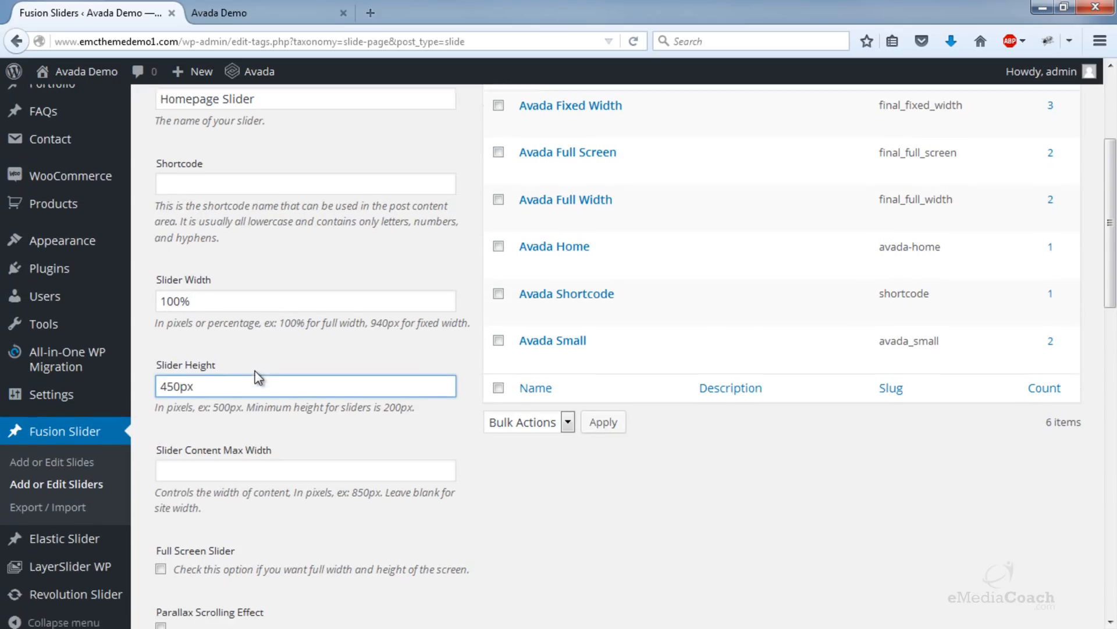
scroll(255, 371, "down", 1)
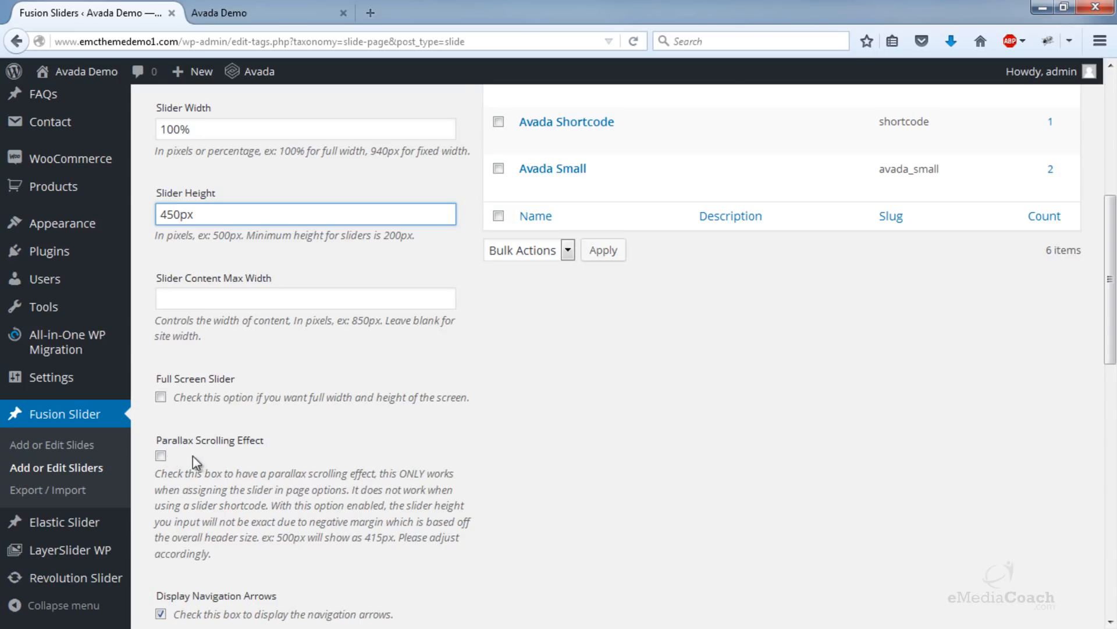
Enable pagination circles and slide looping, and choose the Slide animation.
scroll(193, 455, "down", 5)
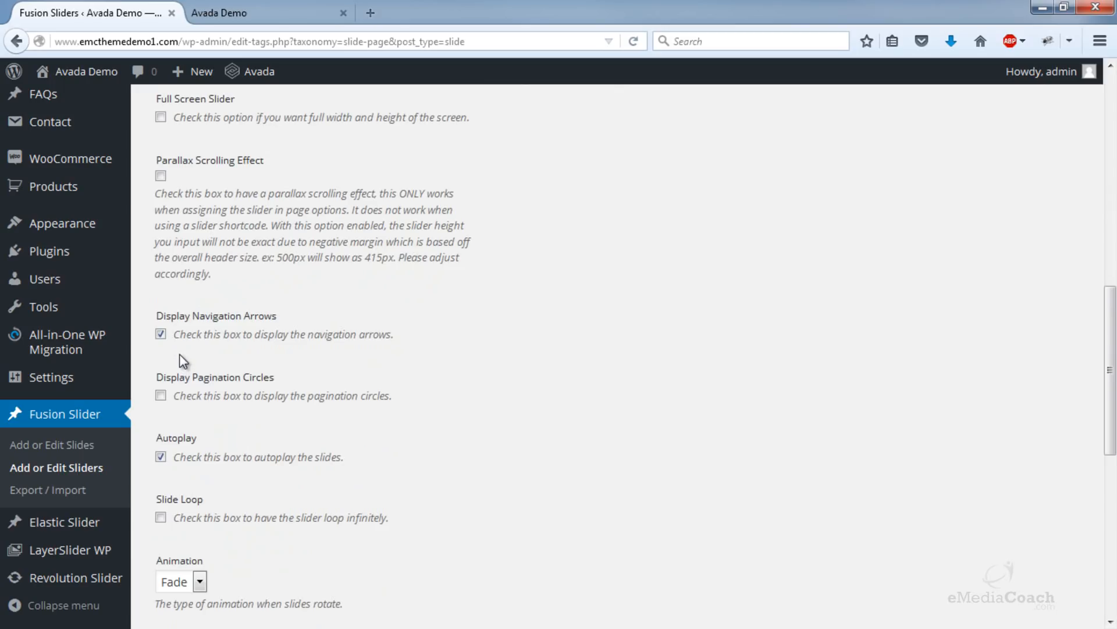
left_click(162, 396)
scroll(164, 398, "down", 3)
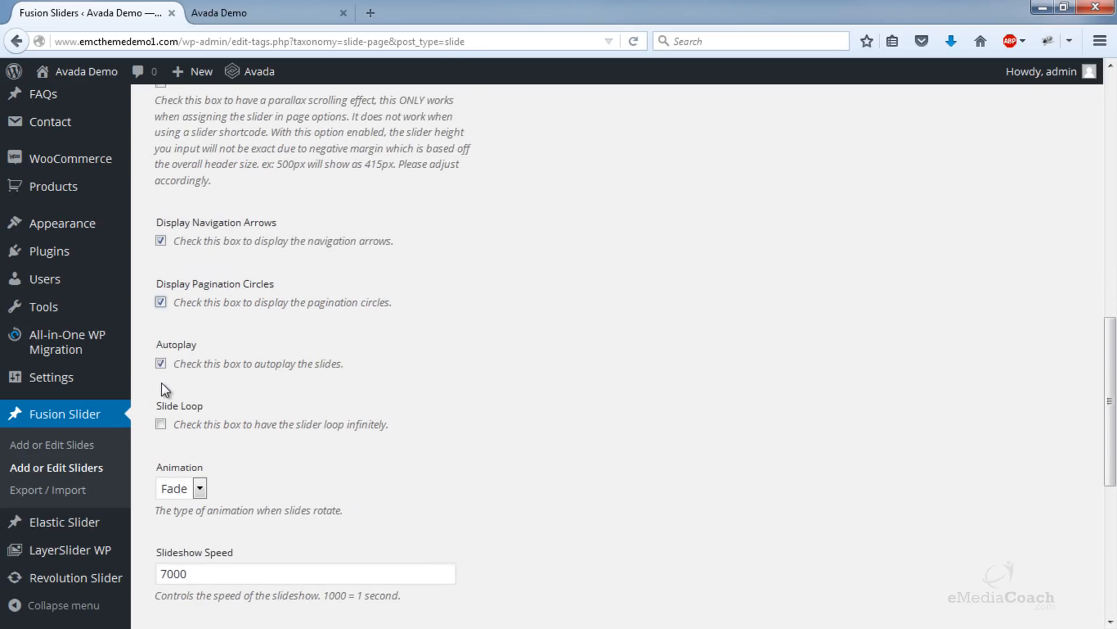
left_click(163, 427)
scroll(168, 427, "down", 3)
left_click(181, 394)
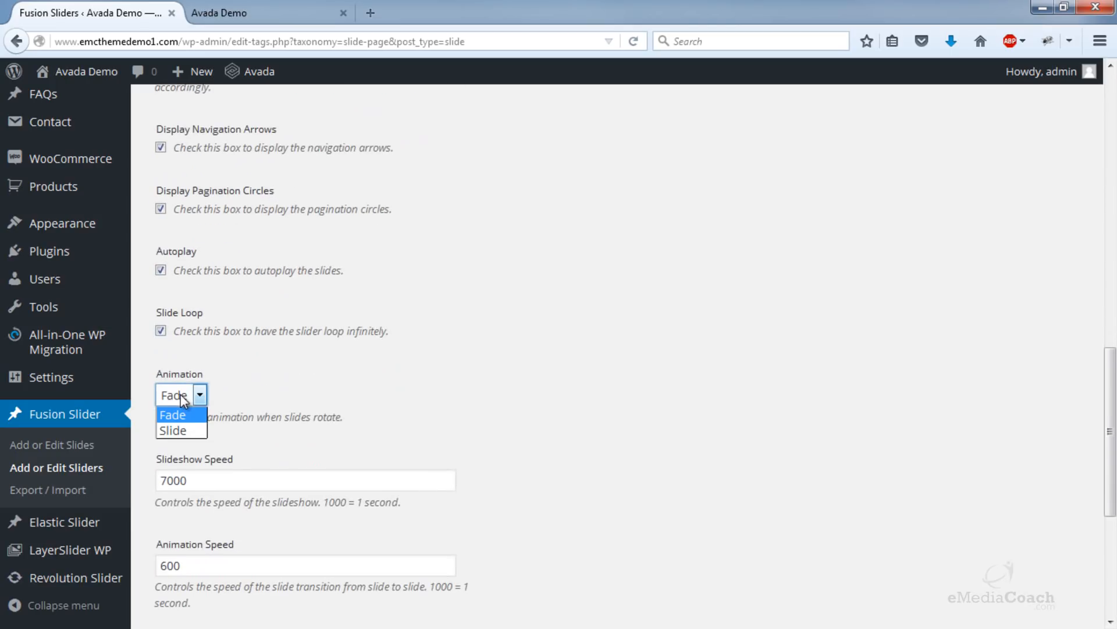
left_click(183, 431)
Change the slideshow speed from 7000 to 8000.
scroll(191, 431, "down", 5)
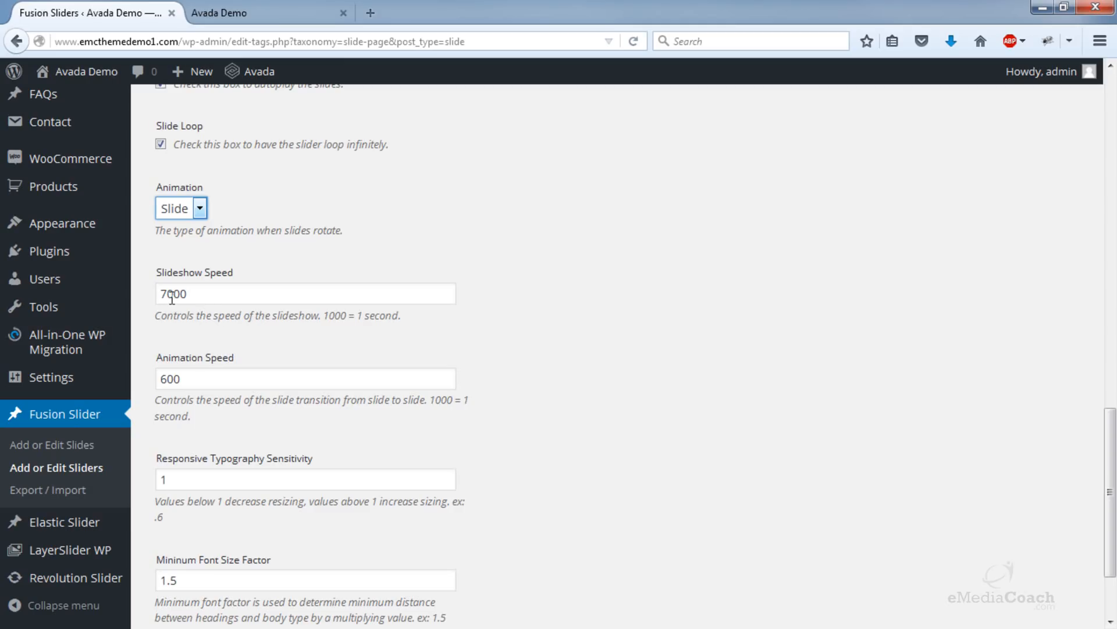
left_click_drag(167, 296, 162, 297)
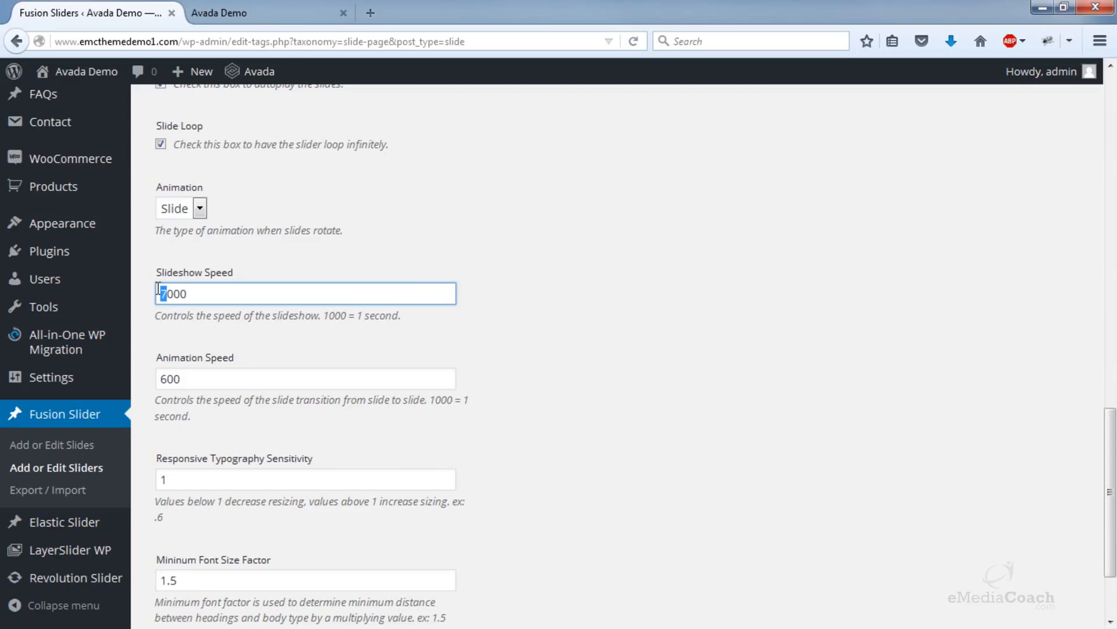
type("8")
scroll(291, 359, "down", 3)
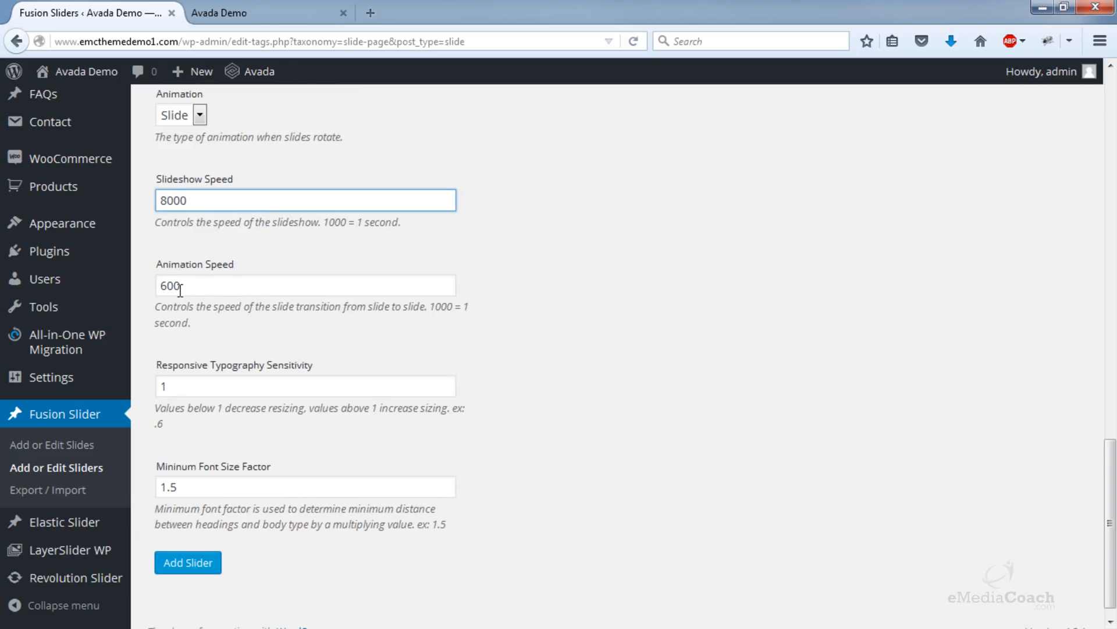
scroll(198, 305, "down", 1)
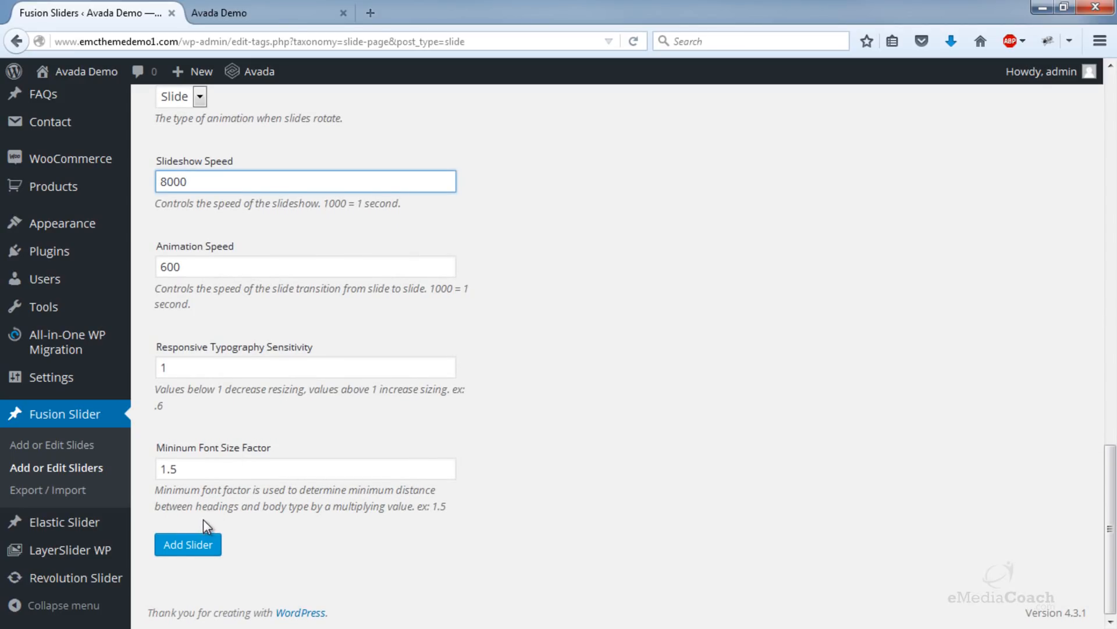
Add the Homepage Slider and check it in the list of sliders.
left_click(184, 546)
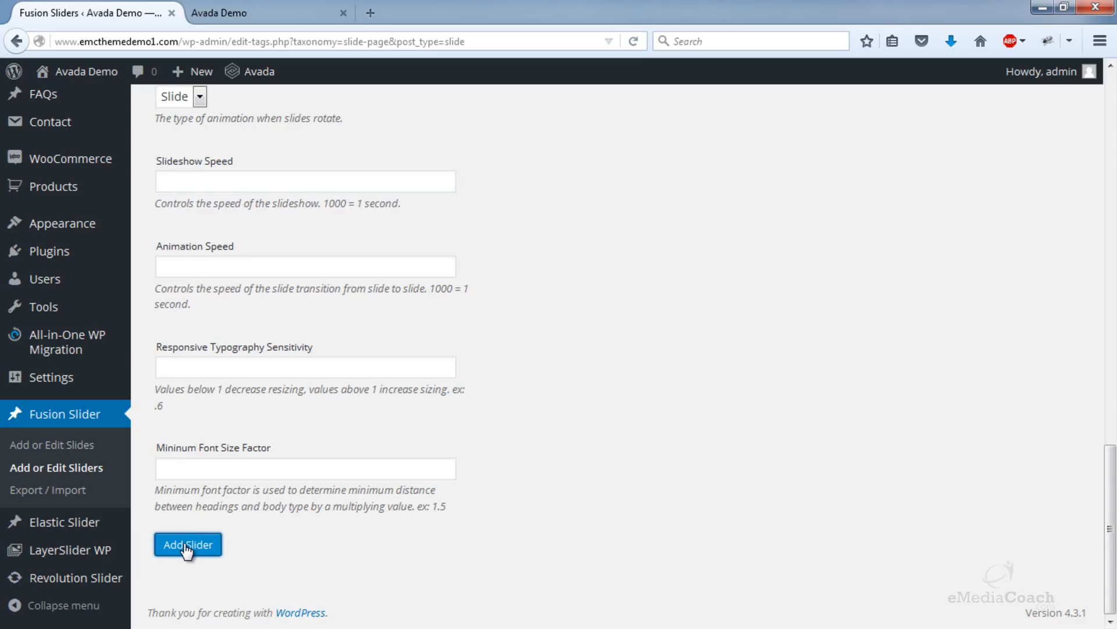
scroll(581, 477, "up", 15)
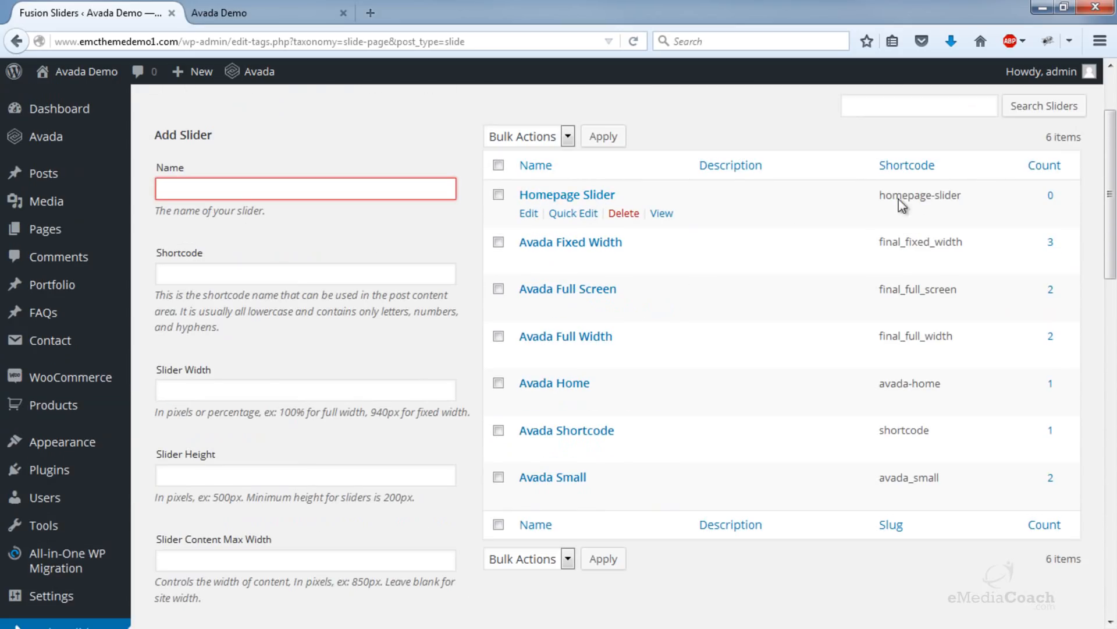
left_click(560, 200)
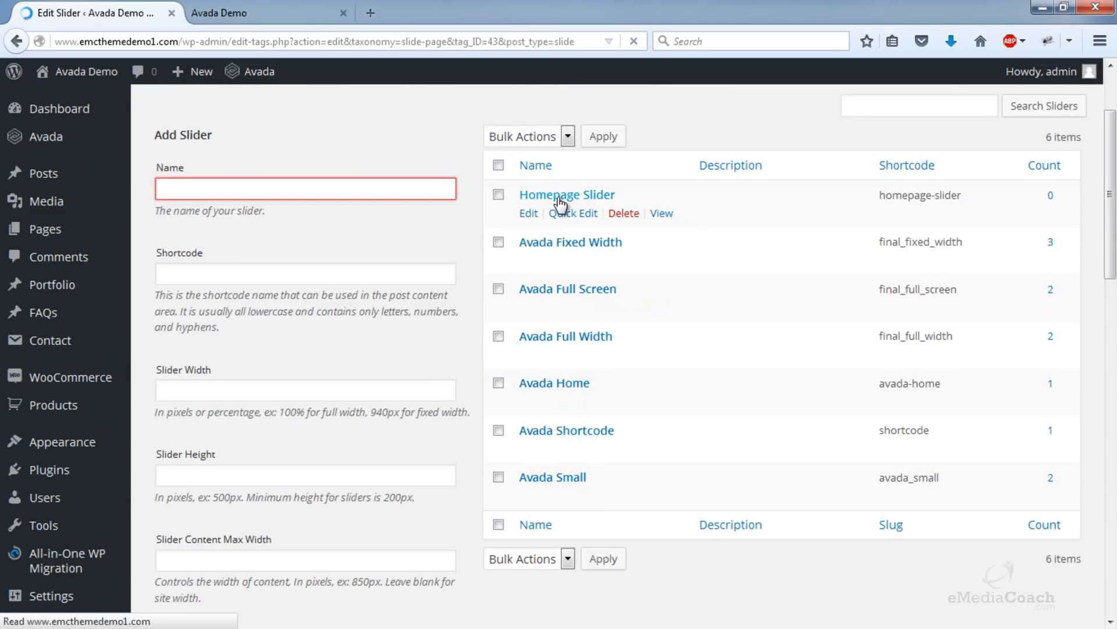
scroll(558, 198, "down", 10)
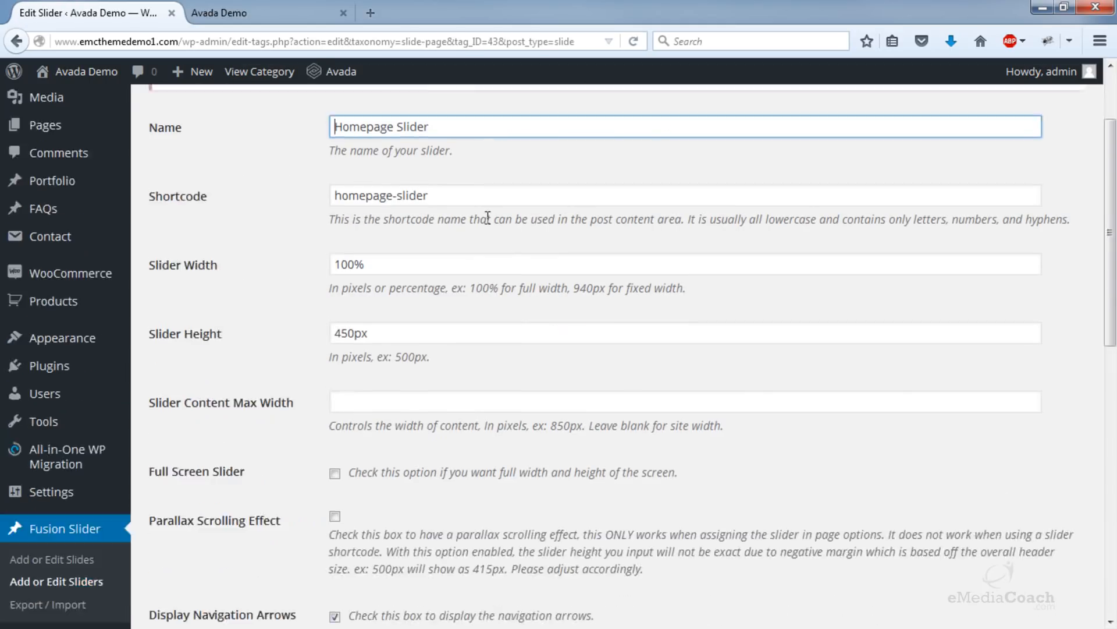
scroll(486, 222, "up", 10)
left_click(17, 41)
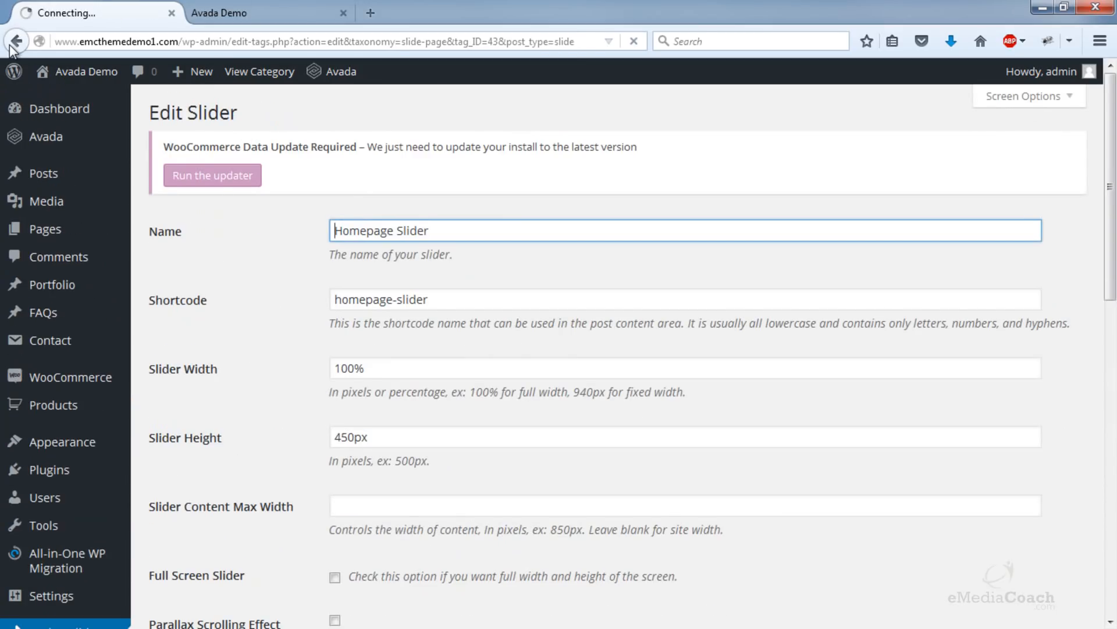
left_click(674, 165)
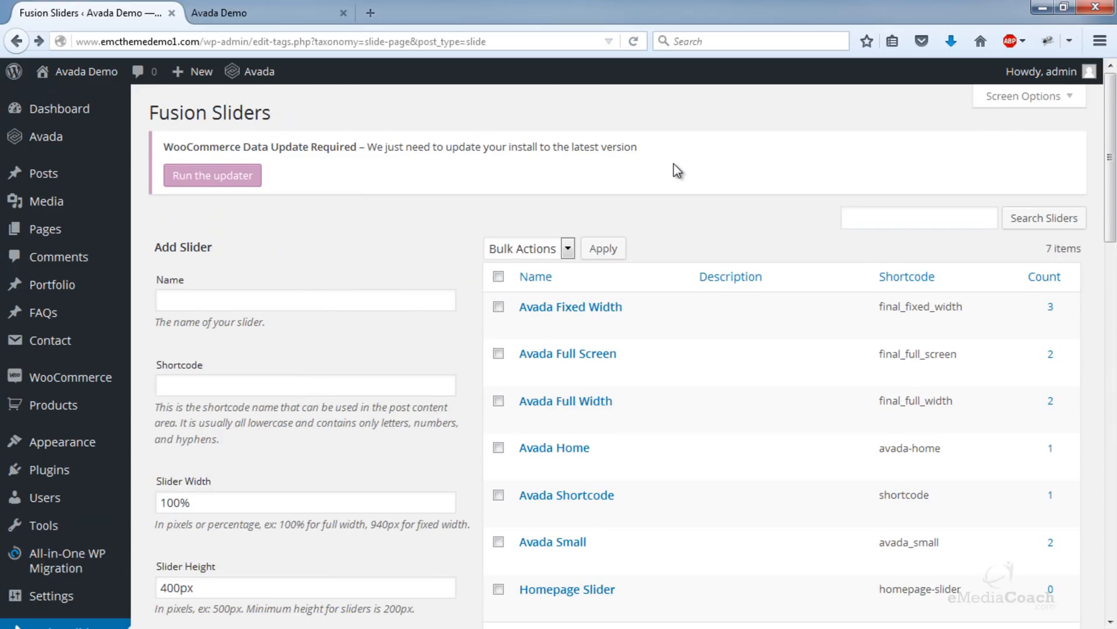
Go to the Fusion Slides list and start a new slide.
scroll(270, 238, "down", 7)
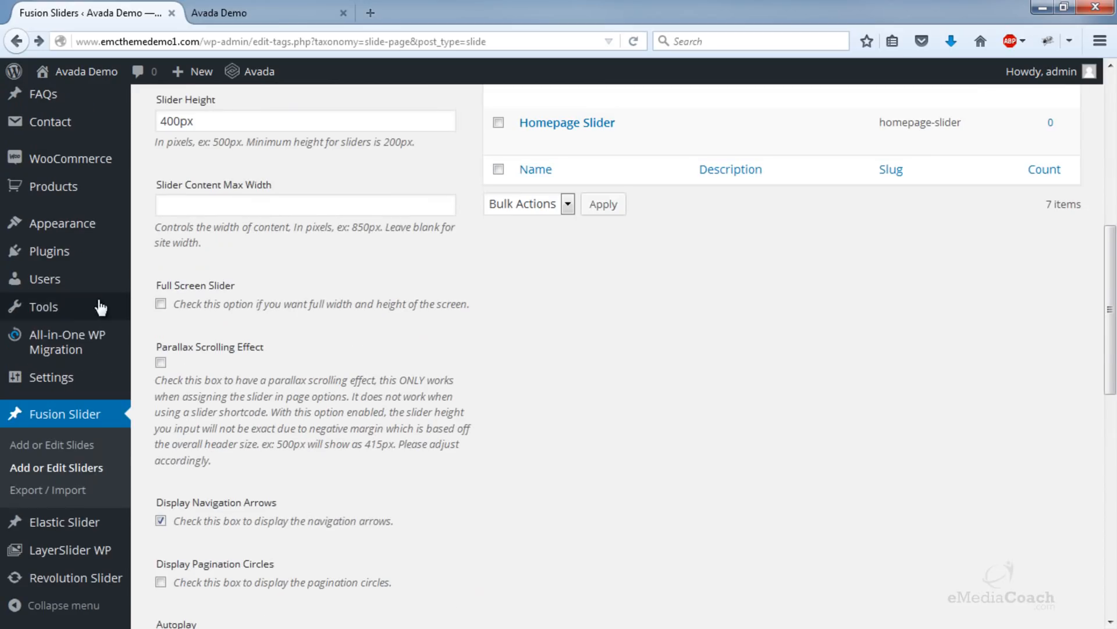
left_click(38, 449)
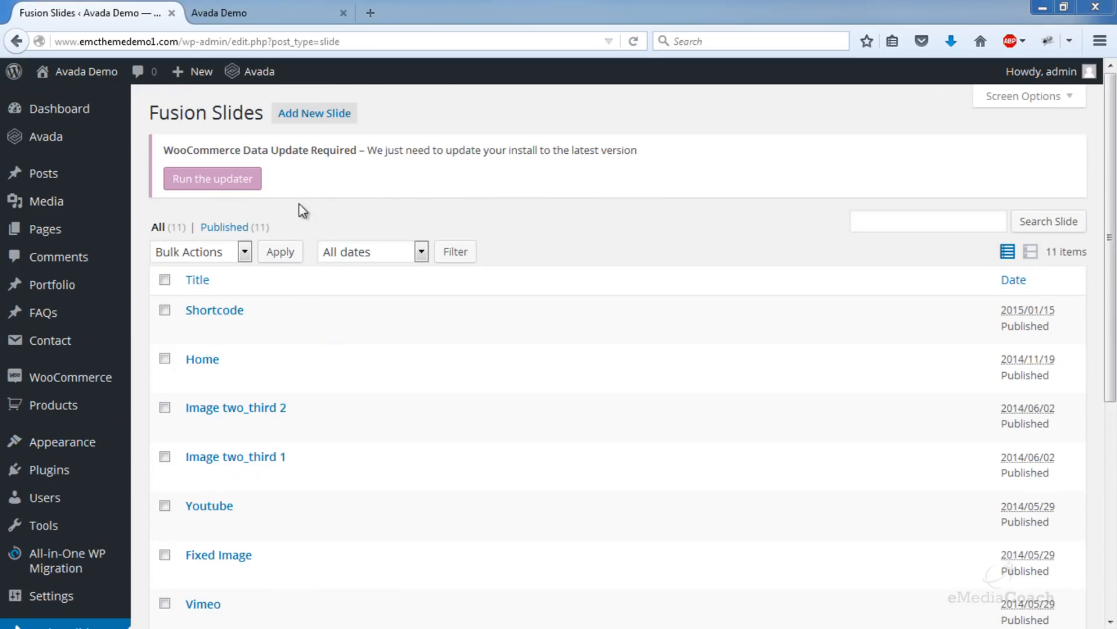
left_click(309, 116)
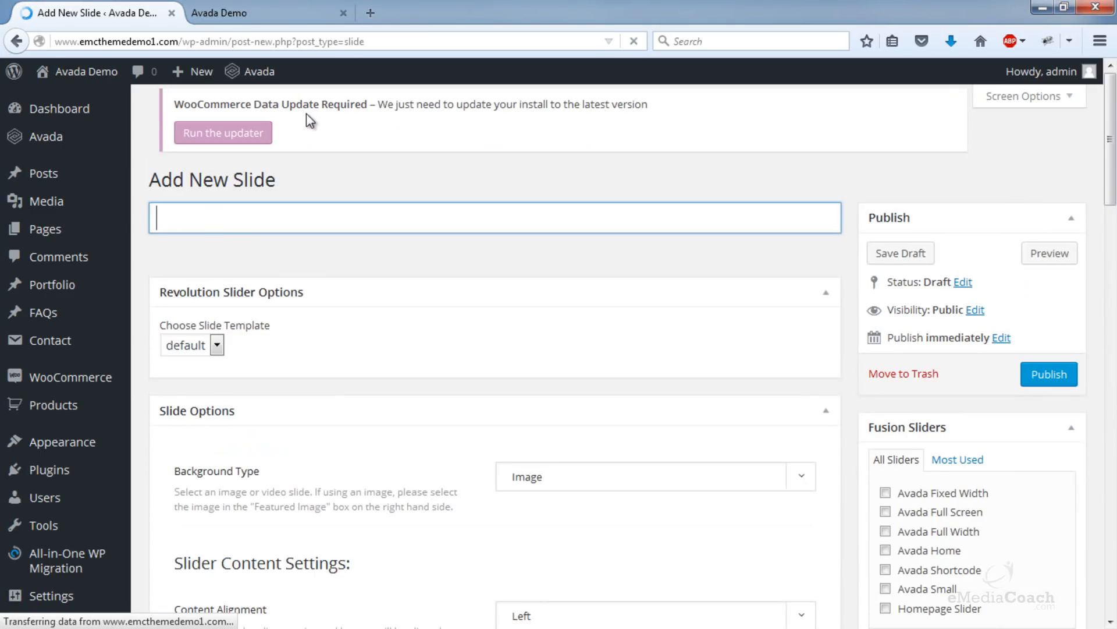
Title the new slide 'Slide 1', keep an Image background, and set content alignment to Center.
left_click(223, 232)
type("Slide 1")
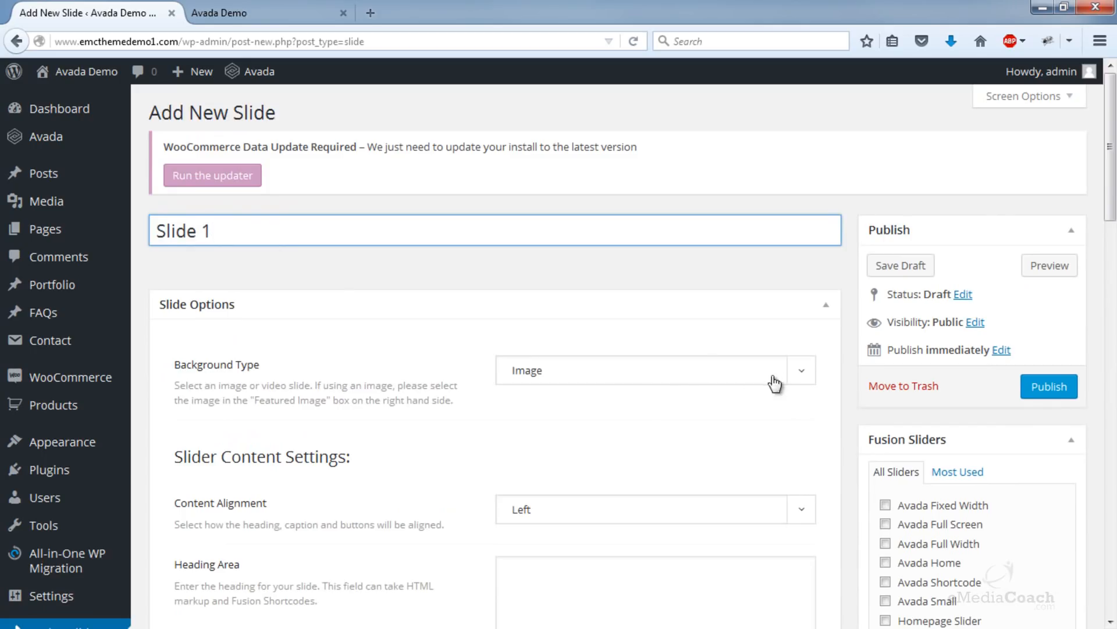
left_click(816, 378)
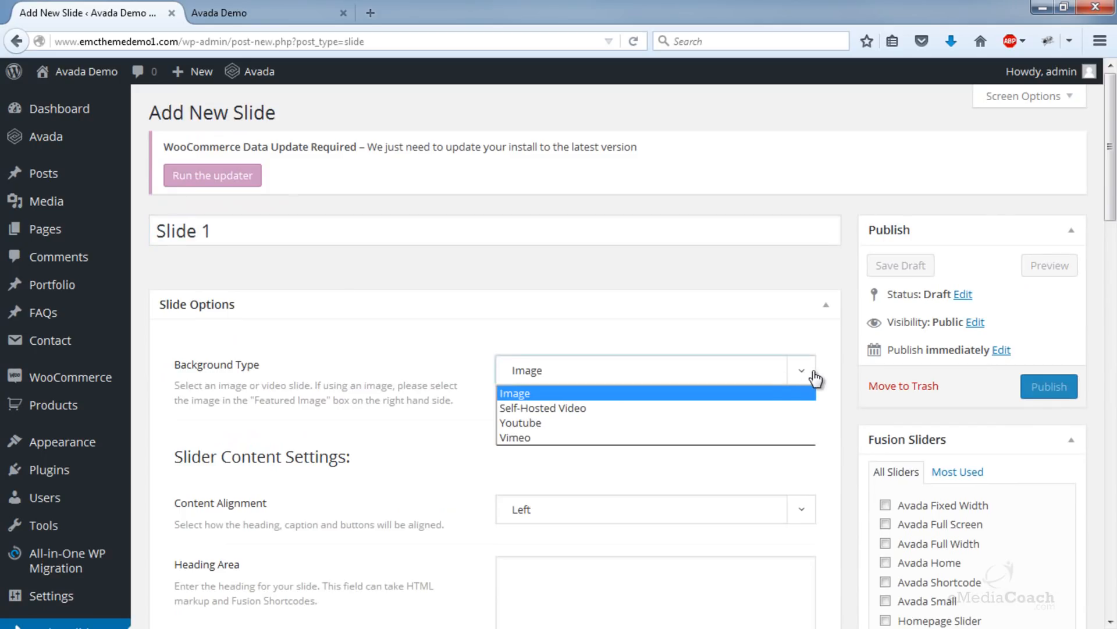
left_click(778, 394)
scroll(760, 416, "down", 1)
scroll(760, 415, "down", 5)
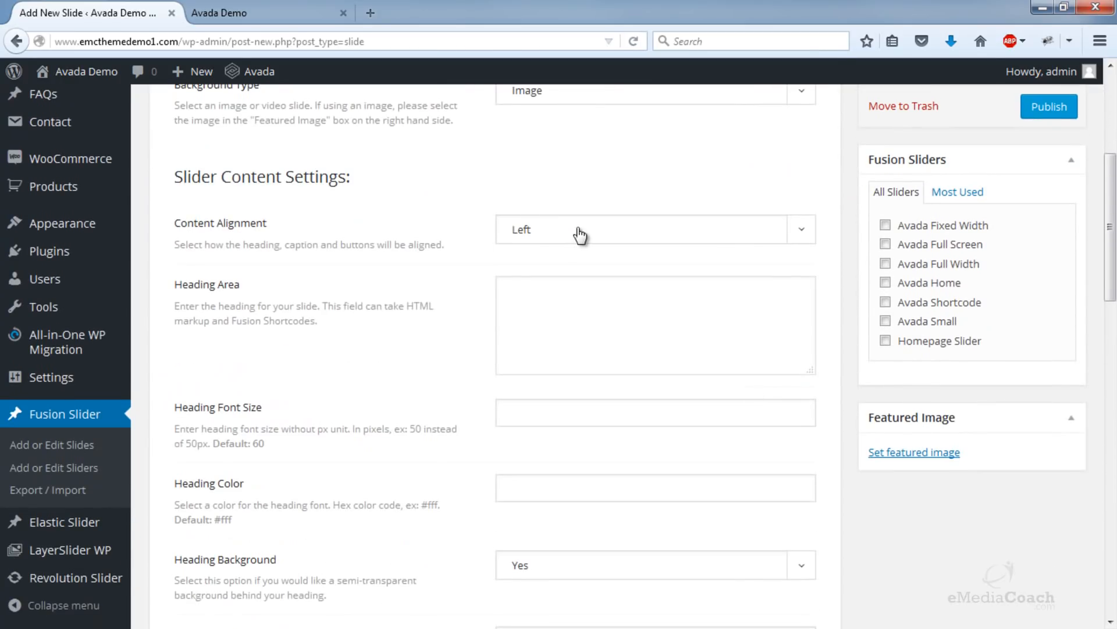
left_click(581, 235)
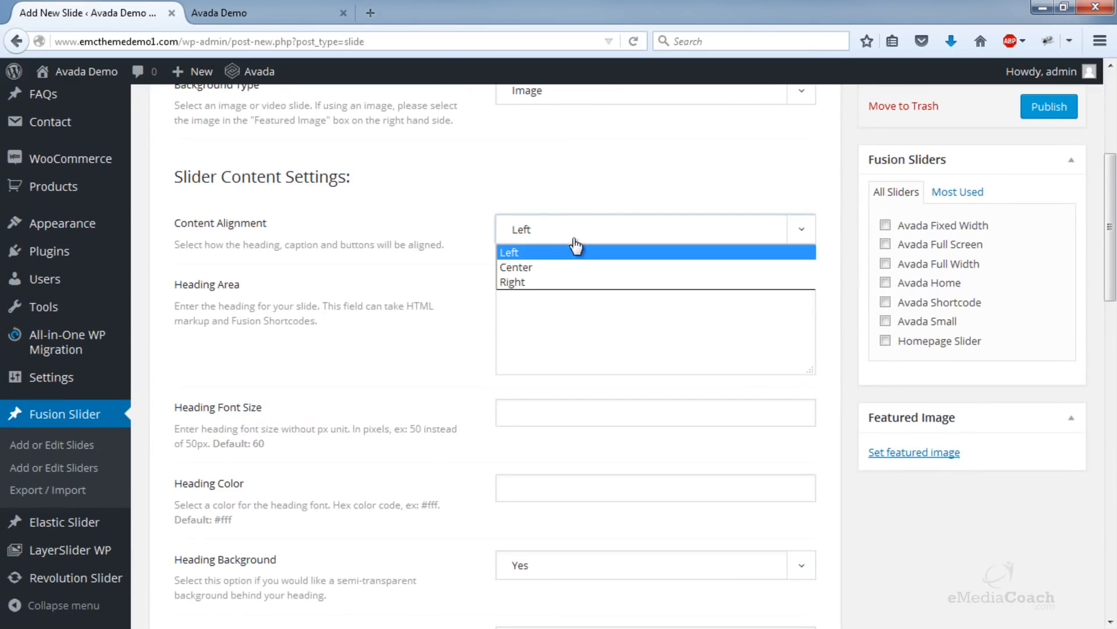
left_click(528, 267)
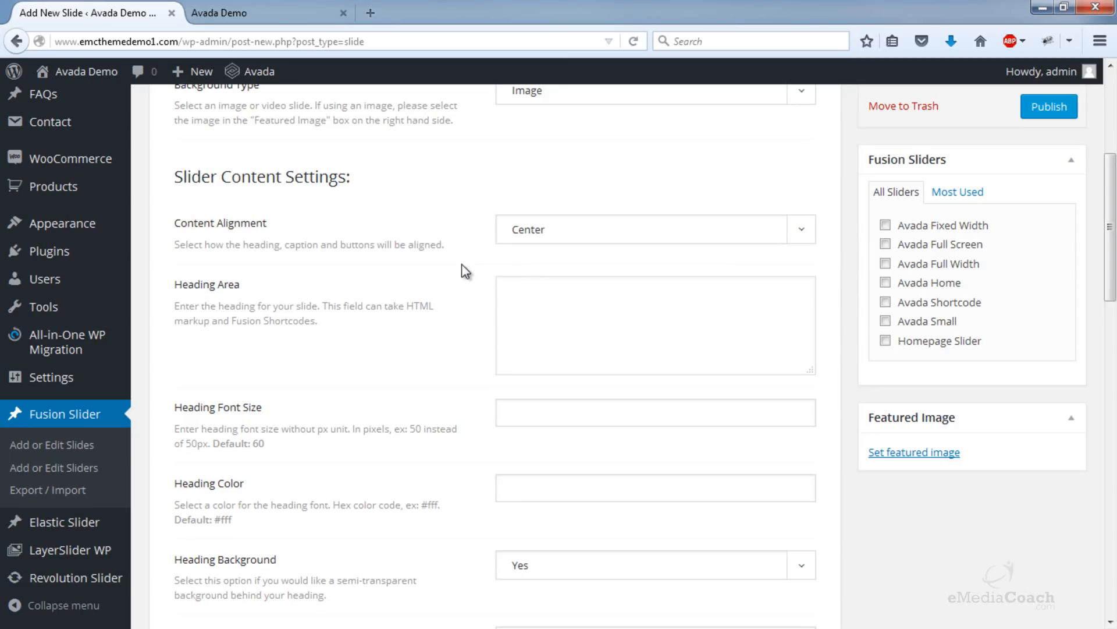
scroll(453, 262, "down", 5)
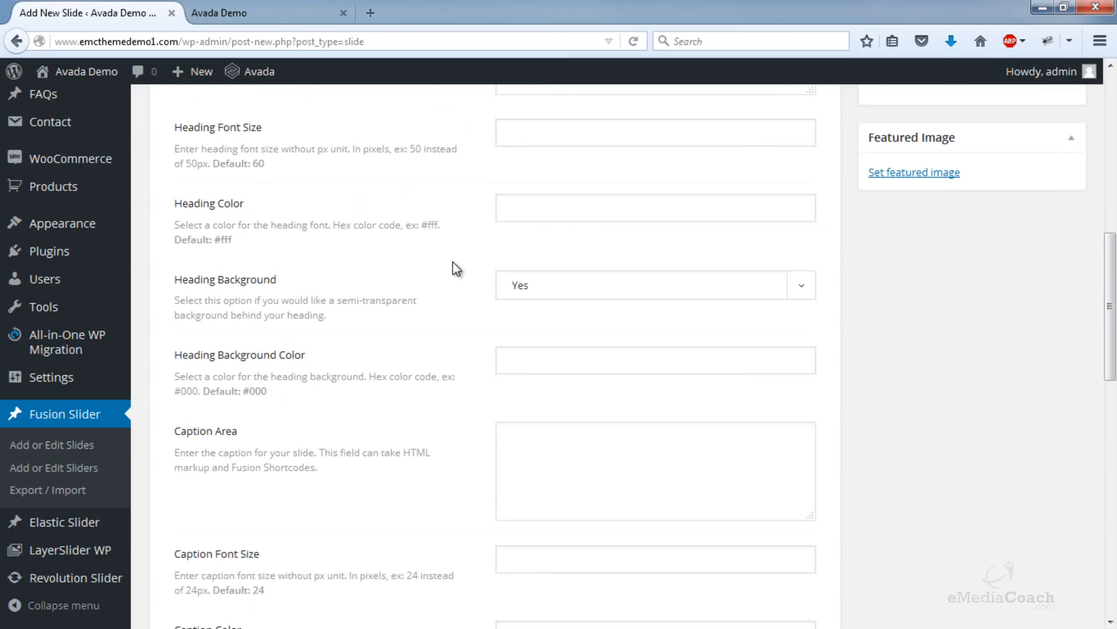
scroll(452, 262, "down", 5)
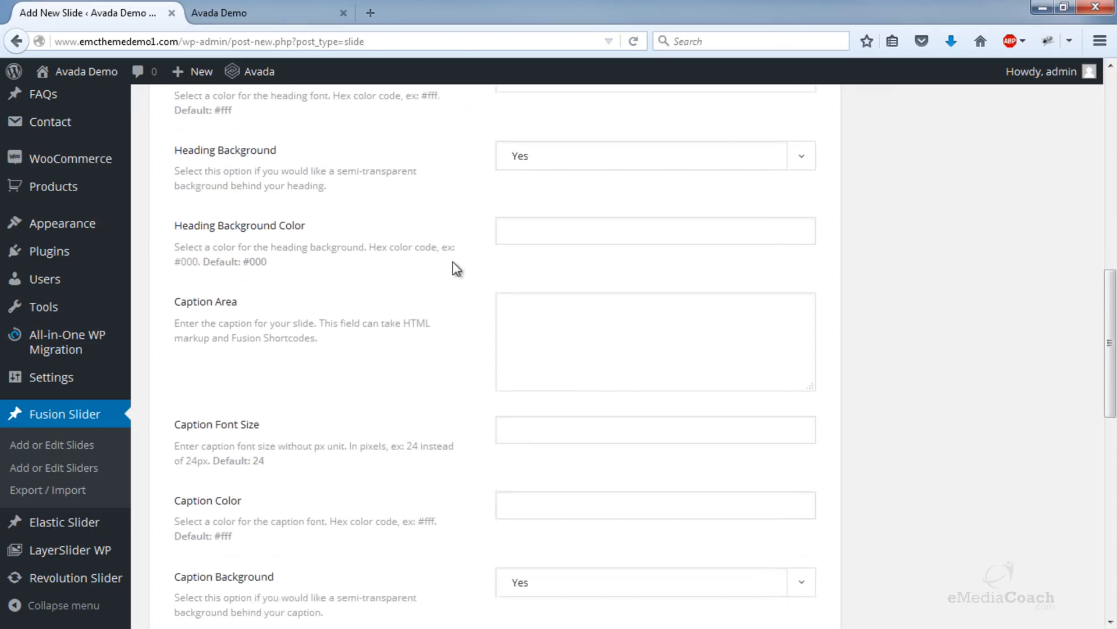
scroll(453, 267, "down", 2)
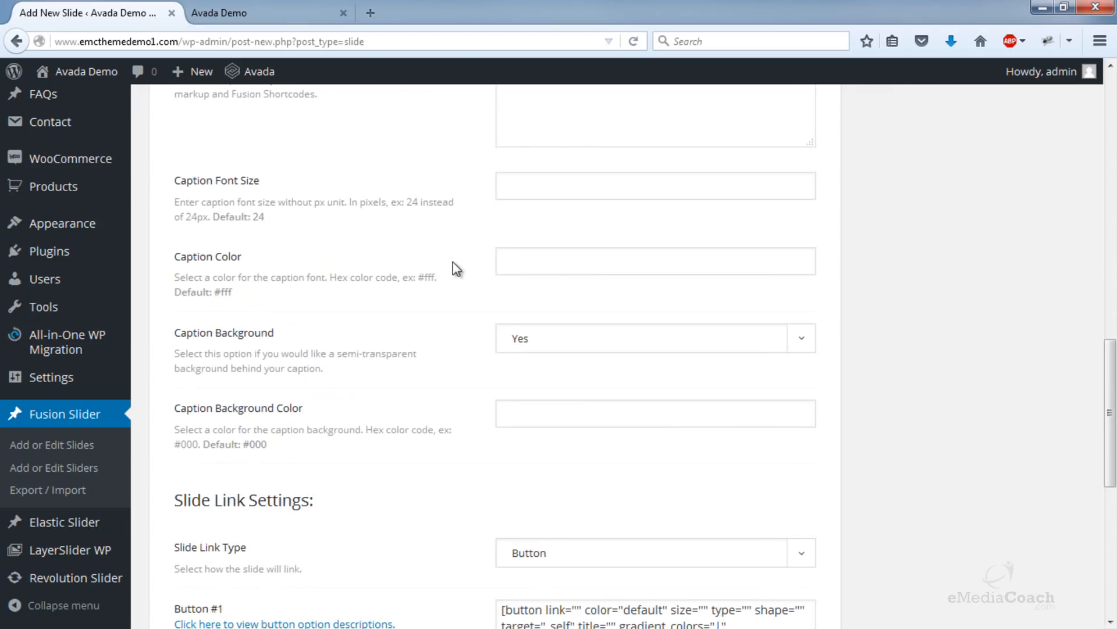
scroll(453, 262, "down", 5)
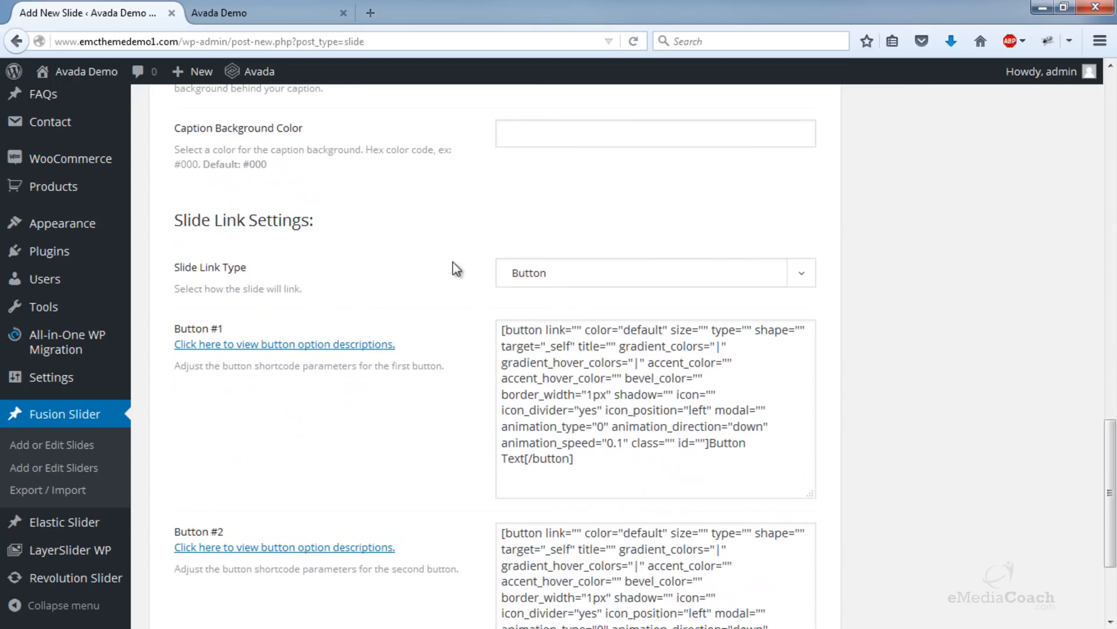
Keep the slide link type as Button and change Button #1 text to 'Click Here'.
left_click(572, 275)
left_click(444, 302)
scroll(442, 300, "down", 2)
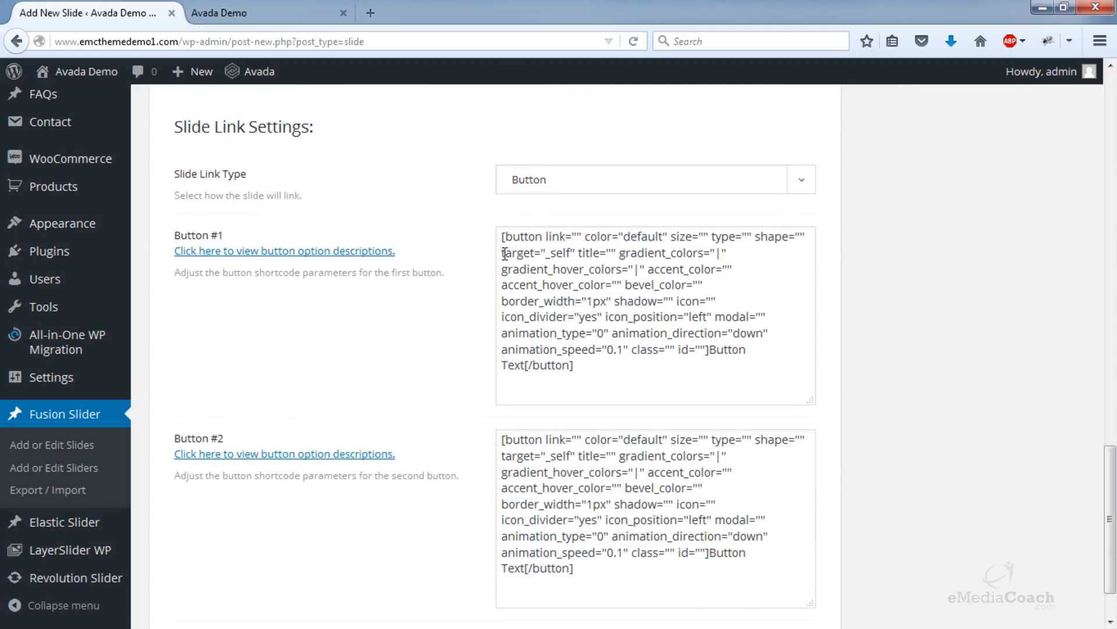
double_click(636, 237)
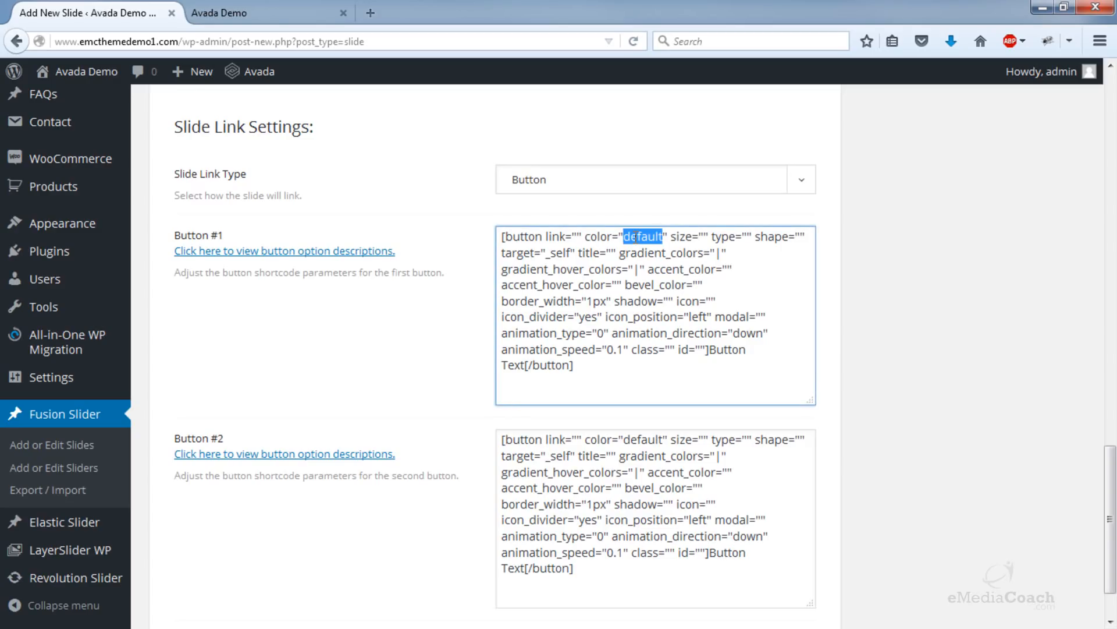
left_click_drag(710, 350, 521, 366)
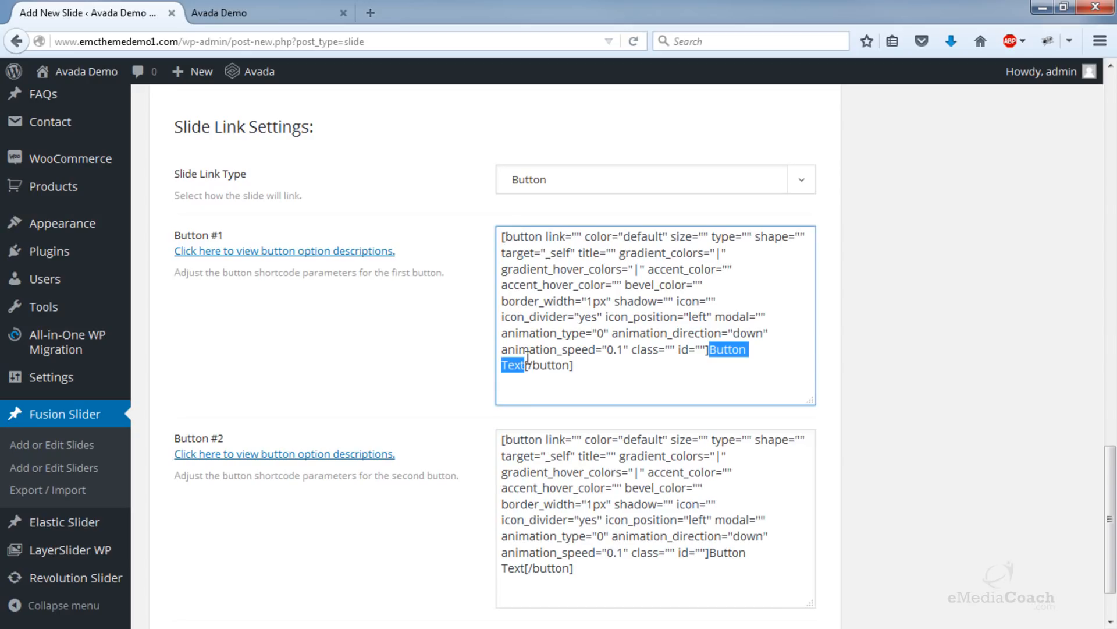
type("C")
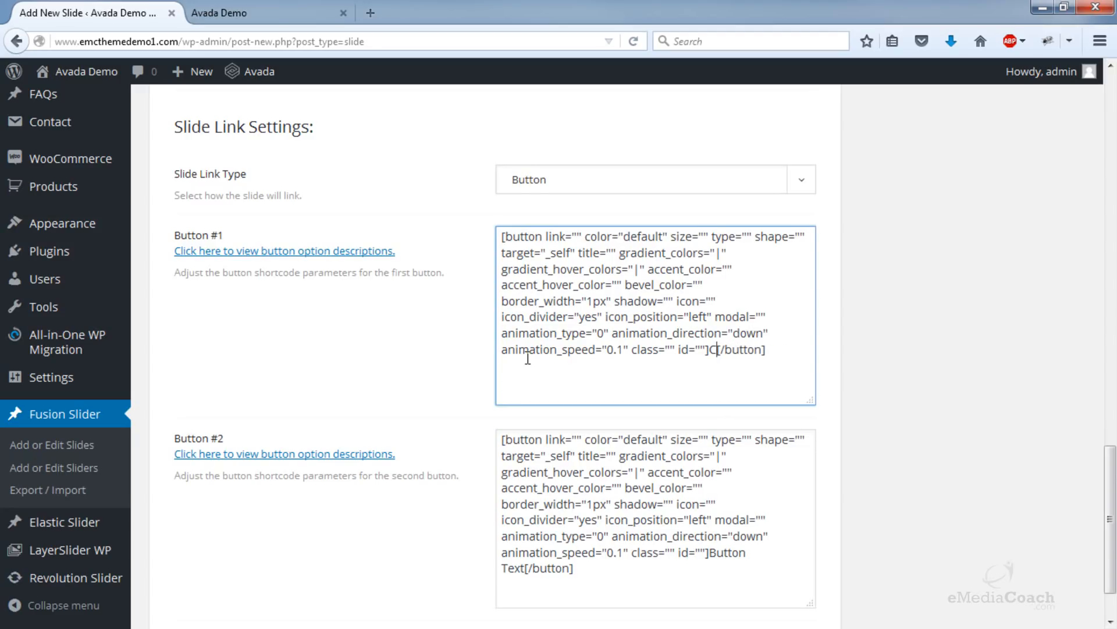
type("lick Here")
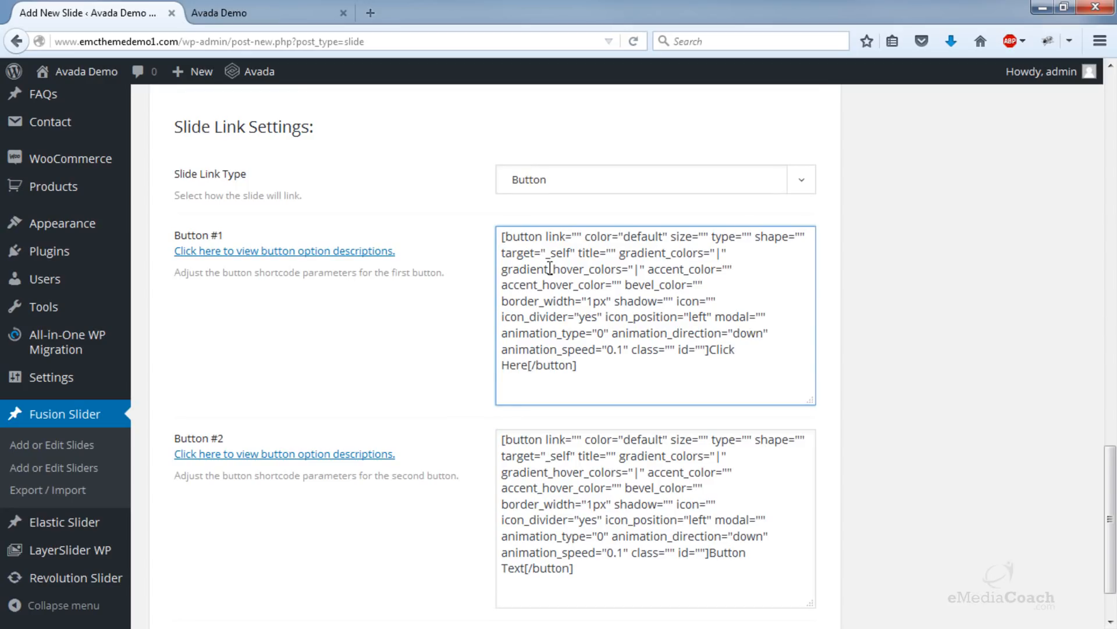
left_click_drag(183, 41, 54, 41)
key("ctrl+c")
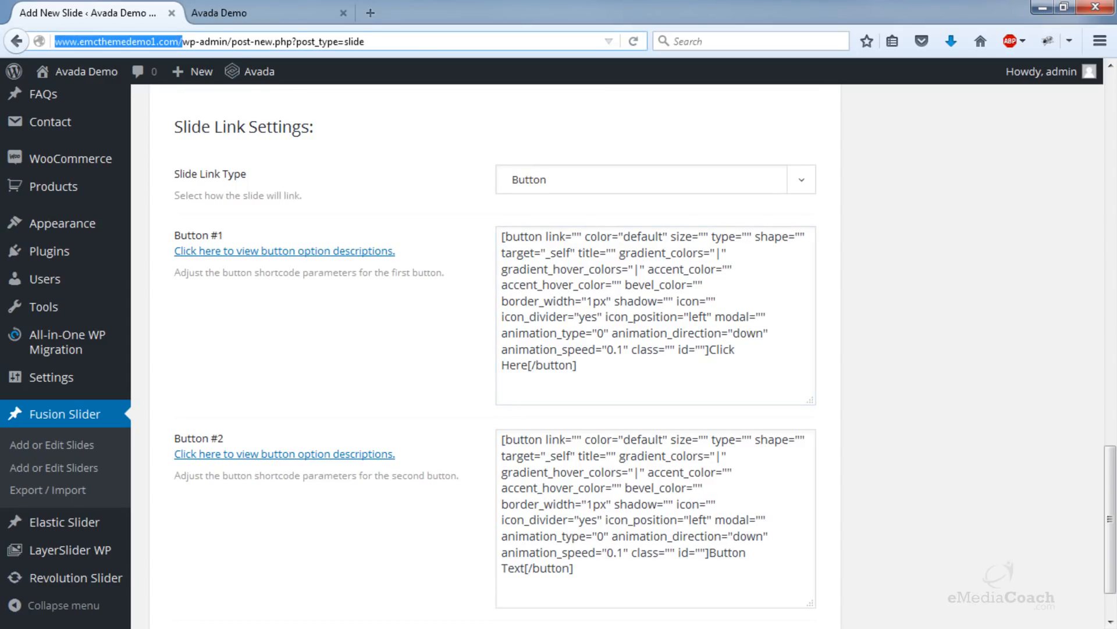
left_click(579, 237)
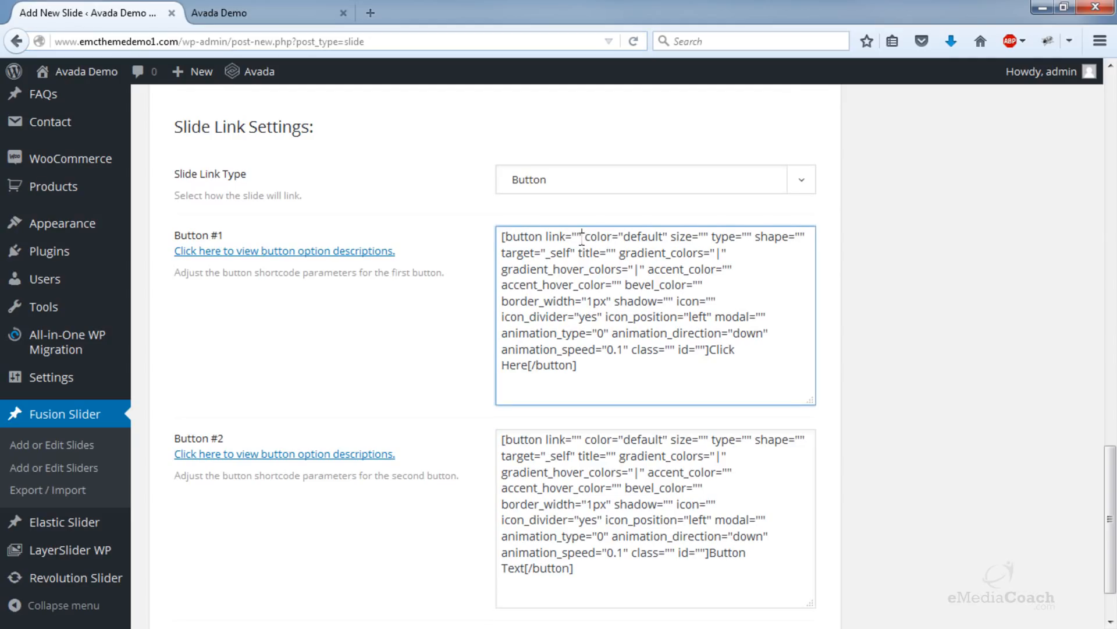
key("ctrl+v")
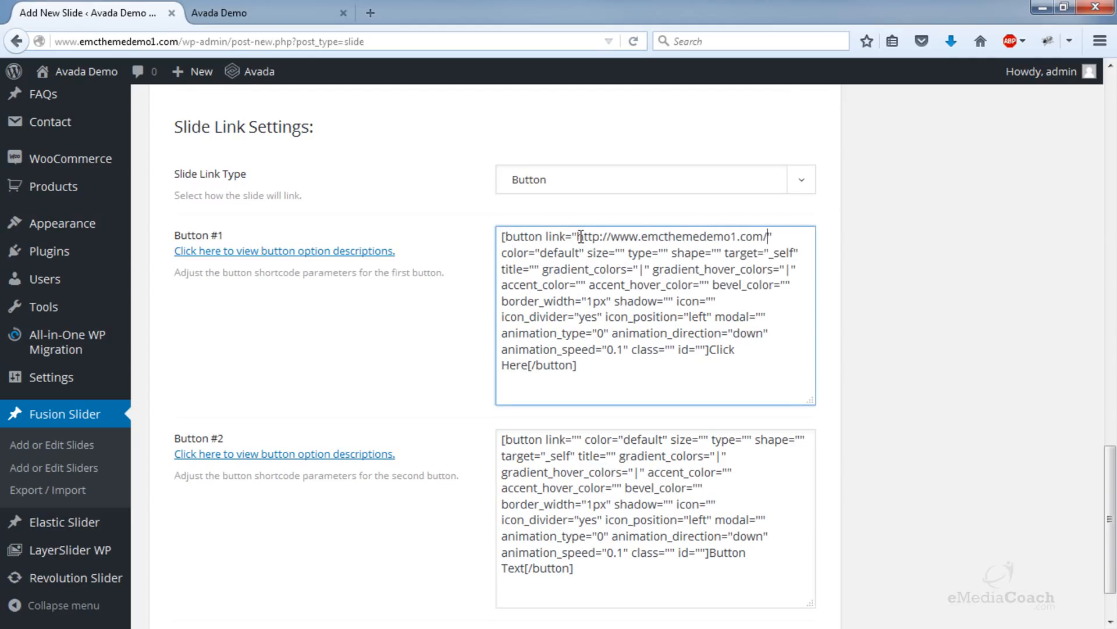
double_click(656, 238)
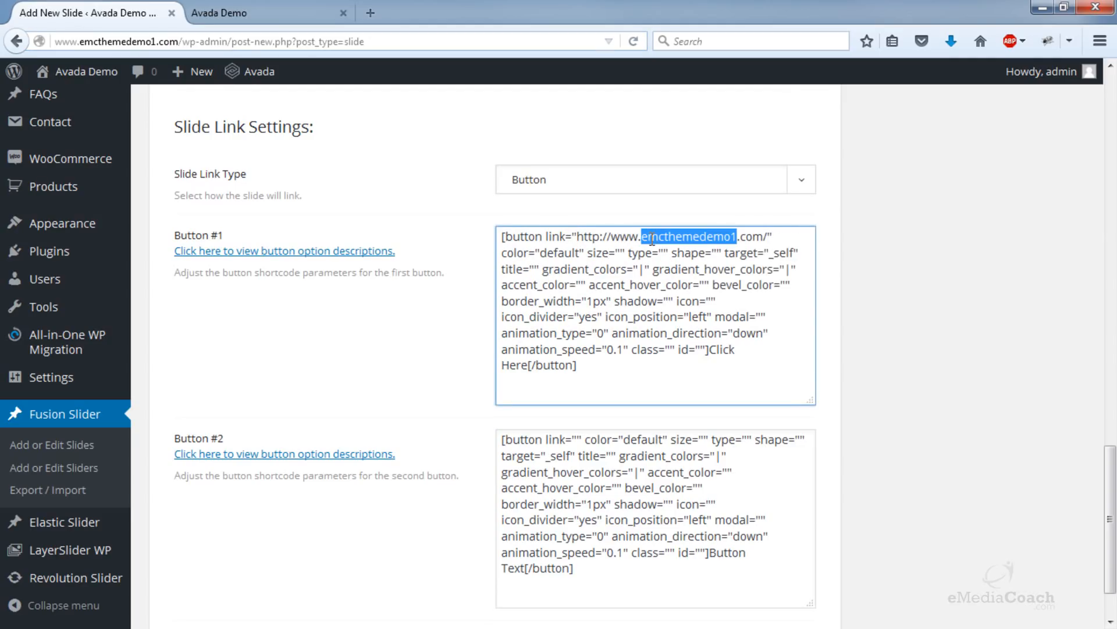
type("google")
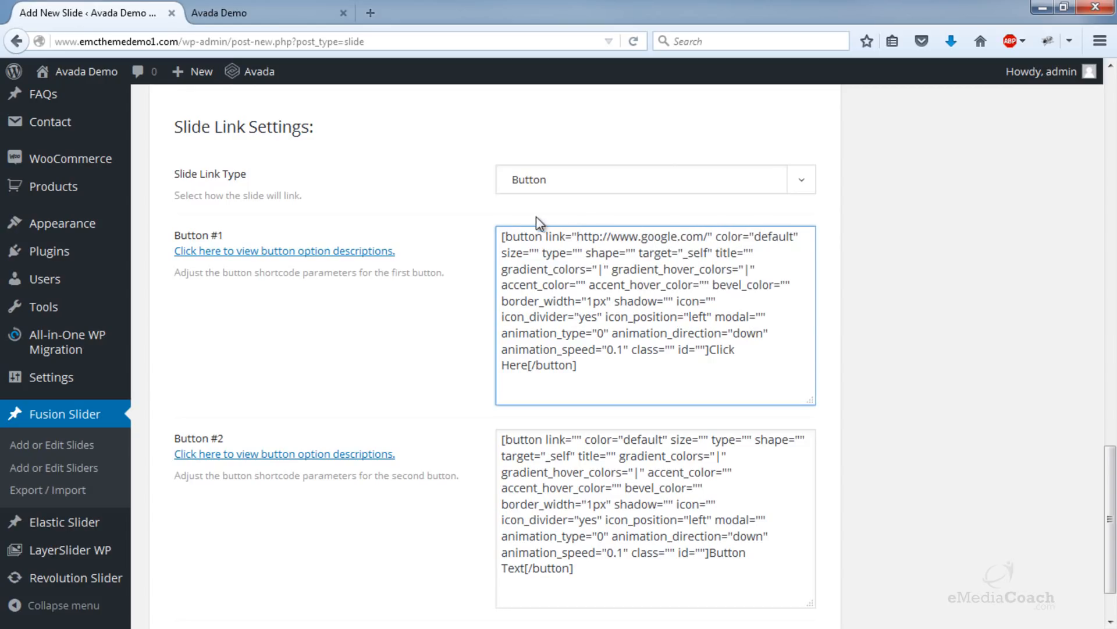
left_click(705, 237)
scroll(675, 241, "down", 3)
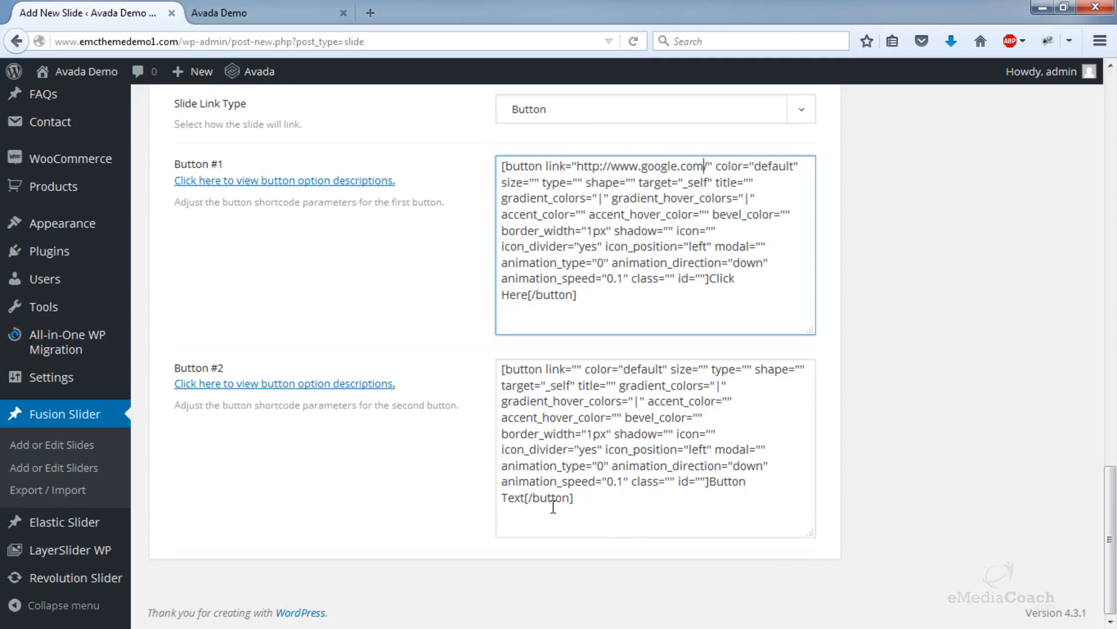
scroll(845, 400, "up", 20)
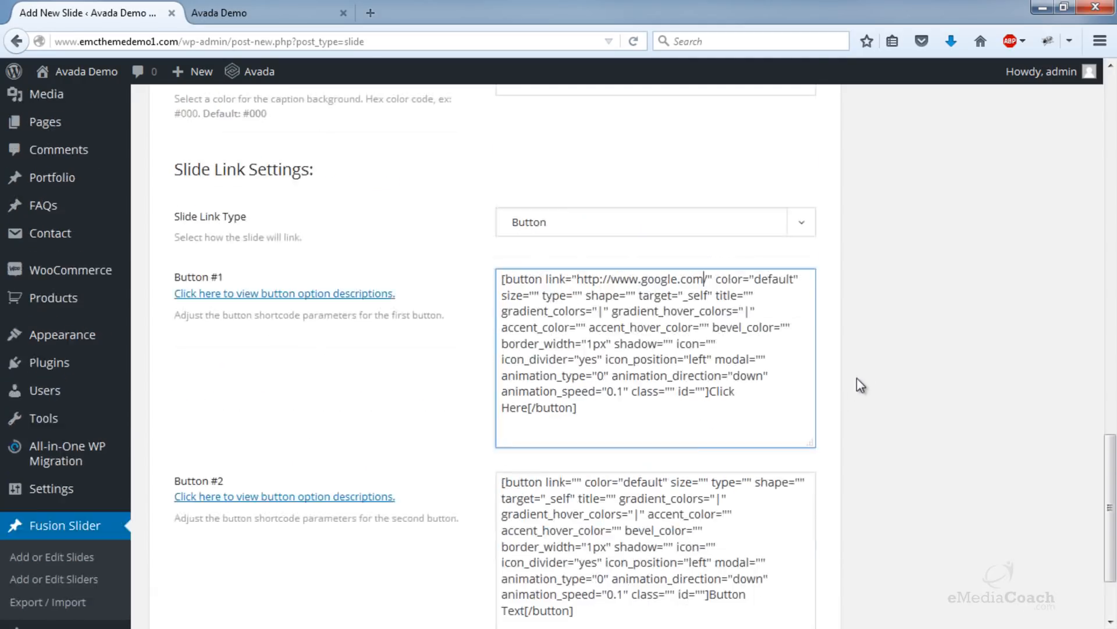
scroll(866, 371, "up", 3)
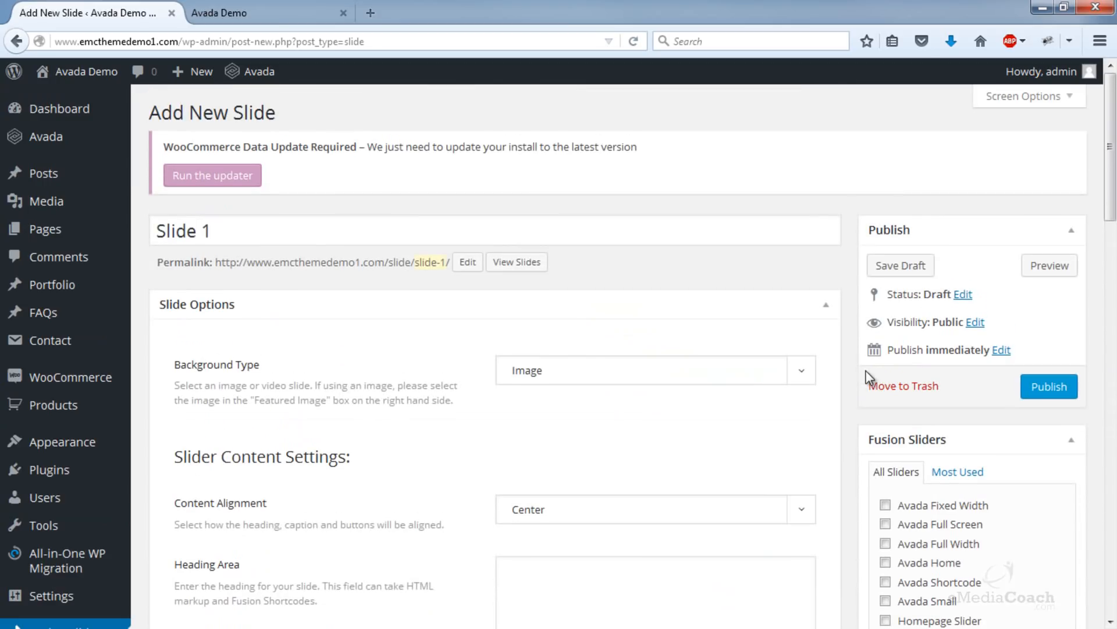
Upload slider images 1, 2 and 3 from the Slider folder to the media library.
scroll(866, 372, "down", 6)
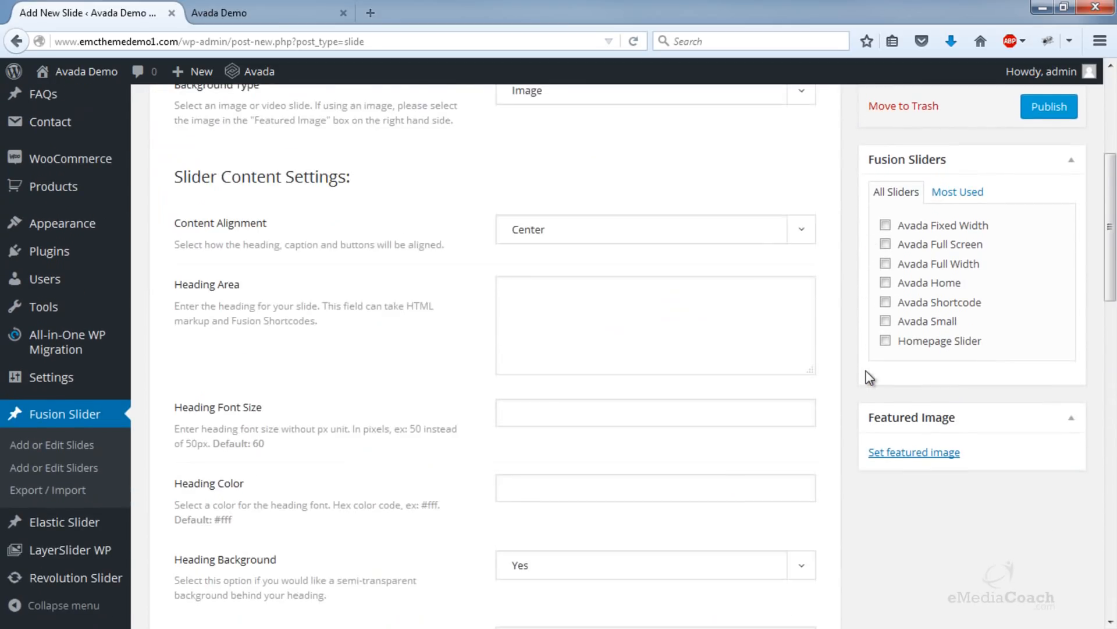
left_click(900, 360)
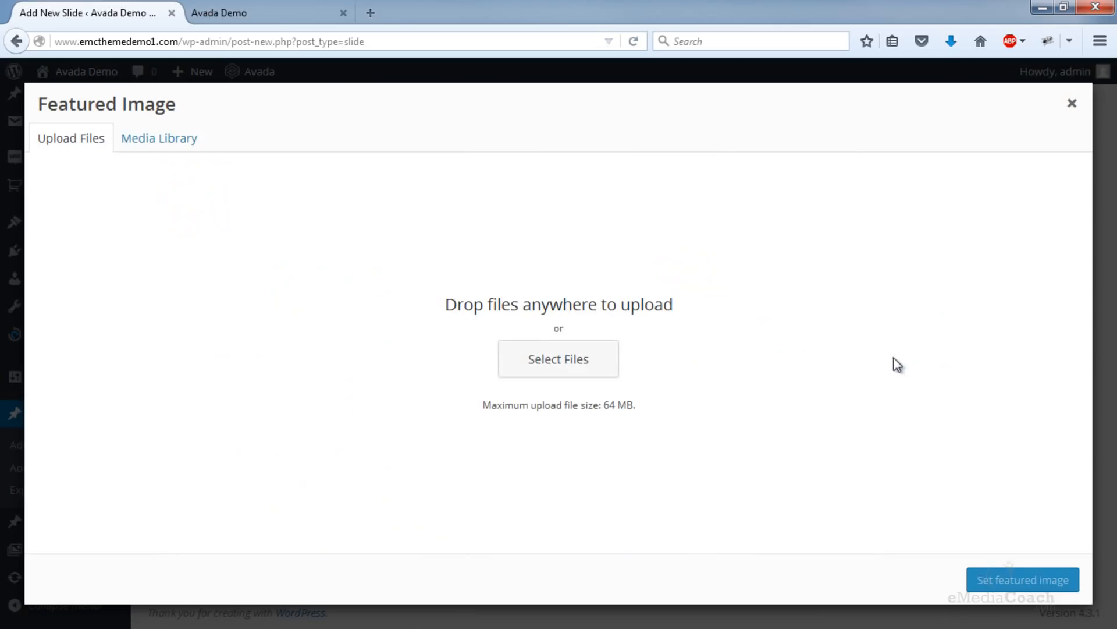
left_click(569, 360)
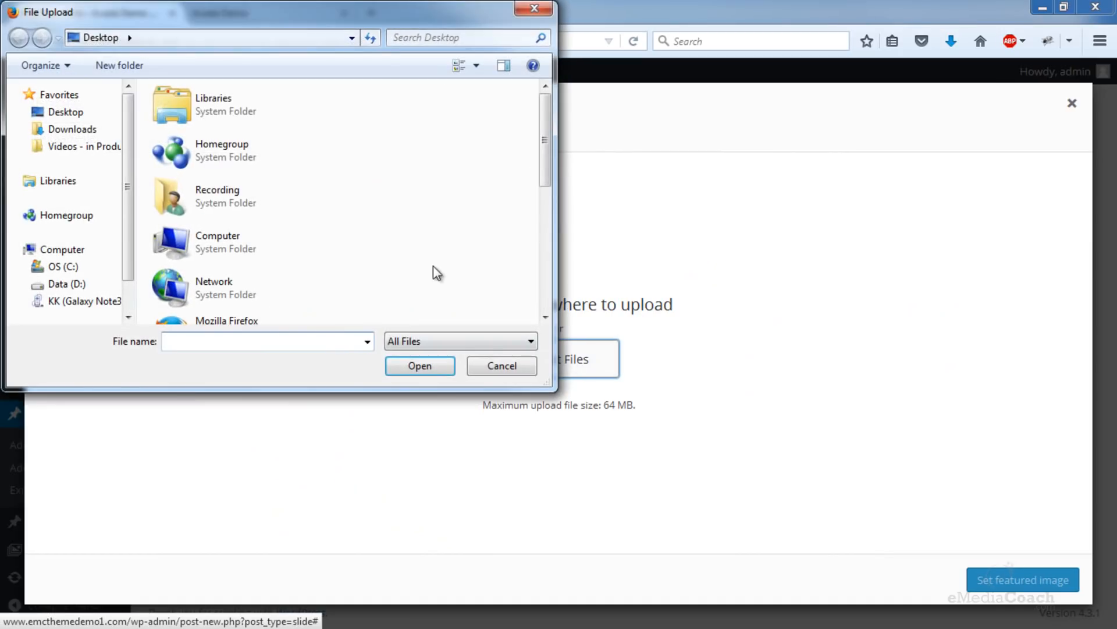
left_click(76, 146)
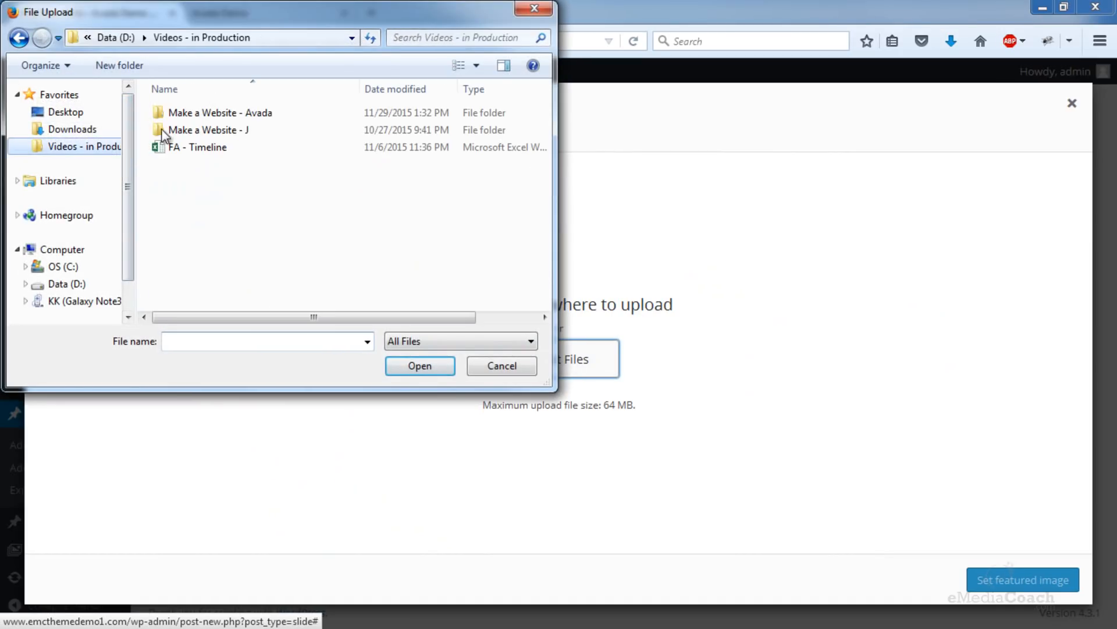
double_click(243, 117)
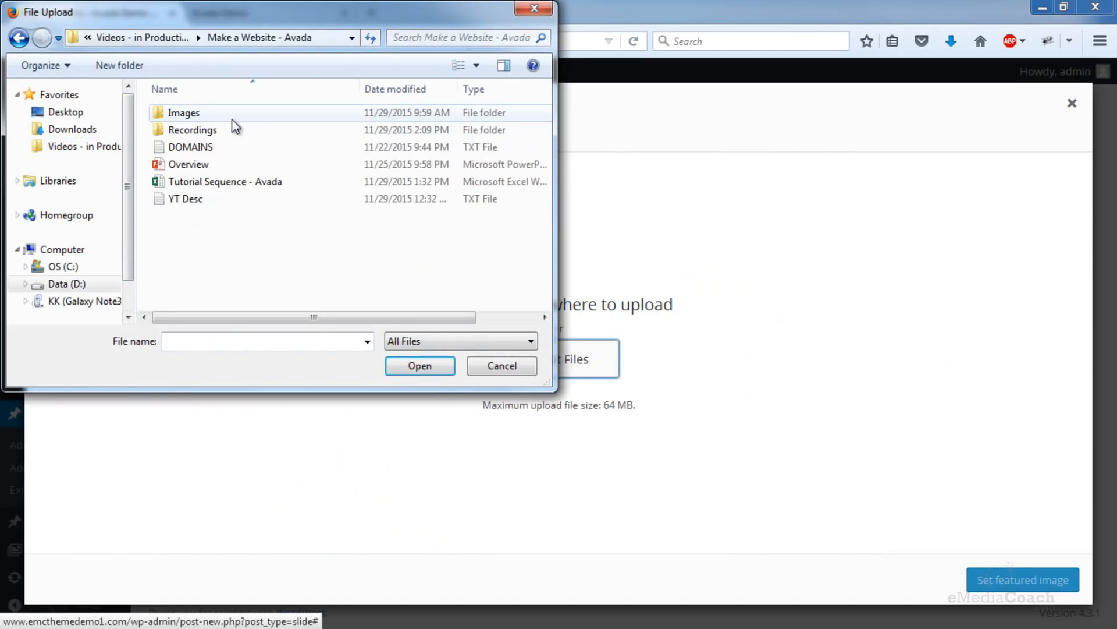
double_click(199, 118)
double_click(199, 117)
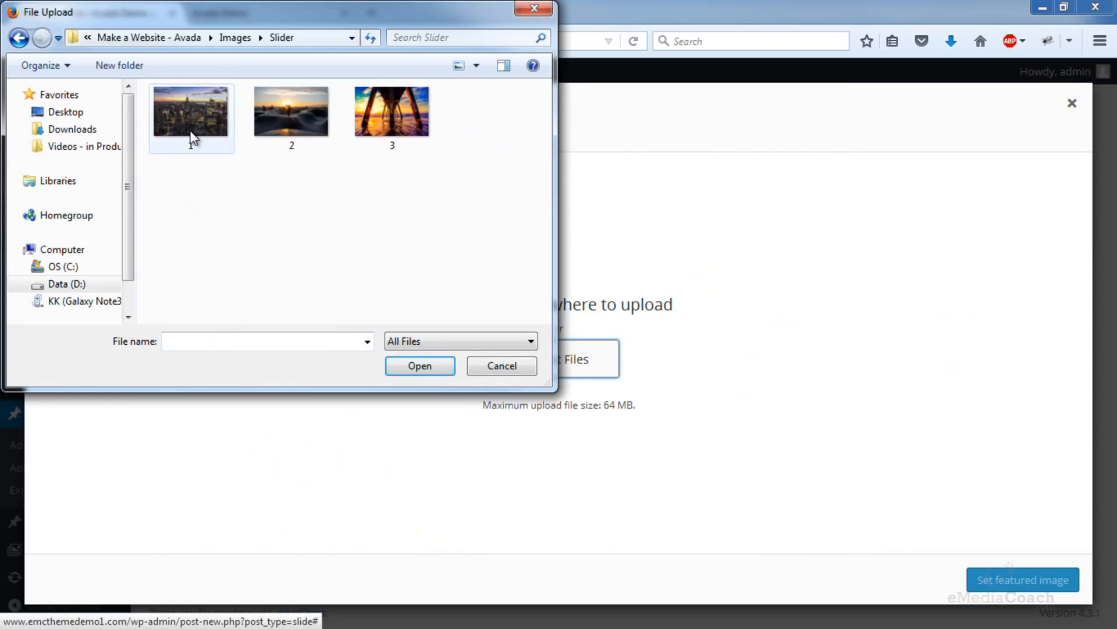
left_click_drag(143, 93, 446, 152)
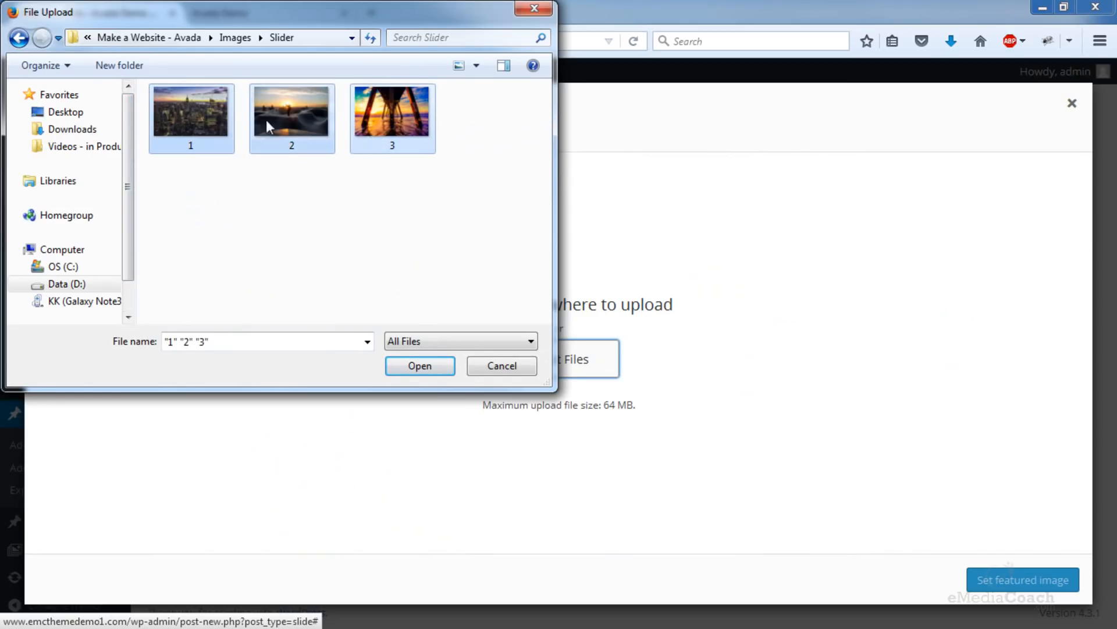
left_click_drag(199, 116, 718, 344)
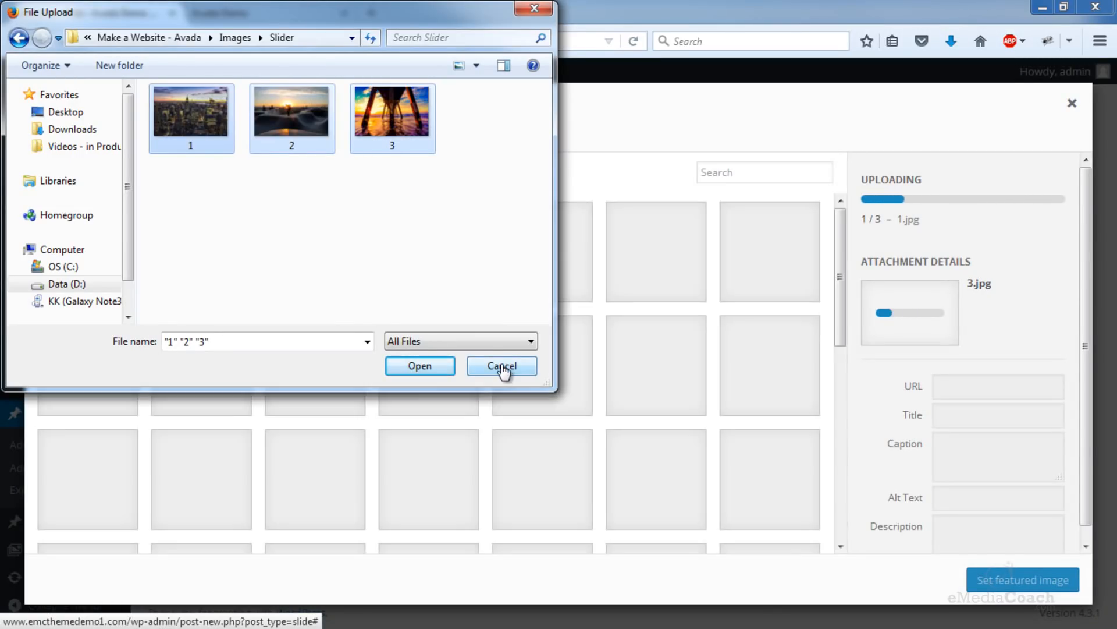
left_click(502, 368)
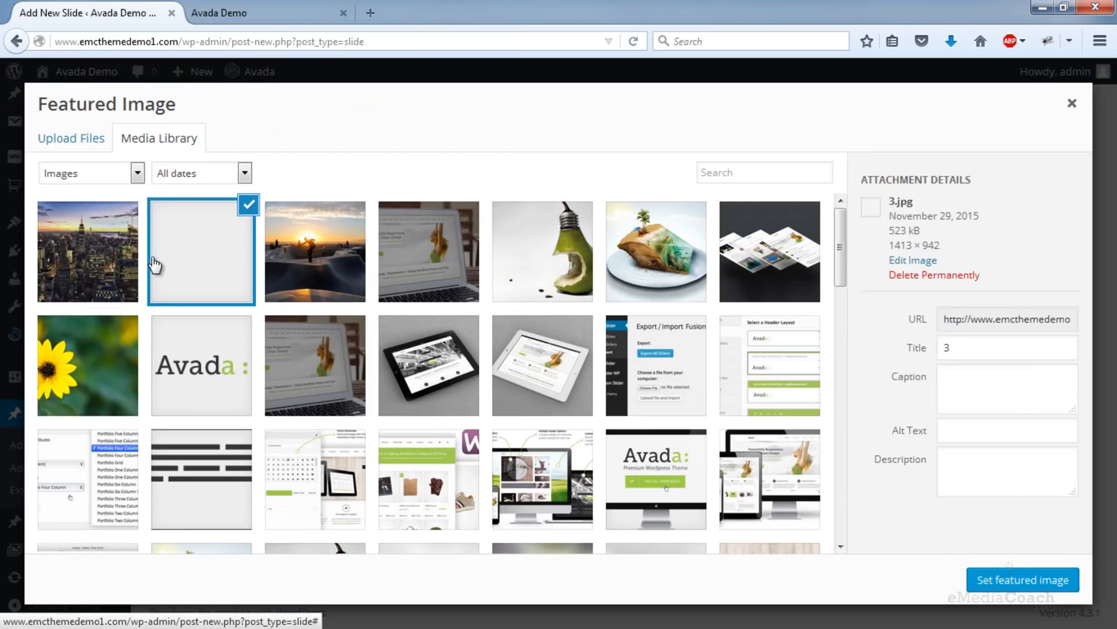
Make the city skyline image 1.jpg the slide's featured image.
left_click(251, 211)
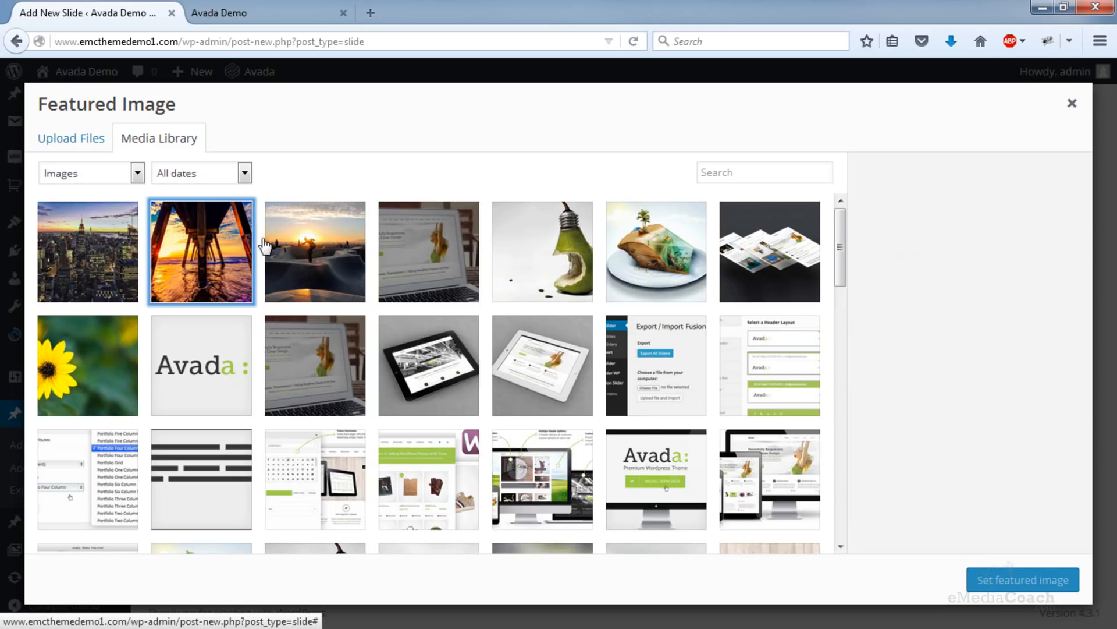
left_click(99, 258)
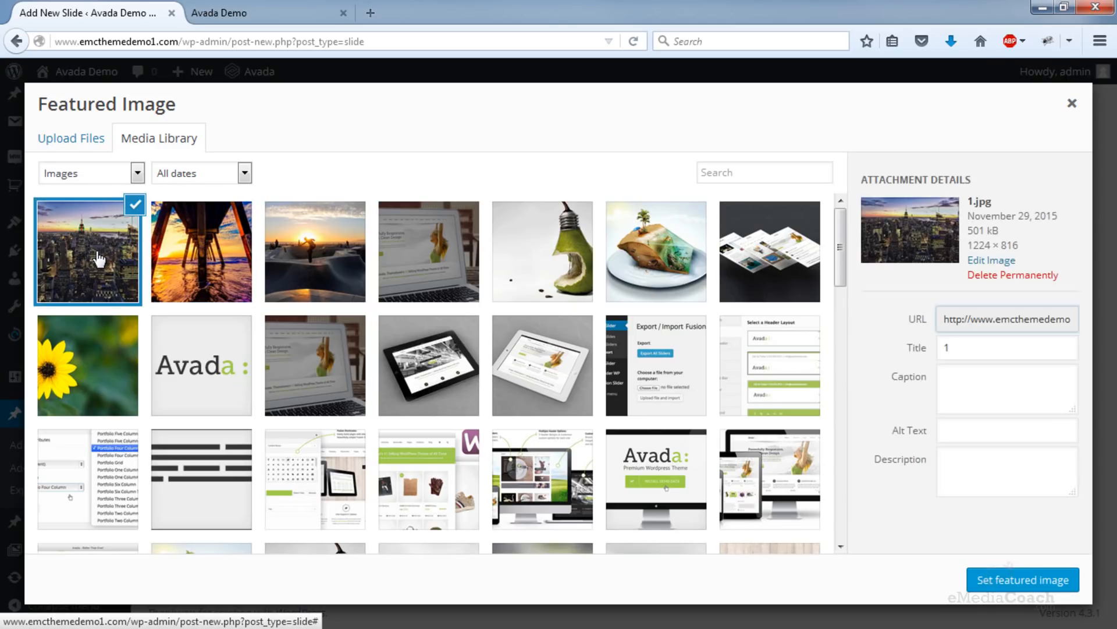
left_click(1033, 580)
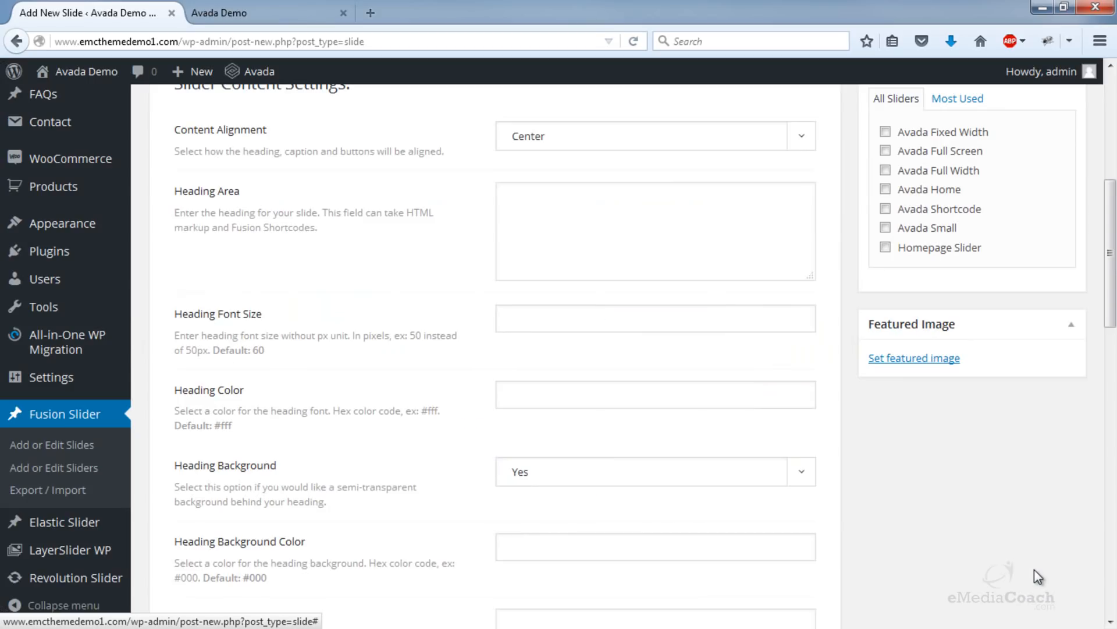
Assign Slide 1 to the Homepage Slider and publish it.
scroll(1035, 569, "up", 3)
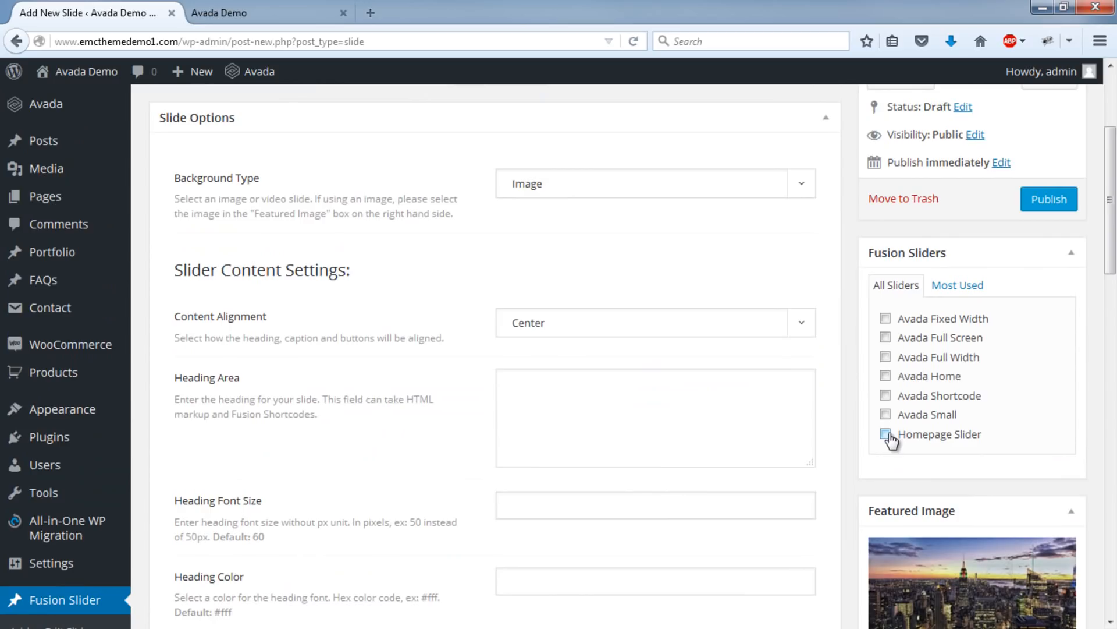
left_click(886, 435)
scroll(922, 455, "up", 3)
left_click(1042, 298)
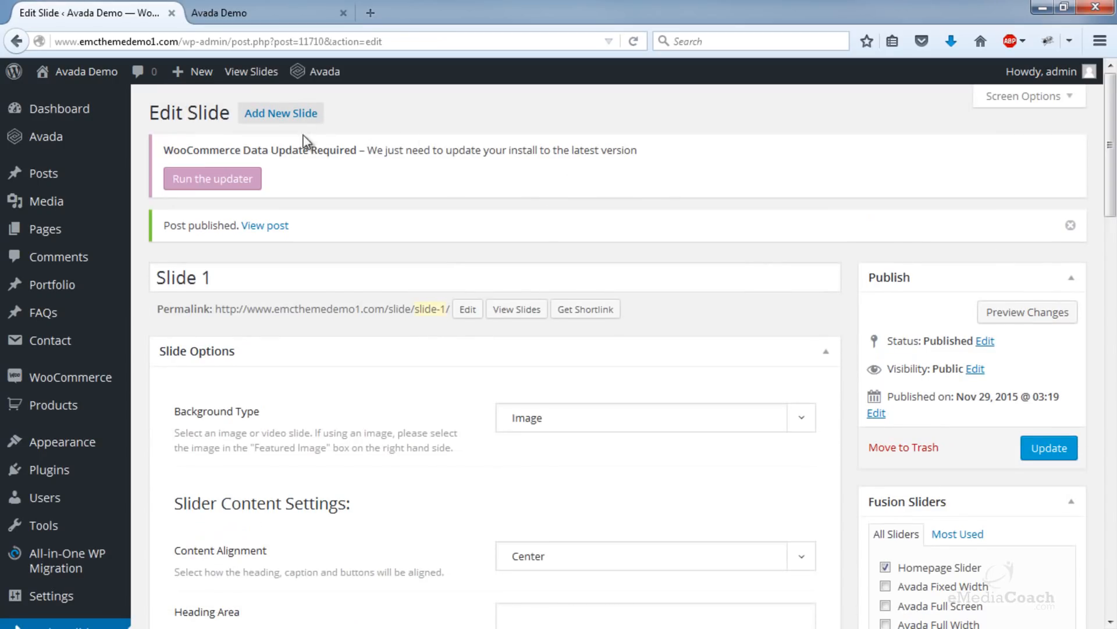
Create a new slide titled 'Slide 2' with Center content alignment.
left_click(298, 113)
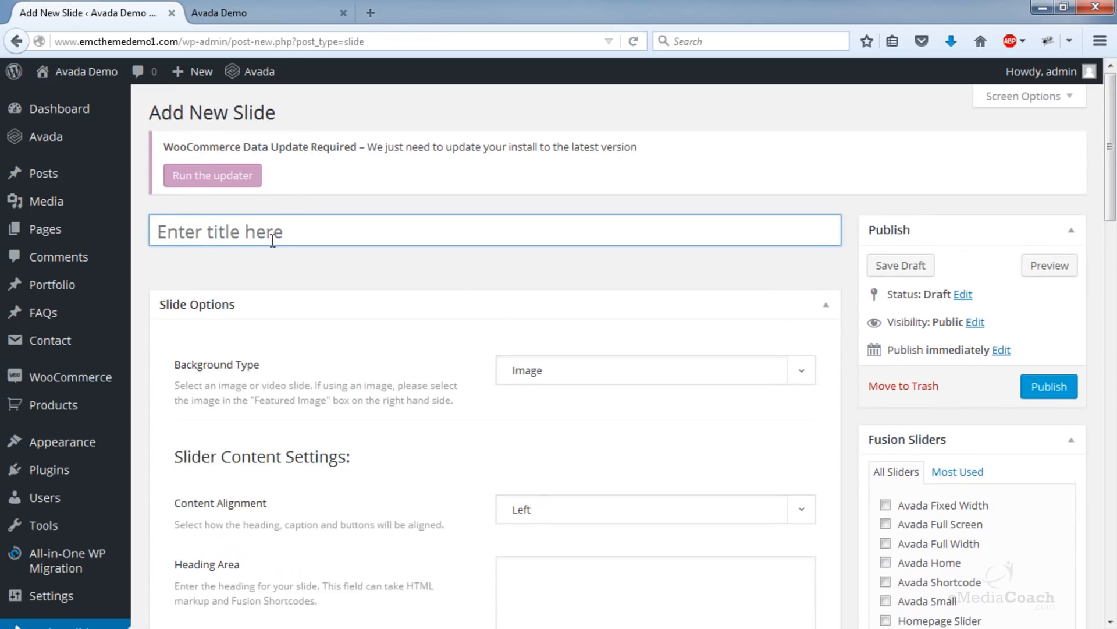
type("Slide 2")
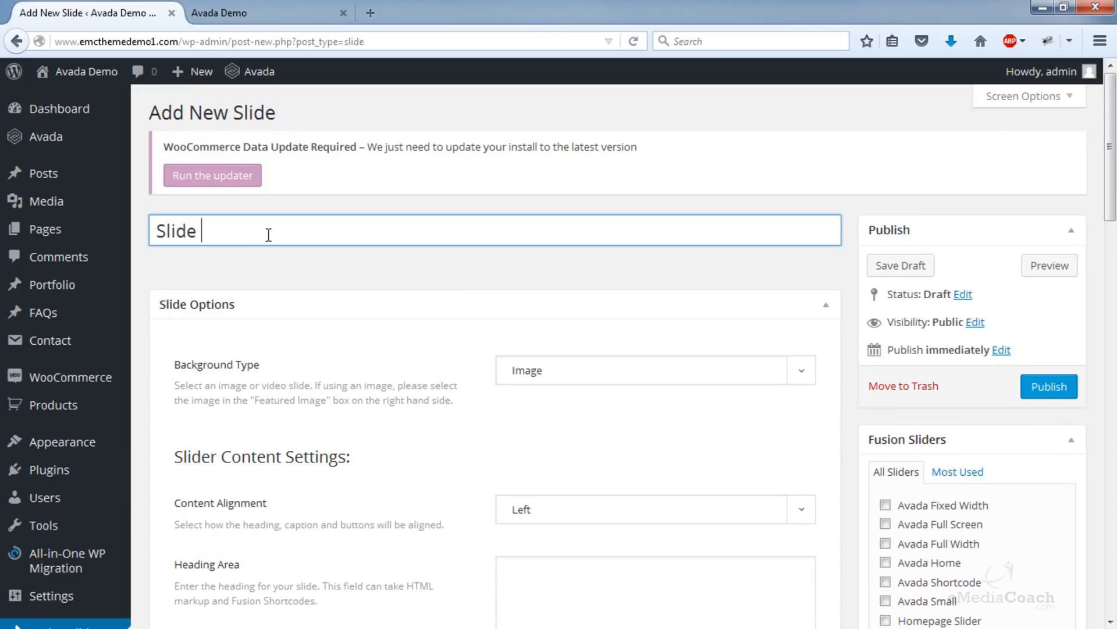
left_click(618, 512)
left_click(564, 548)
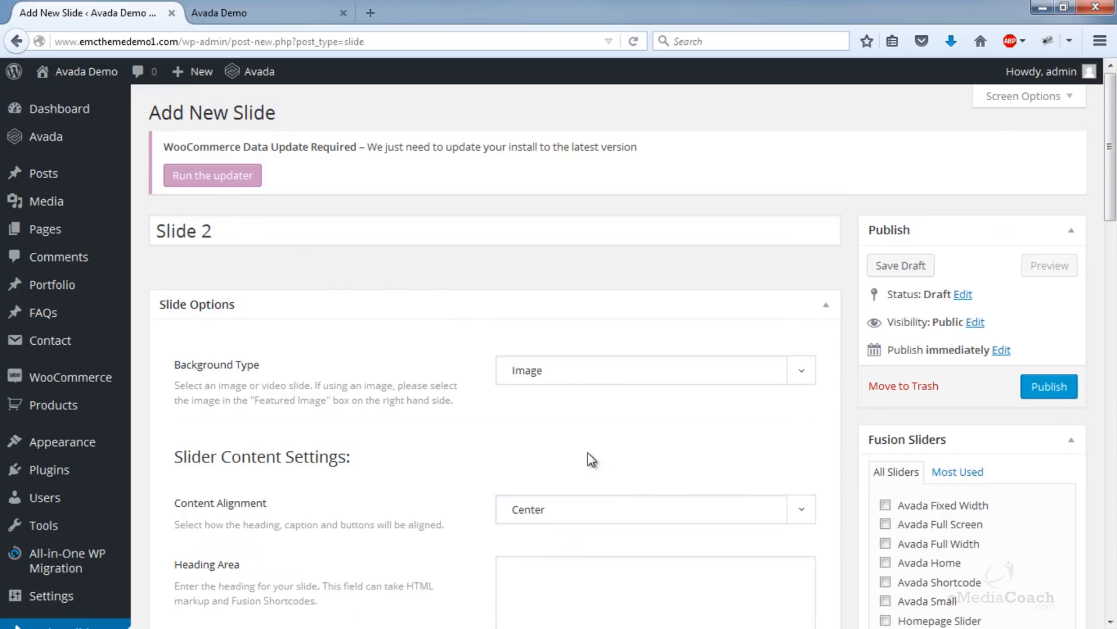
scroll(589, 457, "down", 3)
scroll(588, 453, "down", 15)
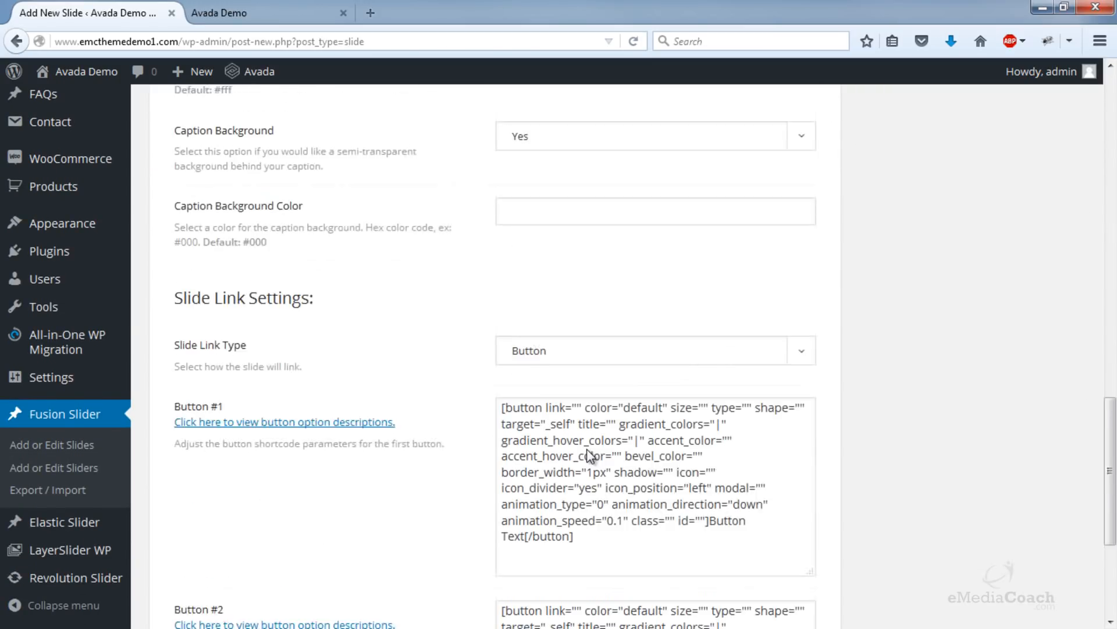
scroll(1088, 447, "up", 15)
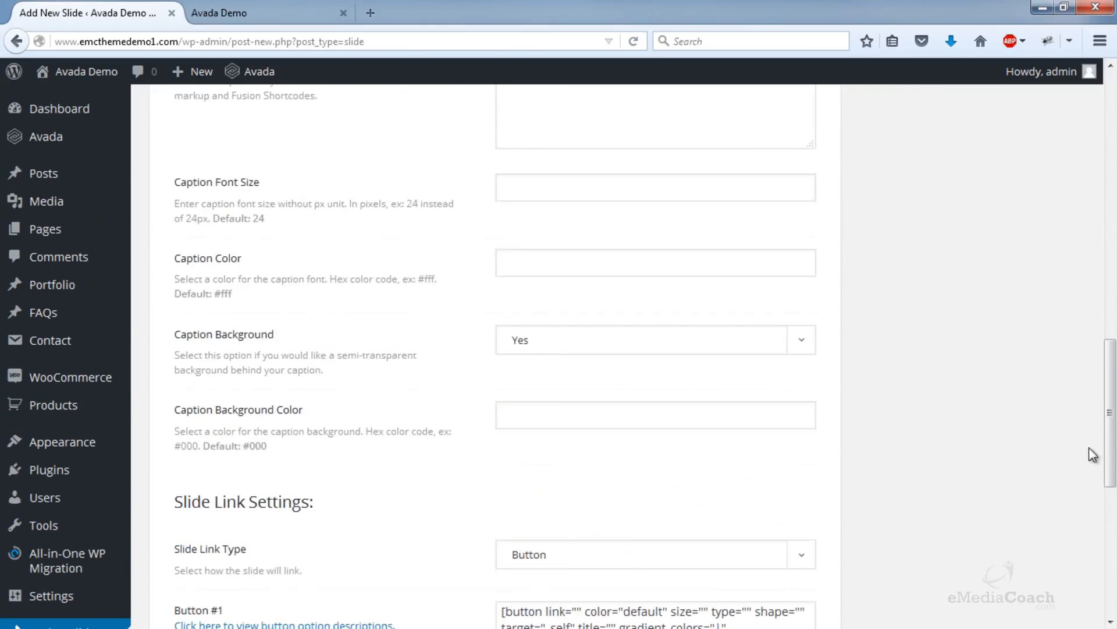
Add Slide 2 to the Homepage Slider with 2.jpg as its featured image.
left_click(886, 294)
left_click(906, 406)
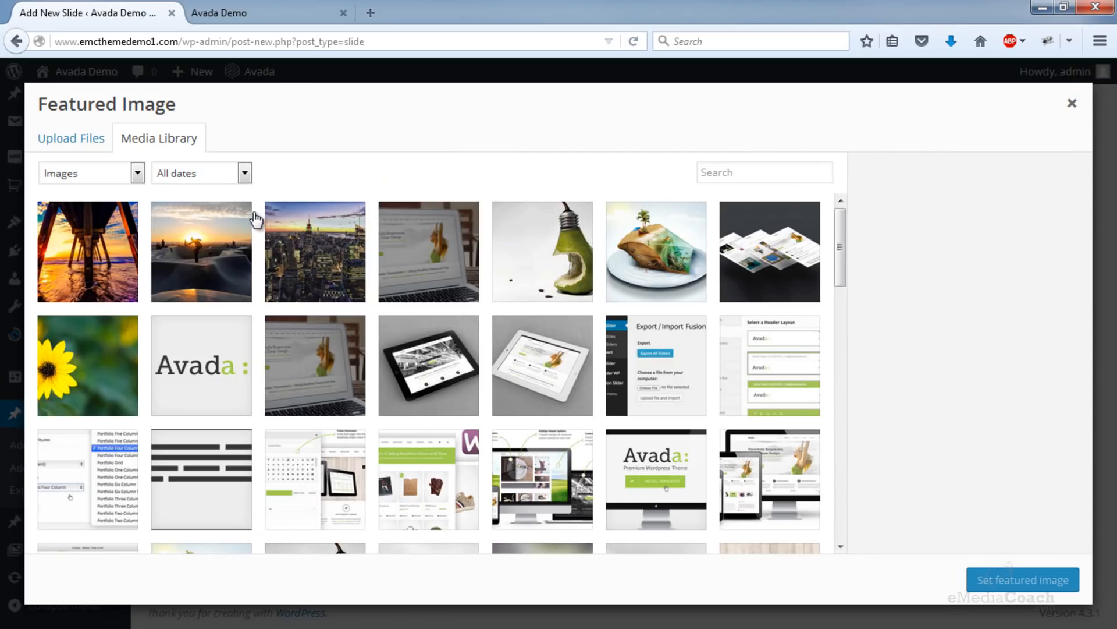
left_click(187, 236)
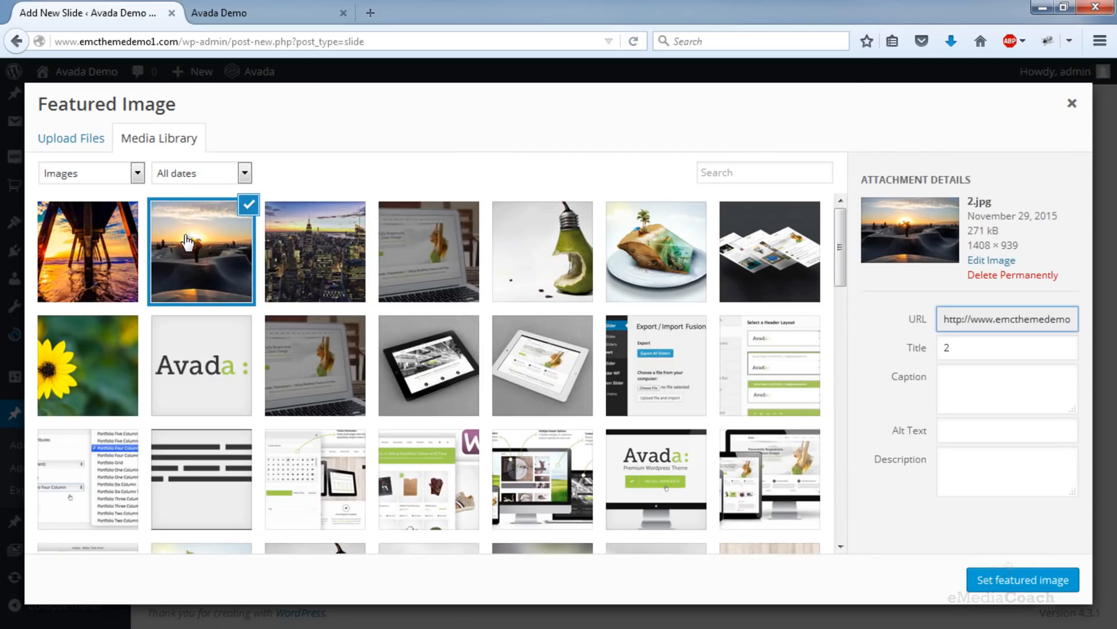
left_click(1030, 585)
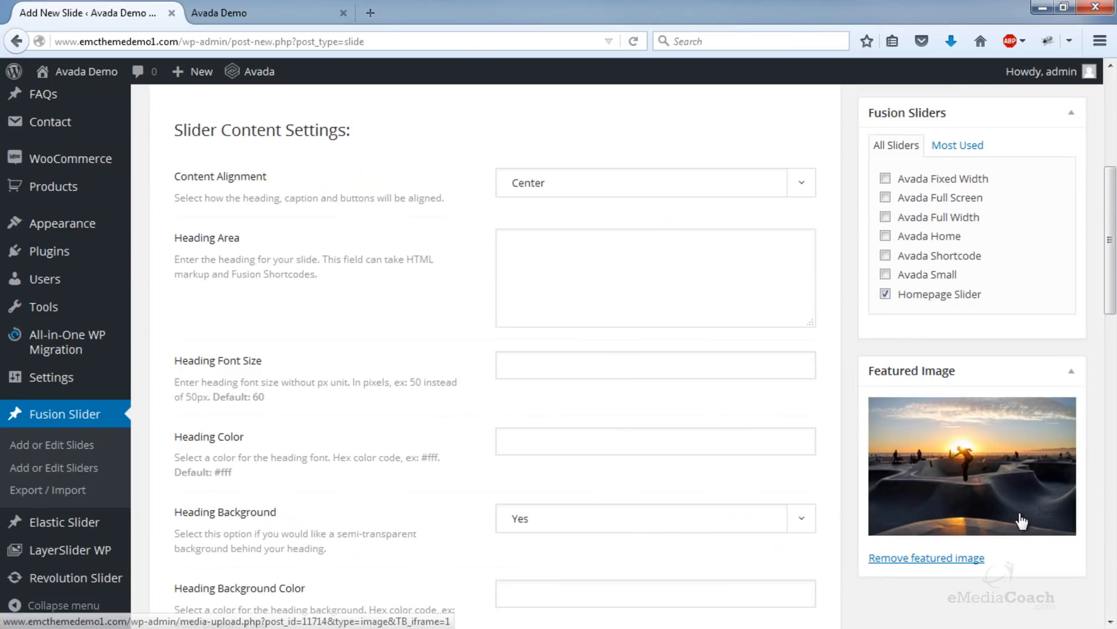
Publish Slide 2 and begin another new slide.
scroll(1040, 408, "up", 5)
left_click(1045, 387)
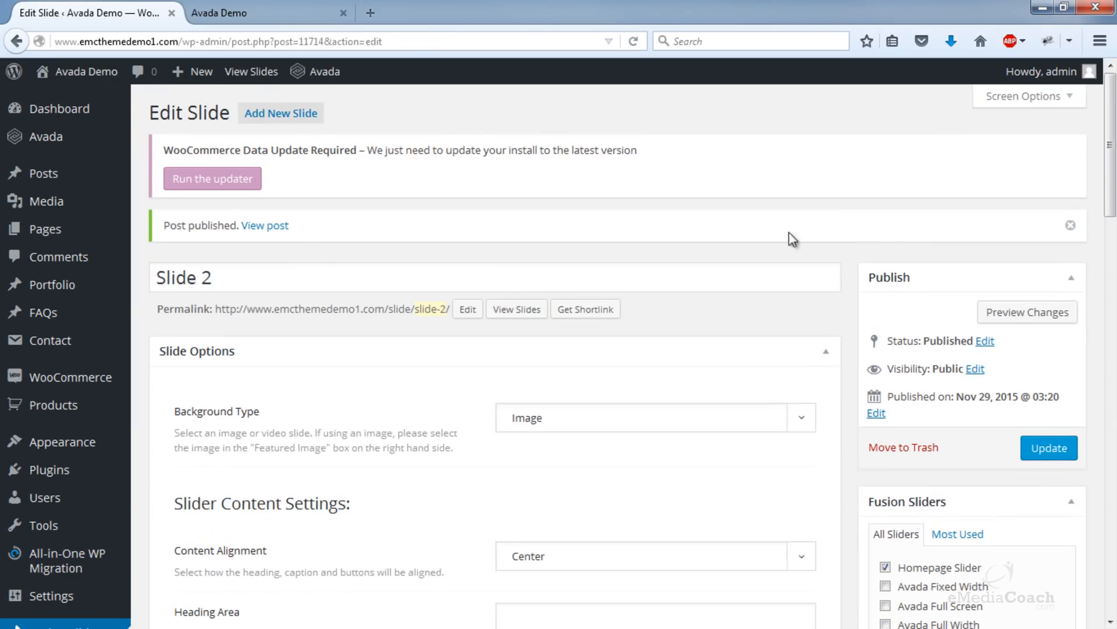
left_click(310, 116)
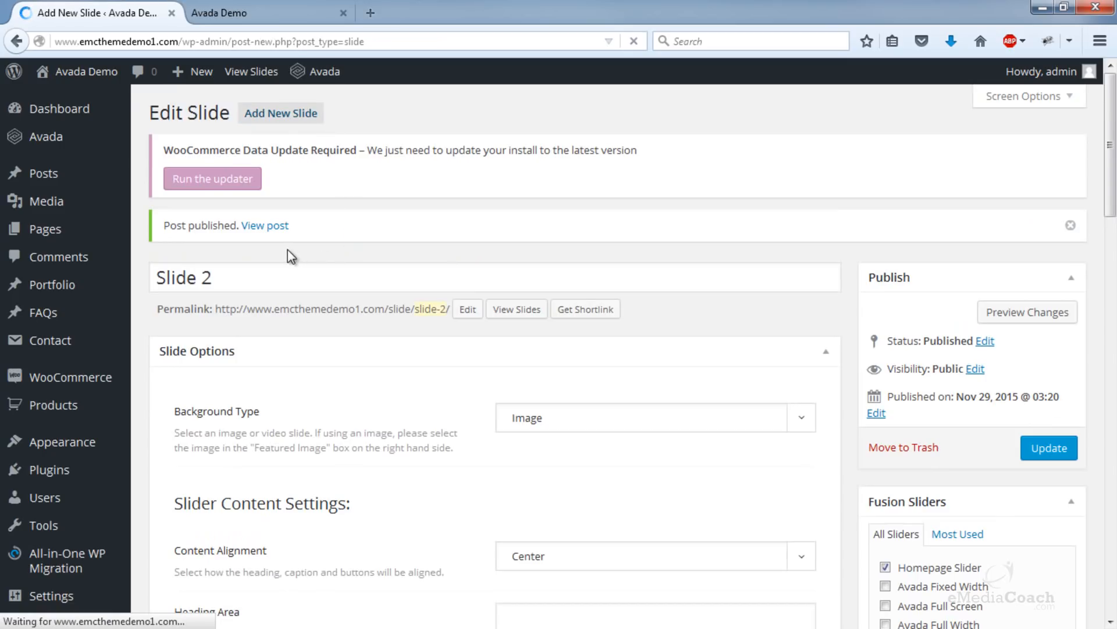
Title the new slide 'Slide 3' and set Center content alignment.
type("Slide 3")
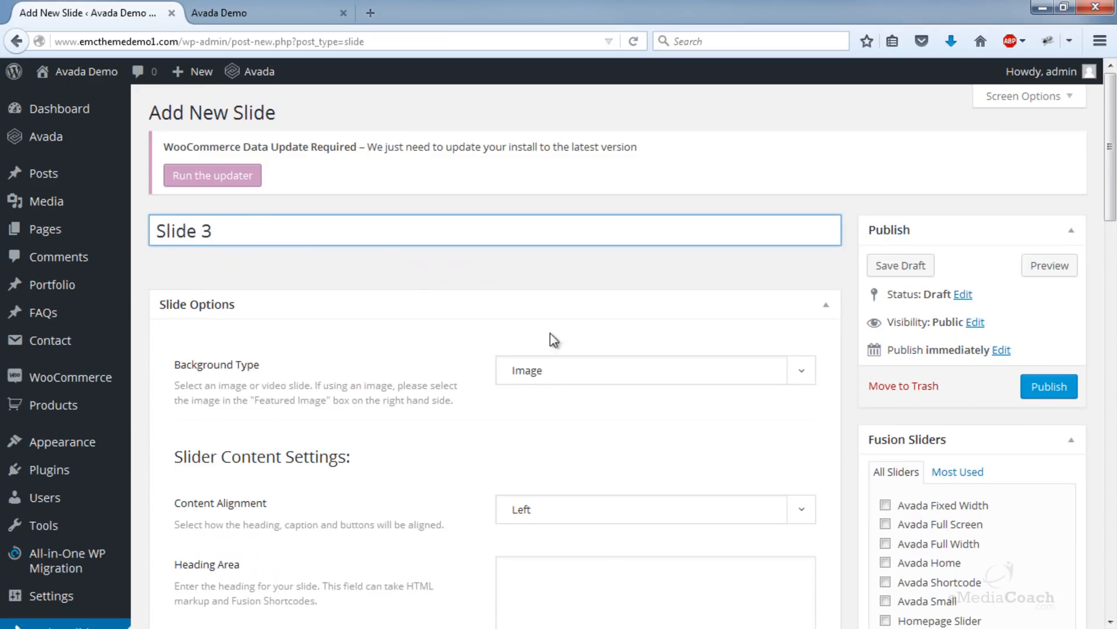
left_click(585, 515)
left_click(557, 549)
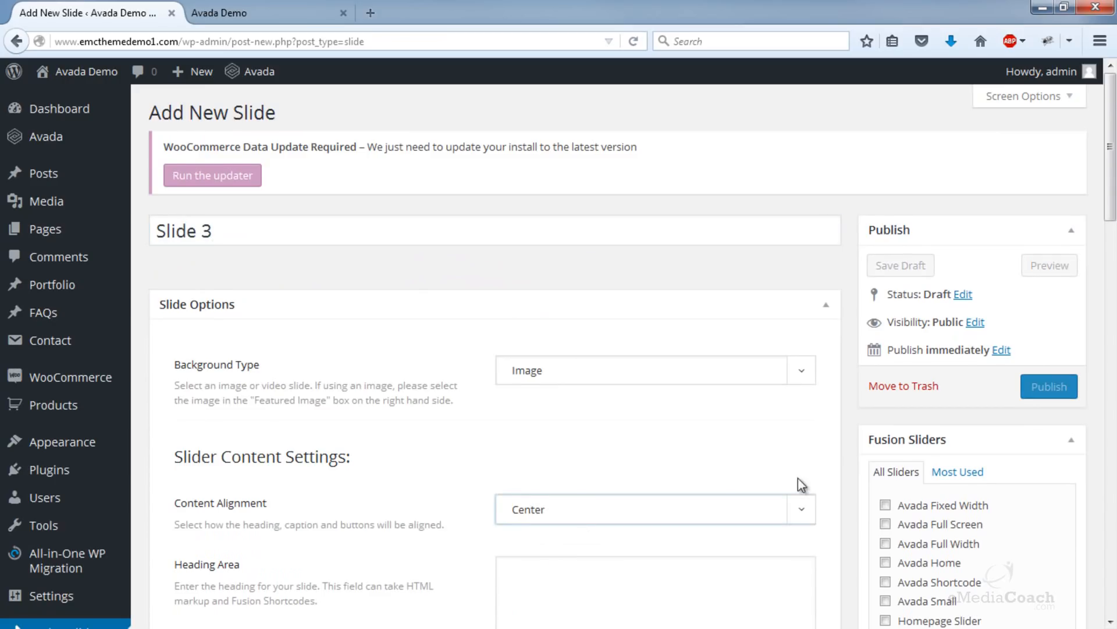
scroll(959, 472, "down", 3)
Add Slide 3 to the Homepage Slider with featured image 3.jpg and publish it.
left_click(909, 437)
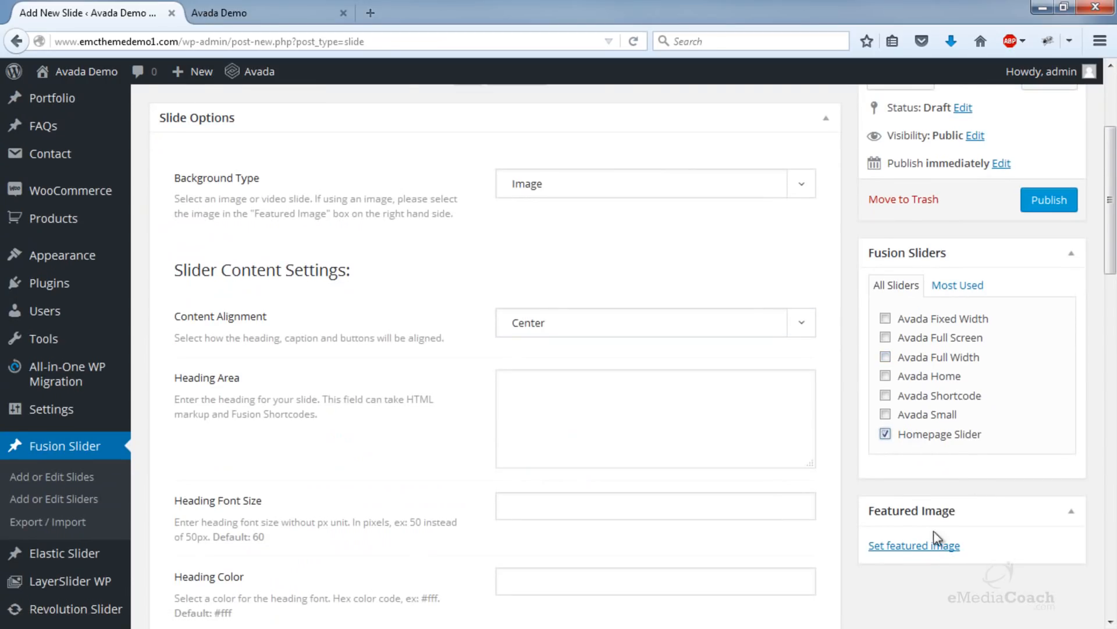
left_click(927, 546)
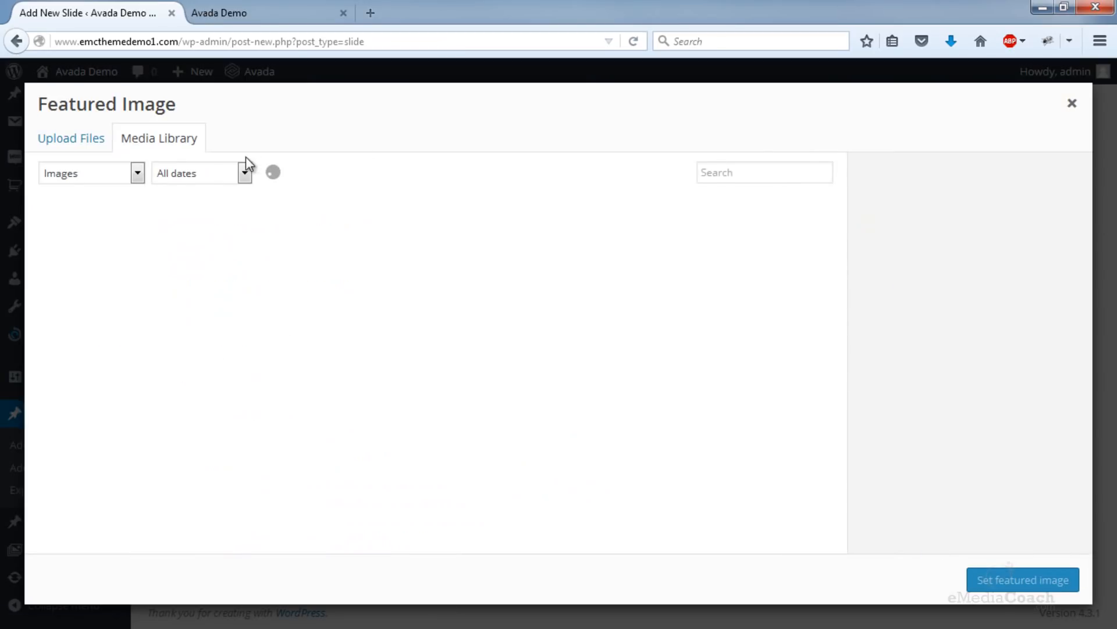
left_click(125, 244)
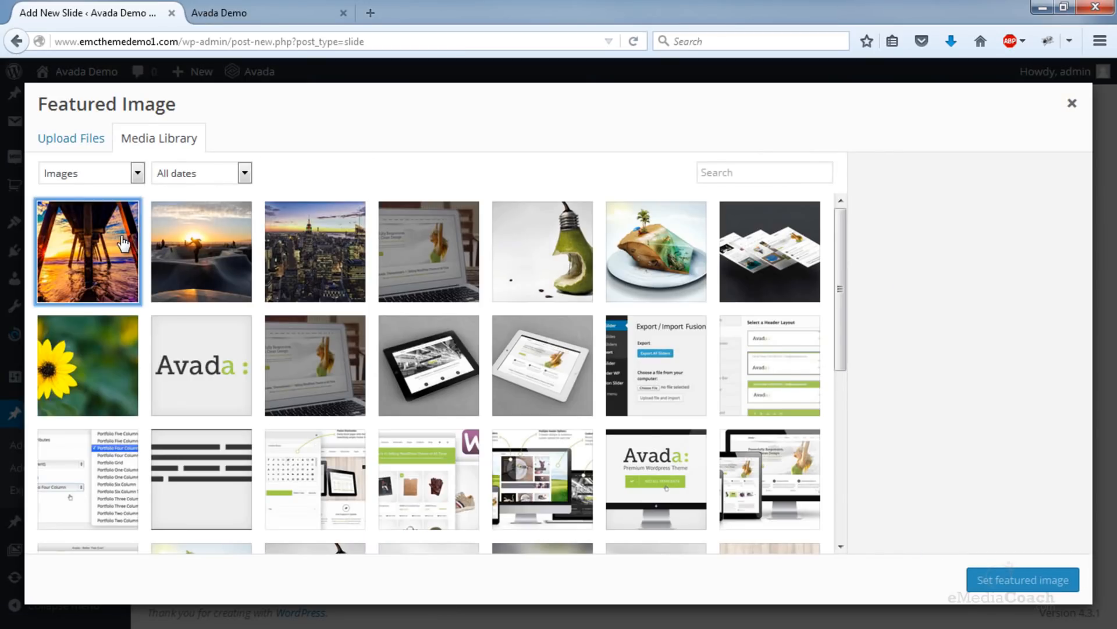
left_click(1010, 582)
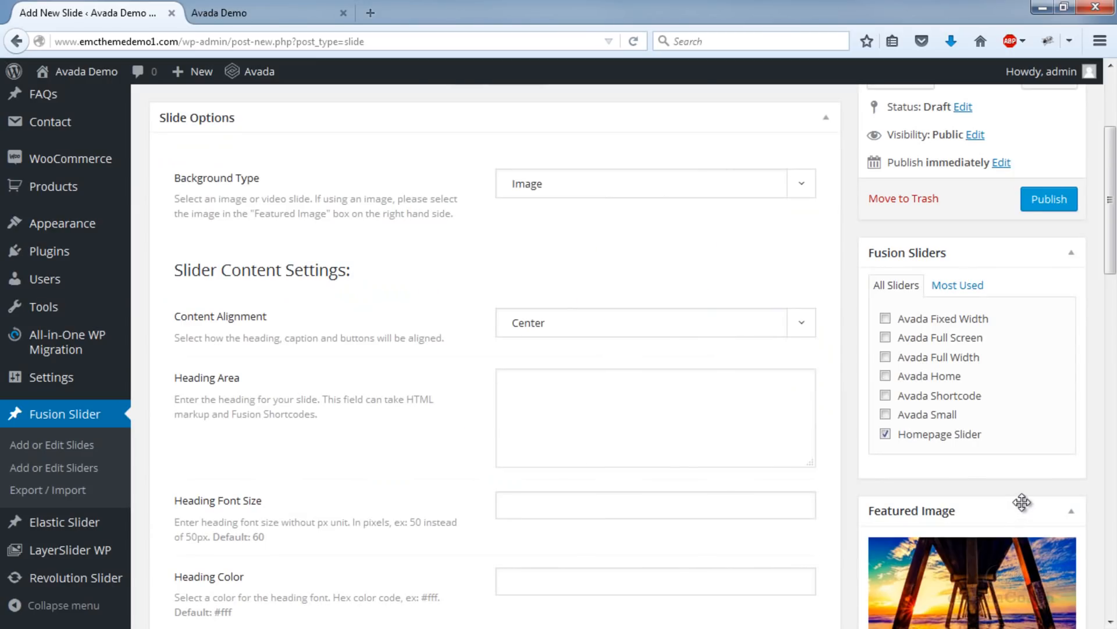
left_click(1048, 201)
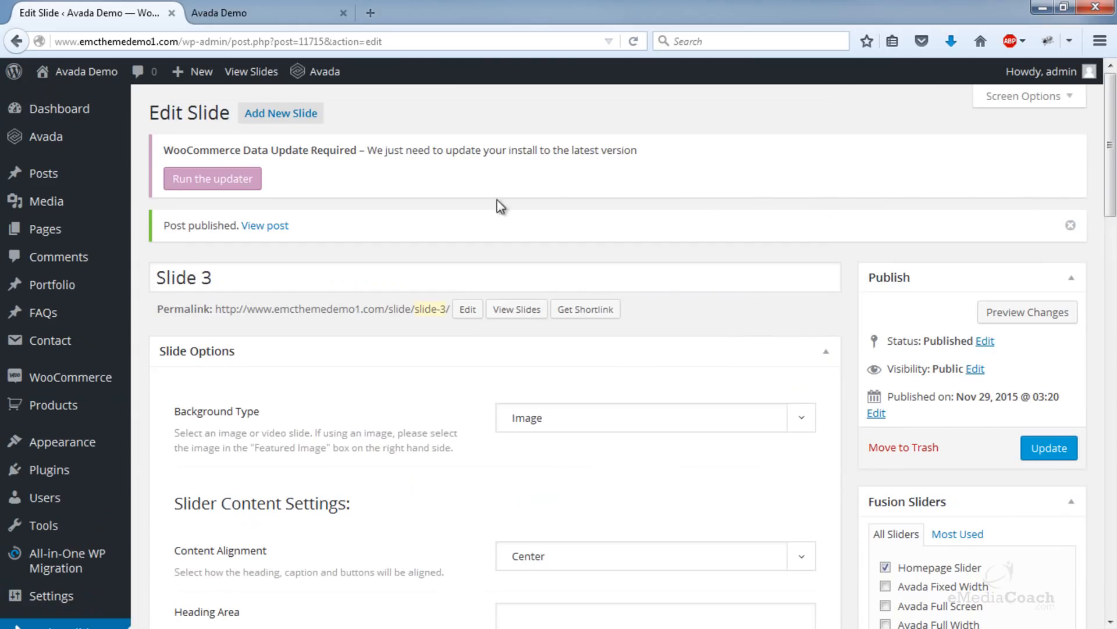
scroll(408, 245, "down", 5)
left_click(303, 278)
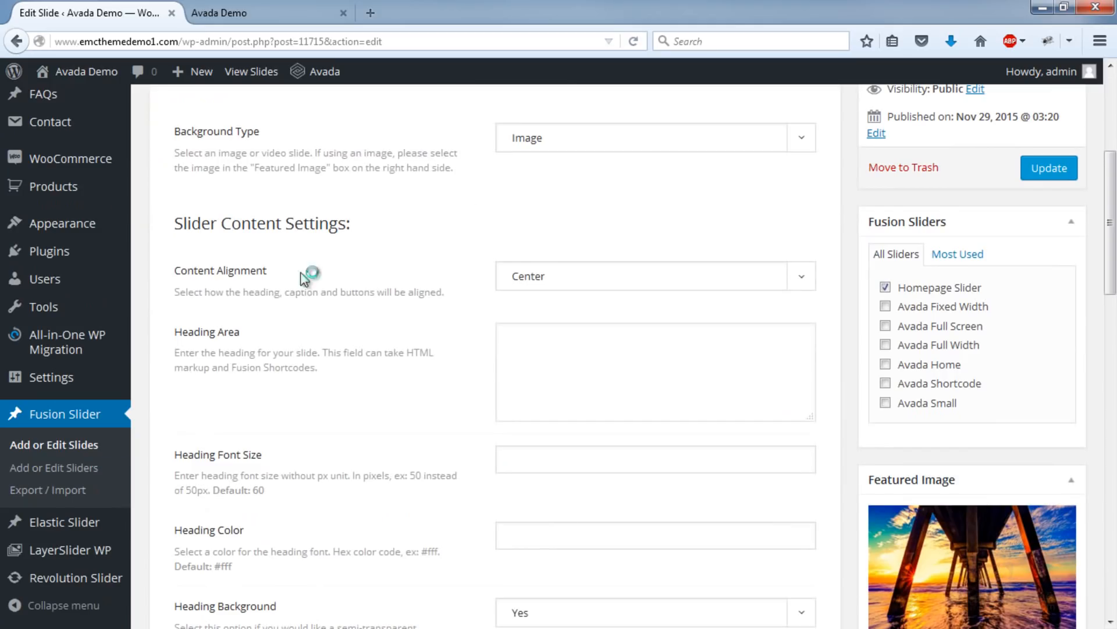
left_click(54, 479)
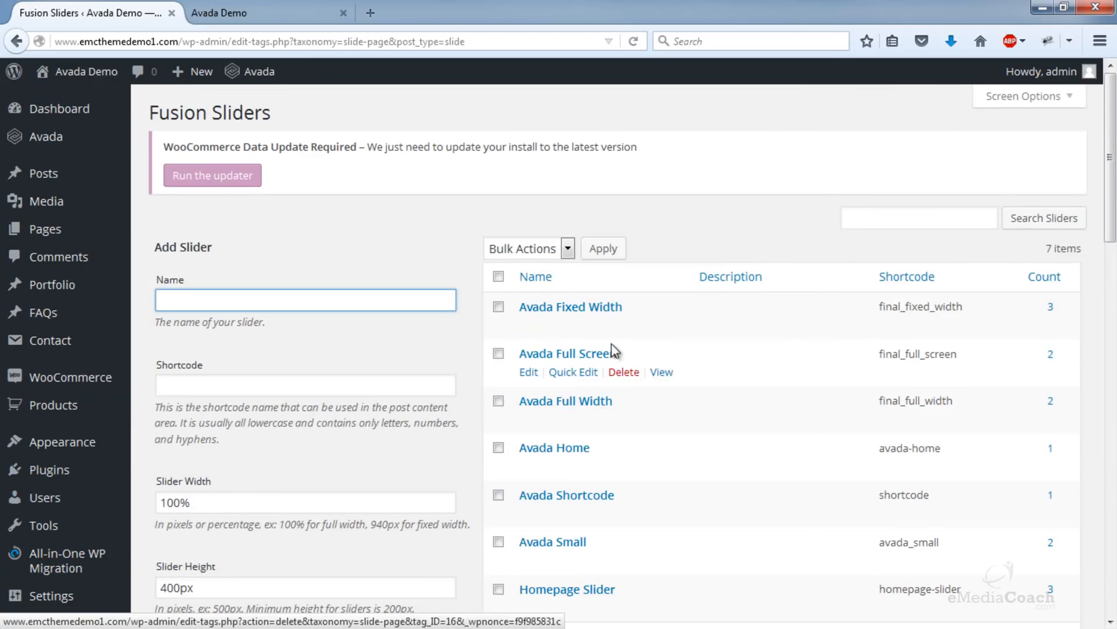
scroll(582, 326, "down", 2)
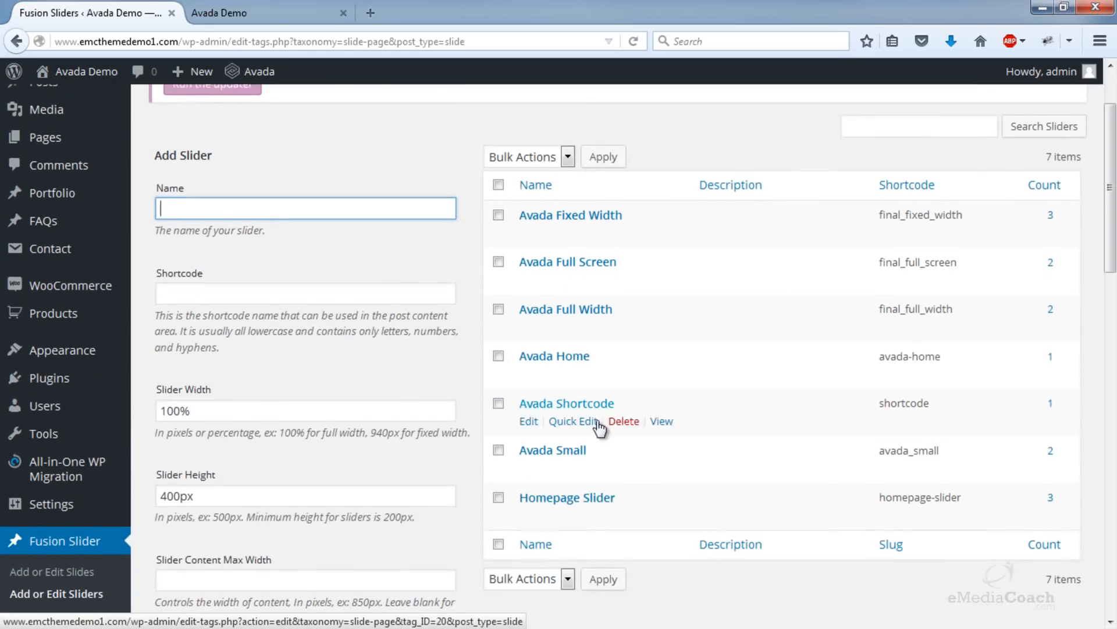
left_click(1051, 499)
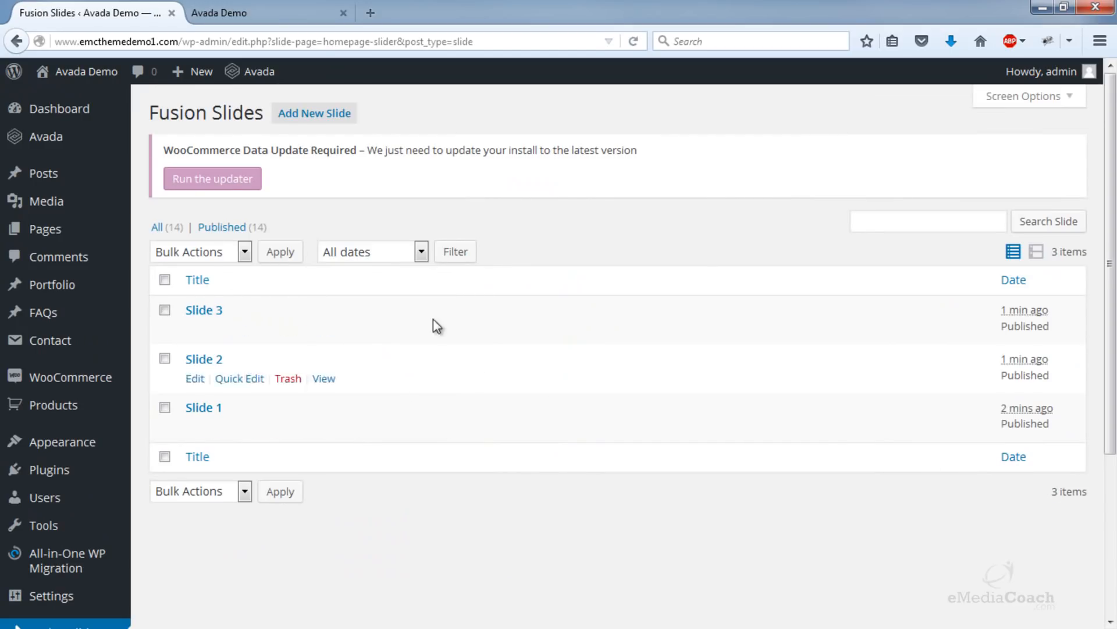
left_click(201, 310)
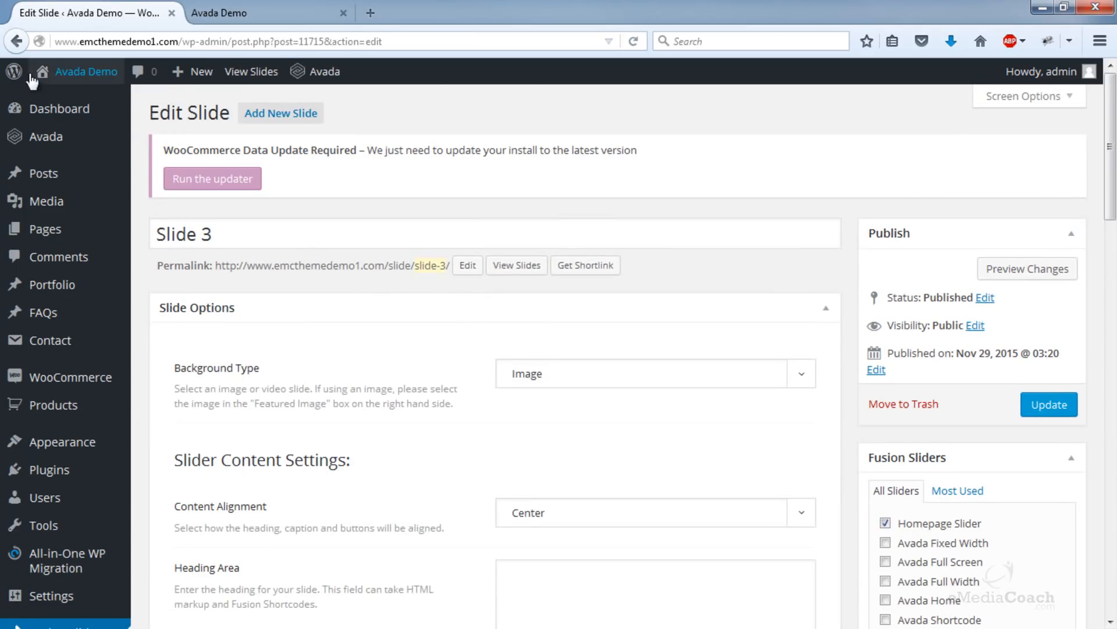
scroll(23, 408, "down", 3)
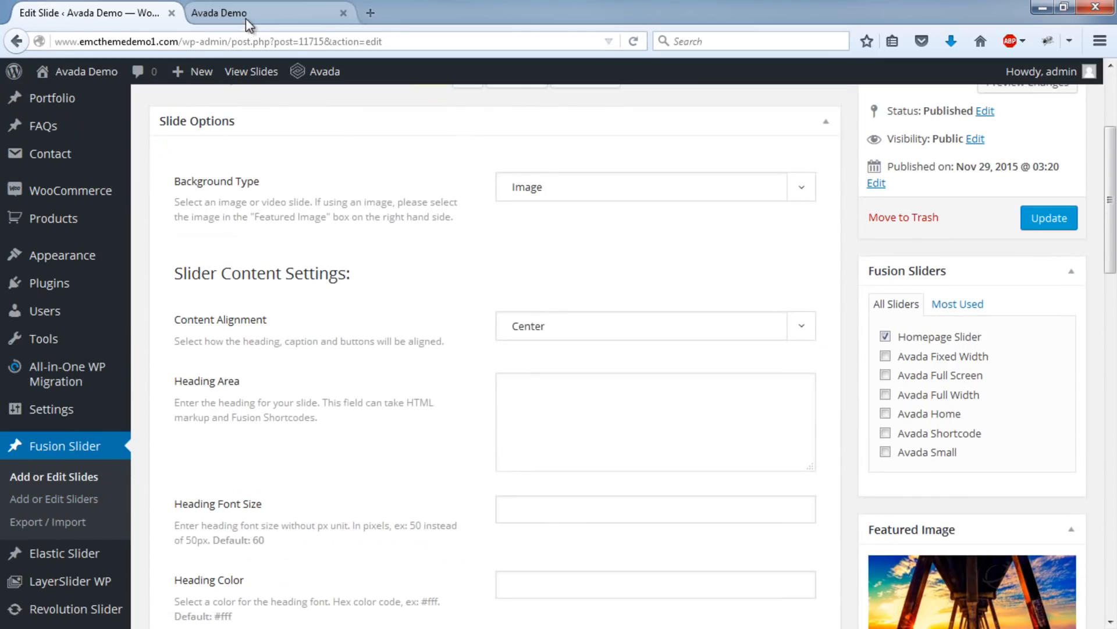
Return to the slide editor, pass through Avada Theme Options, and open All Pages.
left_click(225, 18)
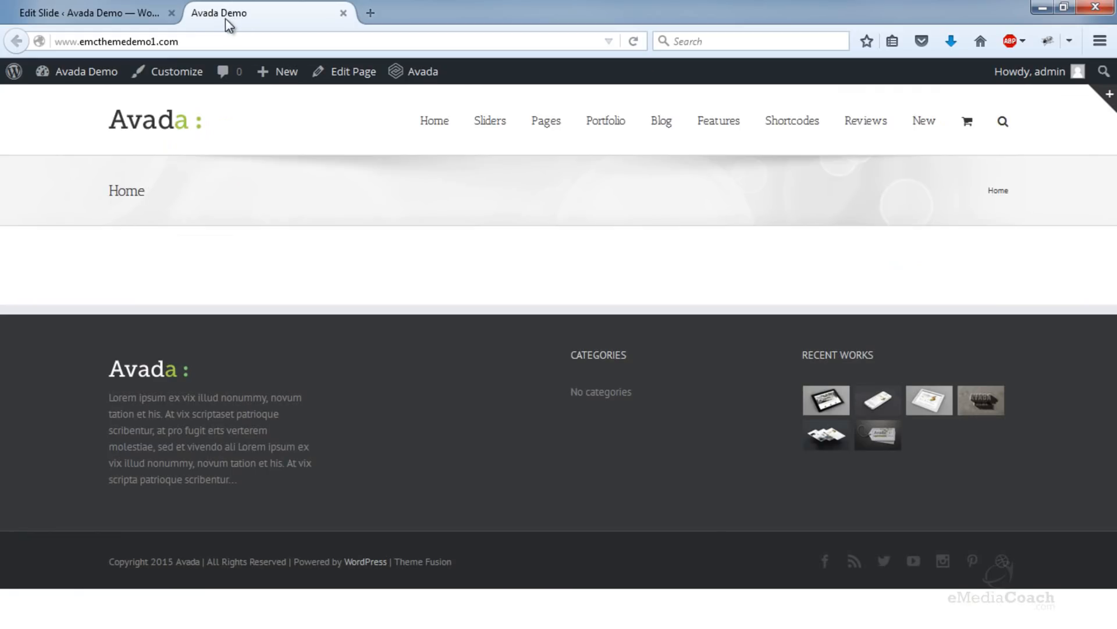
left_click(123, 19)
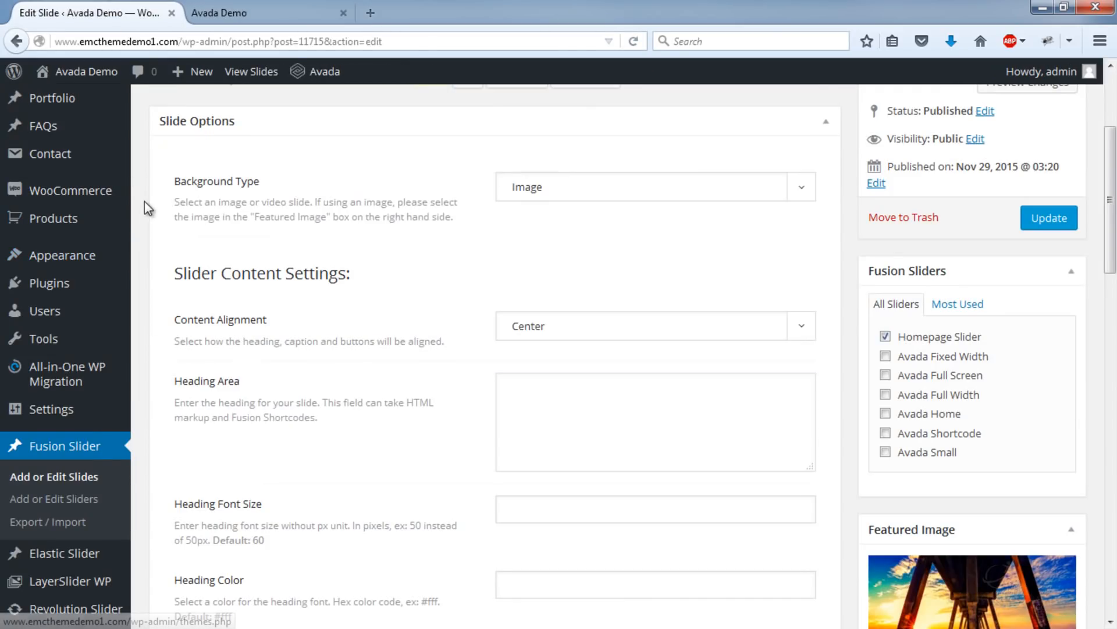
mouse_move(58, 257)
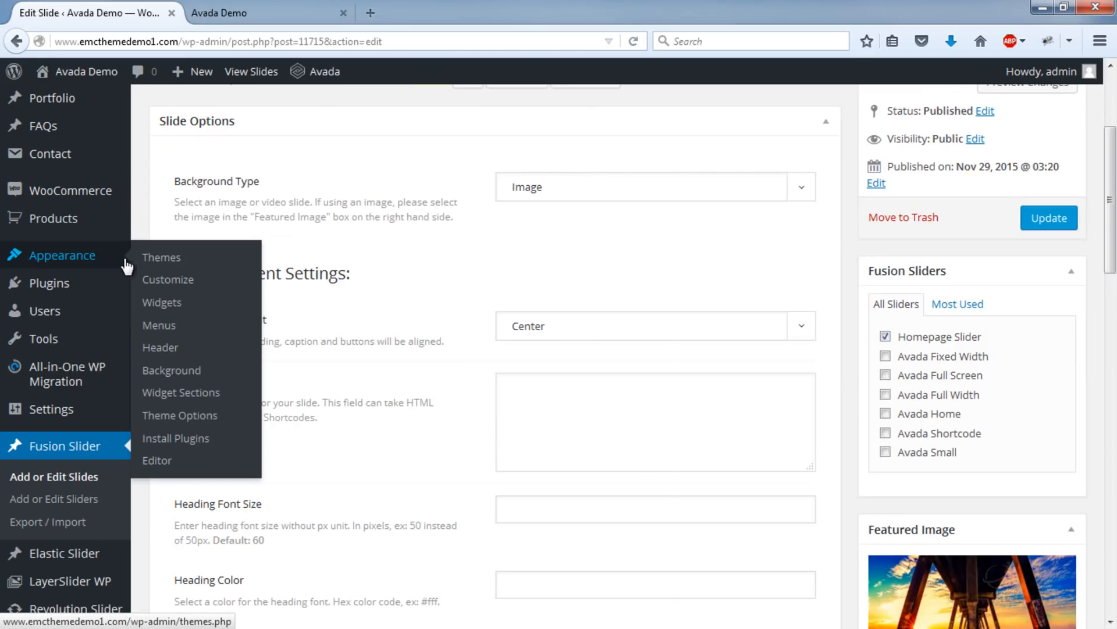
left_click(208, 417)
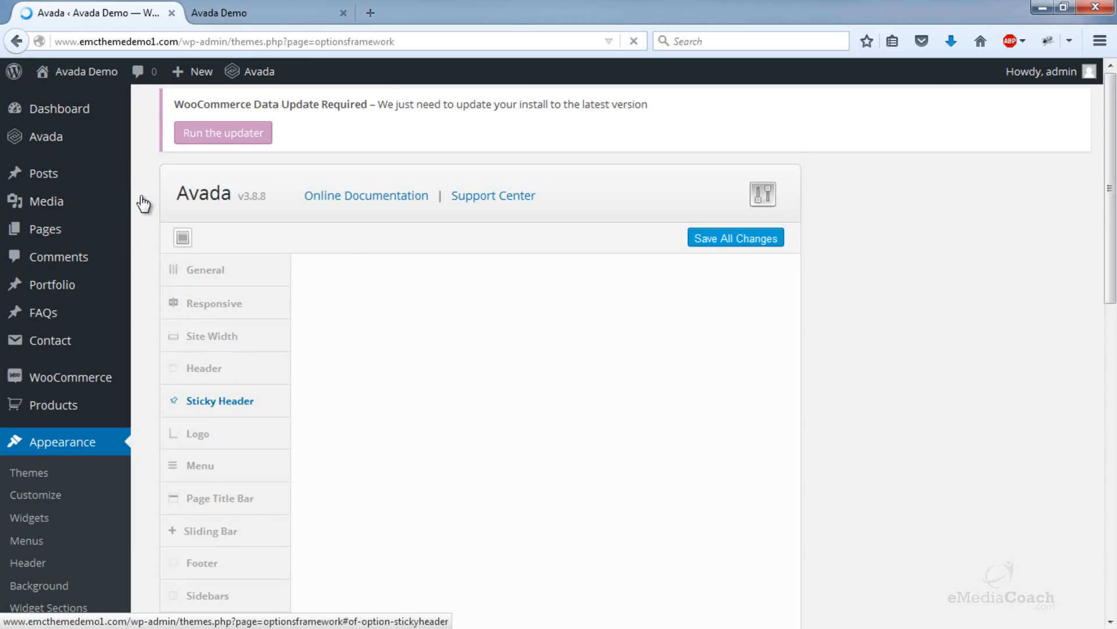
mouse_move(58, 384)
left_click(155, 384)
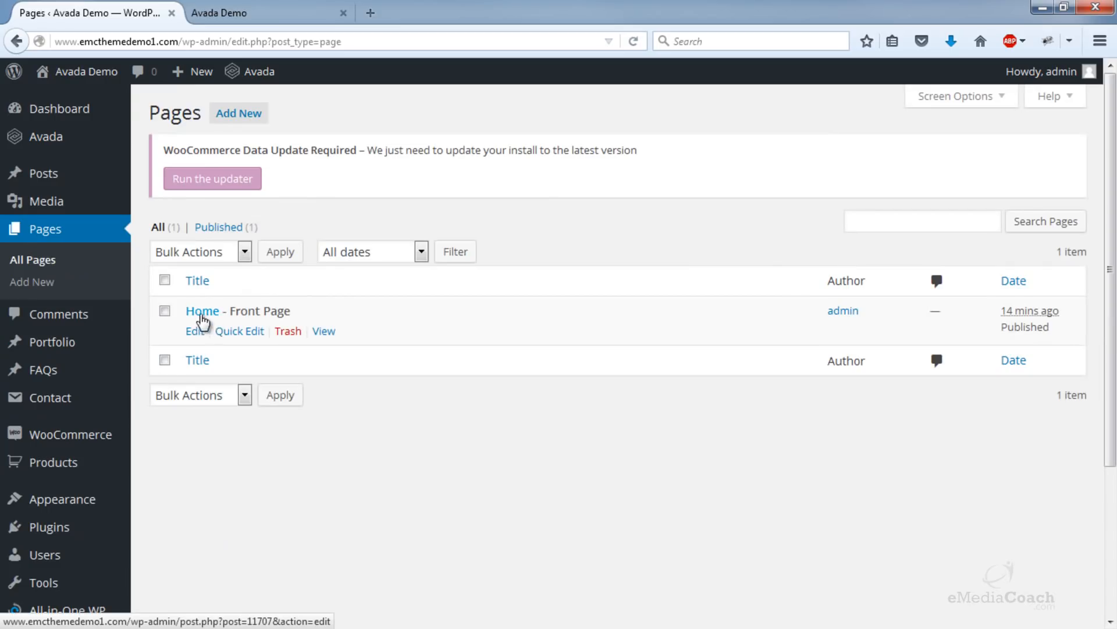
Edit the Home page and set its Slider Position to Below.
left_click(212, 312)
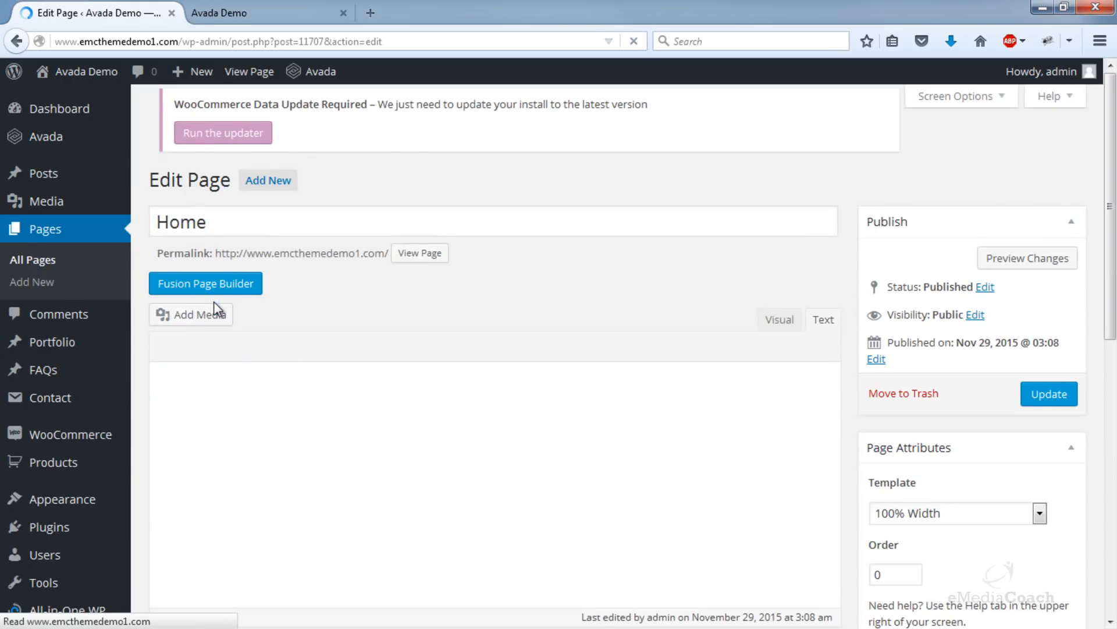
scroll(590, 298, "down", 1)
scroll(589, 294, "down", 10)
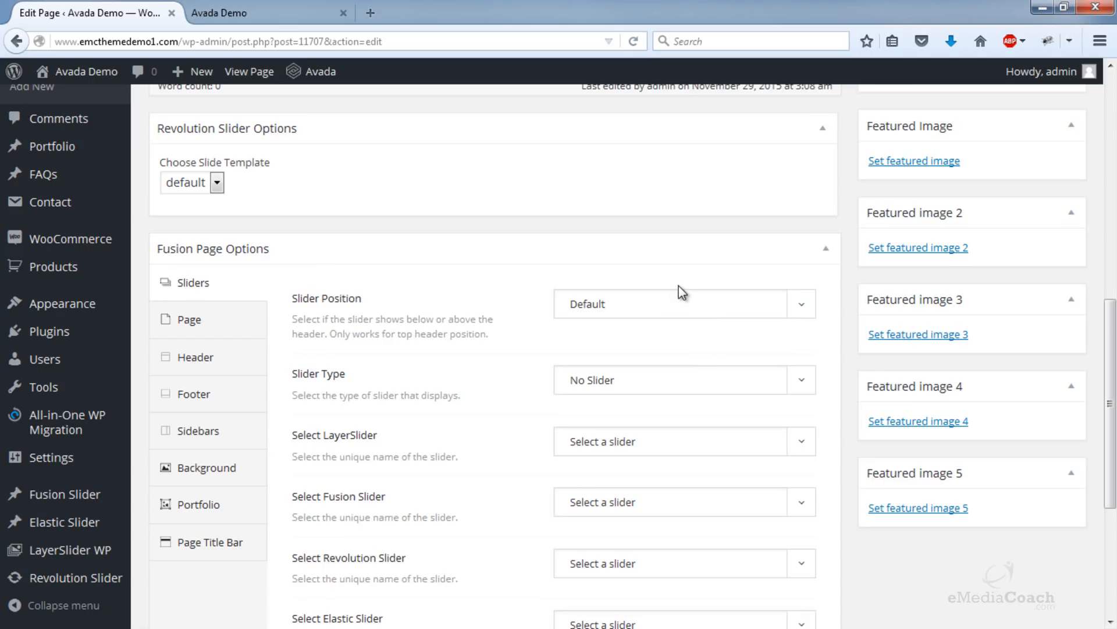
left_click(795, 306)
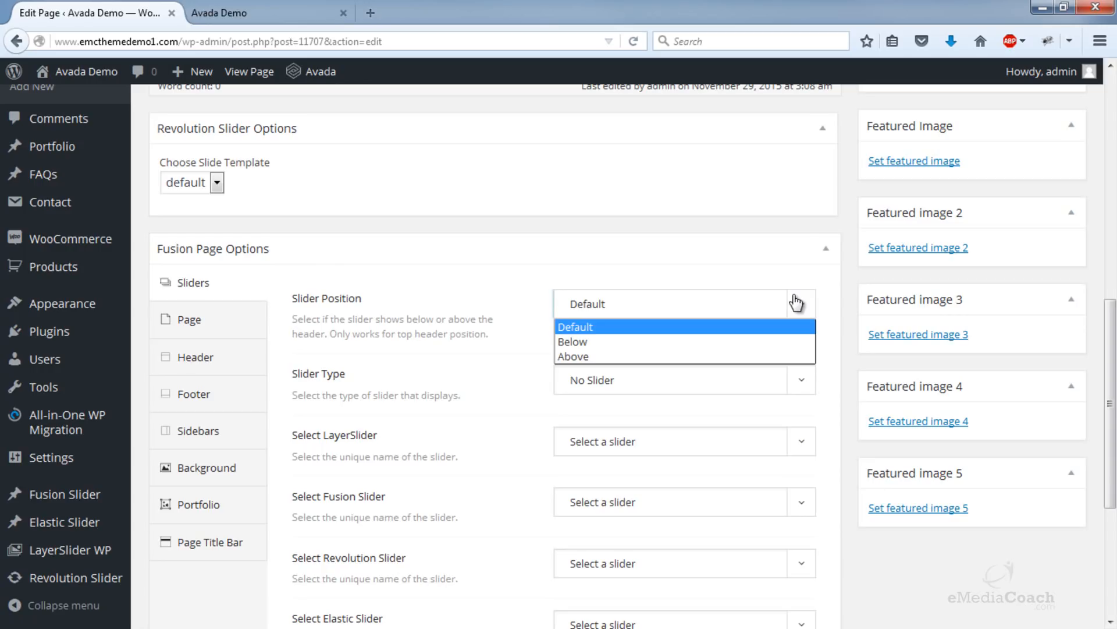
left_click(675, 341)
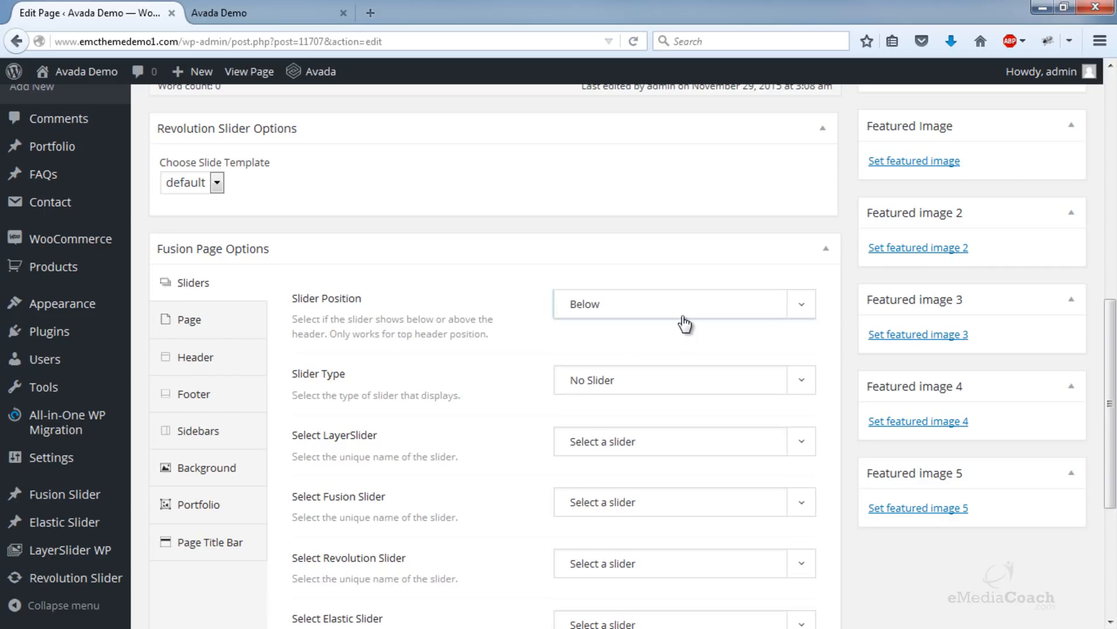
left_click(685, 324)
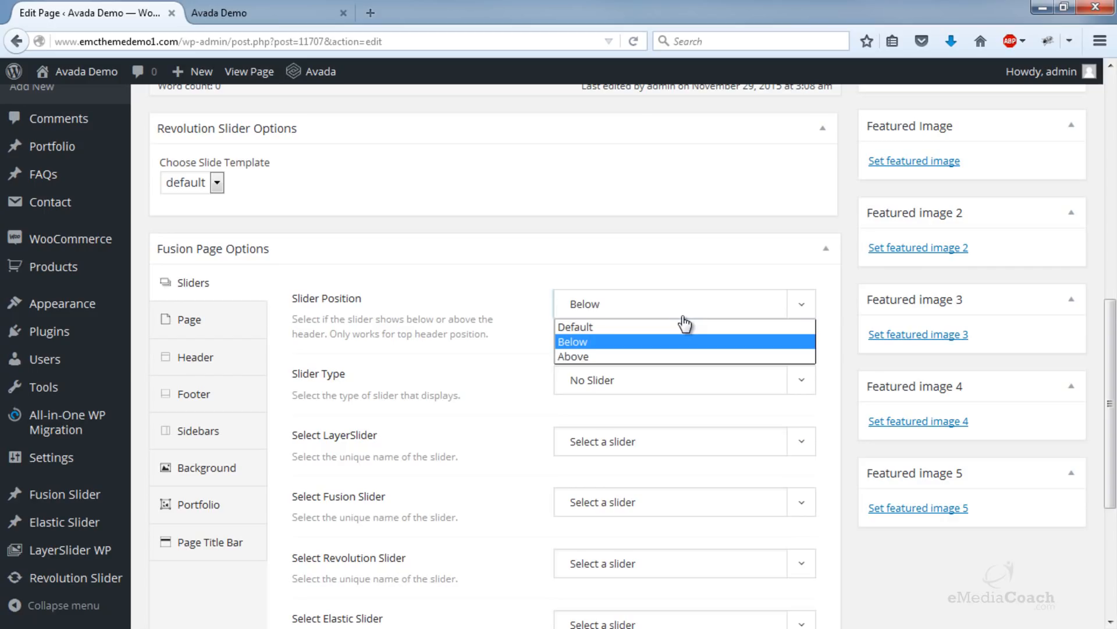
left_click(685, 324)
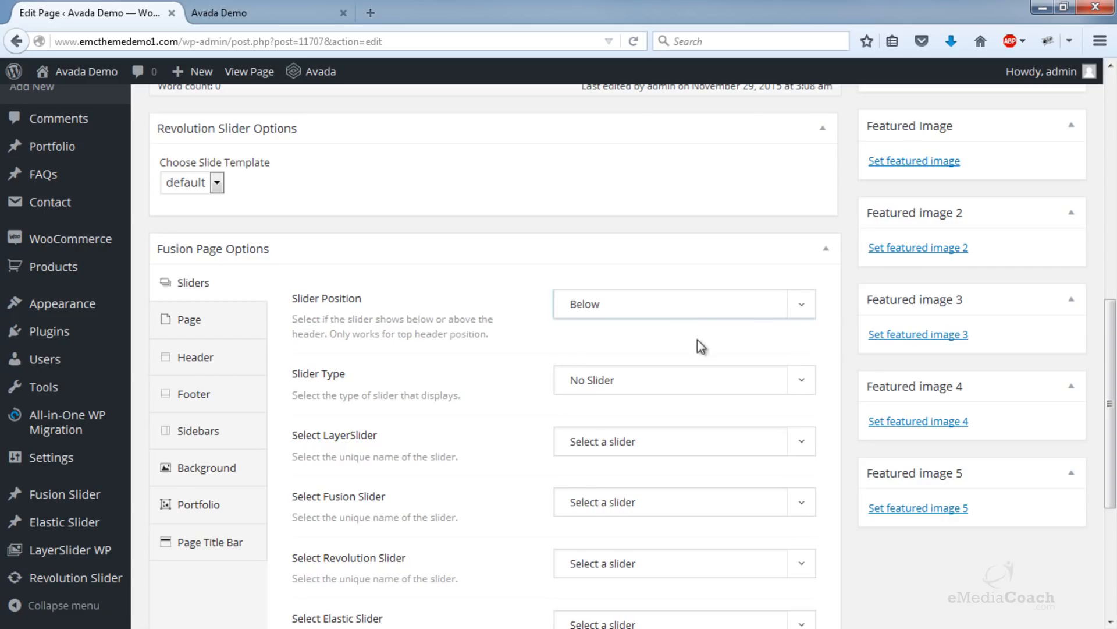
Set Slider Type to Fusion Slider and select Homepage Slider.
left_click(806, 377)
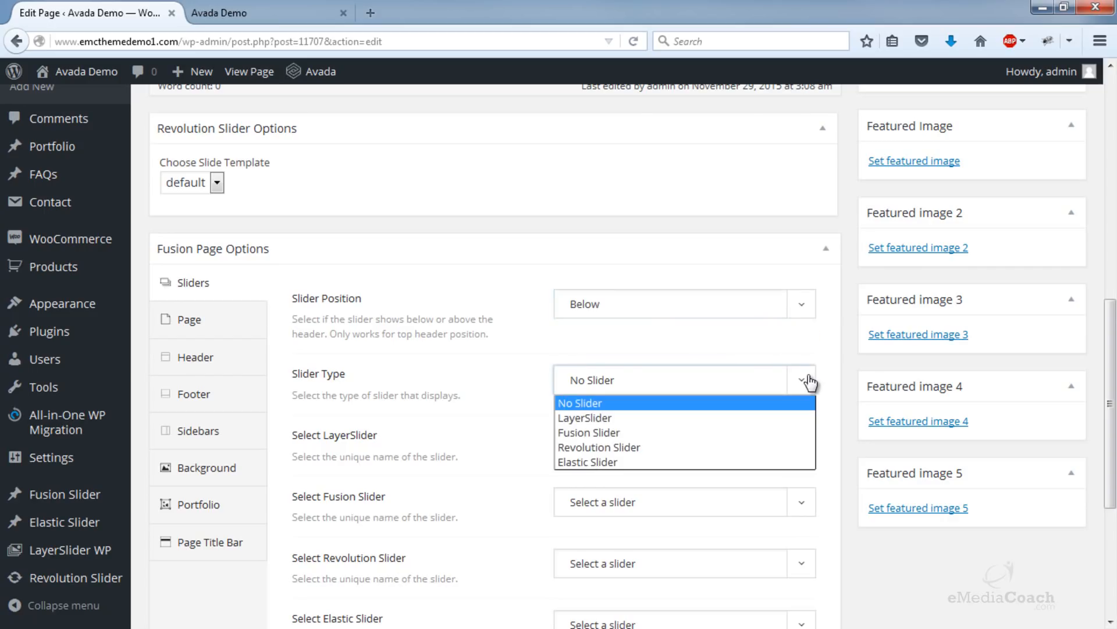
left_click(675, 435)
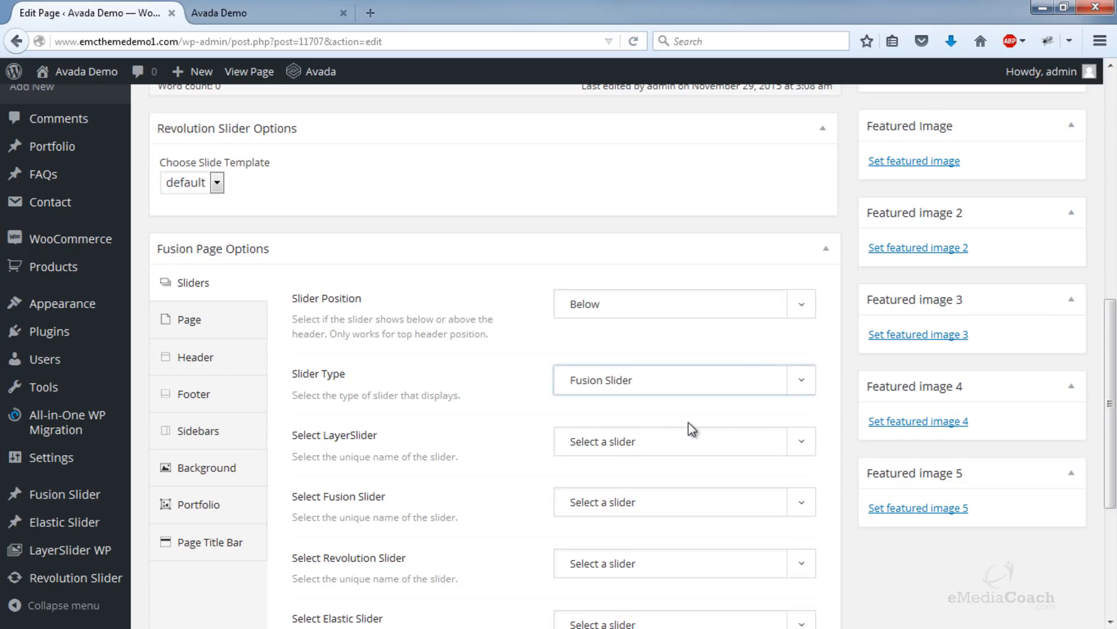
scroll(690, 428, "down", 1)
scroll(691, 430, "down", 1)
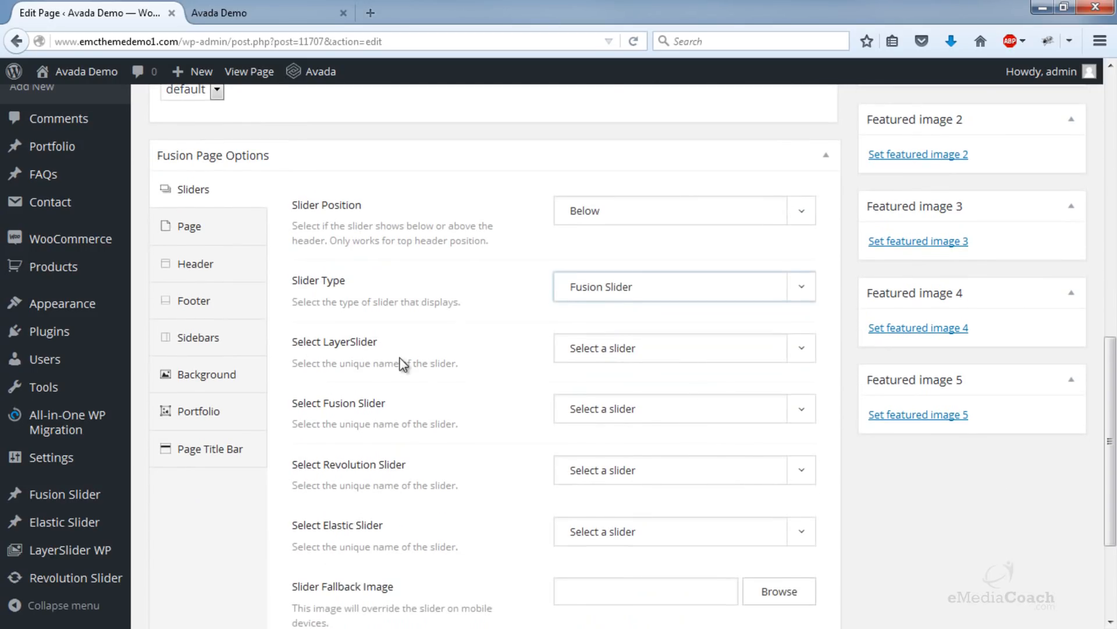
scroll(332, 367, "down", 1)
scroll(332, 366, "down", 1)
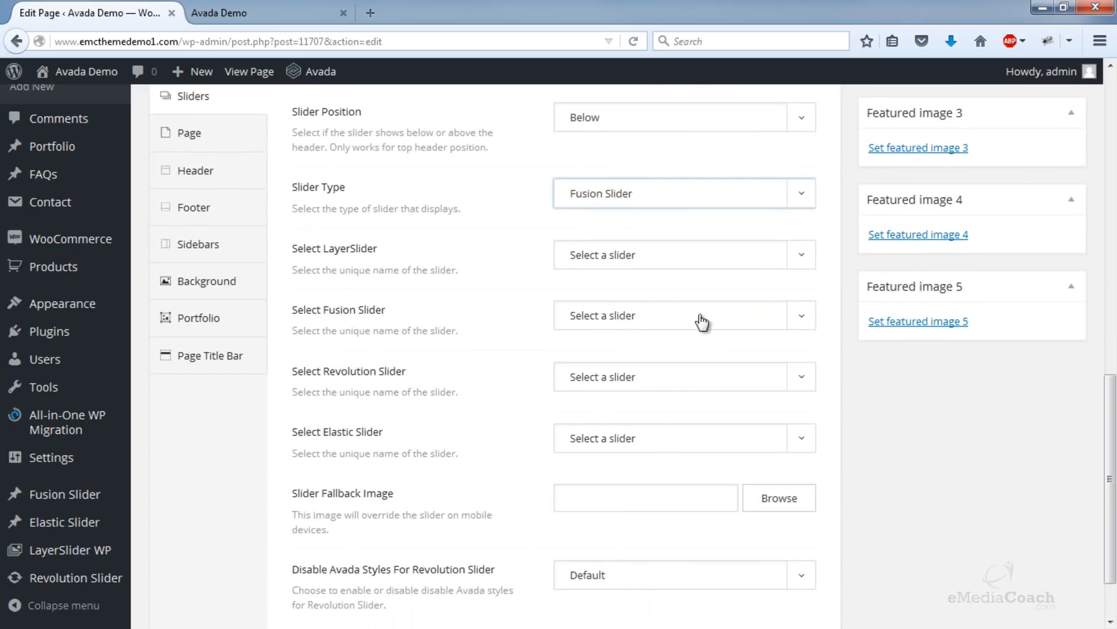
left_click(797, 316)
left_click(600, 444)
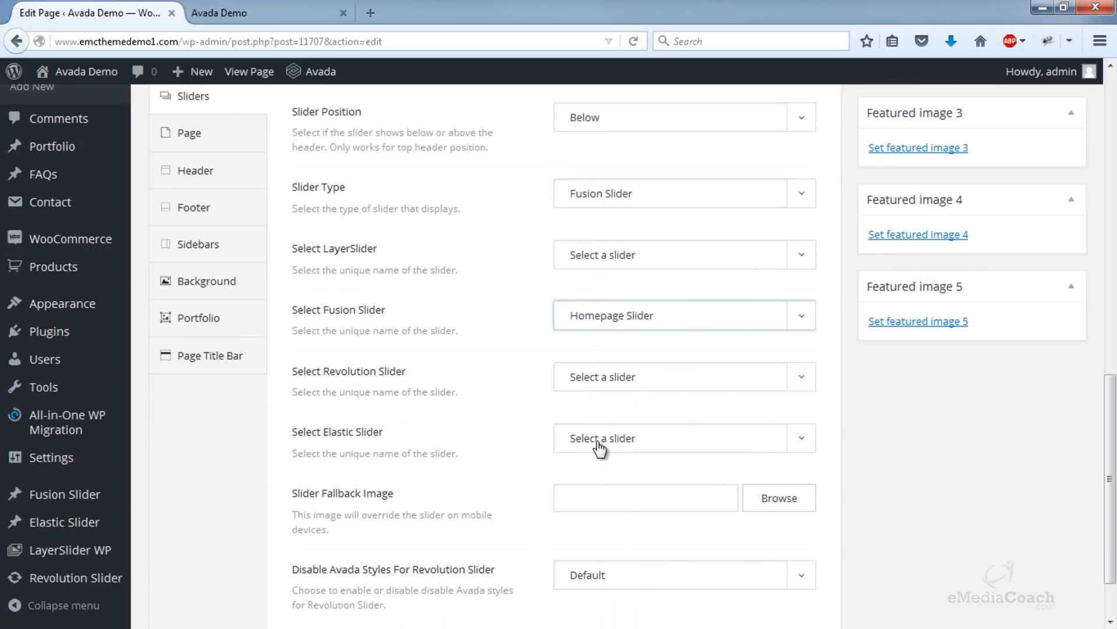
scroll(524, 442, "down", 2)
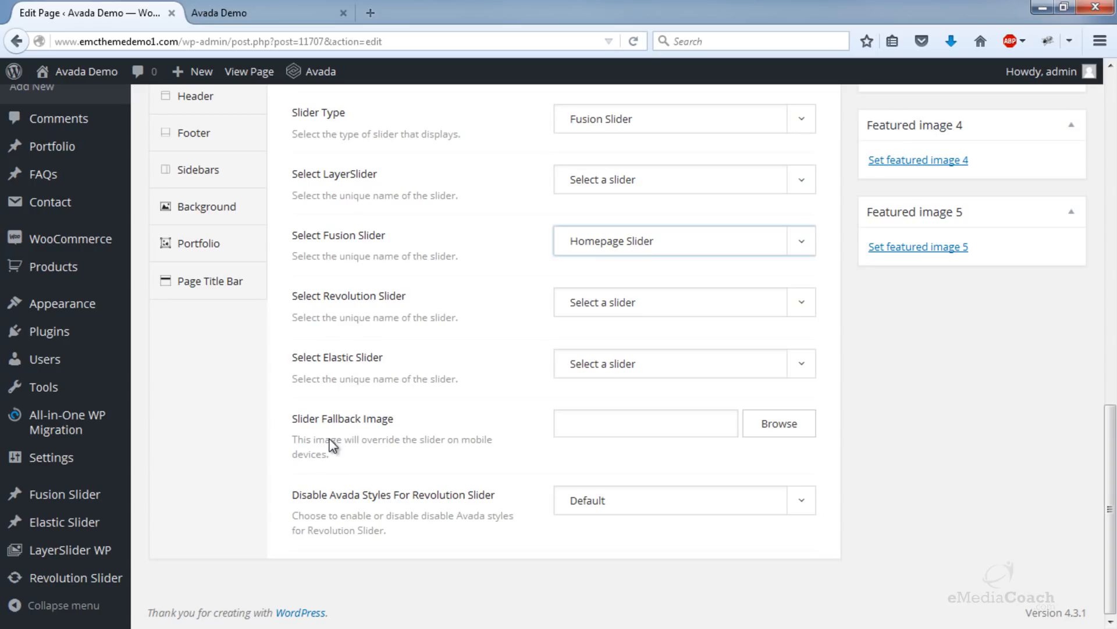
Set the Home page's Slider Fallback Image to 1.jpg from the Media Library.
left_click(797, 423)
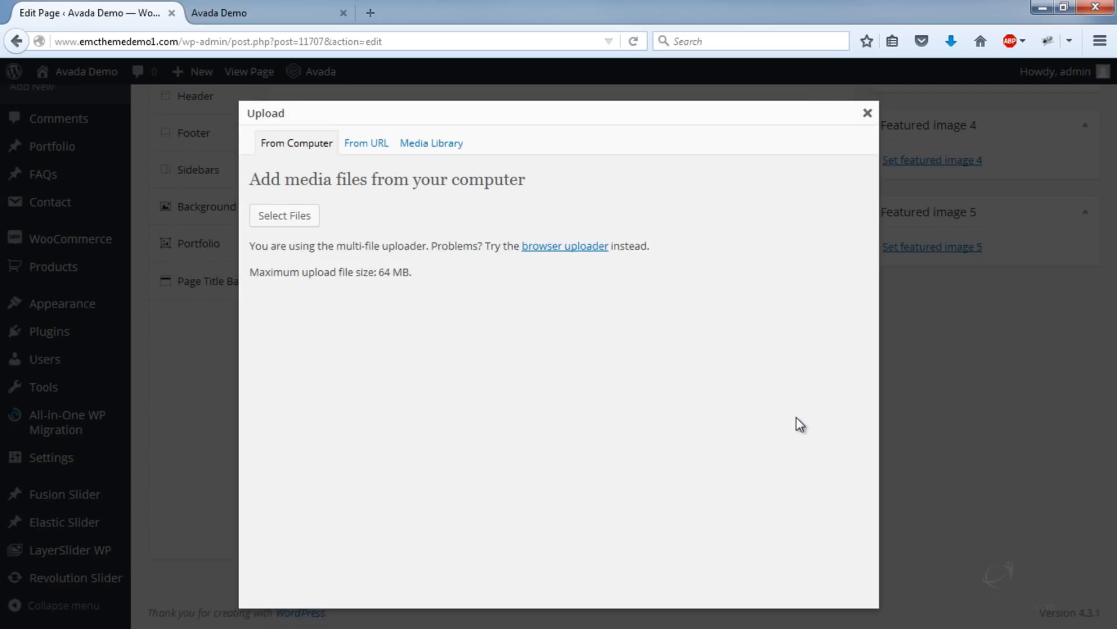
left_click(430, 143)
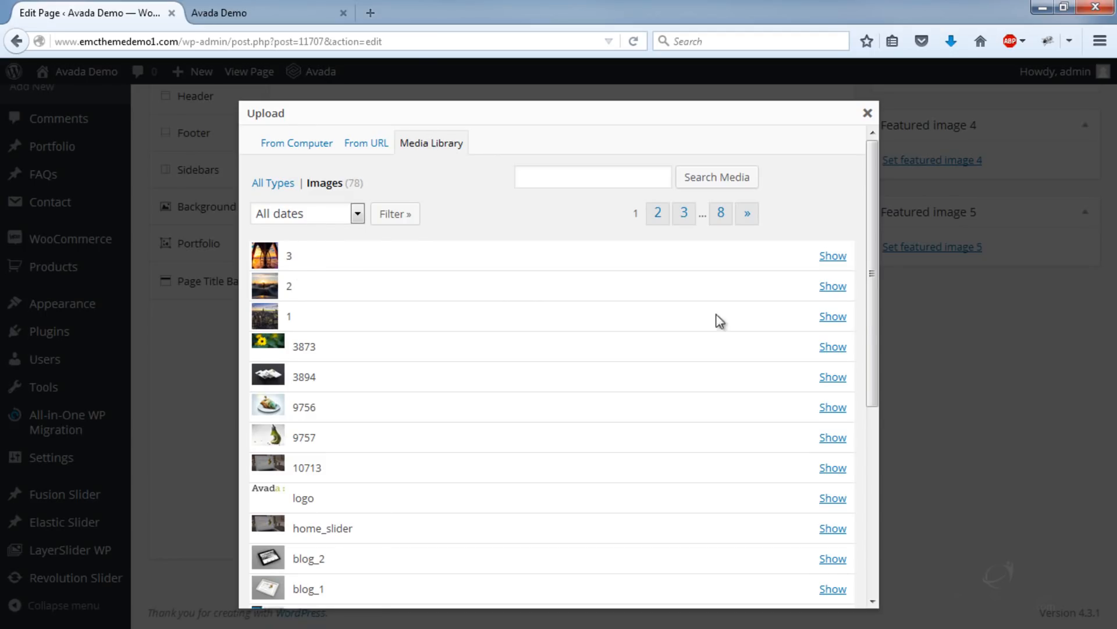
left_click(848, 317)
scroll(834, 316, "down", 1)
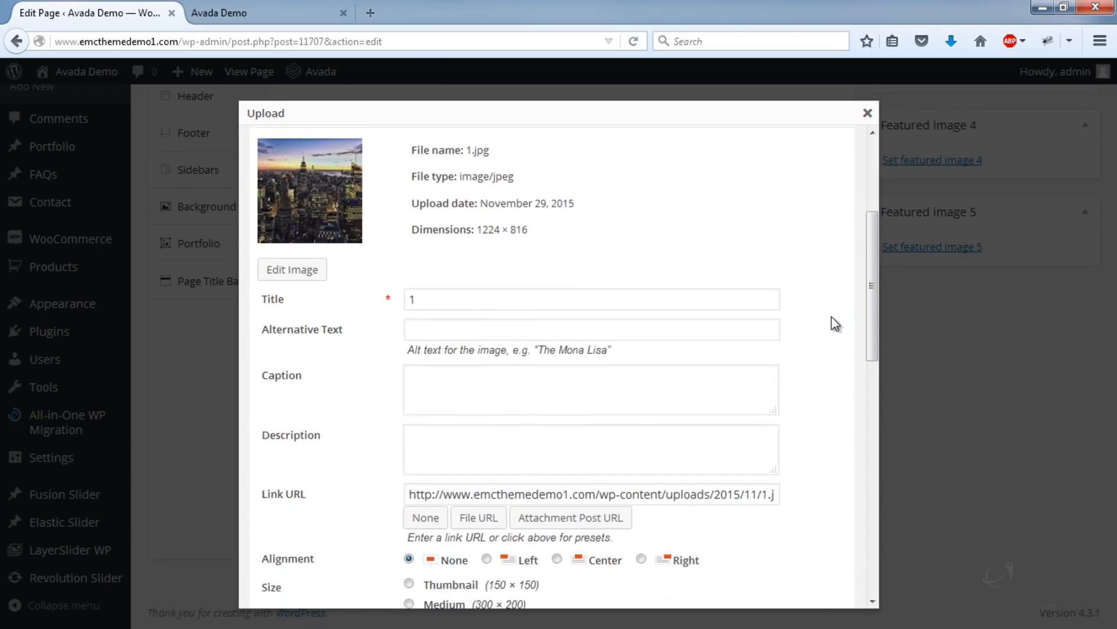
scroll(829, 316, "down", 3)
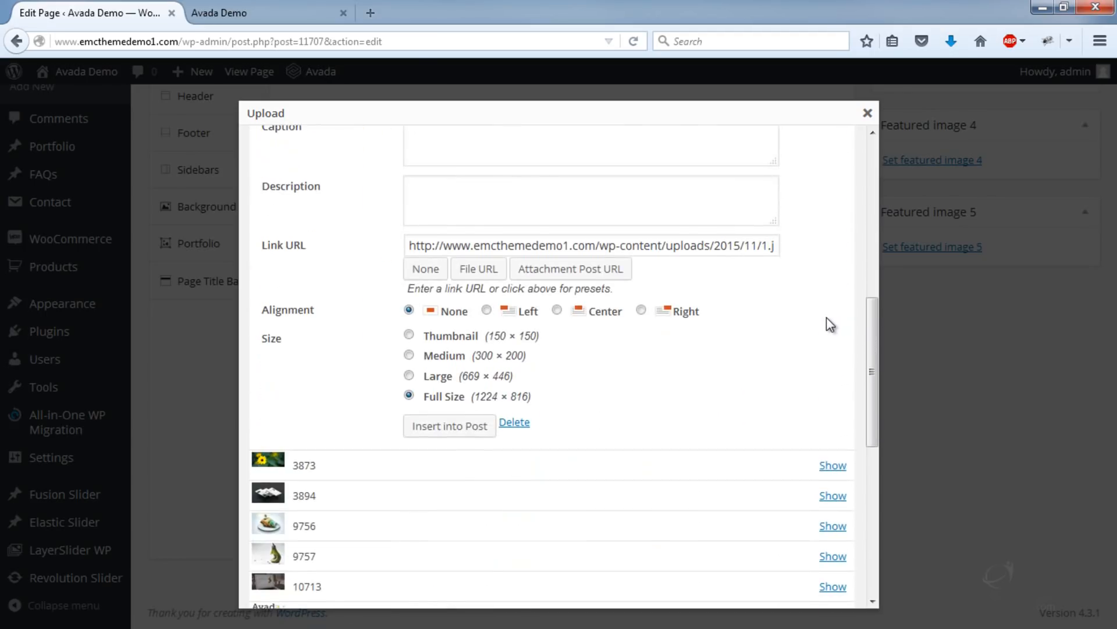
left_click(453, 434)
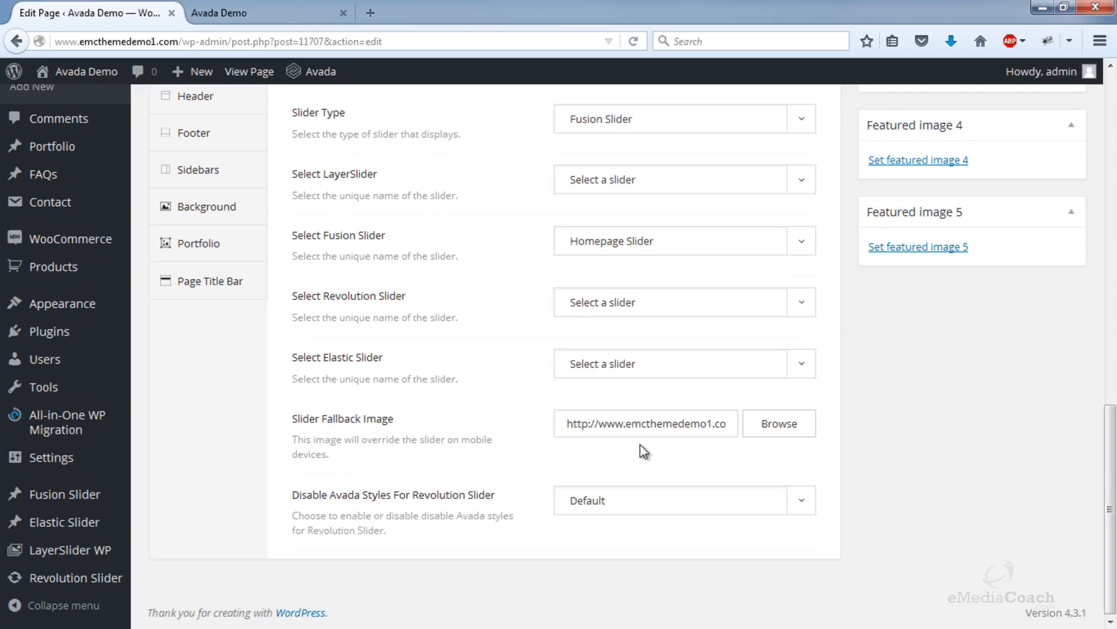
scroll(641, 445, "up", 6)
scroll(643, 451, "up", 5)
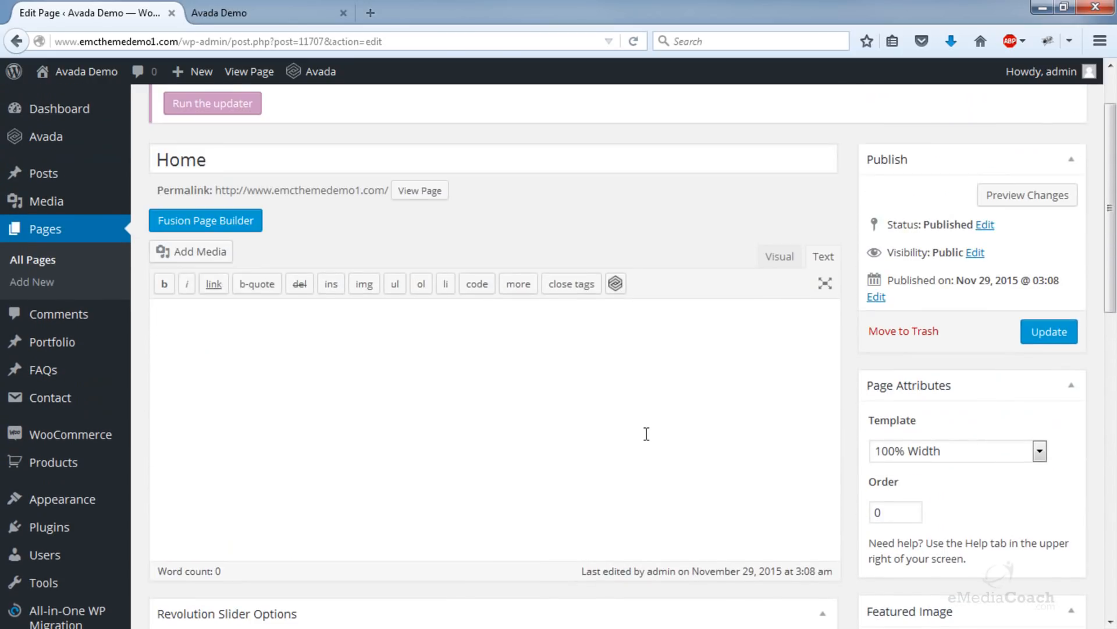
Update the Home page and reload the Avada Demo site to view the slider.
scroll(646, 433, "down", 10)
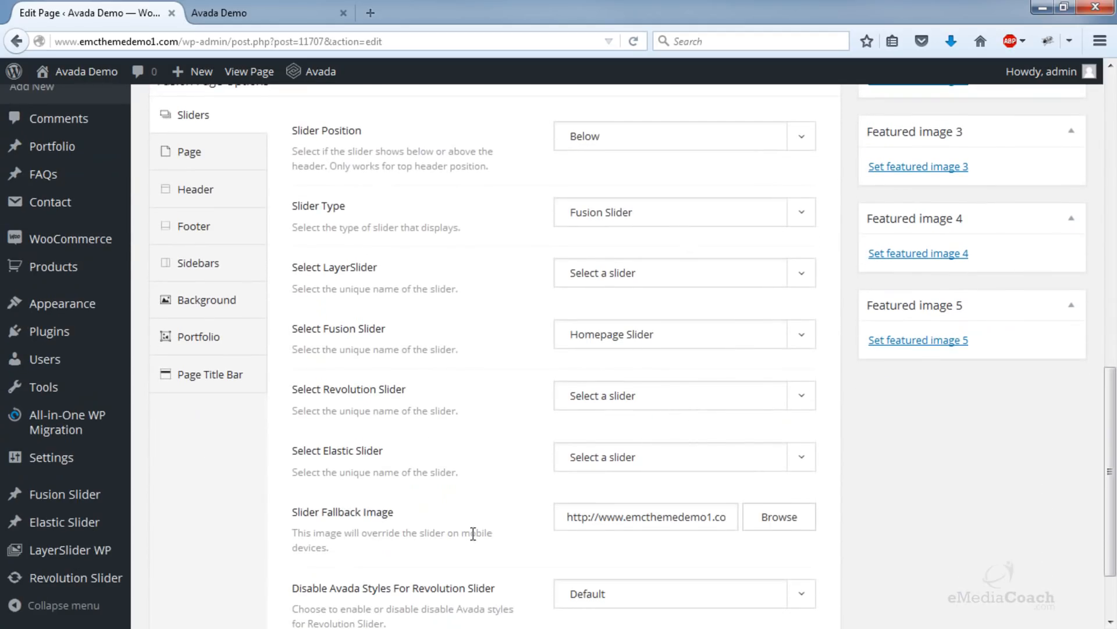
scroll(549, 391, "up", 8)
scroll(554, 399, "up", 3)
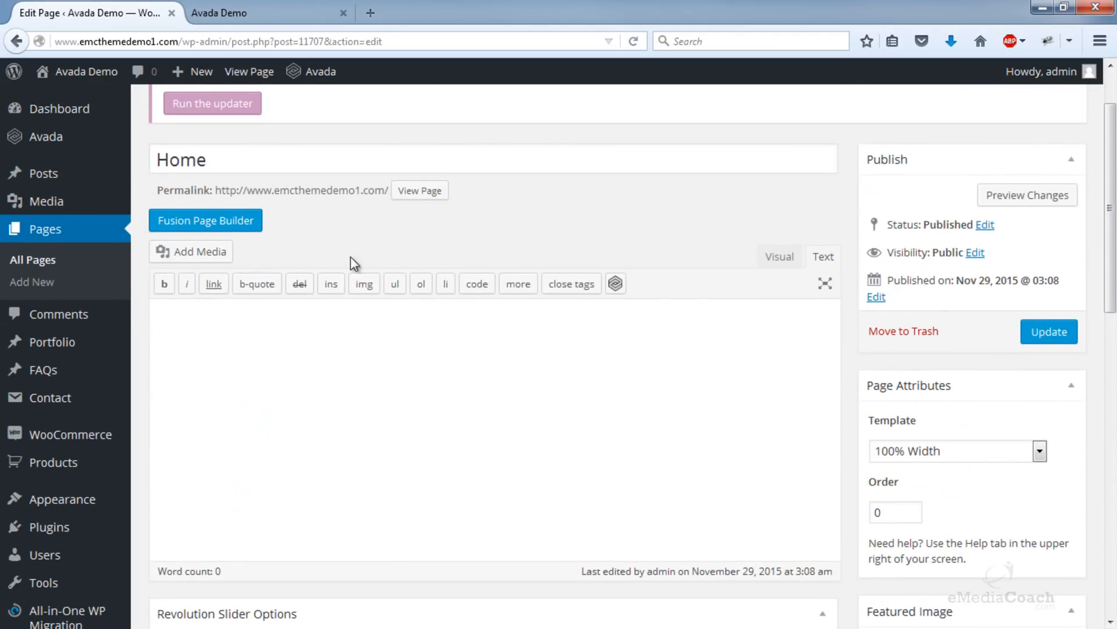
left_click(1032, 338)
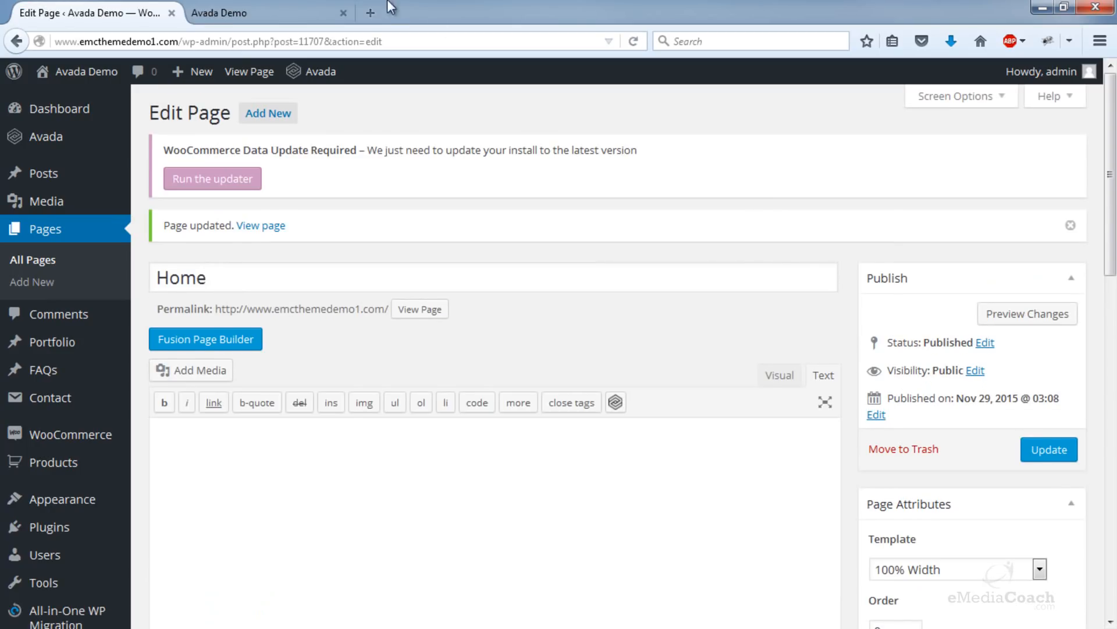
left_click(268, 13)
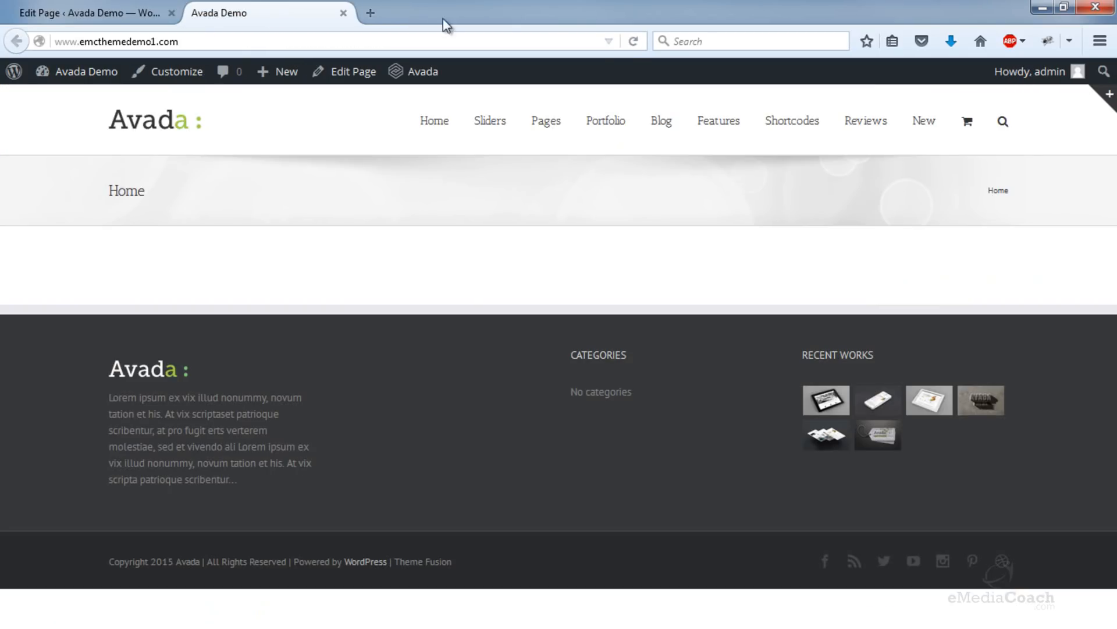
left_click(633, 40)
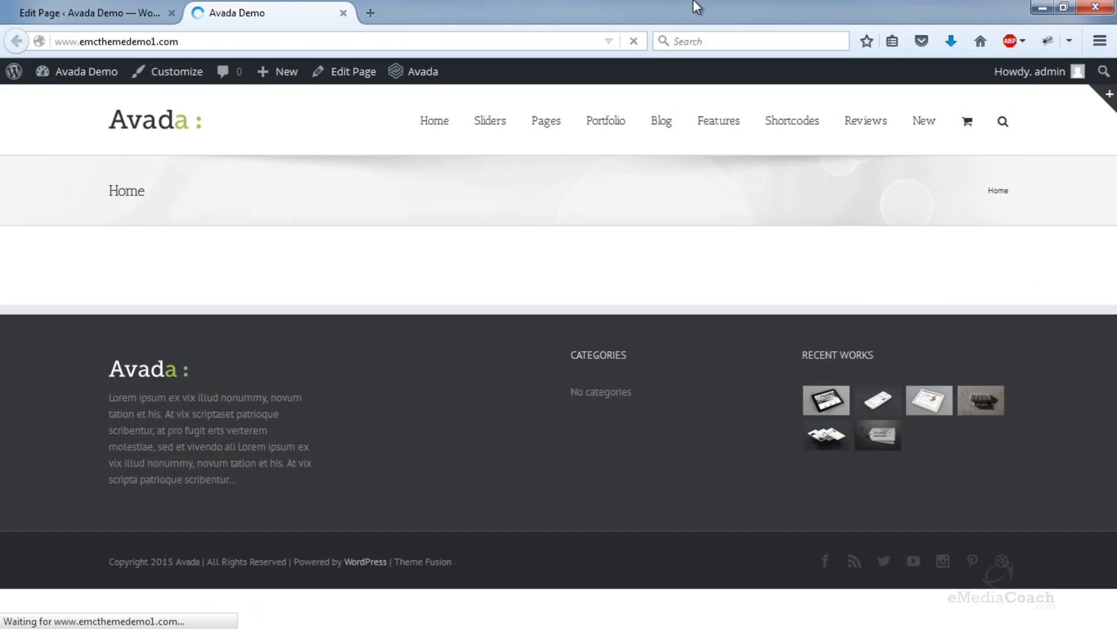
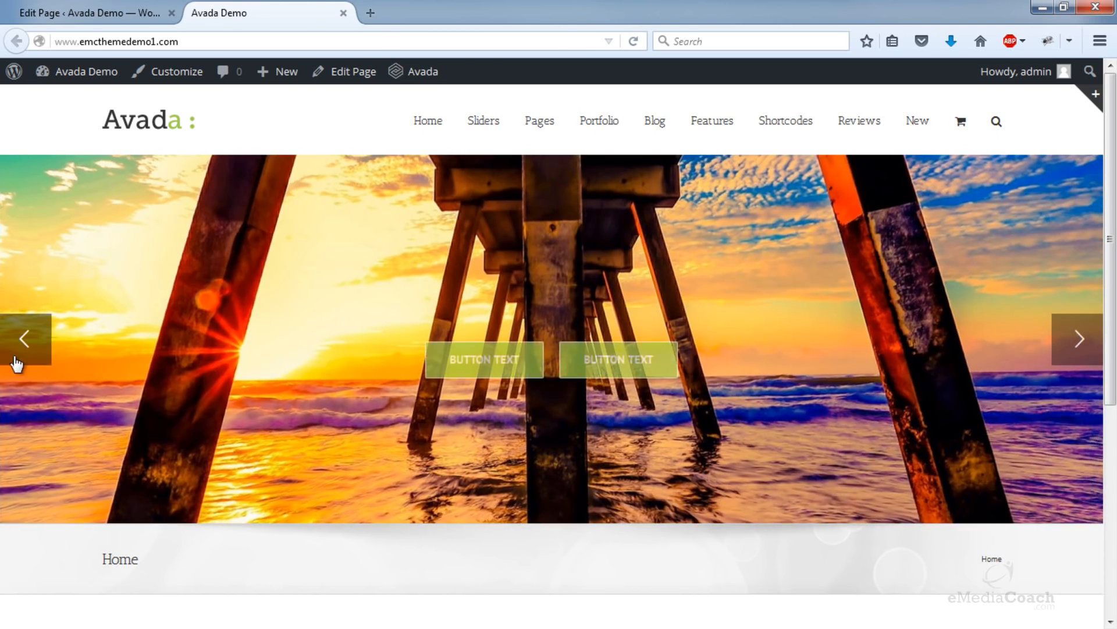
Move the live slider back to the city slide and return to the Home page editor.
left_click(17, 350)
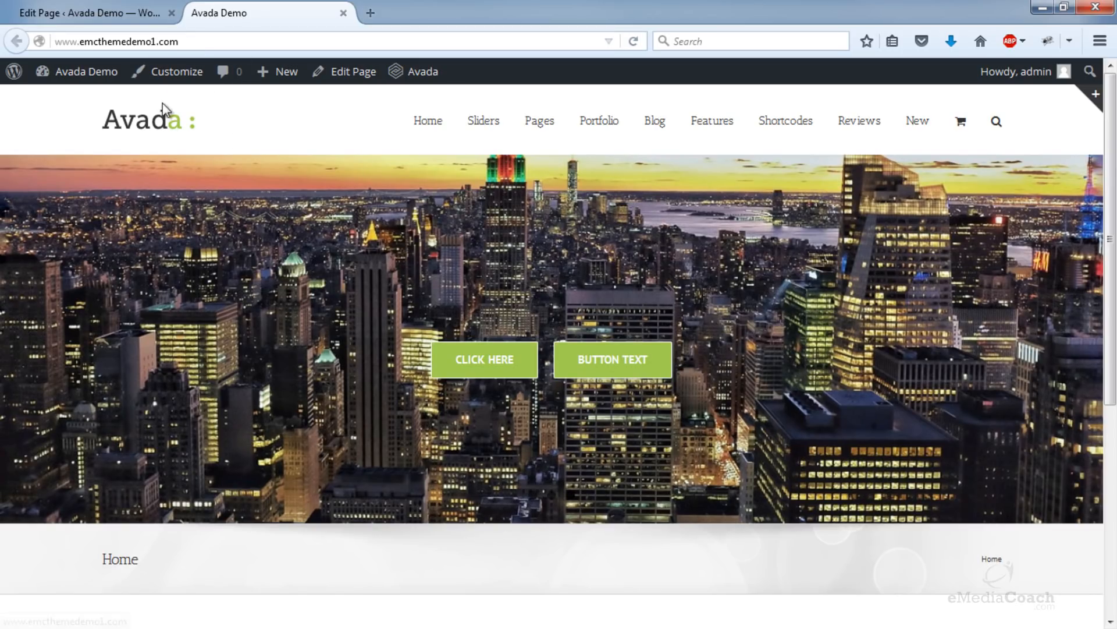
left_click(94, 24)
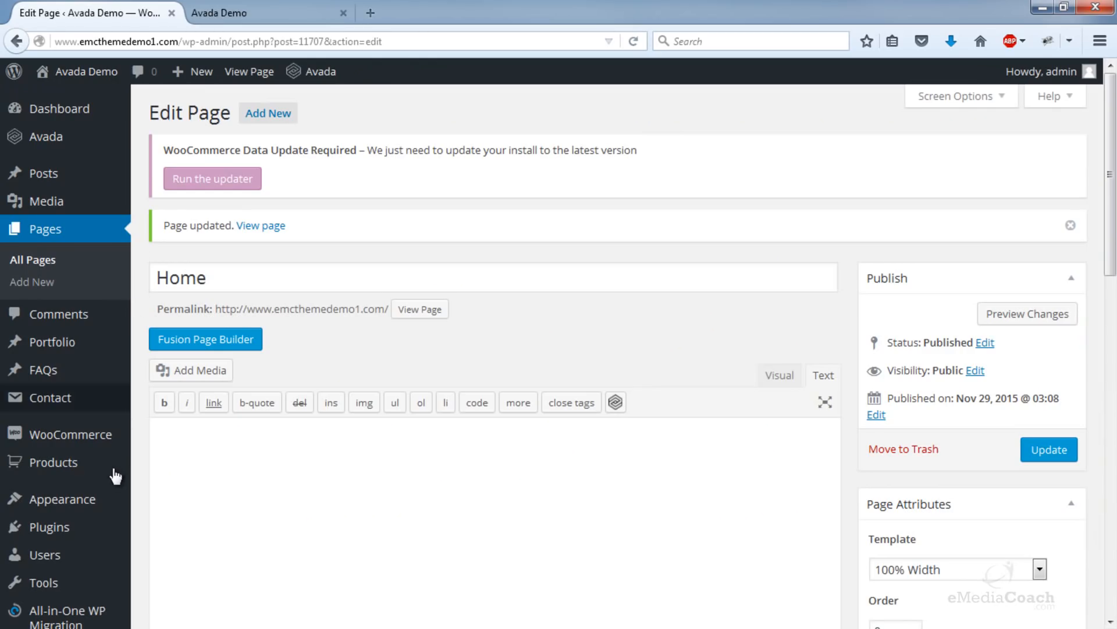
Open Slide 1 from the Fusion Slider slides list.
scroll(105, 465, "down", 3)
mouse_move(109, 510)
left_click(160, 496)
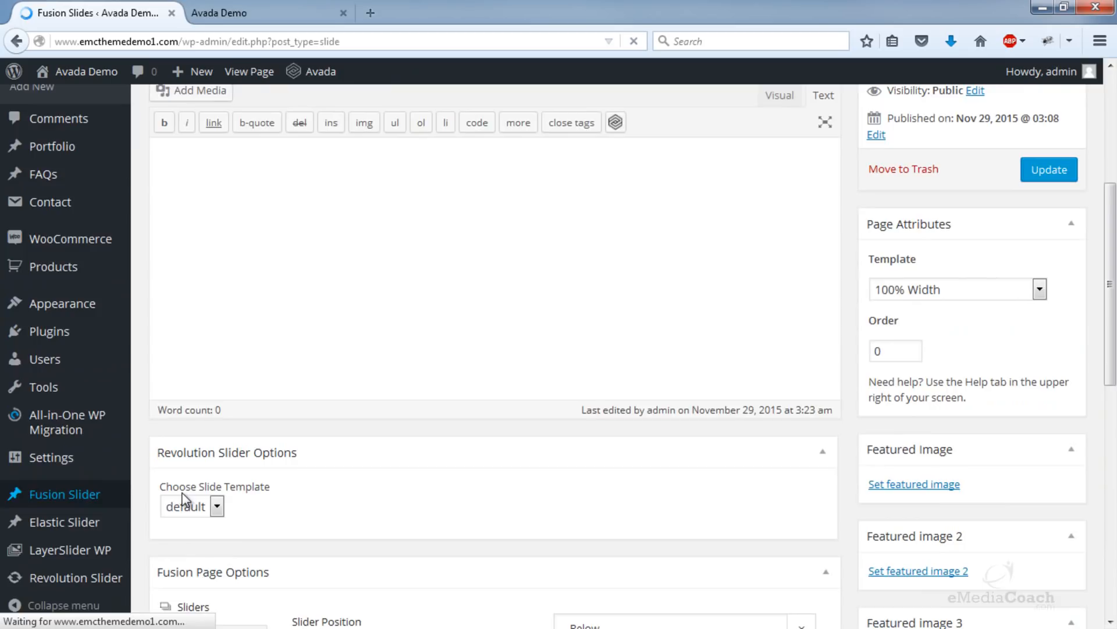
left_click(202, 408)
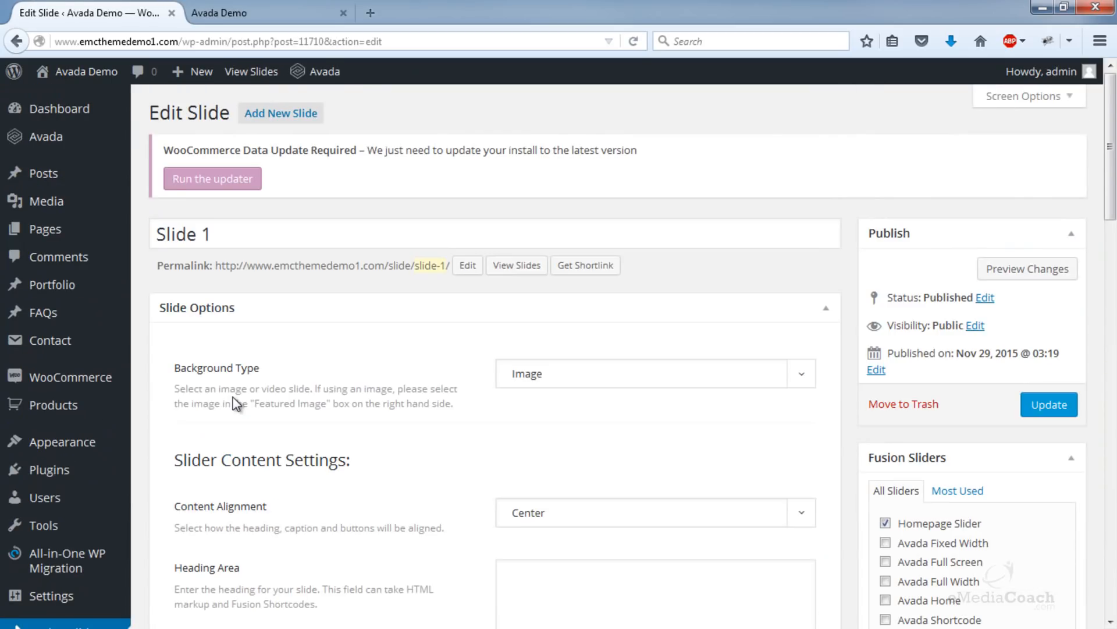
Enter the heading 'Setup this Website: Step-by-Step' for Slide 1 and update it.
scroll(441, 399, "down", 3)
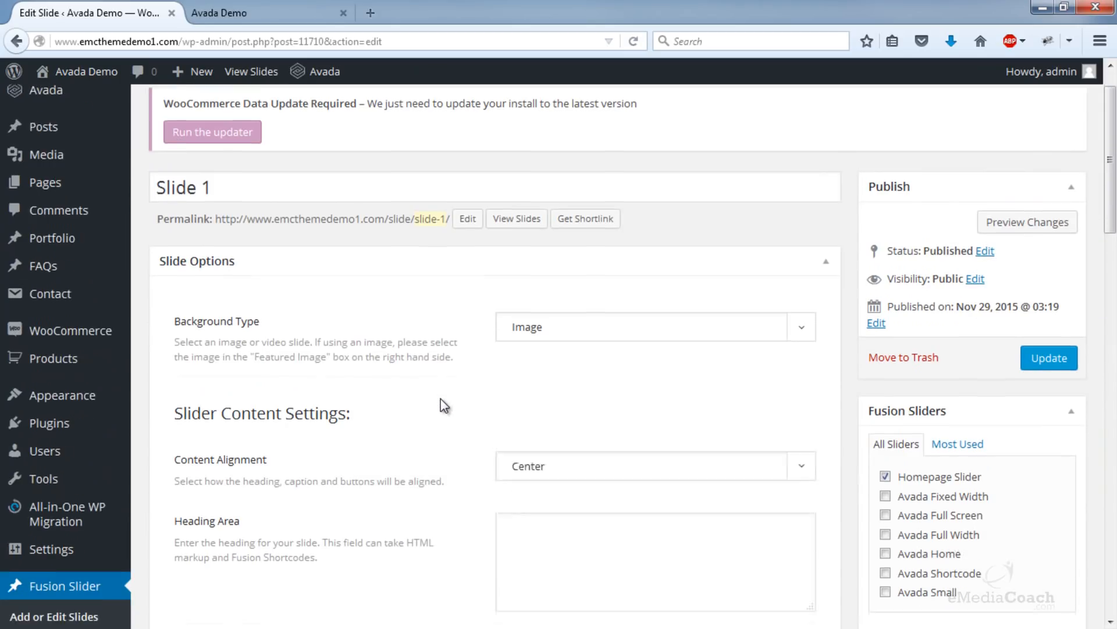
scroll(460, 367, "down", 2)
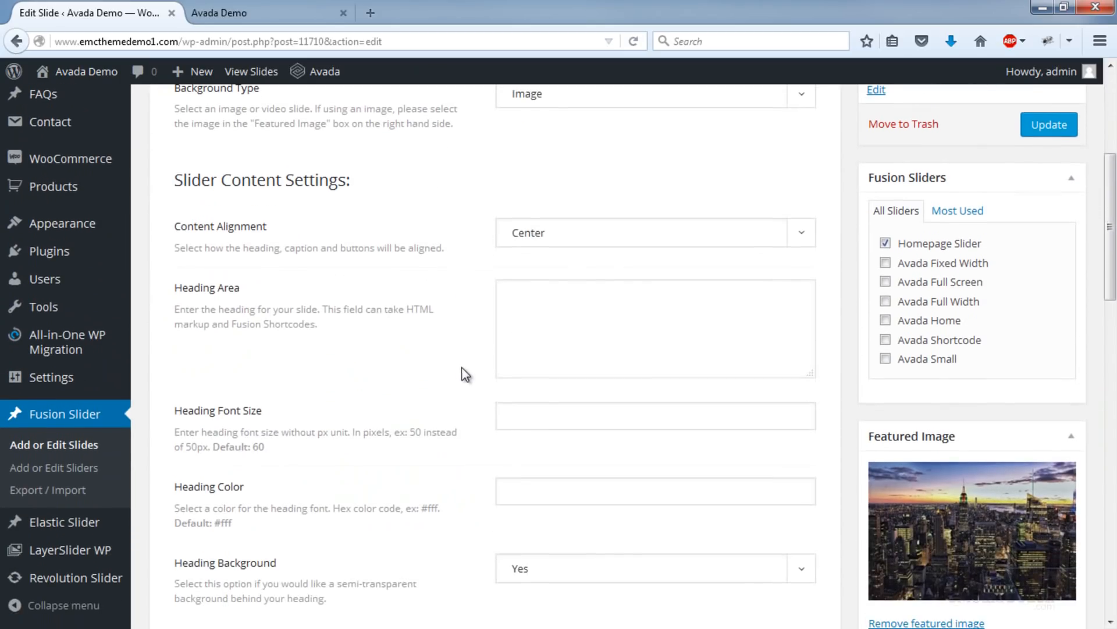
left_click(650, 341)
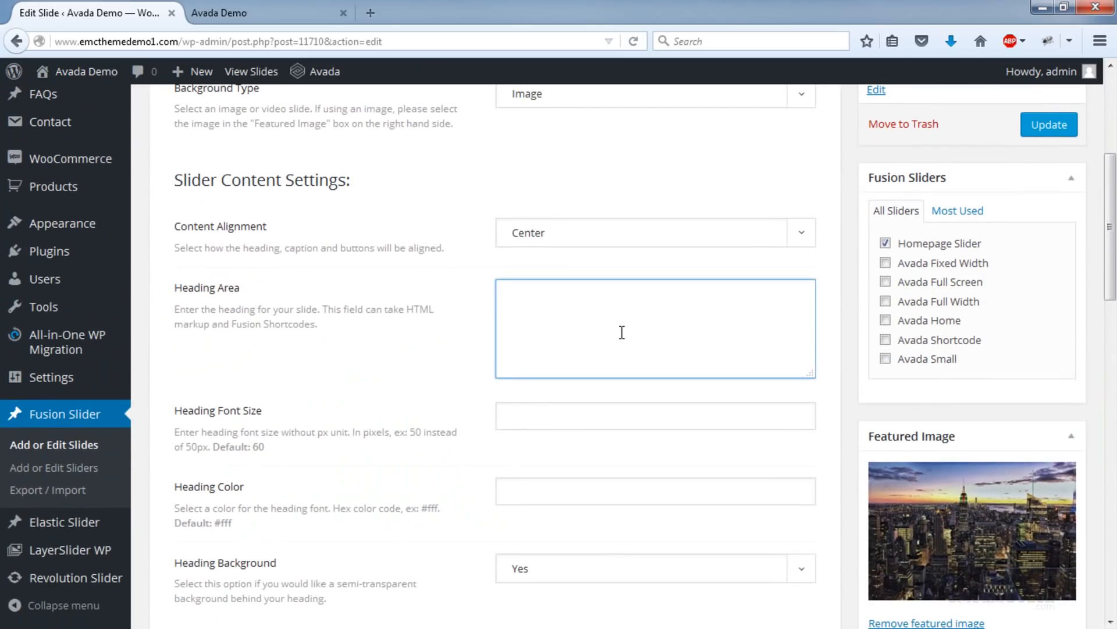
type("Ma")
key("BackSpace")
type("Setup this Website: Step-by-Step")
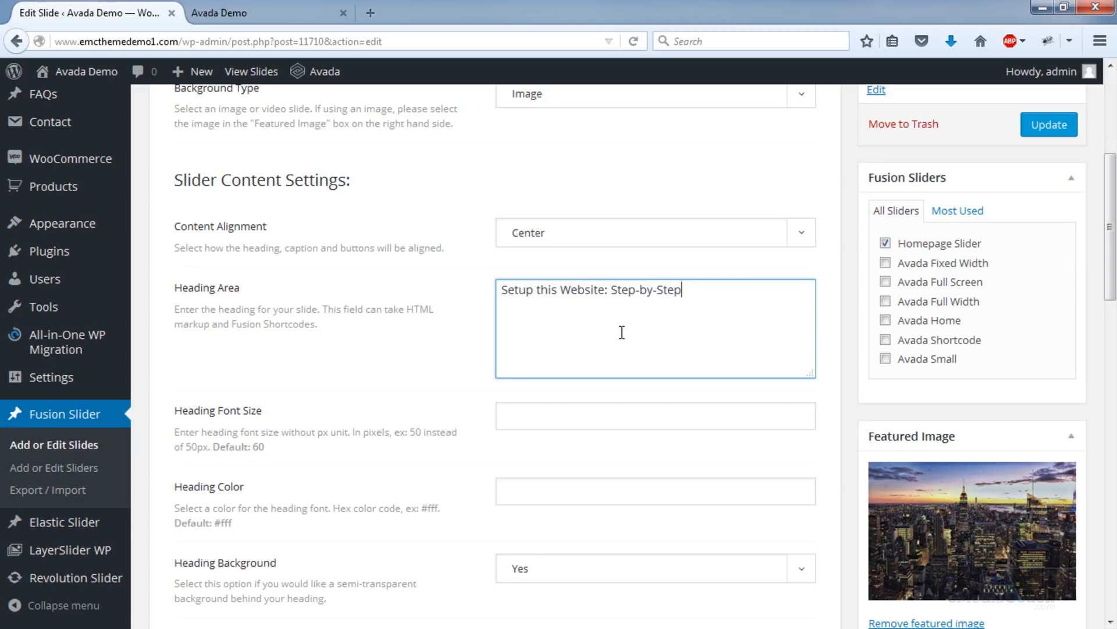
left_click(1070, 136)
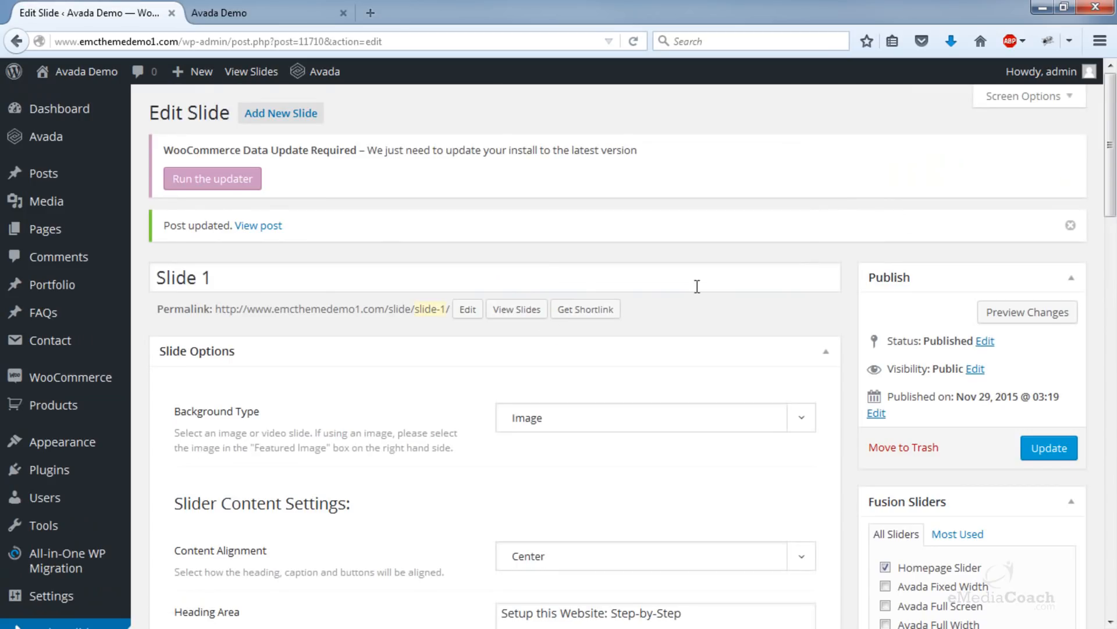
Open the Homepage Slider from the Fusion Slider sliders list.
scroll(66, 506, "down", 2)
scroll(66, 506, "down", 1)
left_click(65, 500)
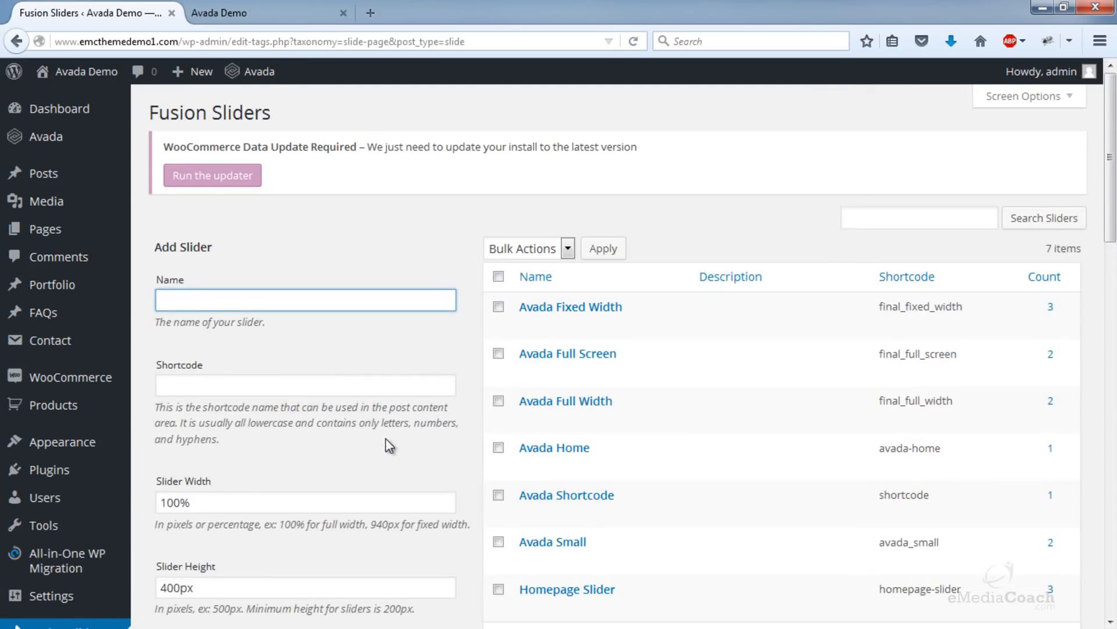
scroll(387, 439, "down", 3)
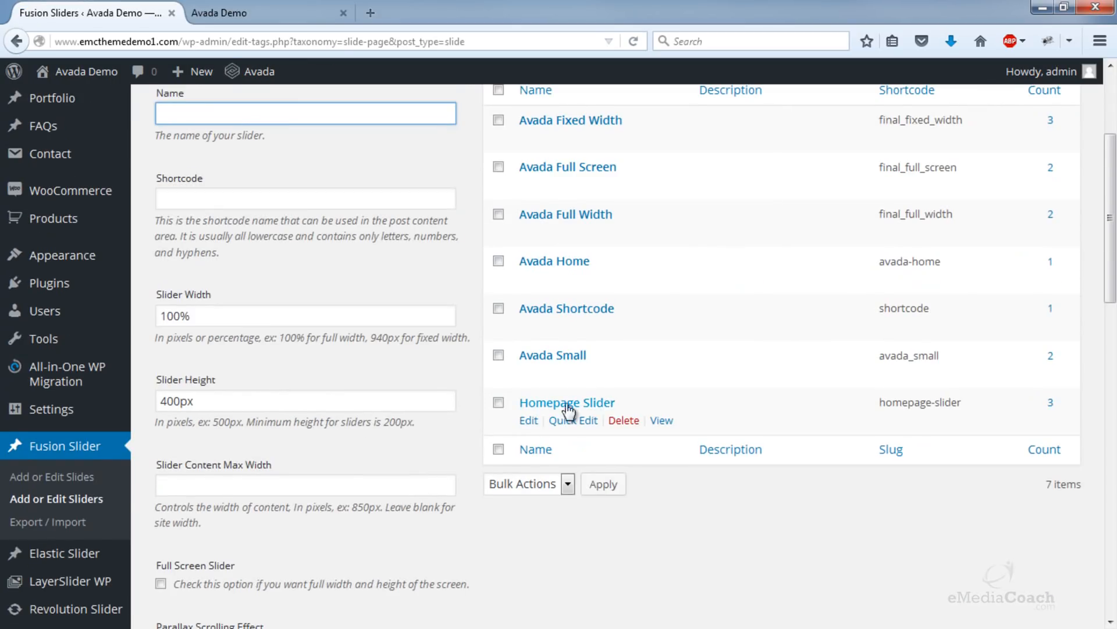
left_click(604, 403)
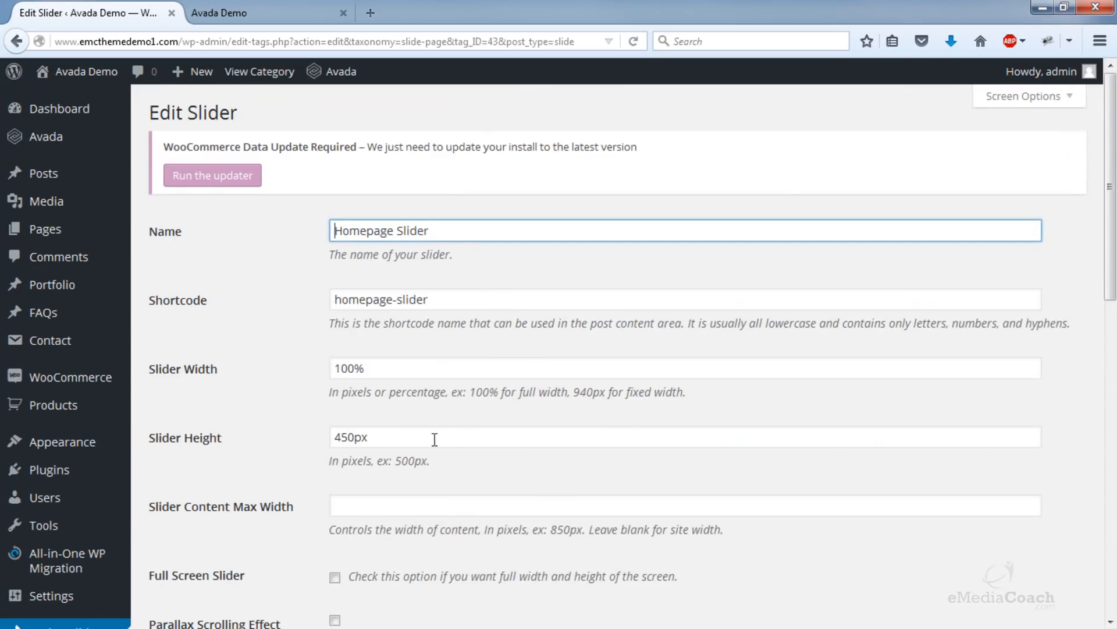
Change the slider height to 470px, update it, and switch to the live site.
left_click(348, 437)
key("BackSpace")
type("70")
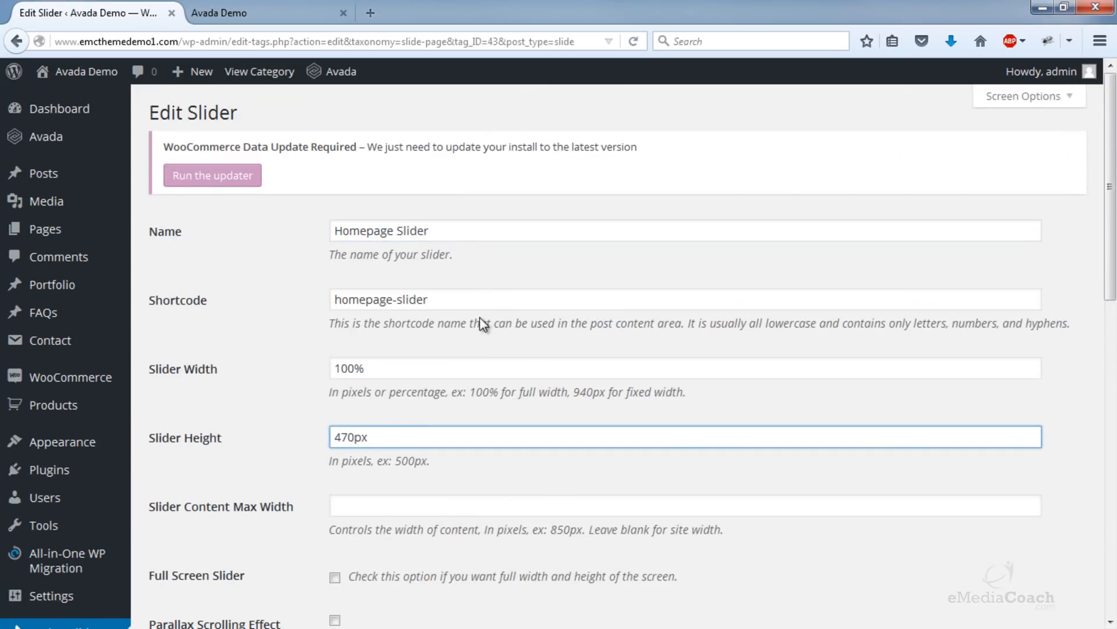
scroll(477, 318, "down", 10)
scroll(475, 318, "up", 10)
scroll(471, 317, "down", 10)
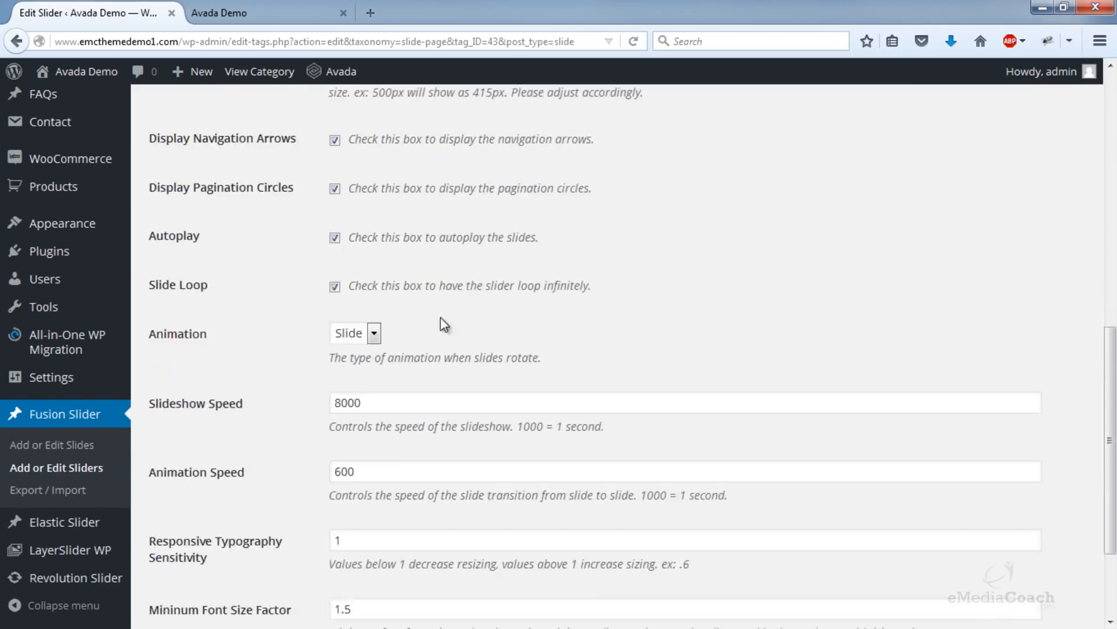
left_click(185, 545)
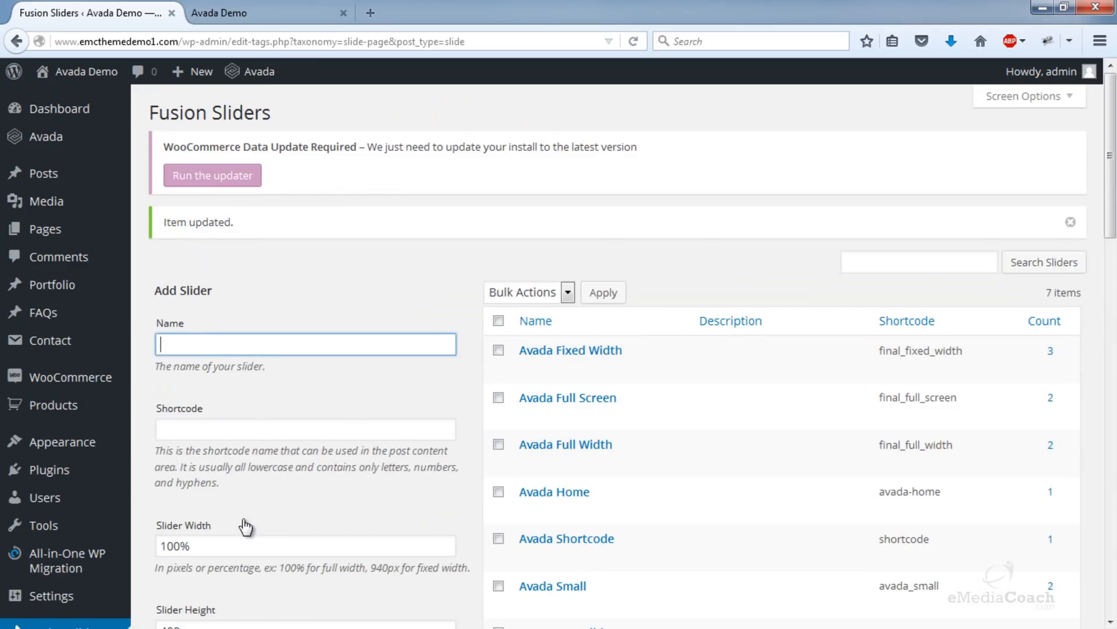
left_click(282, 21)
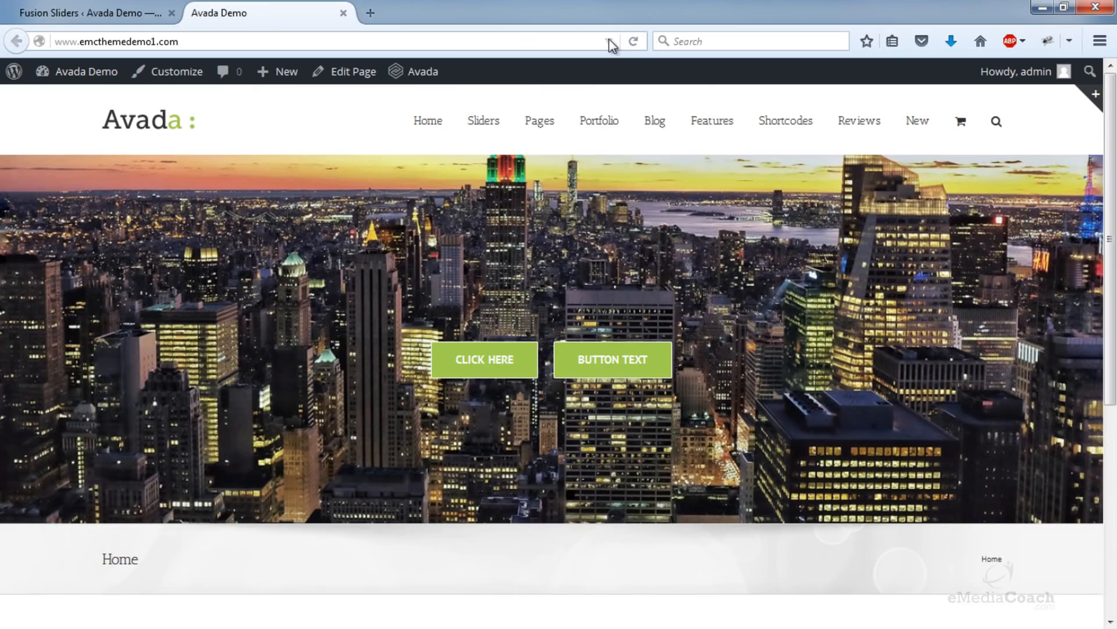
Reload the live site, advance to the city slide, and test the CLICK HERE button's link.
left_click(634, 42)
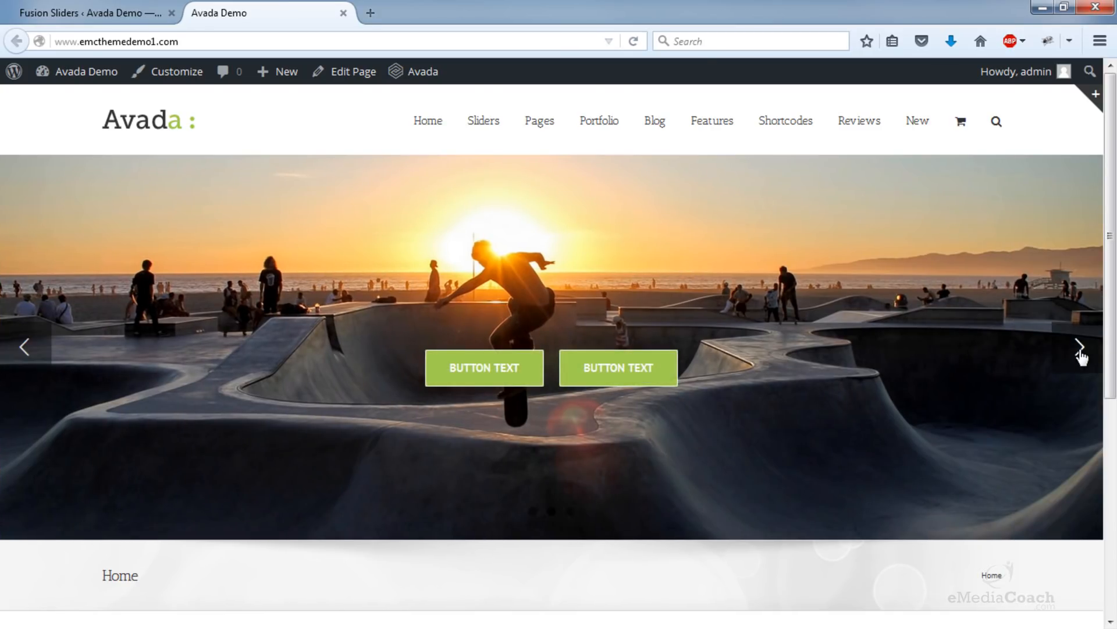
left_click(1080, 352)
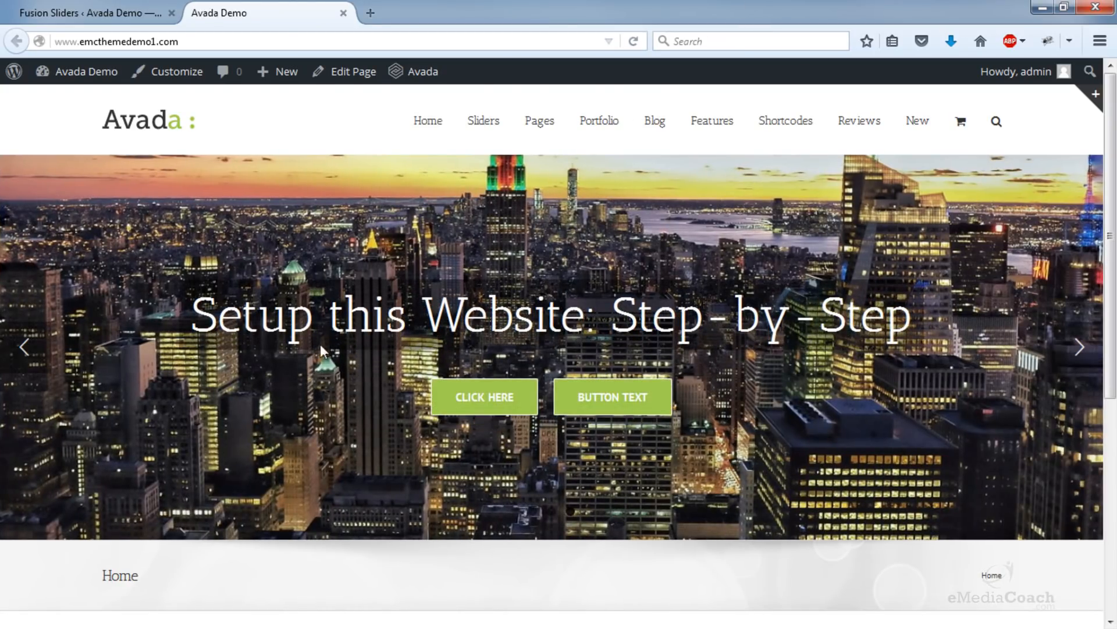
left_click(506, 404)
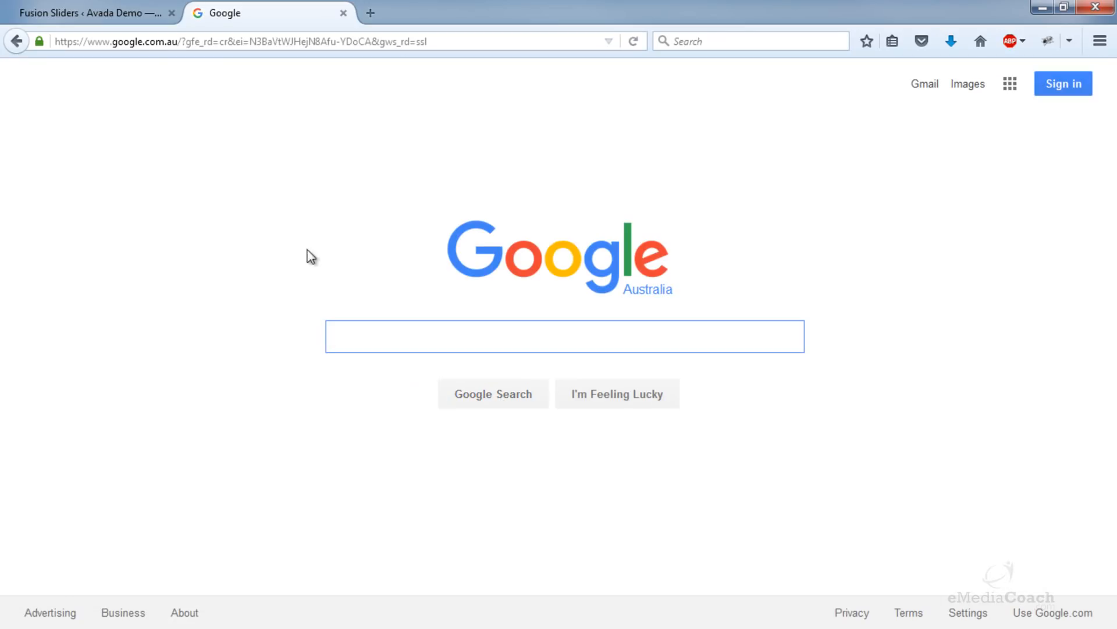
left_click(17, 42)
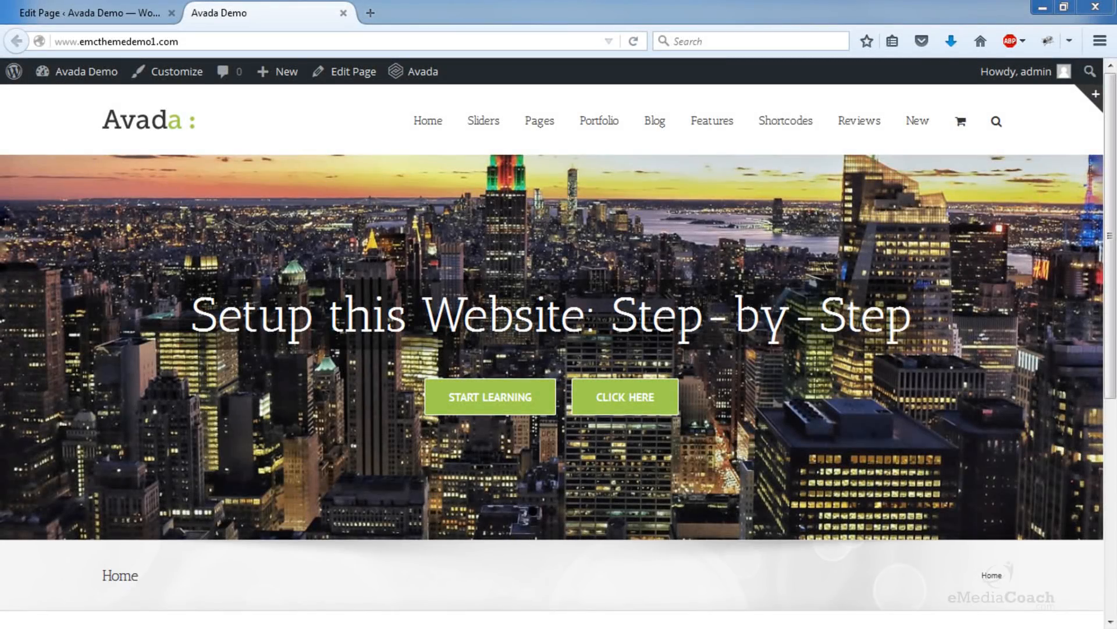
scroll(1114, 138, "down", 3)
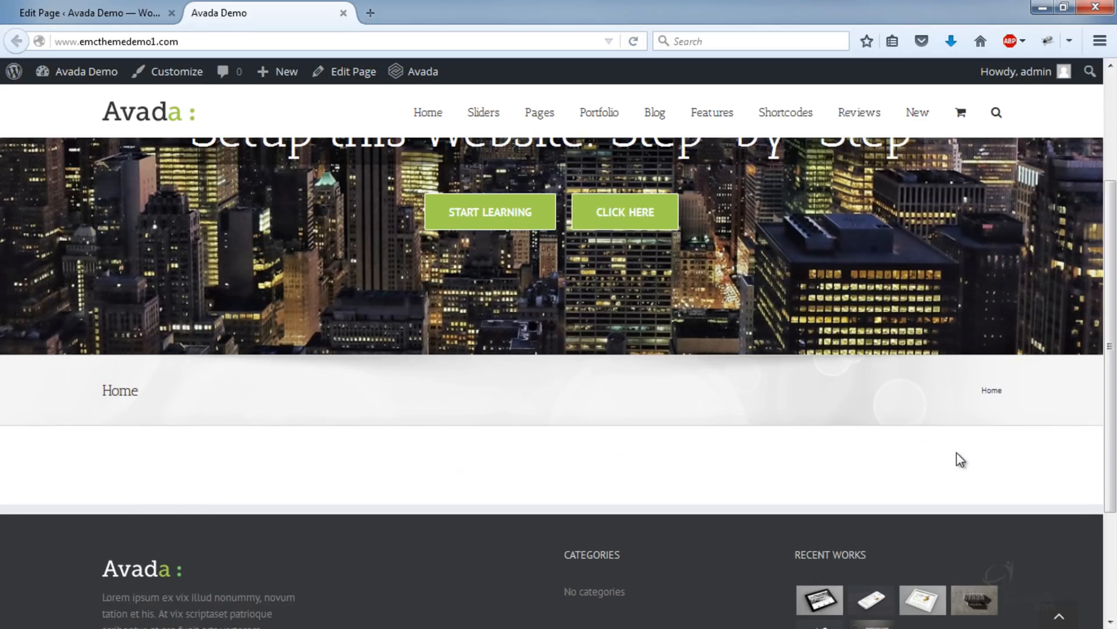
scroll(927, 477, "up", 3)
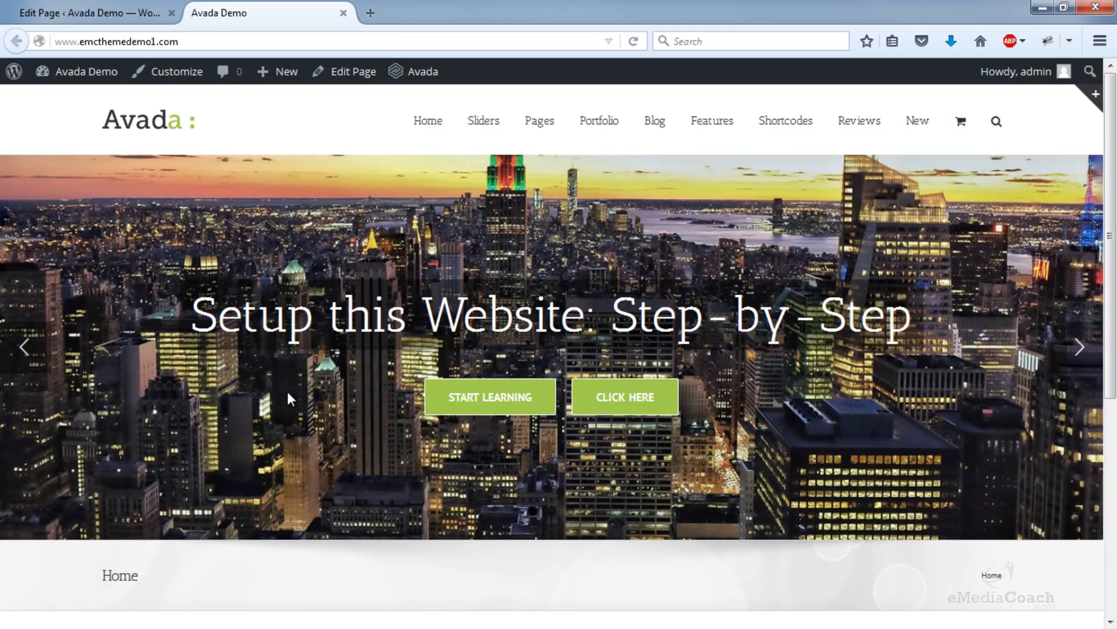
scroll(315, 371, "down", 3)
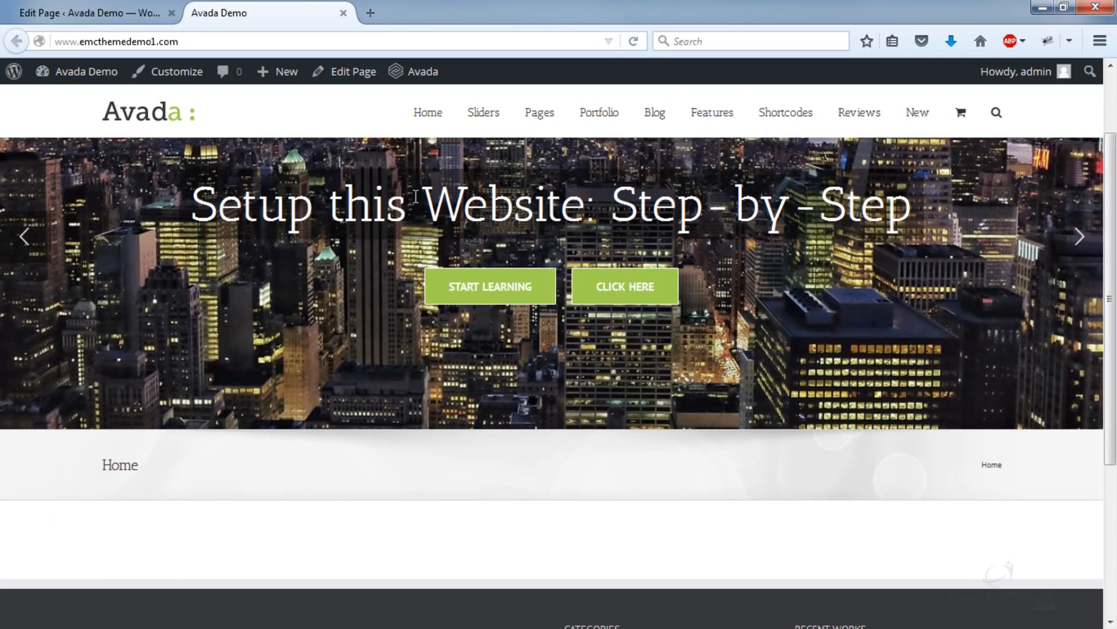
Reopen the Home page editor and browse its slider, padding, header, footer, sidebar, background and portfolio options.
left_click(73, 18)
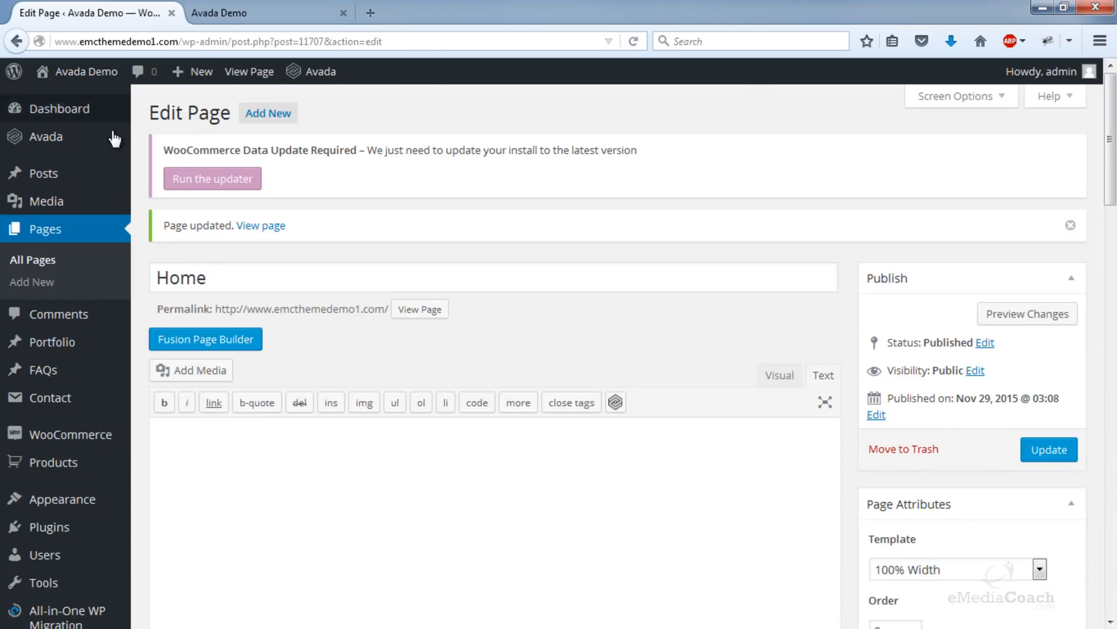
left_click(41, 263)
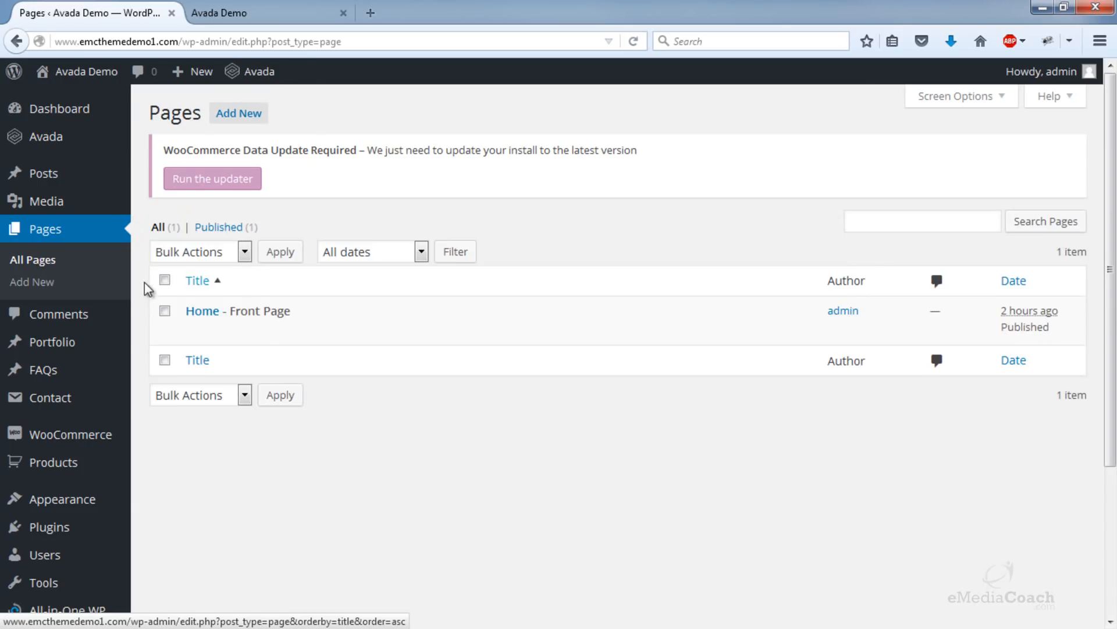
left_click(202, 311)
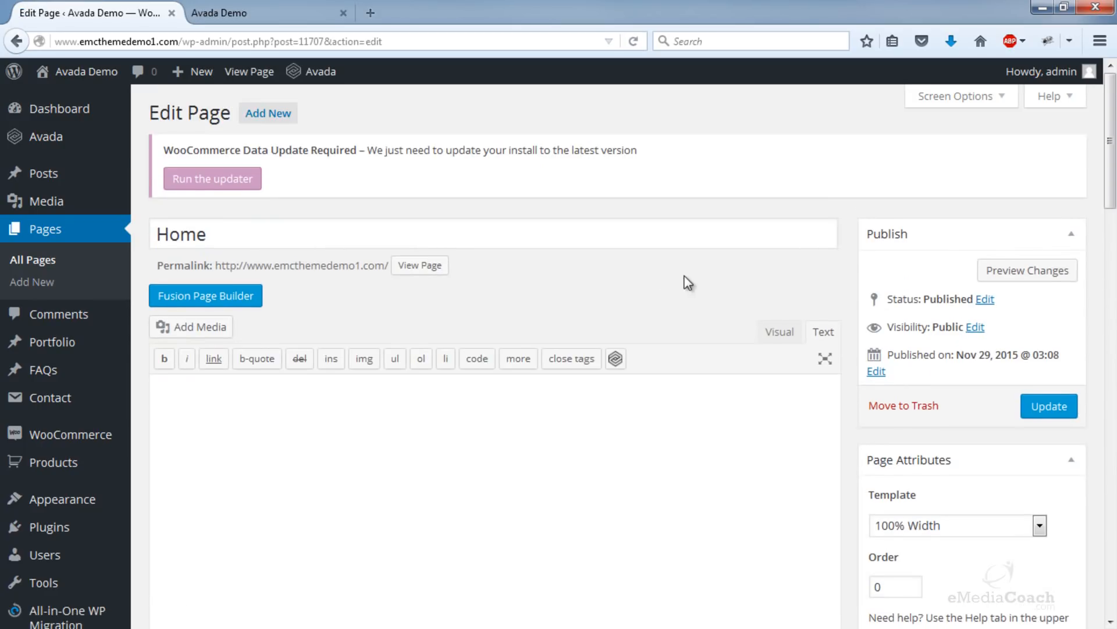
scroll(771, 269, "down", 10)
scroll(728, 277, "down", 2)
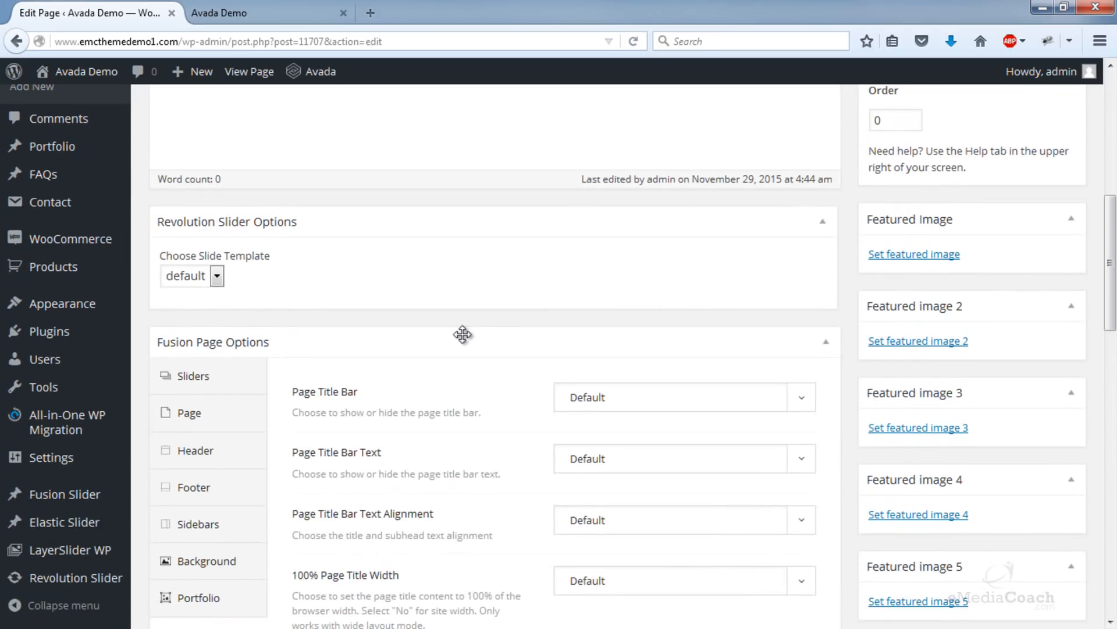
scroll(396, 335, "down", 3)
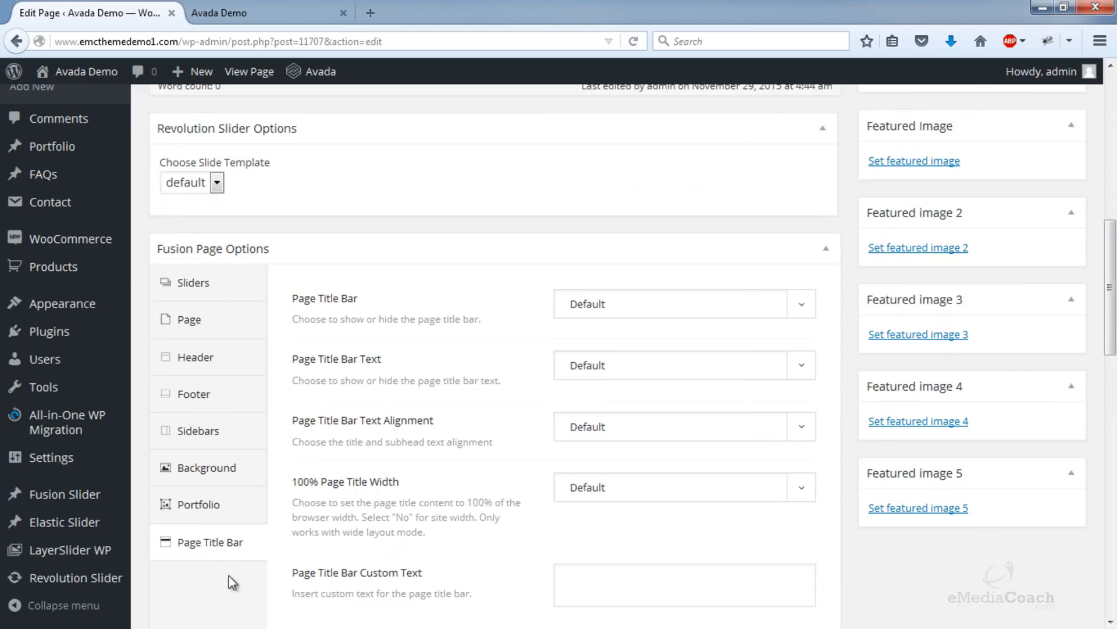
left_click(204, 294)
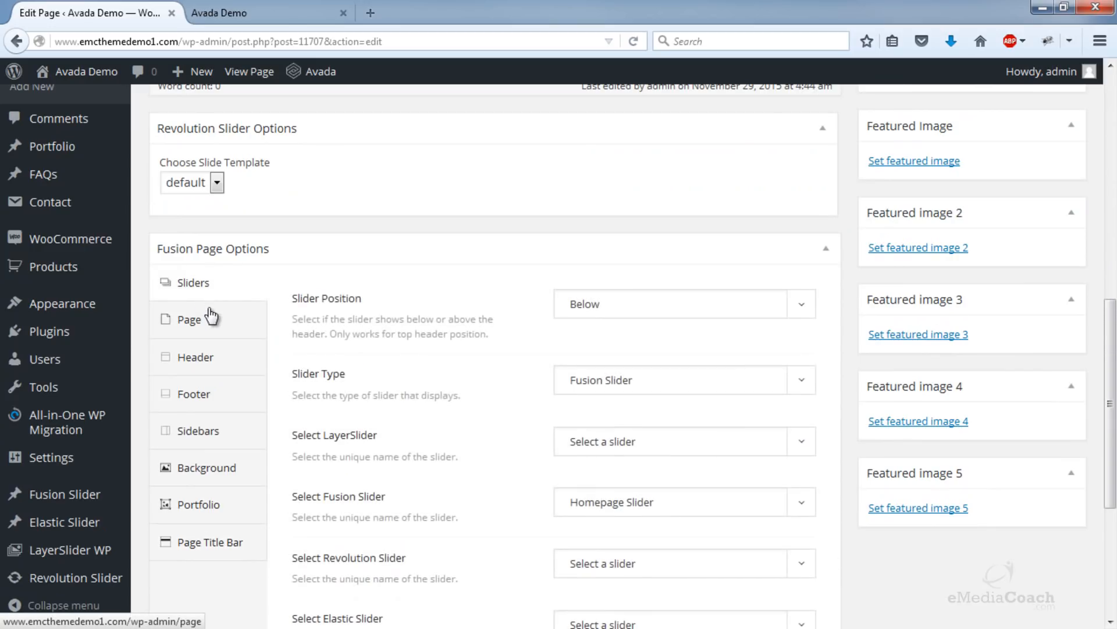
left_click(208, 326)
left_click(205, 359)
left_click(207, 399)
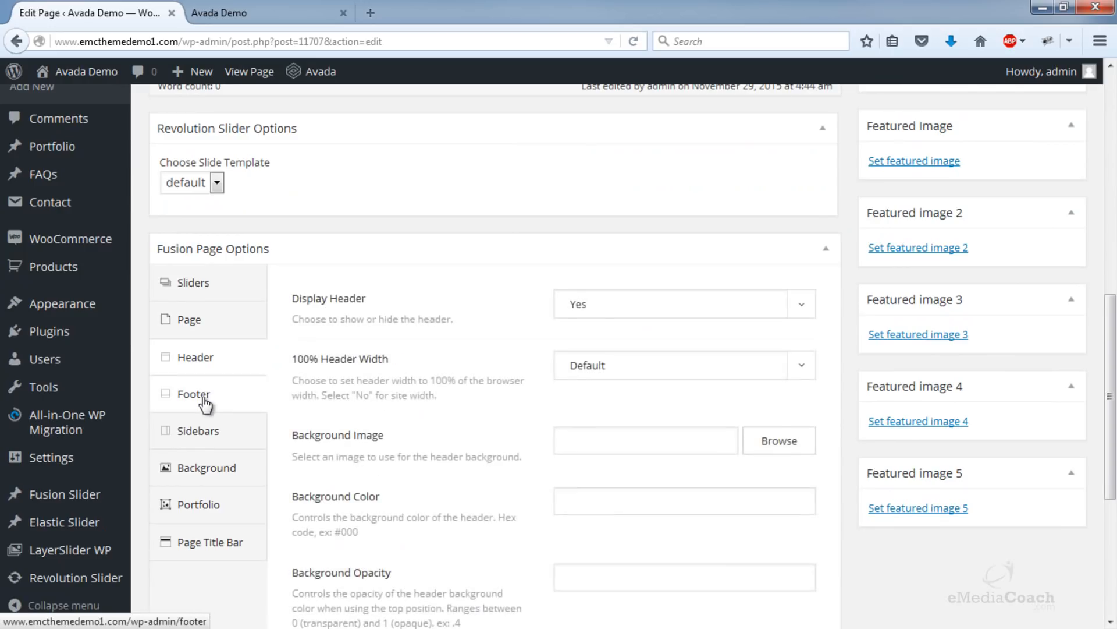
left_click(202, 433)
left_click(204, 469)
left_click(198, 505)
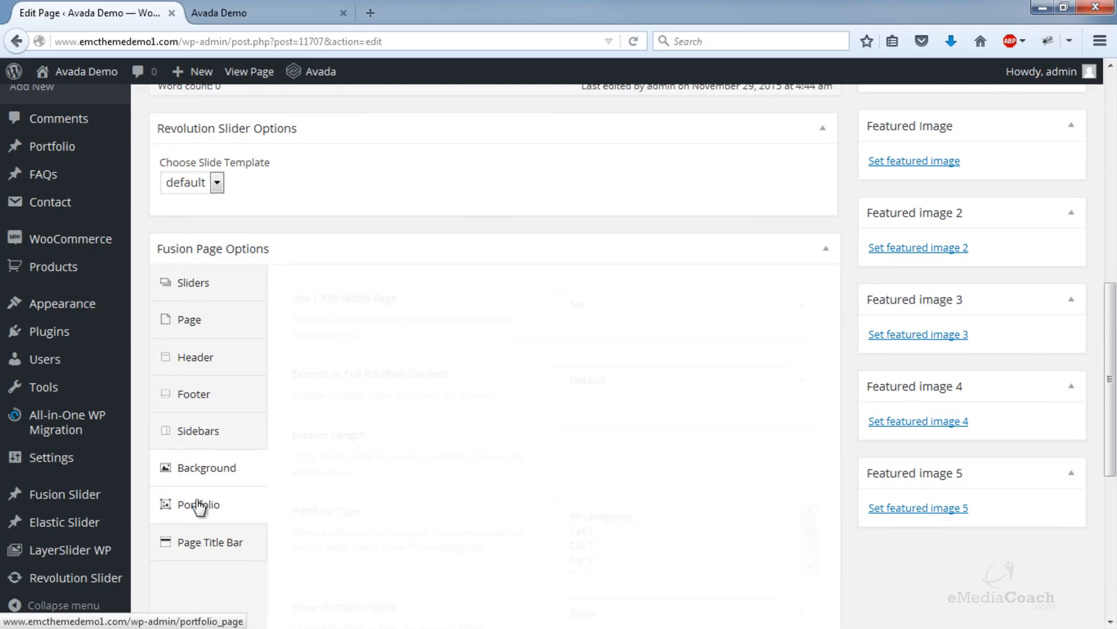
Set Page Title Bar to Hide, update the Home page, and reload the live site.
left_click(210, 554)
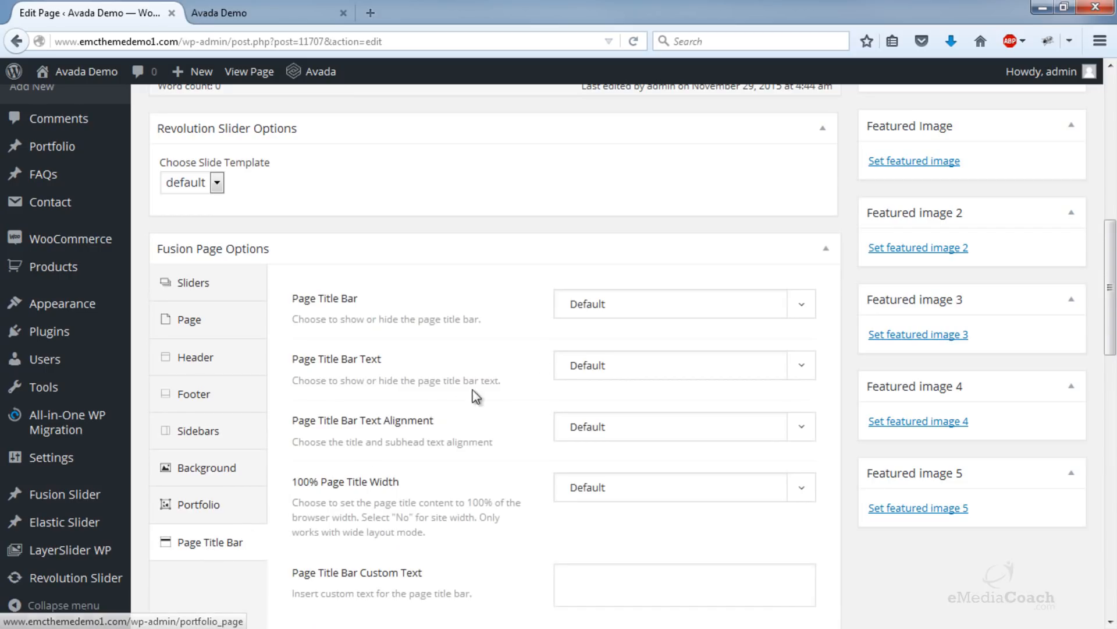
left_click(716, 305)
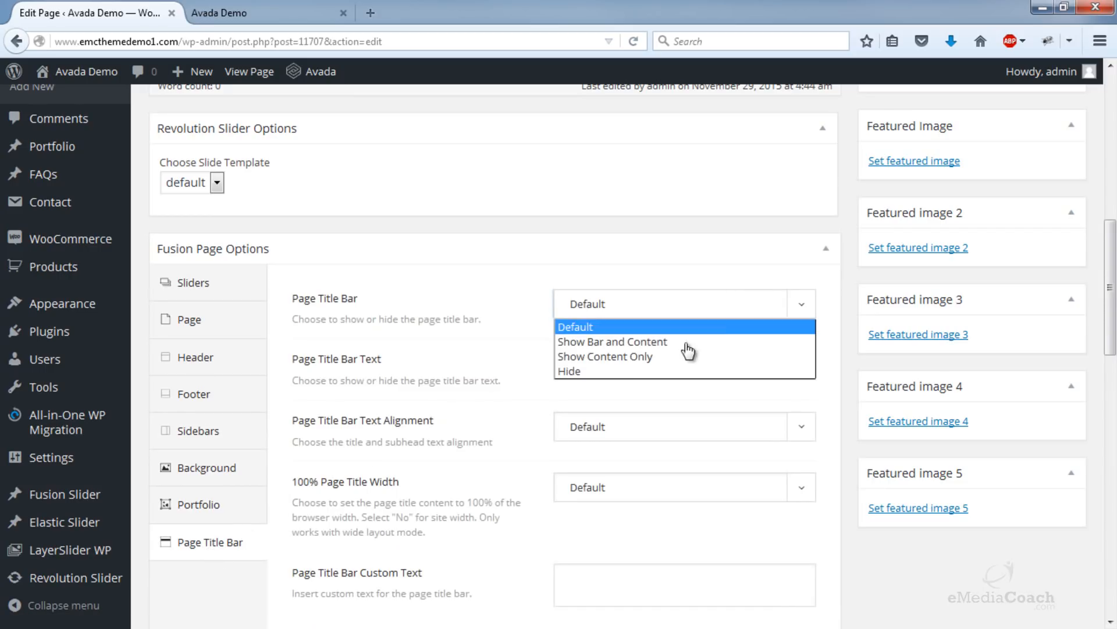
left_click(582, 373)
scroll(718, 374, "up", 5)
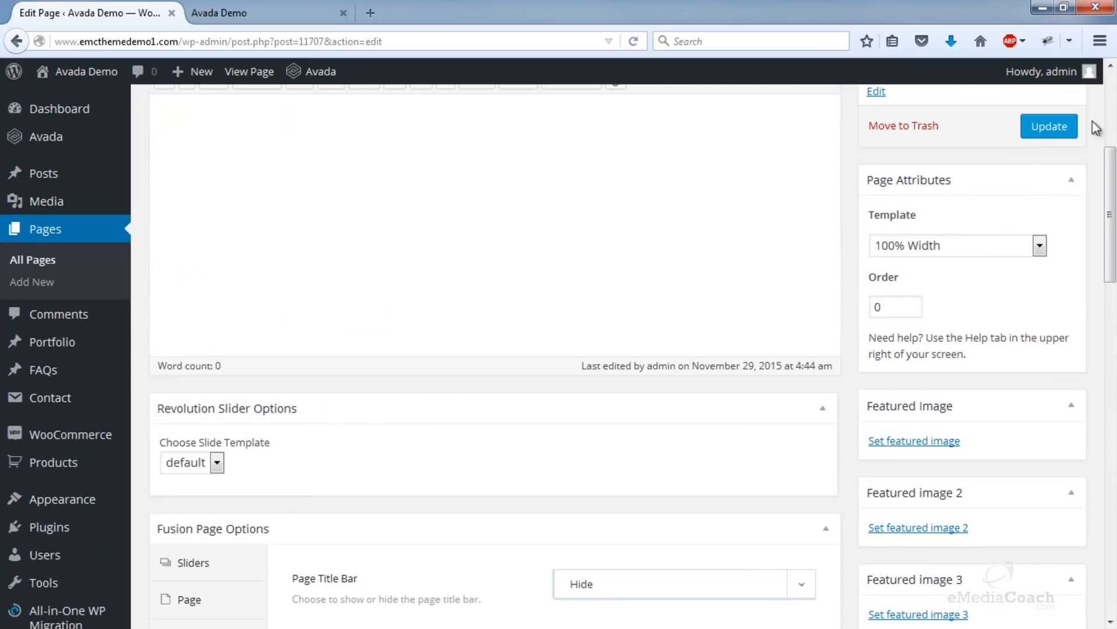
left_click(1045, 131)
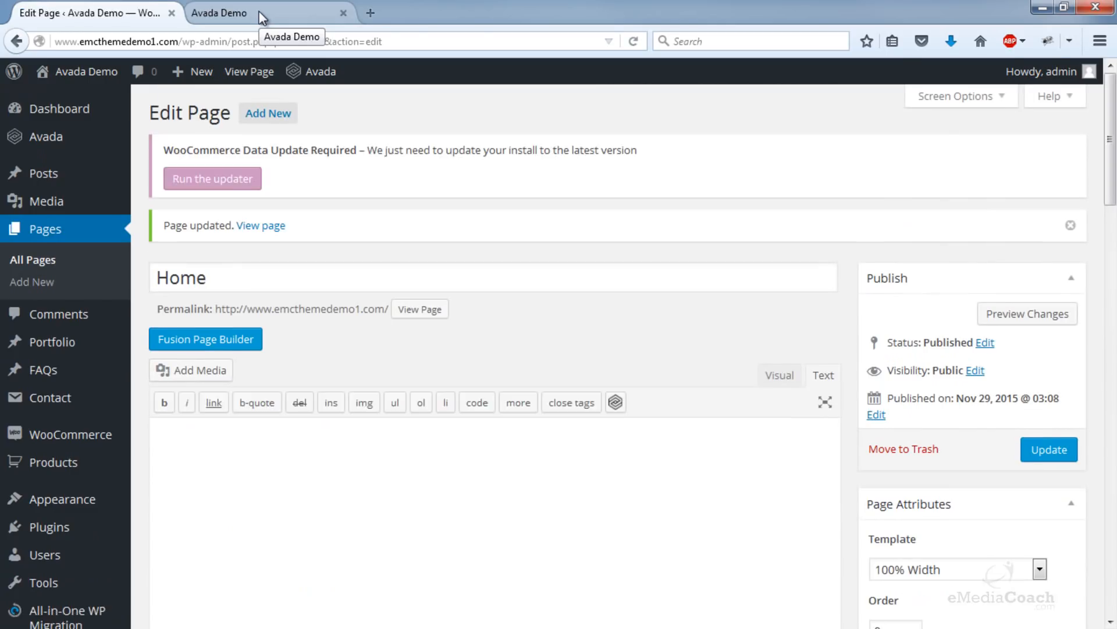
left_click(260, 13)
left_click(633, 40)
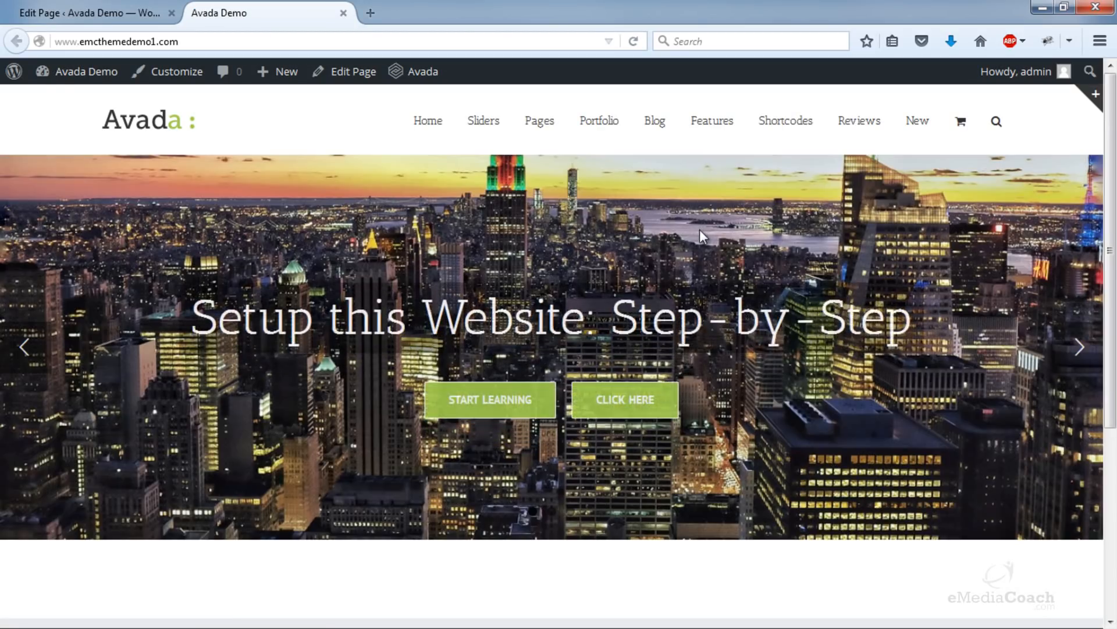
scroll(700, 230, "down", 5)
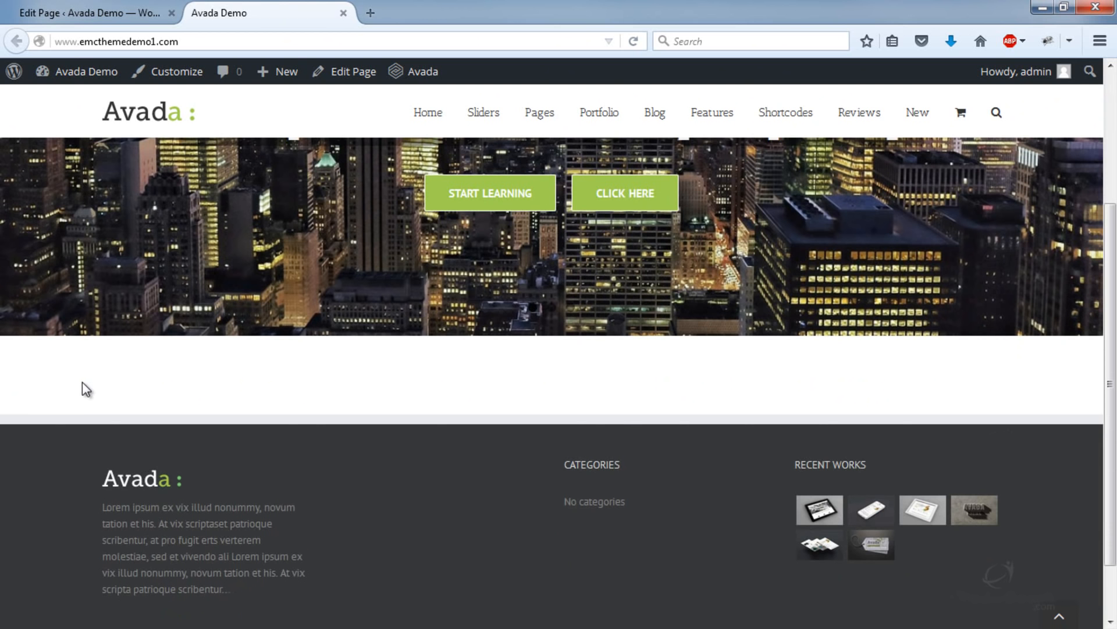
scroll(82, 382, "up", 5)
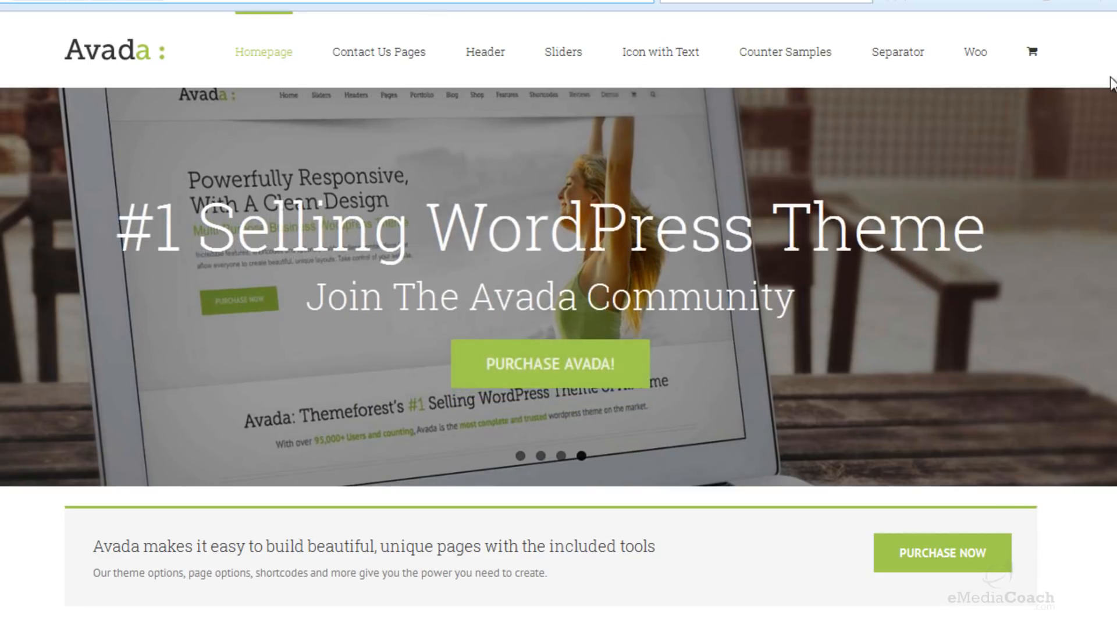
scroll(559, 356, "down", 4)
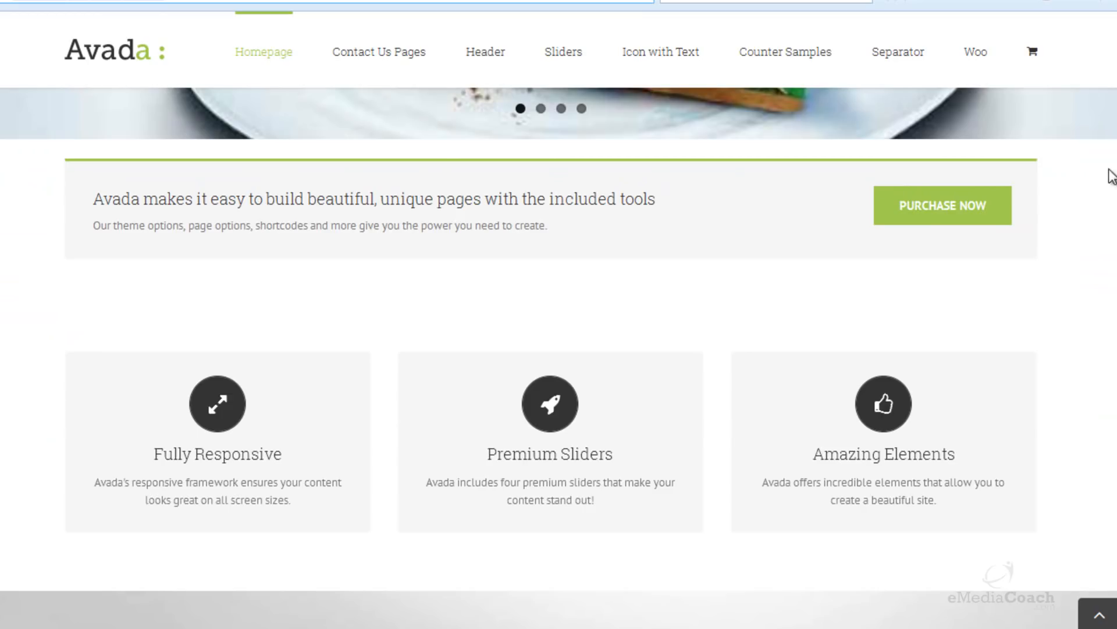
scroll(955, 269, "down", 3)
mouse_move(431, 299)
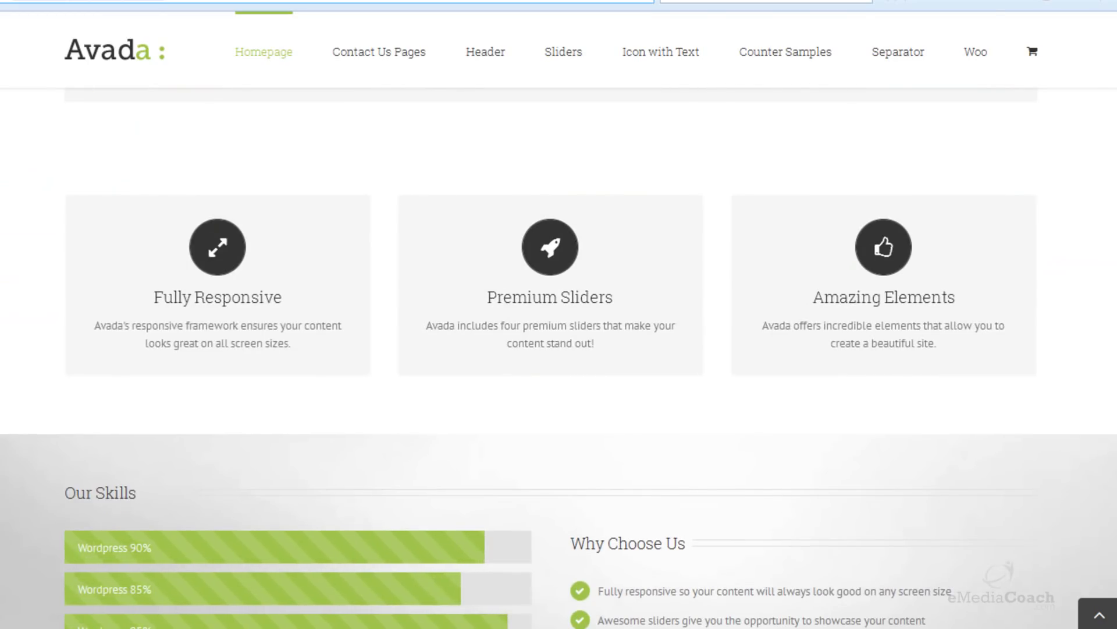
scroll(558, 358, "down", 3)
scroll(985, 287, "down", 3)
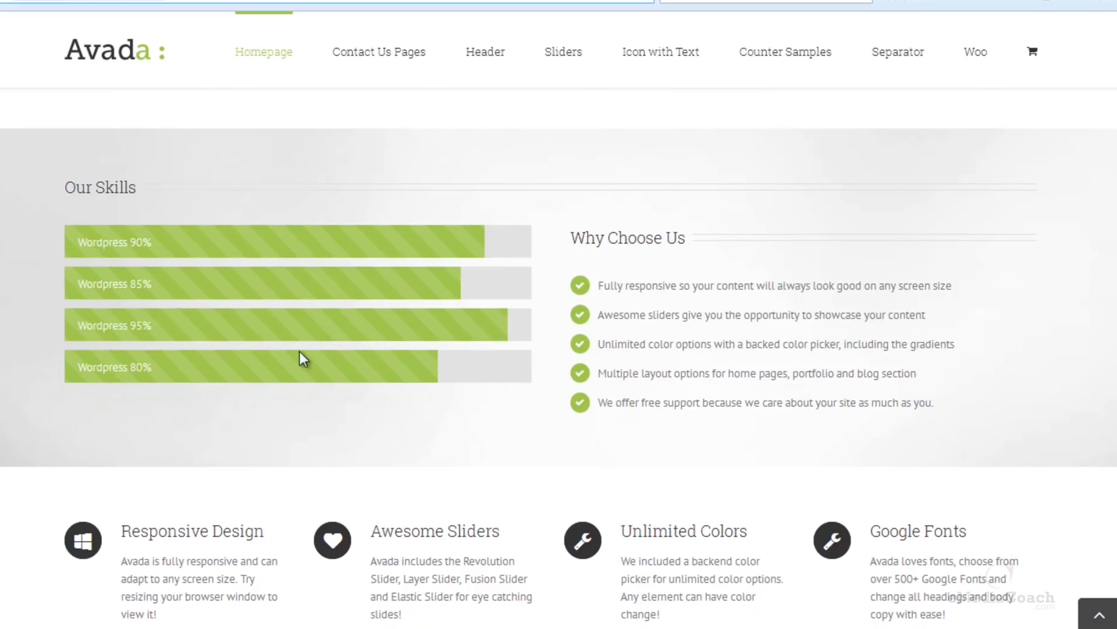
scroll(635, 272, "down", 6)
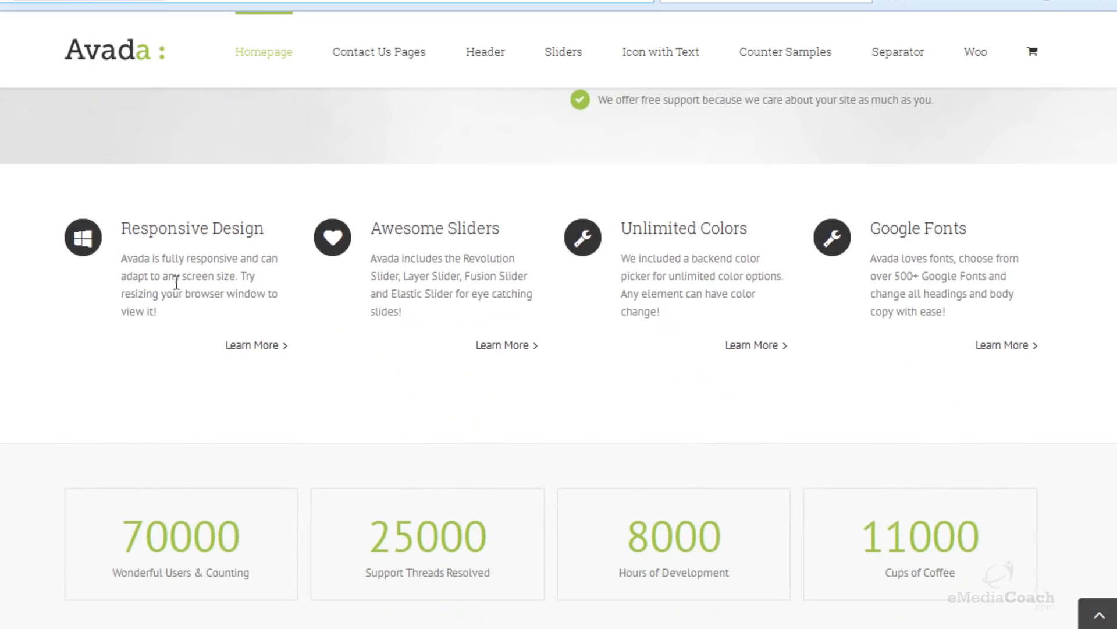
scroll(755, 351, "down", 3)
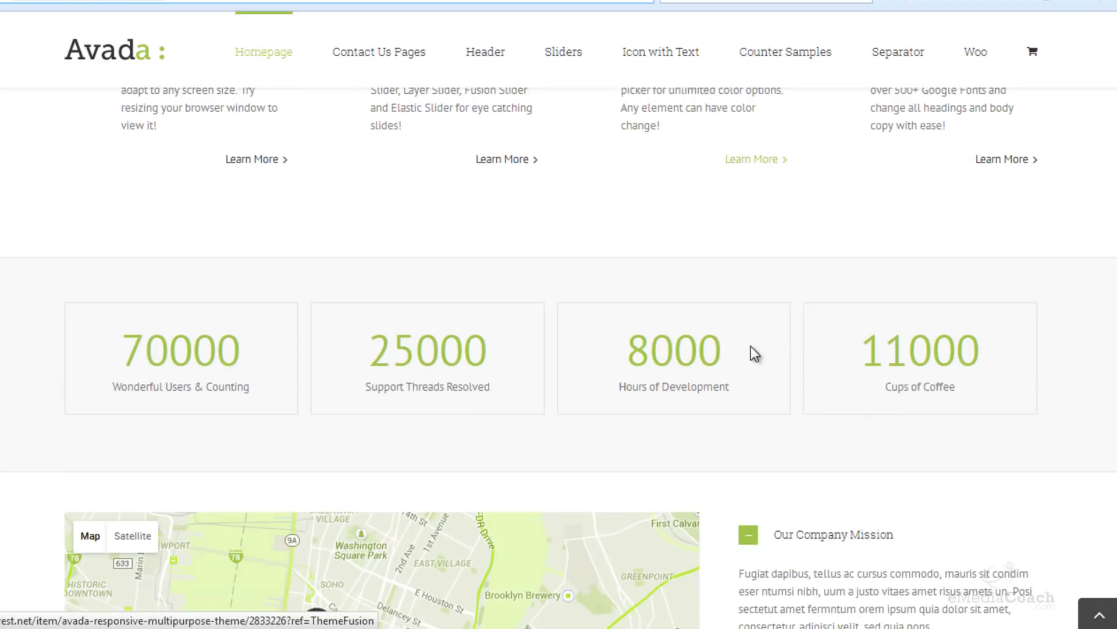
scroll(937, 360, "down", 3)
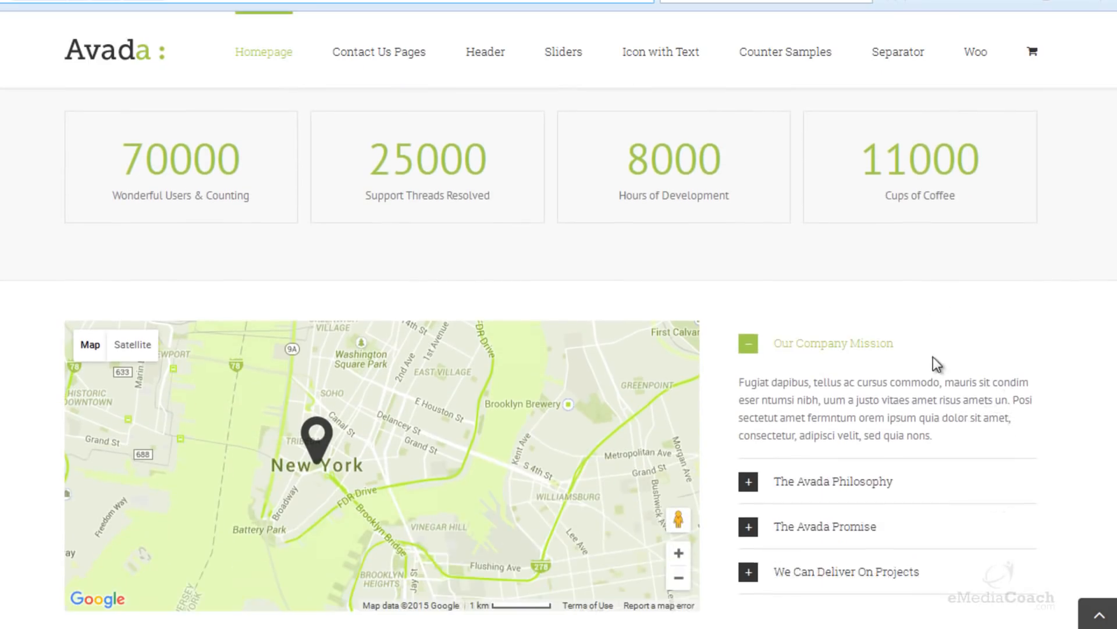
scroll(559, 404, "down", 1)
left_click(749, 455)
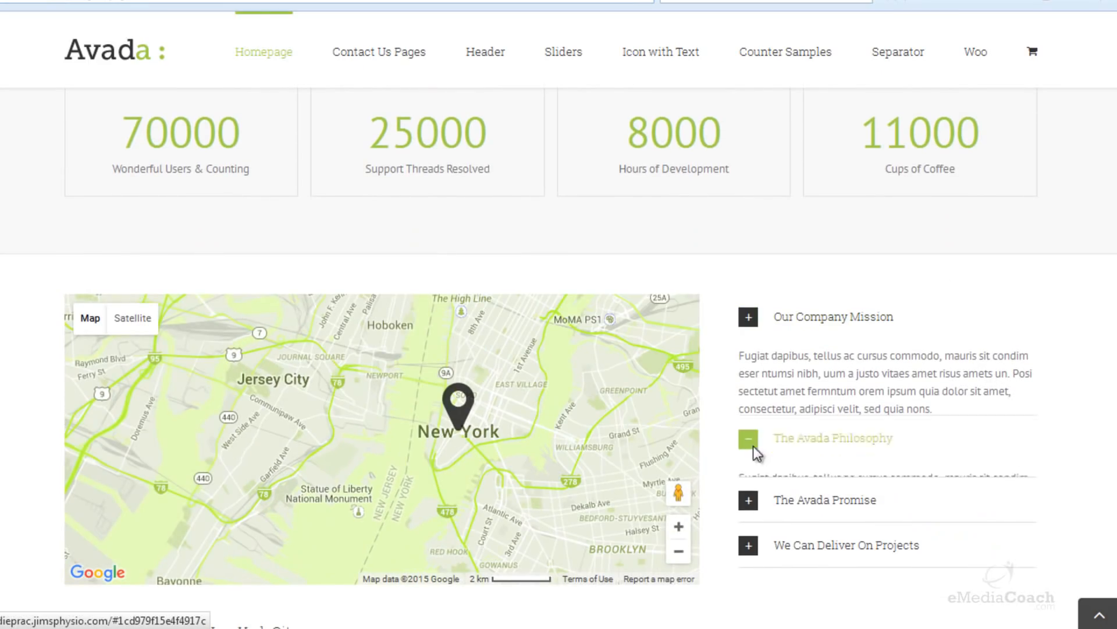
scroll(786, 439, "down", 6)
scroll(246, 460, "down", 3)
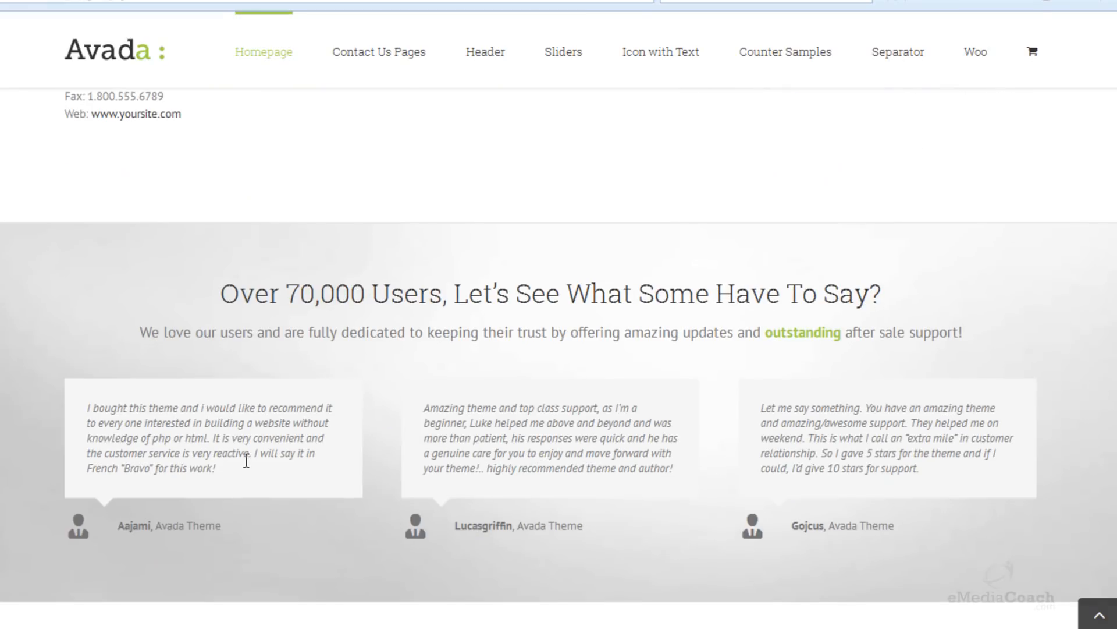
scroll(868, 413, "down", 3)
scroll(558, 358, "up", 20)
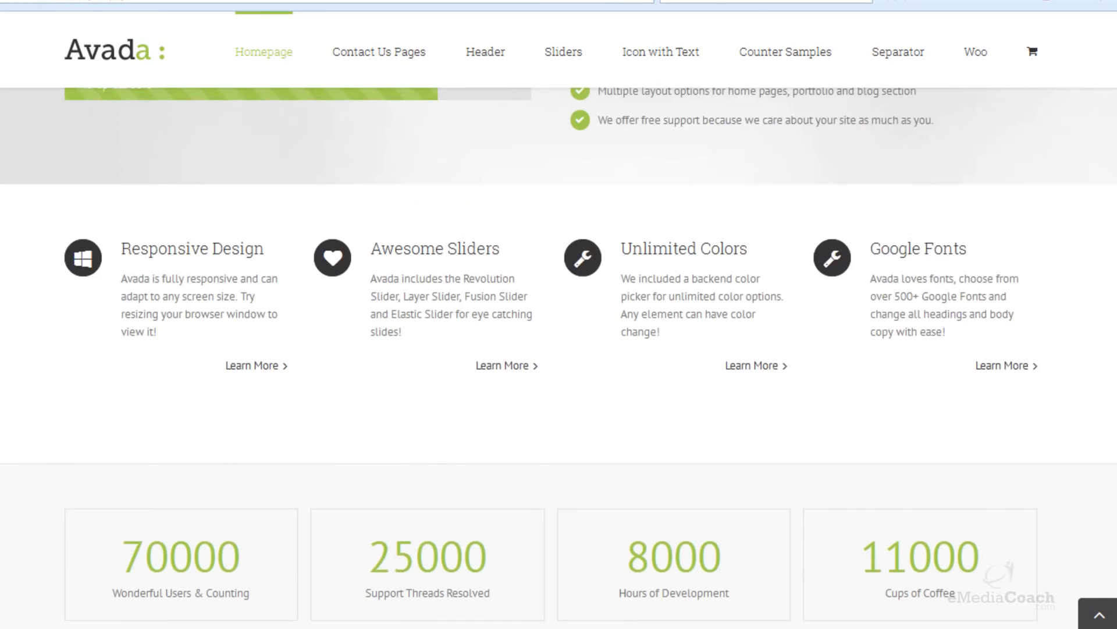
scroll(559, 358, "up", 15)
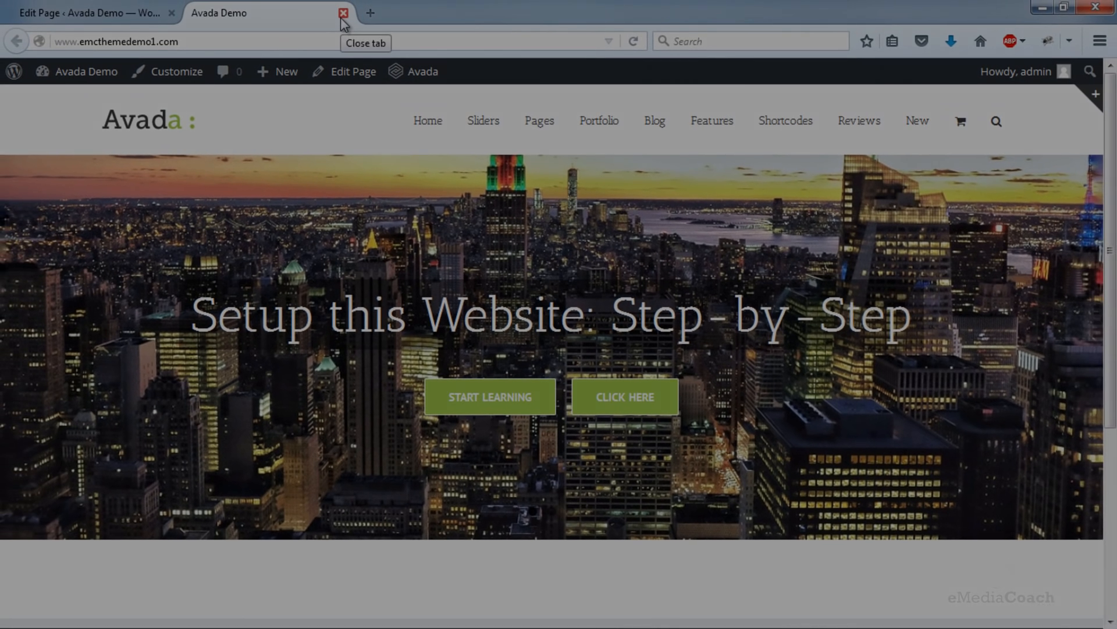
Close the live-site tab and switch the Home page to the Fusion Page Builder.
left_click(344, 13)
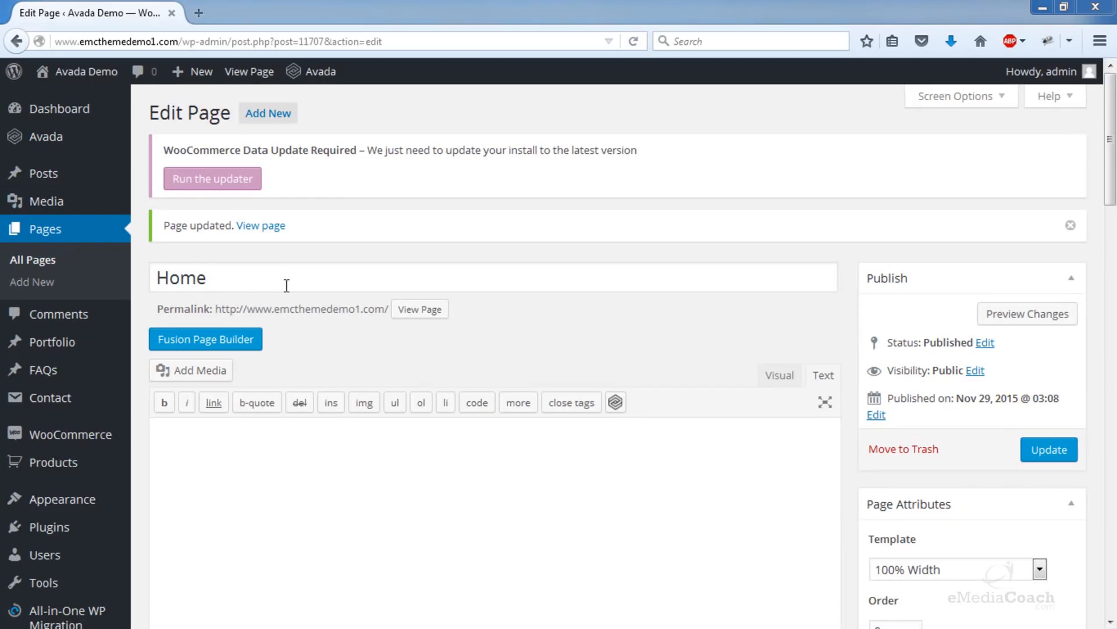
scroll(350, 324, "down", 3)
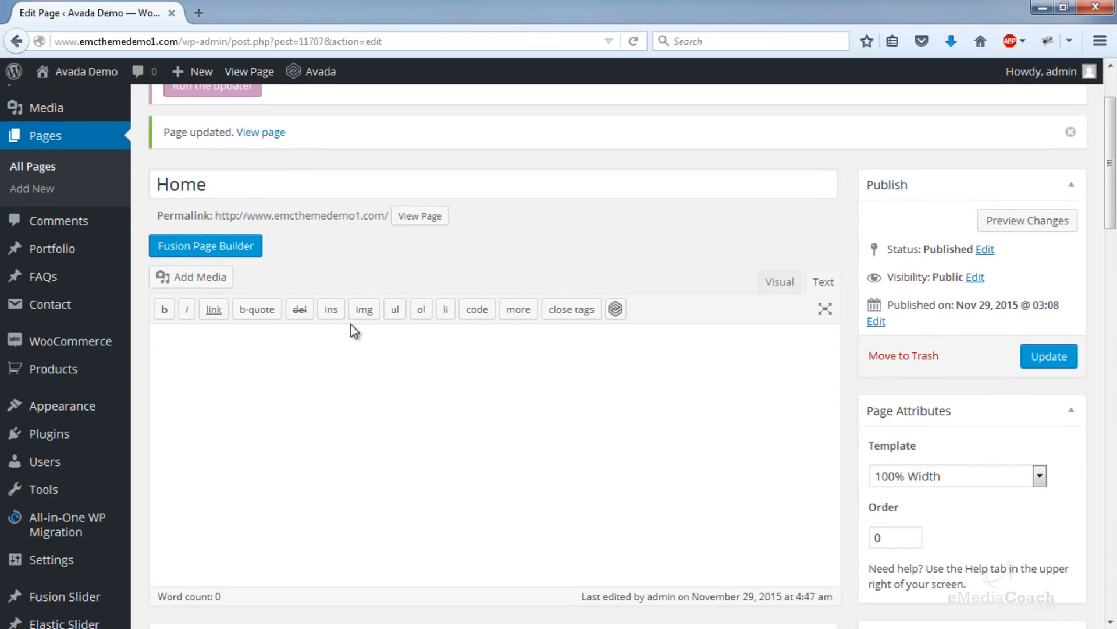
left_click(231, 258)
Add a Full Width Container to the builder with a 1/2 column inside it.
scroll(269, 283, "down", 3)
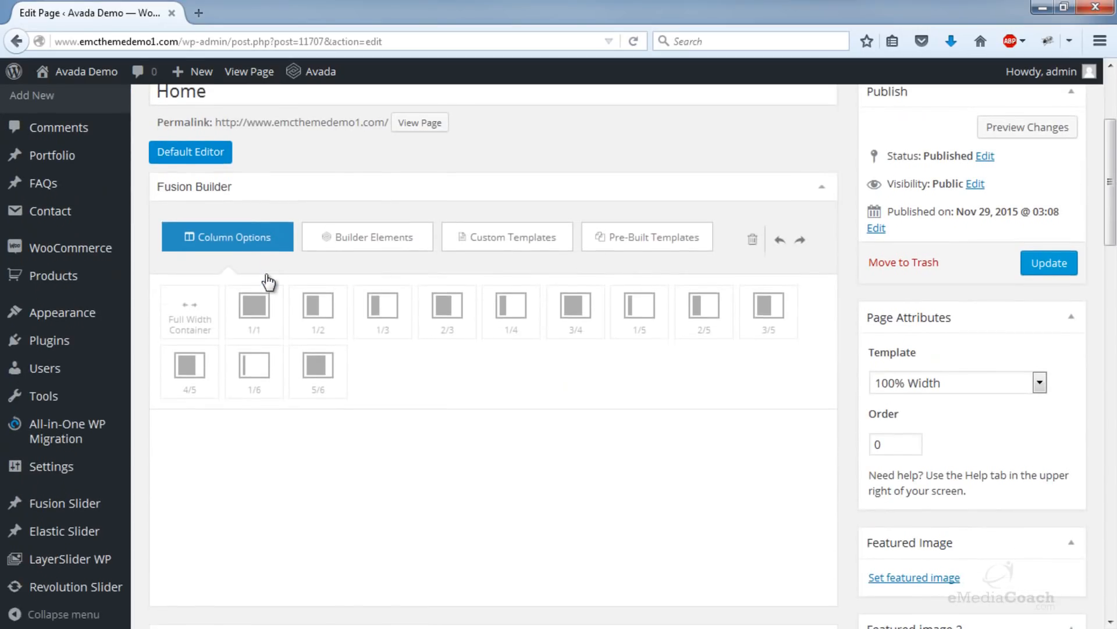
scroll(268, 282, "down", 3)
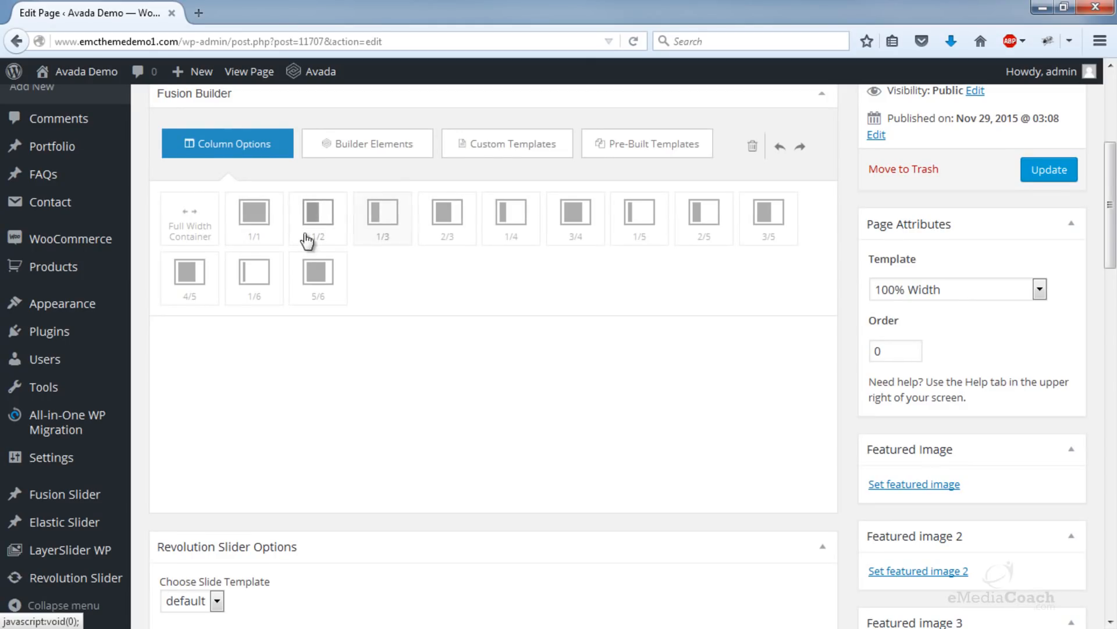
left_click_drag(208, 239, 269, 380)
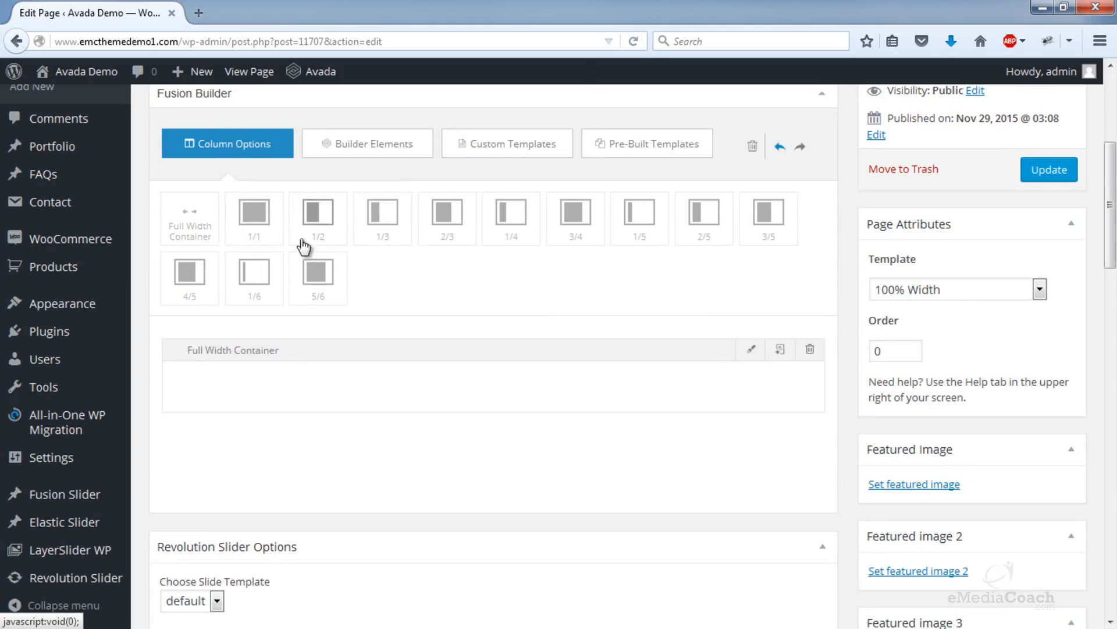
left_click_drag(319, 225, 274, 383)
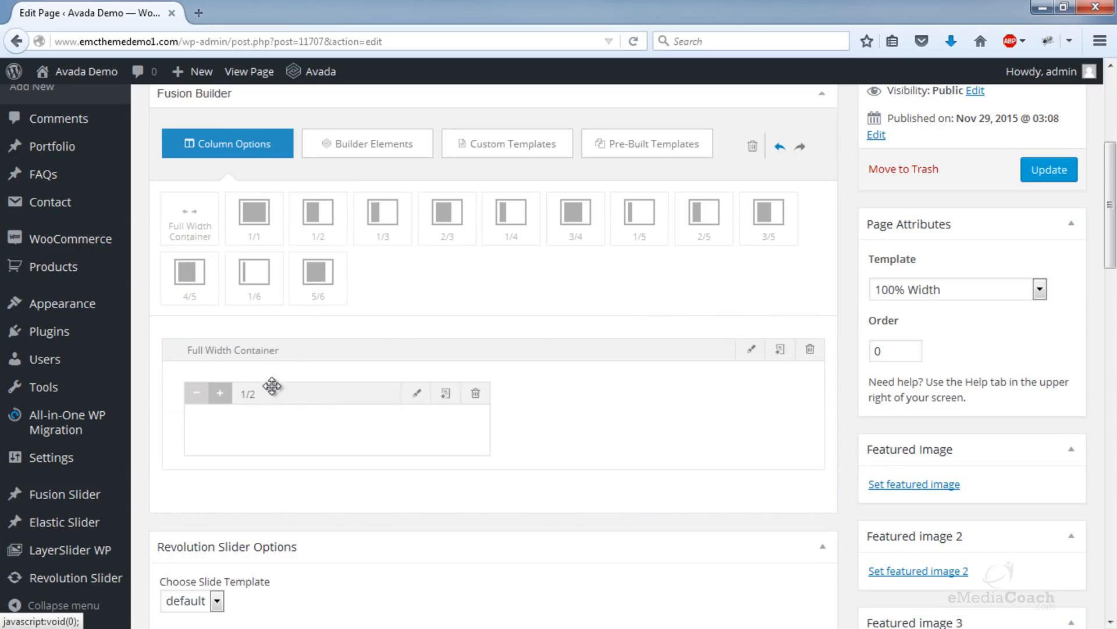
Drop a Google Map element into the 1/2 column and check the column settings without saving.
left_click(349, 149)
scroll(361, 192, "down", 3)
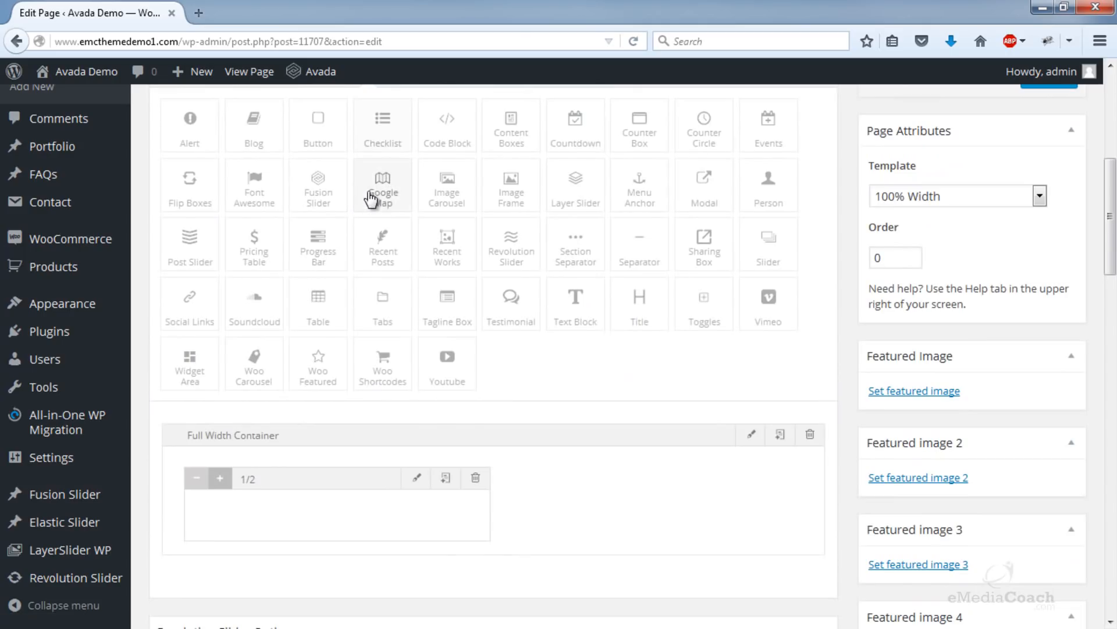
left_click_drag(378, 195, 233, 505)
scroll(297, 402, "down", 3)
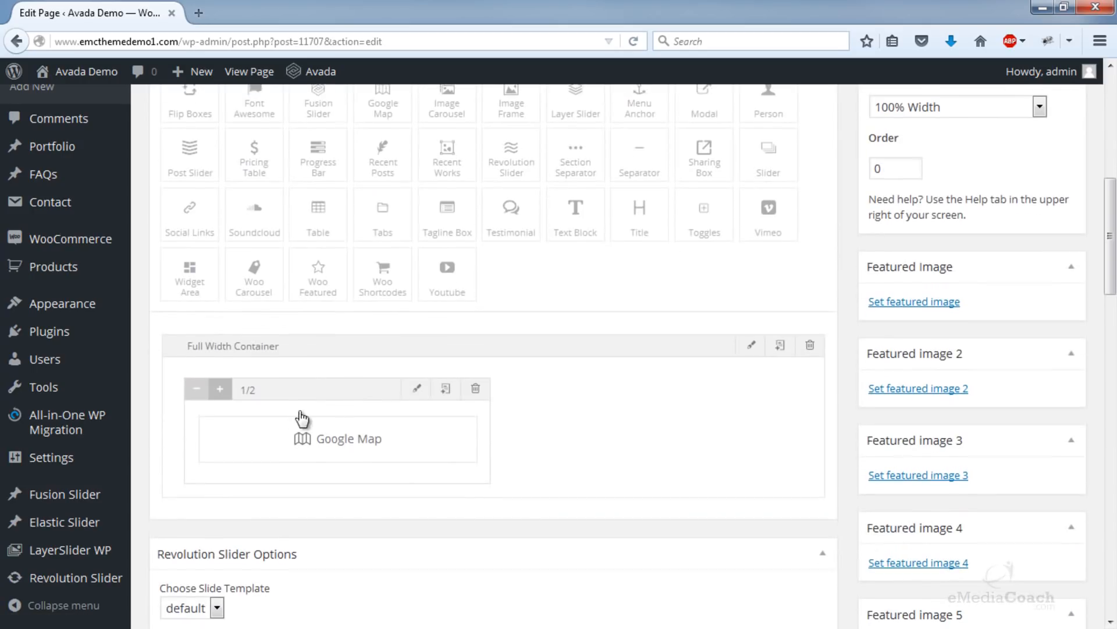
left_click(417, 387)
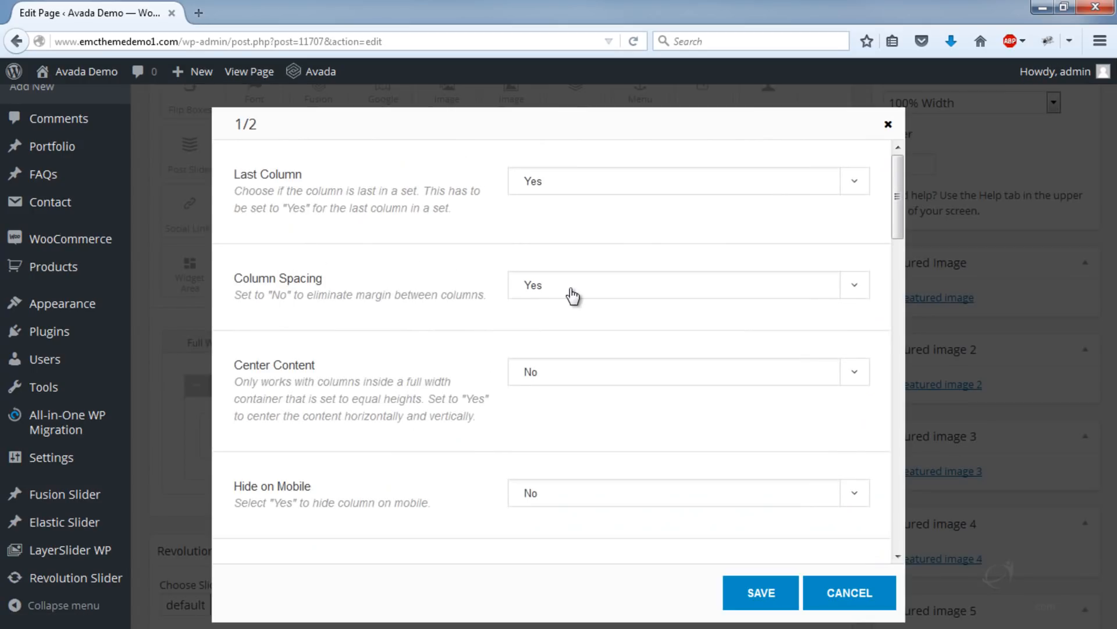
scroll(571, 293, "down", 10)
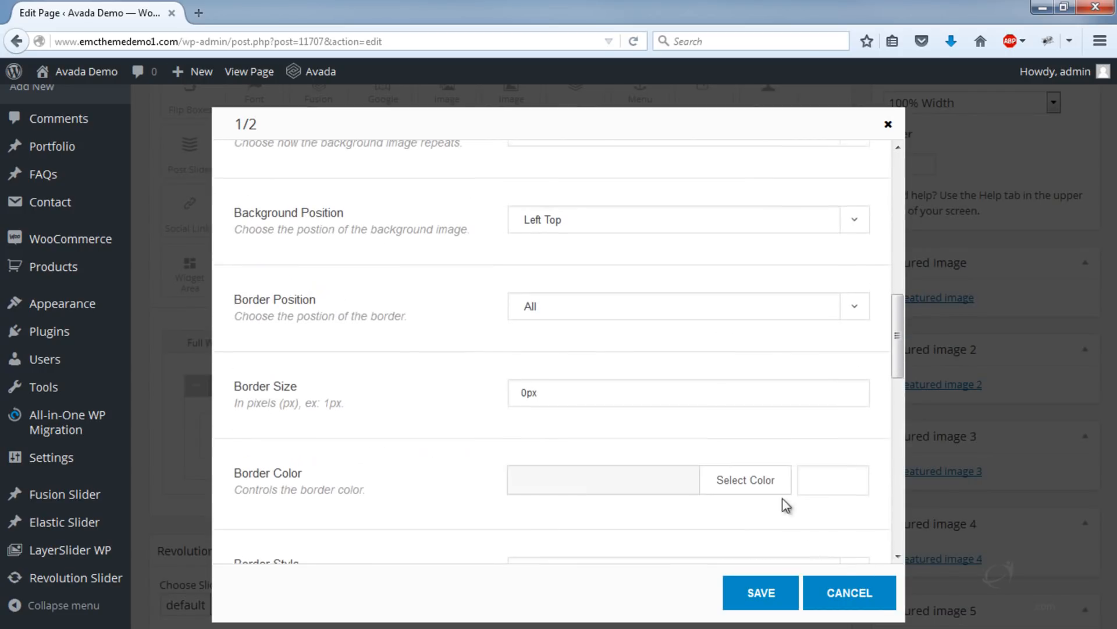
left_click(842, 591)
Delete the 1/2 column and its Full Width Container, emptying the layout.
scroll(675, 469, "up", 6)
scroll(334, 464, "down", 4)
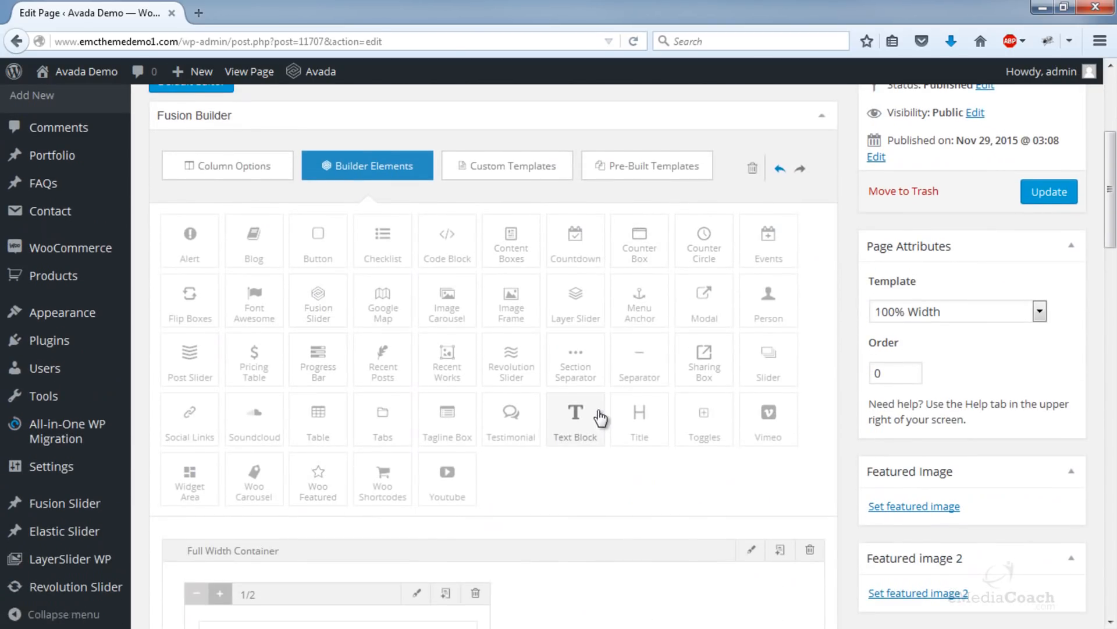
scroll(569, 406, "down", 3)
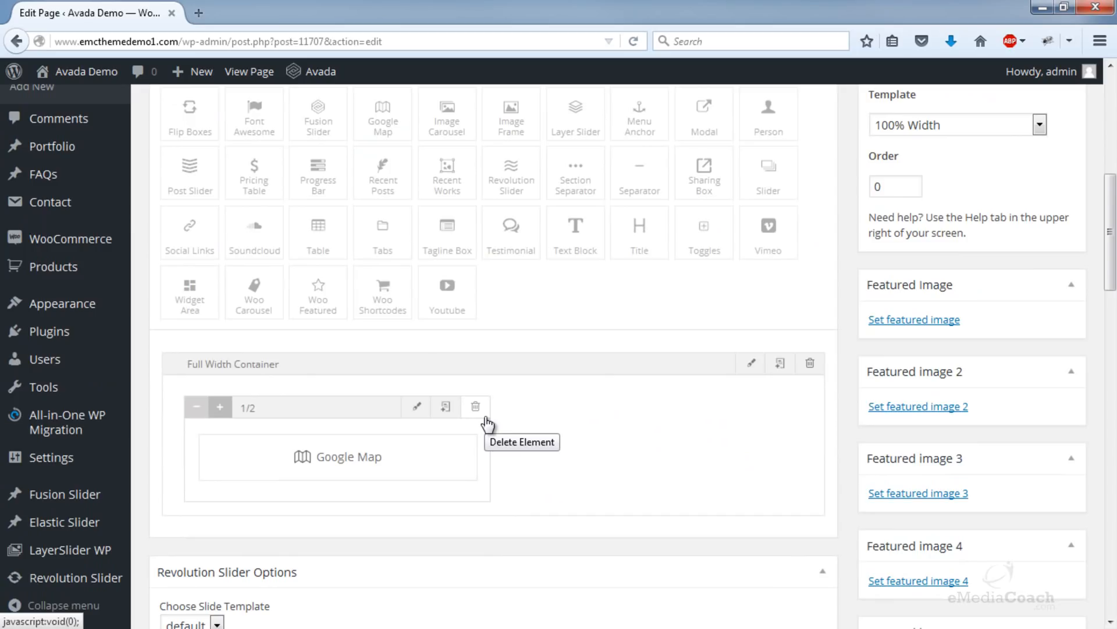
left_click(485, 416)
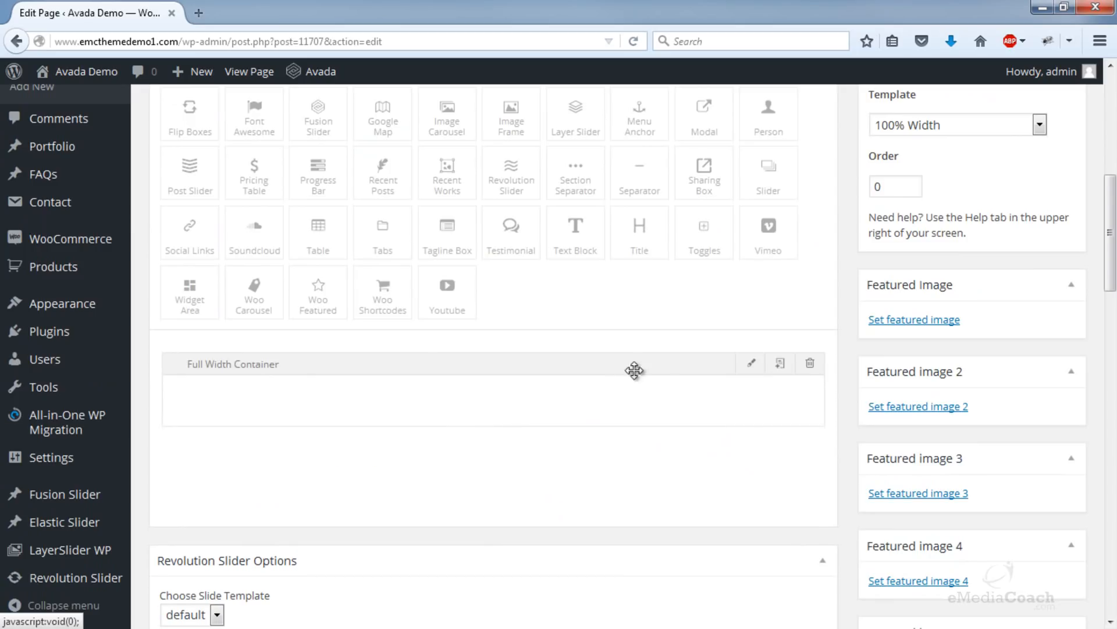
left_click(810, 364)
scroll(564, 325, "up", 5)
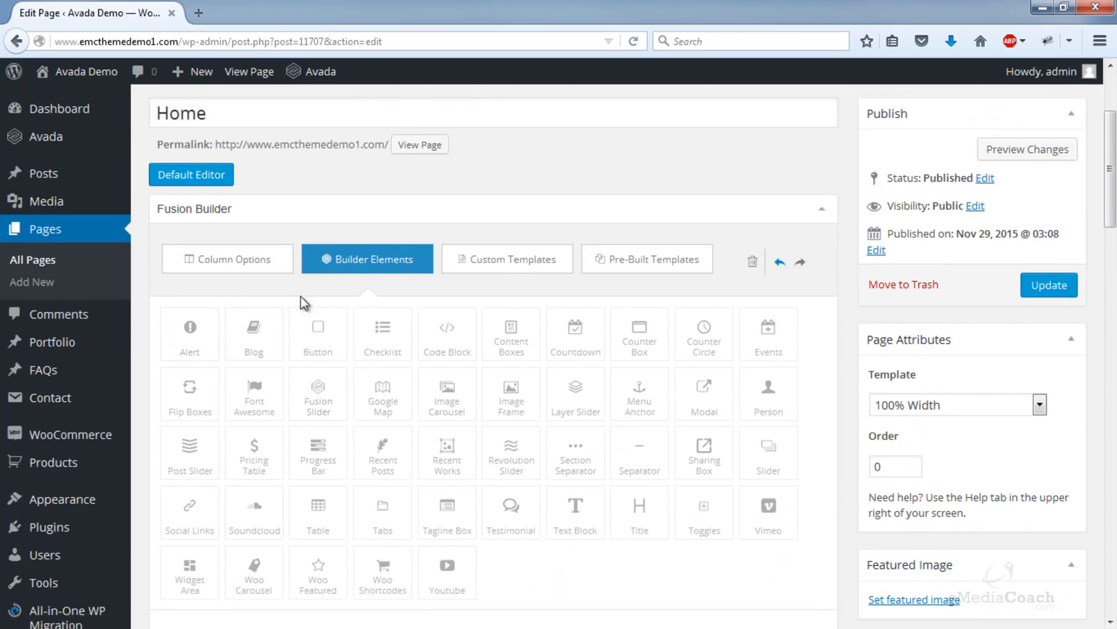
Browse the Column Options, Builder Elements, Custom Templates and Pre-Built Templates panels, then scroll to the top.
scroll(308, 306, "down", 3)
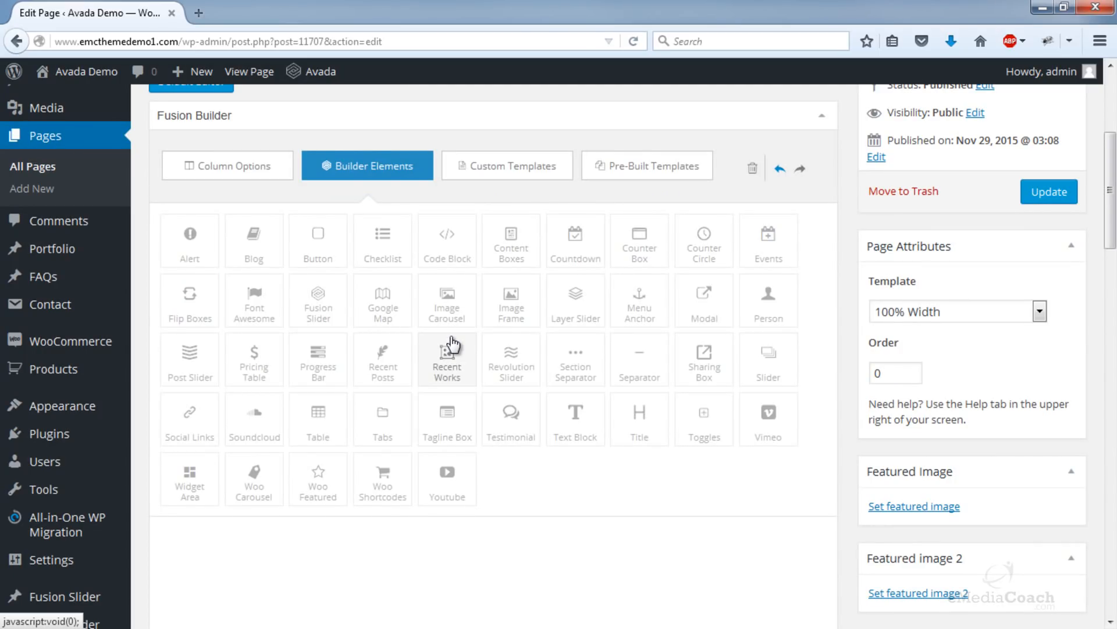
left_click(258, 182)
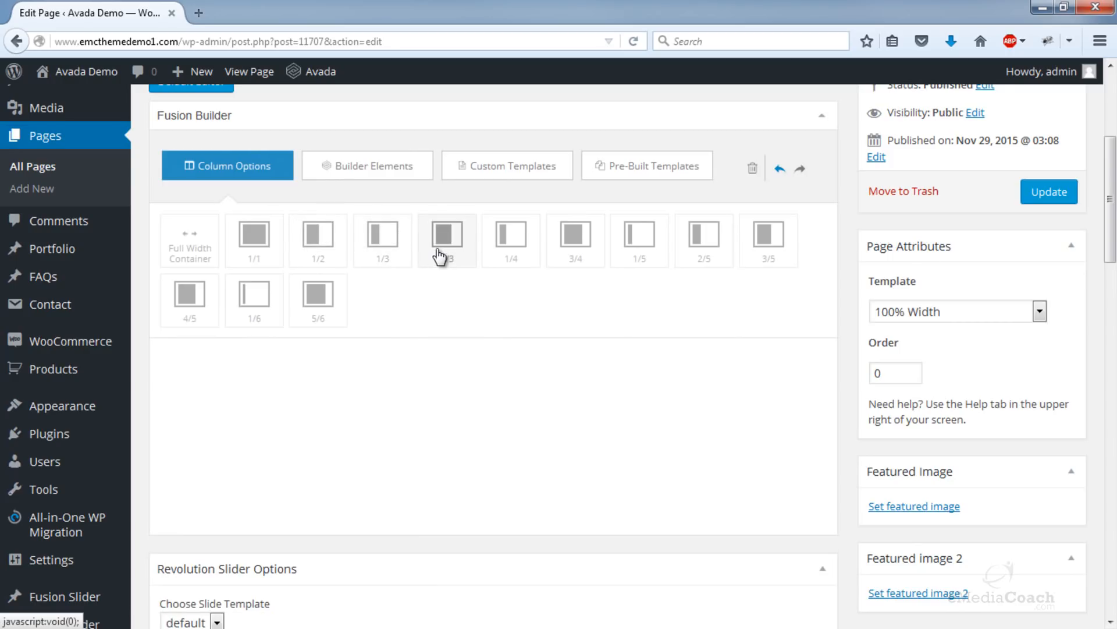
left_click(374, 165)
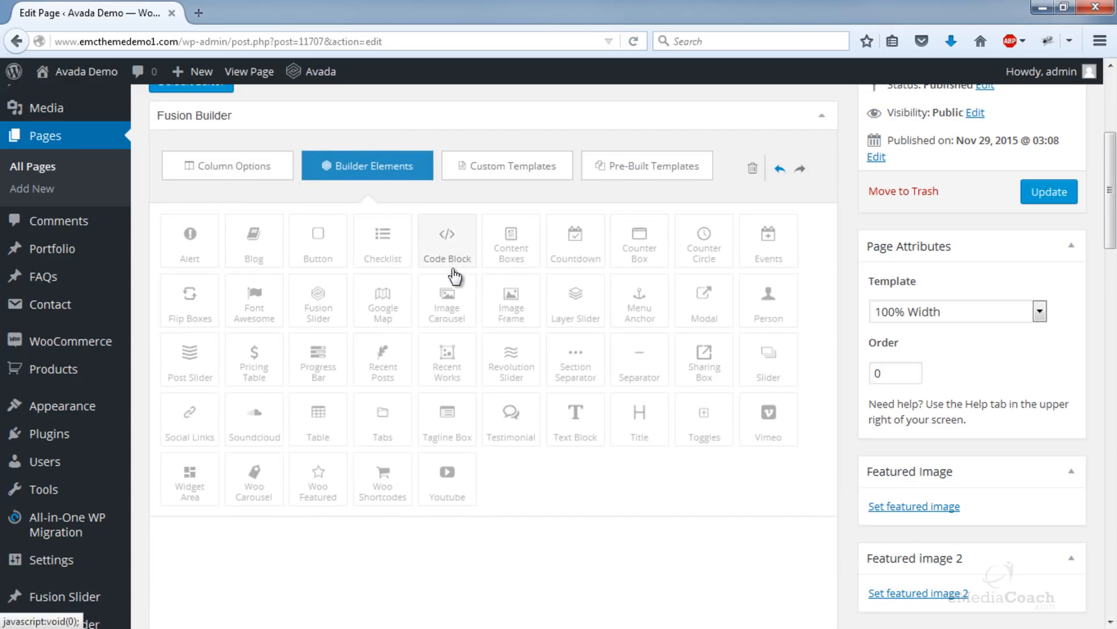
left_click(547, 171)
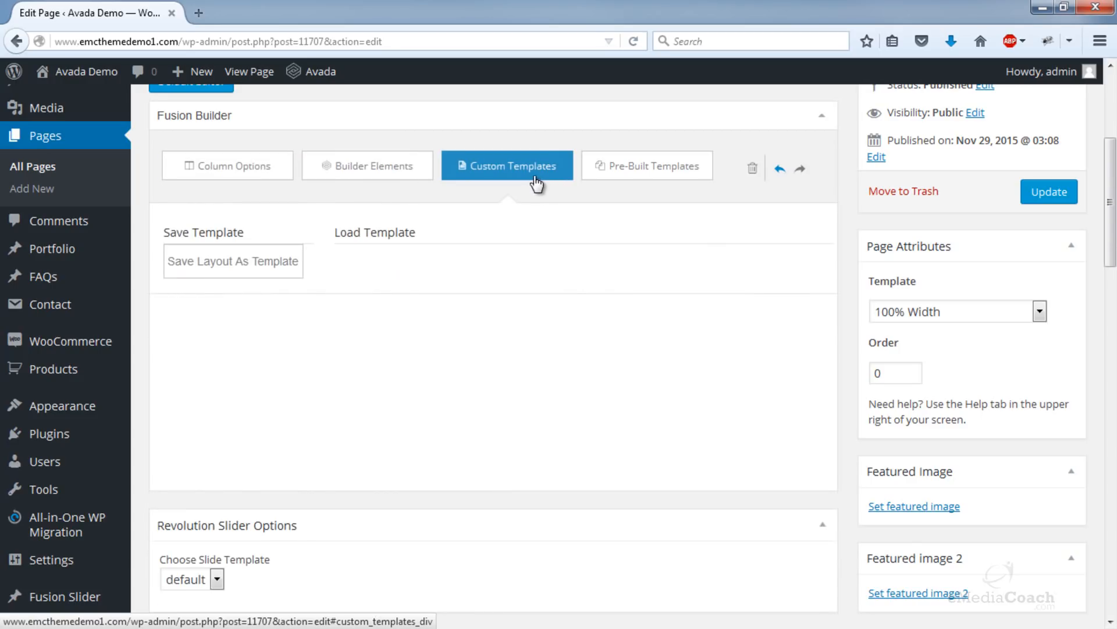
left_click(640, 165)
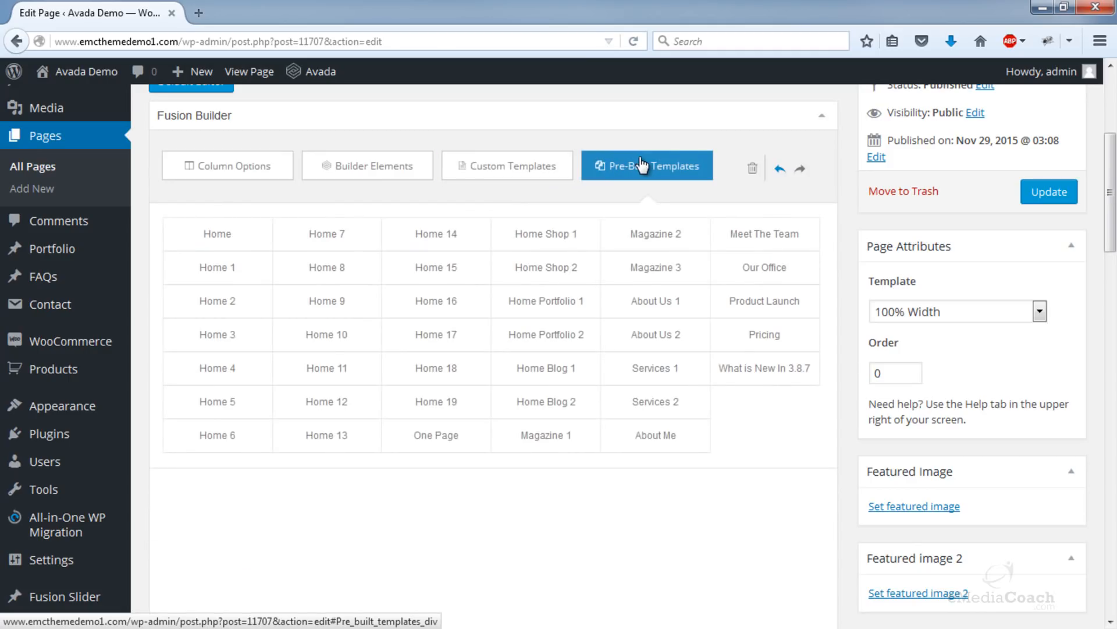
scroll(643, 181, "up", 3)
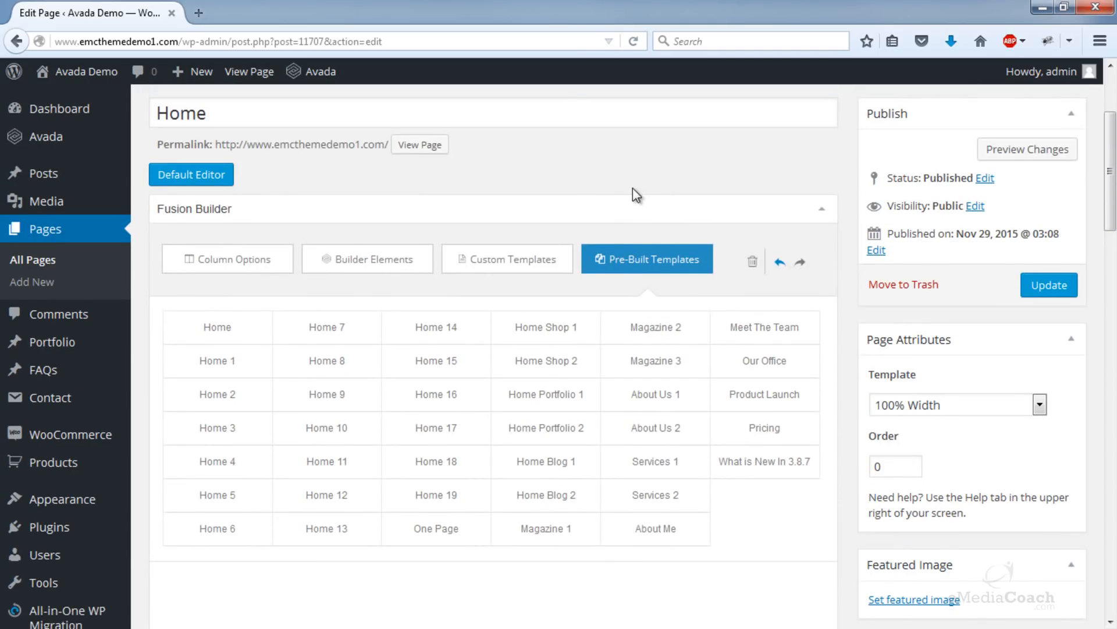
scroll(570, 213, "up", 3)
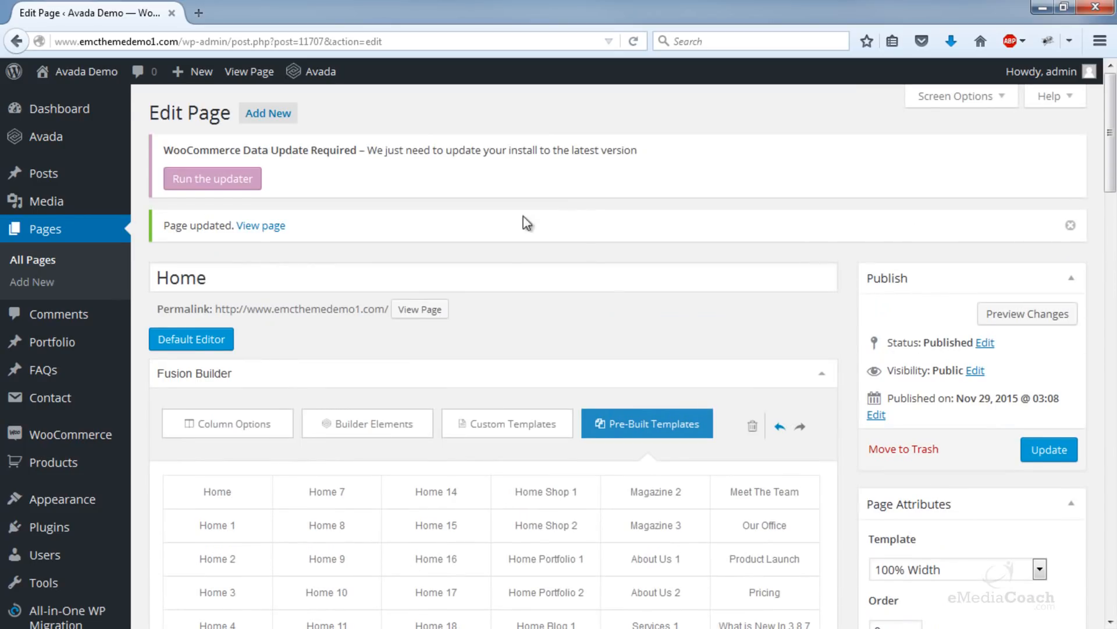
Create a new page titled 'Temporary Page' in a new tab using the Fusion Page Builder.
right_click(58, 291)
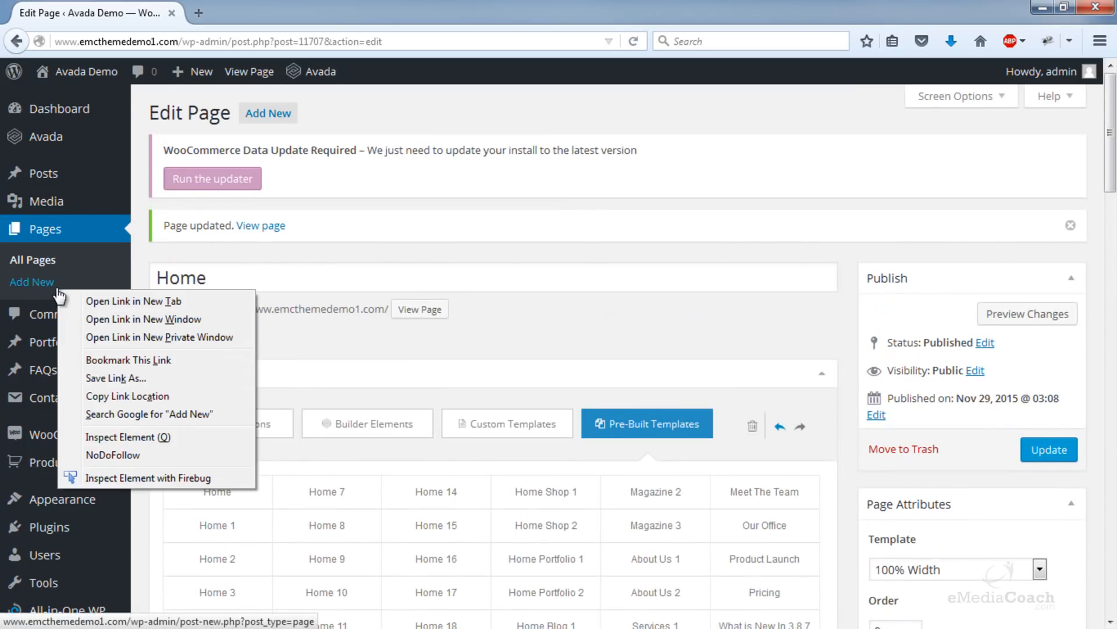
left_click(163, 299)
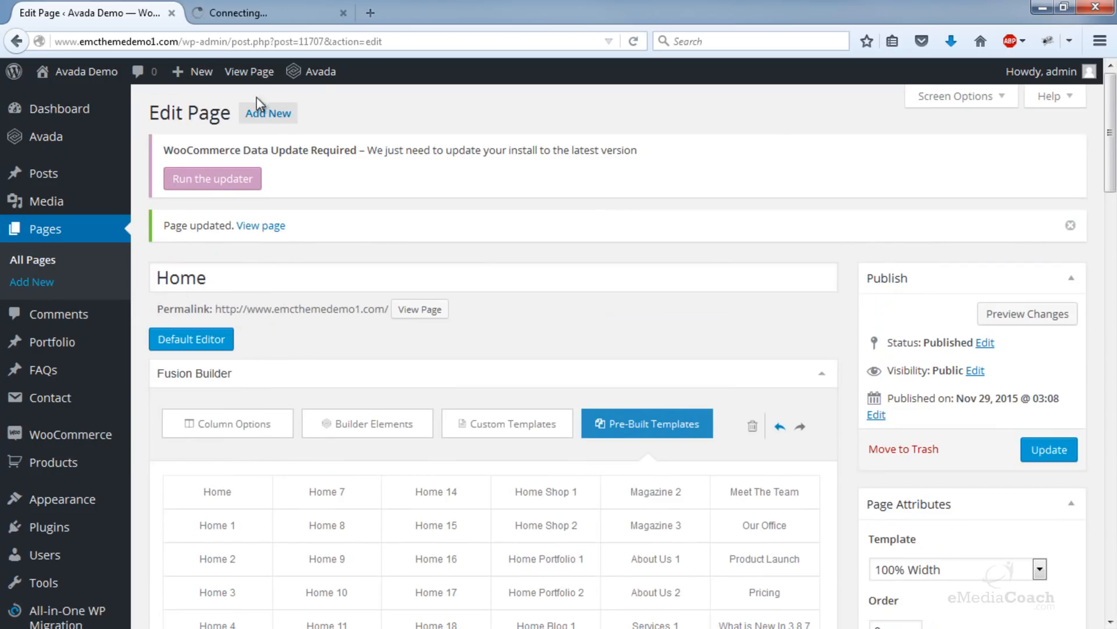
left_click(271, 14)
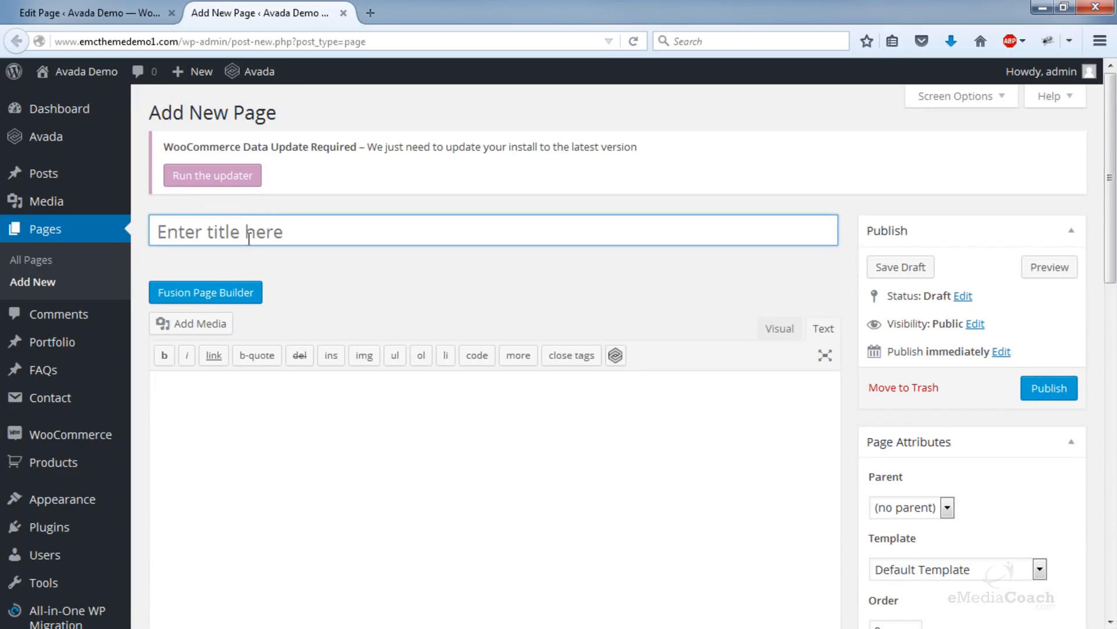
left_click(249, 239)
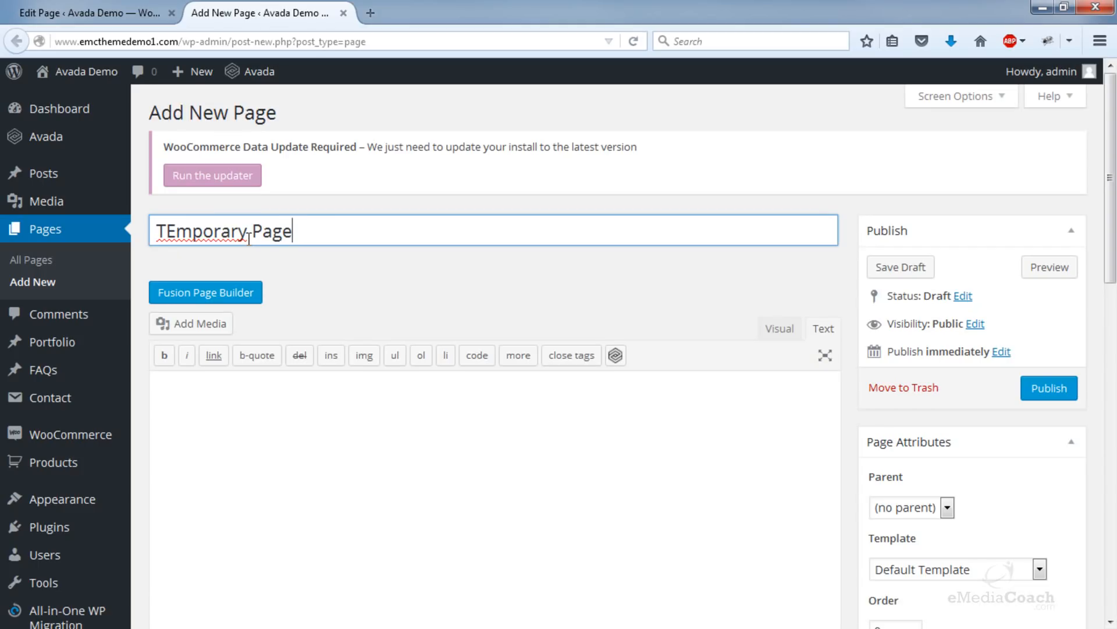
right_click(185, 235)
left_click(228, 252)
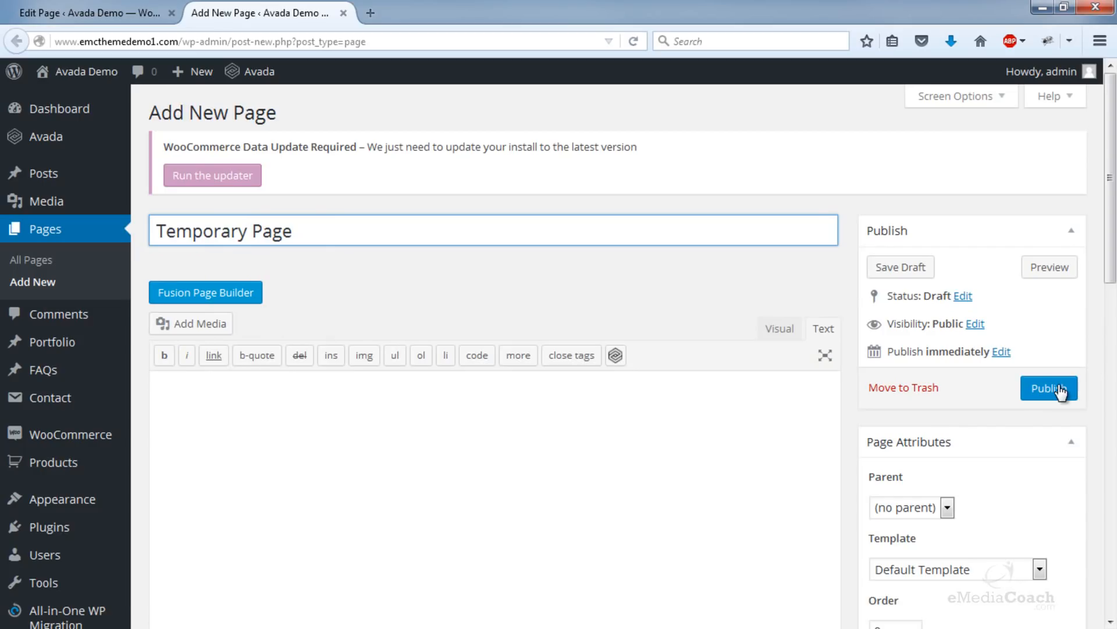
left_click(225, 303)
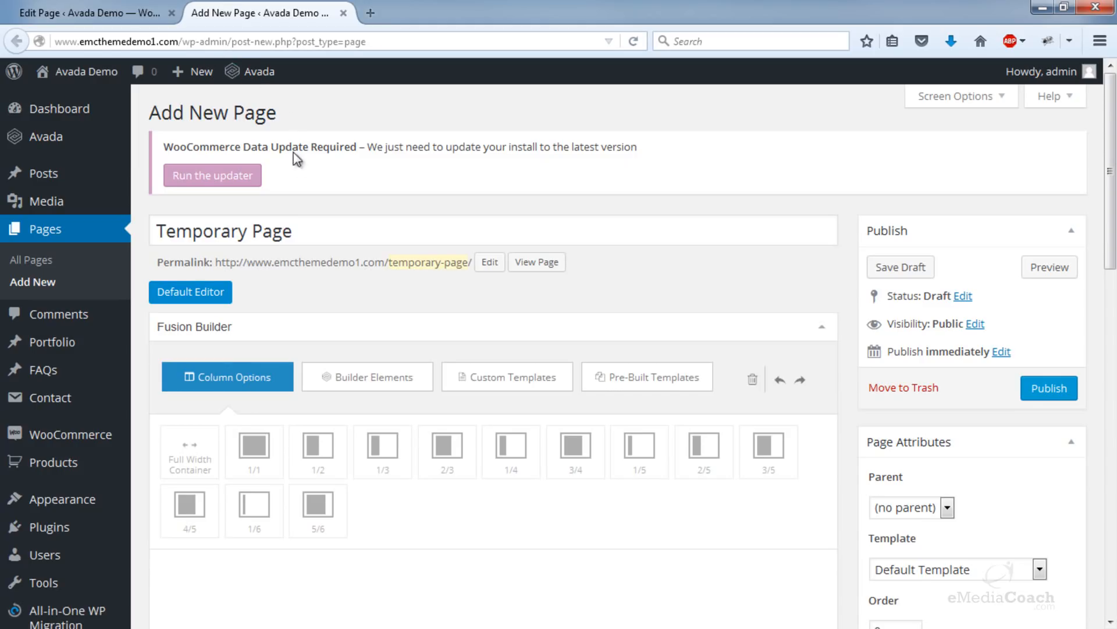
Load the Avada ThemeForest page in a new browser tab from the pasted URL.
left_click(371, 13)
type("http://themeforest.net/item/avada-responsive-multipurpose-theme/2833226?ref=emediacoach")
key("Return")
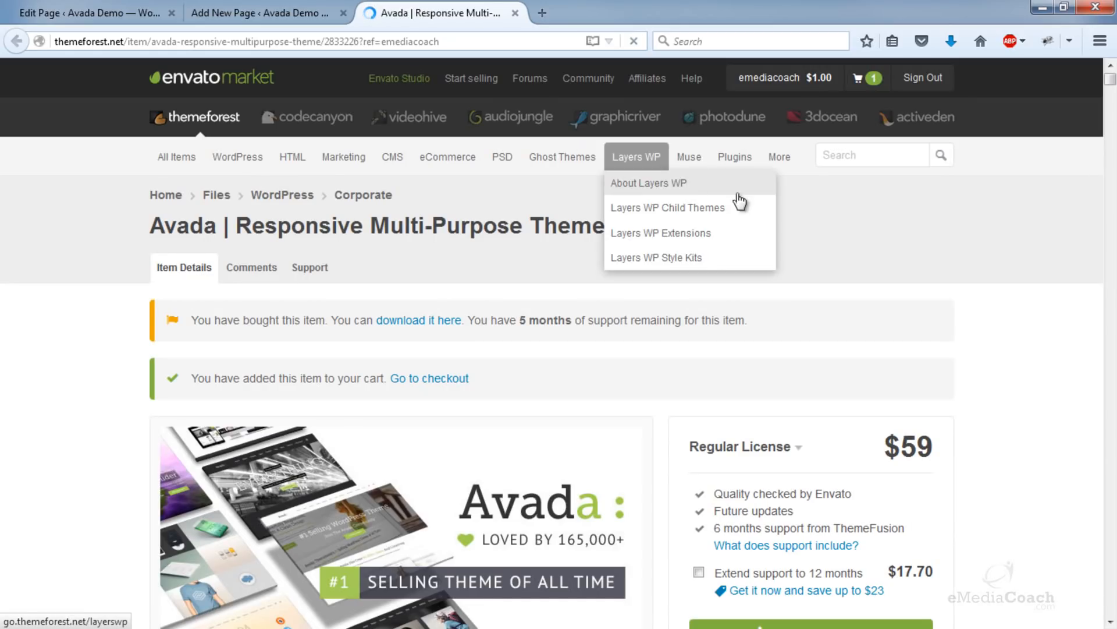
Sign out of ThemeForest, scroll to the demos grid, and open the Avada Classic demo.
left_click(932, 79)
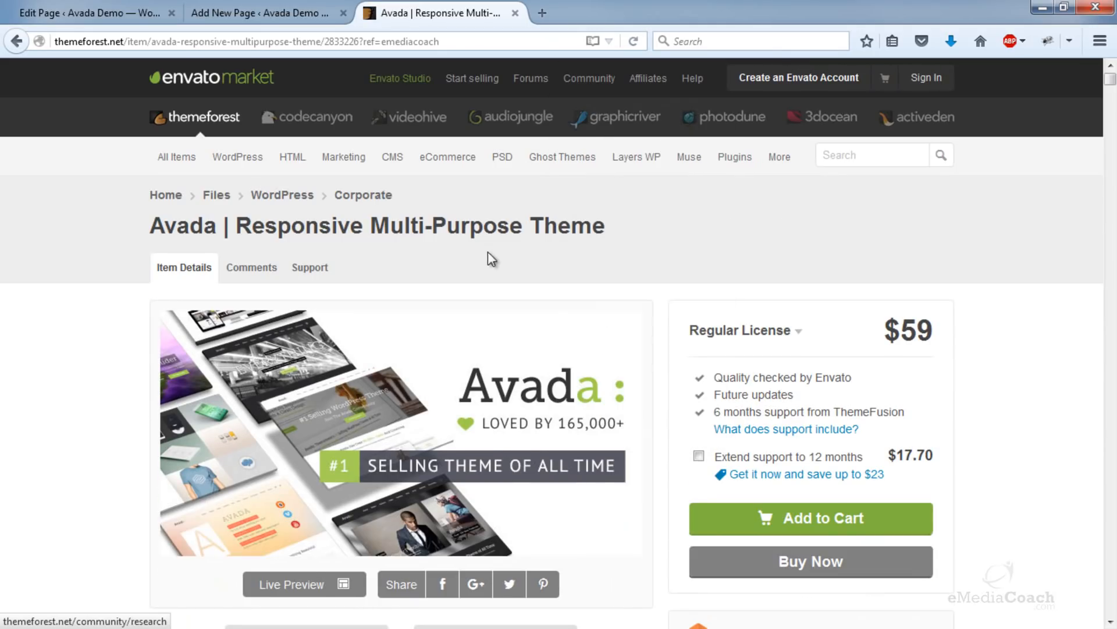
scroll(479, 280, "down", 15)
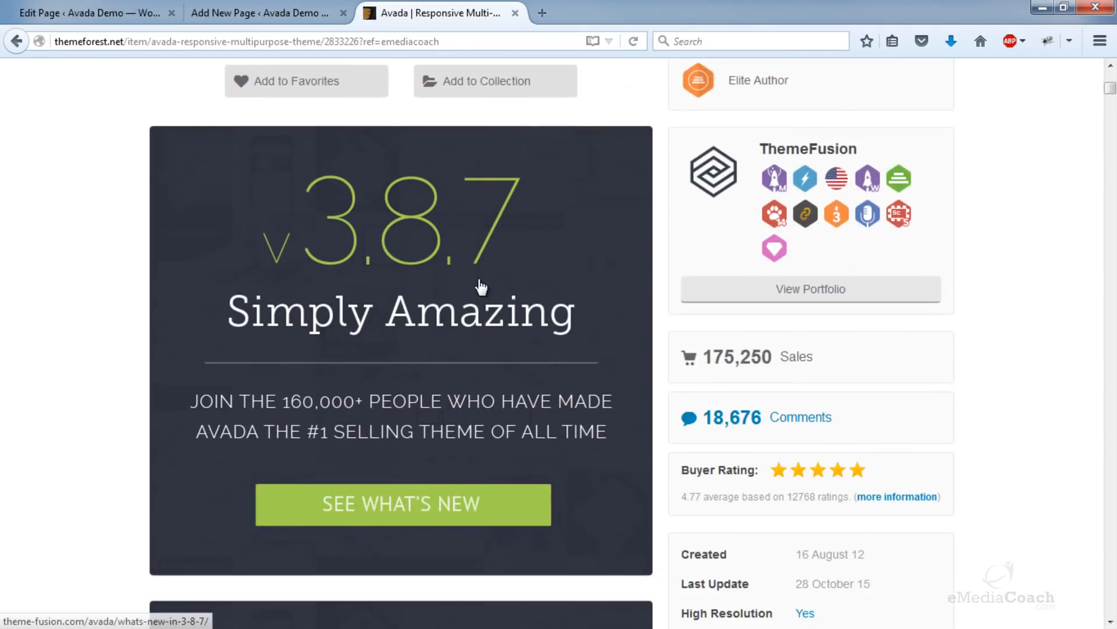
scroll(480, 285, "down", 20)
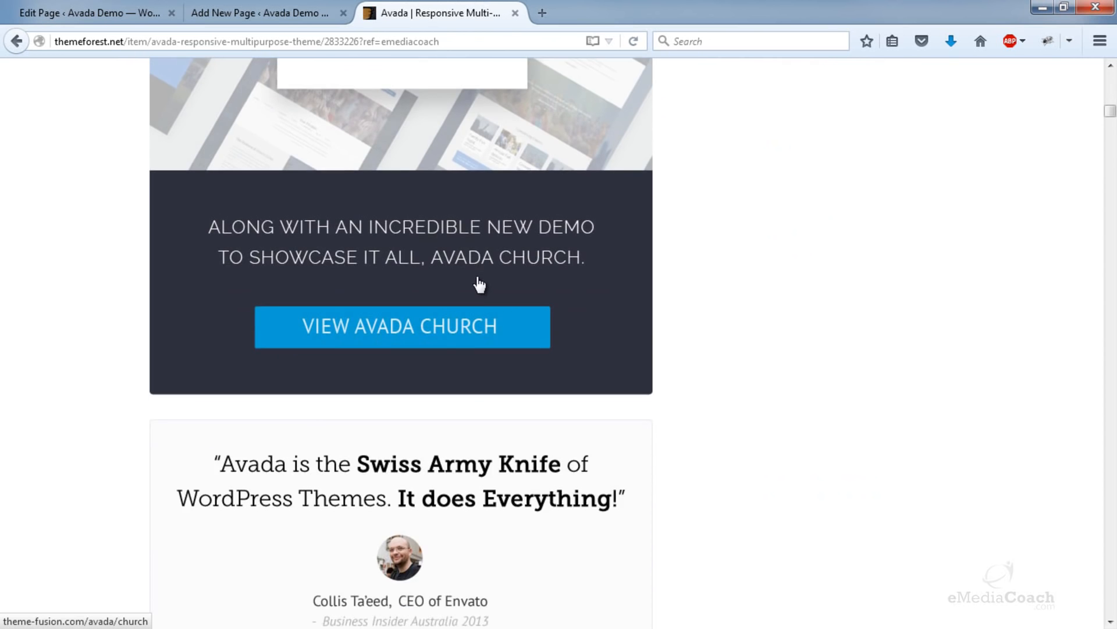
scroll(479, 283, "up", 7)
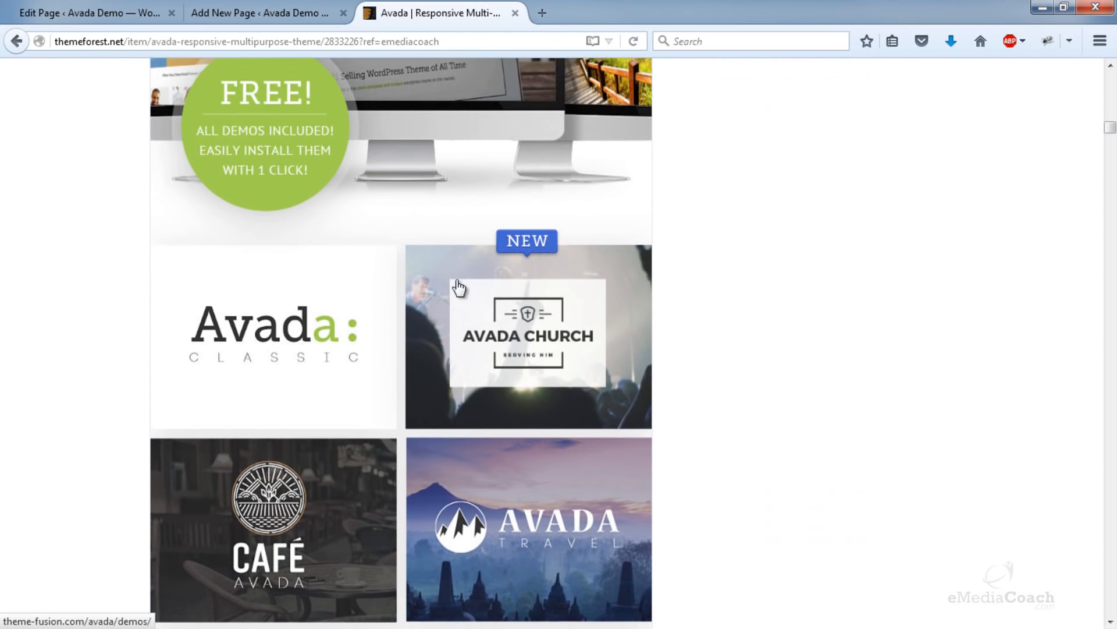
left_click(273, 352)
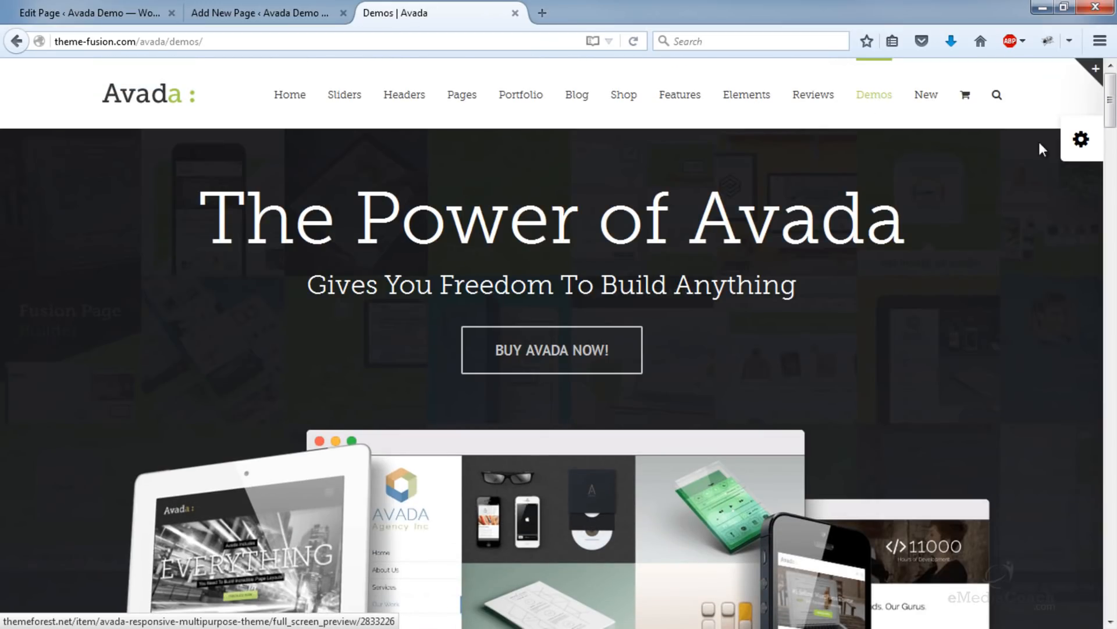
Preview Avada Home Version 14 in a new tab, scroll through it, and close it.
mouse_move(295, 110)
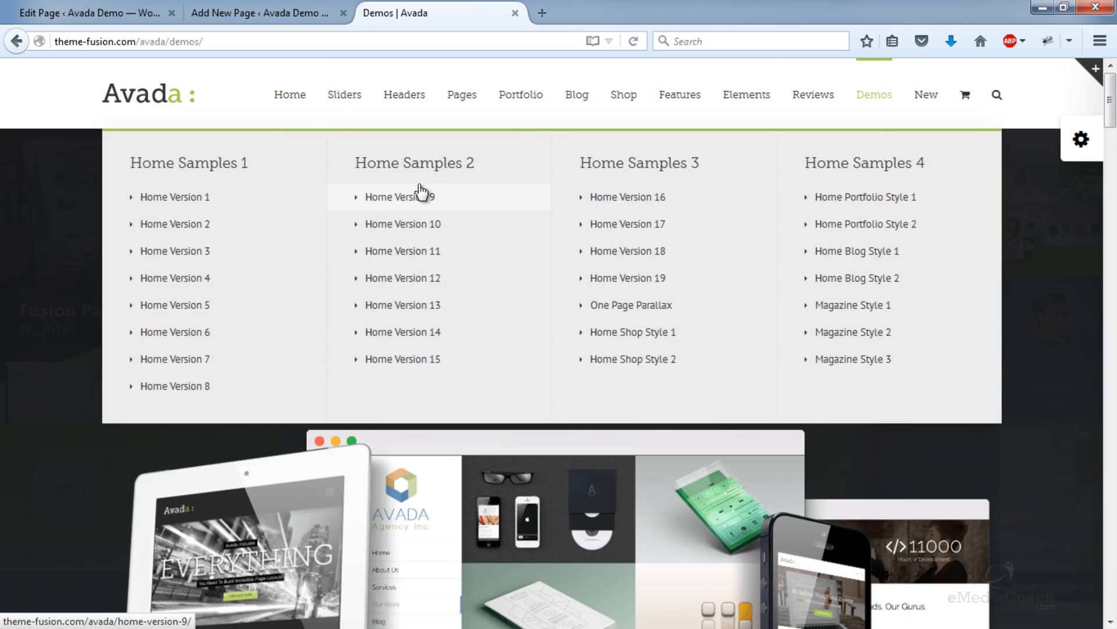
right_click(419, 337)
left_click(401, 348)
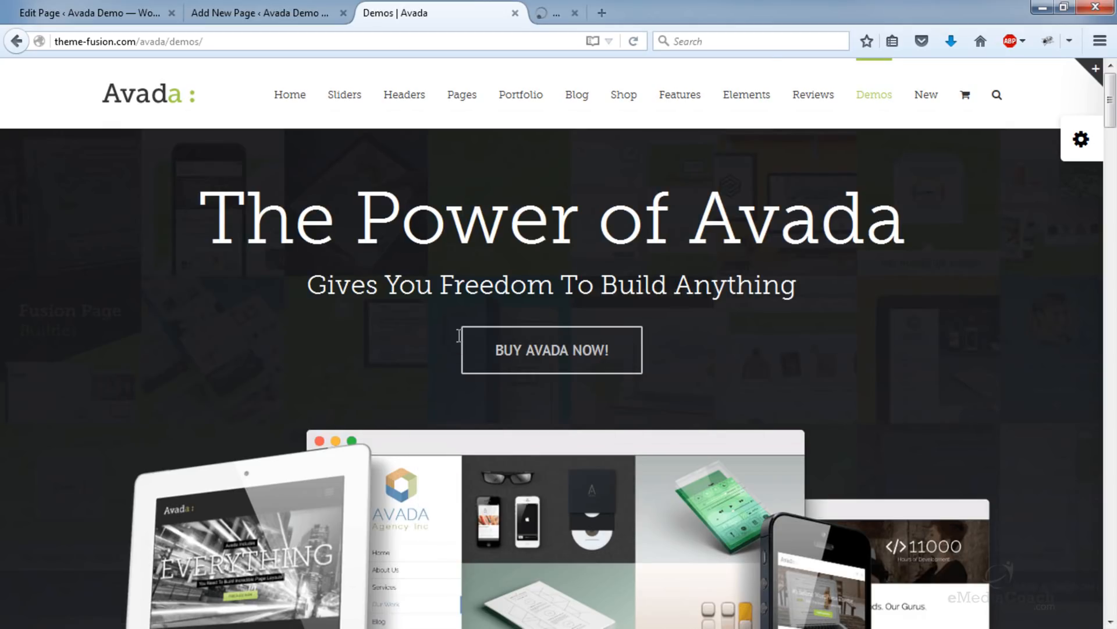
left_click(608, 7)
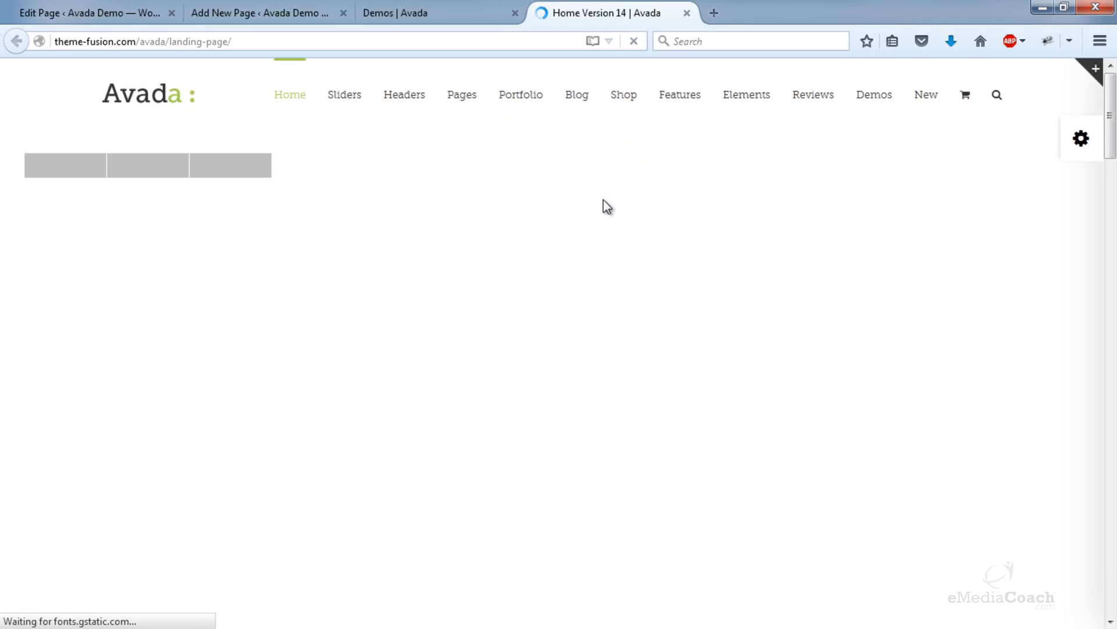
scroll(603, 202, "down", 10)
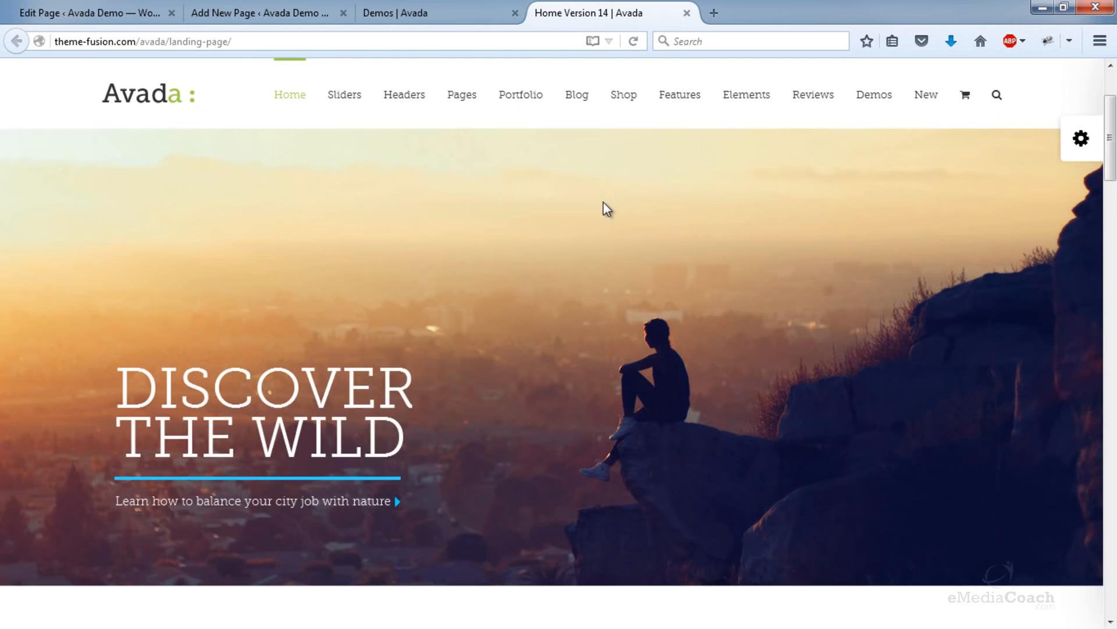
scroll(605, 209, "down", 15)
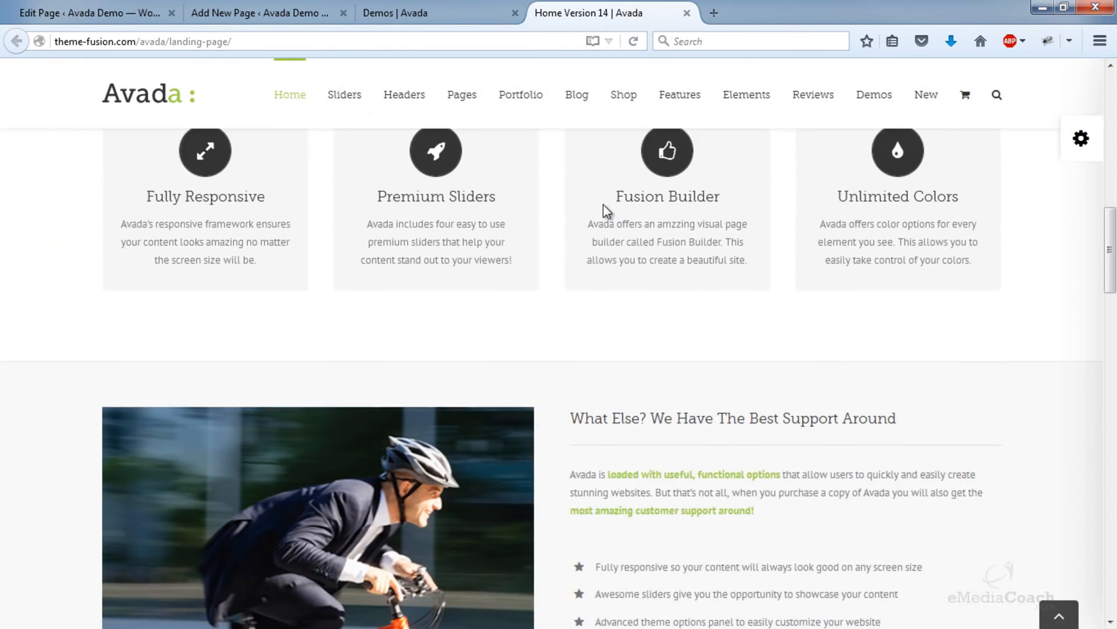
scroll(603, 203, "down", 2)
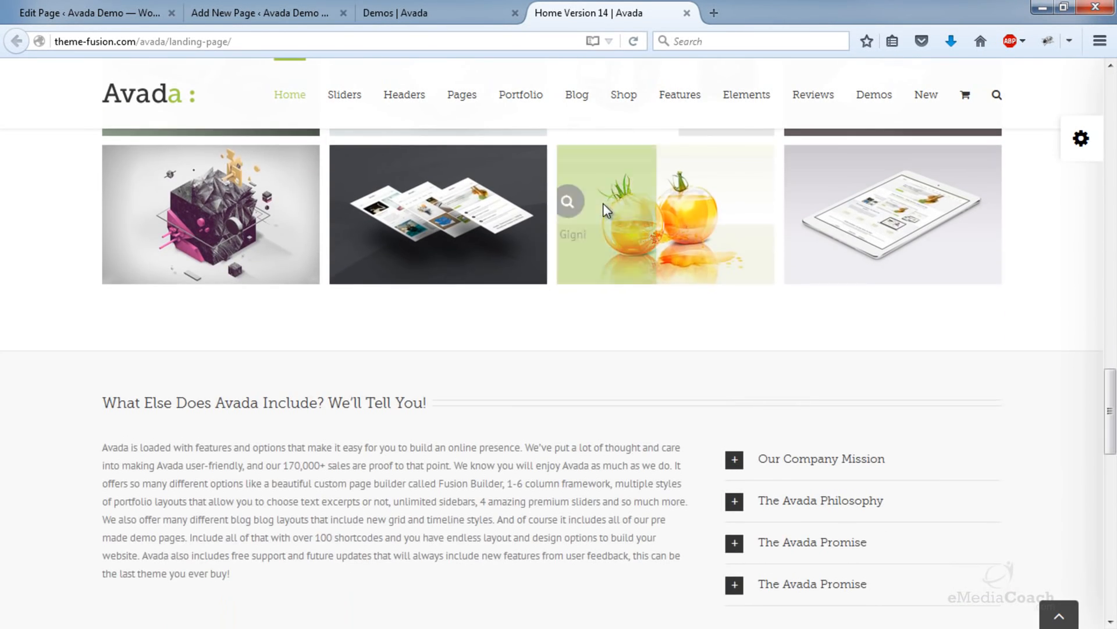
scroll(603, 204, "down", 2)
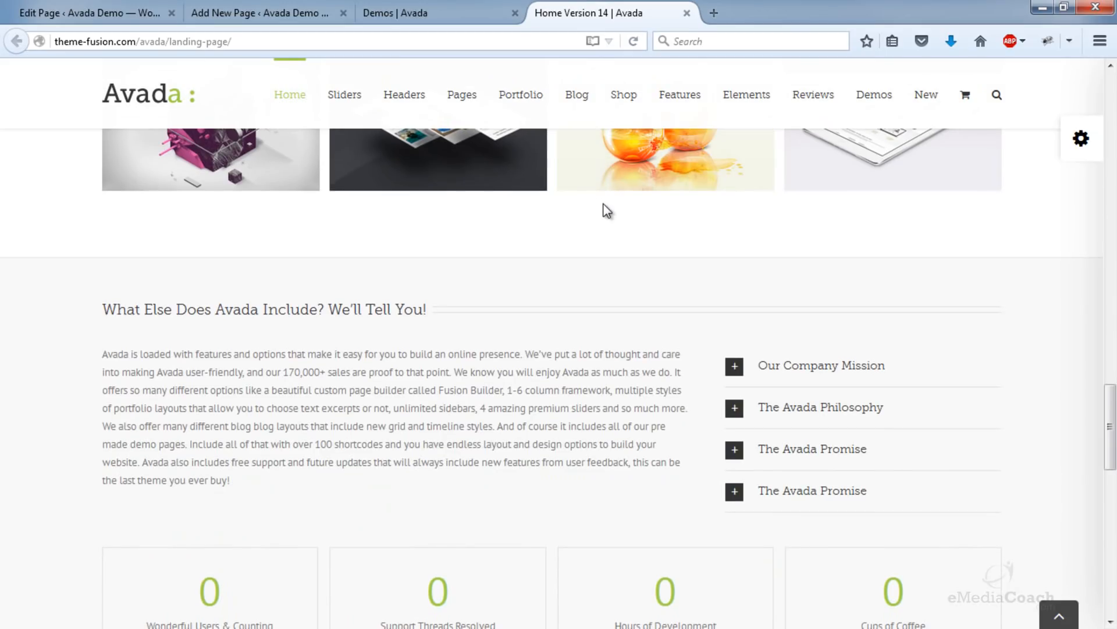
scroll(603, 204, "up", 20)
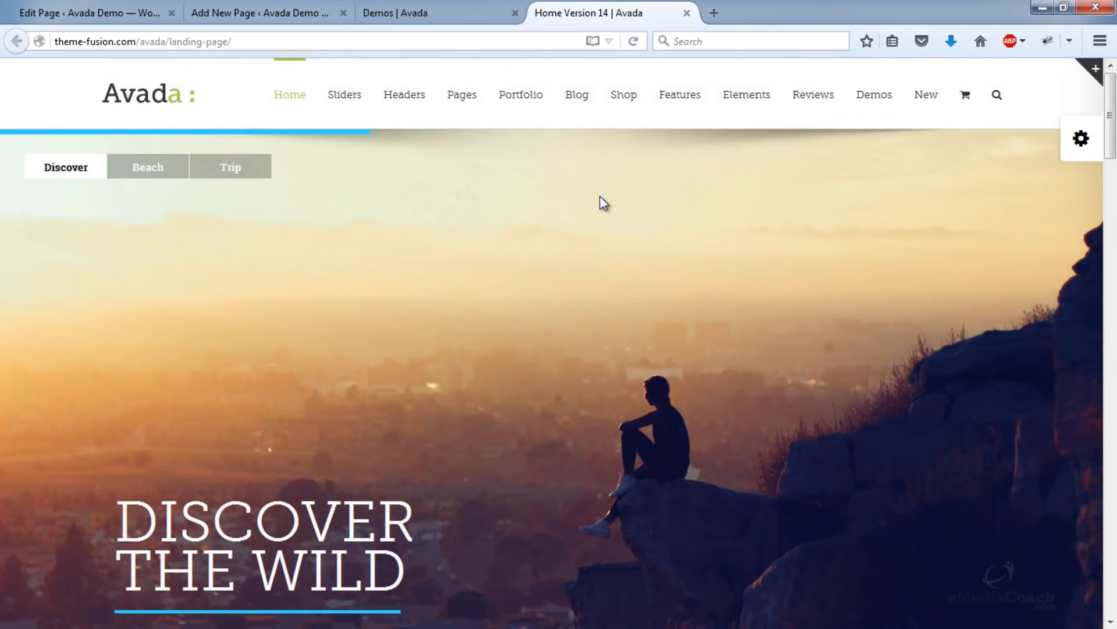
left_click(687, 14)
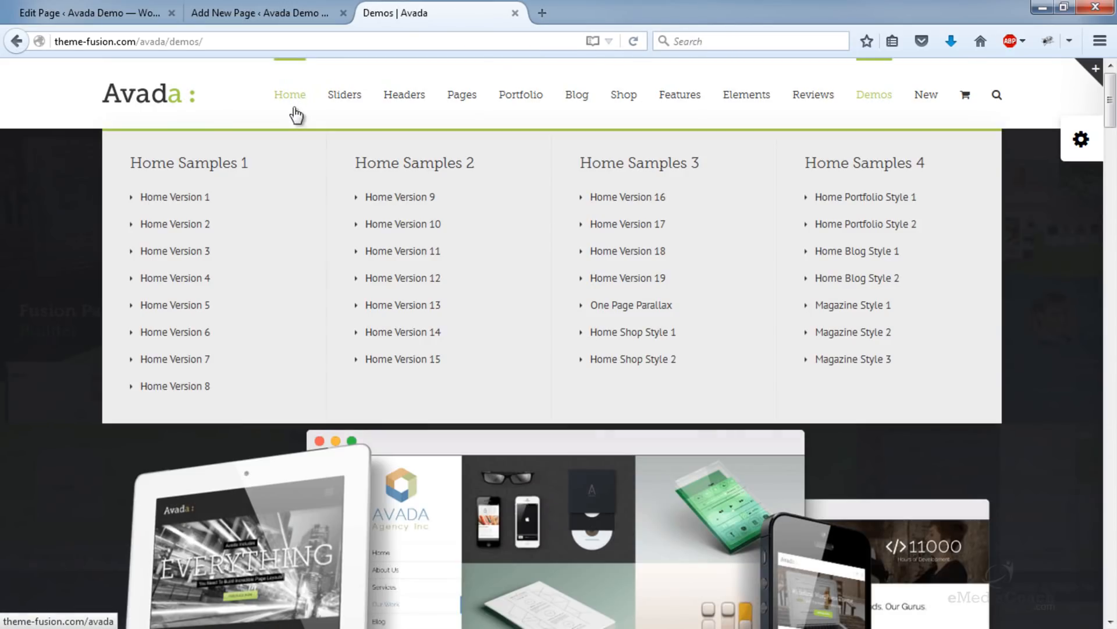
Open Home Version 4 from the Home menu in a new tab.
right_click(182, 279)
left_click(270, 292)
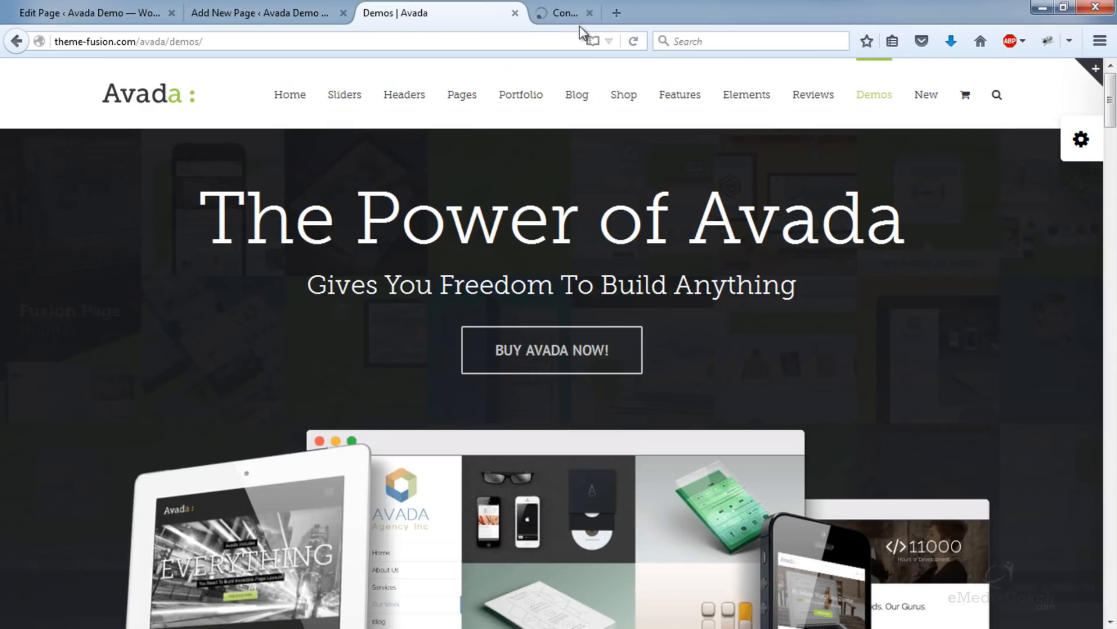
left_click(619, 9)
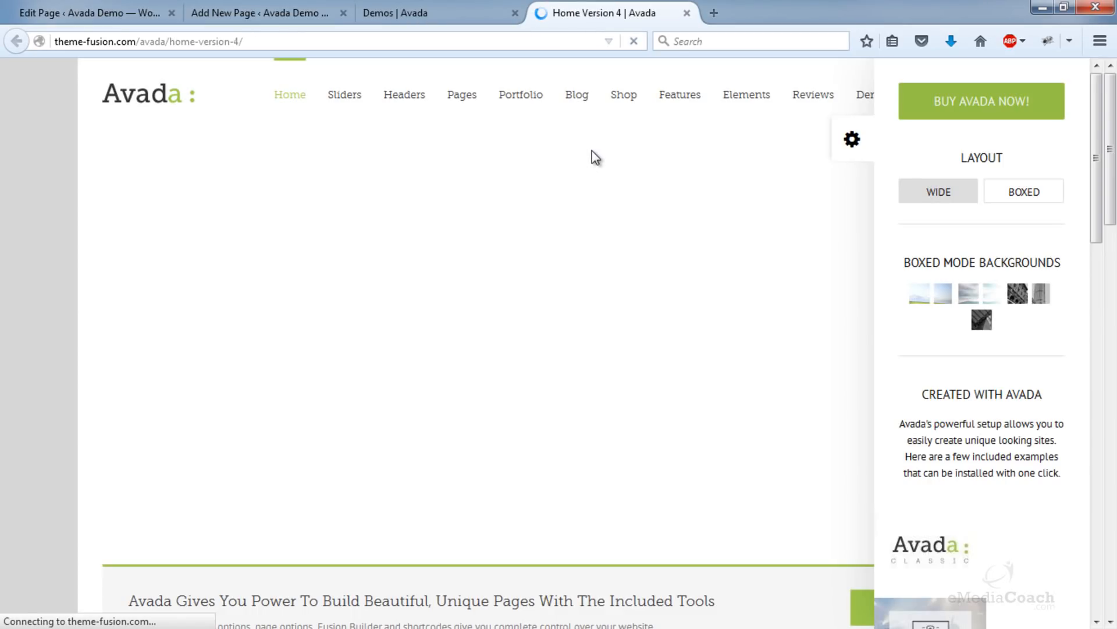
left_click(852, 139)
scroll(786, 257, "down", 5)
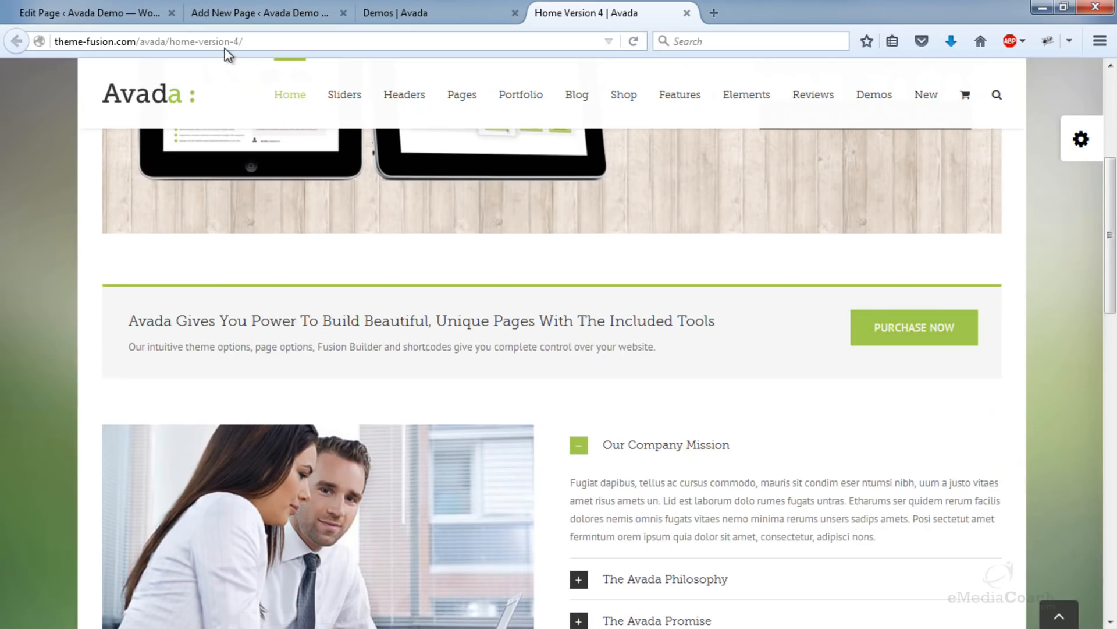
mouse_move(285, 94)
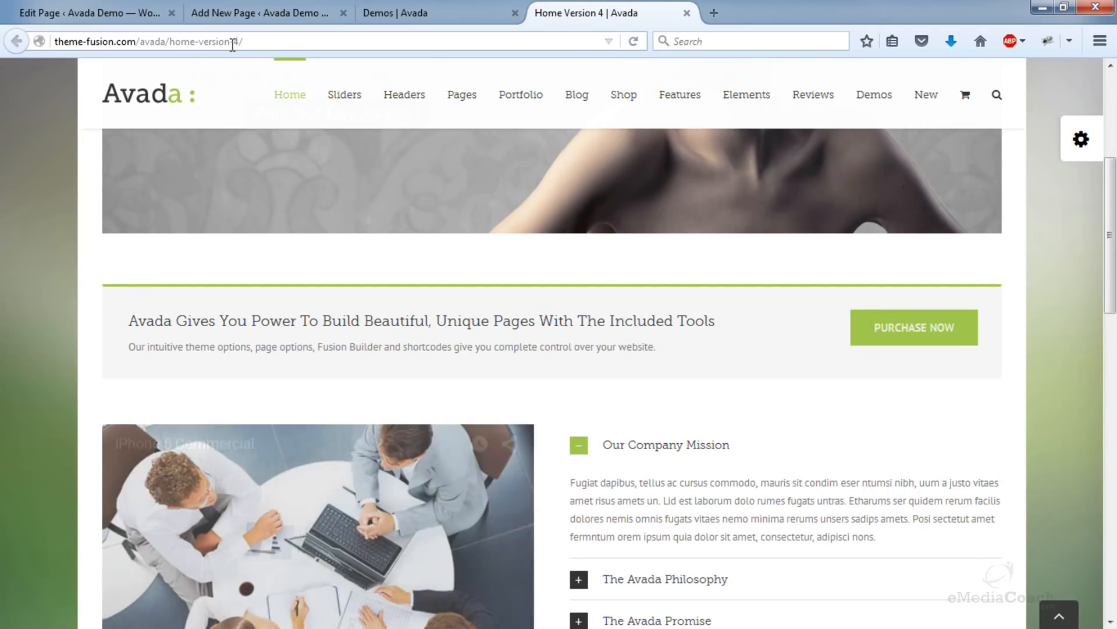
Load the Home 4 pre-built template into the Temporary Page draft, replacing its content.
left_click(228, 7)
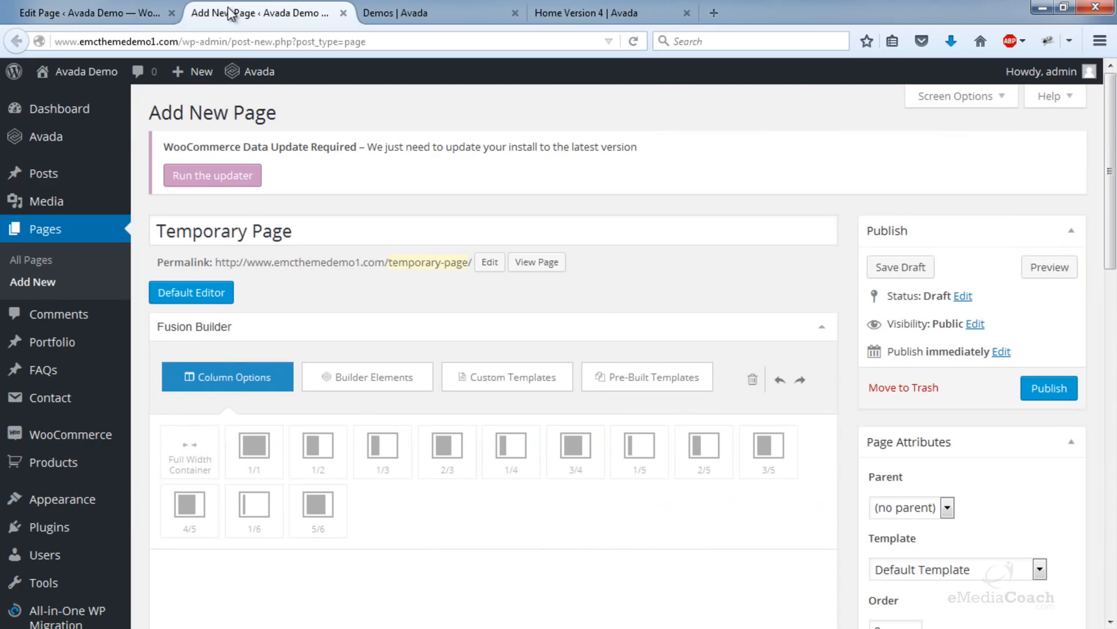
left_click(661, 378)
scroll(664, 384, "down", 3)
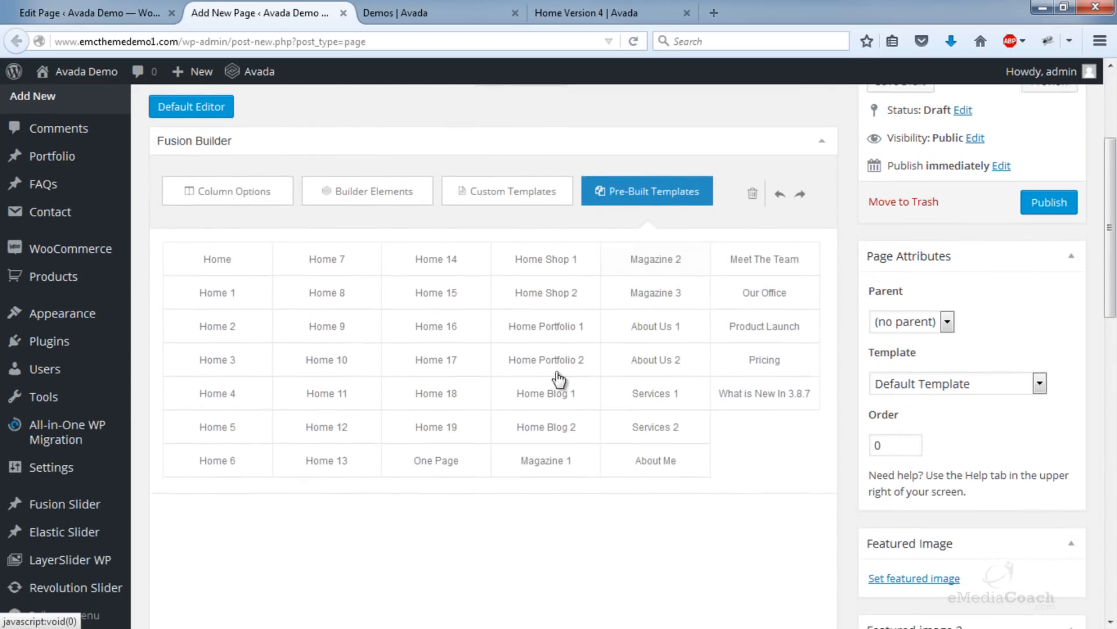
left_click(215, 398)
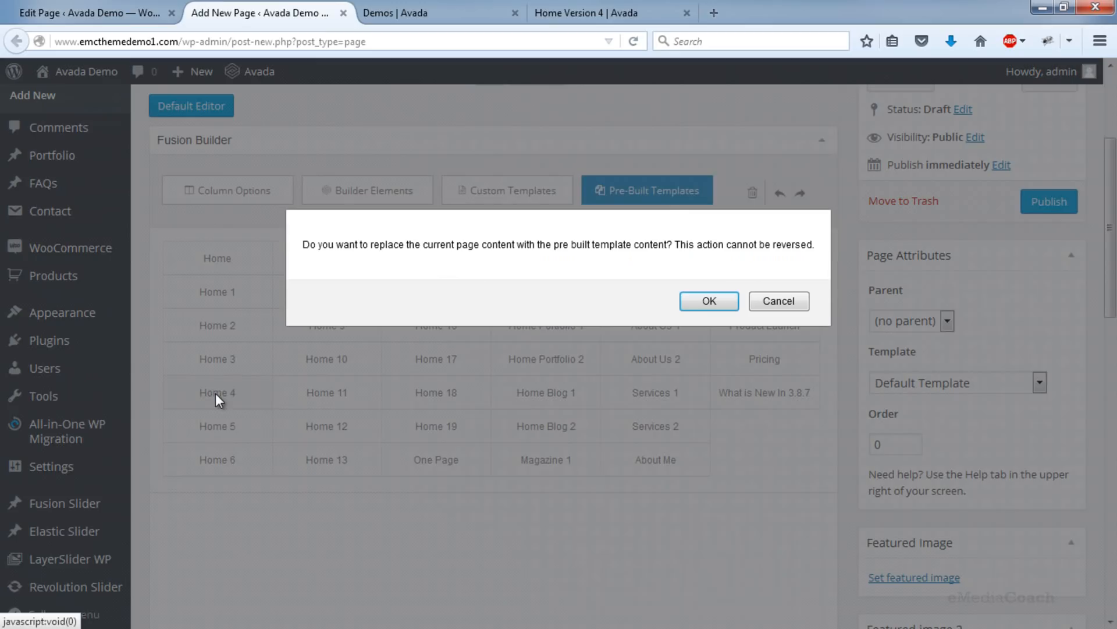
left_click(704, 303)
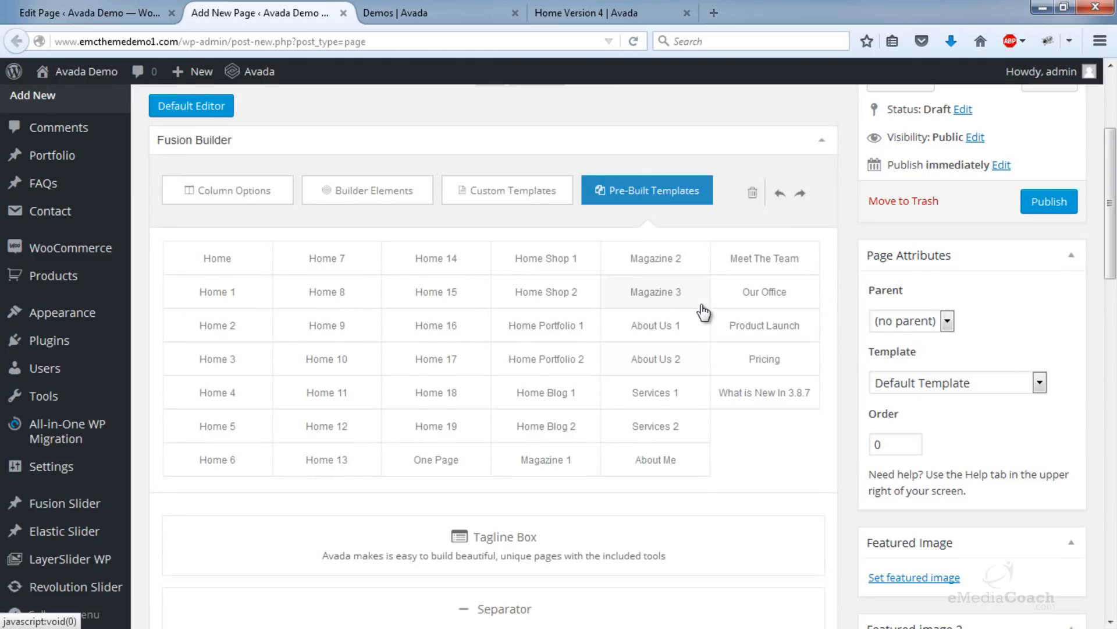
scroll(703, 312, "down", 5)
scroll(703, 312, "up", 4)
scroll(703, 311, "down", 2)
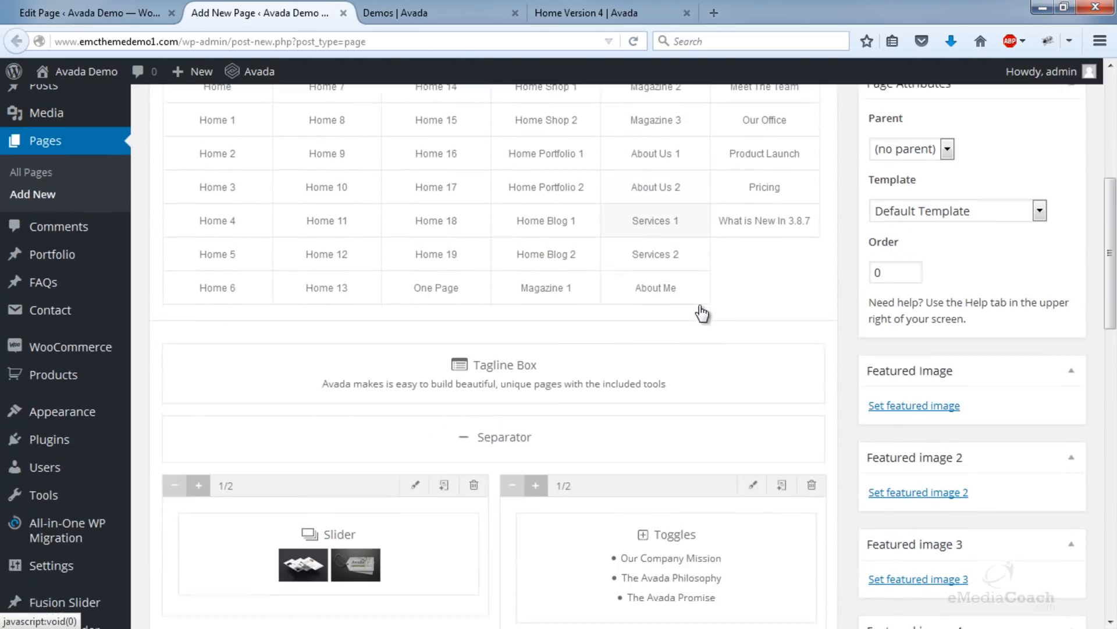
scroll(701, 309, "down", 5)
scroll(388, 150, "up", 2)
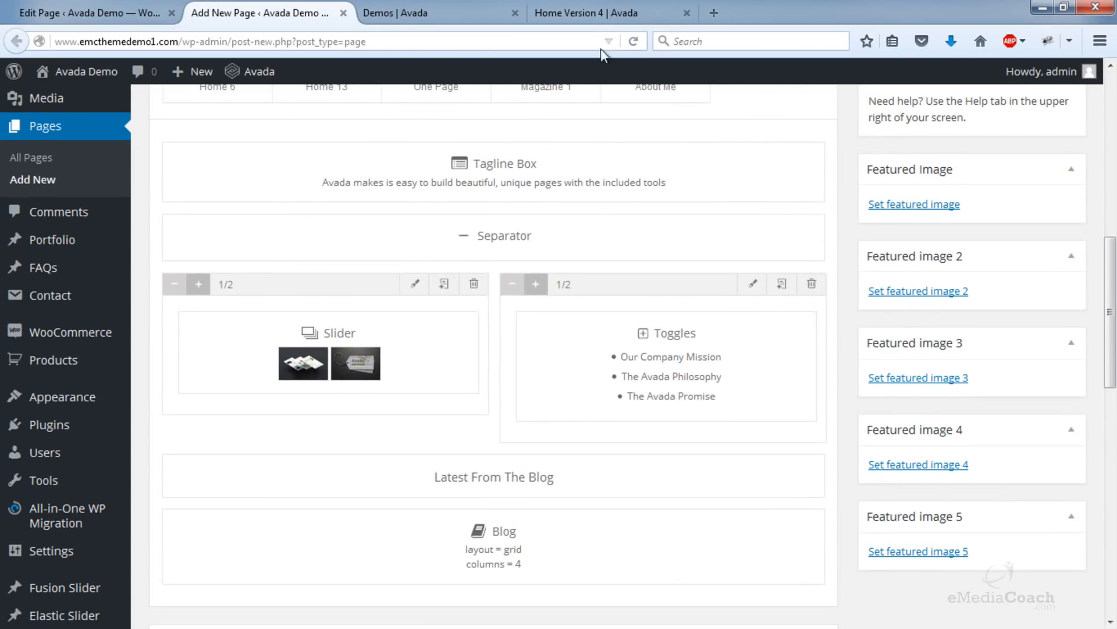
Compare the draft's template layout with the live Home Version 4 demo, then return to the Home page editor.
left_click(619, 19)
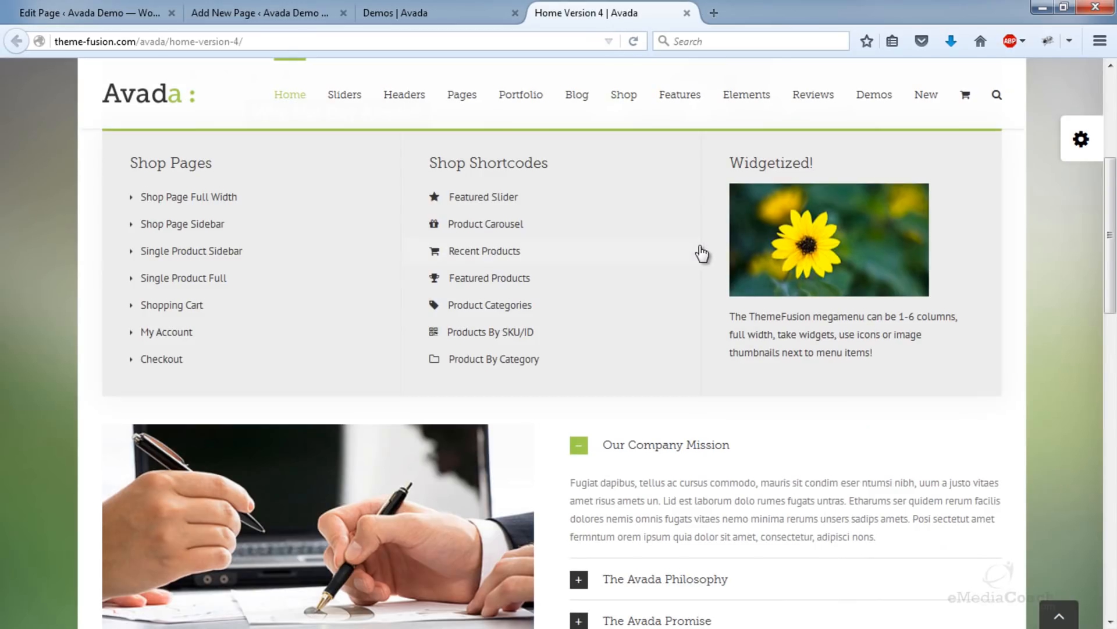
scroll(815, 302, "down", 3)
scroll(670, 326, "down", 20)
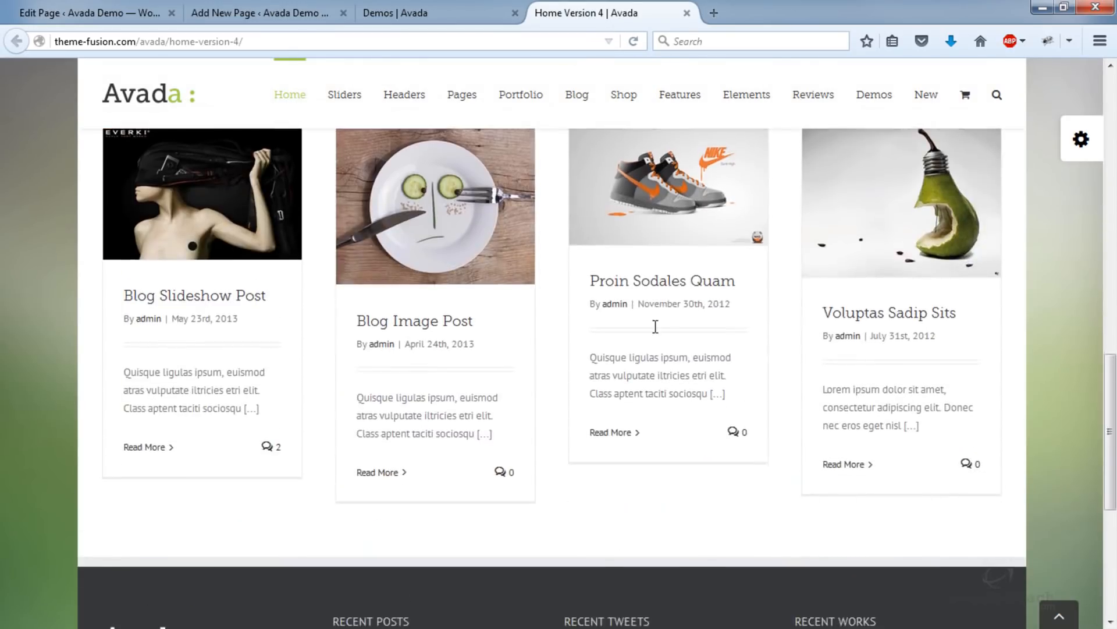
scroll(673, 329, "up", 18)
scroll(670, 340, "up", 8)
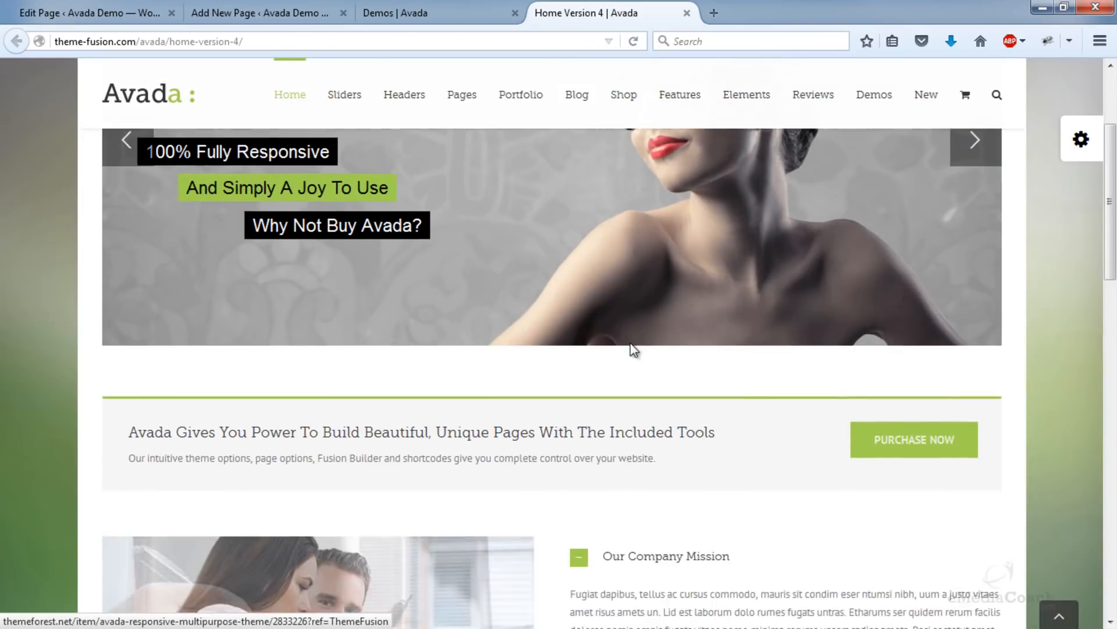
scroll(631, 349, "down", 2)
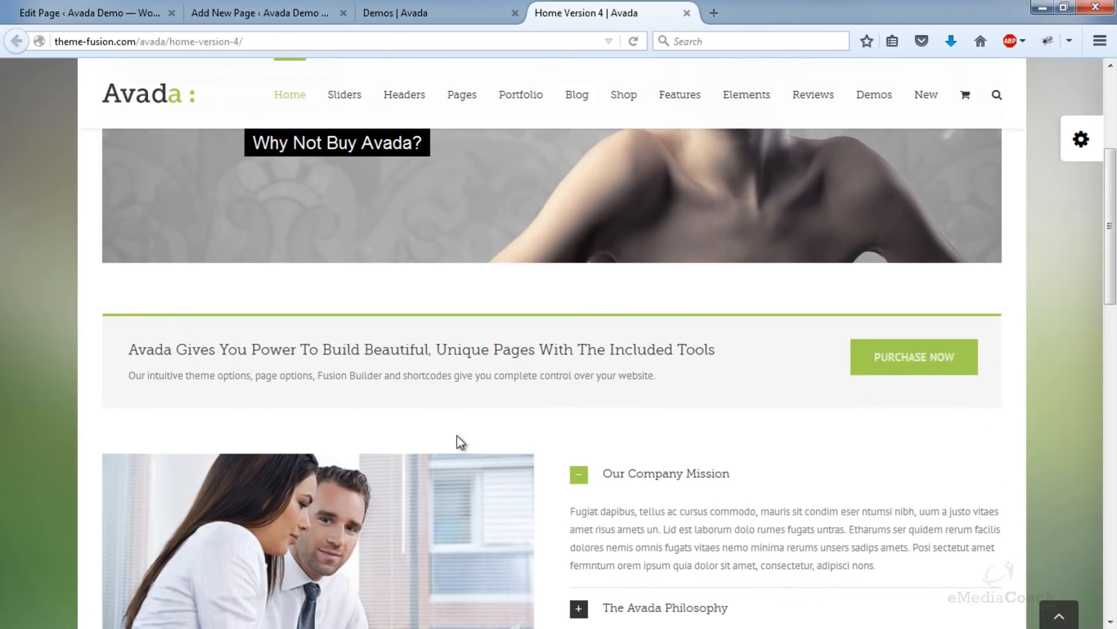
left_click(276, 13)
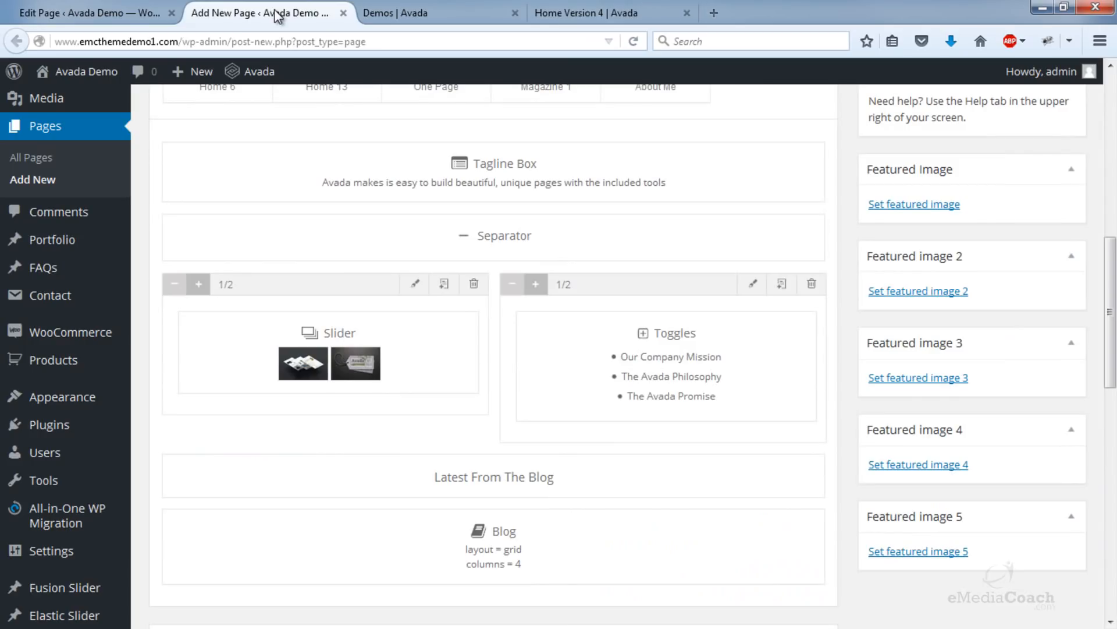
scroll(343, 215, "up", 3)
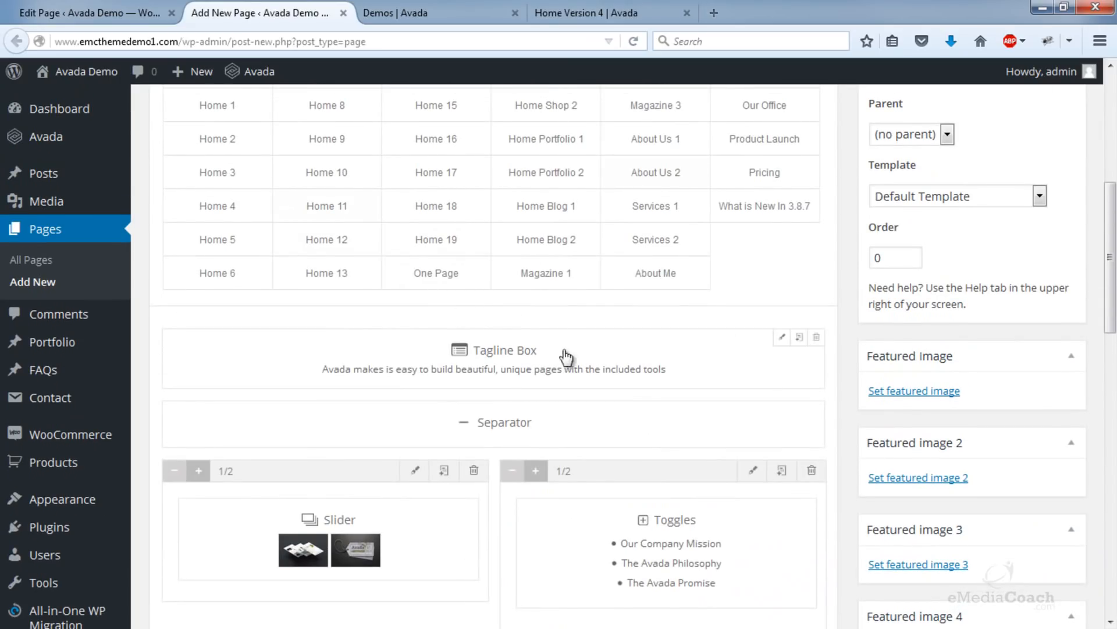
left_click(589, 15)
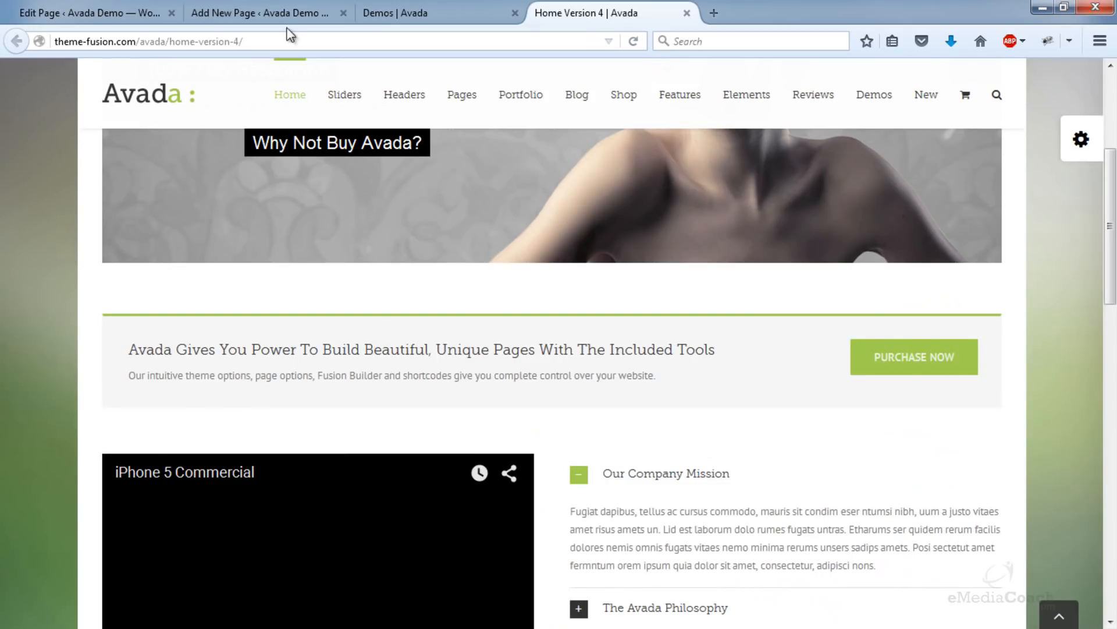
left_click(274, 10)
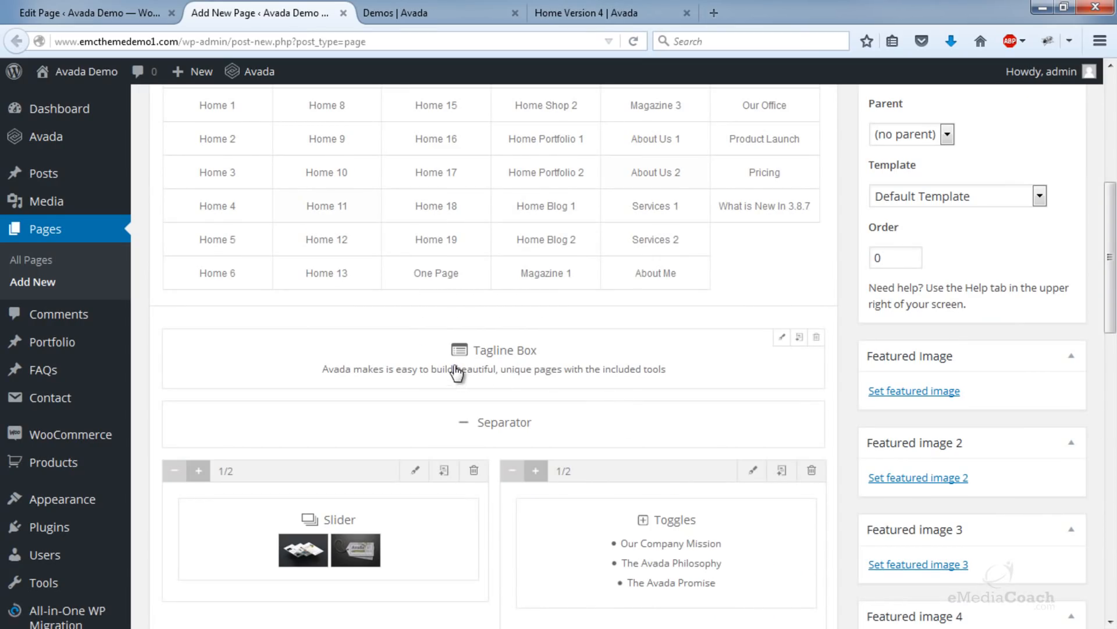
left_click(108, 21)
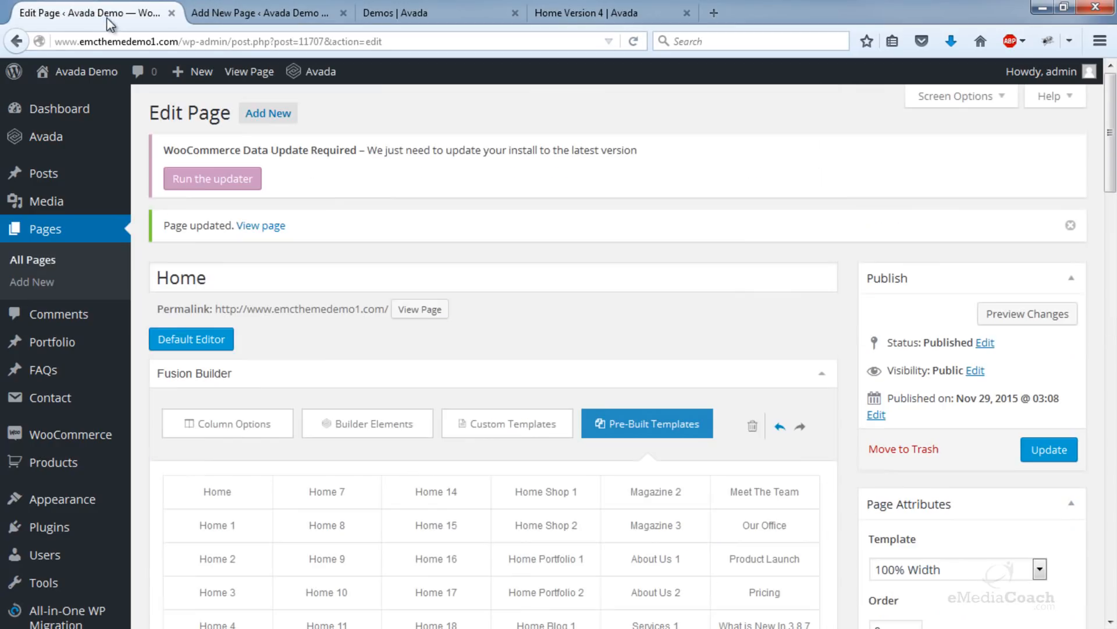
Add a Full Width Container to the Home page, checking it against the Home 4 layout.
scroll(414, 334, "down", 3)
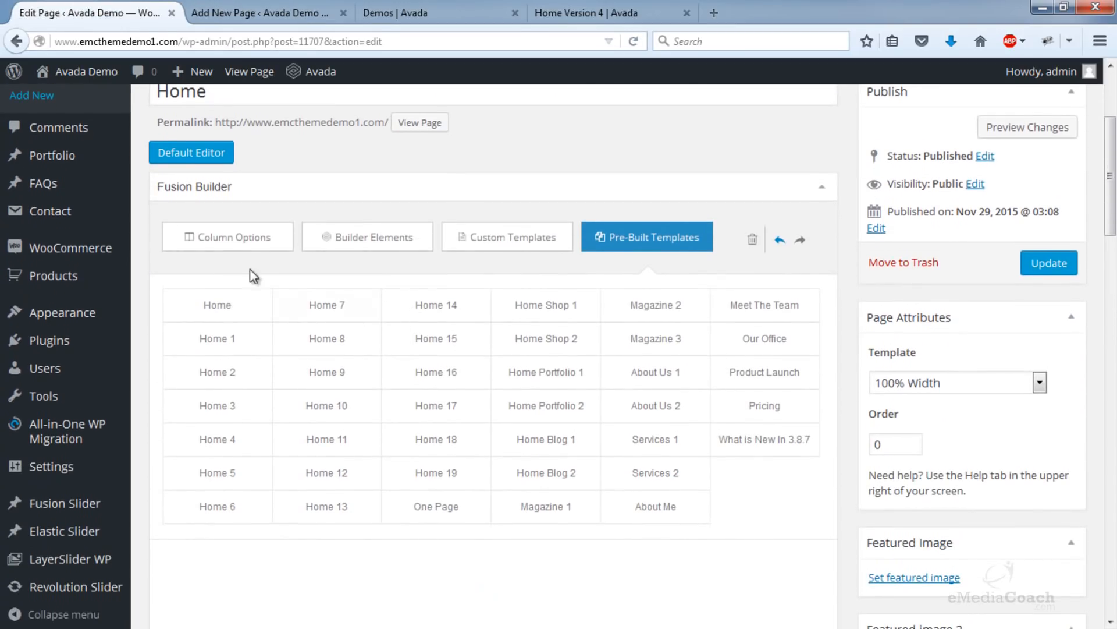
left_click(247, 251)
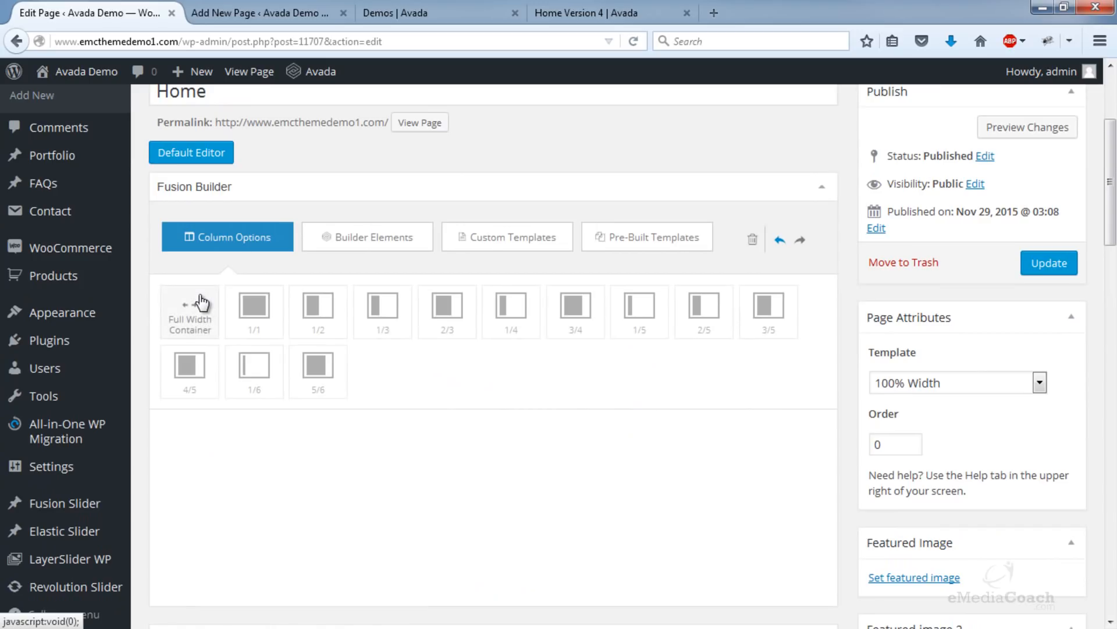
mouse_move(201, 303)
left_mouse_down()
mouse_move(274, 459)
mouse_move(270, 449)
left_mouse_up()
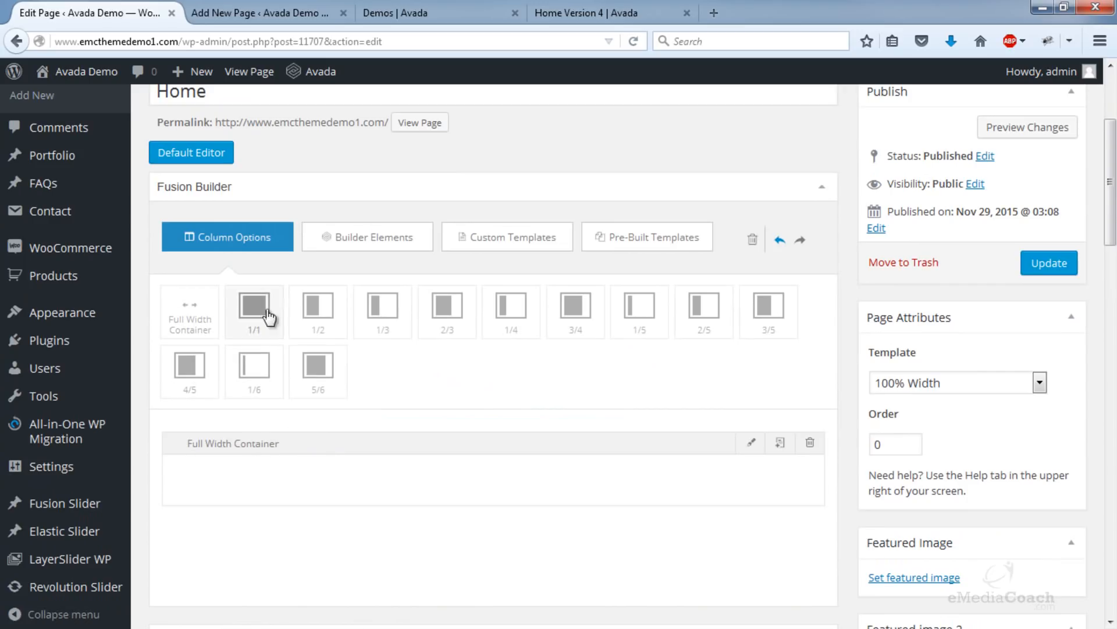
left_click(465, 11)
left_click(571, 12)
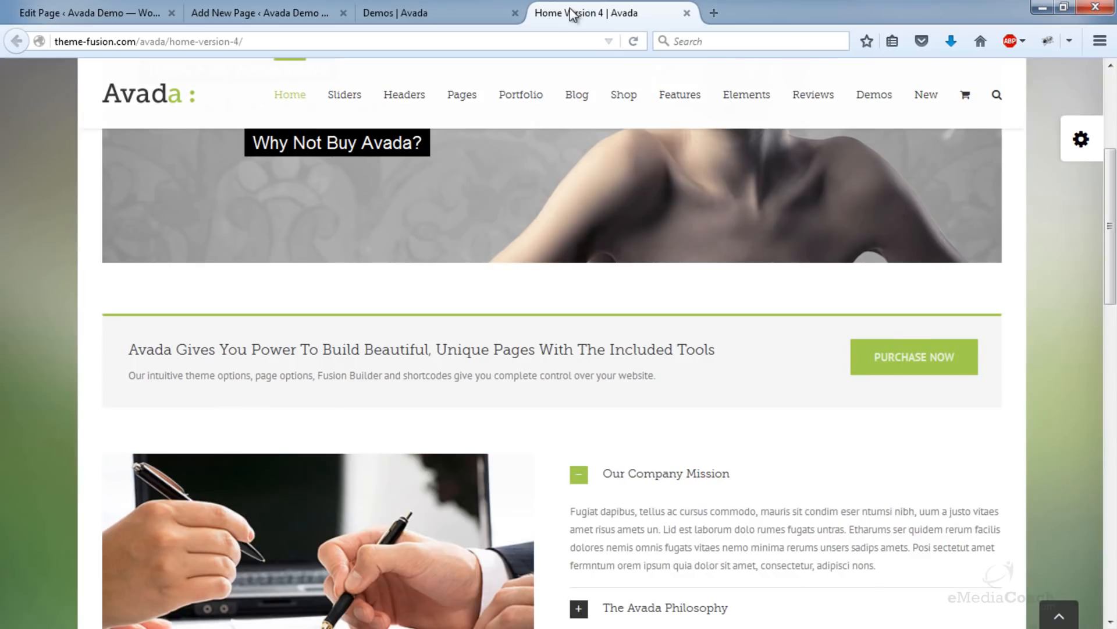
left_click(303, 12)
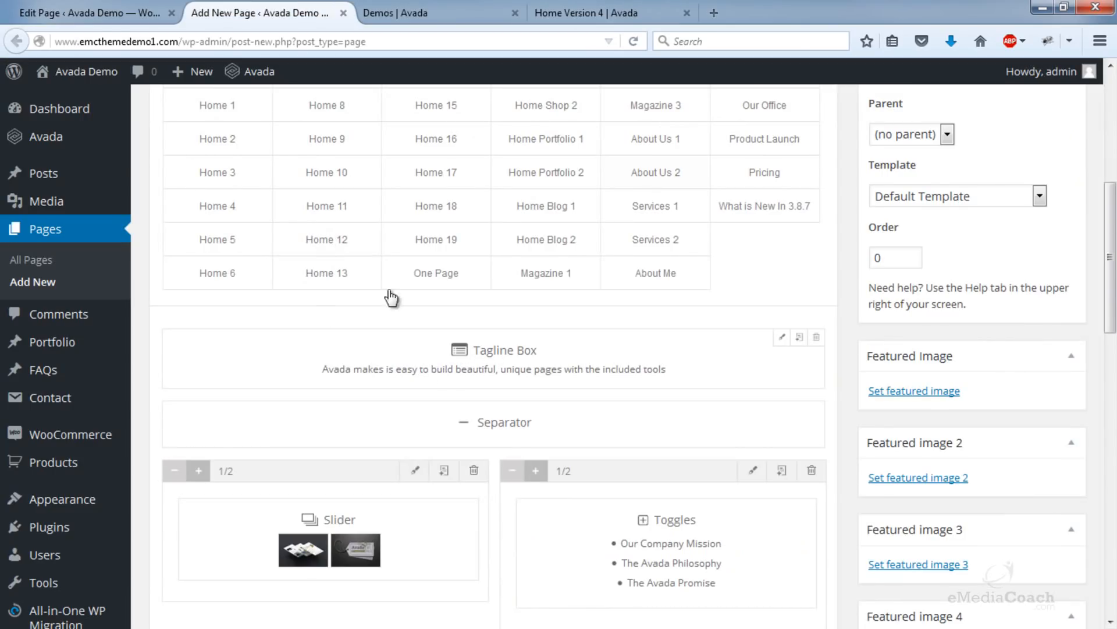
left_click(116, 17)
scroll(260, 227, "down", 3)
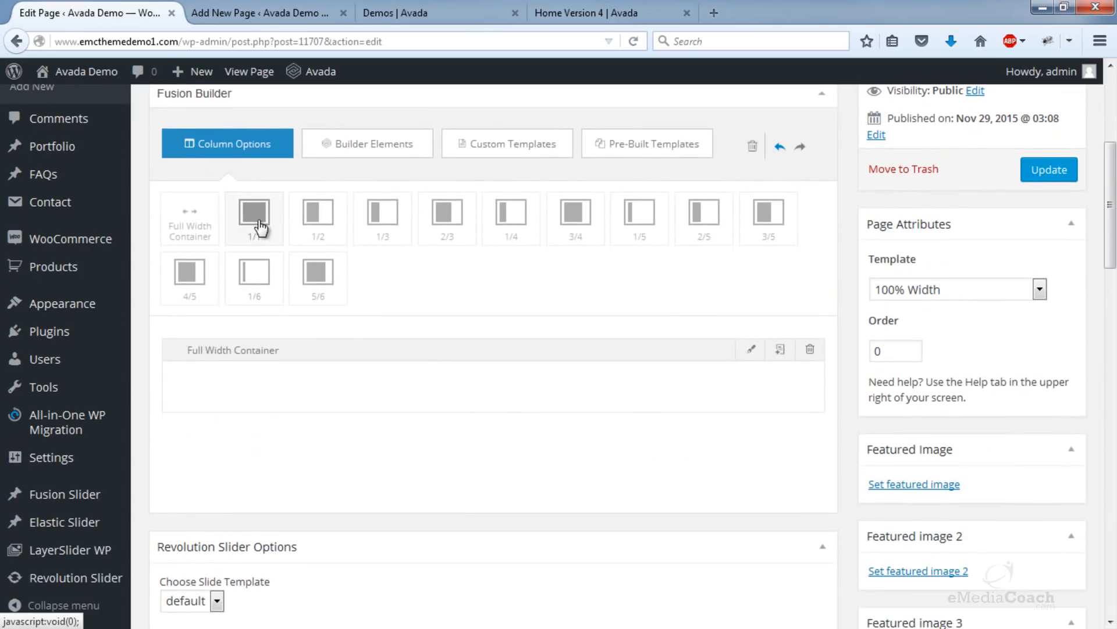
Place a 1/1 column in the container and drag a Tagline Box into it.
left_click_drag(258, 223, 304, 380)
left_click(372, 148)
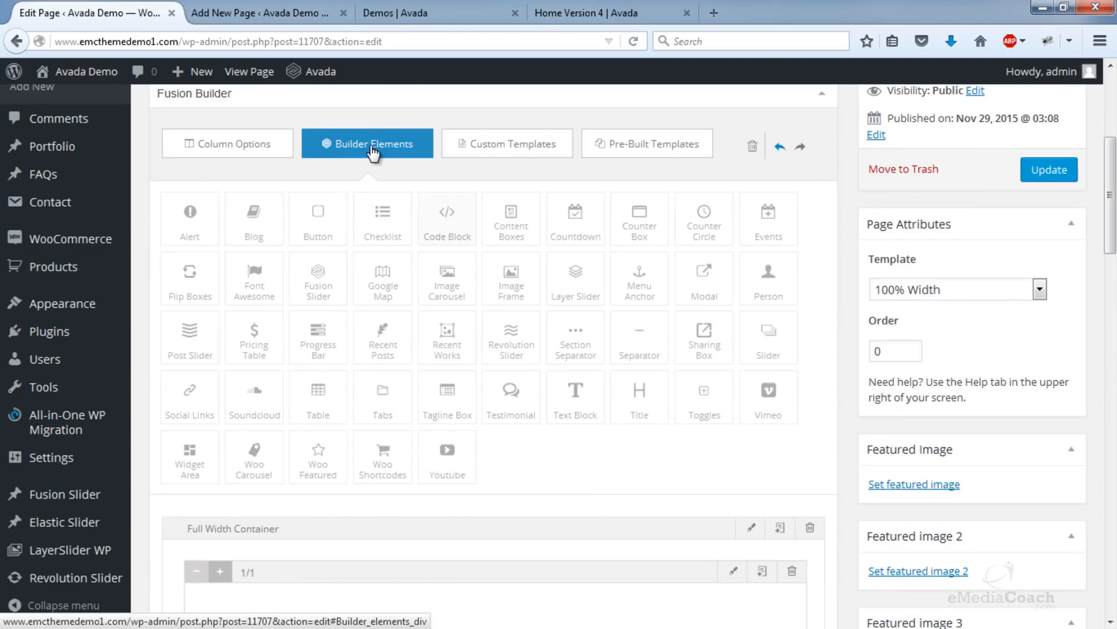
left_click(406, 6)
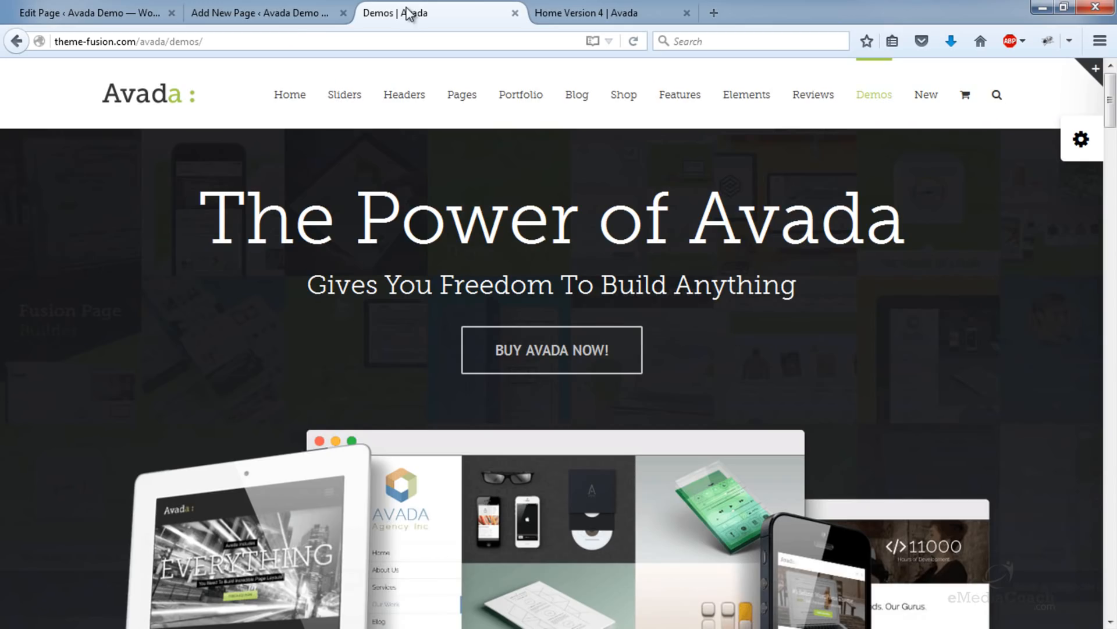
left_click(289, 15)
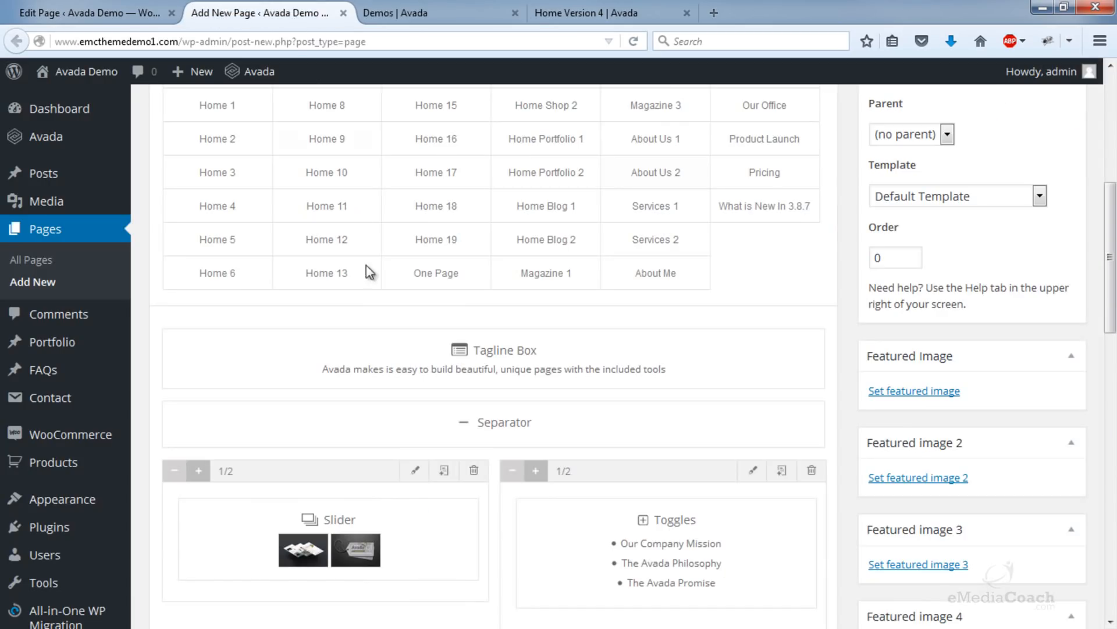
left_click(114, 15)
scroll(531, 302, "down", 3)
left_click_drag(456, 307, 384, 439)
scroll(392, 489, "down", 5)
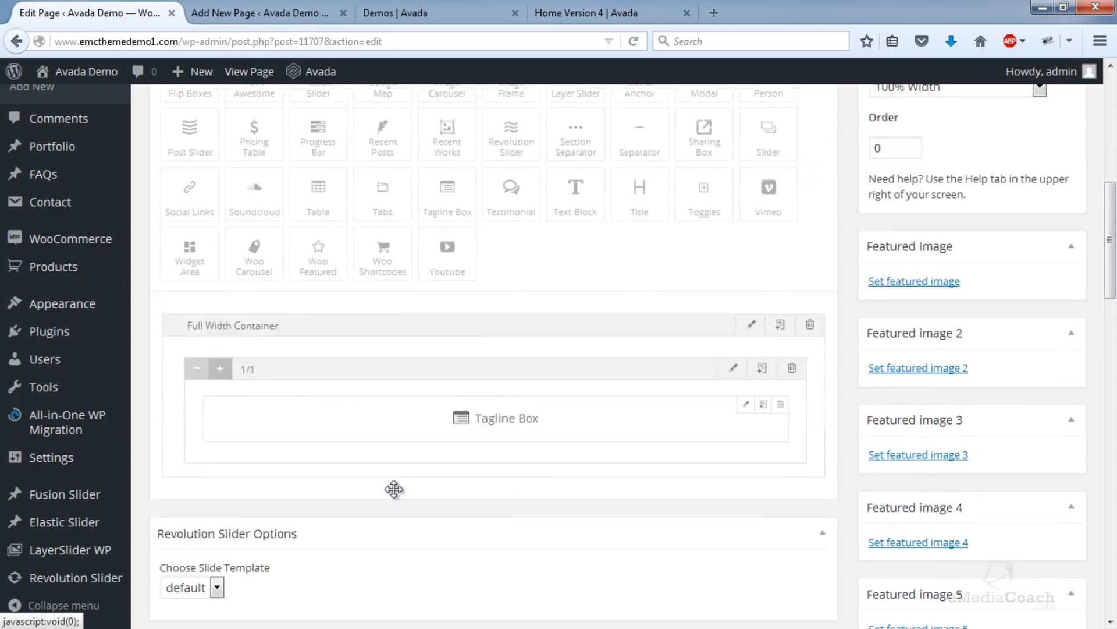
Open the new Tagline Box's settings and compare them with the template draft's Tagline Box.
left_click(745, 327)
scroll(668, 319, "up", 1)
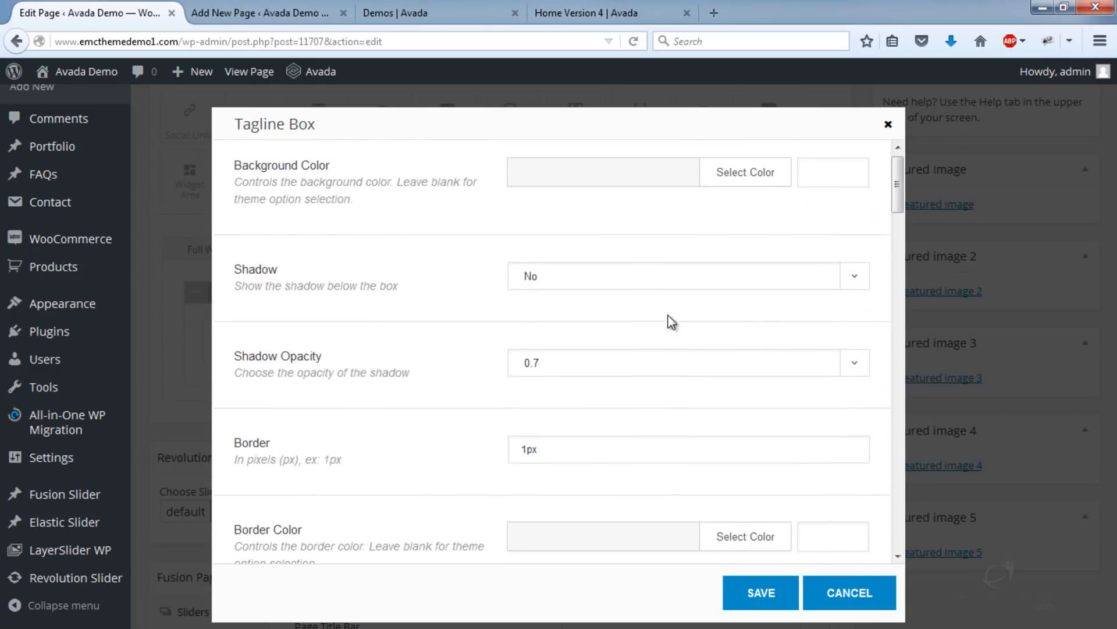
left_click(273, 18)
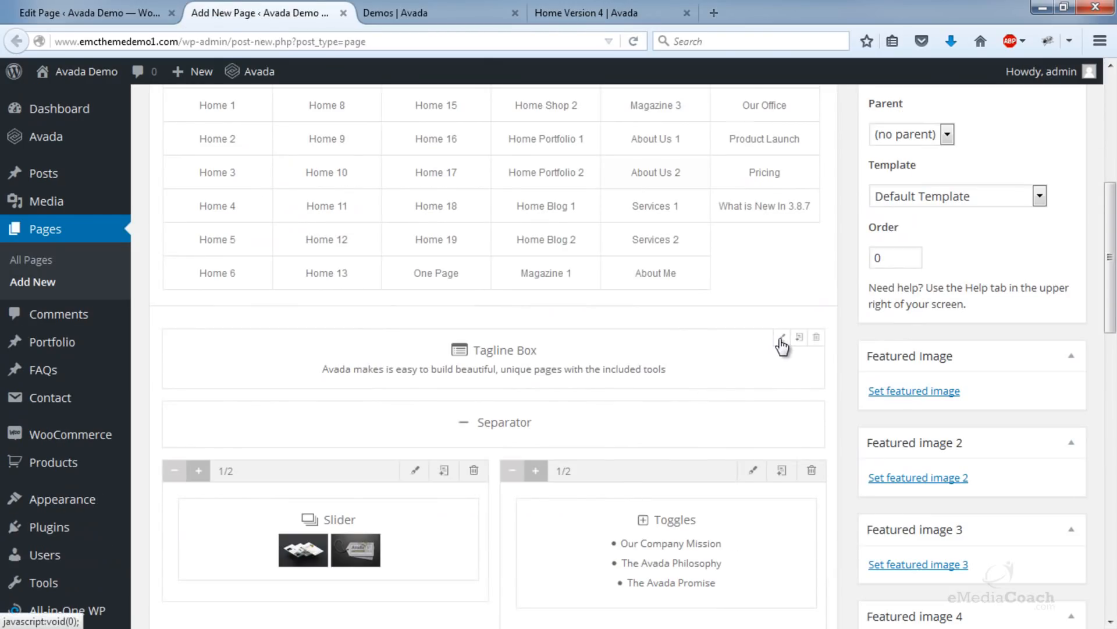
left_click(780, 338)
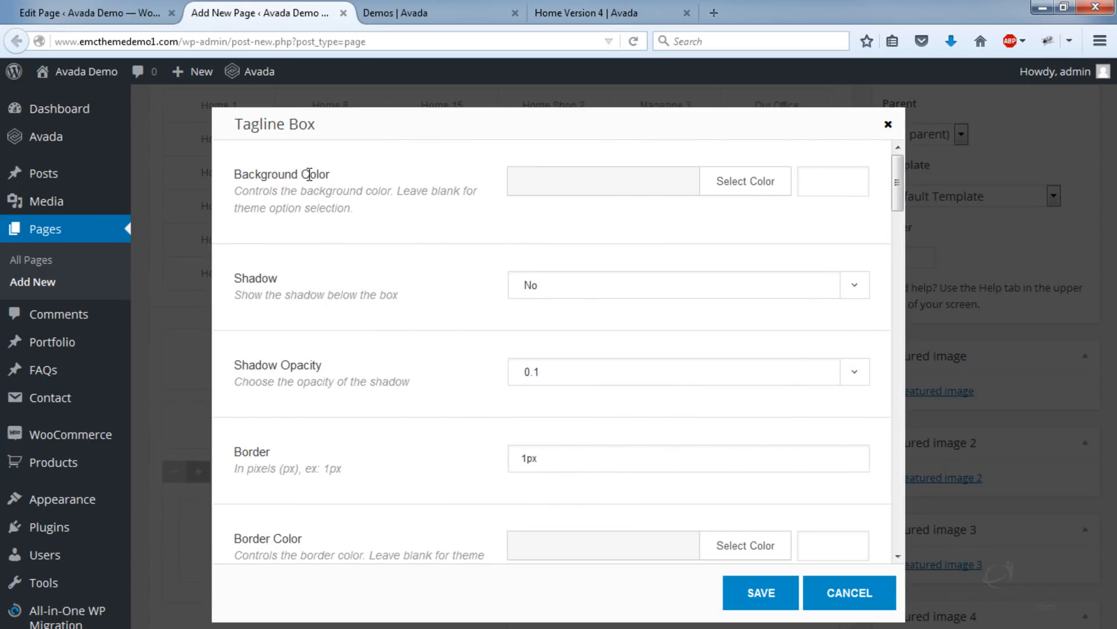
left_click(138, 24)
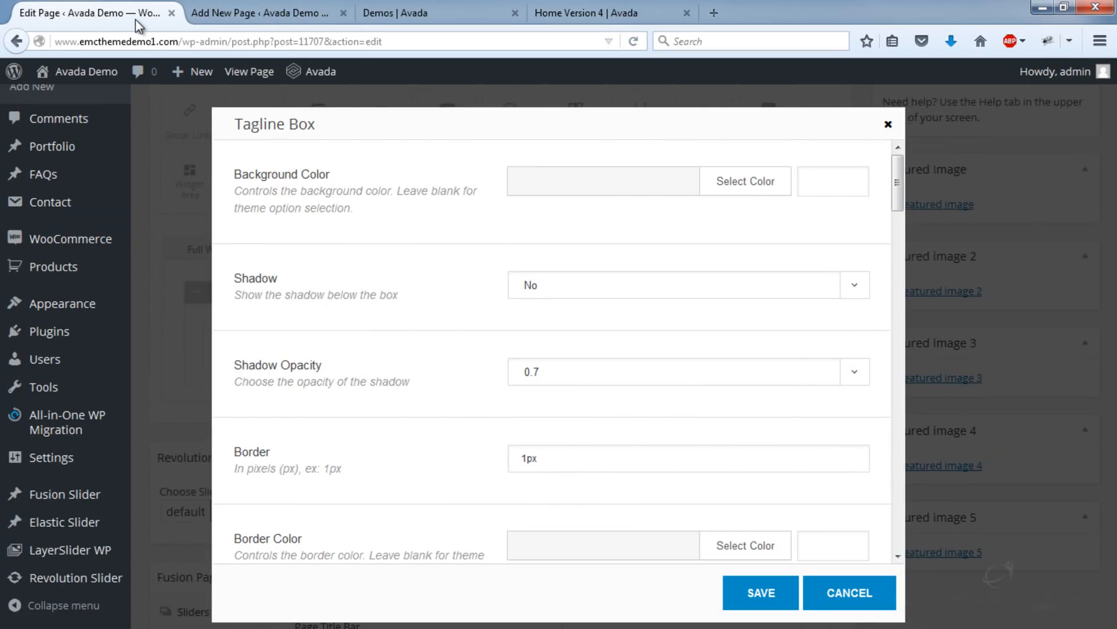
left_click(258, 18)
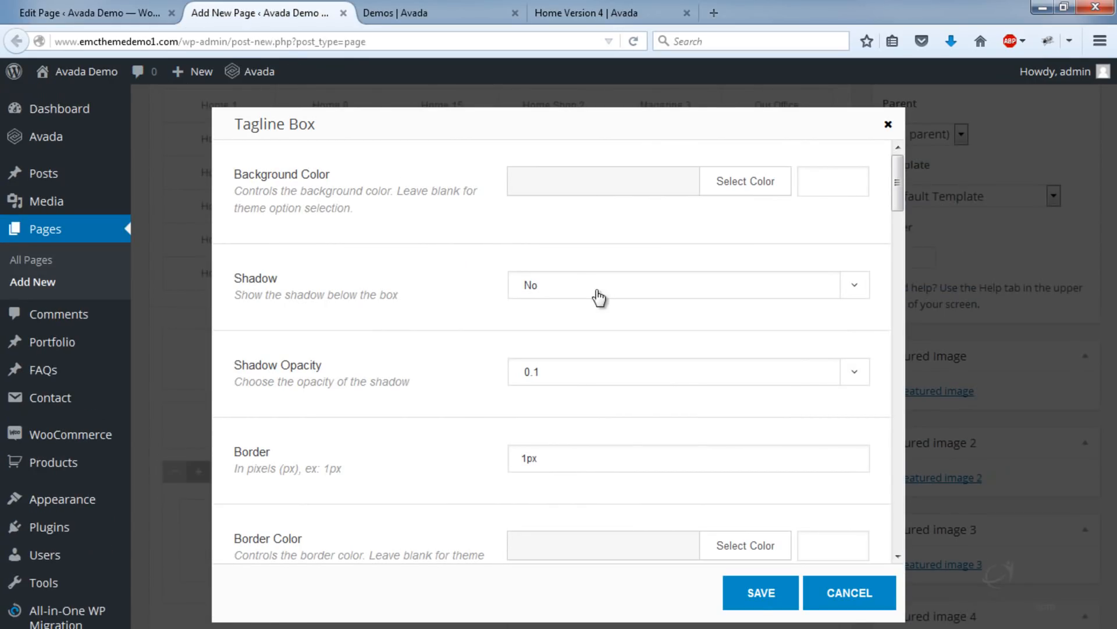
scroll(599, 297, "down", 3)
scroll(204, 289, "down", 1)
Select the original's 'Purchase Now' button text and return to the new box's empty Button Text.
left_click(98, 18)
scroll(631, 355, "down", 4)
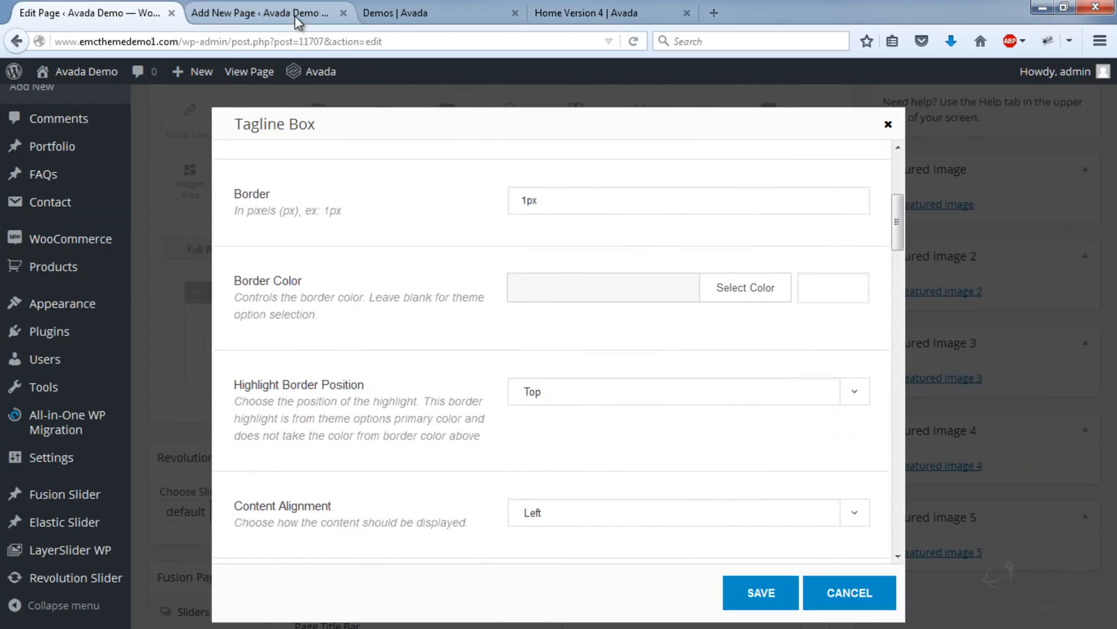
left_click(262, 13)
scroll(666, 362, "down", 3)
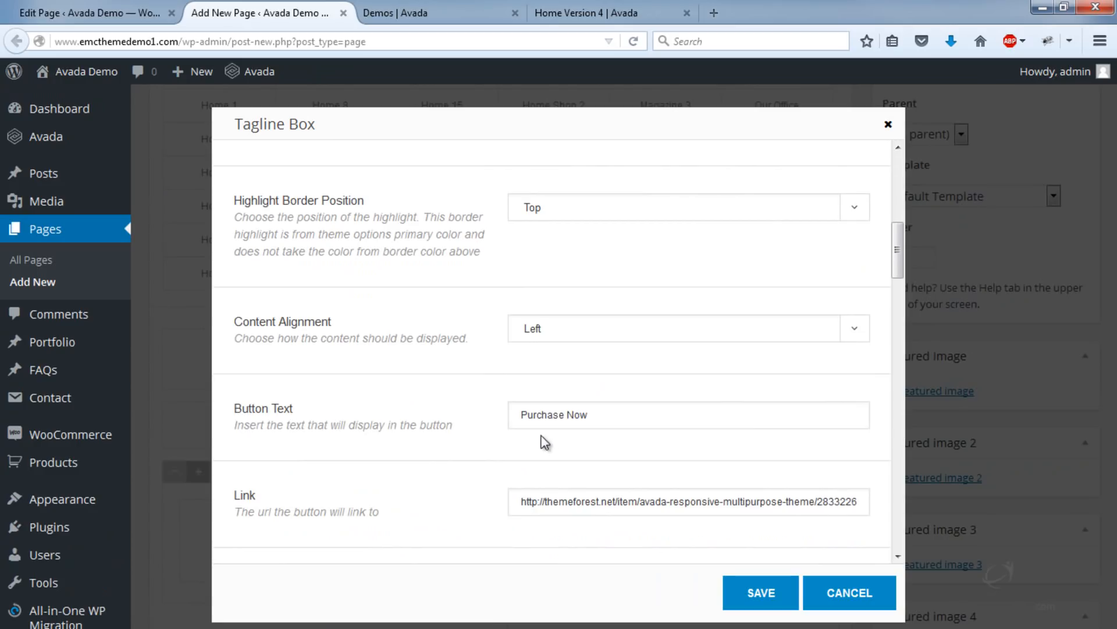
left_click_drag(646, 408, 506, 416)
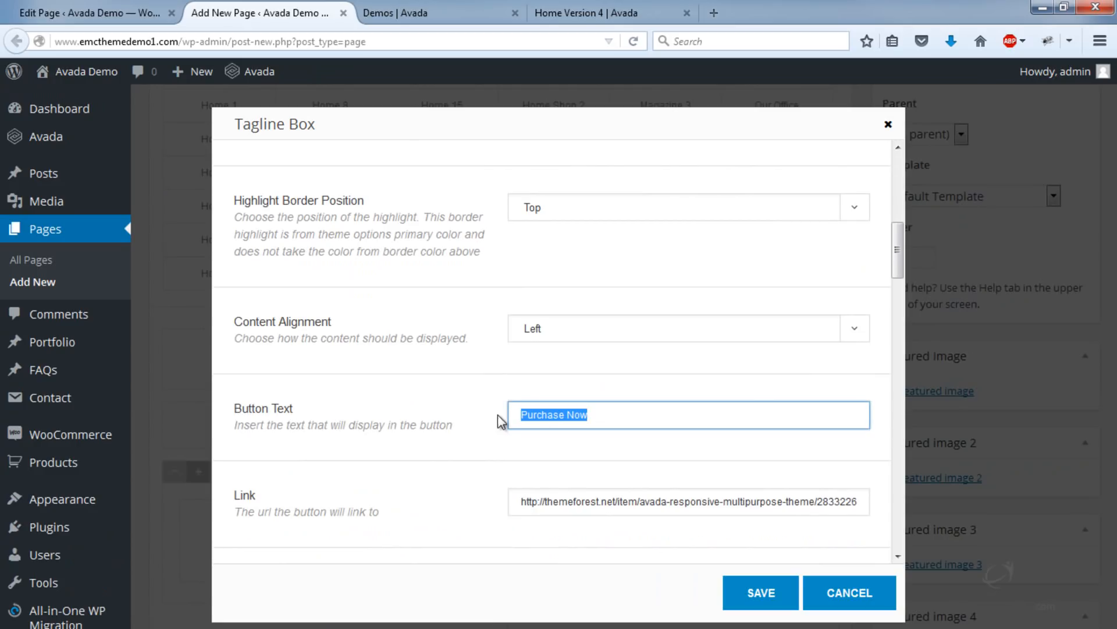
left_click(92, 14)
scroll(531, 374, "down", 3)
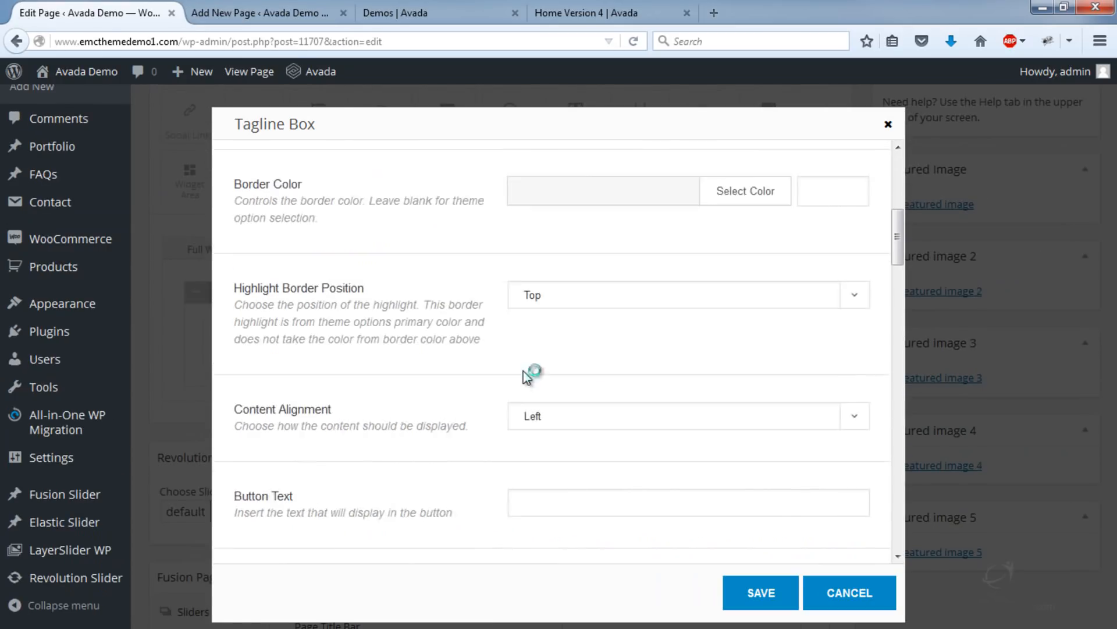
left_click(552, 413)
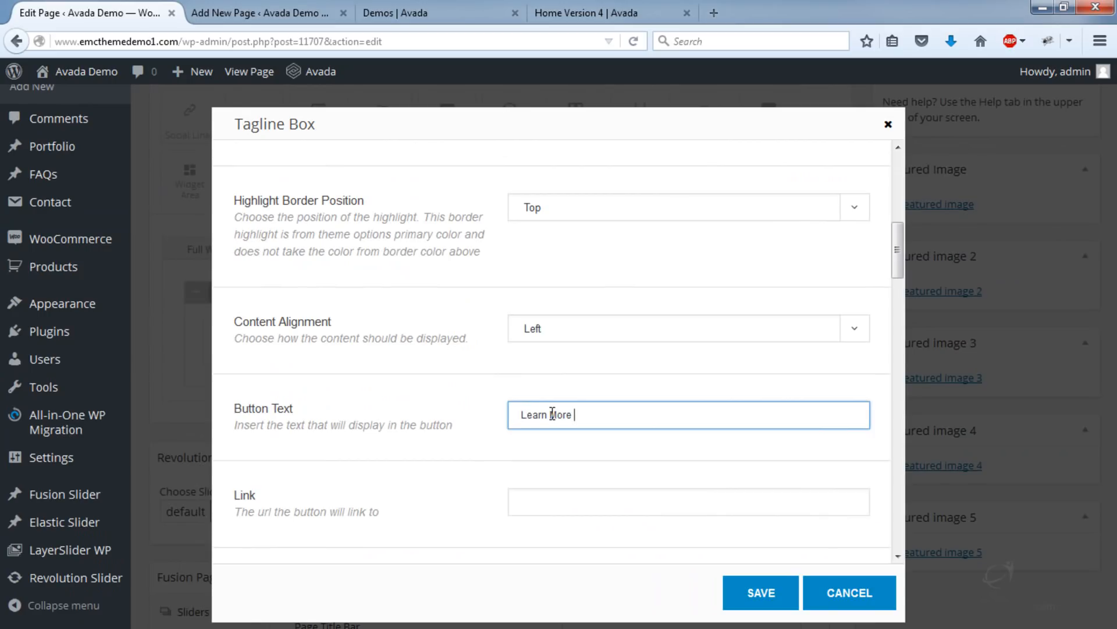
scroll(553, 414, "down", 2)
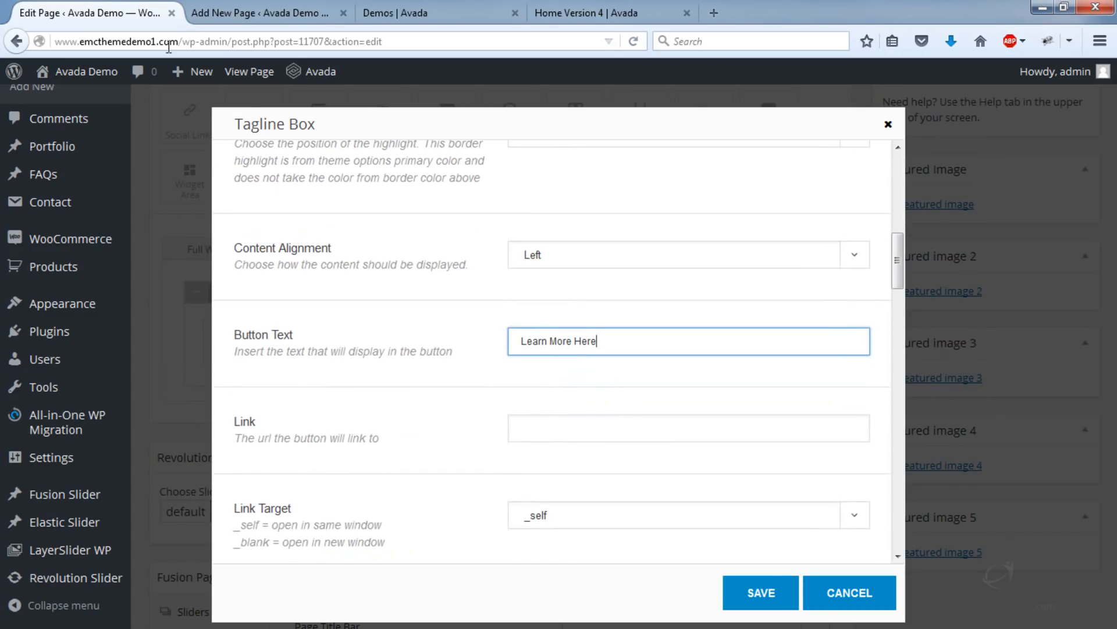
left_click_drag(184, 42, 24, 46)
key("ctrl+c")
left_click(561, 429)
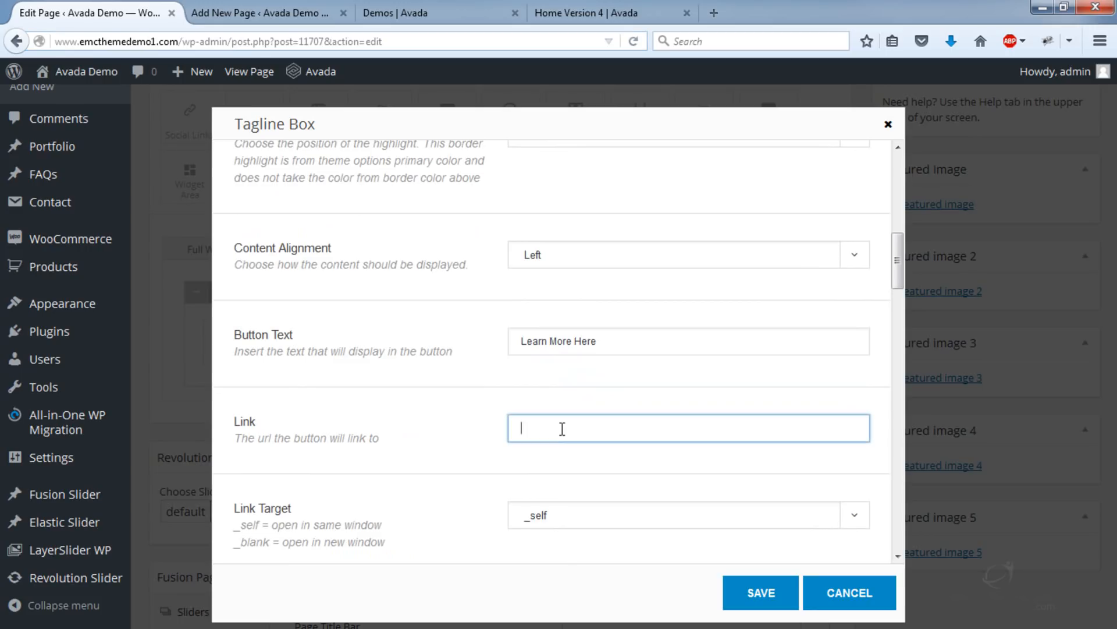
key("ctrl+v")
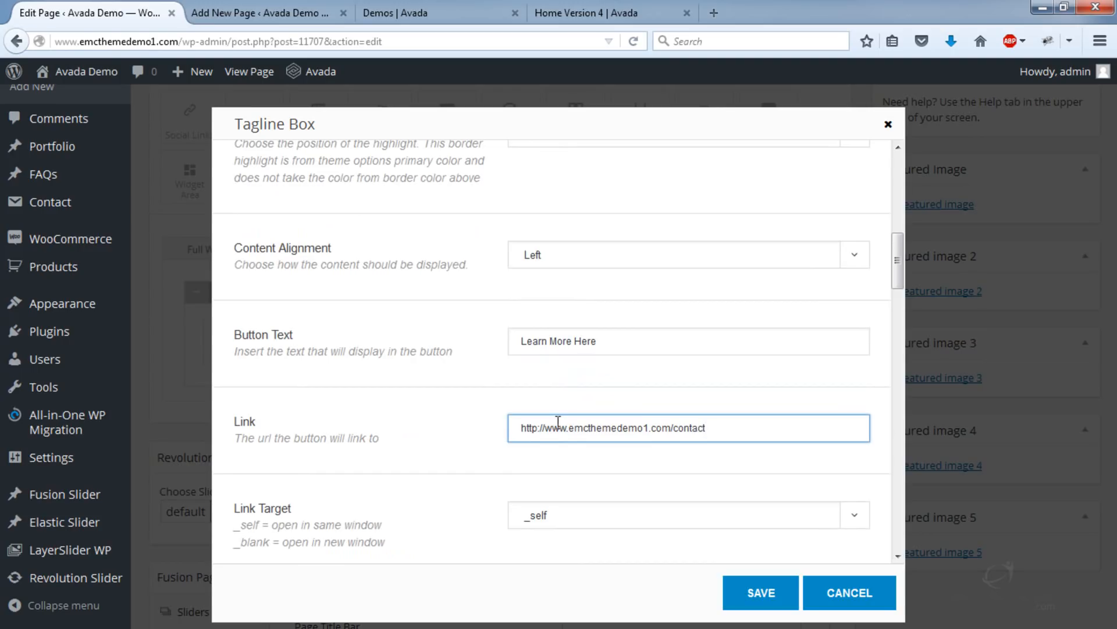
left_click(274, 13)
scroll(623, 369, "down", 3)
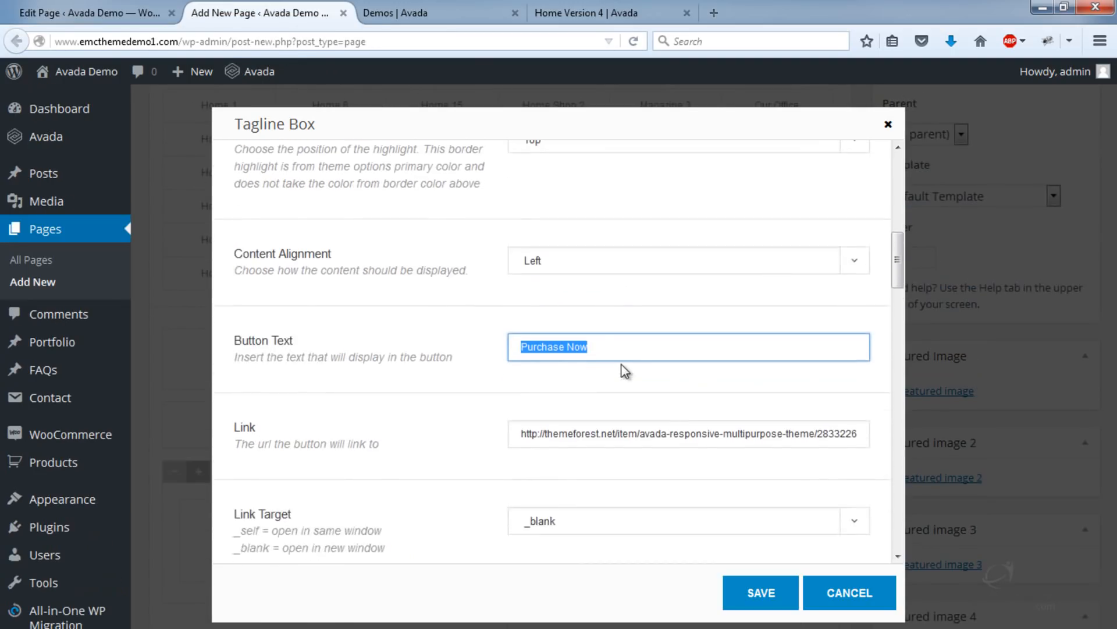
scroll(547, 385, "down", 2)
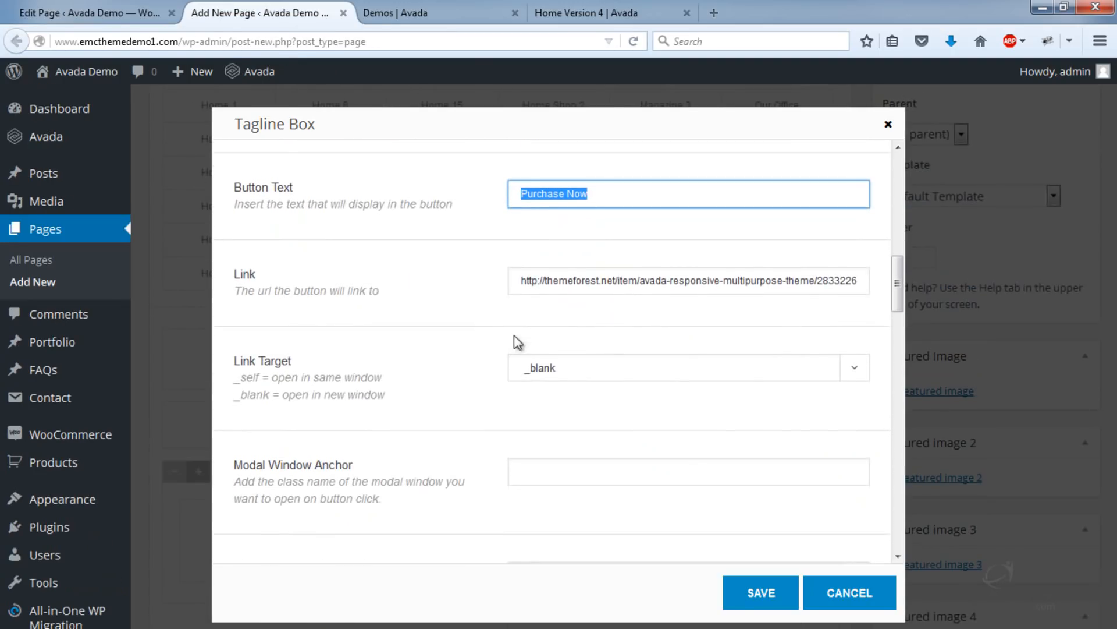
left_click(119, 16)
scroll(663, 422, "down", 2)
Set the button's Link Target to _blank.
left_click(809, 441)
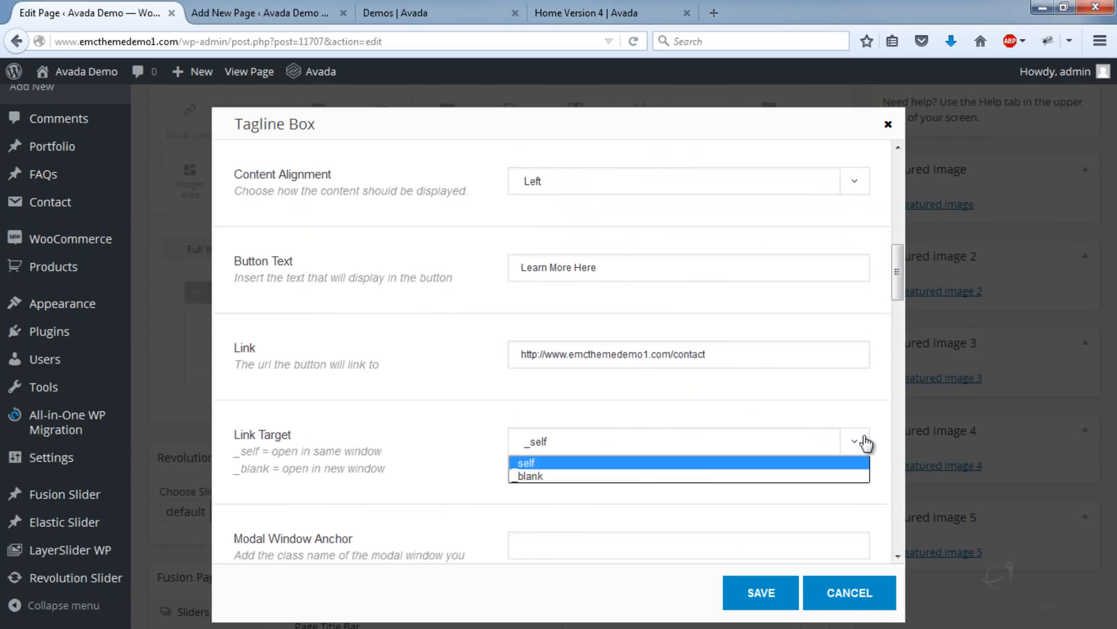
left_click(591, 483)
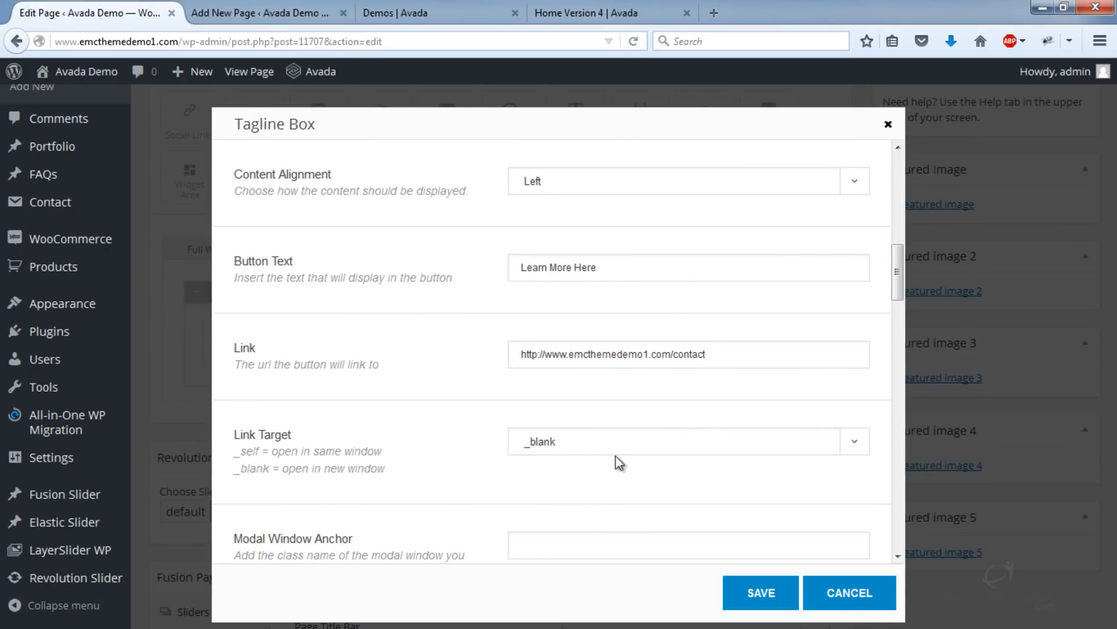
left_click(595, 459)
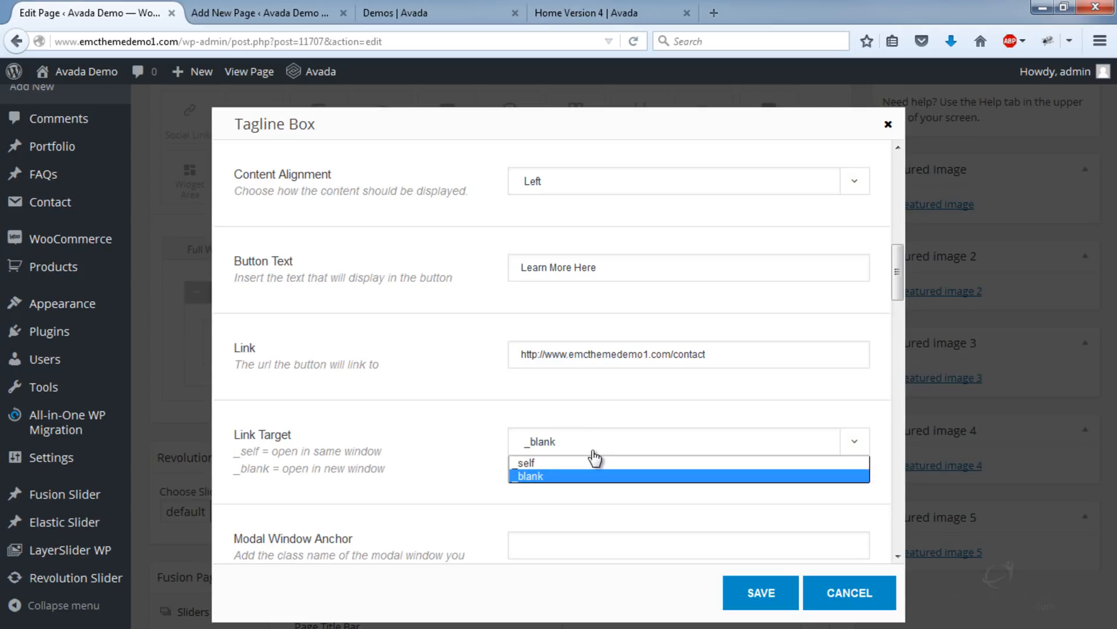
left_click(537, 472)
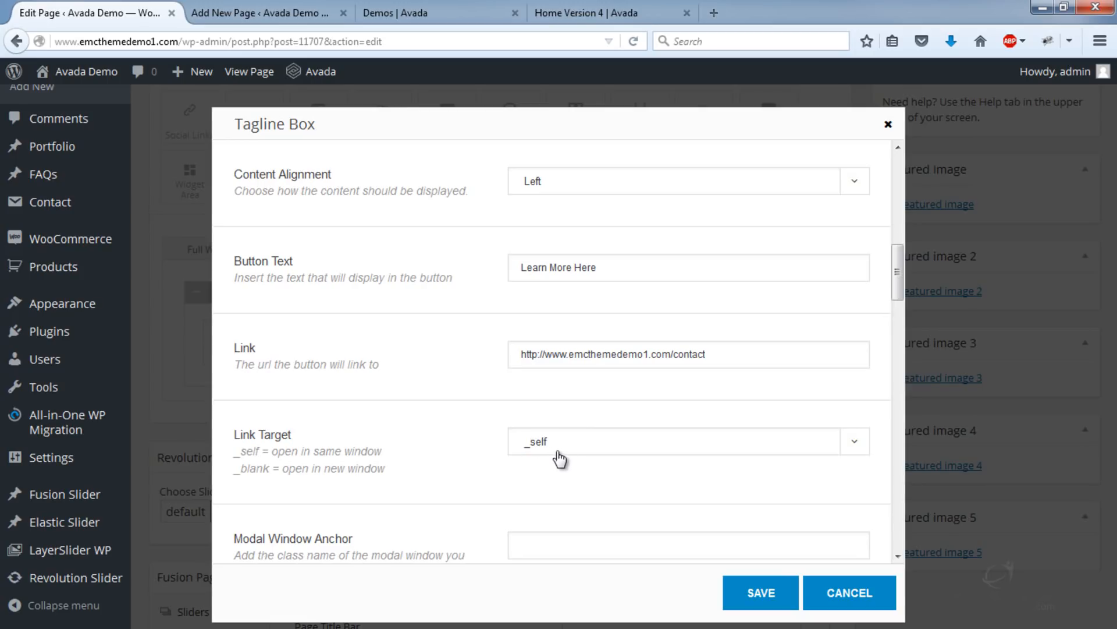
left_click(560, 459)
left_click(550, 475)
scroll(509, 496, "down", 3)
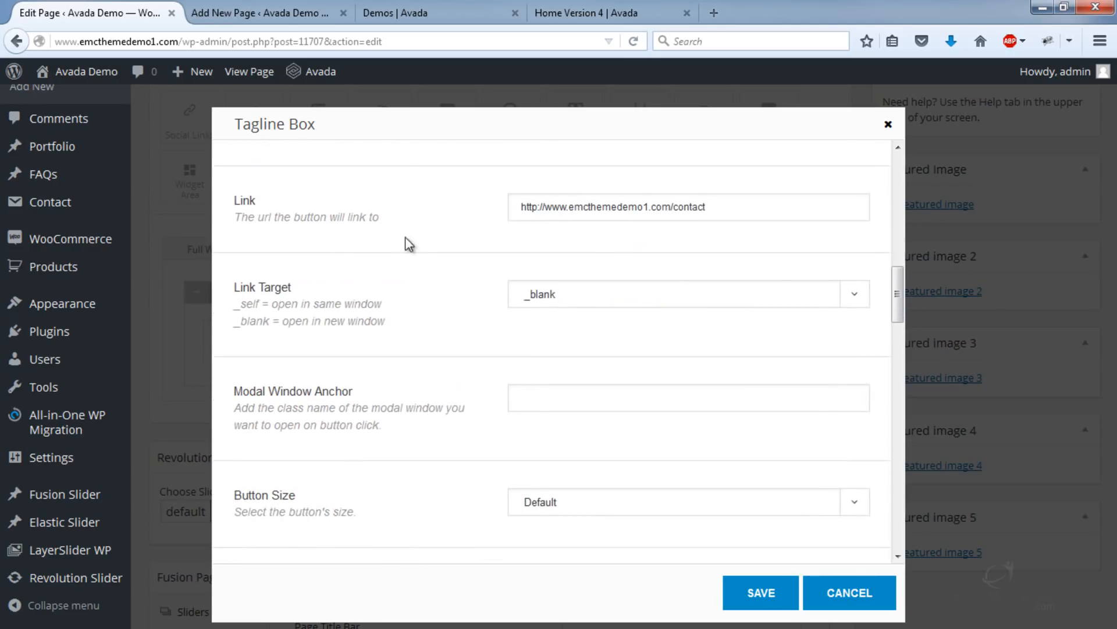
Match the original's button settings by setting Button Size to Large.
left_click(285, 14)
scroll(529, 249, "down", 3)
scroll(610, 369, "down", 3)
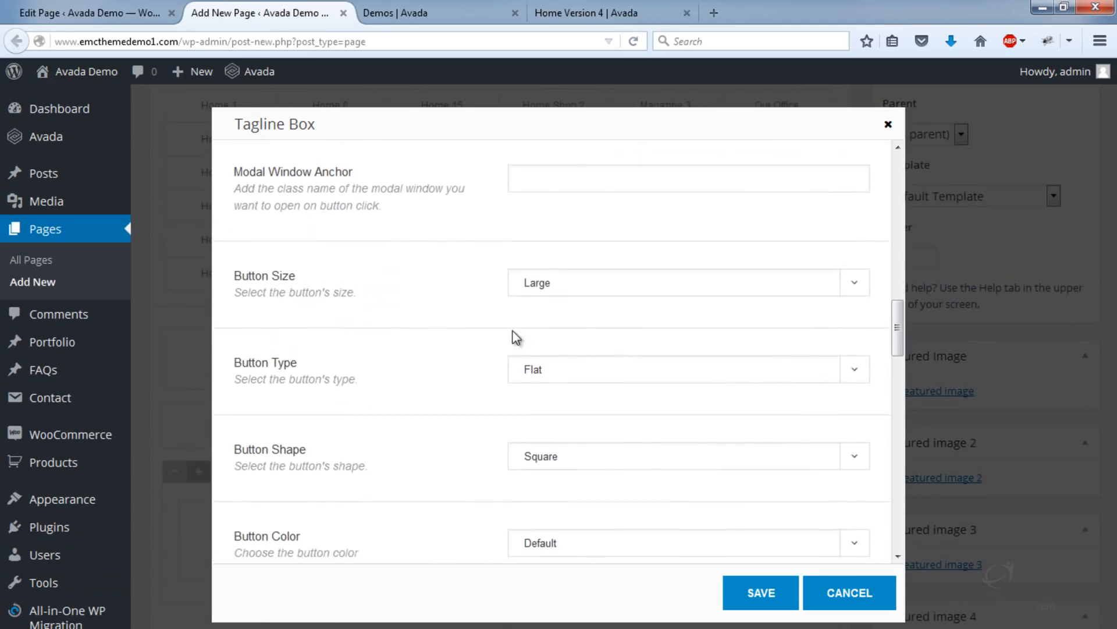
left_click(105, 16)
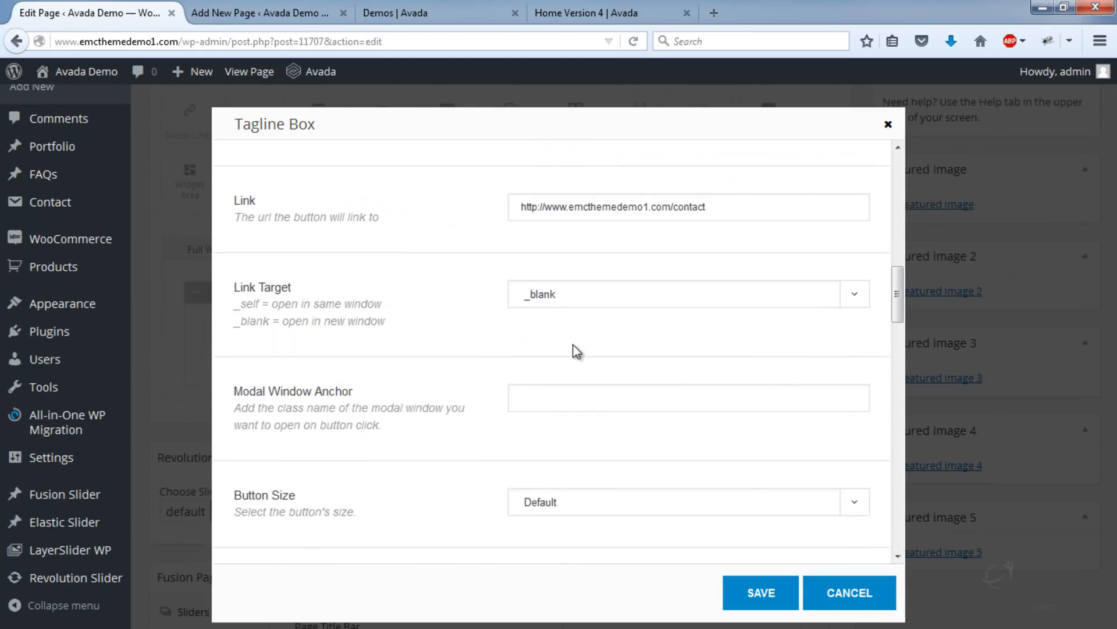
scroll(576, 351, "down", 3)
left_click(262, 17)
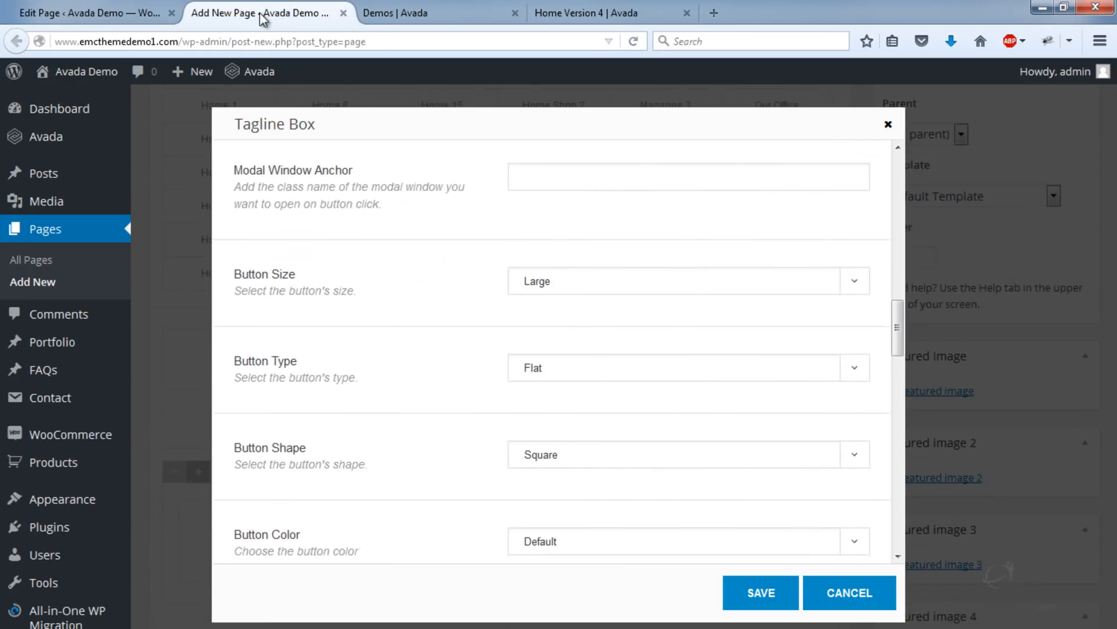
left_click(68, 24)
left_click(614, 391)
left_click(574, 456)
scroll(574, 459, "down", 2)
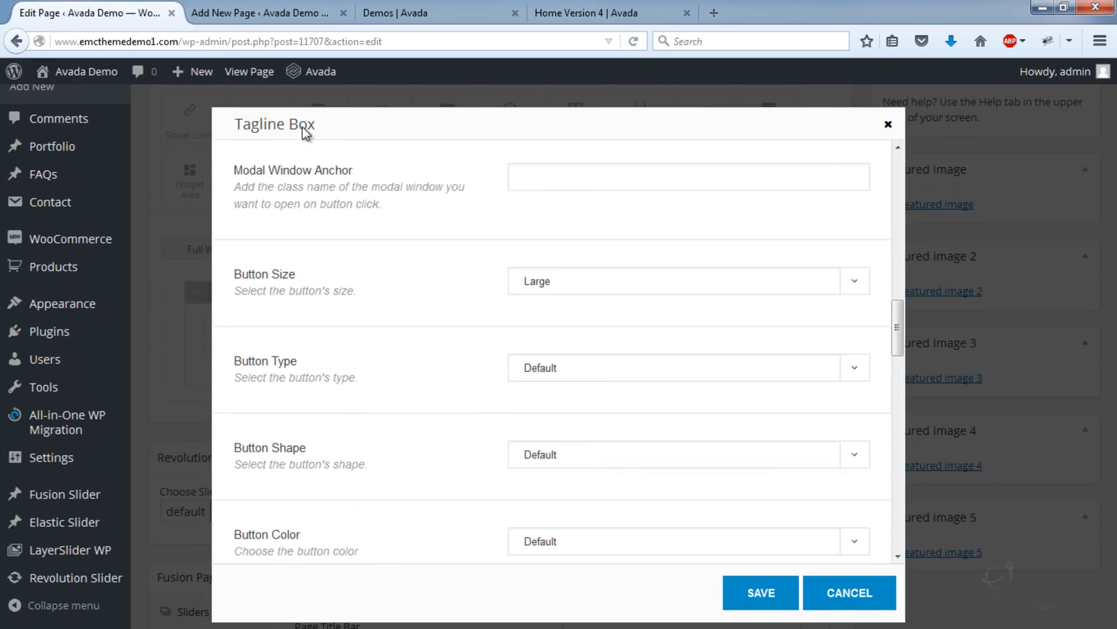
left_click(256, 15)
scroll(588, 451, "down", 1)
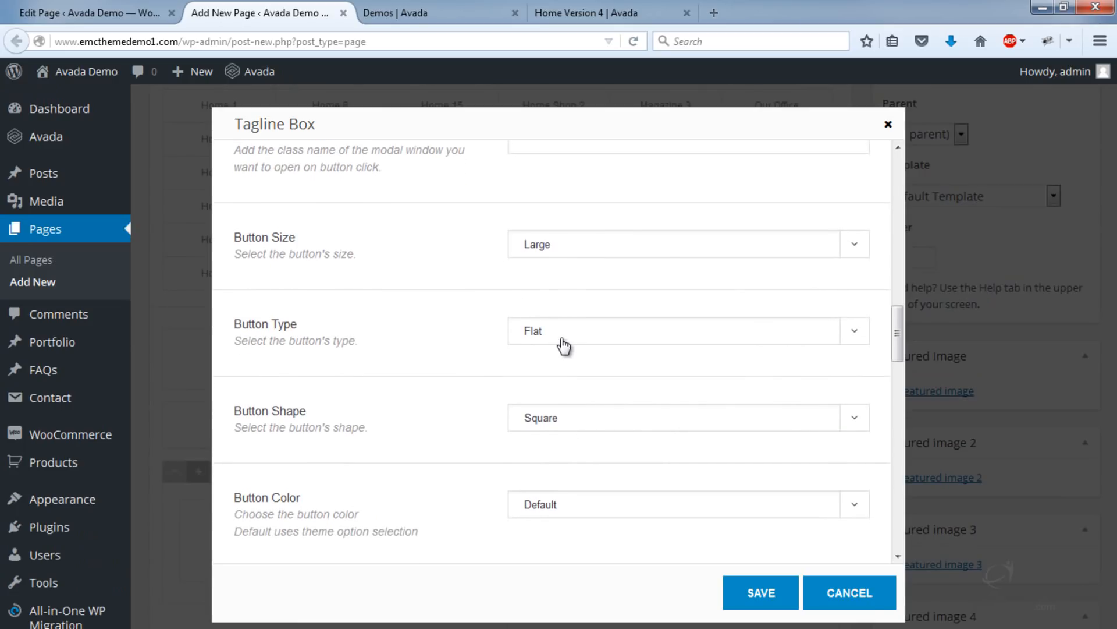
Set the Tagline Box's Button Type to Flat and Button Shape to Square.
left_click(127, 15)
left_click(594, 368)
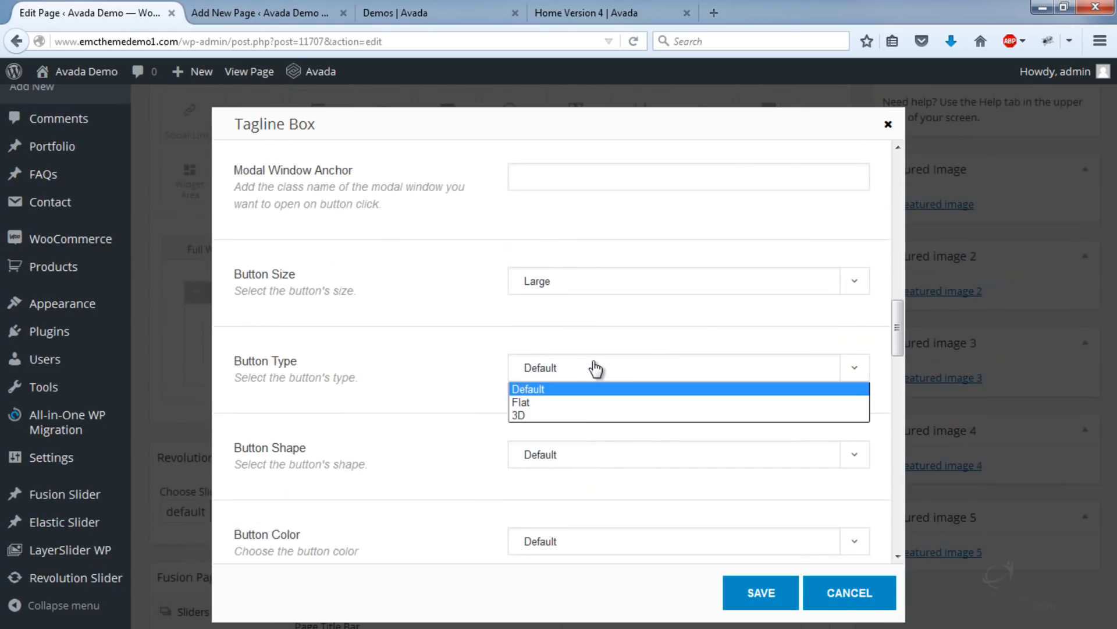
left_click(581, 402)
left_click(571, 455)
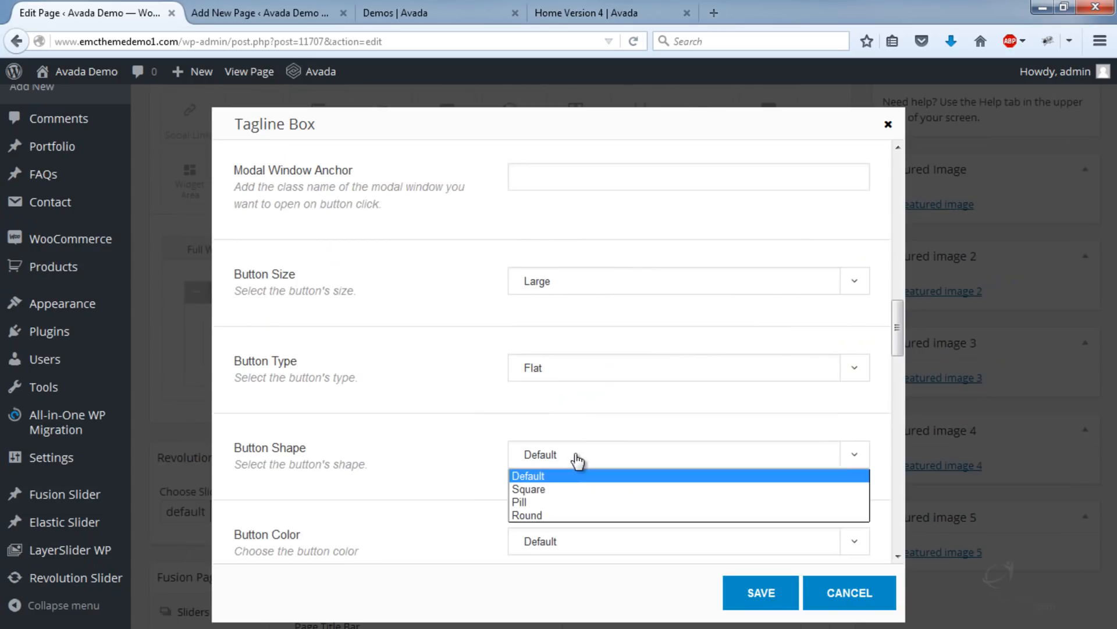
left_click(563, 489)
scroll(561, 495, "down", 3)
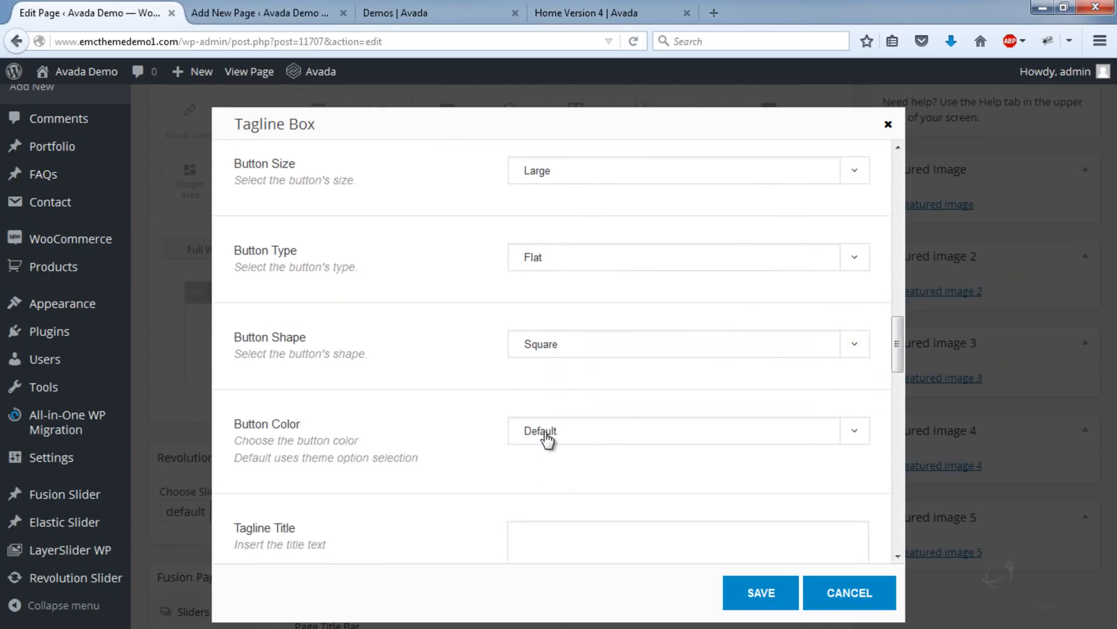
scroll(457, 344, "down", 3)
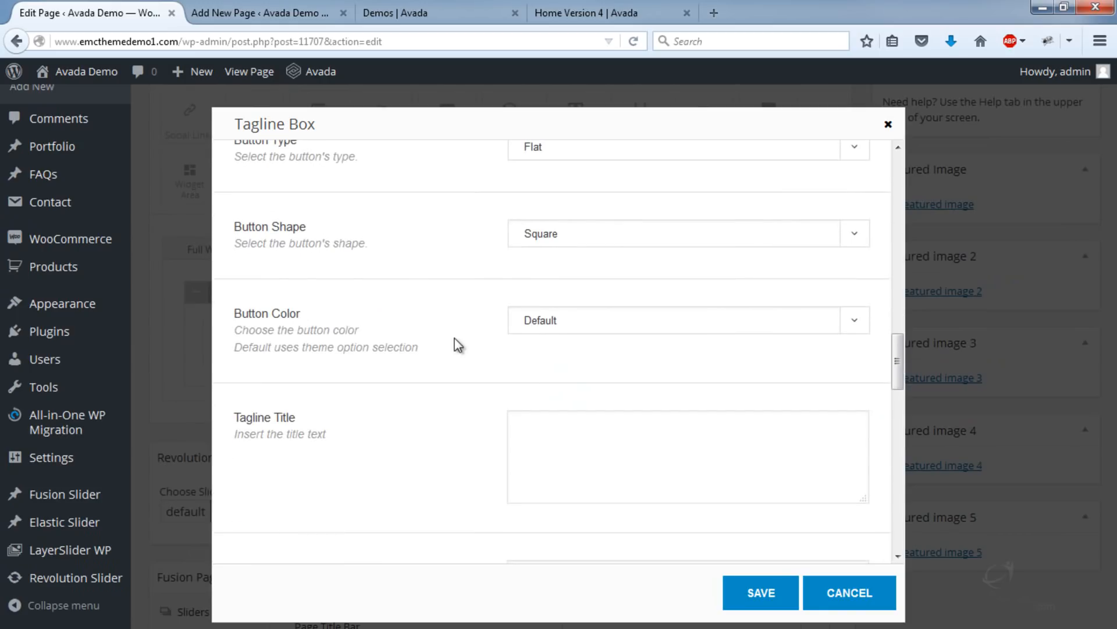
Check the original's Tagline Title, then click into the new Tagline Title and Description boxes.
left_click(308, 14)
scroll(536, 341, "down", 5)
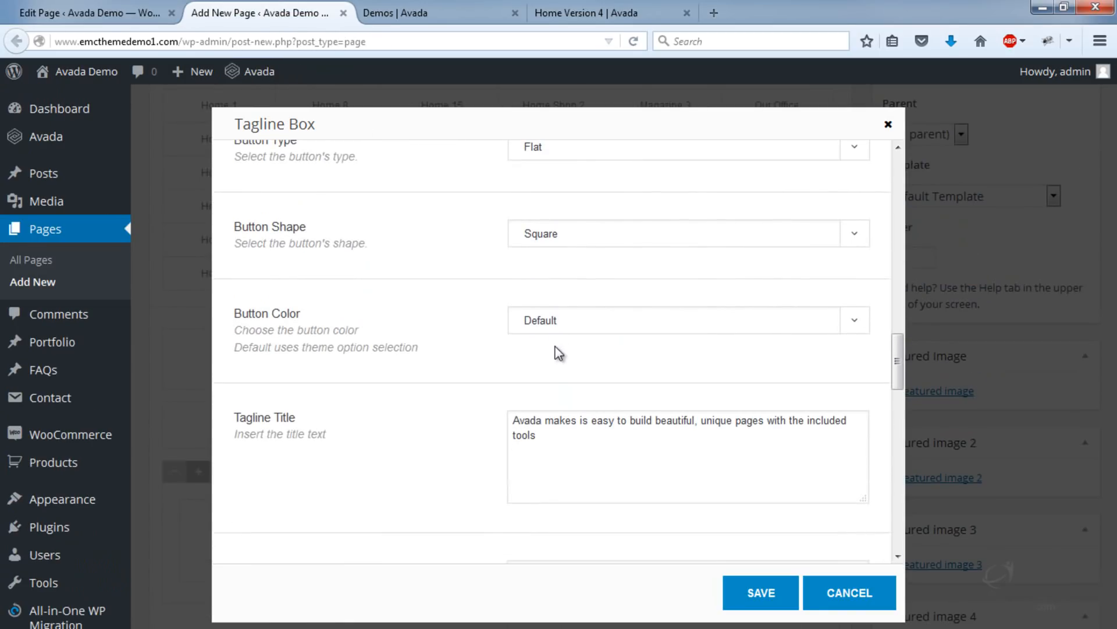
left_click(130, 14)
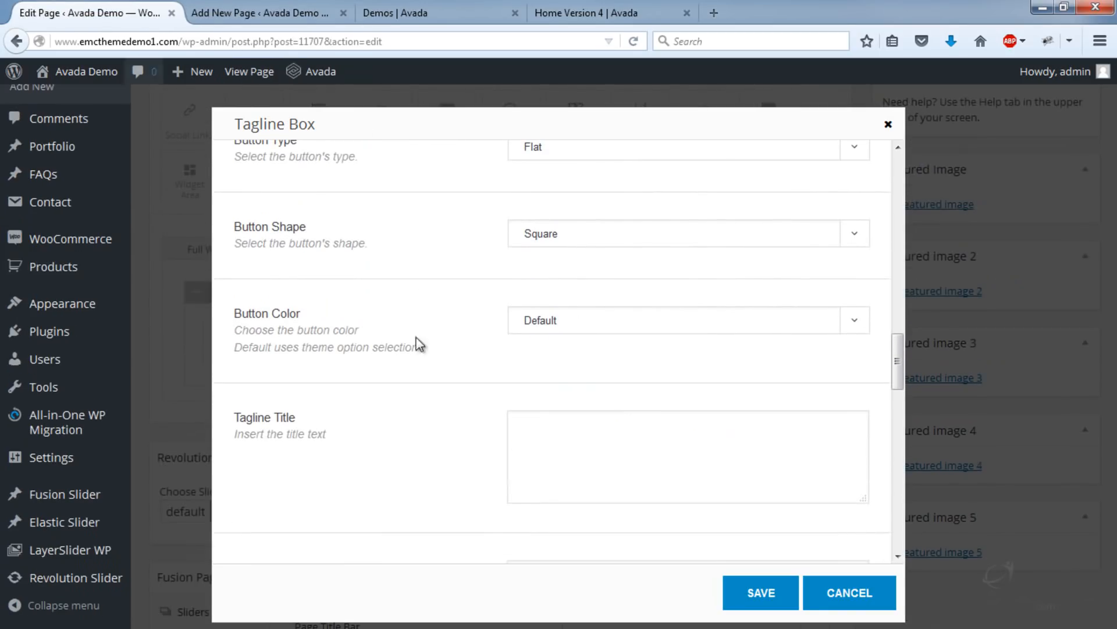
scroll(550, 384, "down", 1)
scroll(551, 383, "down", 2)
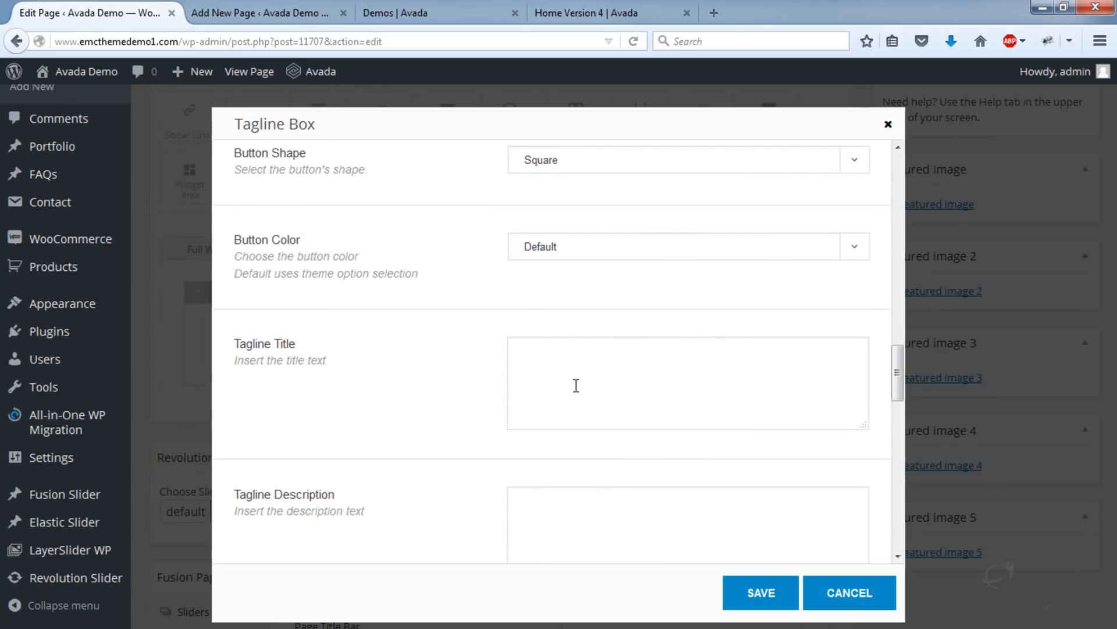
left_click(649, 392)
left_click(590, 511)
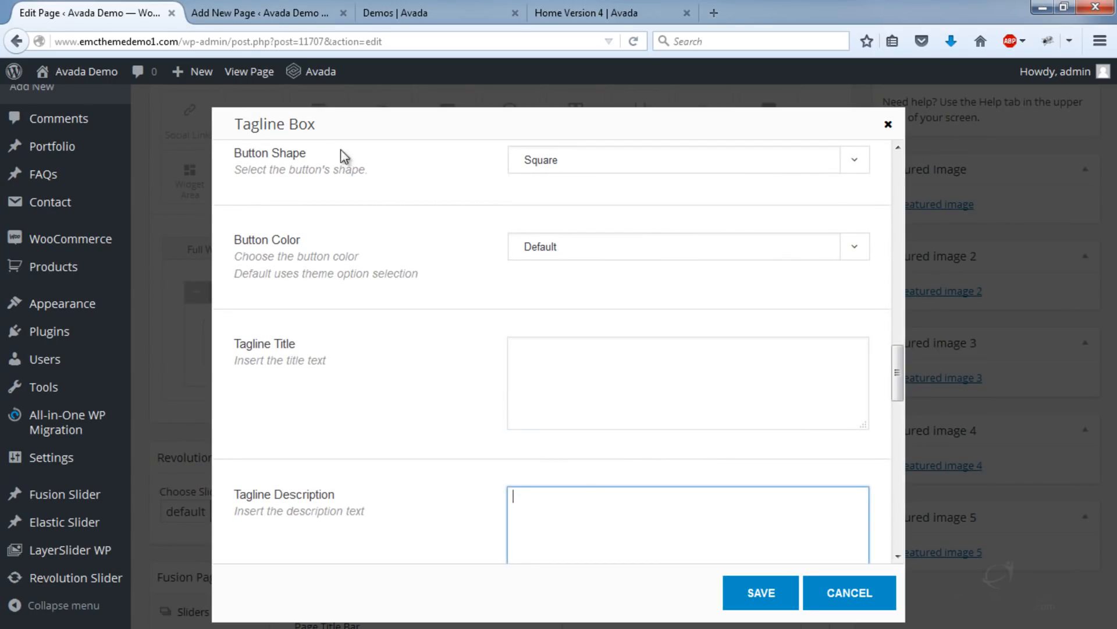
Copy the original's Tagline Title text into the new Tagline Box's Tagline Title.
left_click(269, 14)
left_click_drag(646, 469, 398, 372)
key("ctrl+c")
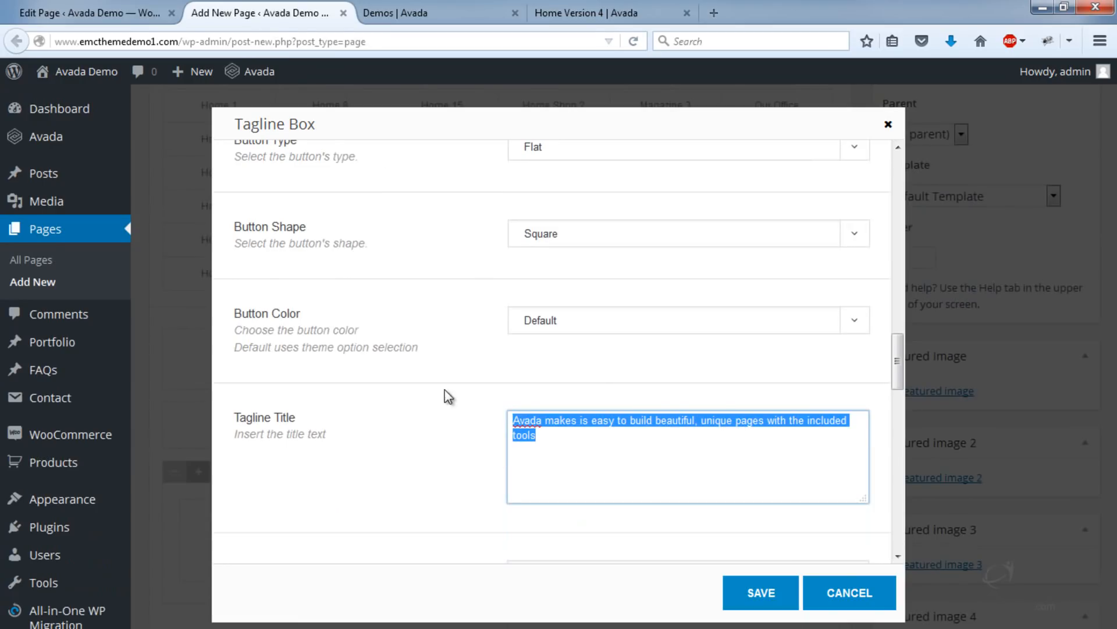
scroll(436, 362, "down", 3)
left_click(99, 22)
left_click(536, 367)
key("ctrl+v")
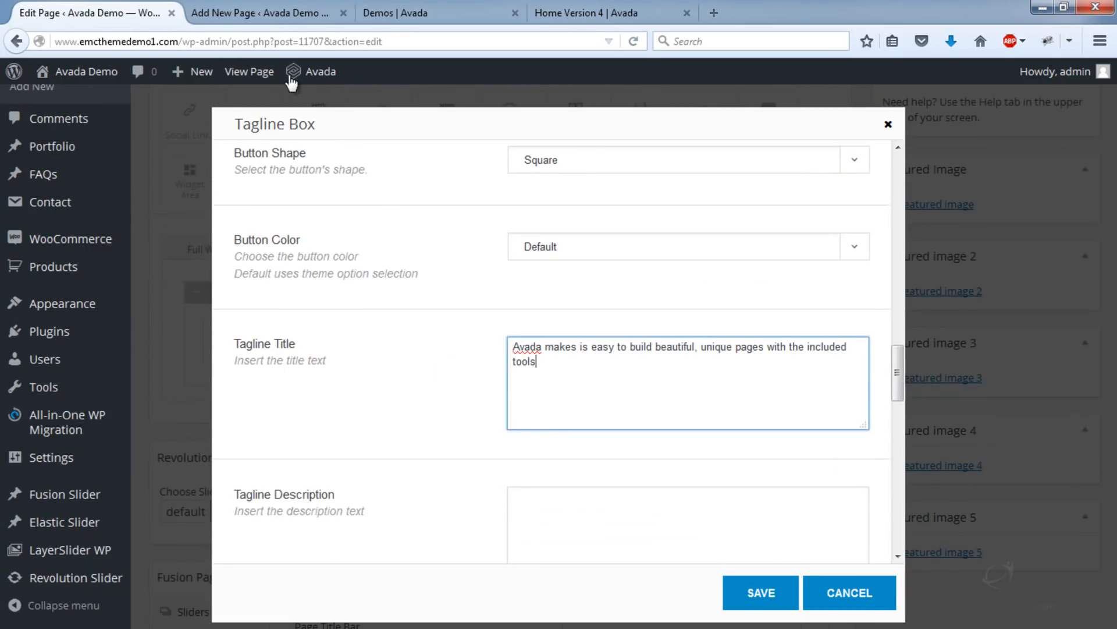
Copy the template's theme-options Tagline Description into the Home page's Tagline Box.
left_click(262, 16)
scroll(668, 270, "down", 2)
left_click_drag(669, 270, 446, 219)
key("ctrl+c")
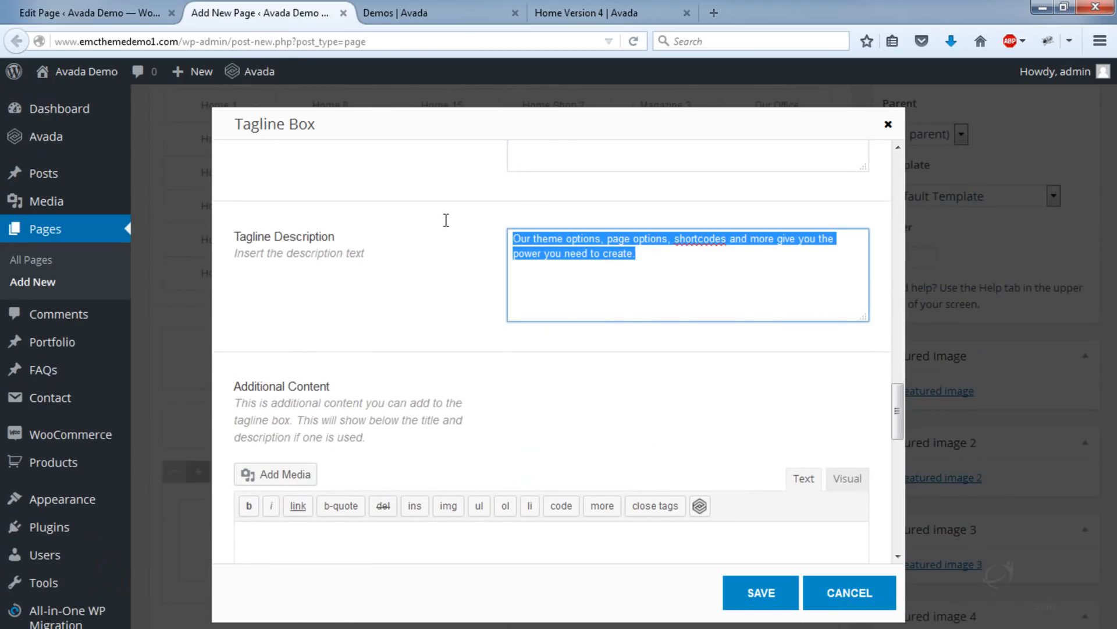
left_click(147, 20)
scroll(602, 490, "down", 1)
left_click(599, 461)
key("ctrl+v")
scroll(599, 461, "down", 2)
Compare the Home page's Tagline Box fields against the template's settings.
left_click(262, 12)
scroll(536, 320, "down", 3)
scroll(524, 381, "down", 3)
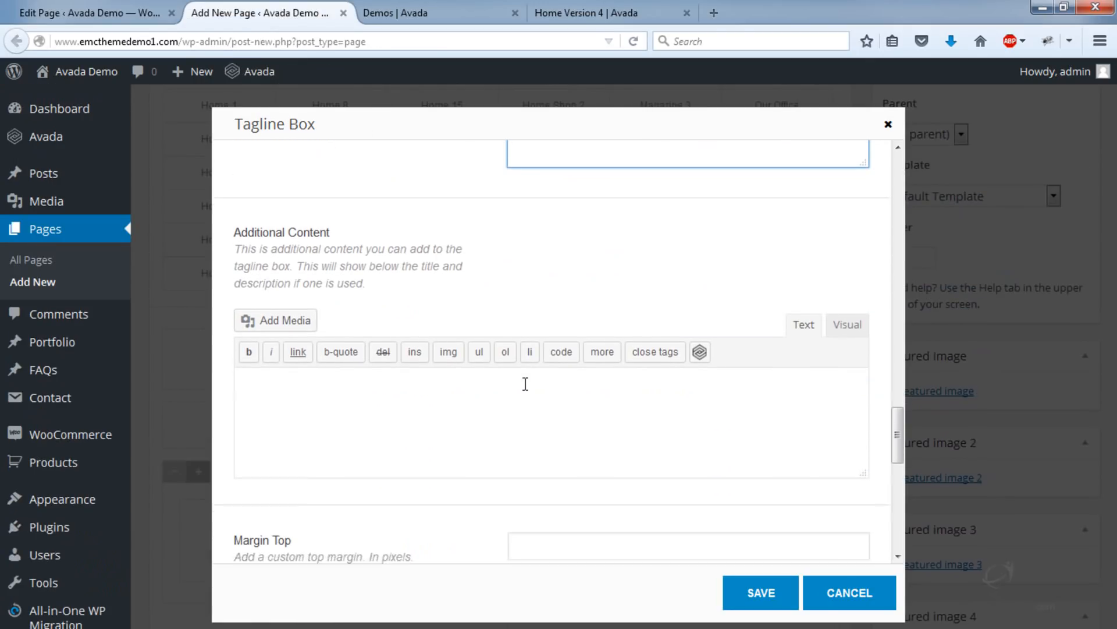
left_click(117, 18)
scroll(411, 341, "down", 5)
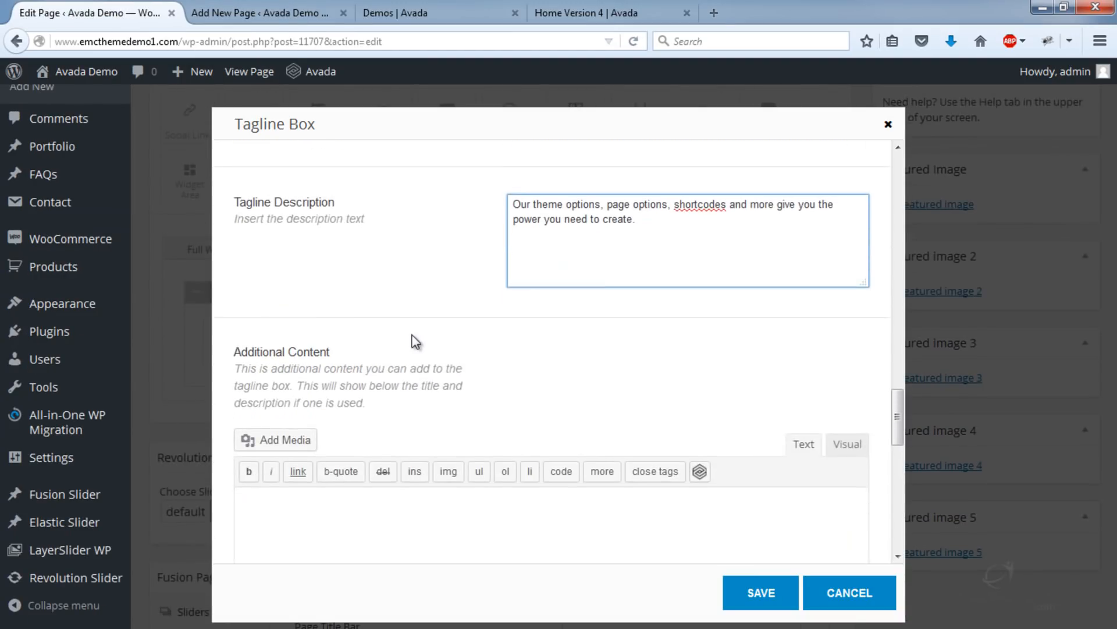
scroll(415, 341, "down", 3)
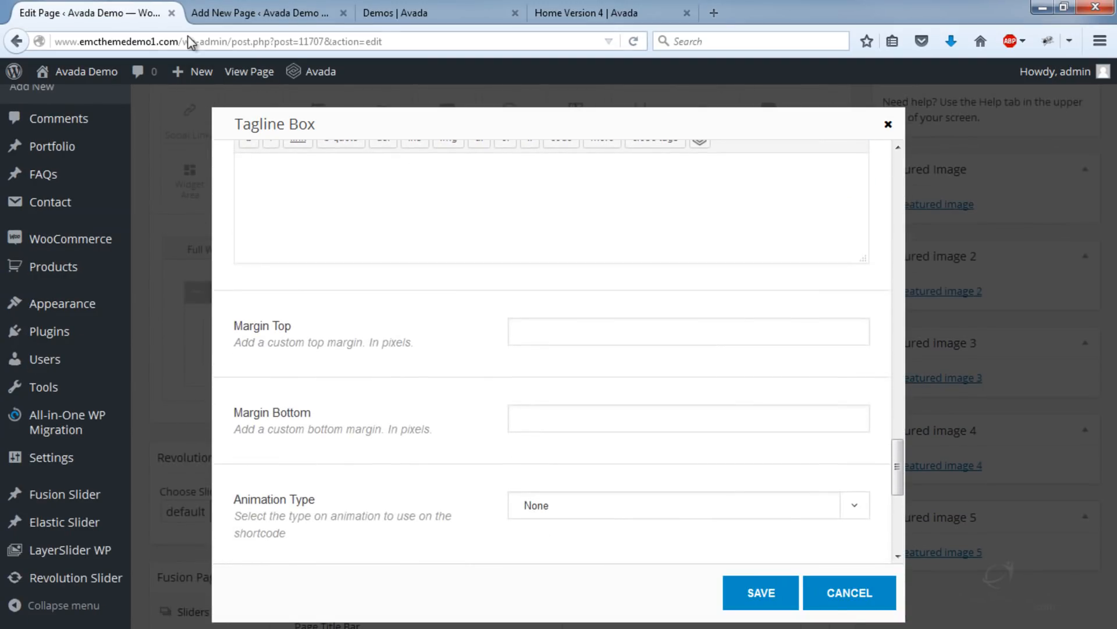
left_click(233, 16)
scroll(502, 378, "down", 5)
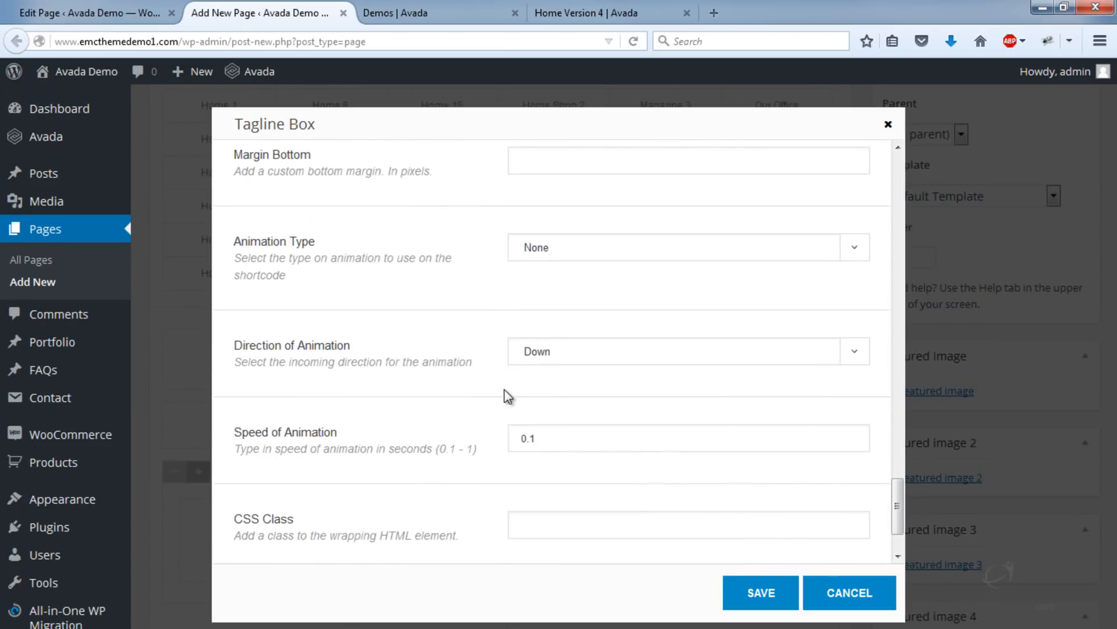
left_click(95, 17)
Close the template's Tagline Box settings without saving via Cancel.
scroll(582, 408, "down", 3)
scroll(593, 425, "down", 3)
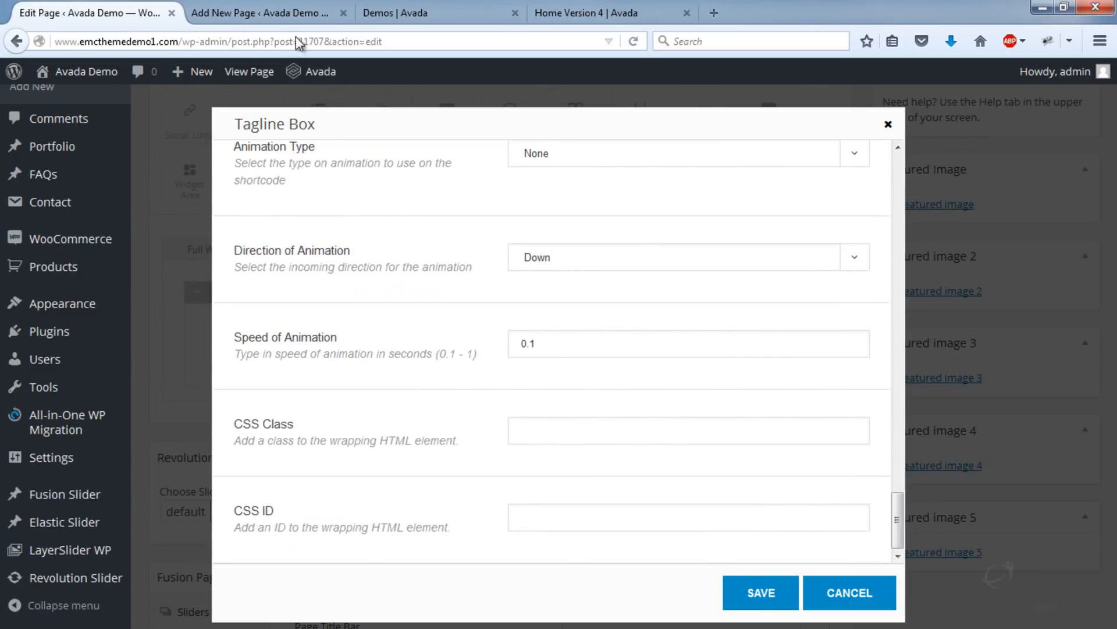
left_click(262, 14)
scroll(574, 326, "down", 1)
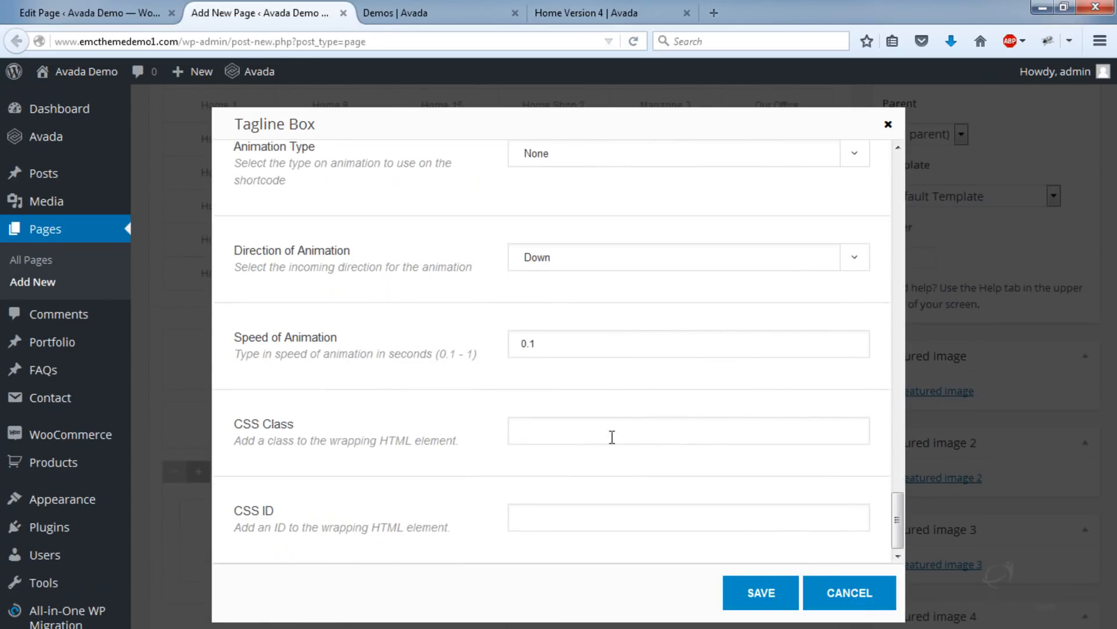
left_click(866, 601)
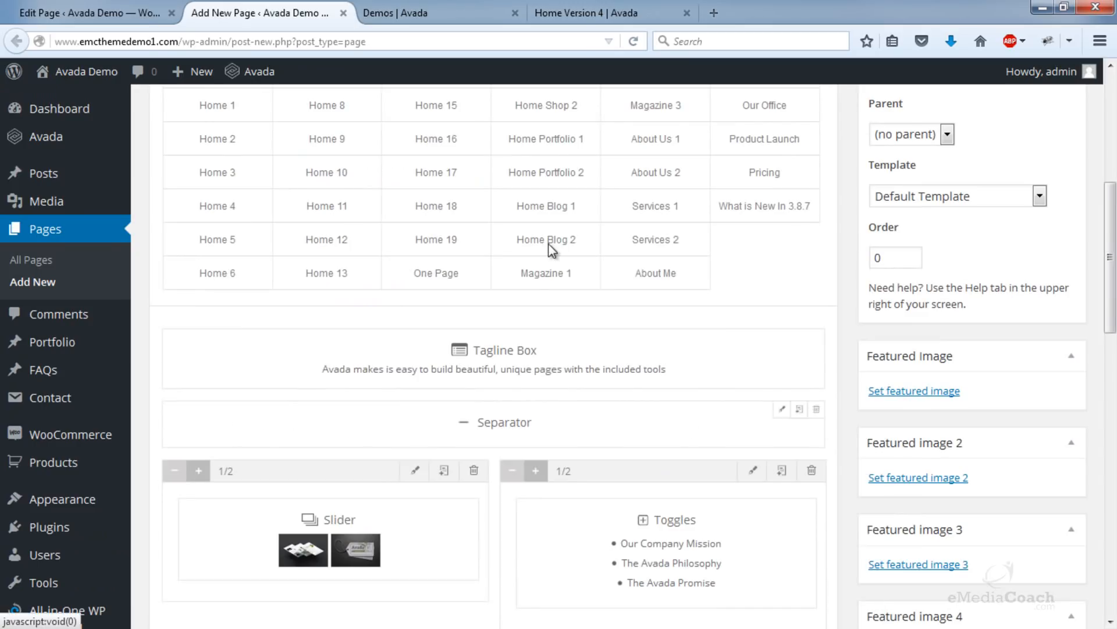
Save the Tagline Box, update the Home page, and open the live page in a new tab.
left_click(134, 17)
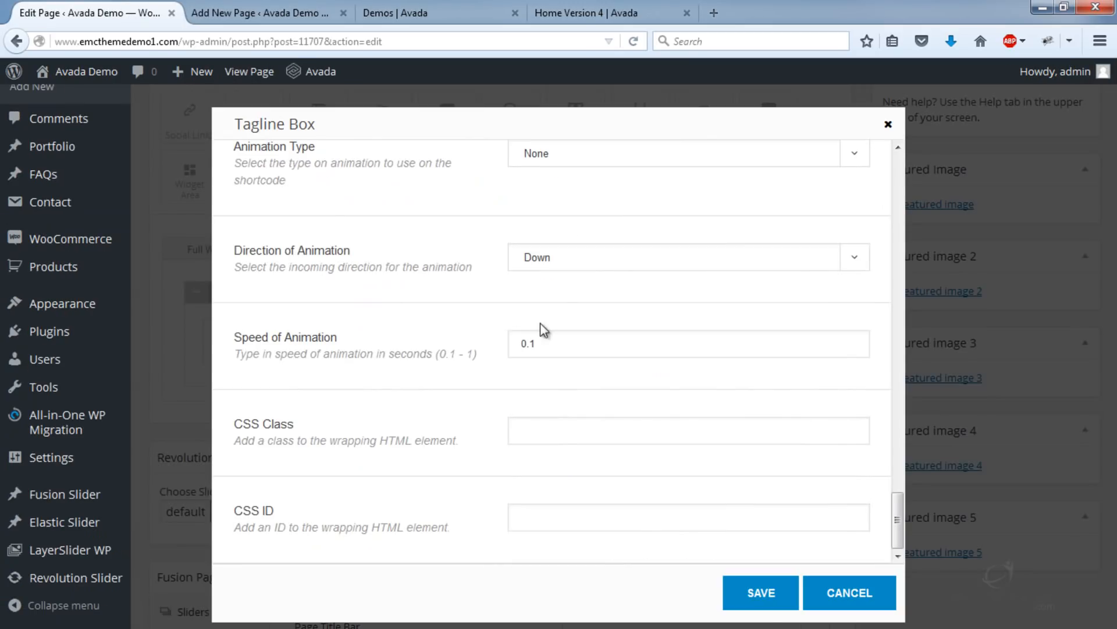
left_click(761, 605)
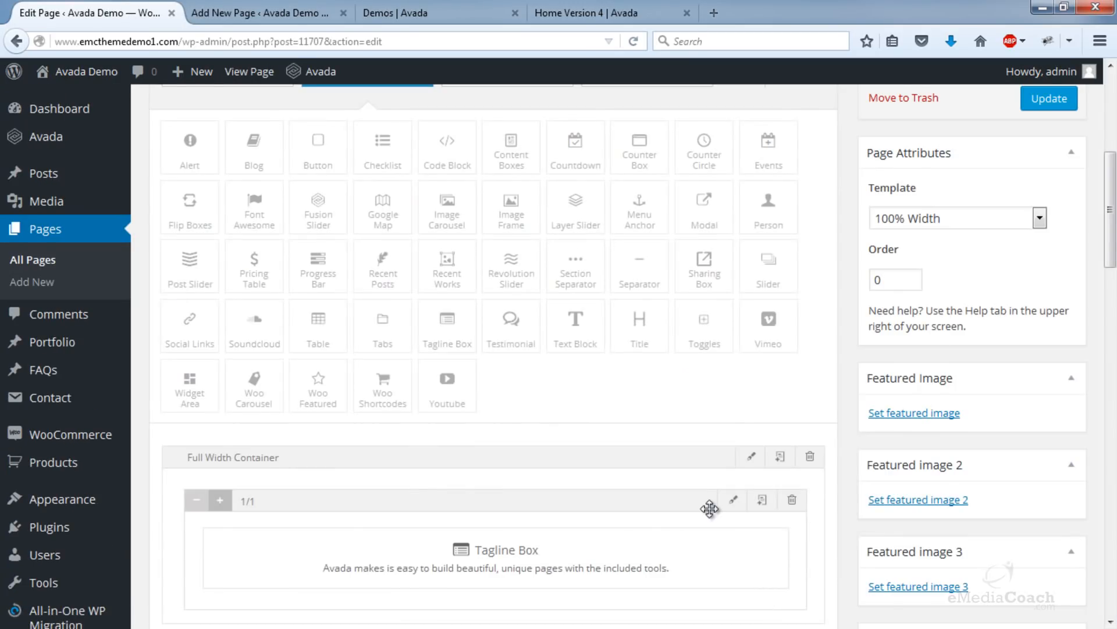
scroll(710, 507, "down", 3)
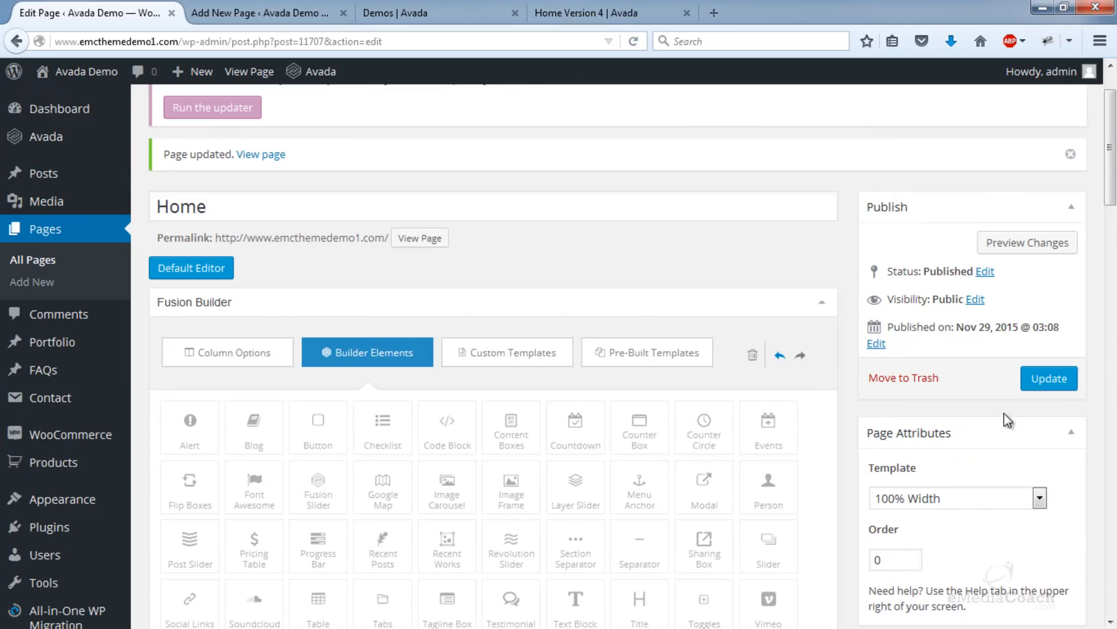
left_click(1063, 376)
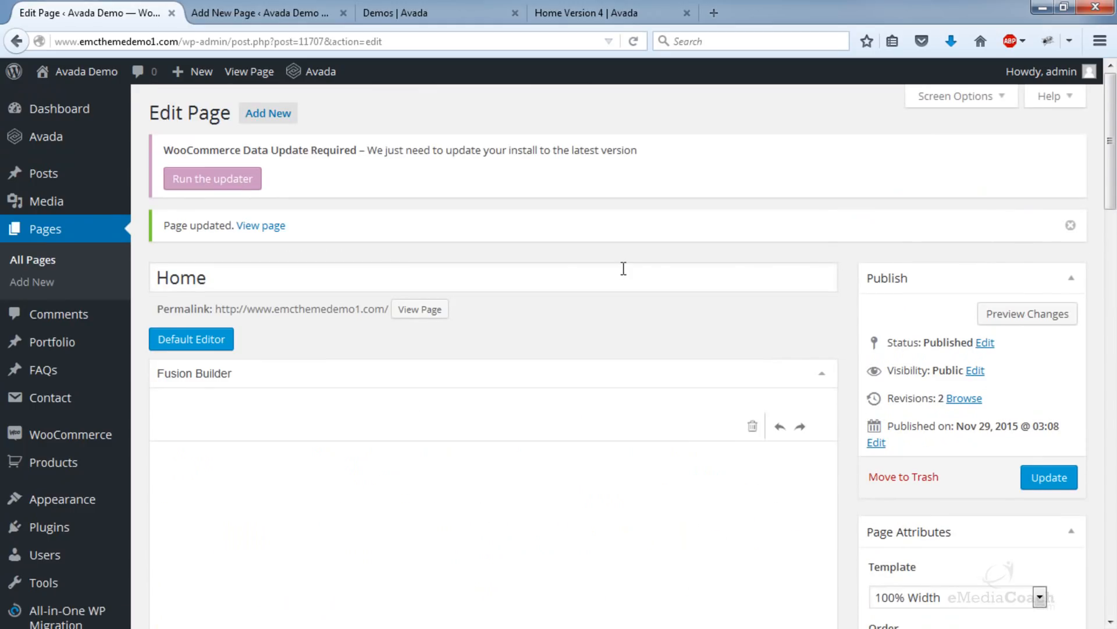
right_click(250, 226)
left_click(291, 236)
left_click(250, 8)
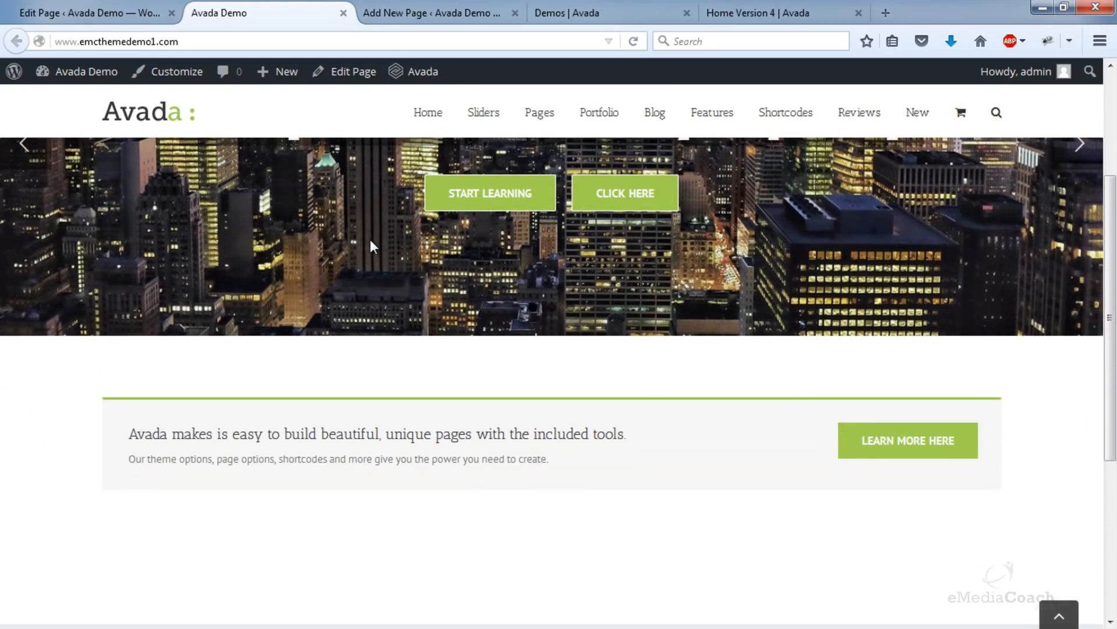
scroll(369, 240, "down", 3)
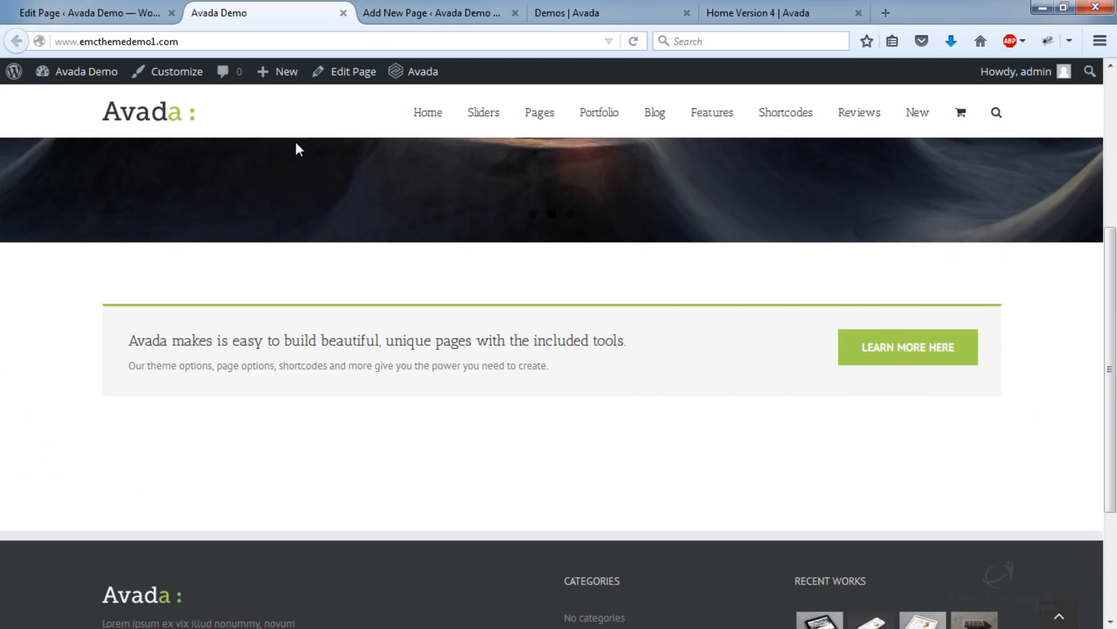
left_click(343, 12)
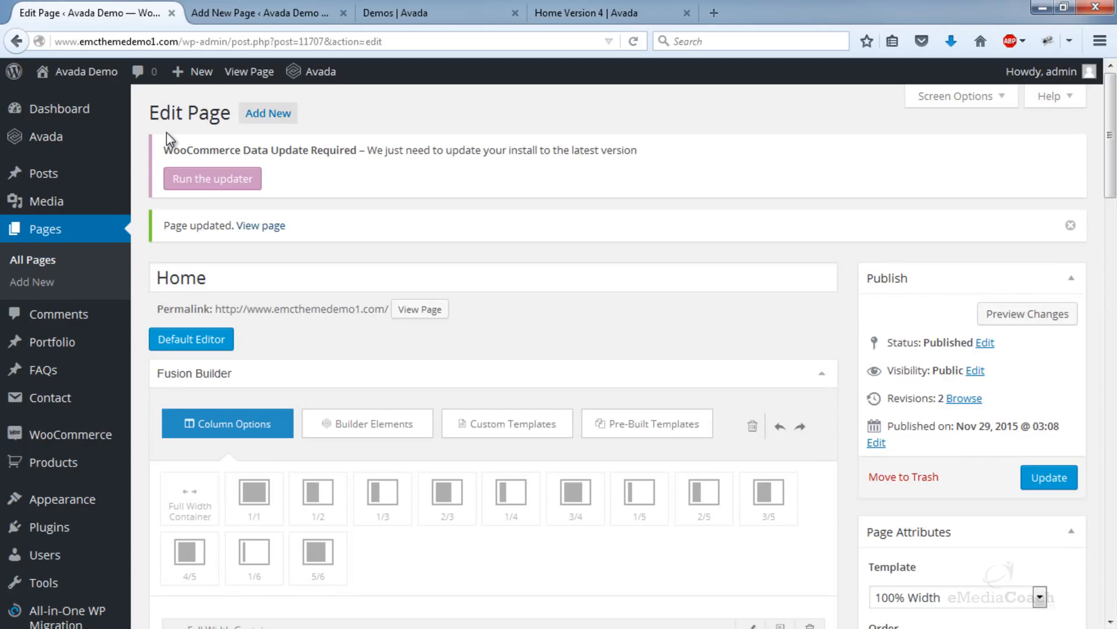
Close the Home Version 4 tab and open Home Version 1 from the Demos menu in a new tab.
left_click(562, 17)
scroll(506, 99, "up", 5)
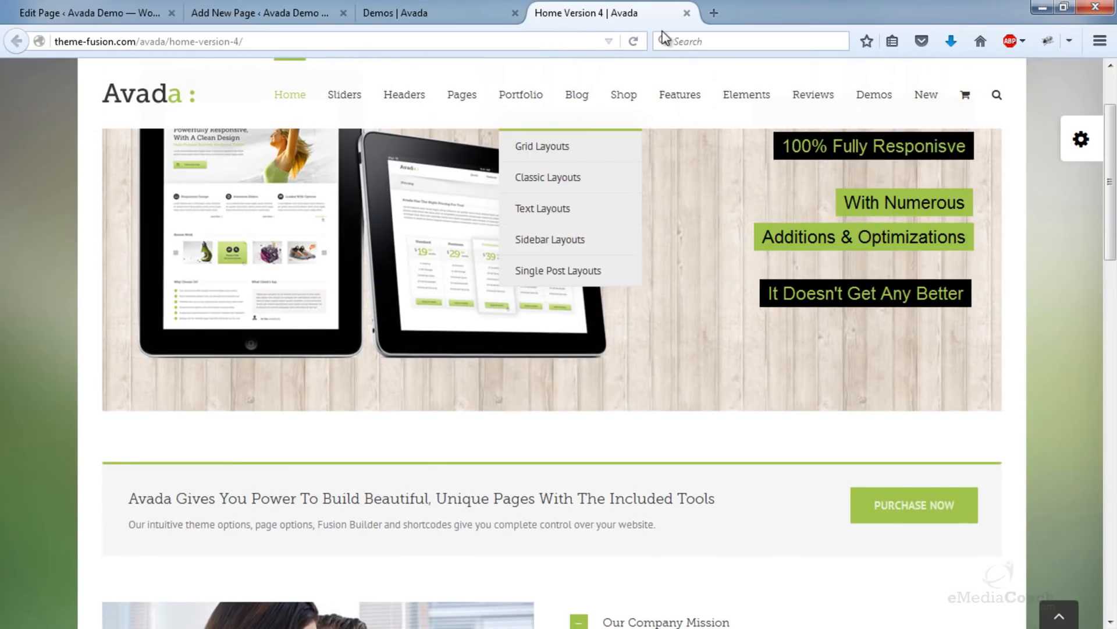
left_click(688, 13)
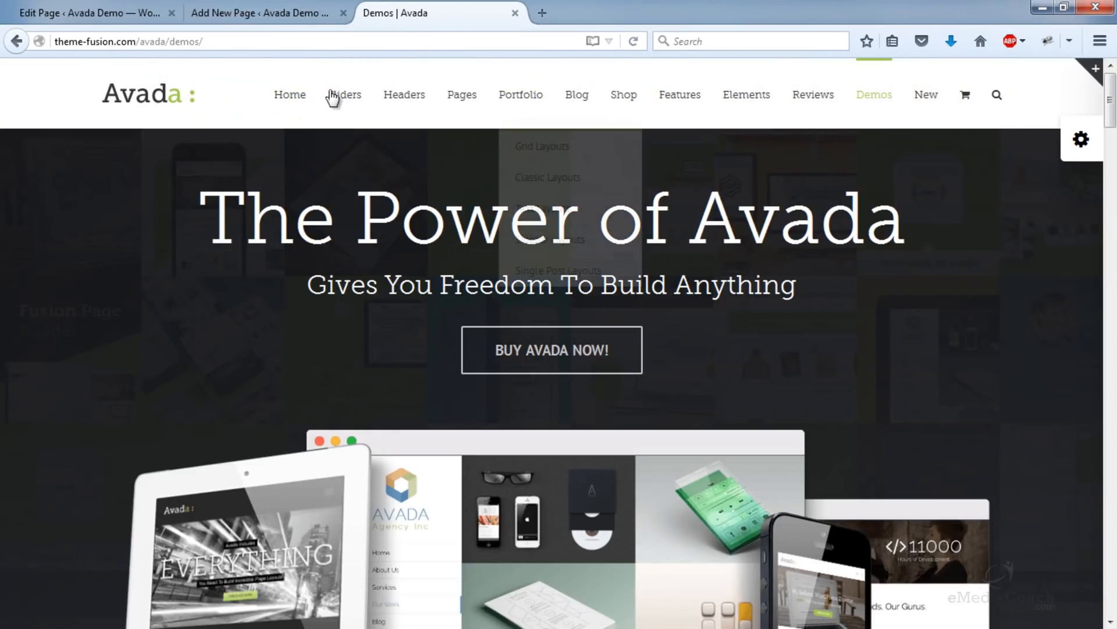
mouse_move(288, 108)
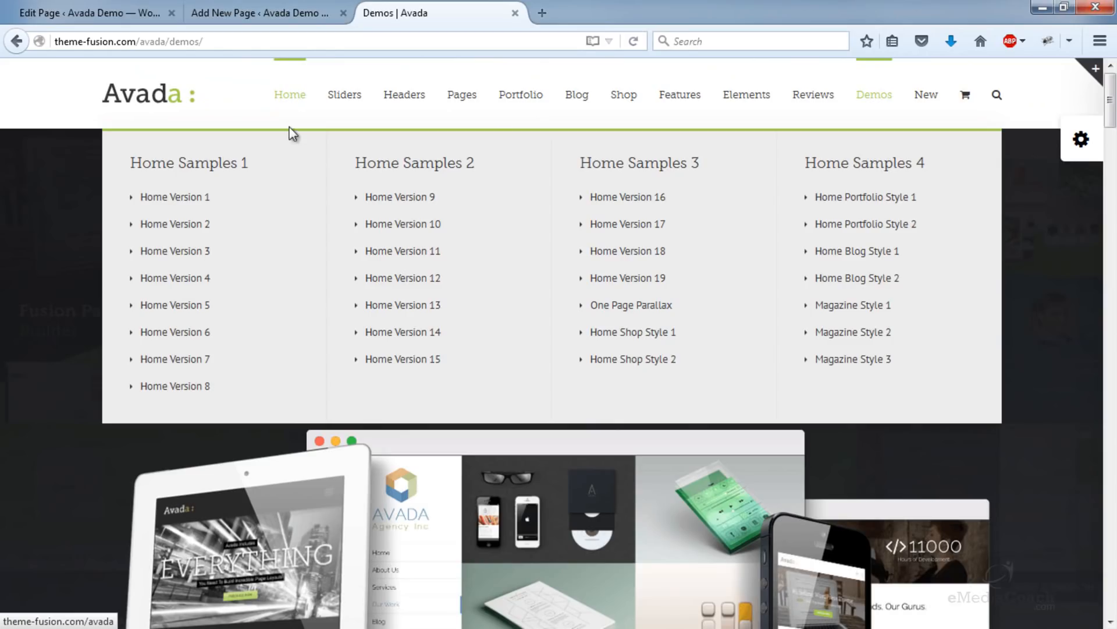
right_click(184, 198)
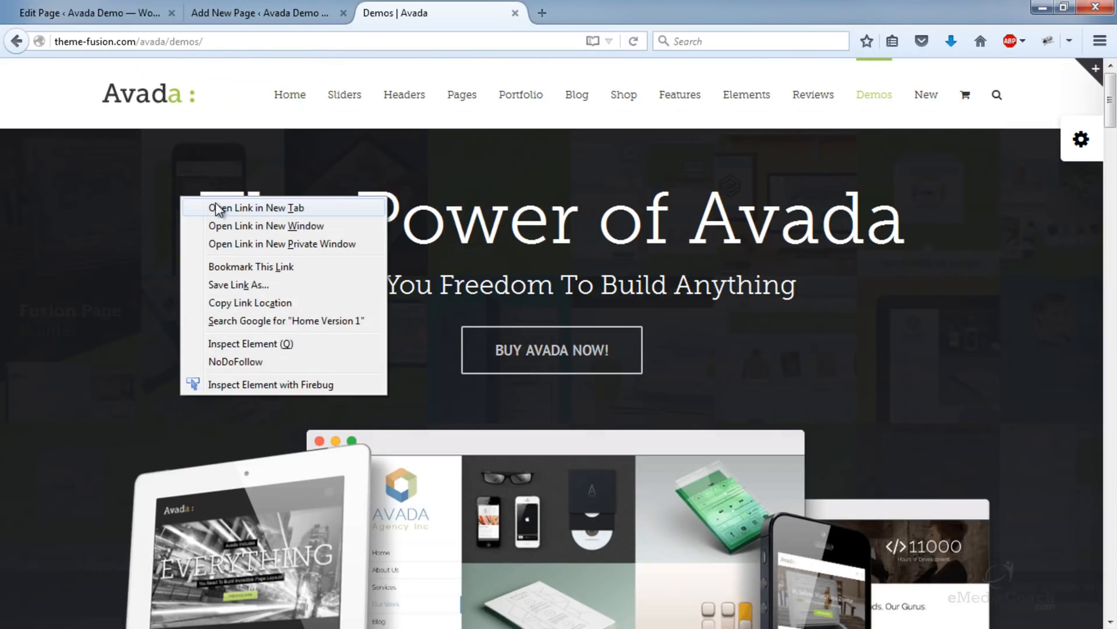
left_click(218, 207)
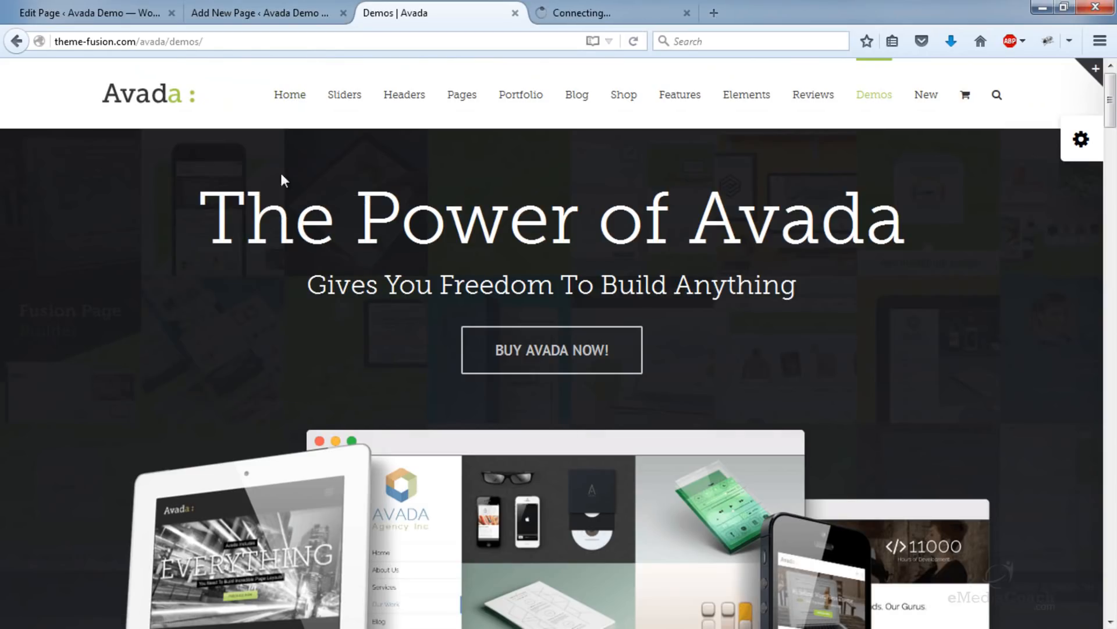
Close the Demos tab and scroll through the Home Version 1 demo.
left_click(580, 13)
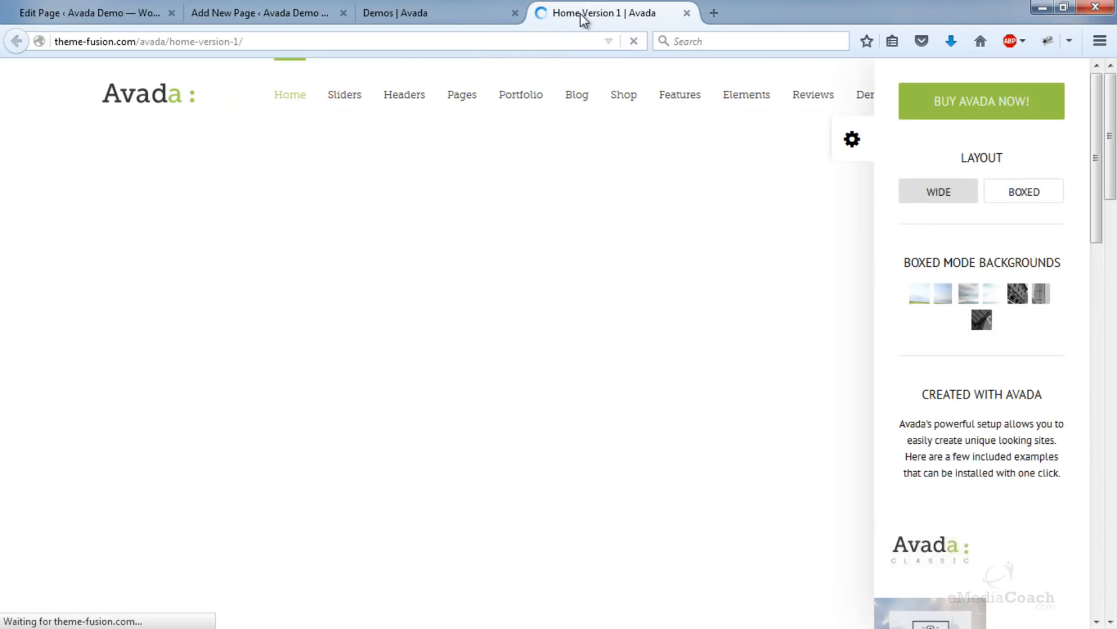
left_click(515, 12)
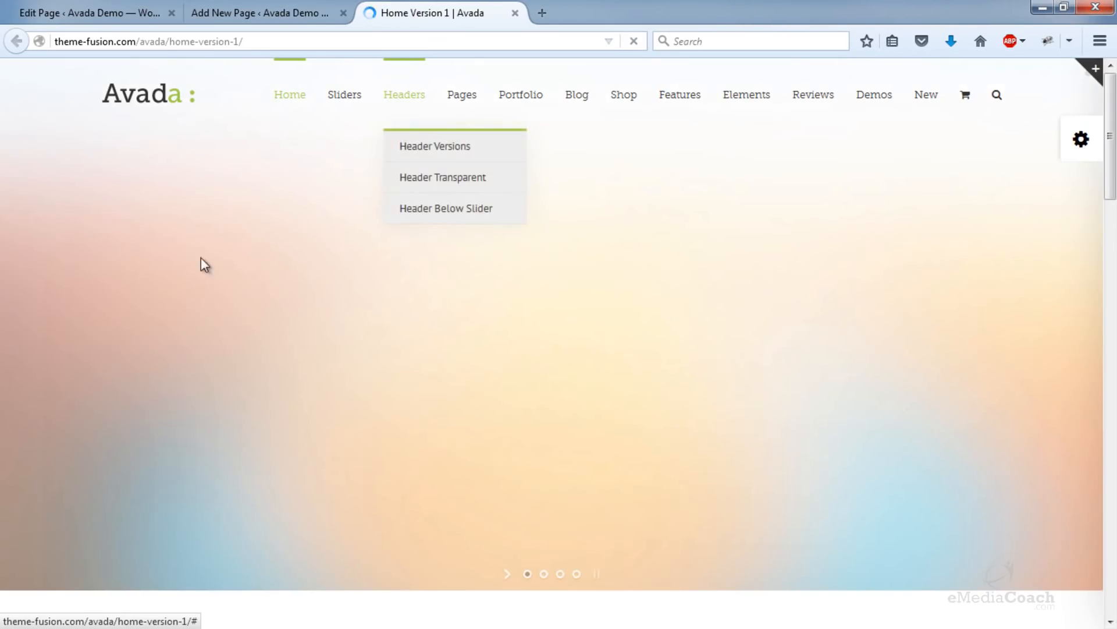
scroll(174, 302, "down", 8)
scroll(172, 299, "down", 1)
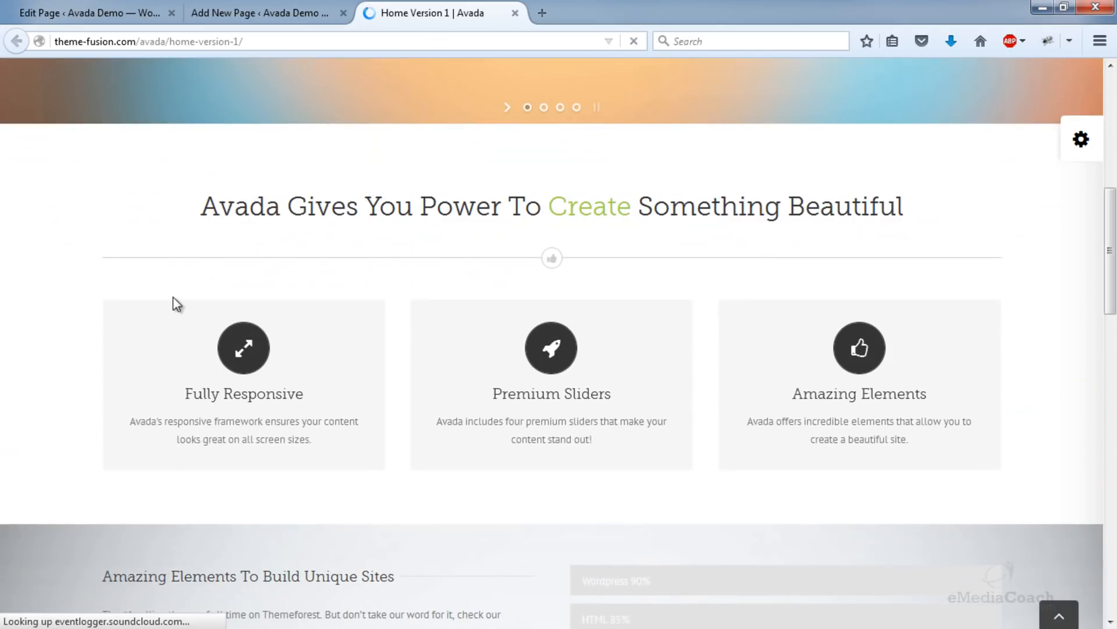
scroll(198, 287, "down", 2)
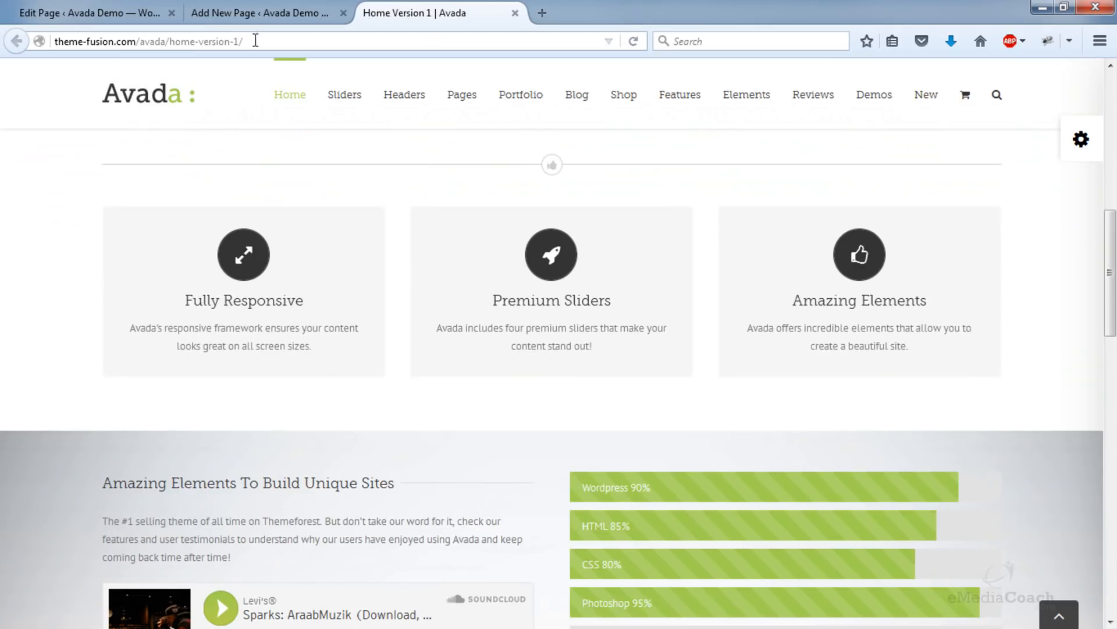
left_click(227, 10)
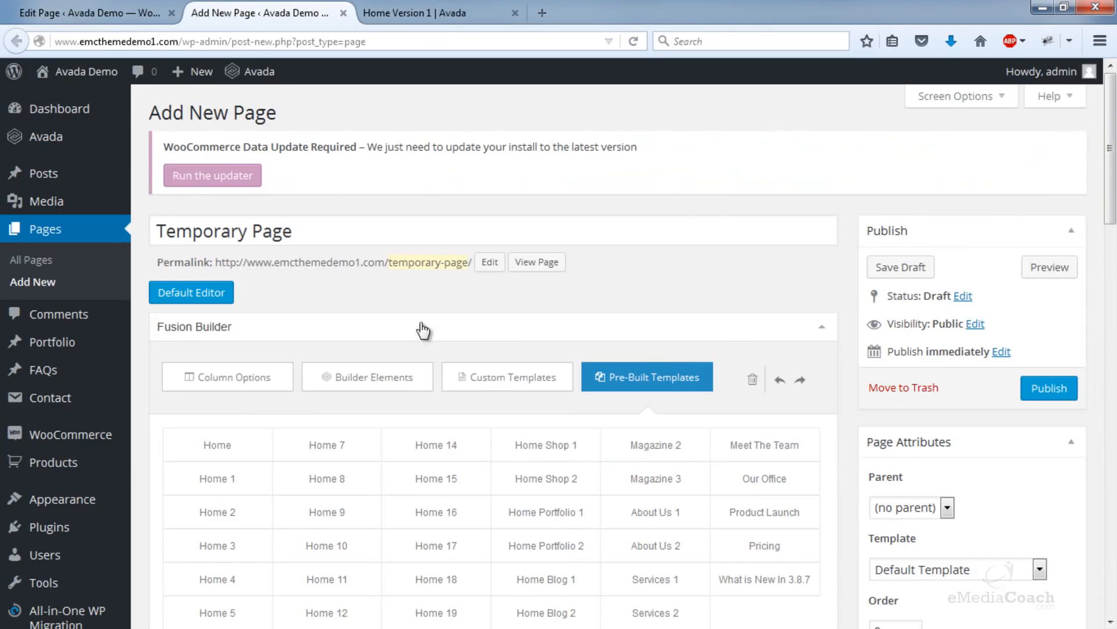
Load the Home 1 pre-built template into the Temporary Page, replacing its content.
scroll(315, 443, "down", 3)
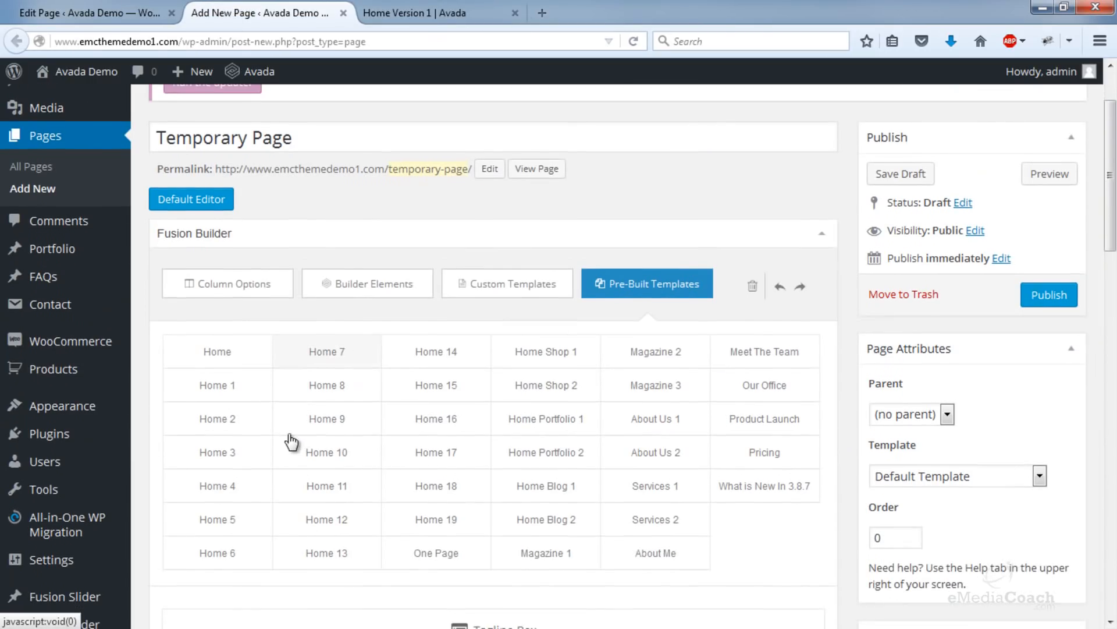
left_click(233, 395)
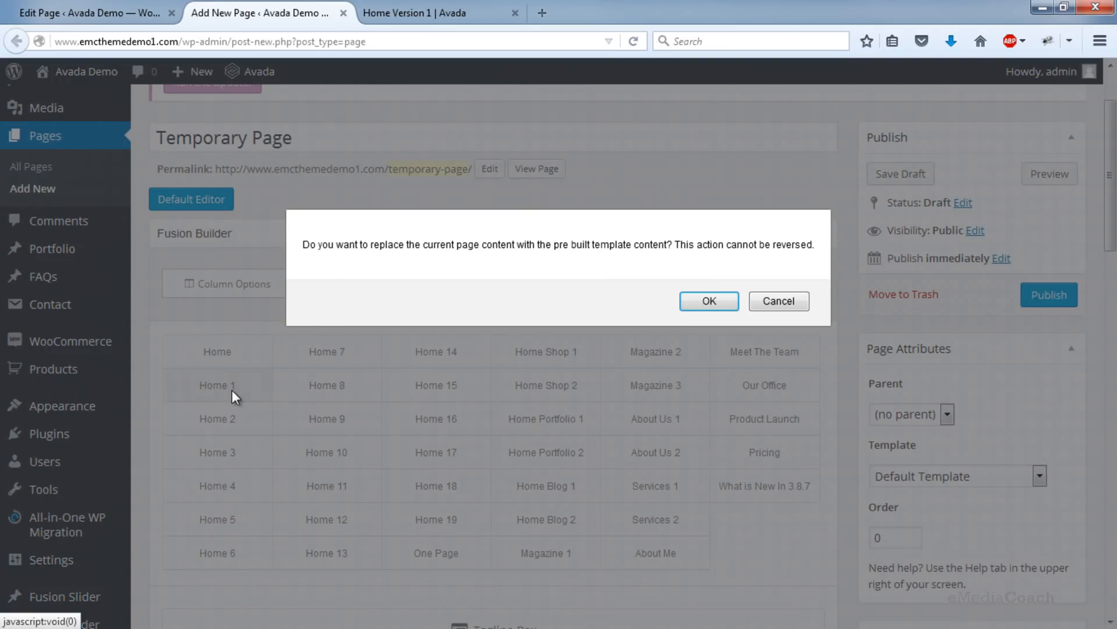
left_click(709, 301)
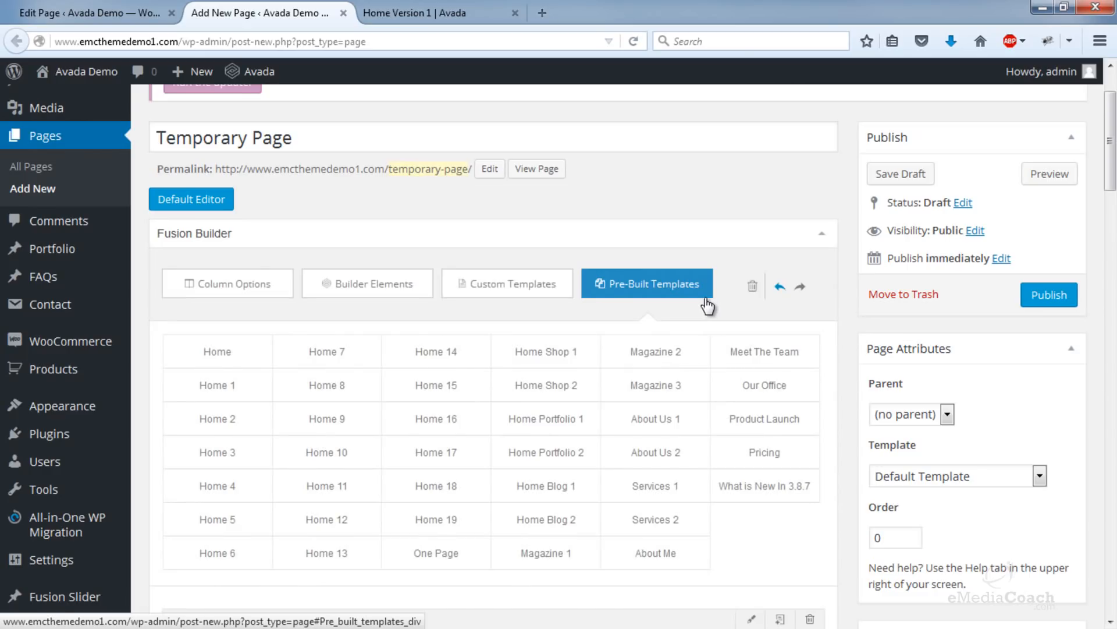
scroll(707, 303, "down", 6)
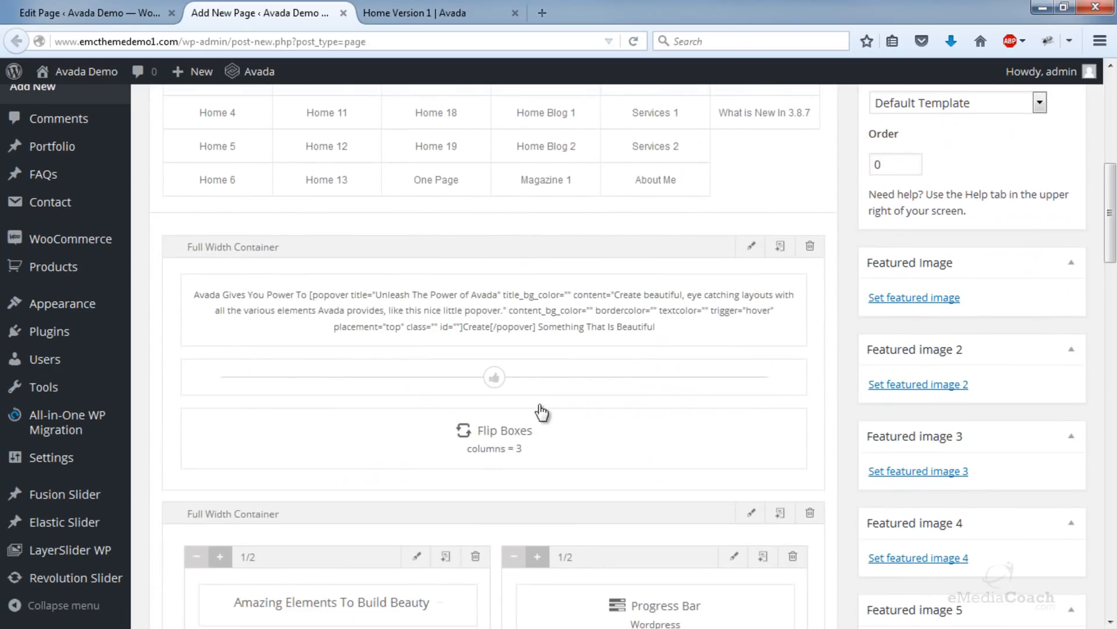
Compare against the live Home Version 1 demo, then return to the Home page editor.
left_click(447, 18)
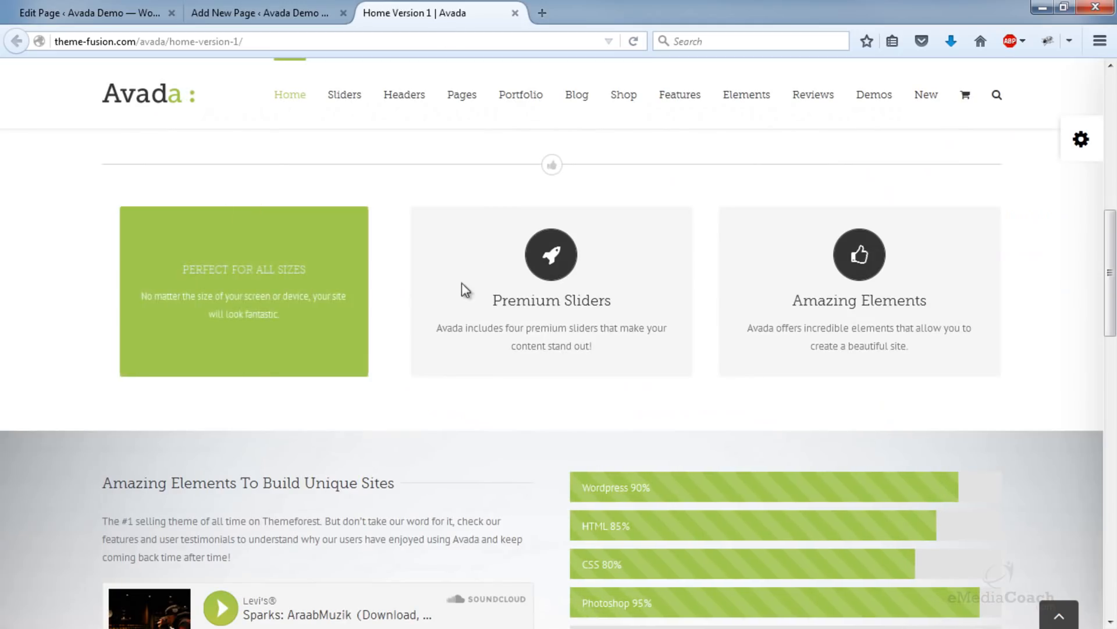
scroll(494, 501, "up", 3)
left_click(232, 12)
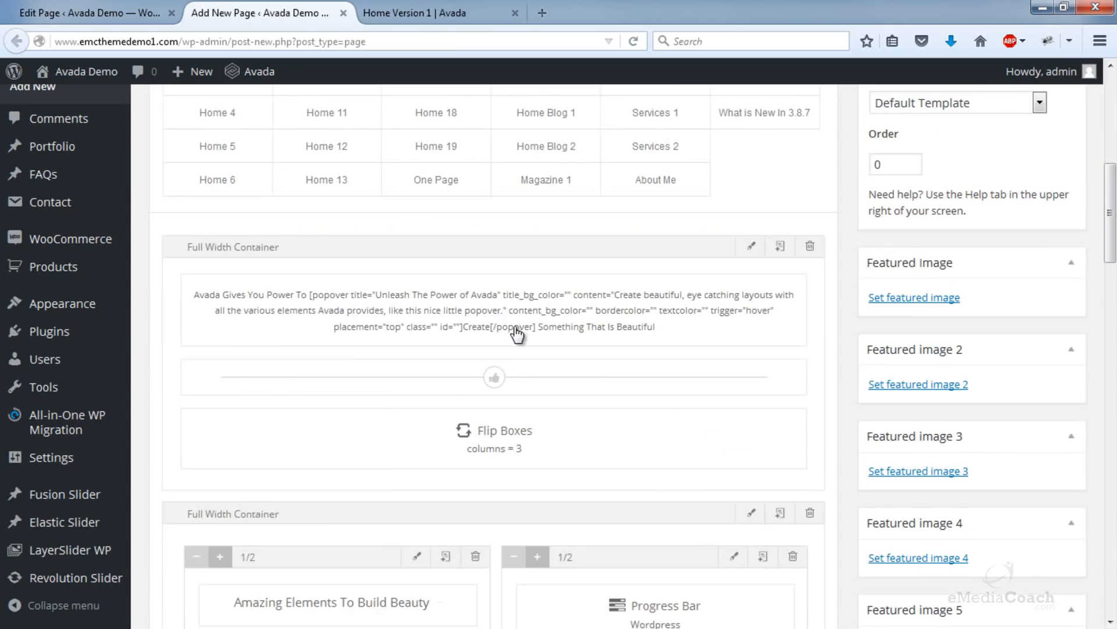
scroll(516, 331, "down", 3)
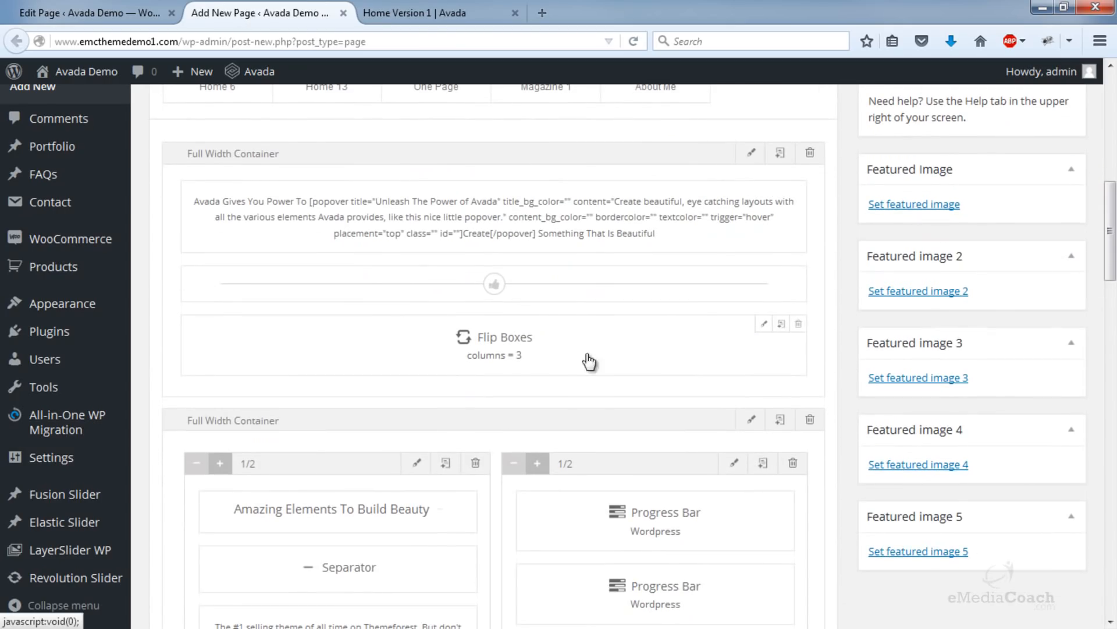
left_click(117, 24)
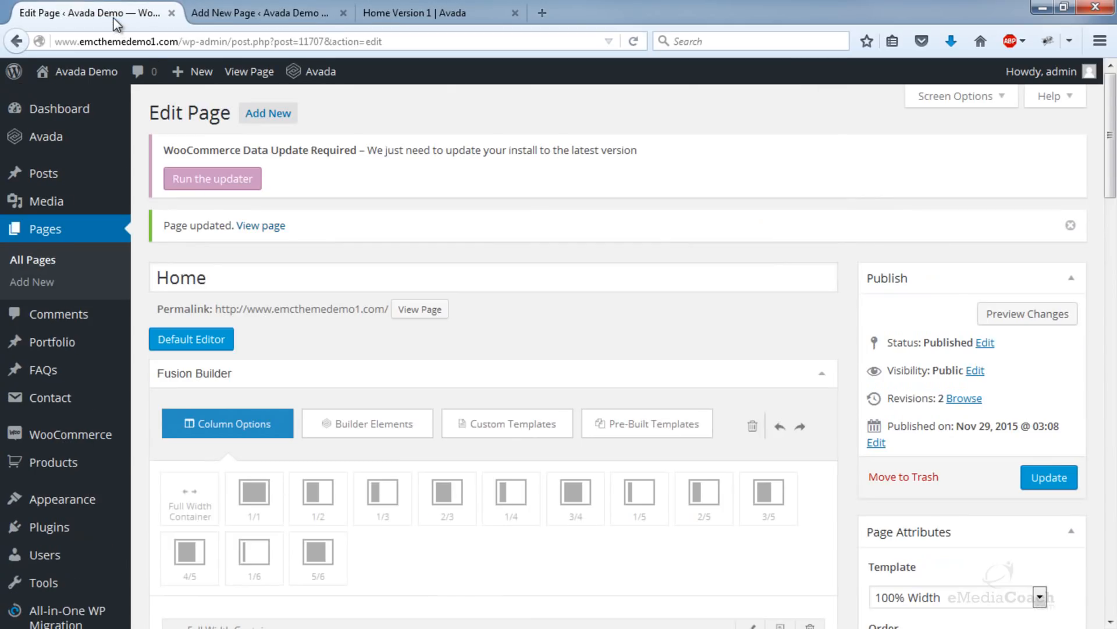
Add a Full Width Container below the Tagline Box with a 1/1 column inside.
scroll(349, 155, "down", 9)
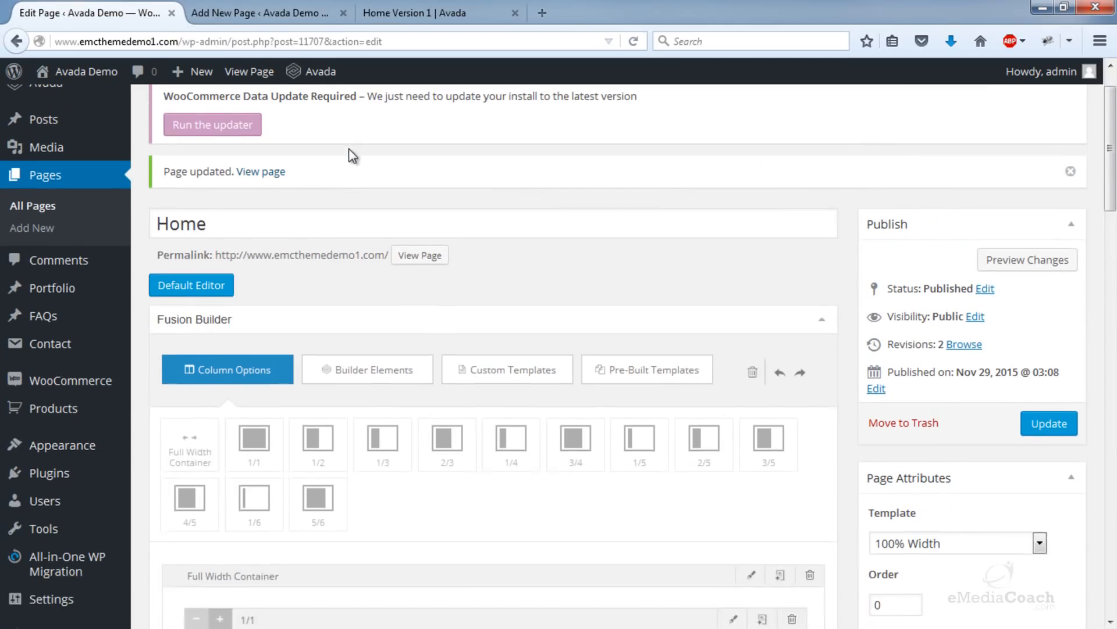
scroll(349, 157, "down", 3)
left_click_drag(187, 139, 230, 445)
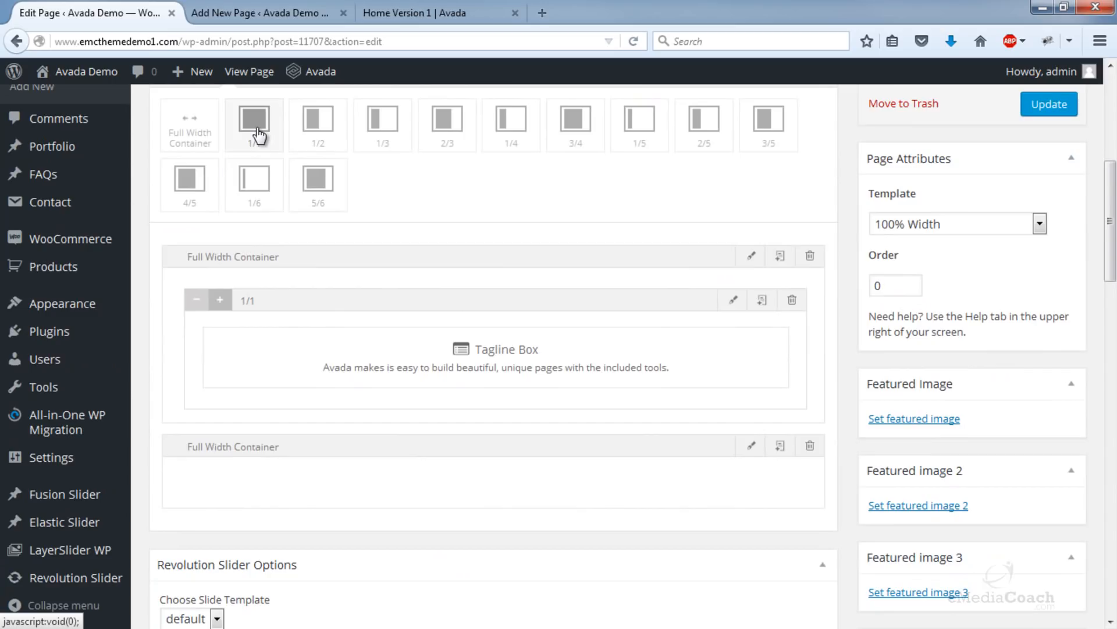
left_click_drag(259, 131, 245, 480)
Check the reference layout and drop a Flip Boxes element into the new column.
left_click(399, 11)
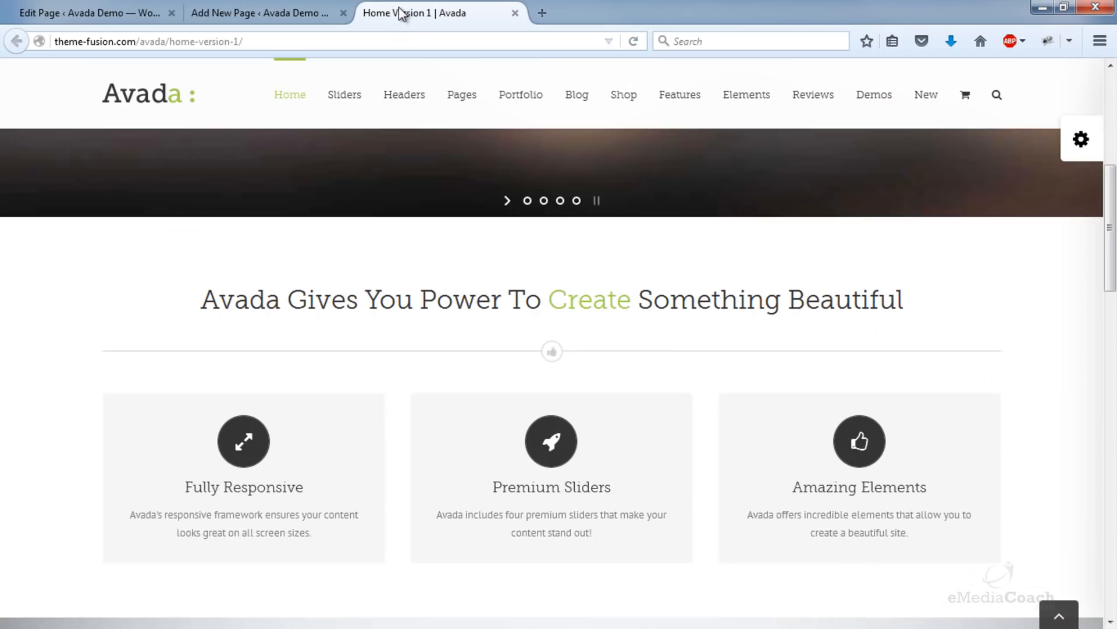
left_click(275, 19)
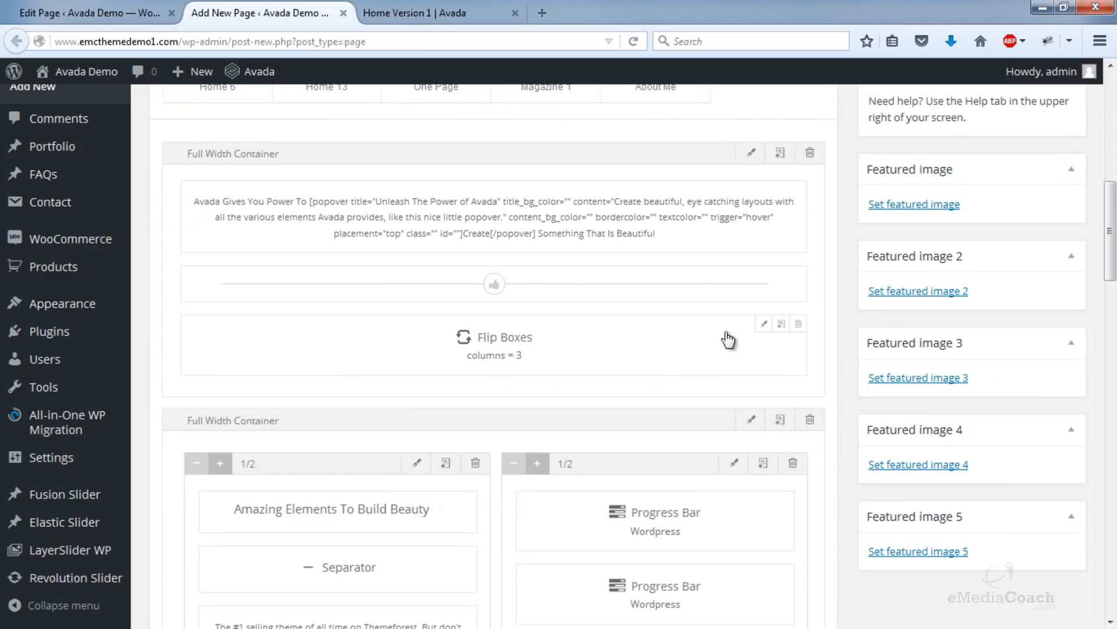
left_click(140, 10)
scroll(408, 215, "up", 3)
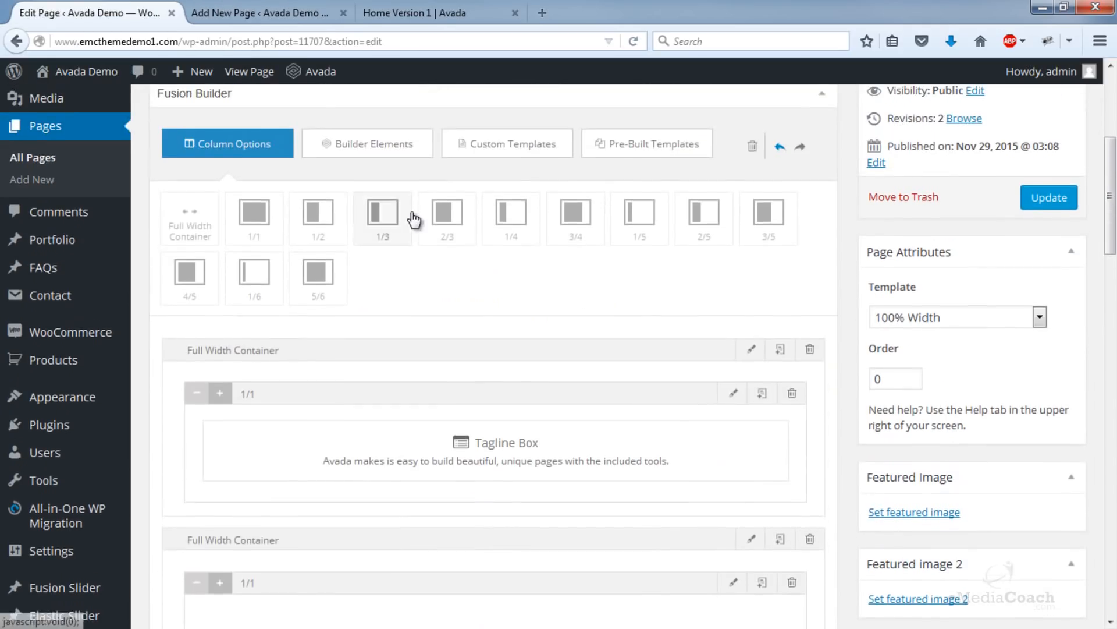
left_click(362, 147)
scroll(378, 169, "down", 1)
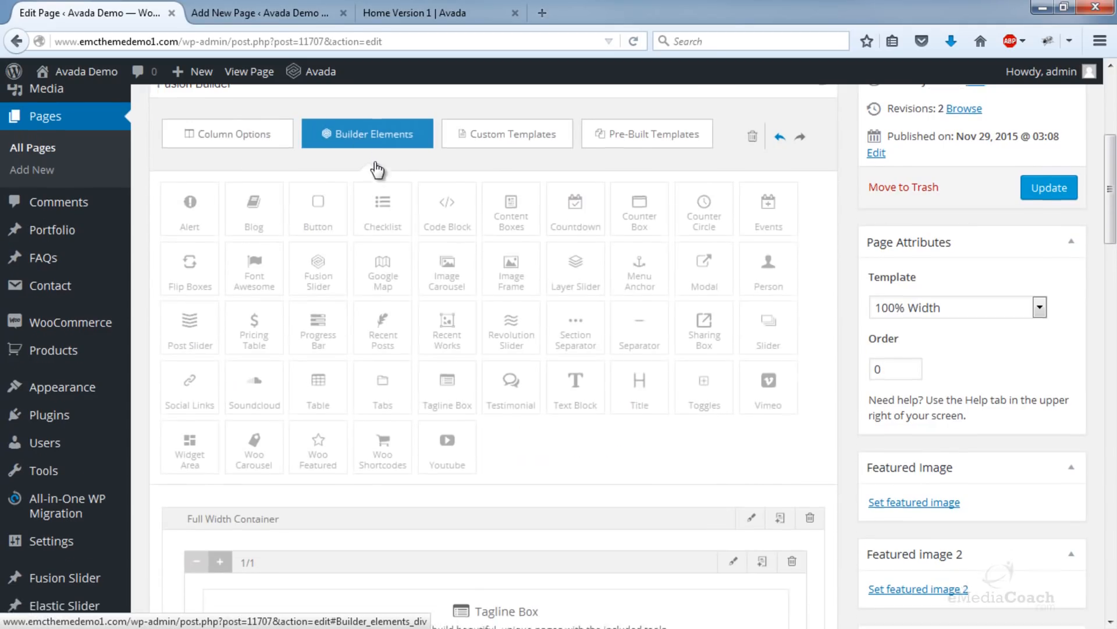
scroll(377, 169, "down", 1)
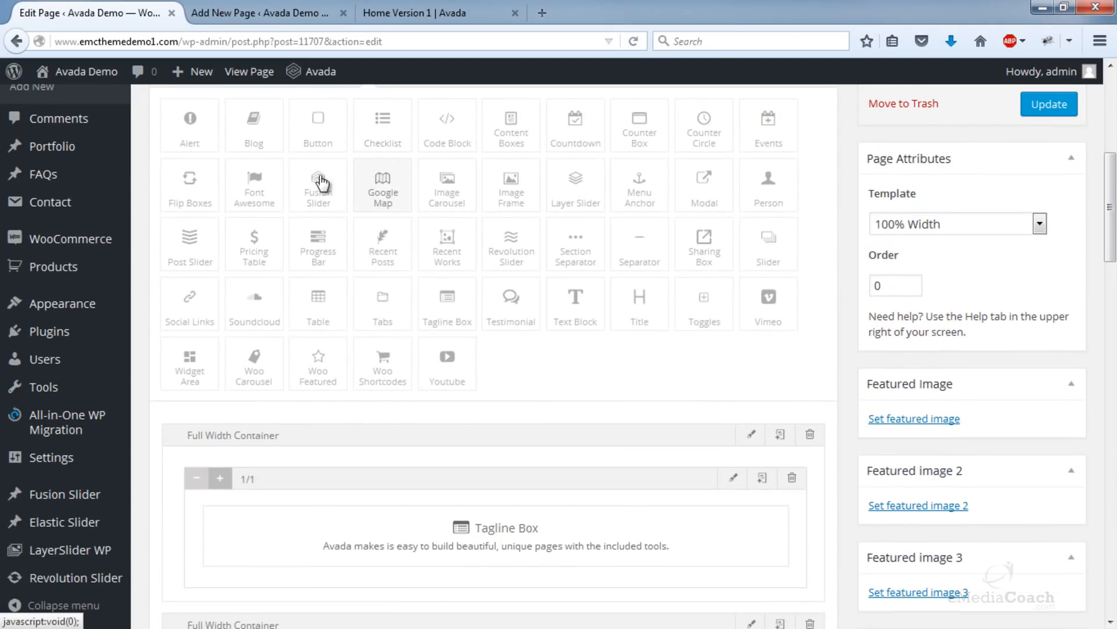
left_click_drag(191, 185, 329, 511)
Open the new 1/1 column's settings and compare with the reference page's Flip Boxes.
scroll(271, 290, "down", 2)
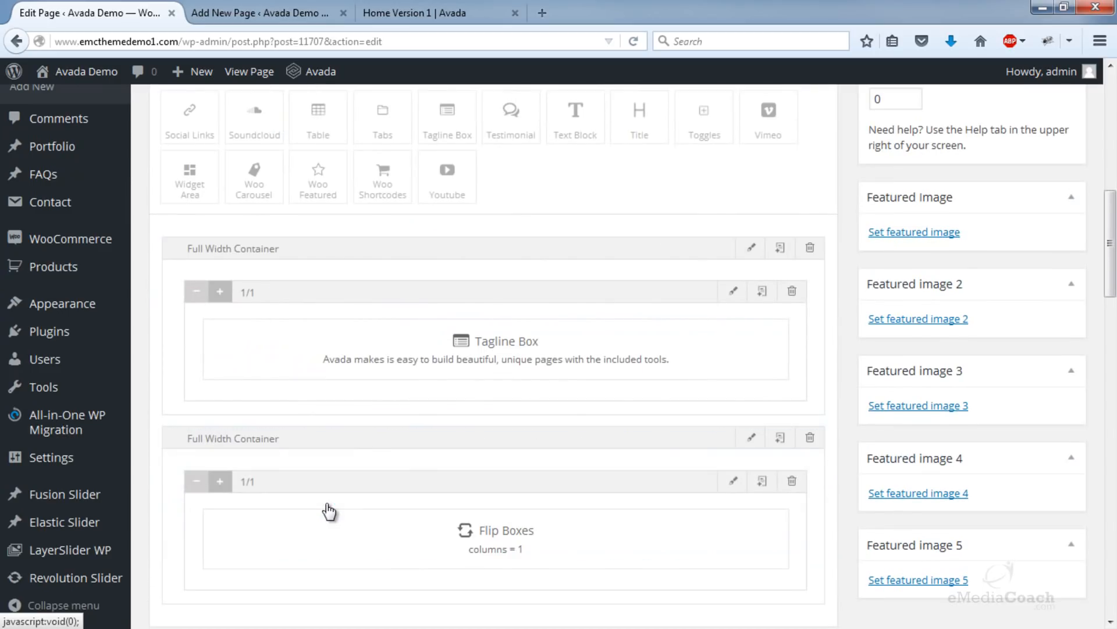
left_click(733, 483)
left_click(315, 21)
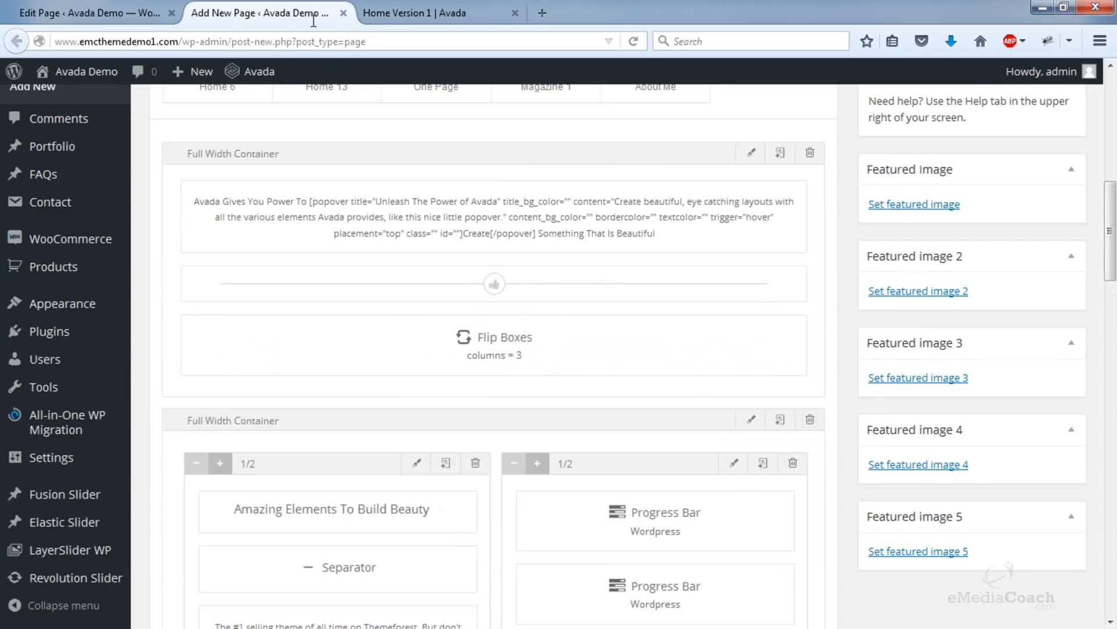
scroll(611, 291, "down", 2)
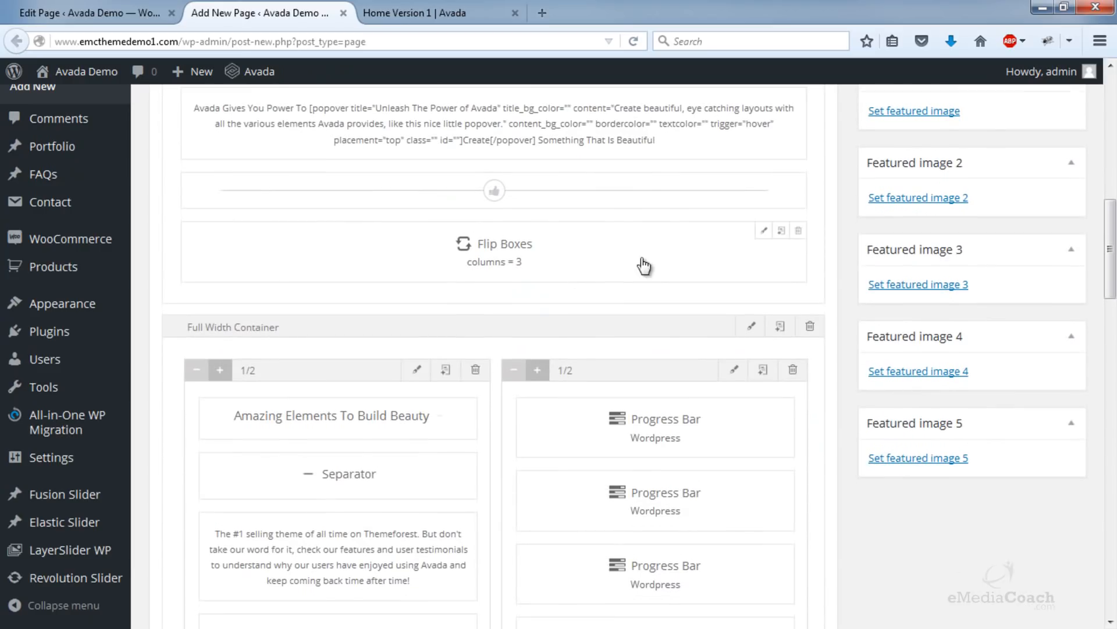
Review the reference Flip Boxes settings and cancel the column settings dialog unchanged.
left_click(765, 231)
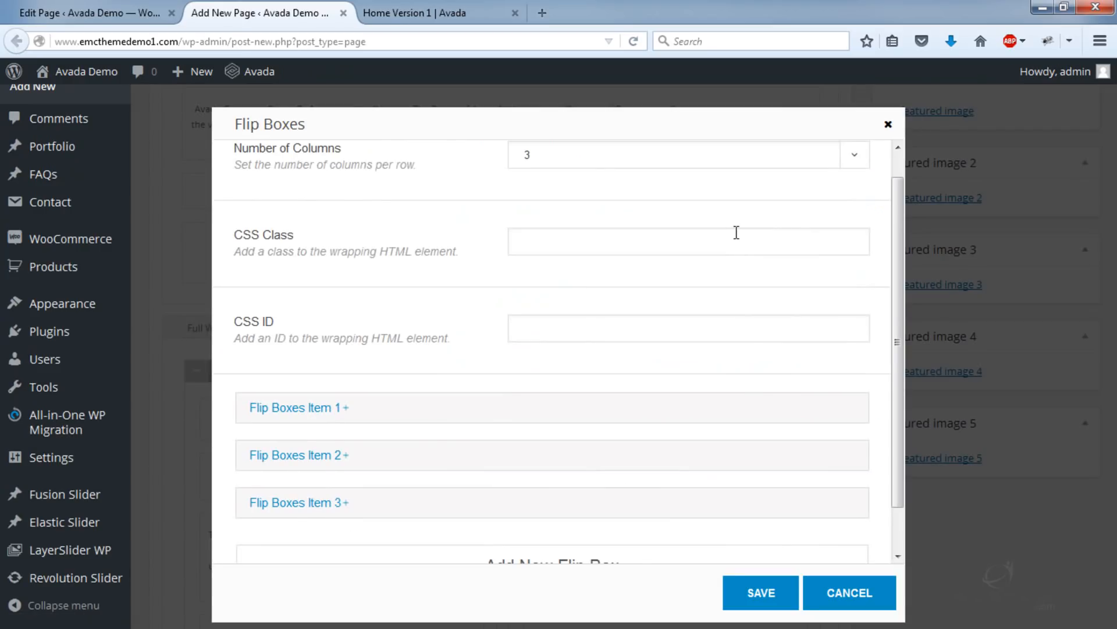
left_click(125, 16)
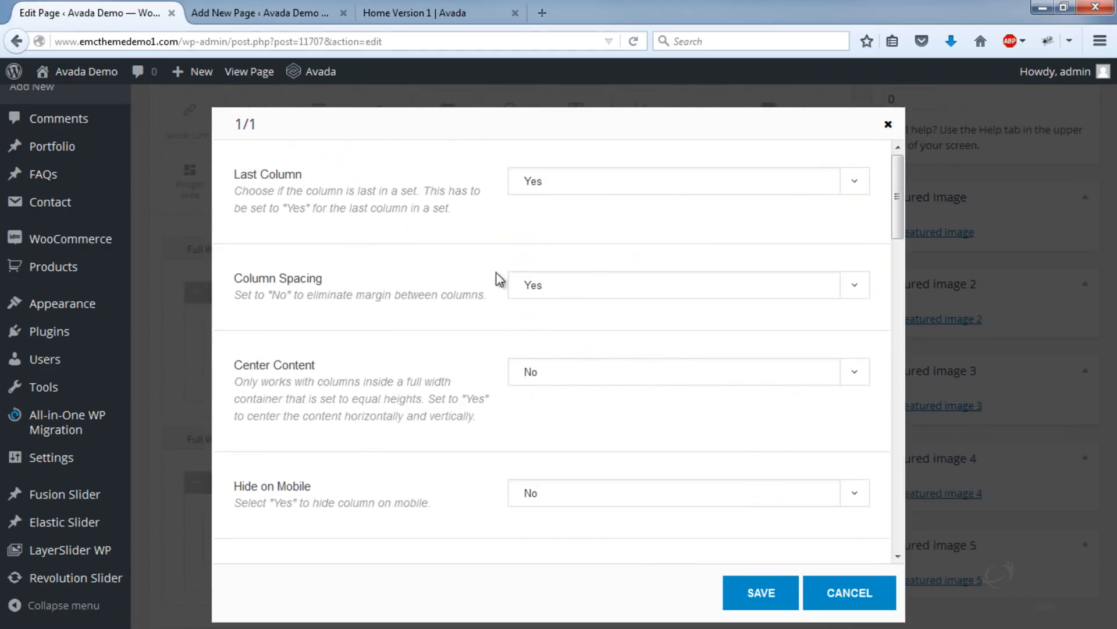
left_click(276, 17)
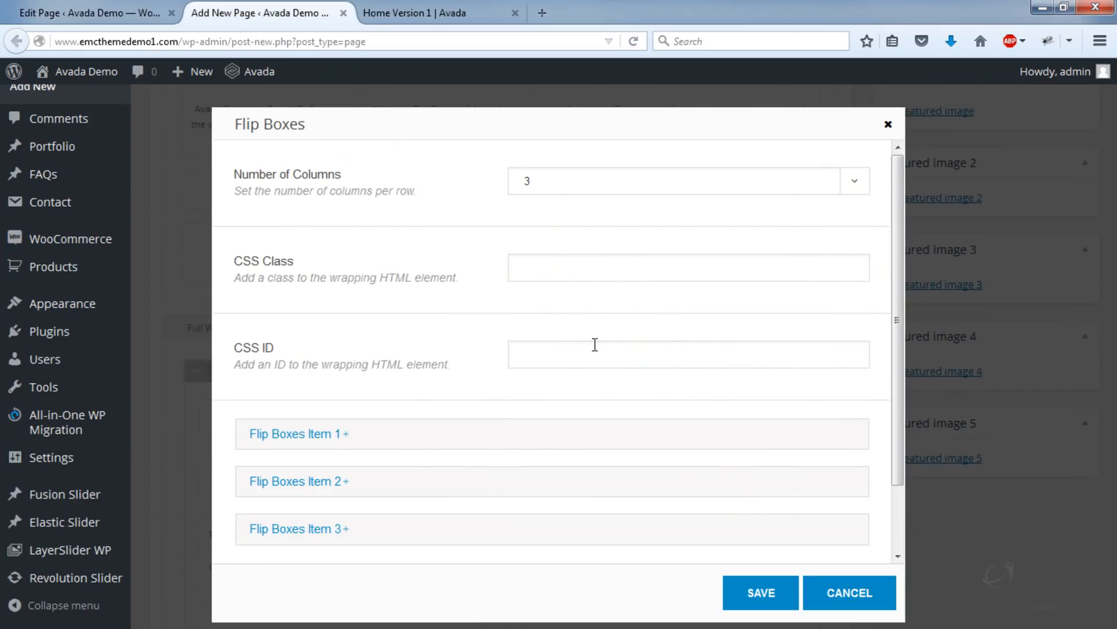
left_click(125, 13)
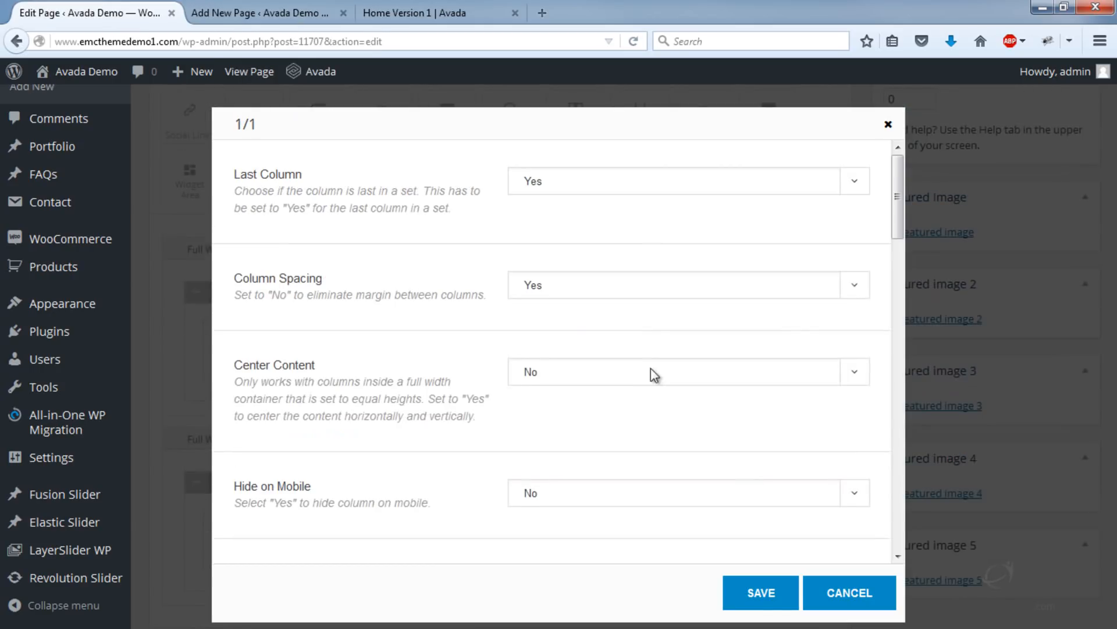
left_click(824, 592)
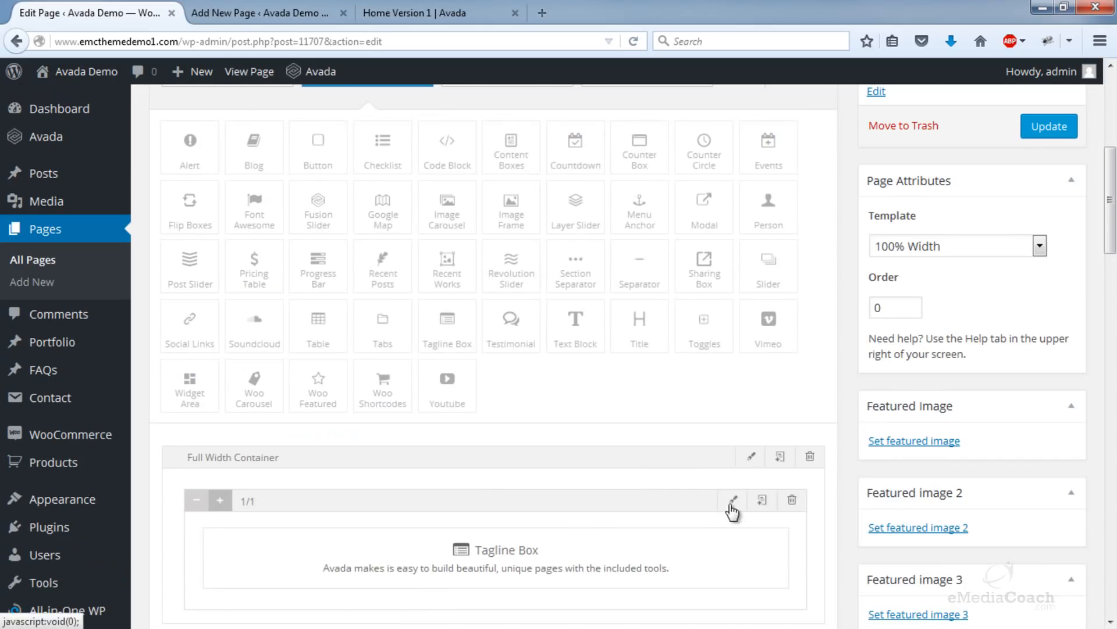
scroll(733, 542, "down", 5)
scroll(745, 547, "down", 2)
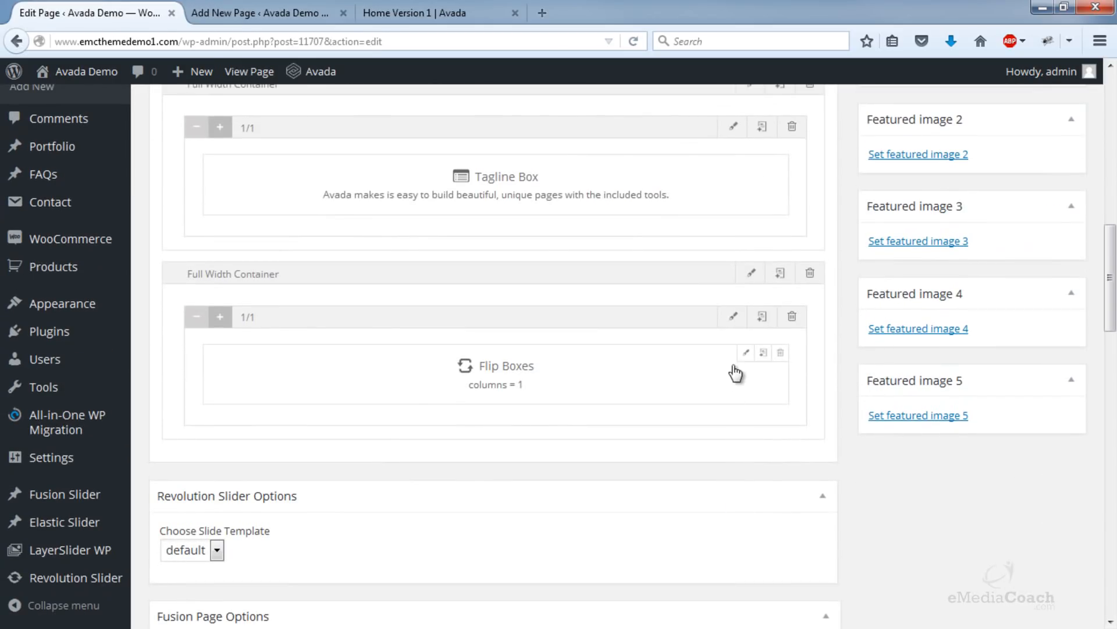
Set the Home page's Flip Boxes Number of Columns to 3.
left_click(744, 353)
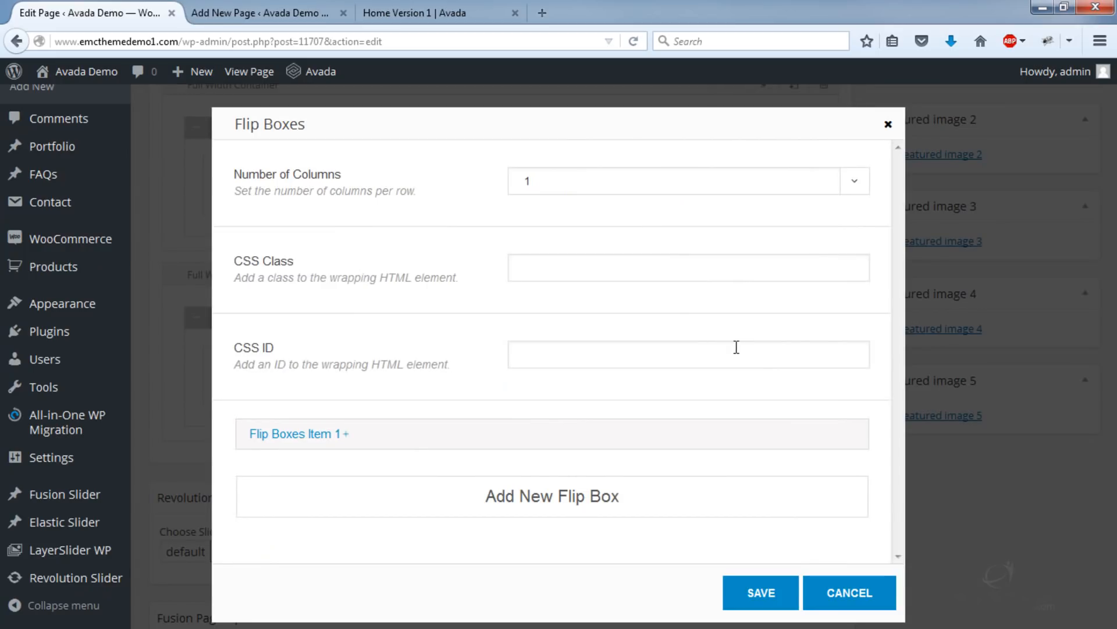
left_click(586, 181)
left_click(543, 231)
left_click(283, 17)
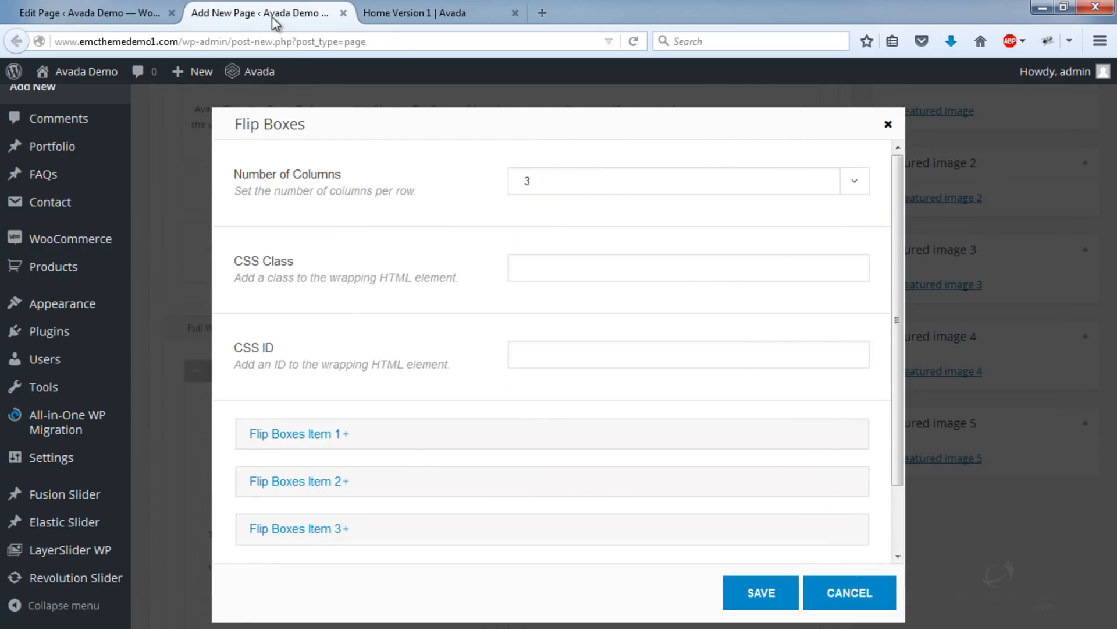
left_click(91, 18)
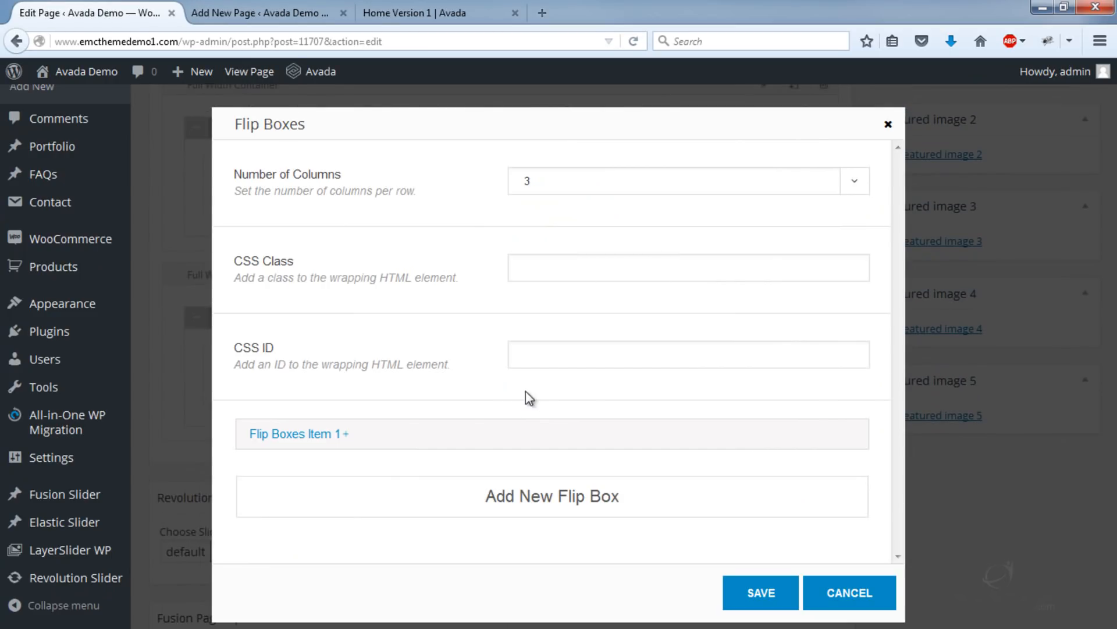
Expand the first flip box item and review the reference's first flip box fields.
left_click(326, 447)
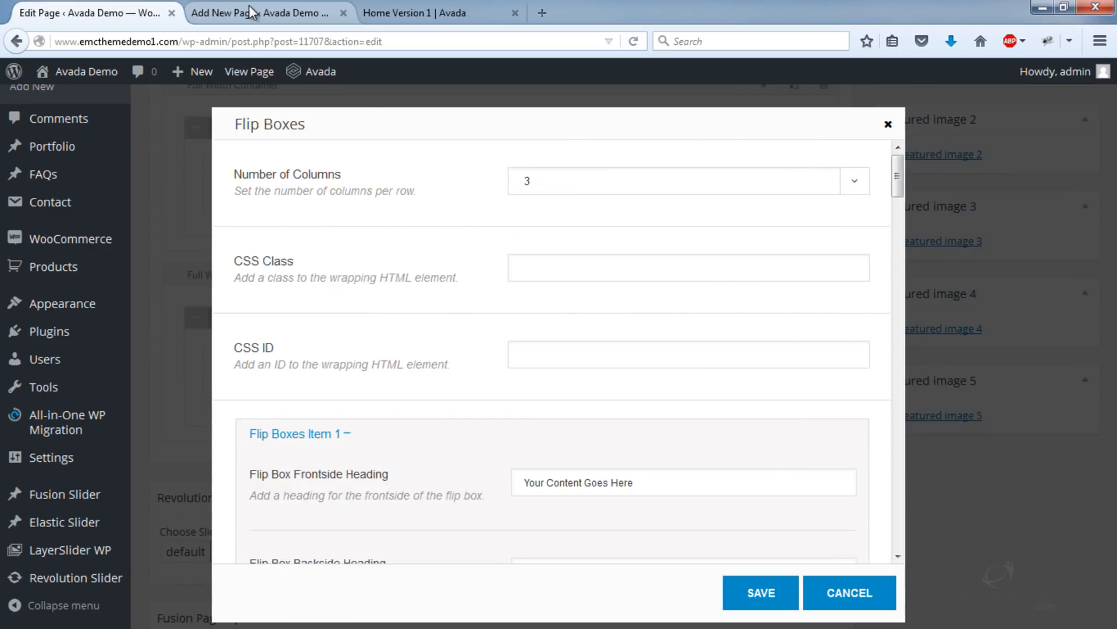
left_click(225, 12)
left_click(324, 449)
scroll(459, 408, "down", 3)
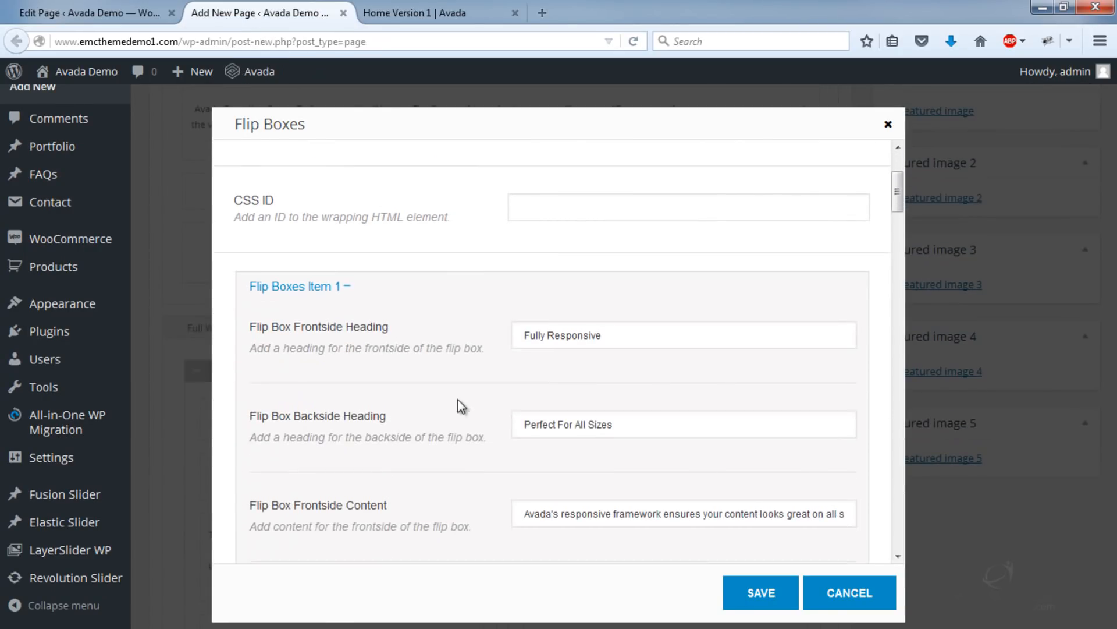
scroll(545, 325, "down", 1)
scroll(587, 306, "down", 1)
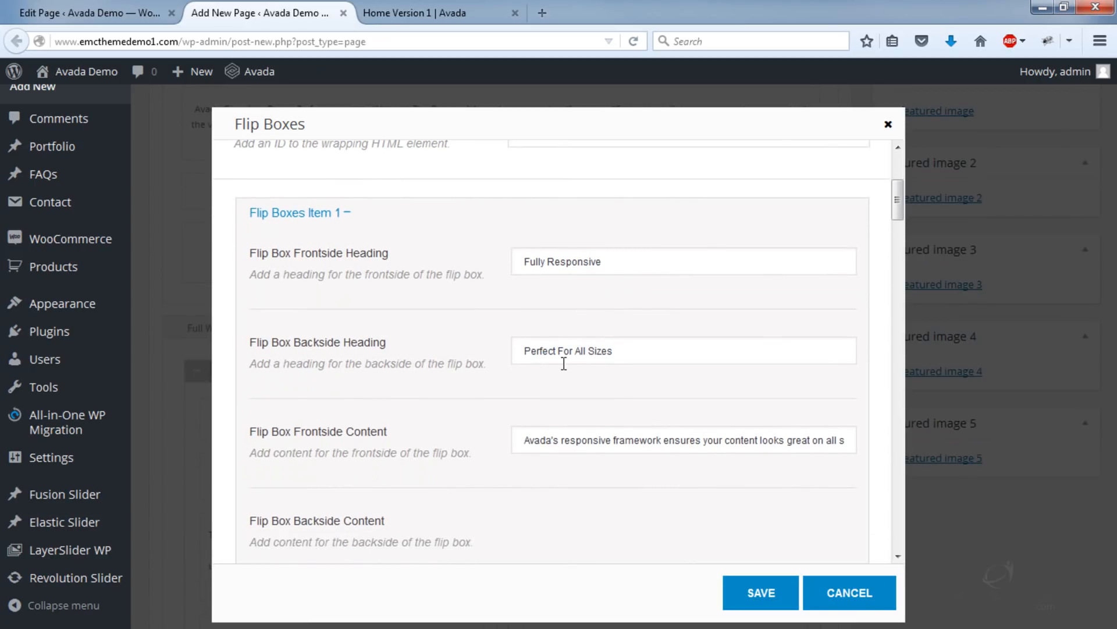
scroll(564, 363, "down", 4)
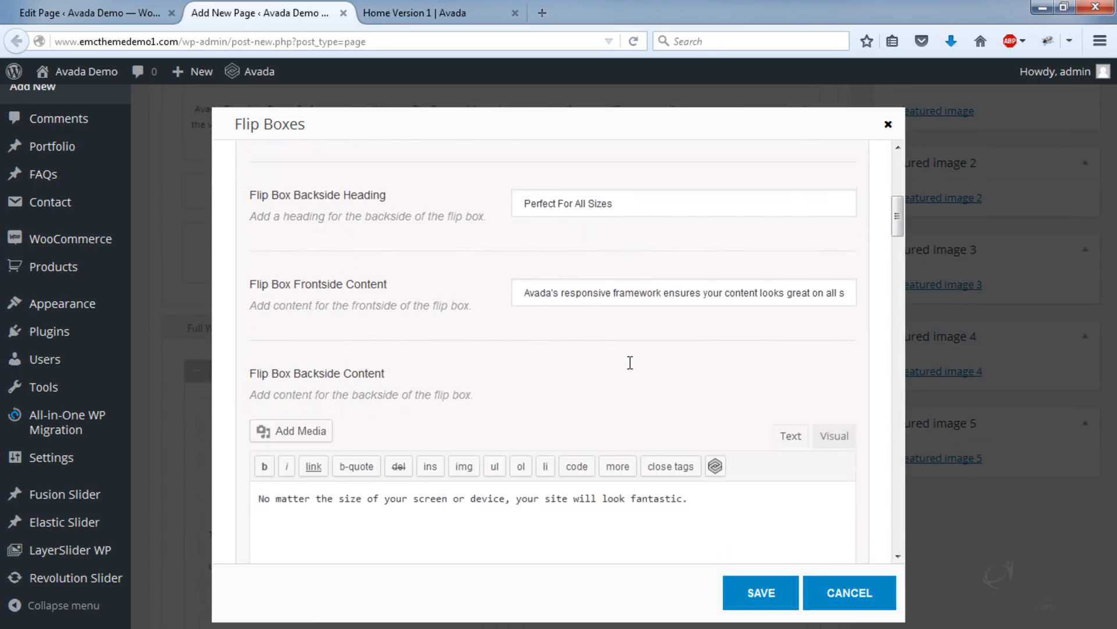
scroll(630, 362, "down", 1)
scroll(564, 460, "up", 5)
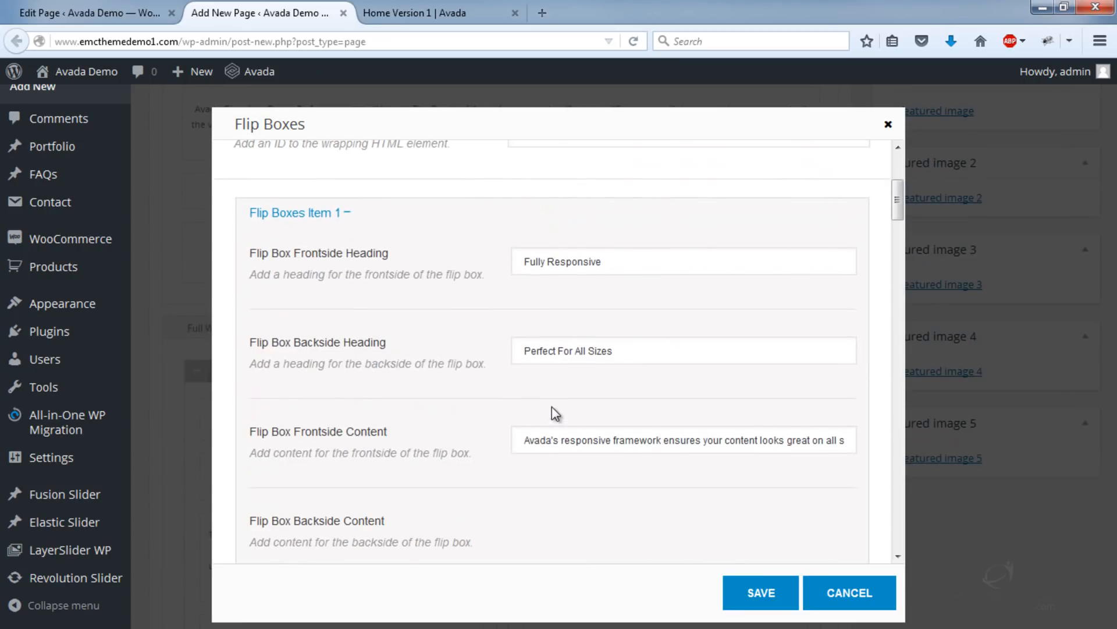
left_click(110, 13)
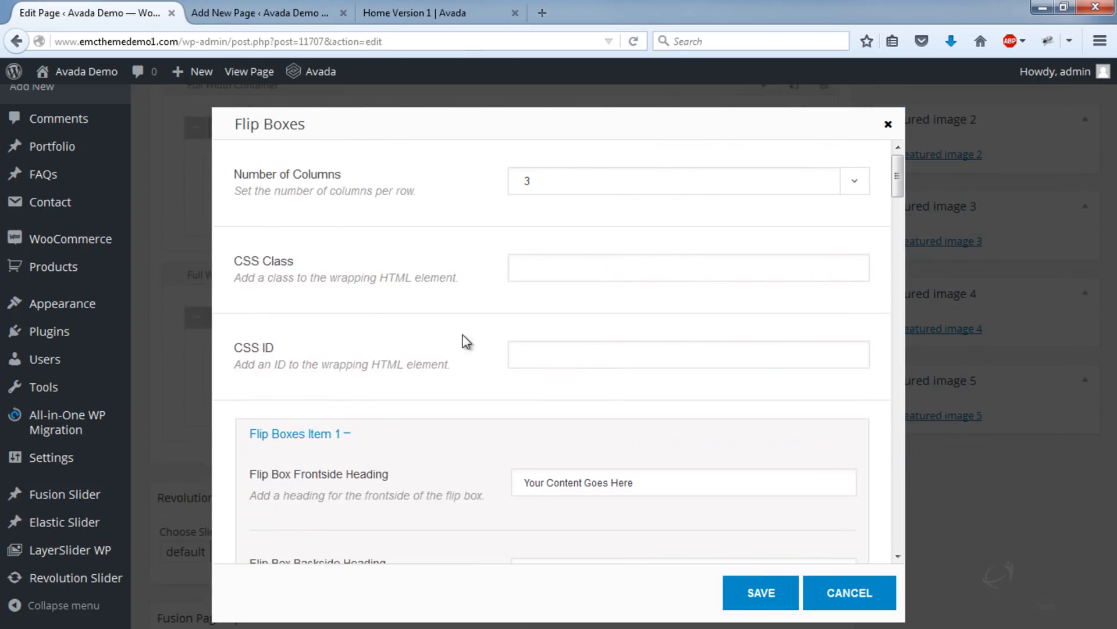
Replace the first flip box's frontside heading with 'Awesome Design'.
scroll(619, 419, "down", 2)
left_click_drag(690, 398, 460, 413)
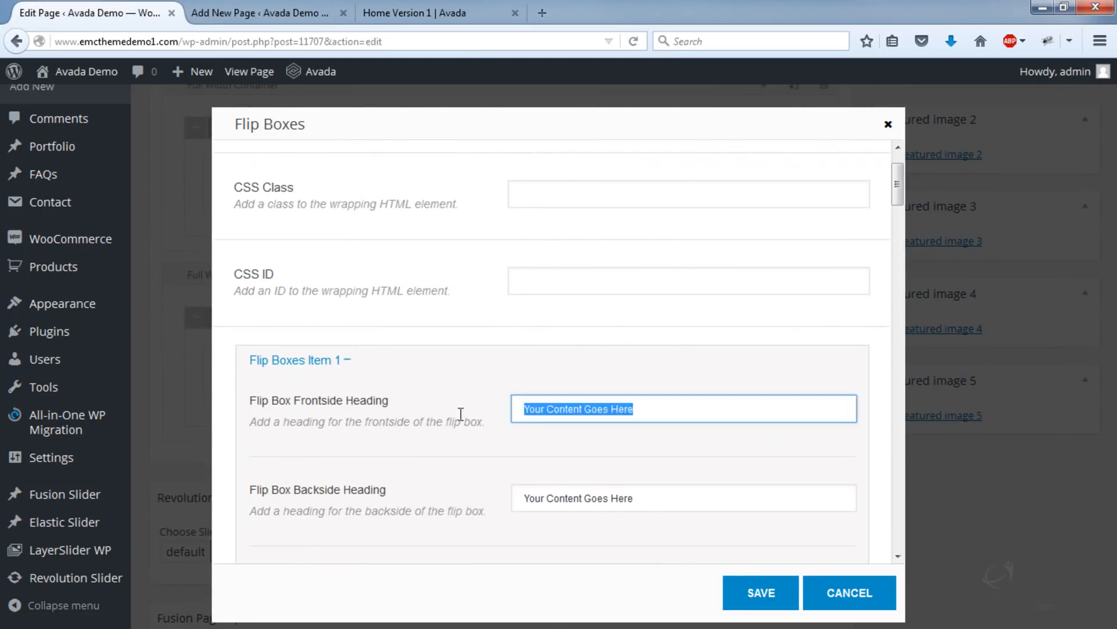
type("Awesome Design")
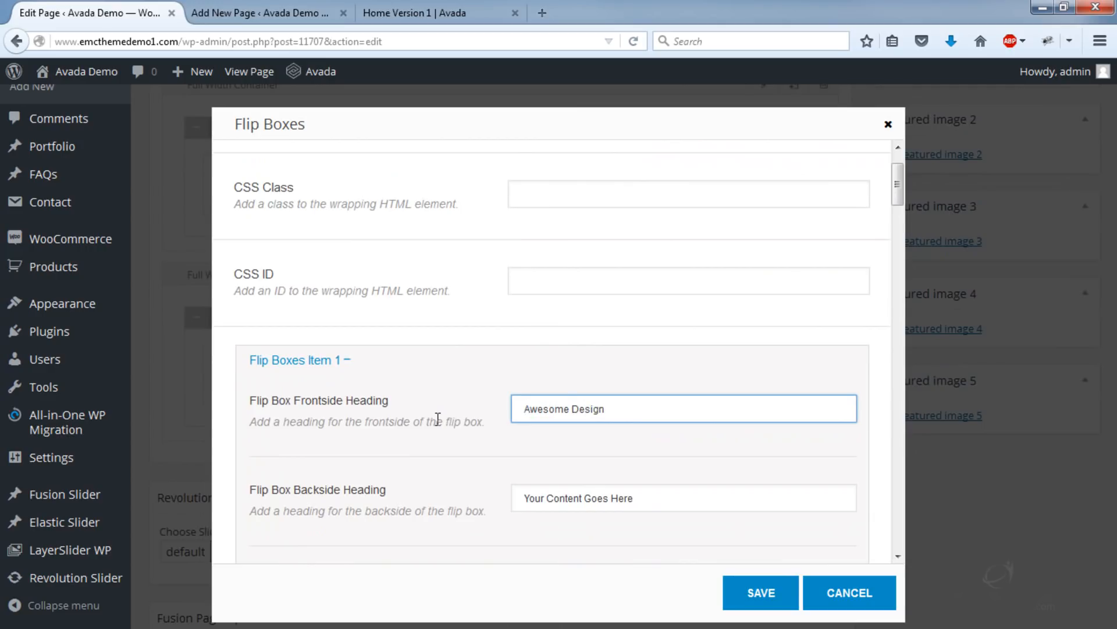
scroll(459, 448, "down", 2)
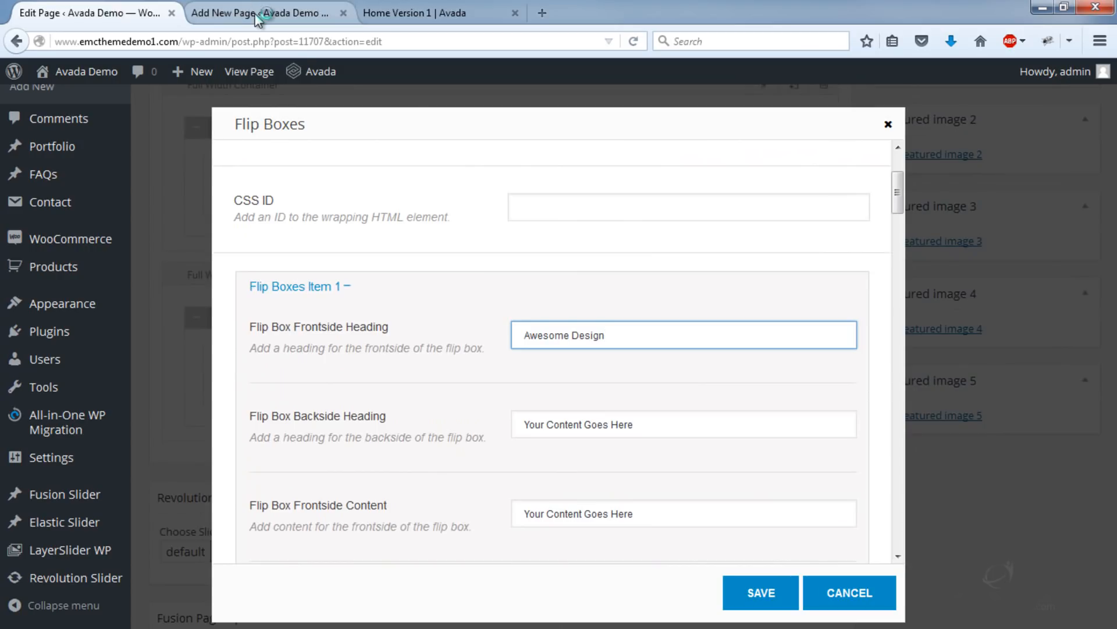
Copy 'Perfect For All Sizes' from the reference into the first flip box's Backside Heading.
left_click(256, 16)
key("ctrl+a")
key("ctrl+c")
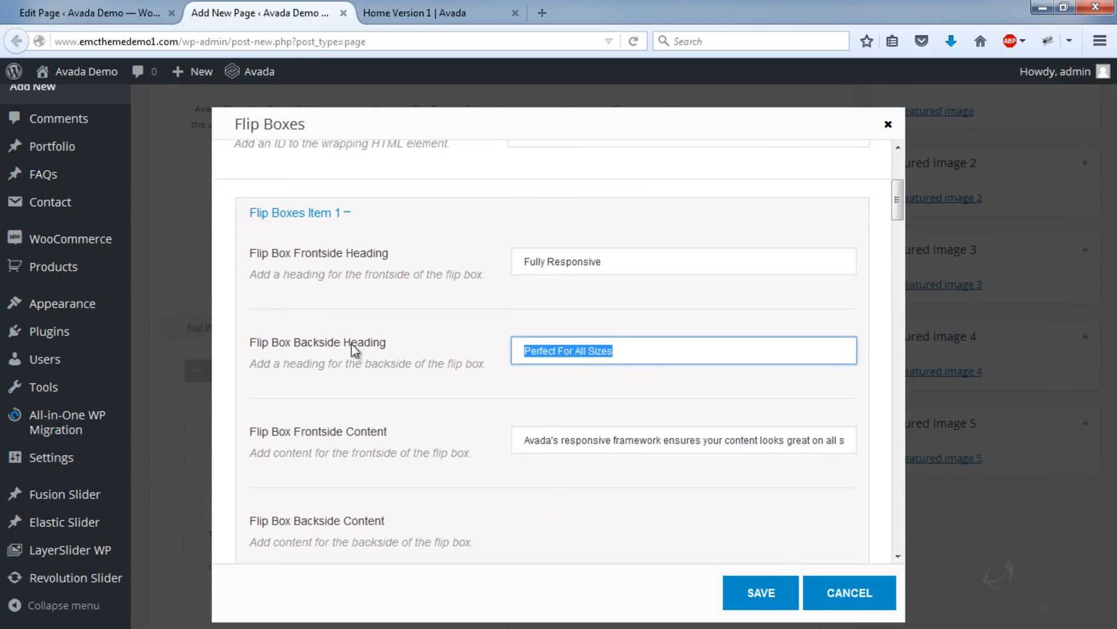
left_click(127, 20)
left_click(641, 435)
key("ctrl+a")
key("ctrl+v")
Paste the reference's responsive framework sentence into the first flip box's Frontside Content.
left_click(285, 19)
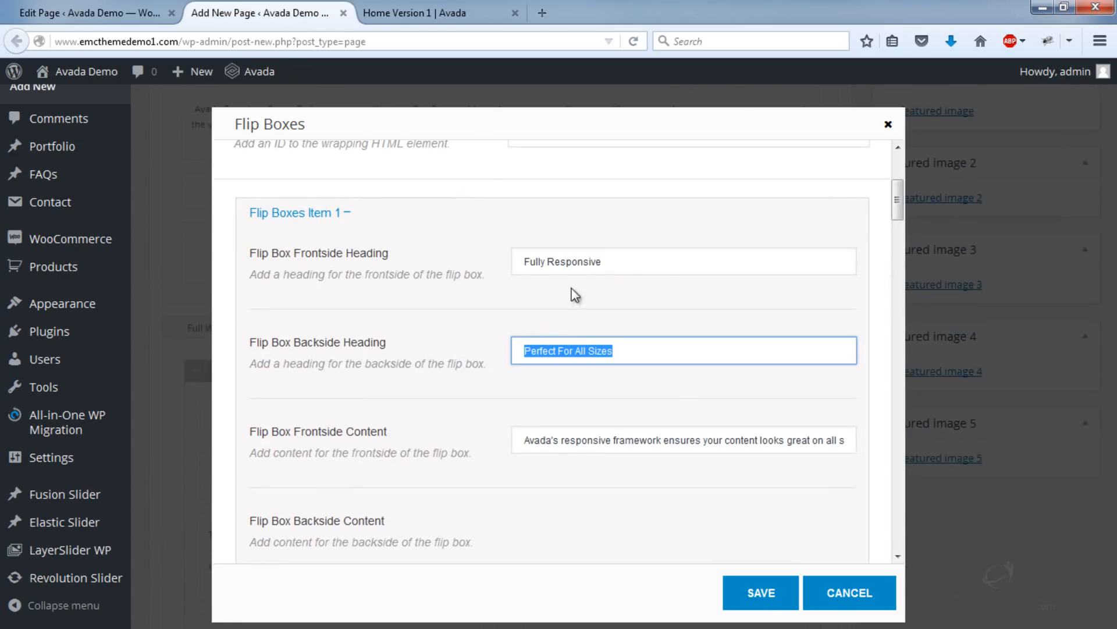
left_click(647, 443)
key("ctrl+a")
left_click(58, 15)
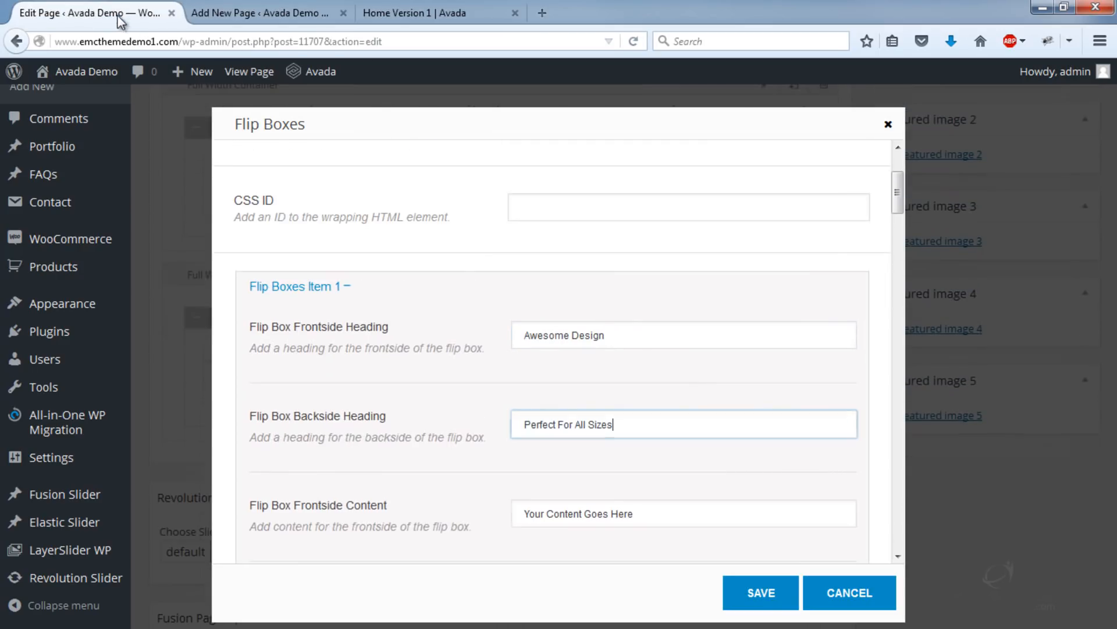
left_click(600, 516)
key("ctrl+a")
key("ctrl+v")
left_click(259, 13)
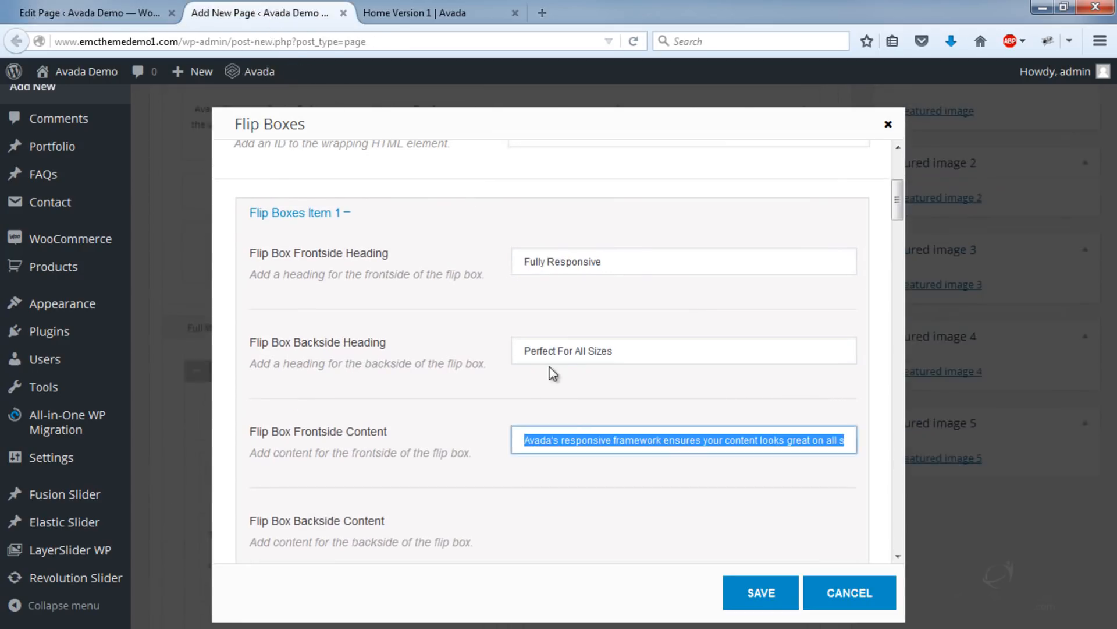
scroll(582, 401, "down", 3)
left_click(583, 506)
Paste the looking-fantastic-on-any-device sentence into the first flip box's Backside Content.
key("ctrl+a")
key("ctrl+c")
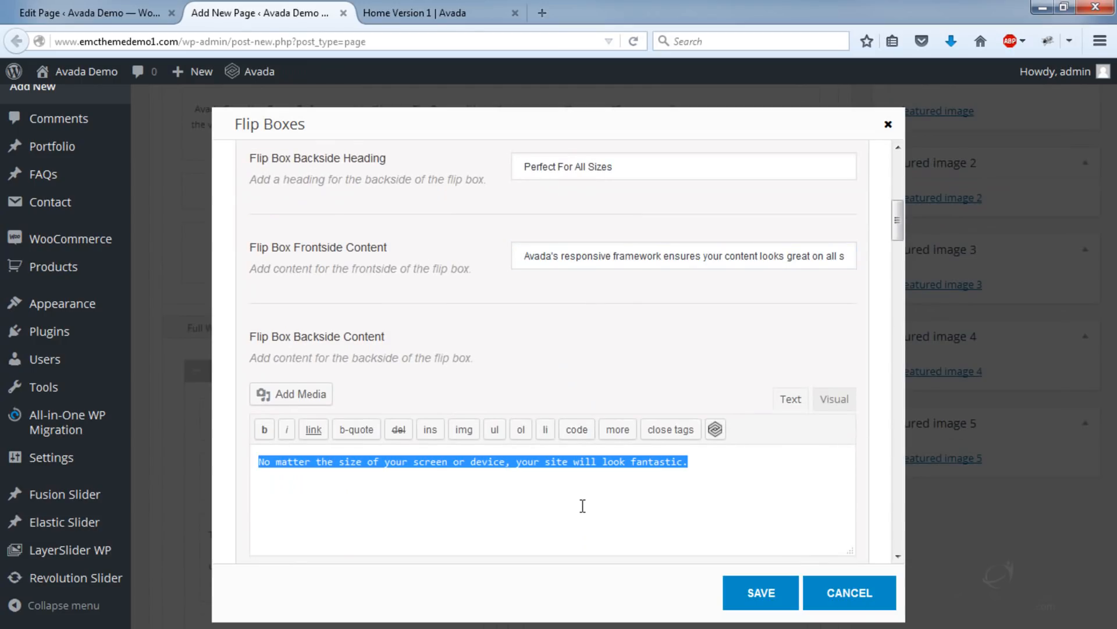
left_click(93, 12)
scroll(550, 439, "down", 3)
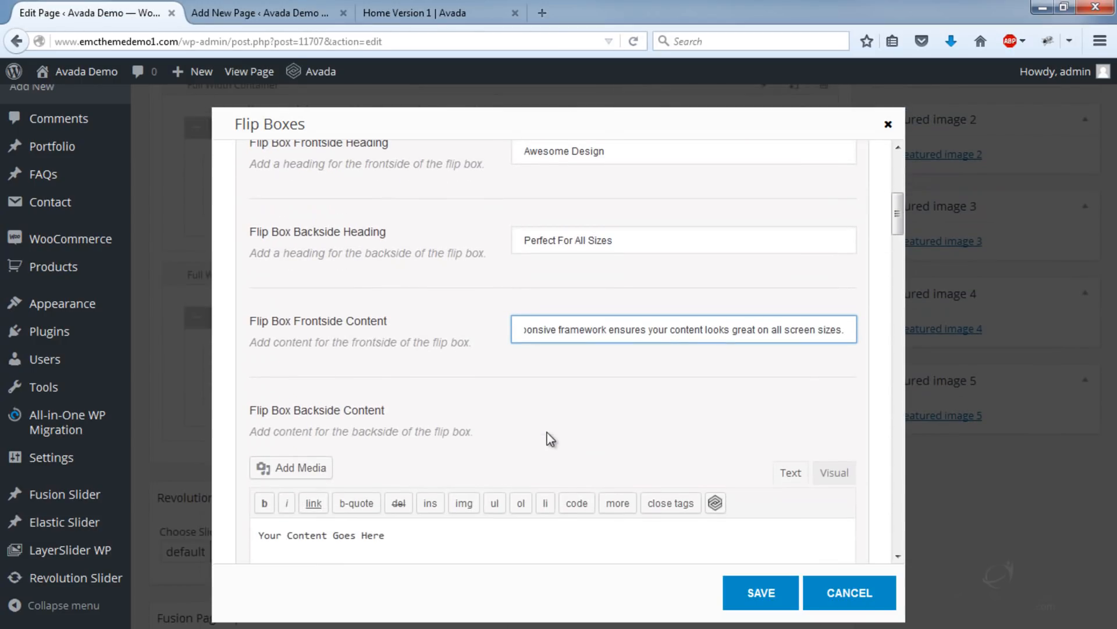
left_click(518, 545)
key("ctrl+a")
key("ctrl+v")
scroll(599, 494, "down", 4)
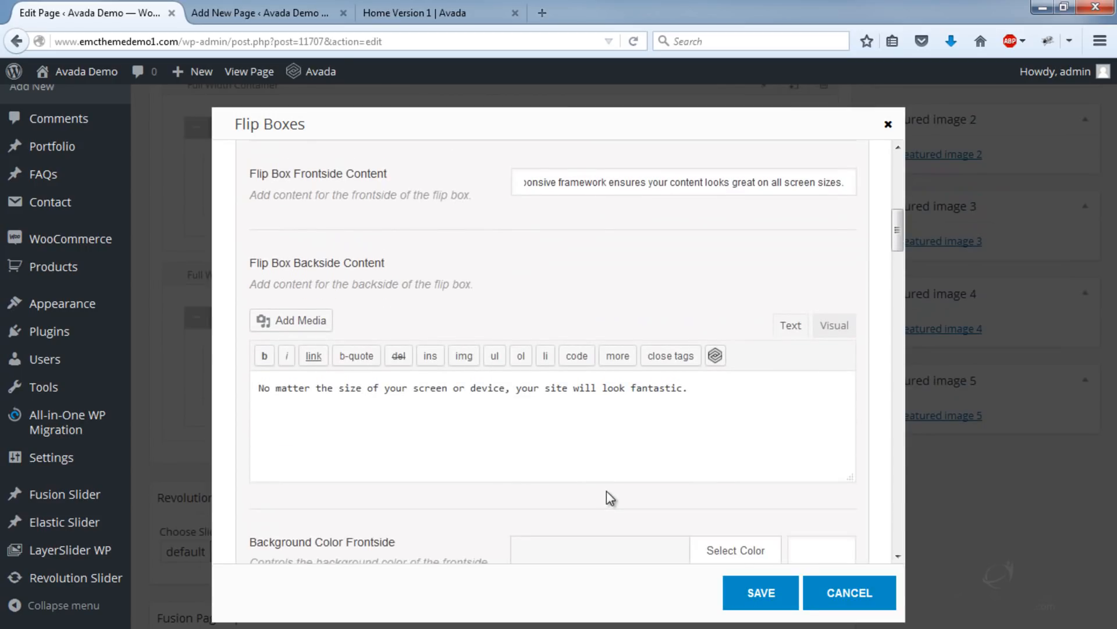
Compare the first flip box's remaining settings against the reference page's flip box.
key("ctrl+Tab")
scroll(469, 332, "down", 6)
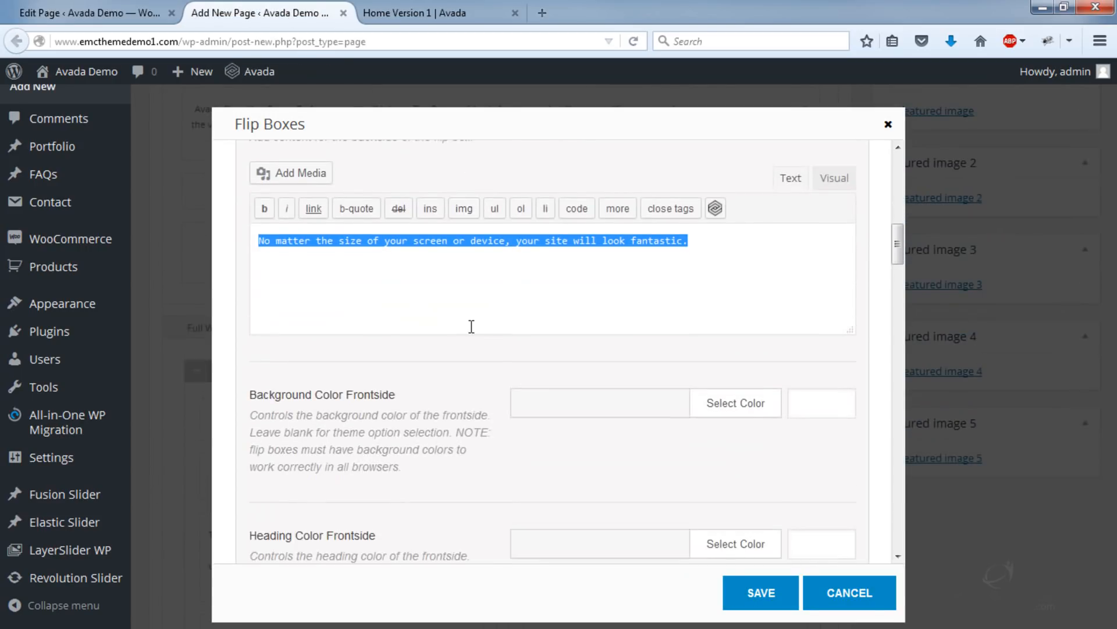
scroll(479, 337, "down", 5)
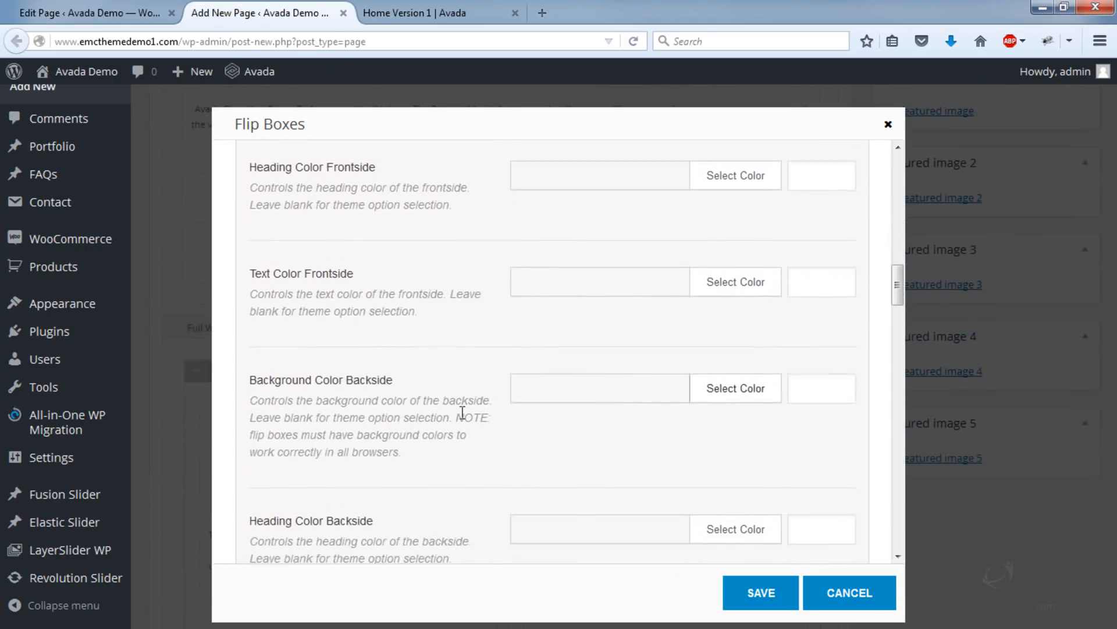
scroll(523, 426, "down", 5)
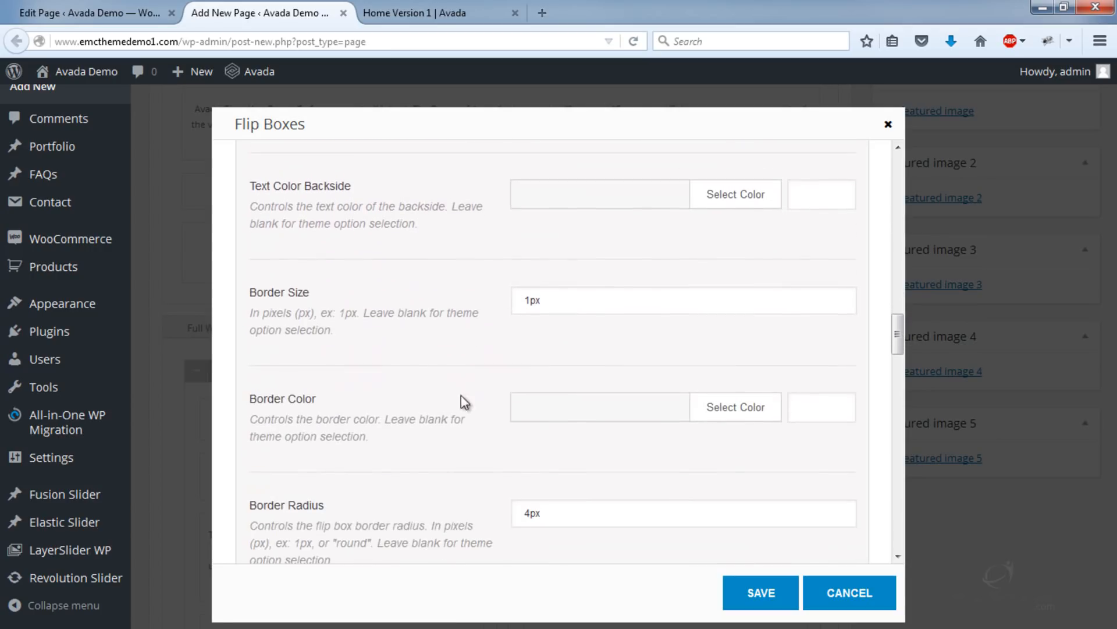
scroll(461, 394, "down", 1)
key("ctrl+shift+Tab")
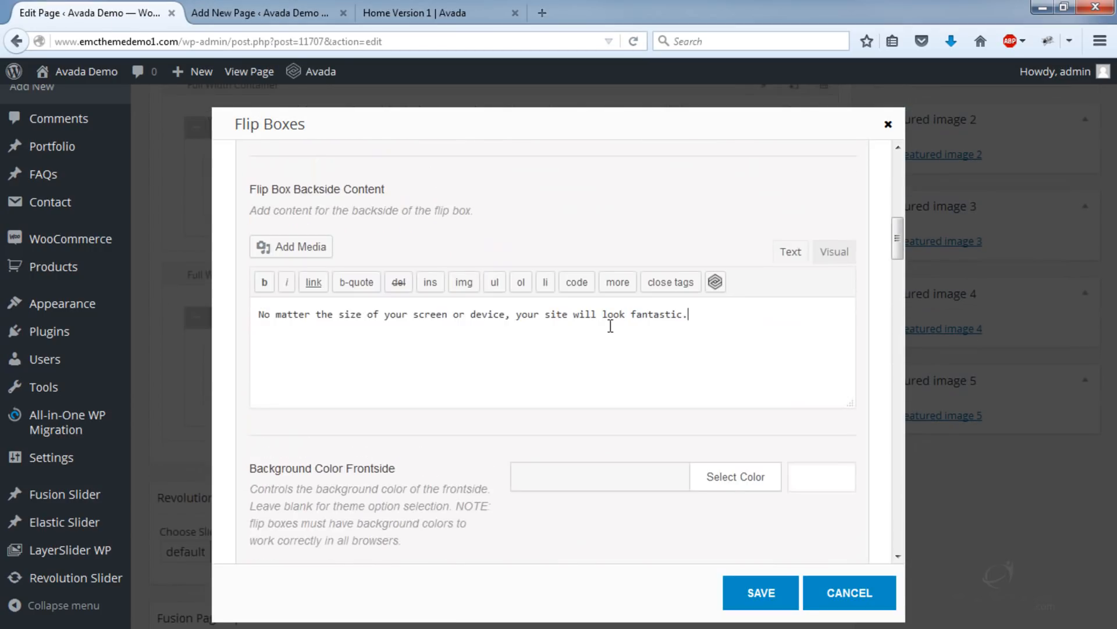
scroll(609, 324, "down", 3)
scroll(638, 344, "down", 10)
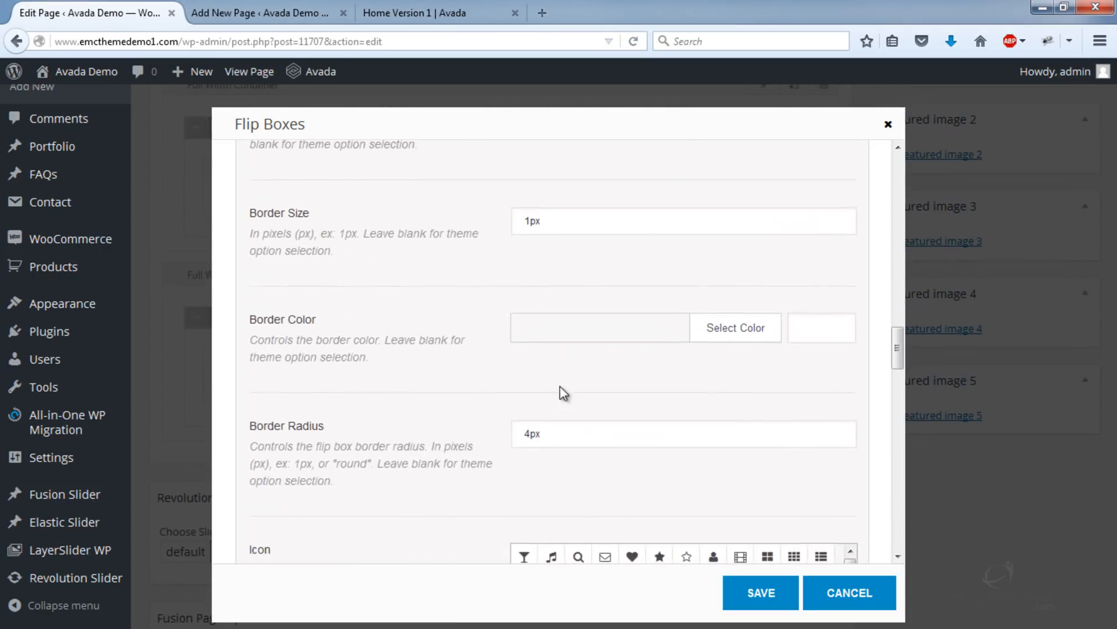
left_click(218, 17)
scroll(494, 332, "down", 4)
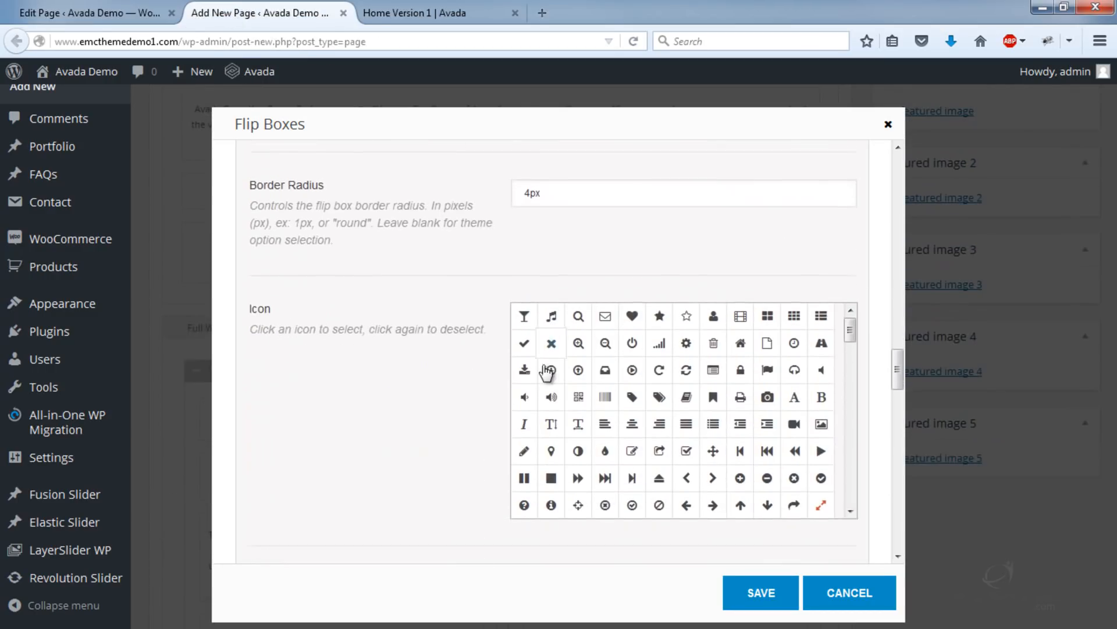
left_click(139, 18)
scroll(536, 429, "down", 3)
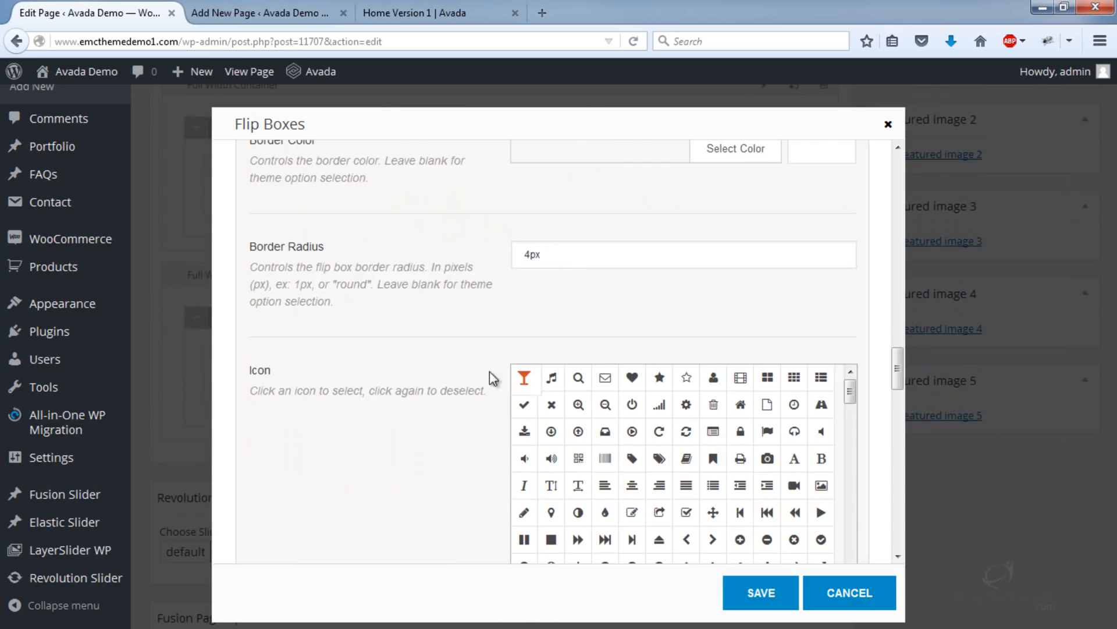
scroll(427, 367, "down", 5)
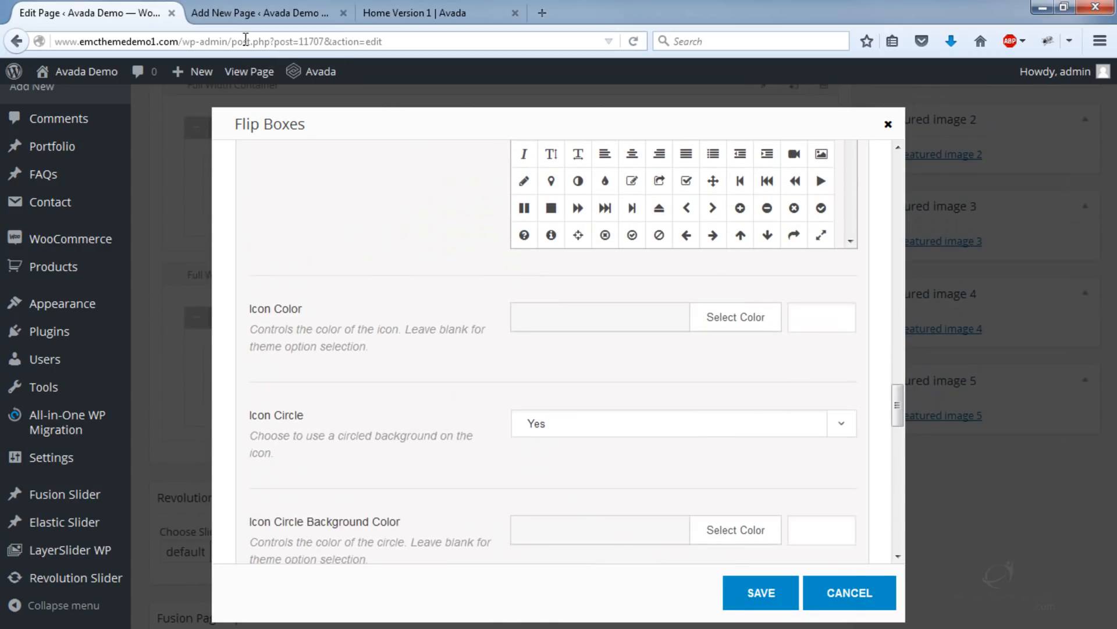
left_click(302, 13)
scroll(483, 311, "down", 6)
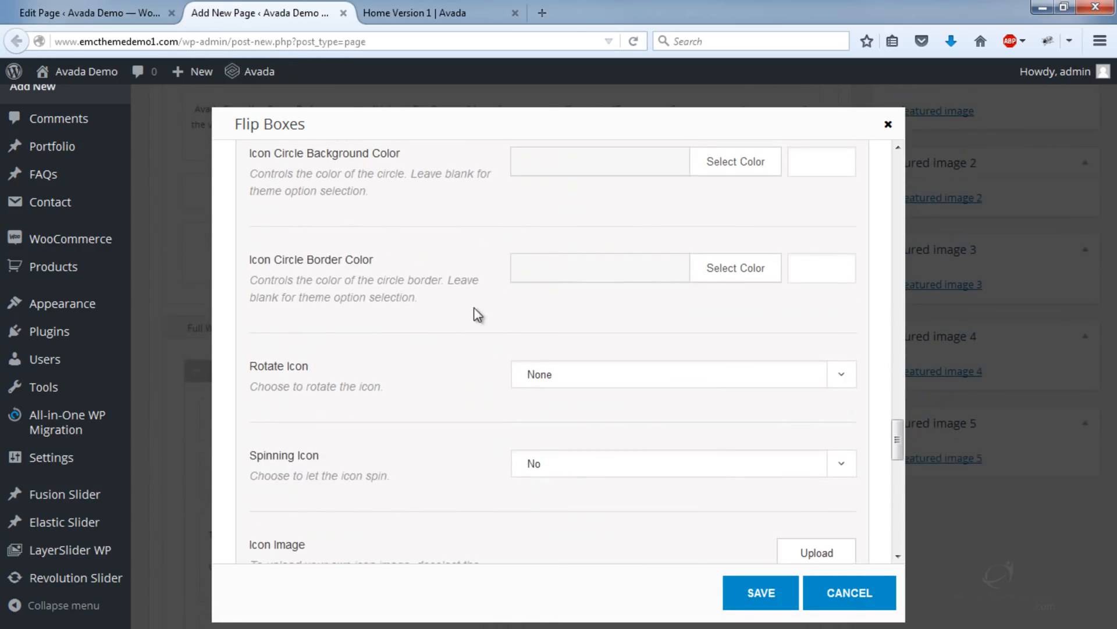
left_click(88, 14)
scroll(345, 254, "down", 5)
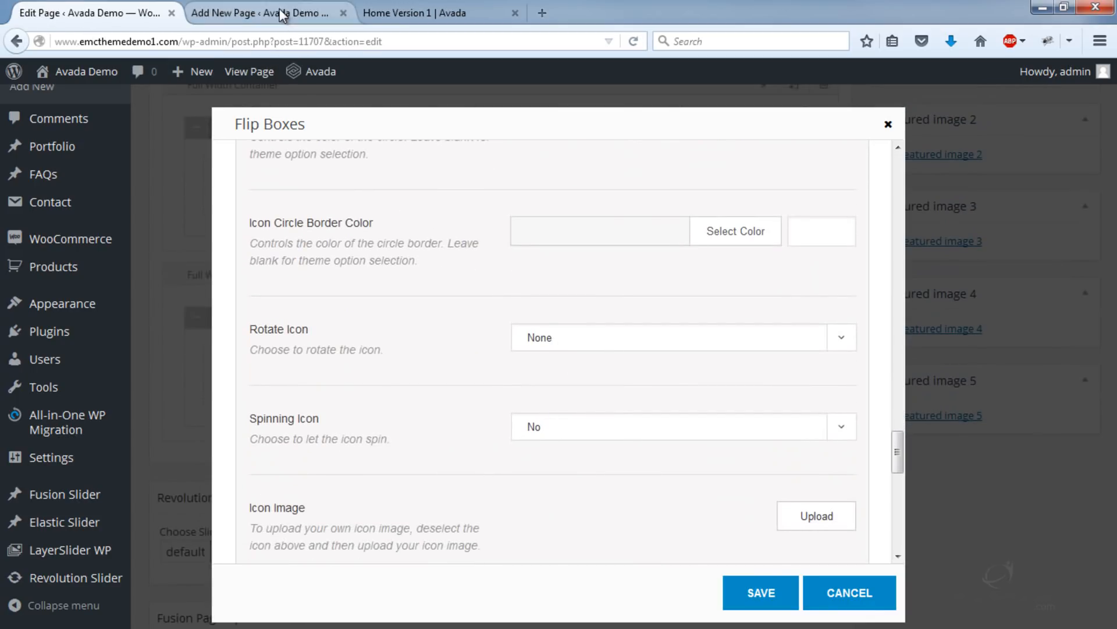
left_click(262, 12)
scroll(519, 354, "down", 4)
scroll(519, 317, "down", 2)
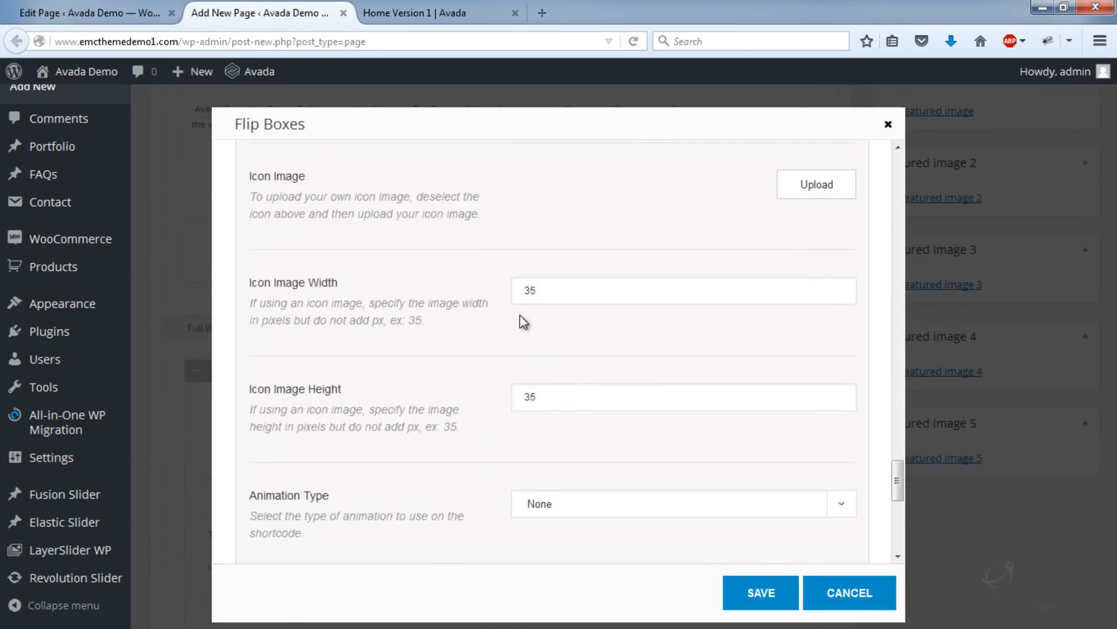
left_click(139, 14)
scroll(554, 373, "down", 8)
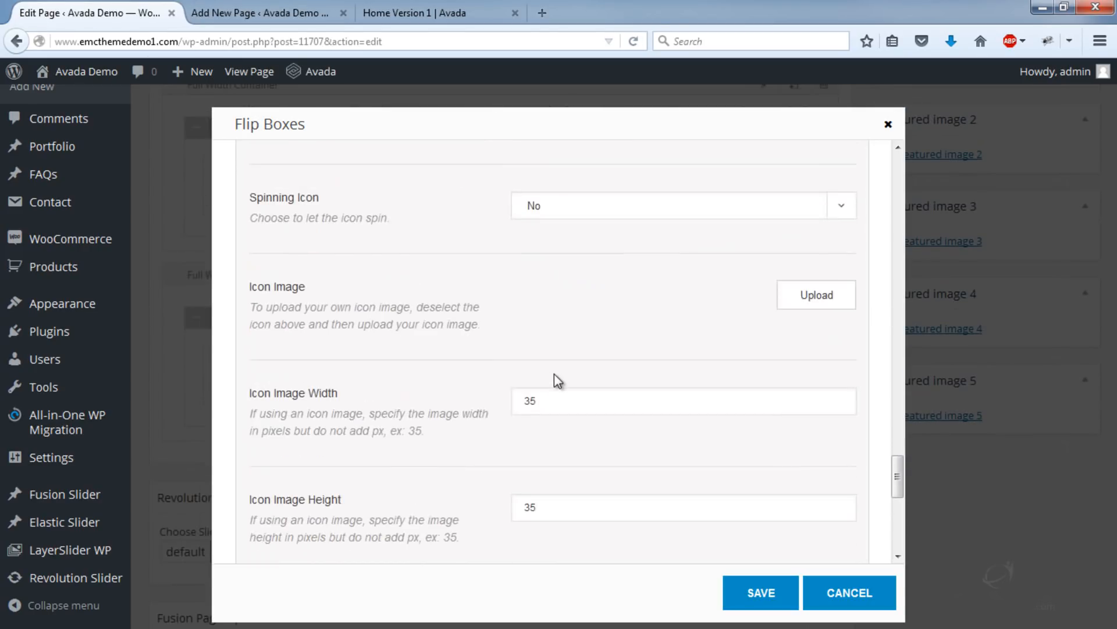
scroll(564, 424, "down", 3)
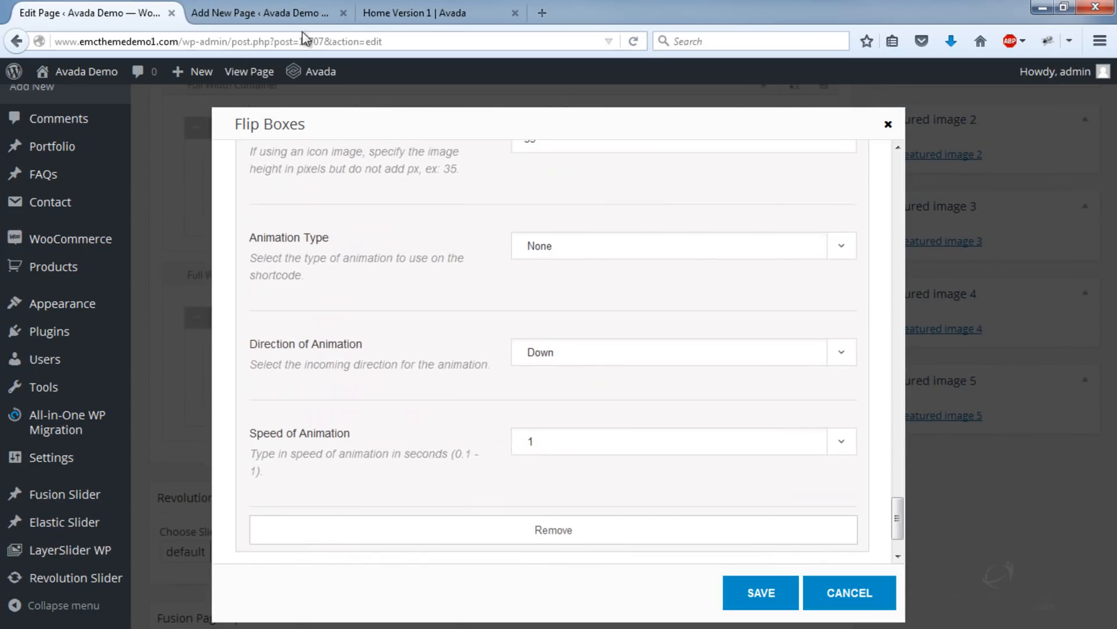
left_click(262, 13)
scroll(617, 352, "down", 4)
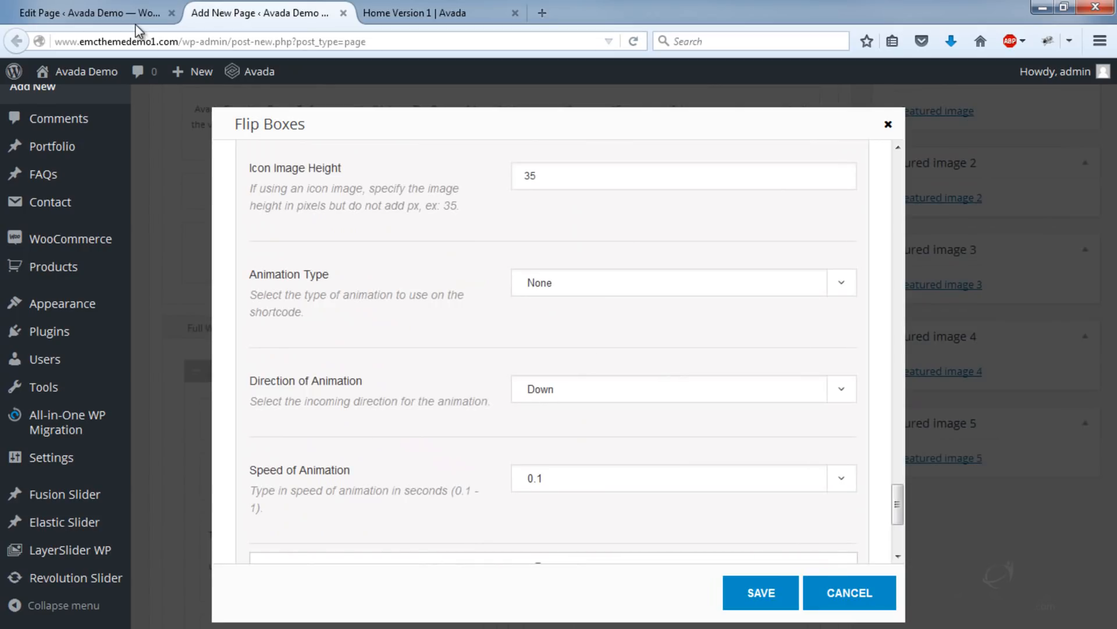
left_click(116, 12)
scroll(534, 389, "down", 2)
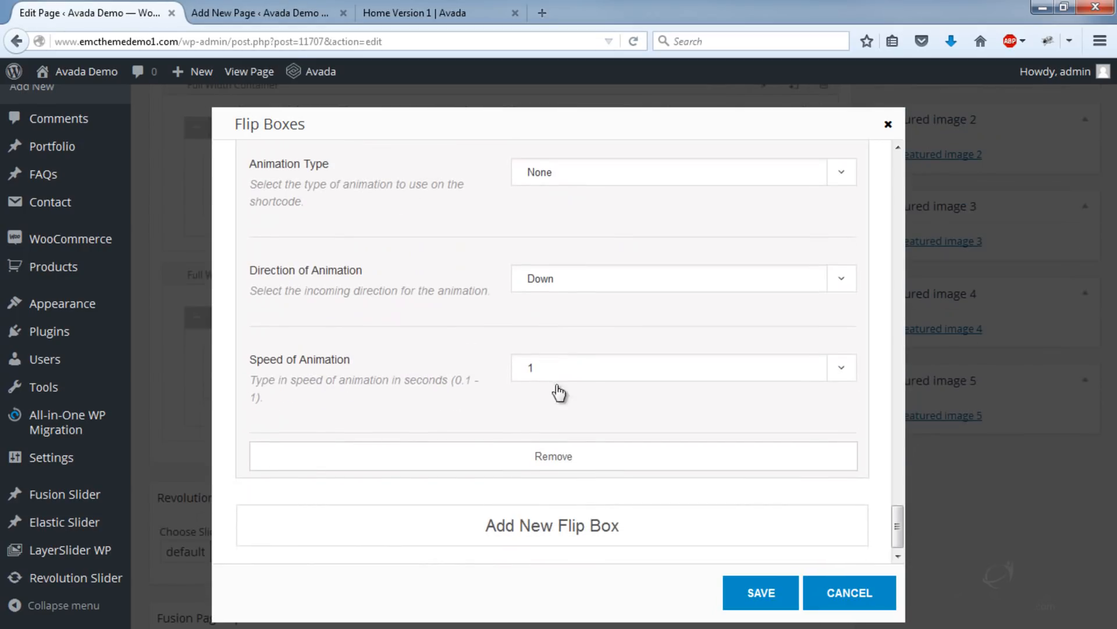
Set the first flip box's Speed of Animation to 0.2 and add a second flip box.
left_click(598, 369)
left_click(559, 402)
left_click(562, 381)
left_click(546, 416)
left_click(562, 543)
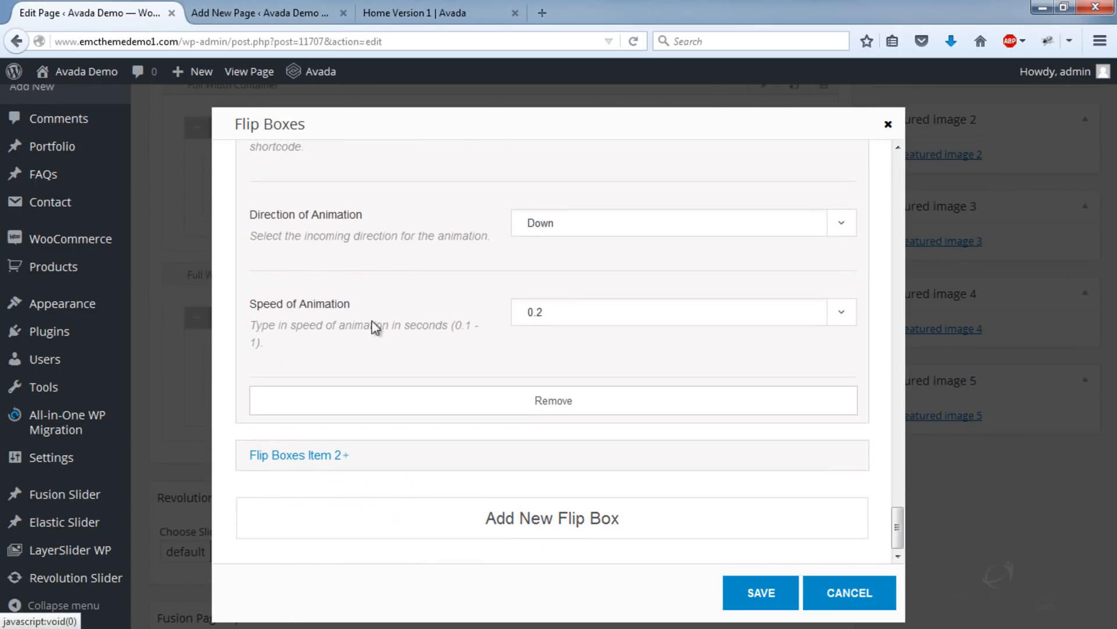
Give the second flip box front heading 'Step-by-Step' and back heading 'Make Your Content Stand Out'.
left_click(248, 13)
scroll(643, 464, "down", 3)
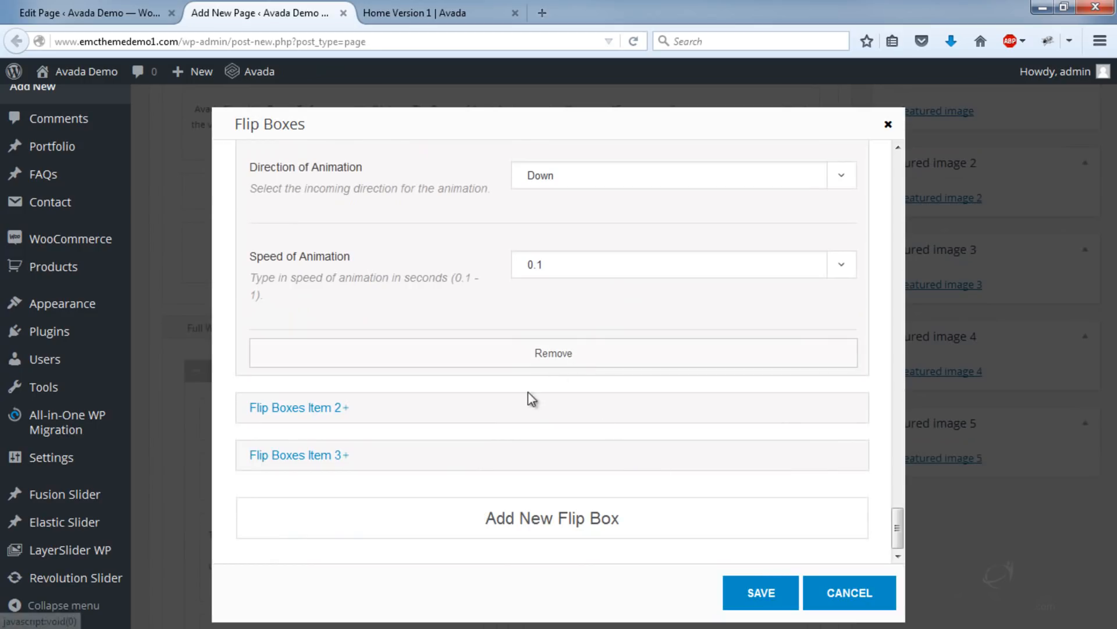
left_click(517, 410)
scroll(524, 405, "down", 2)
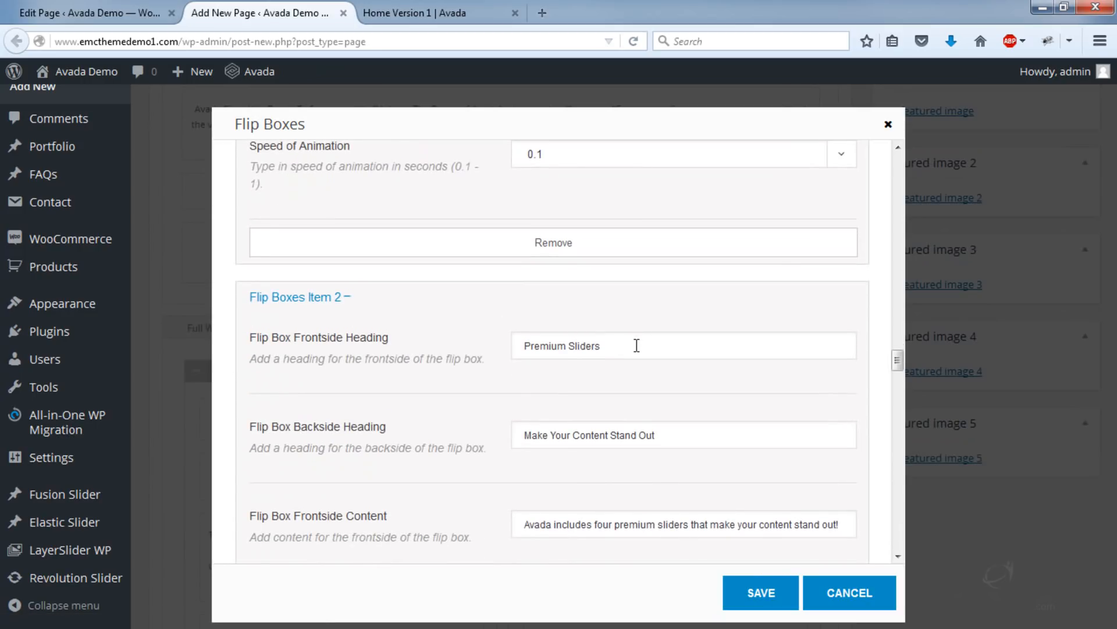
left_click_drag(676, 434, 403, 437)
key("ctrl+c")
left_click(125, 8)
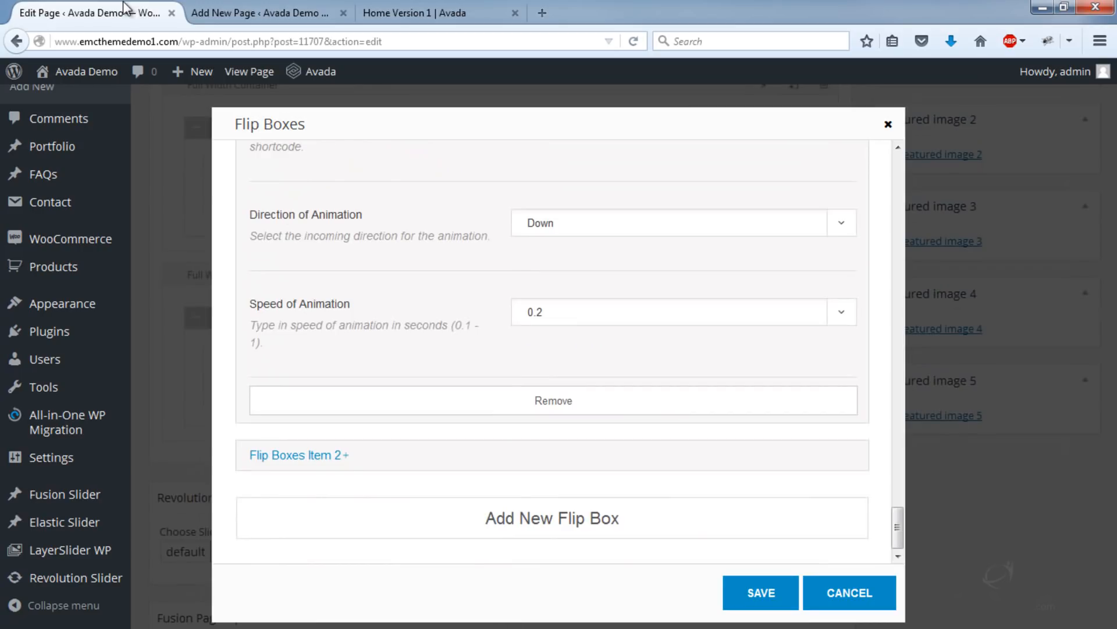
left_click(338, 459)
scroll(529, 429, "down", 3)
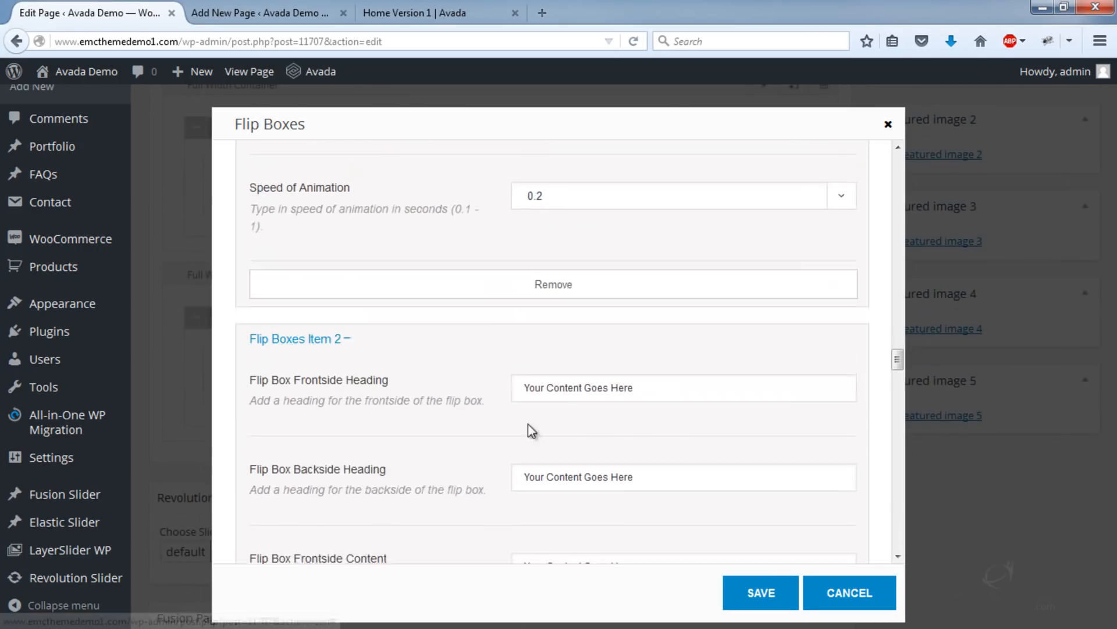
left_click_drag(670, 411, 424, 412)
key("ctrl+v")
left_click_drag(639, 310, 369, 318)
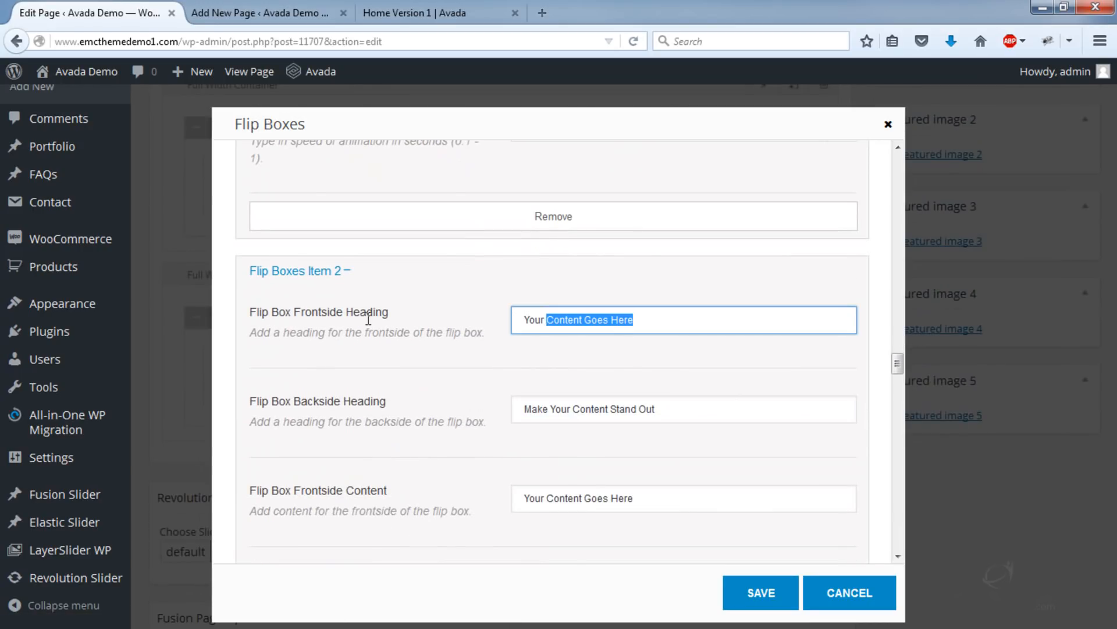
type("Step-by-Step")
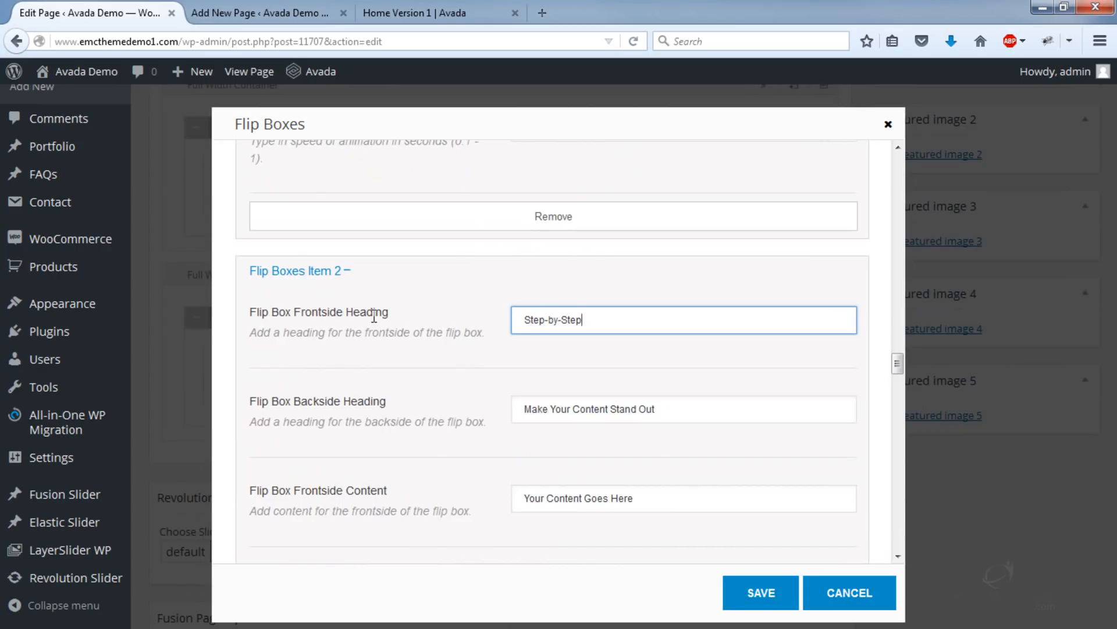
Copy the reference page's premium sliders sentence into the second box's front content.
left_click(262, 13)
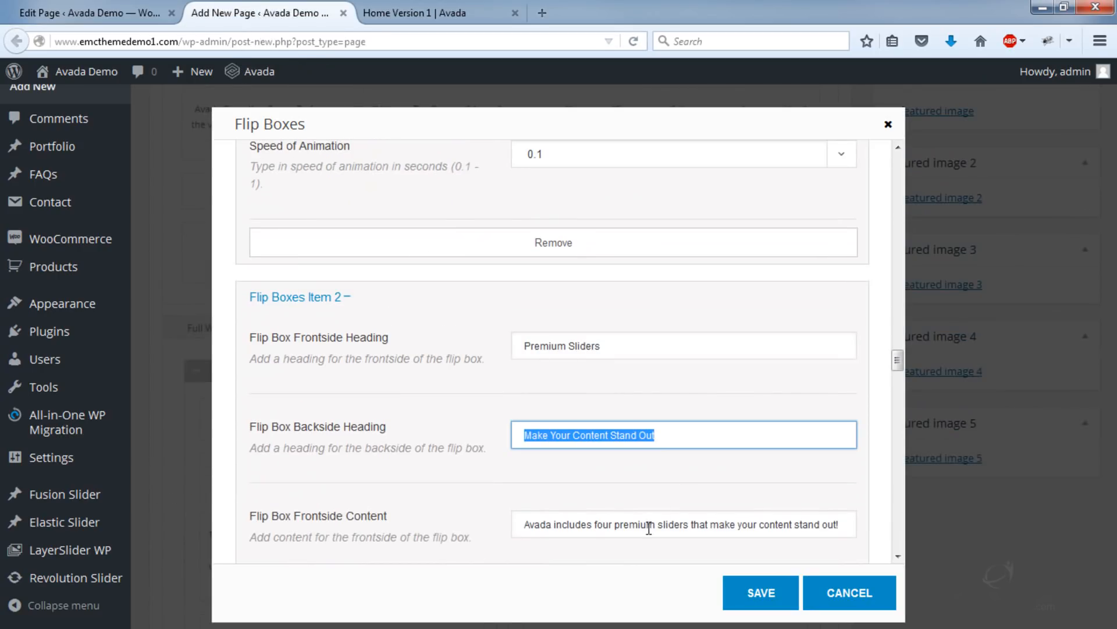
triple_click(648, 527)
key("ctrl+c")
left_click(124, 19)
scroll(599, 472, "down", 3)
triple_click(659, 314)
key("ctrl+v")
Copy the reference page's sliders sentence into the second box's back content.
left_click(256, 13)
scroll(623, 489, "down", 4)
left_click(615, 490)
triple_click(590, 492)
key("ctrl+c")
left_click(100, 13)
scroll(544, 459, "down", 4)
triple_click(504, 309)
key("ctrl+v")
Set the second box's animation speed to 0.2 and add a third flip box.
scroll(522, 377, "down", 3)
scroll(522, 378, "down", 10)
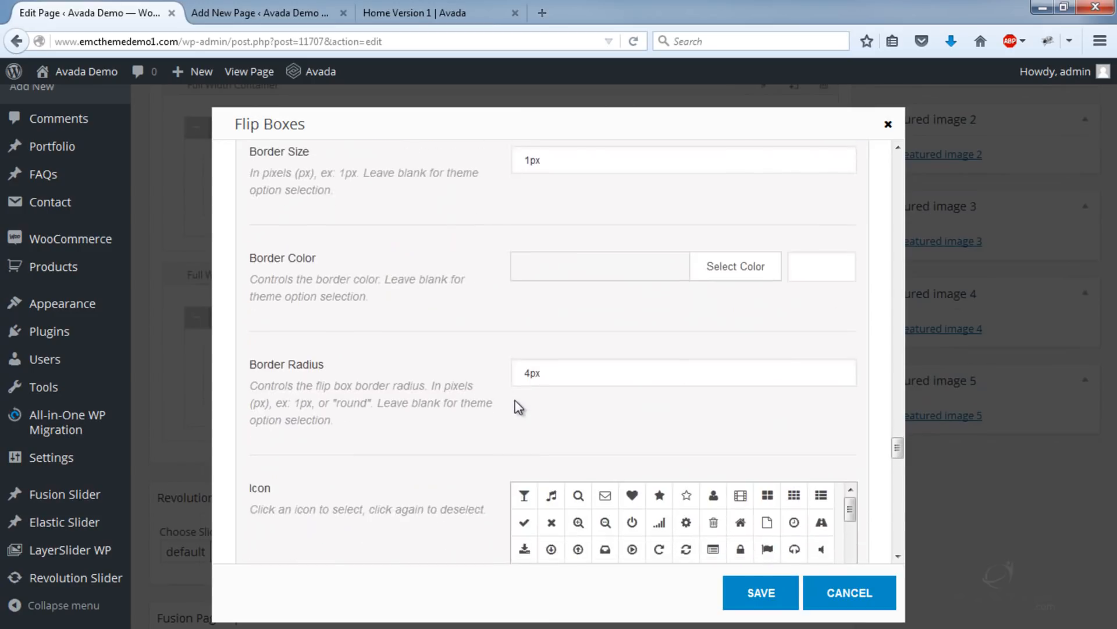
scroll(519, 407, "down", 3)
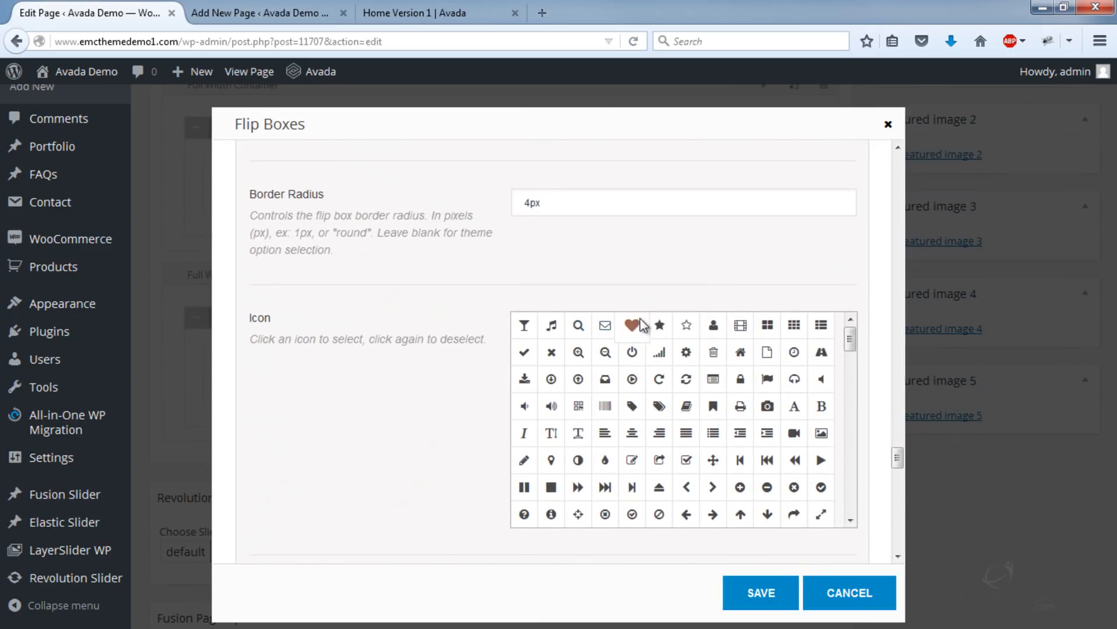
scroll(666, 282, "down", 8)
scroll(600, 411, "down", 4)
scroll(601, 406, "down", 9)
scroll(601, 406, "down", 8)
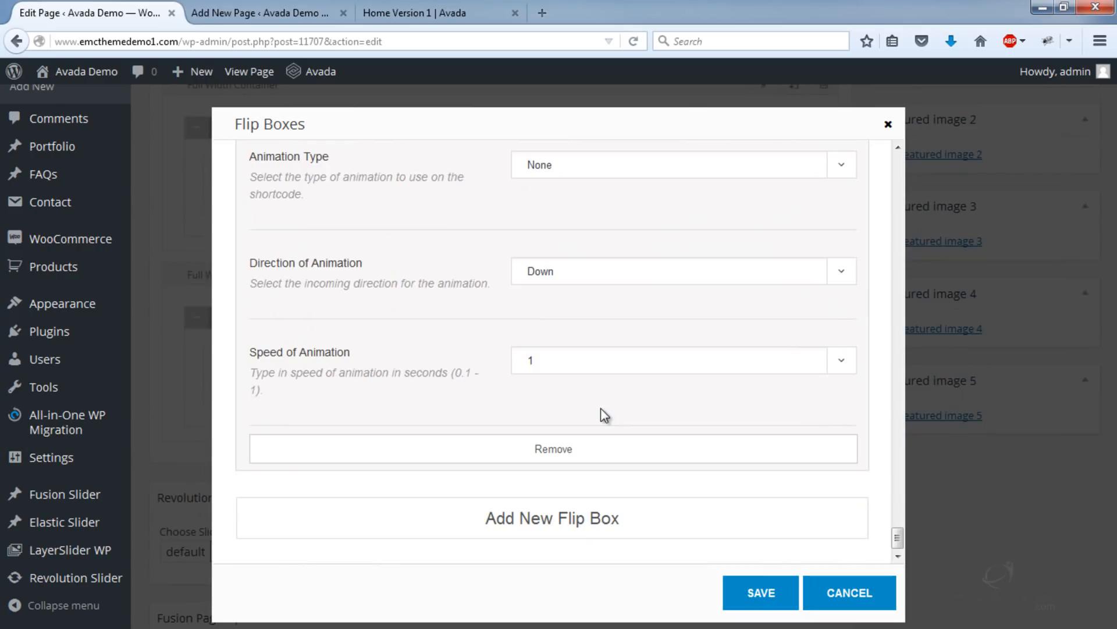
left_click(572, 366)
left_click(557, 403)
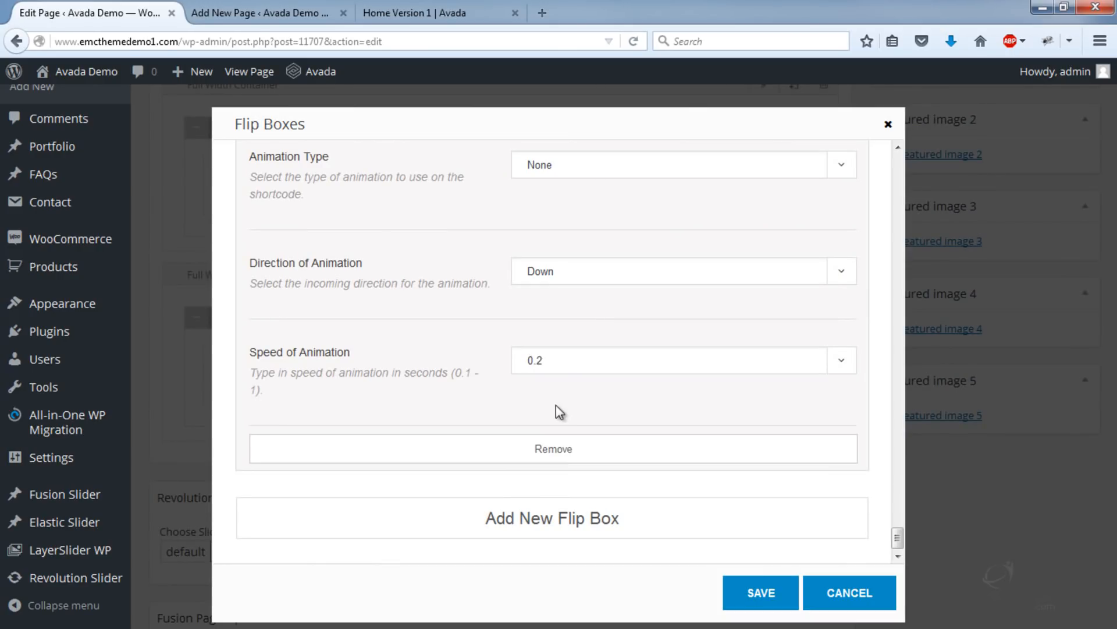
left_click(560, 512)
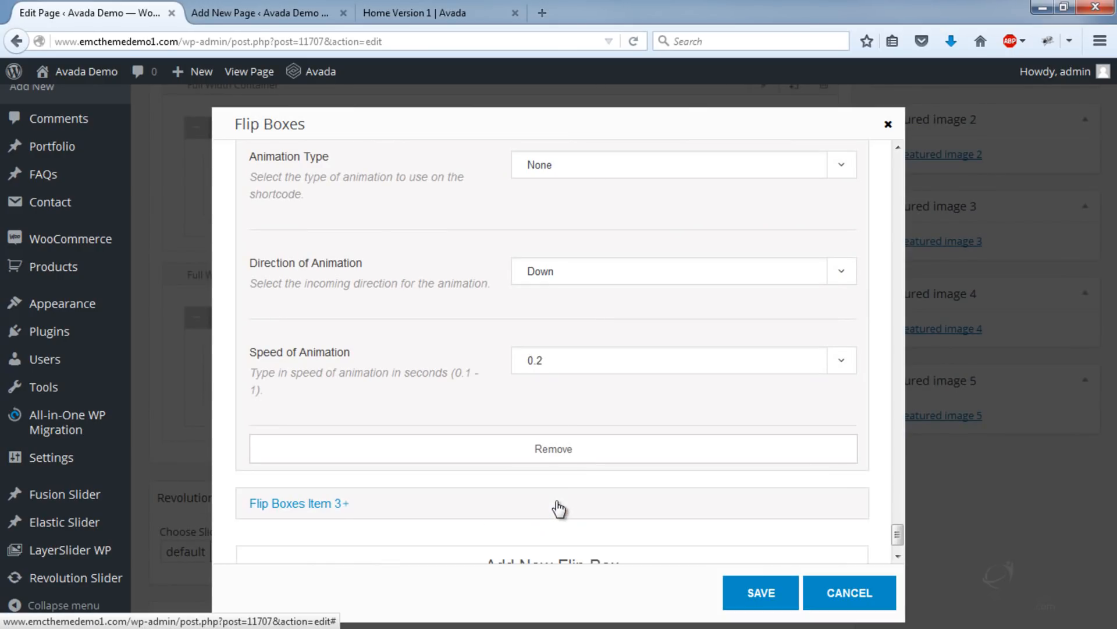
Set the third flip box's front heading to 'emediacoach.com'.
scroll(367, 265, "down", 1)
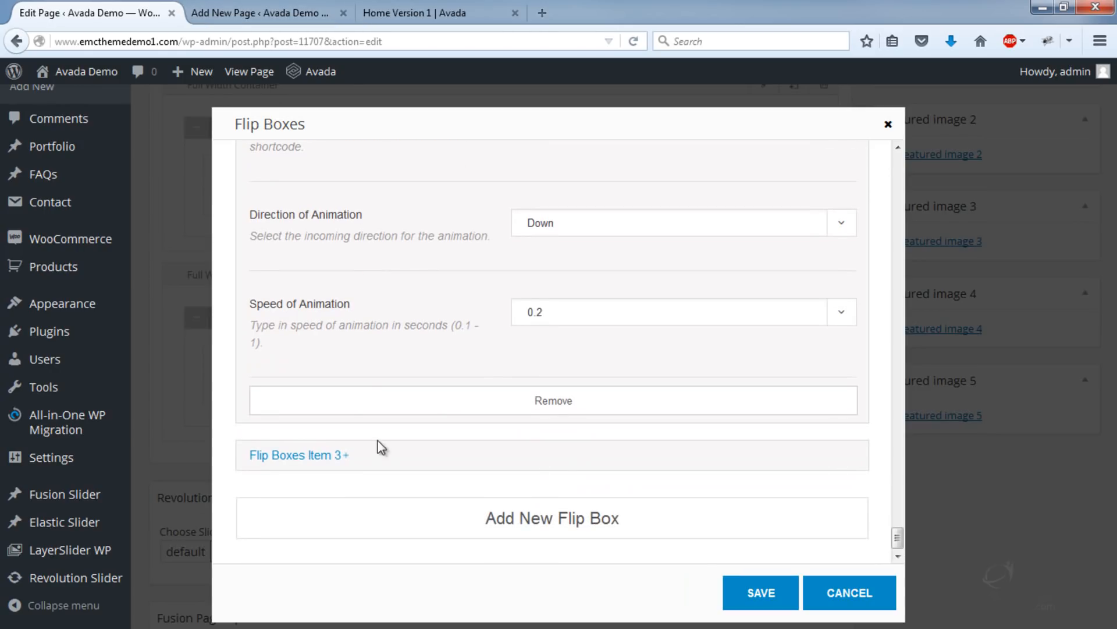
left_click(315, 463)
scroll(335, 333, "down", 3)
left_click_drag(667, 325, 450, 320)
type("emed")
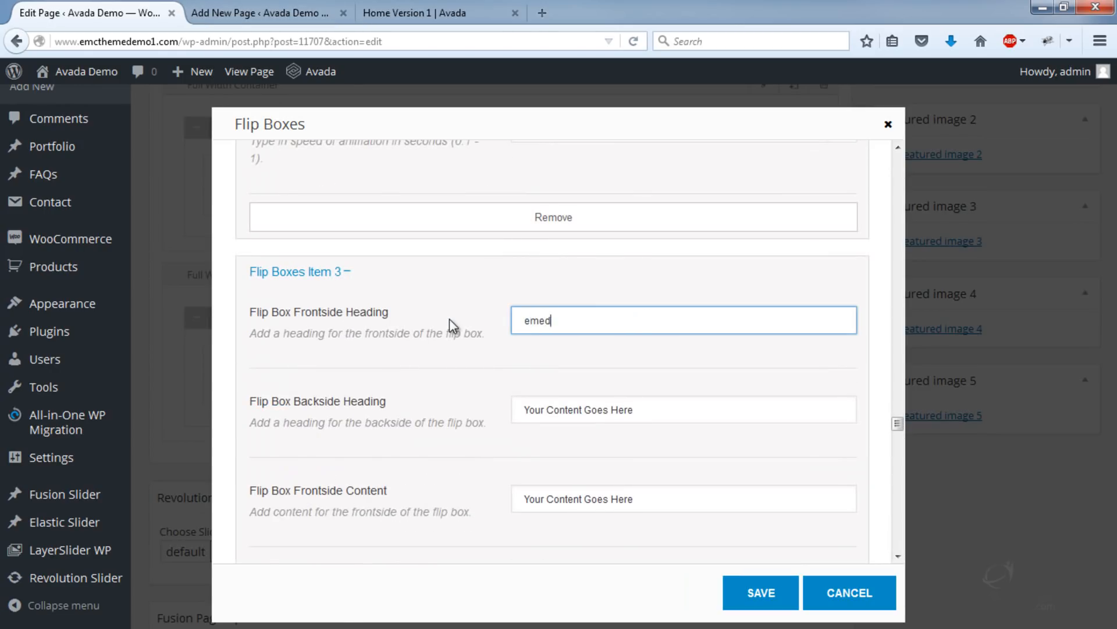
type("iacoach.com")
Copy 'Build Something Beautiful' from the reference page into the third box's back heading.
left_click(278, 13)
scroll(867, 279, "down", 15)
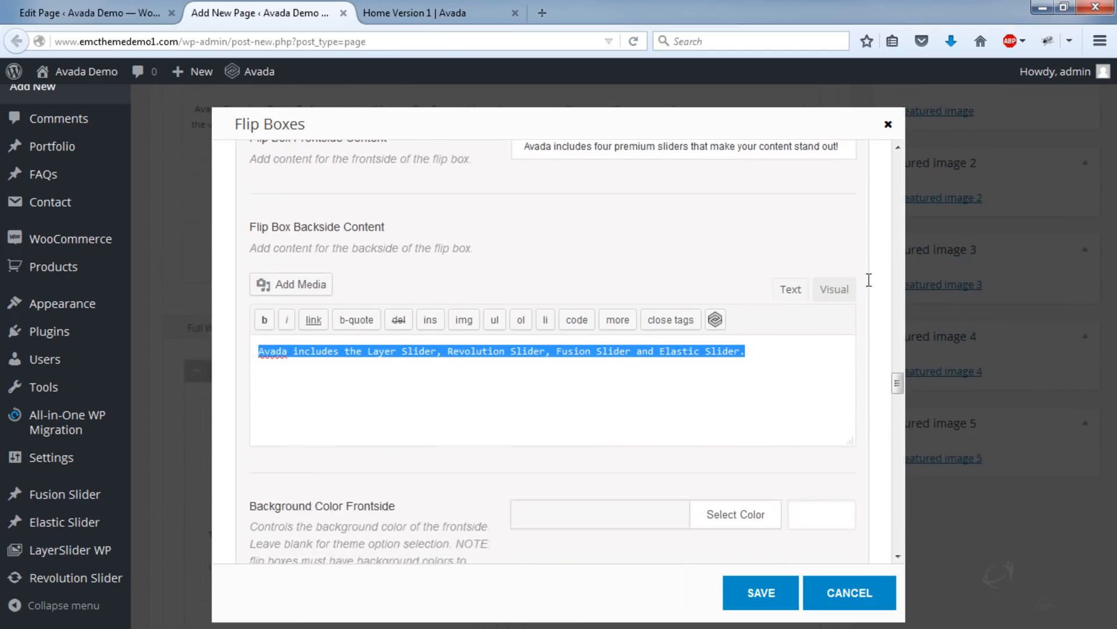
scroll(562, 396, "down", 10)
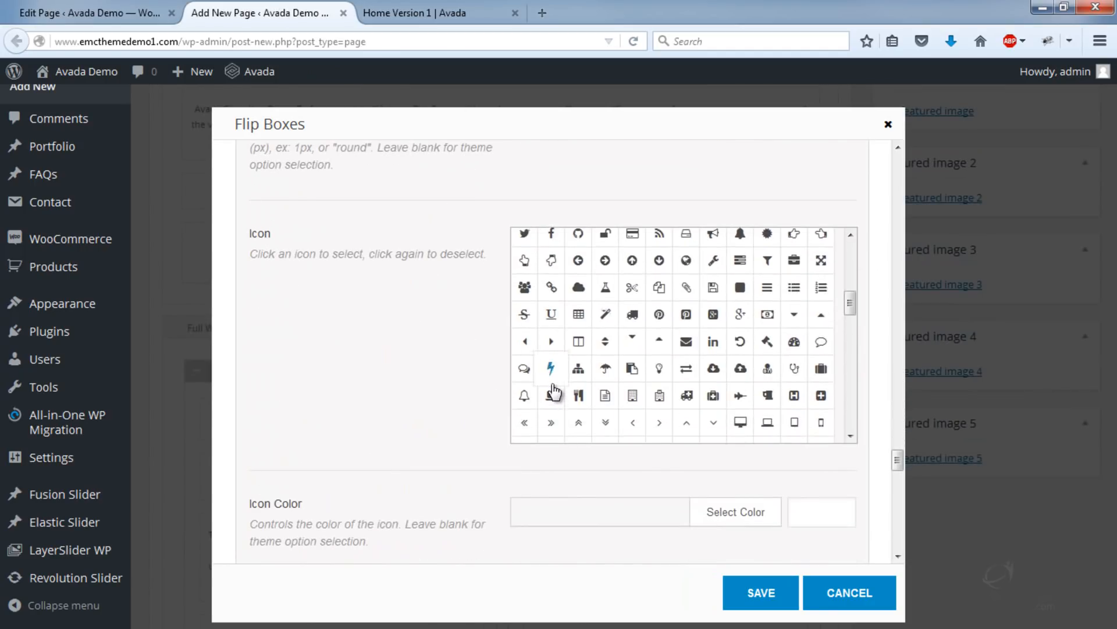
scroll(419, 382, "down", 5)
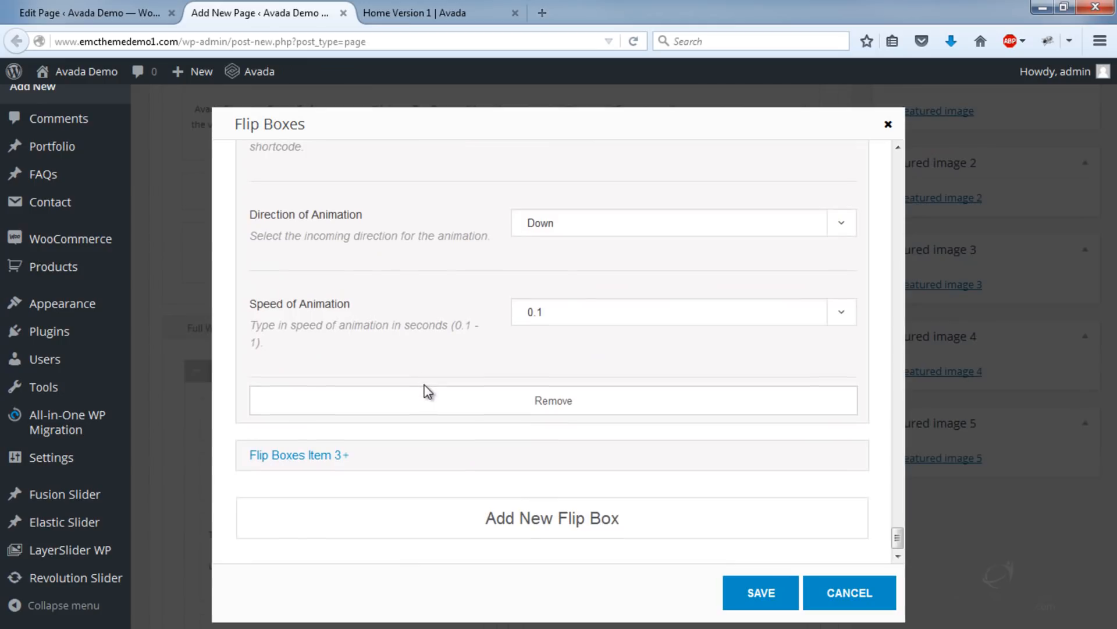
left_click(351, 456)
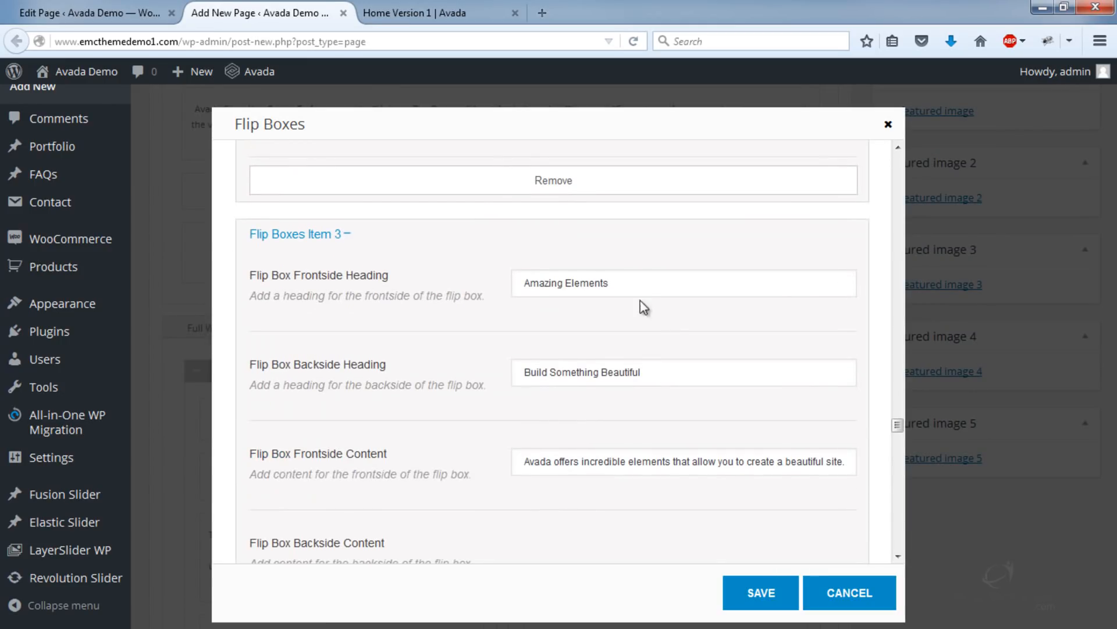
left_click_drag(660, 364, 456, 381)
key("ctrl+c")
left_click(123, 13)
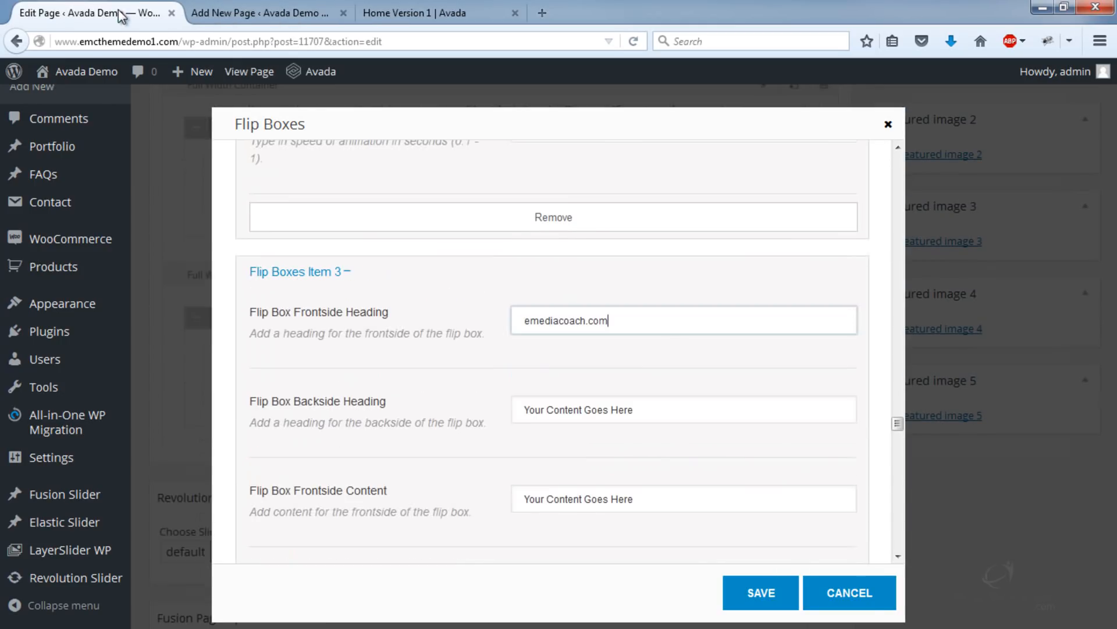
left_click(652, 407)
key("ctrl+a")
key("ctrl+v")
scroll(582, 378, "down", 5)
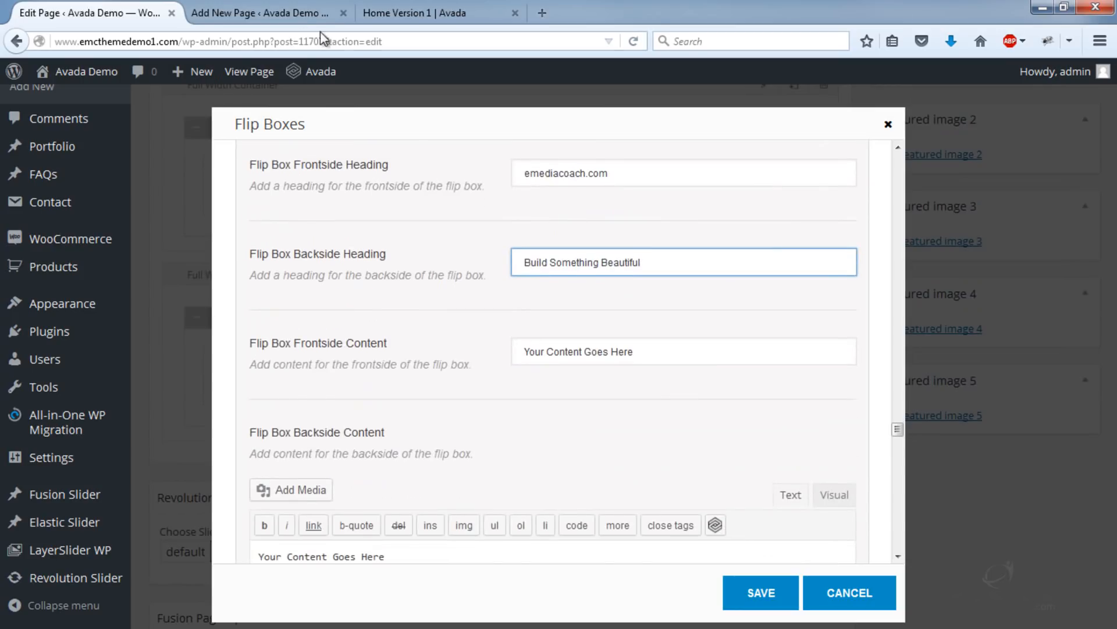
Copy the reference's Avada elements sentence into the third box's front content.
left_click(291, 12)
left_click(650, 461)
key("ctrl+a")
key("ctrl+c")
scroll(582, 420, "down", 3)
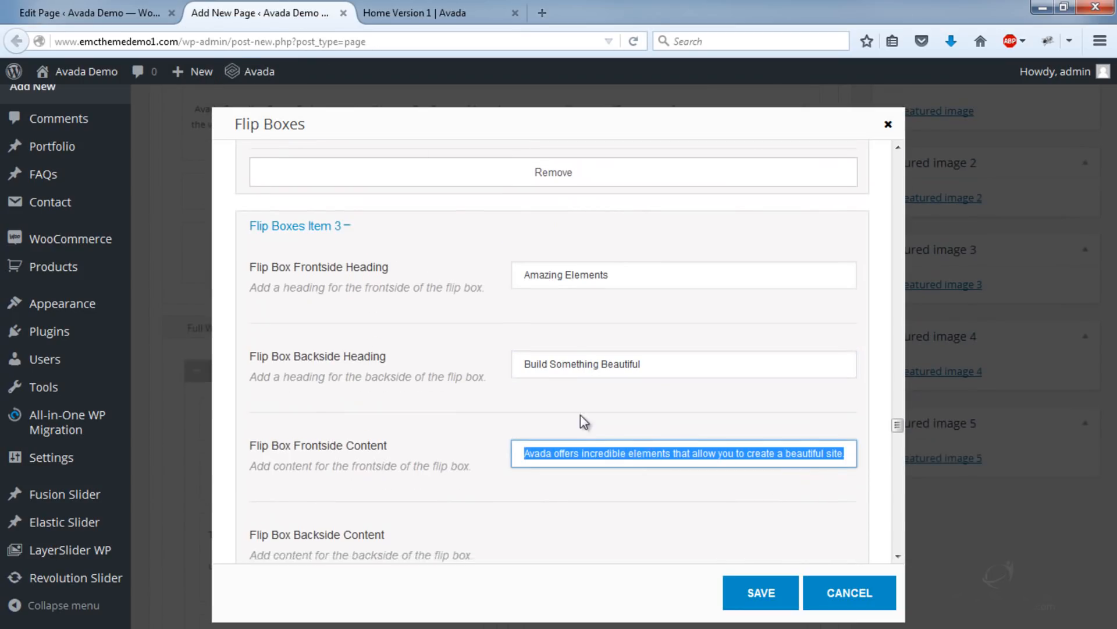
left_click(117, 13)
scroll(606, 299, "down", 1)
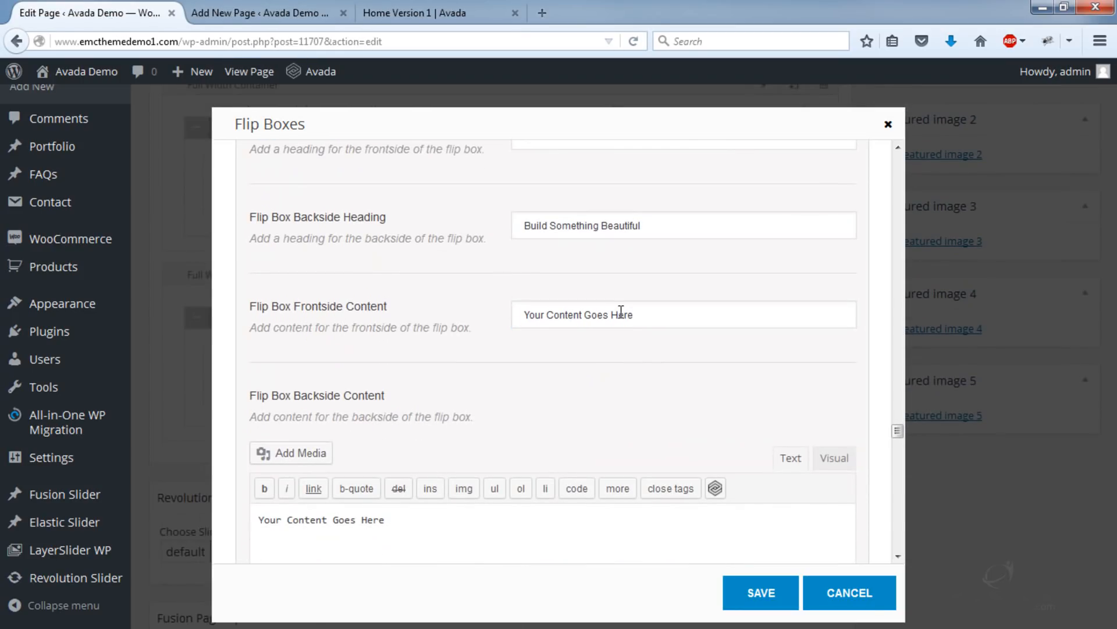
left_click(619, 313)
key("ctrl+a")
key("ctrl+v")
Copy the reference's shortcodes sentence into the third box's back content.
left_click(260, 13)
scroll(796, 476, "down", 3)
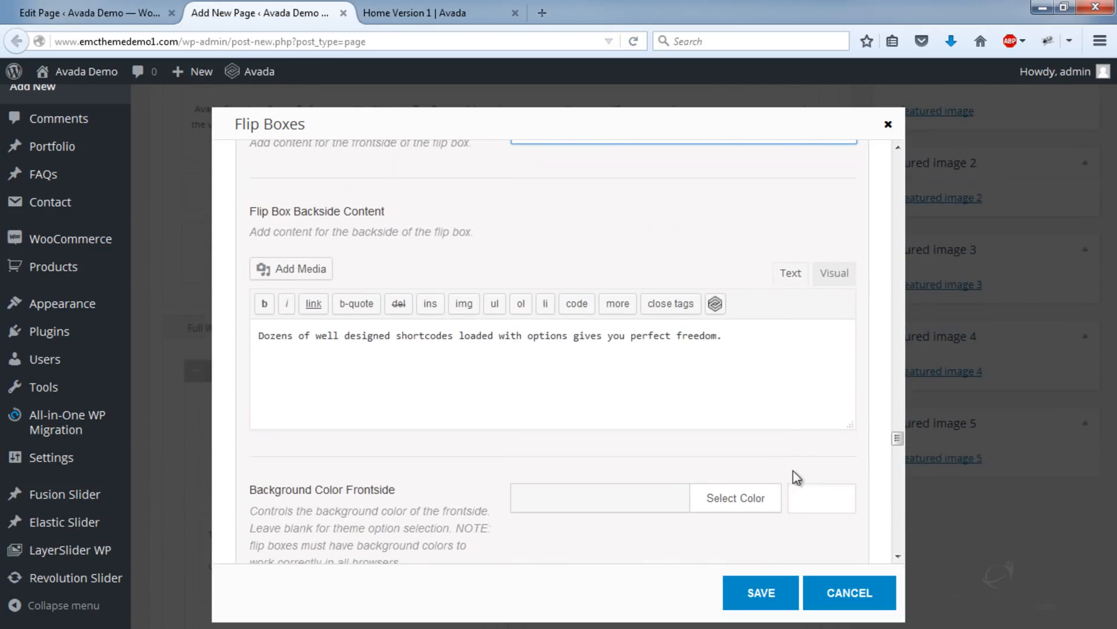
left_click(786, 362)
key("ctrl+a")
key("ctrl+c")
left_click(82, 12)
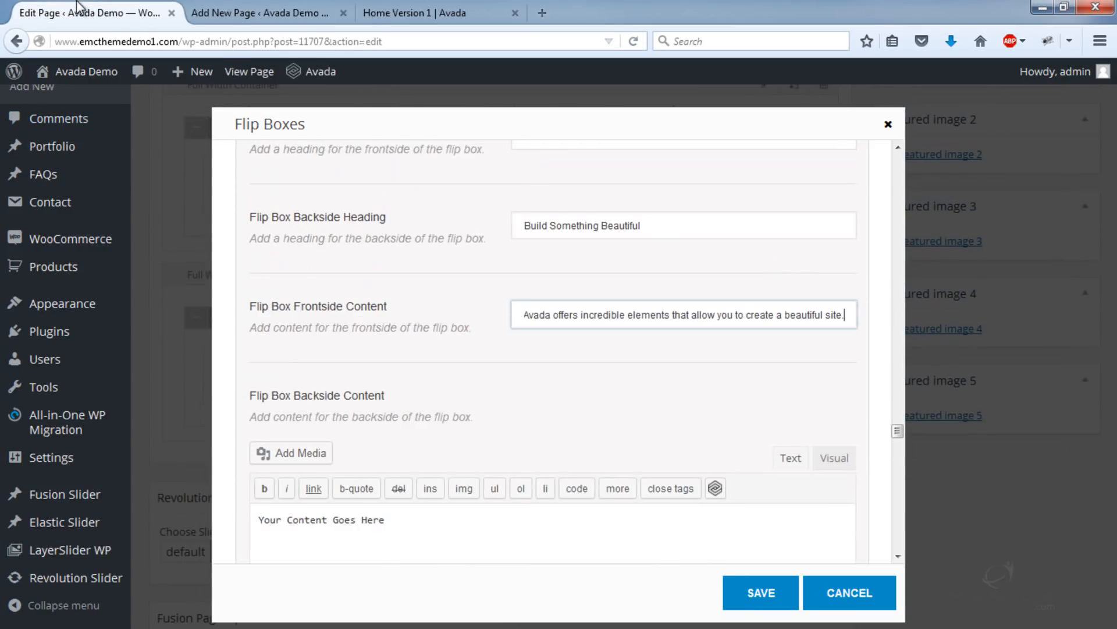
scroll(617, 399, "down", 4)
left_click(614, 396)
key("ctrl+a")
key("ctrl+v")
Set the third box's animation speed to 0.2.
scroll(611, 394, "down", 6)
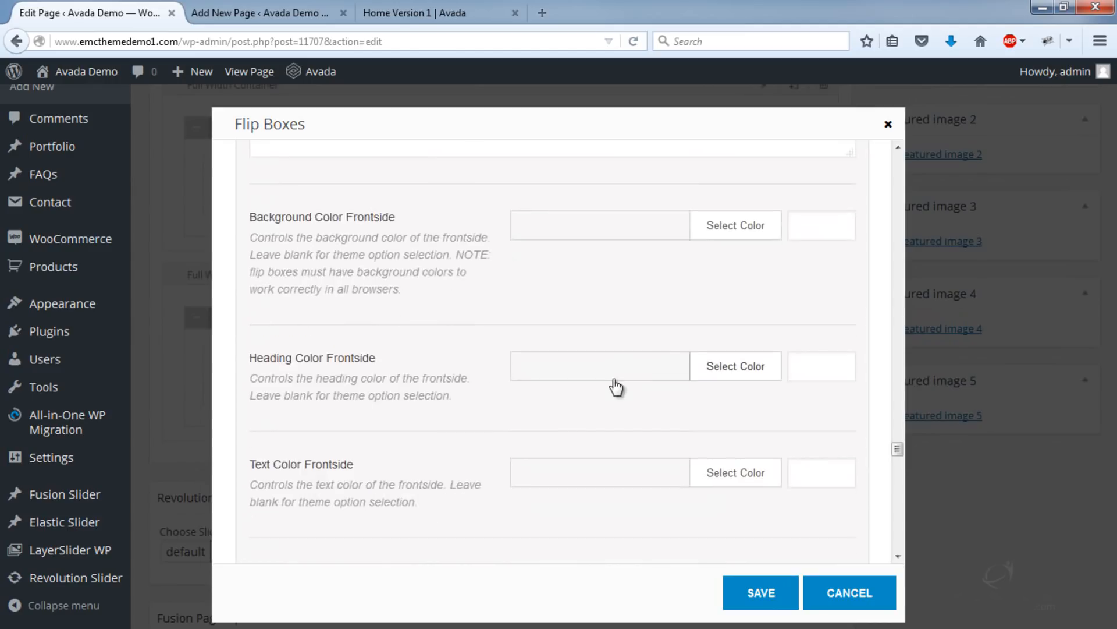
scroll(639, 358, "down", 7)
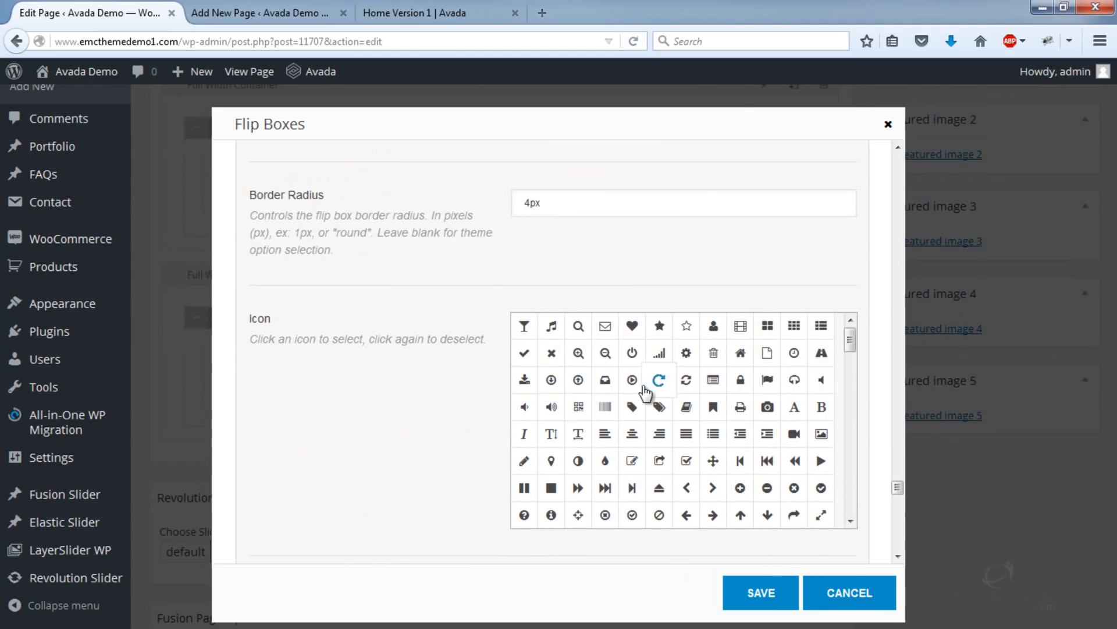
scroll(489, 420, "down", 8)
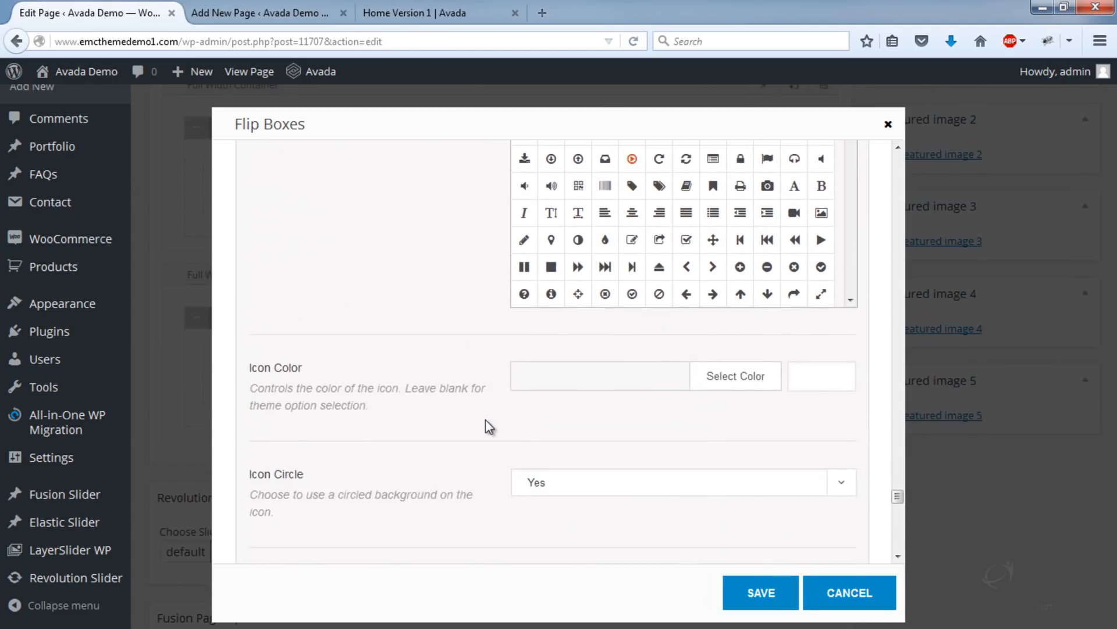
scroll(486, 422, "down", 10)
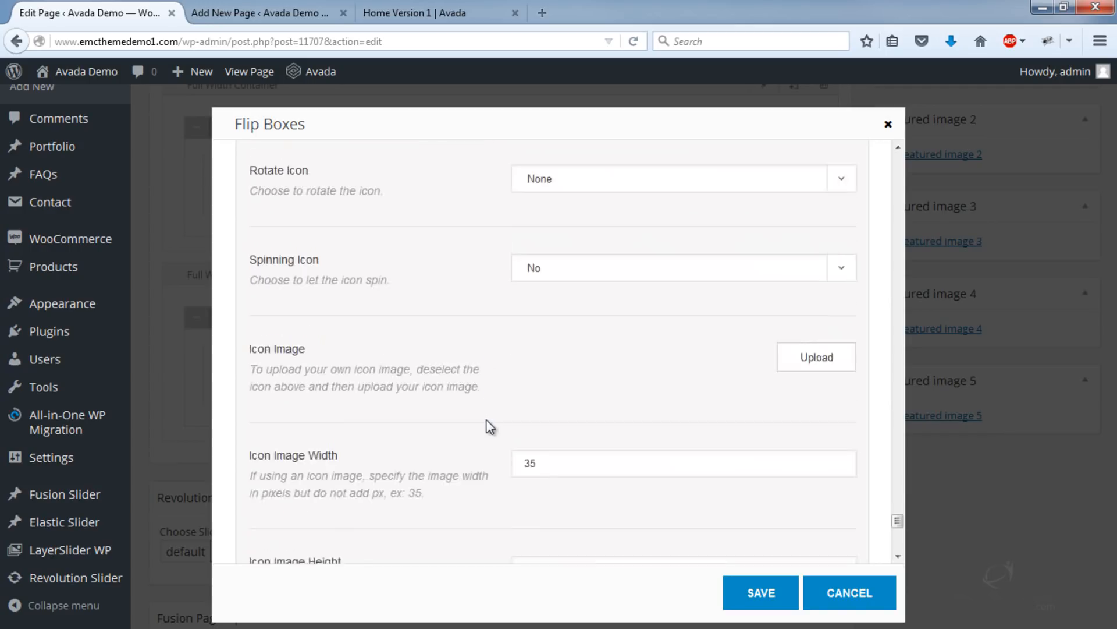
scroll(487, 426, "down", 5)
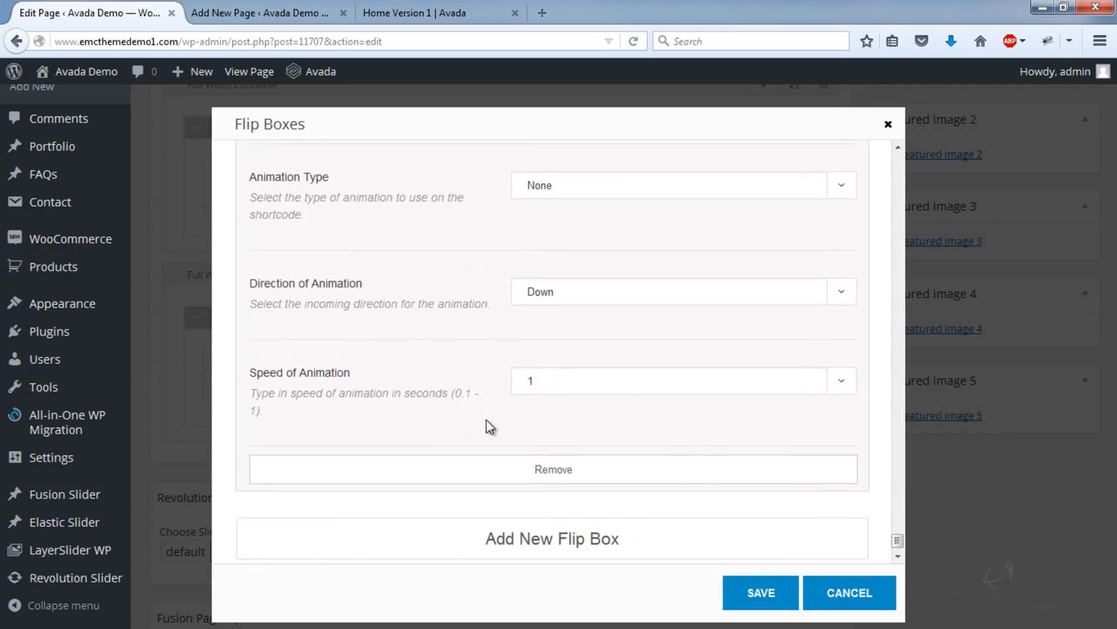
left_click(540, 367)
left_click(532, 408)
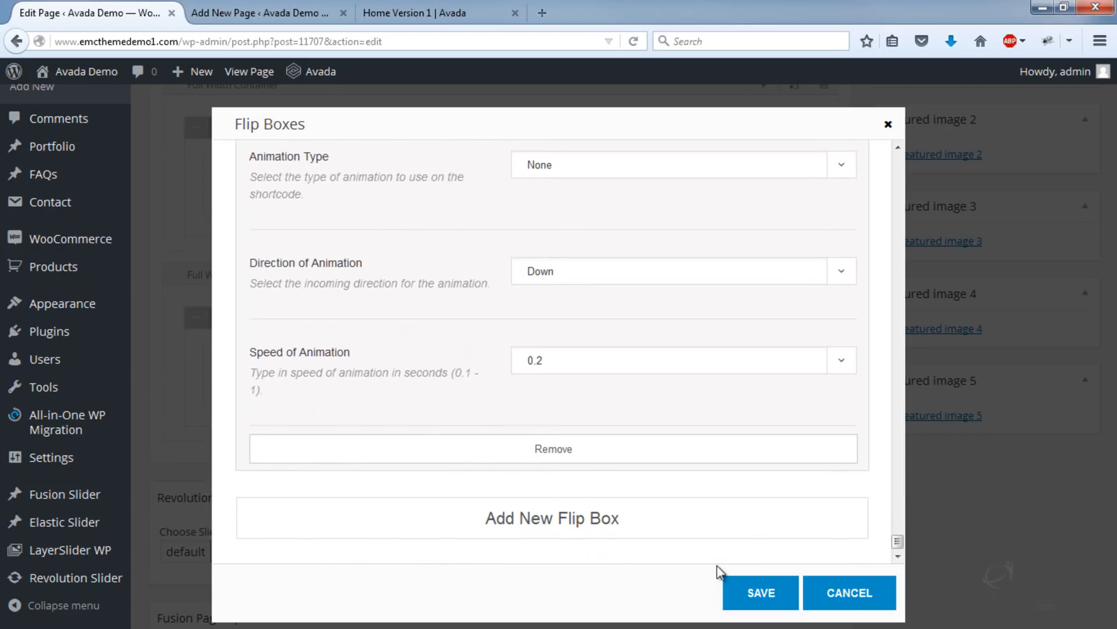
Save the Flip Boxes element, update the Home page, and open the live site in a new tab.
left_click(775, 593)
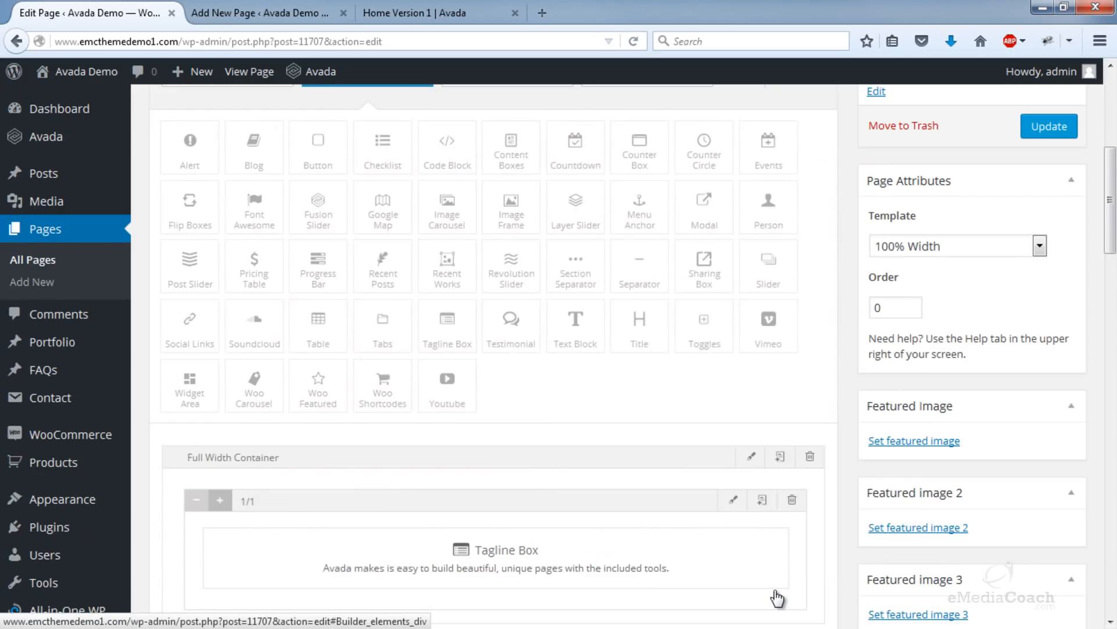
scroll(804, 553, "down", 5)
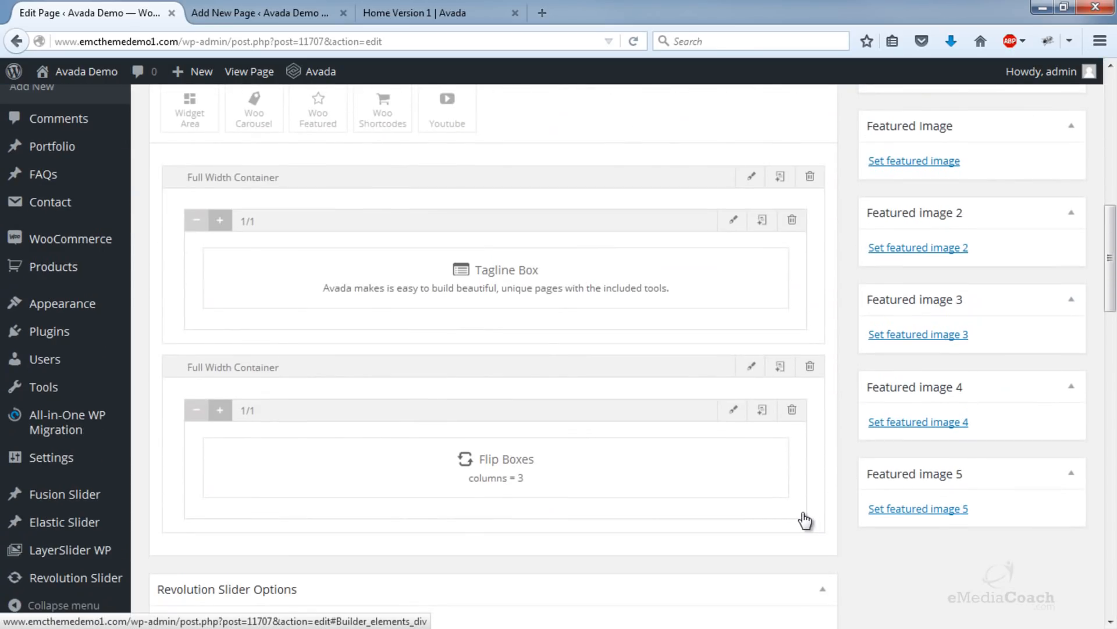
scroll(804, 524, "up", 8)
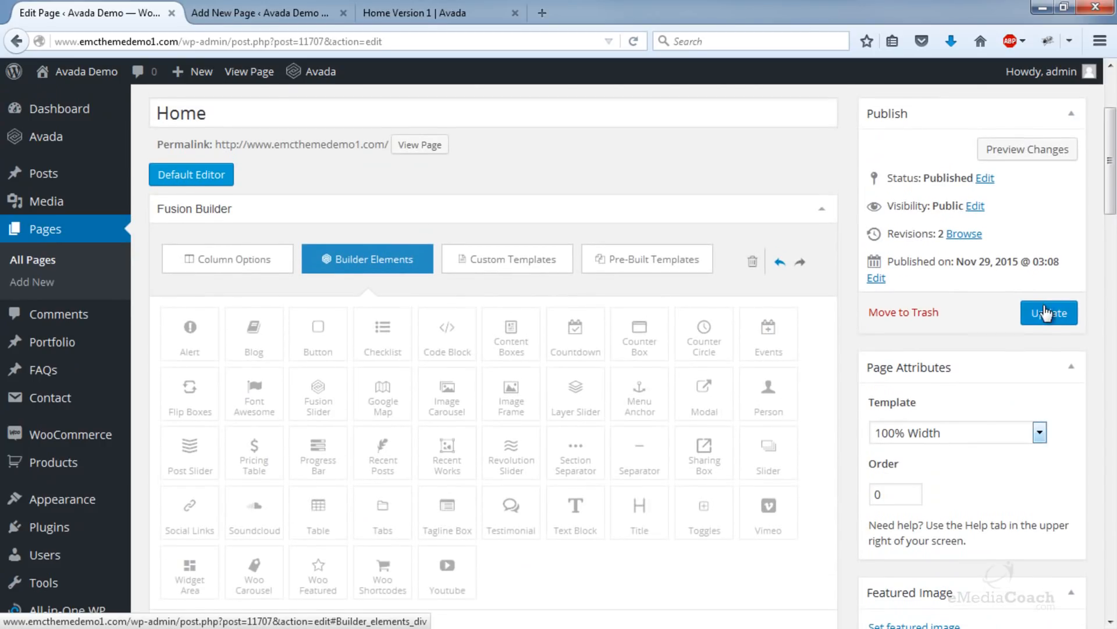
left_click(1042, 315)
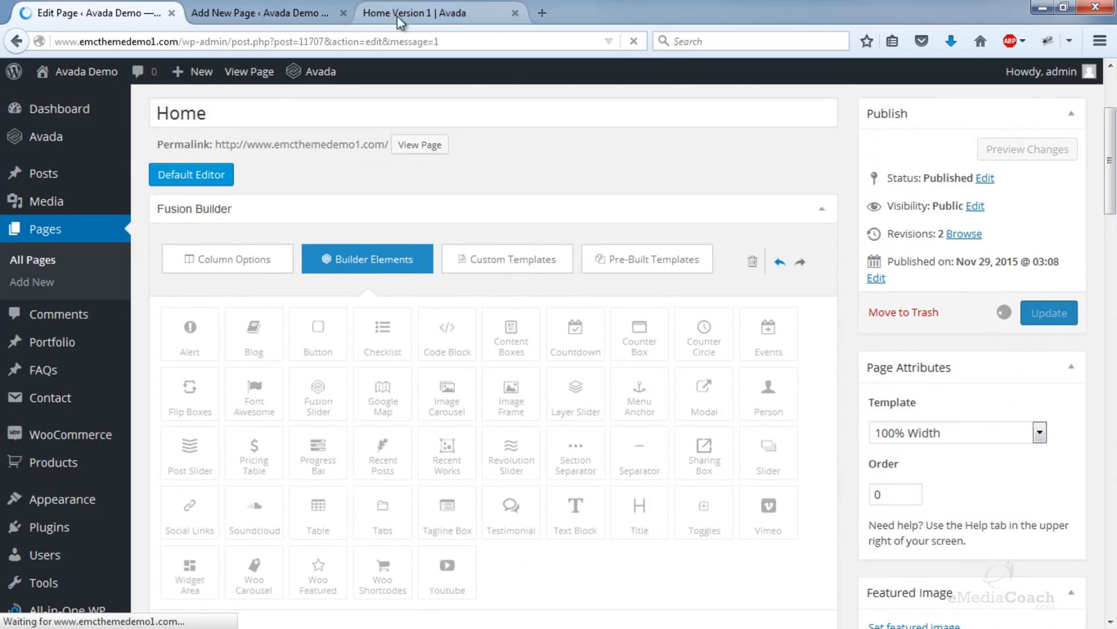
mouse_move(85, 84)
left_click(71, 103)
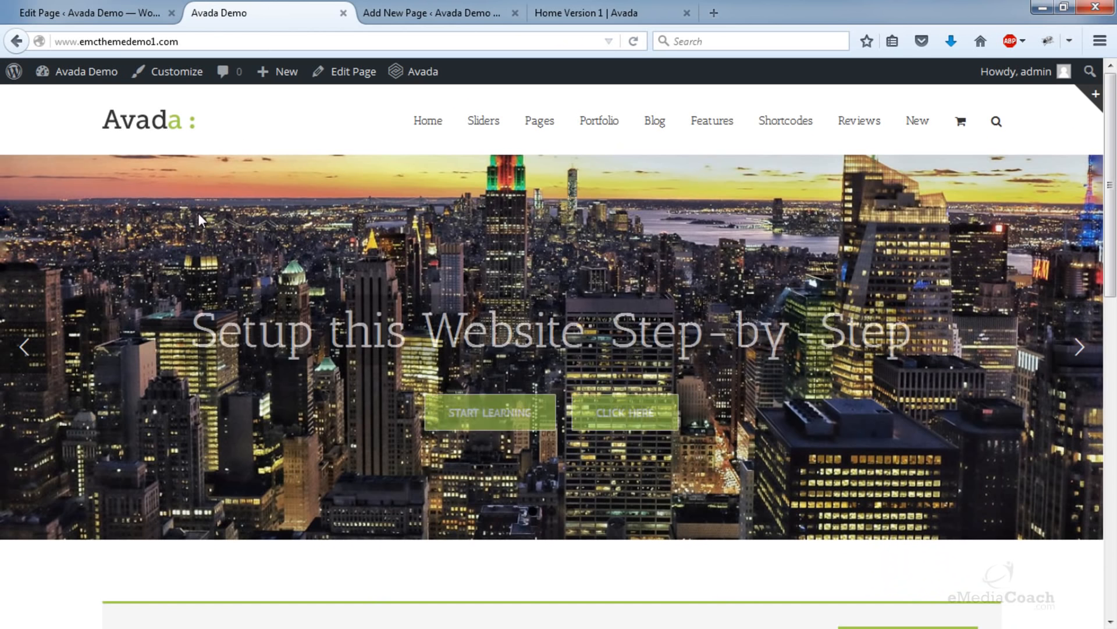
Scroll the live homepage down to the Awesome Design, Step-by-Step and emediacoach.com flip boxes.
scroll(196, 218, "down", 5)
scroll(195, 220, "down", 2)
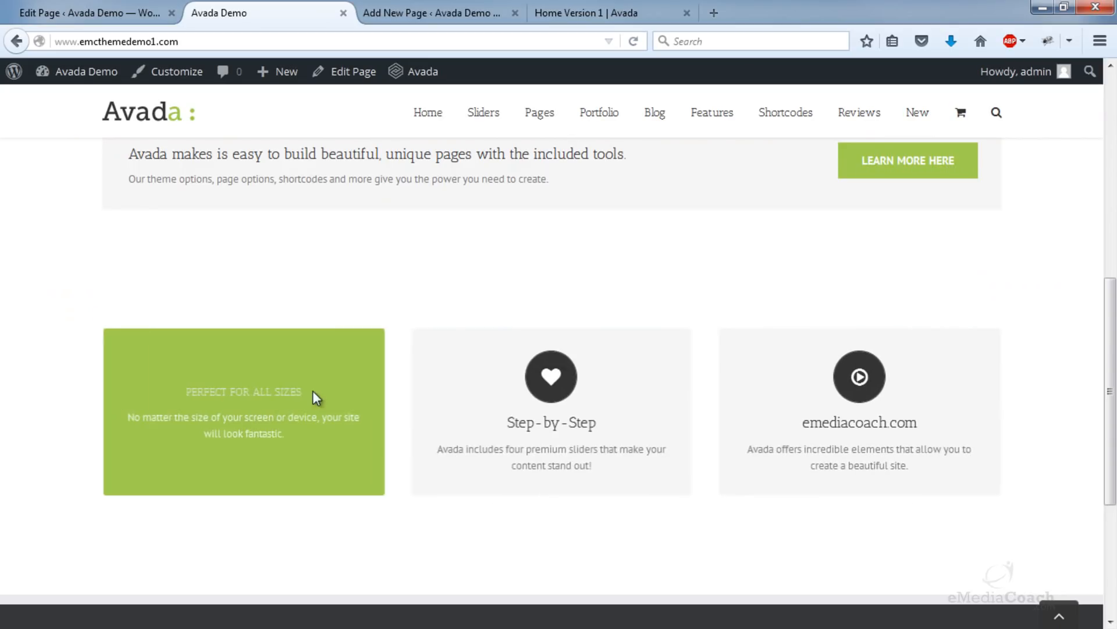
scroll(156, 256, "down", 3)
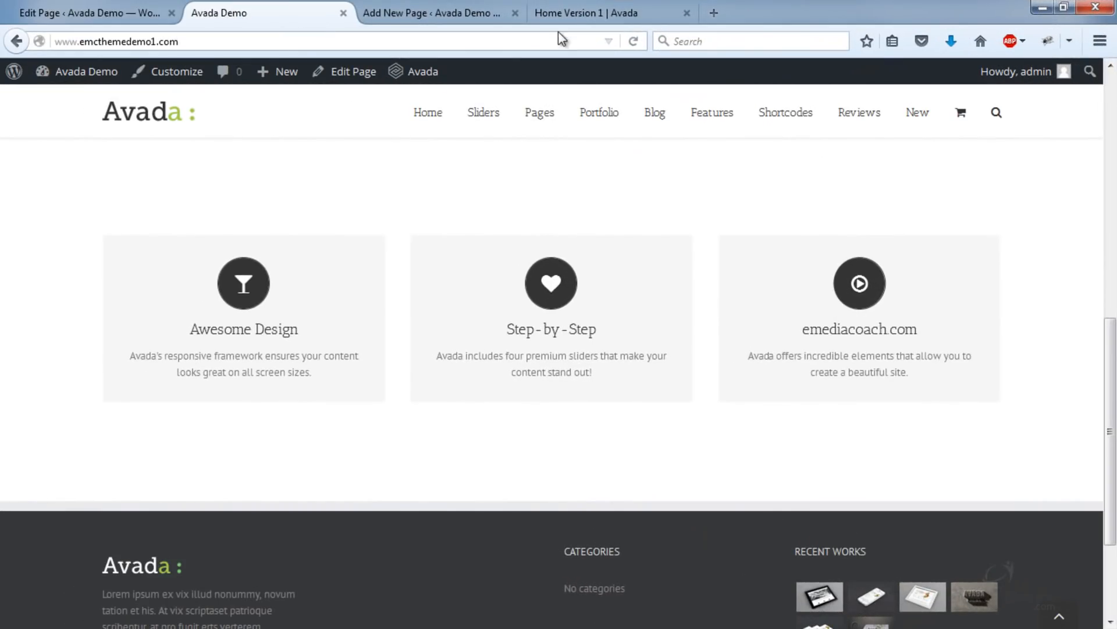
Bring up the theme-fusion.com Avada Home Version 1 demo for comparison.
left_click(572, 16)
Close the live Avada Demo front-end tab.
mouse_move(292, 103)
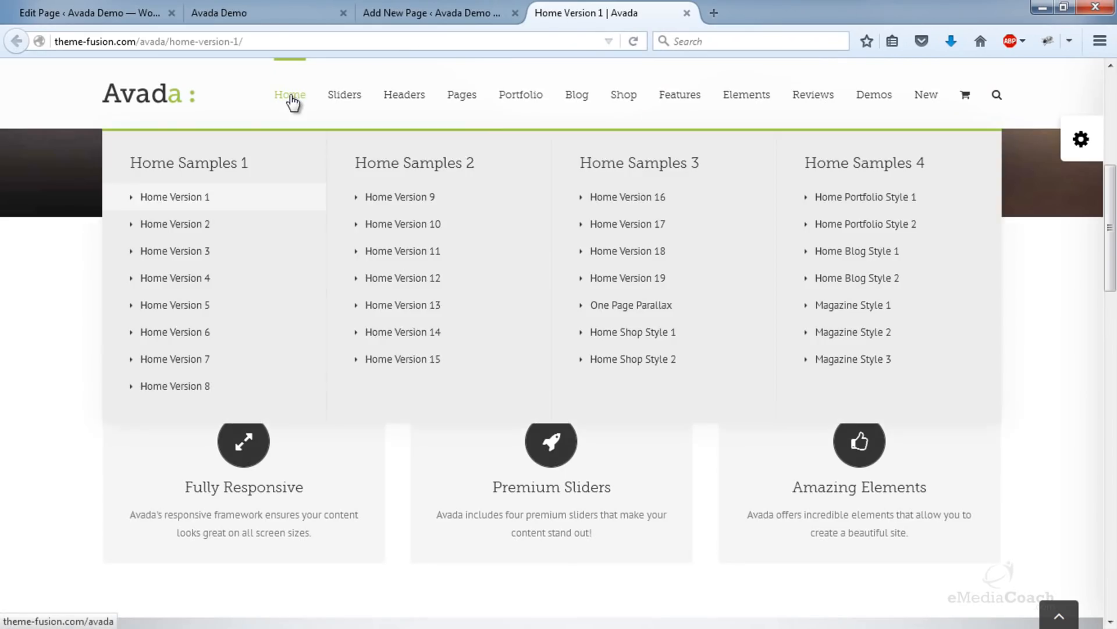
scroll(68, 336, "down", 5)
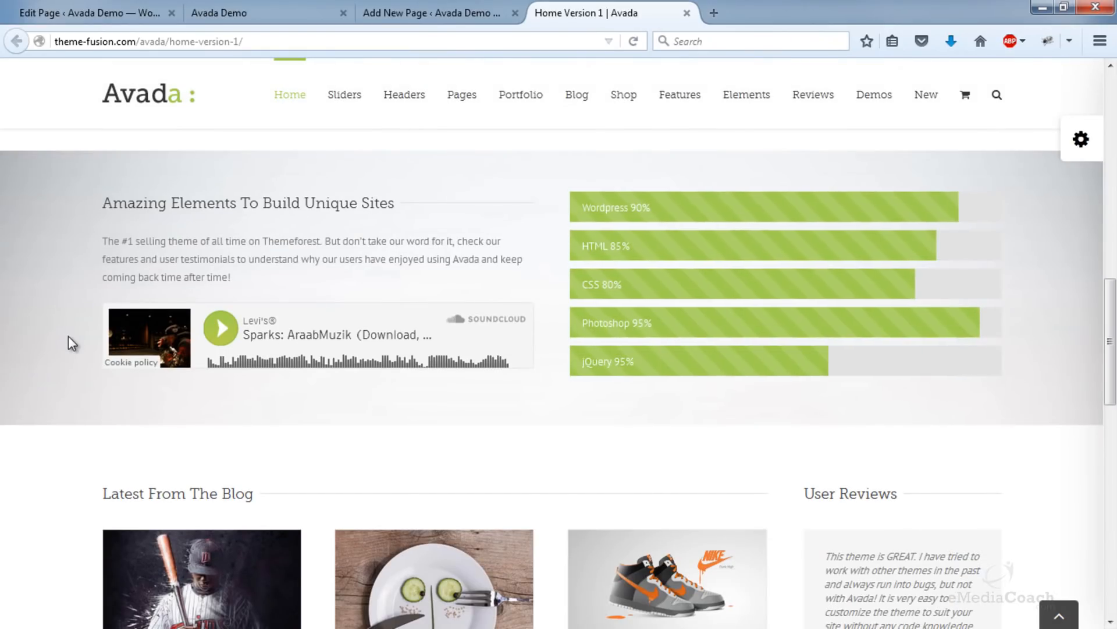
scroll(76, 331, "up", 3)
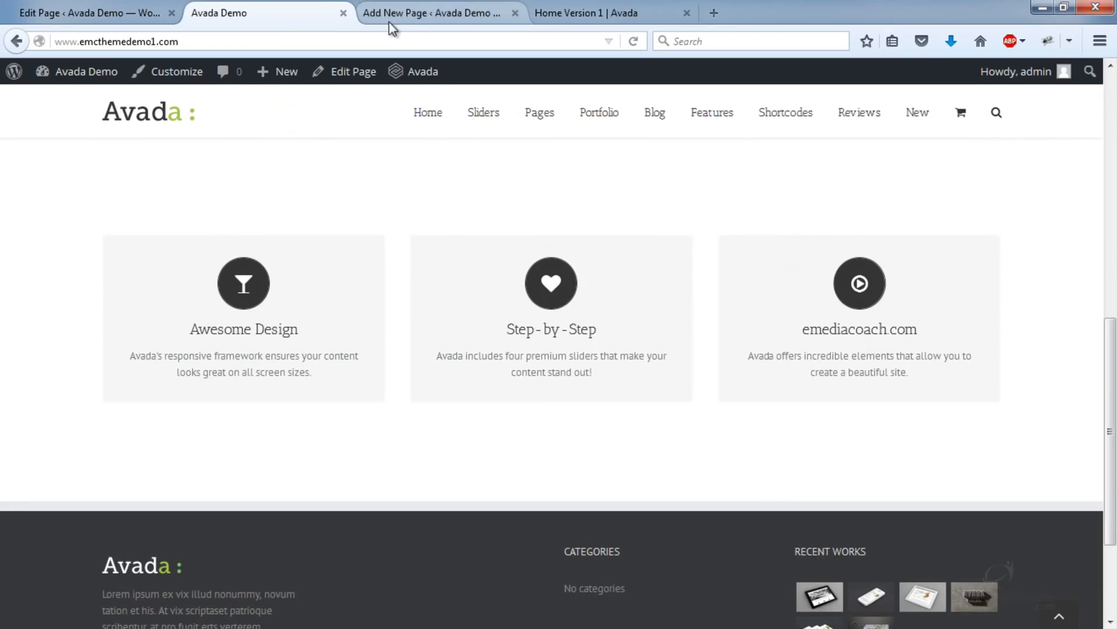
left_click(404, 19)
left_click(335, 17)
left_click(344, 13)
Cancel the Flip Boxes dialog unchanged and return to the Home page editor.
left_click(879, 594)
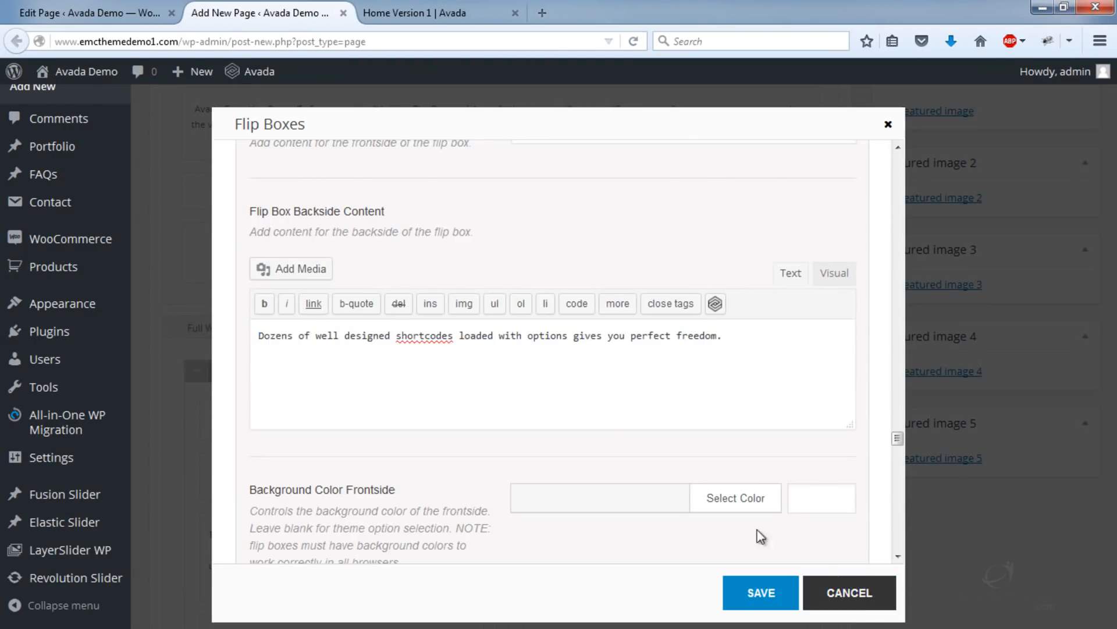
scroll(606, 419, "down", 7)
scroll(604, 414, "up", 3)
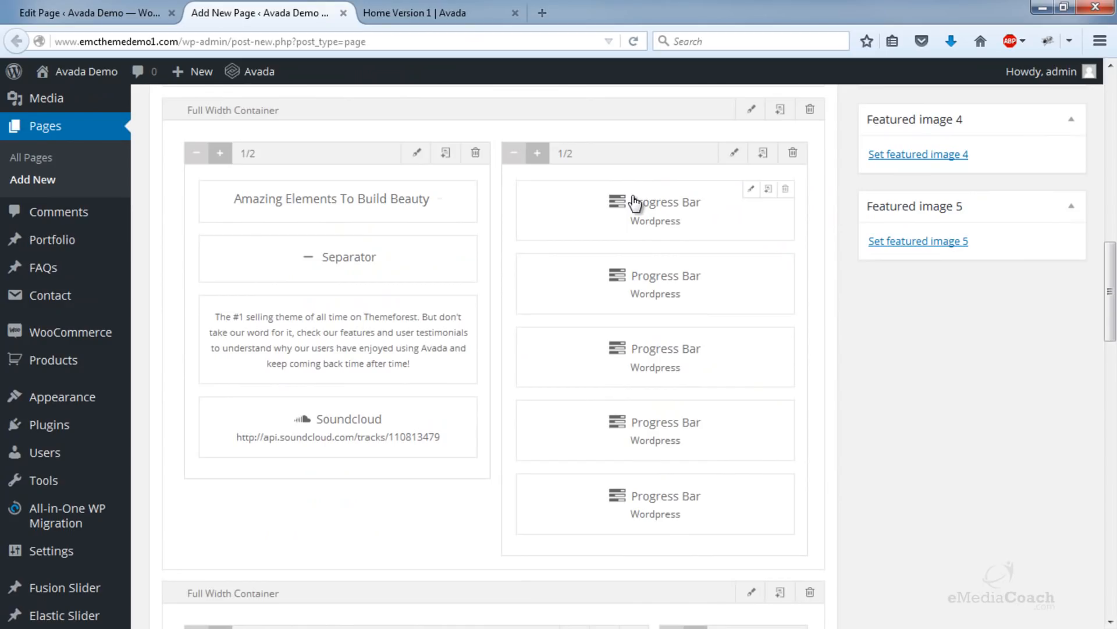
left_click(119, 22)
scroll(404, 219, "down", 8)
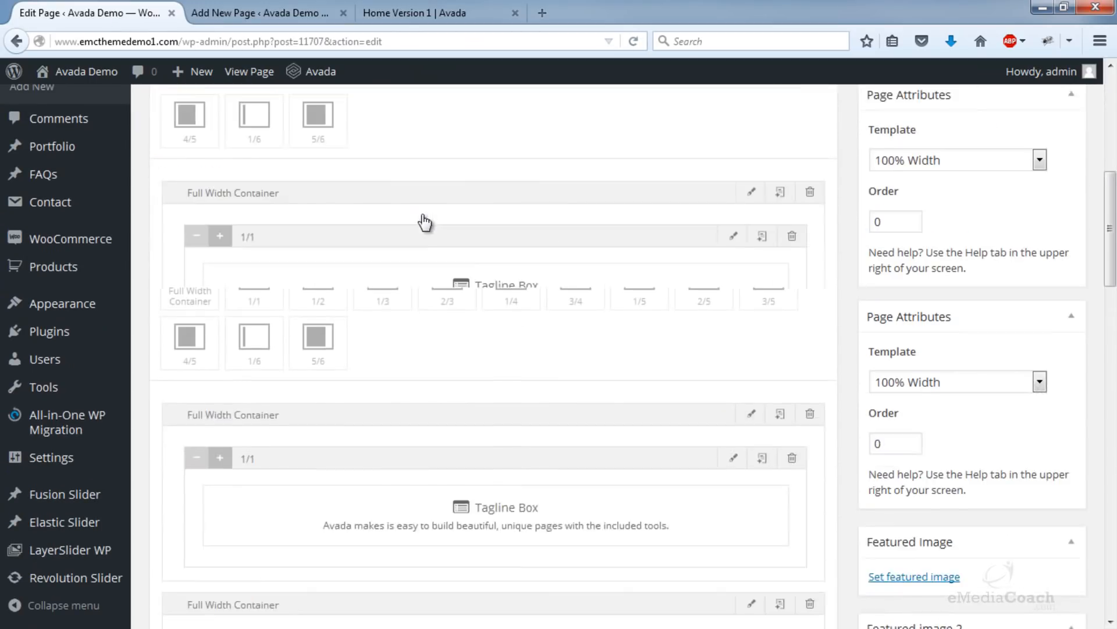
Add a Full Width Container below the Flip Boxes with two 1/2 columns inside.
scroll(281, 198, "up", 3)
left_click_drag(189, 186, 238, 249)
scroll(262, 337, "down", 7)
scroll(237, 249, "up", 8)
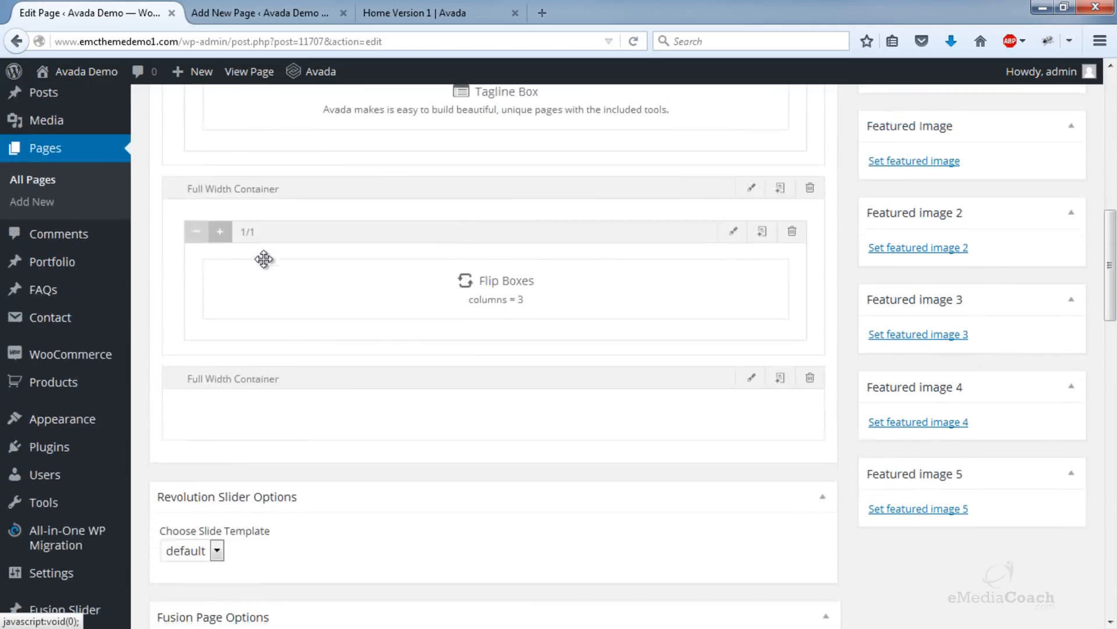
mouse_move(320, 220)
left_mouse_down()
mouse_move(369, 338)
mouse_move(327, 210)
left_mouse_up()
scroll(369, 337, "down", 8)
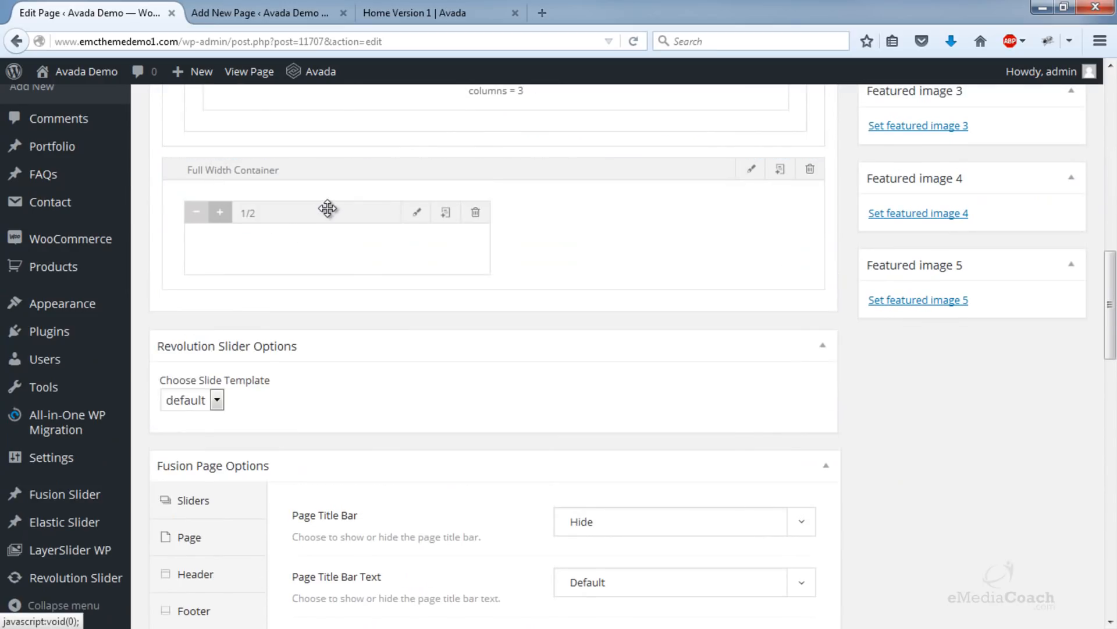
scroll(411, 238, "up", 10)
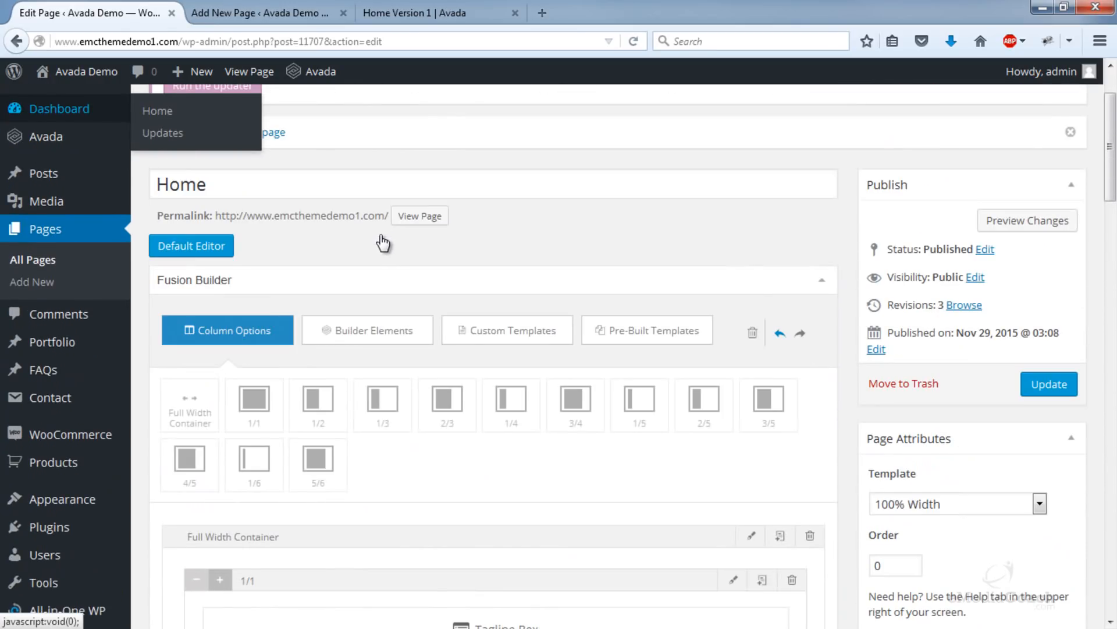
scroll(599, 407, "down", 8)
left_click_drag(312, 394, 595, 503)
scroll(419, 501, "up", 6)
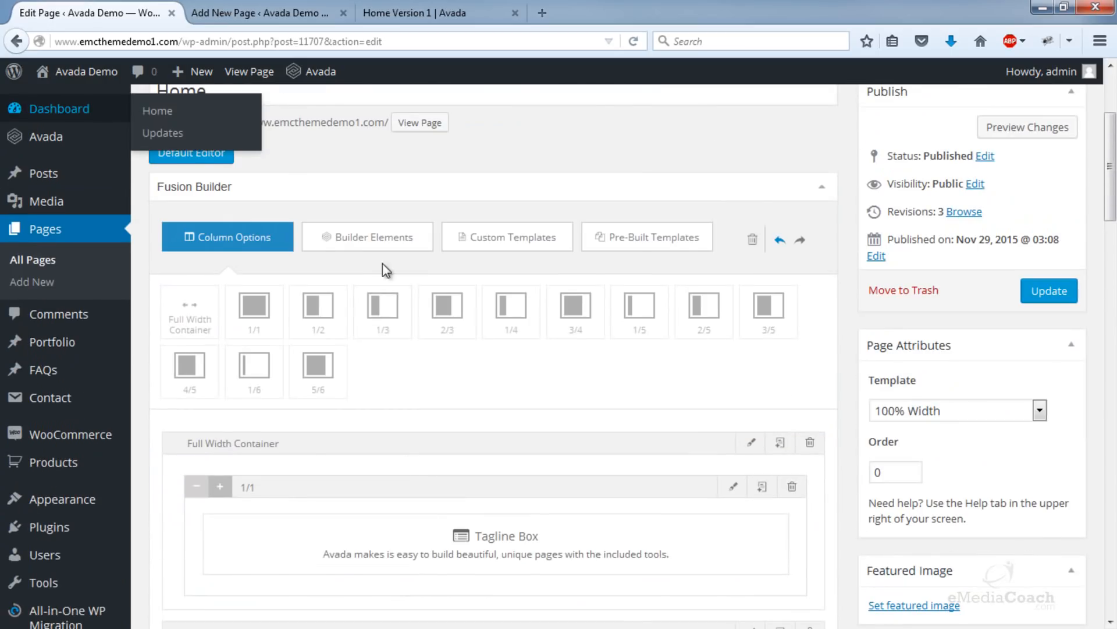
left_click(384, 257)
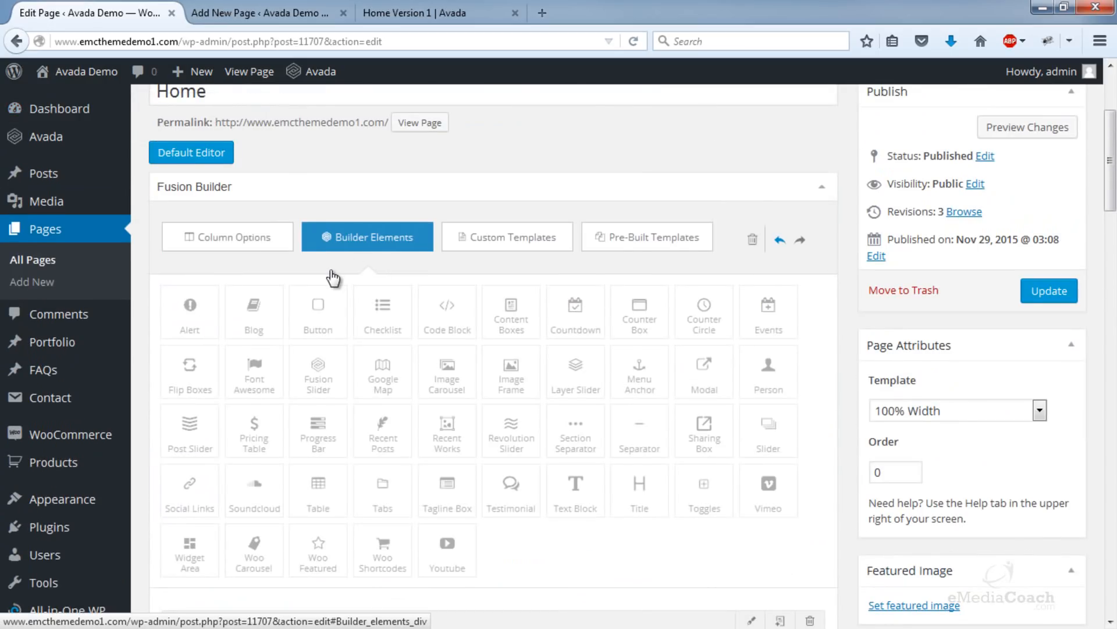
Drop a Progress Bar into the left 1/2 column, then clone it and delete the clone.
scroll(333, 279, "down", 3)
left_click_drag(333, 279, 302, 440)
scroll(324, 337, "down", 10)
left_click(277, 13)
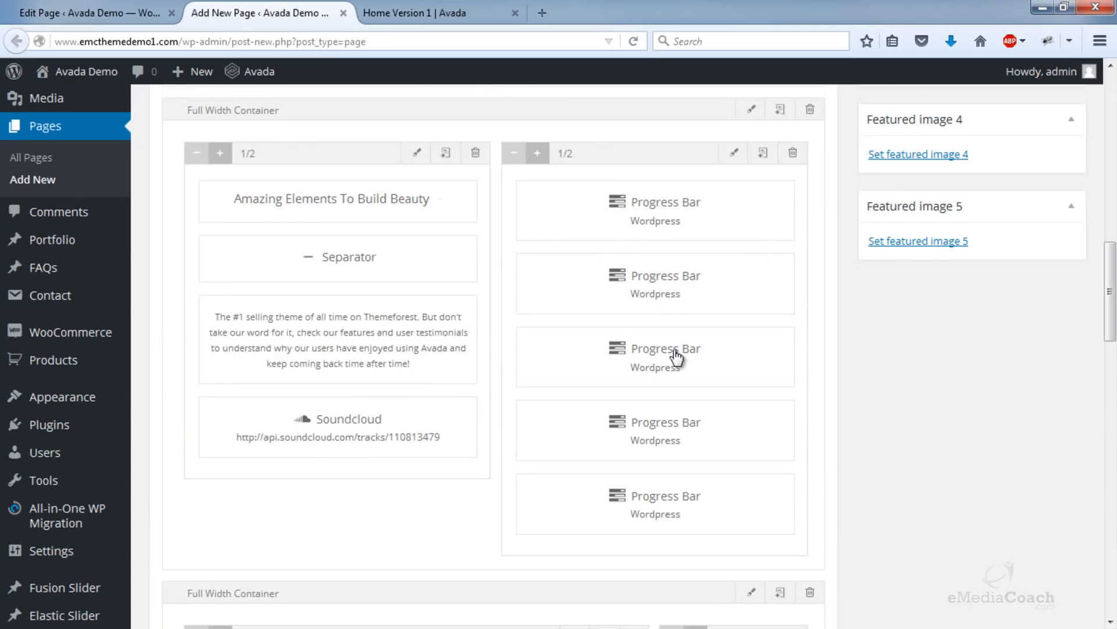
left_click(137, 22)
scroll(430, 315, "up", 5)
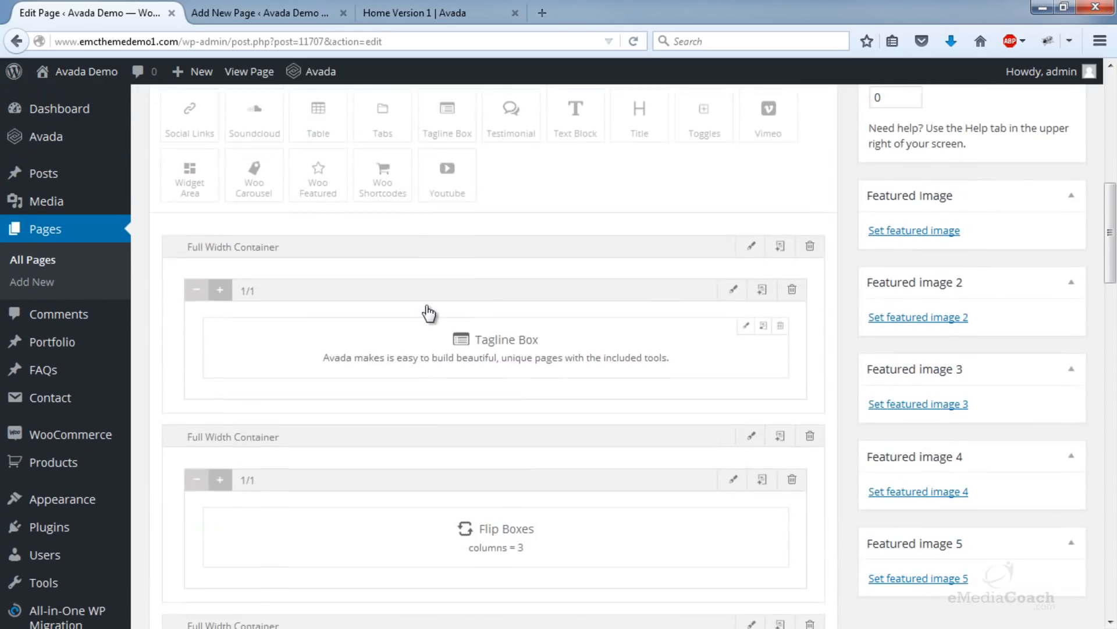
scroll(429, 311, "down", 8)
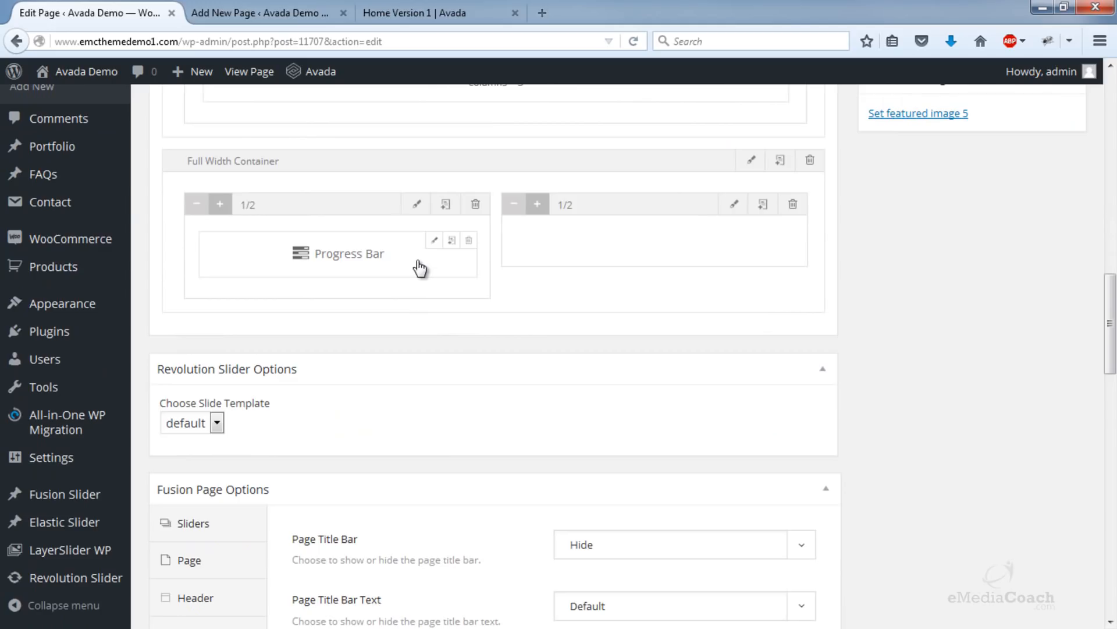
left_click(452, 241)
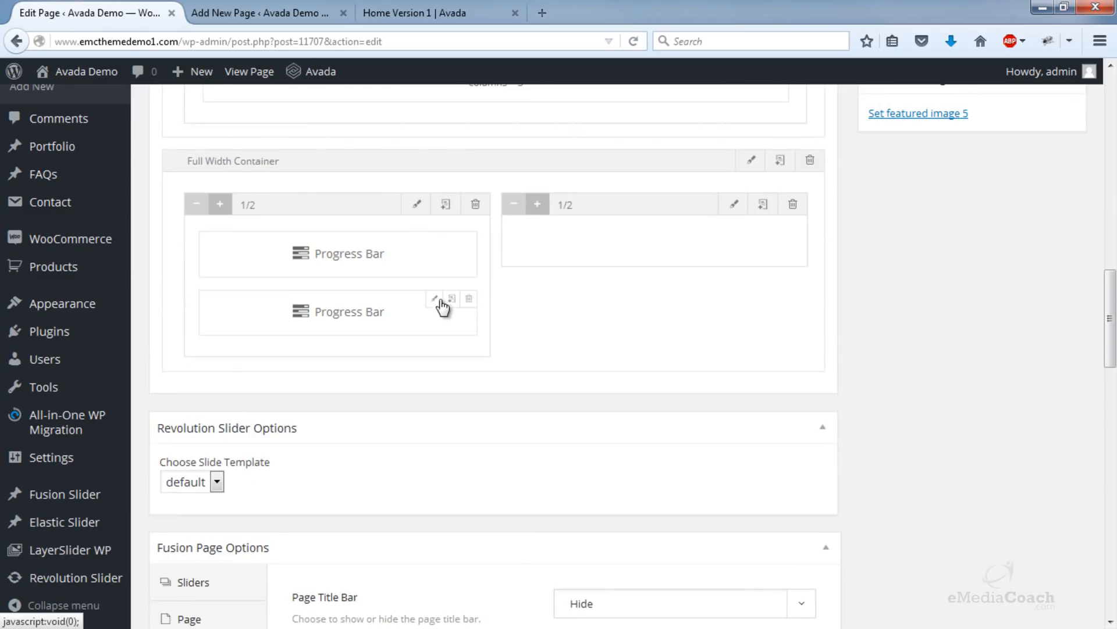
left_click(472, 302)
Set the Home page Progress Bar's filled percentage to 95, matching the reference bar.
left_click(434, 243)
left_click(253, 3)
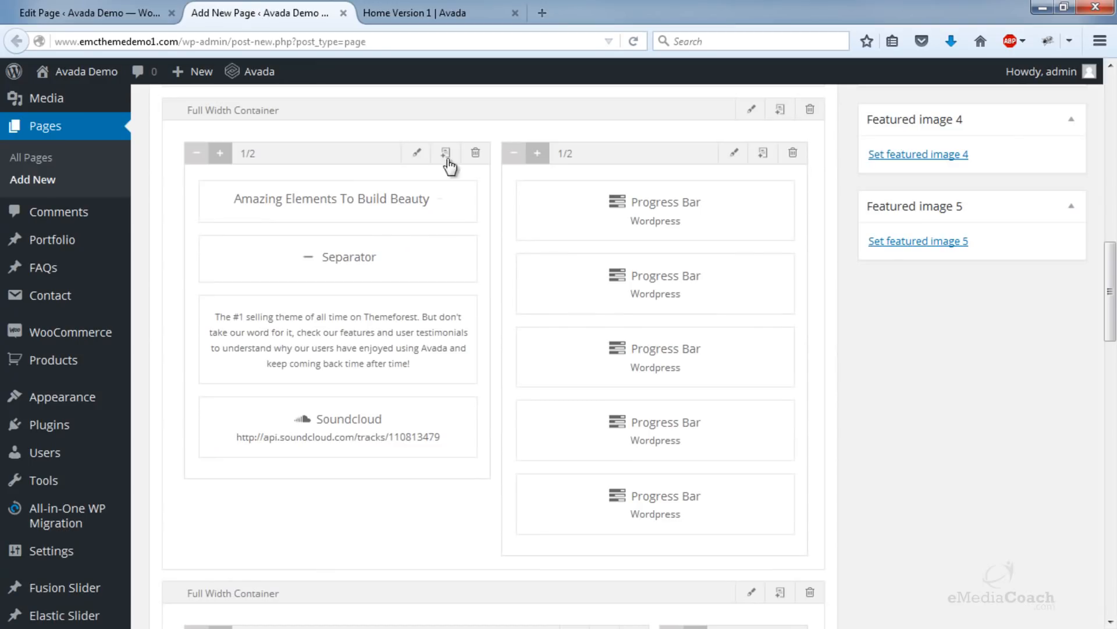
left_click(750, 192)
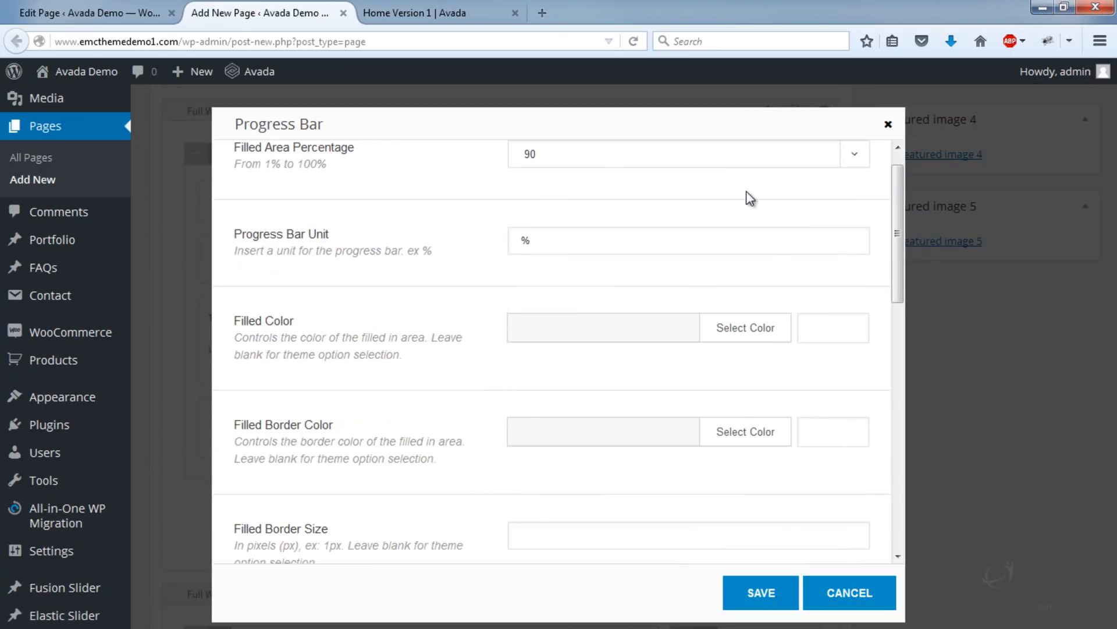
left_click(94, 14)
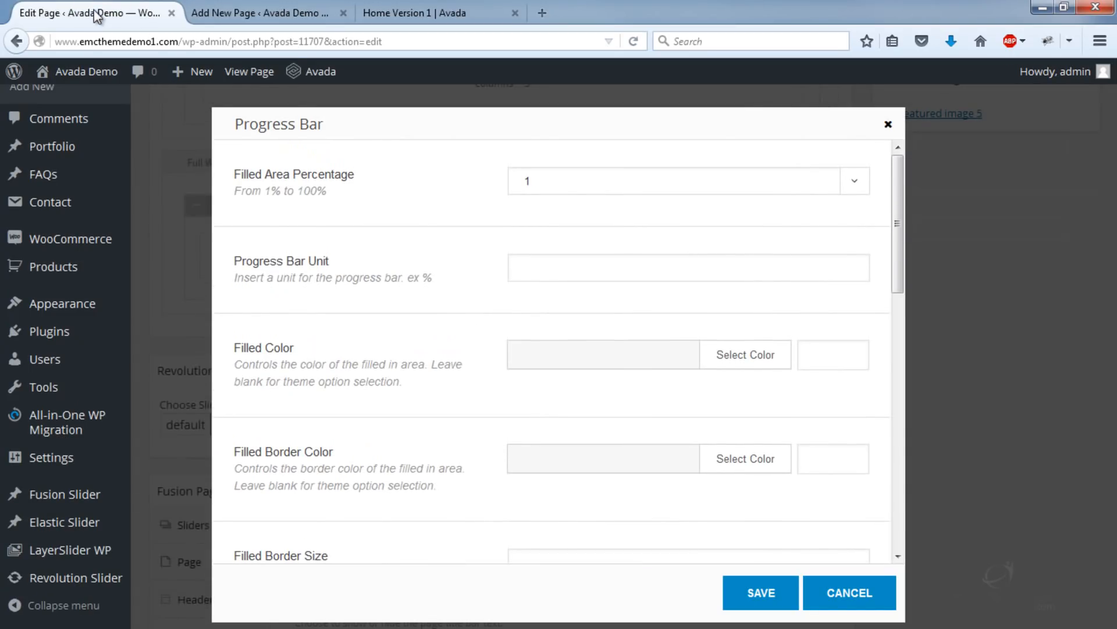
left_click(630, 193)
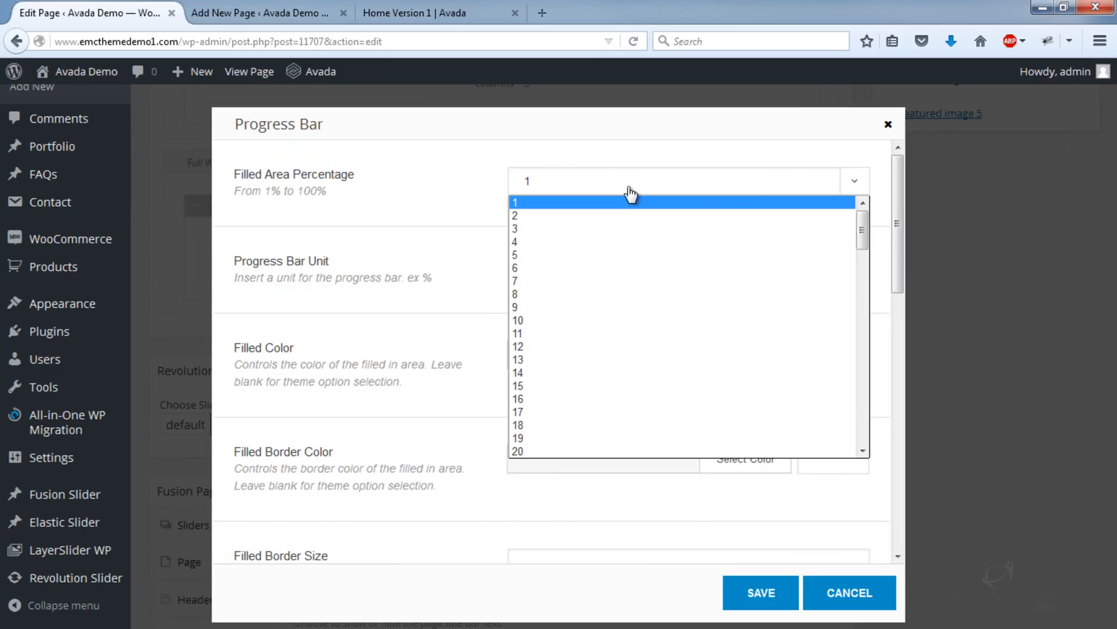
scroll(649, 311, "down", 20)
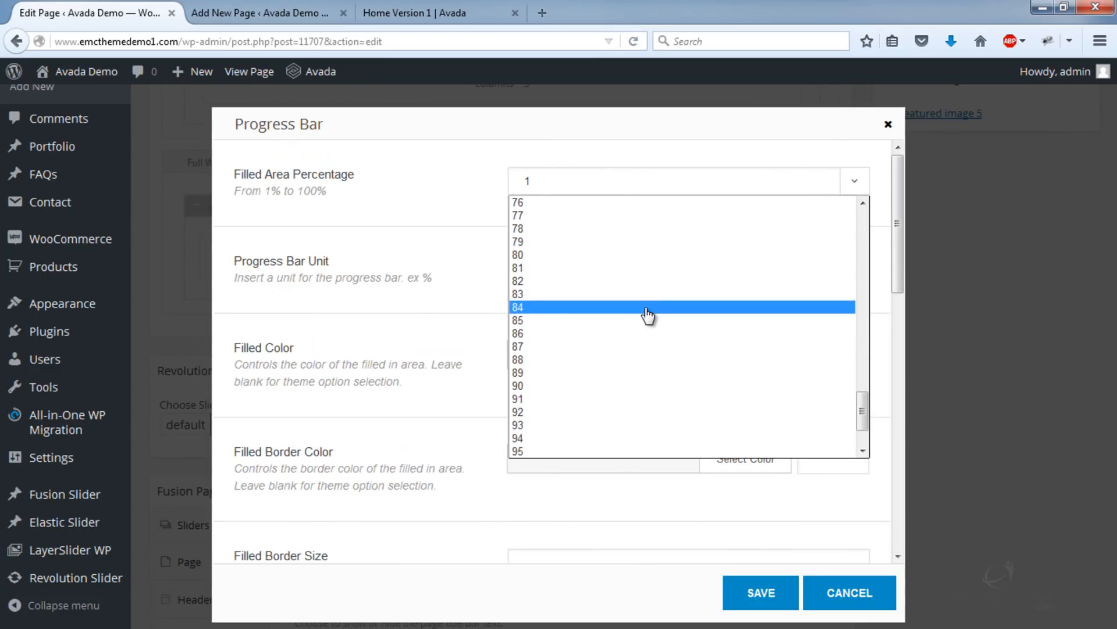
scroll(640, 349, "down", 2)
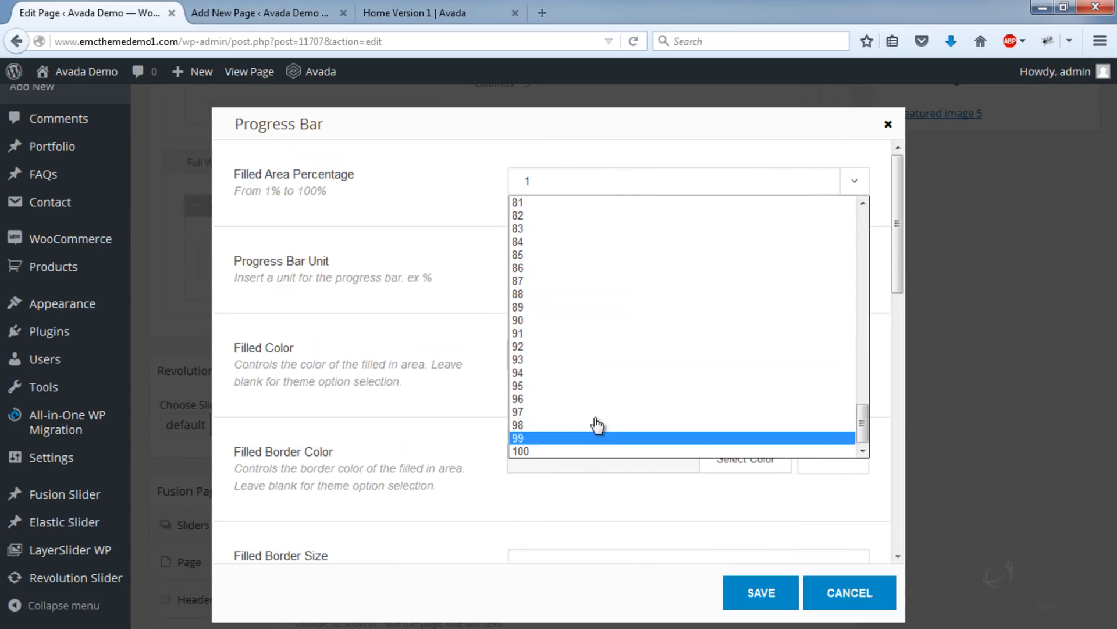
left_click(606, 386)
Copy the reference bar's unfilled colour #e3e2e2 into the Unfilled Color field.
left_click(566, 267)
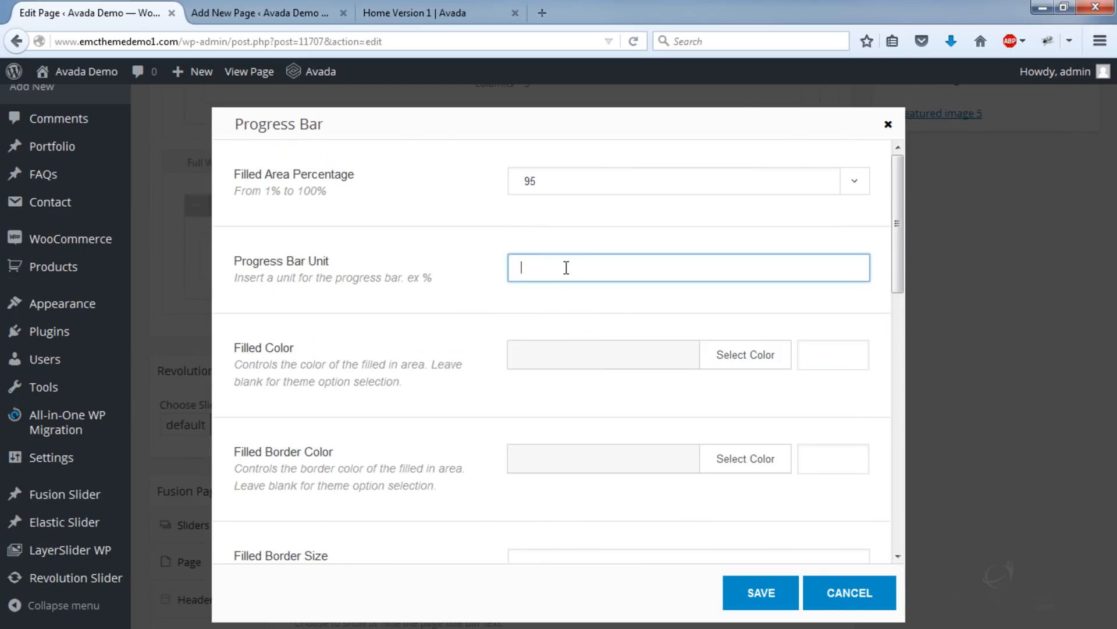
left_click(275, 8)
left_click(611, 274)
left_click(125, 12)
left_click(273, 12)
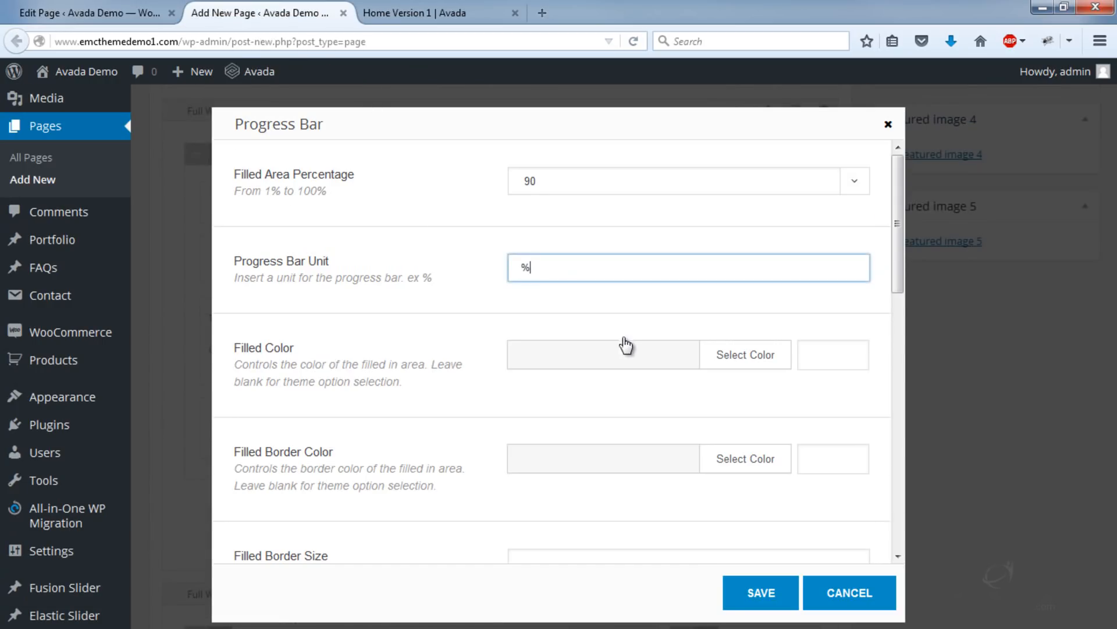
scroll(620, 341, "down", 5)
scroll(592, 340, "down", 2)
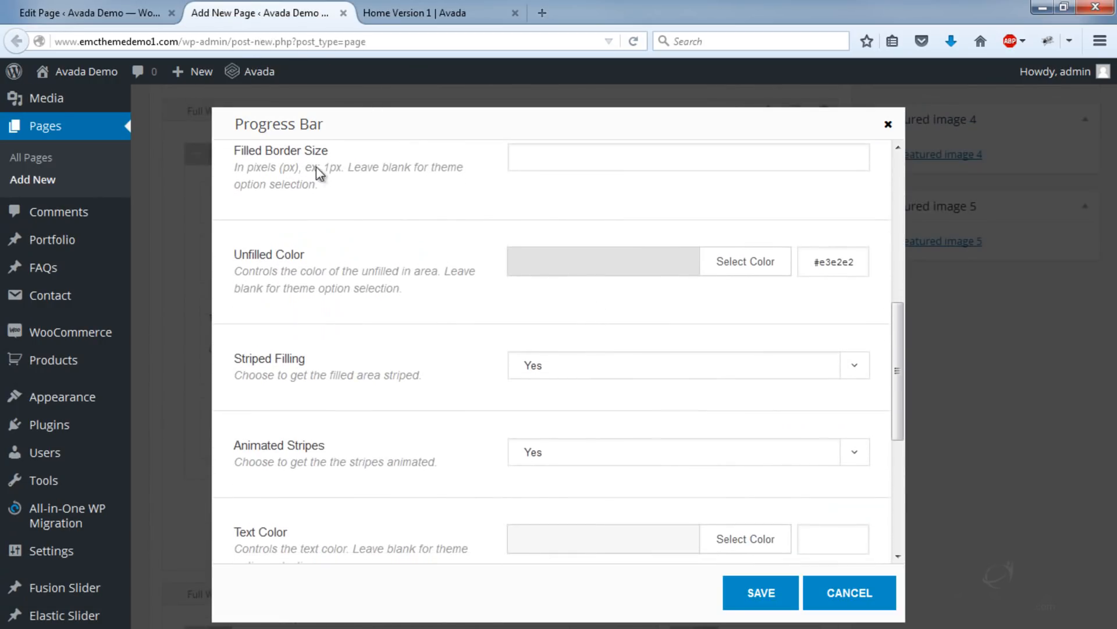
left_click(142, 10)
scroll(631, 301, "down", 2)
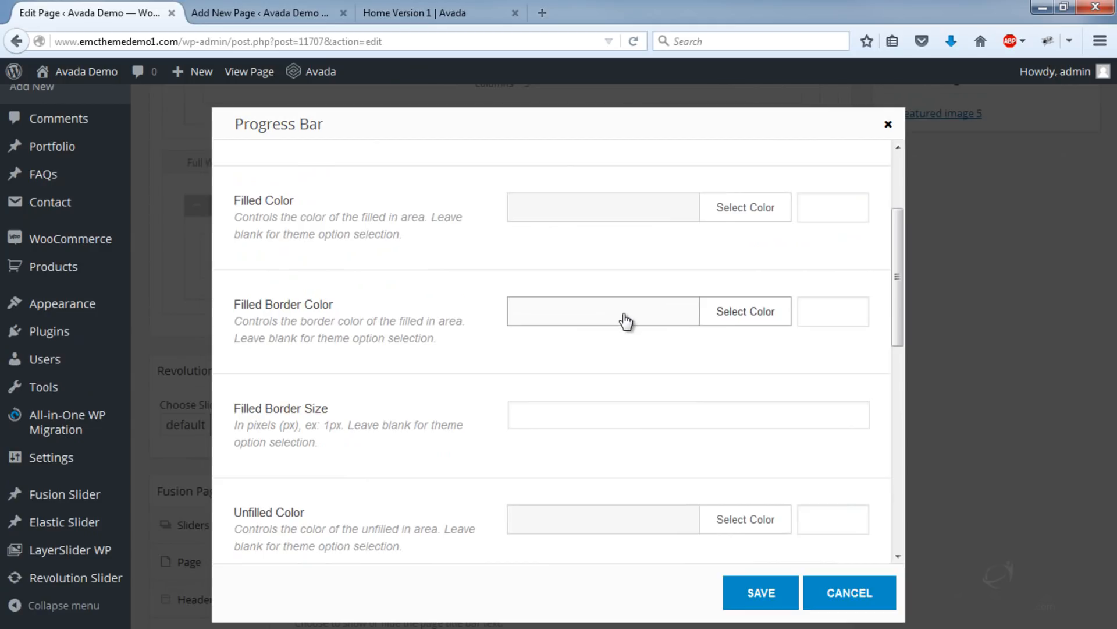
scroll(626, 318, "down", 3)
left_click(281, 17)
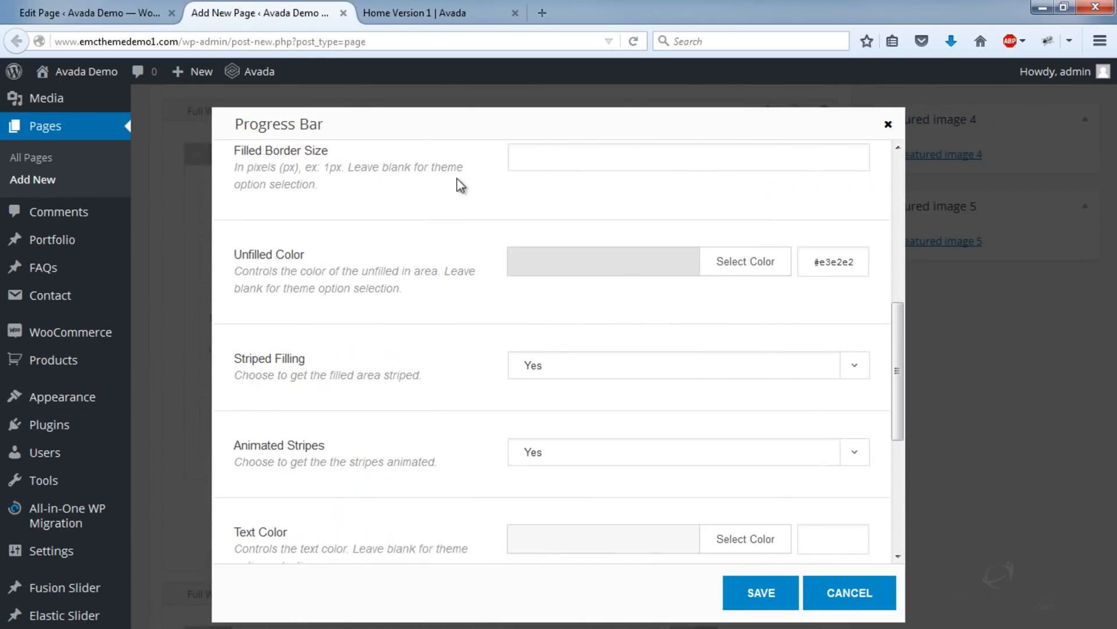
left_click(821, 262)
key("ctrl+a")
key("ctrl+Page_Up")
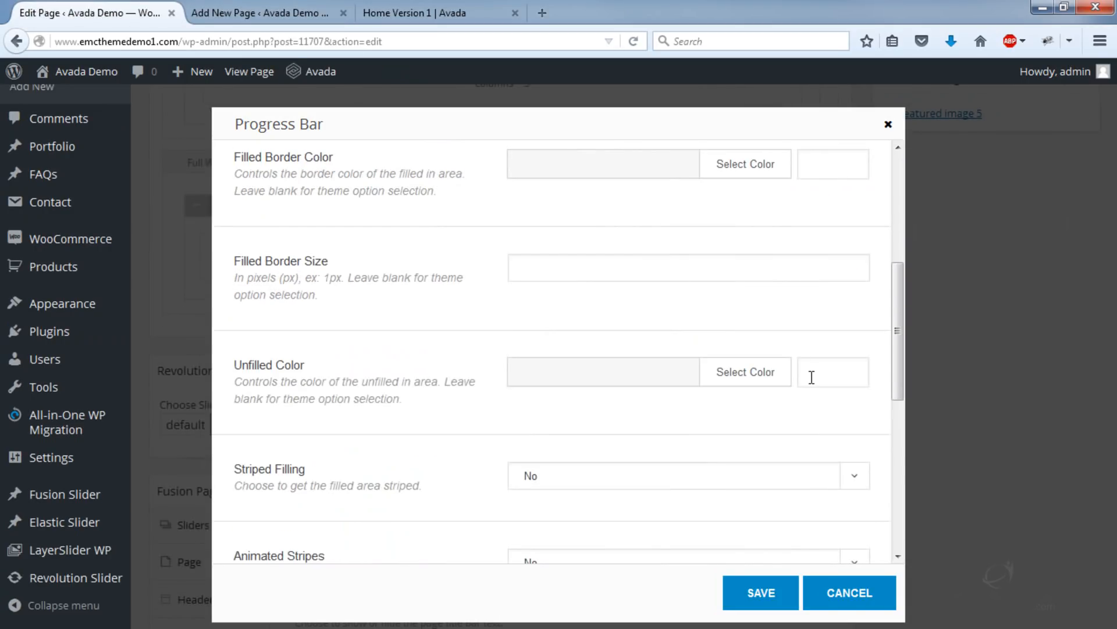
left_click(811, 377)
type("#e3e2e2")
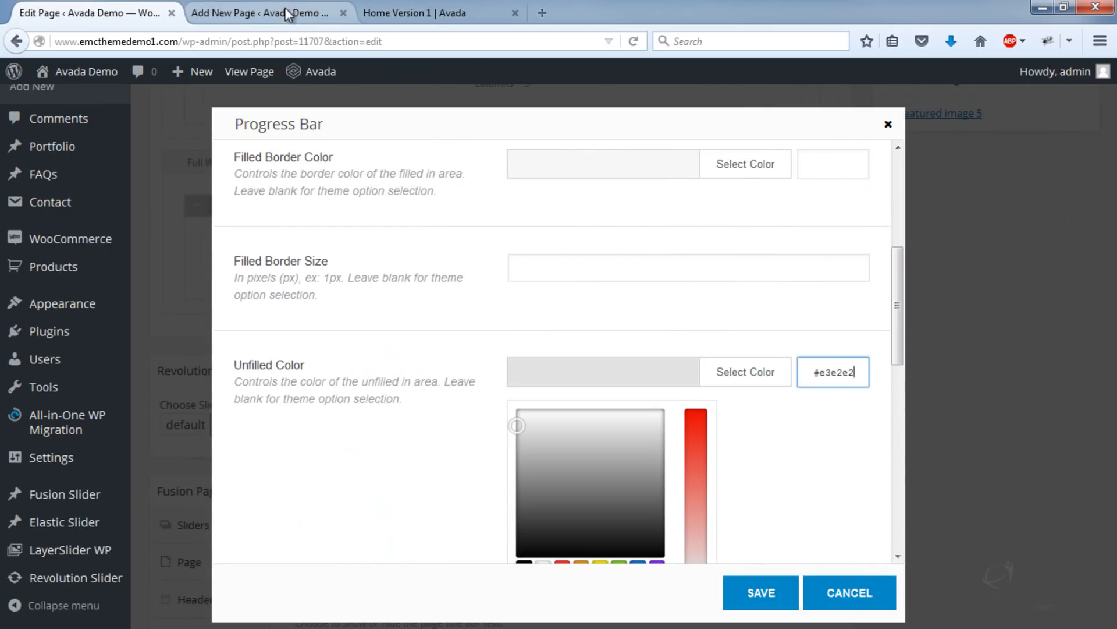
Turn on Striped Filling and Animated Stripes for the bar.
left_click(257, 13)
scroll(466, 245, "up", 3)
scroll(467, 242, "down", 6)
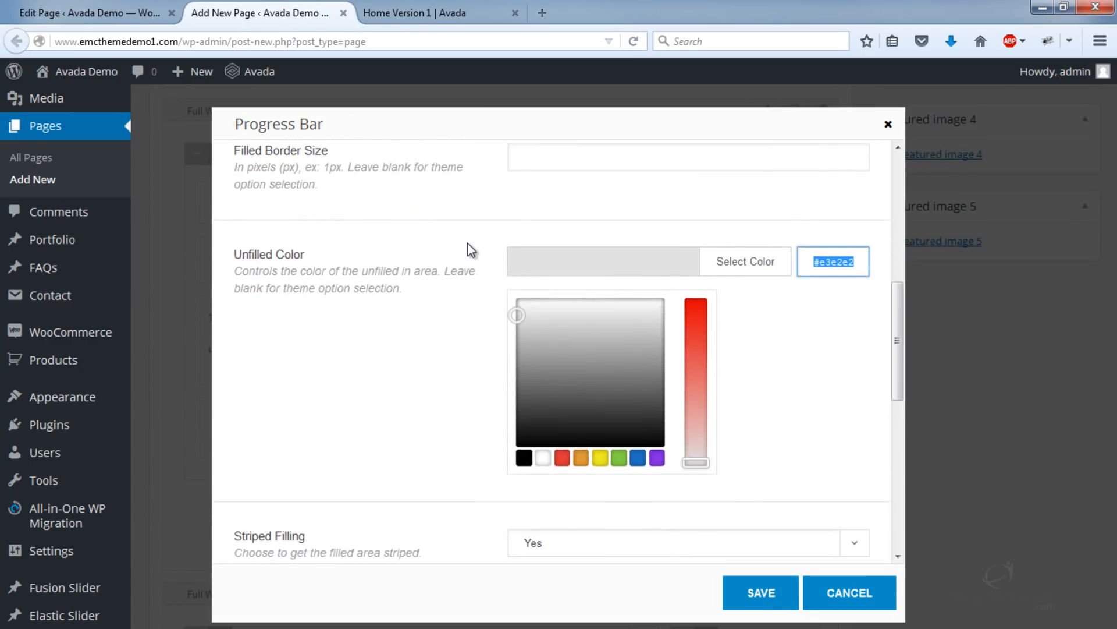
left_click(88, 13)
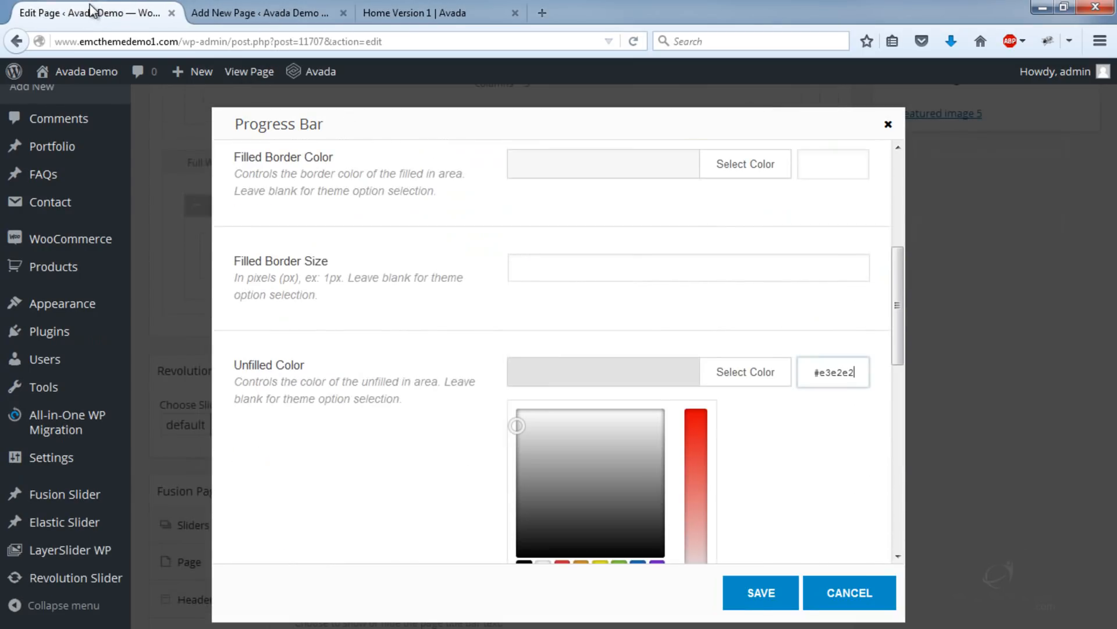
scroll(561, 358, "down", 5)
left_click(585, 359)
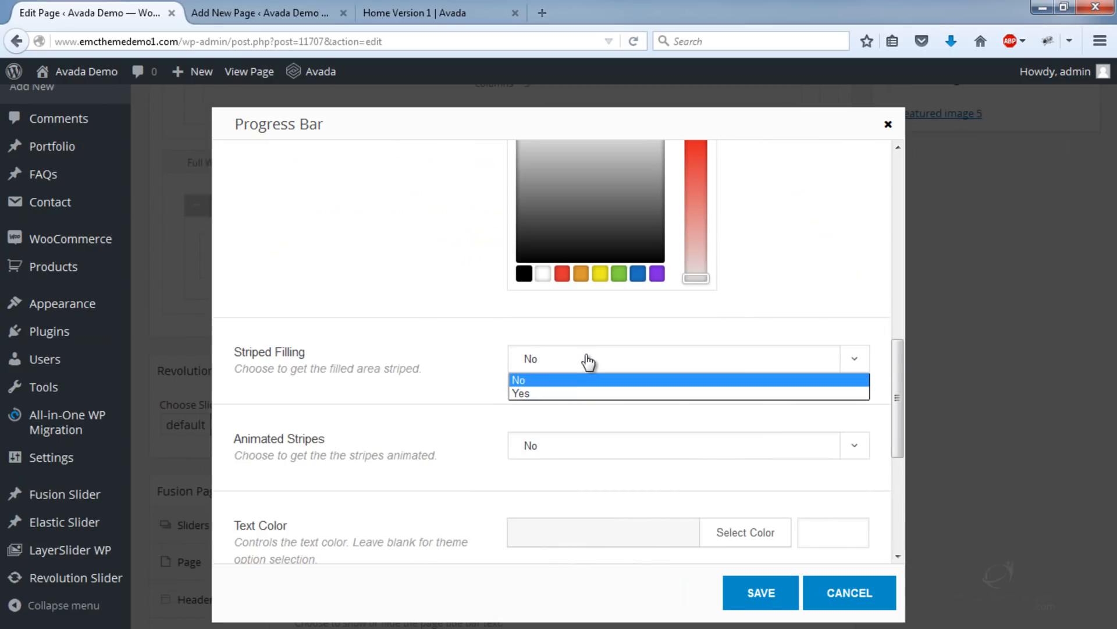
left_click(563, 393)
scroll(521, 391, "down", 1)
left_click(532, 407)
left_click(532, 443)
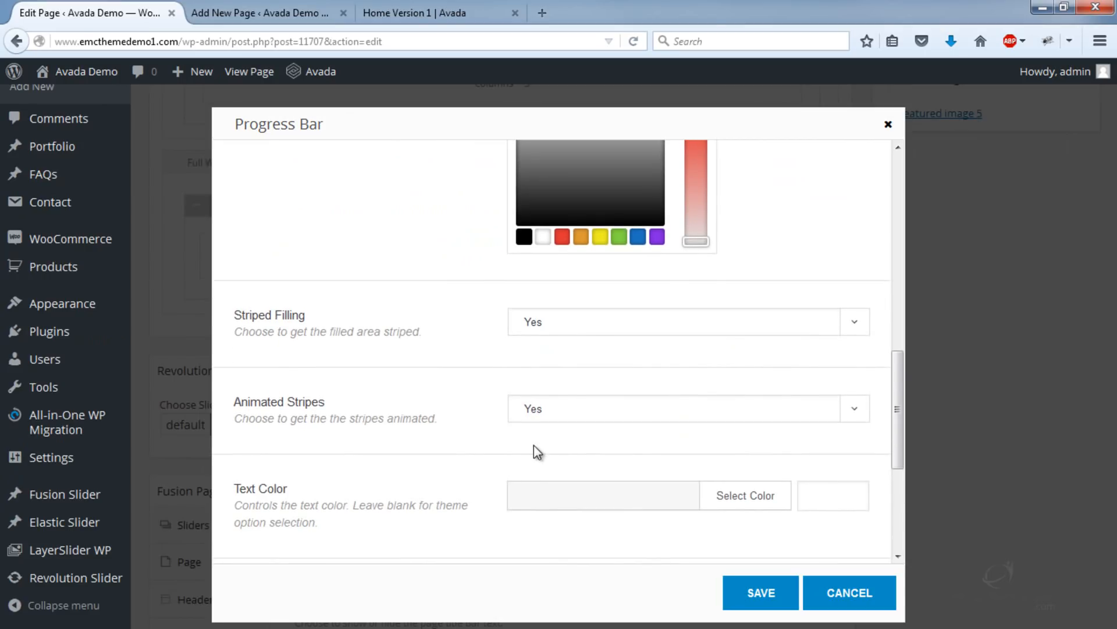
Label the bar 'WordPress Experts' and save the Progress Bar settings.
left_click(256, 13)
scroll(560, 381, "down", 2)
scroll(561, 382, "down", 4)
left_click(114, 19)
scroll(469, 320, "down", 5)
left_click(553, 379)
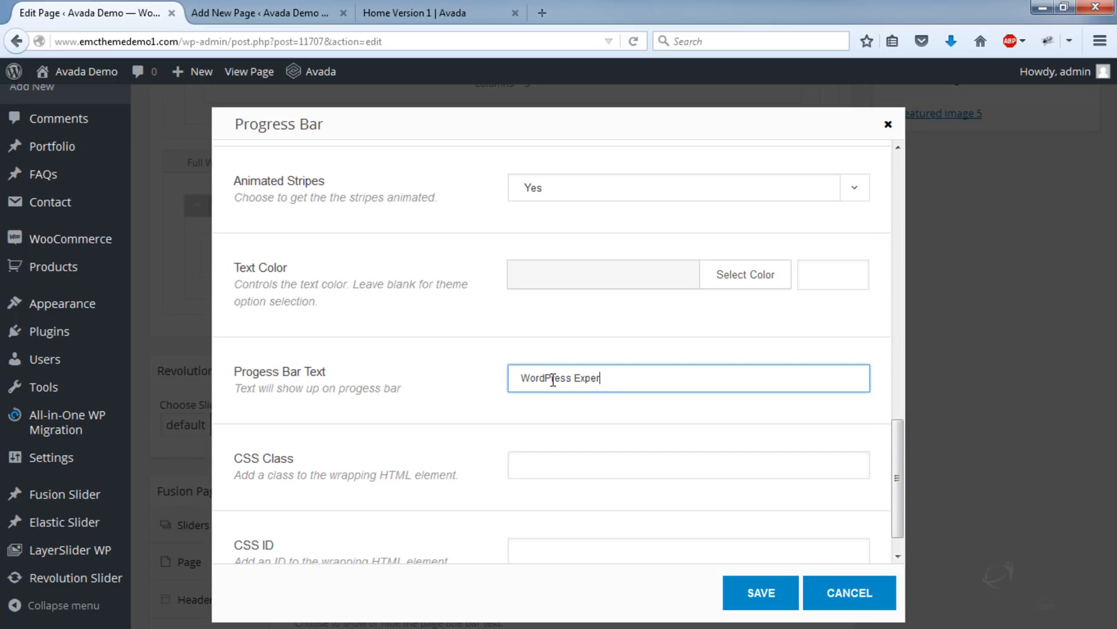
scroll(551, 382, "down", 1)
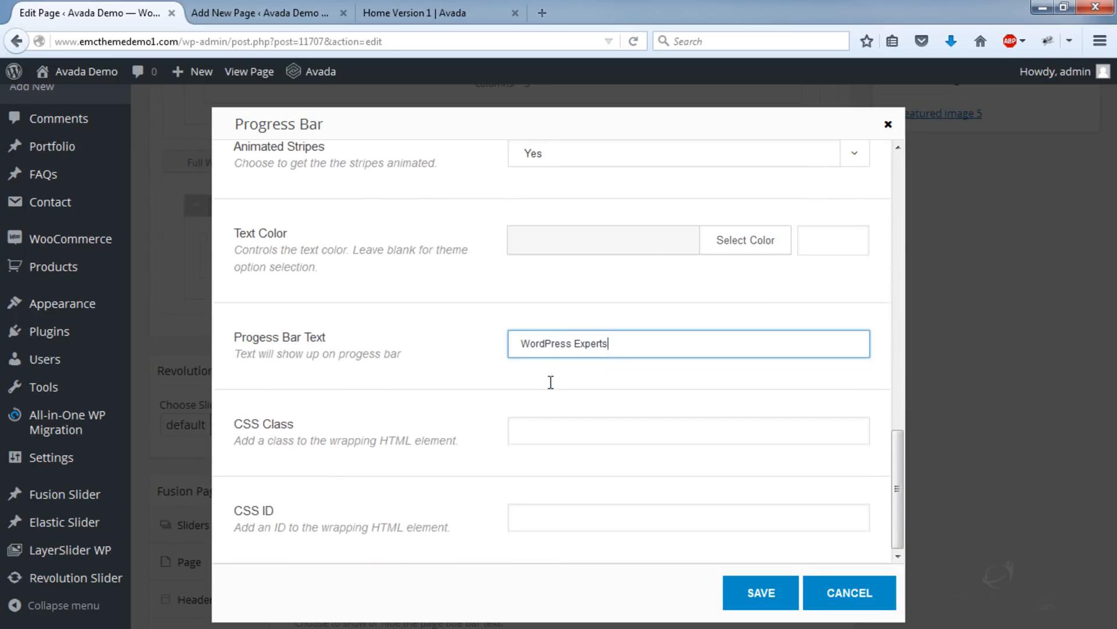
key("ctrl+Tab")
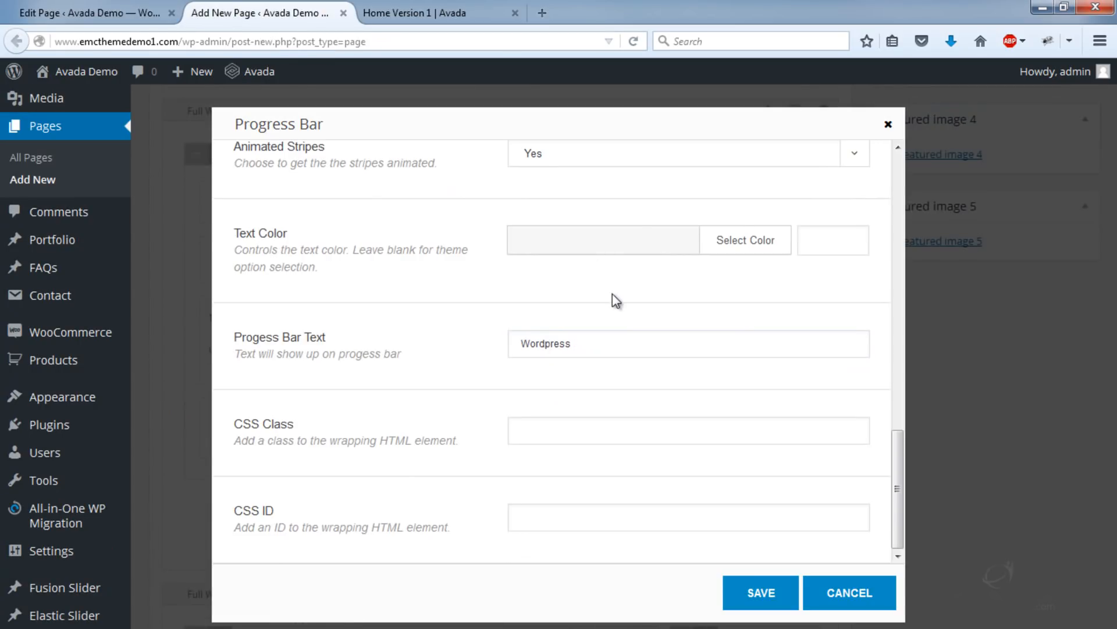
left_click(132, 17)
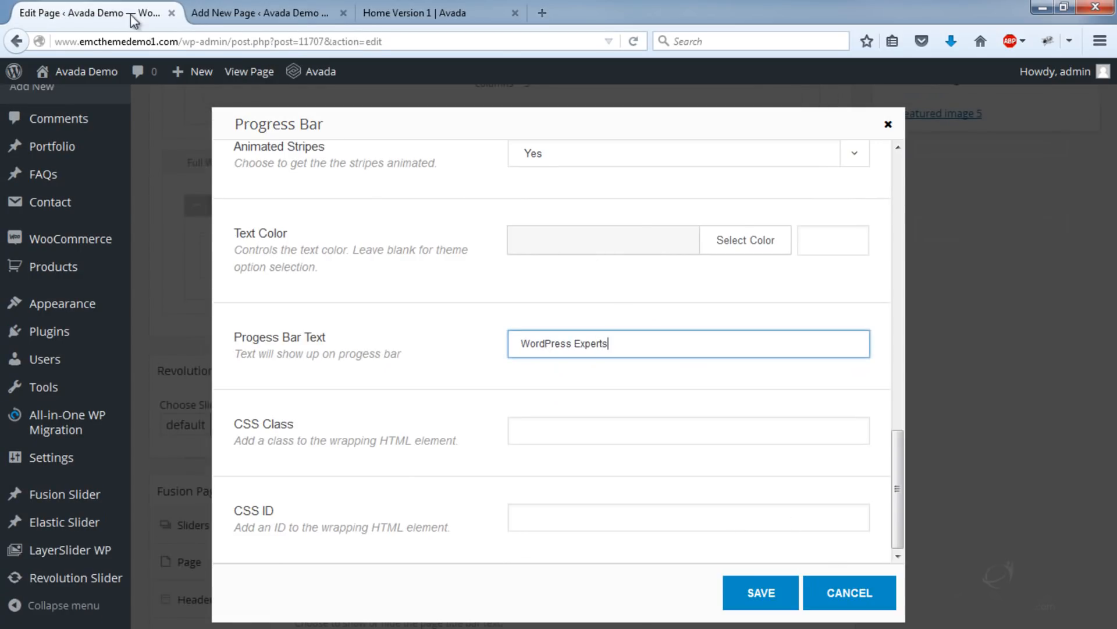
left_click(759, 591)
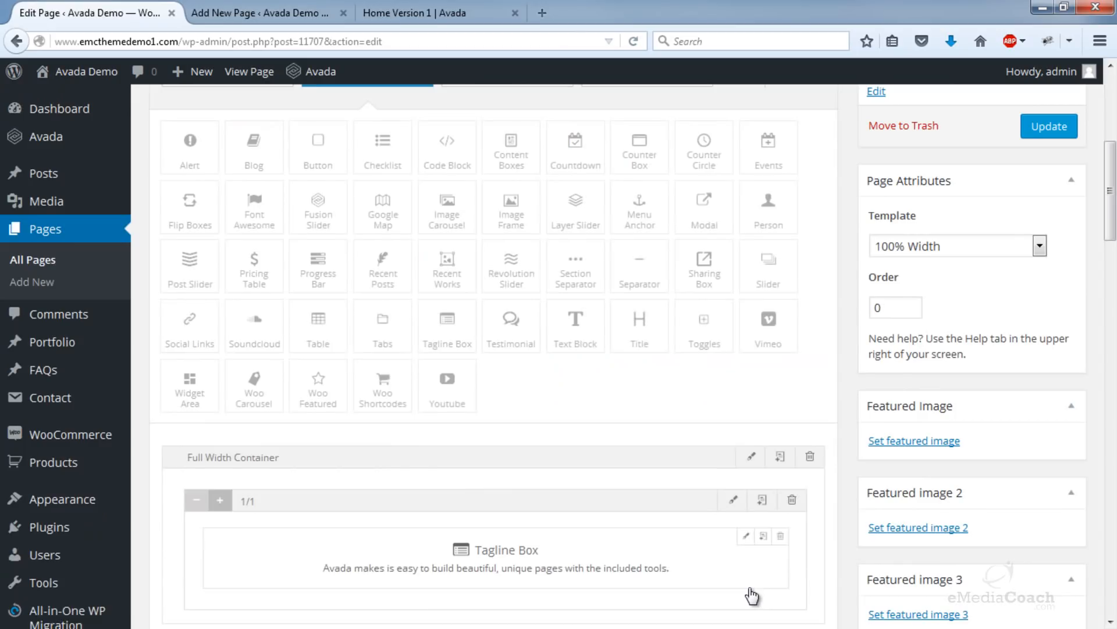
Update the Home page and check the striped WordPress Experts 95% bar on the live site.
scroll(669, 454, "down", 3)
scroll(669, 453, "down", 5)
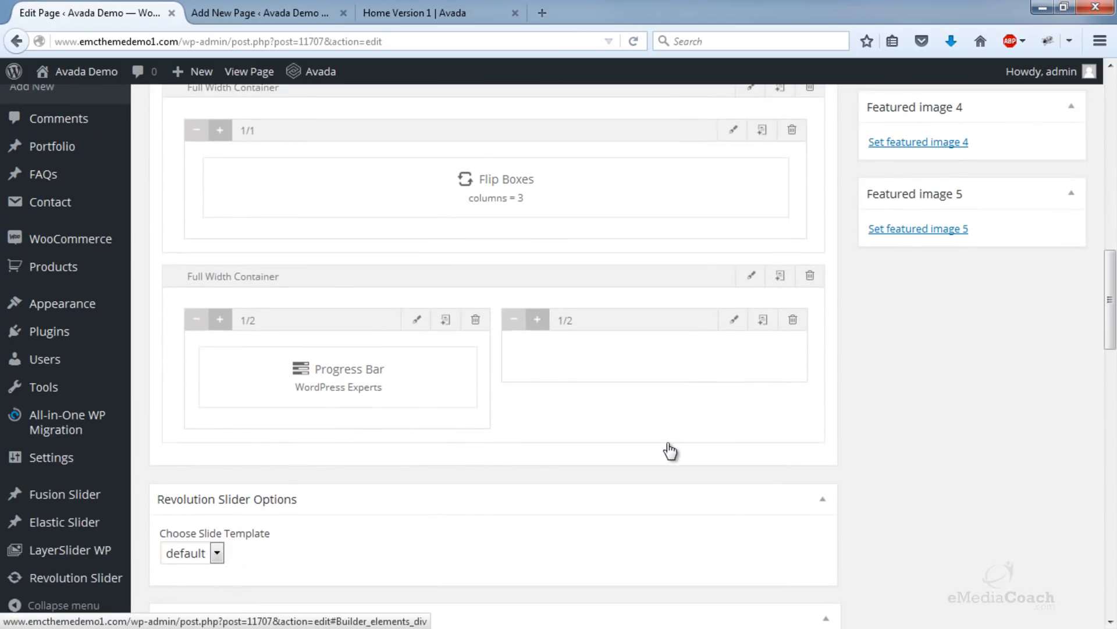
scroll(1001, 209, "up", 10)
left_click(1045, 125)
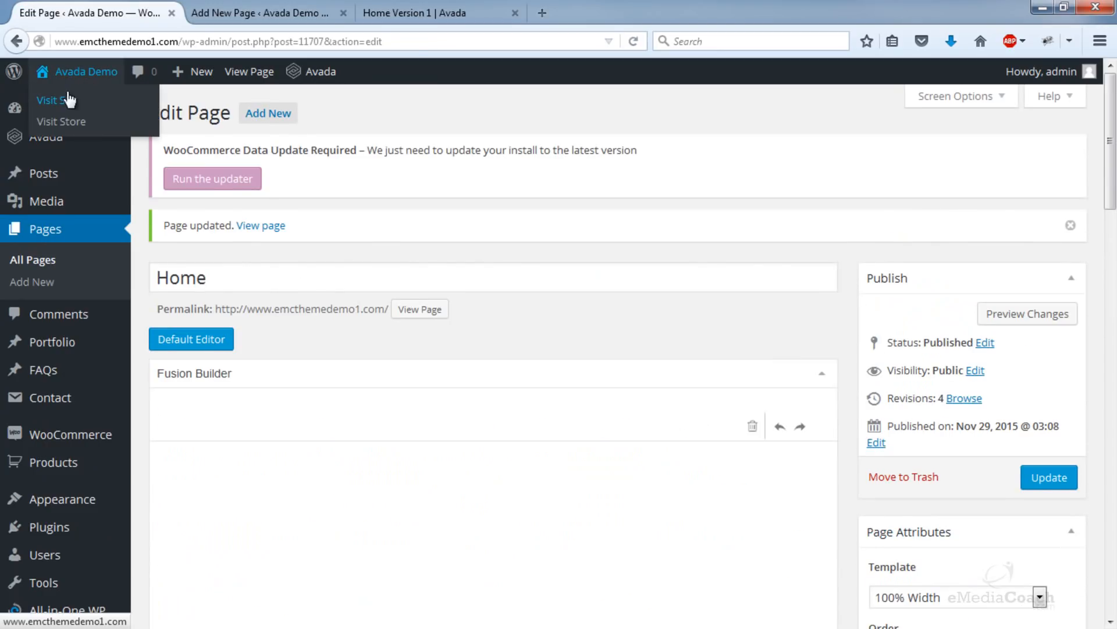
right_click(68, 94)
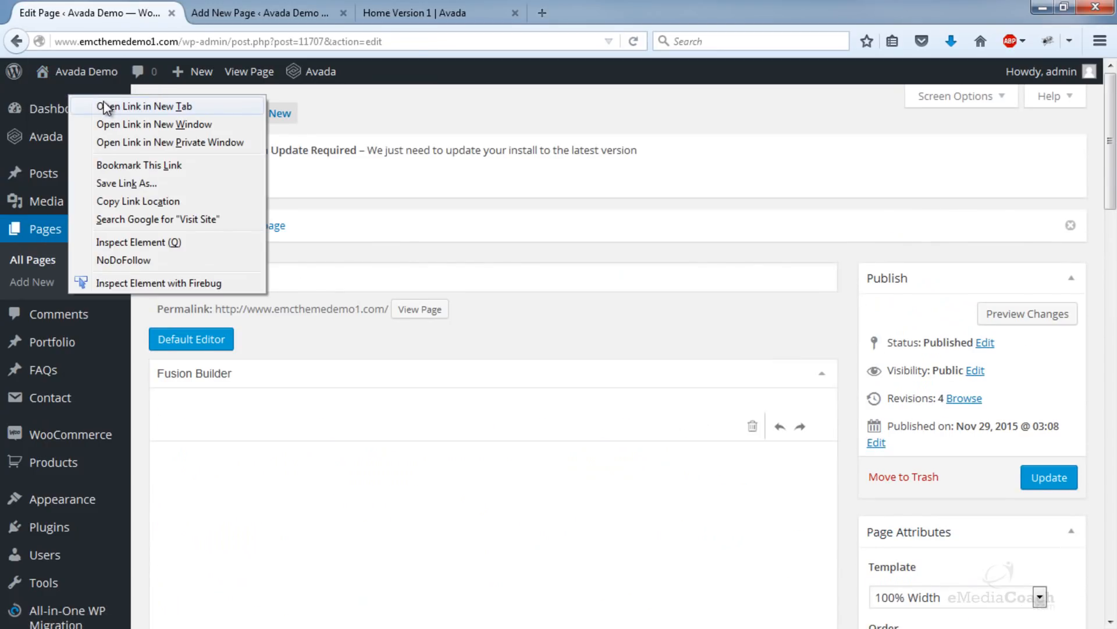
left_click(111, 106)
left_click(265, 14)
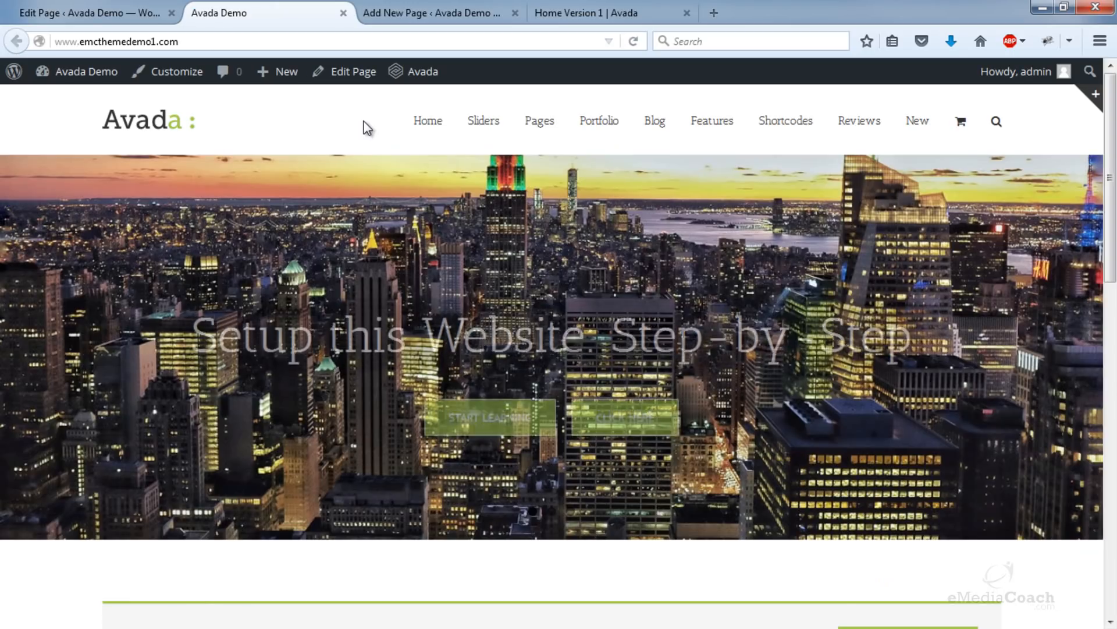
scroll(424, 224, "down", 15)
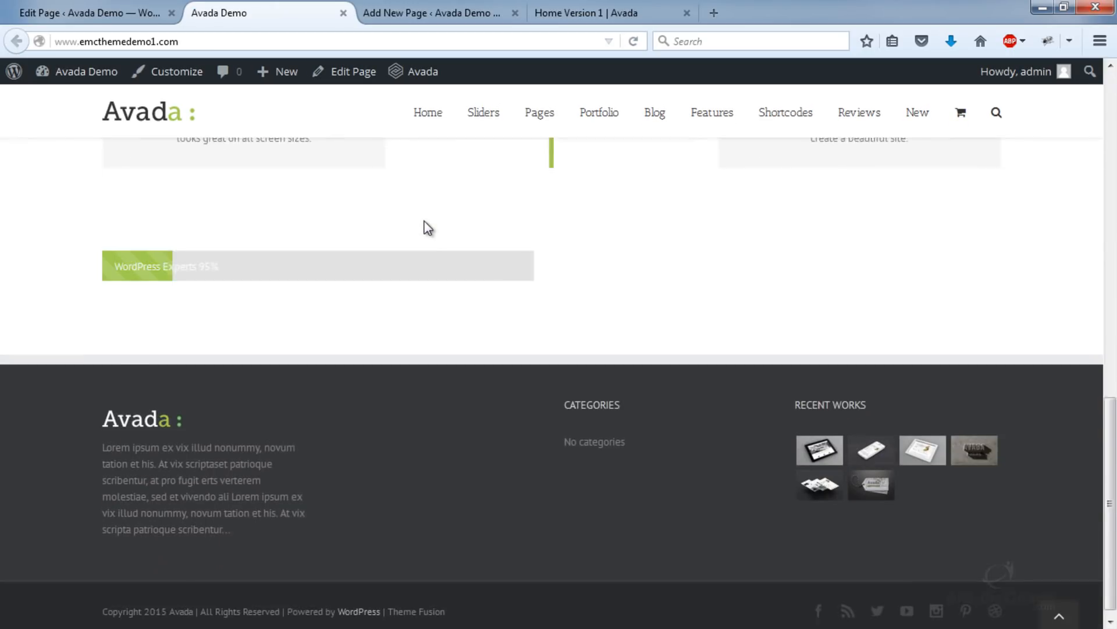
scroll(428, 227, "up", 2)
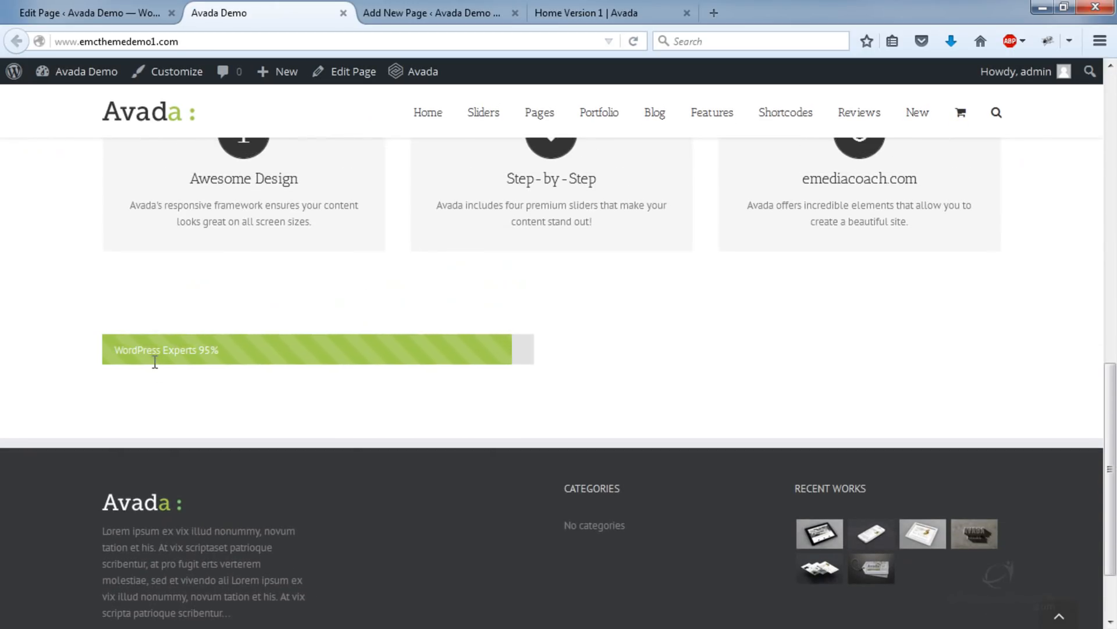
Back in the editor, clone the WordPress Experts Progress Bar.
left_click(135, 17)
scroll(307, 245, "down", 8)
scroll(308, 245, "down", 4)
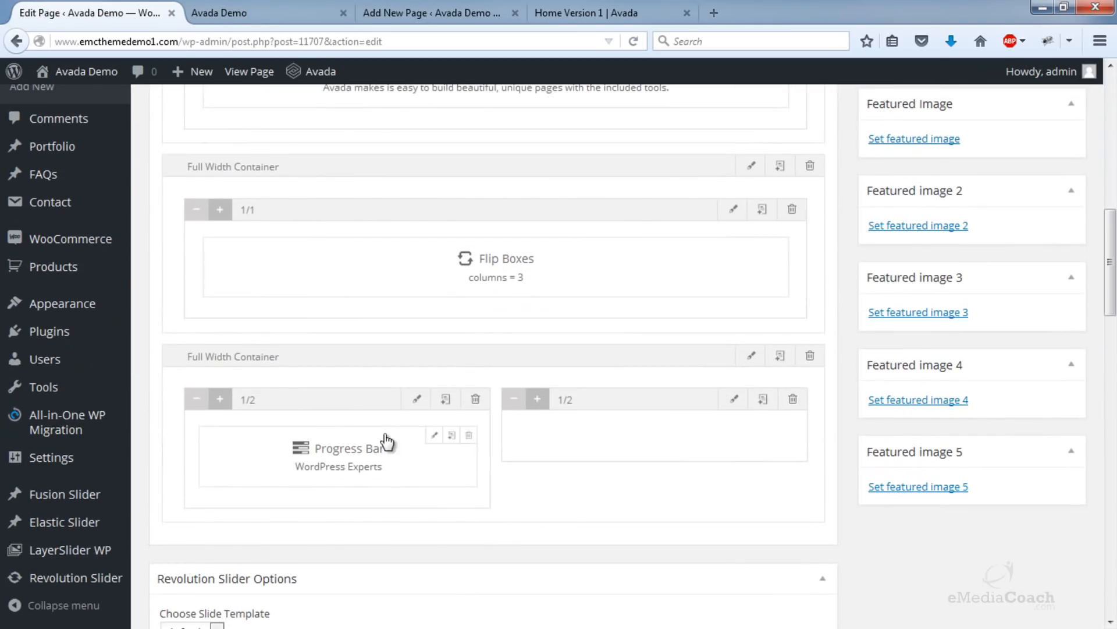
left_click(452, 436)
Clone another bar, then make the second bar Happy Clients at 98% and save.
left_click(452, 435)
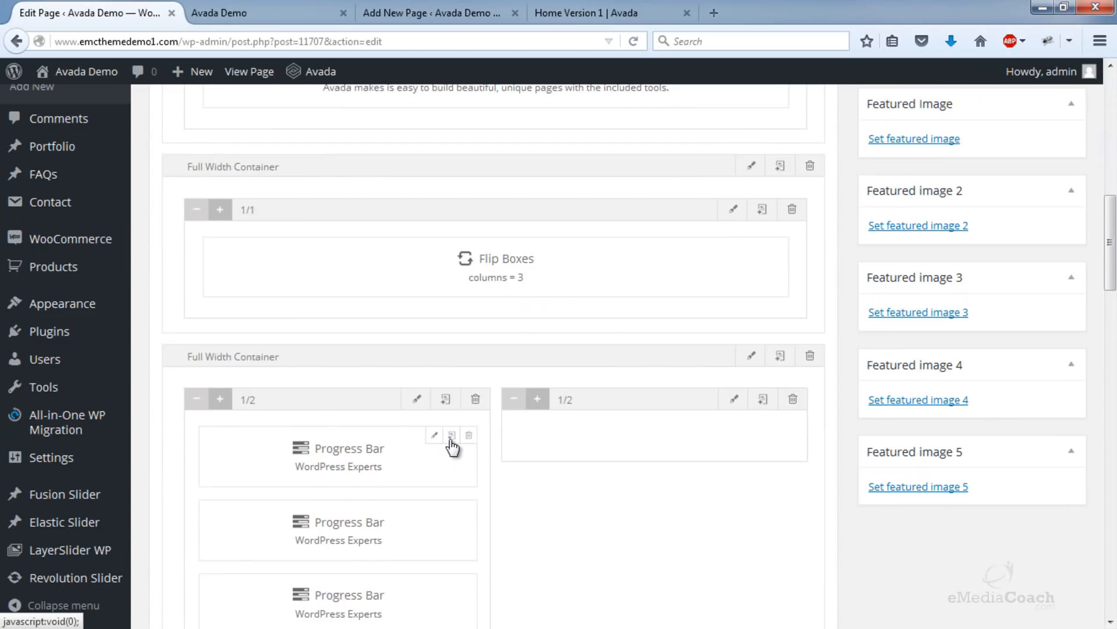
scroll(451, 447, "down", 5)
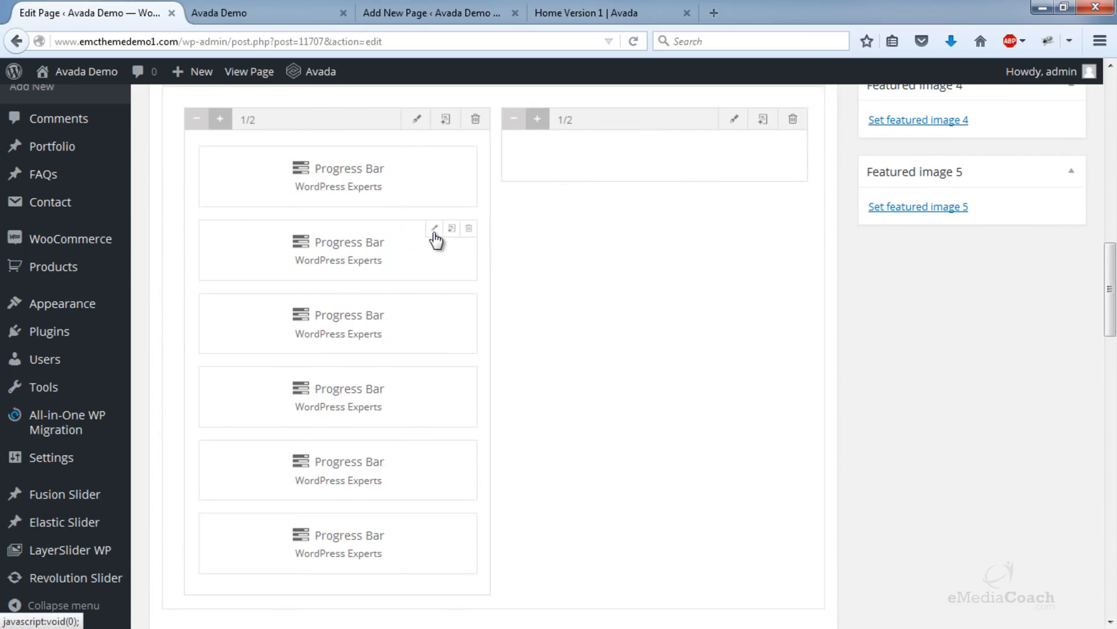
left_click(434, 230)
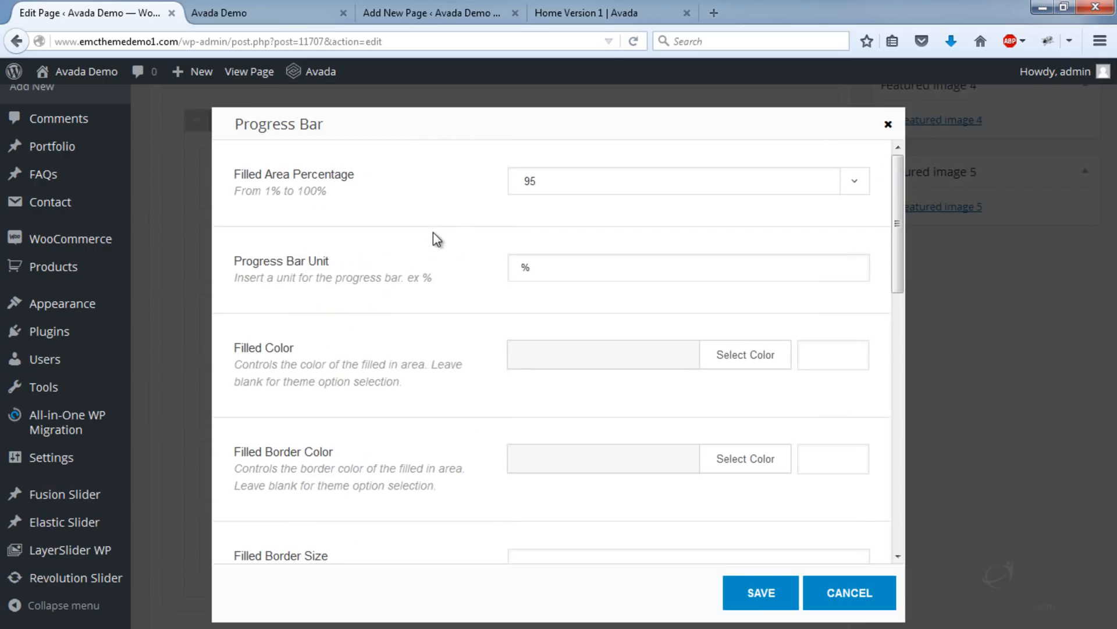
left_click(530, 185)
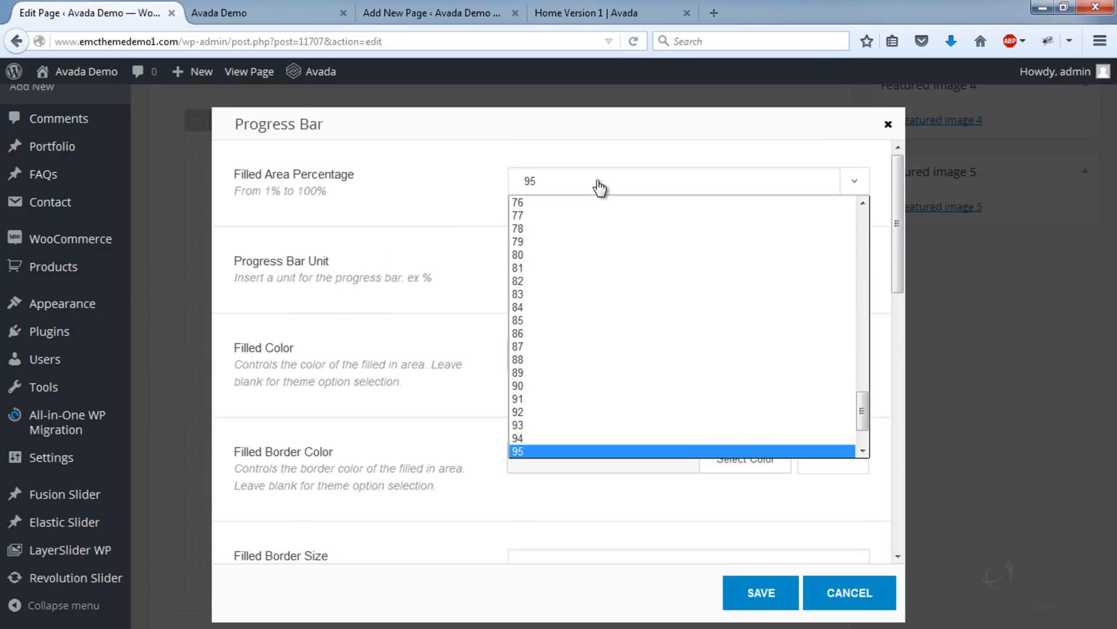
left_click(570, 387)
scroll(589, 272, "down", 3)
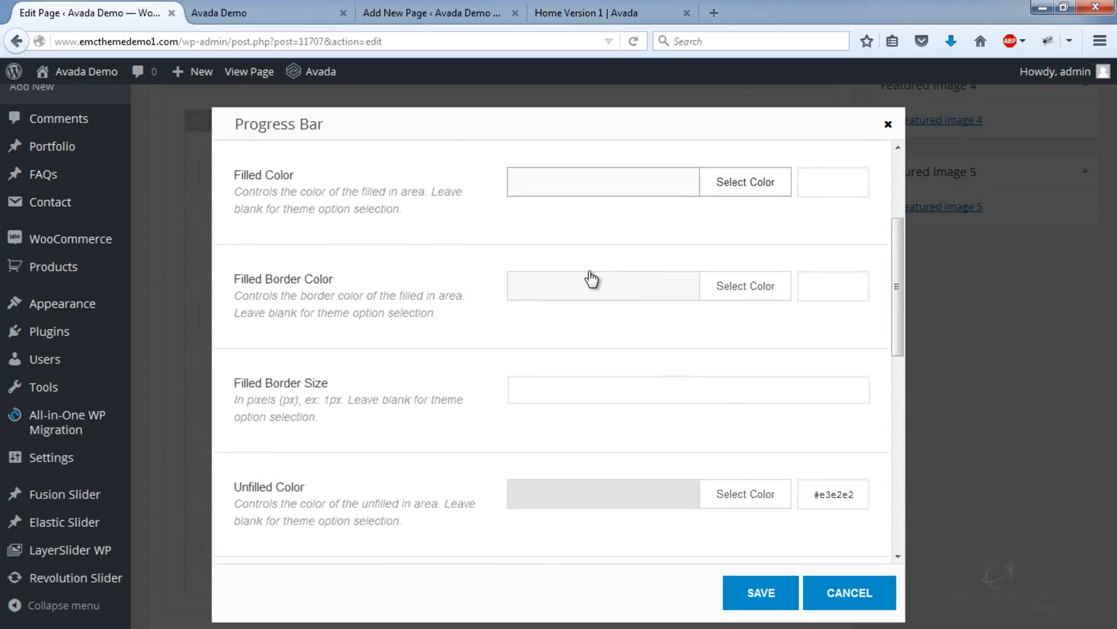
scroll(590, 280, "down", 5)
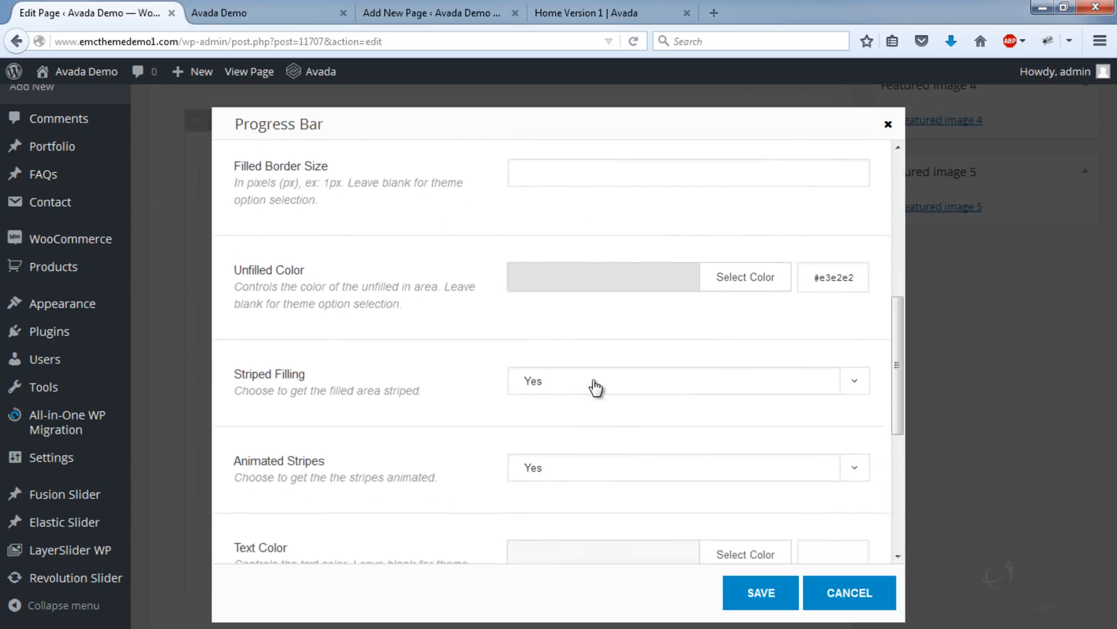
scroll(595, 387, "down", 5)
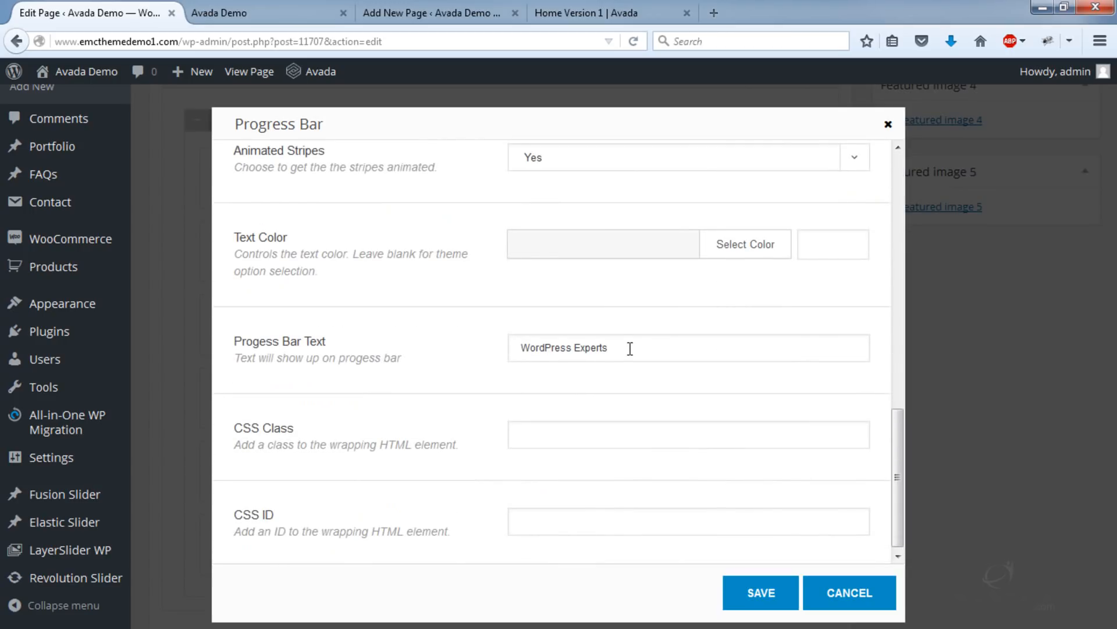
left_click_drag(630, 348, 462, 356)
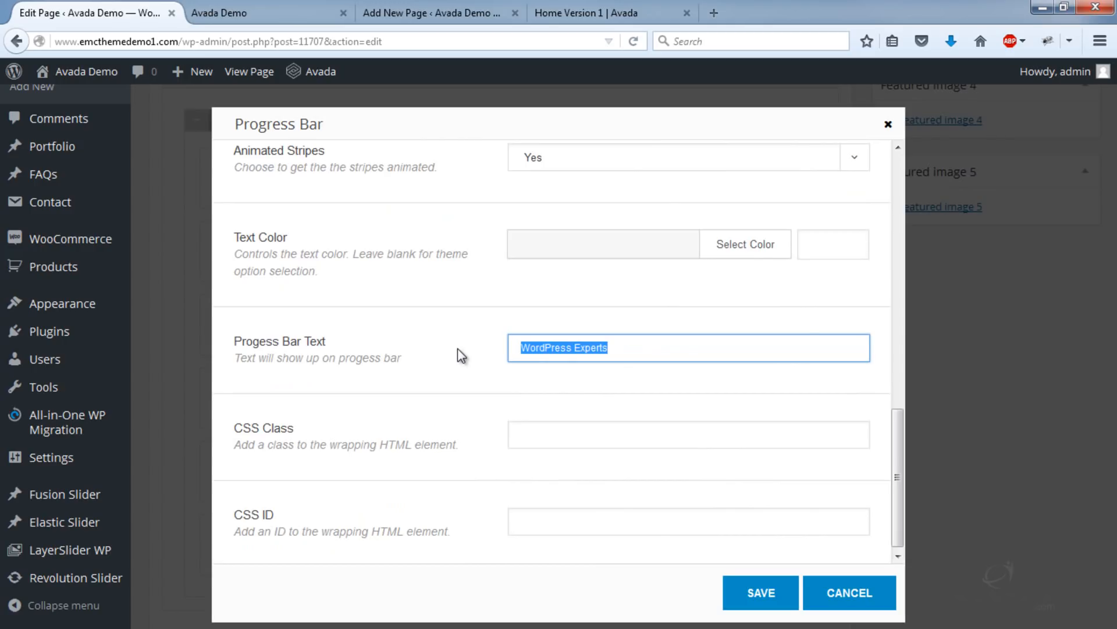
type("Happy Clients")
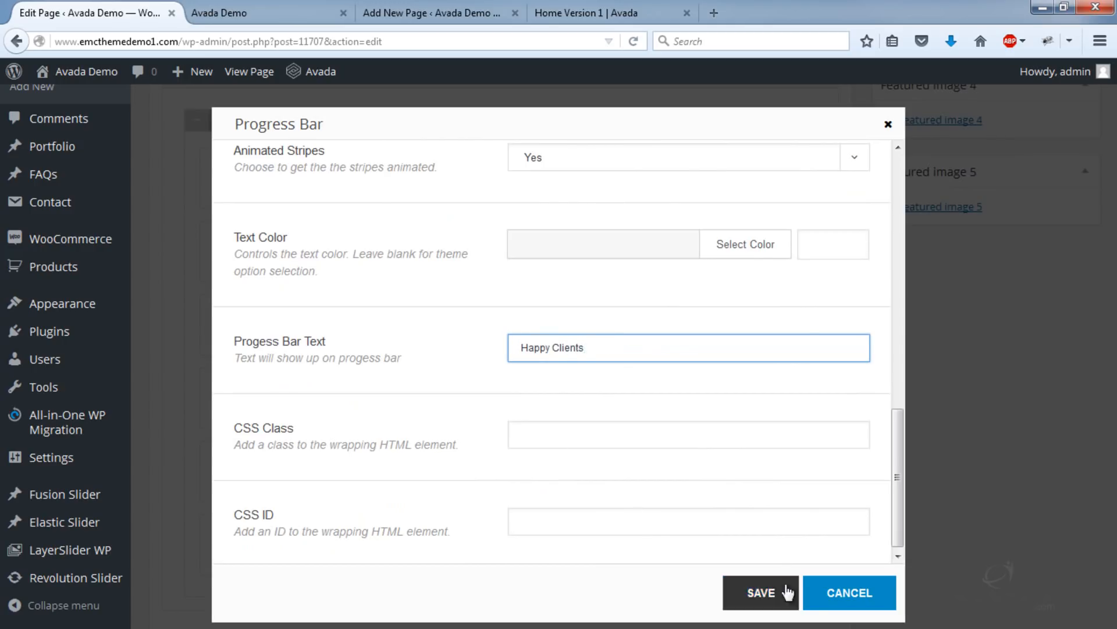
scroll(766, 387, "up", 10)
left_click(616, 190)
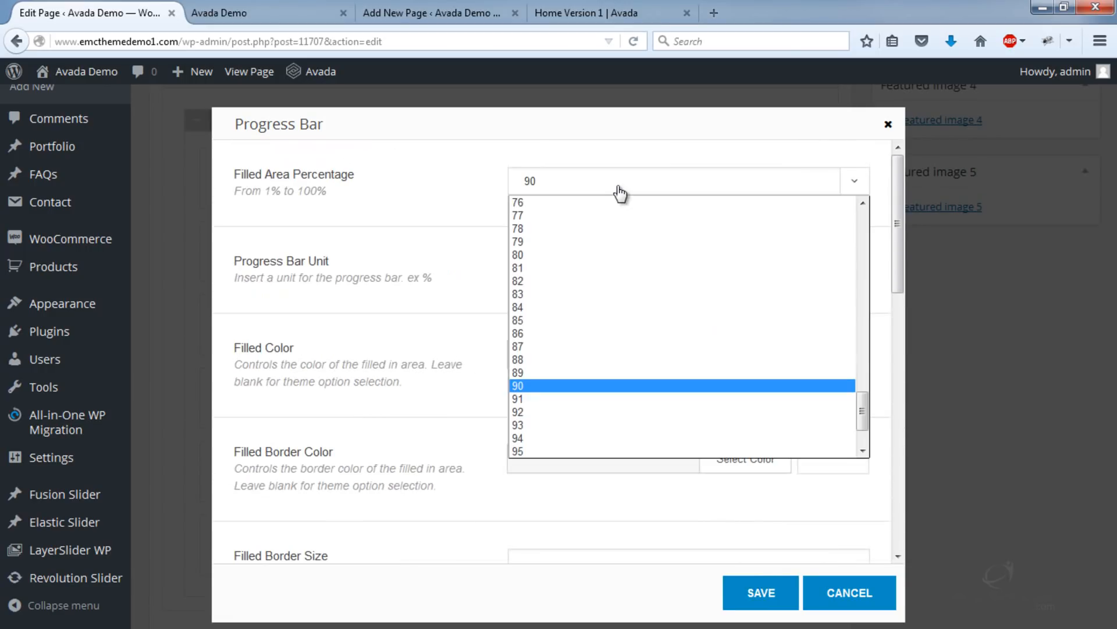
scroll(576, 399, "down", 2)
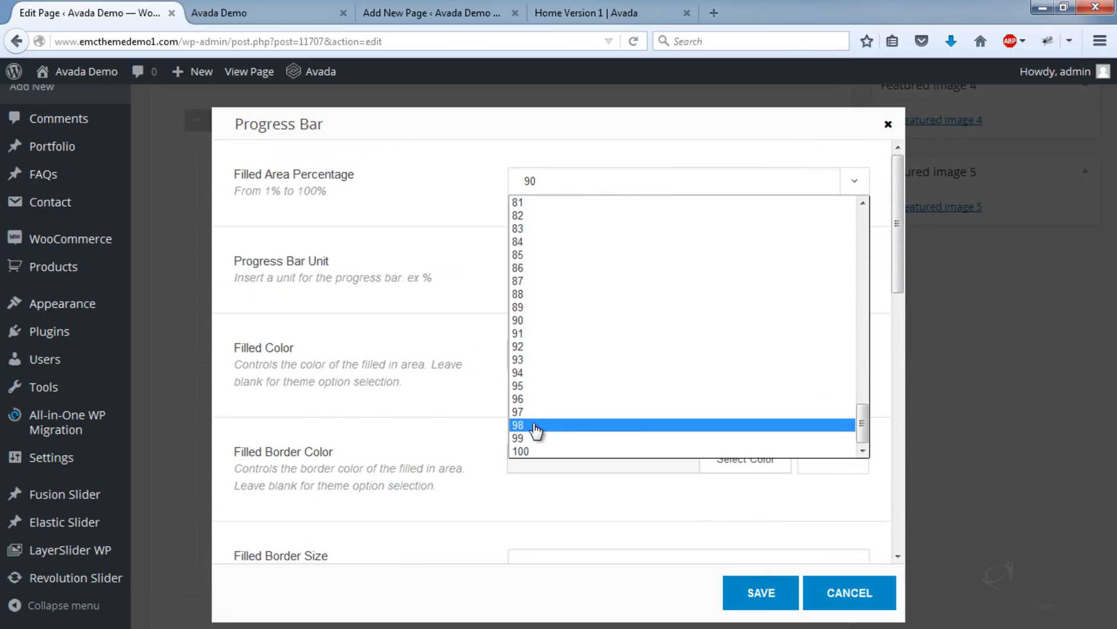
left_click(536, 428)
left_click(795, 606)
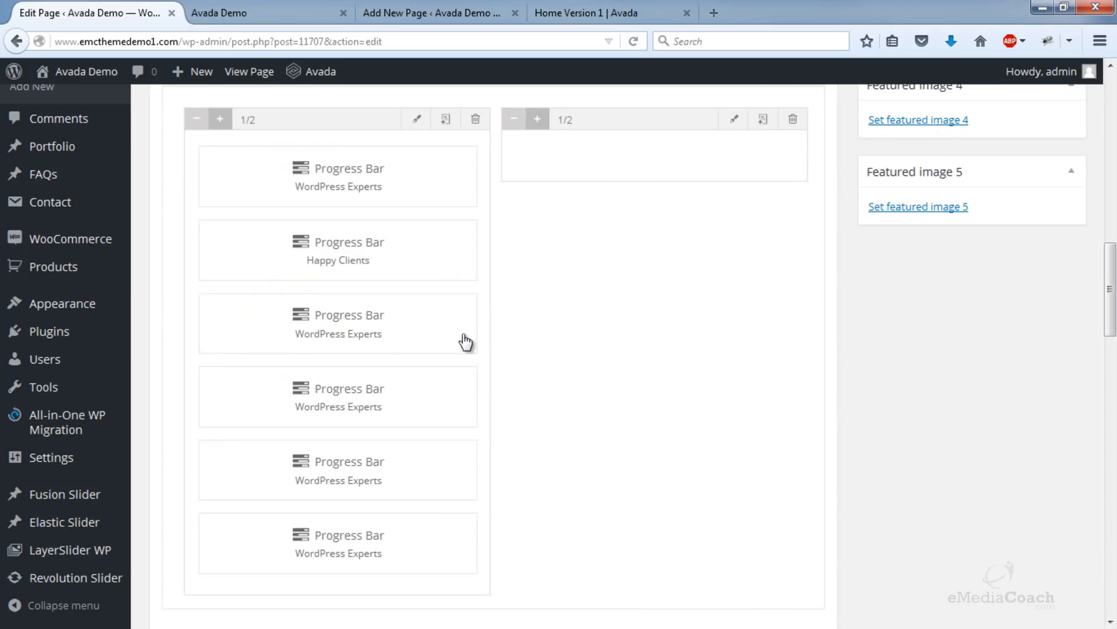
Make the third bar Qualified Staff at 87% and save.
left_click(435, 302)
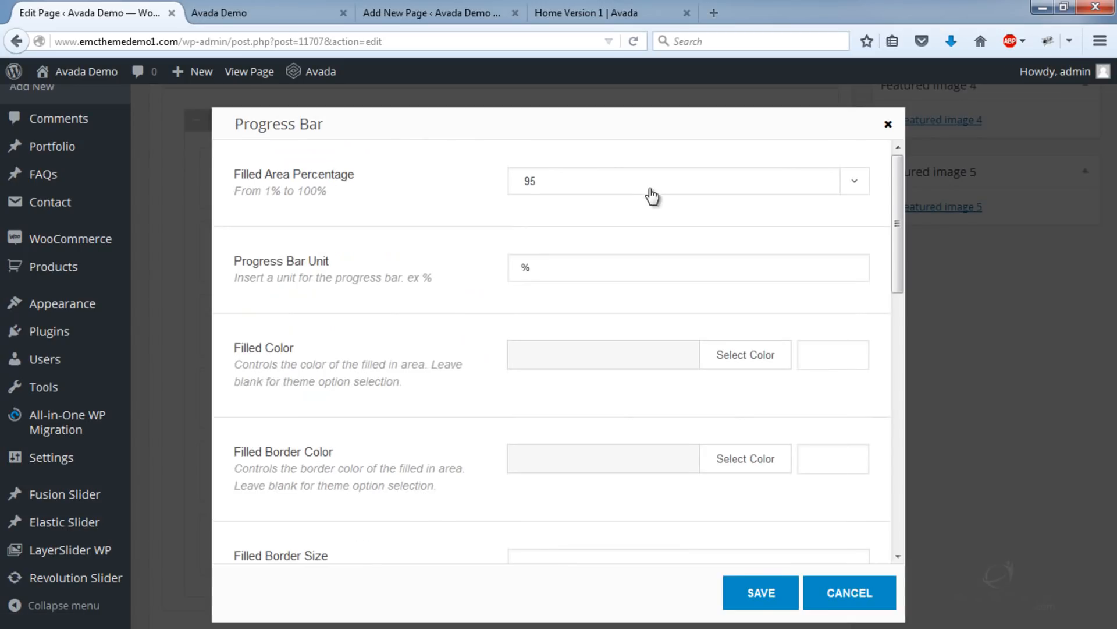
left_click(685, 197)
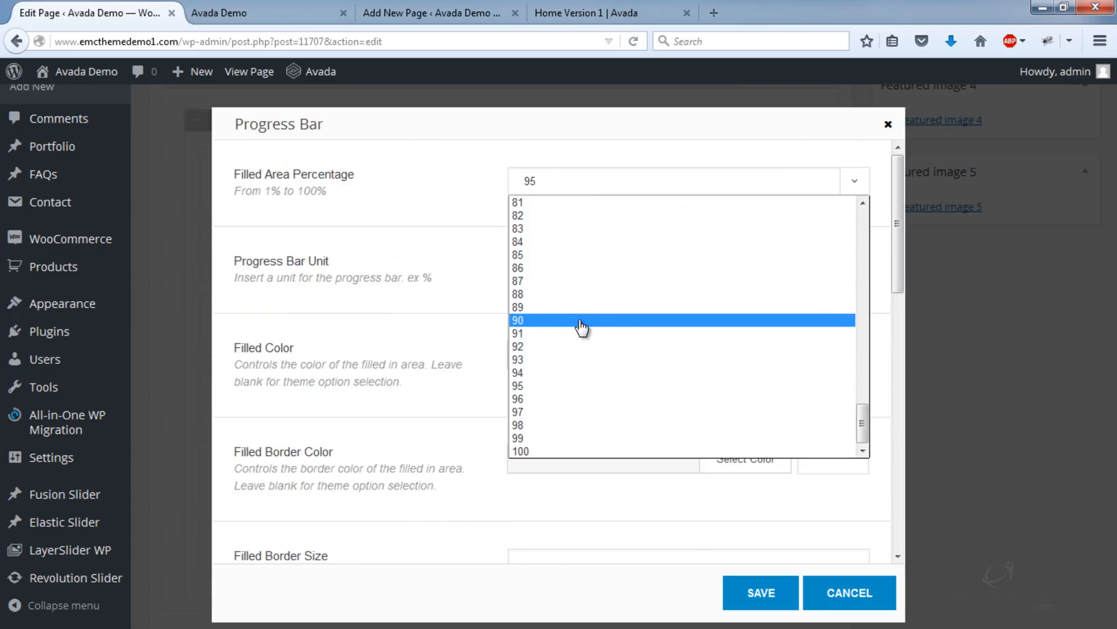
left_click(589, 282)
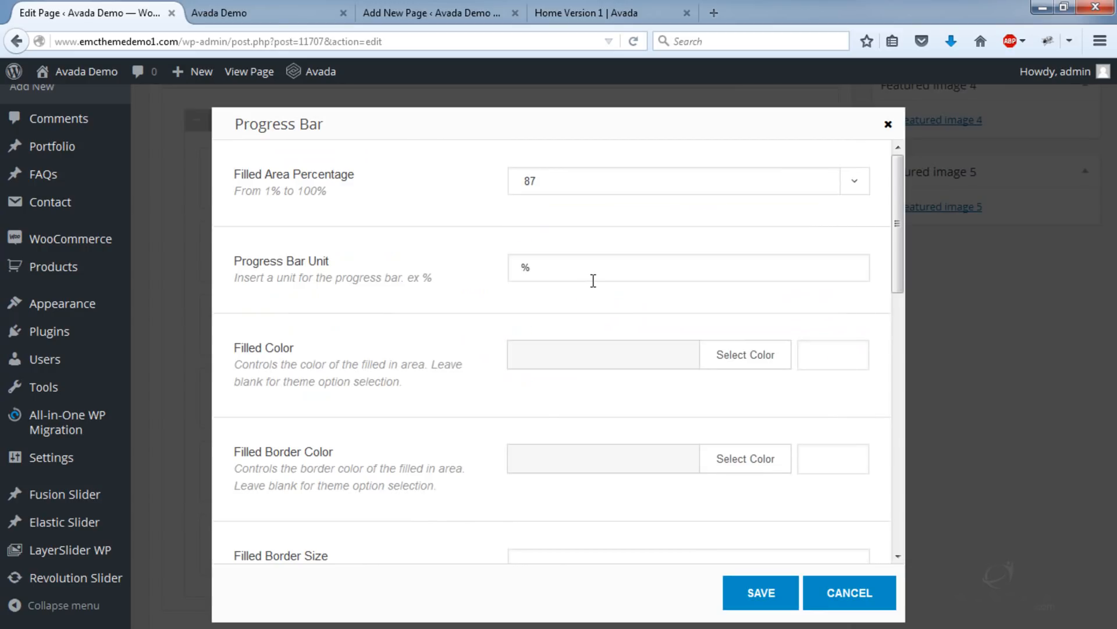
scroll(593, 281, "down", 5)
left_click_drag(646, 344, 468, 343)
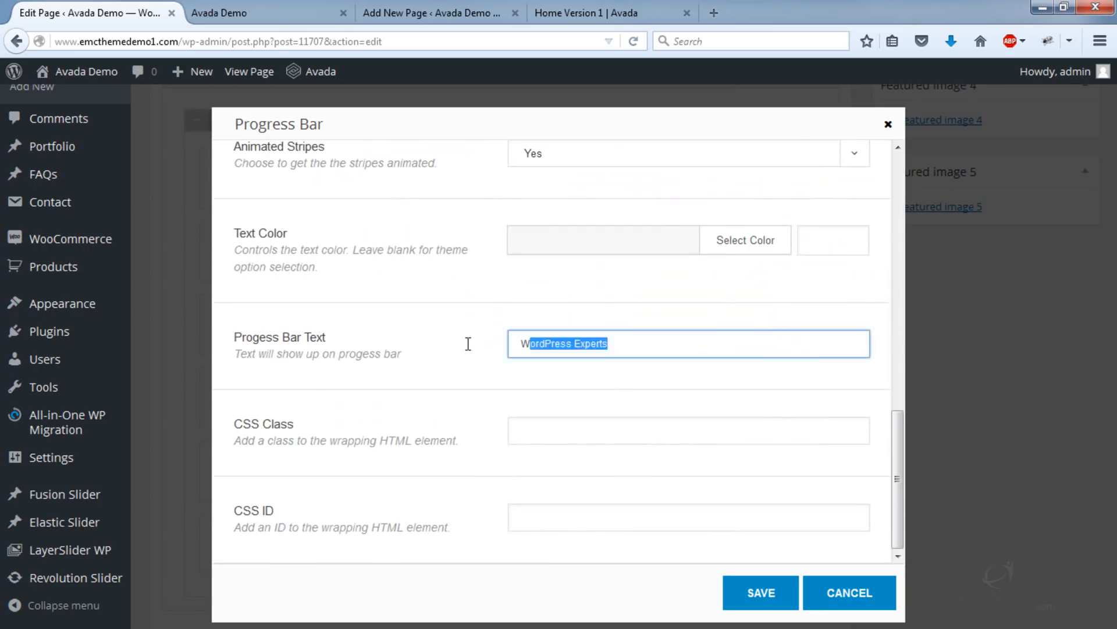
type("Qualified Staff")
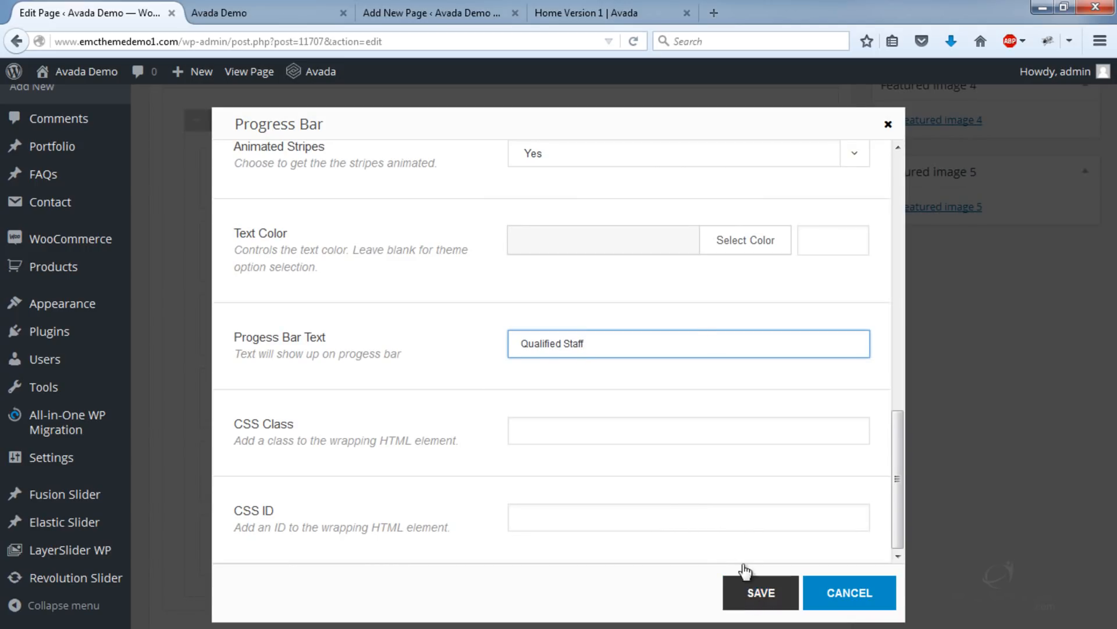
left_click(751, 592)
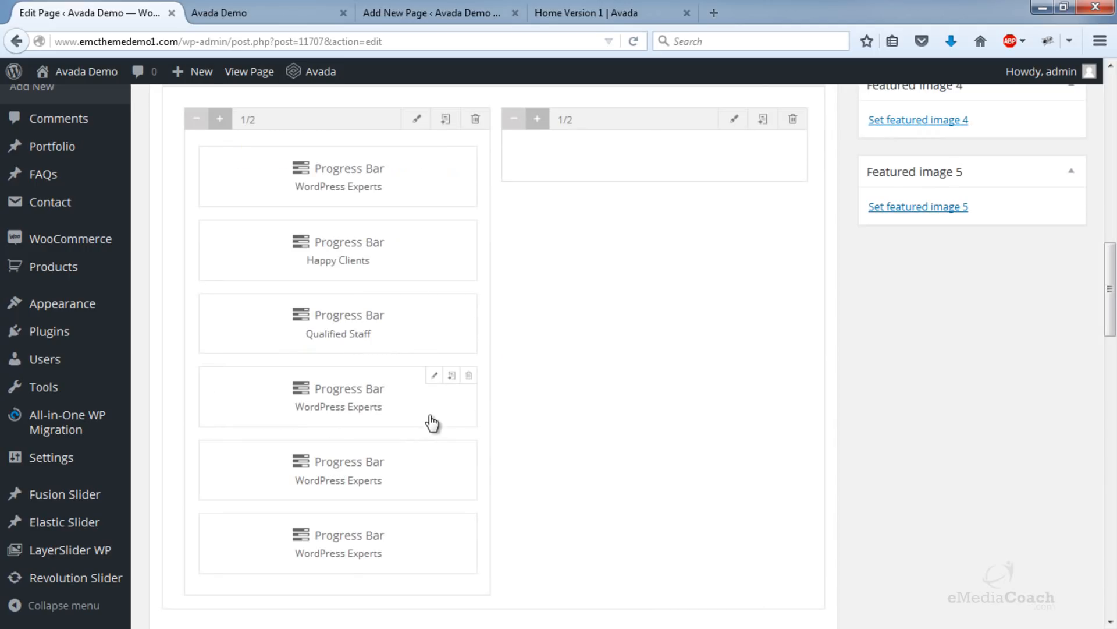
Set the fourth bar to Coding Knowledge at 96% and save.
left_click(435, 378)
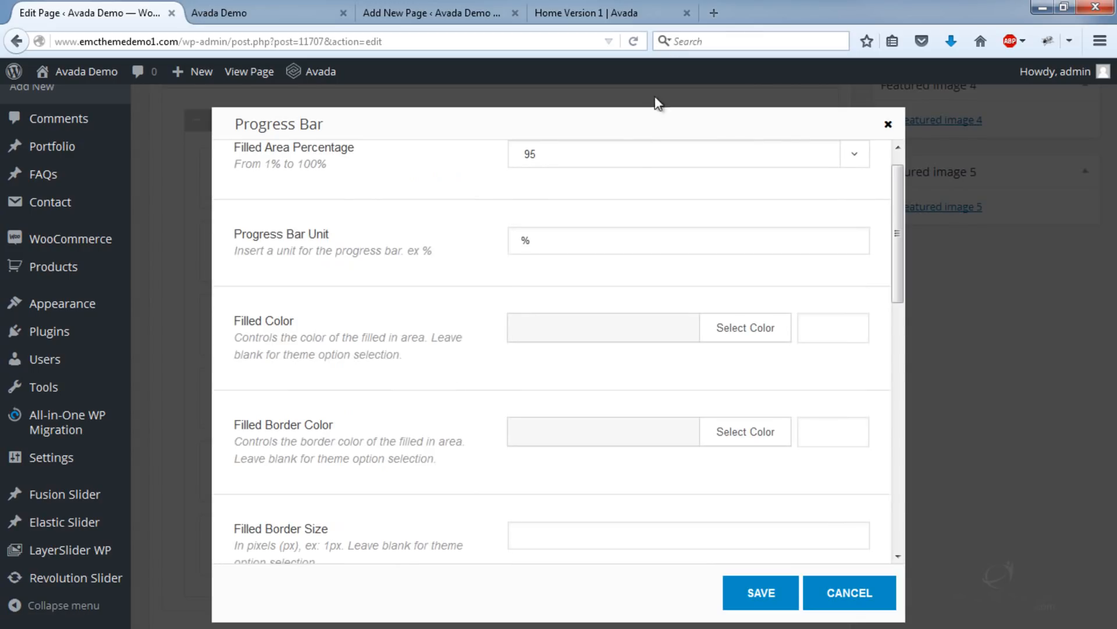
left_click(630, 155)
left_click_drag(863, 416, 844, 201)
scroll(614, 337, "down", 20)
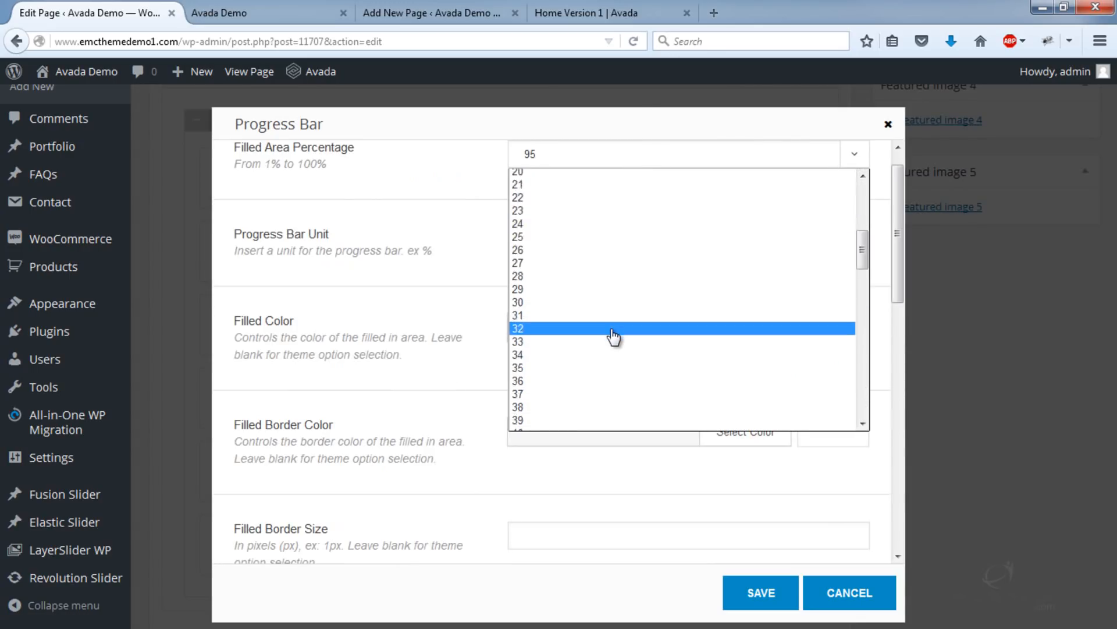
scroll(579, 384, "down", 1)
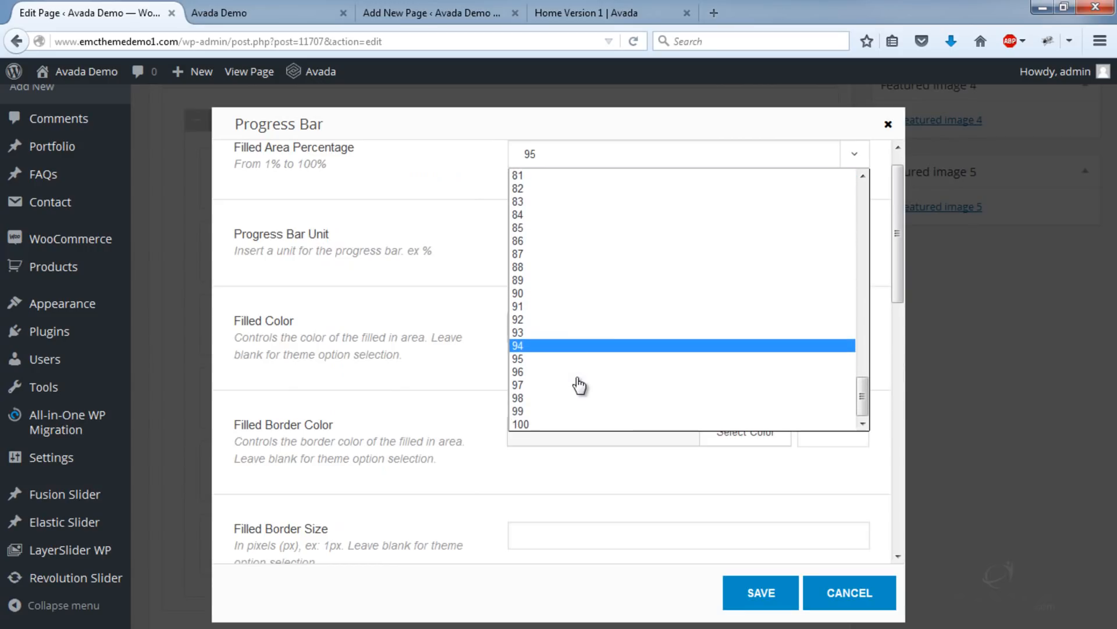
left_click(579, 383)
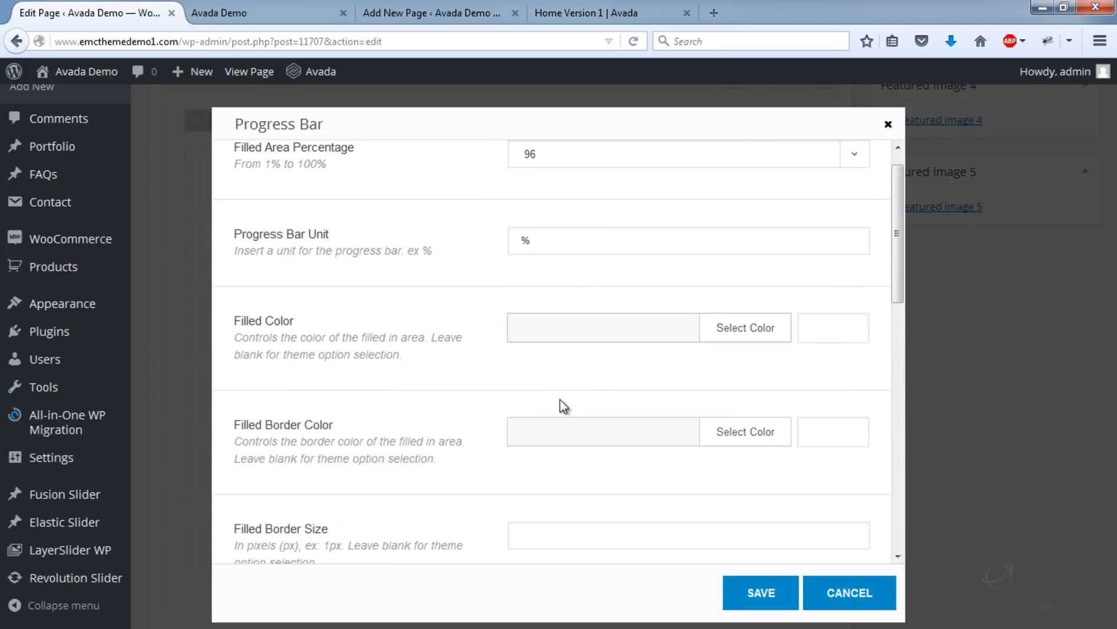
scroll(559, 384, "down", 11)
mouse_move(437, 390)
left_mouse_down()
mouse_move(610, 377)
mouse_move(453, 393)
left_mouse_up()
type("Coding Knowledge")
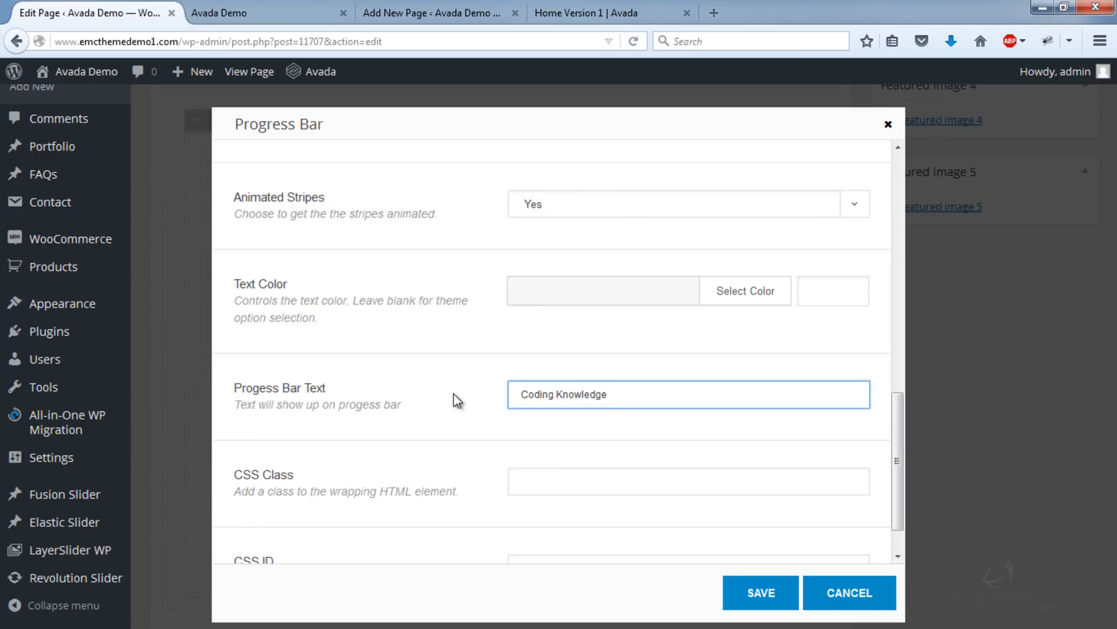
left_click(750, 600)
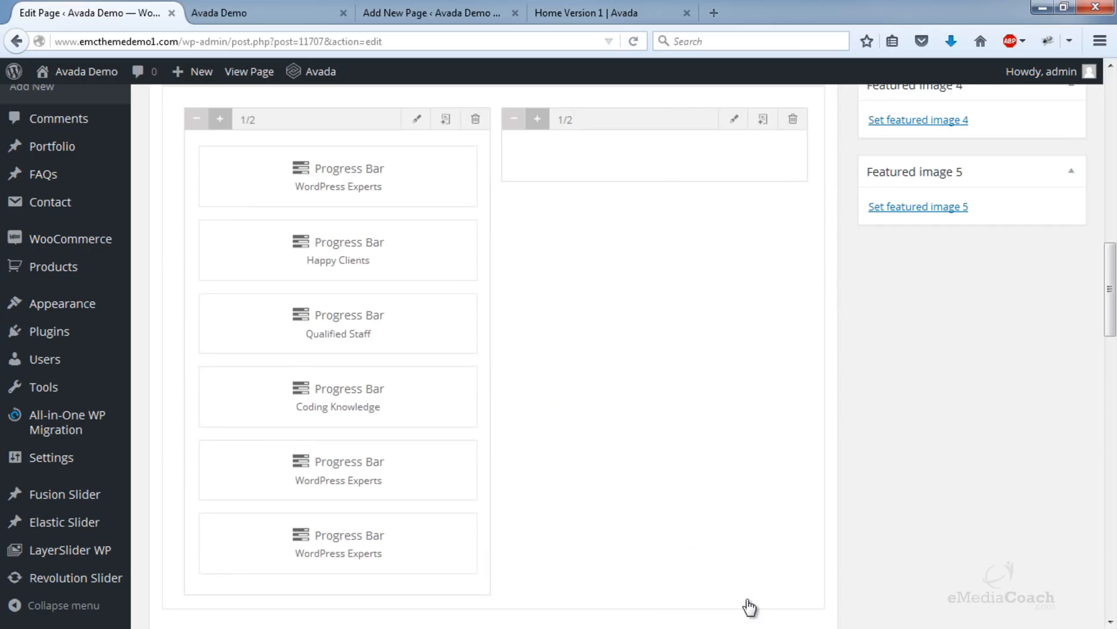
Set the fifth bar to Customer Satisfaction at 100%, save, and delete the leftover WordPress Experts bar.
left_click(435, 454)
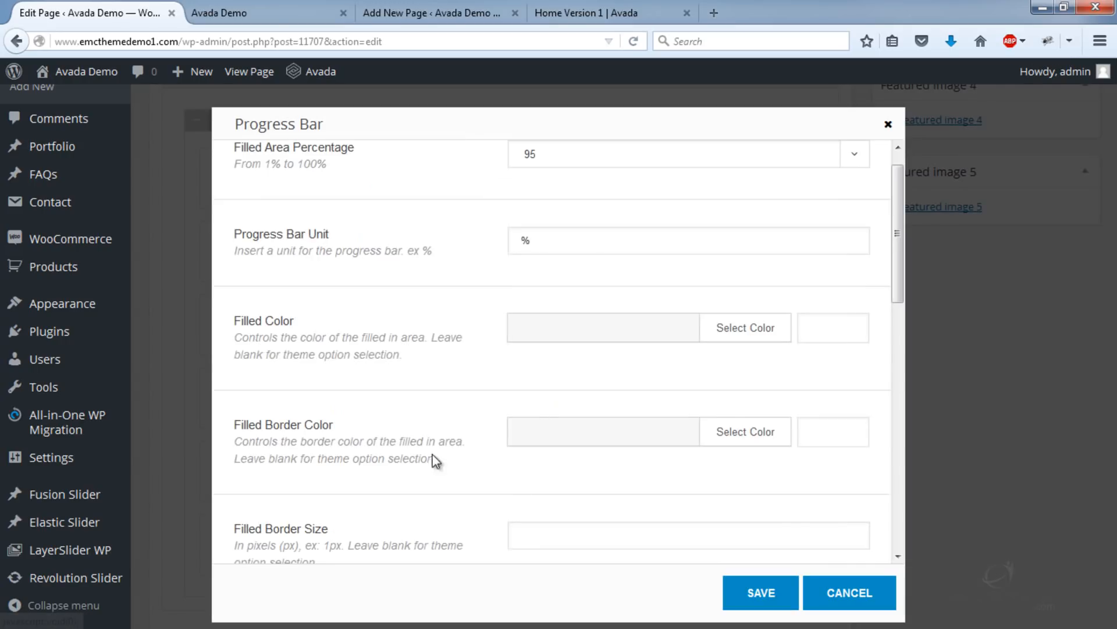
scroll(581, 227, "up", 1)
left_click(602, 185)
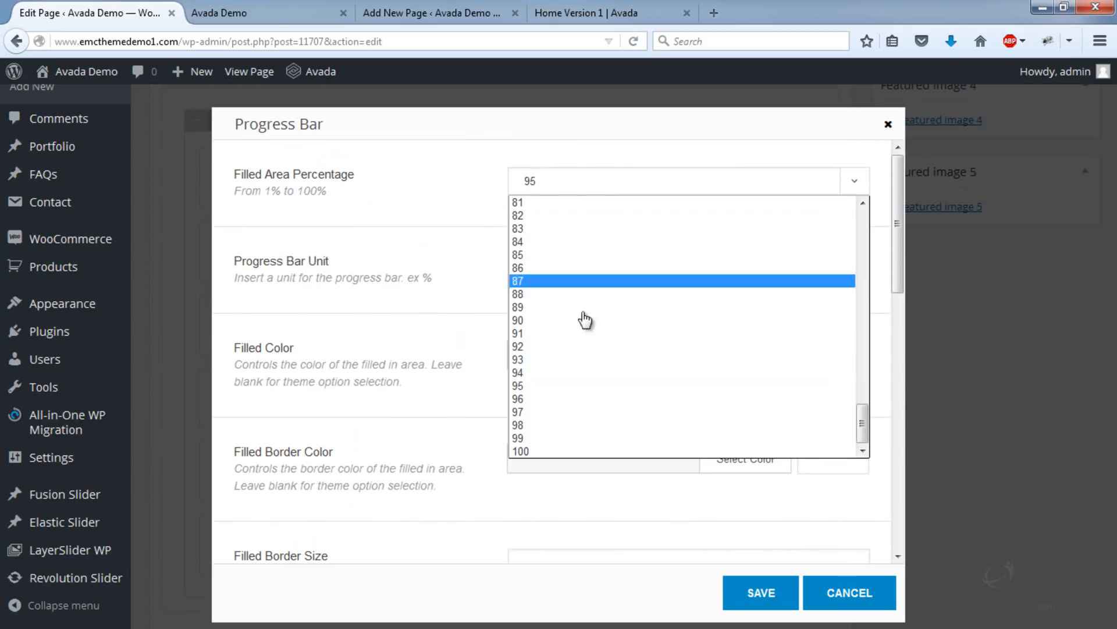
left_click(549, 451)
scroll(553, 349, "down", 5)
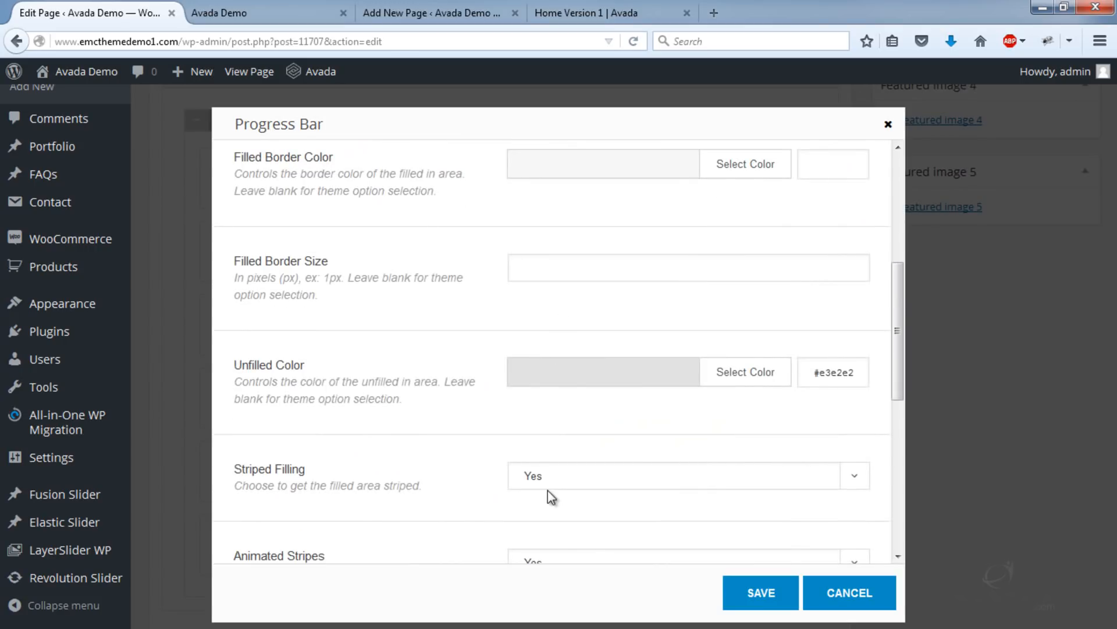
scroll(549, 494, "down", 6)
left_click_drag(636, 376, 449, 375)
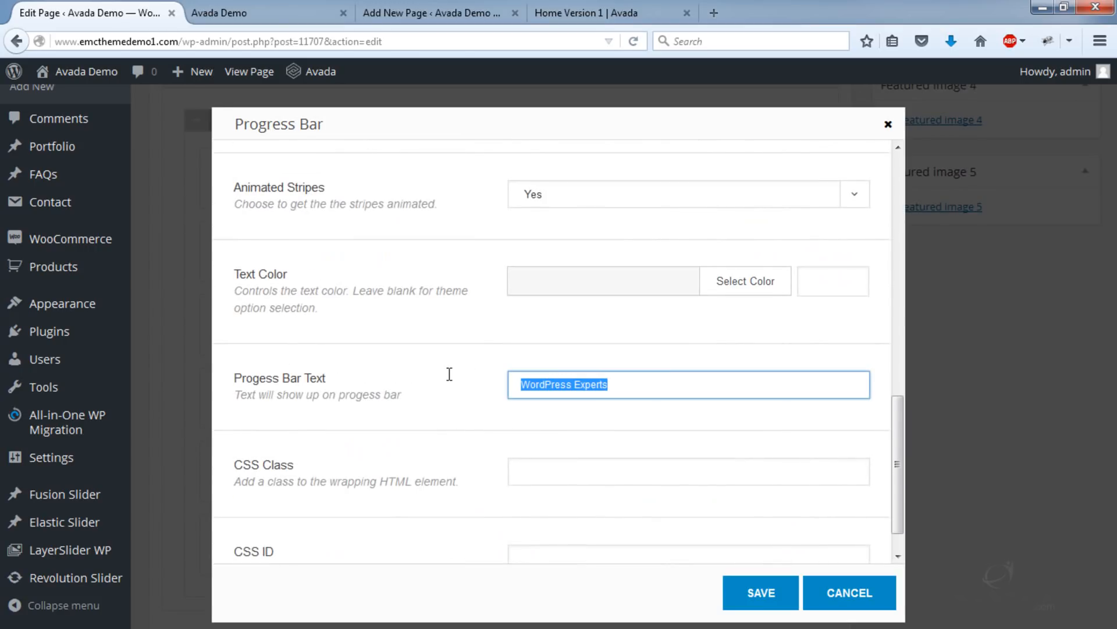
type("Customer Satisfact")
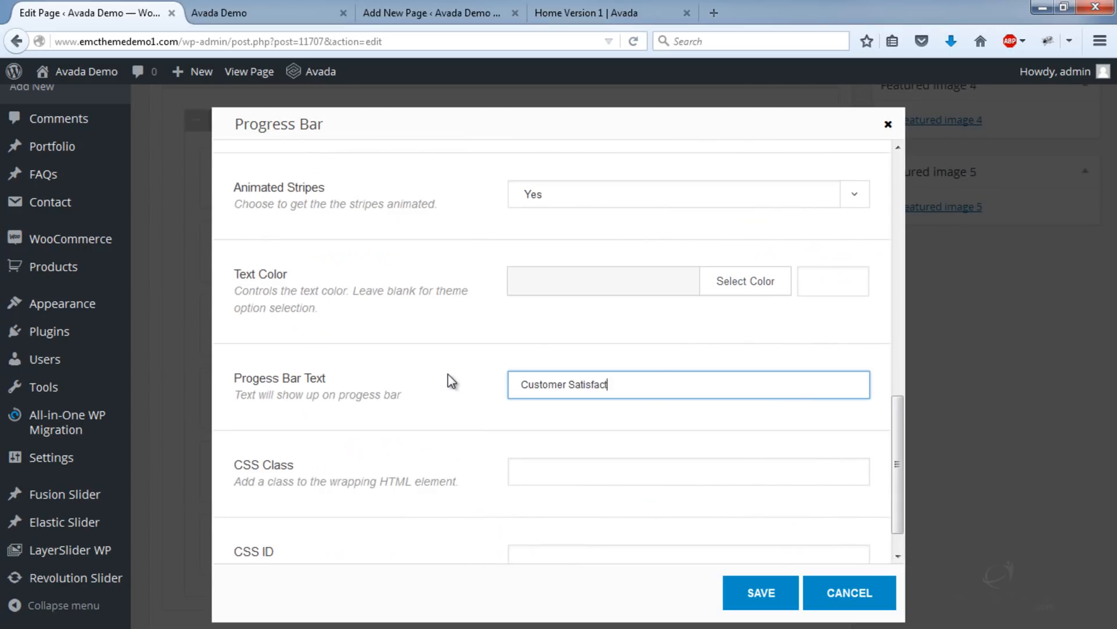
type("ion")
scroll(448, 379, "down", 1)
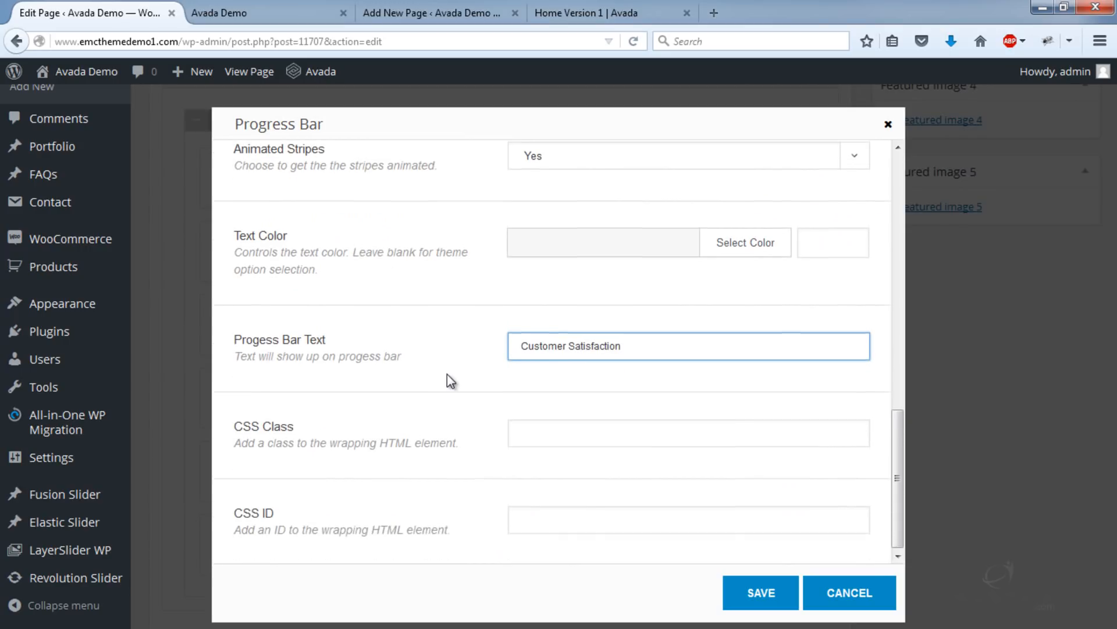
left_click(749, 592)
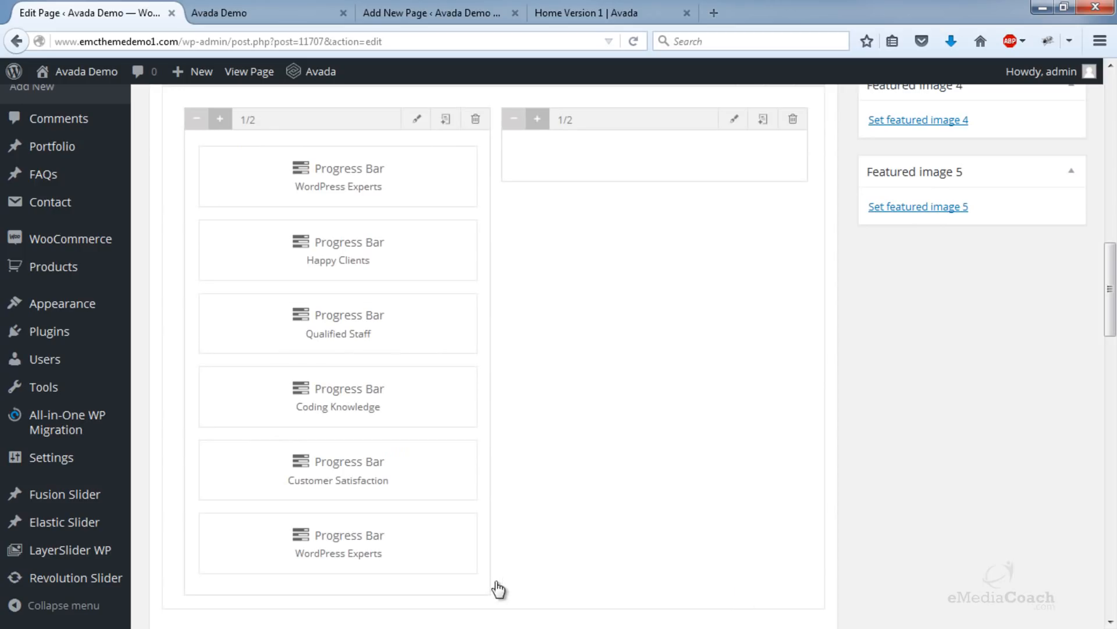
left_click(469, 529)
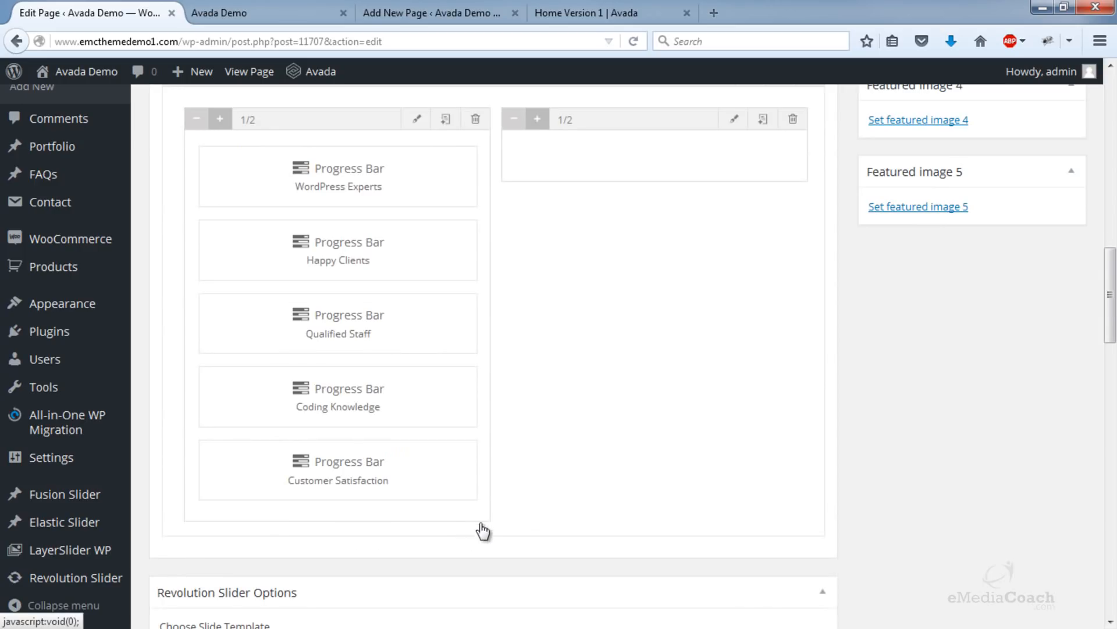
Update the Home page and reload the live Avada Demo tab to view the skill bars.
scroll(660, 441, "up", 2)
scroll(655, 445, "up", 10)
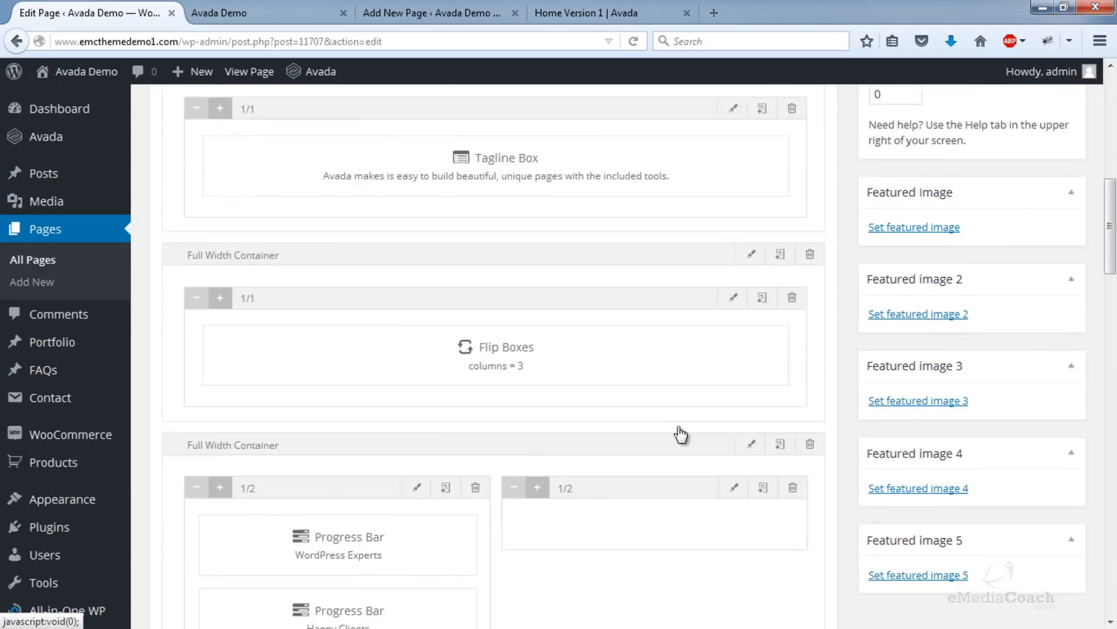
left_click(1044, 486)
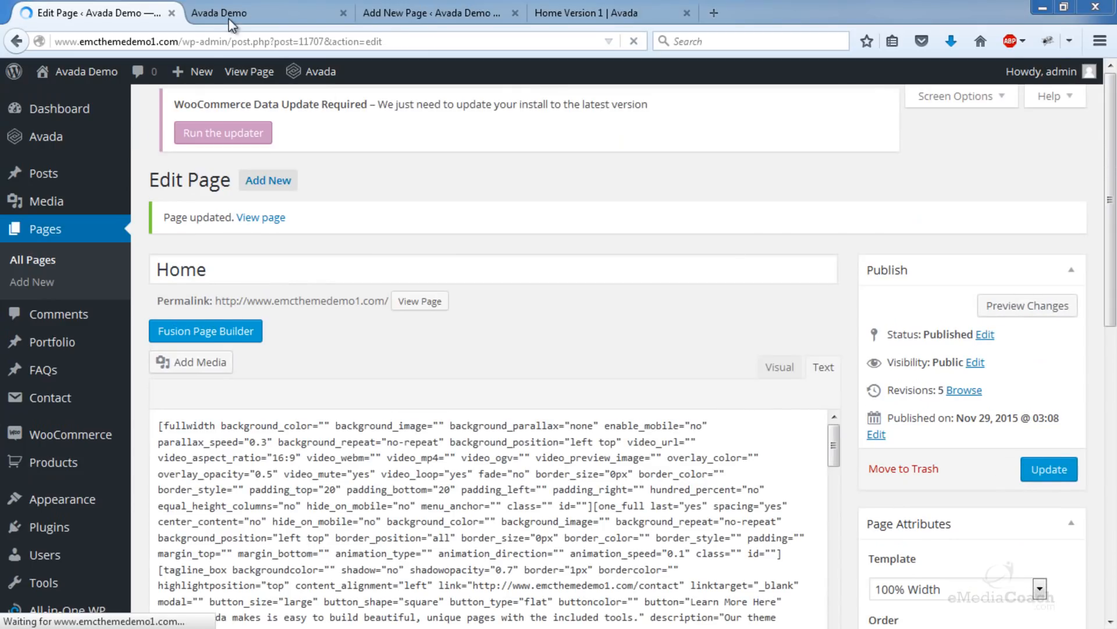
left_click(230, 16)
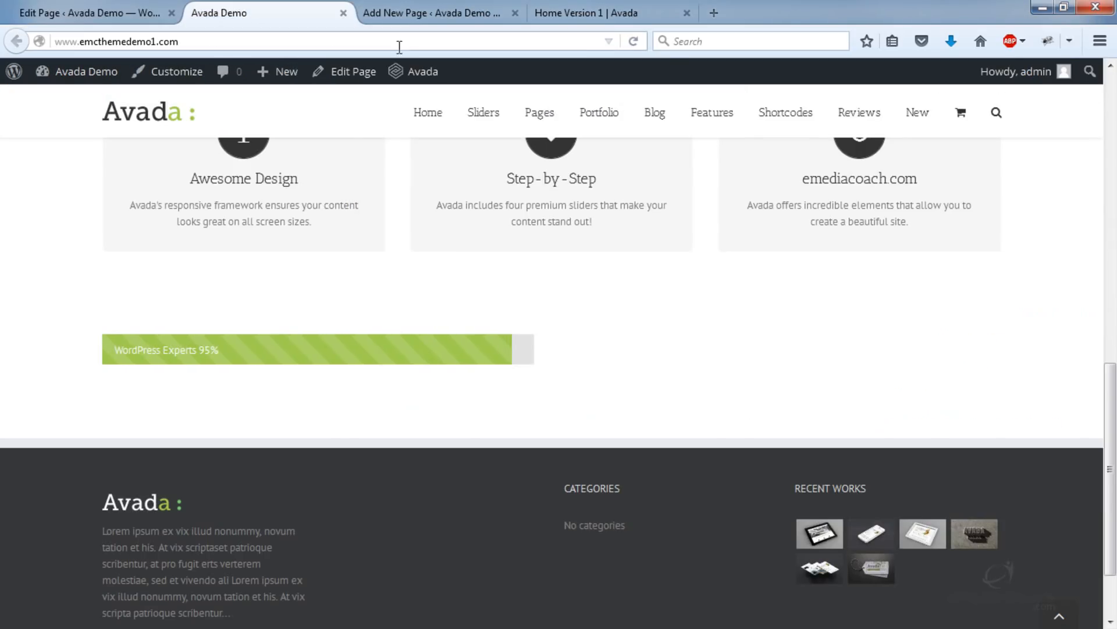
left_click(634, 41)
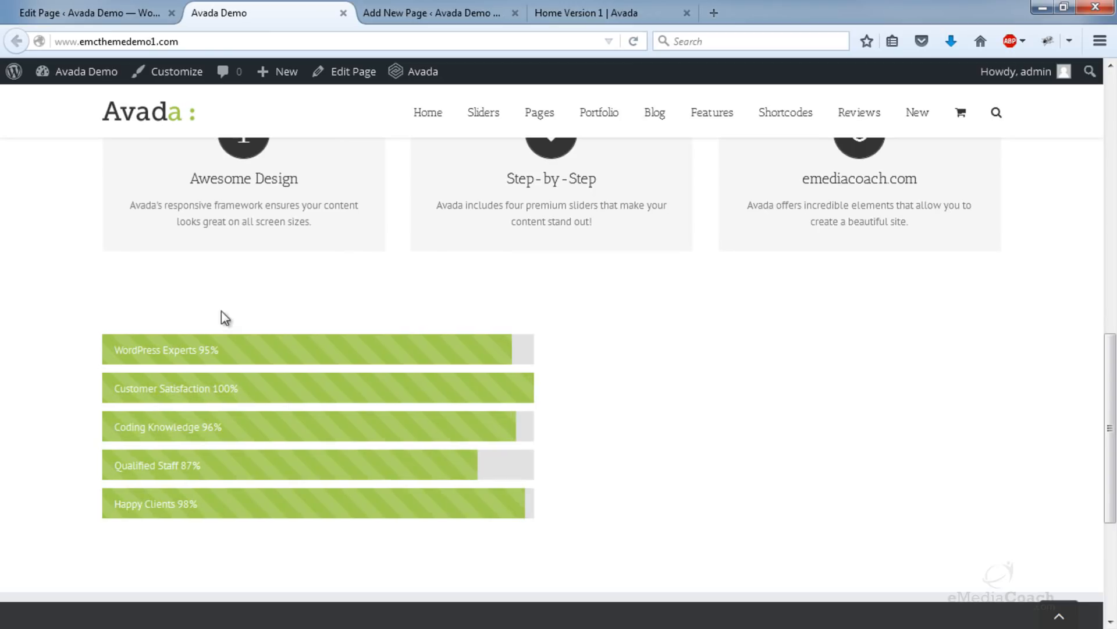
Check the reference layout's progress bar and Title element settings.
left_click(86, 9)
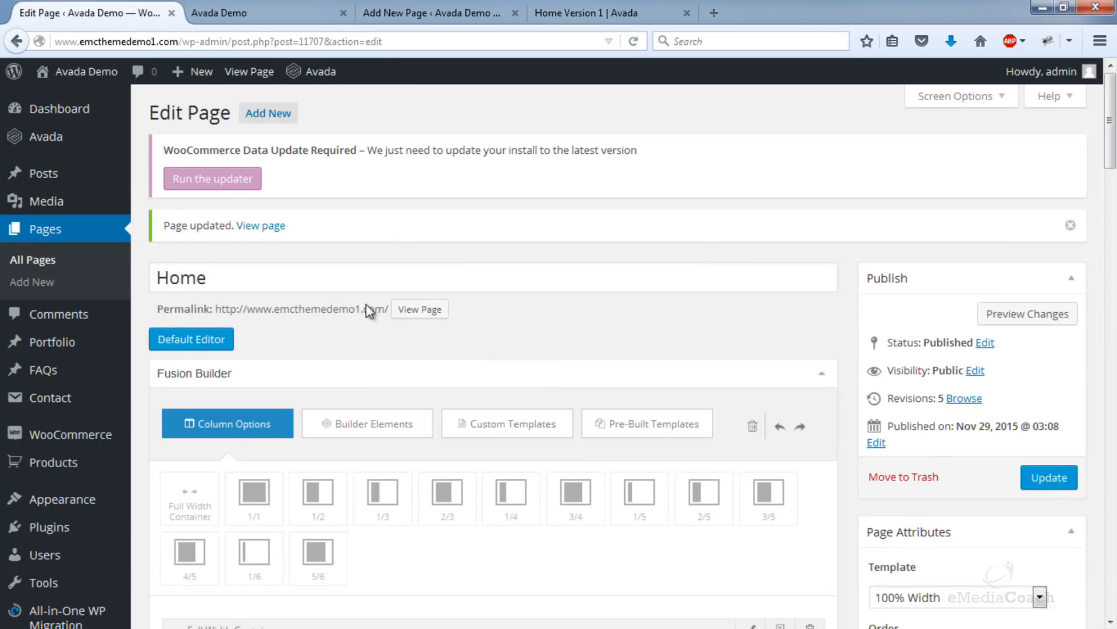
scroll(373, 312, "down", 6)
scroll(373, 311, "down", 3)
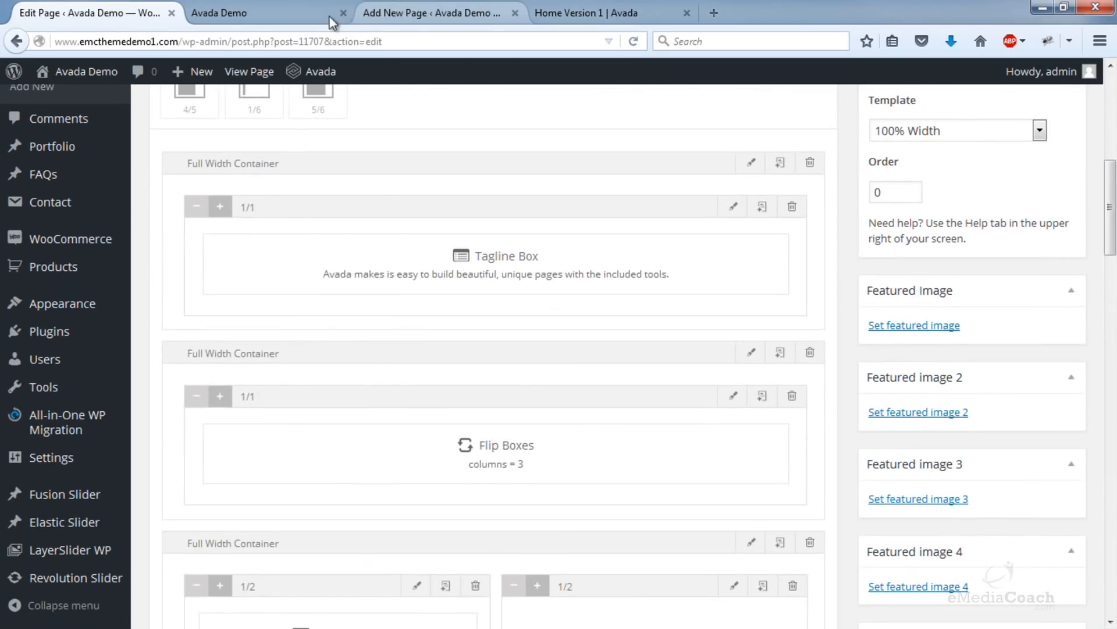
left_click(281, 16)
left_click(425, 12)
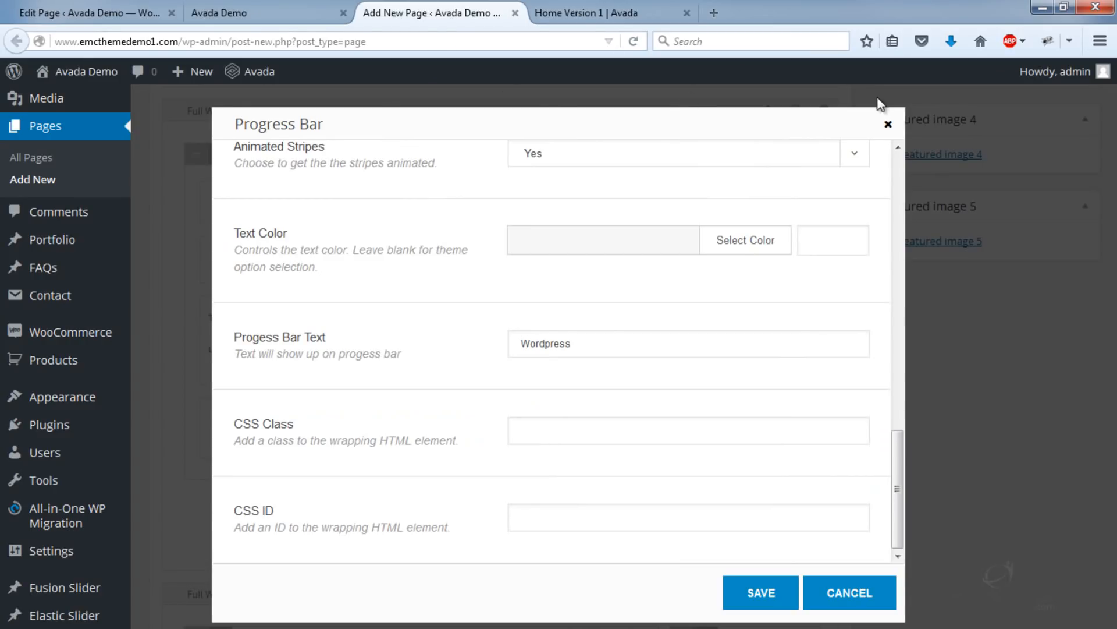
left_click(888, 125)
scroll(546, 404, "down", 8)
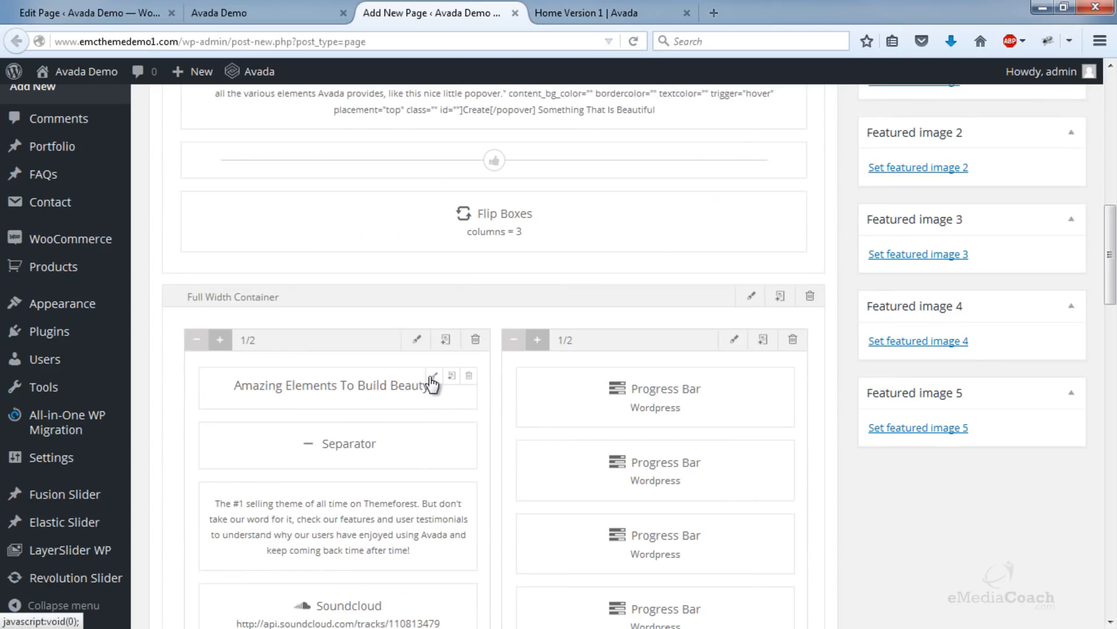
left_click(432, 377)
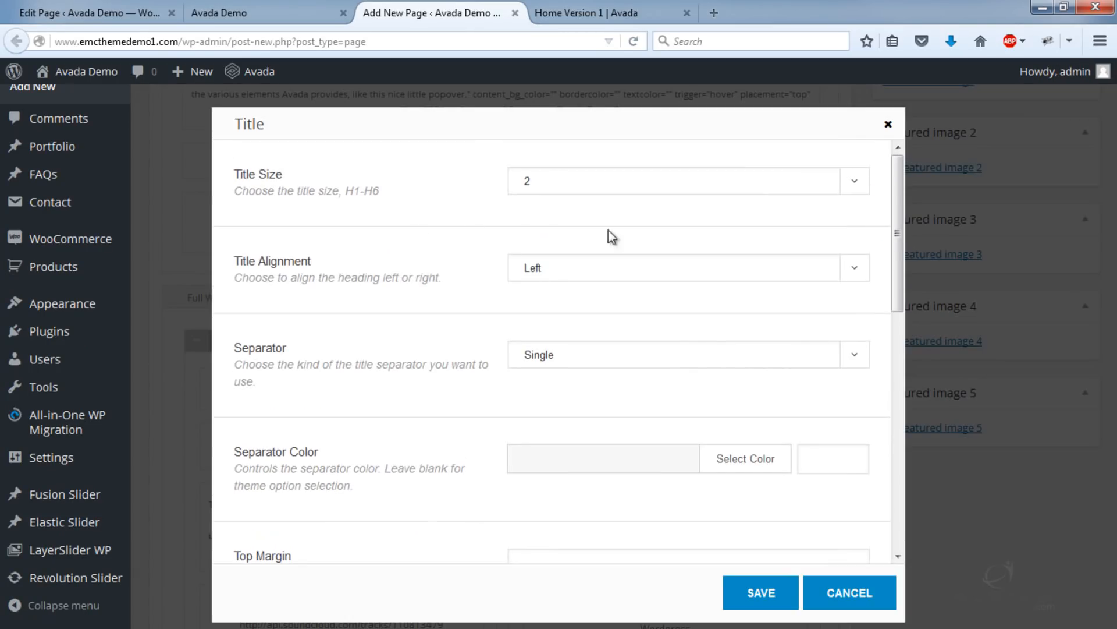
left_click(888, 125)
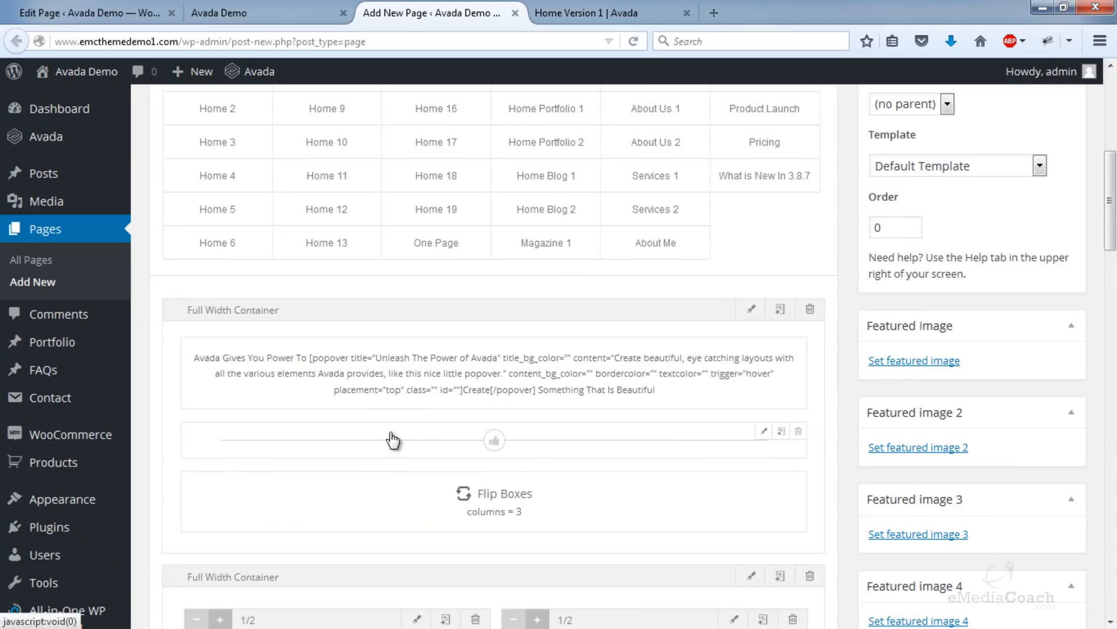
scroll(392, 369, "up", 2)
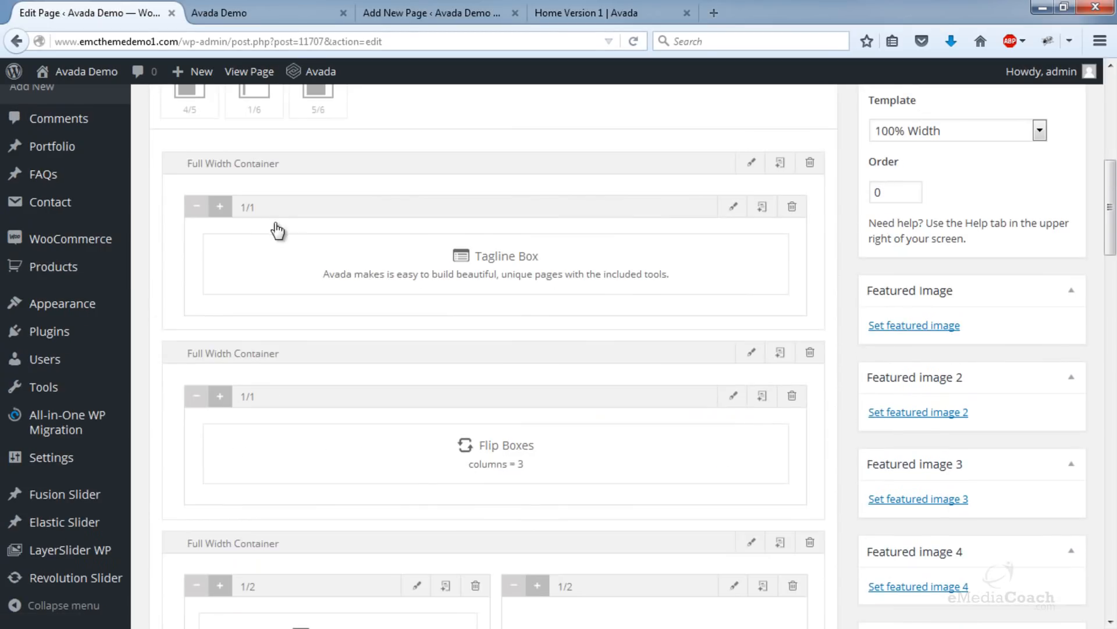
scroll(278, 231, "down", 6)
scroll(360, 279, "up", 10)
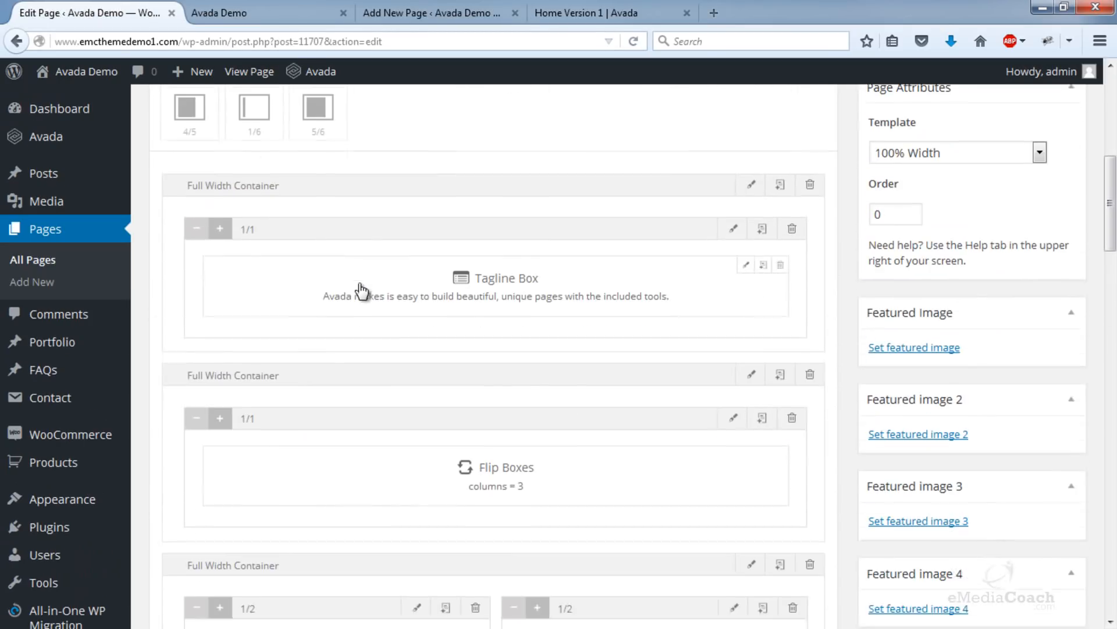
Add a size-2 Title reading 'Our Skills' above the progress bars and save it.
left_click(366, 196)
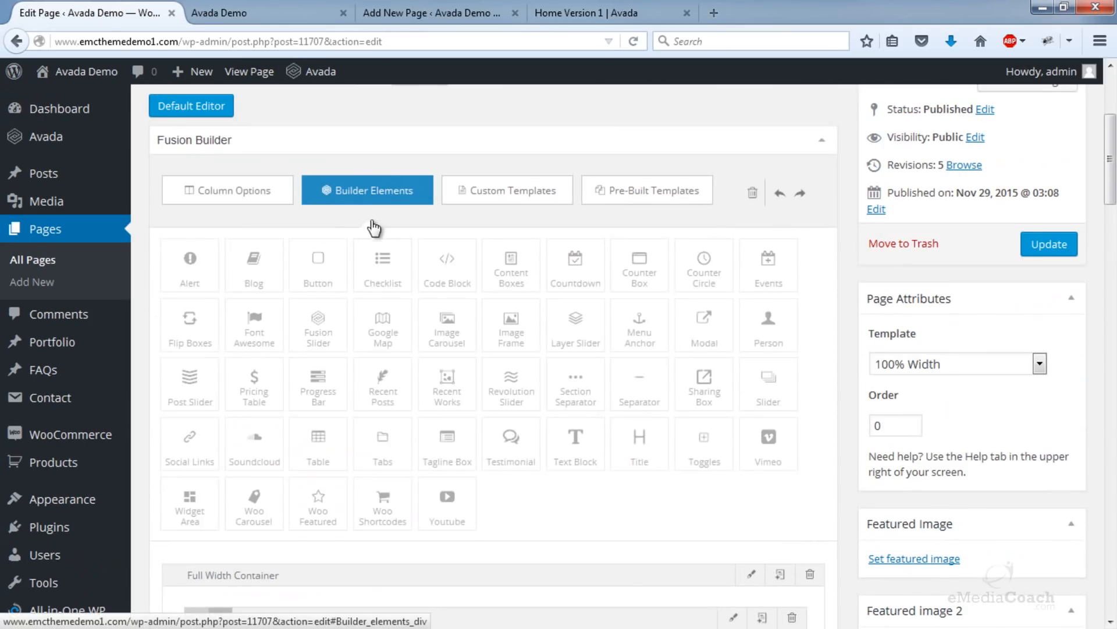
left_click_drag(636, 453, 351, 186)
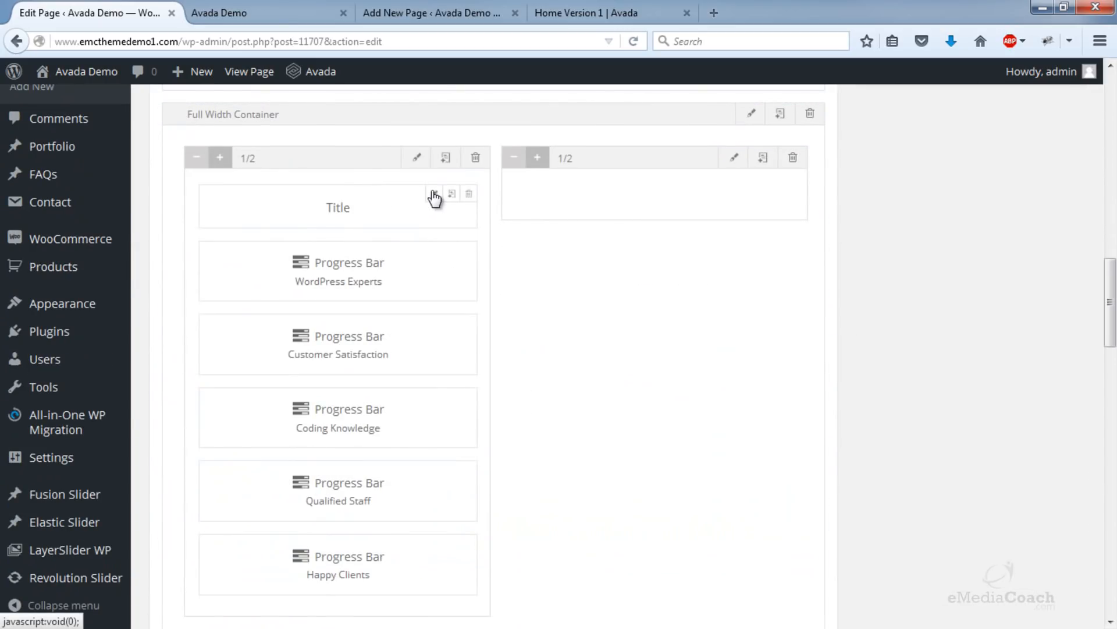
left_click(434, 195)
left_click(559, 185)
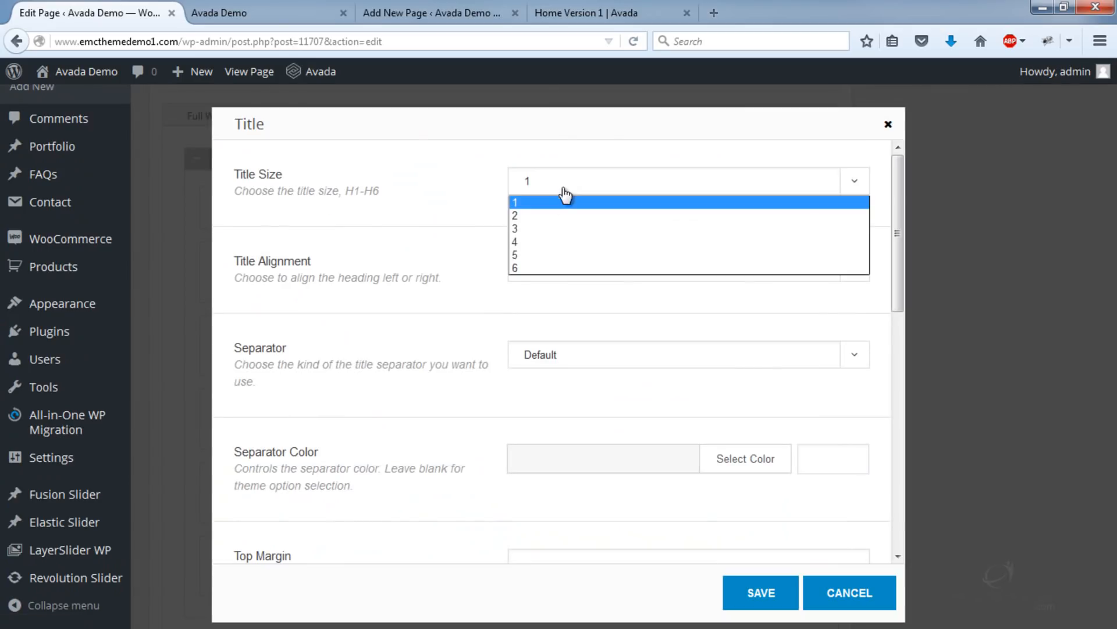
left_click(549, 225)
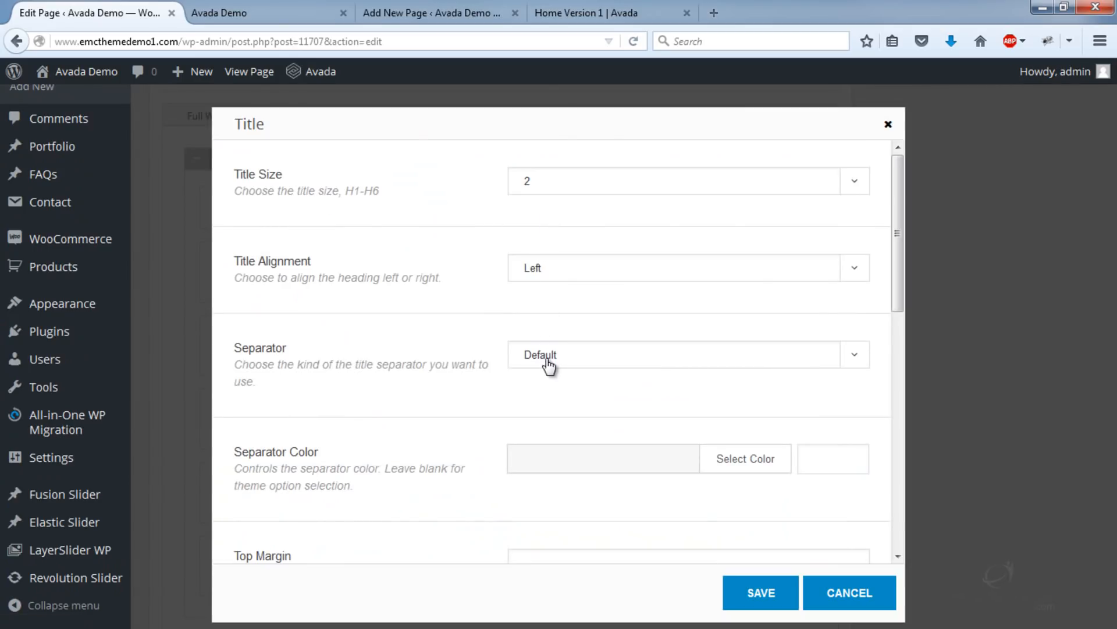
scroll(544, 338, "down", 6)
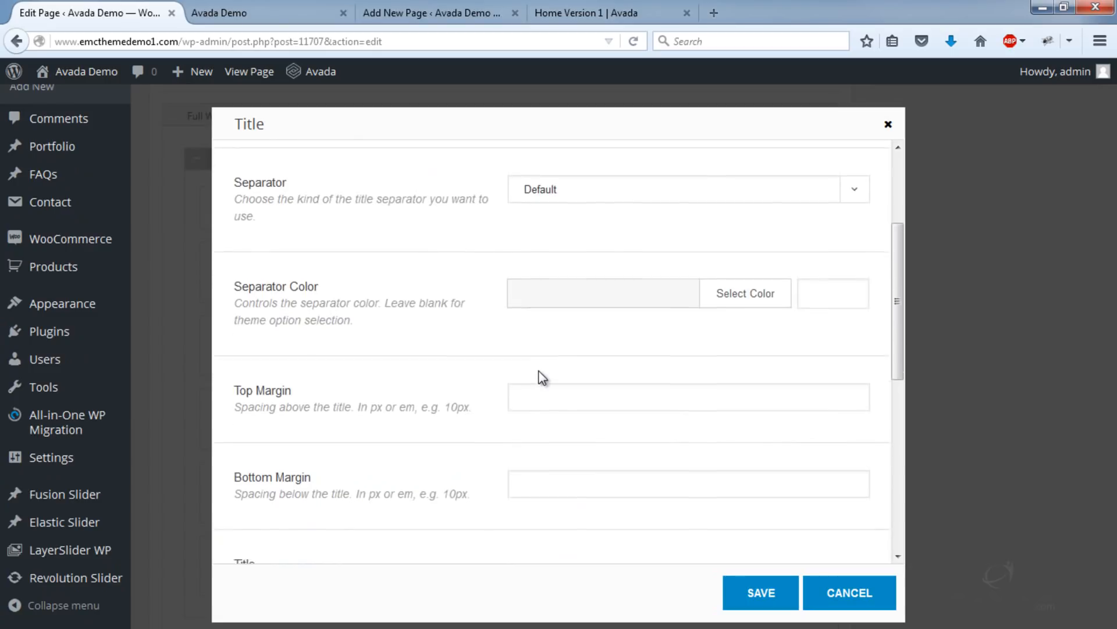
scroll(542, 377, "down", 4)
left_click(527, 313)
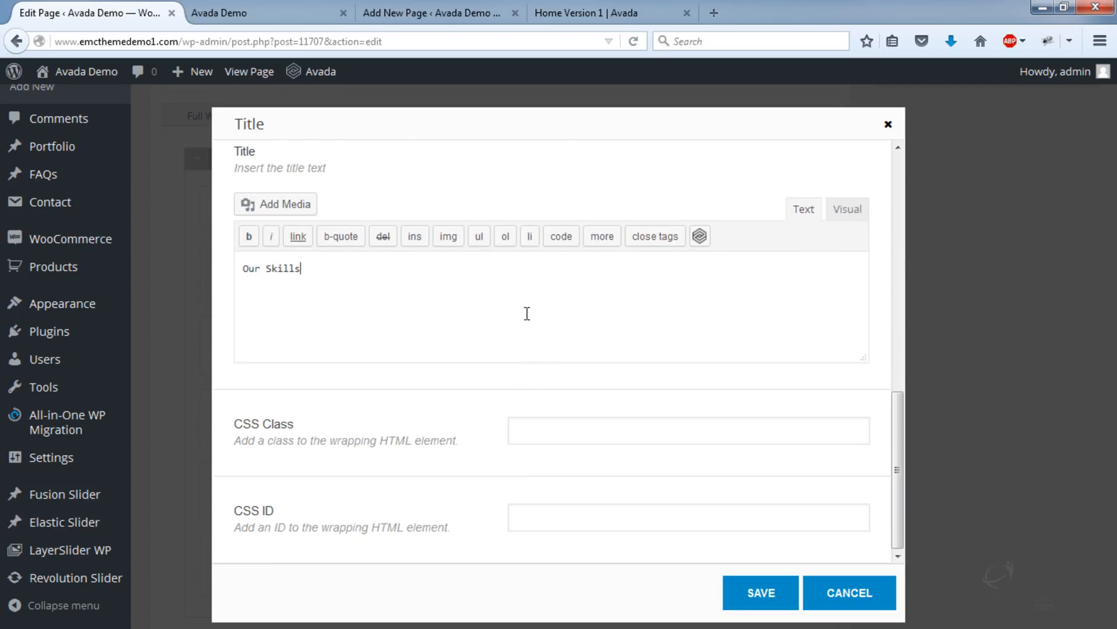
left_click(762, 594)
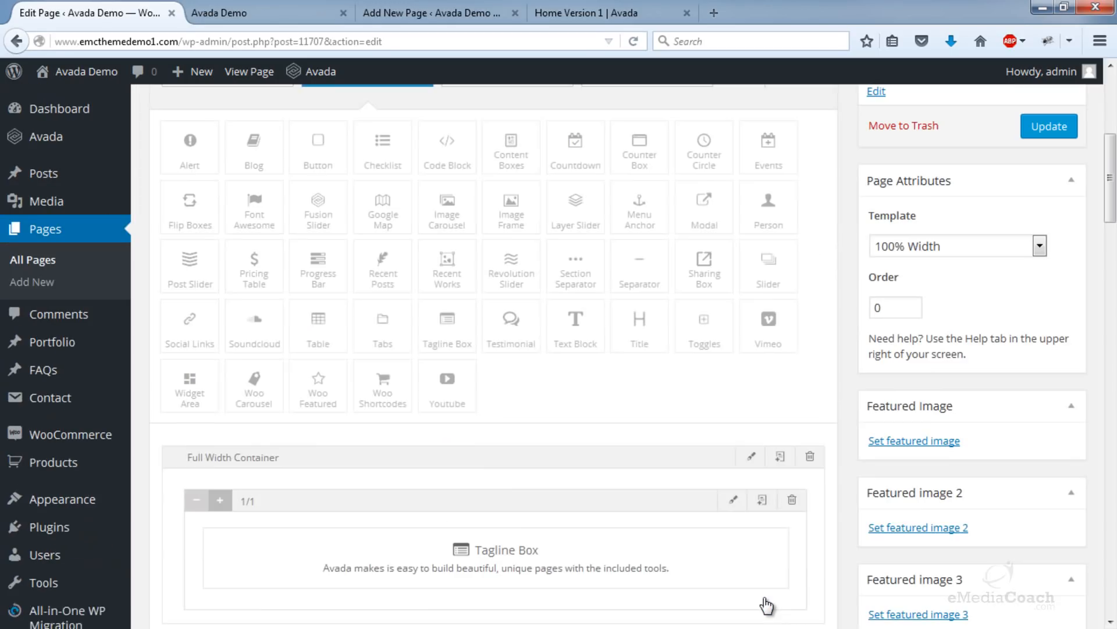
Save the page, reload the live site to verify Our Skills, then view the Home Version 1 demo.
left_click(1043, 122)
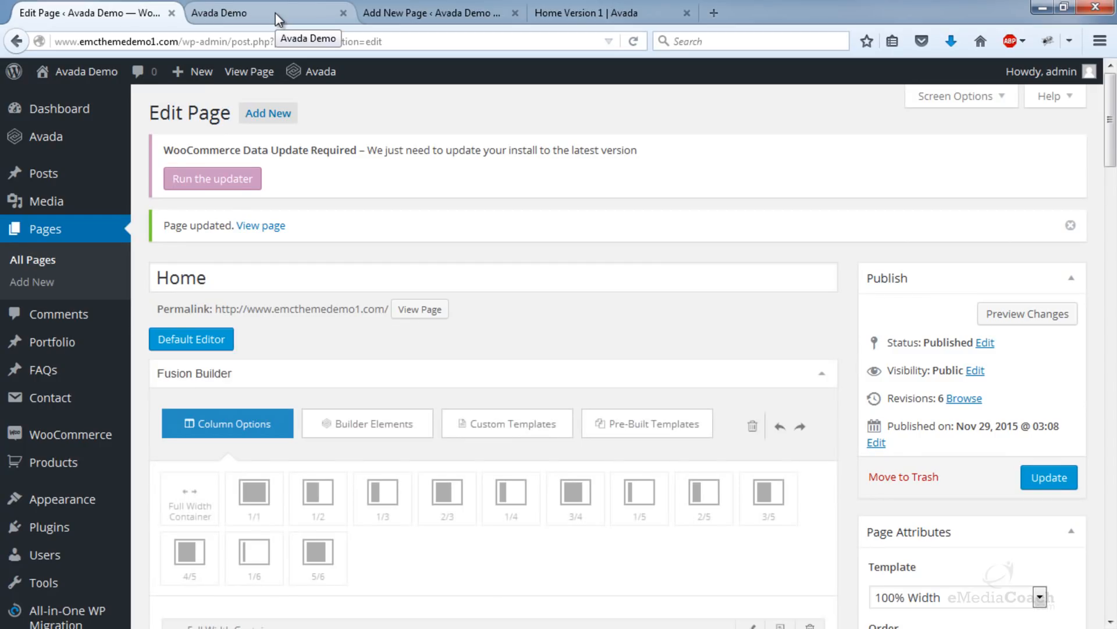
left_click(278, 19)
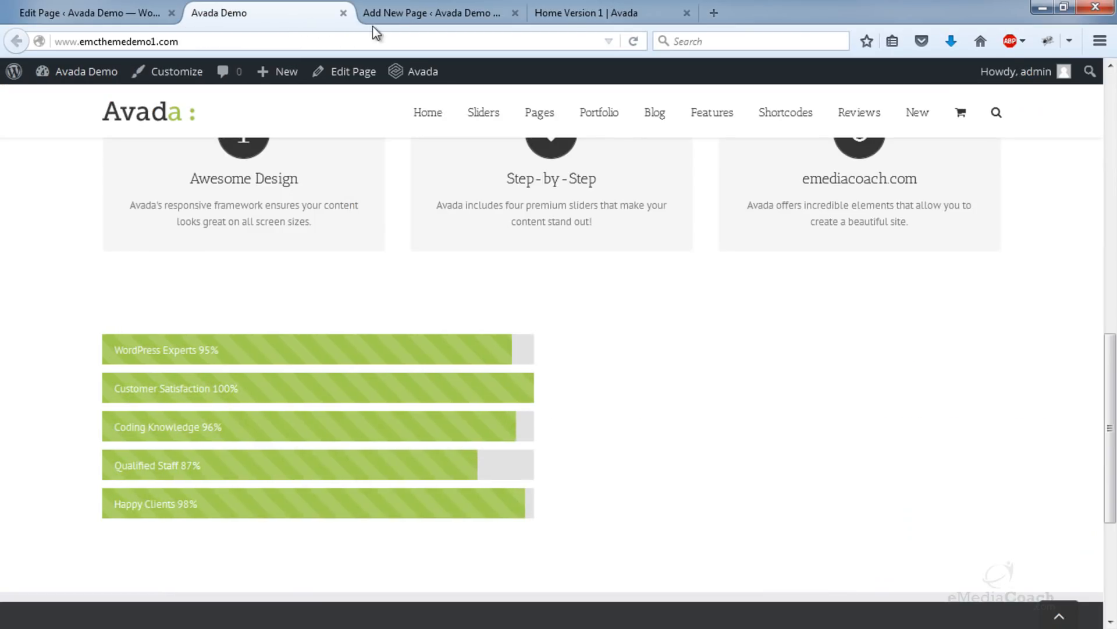
left_click(633, 40)
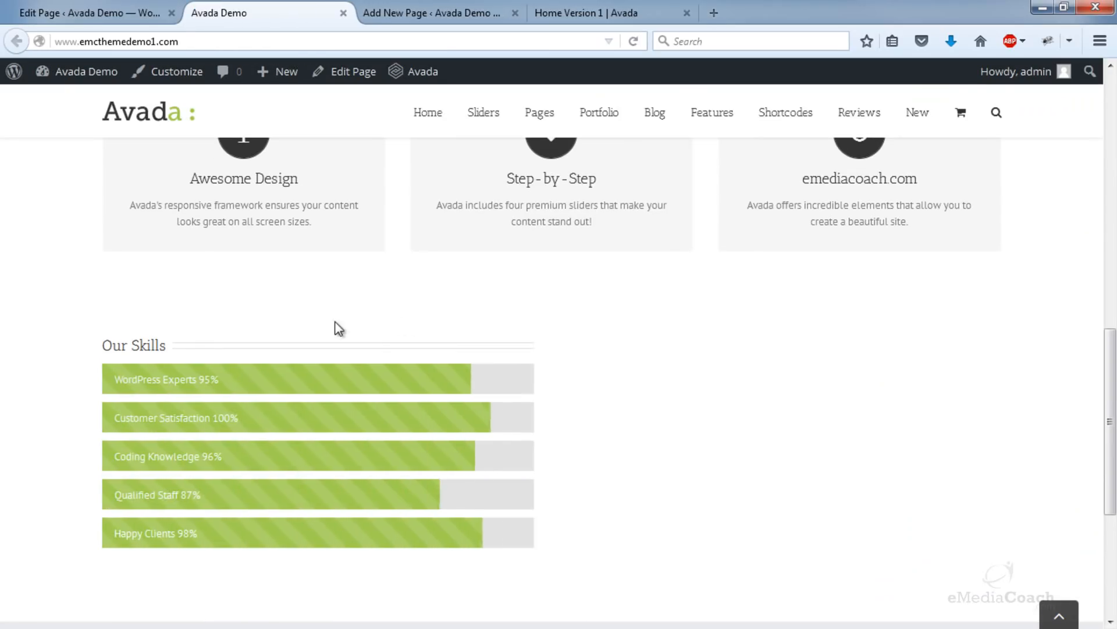
scroll(175, 333, "down", 3)
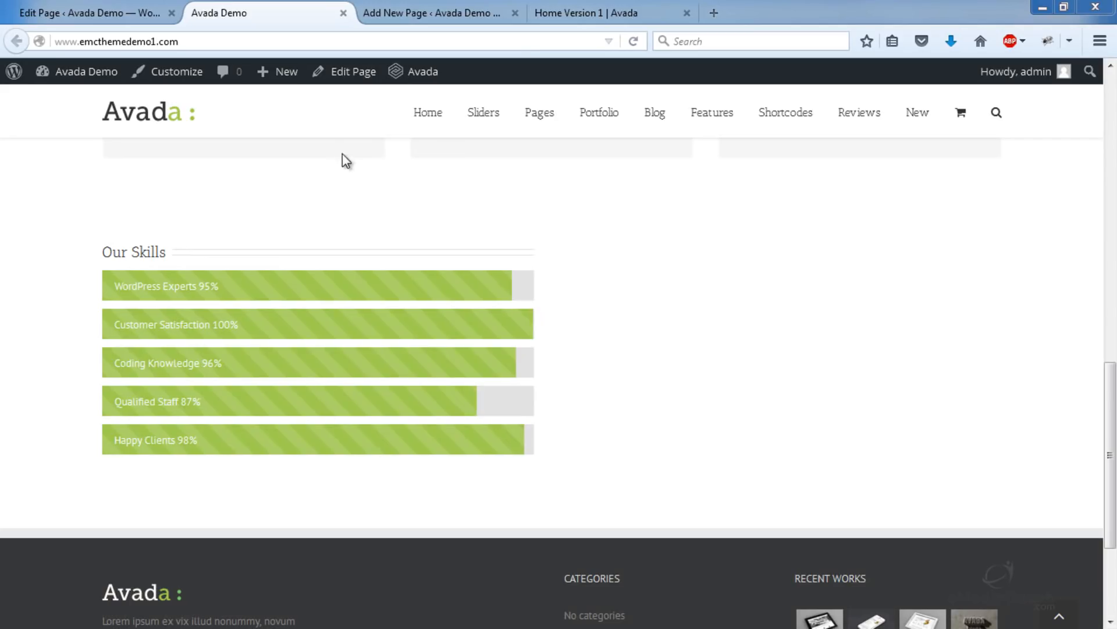
left_click(599, 13)
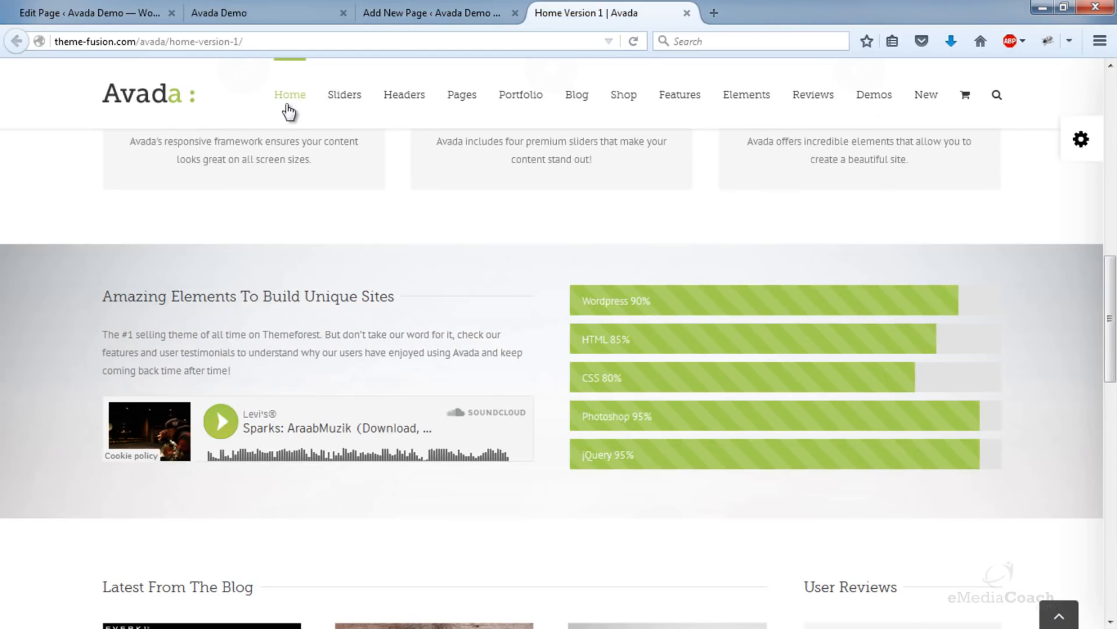
Open the Home Version 3 demo at its Why Choose Us section and close the Avada Demo tab.
mouse_move(288, 110)
left_click(182, 255)
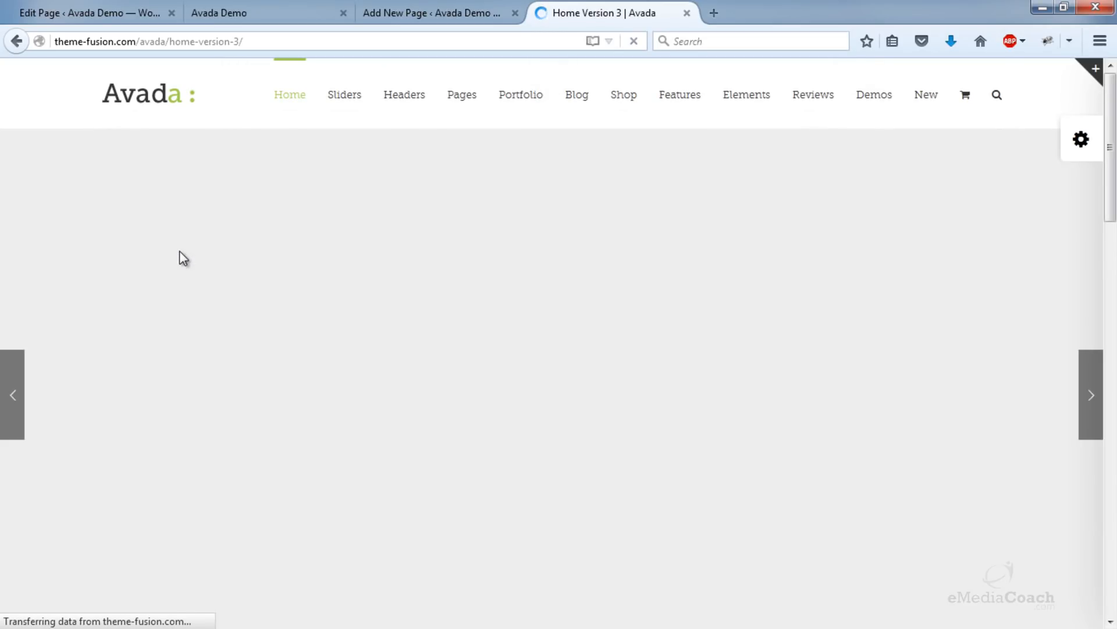
scroll(180, 250, "down", 5)
scroll(179, 252, "down", 8)
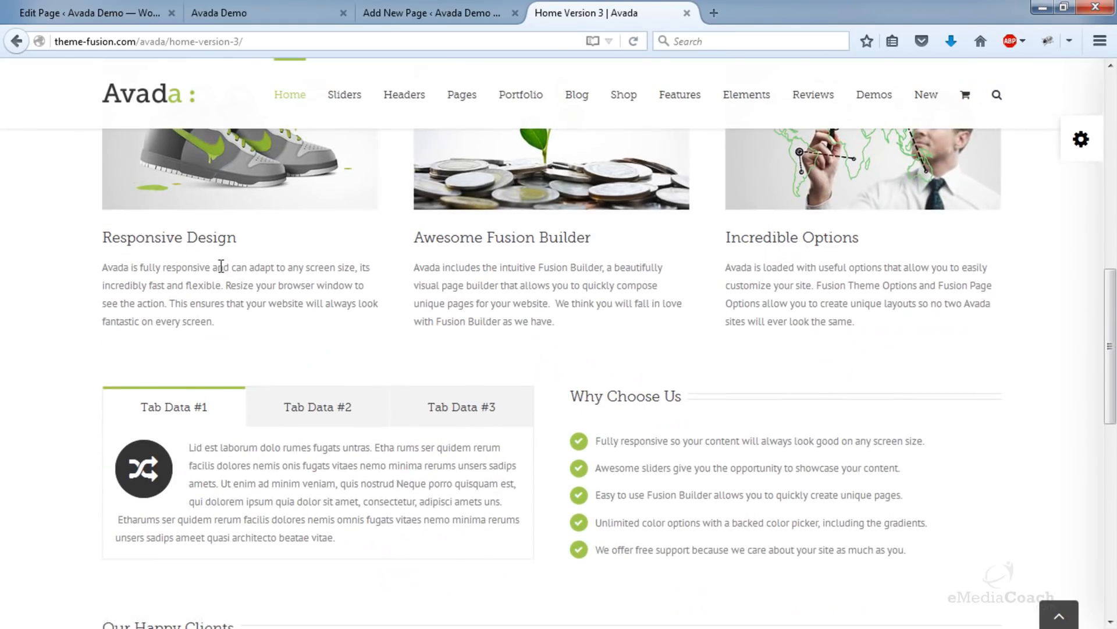
scroll(488, 265, "down", 4)
scroll(493, 256, "up", 2)
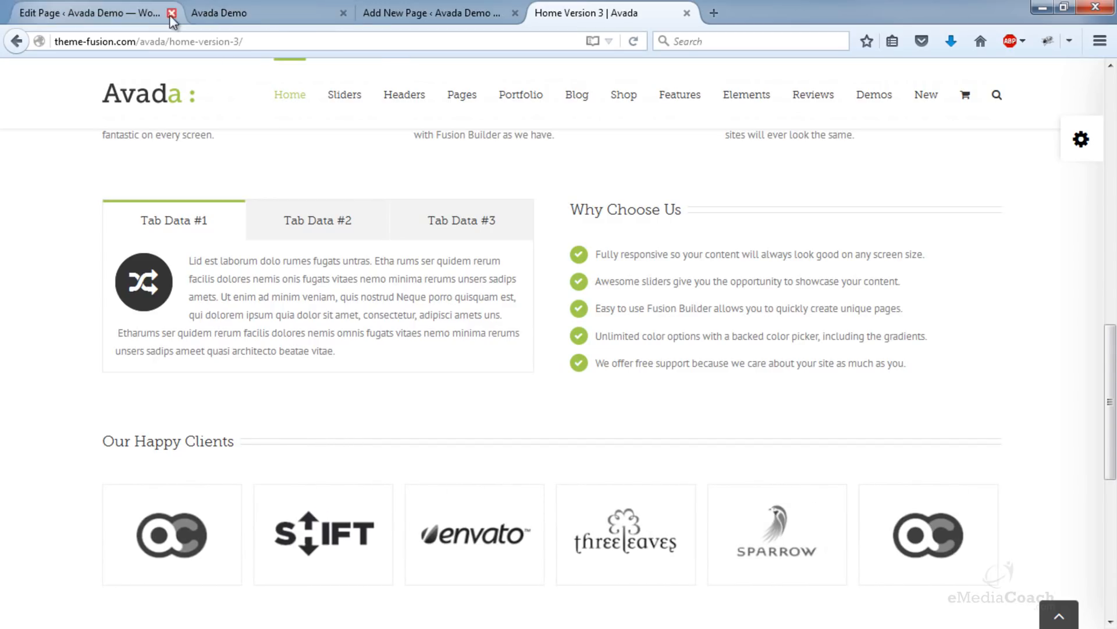
left_click(267, 22)
left_click(343, 13)
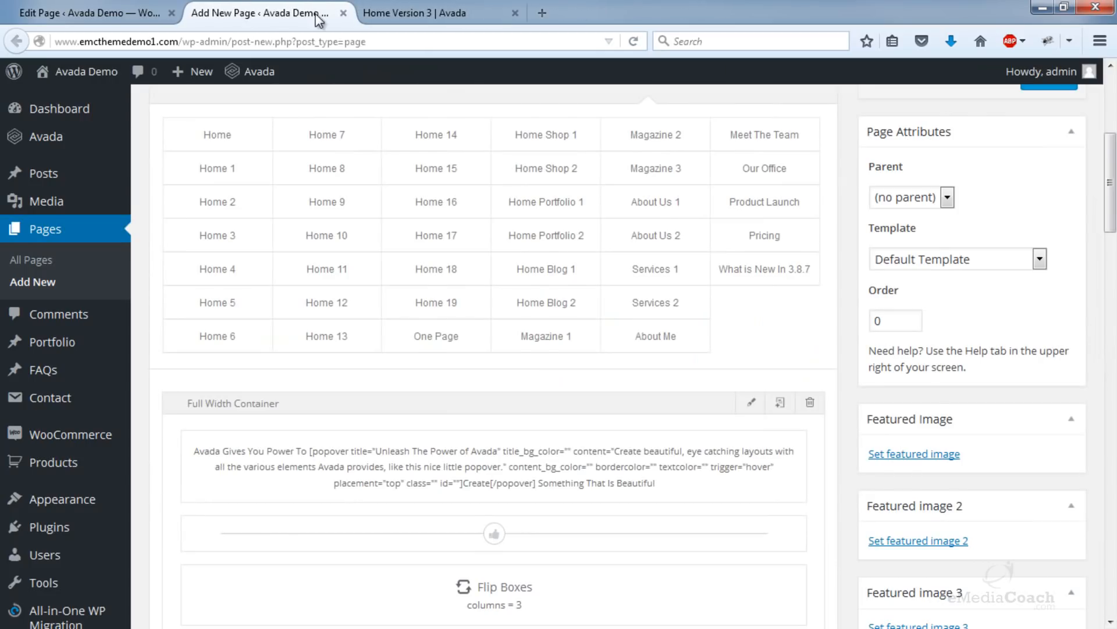
Load the Home 3 pre-built template into the new draft page.
scroll(329, 198, "up", 5)
scroll(354, 250, "down", 5)
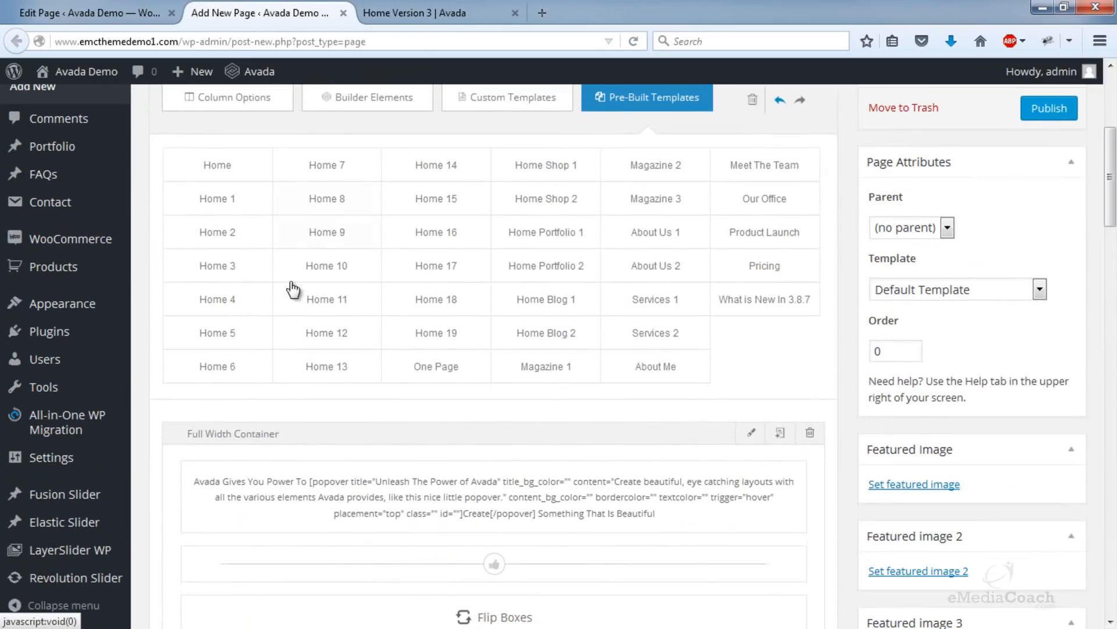
left_click(228, 263)
left_click(696, 300)
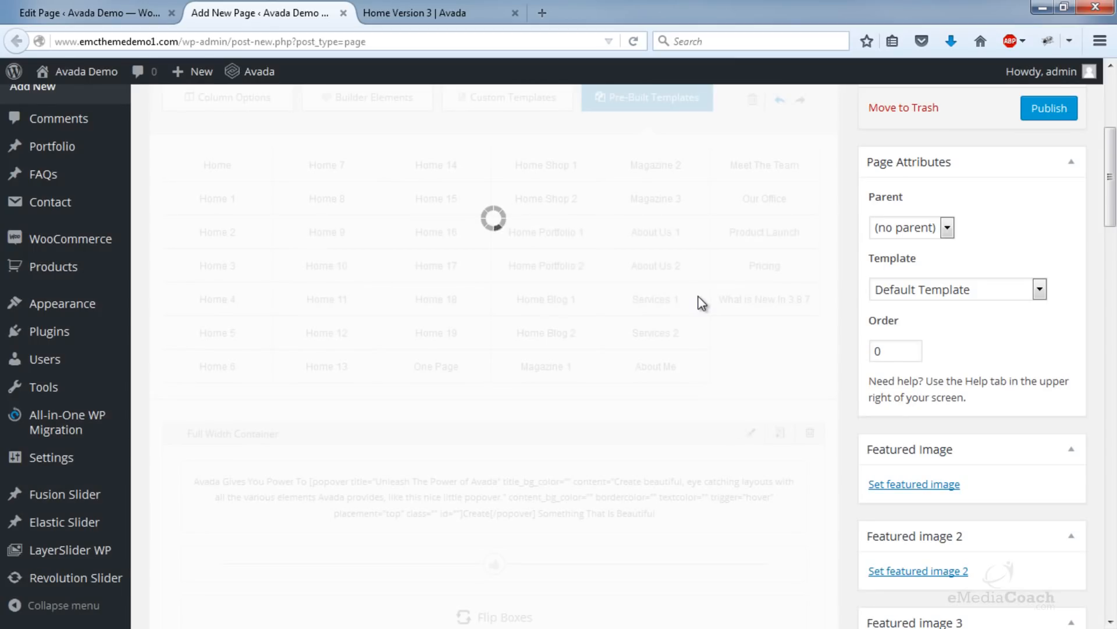
scroll(701, 302, "down", 10)
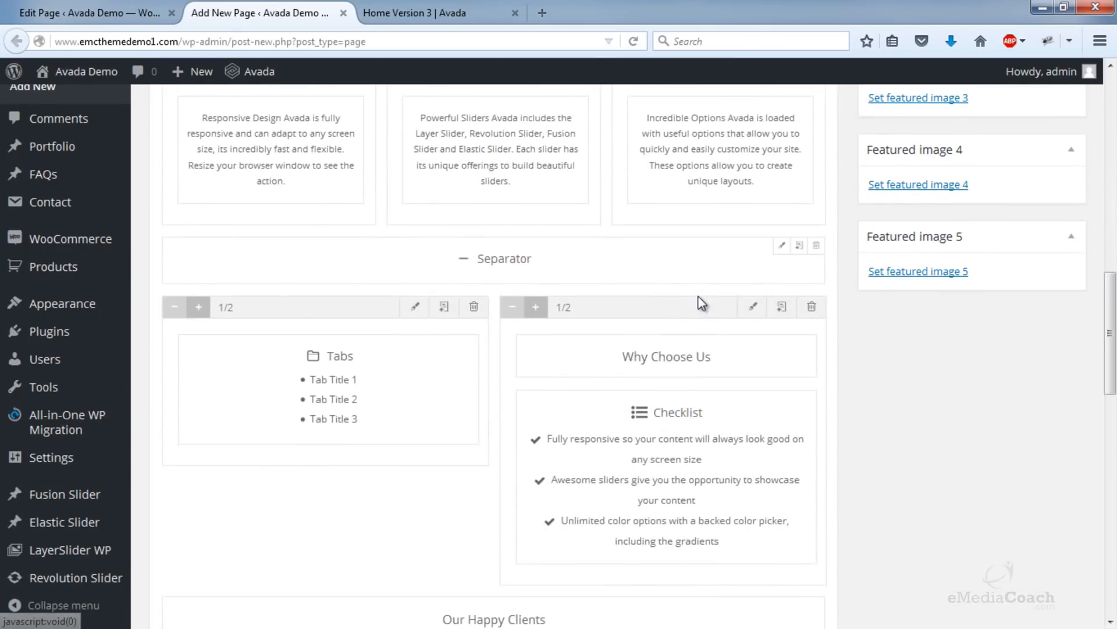
Compare the template's Why Choose Us checklist with the Home Version 3 demo, then return to the Home page.
left_click(451, 8)
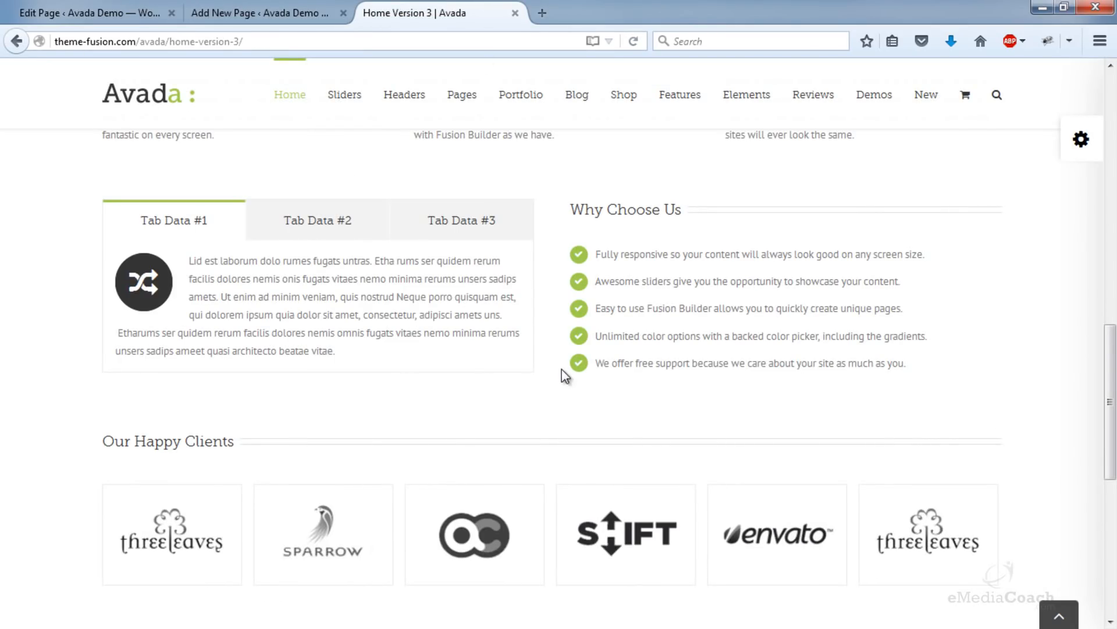
left_click(279, 3)
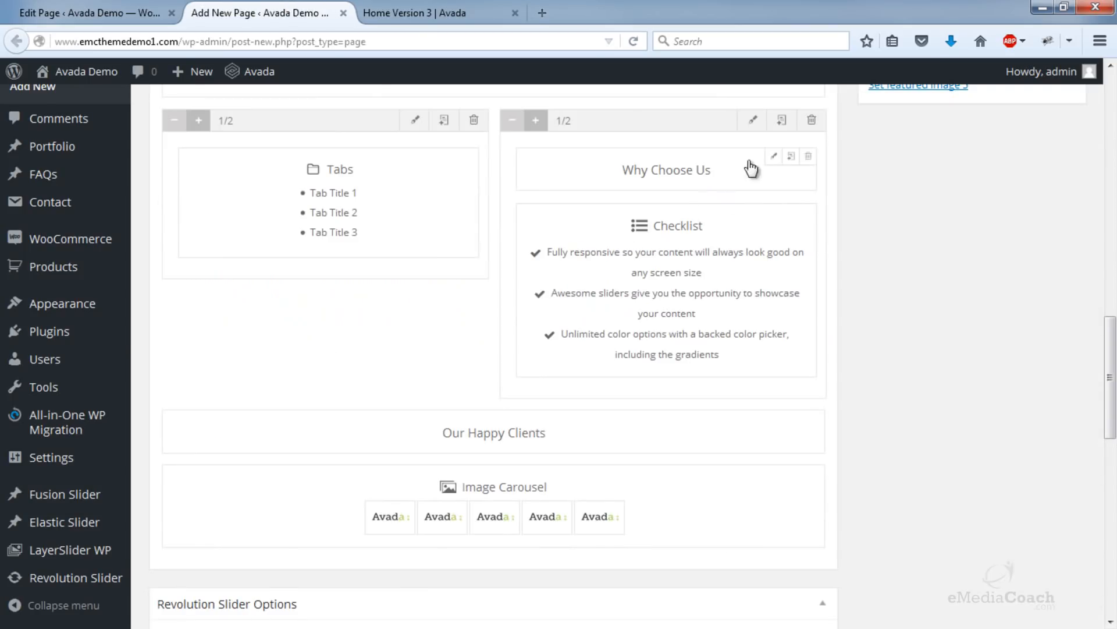
scroll(721, 217, "up", 1)
scroll(721, 216, "up", 3)
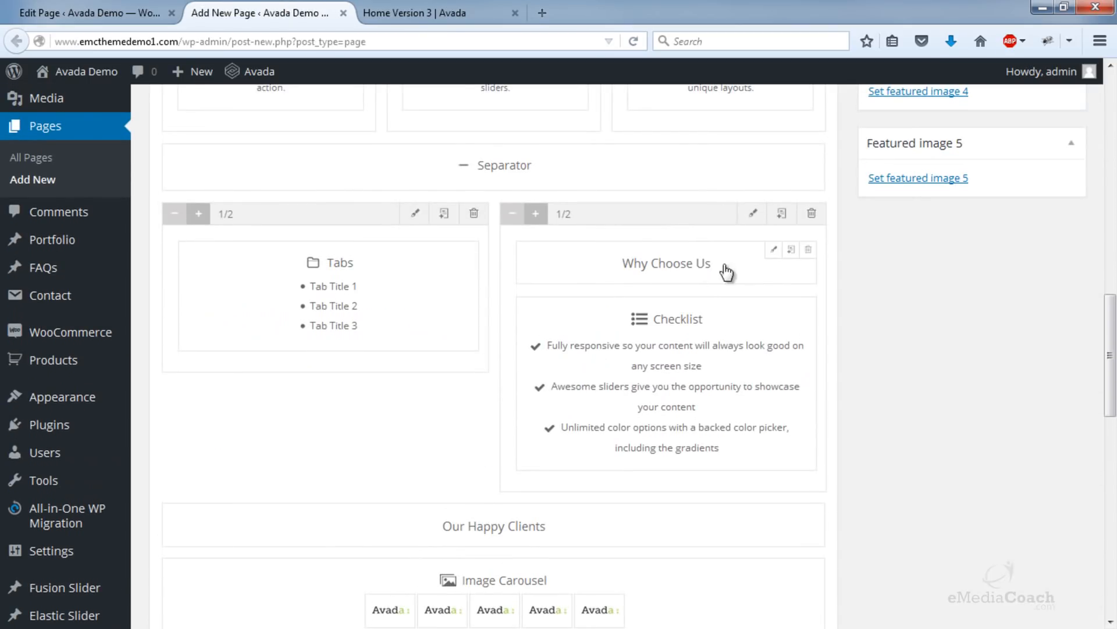
left_click(110, 12)
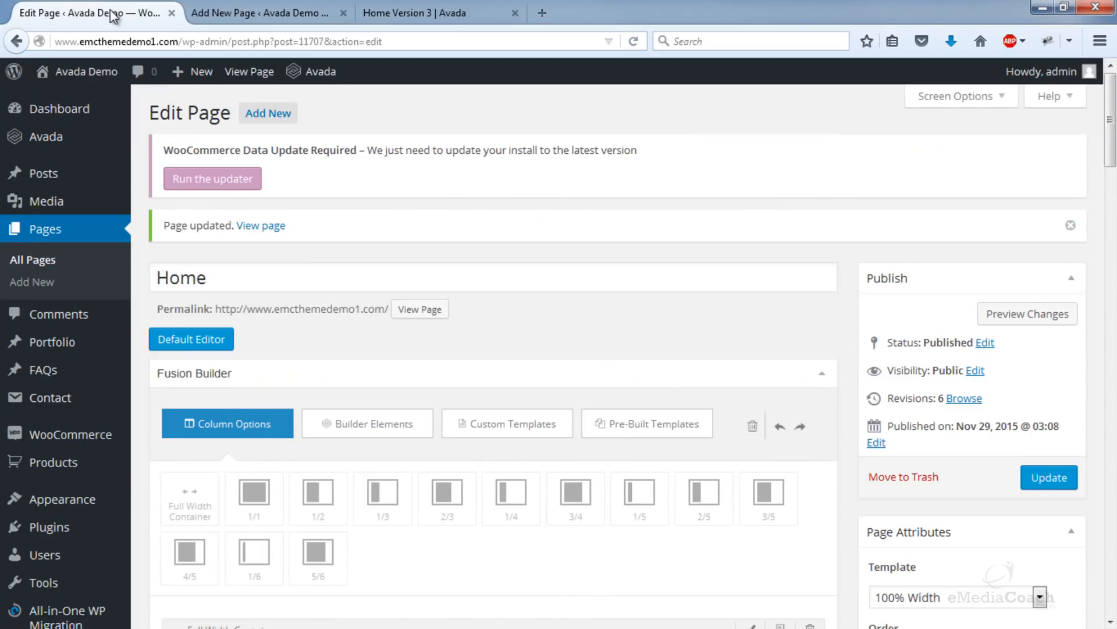
Drag a Title element into the right 1/2 column beside Our Skills.
scroll(676, 367, "down", 8)
scroll(416, 316, "up", 2)
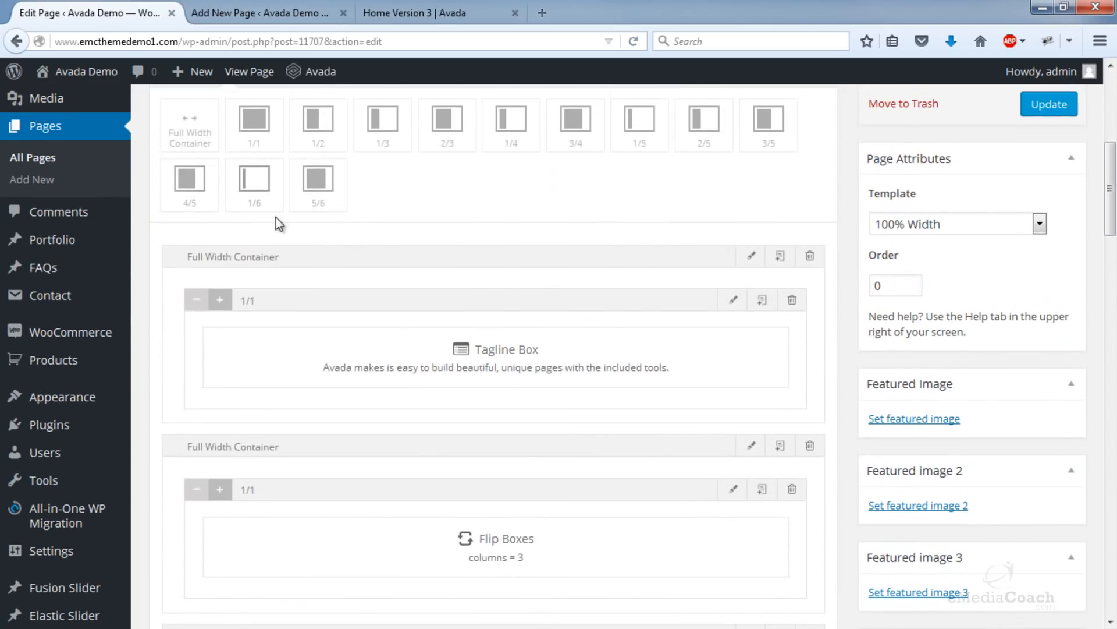
scroll(344, 239, "up", 4)
left_click(349, 244)
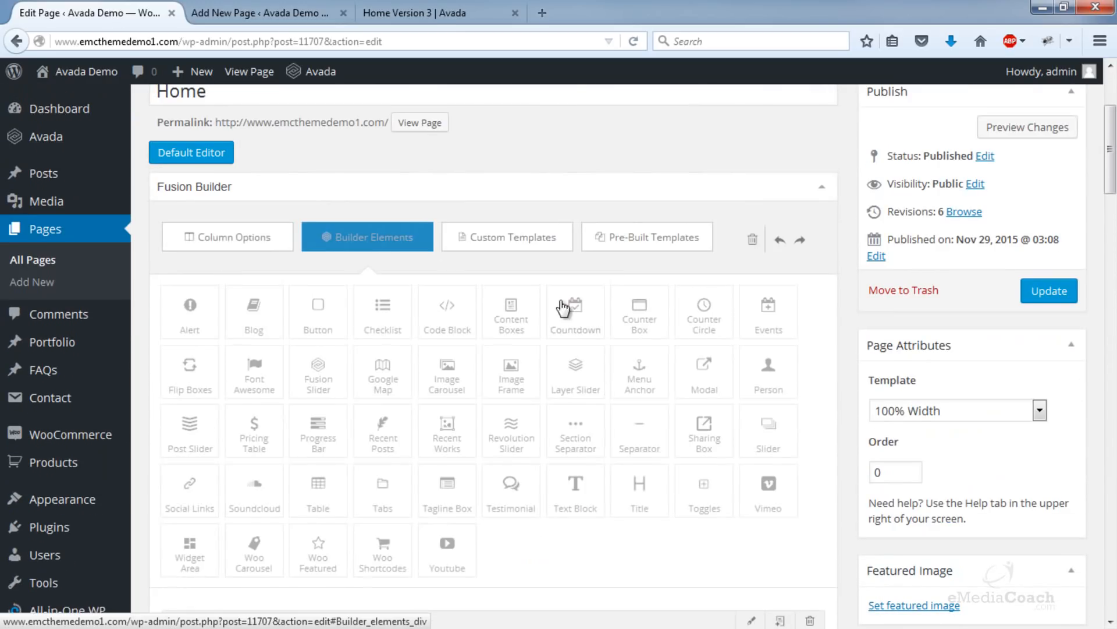
scroll(655, 332, "down", 7)
scroll(473, 269, "up", 4)
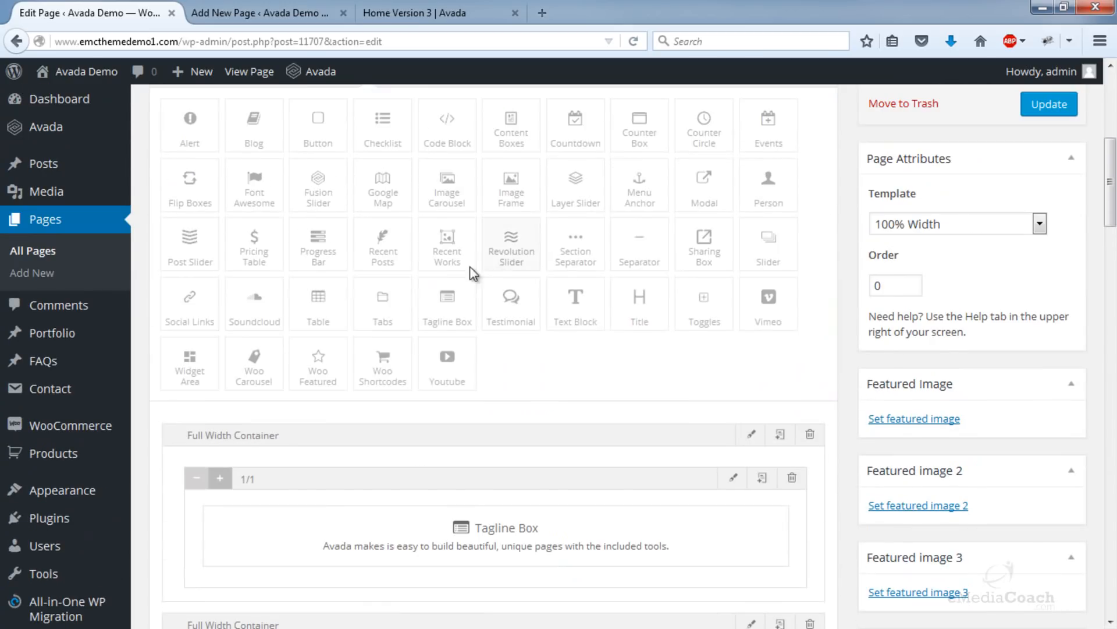
scroll(668, 386, "down", 11)
left_click_drag(631, 303, 630, 254)
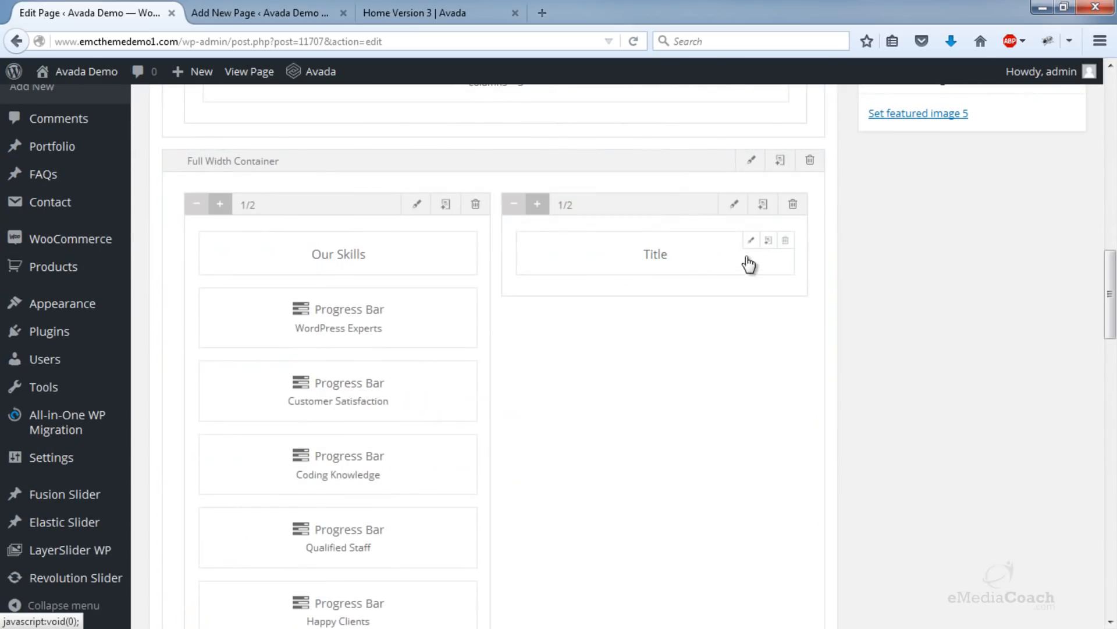
Make the new title size 2 reading 'Why Choose Us?' and save it.
left_click(748, 243)
left_click(568, 187)
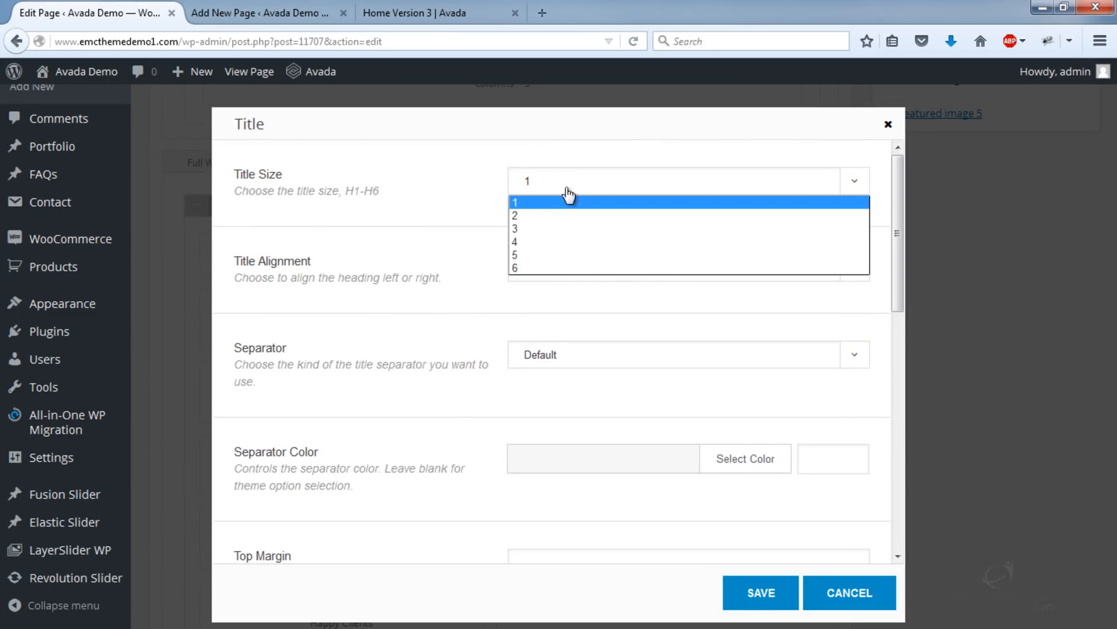
left_click(561, 216)
scroll(584, 311, "down", 5)
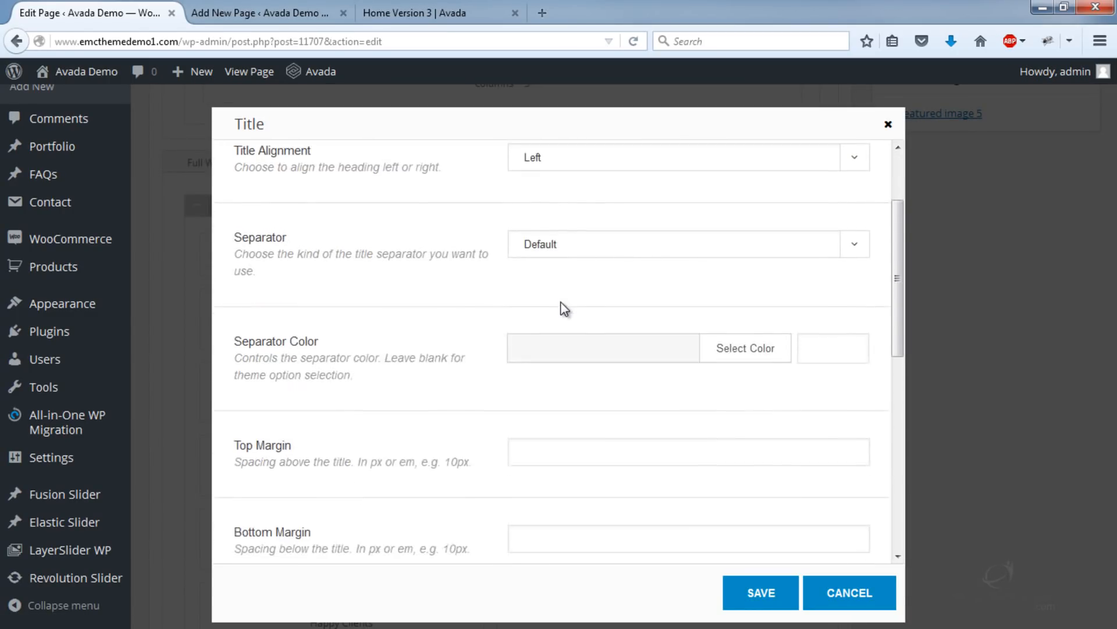
left_click(442, 547)
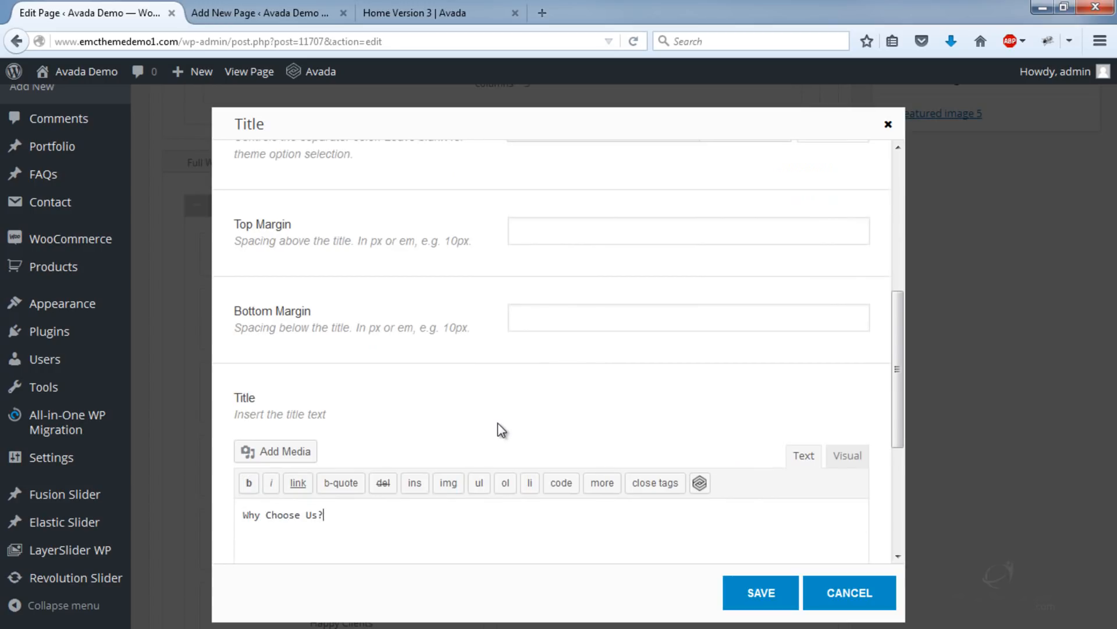
left_click(761, 592)
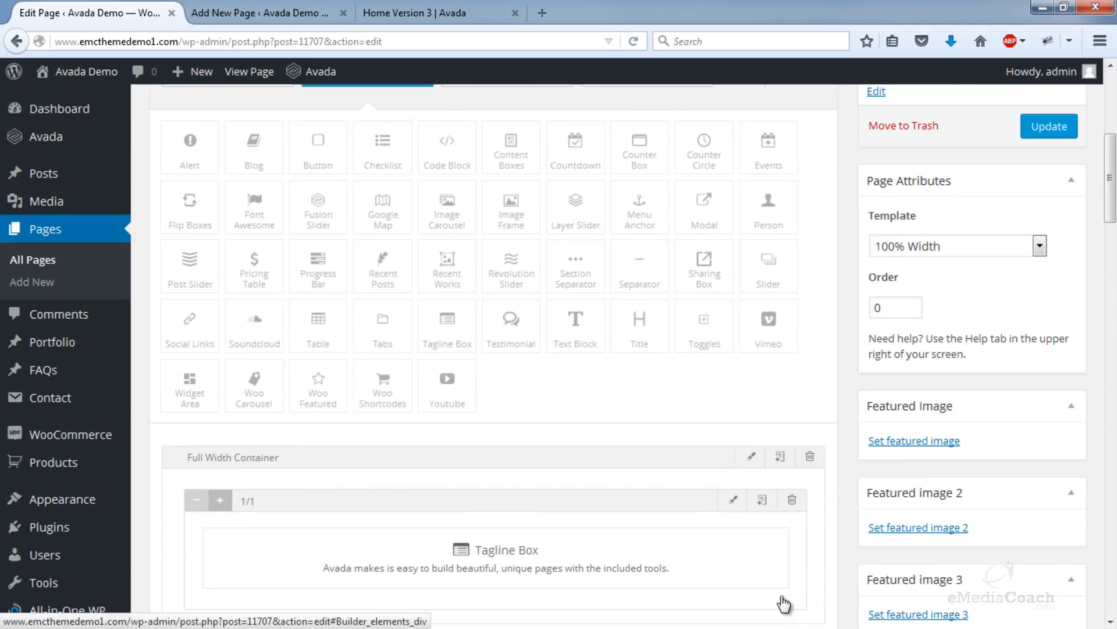
scroll(739, 443, "down", 6)
scroll(736, 431, "down", 3)
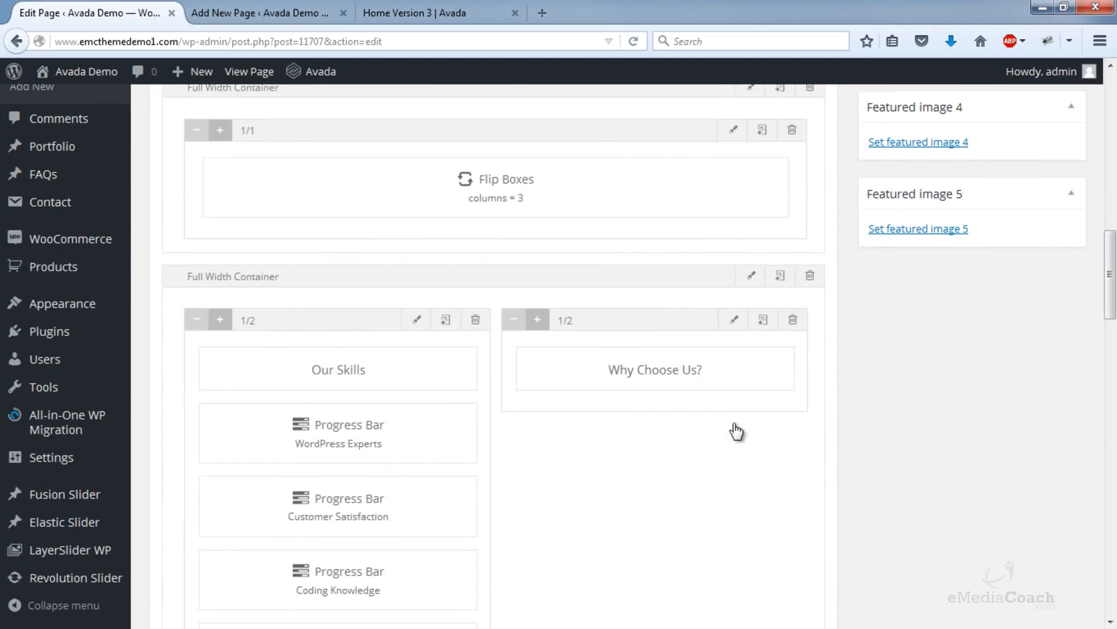
left_click(302, 13)
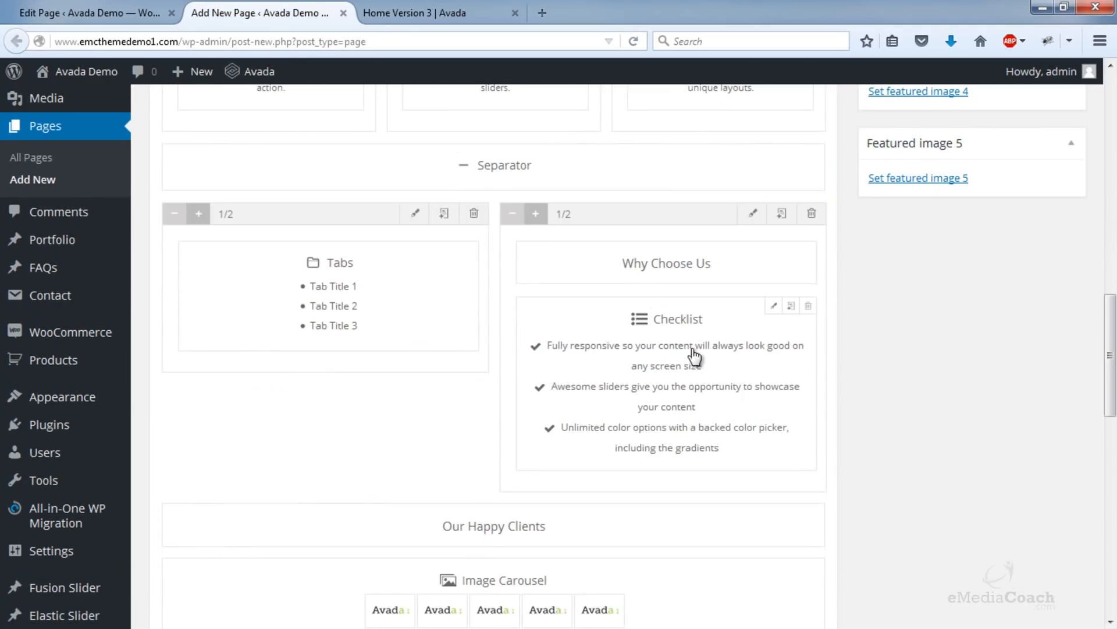
Place a Checklist element in the Why Choose Us? column and open its settings.
left_click(122, 8)
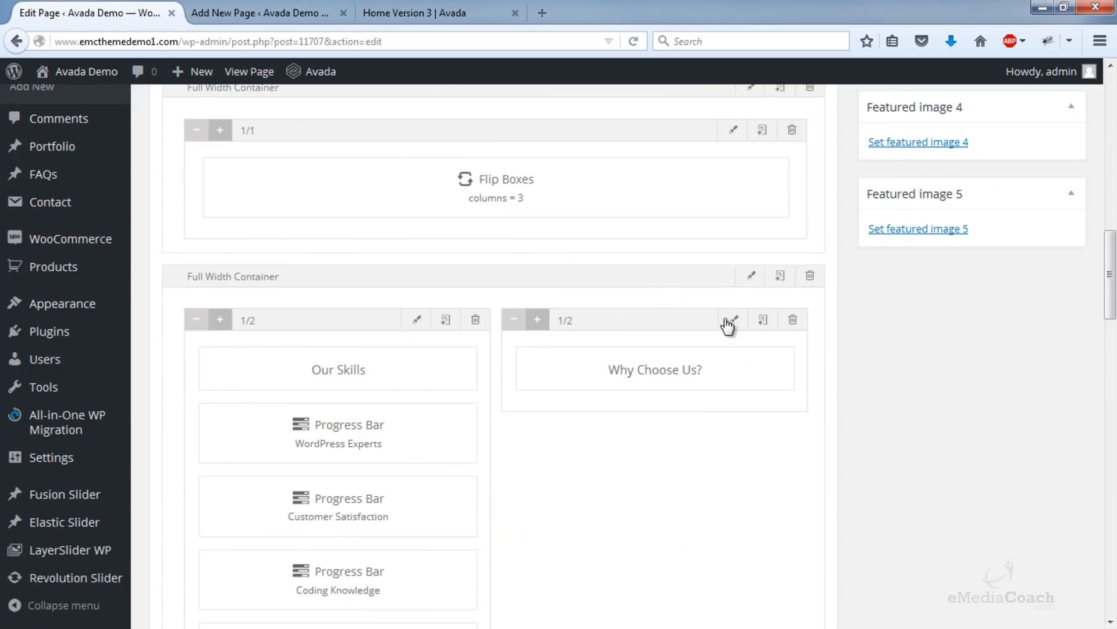
scroll(721, 319, "up", 9)
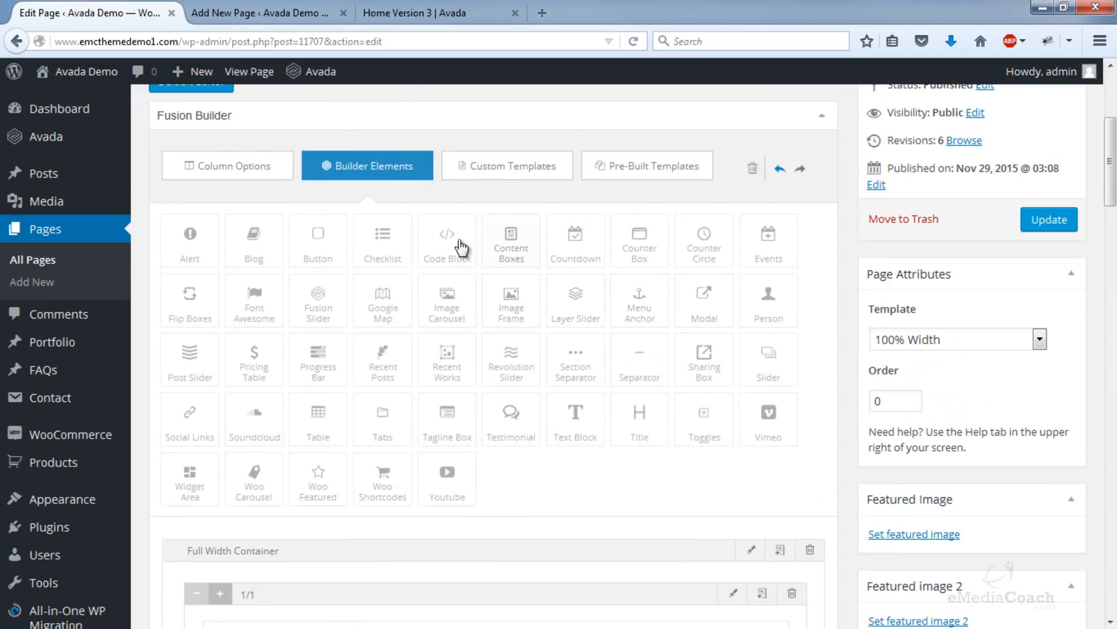
left_click_drag(386, 249, 684, 499)
scroll(684, 499, "down", 5)
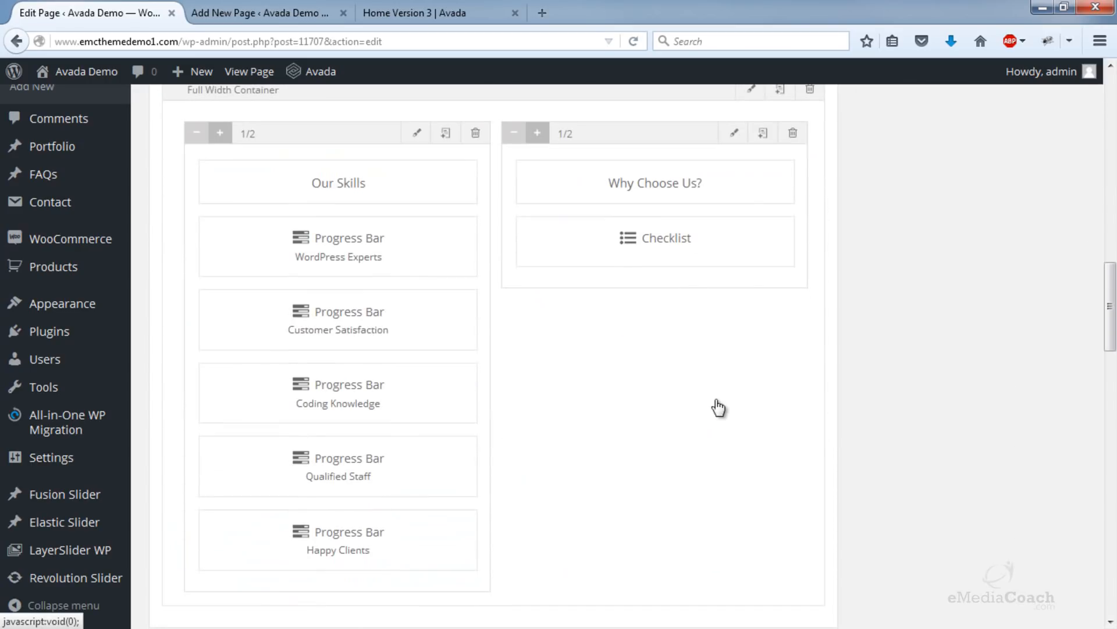
left_click(751, 227)
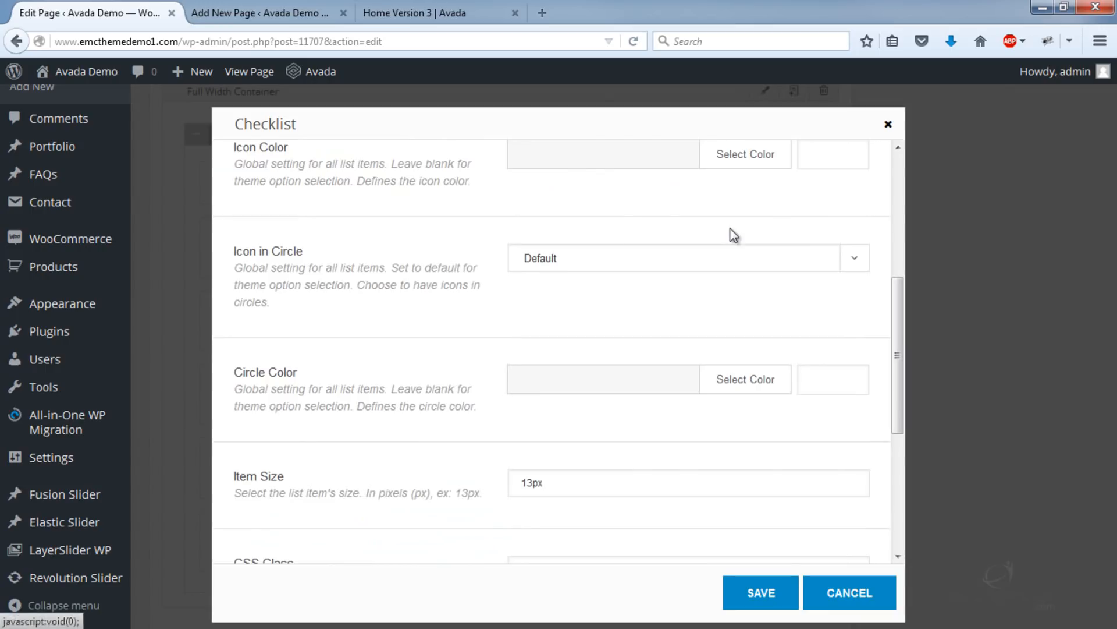
Review the template checklist's settings, including Select Icon and Checklist Item 3.
scroll(568, 210, "up", 5)
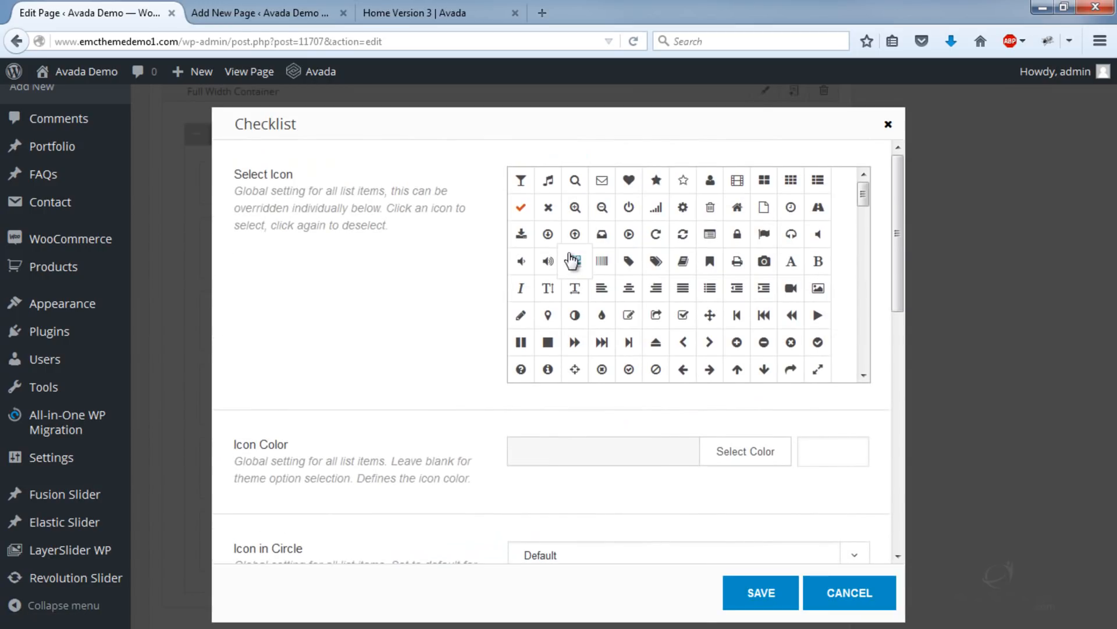
left_click(262, 13)
mouse_move(777, 317)
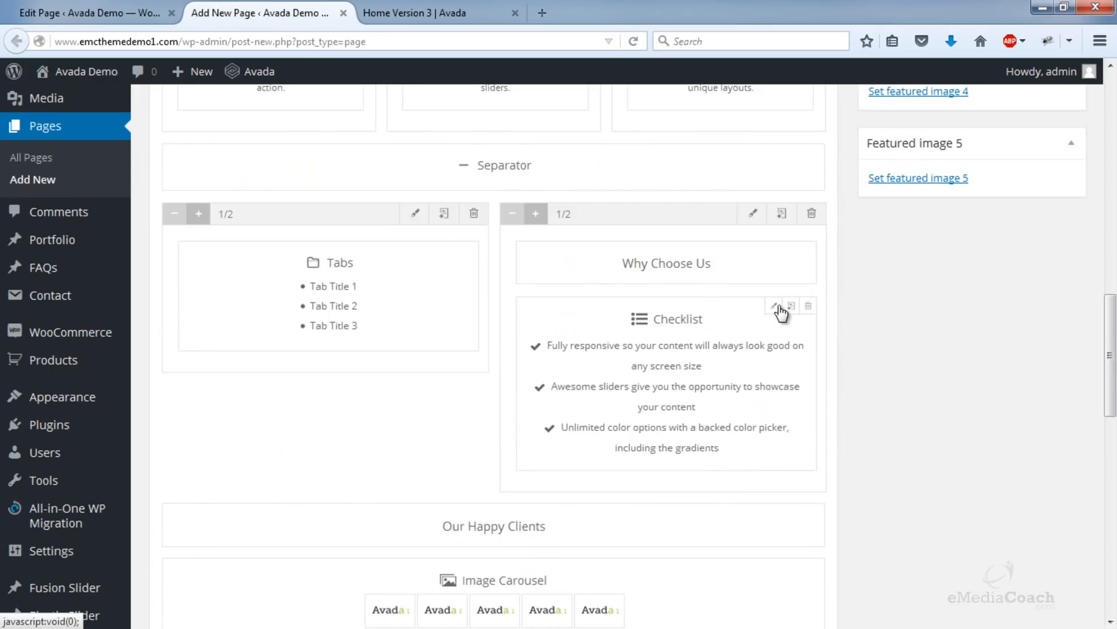
left_click(777, 307)
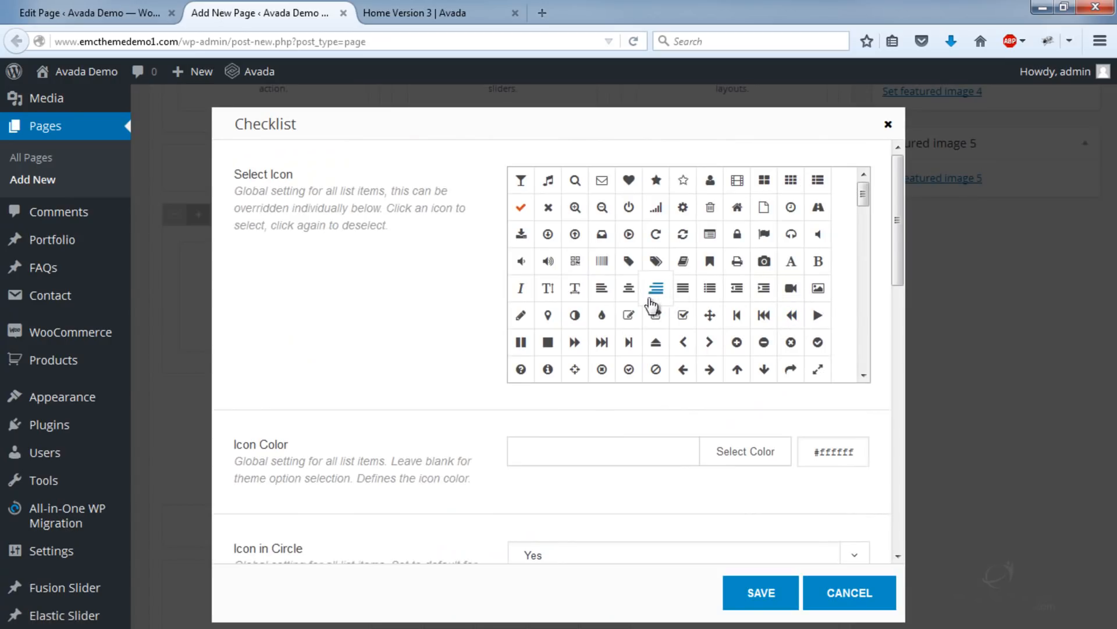
scroll(405, 289, "down", 12)
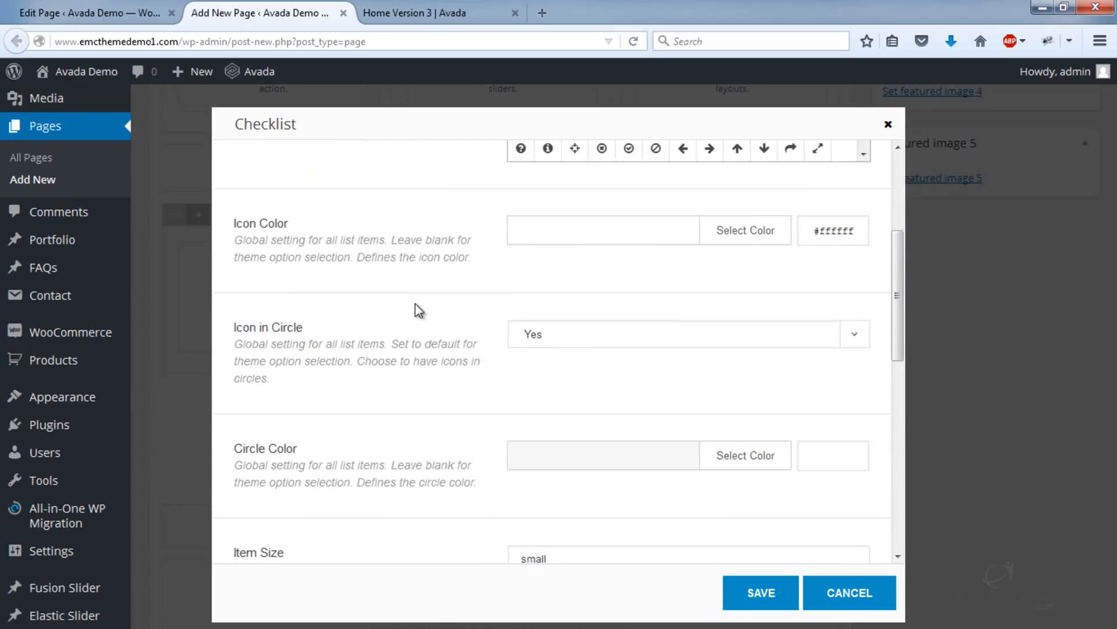
scroll(428, 306, "up", 12)
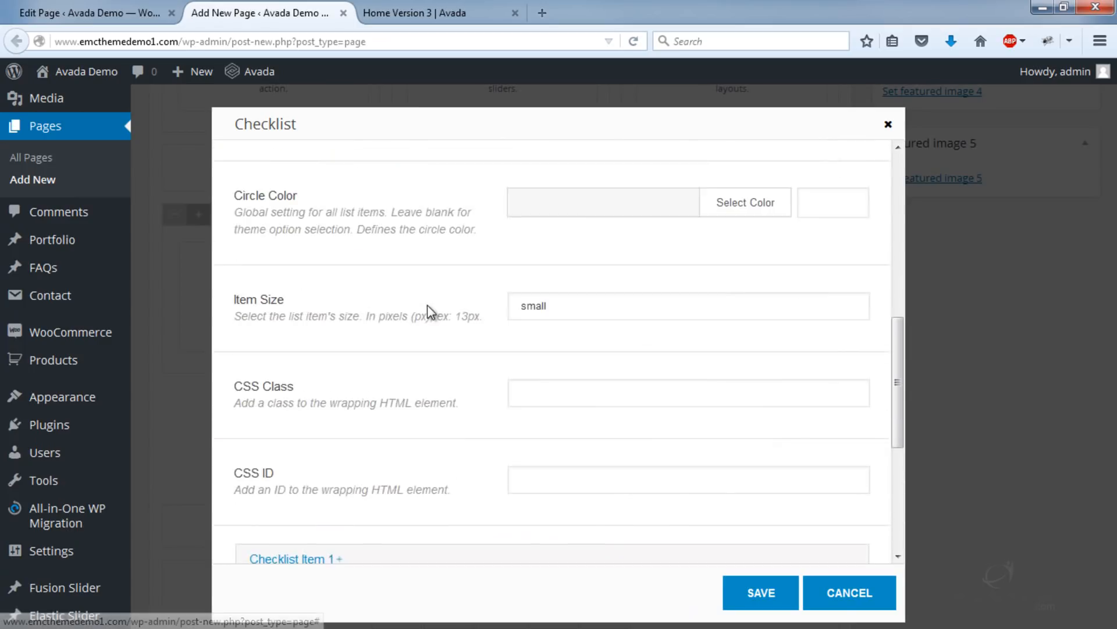
scroll(438, 305, "down", 12)
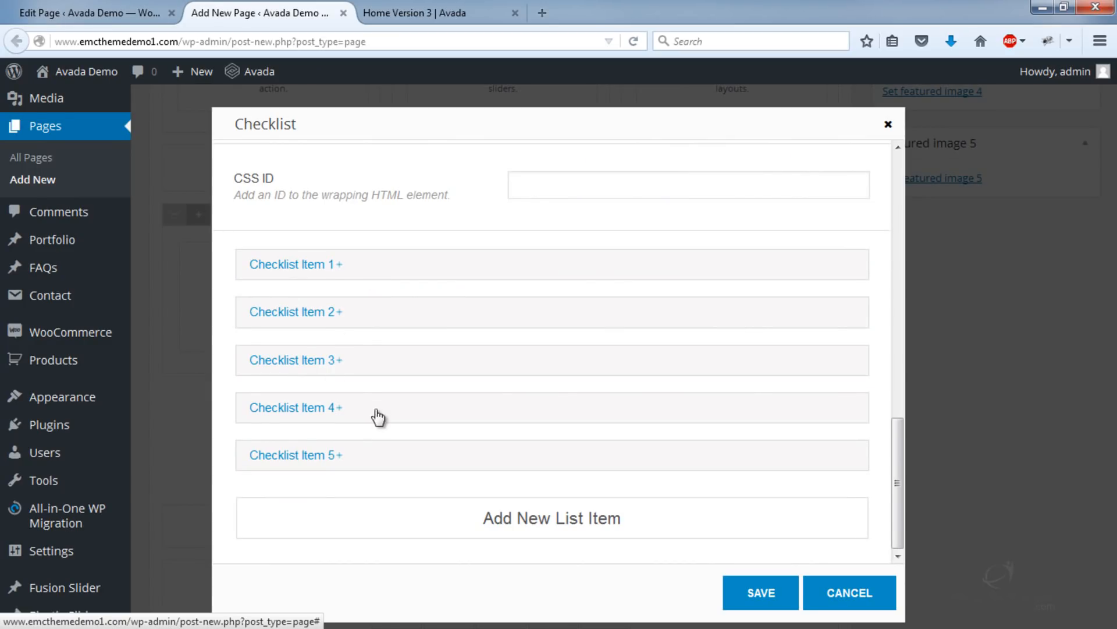
scroll(326, 247, "up", 12)
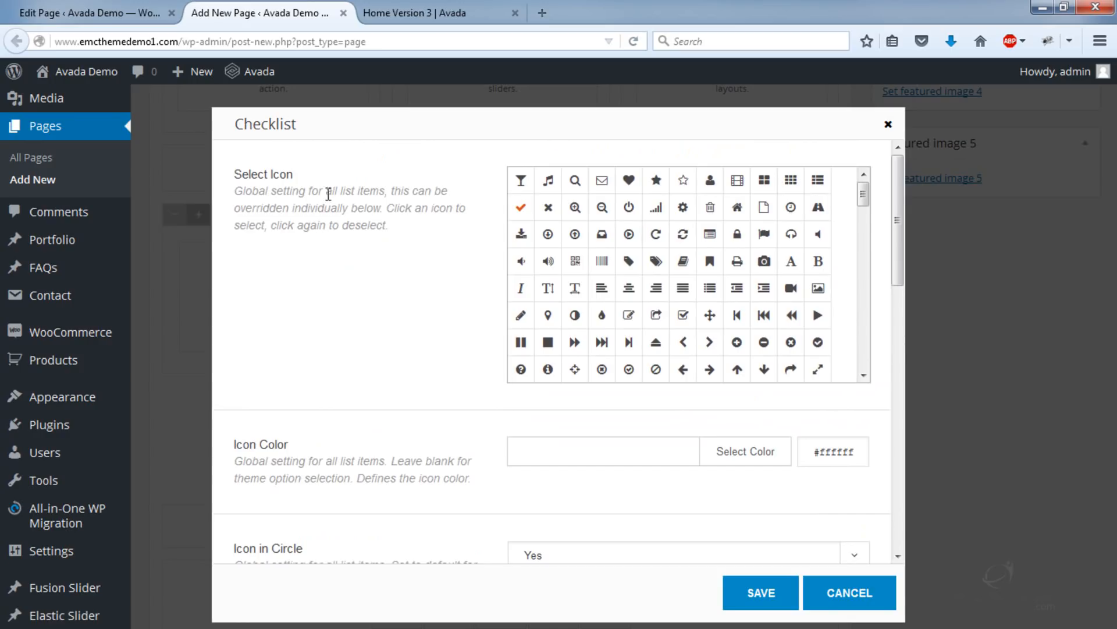
left_click_drag(243, 192, 433, 204)
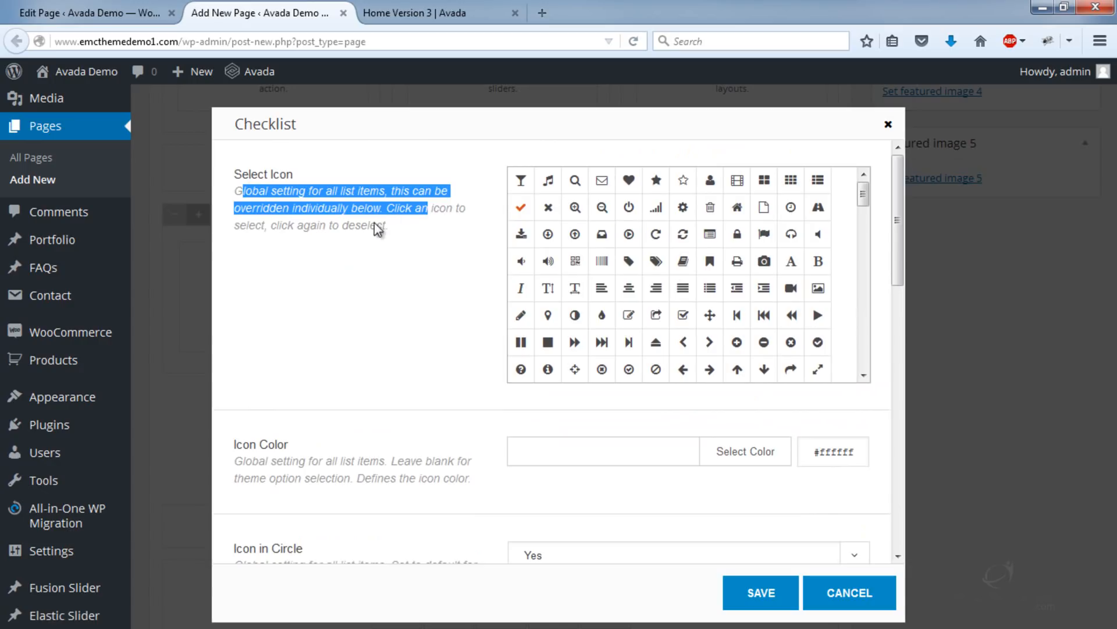
left_click(378, 229)
scroll(390, 259, "down", 7)
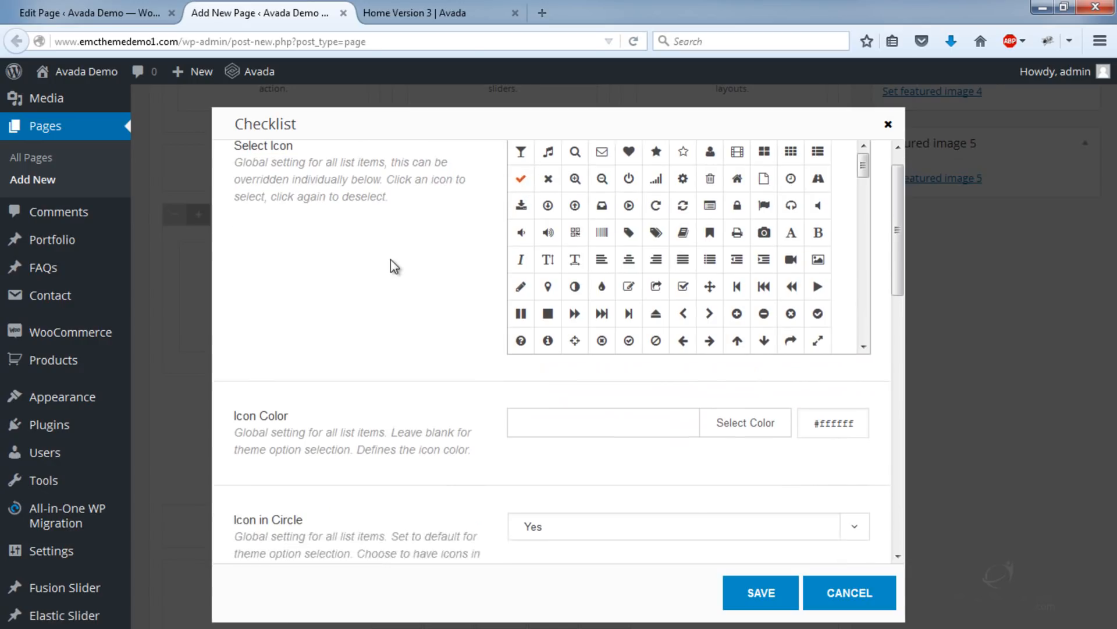
scroll(387, 407, "down", 4)
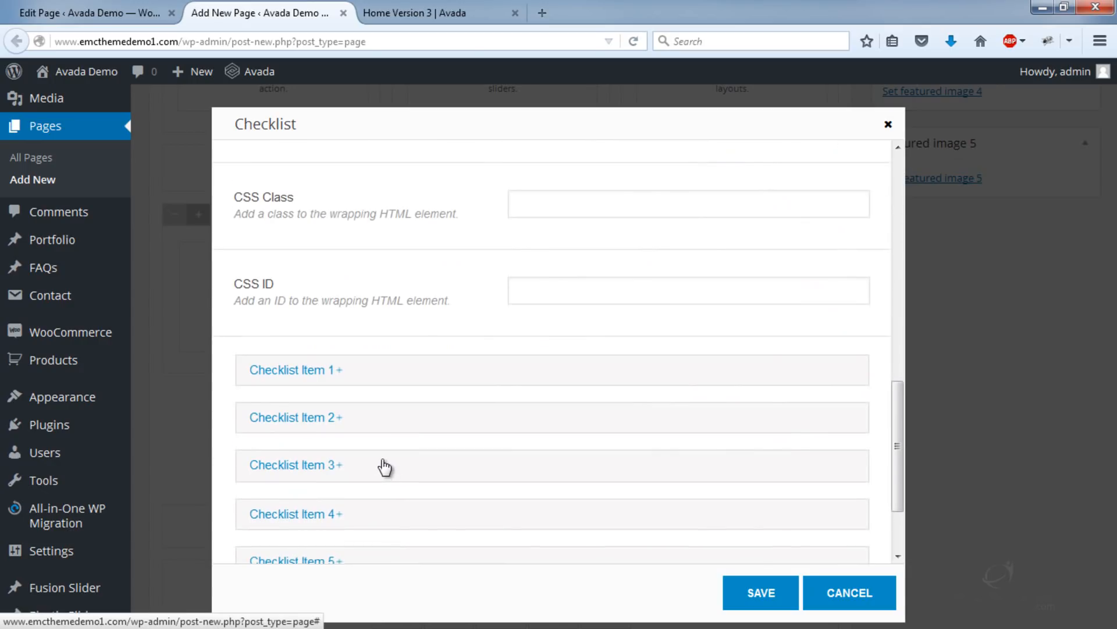
left_click(384, 463)
scroll(392, 451, "down", 4)
scroll(506, 343, "up", 3)
left_click(329, 392)
scroll(318, 361, "up", 10)
Set the checklist icon colour to white #ffffff, matching the reference.
left_click(116, 13)
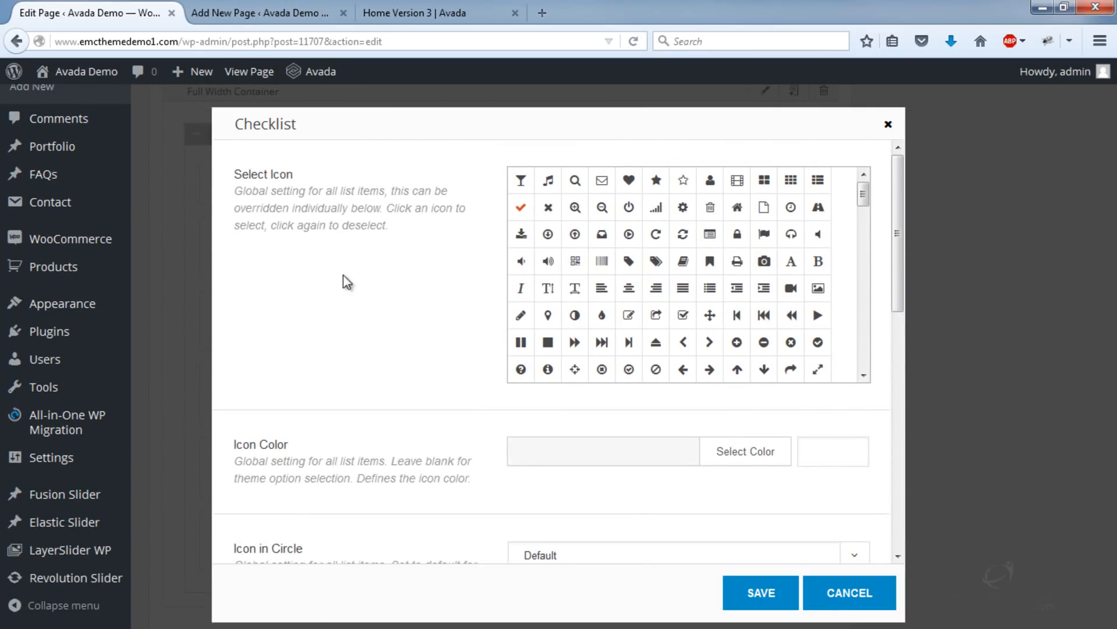
scroll(480, 230, "down", 3)
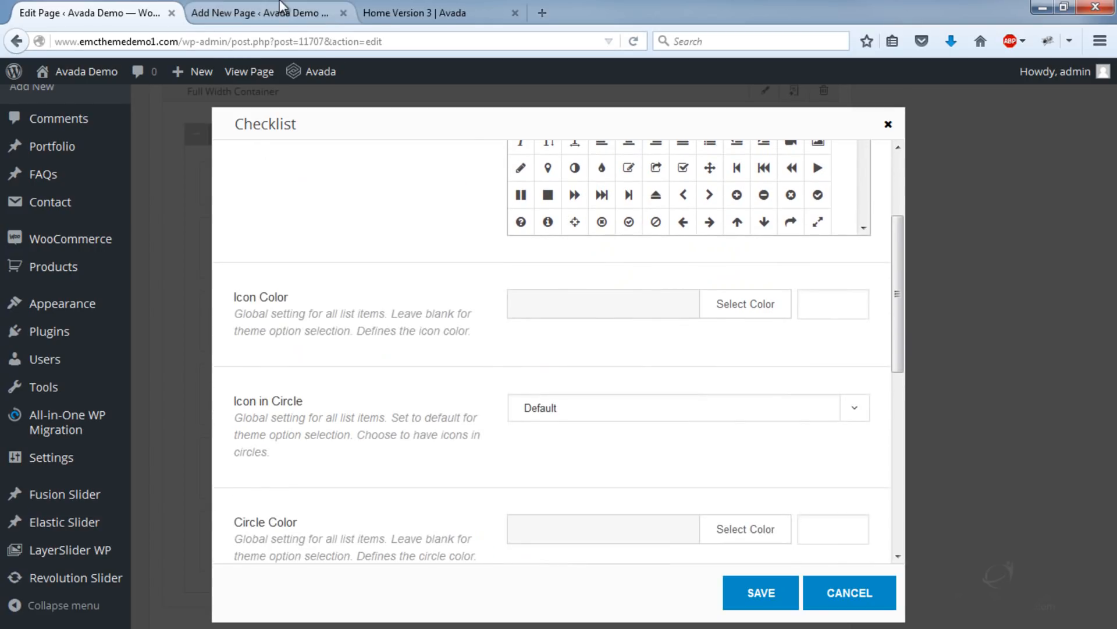
left_click(302, 13)
scroll(522, 279, "down", 3)
scroll(518, 326, "down", 3)
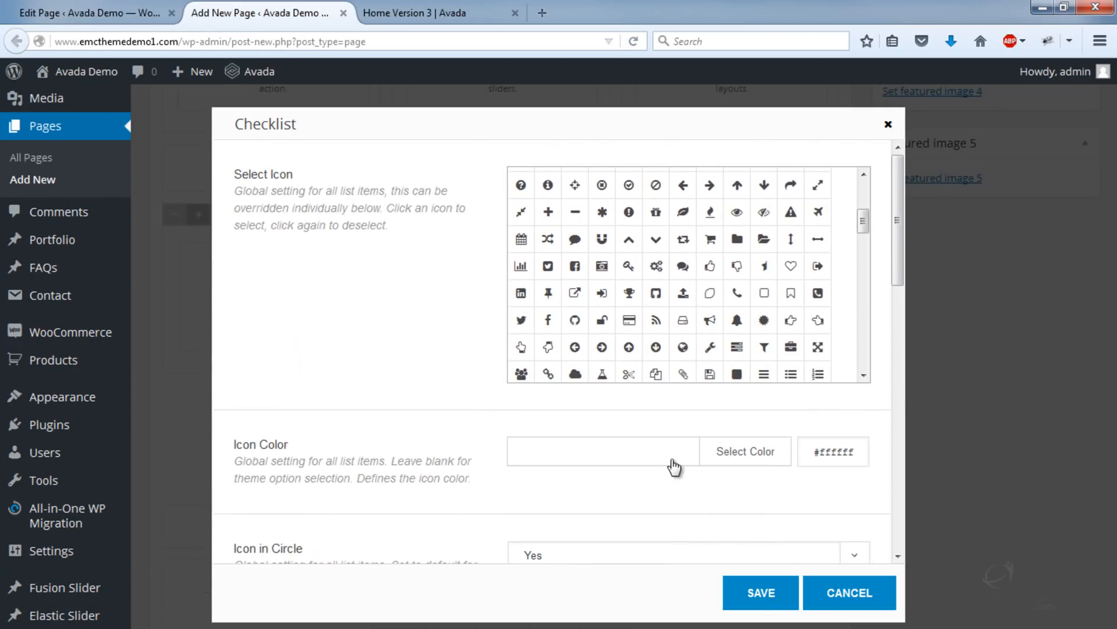
scroll(487, 452, "down", 2)
left_click(138, 4)
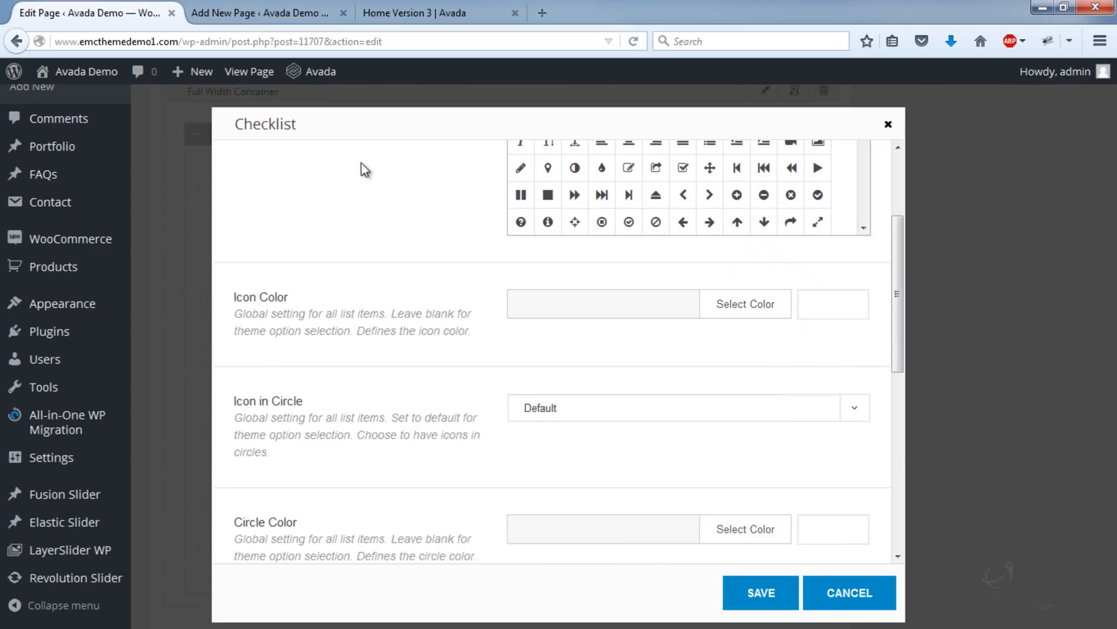
left_click(267, 9)
left_click(860, 342)
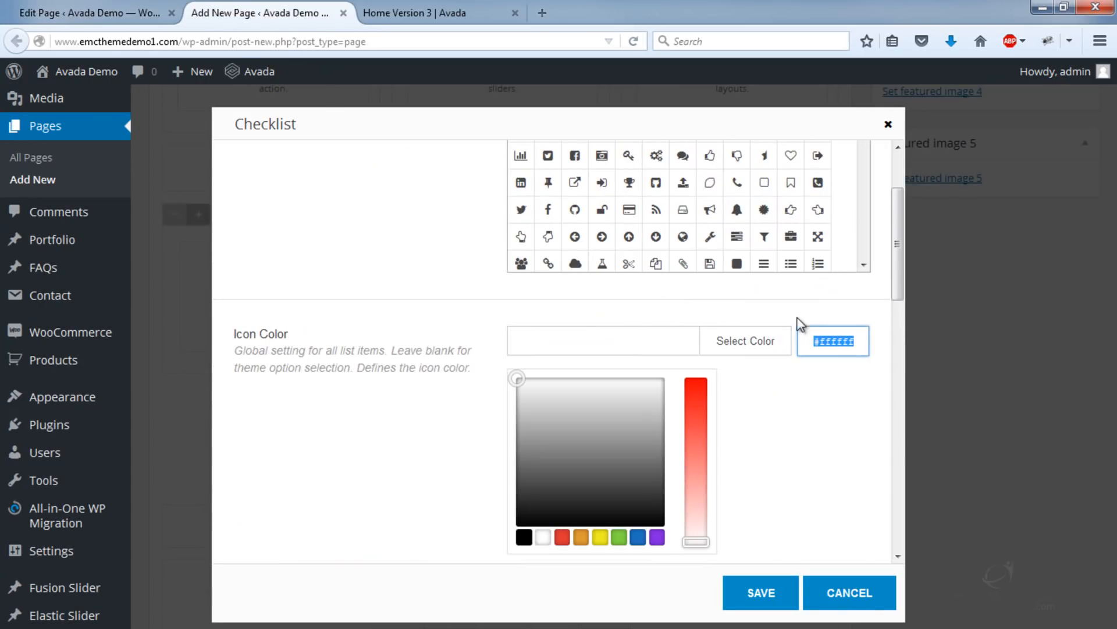
left_click(99, 11)
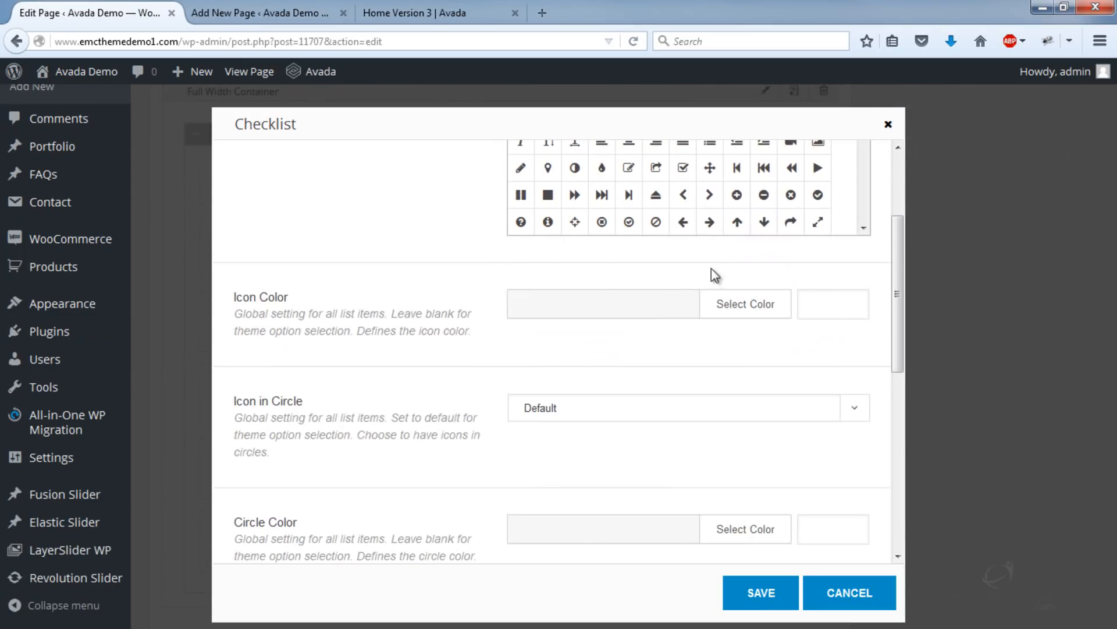
left_click(834, 310)
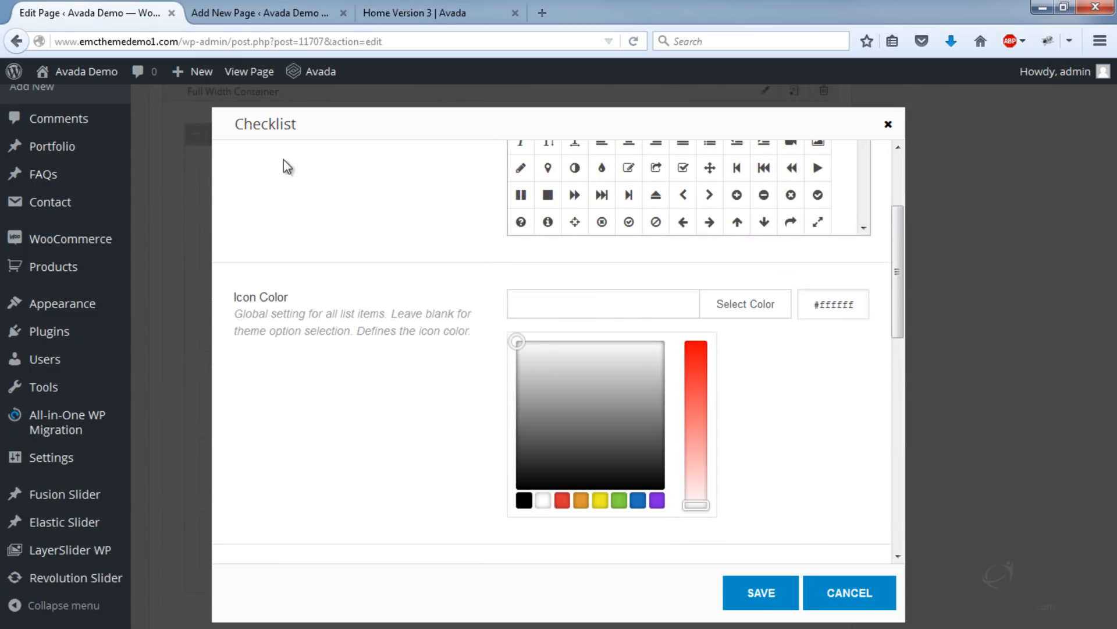
Turn Icon in Circle on for the checklist.
left_click(259, 13)
scroll(532, 392, "down", 3)
scroll(497, 381, "down", 2)
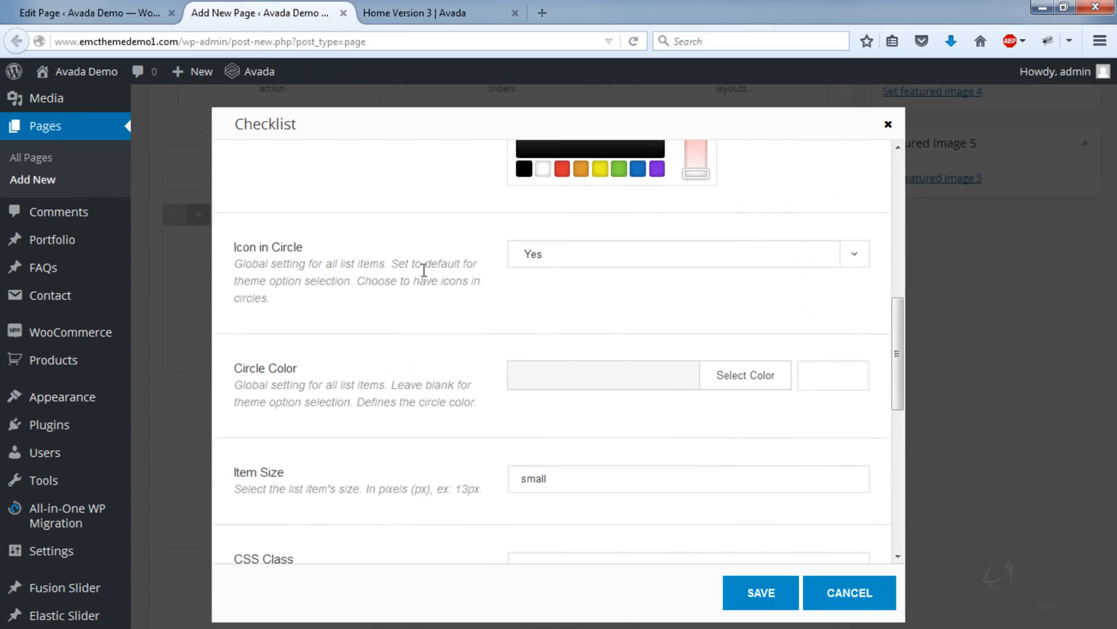
left_click(143, 10)
scroll(495, 378, "down", 3)
left_click(591, 366)
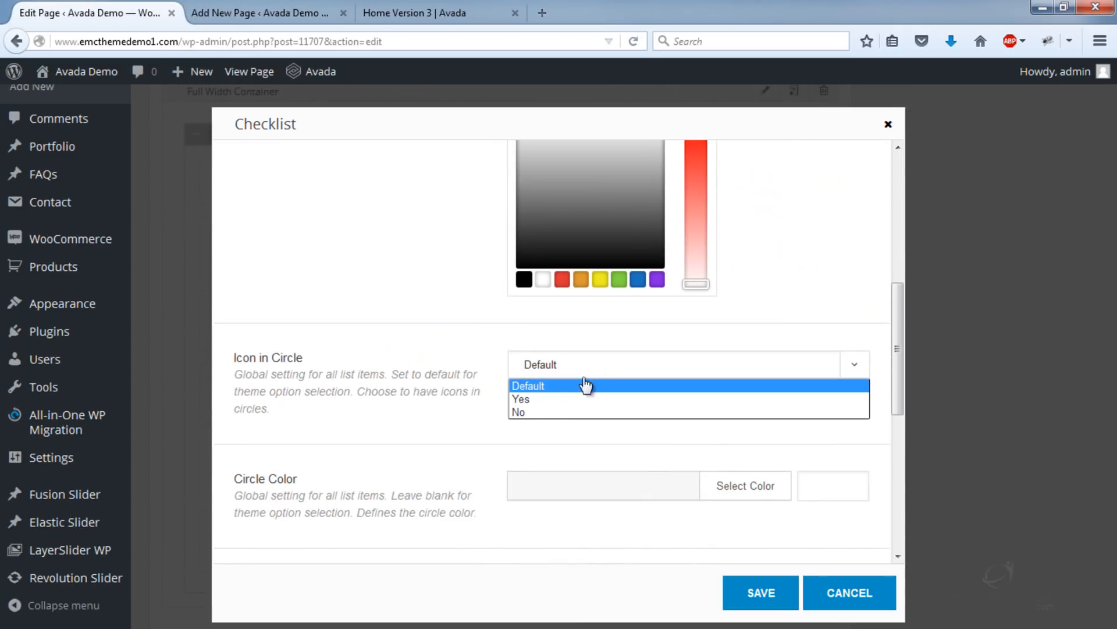
left_click(559, 402)
Change the checklist Item Size from 13px to small.
left_click(259, 13)
scroll(489, 245, "down", 2)
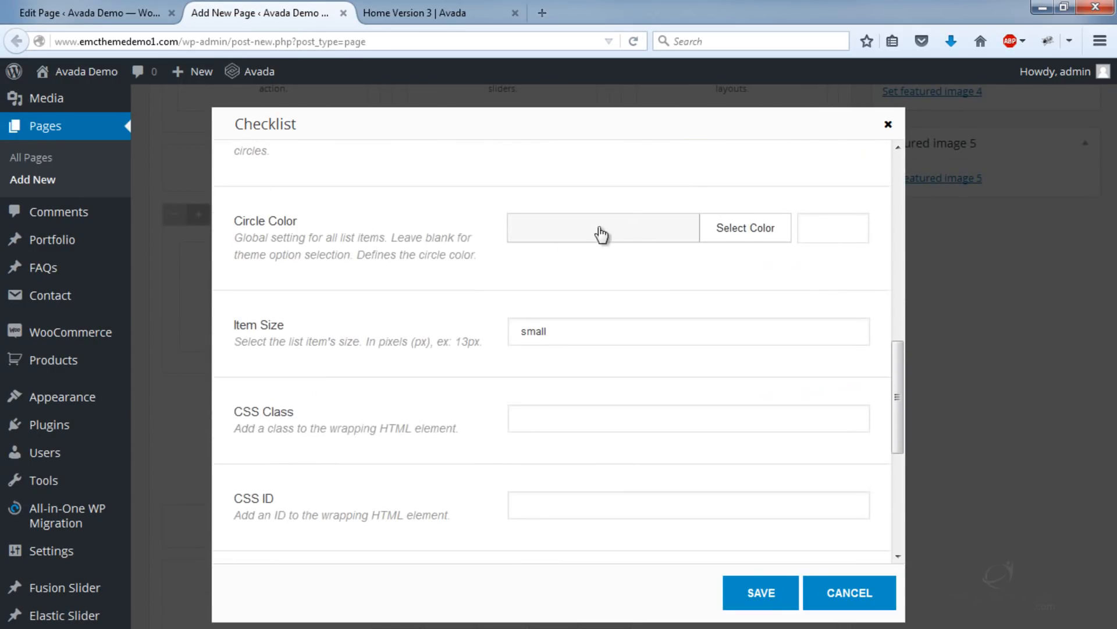
left_click(119, 13)
scroll(586, 372, "down", 3)
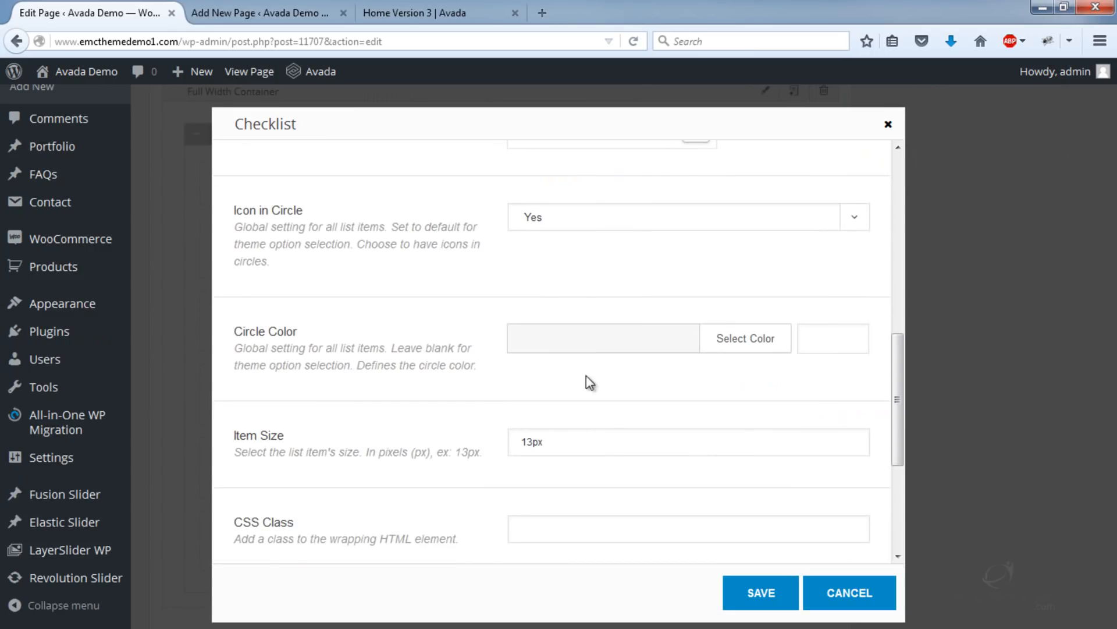
left_click(273, 13)
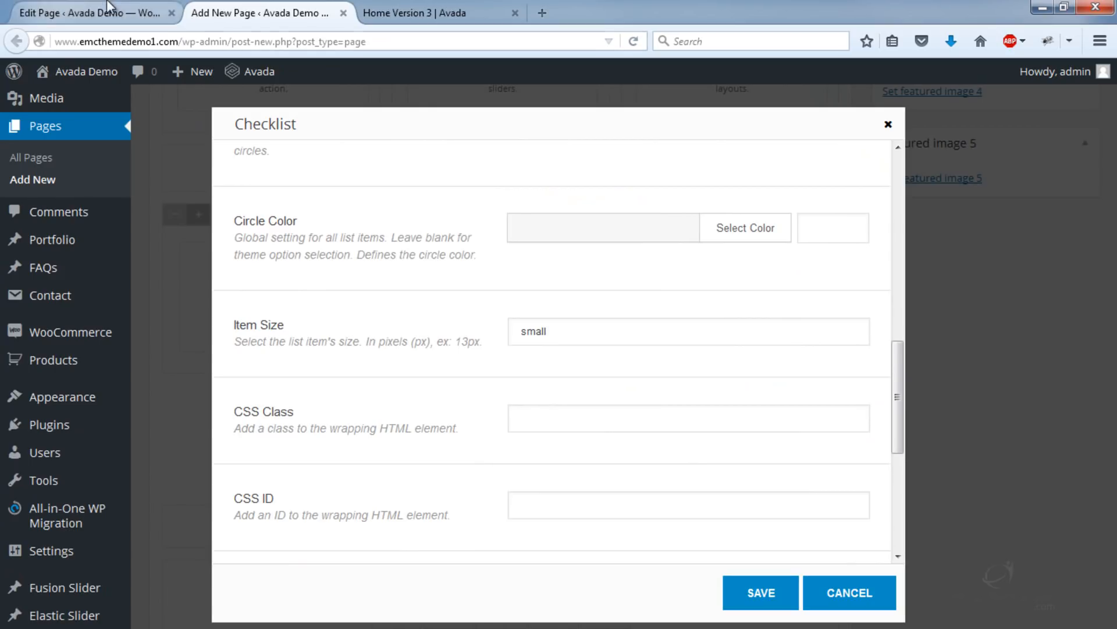
key("ctrl+shift+Tab")
scroll(651, 405, "down", 2)
left_click(644, 367)
double_click(542, 367)
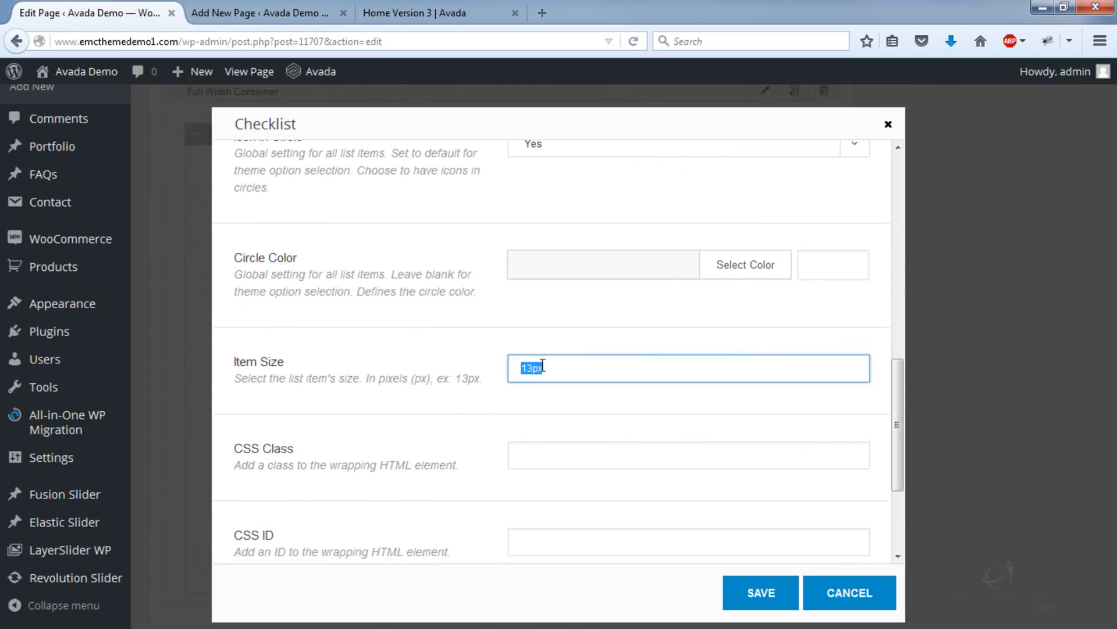
type("small")
scroll(414, 386, "down", 4)
Compare the reference checklist settings once more against the edited checklist.
left_click(273, 12)
scroll(514, 373, "down", 3)
scroll(513, 366, "up", 1)
scroll(514, 366, "up", 15)
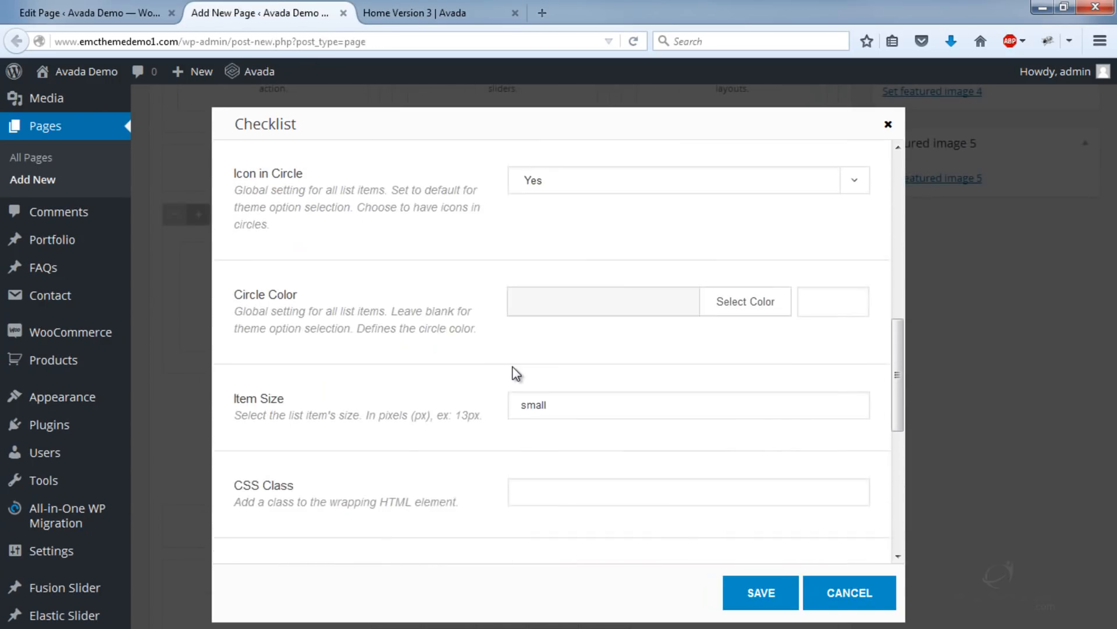
scroll(520, 374, "up", 2)
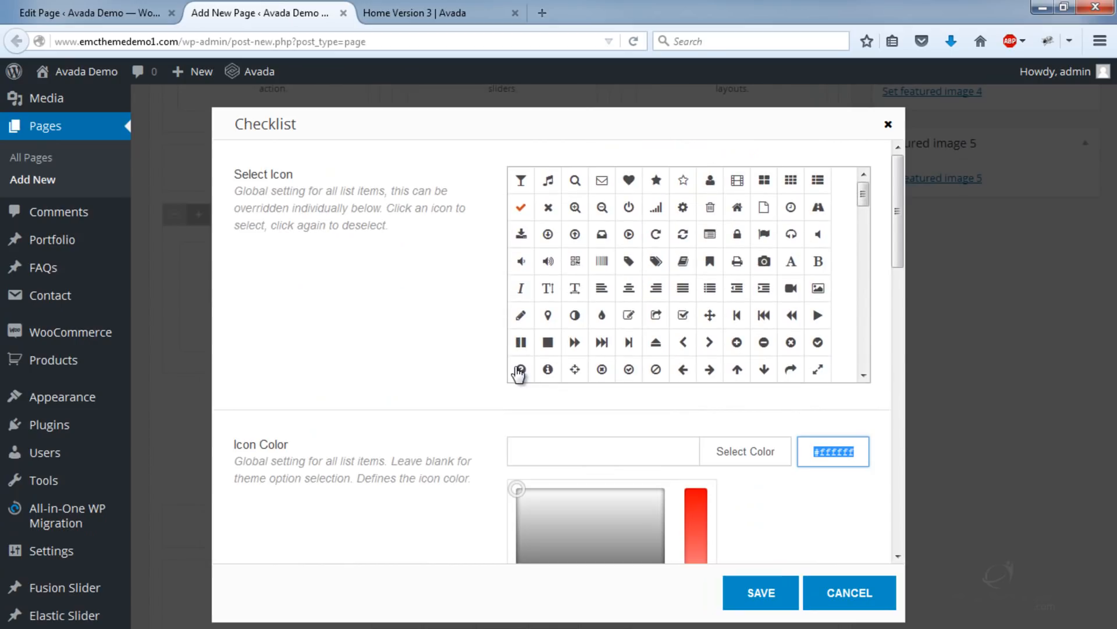
scroll(462, 365, "down", 8)
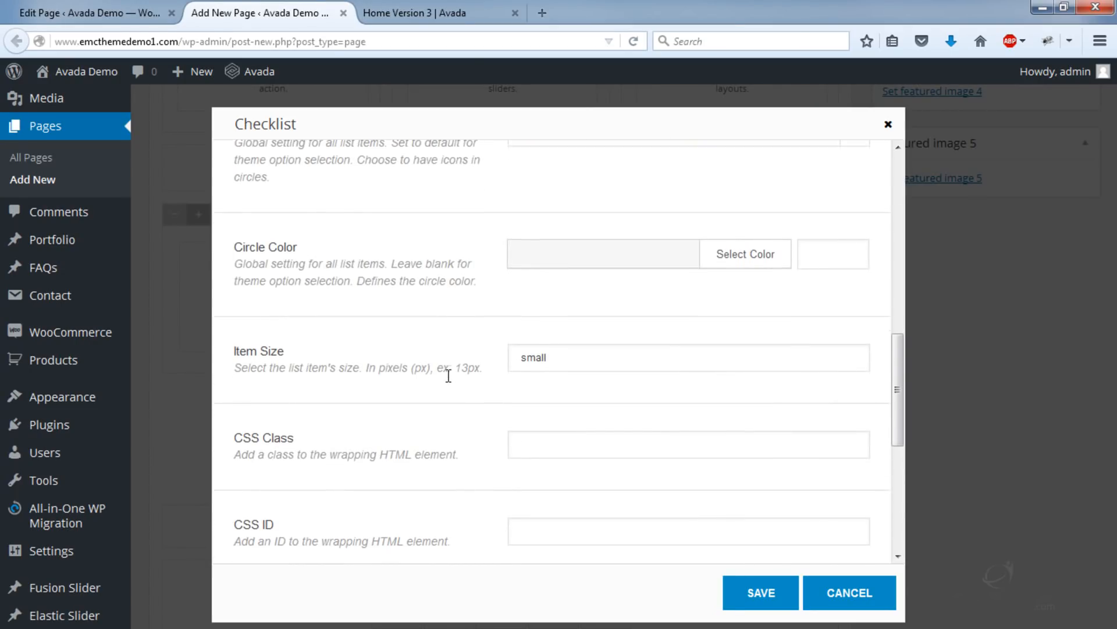
scroll(448, 375, "down", 3)
scroll(384, 382, "up", 3)
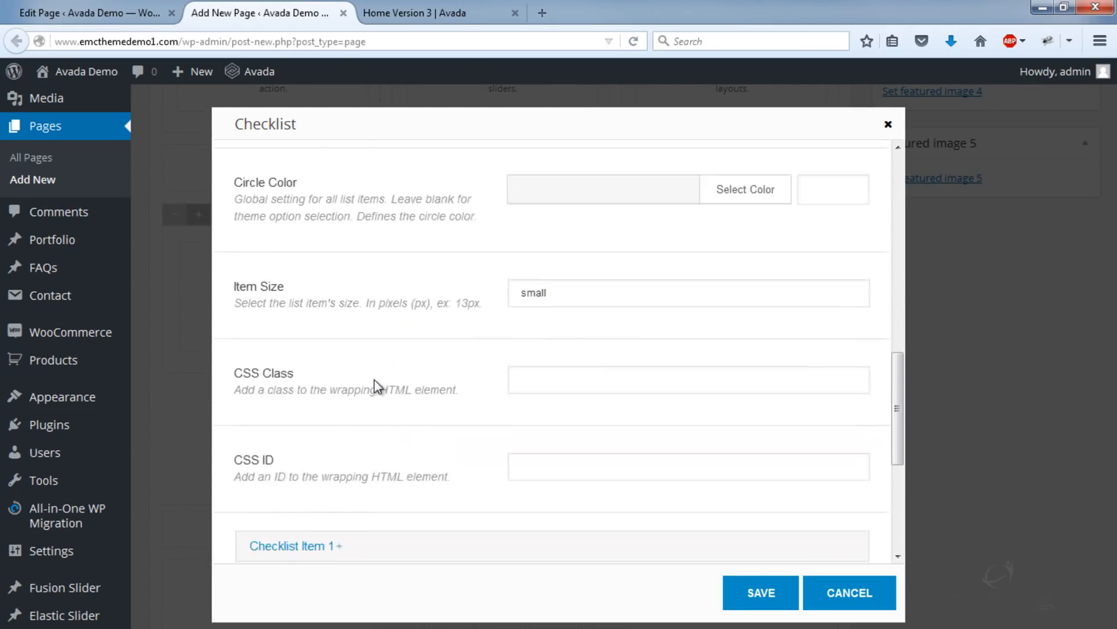
scroll(457, 231, "down", 2)
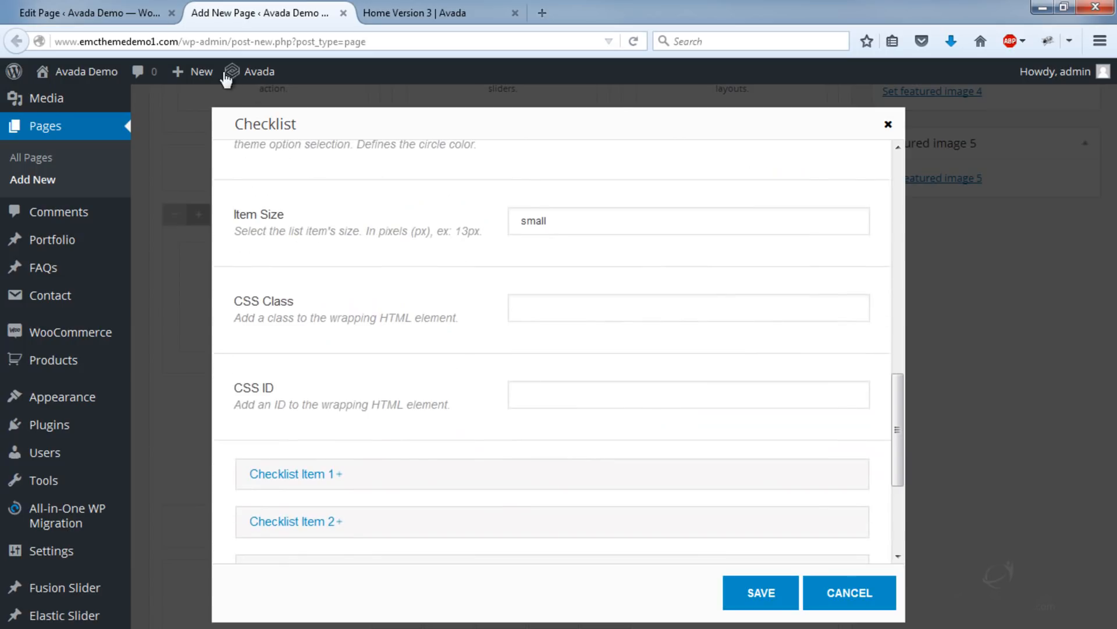
left_click(121, 14)
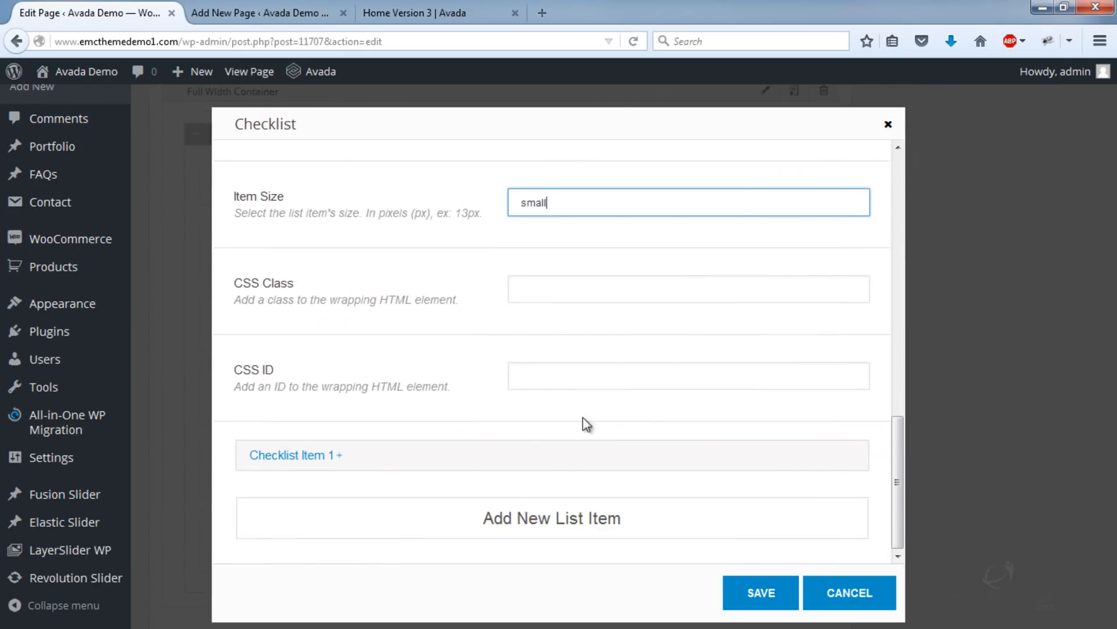
Correct 'WordPRess' to 'WordPress' in Checklist Item 1.
left_click(353, 455)
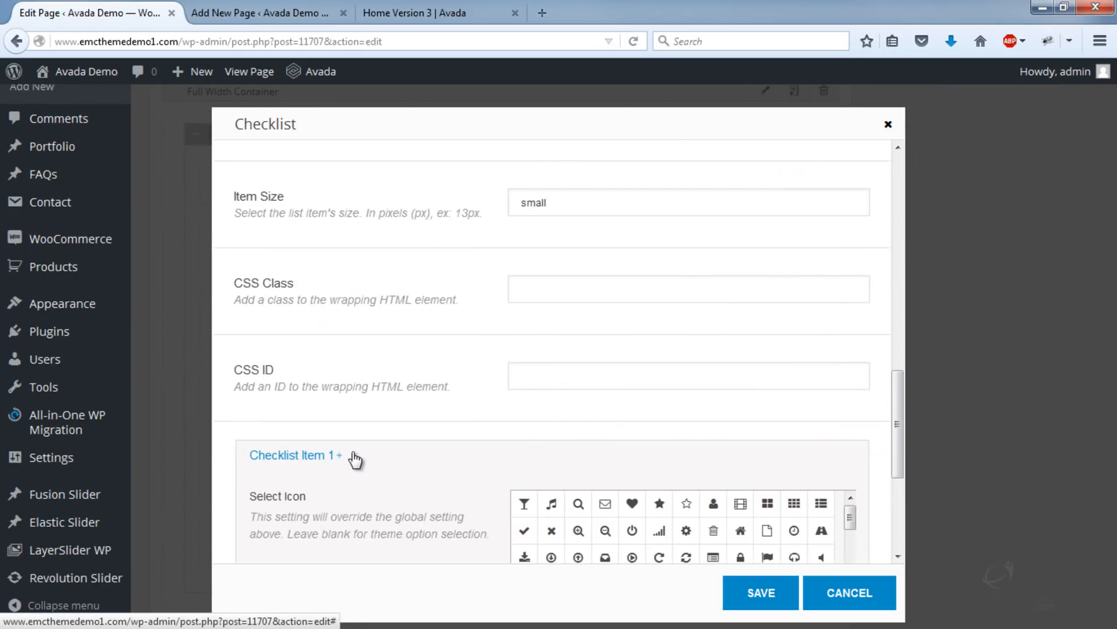
scroll(394, 437, "down", 9)
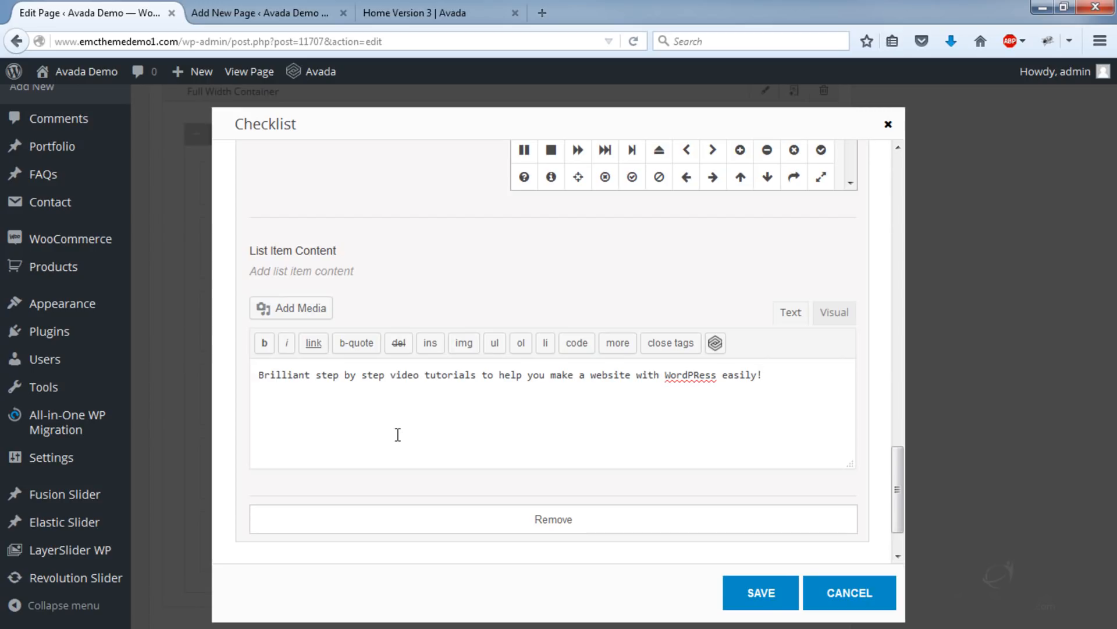
left_click(700, 374)
key("BackSpace")
type("r")
left_click(776, 370)
scroll(655, 440, "down", 2)
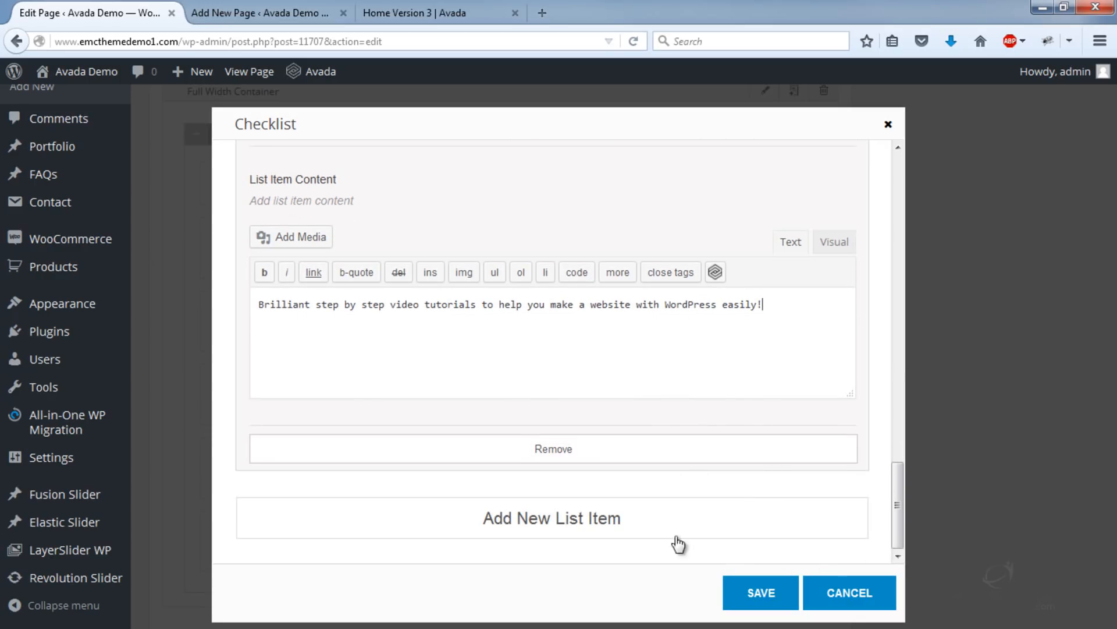
Add a second item reading 'Create your own website using our tutorials.' and save the checklist.
left_click(615, 518)
scroll(628, 494, "down", 2)
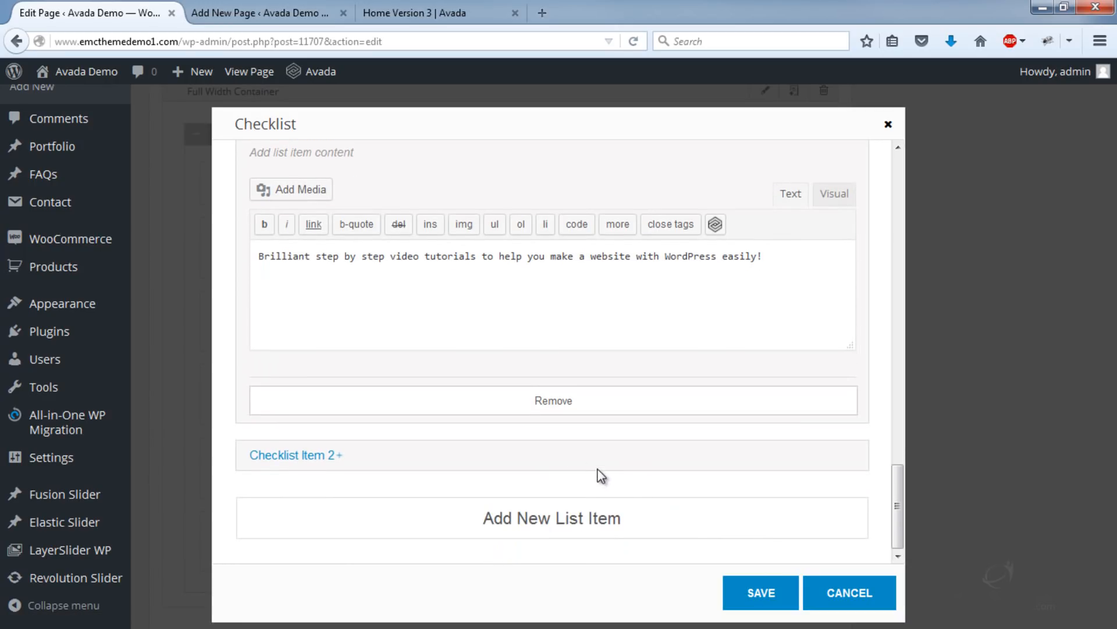
left_click(286, 457)
scroll(527, 370, "down", 6)
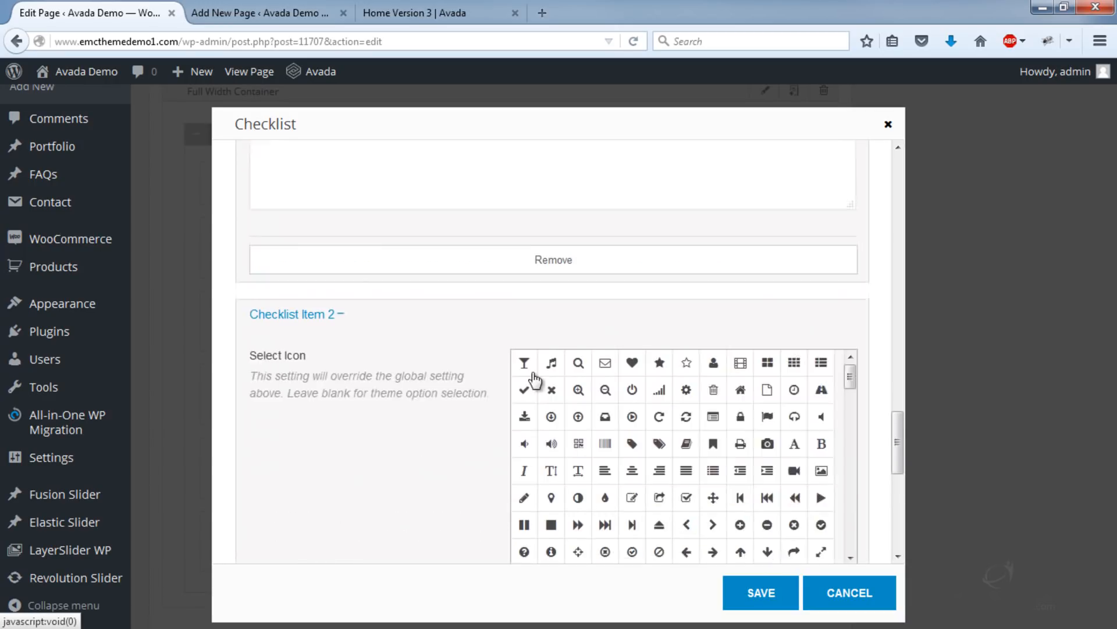
scroll(335, 503, "down", 5)
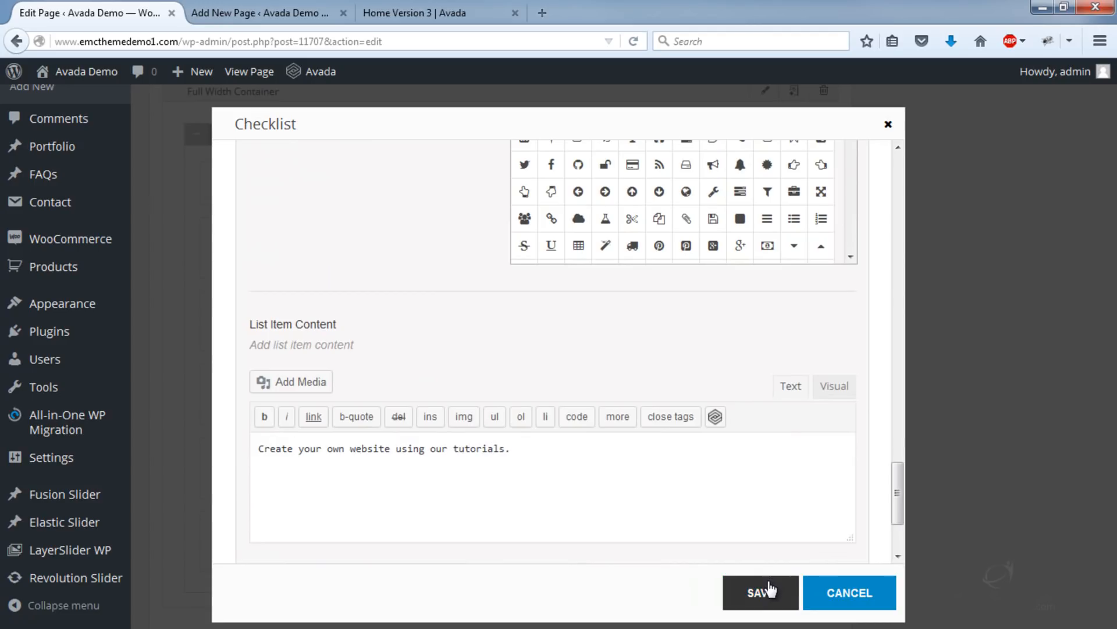
scroll(761, 523, "down", 2)
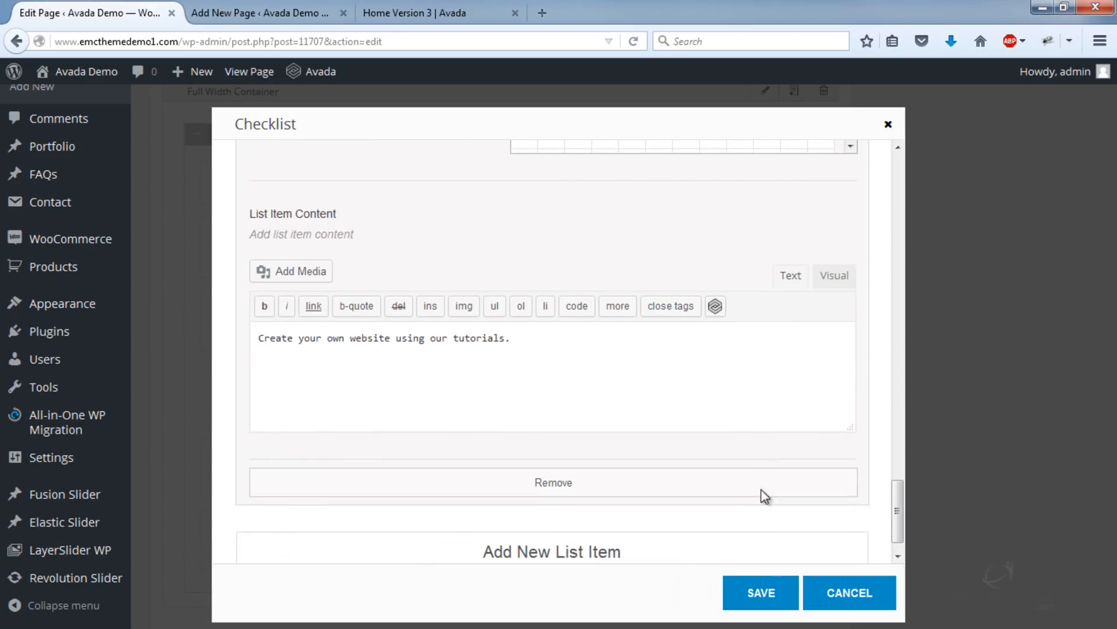
left_click(761, 593)
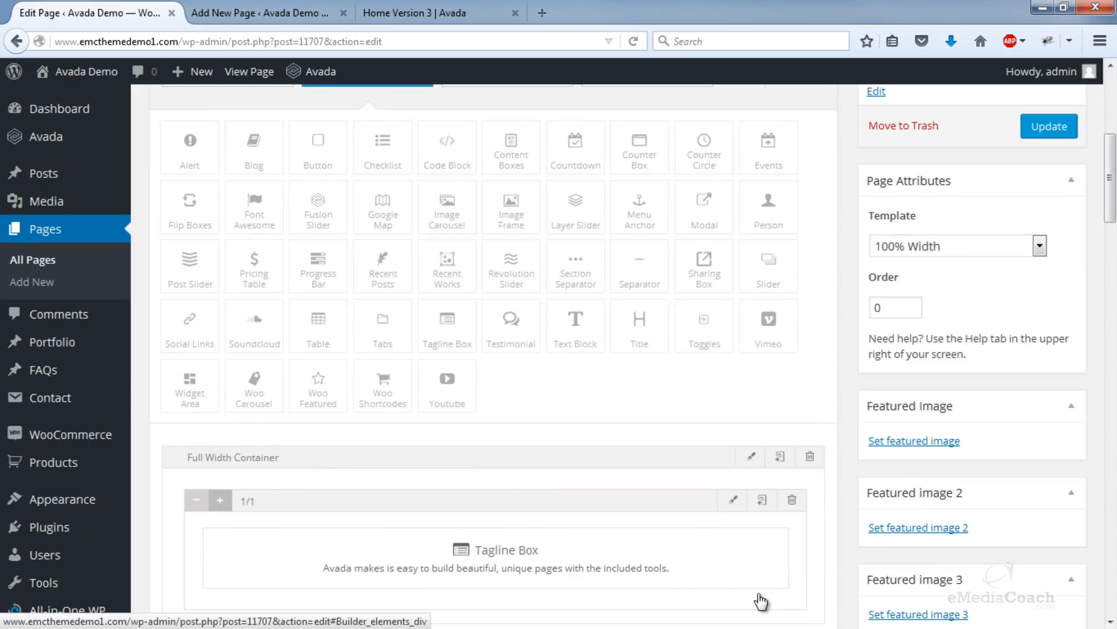
Update the Home page, briefly checking the Home Version 3 demo tab.
left_click(1046, 135)
left_click(283, 18)
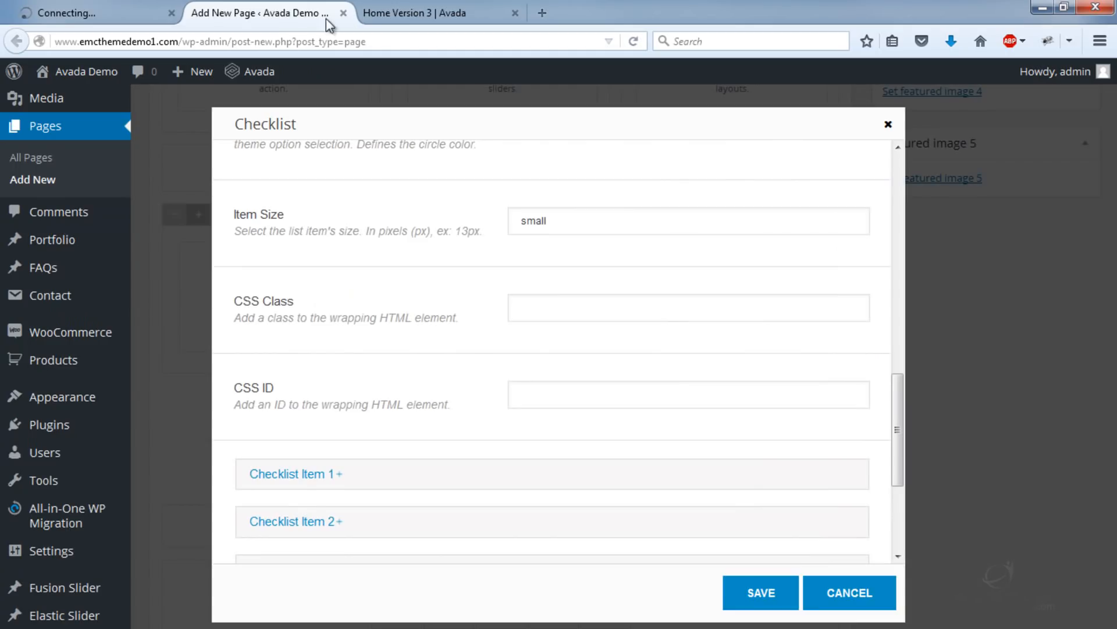
left_click(501, 13)
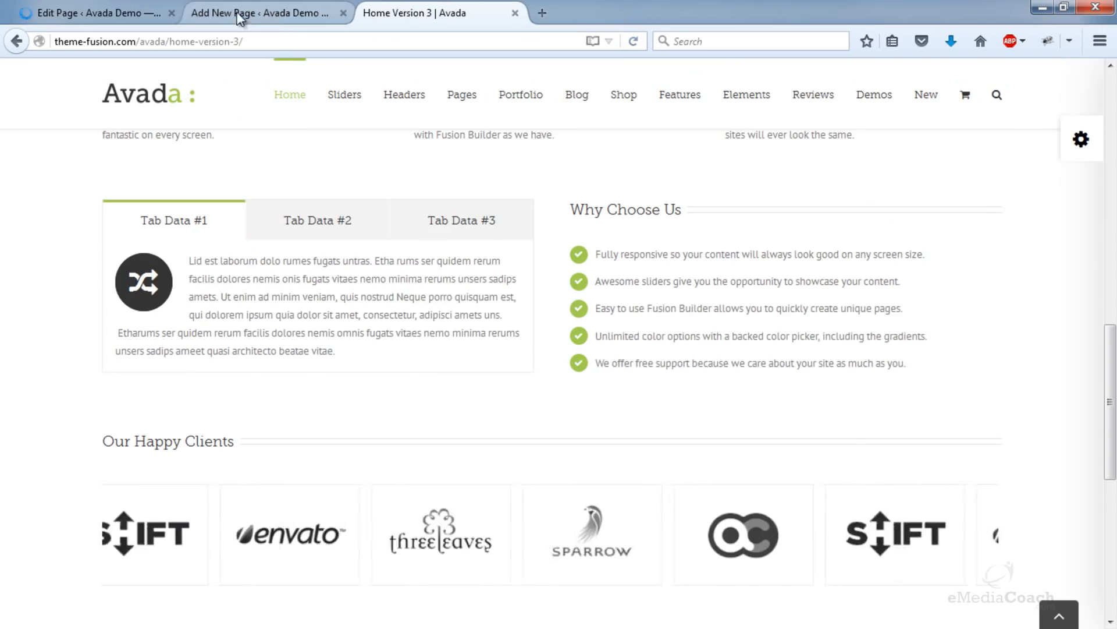
left_click(135, 17)
Open the live Home page in a new tab and scroll to Our Skills beside the two-item checklist.
mouse_move(201, 71)
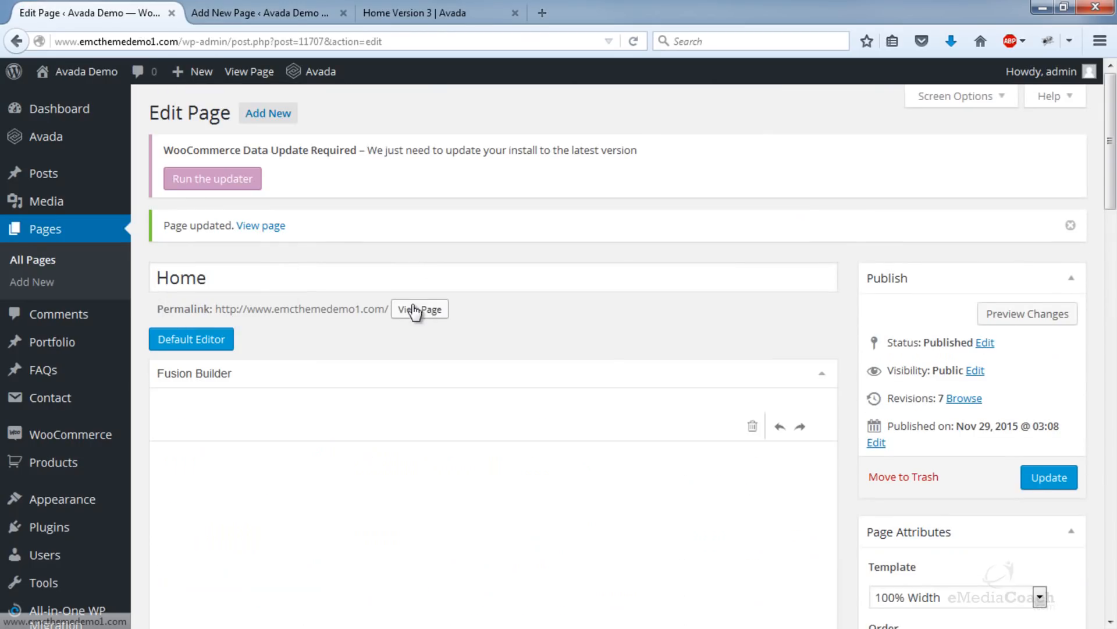
right_click(412, 307)
left_click(455, 317)
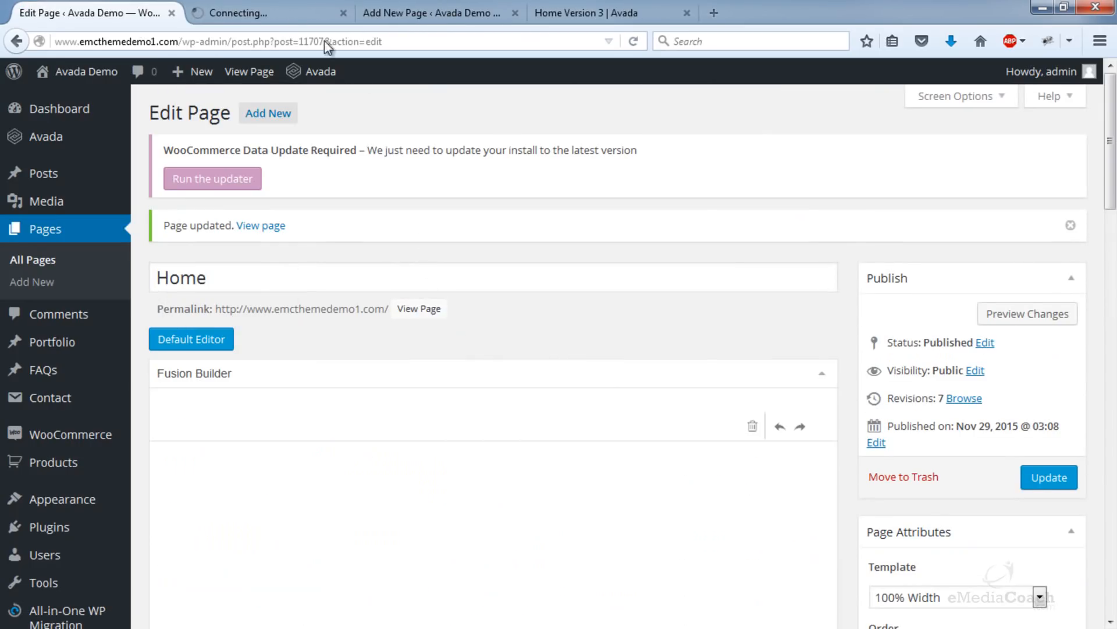
left_click(269, 7)
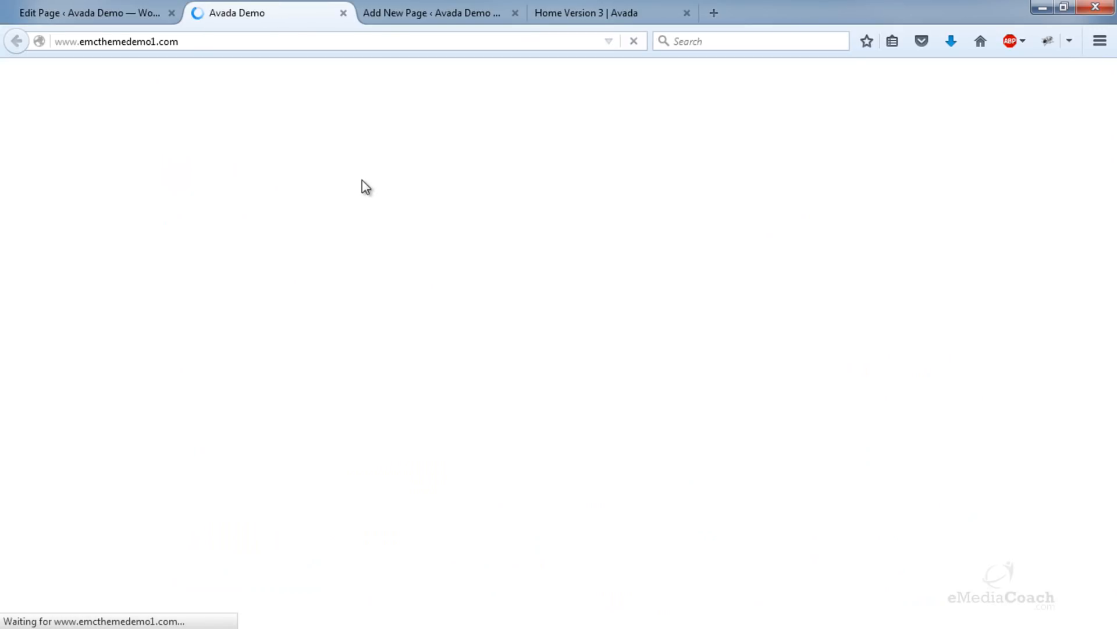
scroll(381, 181, "down", 12)
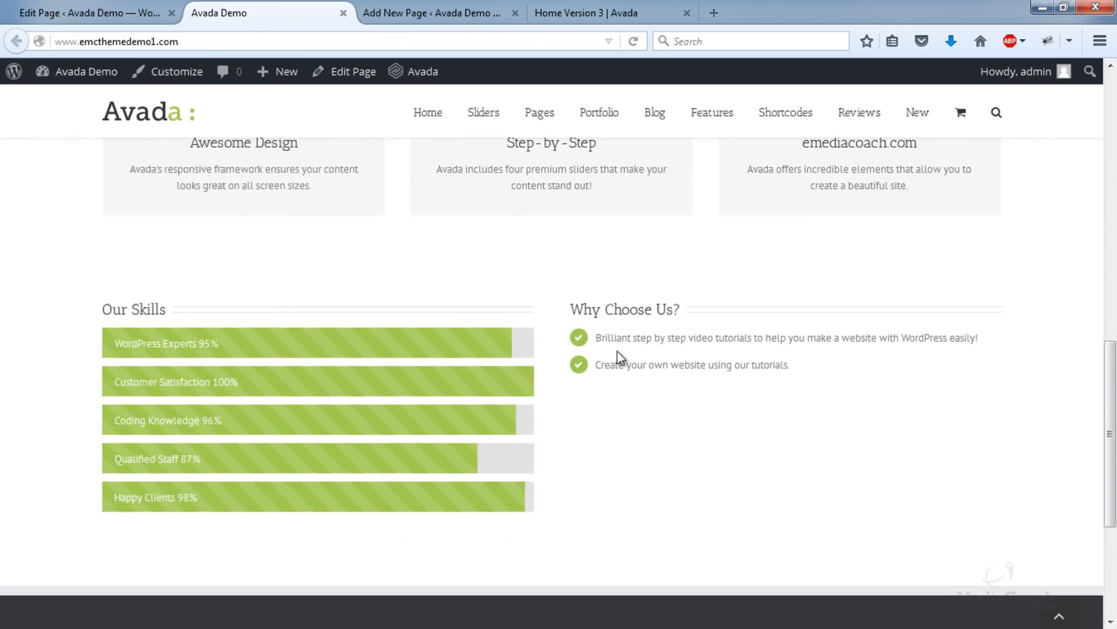
scroll(686, 388, "down", 3)
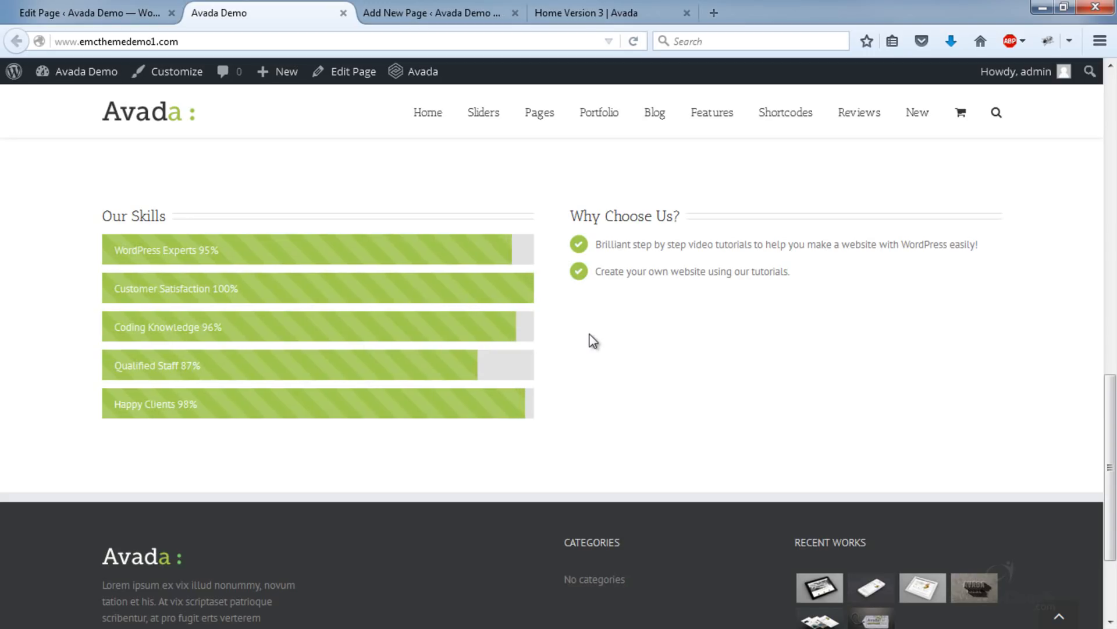
left_click(97, 22)
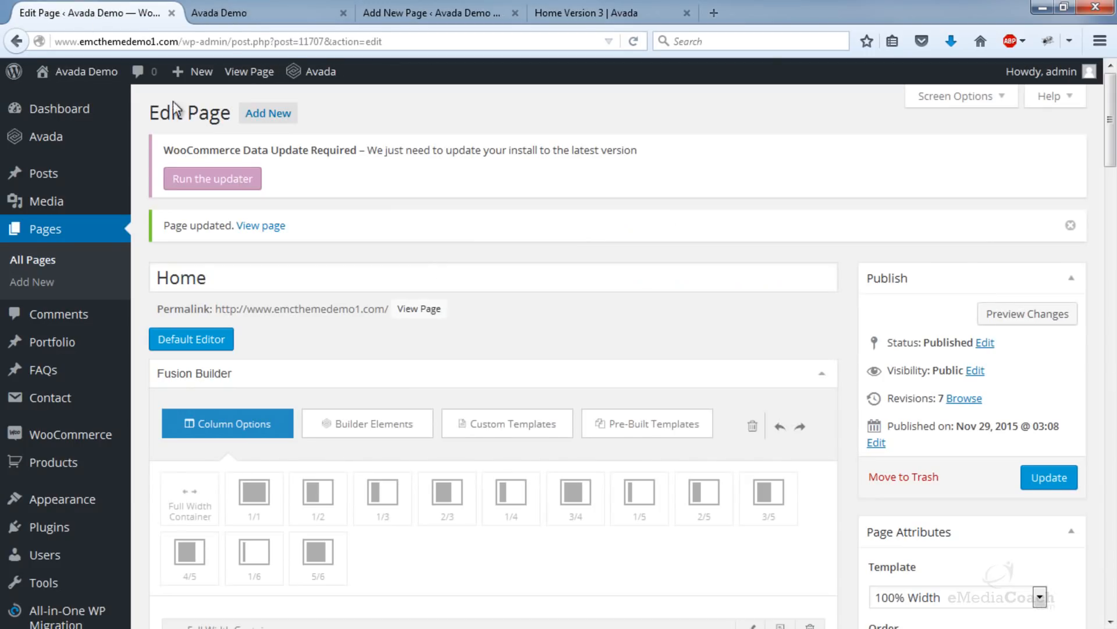
Add a third Why Choose Us? checklist item about questions and save the checklist.
scroll(454, 276, "down", 10)
scroll(559, 279, "down", 4)
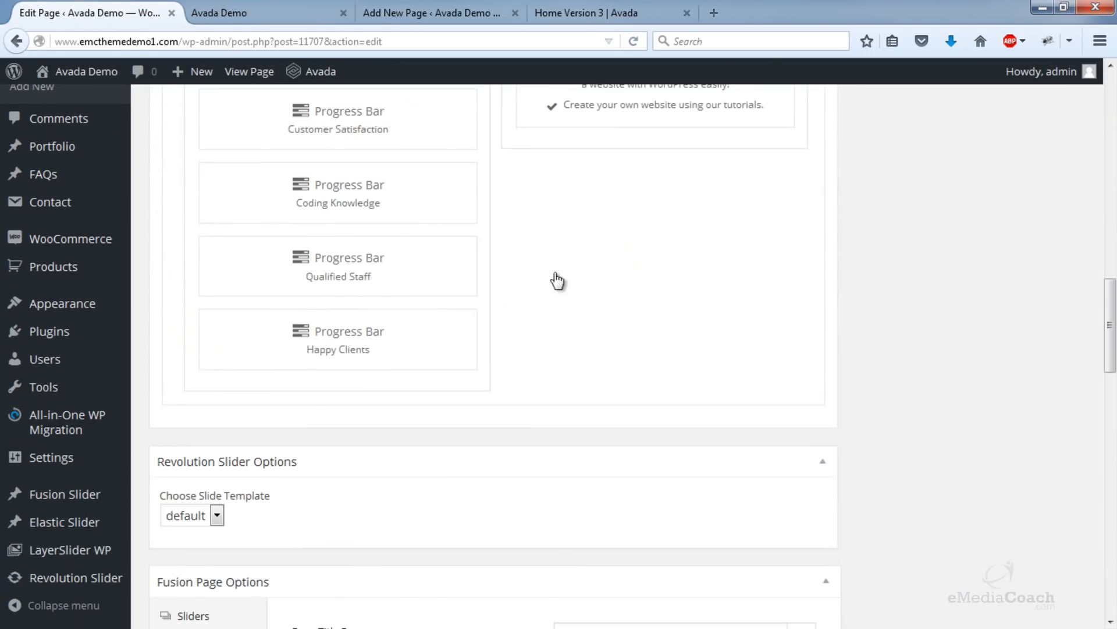
scroll(644, 267, "up", 5)
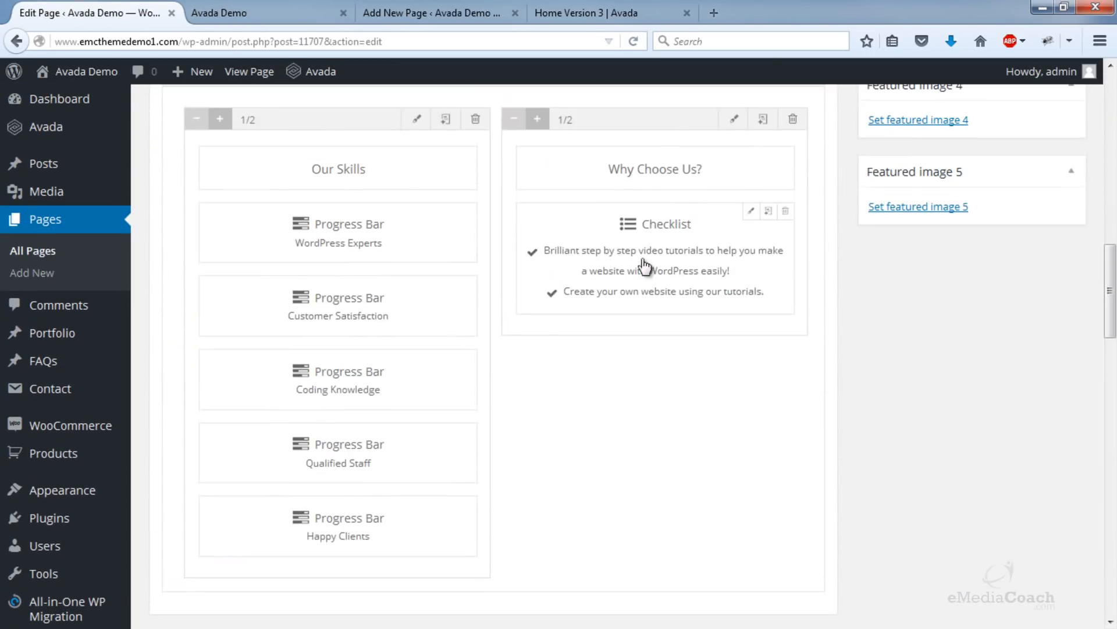
left_click(748, 213)
scroll(748, 220, "down", 3)
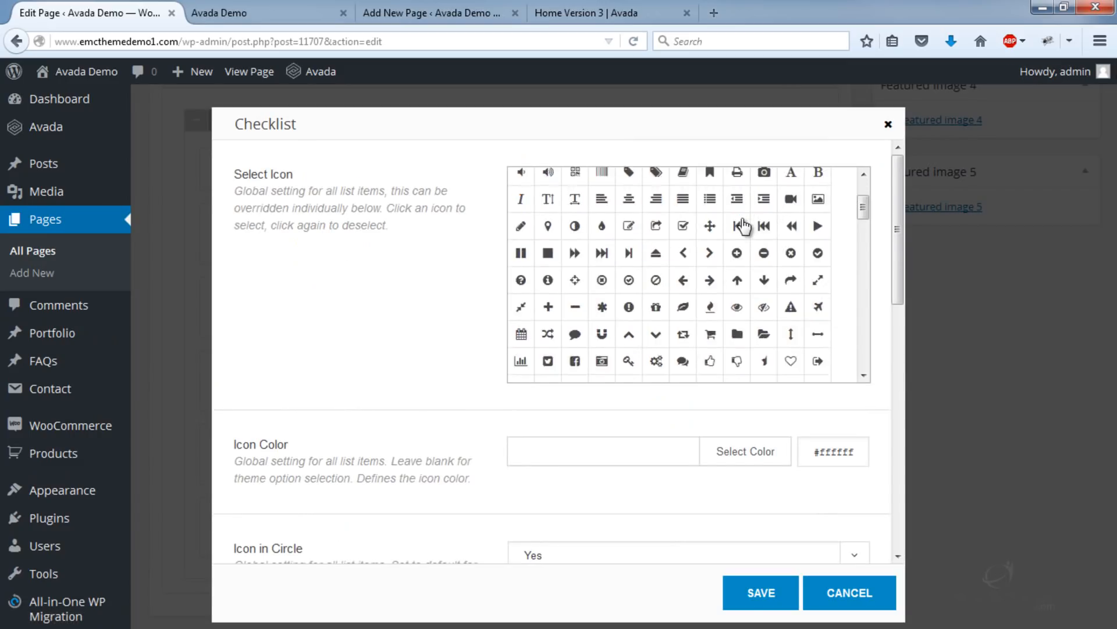
scroll(387, 349, "down", 10)
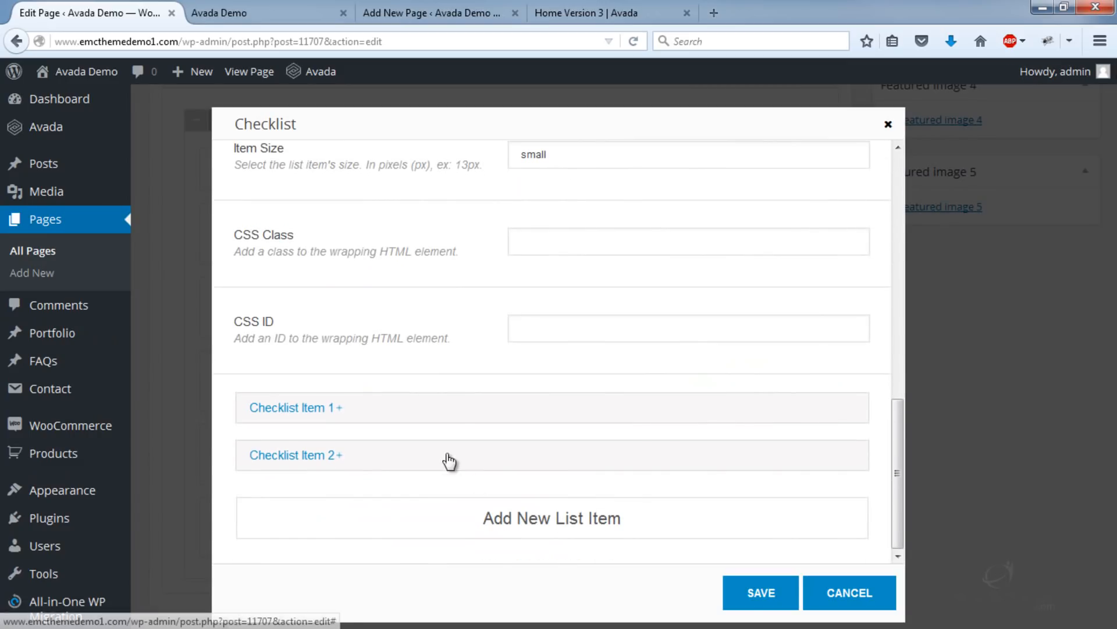
left_click(513, 523)
left_click(409, 512)
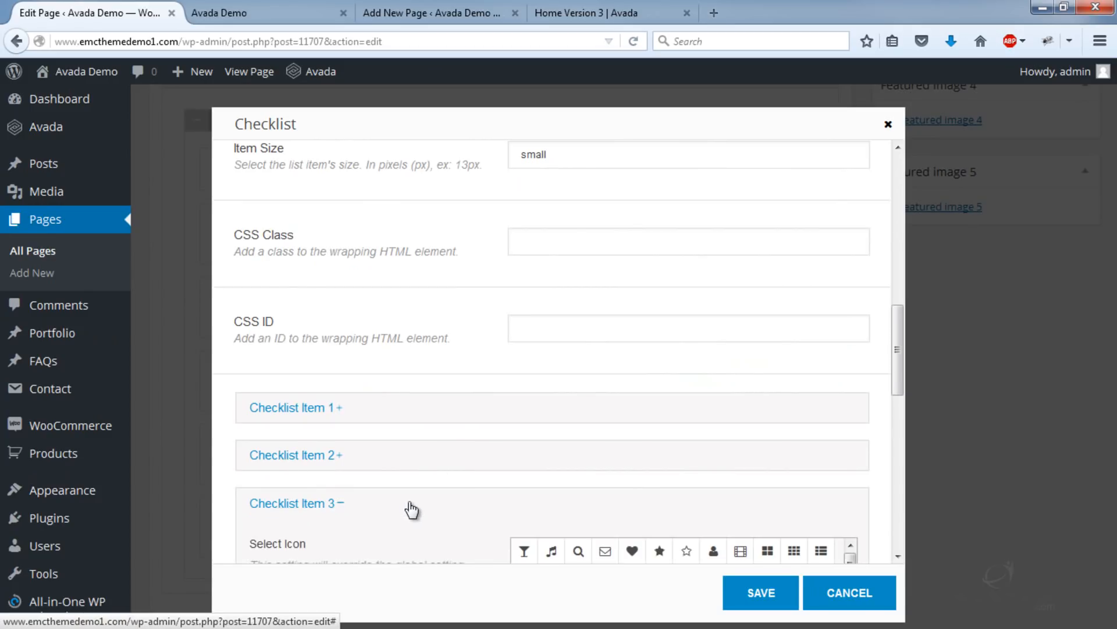
scroll(528, 461, "down", 5)
left_click(364, 462)
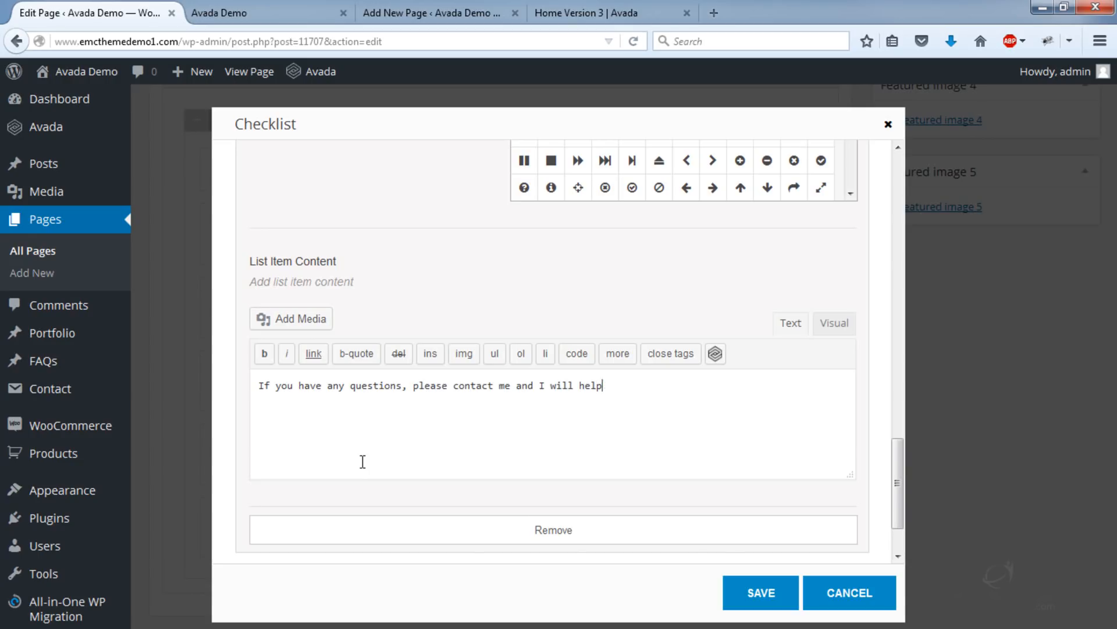
type(".")
left_click(740, 588)
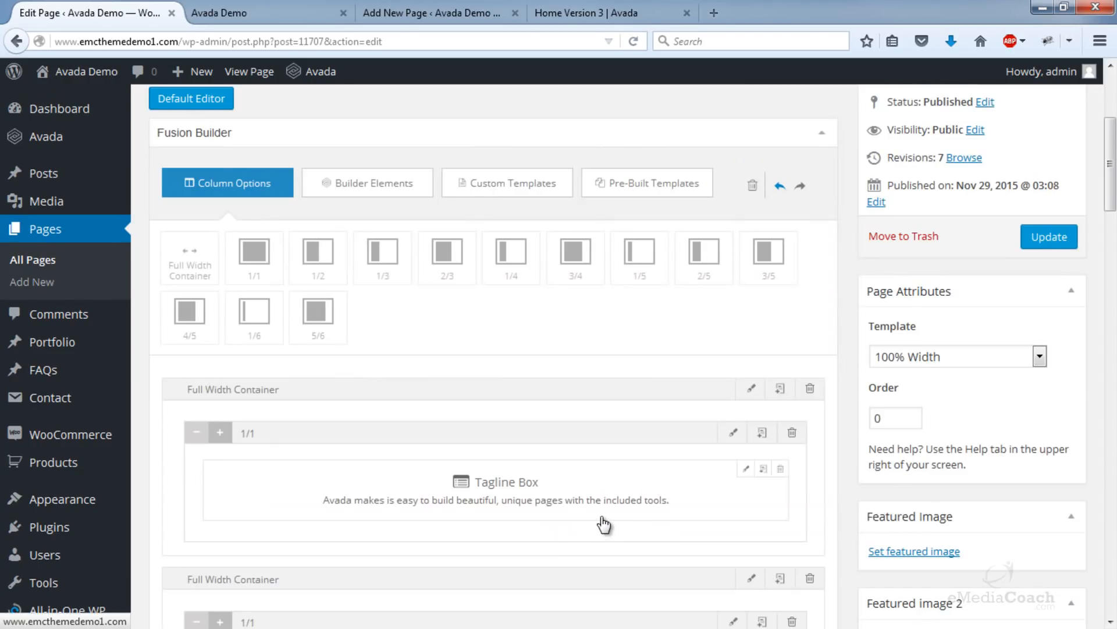
Reopen the checklist and add a fourth item with the pasted layout-options sentence.
scroll(604, 524, "down", 15)
scroll(595, 498, "up", 1)
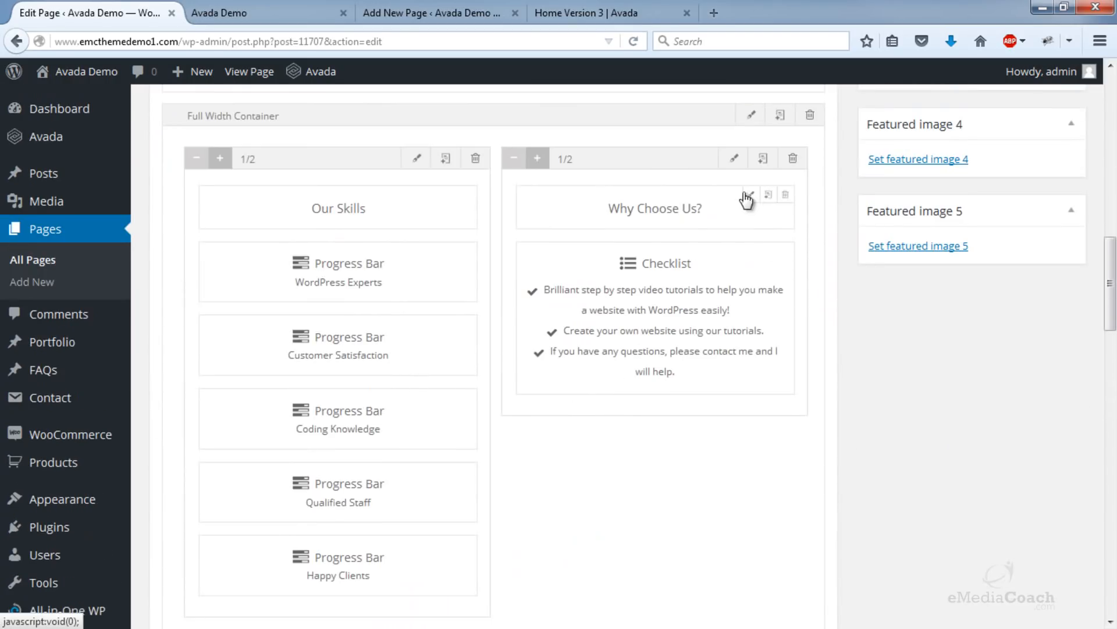
left_click(751, 250)
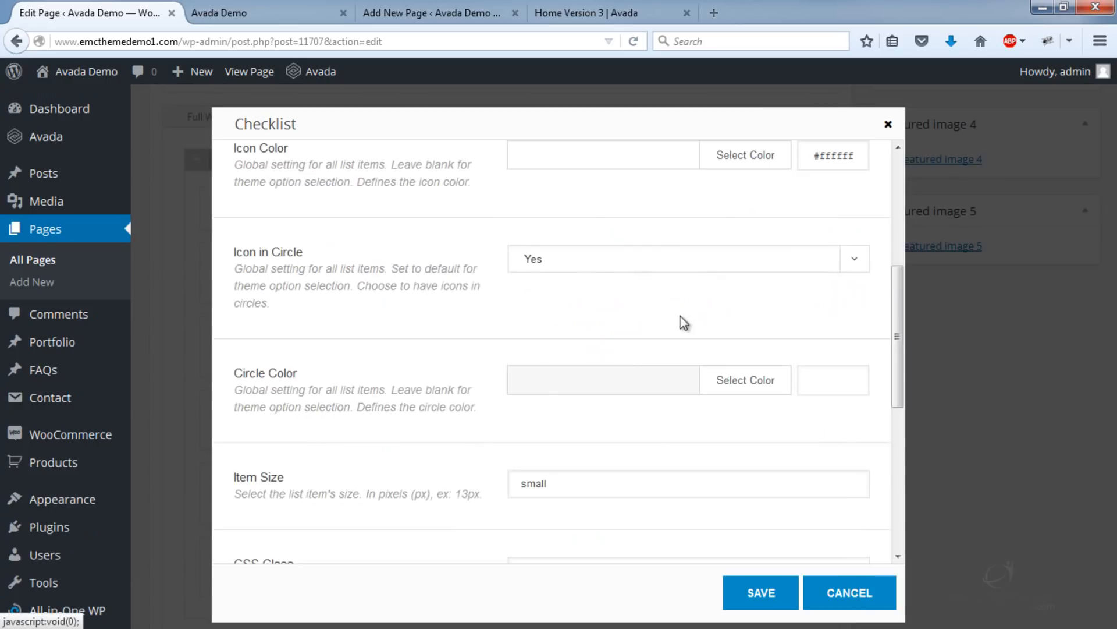
scroll(679, 320, "down", 6)
left_click(531, 517)
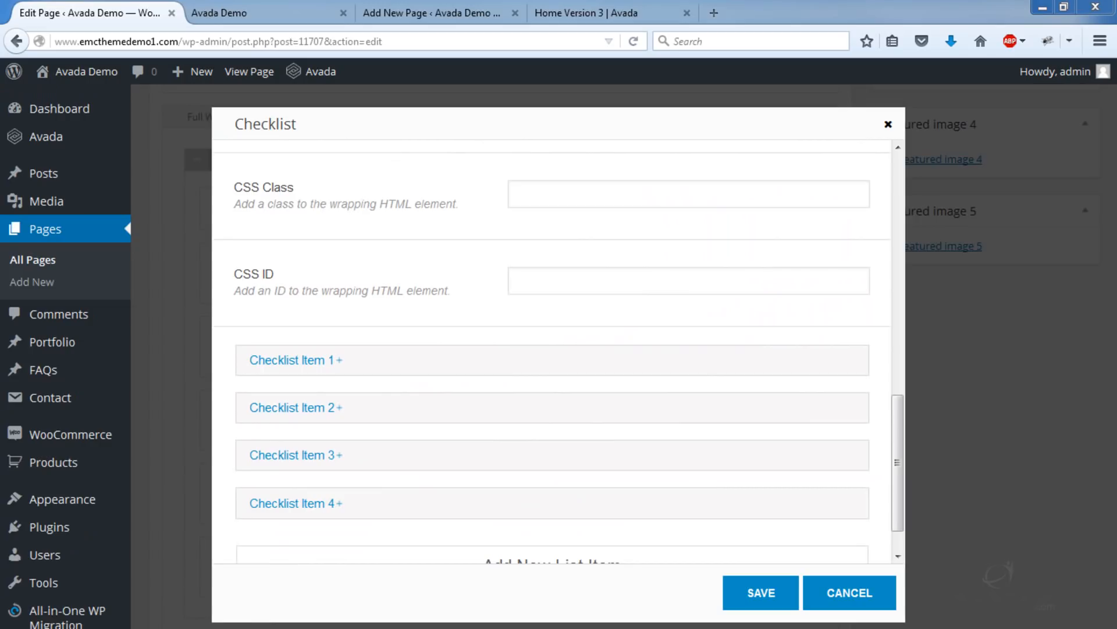
left_click(336, 505)
scroll(466, 436, "down", 5)
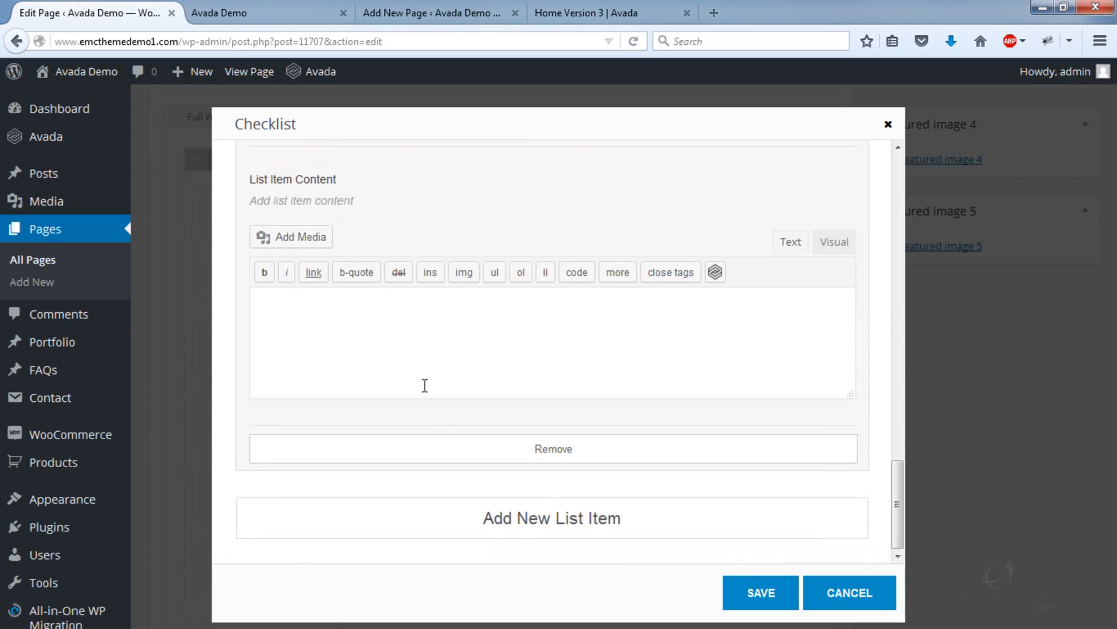
left_click(414, 352)
type("Multiple layout options for home pages, portfolio and blog section")
type(".")
Add a fifth item reading 'We offer free support because we care about your site as much as you'.
left_click(557, 526)
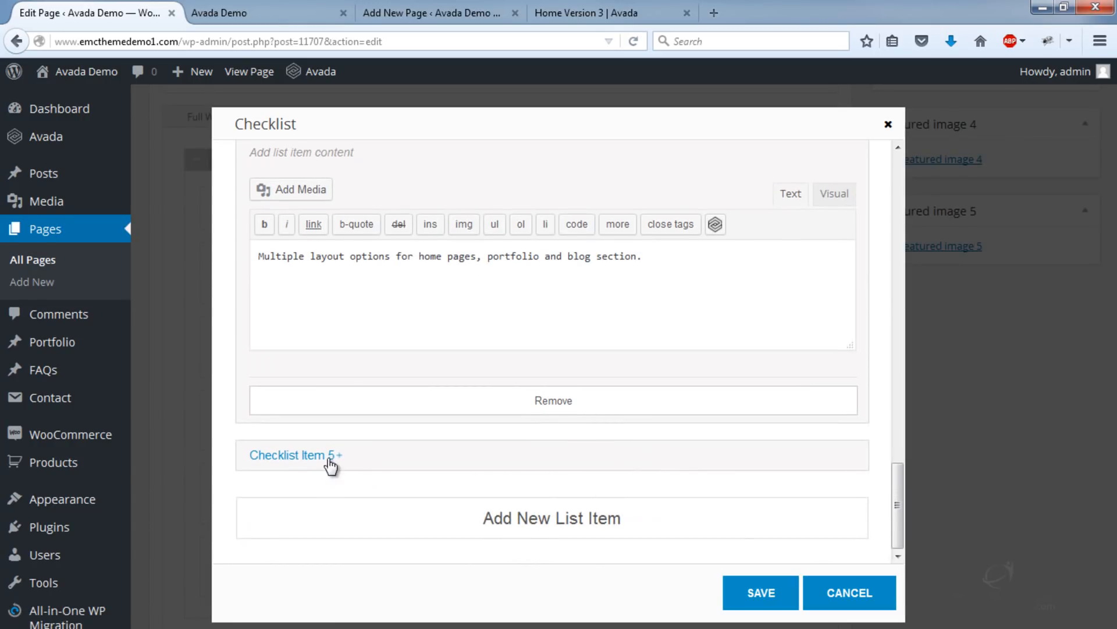
left_click(330, 457)
scroll(381, 438, "down", 8)
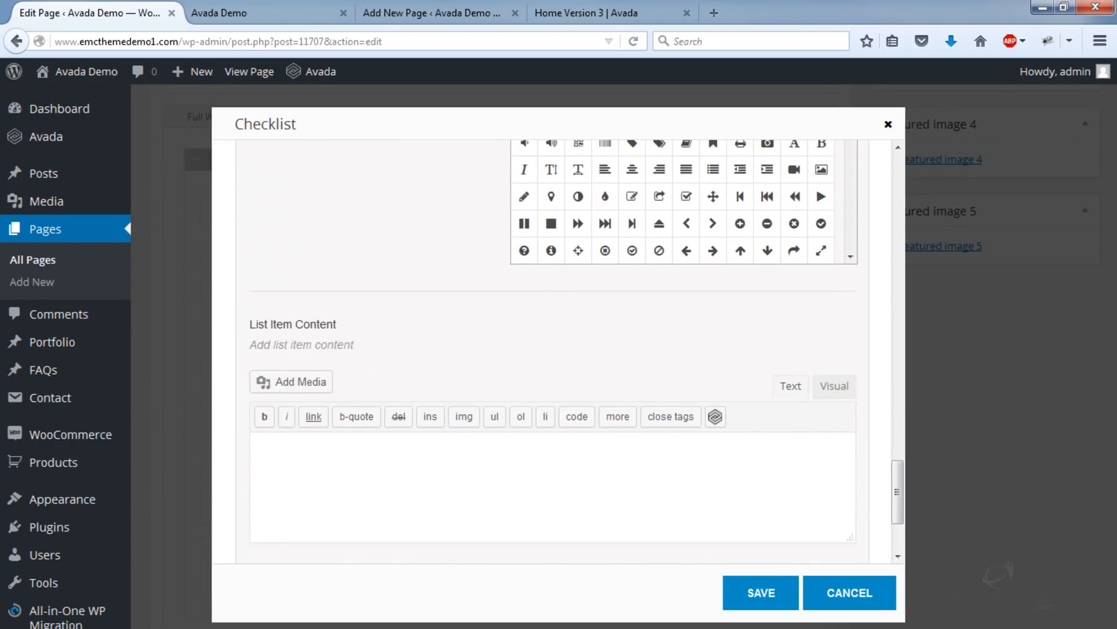
left_click(437, 449)
type("We offer free support because we care about your site as much as you.")
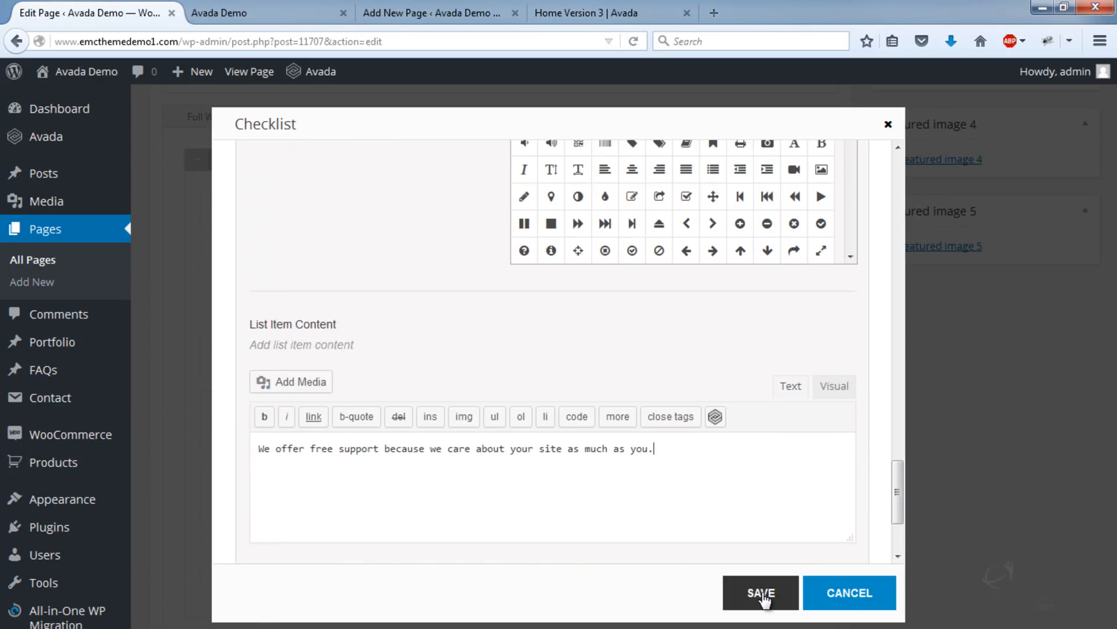
scroll(598, 519, "down", 3)
Add a sixth item with the pasted fully-responsive sentence and save the six-item checklist.
left_click(575, 518)
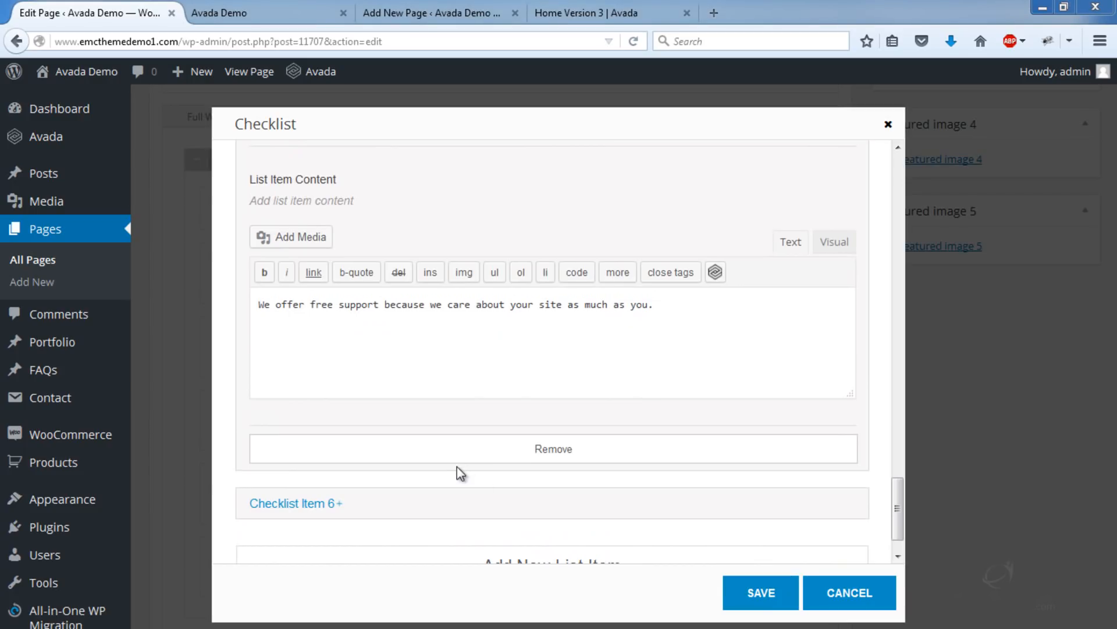
scroll(457, 472, "down", 1)
left_click(376, 458)
scroll(424, 448, "down", 3)
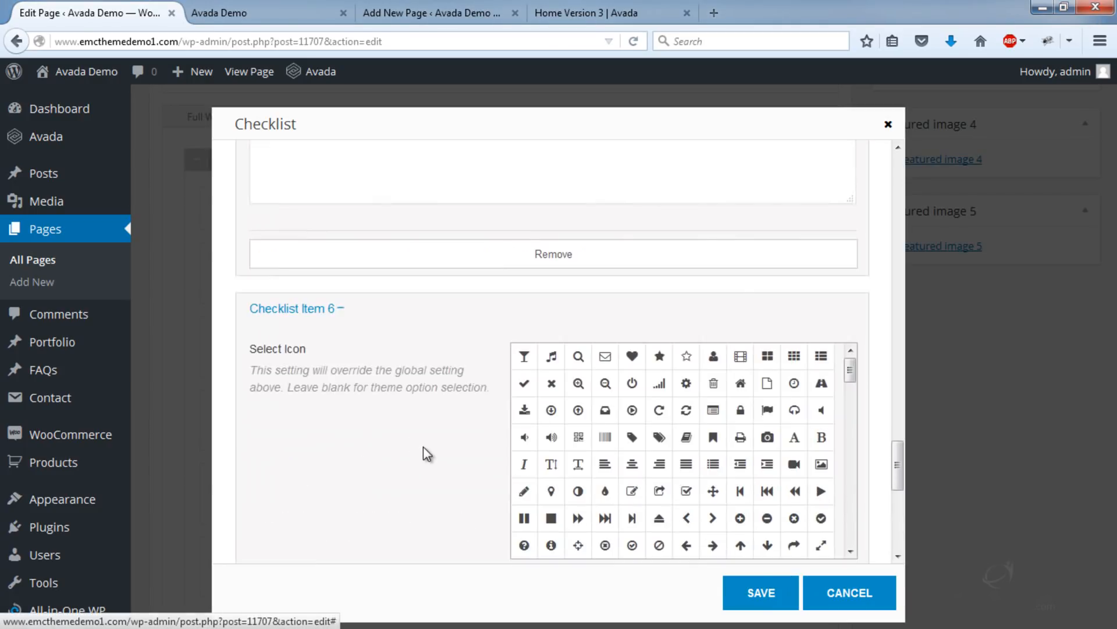
scroll(423, 446, "down", 3)
left_click(411, 487)
type("Fully responsive so your content will always look good on any screen size.")
scroll(686, 452, "down", 3)
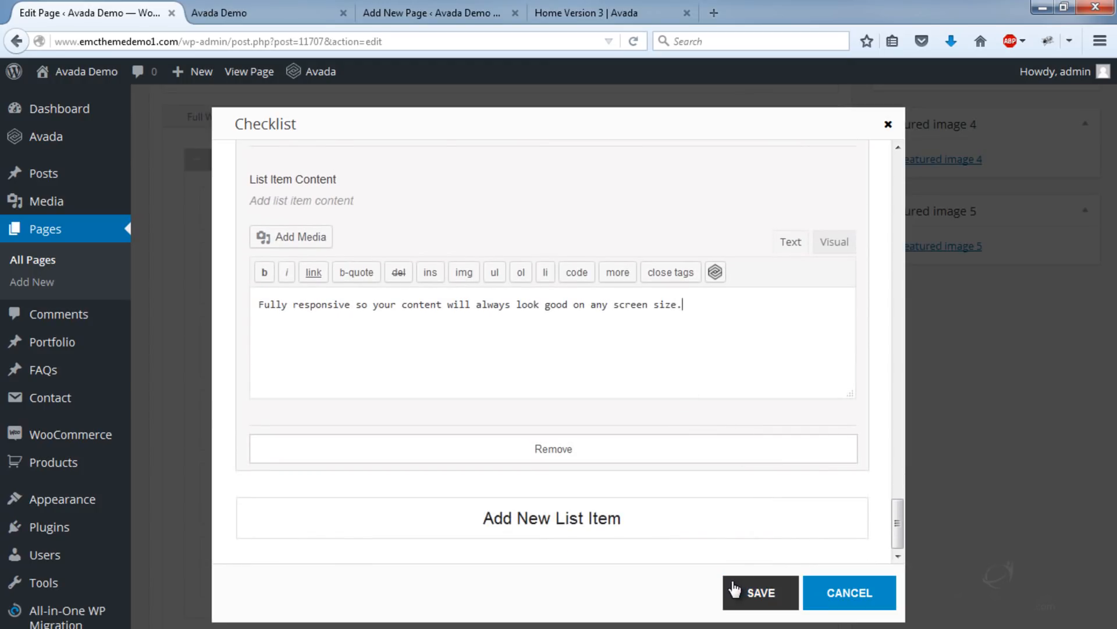
left_click(756, 592)
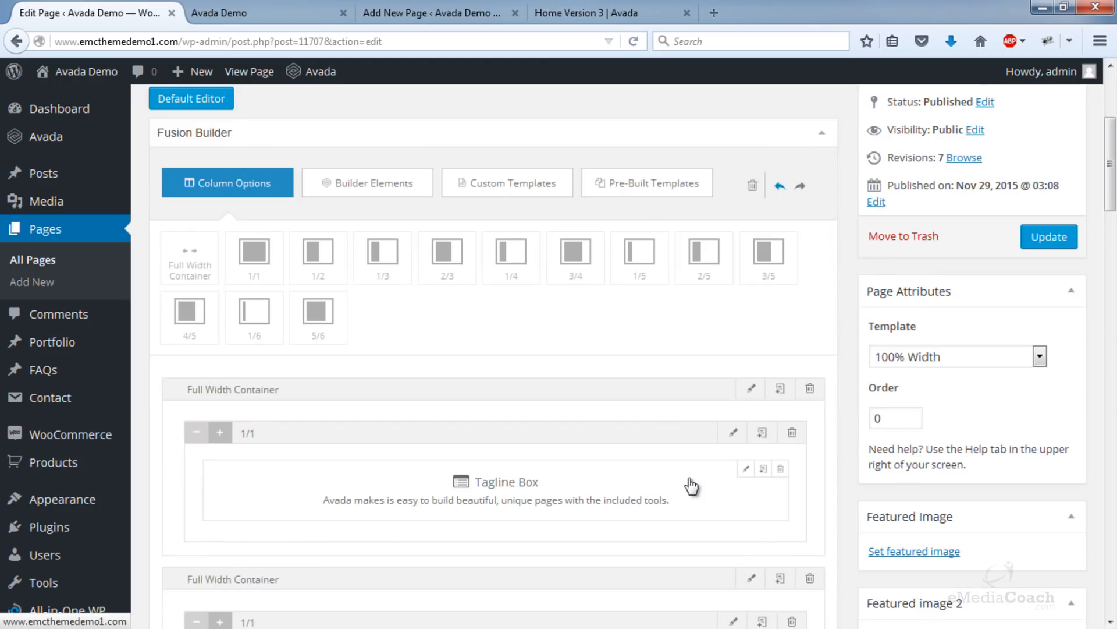
Update the Home page with the six-item Why Choose Us? checklist.
left_click(1049, 236)
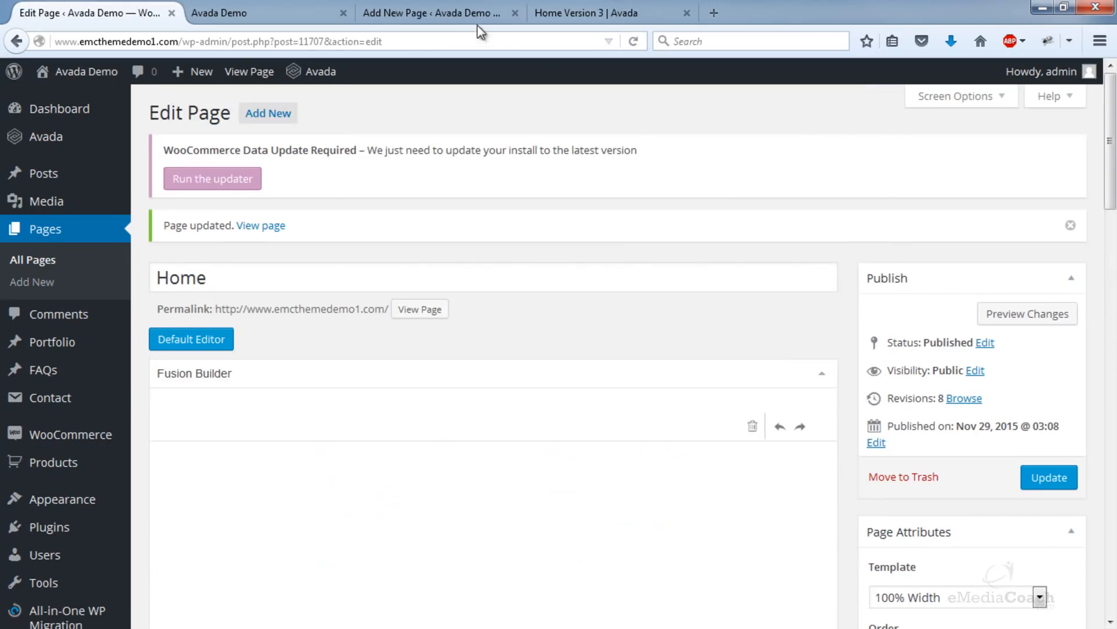
left_click(467, 17)
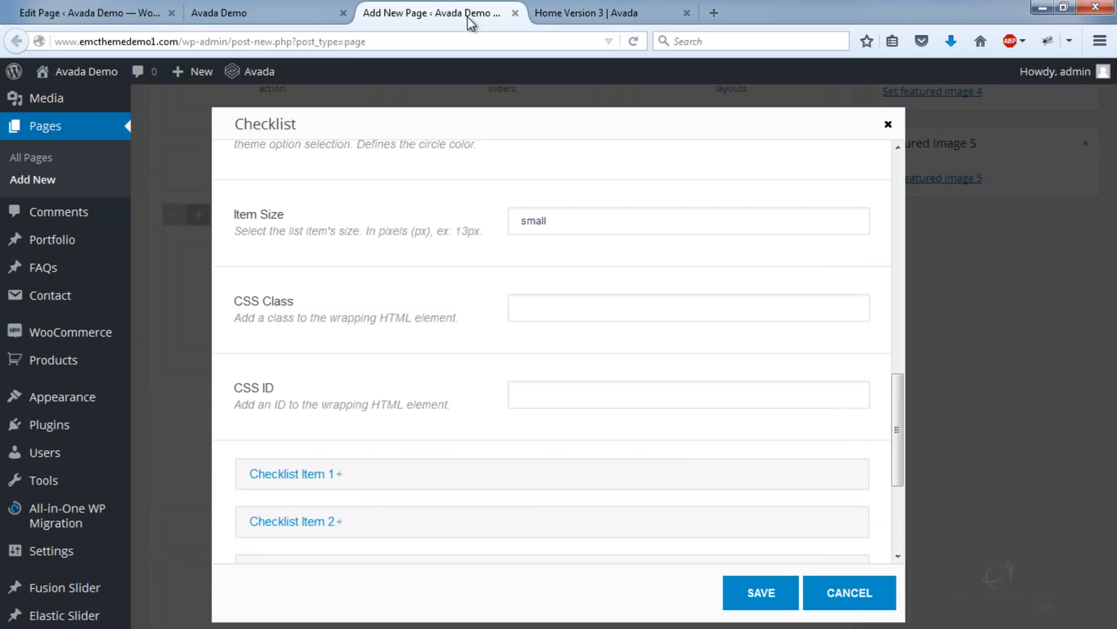
left_click(621, 8)
Reload the live Home page and review Our Skills beside all six checklist items.
left_click(282, 12)
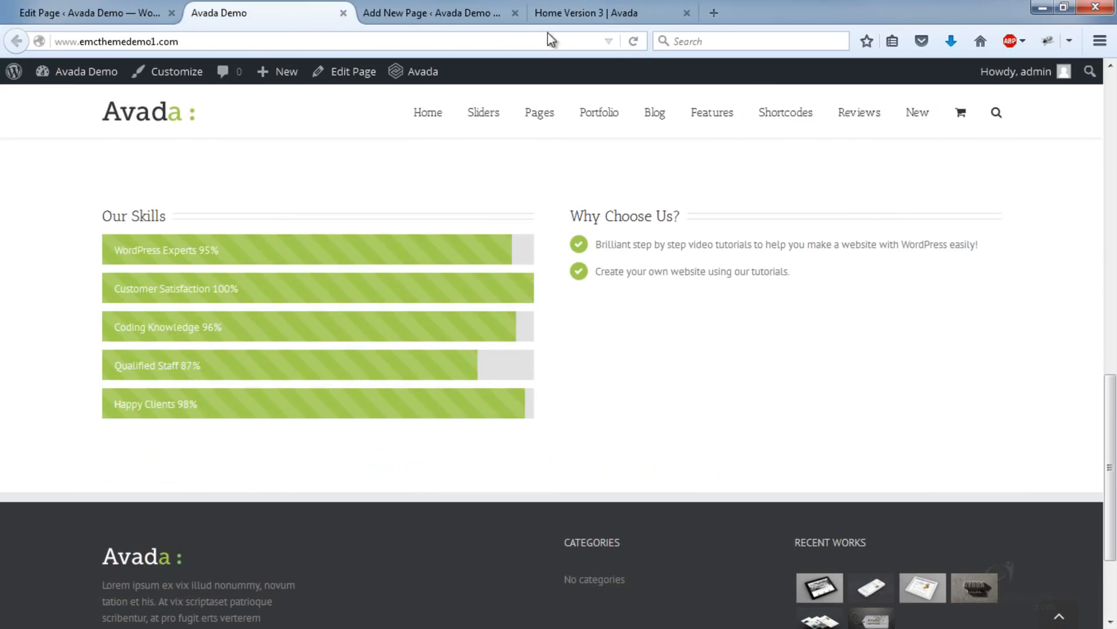
left_click(633, 41)
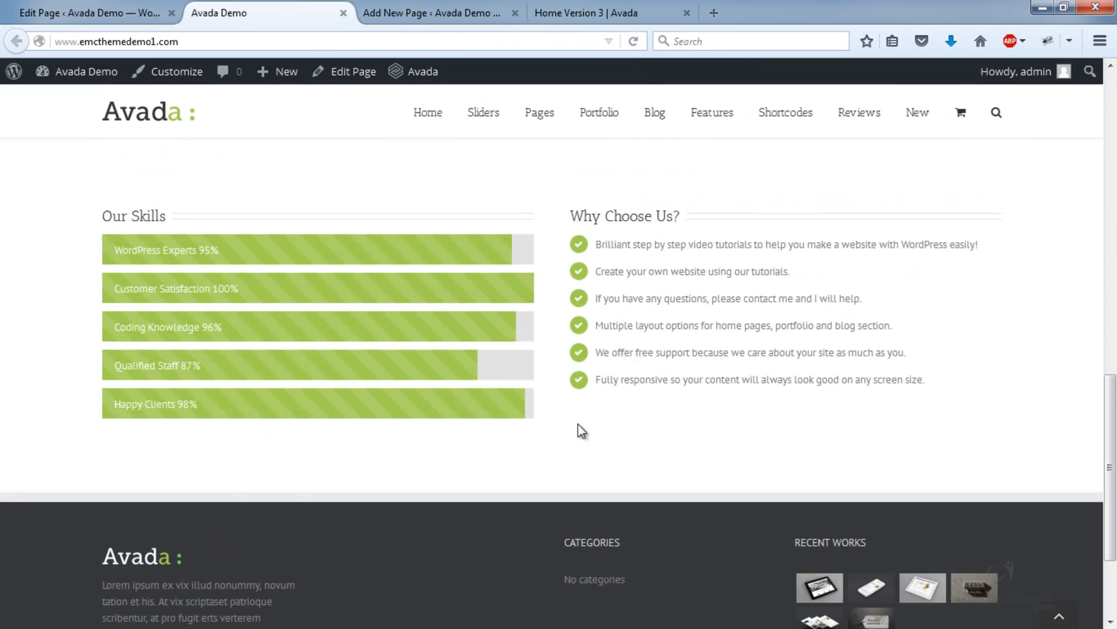
scroll(578, 424, "up", 8)
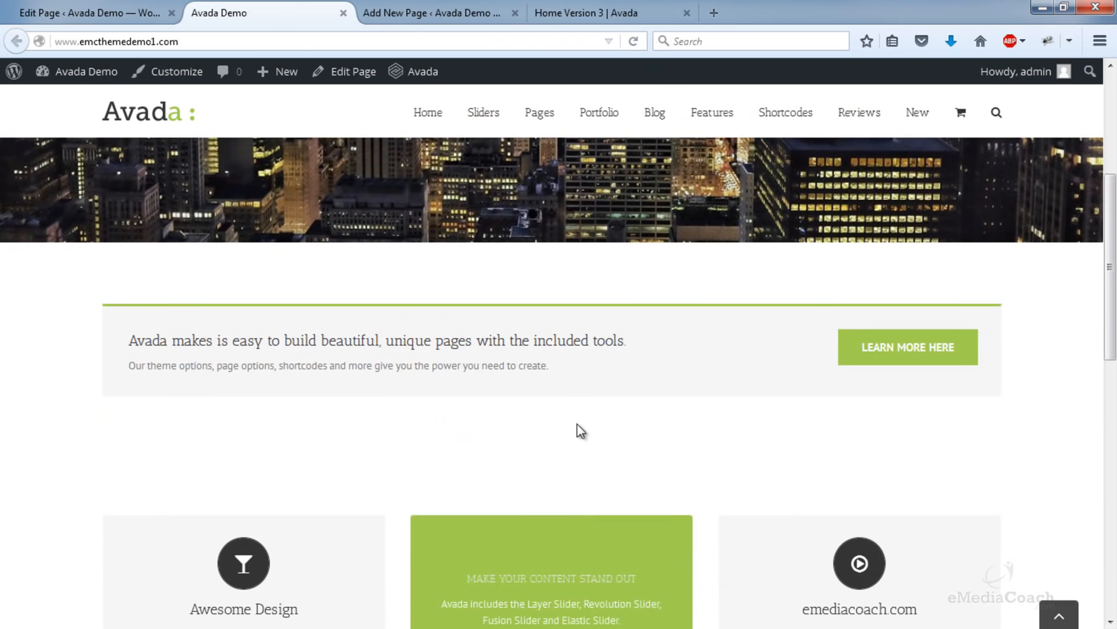
scroll(578, 424, "up", 5)
scroll(578, 425, "down", 12)
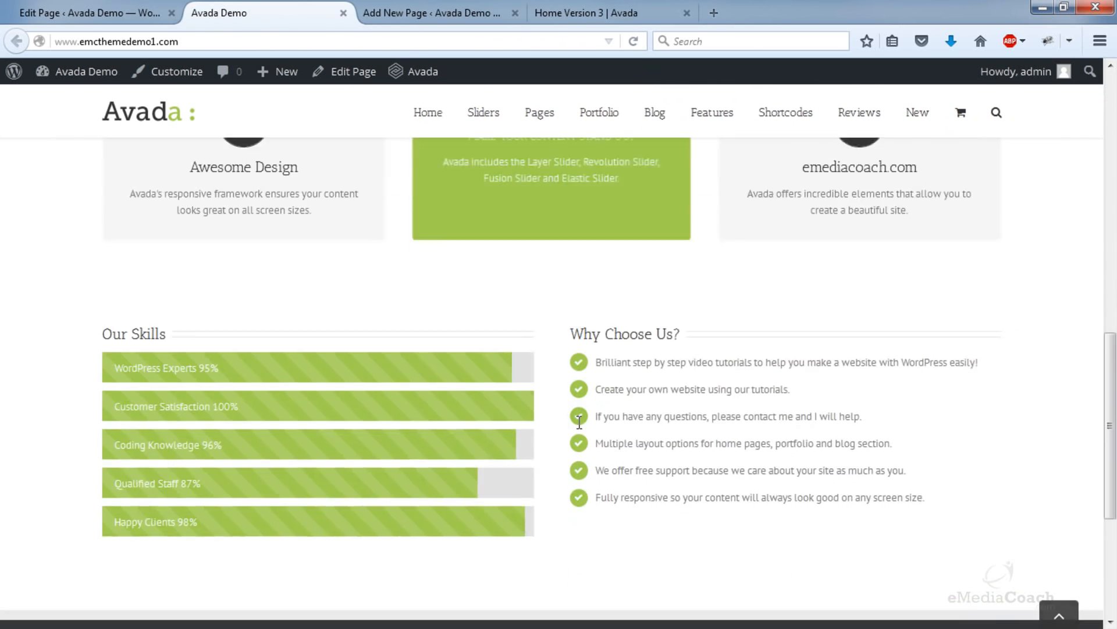
scroll(579, 421, "down", 5)
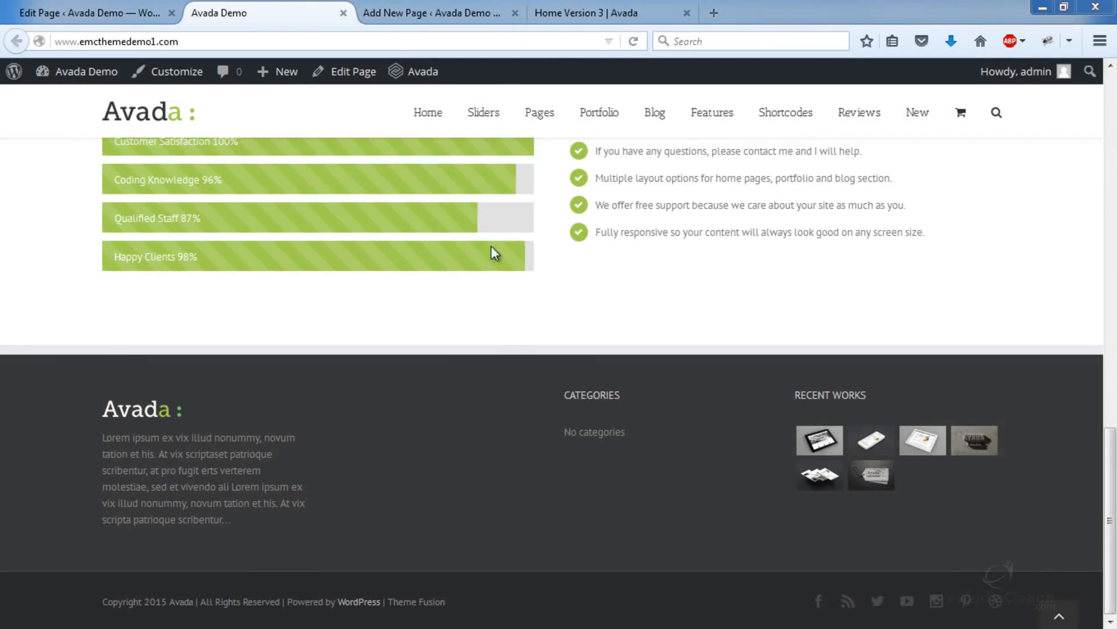
left_click(570, 16)
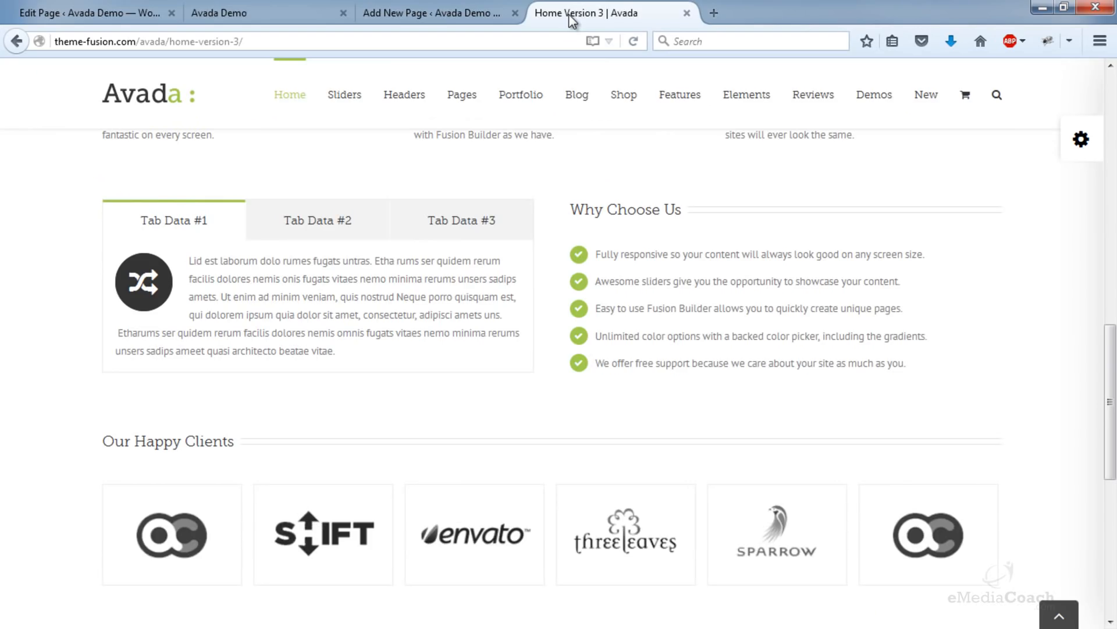
Load Home Version 7 from the Home mega menu and scroll through its four icon feature boxes.
scroll(350, 128, "up", 8)
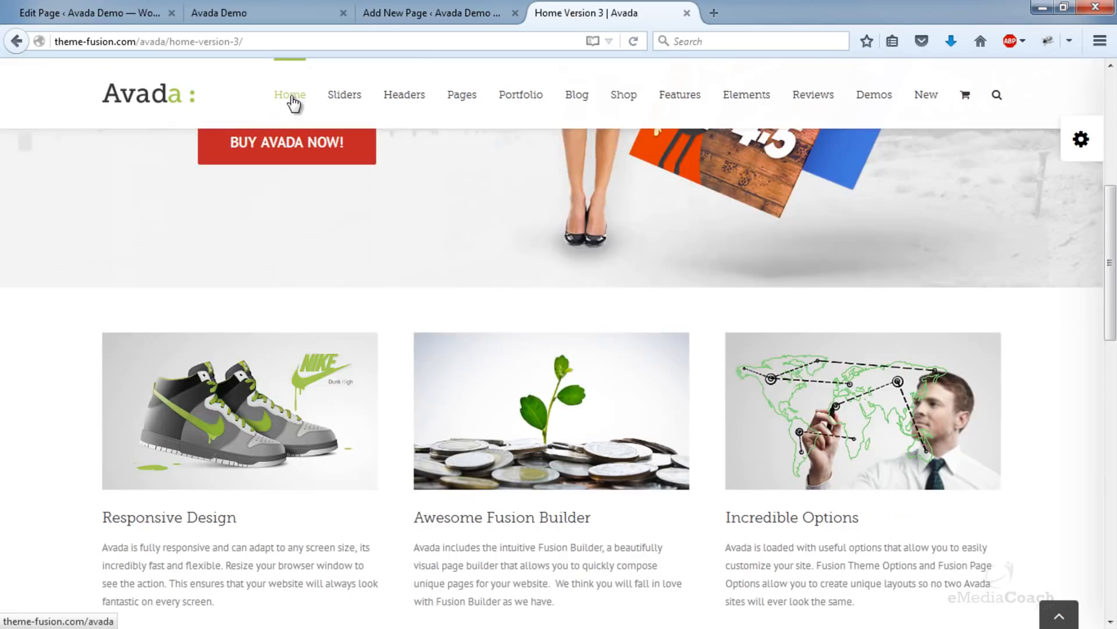
mouse_move(288, 130)
left_click(183, 360)
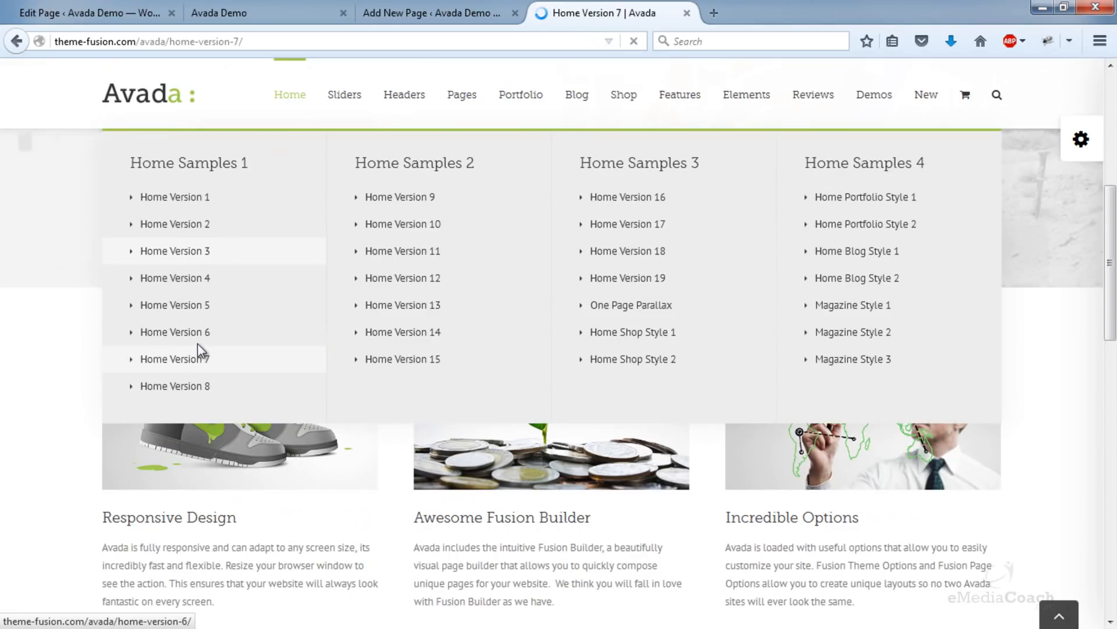
scroll(149, 308, "down", 3)
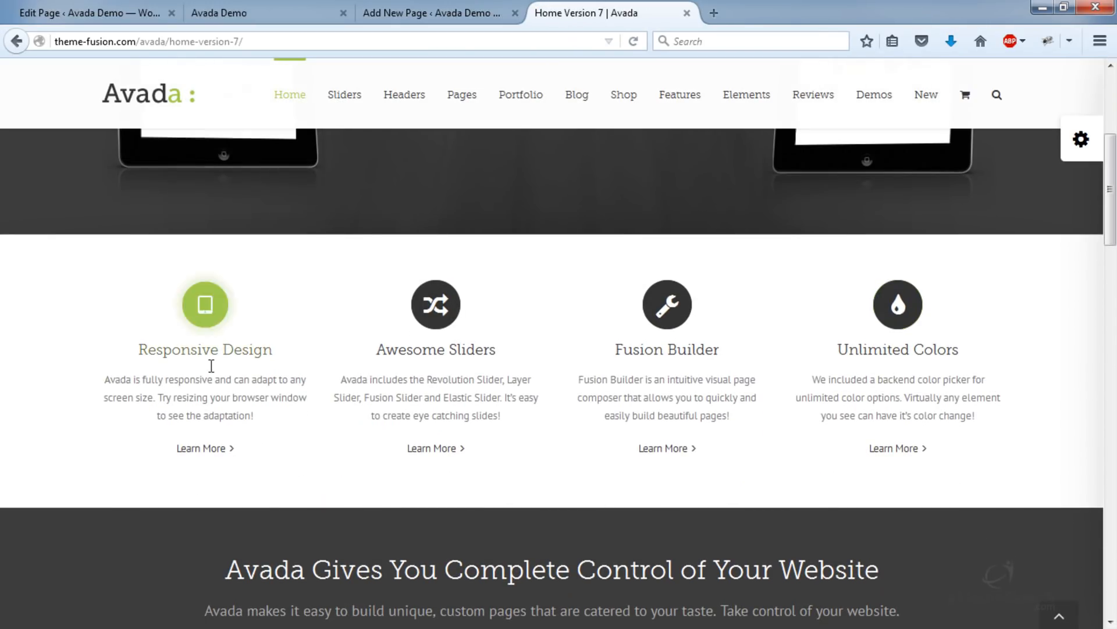
left_click(256, 13)
left_click(127, 10)
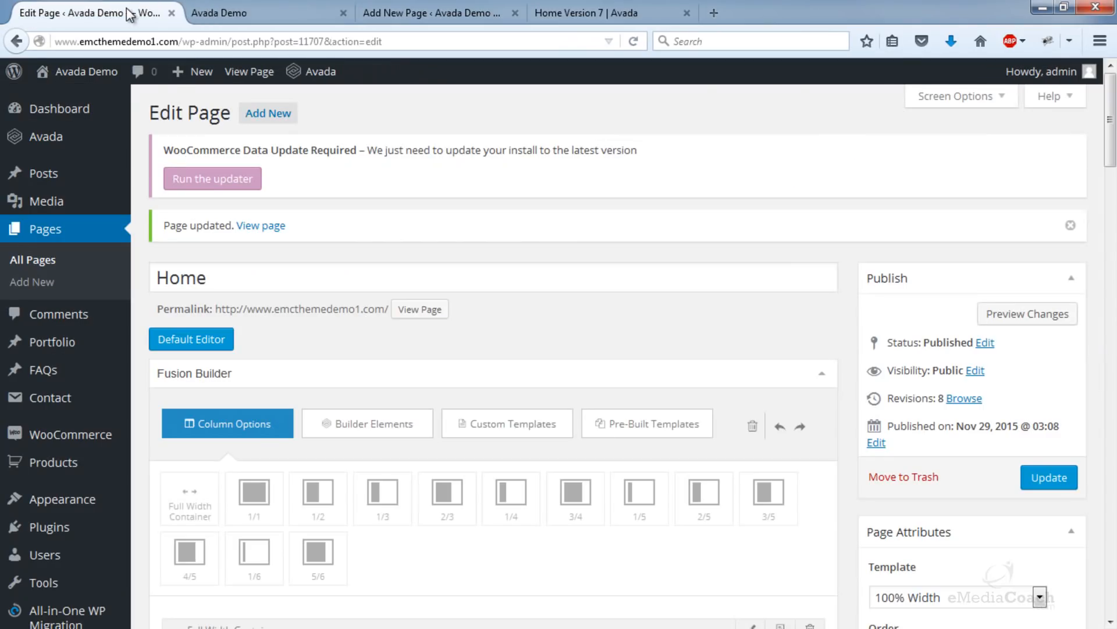
Close the live site tab and Checklist dialog, and load the Home 7 pre-built template into the draft page.
left_click(250, 13)
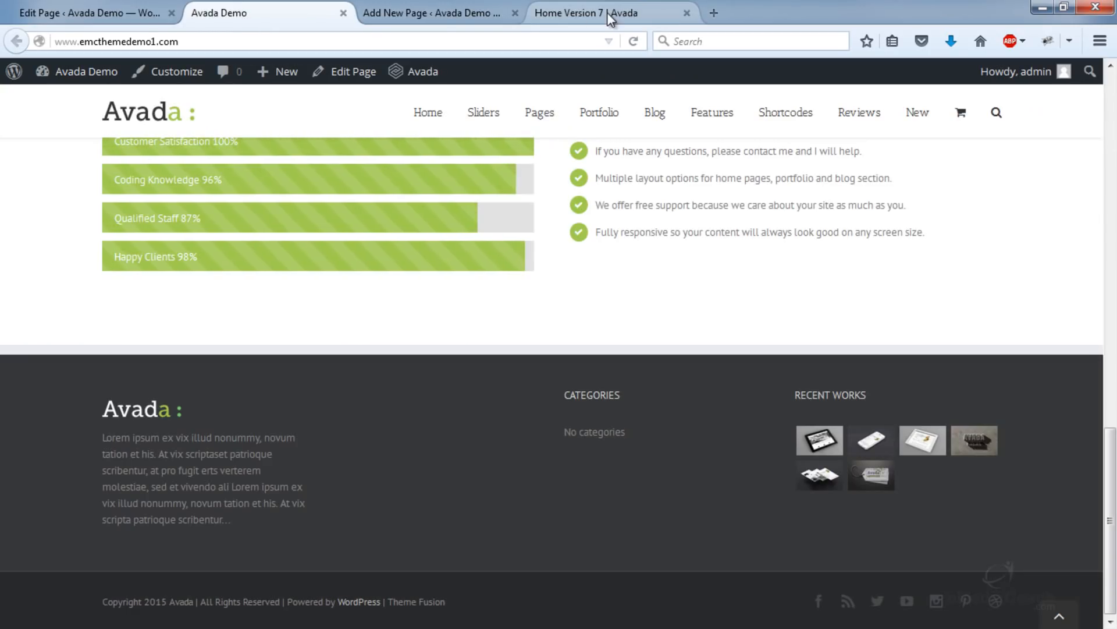
left_click(343, 13)
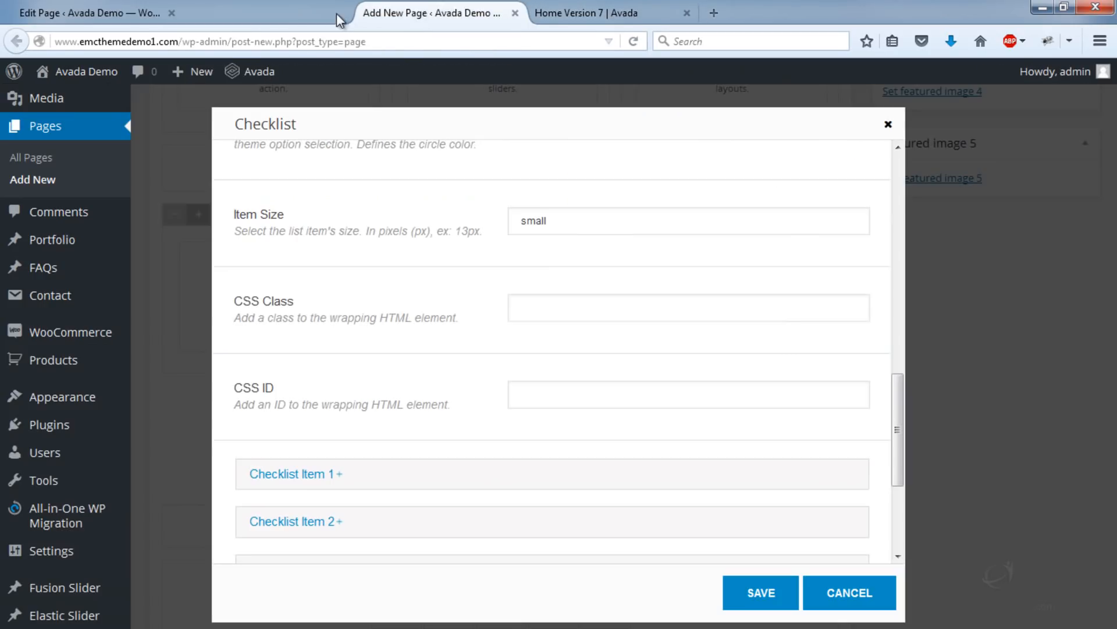
left_click(888, 125)
scroll(443, 291, "up", 5)
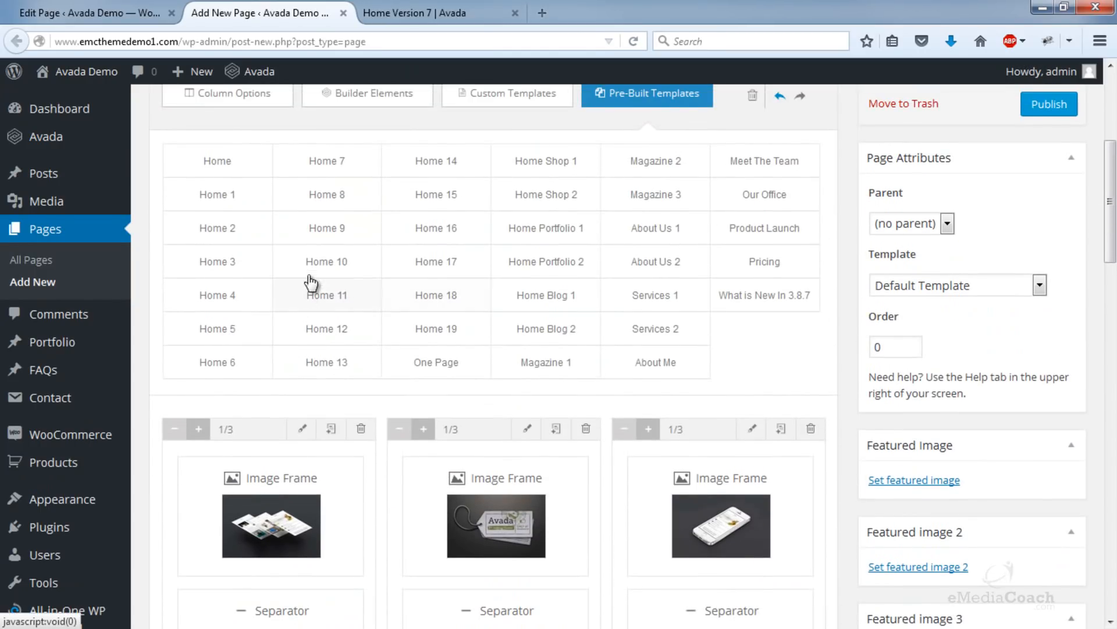
left_click(327, 164)
left_click(696, 302)
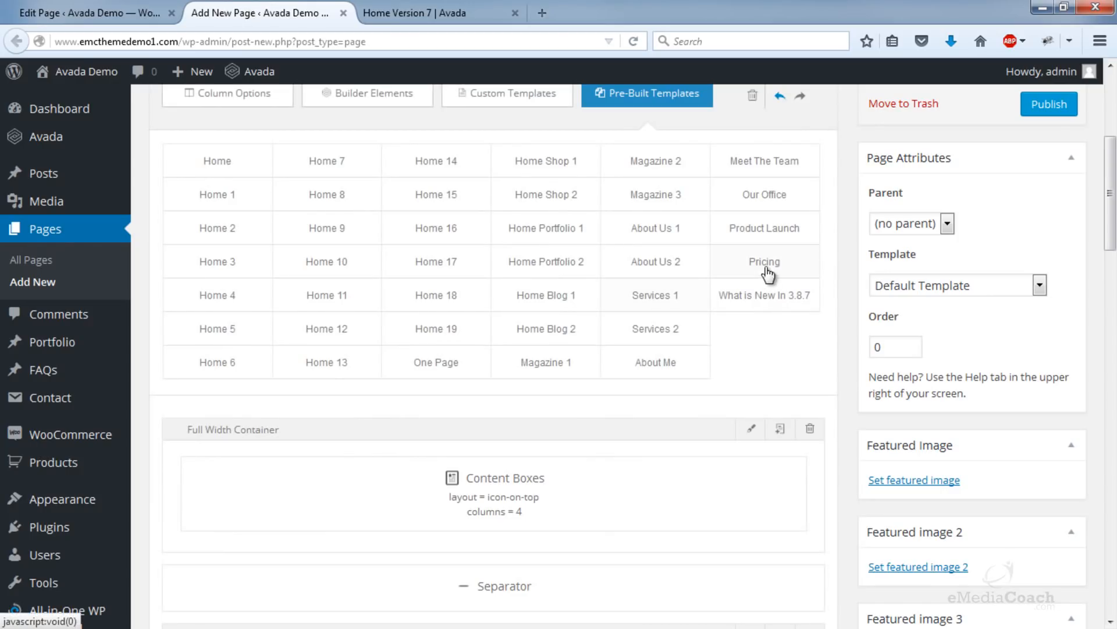
scroll(845, 252, "down", 5)
mouse_move(763, 229)
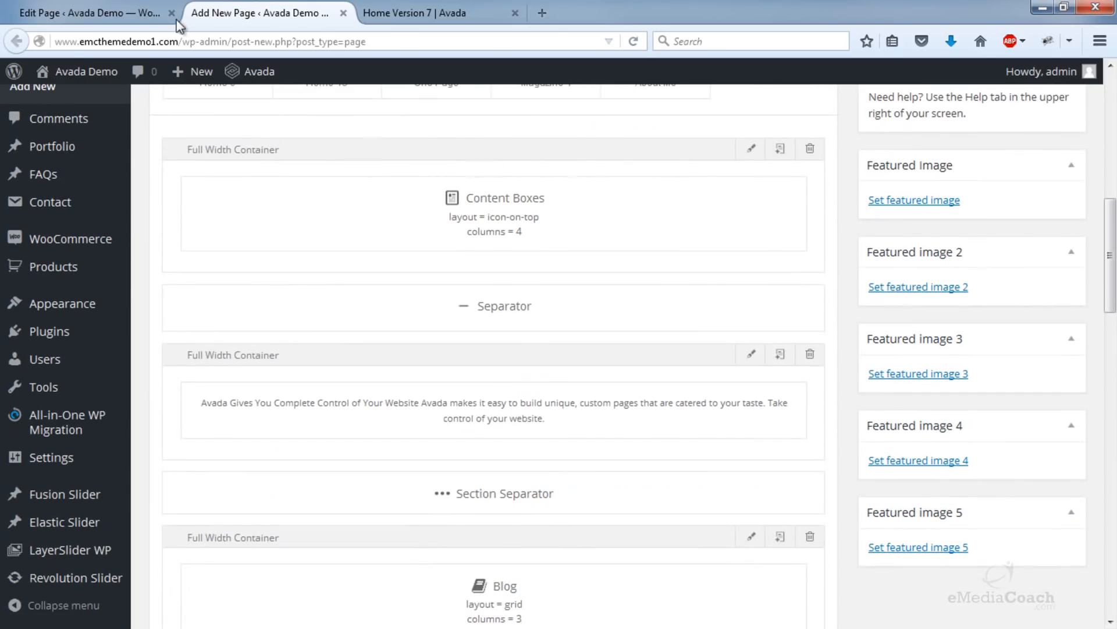
left_click(120, 8)
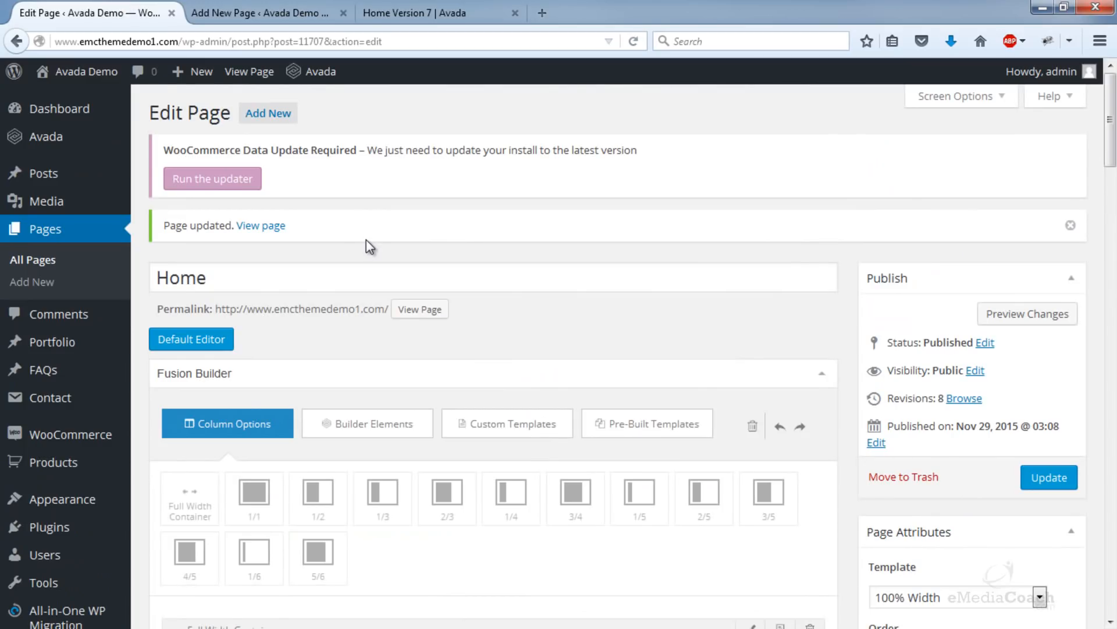
Drag a Full Width Container and a 1/1 column to the bottom of the Home page.
scroll(365, 239, "down", 8)
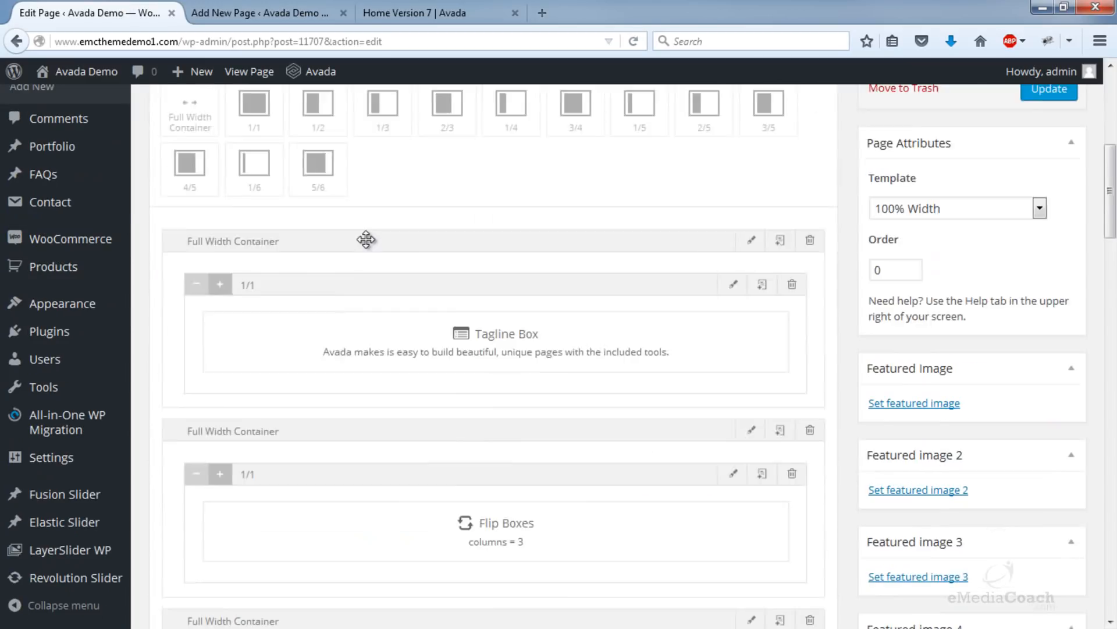
scroll(367, 250, "up", 3)
left_click_drag(238, 233, 336, 326)
scroll(338, 332, "up", 8)
scroll(338, 331, "up", 6)
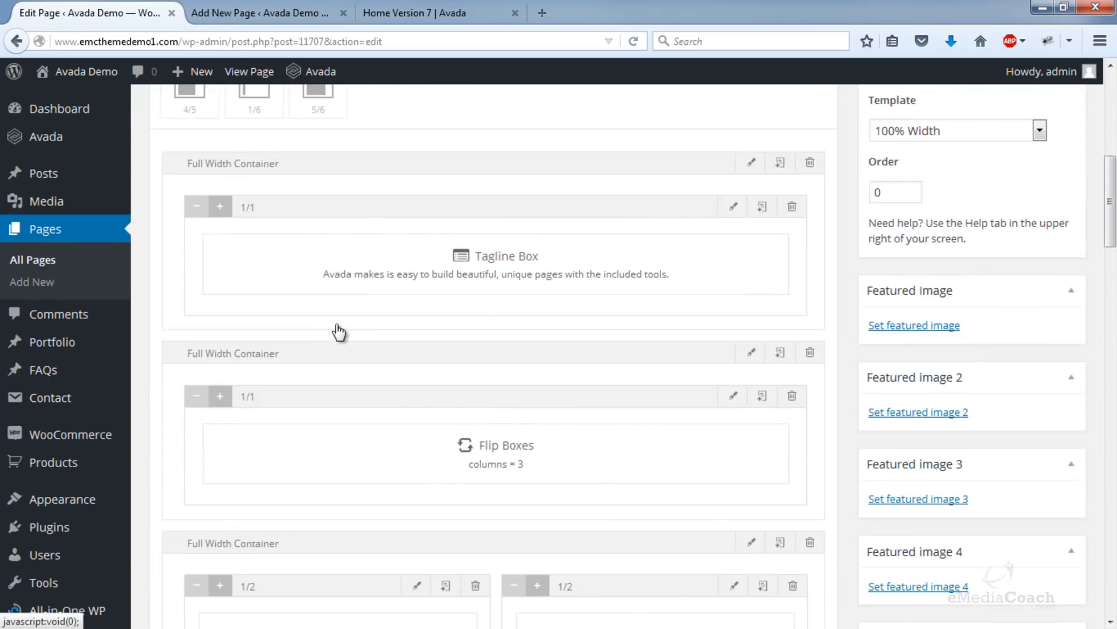
left_click_drag(256, 303, 368, 370)
scroll(381, 433, "down", 10)
scroll(368, 370, "up", 10)
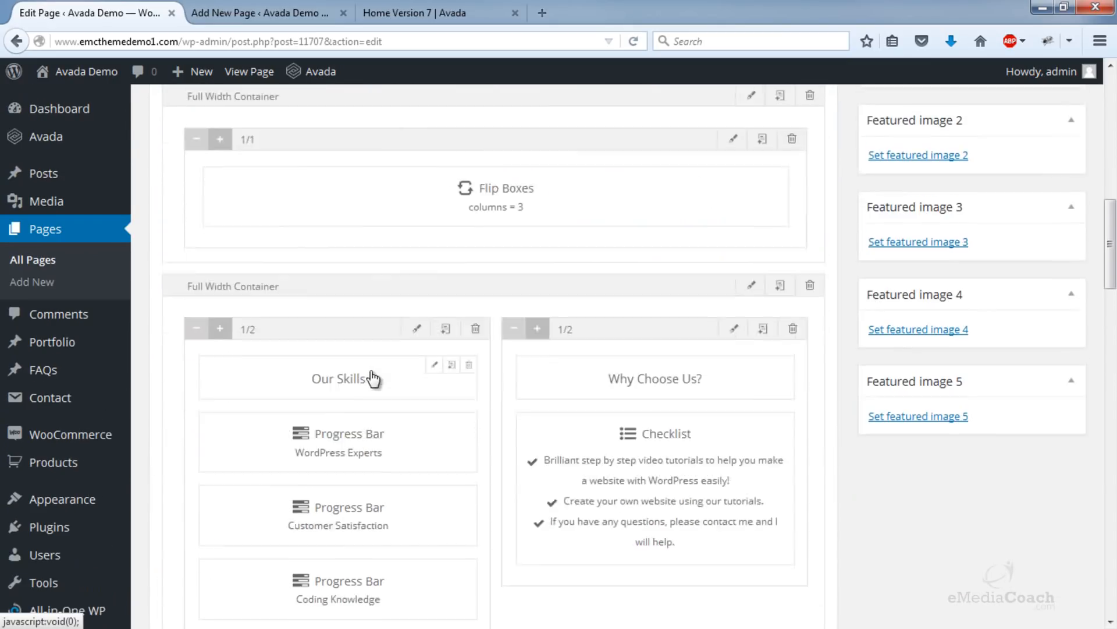
Drop a Content Boxes element into the new bottom column and open its settings.
left_click(345, 344)
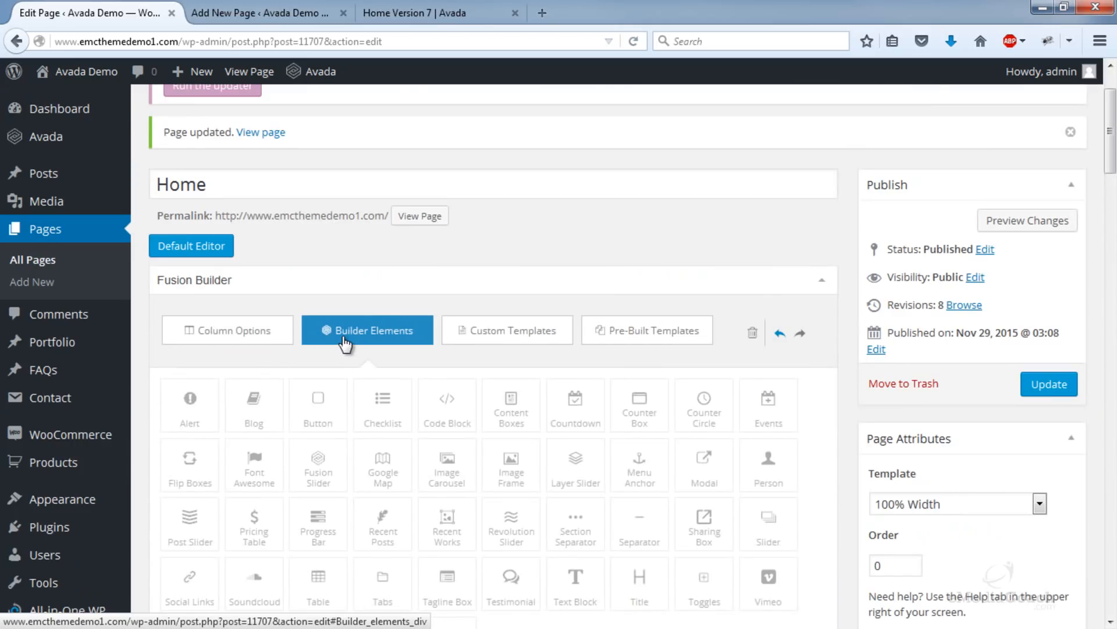
left_click(267, 12)
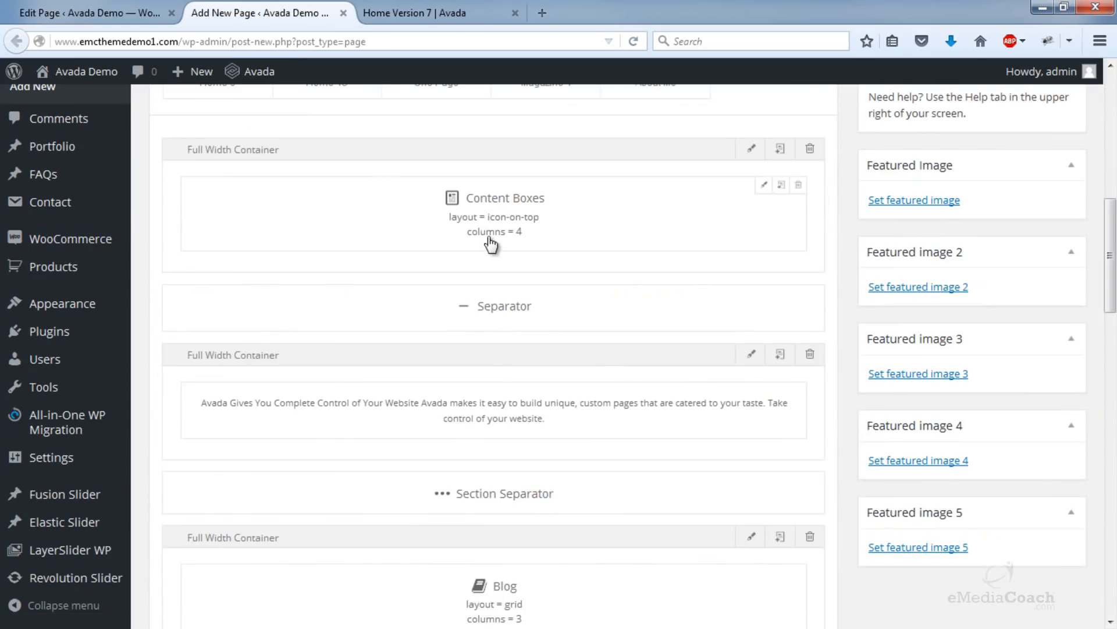
left_click(136, 16)
left_click_drag(511, 425, 432, 465)
scroll(498, 466, "down", 14)
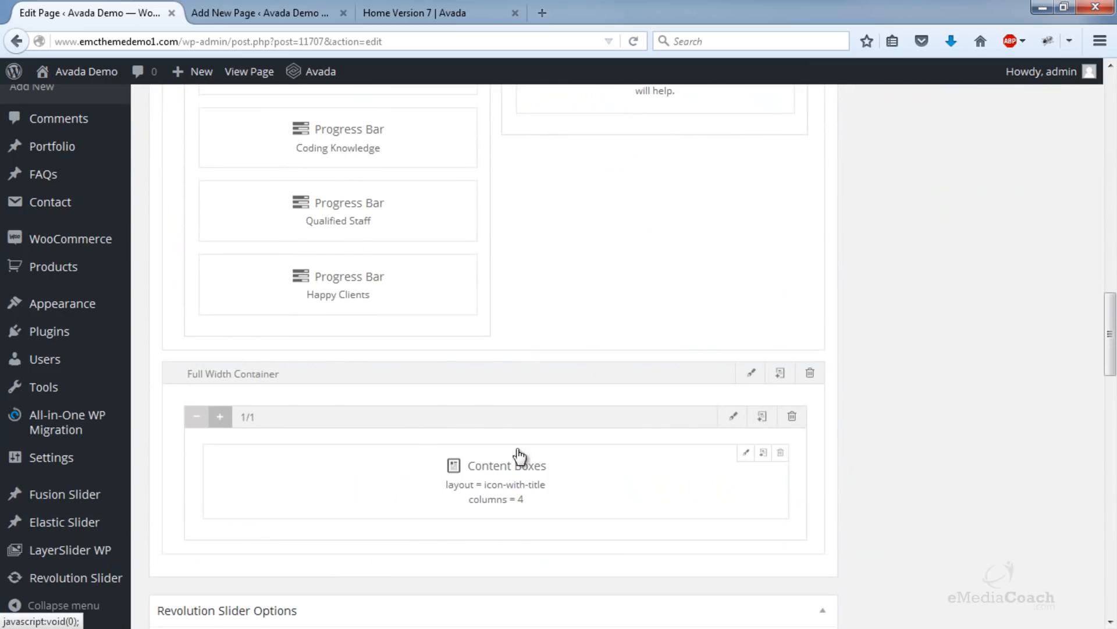
left_click(745, 453)
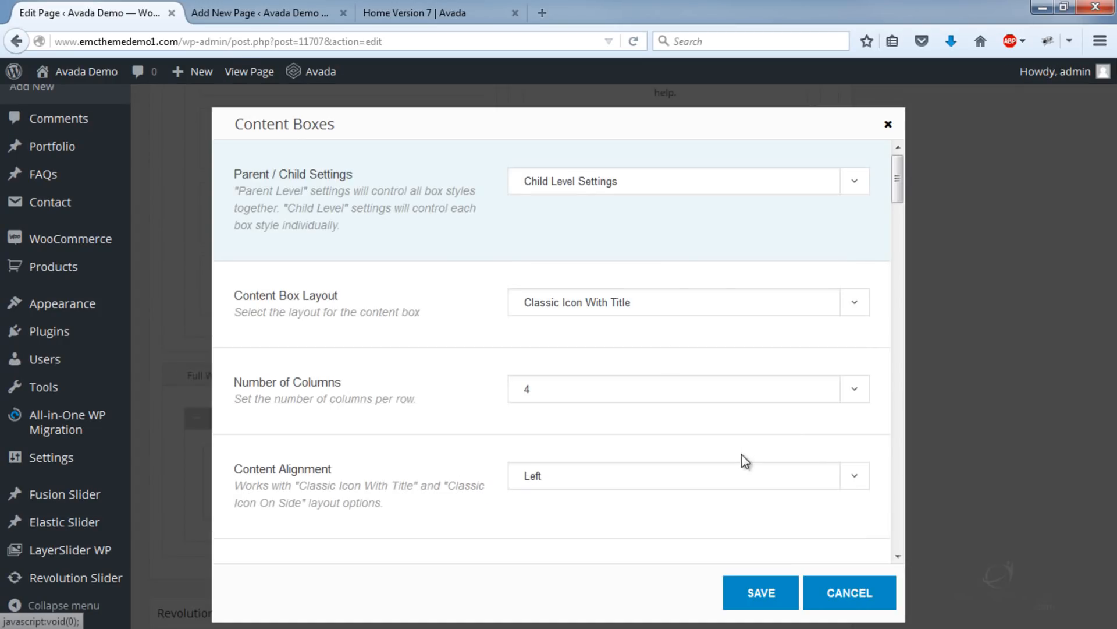
Set Content Box Layout to Classic Icon On Top with 4 columns, matching the Home 7 template.
left_click(269, 13)
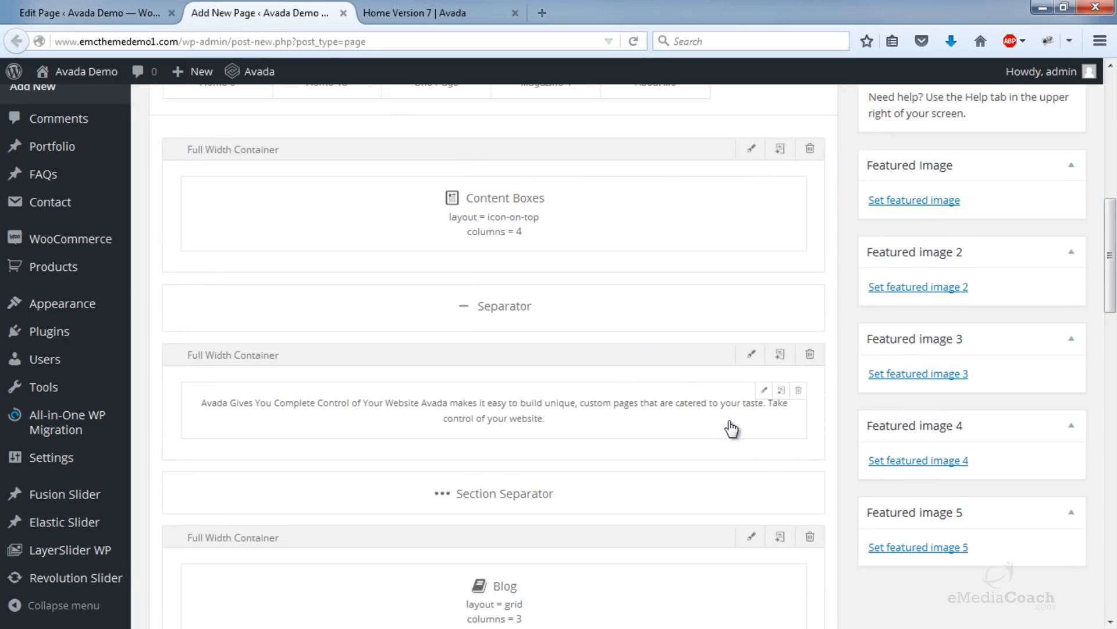
scroll(731, 427, "down", 3)
scroll(731, 427, "up", 5)
mouse_move(766, 280)
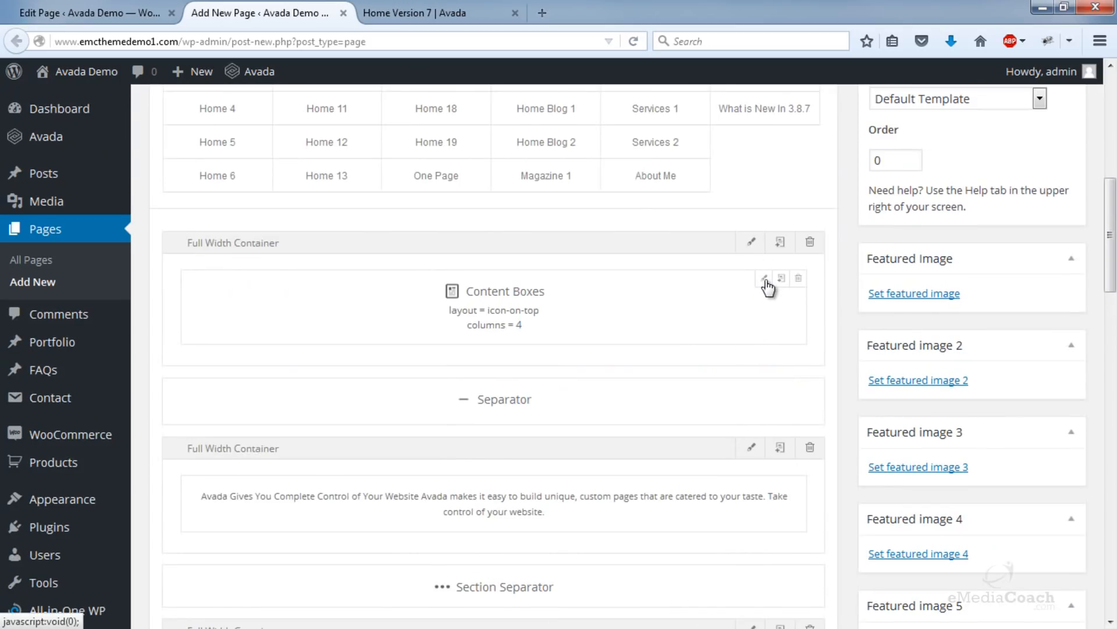
left_click(765, 280)
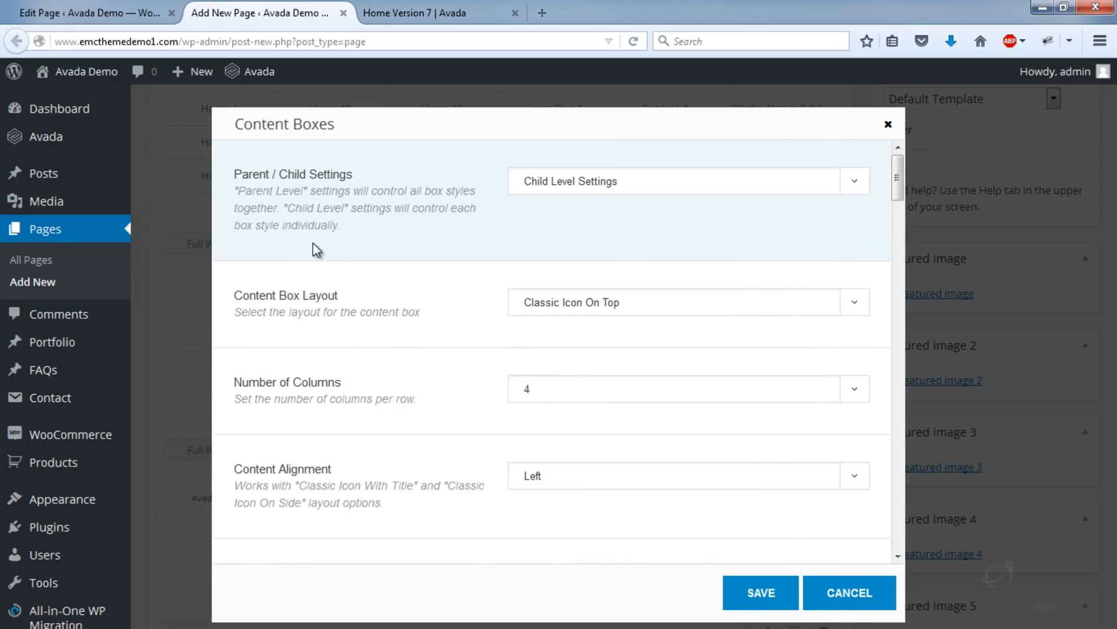
scroll(366, 248, "down", 10)
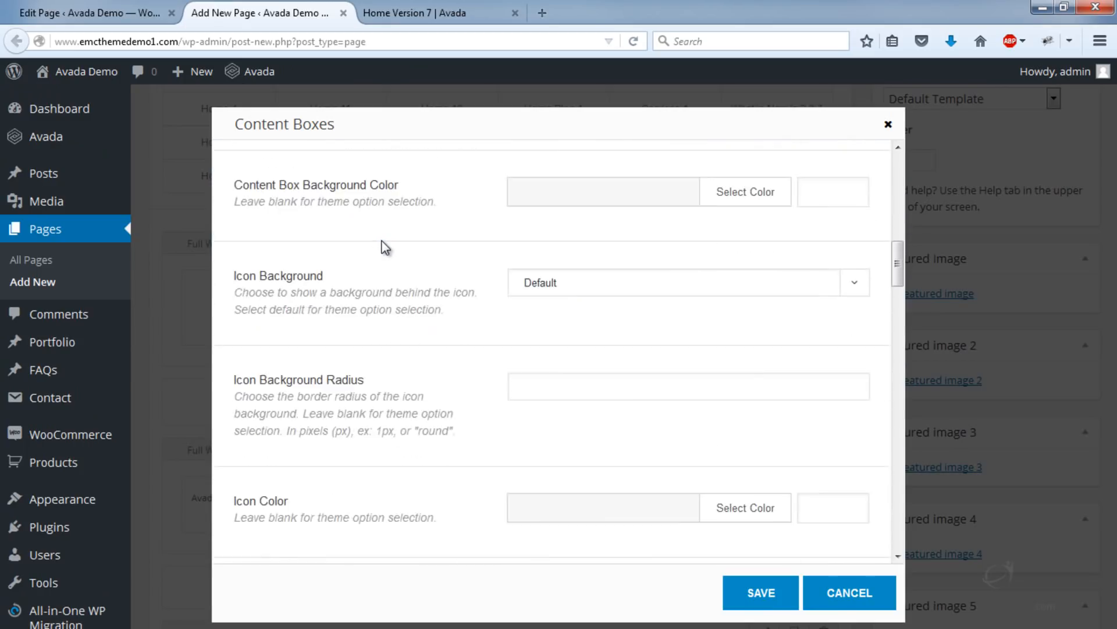
scroll(349, 291, "up", 10)
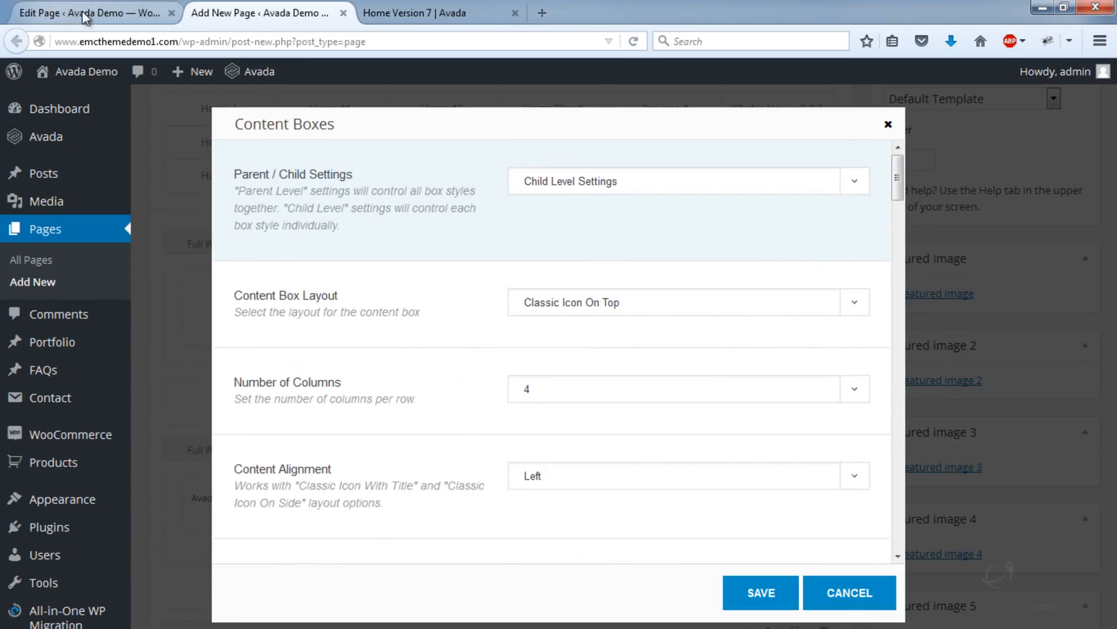
left_click(87, 13)
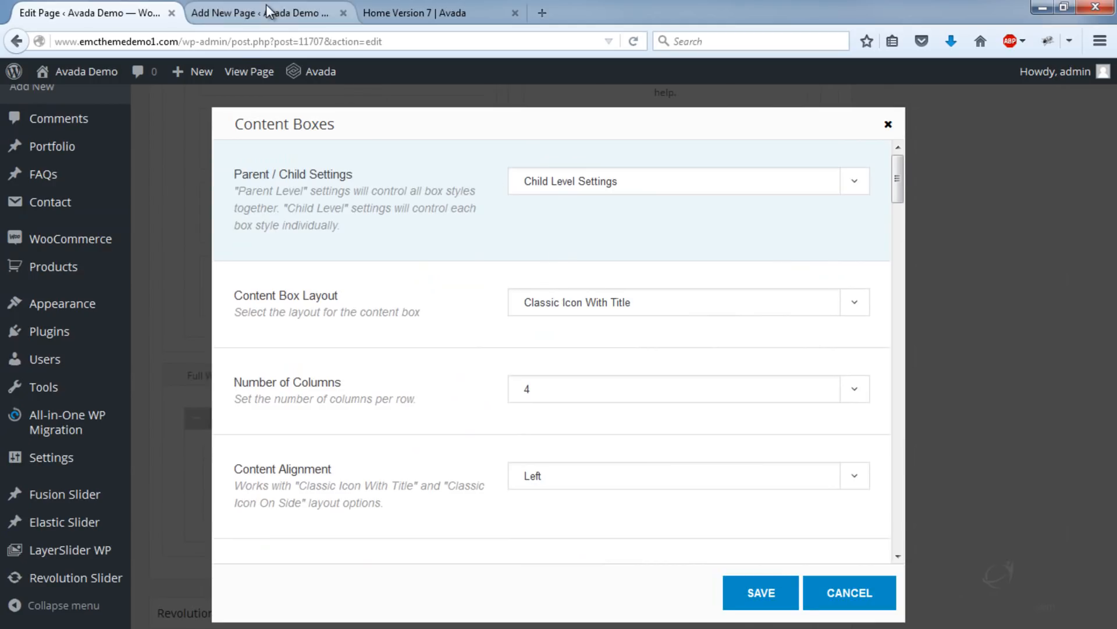
left_click(328, 13)
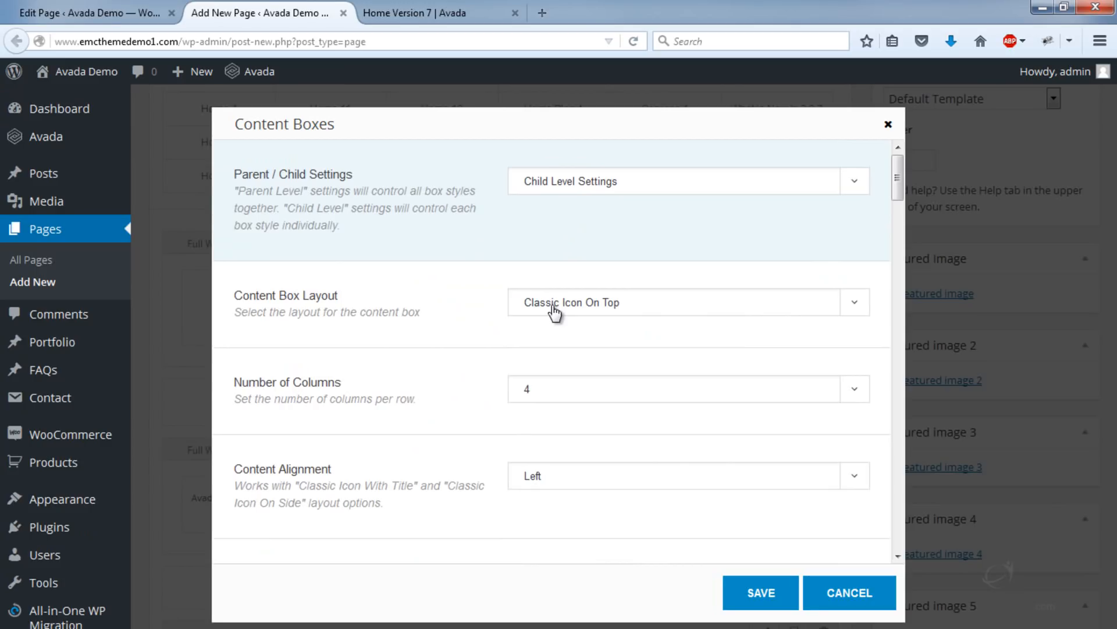
left_click(106, 16)
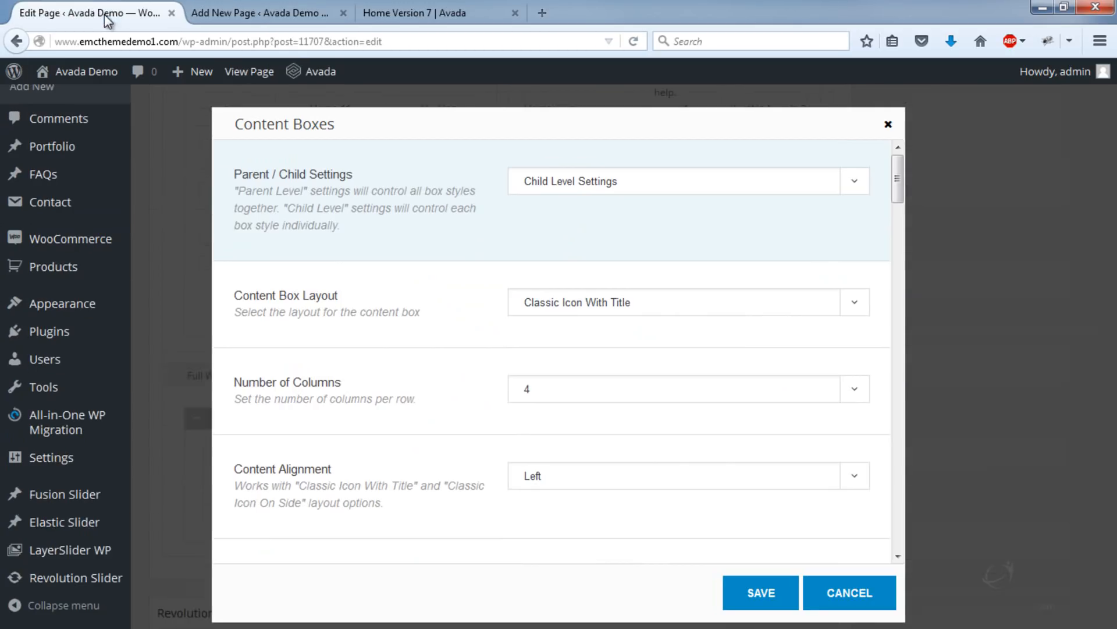
left_click(633, 305)
left_click(595, 337)
left_click(286, 16)
scroll(369, 229, "down", 3)
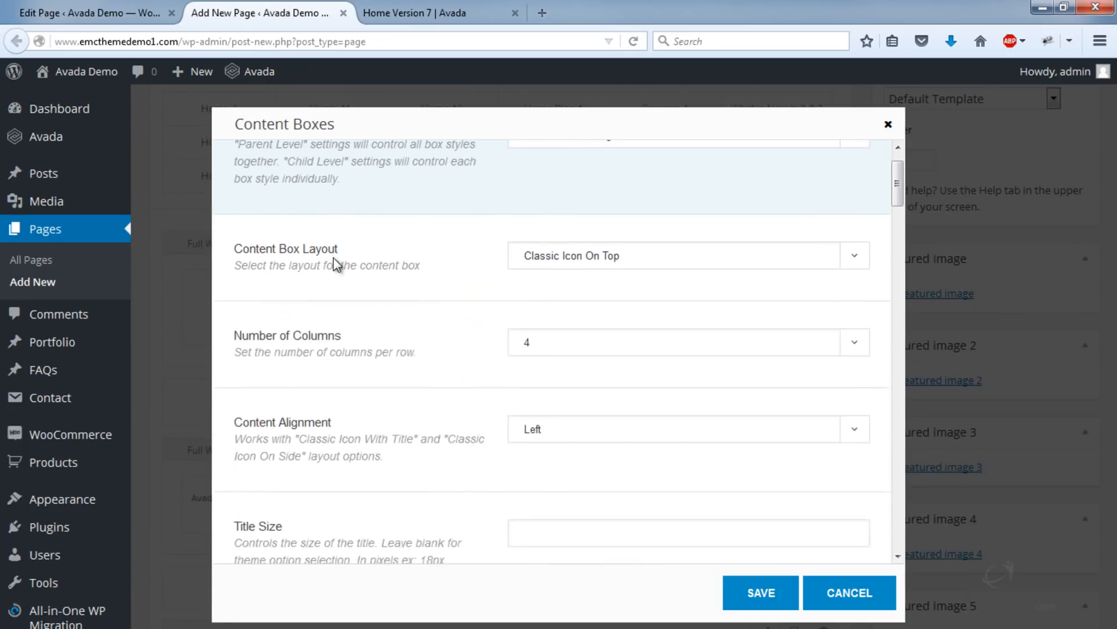
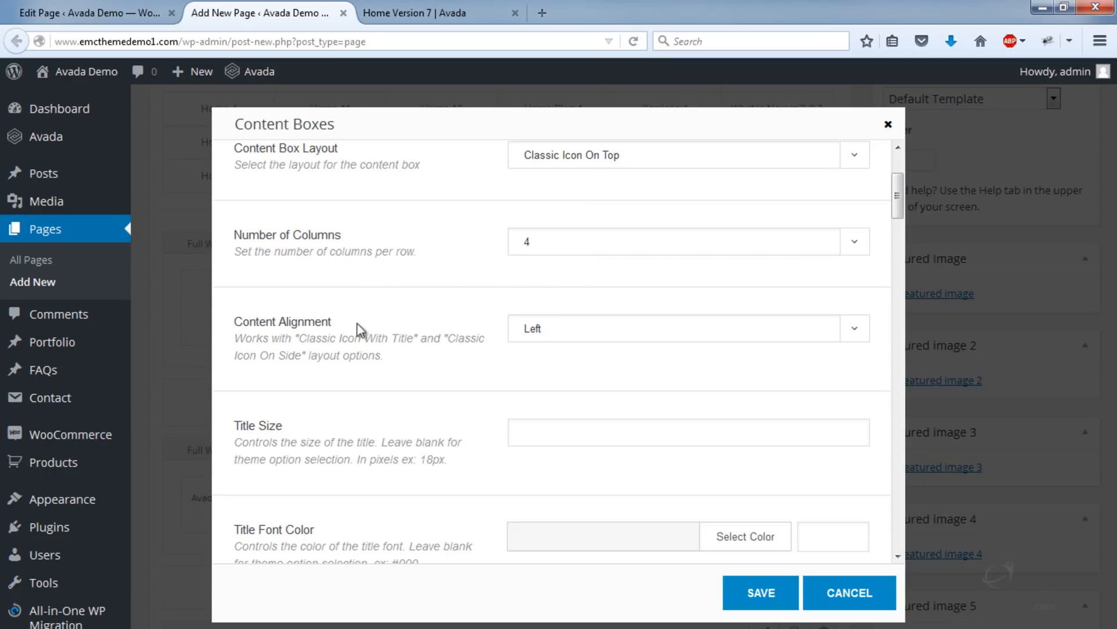
Compare the Content Boxes settings on the edited page against the new page draft.
left_click(106, 14)
scroll(530, 330, "down", 2)
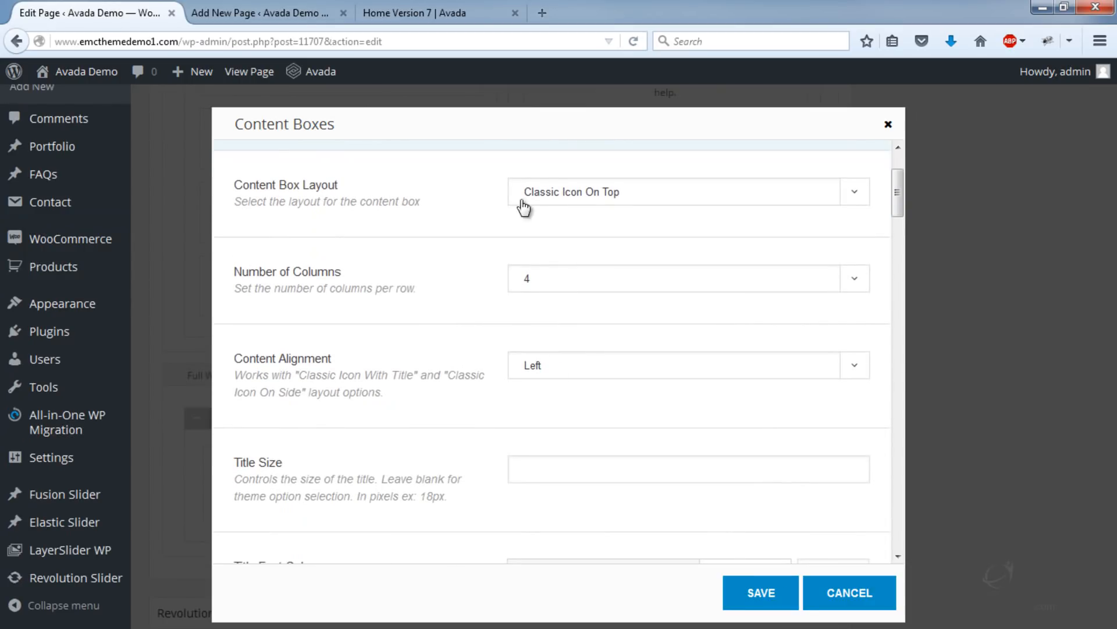
scroll(547, 365, "down", 2)
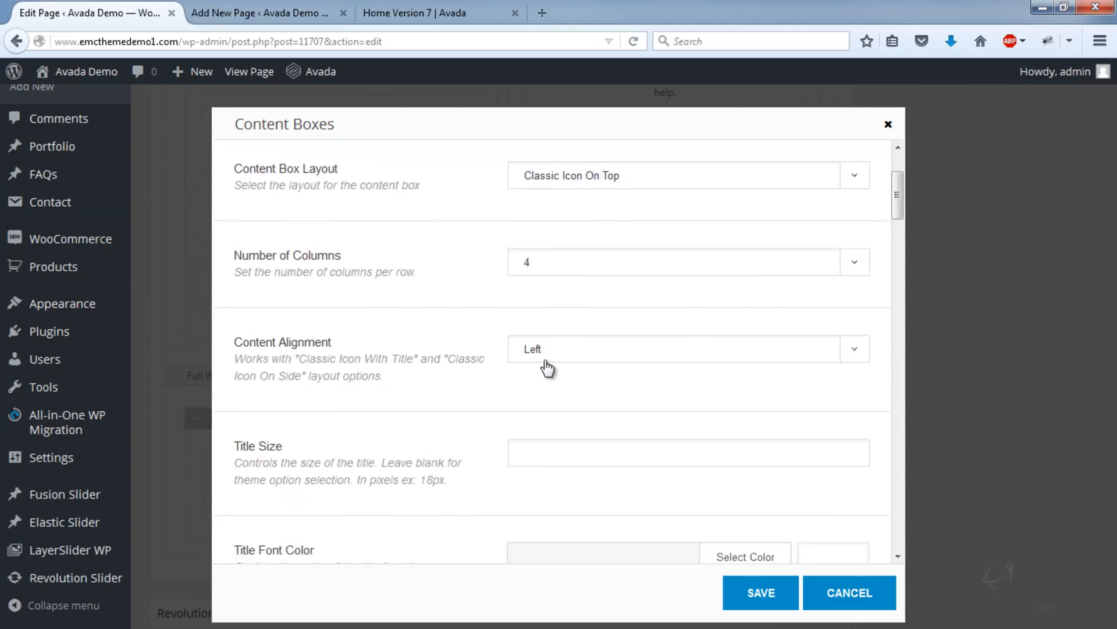
left_click(265, 14)
scroll(438, 219, "down", 8)
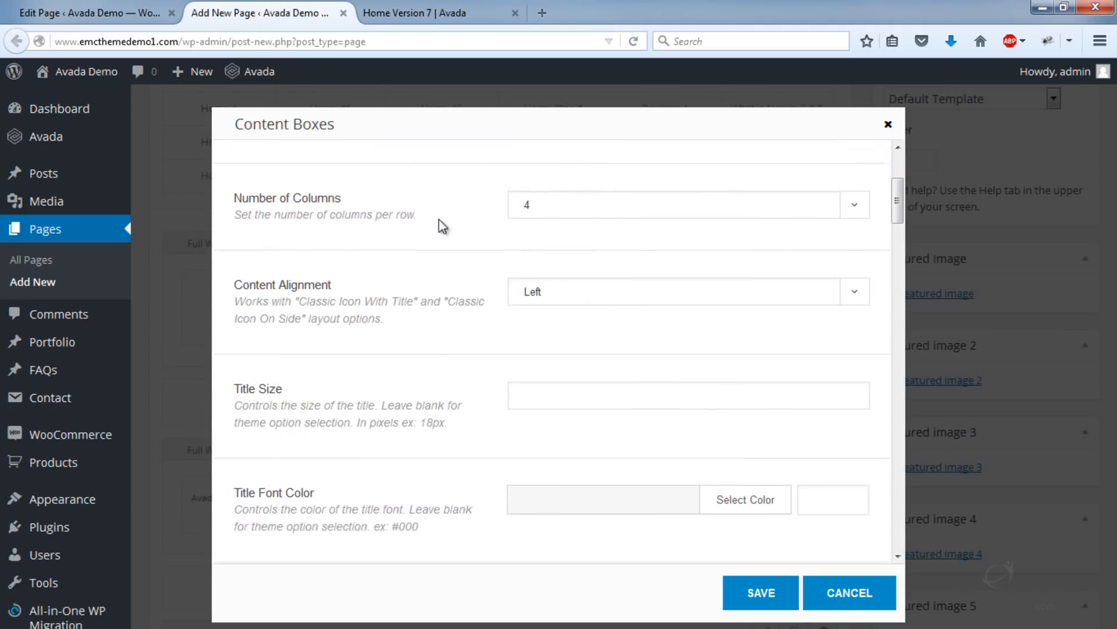
scroll(440, 219, "down", 2)
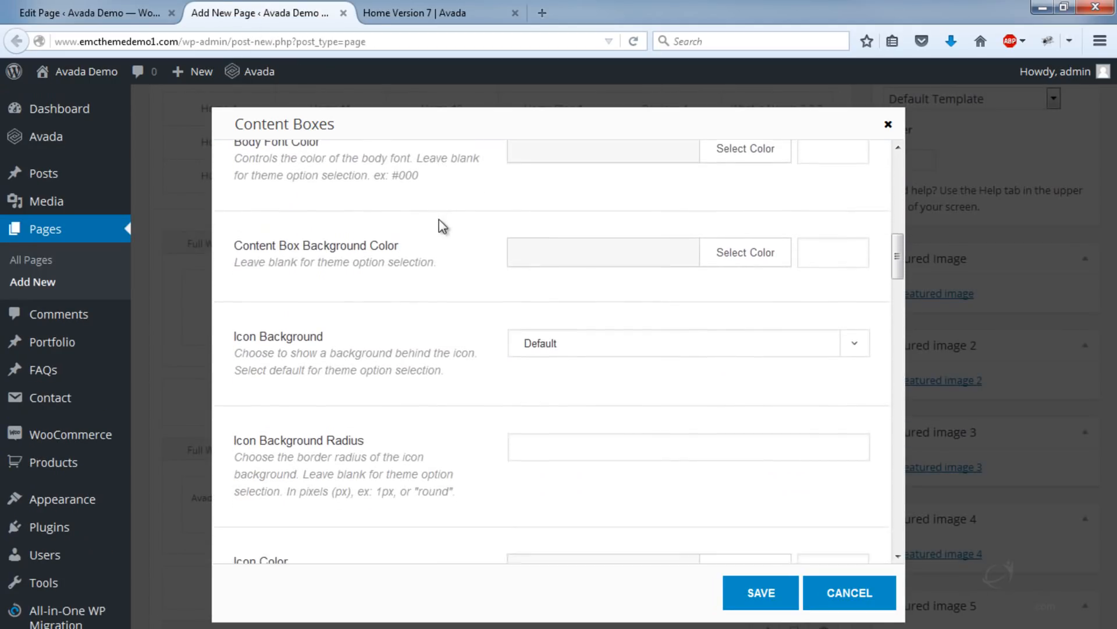
left_click(90, 17)
scroll(455, 341, "down", 7)
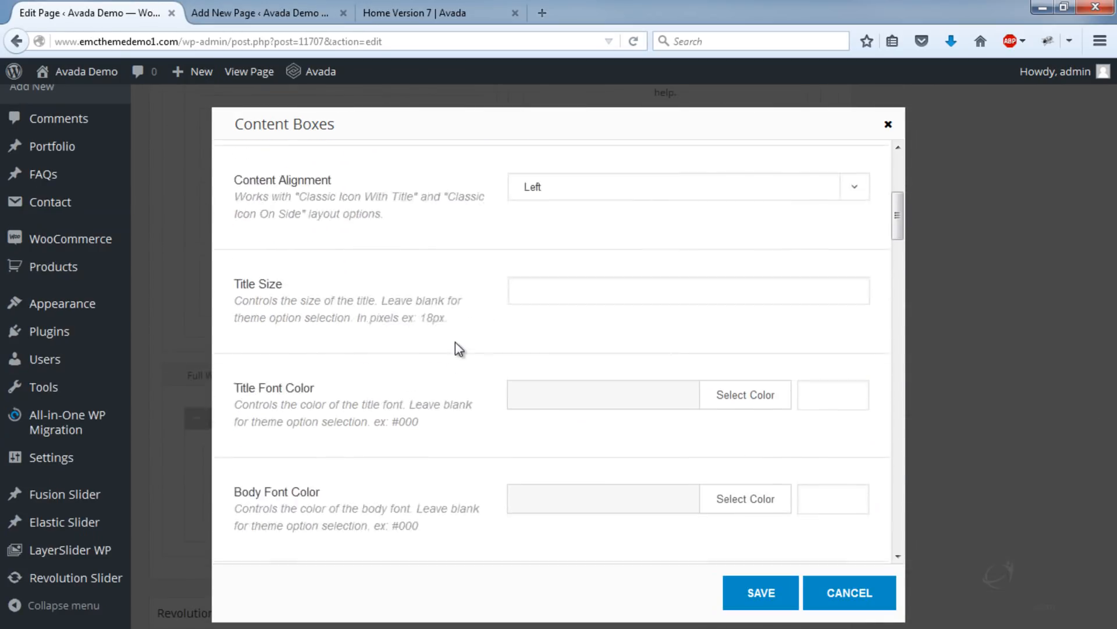
scroll(592, 358, "down", 4)
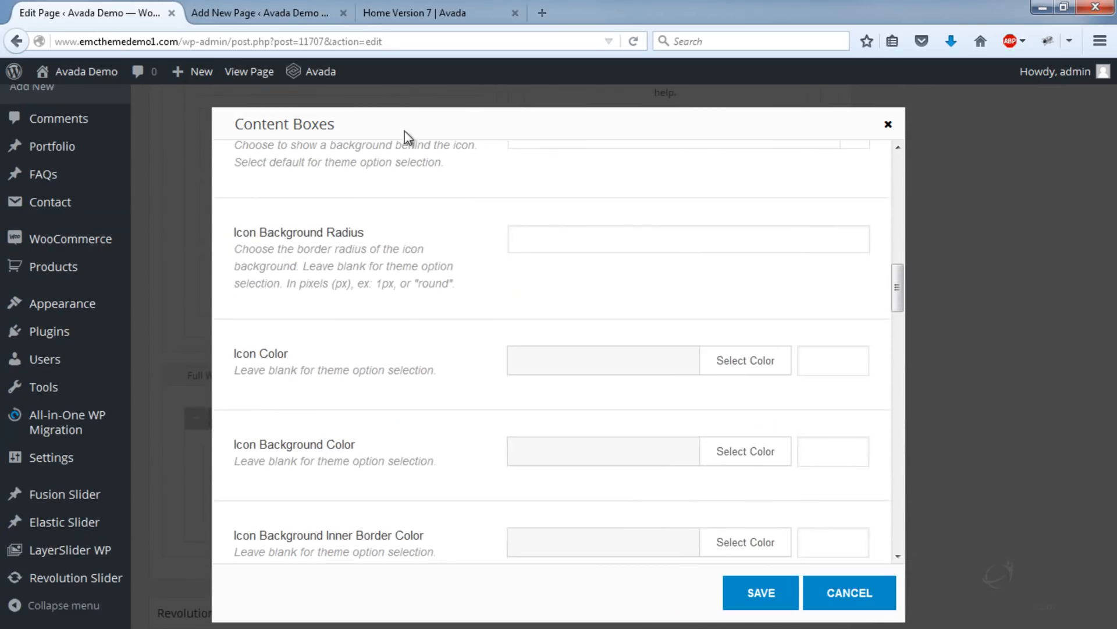
left_click(280, 12)
scroll(516, 333, "down", 3)
scroll(516, 332, "down", 9)
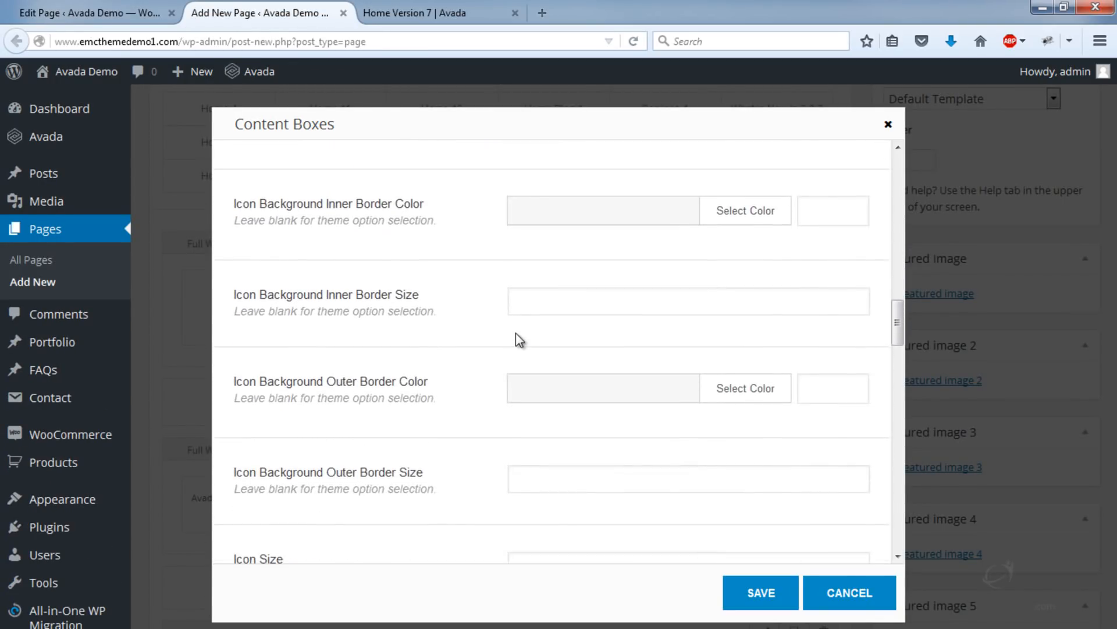
scroll(516, 334, "down", 1)
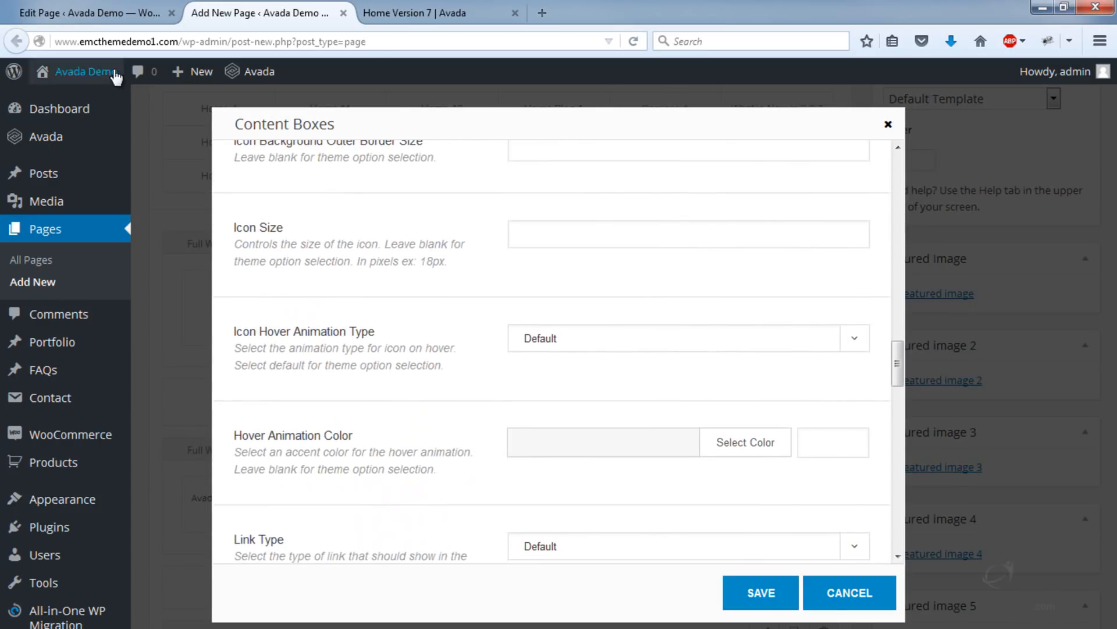
left_click(88, 13)
scroll(588, 358, "down", 2)
scroll(587, 358, "down", 10)
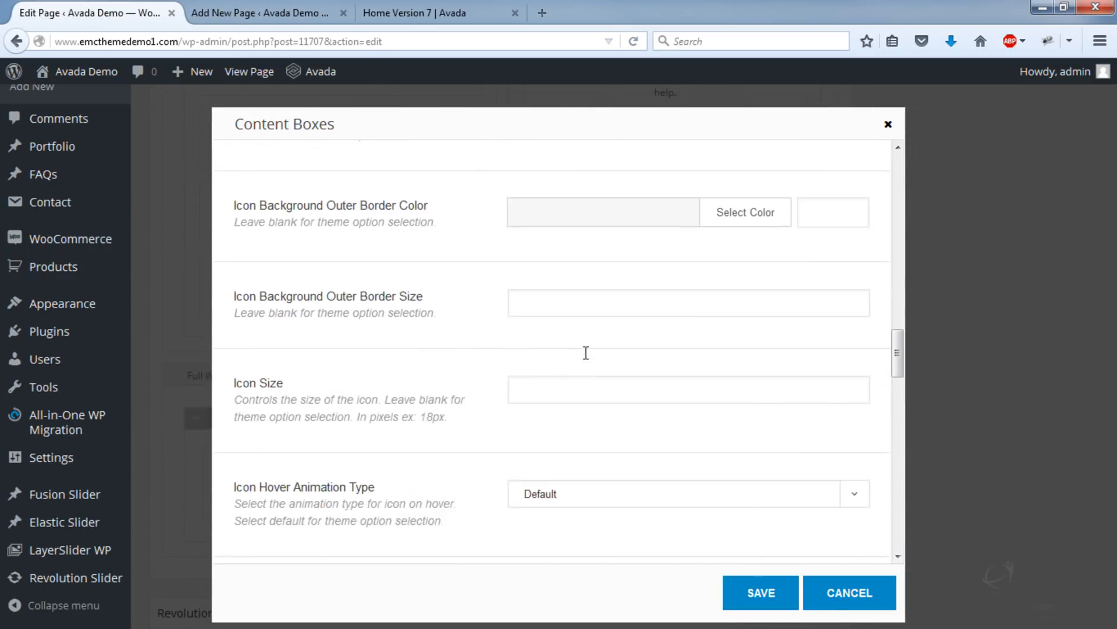
left_click(271, 17)
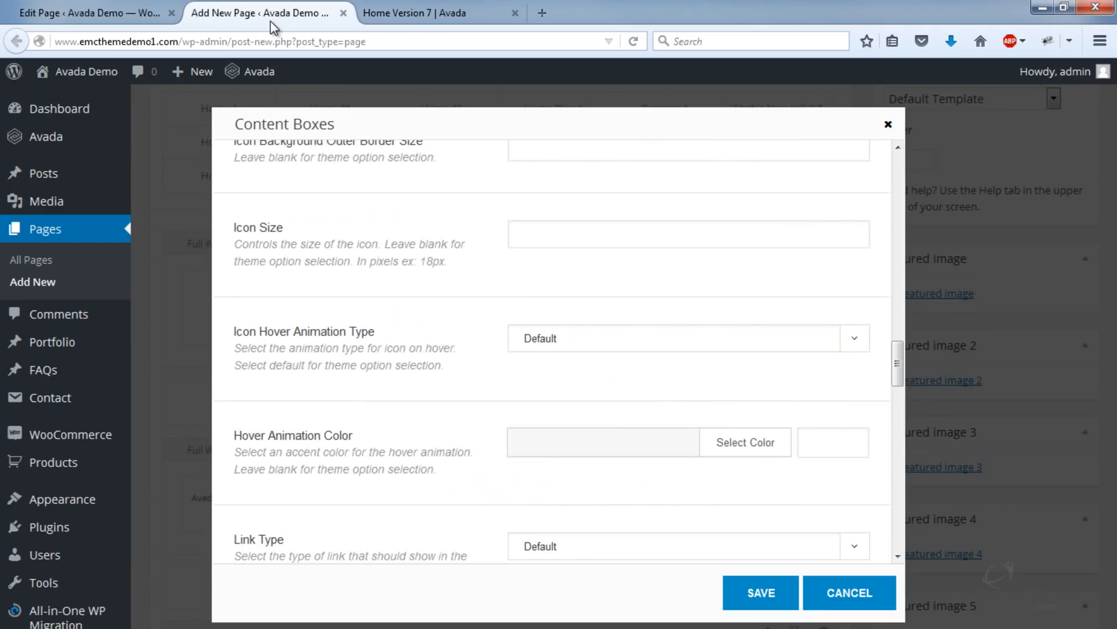
scroll(495, 355, "down", 5)
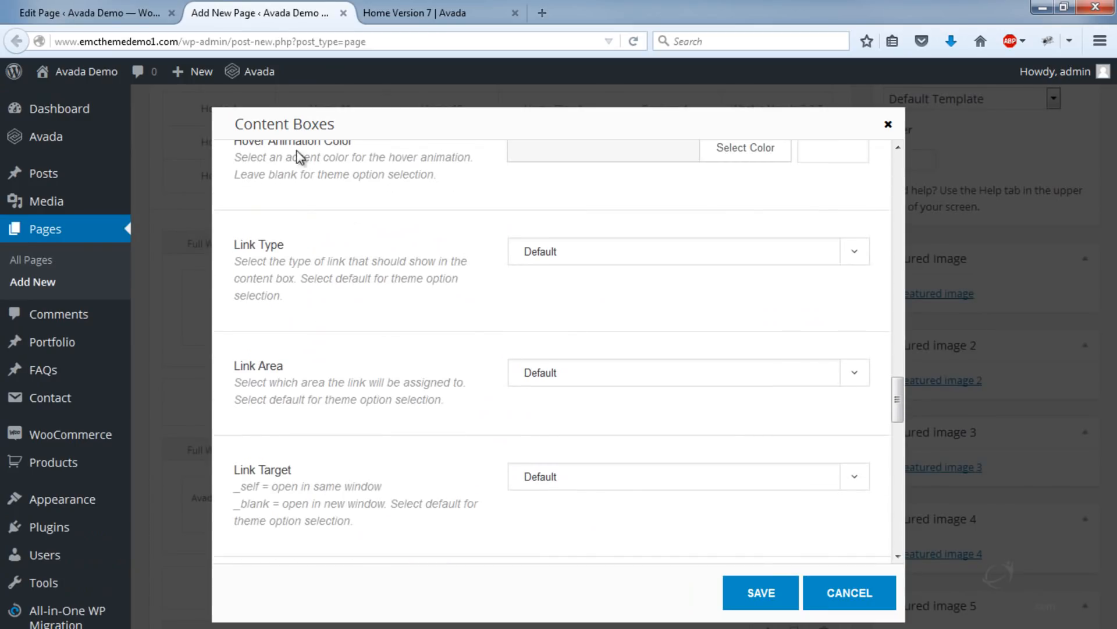
left_click(108, 15)
scroll(527, 378, "down", 5)
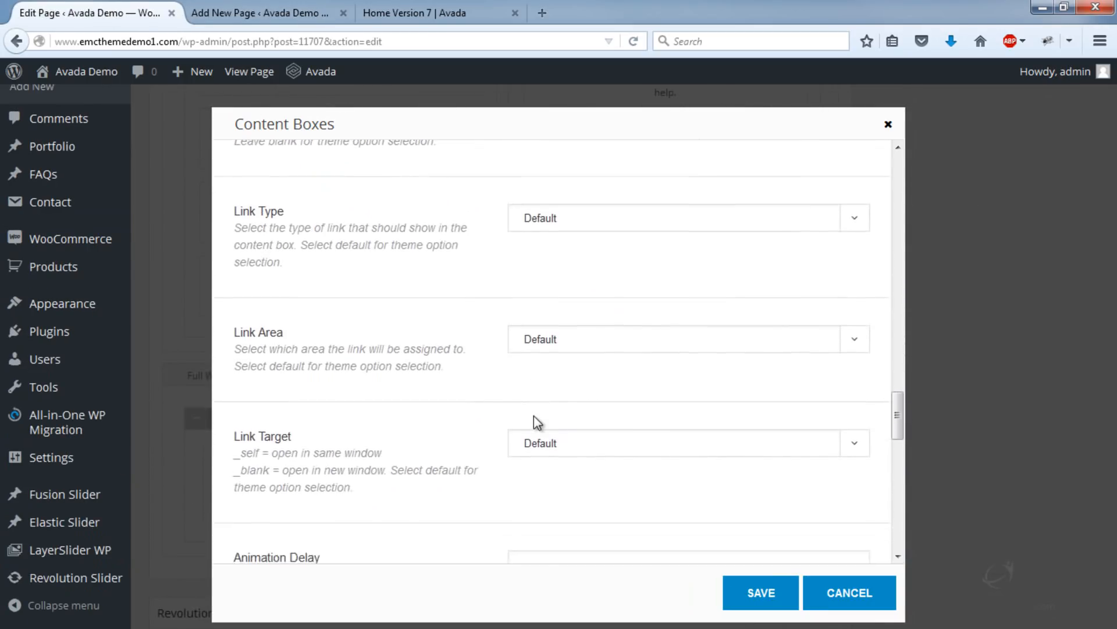
scroll(524, 401, "down", 1)
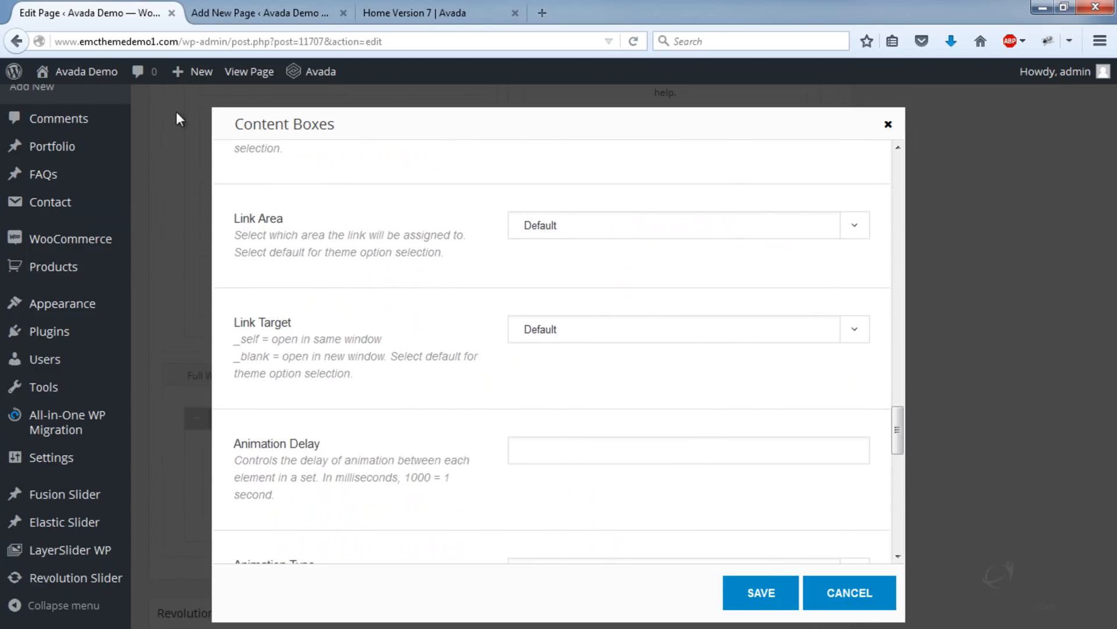
Set the edited page's Link Target to _blank and recheck it against the draft.
left_click(581, 339)
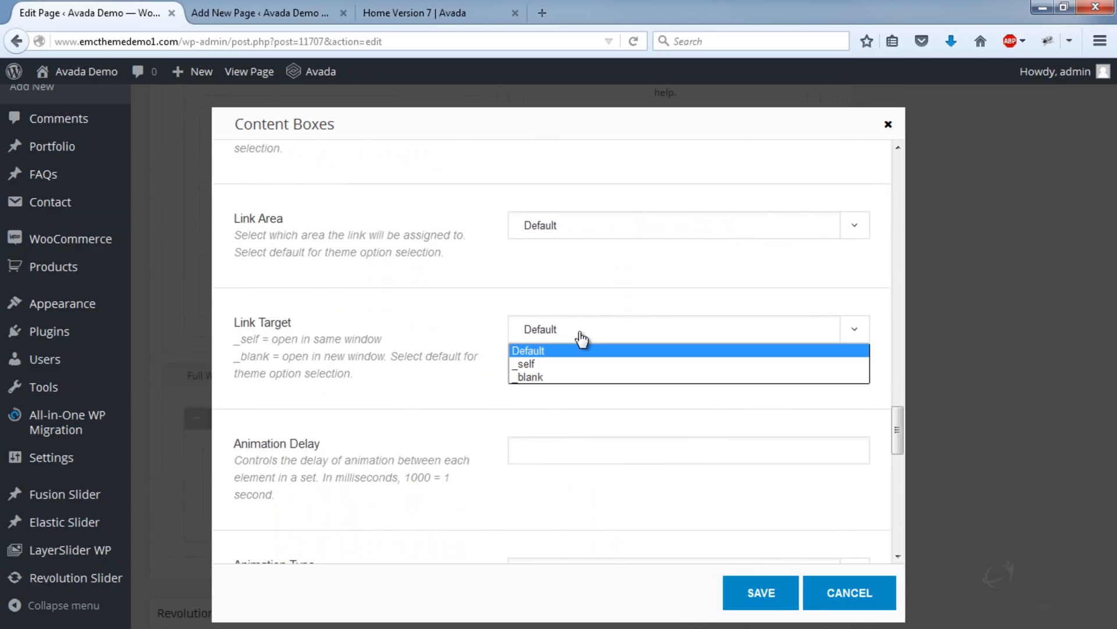
left_click(539, 378)
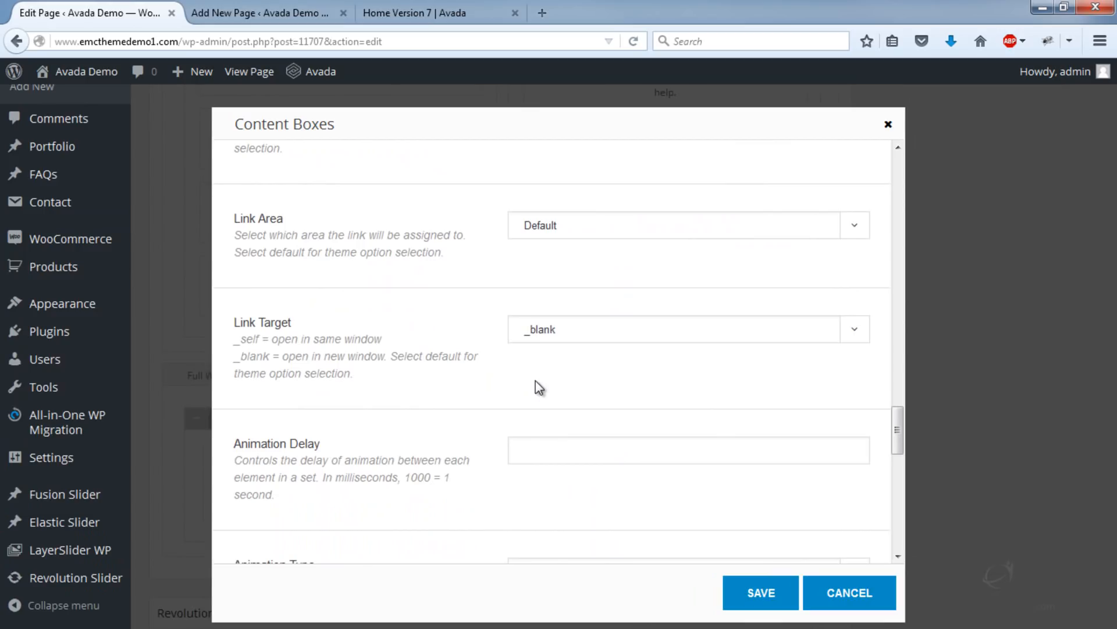
scroll(535, 384, "down", 4)
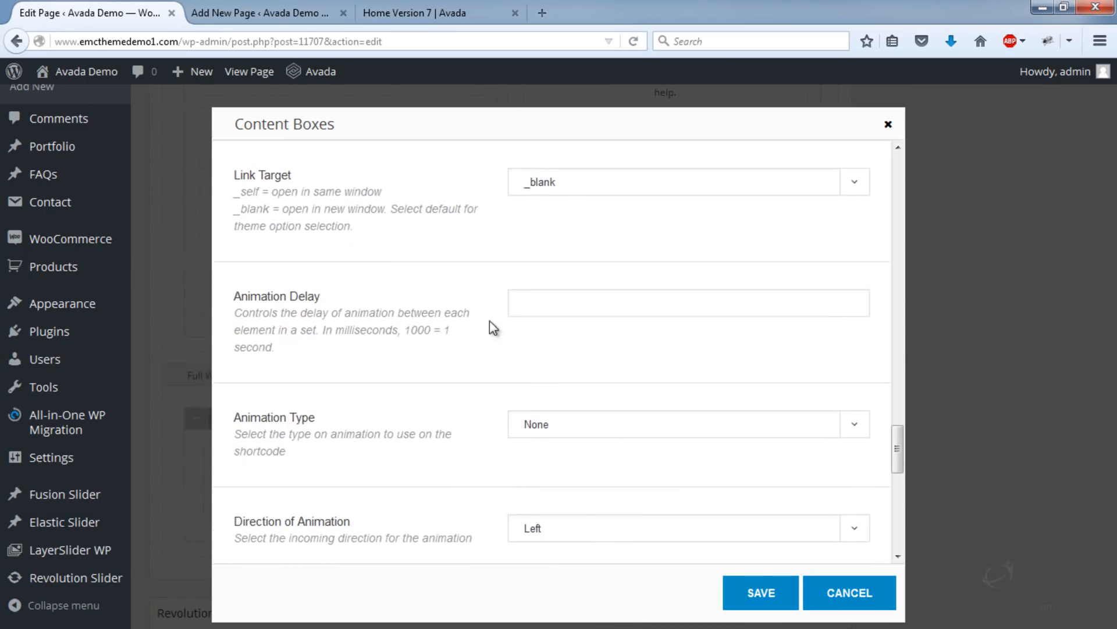
left_click(255, 17)
scroll(488, 355, "down", 7)
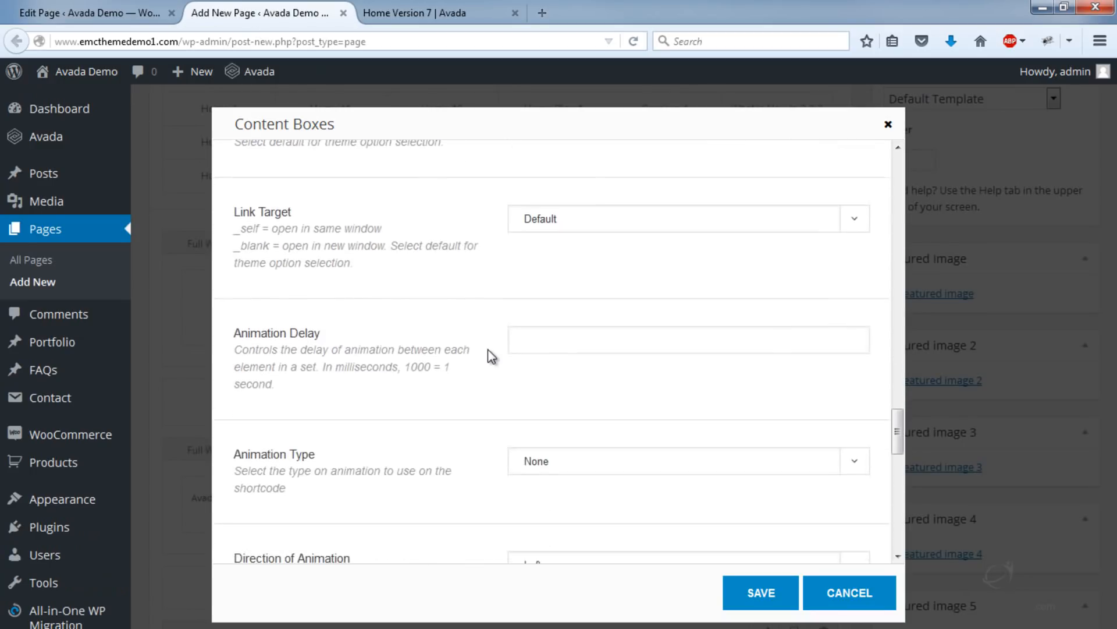
scroll(487, 355, "down", 1)
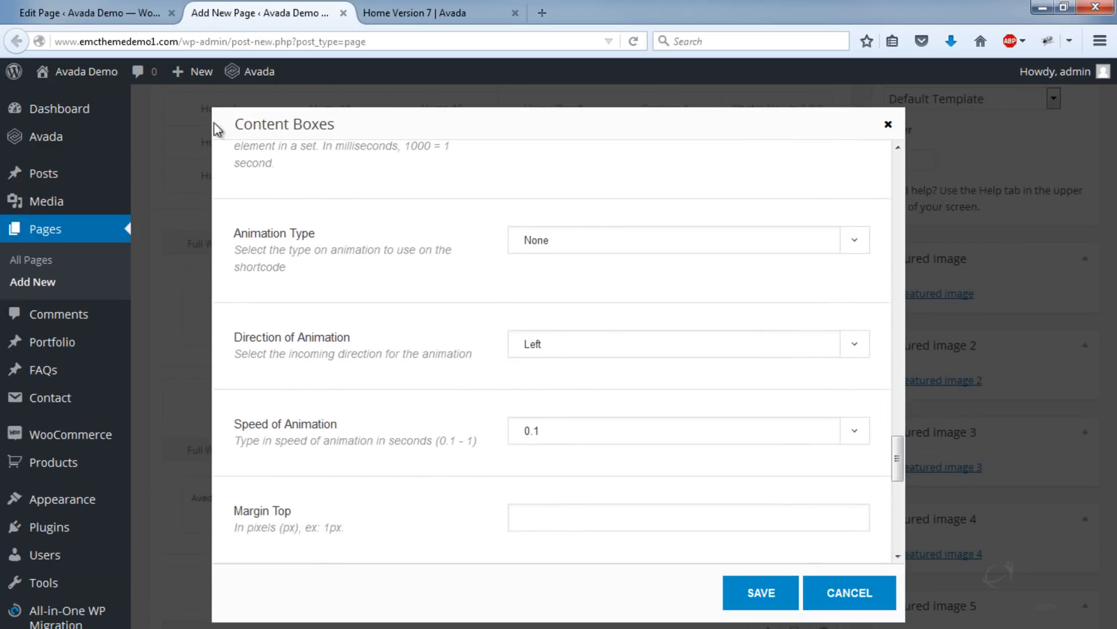
left_click(106, 18)
scroll(556, 365, "down", 5)
scroll(544, 362, "down", 2)
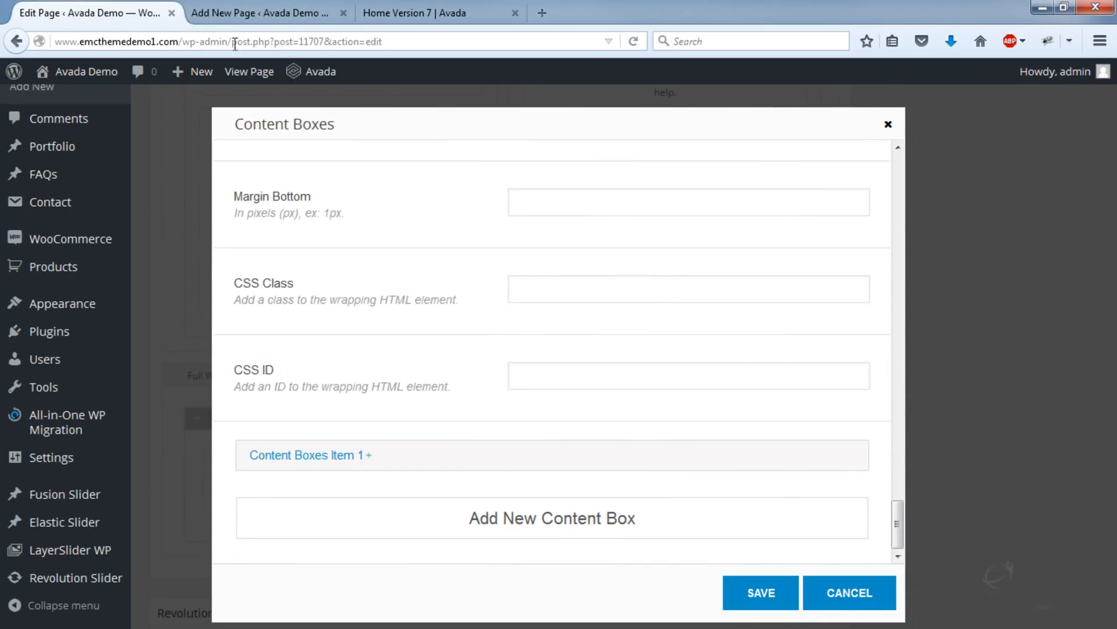
left_click(221, 15)
scroll(531, 372, "down", 2)
scroll(536, 368, "down", 2)
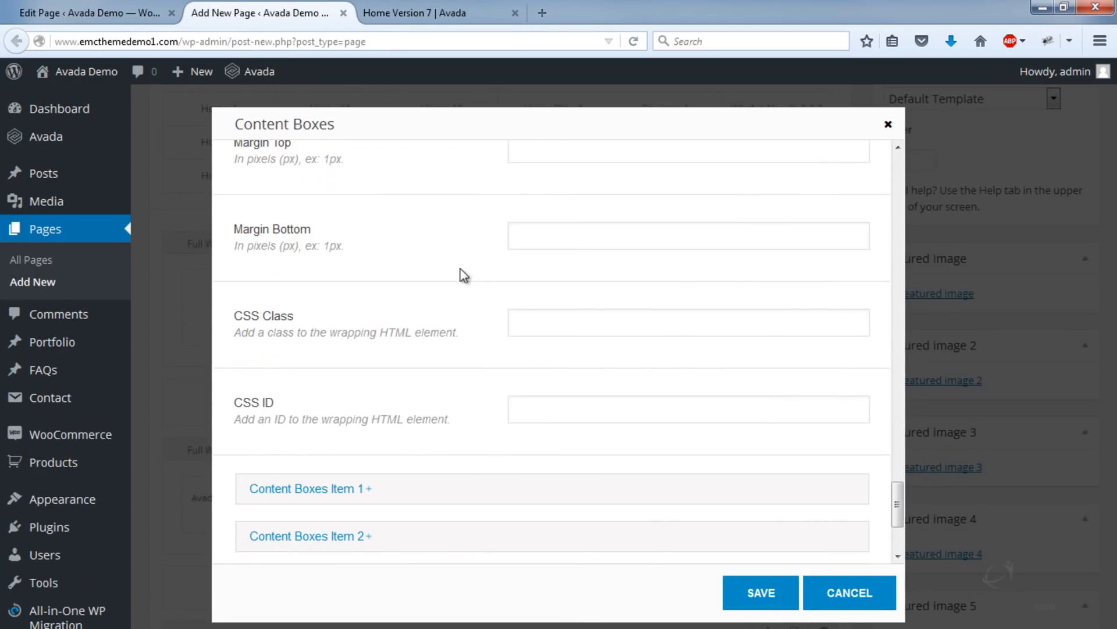
left_click(100, 9)
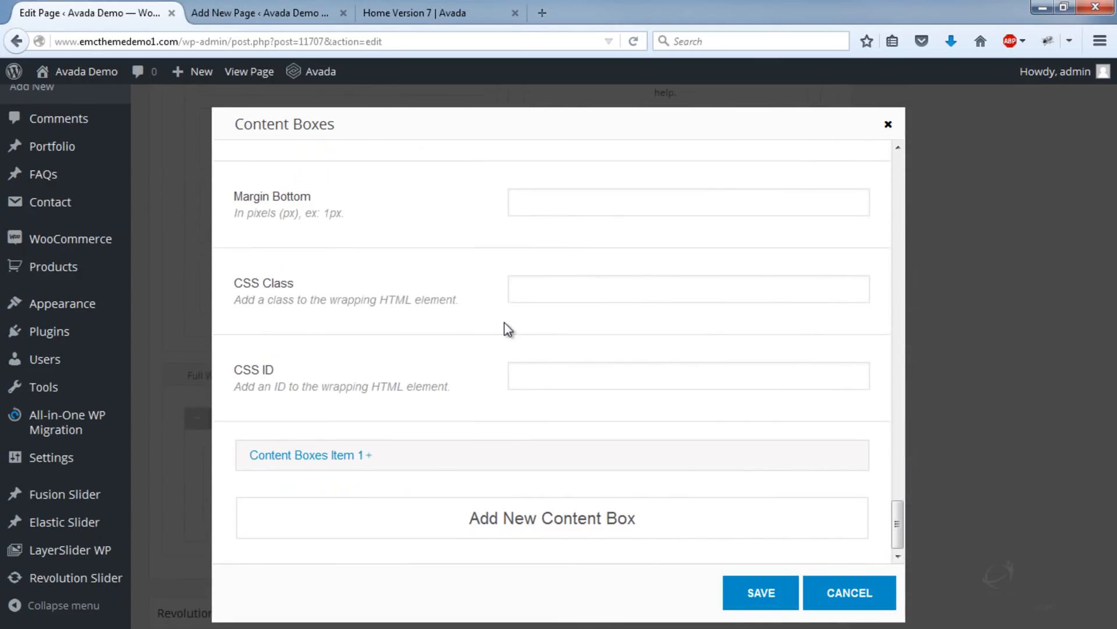
Expand Content Boxes Item 1 on both pages to compare the first box's title.
left_click(333, 458)
left_click(257, 13)
scroll(408, 323, "down", 3)
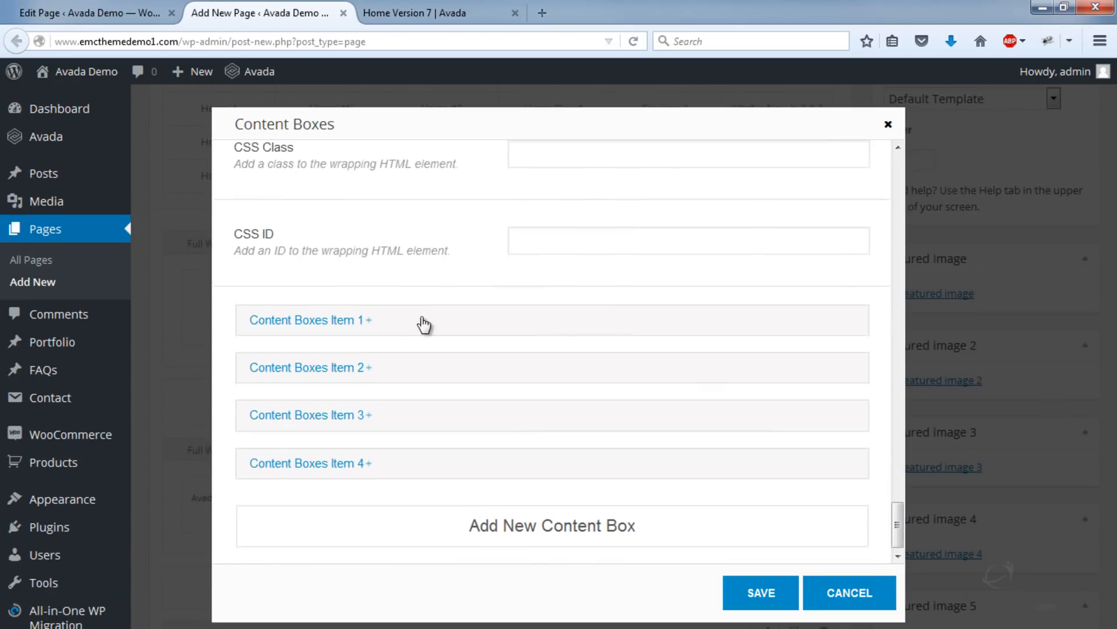
left_click(376, 315)
scroll(601, 270, "down", 3)
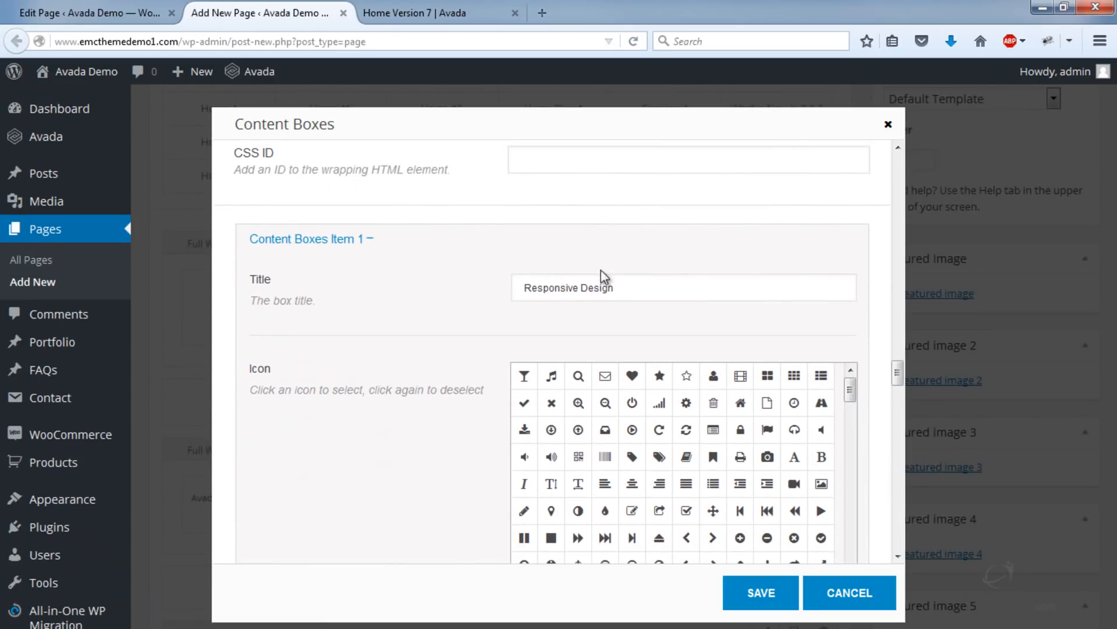
left_click(629, 251)
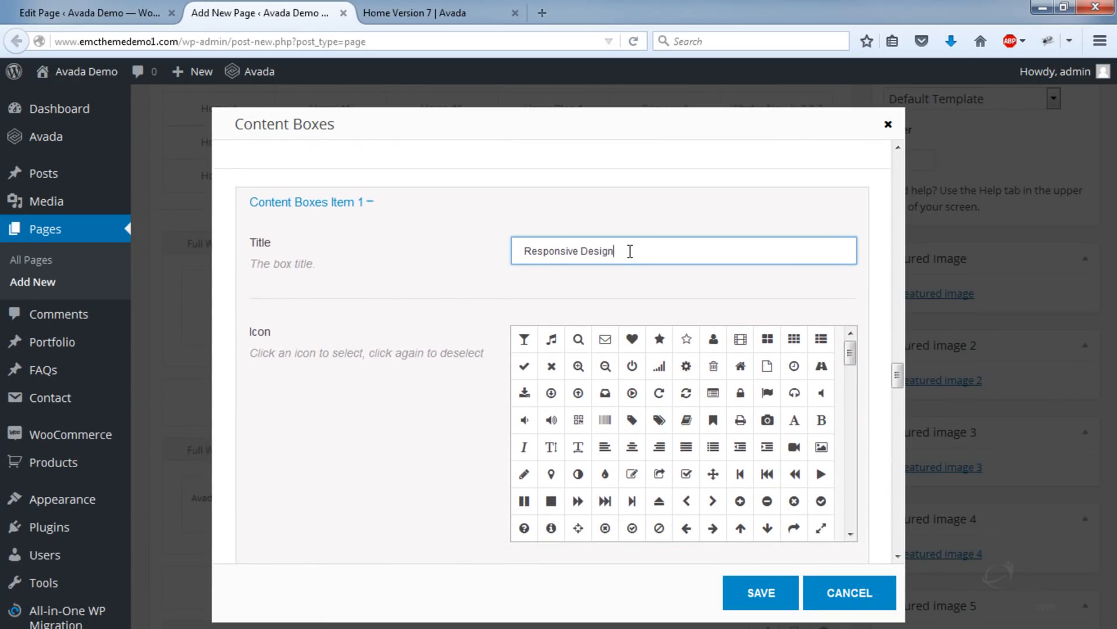
Choose the play-circle icon for the edited page's first content box.
left_click(90, 13)
scroll(397, 387, "down", 2)
left_click(561, 399)
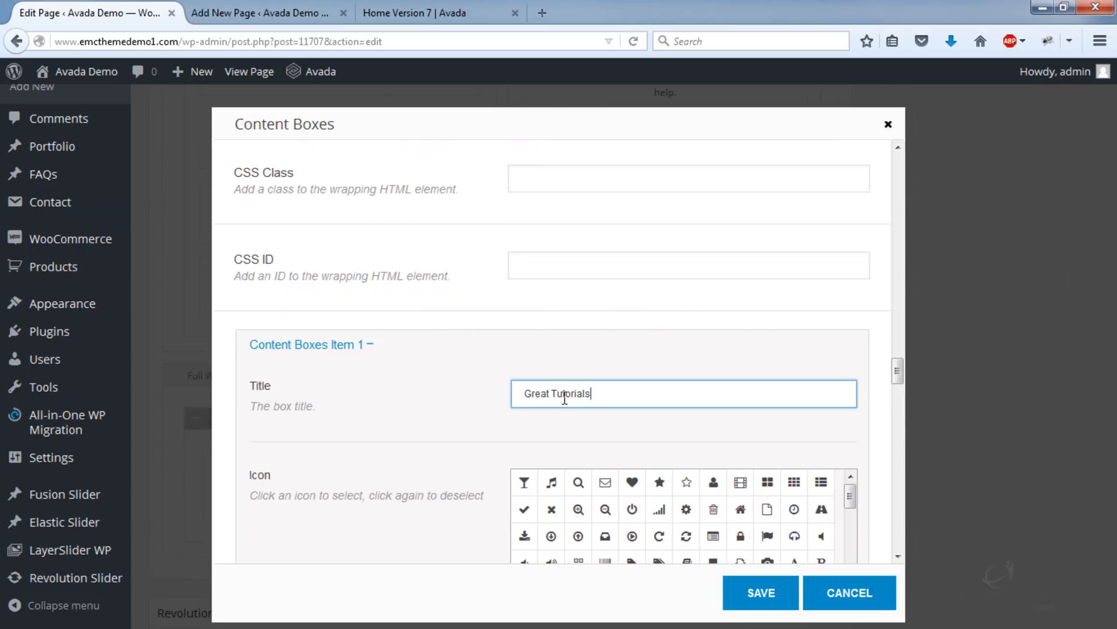
scroll(564, 399, "down", 2)
left_click(632, 388)
scroll(564, 372, "down", 1)
scroll(445, 382, "down", 5)
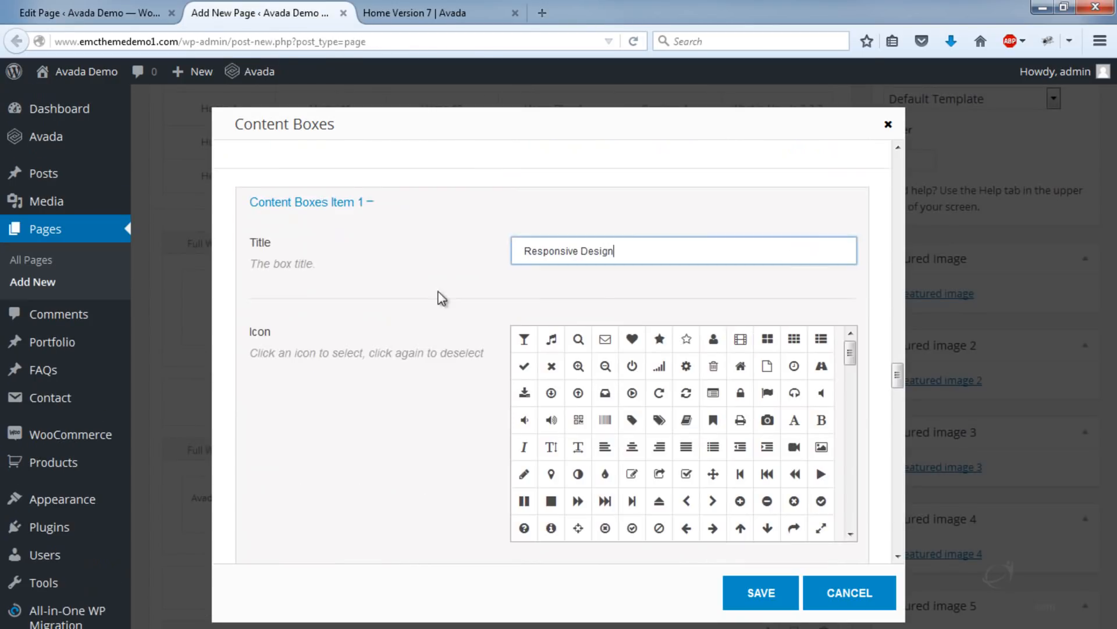
scroll(476, 329, "down", 15)
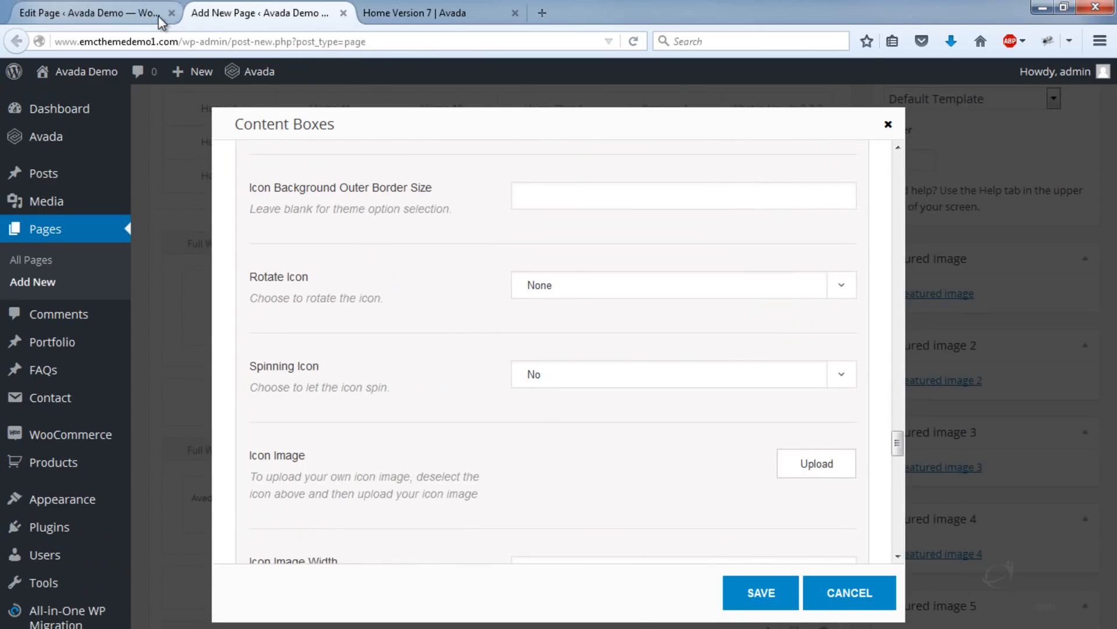
Review the draft's link fields and select the site address in the address bar.
left_click(91, 13)
scroll(514, 399, "down", 5)
scroll(519, 406, "down", 6)
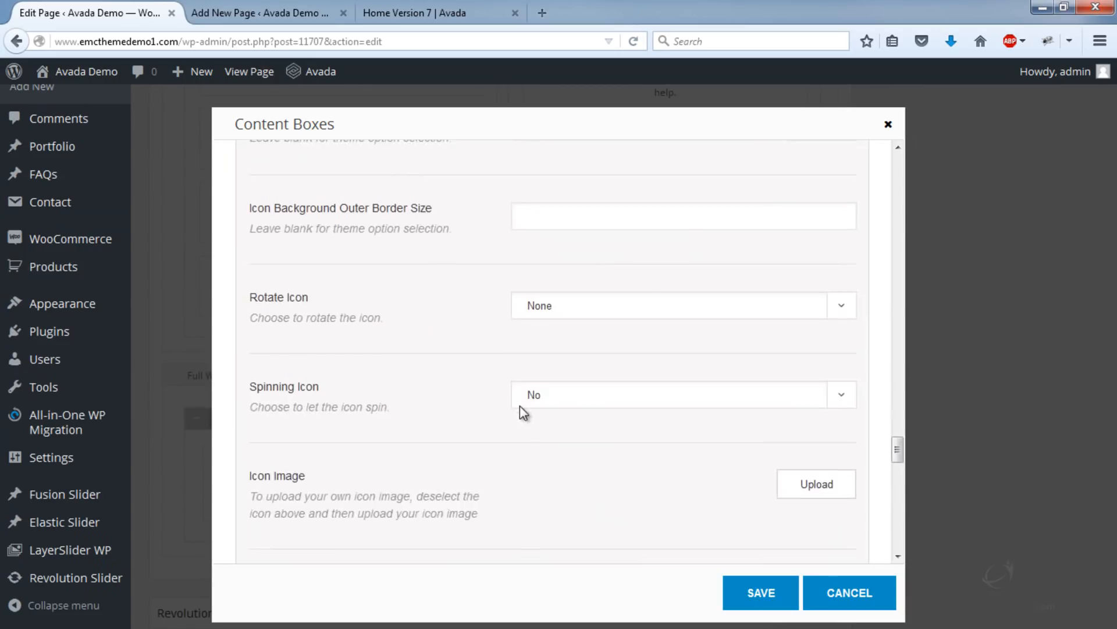
left_click(267, 13)
scroll(533, 366, "down", 8)
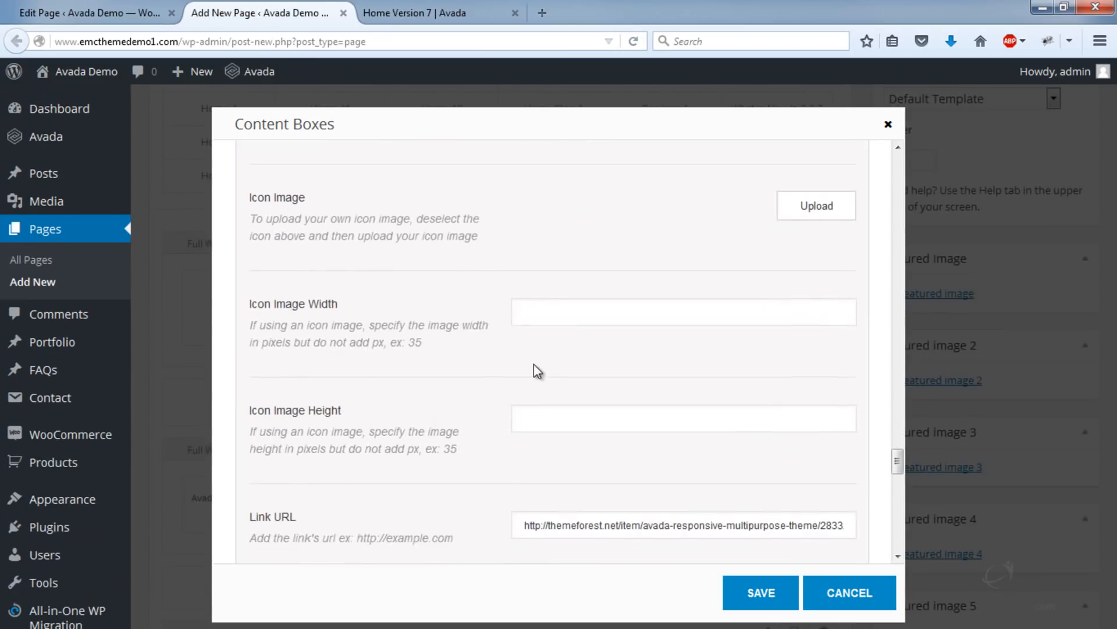
scroll(521, 308, "down", 5)
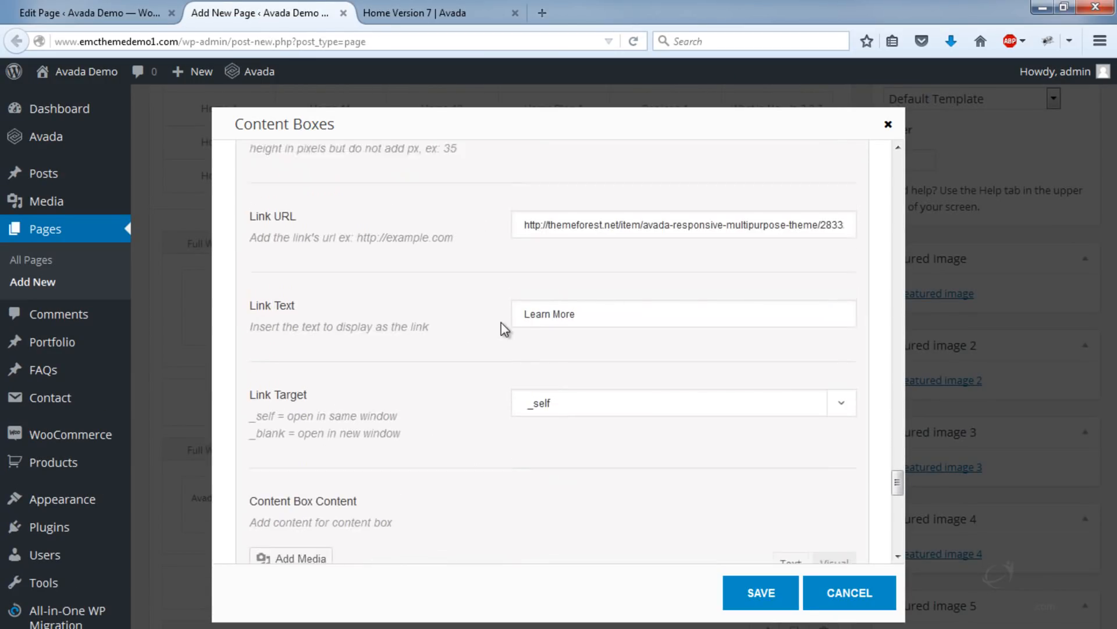
scroll(340, 212, "up", 2)
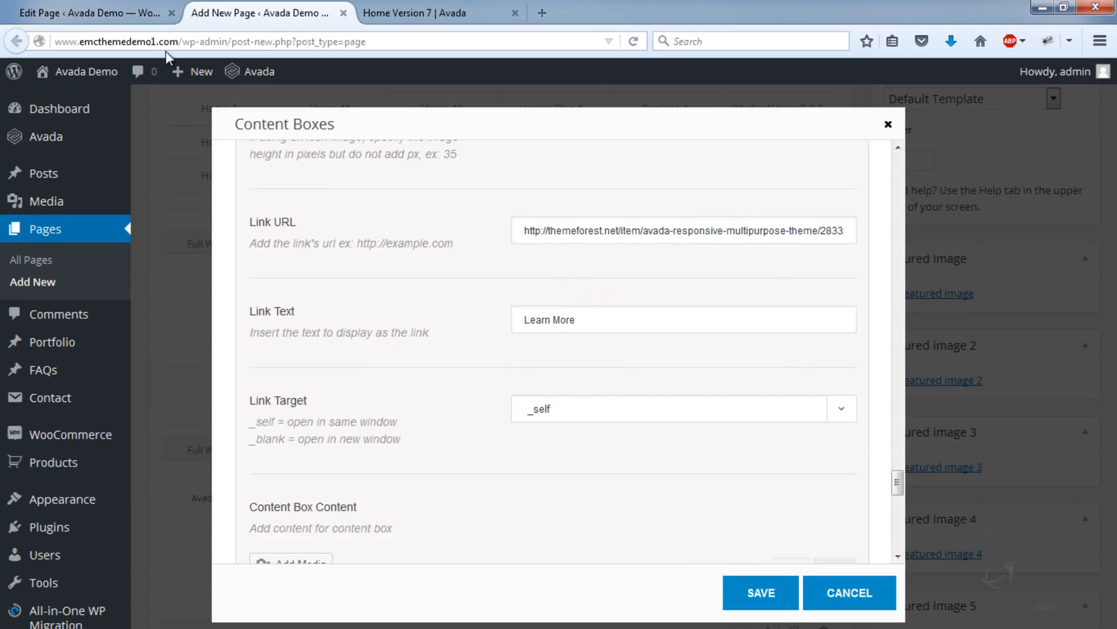
left_click_drag(184, 42, 3, 32)
key("ctrl+c")
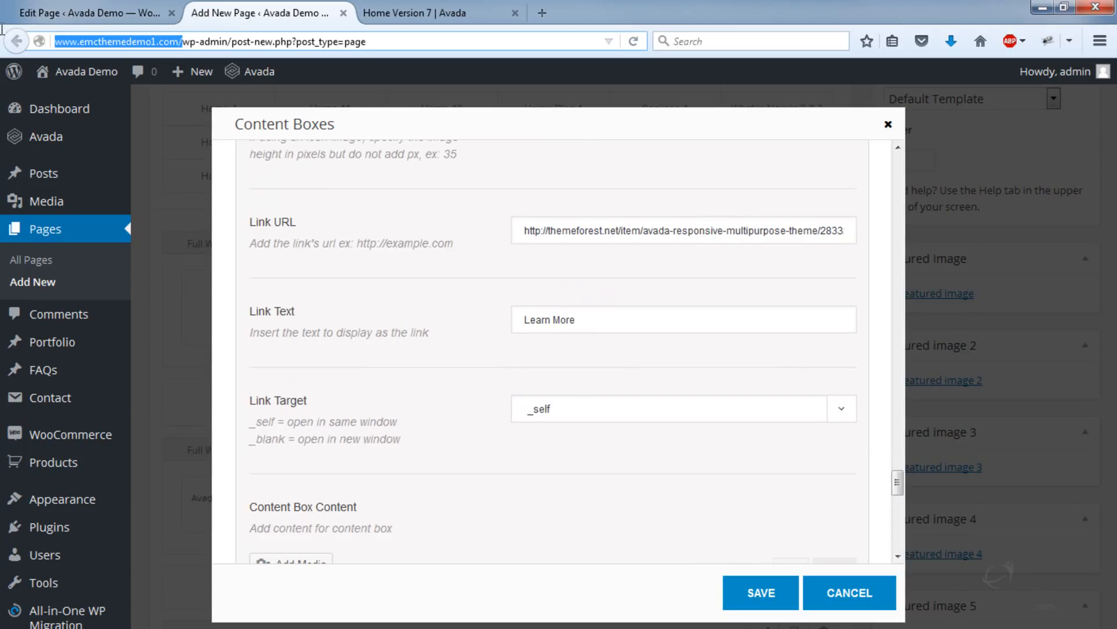
Paste the site address into Link URL and change its domain to google.
left_click(96, 14)
scroll(474, 360, "down", 6)
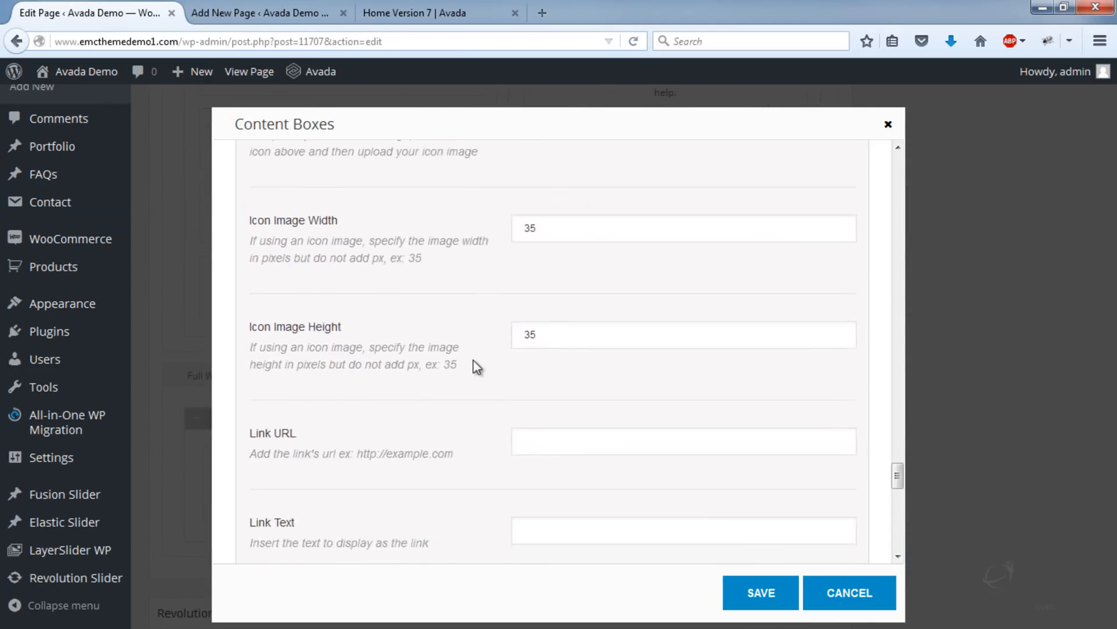
scroll(473, 359, "up", 1)
left_click(574, 307)
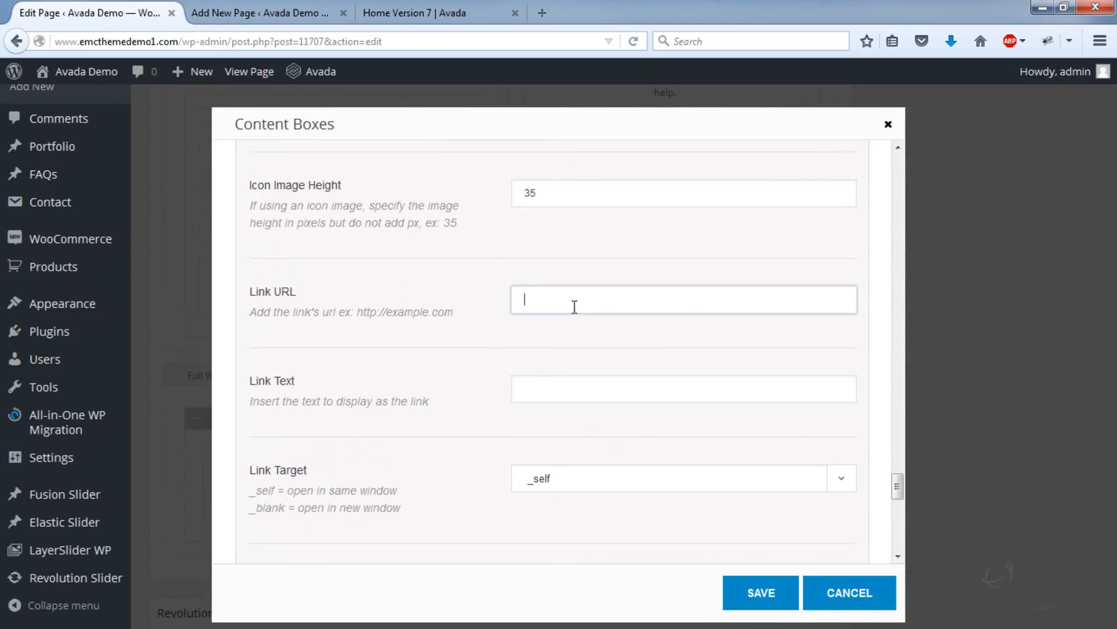
key("ctrl+v")
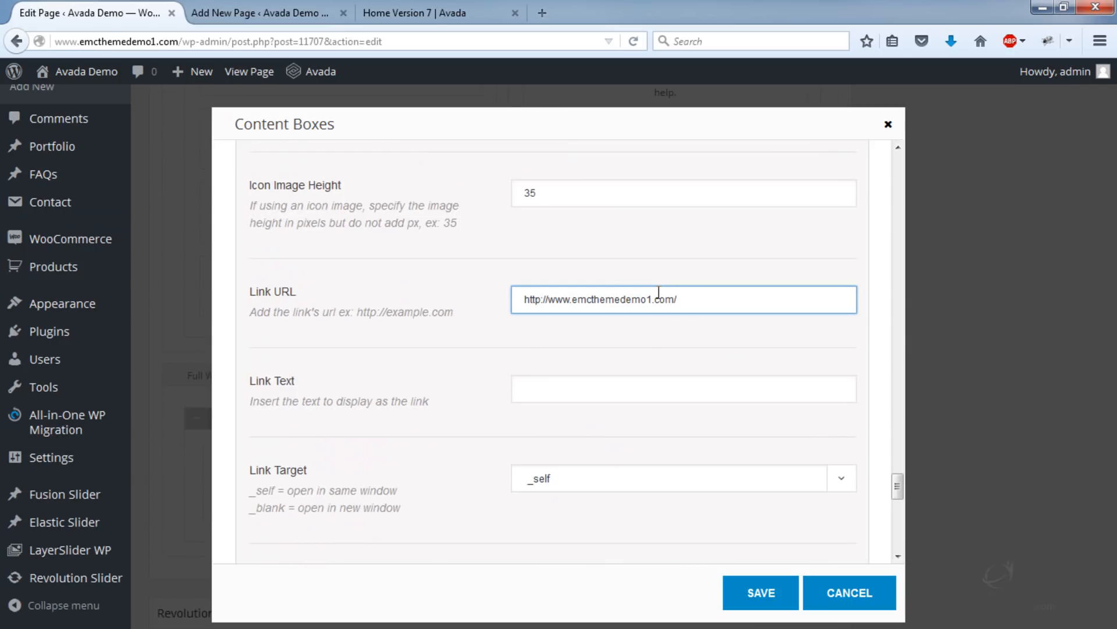
double_click(623, 304)
type("go")
type("ogle")
scroll(601, 338, "down", 1)
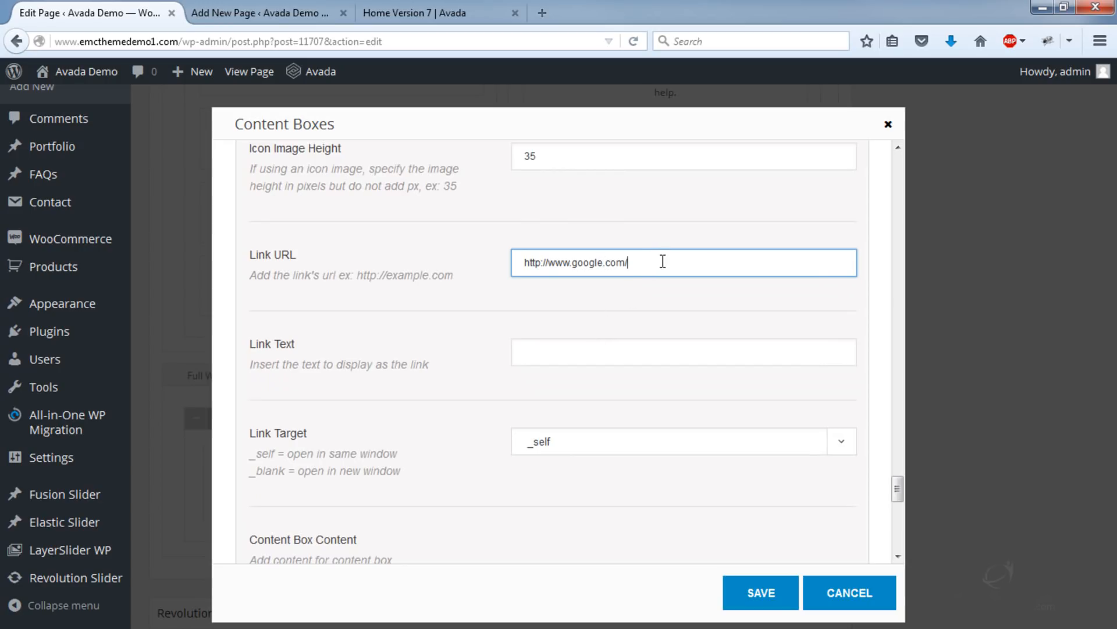
Check the live Avada demo and copy the reference box's responsive-design description.
left_click(448, 7)
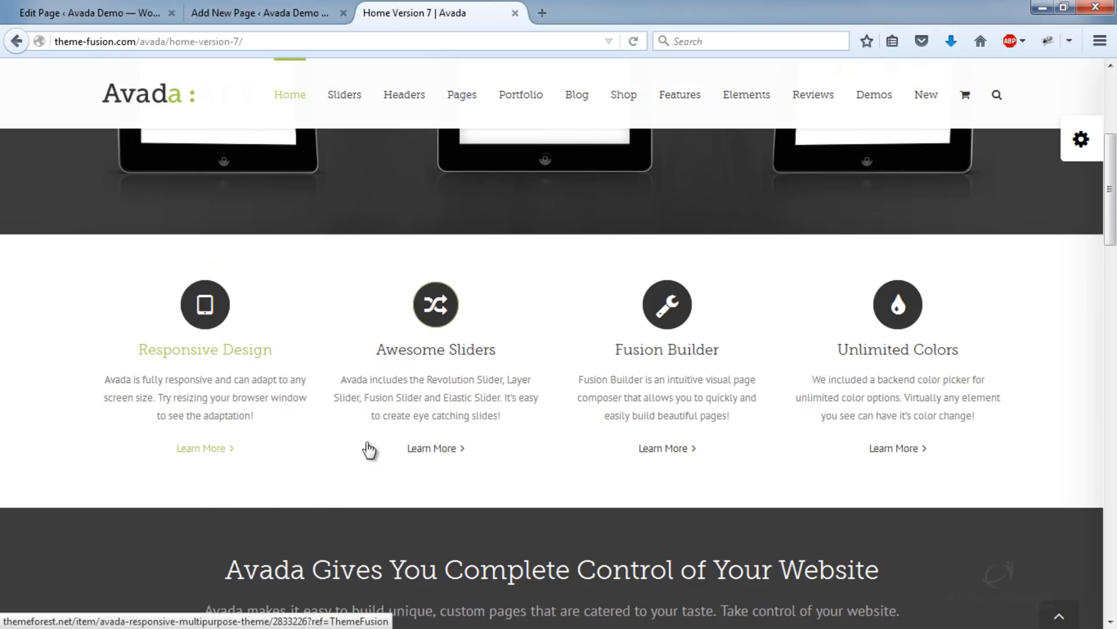
left_click(259, 12)
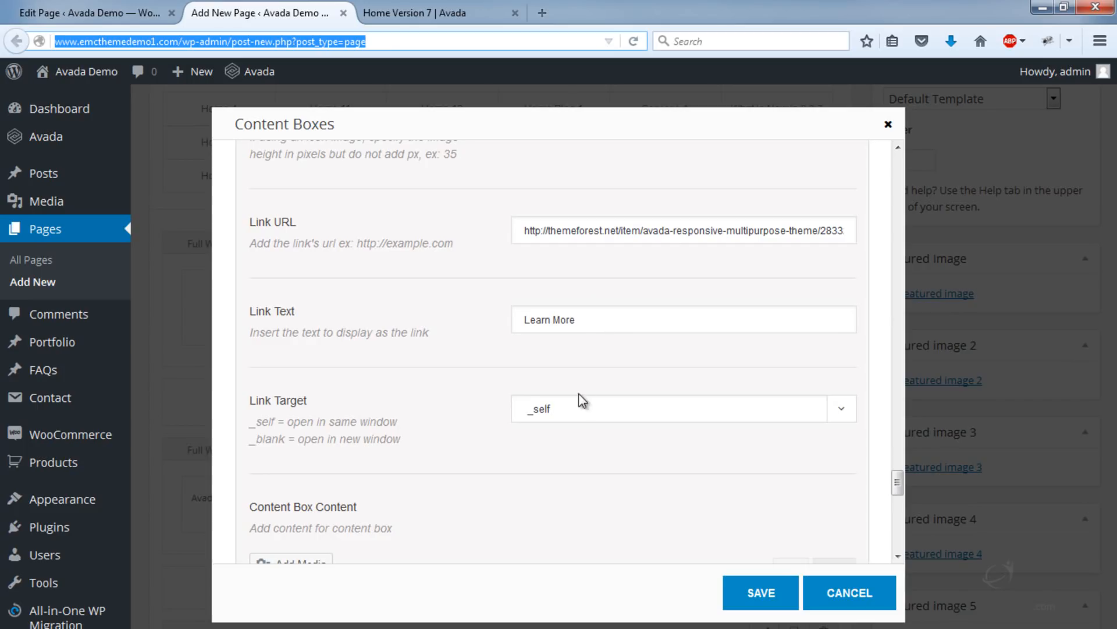
left_click(578, 417)
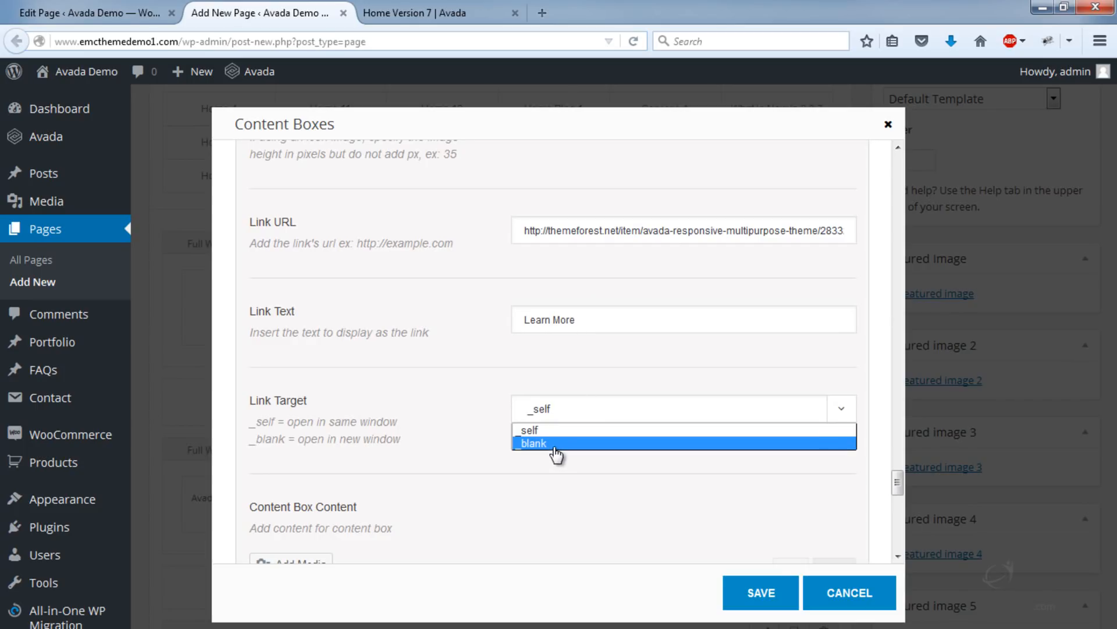
left_click(554, 448)
scroll(554, 451, "down", 4)
scroll(553, 446, "up", 2)
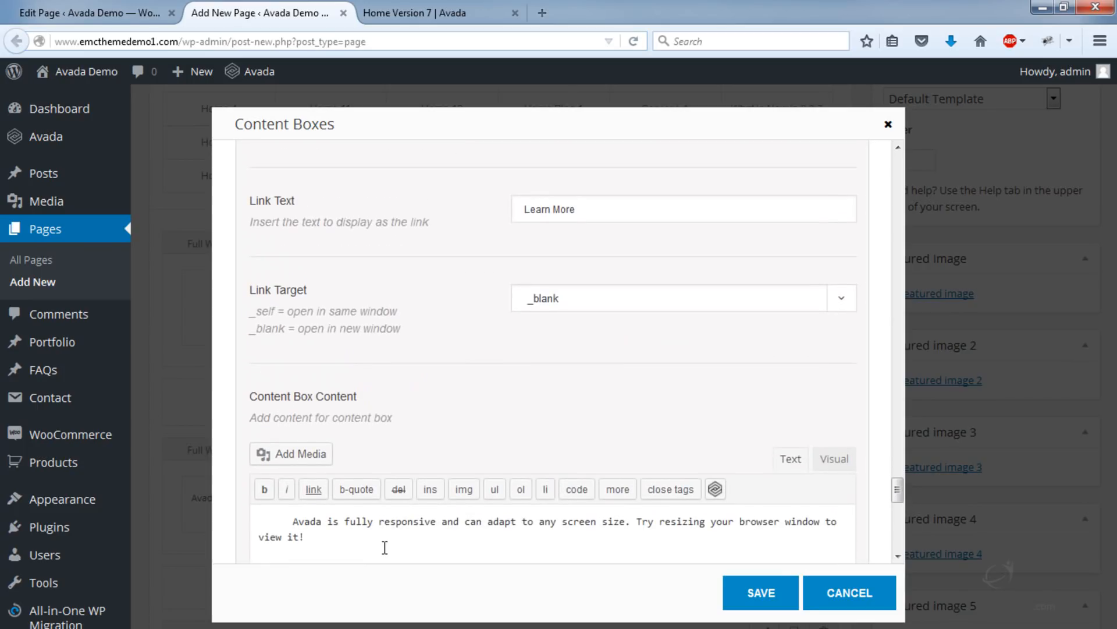
left_click_drag(385, 547, 199, 482)
key("ctrl+c")
Set the first box's Link Target to _blank and paste the 'Avada is fully responsive…' text.
left_click(102, 13)
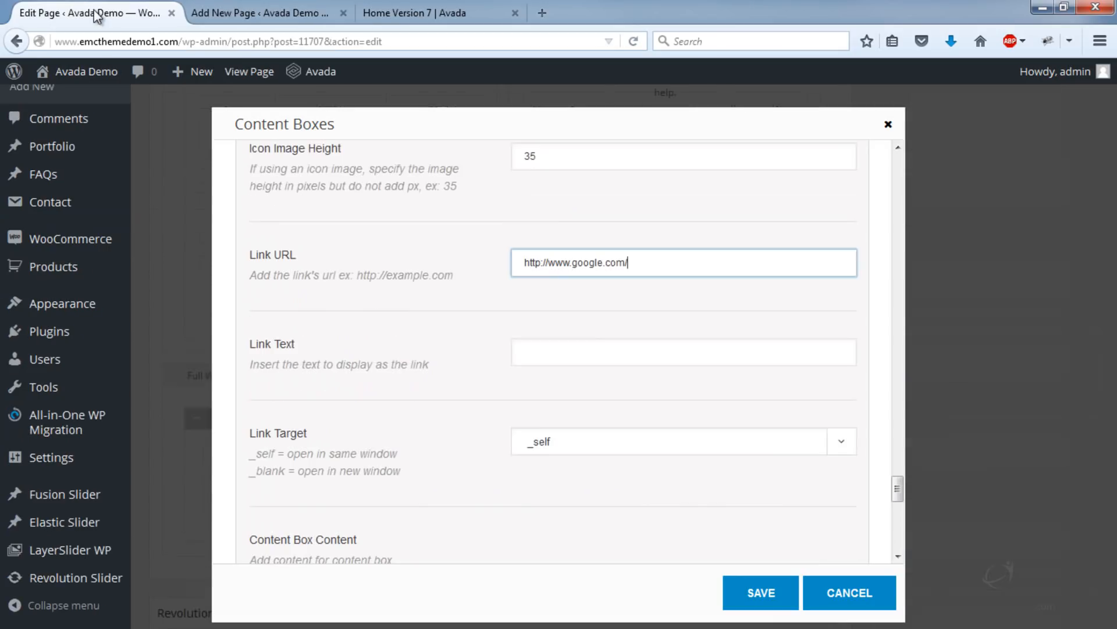
scroll(524, 349, "down", 2)
scroll(544, 376, "down", 3)
left_click(561, 220)
left_click(556, 262)
left_click(427, 487)
key("ctrl+v")
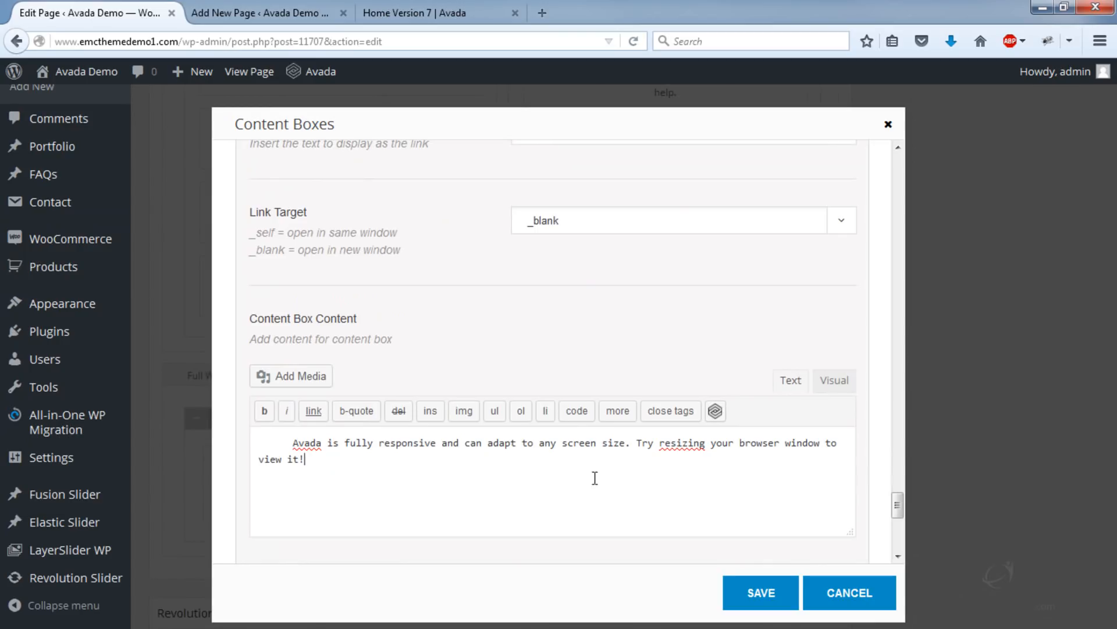
scroll(725, 515, "down", 5)
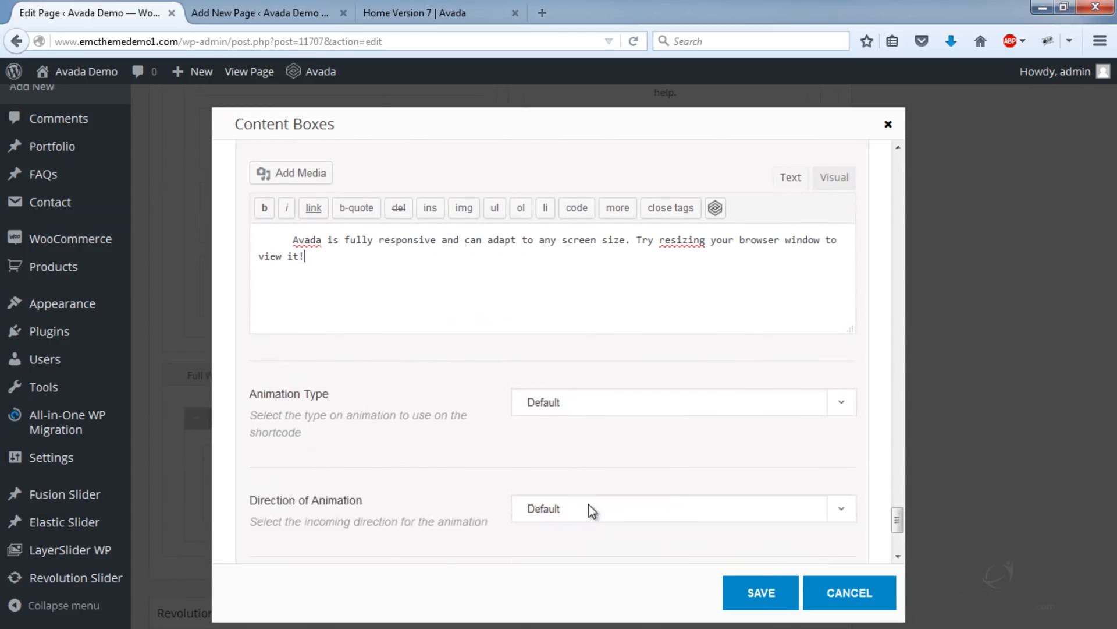
scroll(588, 504, "down", 2)
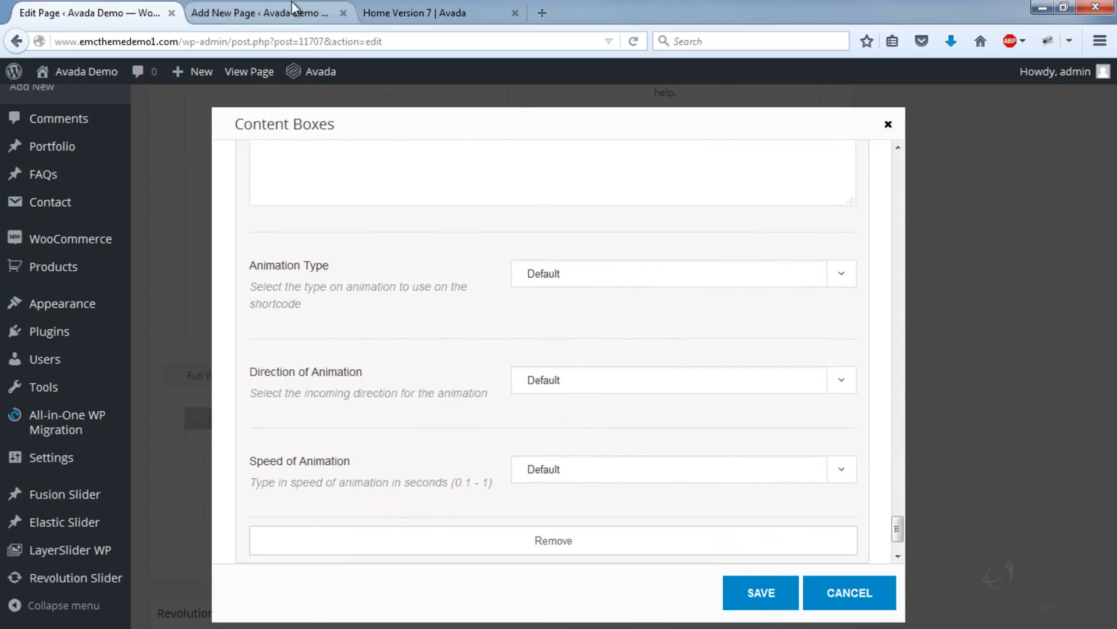
Compare the finished first box against the reference page.
left_click(293, 8)
scroll(577, 400, "down", 8)
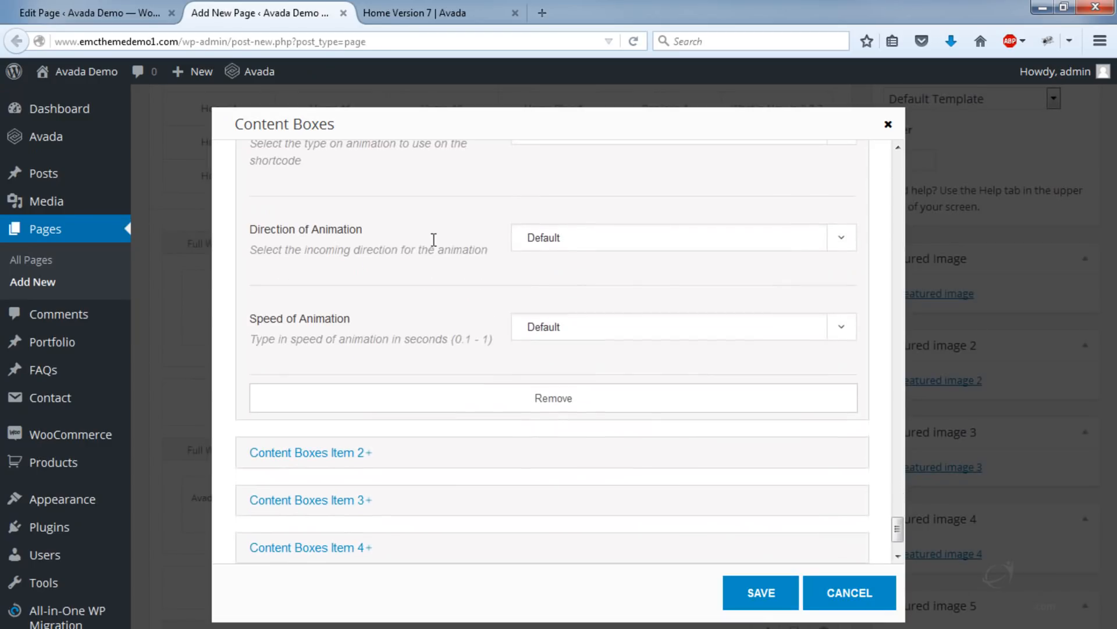
left_click(99, 7)
scroll(529, 335, "down", 3)
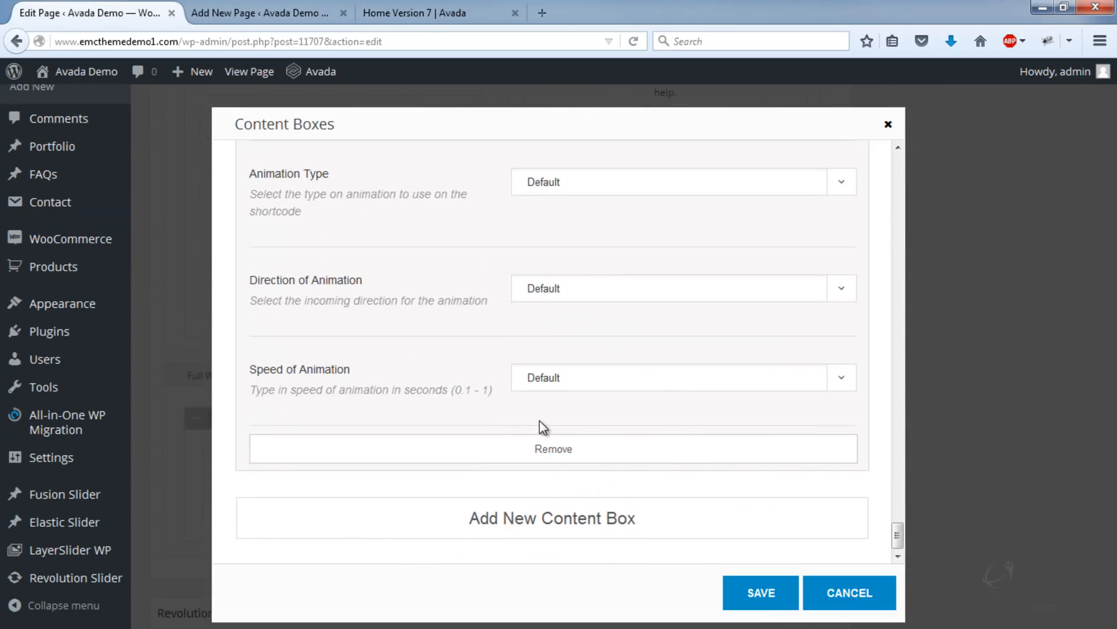
Add a second content box and give it the title Awesome Sliders.
left_click(515, 521)
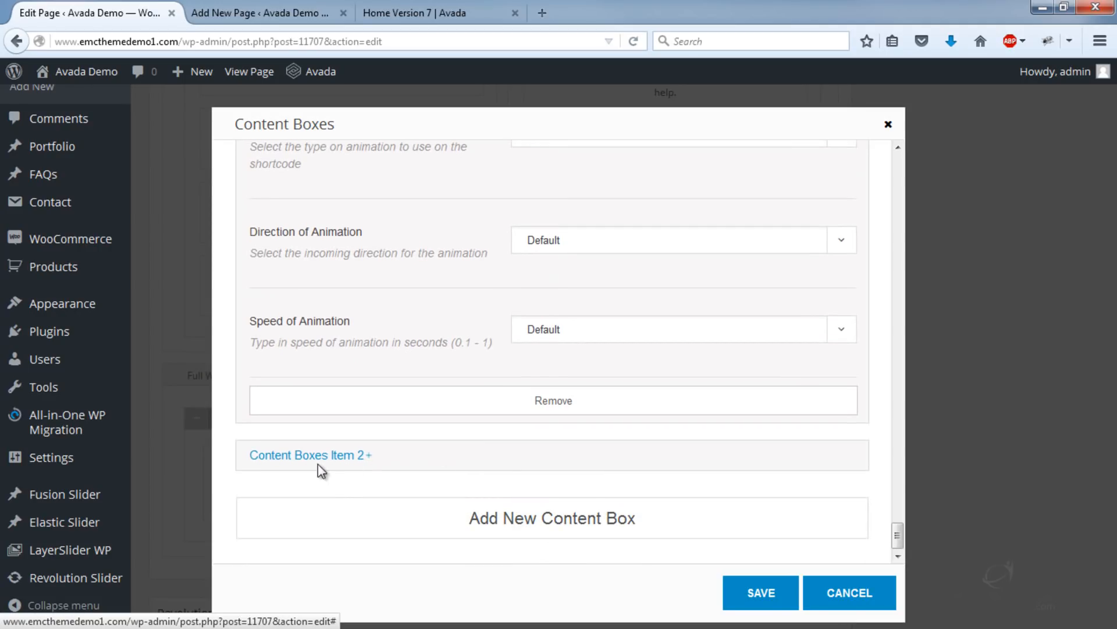
left_click(318, 459)
scroll(437, 343, "down", 4)
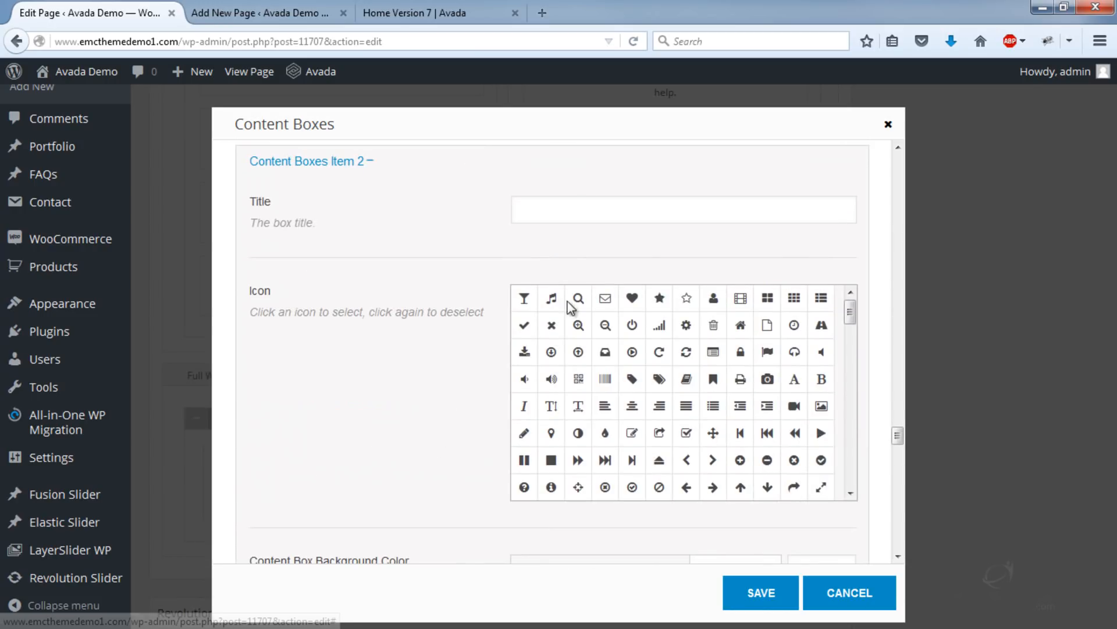
left_click(300, 9)
scroll(512, 320, "down", 2)
left_click(339, 386)
left_click_drag(645, 420, 367, 422)
key("ctrl+c")
left_click(157, 17)
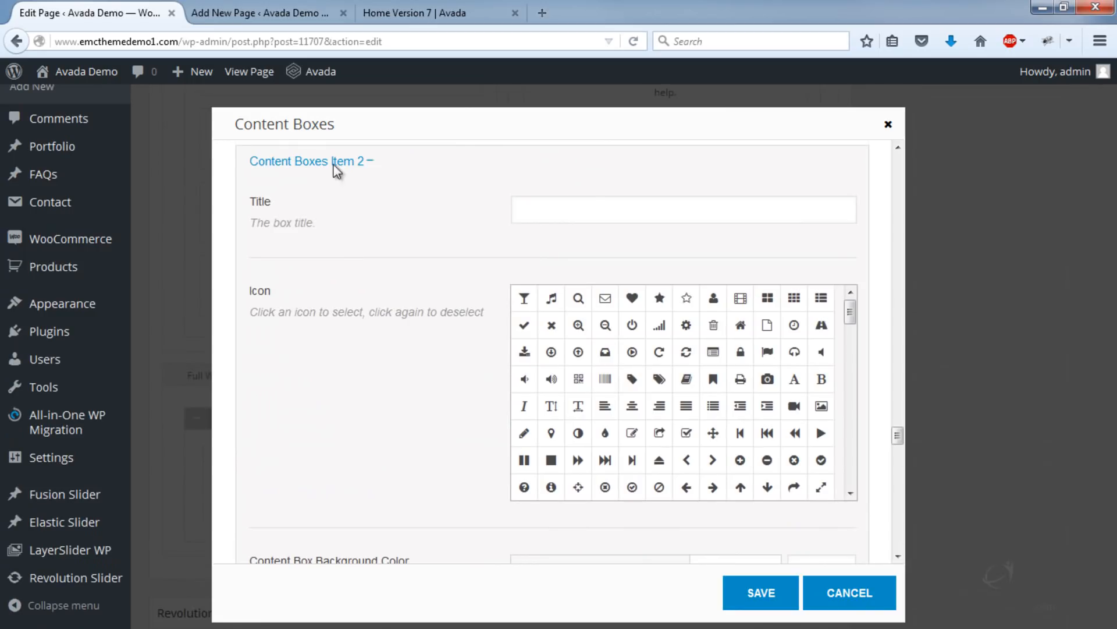
left_click(557, 217)
key("ctrl+v")
Choose the power icon and set Link Target to _blank for the second box.
left_click(632, 324)
scroll(431, 360, "down", 3)
scroll(431, 361, "down", 5)
scroll(442, 364, "down", 15)
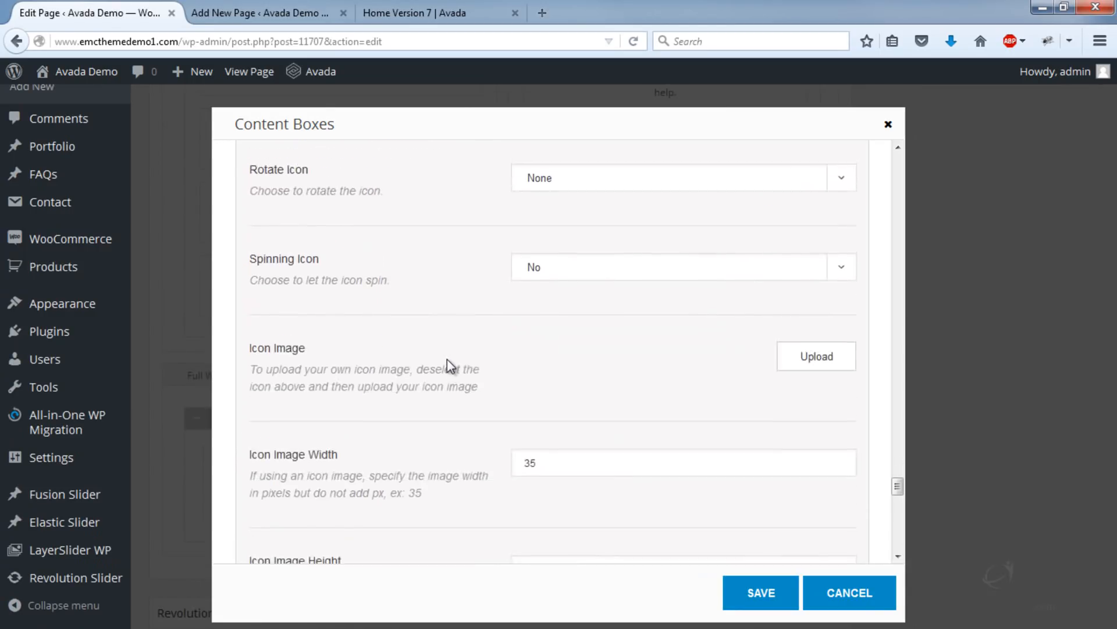
scroll(491, 360, "down", 1)
left_click(556, 262)
left_click(550, 294)
left_click(271, 6)
scroll(481, 298, "down", 10)
scroll(512, 335, "down", 10)
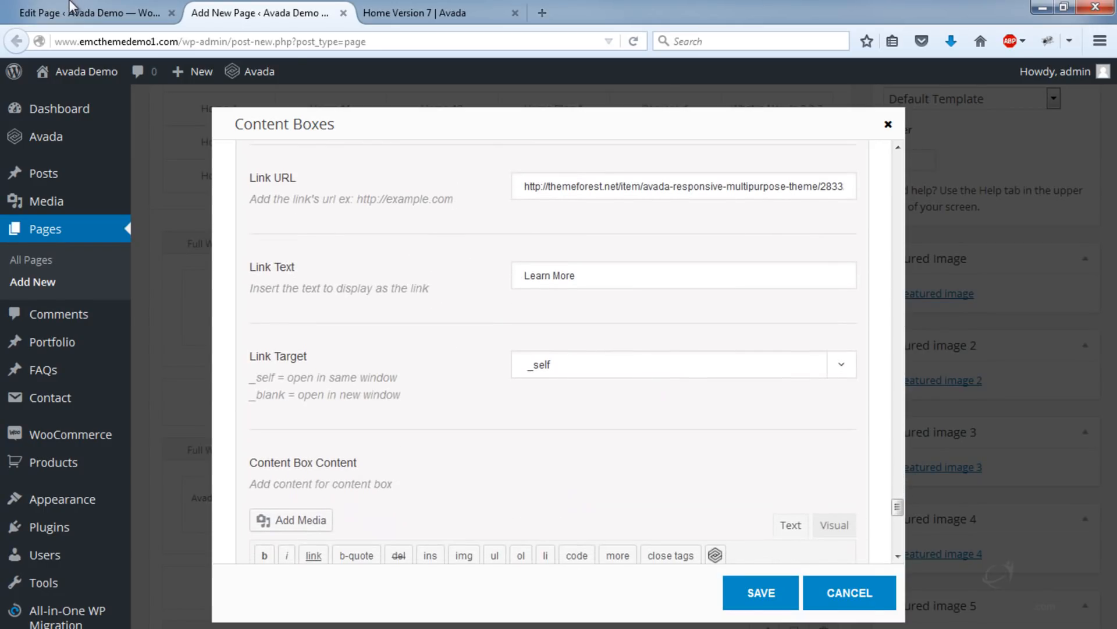
left_click(88, 12)
scroll(550, 380, "up", 1)
scroll(550, 382, "up", 2)
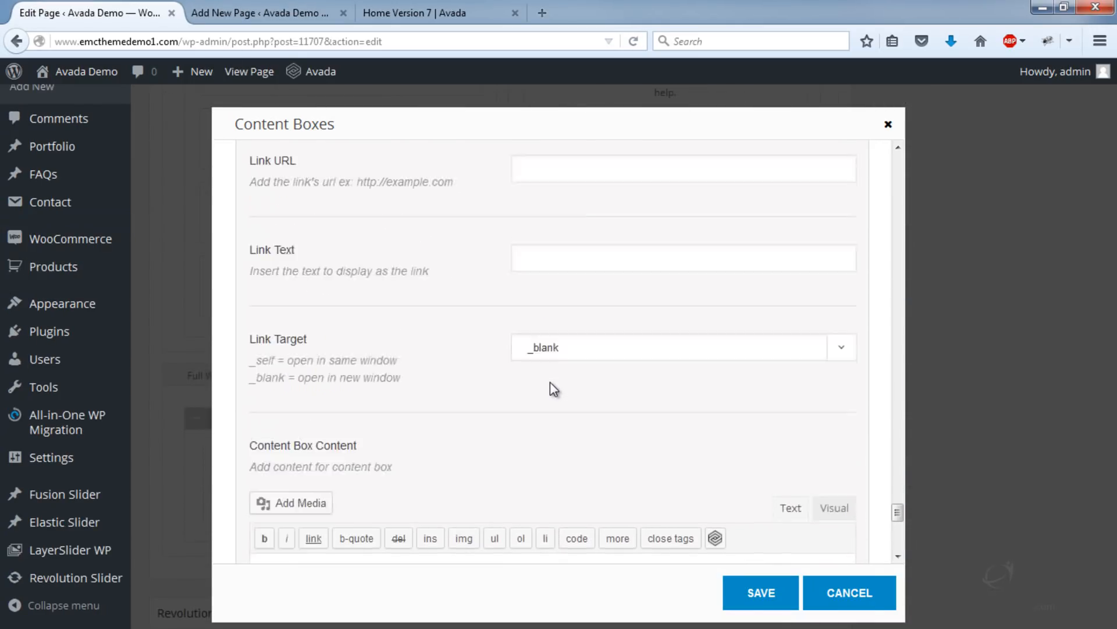
left_click(549, 222)
left_click(330, 16)
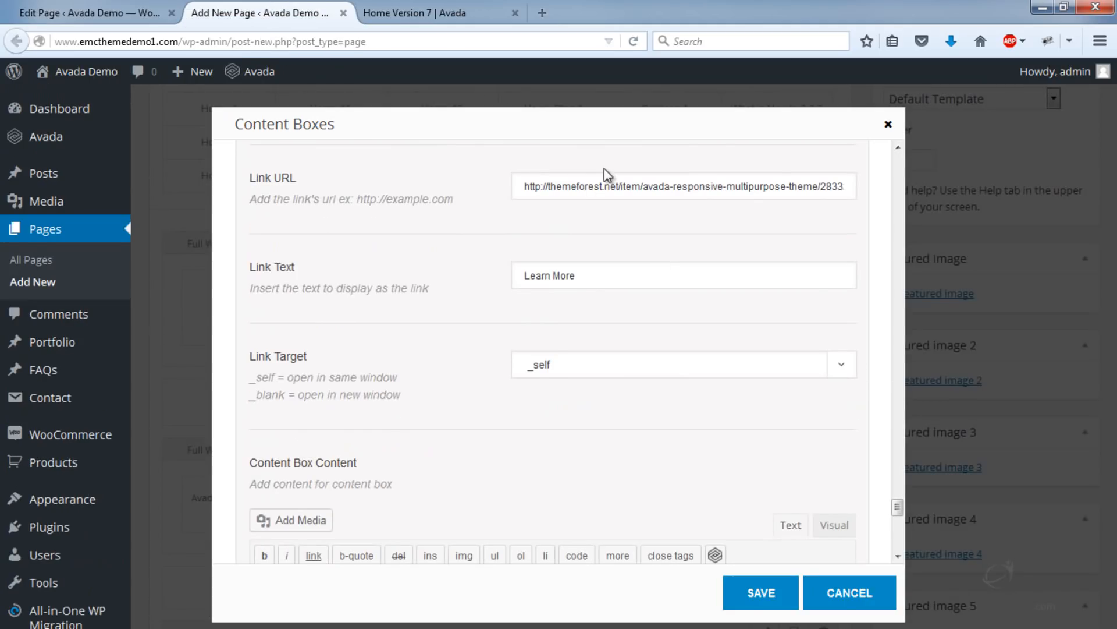
left_click_drag(622, 190, 416, 188)
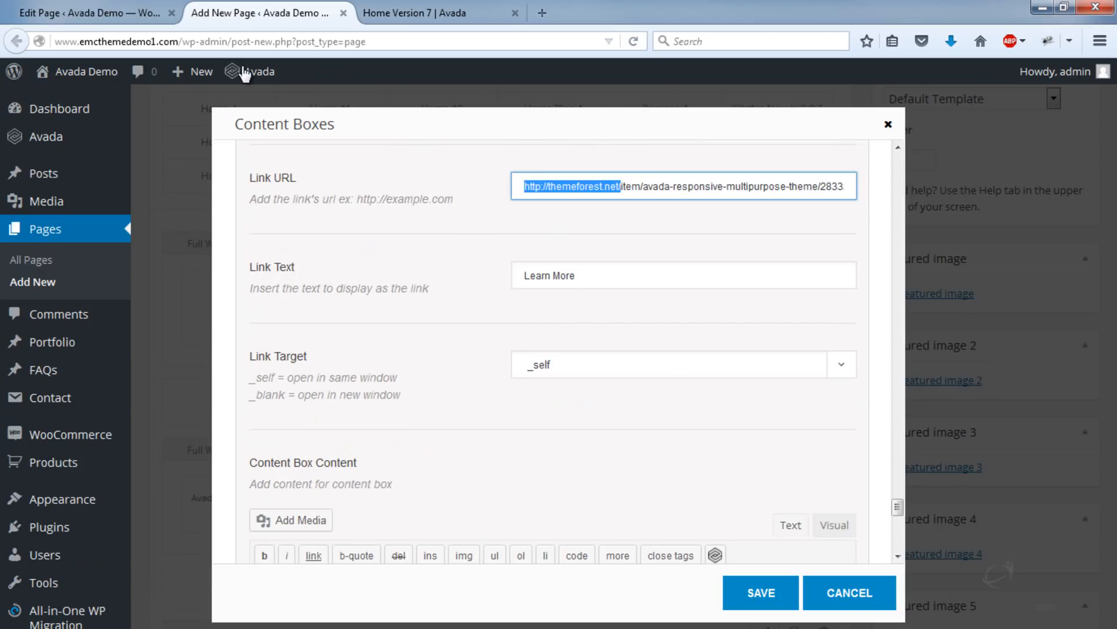
key("ctrl+c")
left_click(91, 12)
key("ctrl+v")
double_click(592, 226)
type("www")
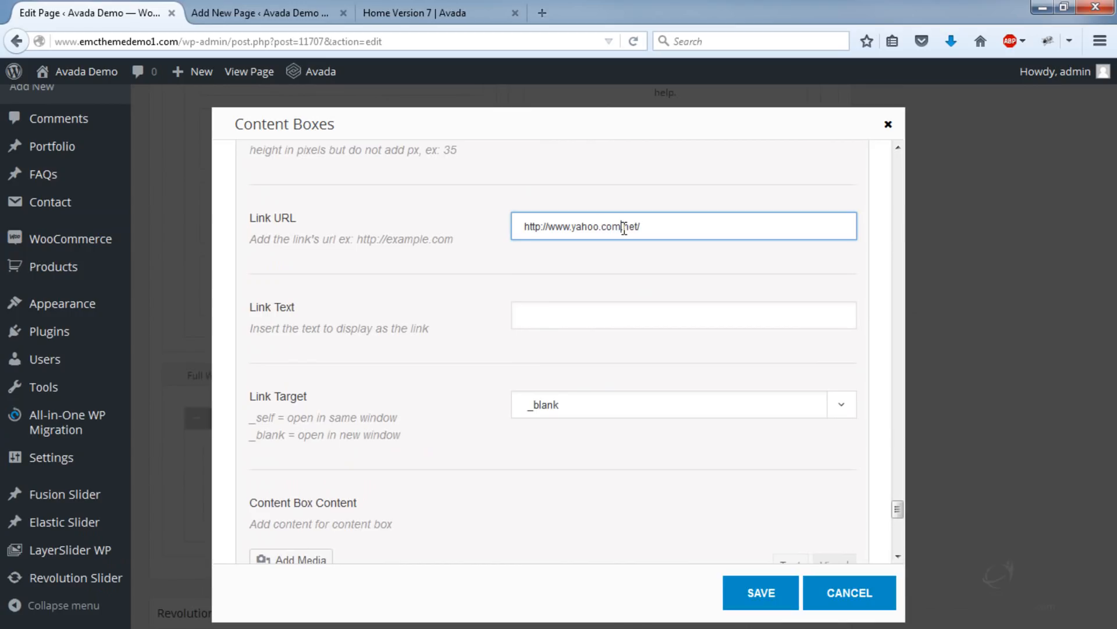
Enter Learn More as Link Text and paste the slider description as content.
left_click(565, 316)
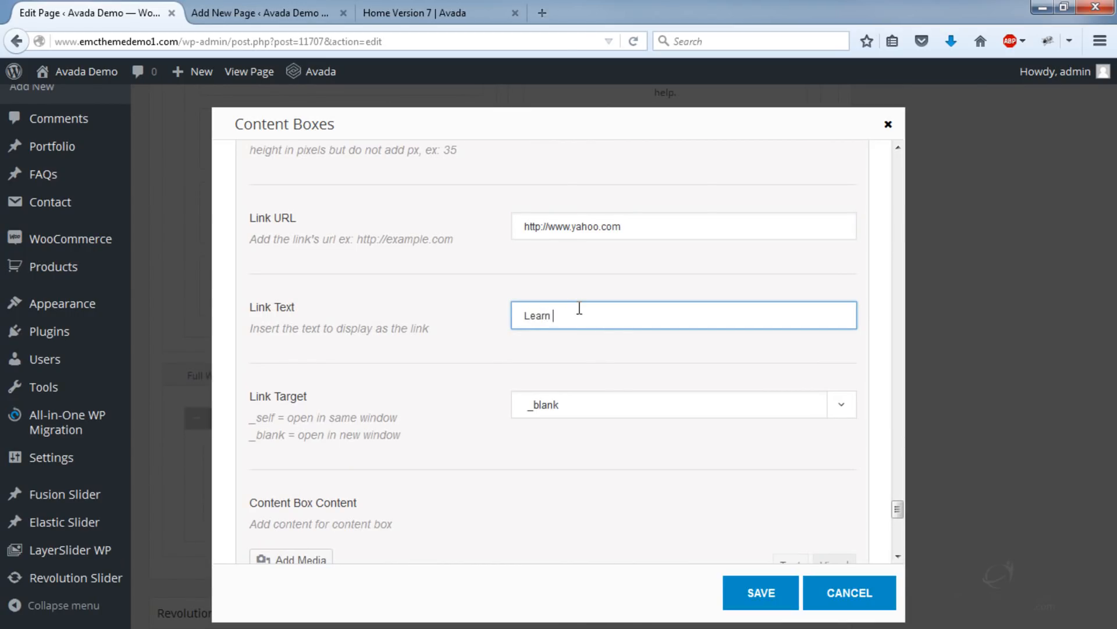
type("re")
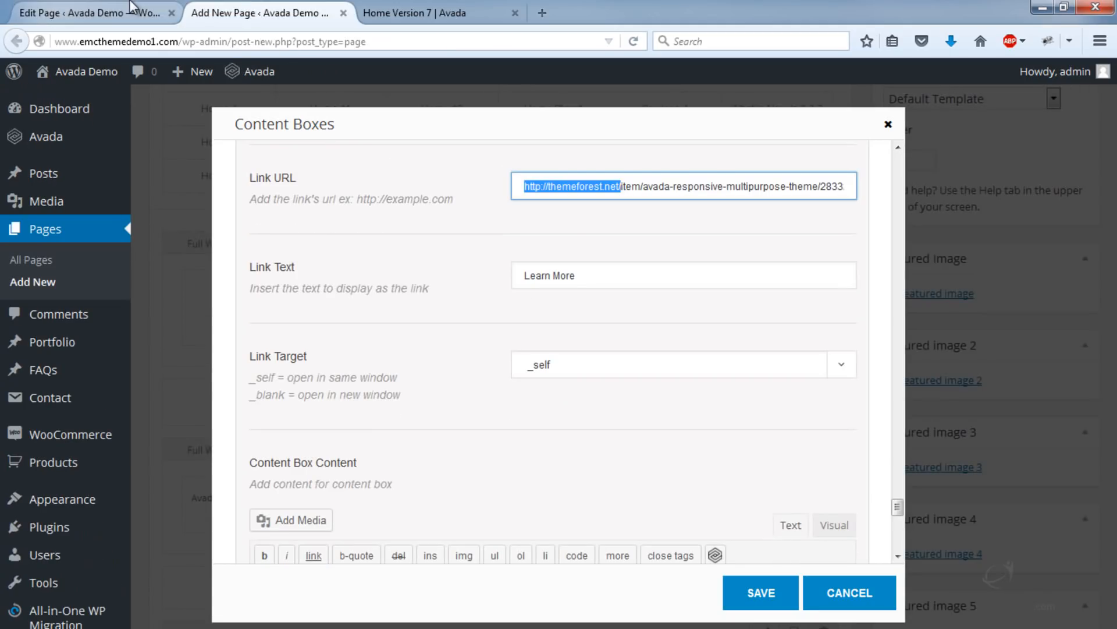
scroll(549, 333, "down", 3)
left_click_drag(486, 437, 223, 340)
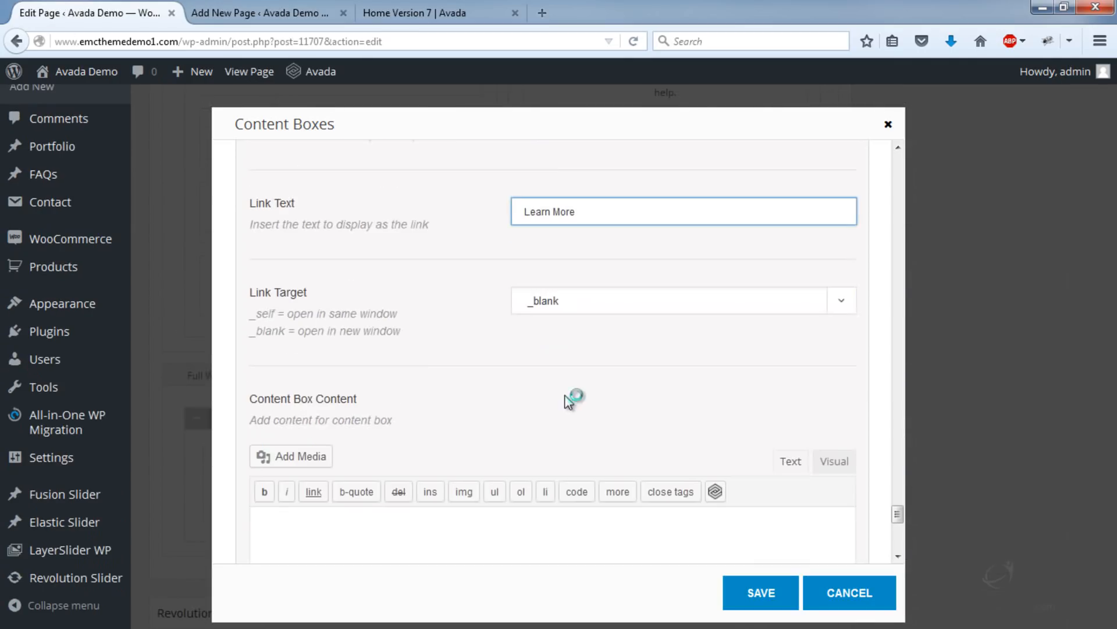
scroll(524, 431, "down", 2)
left_click(481, 464)
key("ctrl+v")
scroll(574, 469, "down", 3)
scroll(494, 445, "down", 3)
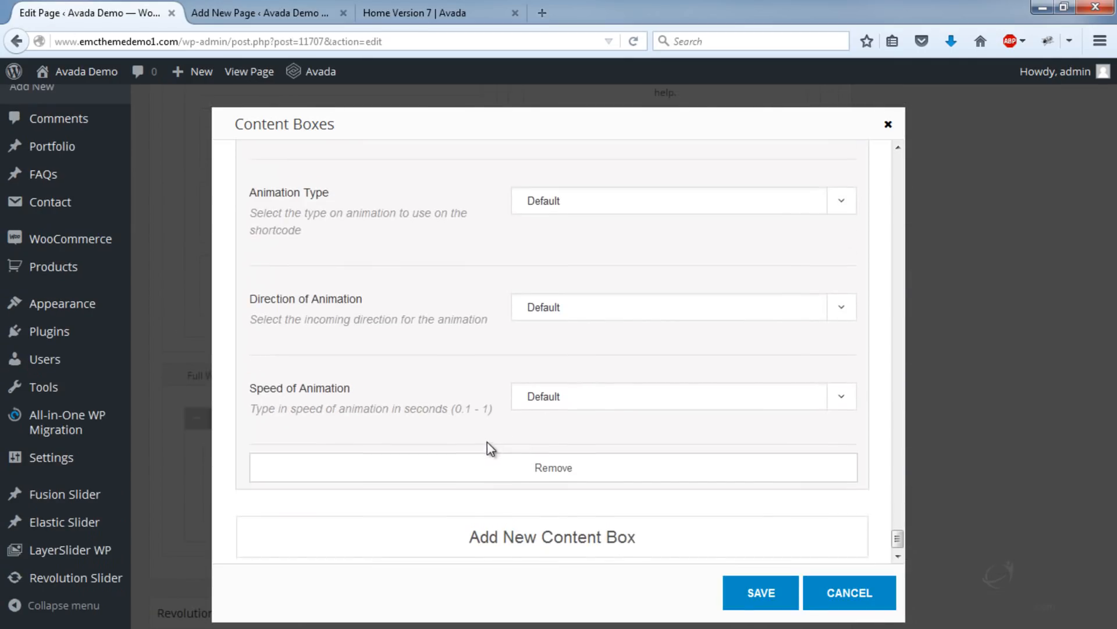
Add a third content box and give it the title Unlimited Colors, copied from the reference page.
left_click(509, 527)
left_click(360, 464)
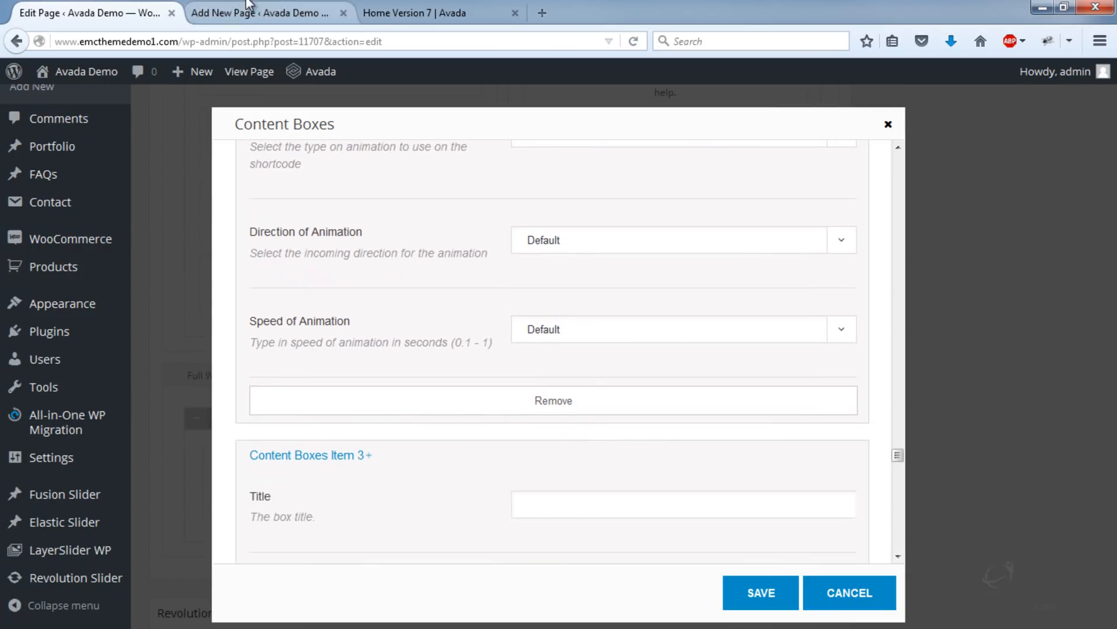
left_click(250, 13)
scroll(492, 349, "down", 4)
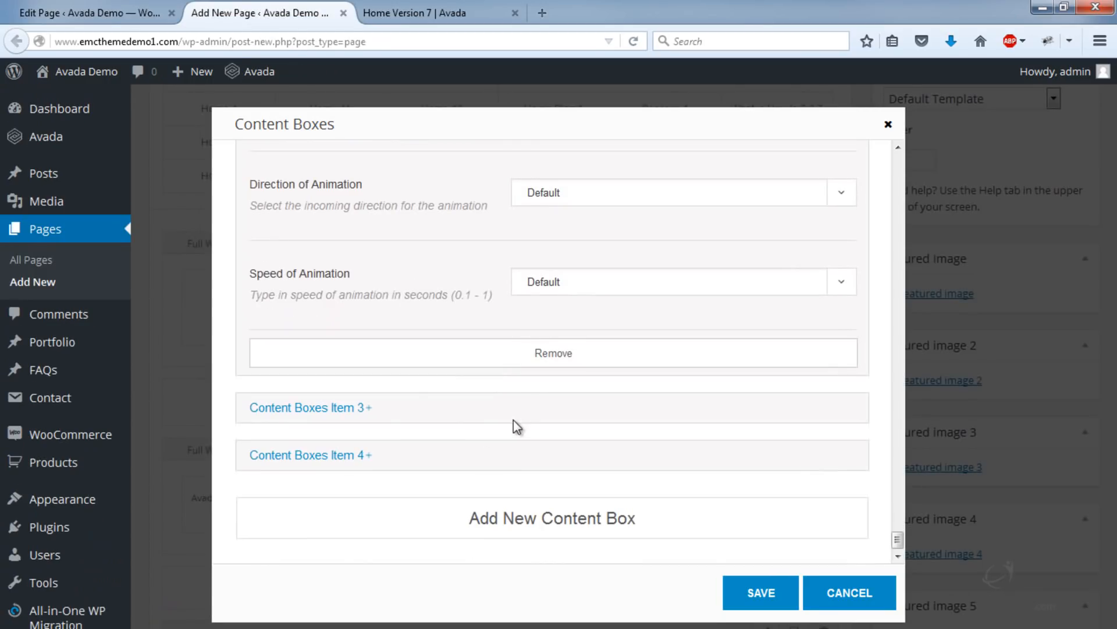
left_click(343, 410)
scroll(490, 445, "down", 5)
left_click_drag(638, 153, 297, 163)
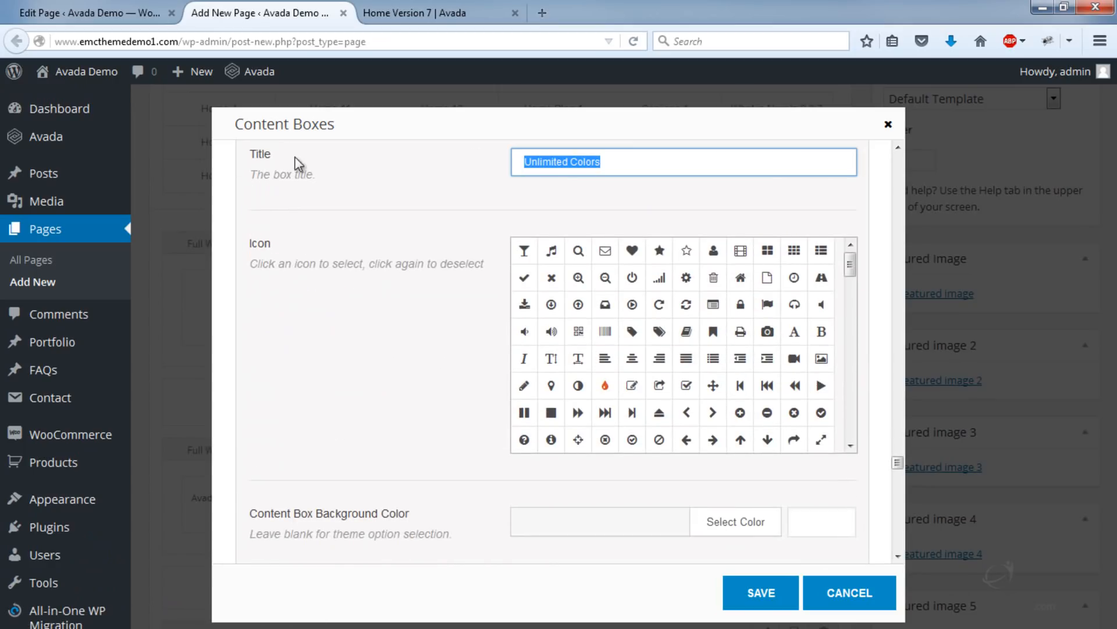
left_click(99, 14)
scroll(524, 402, "down", 3)
left_click(561, 389)
key("ctrl+v")
scroll(561, 391, "down", 3)
scroll(561, 395, "down", 1)
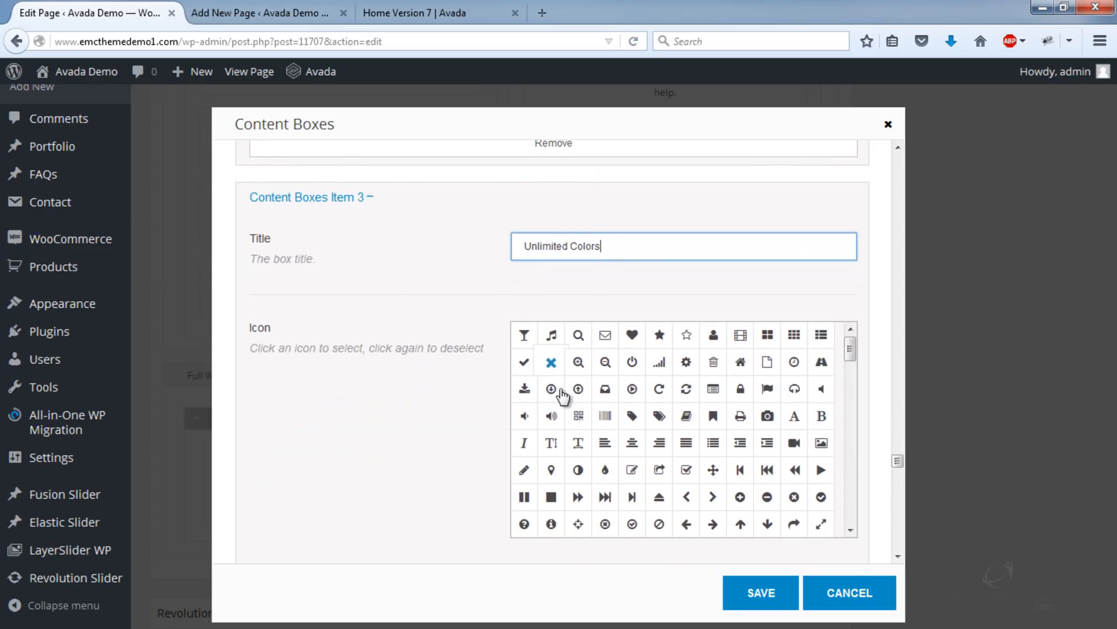
left_click(605, 469)
scroll(498, 391, "down", 15)
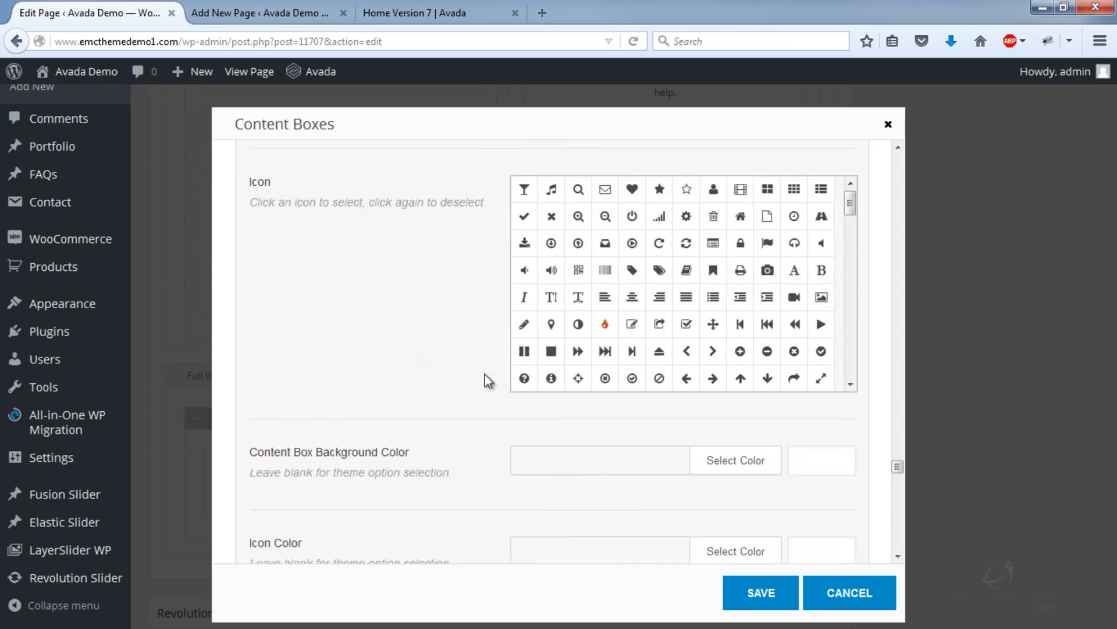
scroll(491, 371, "down", 15)
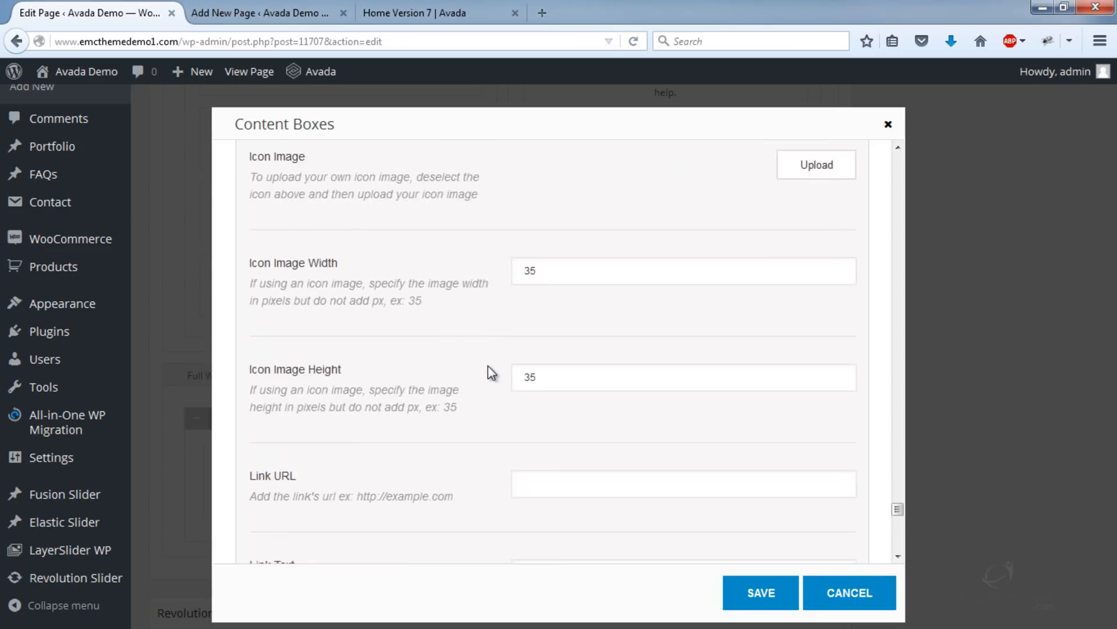
scroll(499, 367, "up", 2)
scroll(501, 366, "up", 3)
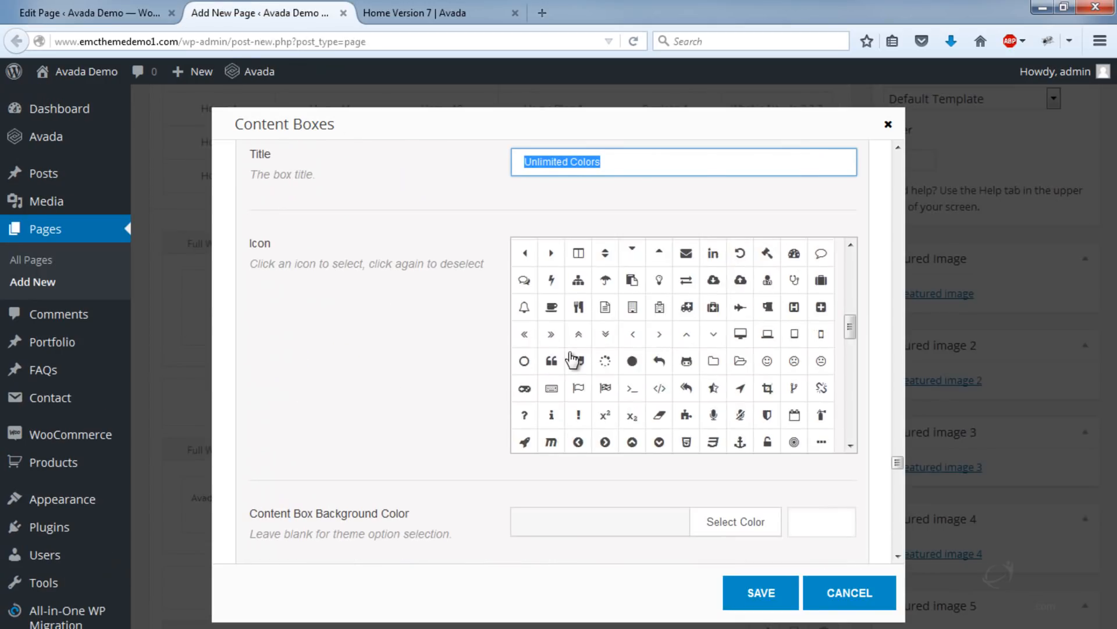
scroll(572, 359, "down", 15)
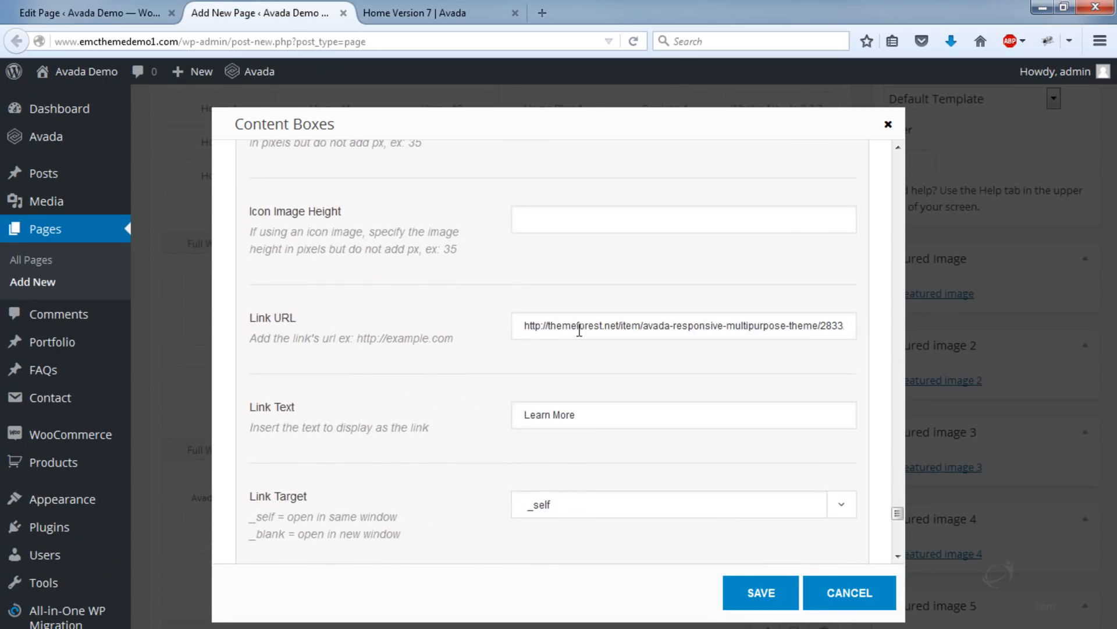
left_click_drag(600, 324, 520, 326)
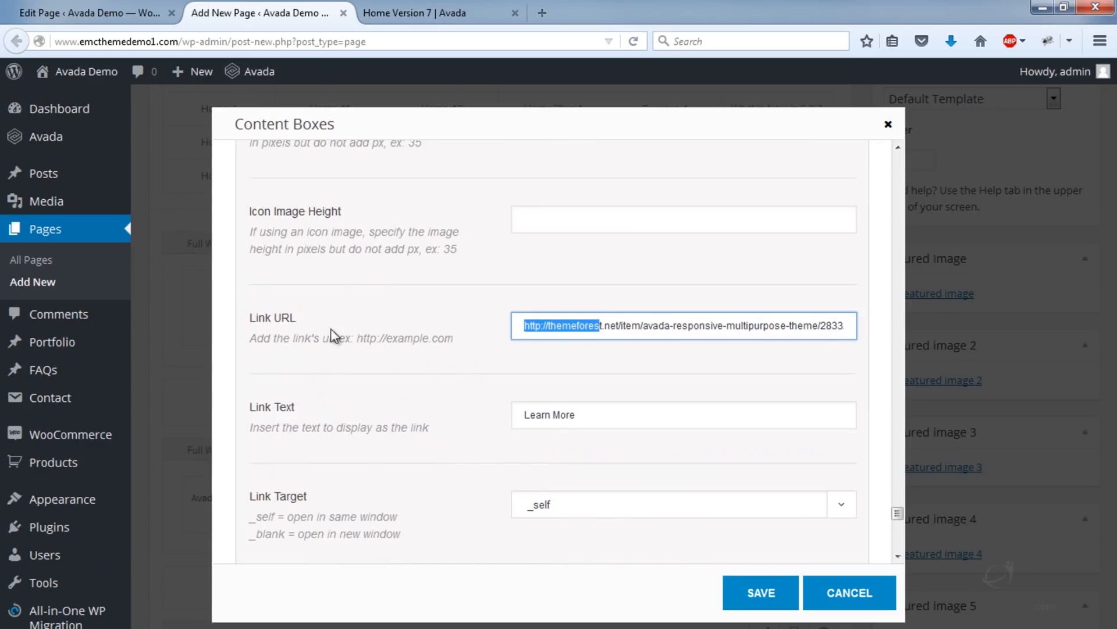
left_click(92, 3)
left_click(564, 182)
double_click(576, 194)
type("www.ebay.com")
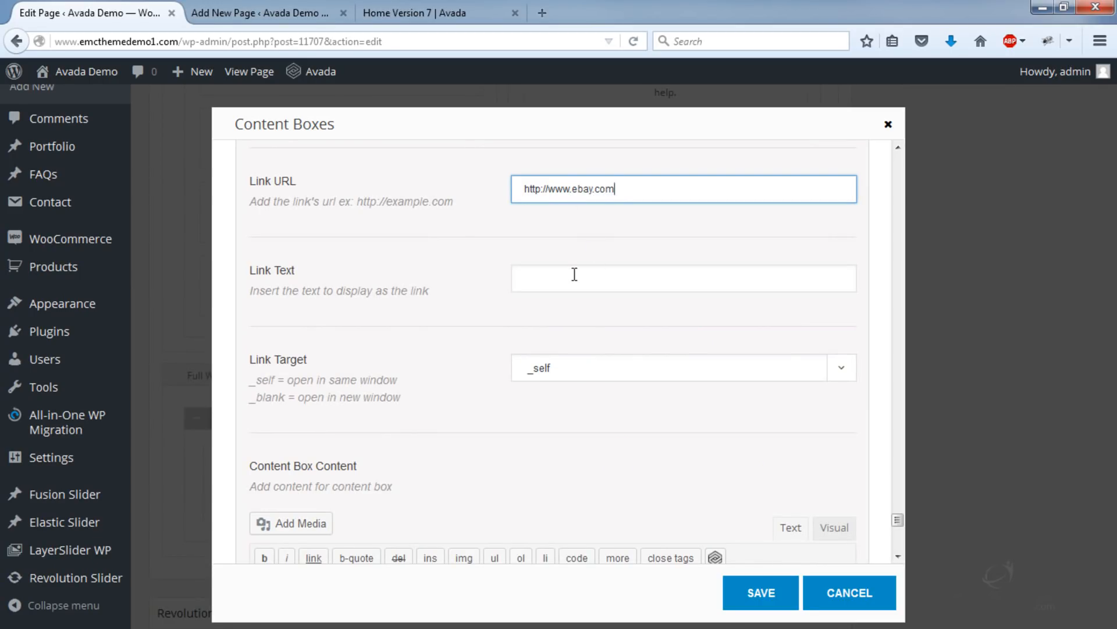
left_click(574, 274)
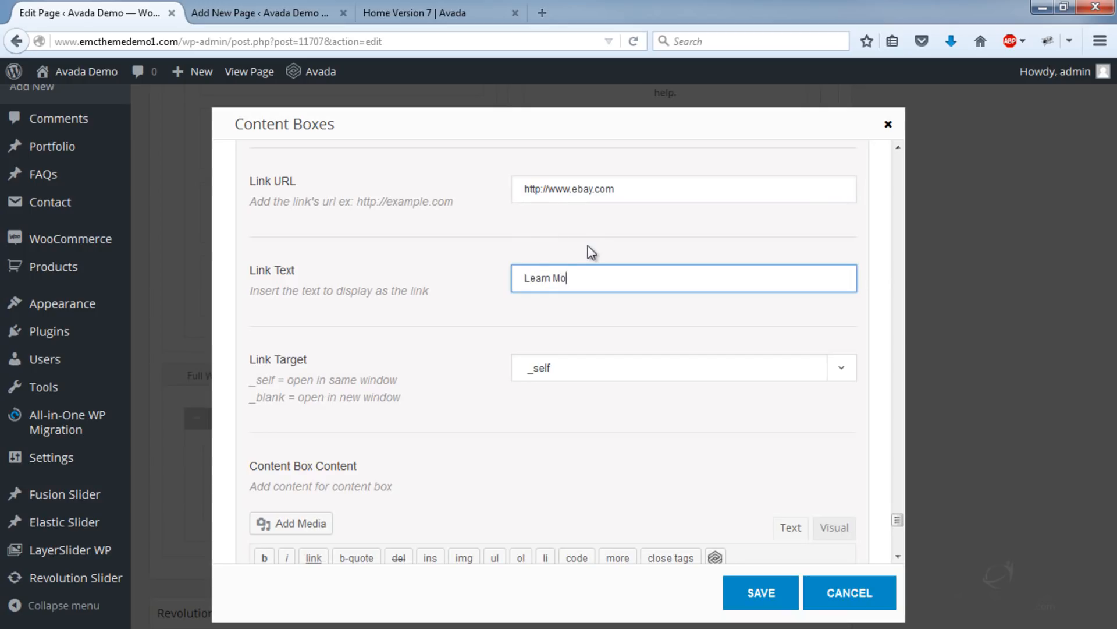
Paste the reference box's description into the third box.
left_click(585, 368)
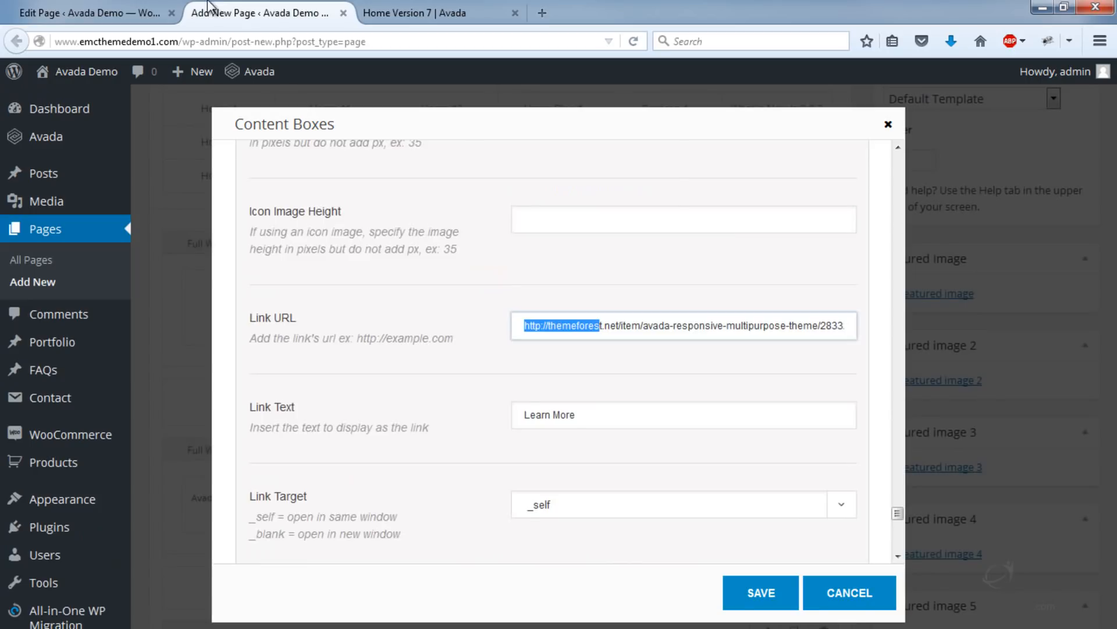
scroll(570, 425, "down", 6)
key("ctrl+a")
key("ctrl+c")
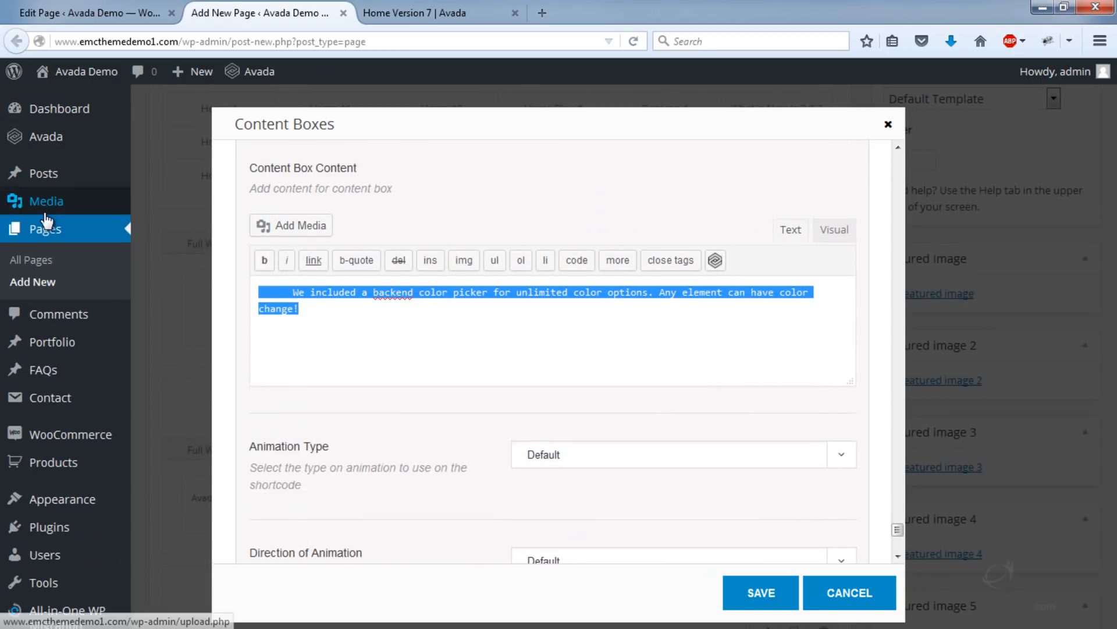
left_click(87, 12)
scroll(350, 349, "down", 4)
left_click(389, 373)
key("ctrl+v")
scroll(504, 369, "down", 5)
Add a fourth content box item and expand the reference page's fourth box.
left_click(553, 525)
scroll(549, 527, "down", 2)
left_click(361, 457)
key("ctrl+Tab")
scroll(499, 312, "down", 5)
scroll(503, 319, "down", 1)
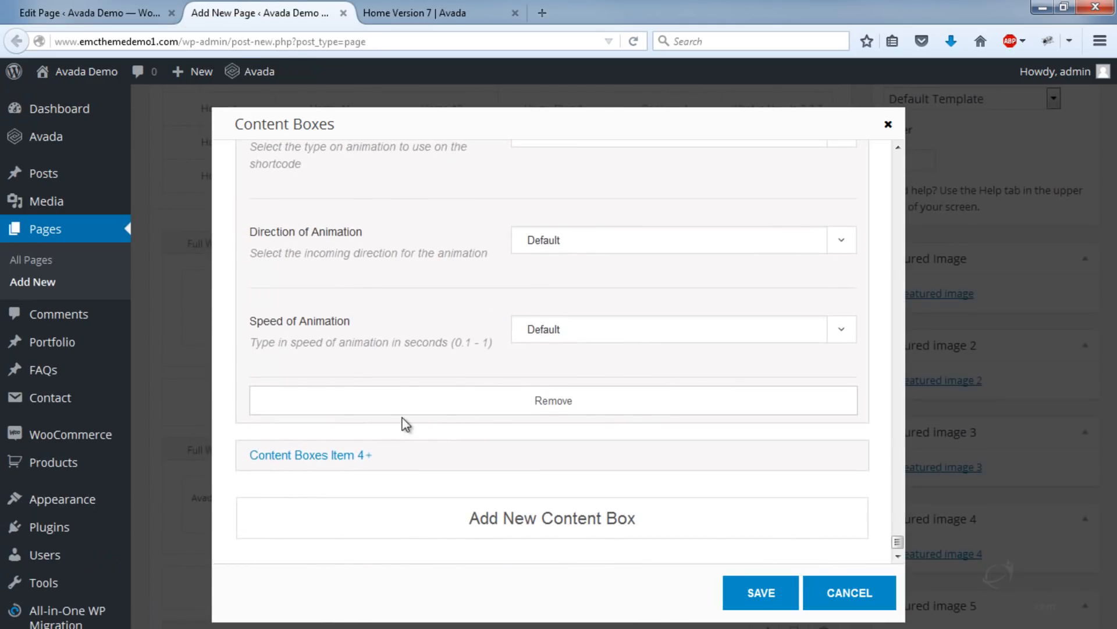
left_click(357, 457)
scroll(628, 379, "down", 5)
Title the fourth box Google Fonts and give it the map-marker icon.
left_click_drag(619, 281, 337, 276)
key("ctrl+c")
key("ctrl+shift+Tab")
scroll(561, 365, "down", 3)
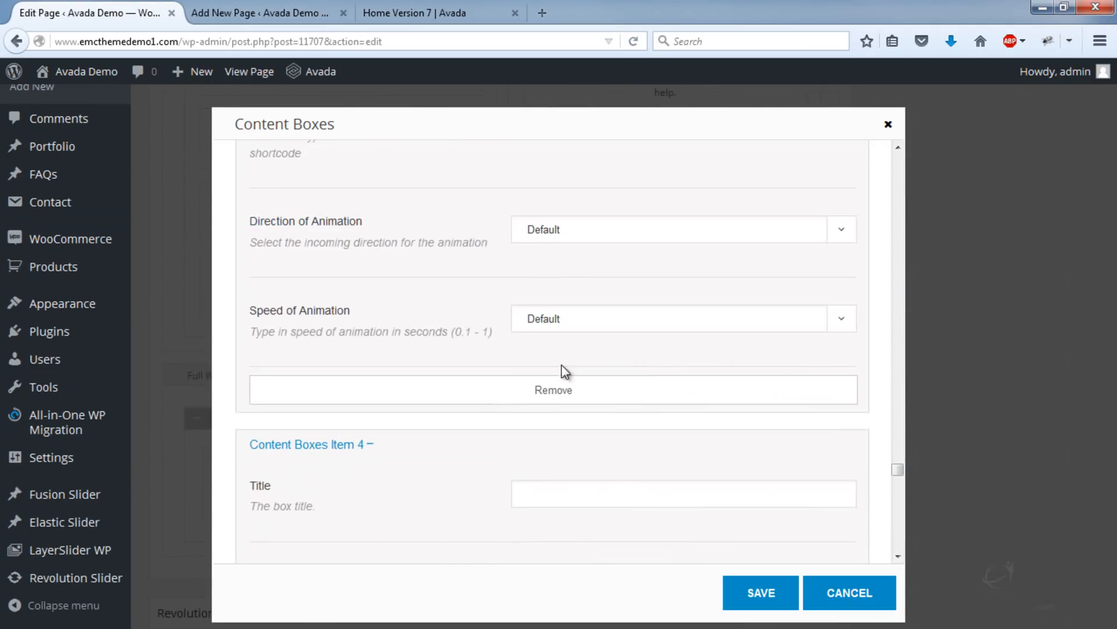
left_click(563, 392)
key("ctrl+v")
scroll(594, 373, "down", 5)
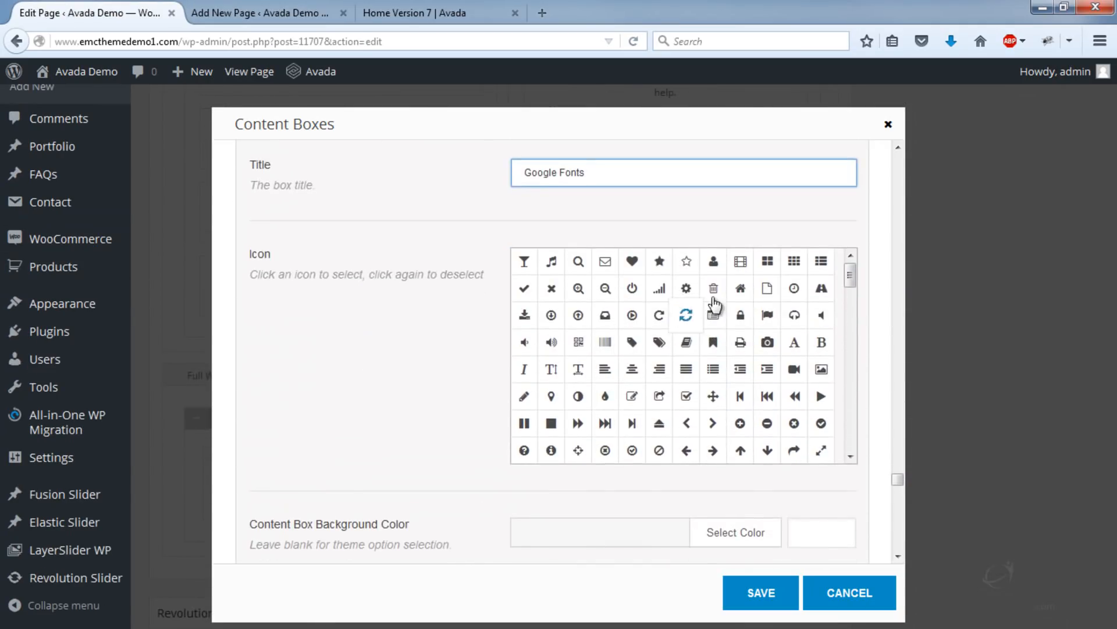
left_click(549, 398)
scroll(467, 396, "down", 5)
scroll(483, 390, "down", 15)
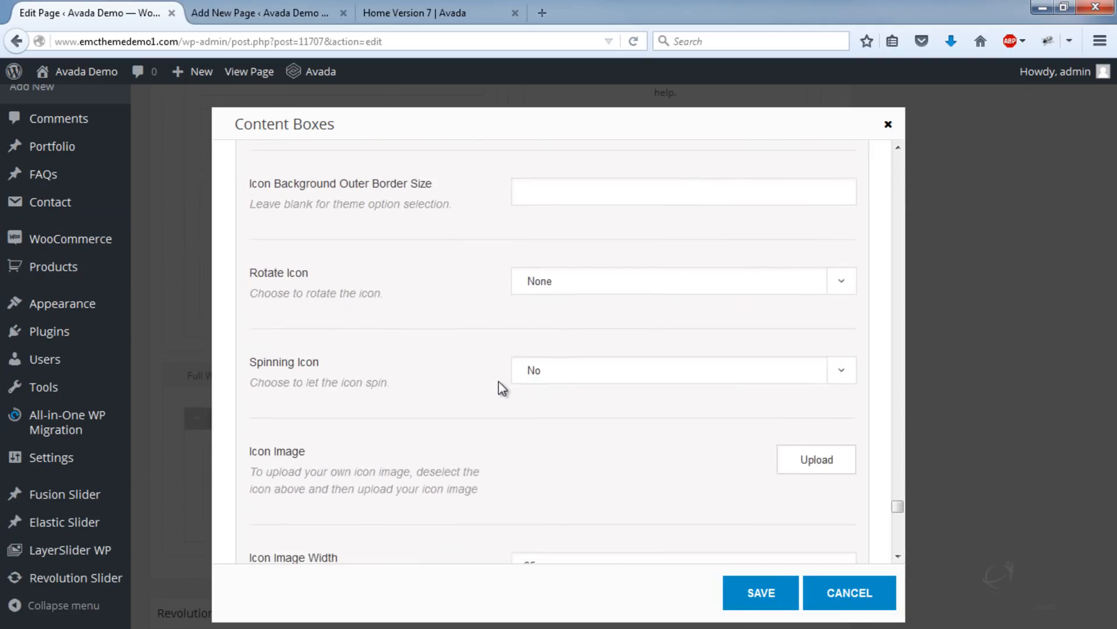
scroll(492, 379, "down", 4)
scroll(504, 368, "up", 3)
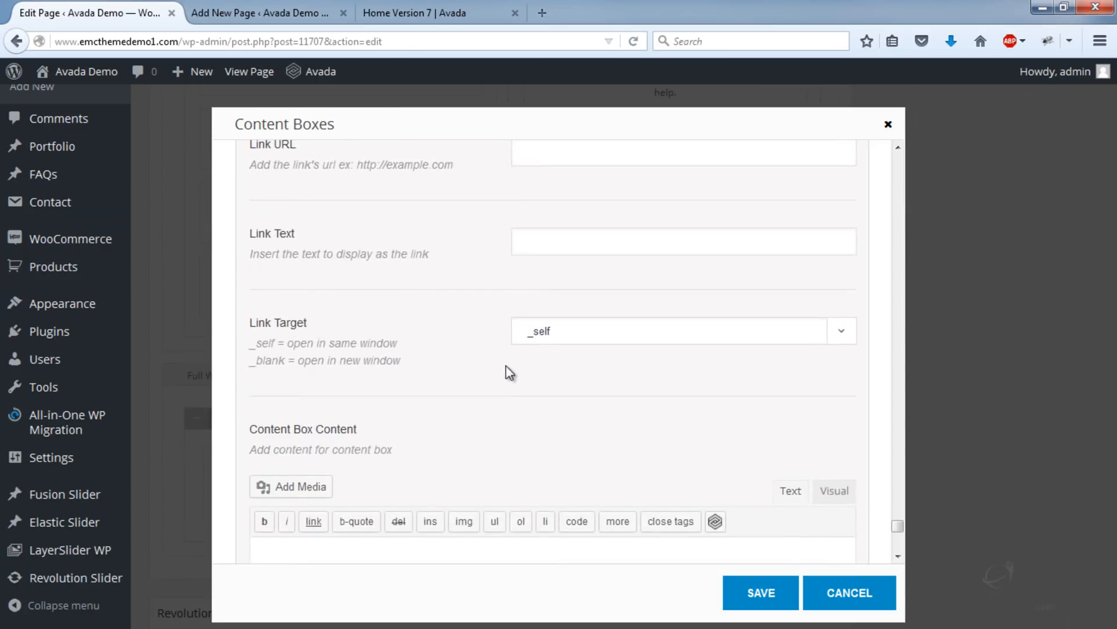
left_click(274, 13)
scroll(498, 369, "down", 15)
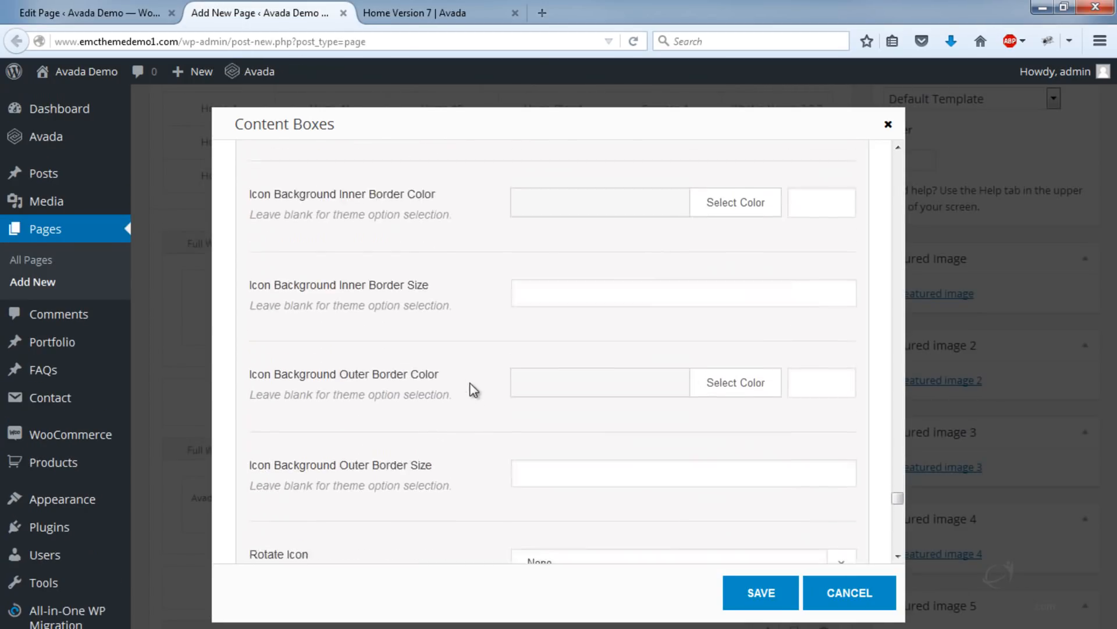
scroll(490, 385, "down", 3)
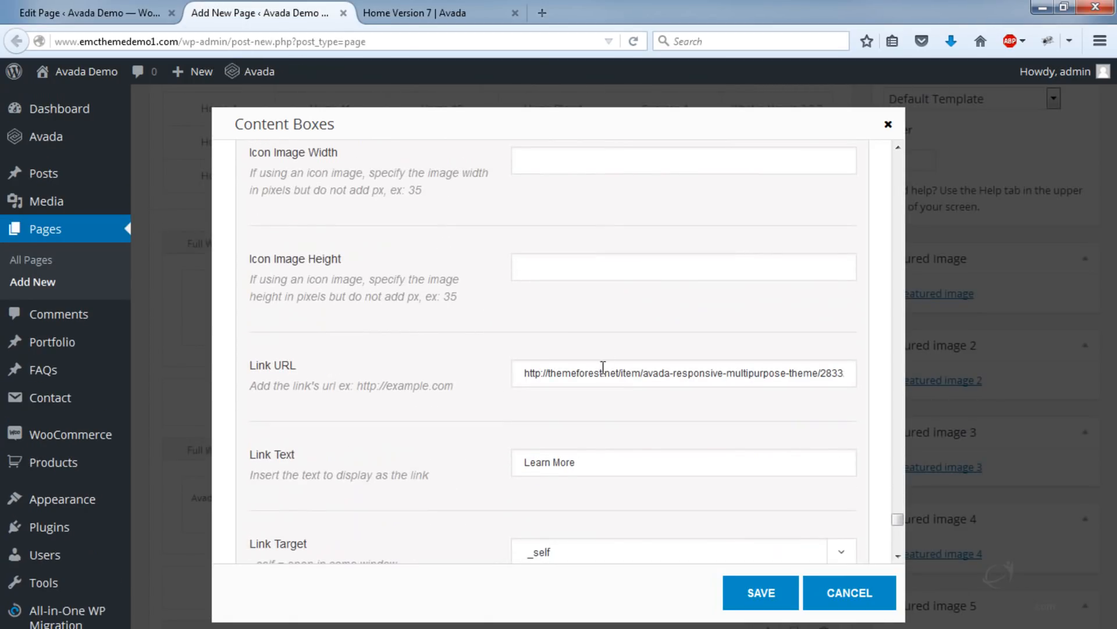
left_click_drag(621, 373, 372, 364)
key("ctrl+c")
left_click(87, 13)
left_click(544, 226)
key("ctrl+v")
type("w")
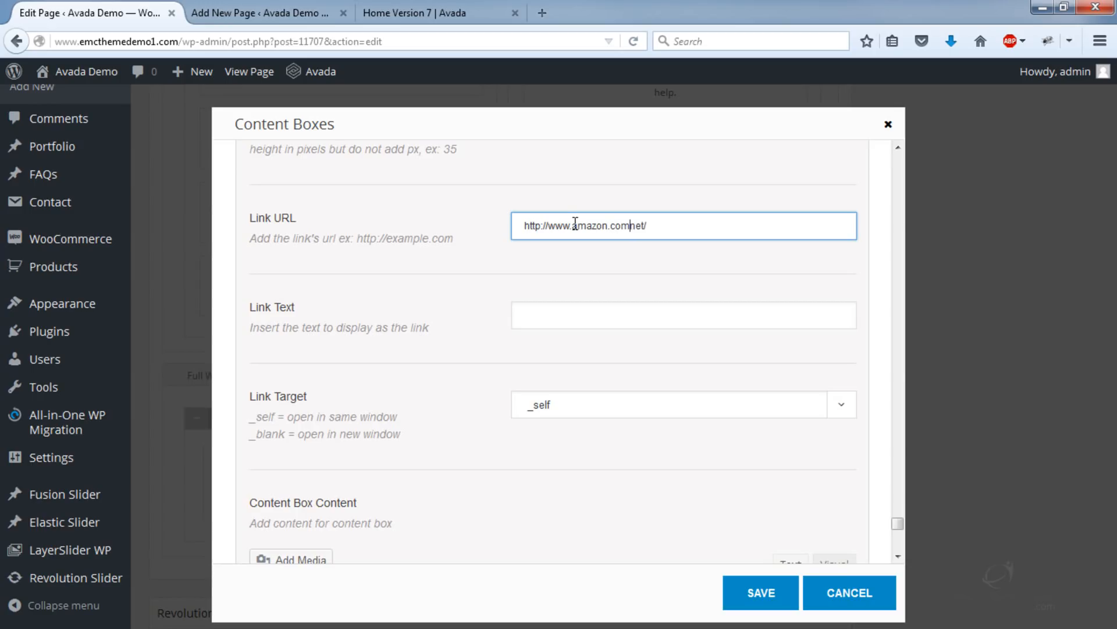
left_click(613, 308)
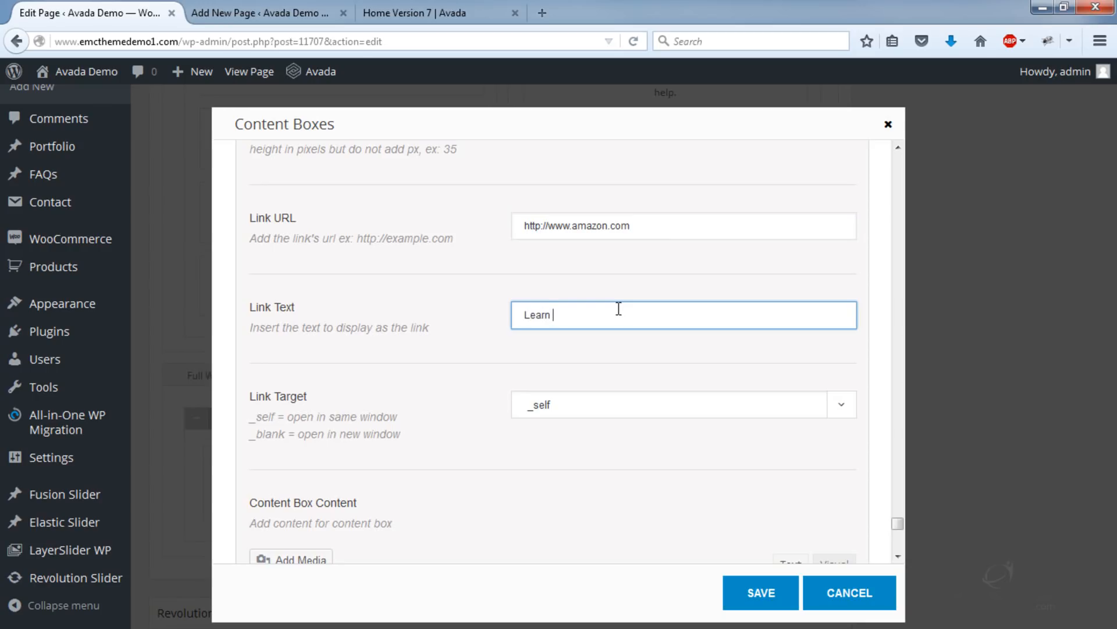
left_click(574, 409)
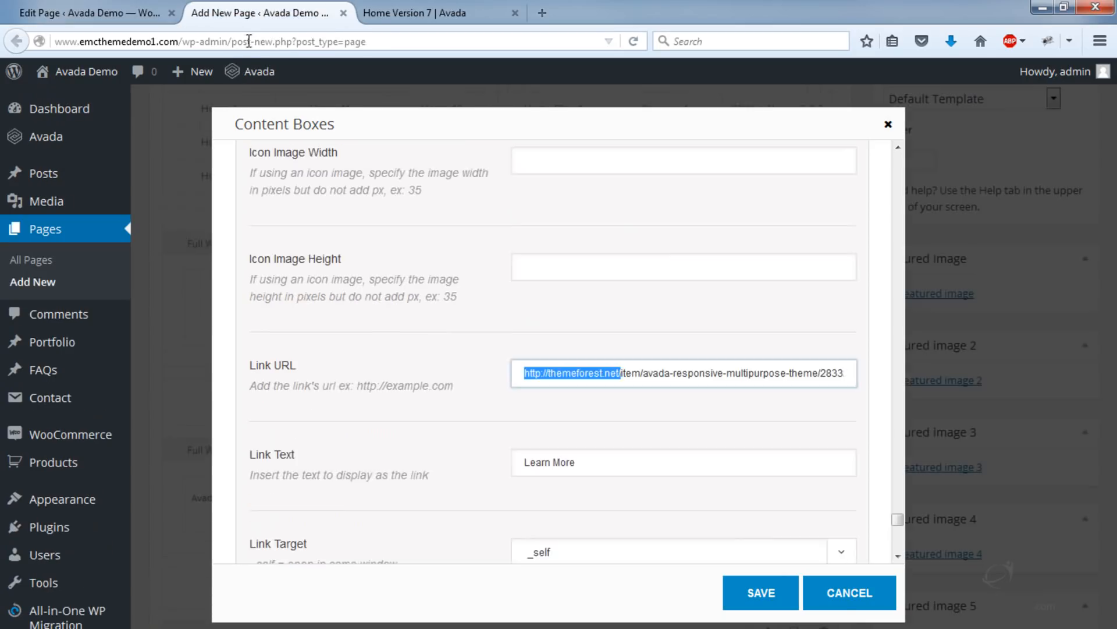
Paste the reference description into the fourth box.
scroll(576, 458, "down", 3)
triple_click(539, 516)
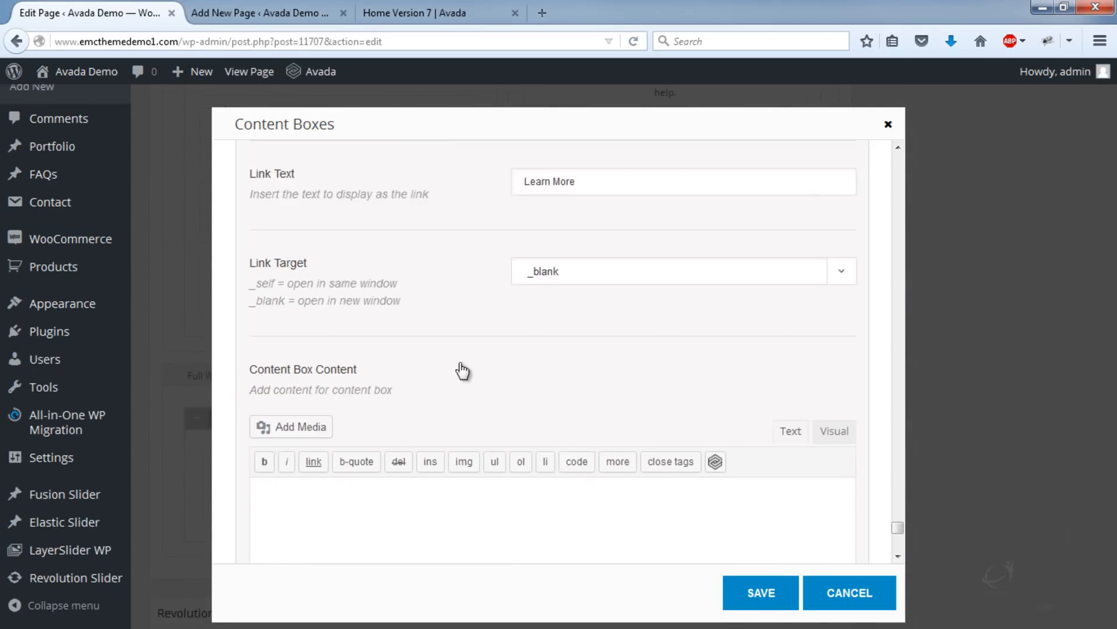
scroll(462, 370, "down", 2)
left_click(457, 451)
type("Avada loves fonts, choose from over 500+ Google fonts and change all headings and body copy with ease!")
scroll(506, 389, "down", 5)
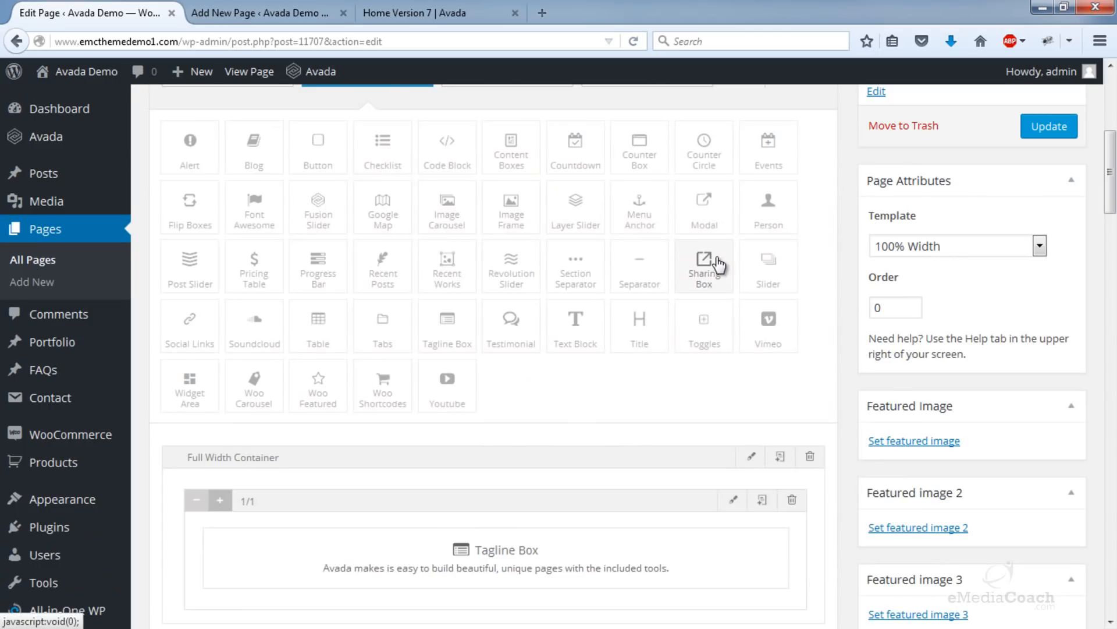
Update the Home page so the 'Page updated' notice shows with 9 revisions.
left_click(1030, 126)
scroll(1035, 192, "up", 3)
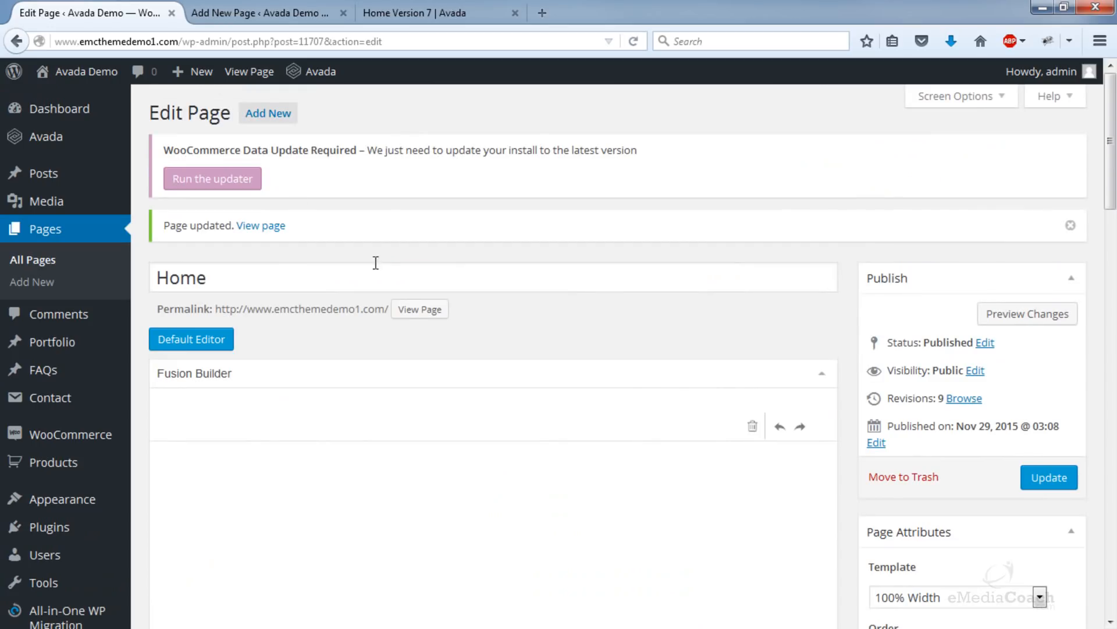
right_click(407, 314)
View the live home page in a new tab, down to the Great Tutorials, Awesome Sliders, Unlimited Colors and Google Fonts boxes.
left_click(443, 323)
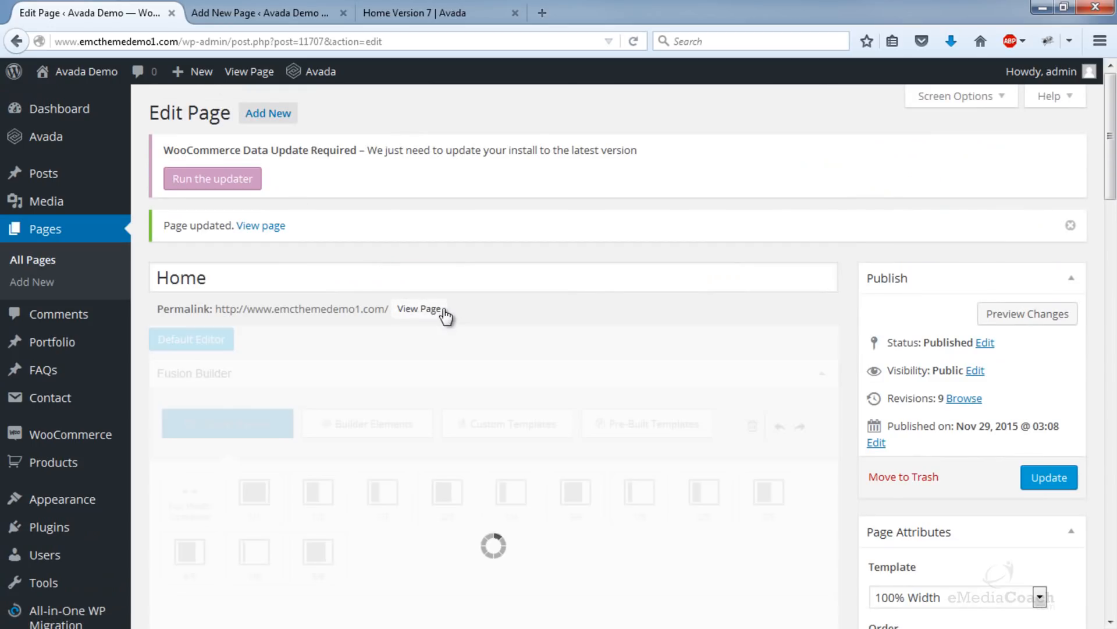
left_click(291, 8)
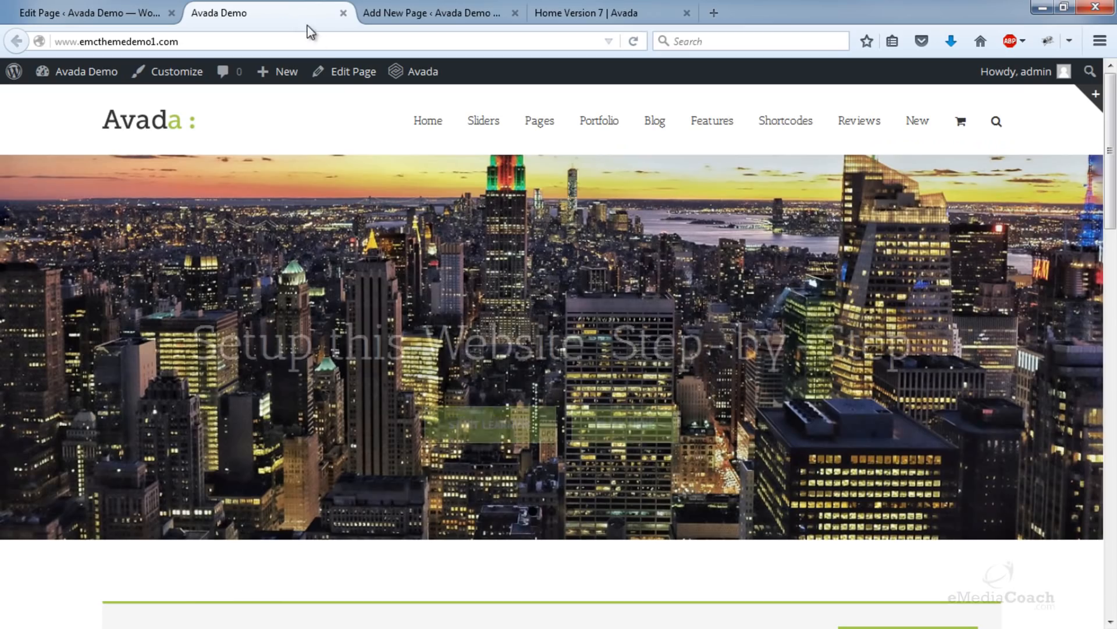
scroll(407, 273, "down", 10)
scroll(408, 282, "down", 6)
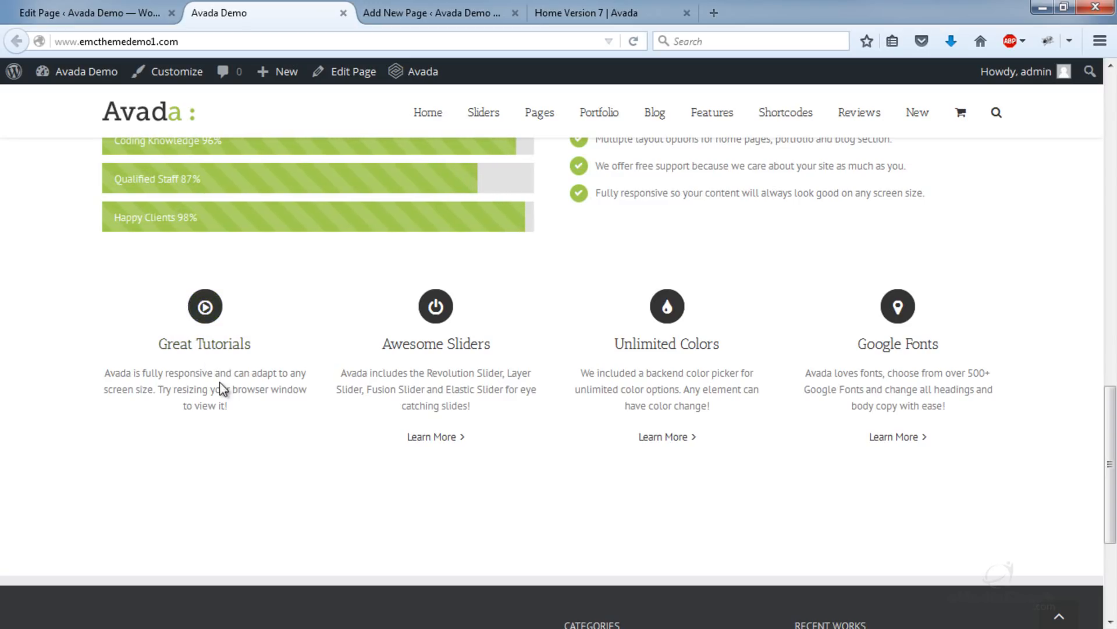
Open the Content Boxes element and expand Content Boxes Item 1's settings.
left_click(146, 21)
scroll(262, 304, "down", 15)
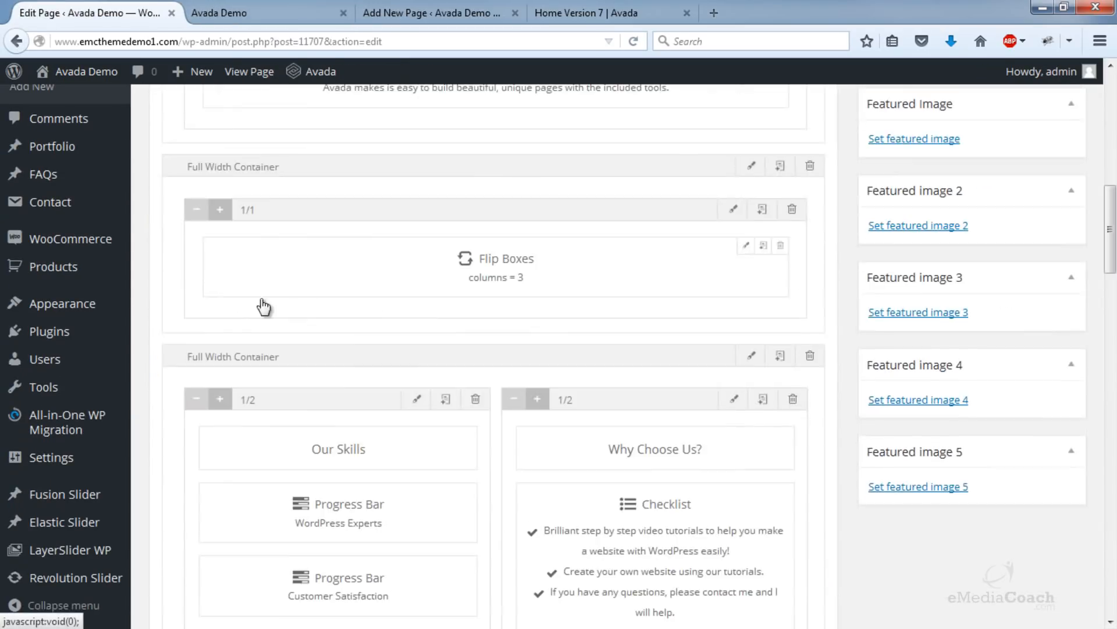
scroll(356, 302, "down", 9)
scroll(356, 301, "up", 9)
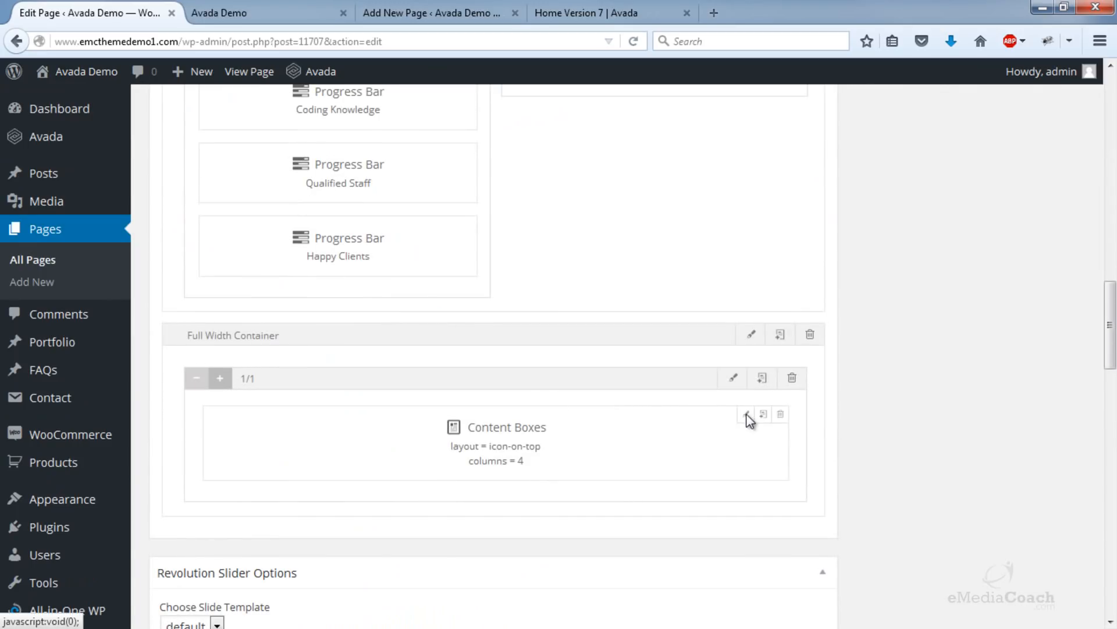
left_click(747, 417)
scroll(598, 368, "down", 12)
scroll(567, 367, "down", 20)
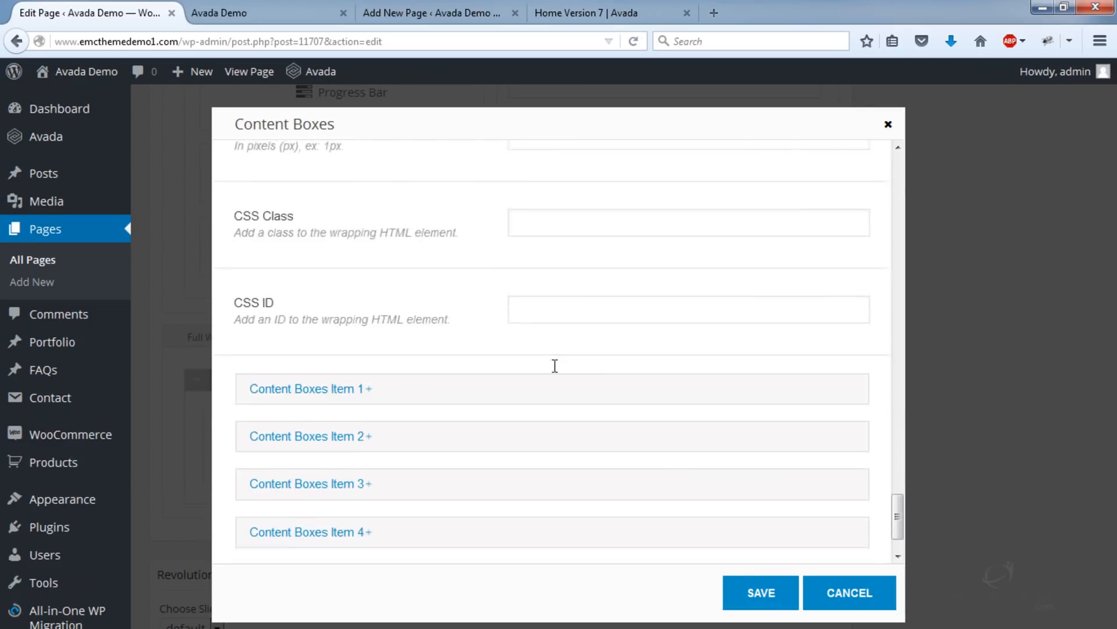
scroll(555, 366, "down", 1)
left_click(402, 292)
scroll(516, 361, "down", 10)
scroll(517, 366, "down", 15)
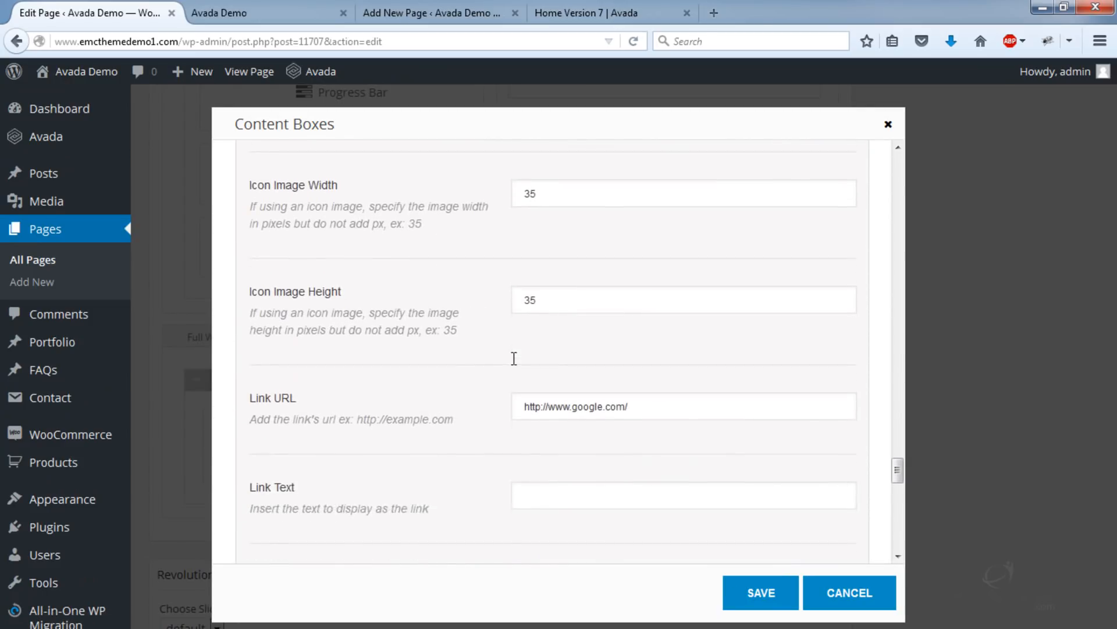
scroll(514, 358, "down", 1)
left_click(562, 461)
scroll(561, 462, "down", 1)
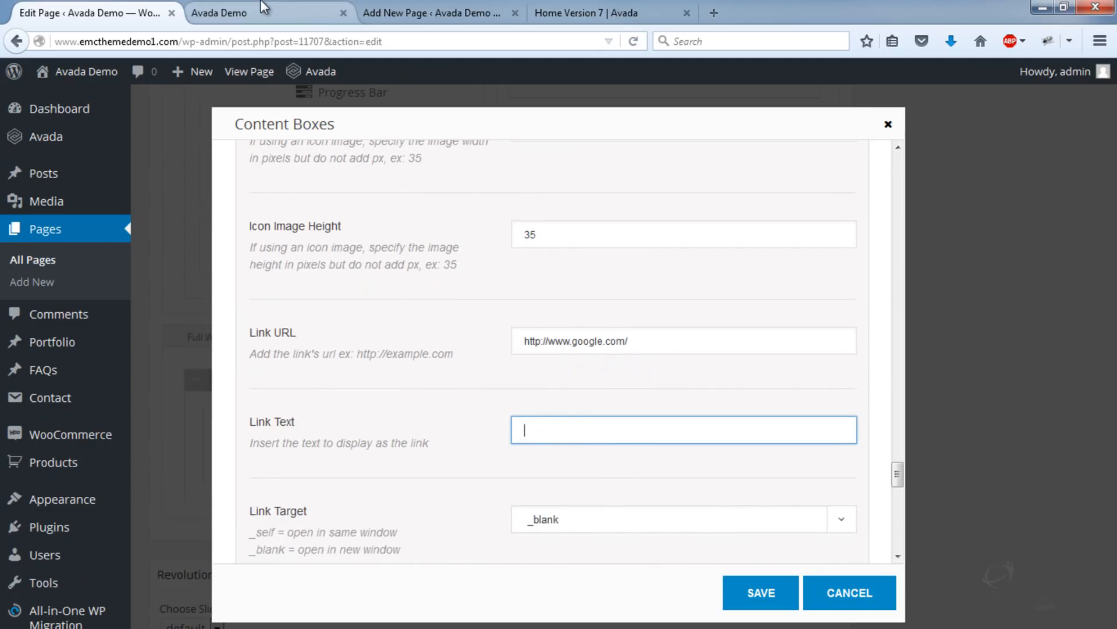
Set Item 1's link text to Learn More and save the content box settings.
key("ctrl+Tab")
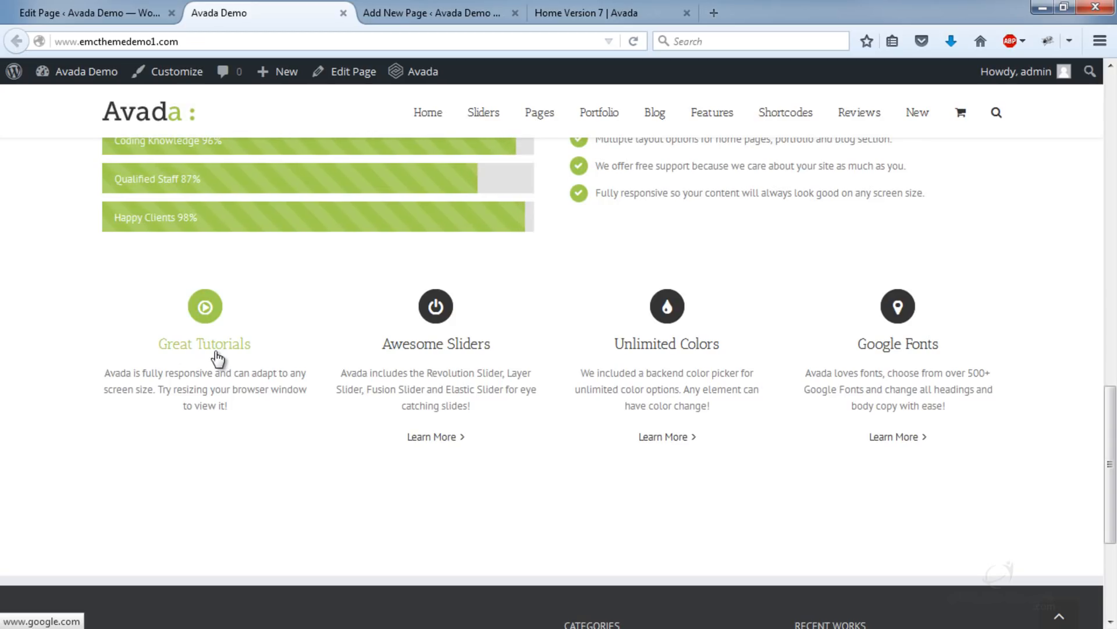
left_click(126, 12)
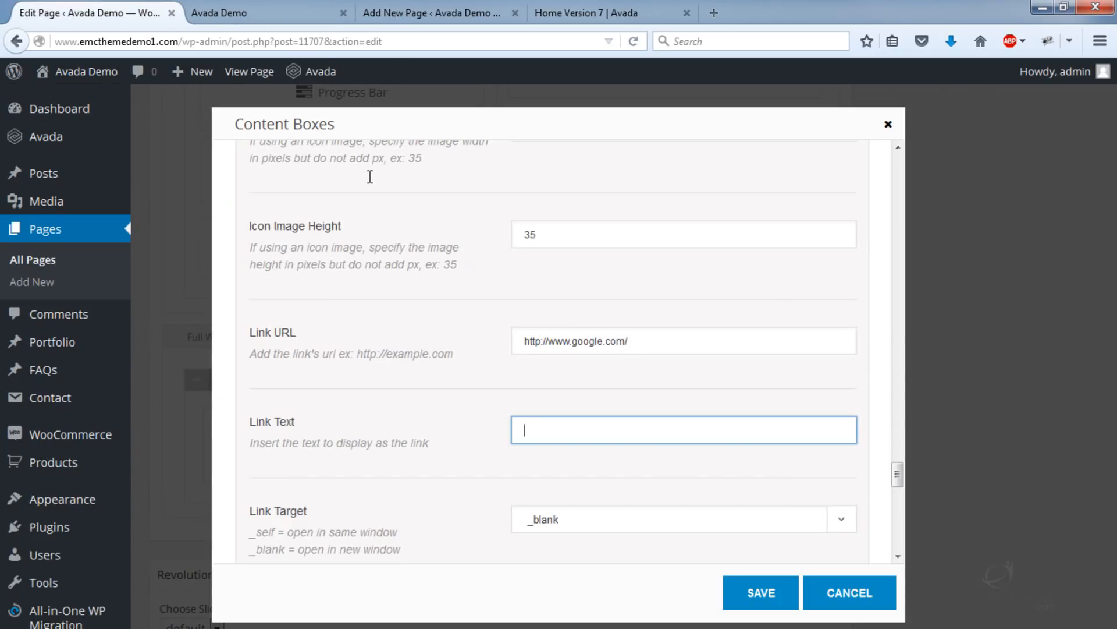
type("Learn More")
left_click(782, 595)
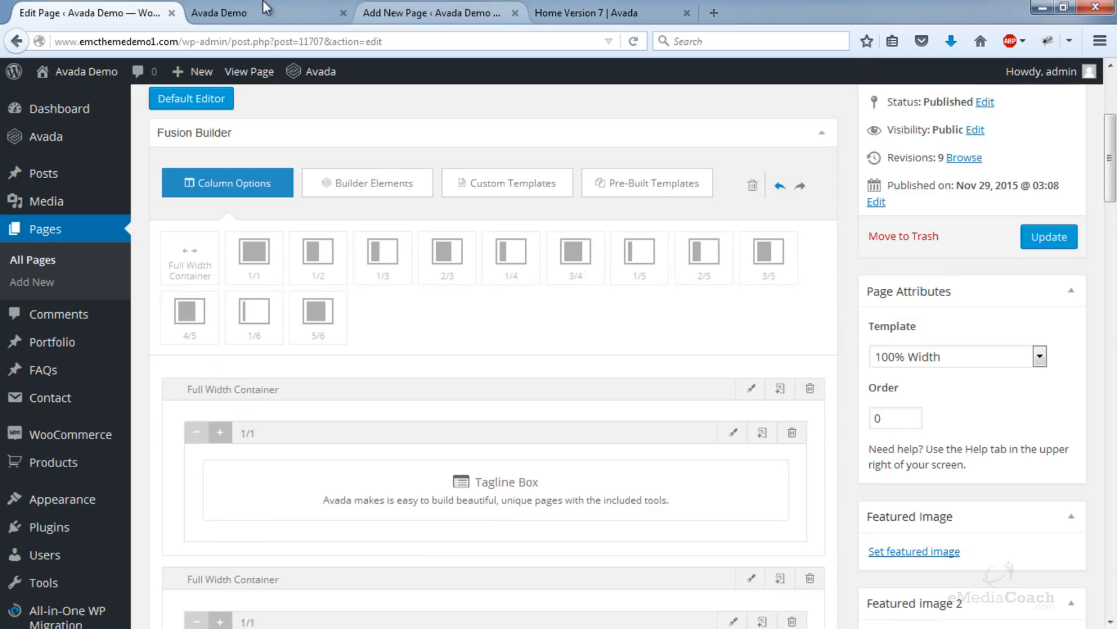
left_click(265, 8)
Reopen the Content Boxes element, expand Item 1 again, and check the live home page.
left_click(93, 13)
scroll(603, 381, "down", 10)
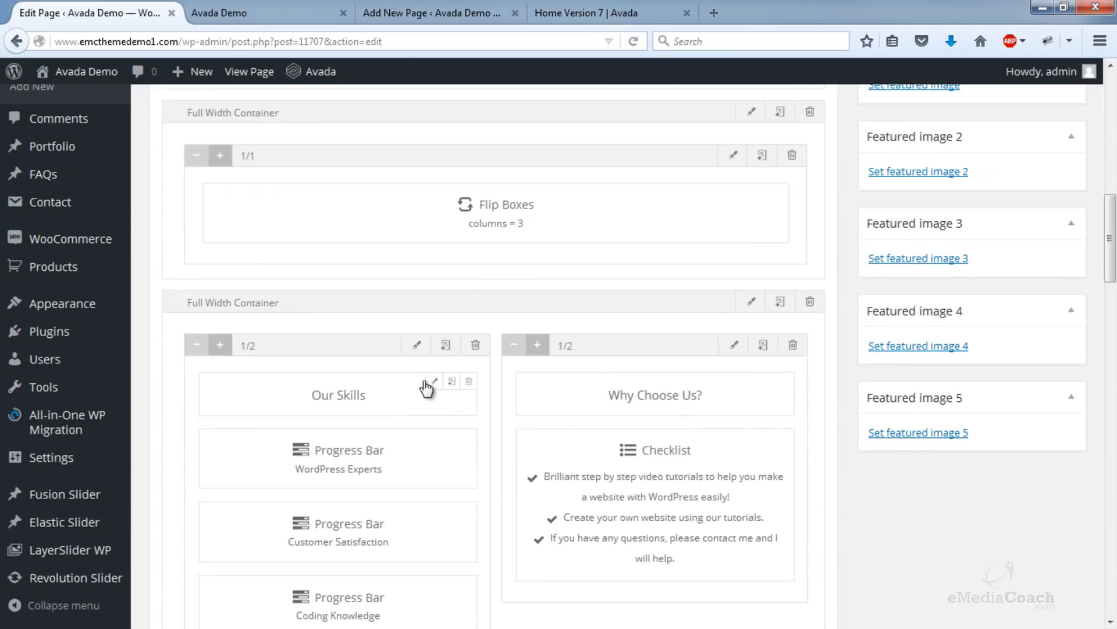
scroll(506, 473, "down", 6)
scroll(506, 473, "down", 5)
scroll(653, 354, "up", 4)
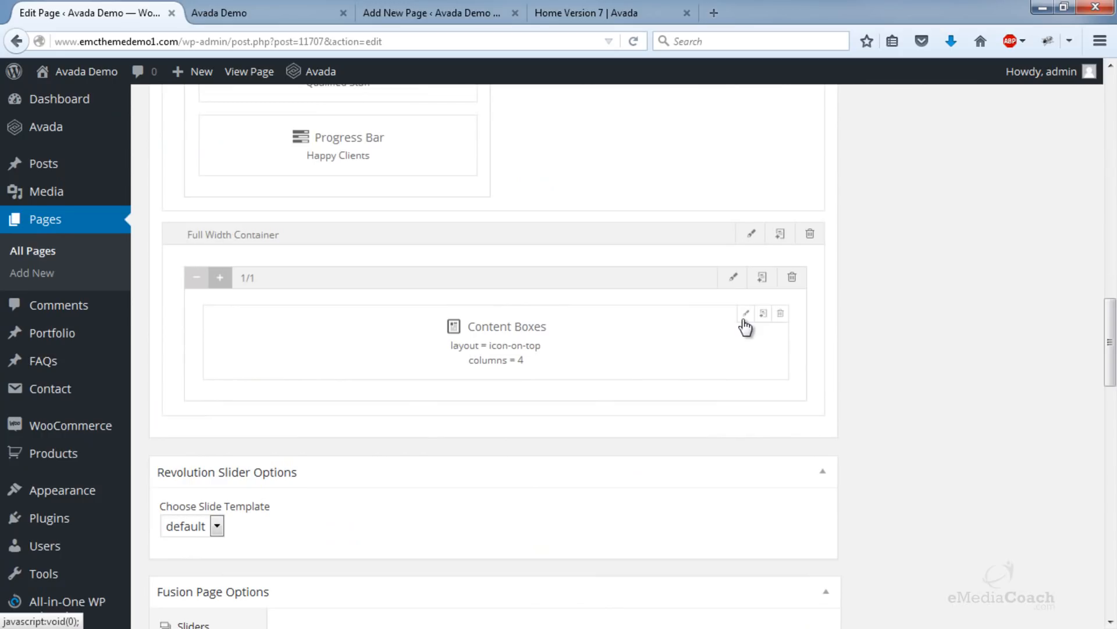
left_click(745, 315)
scroll(739, 338, "down", 12)
scroll(710, 367, "down", 20)
scroll(693, 401, "down", 4)
left_click(611, 318)
scroll(372, 386, "down", 6)
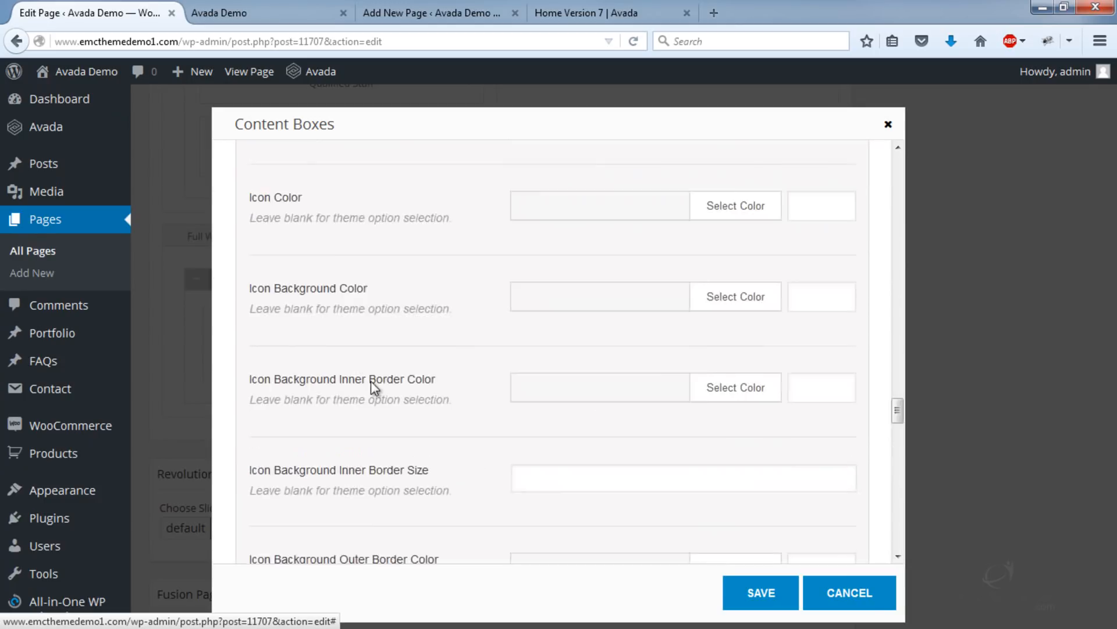
scroll(372, 381, "down", 15)
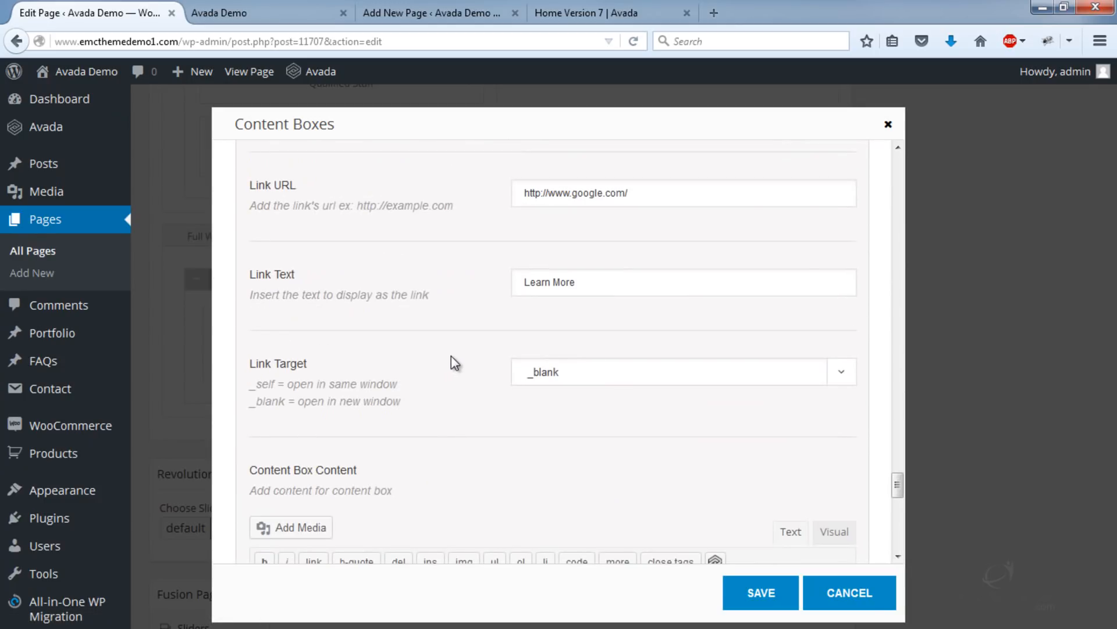
left_click(299, 11)
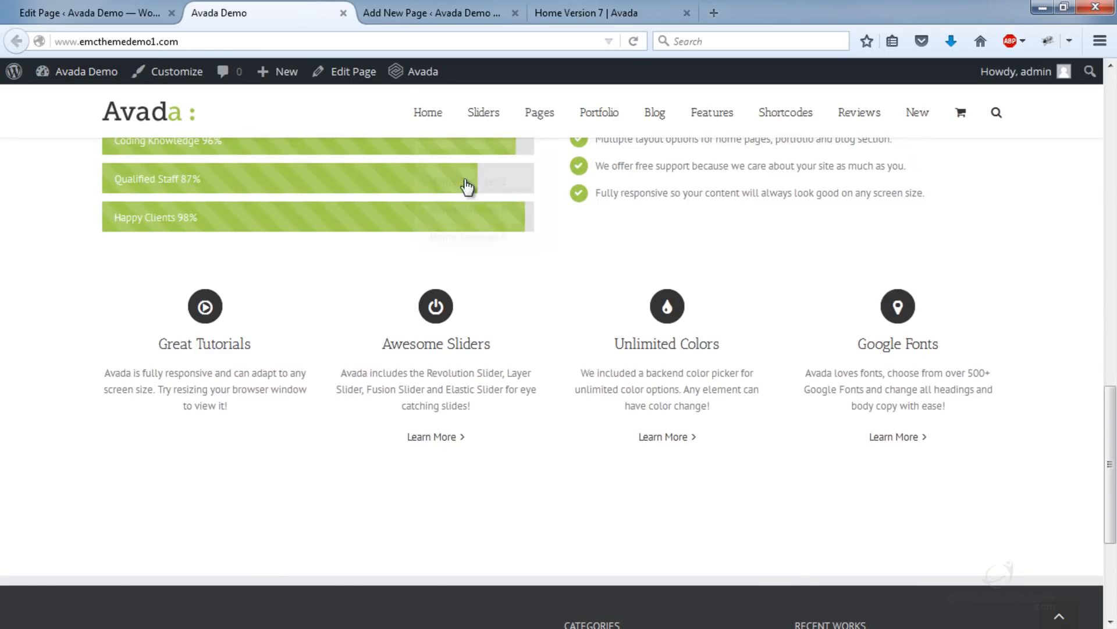
Test a Learn More link on the live page and close the tab it opened.
left_click(453, 443)
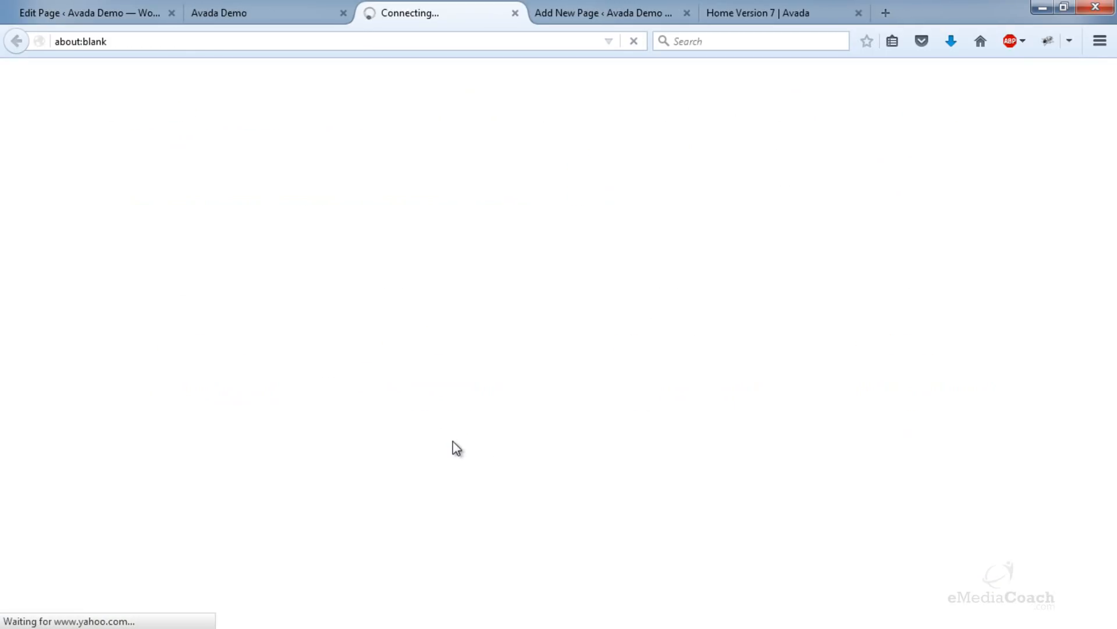
left_click(256, 11)
left_click(515, 12)
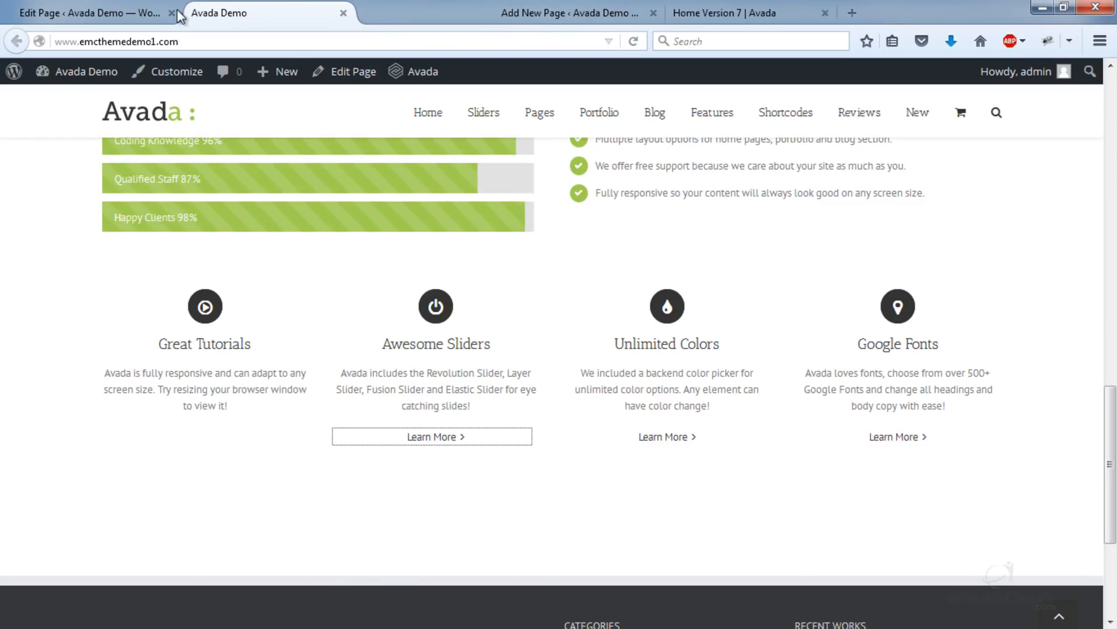
Save the content box settings, update the Home page, and view the live site.
left_click(148, 13)
left_click(748, 595)
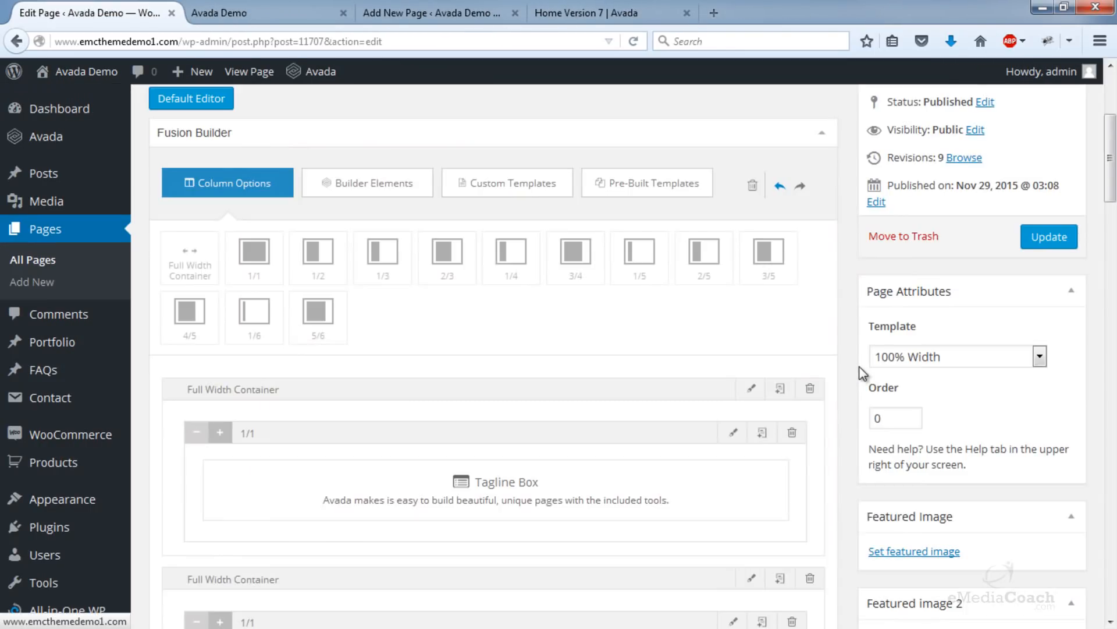
scroll(872, 350, "up", 5)
left_click(1044, 478)
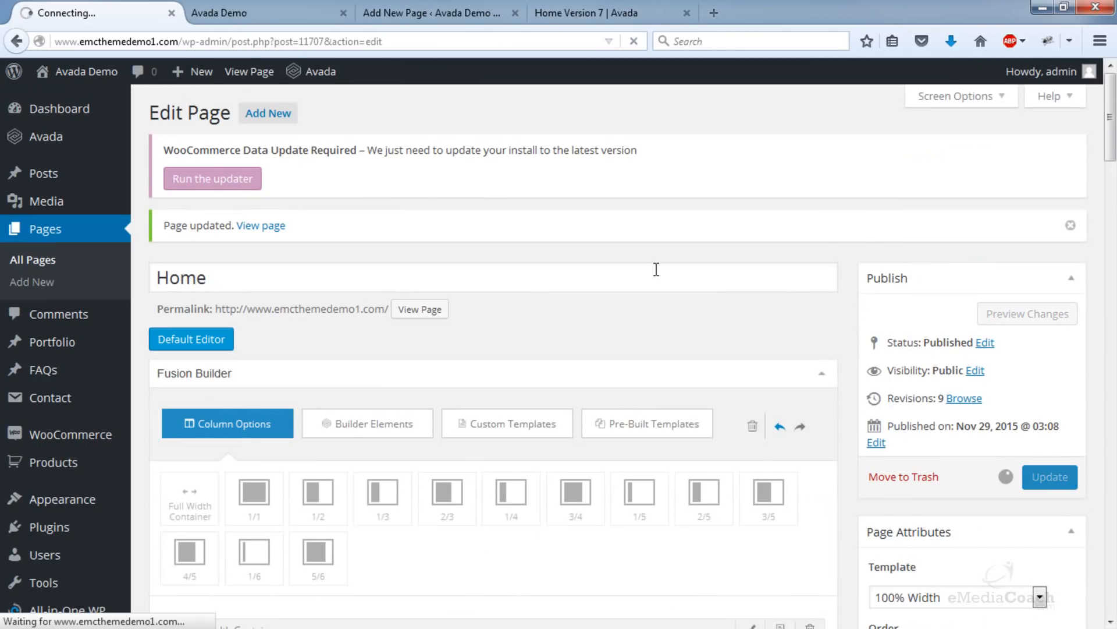
left_click(282, 8)
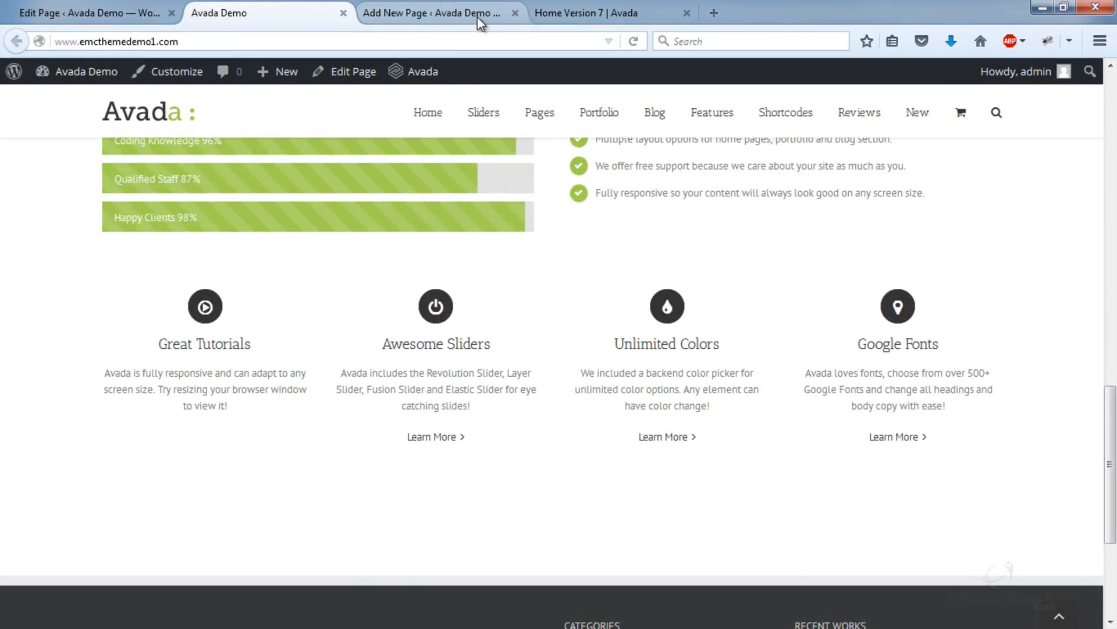
left_click(477, 17)
left_click(550, 14)
mouse_move(292, 103)
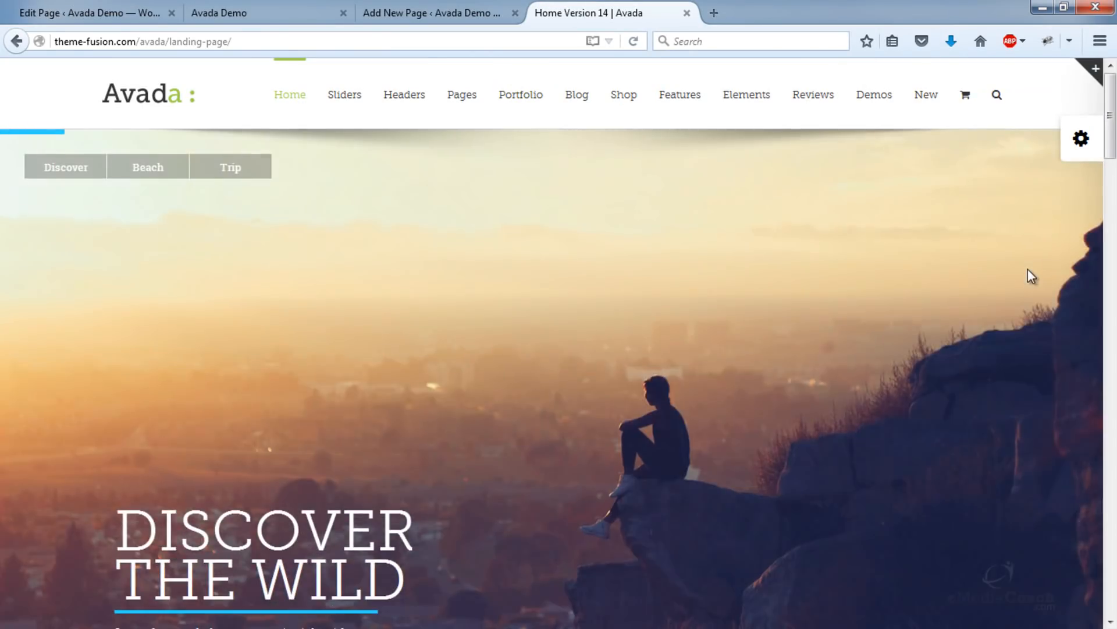
scroll(1027, 269, "down", 10)
scroll(1028, 269, "down", 1)
scroll(1028, 269, "up", 10)
scroll(1028, 269, "down", 11)
scroll(1032, 274, "down", 10)
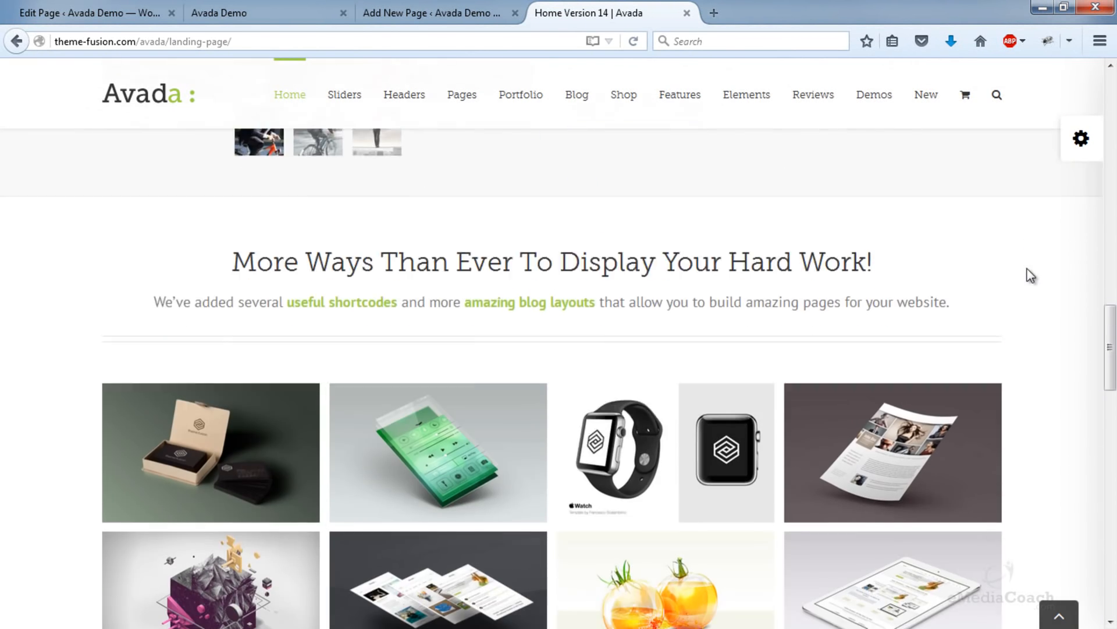
scroll(1032, 275, "down", 6)
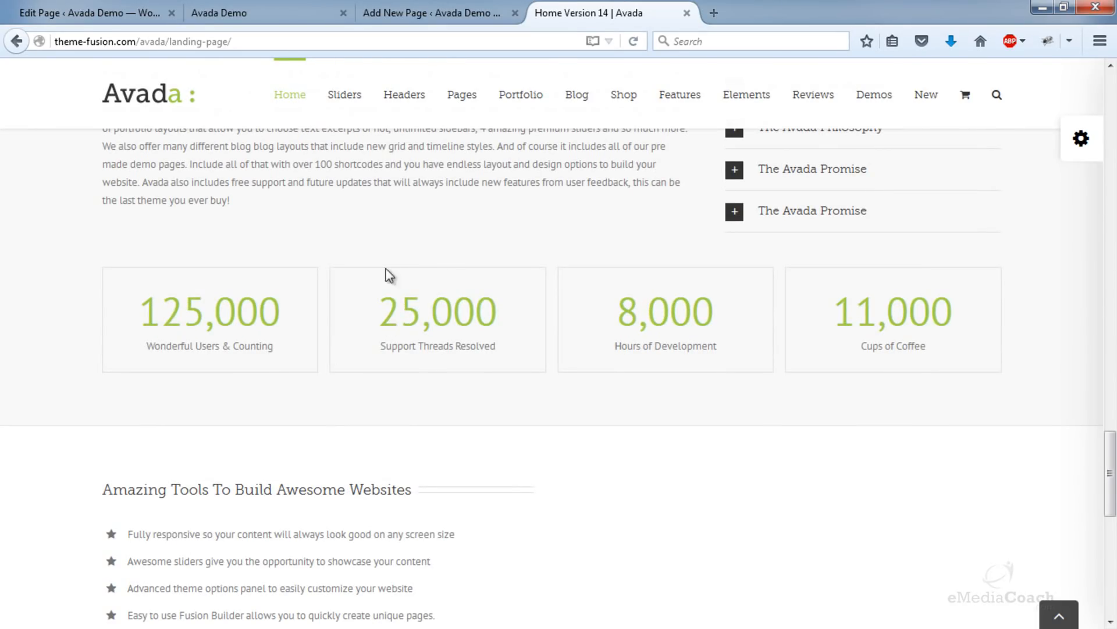
left_click(262, 14)
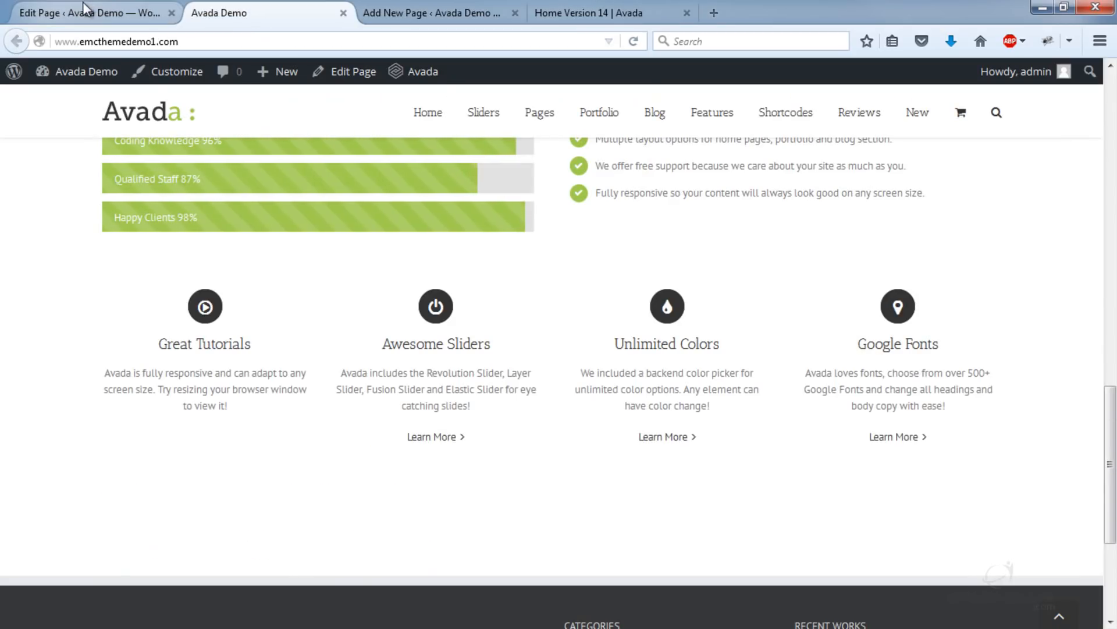
Close the extra live tab and dismiss the new page's content box settings without saving.
left_click(343, 12)
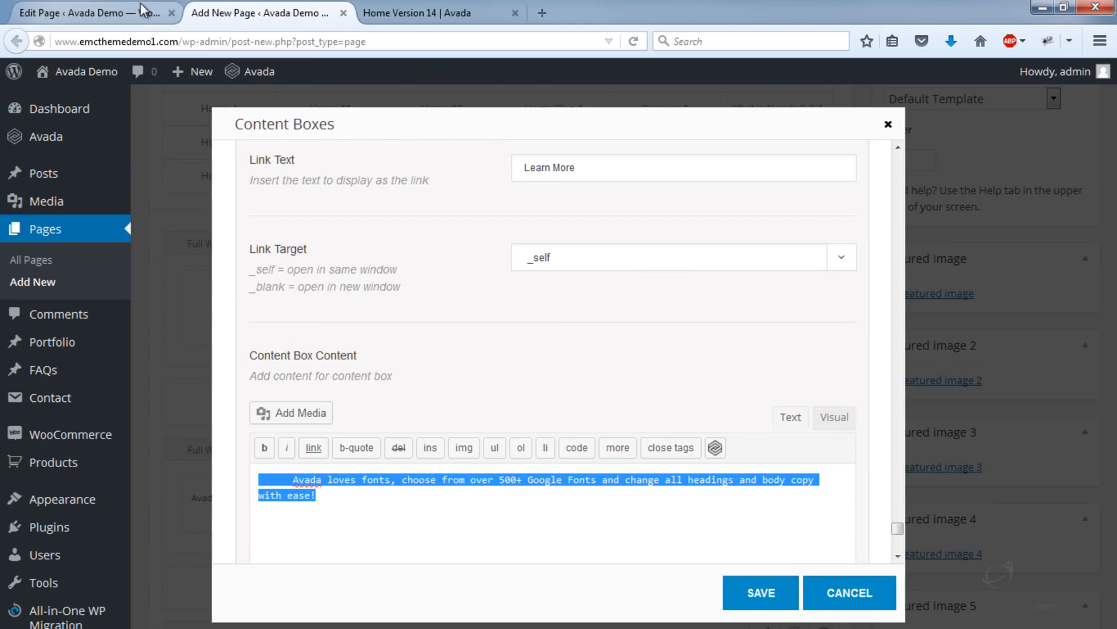
left_click(131, 12)
left_click(268, 8)
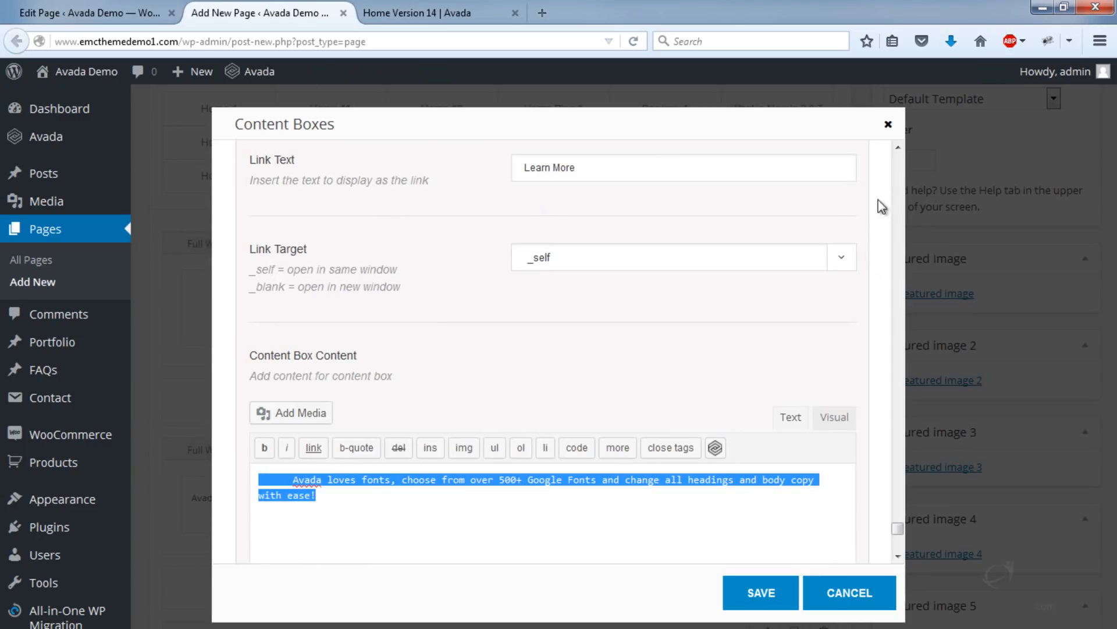
left_click(849, 592)
scroll(714, 572, "up", 5)
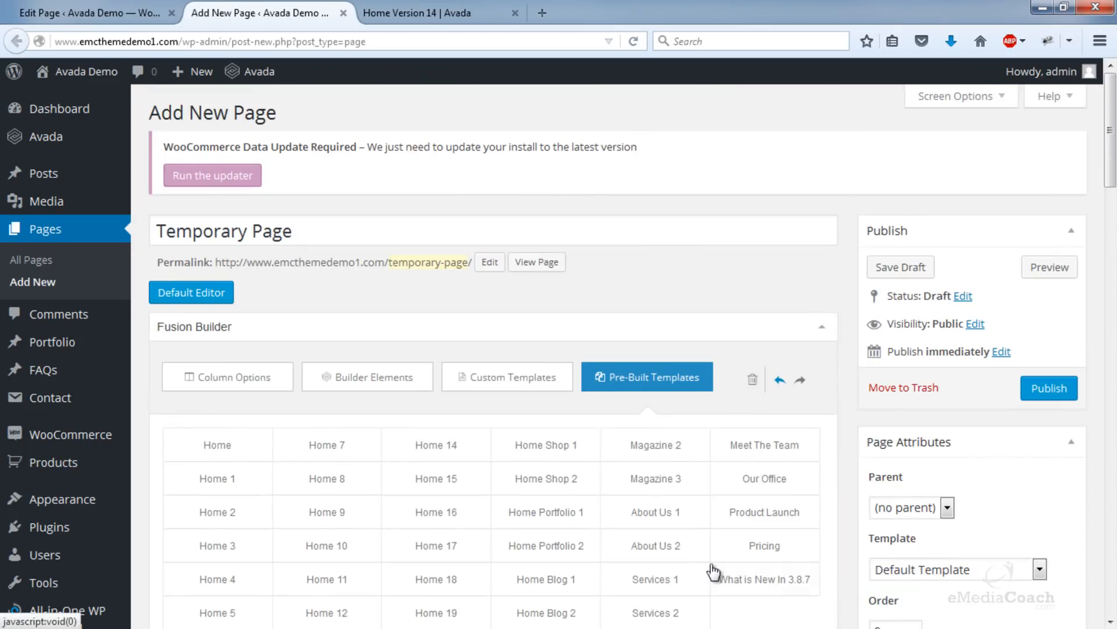
scroll(714, 572, "down", 3)
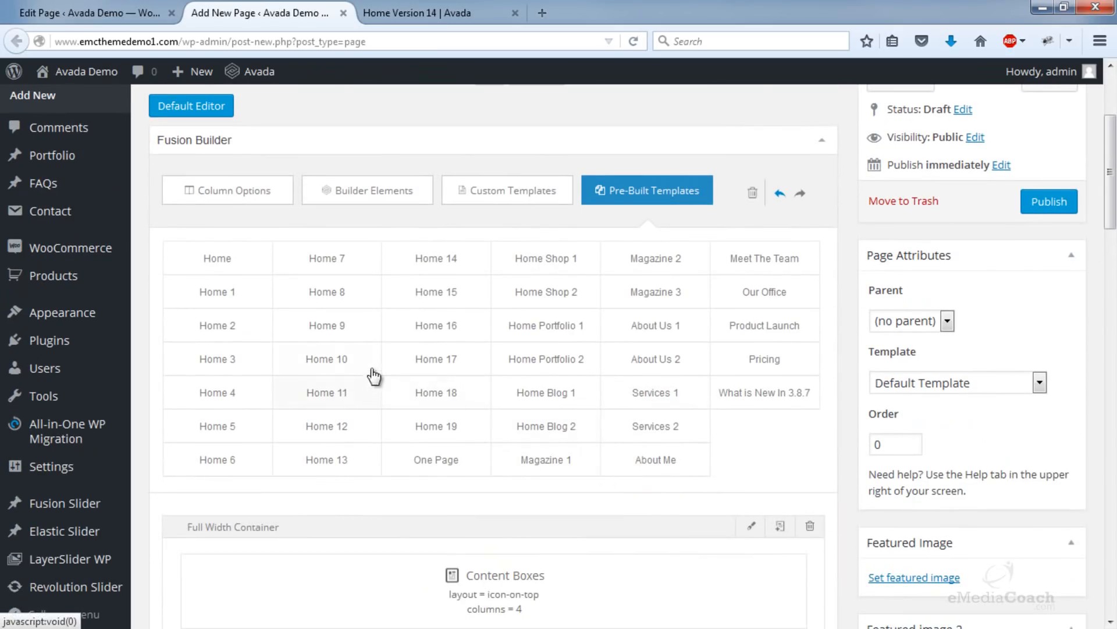
Replace the new page's content with a pre-built template.
left_click(443, 262)
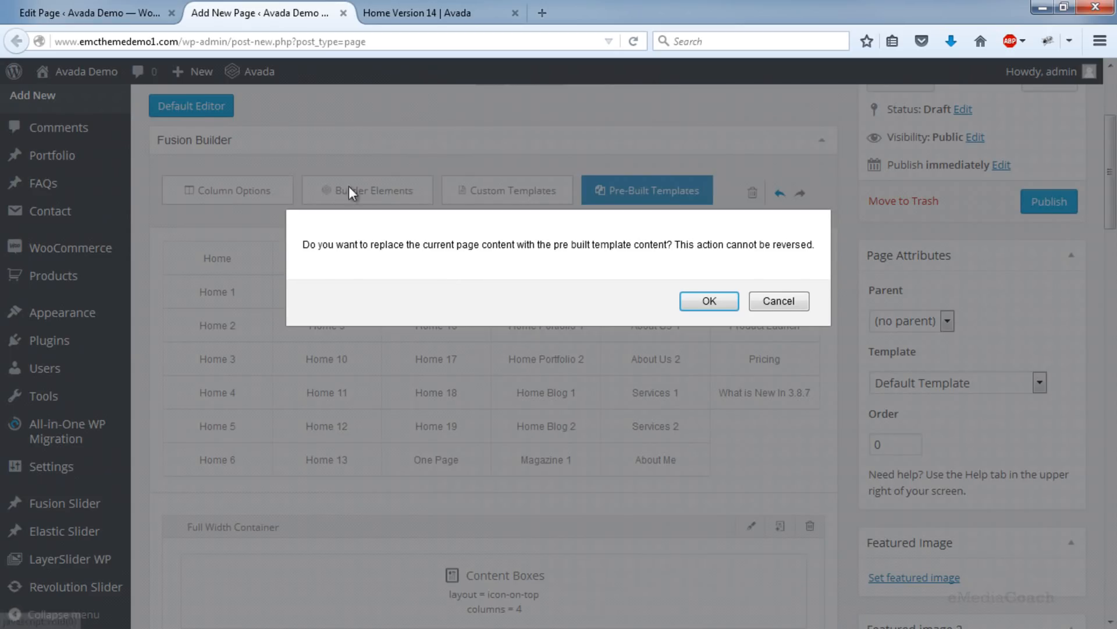
left_click(708, 301)
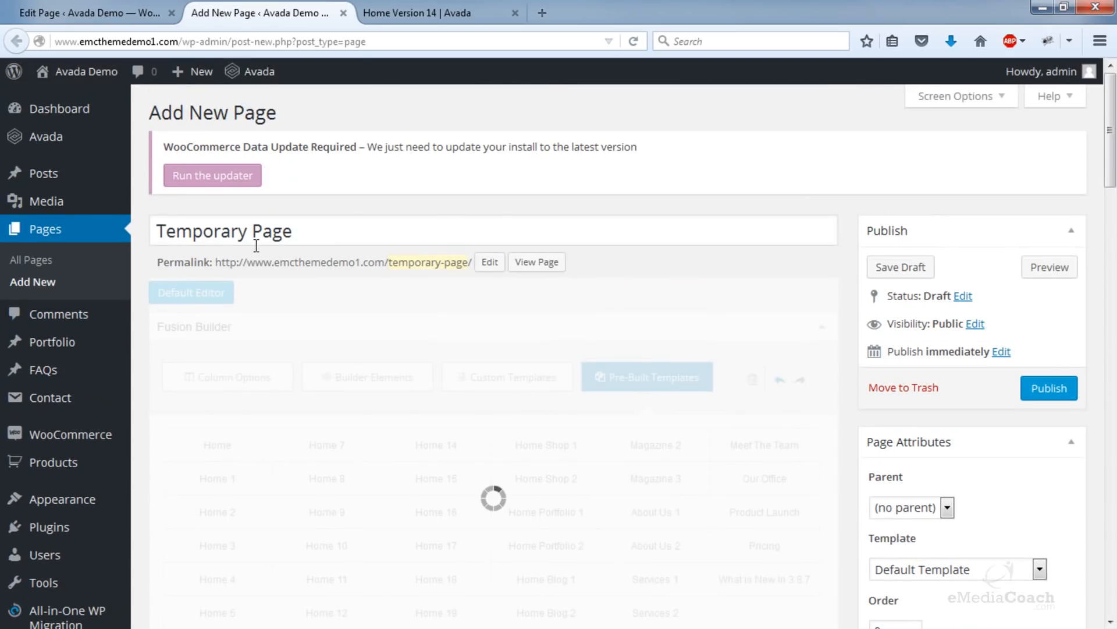
scroll(520, 366, "down", 15)
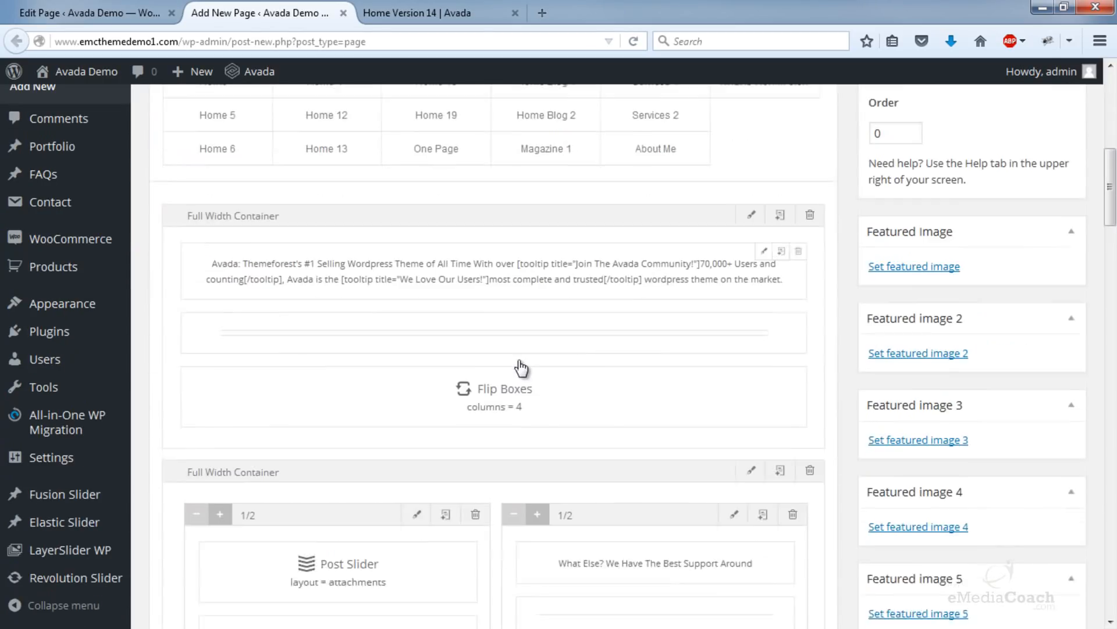
Compare the new page with the reference demo, then return to the Home page's edit screen.
left_click(442, 13)
scroll(698, 347, "up", 3)
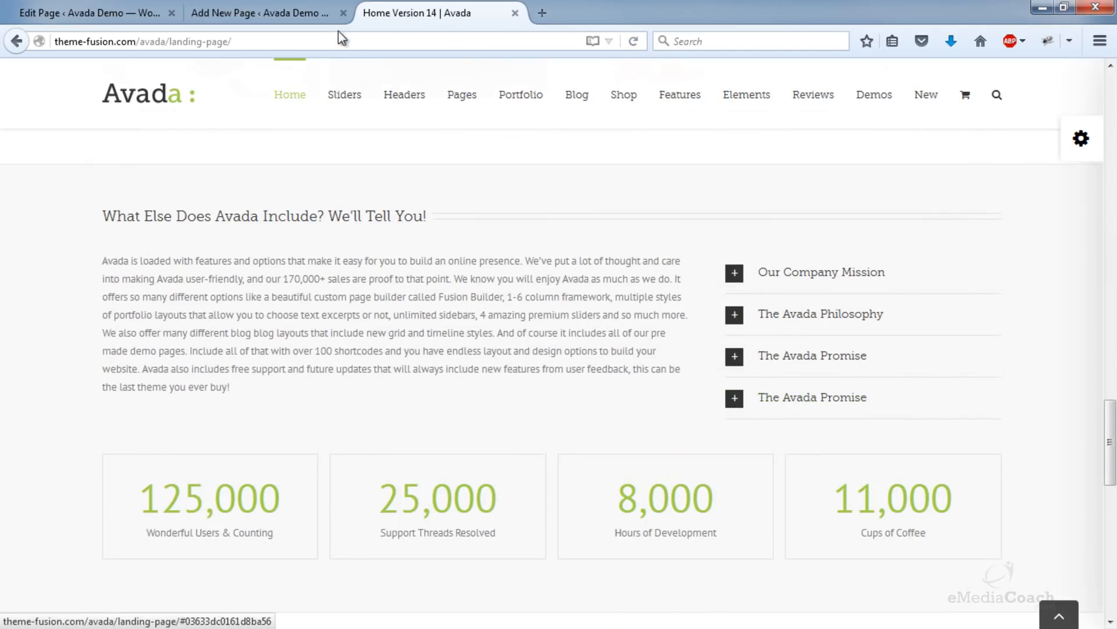
left_click(268, 13)
scroll(642, 383, "down", 8)
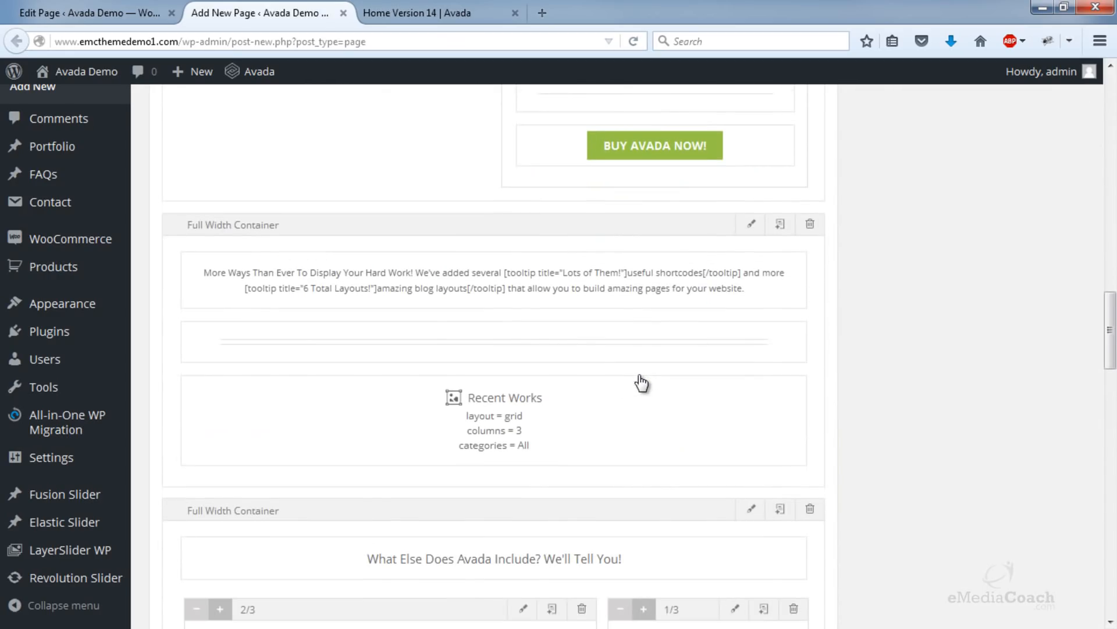
scroll(634, 385, "down", 10)
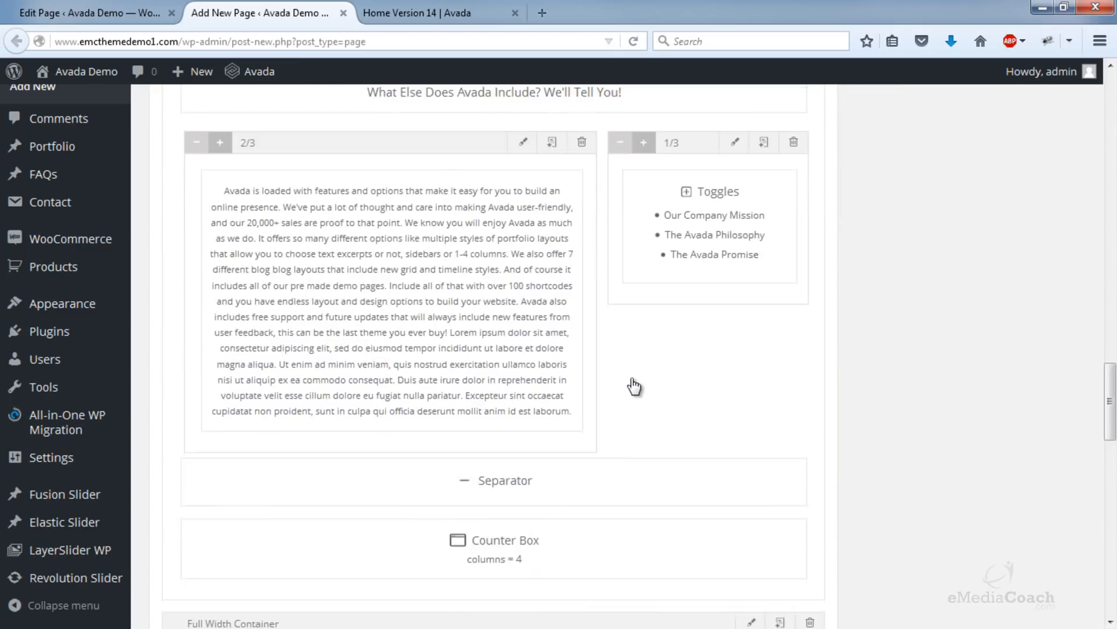
scroll(607, 367, "up", 3)
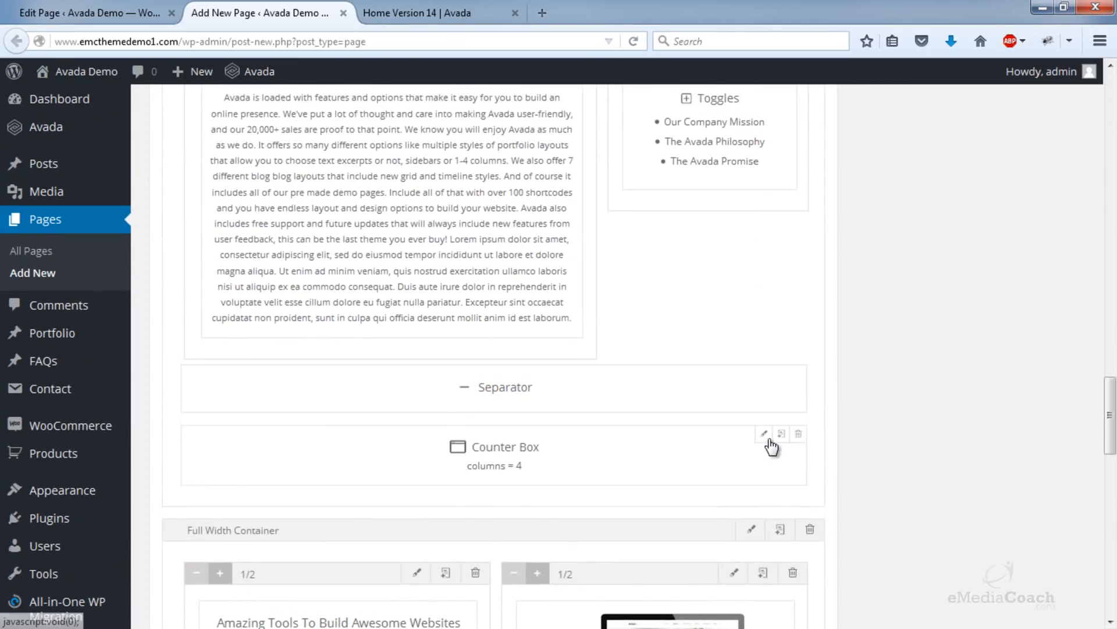
left_click(133, 18)
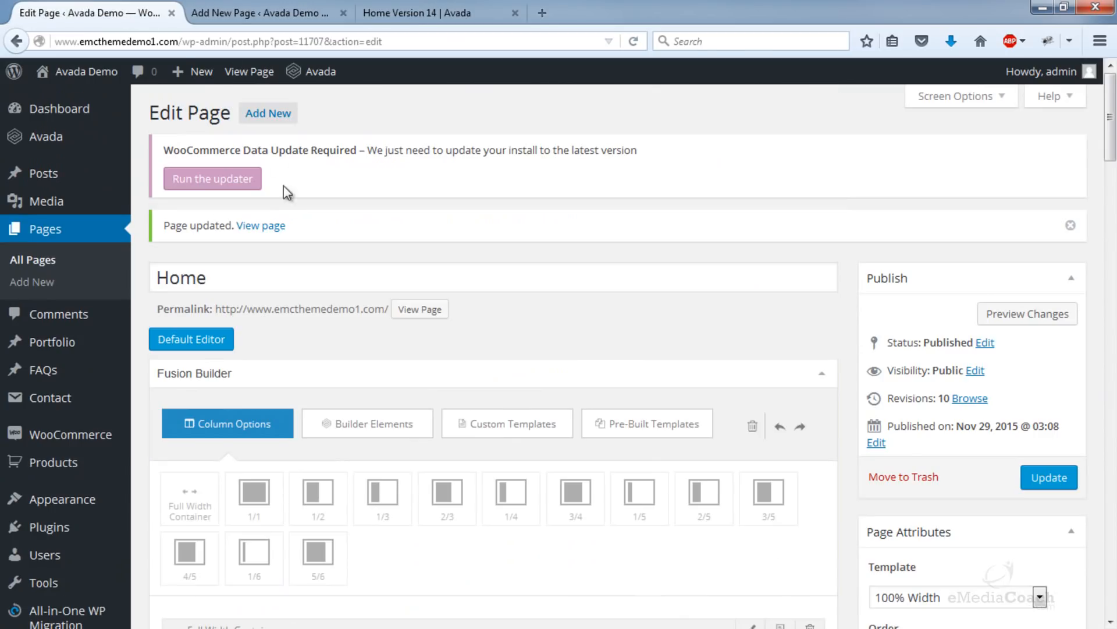
Inspect the Home page builder and its list of available builder elements.
scroll(291, 209, "down", 8)
scroll(287, 221, "up", 5)
left_click_drag(182, 319, 374, 431)
scroll(495, 459, "down", 20)
scroll(375, 431, "up", 10)
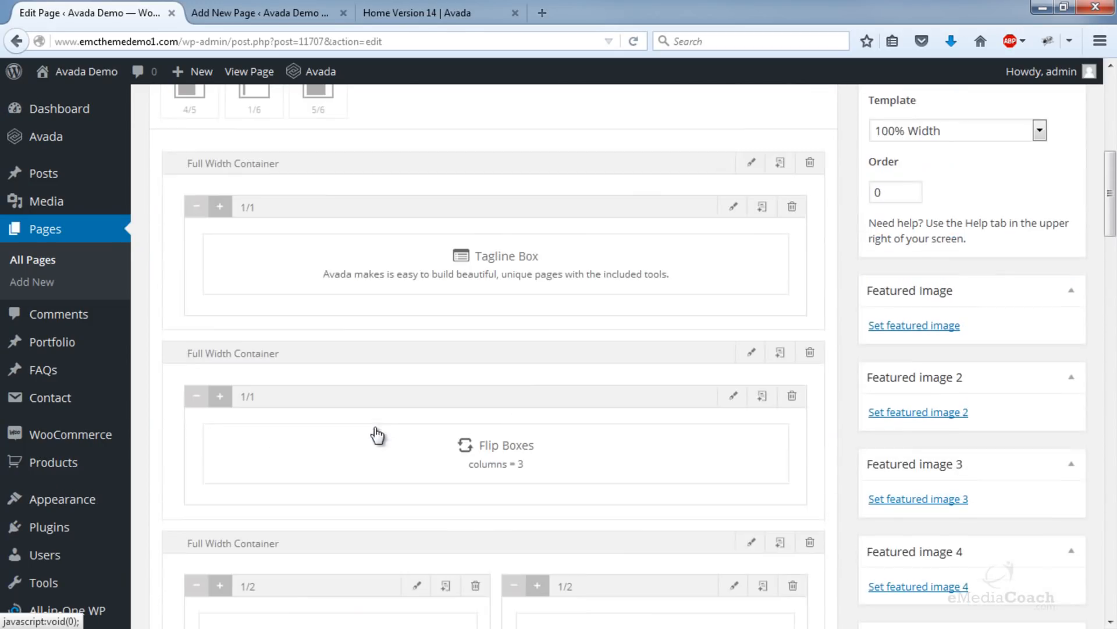
scroll(375, 431, "up", 8)
left_click_drag(256, 428, 402, 526)
scroll(444, 499, "down", 11)
scroll(442, 489, "down", 9)
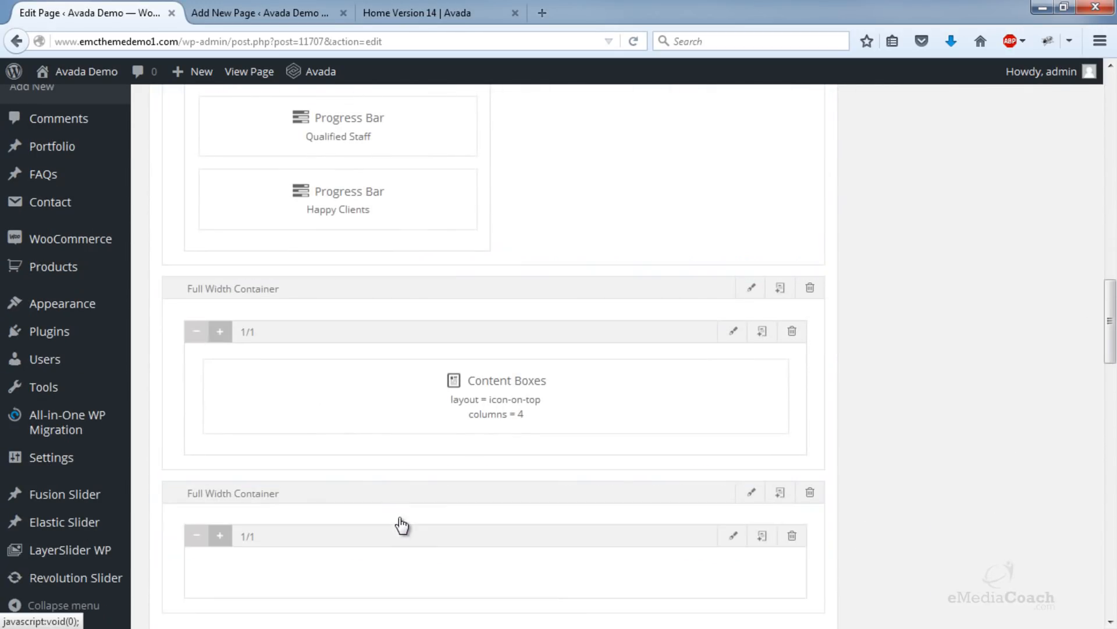
scroll(404, 518, "up", 15)
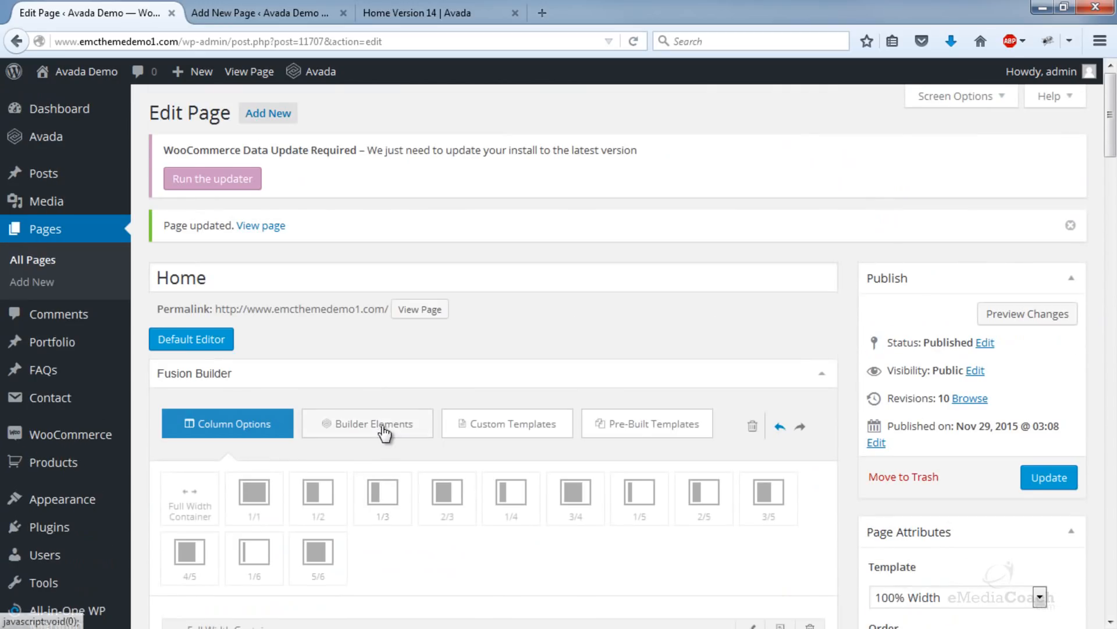
left_click(385, 433)
scroll(382, 429, "down", 5)
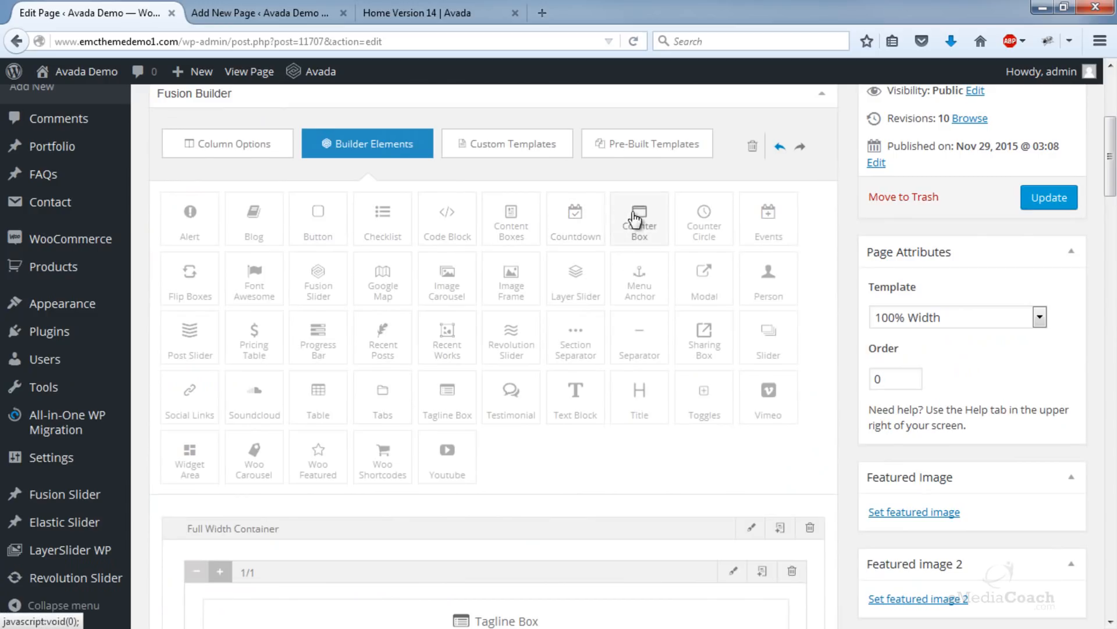
scroll(558, 432, "down", 8)
scroll(558, 432, "down", 16)
left_click_drag(558, 432, 488, 426)
Open the Counter Box settings on both the reference page and the Home page.
left_click(259, 13)
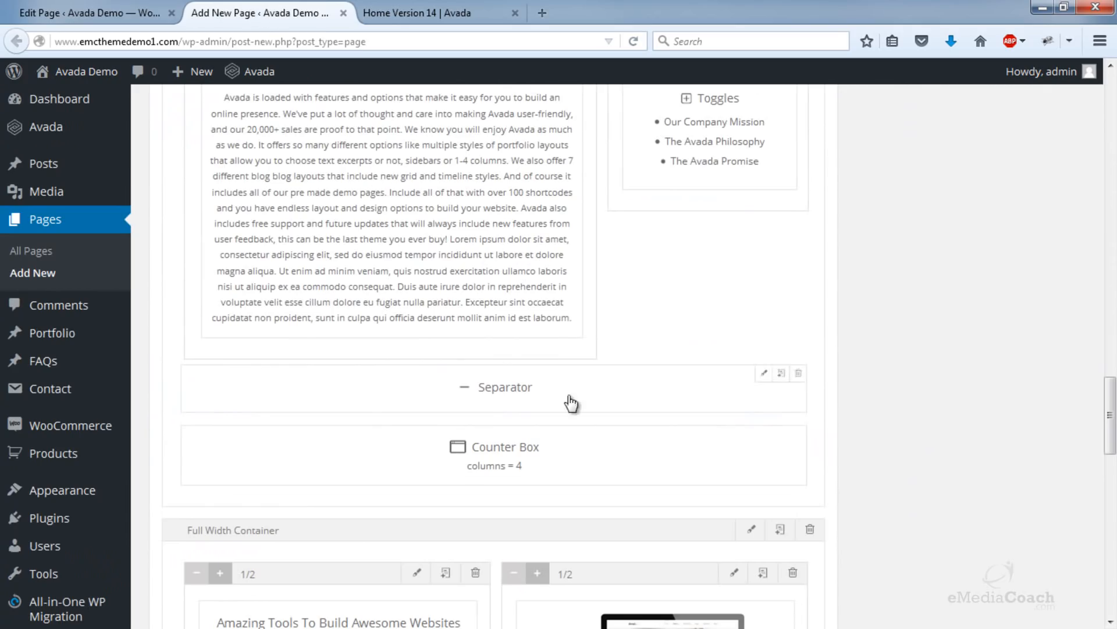
left_click(762, 434)
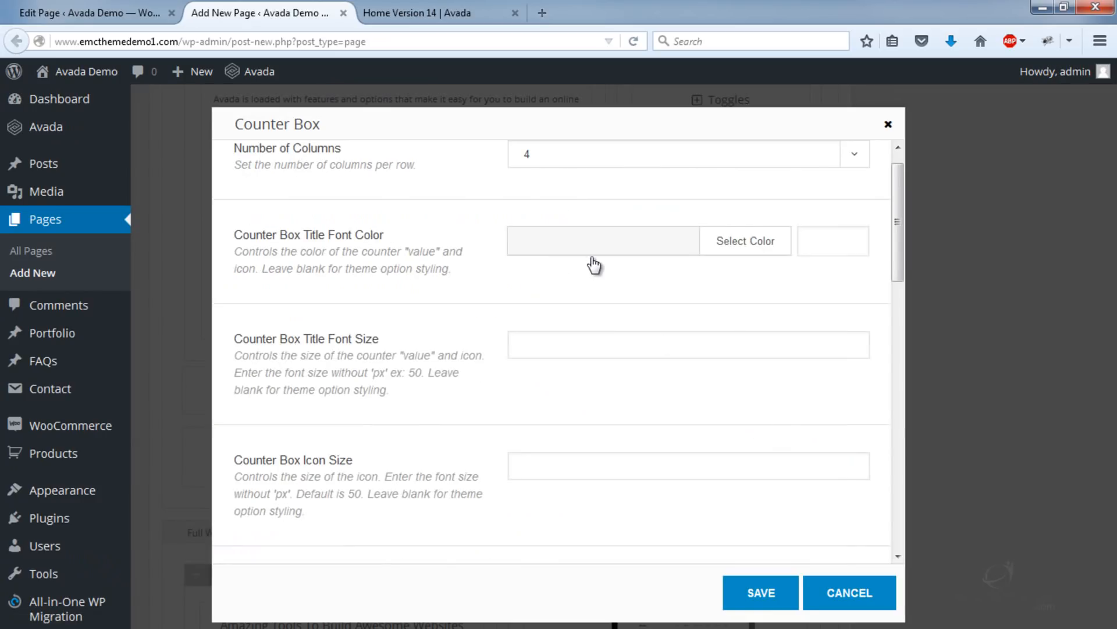
left_click(111, 8)
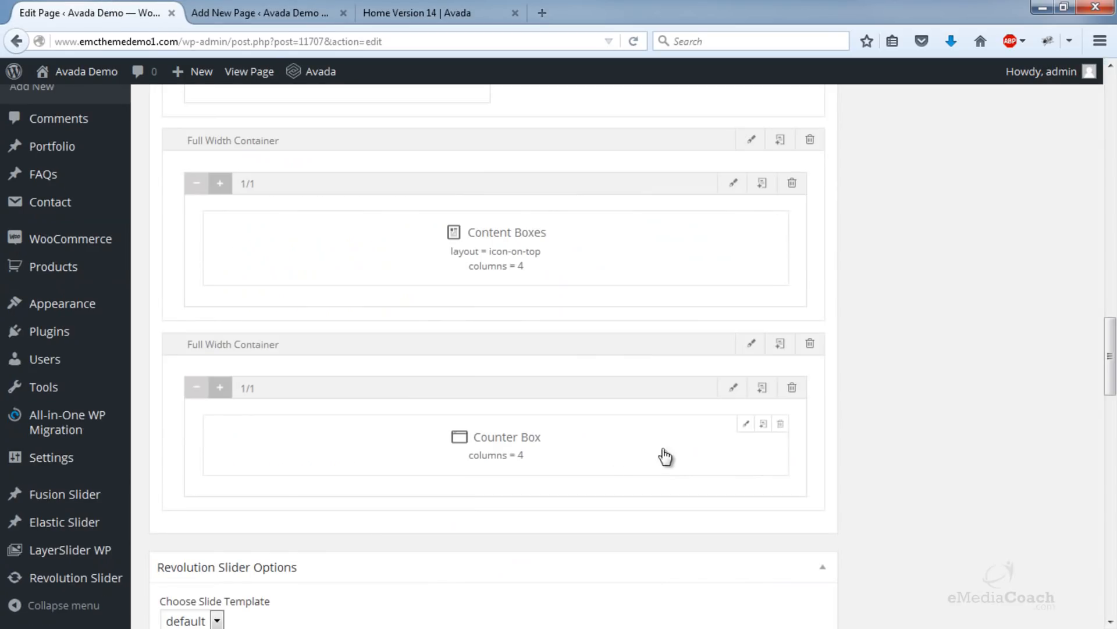
left_click(746, 425)
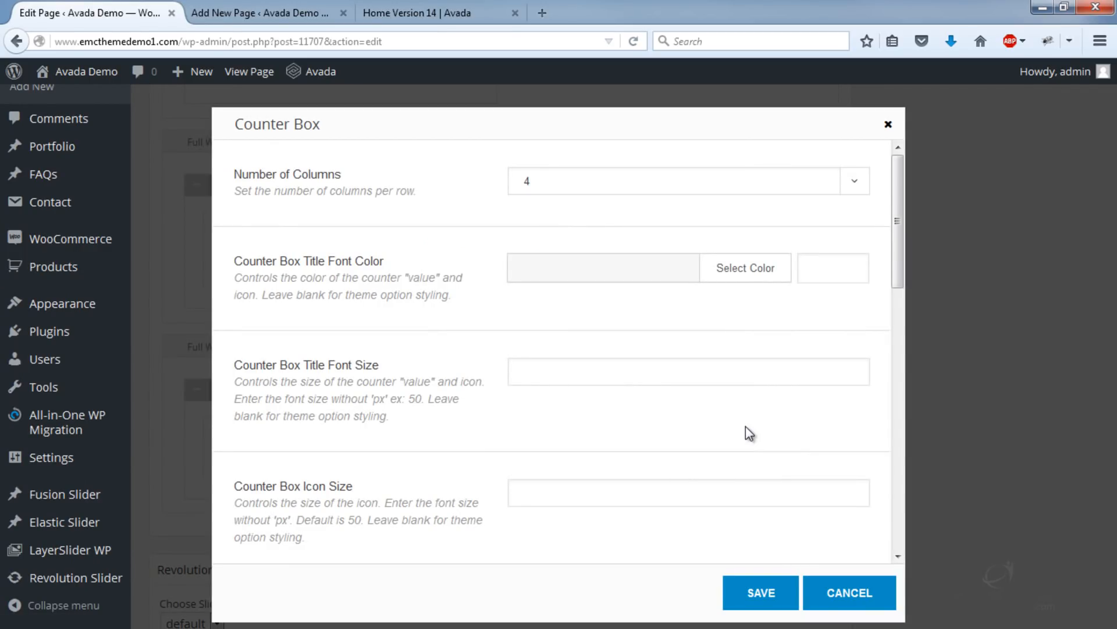
Expand the first counter item in both the reference and Home Counter Box settings.
left_click(254, 16)
scroll(594, 234, "down", 5)
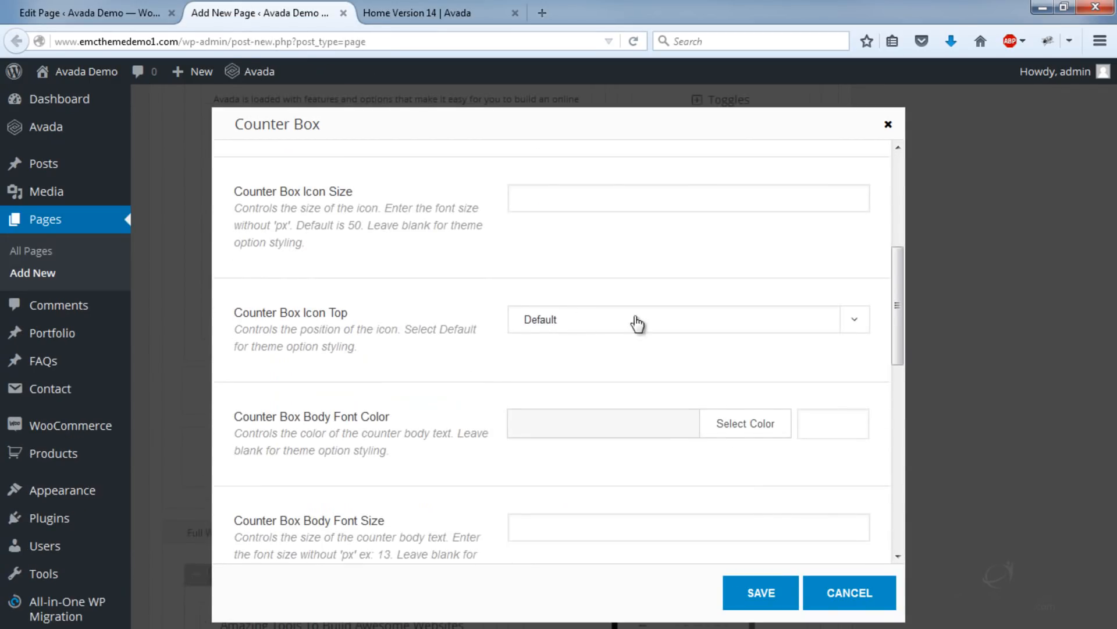
left_click(104, 27)
scroll(619, 304, "down", 6)
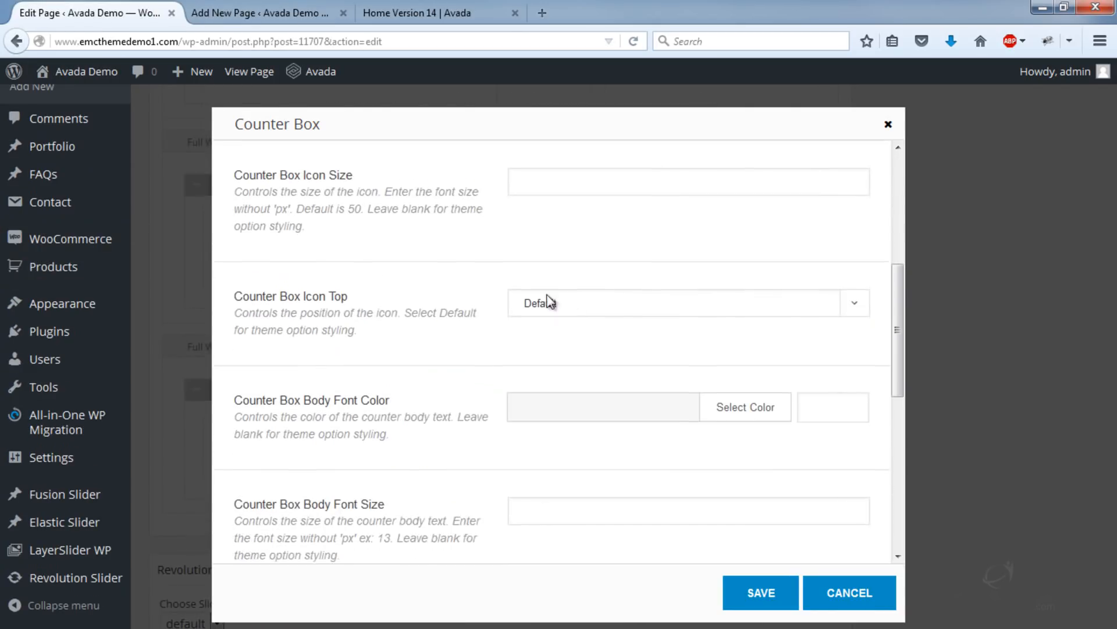
left_click(247, 16)
scroll(618, 298, "down", 10)
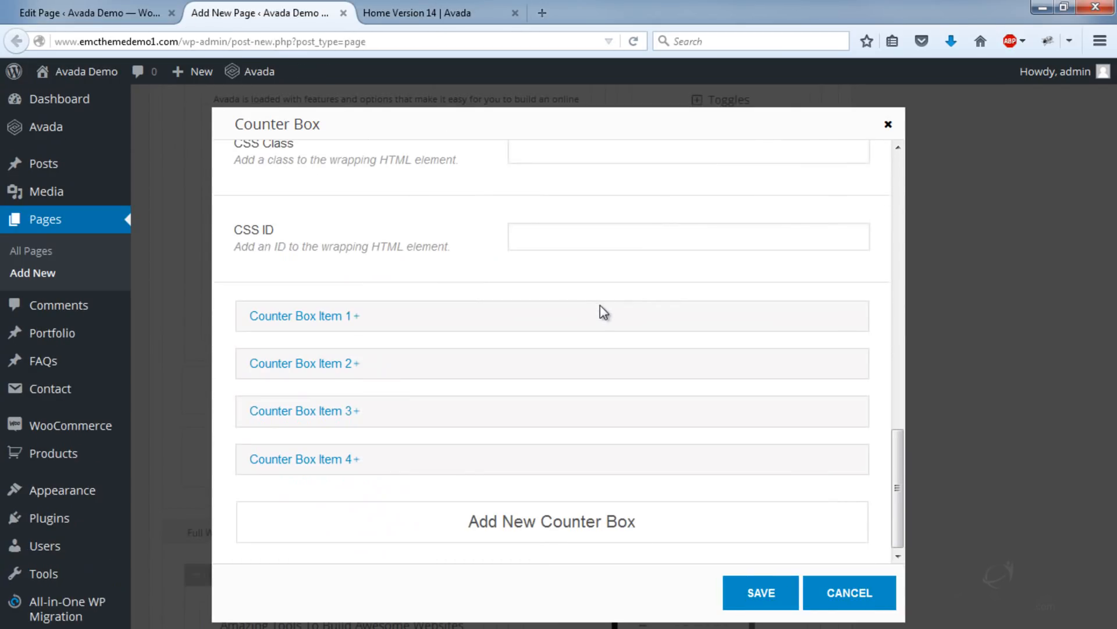
left_click(344, 326)
scroll(342, 323, "down", 2)
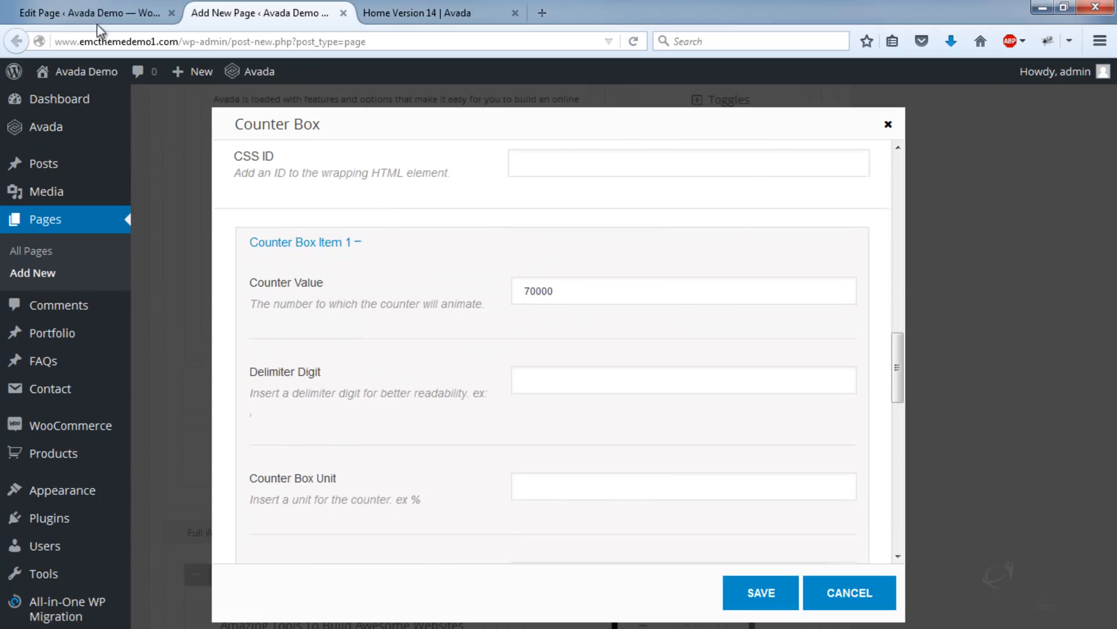
left_click(73, 22)
scroll(497, 322, "down", 8)
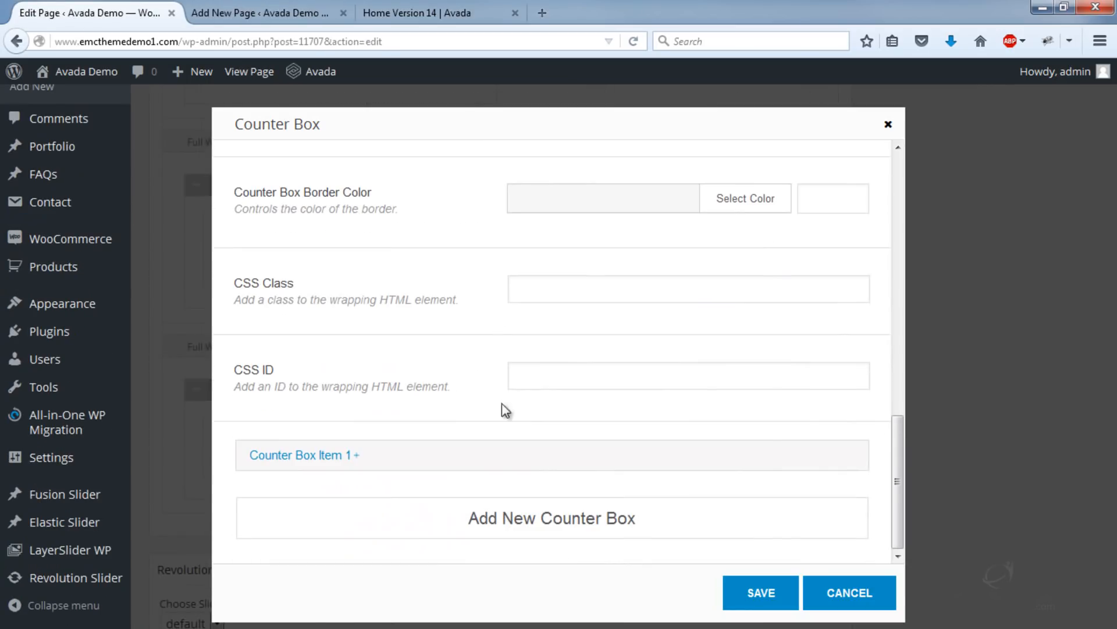
left_click(341, 456)
scroll(584, 375, "down", 2)
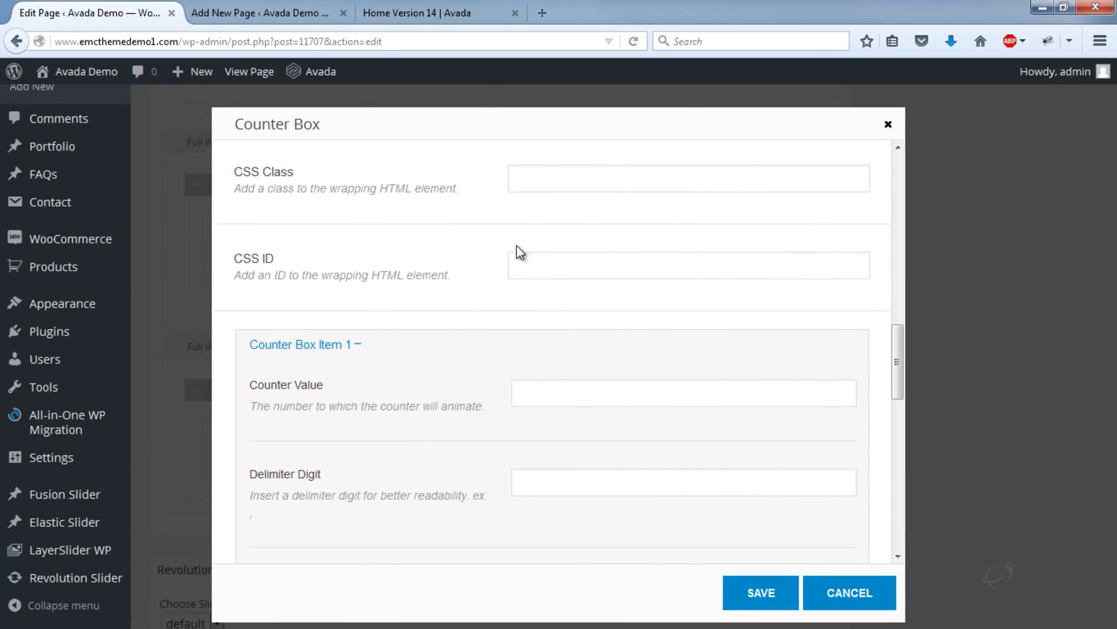
Set the first counter's value to 70000, copied from the reference counter.
left_click(309, 16)
double_click(582, 291)
key("ctrl+c")
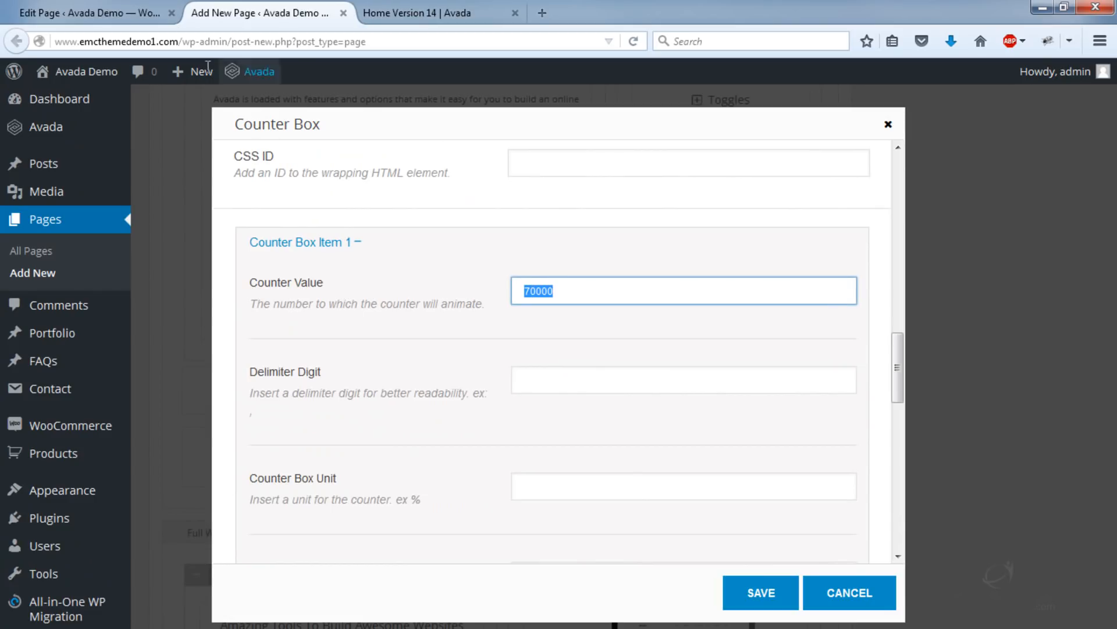
left_click(70, 18)
left_click(544, 384)
key("ctrl+v")
scroll(547, 384, "down", 3)
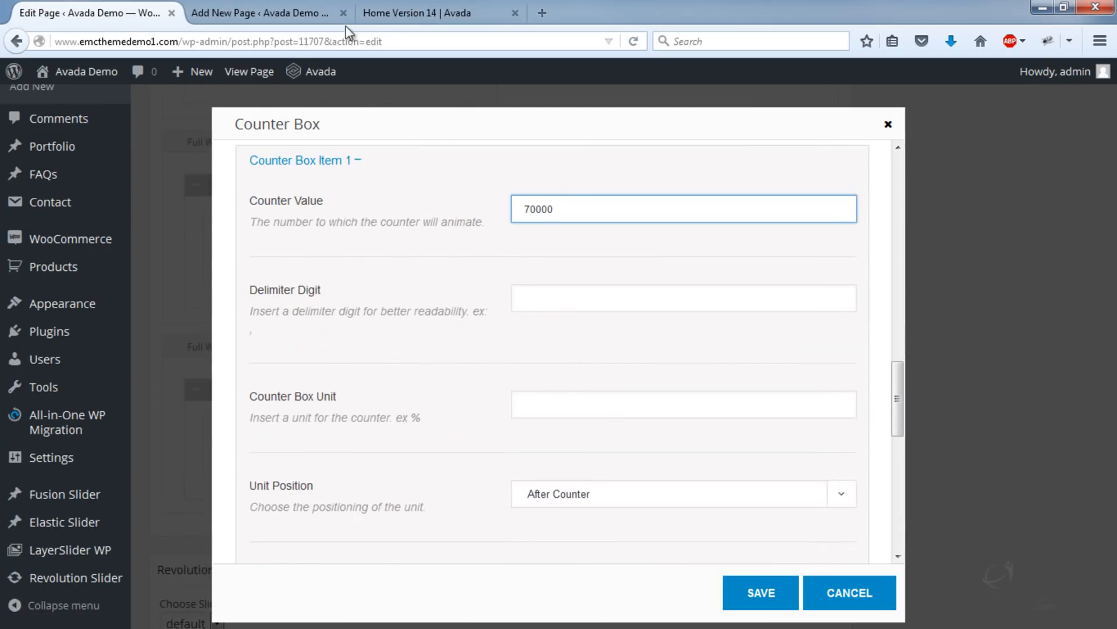
After checking the reference and live demo, keep the first counter counting up.
left_click(312, 16)
scroll(635, 368, "down", 3)
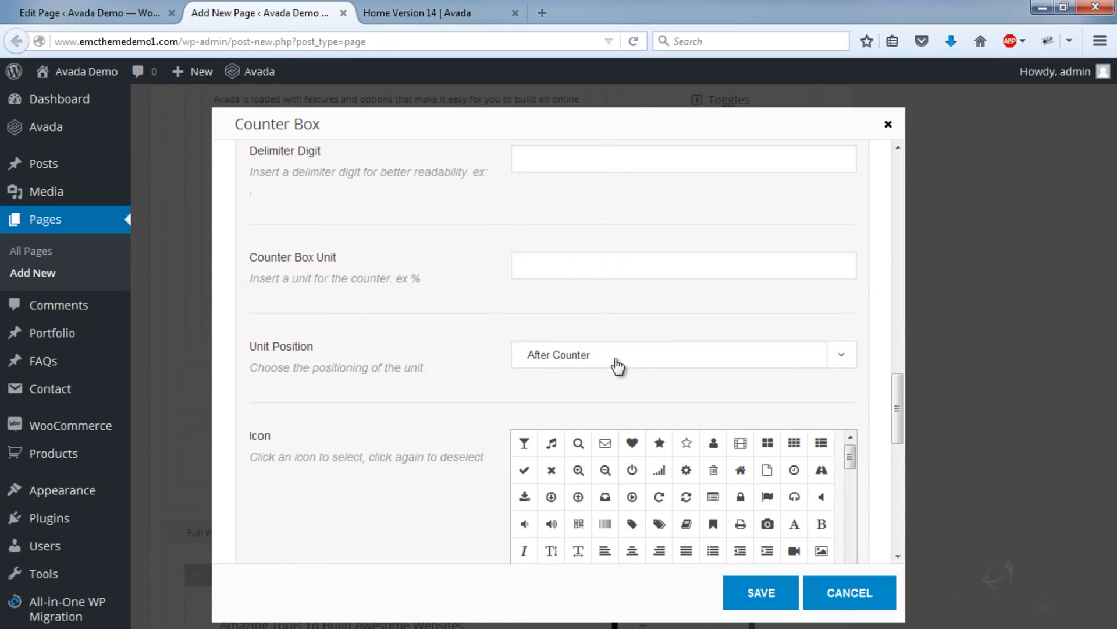
left_click(122, 14)
scroll(542, 376, "down", 3)
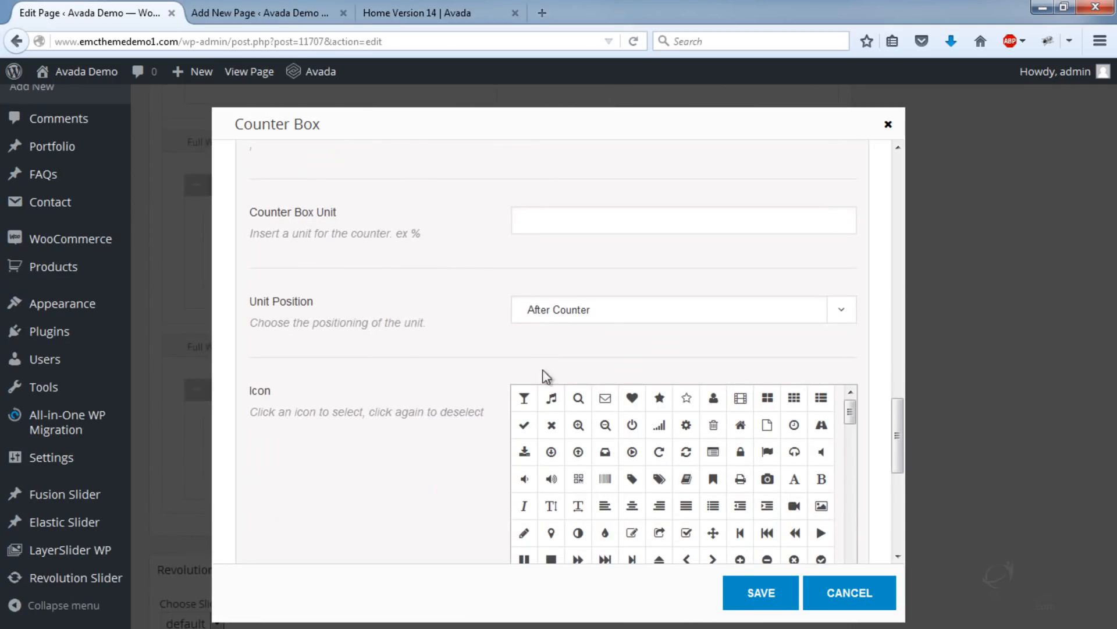
left_click(276, 16)
scroll(632, 379, "down", 3)
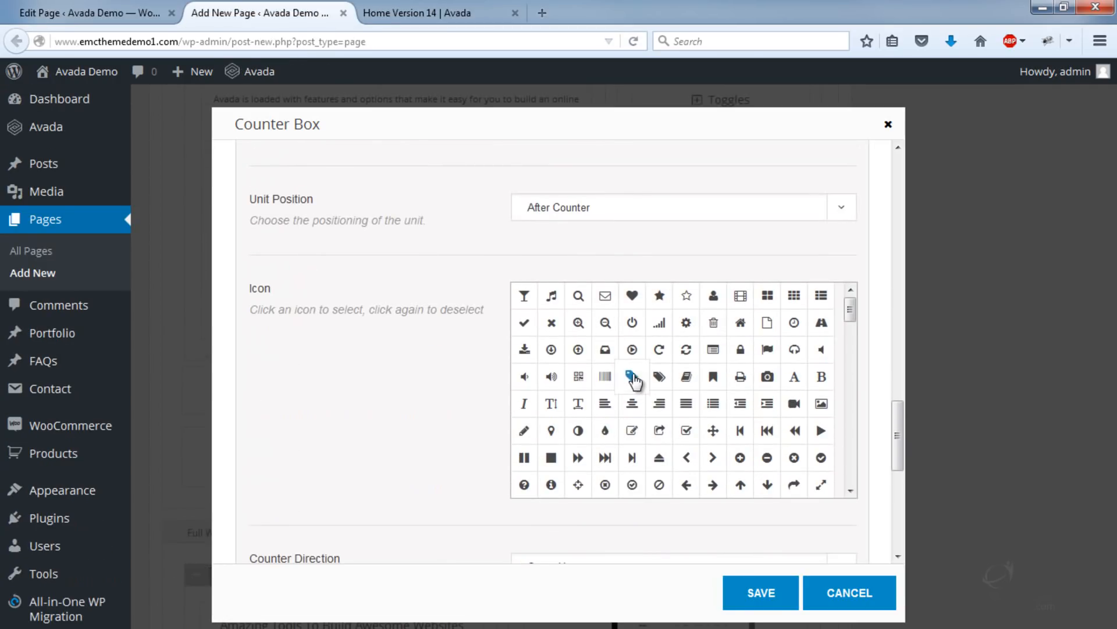
left_click(461, 22)
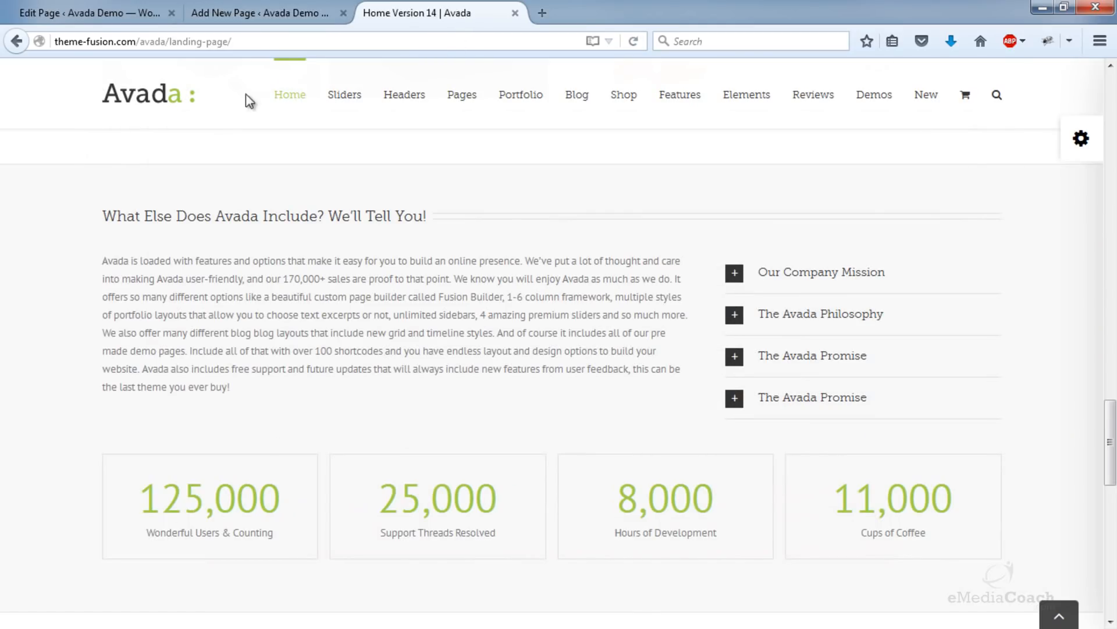
left_click(268, 14)
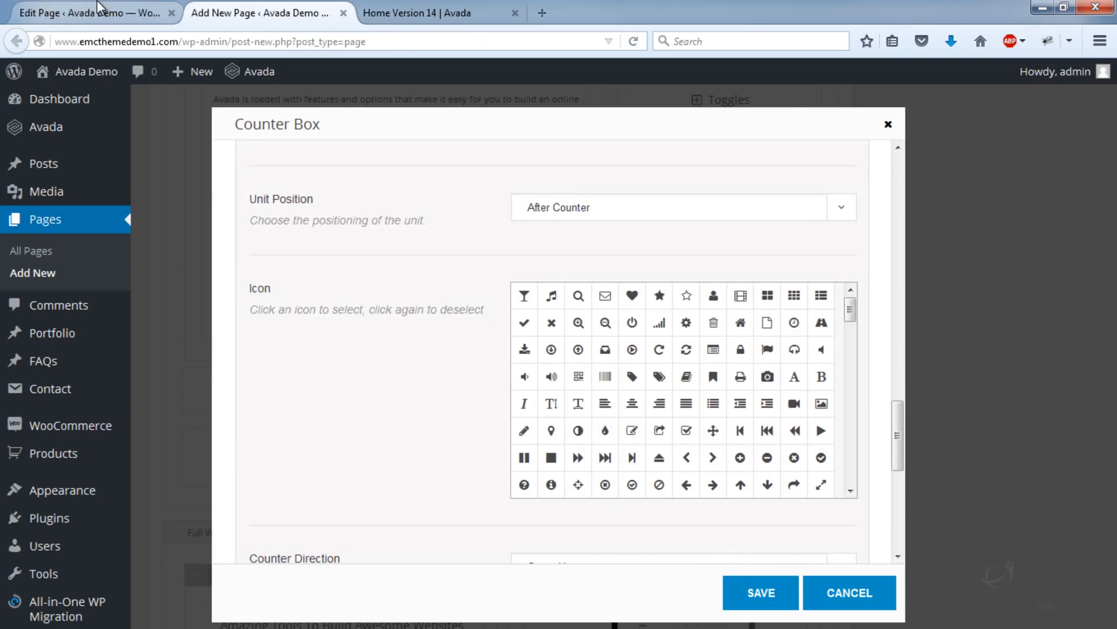
scroll(390, 344, "down", 5)
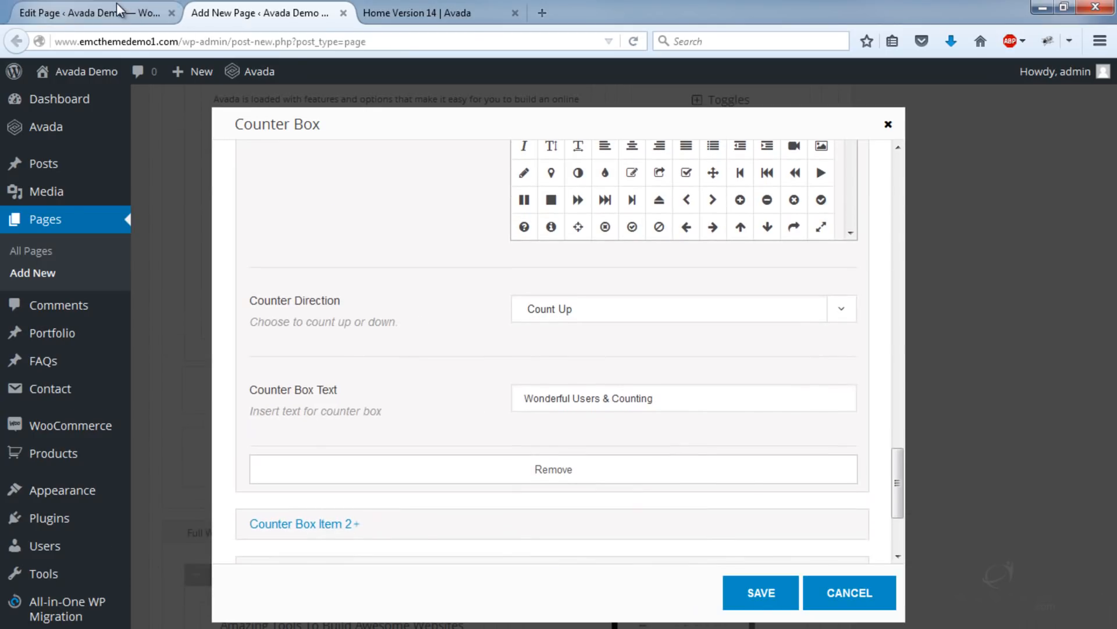
left_click(116, 4)
scroll(476, 376, "down", 3)
left_click(580, 451)
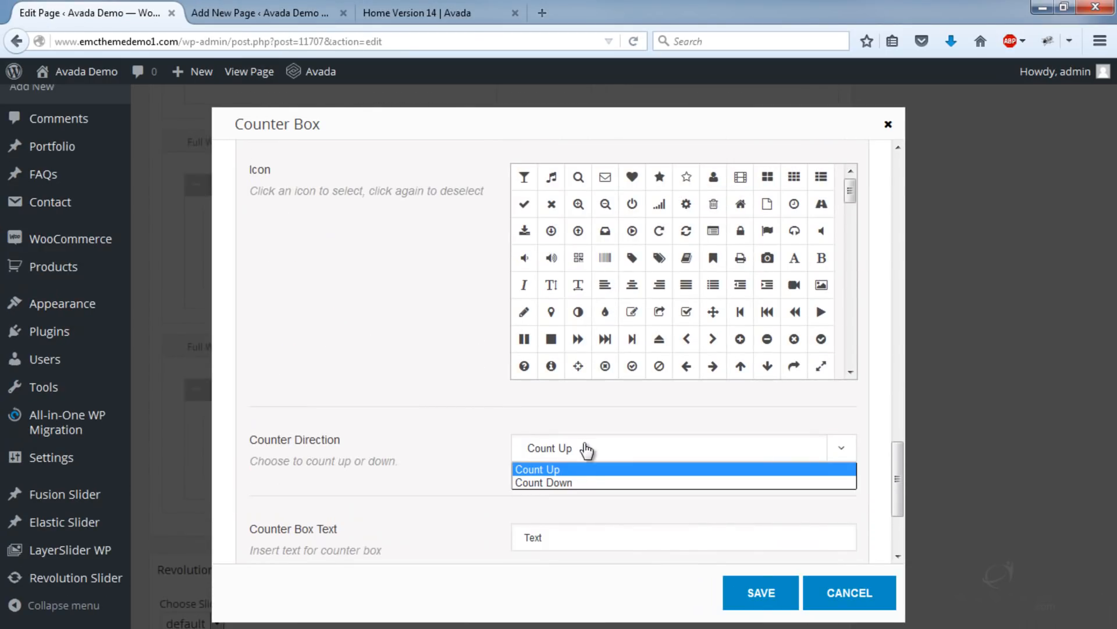
left_click(576, 475)
scroll(569, 478, "down", 3)
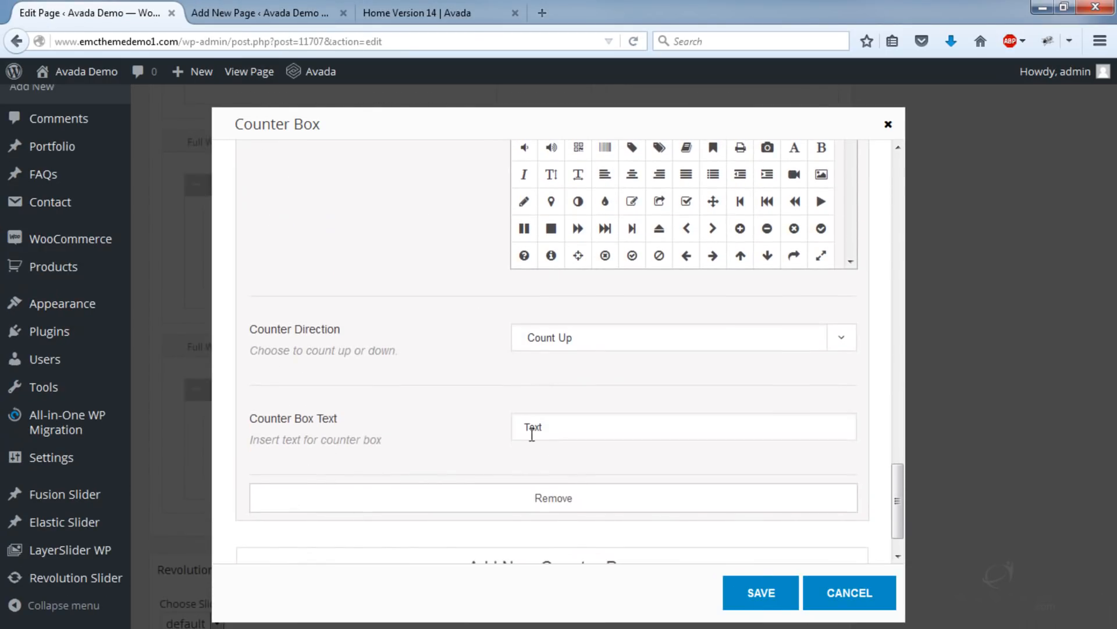
Label the first counter 'Wonderful Users & Counting', copied from the reference.
left_click(245, 17)
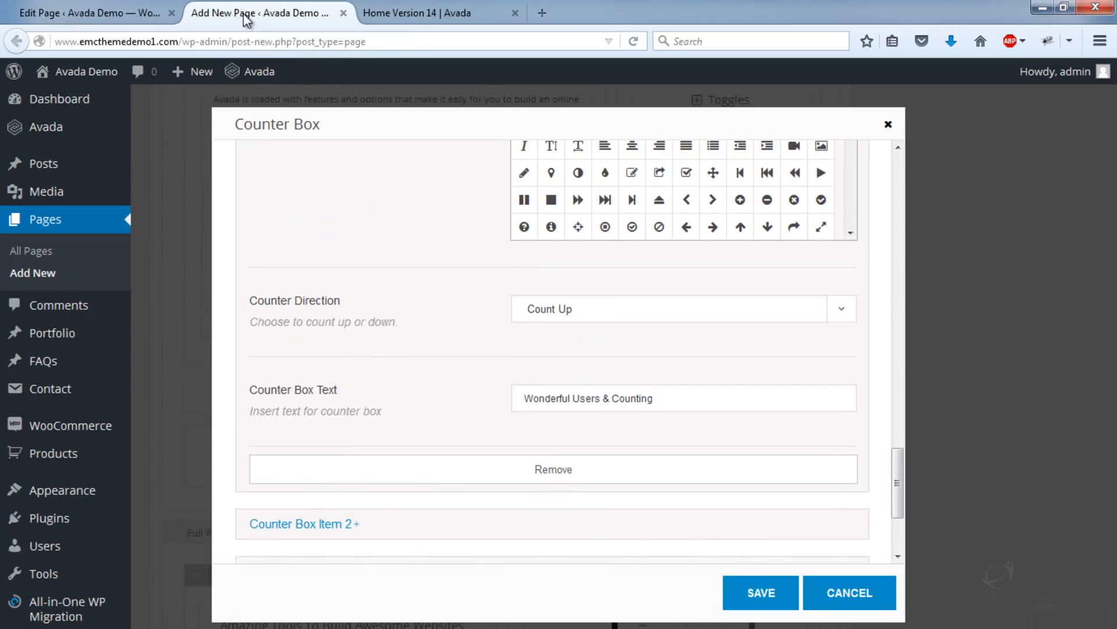
triple_click(710, 401)
key("ctrl+c")
left_click(118, 15)
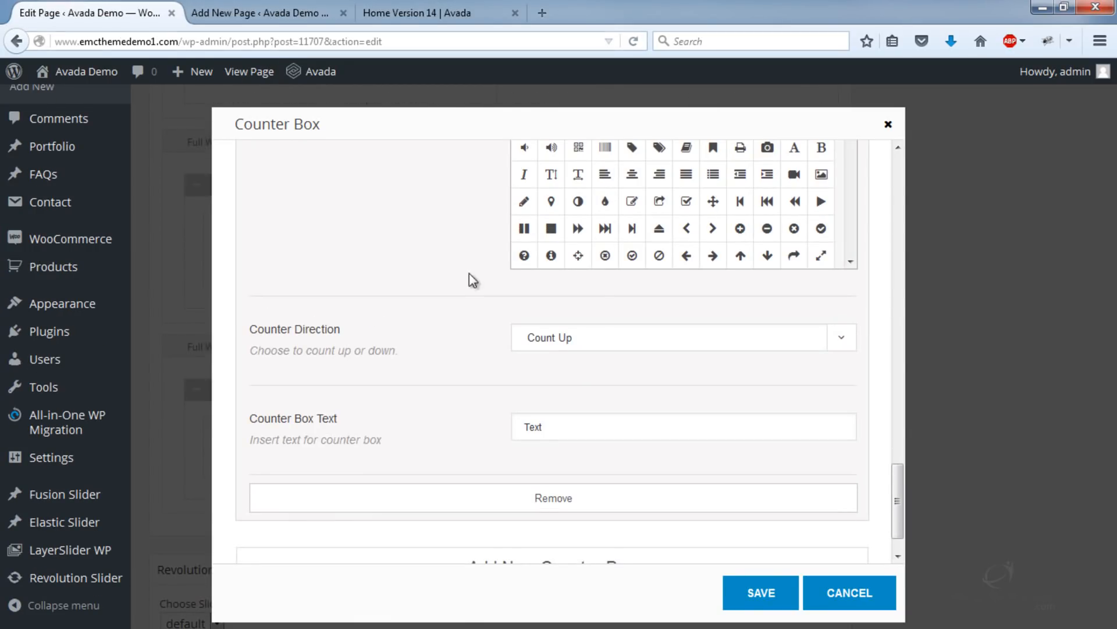
triple_click(577, 425)
key("ctrl+v")
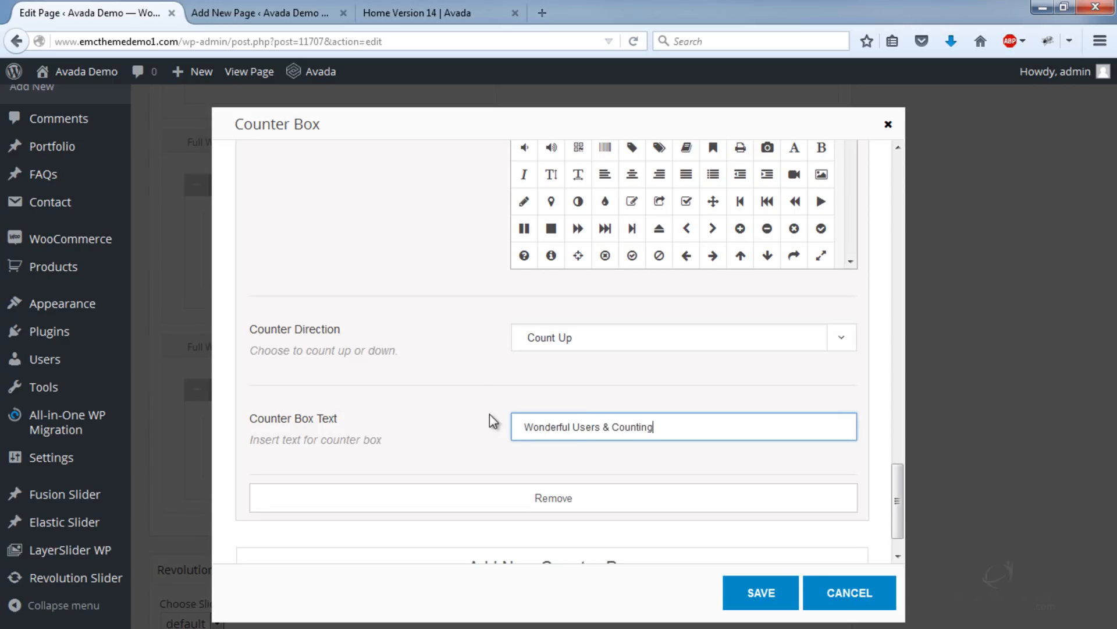
scroll(553, 510, "down", 2)
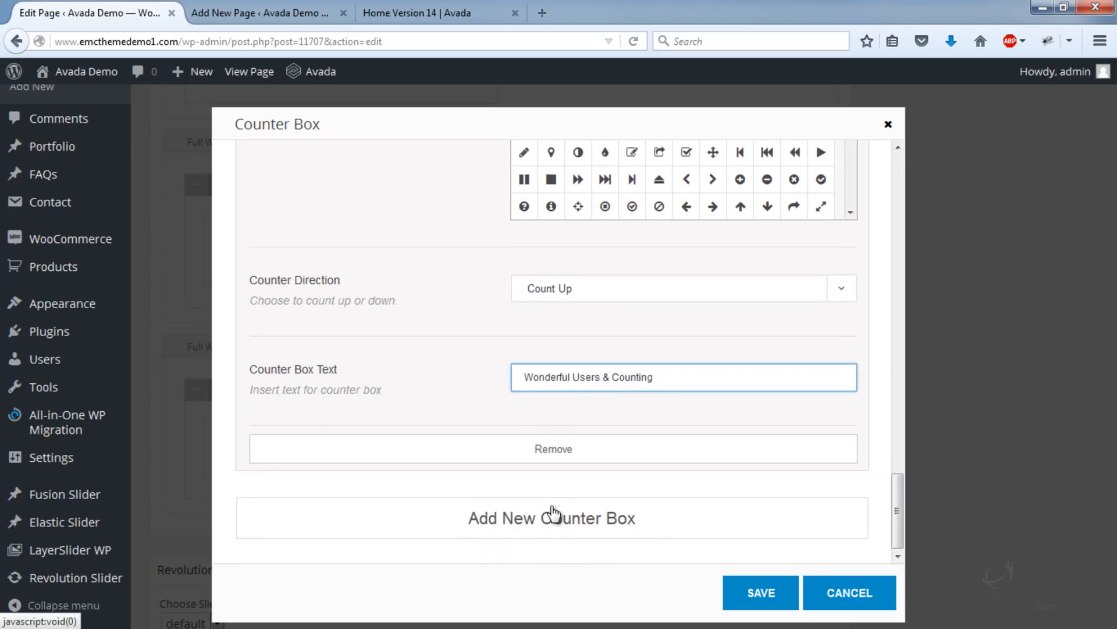
Add a second counter item and expand its settings.
left_click(553, 516)
left_click(289, 502)
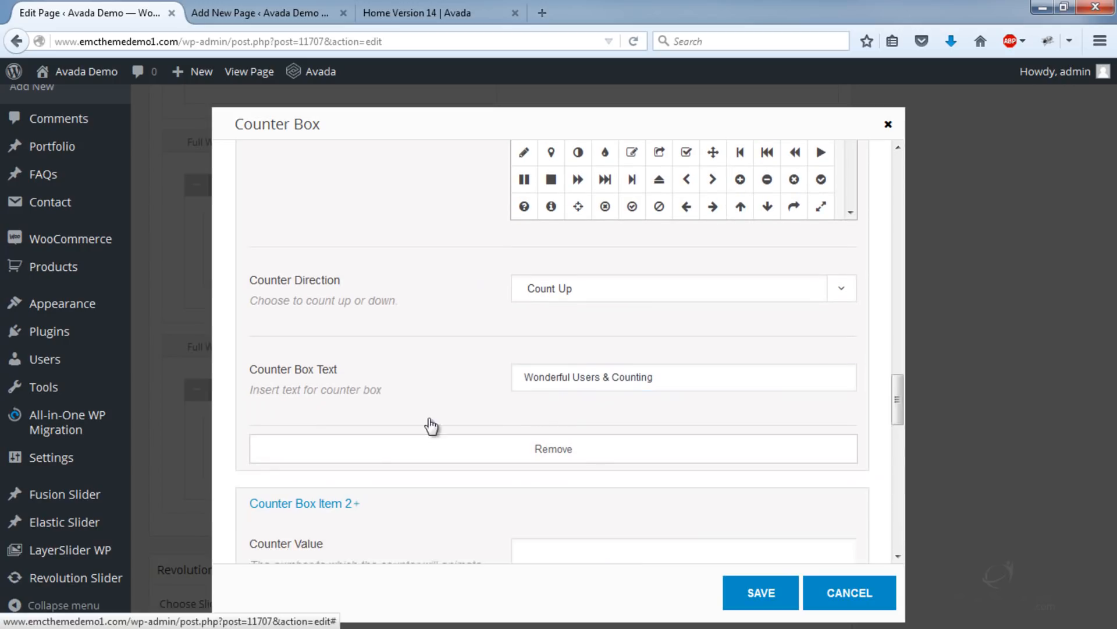
scroll(430, 420, "down", 4)
left_click(318, 15)
Set the second counter's value to 25000, copied from the reference.
scroll(683, 484, "down", 4)
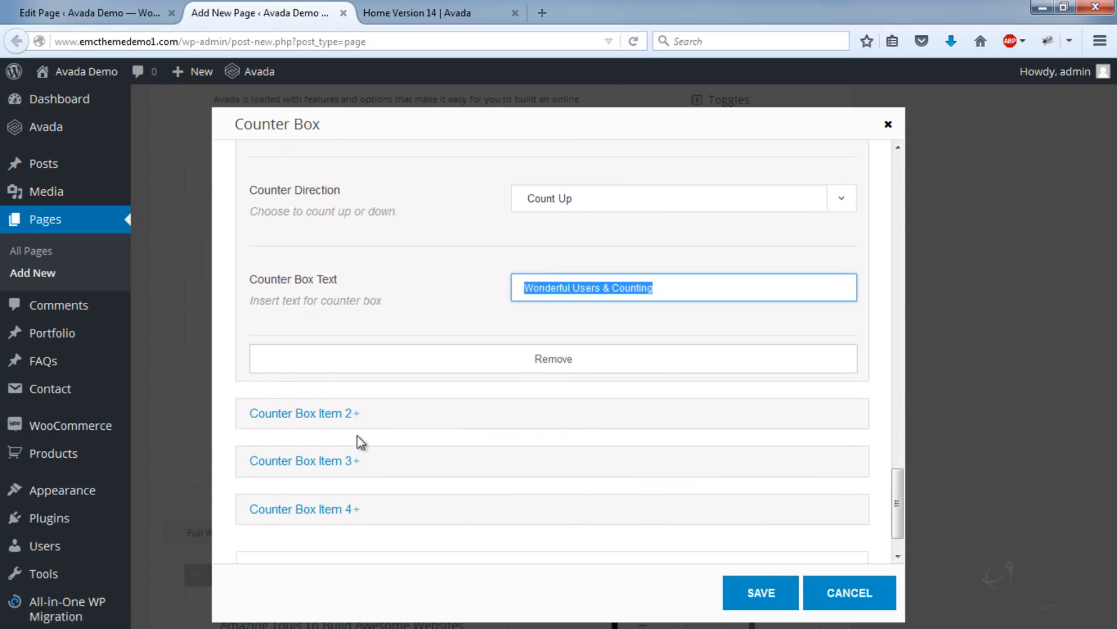
left_click(414, 409)
double_click(593, 455)
key("ctrl+c")
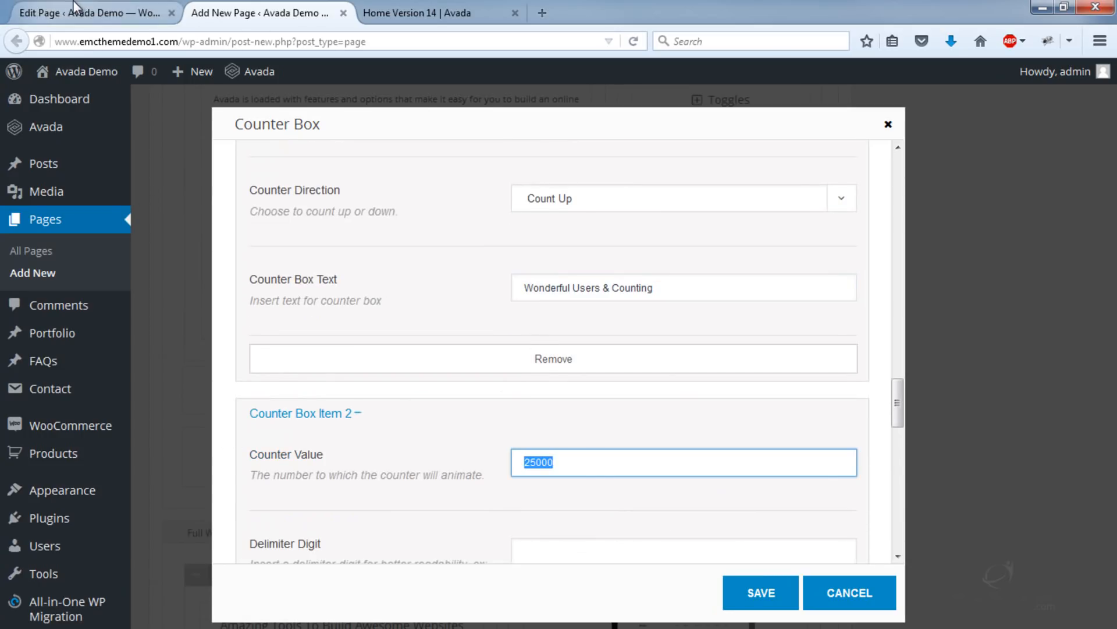
left_click(88, 13)
left_click(566, 297)
key("ctrl+v")
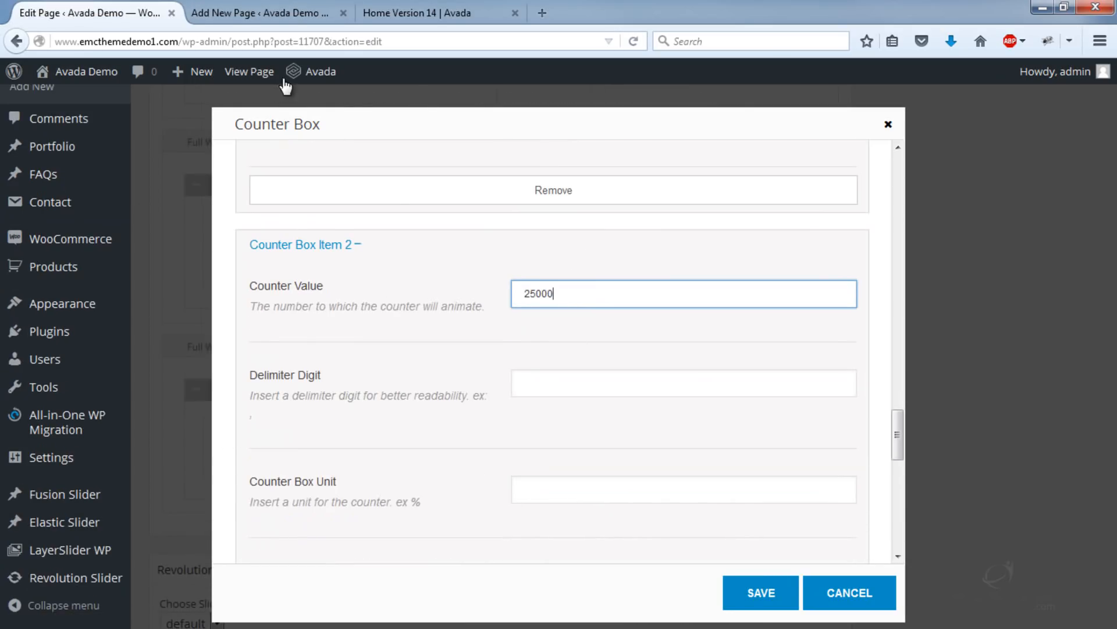
Label the second counter 'Support Threads Resolved' and add a third counter item.
left_click(262, 13)
scroll(537, 350, "down", 10)
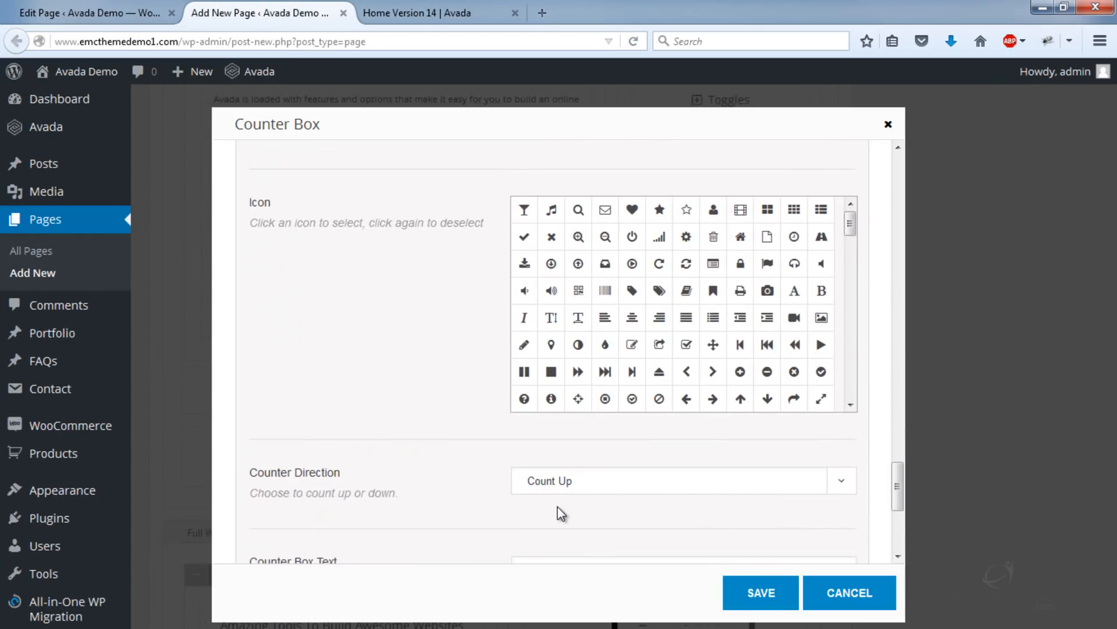
scroll(335, 361, "down", 4)
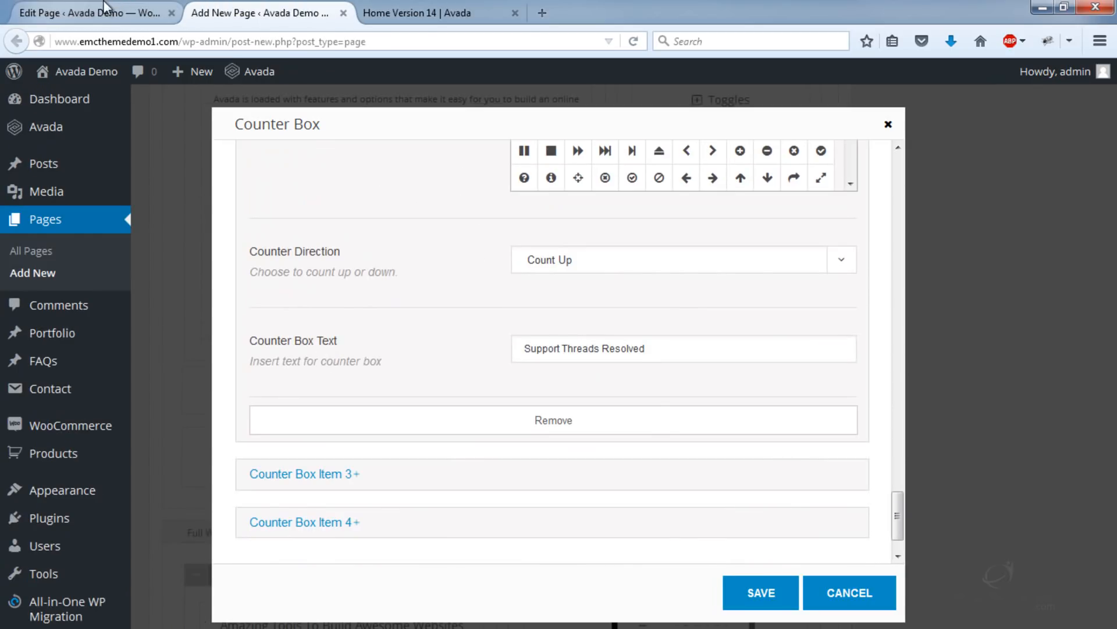
left_click_drag(683, 349, 600, 348)
key("ctrl+a")
key("ctrl+c")
left_click(88, 13)
scroll(544, 379, "down", 4)
scroll(551, 388, "down", 7)
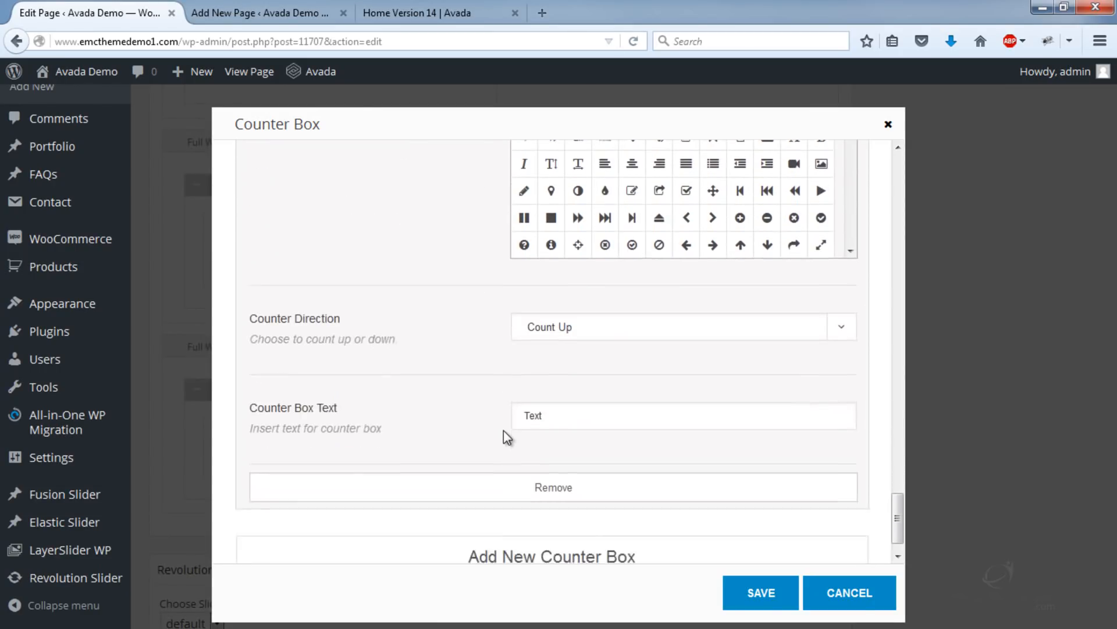
left_click(586, 399)
key("ctrl+v")
left_click(511, 536)
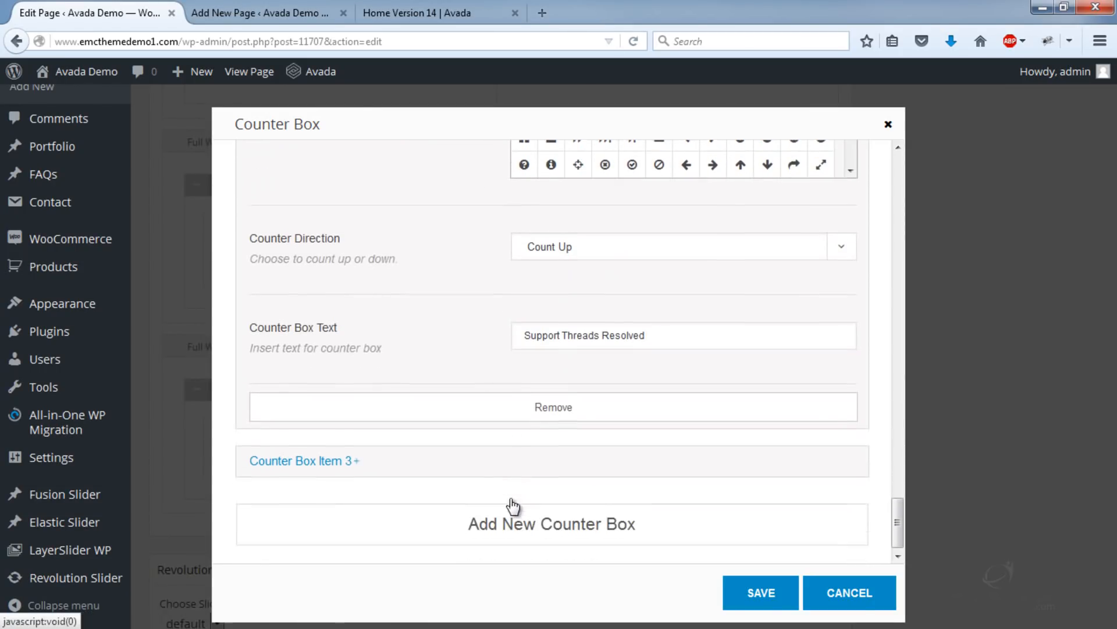
Copy the reference value 8000 into the third counter's value field.
left_click(222, 4)
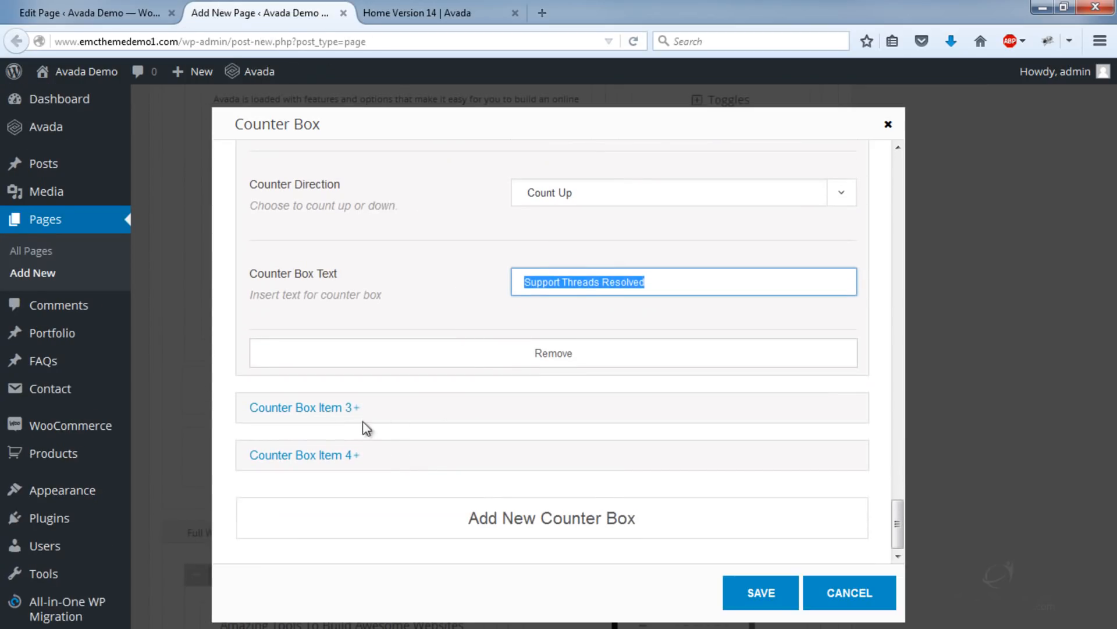
left_click(324, 409)
double_click(585, 447)
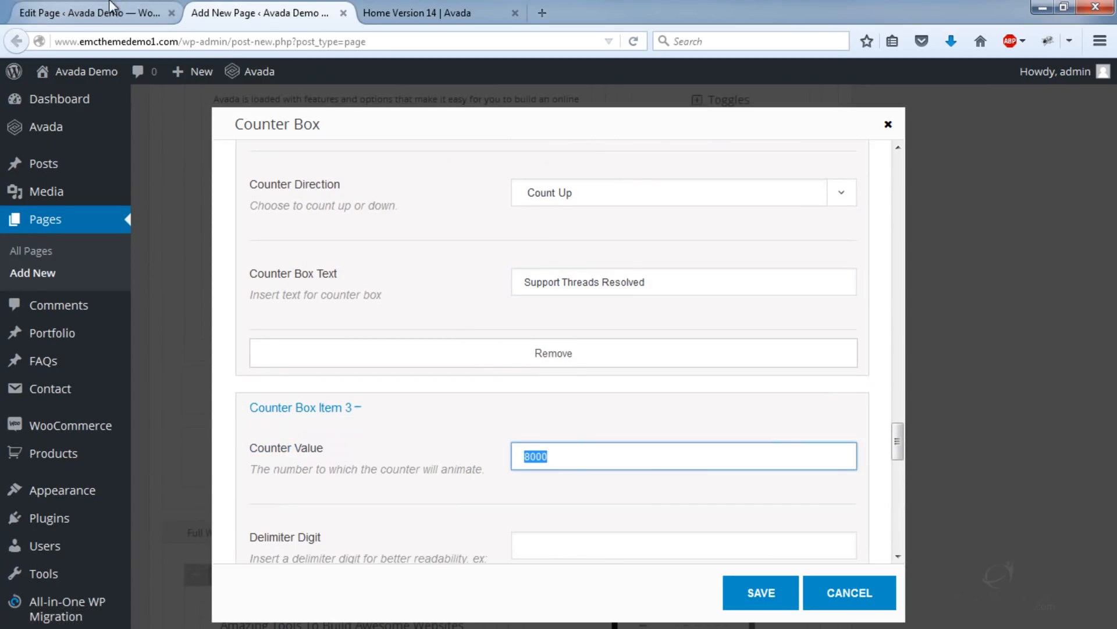
left_click(90, 13)
scroll(614, 549, "down", 4)
left_click(548, 278)
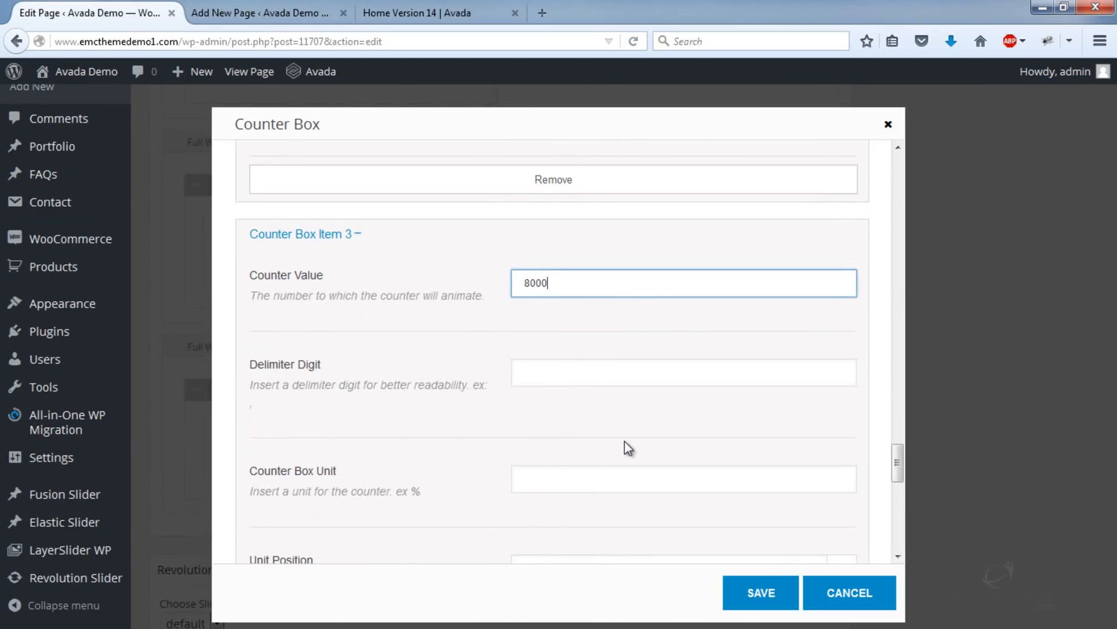
Label the third counter 'Hours of Development' and add a fourth counter item.
left_click(274, 13)
scroll(471, 322, "down", 8)
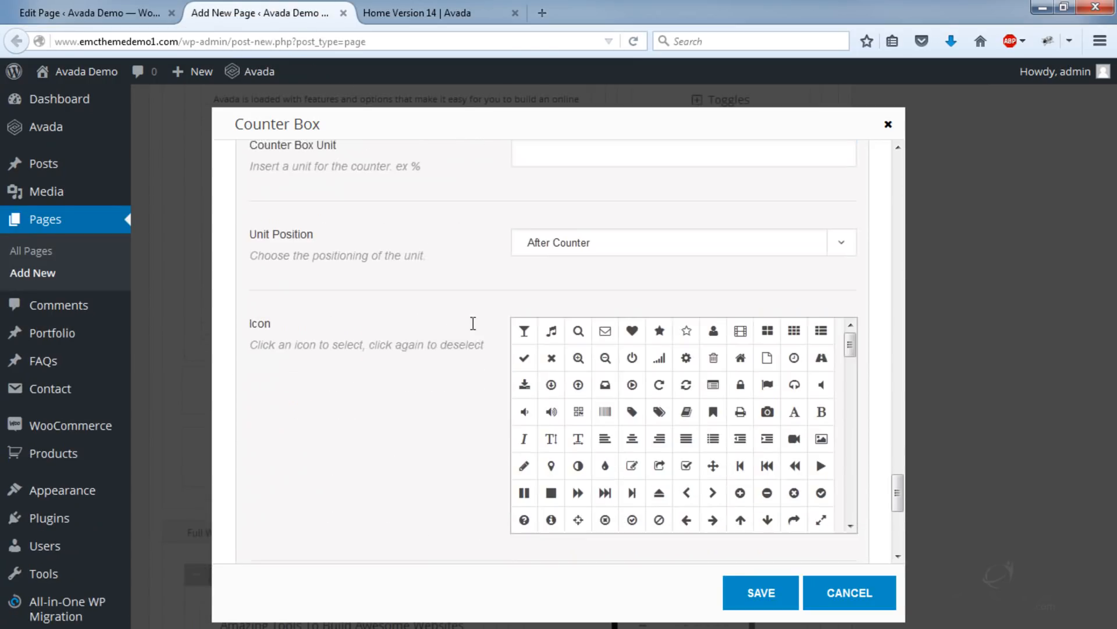
scroll(546, 388, "down", 6)
left_click_drag(669, 329, 406, 301)
key("ctrl+c")
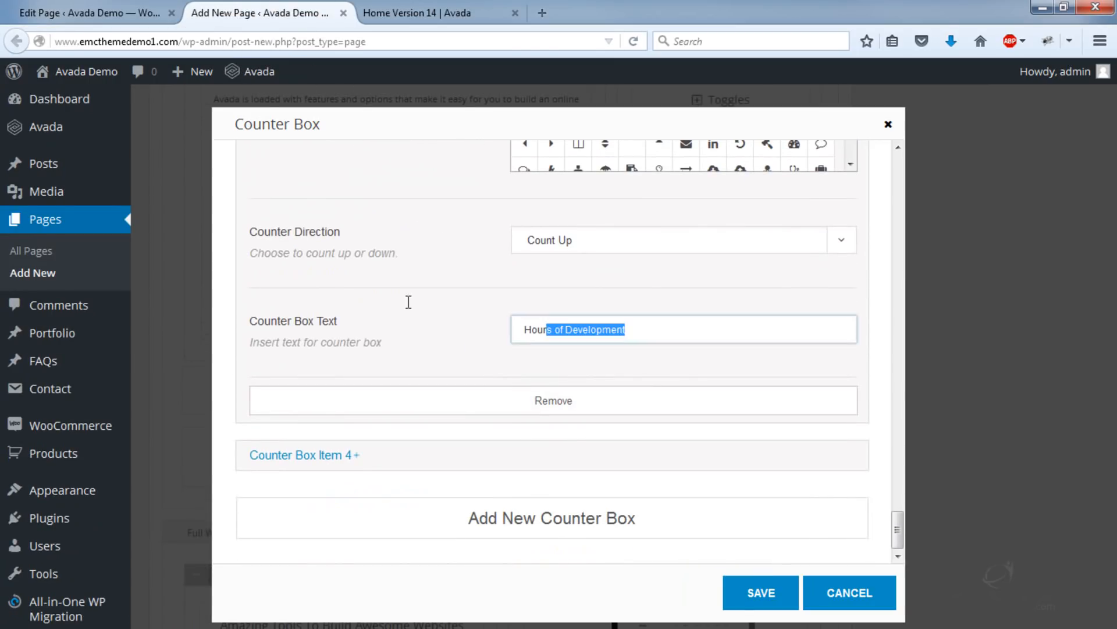
left_click(52, 12)
scroll(391, 411, "down", 8)
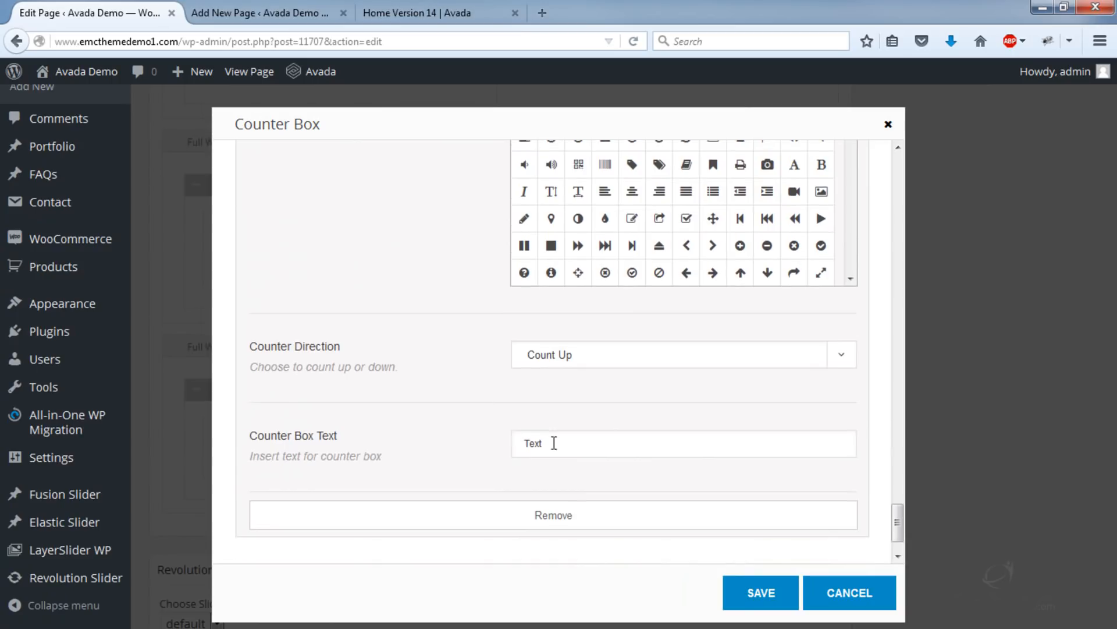
scroll(554, 374, "down", 1)
triple_click(587, 427)
key("ctrl+v")
scroll(494, 518, "down", 3)
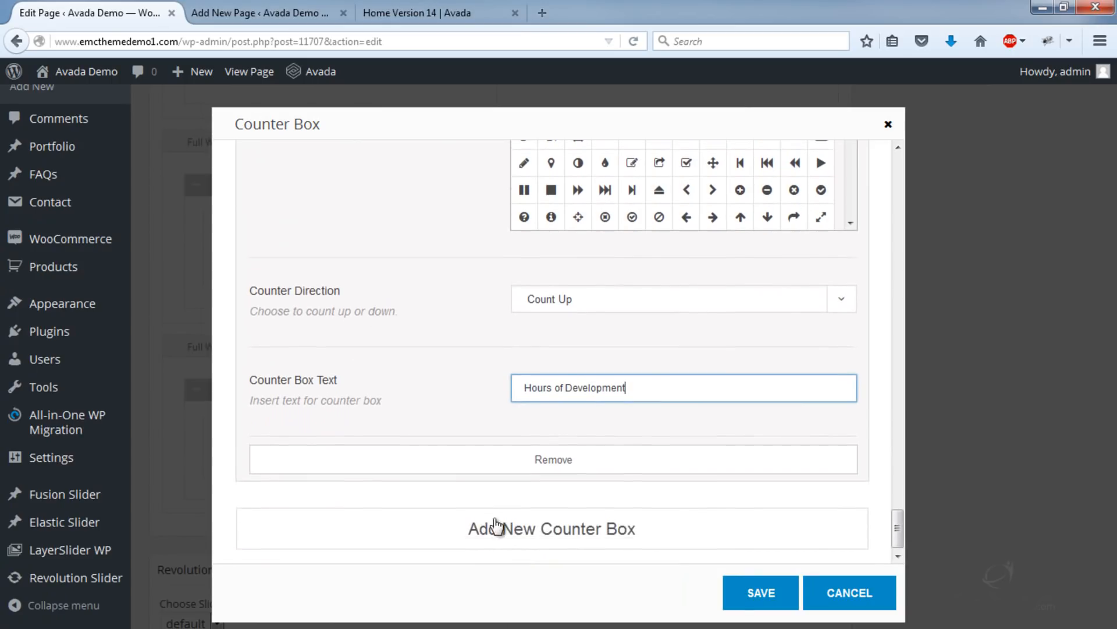
left_click(294, 16)
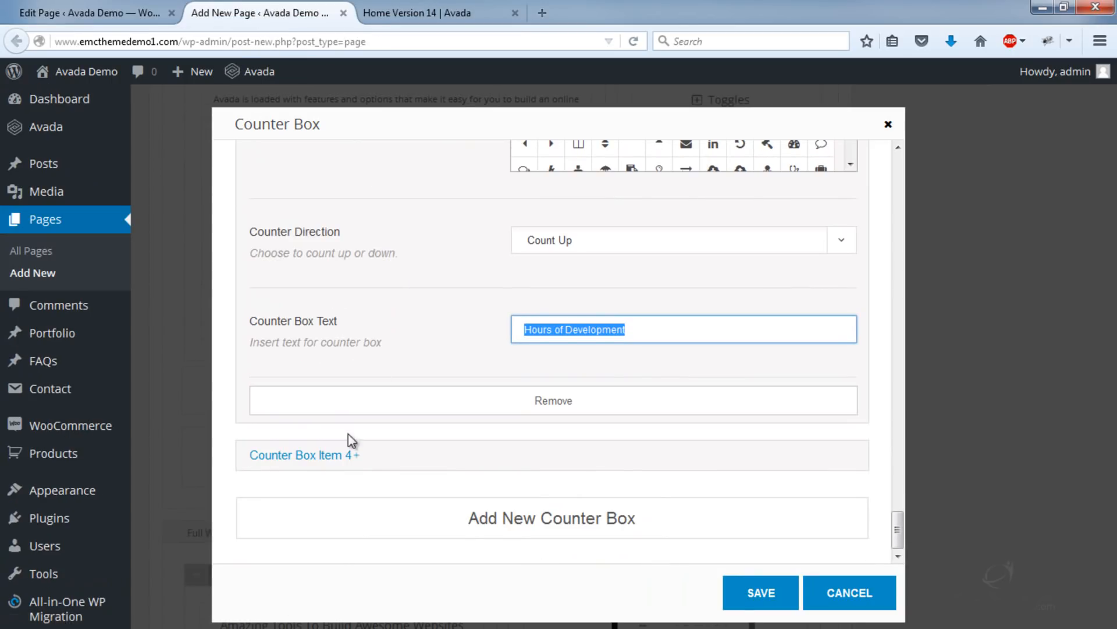
left_click(340, 455)
Set the fourth counter's value to 11000.
triple_click(574, 505)
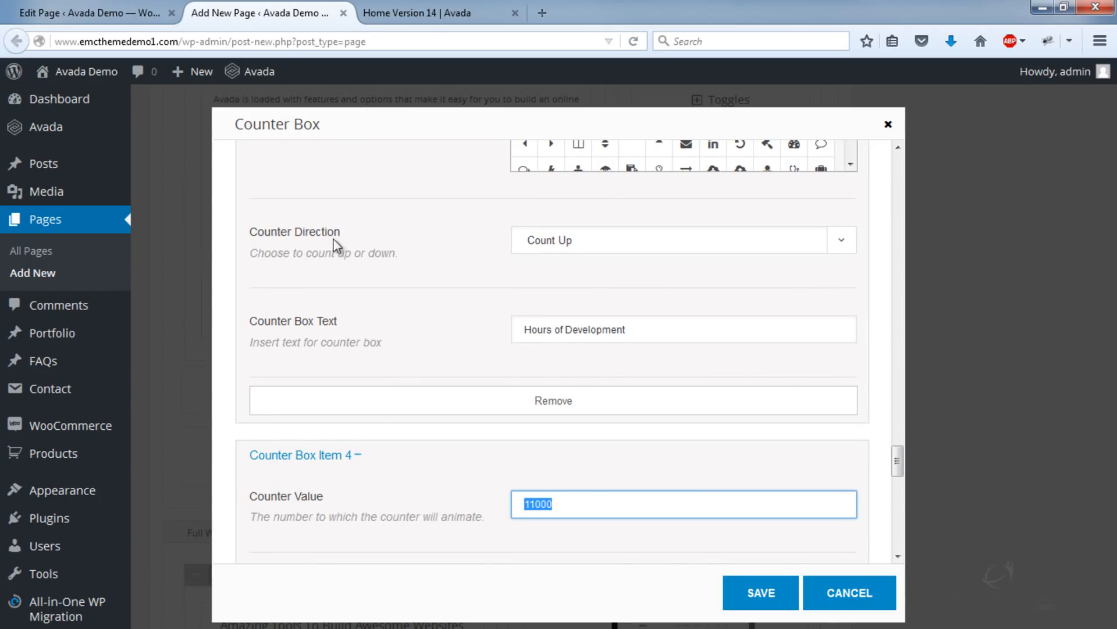
left_click(150, 11)
scroll(414, 309, "down", 2)
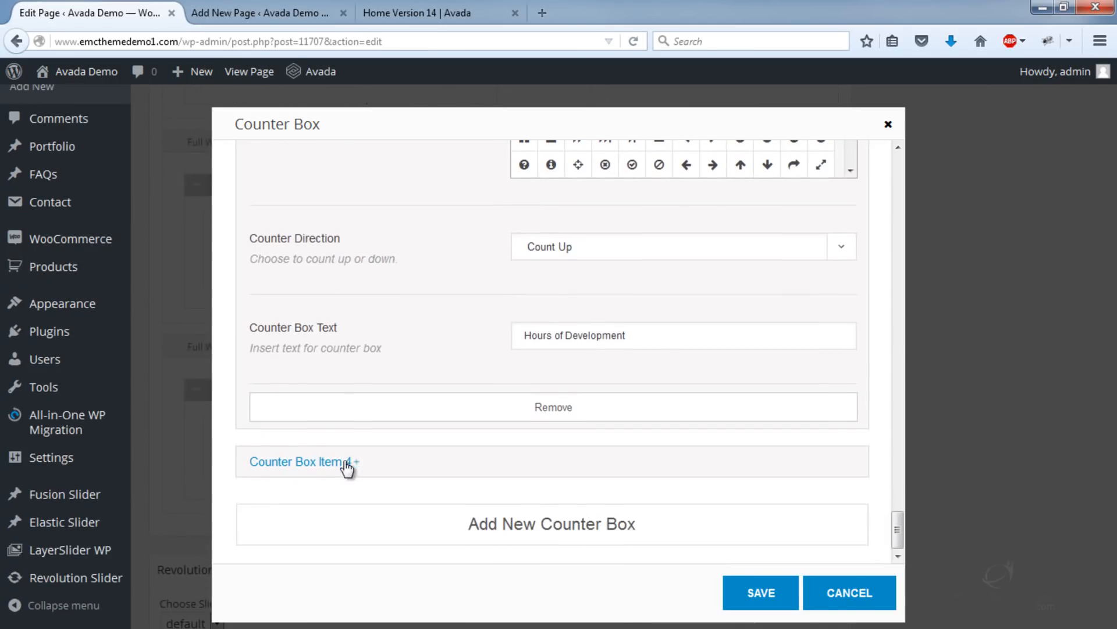
left_click(346, 463)
scroll(465, 441, "down", 2)
left_click(545, 392)
type("11000")
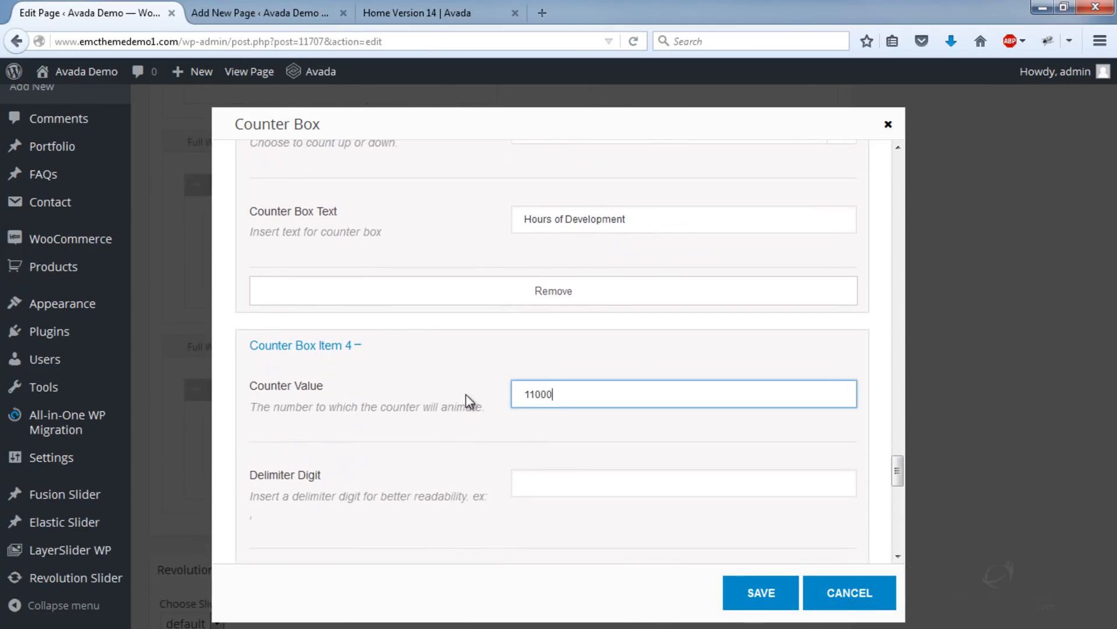
Label the fourth counter 'Cups of Coffee', copied from the reference.
scroll(464, 390, "down", 6)
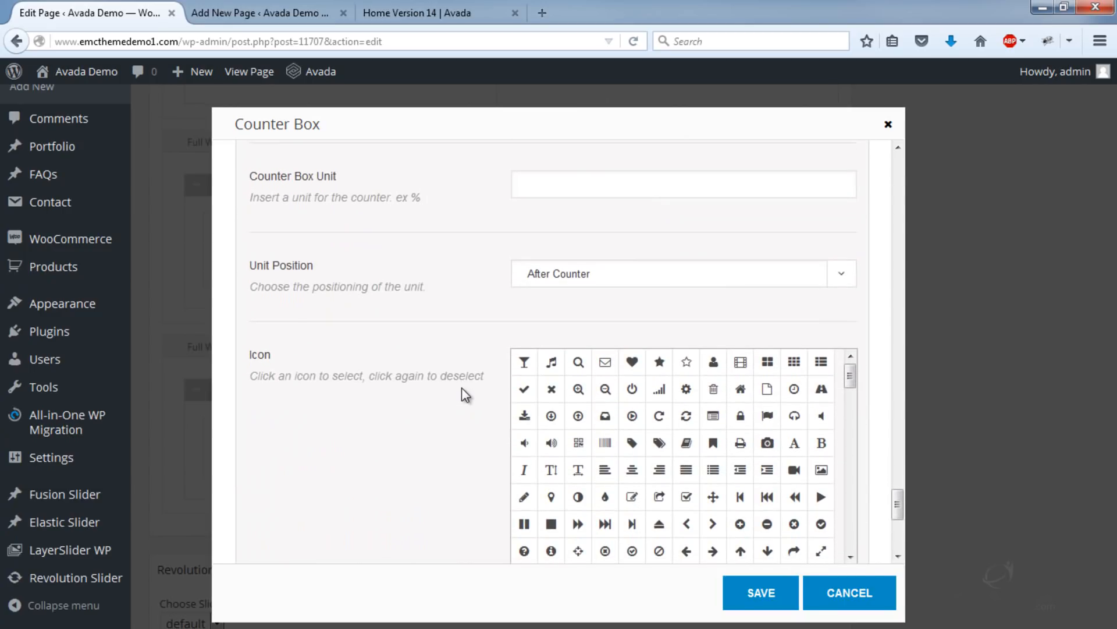
scroll(462, 386, "down", 6)
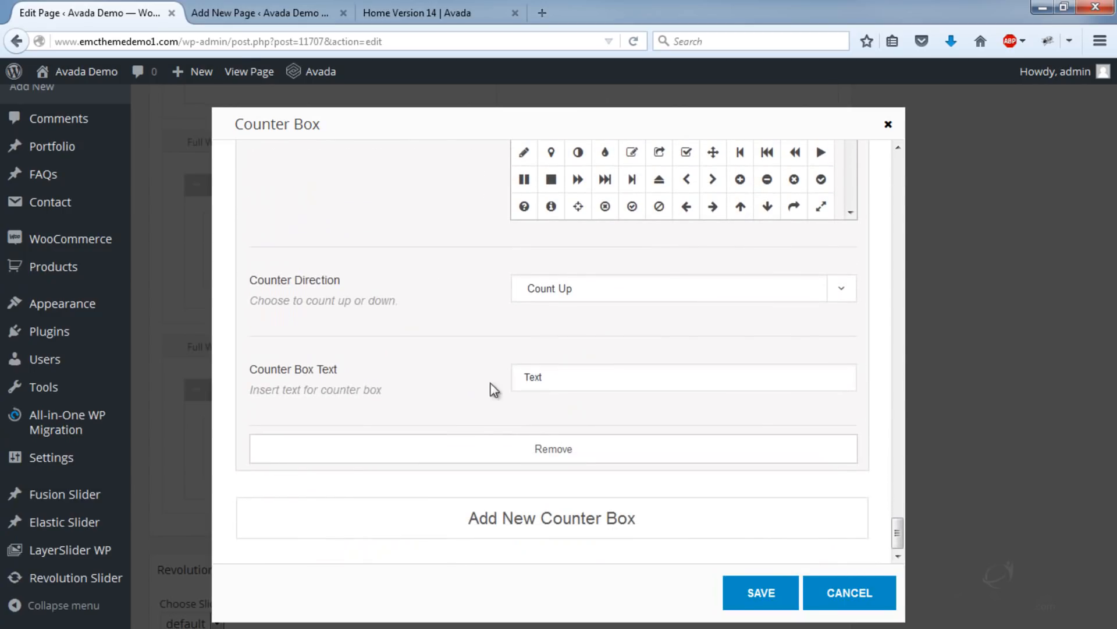
left_click(299, 12)
scroll(457, 339, "down", 9)
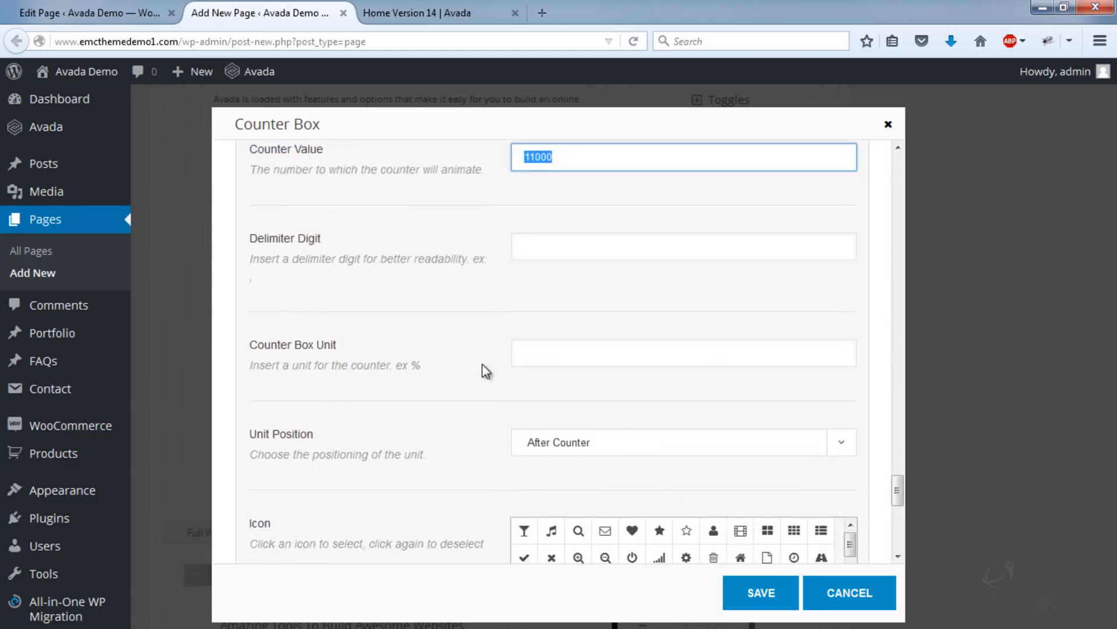
scroll(486, 371, "down", 5)
left_click_drag(621, 371, 461, 378)
key("ctrl+c")
left_click(175, 21)
left_click_drag(554, 379, 491, 407)
key("ctrl+v")
Save the counter box, update the Home page, and open the live page in a new tab.
left_click(757, 592)
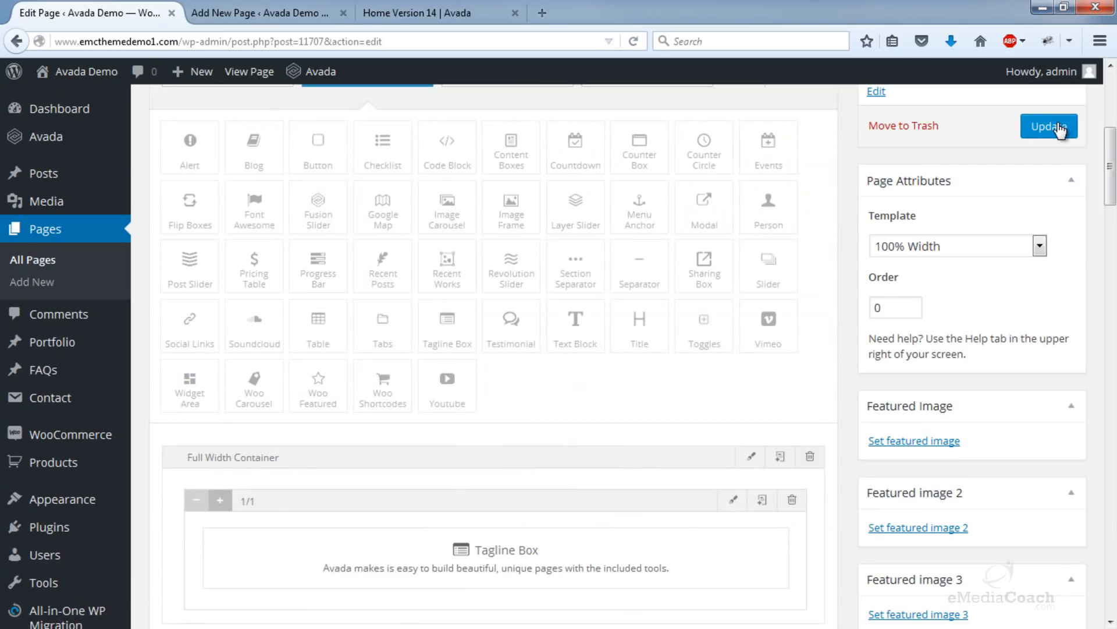
left_click(1060, 129)
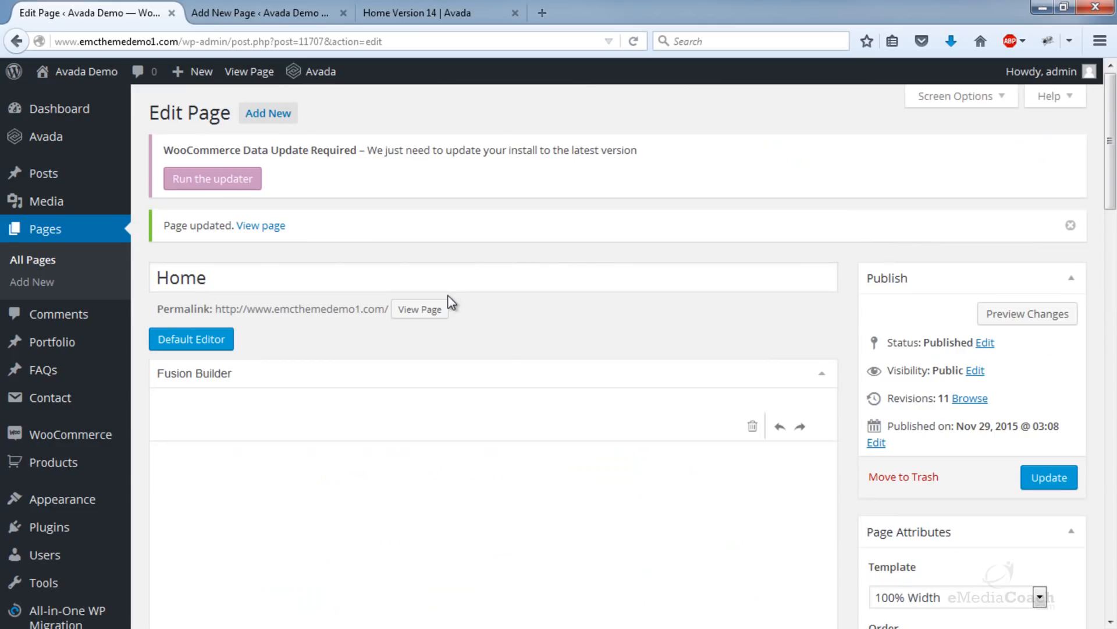
right_click(431, 310)
left_click(447, 318)
Scroll the live Home page down to view the four new counters.
left_click(266, 16)
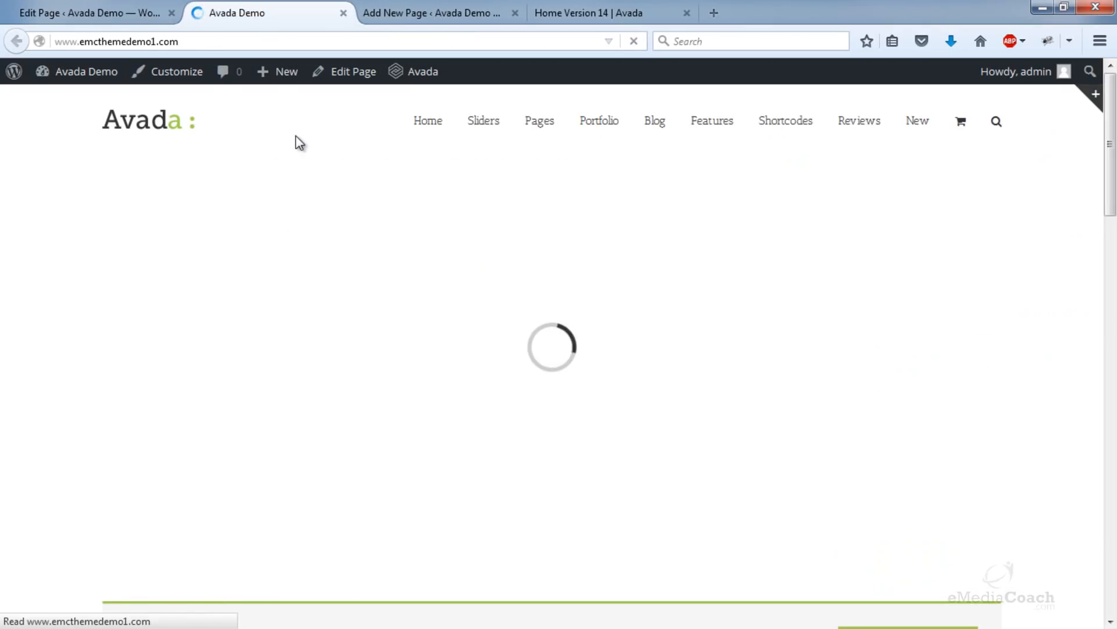
scroll(297, 148, "down", 6)
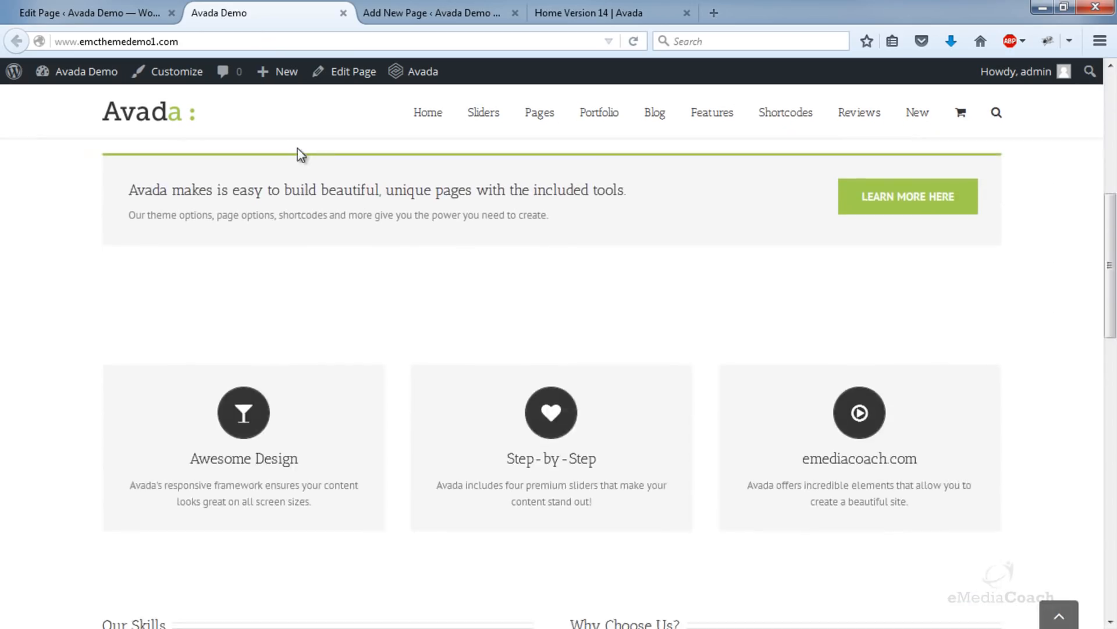
scroll(298, 147, "down", 10)
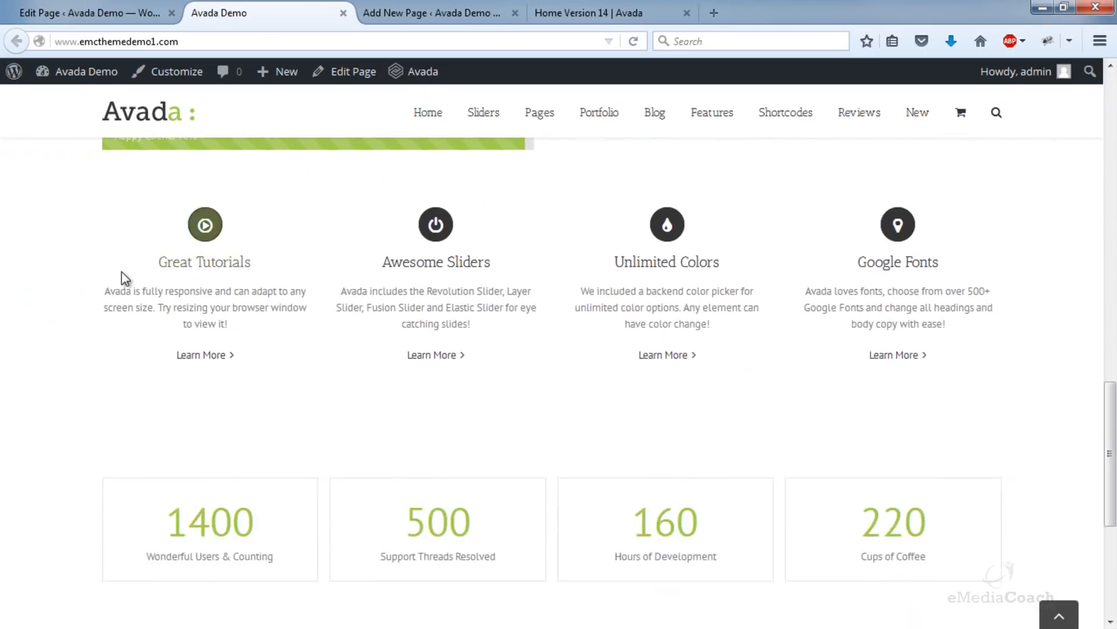
scroll(124, 278, "down", 2)
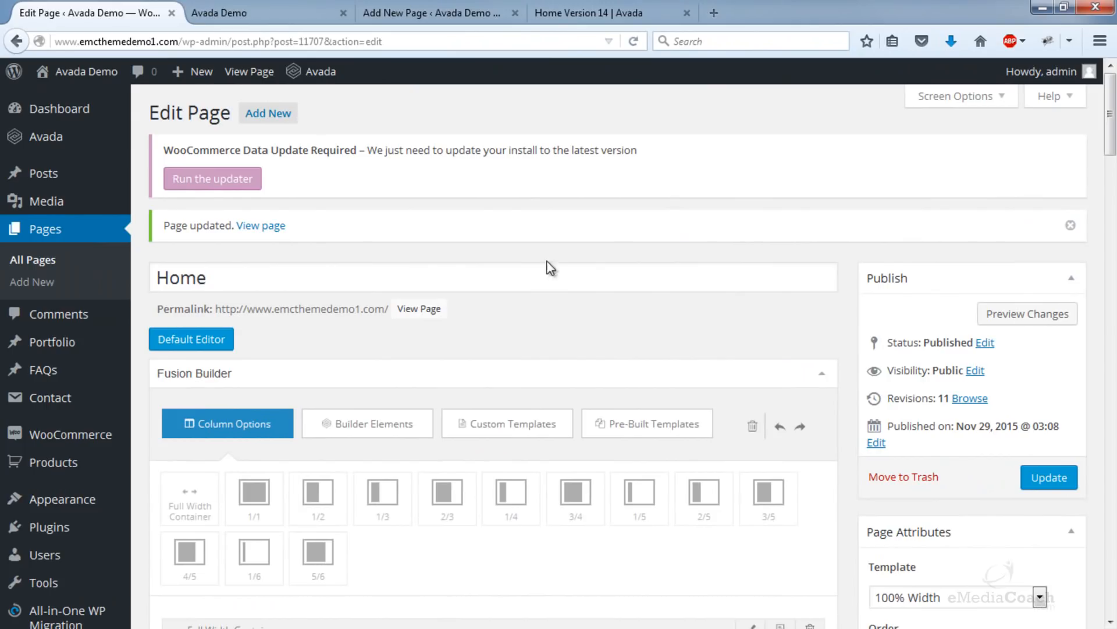
Open the Avada Home Version 12 demo page from the demo site's Home menu.
scroll(648, 186, "down", 10)
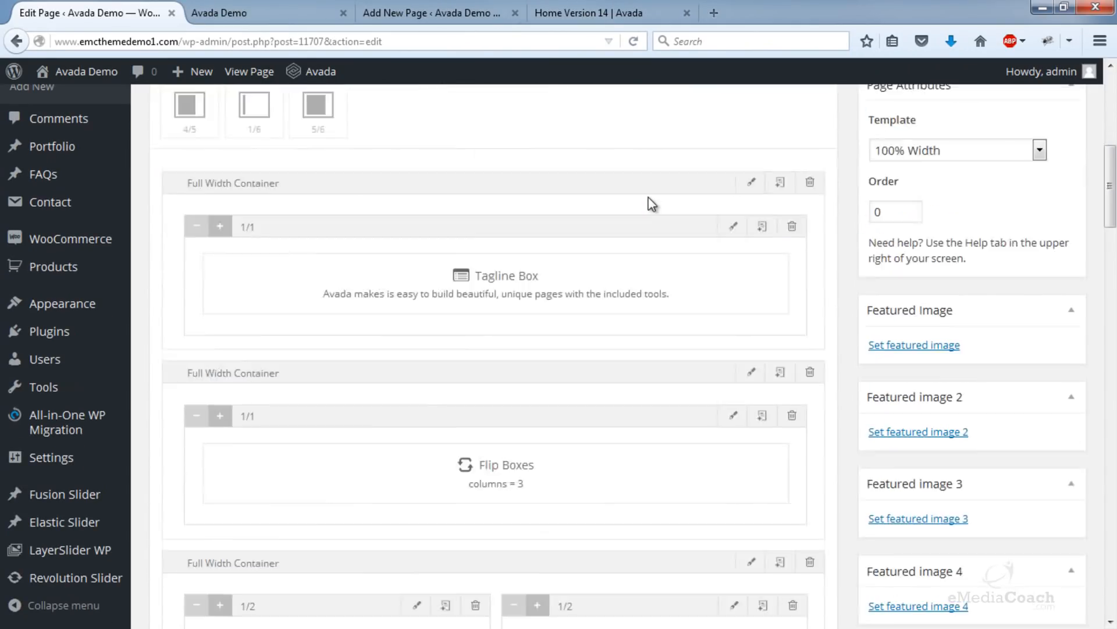
scroll(651, 205, "down", 5)
scroll(629, 155, "up", 8)
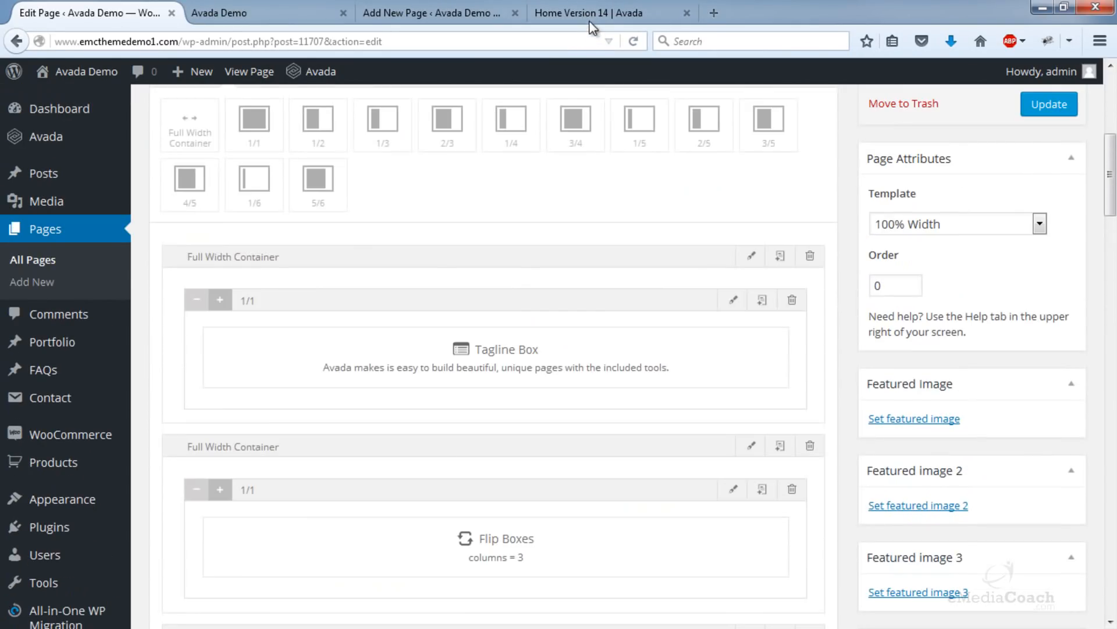
left_click(588, 20)
mouse_move(282, 105)
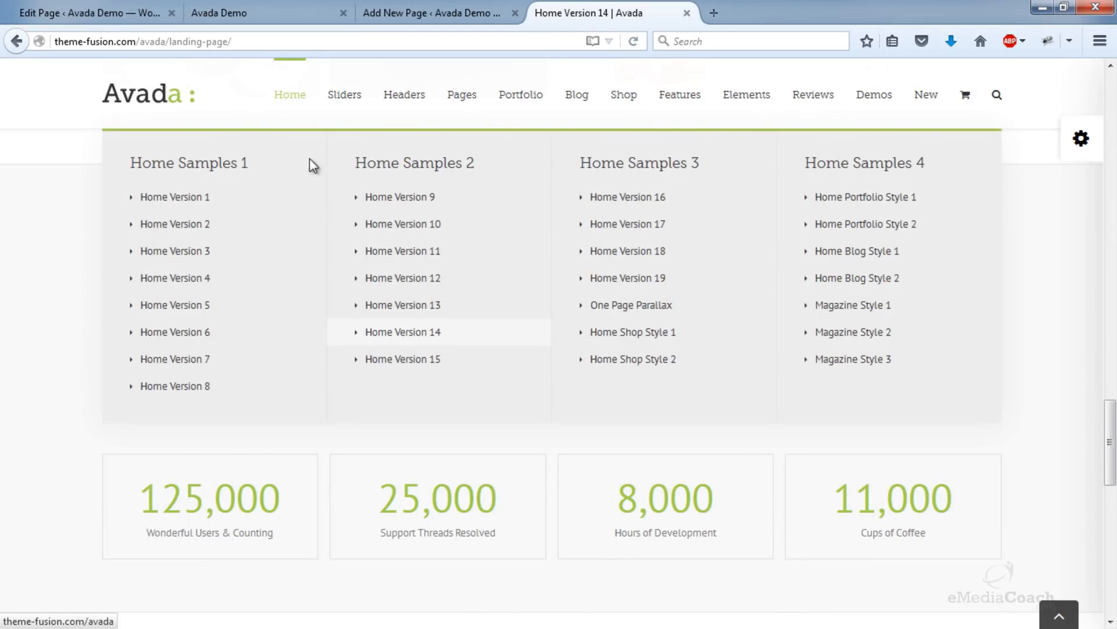
left_click(390, 279)
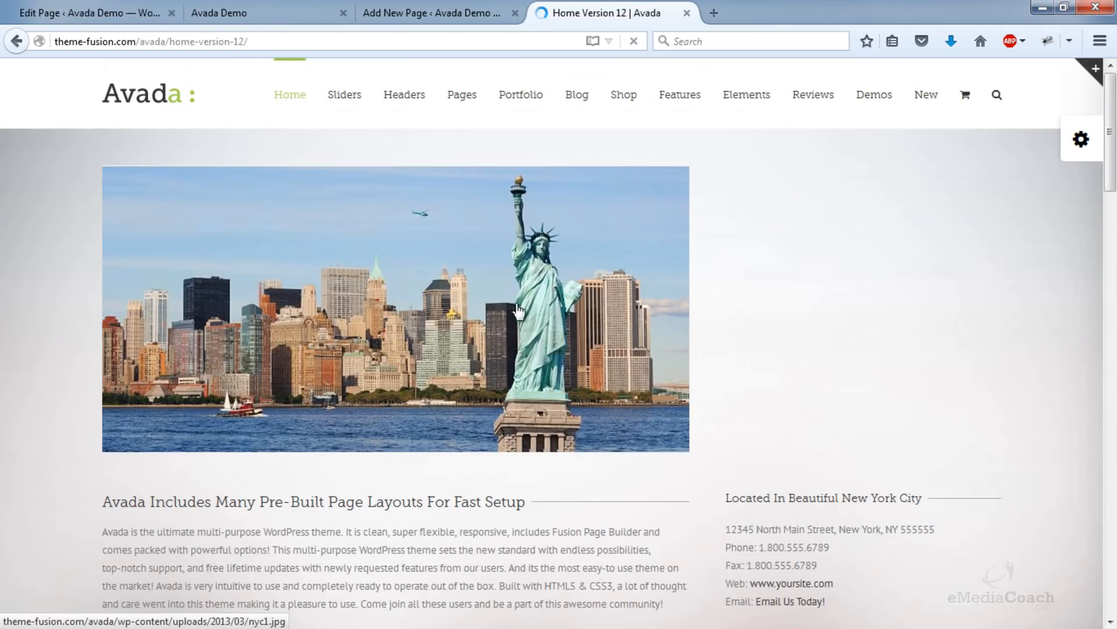
Study the Home Version 12 demo's New York image, map and location details.
scroll(518, 311, "down", 6)
scroll(523, 305, "down", 4)
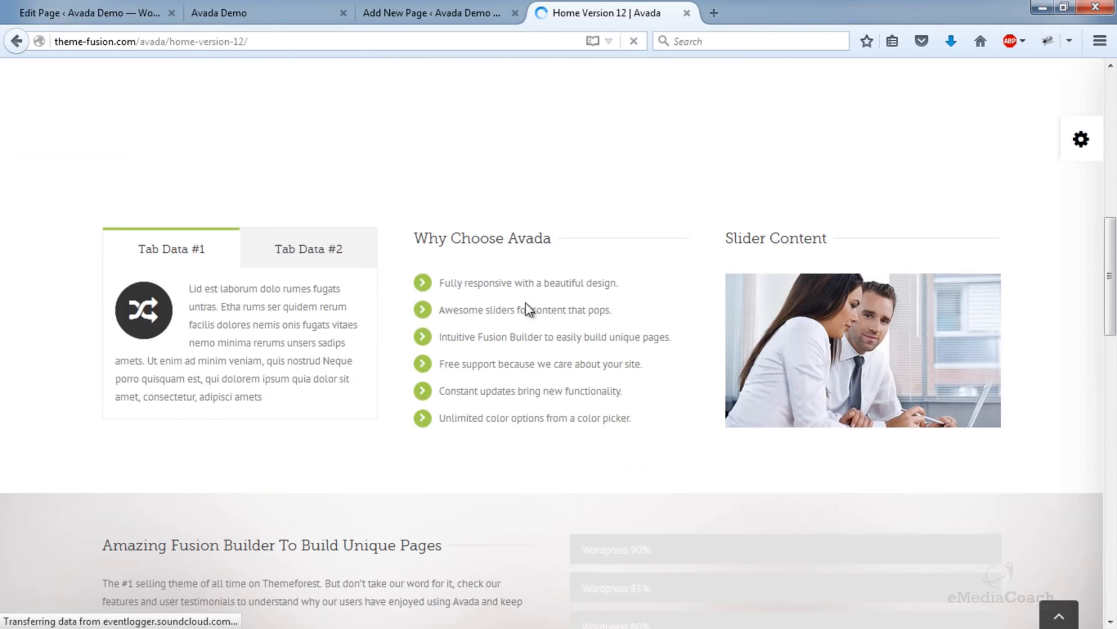
scroll(526, 302, "up", 8)
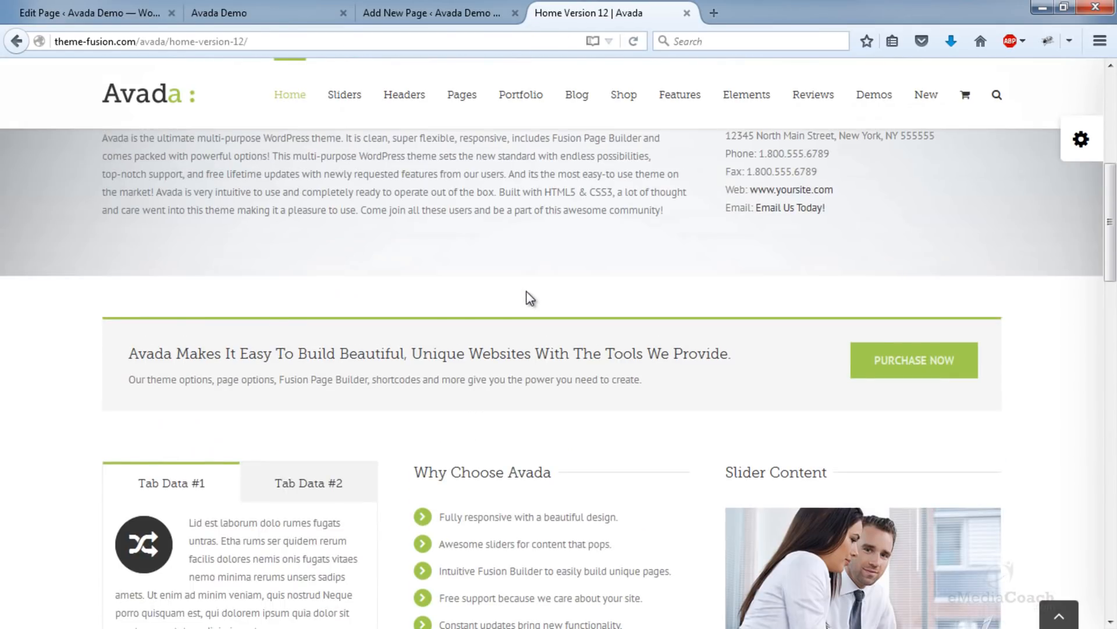
scroll(918, 242, "up", 2)
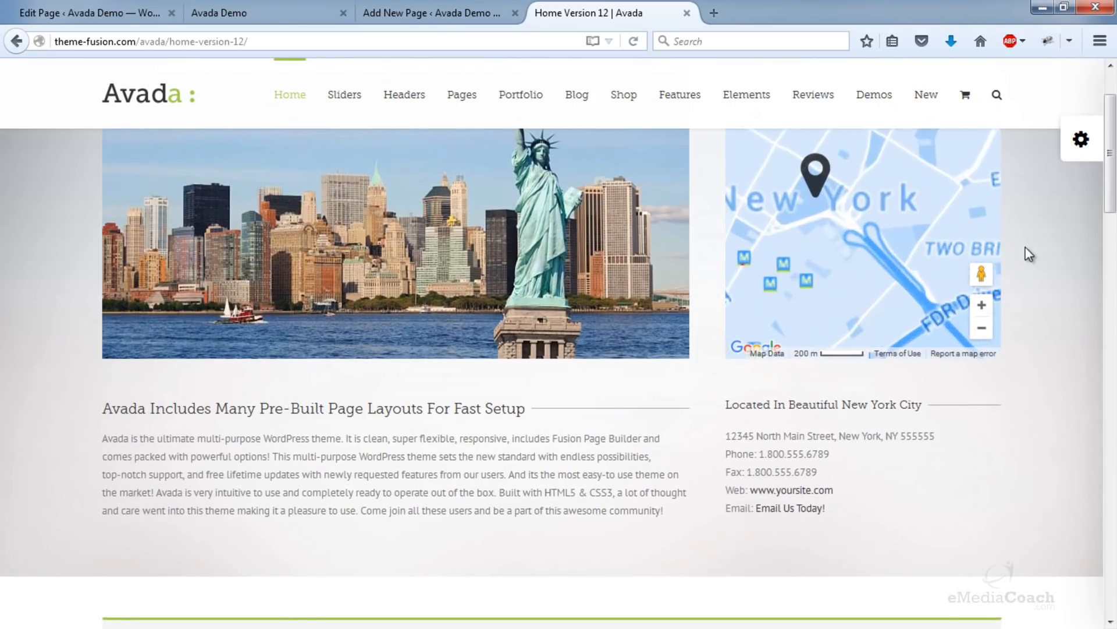
scroll(1028, 249, "up", 1)
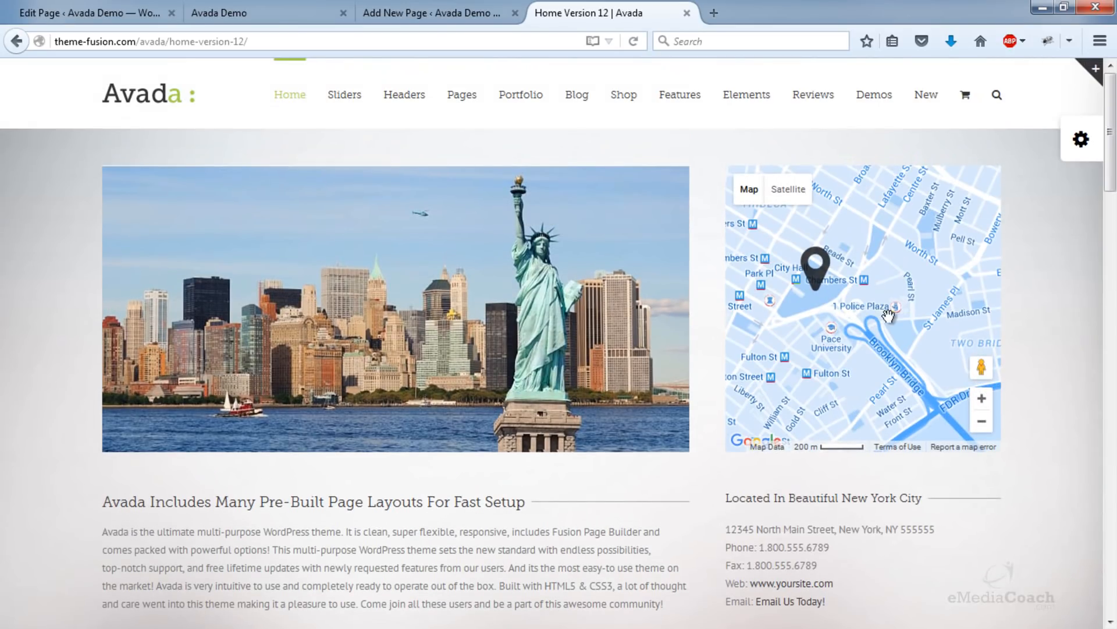
scroll(845, 298, "down", 1)
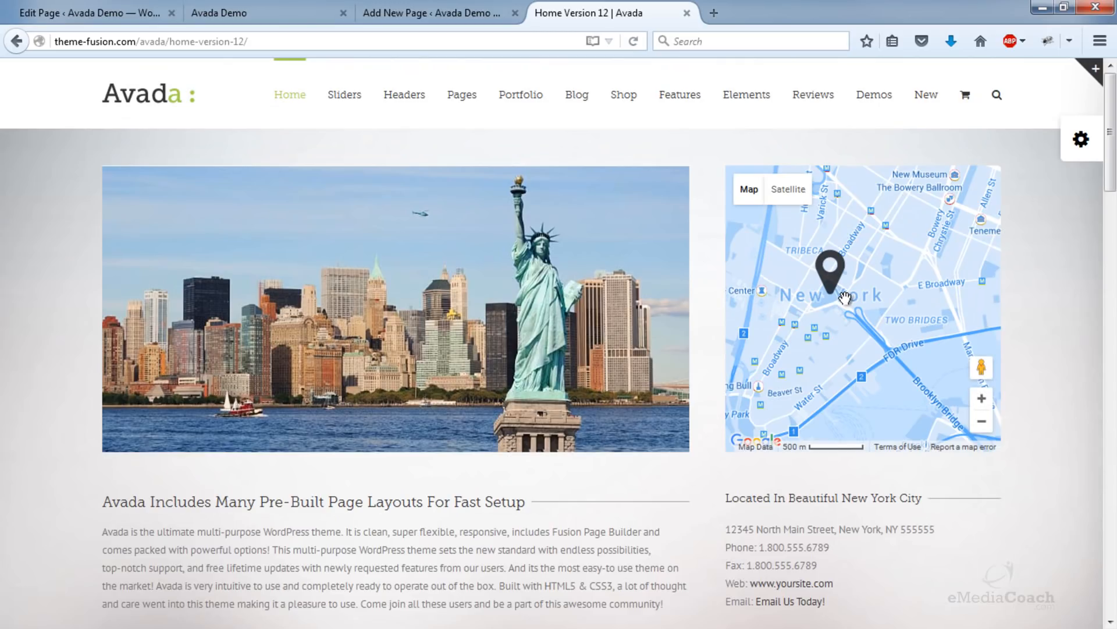
scroll(846, 298, "down", 1)
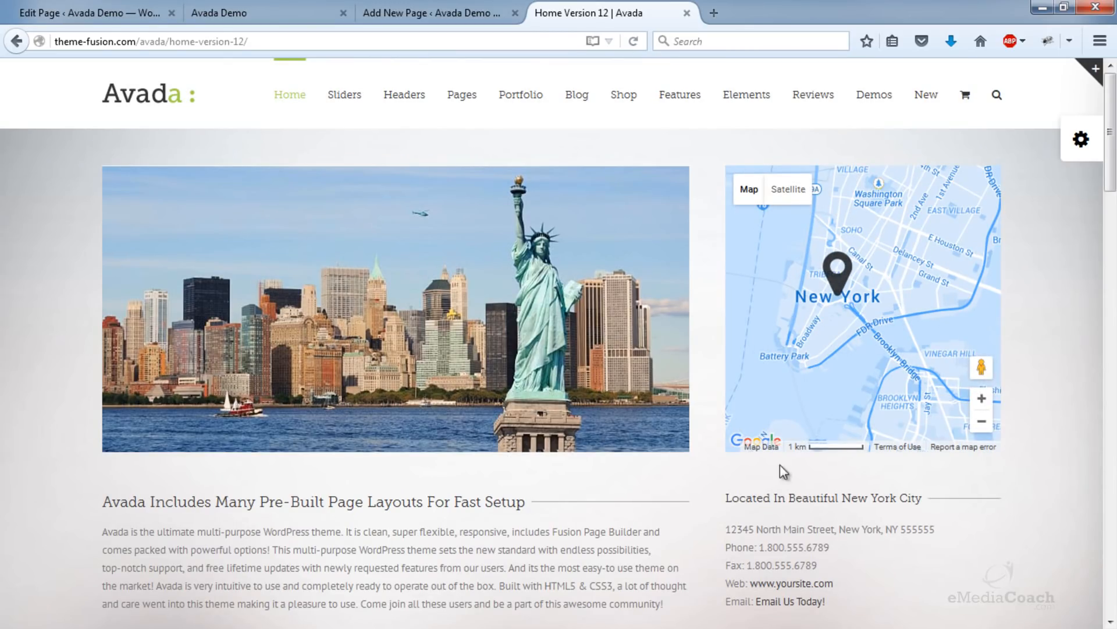
left_click_drag(748, 495, 867, 532)
scroll(860, 515, "down", 3)
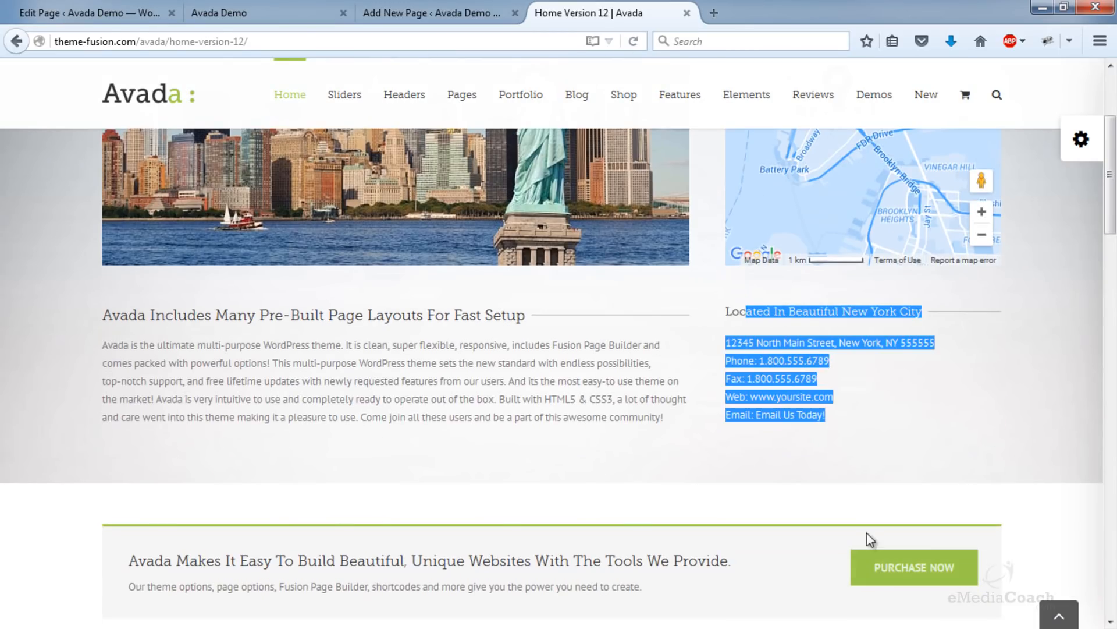
left_click(848, 437)
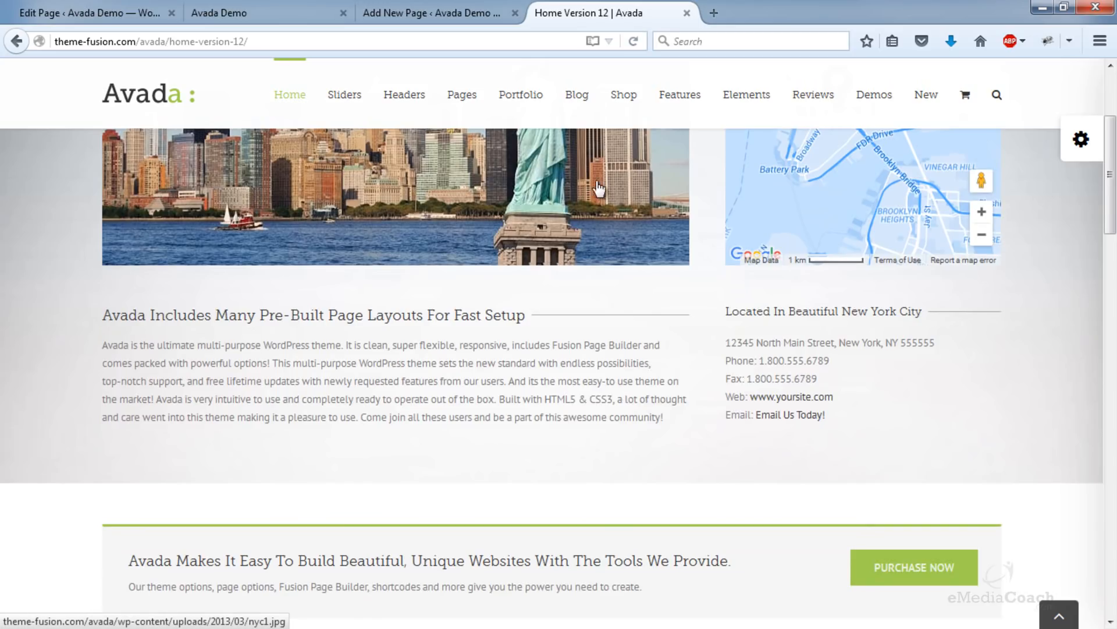
scroll(492, 174, "up", 3)
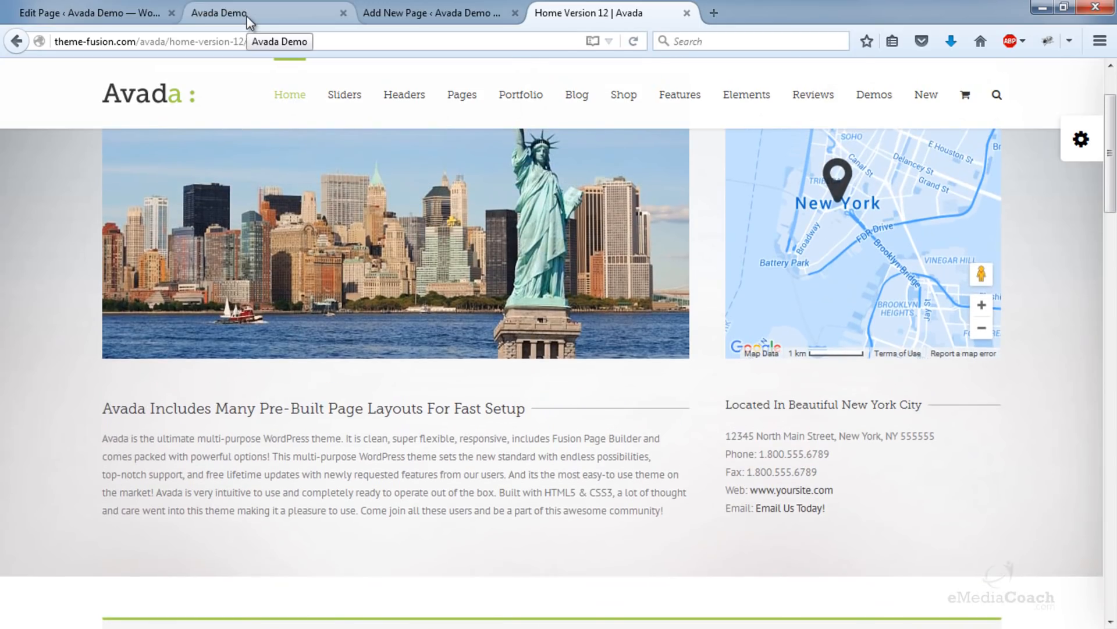
left_click(248, 14)
Close the Avada Demo tab and dismiss the Counter Box settings without saving.
left_click(344, 13)
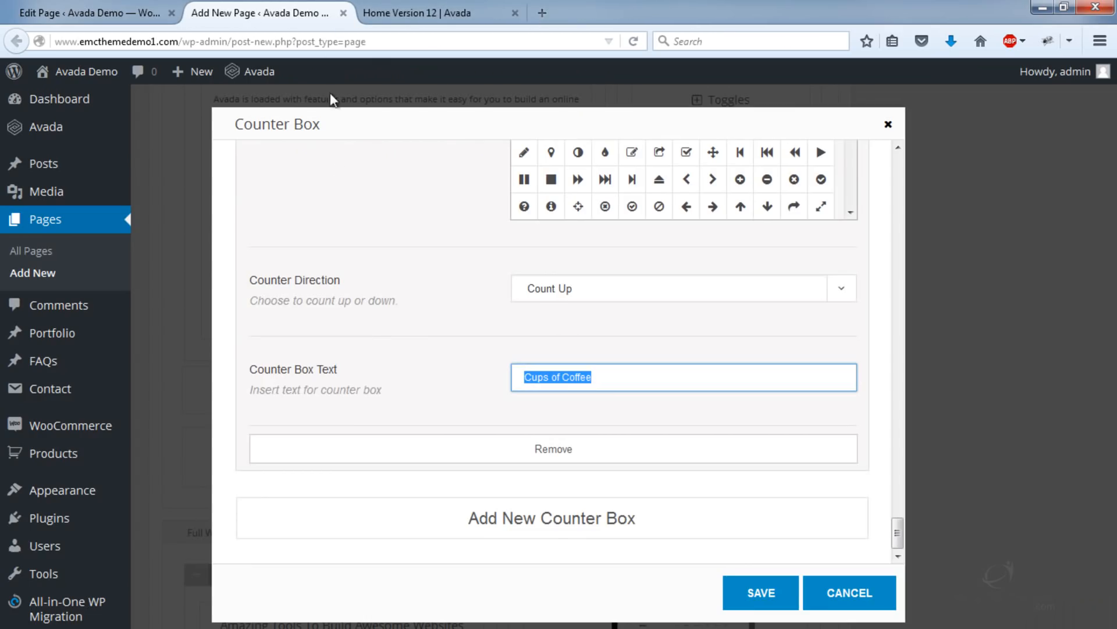
left_click(889, 125)
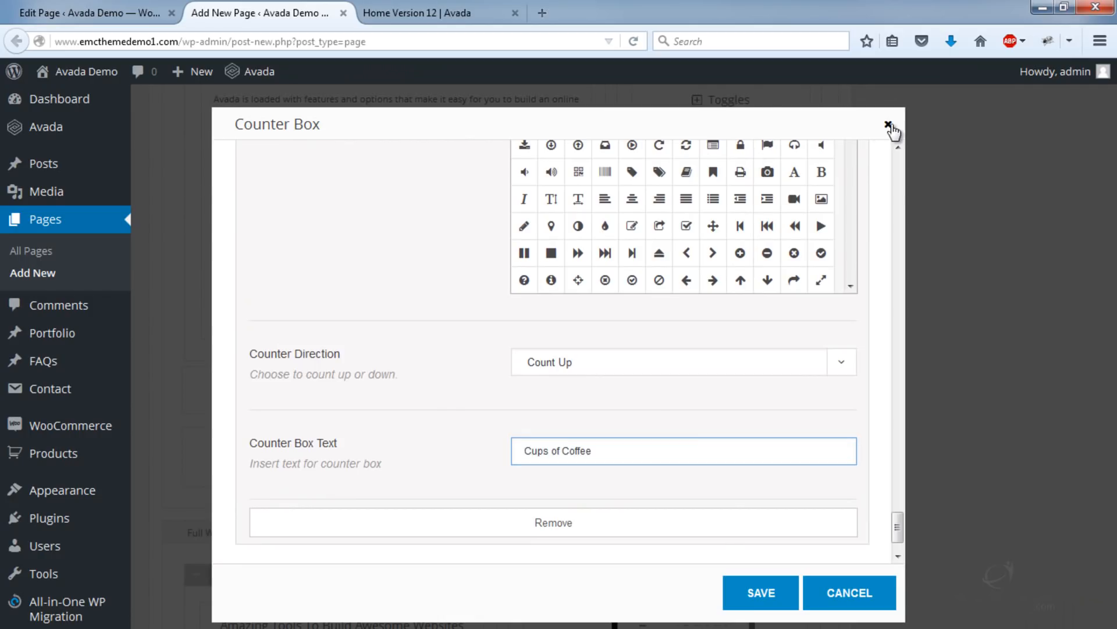
scroll(554, 209, "up", 5)
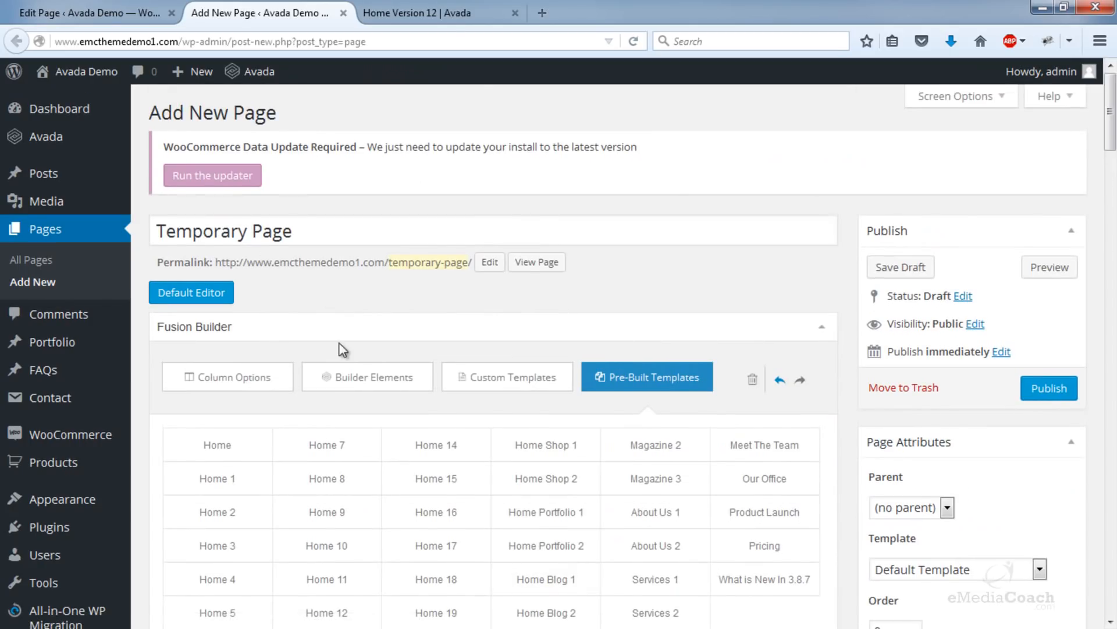
scroll(349, 352, "down", 3)
Load the Home 10 pre-built template into the Temporary Page and return to the Home editor.
left_click(347, 364)
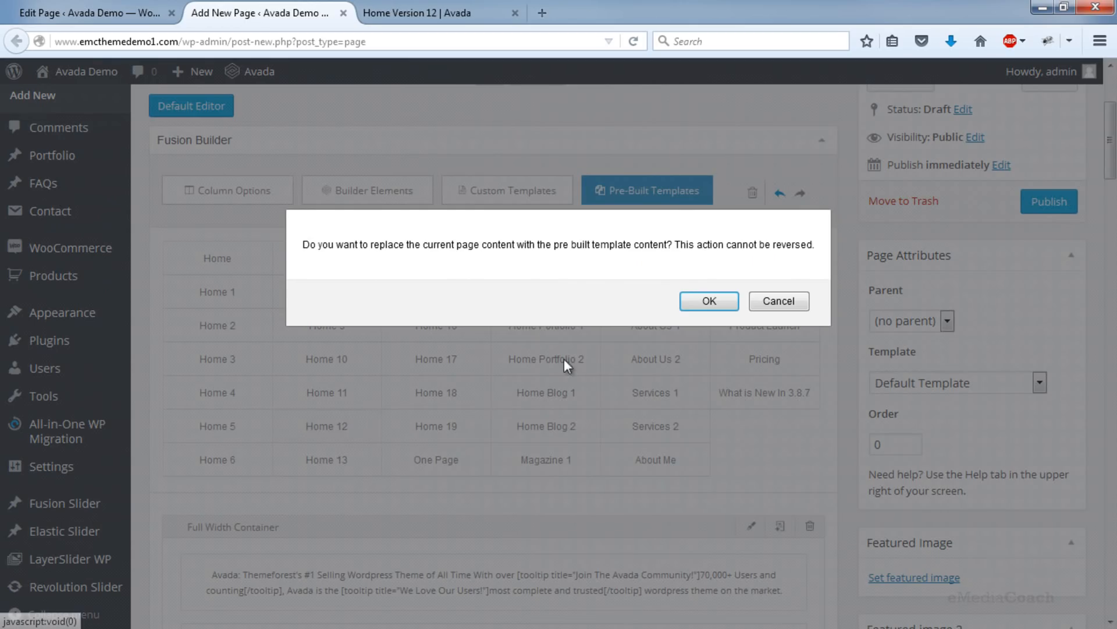
left_click(709, 301)
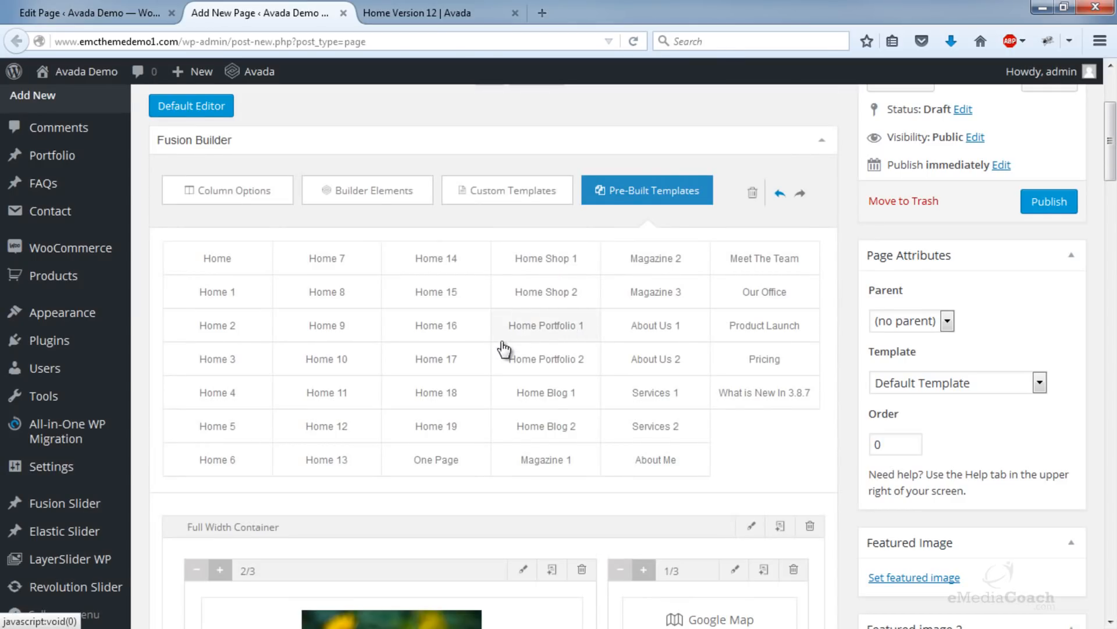
scroll(455, 352, "down", 8)
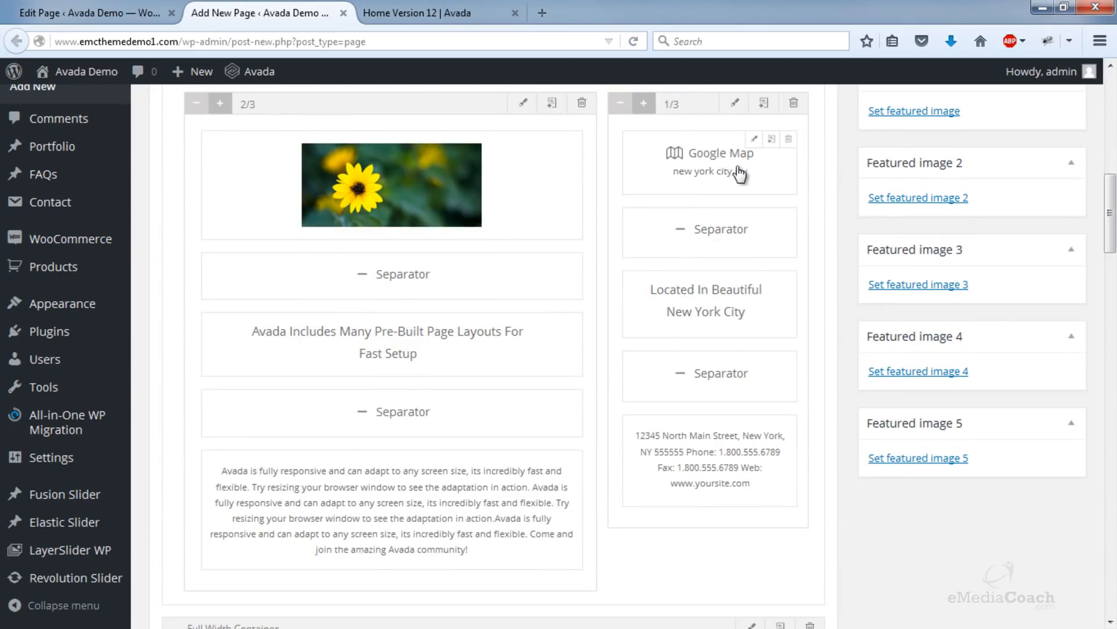
scroll(754, 171, "up", 2)
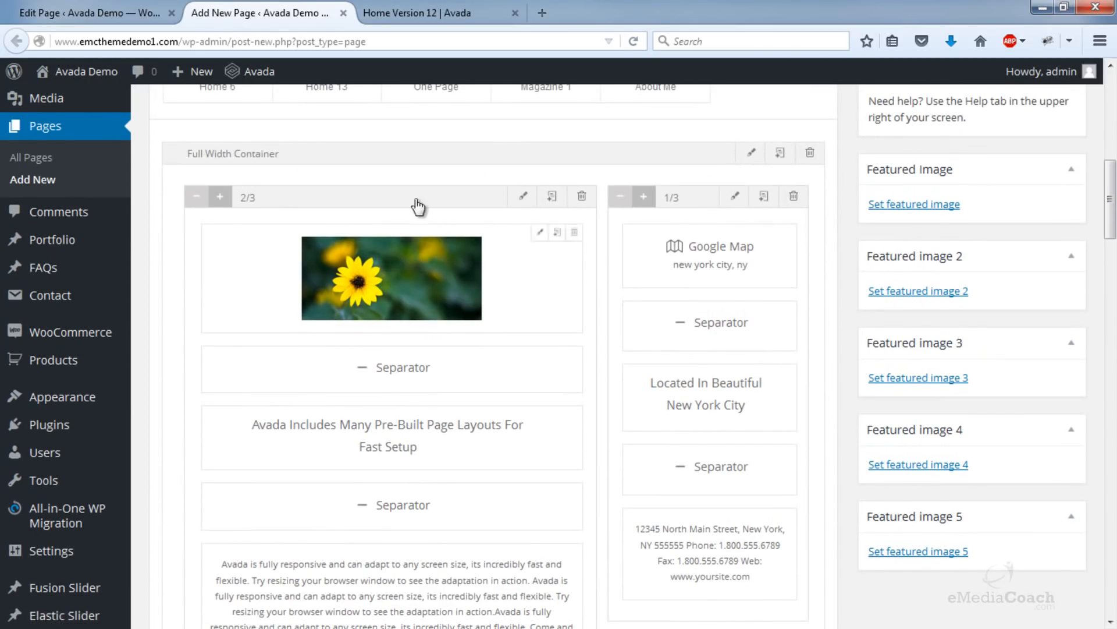
left_click(115, 17)
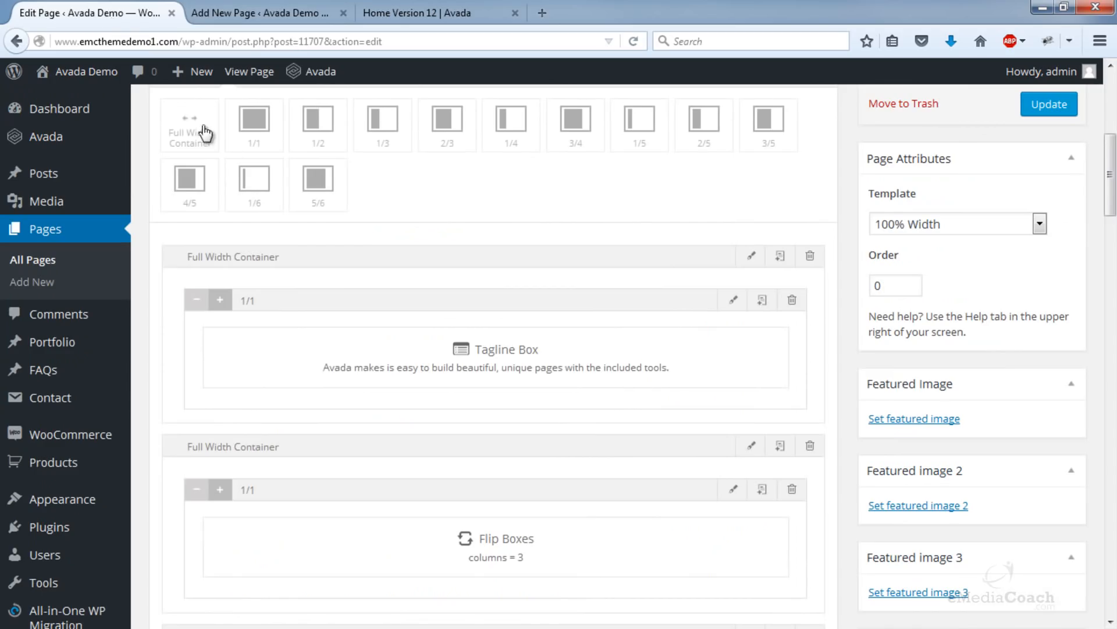
Add a new Full Width Container below the Counter Box.
left_click_drag(198, 138, 284, 249)
scroll(366, 355, "down", 15)
scroll(304, 489, "down", 8)
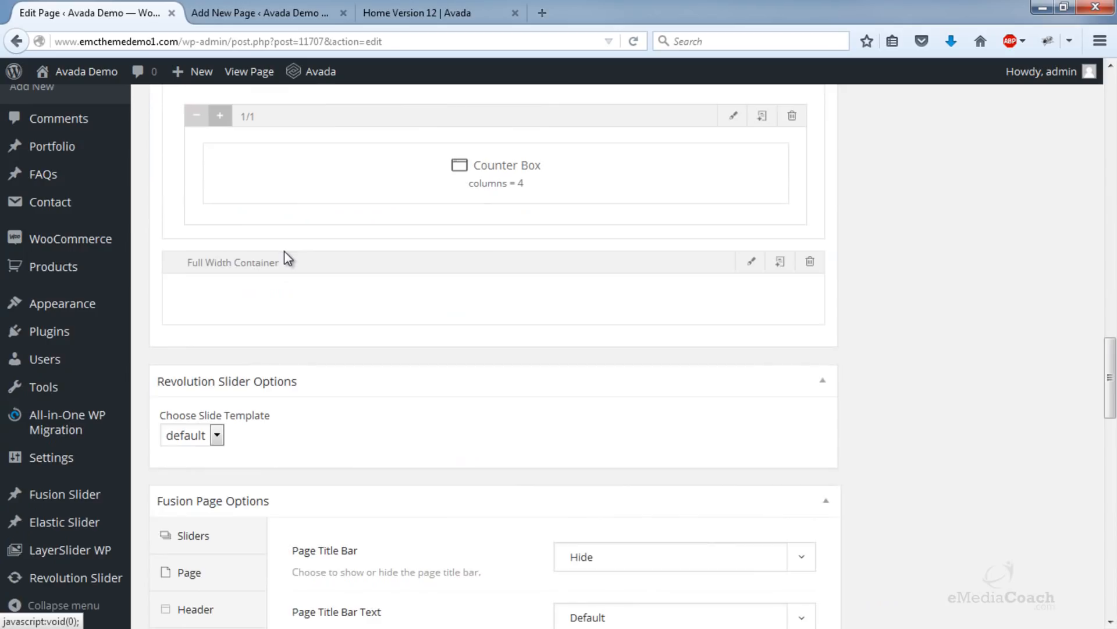
scroll(284, 250, "up", 15)
scroll(282, 269, "up", 5)
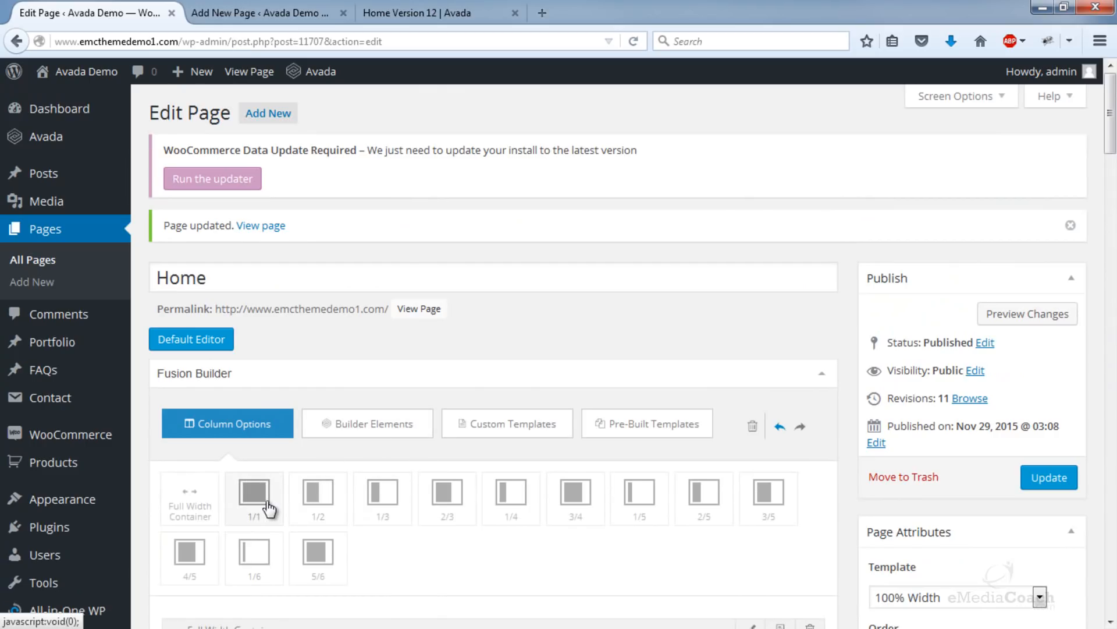
Split the container into two 1/2 columns, replacing the extra right column with a duplicate of the left.
left_click_drag(267, 509, 278, 503)
left_click_drag(315, 498, 589, 387)
scroll(361, 469, "down", 15)
scroll(271, 459, "down", 3)
scroll(352, 401, "up", 15)
scroll(392, 464, "down", 15)
scroll(396, 471, "down", 5)
scroll(395, 482, "down", 4)
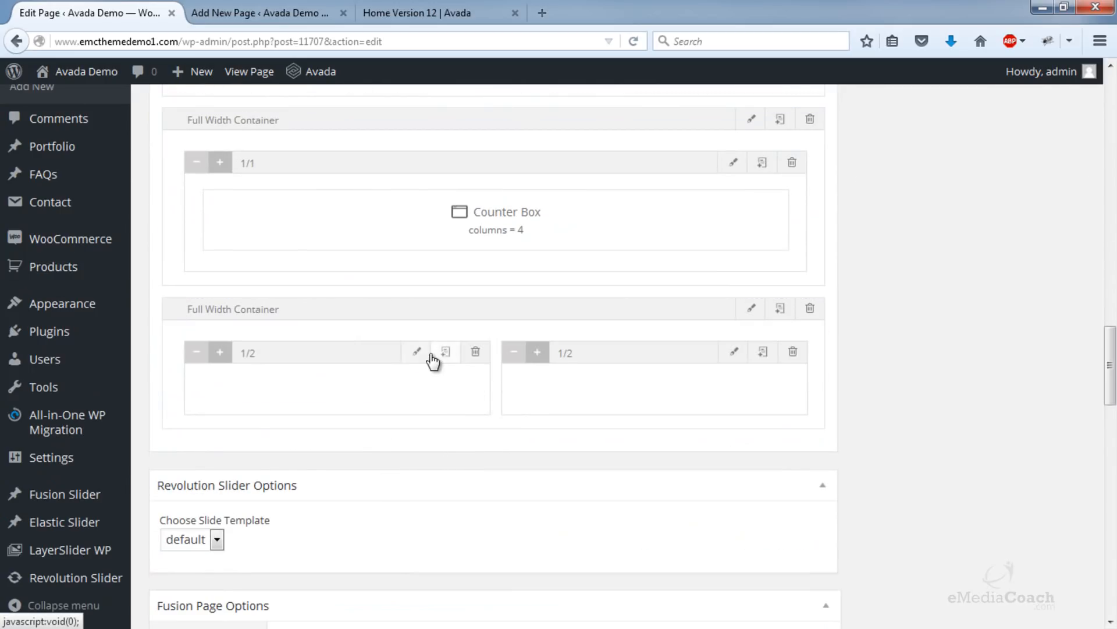
left_click(794, 353)
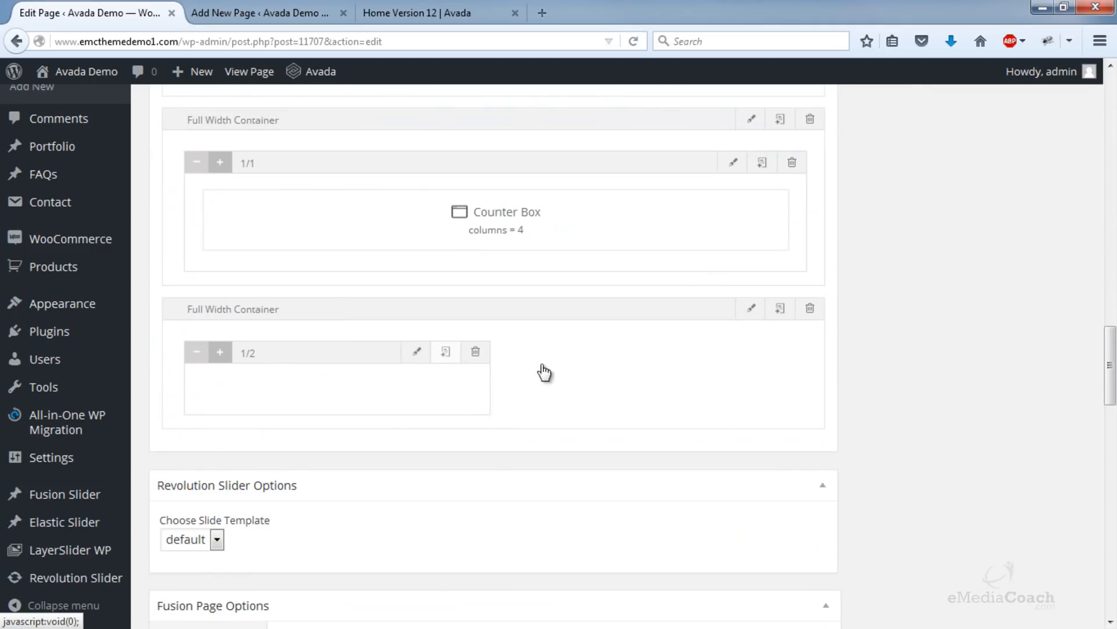
left_click(452, 361)
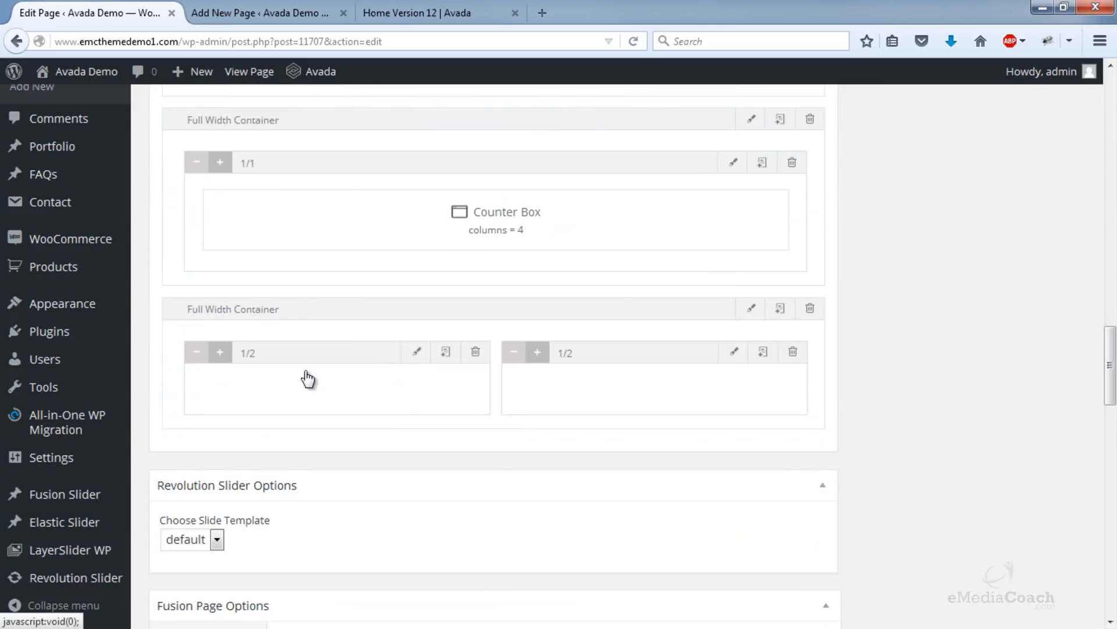
After checking the reference layout, drop a Google Map element into the left half column.
scroll(309, 378, "up", 15)
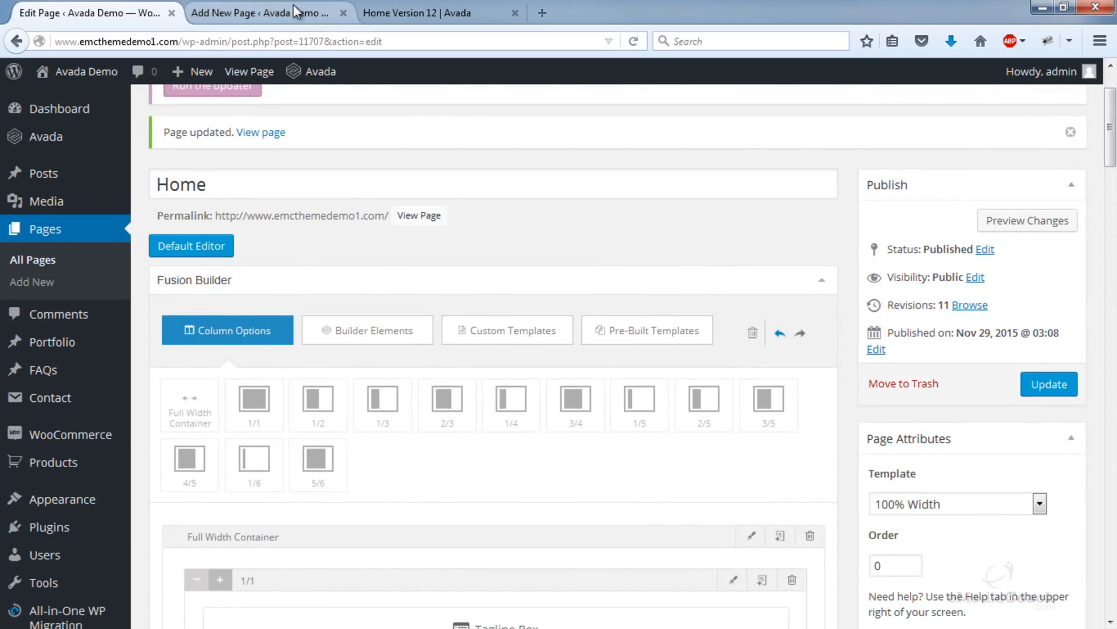
left_click(262, 12)
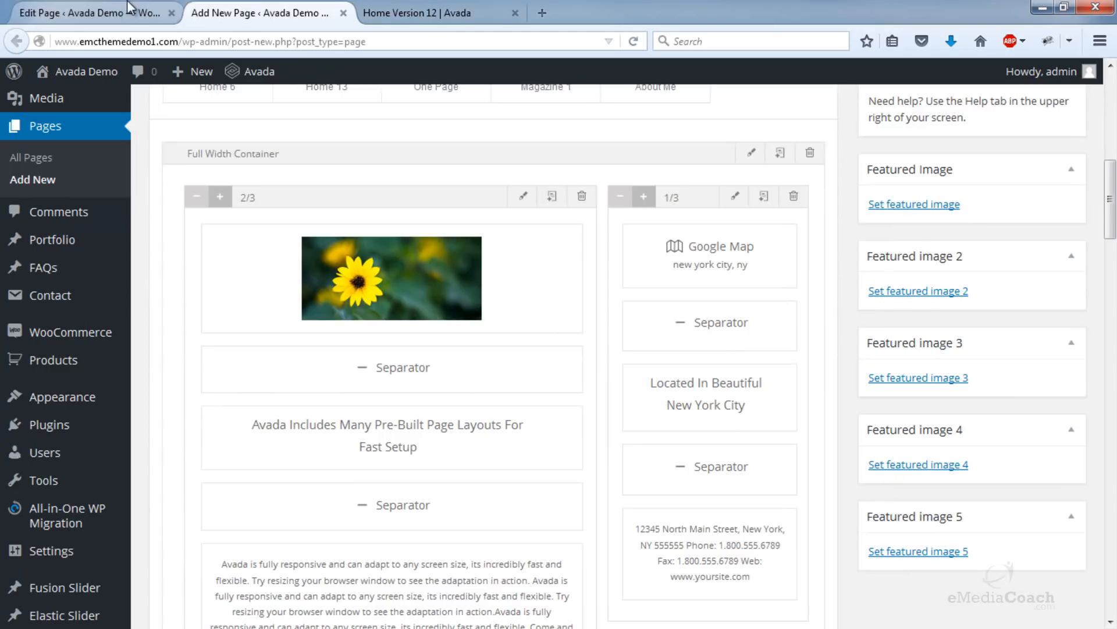
left_click(110, 15)
scroll(377, 238, "down", 3)
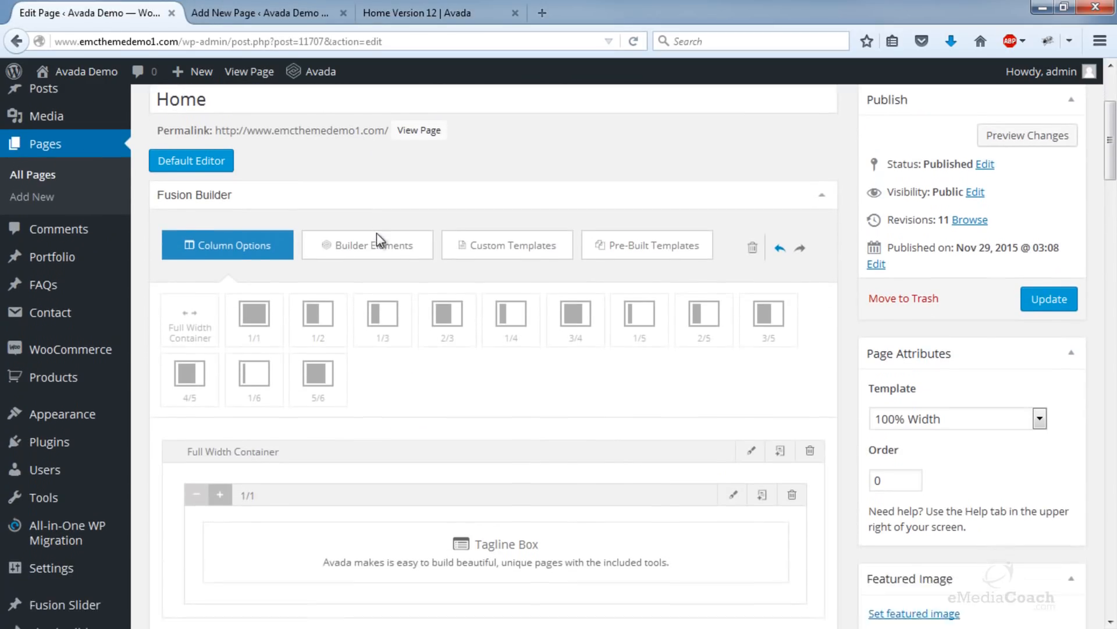
left_click(379, 240)
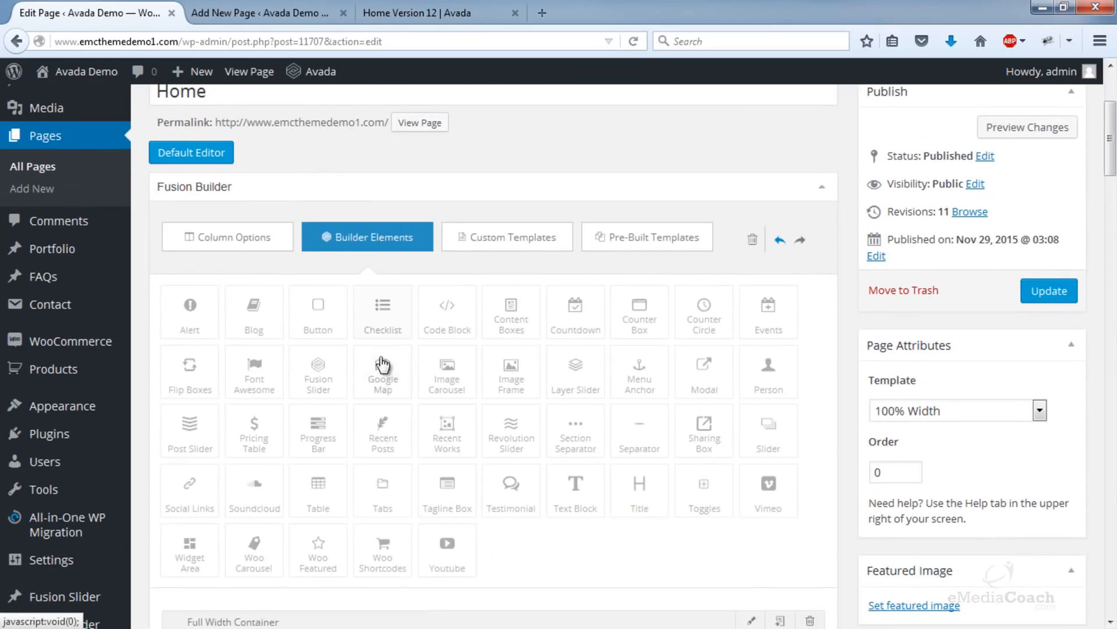
scroll(386, 392, "down", 15)
left_click_drag(392, 391, 392, 391)
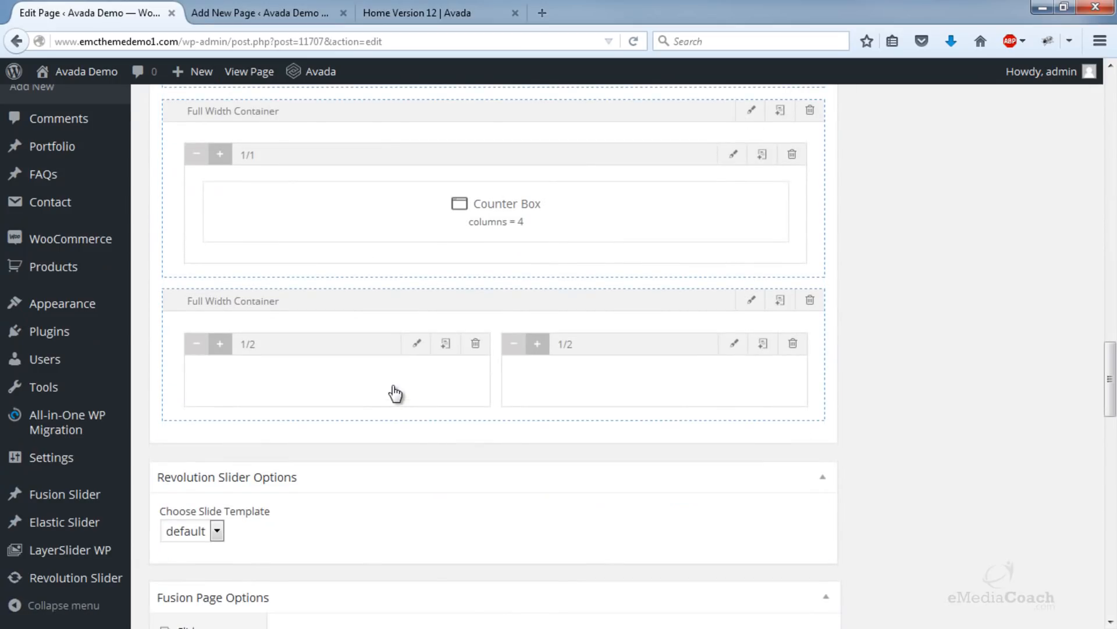
Open the Google Map settings and compare them, including map height, with the reference page's map.
mouse_move(440, 387)
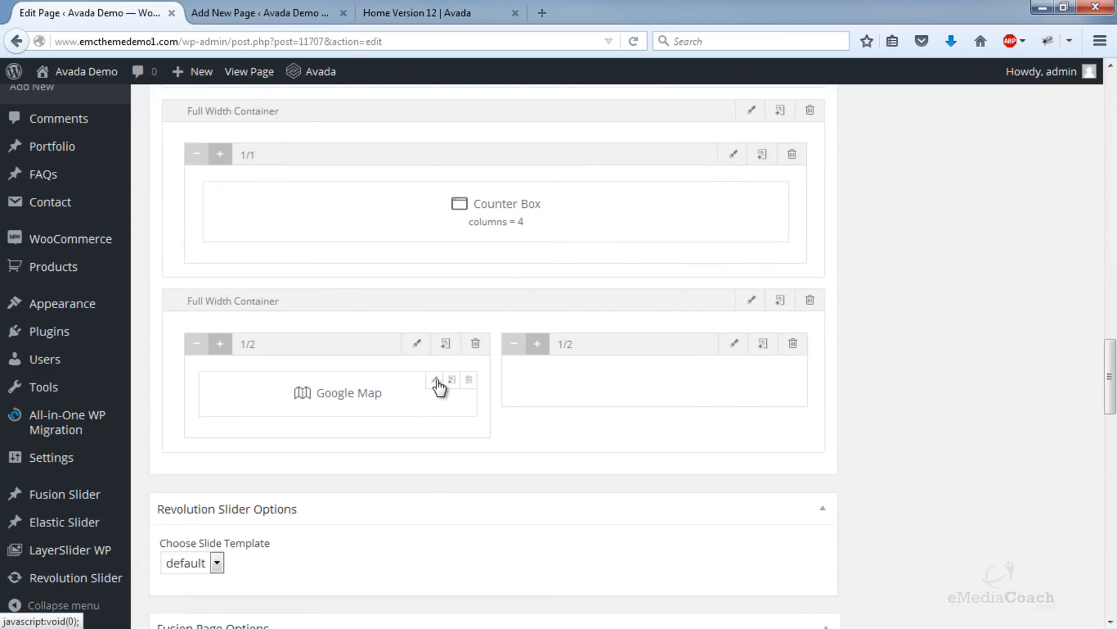
left_click(282, 14)
scroll(536, 281, "down", 5)
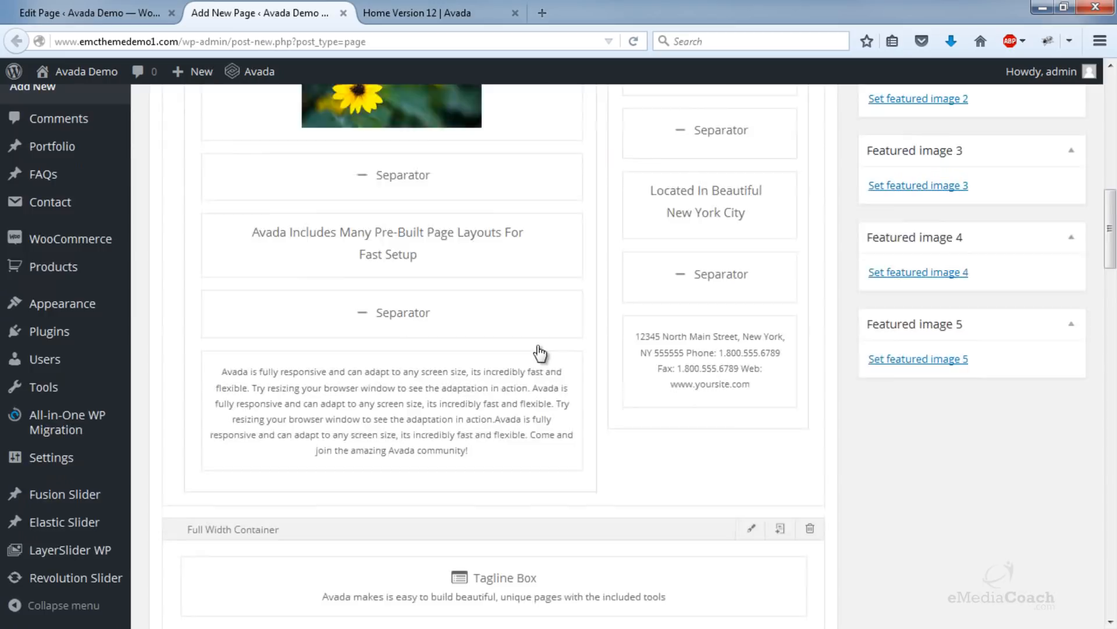
scroll(578, 339, "up", 1)
mouse_move(756, 148)
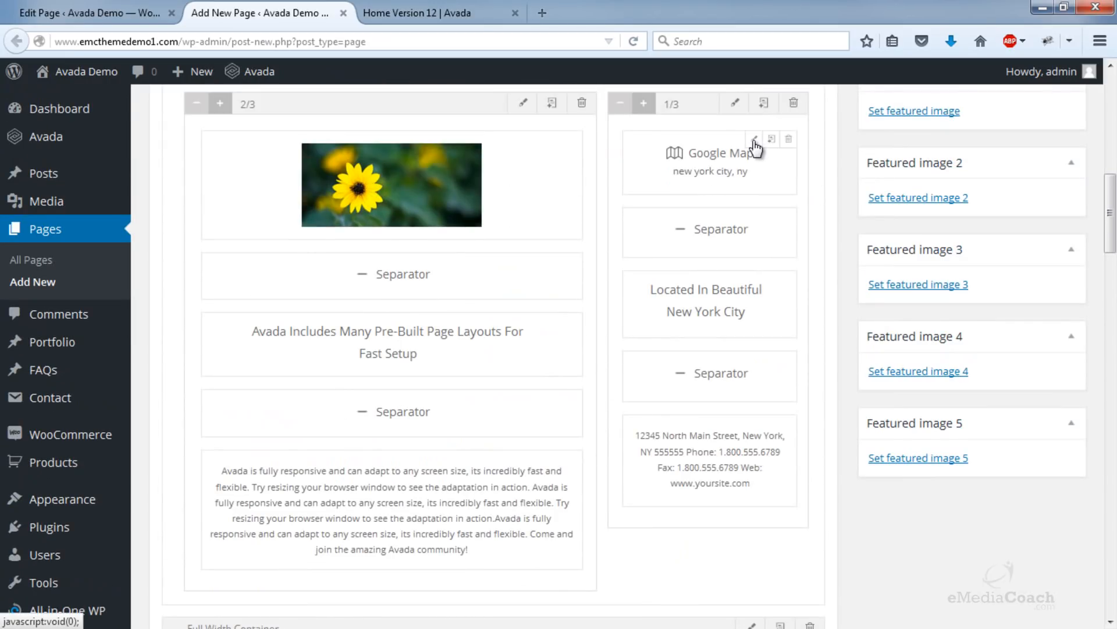
left_click(756, 145)
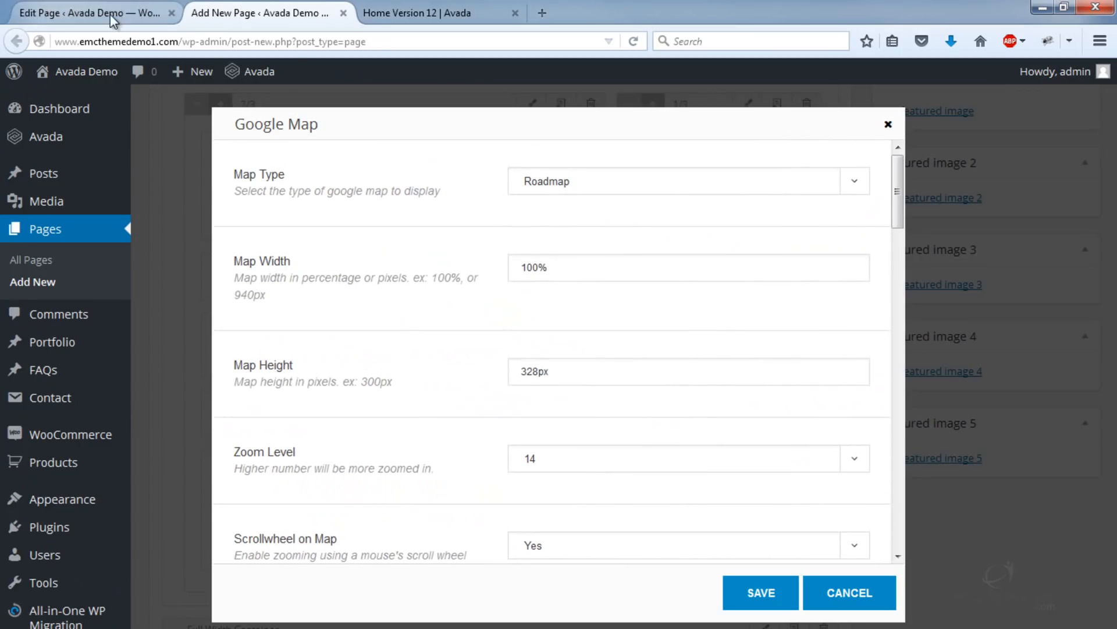
left_click(87, 13)
left_click(284, 13)
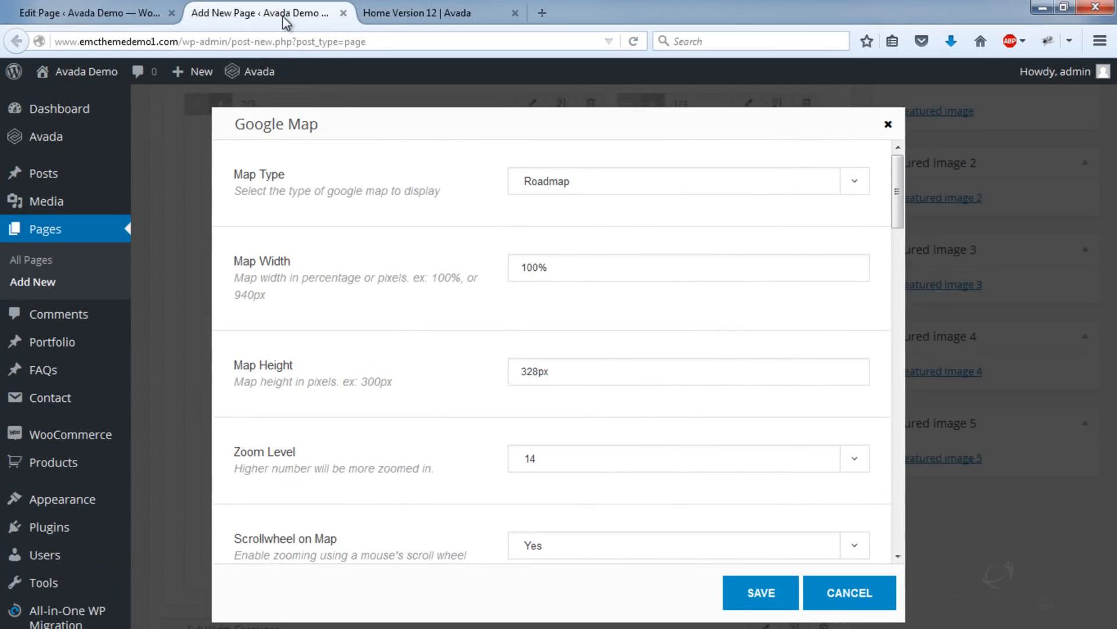
left_click(117, 12)
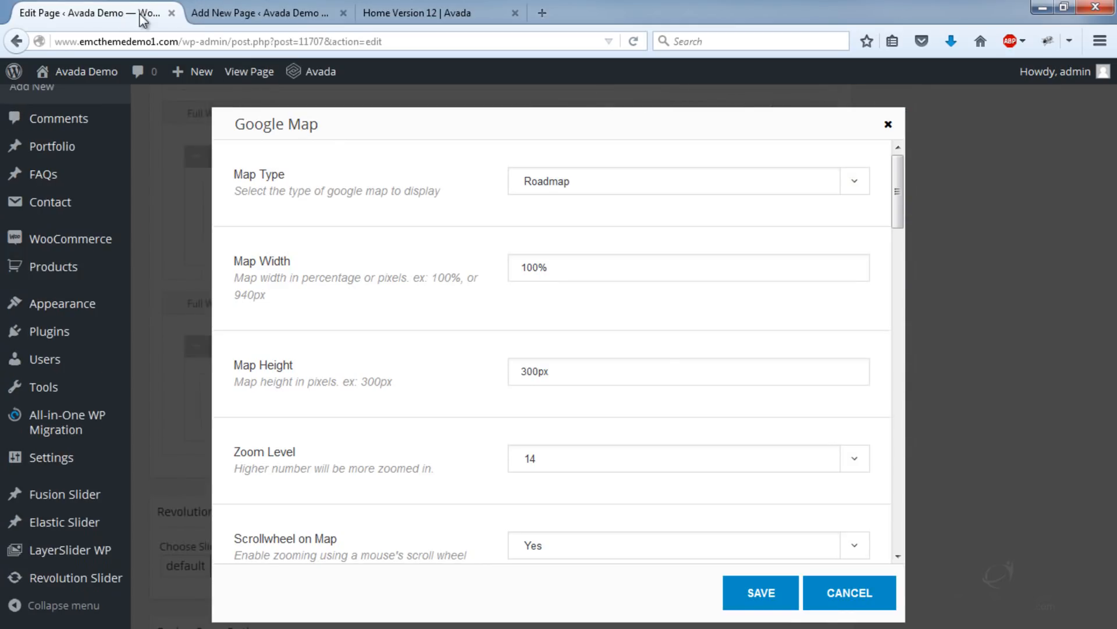
left_click(247, 12)
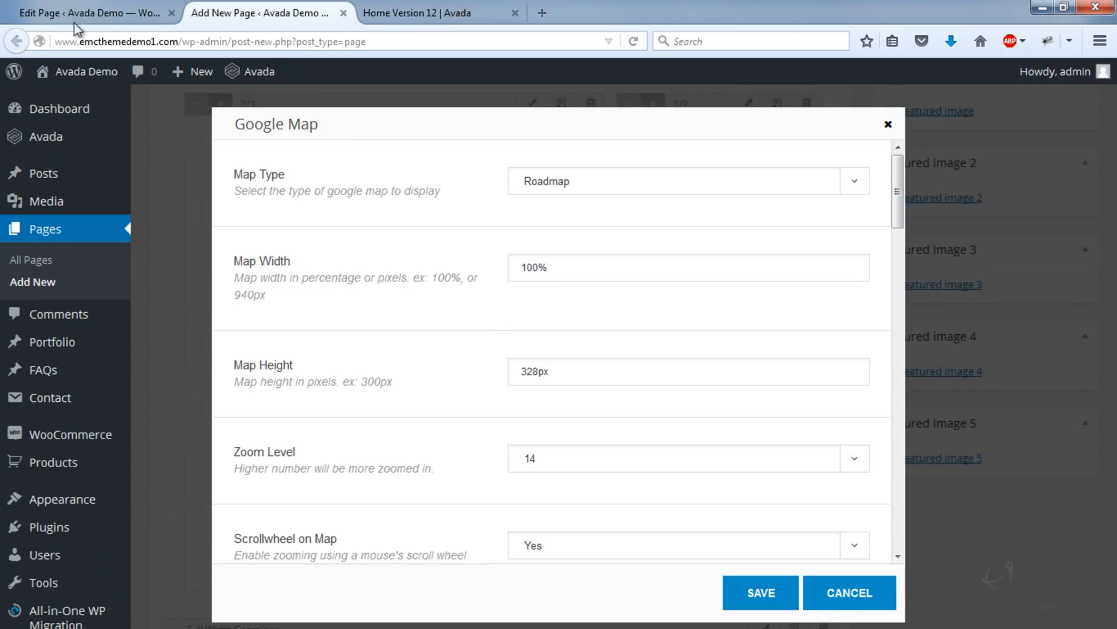
scroll(482, 349, "down", 3)
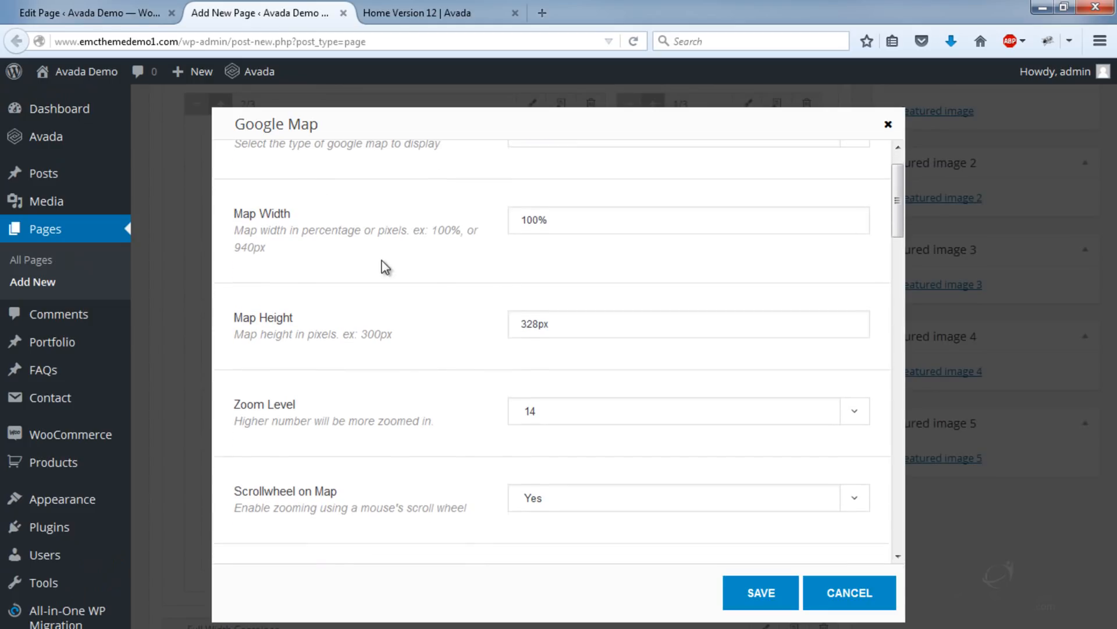
left_click(145, 16)
scroll(453, 282, "down", 4)
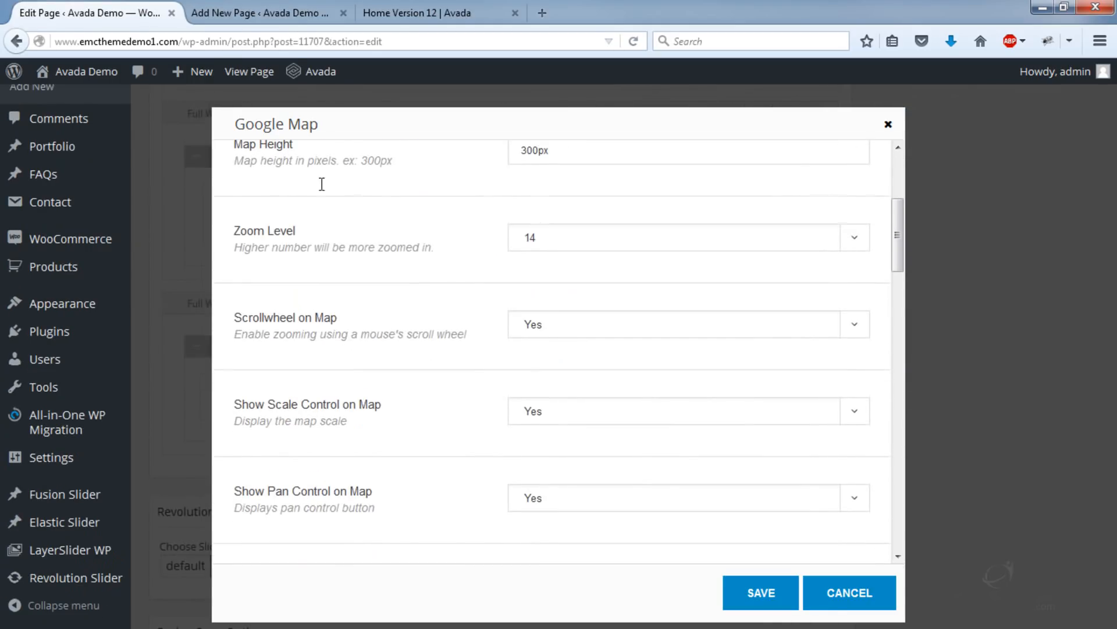
left_click(259, 12)
scroll(495, 378, "down", 3)
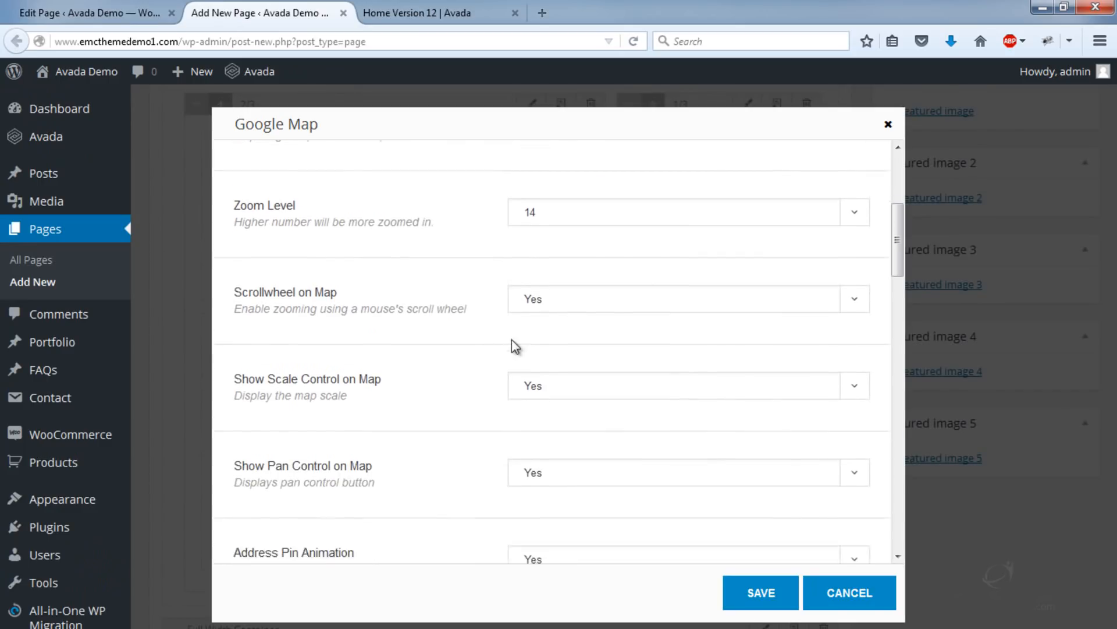
left_click(113, 16)
Set the map's Show tooltip by default option to No.
scroll(531, 365, "down", 3)
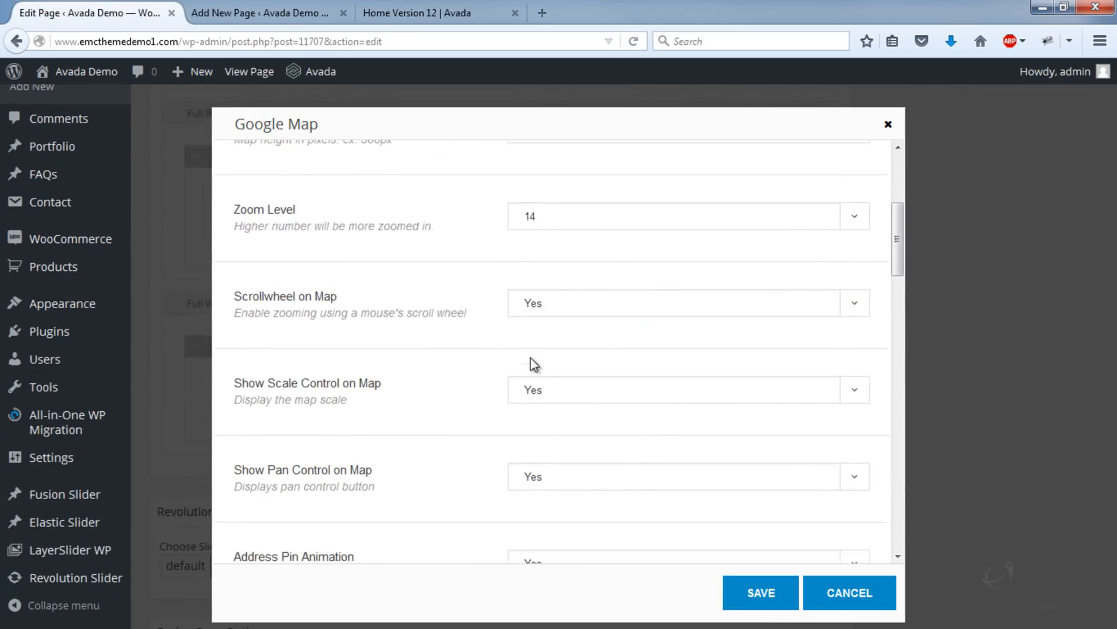
scroll(552, 394, "down", 2)
scroll(551, 394, "up", 2)
scroll(552, 394, "down", 3)
scroll(551, 394, "down", 1)
left_click(284, 17)
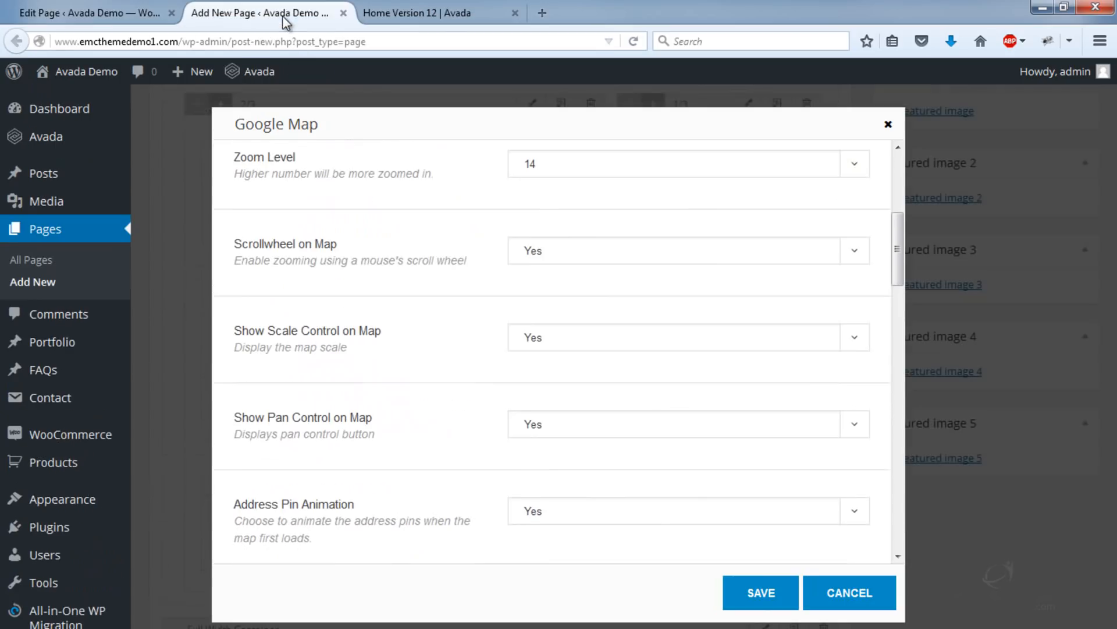
scroll(473, 370, "down", 3)
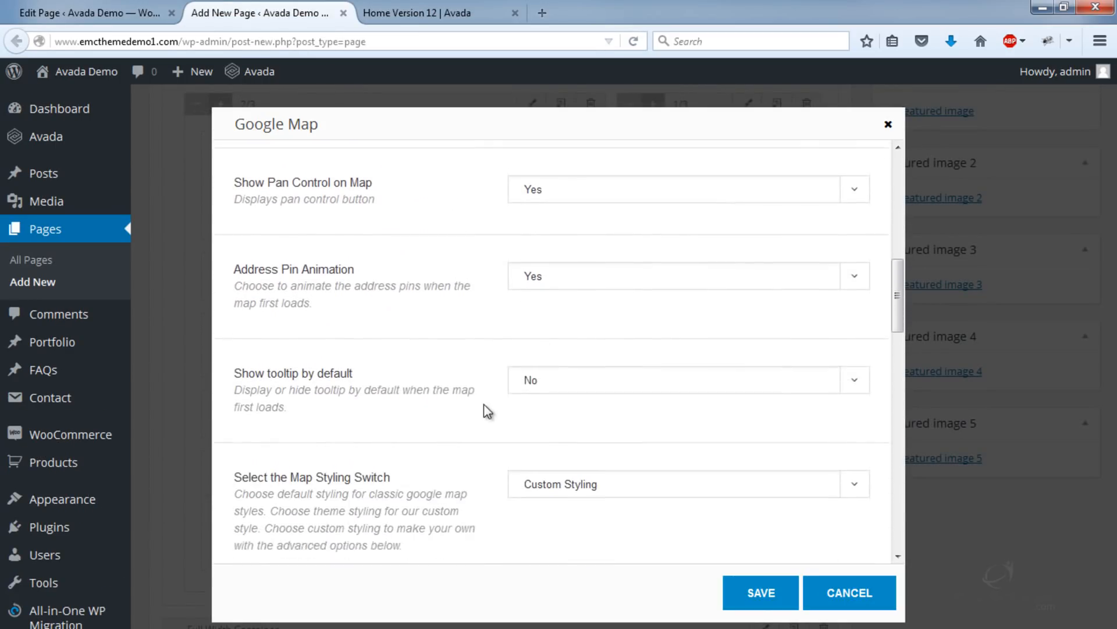
left_click(87, 12)
scroll(424, 356, "down", 2)
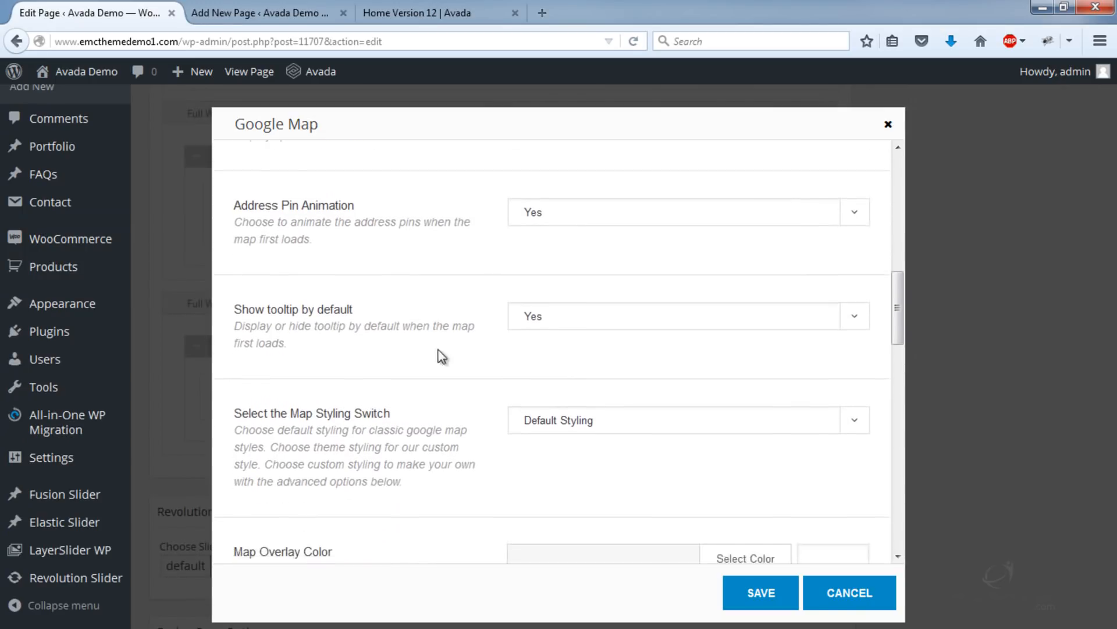
left_click(597, 285)
left_click(554, 319)
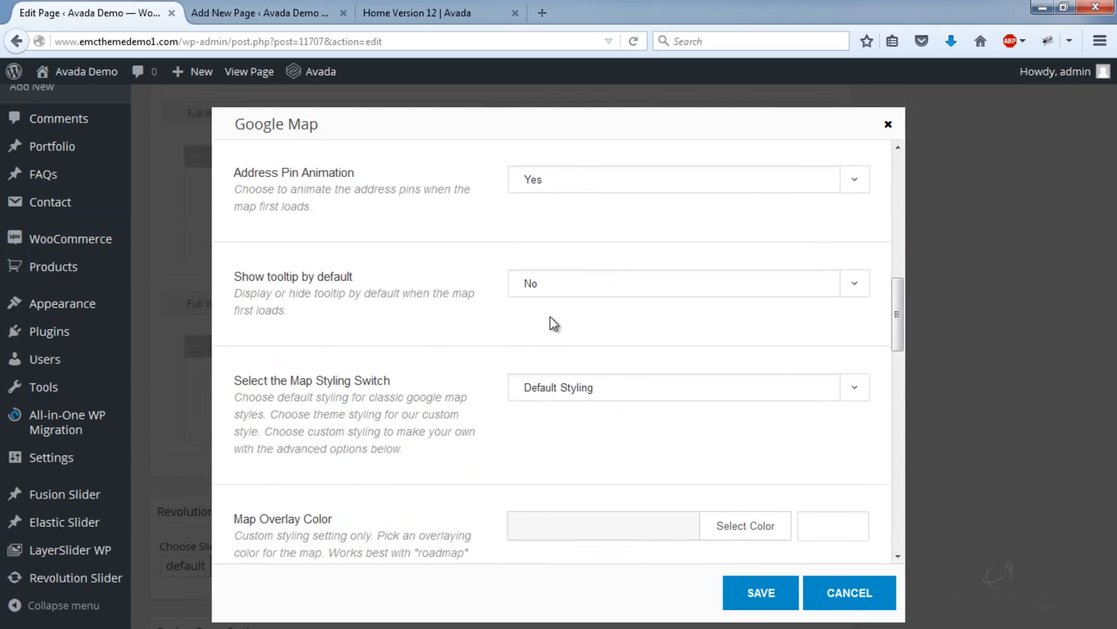
Set the Map Styling Switch to Custom Styling, matching the reference map.
left_click(261, 13)
scroll(528, 481, "down", 2)
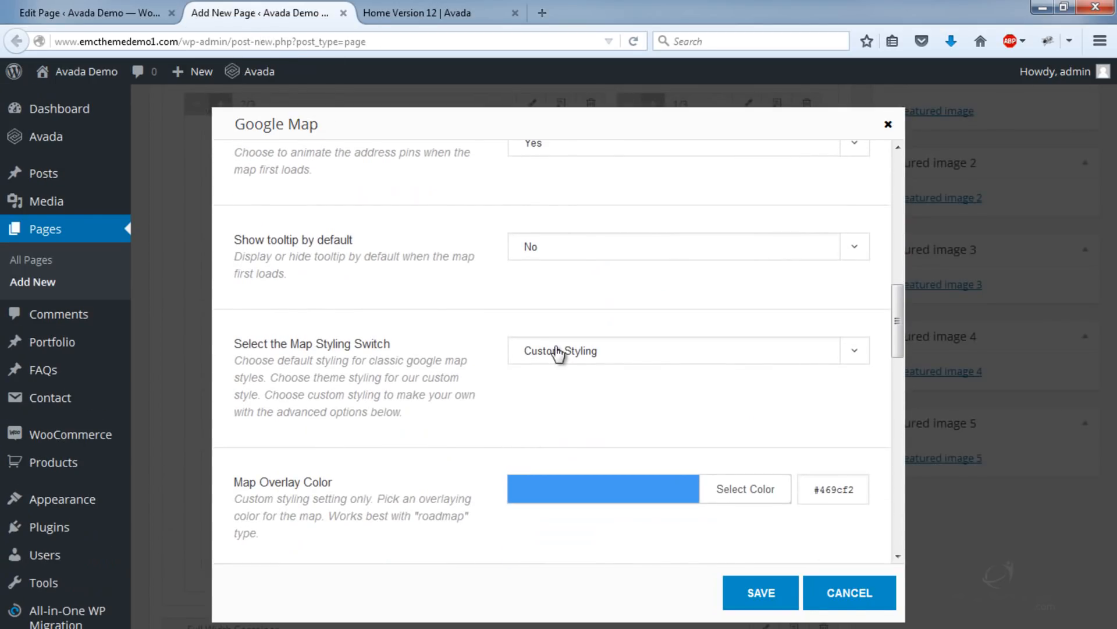
left_click(557, 353)
left_click(550, 342)
left_click(93, 12)
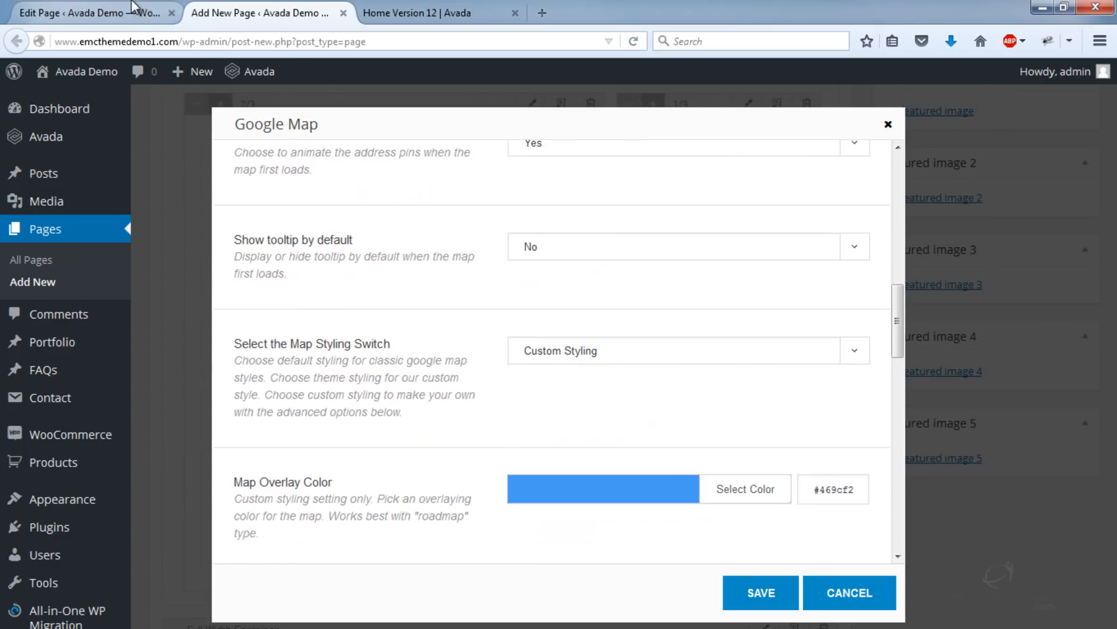
left_click(546, 394)
left_click(536, 435)
scroll(539, 442, "down", 3)
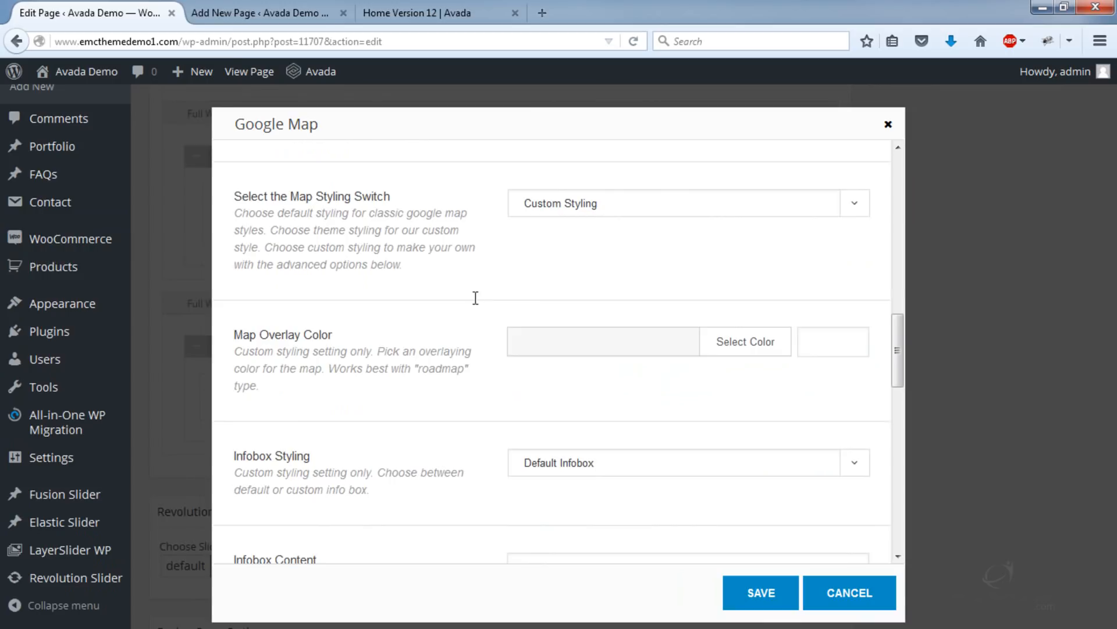
left_click(296, 12)
scroll(477, 363, "down", 1)
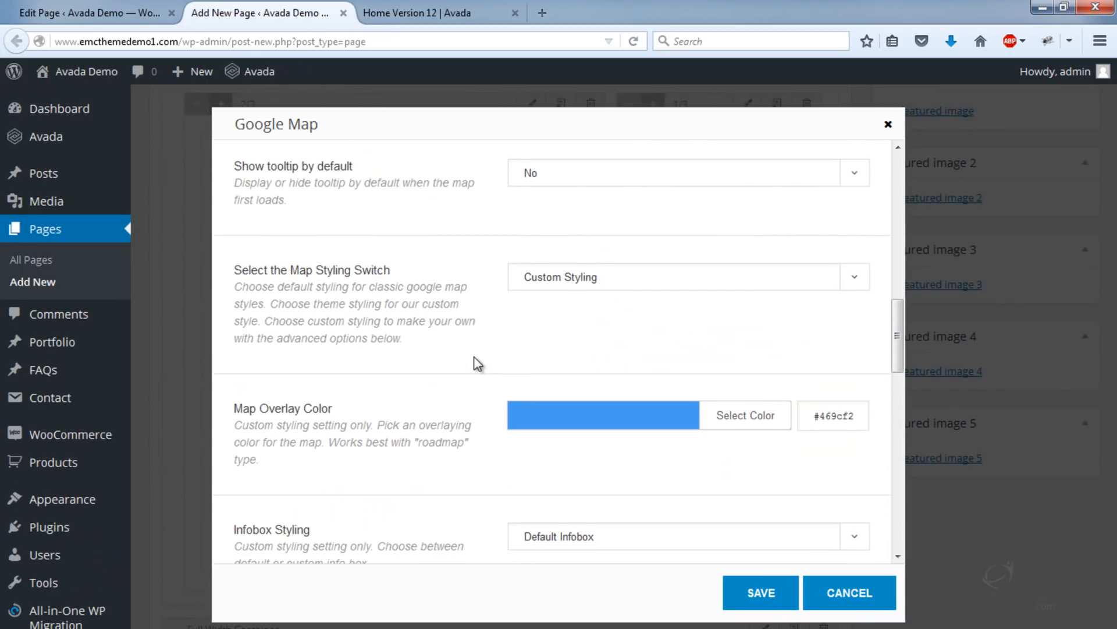
left_click(96, 13)
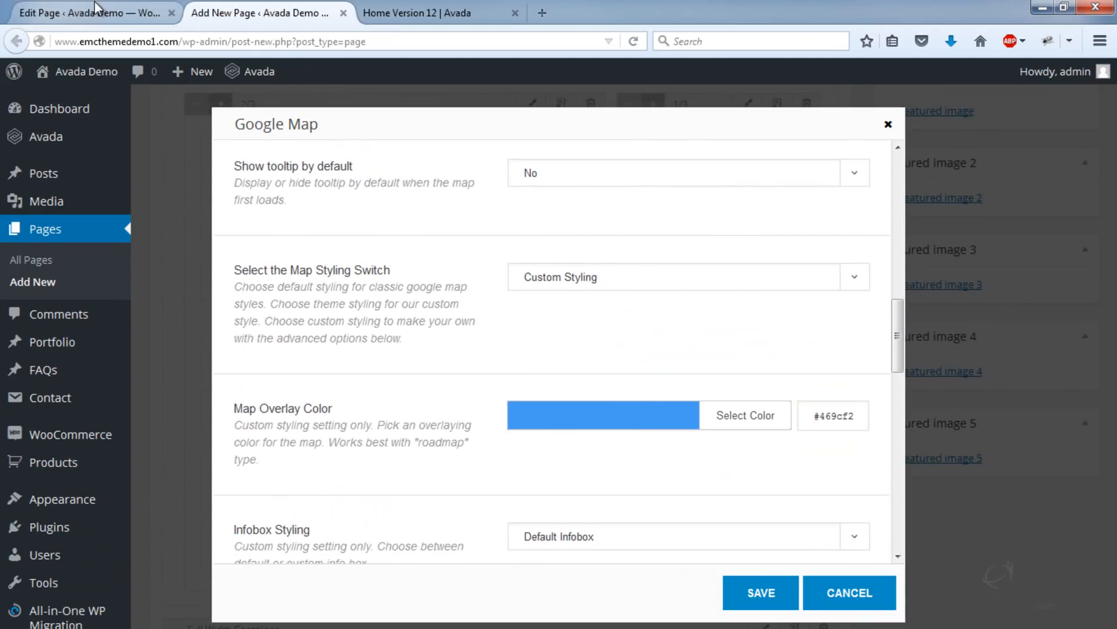
scroll(393, 354, "down", 1)
scroll(658, 280, "down", 1)
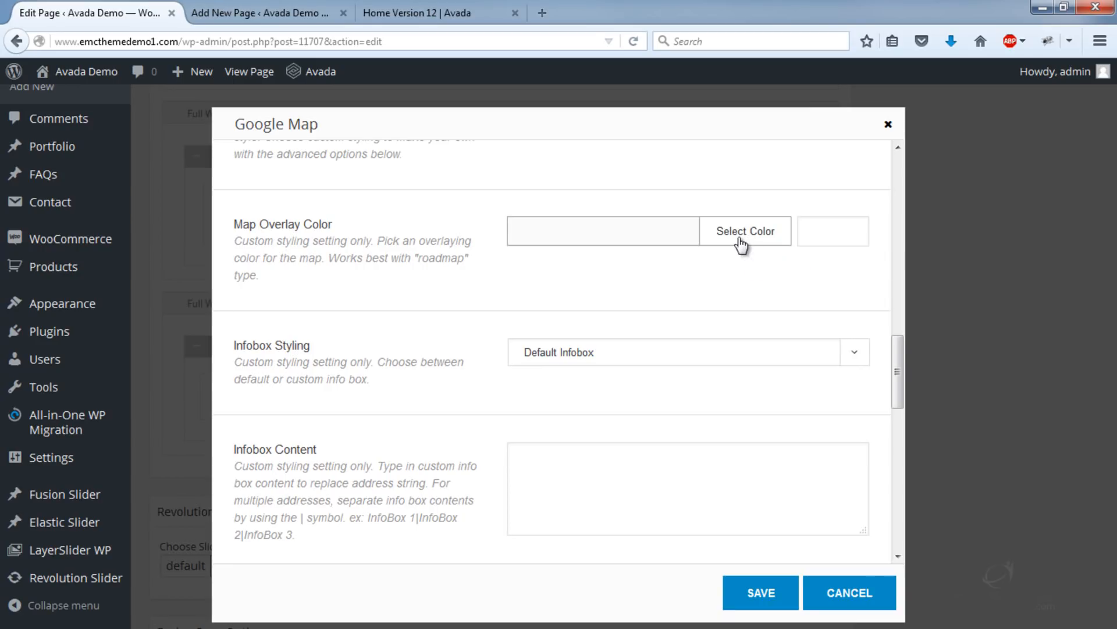
Try a few overlay colours, then clear the Map Overlay Color value back to blank.
left_click(739, 244)
left_click(621, 376)
left_click(657, 427)
left_click(616, 321)
mouse_move(616, 319)
left_mouse_down()
mouse_move(590, 278)
mouse_move(600, 290)
left_mouse_up()
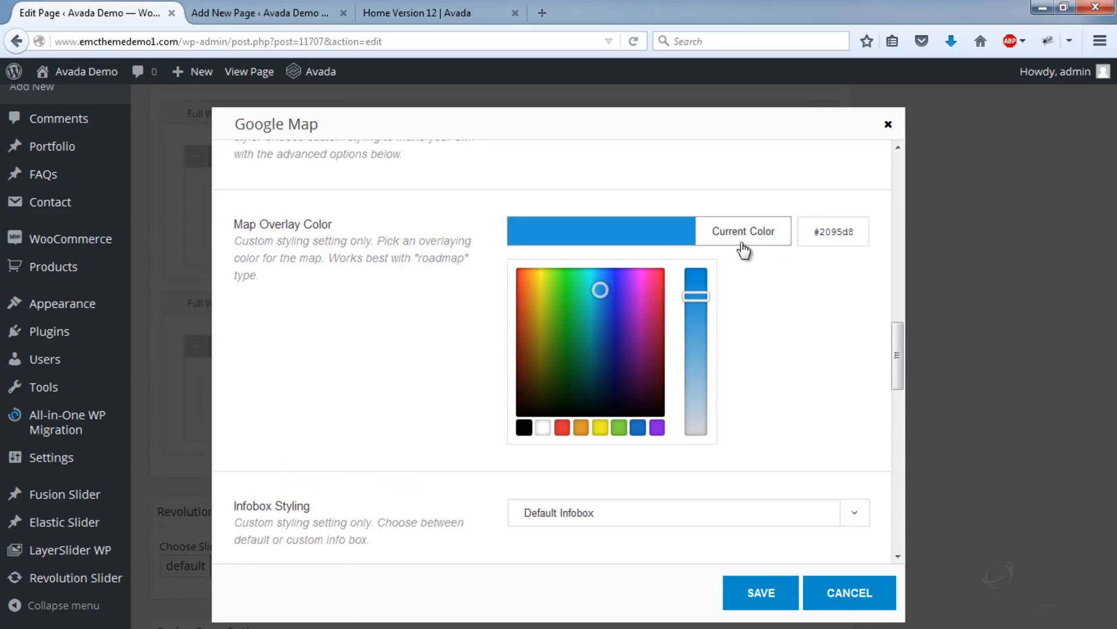
left_click(446, 373)
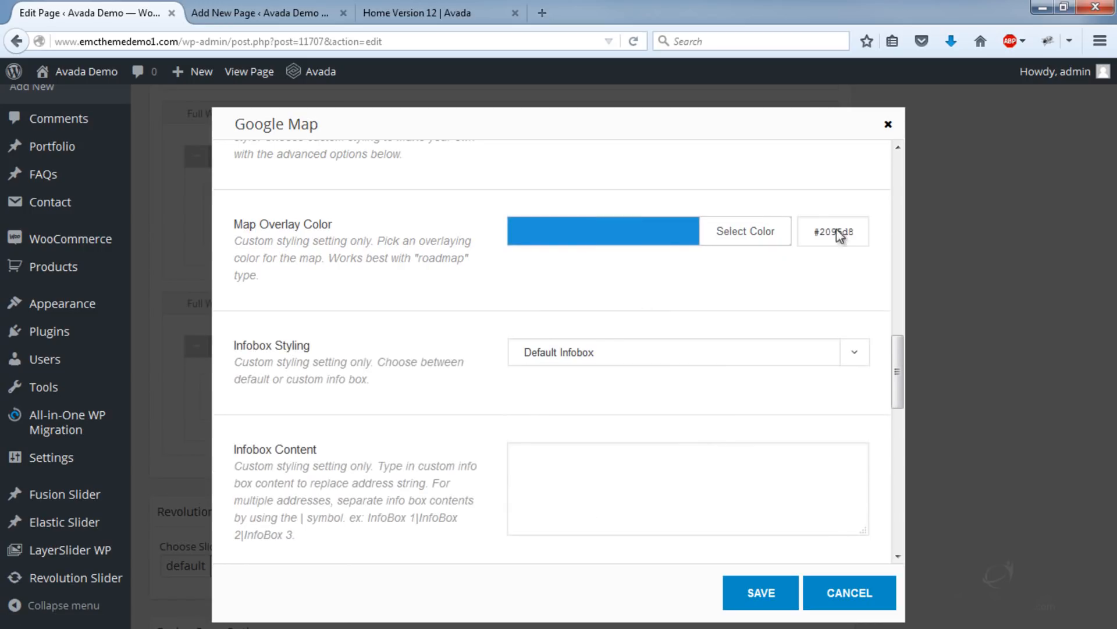
left_click_drag(854, 235, 741, 231)
key("BackSpace")
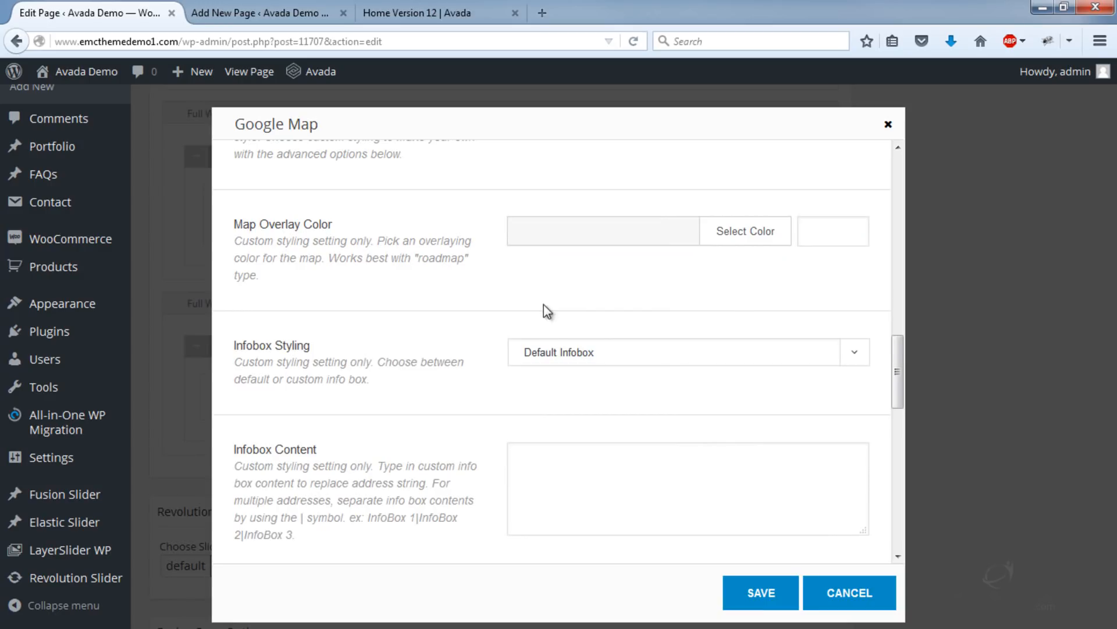
Compare against the reference map's overlay colour, theme marker icon and New York City address.
scroll(469, 309, "down", 1)
left_click(264, 15)
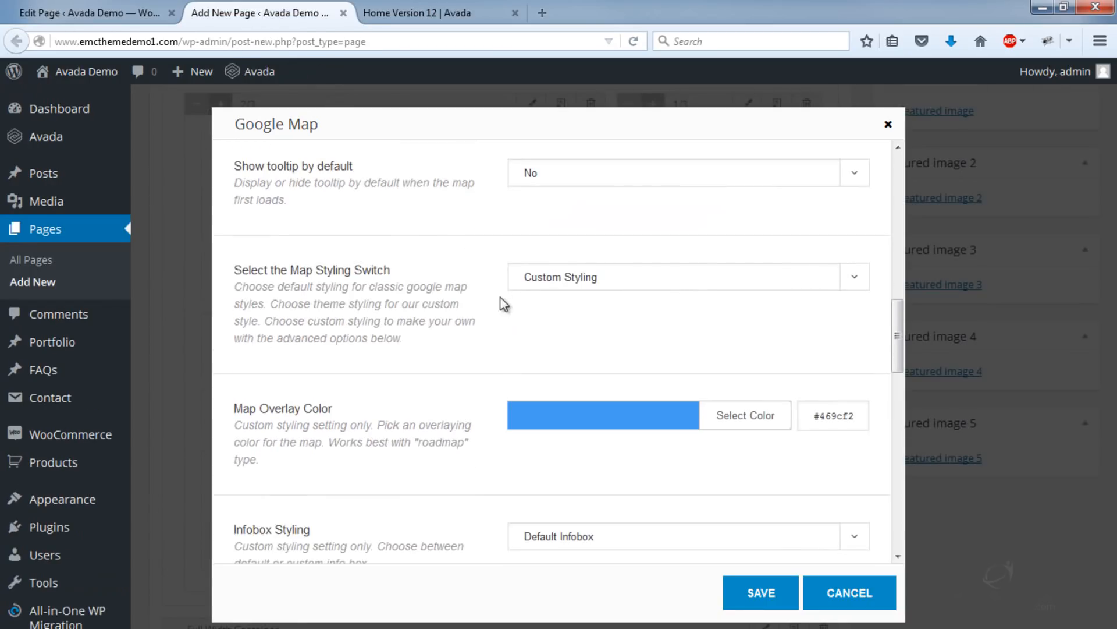
scroll(499, 305, "down", 3)
scroll(264, 192, "down", 1)
left_click(101, 7)
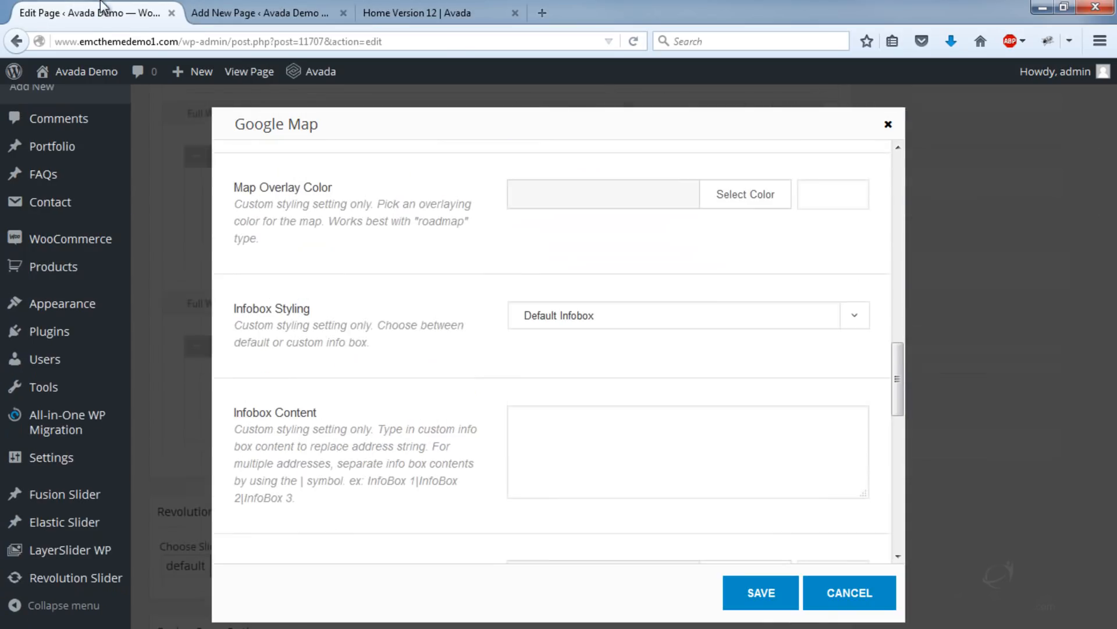
scroll(421, 281, "down", 5)
left_click(256, 13)
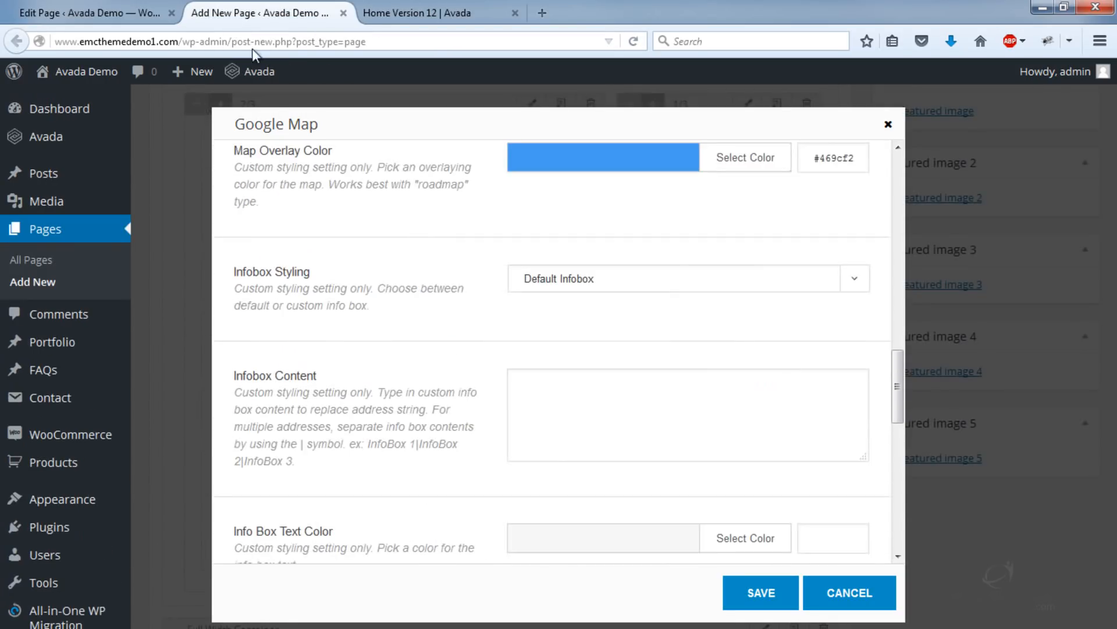
scroll(447, 360, "down", 3)
scroll(446, 359, "down", 5)
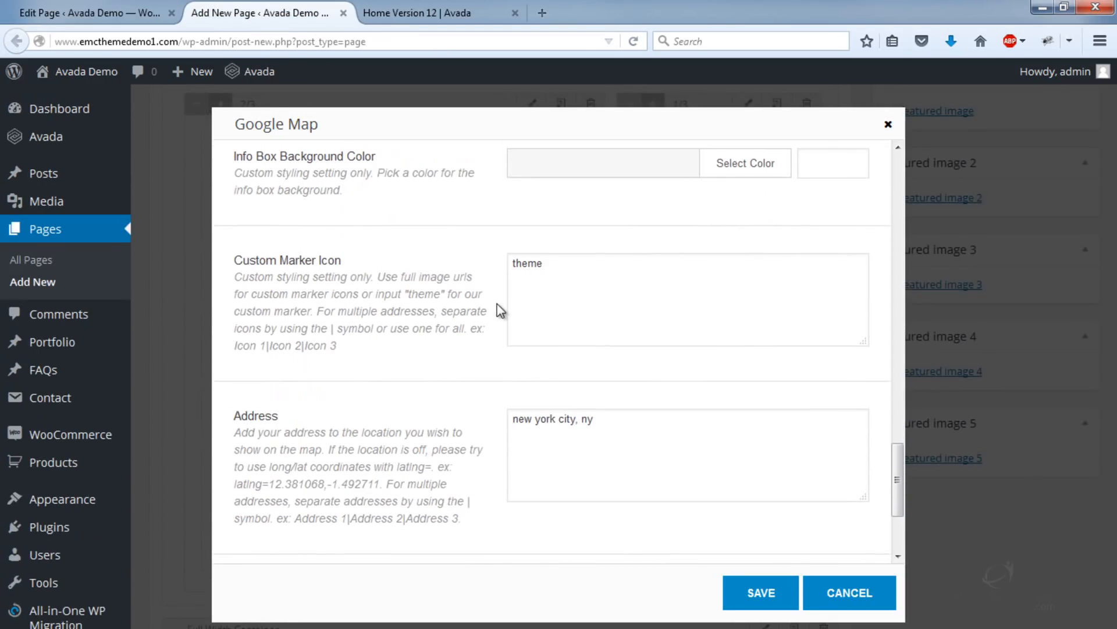
Look at the Custom Marker Icon field and check the reference map's address.
left_click(140, 20)
scroll(394, 374, "down", 3)
left_click(587, 370)
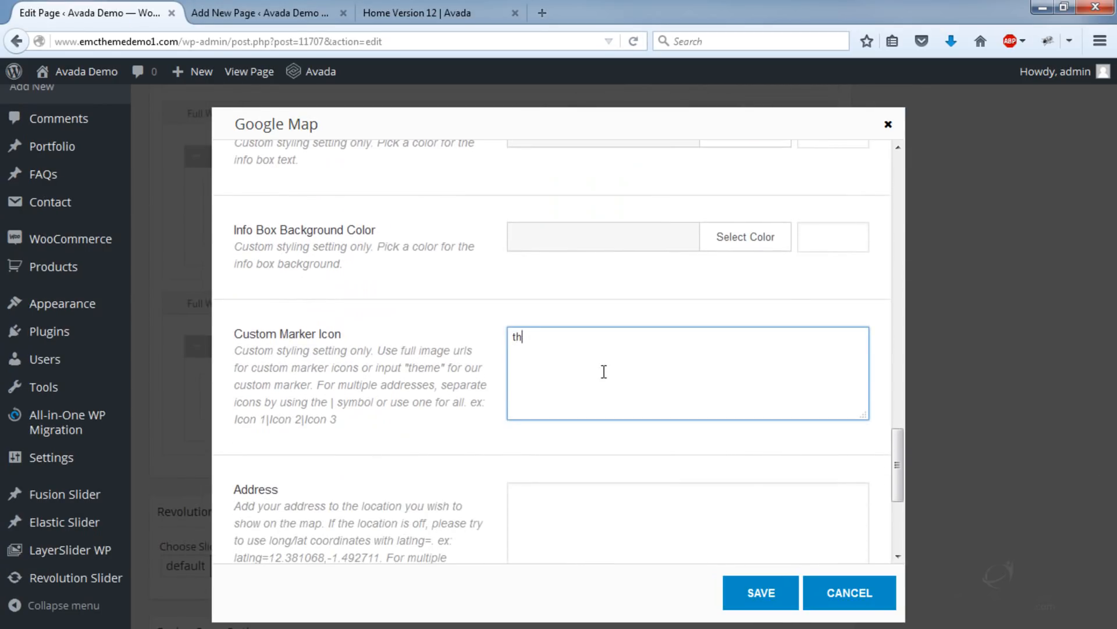
scroll(564, 389, "down", 4)
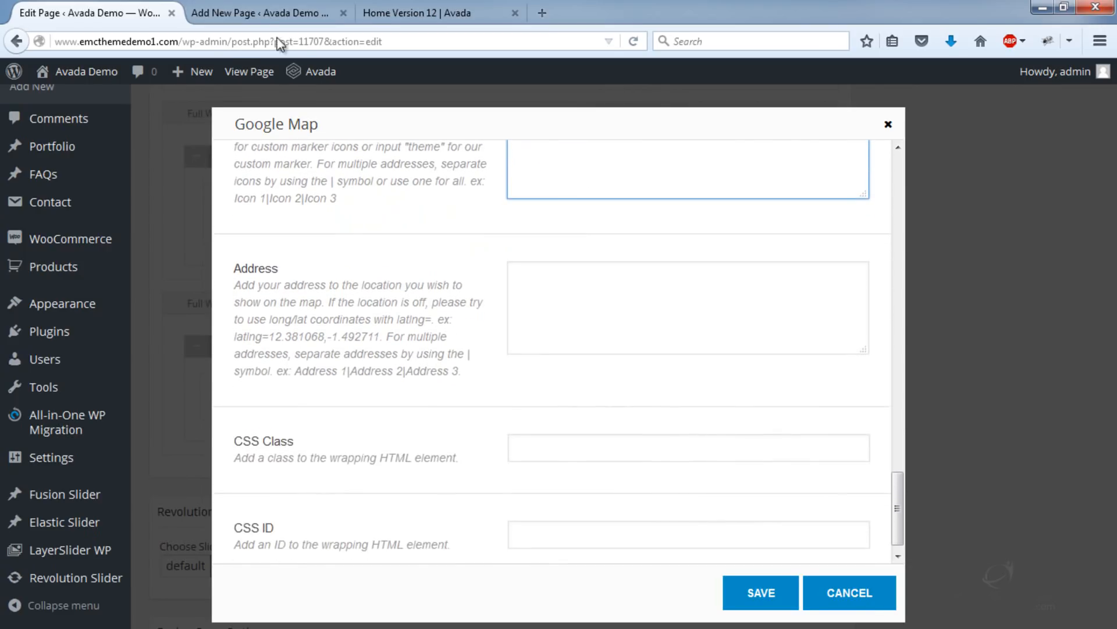
left_click(279, 15)
scroll(543, 429, "down", 2)
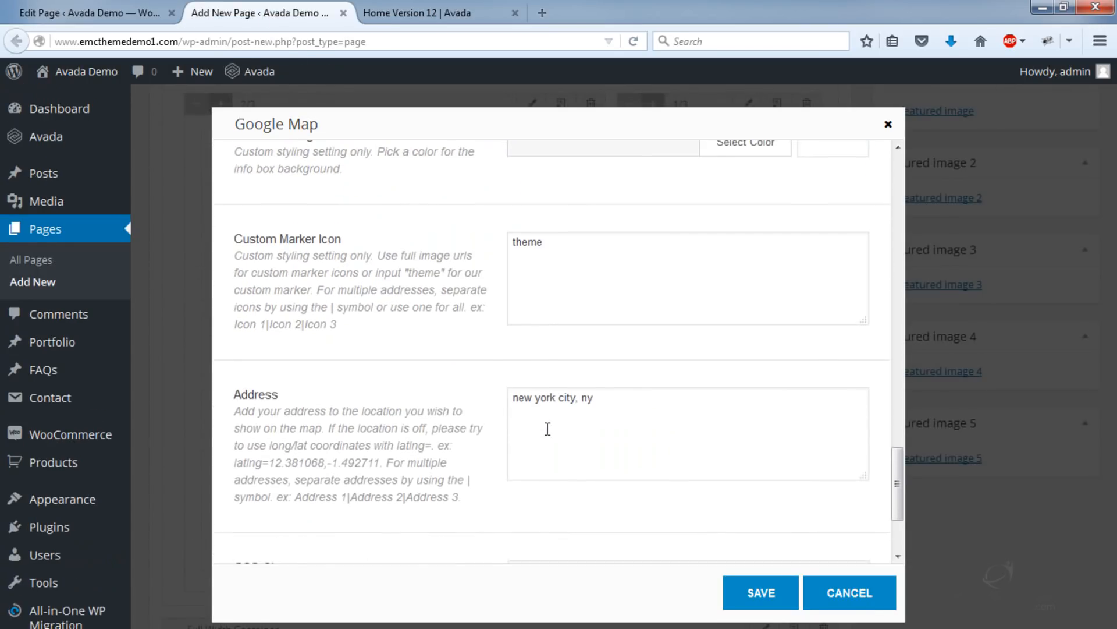
left_click(115, 13)
Set the map address to '2nd avenue new york city, ny' and save the map settings.
left_click(565, 345)
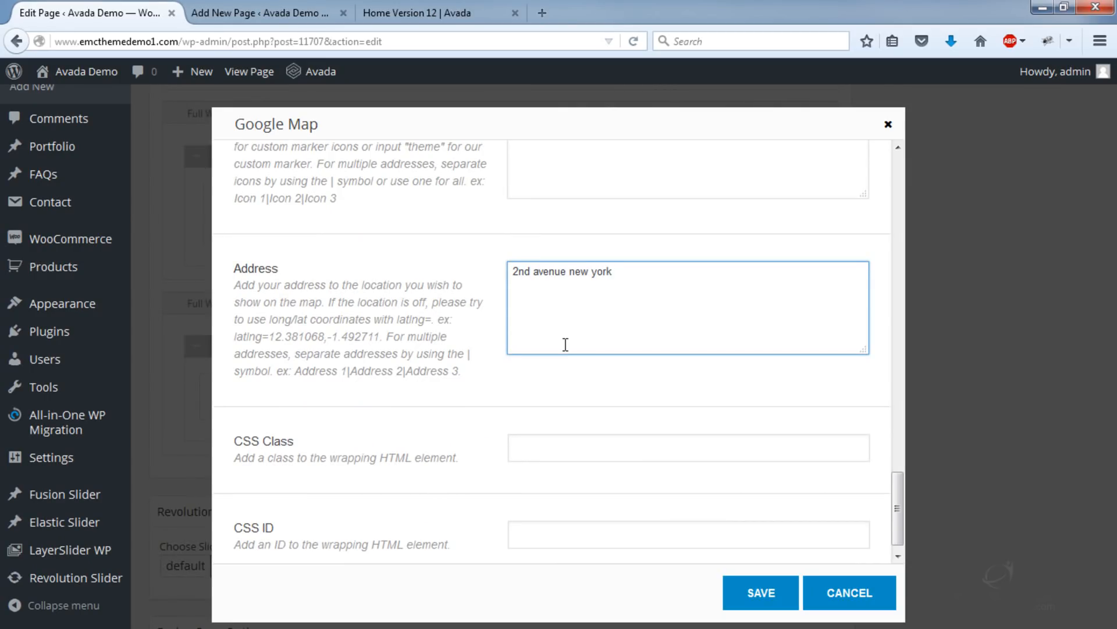
left_click(238, 14)
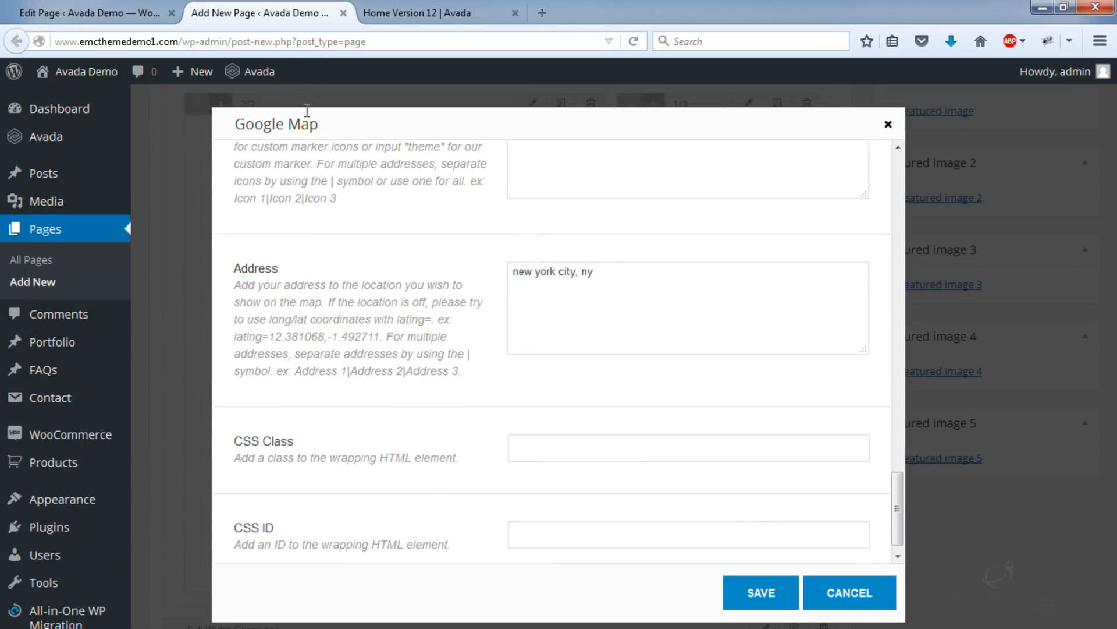
scroll(443, 285, "down", 1)
left_click(94, 13)
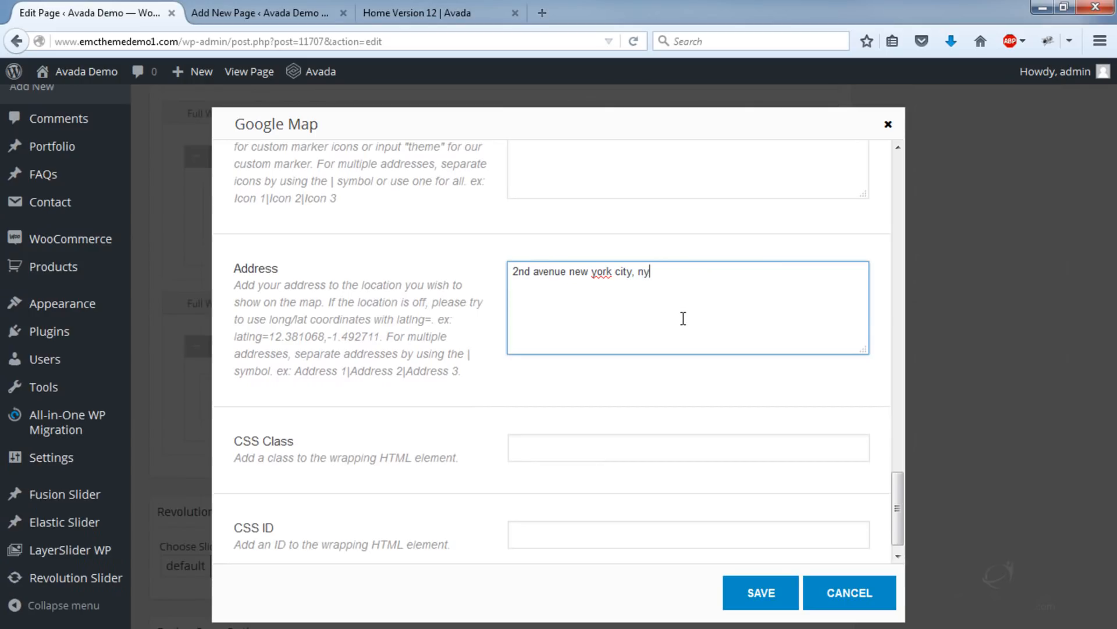
scroll(674, 322, "down", 1)
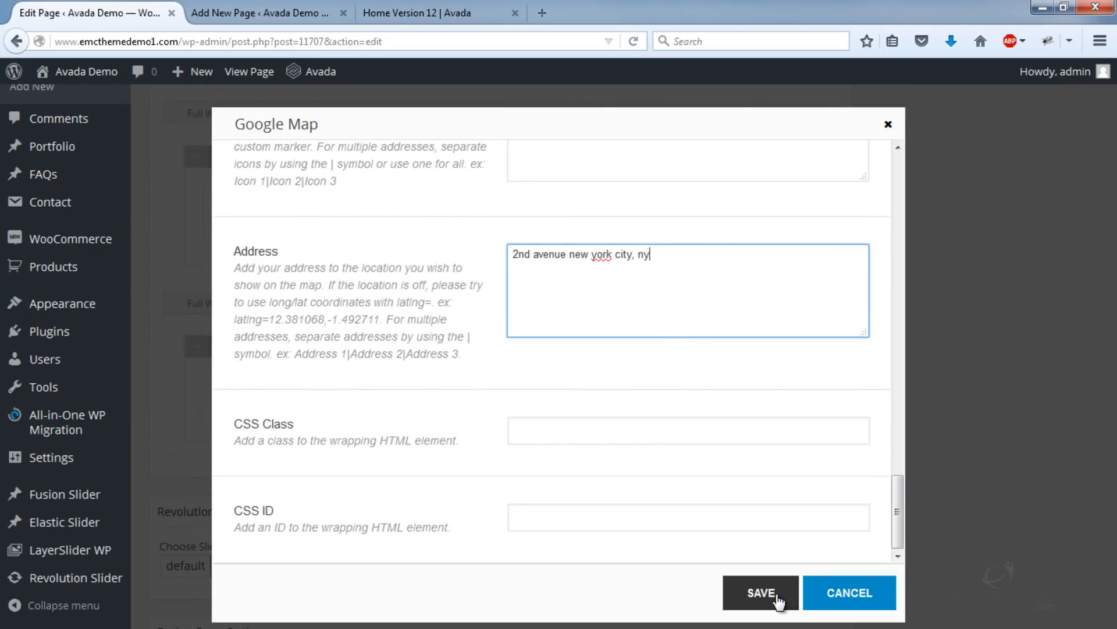
left_click(776, 593)
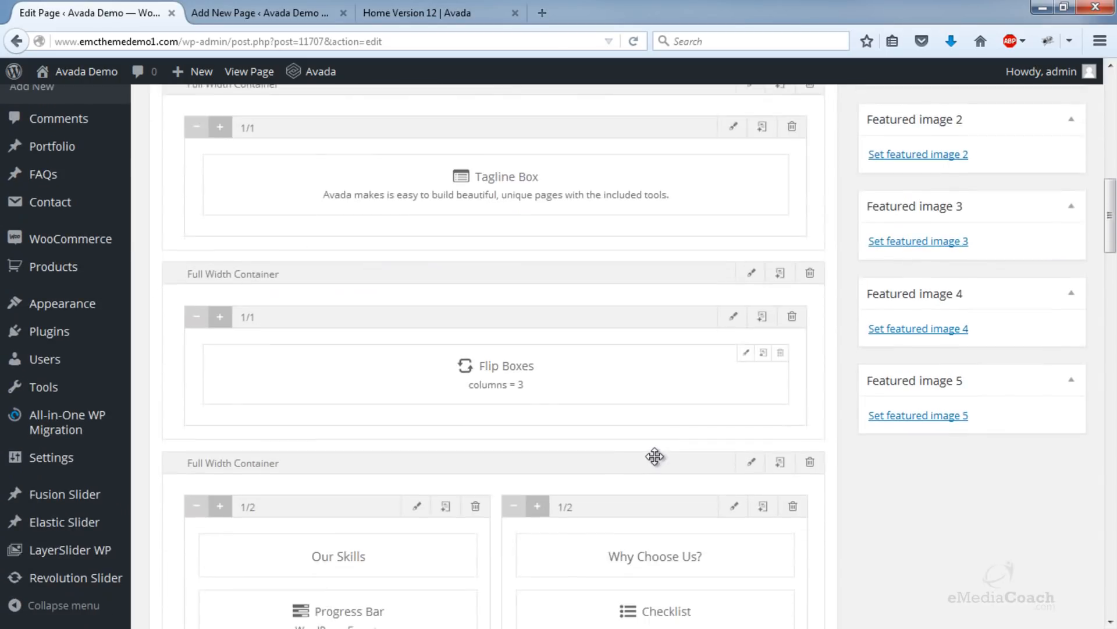
Update the Home page and check its live version in a new tab, map pinned near 2nd Avenue.
scroll(655, 457, "up", 6)
left_click(1047, 127)
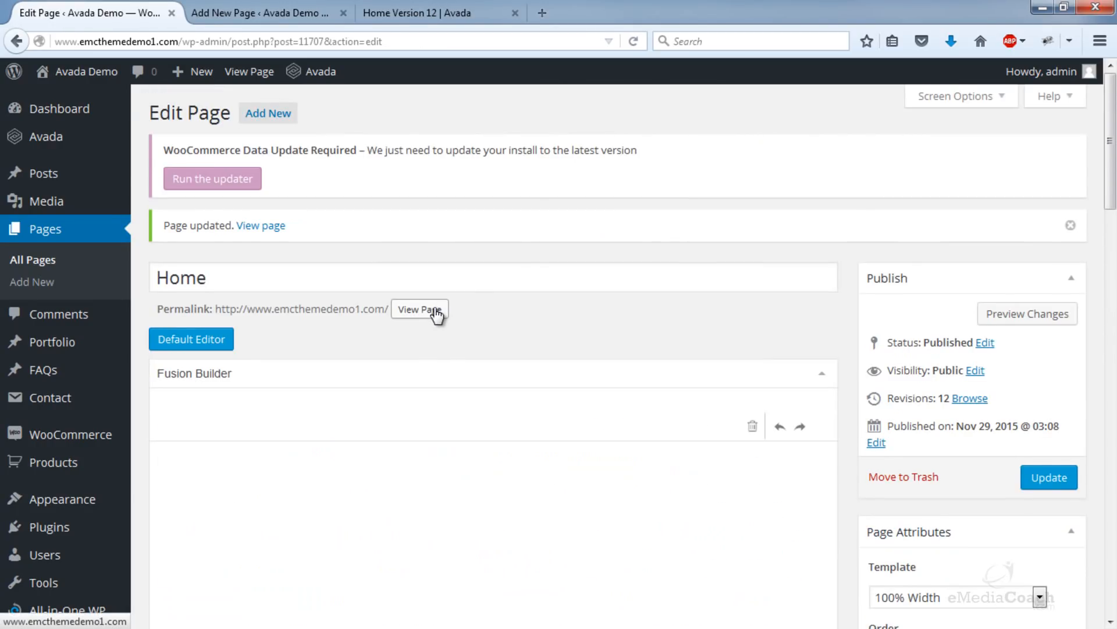
right_click(445, 310)
left_click(458, 320)
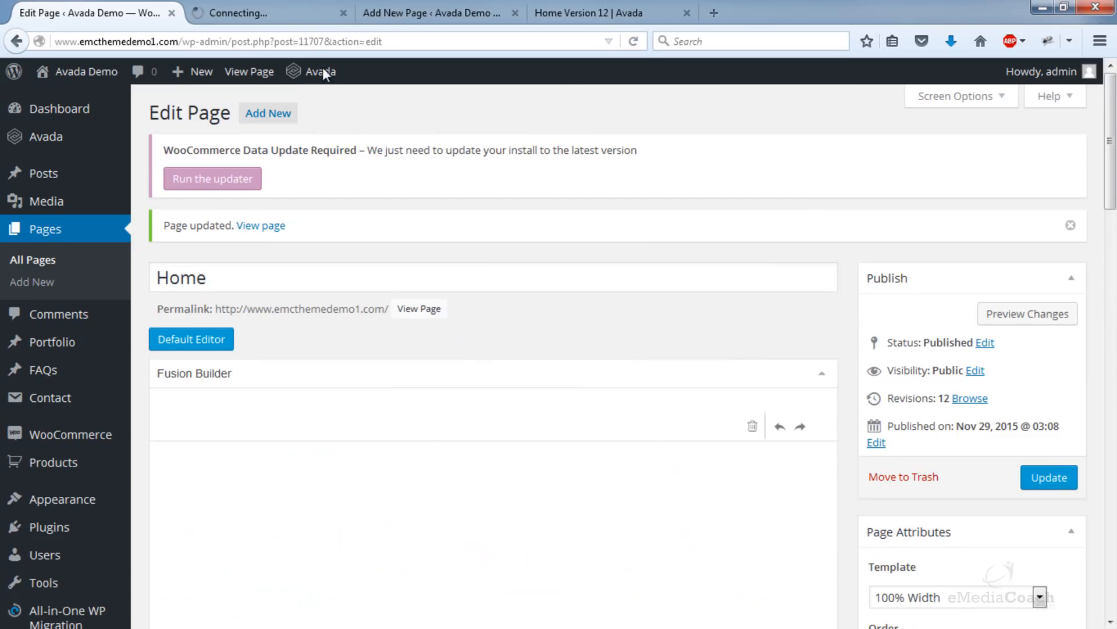
left_click(296, 14)
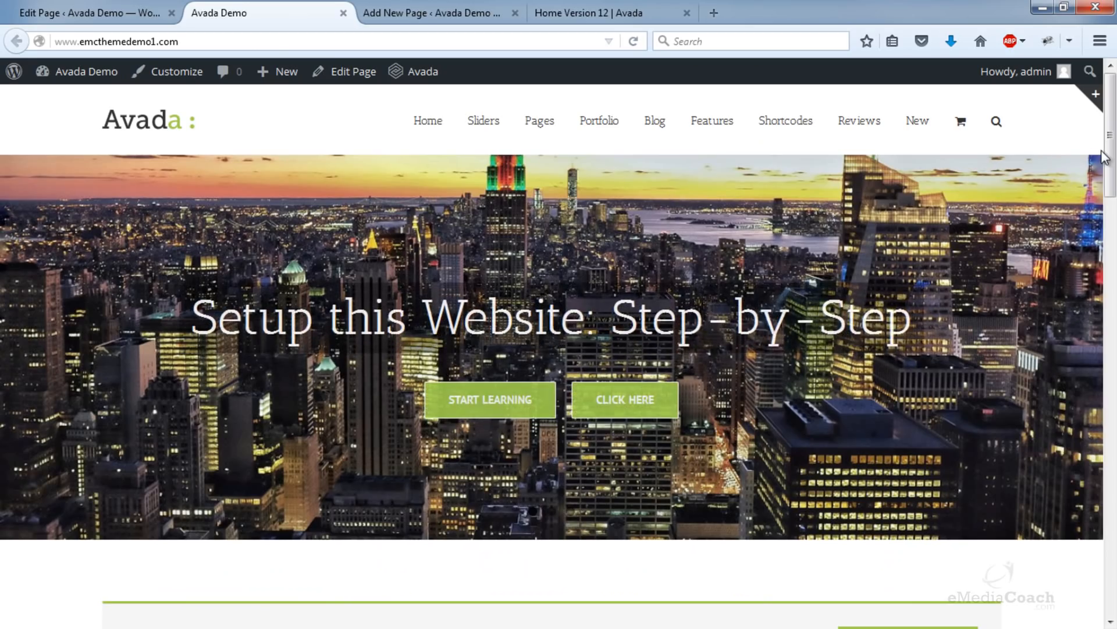
left_click_drag(1112, 172, 1108, 530)
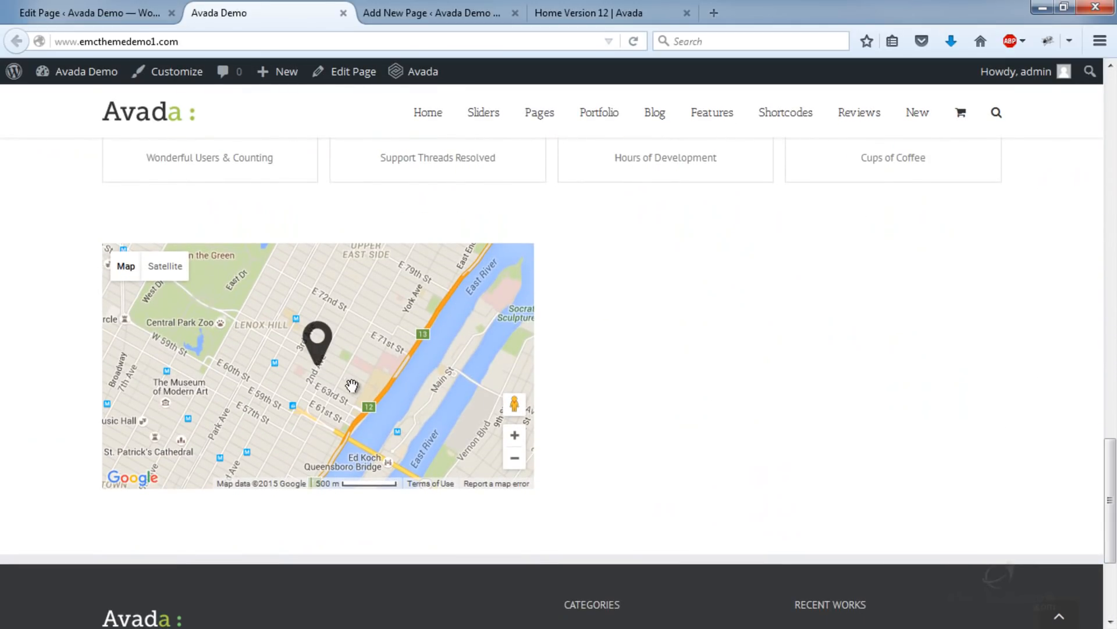
left_click(87, 13)
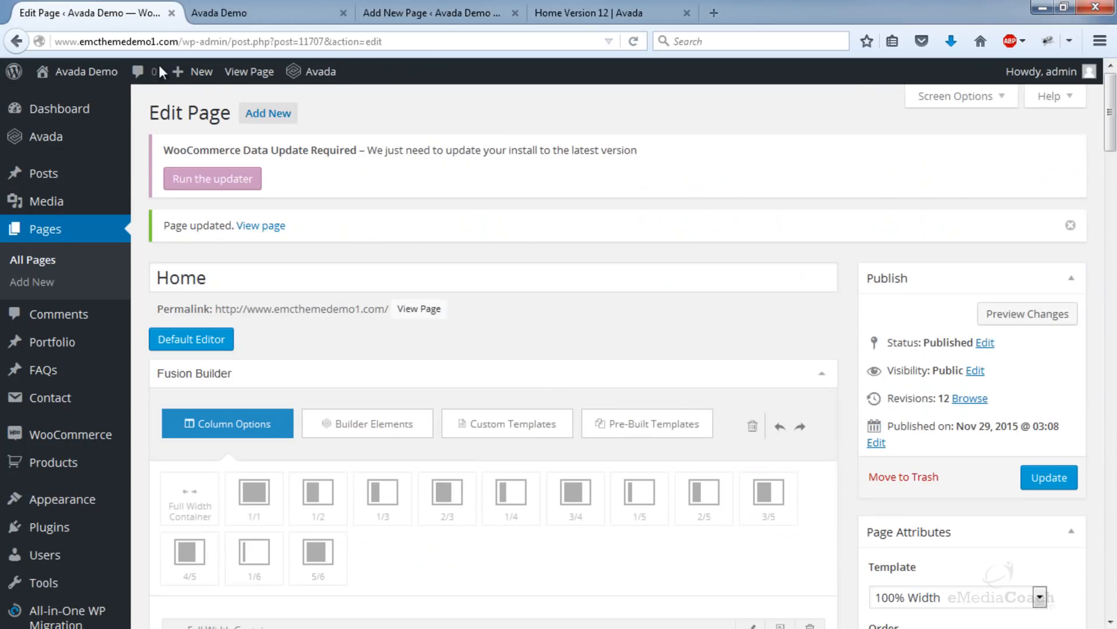
Give the Google Map a blue #3243c1 overlay colour, save it, and update the page.
scroll(762, 289, "down", 10)
scroll(784, 371, "down", 9)
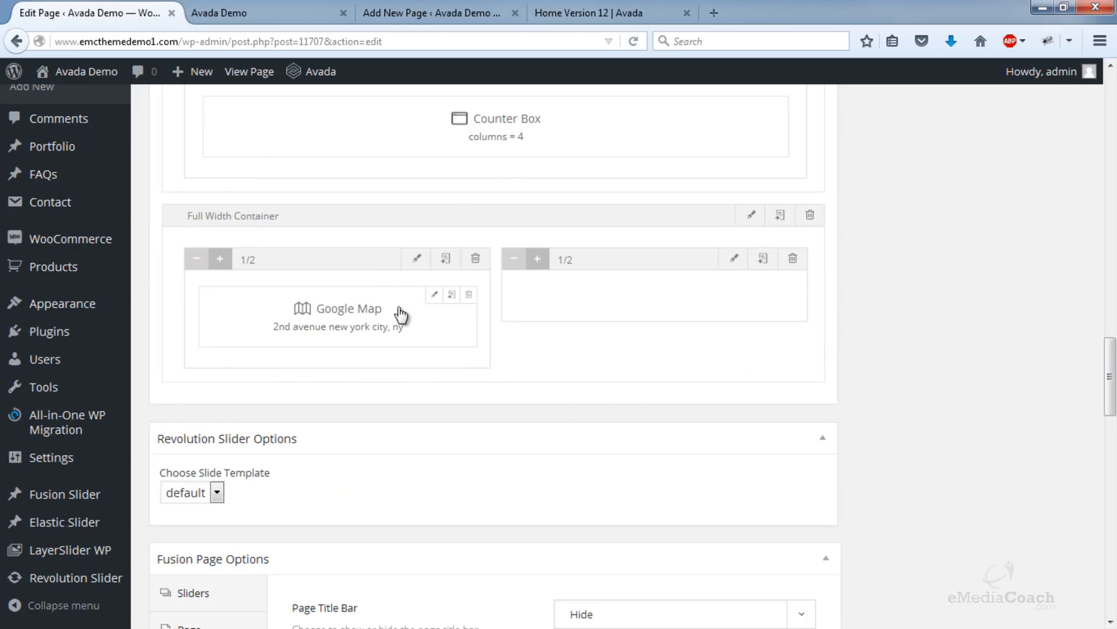
left_click(432, 296)
scroll(471, 344, "down", 12)
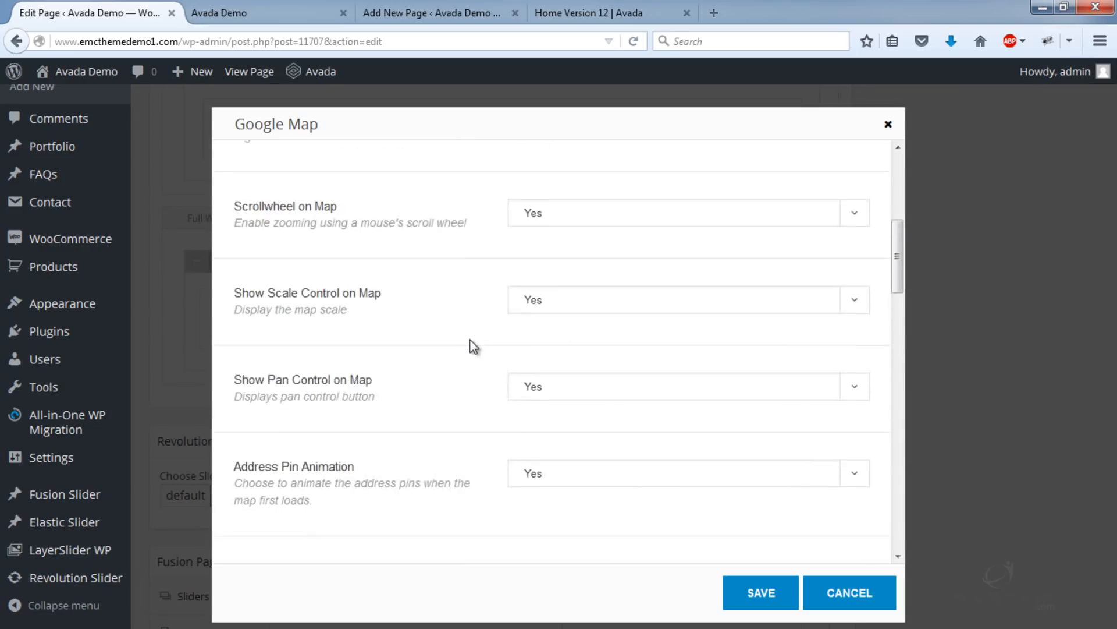
left_click(734, 337)
left_click(543, 411)
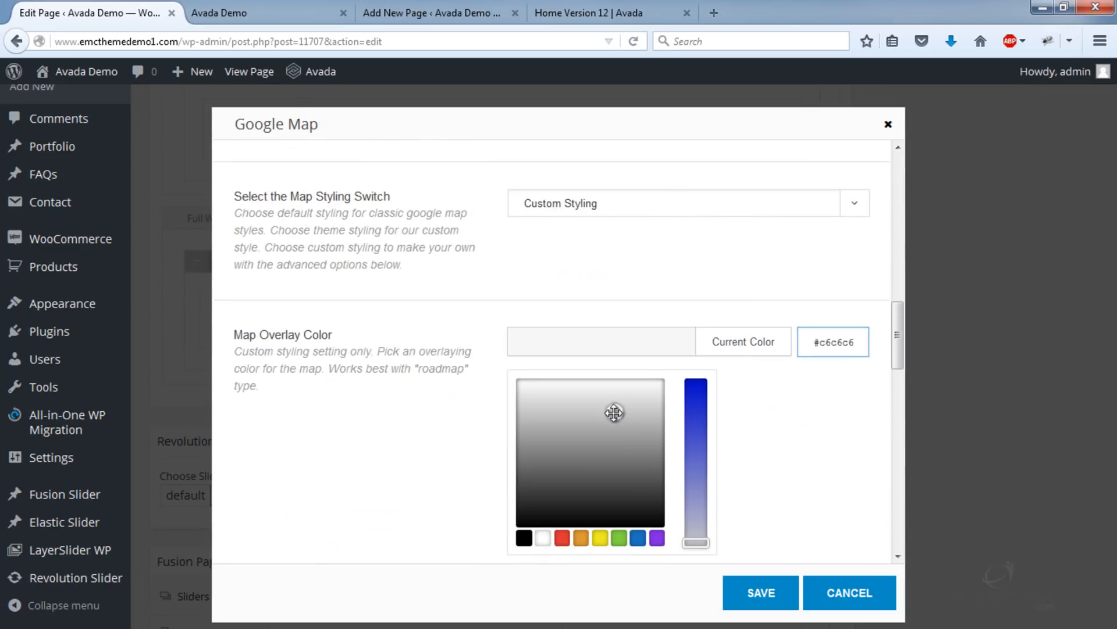
left_click(614, 415)
mouse_move(696, 437)
left_mouse_down()
mouse_move(711, 393)
mouse_move(701, 444)
left_mouse_up()
left_click(752, 592)
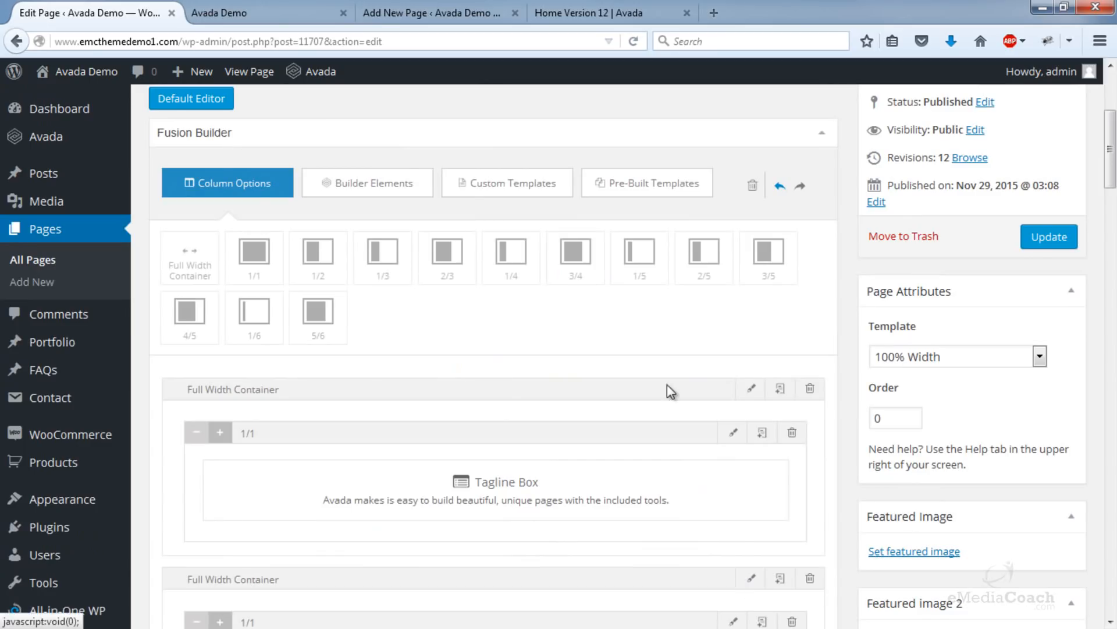
left_click(1032, 247)
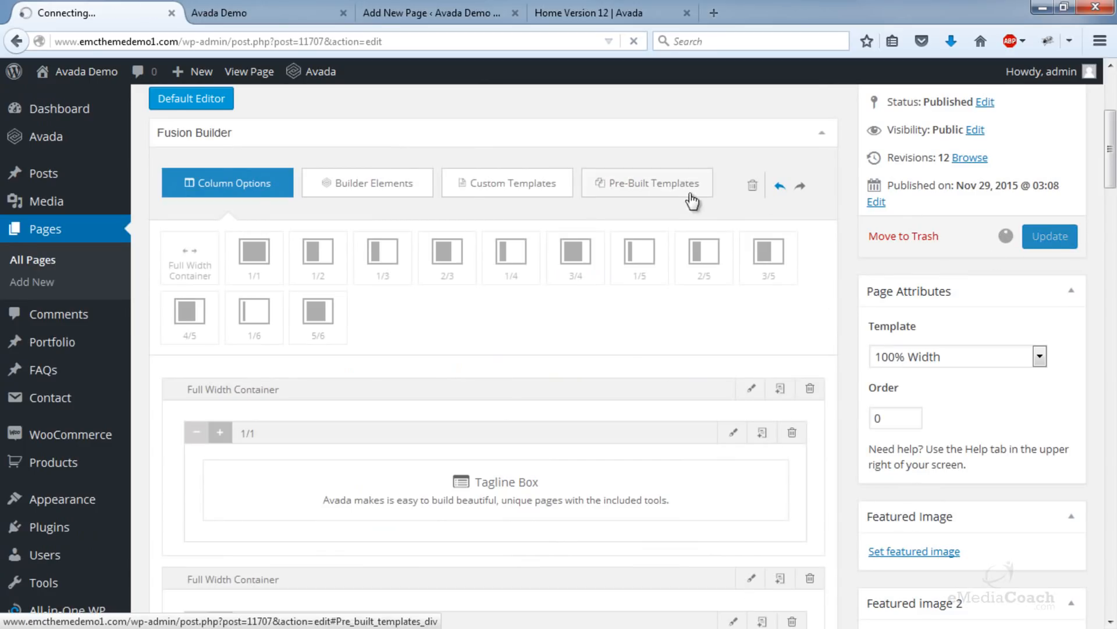
Reload the live Home page to confirm the blue-tinted map, then return to the editor.
left_click(264, 10)
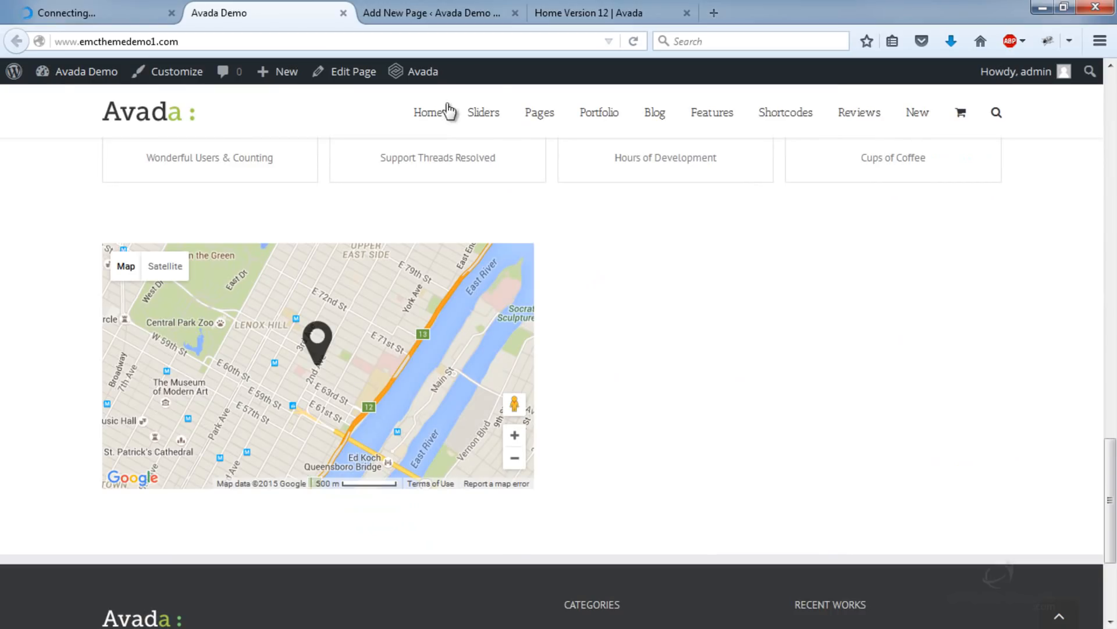
left_click(634, 46)
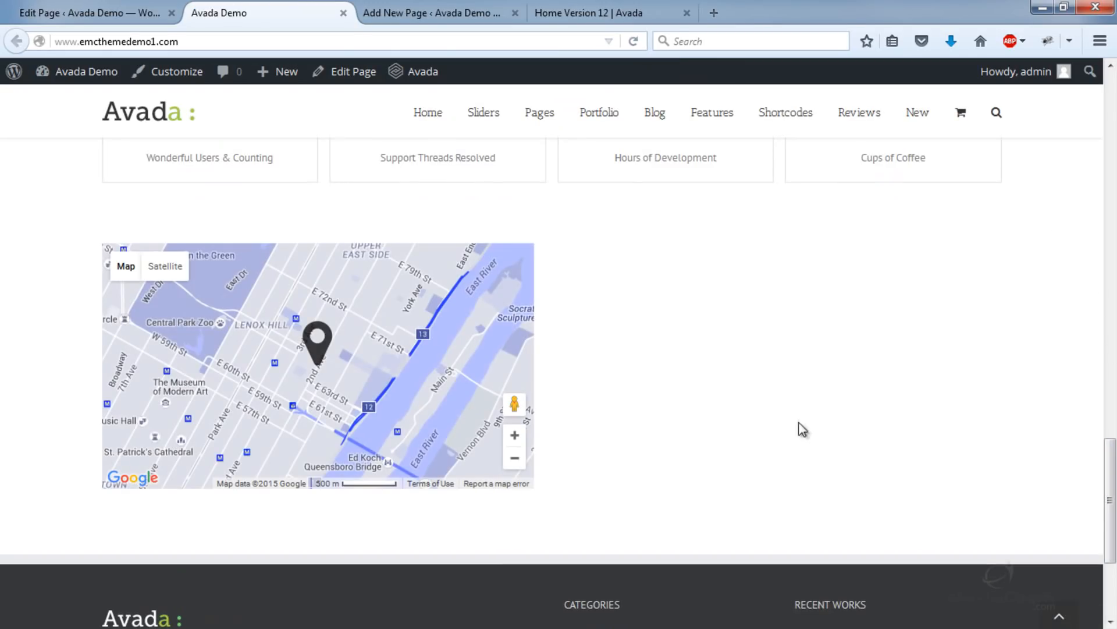
scroll(384, 379, "down", 2)
scroll(383, 378, "up", 2)
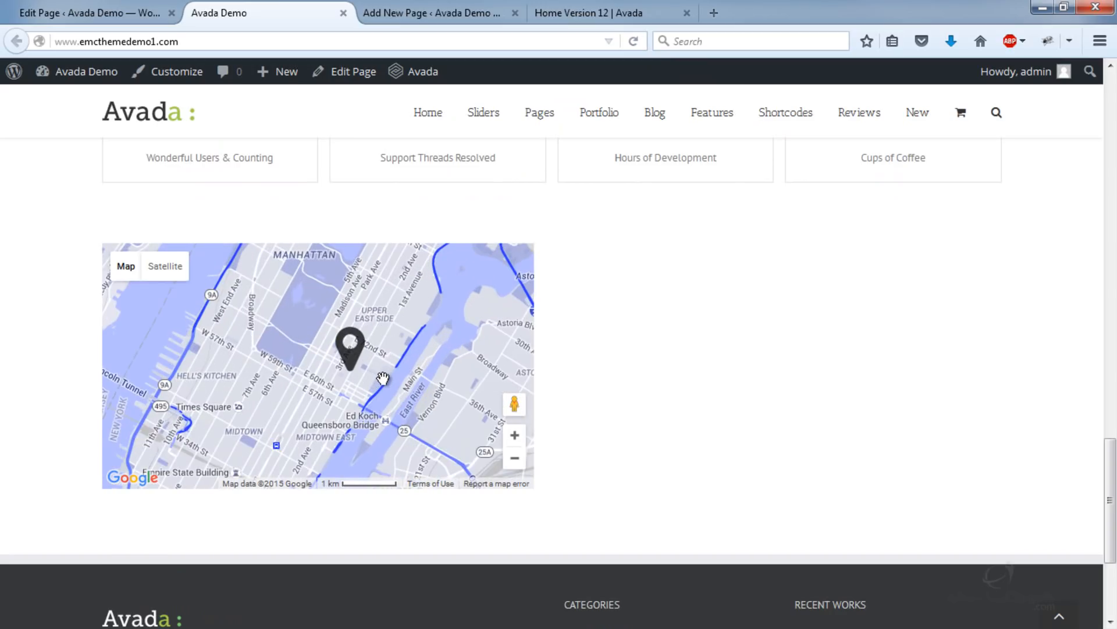
scroll(383, 379, "up", 1)
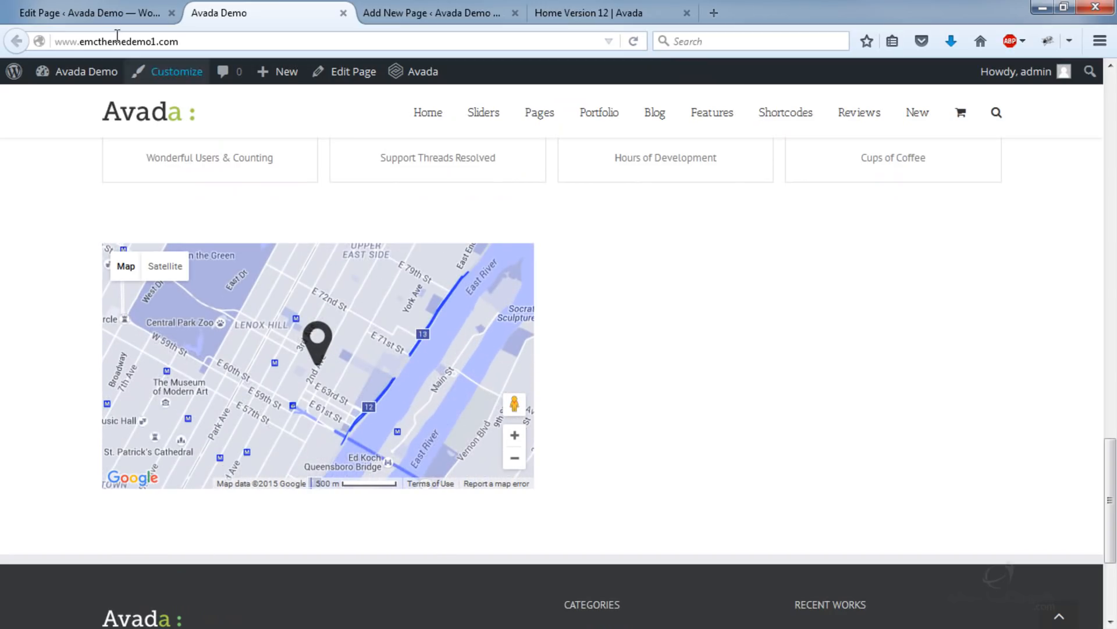
left_click(105, 18)
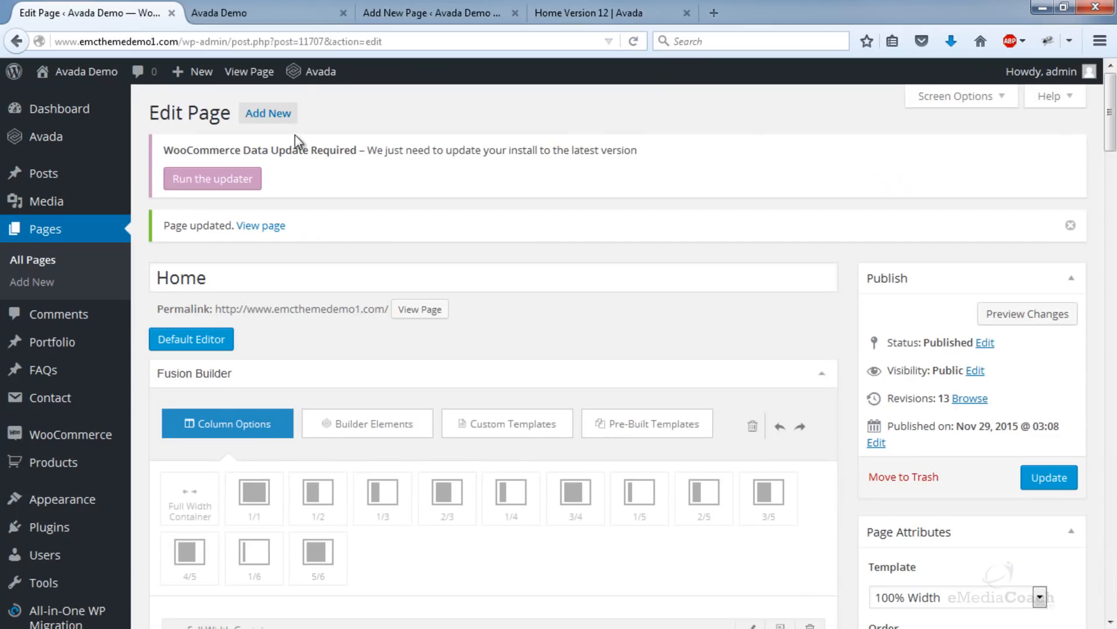
Close the live site tab and the reference page's map settings.
left_click(344, 13)
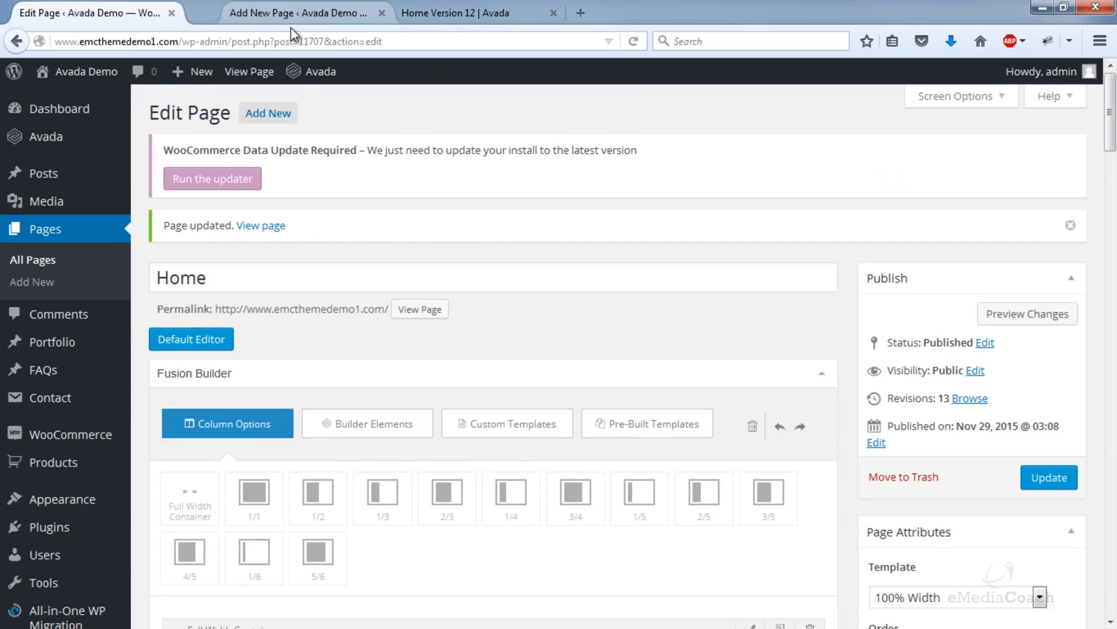
left_click(329, 18)
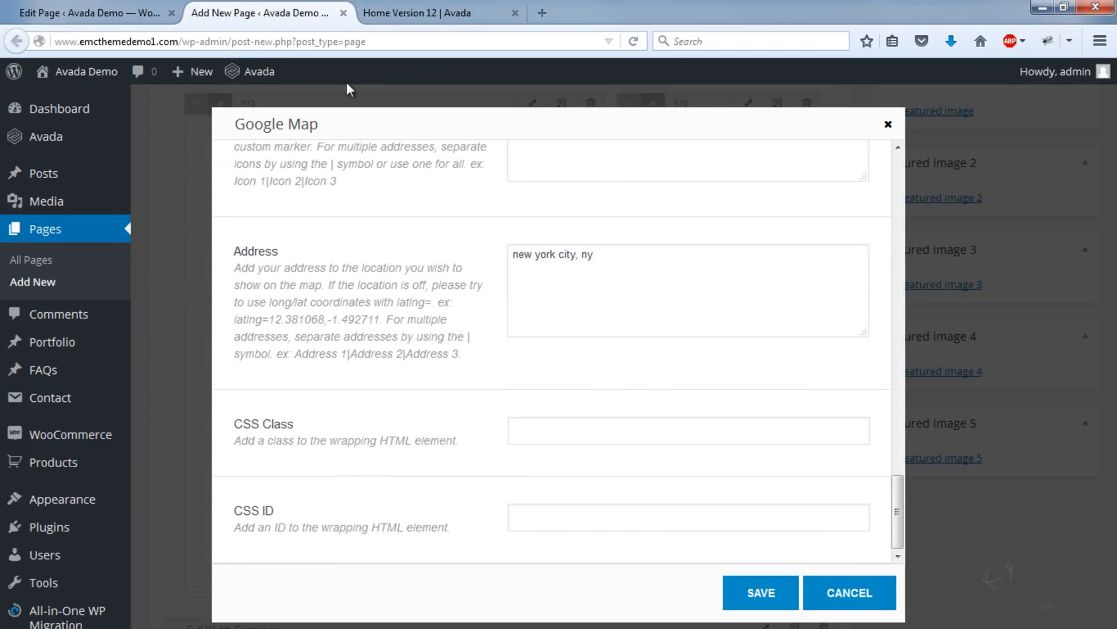
left_click(889, 125)
scroll(738, 291, "down", 4)
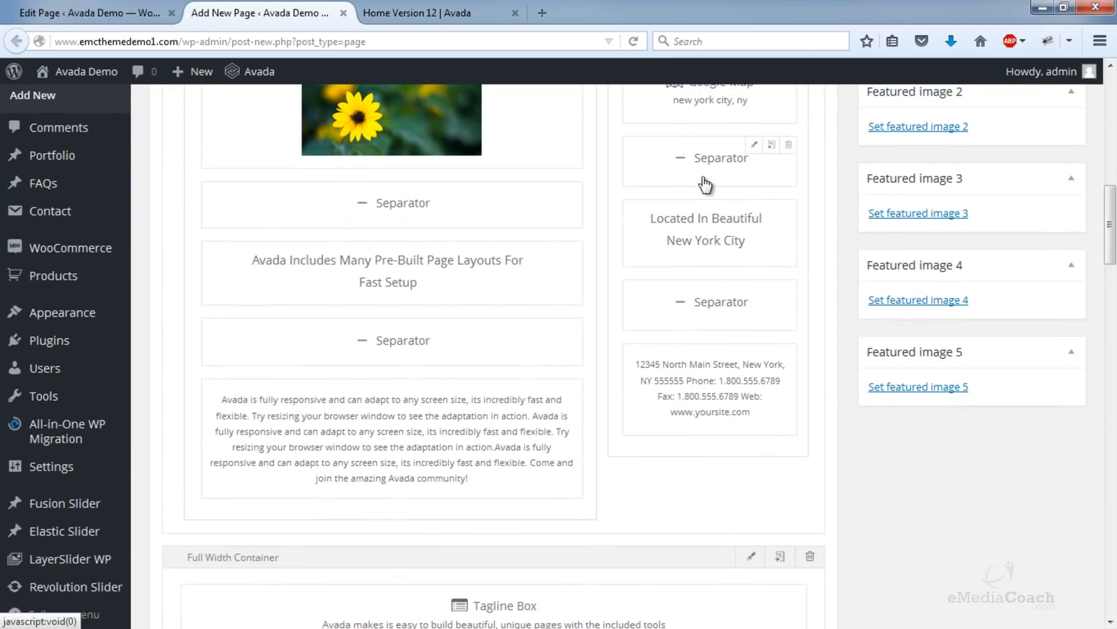
scroll(747, 303, "up", 3)
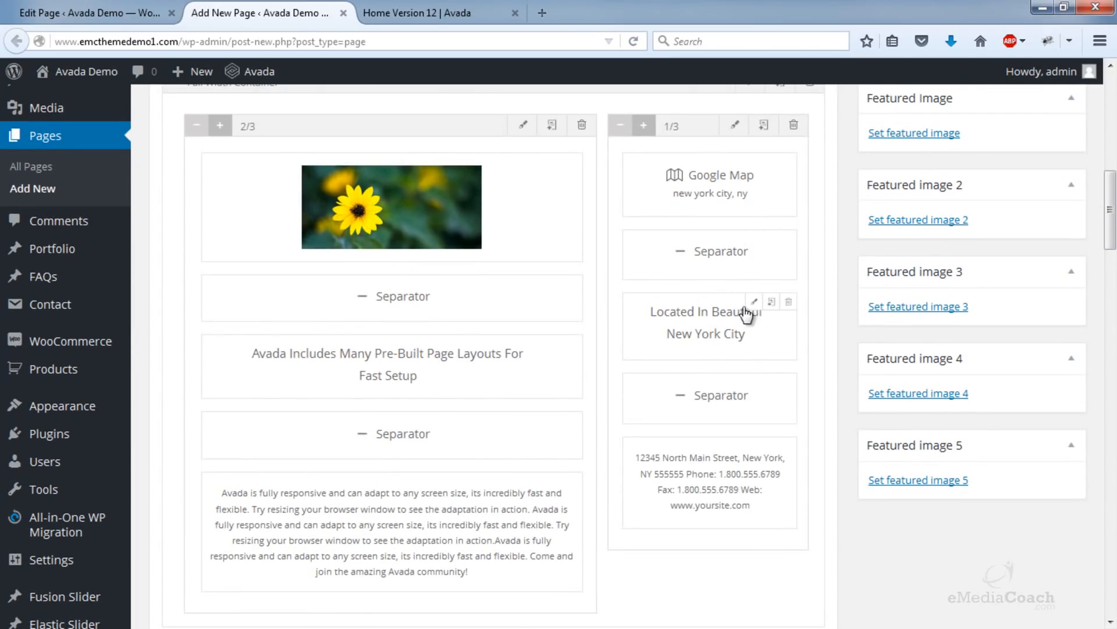
Review the reference Title element's settings without changes, then bring up the Home page's element list.
left_click(752, 304)
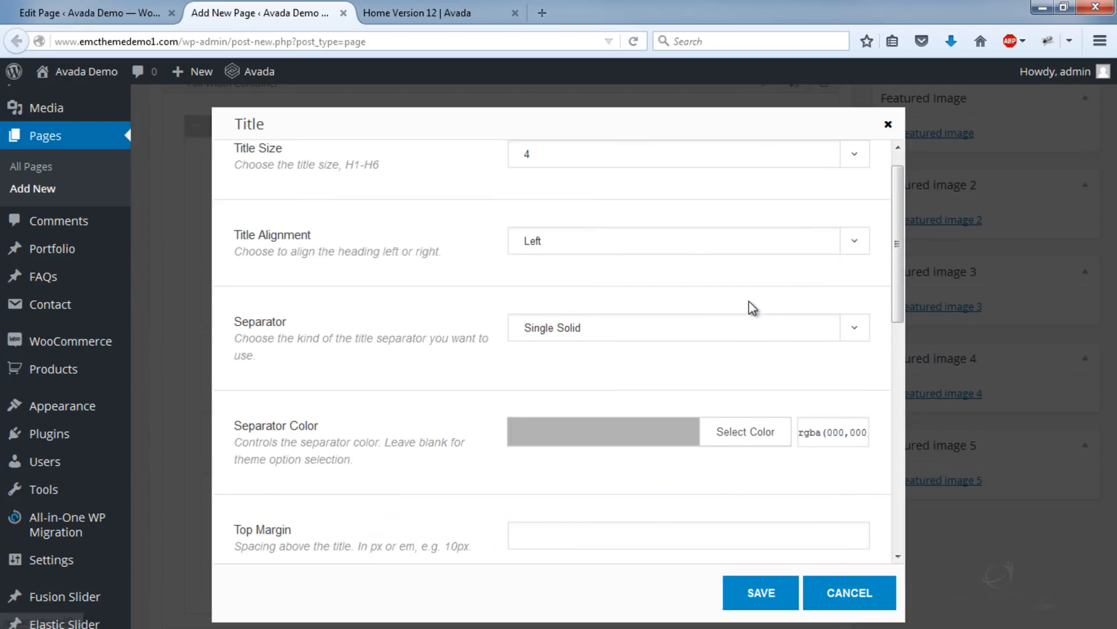
scroll(500, 284, "down", 8)
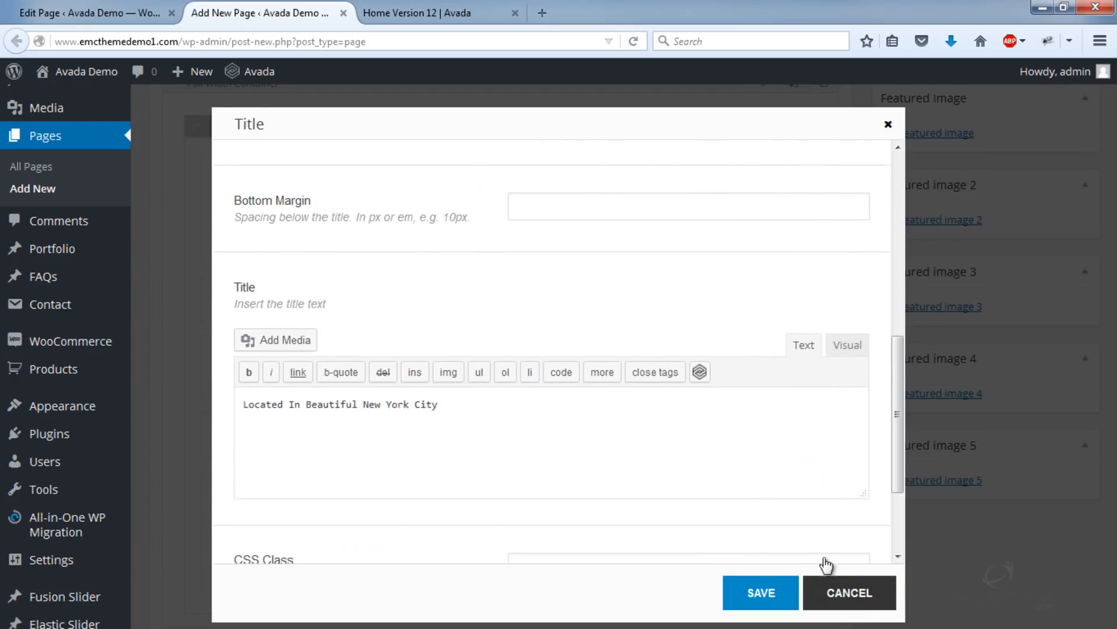
left_click(838, 591)
left_click(54, 8)
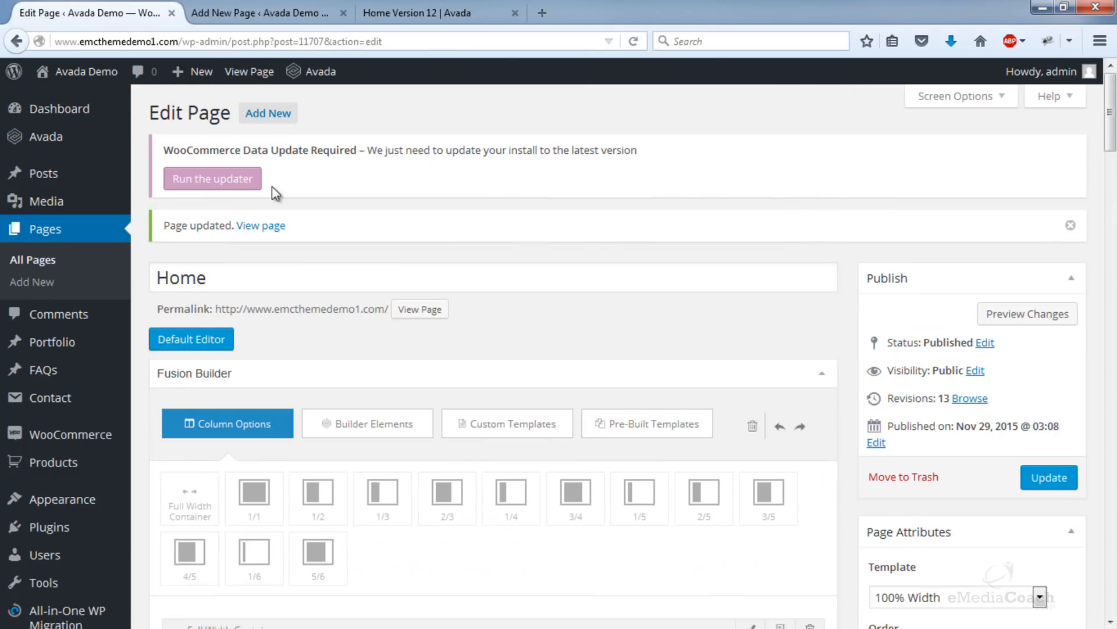
scroll(392, 332, "down", 3)
left_click(396, 333)
scroll(437, 345, "down", 3)
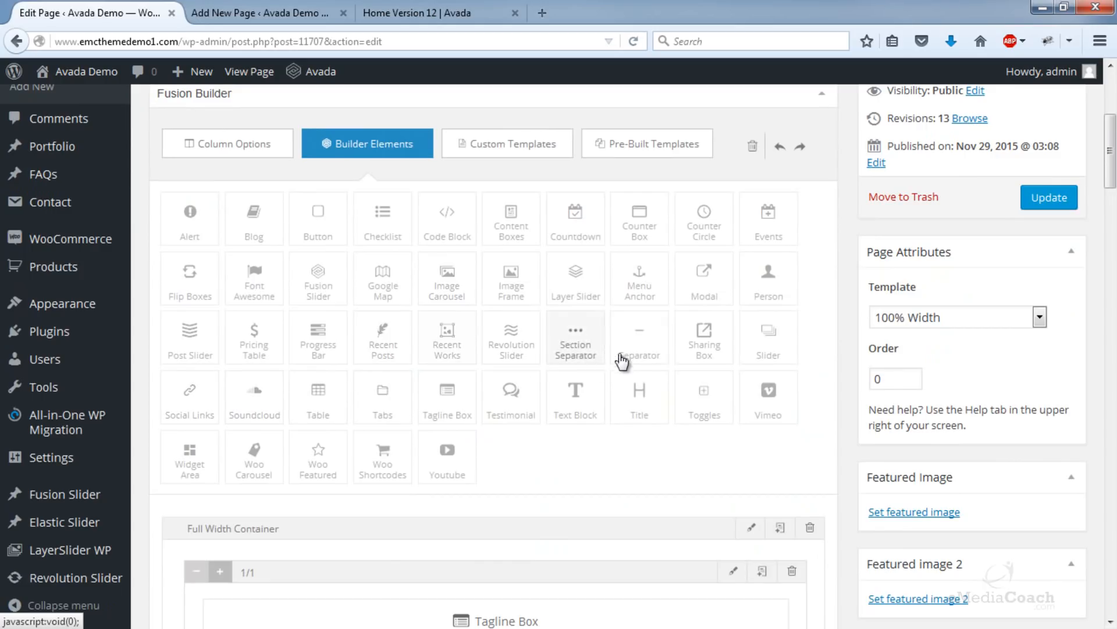
Place the Separator under the Google Map and review its settings, then cancel without changes.
left_click_drag(640, 344, 381, 352)
mouse_move(381, 380)
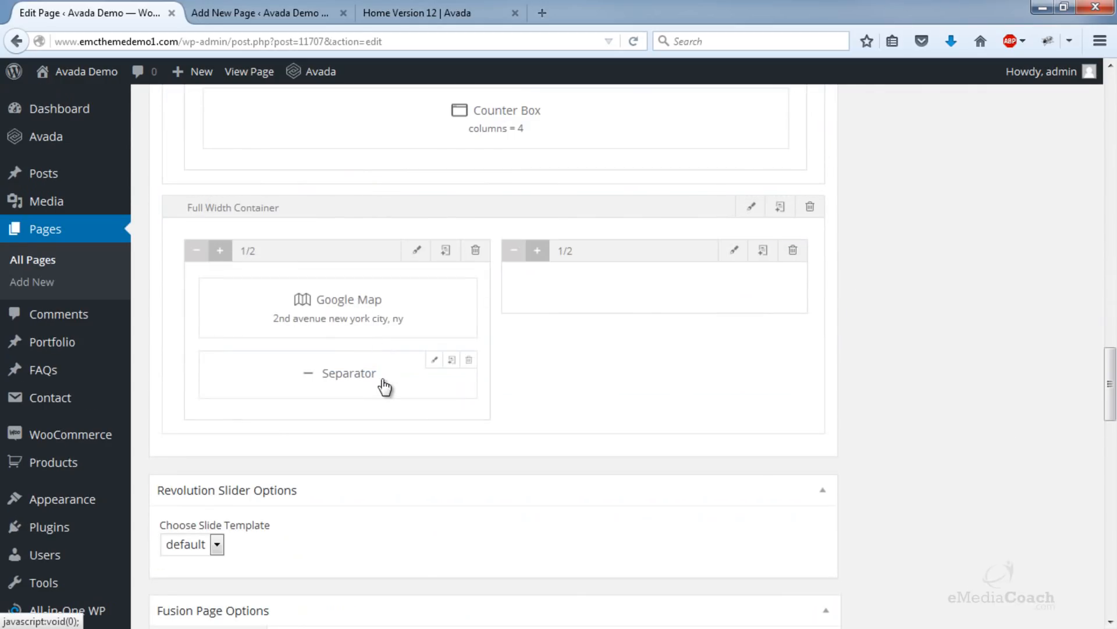
left_click(433, 363)
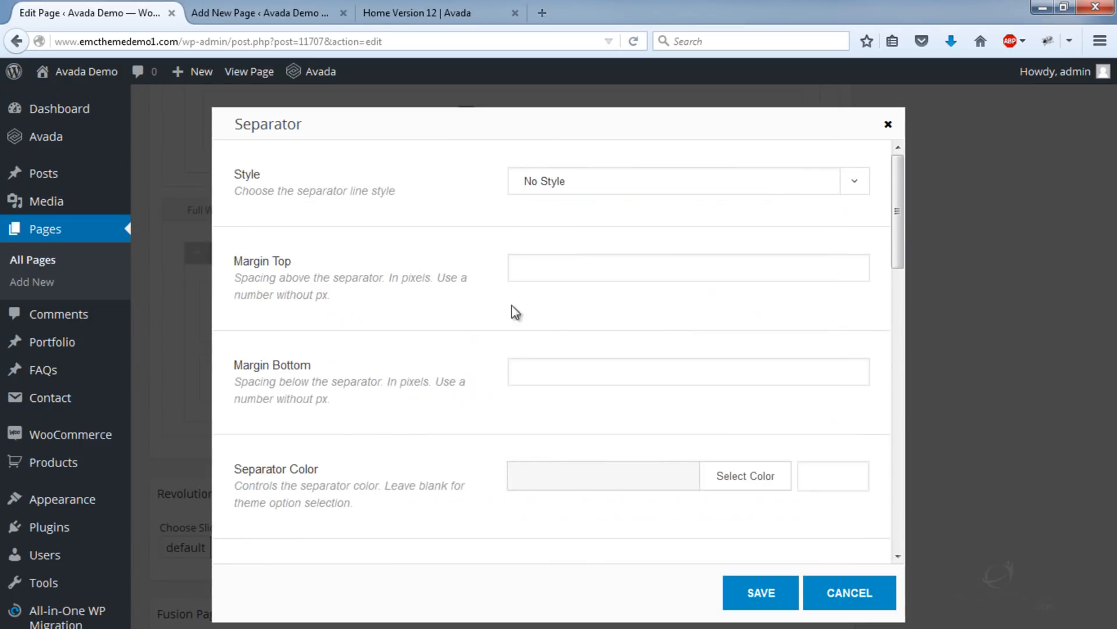
scroll(617, 204, "down", 8)
scroll(629, 245, "up", 10)
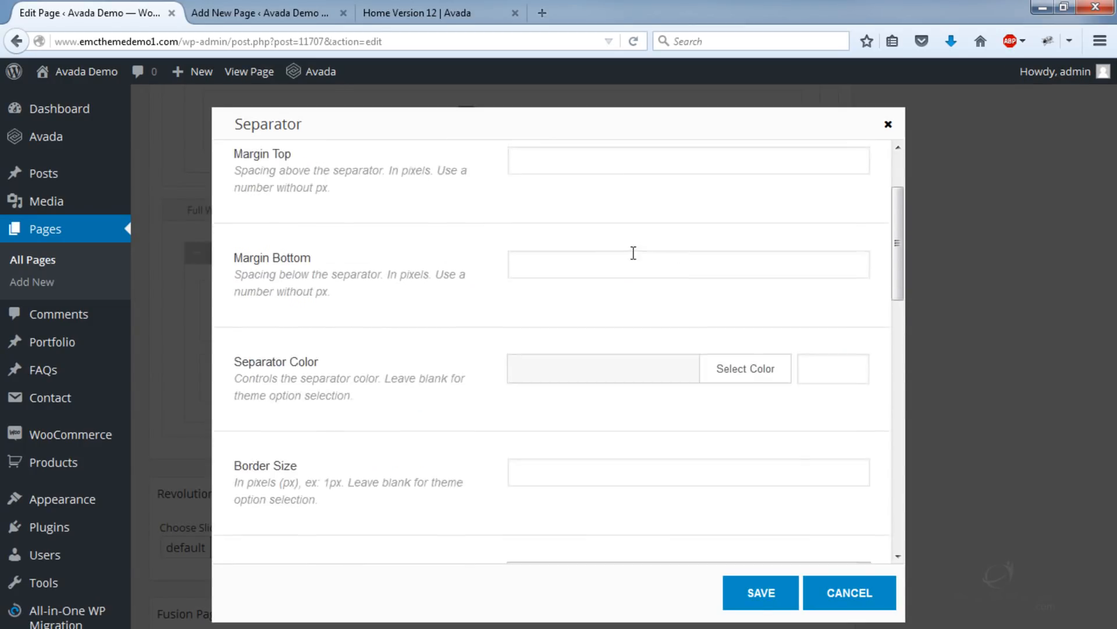
left_click(850, 592)
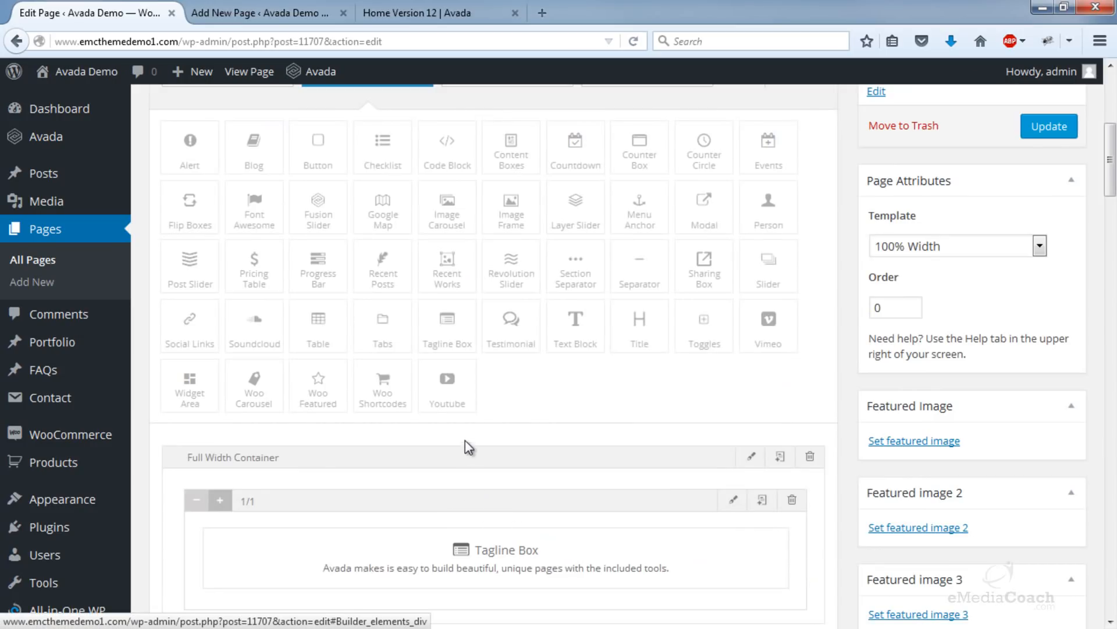
Drop a Title element below the Separator in the map column and open its settings.
scroll(511, 400, "down", 10)
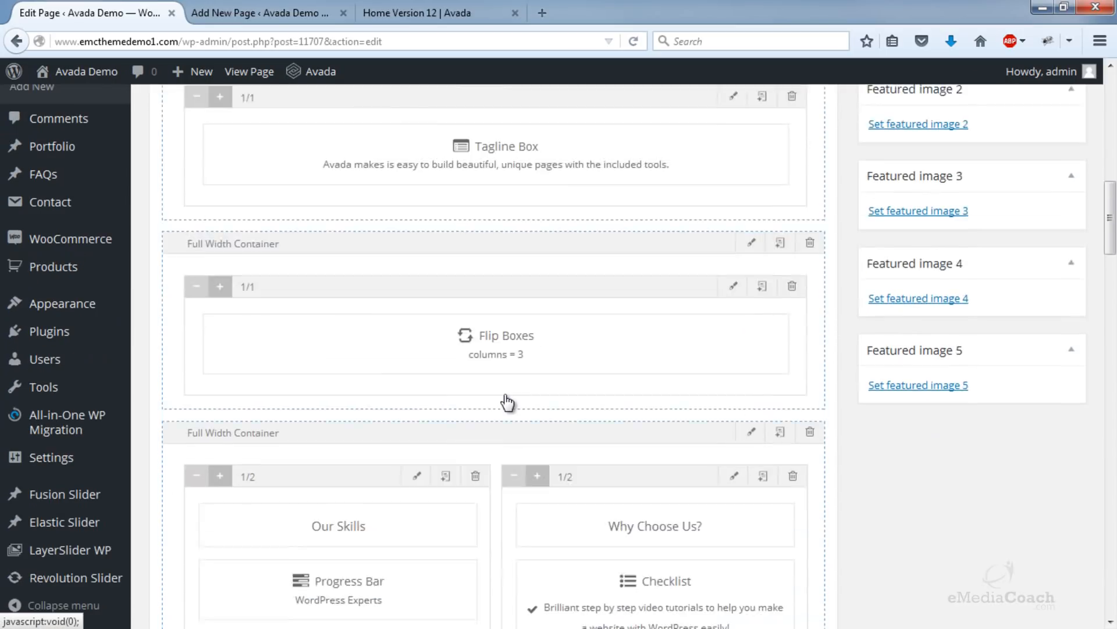
scroll(506, 402, "down", 9)
left_click_drag(506, 400, 380, 393)
scroll(463, 482, "down", 5)
scroll(462, 482, "up", 20)
scroll(531, 456, "down", 20)
scroll(531, 456, "down", 6)
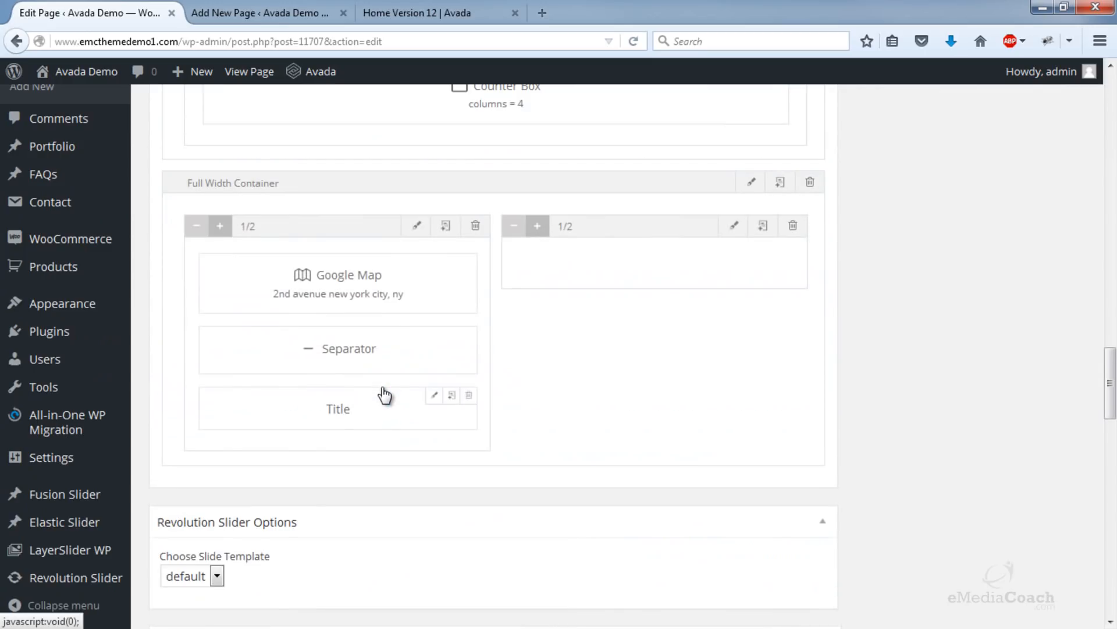
left_click(434, 396)
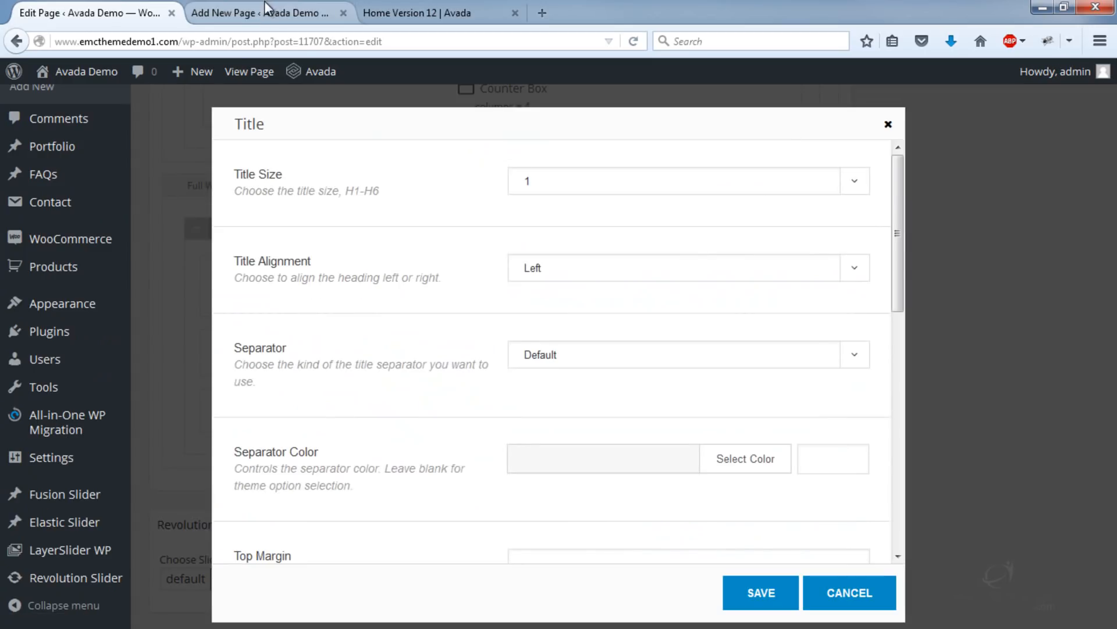
Check the reference page's Title settings, then set the new Title Size to 4.
left_click(259, 13)
scroll(731, 358, "down", 2)
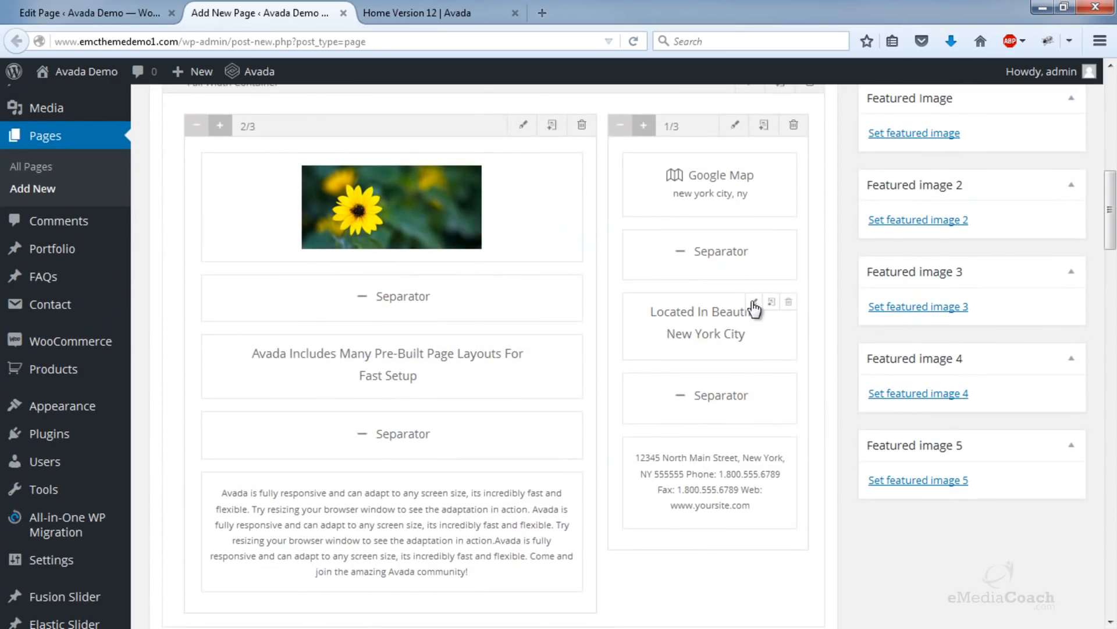
left_click(753, 303)
scroll(742, 290, "up", 1)
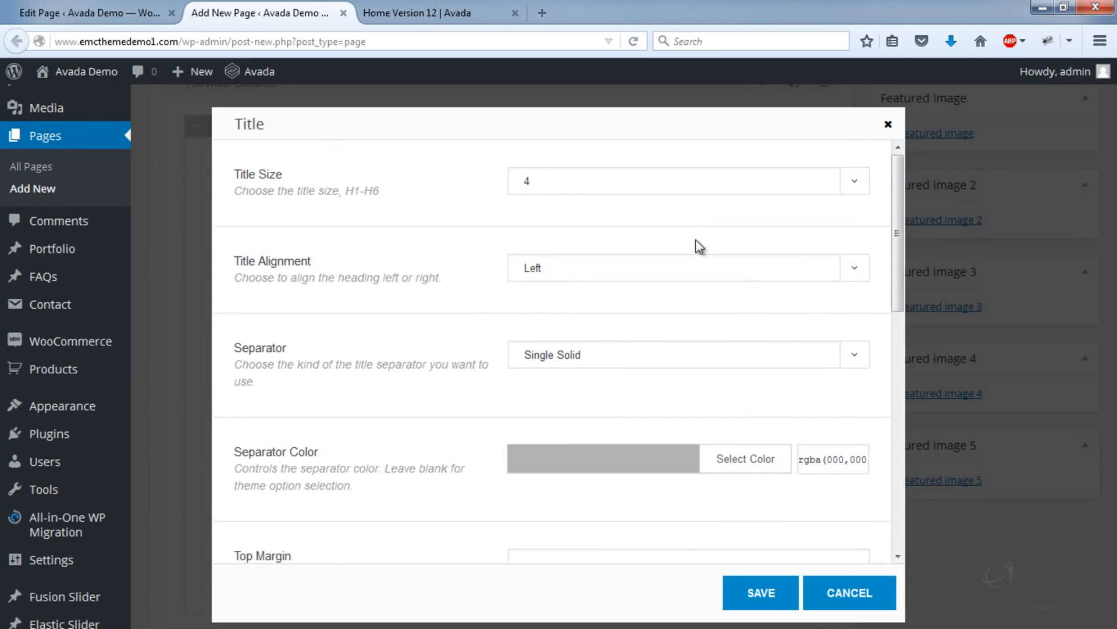
left_click(101, 12)
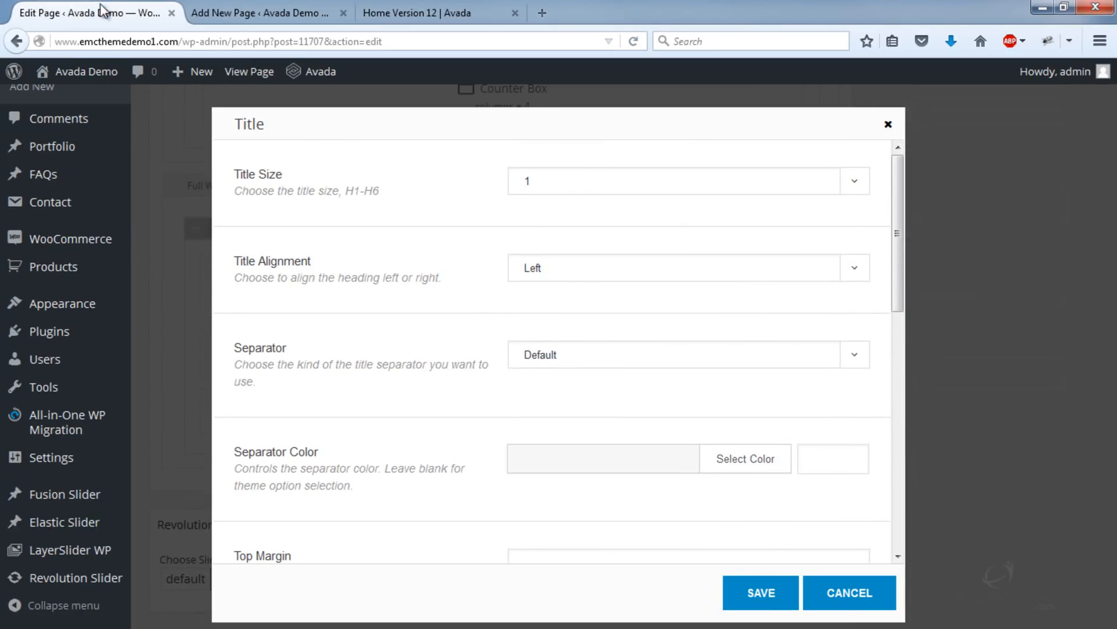
scroll(480, 445, "down", 3)
scroll(479, 445, "up", 3)
left_click(584, 185)
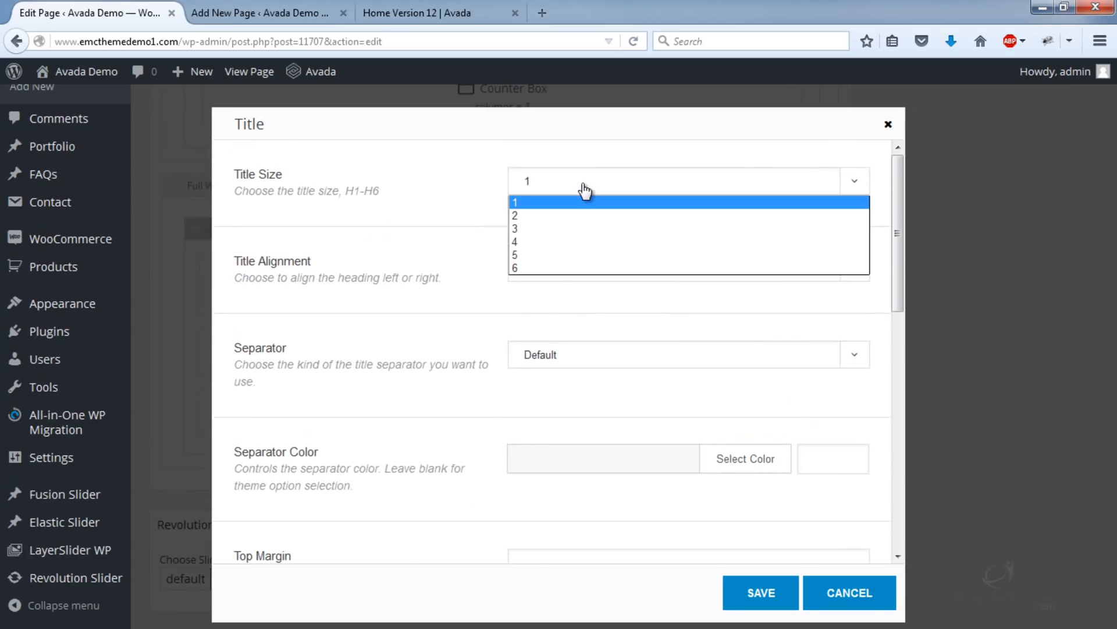
left_click(521, 242)
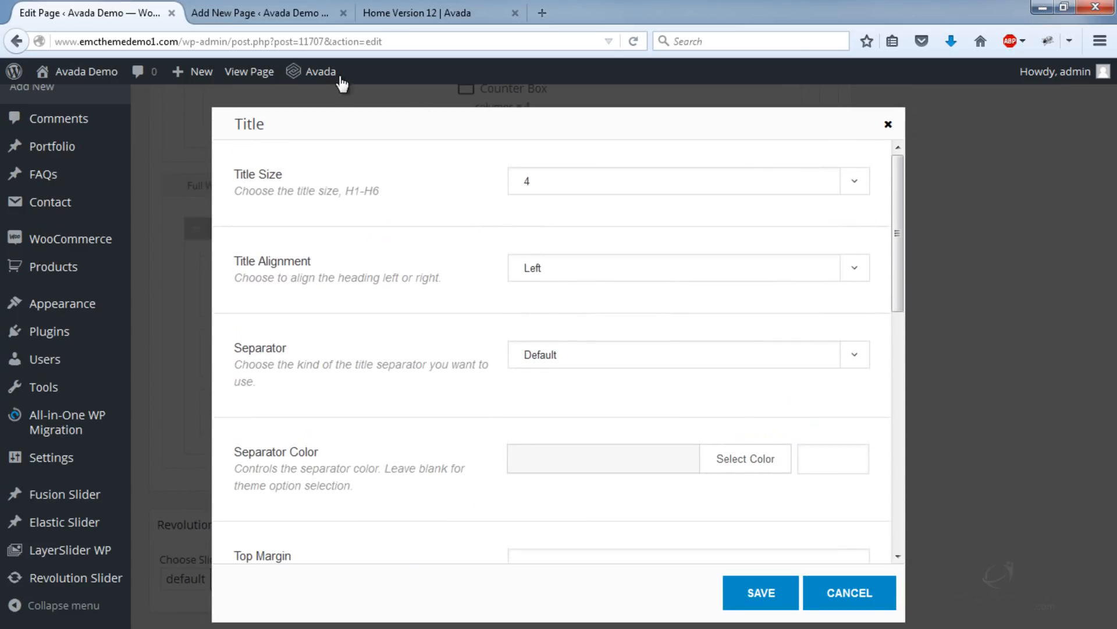
Set the new Title's separator style to Single Solid, matching the reference.
left_click(279, 10)
scroll(562, 298, "down", 1)
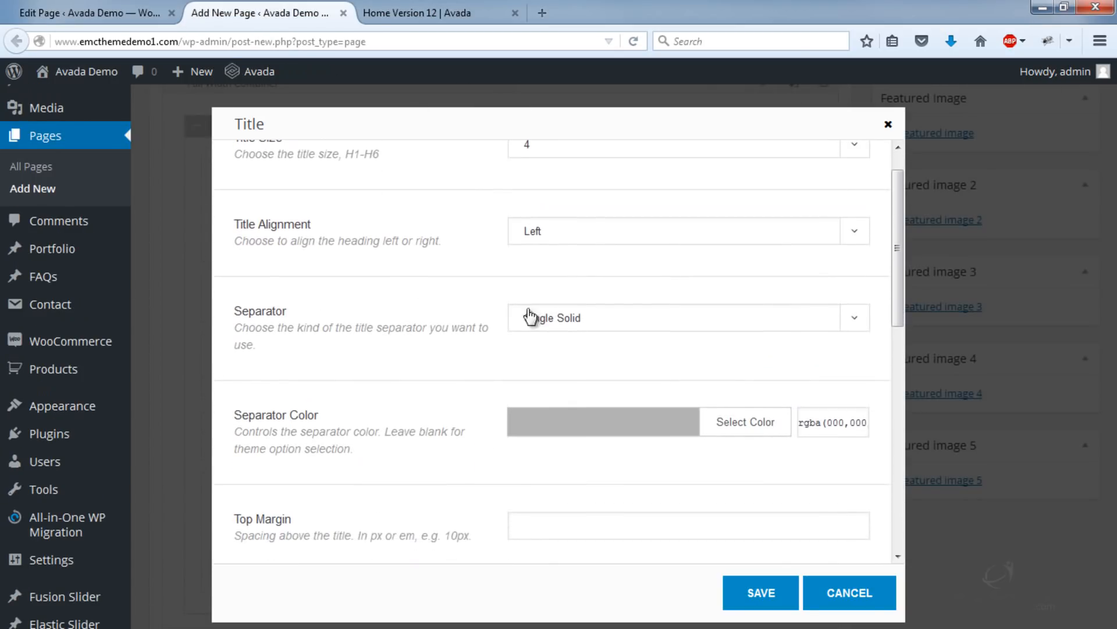
left_click(110, 12)
left_click(521, 360)
left_click(543, 402)
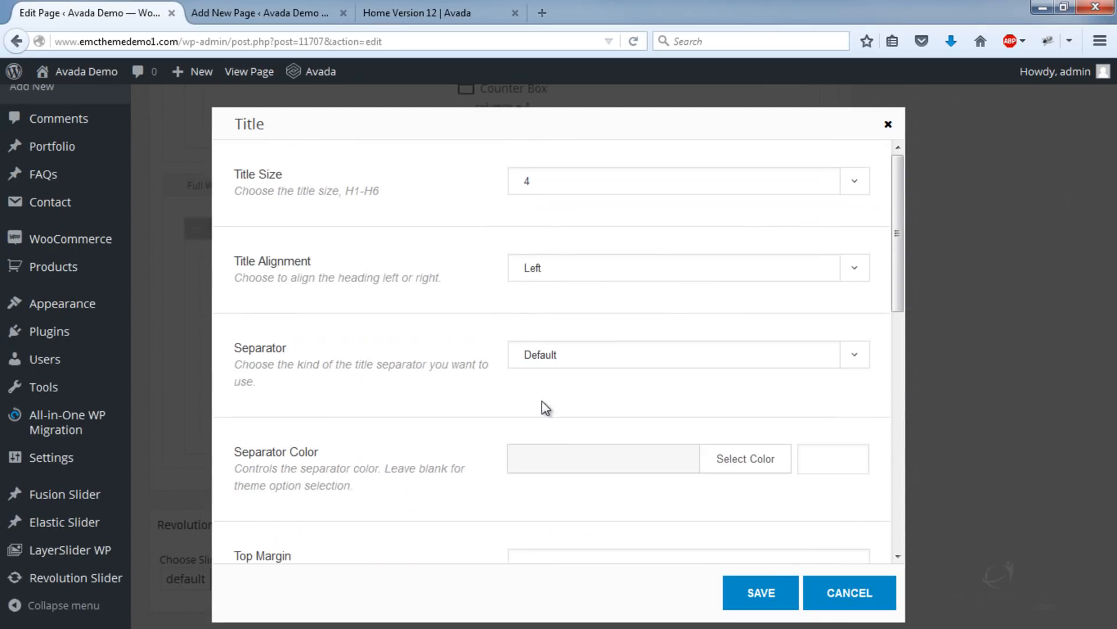
left_click(546, 360)
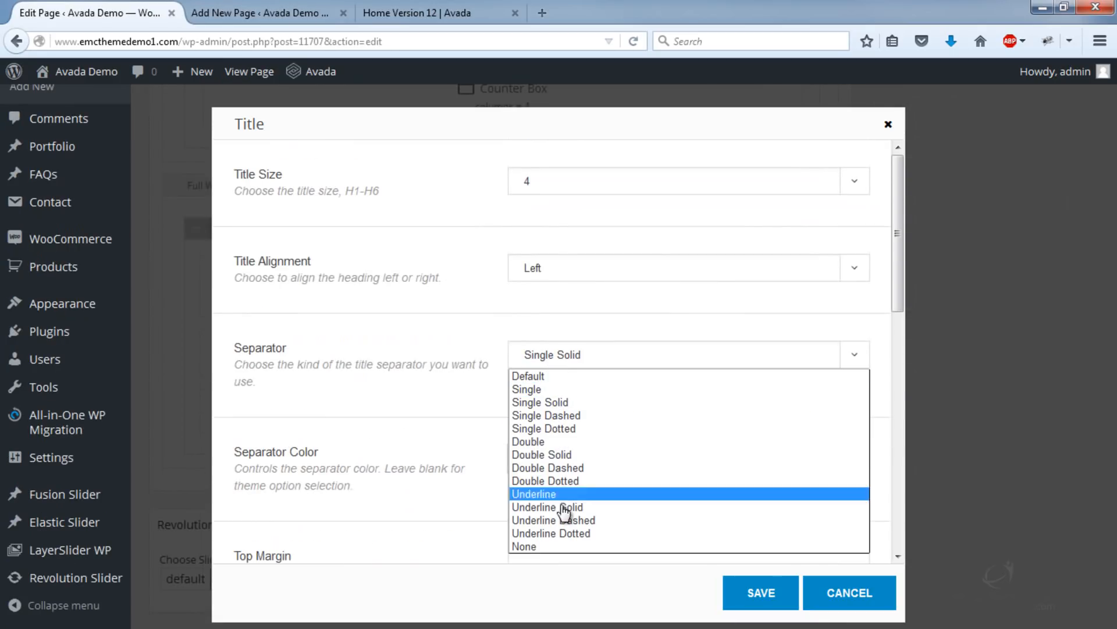
left_click(573, 404)
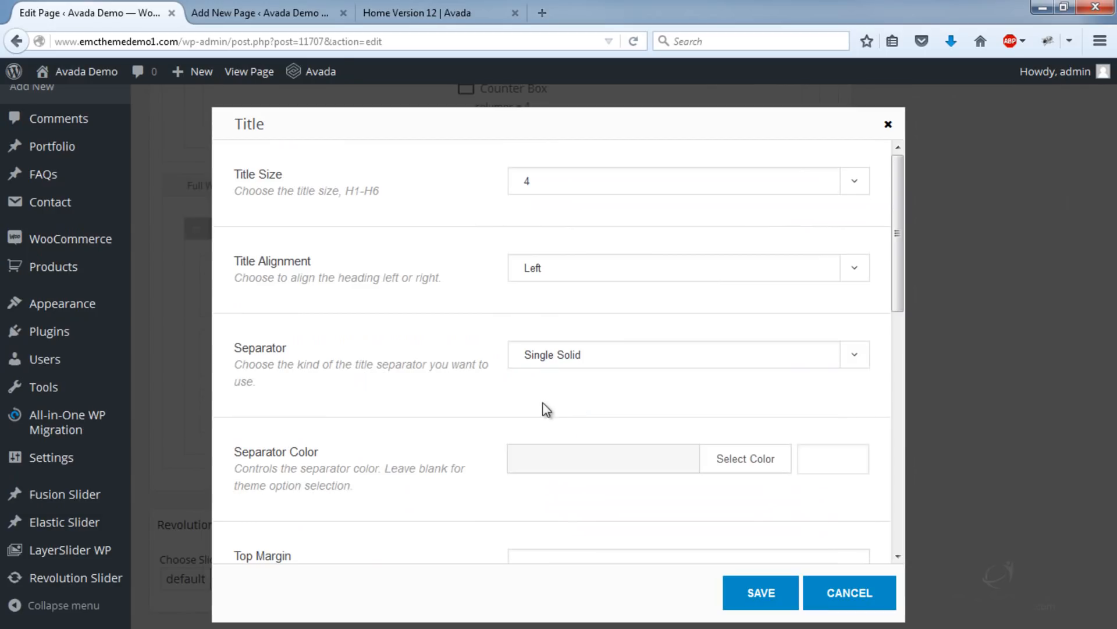
Copy the reference separator colour and paste that rgba value into the new Title's Separator Color.
left_click(262, 13)
scroll(520, 285, "down", 2)
scroll(521, 285, "down", 1)
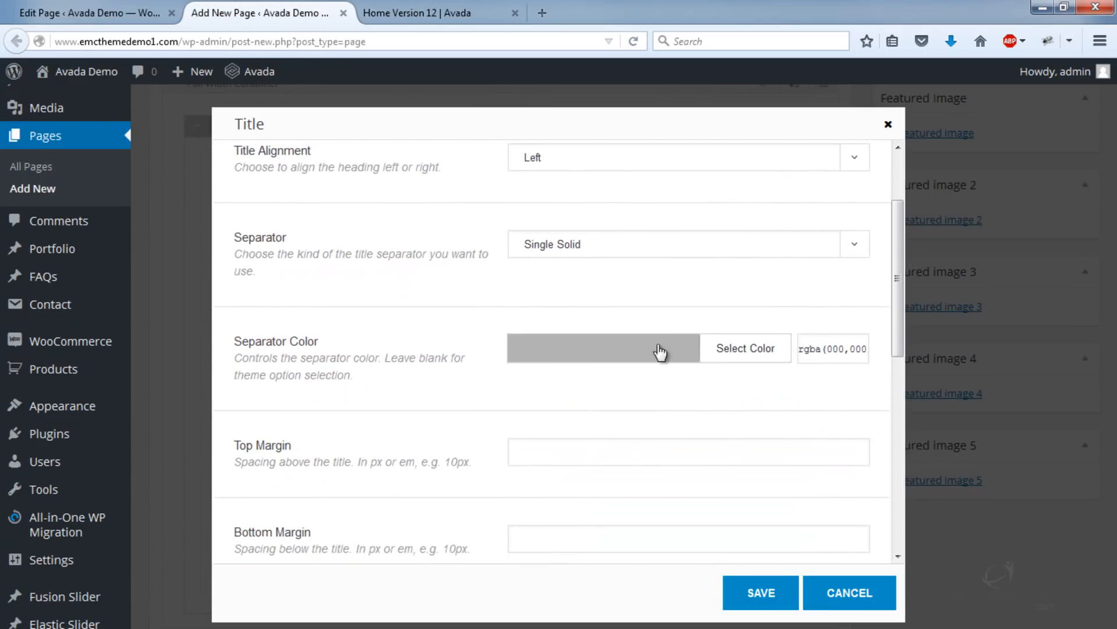
double_click(809, 348)
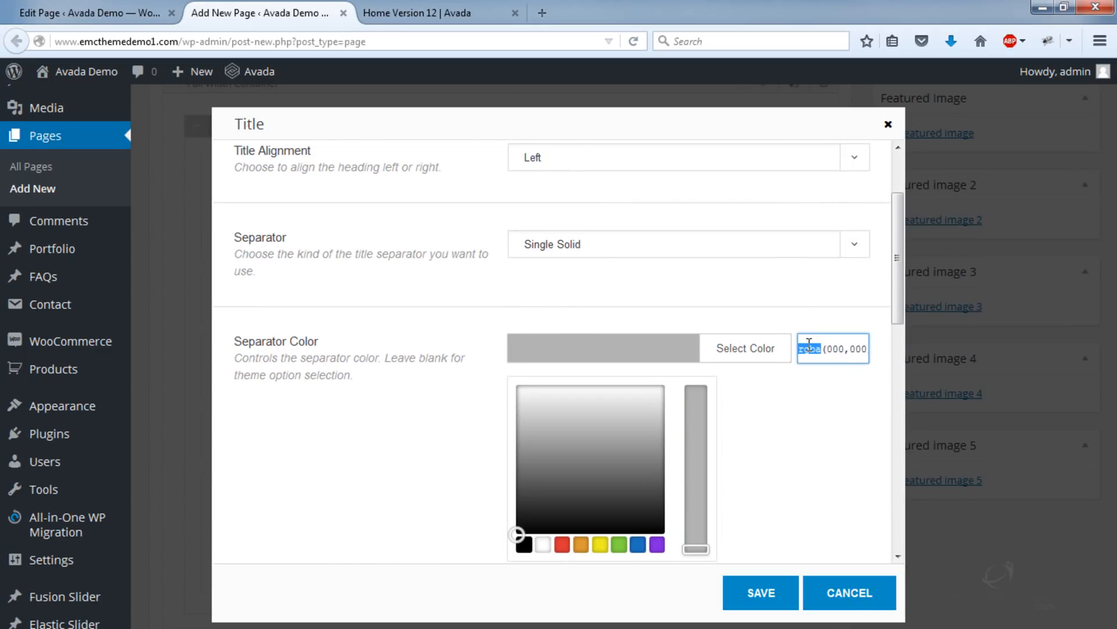
key("ctrl+a")
left_click(146, 16)
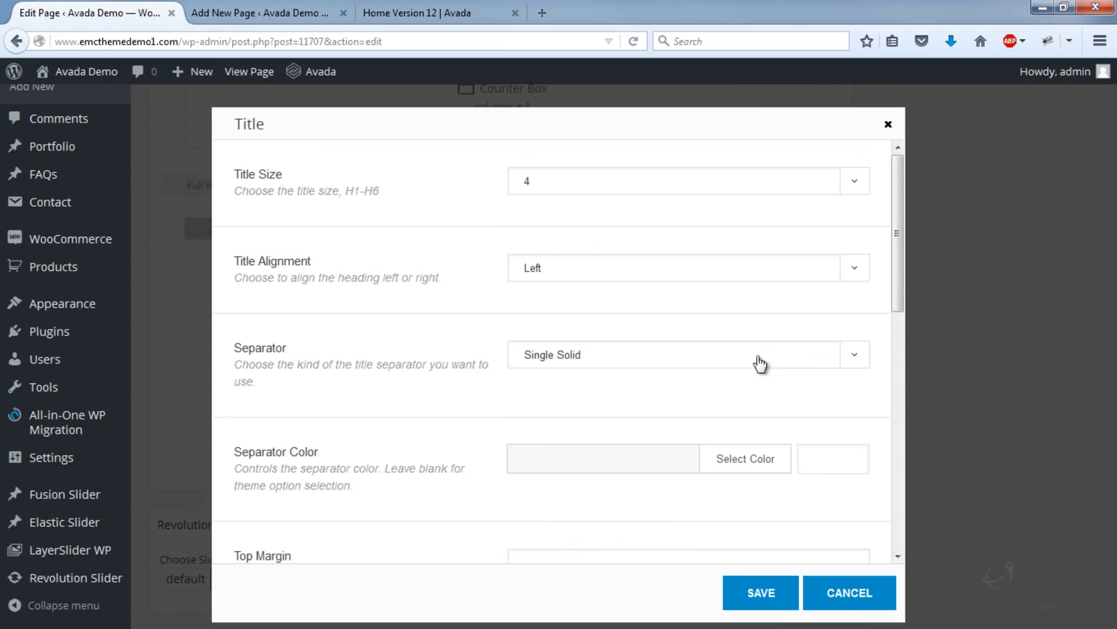
left_click(837, 460)
type("#000000")
scroll(710, 430, "down", 1)
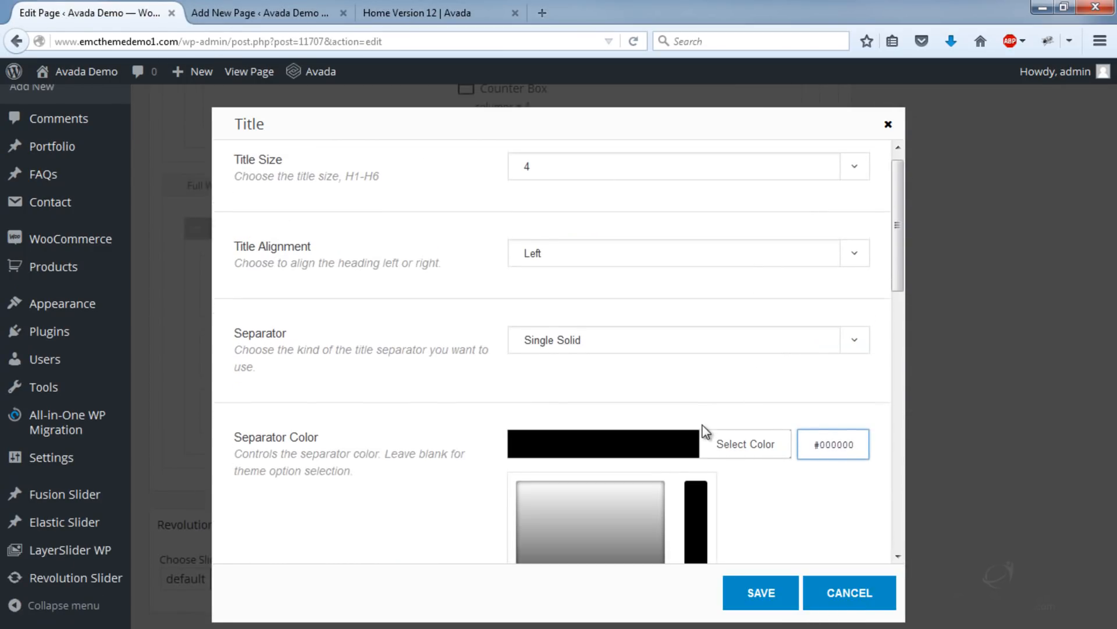
triple_click(814, 423)
scroll(832, 419, "down", 1)
type("rgba(000,000,000,.3)")
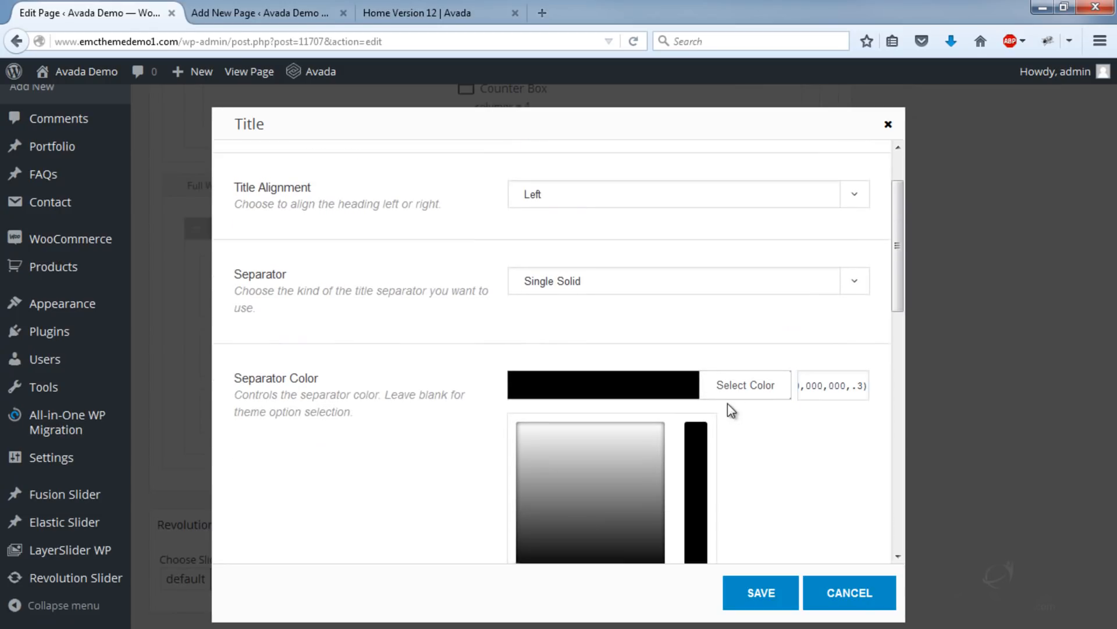
left_click(728, 401)
Clear the Separator Color field so it is left blank.
triple_click(844, 394)
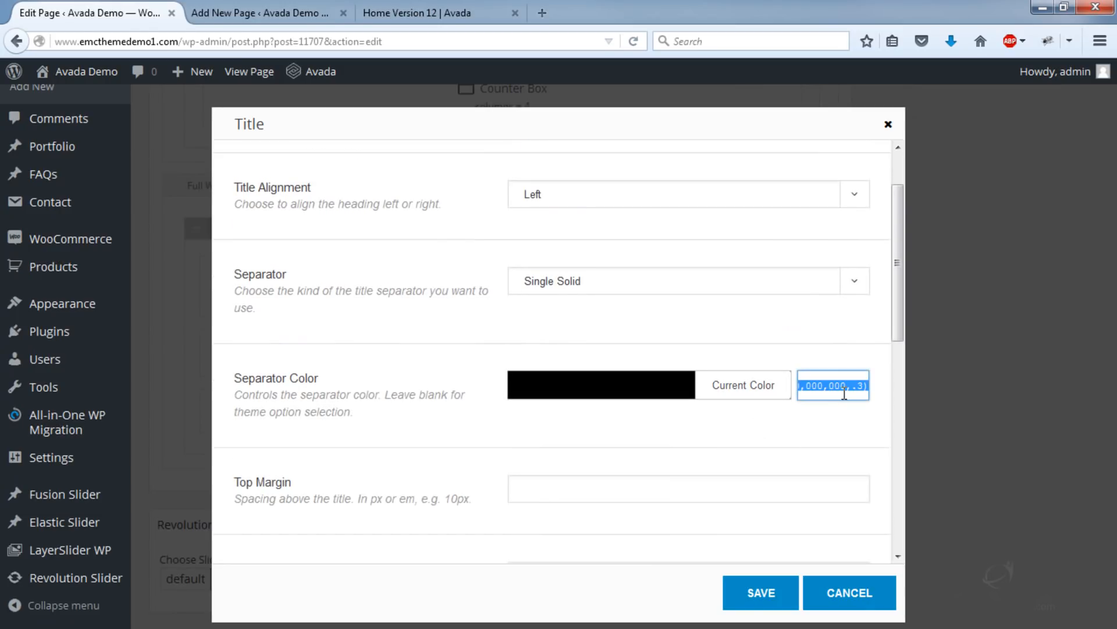
left_click(809, 436)
scroll(808, 436, "down", 2)
scroll(808, 441, "down", 4)
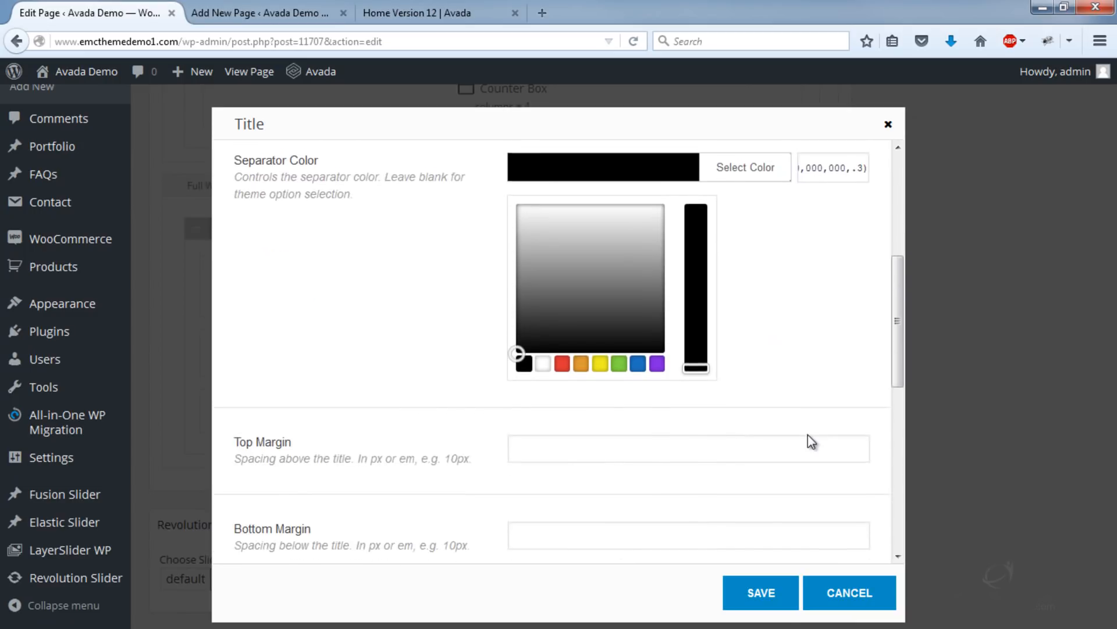
scroll(808, 441, "up", 3)
triple_click(819, 274)
key("BackSpace")
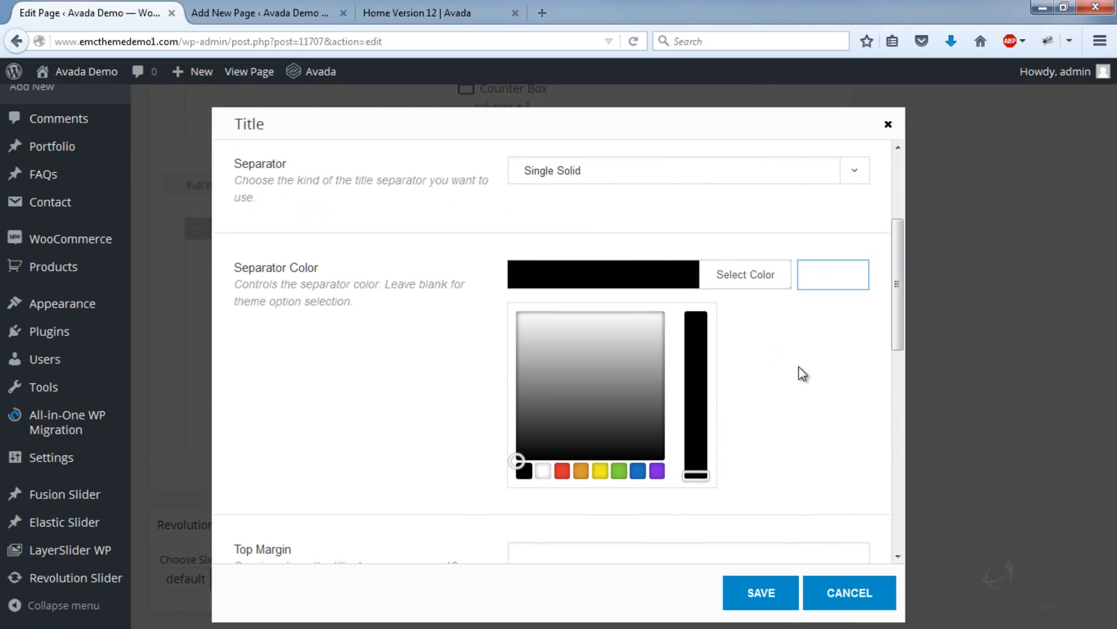
scroll(800, 373, "down", 4)
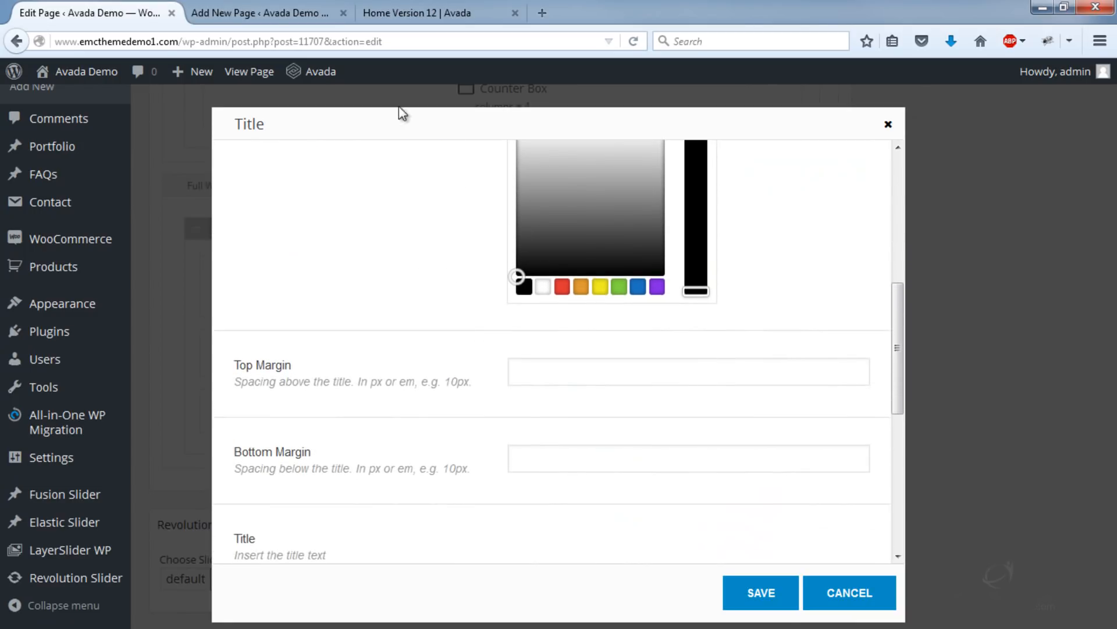
Select the reference title text 'Located In Beautiful New York City' and return to the Home page editor.
left_click(278, 18)
scroll(770, 451, "down", 3)
scroll(774, 445, "down", 6)
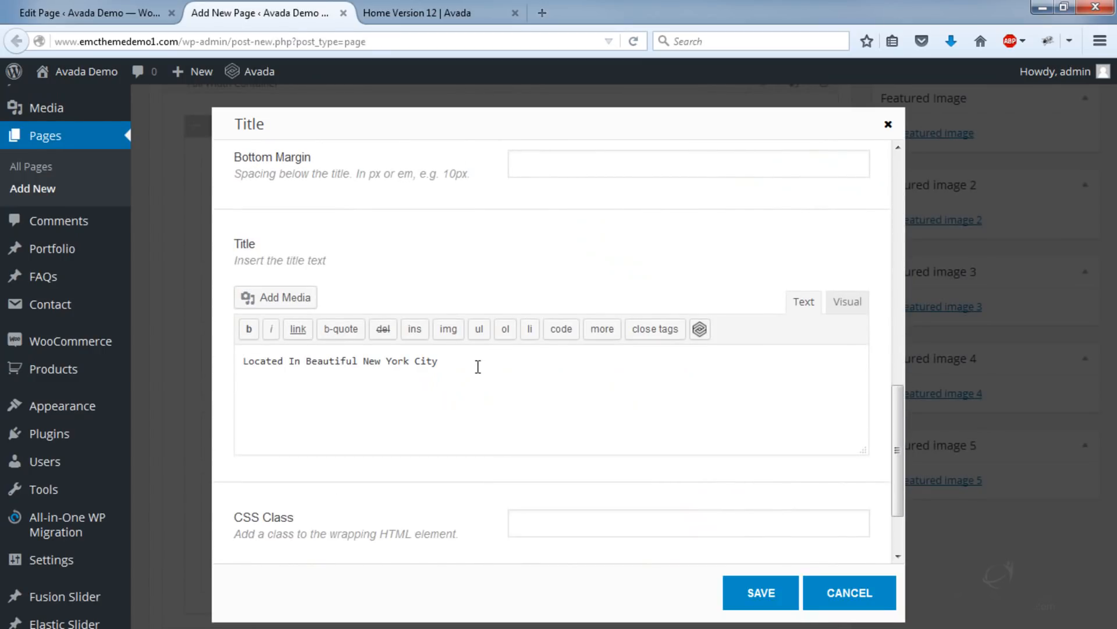
left_click_drag(478, 366, 149, 366)
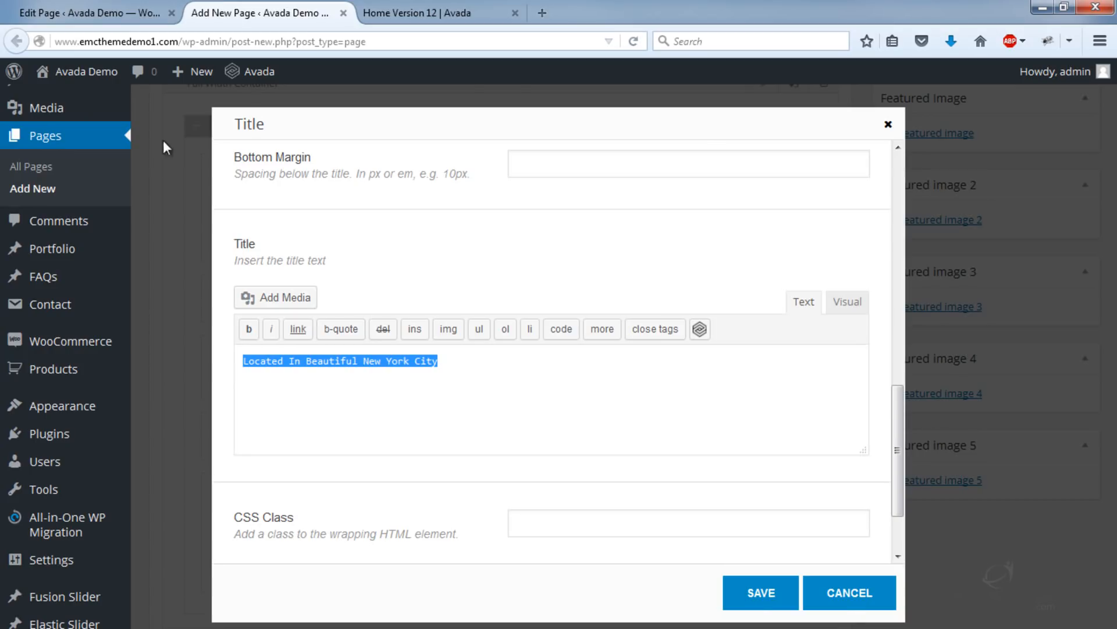
left_click(99, 8)
scroll(463, 421, "down", 4)
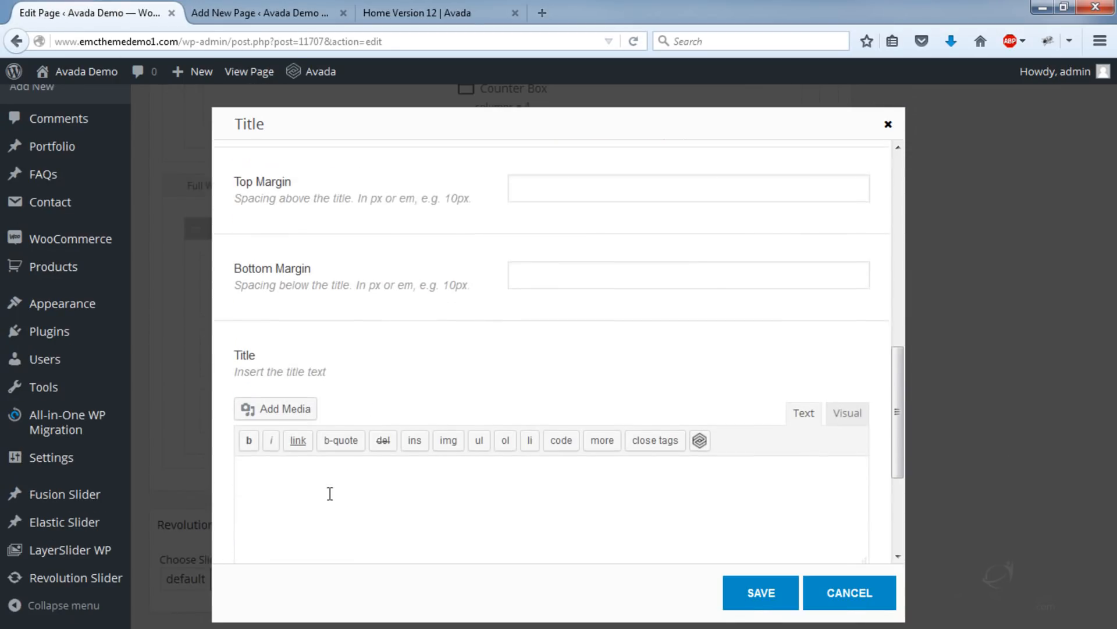
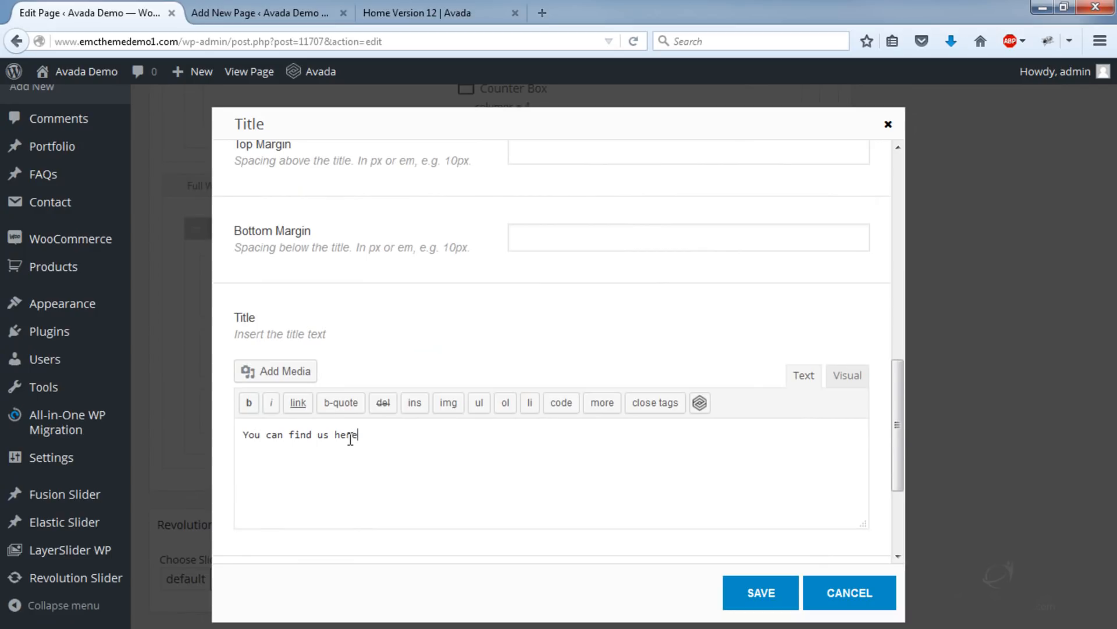
Compare with the demo title, then save the Title element reading 'You can find us here'.
scroll(466, 394, "down", 3)
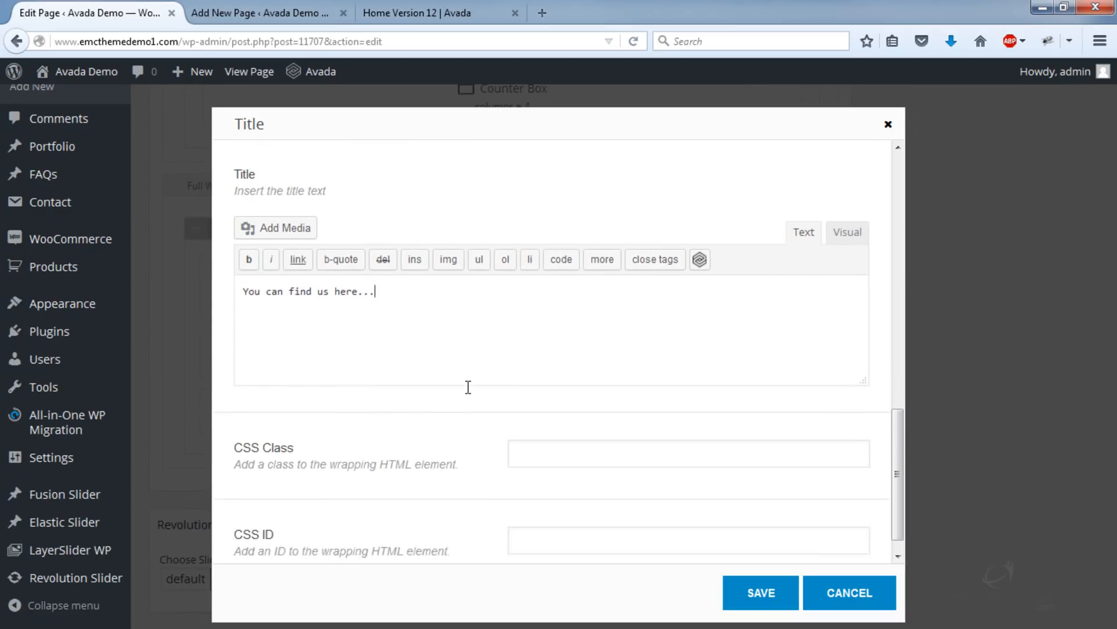
left_click(257, 9)
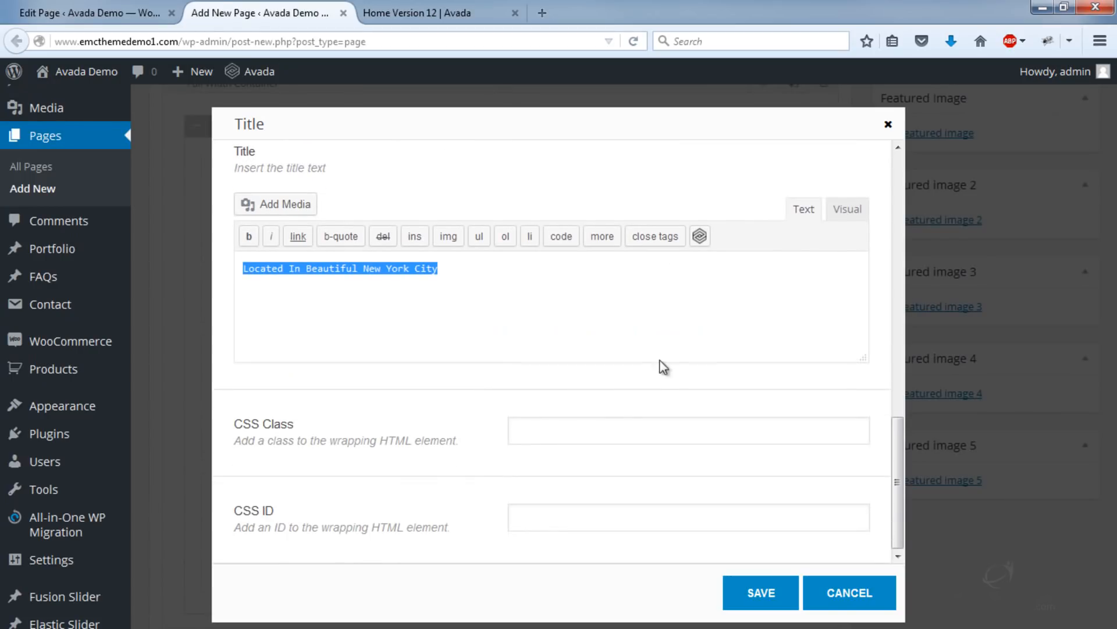
left_click(83, 12)
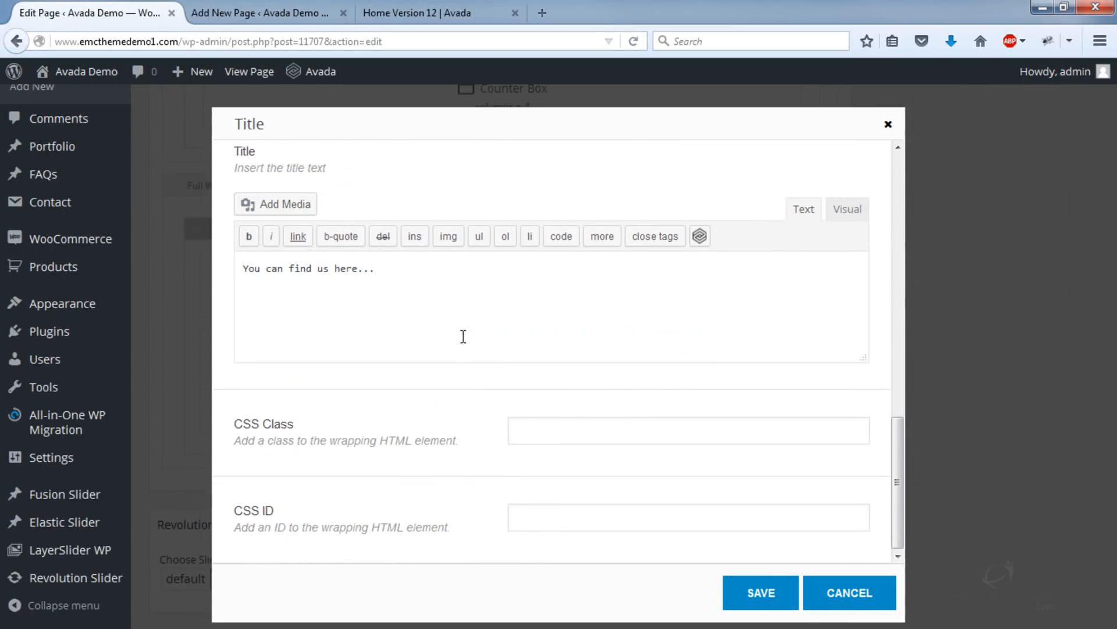
left_click(762, 592)
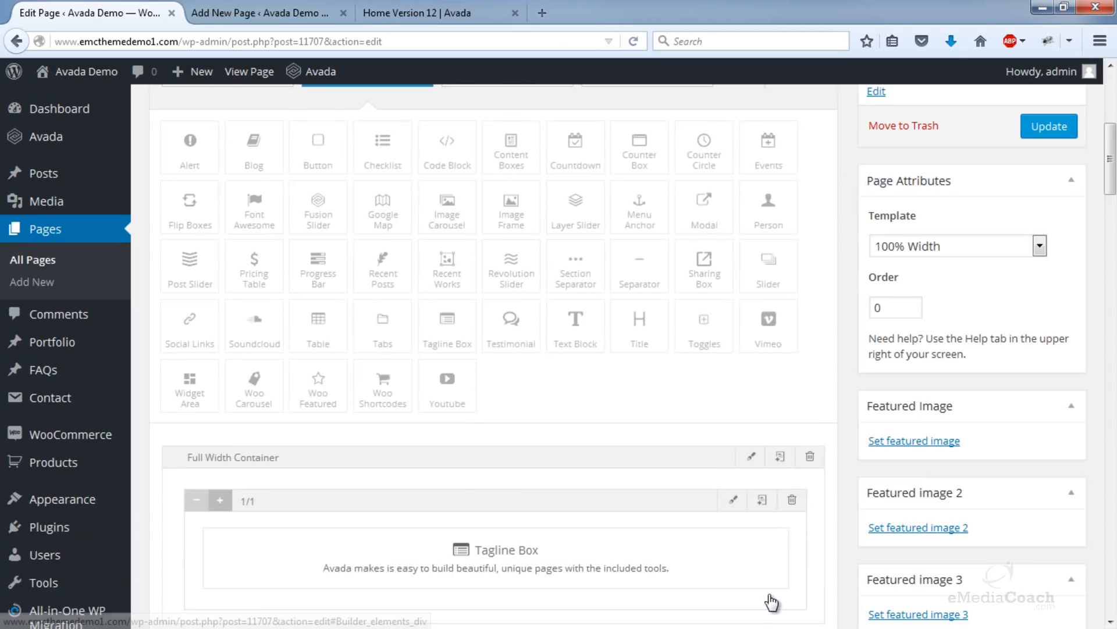
Close the demo layout's Title settings without changes.
left_click(315, 12)
left_click(888, 125)
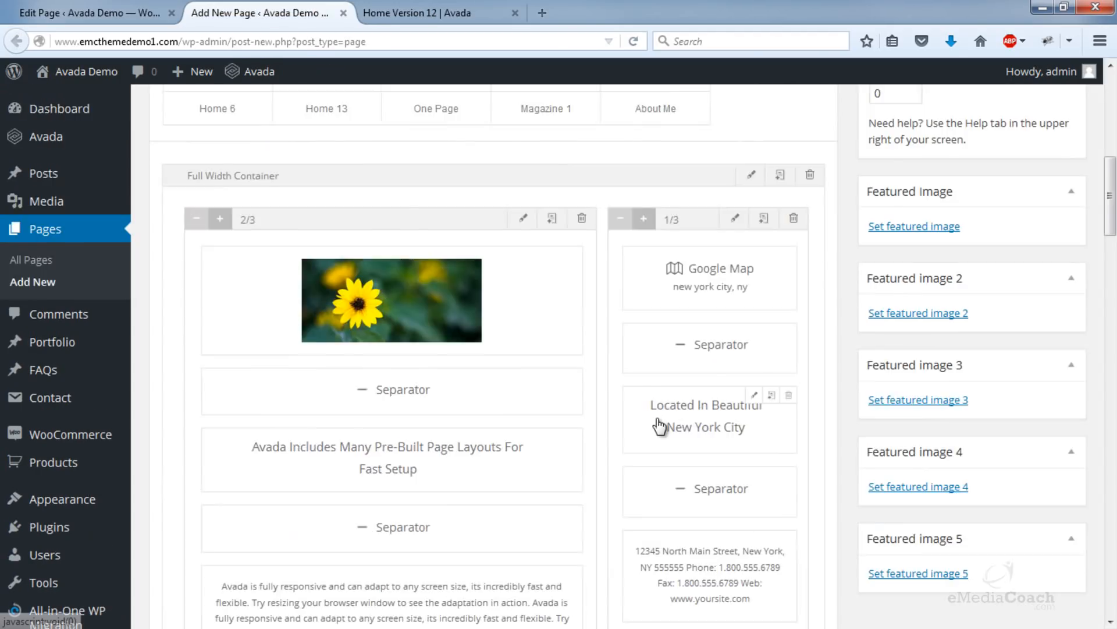
scroll(661, 424, "down", 5)
scroll(724, 319, "up", 3)
scroll(692, 305, "down", 1)
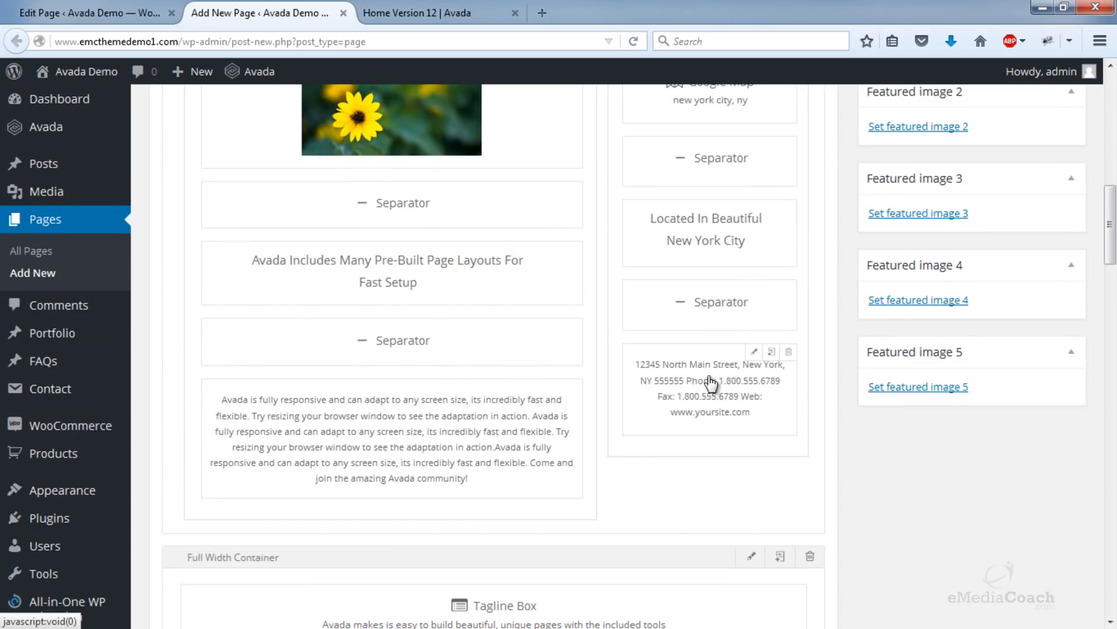
Copy the demo layout's address text block contents and return to the Home page editor.
left_click(753, 354)
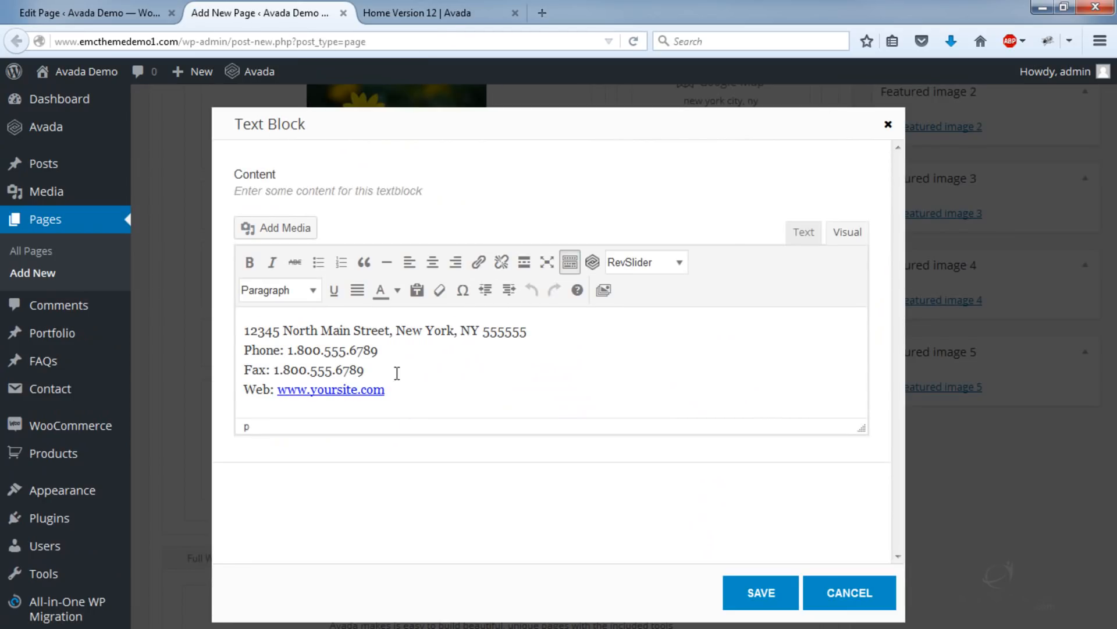
key("ctrl+a")
right_click(314, 334)
left_click(365, 387)
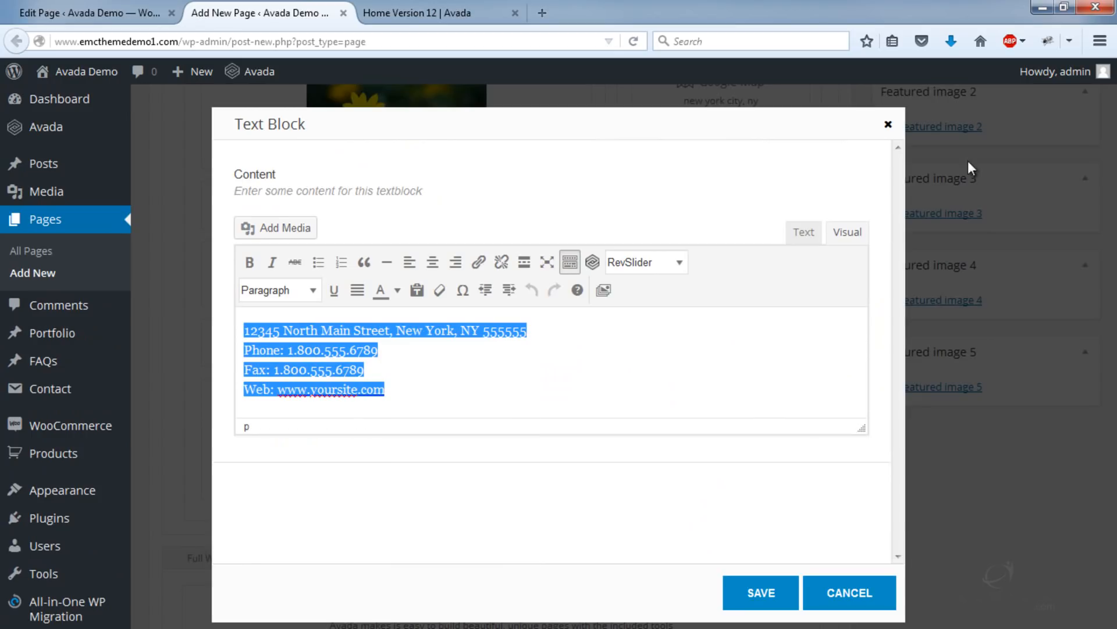
left_click(888, 124)
left_click(116, 20)
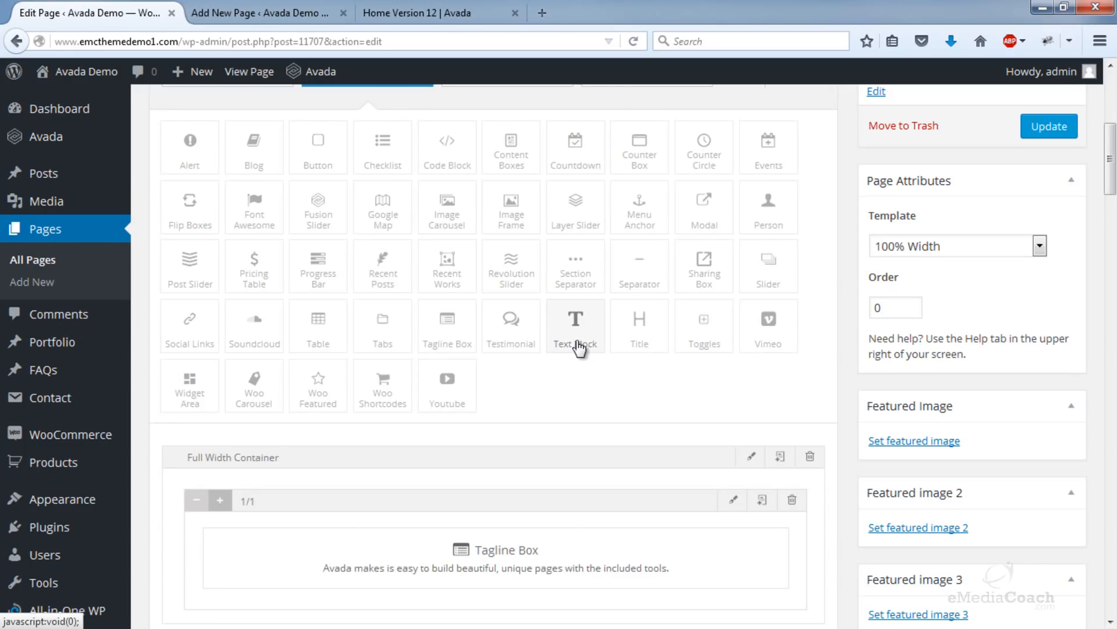
Clone the map column's separator below the title and add a Text Block at the column bottom.
scroll(359, 351, "down", 20)
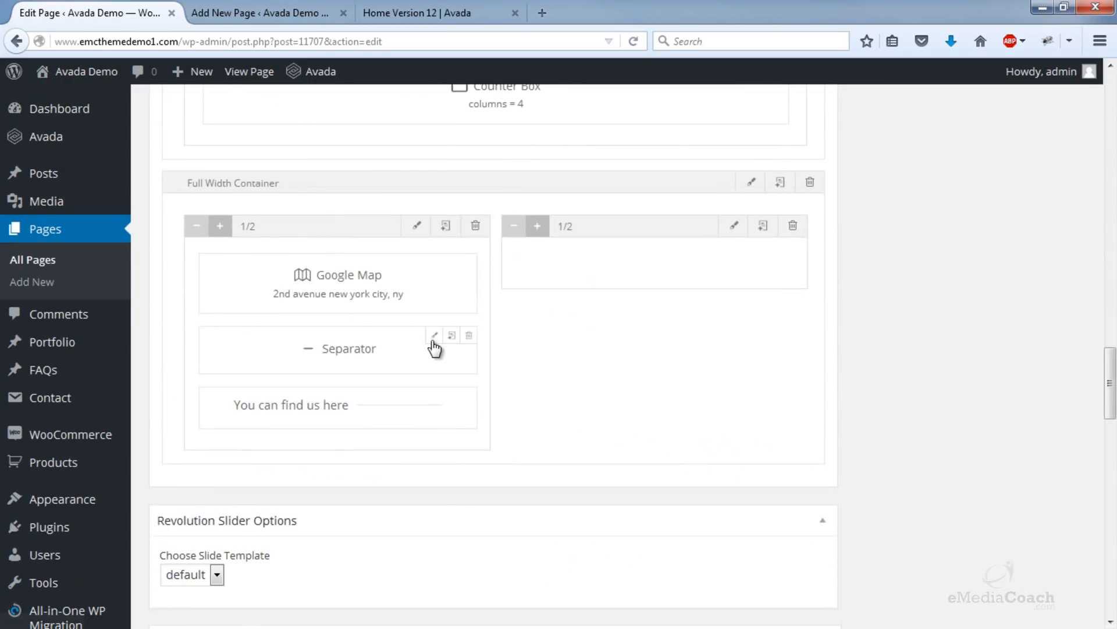
left_click(452, 342)
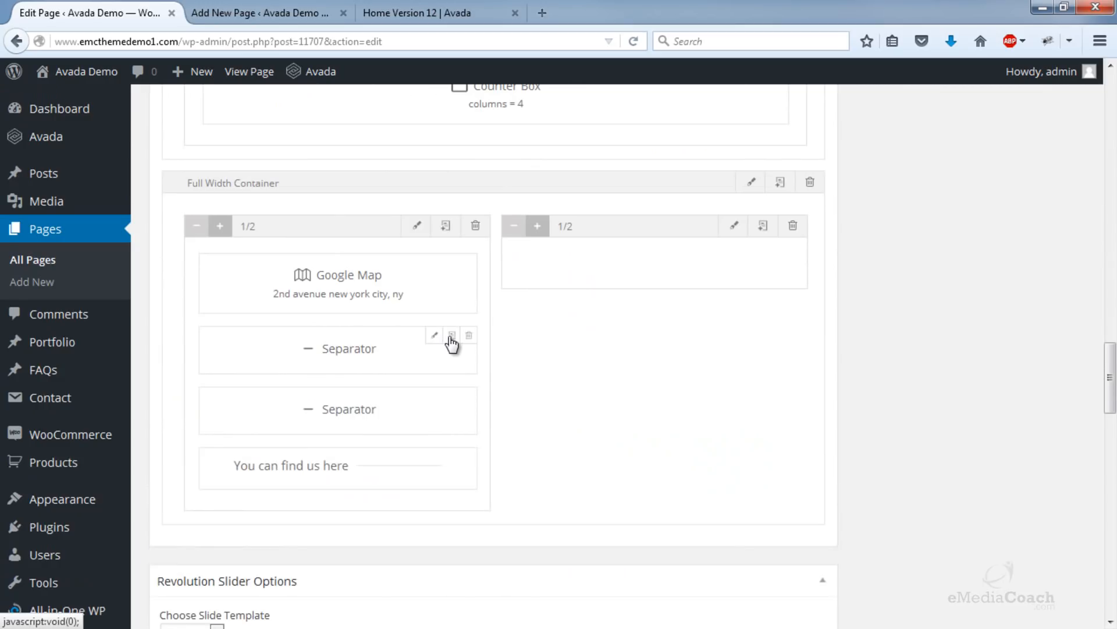
scroll(445, 346, "down", 3)
mouse_move(404, 331)
left_mouse_down()
mouse_move(405, 394)
mouse_move(270, 406)
left_mouse_up()
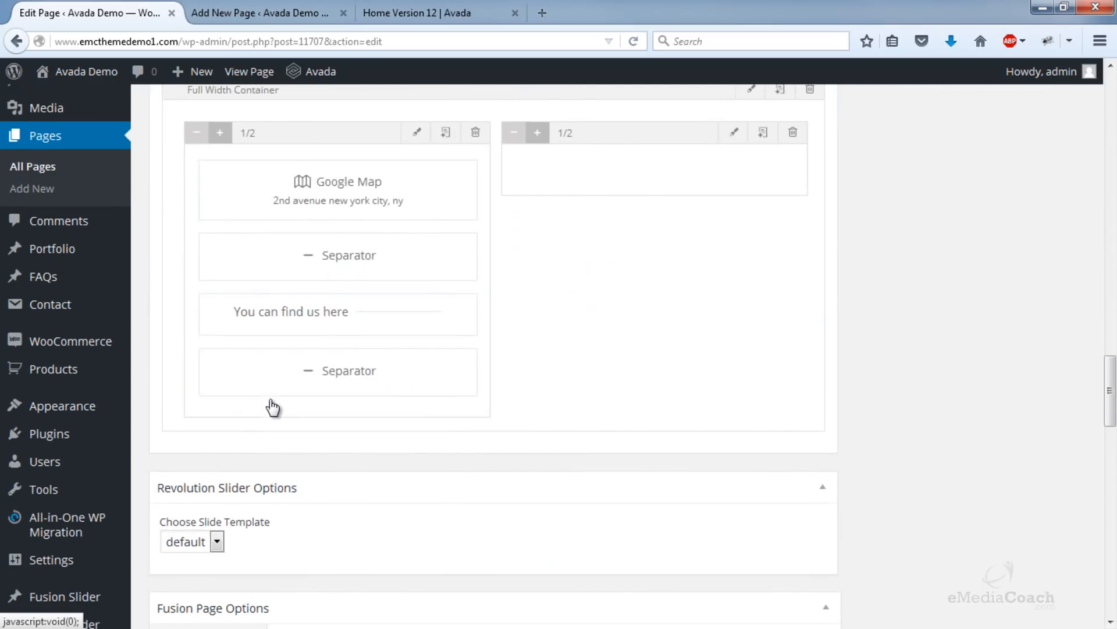
scroll(408, 365, "up", 18)
scroll(404, 345, "up", 12)
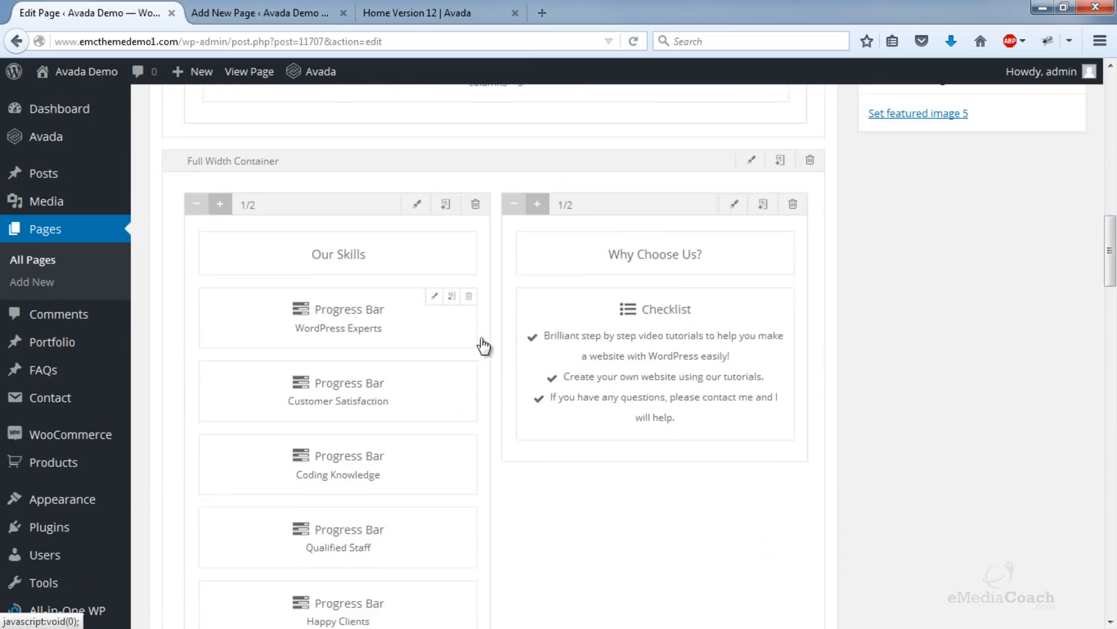
mouse_move(574, 155)
left_mouse_down()
mouse_move(437, 419)
mouse_move(411, 498)
mouse_move(399, 461)
mouse_move(367, 534)
mouse_move(382, 479)
mouse_move(365, 460)
left_mouse_up()
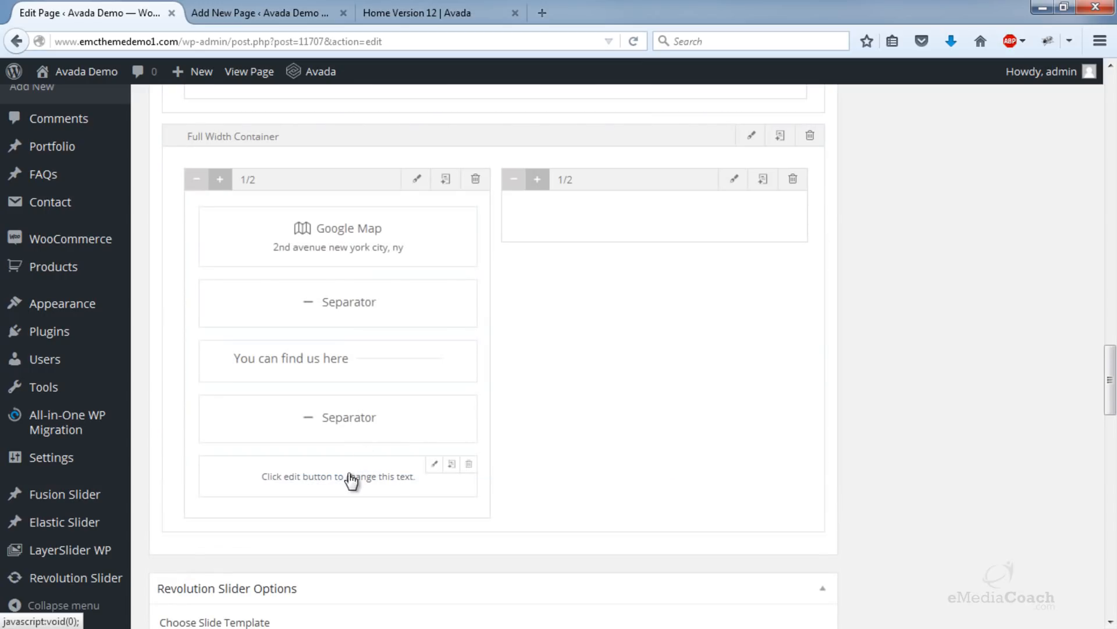
Open the new Text Block's content editor, toggling between Text and Visual modes.
left_click(433, 465)
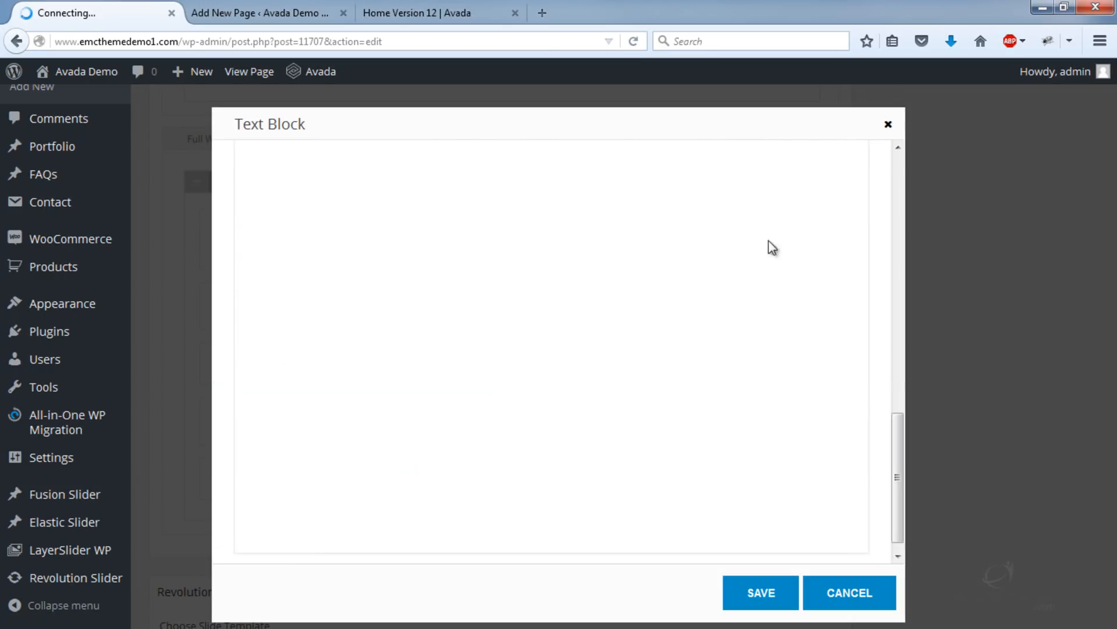
left_click(848, 234)
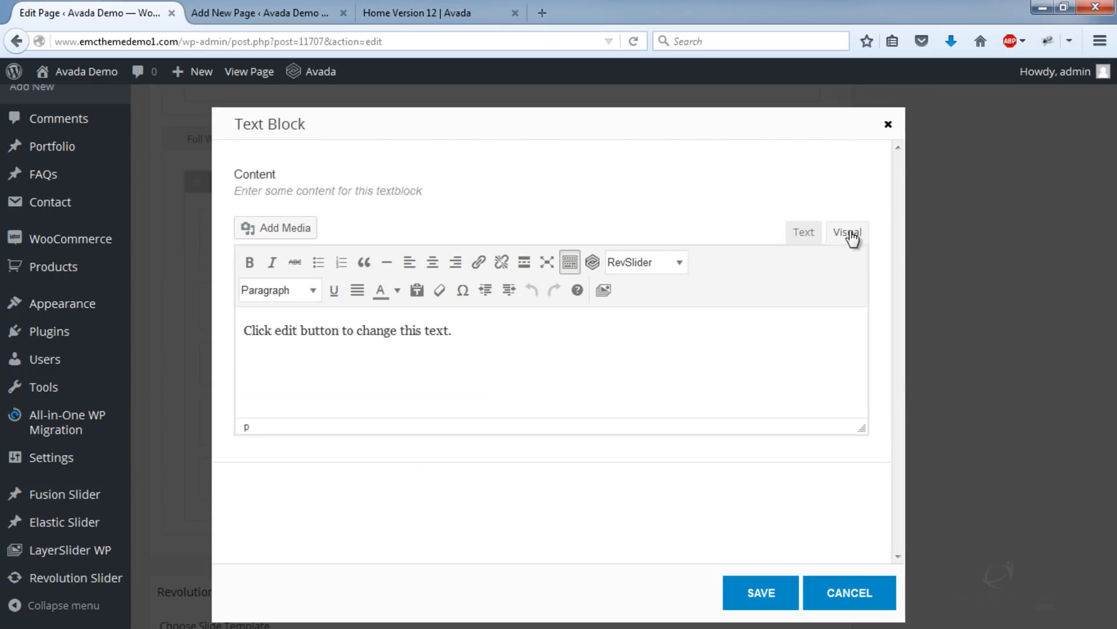
left_click(803, 234)
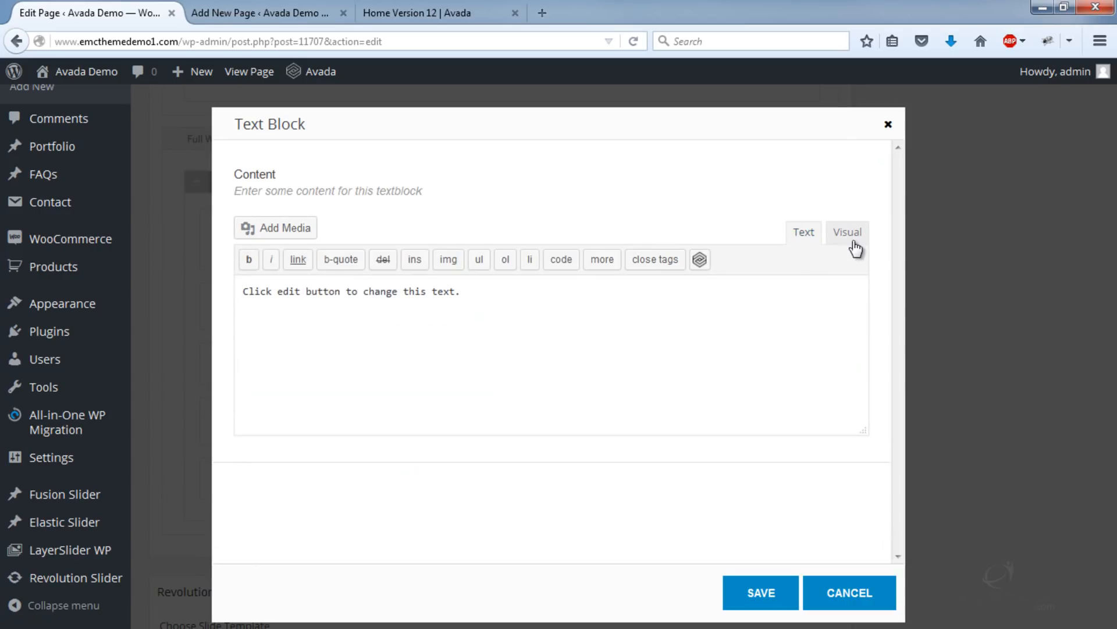
left_click(854, 240)
left_click(812, 239)
left_click(846, 245)
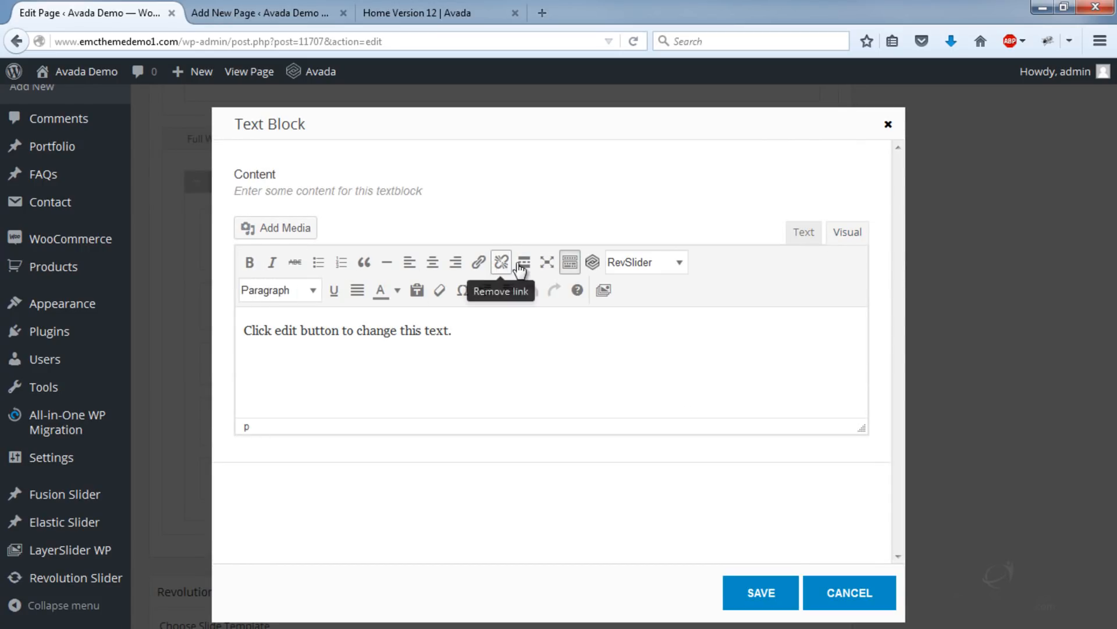
left_click_drag(453, 330, 221, 318)
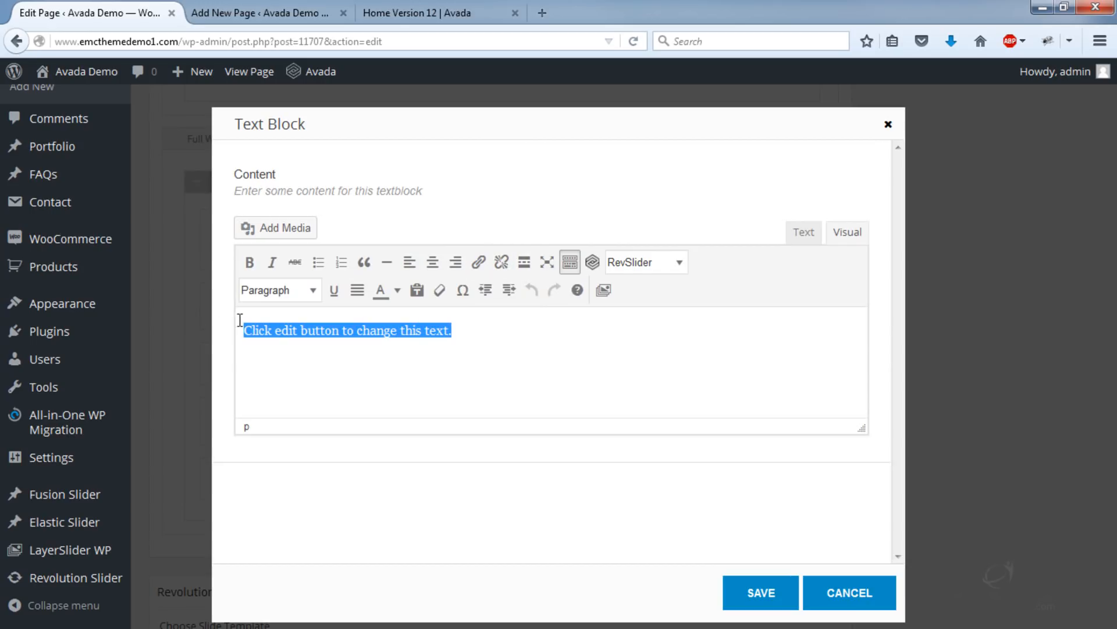
key("ctrl+v")
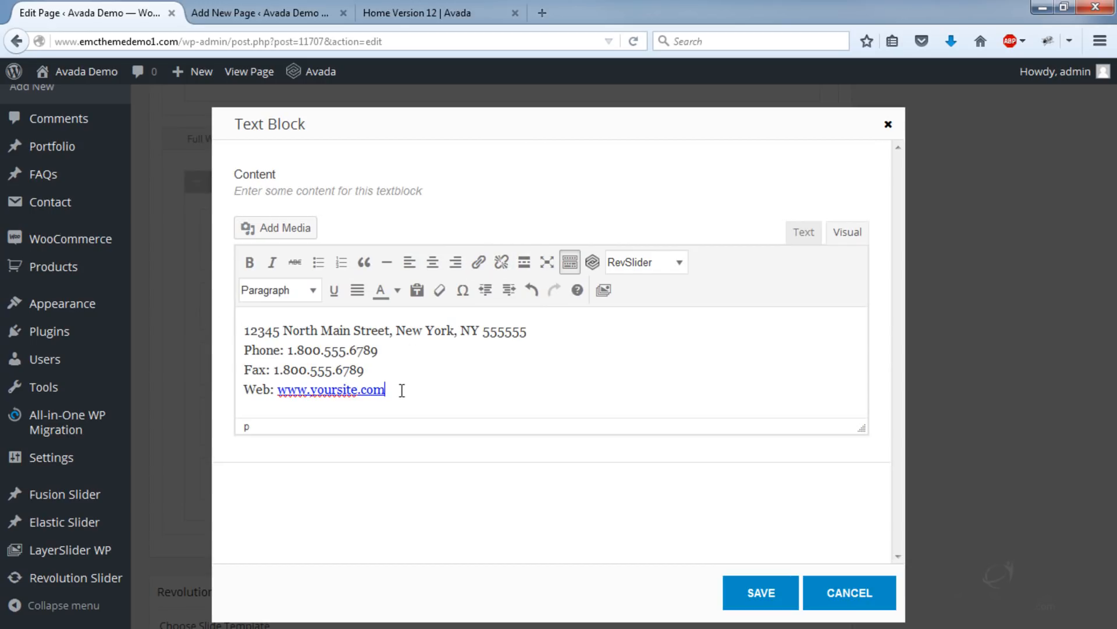
left_click_drag(325, 386, 287, 385)
type("ww")
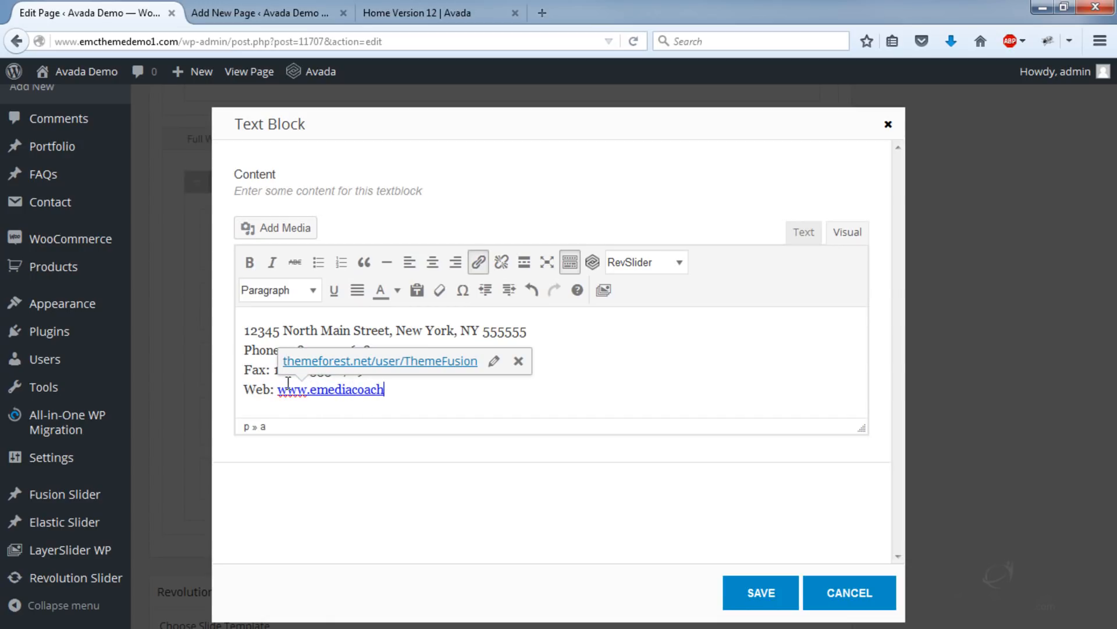
left_click_drag(412, 388, 289, 391)
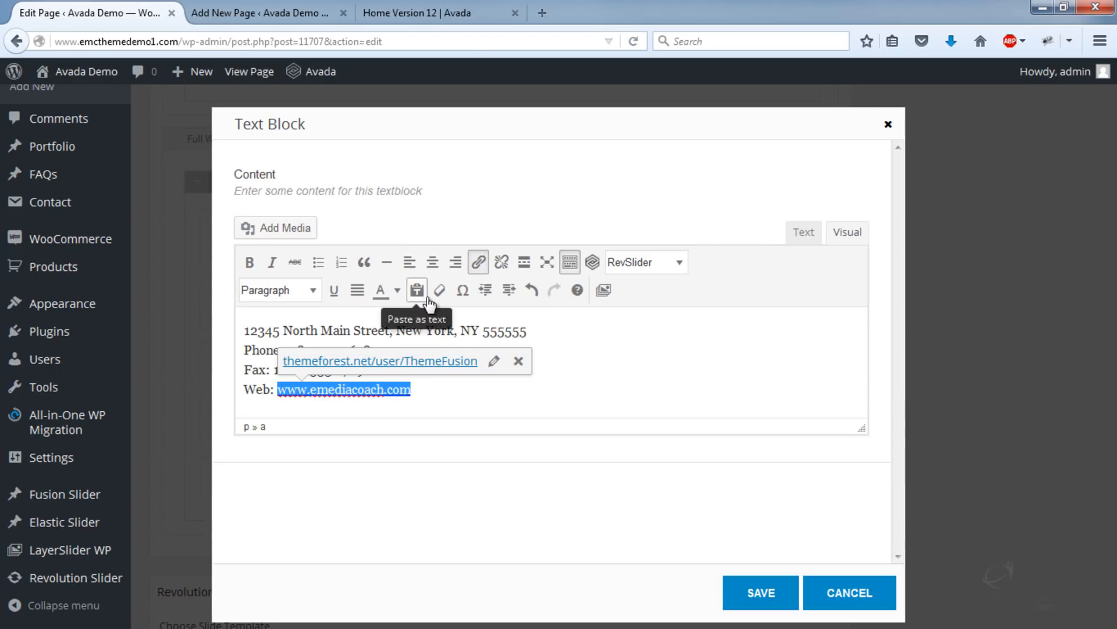
left_click(479, 263)
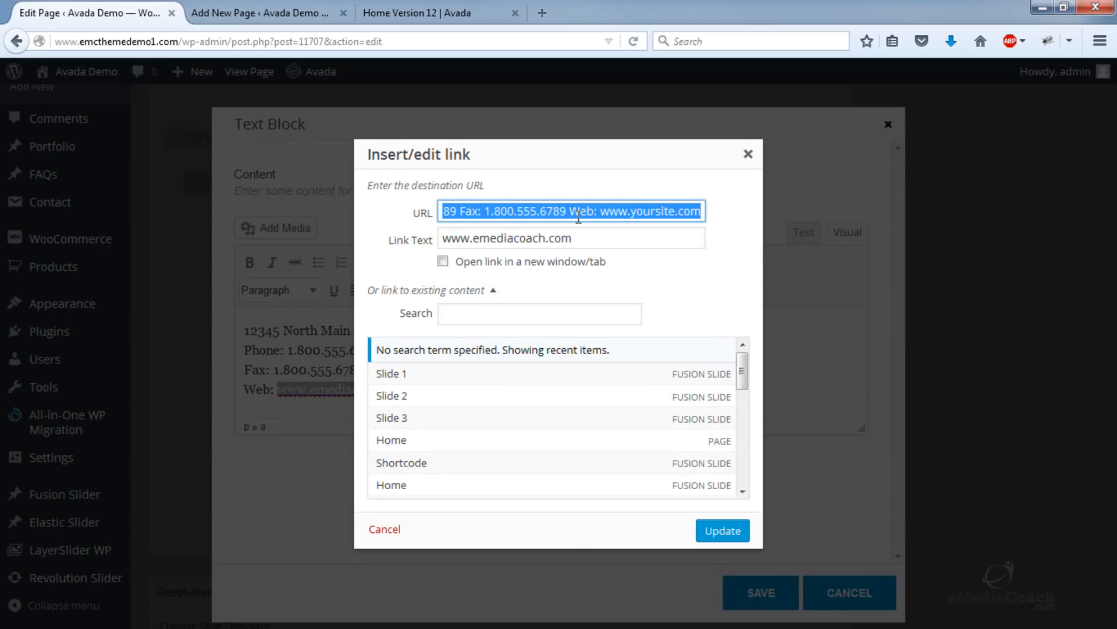
type("http://www.emediacoach")
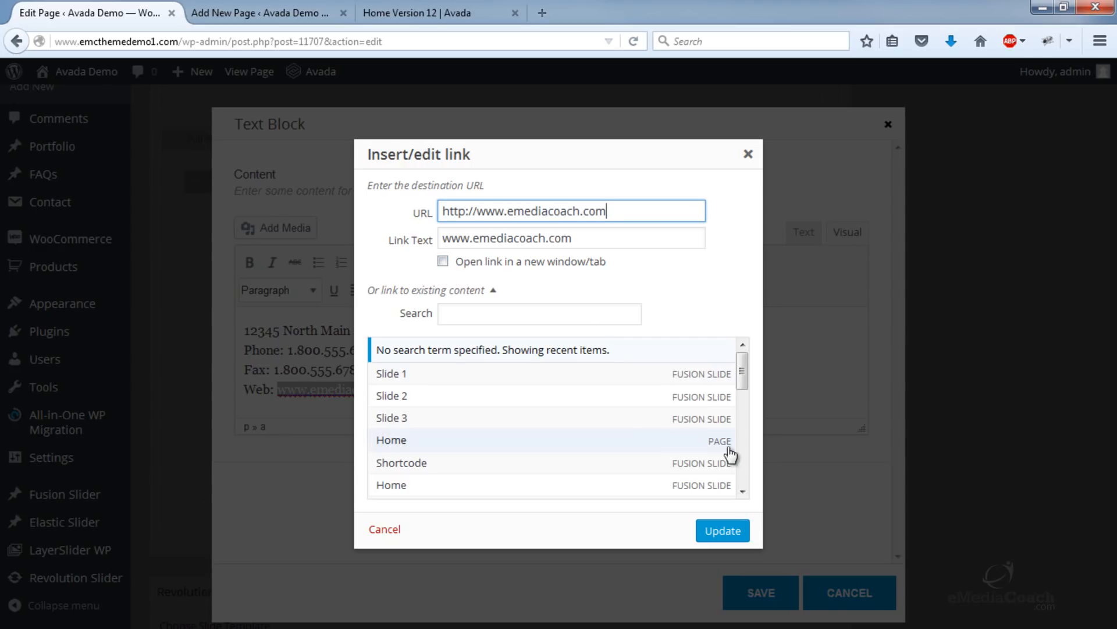
left_click(723, 531)
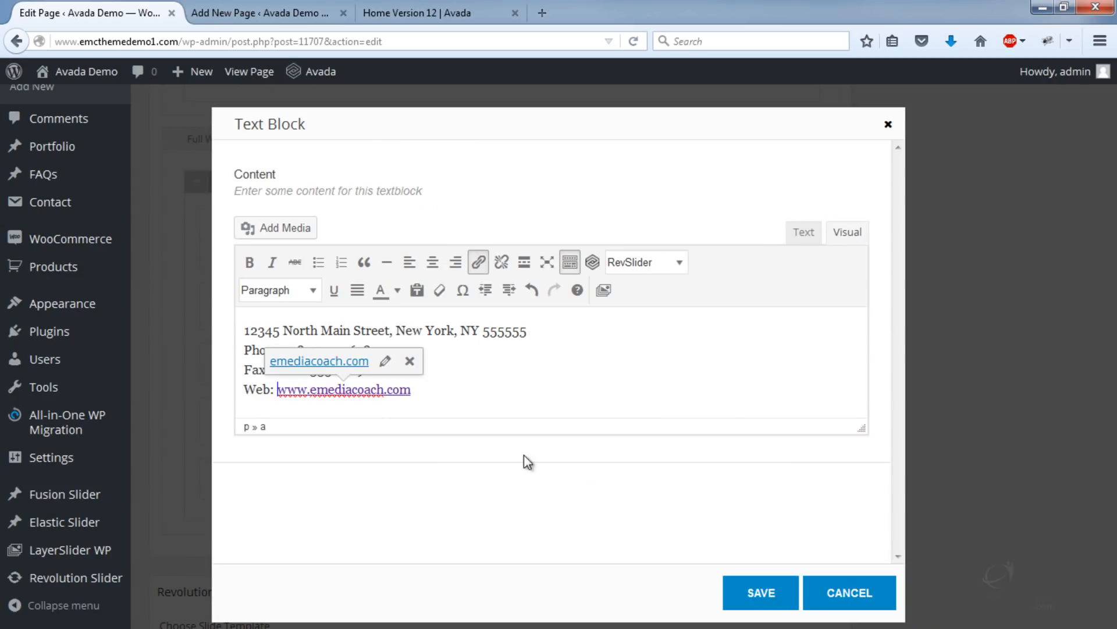
left_click(575, 366)
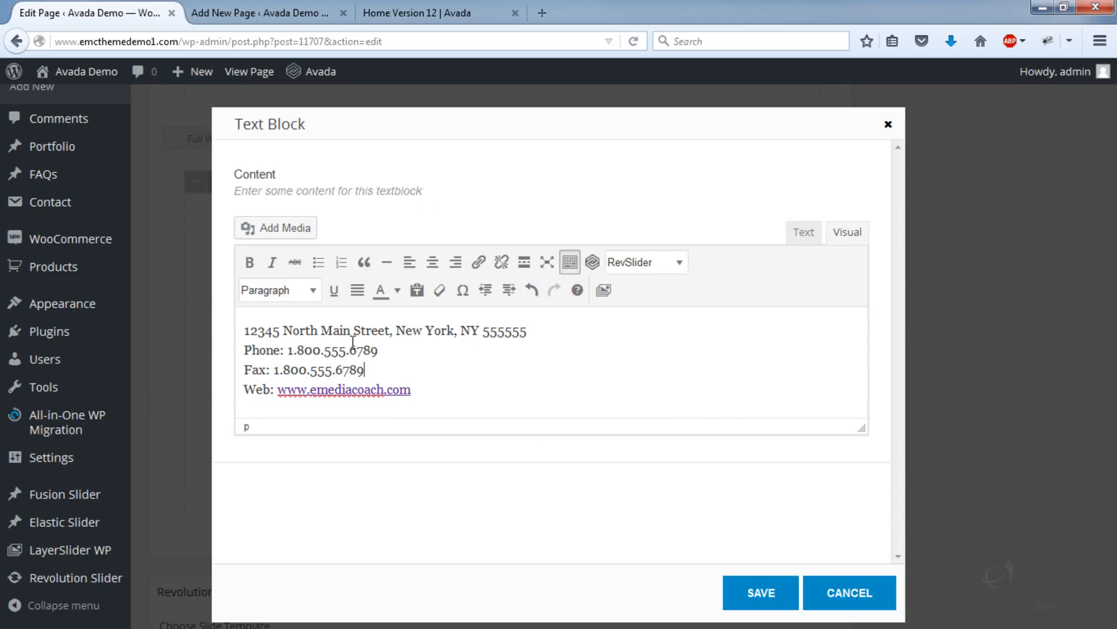
left_click(761, 592)
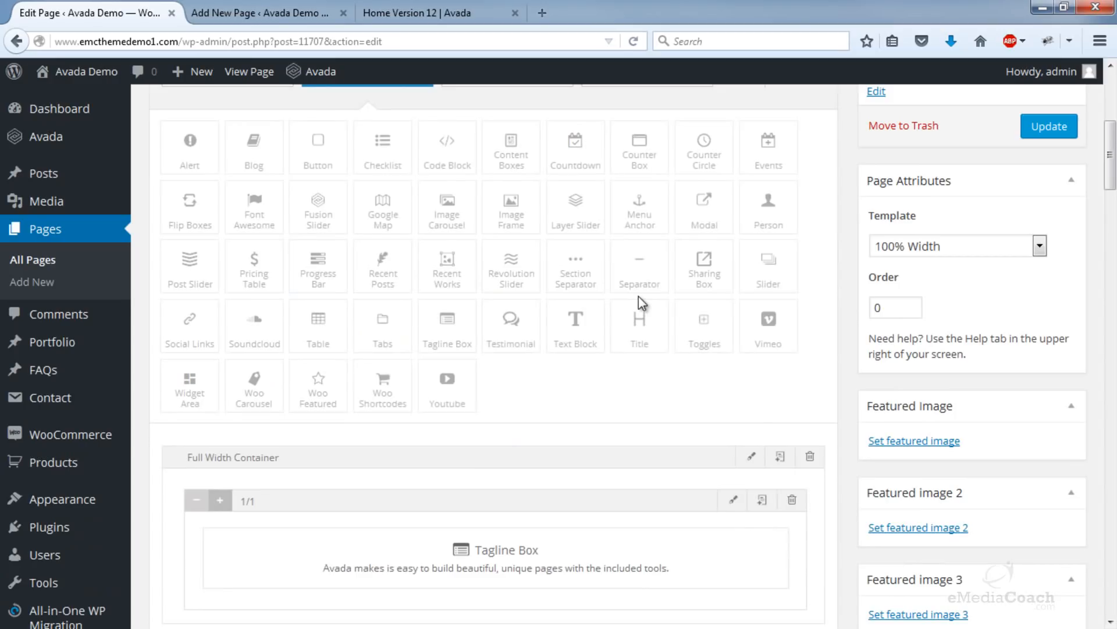
Update the Home page and view the live site in a new browser tab.
left_click(1049, 146)
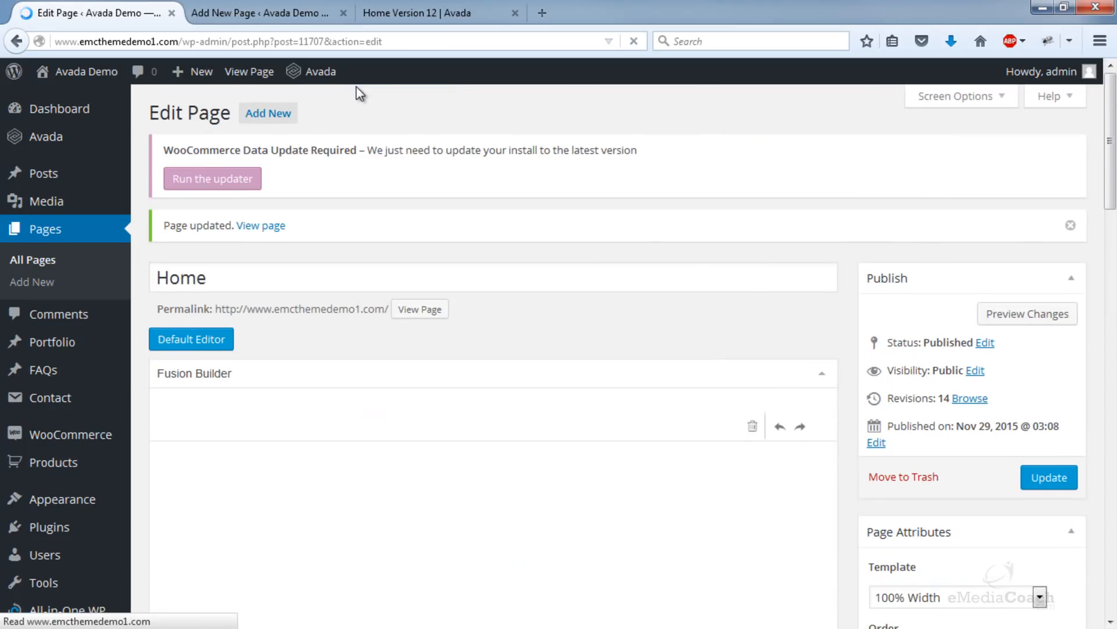
right_click(422, 314)
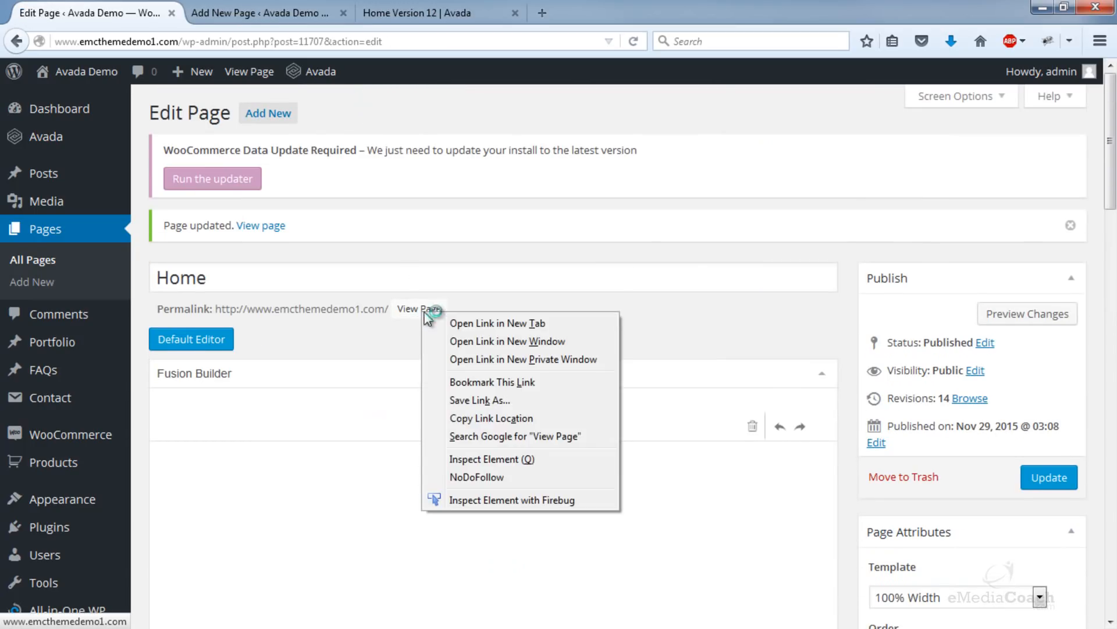
left_click(443, 322)
left_click(309, 15)
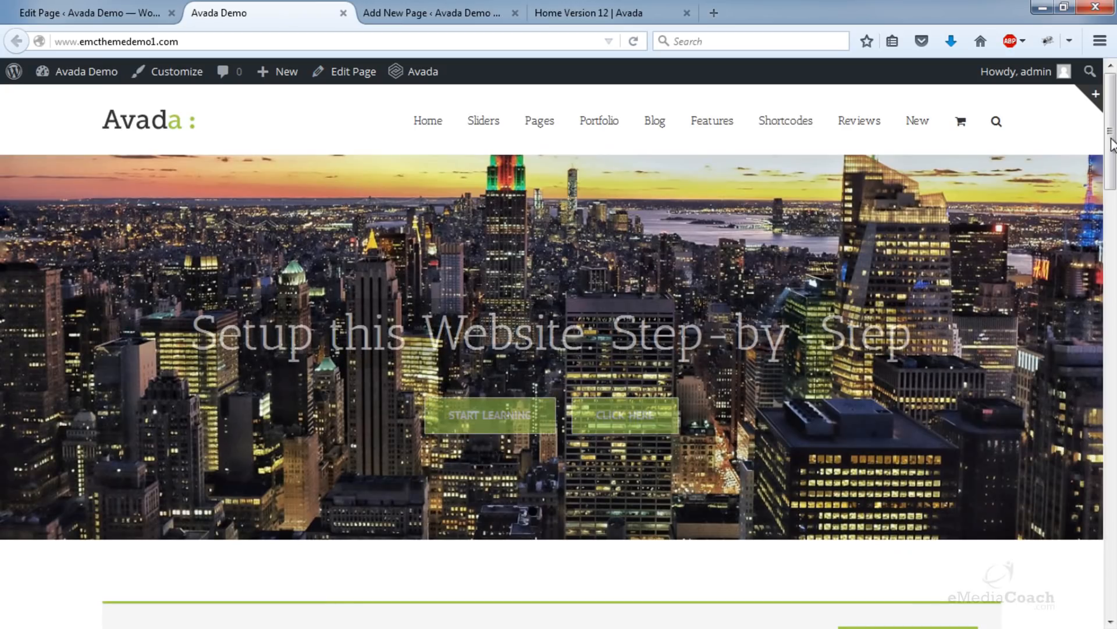
Scroll the live homepage to the map and address, then switch to the Home Version 12 demo.
left_click_drag(1105, 173, 1100, 528)
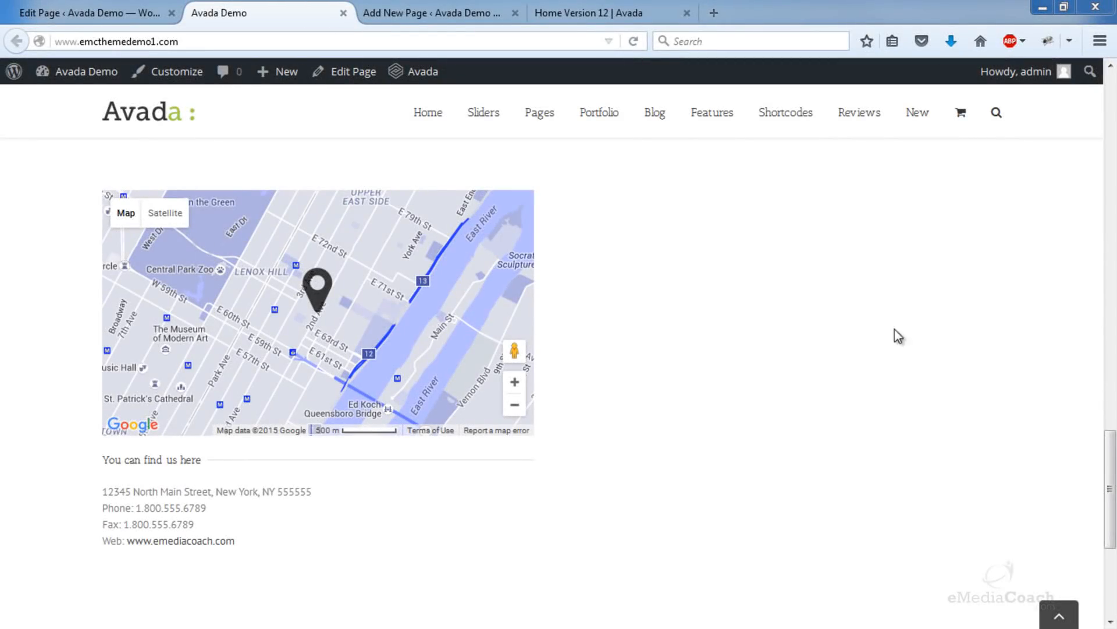
left_click(572, 14)
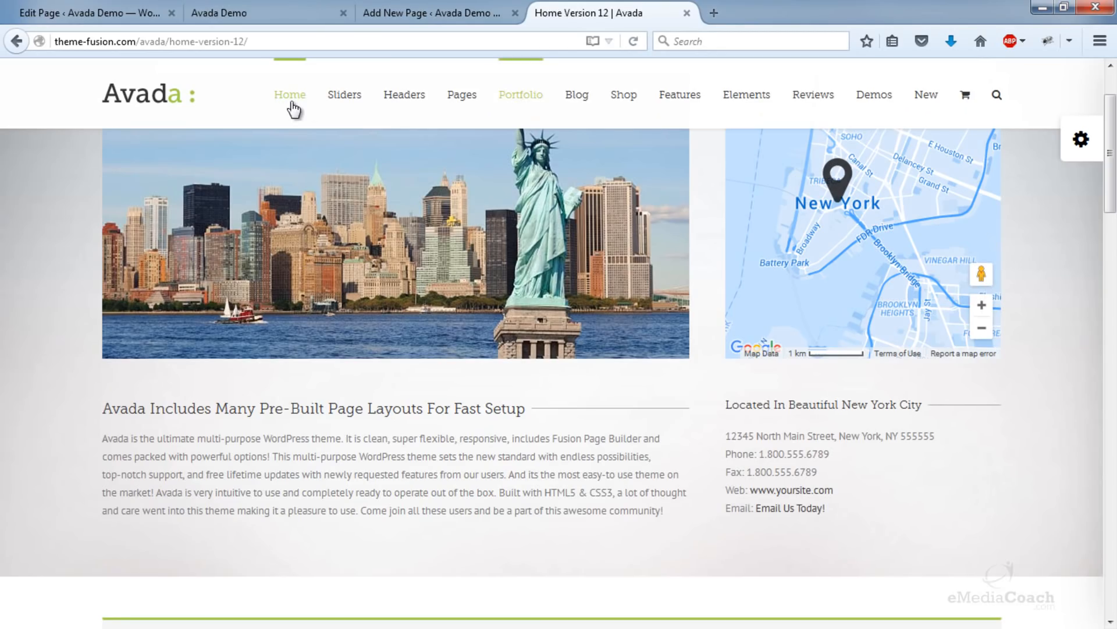
Review the Home Version 14 demo's toggles, then close the site's front-end tab.
mouse_move(294, 109)
left_click(400, 334)
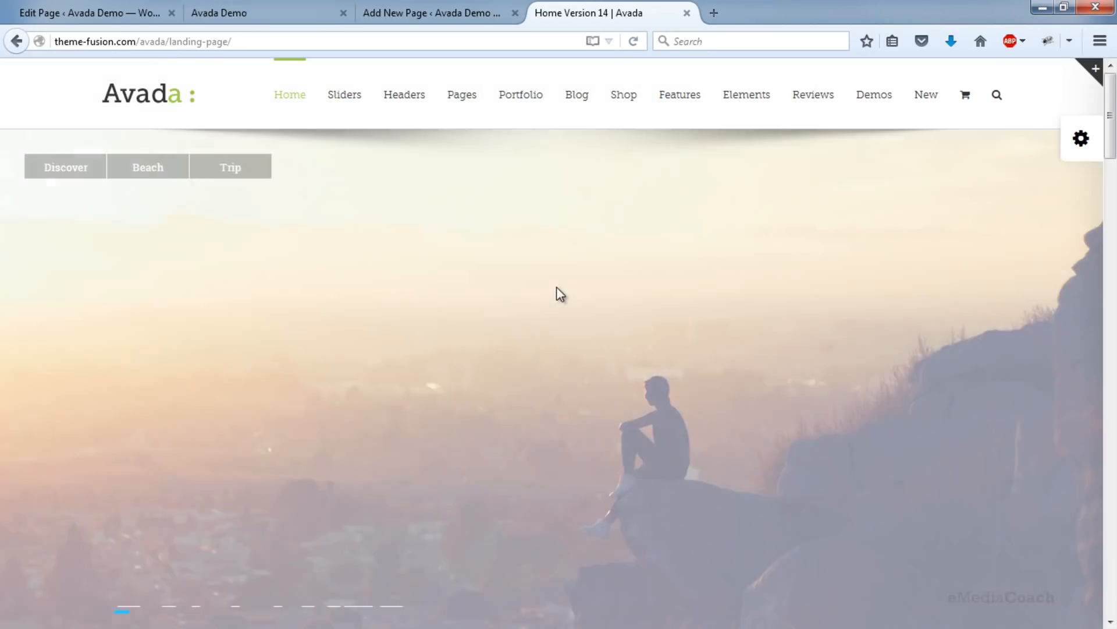
scroll(593, 284, "down", 20)
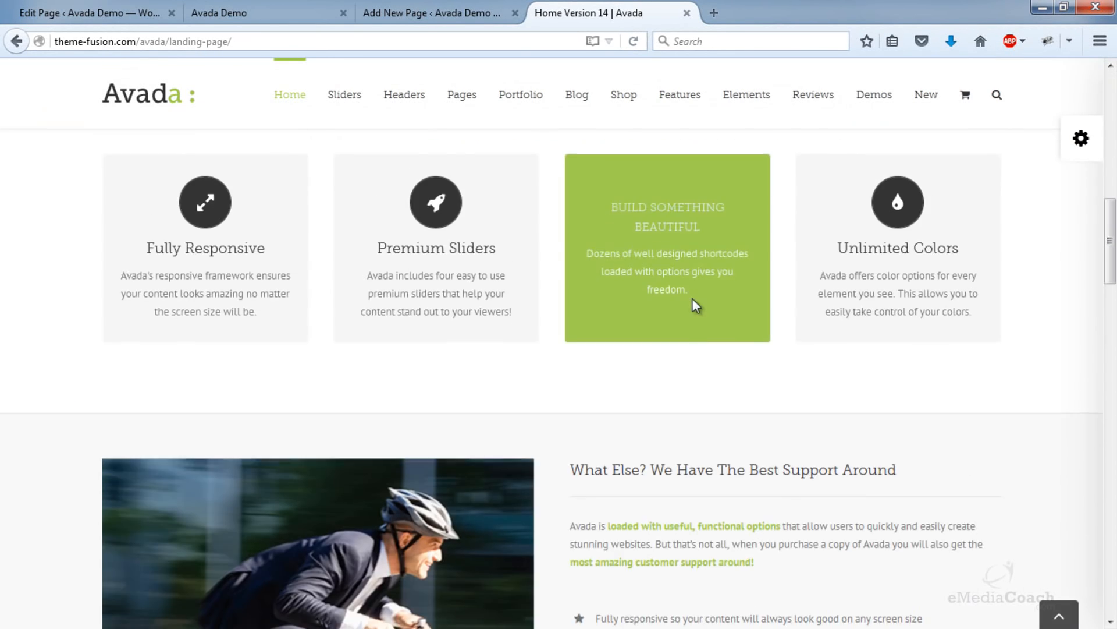
scroll(748, 305, "up", 3)
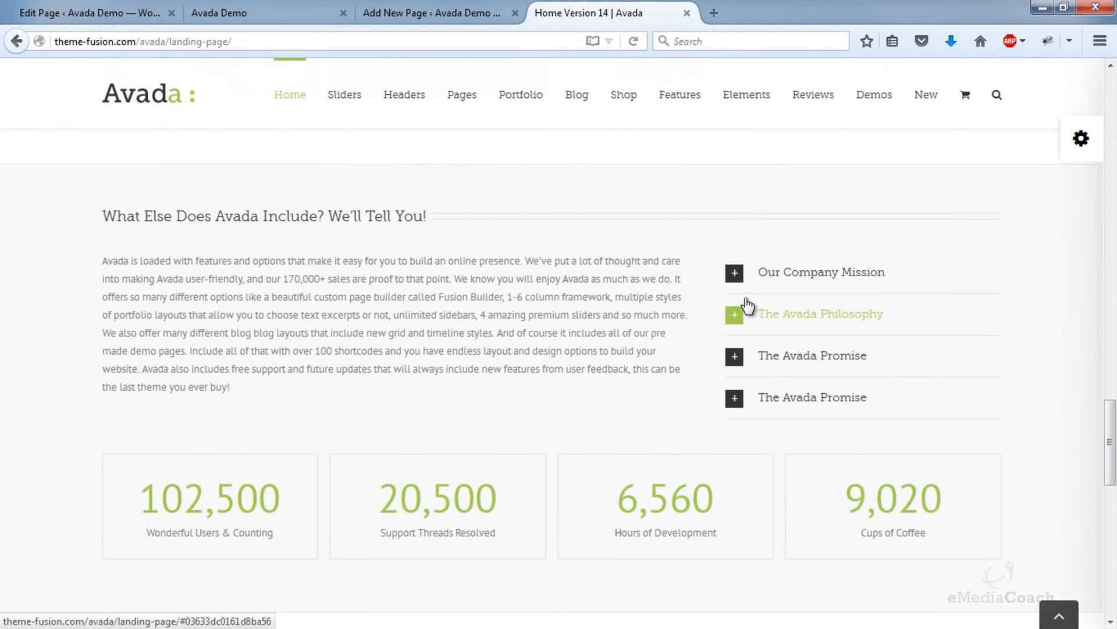
left_click(747, 291)
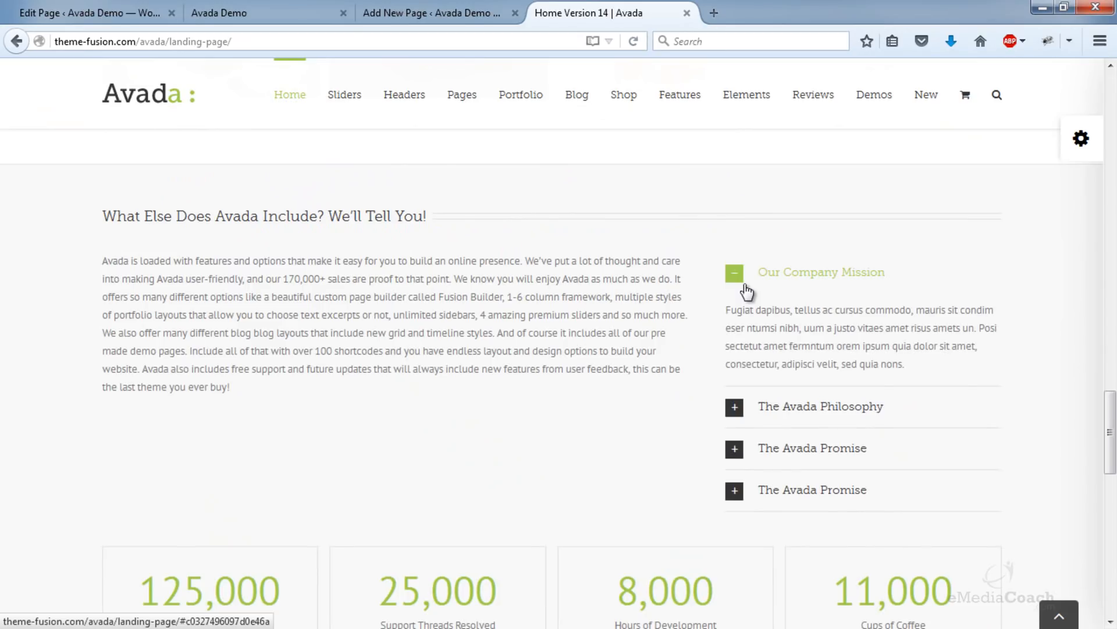
left_click(742, 315)
left_click(741, 316)
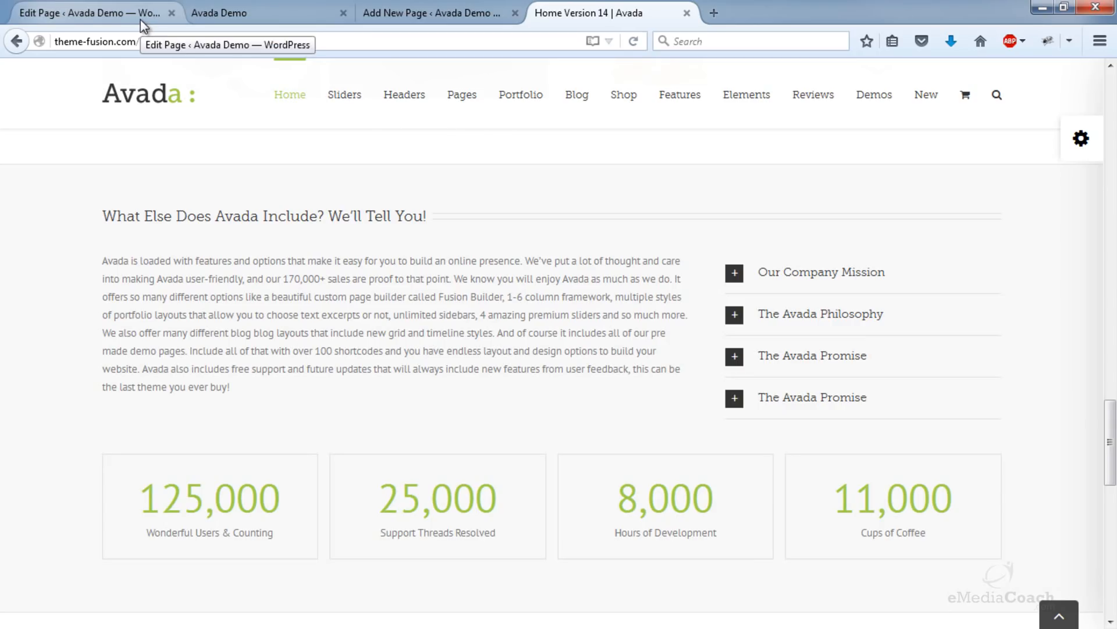
left_click(236, 11)
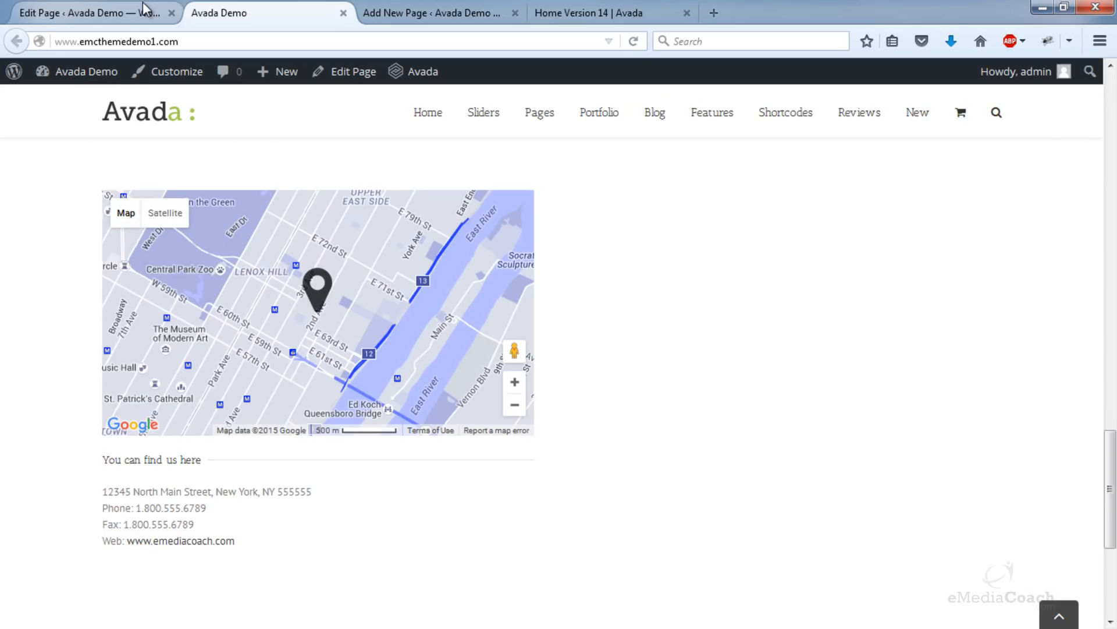
left_click(343, 12)
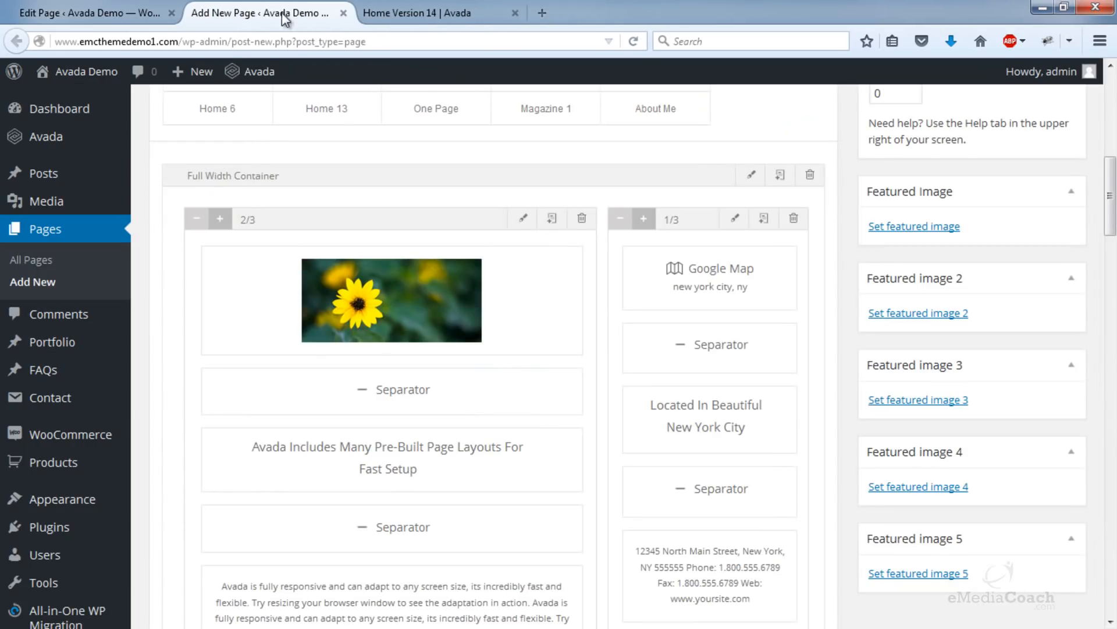
Load the Home 14 pre-built template into the new page and scroll through its Toggles section.
scroll(384, 193, "up", 6)
scroll(332, 207, "down", 6)
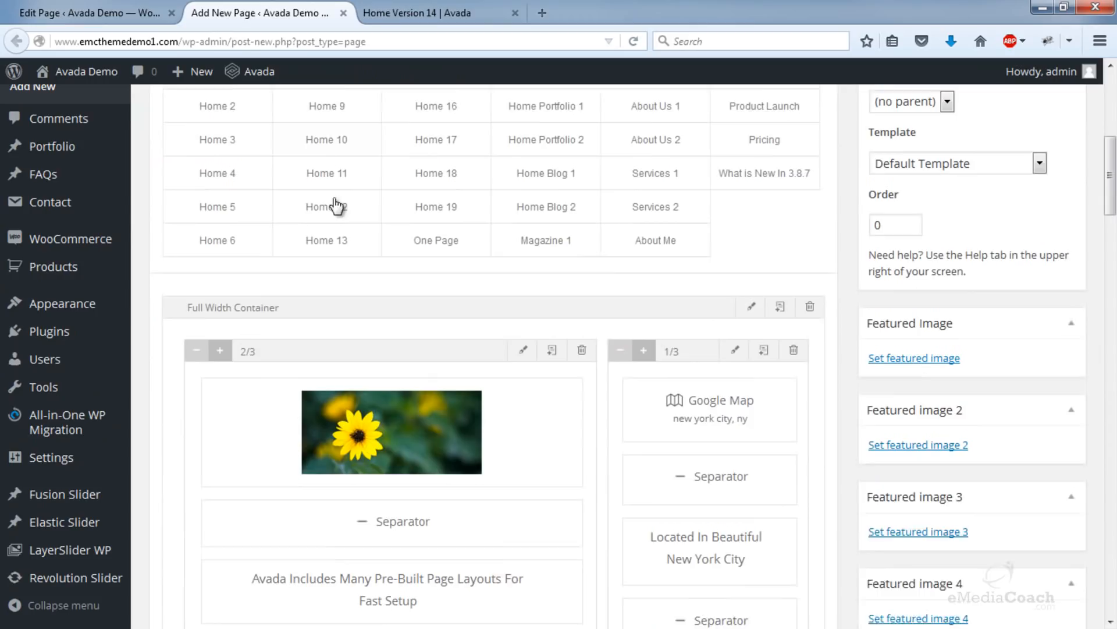
scroll(459, 229, "up", 3)
left_click(452, 211)
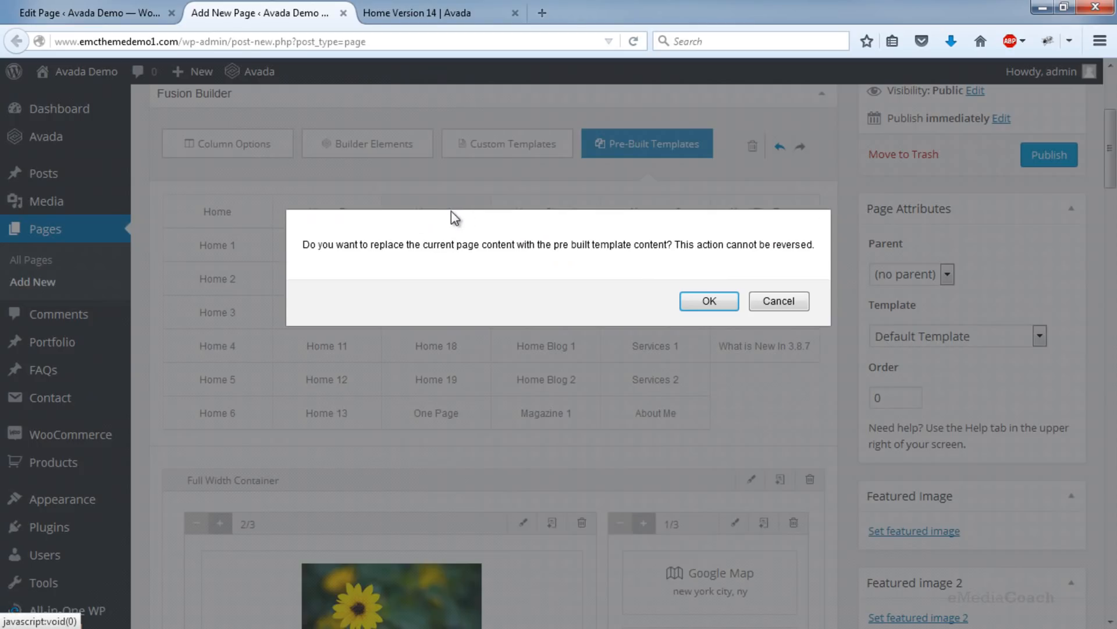
left_click(698, 302)
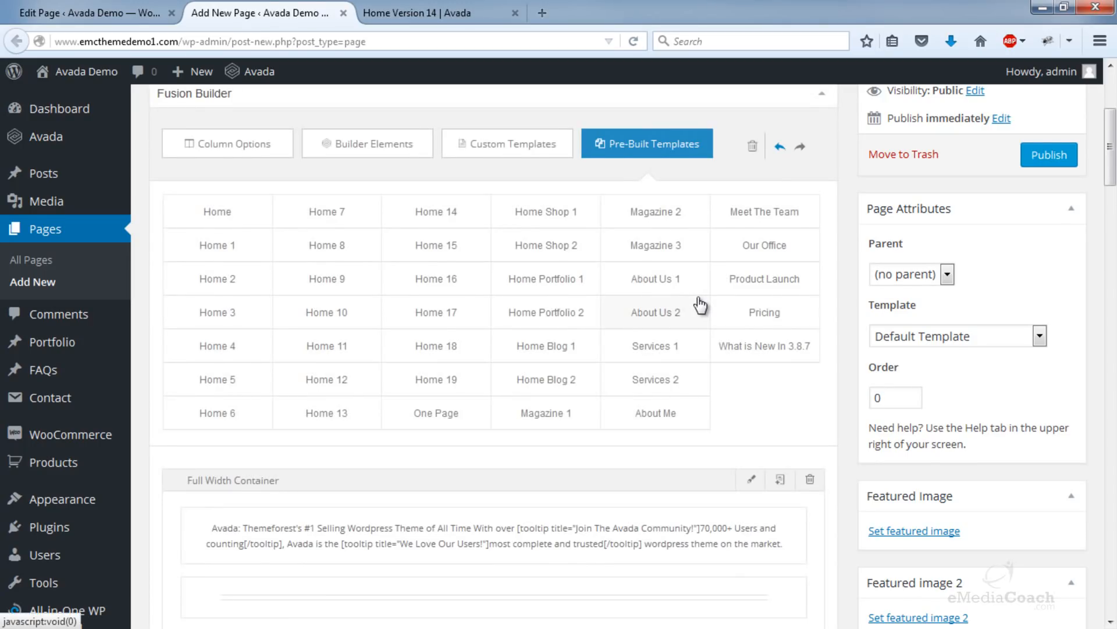
scroll(700, 304, "down", 10)
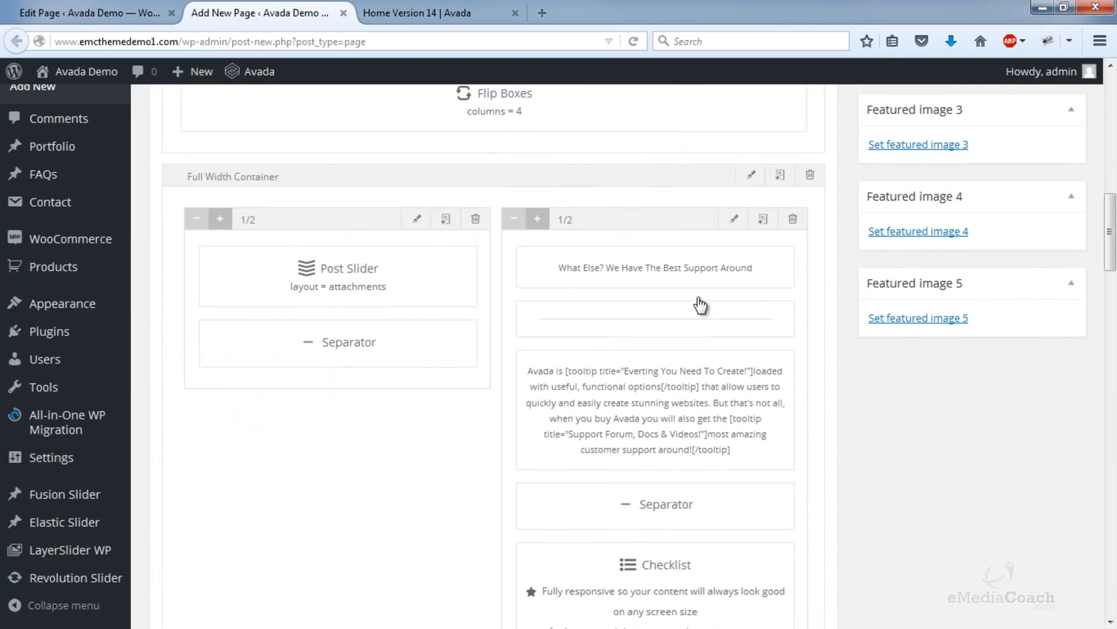
scroll(700, 303, "down", 10)
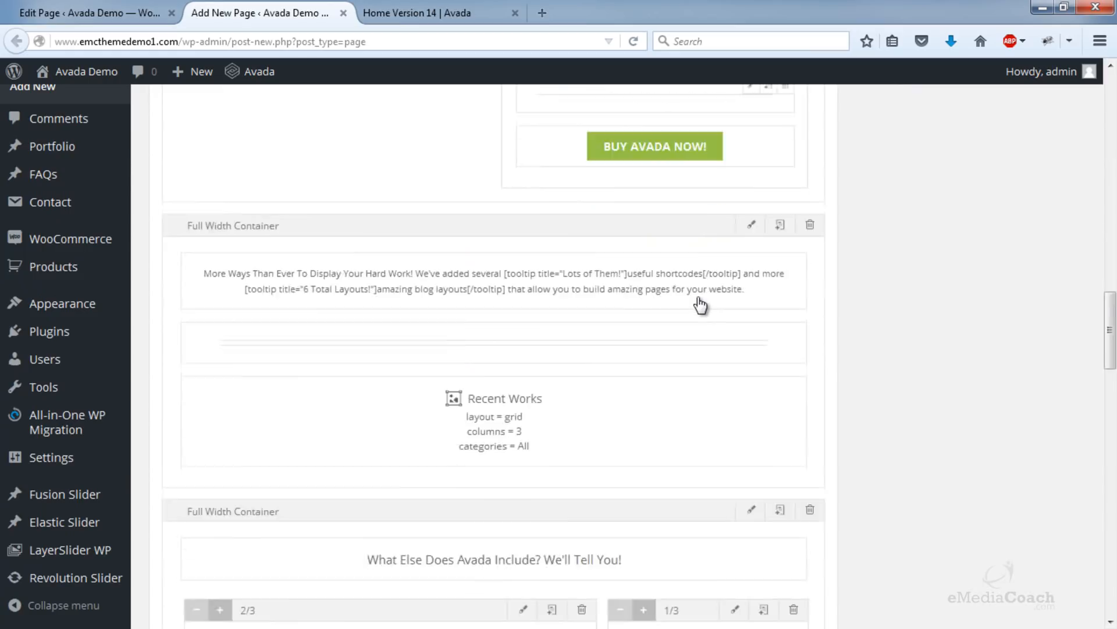
scroll(700, 304, "down", 5)
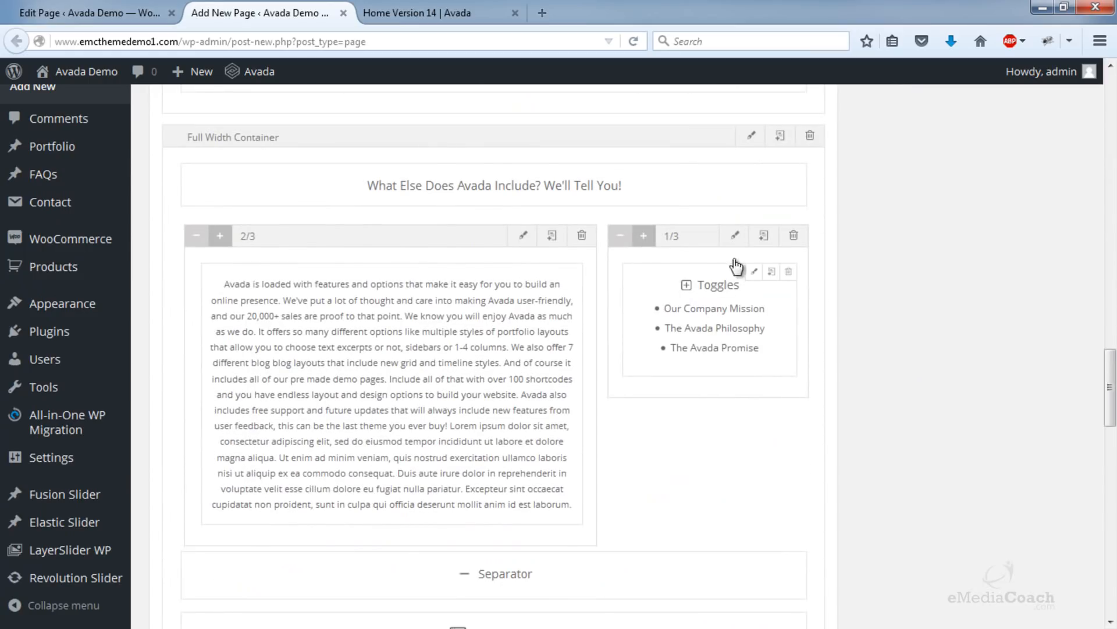
left_click(110, 14)
Drag a Toggles element into the empty right 1/2 column and open its settings.
scroll(383, 247, "down", 8)
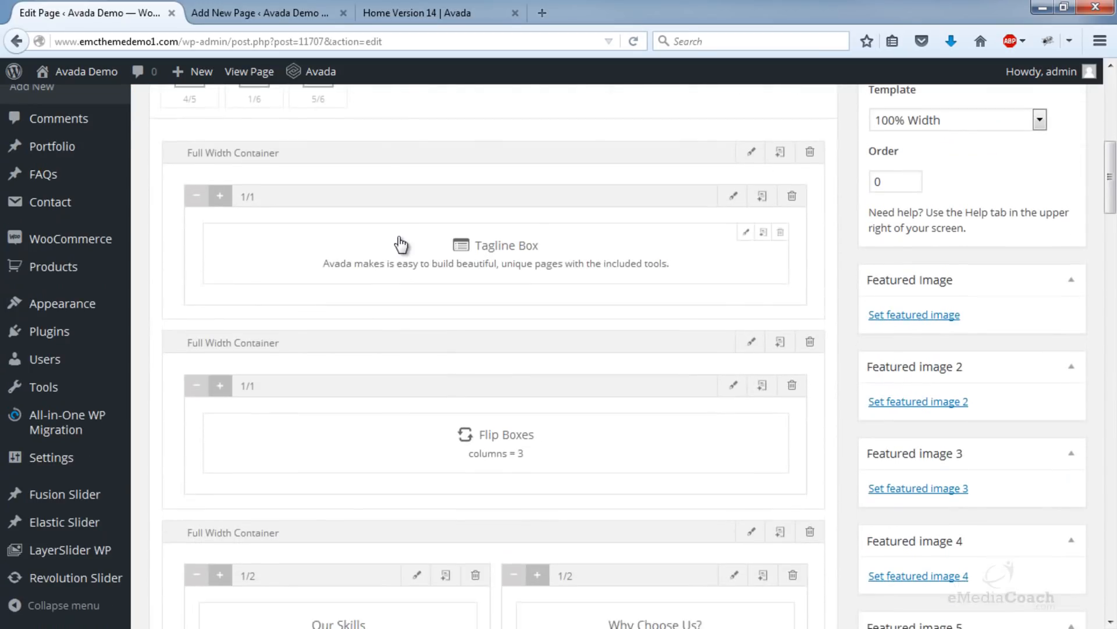
scroll(401, 244, "up", 5)
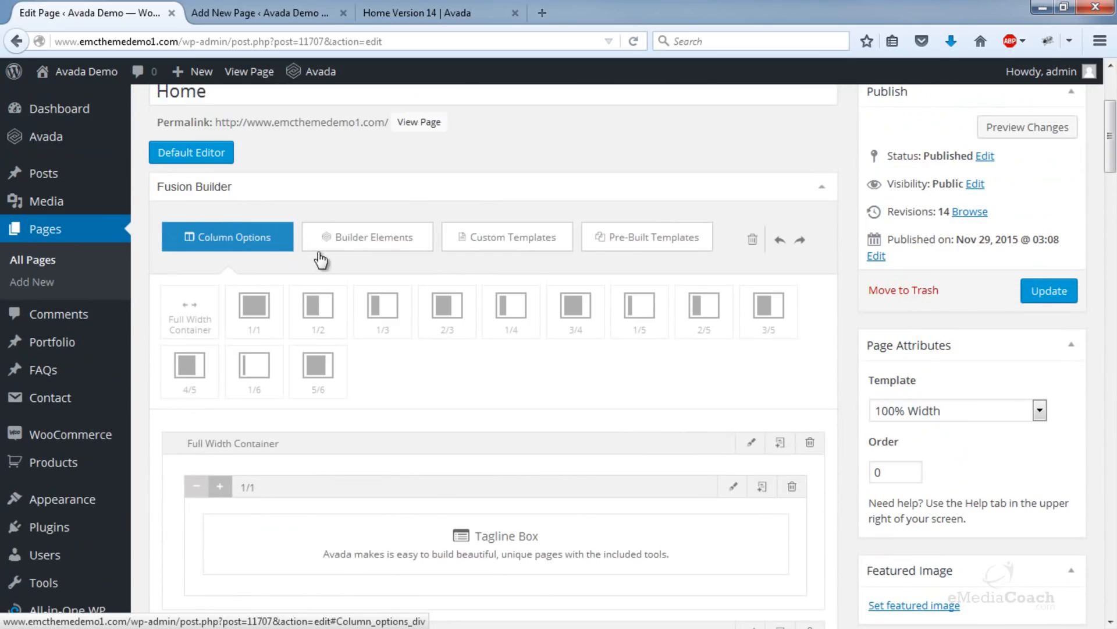
left_click(394, 242)
scroll(456, 320, "down", 2)
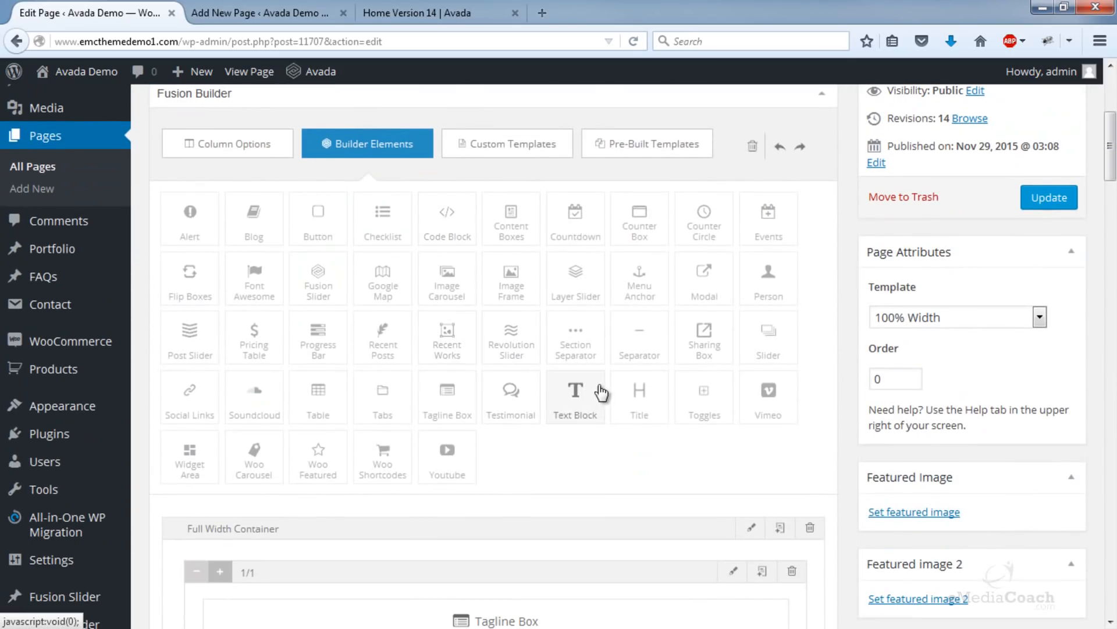
scroll(716, 469, "down", 10)
scroll(716, 470, "down", 9)
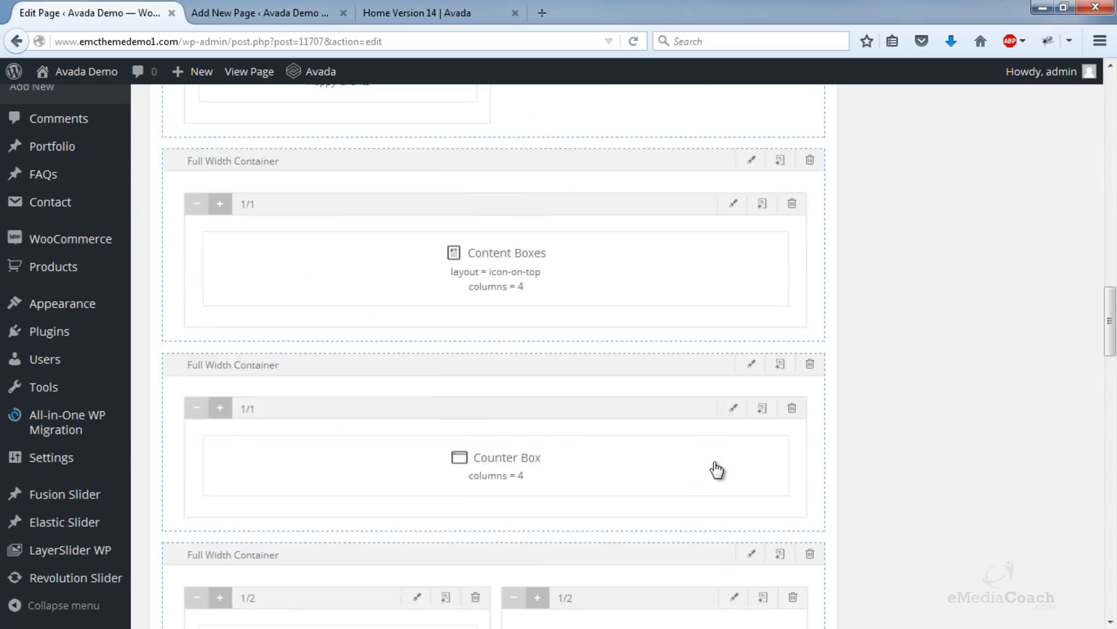
scroll(716, 451, "down", 3)
left_click_drag(715, 469, 666, 258)
scroll(716, 439, "up", 3)
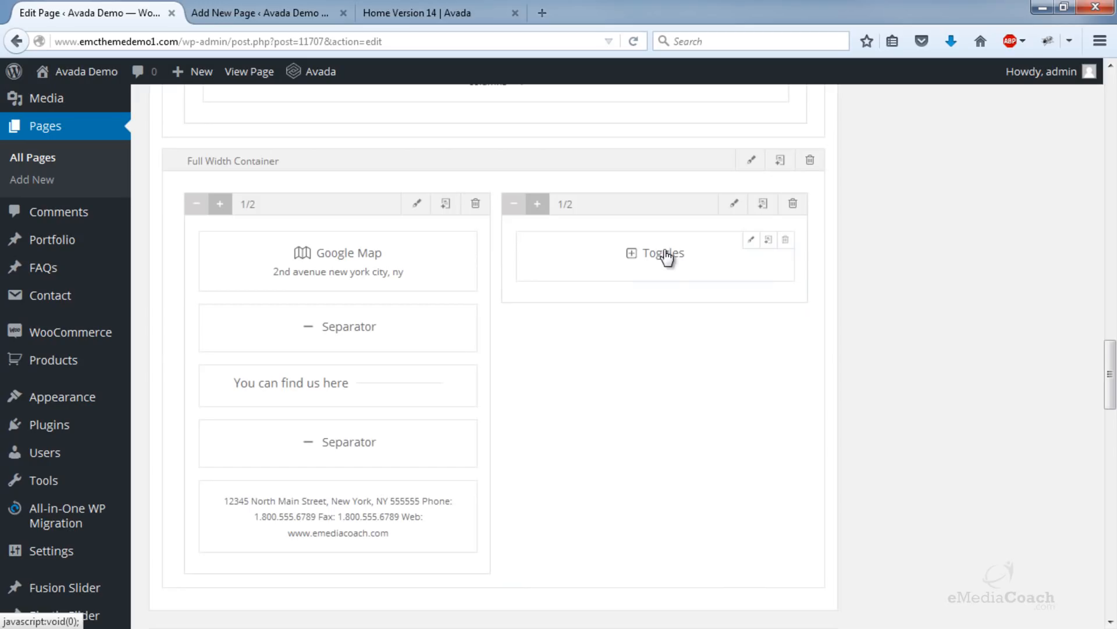
left_click(751, 241)
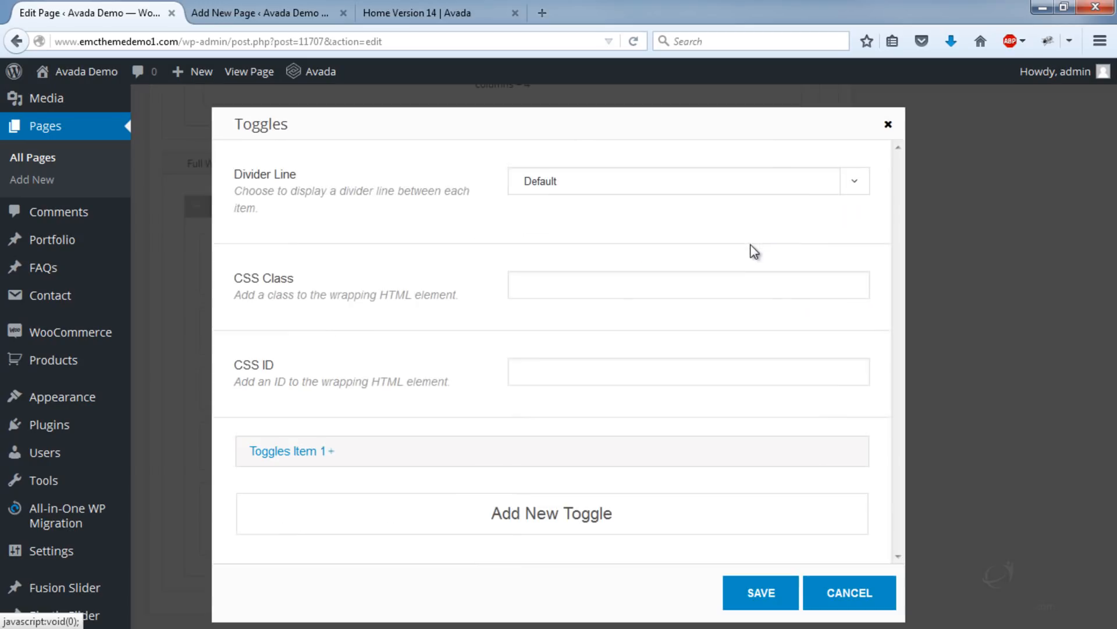
Copy the demo title 'Our Company Mission' into the Home page's first toggle.
left_click(238, 13)
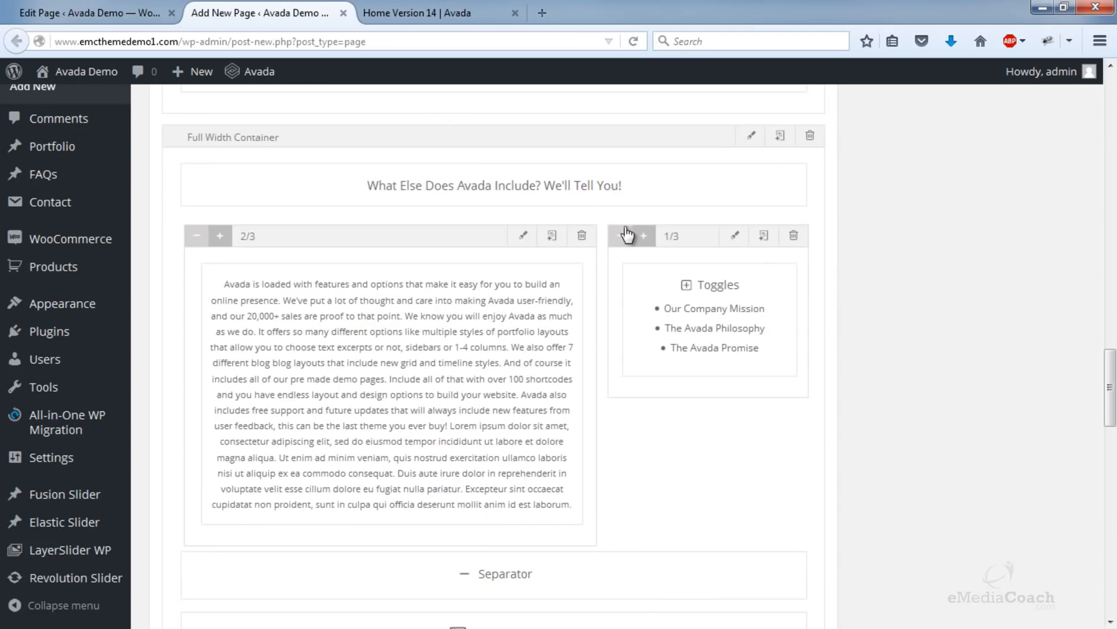
left_click(757, 270)
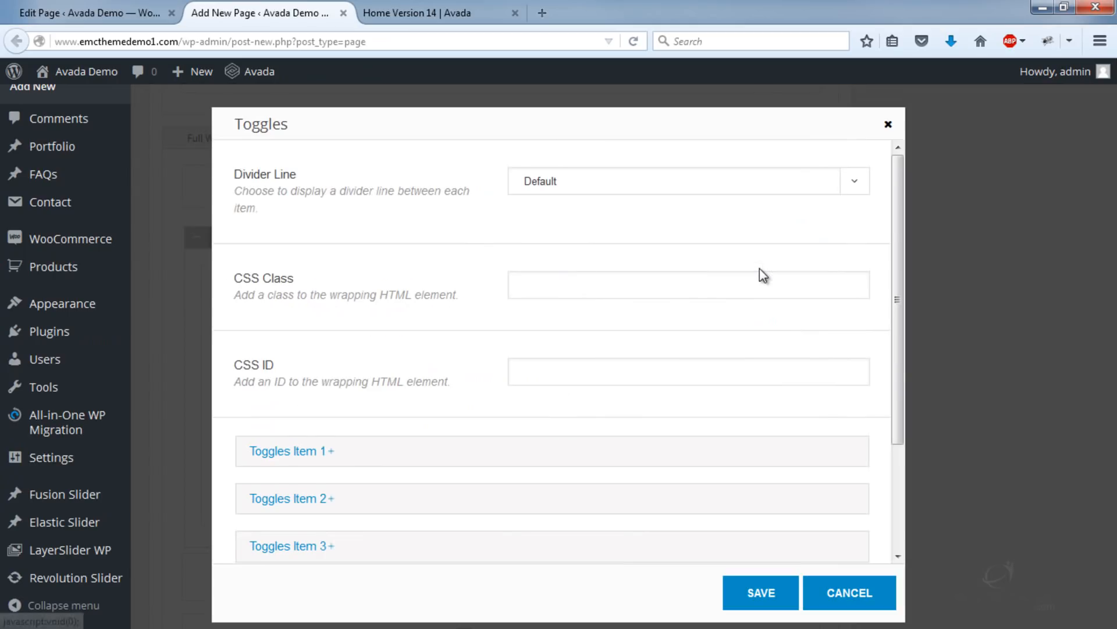
left_click(105, 14)
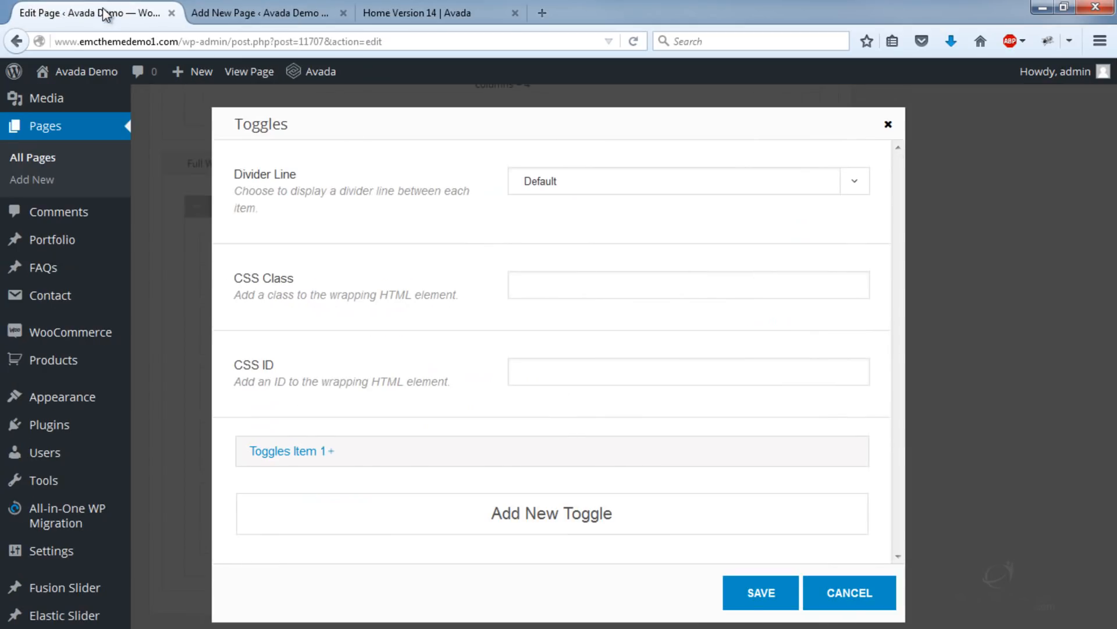
left_click(325, 452)
scroll(370, 337, "down", 3)
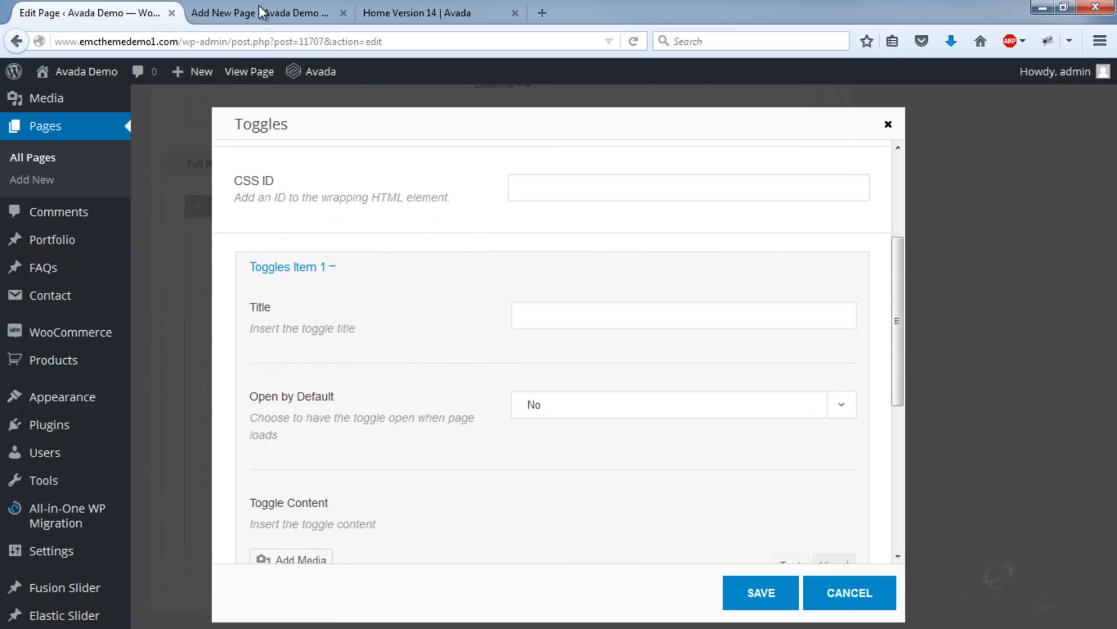
left_click(263, 12)
scroll(544, 287, "down", 2)
left_click(312, 379)
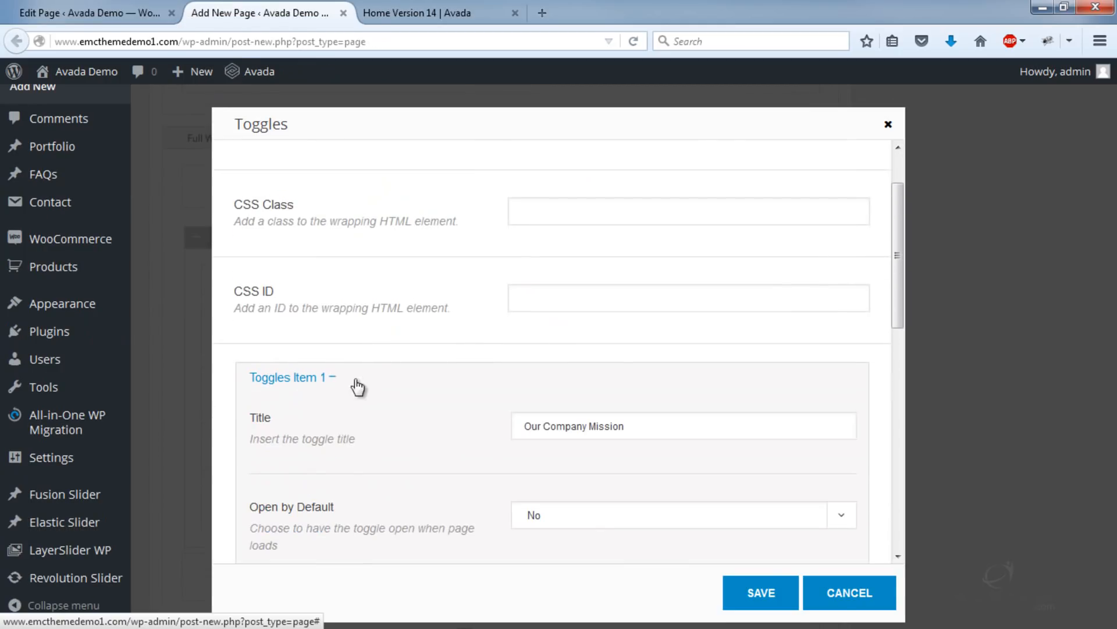
left_click_drag(651, 426, 422, 434)
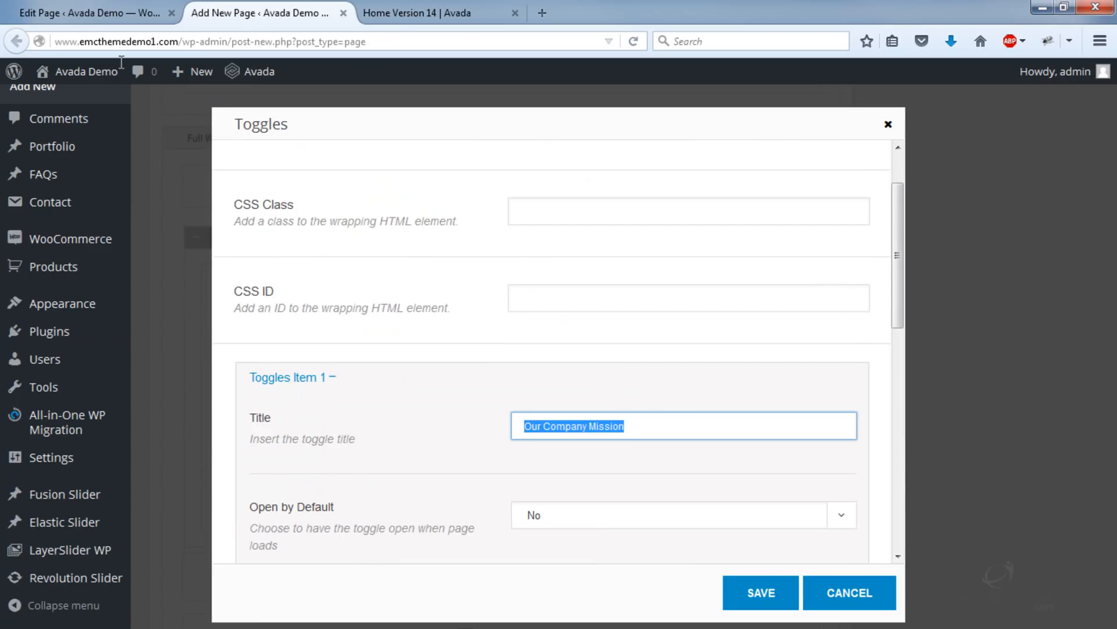
left_click(88, 12)
scroll(541, 297, "down", 3)
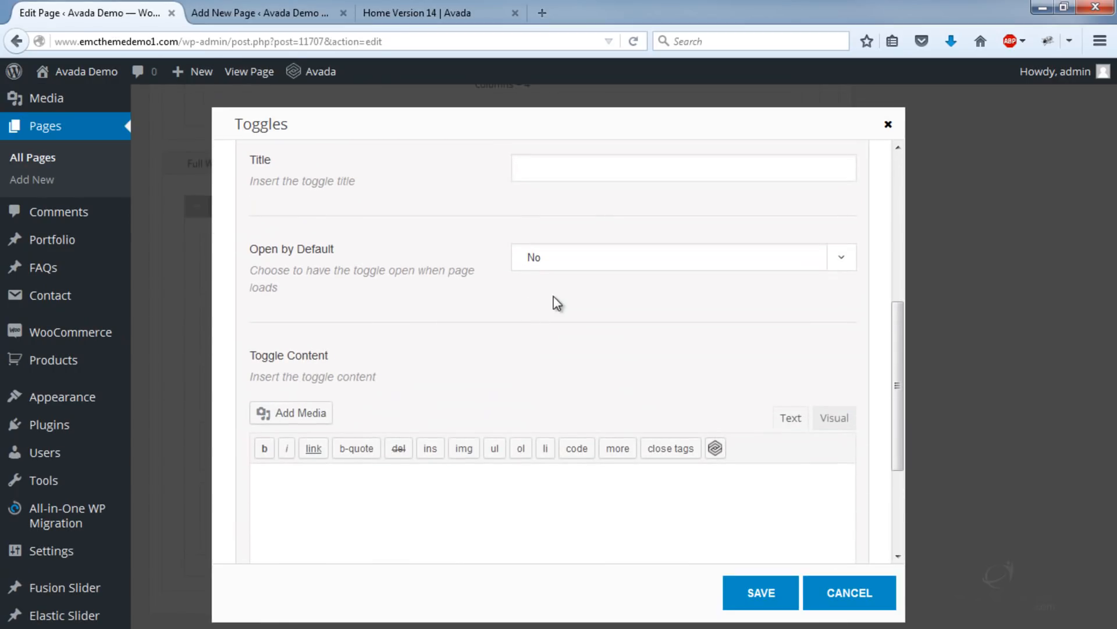
scroll(556, 280, "up", 1)
left_click(564, 206)
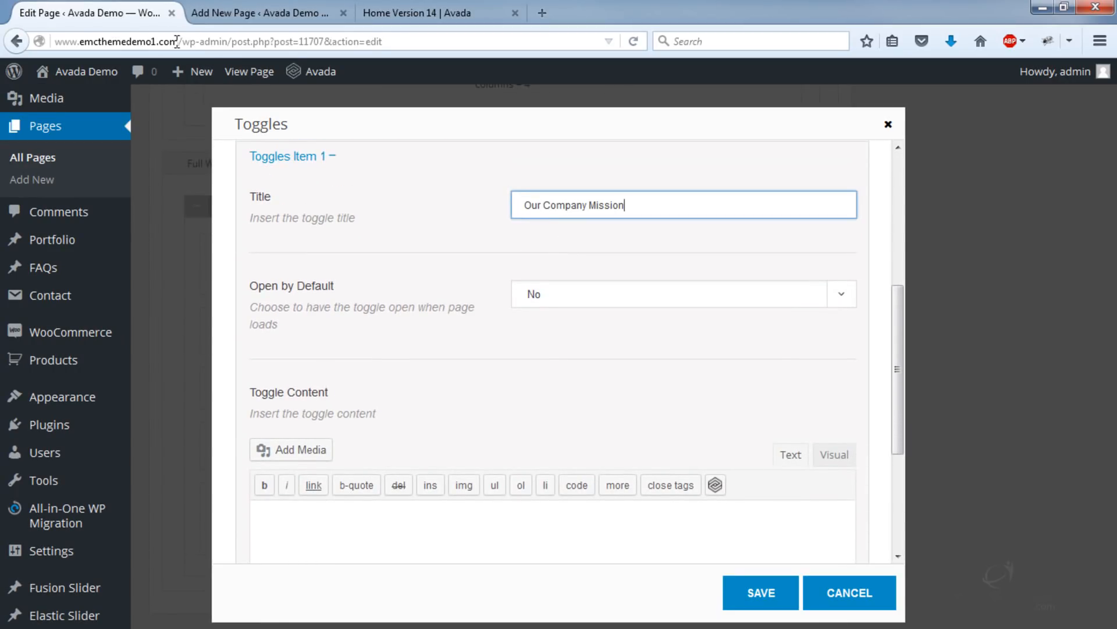
Copy the demo's first toggle paragraph into the first toggle's content.
left_click(251, 15)
scroll(576, 379, "down", 3)
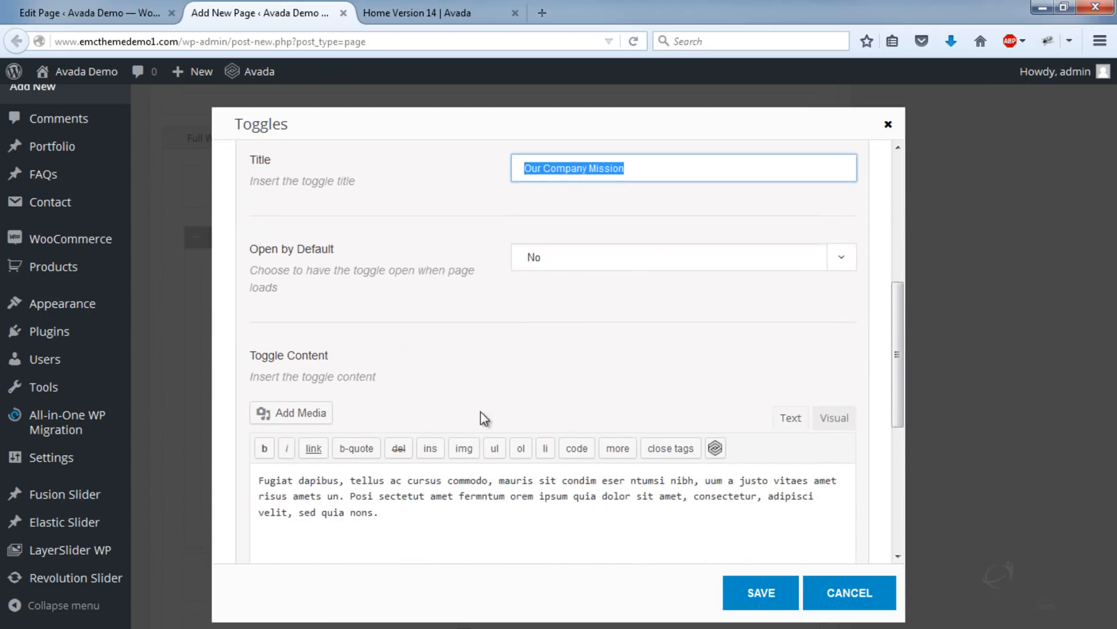
scroll(481, 414, "down", 2)
left_click(460, 446)
key("ctrl+a")
key("ctrl+c")
left_click(62, 6)
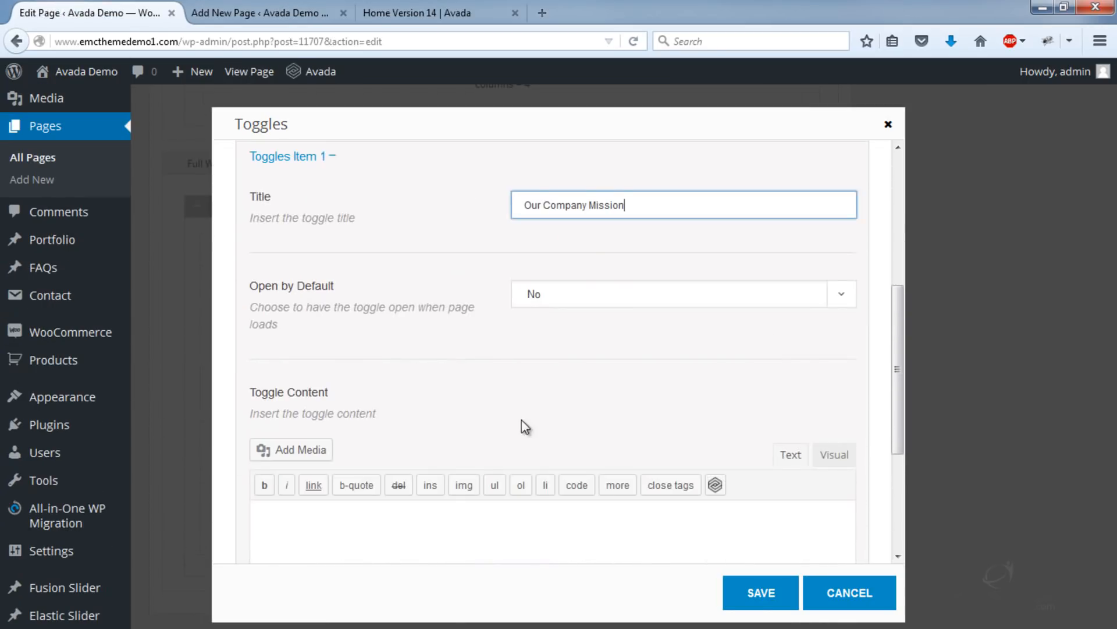
scroll(525, 427, "down", 3)
left_click(522, 377)
key("ctrl+v")
Add a second toggle titled 'The Avada Philosophy', copied from the demo page.
left_click(496, 517)
left_click(312, 15)
scroll(551, 334, "down", 3)
left_click(554, 336)
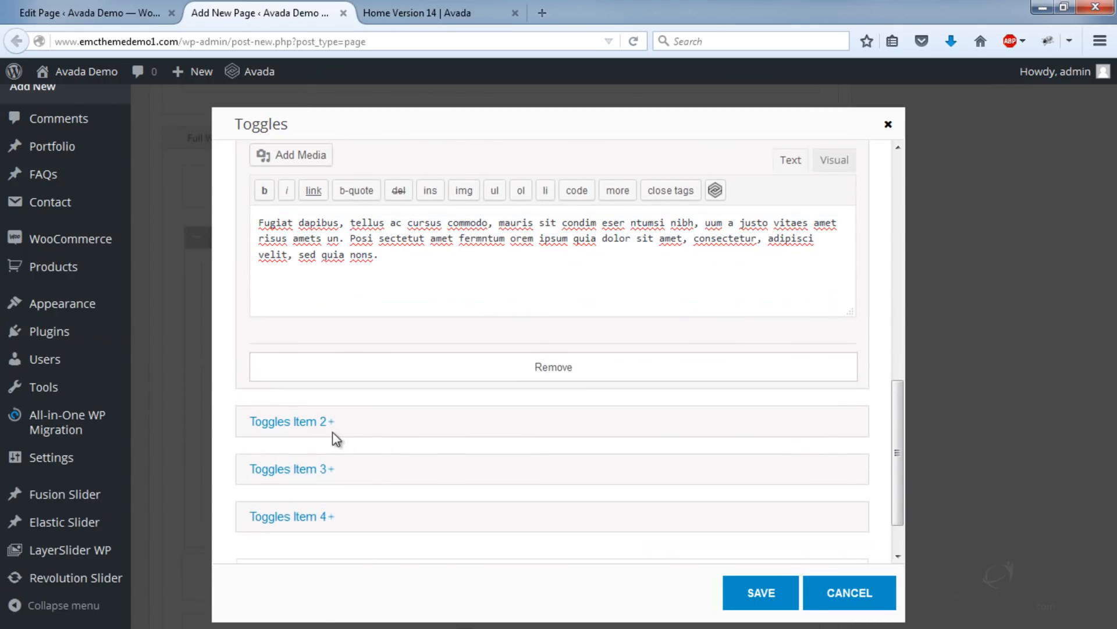
left_click(324, 429)
scroll(623, 387, "down", 1)
left_click_drag(623, 387, 430, 391)
key("ctrl+c")
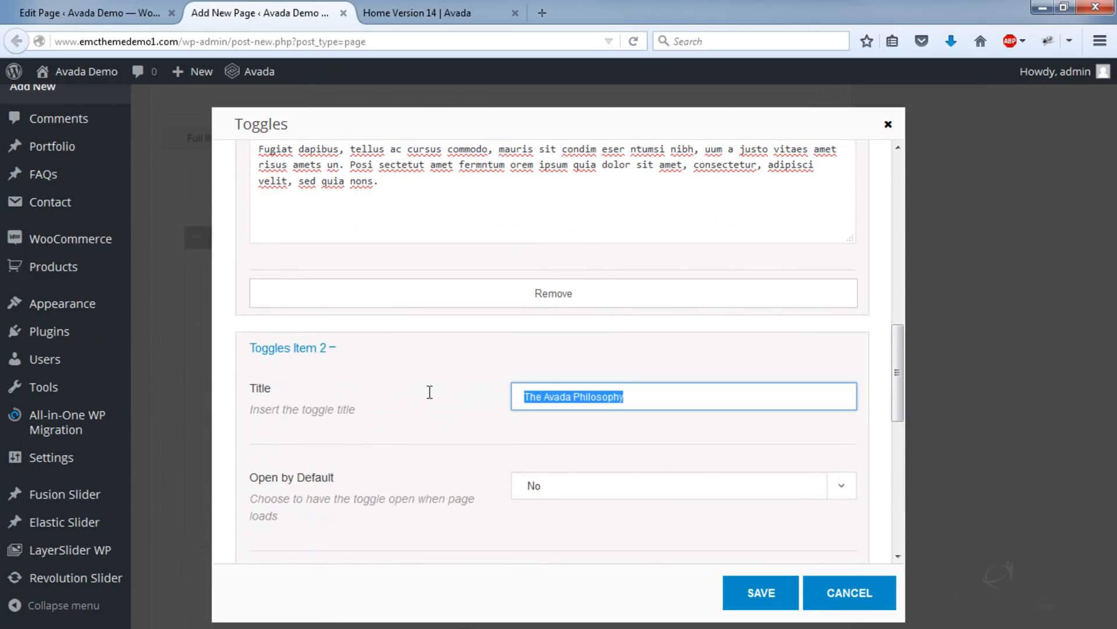
left_click(138, 13)
scroll(476, 287, "down", 1)
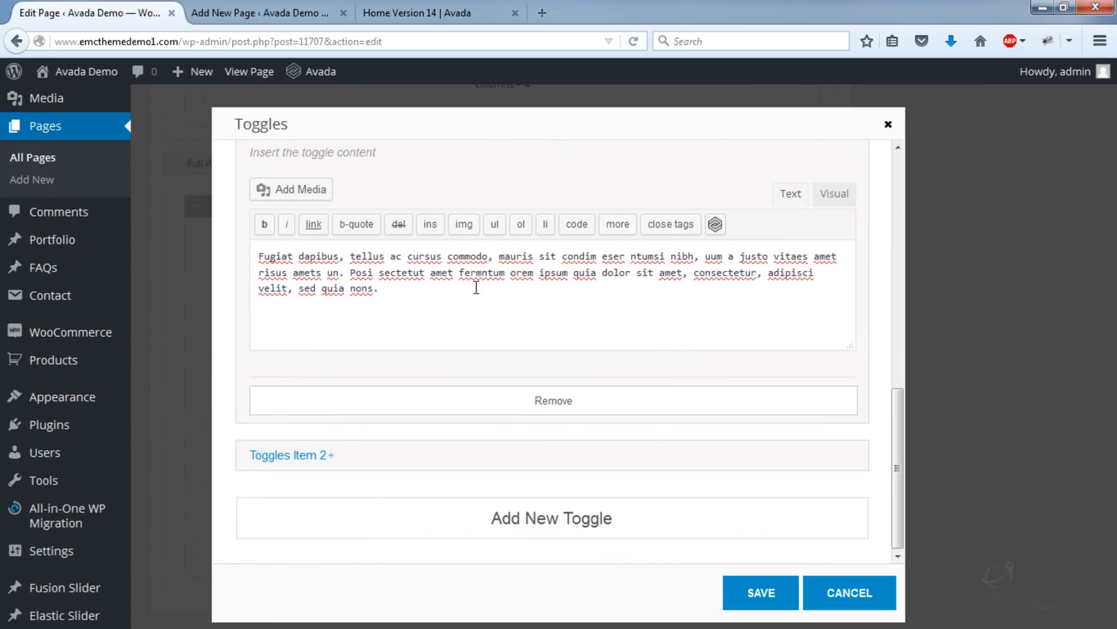
left_click(328, 455)
left_click(549, 502)
key("ctrl+v")
Paste the demo's second paragraph into the second toggle and add a third toggle.
scroll(512, 446, "down", 2)
scroll(512, 446, "down", 5)
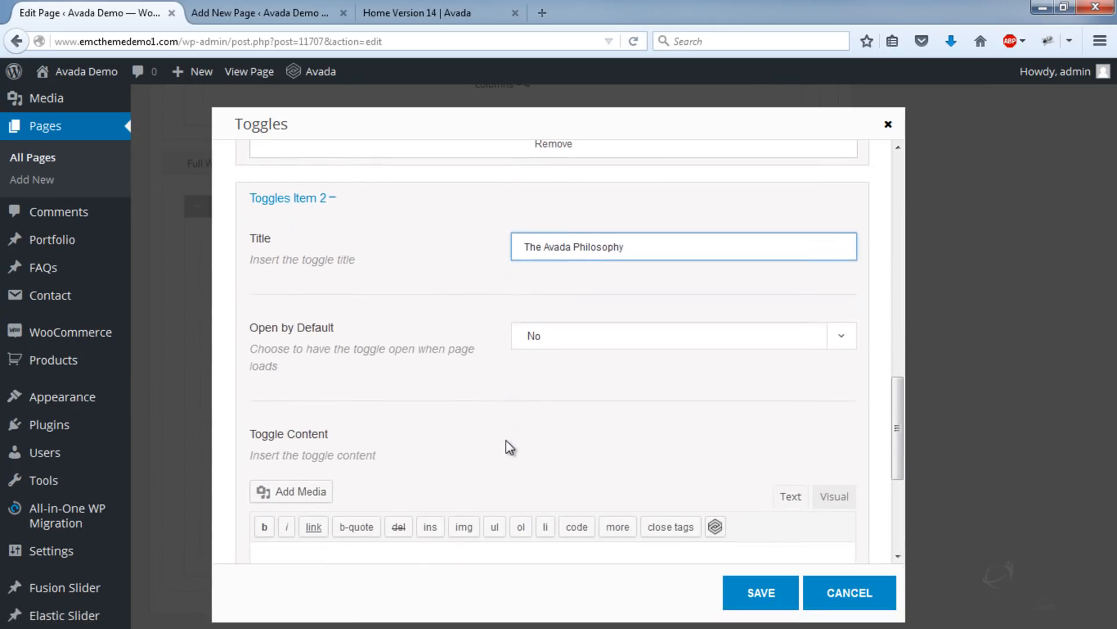
left_click(274, 13)
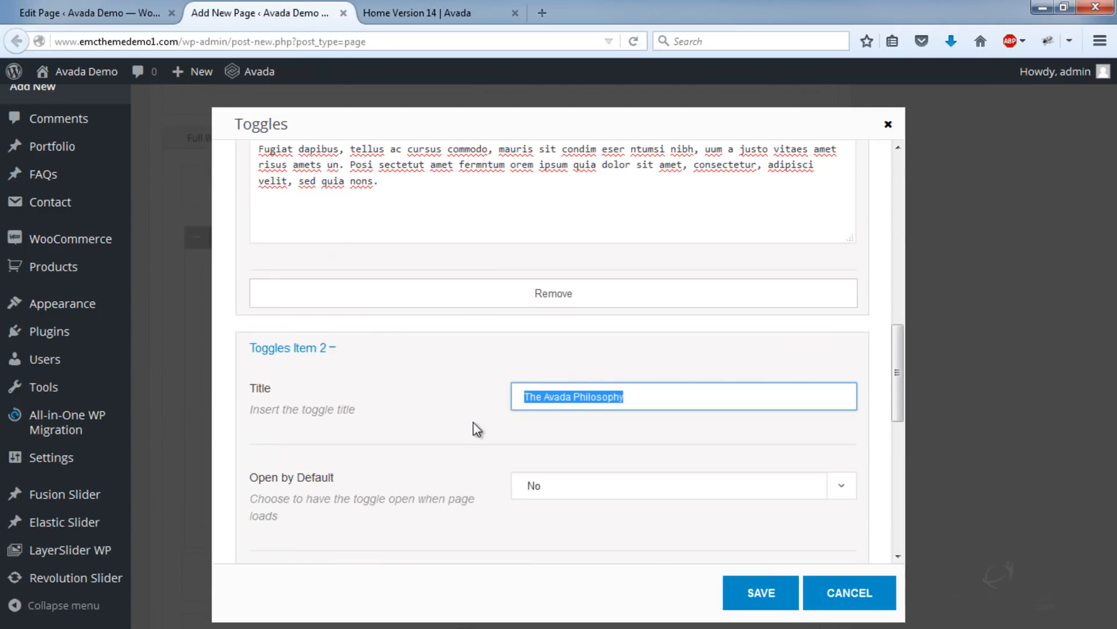
scroll(474, 429, "down", 5)
scroll(474, 429, "down", 1)
left_click(431, 460)
key("ctrl+a")
key("ctrl+c")
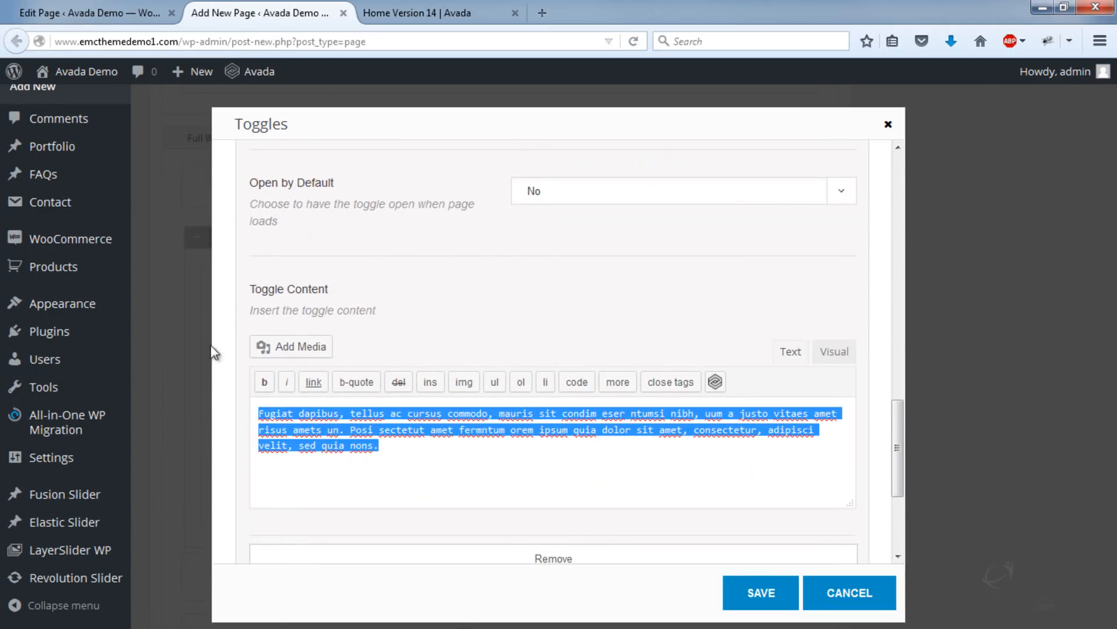
left_click(111, 13)
scroll(396, 331, "down", 2)
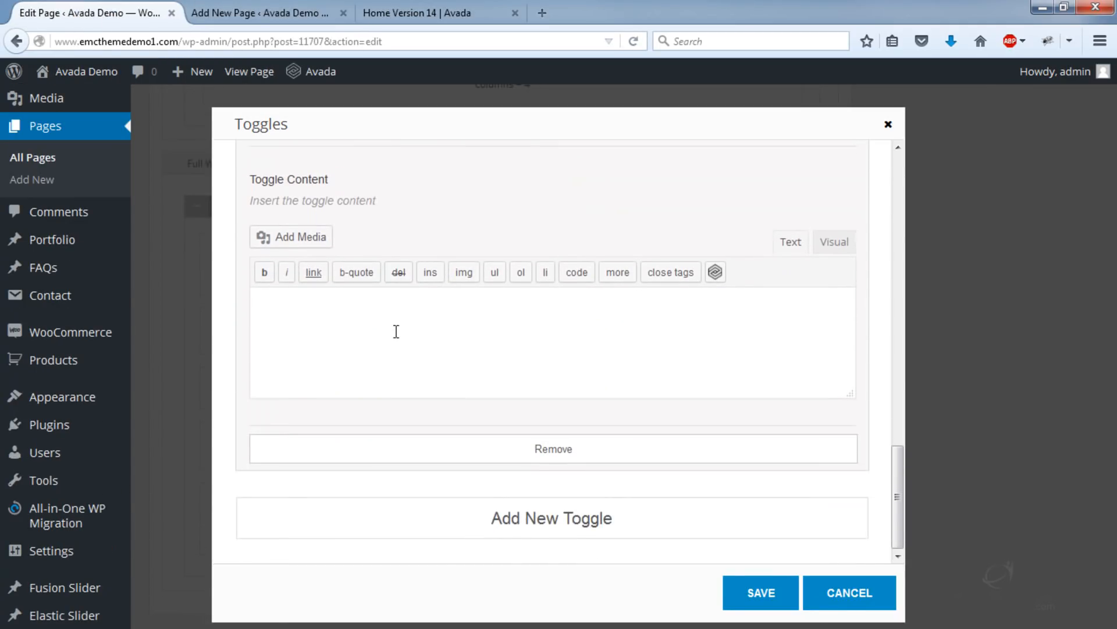
key("ctrl+v")
left_click(429, 520)
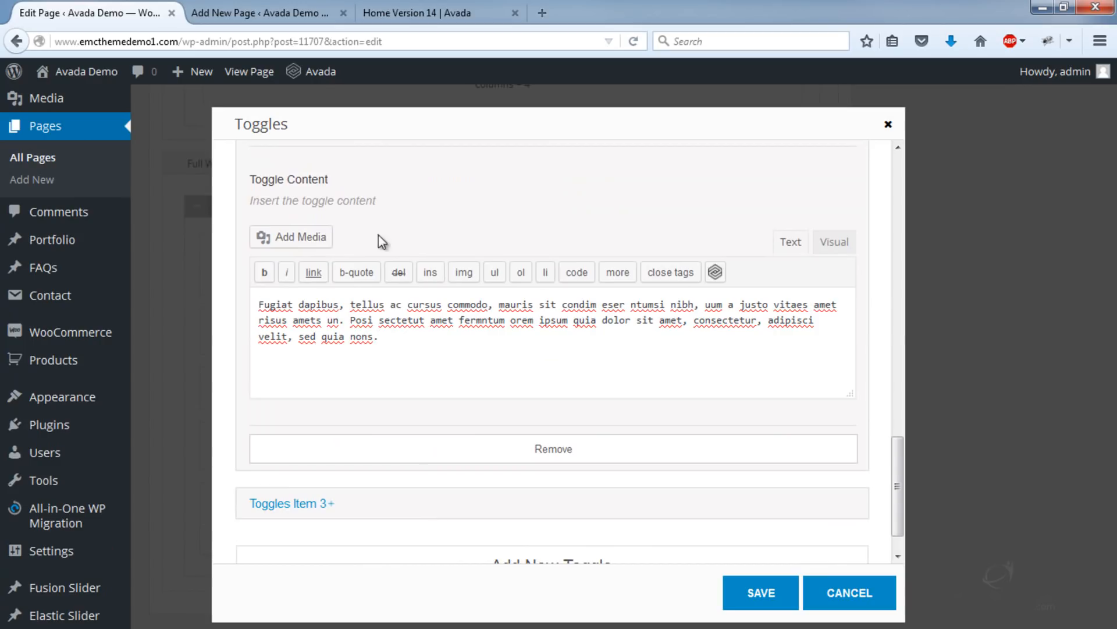
left_click(289, 23)
scroll(491, 245, "down", 3)
Title the third toggle 'The Avada Promise', copied from the demo's third toggle.
left_click(311, 414)
left_click(311, 414)
left_click_drag(624, 456, 417, 458)
key("ctrl+c")
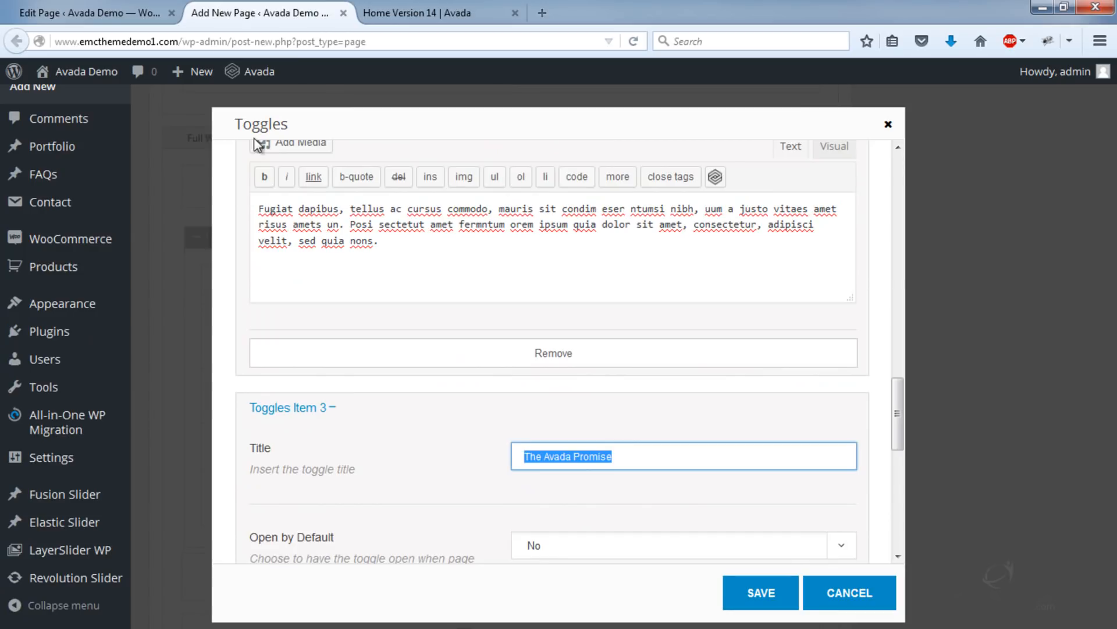
left_click(144, 8)
scroll(332, 349, "down", 1)
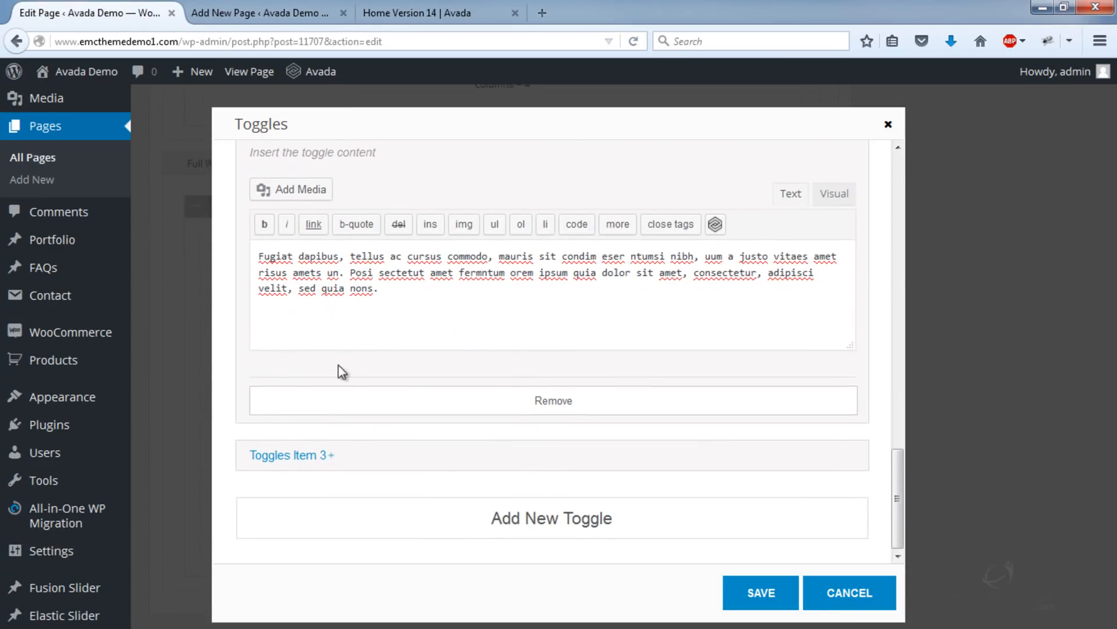
left_click(334, 457)
left_click(530, 515)
key("ctrl+v")
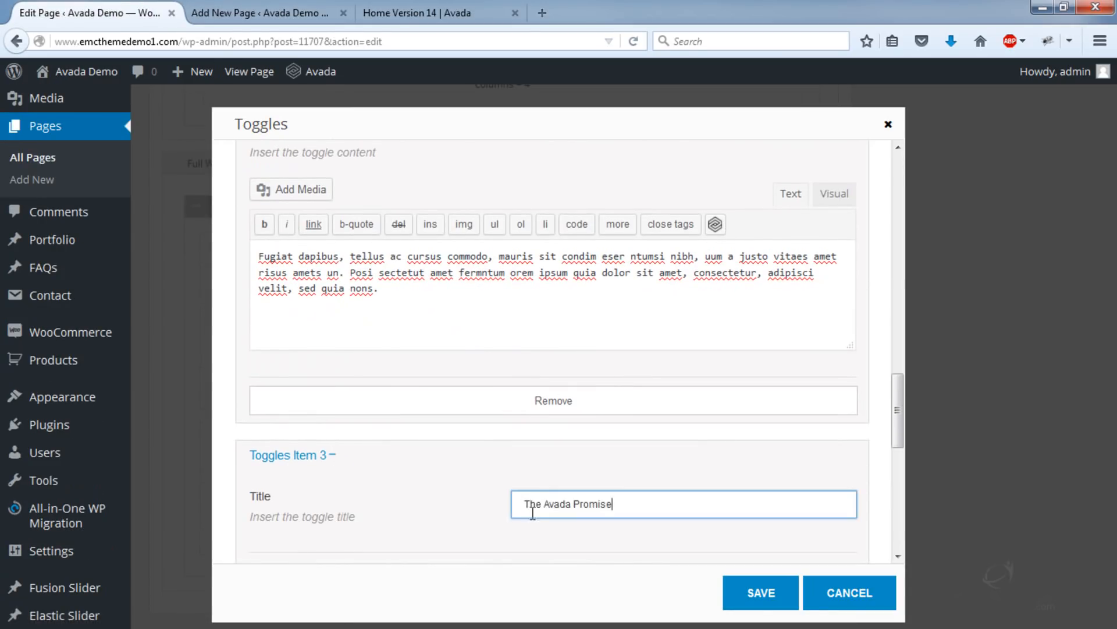
scroll(531, 511, "down", 3)
Copy the demo's third toggle paragraph into the third toggle's content.
left_click(282, 16)
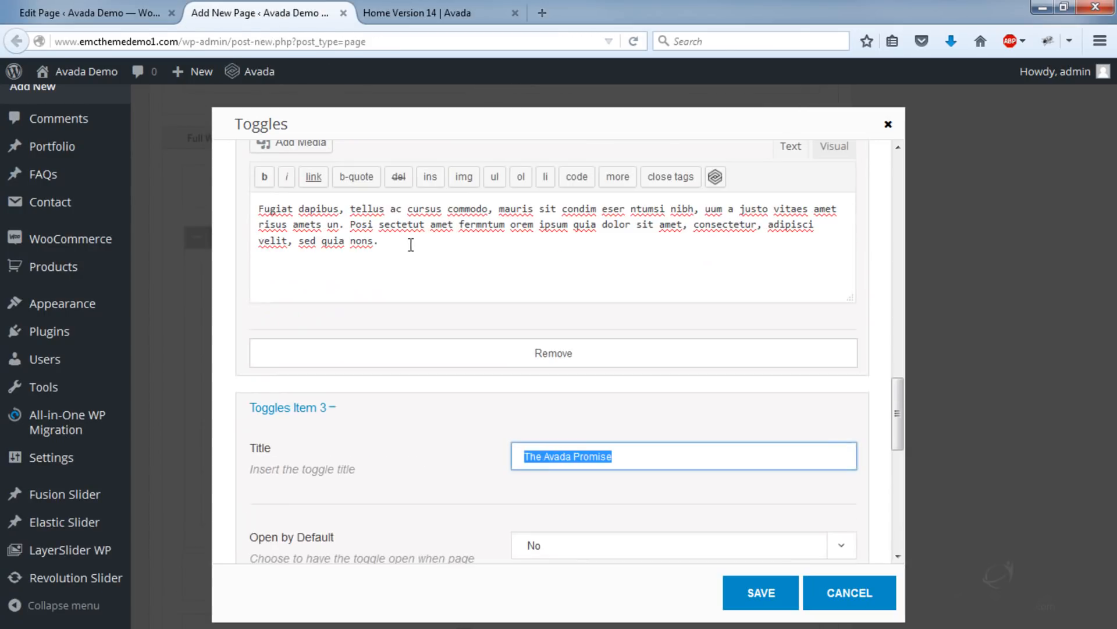
scroll(433, 291, "down", 4)
left_click_drag(433, 550, 279, 477)
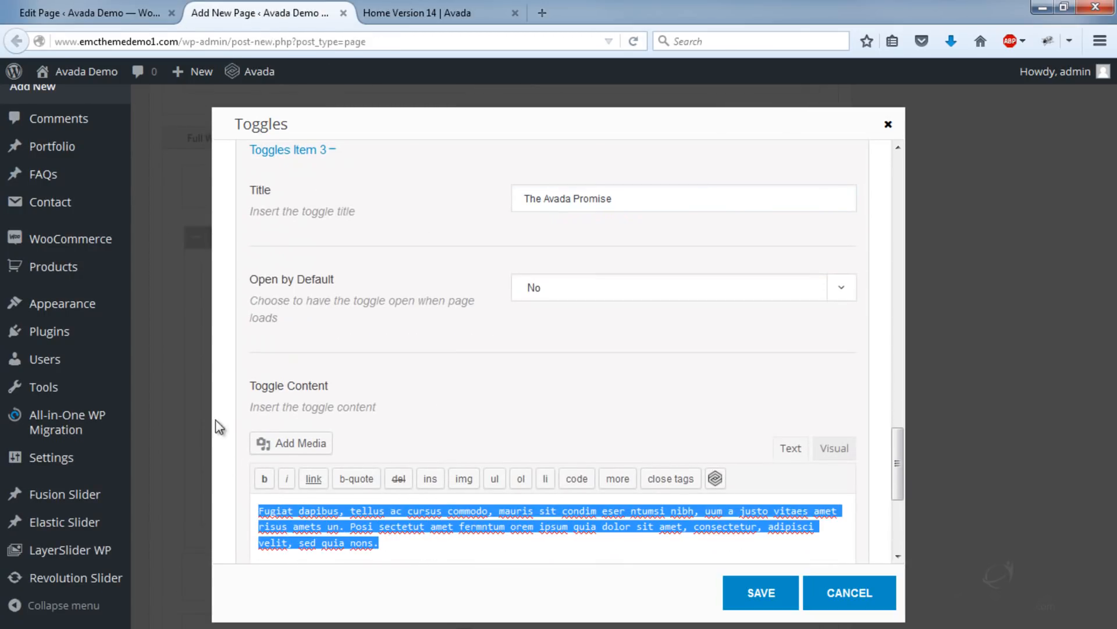
left_click(116, 15)
scroll(344, 245, "down", 5)
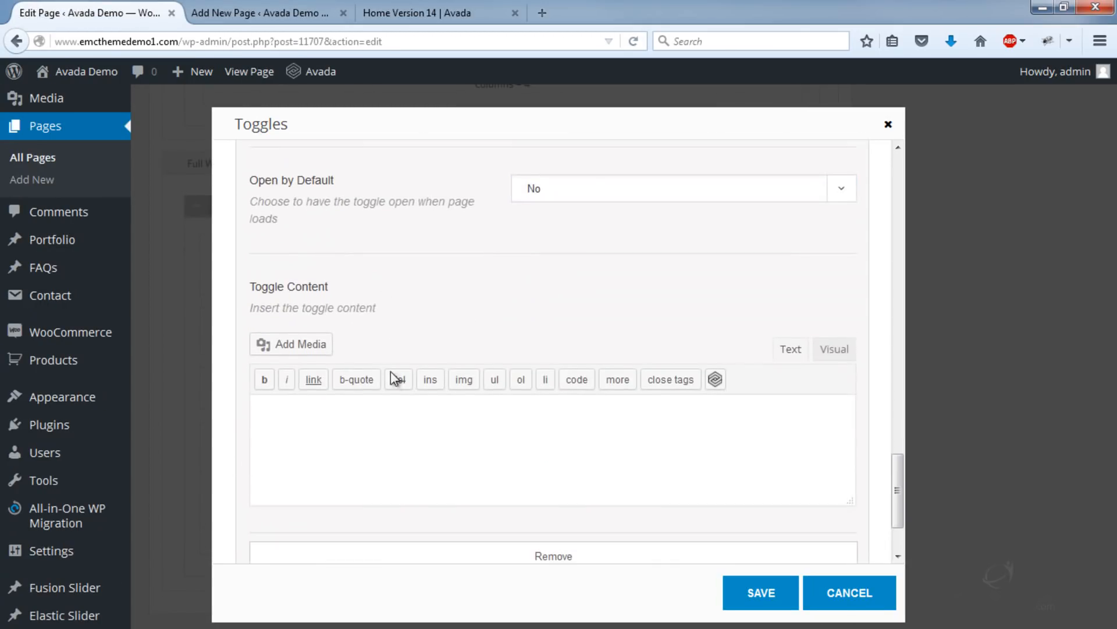
left_click(395, 420)
type("Fugiat dapibus, tellus ac cursus commodo, mauris sit condim eser ntumsi nibh, uum a justo vitaes amet risus amets un. Posi sectetut amet fermntum orem ipsum quia dolor sit amet, consectetur, adipisci velit, sed quia nons.")
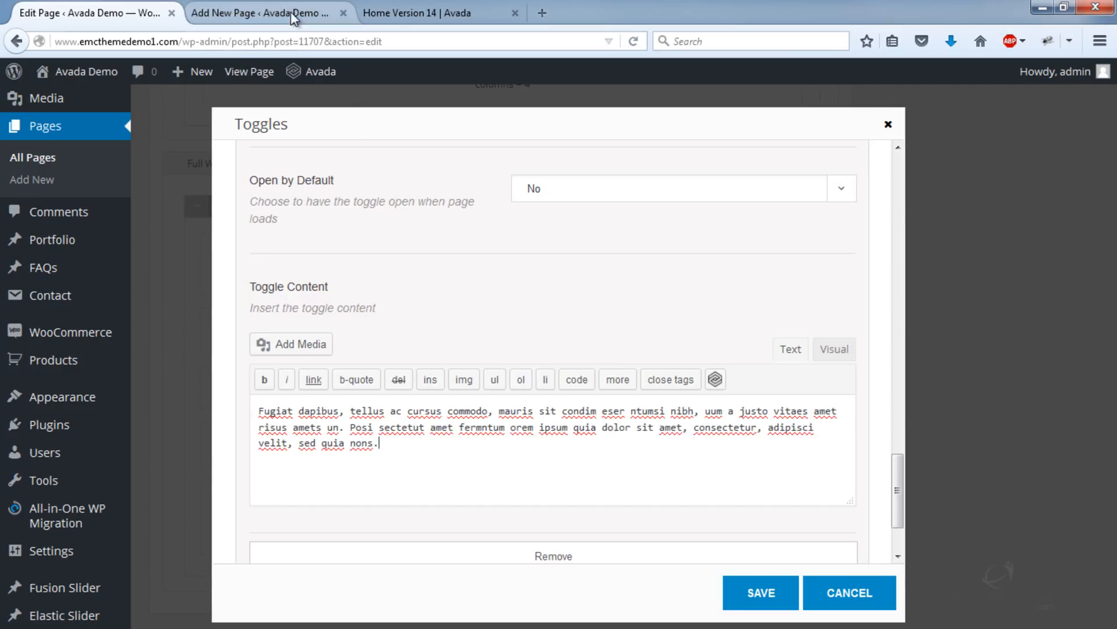
Add a fourth toggle and copy the demo title 'The Avada Promise' for it.
left_click(259, 12)
scroll(408, 239, "down", 5)
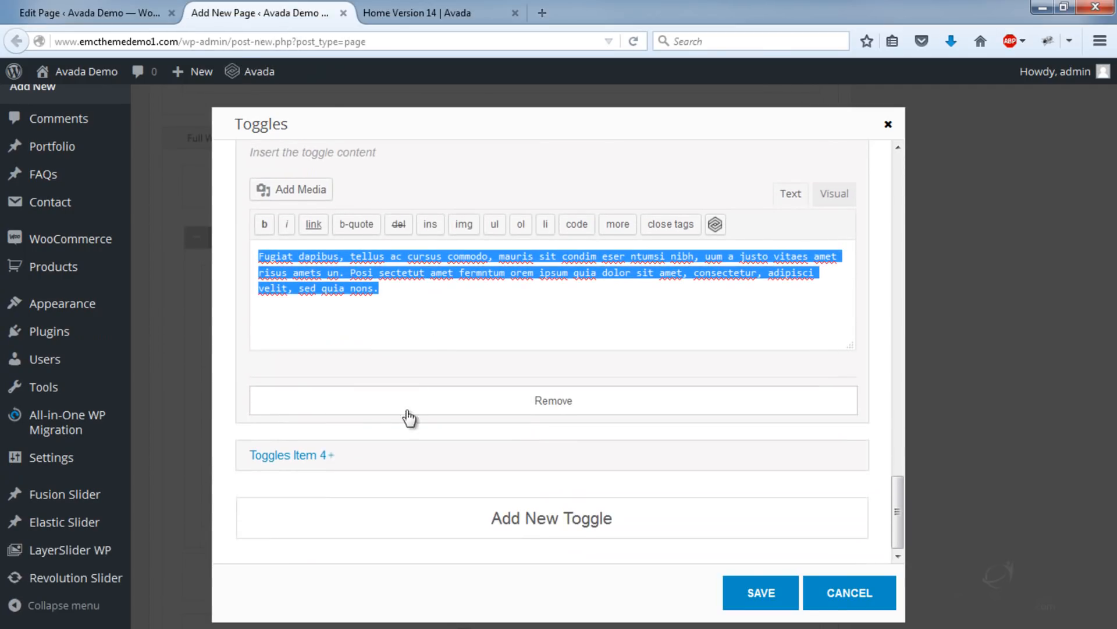
left_click(320, 456)
left_click(618, 504)
key("ctrl+a")
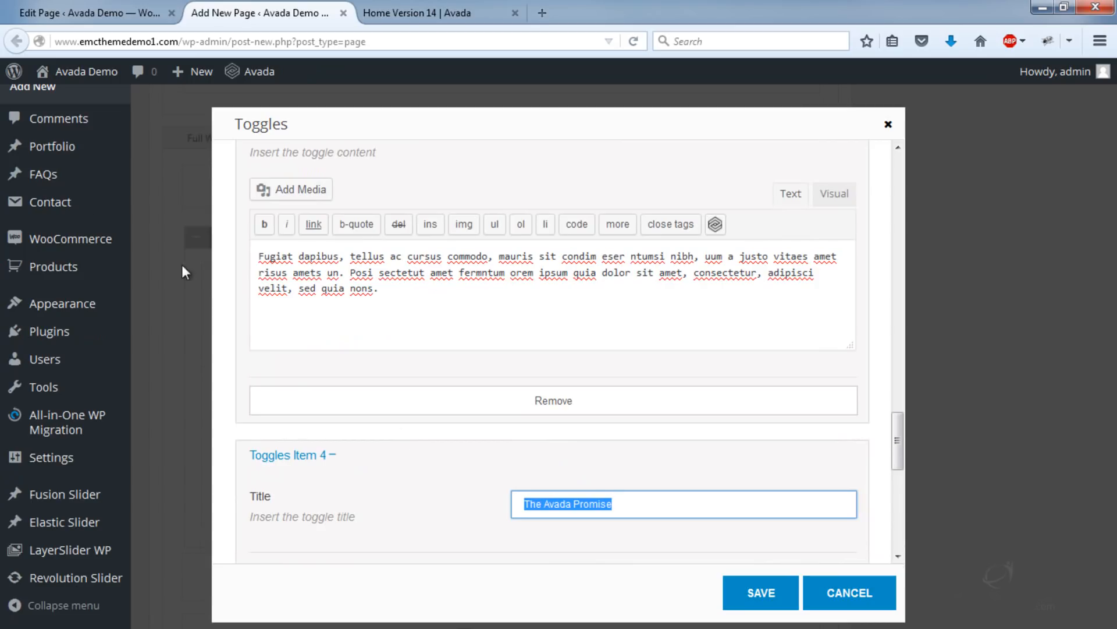
left_click(87, 13)
scroll(343, 297, "down", 3)
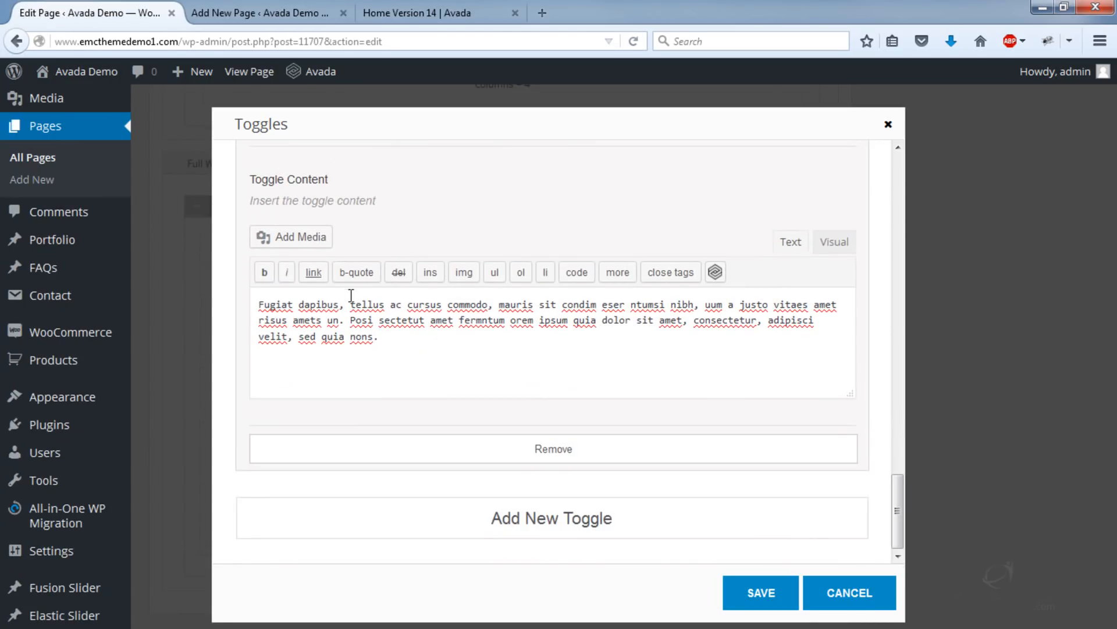
left_click(507, 523)
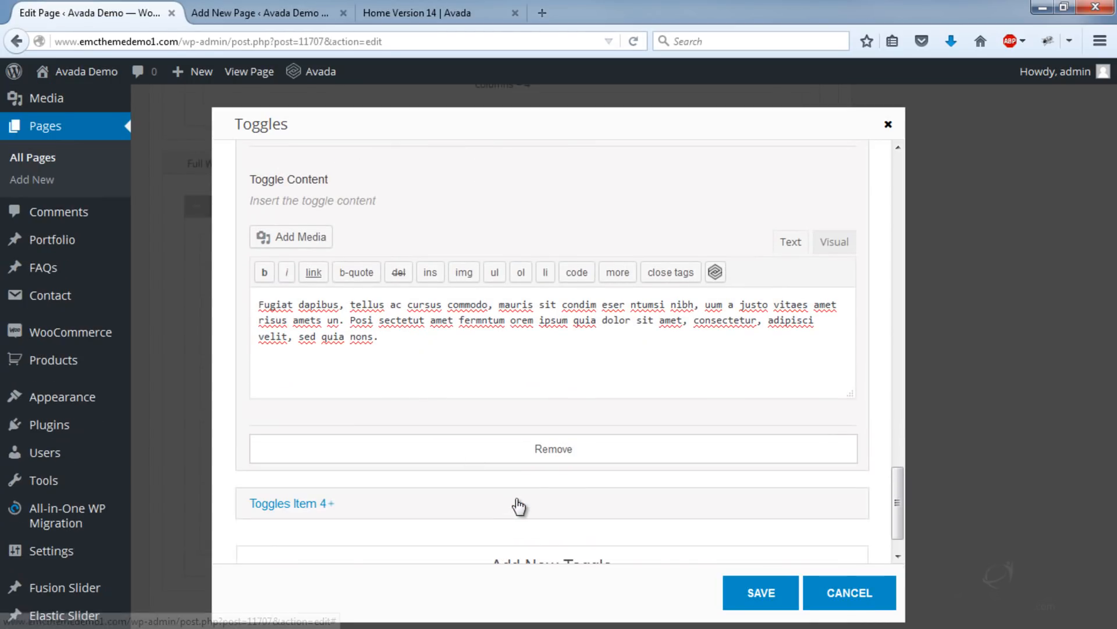
scroll(536, 459, "down", 4)
left_click(553, 403)
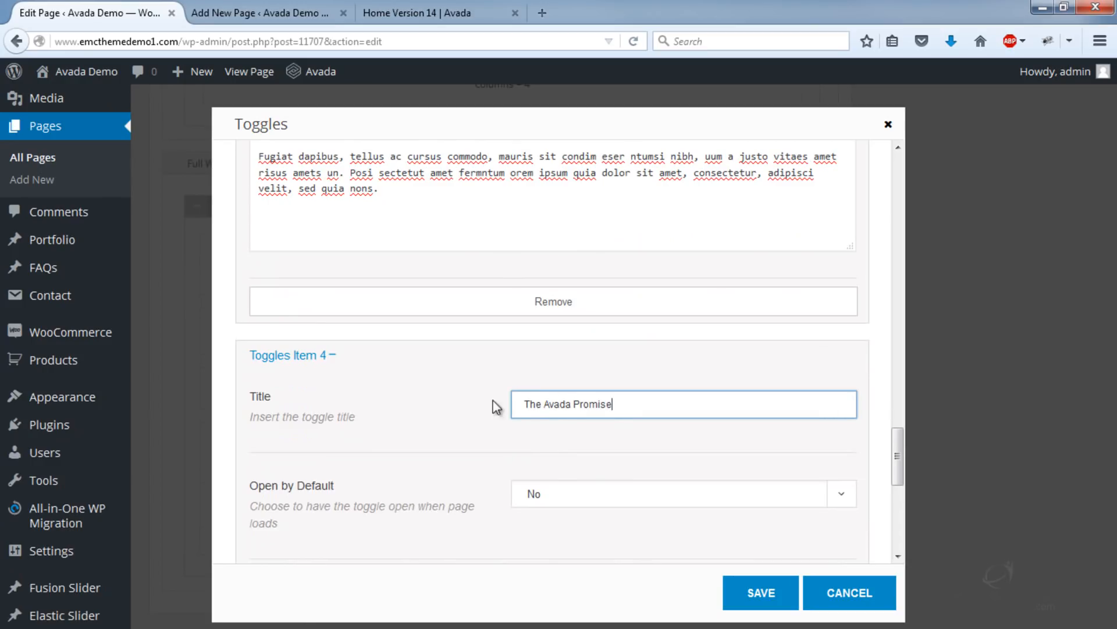
Paste the fourth paragraph, save the toggles and update the Home page.
left_click(284, 14)
scroll(492, 299, "down", 4)
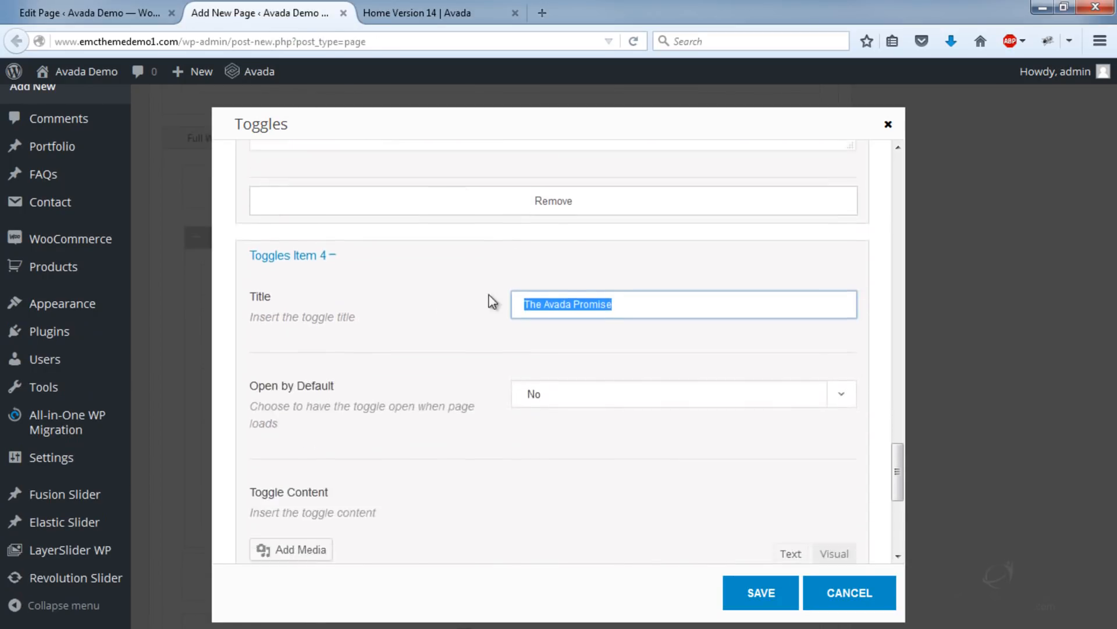
scroll(547, 398, "down", 3)
left_click(474, 429)
key("ctrl+a")
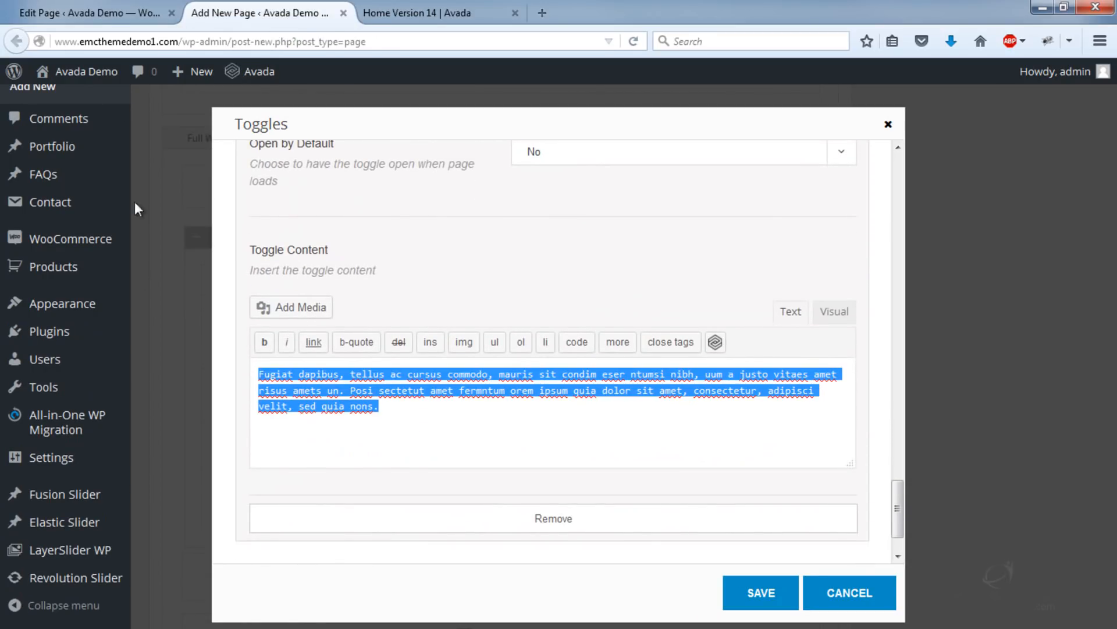
left_click(102, 9)
scroll(431, 326, "down", 5)
key("ctrl+v")
left_click(750, 591)
left_click(1054, 127)
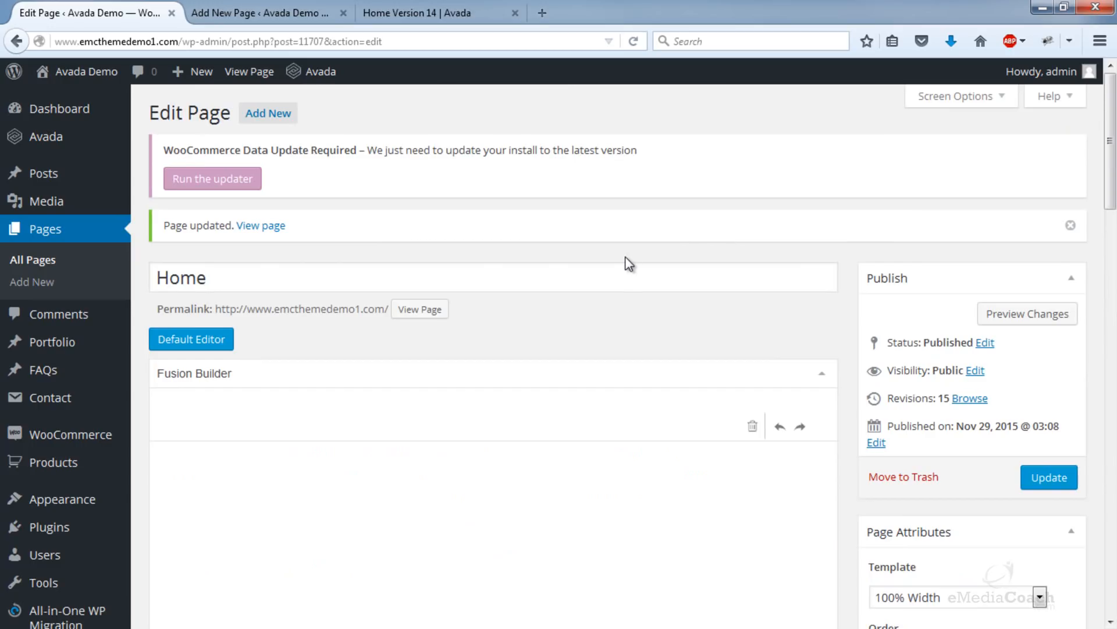
Open the updated Home page's View Page link in a new tab and switch to it.
right_click(441, 322)
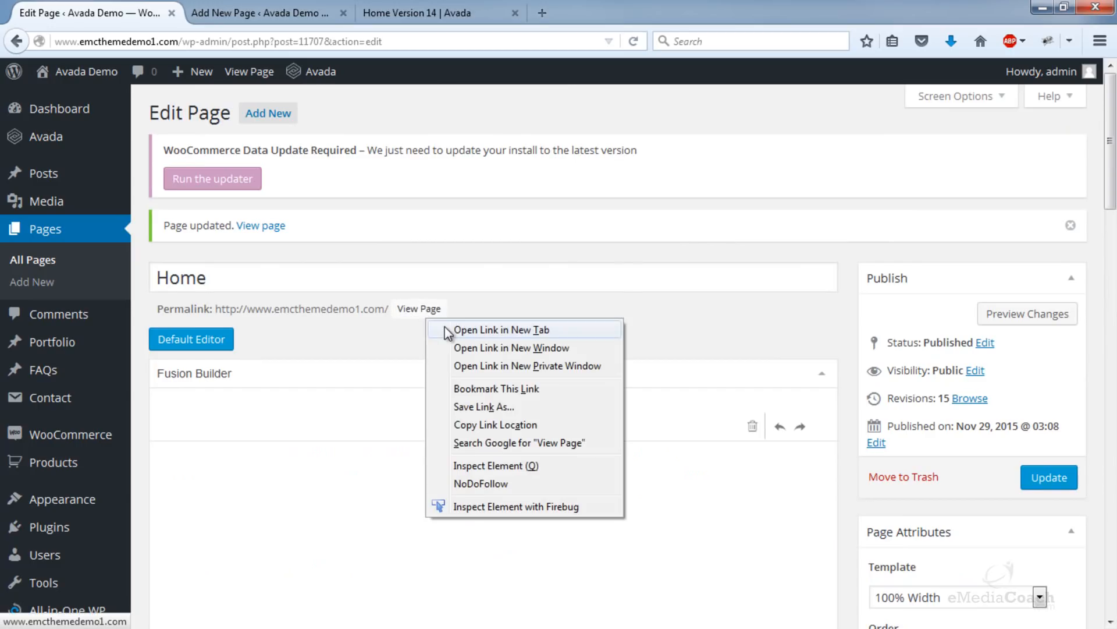
left_click(445, 327)
left_click(280, 14)
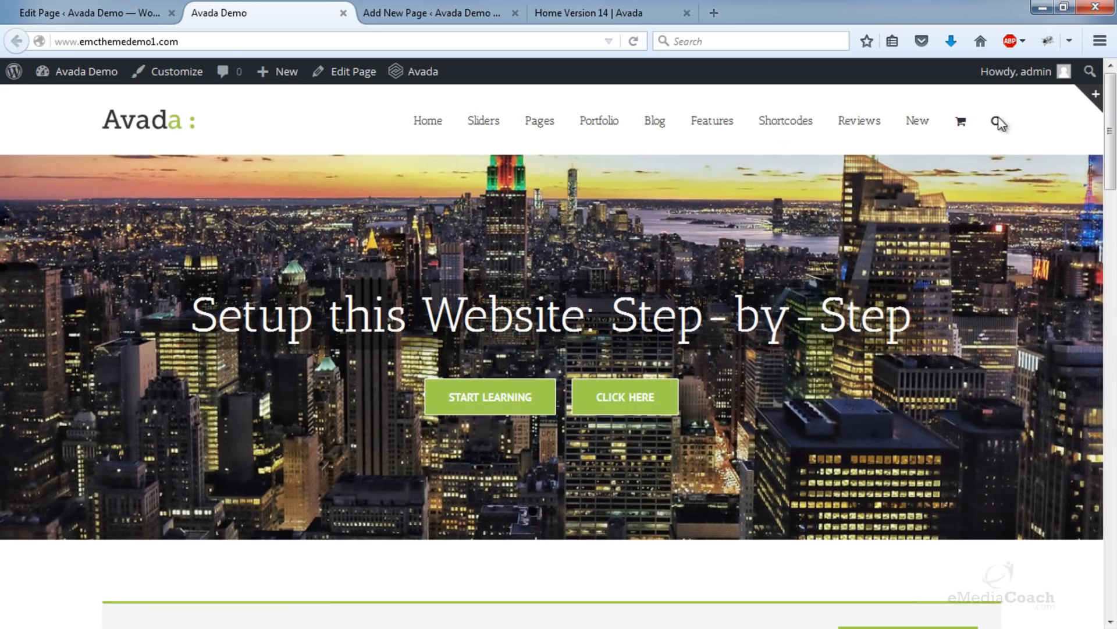
Scroll to the map and check each of the four toggles, Our Company Mission to The Avada Promise.
left_click_drag(1111, 108, 1115, 438)
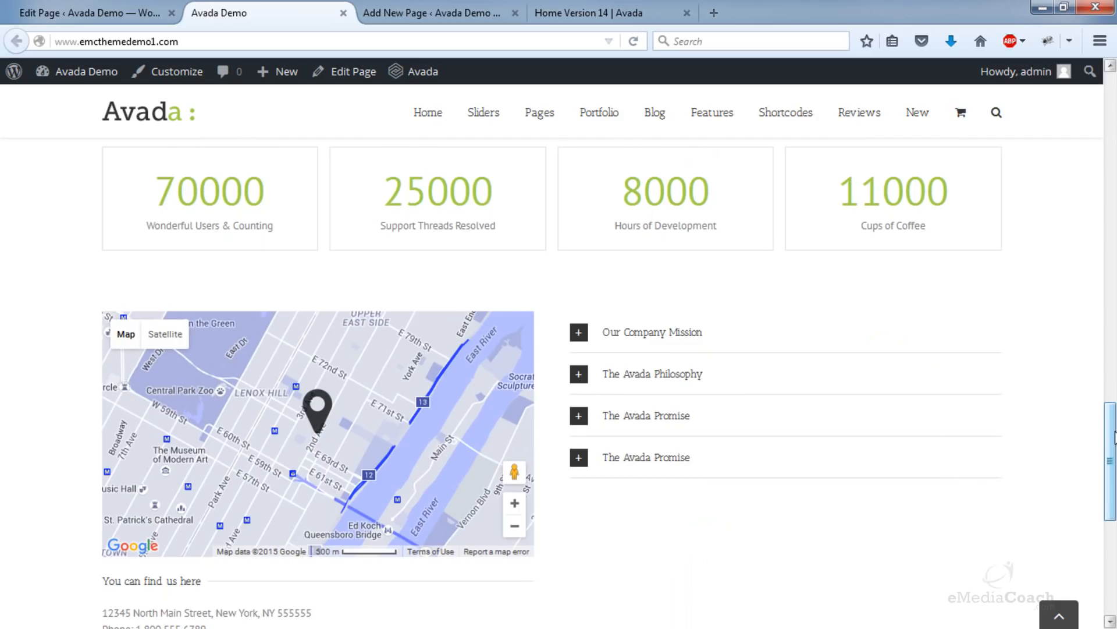
left_click(583, 334)
left_click(585, 332)
left_click(581, 377)
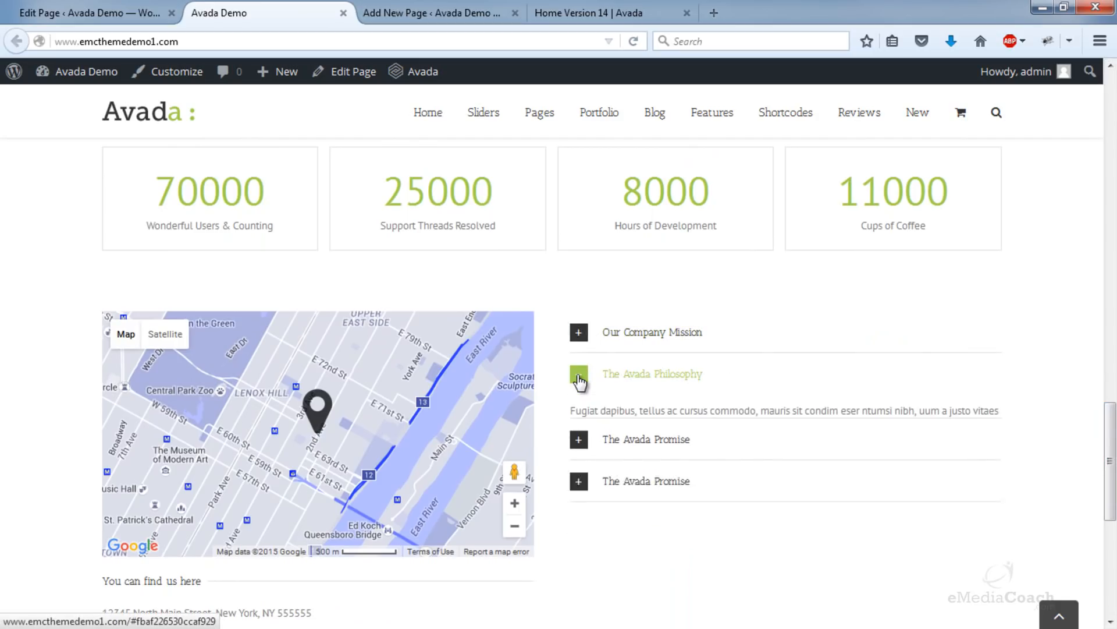
left_click(581, 377)
left_click(588, 450)
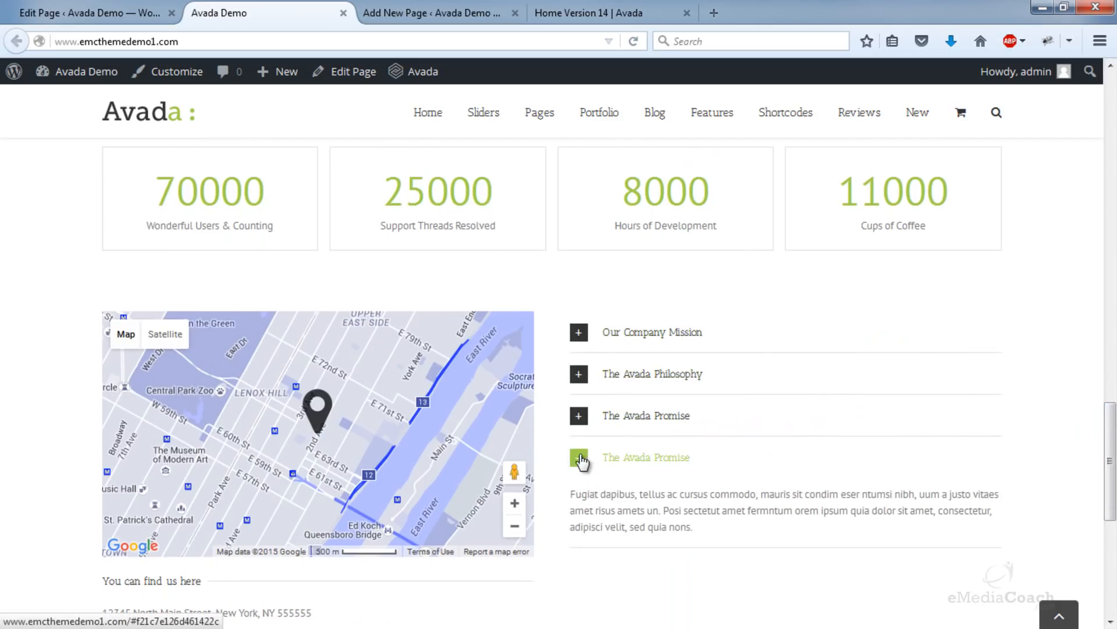
left_click(581, 425)
scroll(584, 432, "down", 3)
left_click(581, 334)
left_click(581, 235)
left_click(581, 236)
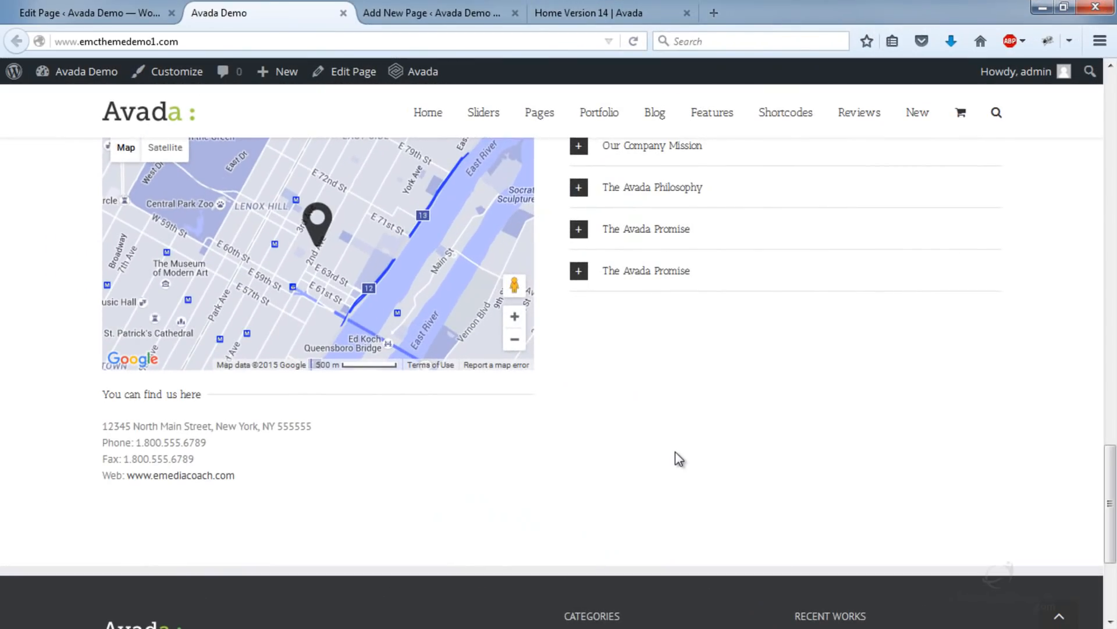
Open Home Version 16 on the Avada demo site and scroll to its testimonials.
left_click(602, 20)
mouse_move(280, 111)
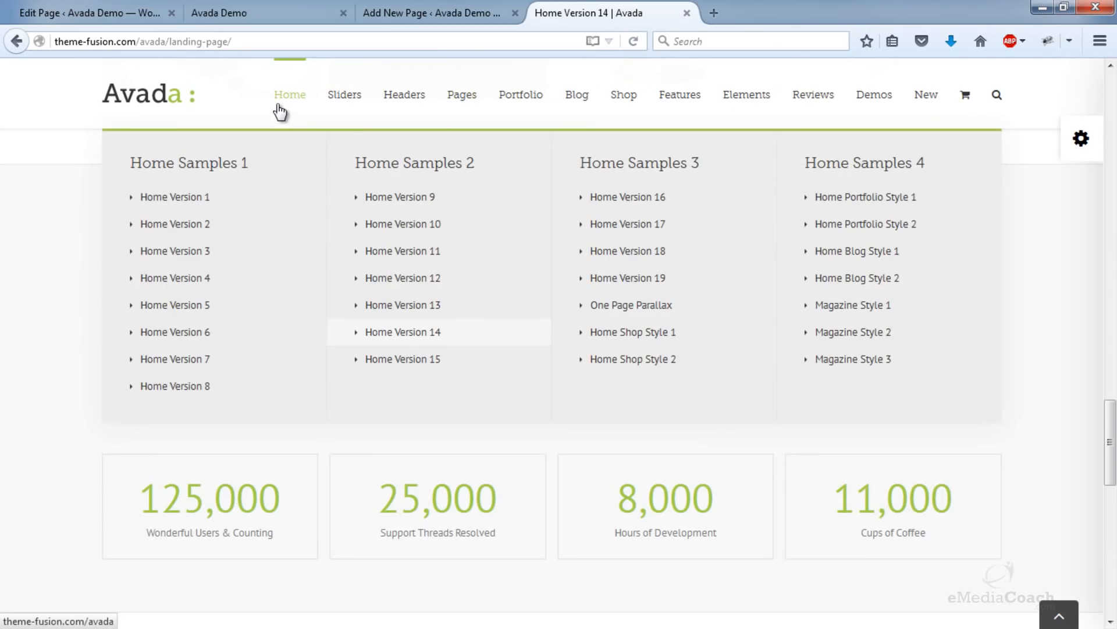
left_click(625, 199)
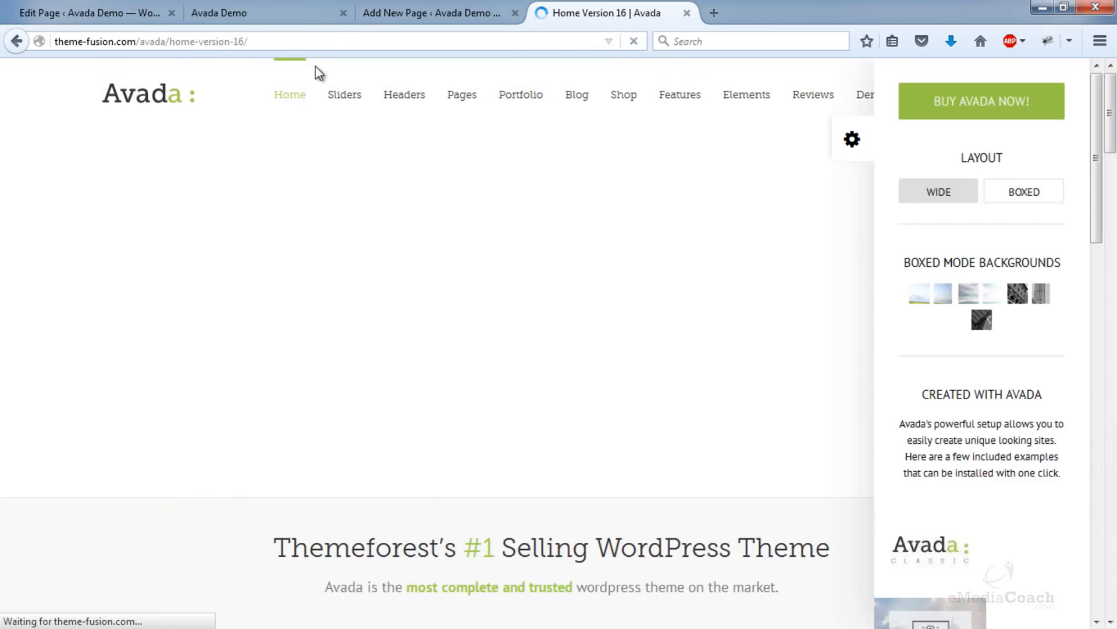
scroll(393, 216, "down", 5)
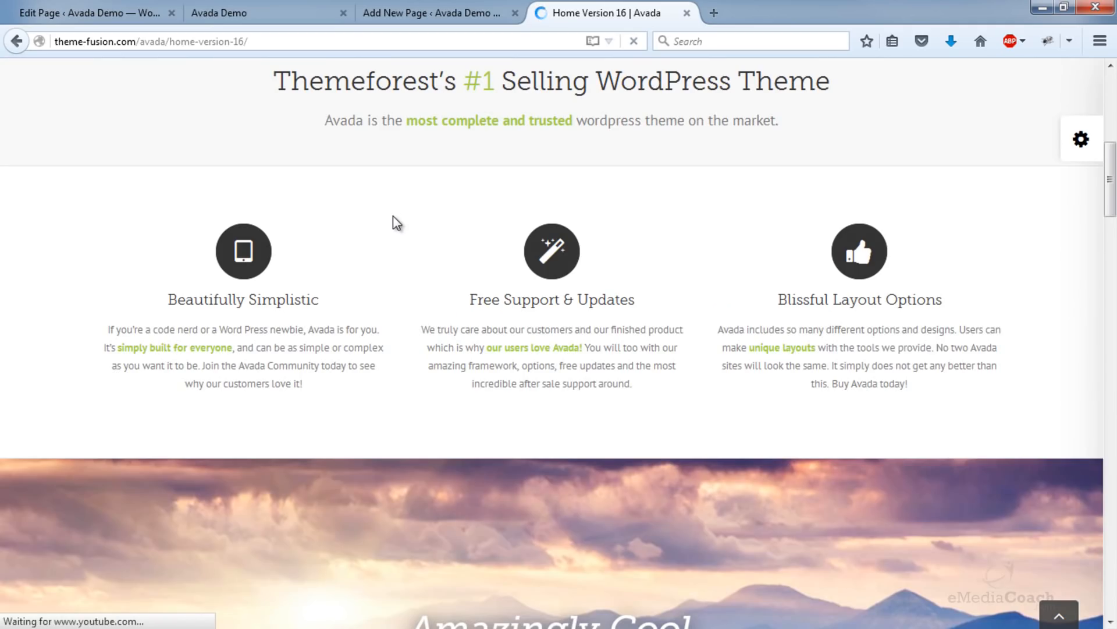
scroll(393, 216, "down", 10)
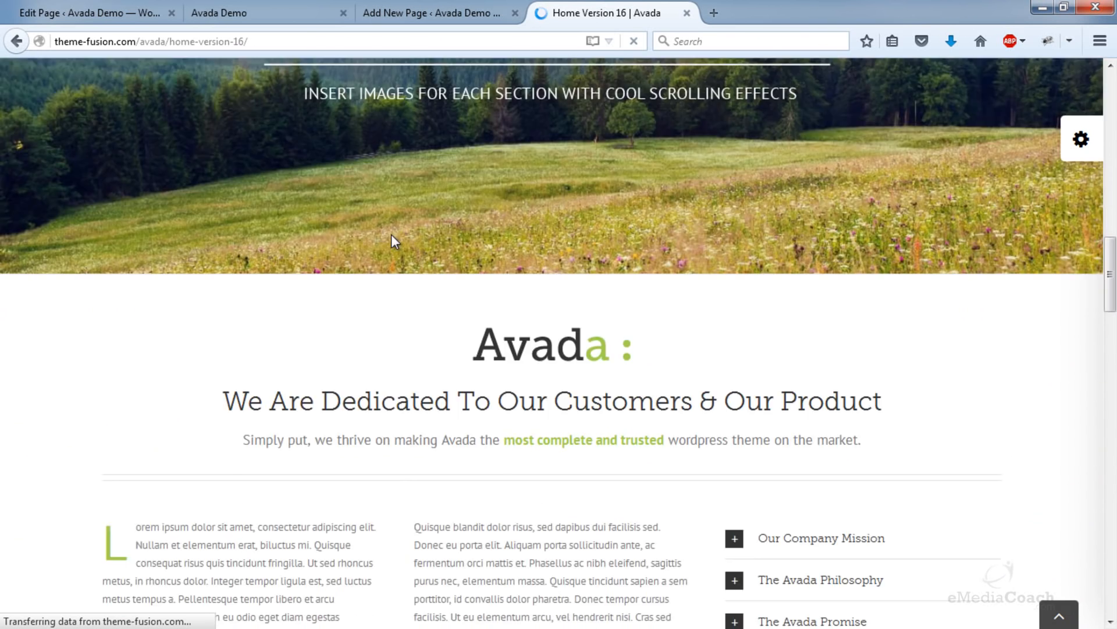
scroll(391, 234, "down", 12)
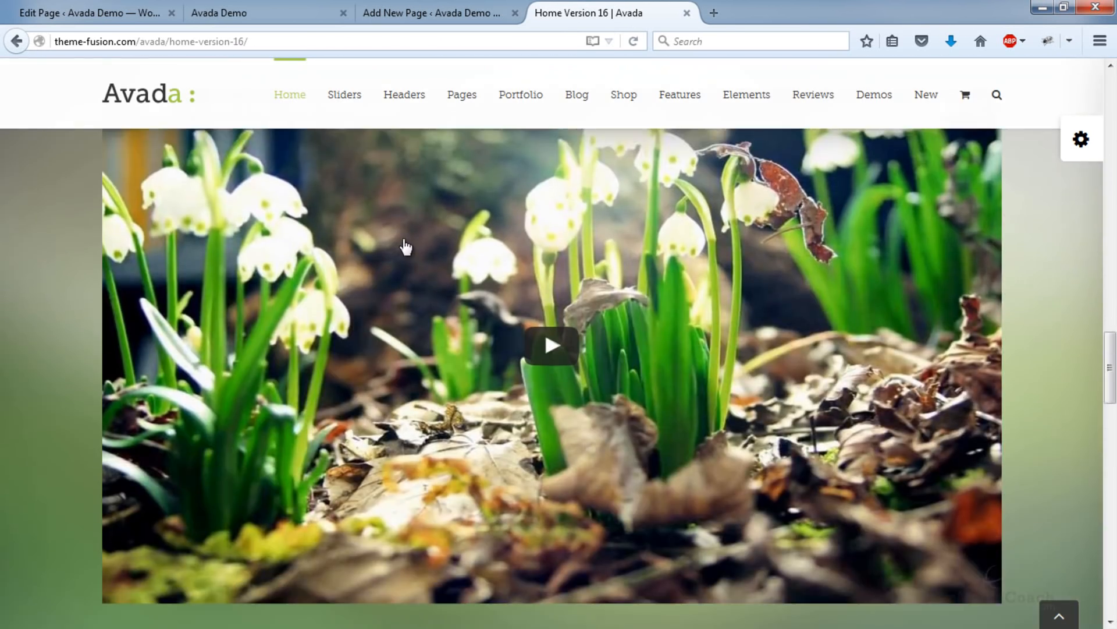
scroll(406, 246, "down", 10)
scroll(406, 244, "down", 5)
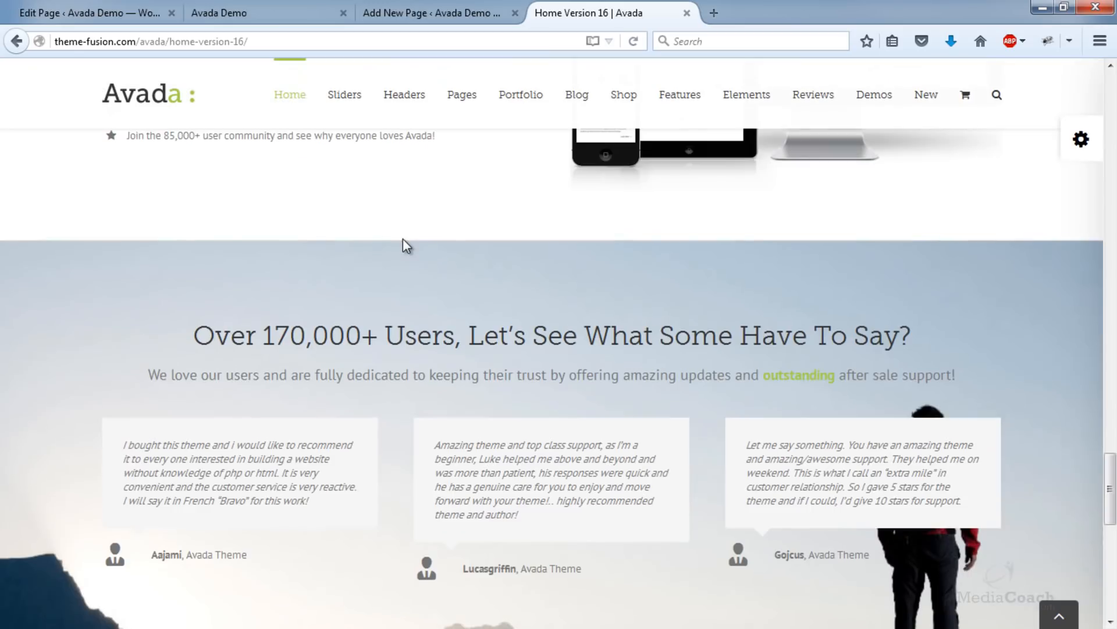
scroll(404, 244, "down", 2)
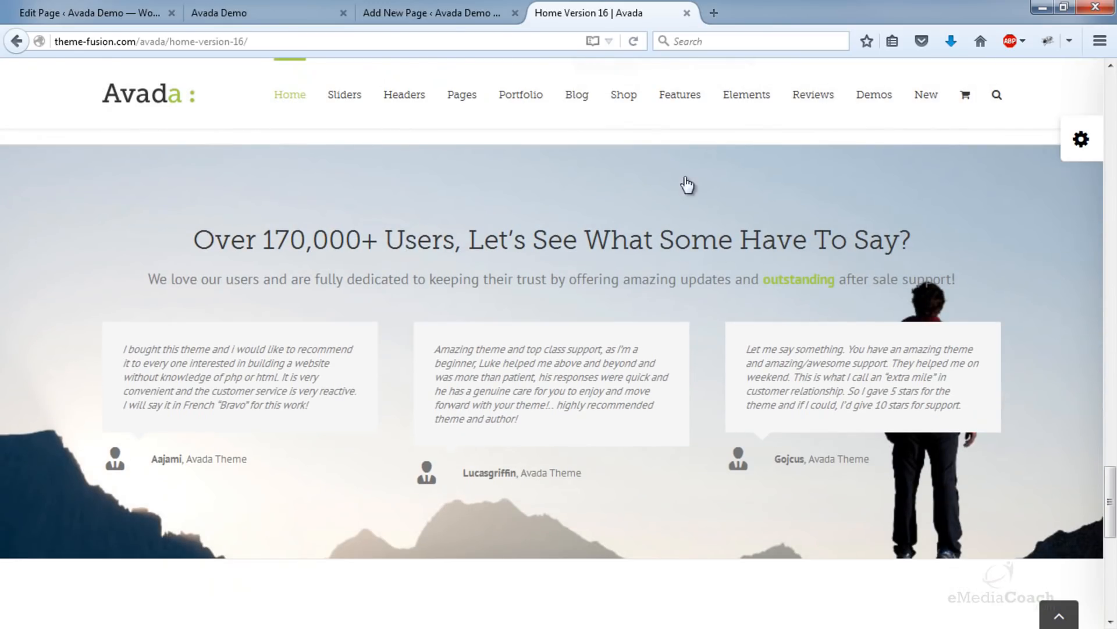
Close the live Avada Demo tab and return to the Home page editor.
left_click(281, 13)
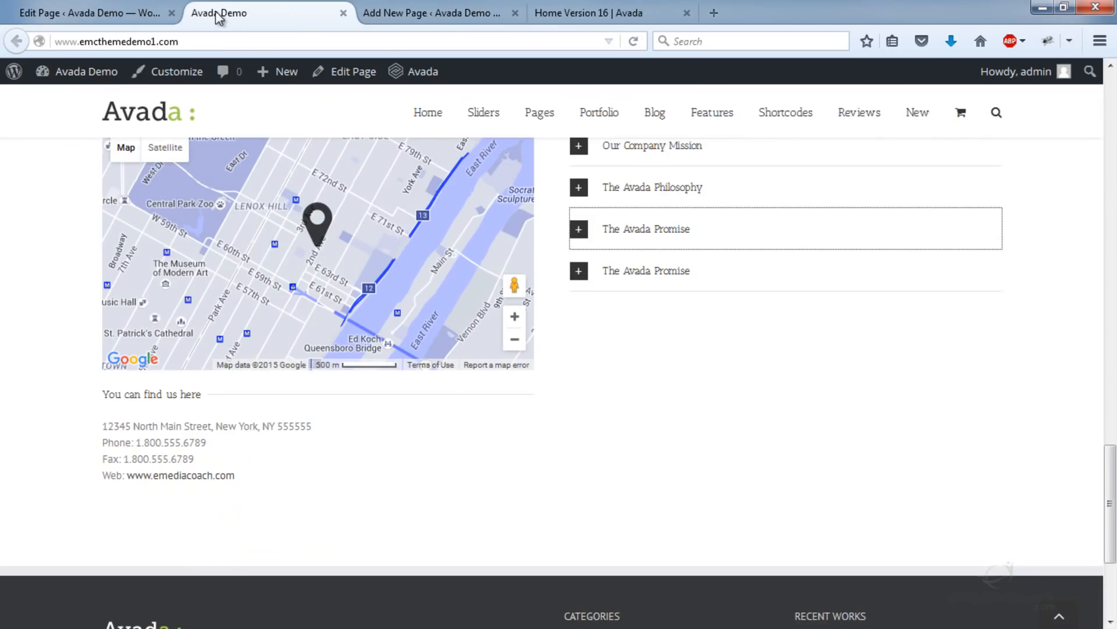
left_click(343, 15)
left_click(131, 4)
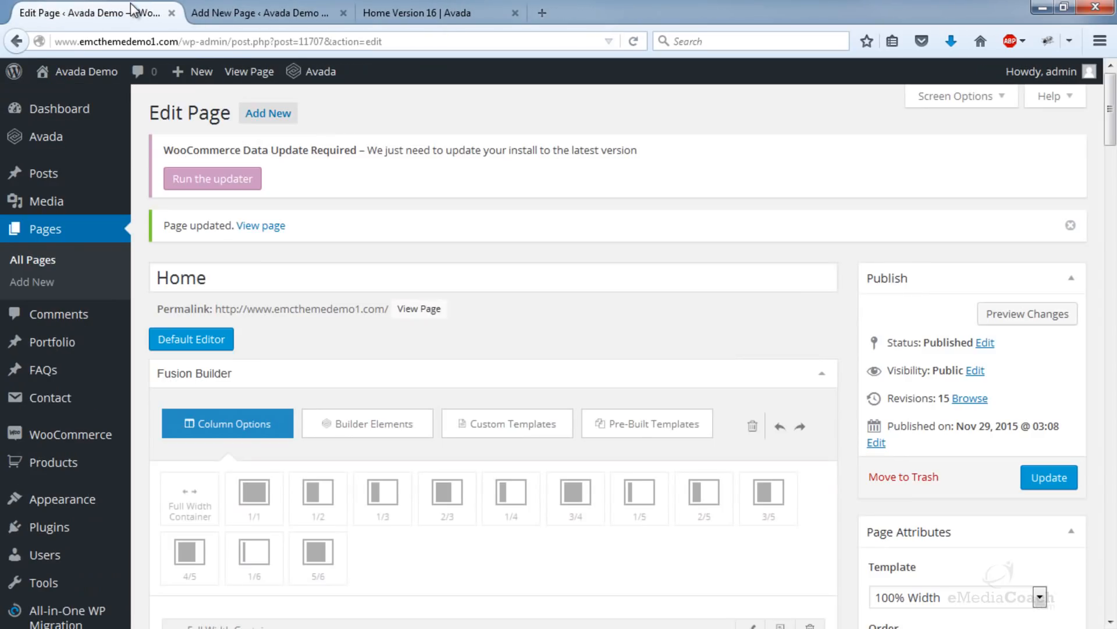
Load the Home 16 pre-built template into the draft page, then return to the Home editor.
left_click(231, 18)
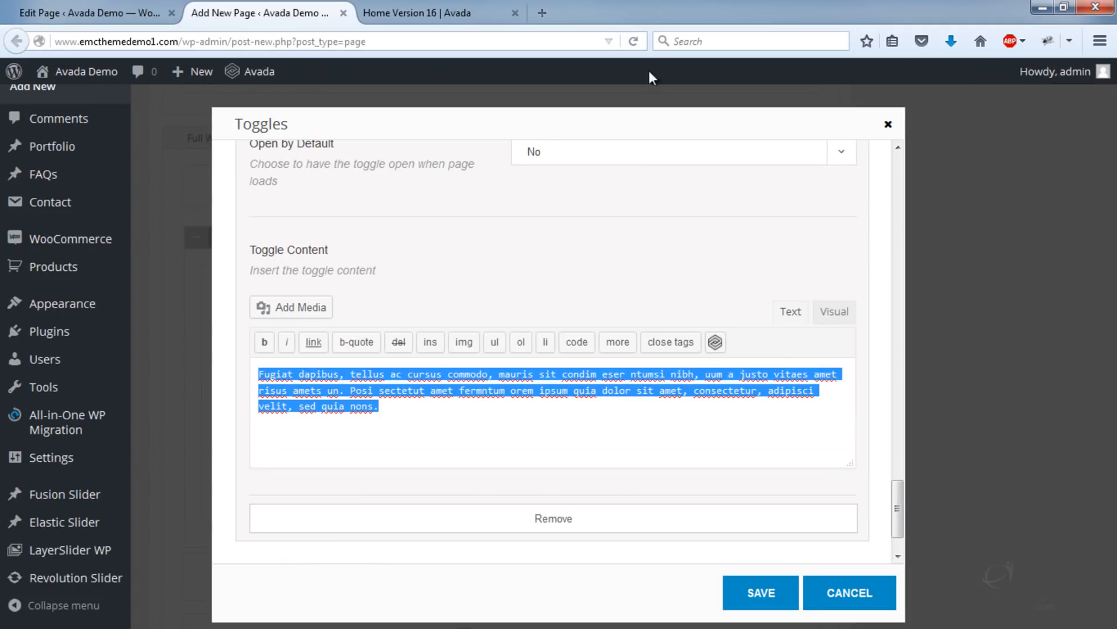
left_click(888, 124)
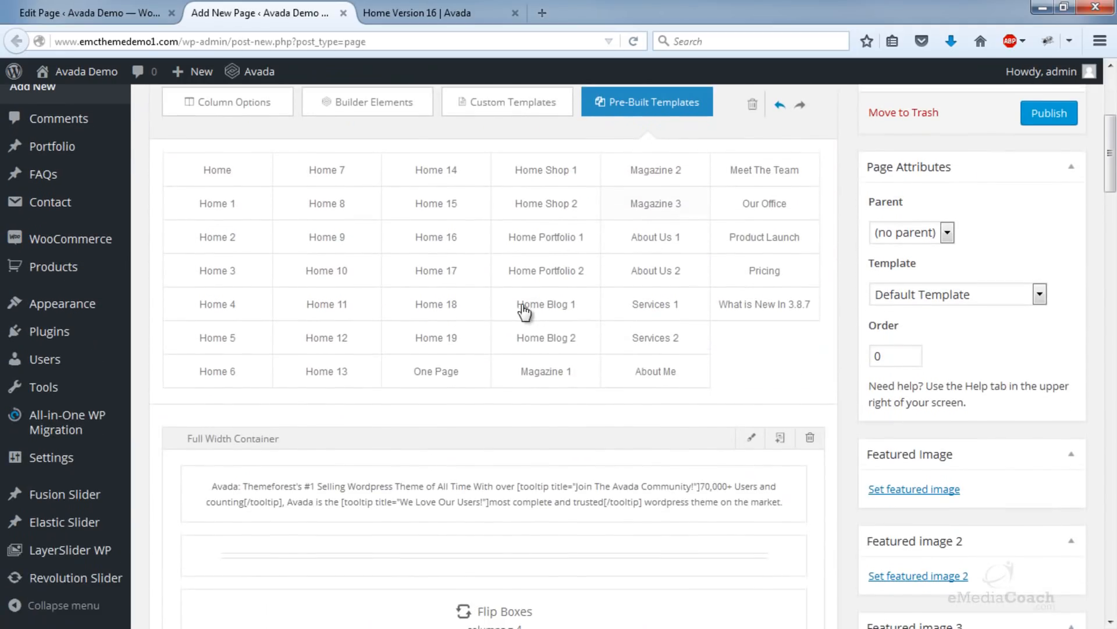
left_click(459, 236)
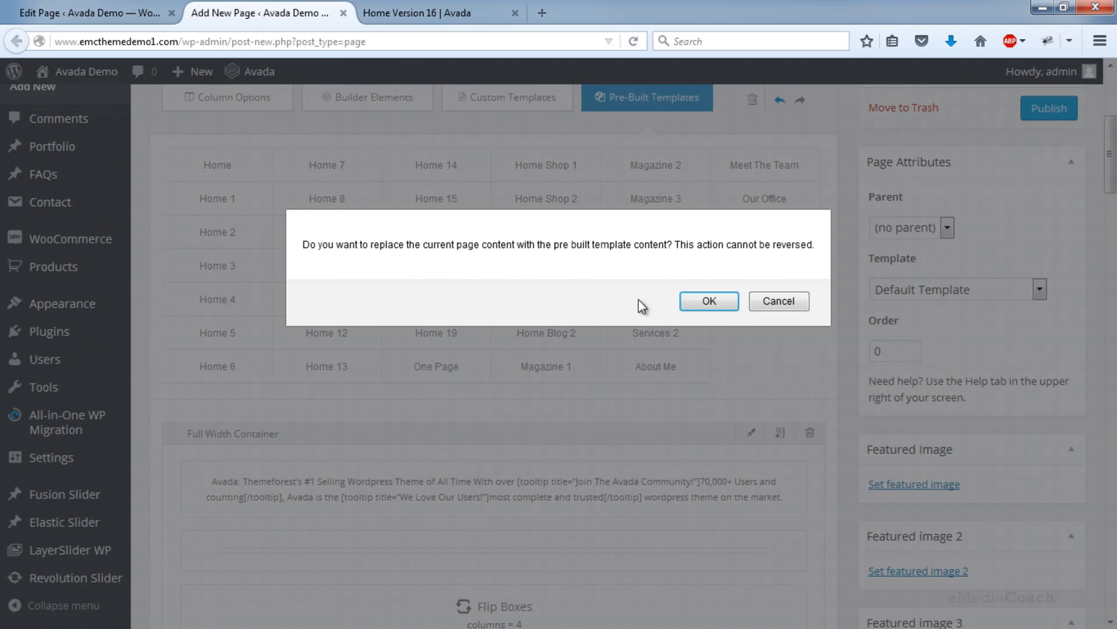
left_click(709, 301)
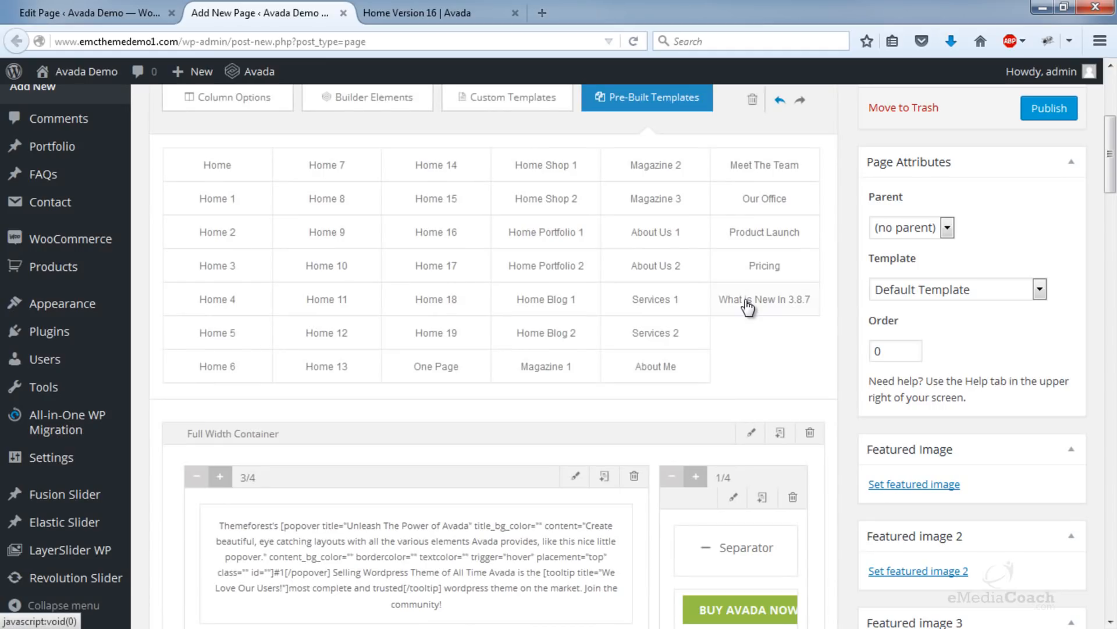
scroll(743, 337, "down", 15)
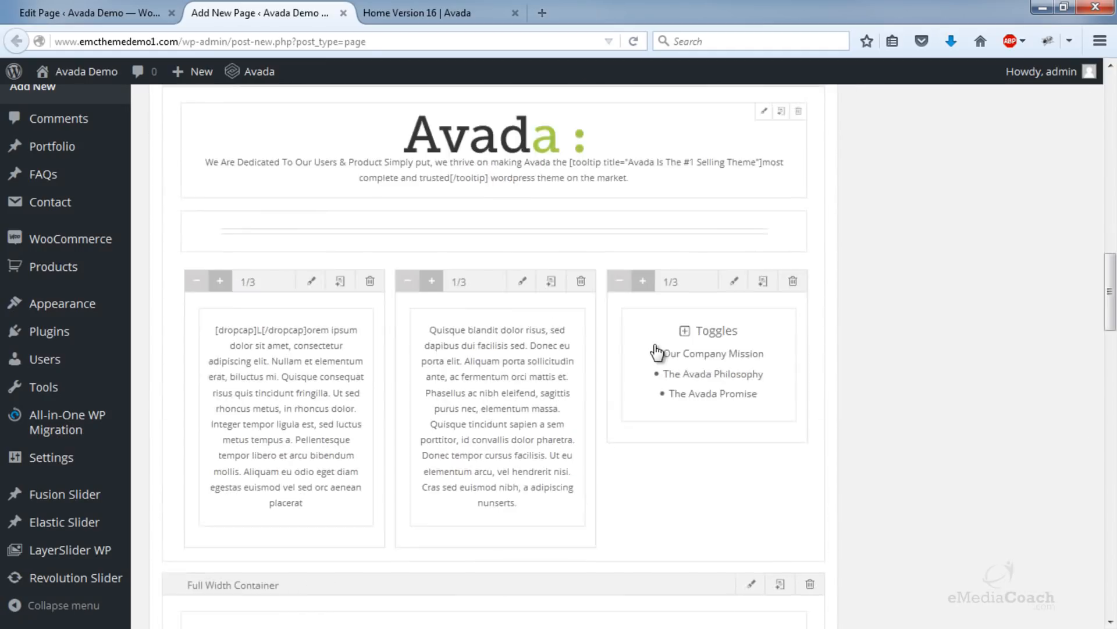
scroll(652, 354, "down", 12)
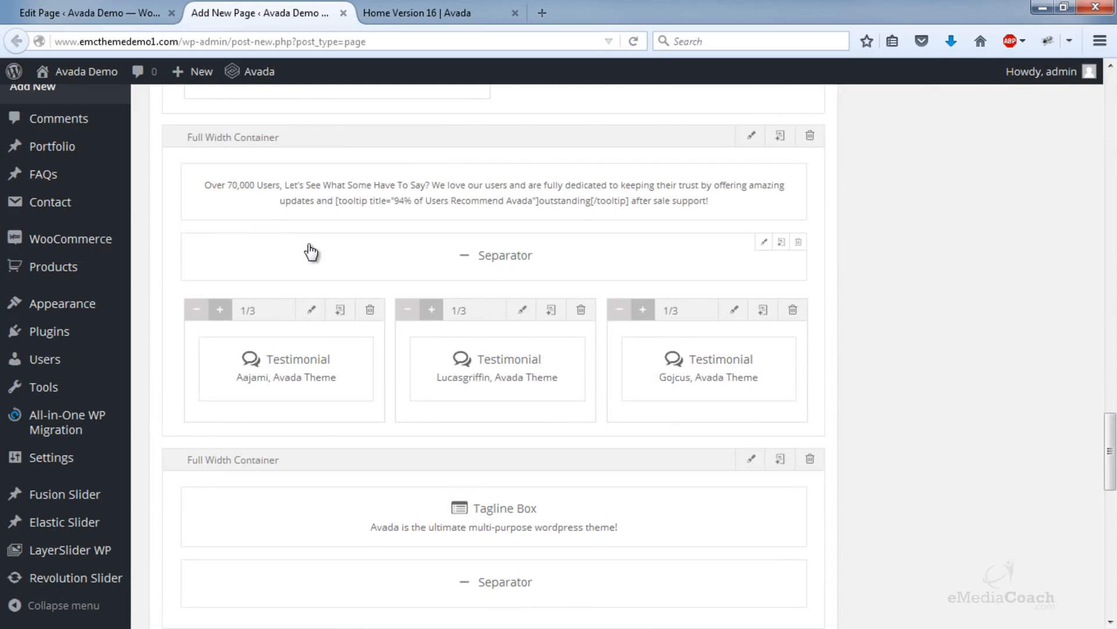
left_click(146, 13)
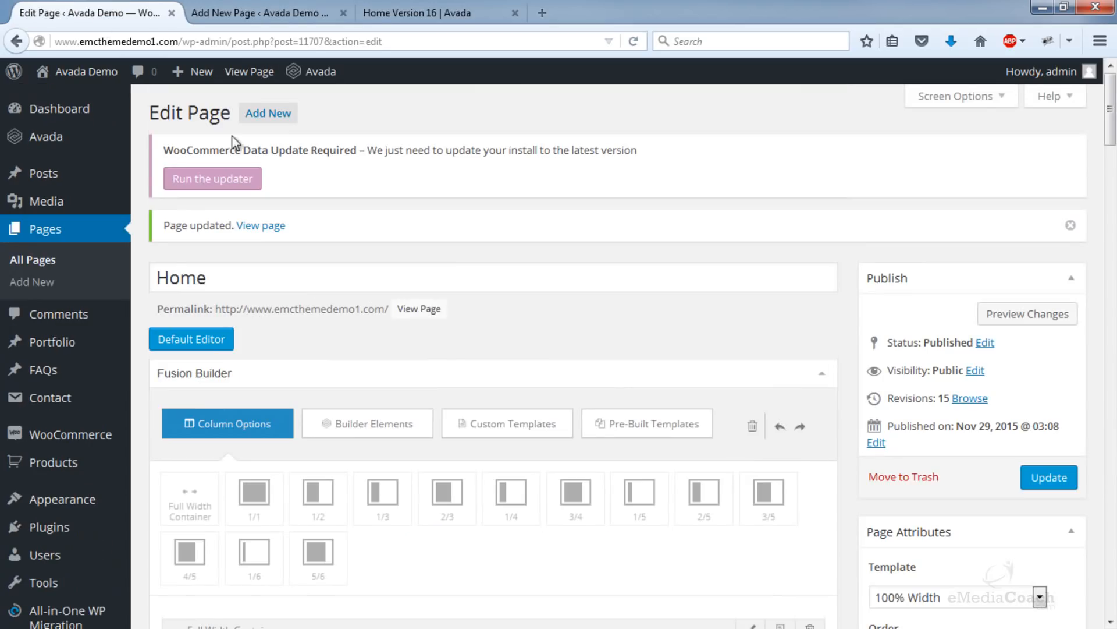
Add a Full Width Container below the map section with three 1/3 columns.
scroll(313, 339, "down", 3)
left_click_drag(192, 316, 394, 237)
scroll(295, 385, "down", 20)
scroll(312, 381, "down", 4)
scroll(378, 291, "up", 15)
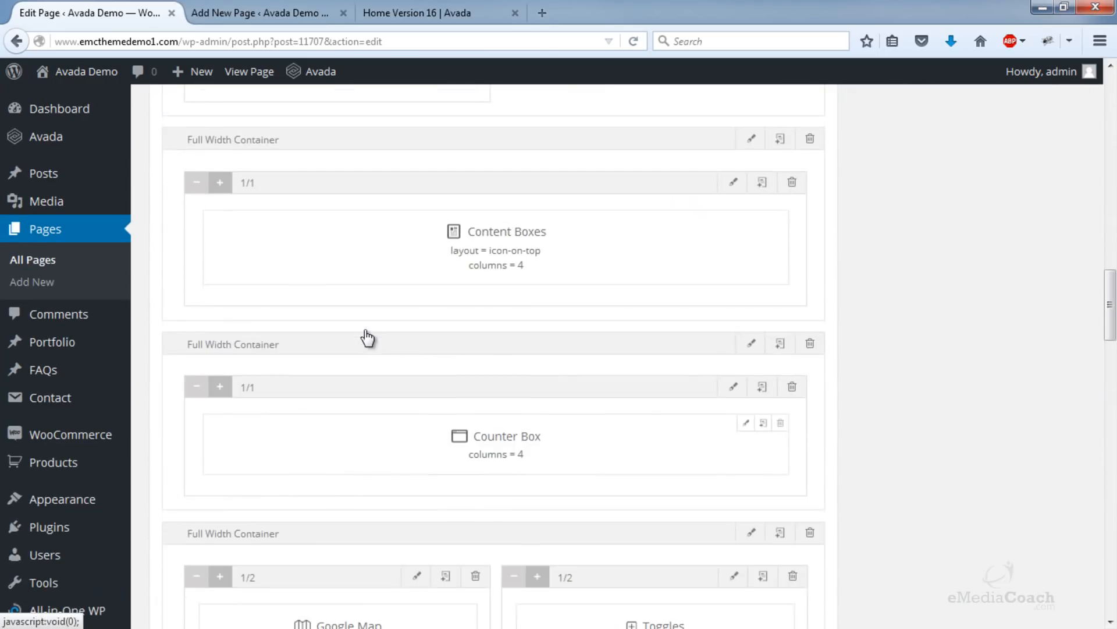
scroll(367, 337, "up", 10)
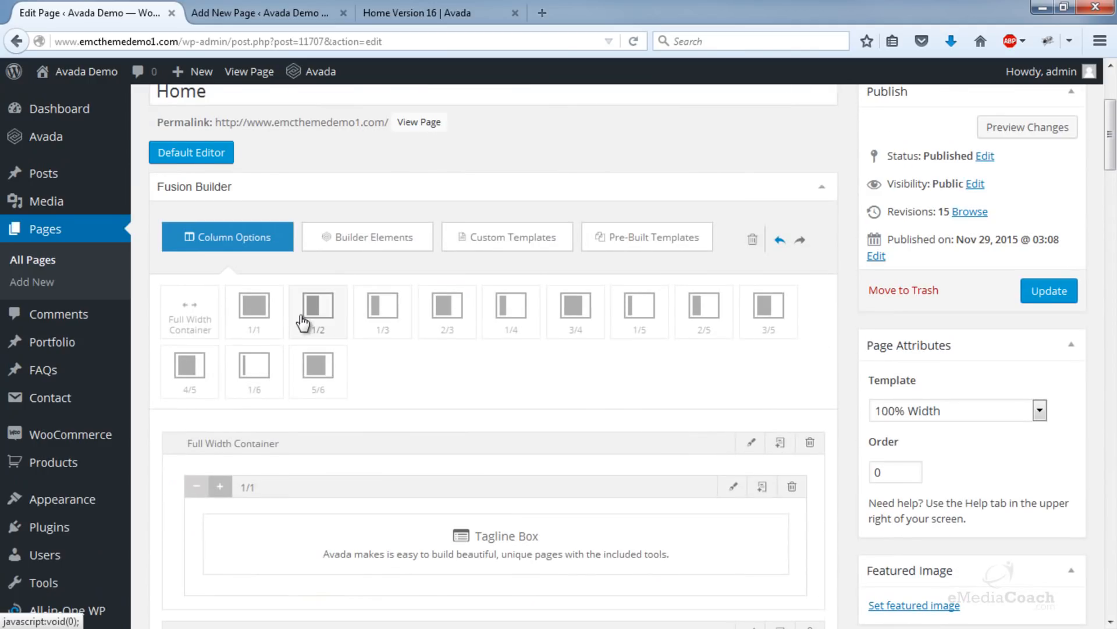
left_click_drag(373, 317, 350, 451)
scroll(407, 419, "down", 10)
scroll(372, 428, "down", 10)
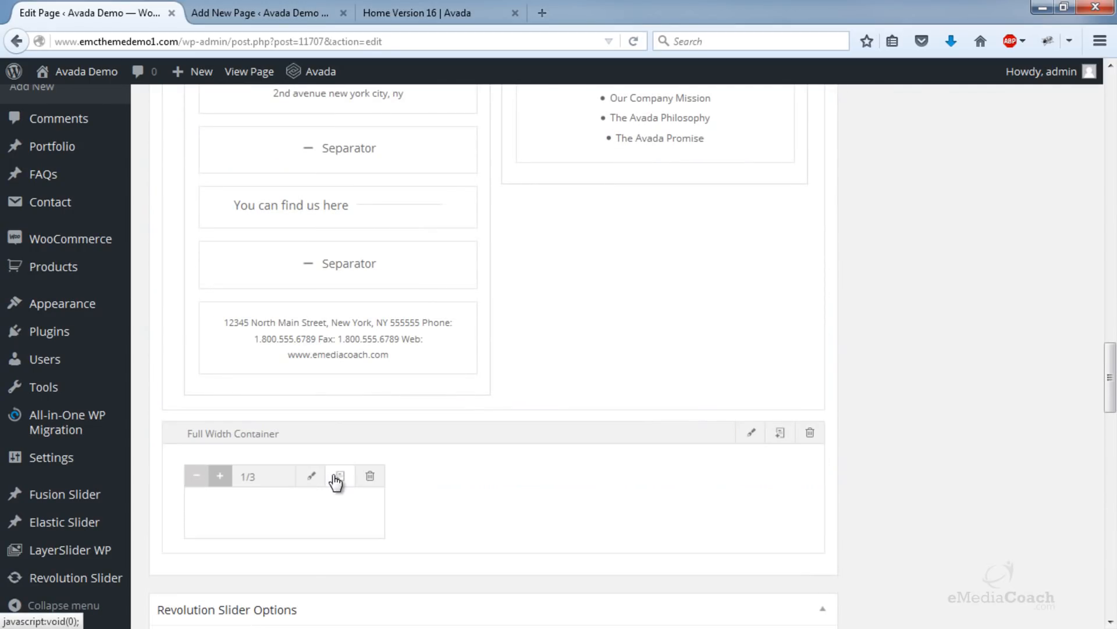
left_click(341, 477)
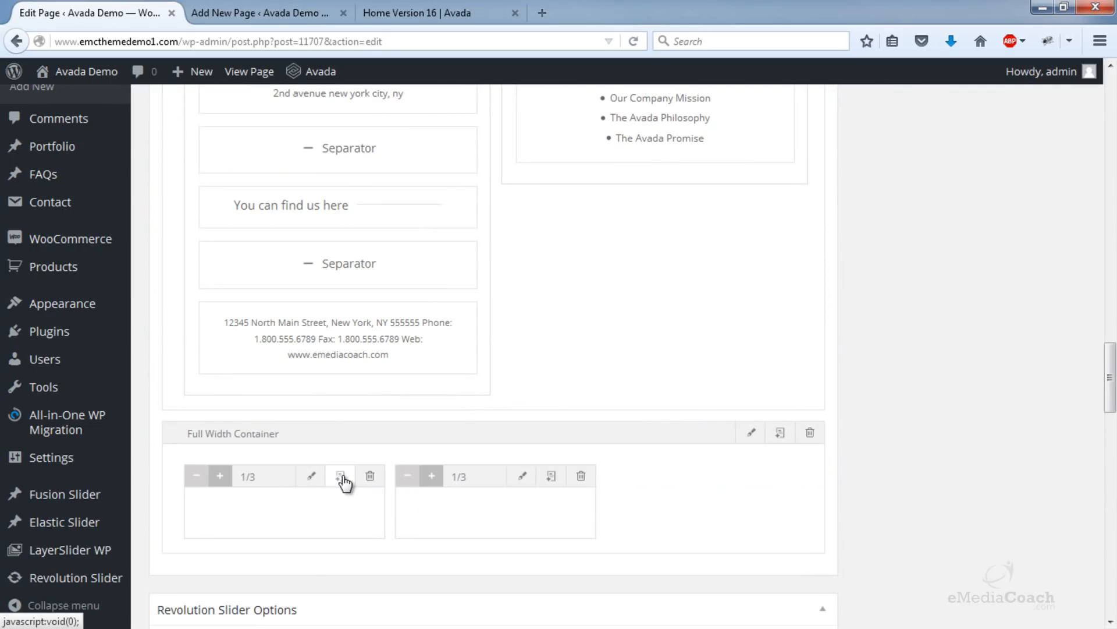
left_click(343, 479)
scroll(373, 416, "up", 15)
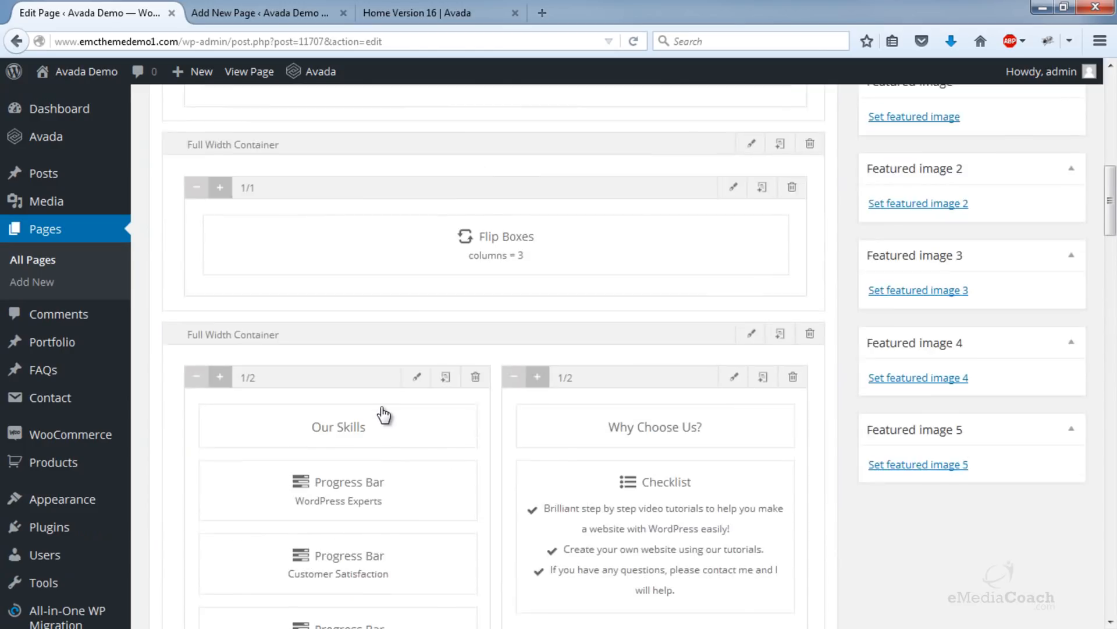
scroll(383, 415, "up", 10)
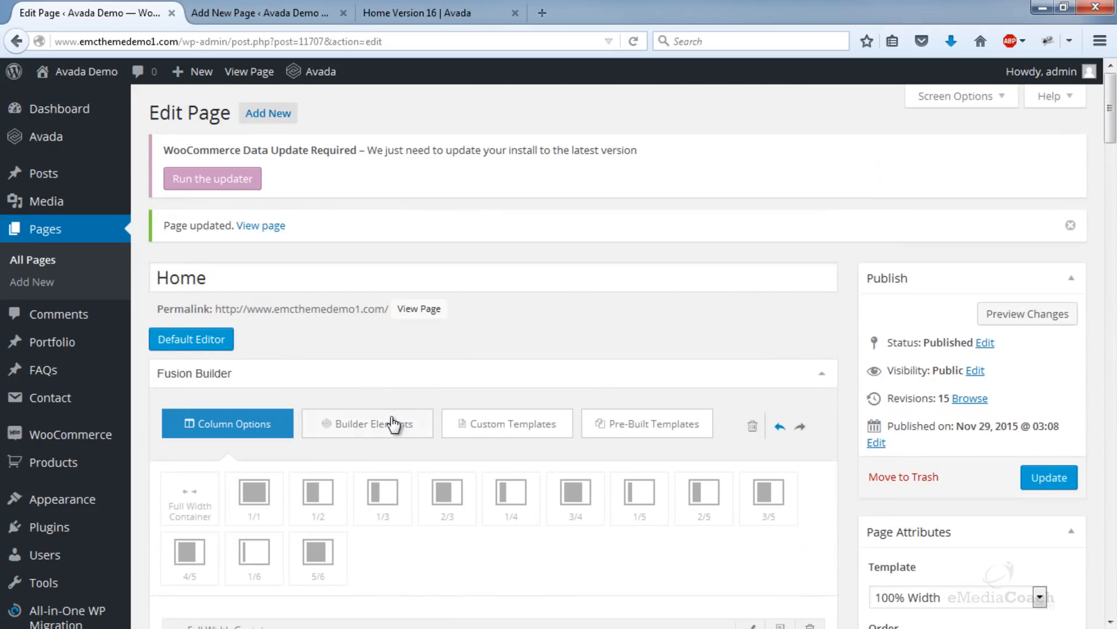
Place a Testimonial element in the first column and clone it into the other two.
left_click(393, 422)
scroll(392, 361, "down", 6)
left_click_drag(511, 320, 341, 415)
scroll(452, 456, "down", 6)
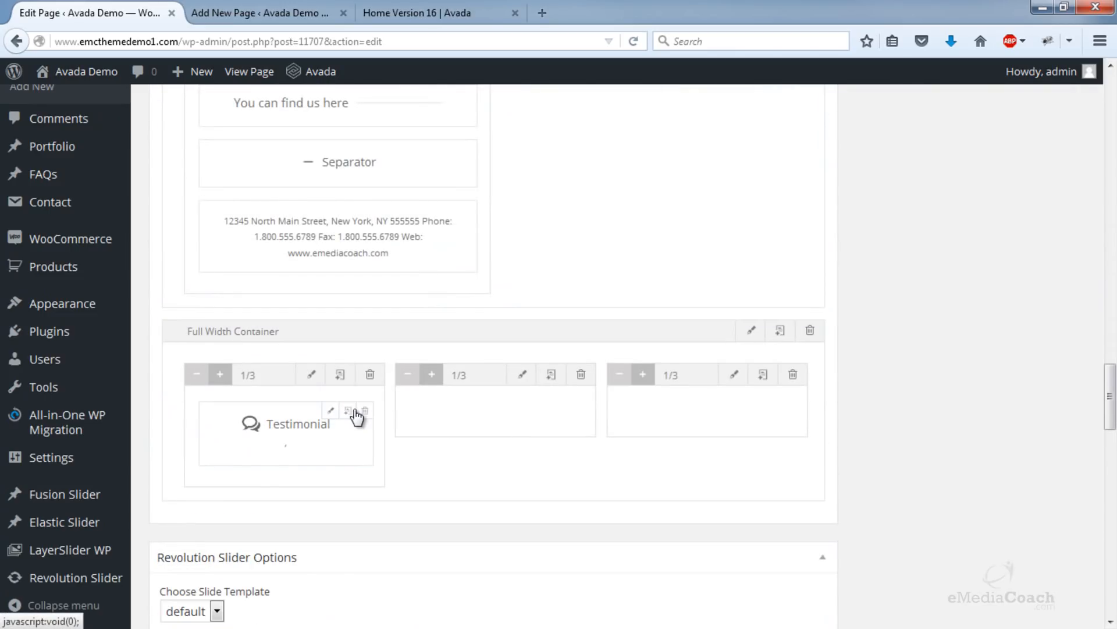
left_click(349, 412)
mouse_move(362, 486)
left_mouse_down()
mouse_move(444, 438)
mouse_move(453, 419)
left_mouse_up()
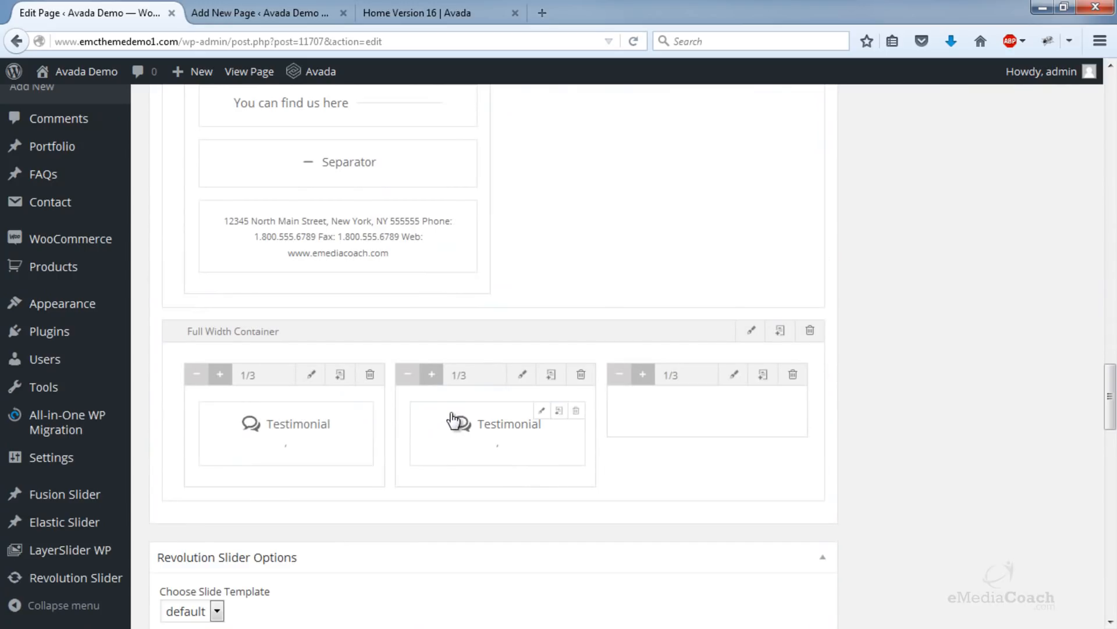
left_click(561, 416)
mouse_move(496, 515)
left_mouse_down()
mouse_move(621, 452)
mouse_move(654, 419)
left_mouse_up()
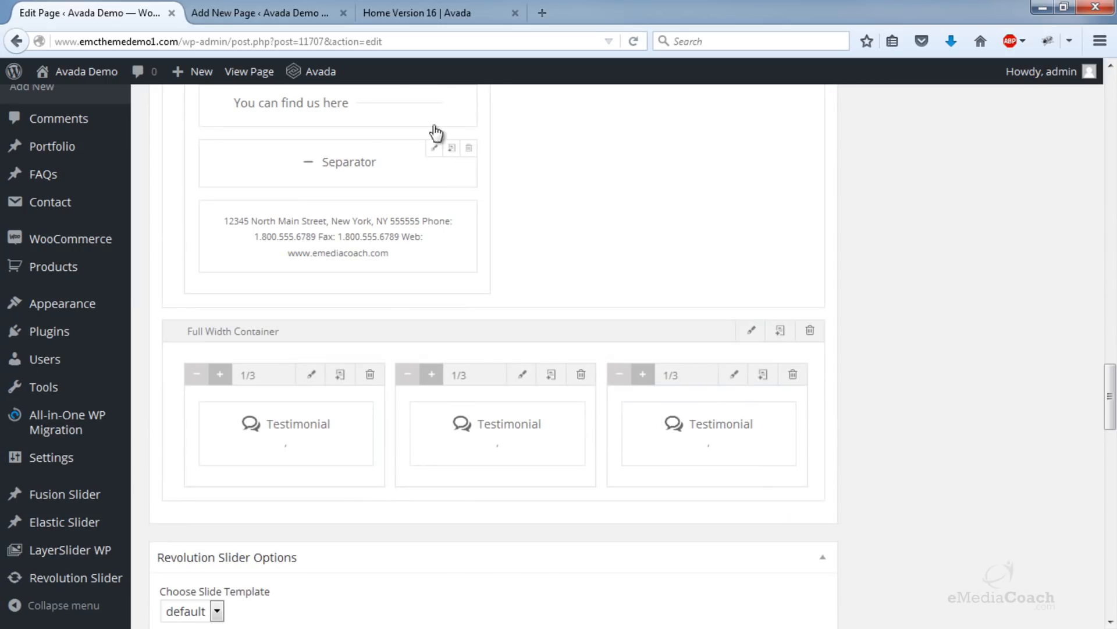
Open the first testimonial's settings on both the template draft and the Home page.
left_click(307, 18)
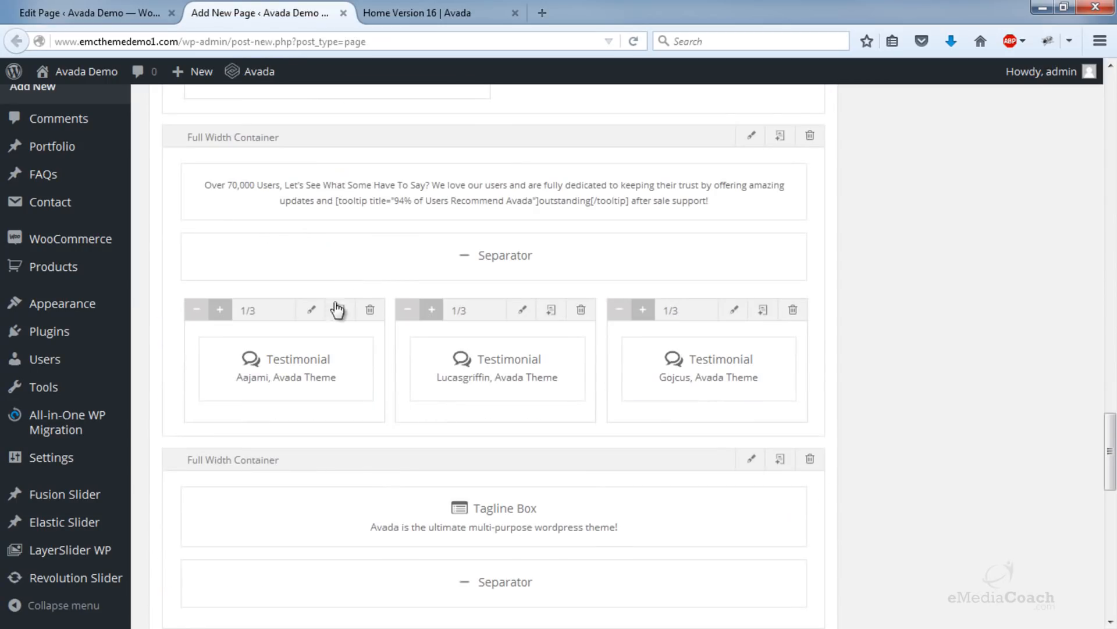
left_click(337, 352)
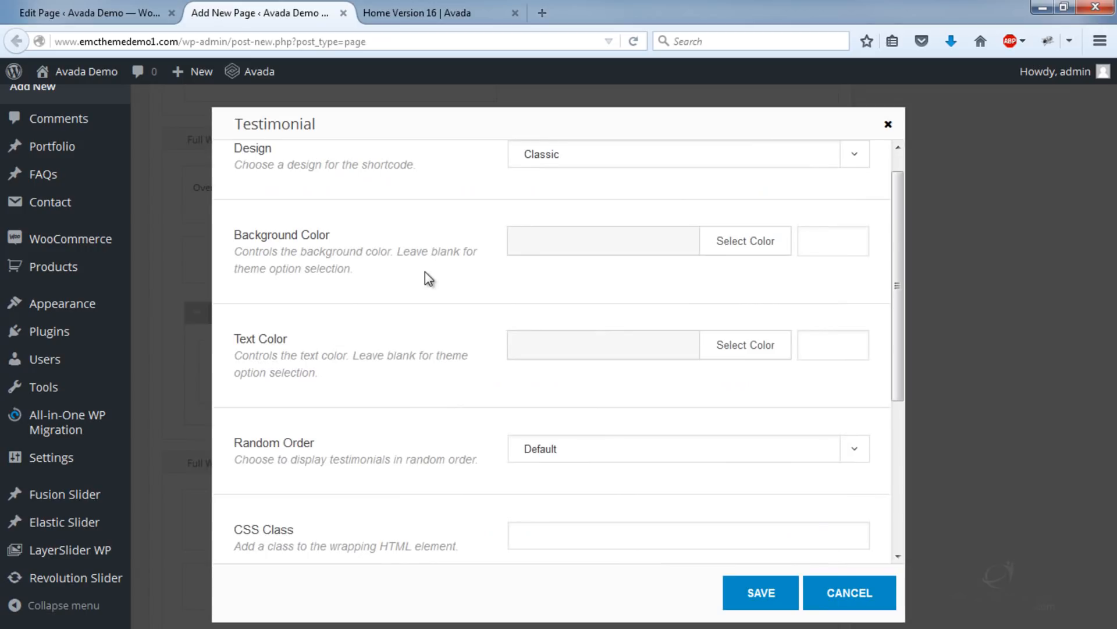
left_click(93, 13)
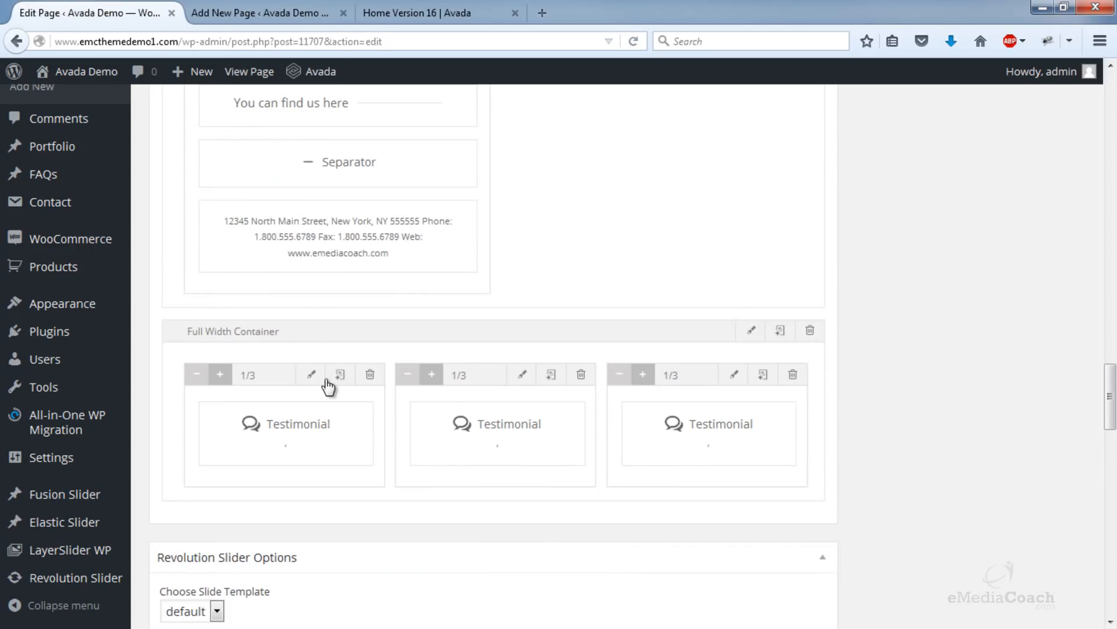
left_click(332, 424)
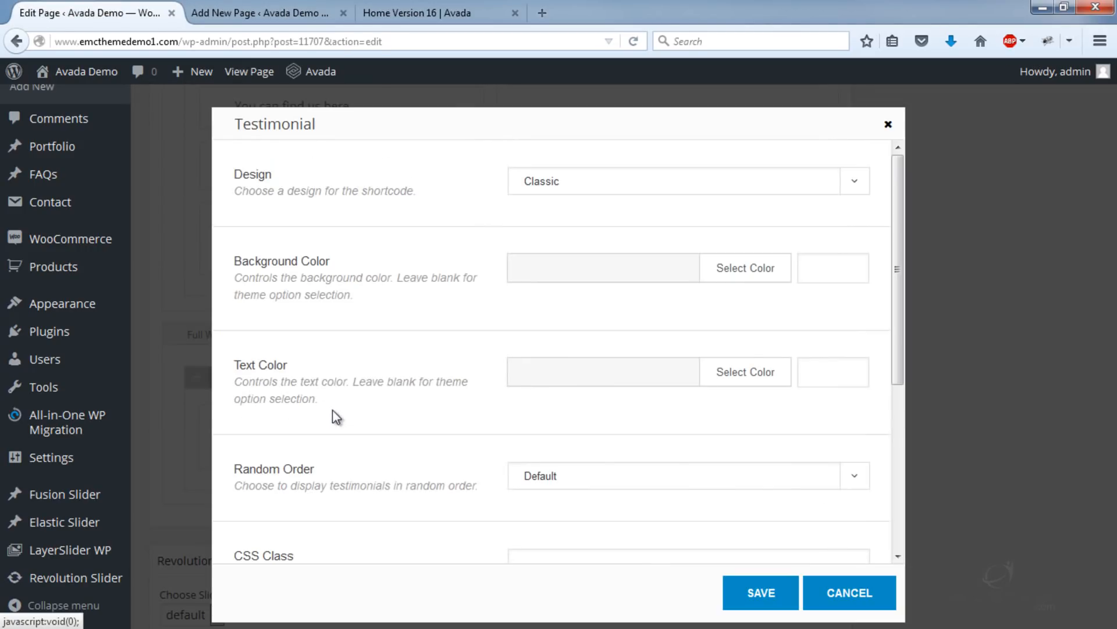
left_click(308, 13)
scroll(486, 345, "down", 3)
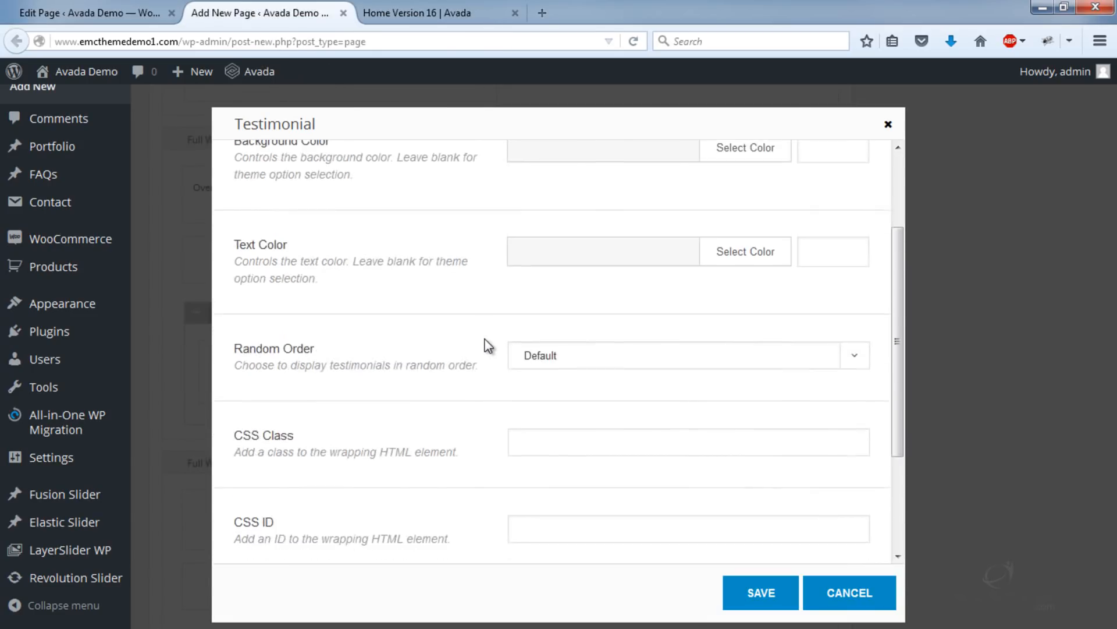
scroll(488, 345, "down", 3)
left_click(348, 455)
scroll(357, 456, "down", 5)
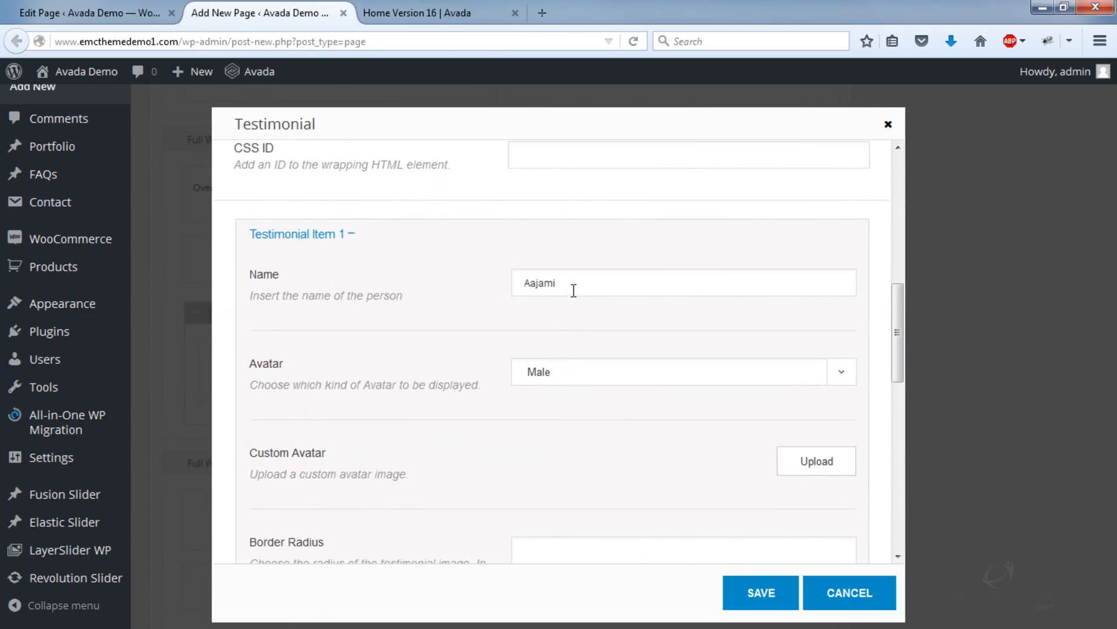
Copy the reviewer's name into the Home testimonial and keep the male avatar.
left_click_drag(576, 287, 474, 292)
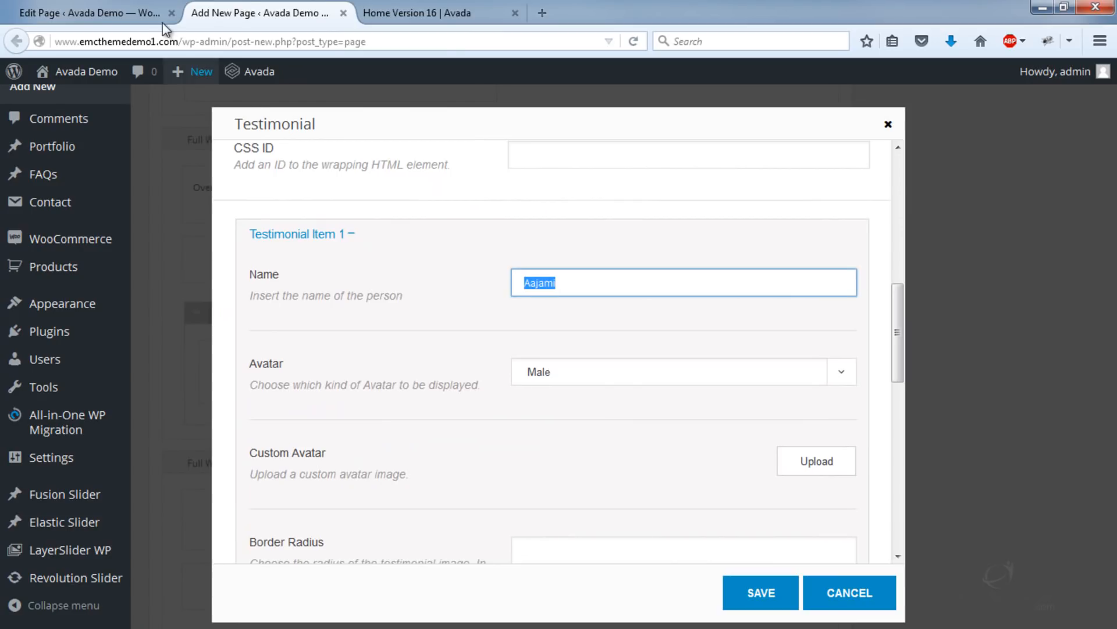
left_click(142, 20)
scroll(574, 419, "down", 5)
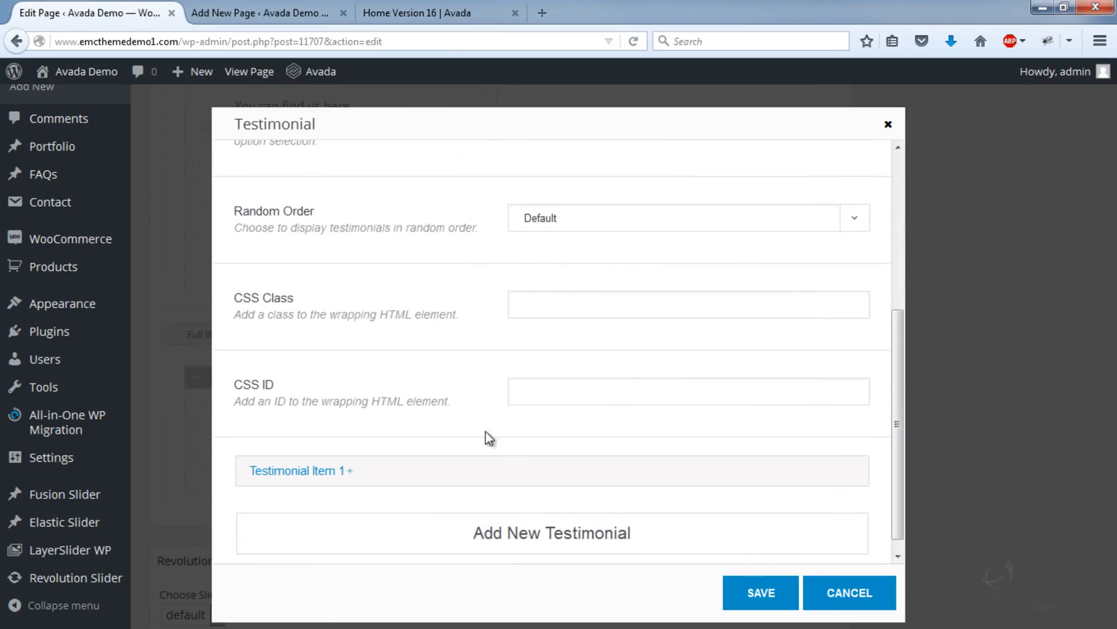
left_click(355, 476)
scroll(547, 416, "down", 2)
left_click(551, 410)
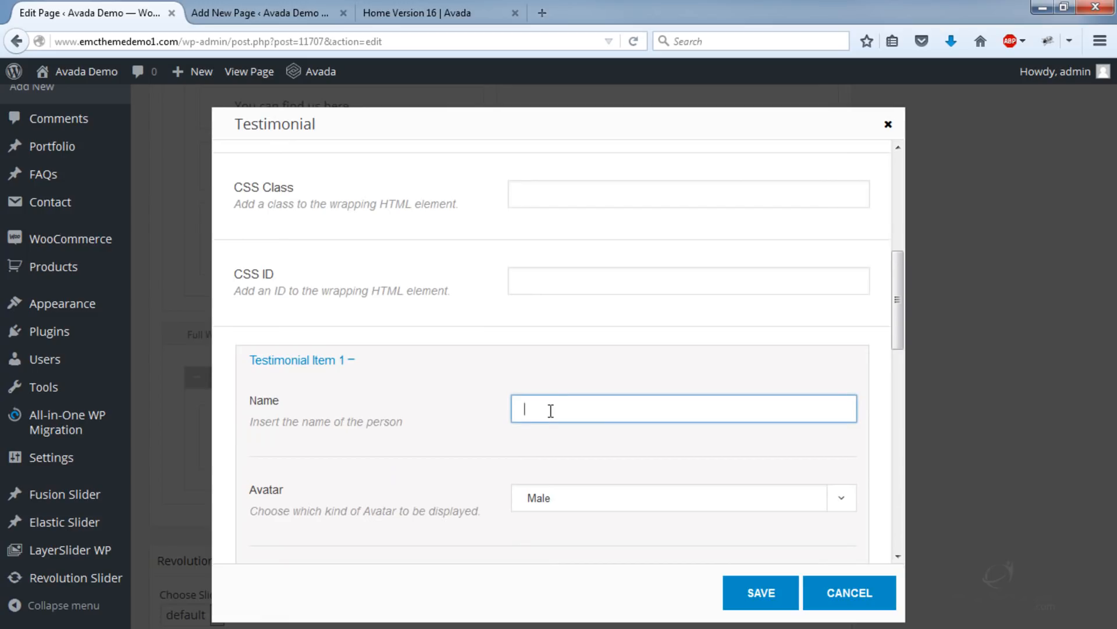
scroll(554, 372, "down", 2)
left_click(552, 389)
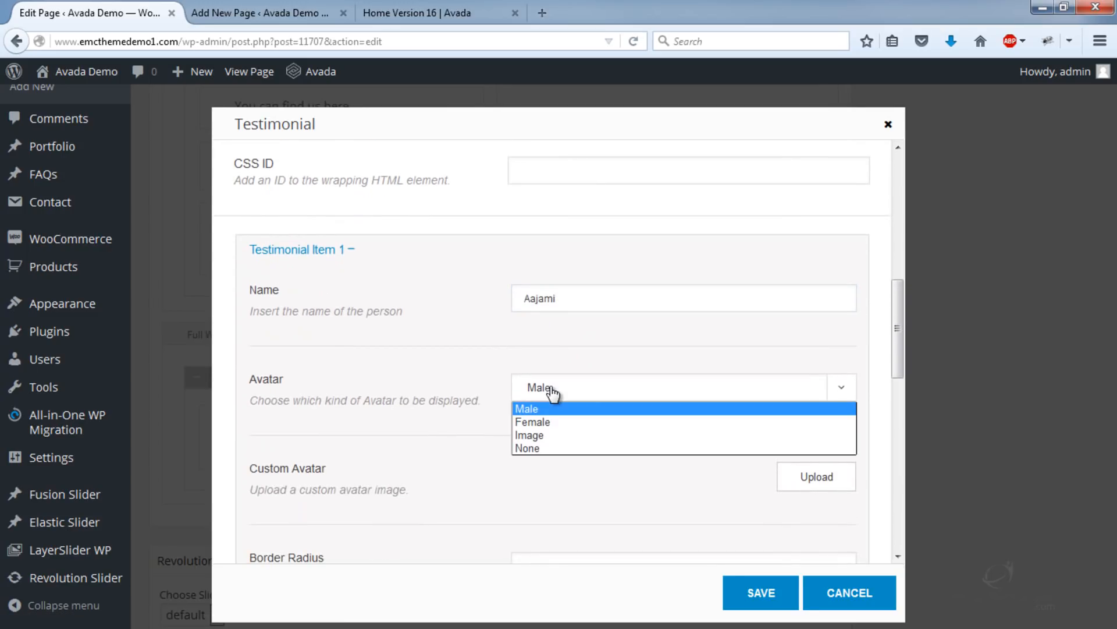
left_click(551, 394)
scroll(550, 387, "down", 5)
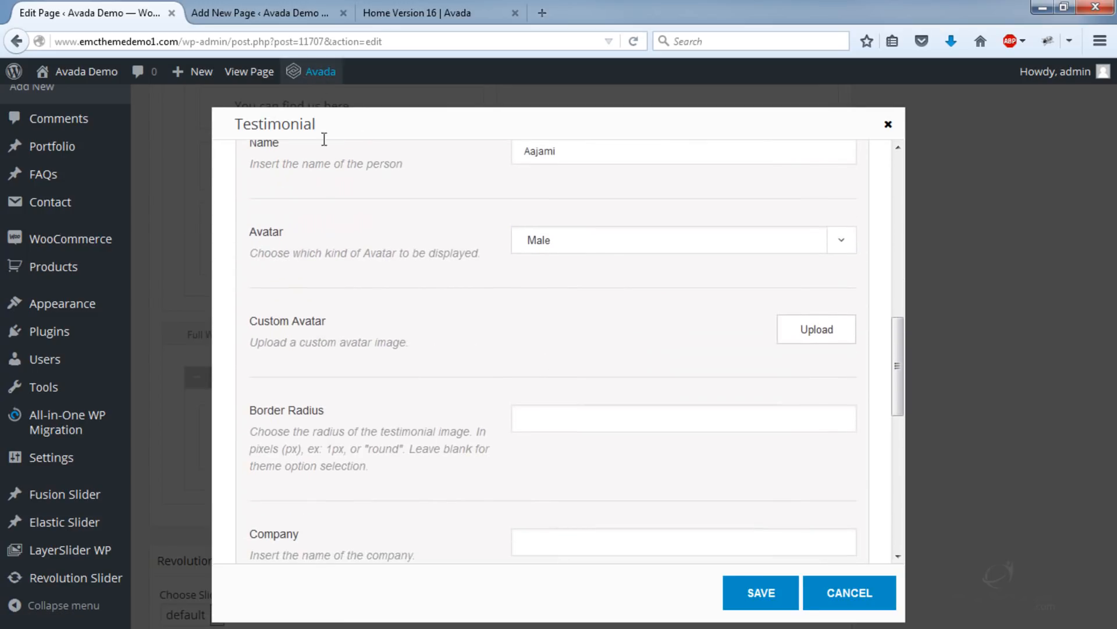
Copy the company name 'Avada Theme' into the Home testimonial's Company field.
left_click(262, 16)
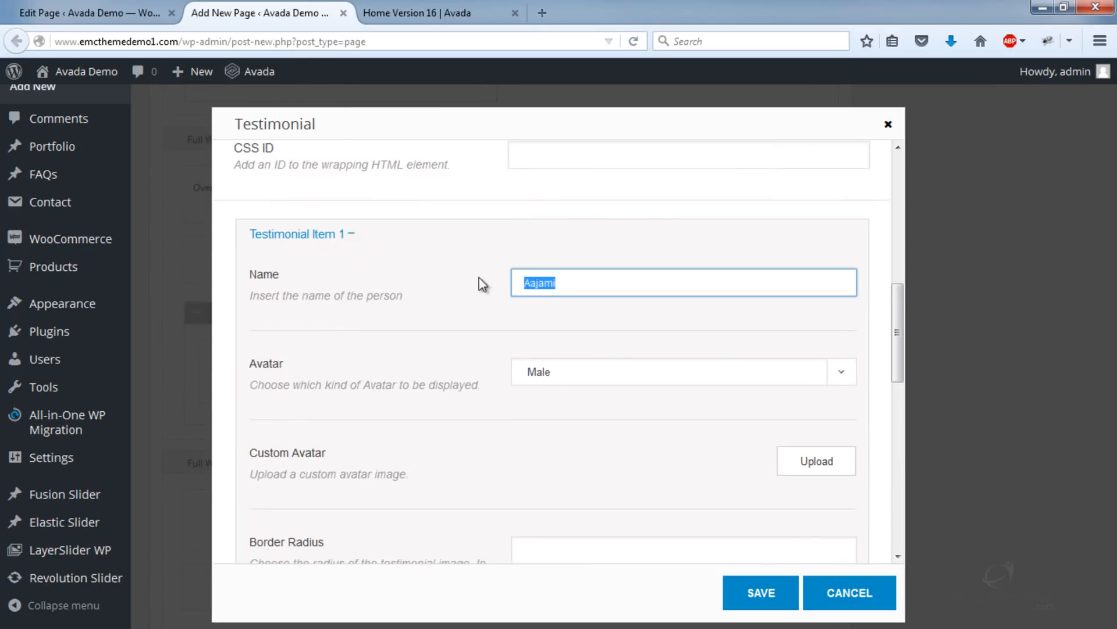
scroll(480, 278, "down", 2)
scroll(501, 285, "down", 2)
triple_click(603, 453)
key("ctrl+c")
left_click(93, 12)
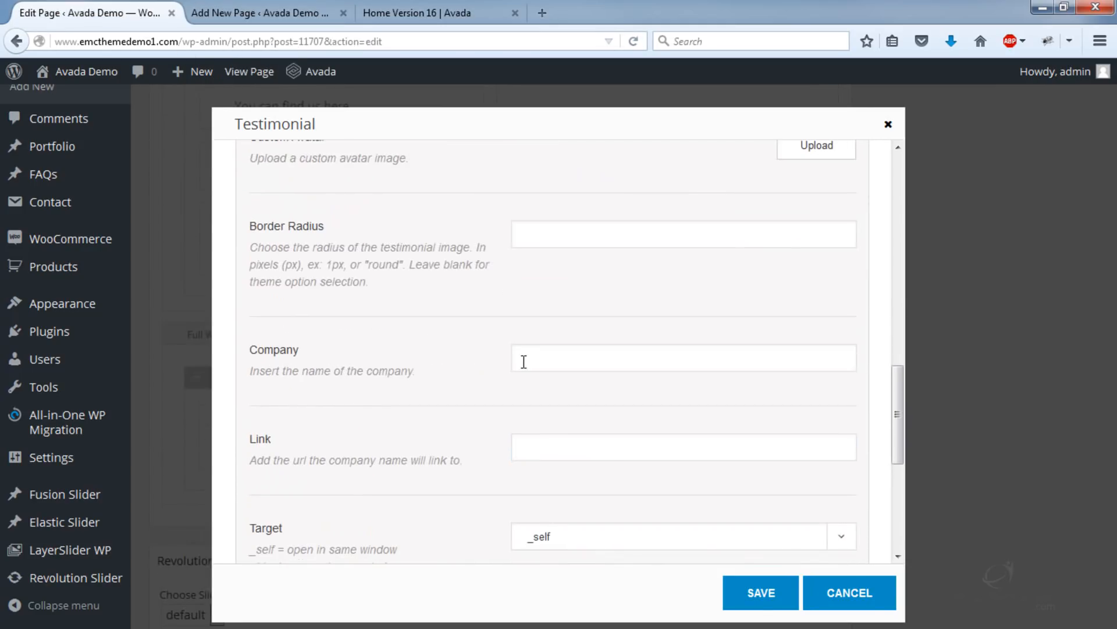
scroll(524, 355, "down", 1)
left_click(535, 285)
key("ctrl+v")
Paste the source's 'I bought this theme…' quote into the Home testimonial's content box.
left_click(271, 14)
scroll(606, 373, "down", 5)
scroll(607, 378, "down", 3)
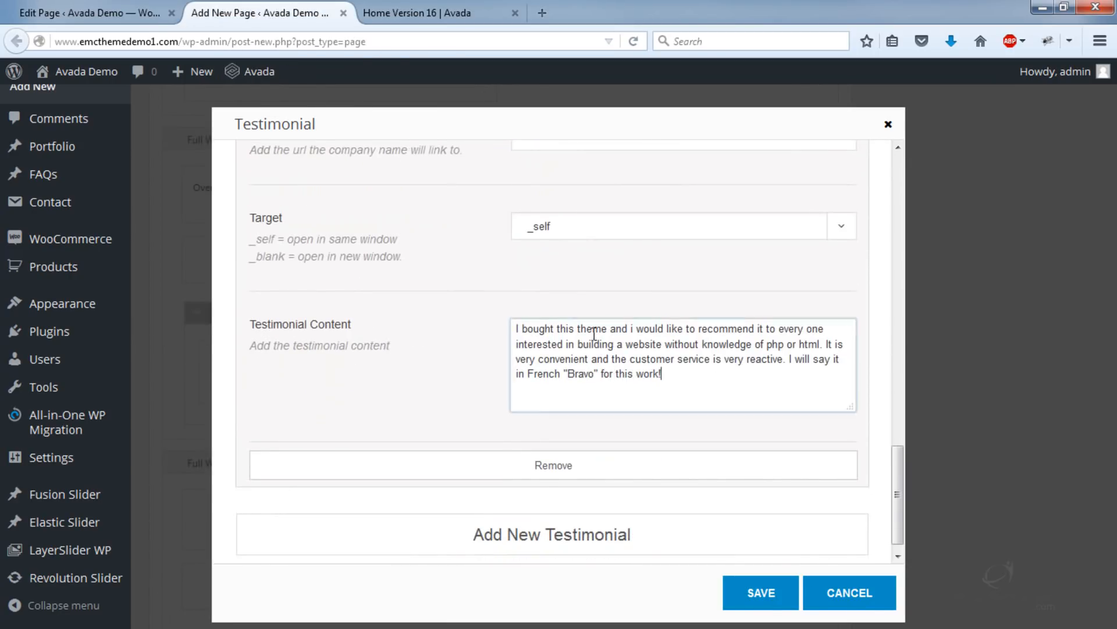
triple_click(669, 377)
key("ctrl+c")
left_click(150, 22)
scroll(511, 378, "down", 4)
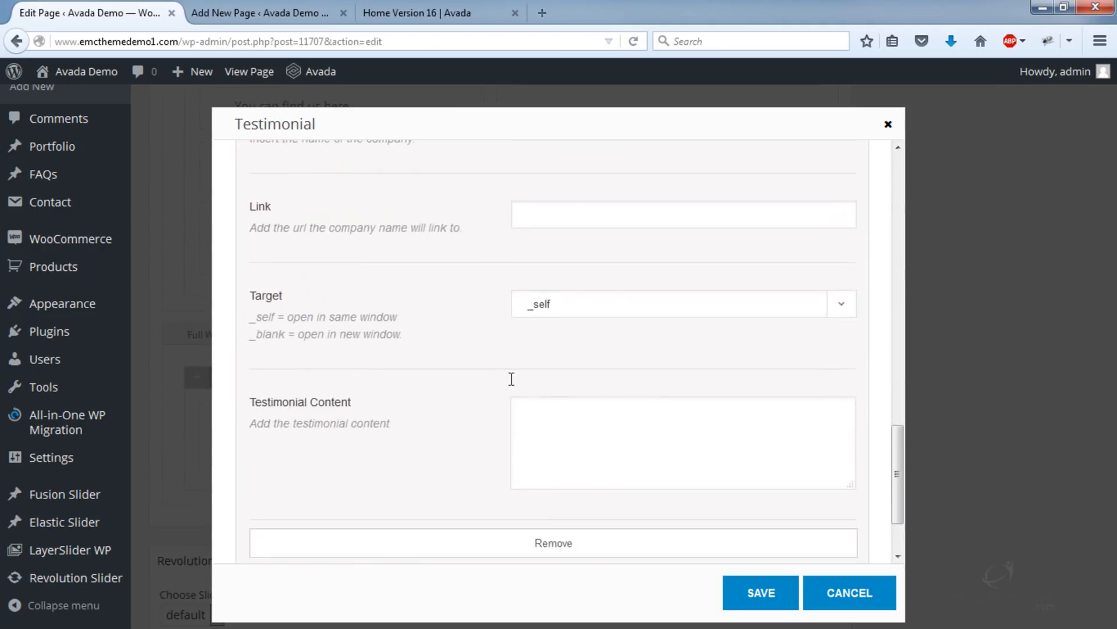
left_click(561, 389)
key("ctrl+v")
left_click(512, 550)
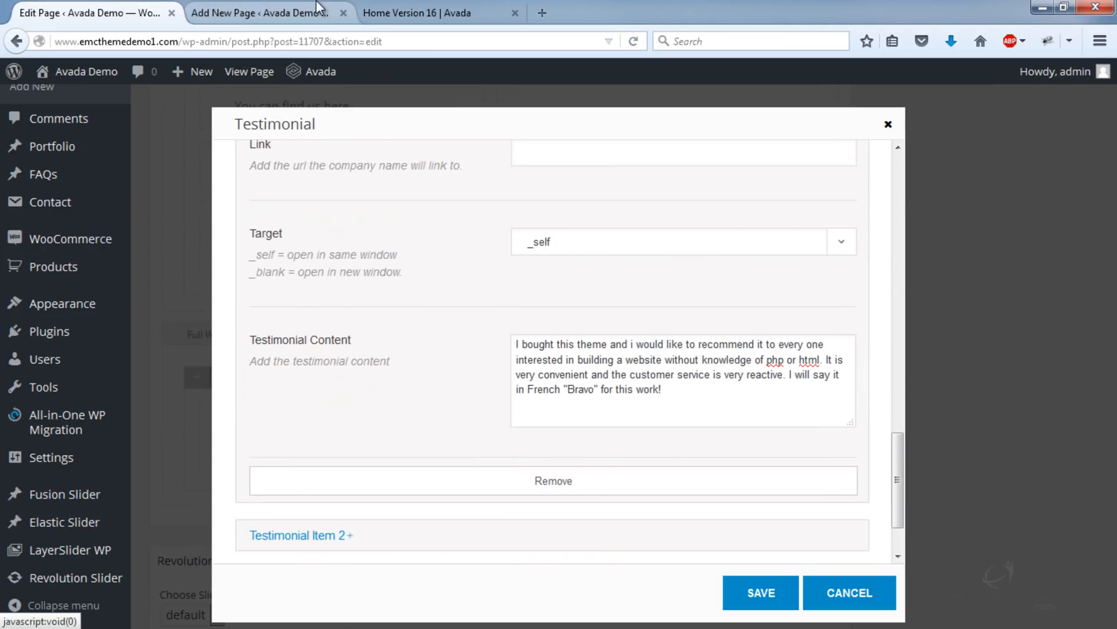
Close the source draft's testimonial unsaved and save the Home page testimonial.
left_click(308, 14)
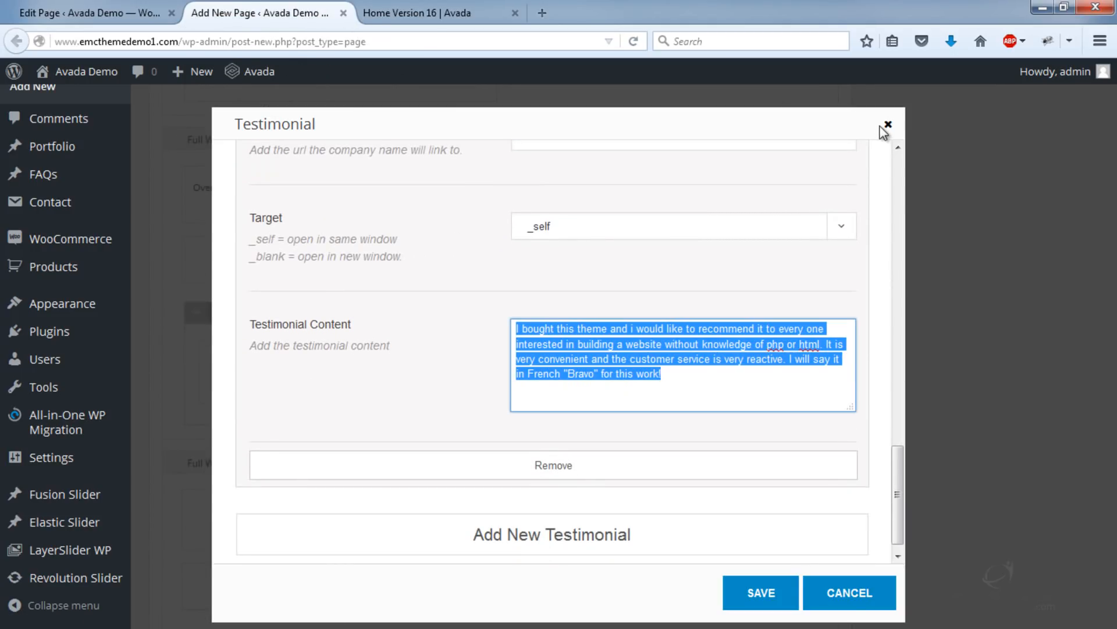
left_click(887, 125)
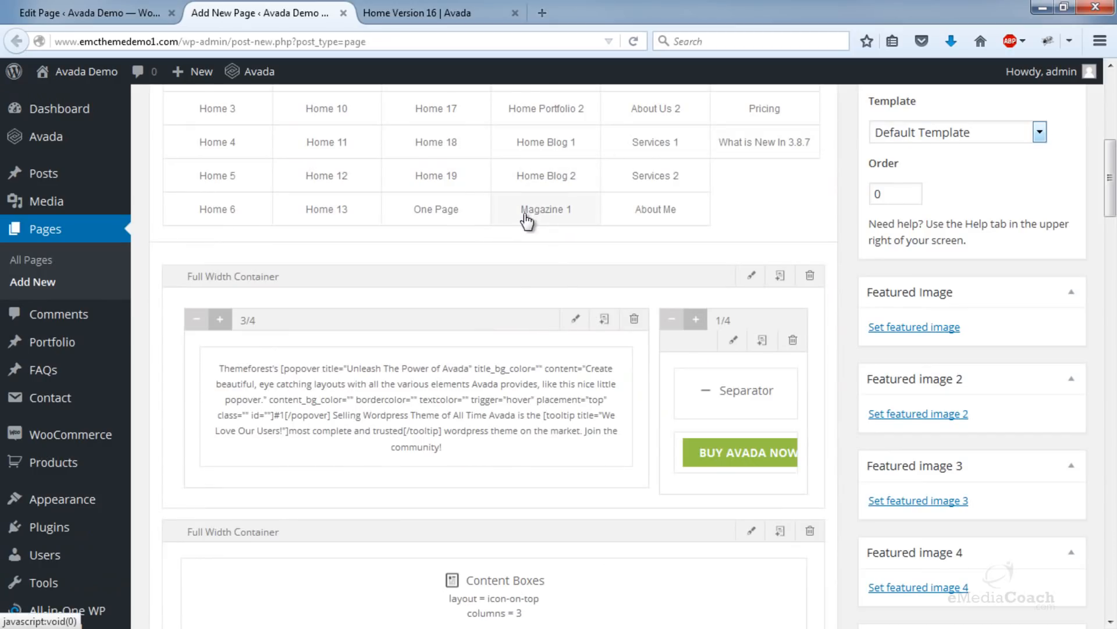
left_click(145, 16)
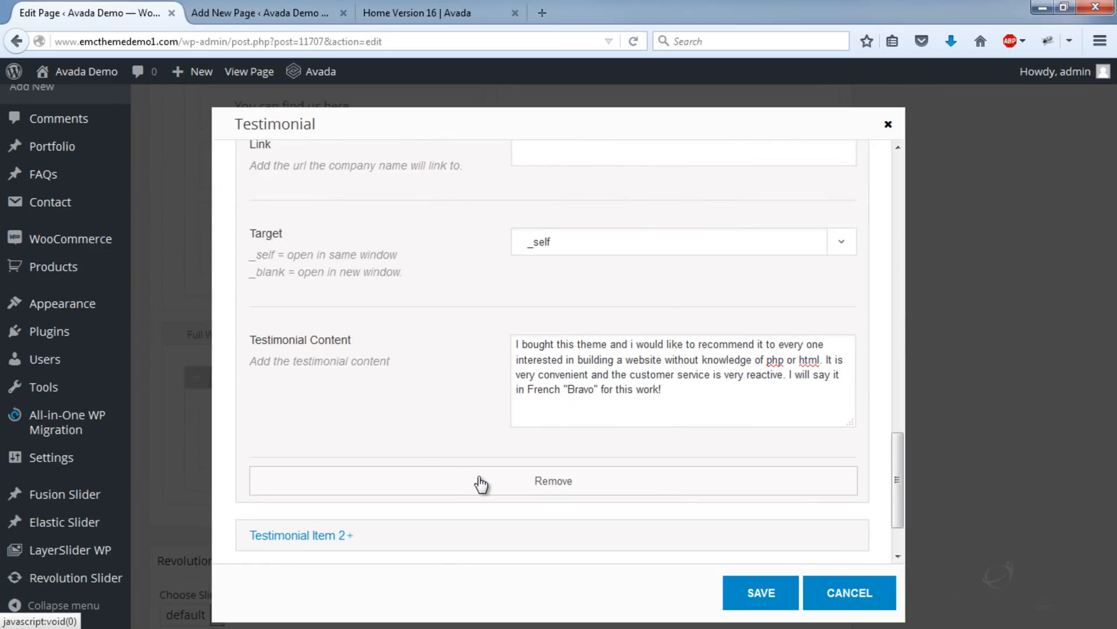
left_click(758, 592)
scroll(584, 520, "down", 10)
scroll(584, 519, "down", 15)
scroll(550, 474, "up", 3)
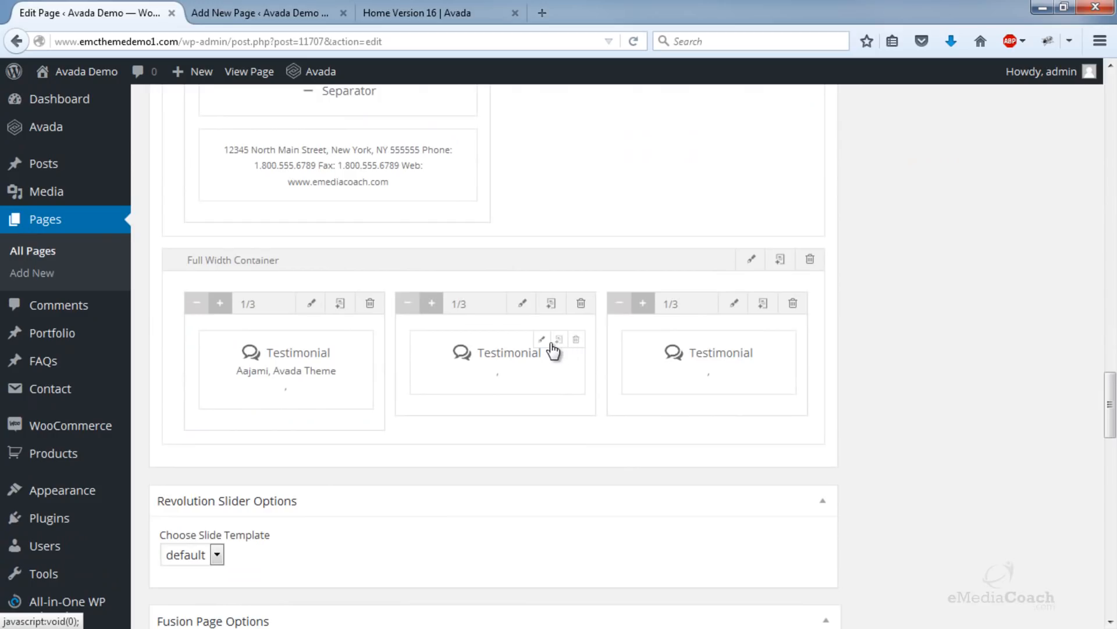
Replace the empty middle and right testimonials with two clones of the filled left one.
left_click(576, 340)
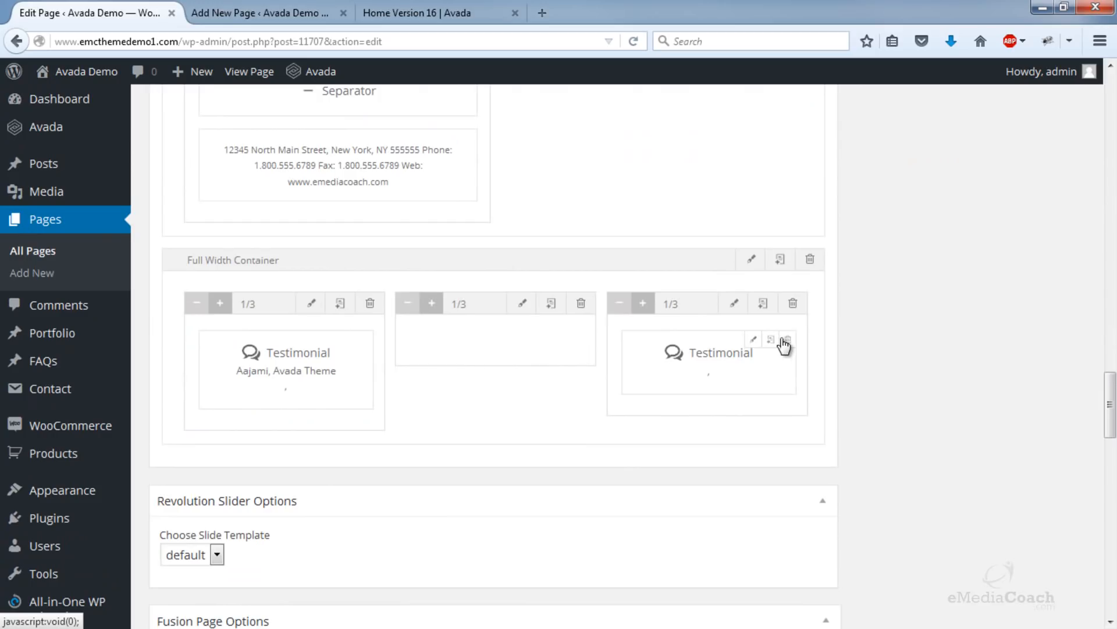
left_click(786, 340)
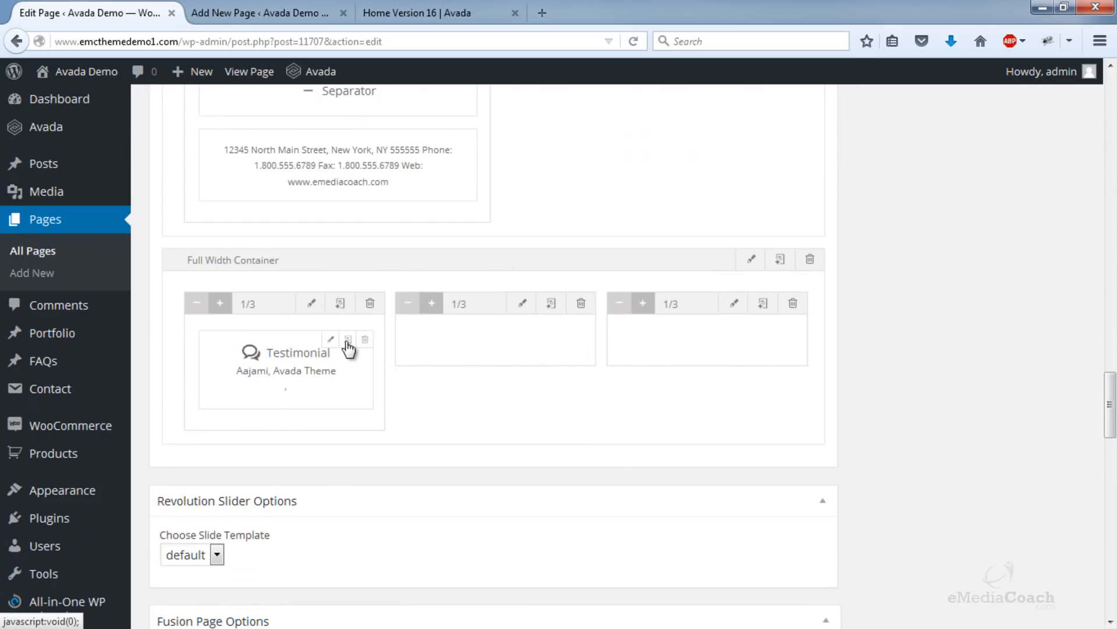
left_click(348, 340)
left_click_drag(431, 400, 448, 348)
left_click(349, 345)
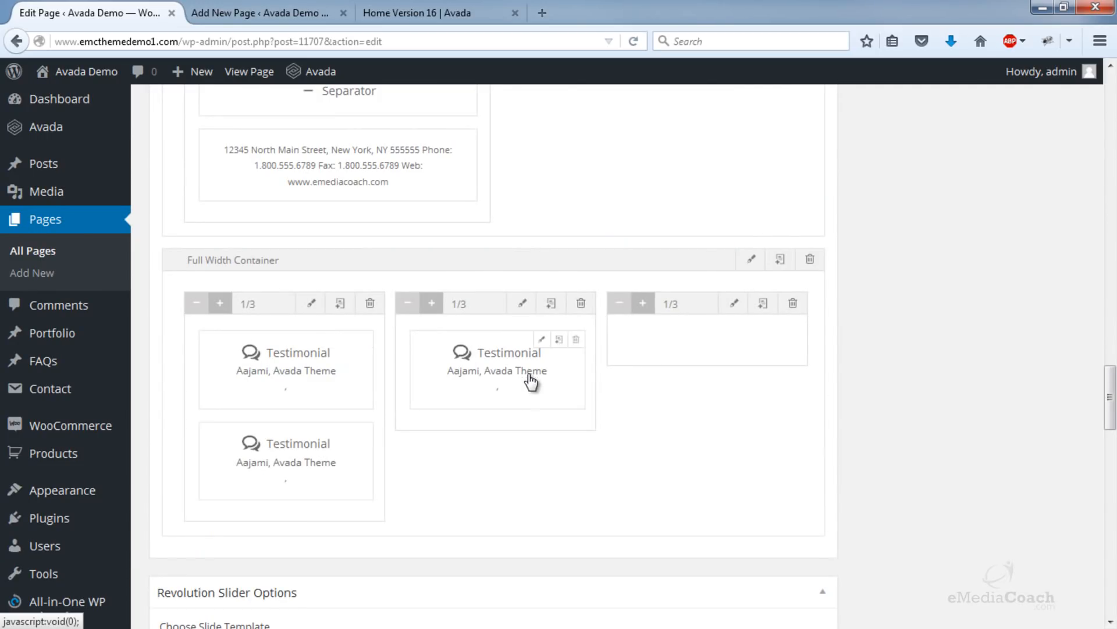
mouse_move(314, 465)
left_mouse_down()
mouse_move(682, 383)
mouse_move(690, 355)
left_mouse_up()
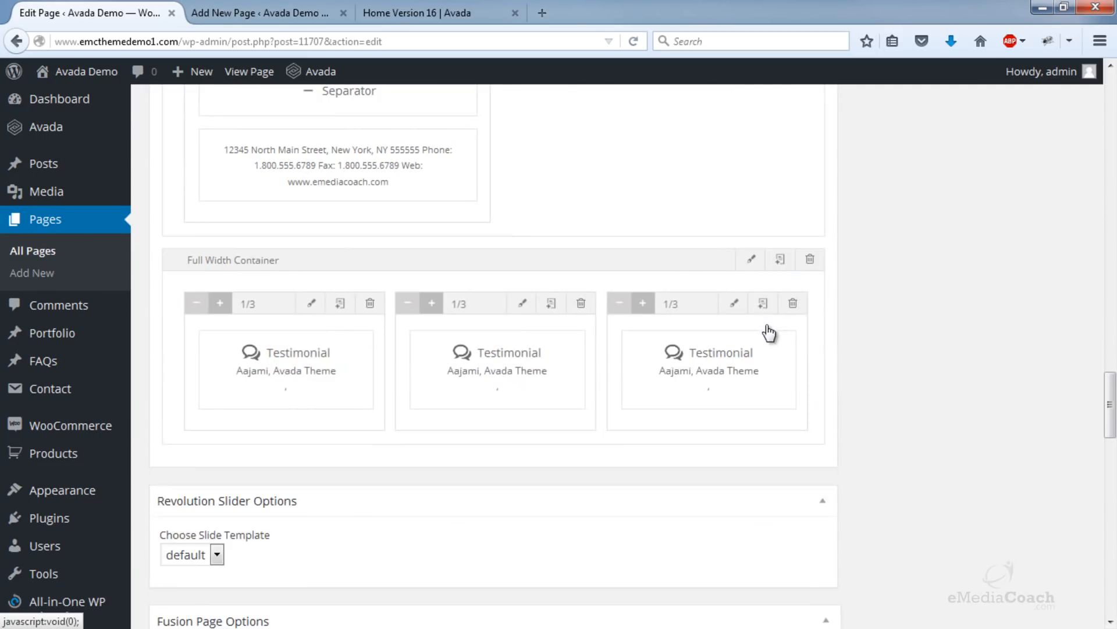
Update the Home page to save the three testimonials.
scroll(823, 406, "up", 15)
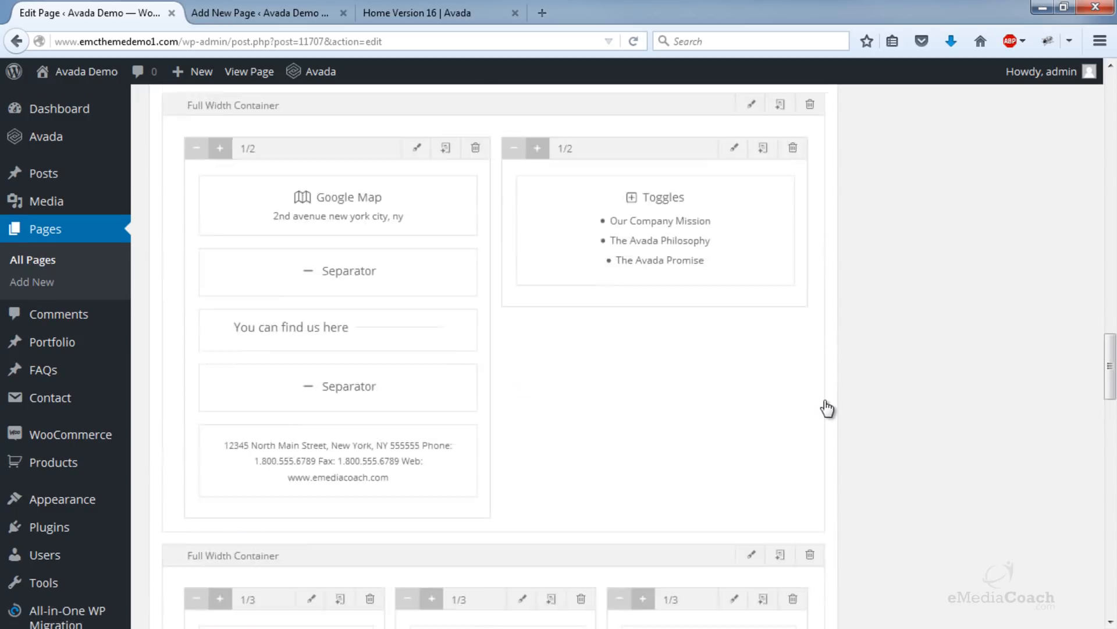
scroll(913, 383, "up", 7)
left_click(1054, 128)
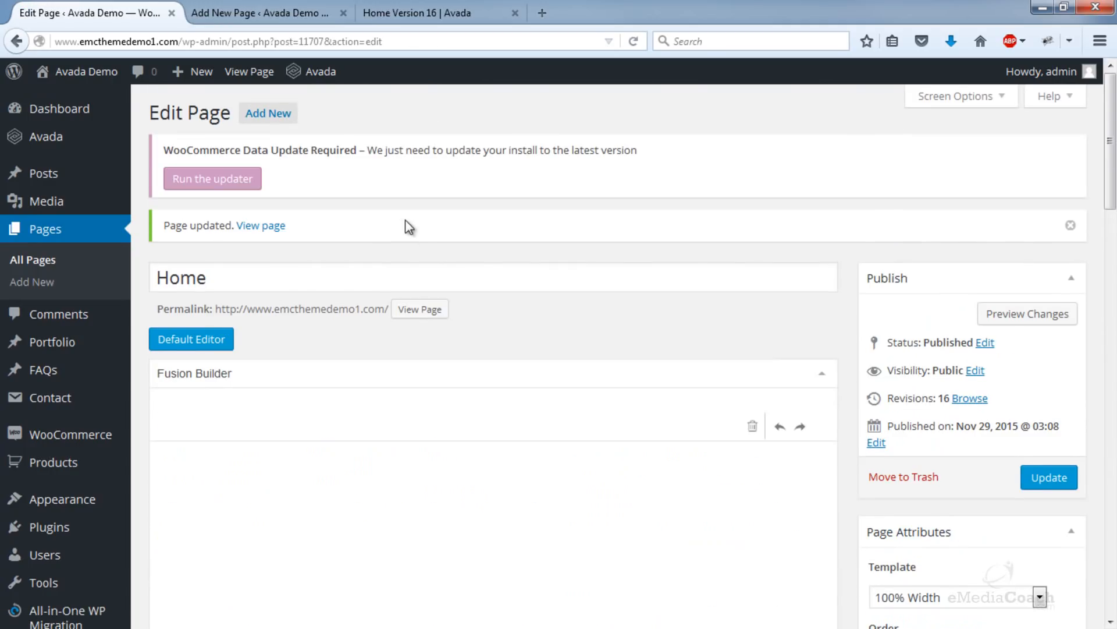
Open the live Home page in a new tab, scroll to its three testimonials, then view the Avada demo.
right_click(416, 312)
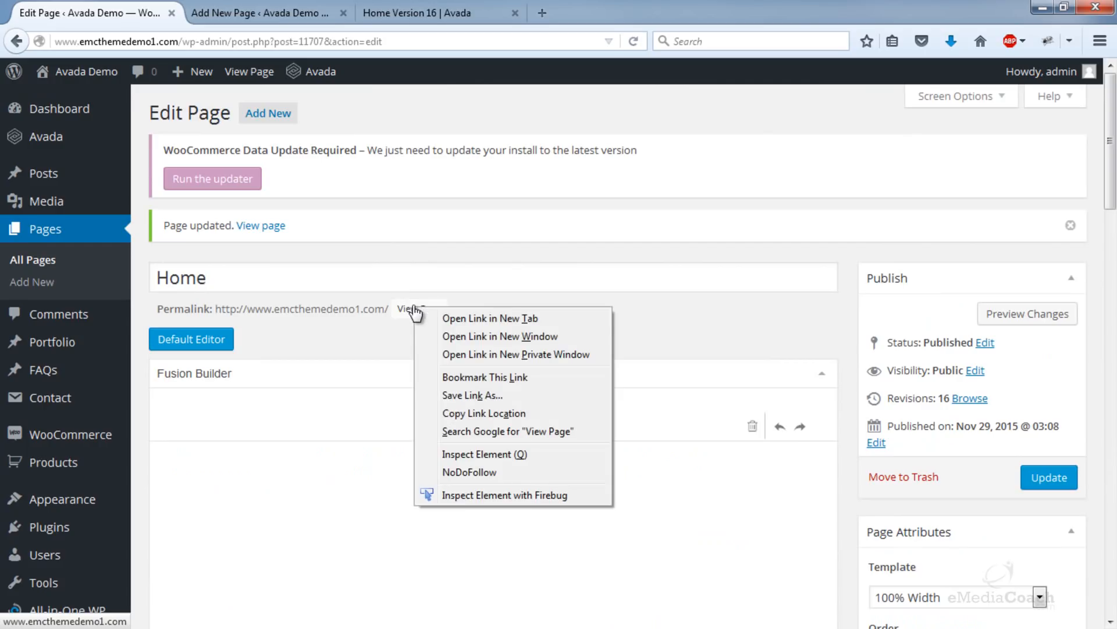
left_click(460, 318)
left_click(271, 12)
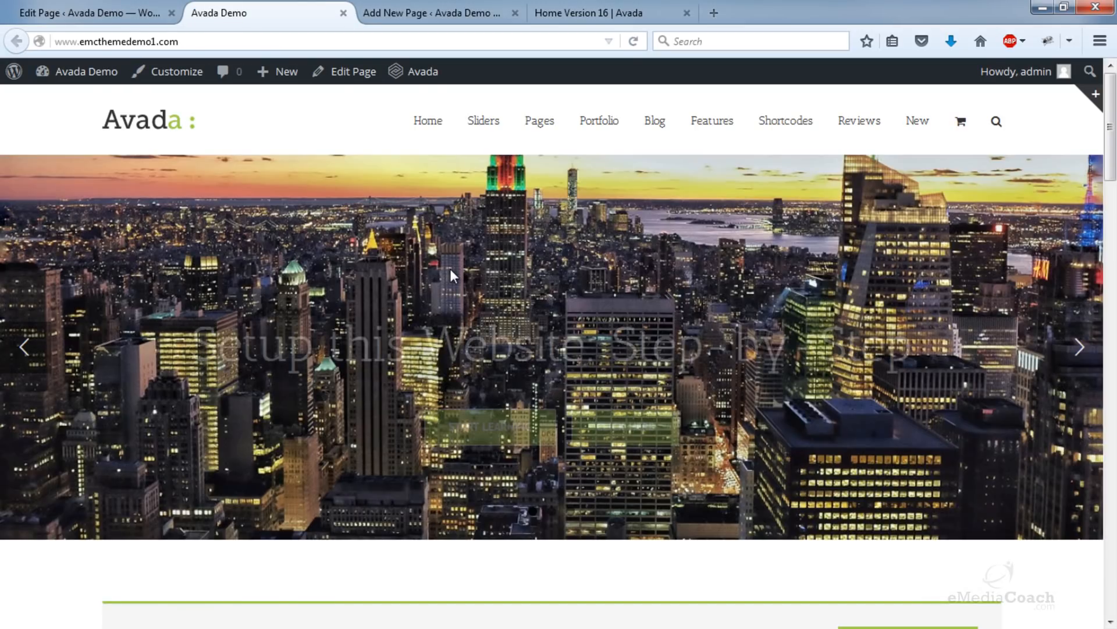
scroll(217, 306, "down", 8)
scroll(190, 309, "down", 6)
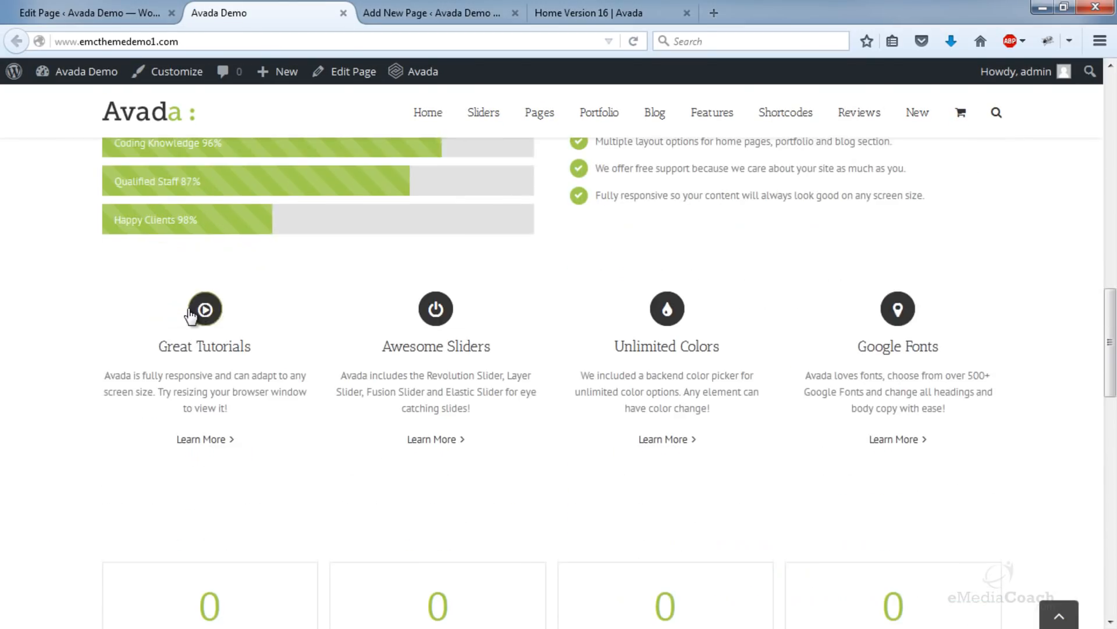
scroll(183, 305, "down", 6)
scroll(183, 303, "down", 5)
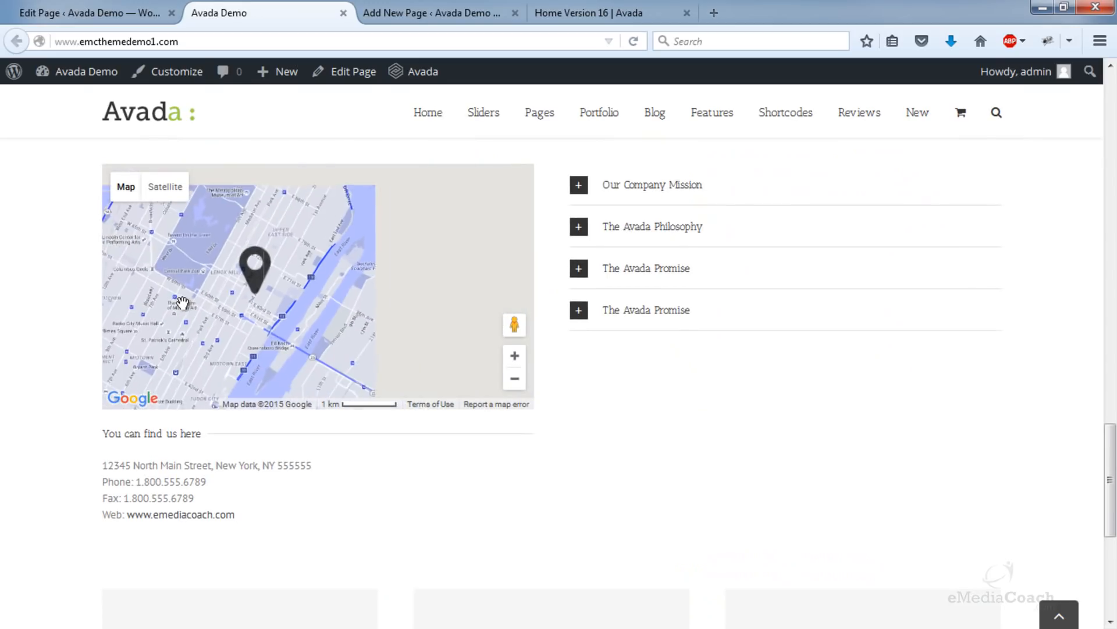
scroll(68, 326, "down", 3)
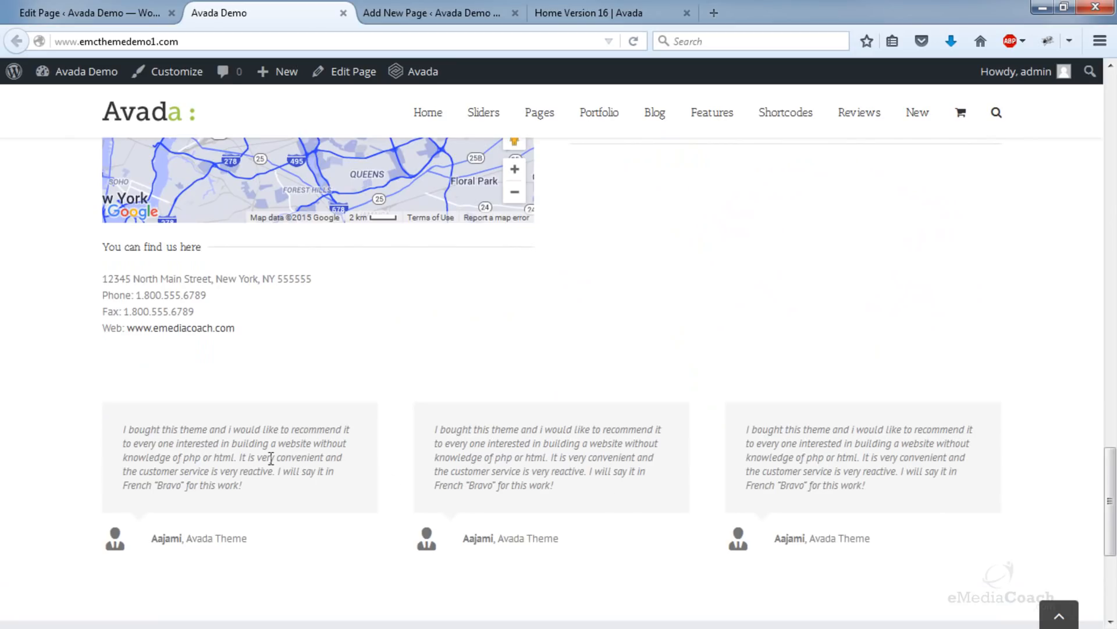
left_click(588, 13)
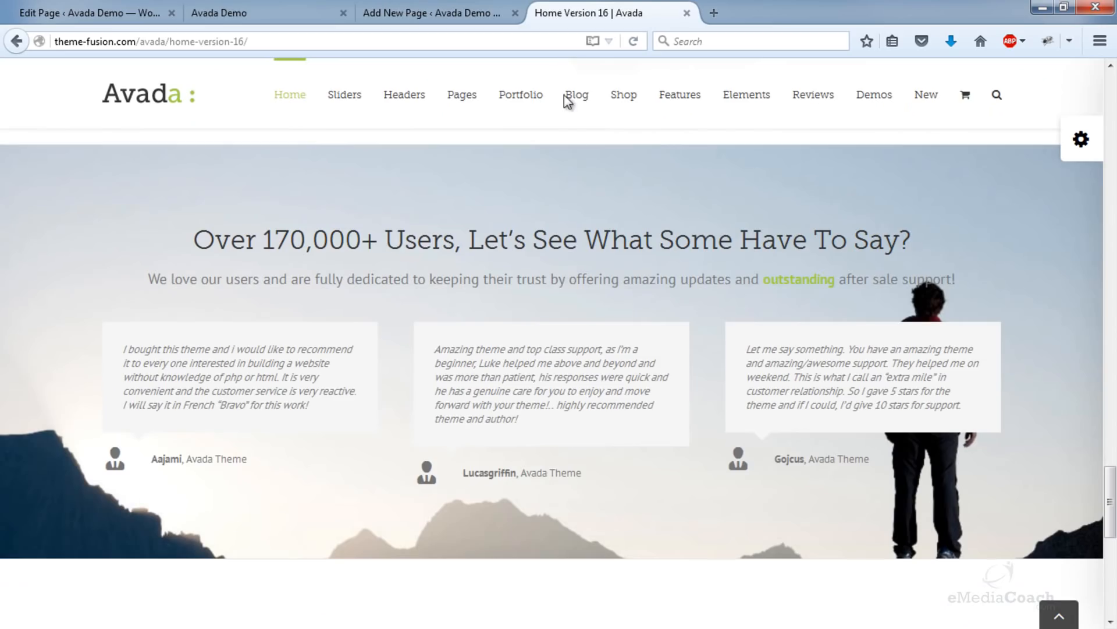
Close the live Home page tab and scroll the draft to its 'Over 70,000 Users' testimonials section.
scroll(924, 328, "up", 1)
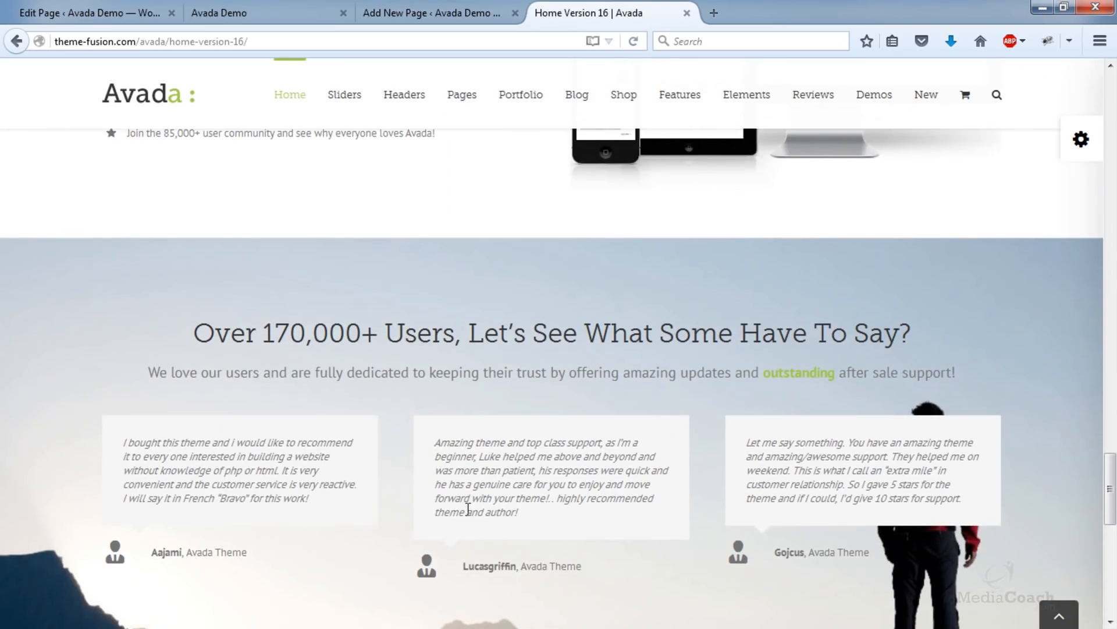
left_click(382, 14)
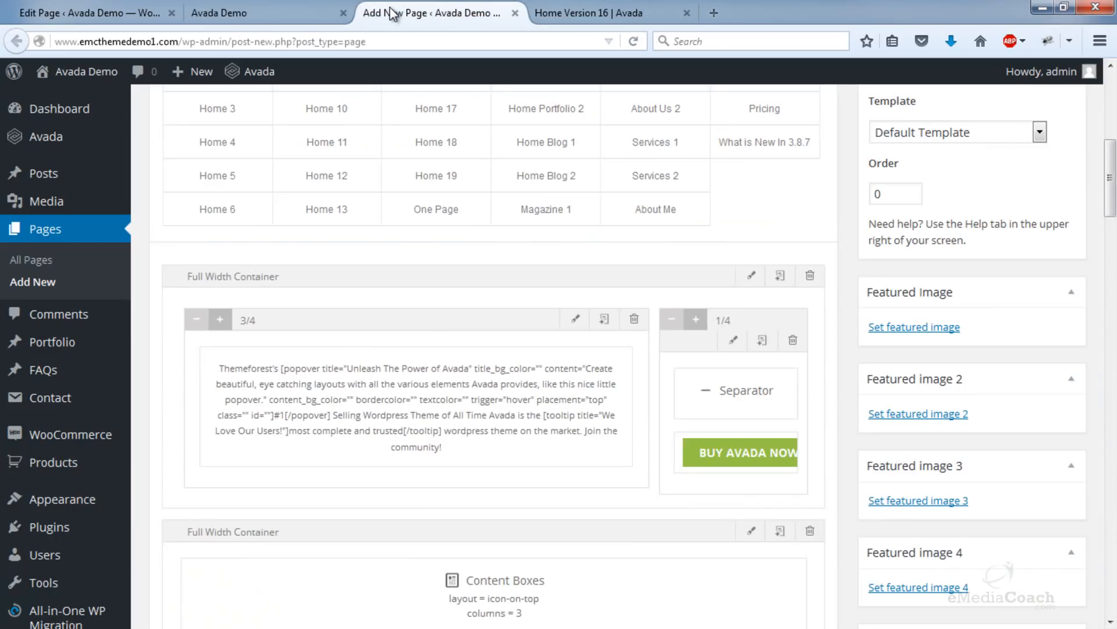
left_click(343, 13)
scroll(495, 254, "up", 7)
scroll(505, 256, "down", 7)
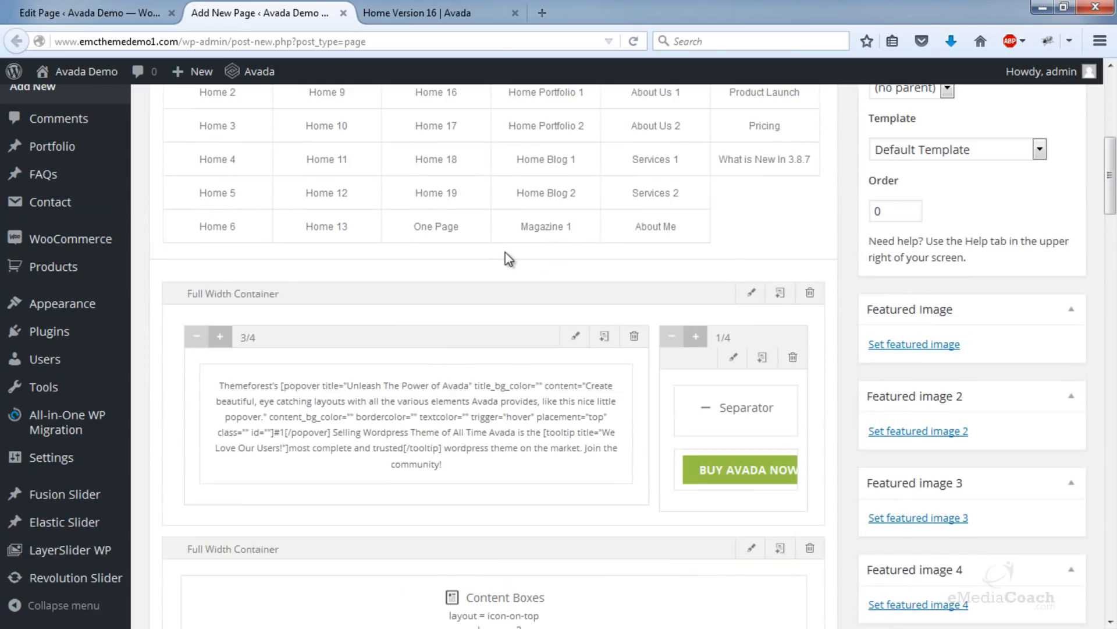
scroll(505, 254, "down", 5)
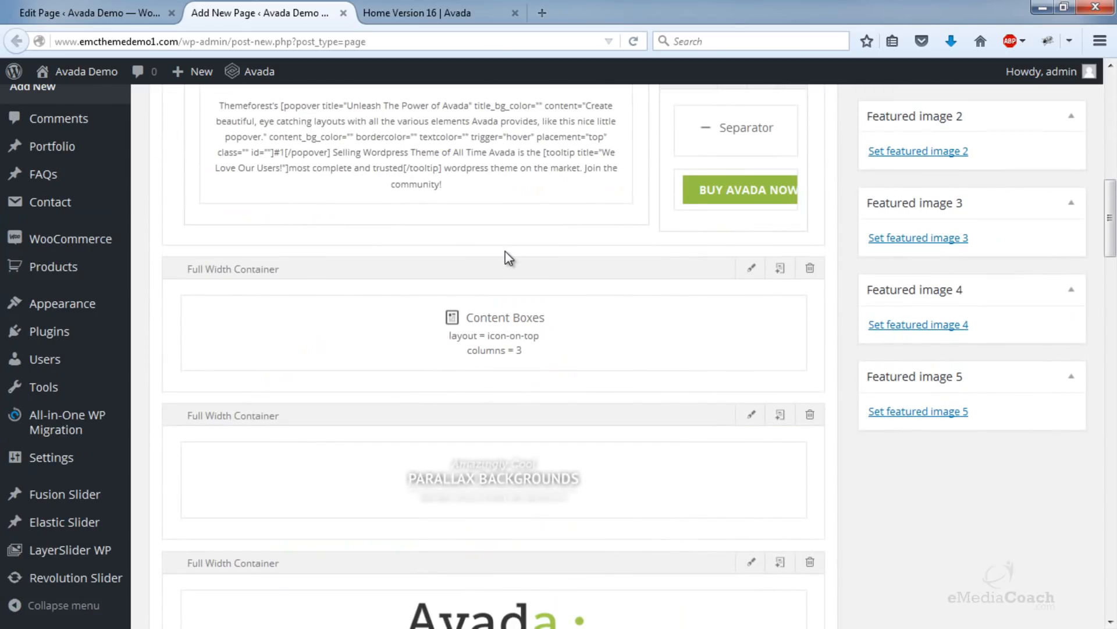
scroll(506, 257, "down", 17)
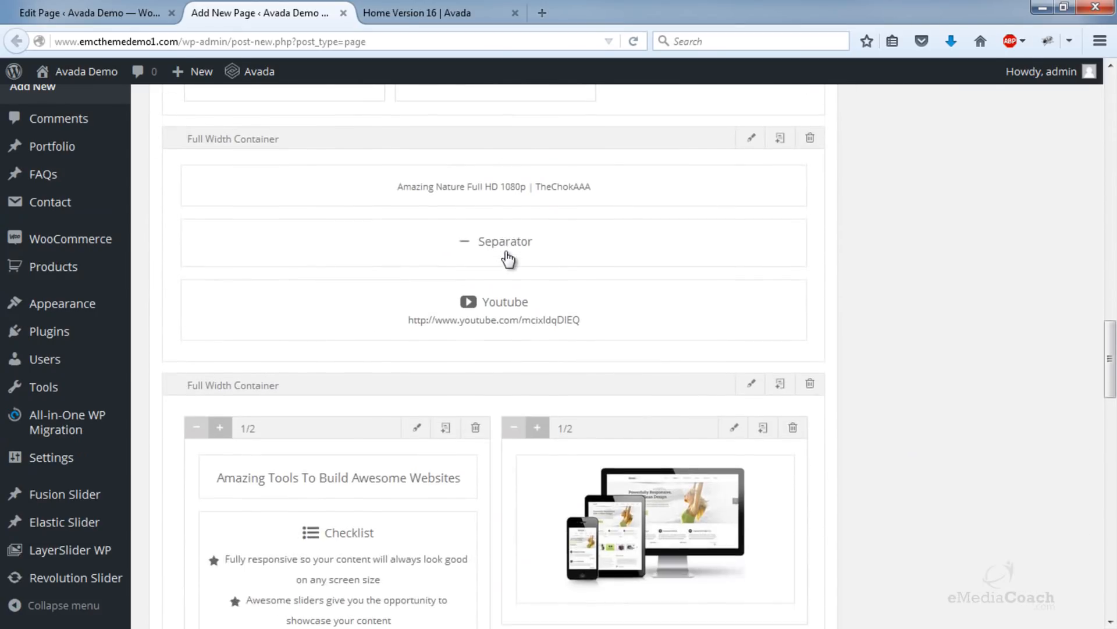
scroll(509, 259, "down", 12)
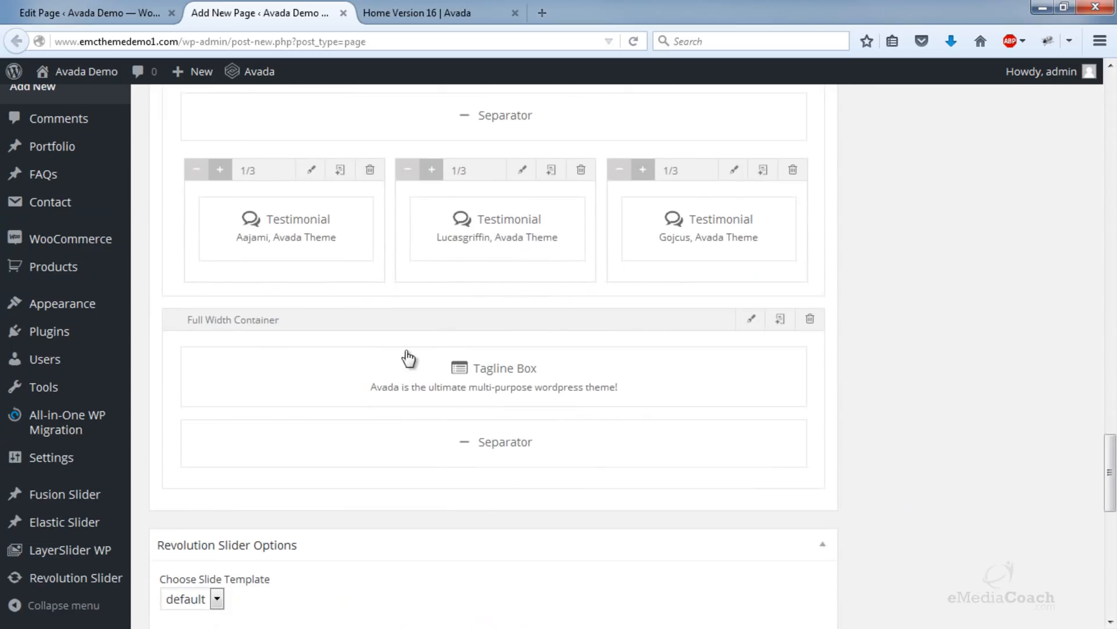
scroll(497, 348, "up", 3)
scroll(415, 326, "up", 2)
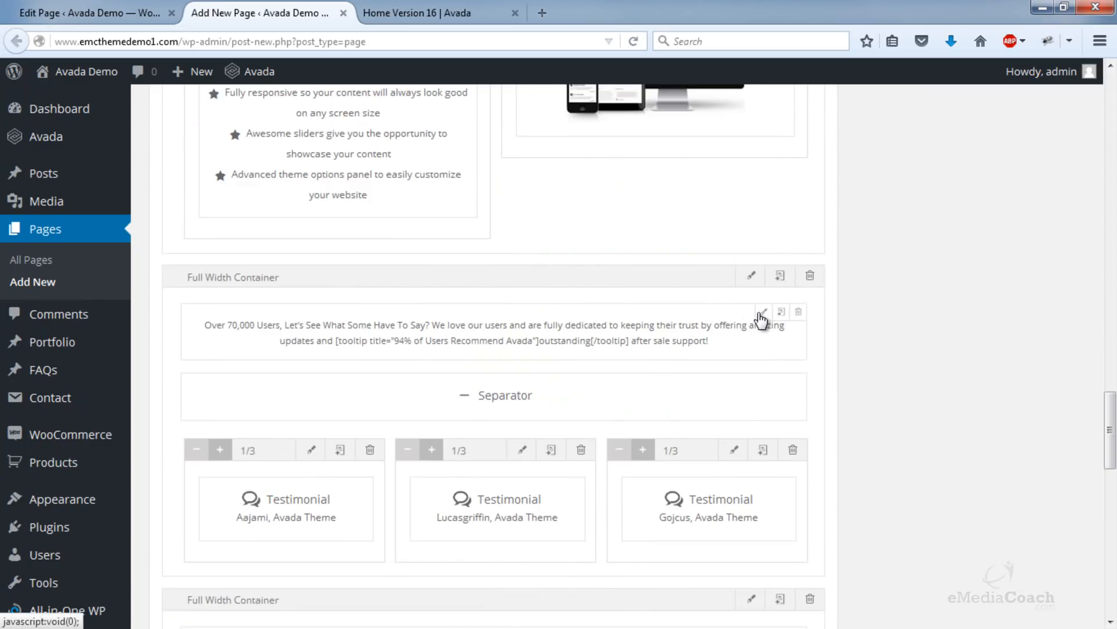
Open the demo's 'Over 70,000 Users' text block and look over its heading and paragraph.
left_click(761, 313)
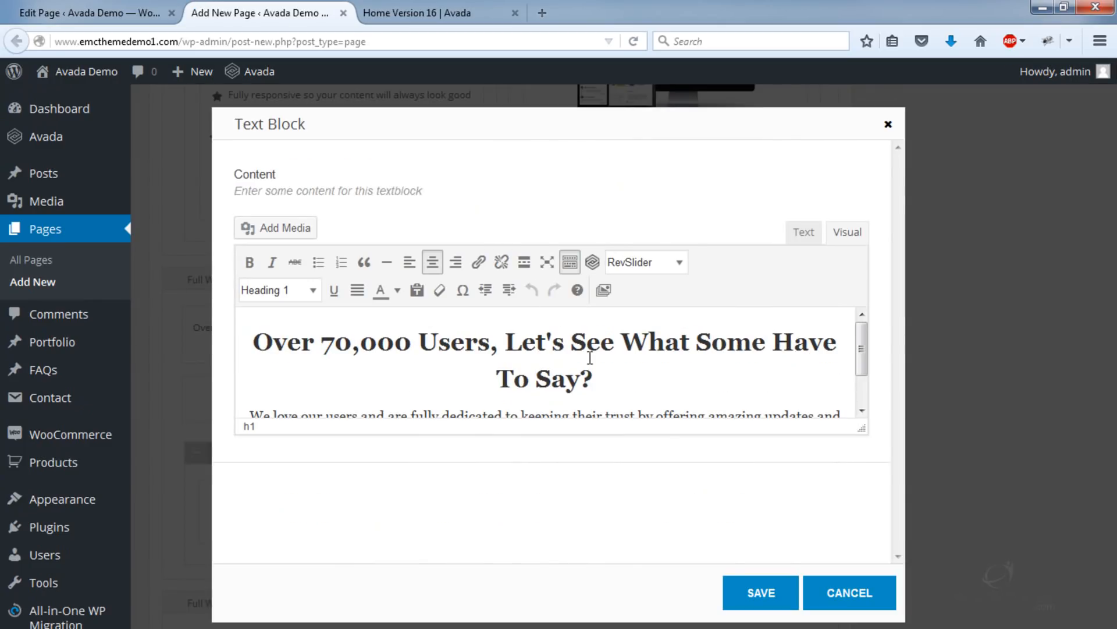
scroll(590, 357, "down", 1)
scroll(528, 338, "up", 1)
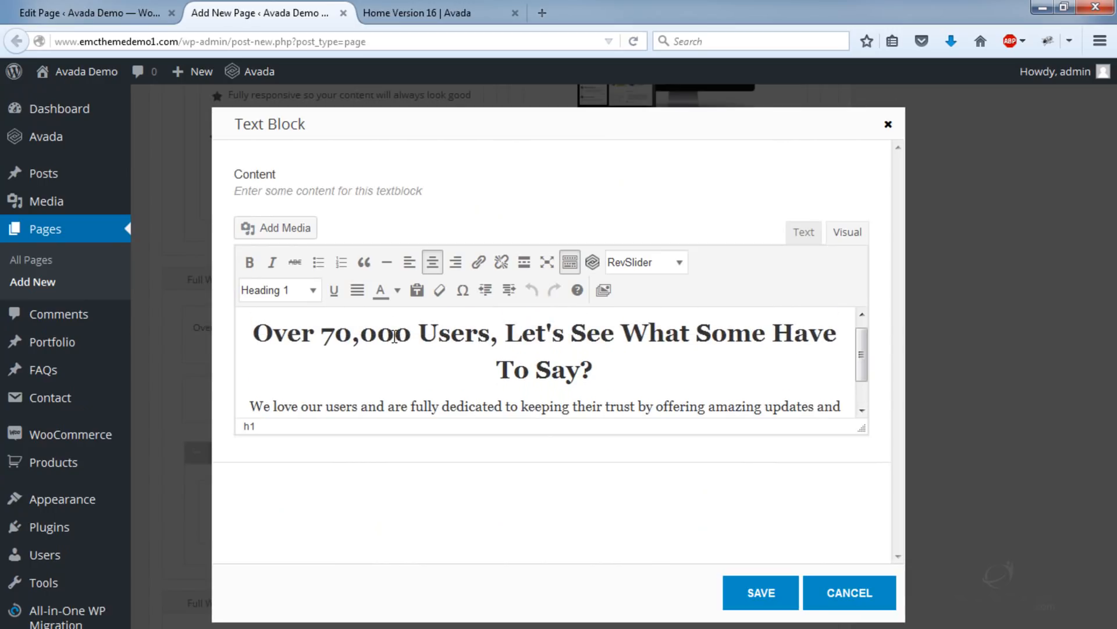
left_click_drag(272, 333, 593, 382)
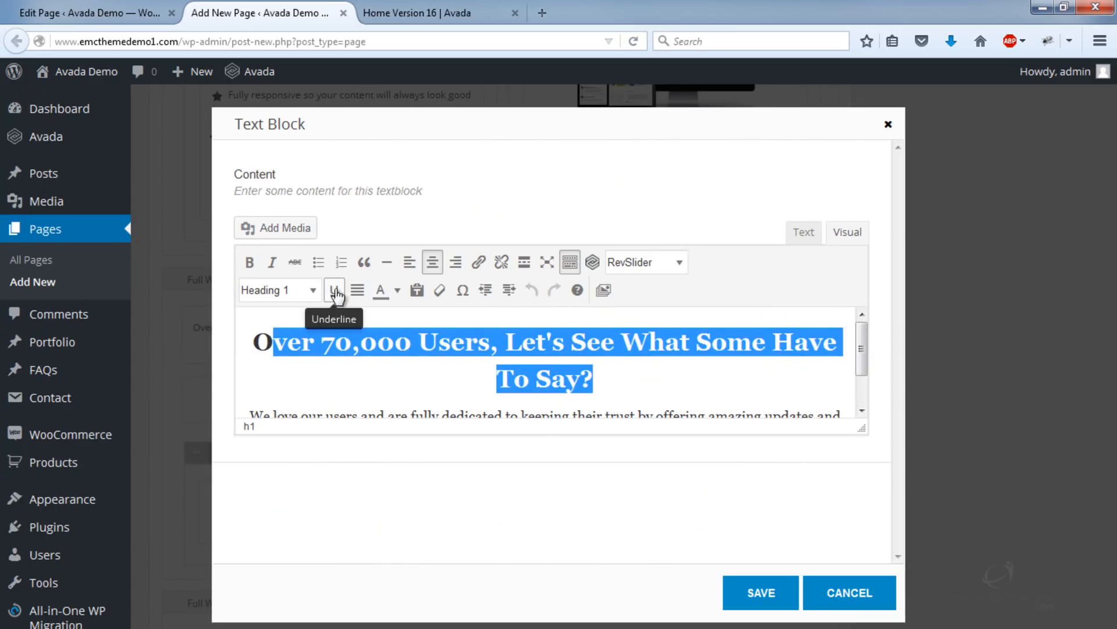
scroll(350, 376, "down", 1)
left_click(349, 373)
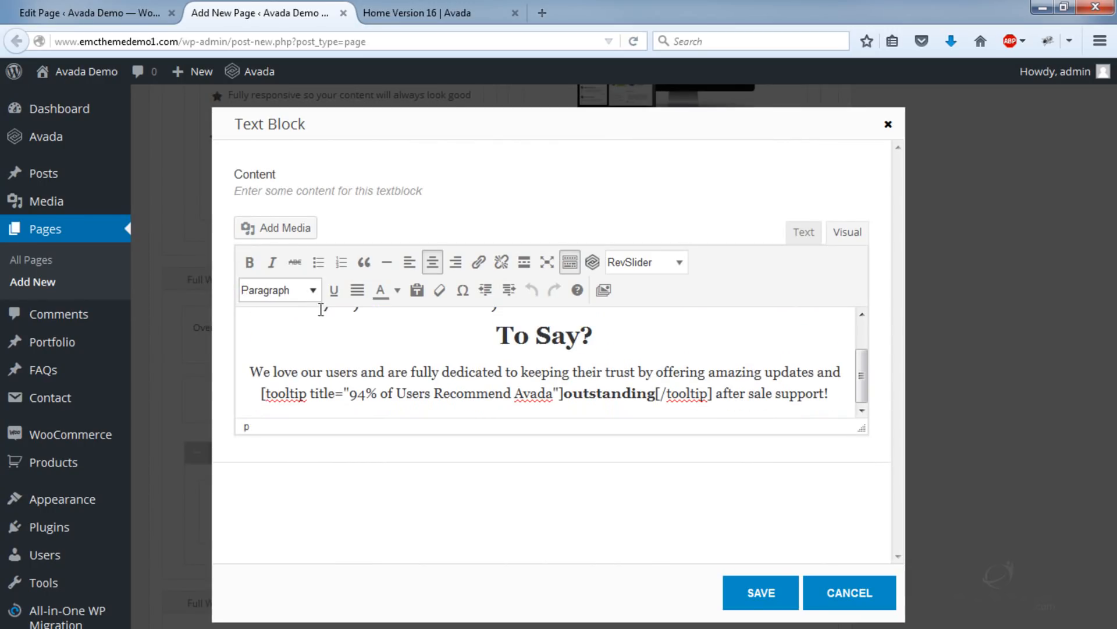
scroll(485, 362, "up", 2)
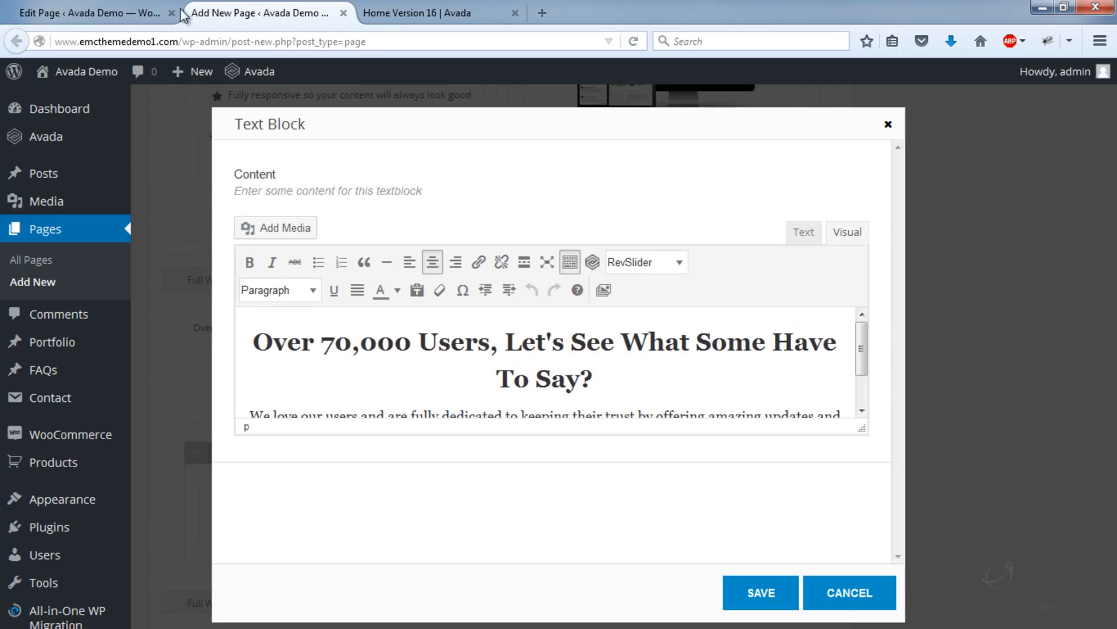
Add a new Text Block above the Home page testimonials and open it for editing.
left_click(105, 16)
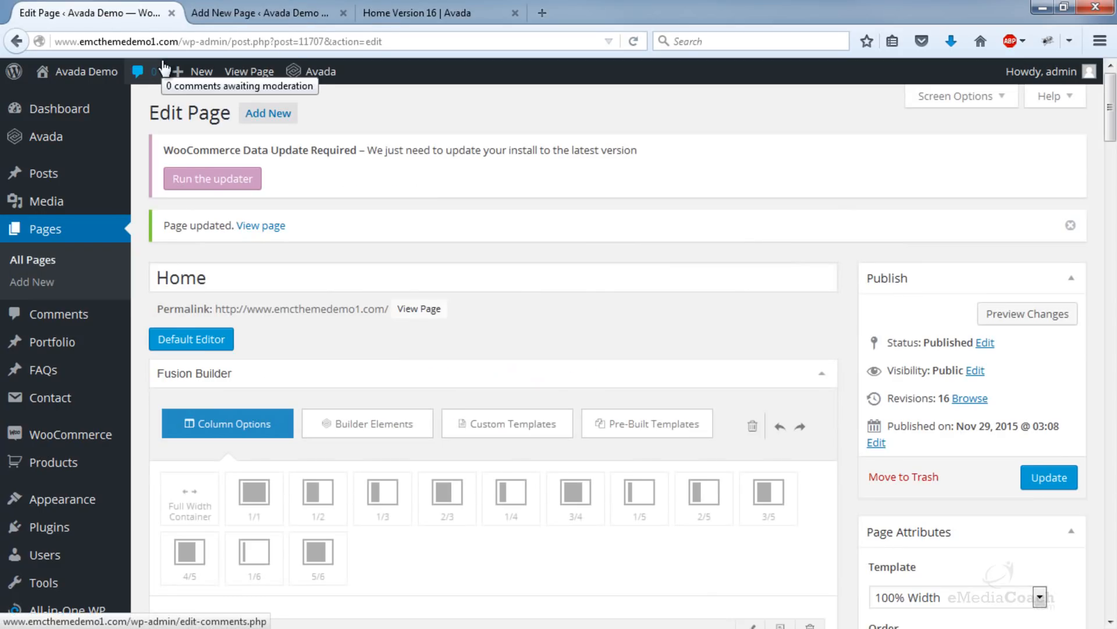
scroll(260, 192, "down", 5)
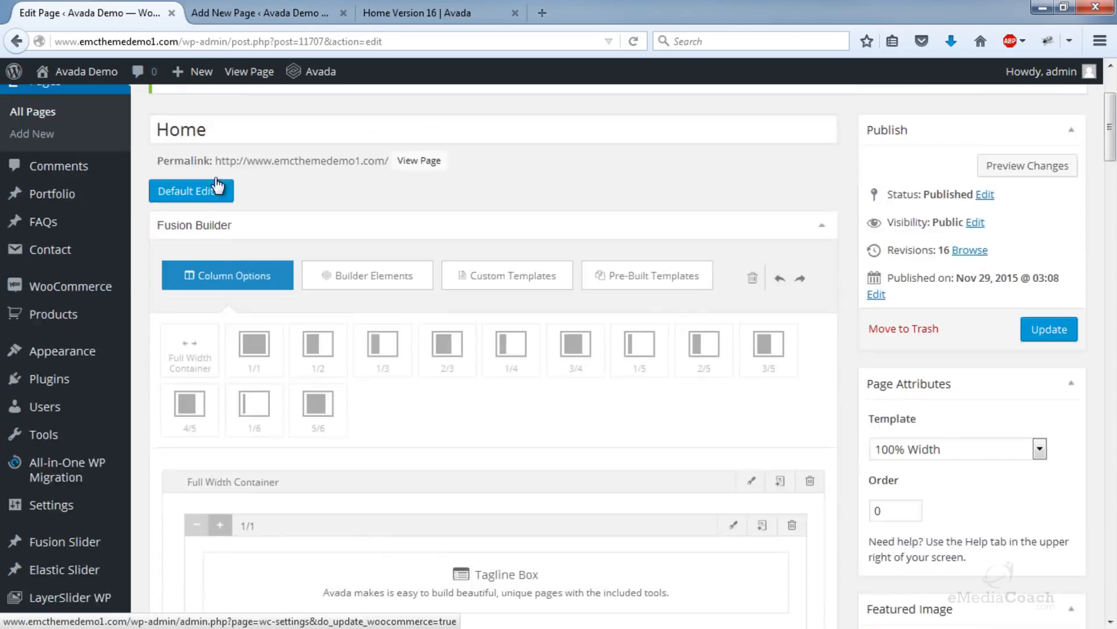
scroll(303, 198, "up", 1)
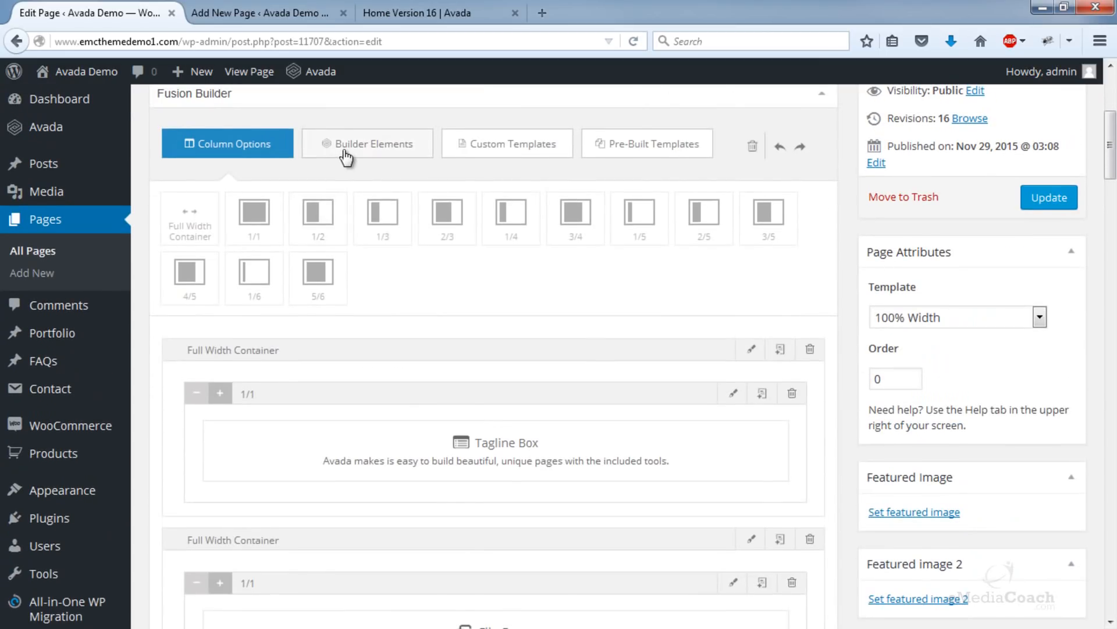
left_click(348, 149)
left_click_drag(576, 405, 534, 353)
scroll(679, 459, "down", 20)
scroll(673, 449, "down", 9)
scroll(673, 456, "up", 6)
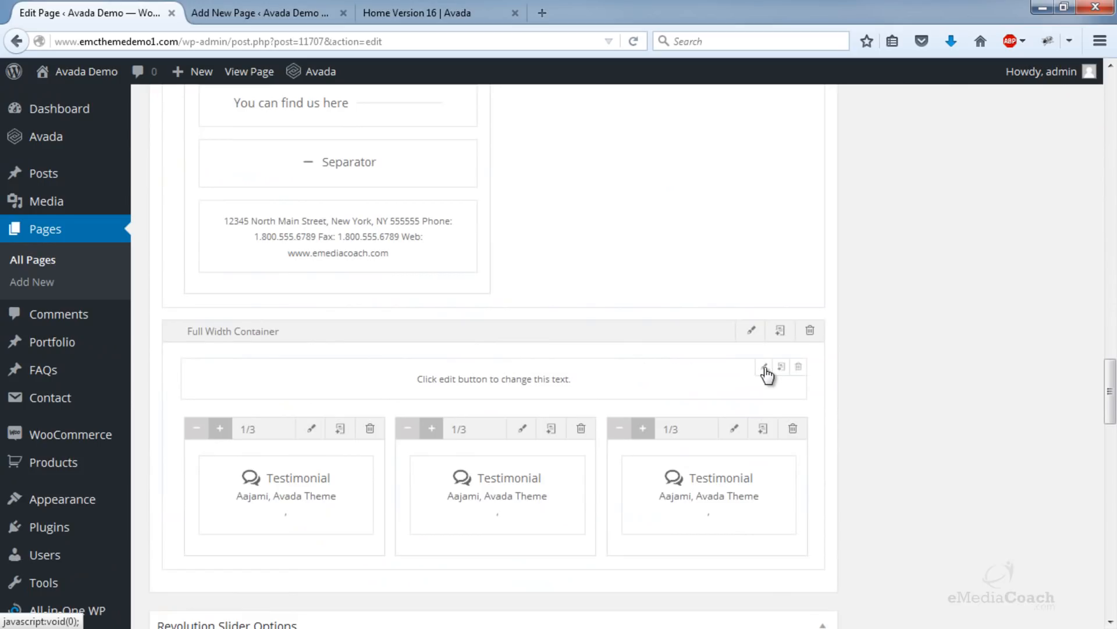
left_click(765, 368)
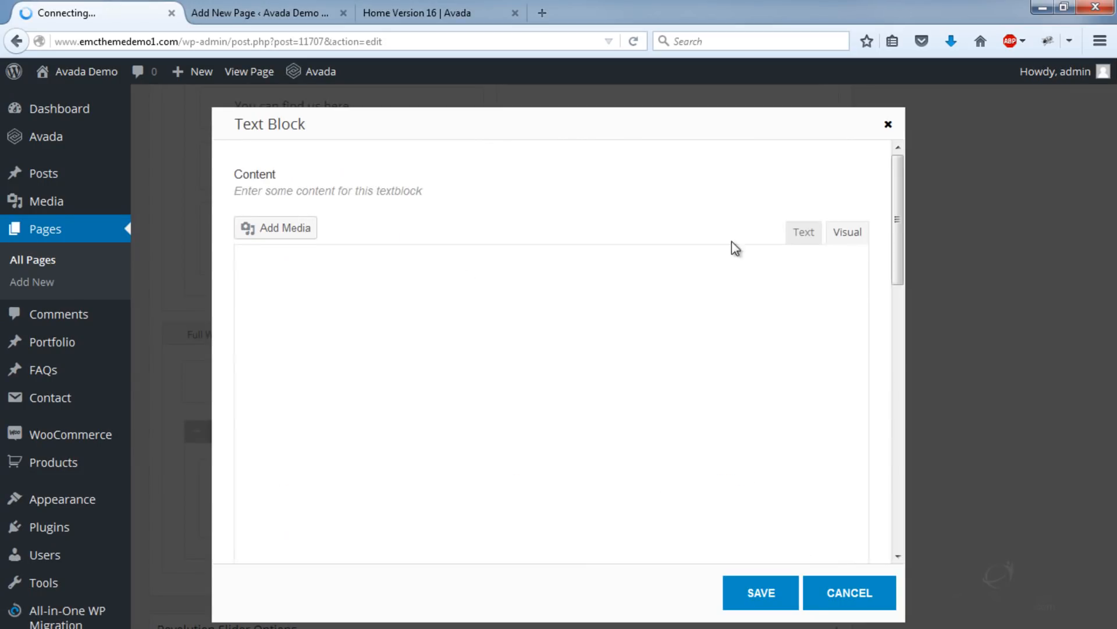
Paste the demo's heading and paragraph into the new Text Block, save it, and close the demo editor.
left_click(297, 17)
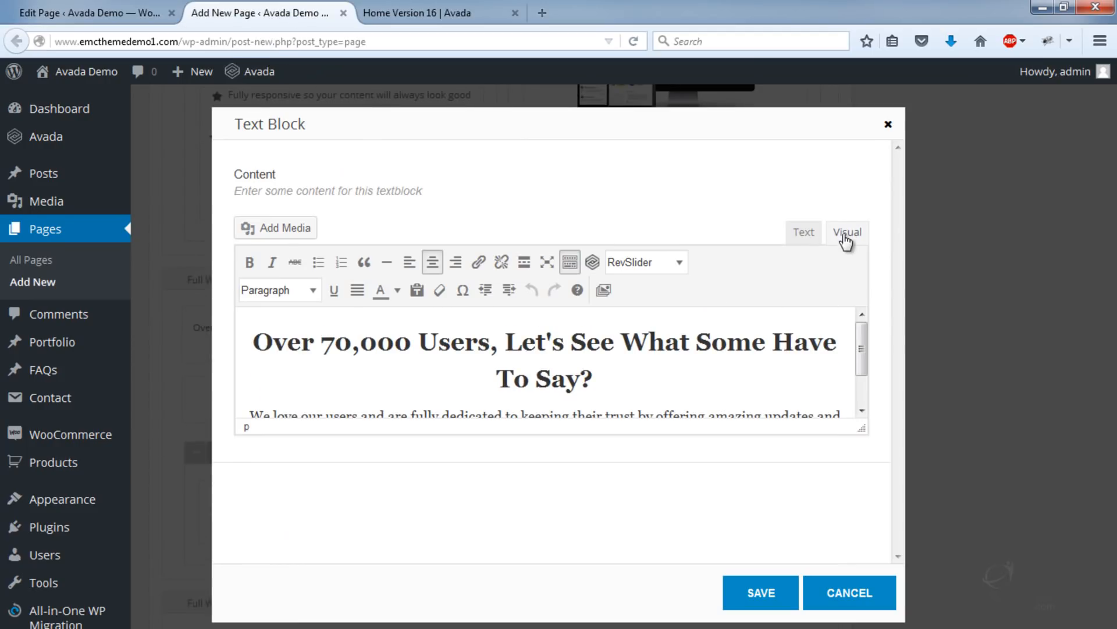
scroll(737, 365, "down", 1)
key("ctrl+a")
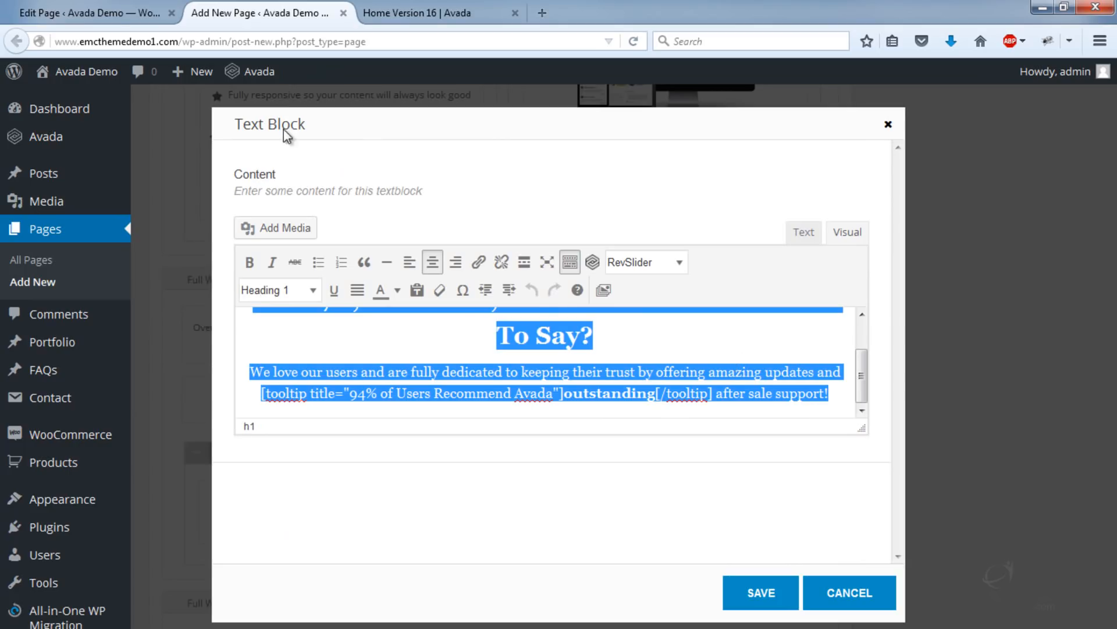
left_click(87, 13)
type("Over 70,000 Users, Let's See What Some Have To Say? We love our users and are fully dedicated to keeping their trust by offering amazing updates and [tooltip title=\"94% of Users Recommend Avada\"]outstanding[/tooltip] after sale support!")
left_click(765, 591)
scroll(606, 459, "down", 8)
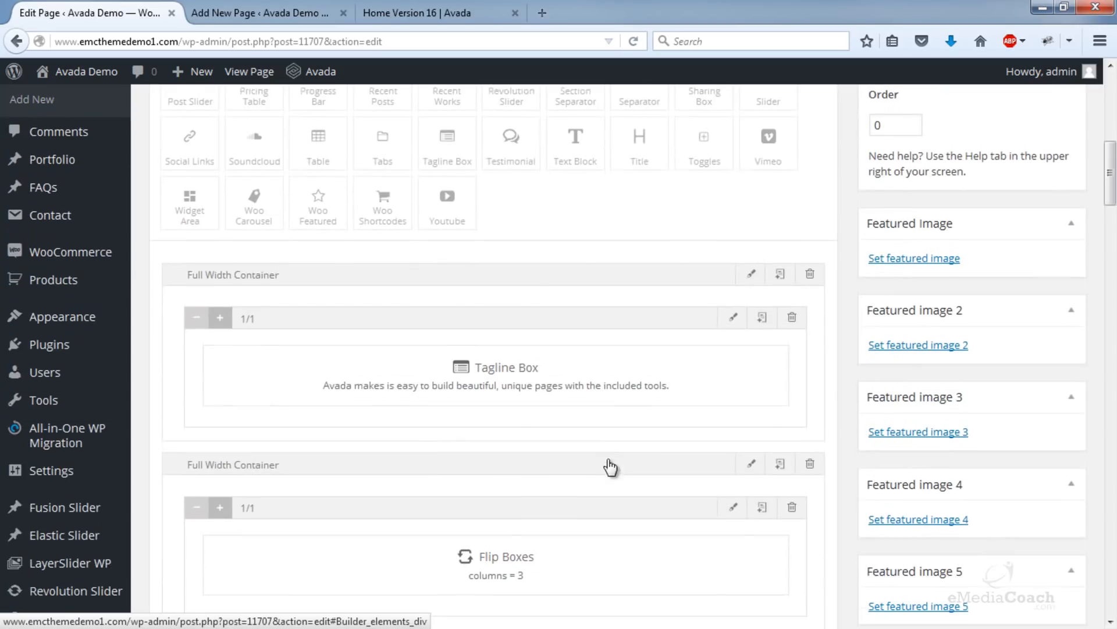
left_click(313, 19)
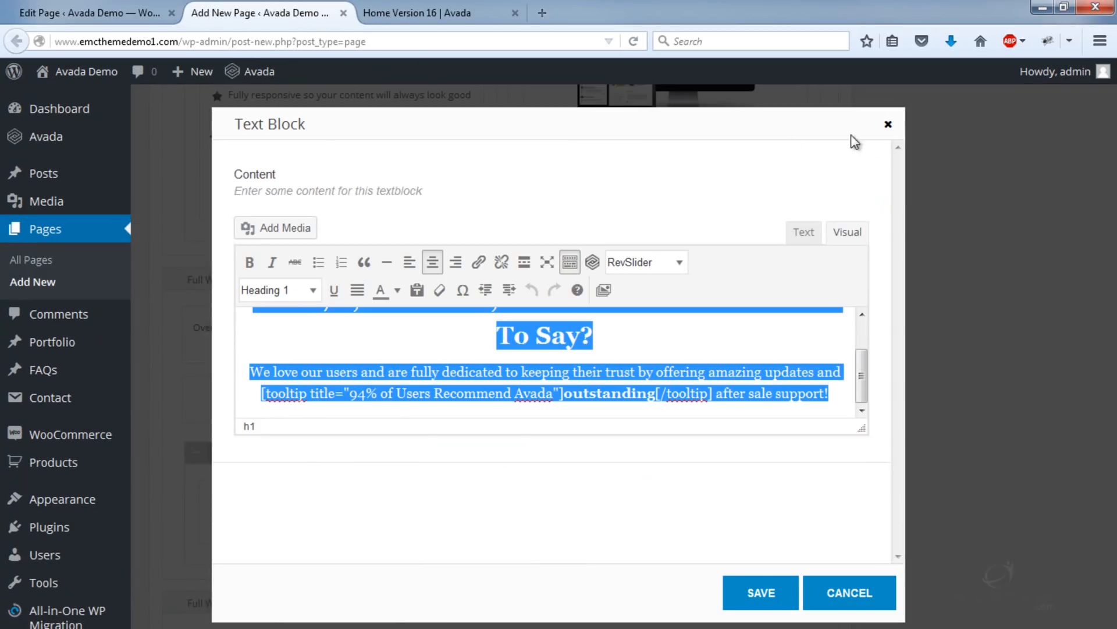
left_click(886, 126)
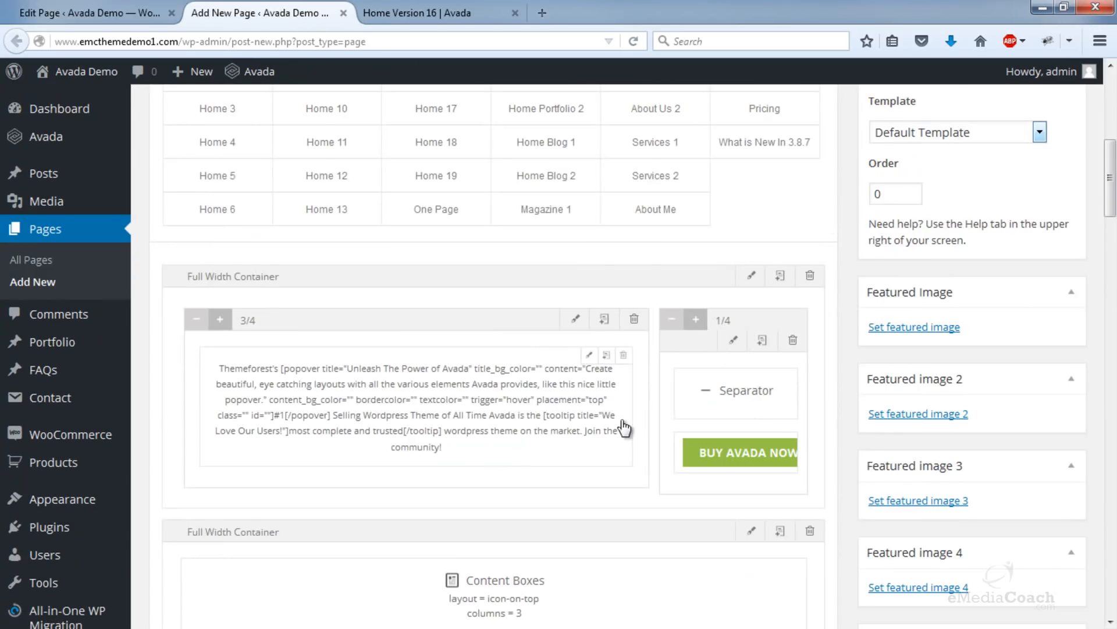
Inspect the demo separator's settings and close them without changes.
scroll(623, 428, "down", 15)
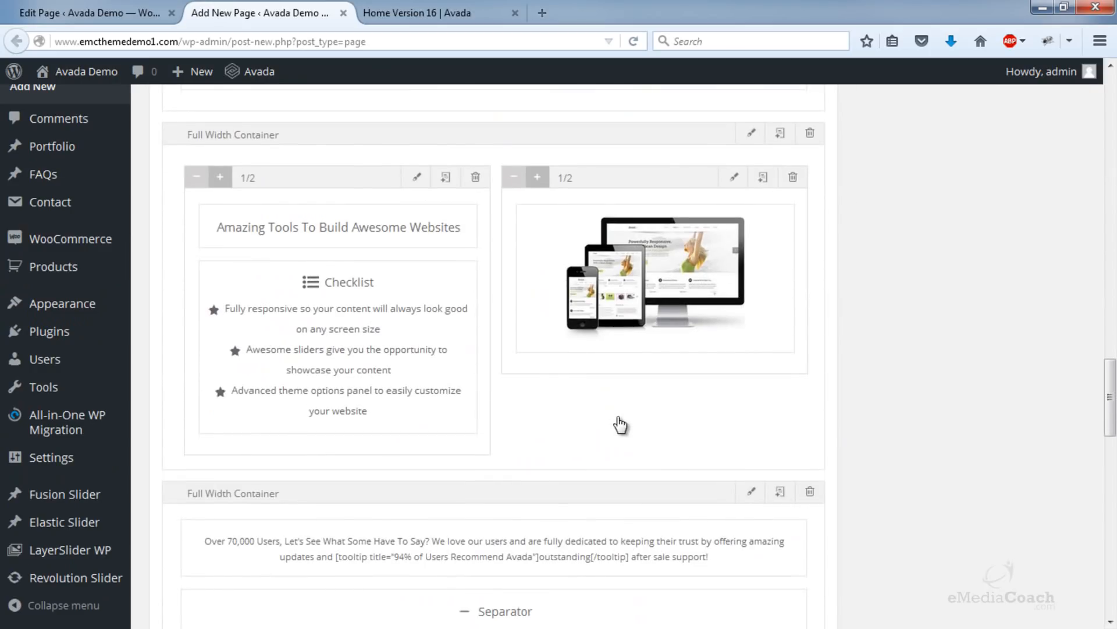
scroll(620, 425, "down", 6)
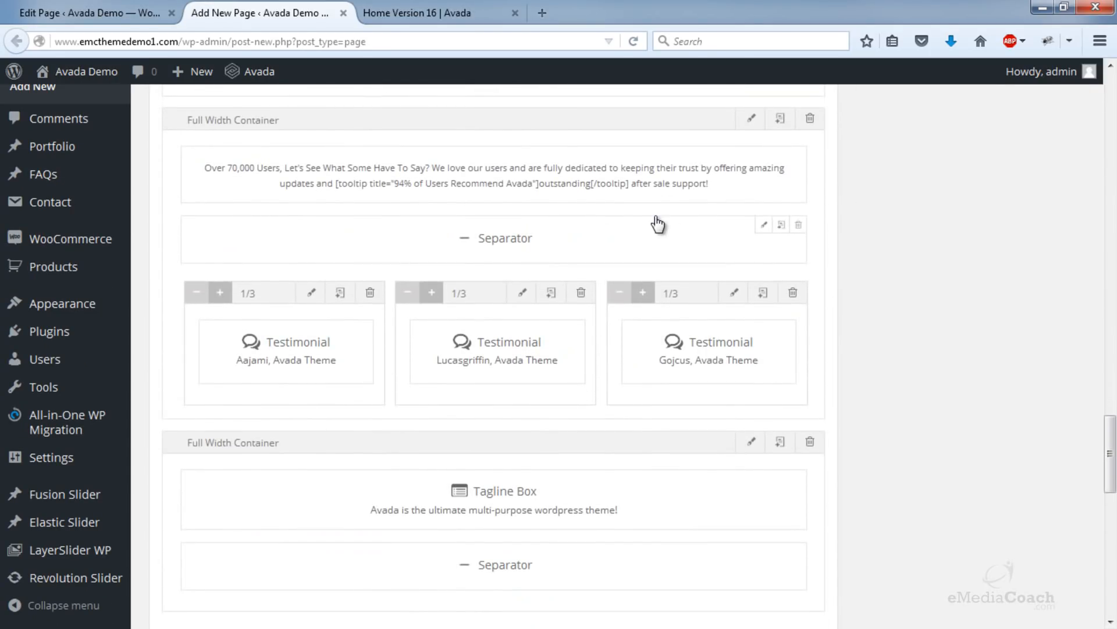
left_click(763, 227)
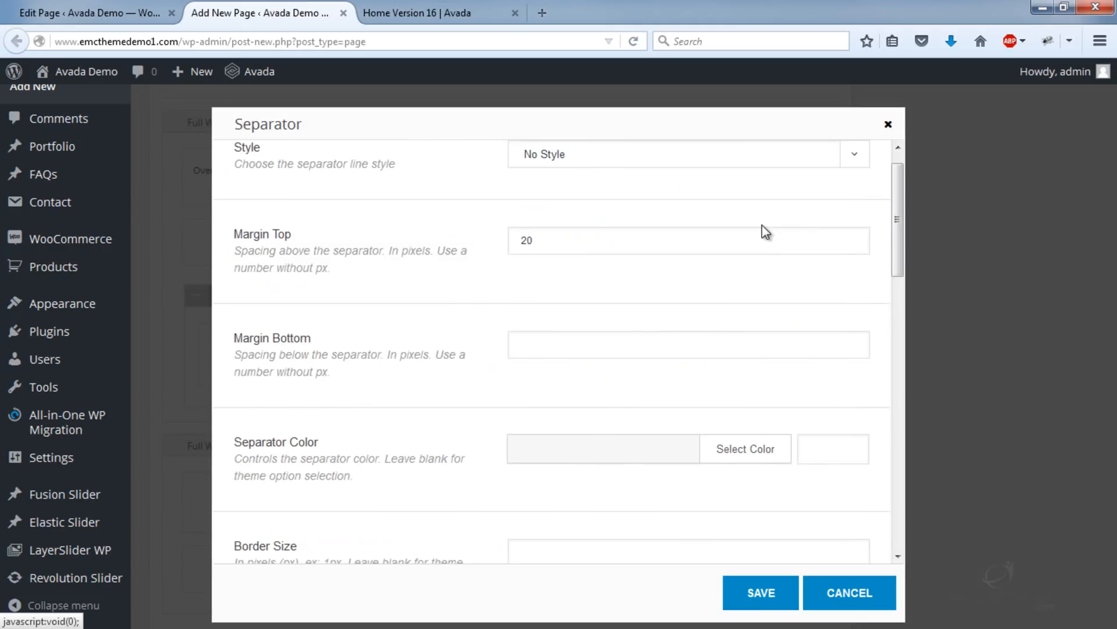
scroll(523, 291, "down", 5)
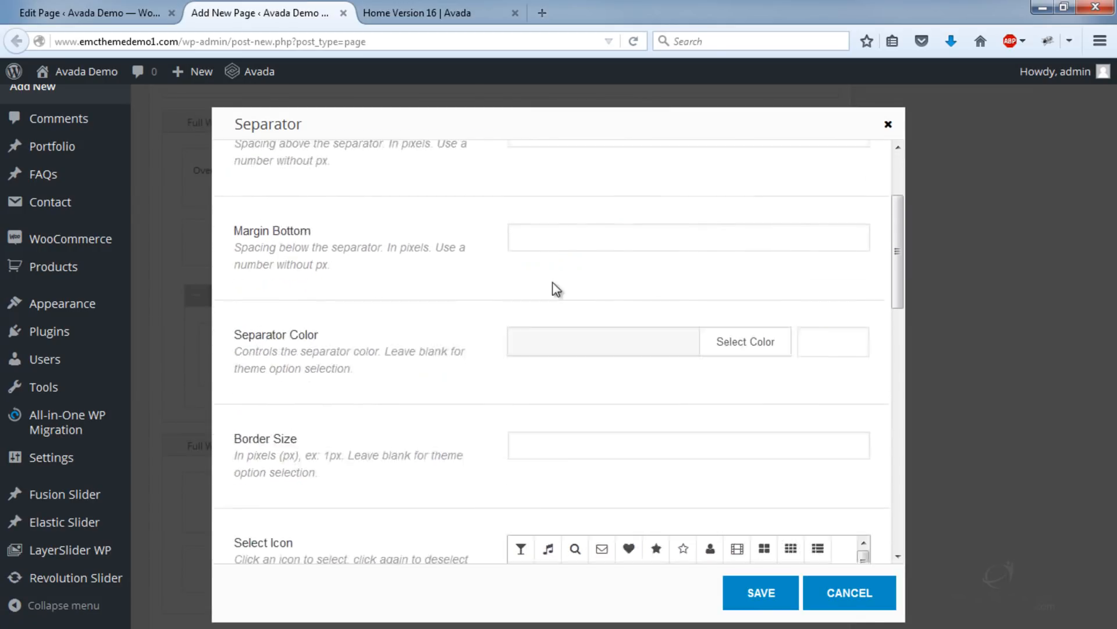
scroll(512, 326, "up", 4)
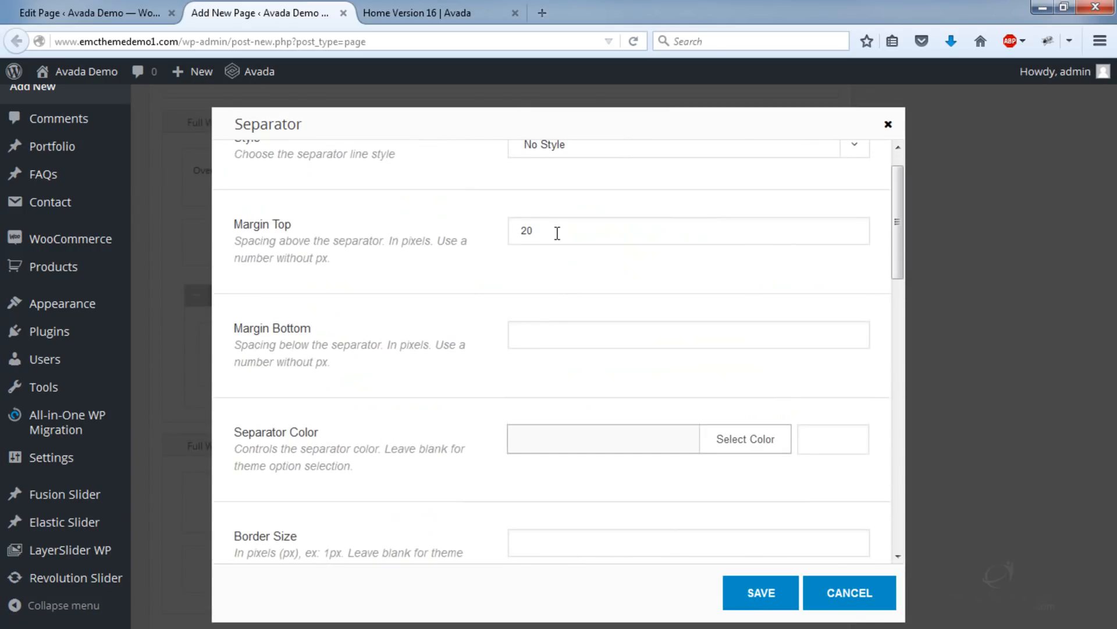
scroll(524, 250, "up", 1)
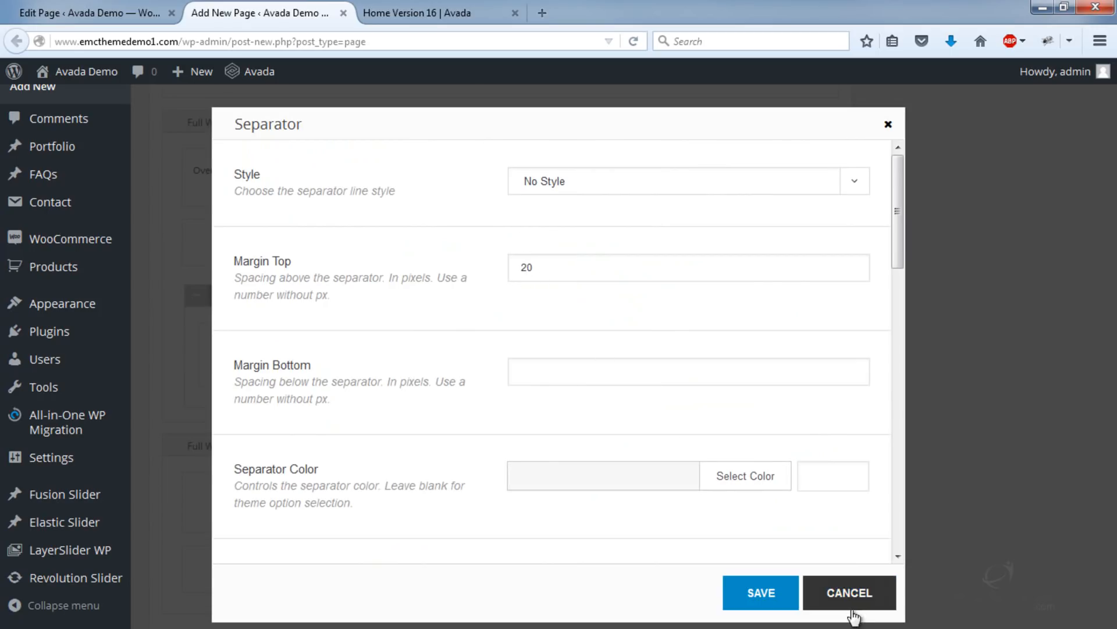
left_click(849, 591)
Place a Separator between the Home text block and testimonials and set its Margin Top to 20px.
left_click(146, 23)
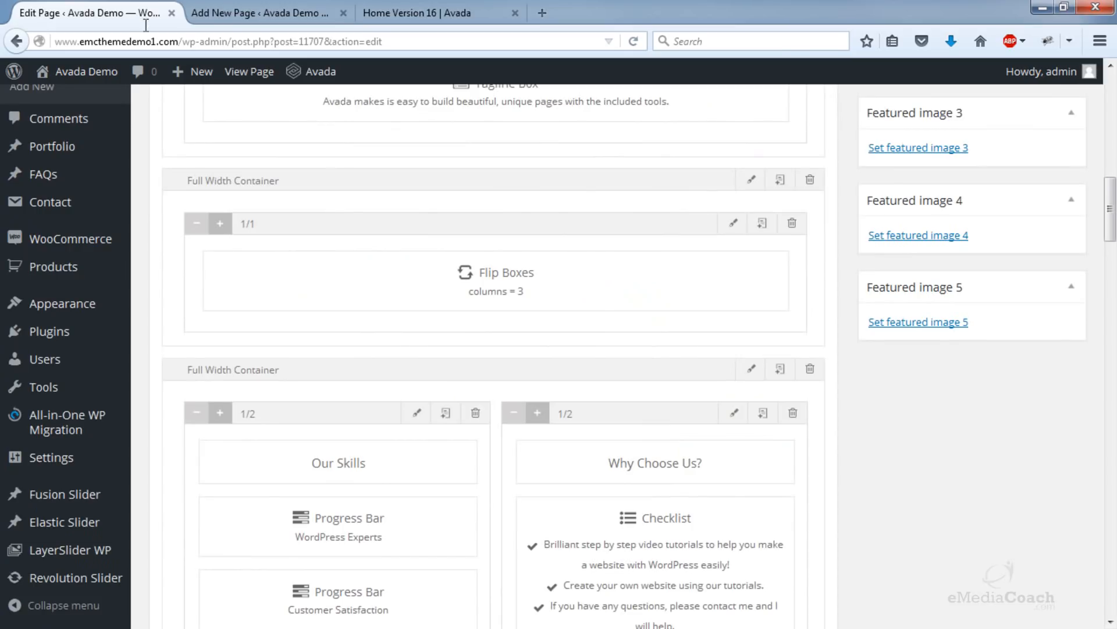
scroll(593, 313, "up", 10)
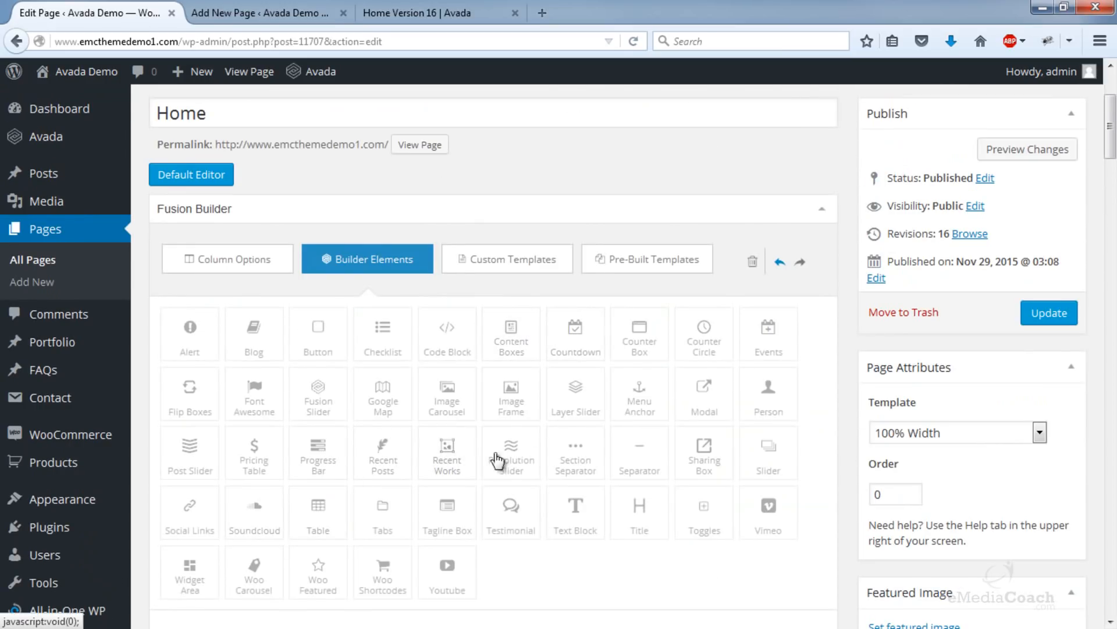
left_click_drag(637, 455, 546, 315)
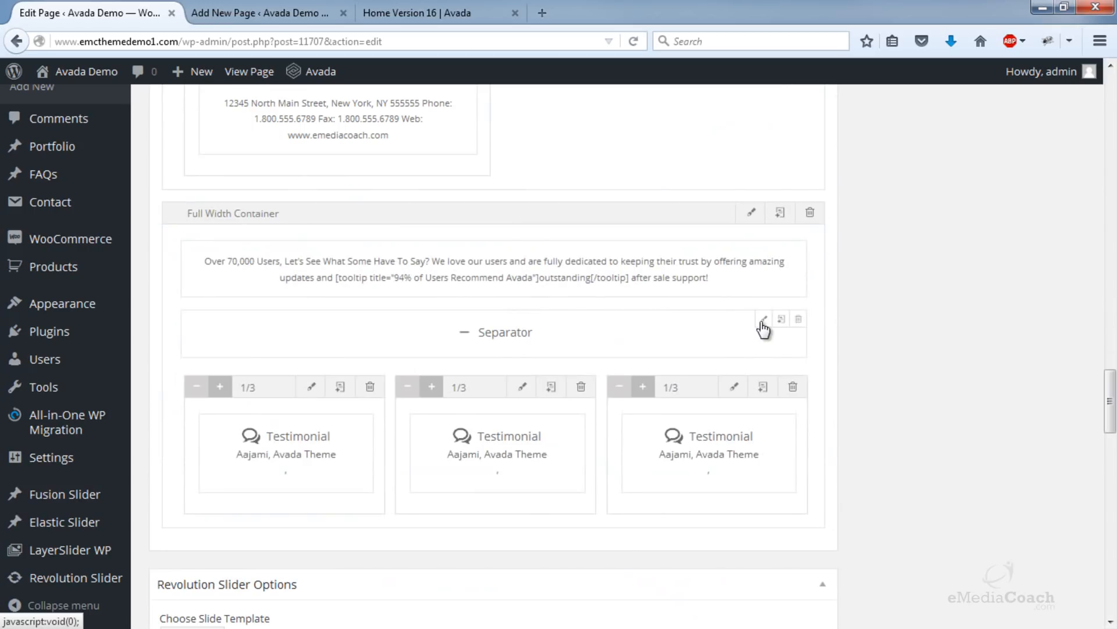
left_click(763, 320)
scroll(692, 270, "down", 3)
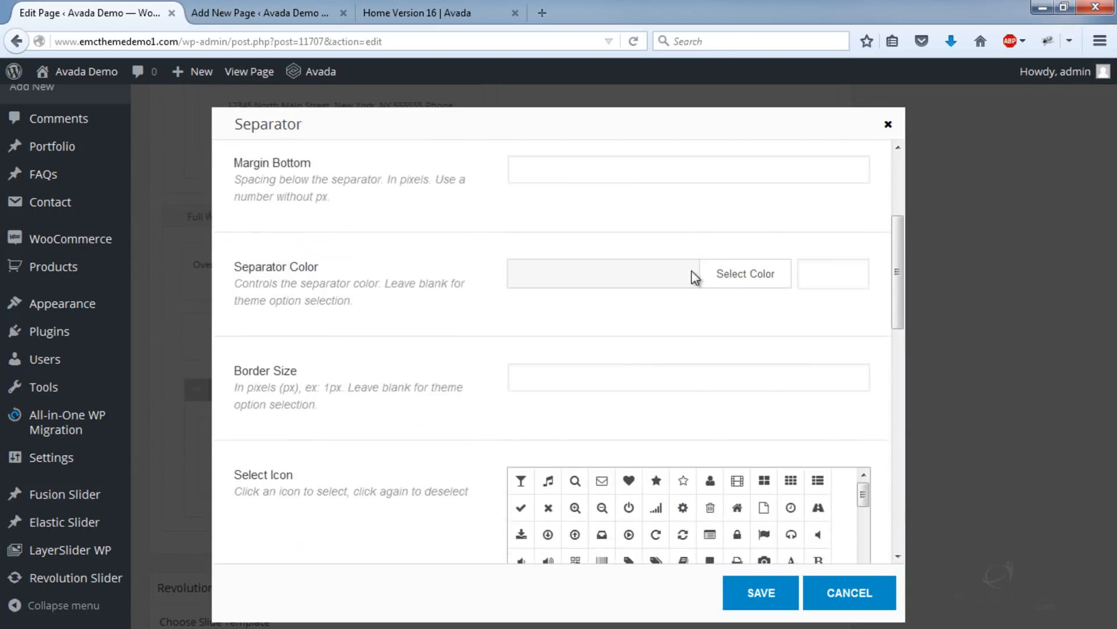
scroll(692, 270, "up", 3)
left_click(554, 271)
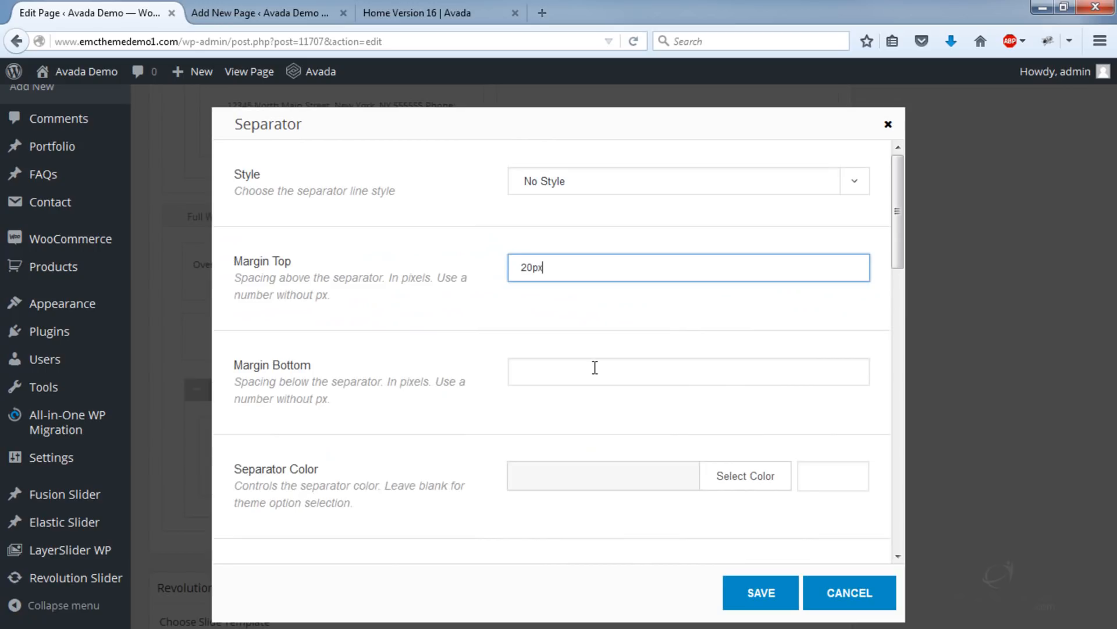
scroll(595, 368, "down", 10)
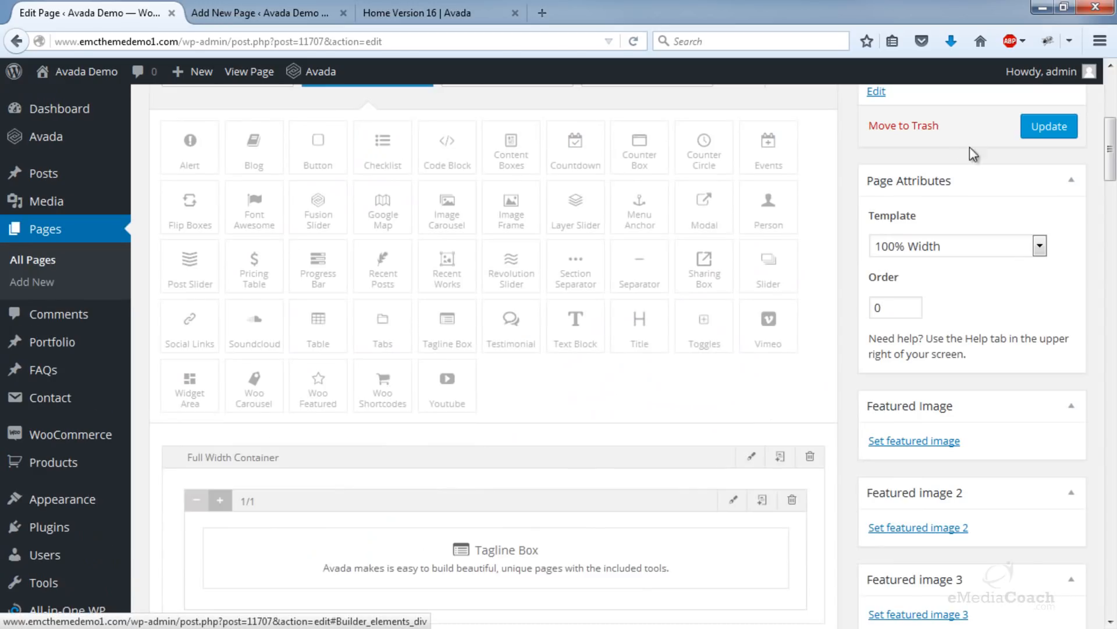
Update the Home page with the new text block and separator.
left_click(1044, 134)
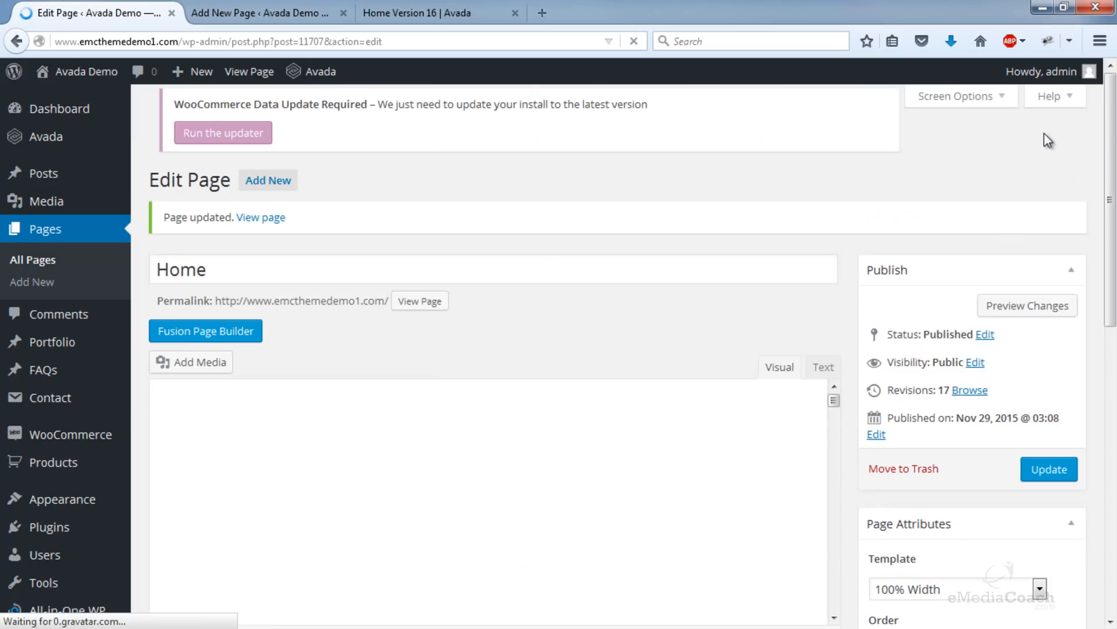
left_click(282, 19)
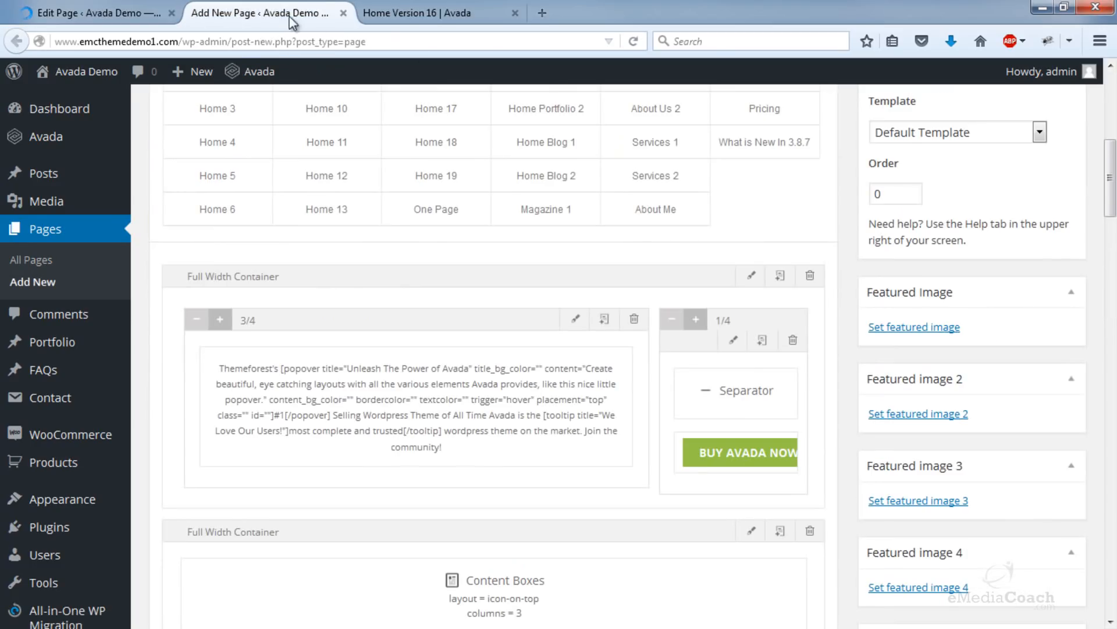
left_click(409, 12)
left_click(302, 11)
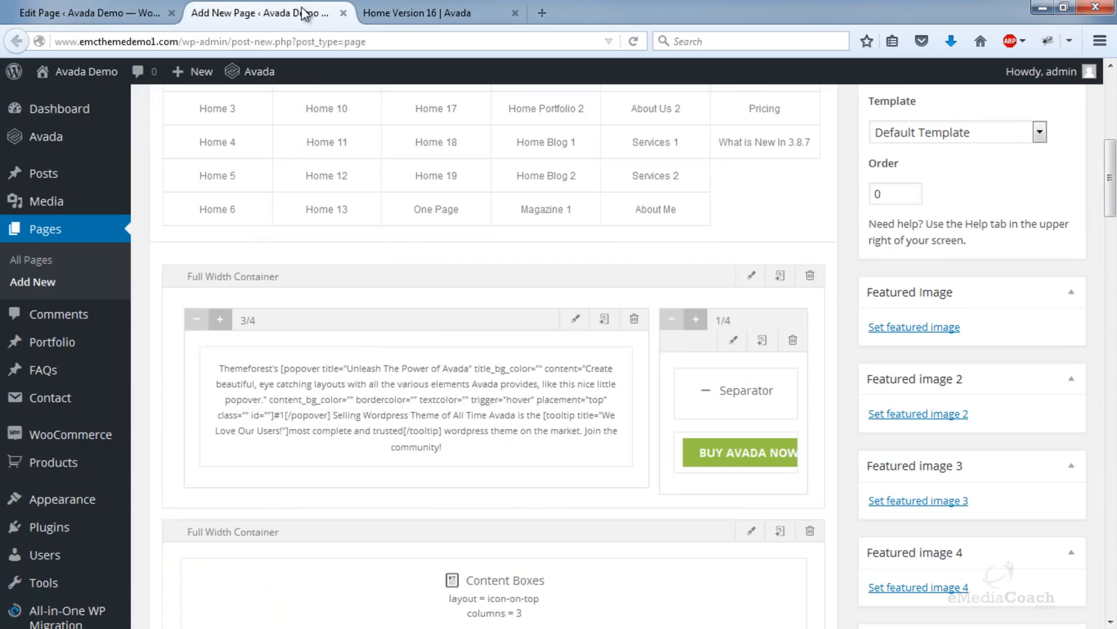
left_click(166, 20)
Open the live Home page in a new tab, check its testimonials, then compare with the Avada demo.
right_click(429, 307)
left_click(476, 315)
left_click(292, 12)
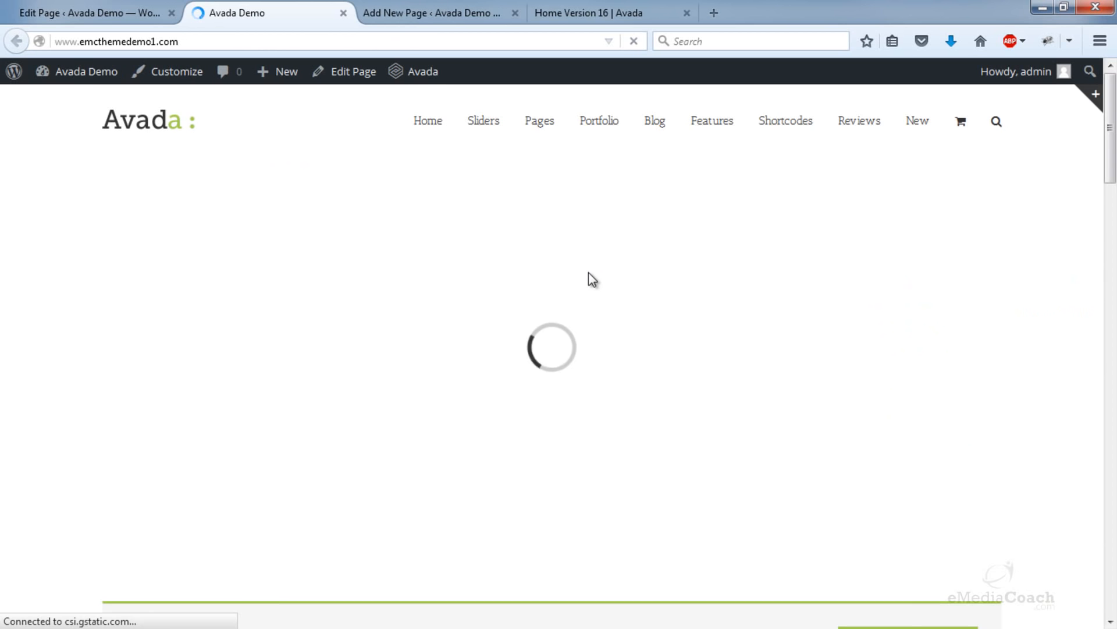
scroll(584, 274, "down", 5)
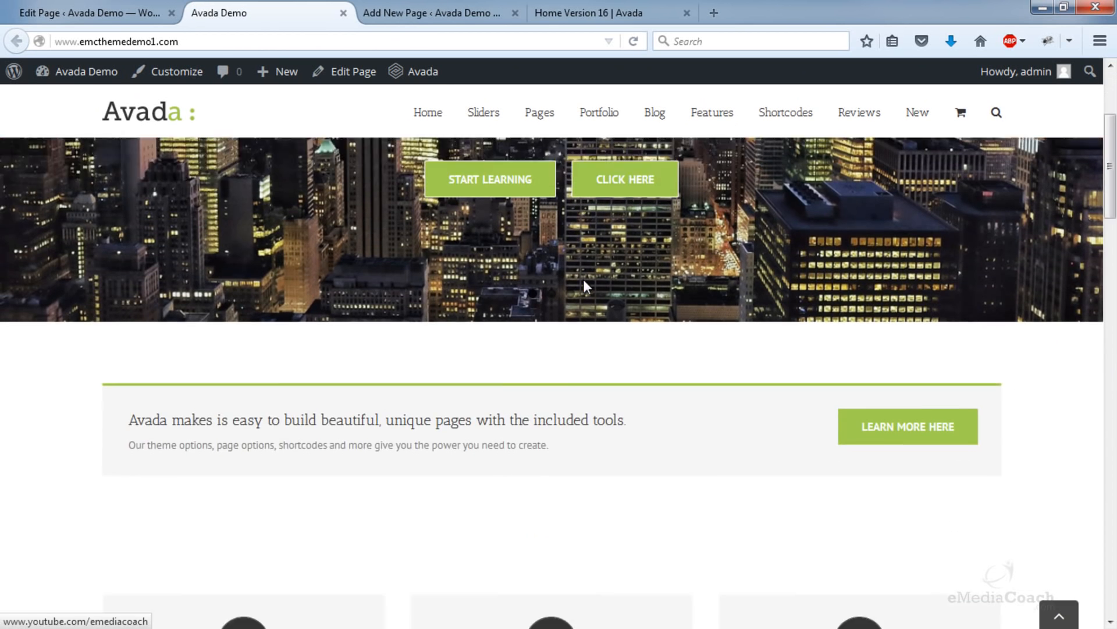
scroll(583, 280, "down", 15)
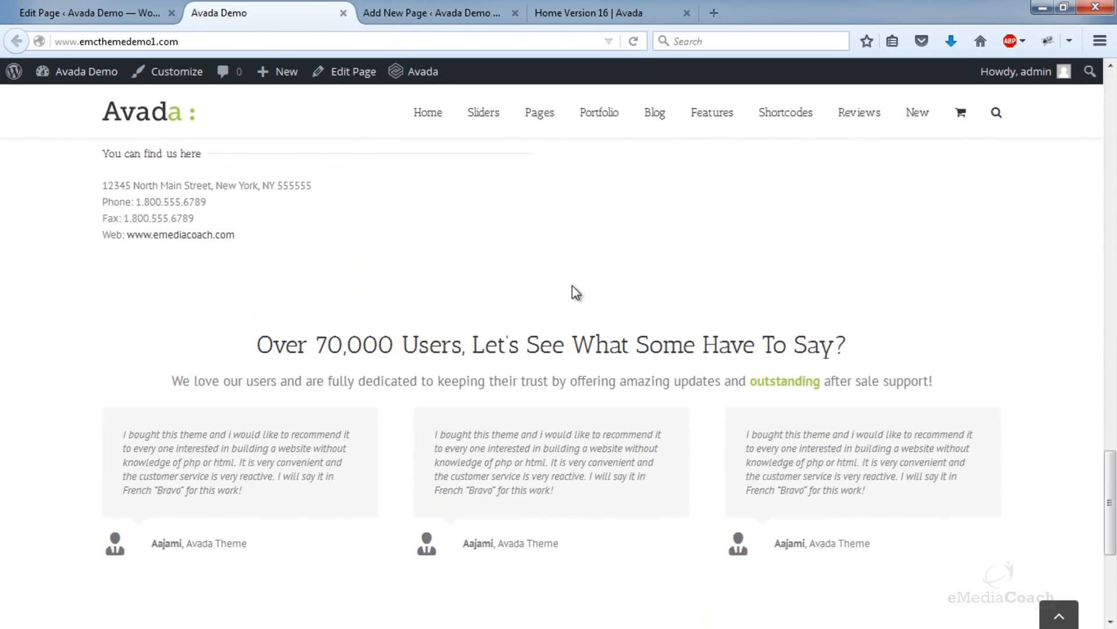
scroll(572, 286, "down", 5)
scroll(573, 287, "up", 6)
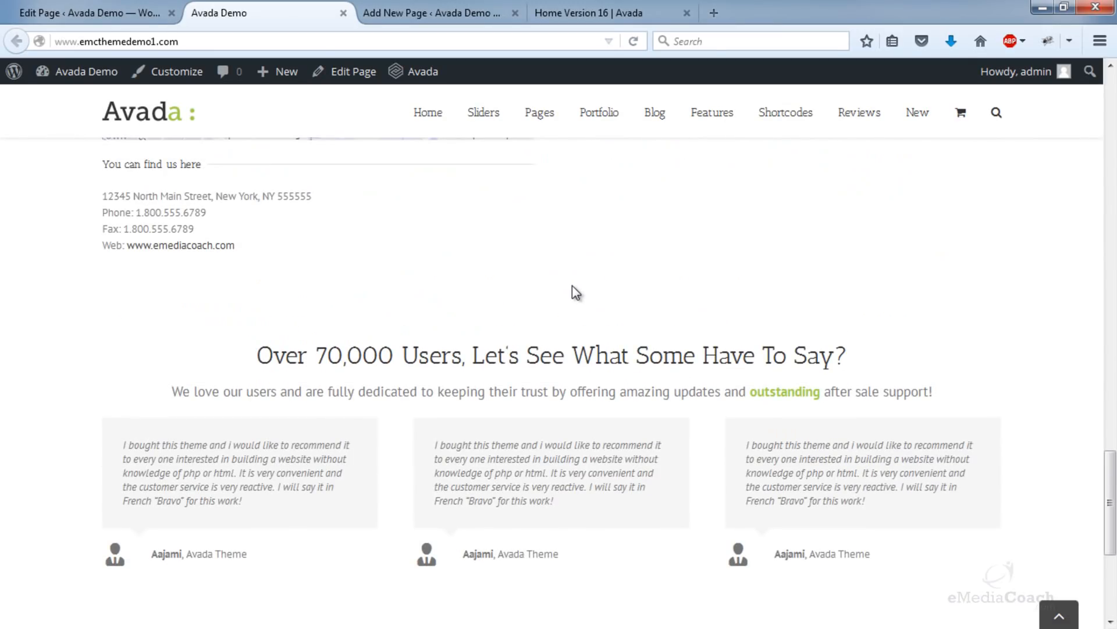
left_click(611, 12)
scroll(618, 373, "down", 2)
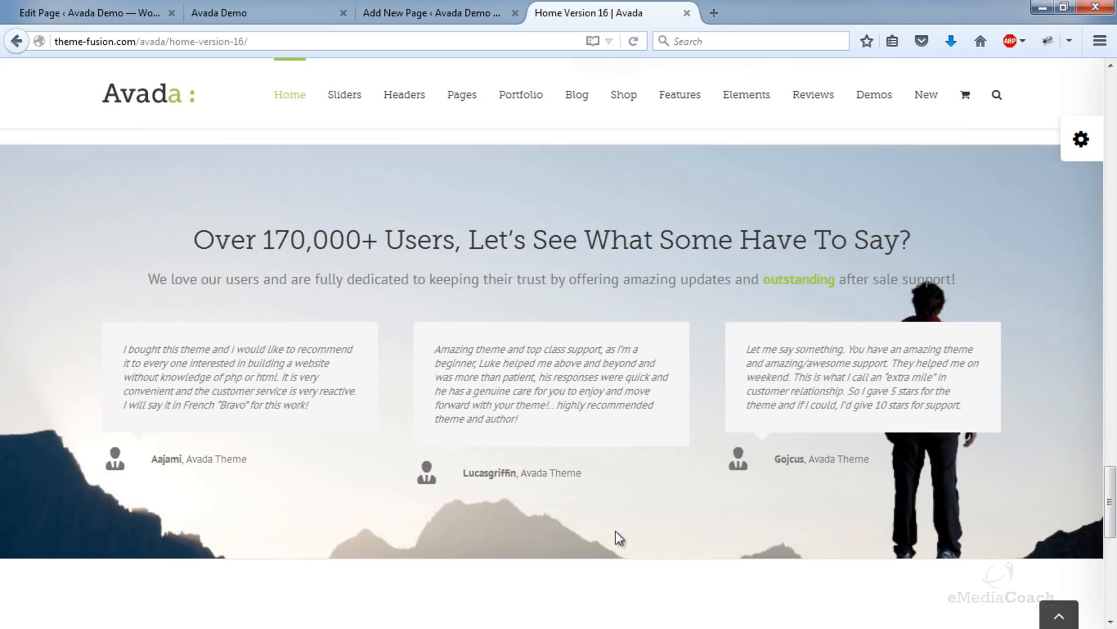
Close the Avada Demo live-site tab.
left_click(273, 15)
left_click(343, 13)
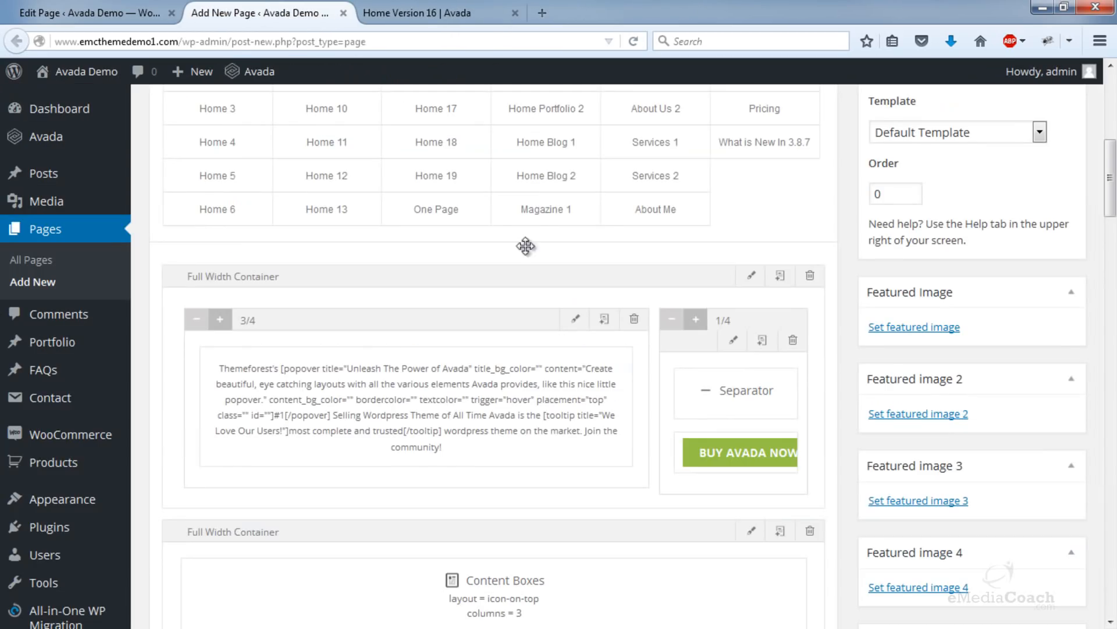
scroll(595, 311, "down", 20)
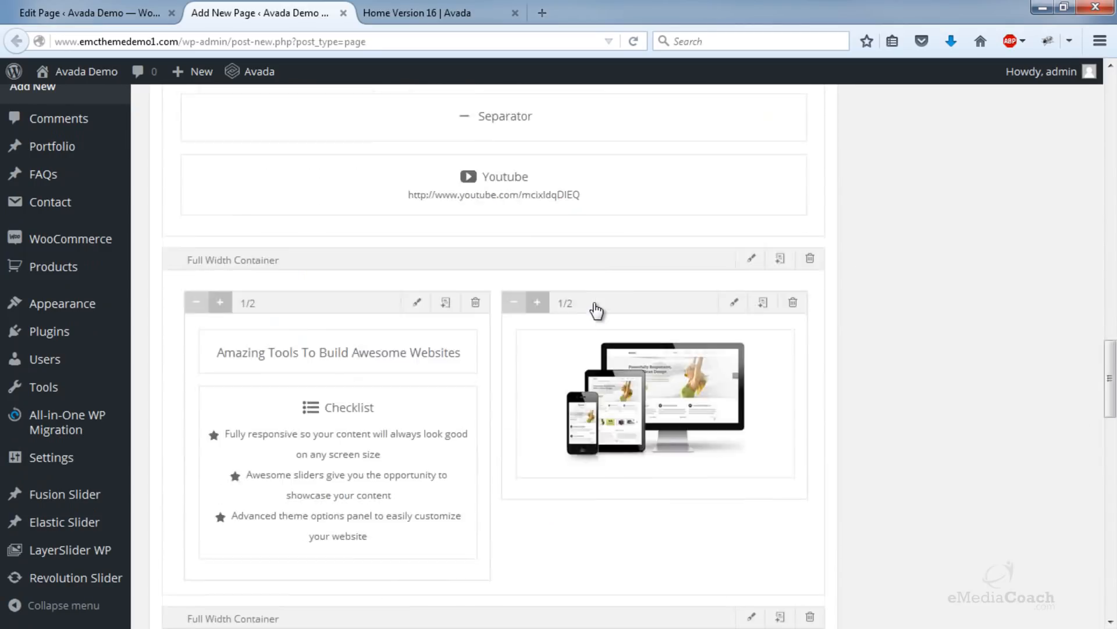
scroll(595, 311, "down", 10)
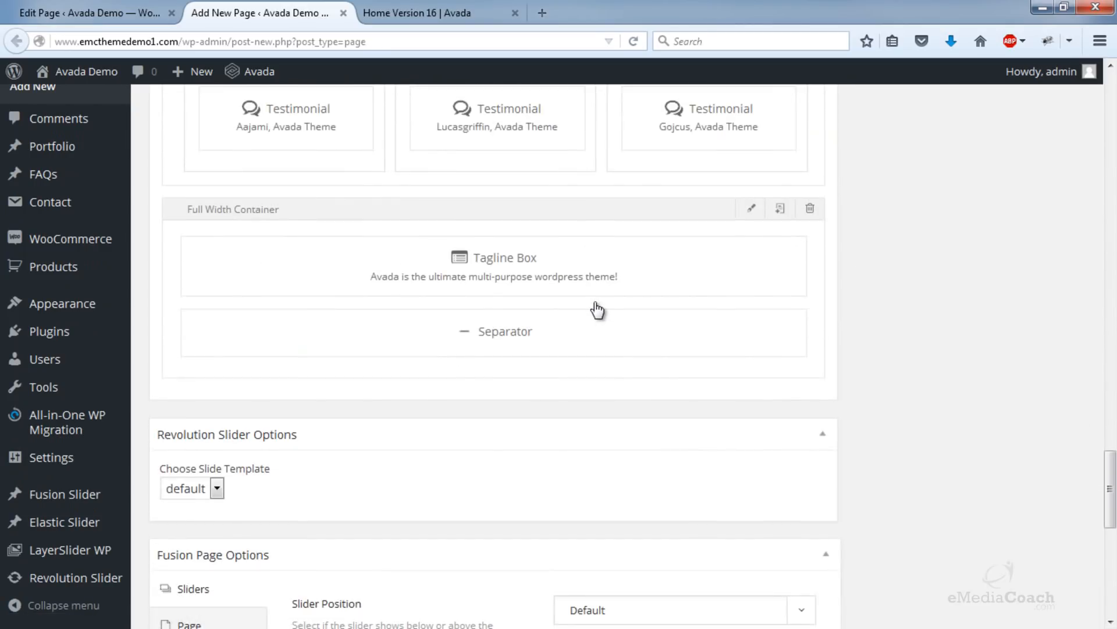
scroll(597, 309, "up", 6)
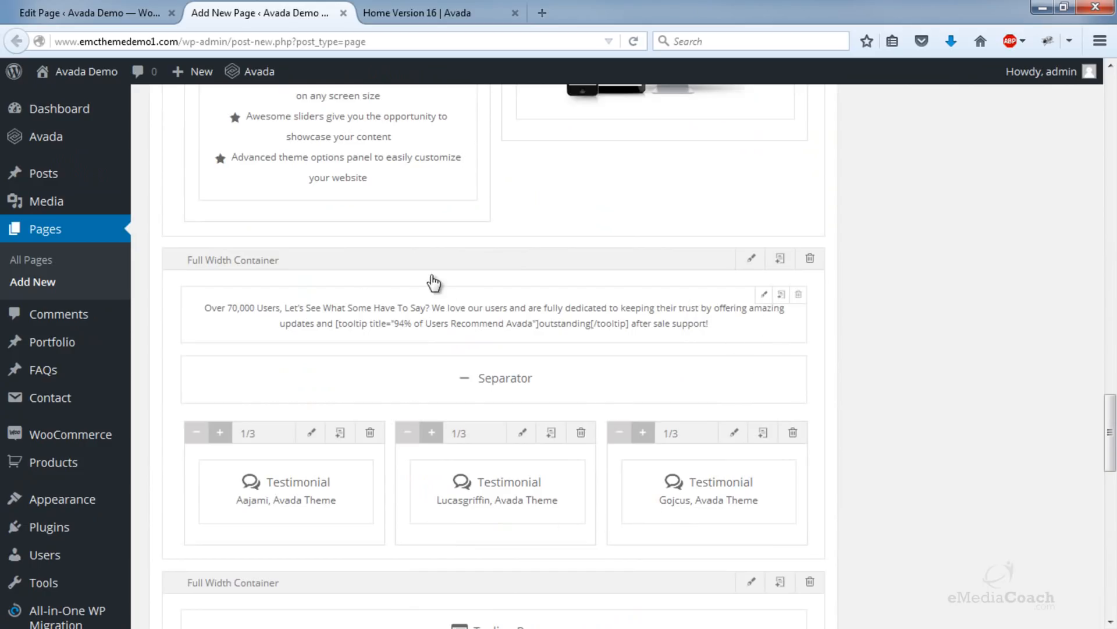
Review the Add New Page testimonials container's background, design and general settings without saving.
left_click(751, 262)
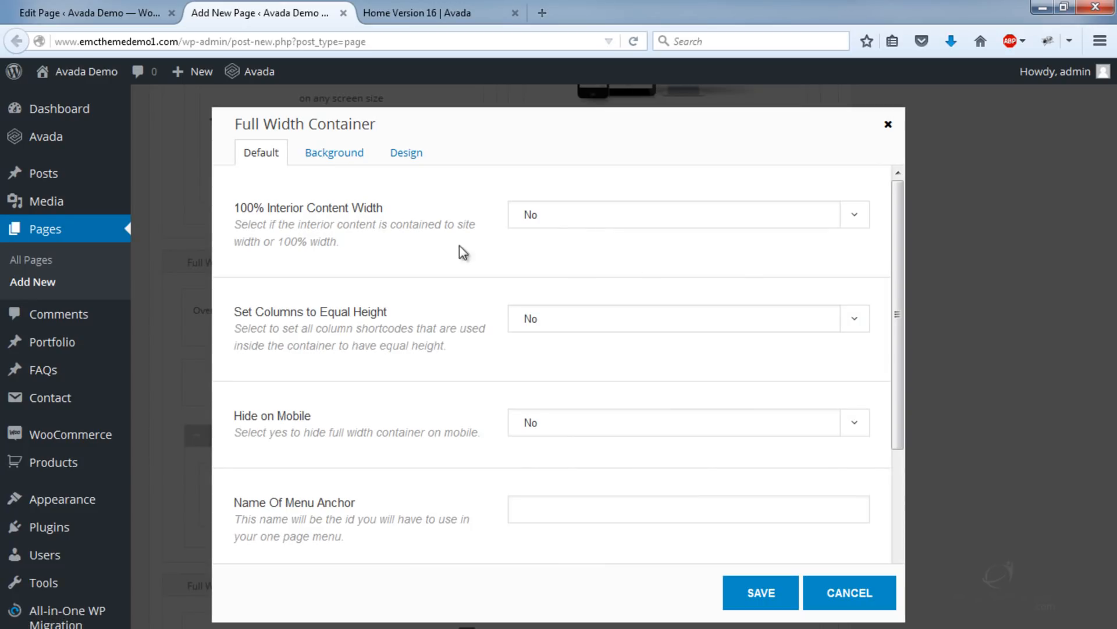
left_click(314, 156)
left_click(404, 156)
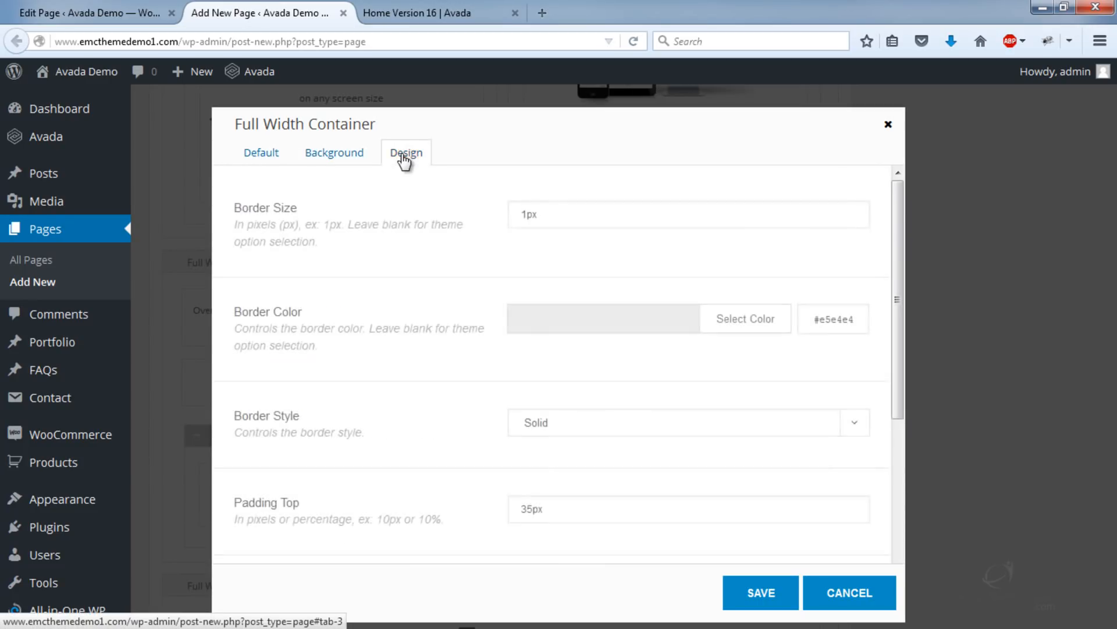
left_click(332, 156)
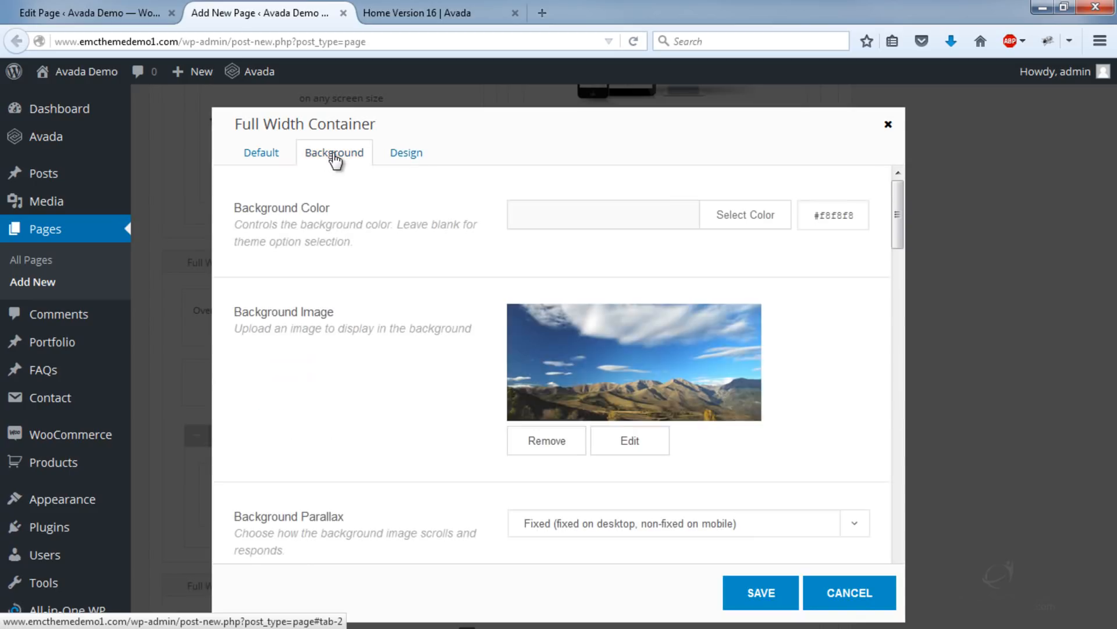
left_click(277, 157)
scroll(494, 324, "down", 5)
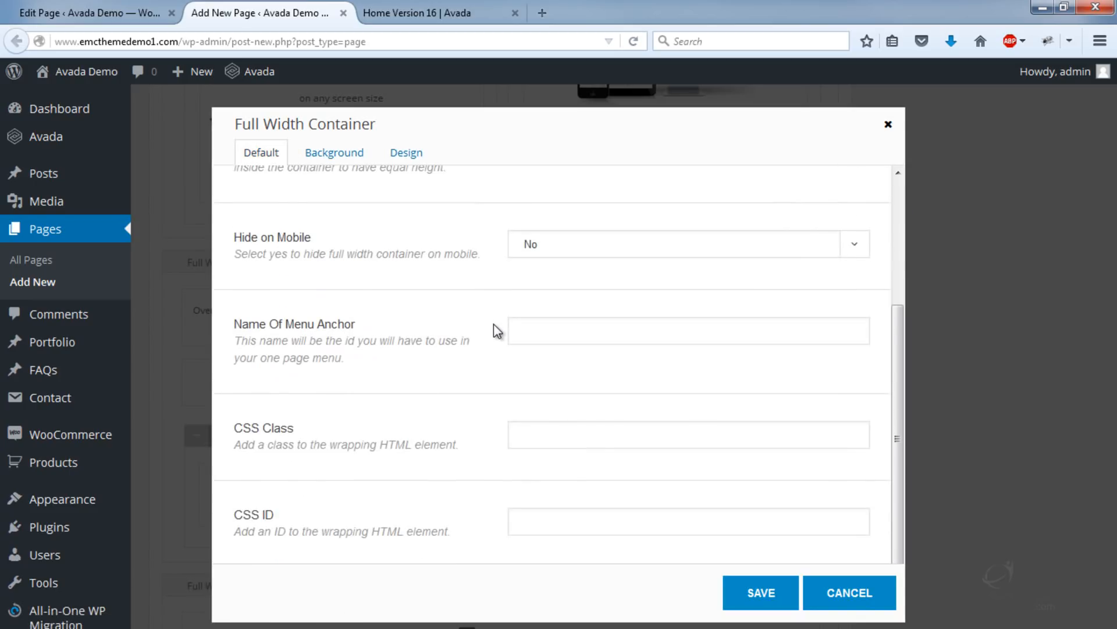
scroll(494, 331, "up", 3)
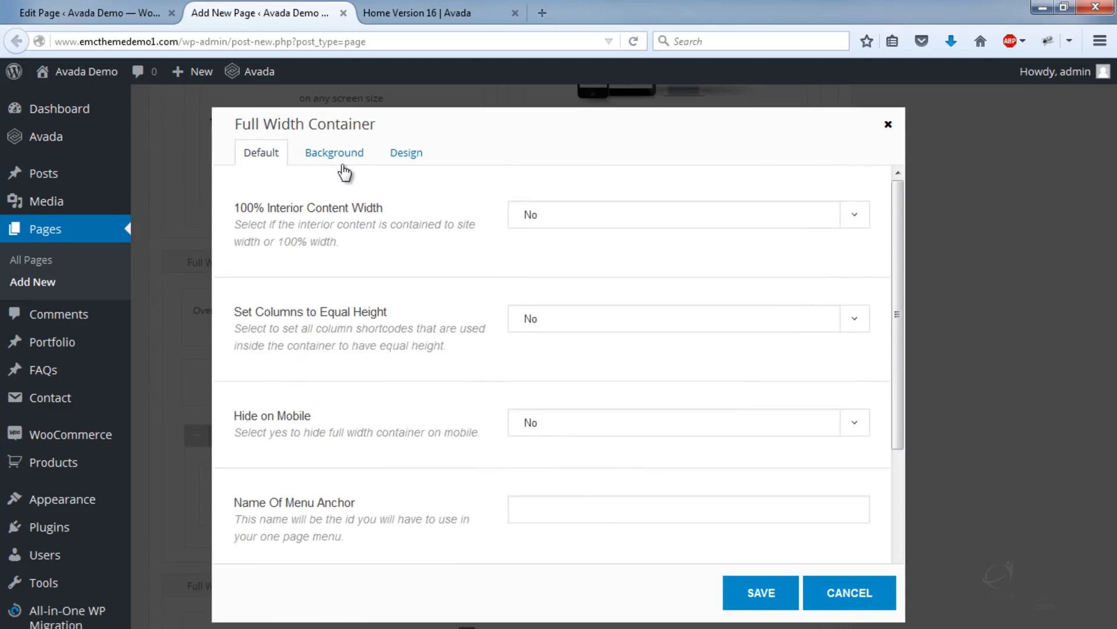
left_click(890, 129)
Return to the Home page editor.
scroll(642, 398, "down", 3)
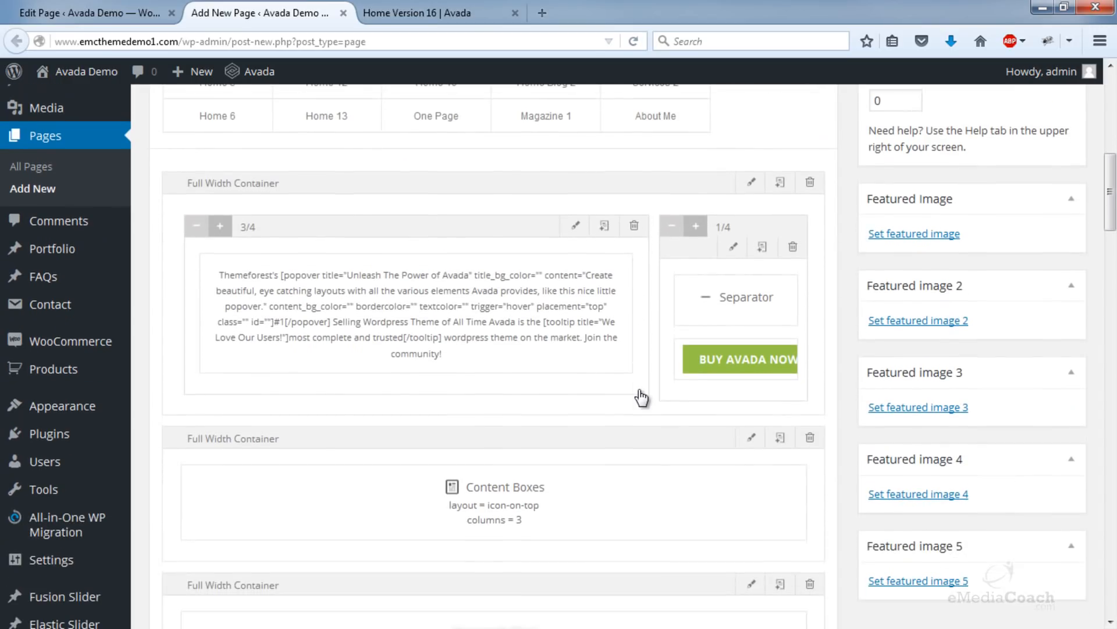
scroll(574, 494, "down", 3)
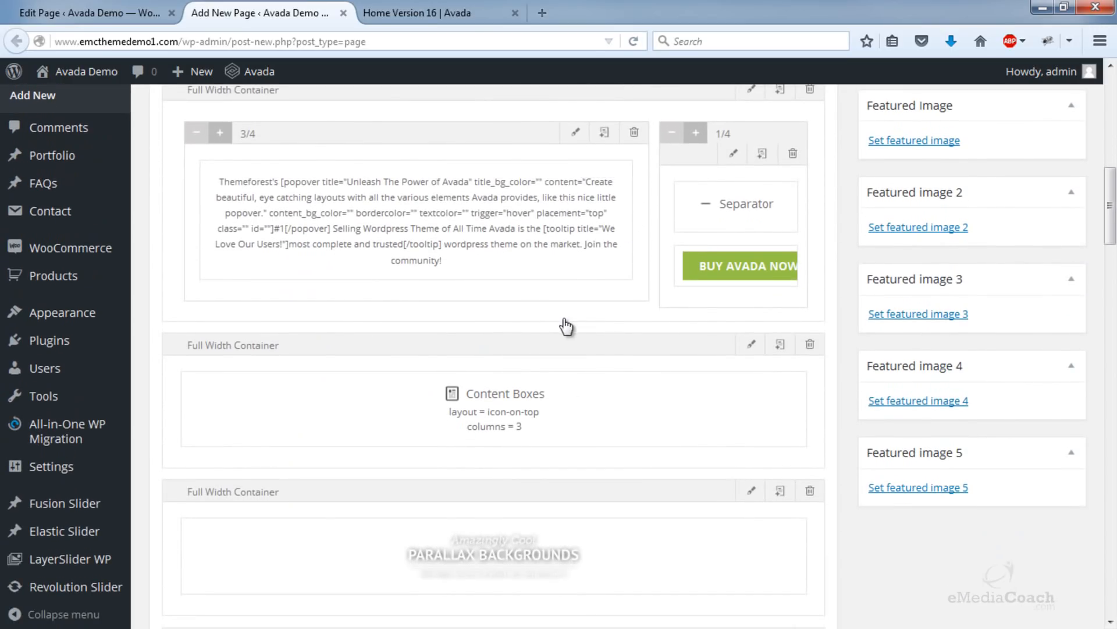
scroll(566, 326, "down", 3)
left_click(76, 26)
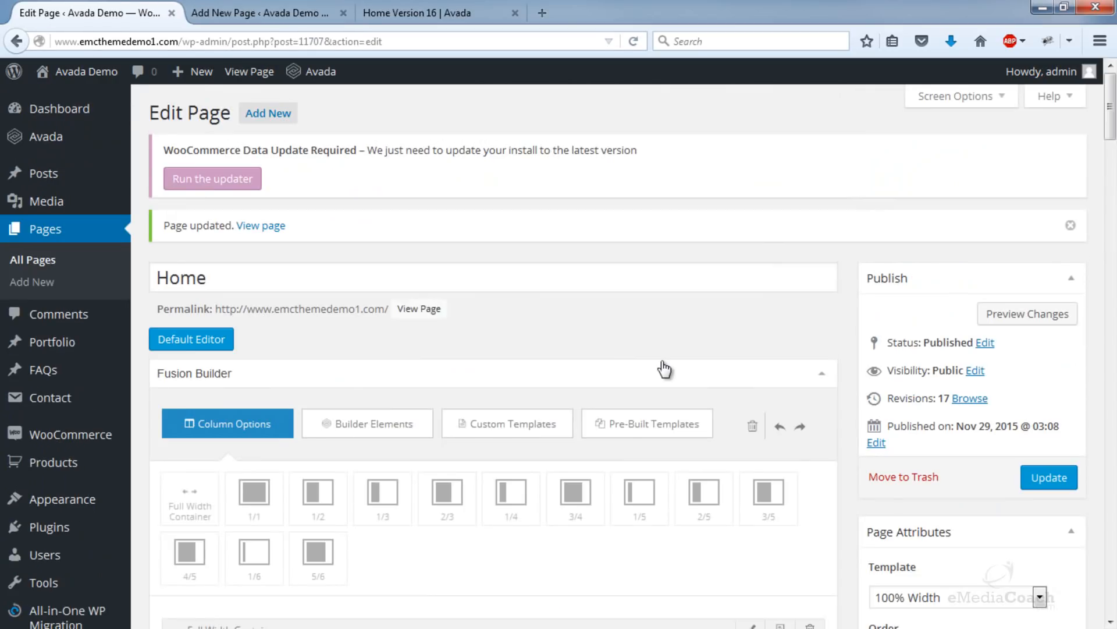
Open the Home testimonials container's Background settings, comparing them with the template container's.
scroll(664, 364, "down", 15)
scroll(666, 365, "down", 20)
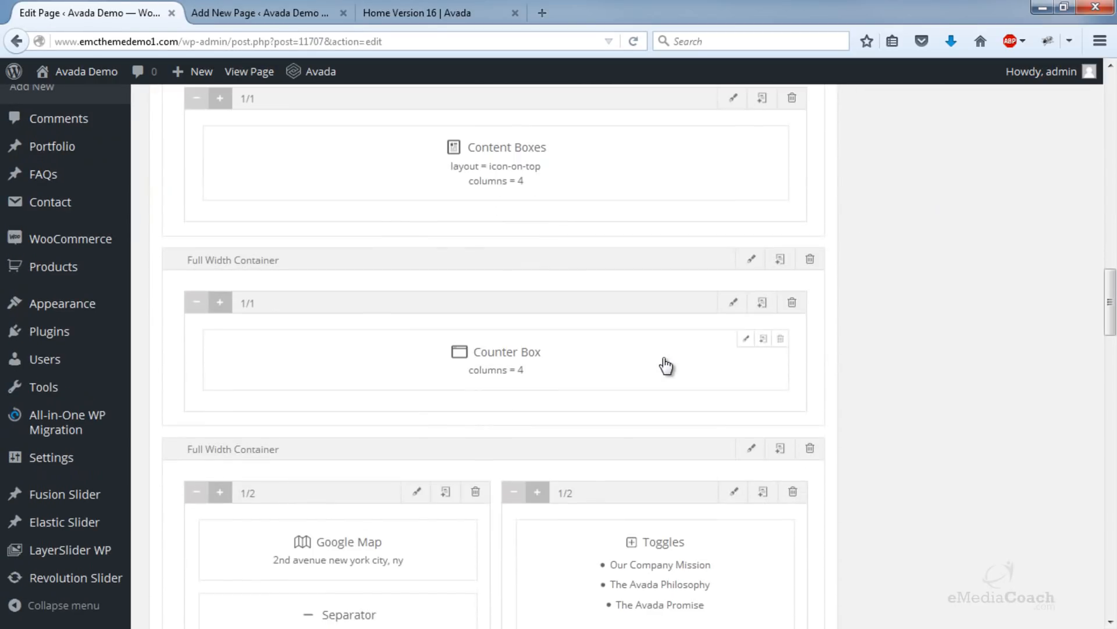
scroll(667, 364, "up", 6)
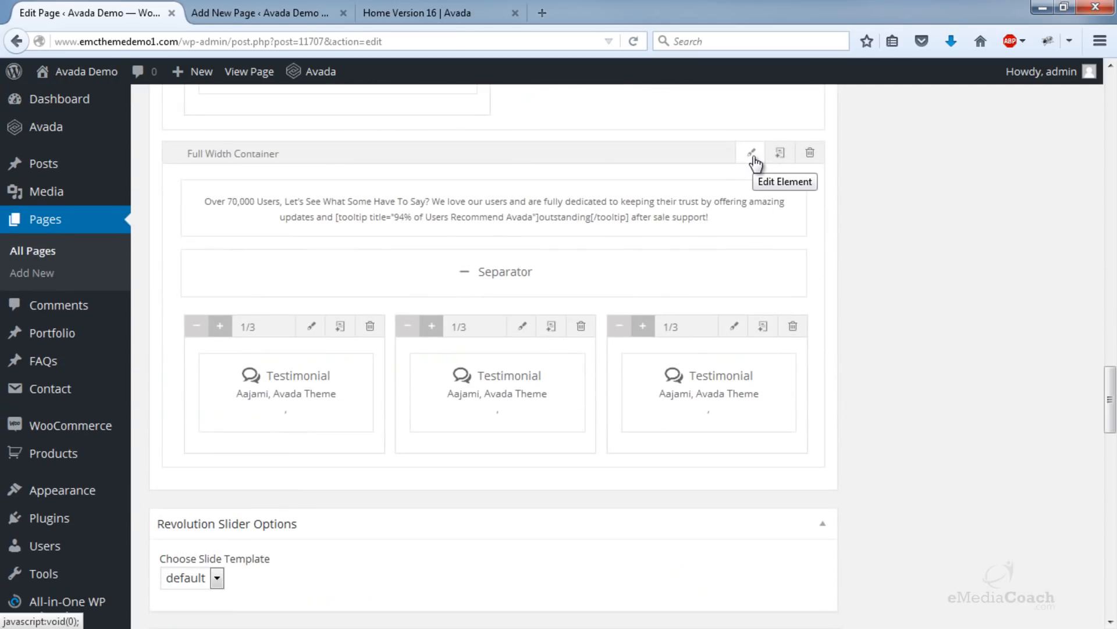
left_click(755, 157)
scroll(606, 274, "down", 3)
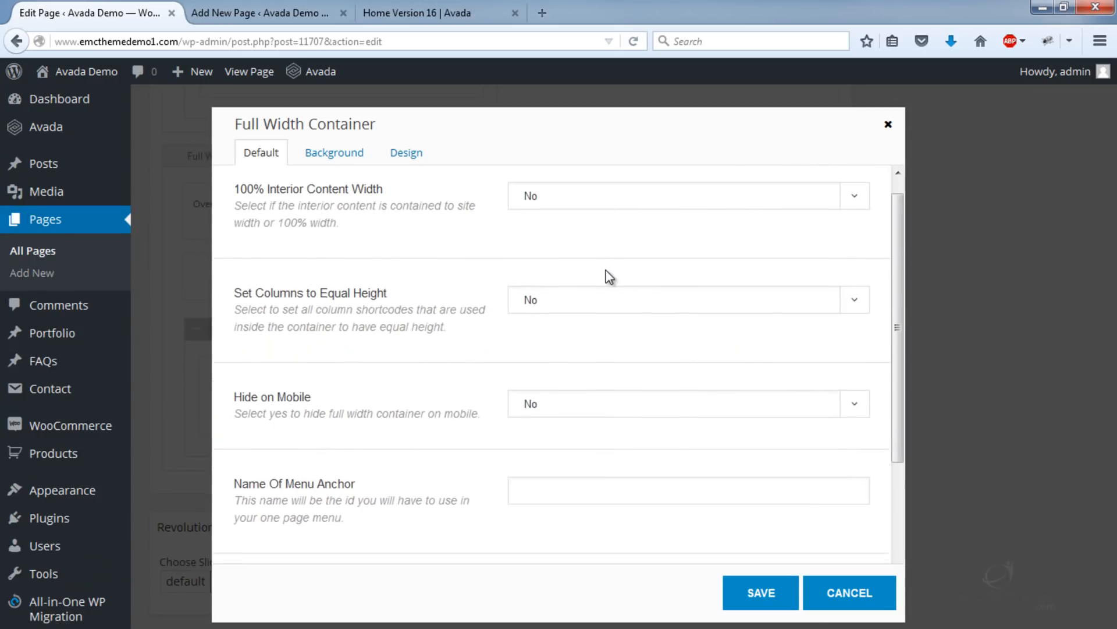
left_click(266, 7)
scroll(485, 248, "down", 3)
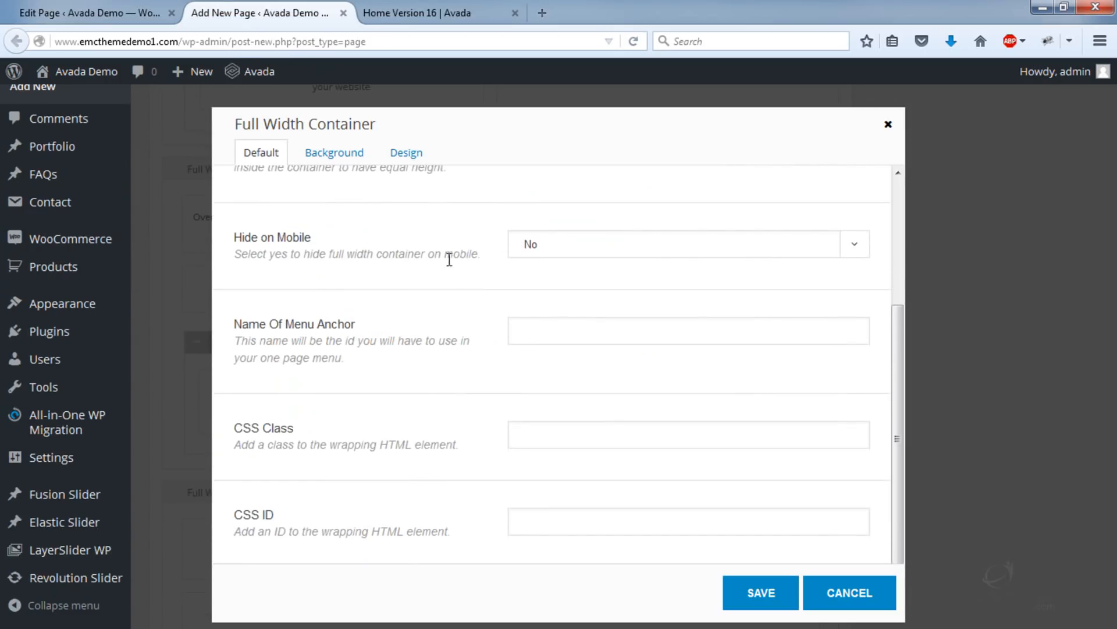
scroll(372, 256, "up", 2)
left_click(336, 153)
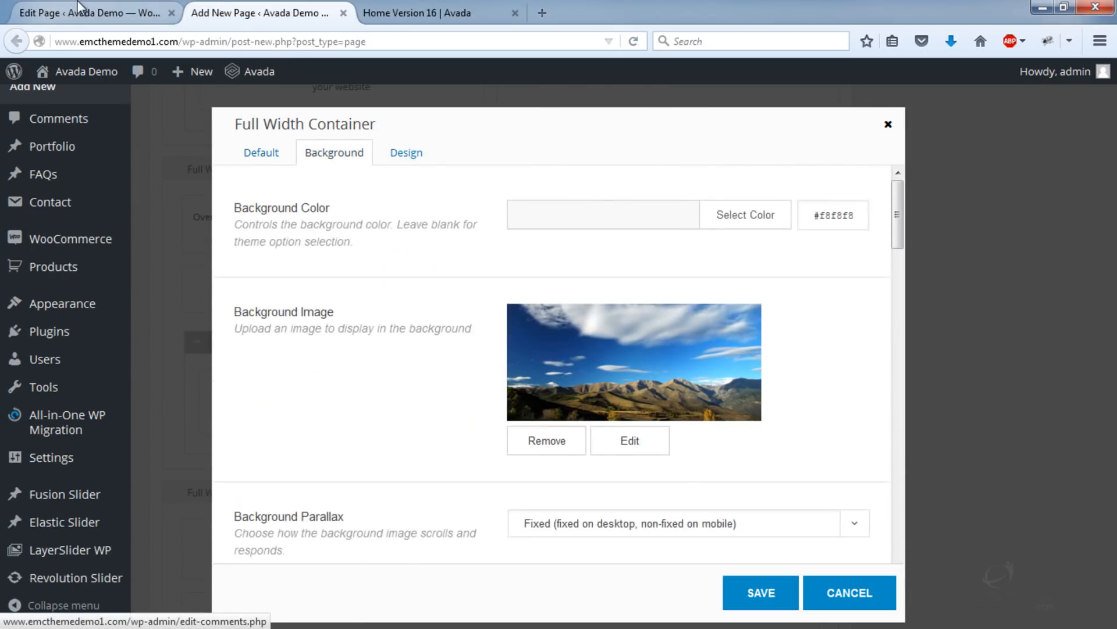
left_click(62, 6)
left_click(353, 155)
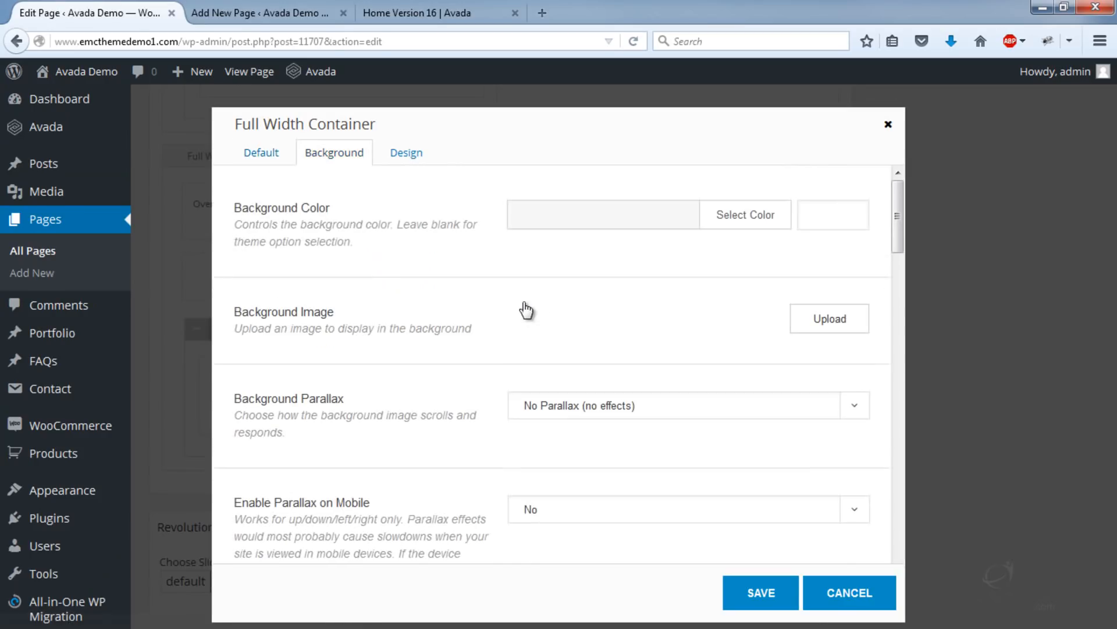
Insert wood_bkgd1.jpg from the Media Library as the container's background image.
left_click(823, 324)
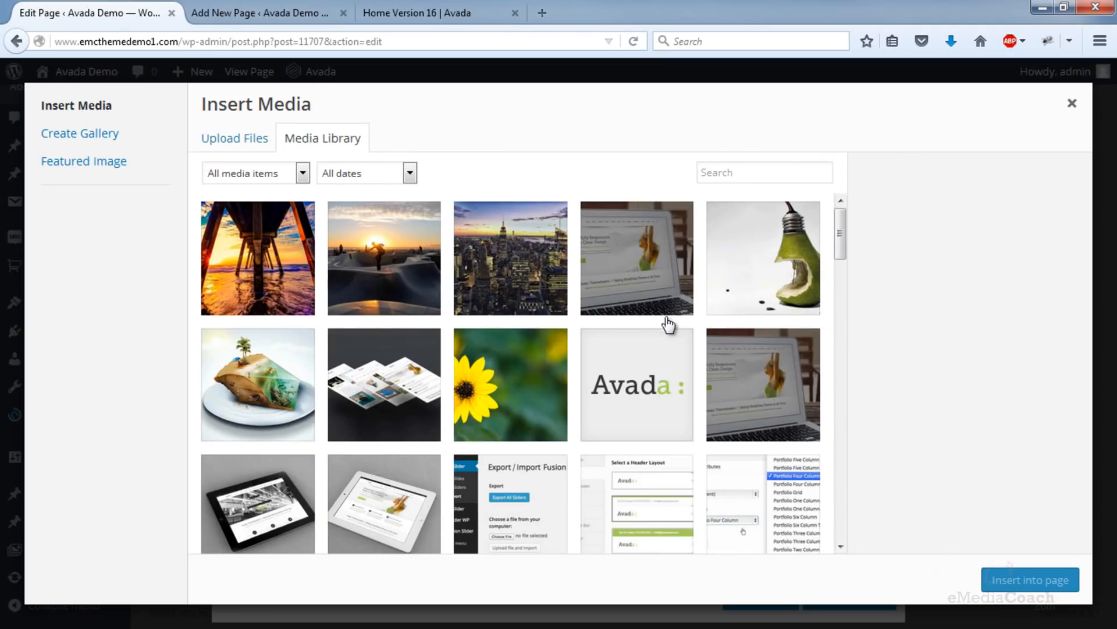
scroll(635, 330, "down", 5)
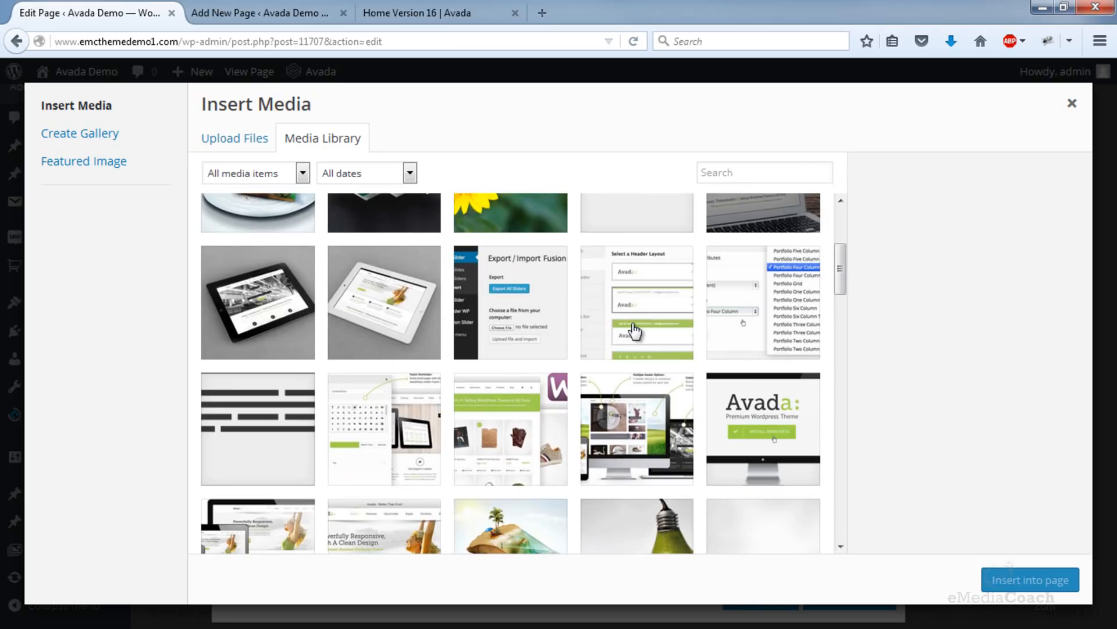
scroll(633, 331, "down", 6)
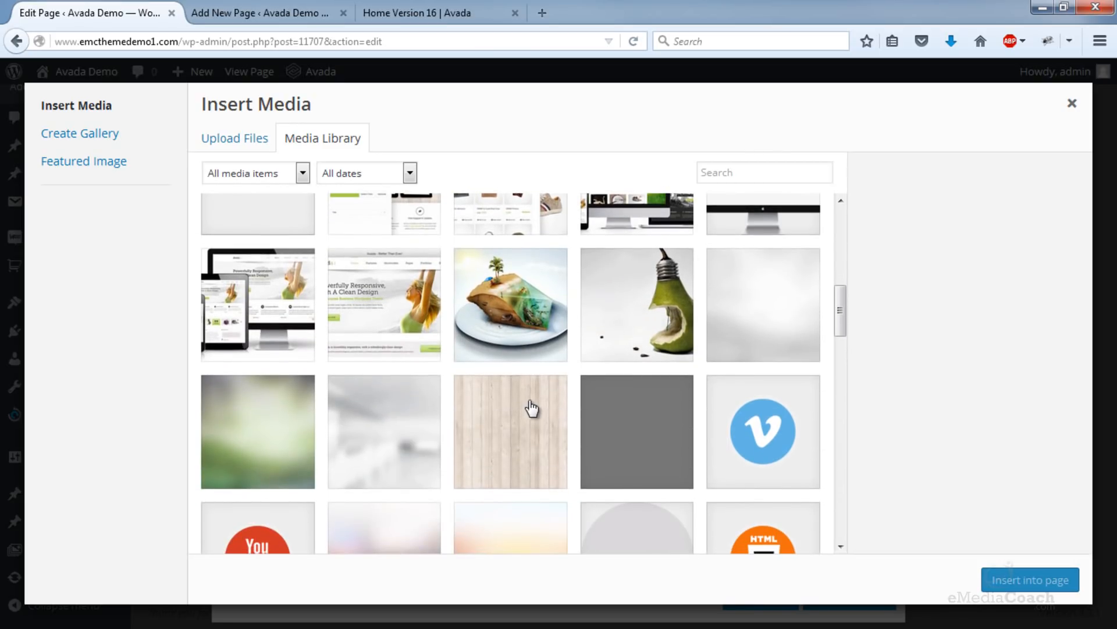
left_click(531, 409)
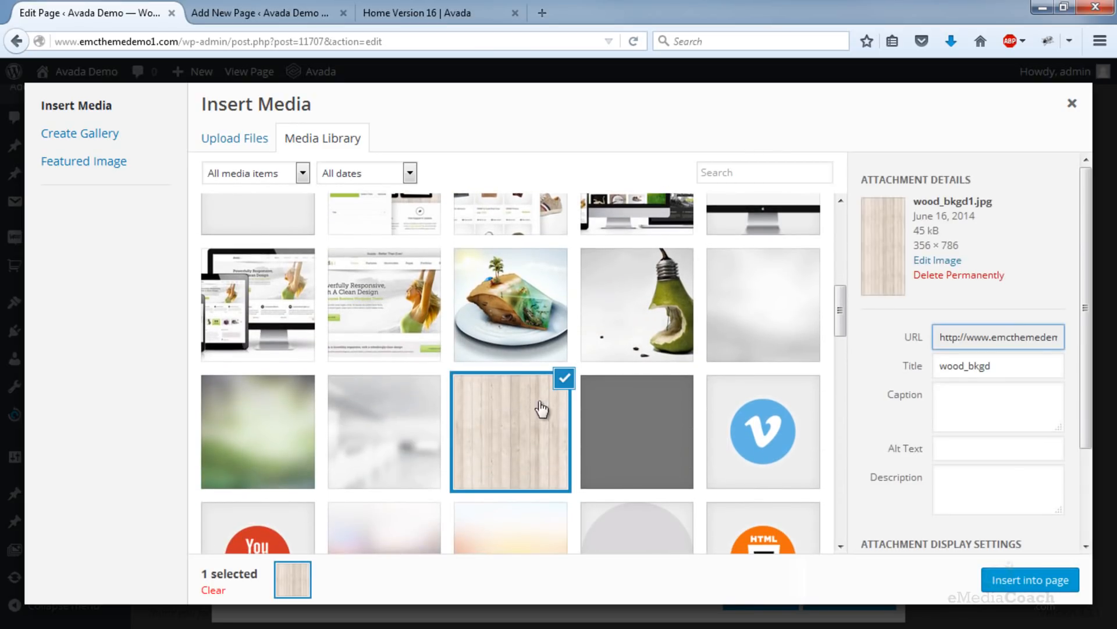
left_click(1036, 584)
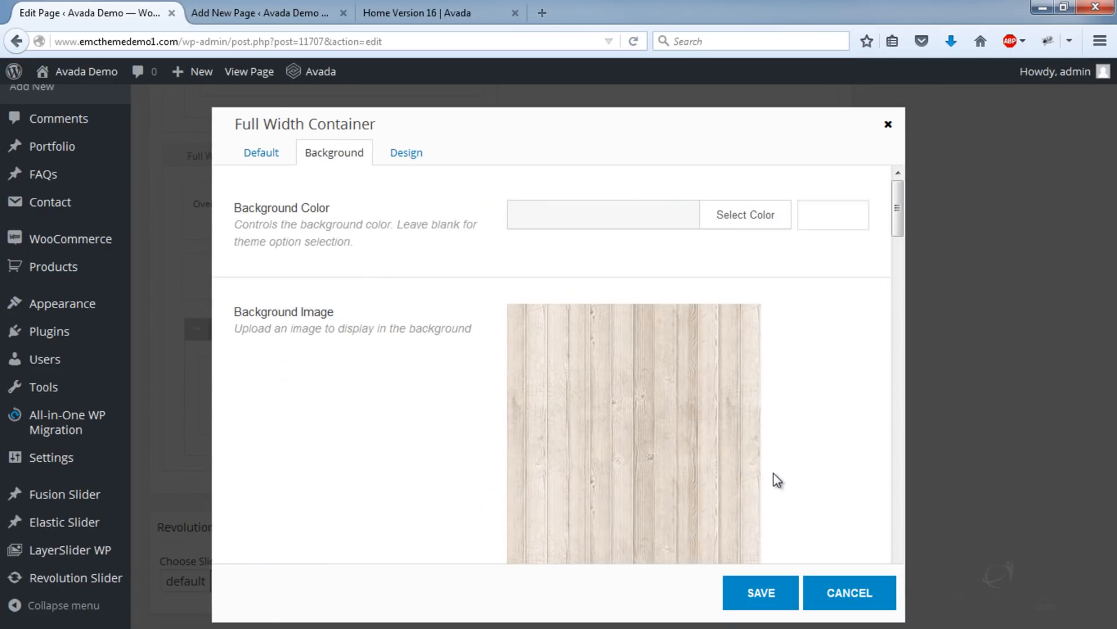
Keep Background Parallax at No Parallax, save the container, and update the Home page.
scroll(787, 475, "down", 5)
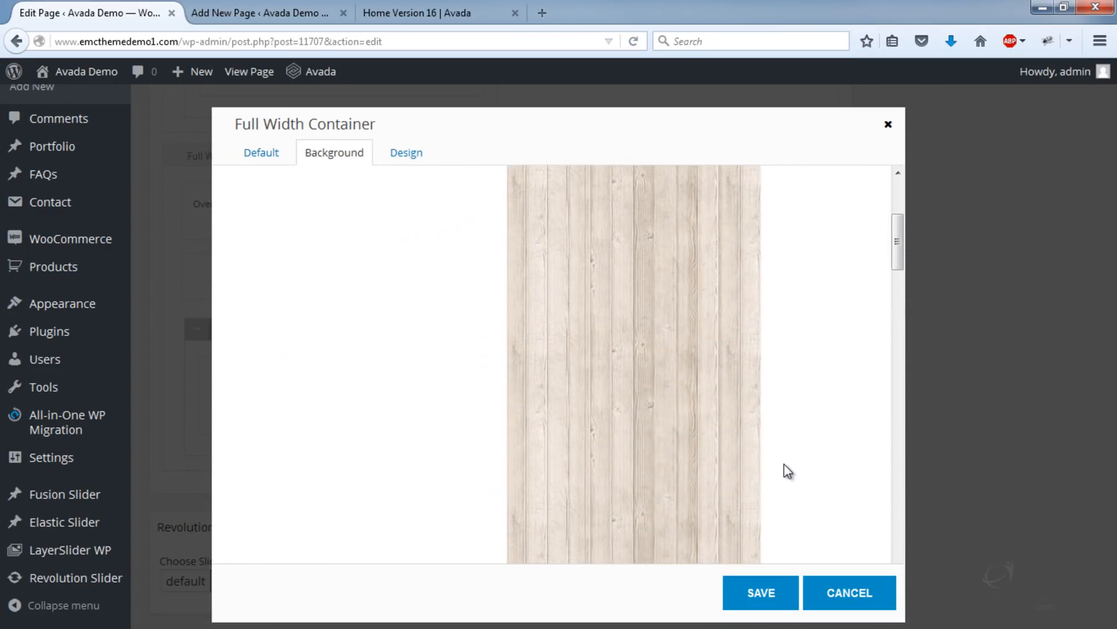
left_click(789, 460)
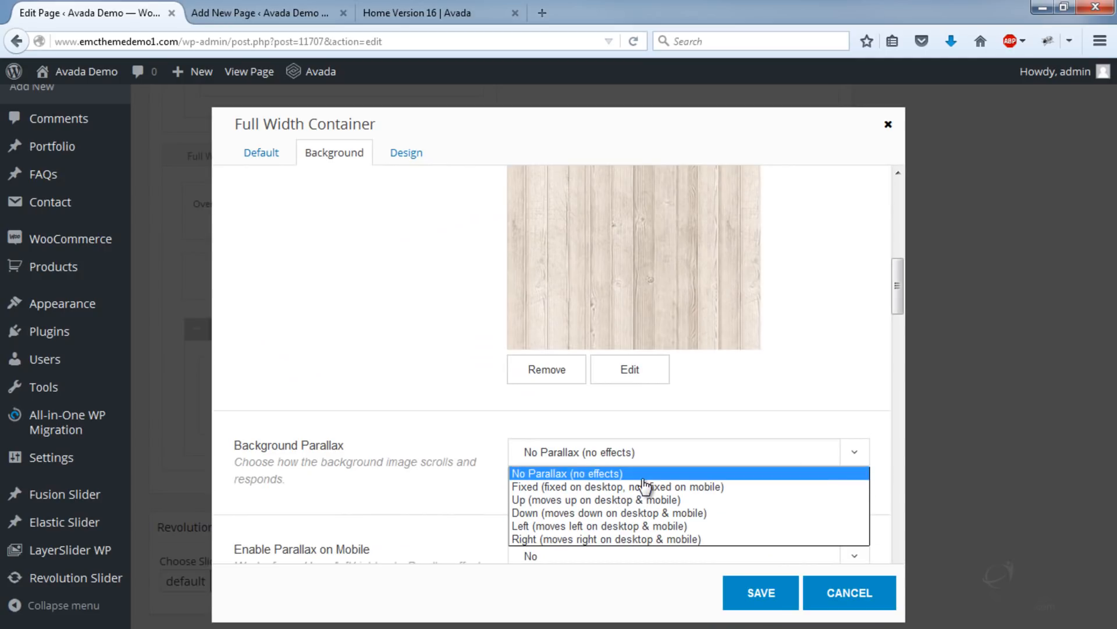
left_click(796, 387)
scroll(795, 385, "down", 3)
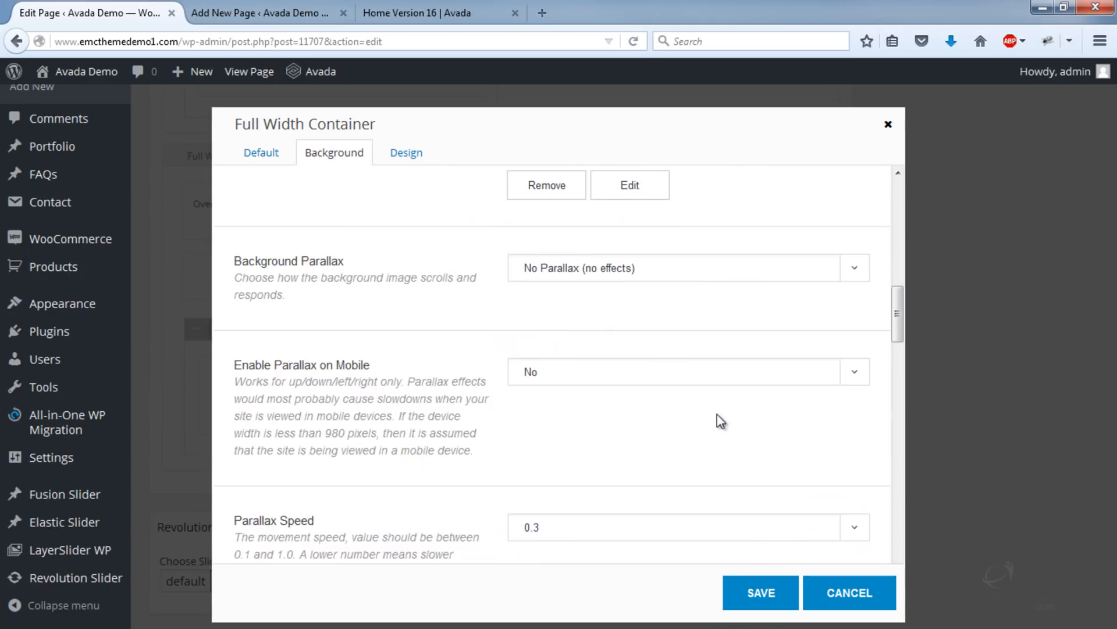
scroll(717, 414, "down", 4)
scroll(786, 518, "down", 4)
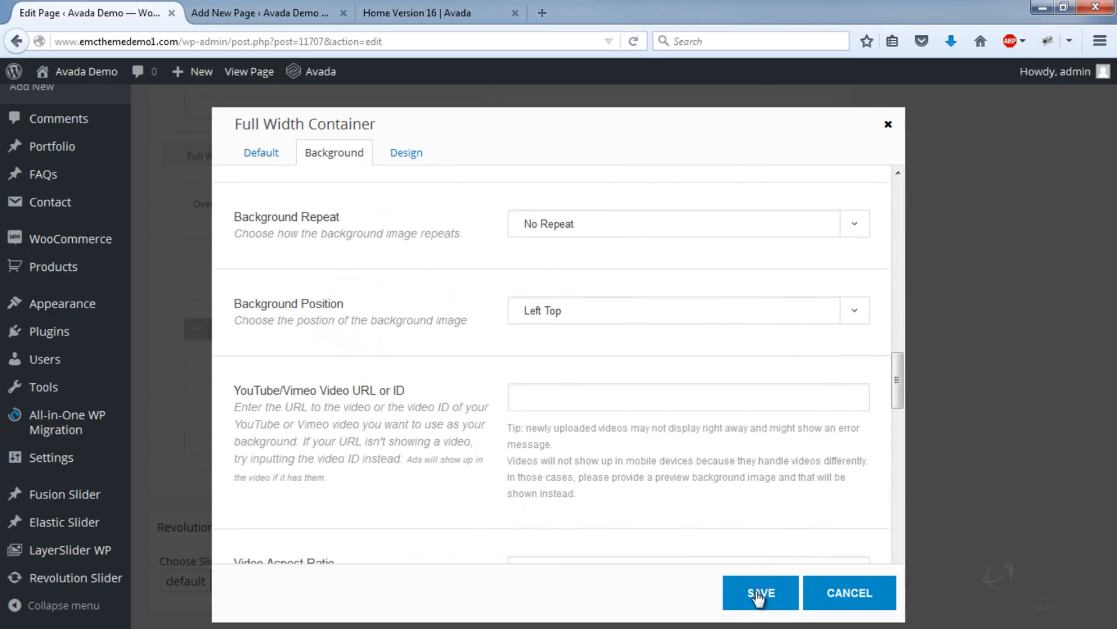
left_click(756, 593)
scroll(681, 454, "down", 2)
left_click(1048, 146)
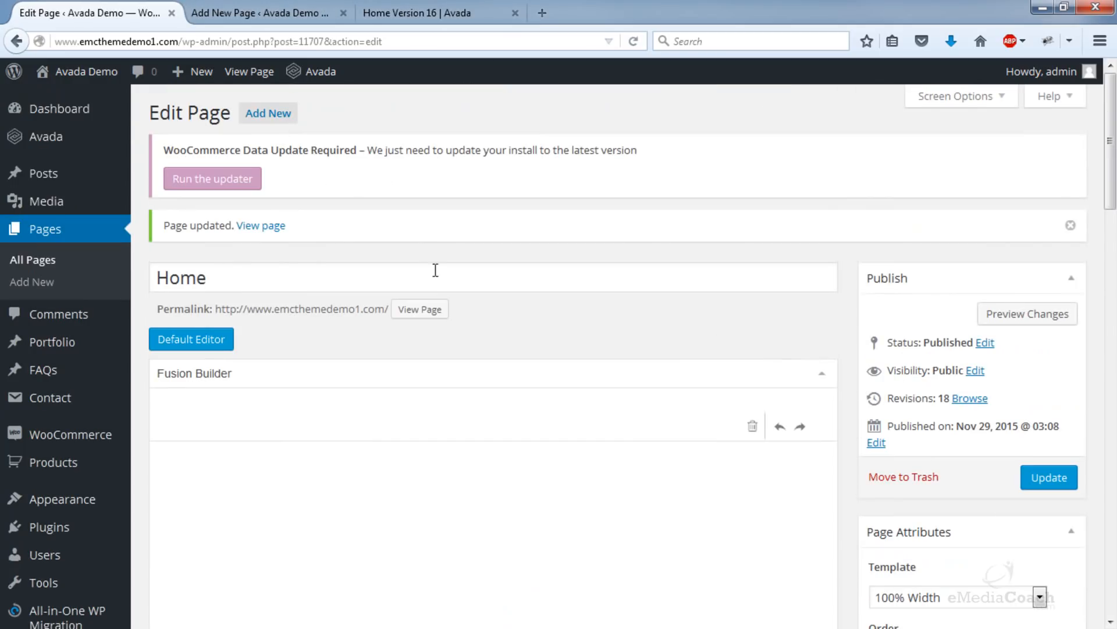
Open the live Home page in a new tab.
right_click(419, 318)
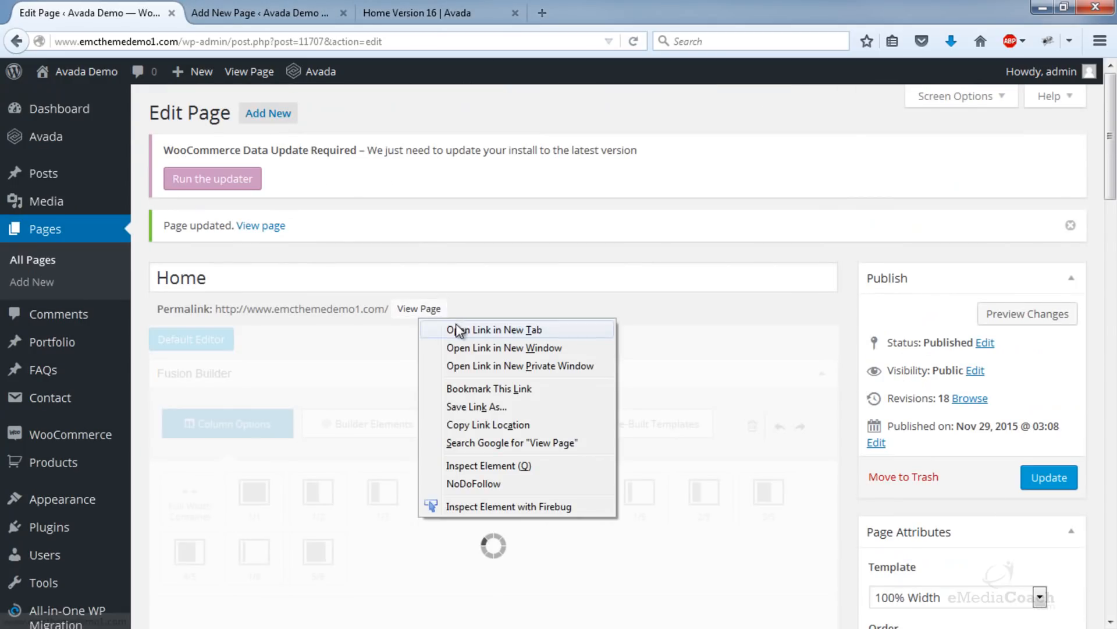
left_click(451, 326)
left_click(295, 11)
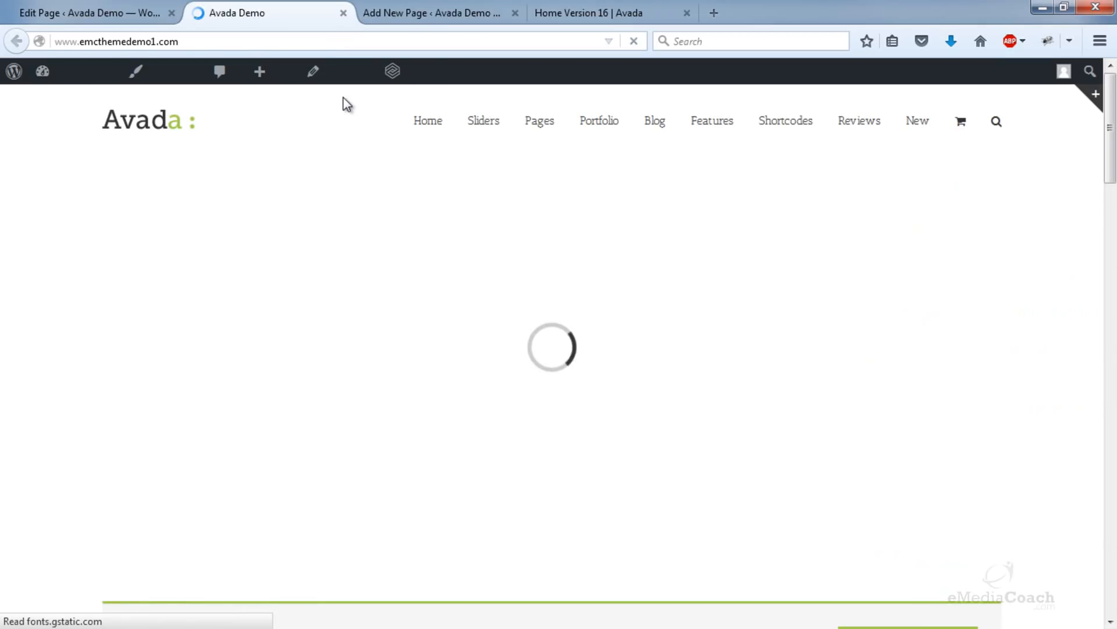
Check the wood-plank testimonials section on the live page, then return to the editor.
scroll(375, 179, "down", 15)
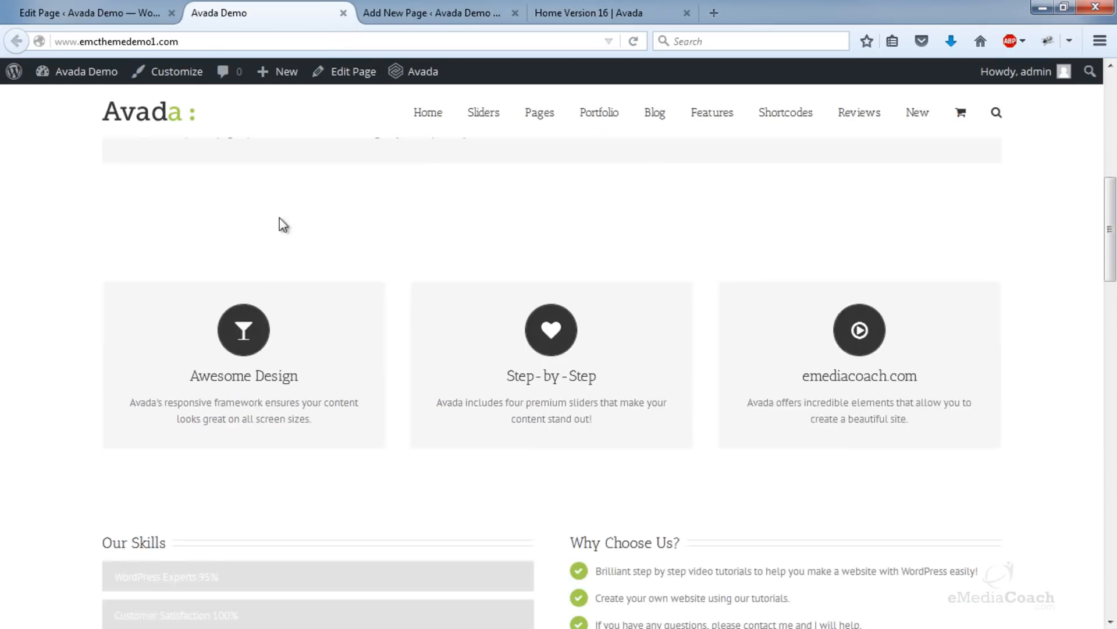
scroll(199, 232, "down", 8)
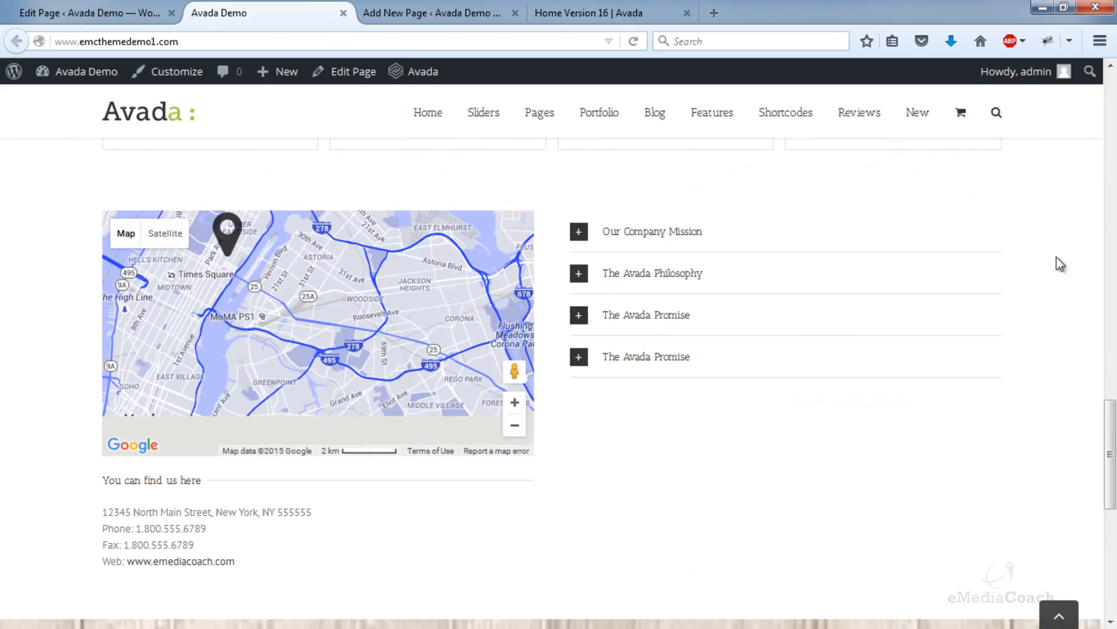
left_click_drag(1102, 408, 1104, 471)
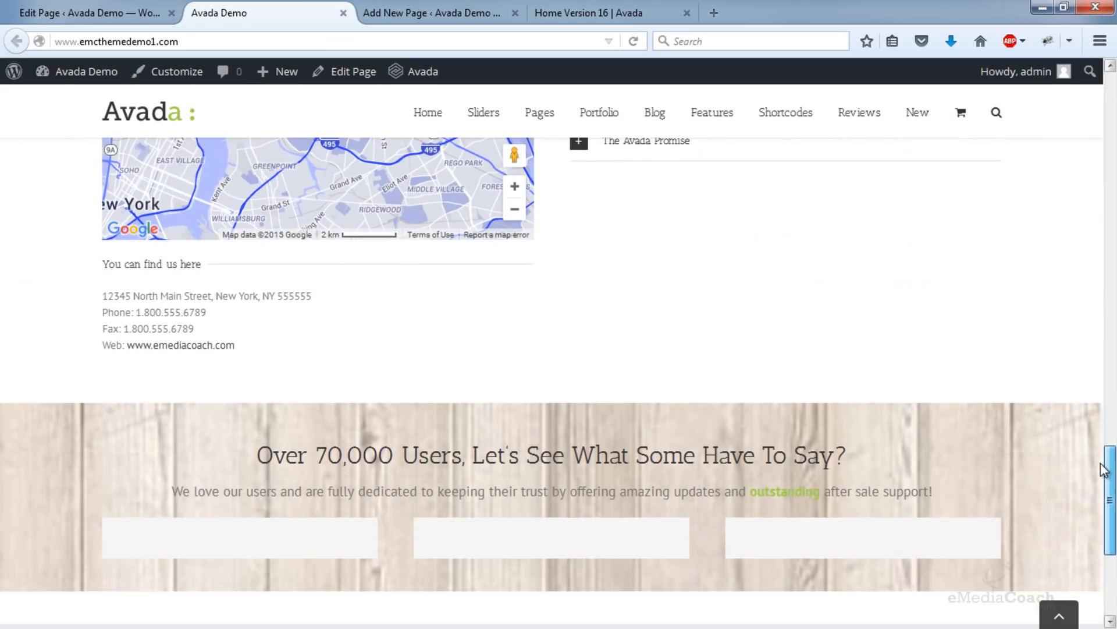
scroll(1007, 383, "down", 5)
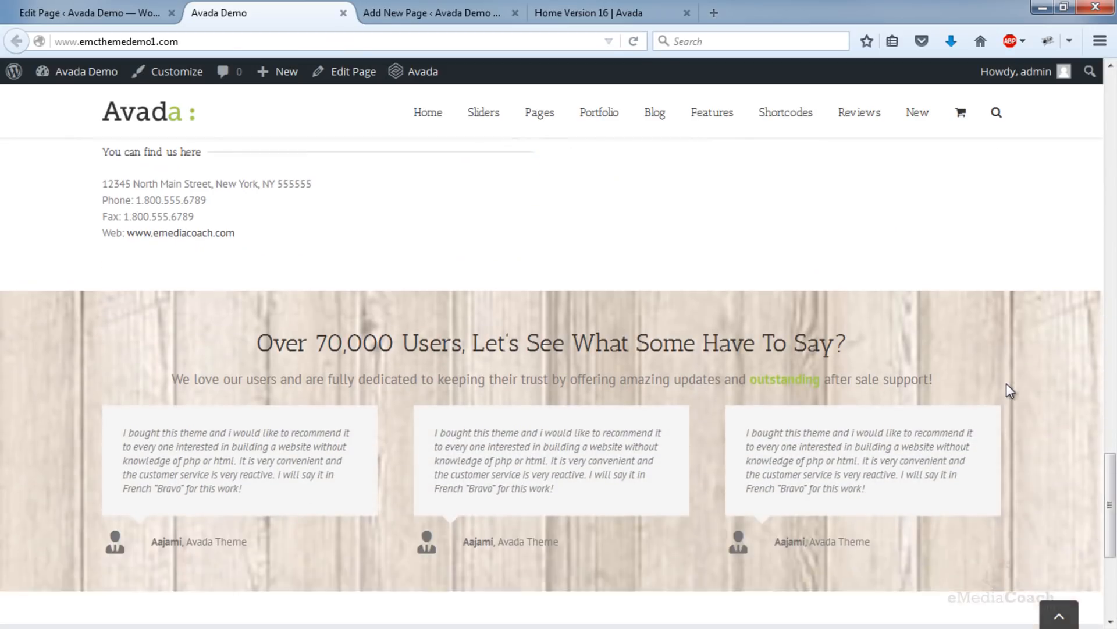
scroll(714, 373, "up", 2)
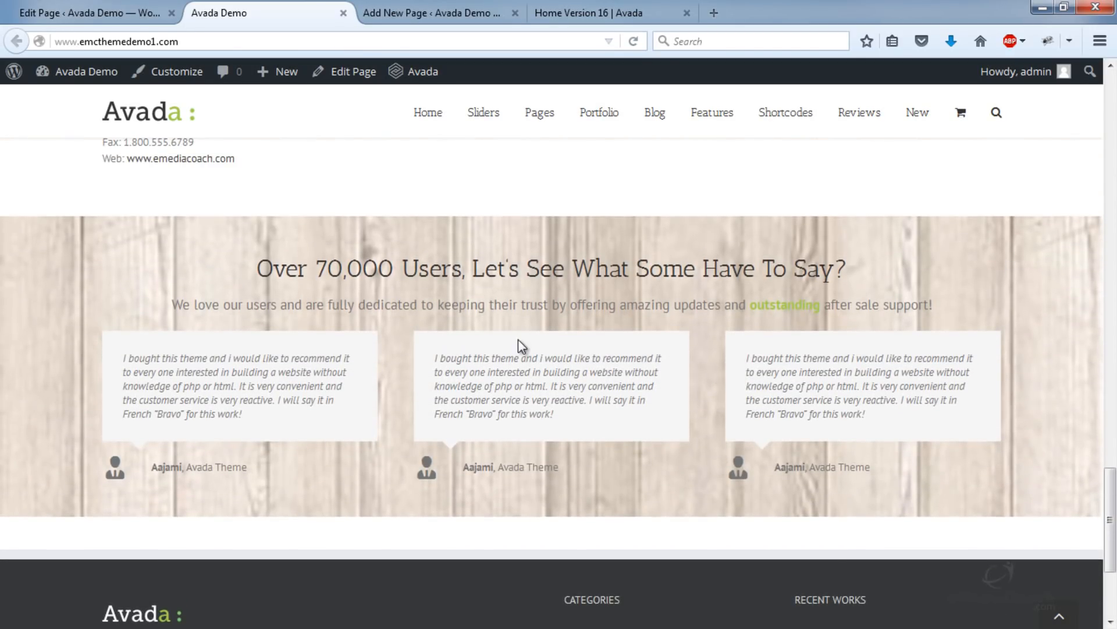
left_click(152, 13)
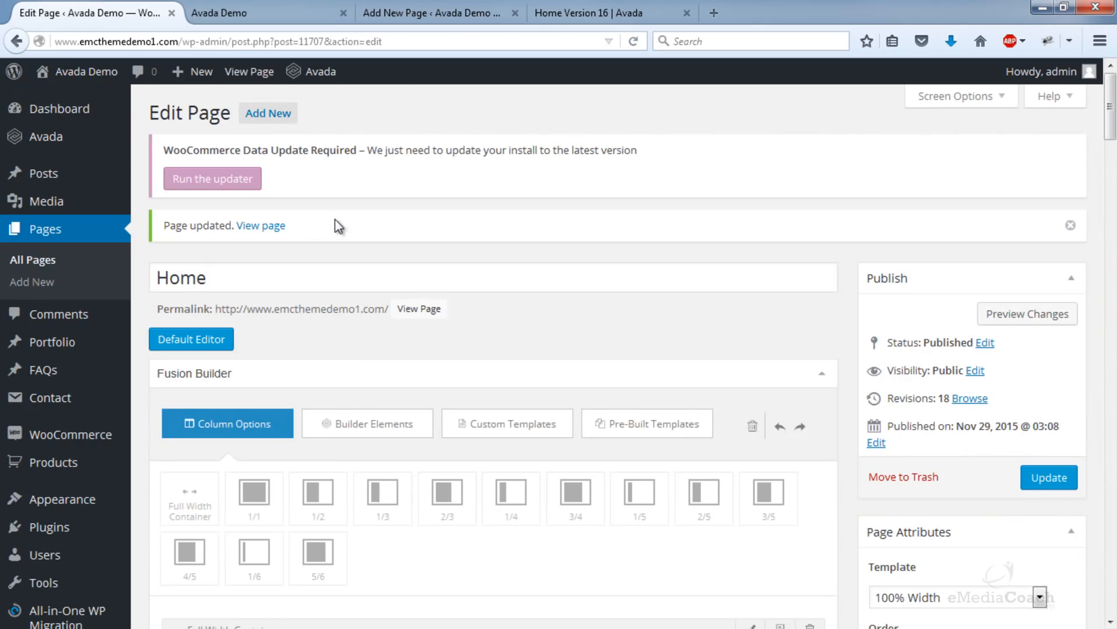
Open the testimonials Full Width Container's Background settings.
scroll(386, 272, "down", 15)
scroll(435, 278, "down", 15)
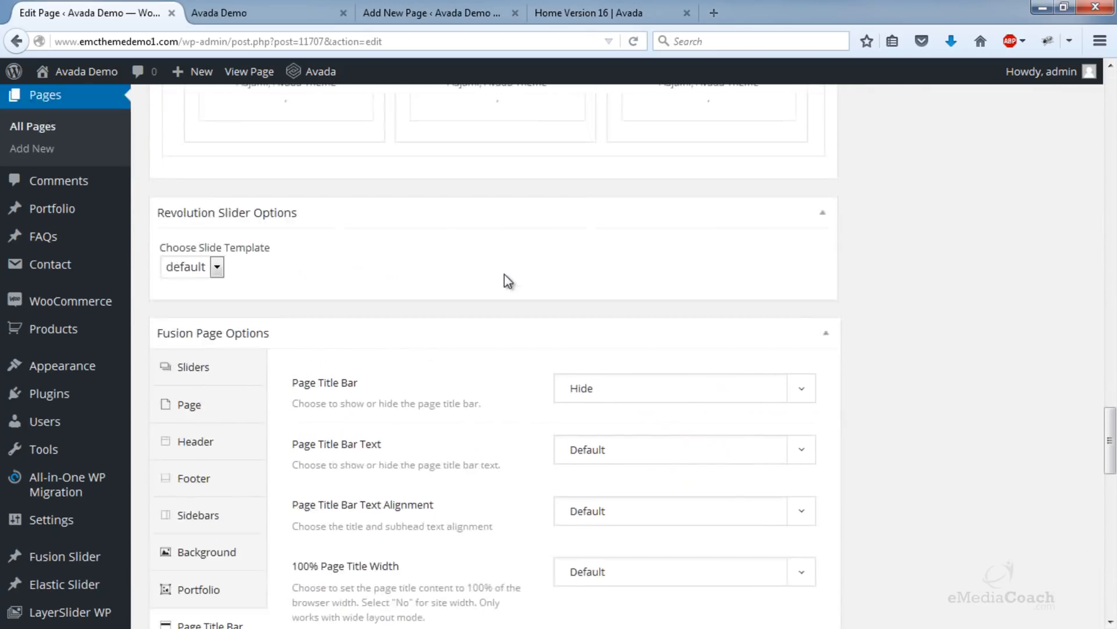
scroll(508, 281, "up", 5)
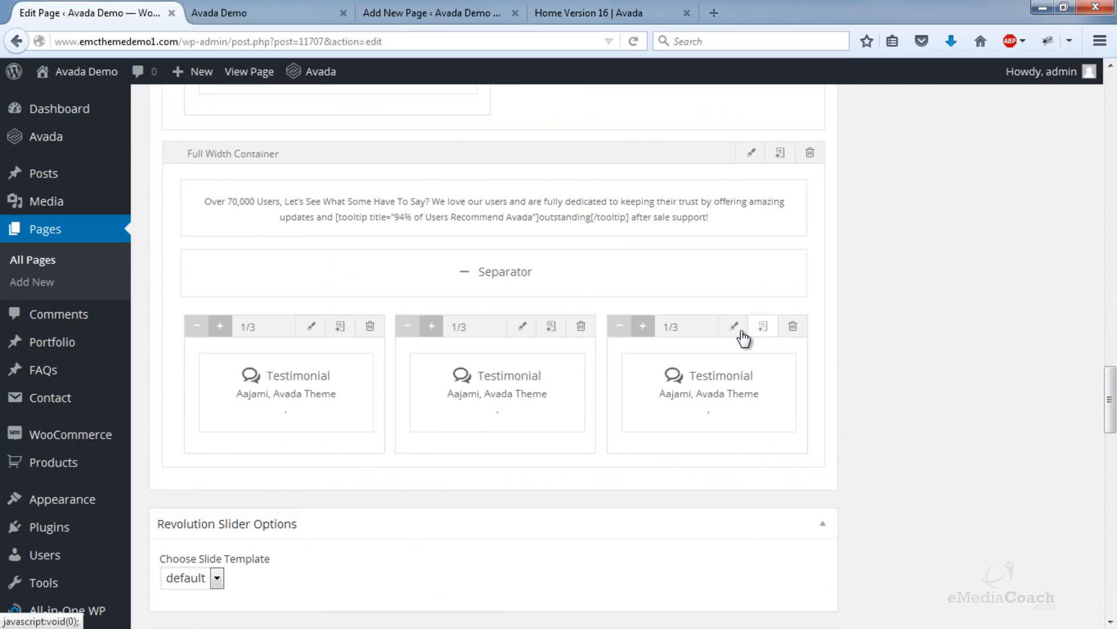
left_click(752, 162)
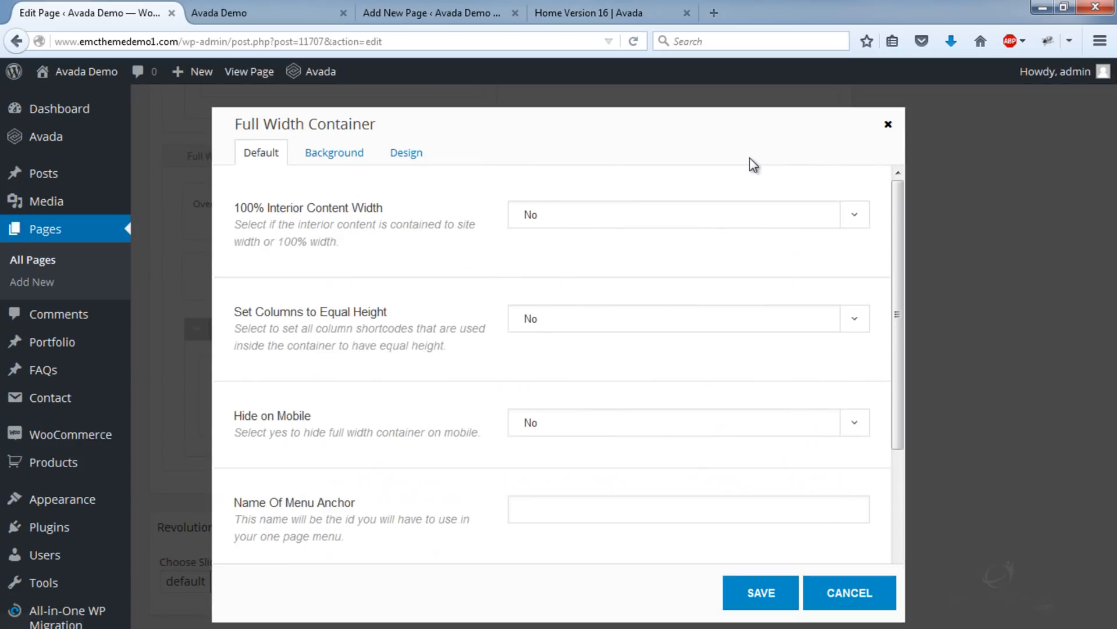
left_click(336, 167)
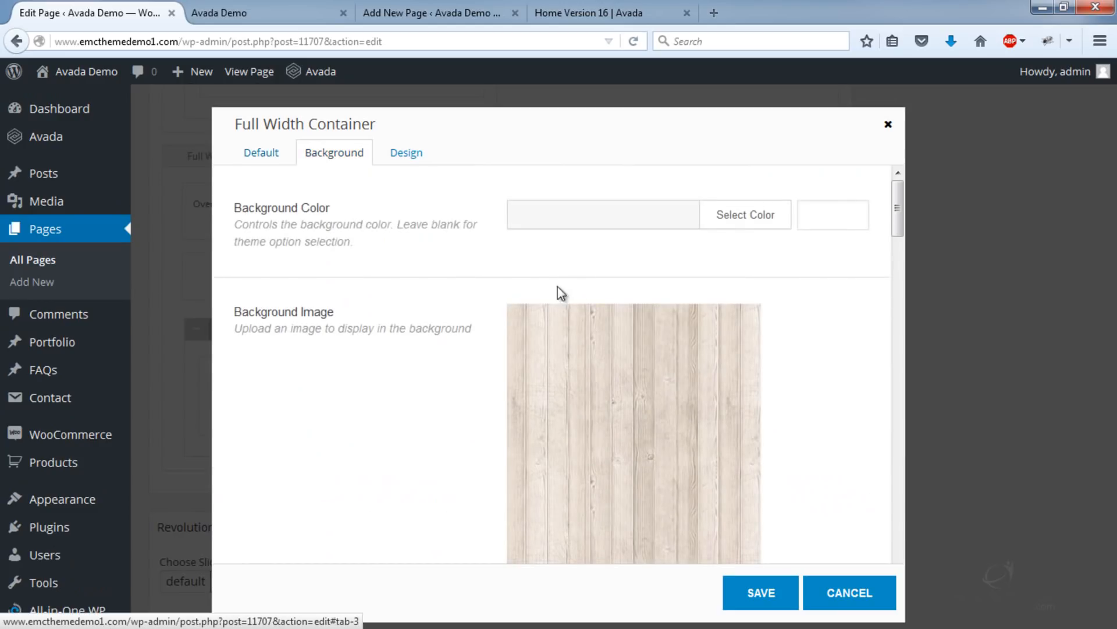
scroll(669, 317, "down", 2)
scroll(669, 316, "down", 5)
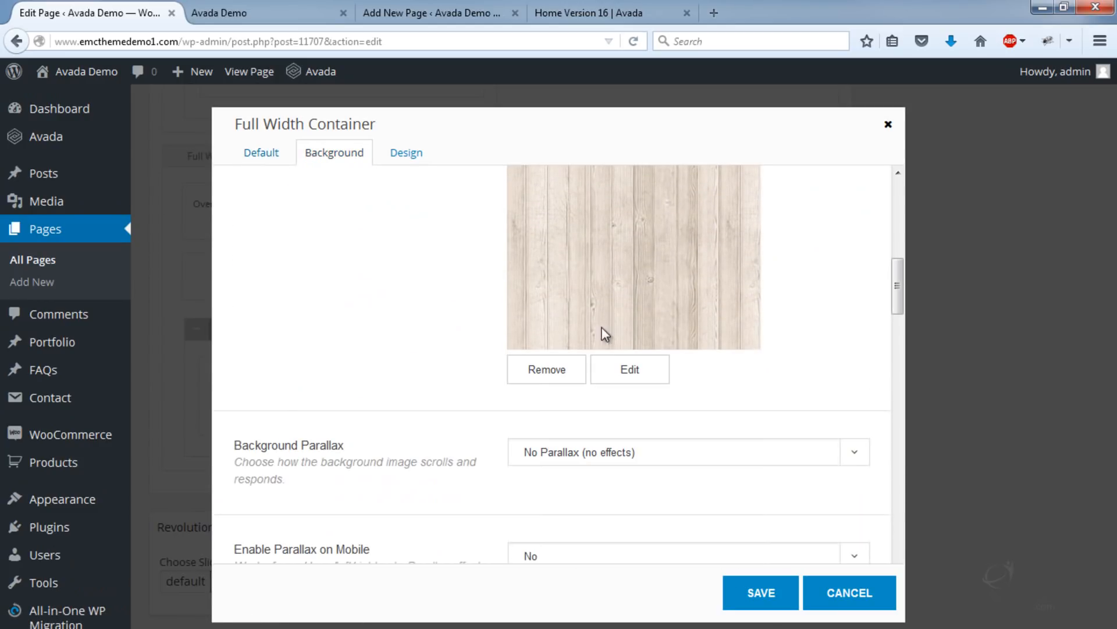
Replace the background image with bkgd_bw21.jpg, save the container, and update the page.
left_click(619, 371)
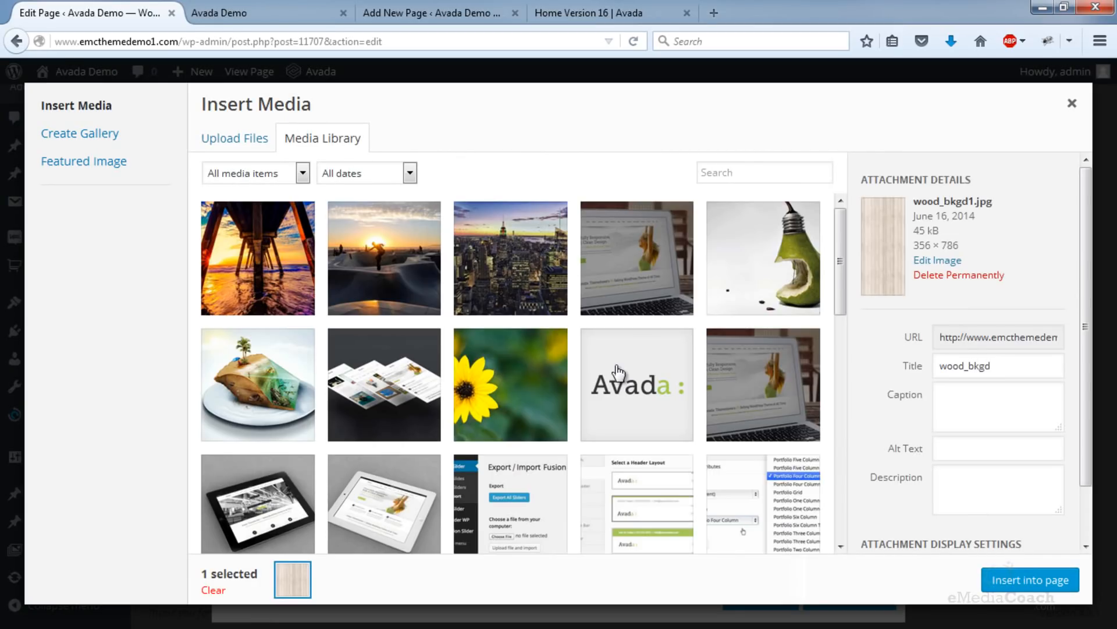
scroll(619, 372, "down", 5)
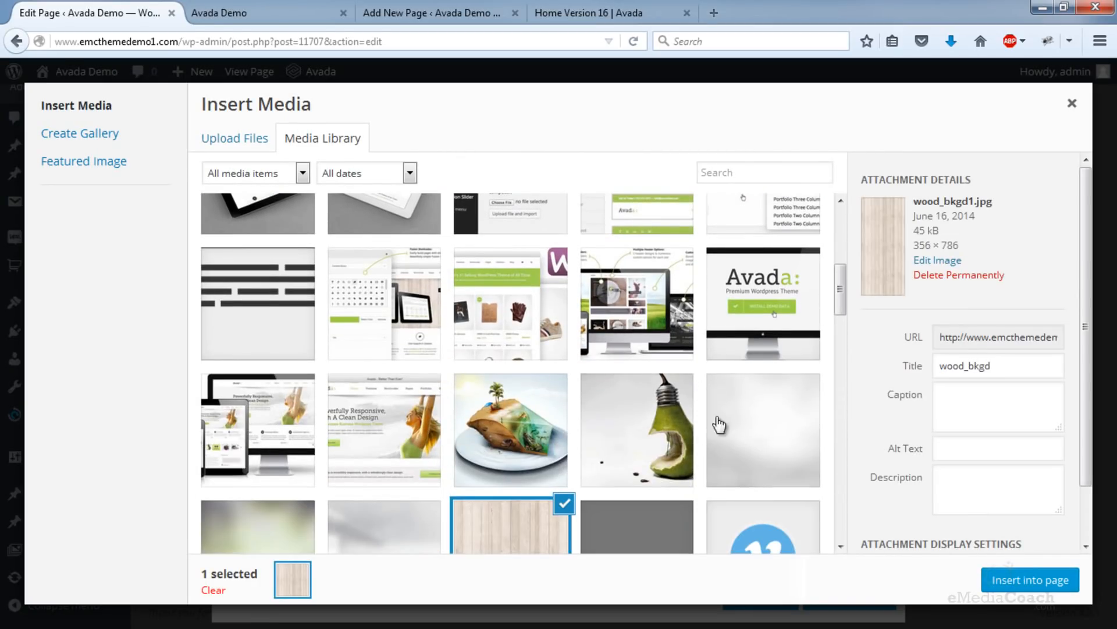
left_click(738, 425)
left_click(1024, 580)
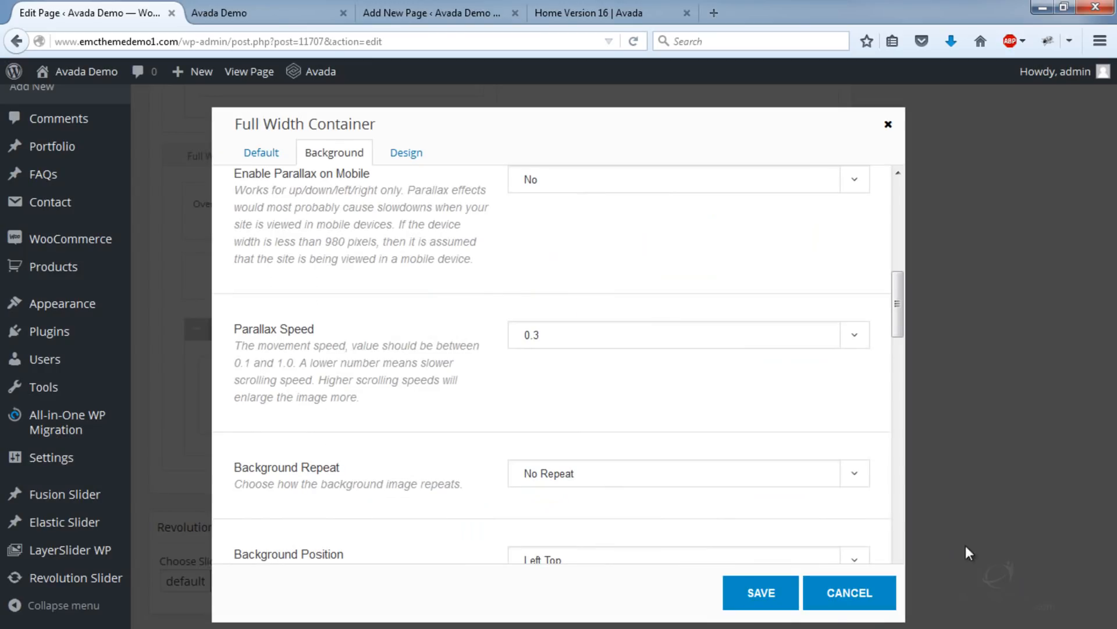
left_click(783, 592)
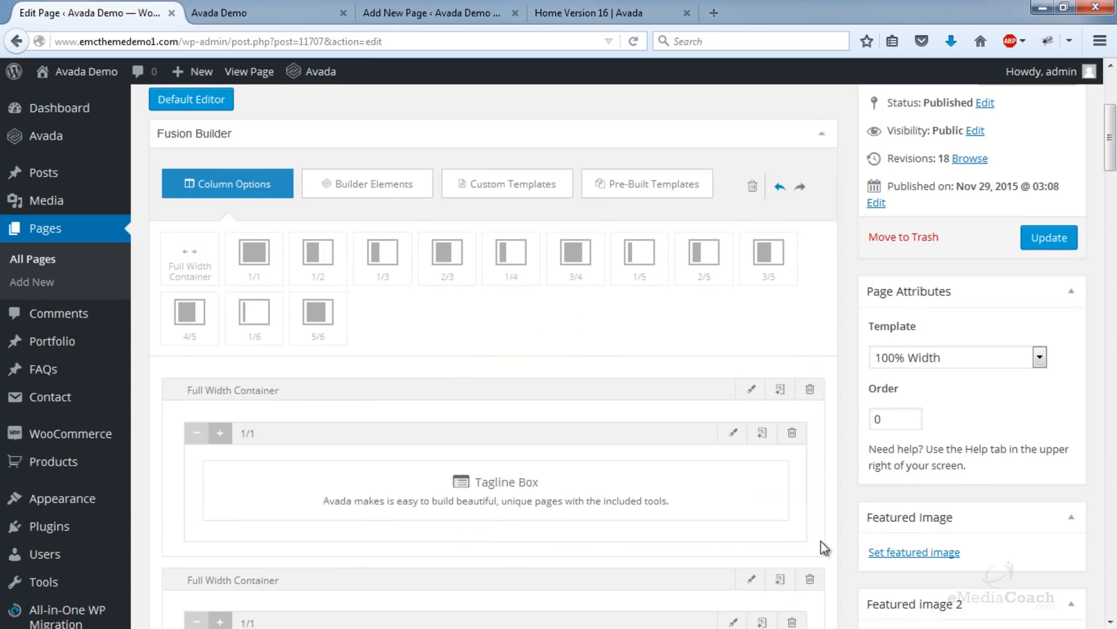
left_click(1041, 240)
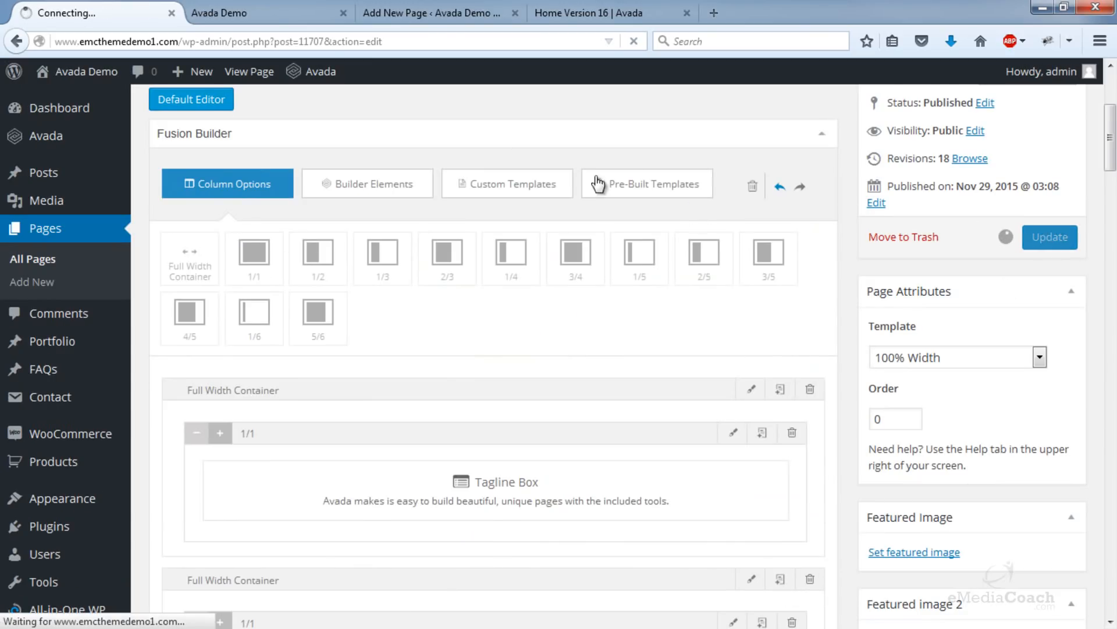
left_click(287, 6)
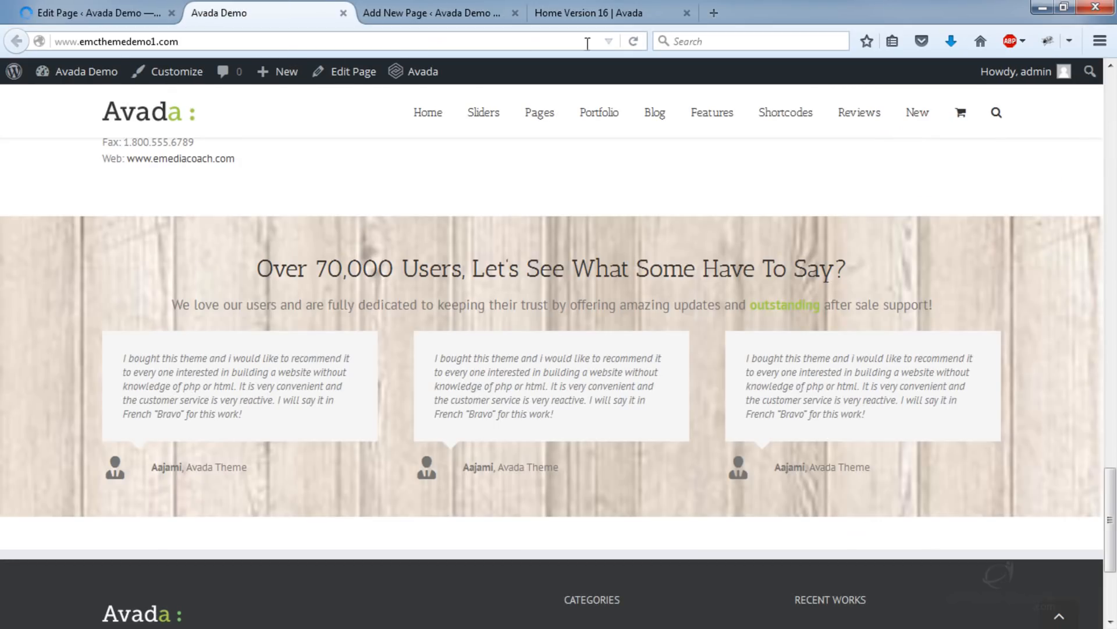
Reload the live page to see the 'Over 70,000 Users' testimonials on light grey.
left_click(633, 40)
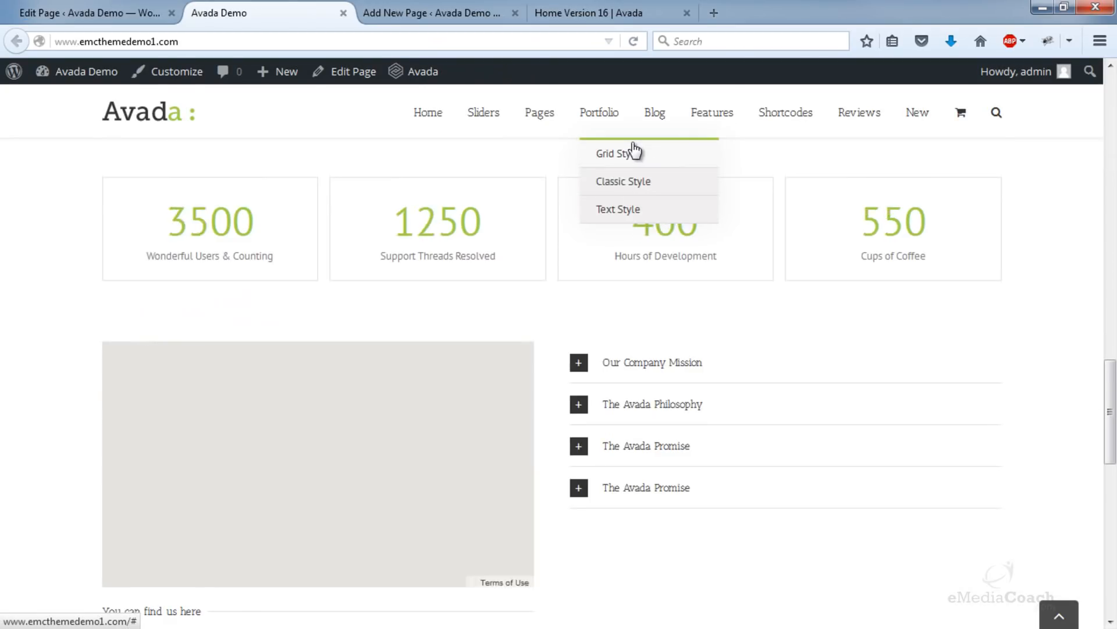
scroll(49, 312, "down", 4)
scroll(53, 312, "down", 4)
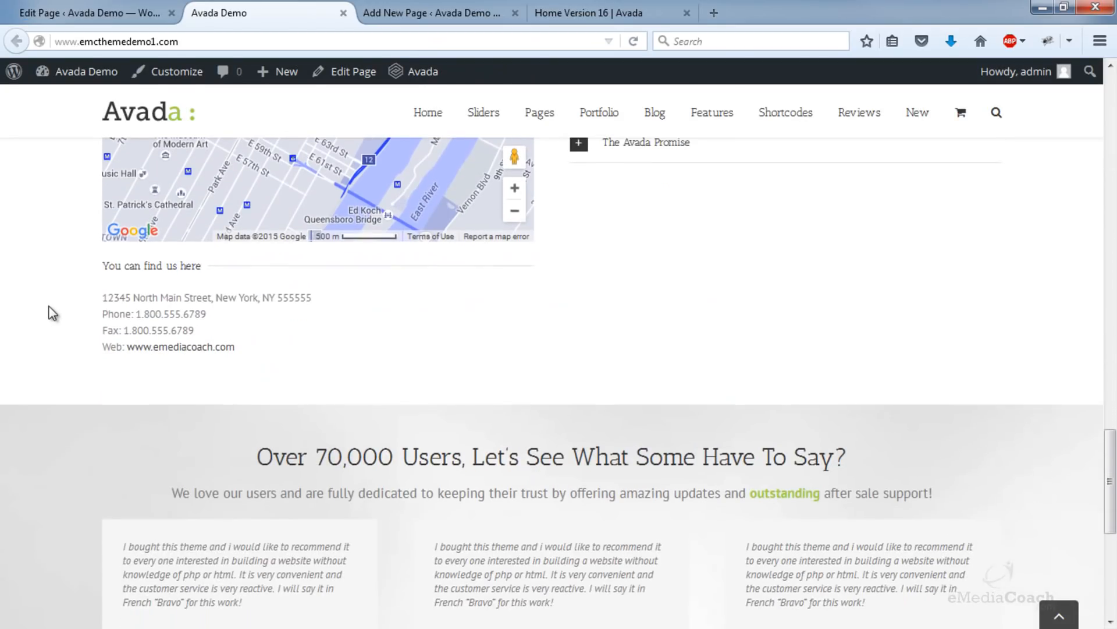
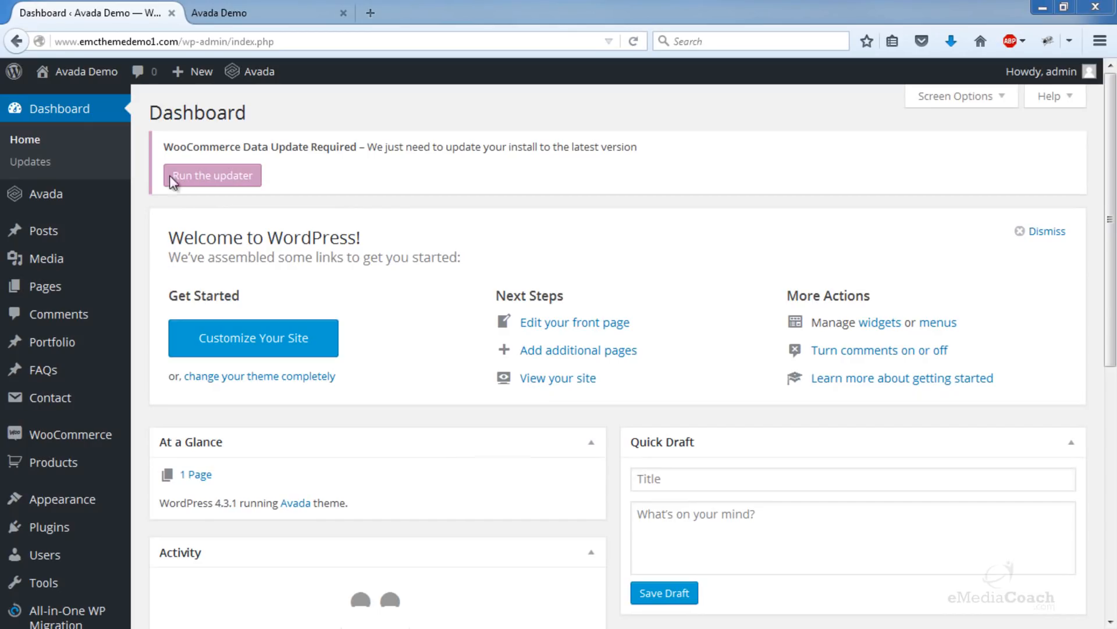
Close the live Avada Demo tab and go to the Pages list with Home and Temporary Page.
left_click(232, 14)
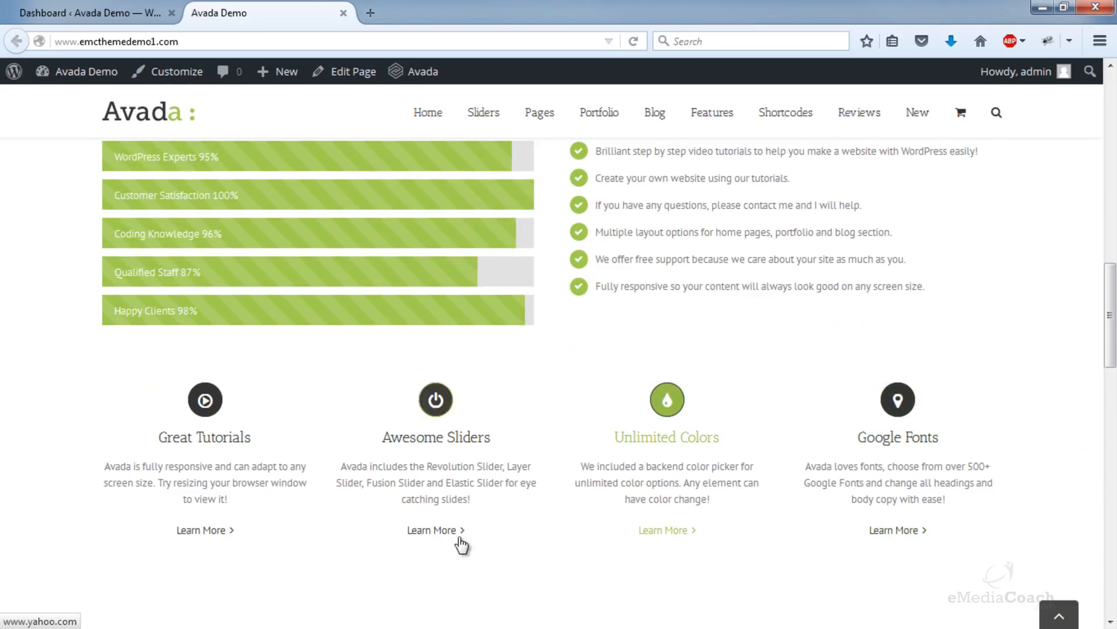
left_click(343, 13)
mouse_move(51, 291)
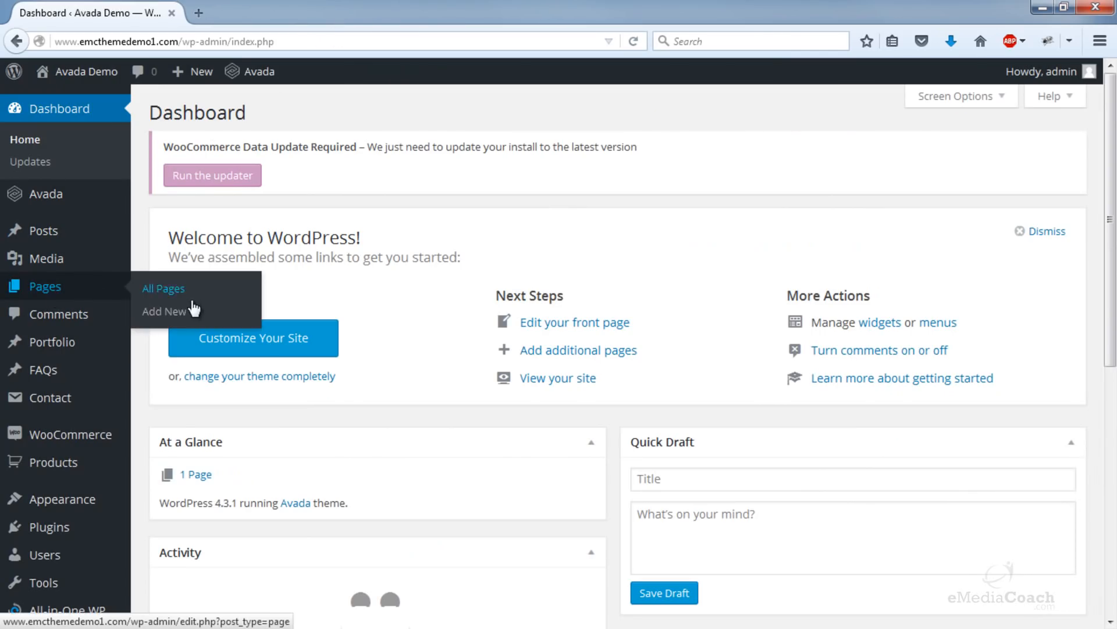
left_click(178, 314)
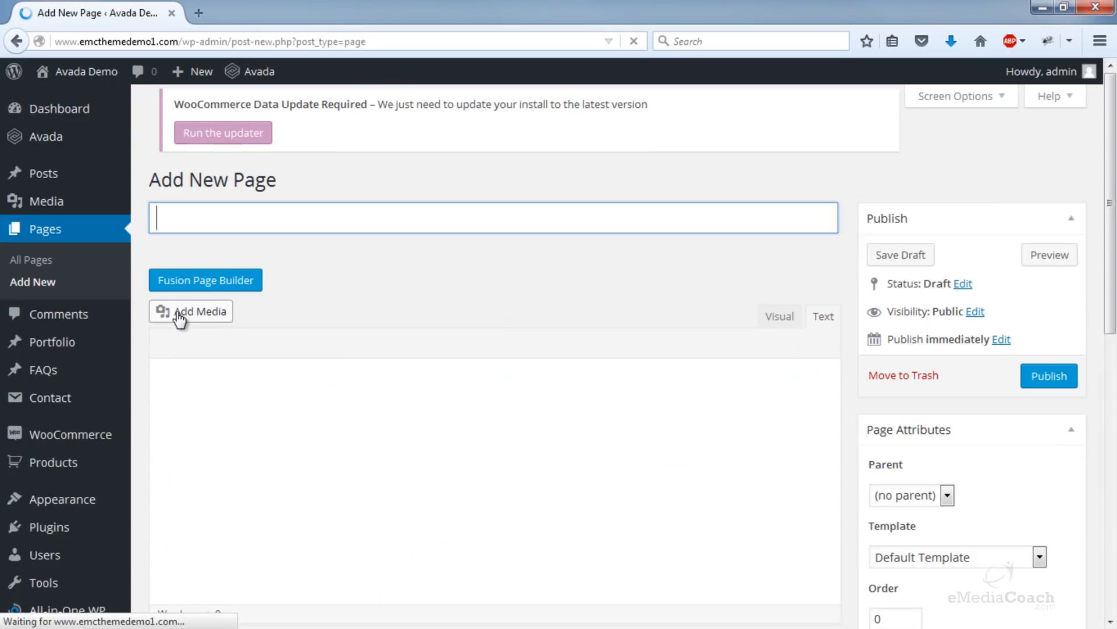
left_click(70, 272)
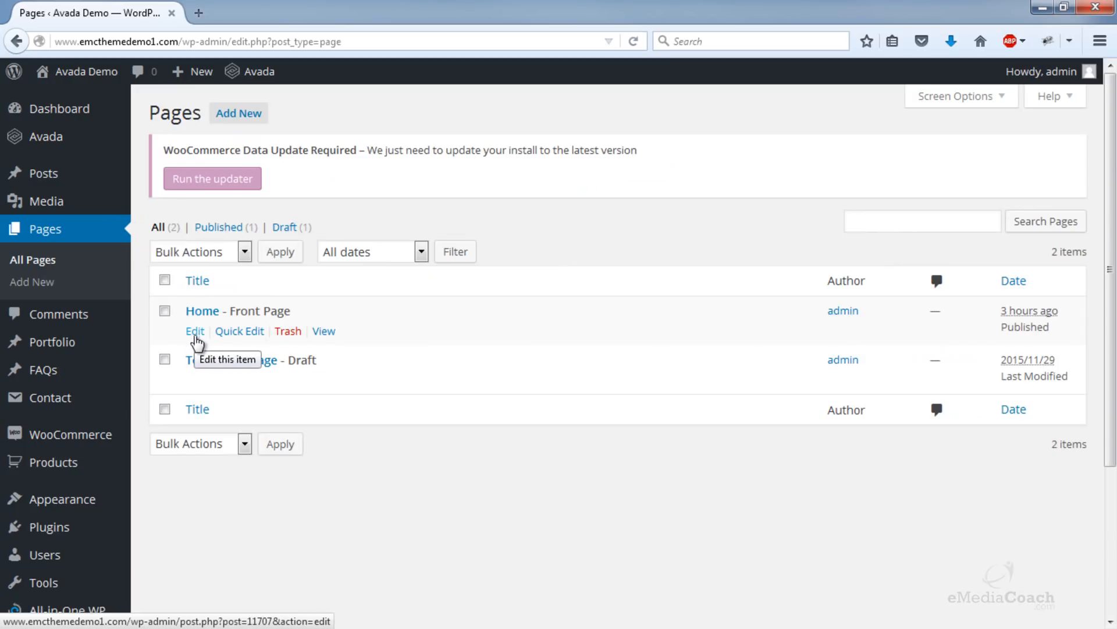
Open the Temporary Page draft, delete its title, and put the editor in Visual mode.
left_click(219, 361)
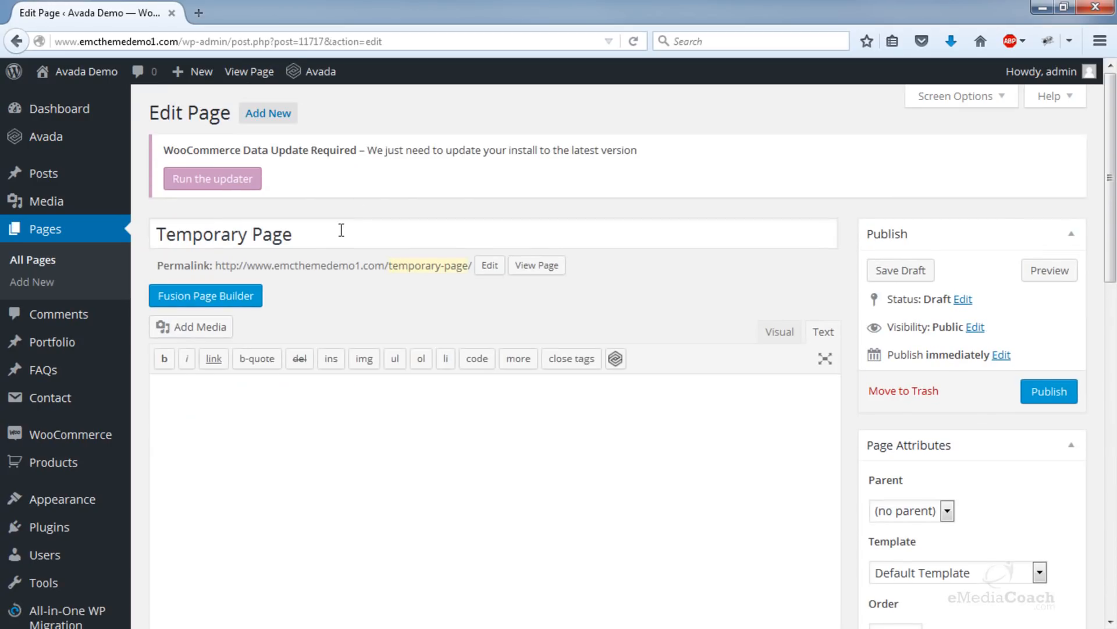
left_click_drag(343, 233, 107, 227)
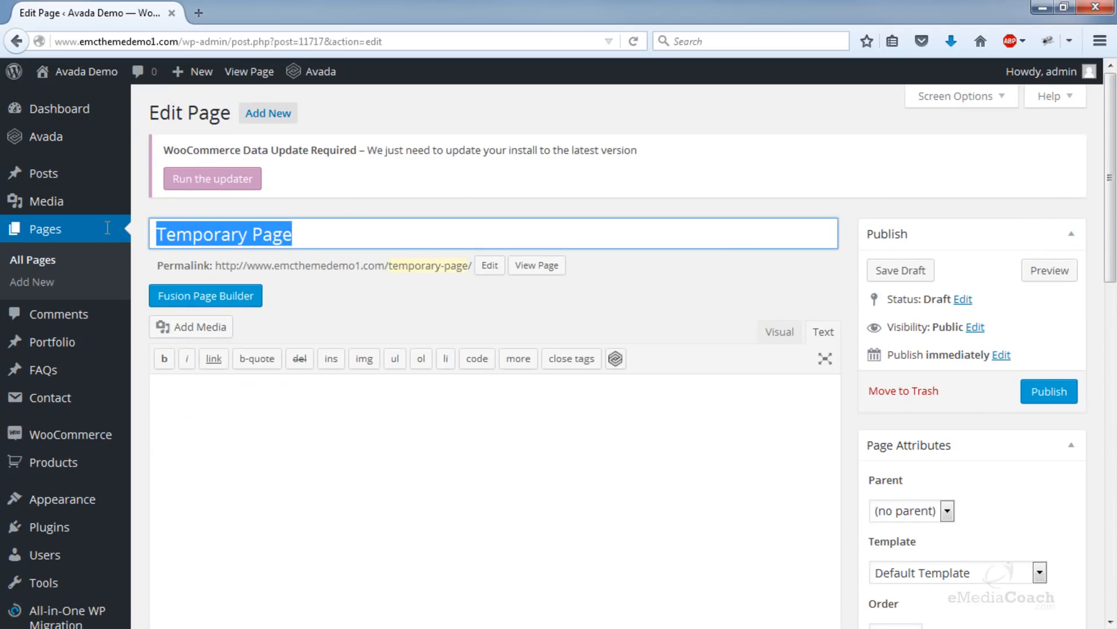
key("BackSpace")
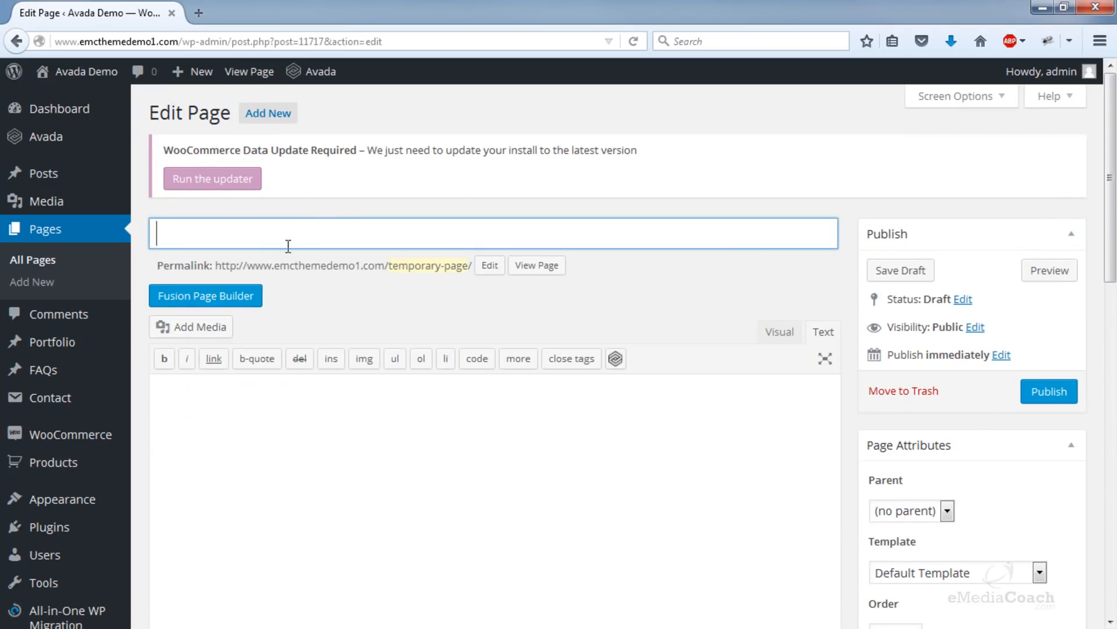
left_click(363, 408)
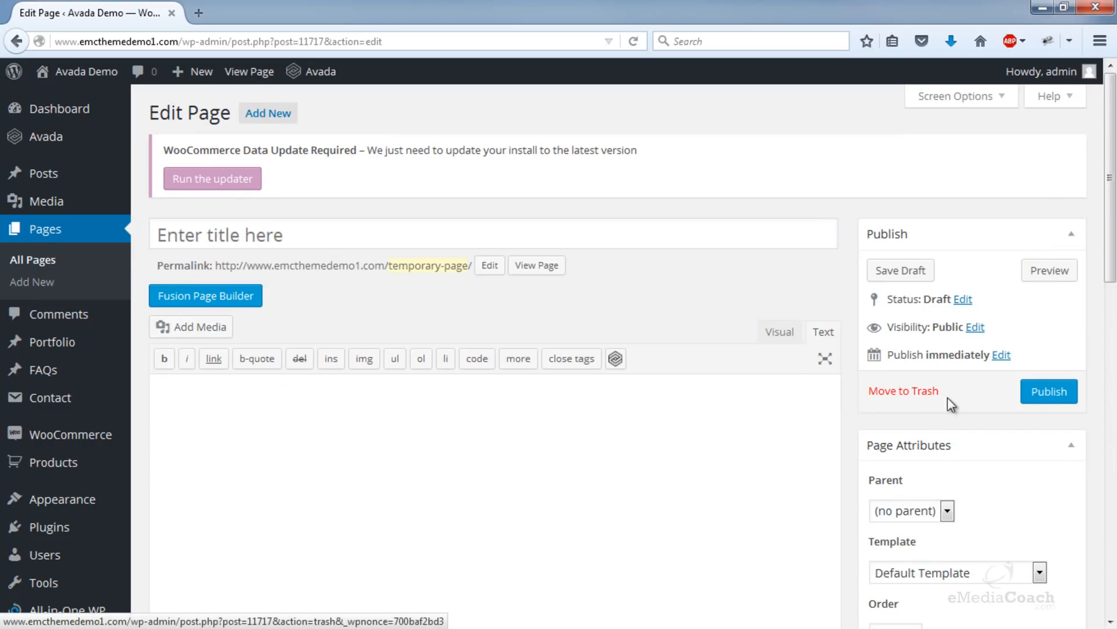
scroll(948, 398, "down", 3)
left_click(973, 480)
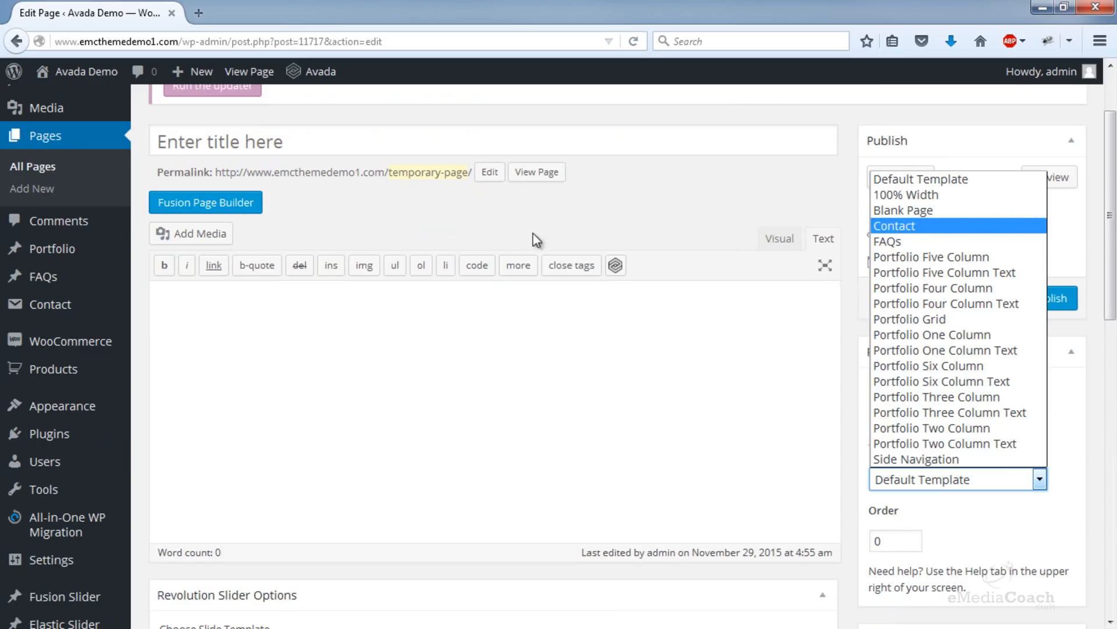
left_click(773, 238)
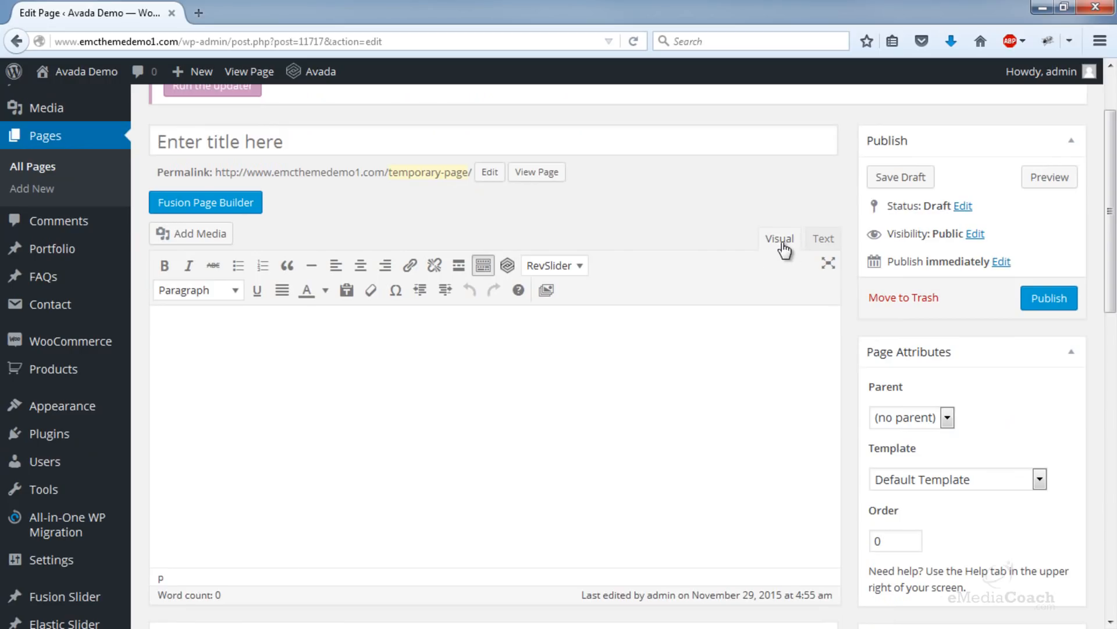
Type the sample line 'asdf asdf asf d', try Heading 2 on it, then undo.
left_click(825, 240)
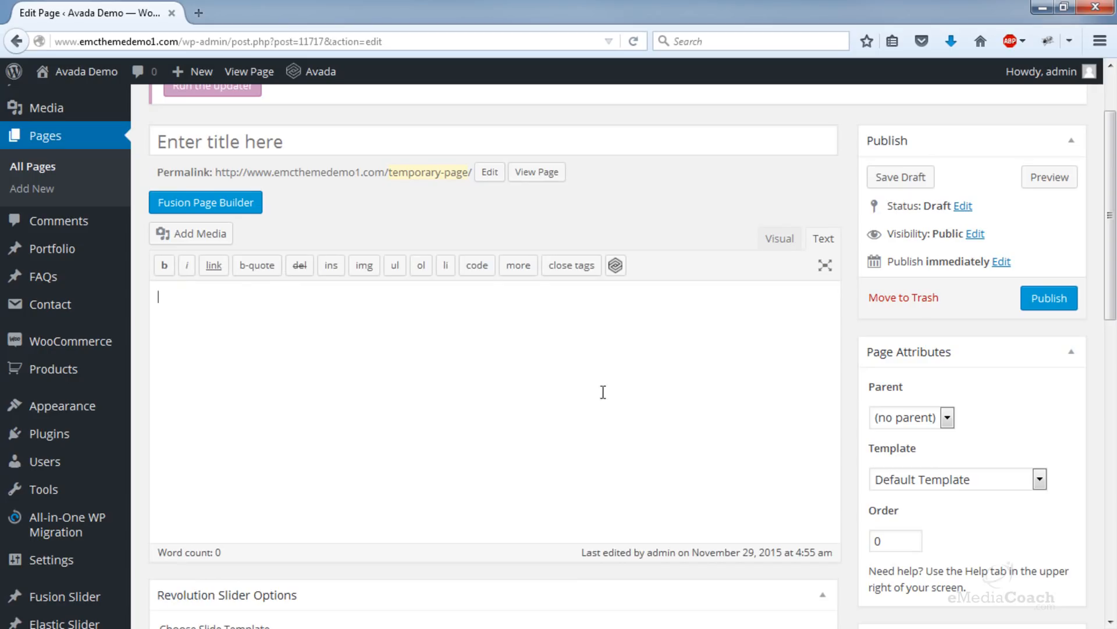
left_click(780, 250)
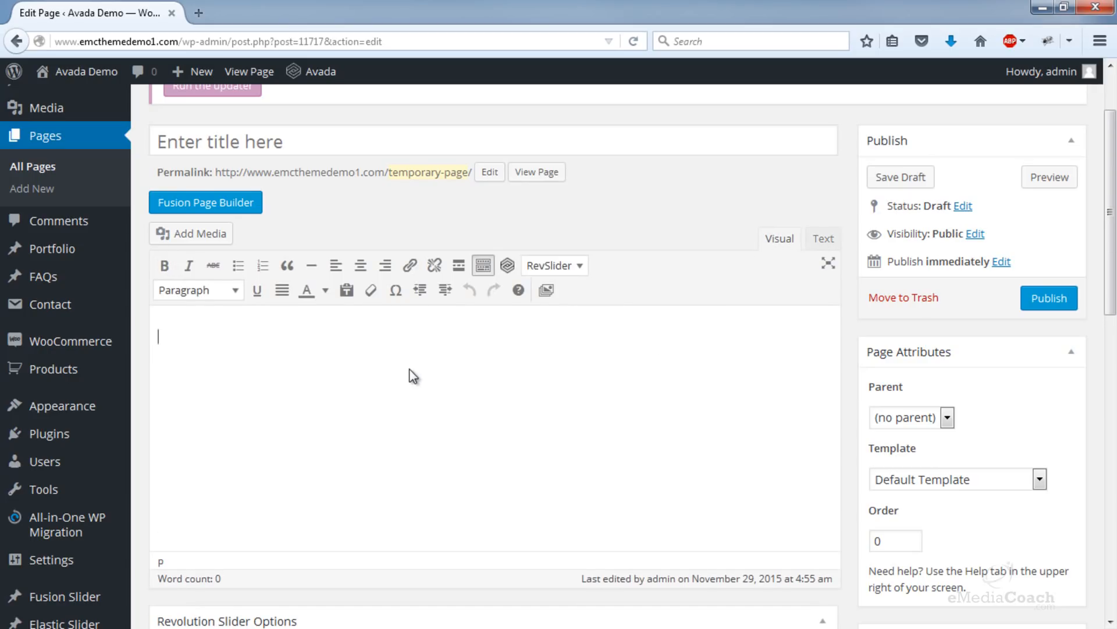
type("asdf asdf asf d")
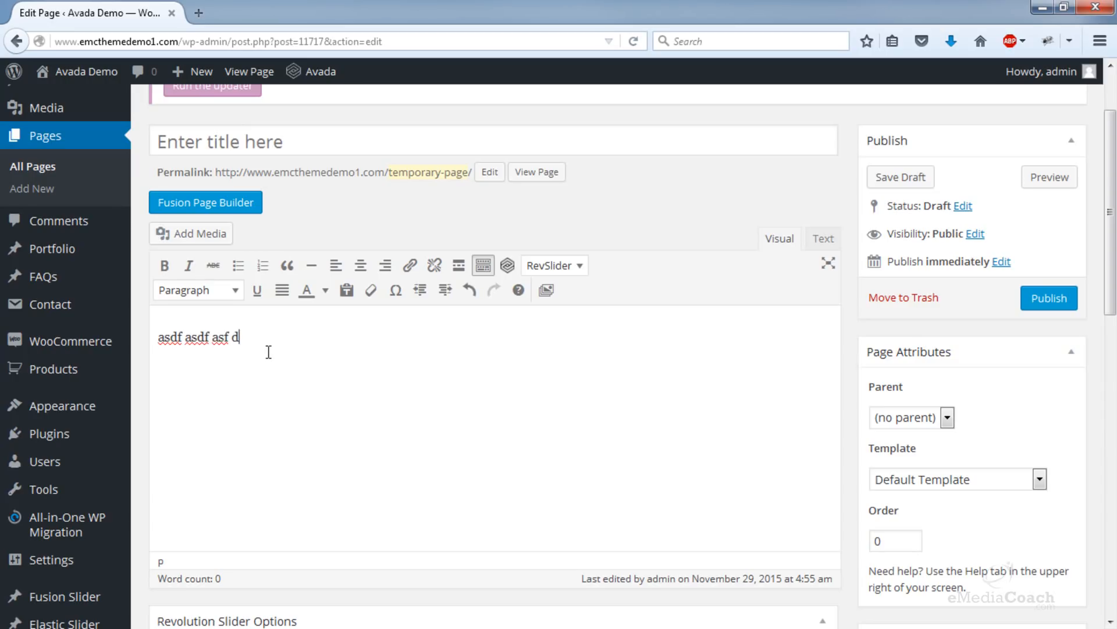
double_click(178, 339)
left_click(205, 291)
left_click(205, 392)
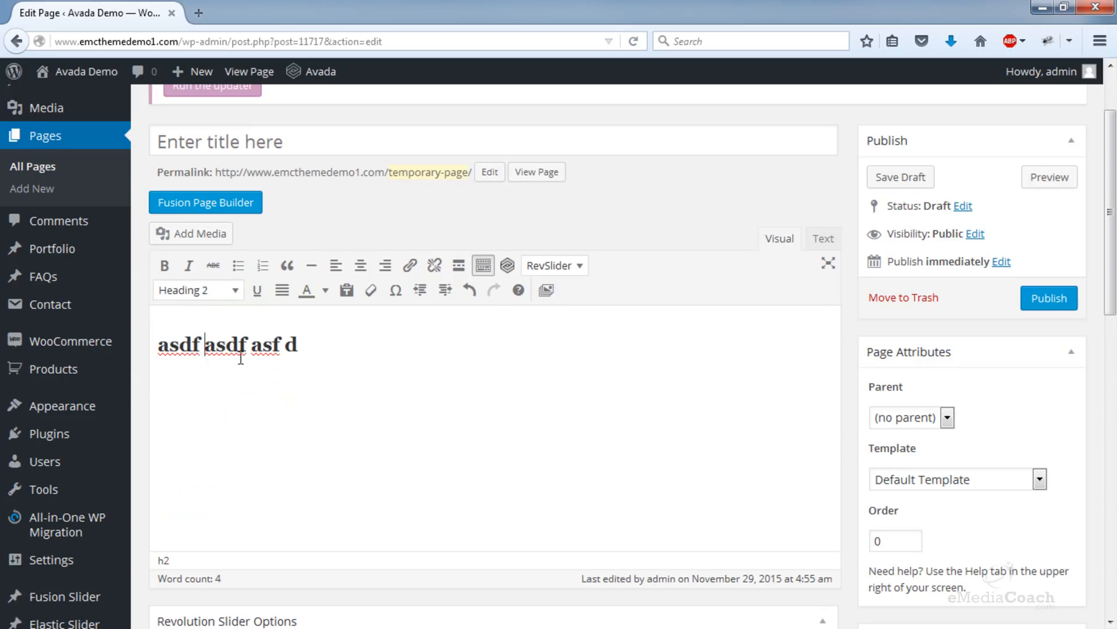
key("ctrl+z")
Make the whole line bold and its second word italic, cancelling the link dialog.
triple_click(236, 336)
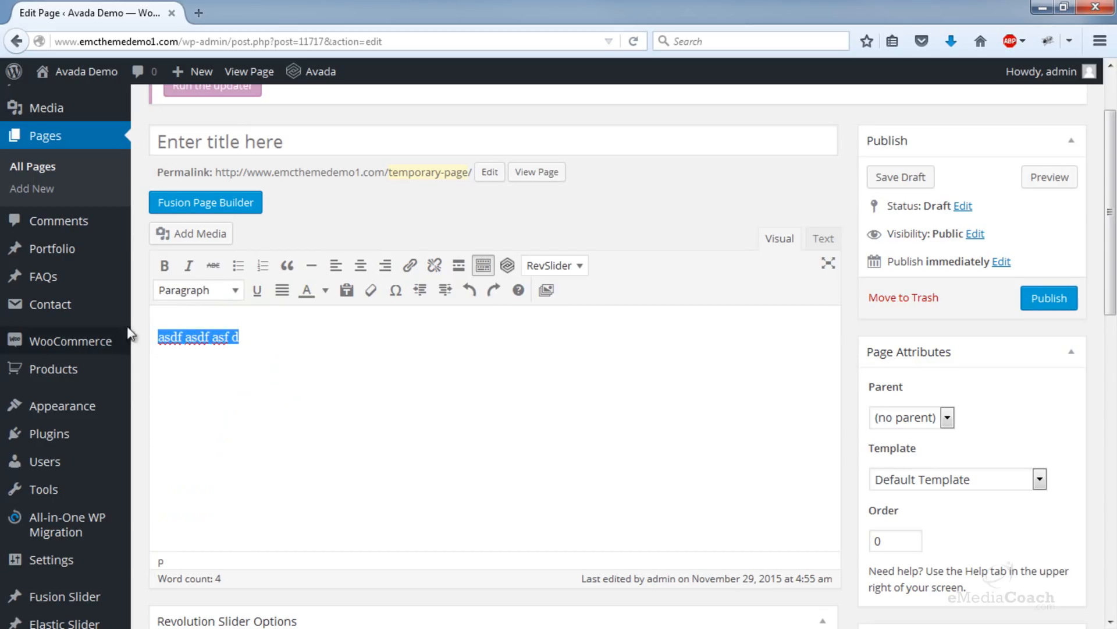
left_click(164, 266)
left_click(204, 336)
double_click(205, 338)
left_click(188, 265)
left_click(255, 338)
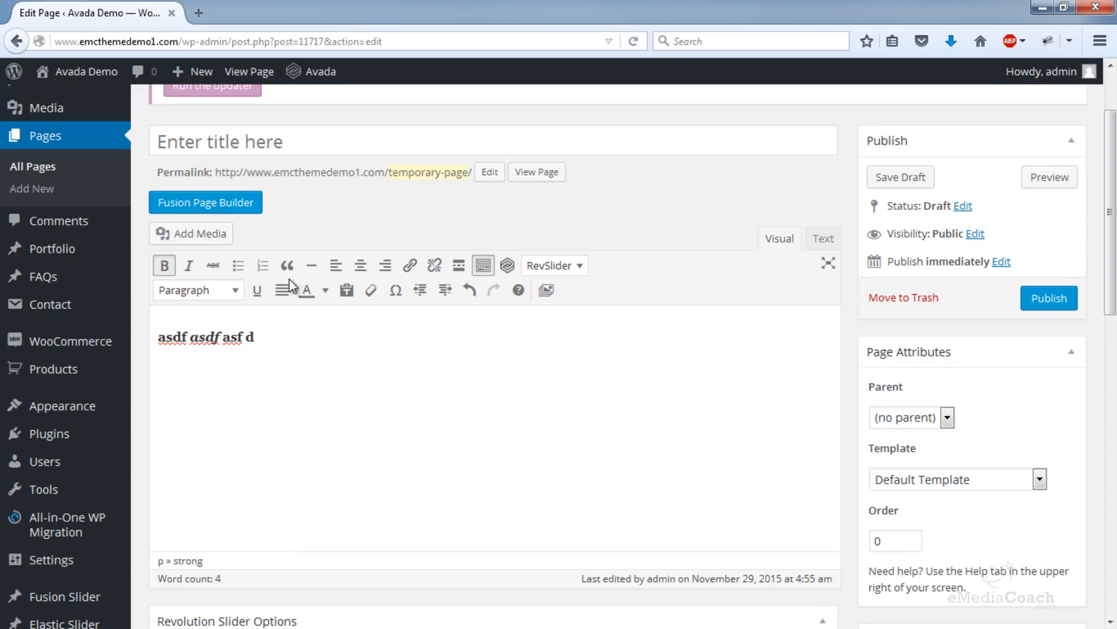
double_click(180, 337)
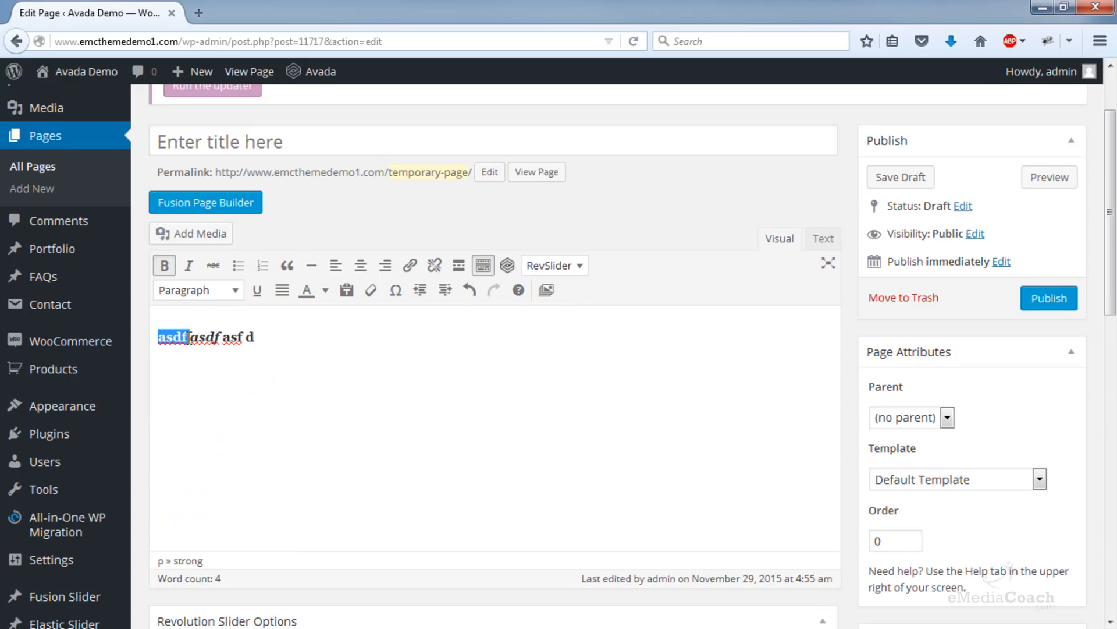
left_click(414, 269)
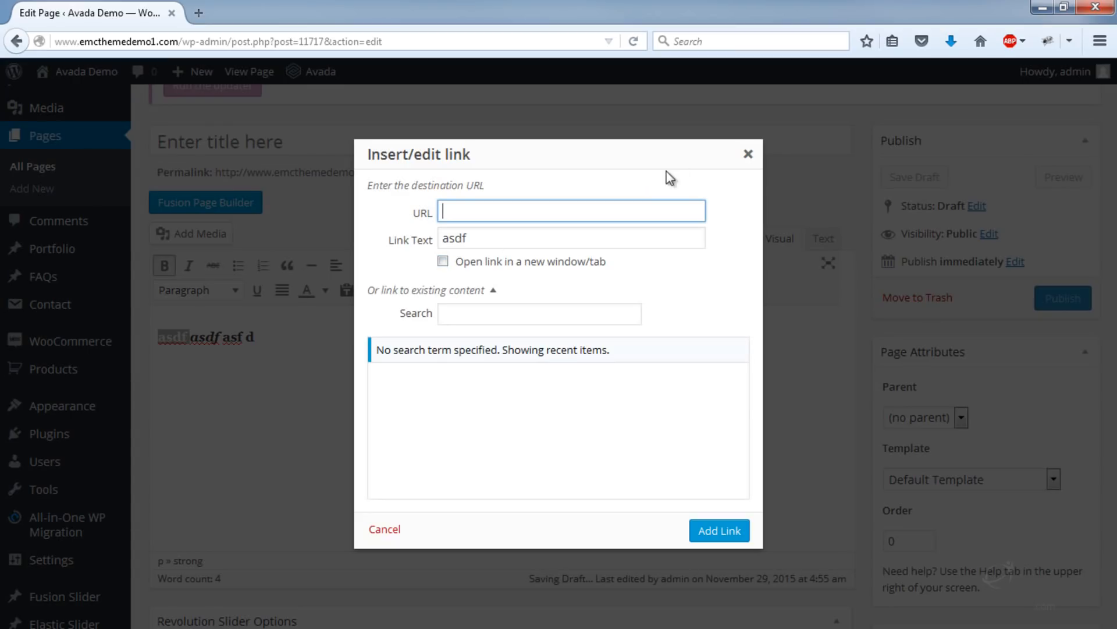
left_click(749, 157)
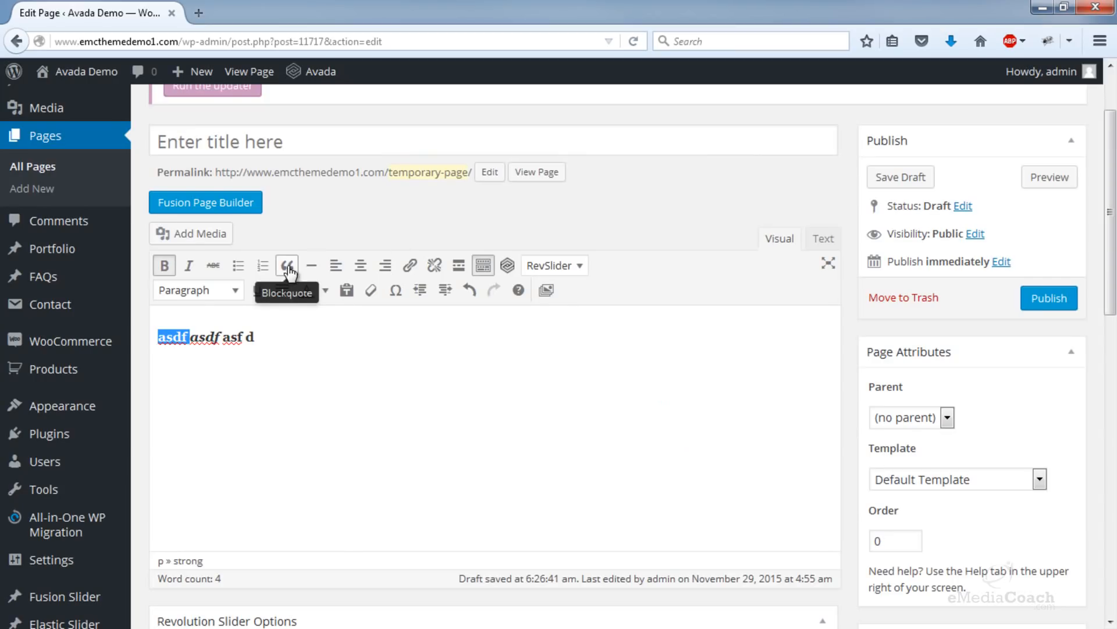
Turn the line into a bulleted list with a new empty bullet, toggling the second toolbar row.
left_click(239, 267)
left_click(302, 329)
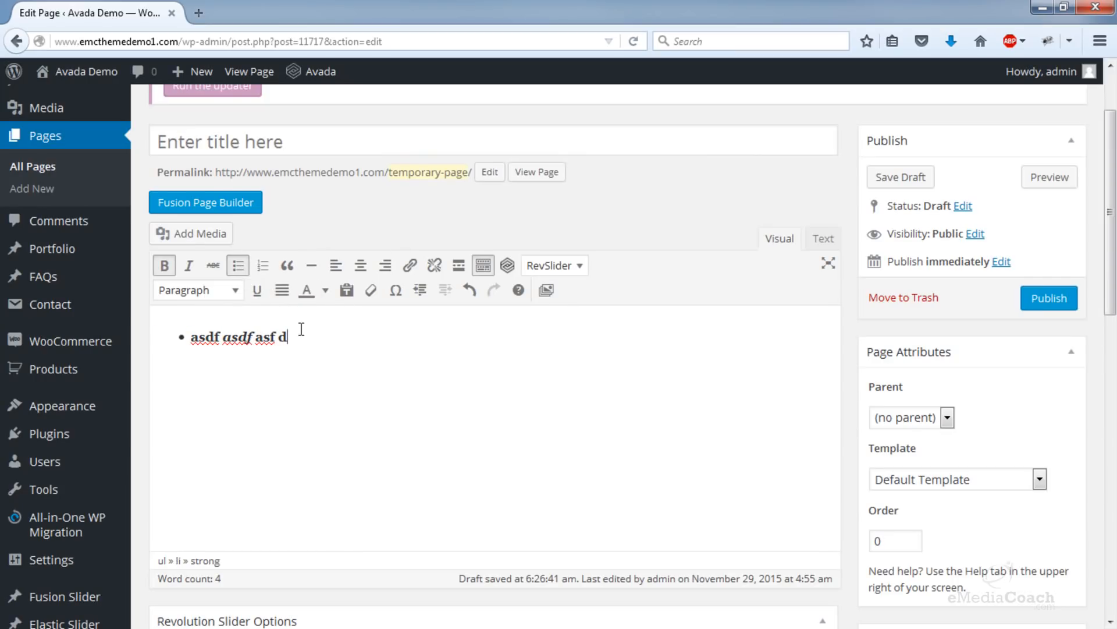
key("Return")
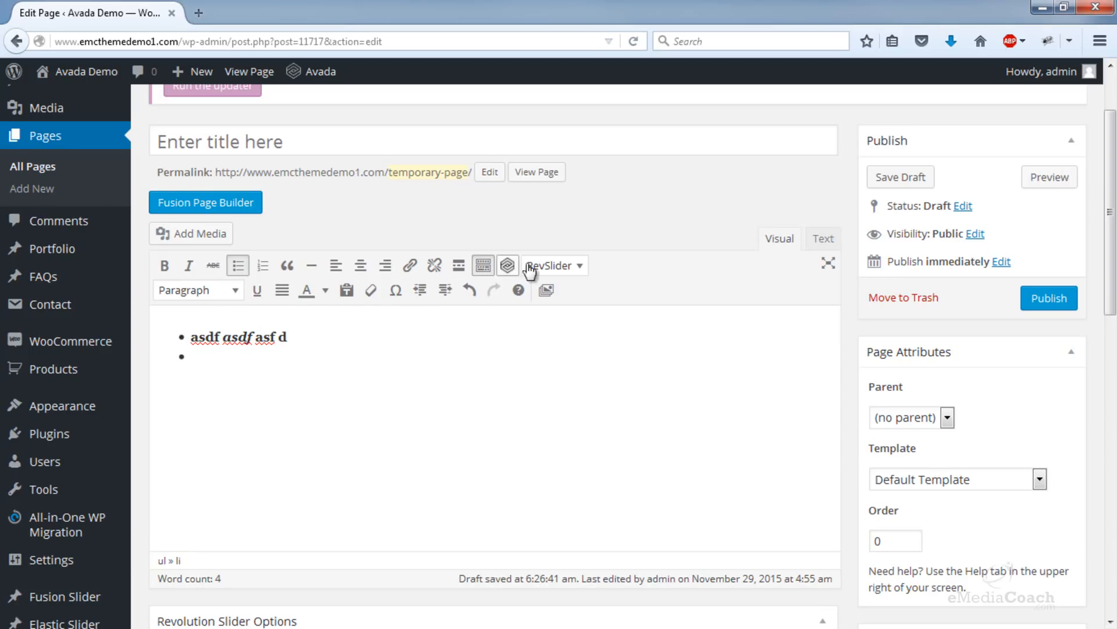
left_click(479, 272)
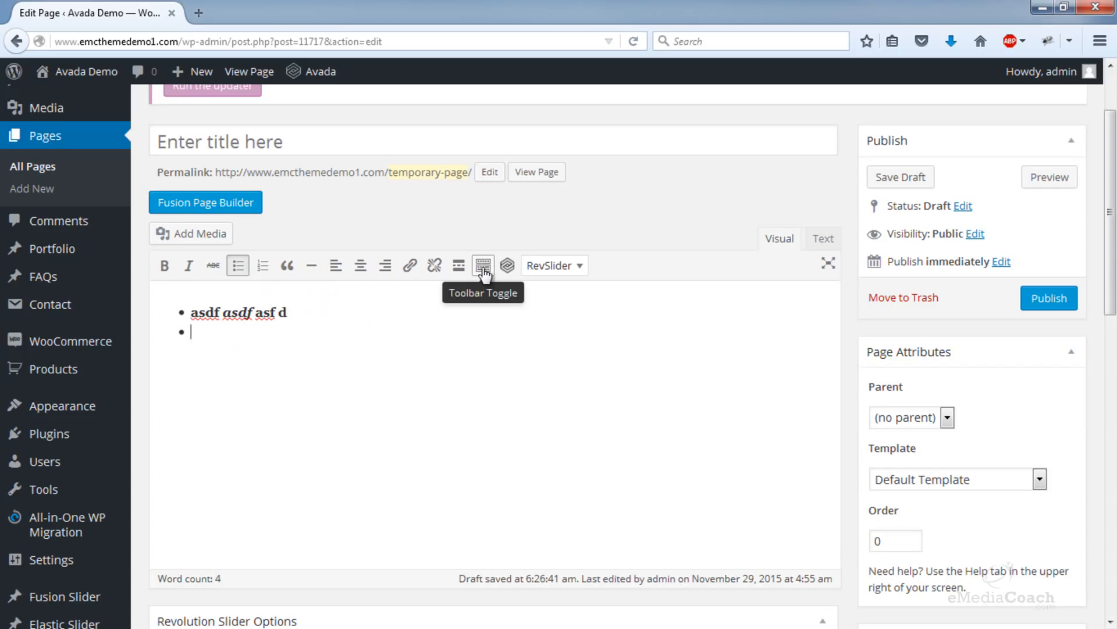
left_click(483, 268)
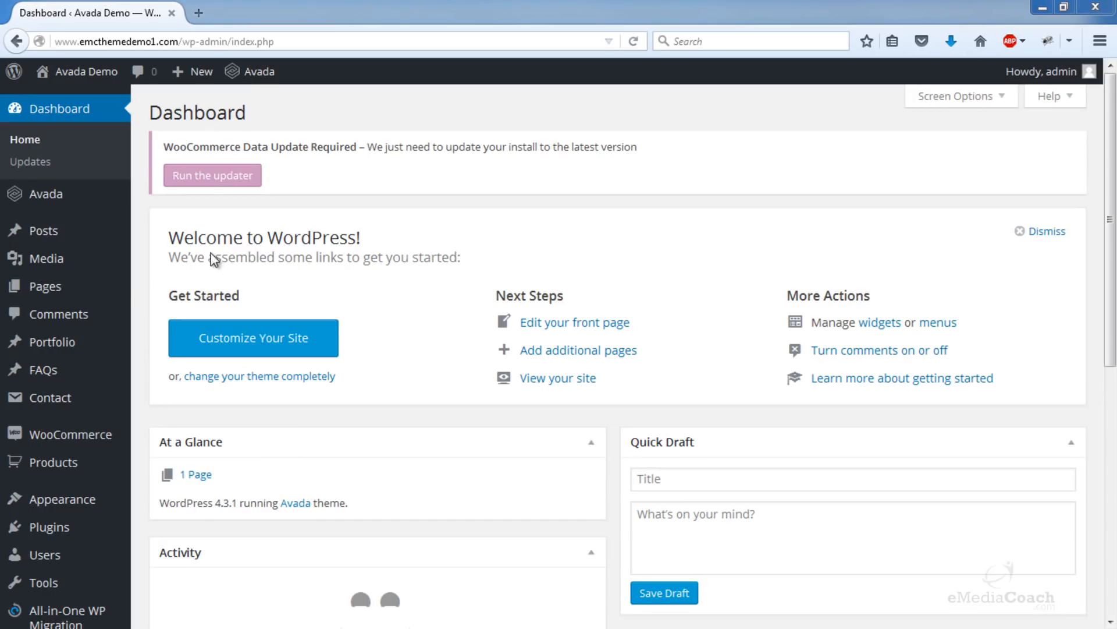
Start a new page and title it 'Our Services'.
mouse_move(130, 290)
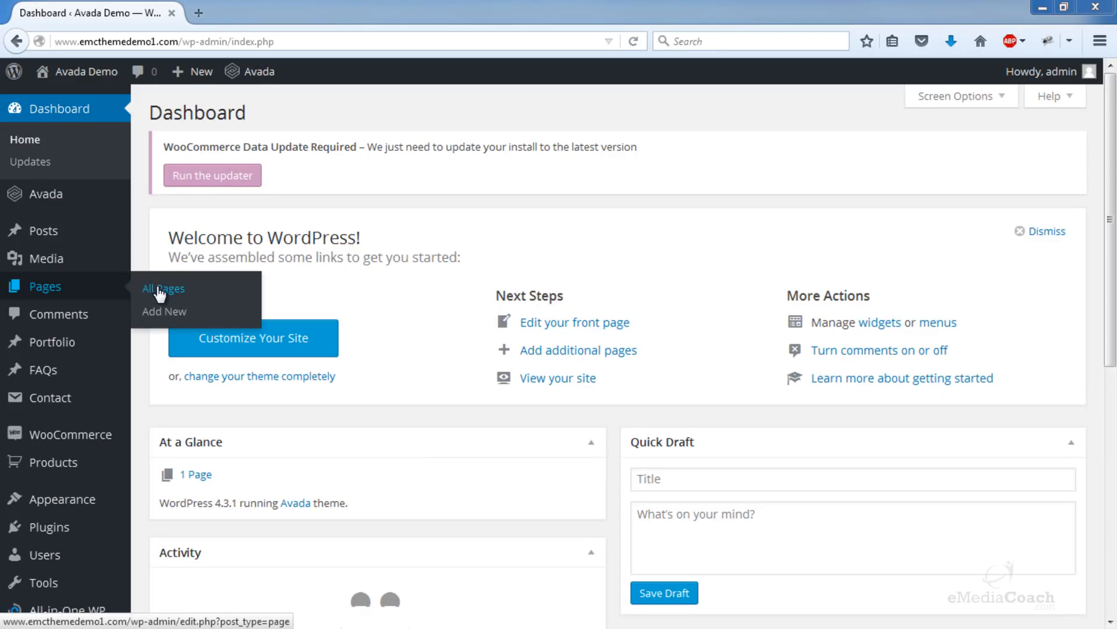
left_click(159, 315)
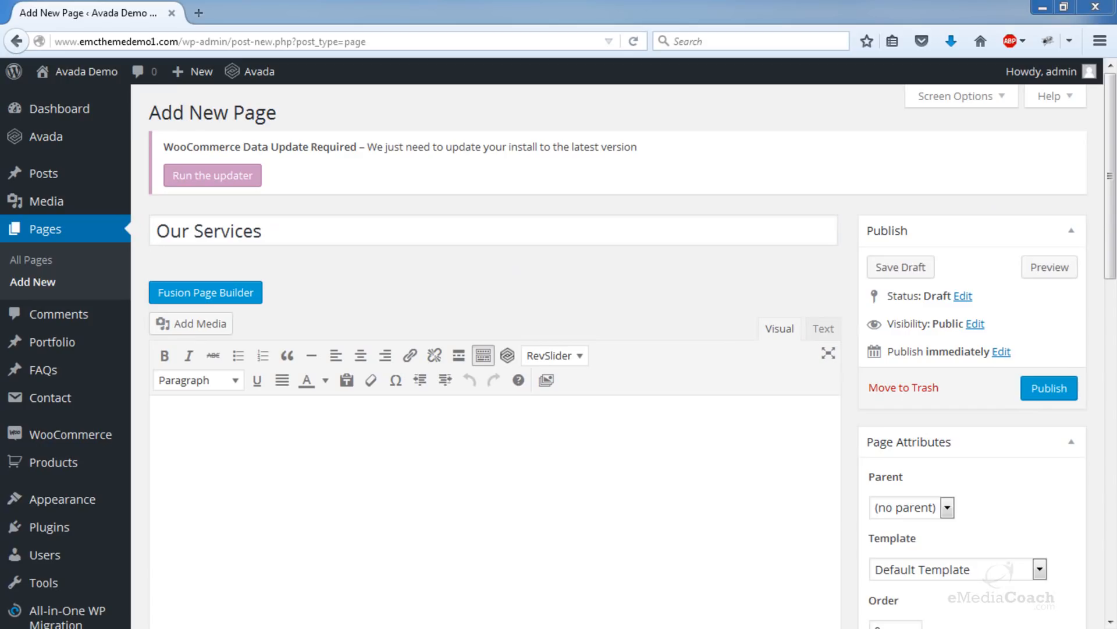
Paste the Lorem ipsum paragraphs and format the Praesent and Phasellus paragraphs as a blockquote.
left_click(629, 478)
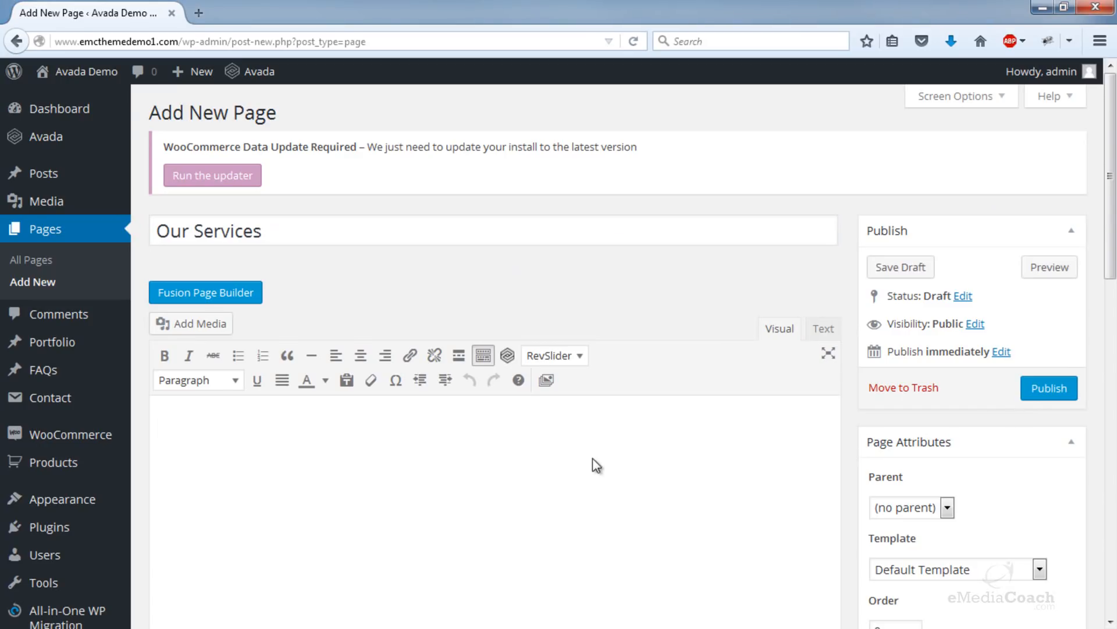
key("ctrl+v")
scroll(597, 458, "up", 6)
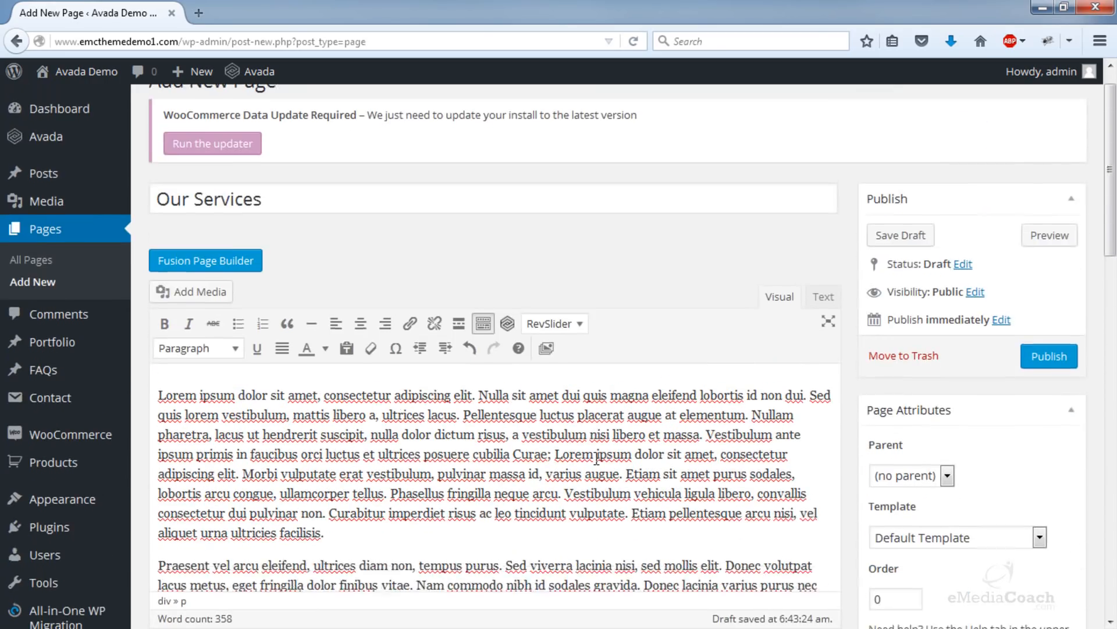
scroll(220, 366, "down", 2)
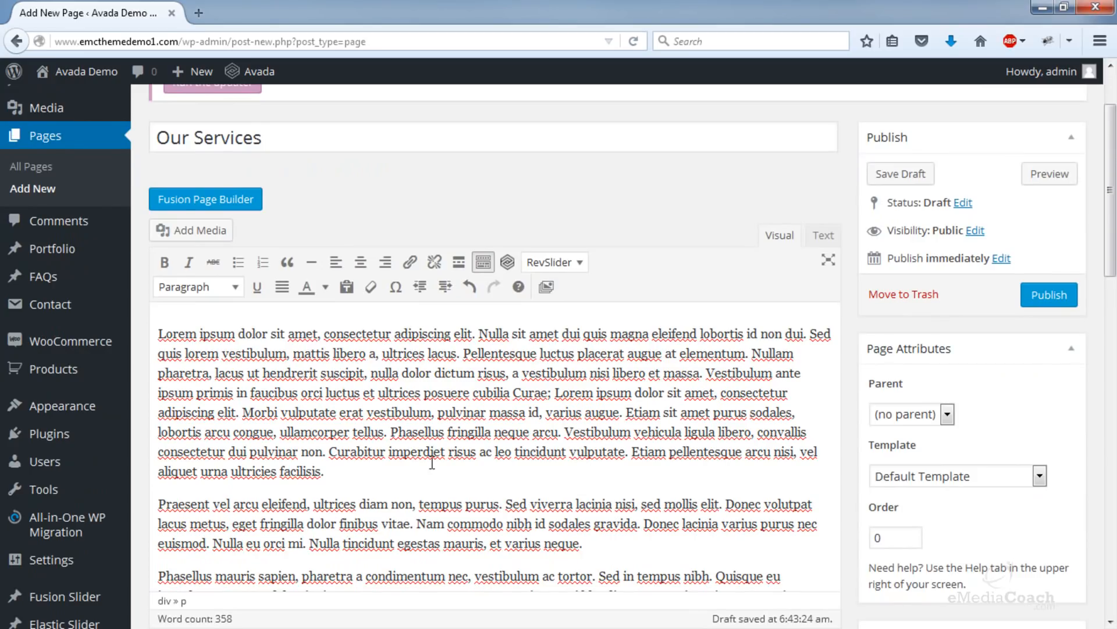
scroll(599, 547, "down", 3)
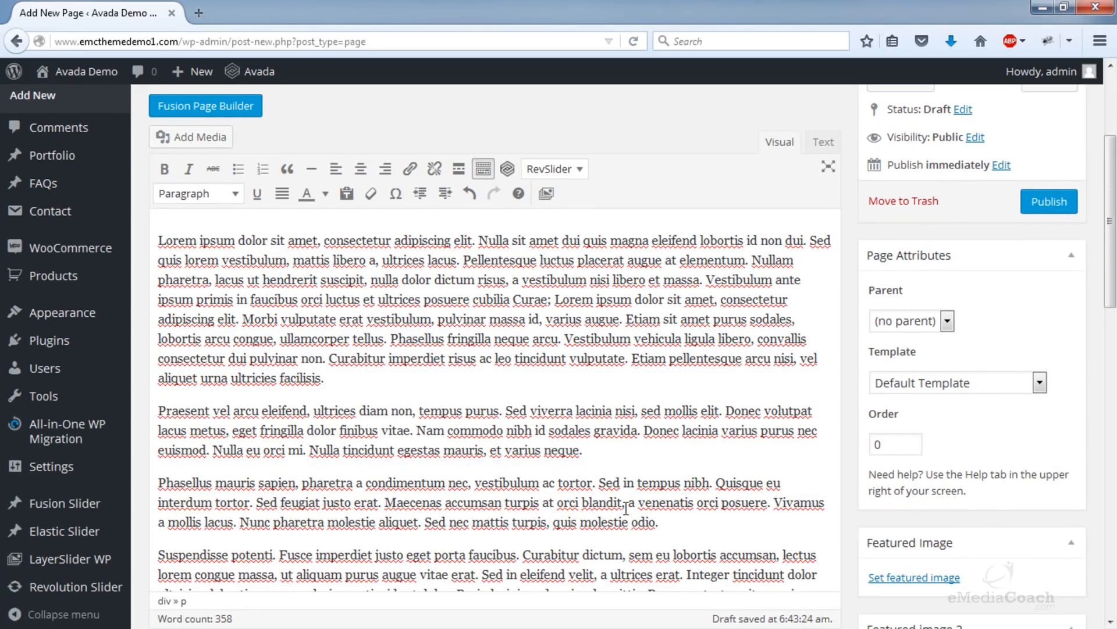
left_click_drag(667, 513, 159, 406)
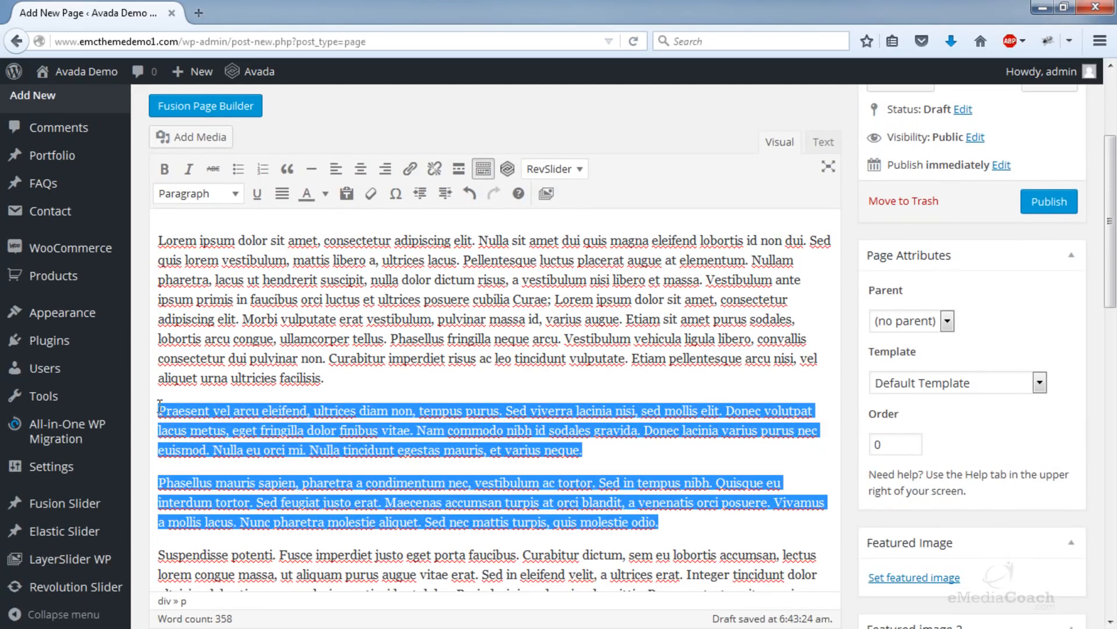
left_click(285, 169)
left_click(410, 411)
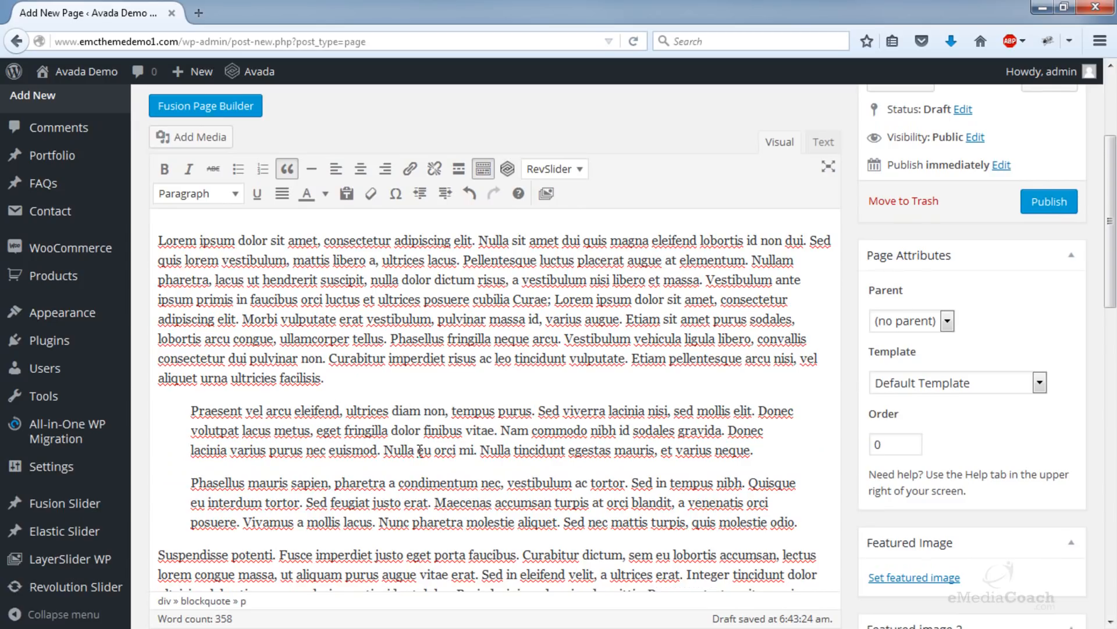
Add an empty paragraph after the last paragraph and bring up the Insert Media library.
scroll(420, 451, "down", 5)
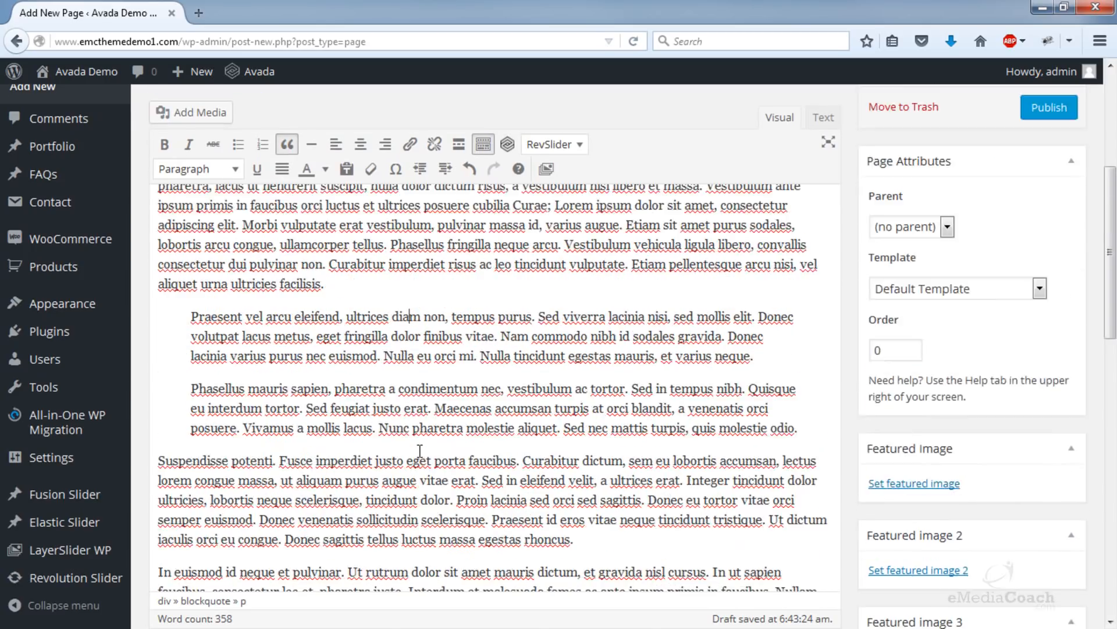
left_click(629, 445)
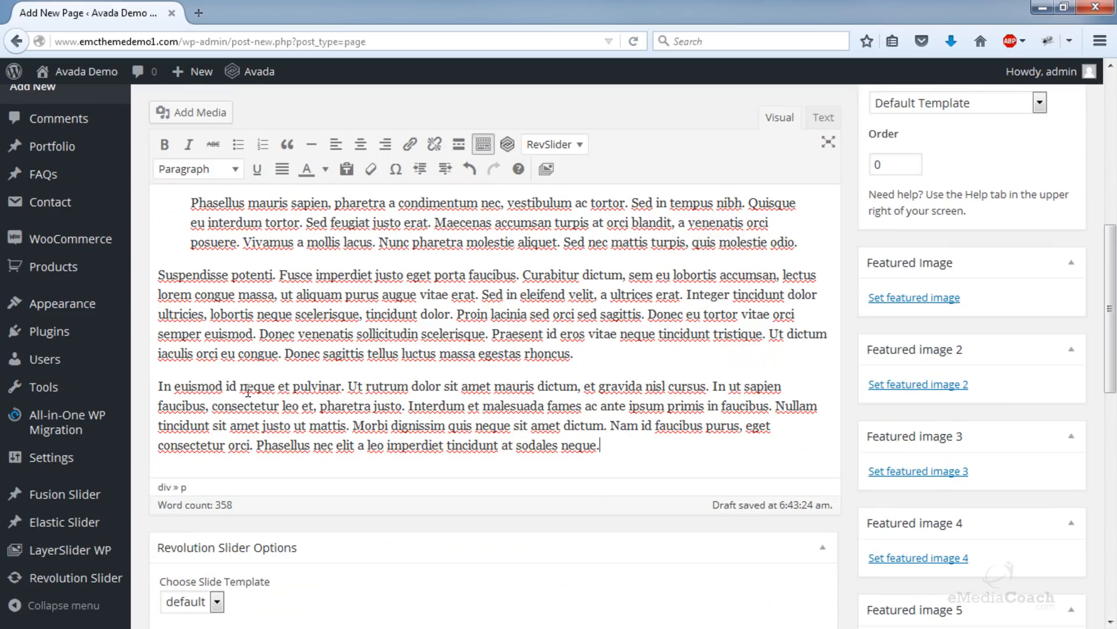
key("Return")
scroll(259, 388, "up", 3)
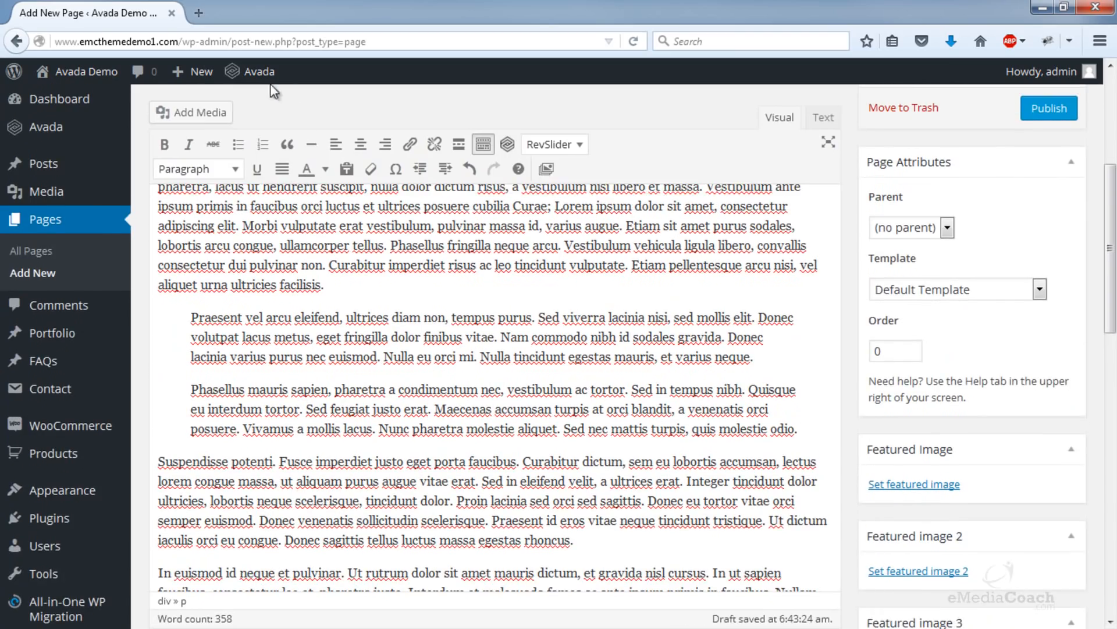
left_click(198, 114)
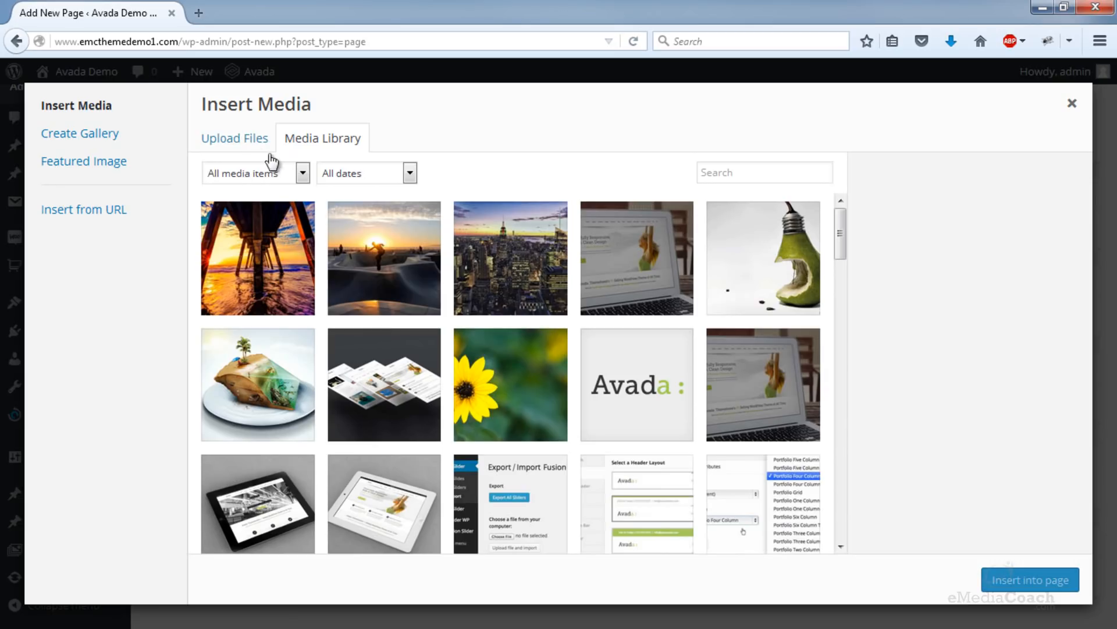
Insert the island-on-plate image (two_third_1) at full size 614 × 400, unlinked and centred.
left_click(248, 144)
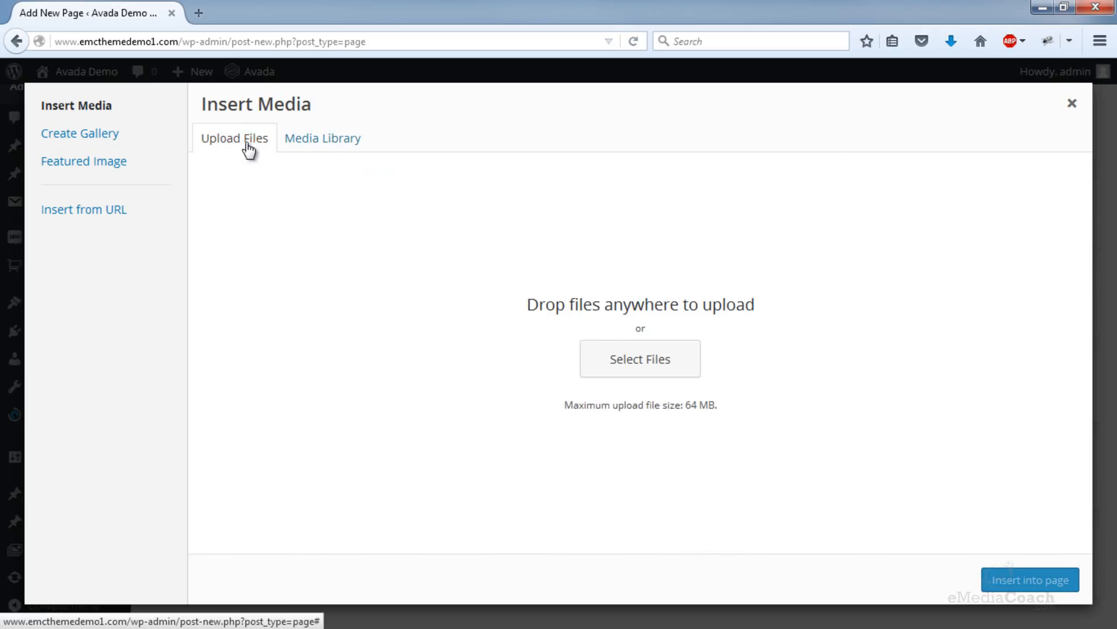
left_click(320, 144)
scroll(638, 417, "down", 8)
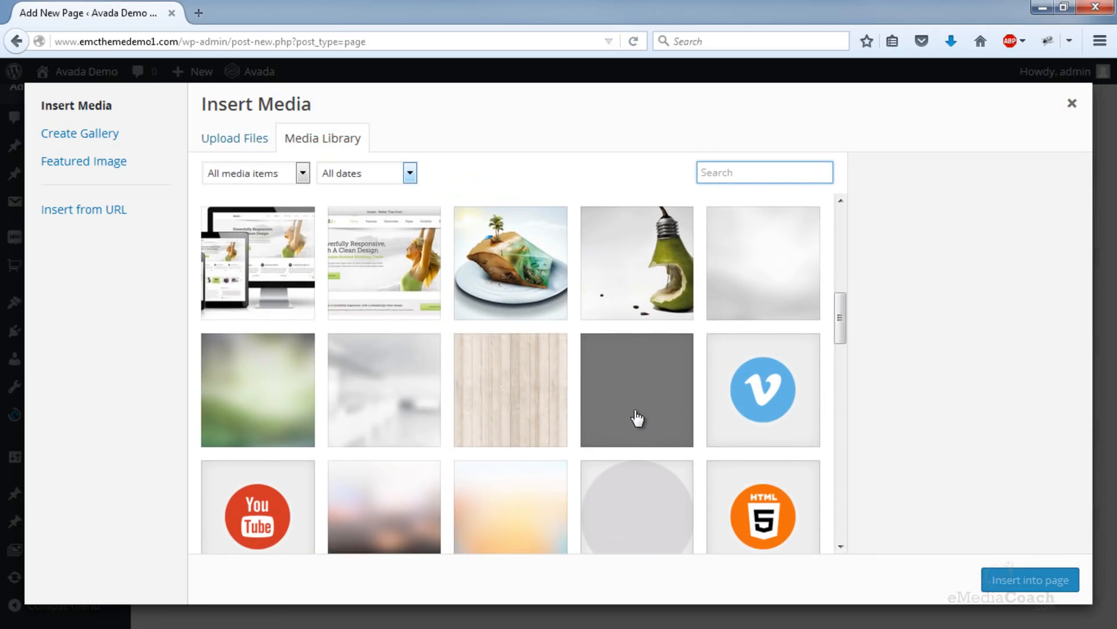
left_click(533, 282)
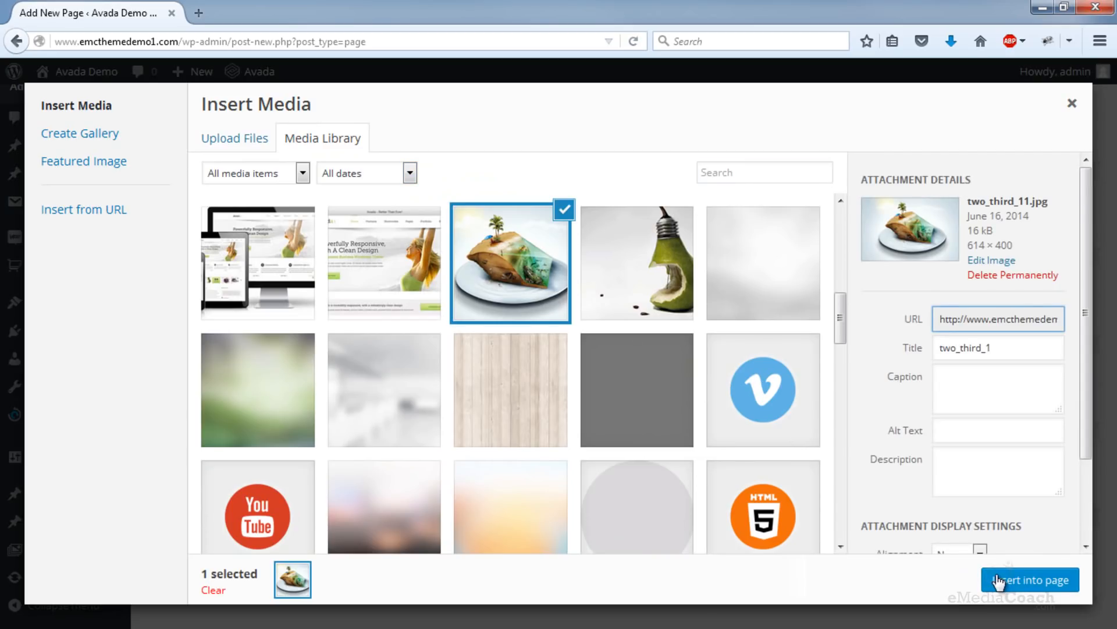
scroll(986, 547, "down", 3)
left_click(976, 486)
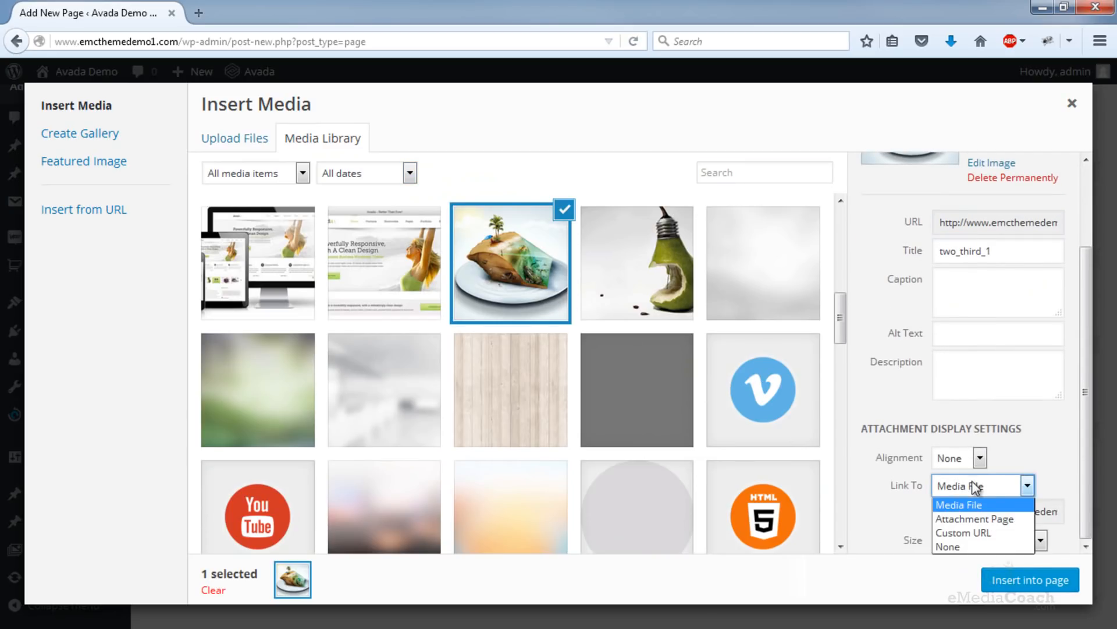
left_click(951, 546)
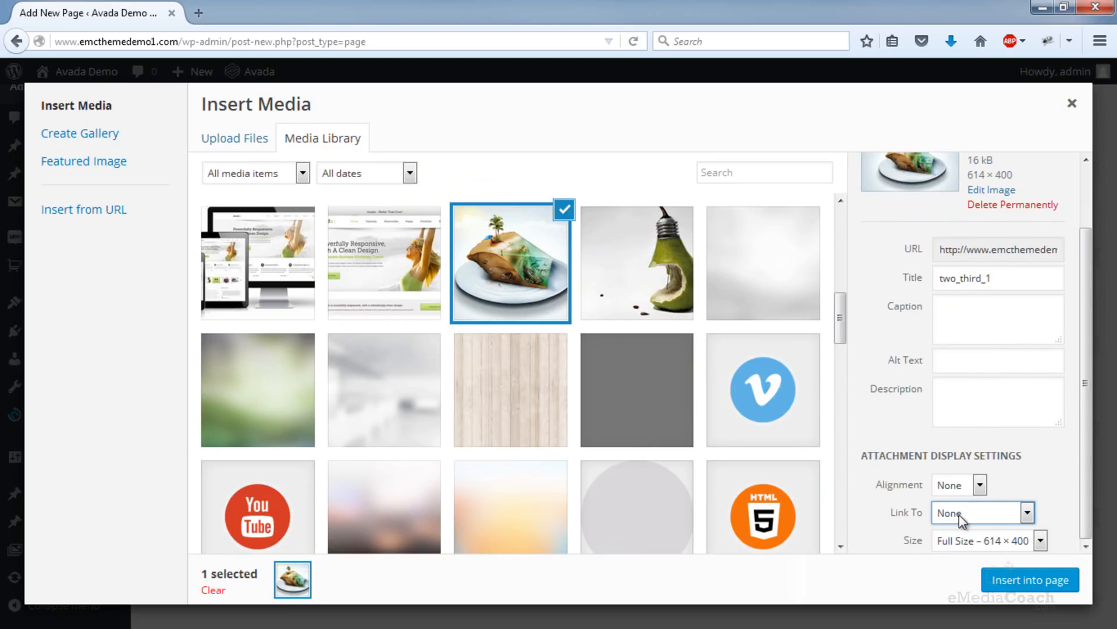
left_click(984, 540)
left_click(978, 554)
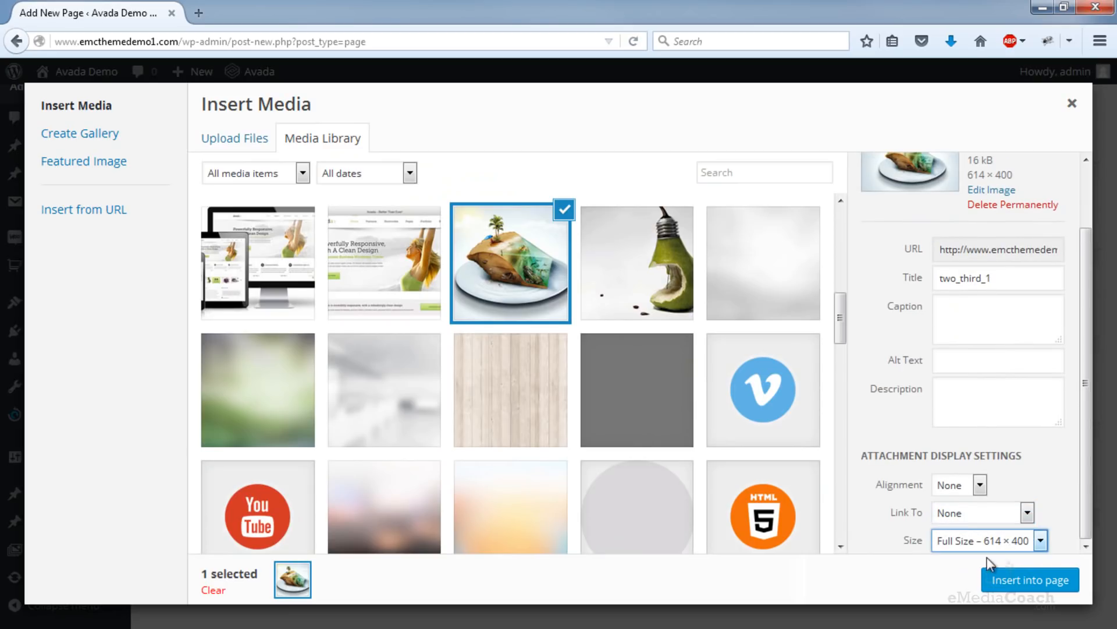
left_click(1017, 580)
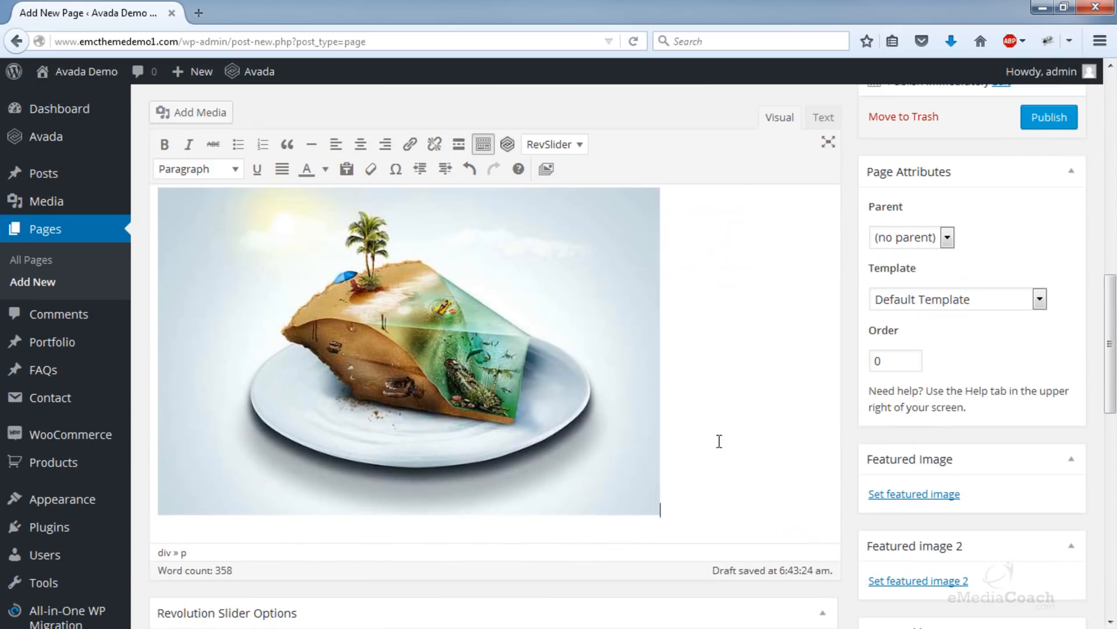
left_click(558, 385)
left_click(361, 143)
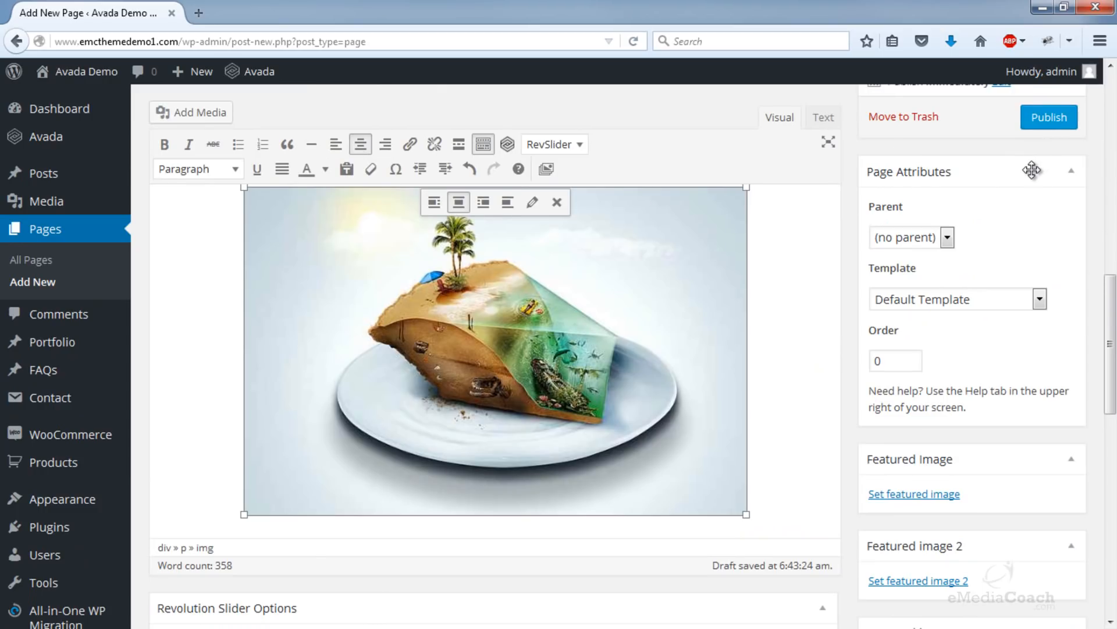
Keep the Default Template and publish the Our Services page.
left_click(1026, 299)
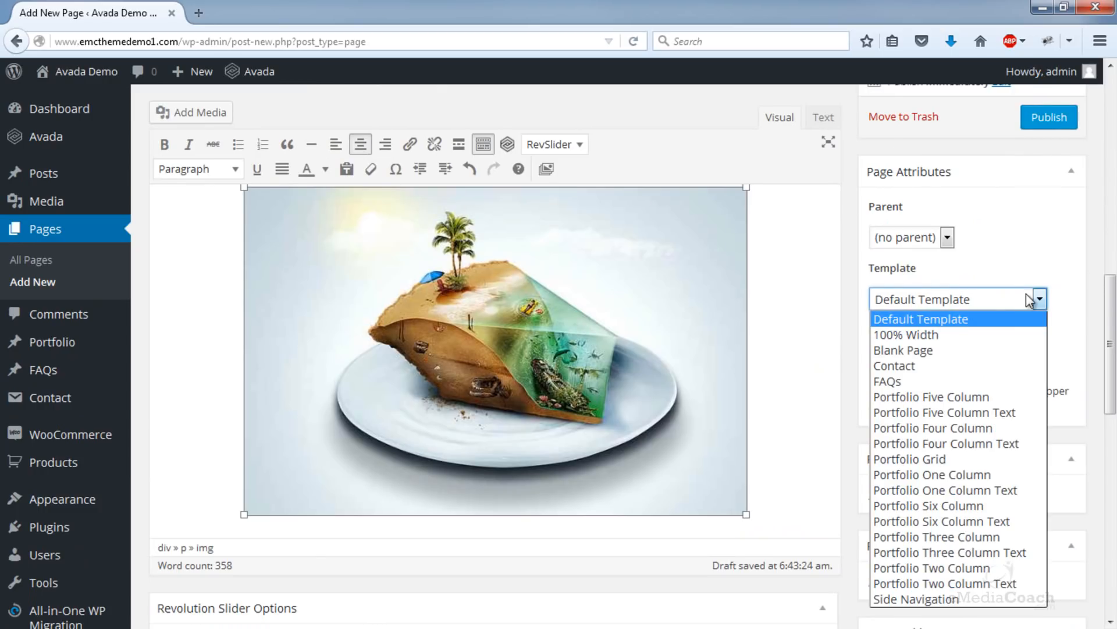
left_click(963, 319)
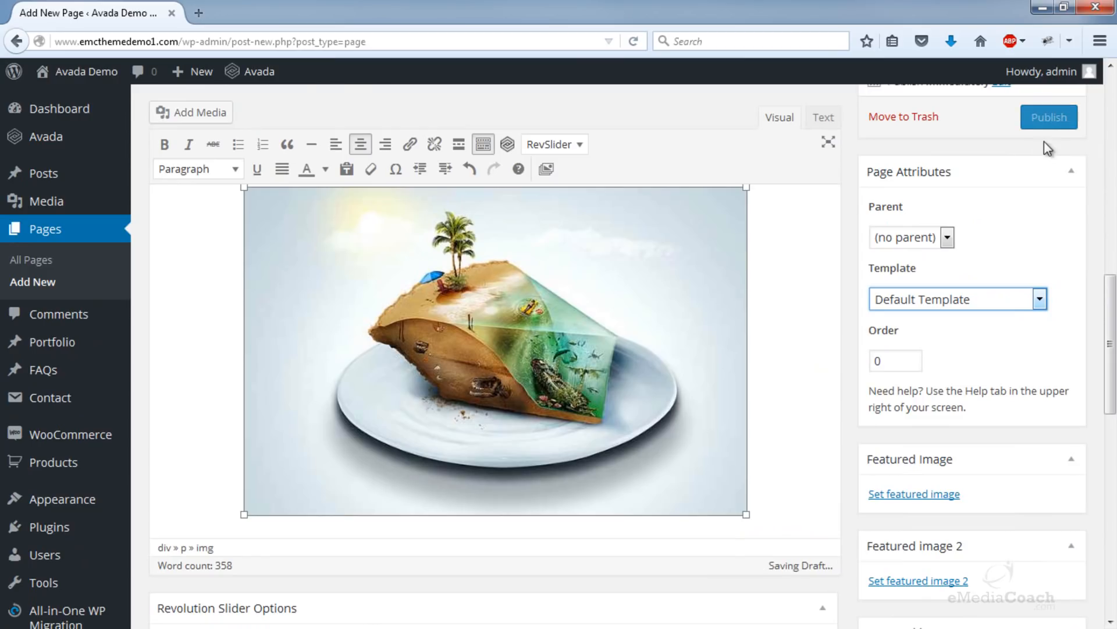
left_click(1042, 123)
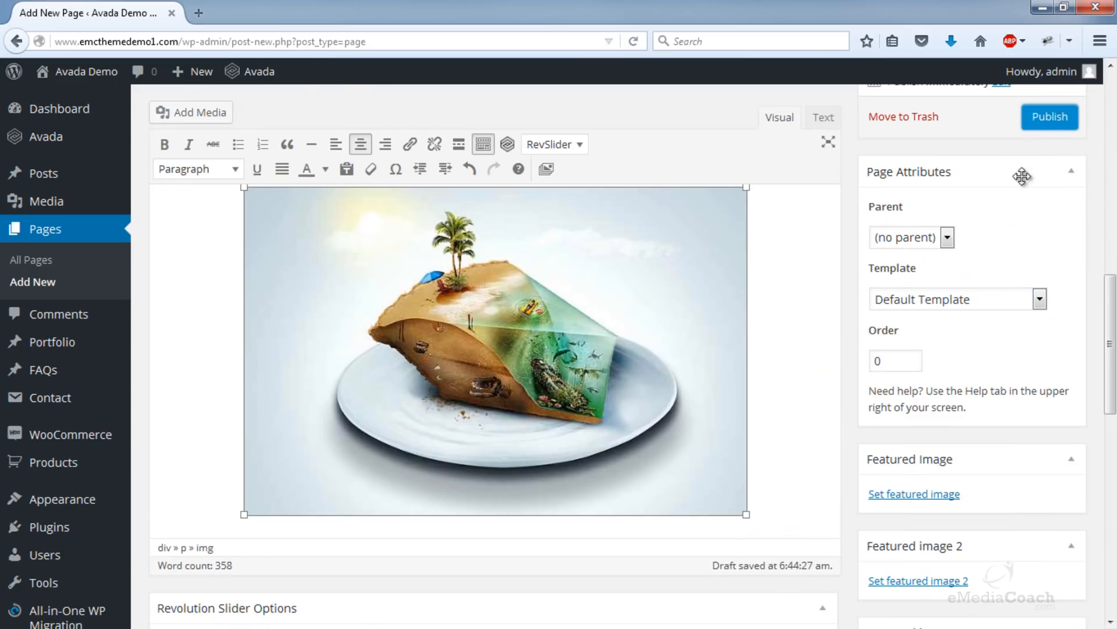
left_click(1039, 122)
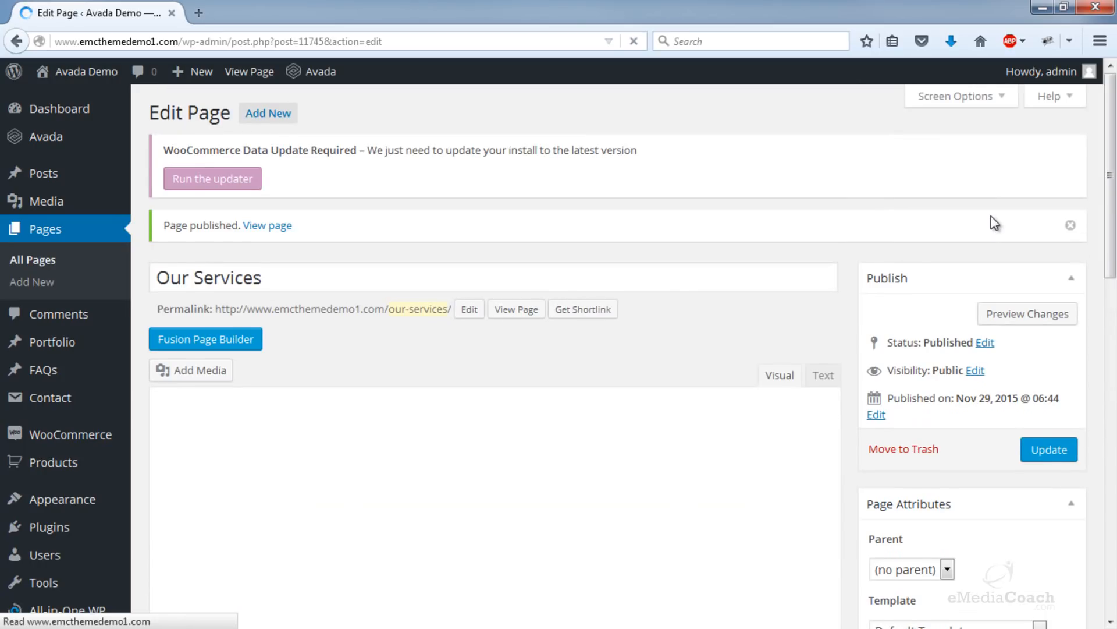
View the live Our Services page in a new tab, checking the blockquote and centred image, then return to the editor.
right_click(516, 300)
left_click(543, 320)
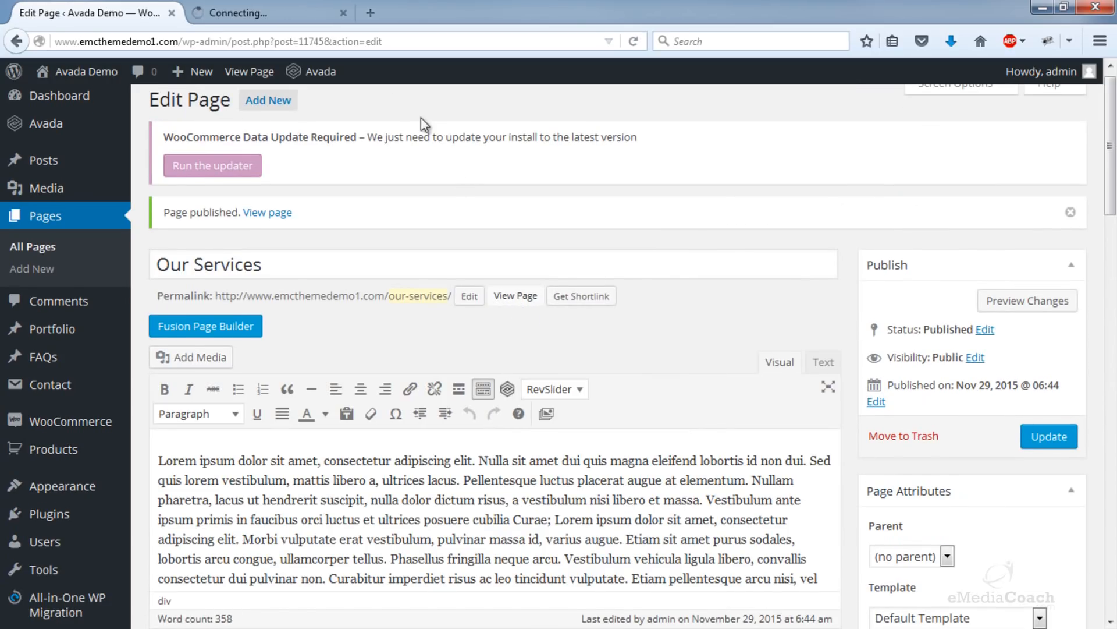
left_click(284, 10)
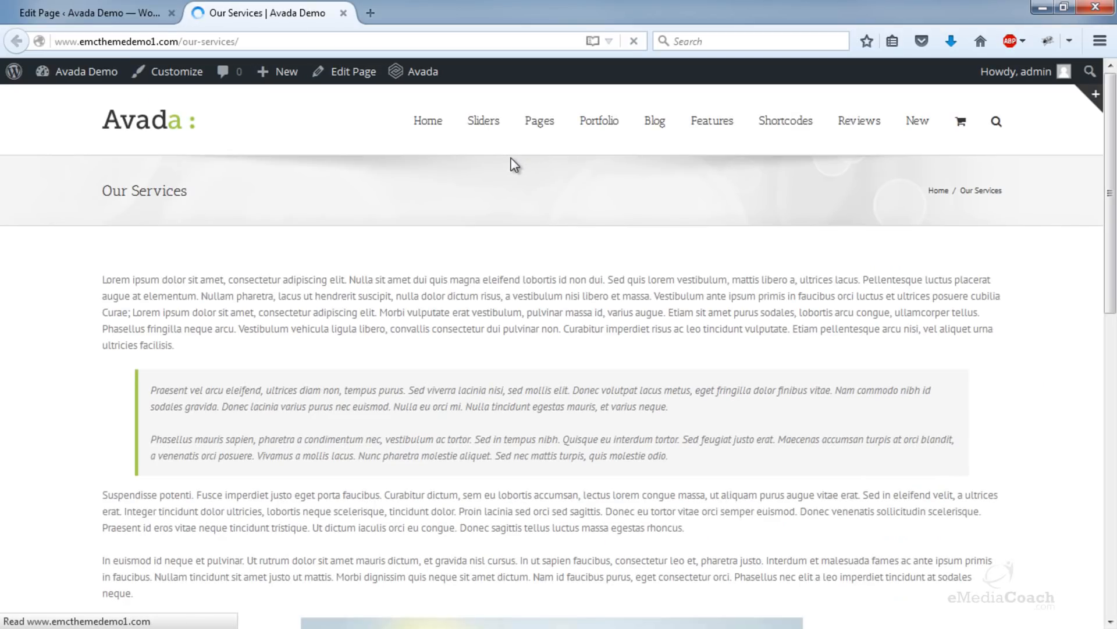
scroll(642, 314, "down", 4)
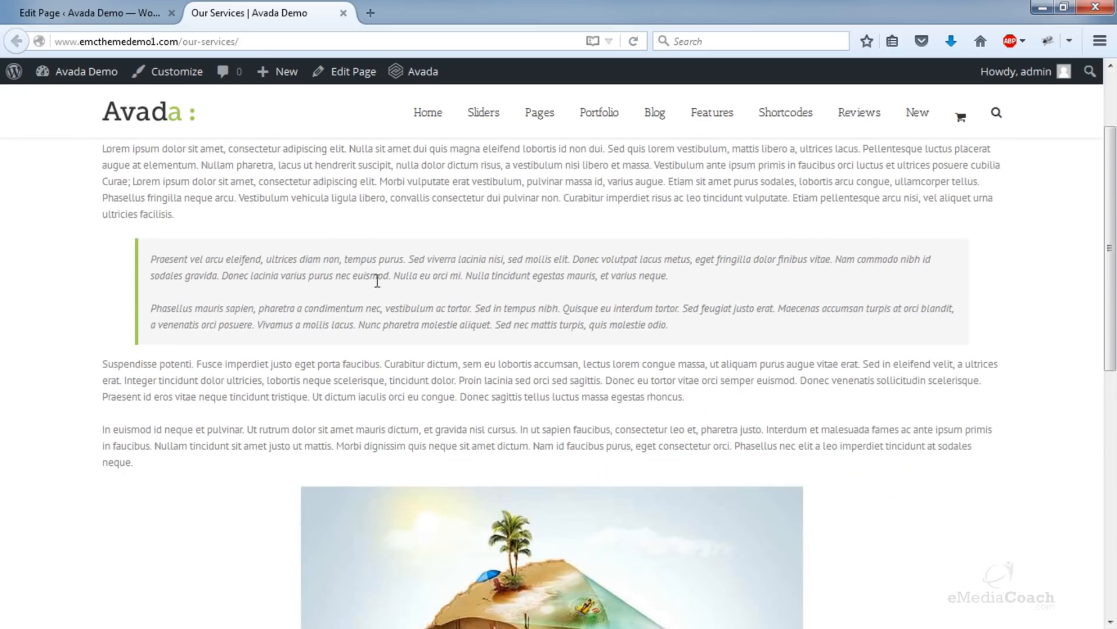
left_click_drag(144, 258, 348, 330)
scroll(358, 333, "down", 5)
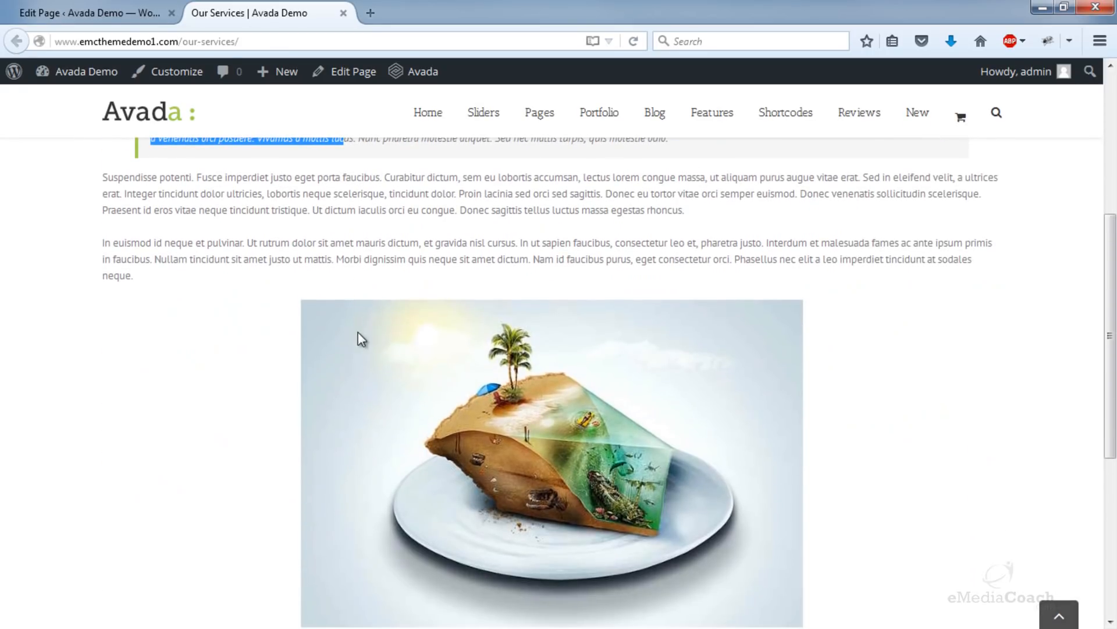
scroll(259, 330, "down", 2)
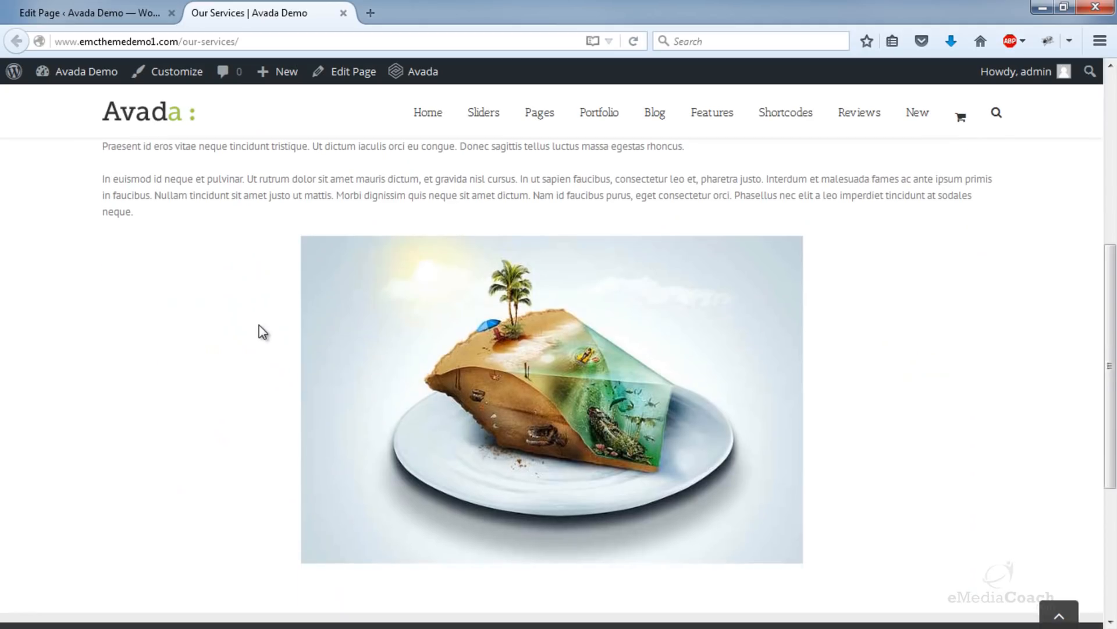
scroll(260, 330, "up", 10)
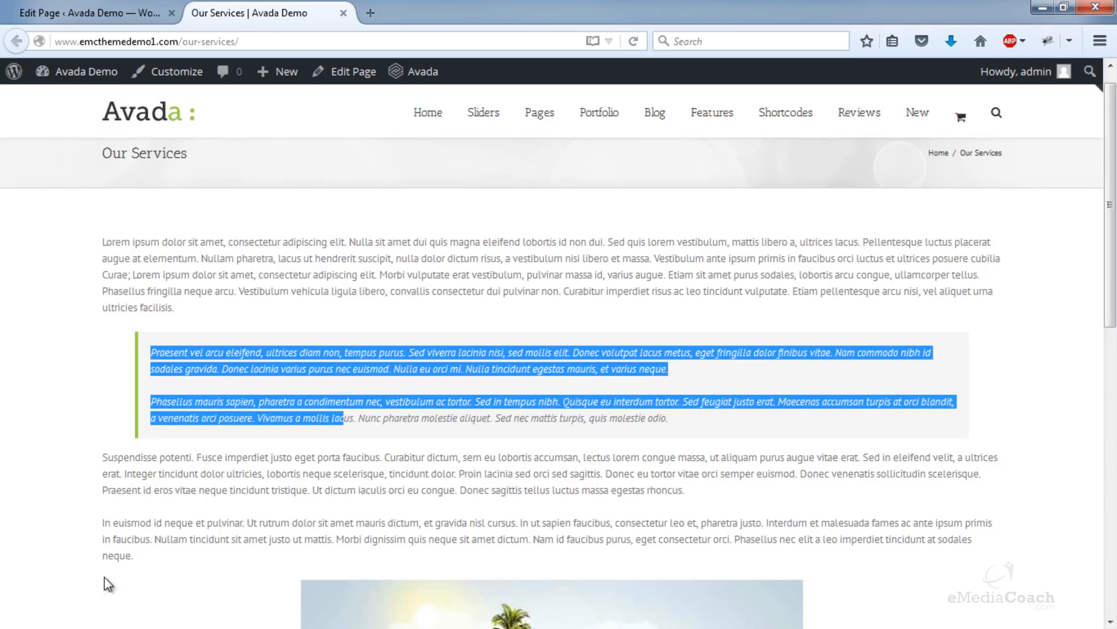
left_click(145, 12)
scroll(691, 206, "down", 15)
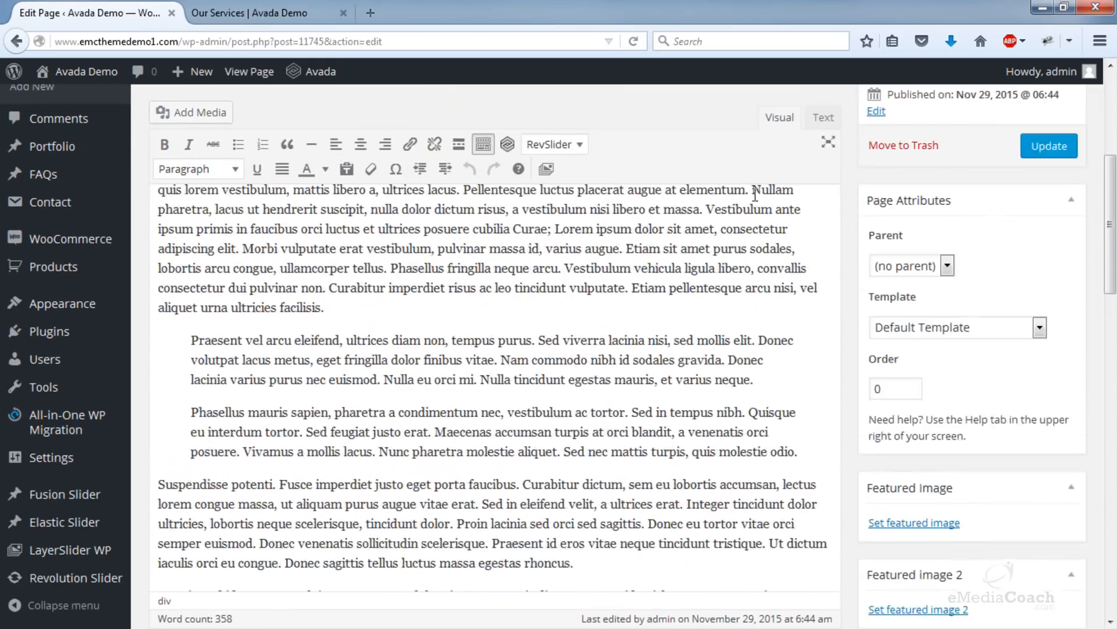
Set Sidebar 1 to Default Sidebar on the Left in Fusion Page Options and update the page.
scroll(839, 224, "down", 3)
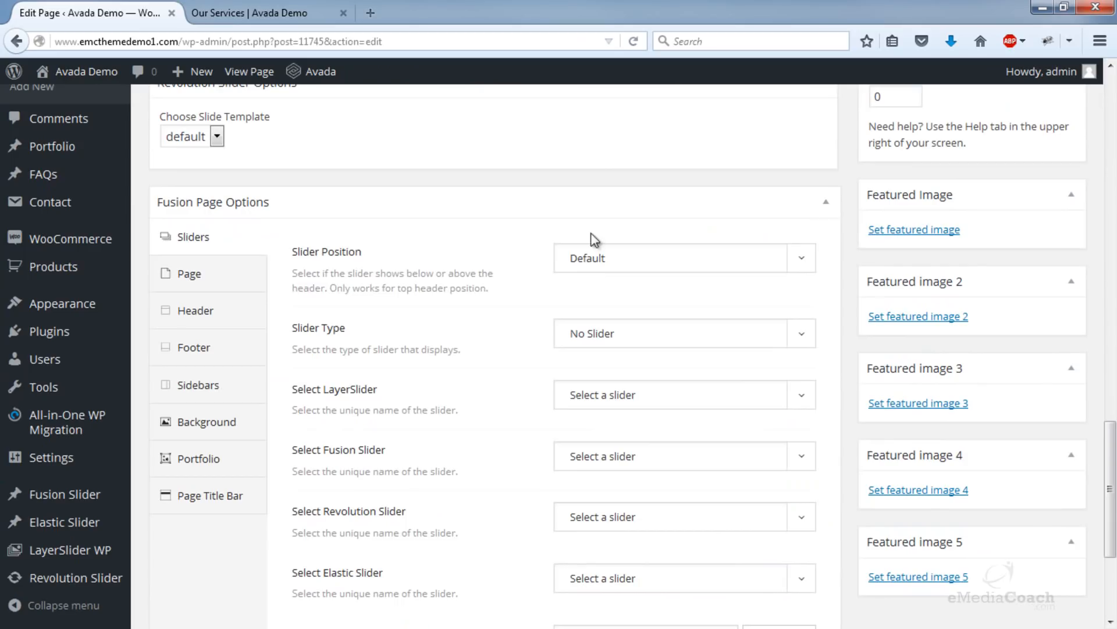
left_click(208, 387)
left_click(626, 271)
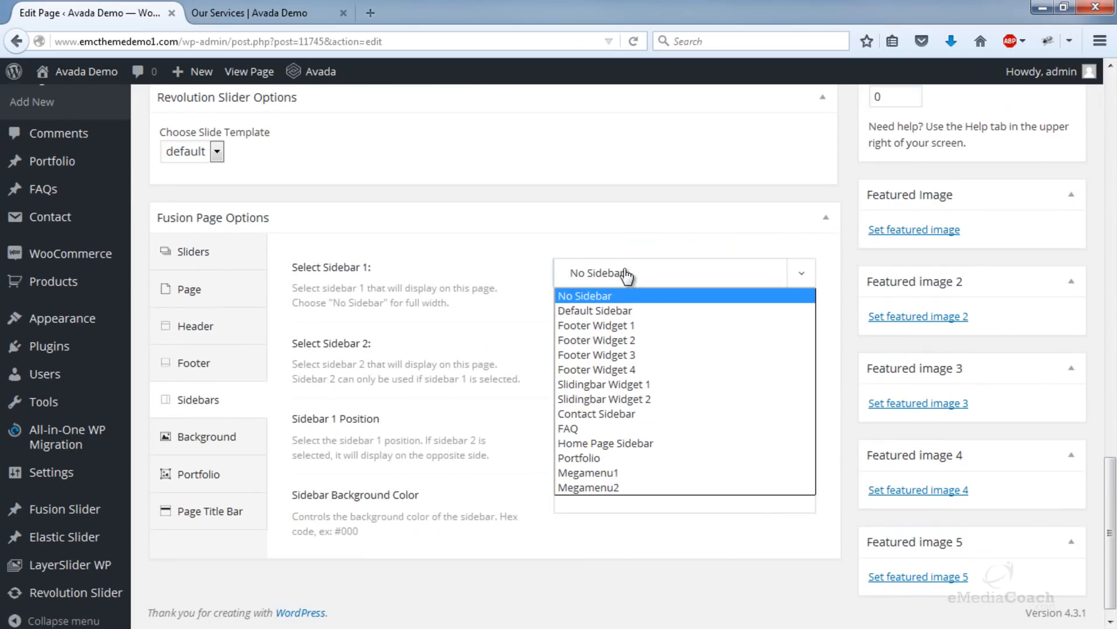
left_click(602, 312)
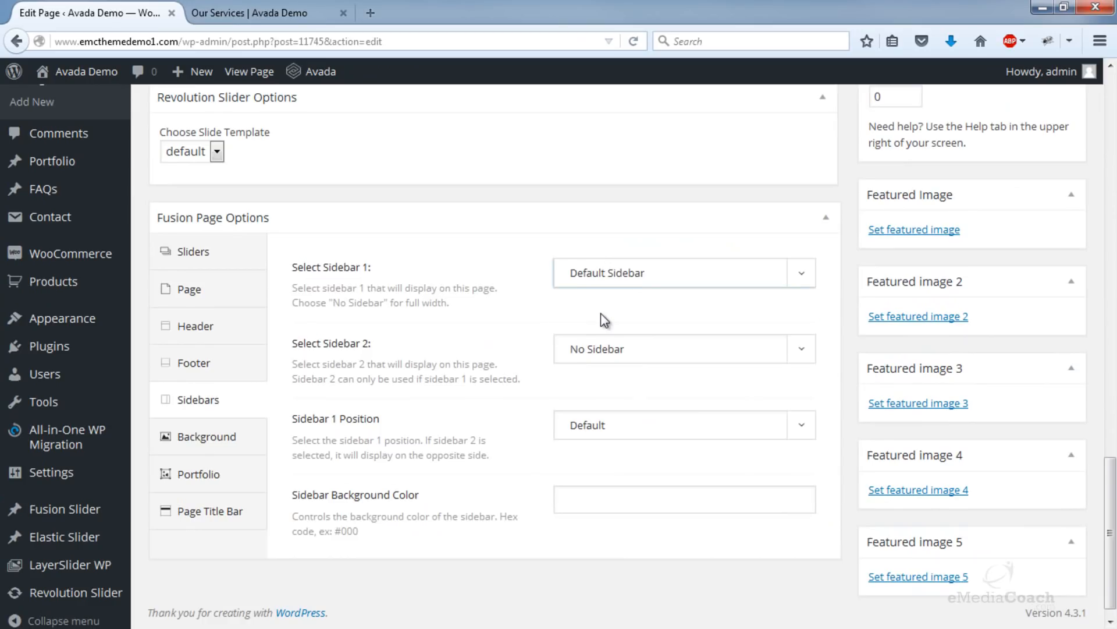
left_click(603, 427)
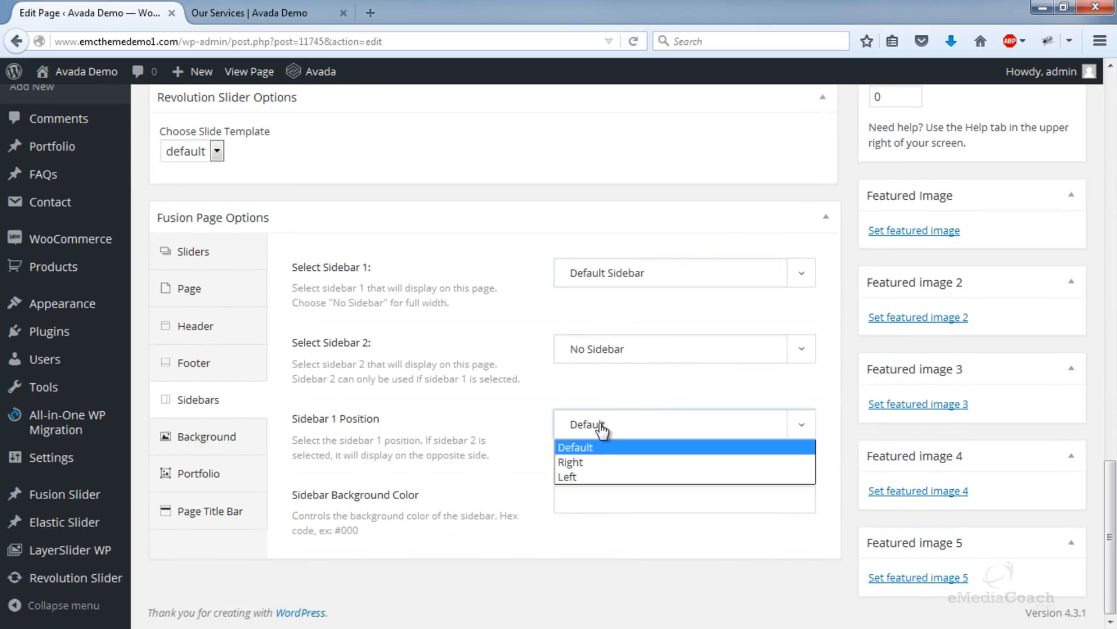
left_click(582, 478)
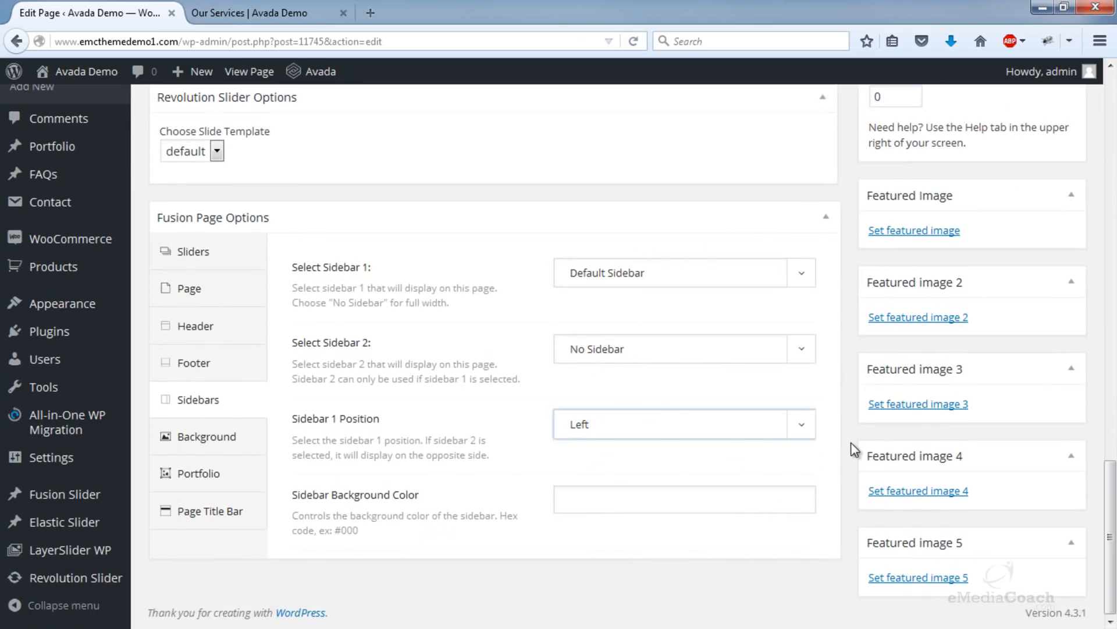
scroll(856, 445, "up", 5)
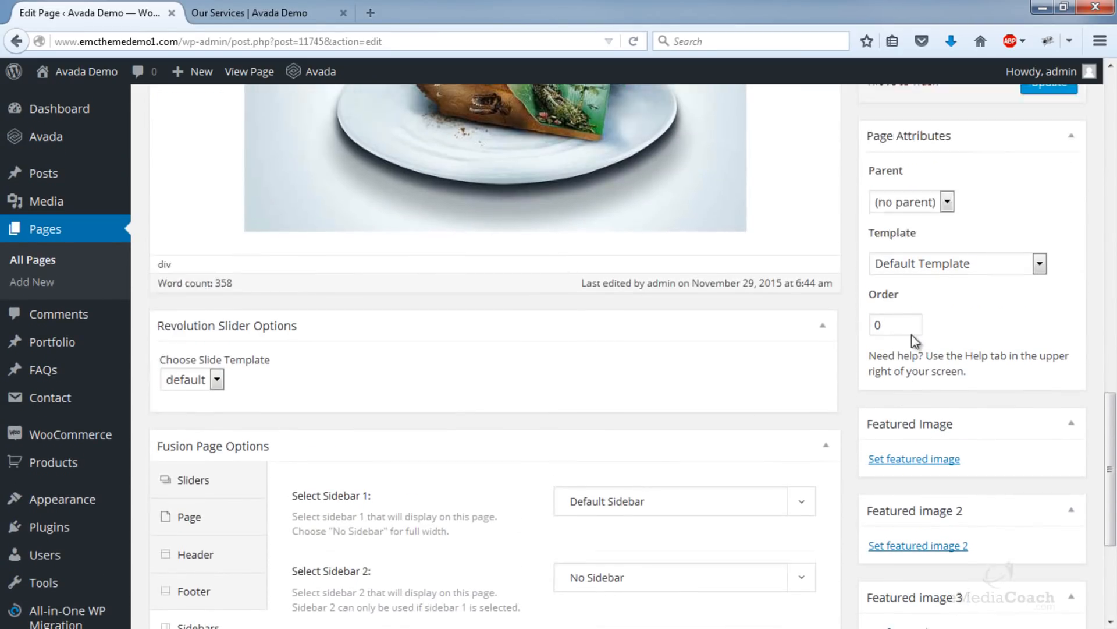
scroll(915, 340, "up", 3)
left_click(1051, 228)
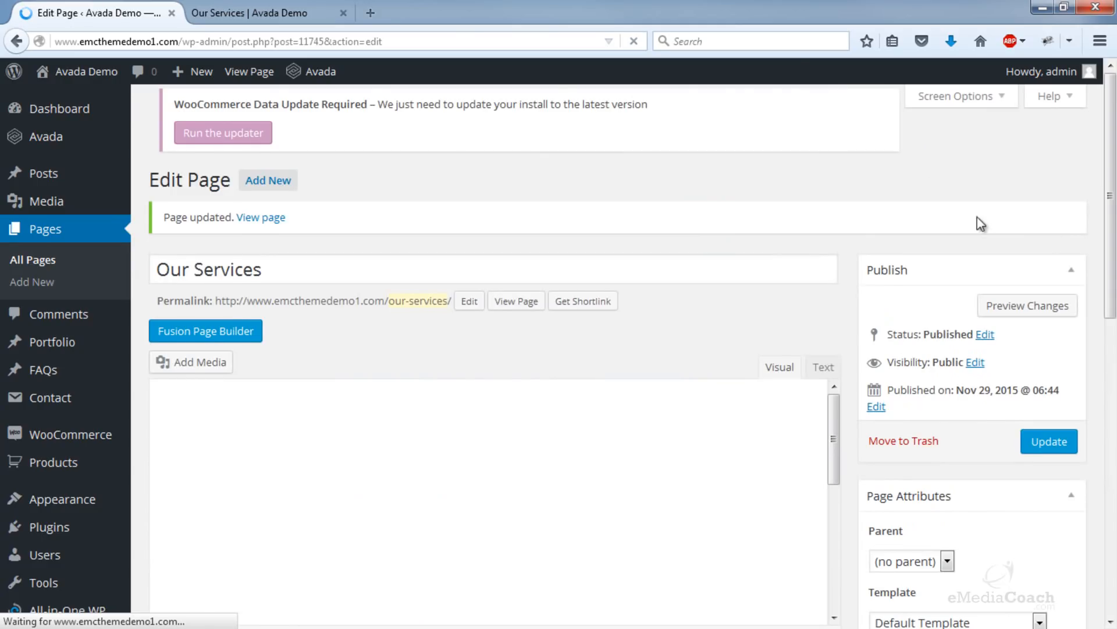
Reload the live Our Services page to check the new left sidebar, then return to the editor.
left_click(353, 16)
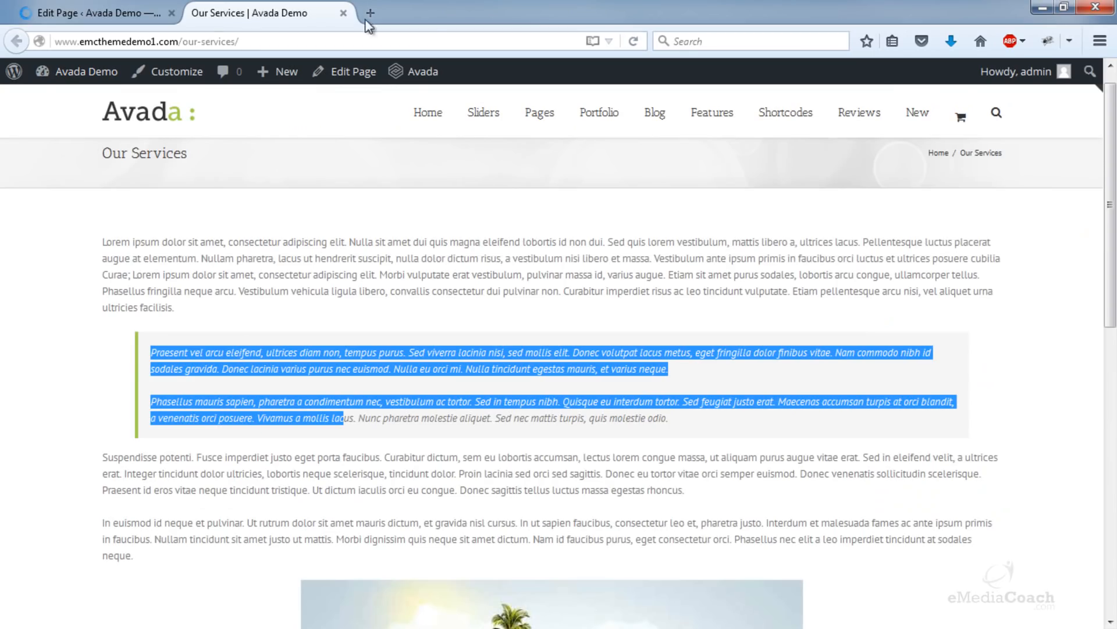
left_click(636, 45)
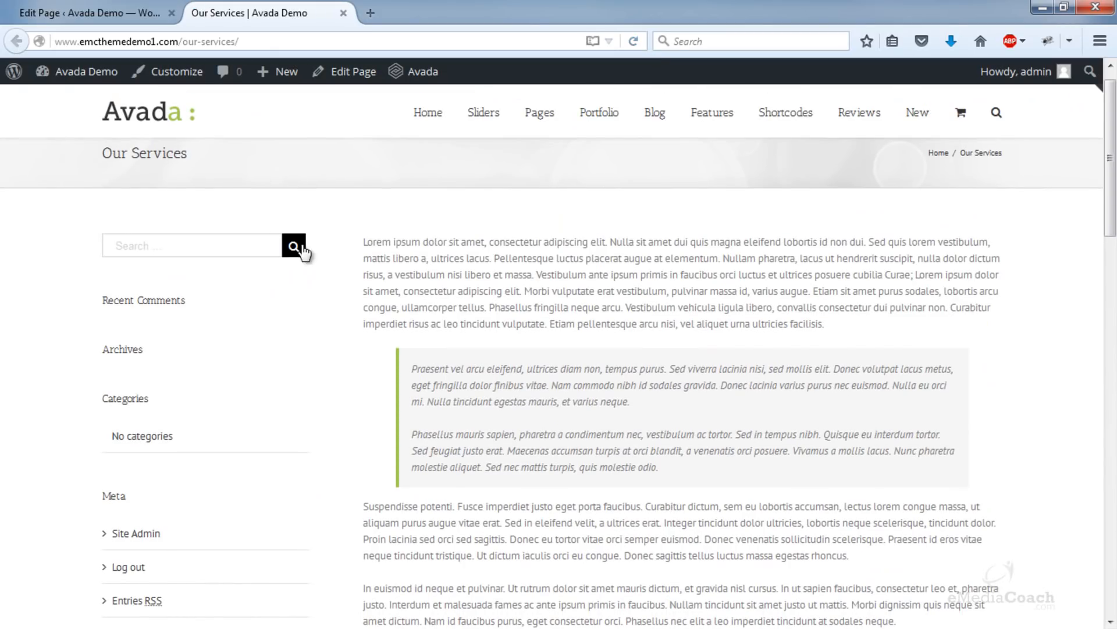
scroll(132, 262, "down", 5)
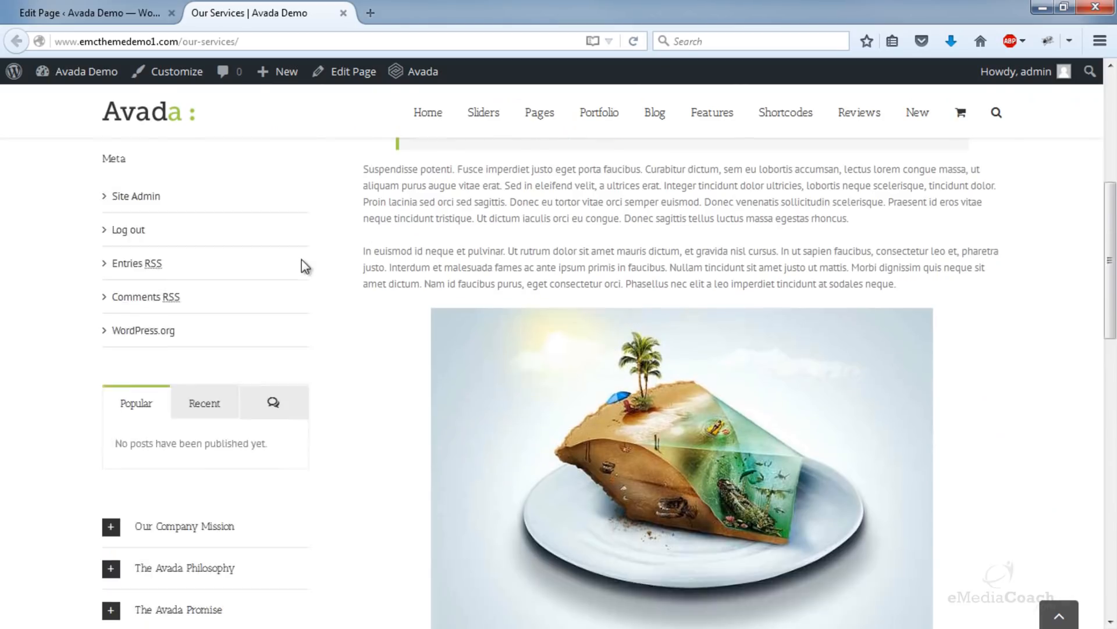
scroll(352, 267, "down", 15)
scroll(245, 330, "up", 5)
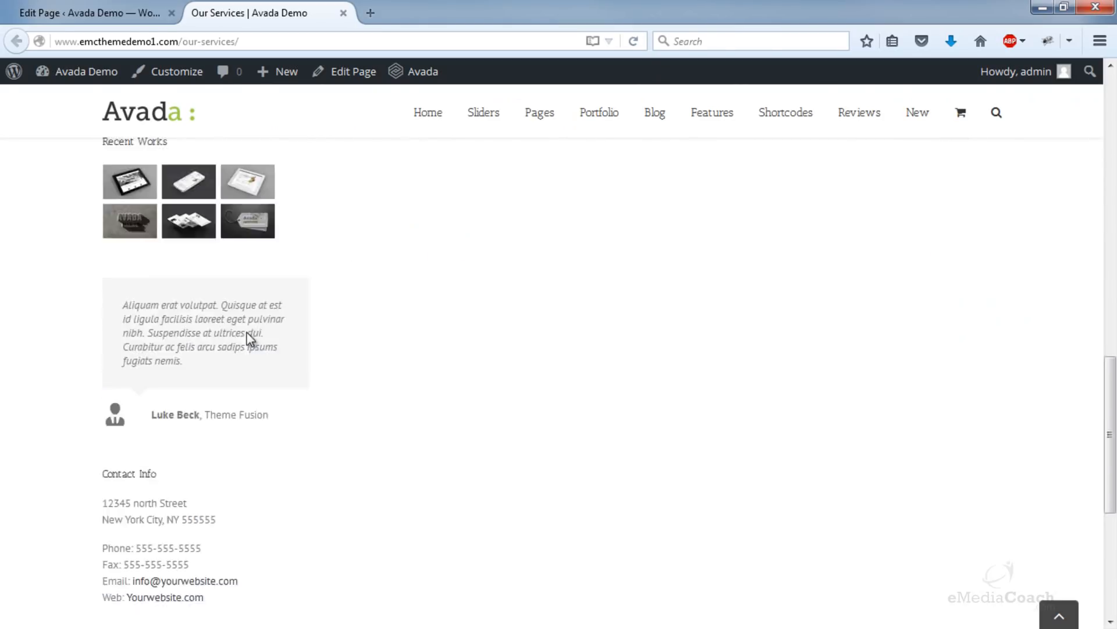
scroll(248, 337, "up", 15)
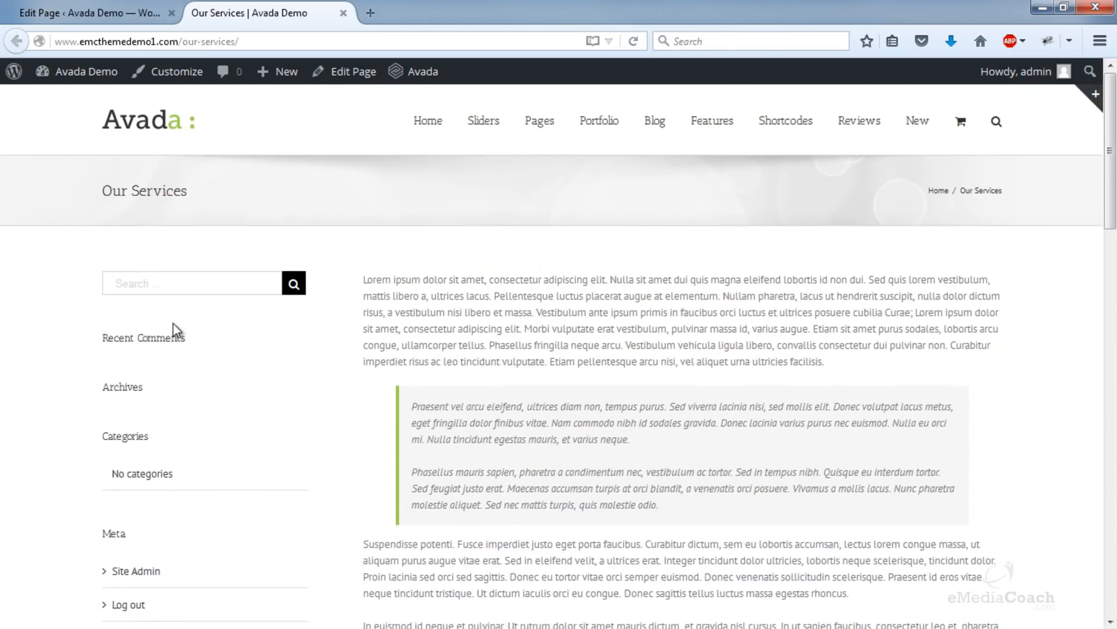
left_click(116, 13)
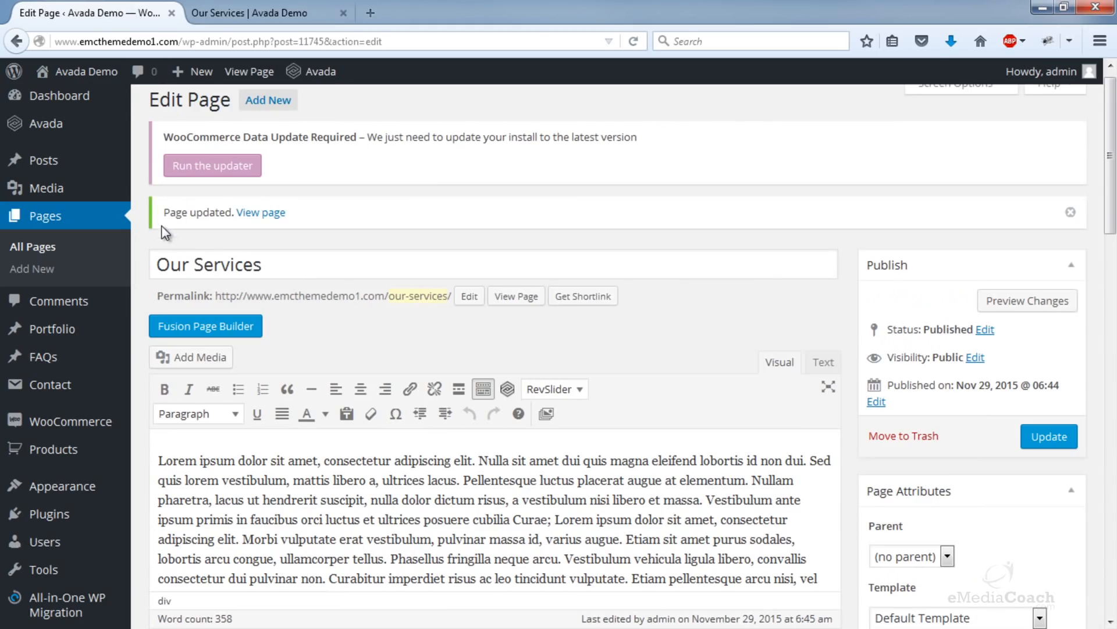
Open Appearance > Widgets and expand the Blog Sidebar widget list.
scroll(147, 247, "down", 3)
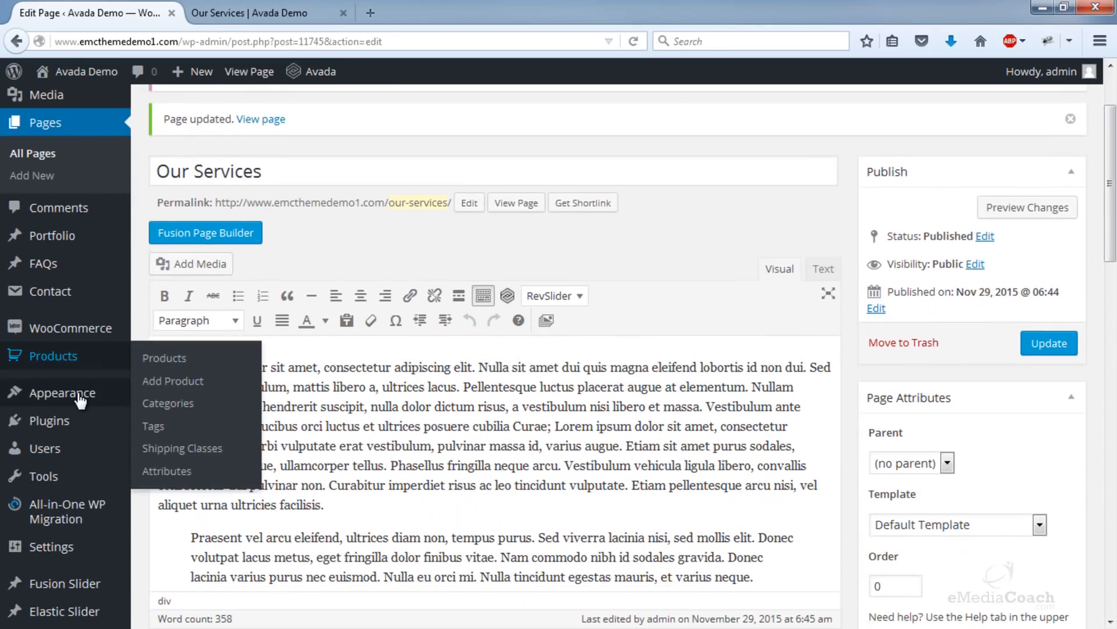
mouse_move(129, 407)
left_click(161, 423)
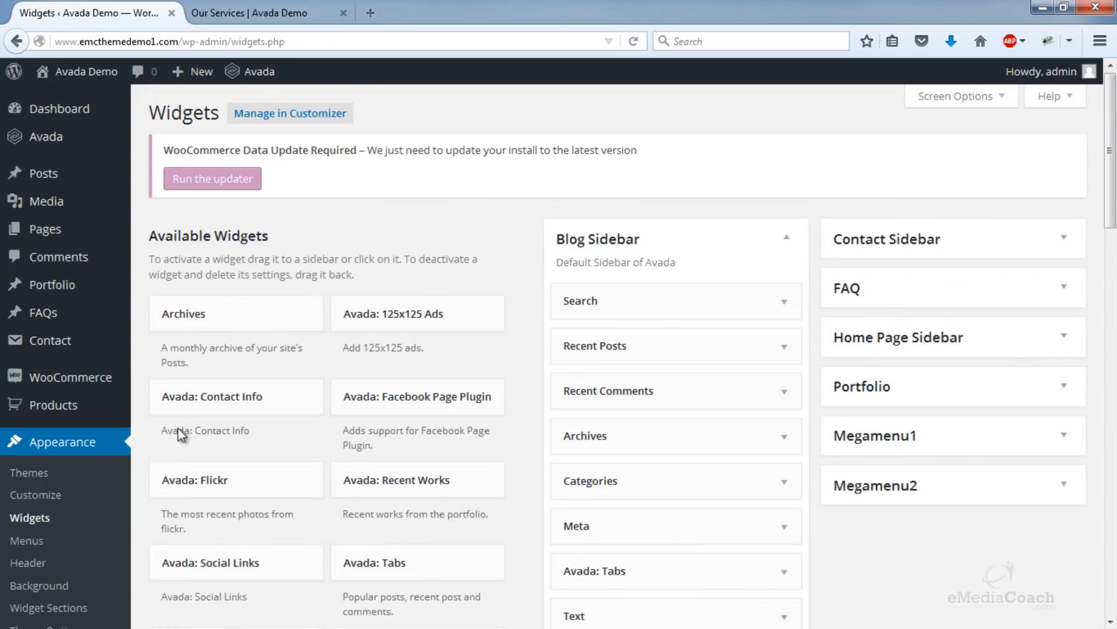
left_click(790, 239)
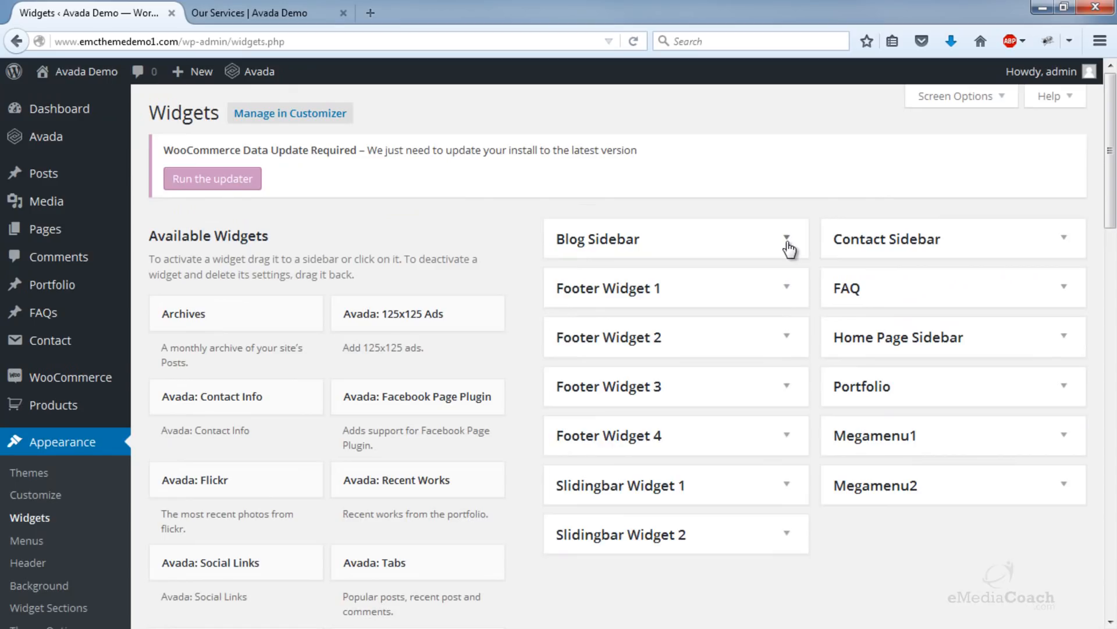
left_click(787, 242)
scroll(788, 245, "down", 3)
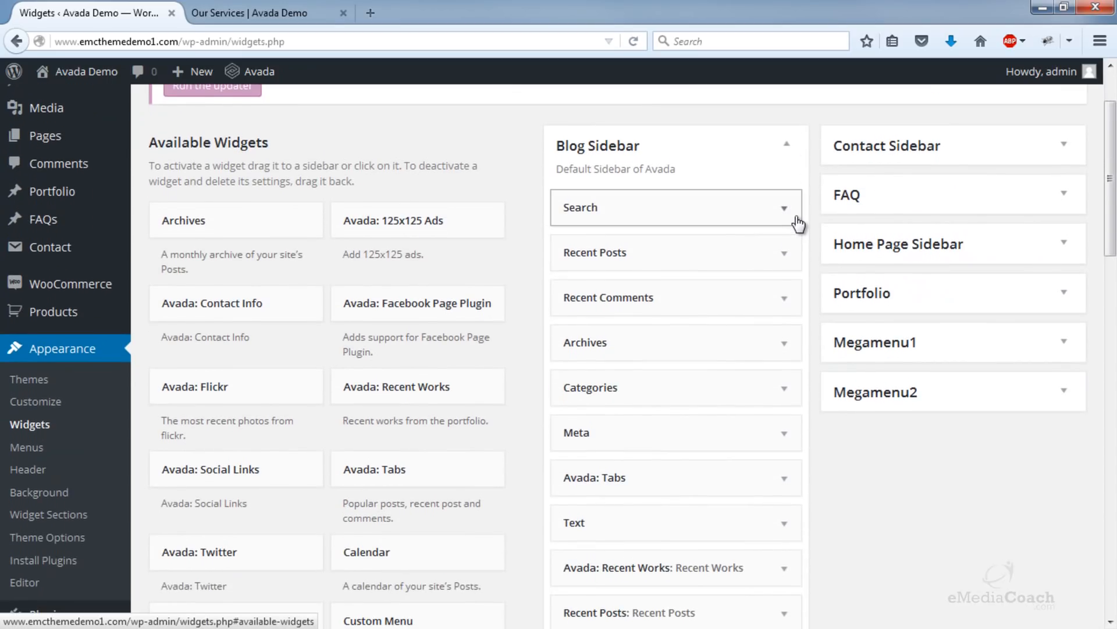
Delete the Search widget from the Blog Sidebar, then view the live Our Services page.
left_click(789, 220)
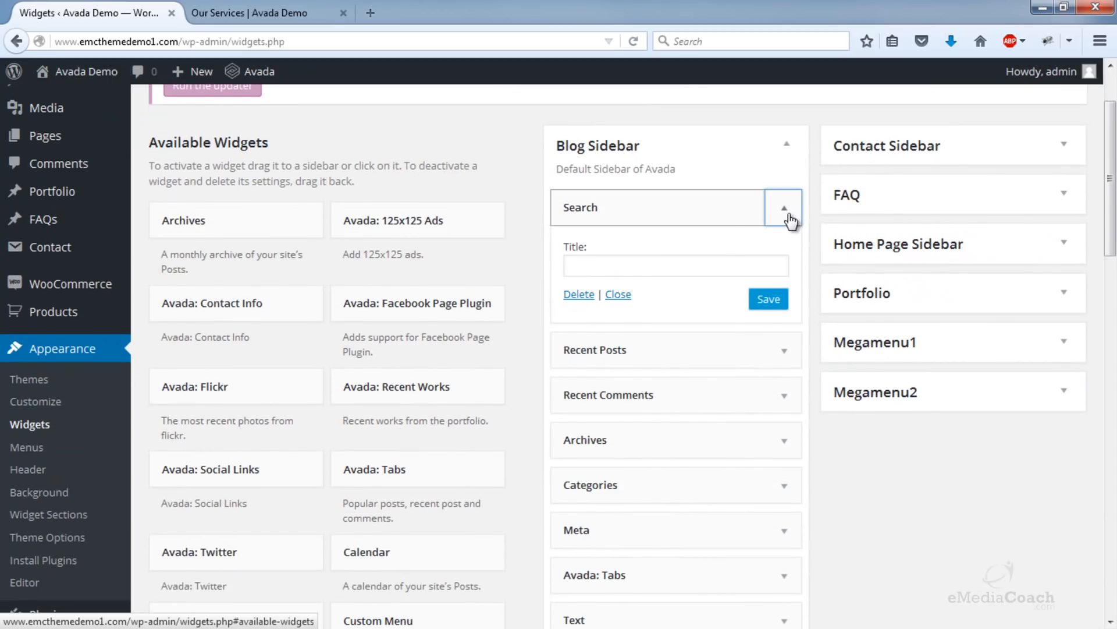
left_click(576, 295)
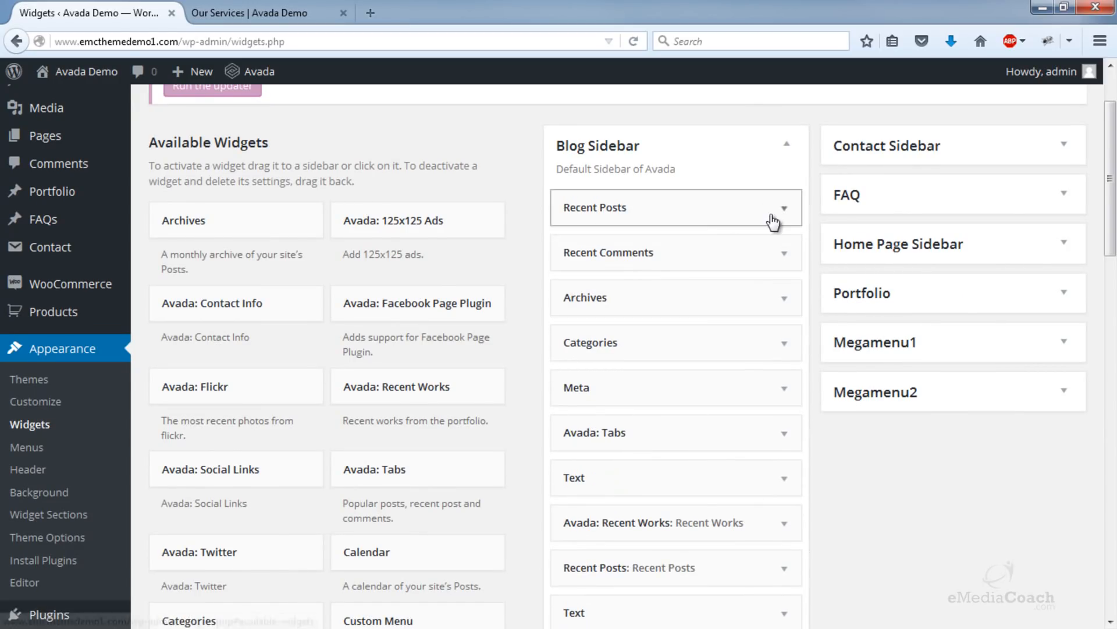
left_click(301, 14)
scroll(160, 333, "down", 2)
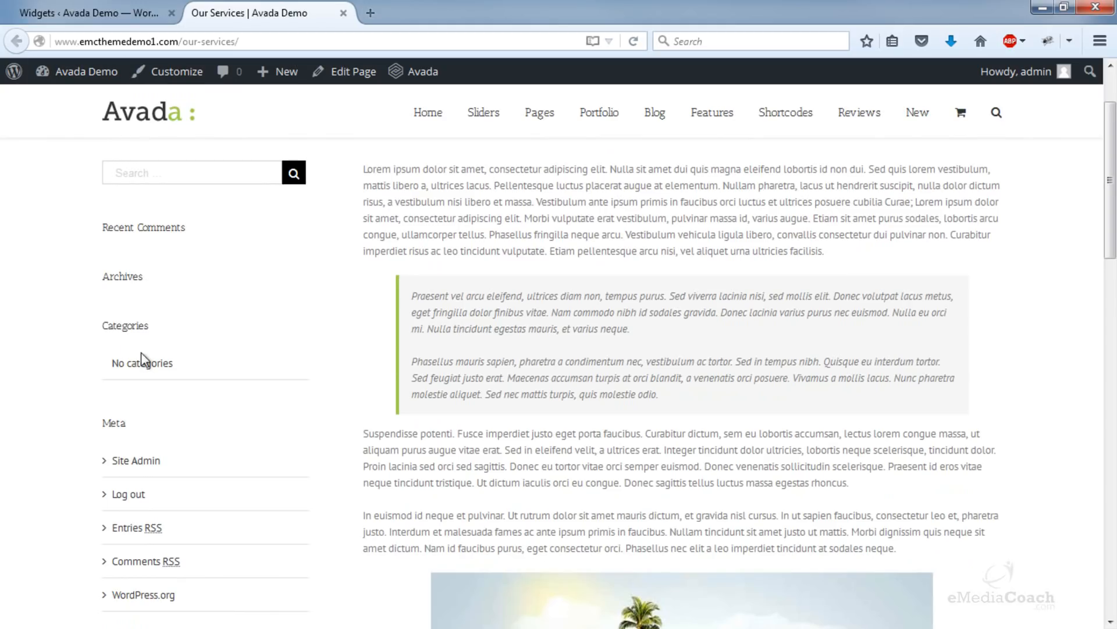
Delete the Recent Posts and Recent Comments widgets from the Blog Sidebar.
key("ctrl+shift+Tab")
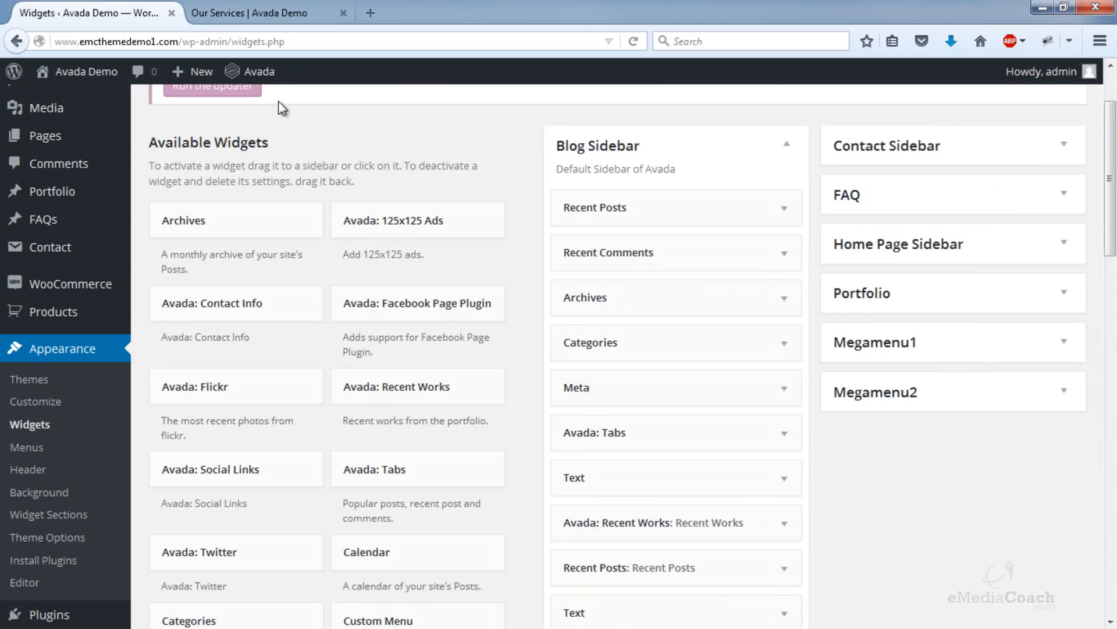
left_click(785, 209)
left_click(577, 357)
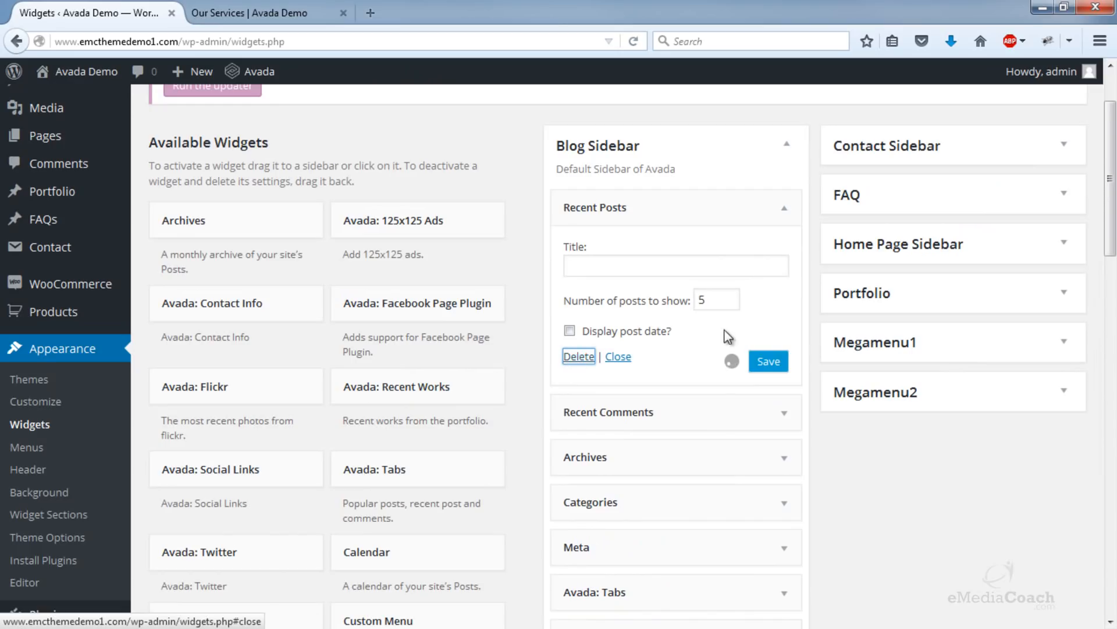
left_click(784, 208)
left_click(588, 333)
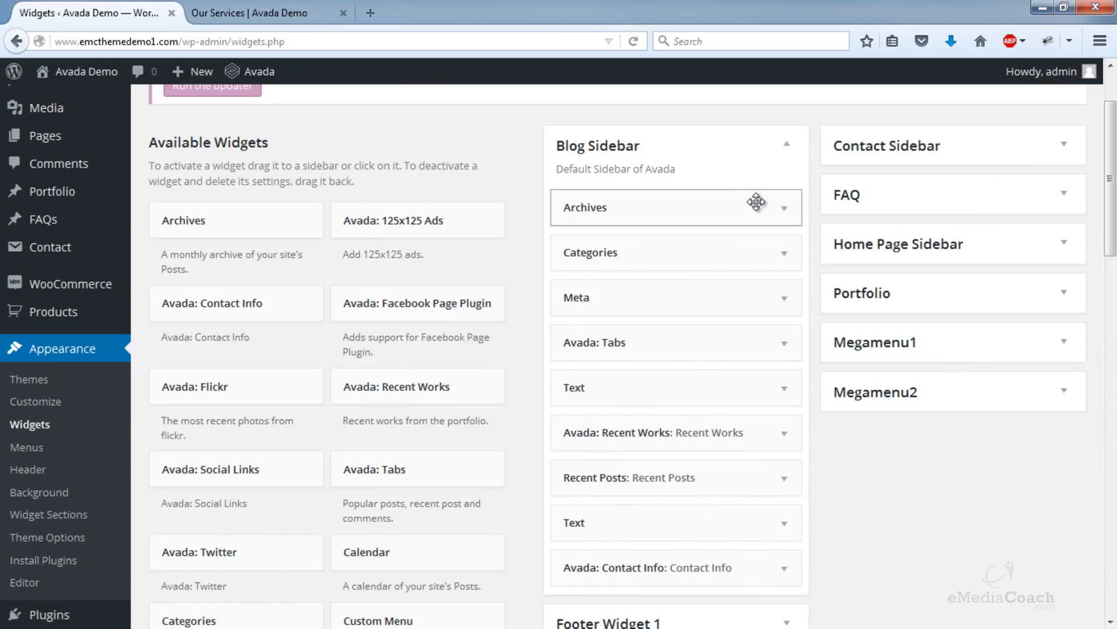
Delete the Archives, Categories and Meta widgets, then view the live Our Services page.
left_click(783, 208)
left_click(567, 343)
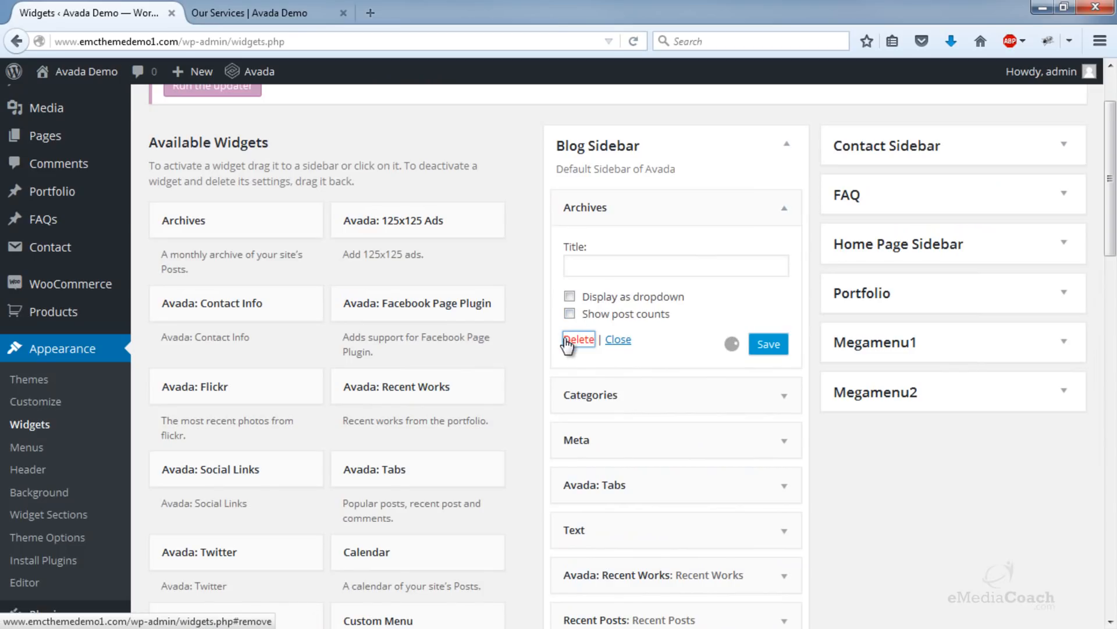
left_click(785, 211)
left_click(579, 358)
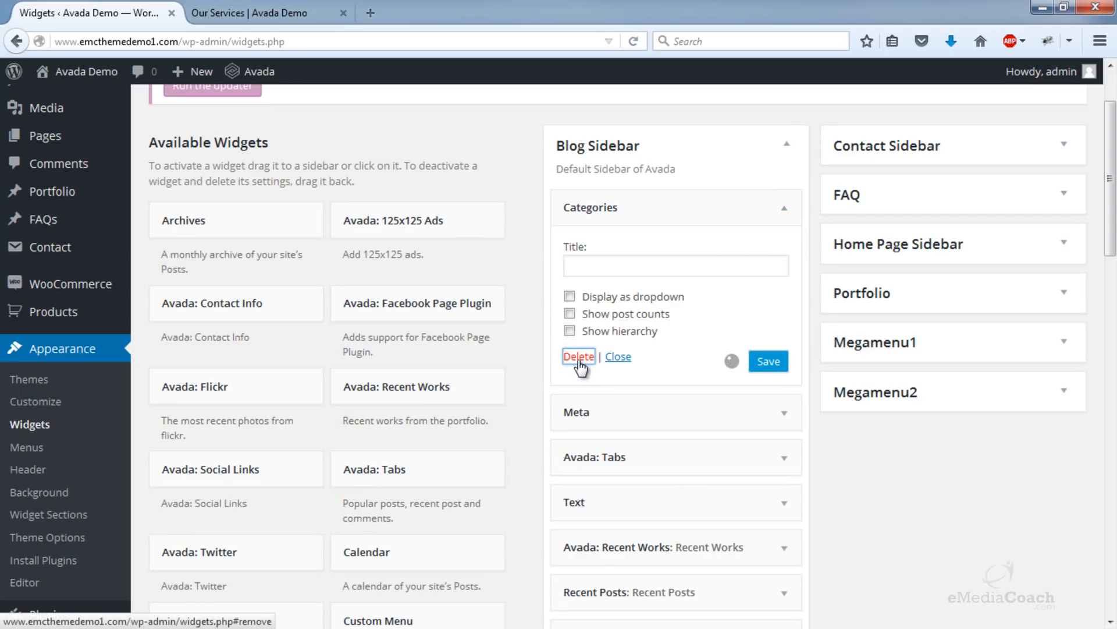
left_click(782, 221)
left_click(580, 295)
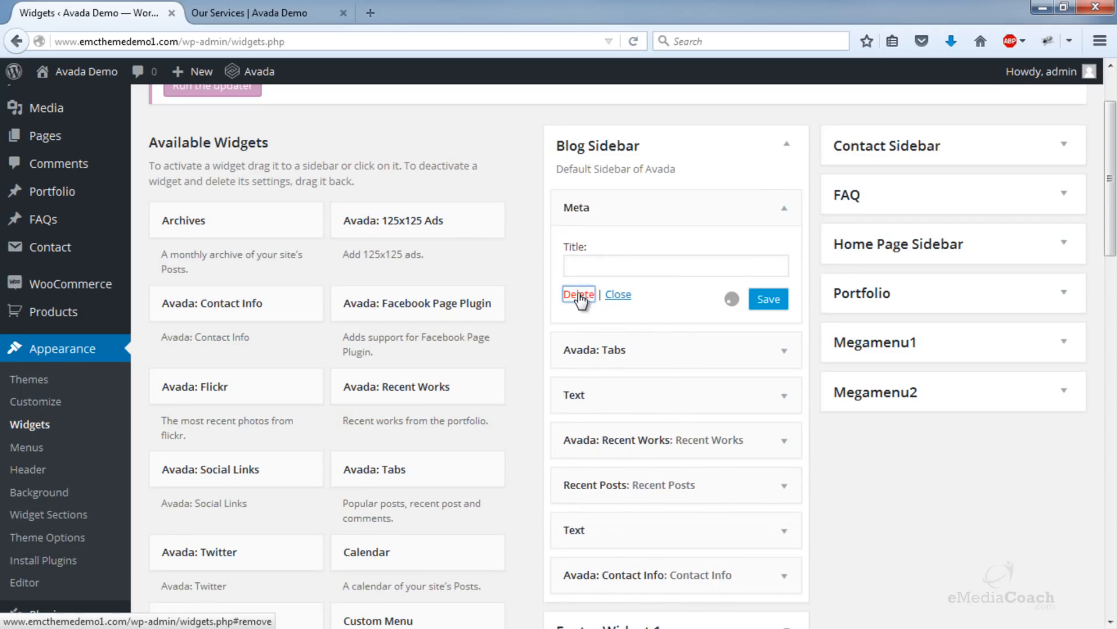
left_click(320, 18)
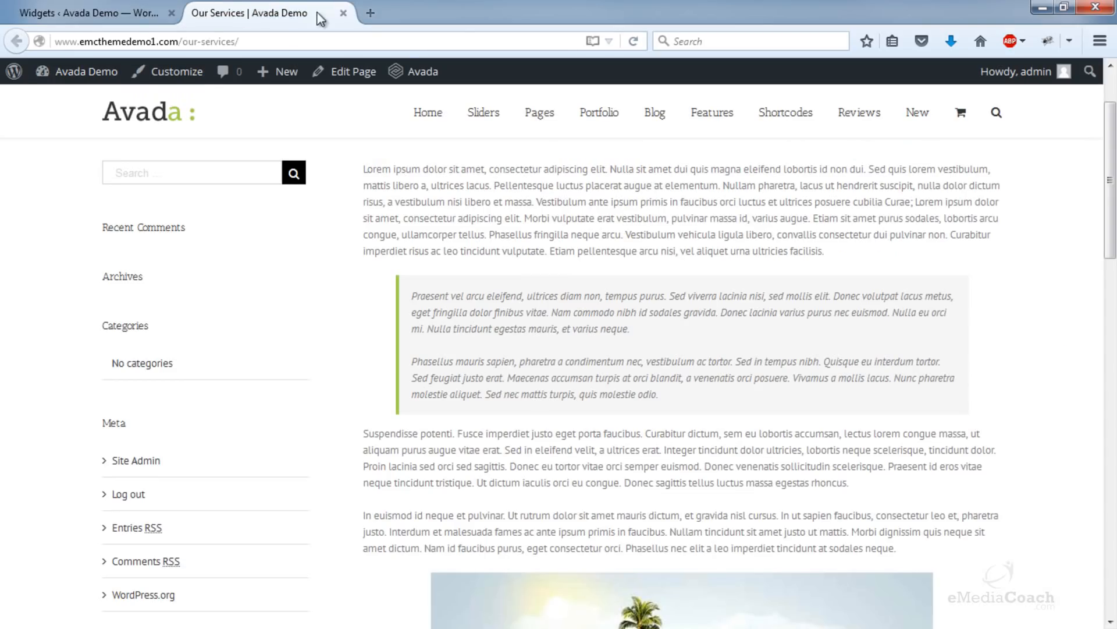
Reload Our Services and try the Recent, Comments and Popular tabs of the tabs widget.
left_click(633, 42)
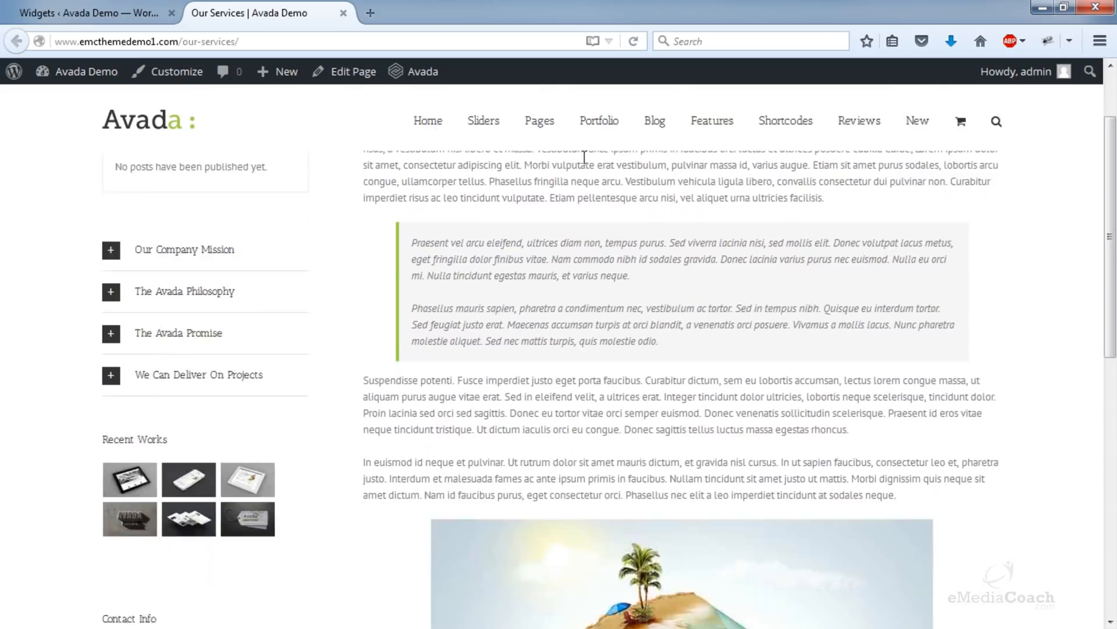
scroll(585, 157, "up", 5)
left_click(208, 300)
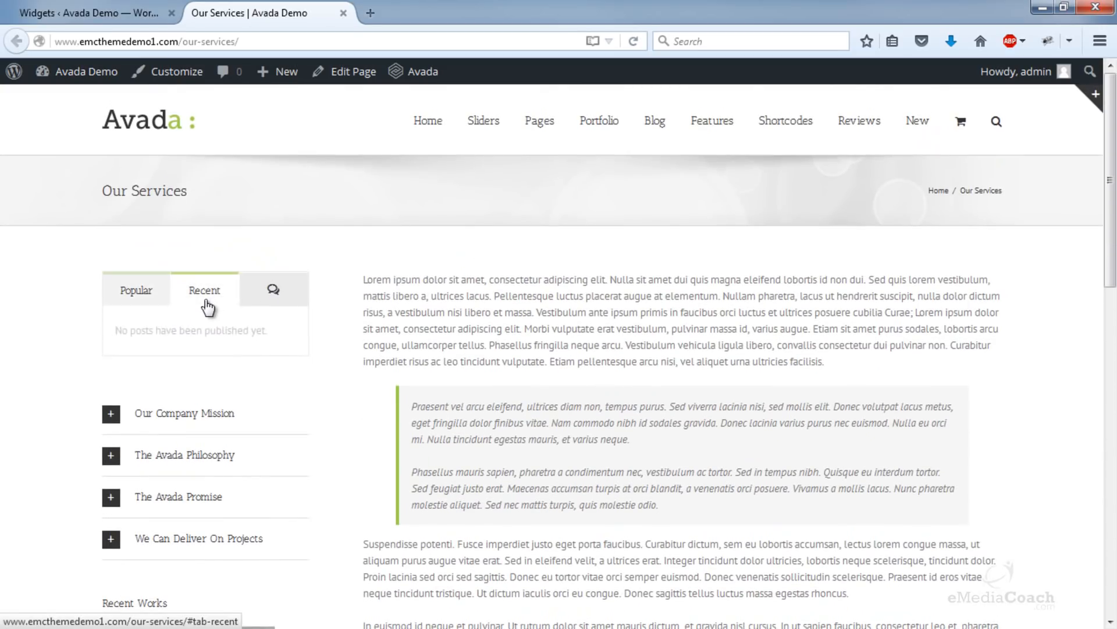
left_click(273, 291)
left_click(168, 297)
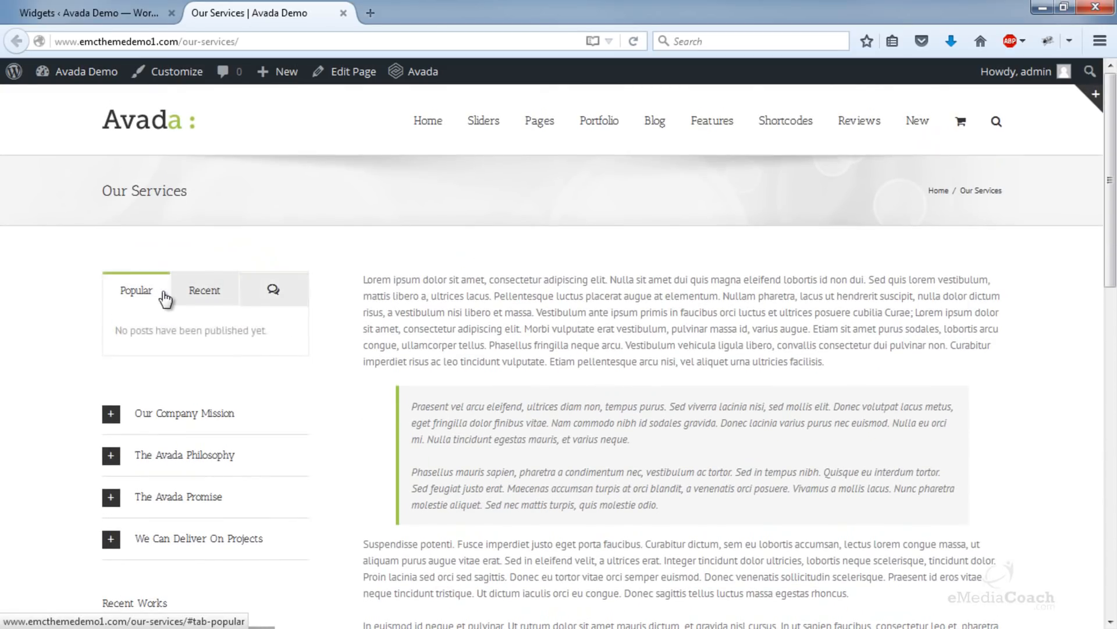
Toggle the Our Company Mission accordion item, scroll the page, and return to Widgets.
scroll(114, 291, "down", 3)
left_click(118, 223)
left_click(120, 230)
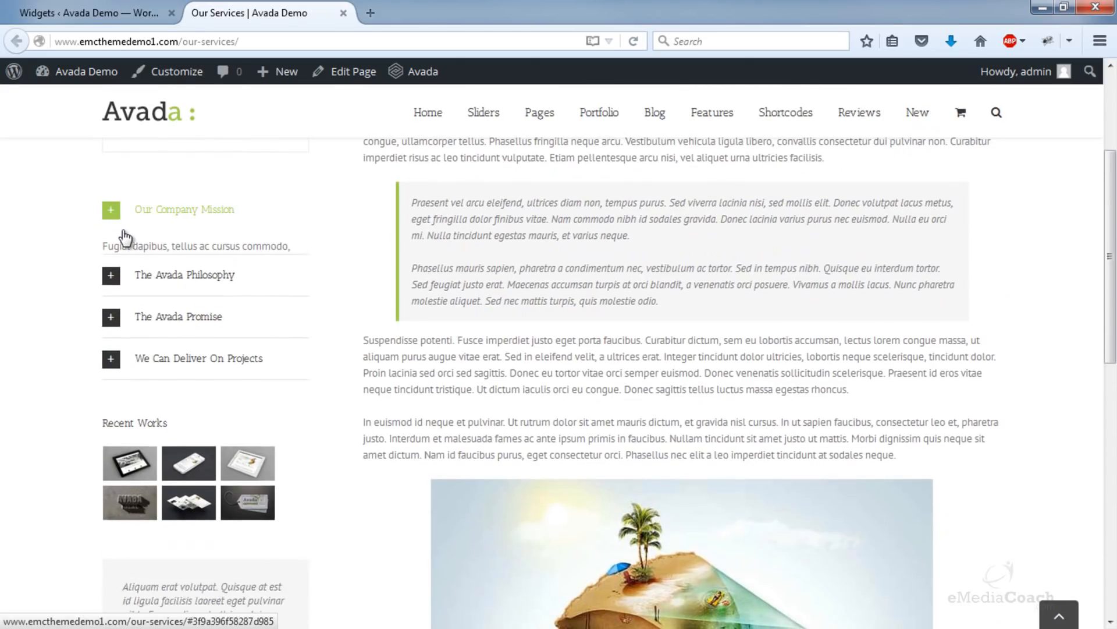
scroll(225, 312, "down", 2)
scroll(187, 349, "down", 9)
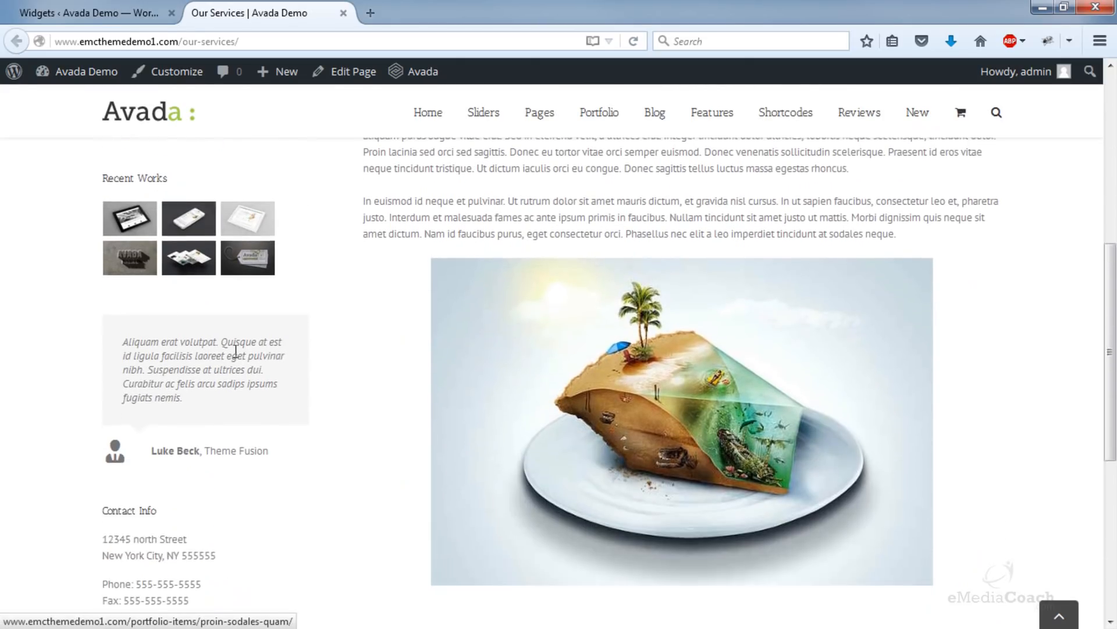
scroll(274, 387, "up", 3)
scroll(277, 388, "up", 5)
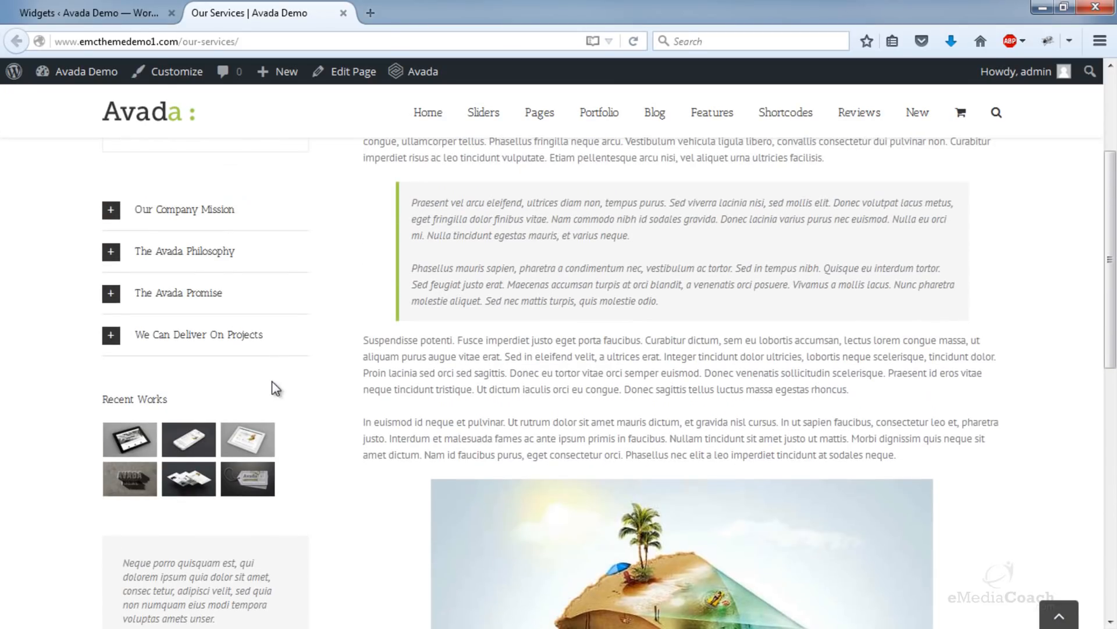
left_click(102, 13)
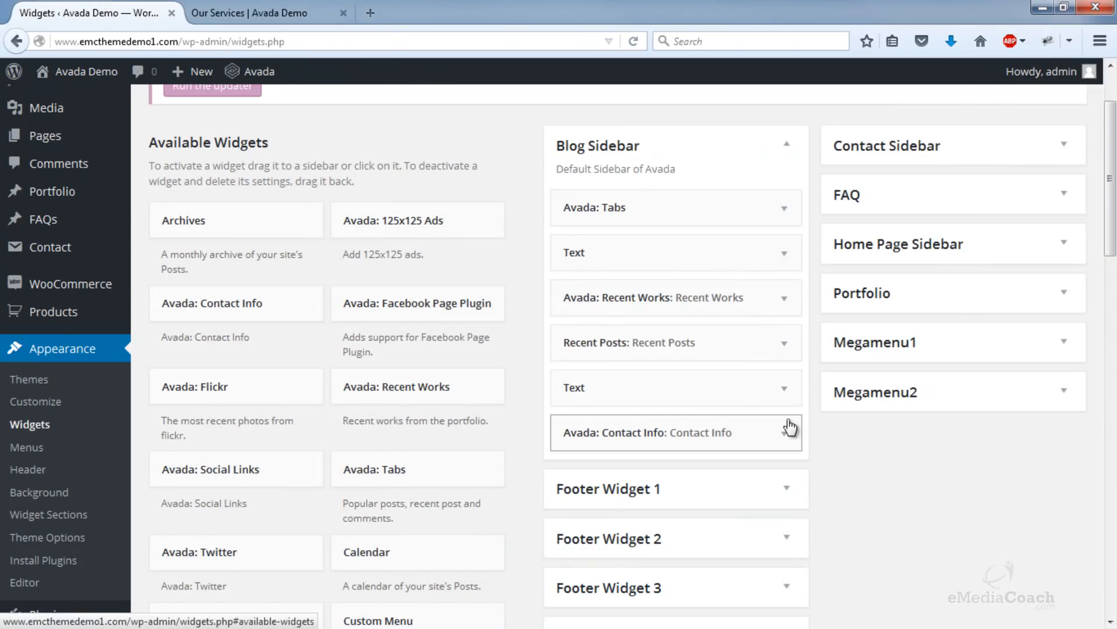
Delete the Avada: Tabs widget, keeping Avada: Recent Works in the Blog Sidebar.
left_click(785, 210)
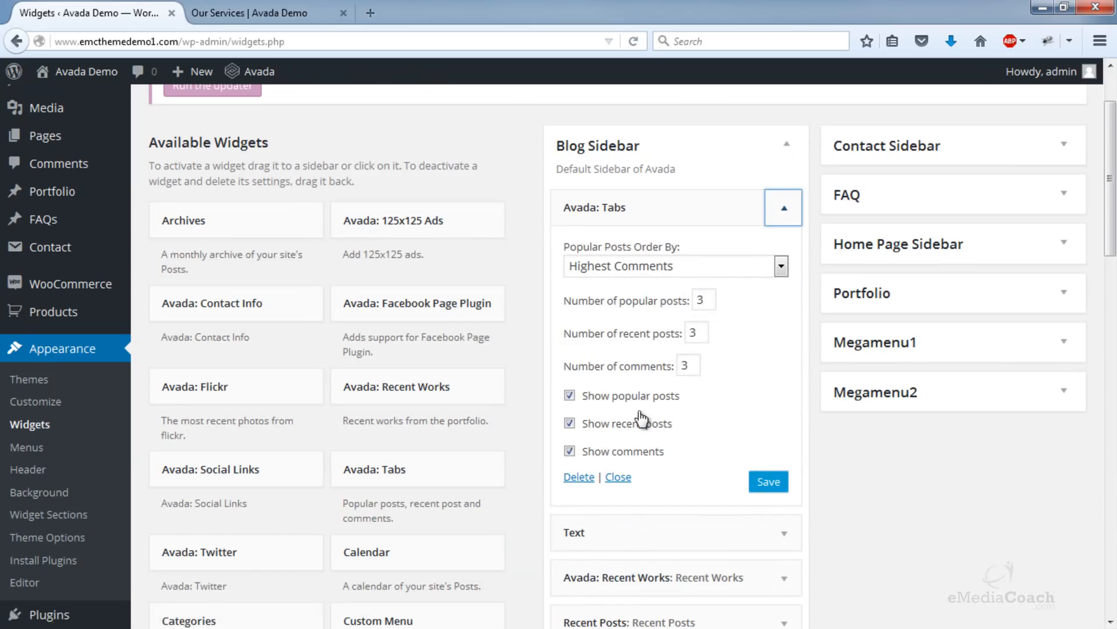
left_click(580, 477)
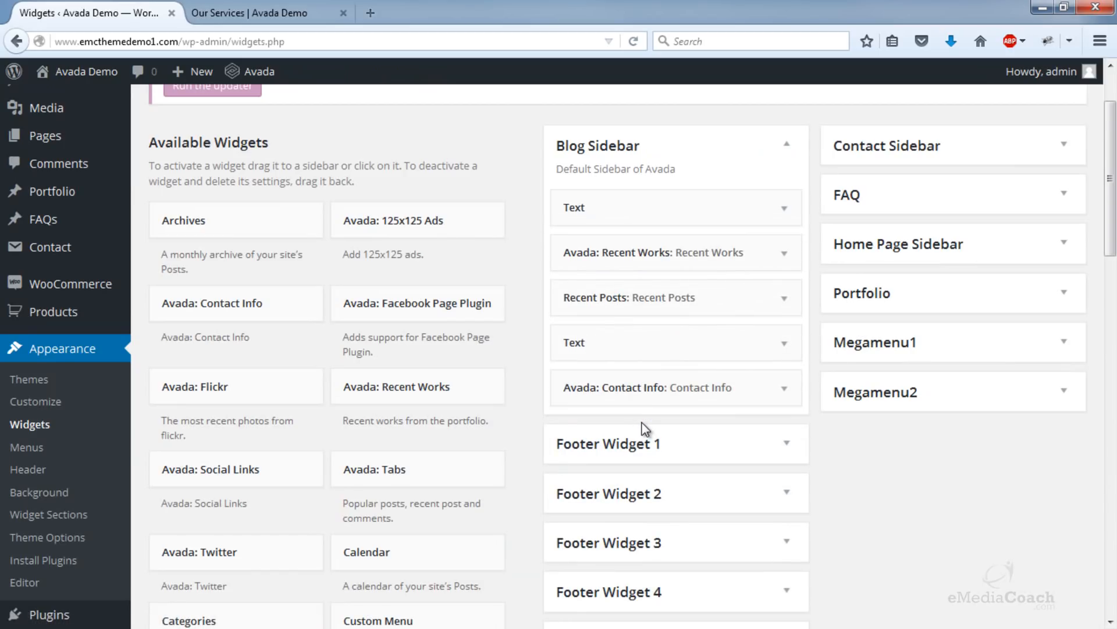
left_click(783, 256)
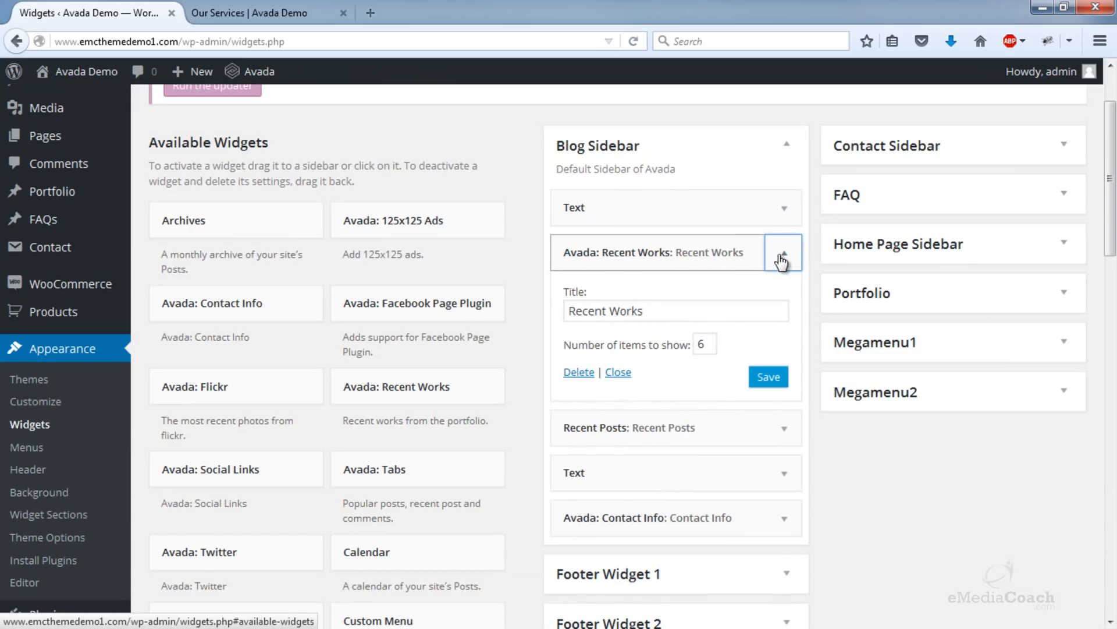
left_click(781, 260)
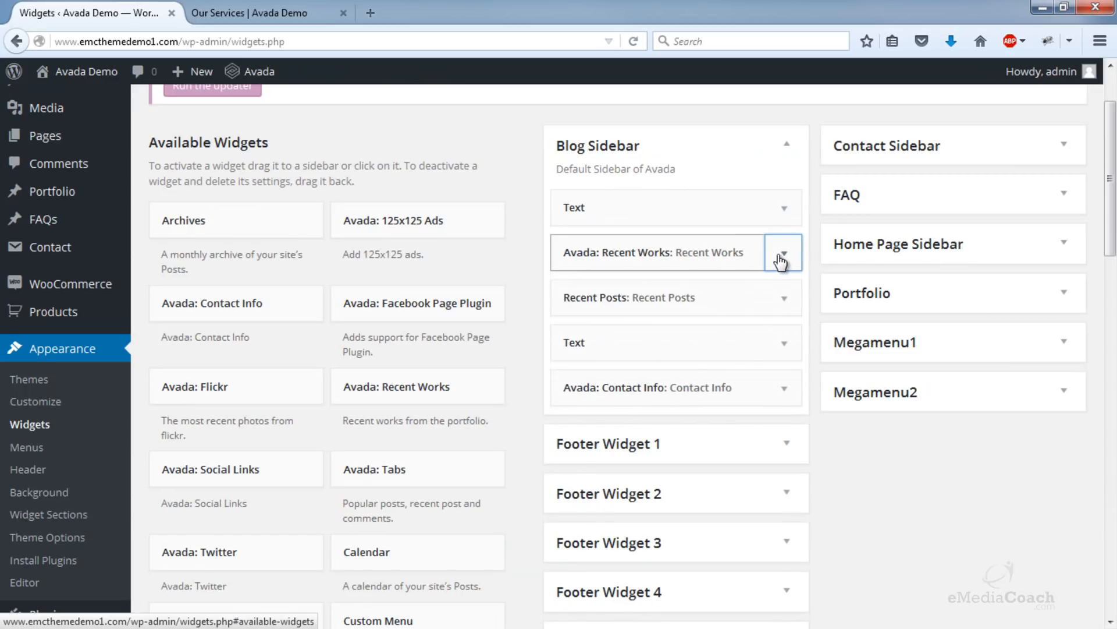
Delete the Recent Posts and Avada: Contact Info widgets, then view the live page.
left_click(791, 306)
left_click(584, 447)
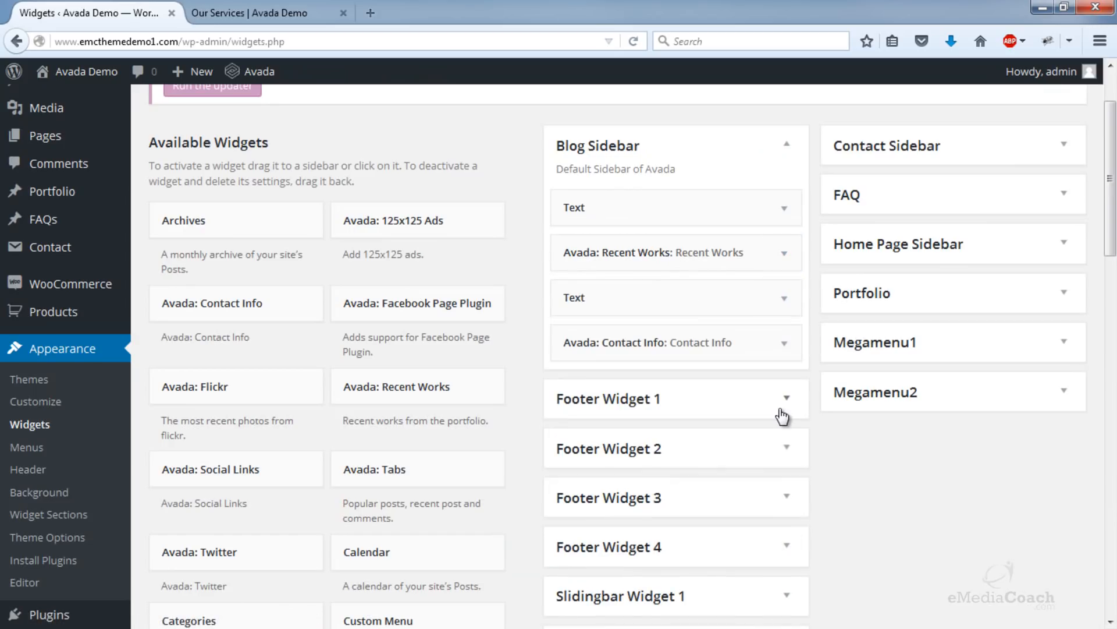
left_click(795, 350)
scroll(687, 437, "down", 5)
scroll(674, 449, "down", 2)
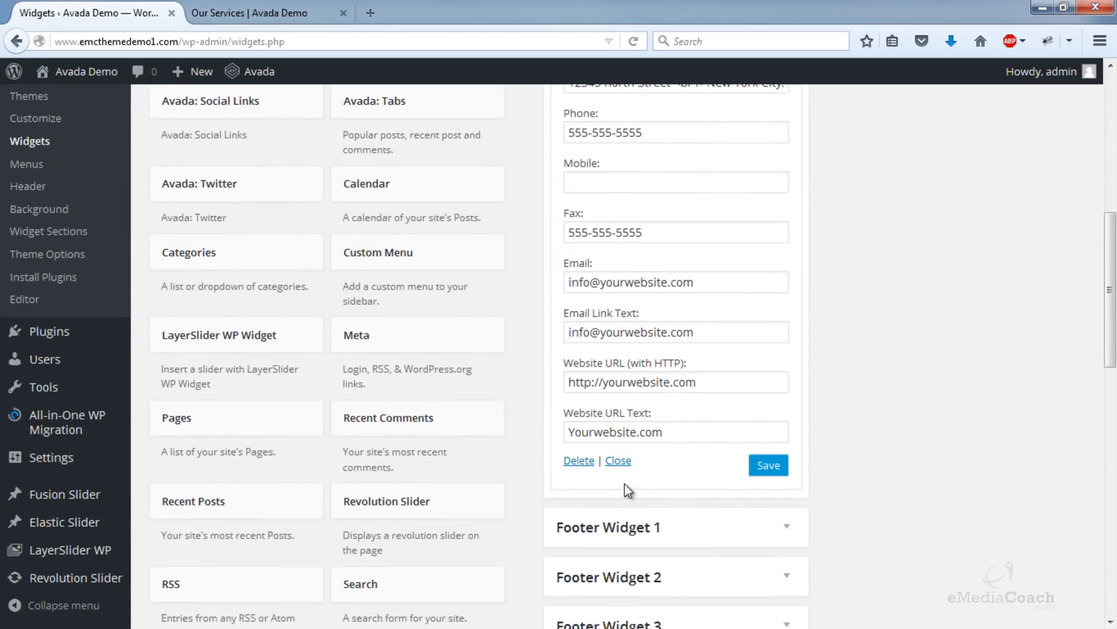
left_click(587, 457)
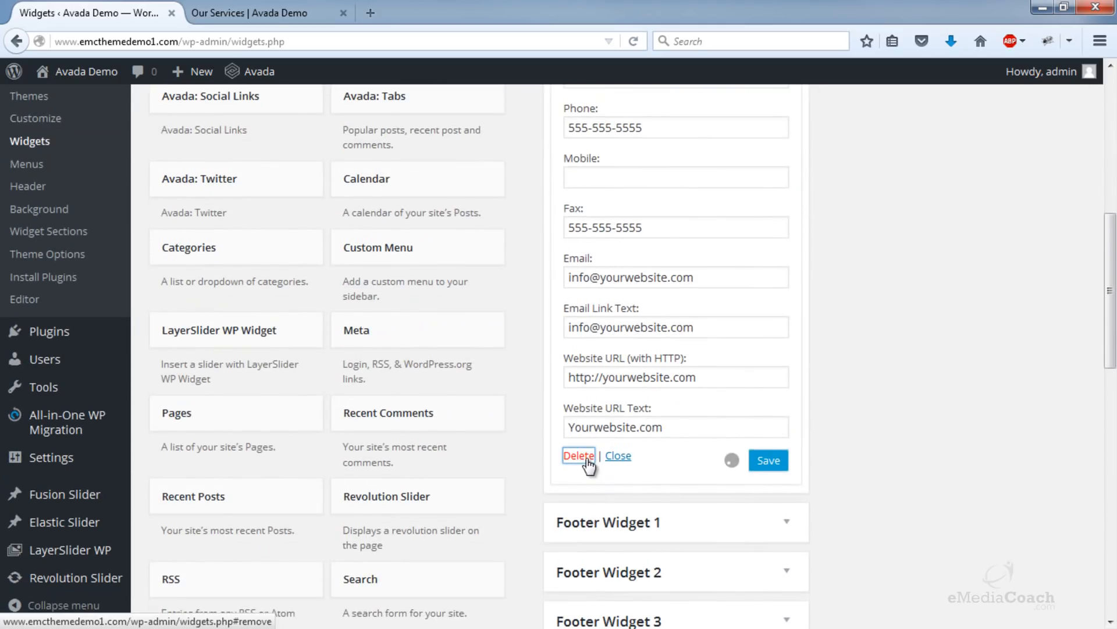
left_click(234, 11)
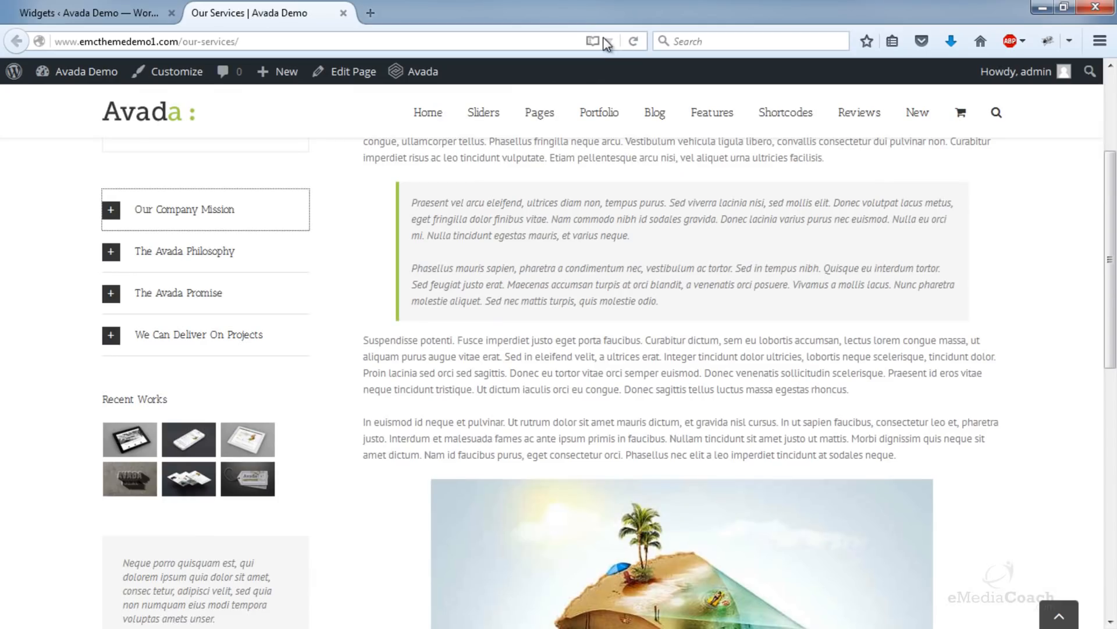
Reload Our Services to check the trimmed sidebar, then go back to the Widgets page.
left_click(632, 44)
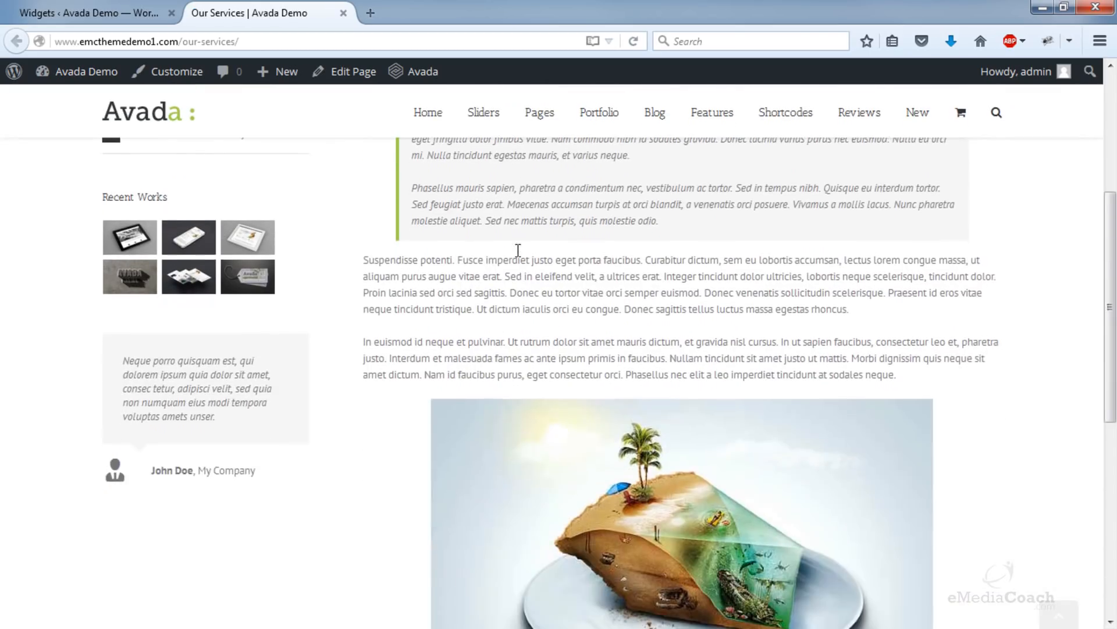
scroll(518, 251, "down", 3)
left_click(82, 12)
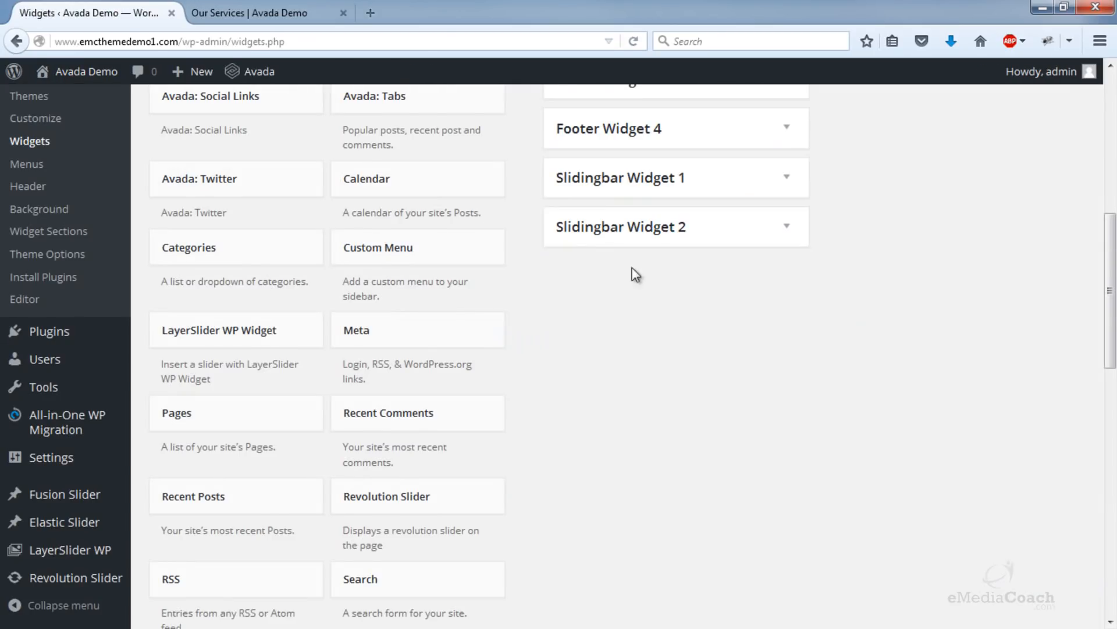
scroll(635, 273, "up", 8)
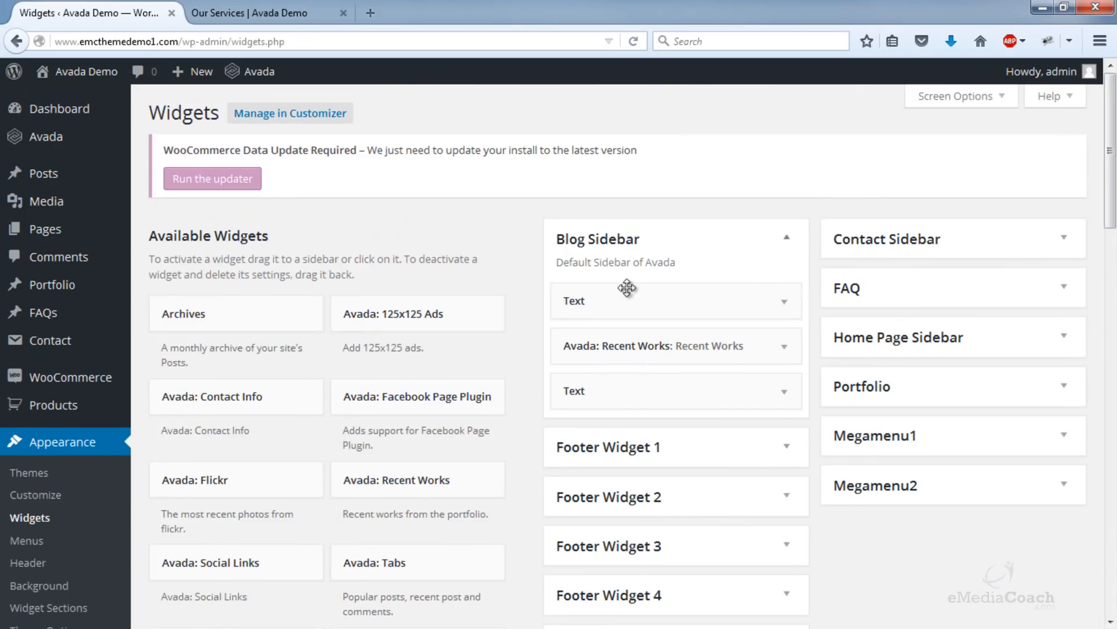
Add the Avada: Contact Info and Avada: Social Links widgets to the Blog Sidebar.
mouse_move(252, 402)
left_mouse_down()
mouse_move(263, 402)
mouse_move(234, 406)
left_mouse_up()
scroll(251, 402, "down", 3)
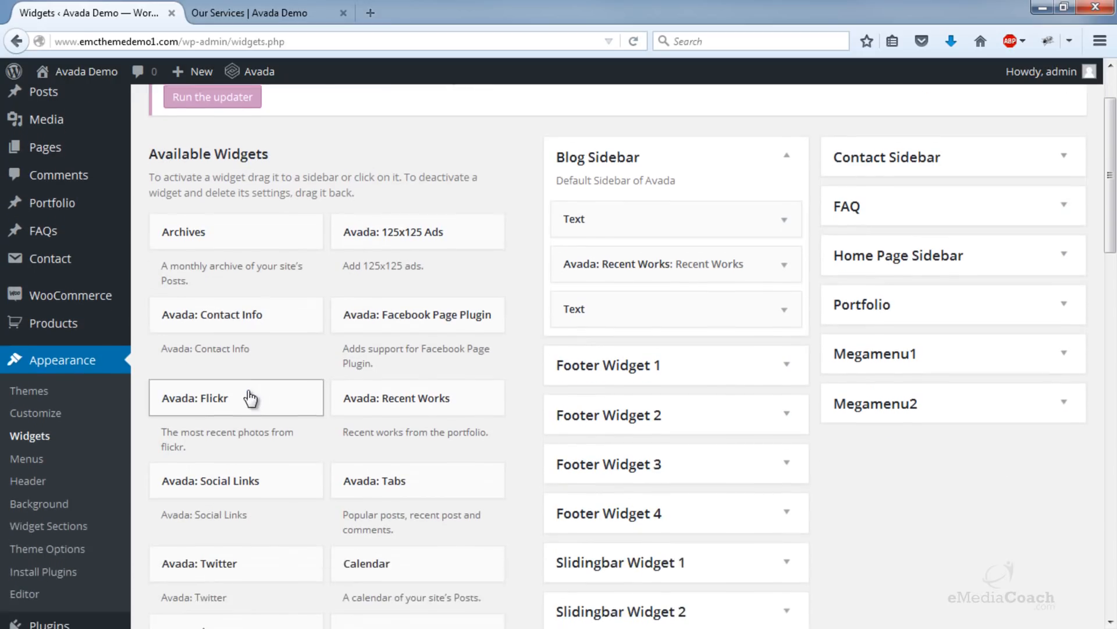
left_click_drag(264, 302, 658, 250)
scroll(480, 267, "down", 1)
scroll(480, 267, "down", 3)
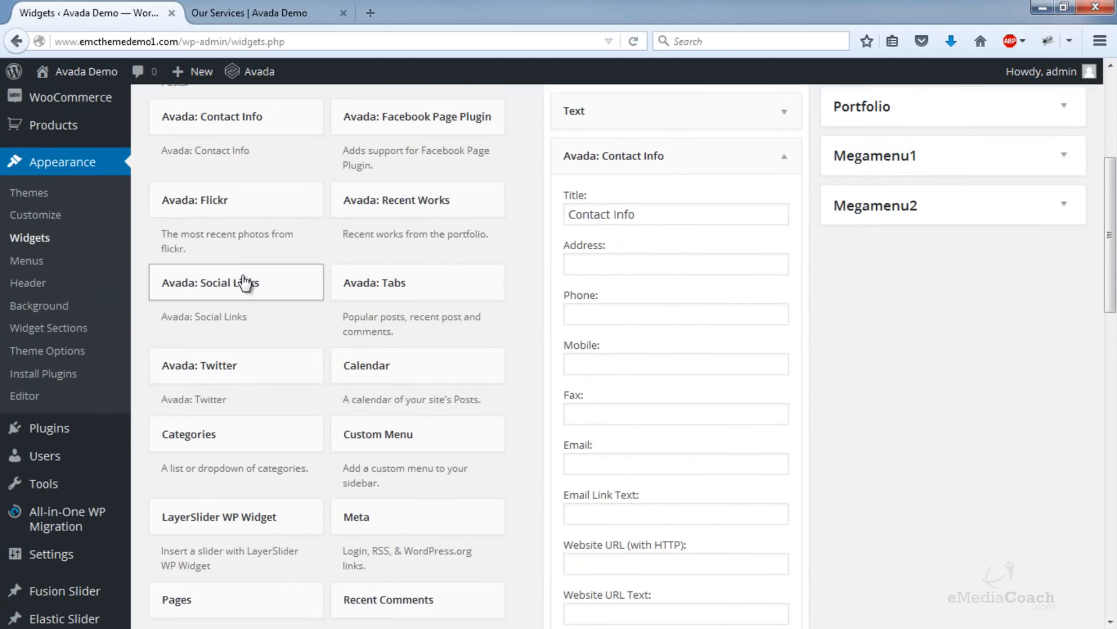
left_click_drag(291, 294, 681, 202)
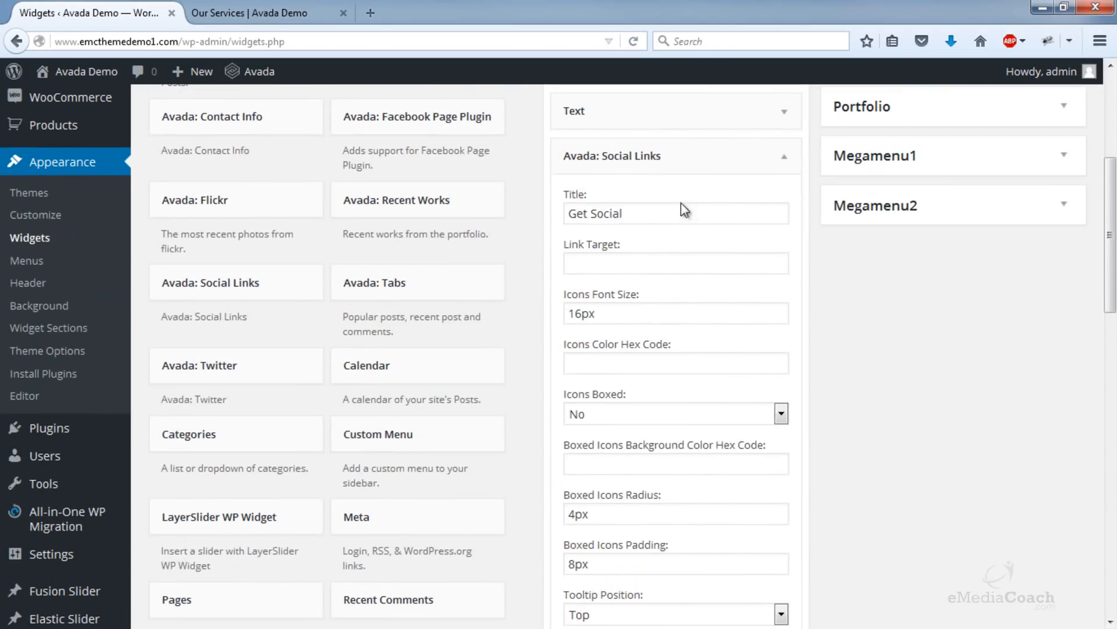
scroll(681, 207, "up", 2)
left_click(785, 250)
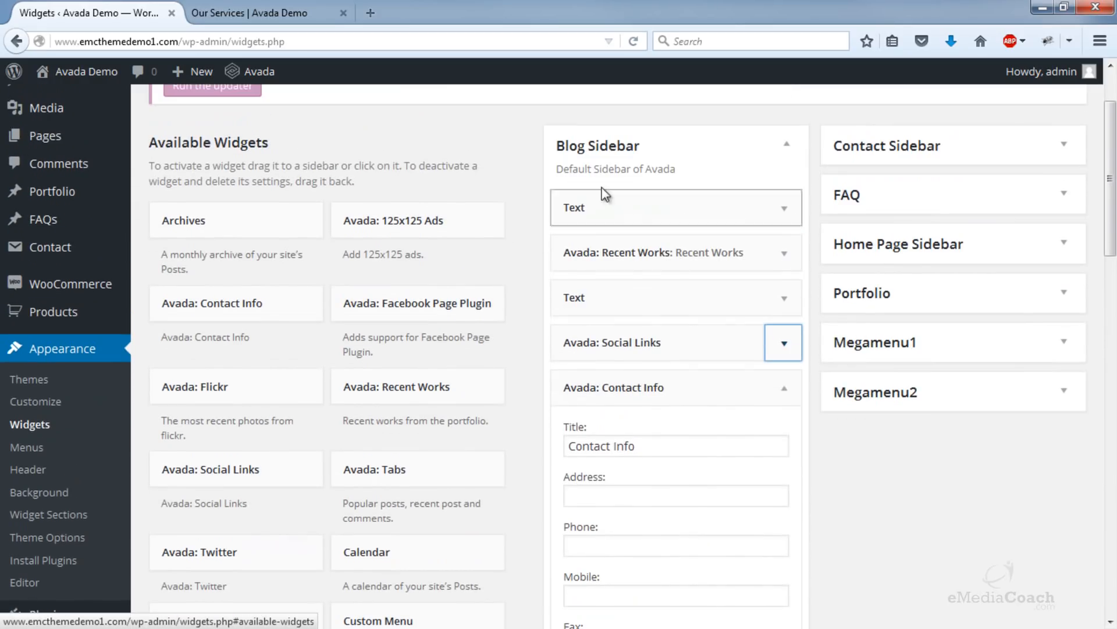
Reorder the Text widgets so the testimonials Text sits directly below the accordion Text.
left_click_drag(656, 302, 643, 255)
left_click_drag(651, 207, 648, 242)
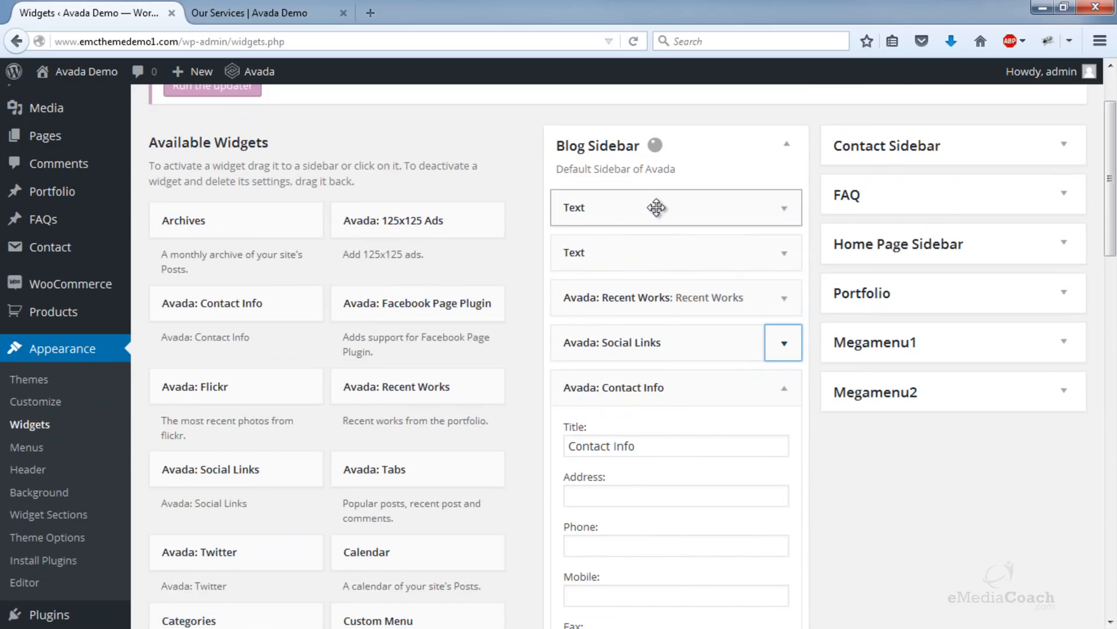
left_click(789, 214)
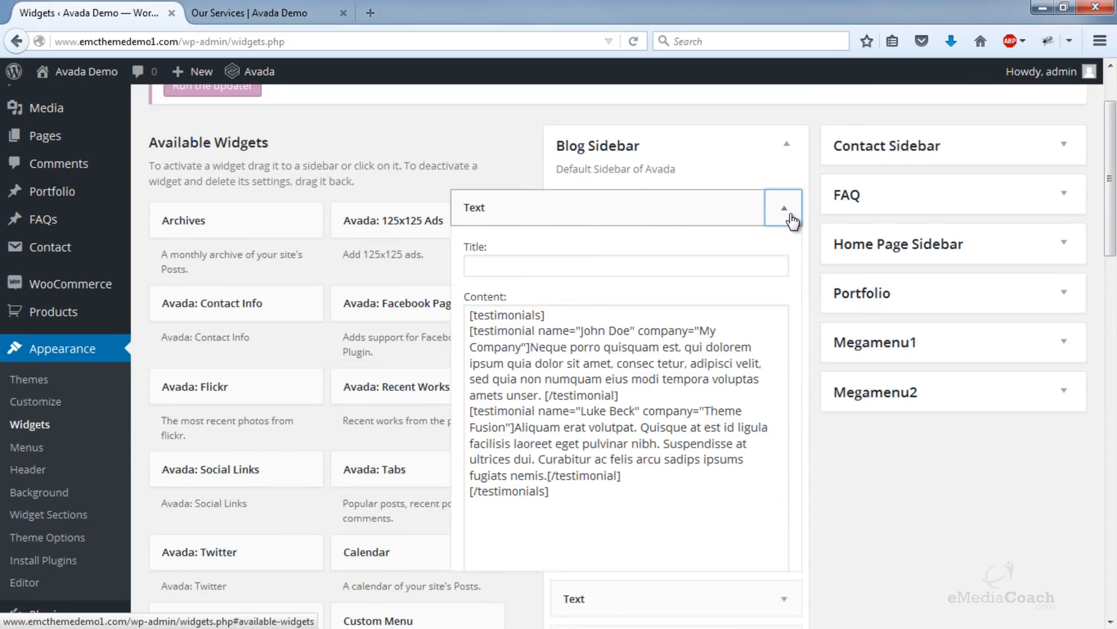
left_click(791, 215)
left_click_drag(657, 247, 675, 204)
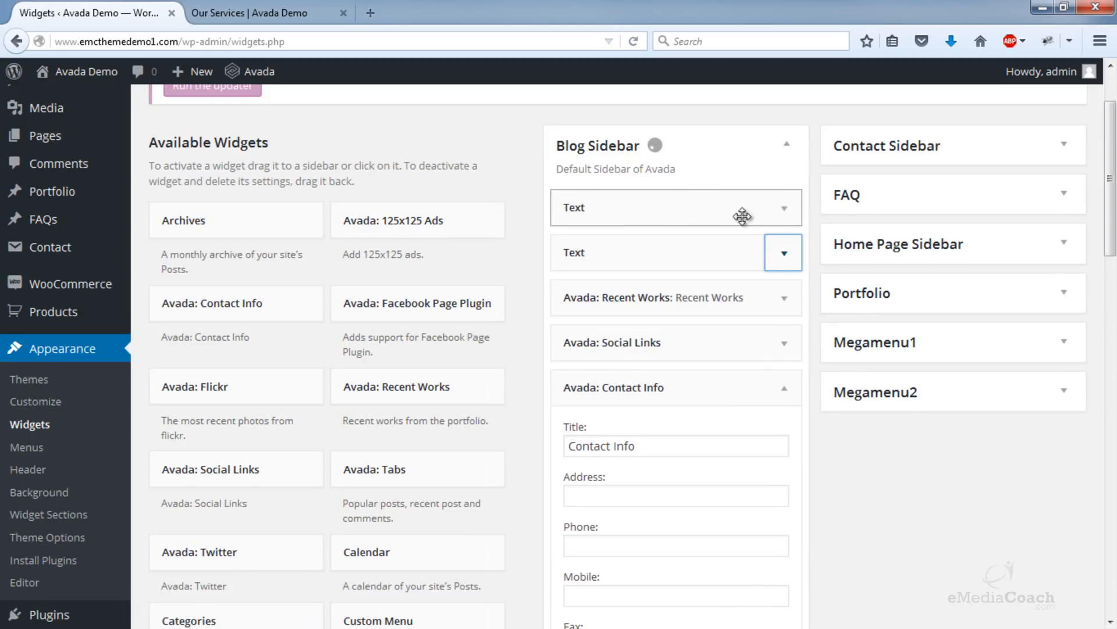
left_click(786, 214)
left_click(788, 216)
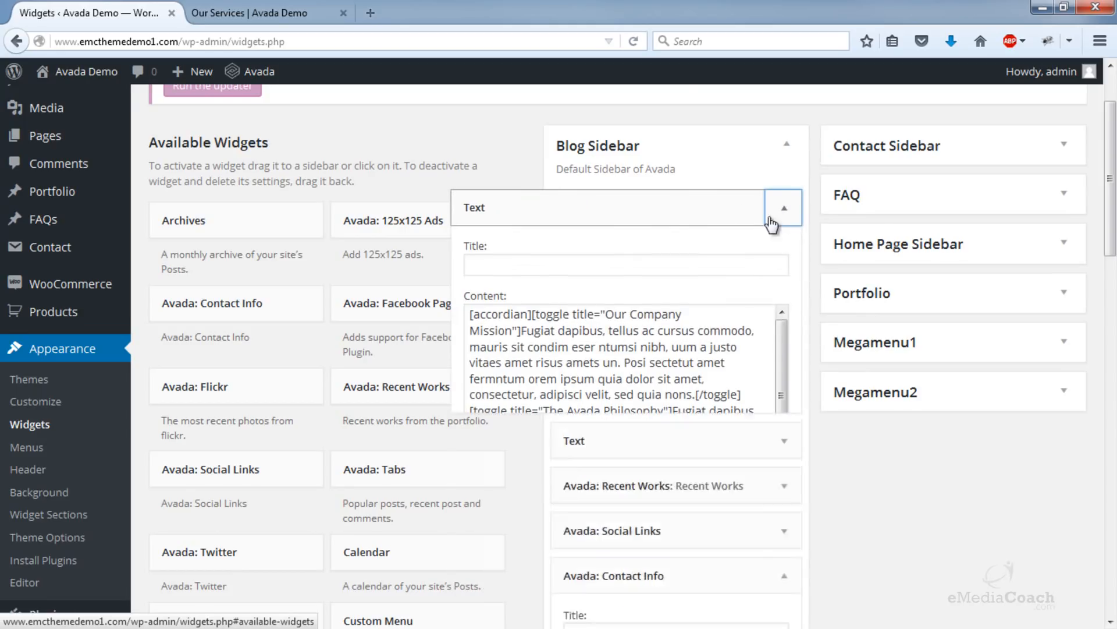
left_click(788, 258)
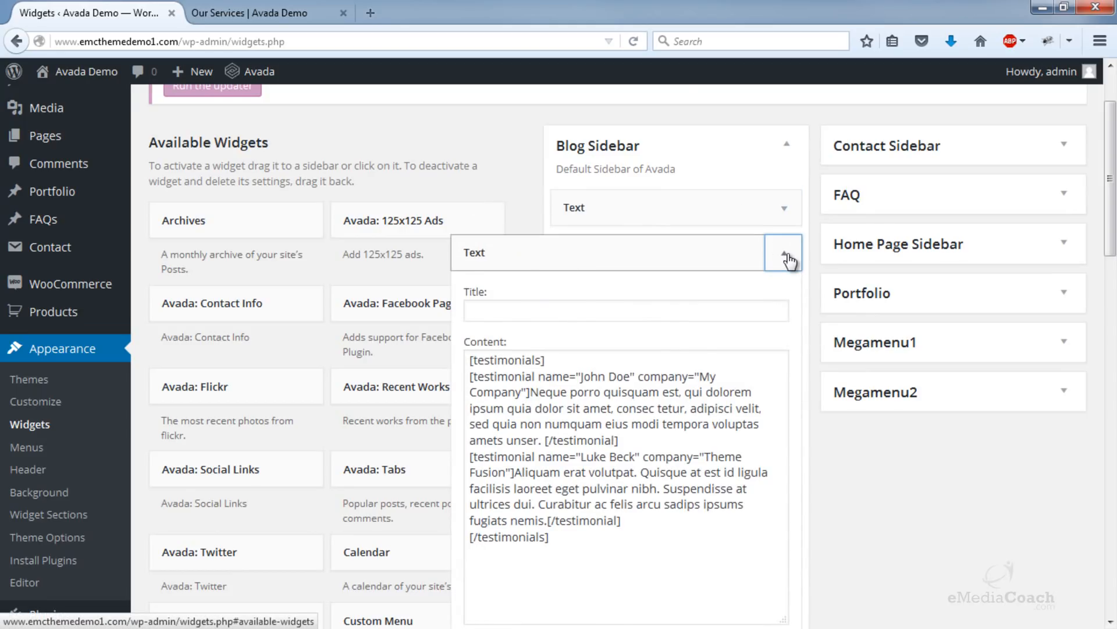
left_click(787, 258)
scroll(804, 293, "down", 3)
Review the Avada: Social Links widget's link fields, then delete it from the Blog Sidebar.
left_click(797, 252)
scroll(795, 256, "down", 5)
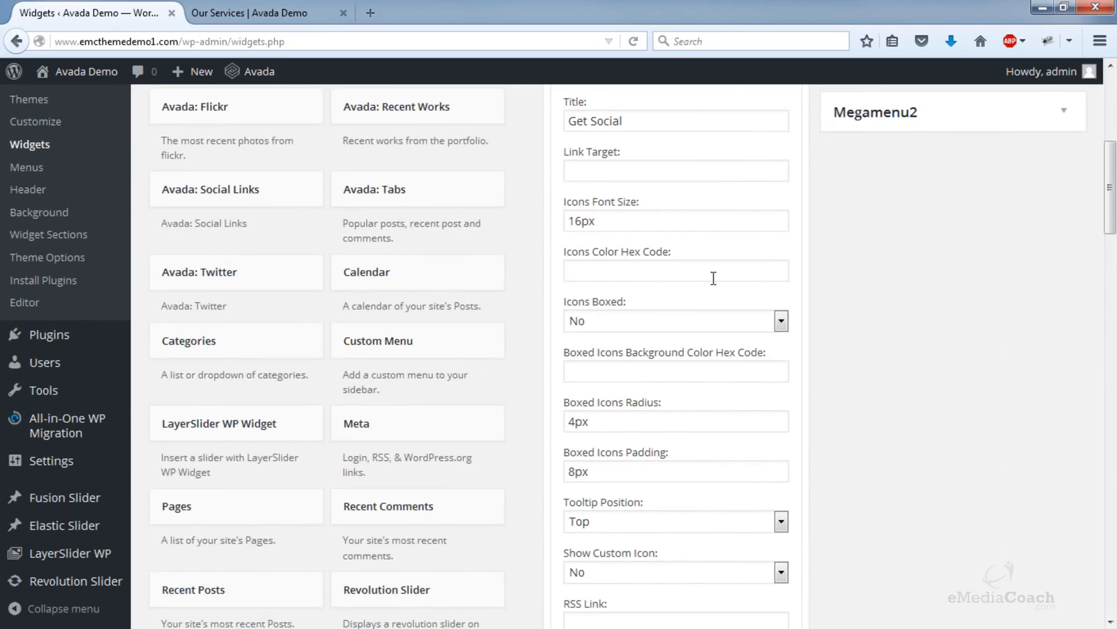
scroll(713, 278, "down", 6)
scroll(676, 312, "up", 4)
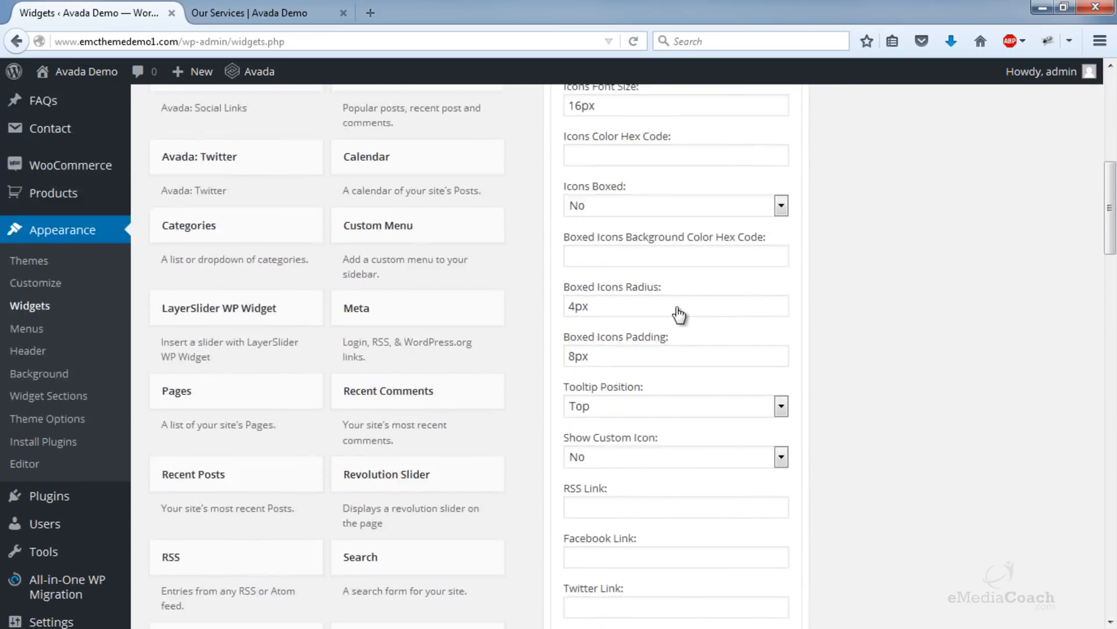
scroll(678, 307, "up", 4)
scroll(673, 314, "down", 9)
scroll(671, 293, "up", 1)
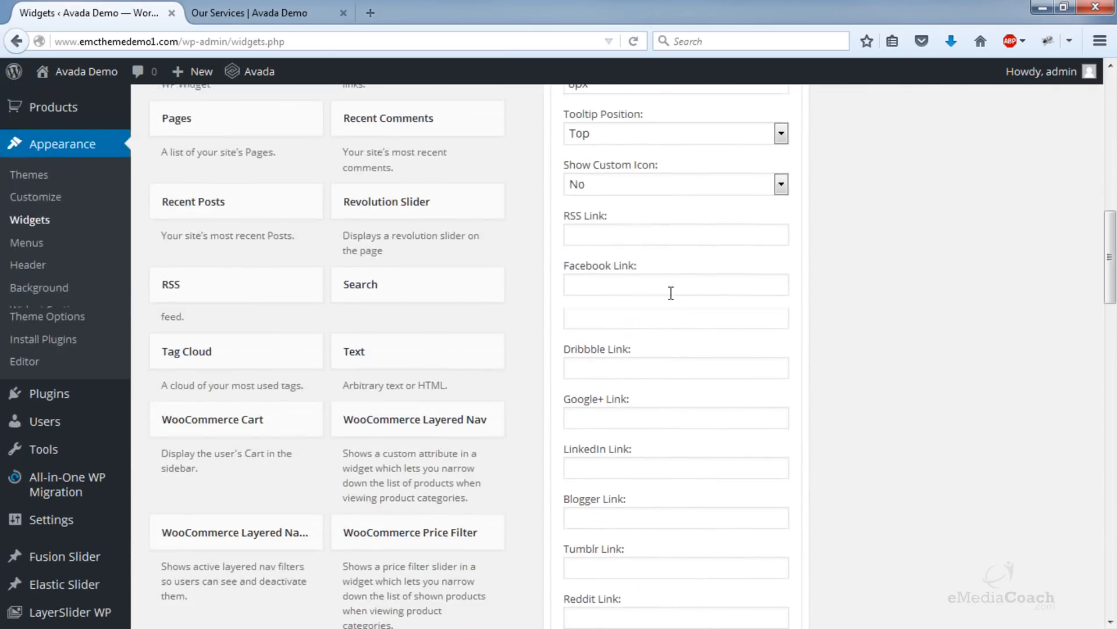
scroll(672, 296, "up", 8)
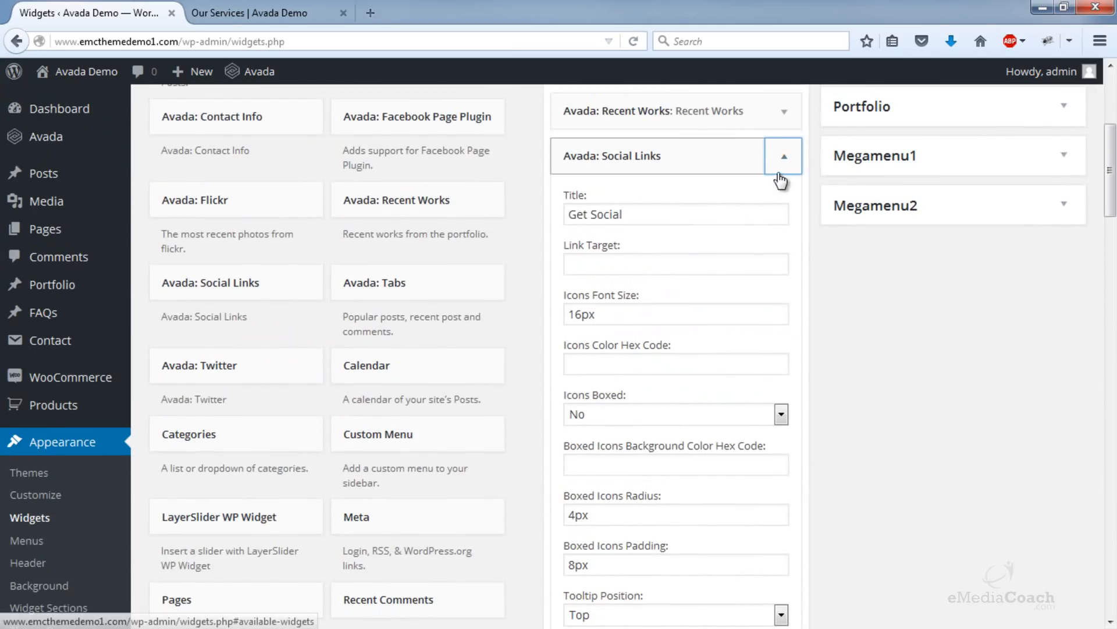
scroll(733, 217, "down", 17)
scroll(631, 372, "down", 7)
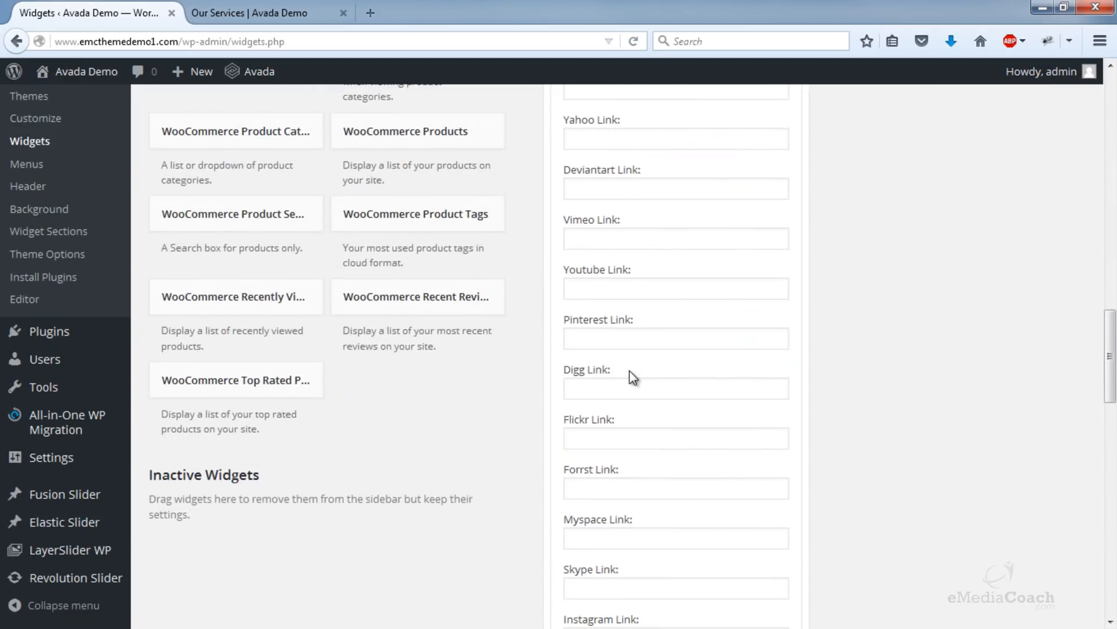
left_click(574, 494)
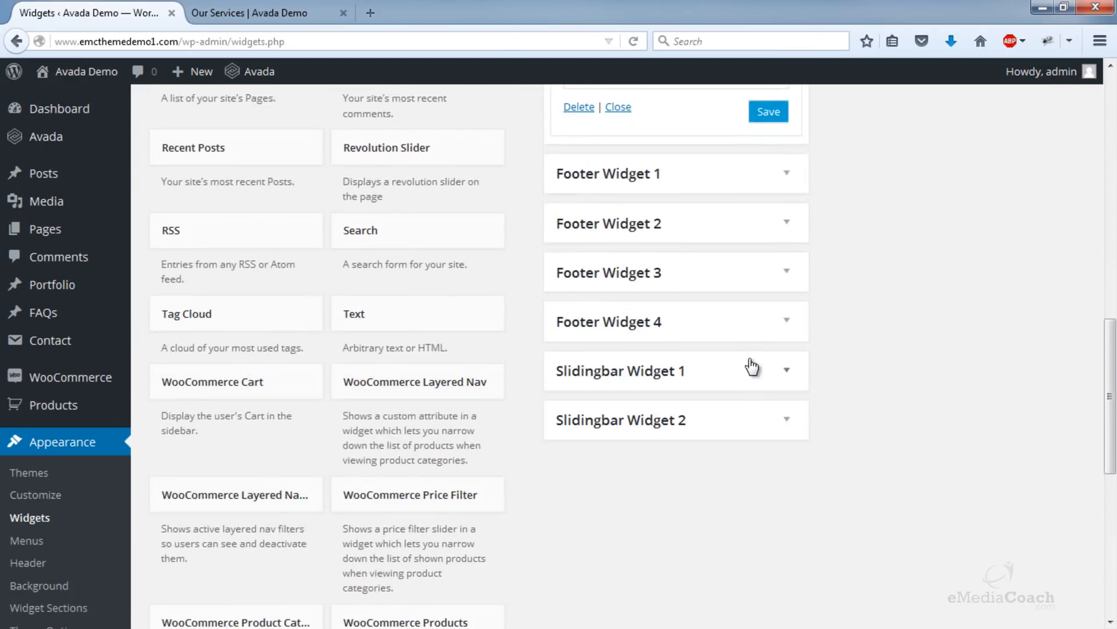
scroll(751, 361, "up", 6)
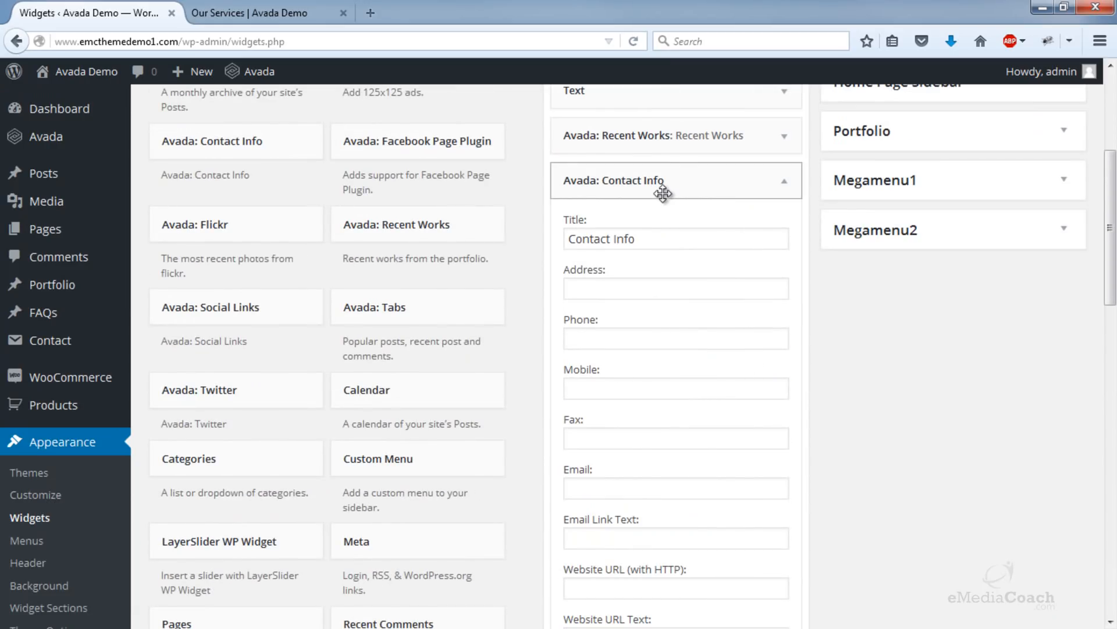
scroll(621, 261, "down", 3)
scroll(619, 250, "up", 1)
scroll(619, 250, "up", 1)
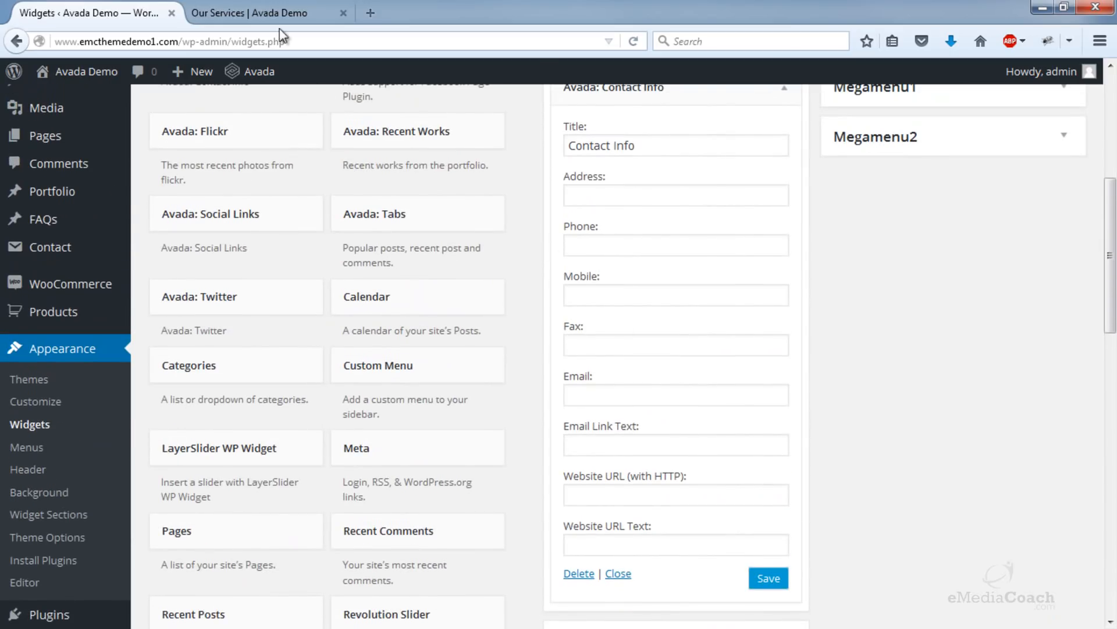
Check the live page, then delete the Contact Info widget from the Blog Sidebar.
left_click(278, 13)
scroll(271, 259, "up", 3)
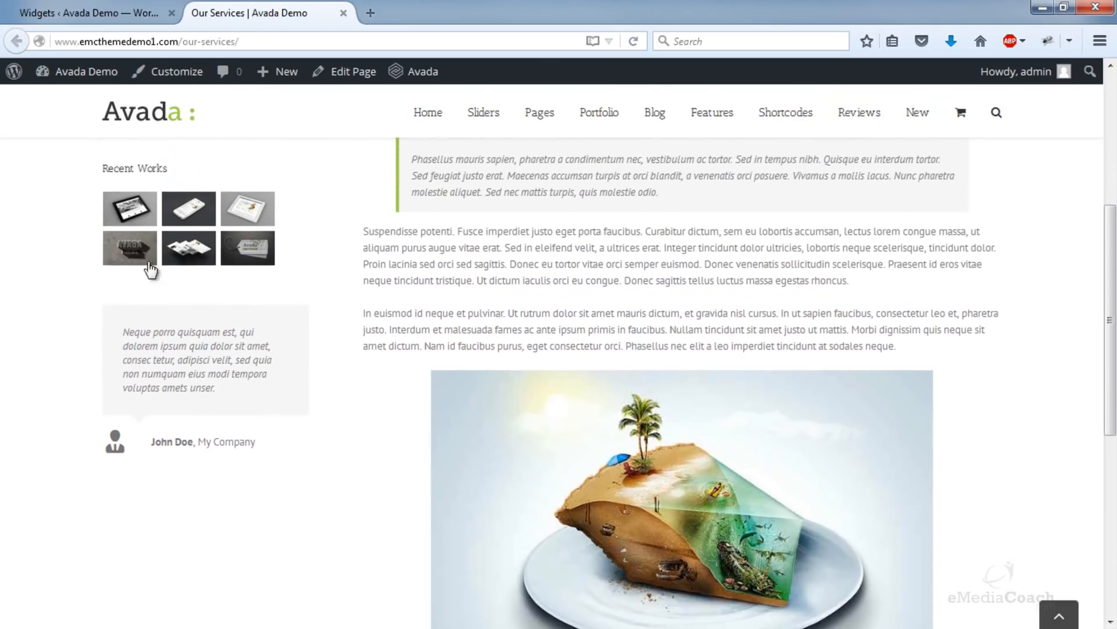
left_click(147, 11)
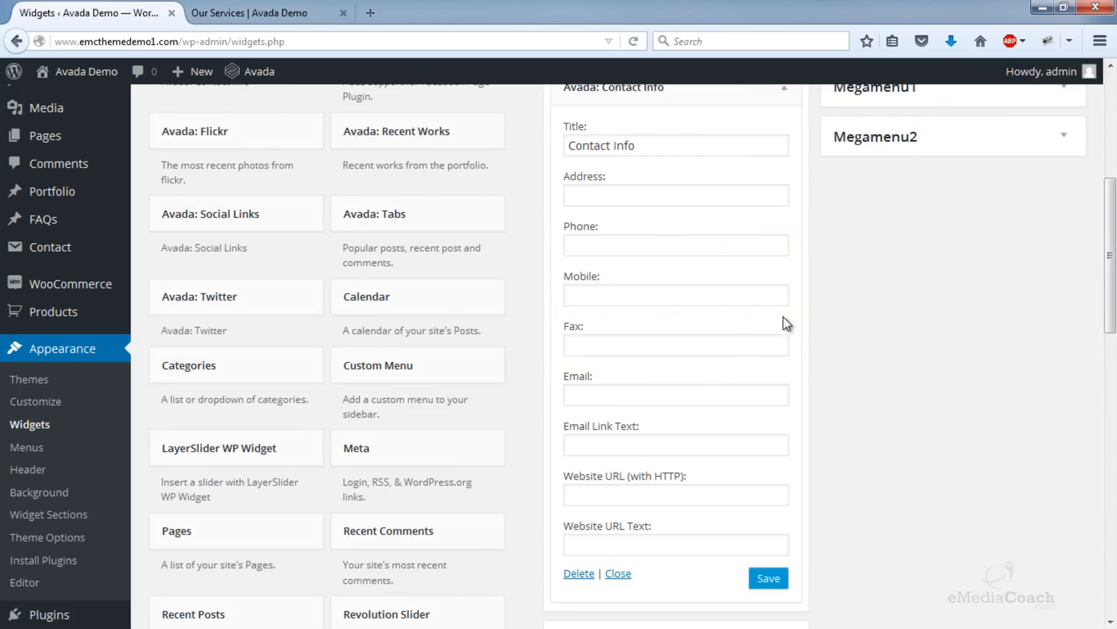
scroll(794, 285, "up", 3)
scroll(798, 275, "down", 6)
left_click(579, 389)
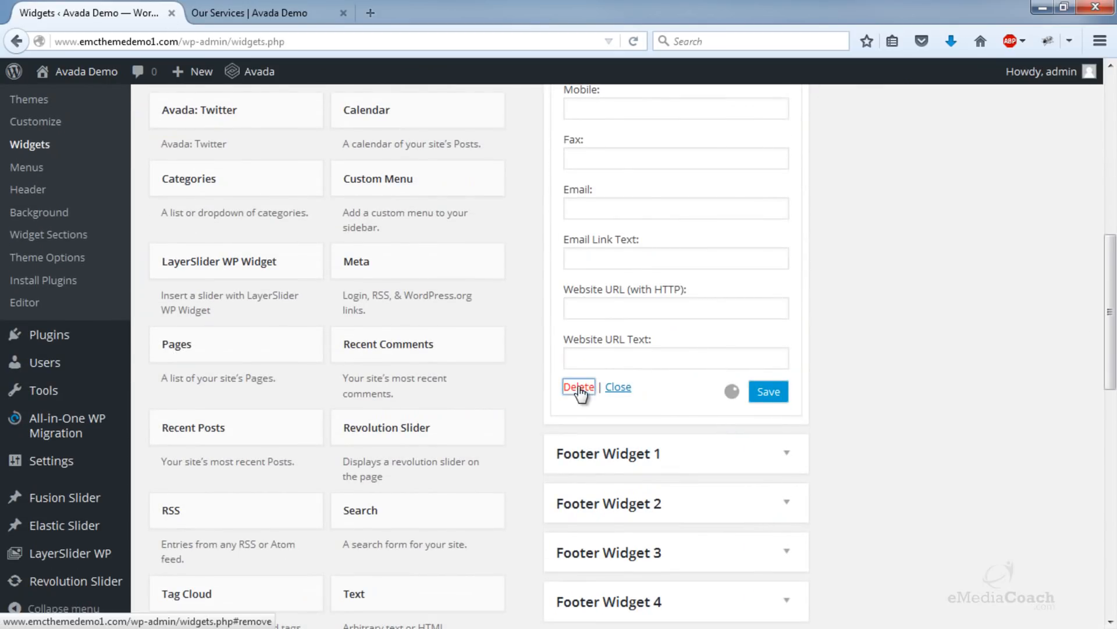
Recheck the live Our Services sidebar and return to the Widgets page.
scroll(661, 374, "up", 6)
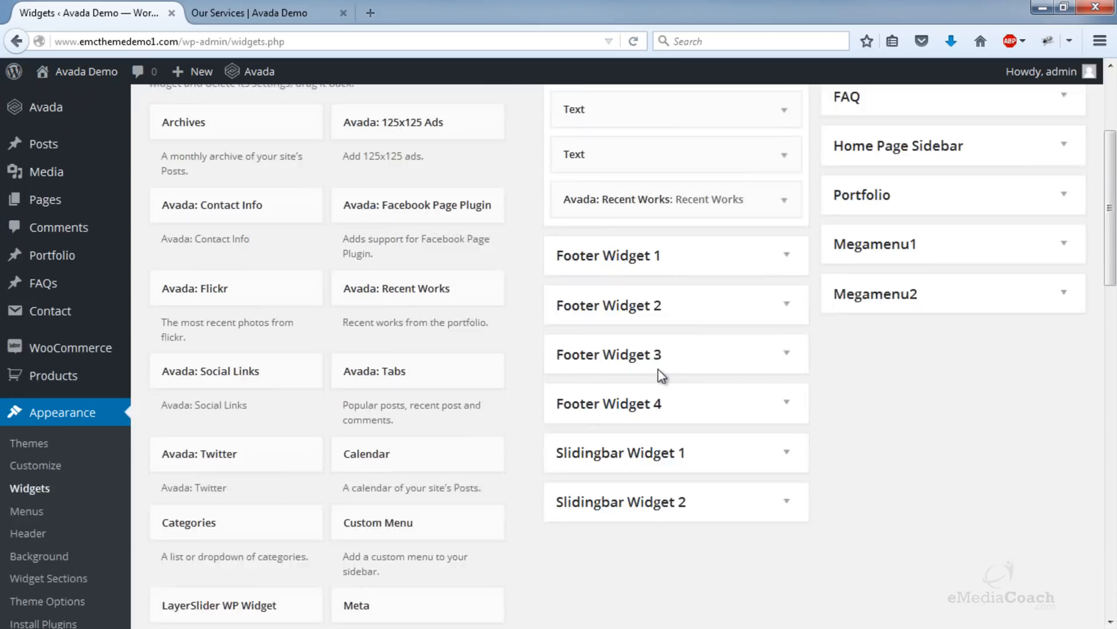
scroll(661, 376, "up", 2)
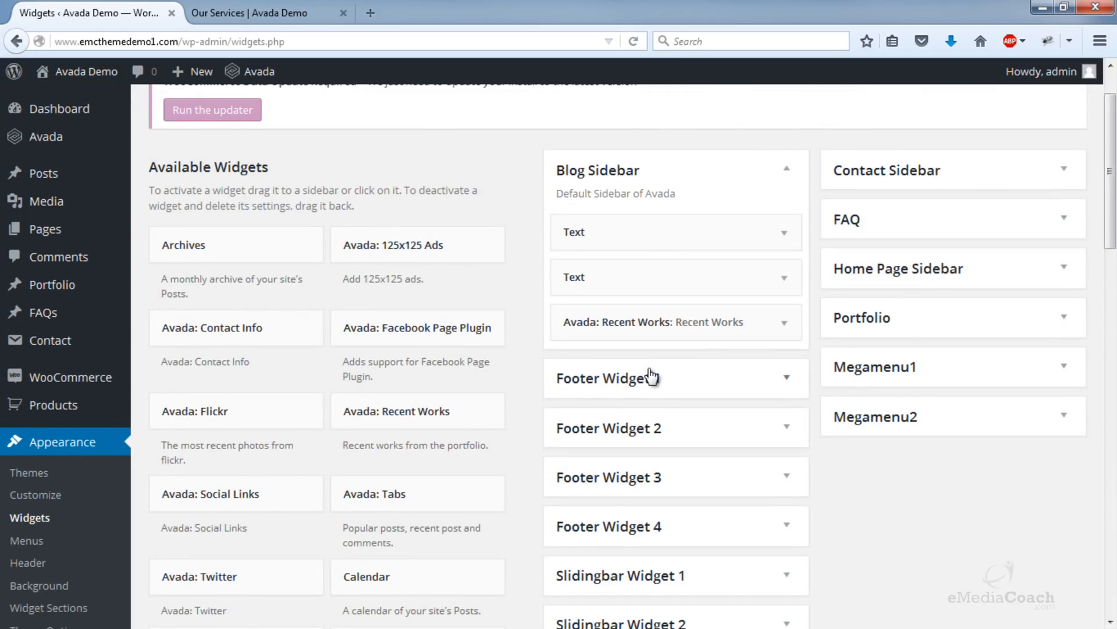
left_click(309, 8)
scroll(629, 301, "up", 5)
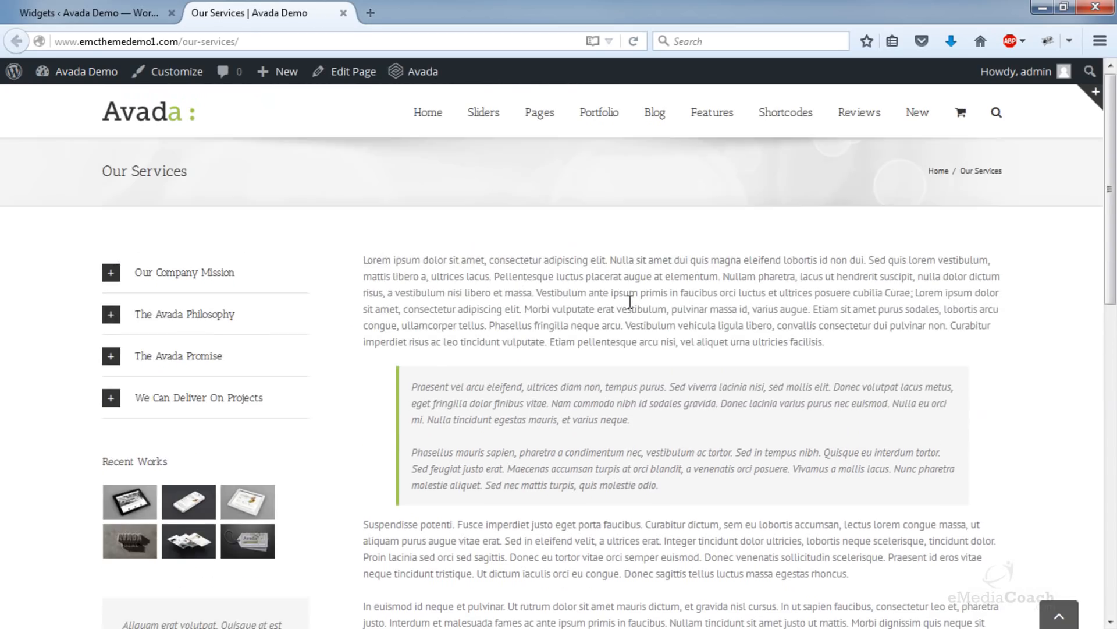
scroll(630, 302, "down", 5)
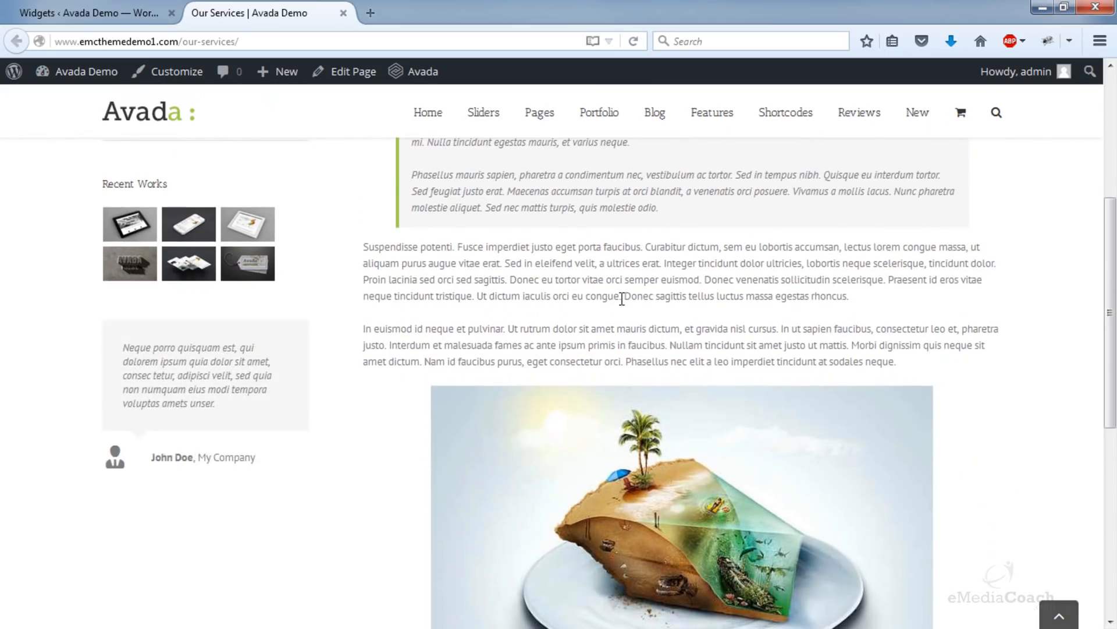
left_click(93, 13)
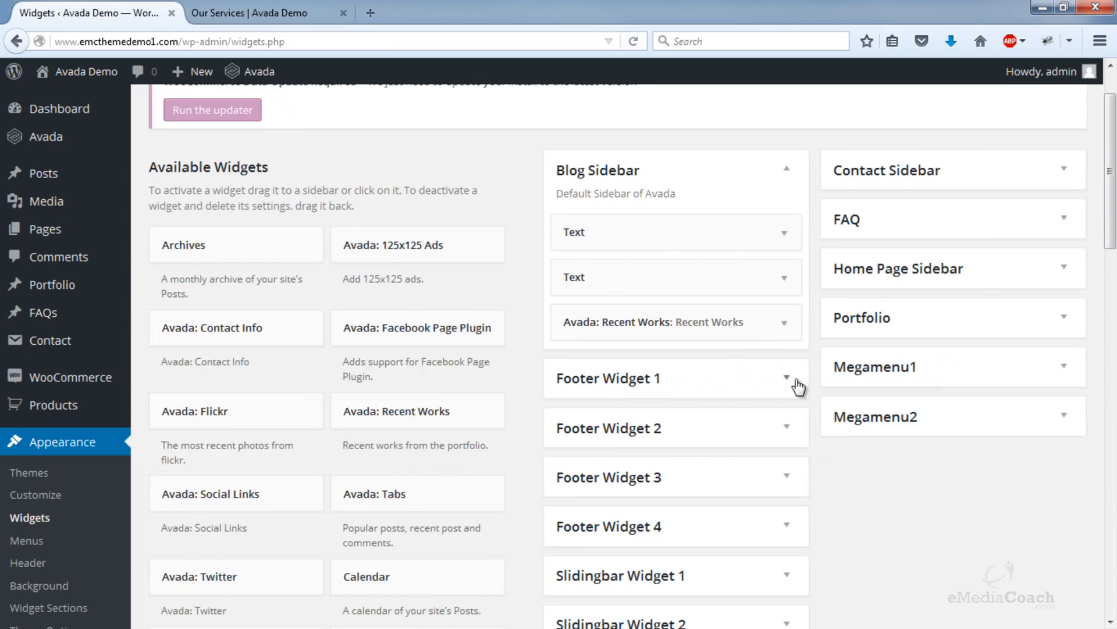
Bring up the live Avada Demo homepage and look at its footer.
scroll(786, 402, "down", 2)
scroll(778, 435, "up", 2)
left_click(291, 12)
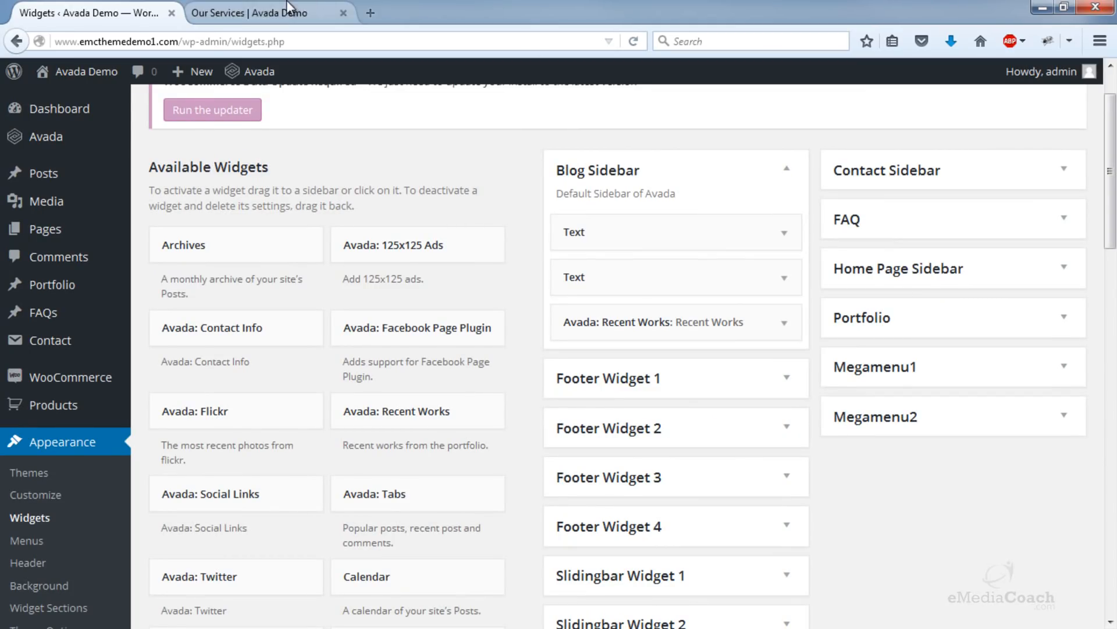
scroll(630, 268, "up", 5)
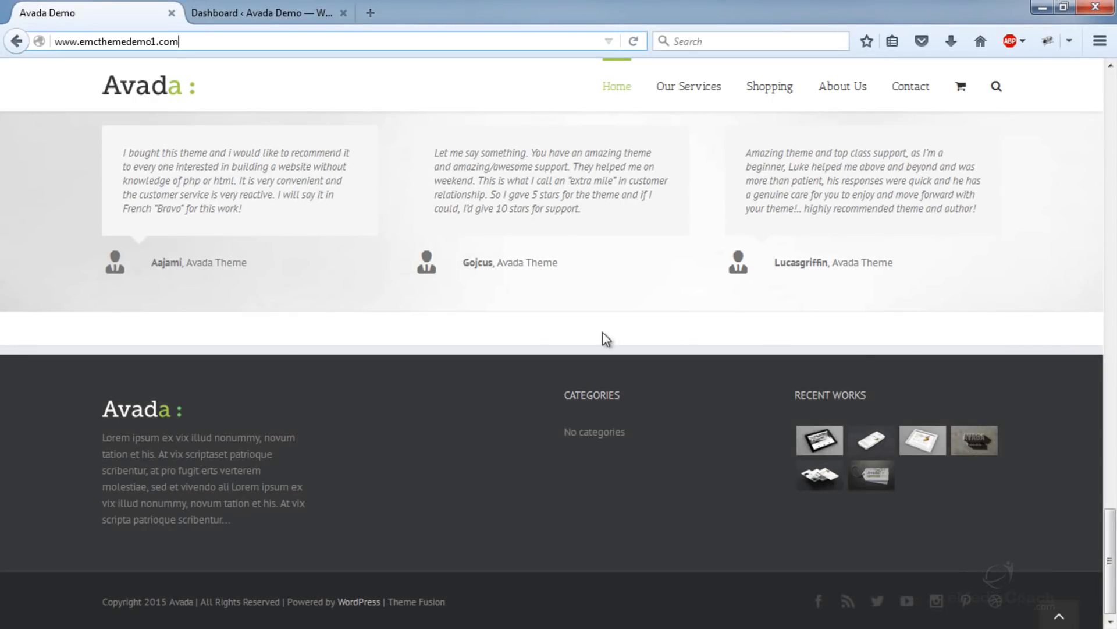
Open Appearance > Widgets from the dashboard and compare it with the live site's footer.
left_click(266, 14)
scroll(163, 180, "down", 3)
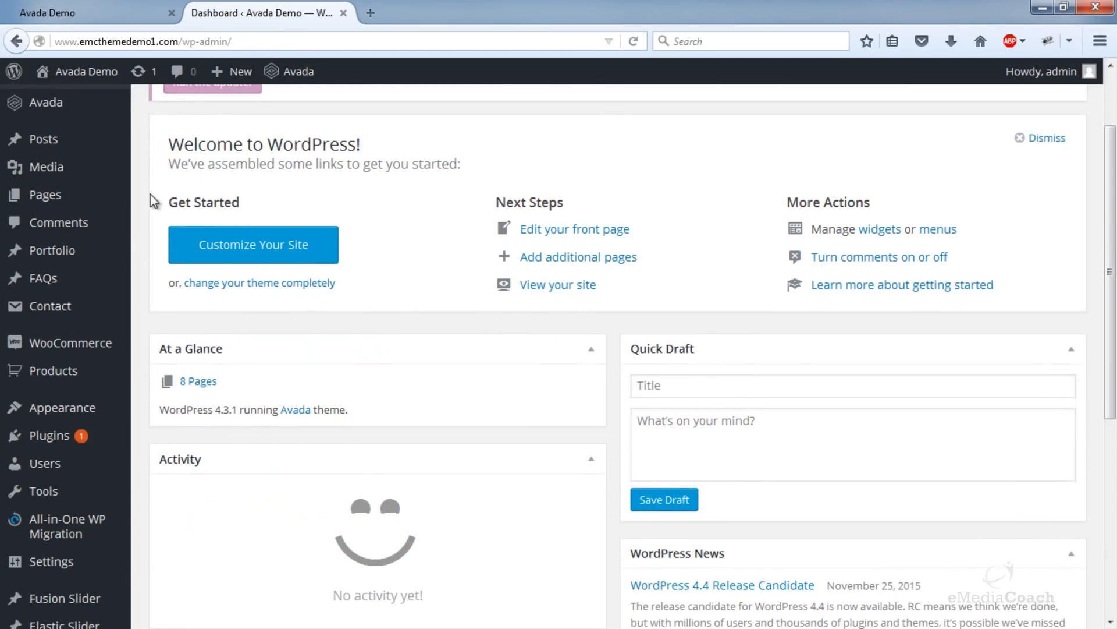
mouse_move(97, 411)
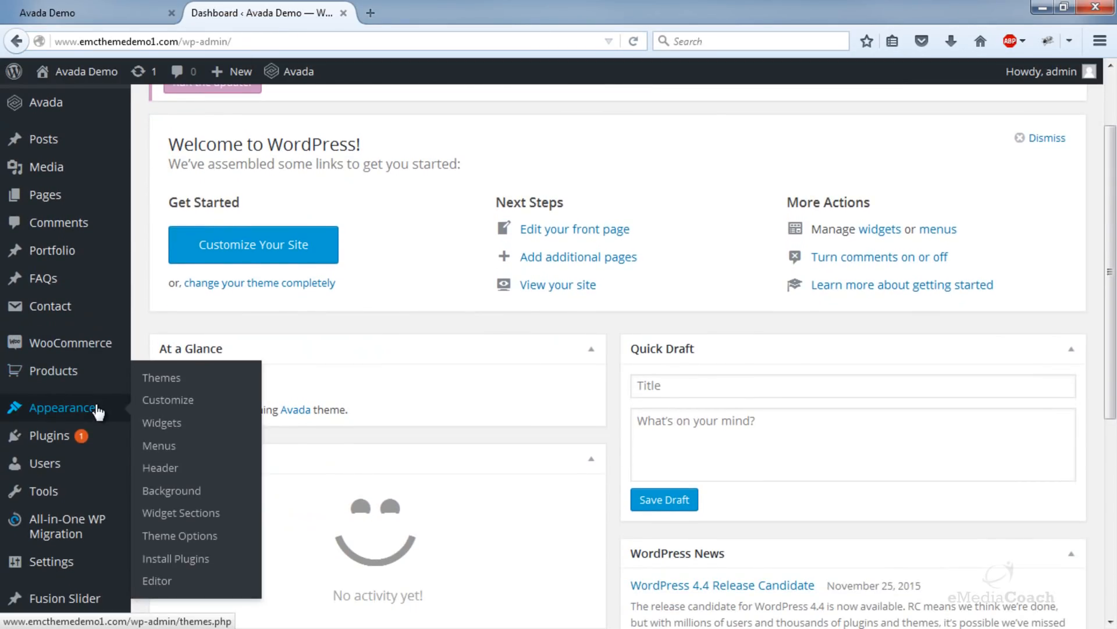
left_click(179, 436)
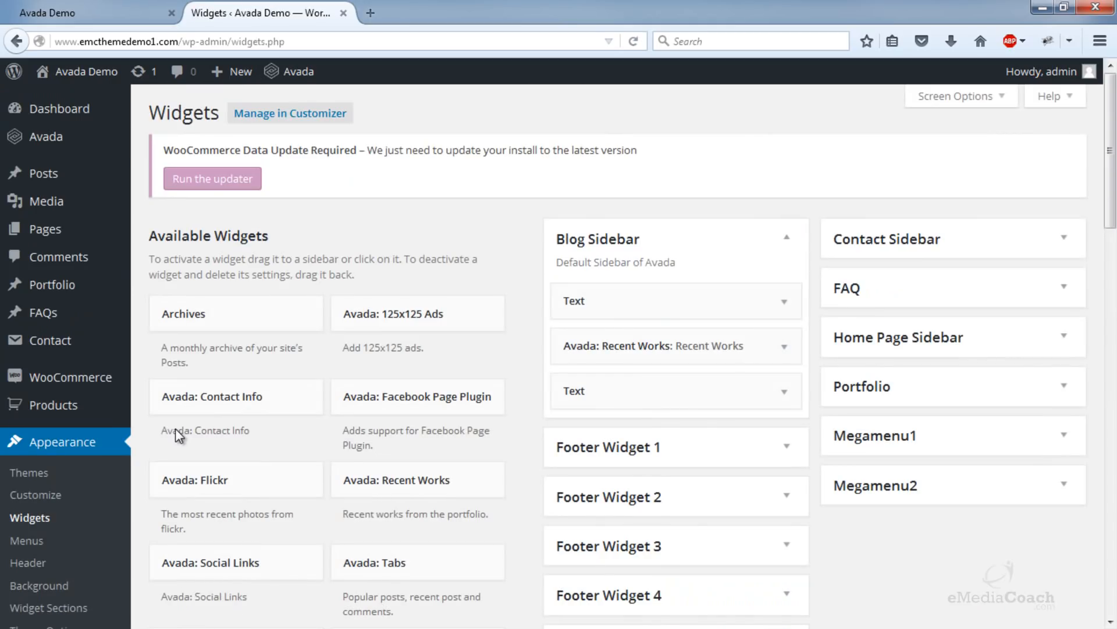
scroll(793, 348, "down", 5)
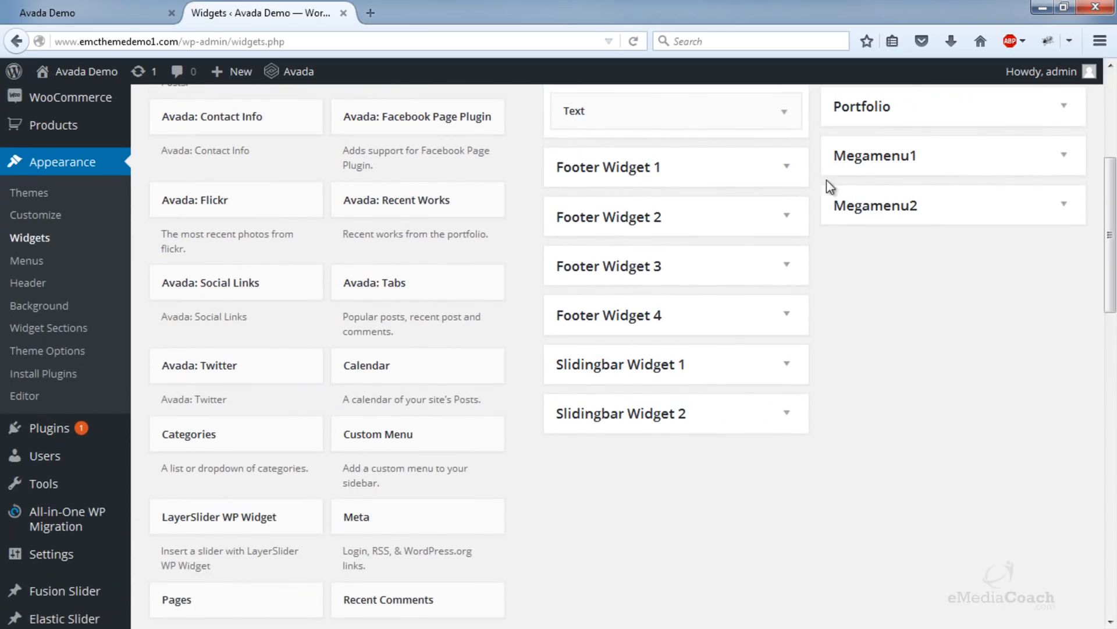
left_click(93, 12)
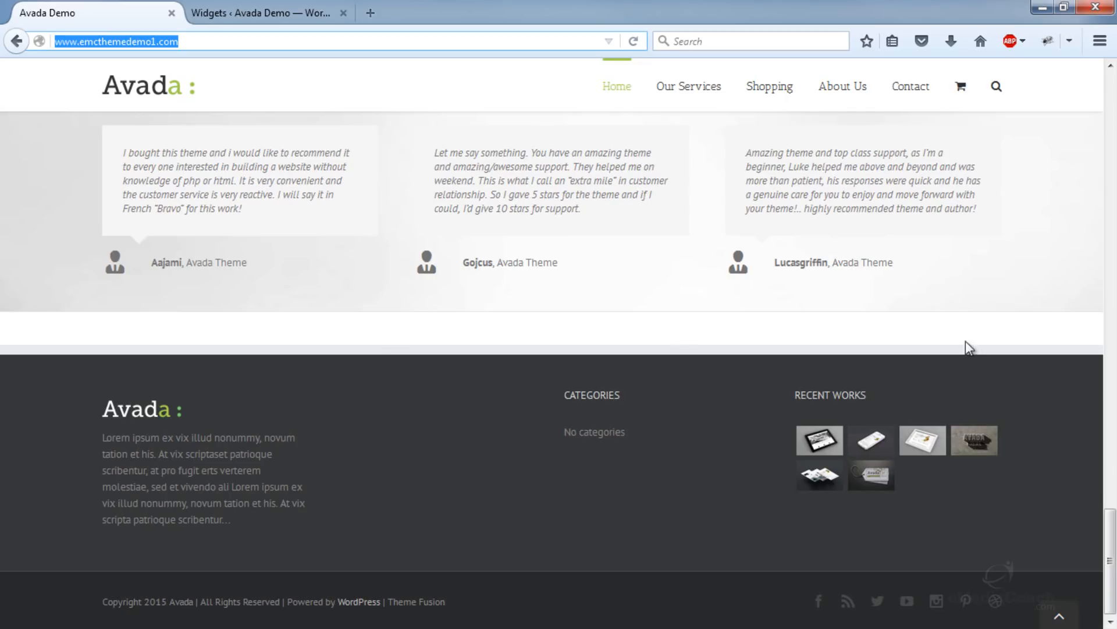
left_click(272, 7)
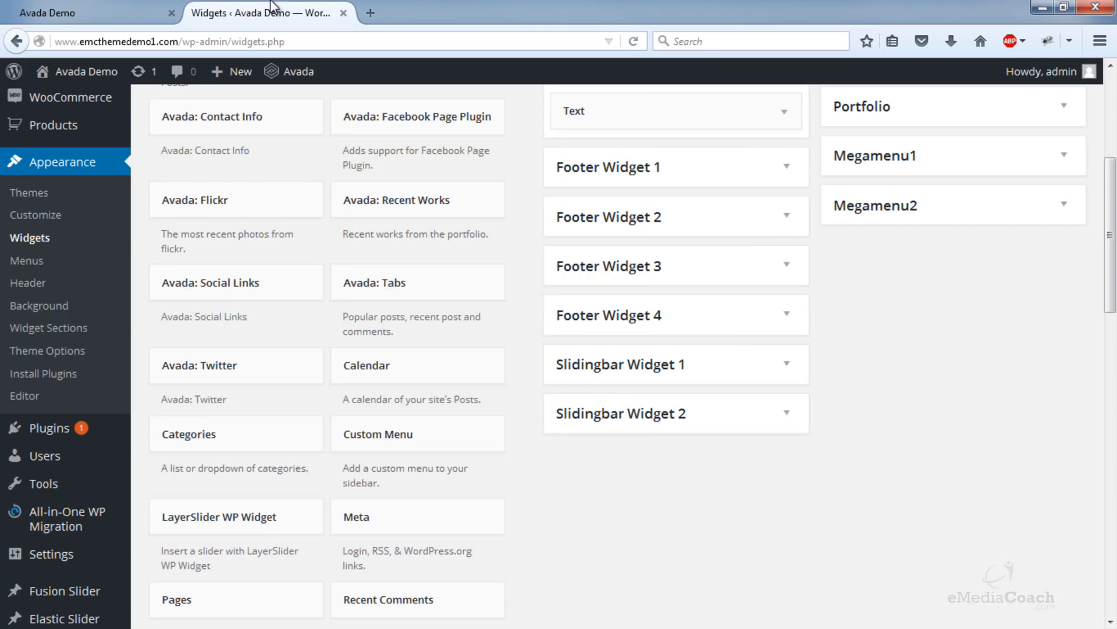
Peek into Footer Widget 1 and 2, collapse the Blog Sidebar, and expand Footer Widget 1.
left_click(787, 169)
left_click(786, 170)
left_click(787, 217)
left_click(787, 217)
scroll(788, 223, "up", 3)
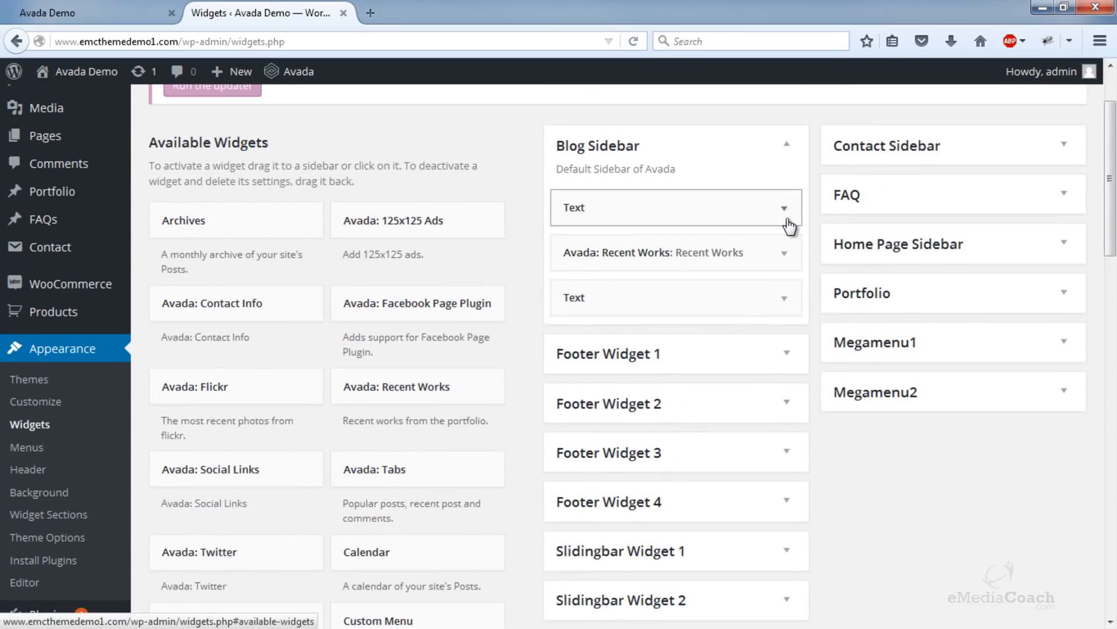
left_click(789, 154)
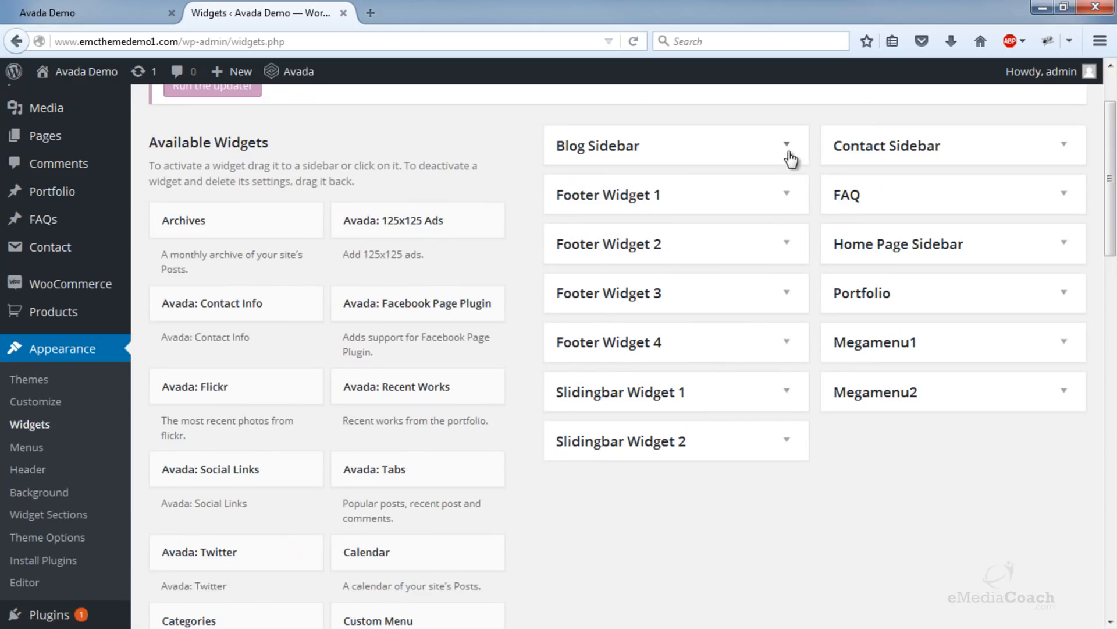
left_click(786, 204)
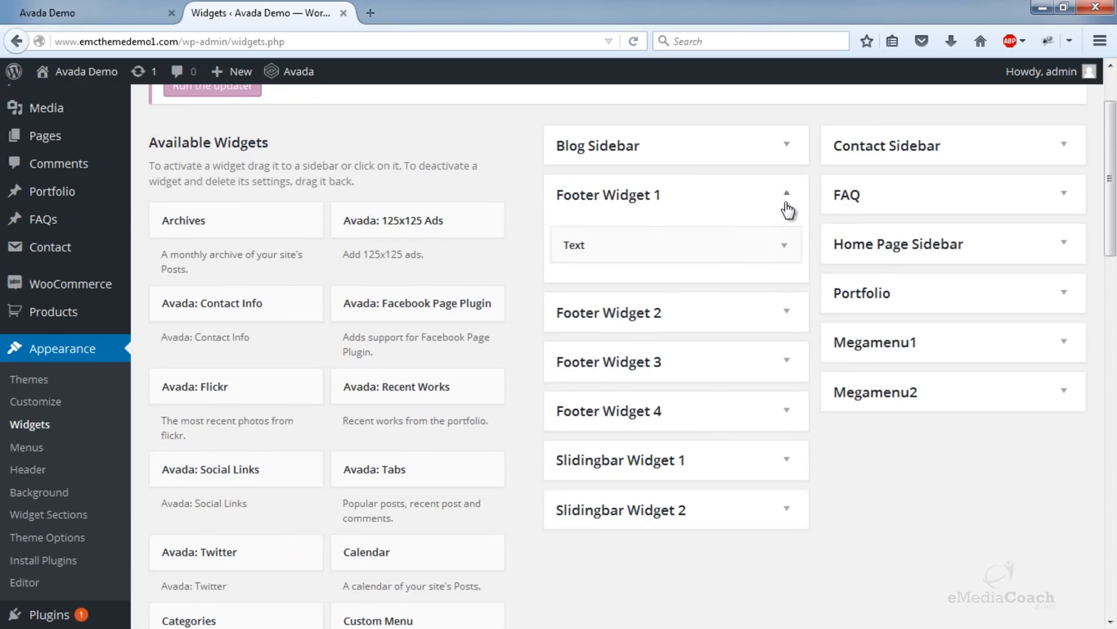
Compare Footer Widget 1's Text widget content against the live footer text.
left_click(786, 245)
left_click_drag(631, 456, 338, 281)
left_click(80, 13)
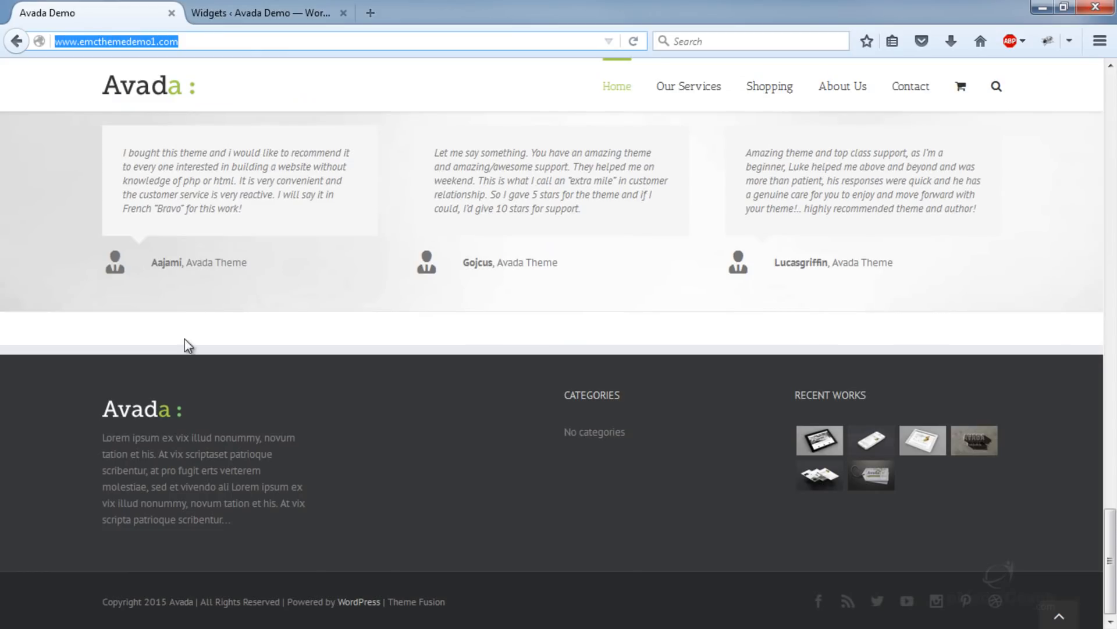
left_click_drag(279, 484, 74, 399)
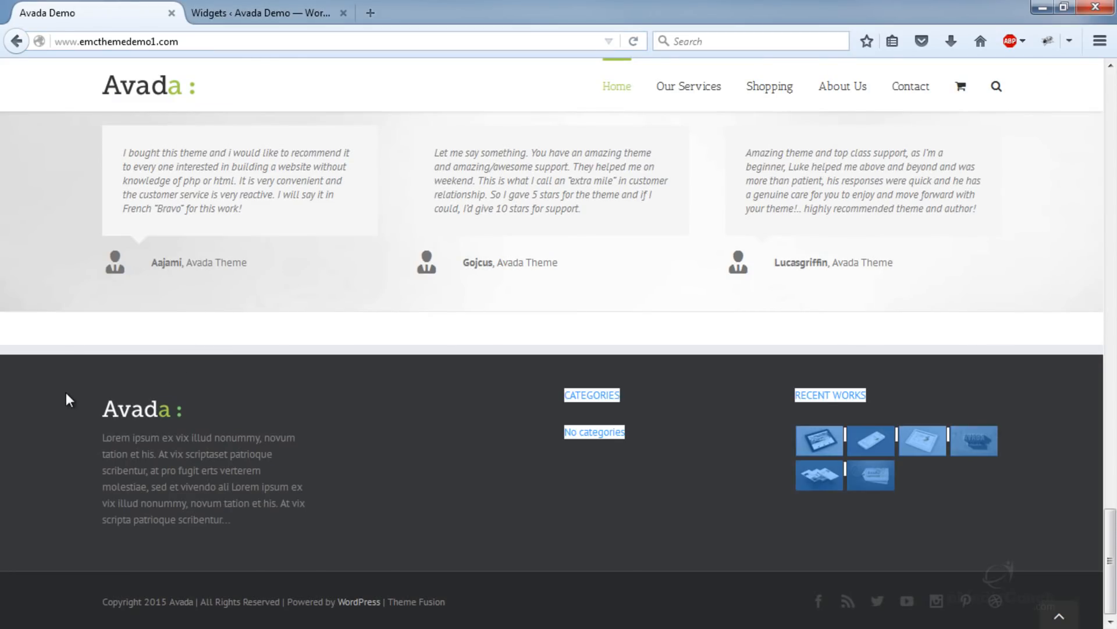
left_click(285, 14)
left_click(738, 504)
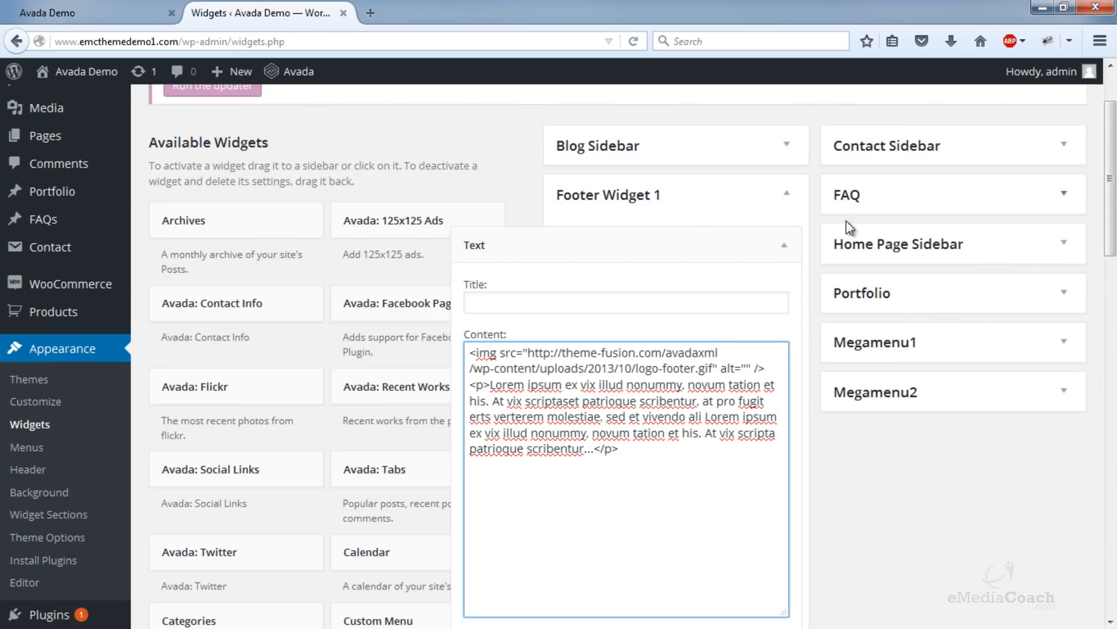
Collapse the Text widget and Footer Widget 1 after scanning the other widget areas.
left_click(785, 245)
scroll(372, 270, "down", 3)
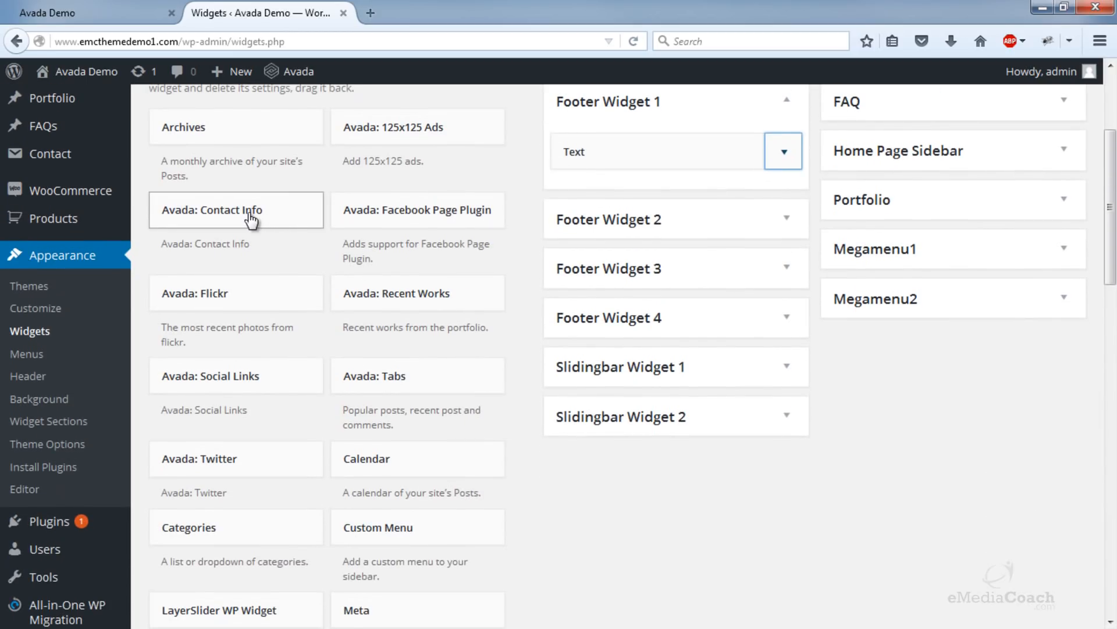
scroll(251, 220, "down", 5)
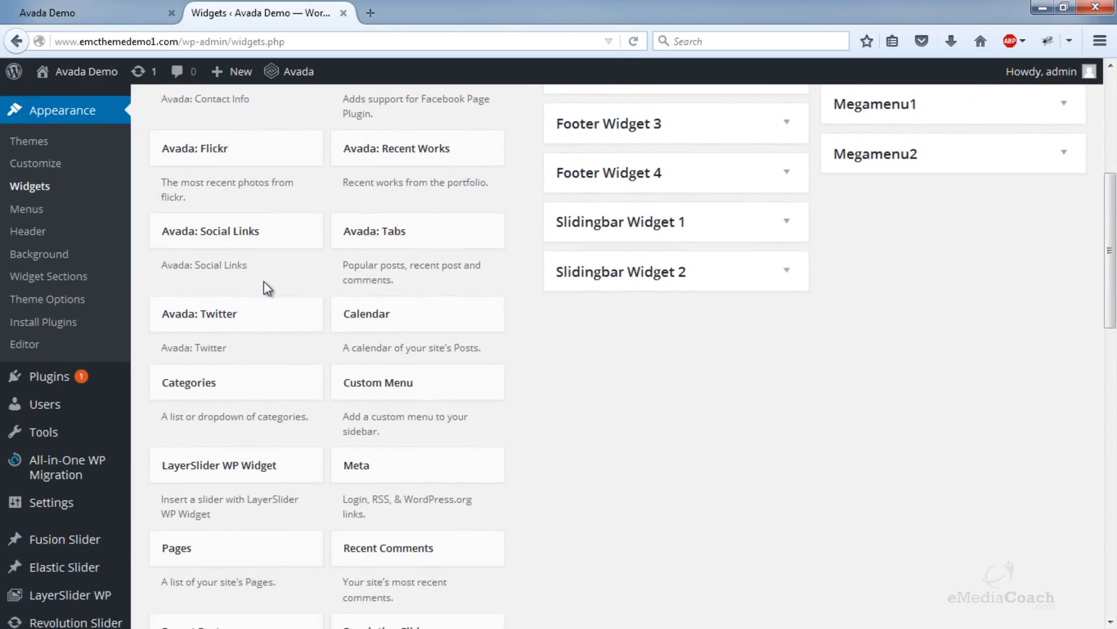
scroll(264, 281, "down", 1)
scroll(402, 399, "up", 2)
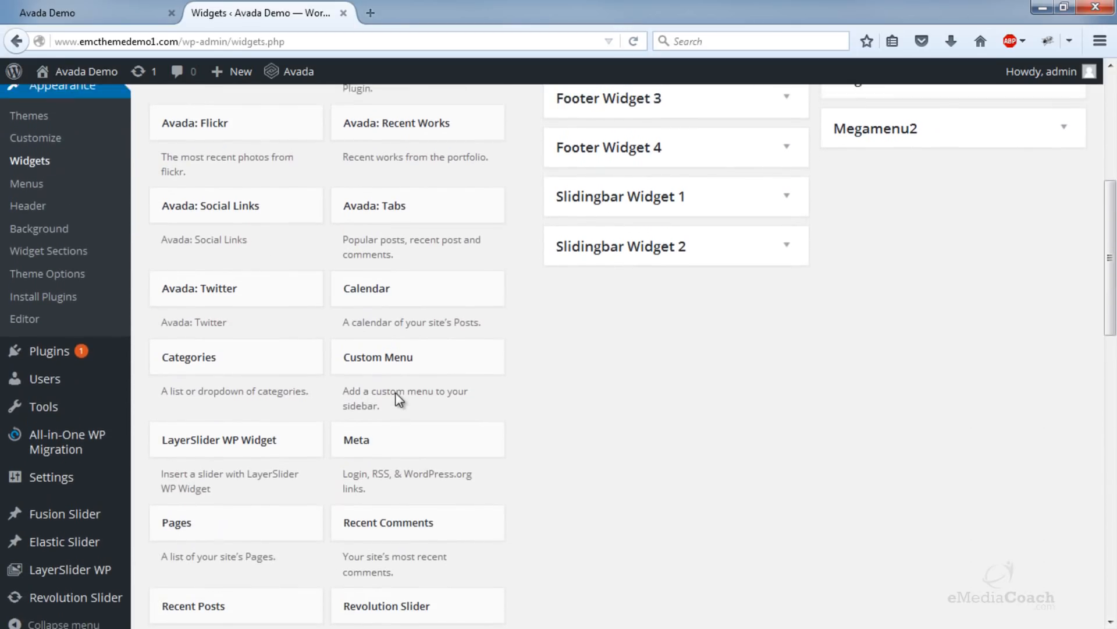
scroll(402, 398, "up", 3)
scroll(401, 396, "up", 1)
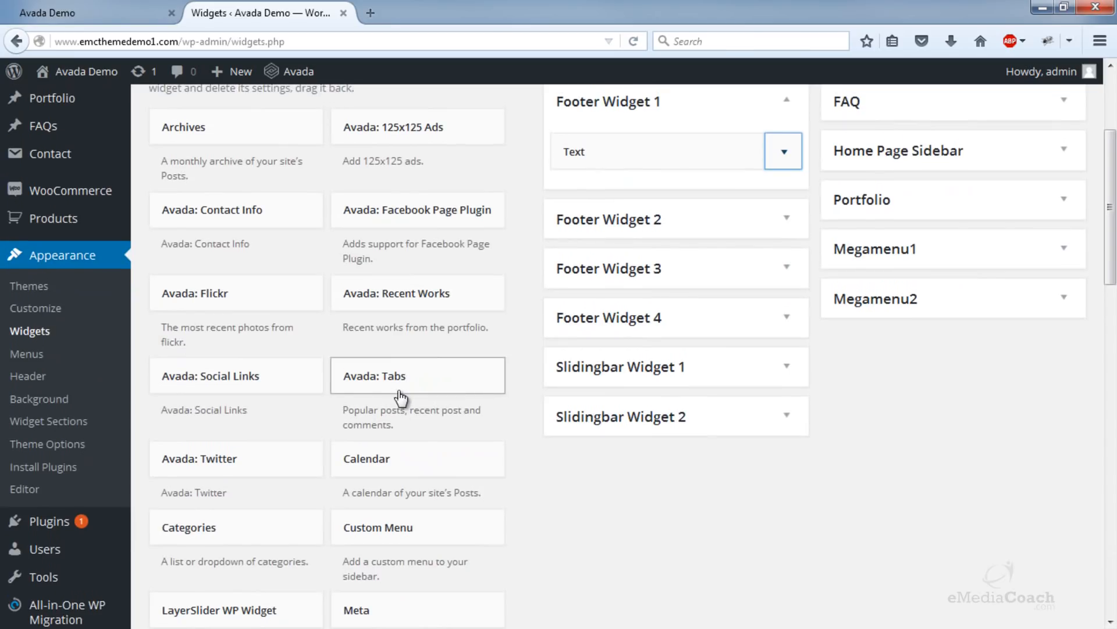
scroll(399, 394, "down", 5)
scroll(385, 347, "up", 10)
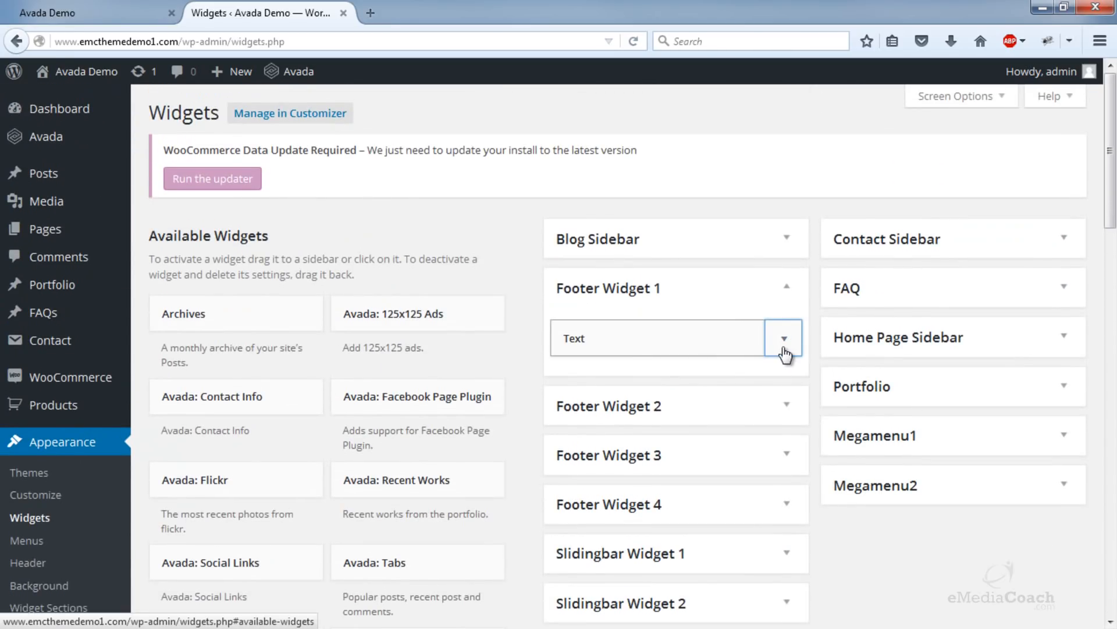
left_click(787, 287)
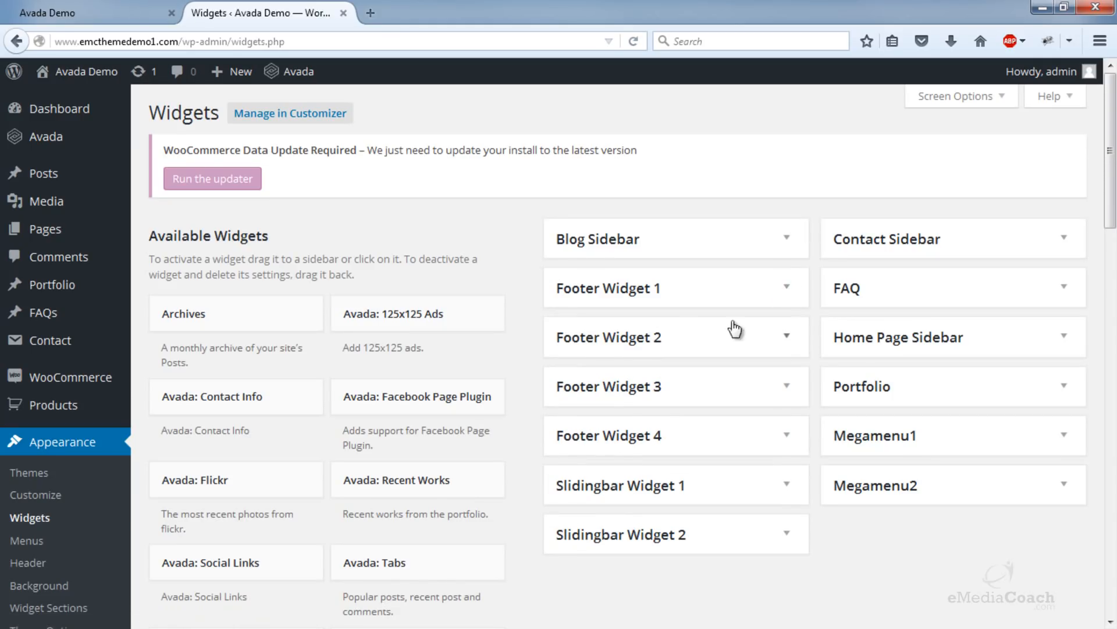
Replace the Recent Posts widget in Footer Widget 2 with an Avada: Social Links widget.
left_click(793, 341)
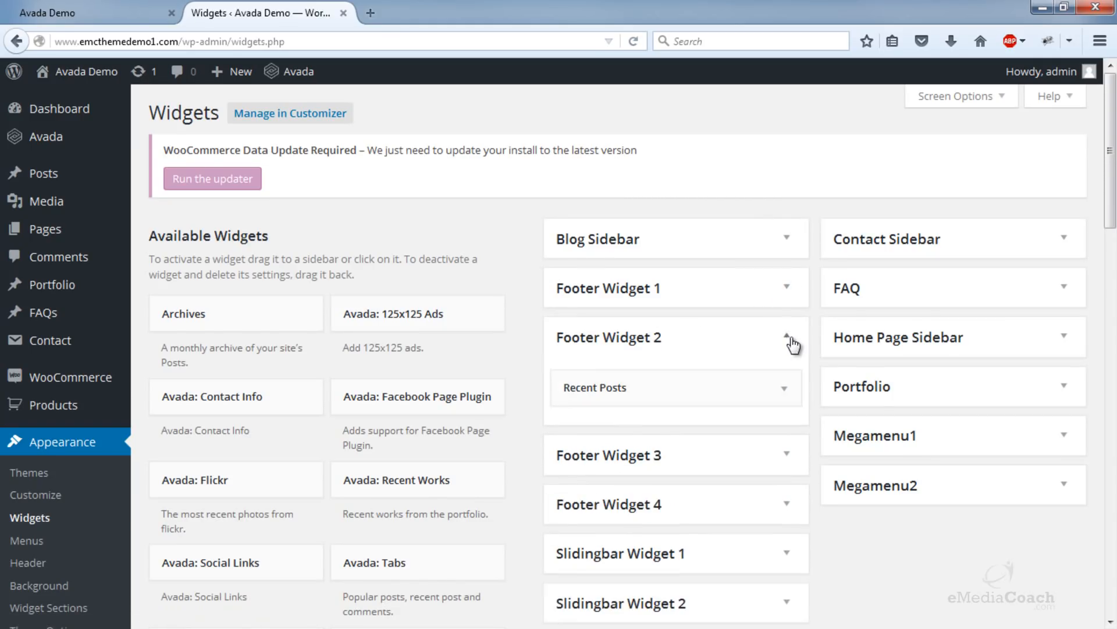
left_click(791, 403)
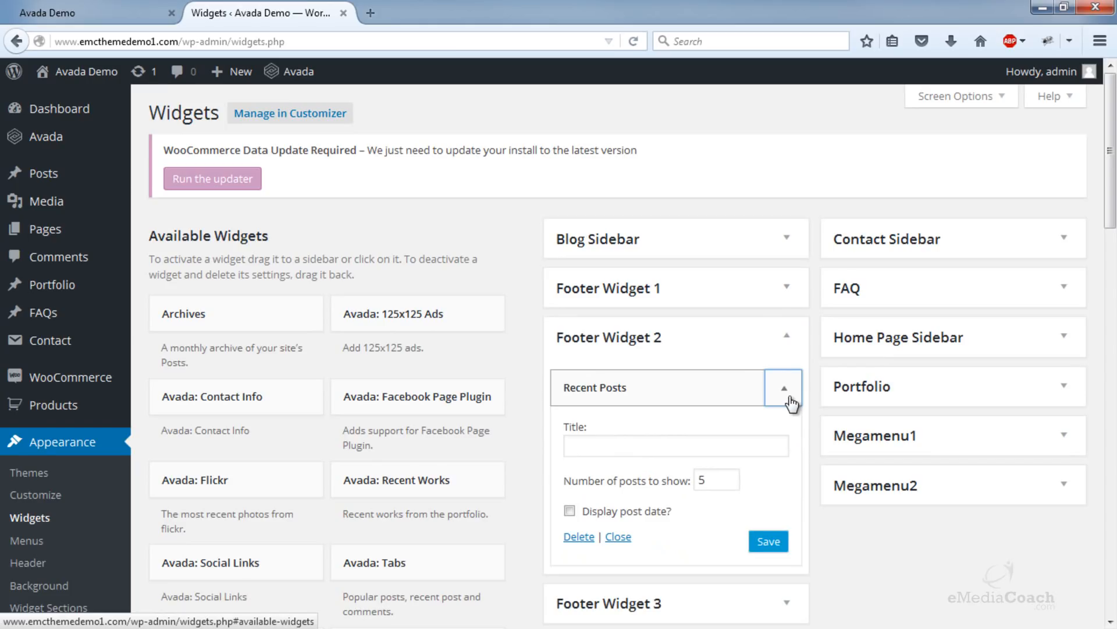
left_click(575, 539)
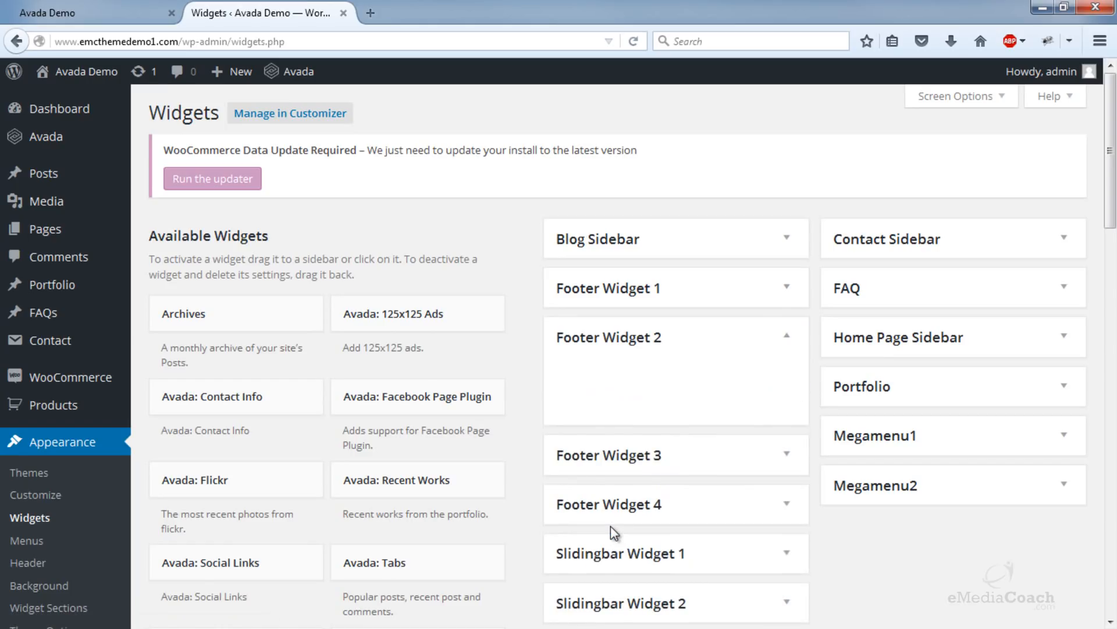
scroll(569, 486, "down", 5)
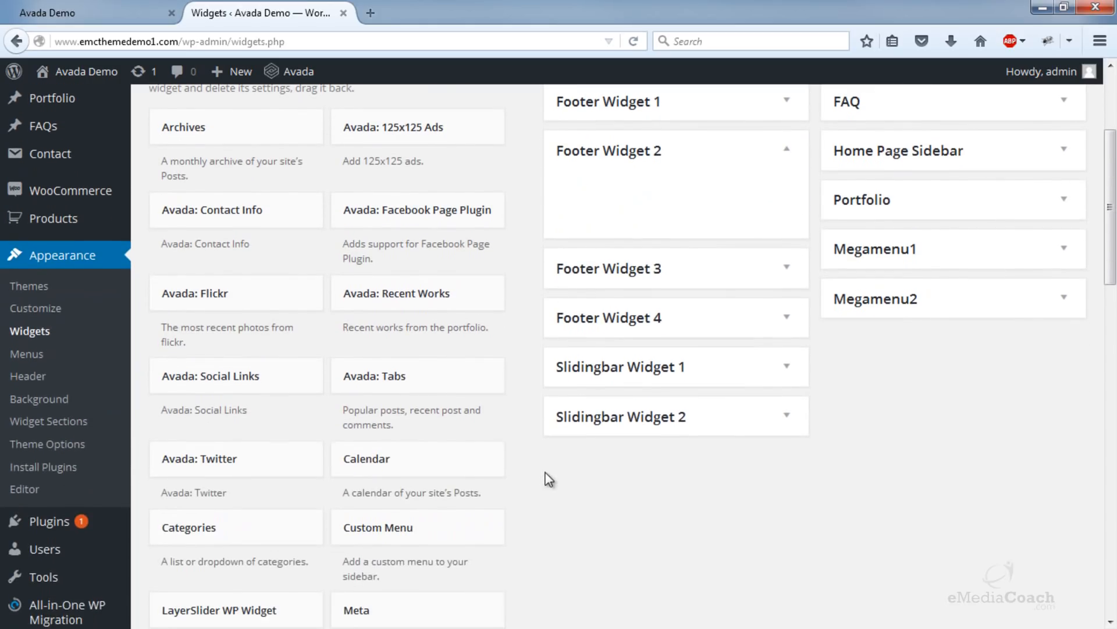
left_click_drag(261, 384, 676, 206)
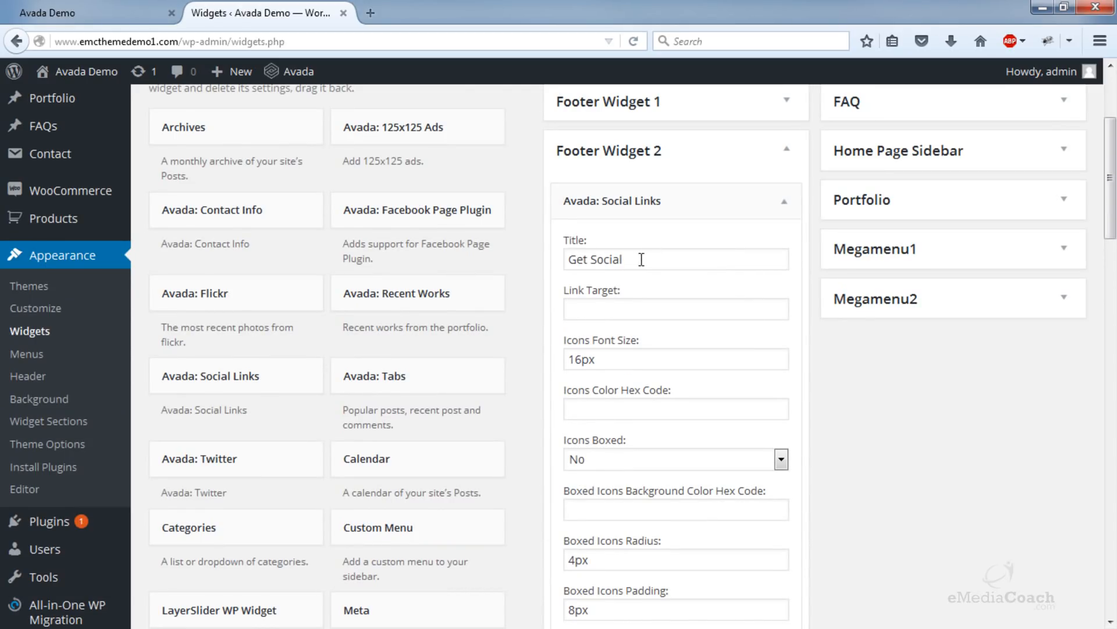
Change the Social Links widget title from 'Get Social' to 'Connect With Us'.
left_click_drag(641, 256, 529, 257)
type("Conne")
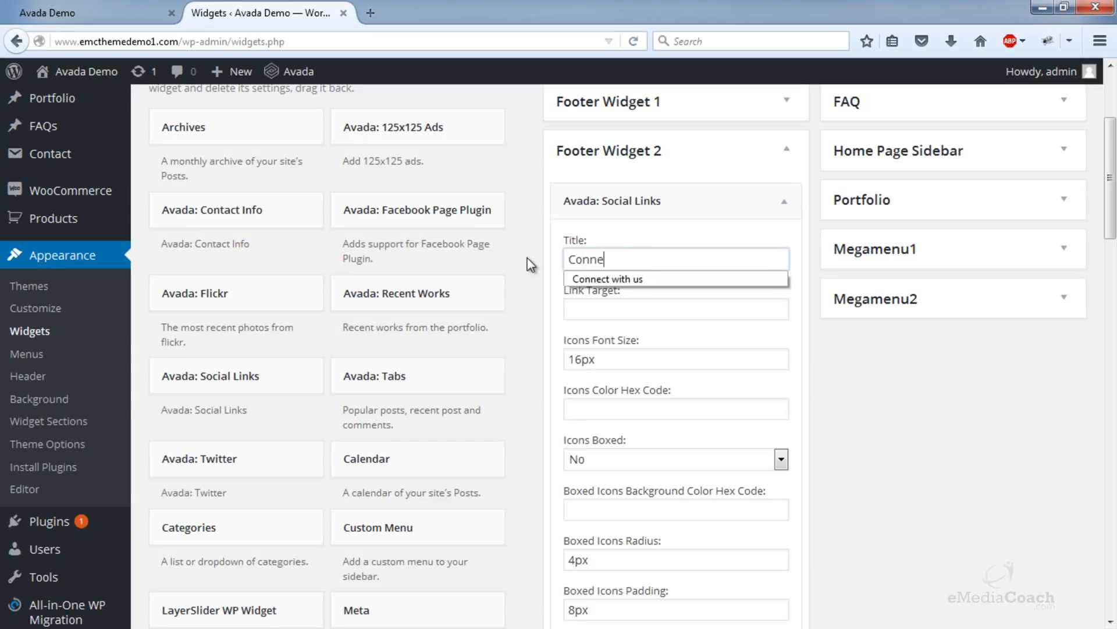
type("ct With Us")
left_click(632, 309)
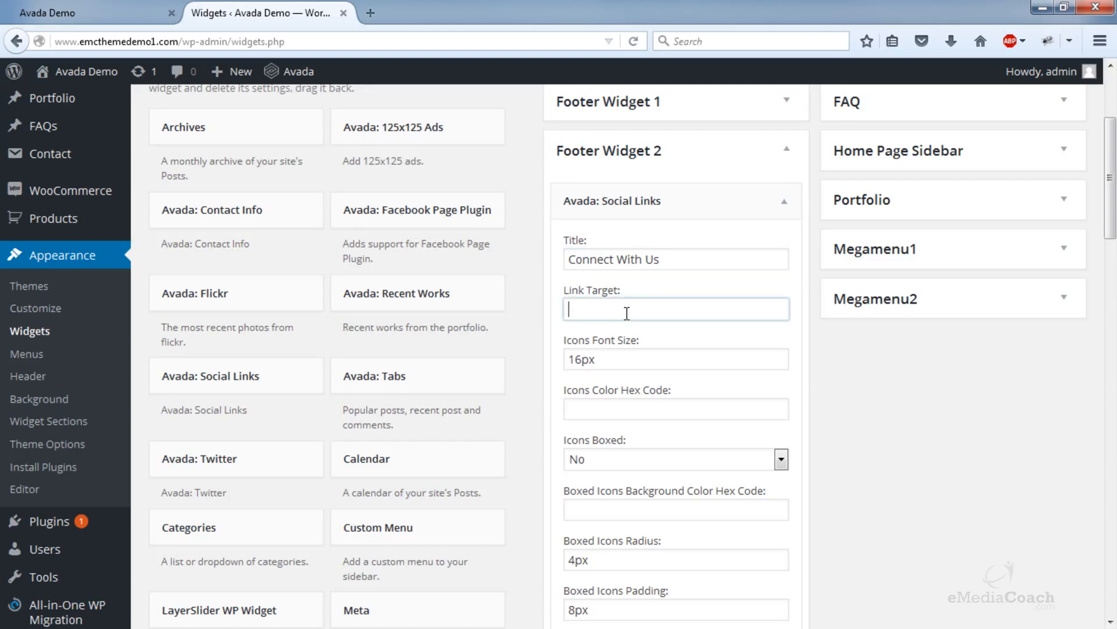
scroll(640, 314, "down", 3)
scroll(632, 323, "down", 8)
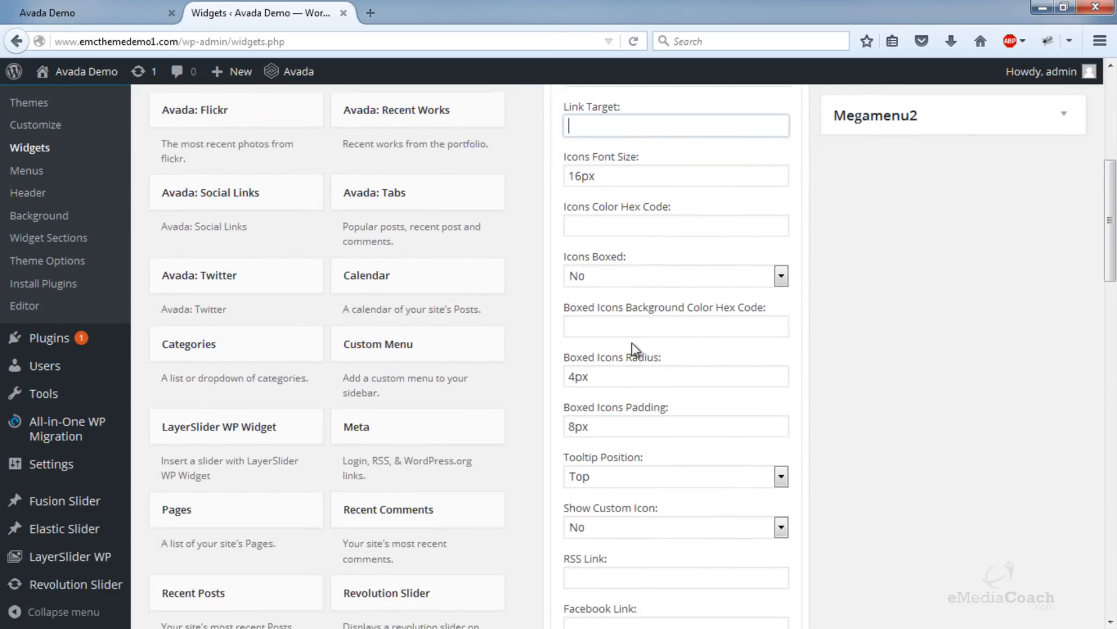
scroll(635, 346, "down", 7)
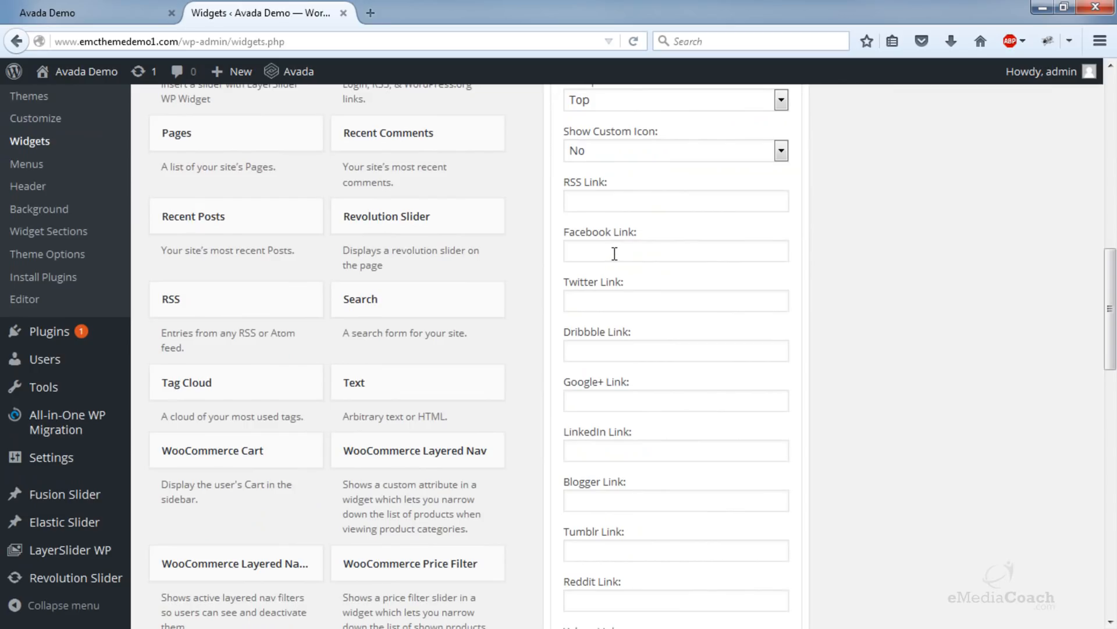
Copy the site URL and paste it as the Facebook, Twitter and LinkedIn links.
left_click(614, 253)
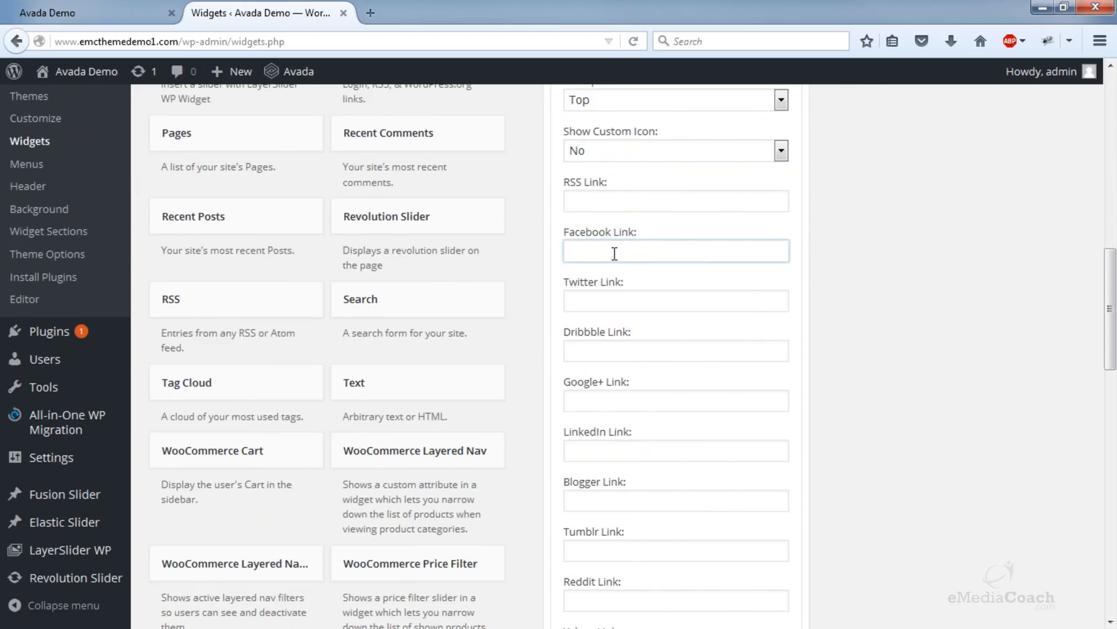
left_click_drag(182, 42, 23, 43)
key("ctrl+c")
left_click(604, 256)
key("ctrl+v")
left_click(616, 298)
key("ctrl+v")
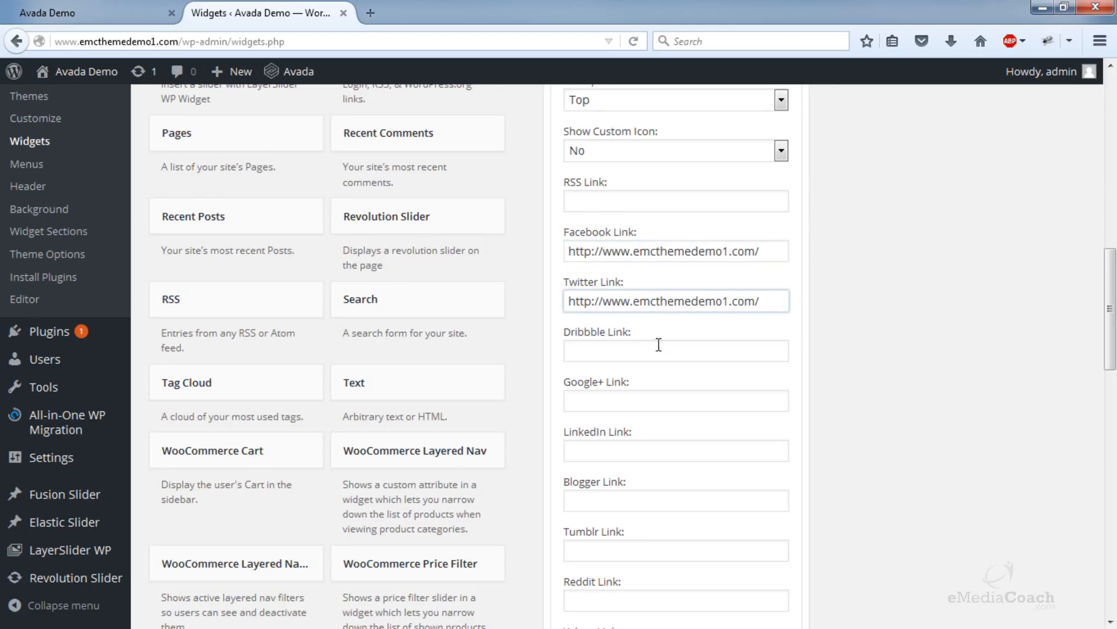
scroll(655, 349, "down", 3)
left_click(633, 358)
key("ctrl+v")
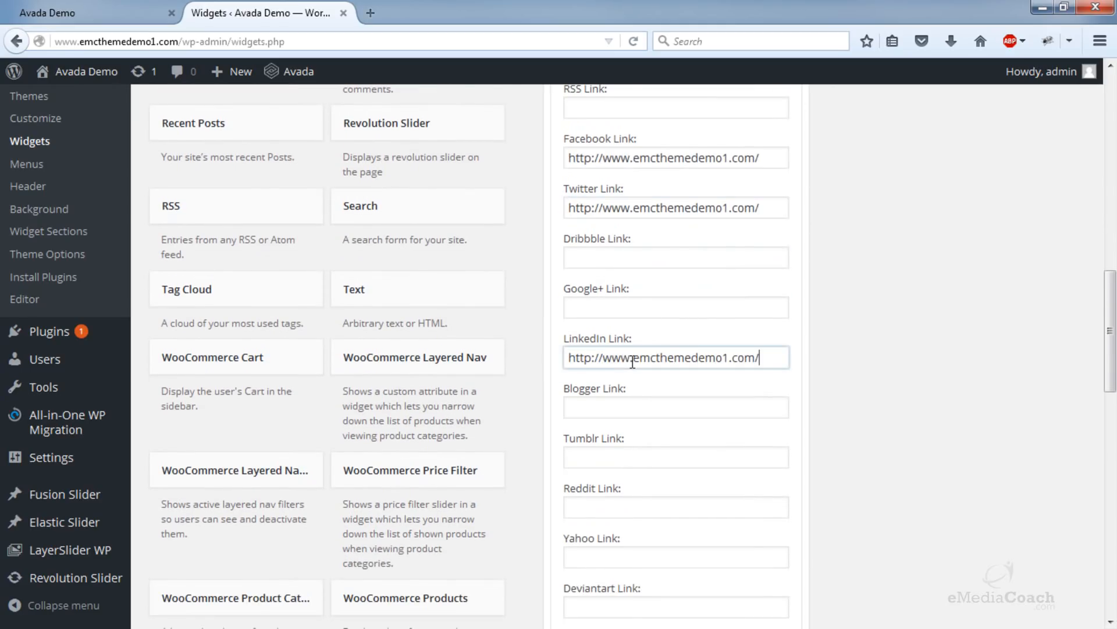
Paste the site URL as the YouTube, Skype and SoundCloud links and save the widget.
scroll(631, 361, "down", 3)
scroll(601, 366, "down", 1)
scroll(599, 379, "down", 1)
left_click(589, 420)
key("ctrl+v")
scroll(597, 420, "down", 5)
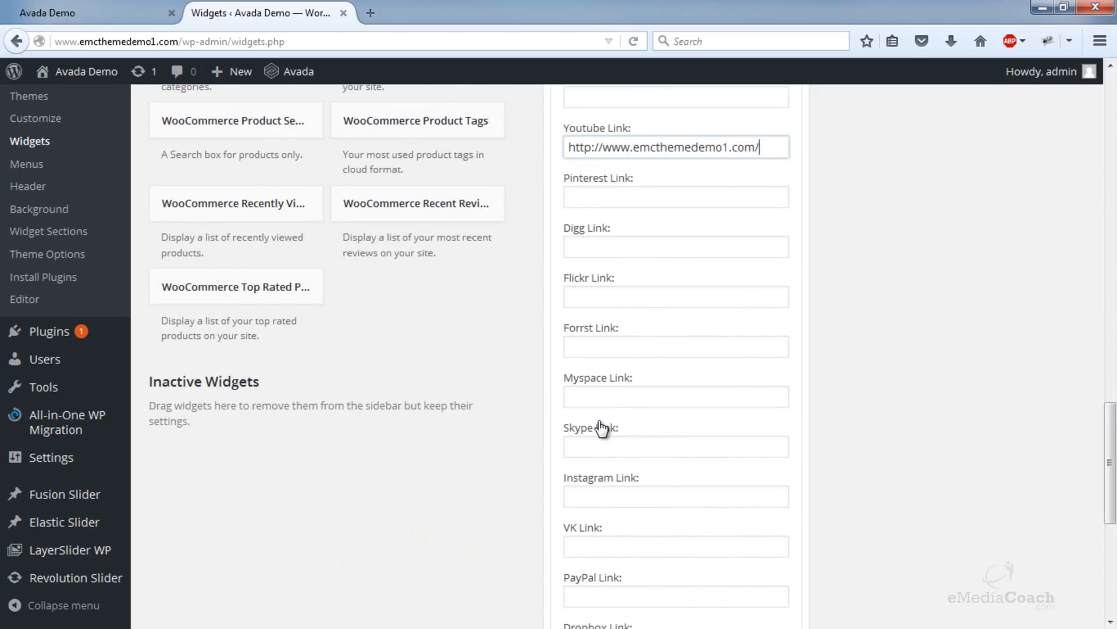
left_click(597, 445)
key("ctrl+v")
scroll(597, 454, "down", 5)
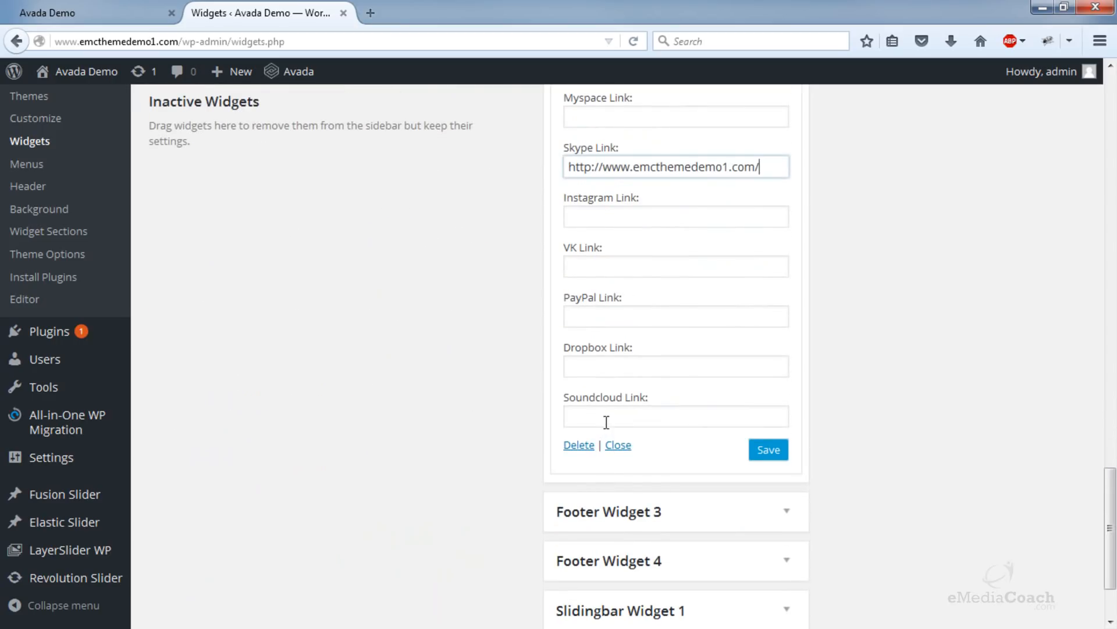
scroll(606, 422, "up", 2)
left_click(585, 511)
key("ctrl+v")
left_click(769, 543)
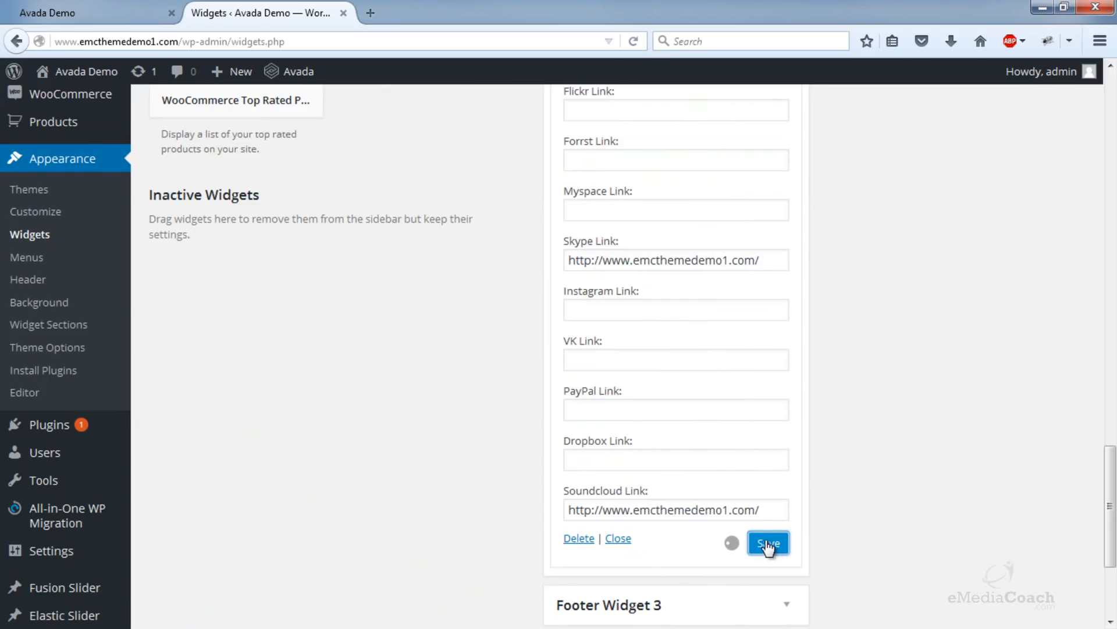
left_click(140, 8)
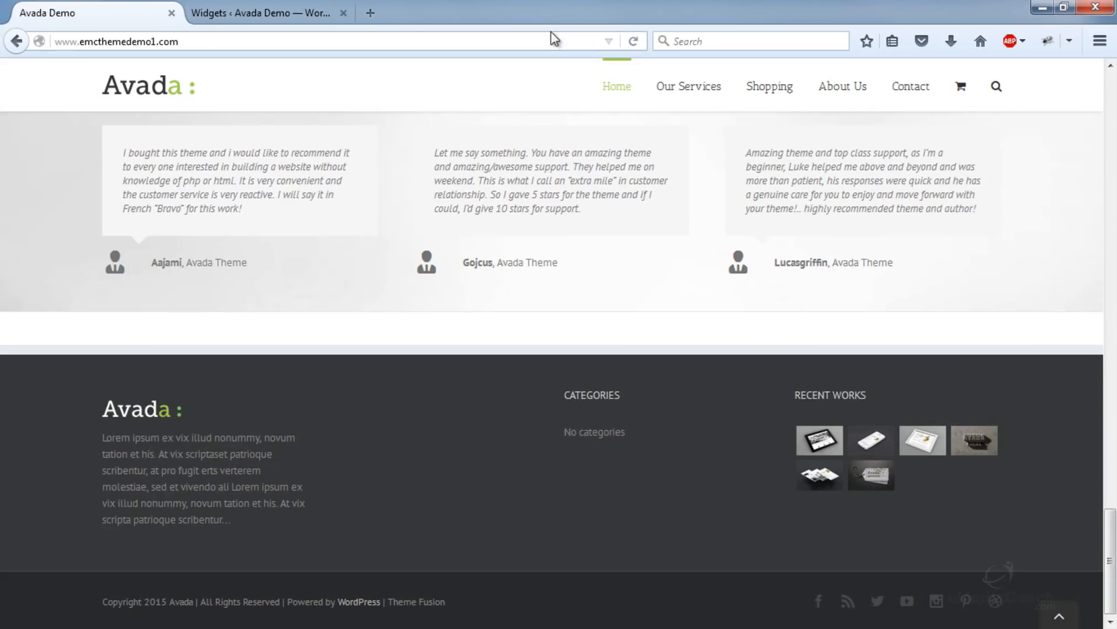
Reload the live site to see the Connect With Us icons, then collapse Social Links and expand Footer Widget 3.
left_click(633, 41)
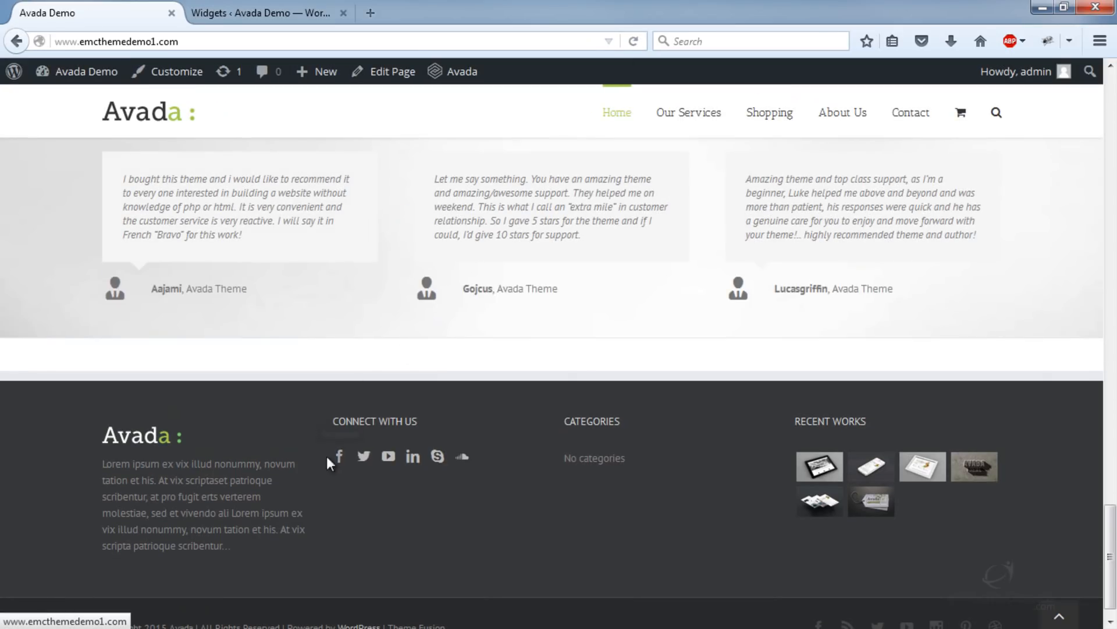
left_click(260, 12)
scroll(681, 349, "up", 15)
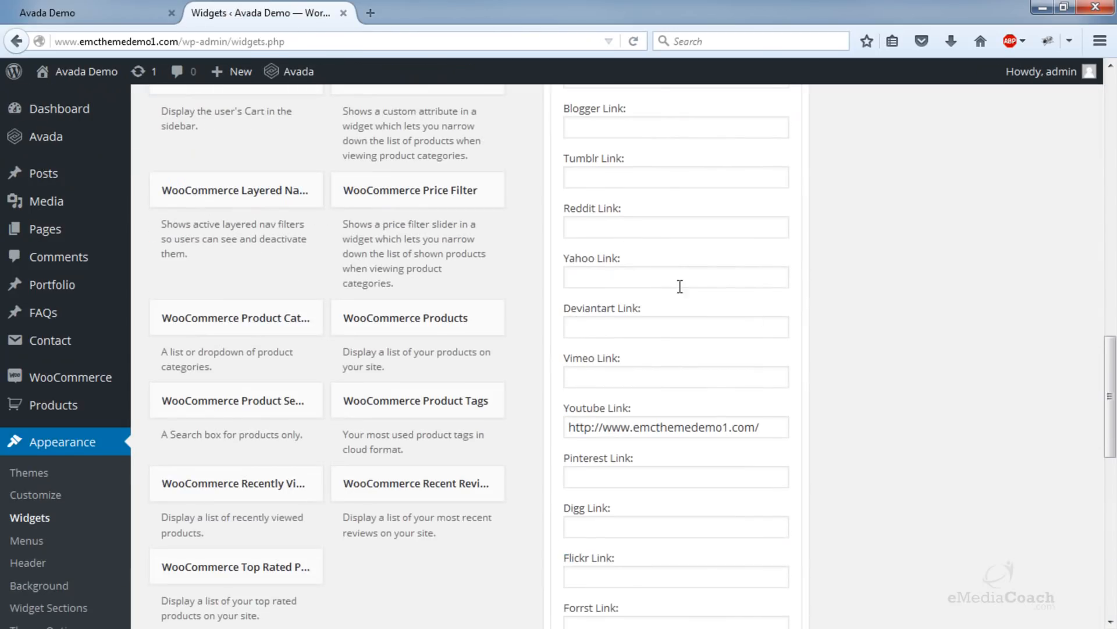
scroll(812, 187, "up", 5)
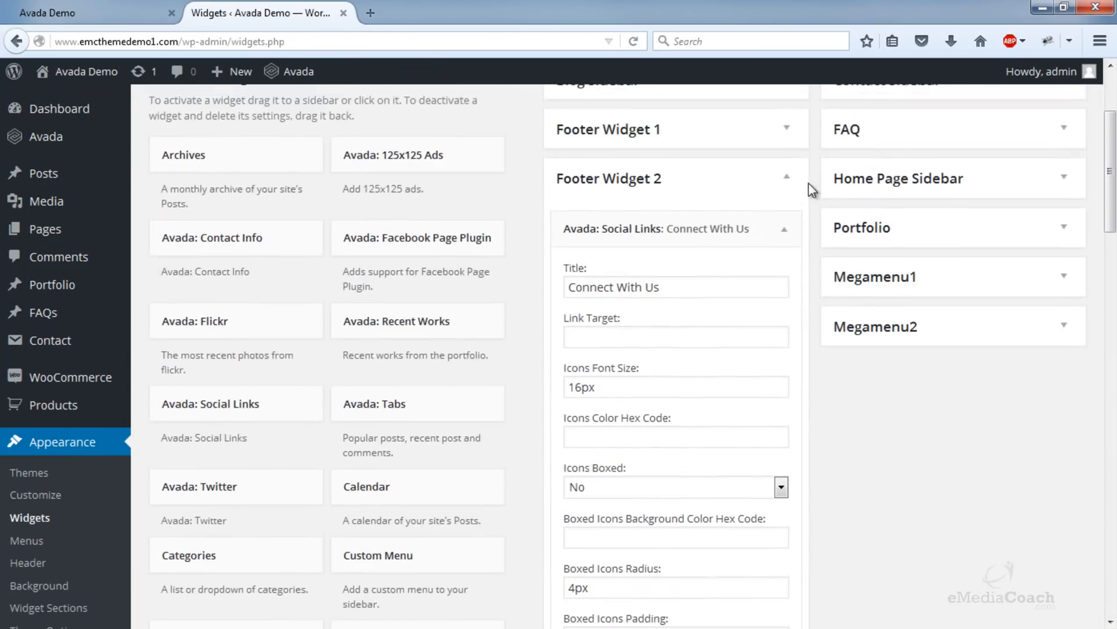
left_click(784, 294)
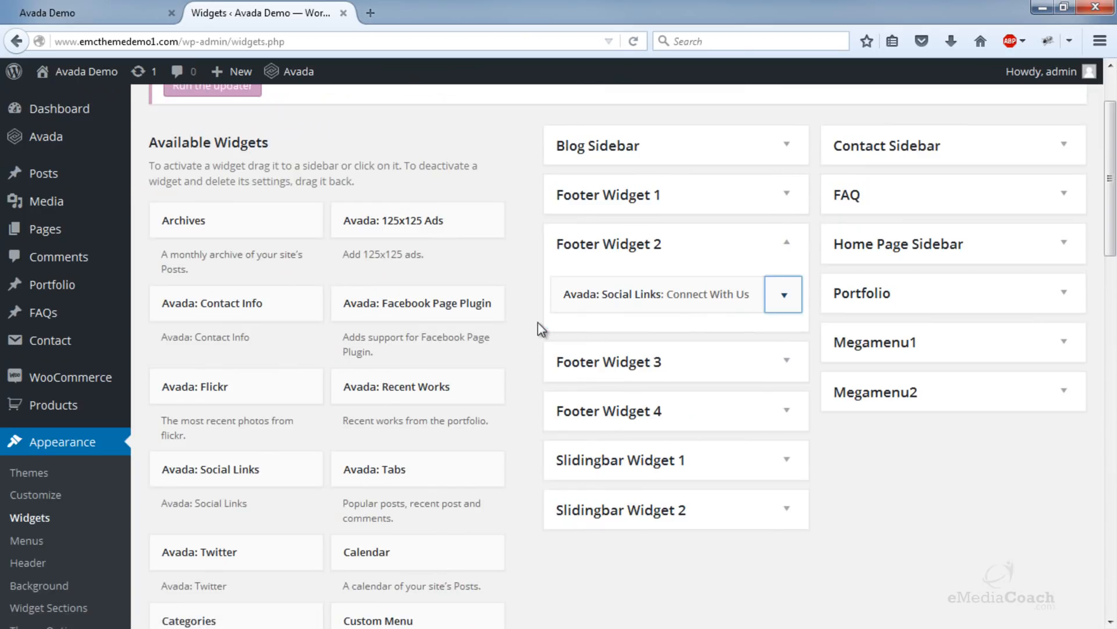
scroll(523, 322, "down", 3)
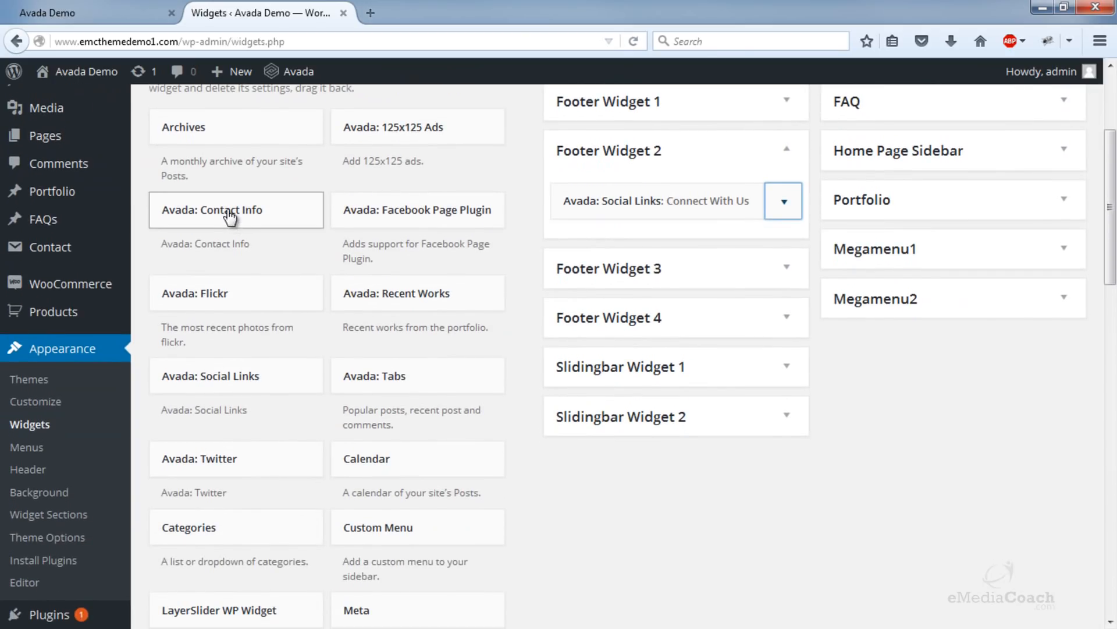
left_click(798, 278)
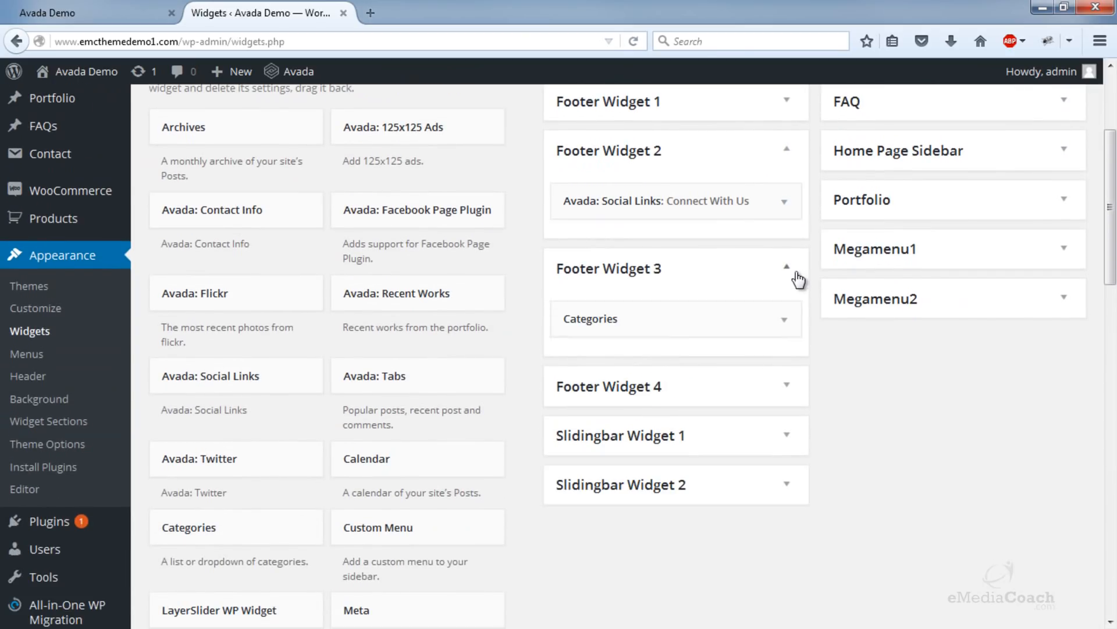
Replace the Categories widget in Footer Widget 3 with an Avada: Contact Info widget titled 'Contact Us'.
left_click(784, 319)
left_click(579, 469)
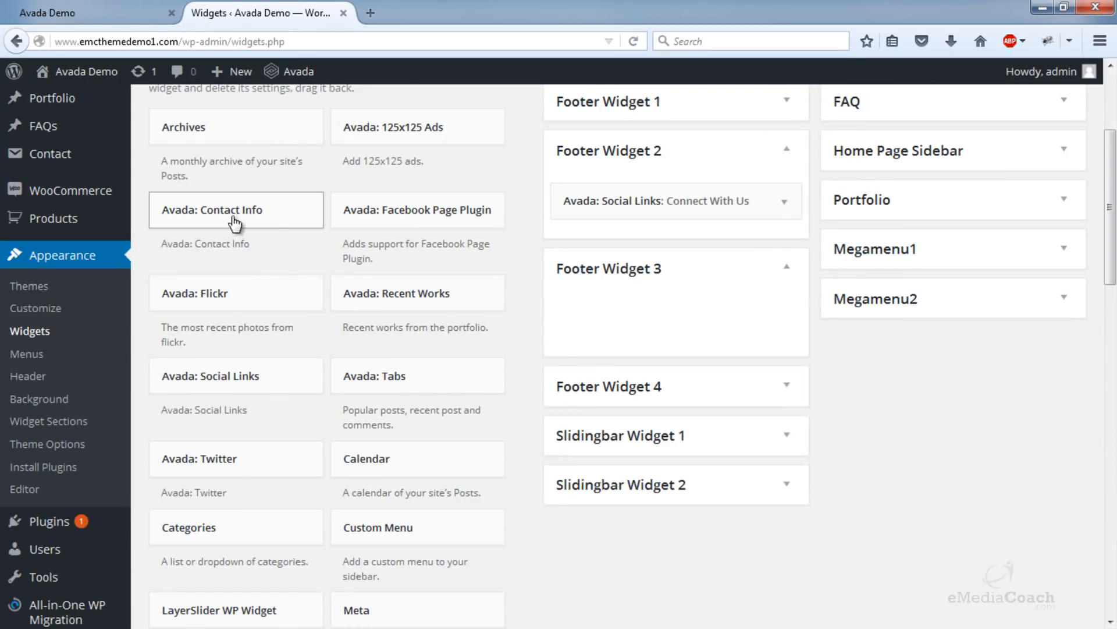
left_click_drag(684, 308, 661, 316)
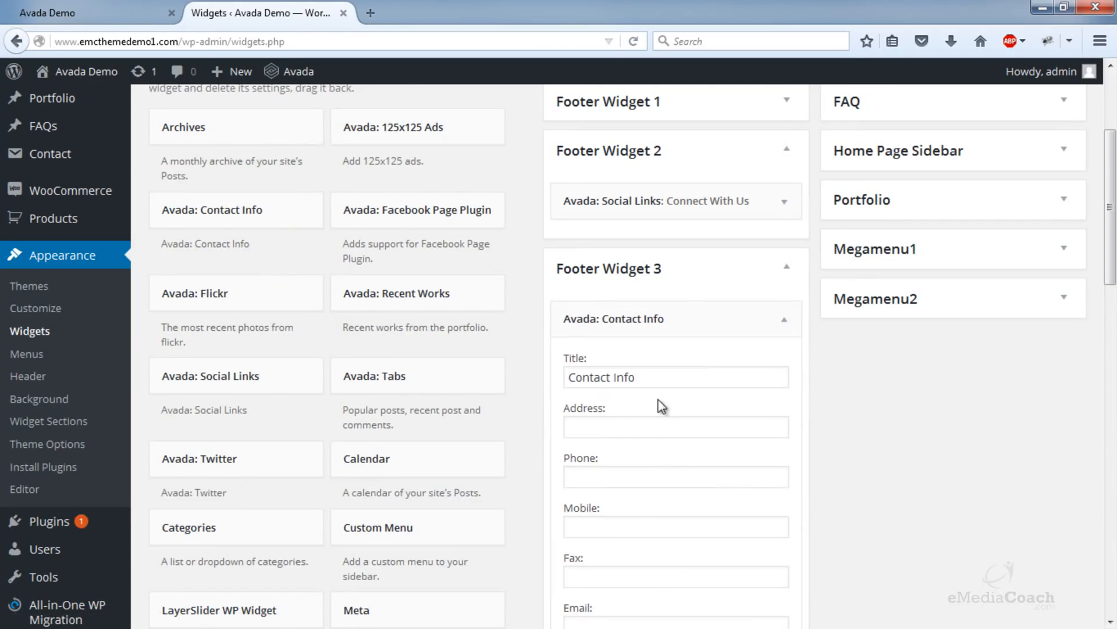
double_click(607, 377)
double_click(625, 379)
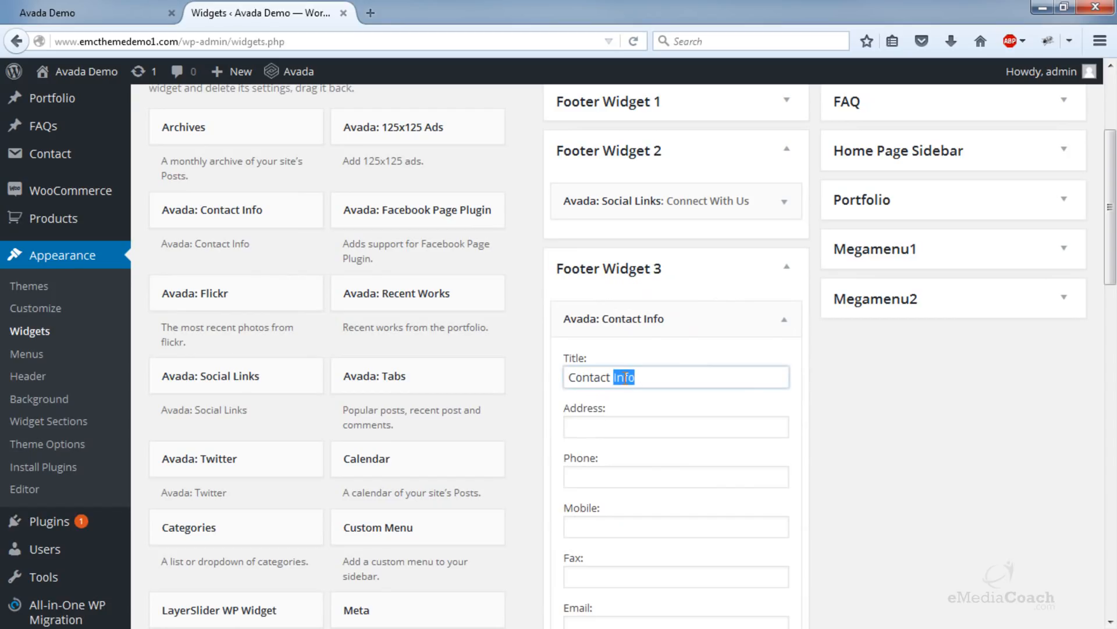
type("Us")
Fill in the contact widget's street address, phone and fax fields.
left_click(639, 423)
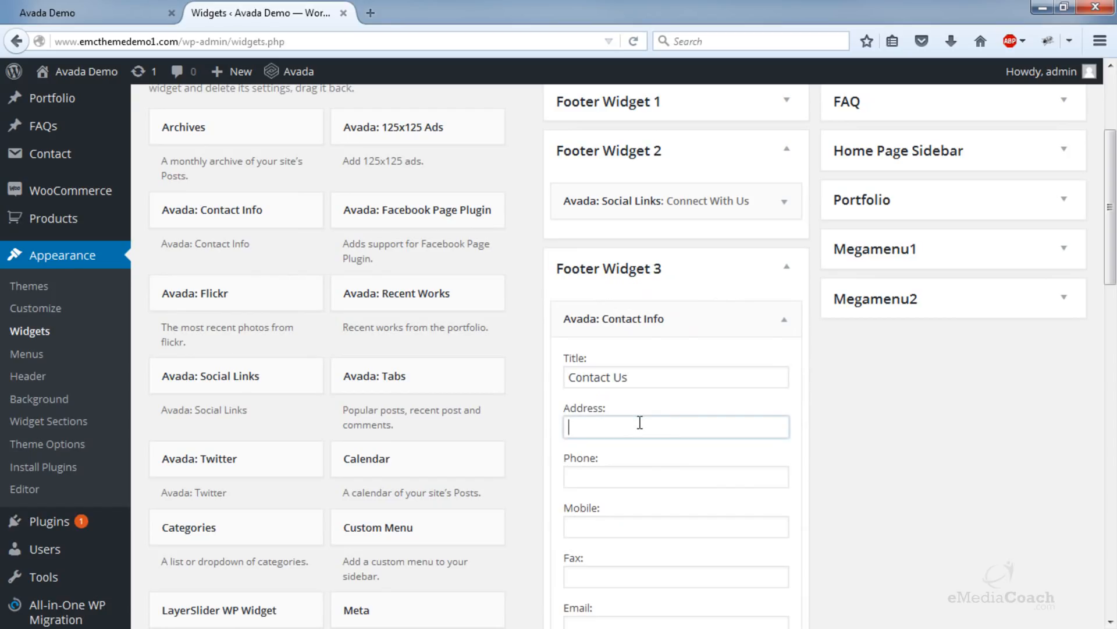
type("100 Sample Street, New York")
left_click(599, 477)
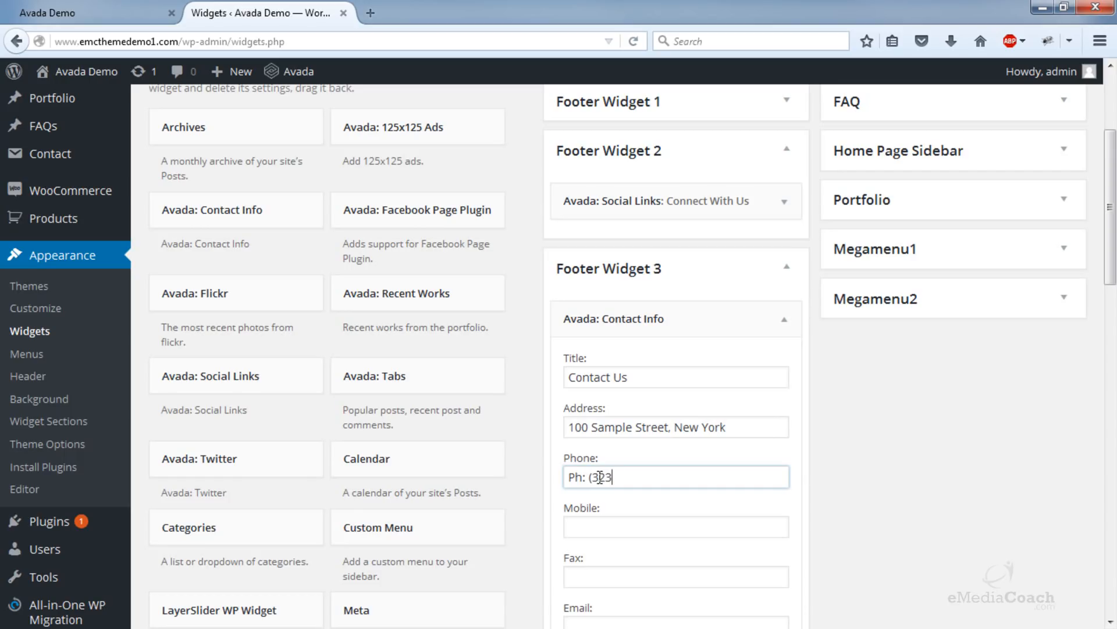
type("555 5555")
key("Tab")
key("Tab")
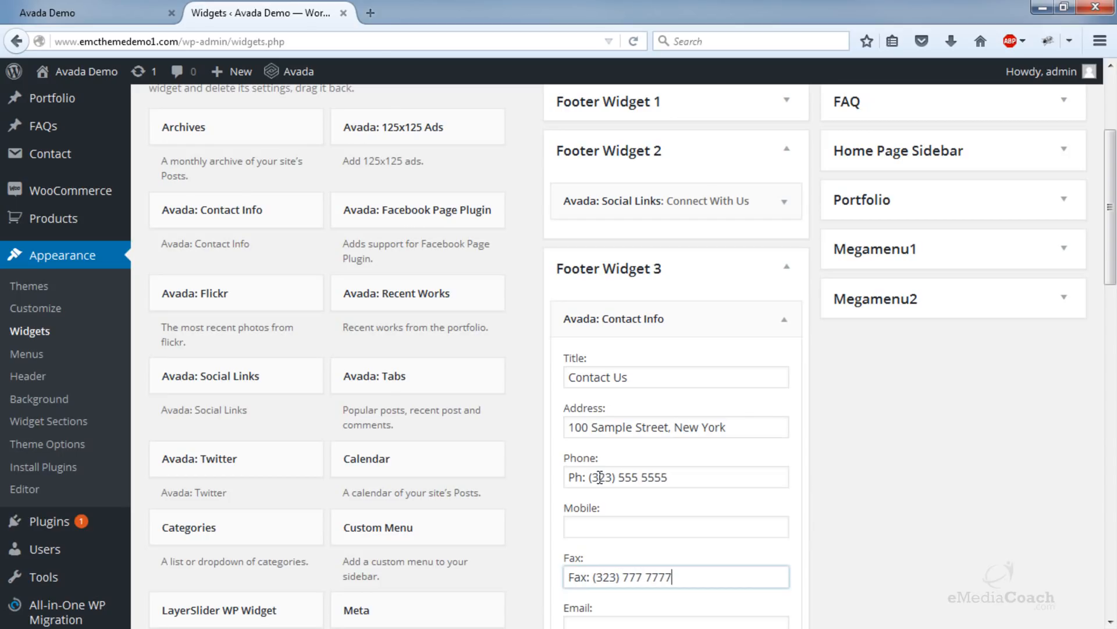
scroll(600, 476, "down", 5)
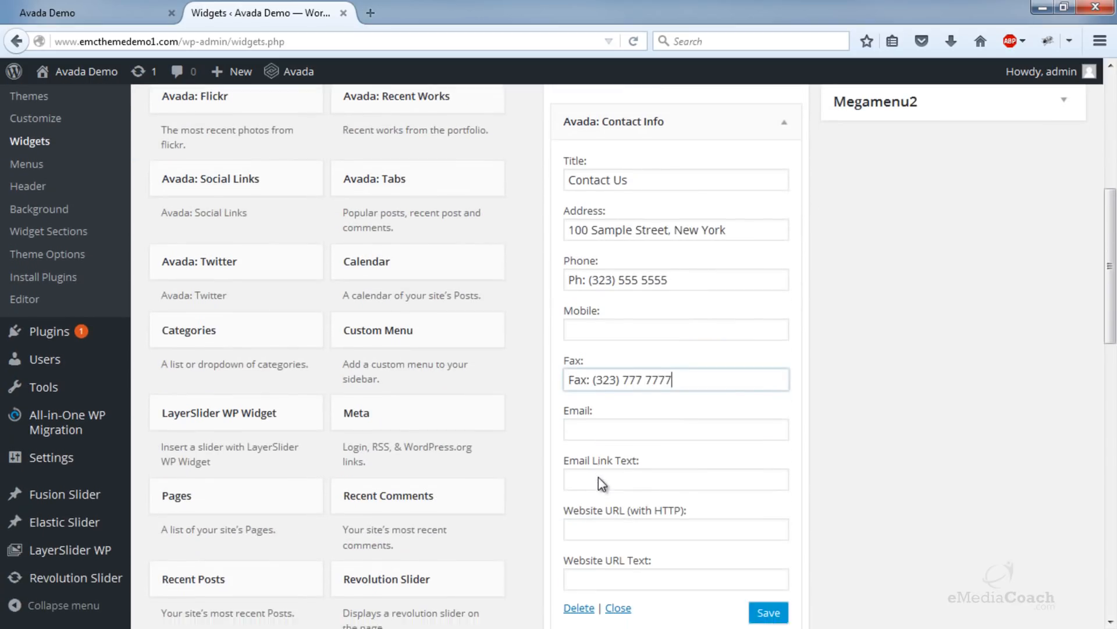
Set the website field to the site URL with link text 'View Website' and save the widget.
left_click(608, 444)
left_click(171, 42)
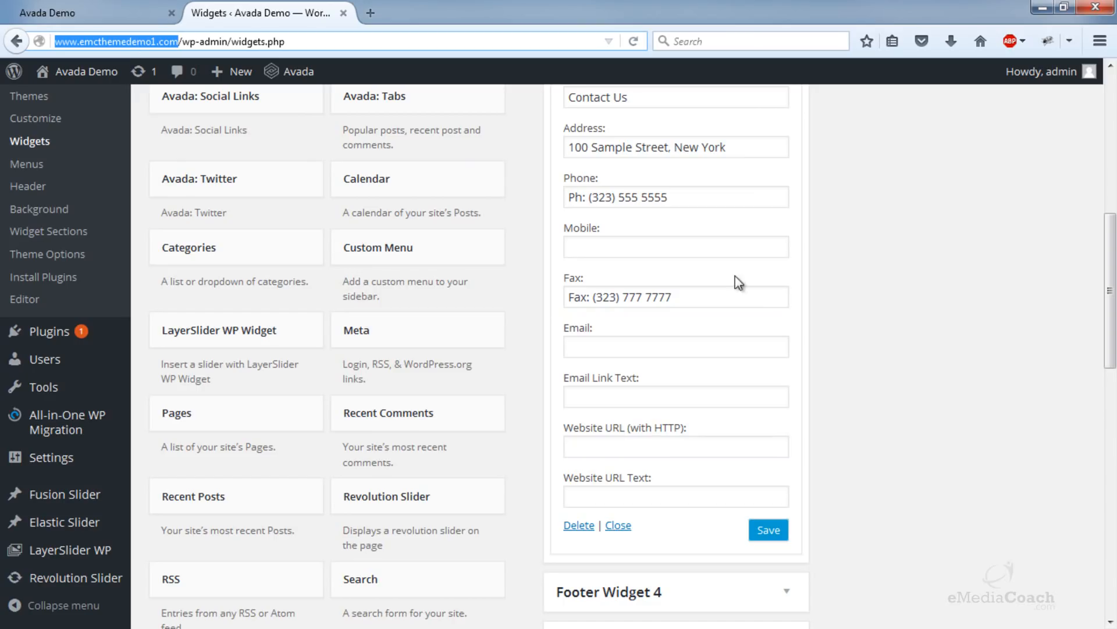
left_click(611, 447)
type("http://www.emcthemedemo1.com")
left_click(600, 489)
type("View")
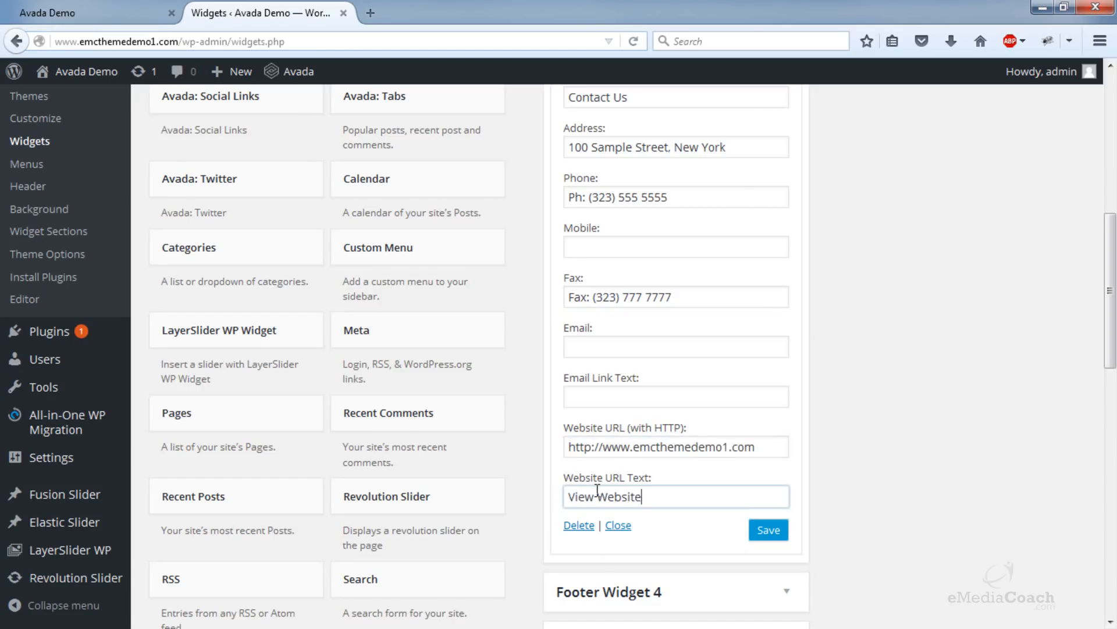
left_click(768, 530)
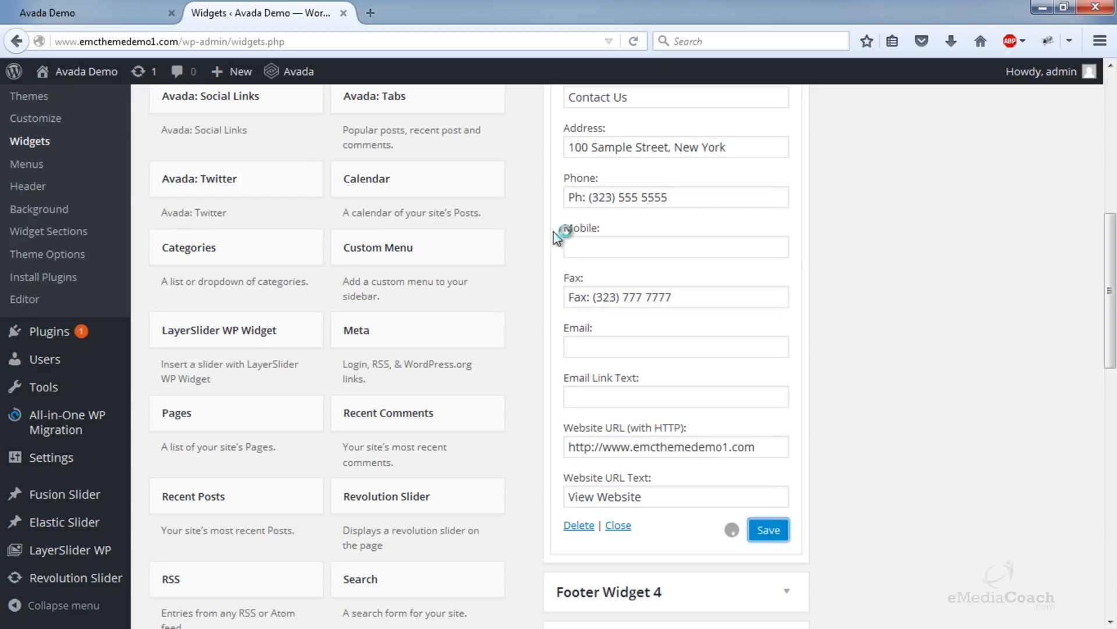
left_click(70, 12)
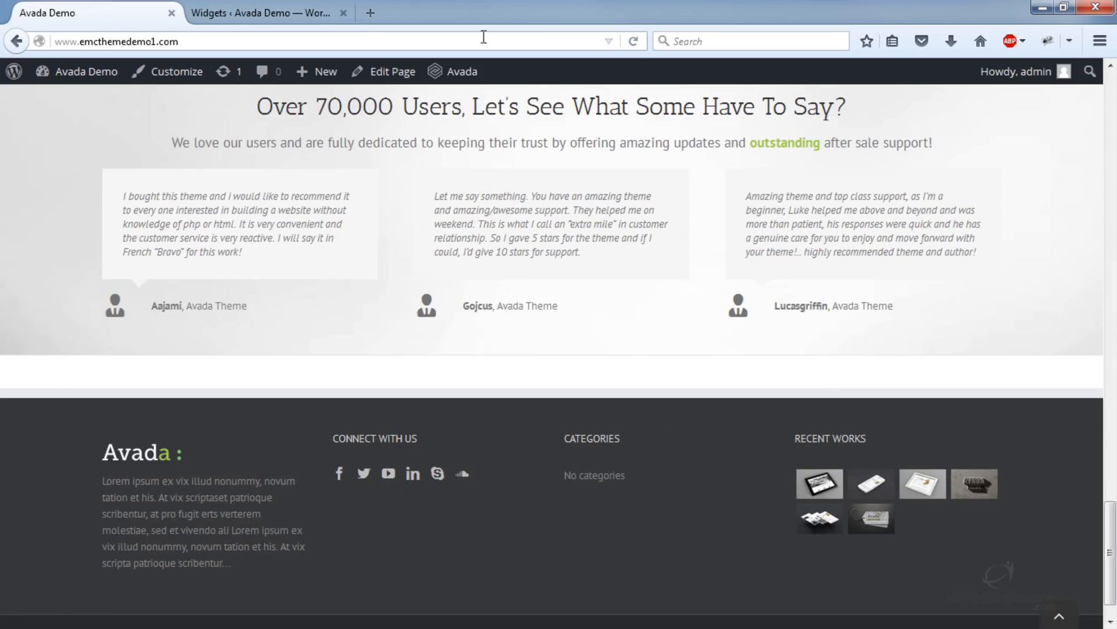
Reload the live site and spot the duplicated Phone label in the contact block.
left_click(635, 42)
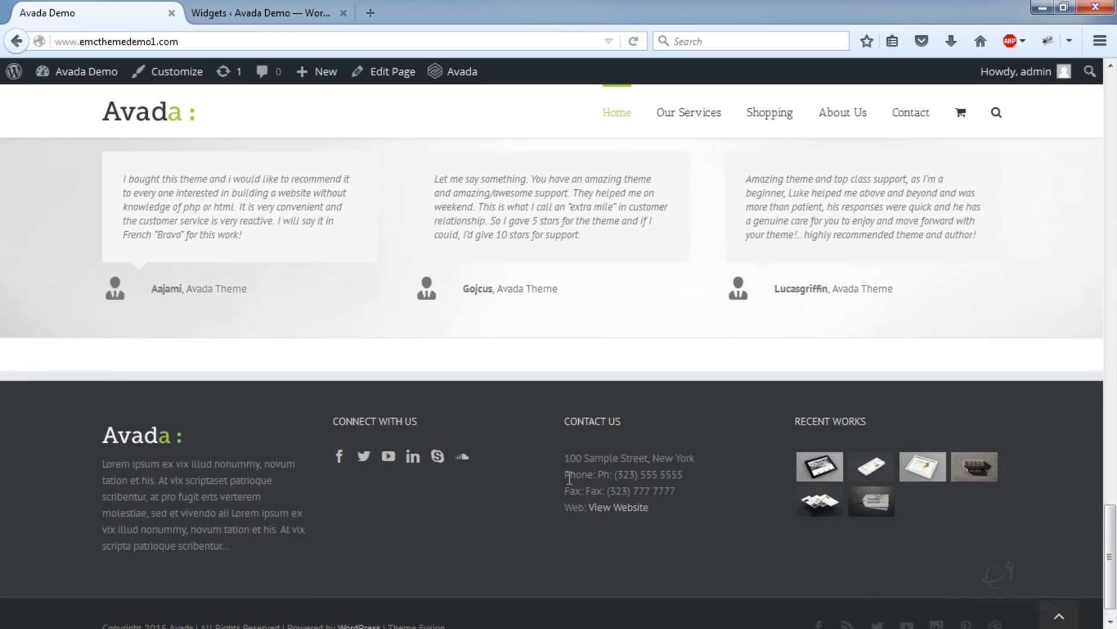
left_click_drag(567, 476, 592, 475)
left_click(259, 13)
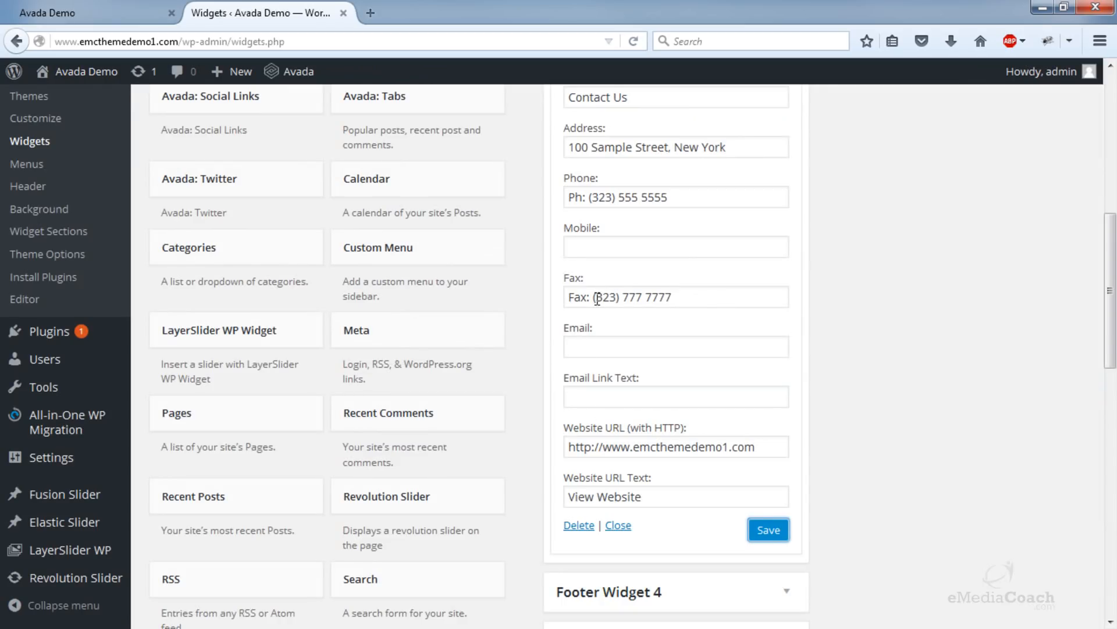
Delete the 'Fax:' and 'Ph:' prefixes from the contact fields, save, and recheck the footer.
left_click_drag(595, 299, 567, 298)
key("BackSpace")
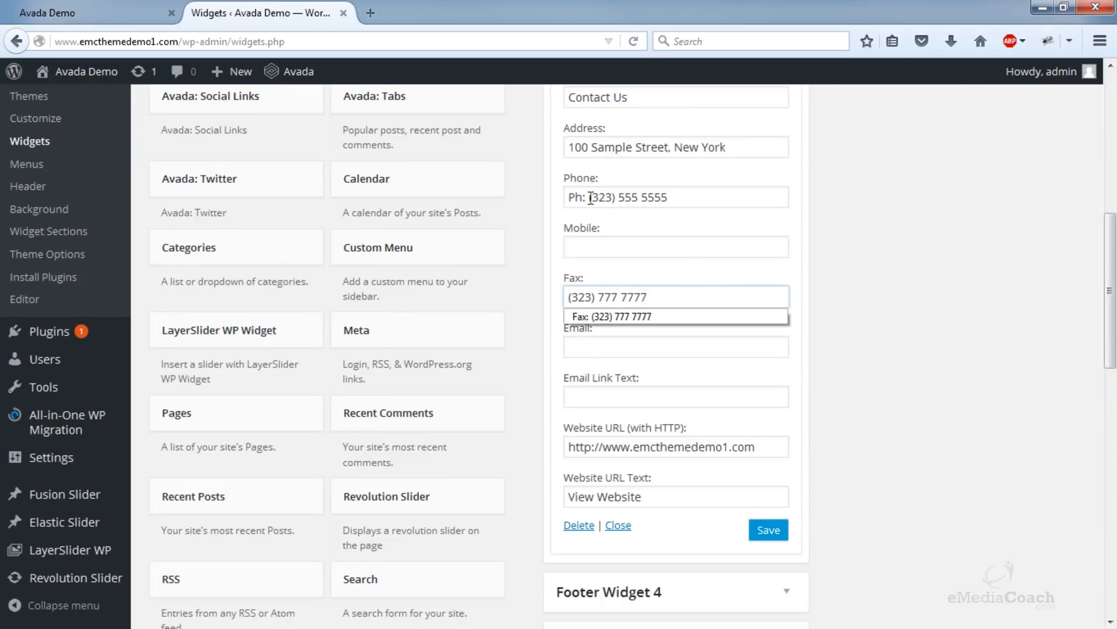
left_click_drag(591, 197, 513, 198)
key("BackSpace")
left_click(769, 531)
left_click(113, 8)
scroll(625, 359, "down", 1)
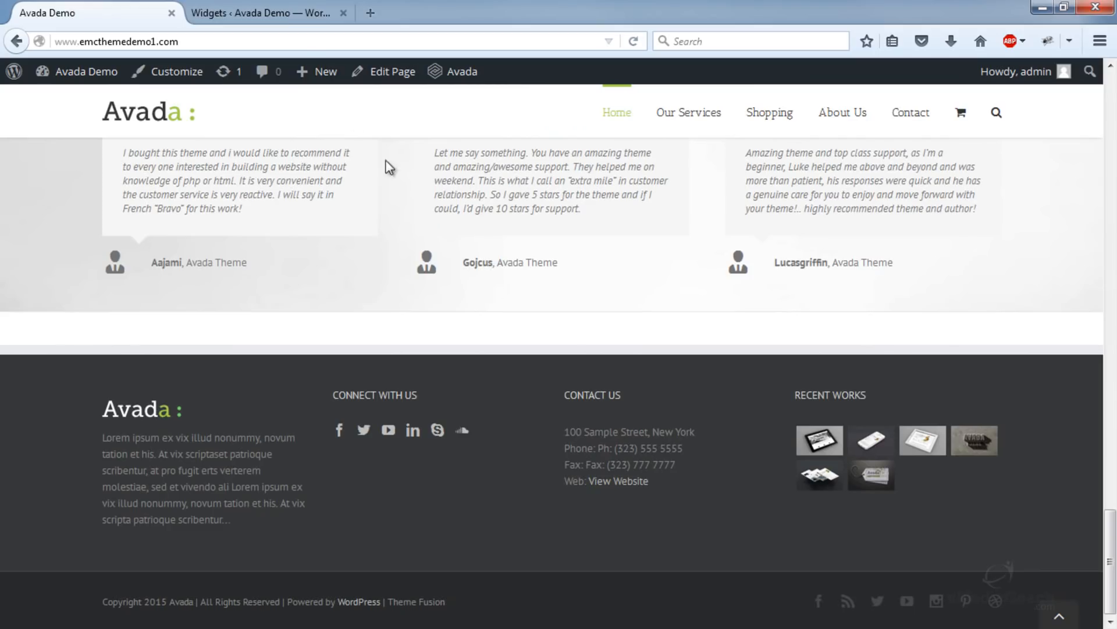
left_click(284, 15)
scroll(695, 388, "up", 4)
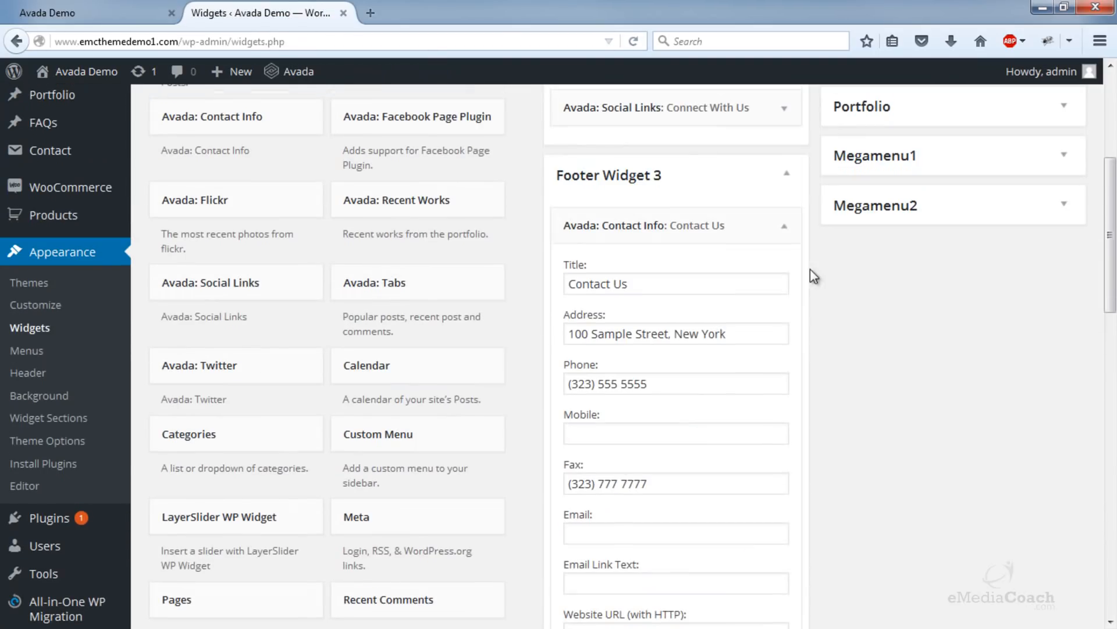
Move the Contact Info widget from Footer Widget 3 into Footer Widget 2 and reload the live site.
left_click(782, 229)
scroll(852, 338, "up", 3)
left_click_drag(711, 411, 666, 342)
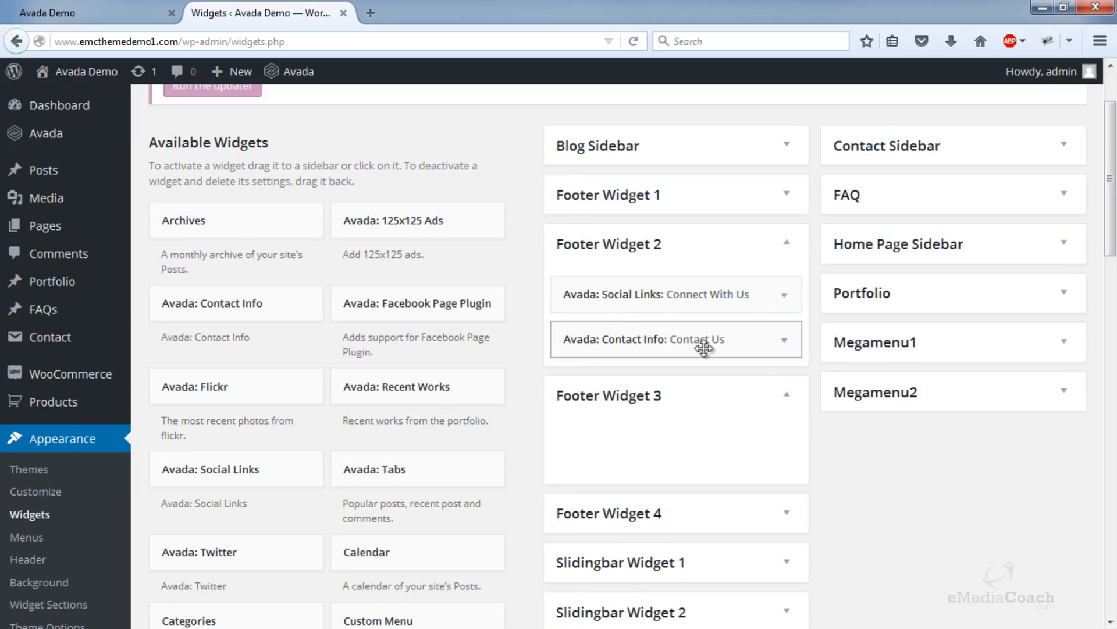
left_click(120, 11)
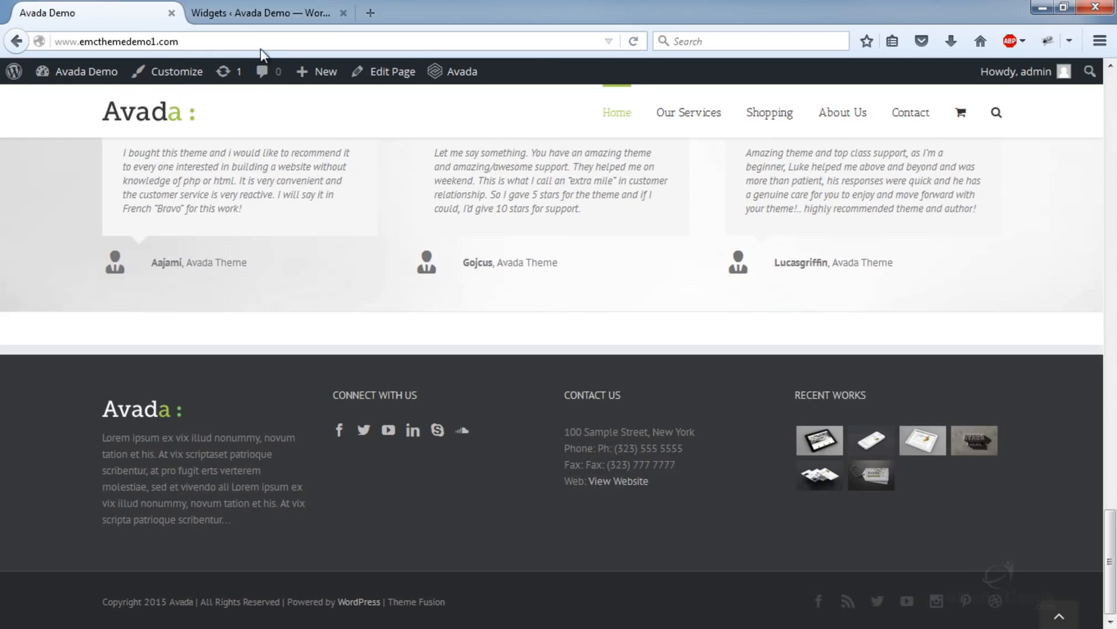
key("F5")
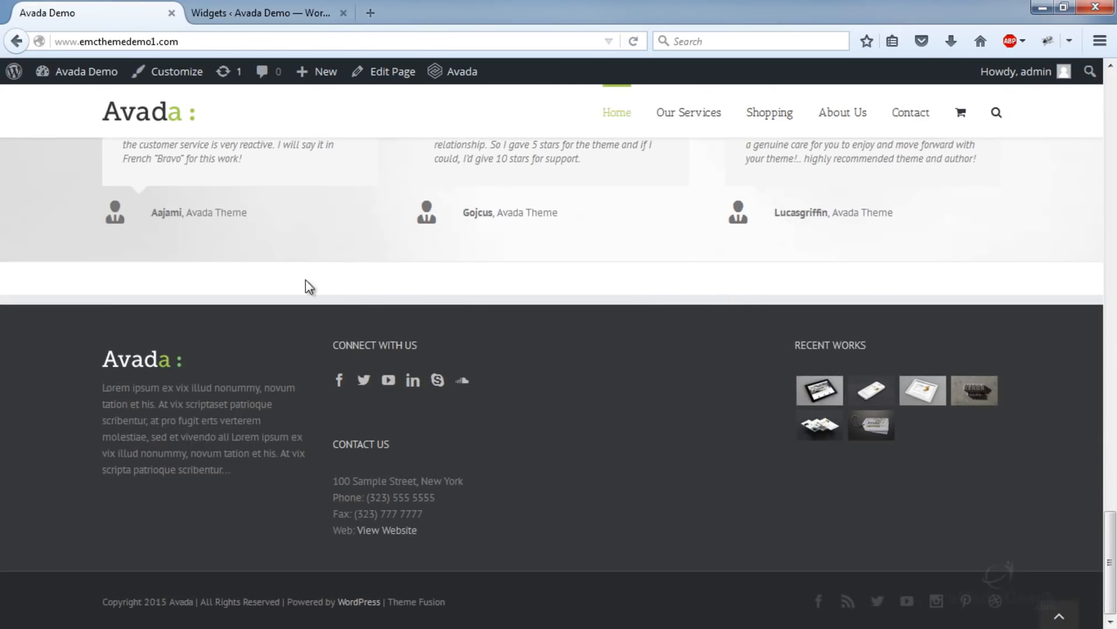
left_click(323, 12)
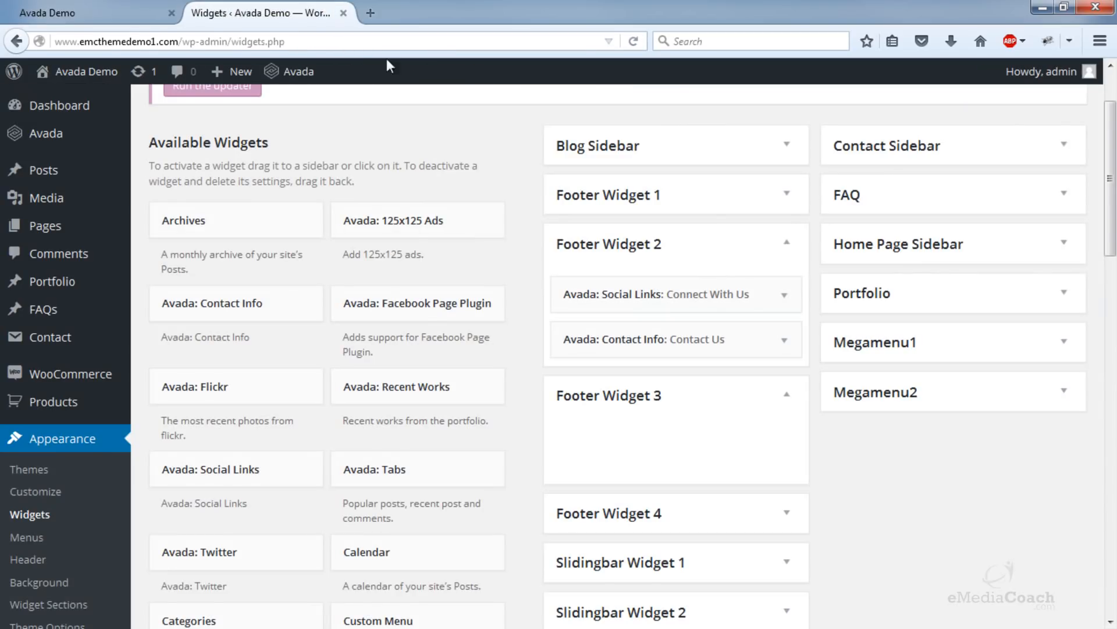
scroll(731, 320, "down", 2)
scroll(484, 266, "up", 2)
scroll(483, 274, "down", 2)
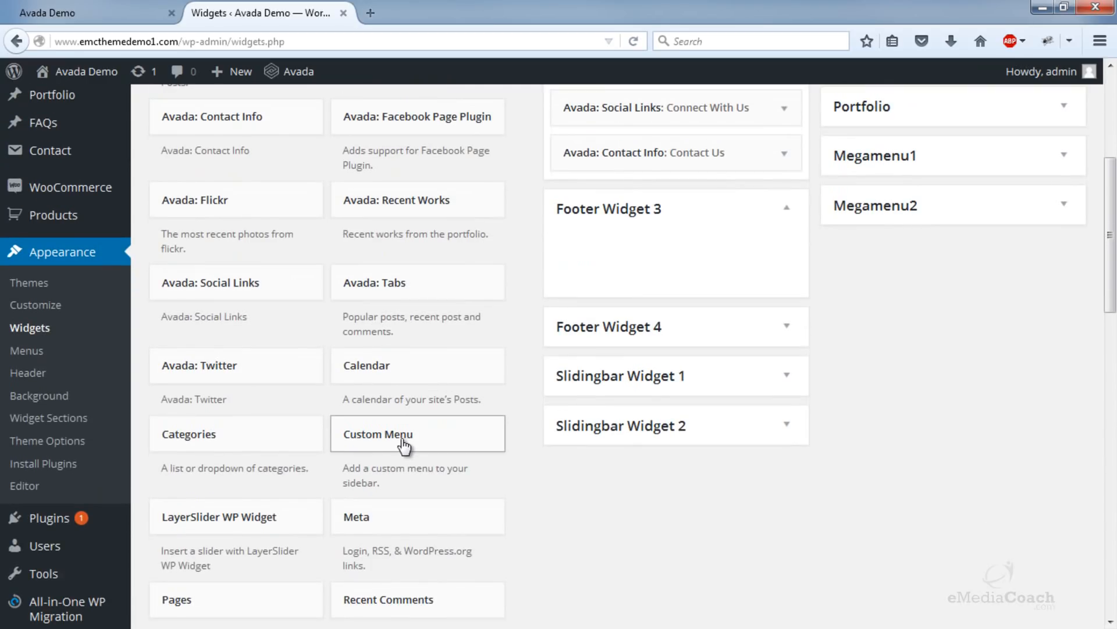
Add a Custom Menu widget to Footer Widget 3 and create a new menu named 'Footer Menu'.
left_click_drag(662, 267, 669, 266)
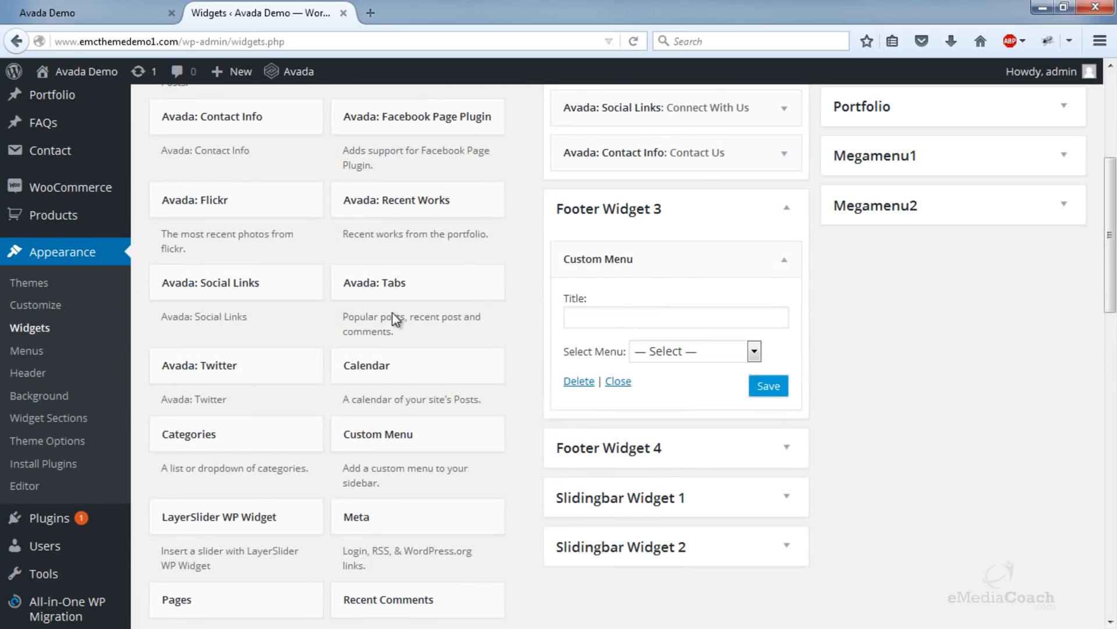
right_click(49, 355)
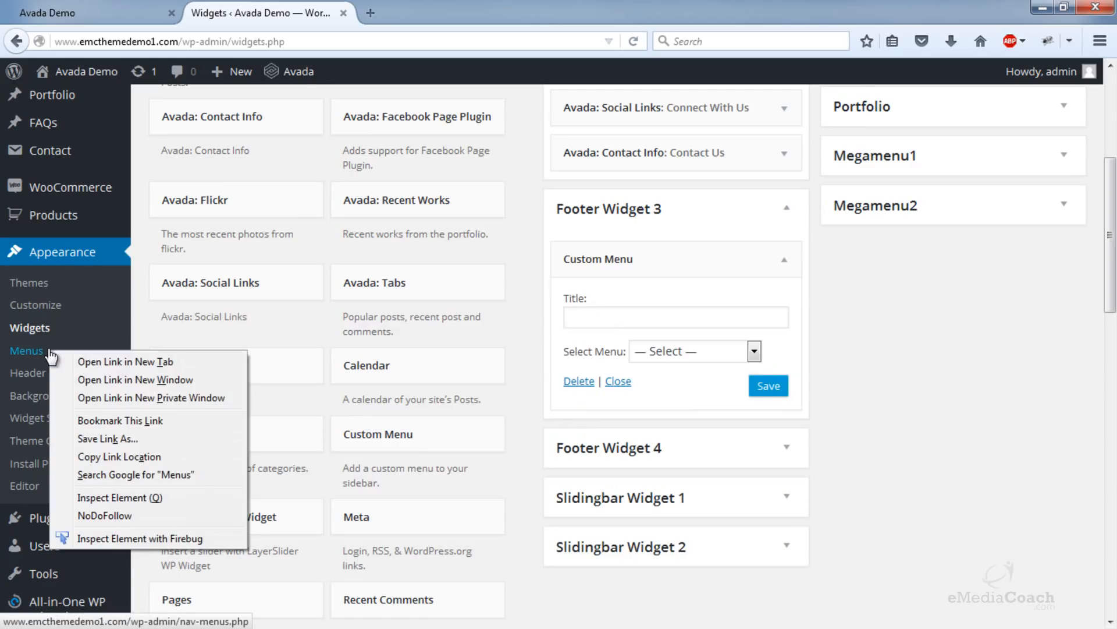
left_click(93, 362)
left_click(434, 12)
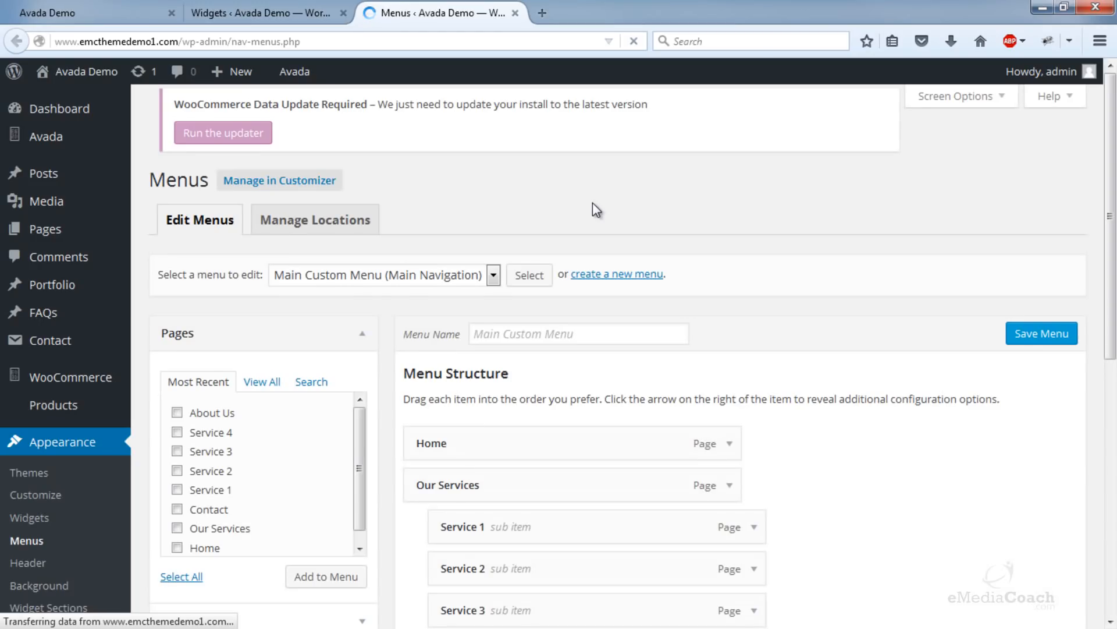
left_click(600, 287)
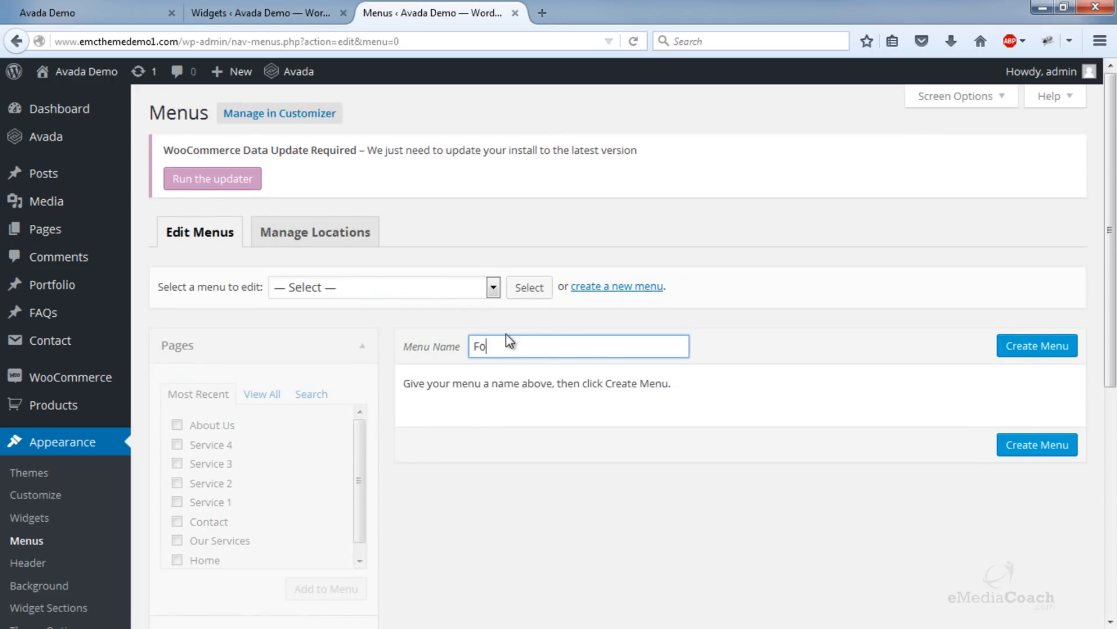
type("Menu")
left_click(1025, 345)
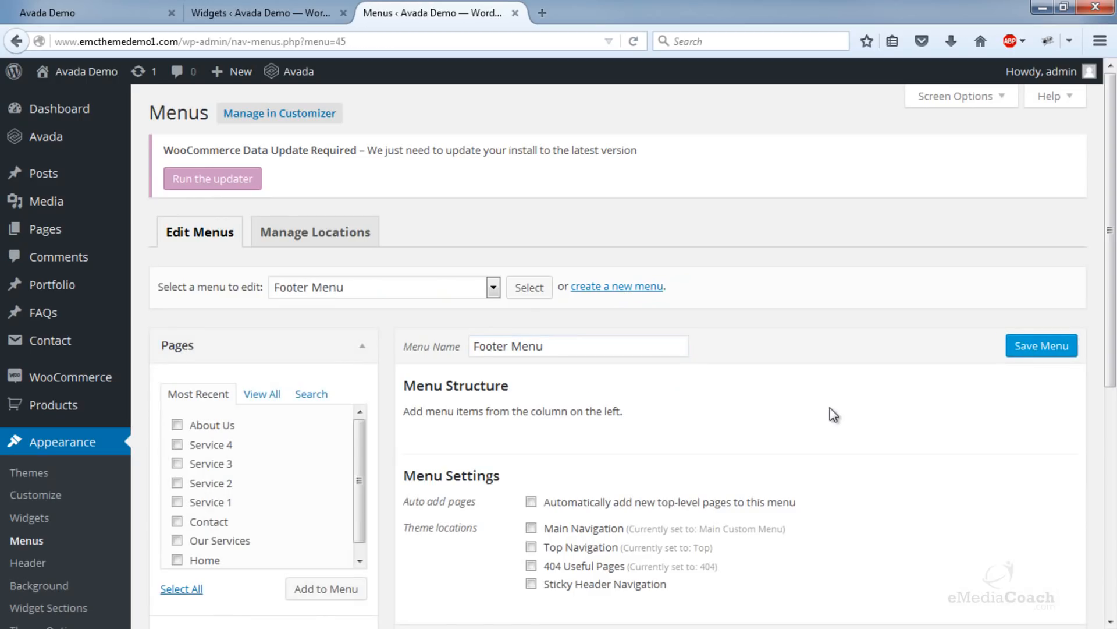
Add the Our Services, Contact, Service 1 and About Us pages to Footer Menu.
scroll(220, 492, "down", 1)
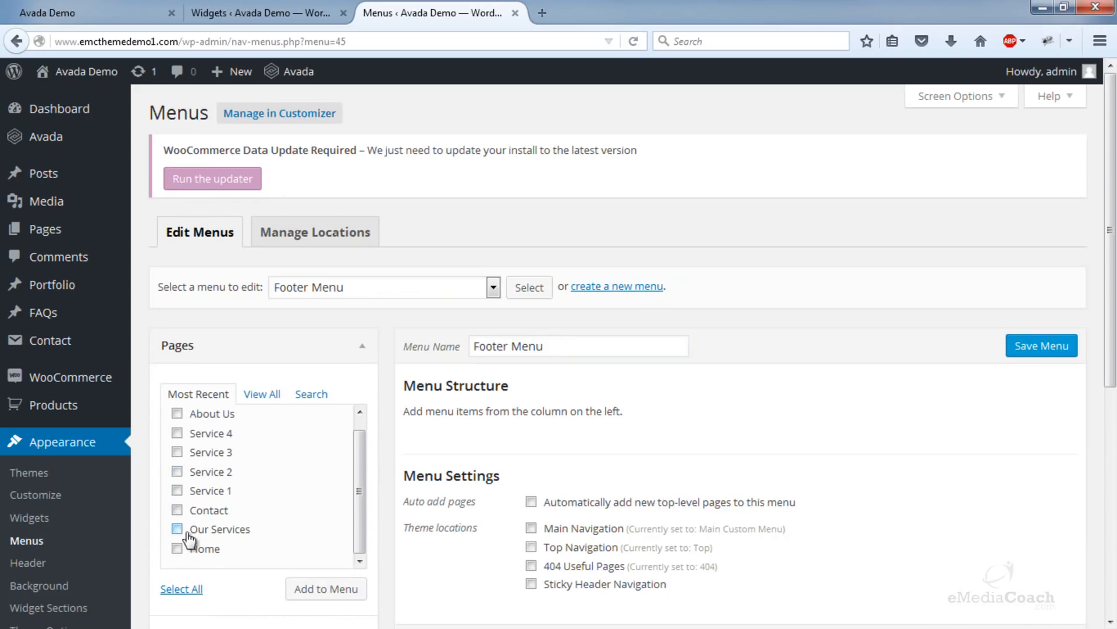
left_click(177, 529)
scroll(177, 523, "up", 1)
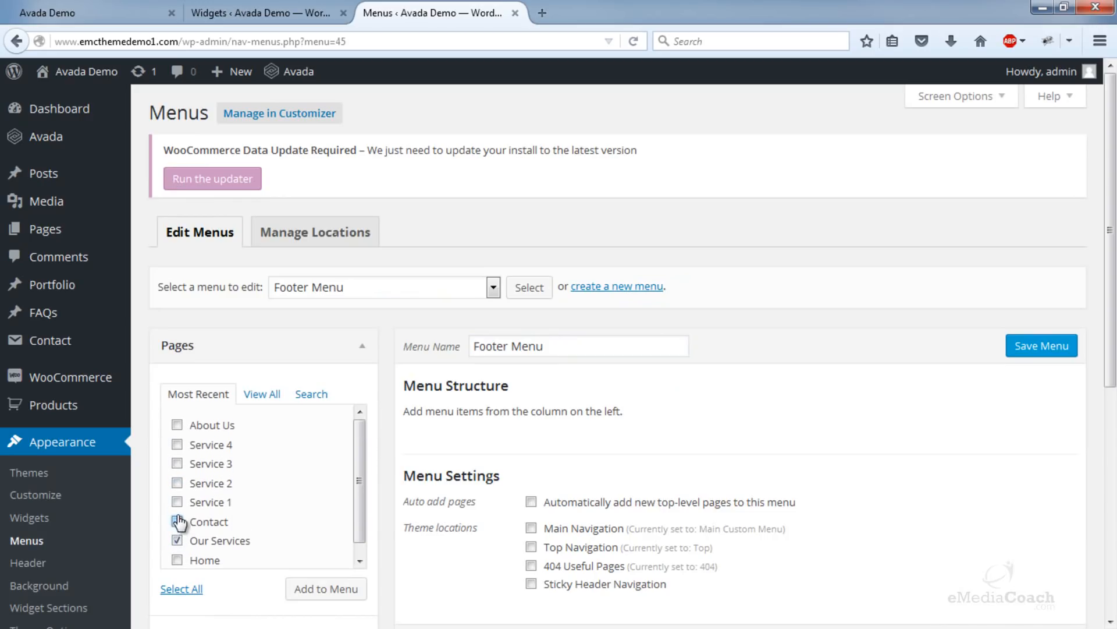
left_click(177, 521)
left_click(177, 502)
left_click(177, 424)
left_click(302, 589)
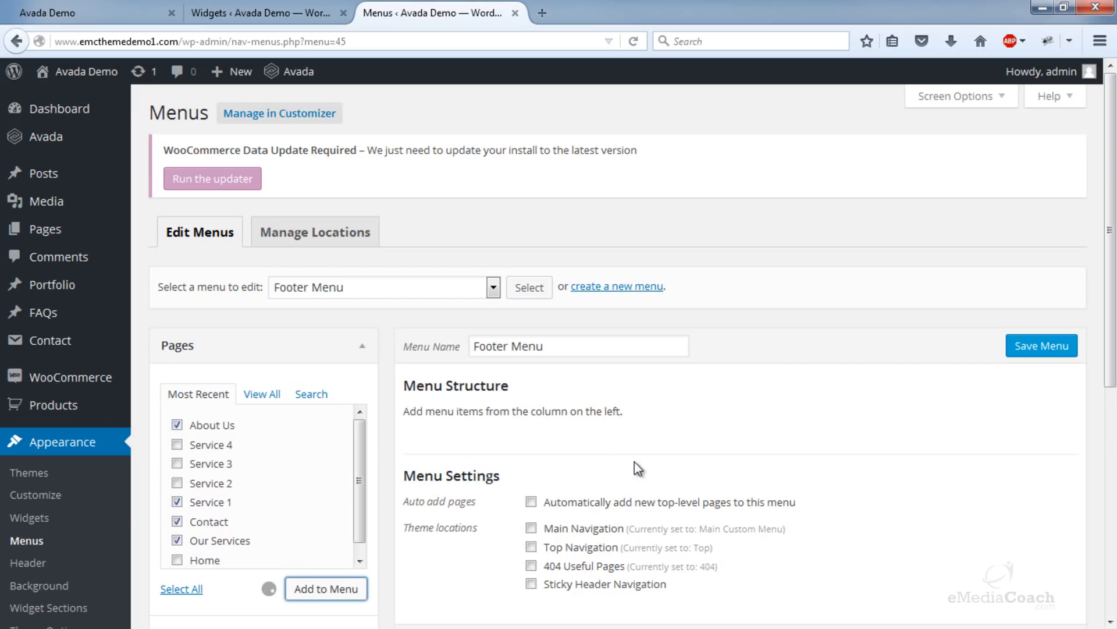
Order the items Our Services, About Us, Service 1, Contact, save the menu, and save the widget.
scroll(634, 462, "down", 3)
left_click_drag(486, 408, 553, 277)
left_click_drag(490, 333, 495, 276)
scroll(878, 445, "down", 2)
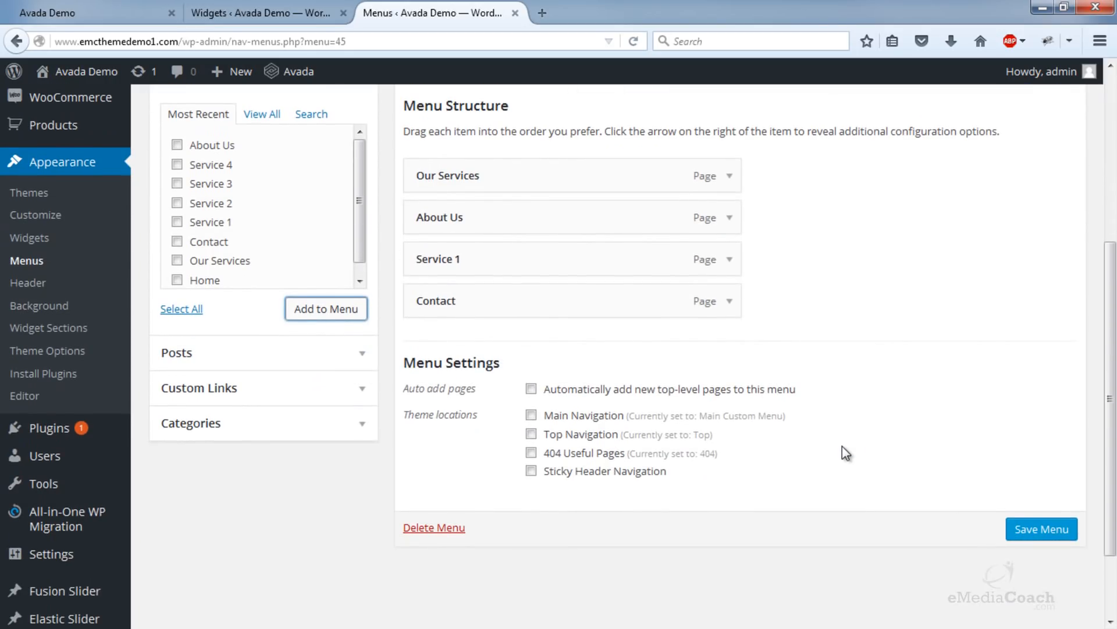
left_click(1039, 534)
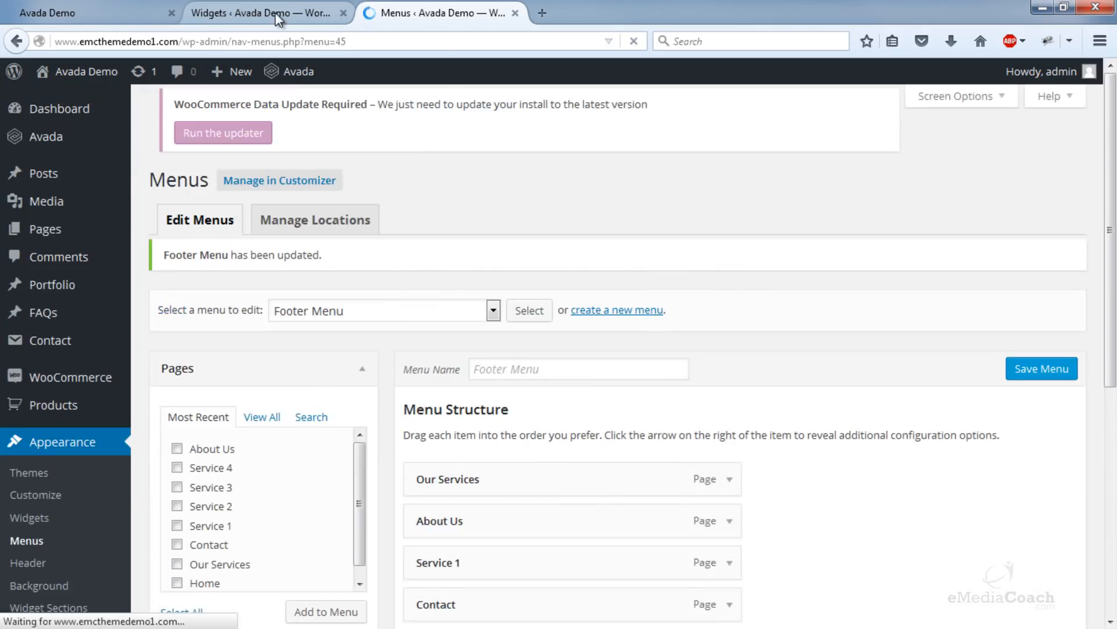
left_click(279, 18)
left_click(769, 387)
left_click(636, 41)
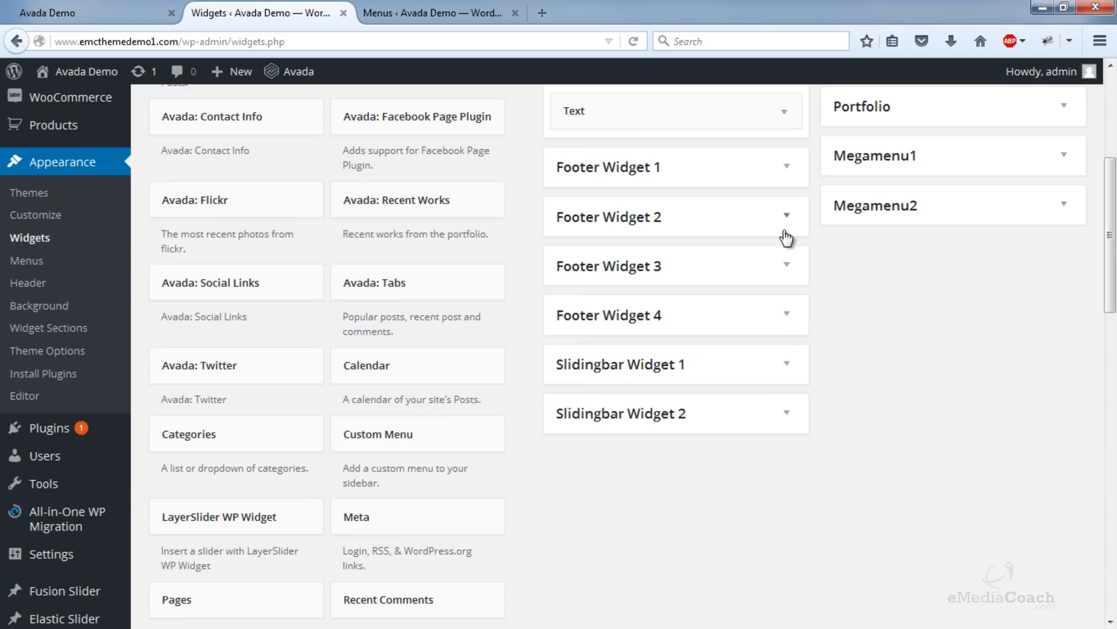
Set Footer Widget 3's Custom Menu to Footer Menu, title it 'Useful Links', and save.
left_click(789, 265)
left_click(782, 316)
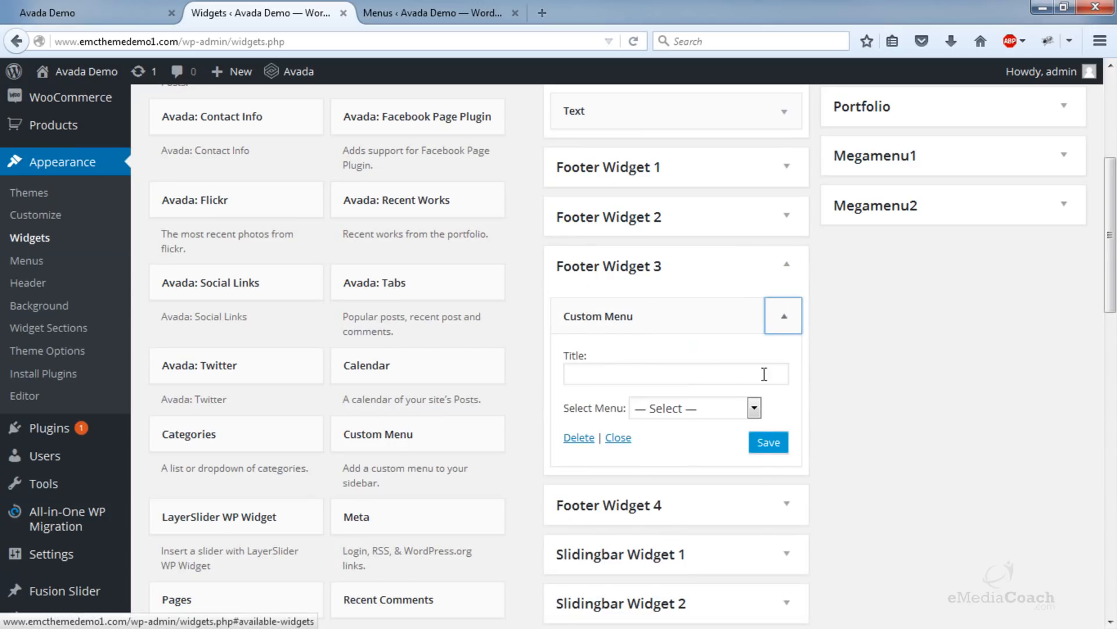
left_click(753, 408)
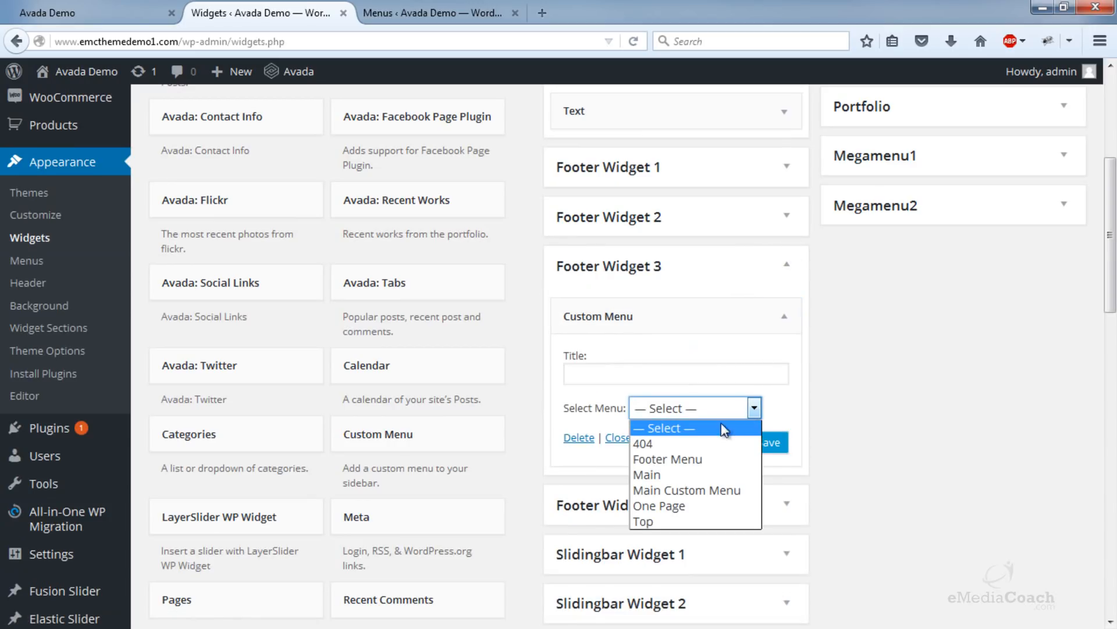
left_click(671, 459)
left_click(621, 378)
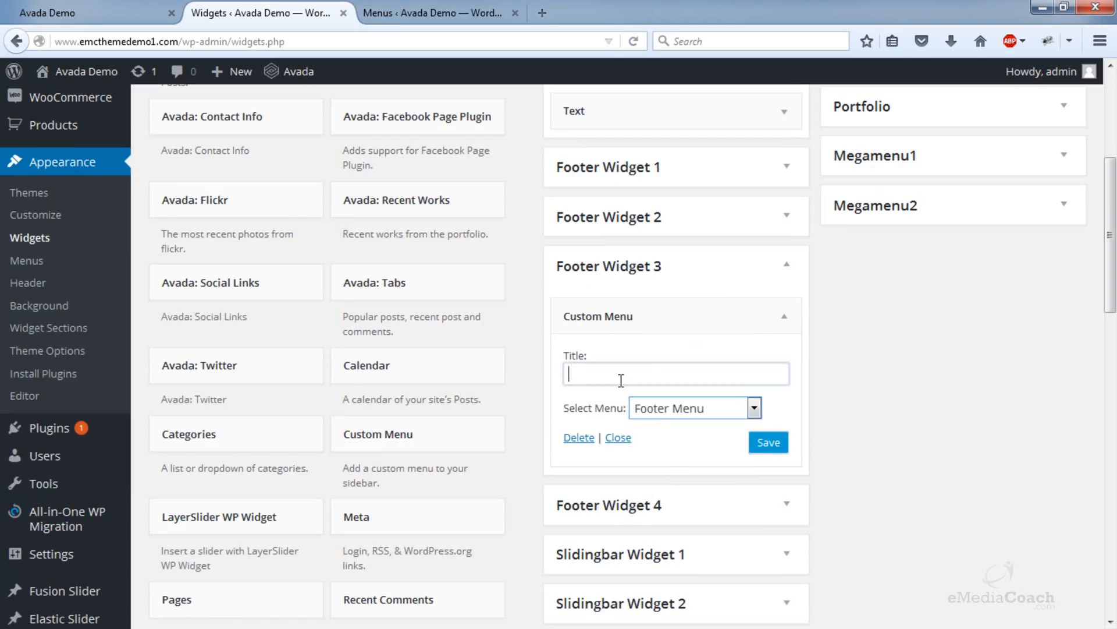
type("Useful Links")
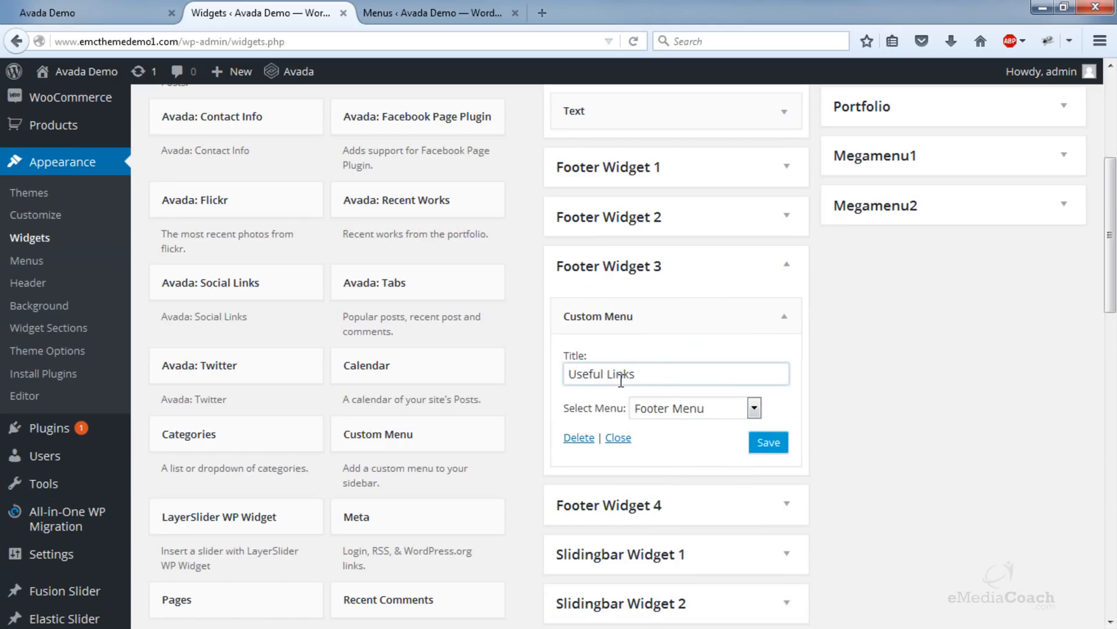
left_click(768, 445)
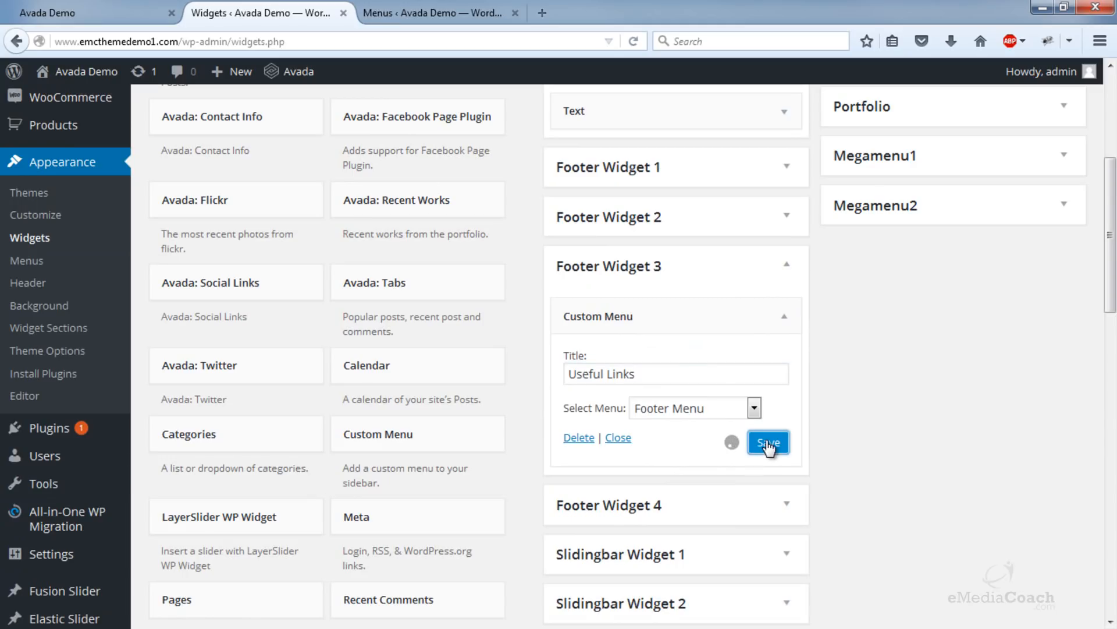
left_click(456, 15)
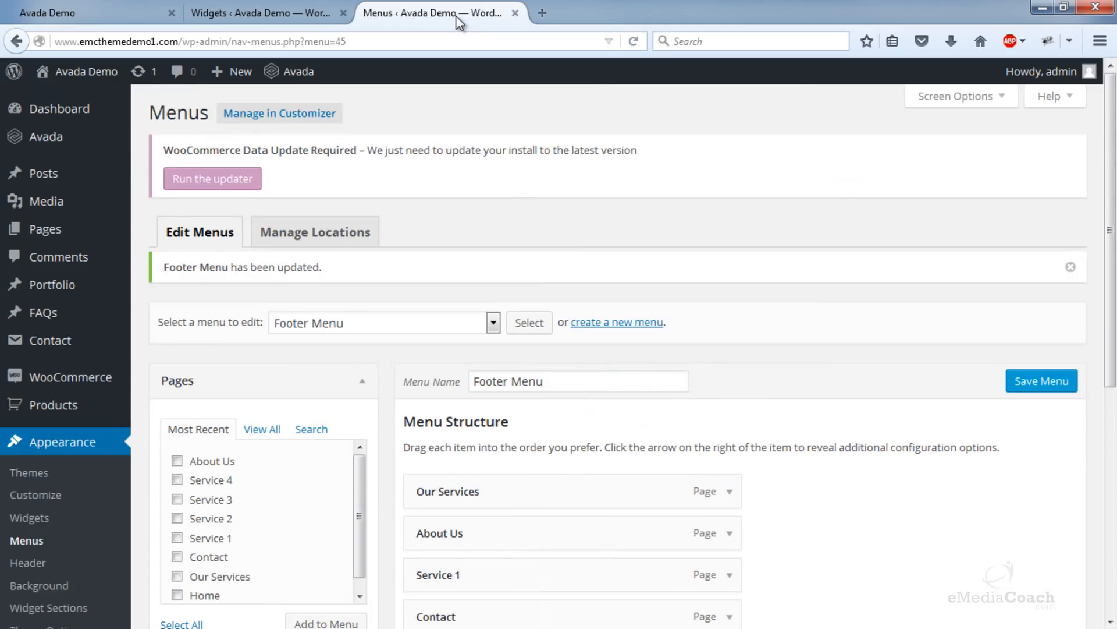
left_click(98, 8)
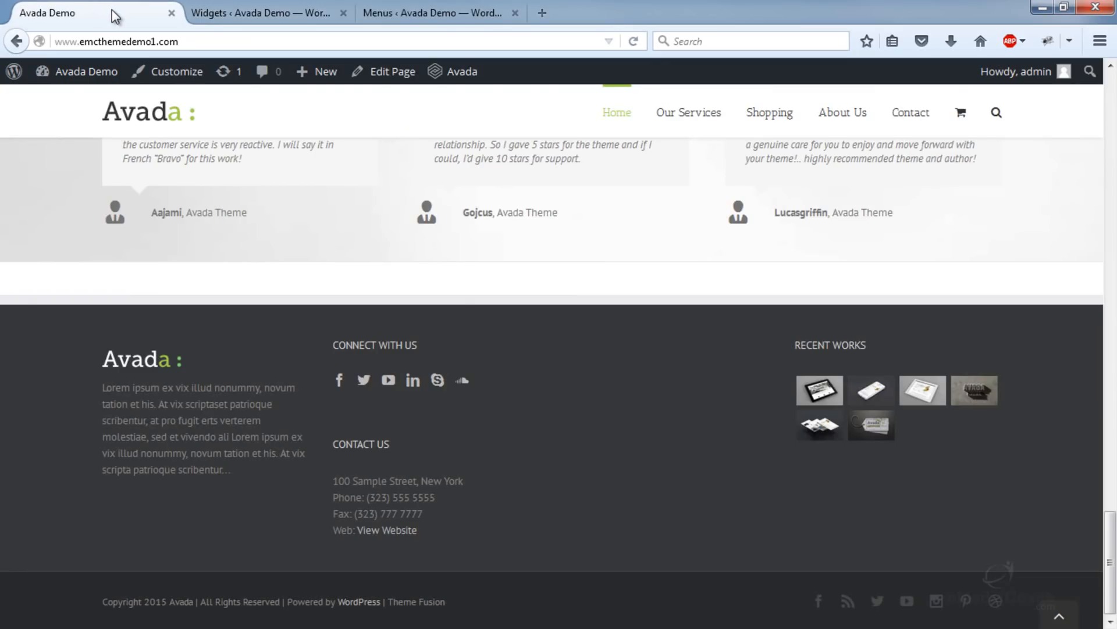
Reload the live site and check the footer's Useful Links column: Our Services, About Us, Service 1, Contact.
key("F5")
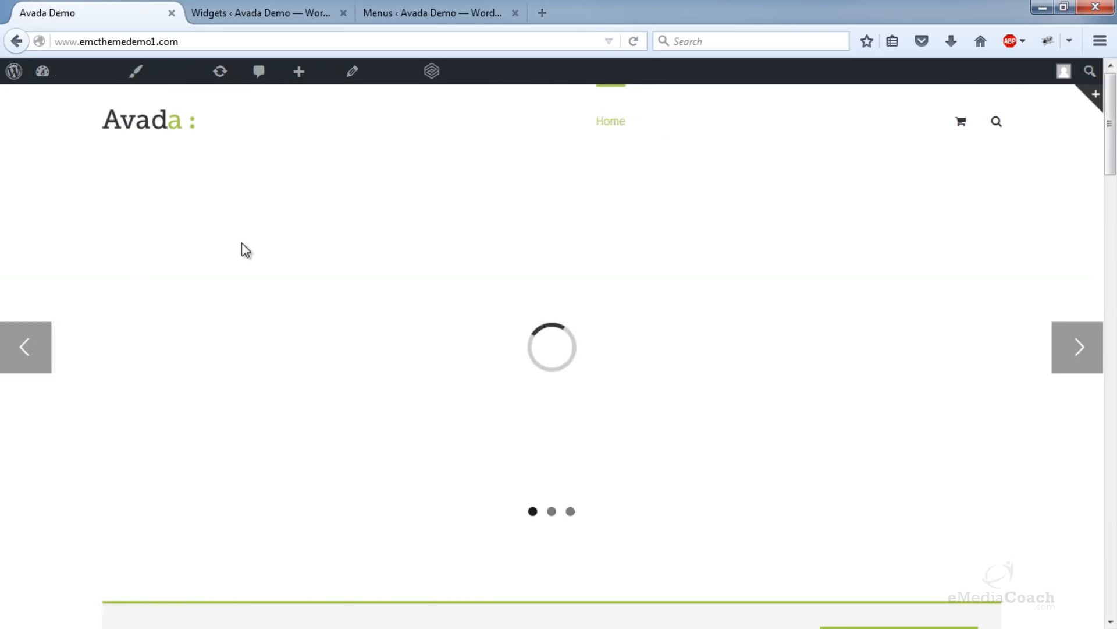
scroll(241, 249, "down", 10)
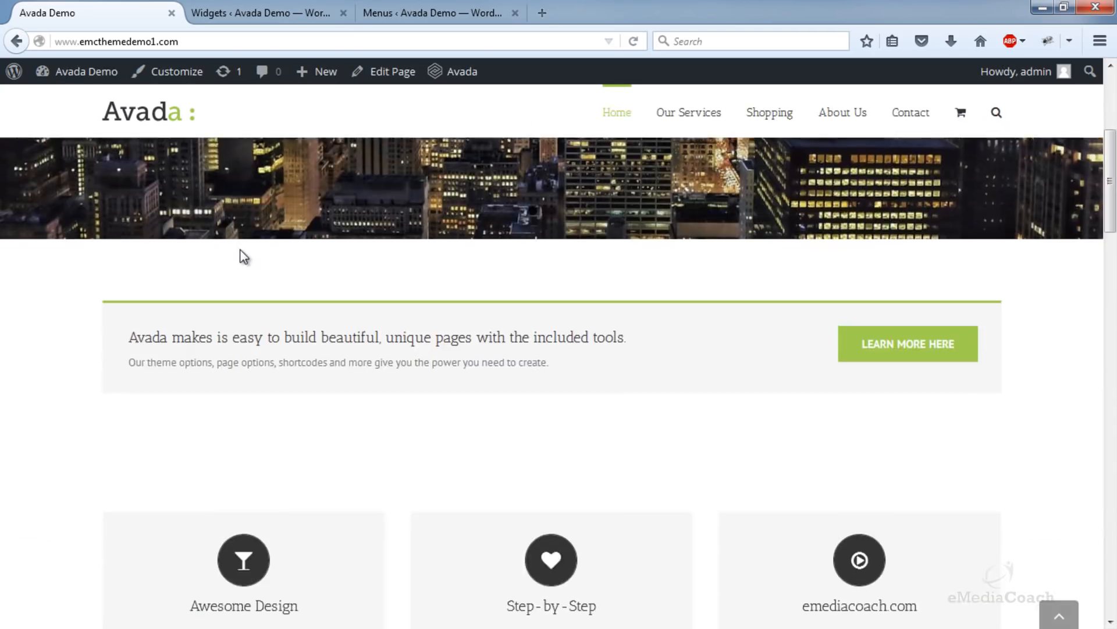
scroll(241, 252, "down", 15)
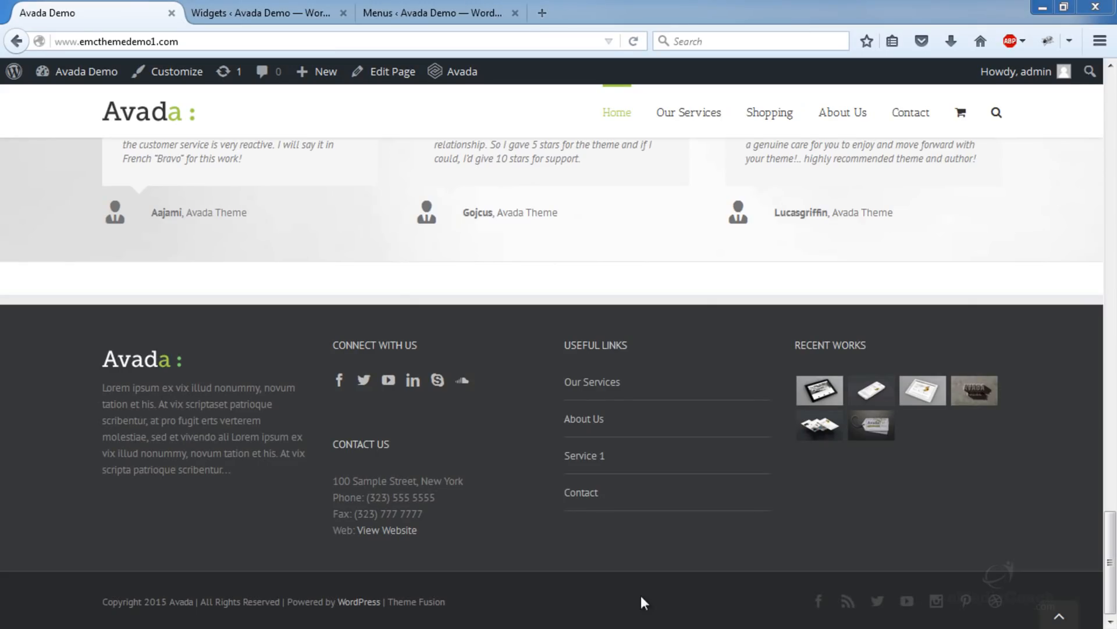
left_click(248, 7)
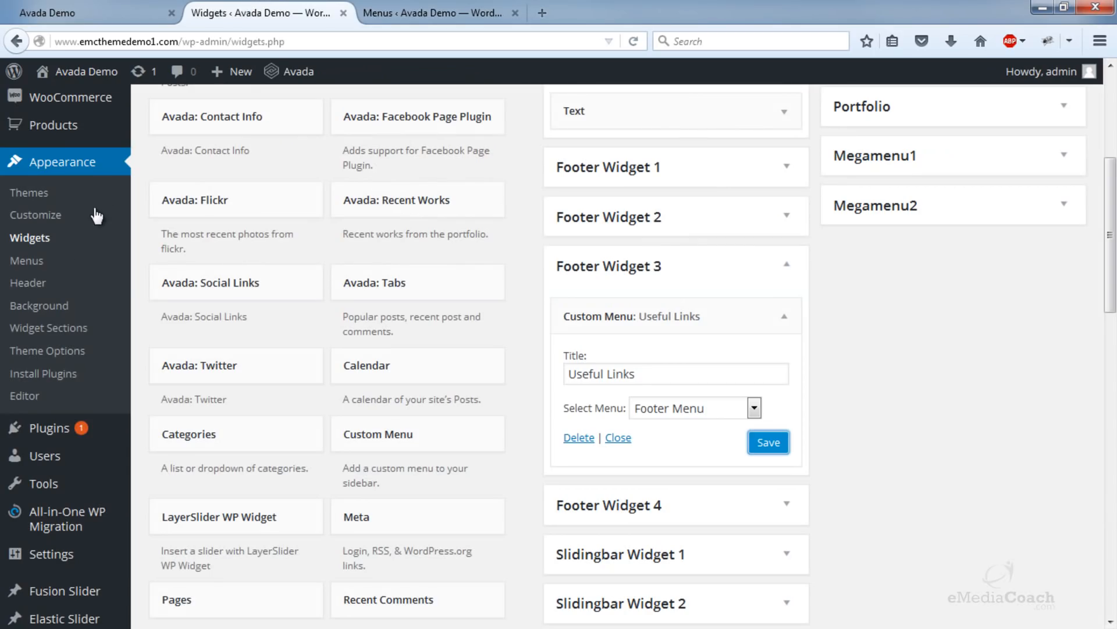
Open Avada Theme Options and look over the Logo settings (default width 113, height 24).
left_click(52, 353)
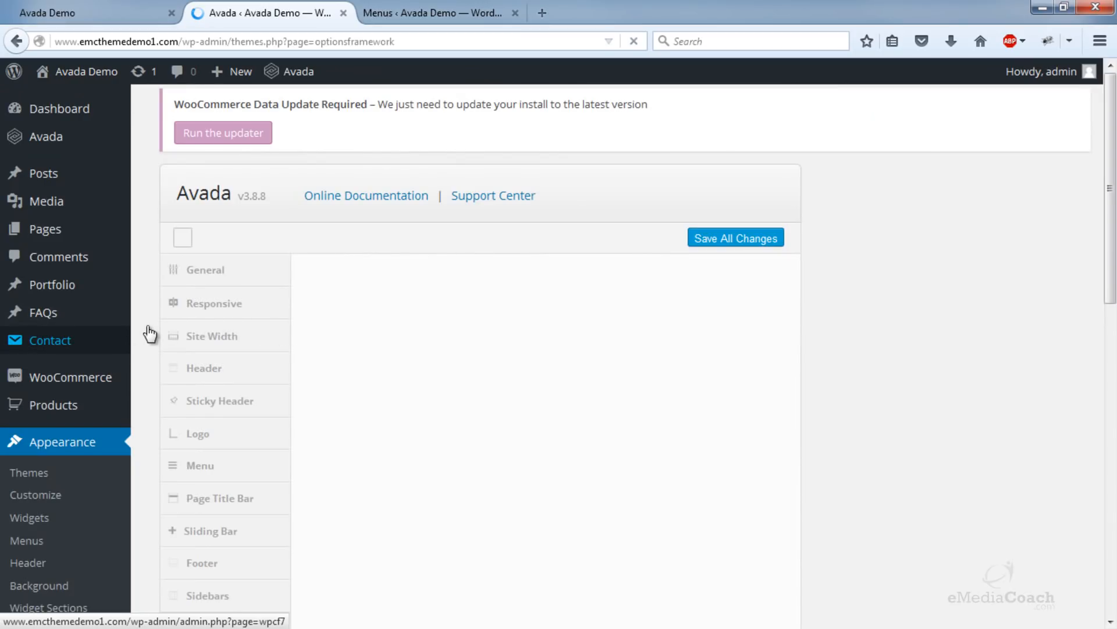
scroll(147, 326, "down", 4)
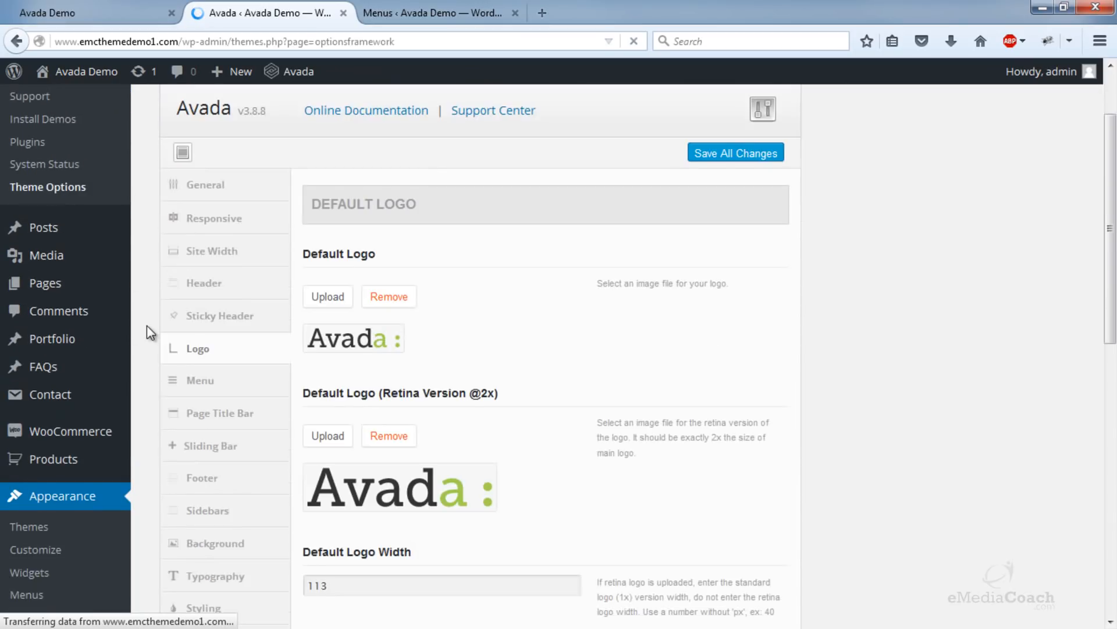
scroll(146, 326, "down", 3)
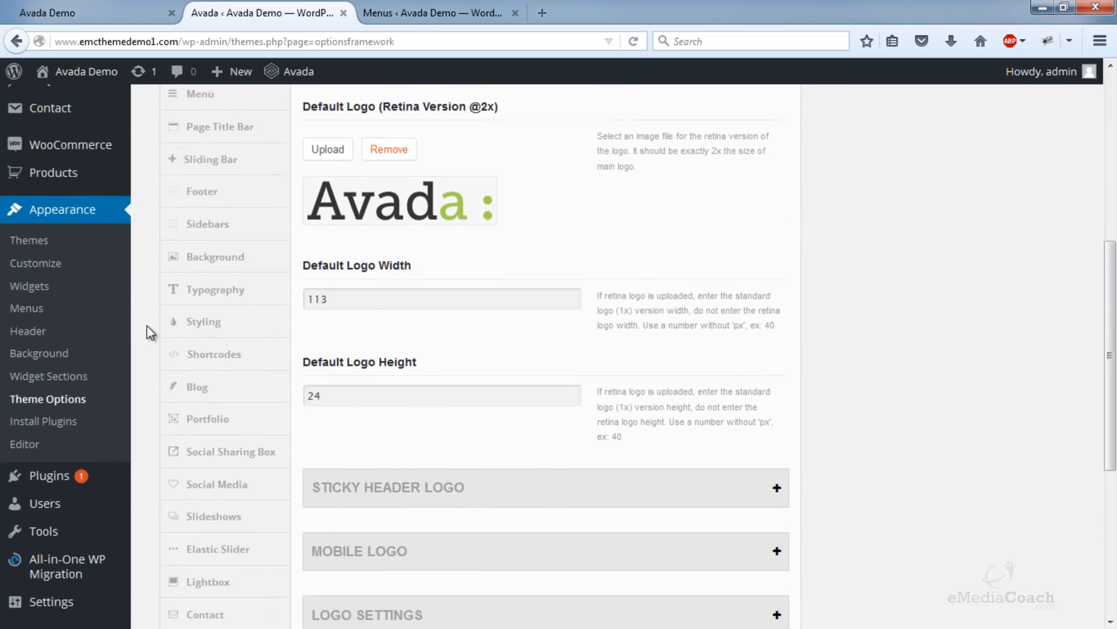
scroll(147, 326, "down", 4)
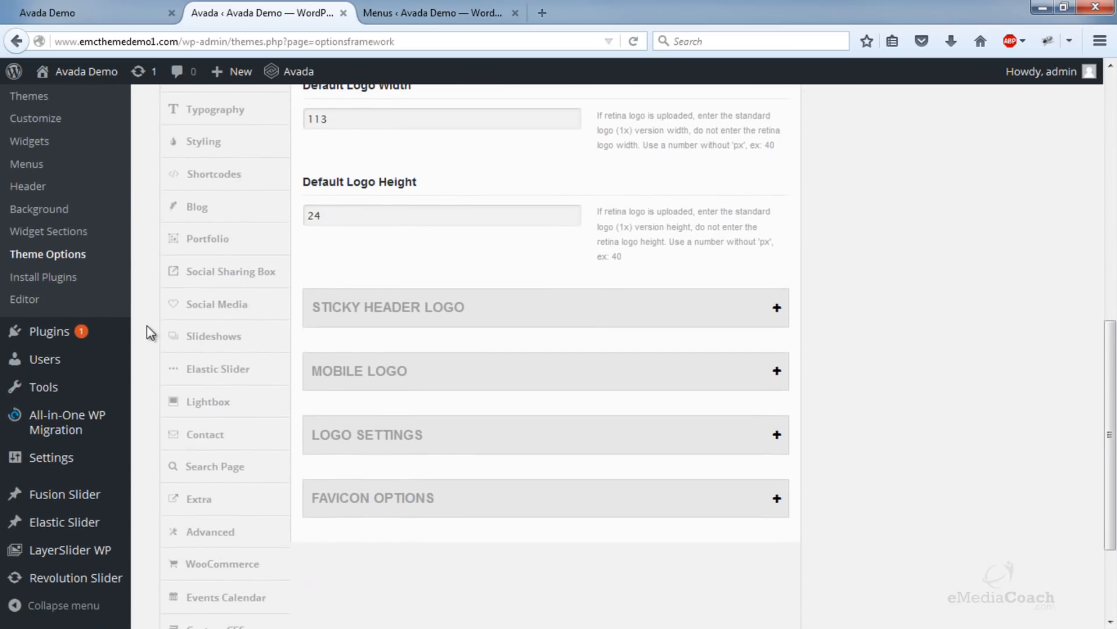
scroll(173, 330, "up", 6)
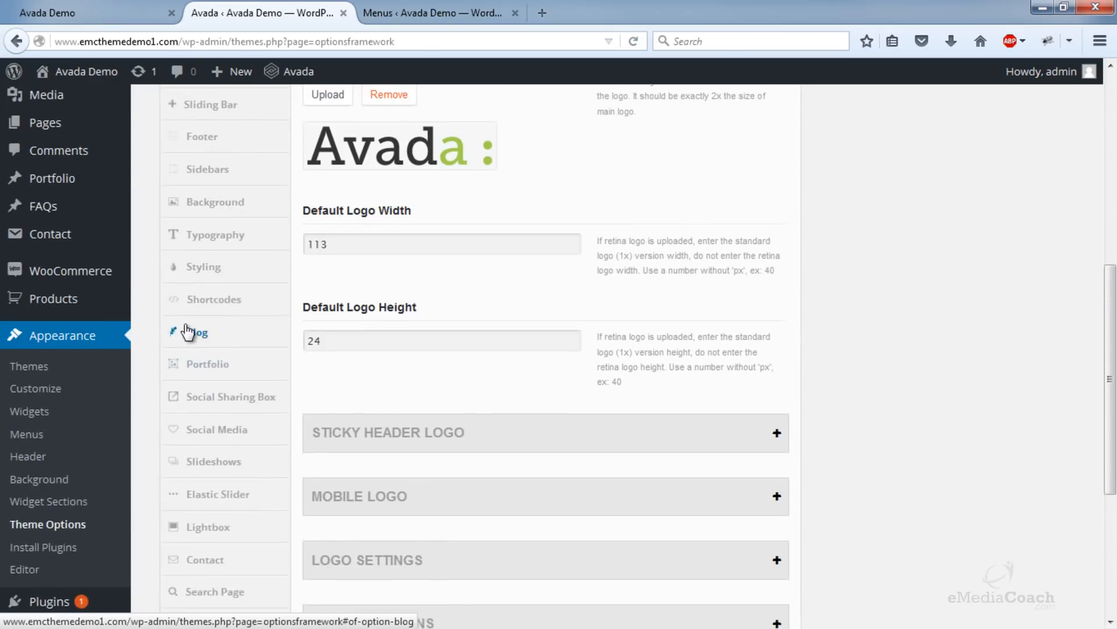
Bring up the Footer options, leave 4 footer columns, and scroll to the Copyright Bar settings.
left_click(214, 238)
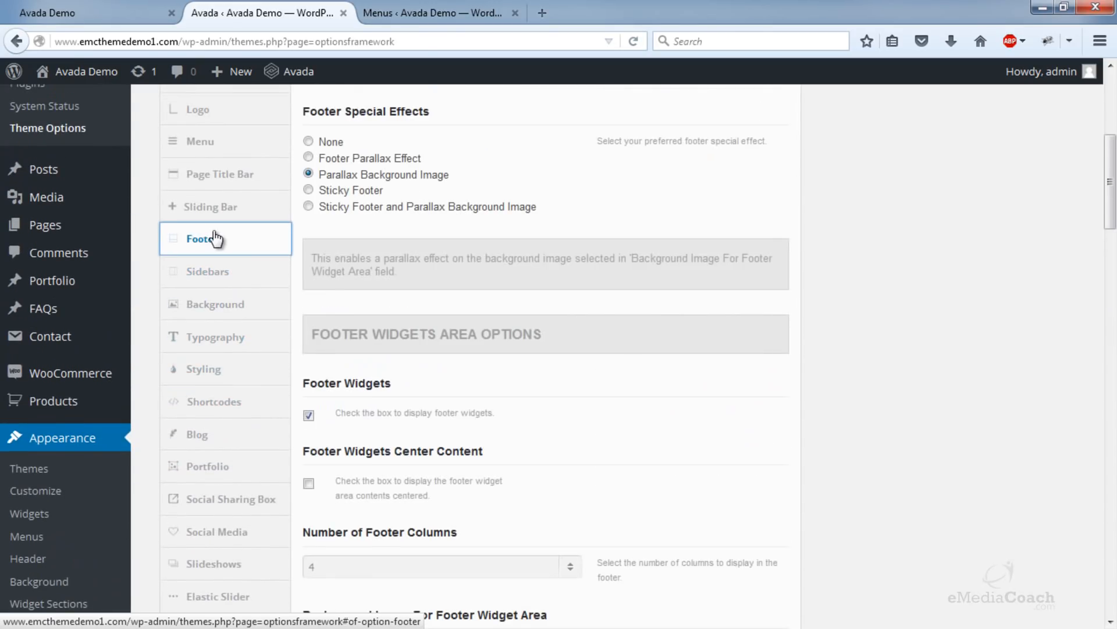
scroll(485, 246, "down", 3)
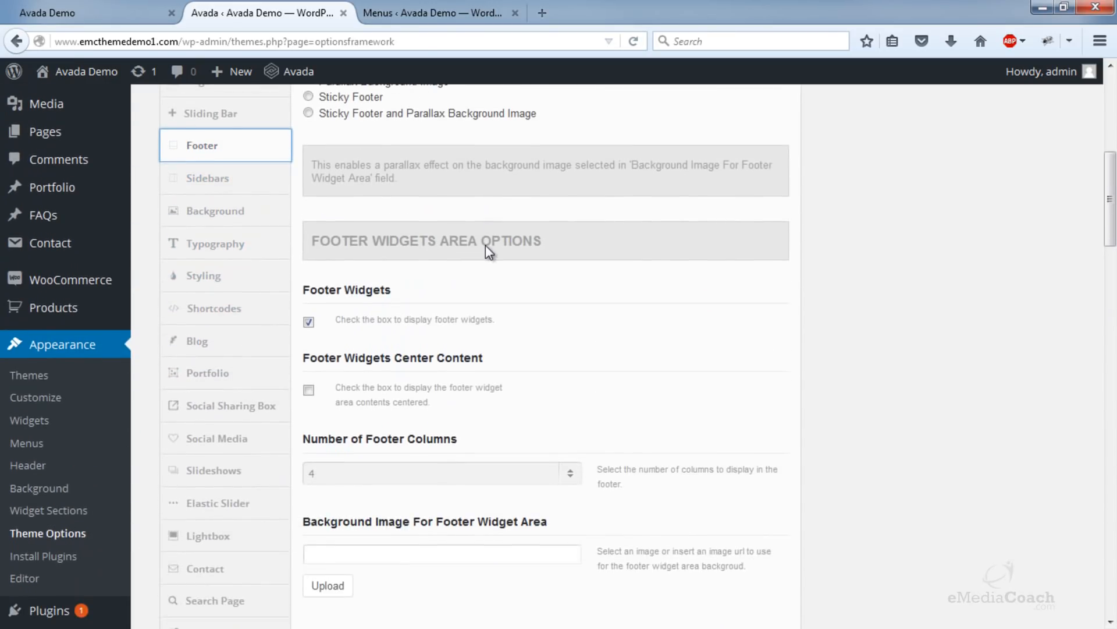
scroll(485, 246, "down", 2)
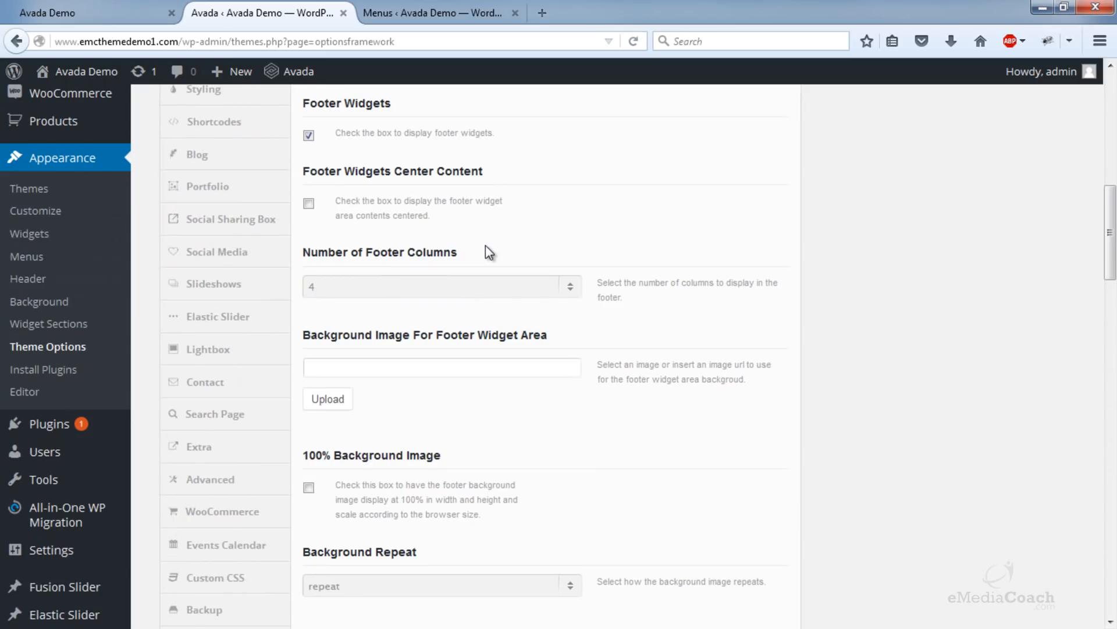
left_click(559, 292)
left_click(916, 333)
scroll(849, 333, "down", 15)
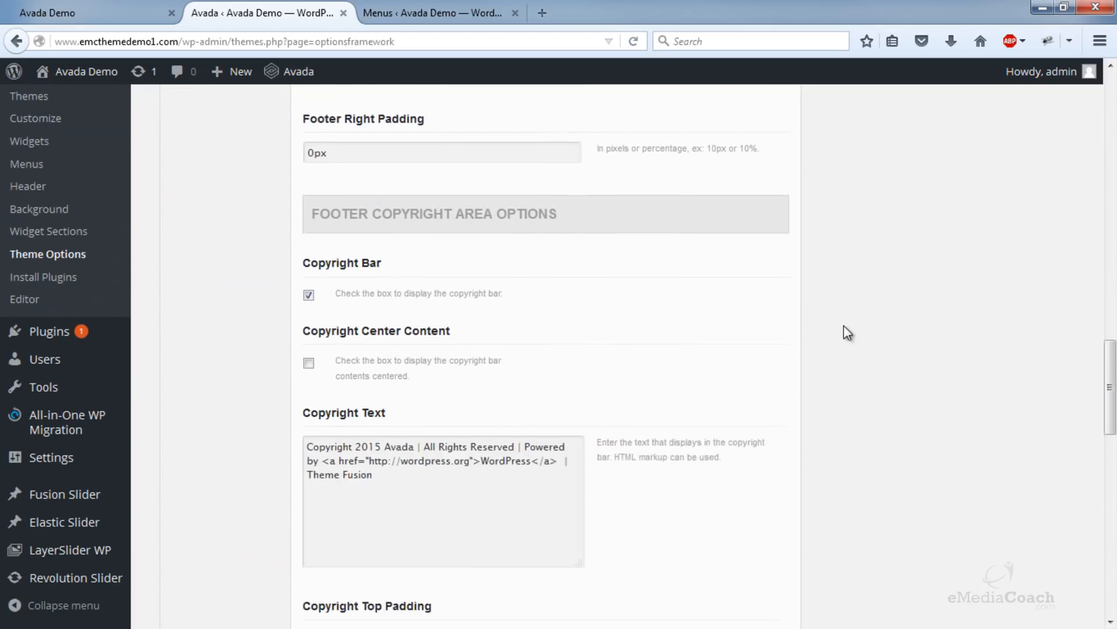
scroll(847, 333, "down", 2)
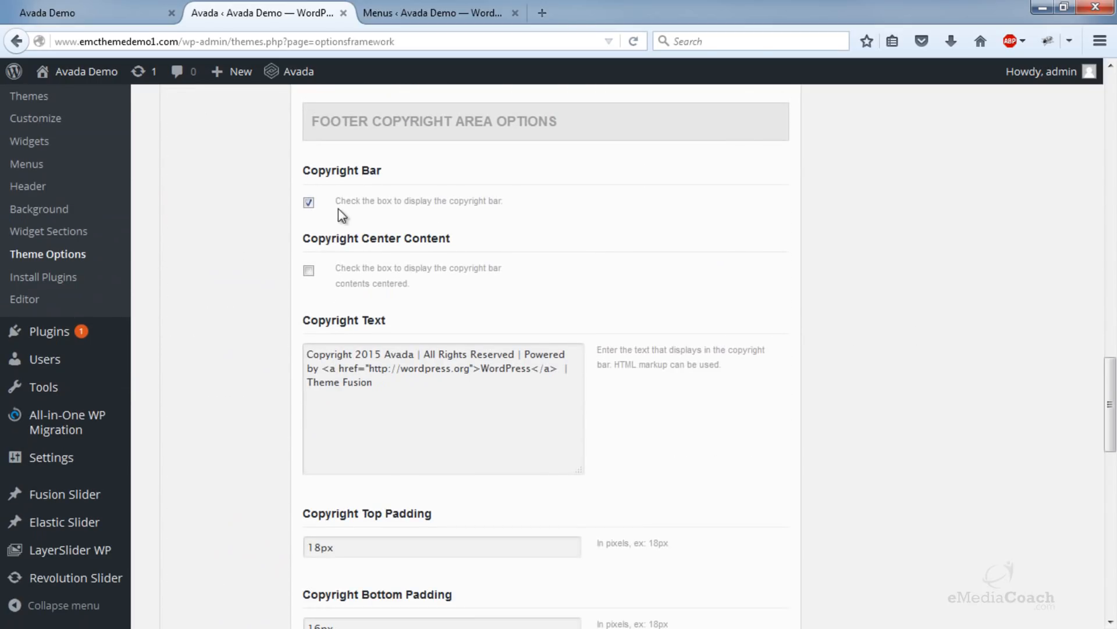
Replace the Avada credits after 'Copyright 2015' with 'eMediacoach How to make…' in Copyright Text.
left_click(87, 12)
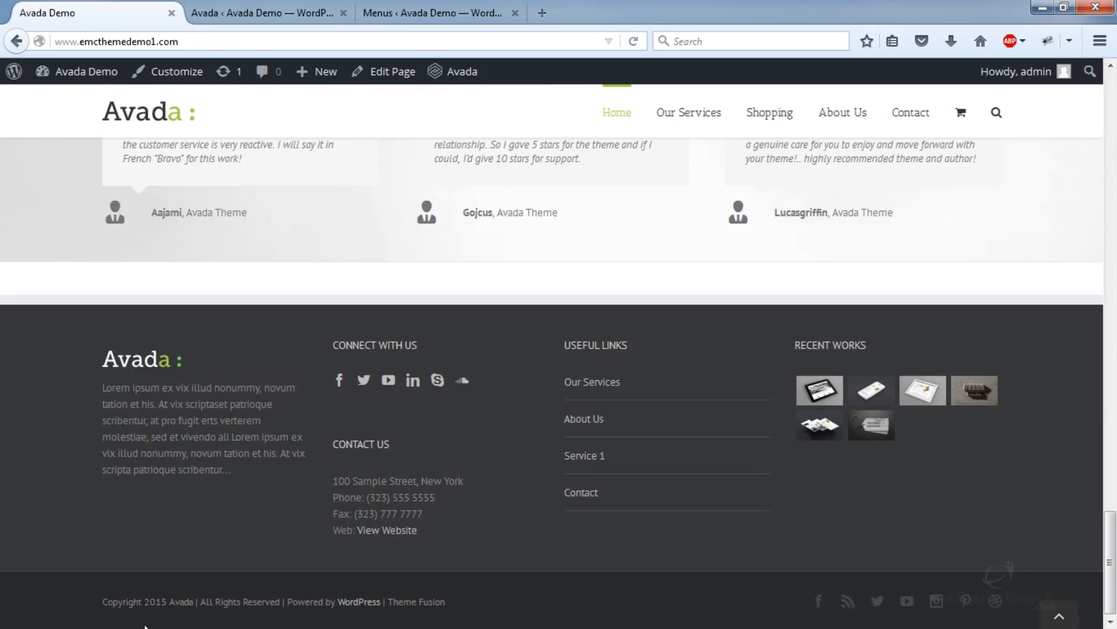
left_click(278, 11)
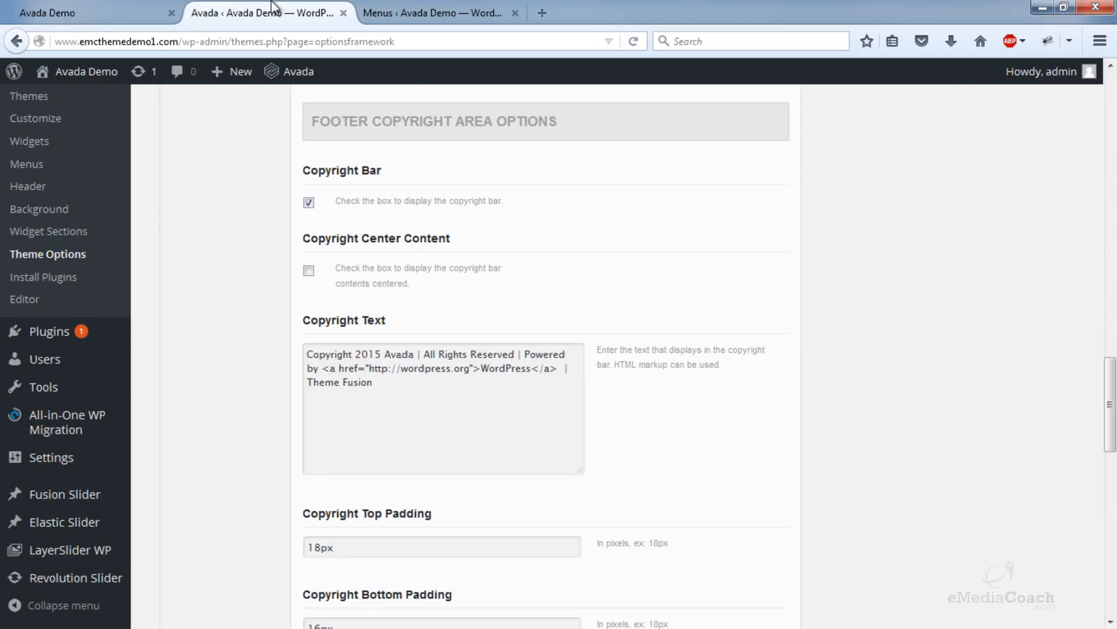
left_click(309, 203)
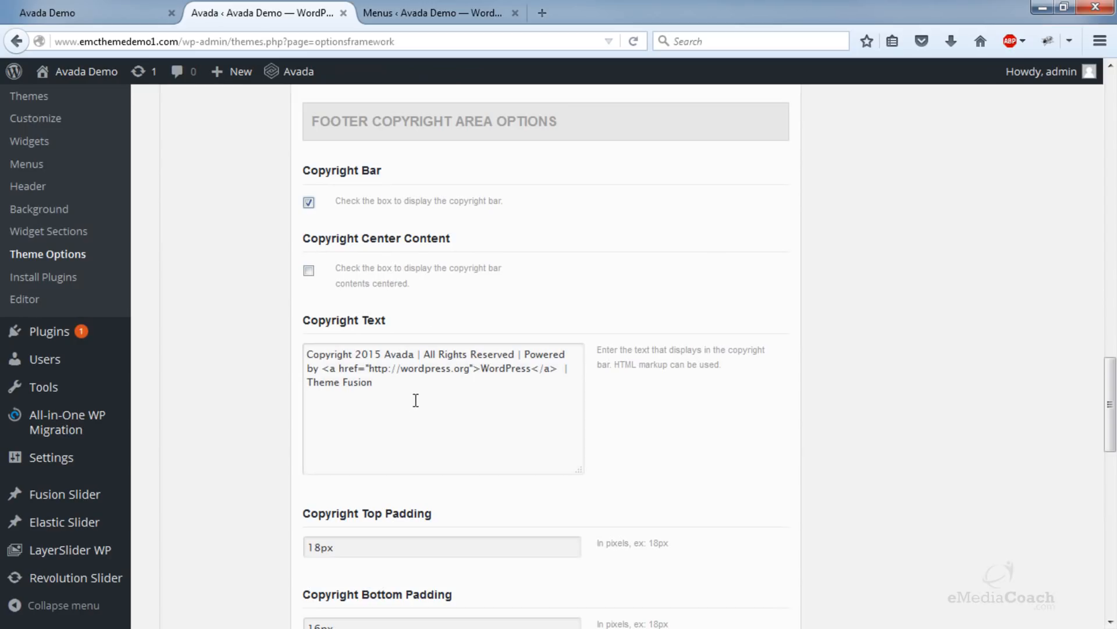
left_click_drag(416, 394, 384, 354)
left_click(70, 13)
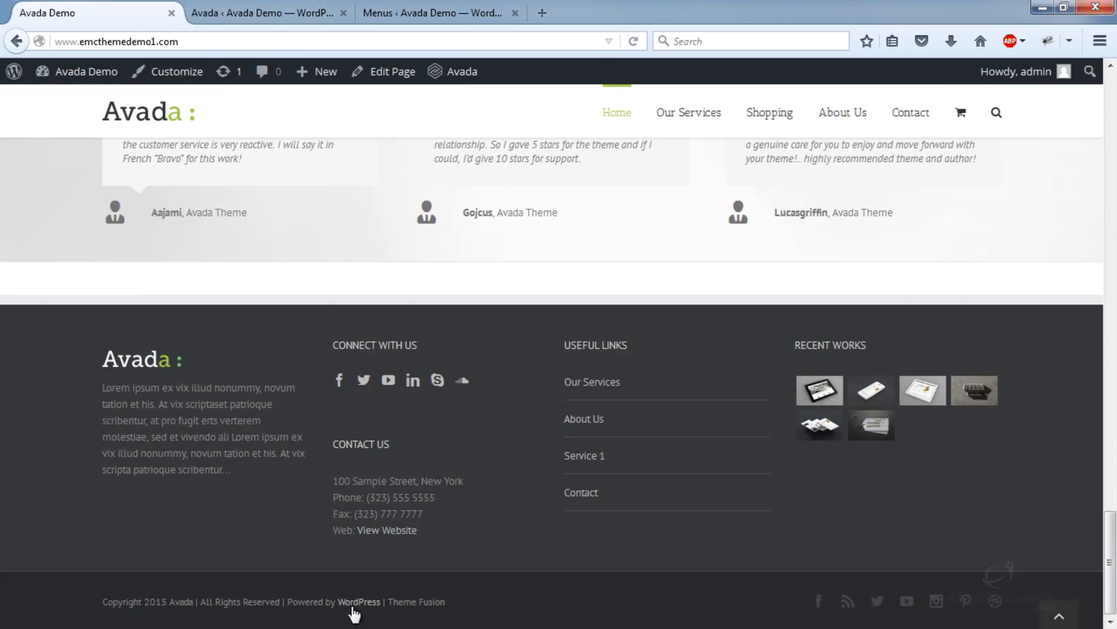
left_click(302, 6)
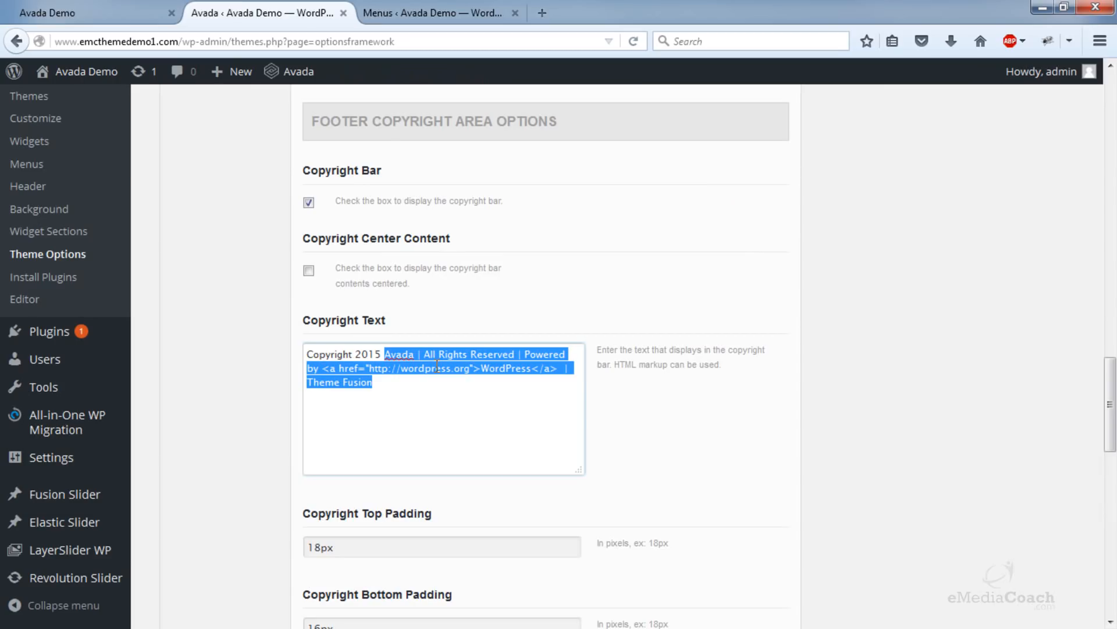
type("eMediacoach")
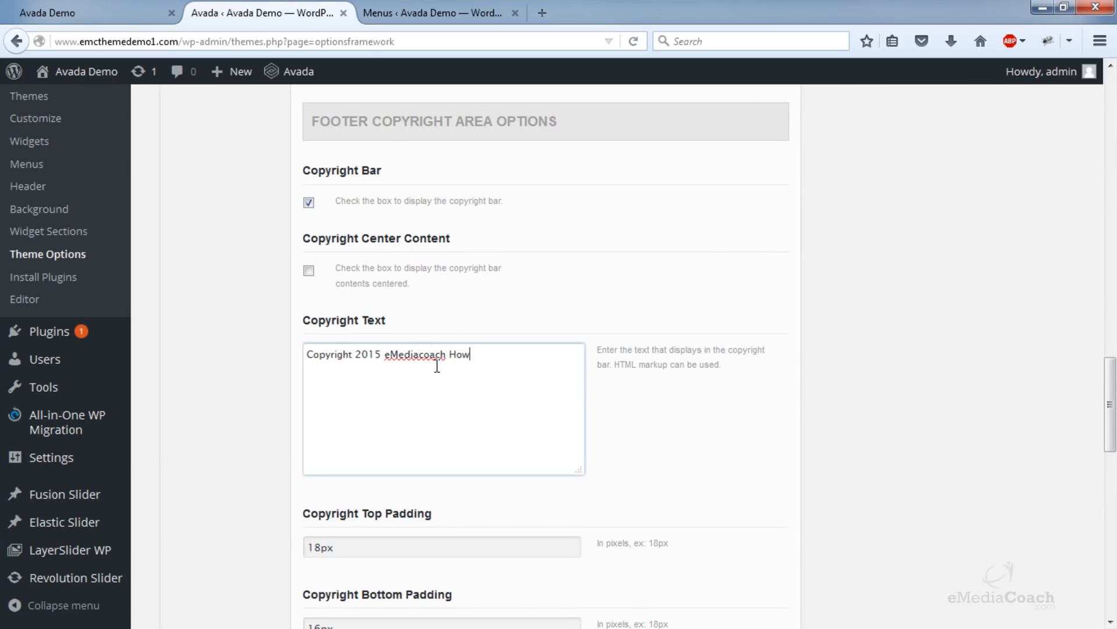
type(" How to make ")
type("|")
Nudge the footer social icon font size slider in Social Icon Options.
scroll(446, 355, "down", 5)
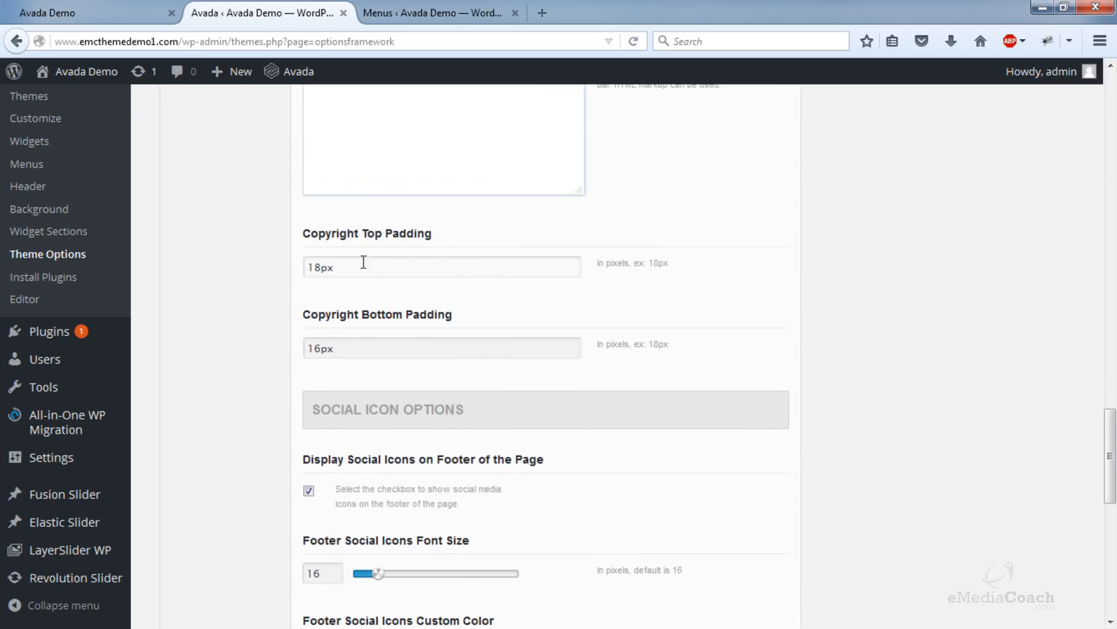
scroll(363, 350, "down", 5)
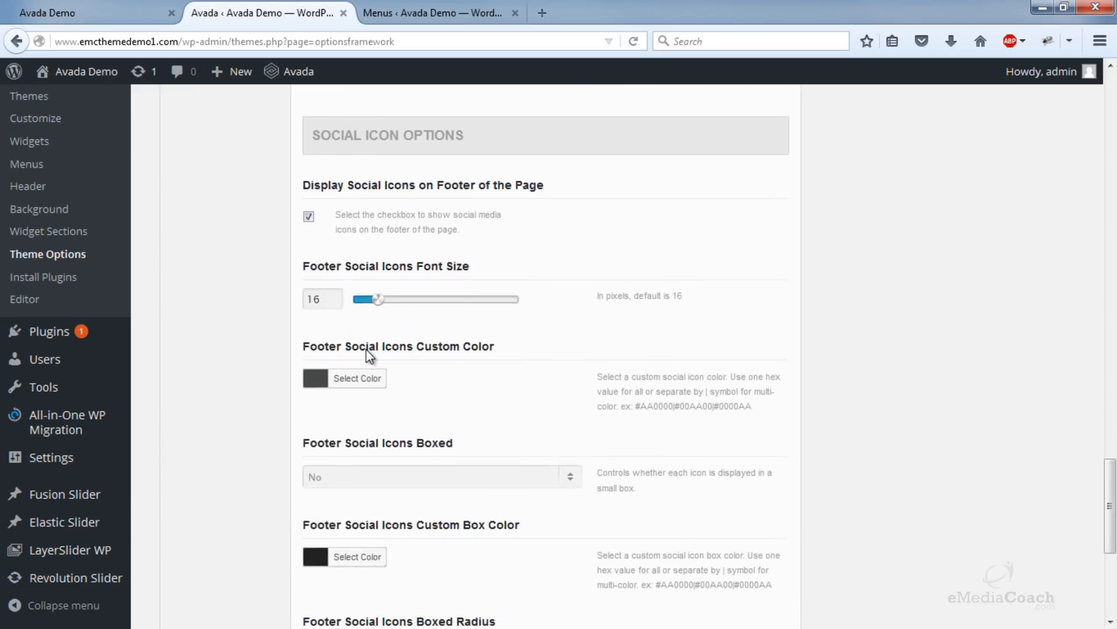
left_click(93, 12)
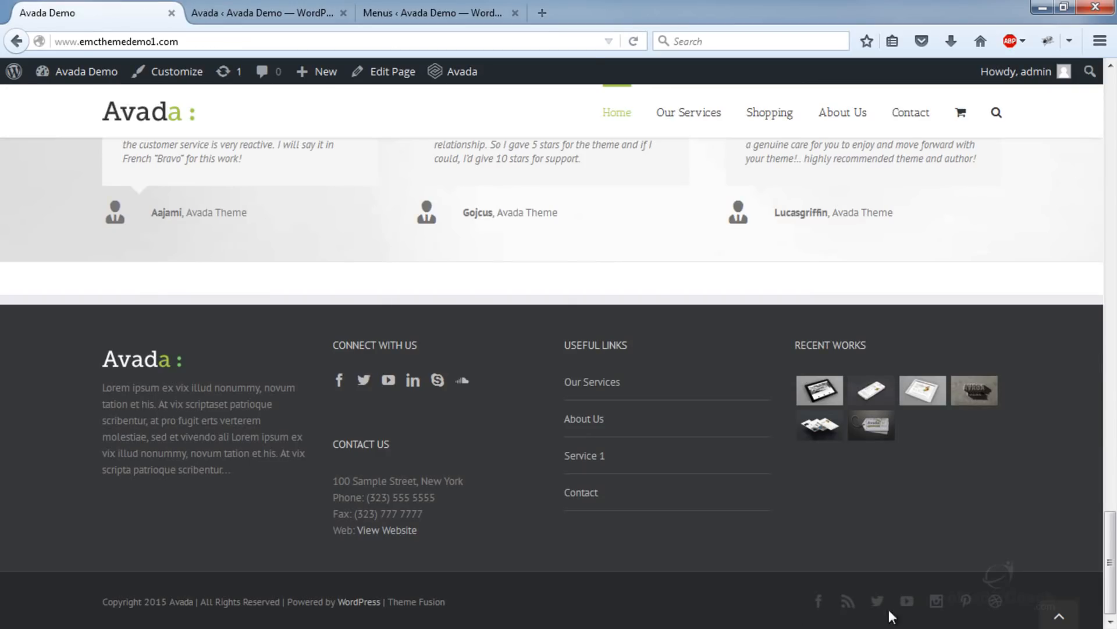
left_click(245, 12)
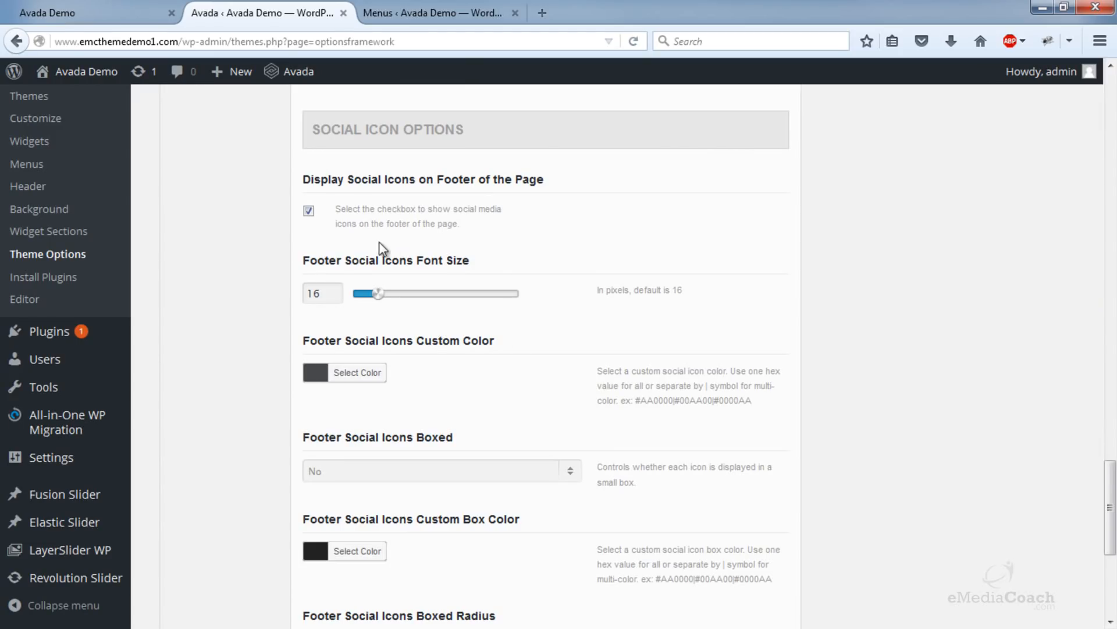
left_click(308, 211)
mouse_move(375, 294)
left_mouse_down()
mouse_move(391, 296)
mouse_move(377, 295)
left_mouse_up()
Save all theme option changes and reload the live site to confirm the new copyright footer.
scroll(380, 301, "down", 5)
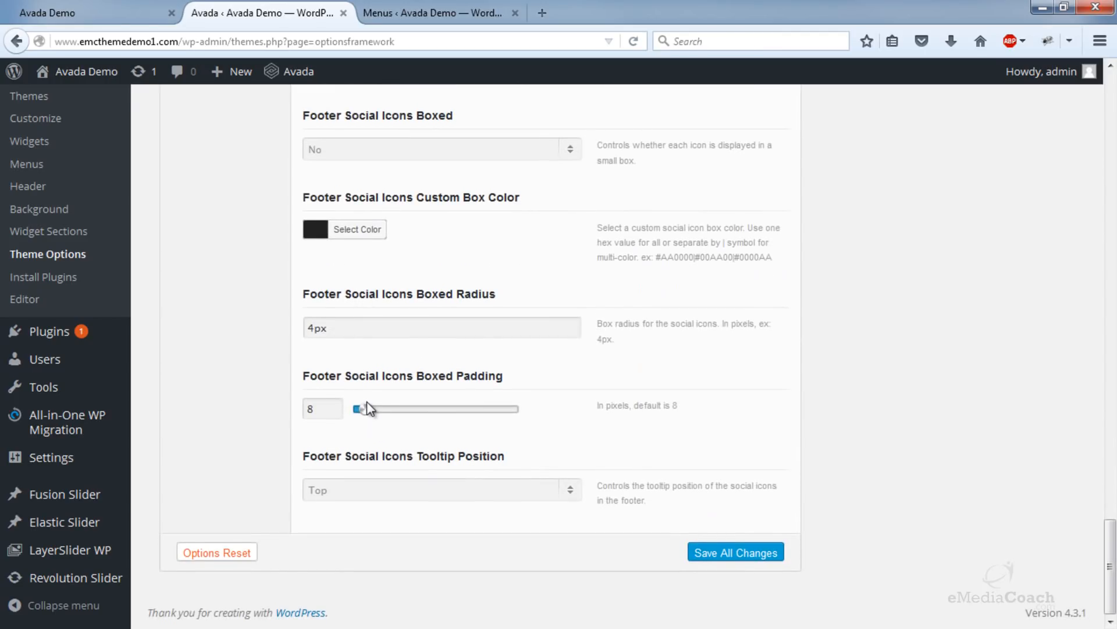
scroll(368, 408, "up", 2)
scroll(367, 402, "up", 3)
scroll(366, 401, "down", 5)
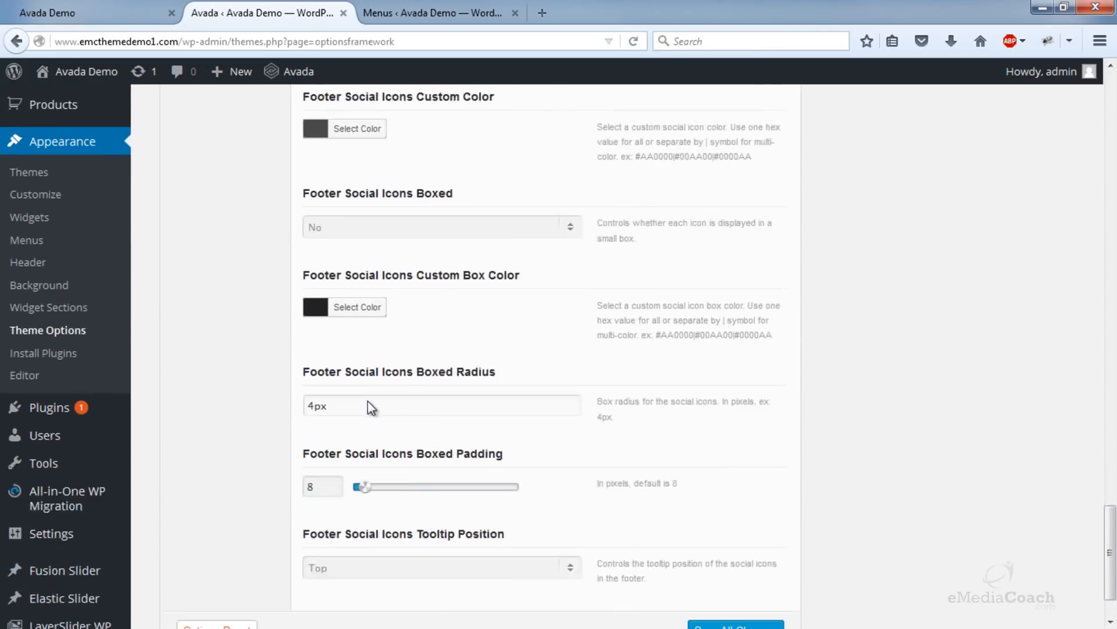
left_click(736, 553)
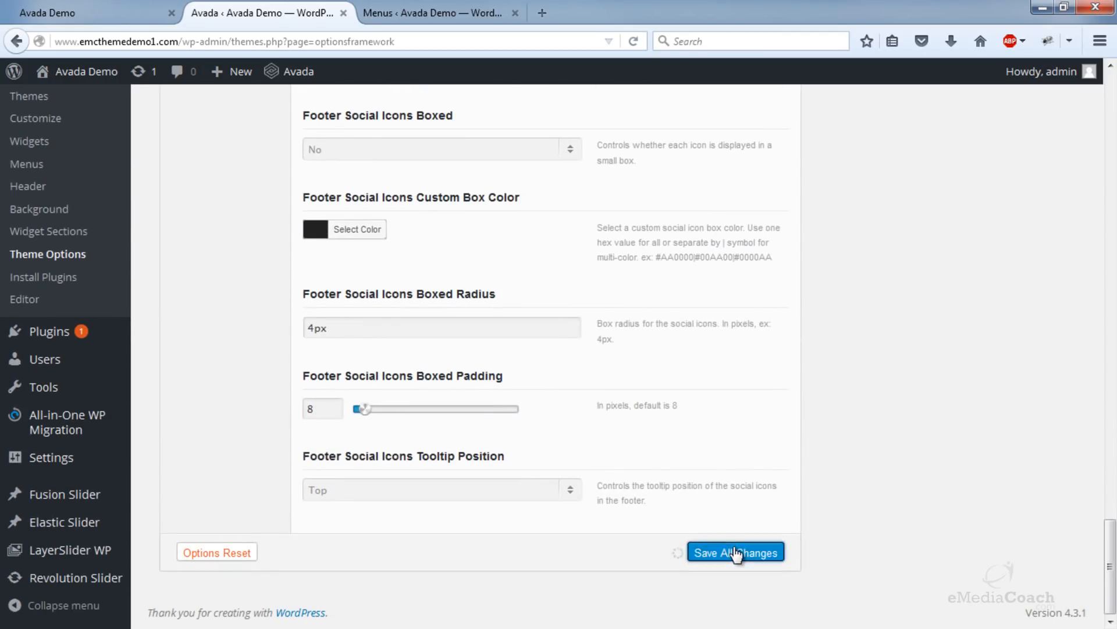
left_click(136, 18)
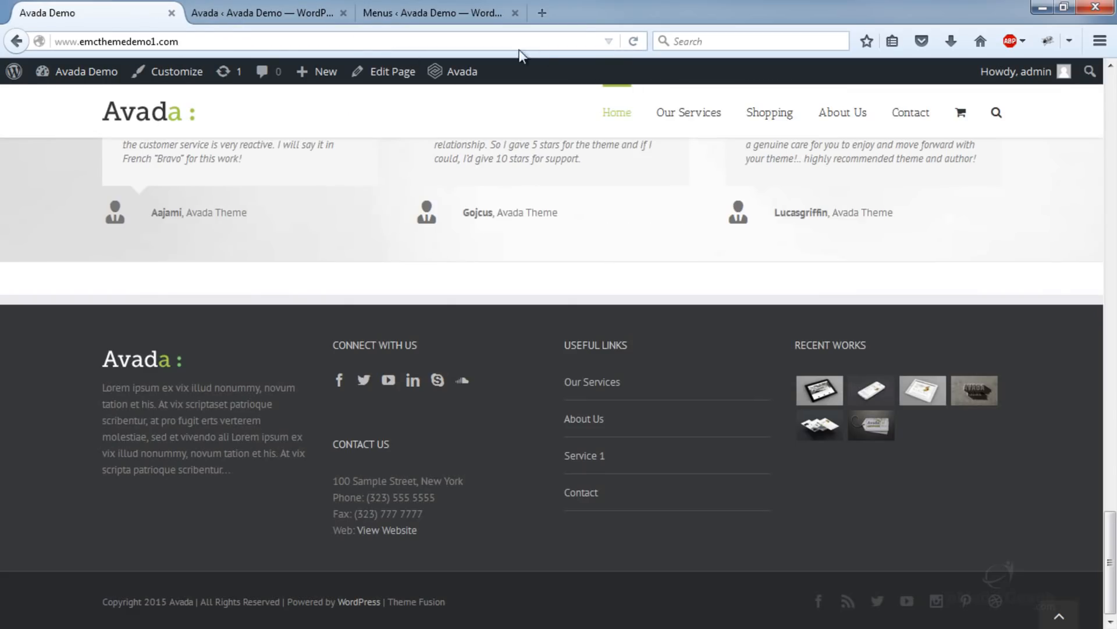
left_click(633, 41)
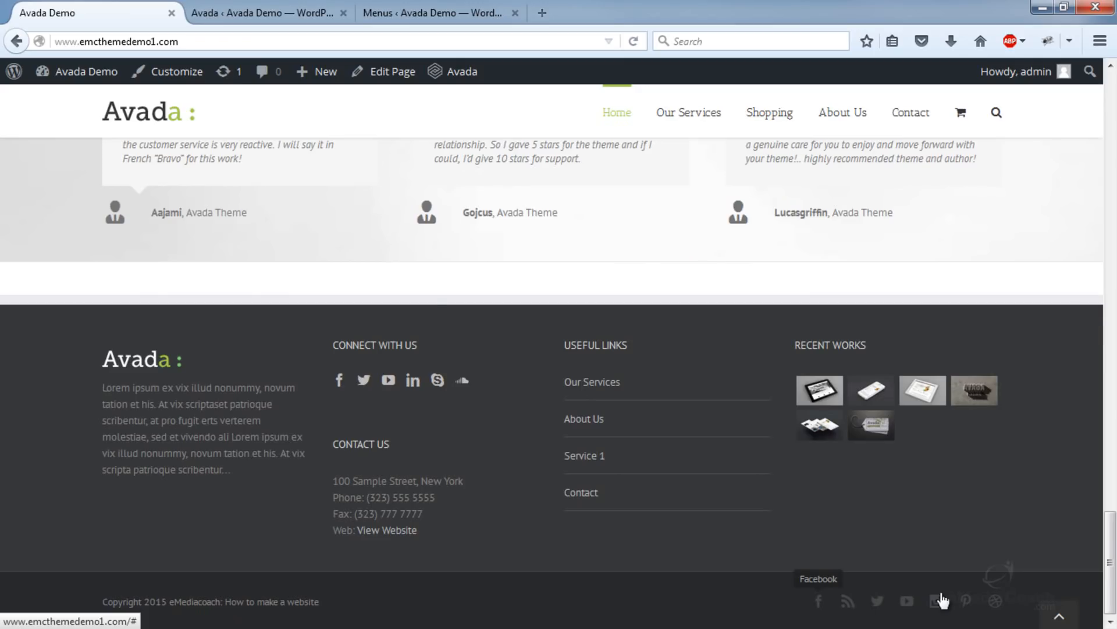
left_click(226, 12)
Search the page for 'so' and go from Social Sharing Box to the Social Media icon link settings.
scroll(269, 243, "up", 20)
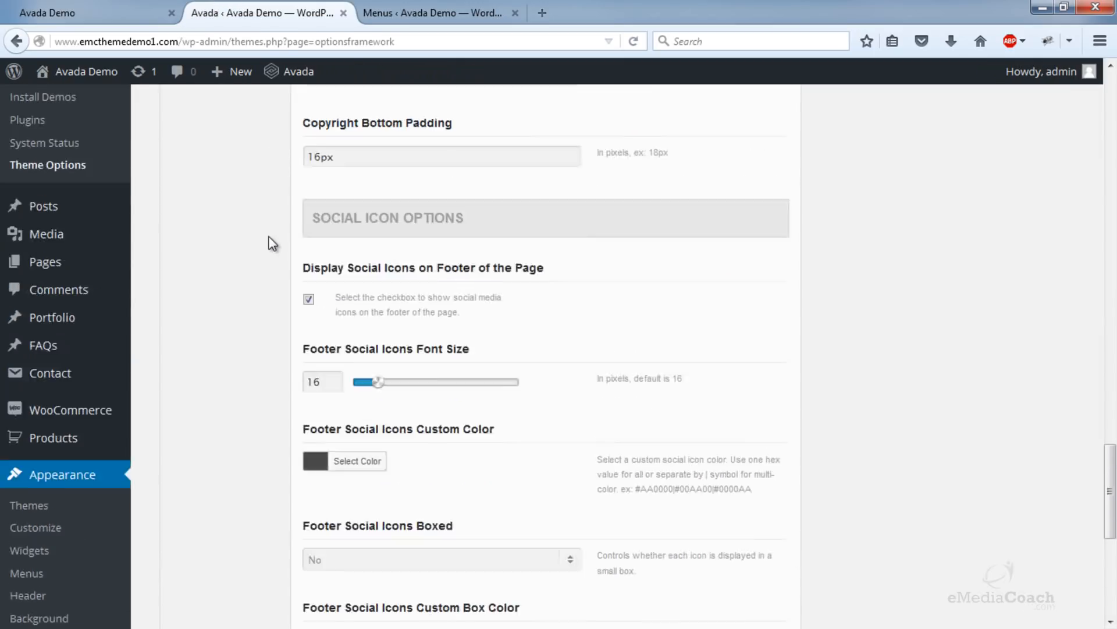
scroll(271, 244, "up", 10)
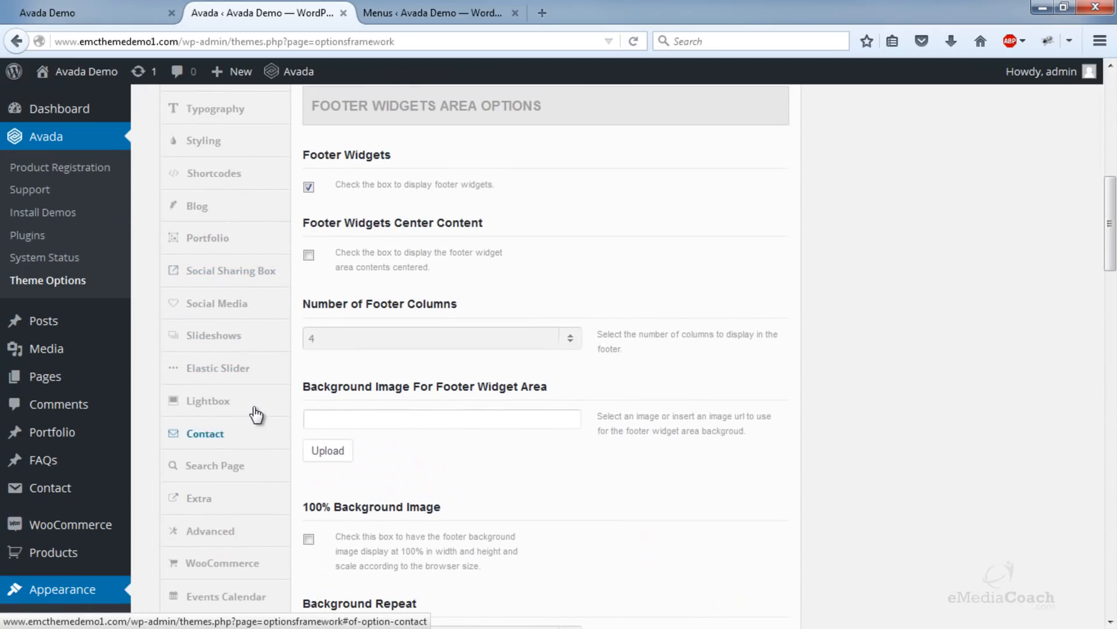
scroll(254, 407, "up", 5)
scroll(256, 401, "up", 5)
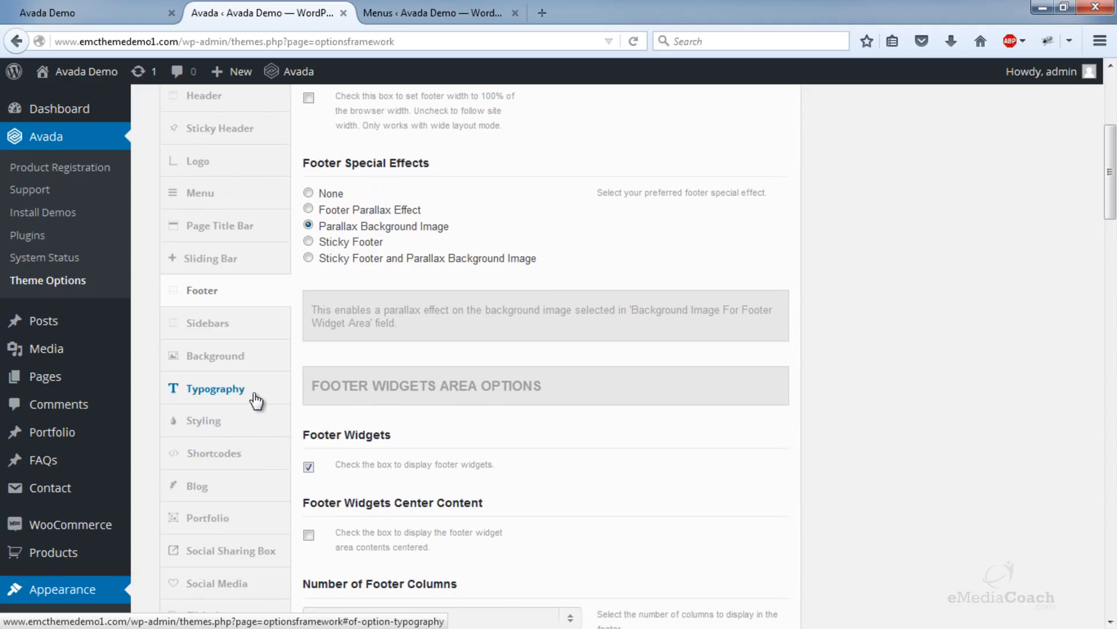
key("ctrl+f")
type("soci")
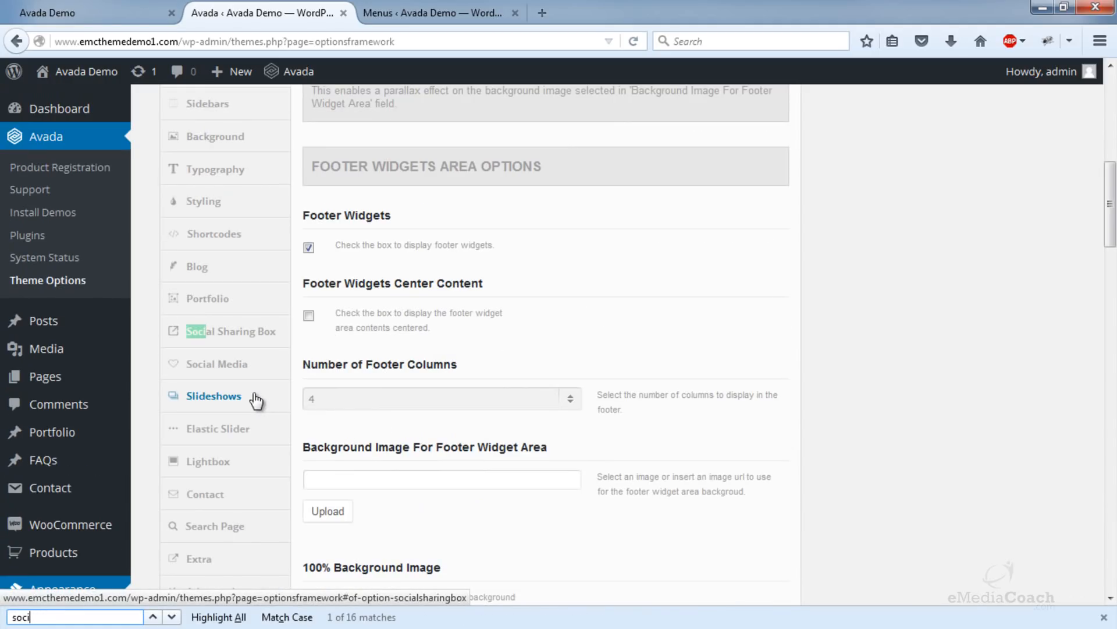
left_click(247, 334)
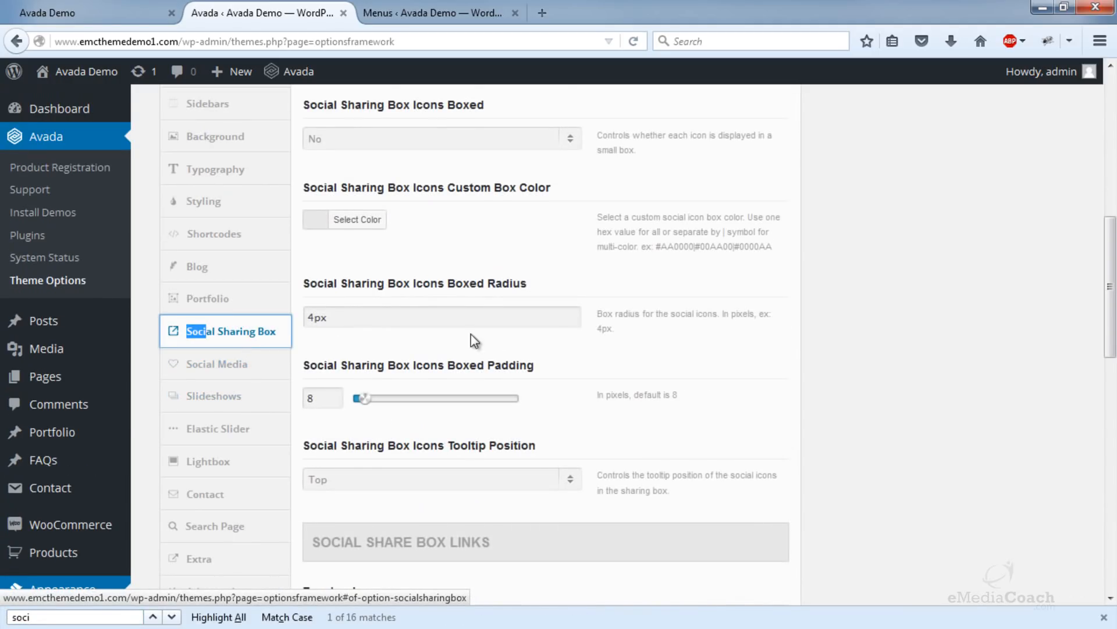
scroll(530, 342, "down", 2)
scroll(526, 341, "down", 5)
scroll(518, 339, "up", 7)
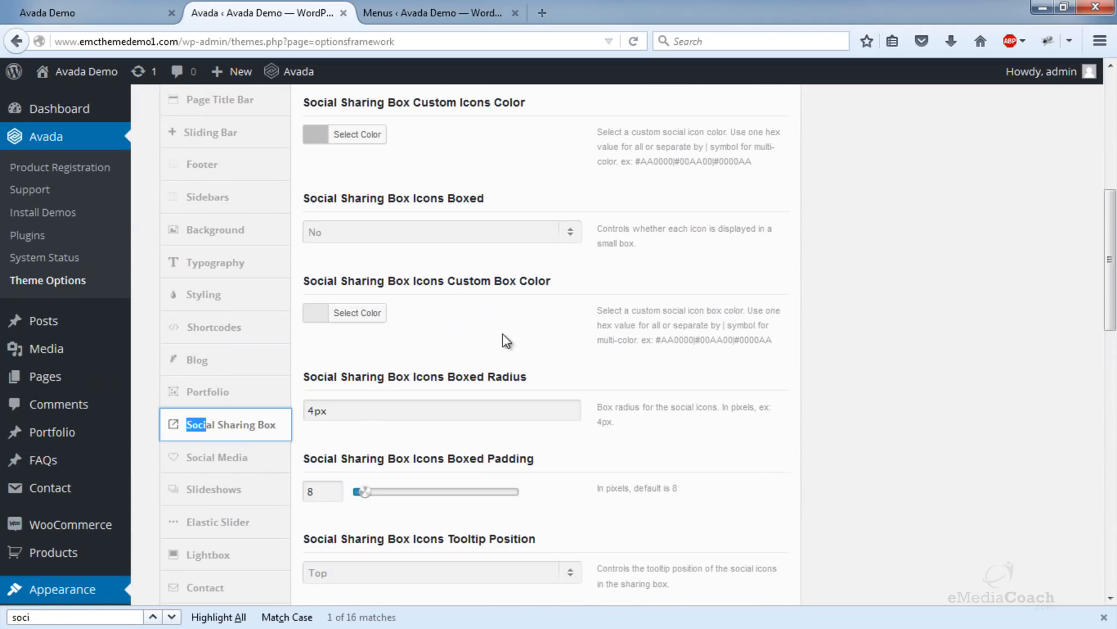
left_click(172, 619)
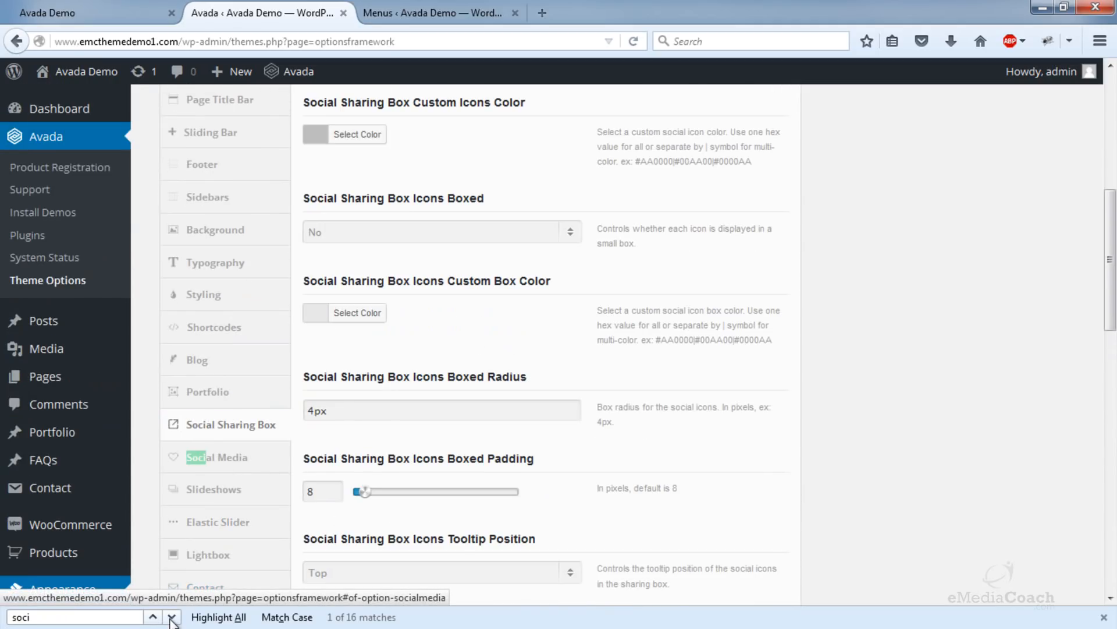
left_click(231, 460)
scroll(317, 355, "up", 6)
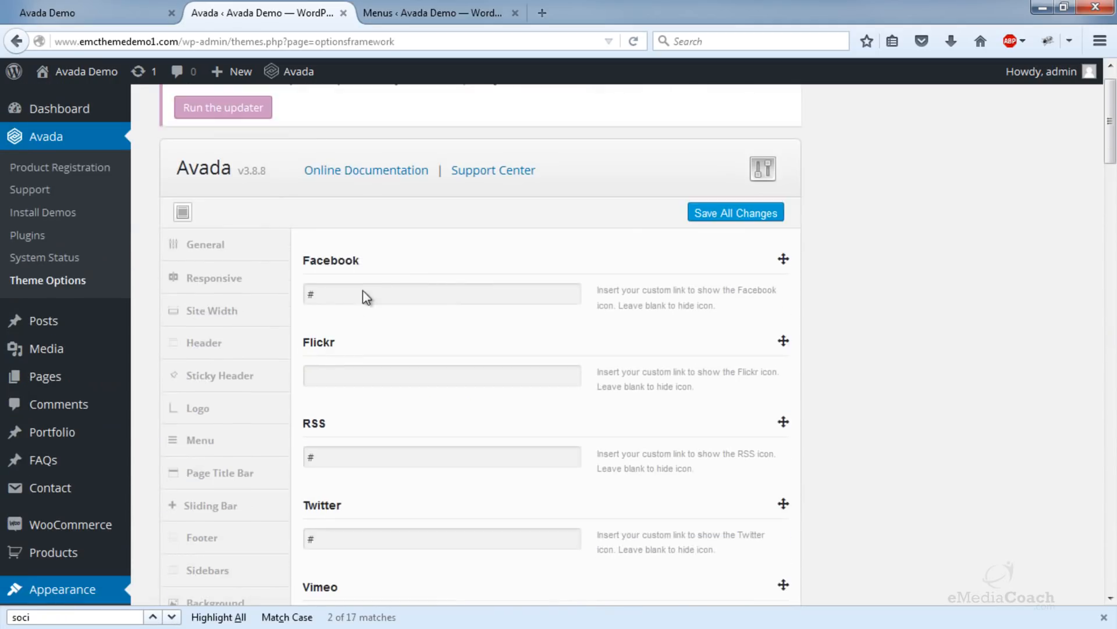
left_click_drag(355, 297, 211, 289)
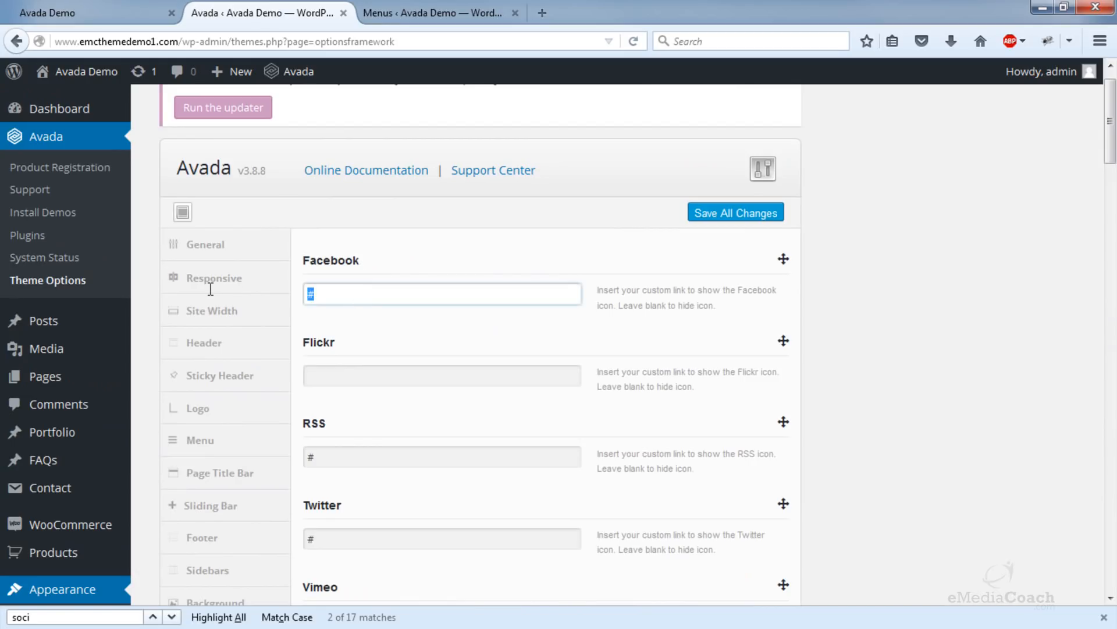
type("h")
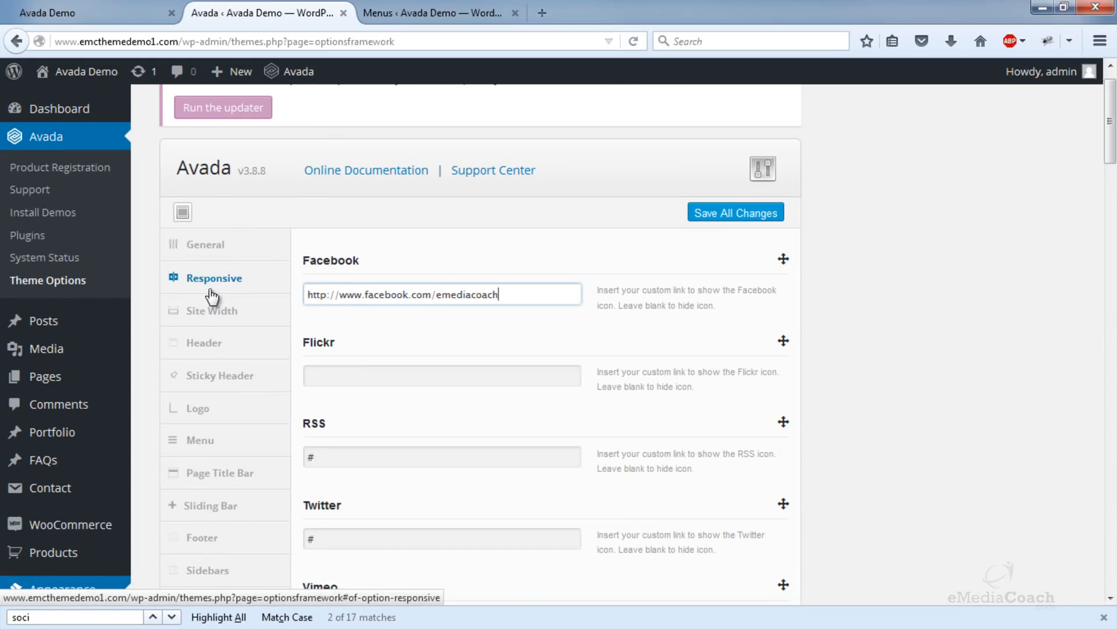
key("ctrl+a")
key("ctrl+c")
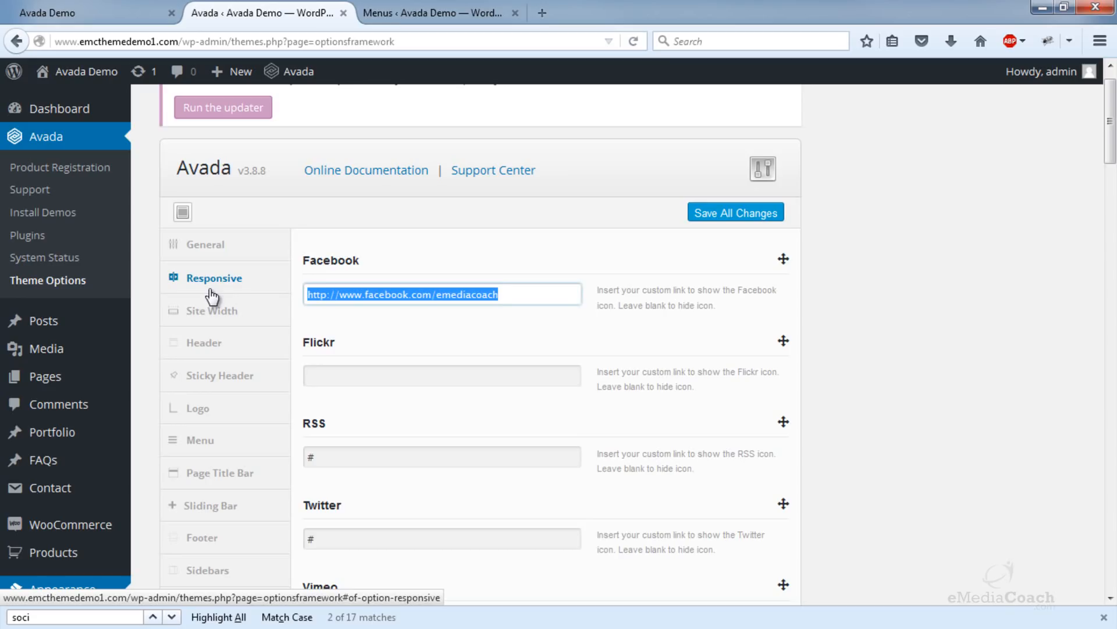
Paste the Facebook URL into the Twitter, Youtube, Instagram and Pinterest link fields.
left_click(357, 448)
scroll(349, 467, "down", 3)
double_click(346, 449)
key("ctrl+v")
scroll(390, 445, "down", 5)
double_click(351, 424)
key("ctrl+v")
scroll(351, 429, "down", 5)
double_click(356, 315)
key("ctrl+v")
double_click(349, 397)
key("ctrl+v")
Paste the same Facebook URL into the Soundcloud and Email Address link fields.
scroll(326, 425, "down", 8)
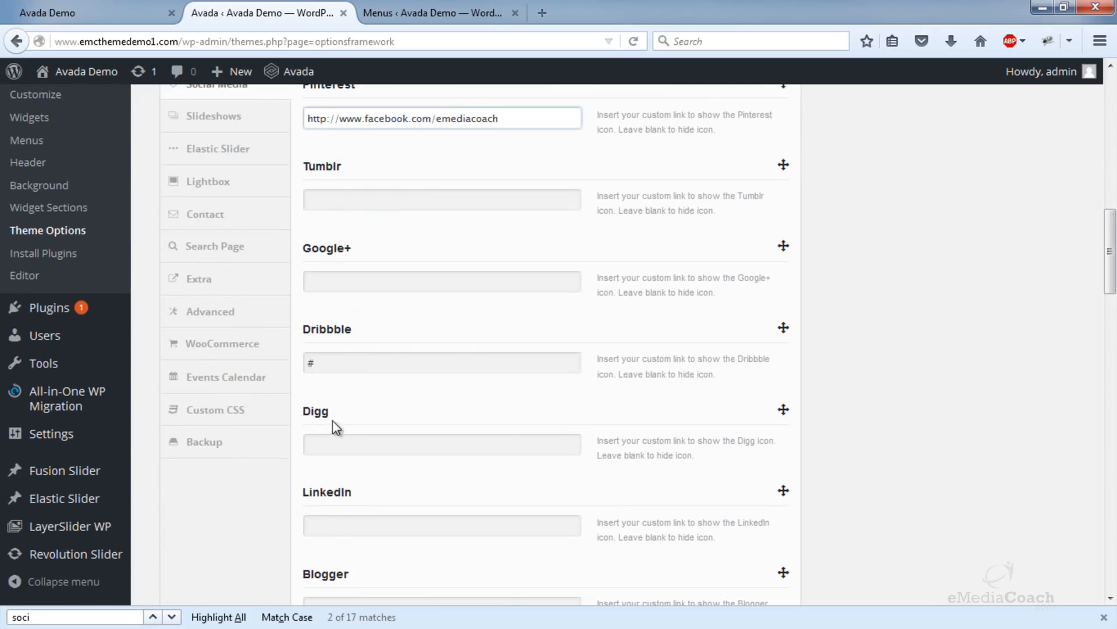
scroll(377, 415, "down", 6)
left_click(374, 410)
scroll(375, 413, "down", 10)
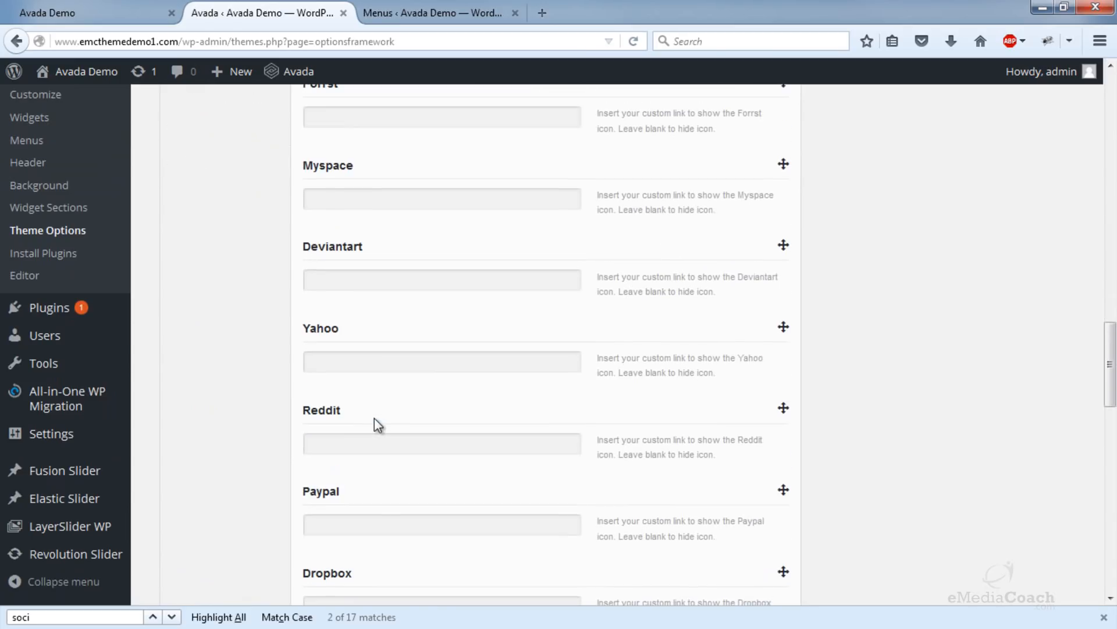
scroll(358, 439, "down", 6)
left_click(342, 495)
key("ctrl+v")
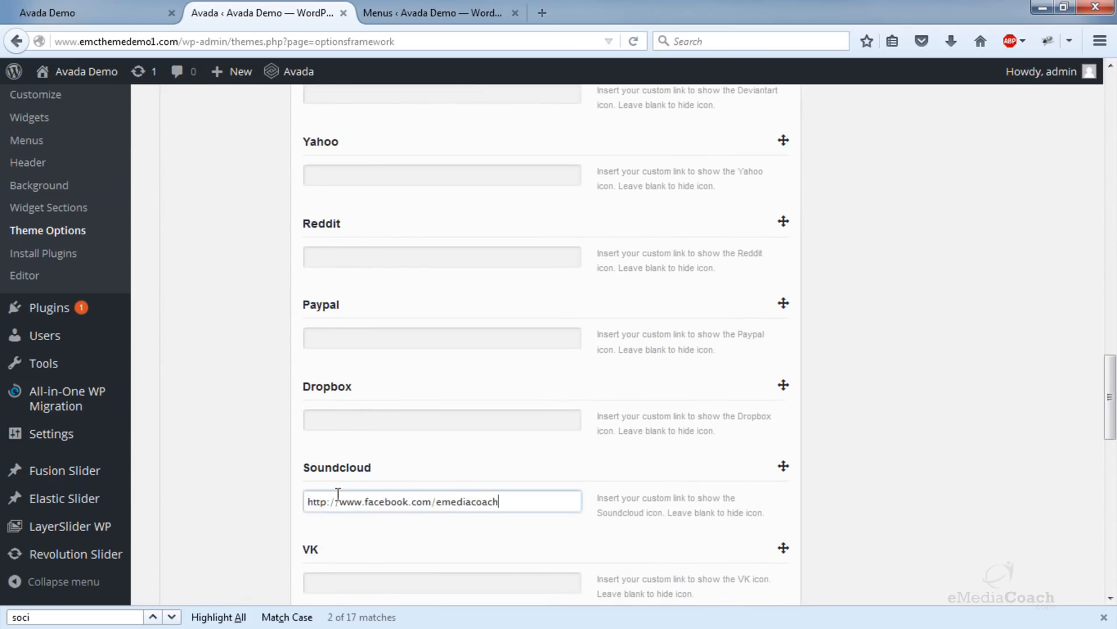
scroll(341, 499, "down", 5)
left_click(344, 479)
key("ctrl+v")
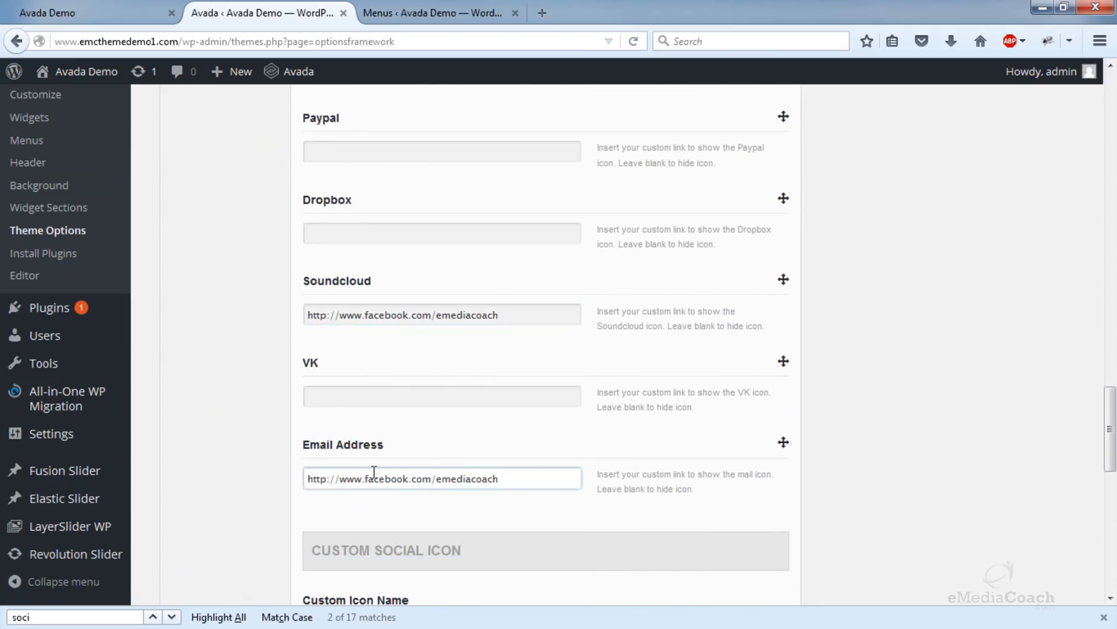
Reload the live site to check the new footer social icons.
scroll(374, 472, "up", 20)
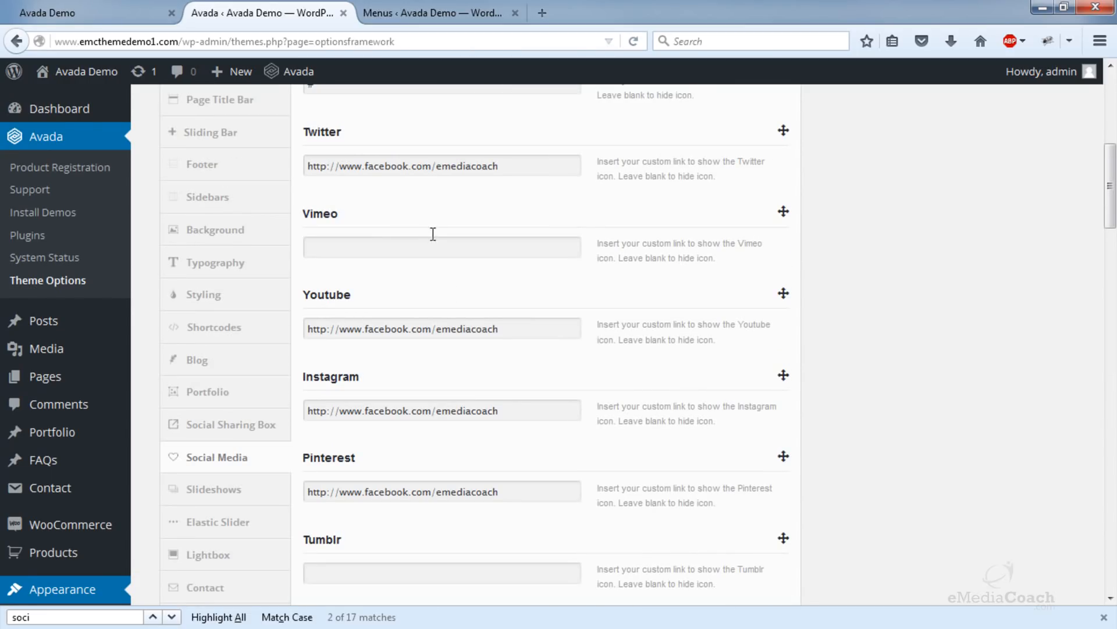
scroll(469, 298, "down", 2)
left_click(82, 9)
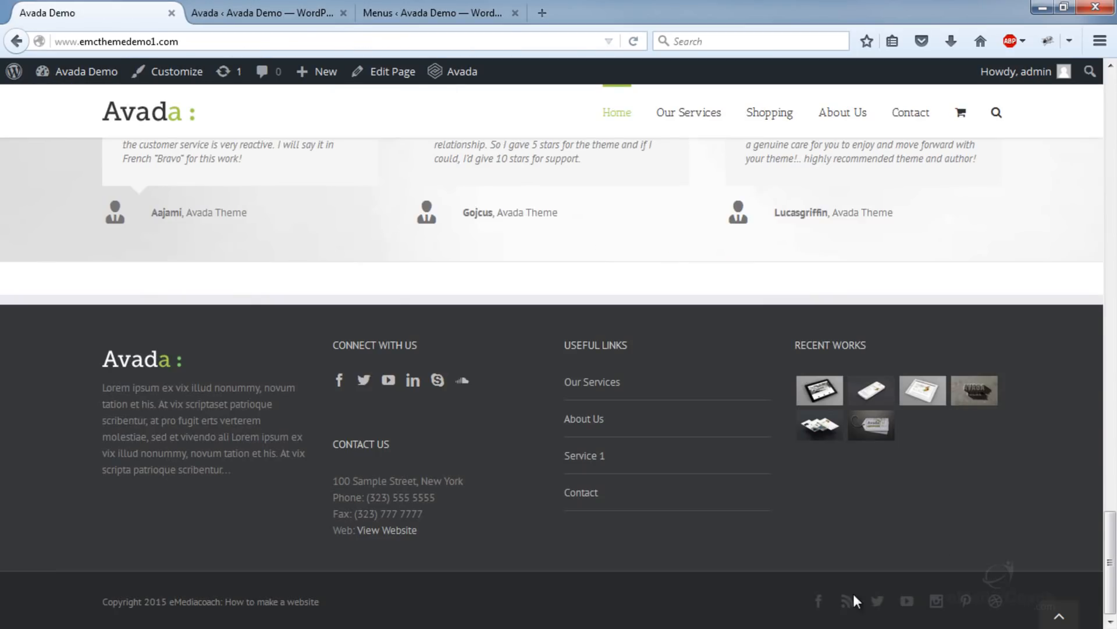
left_click(256, 12)
scroll(637, 427, "down", 20)
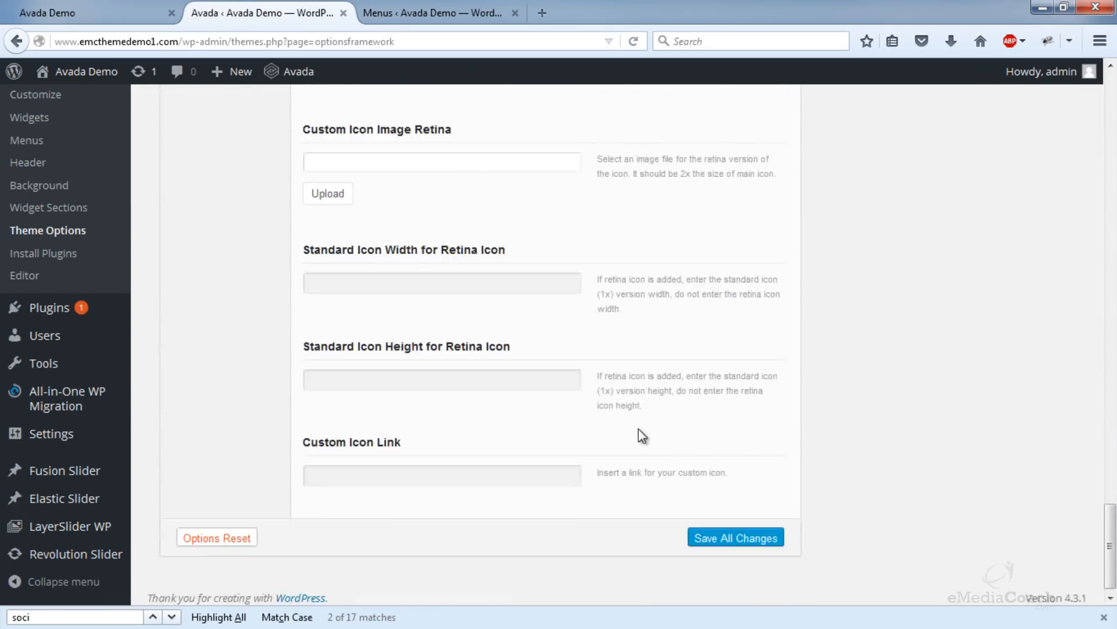
left_click(107, 8)
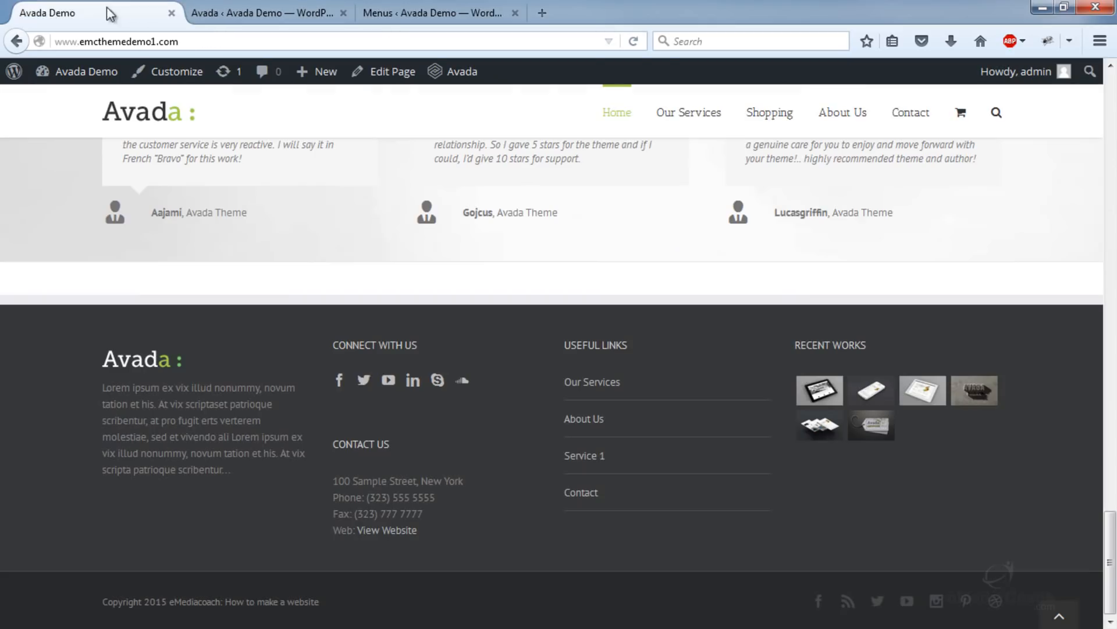
left_click(633, 40)
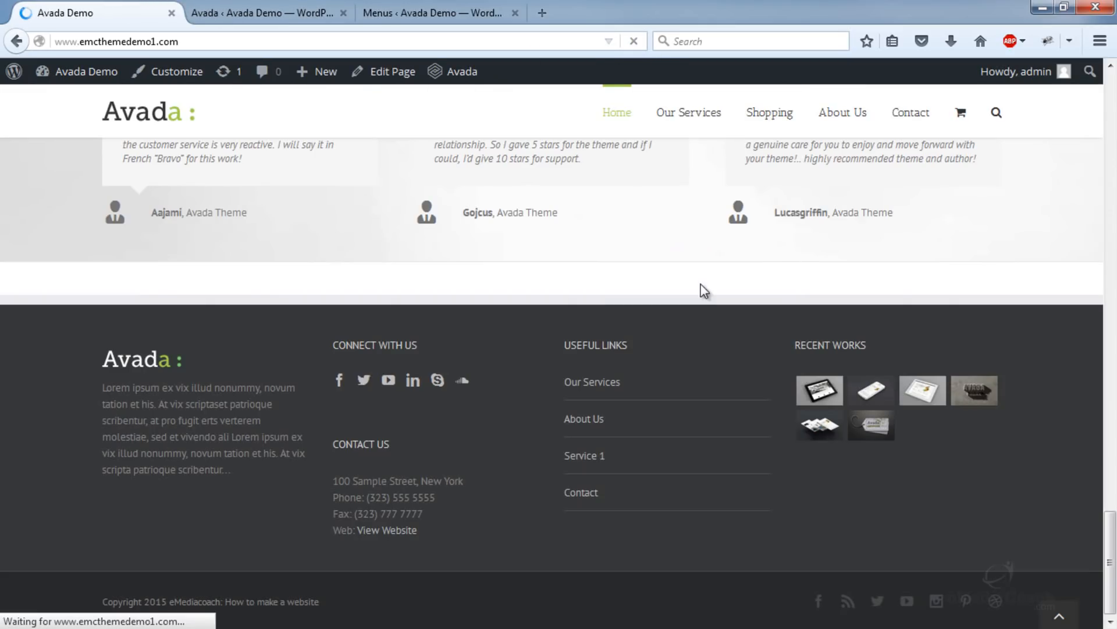
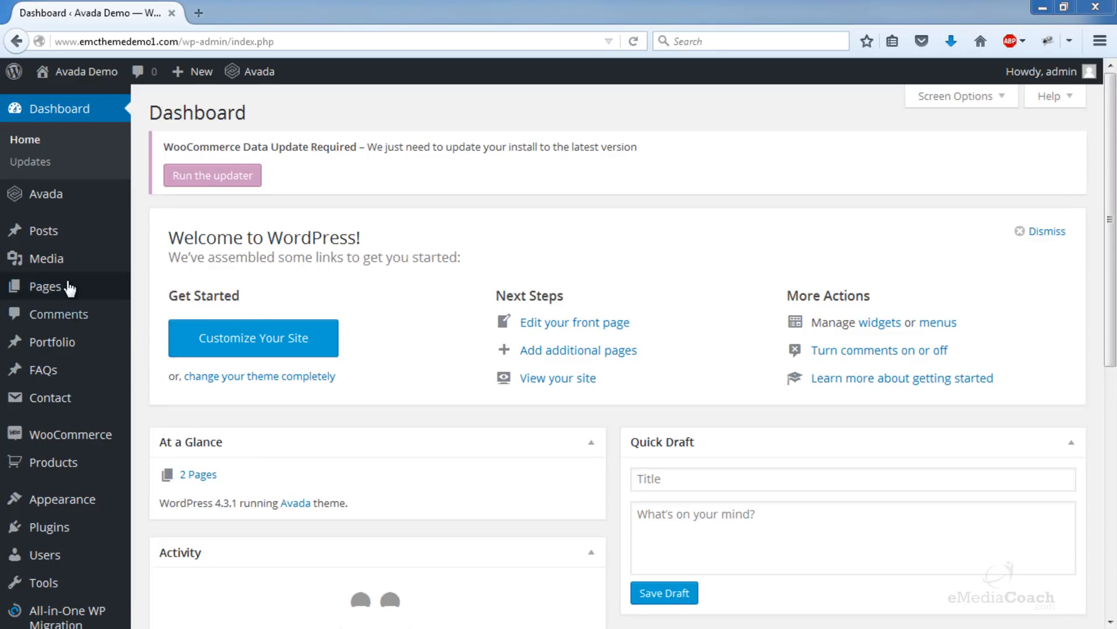
Start a new page titled 'Contact'.
mouse_move(70, 284)
left_click(173, 319)
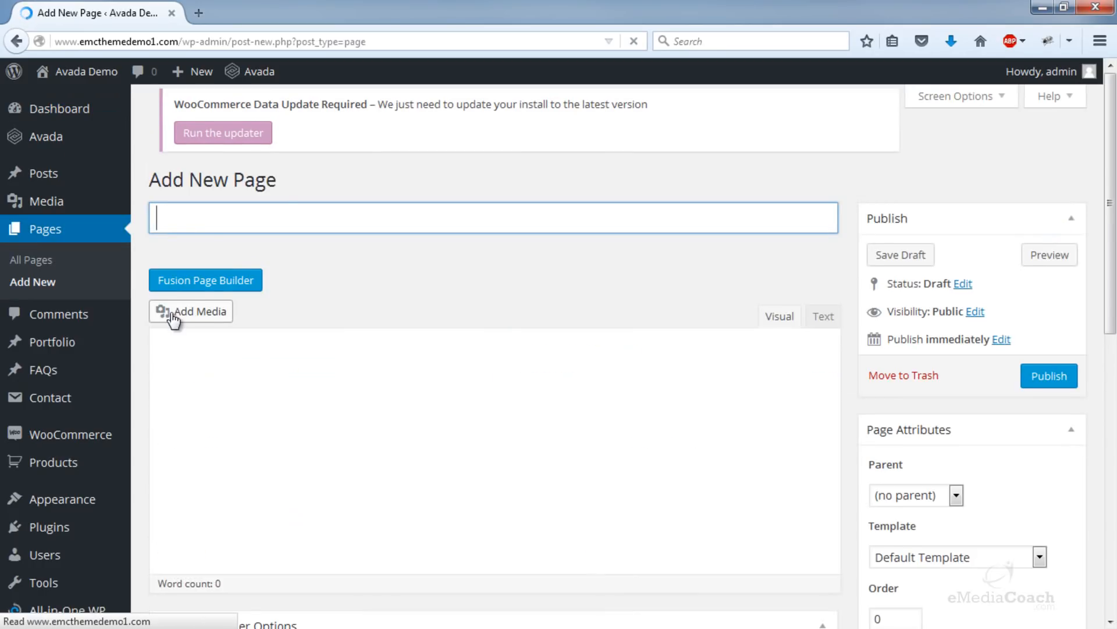
left_click(265, 225)
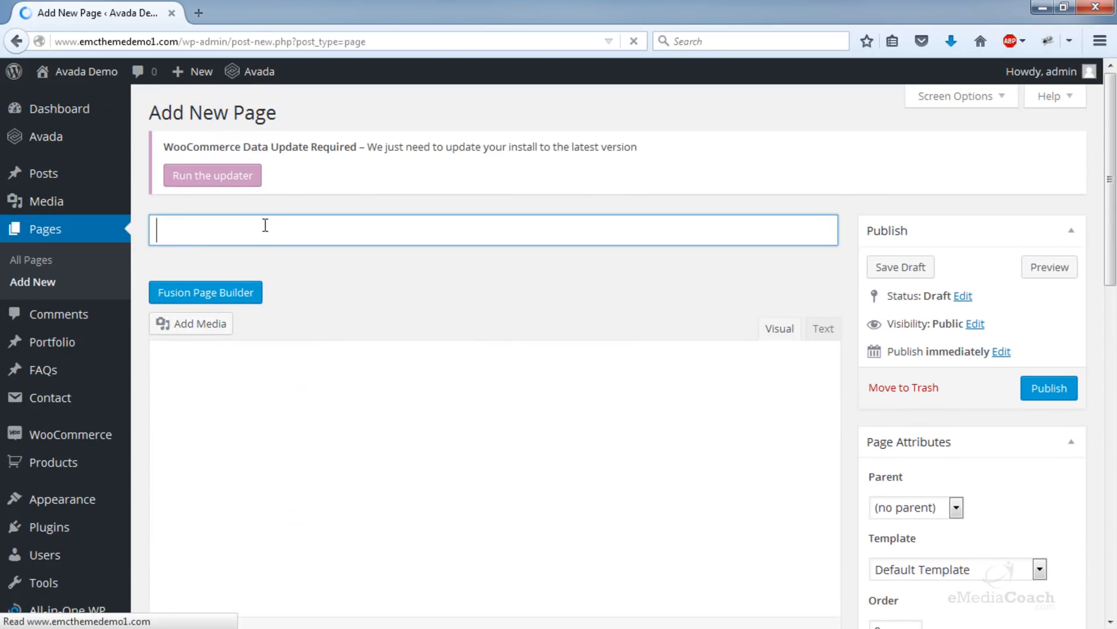
type("Contact")
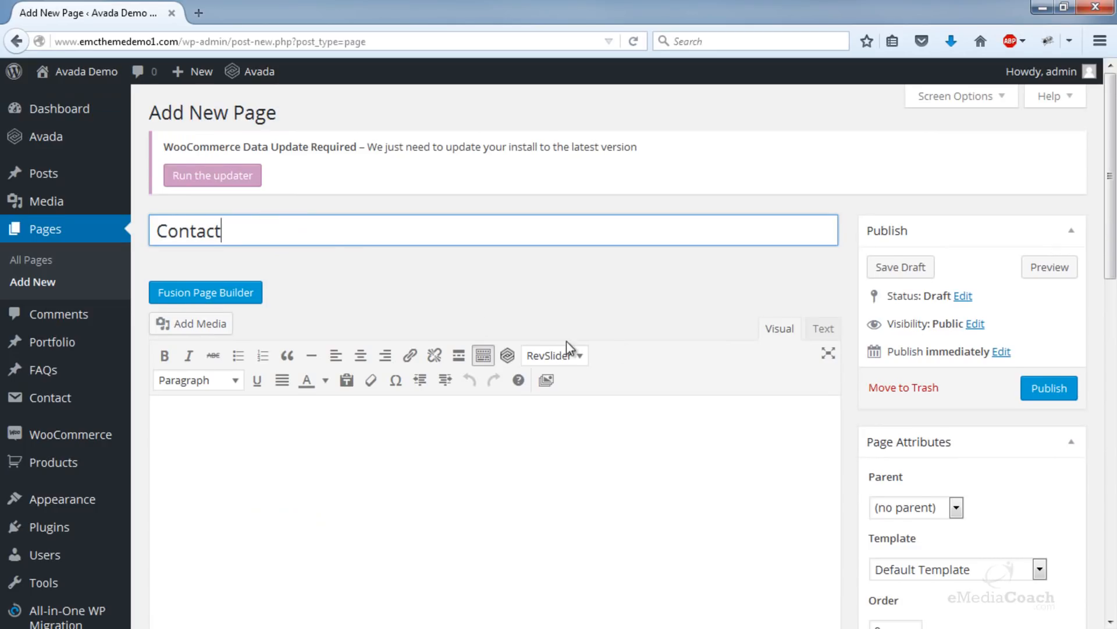
Apply the Contact page template and publish the page.
scroll(567, 341, "down", 3)
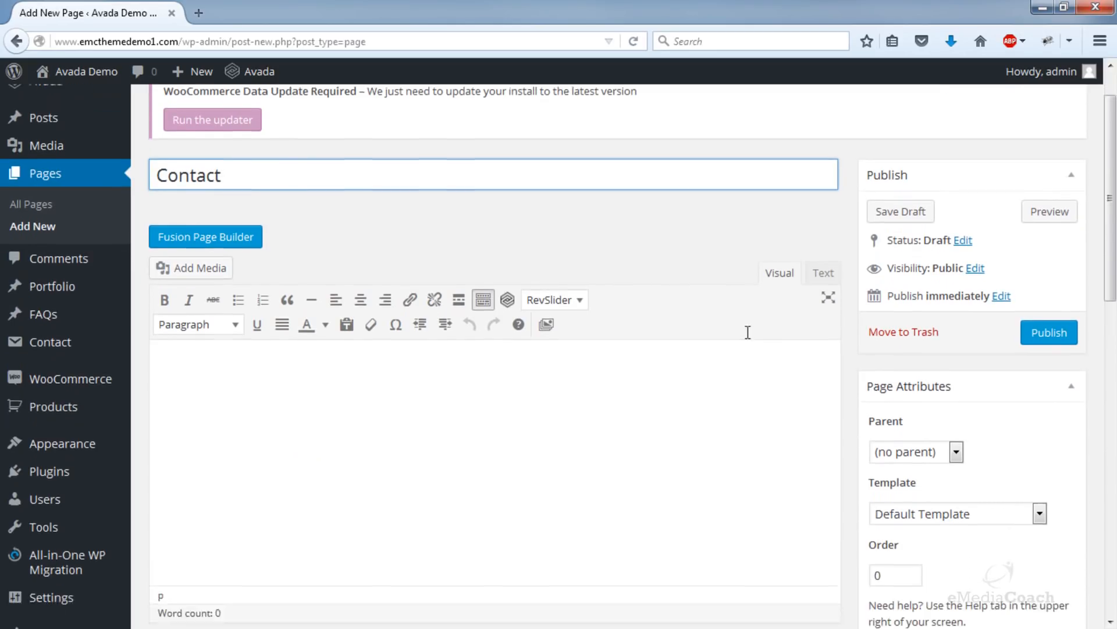
left_click(1009, 477)
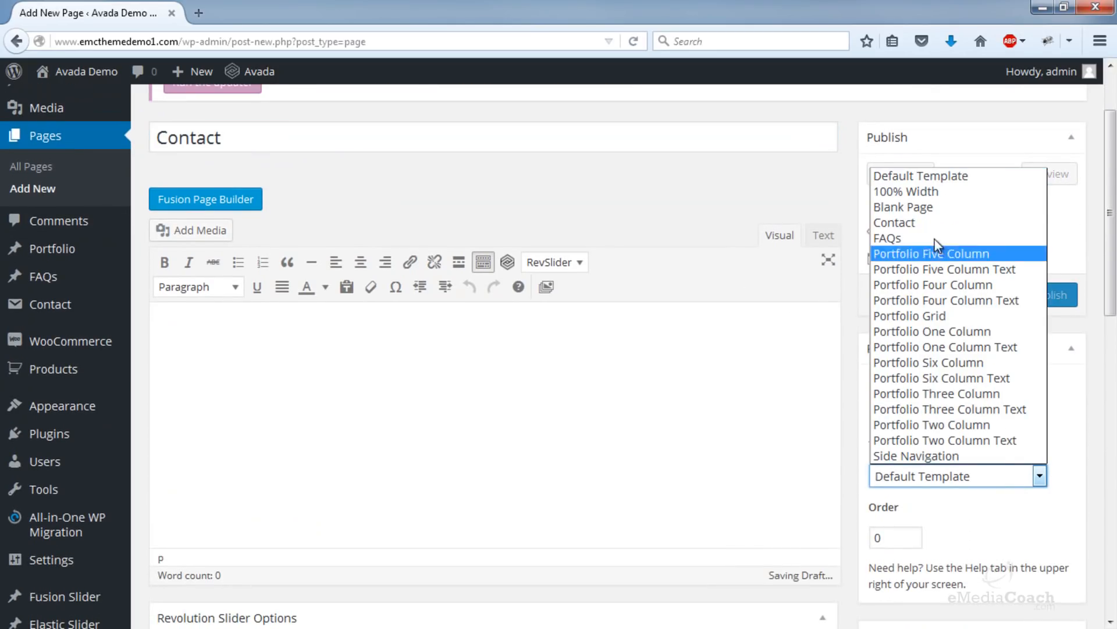
left_click(916, 223)
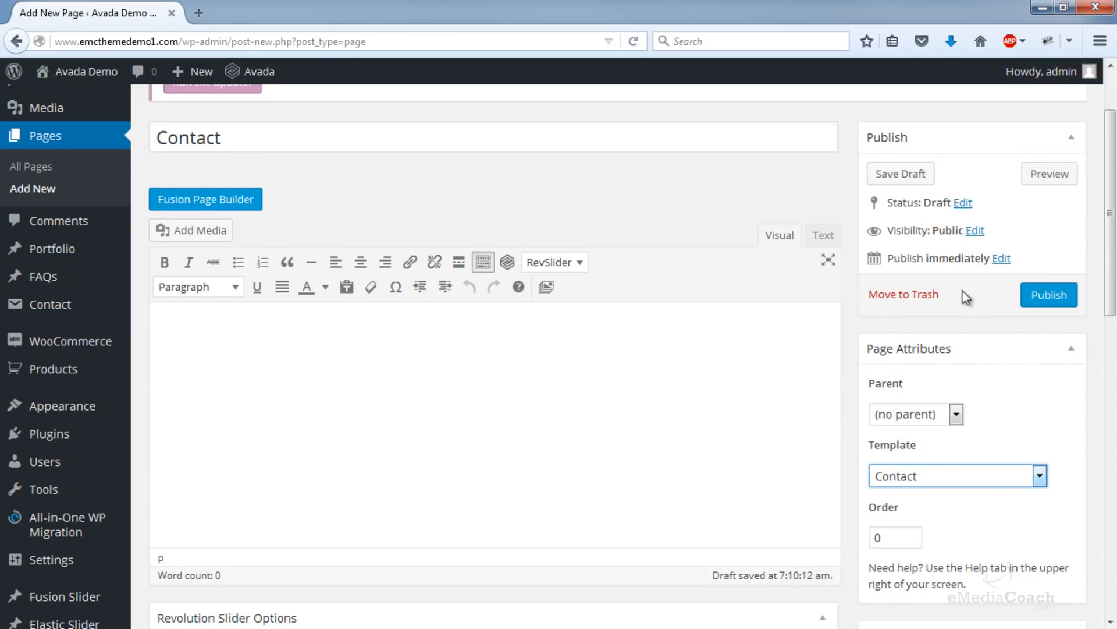
scroll(1036, 390, "down", 3)
scroll(1040, 396, "up", 3)
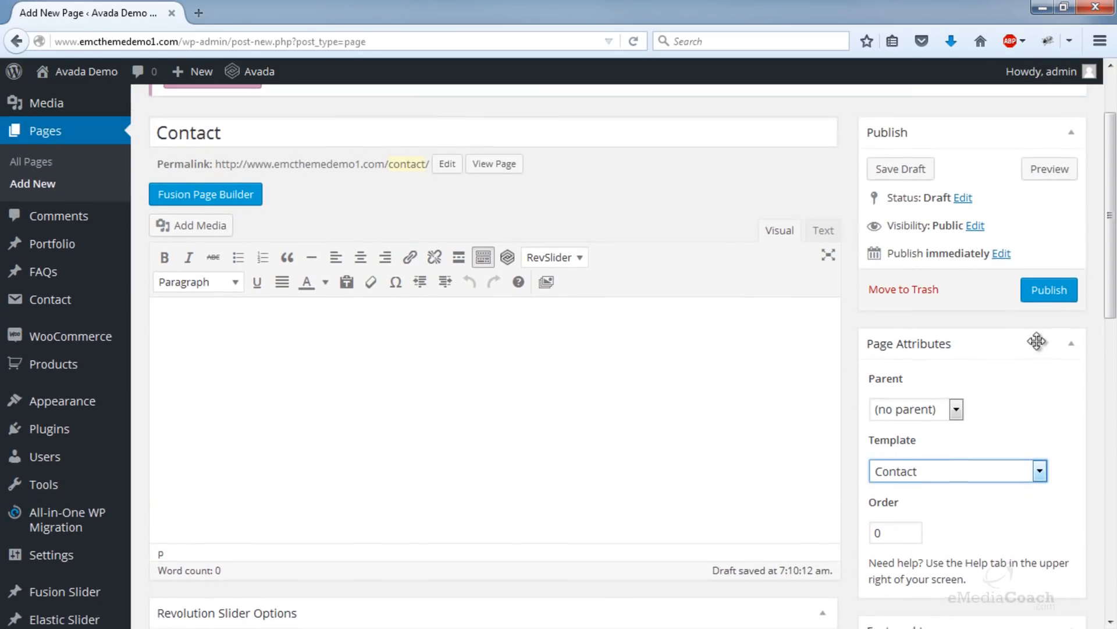
left_click(1049, 202)
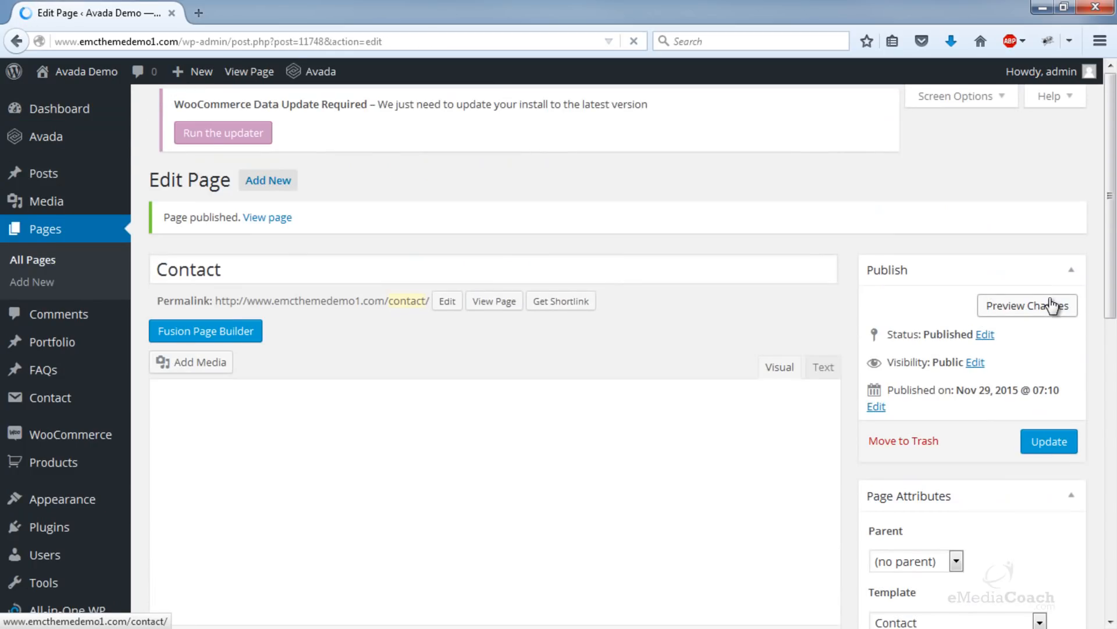
Open the published Contact page in a new browser tab beside the editor.
right_click(506, 311)
left_click(542, 324)
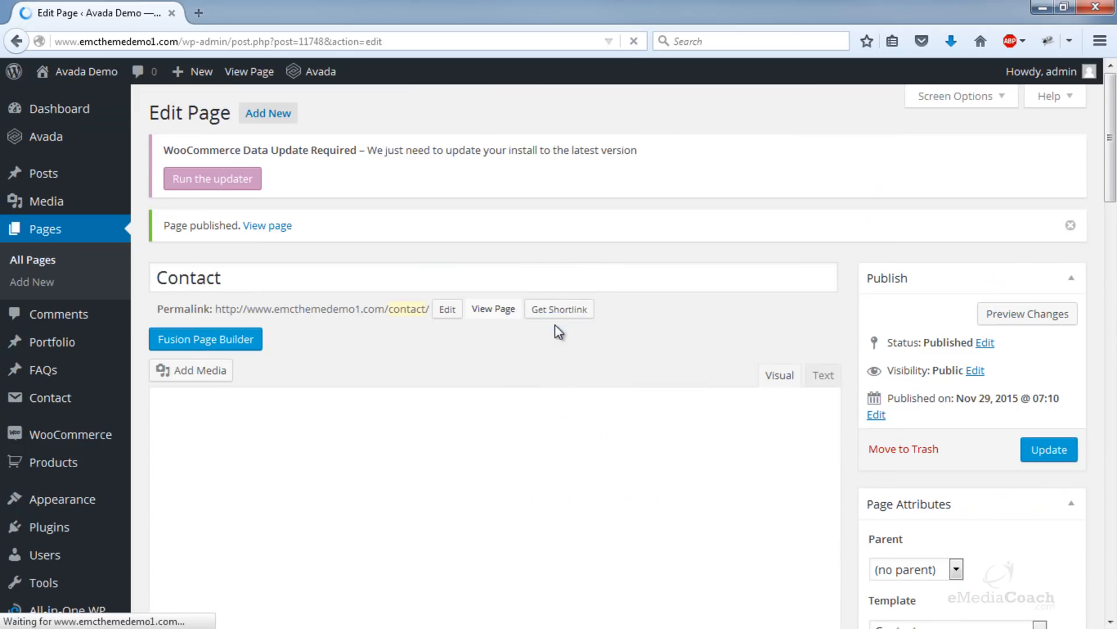
left_click(281, 10)
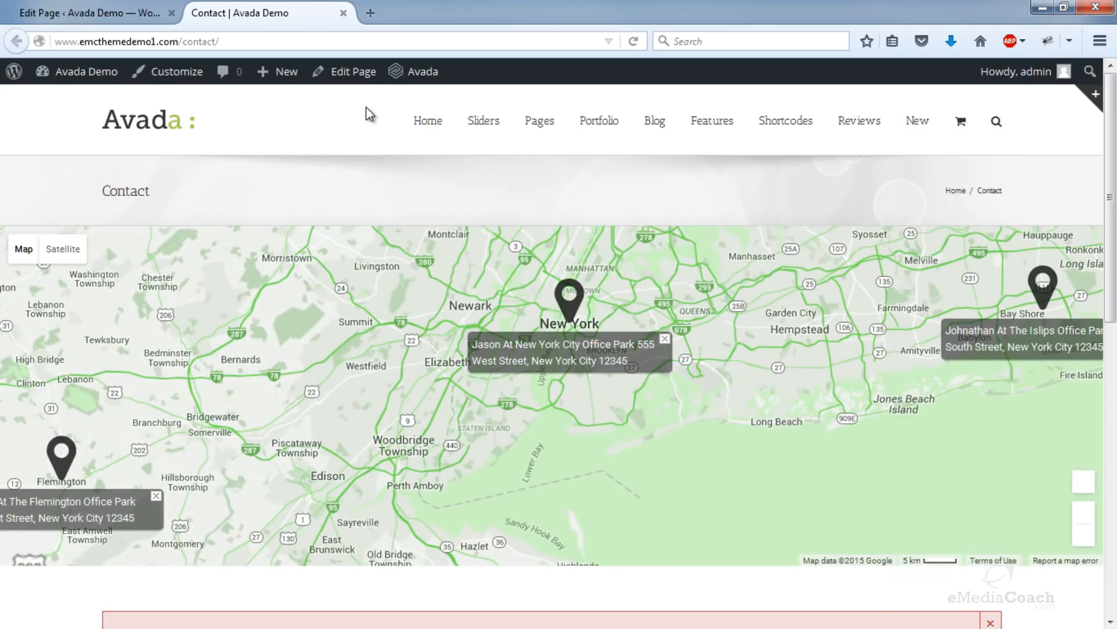
left_click(91, 7)
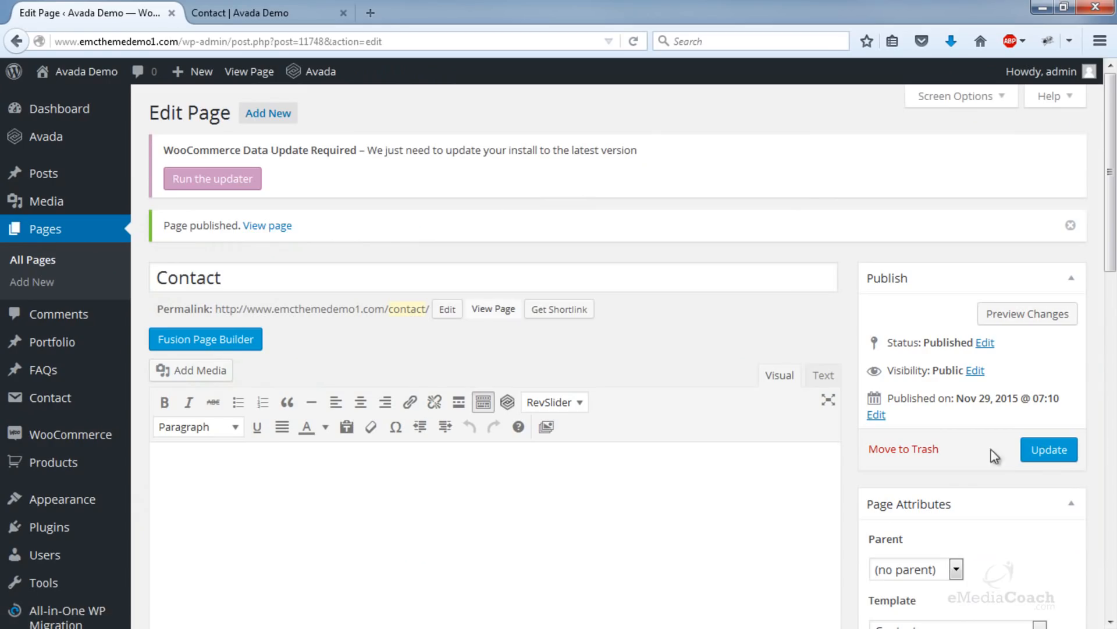
scroll(990, 449, "down", 2)
Review the live Contact page's map and contact form, panning across the location pins, then return to the editor.
left_click(301, 5)
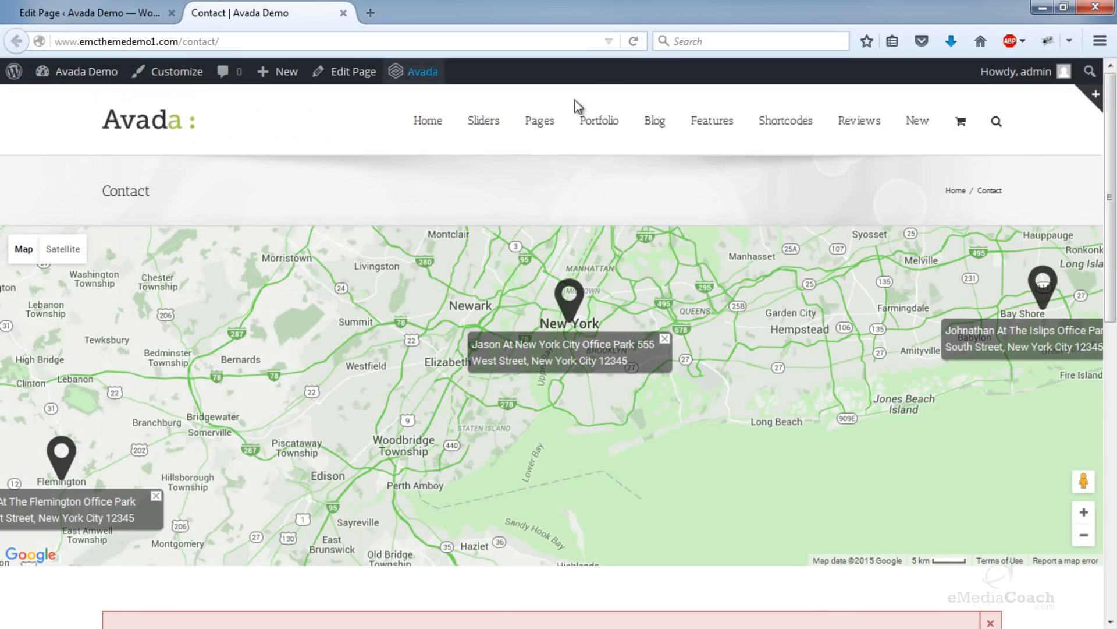
scroll(805, 277, "down", 2)
scroll(805, 277, "down", 2)
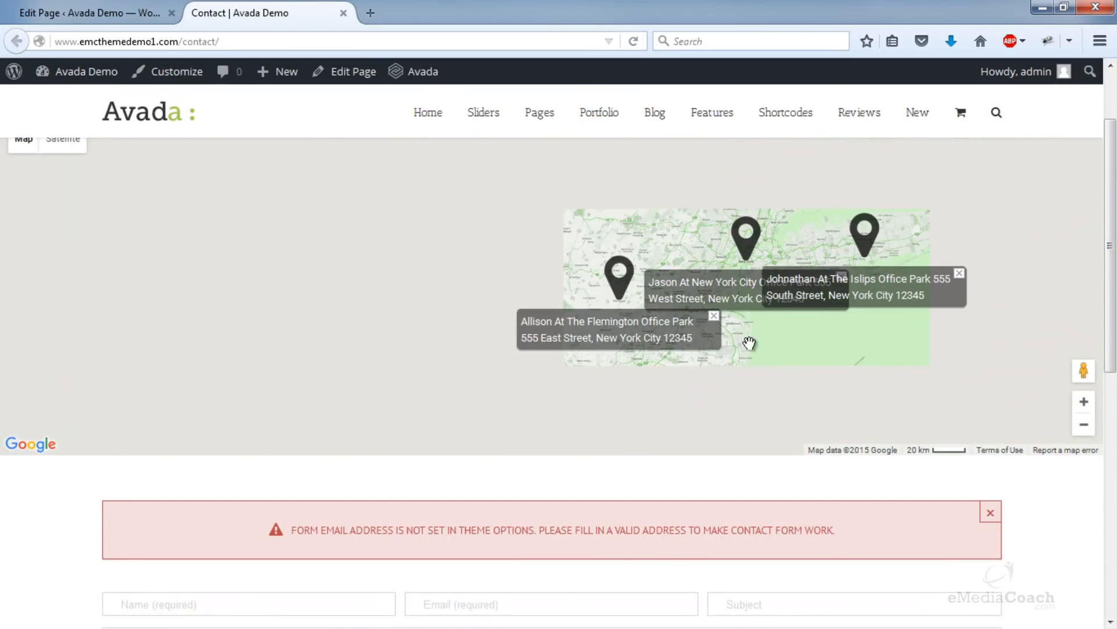
scroll(1052, 521, "down", 3)
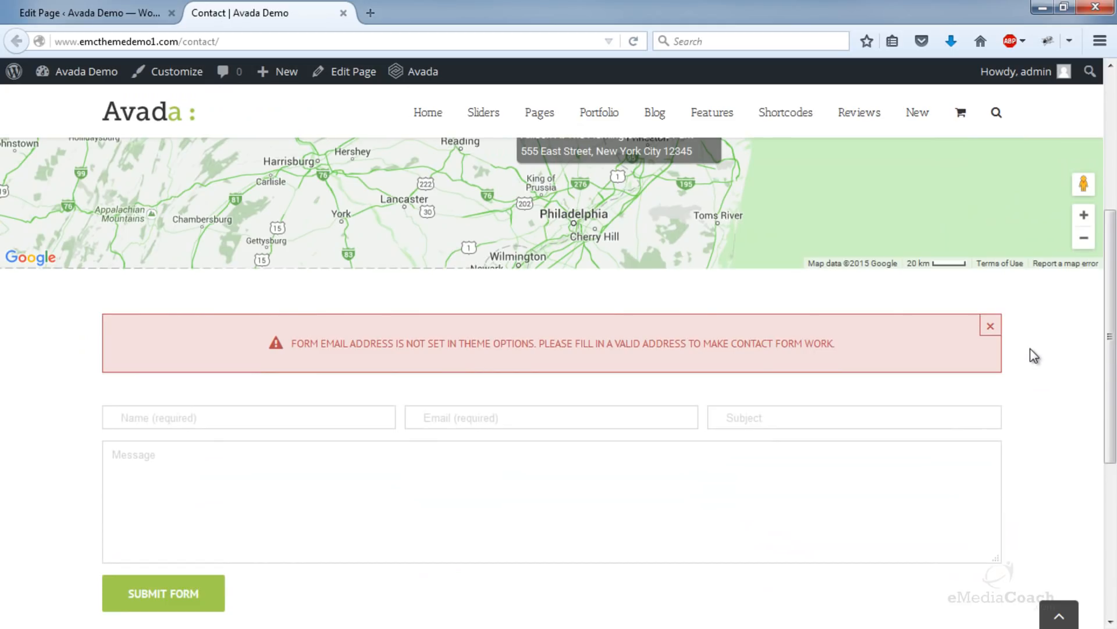
scroll(1030, 348, "up", 4)
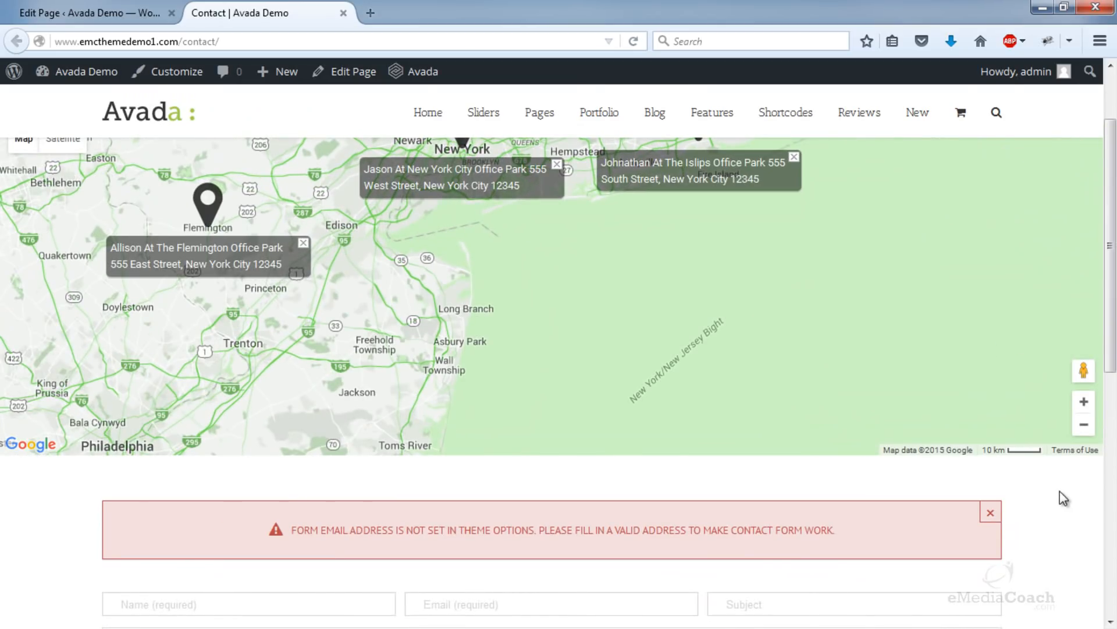
scroll(989, 344, "down", 1)
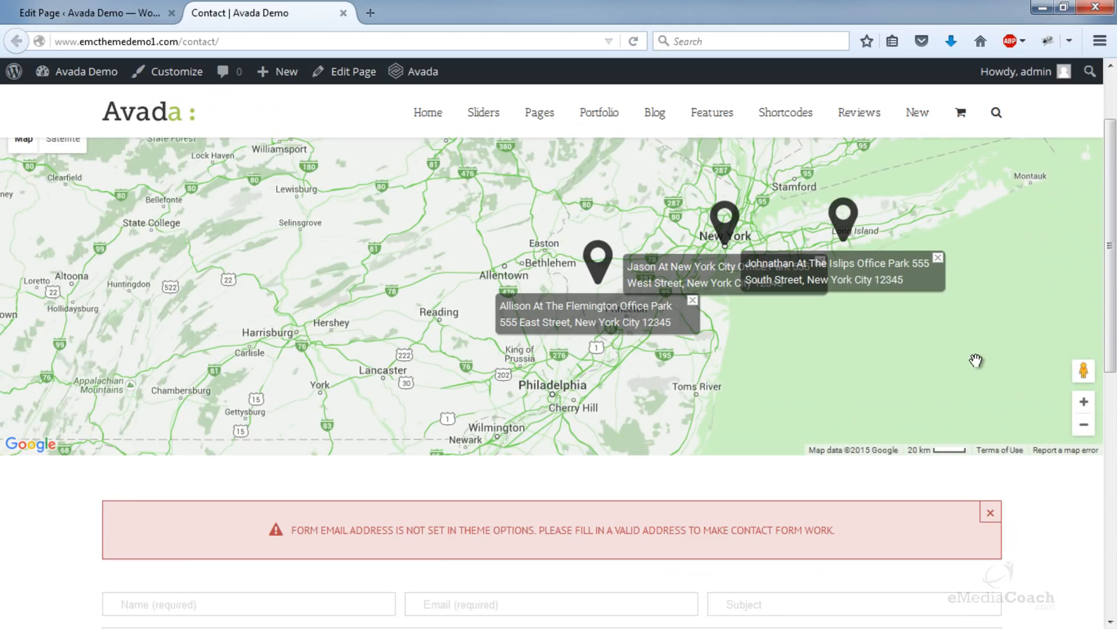
scroll(976, 360, "down", 1)
scroll(1042, 449, "down", 5)
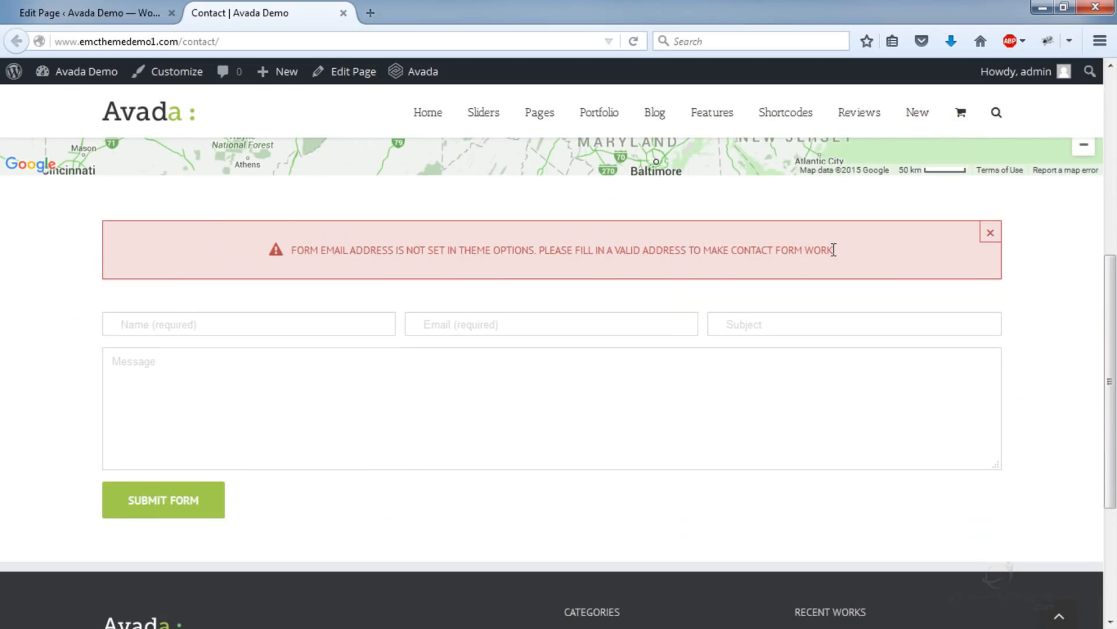
scroll(834, 249, "up", 10)
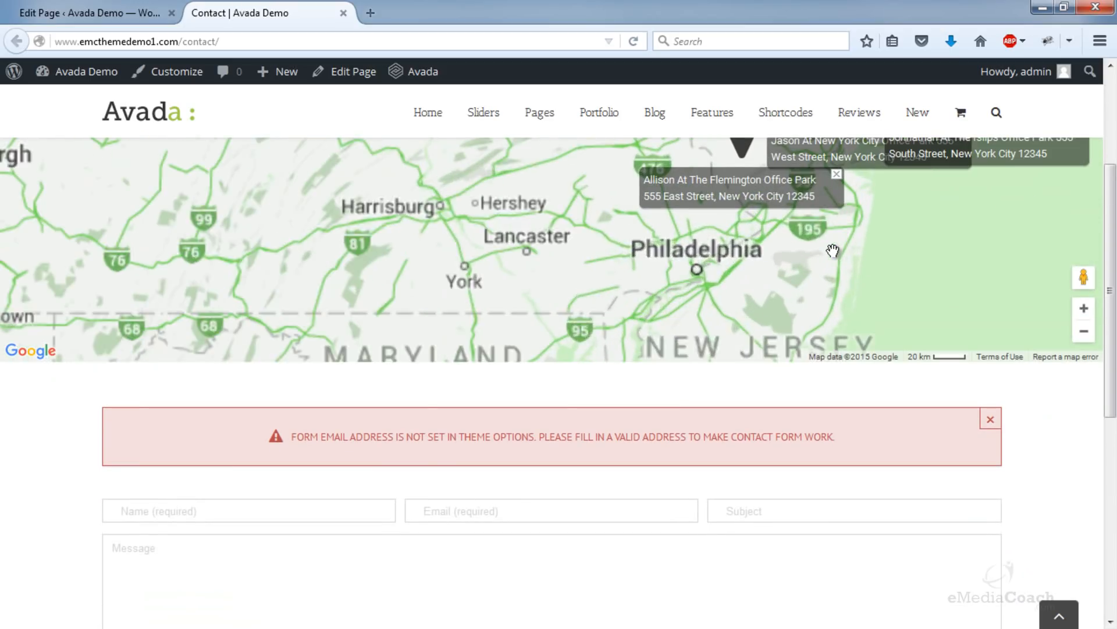
scroll(488, 366, "up", 3)
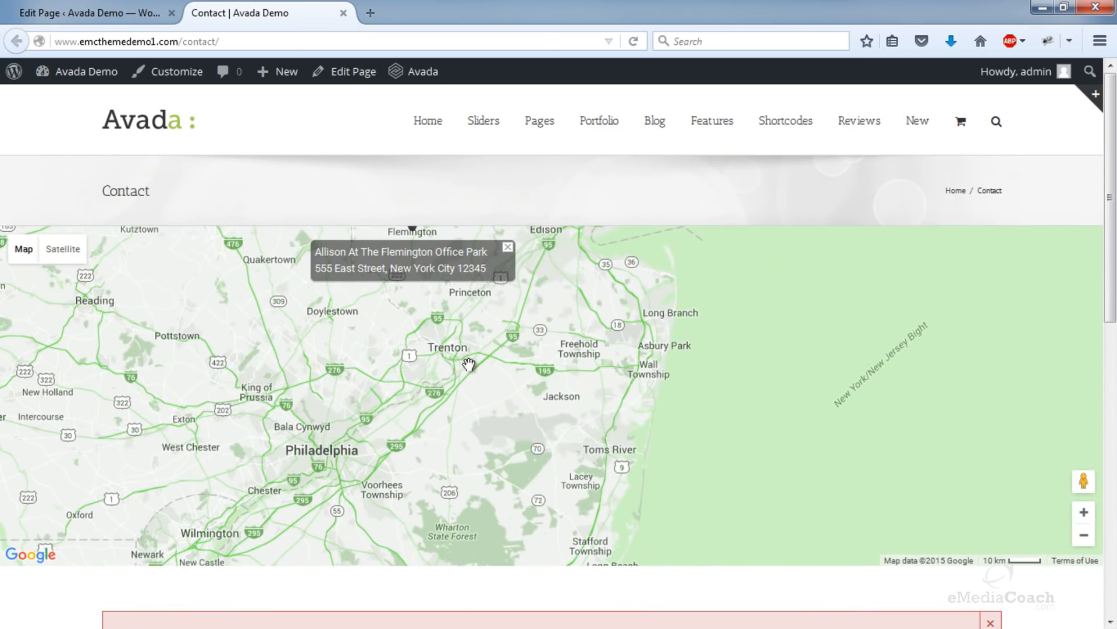
scroll(480, 363, "up", 1)
left_click_drag(524, 256, 599, 341)
scroll(600, 344, "down", 1)
scroll(601, 347, "down", 3)
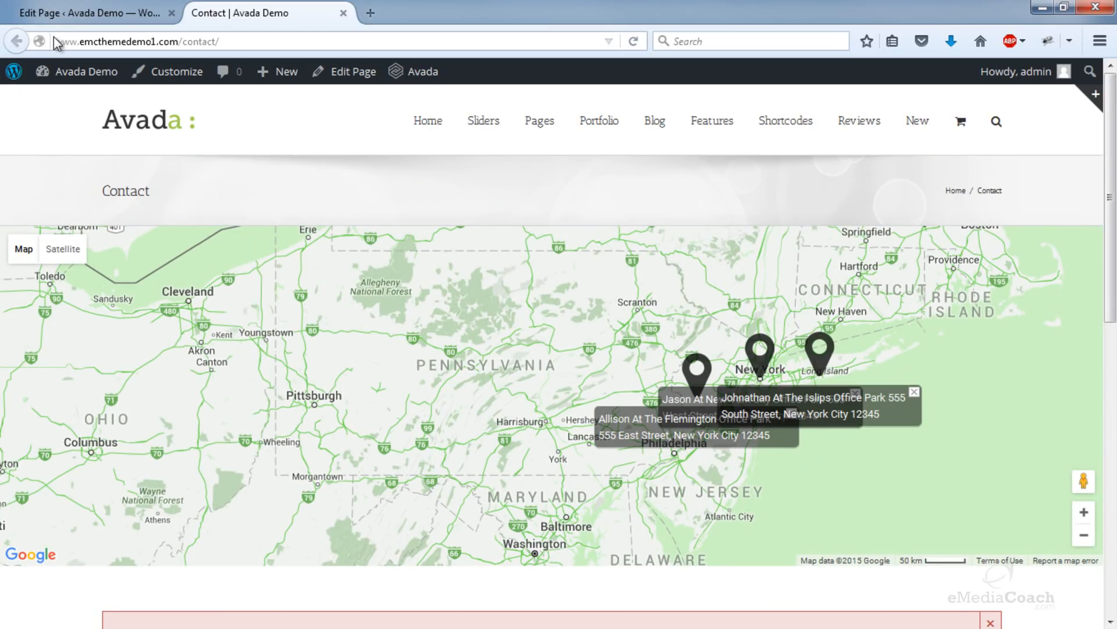
left_click(68, 19)
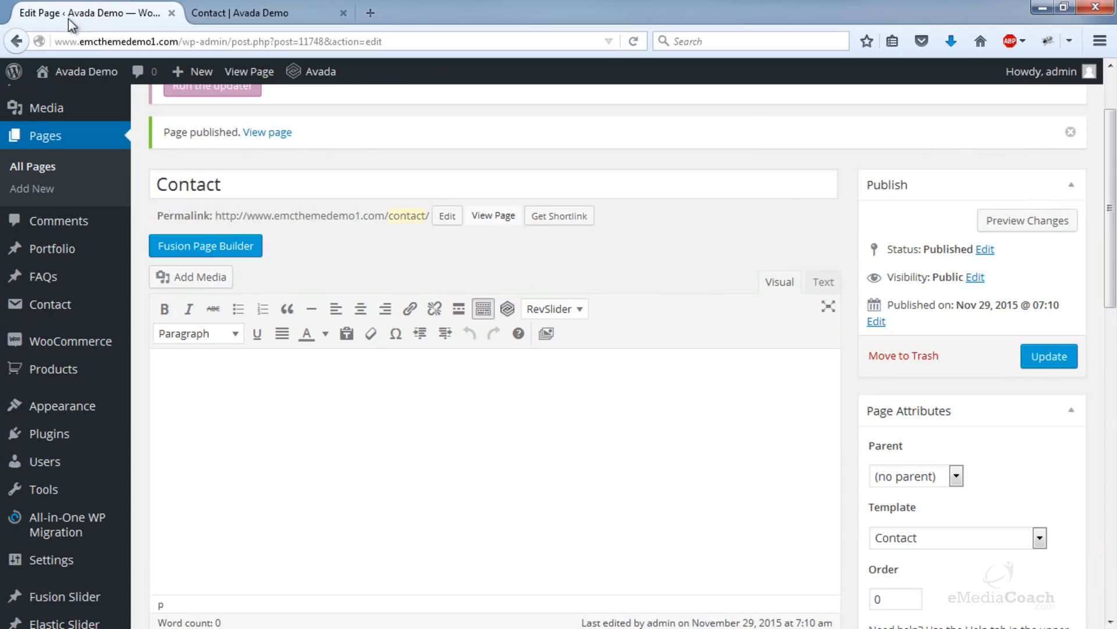
Open the Avada Theme Options in a new browser tab.
scroll(148, 325, "down", 3)
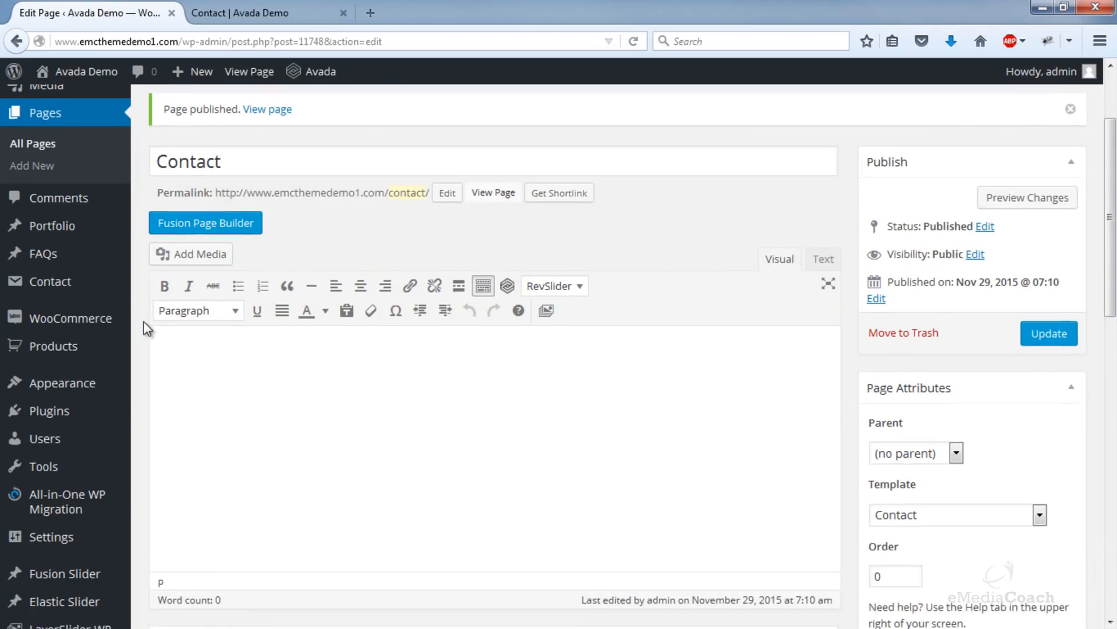
mouse_move(99, 325)
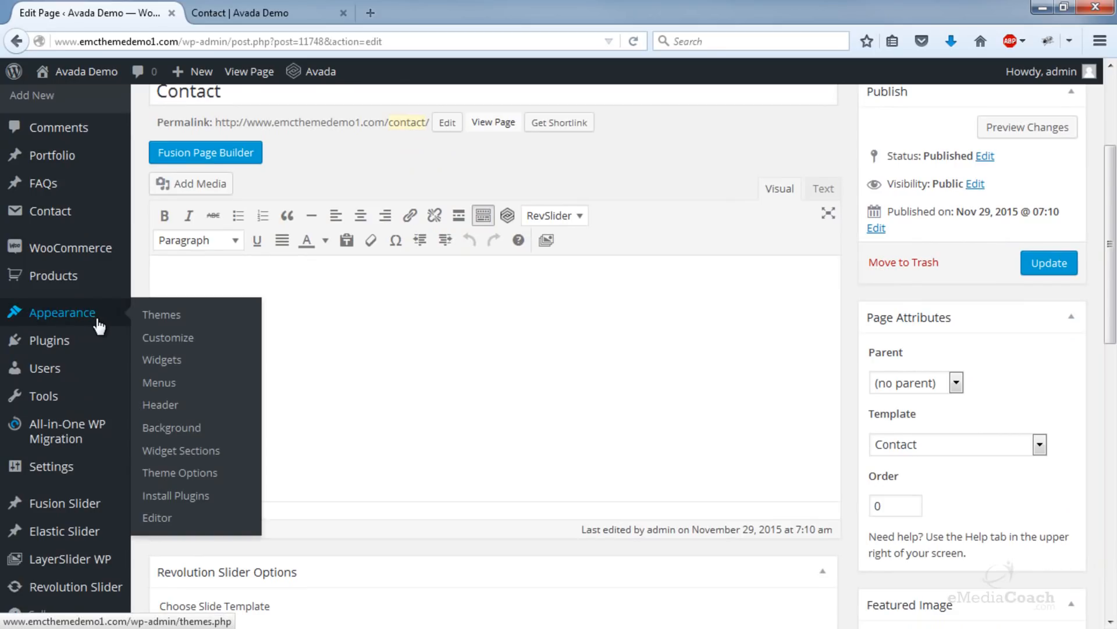
right_click(175, 476)
left_click(251, 291)
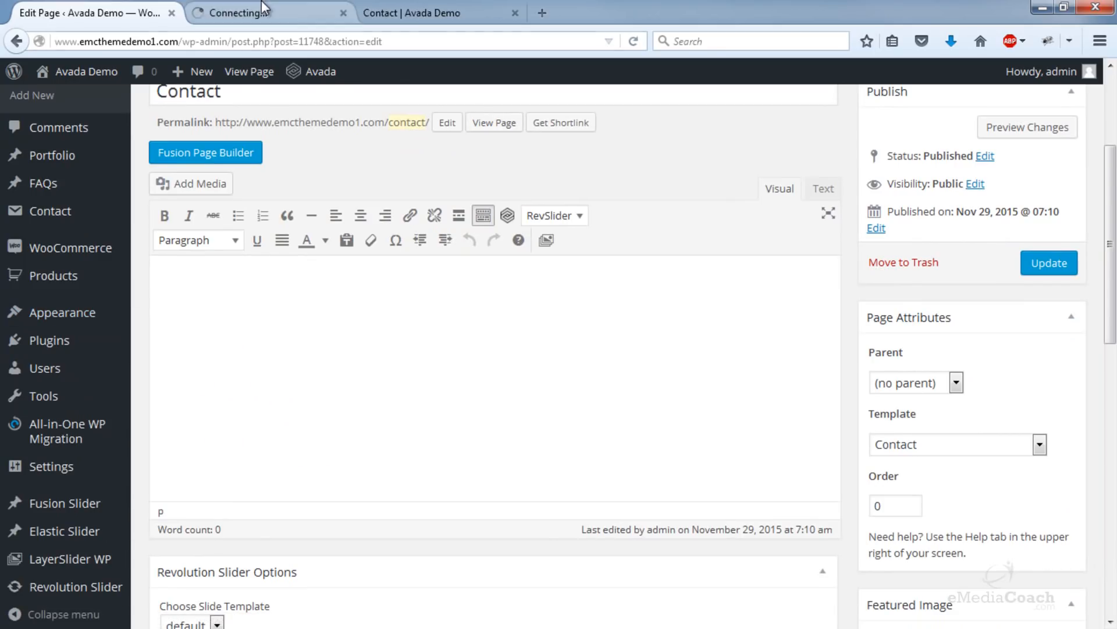
left_click(259, 8)
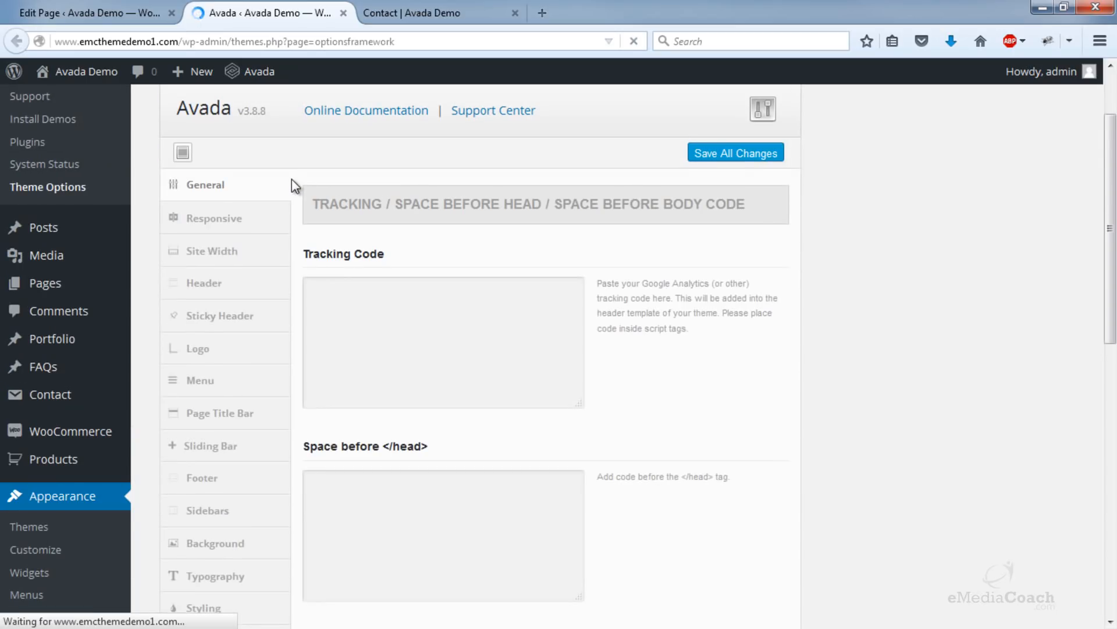
Go to the theme's Contact settings and expand Google Map Options.
scroll(292, 179, "down", 5)
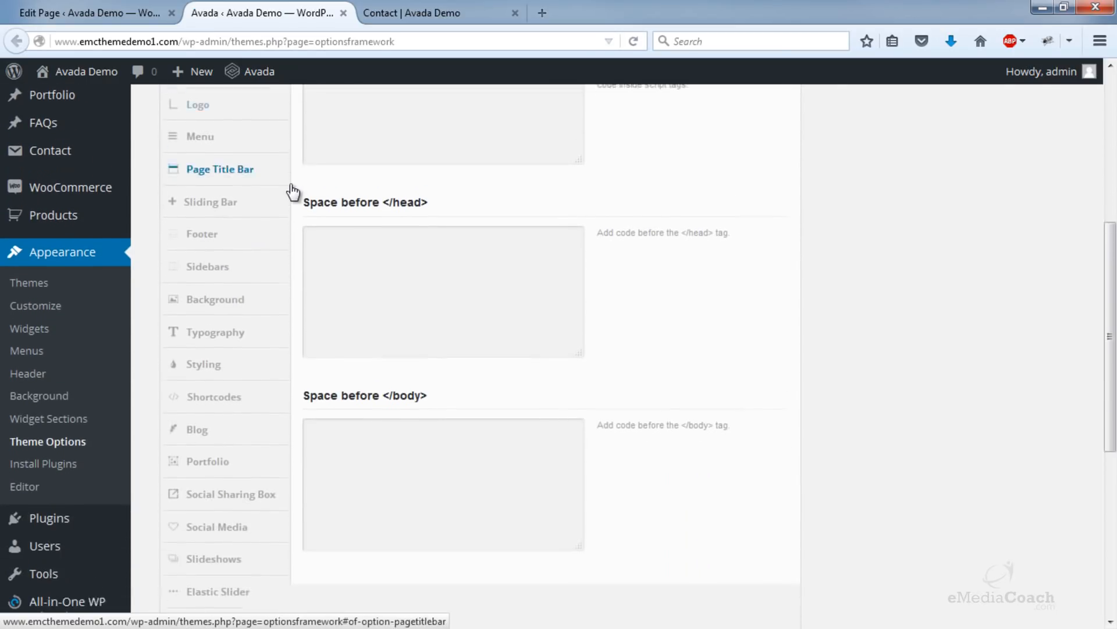
scroll(226, 302, "down", 5)
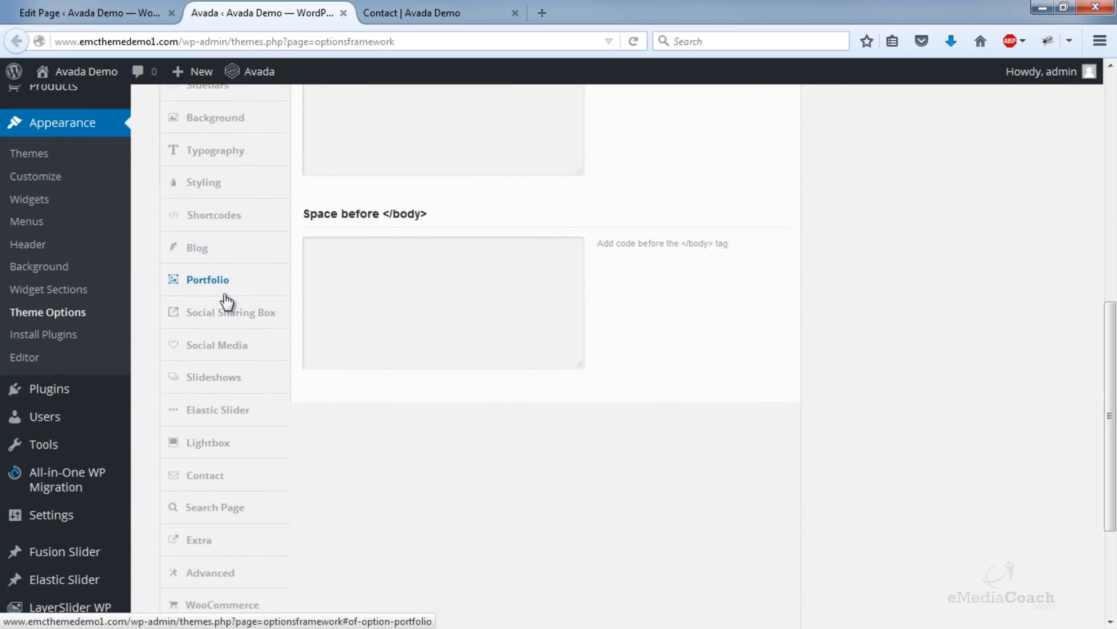
left_click(205, 476)
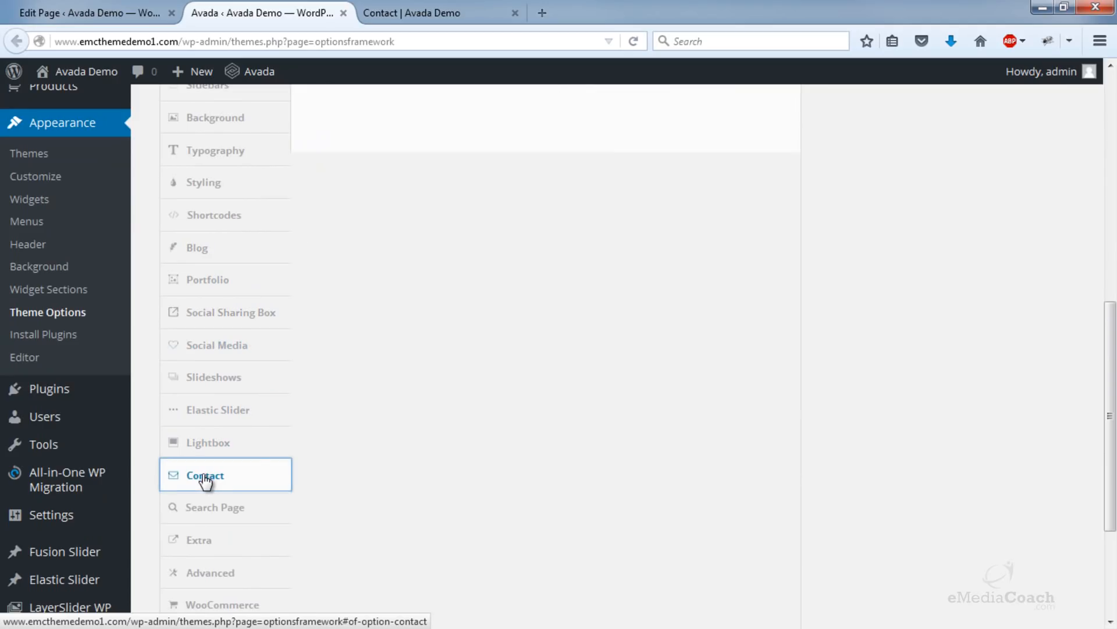
scroll(571, 358, "up", 15)
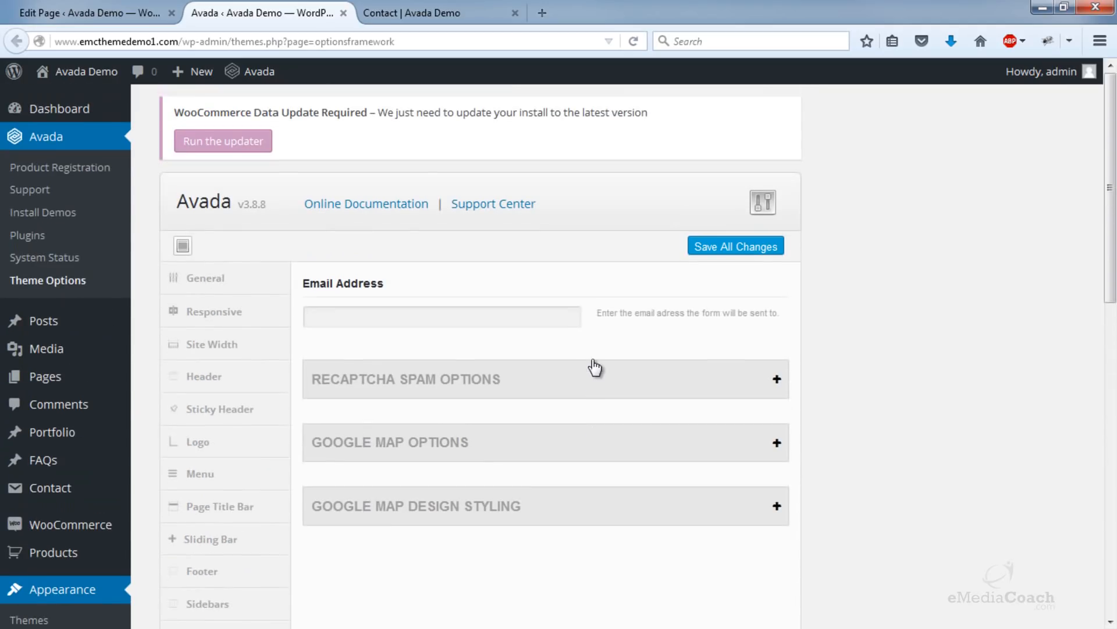
left_click(565, 326)
left_click(779, 443)
scroll(783, 434, "down", 5)
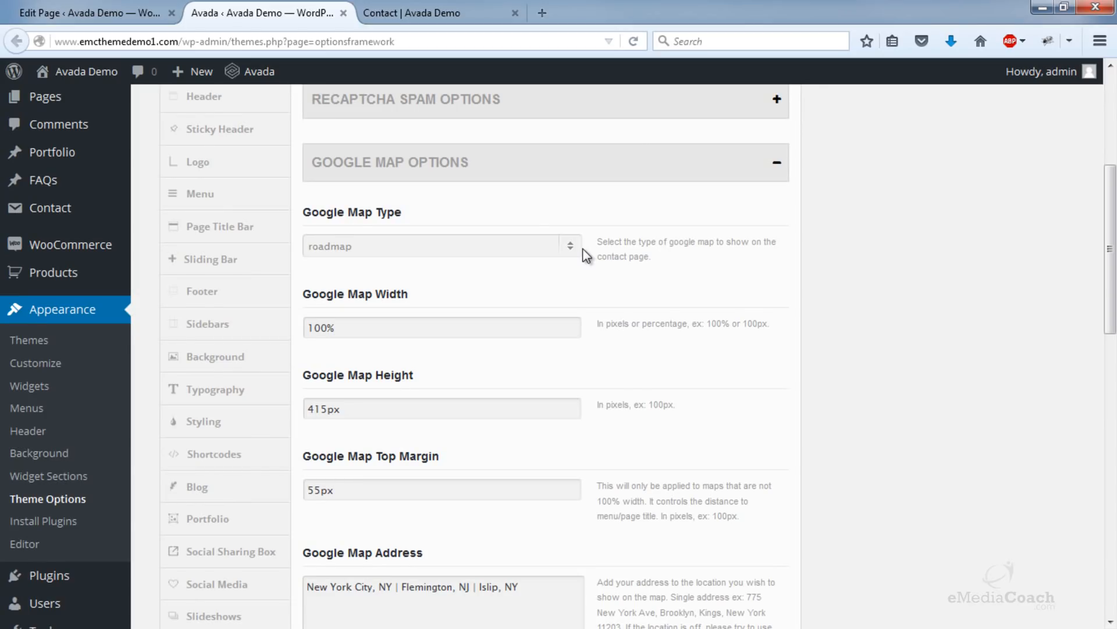
Compare the Contact page map with the Google Map settings: roadmap, 100% width, 415px height.
left_click(425, 14)
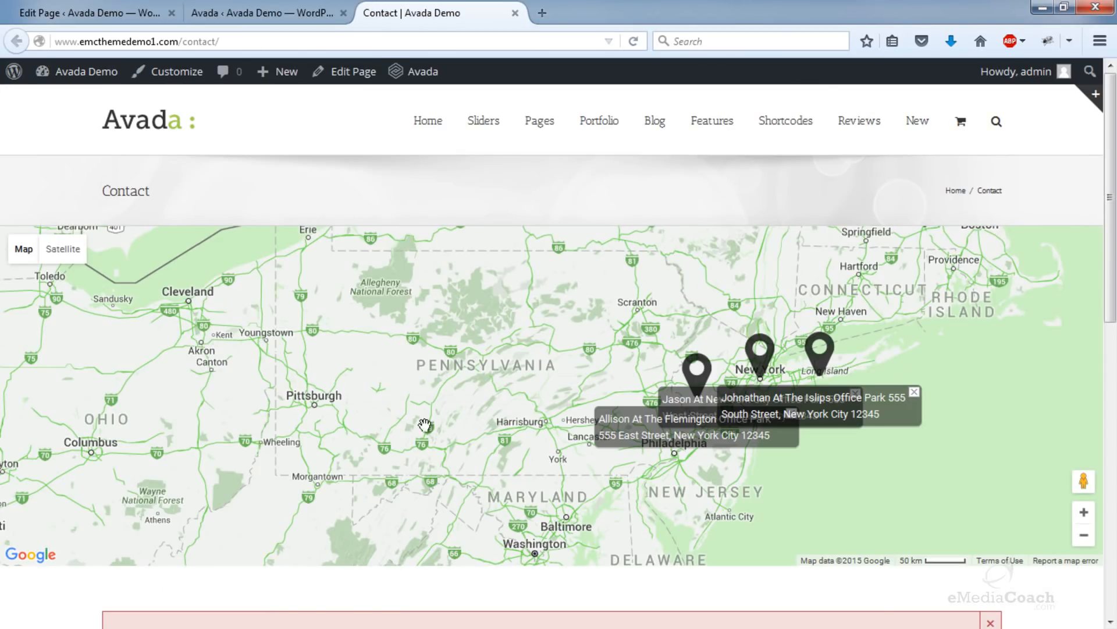
left_click(261, 13)
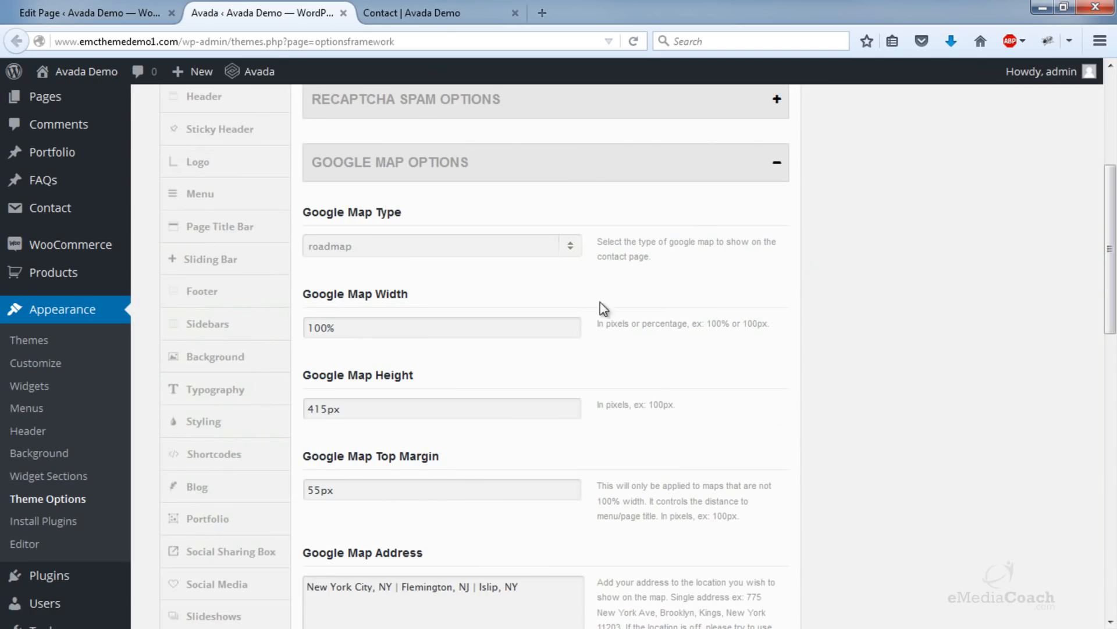
left_click(441, 12)
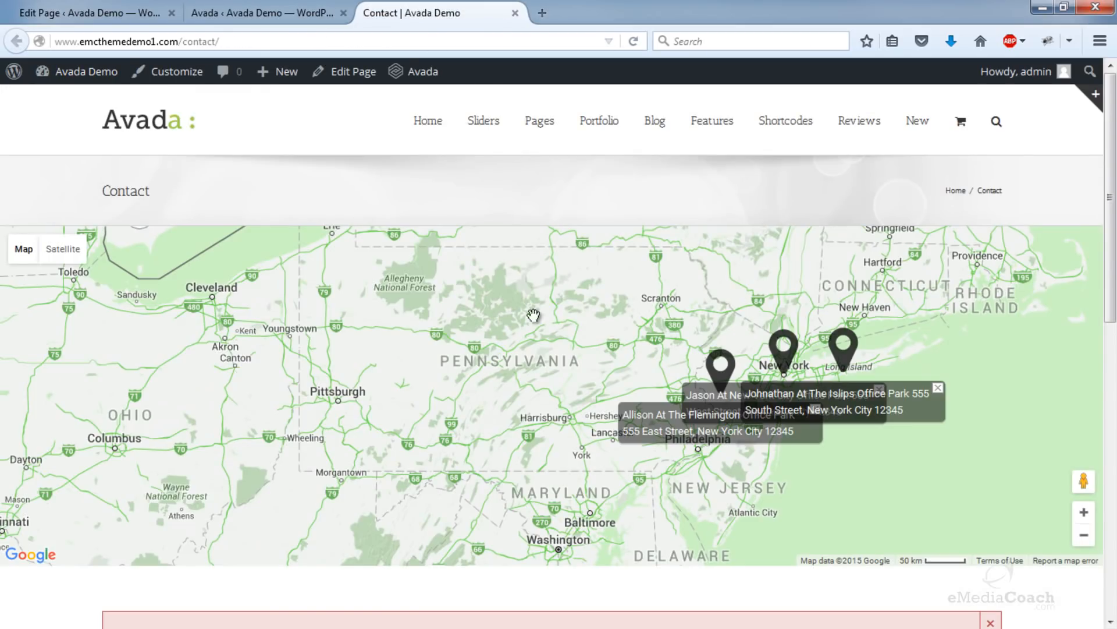
left_click(271, 5)
scroll(658, 313, "down", 2)
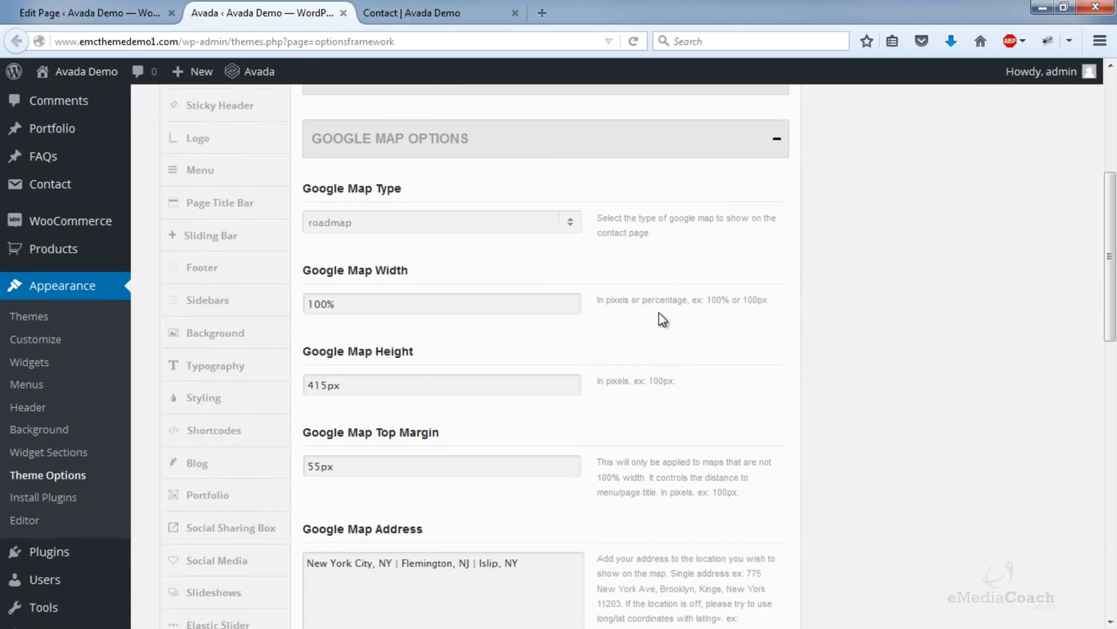
Change the Google Map Height from 415px to 450px.
left_click_drag(326, 220, 315, 218)
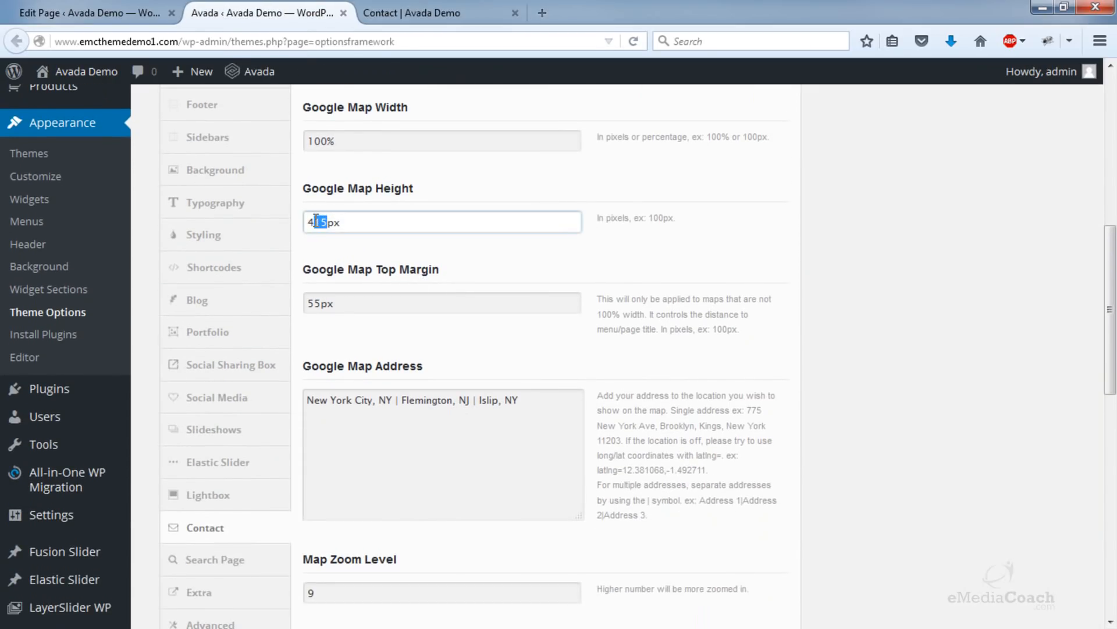
type("50")
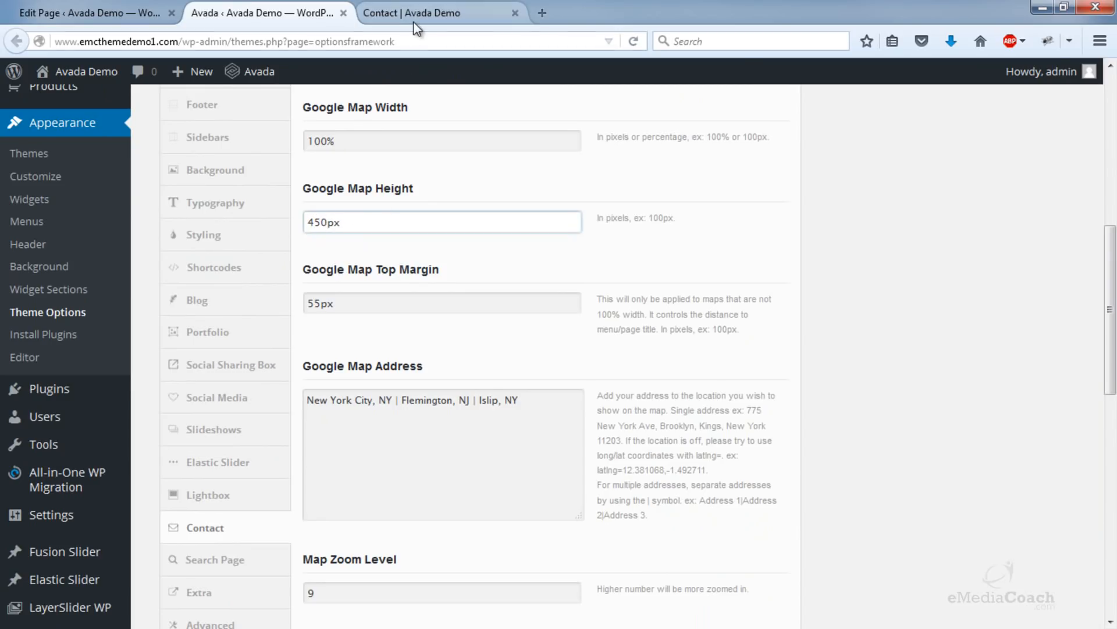
left_click(418, 16)
left_click(256, 11)
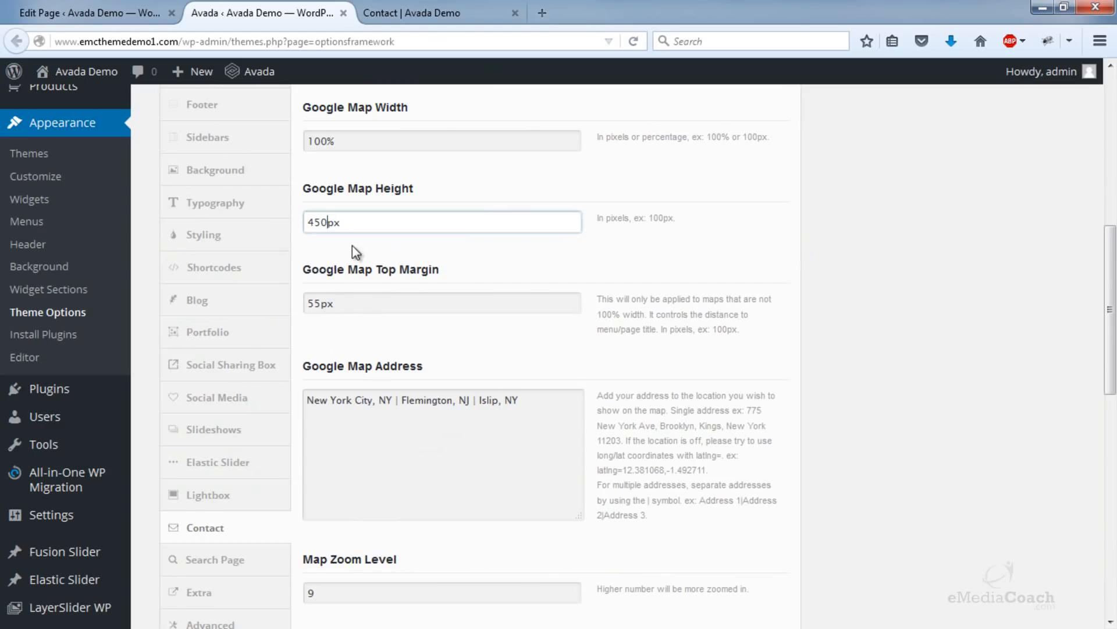
scroll(467, 386, "down", 3)
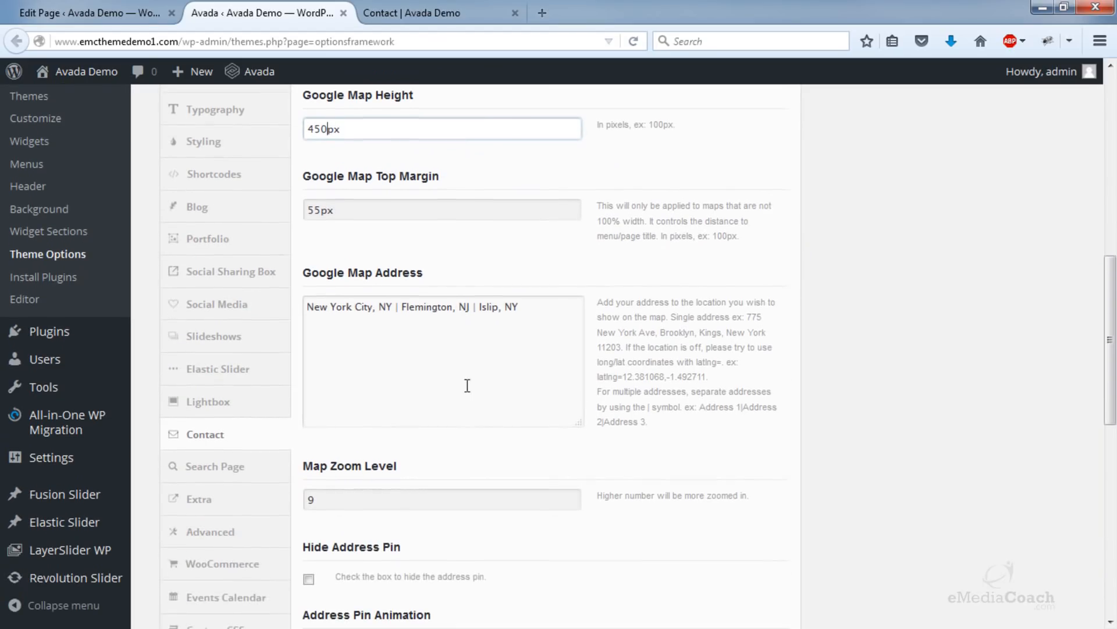
Replace the map addresses with 'New york, NY | San Fransisco, CA | Chicago'.
left_click(400, 305)
left_click(413, 325)
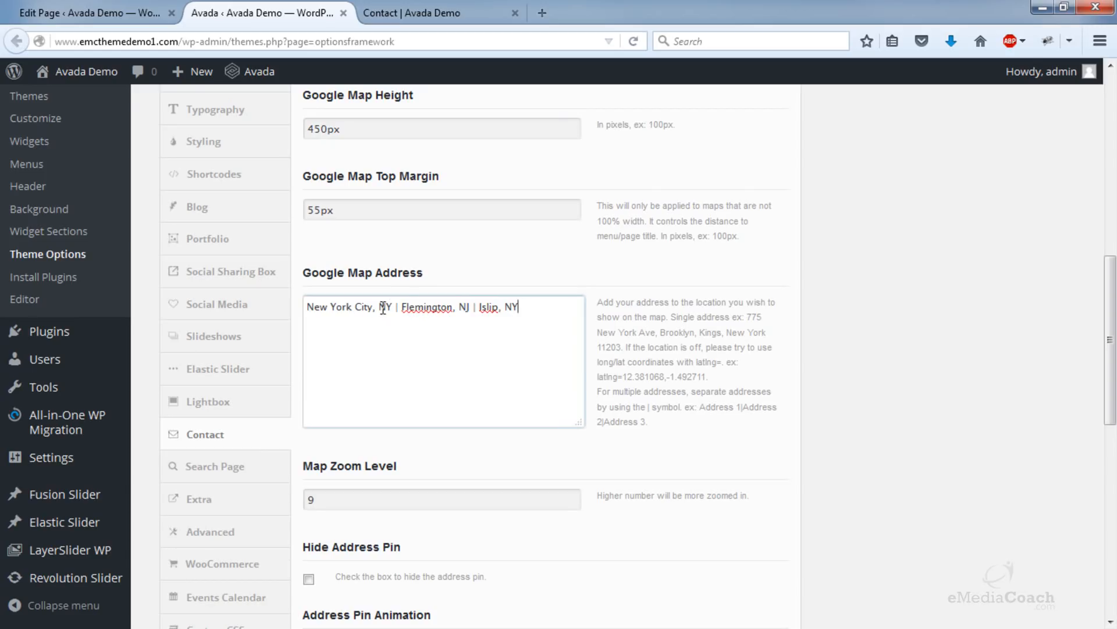
left_click_drag(551, 309, 220, 319)
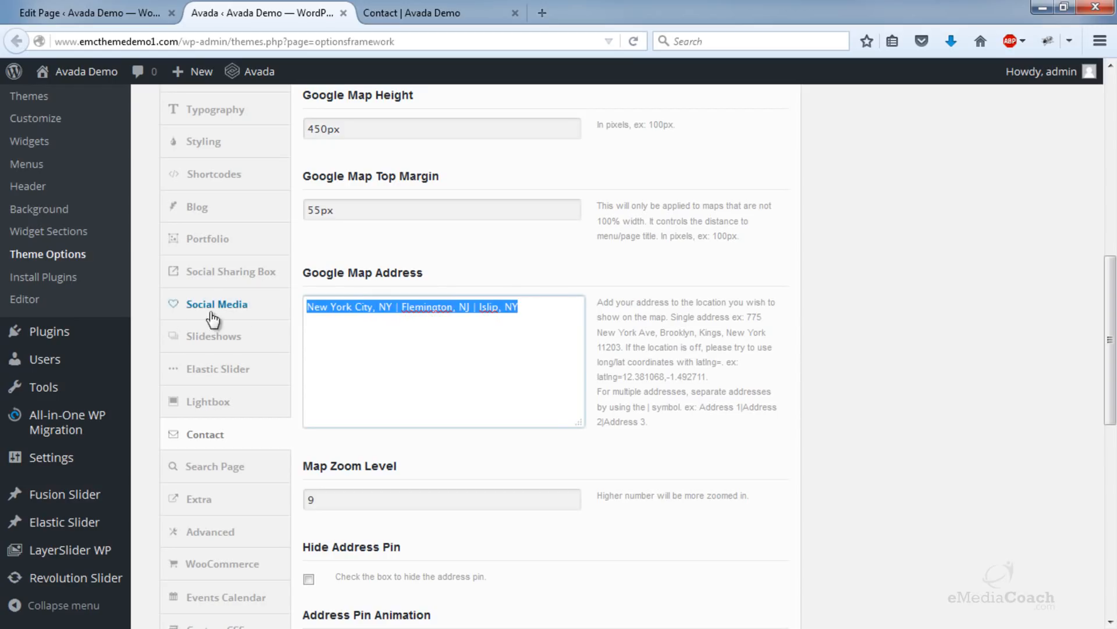
key("BackSpace")
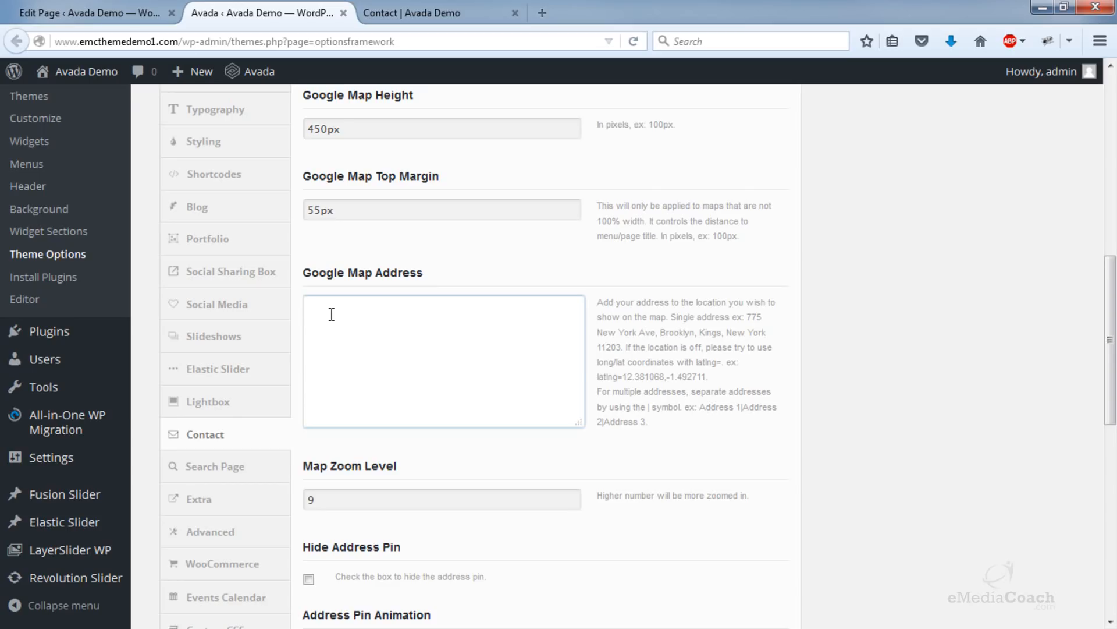
type("ork, NY | San Fransisco, CA")
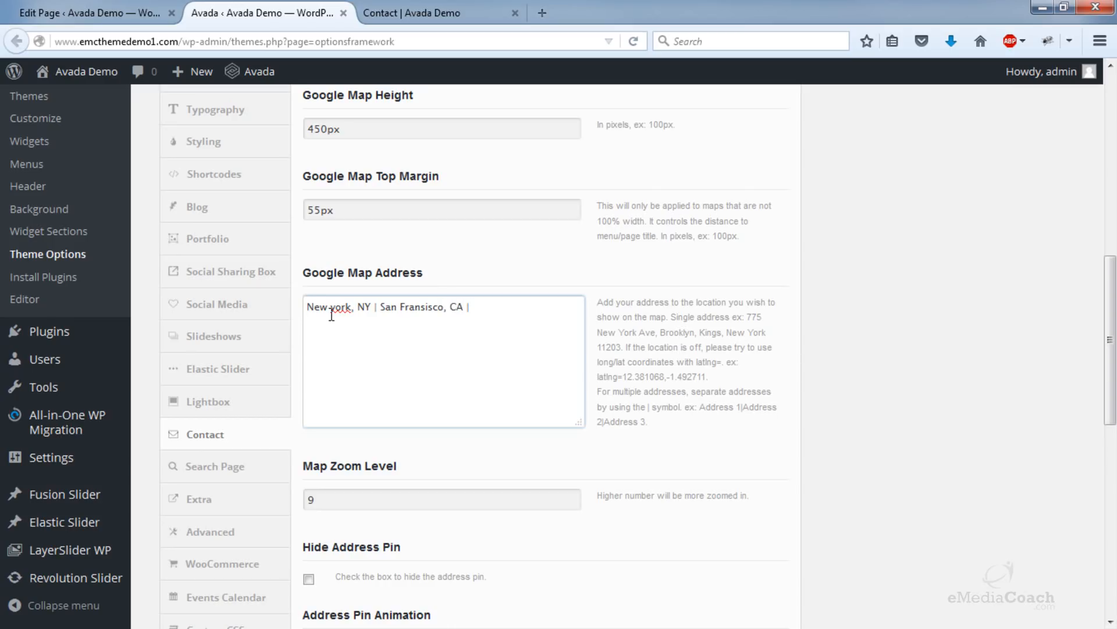
type(" | Chicago")
scroll(331, 315, "down", 3)
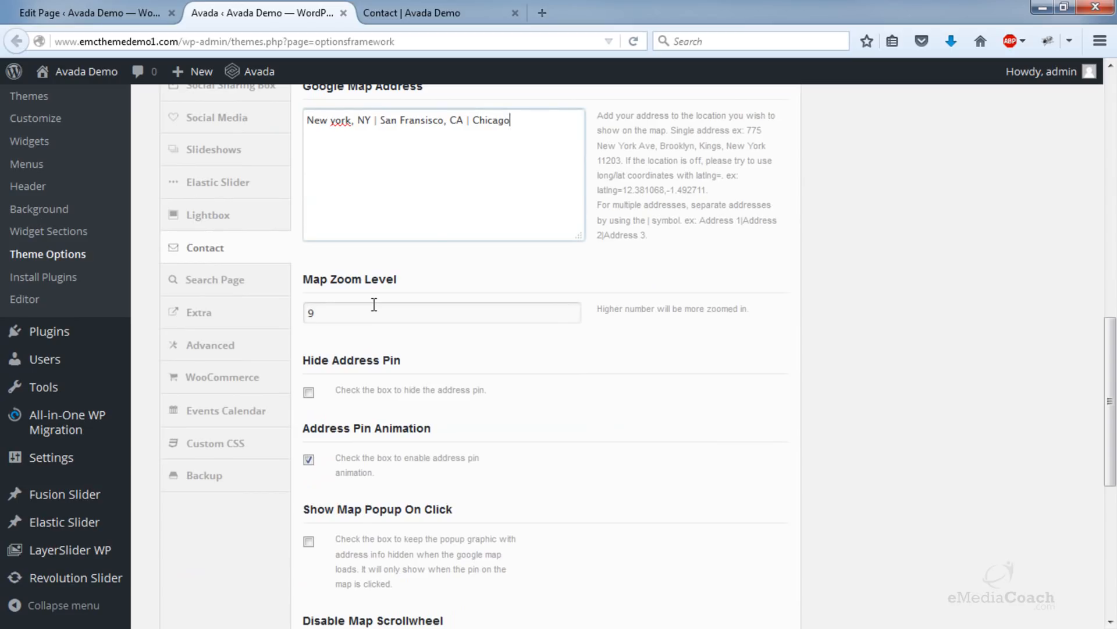
Set the Map Zoom Level to 7.
left_click_drag(374, 305, 263, 317)
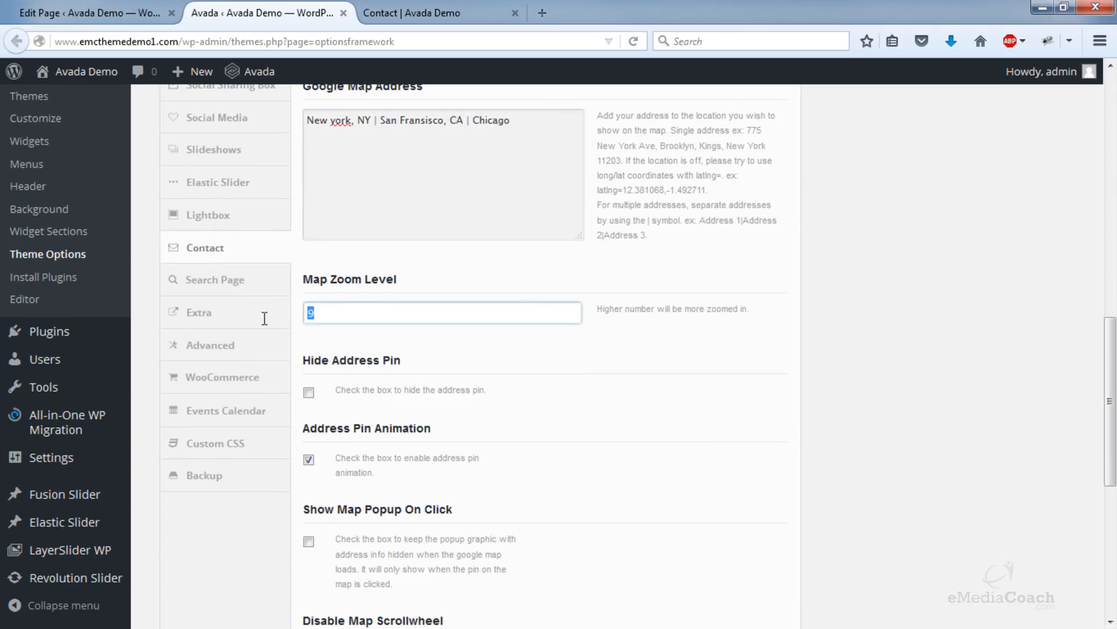
type("7")
left_click(473, 369)
scroll(473, 369, "down", 2)
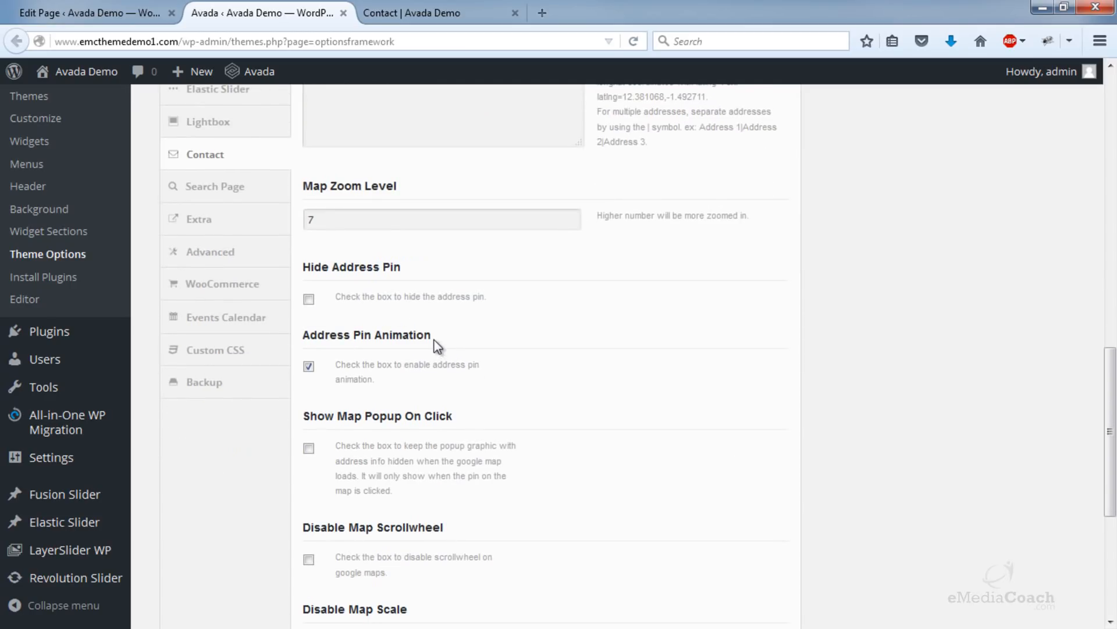
scroll(354, 334, "down", 4)
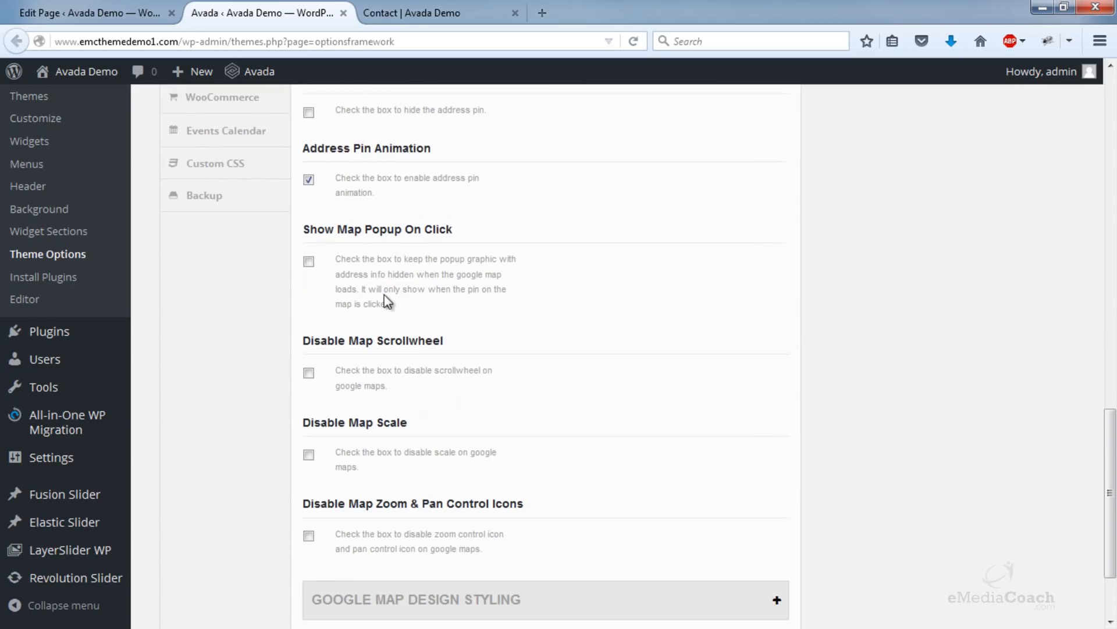
scroll(385, 300, "down", 2)
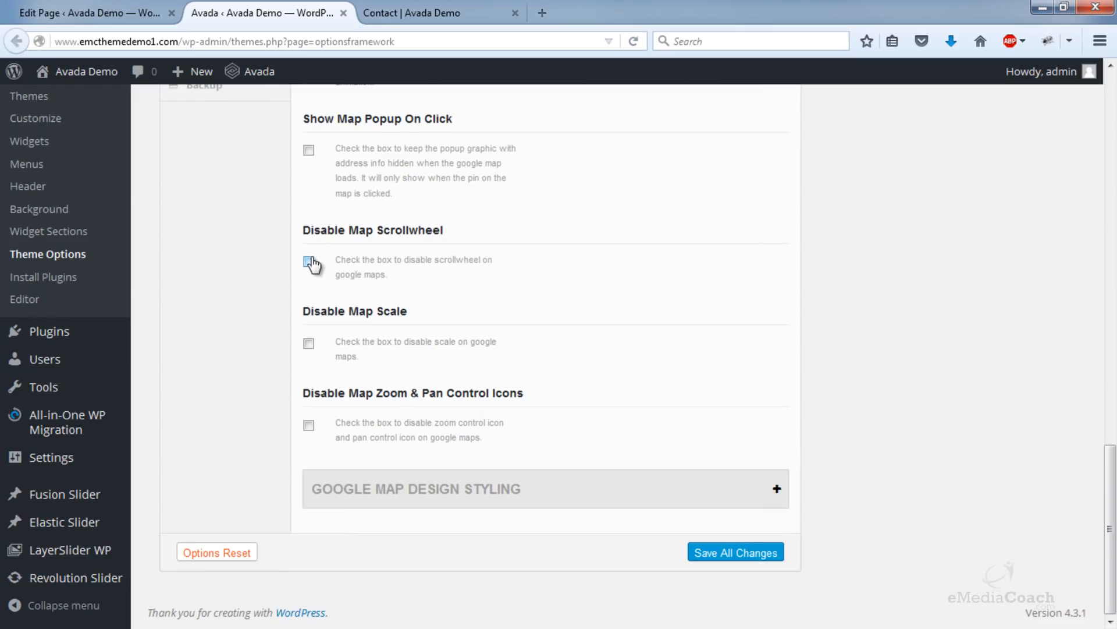
left_click(778, 489)
Keep Custom Styling as the Google Map styling and check the Contact page map.
scroll(828, 457, "down", 6)
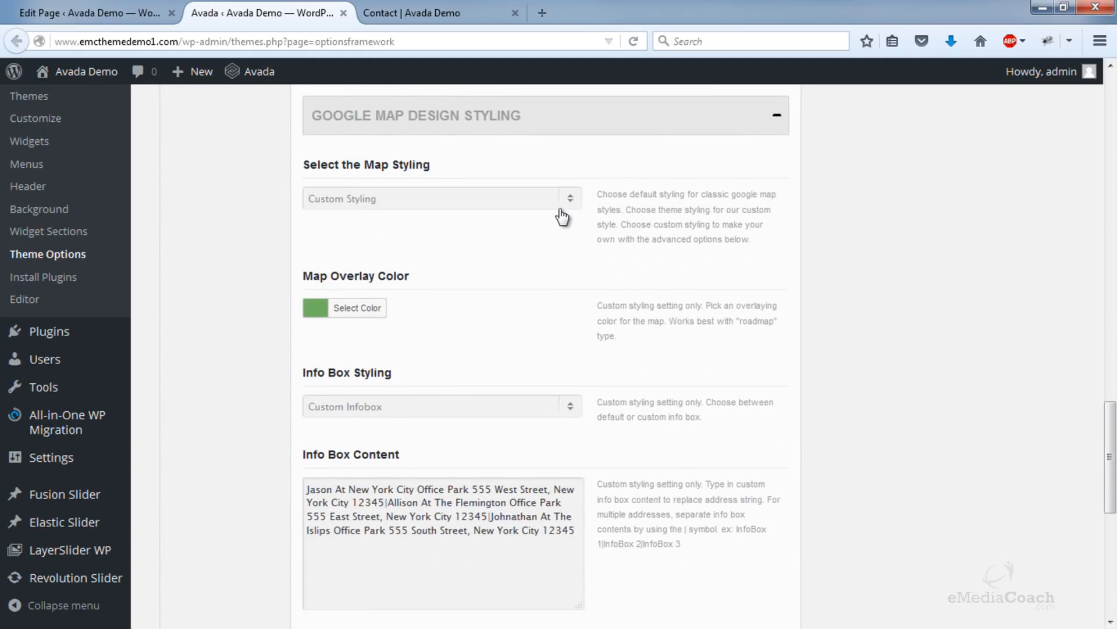
left_click(560, 210)
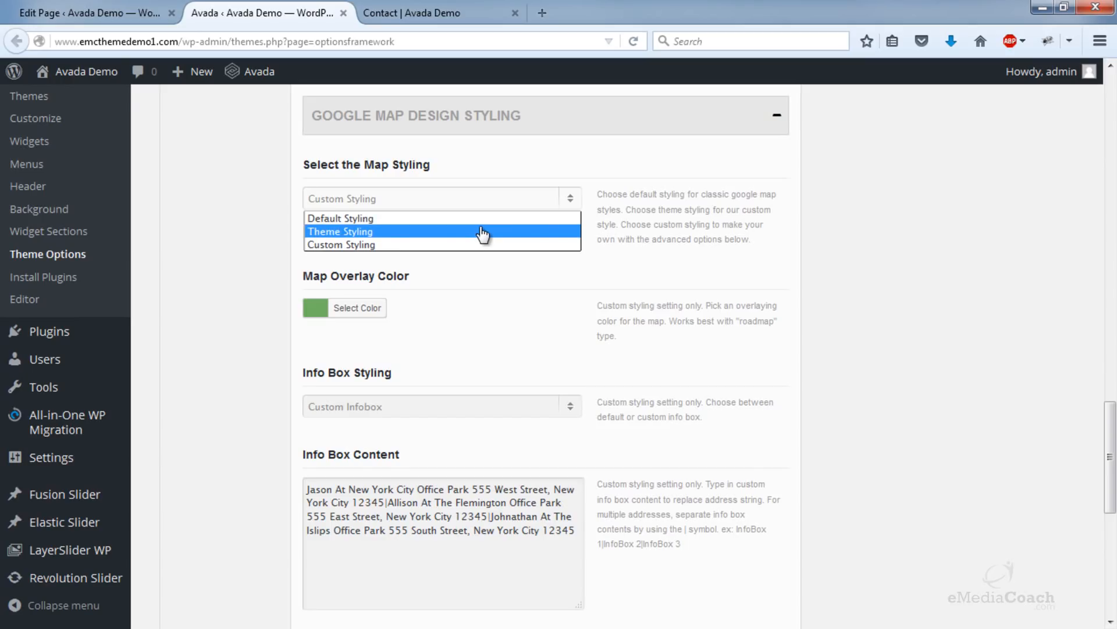
left_click(465, 279)
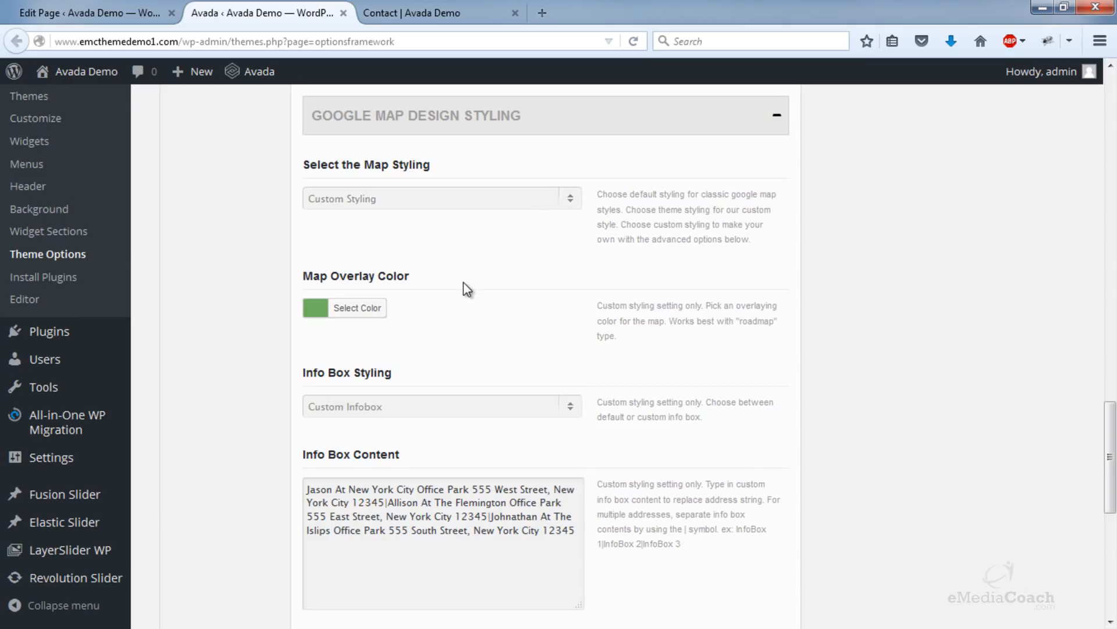
left_click(398, 10)
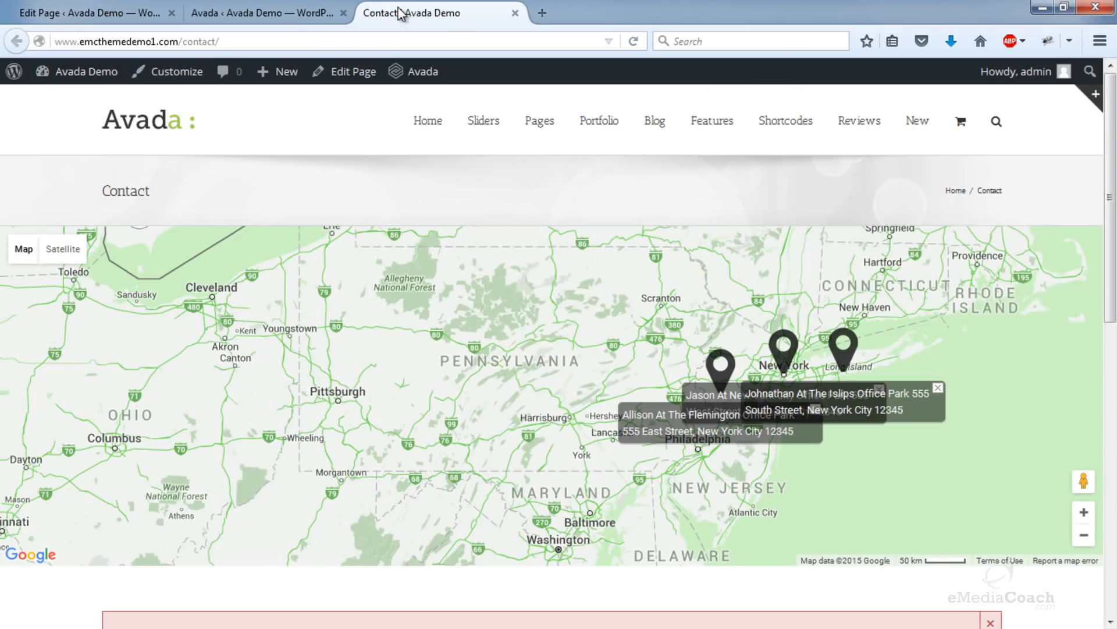
left_click(296, 12)
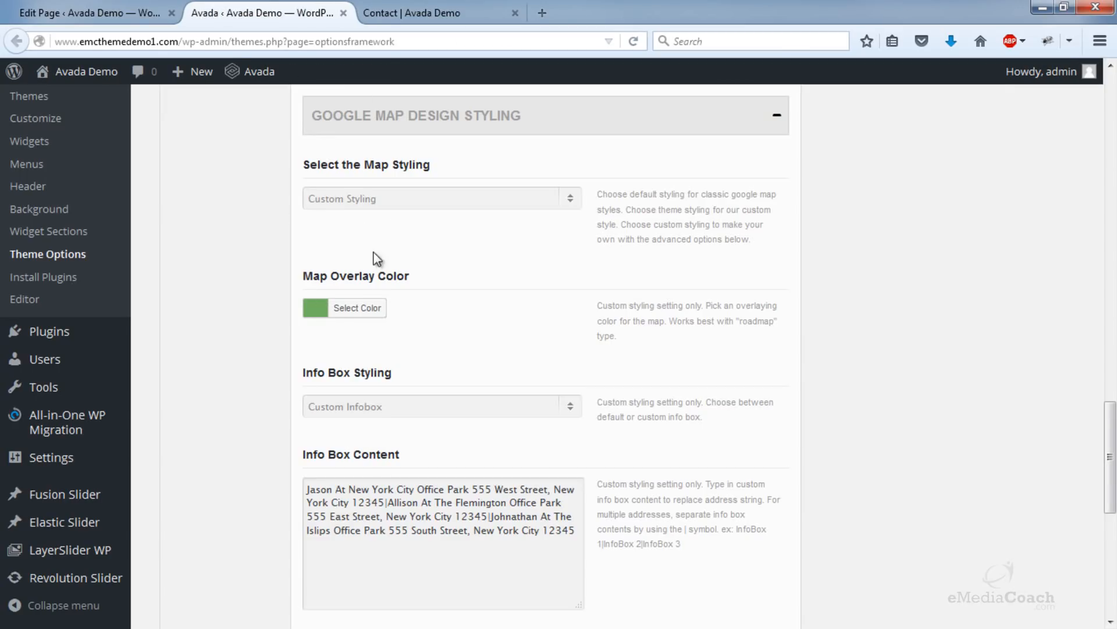
Change the Map Overlay Color to a lighter bluish purple and check it on the Contact page.
left_click(335, 315)
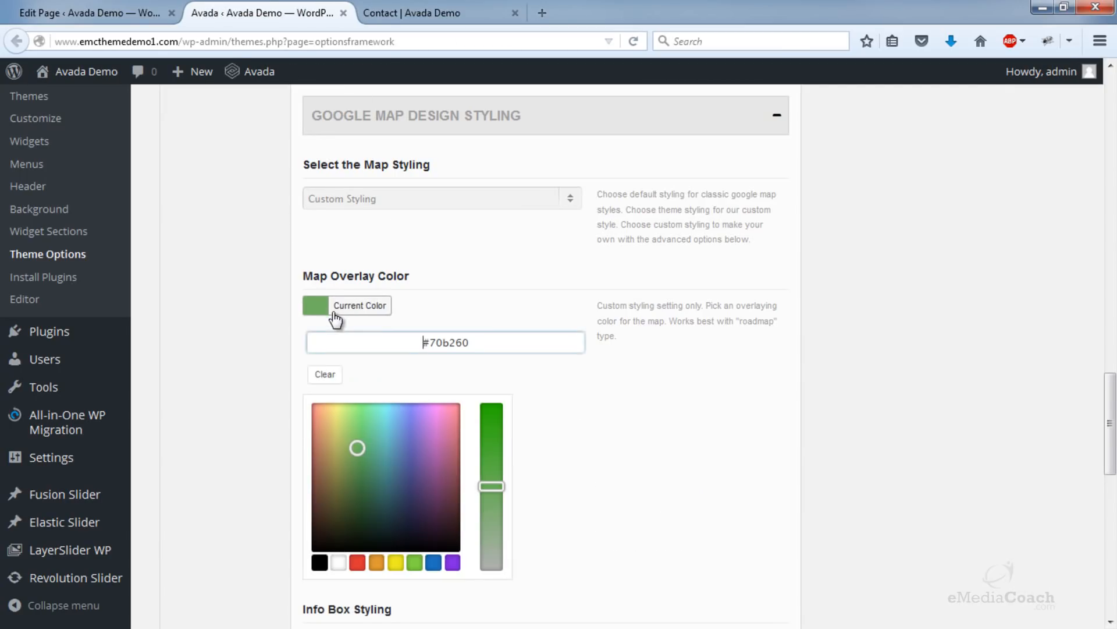
left_click(452, 563)
left_click_drag(492, 425, 503, 471)
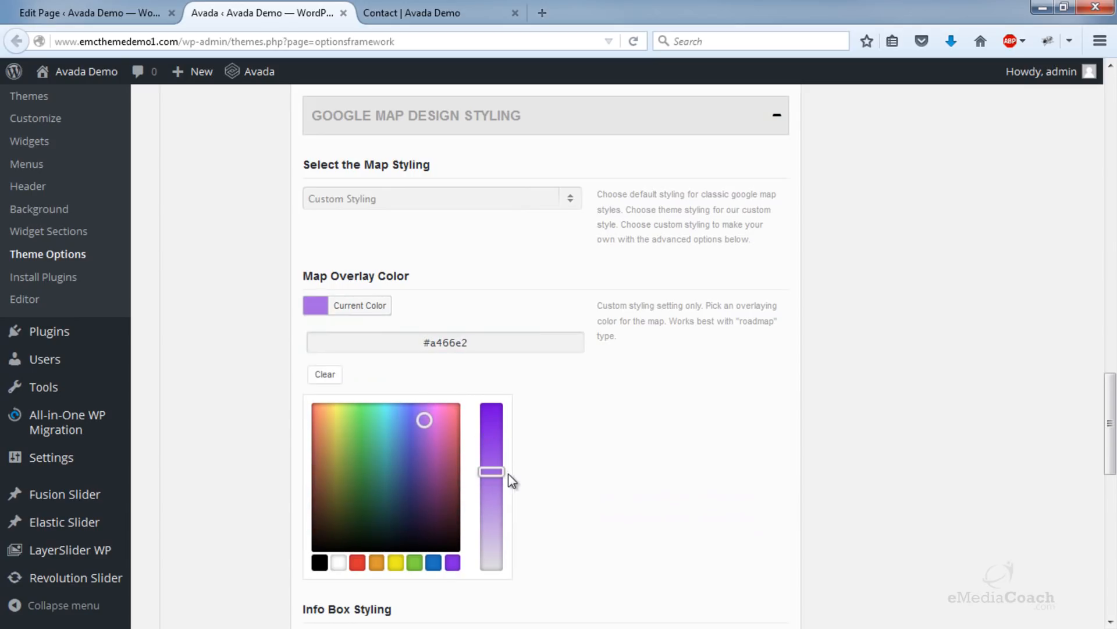
left_click_drag(420, 429, 415, 434)
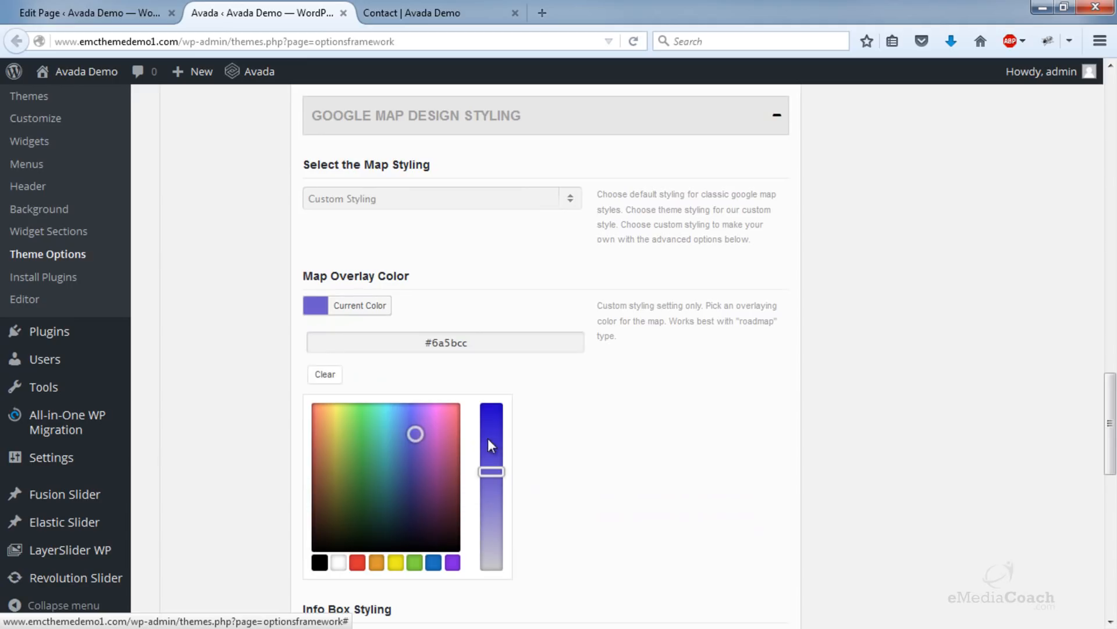
left_click_drag(492, 472, 492, 459)
left_click(648, 460)
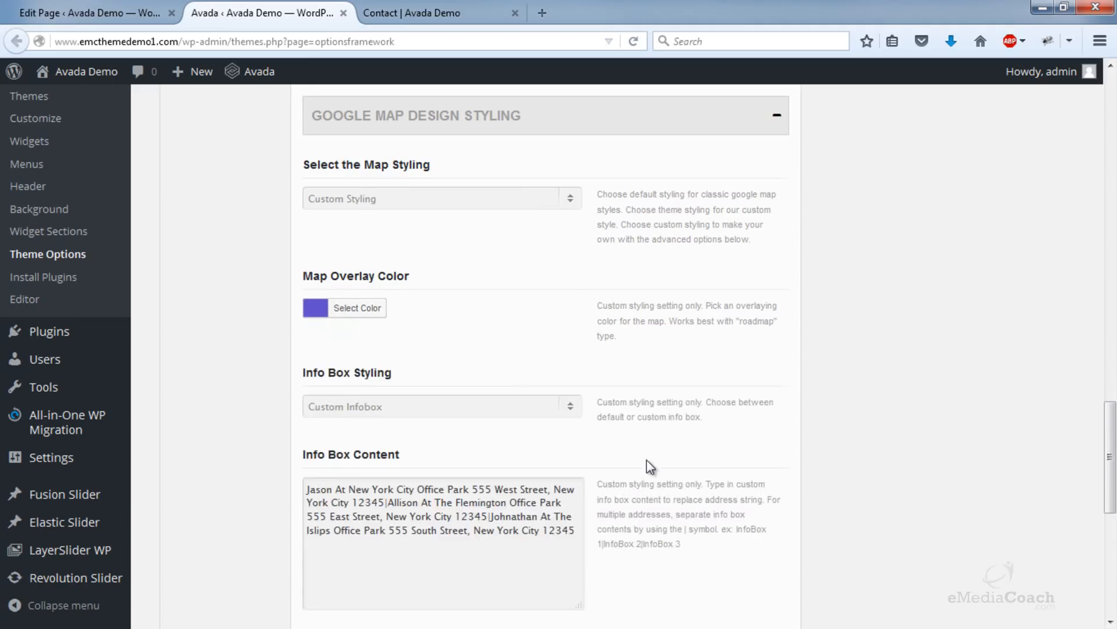
scroll(647, 460, "down", 5)
scroll(647, 459, "up", 1)
scroll(647, 458, "up", 2)
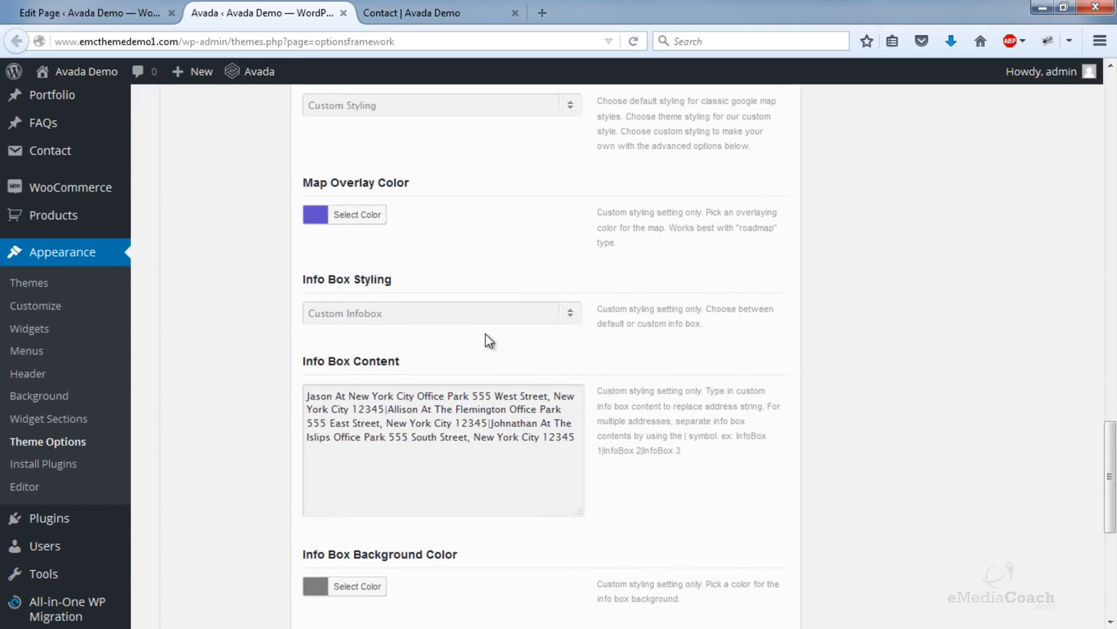
left_click(426, 14)
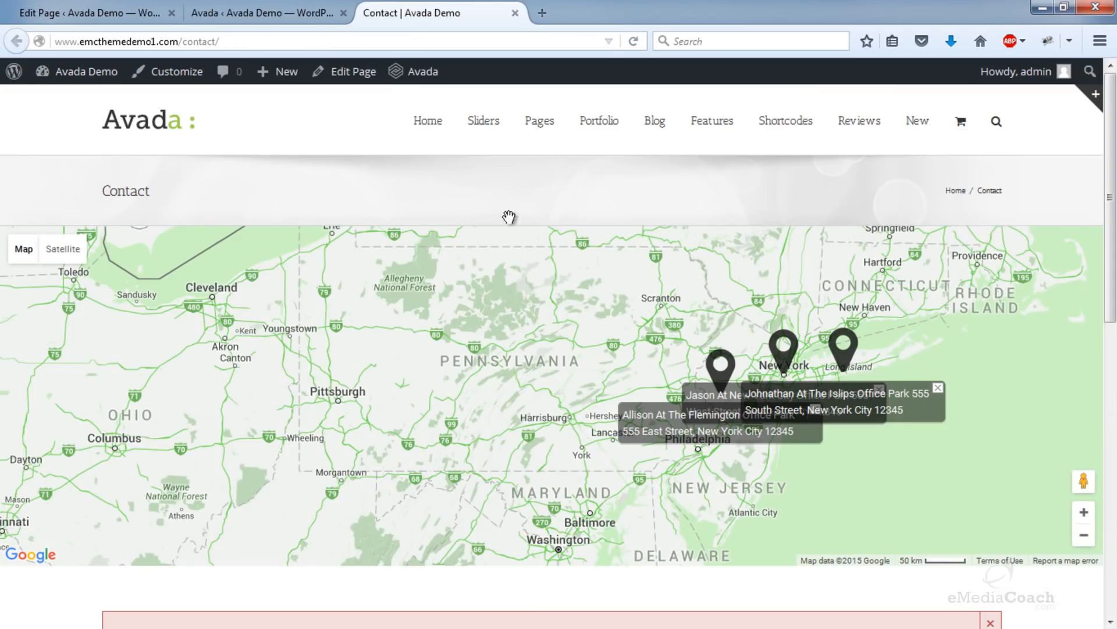
scroll(839, 404, "up", 1)
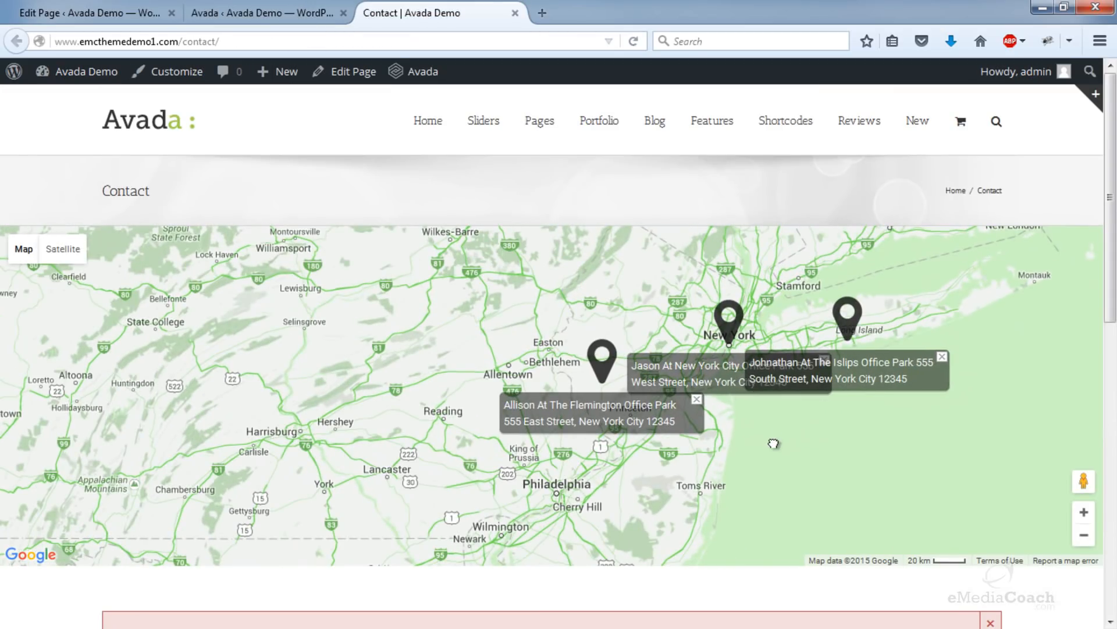
left_click(282, 14)
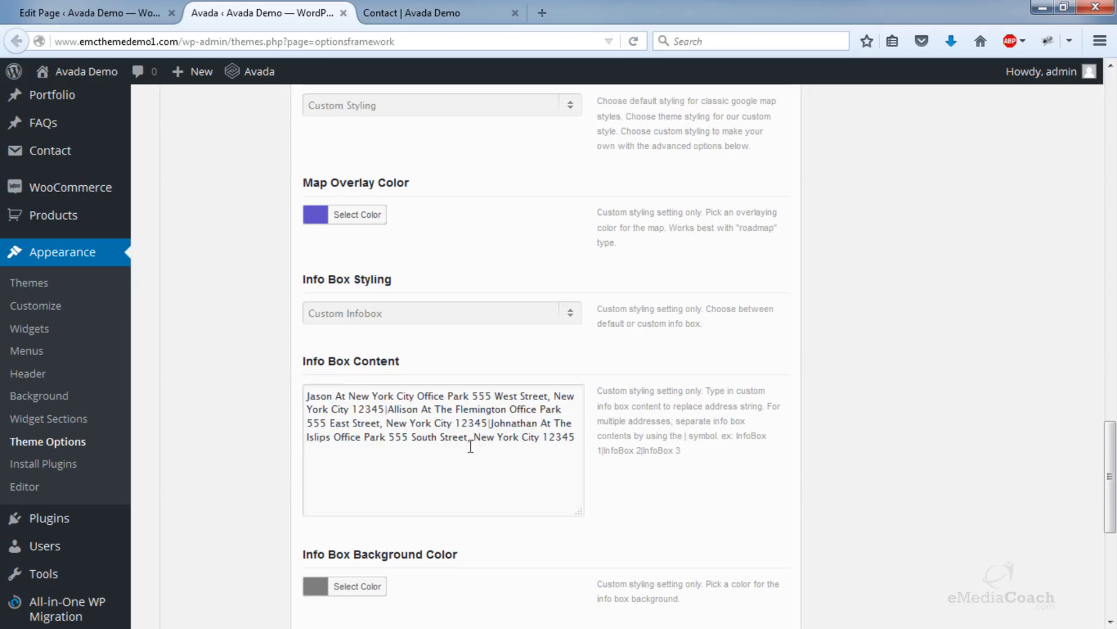
Replace the first Info Box Content entry with 'This is our head office!'.
left_click_drag(385, 409, 290, 392)
scroll(299, 386, "up", 15)
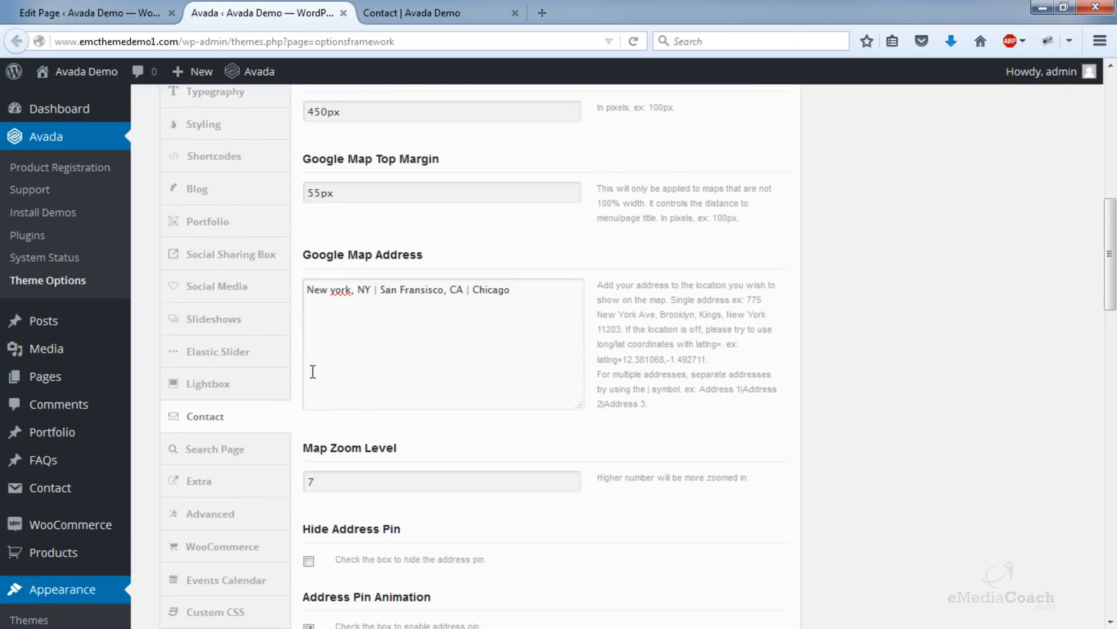
left_click_drag(370, 290, 300, 292)
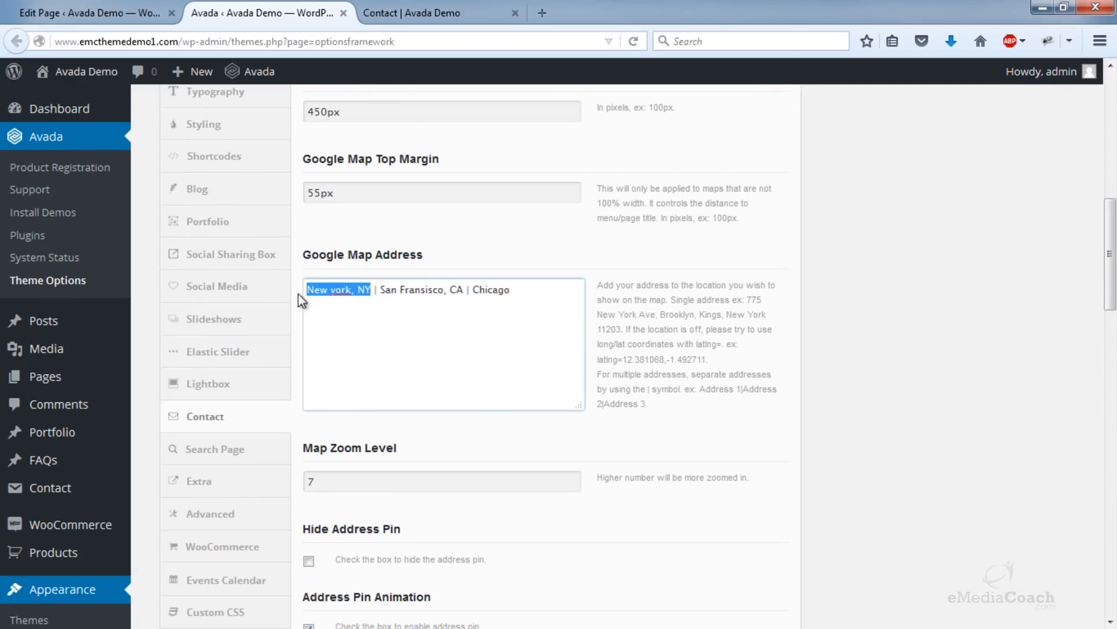
left_click(441, 291)
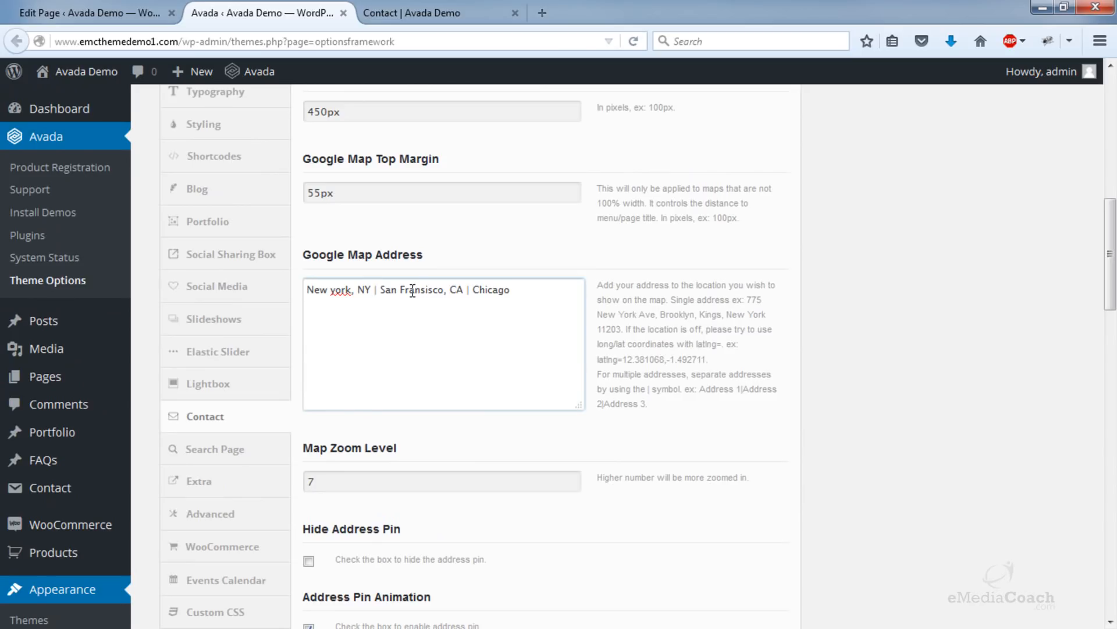
scroll(506, 291, "down", 10)
scroll(506, 314, "down", 5)
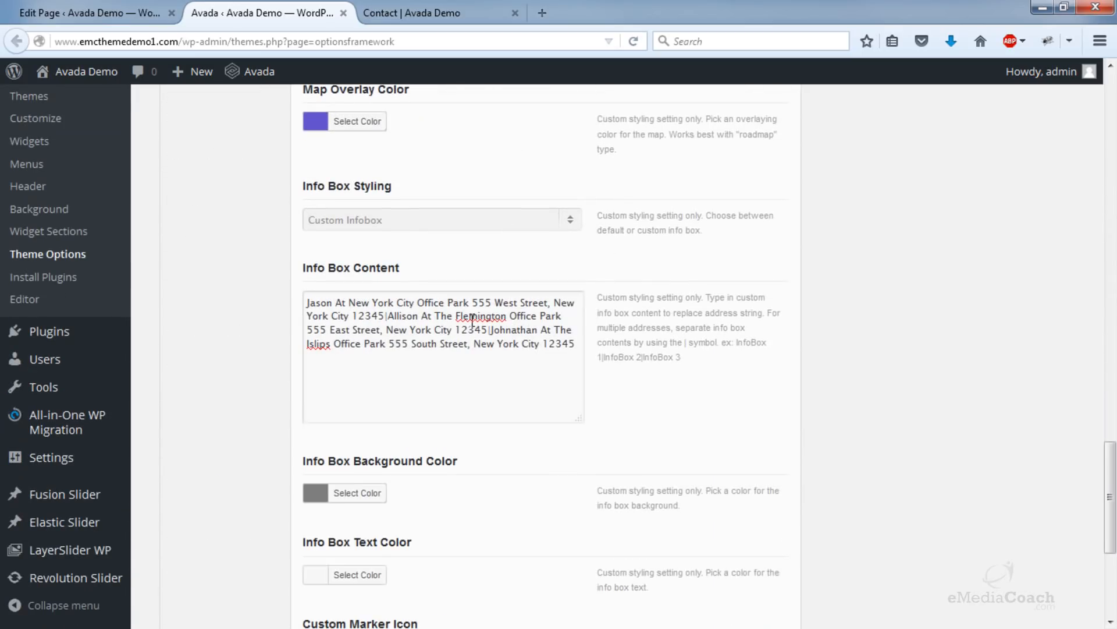
left_click_drag(388, 318, 577, 344)
left_click(547, 349)
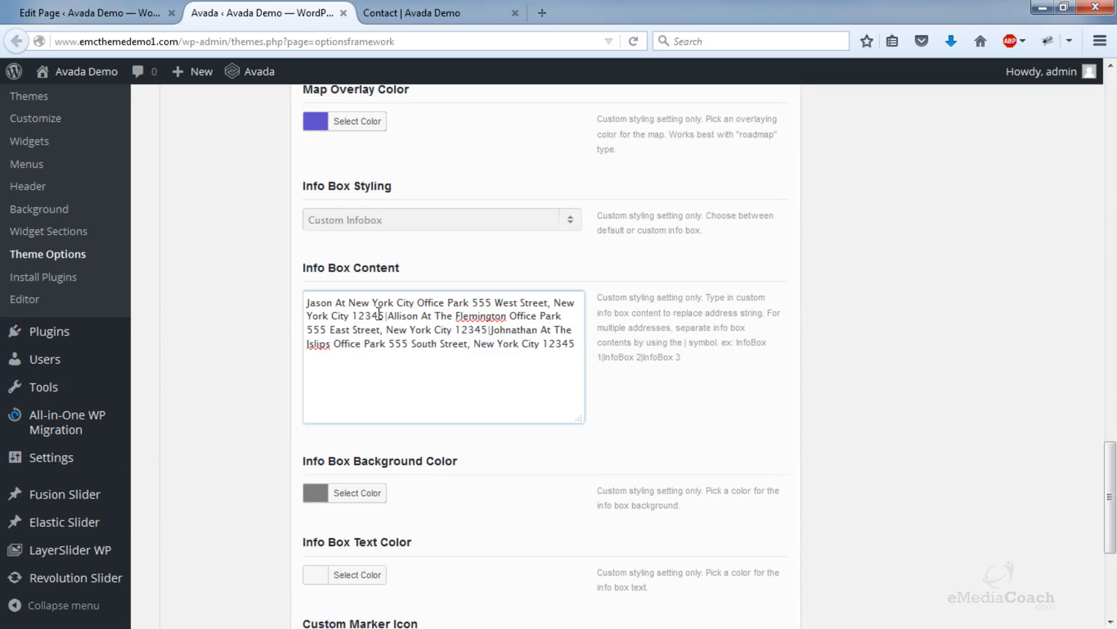
left_click_drag(385, 315, 265, 296)
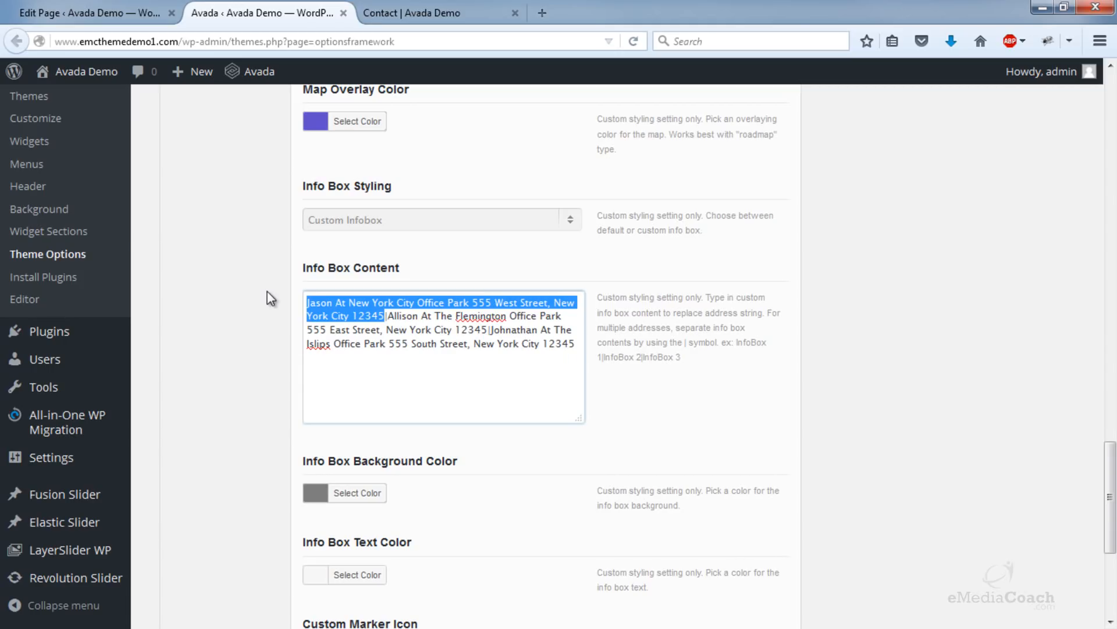
type("This is our he")
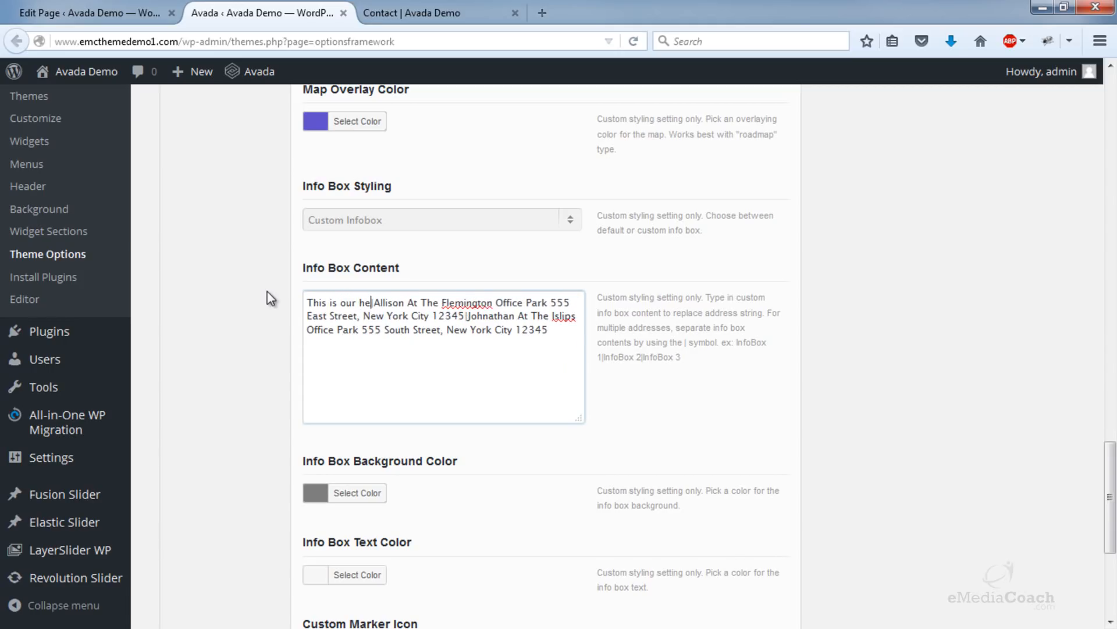
type("ad office")
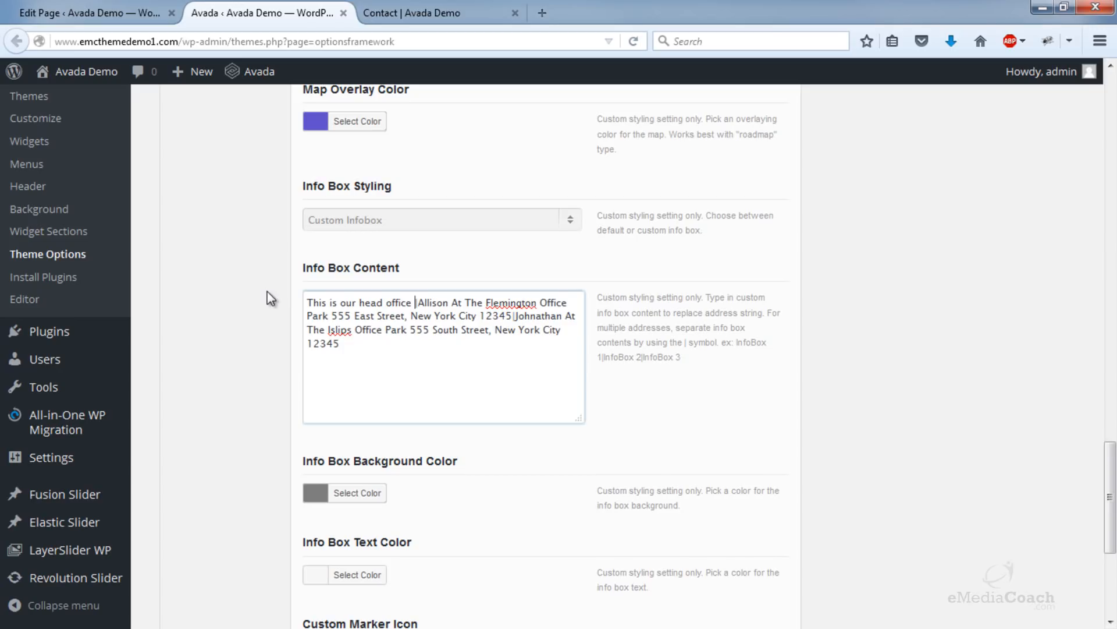
key("BackSpace")
type("!")
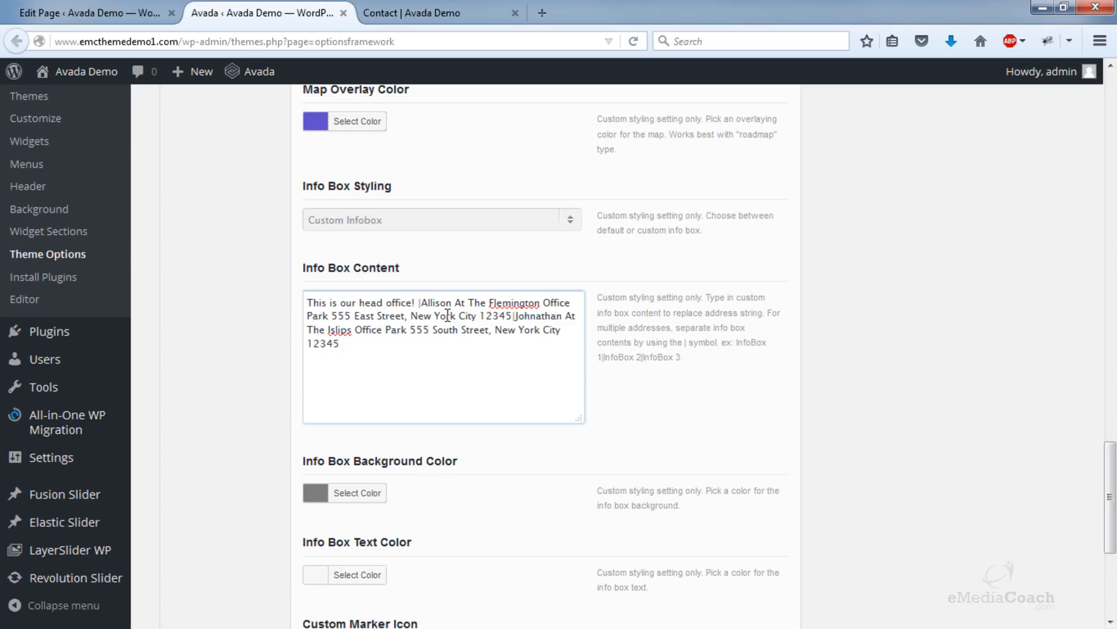
Replace the second entry with a short residence note and the third with 'Welcome to the second largest Franchise'.
left_click_drag(421, 303, 512, 316)
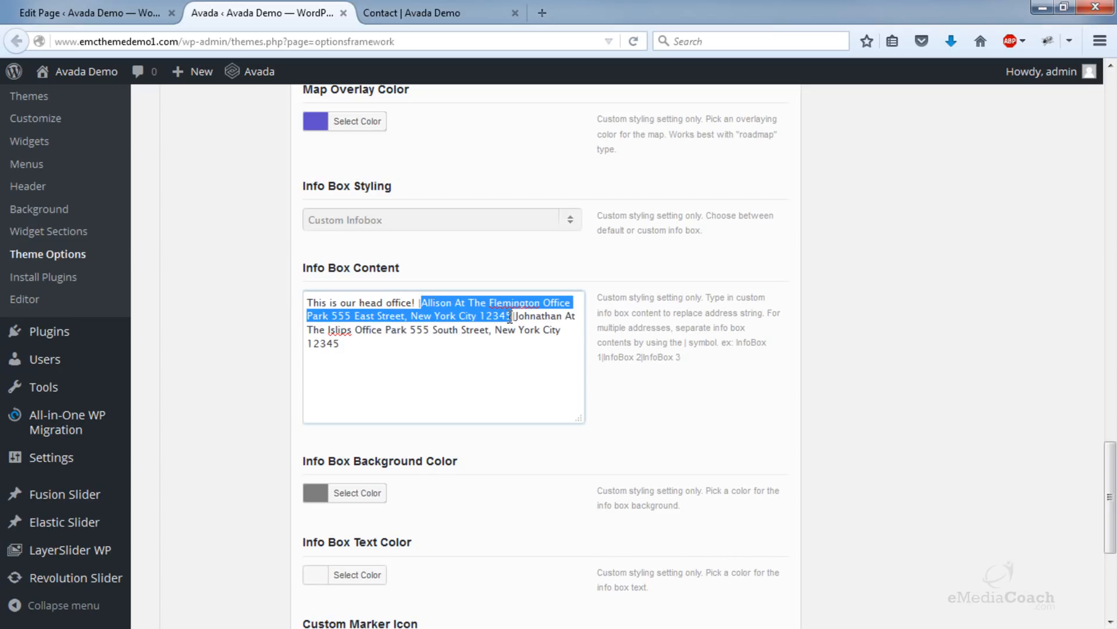
key("BackSpace")
type("Jack lives Her")
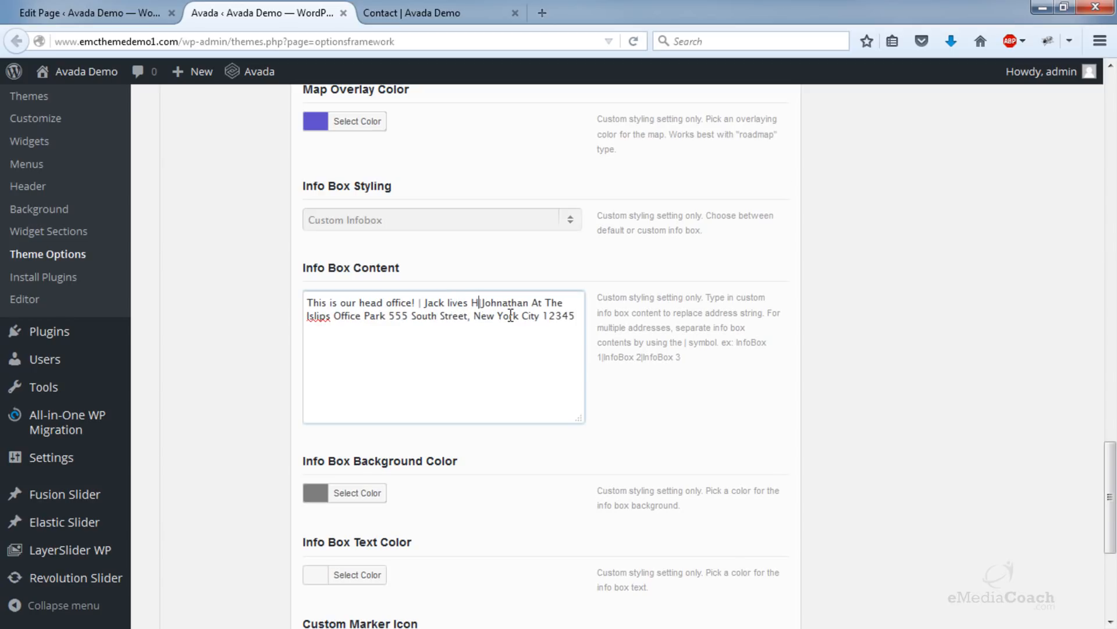
type("e! |")
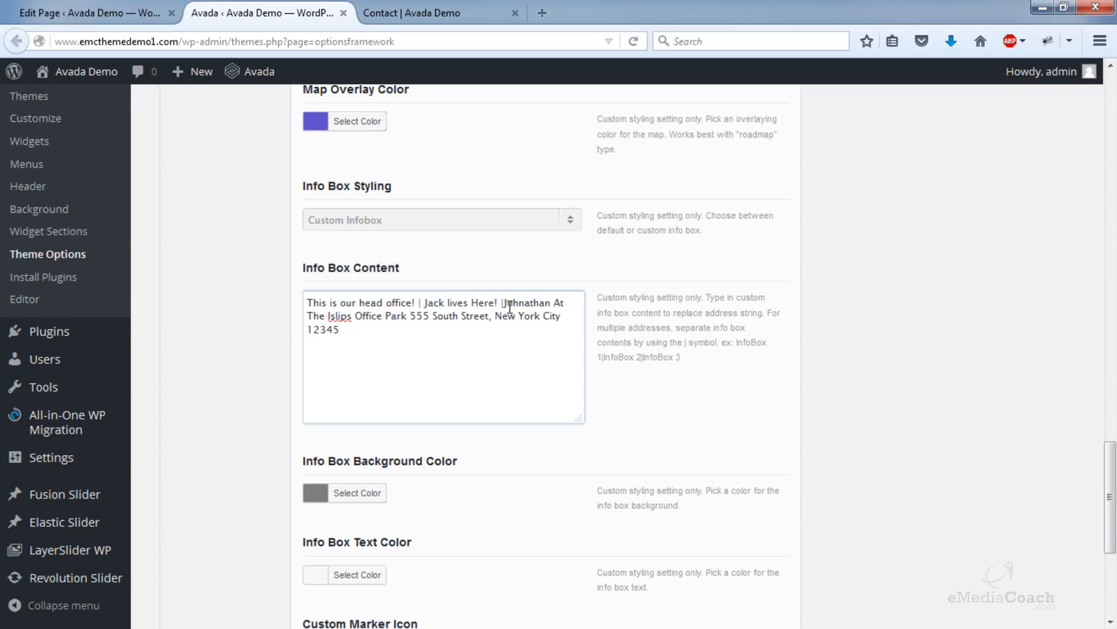
left_click_drag(509, 303, 504, 330)
type("Welcome to the second largest Franchise")
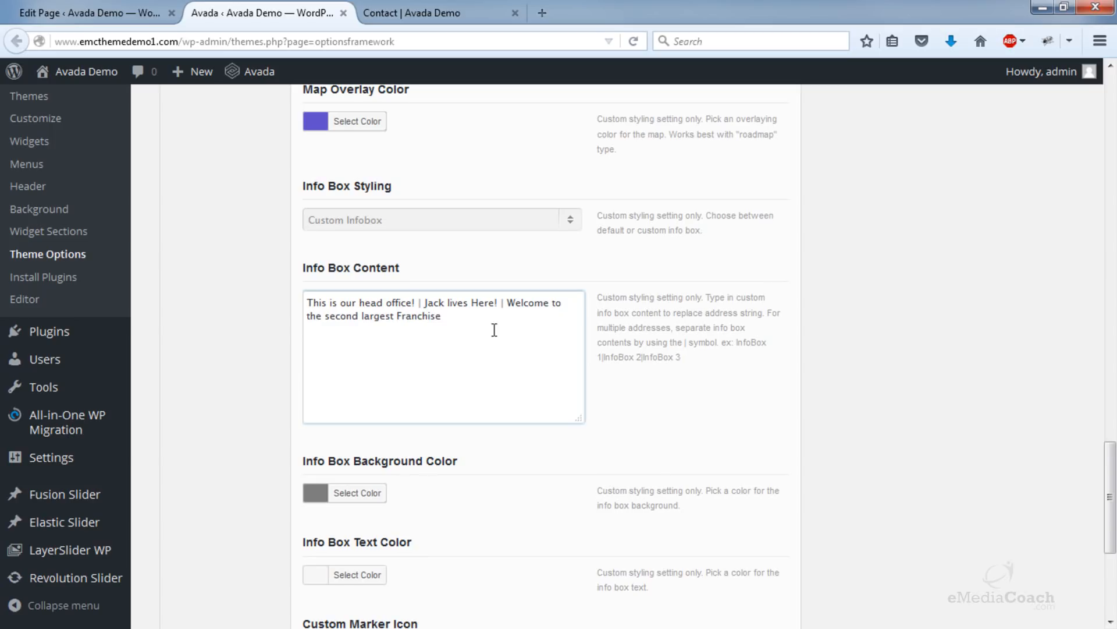
scroll(462, 424, "down", 5)
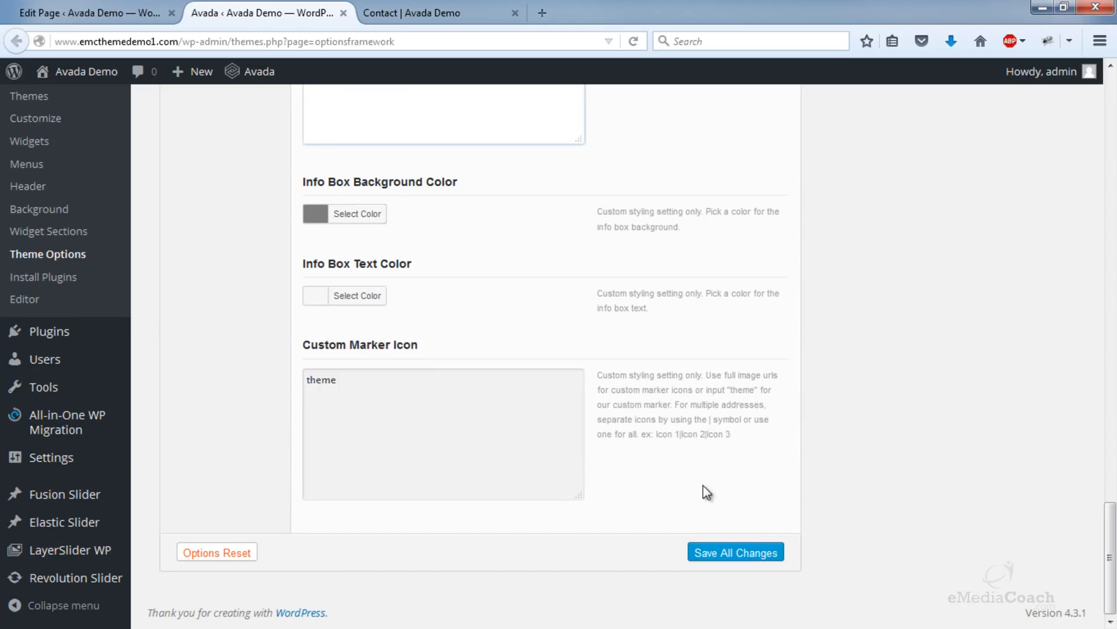
Save all theme option changes and reload the Contact page.
left_click(726, 556)
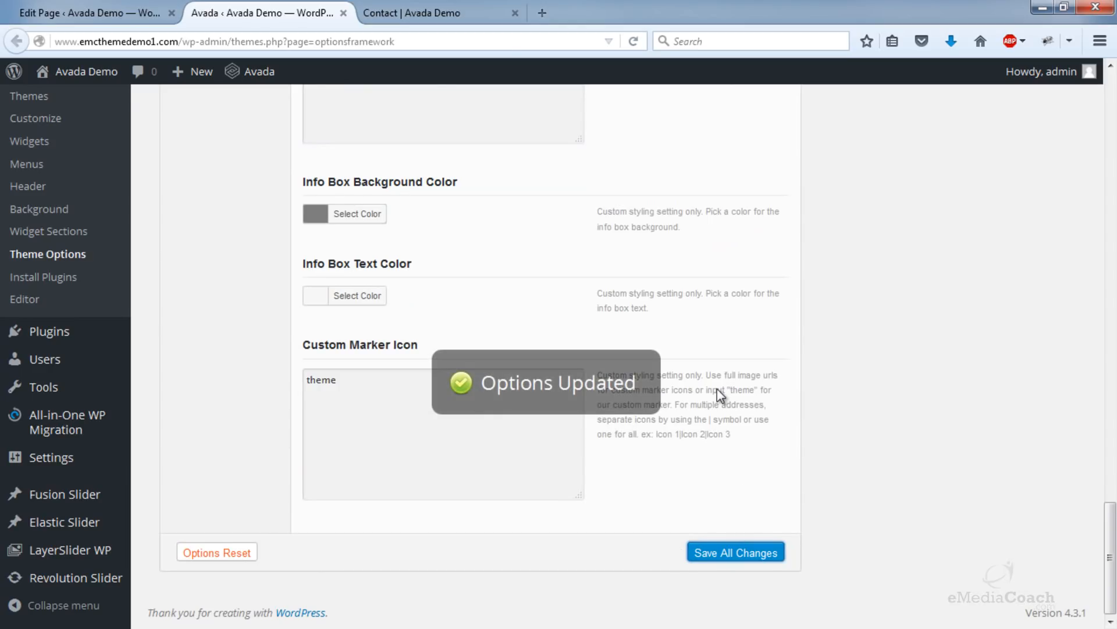
left_click(454, 11)
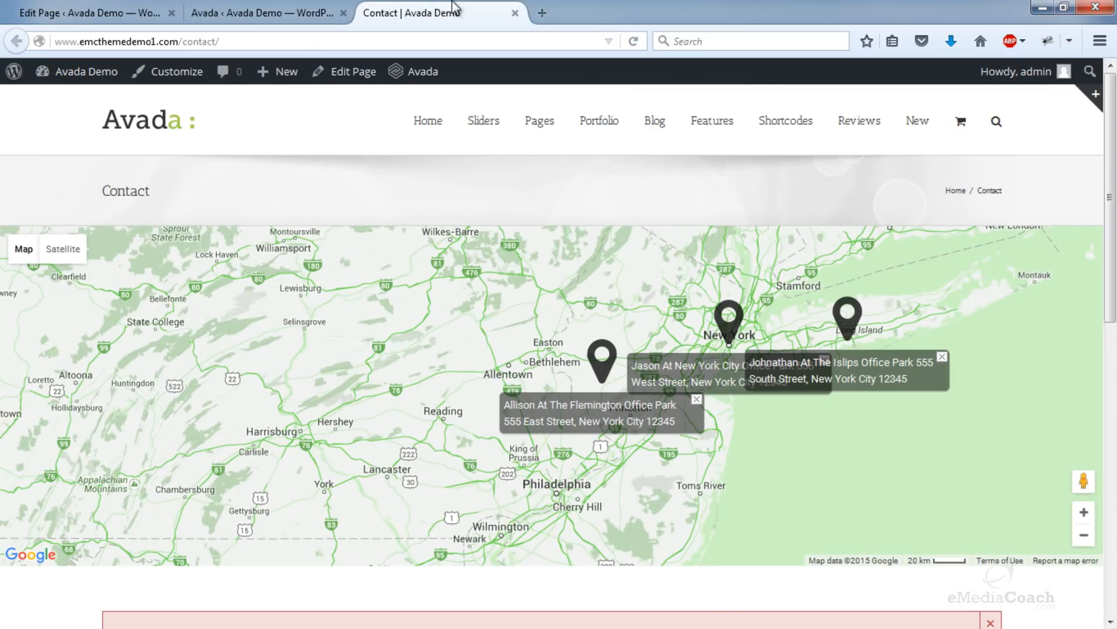
left_click(638, 44)
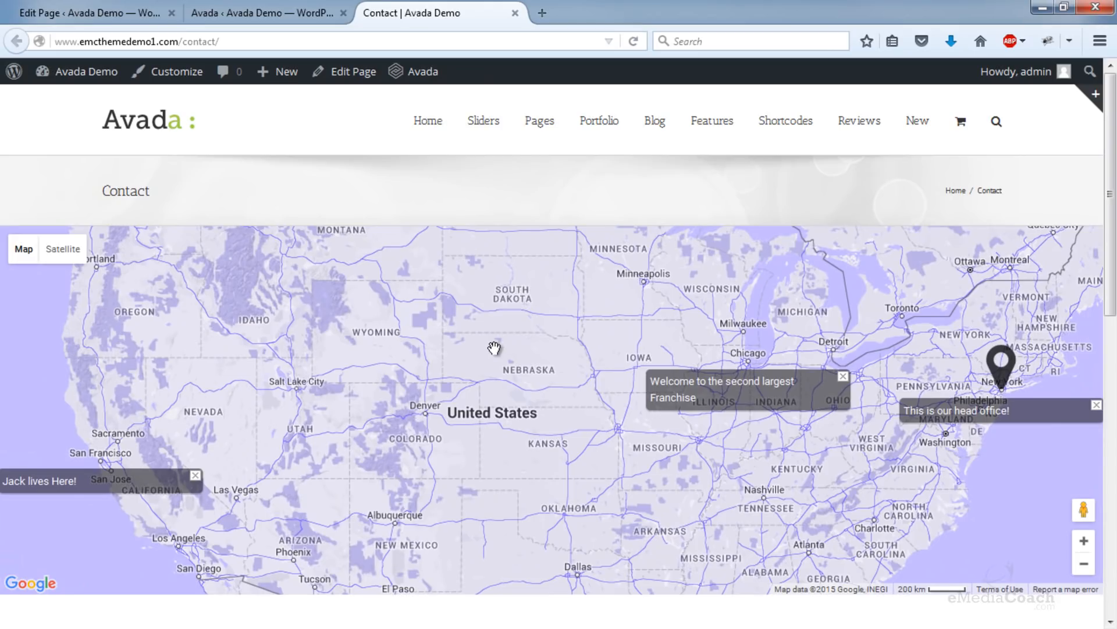
scroll(489, 351, "down", 1)
scroll(486, 351, "up", 1)
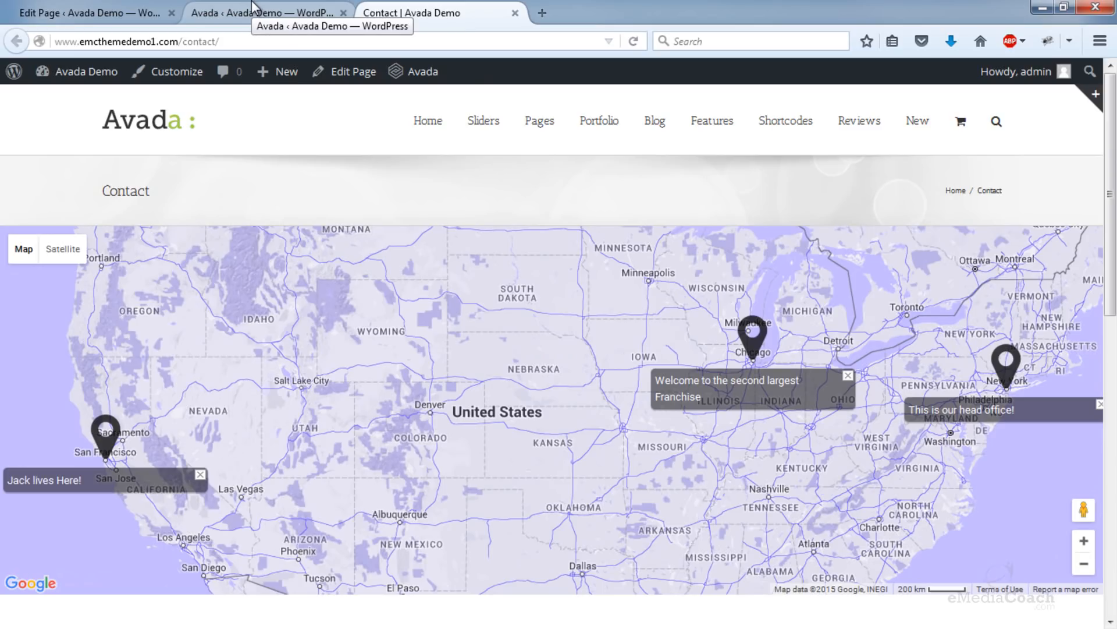
scroll(150, 448, "down", 1)
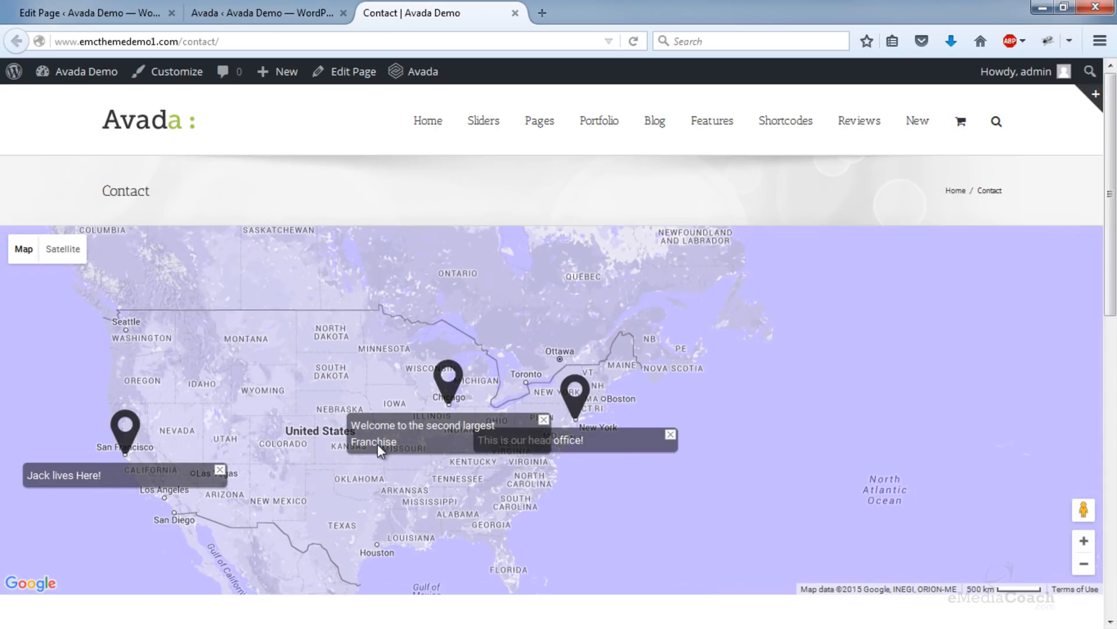
Close the San Francisco, Chicago and New York info windows, then select all Info Box Content text.
left_click(126, 434)
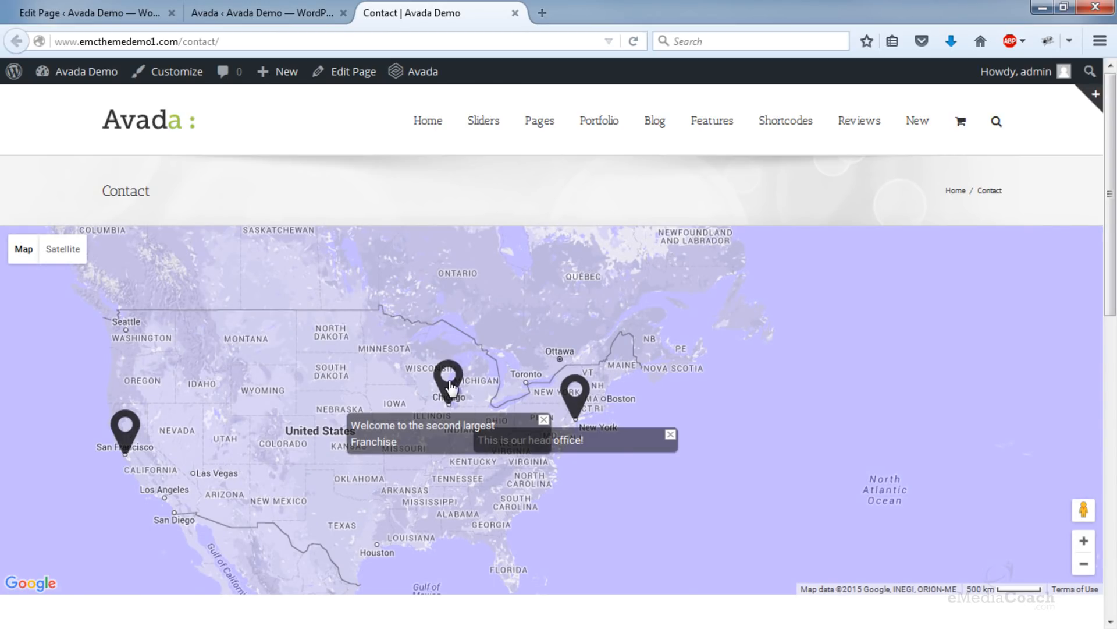
left_click(543, 419)
left_click(671, 436)
left_click(286, 12)
scroll(497, 360, "up", 5)
left_click(512, 266)
key("ctrl+a")
Open and close the Chicago and New York markers' info windows to verify the new captions.
left_click(439, 13)
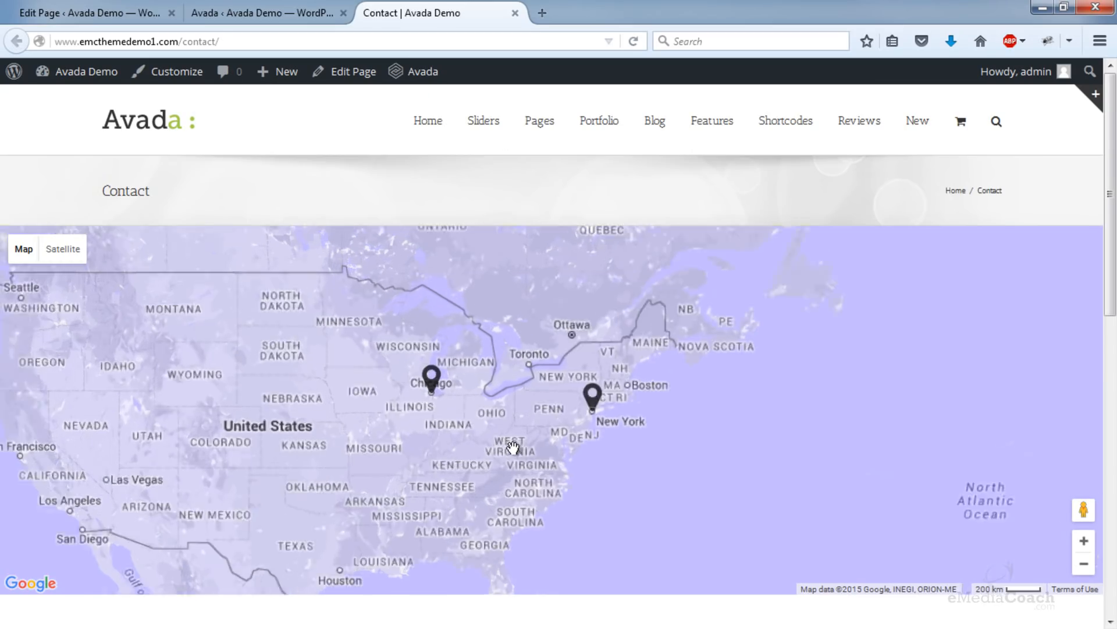
left_click(382, 332)
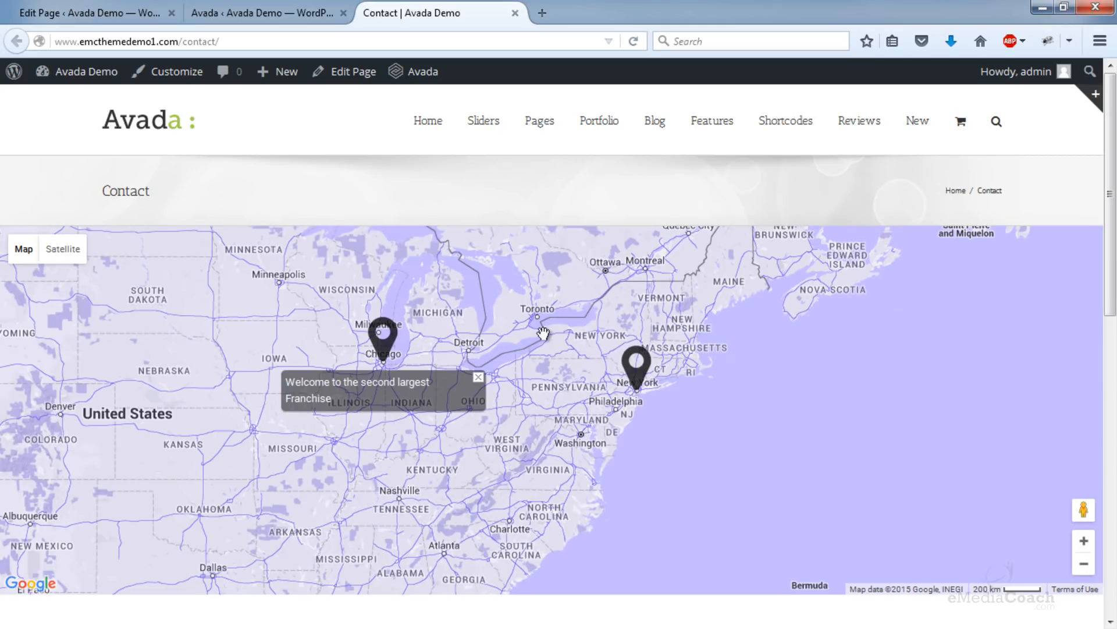
left_click(639, 364)
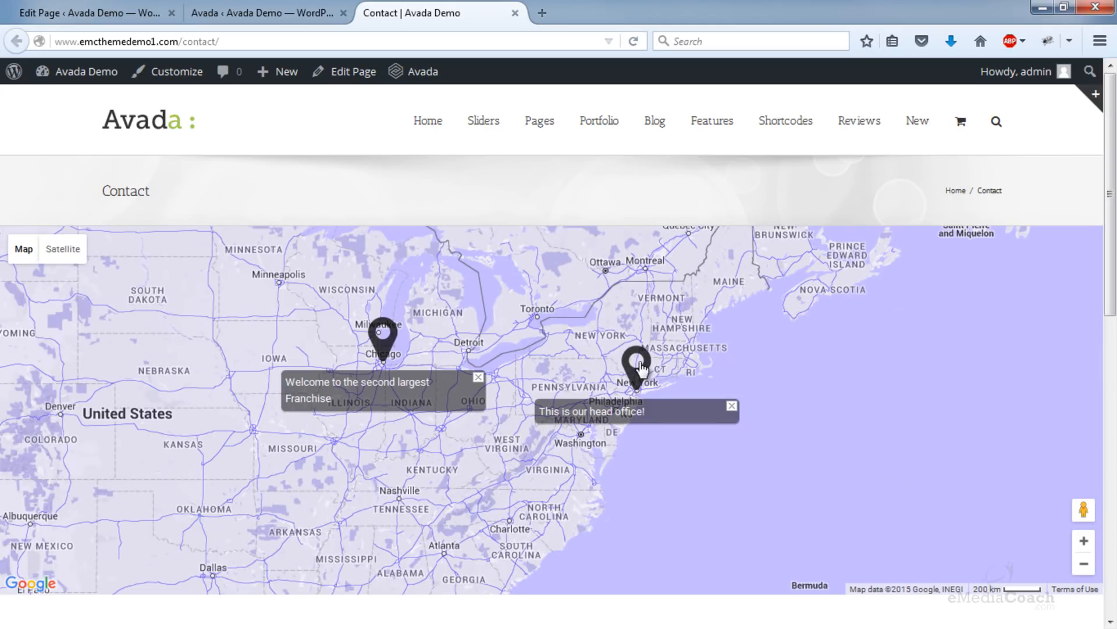
left_click(640, 365)
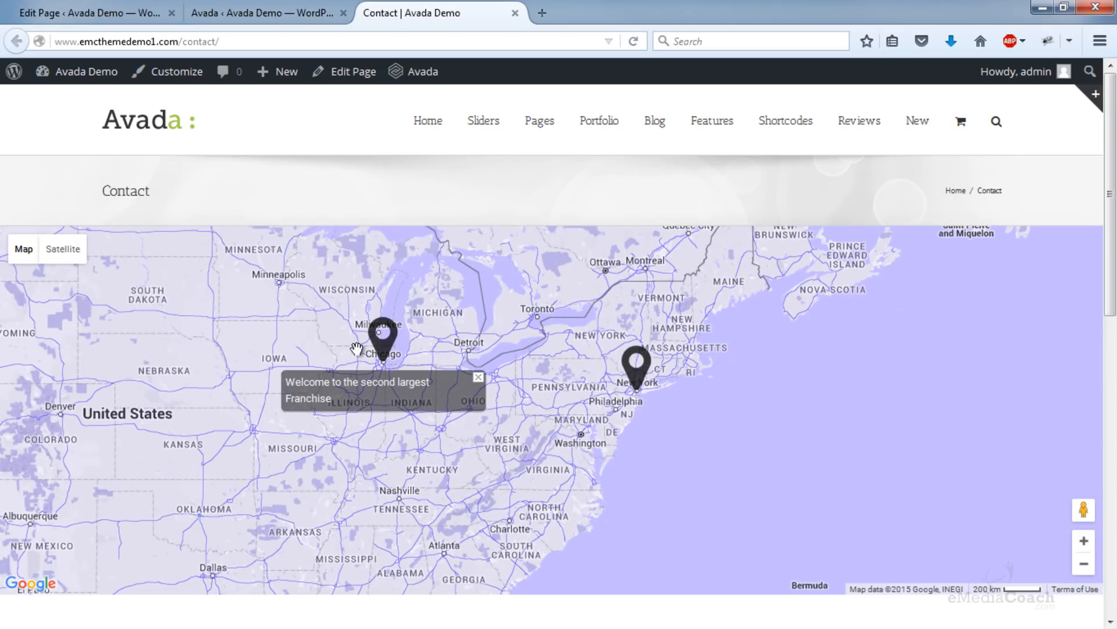
left_click(383, 343)
left_click(640, 367)
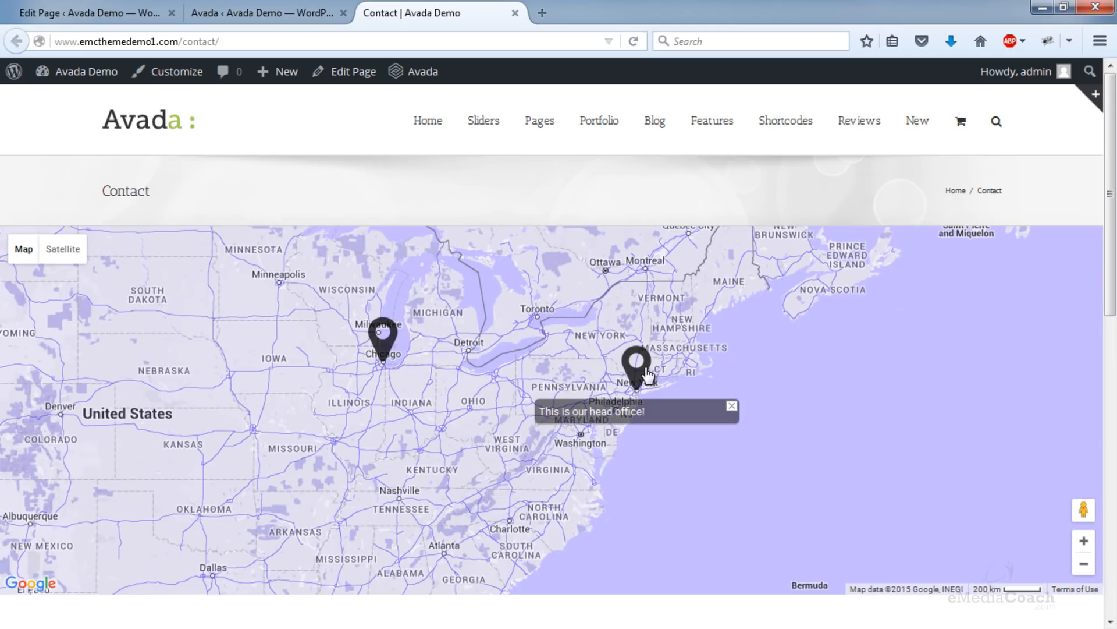
left_click(272, 17)
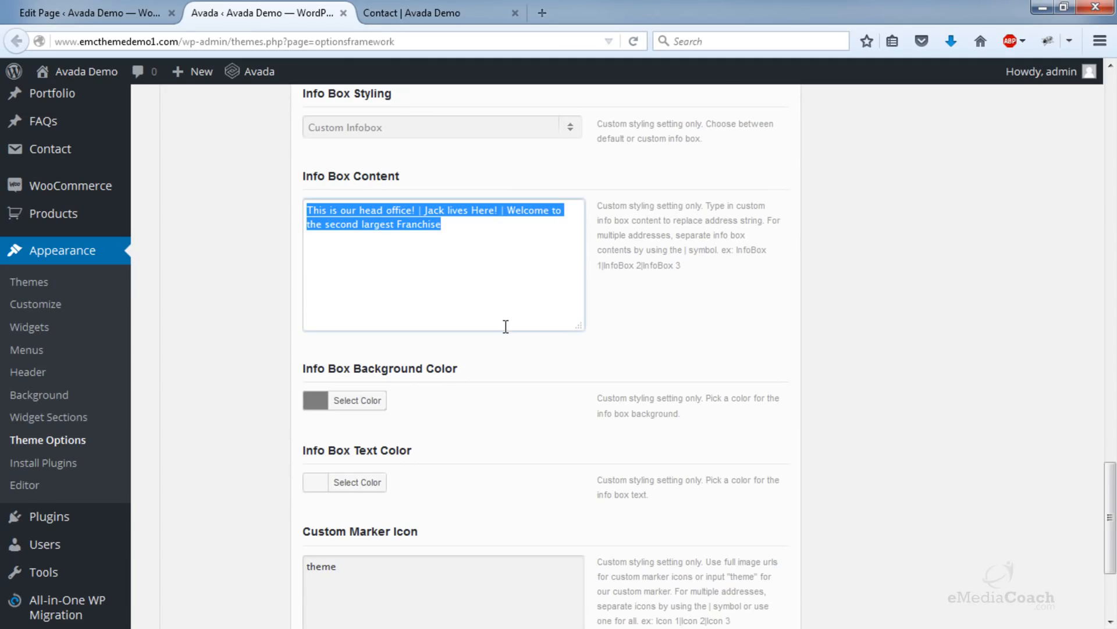
left_click(411, 13)
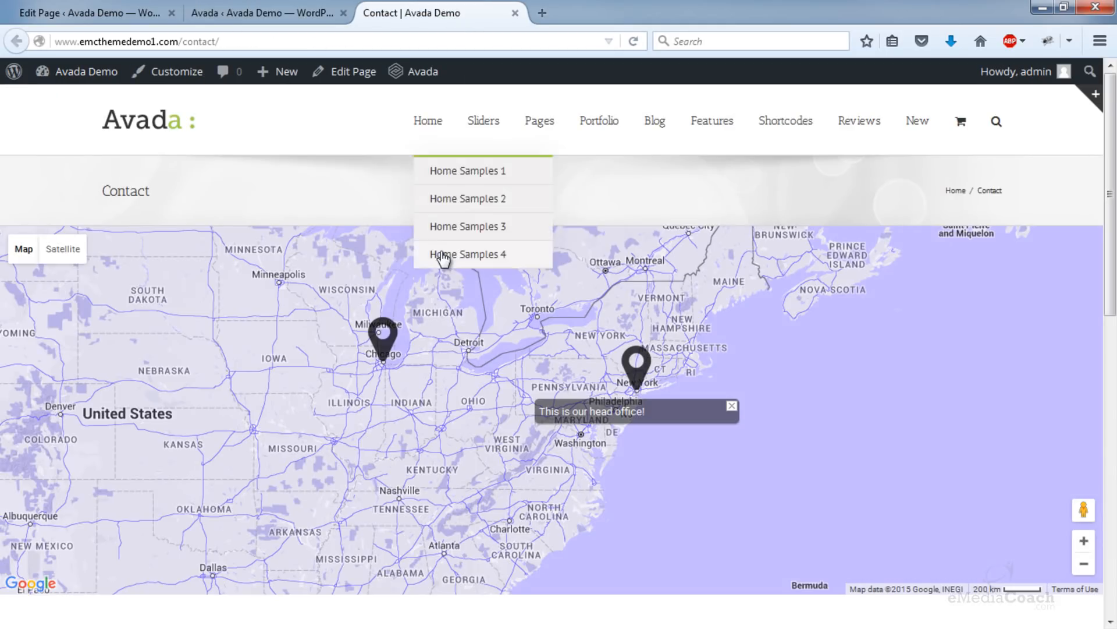
scroll(398, 334, "down", 3)
scroll(399, 334, "up", 1)
scroll(731, 347, "down", 1)
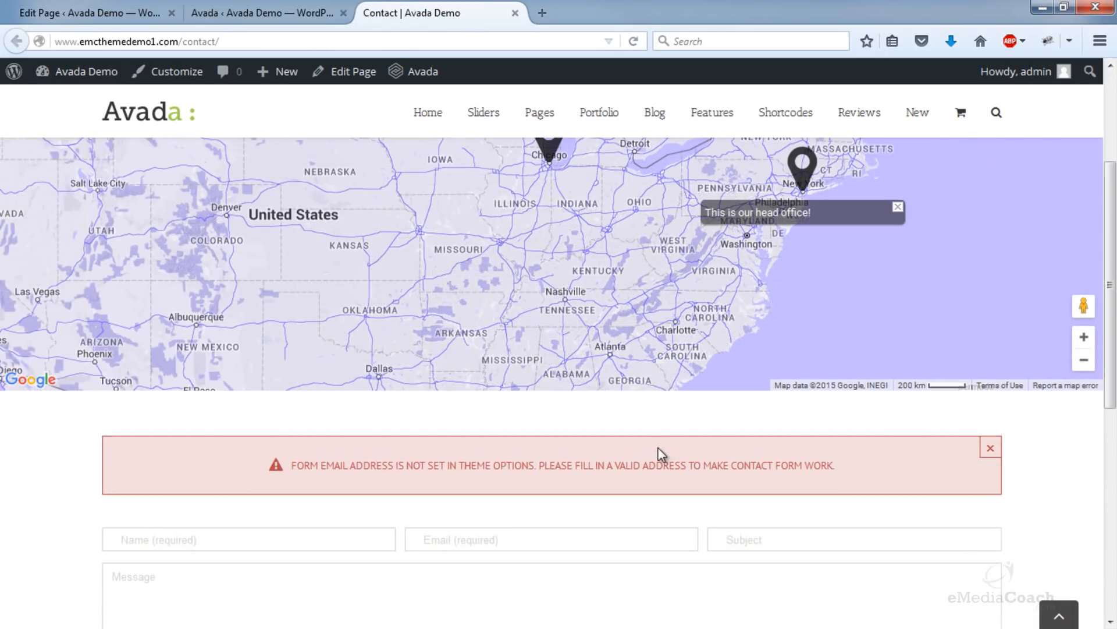
scroll(661, 454, "up", 2)
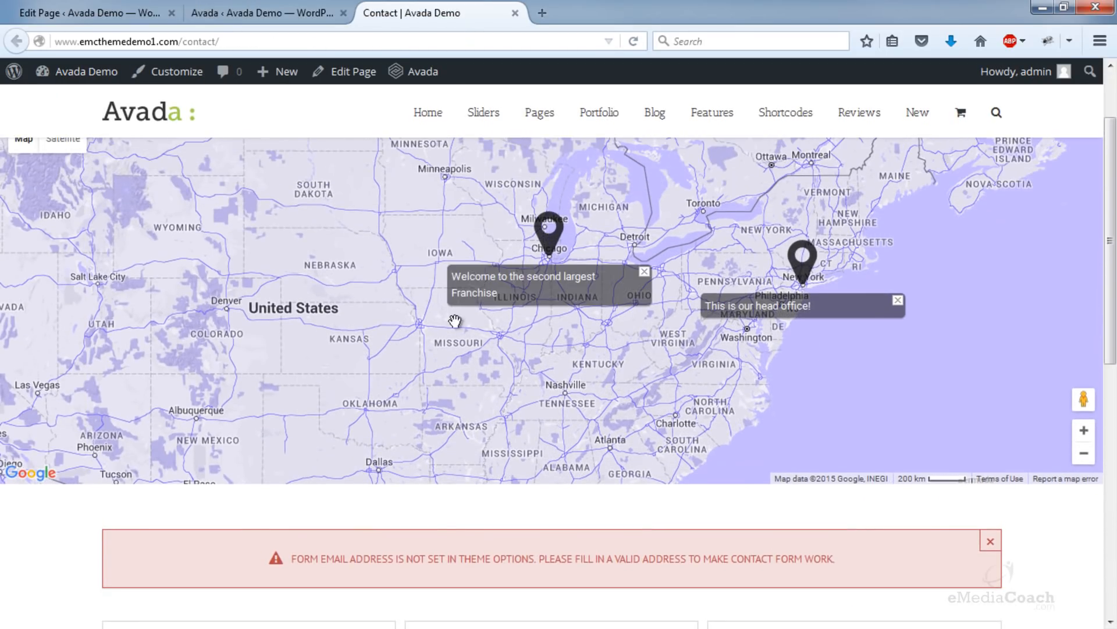
Return to Theme Options and bring up the map overlay colour chooser.
left_click(272, 10)
scroll(565, 336, "up", 2)
scroll(494, 274, "up", 4)
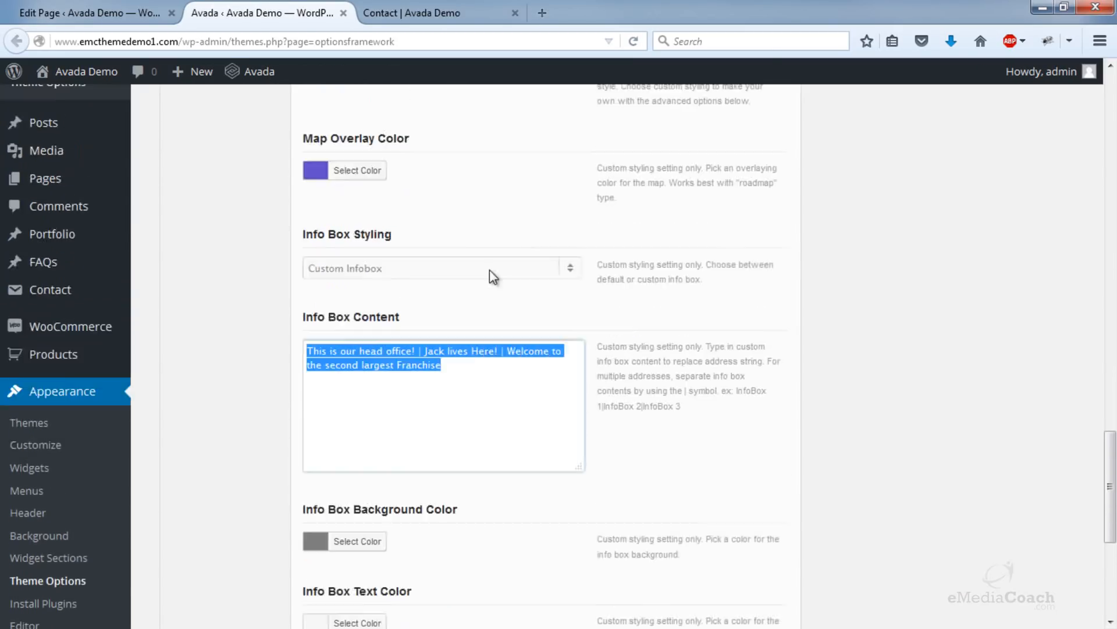
left_click(367, 307)
Set the map overlay colour to #9b9ec9 and save the theme options.
left_click_drag(417, 435, 382, 475)
left_click_drag(491, 463, 490, 496)
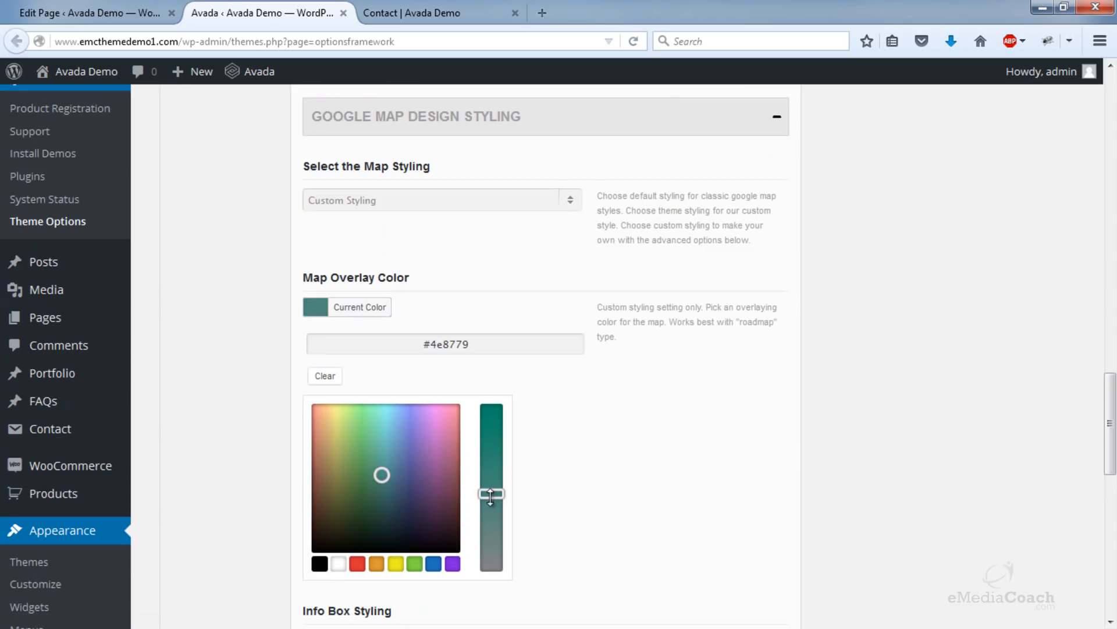
mouse_move(391, 488)
left_mouse_down()
mouse_move(407, 486)
mouse_move(410, 436)
left_mouse_up()
left_click_drag(497, 495, 494, 528)
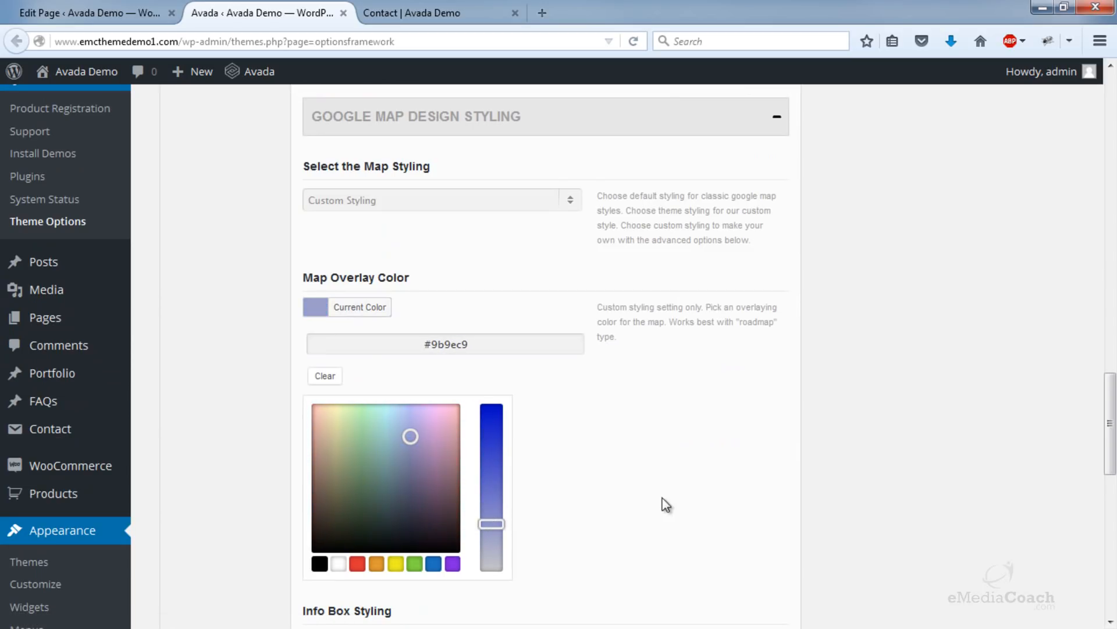
left_click(663, 500)
scroll(662, 493, "down", 10)
left_click(746, 552)
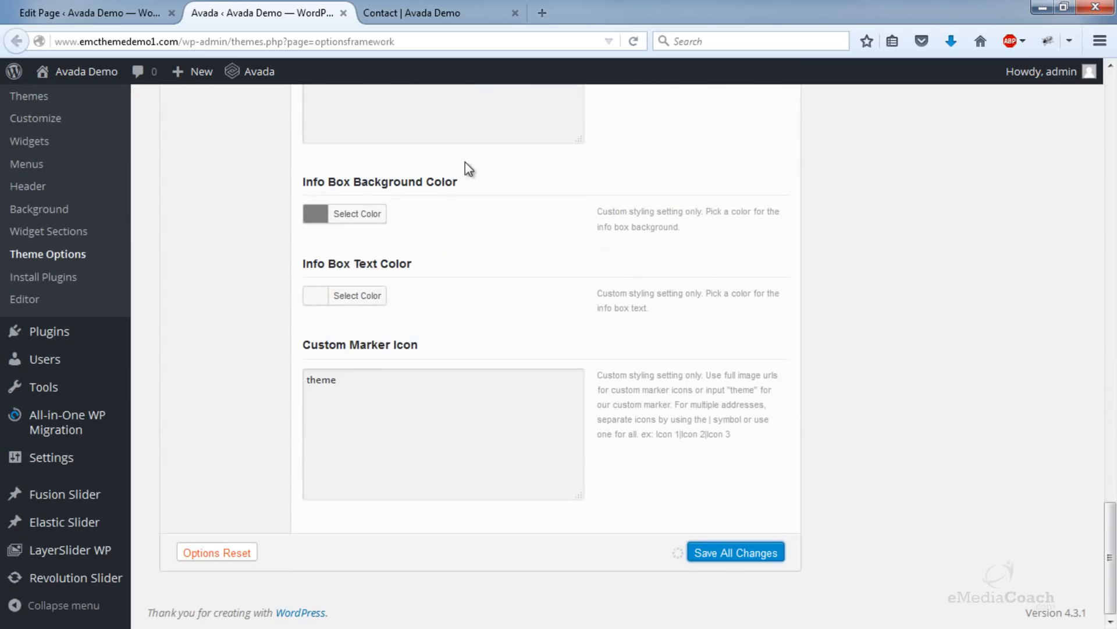
Reload the live Contact page to preview the map overlay, then return to theme options.
left_click(388, 10)
left_click(634, 40)
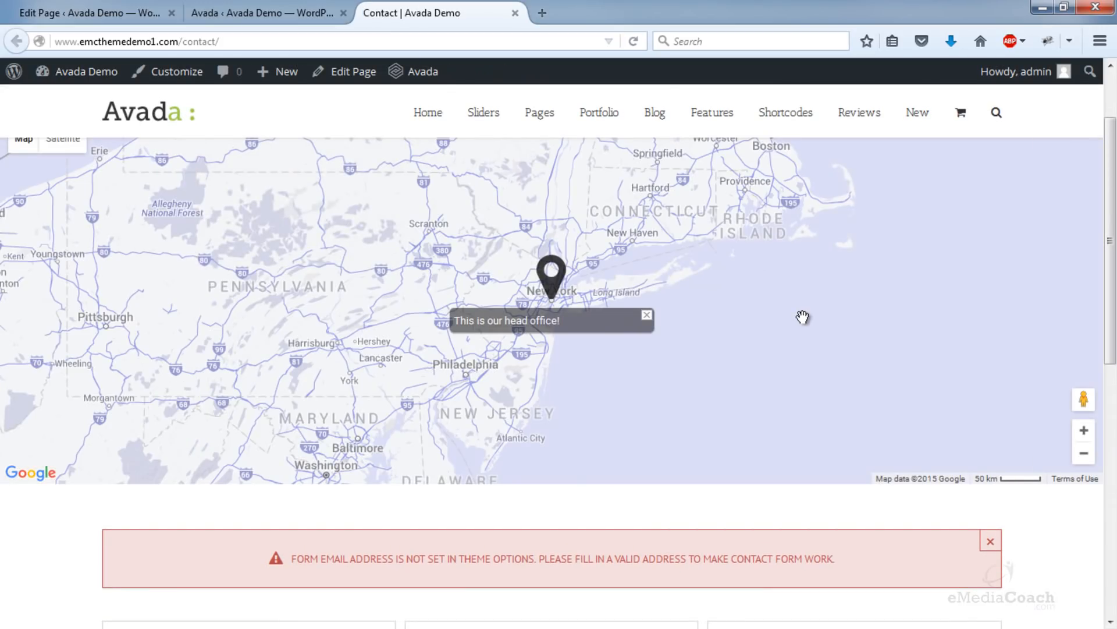
scroll(803, 316, "down", 3)
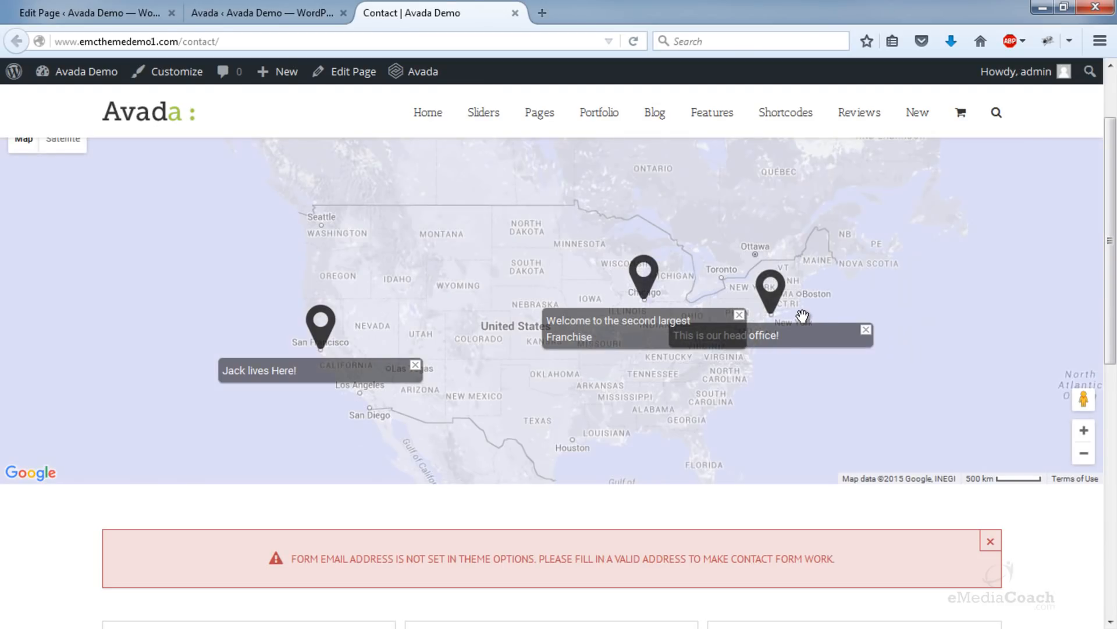
scroll(802, 317, "up", 2)
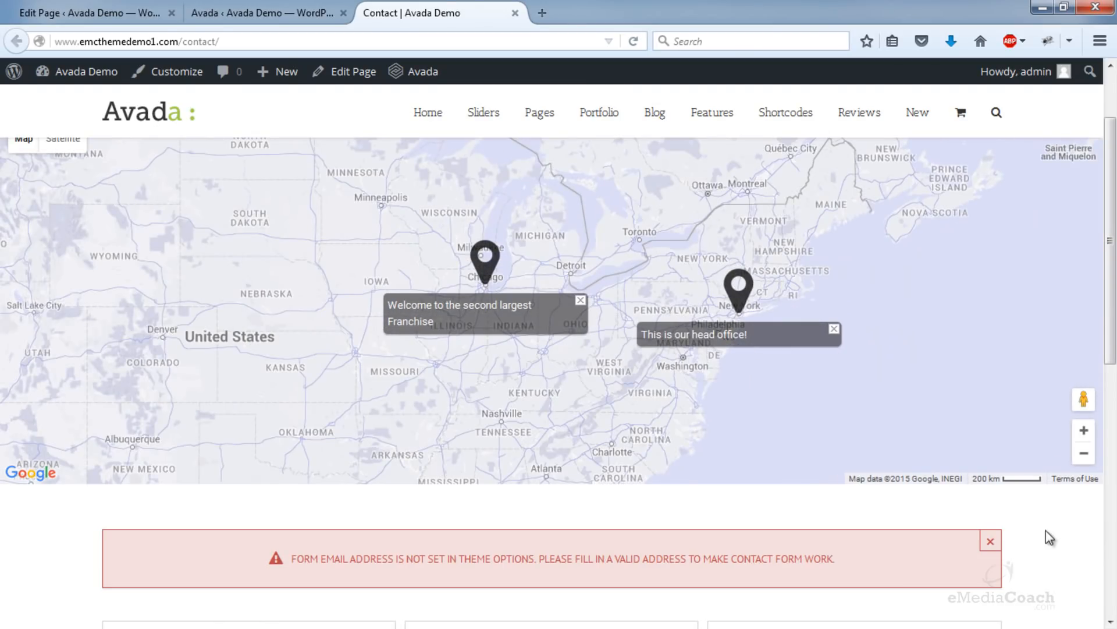
scroll(1046, 530, "down", 3)
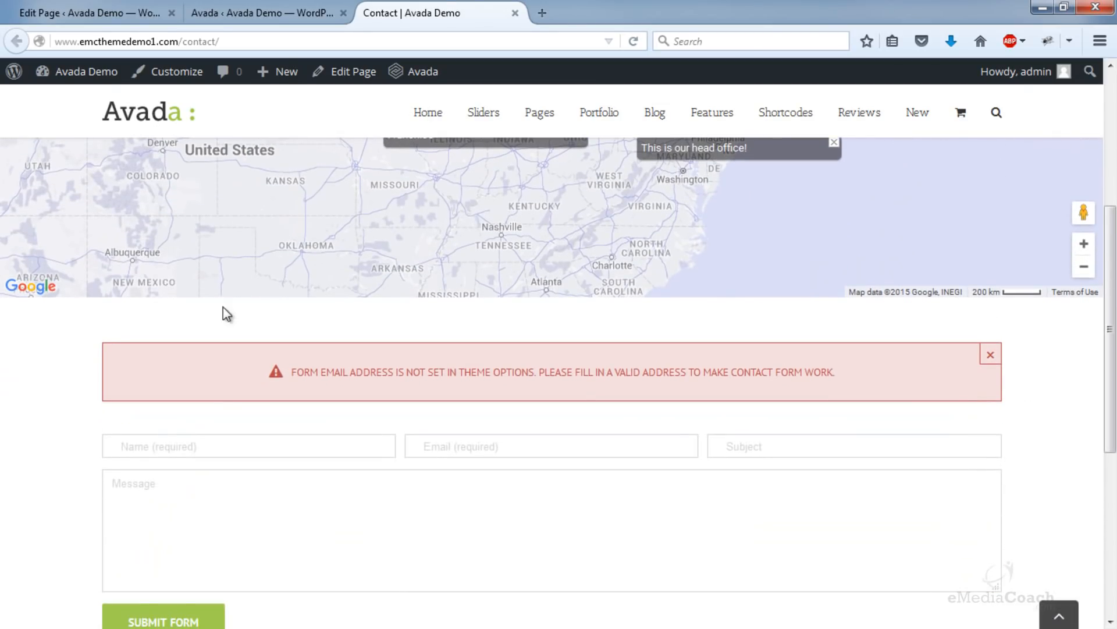
left_click(261, 13)
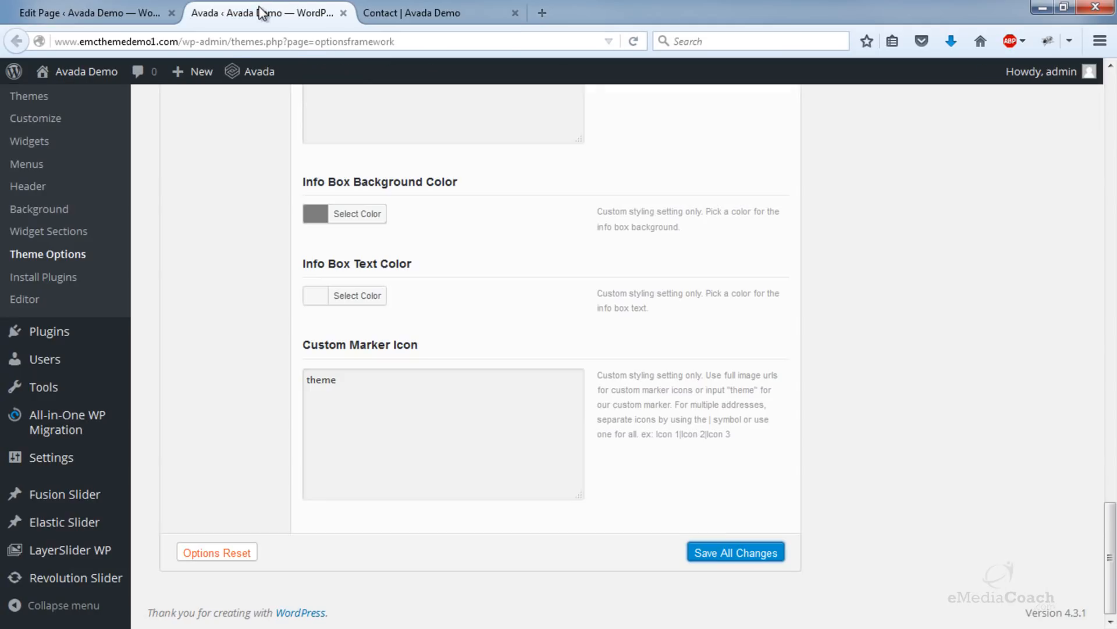
Check the empty Contact page editor against the live Contact page.
left_click(90, 12)
scroll(563, 423, "up", 2)
left_click(489, 531)
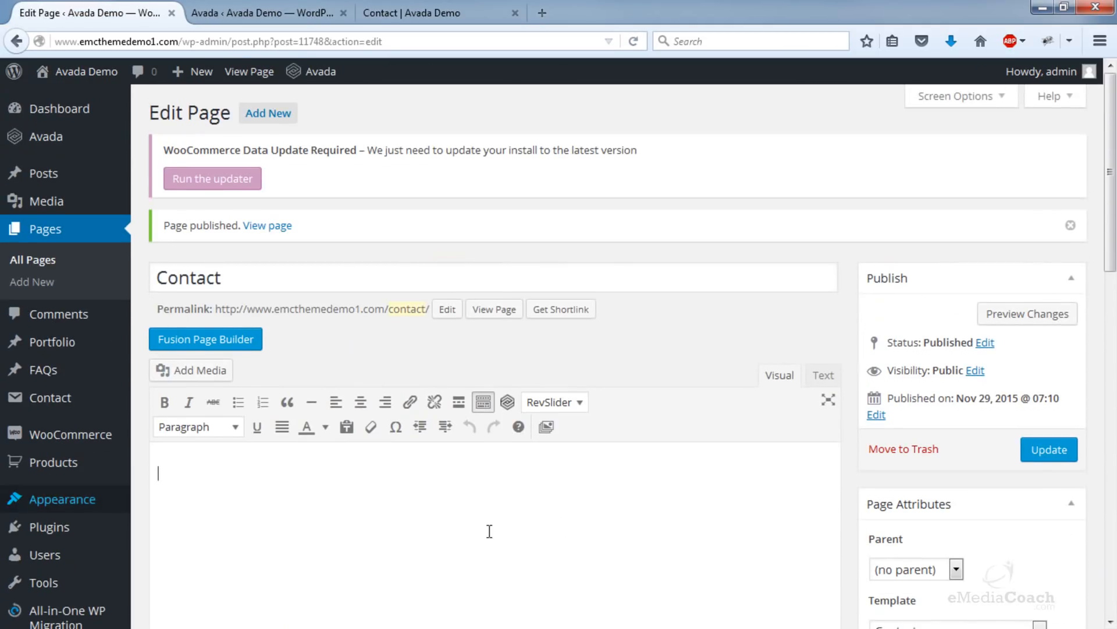
scroll(378, 433, "down", 3)
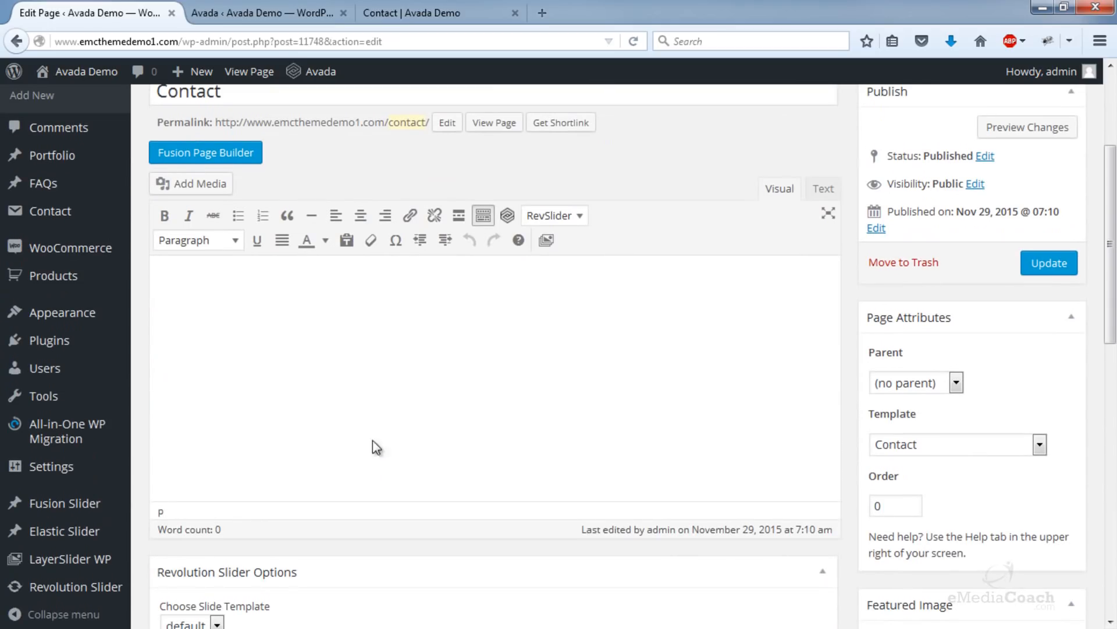
left_click(443, 13)
scroll(466, 321, "up", 2)
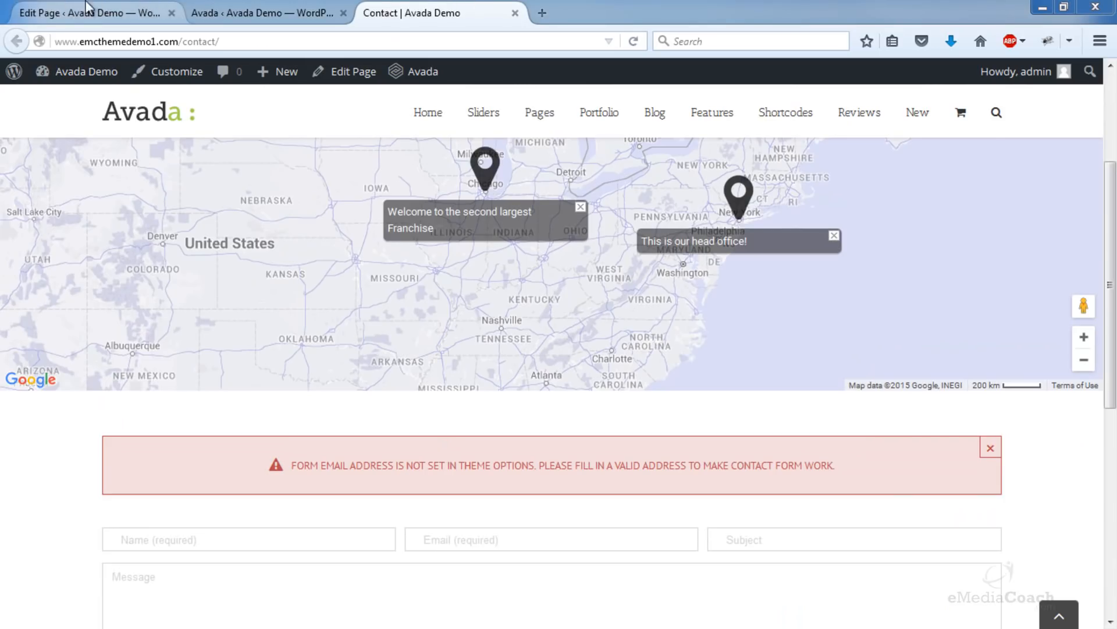
Paste lorem ipsum into the Contact page content and blockquote the second paragraph.
left_click(66, 3)
left_click(339, 298)
type("Lorem ipsum dolor sit amet, consectetur adipiscing elit. Curabitur cursus finibus lacus sit amet luctus. Integer imperdiet eros eu rutrum interdum. Aliquam tincidunt tempor lacus, in luctus est interdum id. Etiam eu nulla id diam facilisis dignissim eget a justo. Ut interdum nunc orci, sit amet sollicitudin massa placerat eu. Sed vehicula eu nulla vel tincidunt. Maecenas consequat, nibh eu suscipit iaculis, justo turpis dignissim justo, ac elementum elit orci quis leo. Etiam purus mauris, viverra nec lacus non, ornare semper ante. Integer ut purus quis eros cursus interdum.  Phasellus ac mi diam. In ut risus efficitur, laoreet nisi a, consequat nisi. Proin pellentesque ullamcorper ligula vitae maximus. Duis rhoncus eros ac feugiat fringilla. Pellentesque odio purus, malesuada vel mi a, suscipit ullamcorper erat. Aliquam imperdiet massa a turpis vestibulum scelerisque. Mauris pellentesque elementum nibh commodo convallis. Sed accumsan imperdiet lacus, vitae iaculis mauris lobortis vitae. Interdum et malesuada fames ac ante ipsum primis in faucibus. Vestibulum diam ante, sollicitudin ut orci non, cursus tincidunt libero.  Praesent non risus non ipsum consectetur aliquet. Cras dictum est sem, quis aliquet mi sagittis in. Nam et gravida tortor, ac ullamcorper erat. Cras facilisis id sapien in pharetra. Vestibulum fermentum vel urna eu porta. Ut mattis libero leo, eget volutpat metus iaculis sed. Aliquam accumsan, sapien nec rhoncus bibendum, ipsum nulla accumsan mi, sed laoreet nisi dolor eget orci. Pellentesque vel tempus lacus. Morbi lacinia, tellus nec posuere finibus, orci odio scelerisque mauris, non ultricies nunc arcu id arcu. Sed vel turpis urna. Vivamus venenatis sagittis varius. Proin semper dolor sed lectus pretium laoreet. Nulla facilisi. Donec tristique placerat")
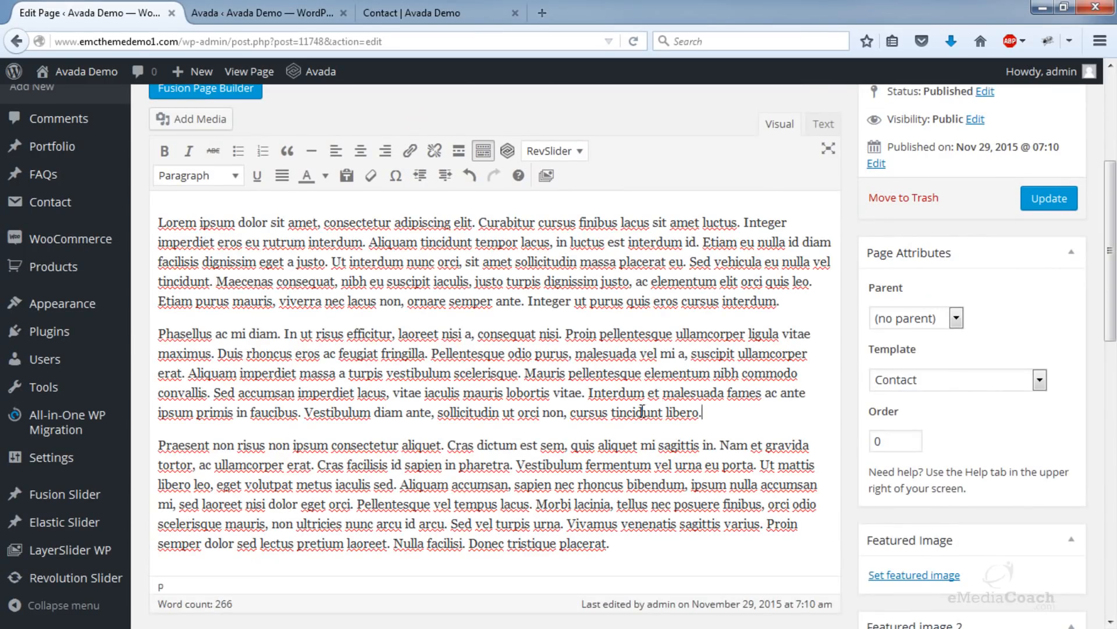
left_click_drag(703, 412, 135, 332)
left_click(287, 151)
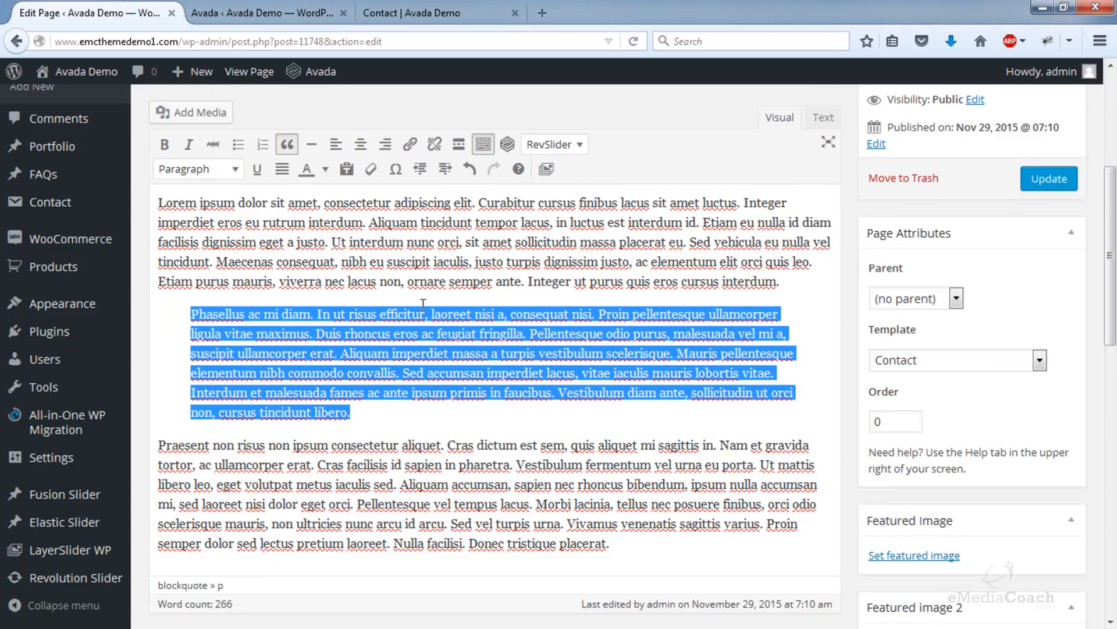
Delete all the editor content and switch the page to the Fusion page builder.
left_click(413, 401)
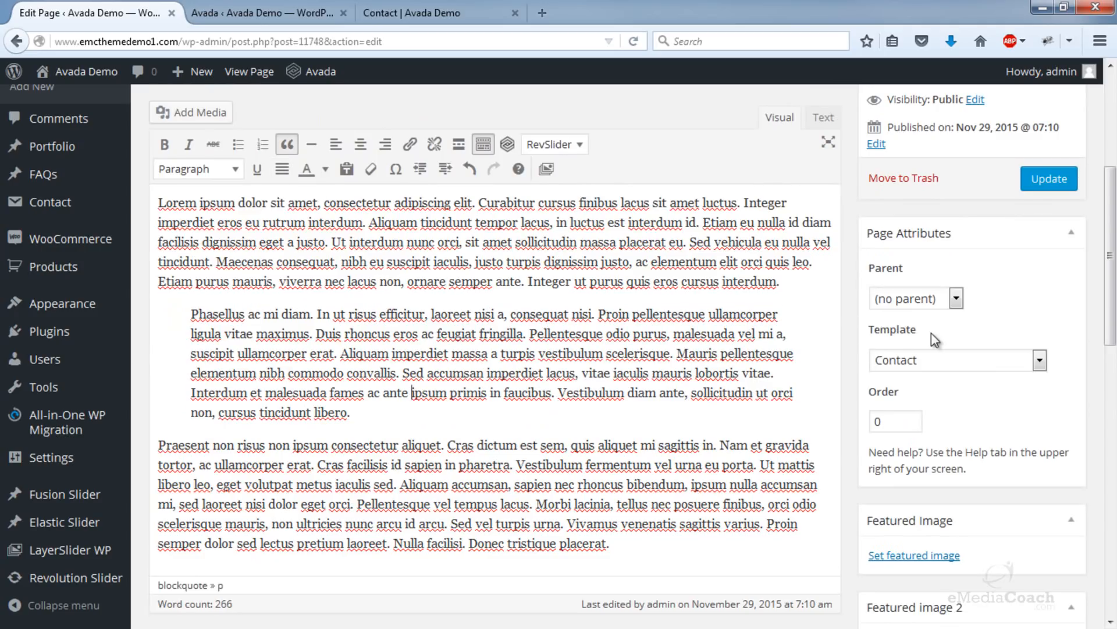
scroll(932, 333, "down", 4)
scroll(931, 332, "up", 7)
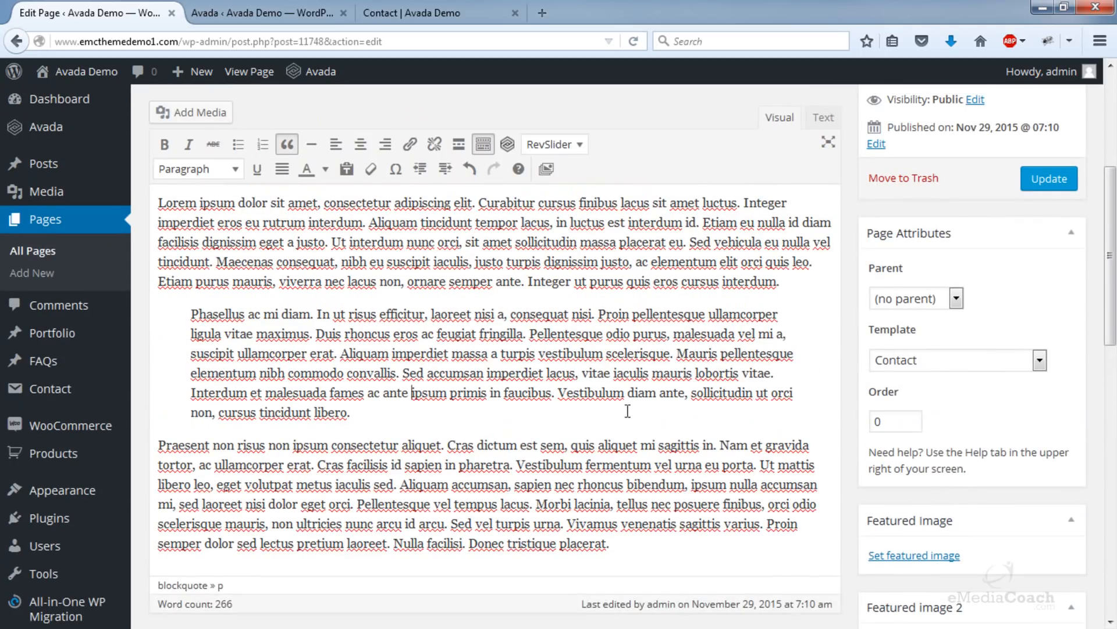
key("ctrl+a")
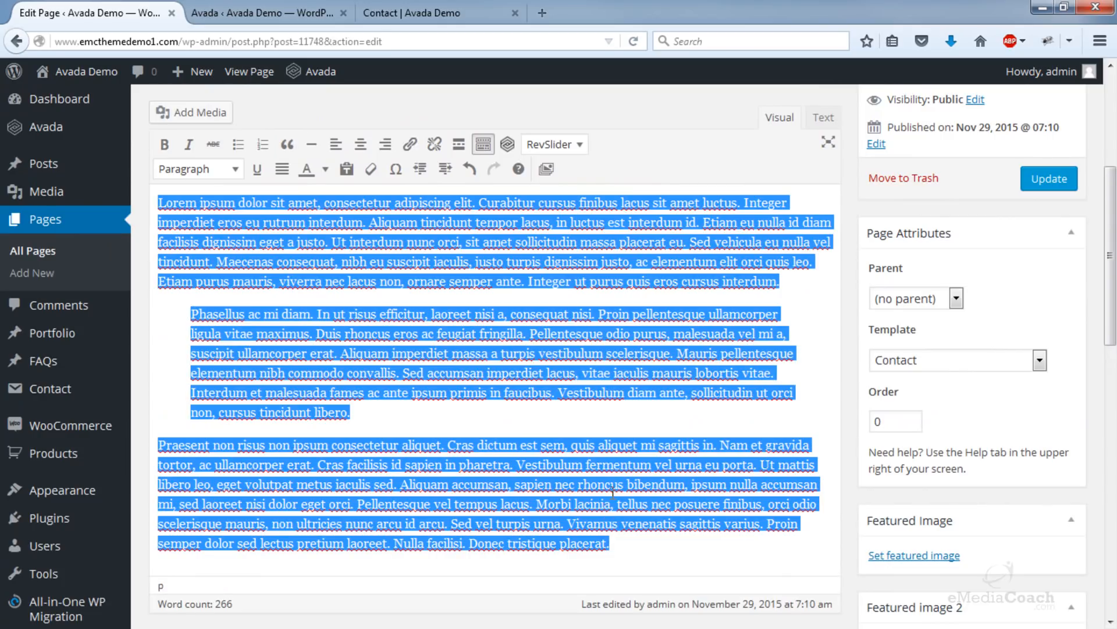
key("Delete")
left_click(242, 108)
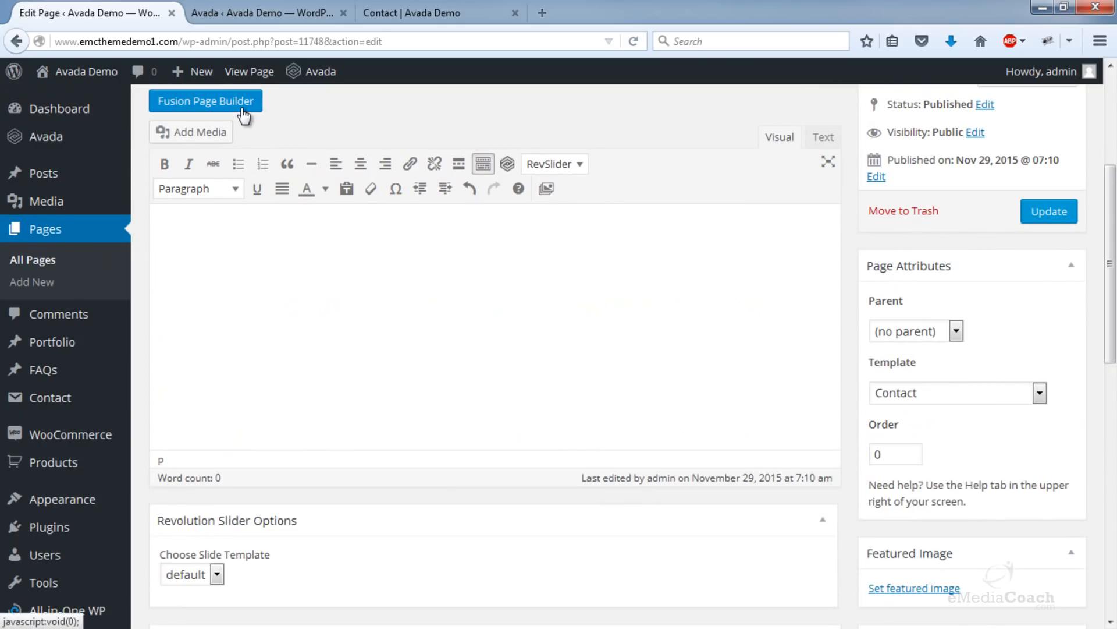
Add a full-width container holding a 2/3 column and a 1/3 column.
left_click_drag(185, 259, 308, 425)
left_click_drag(446, 254, 316, 397)
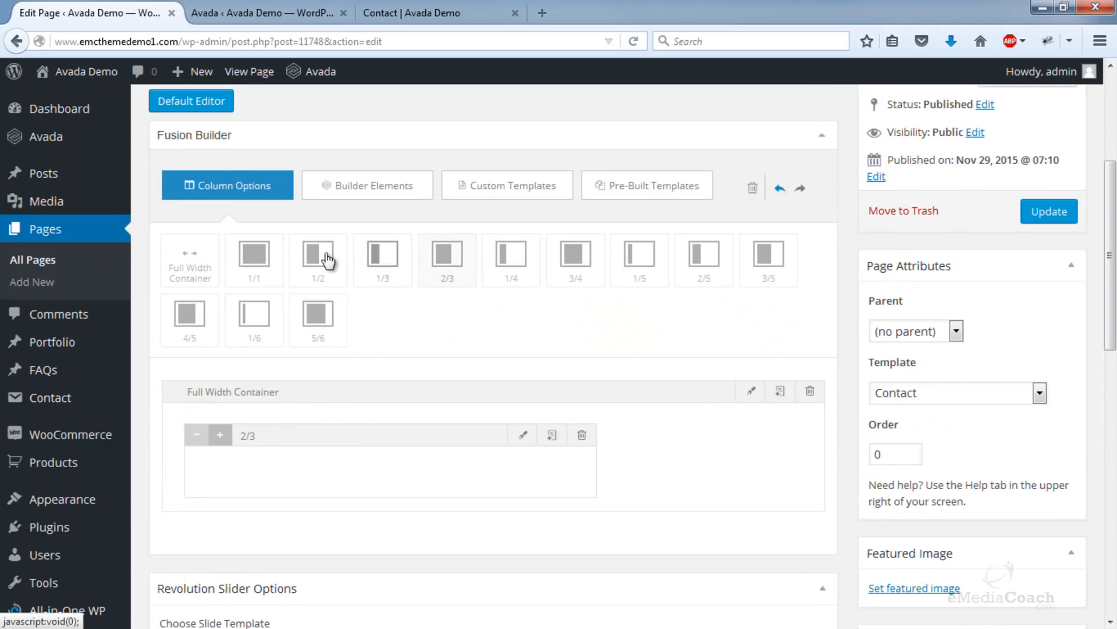
left_click_drag(399, 258, 664, 442)
left_click_drag(486, 425, 240, 431)
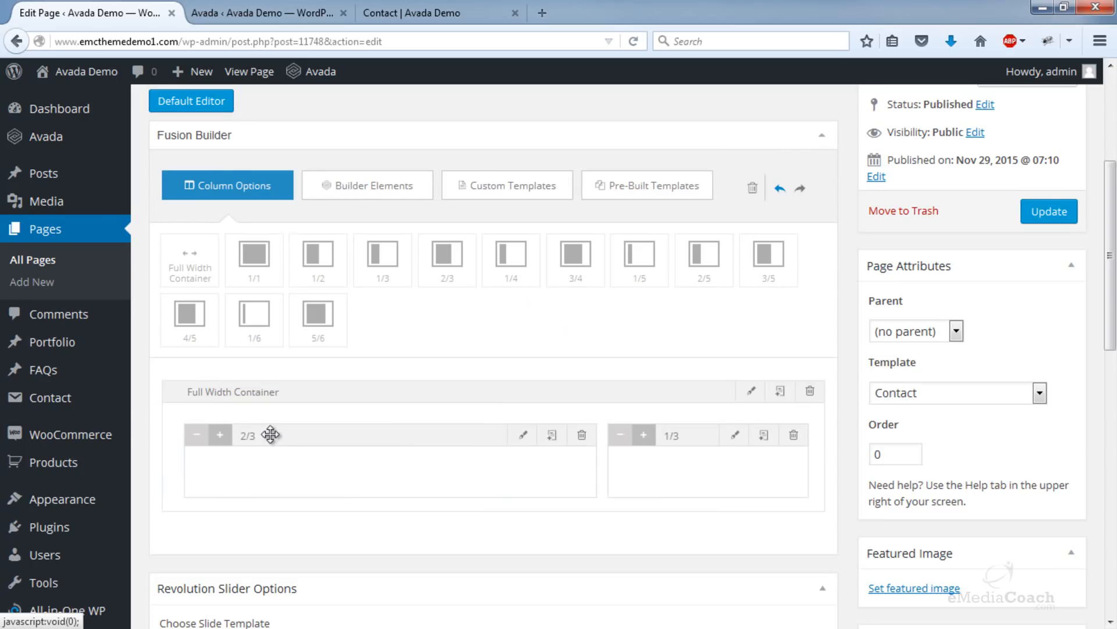
Add a Text Block to the 2/3 column and replace its placeholder with pasted lorem ipsum.
scroll(367, 376, "up", 2)
left_click(373, 278)
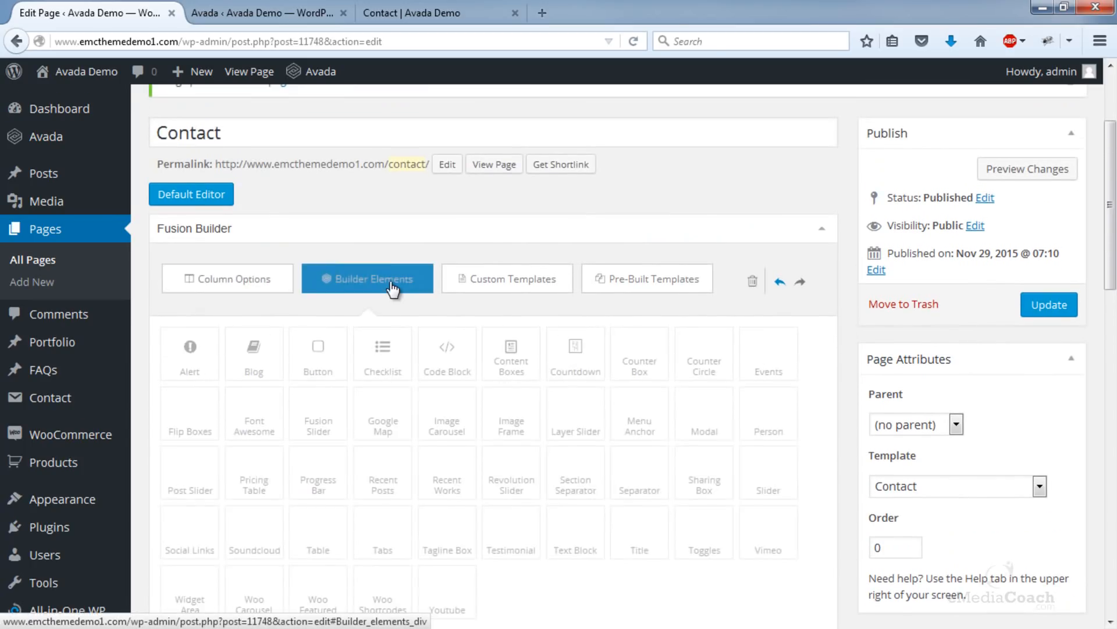
scroll(524, 326, "down", 3)
left_click_drag(591, 345, 381, 535)
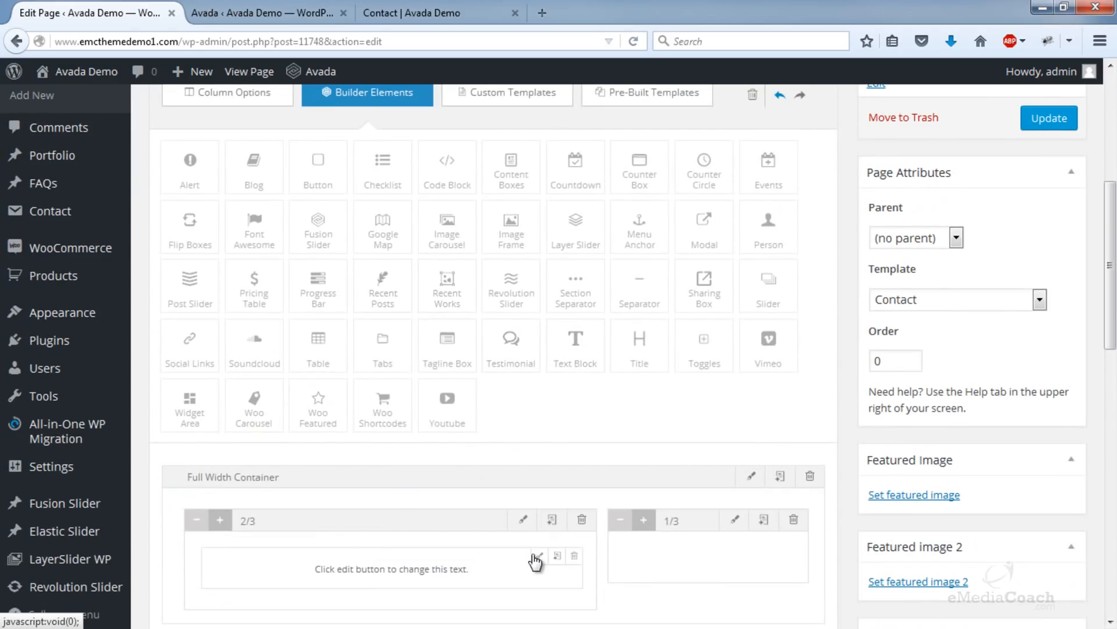
left_click(535, 557)
left_click_drag(554, 356, 394, 354)
key("ctrl+a")
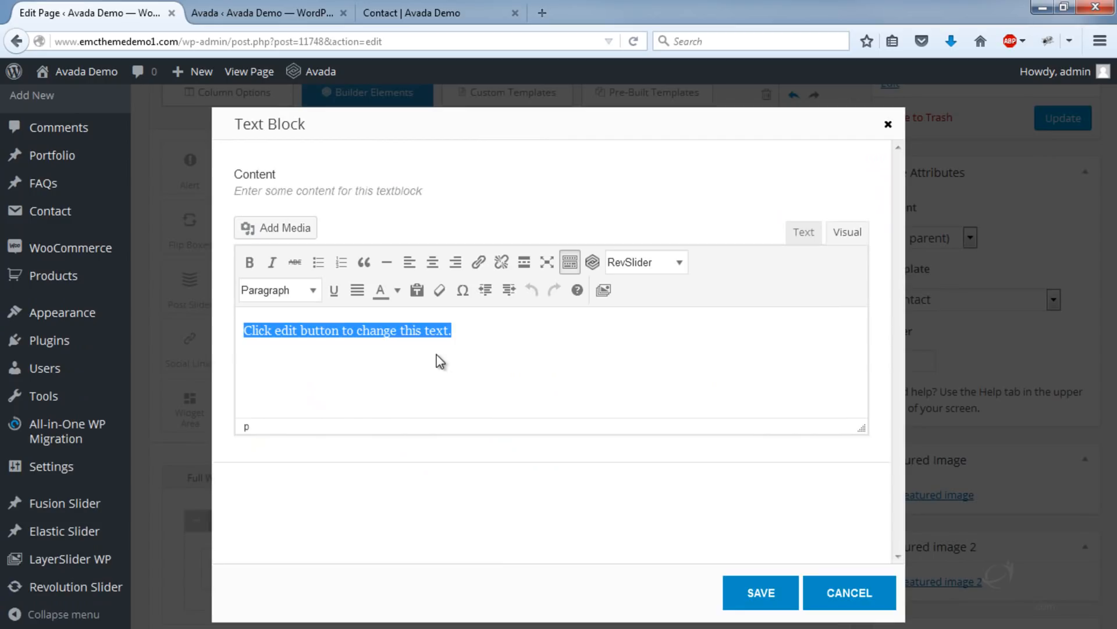
key("ctrl+v")
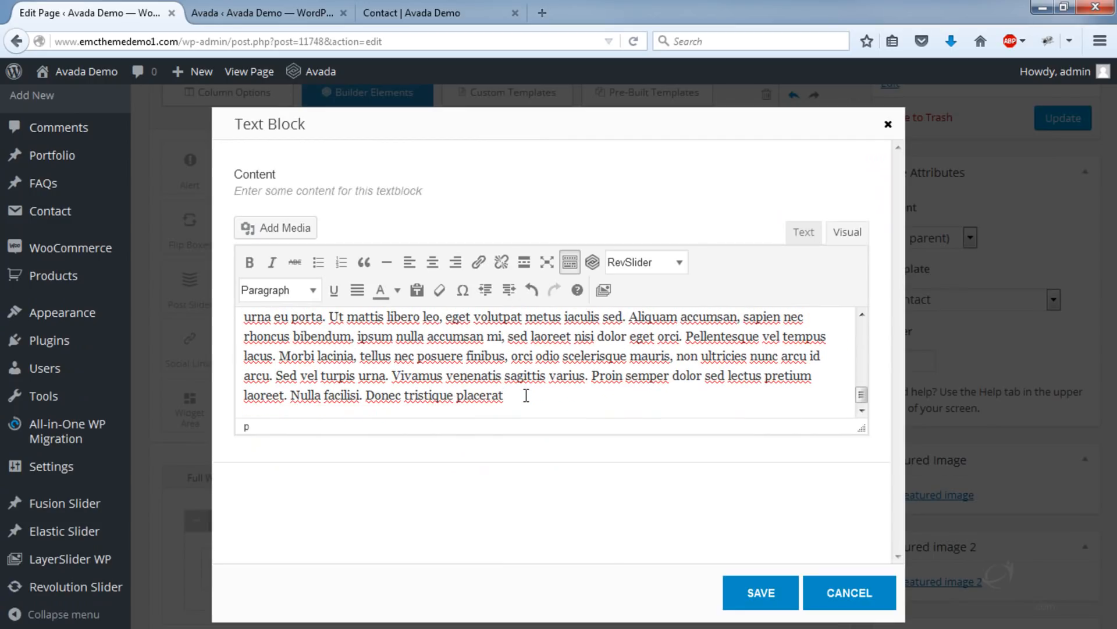
Make the text block's second paragraph a blockquote and save the text block.
scroll(524, 393, "up", 10)
scroll(515, 385, "down", 6)
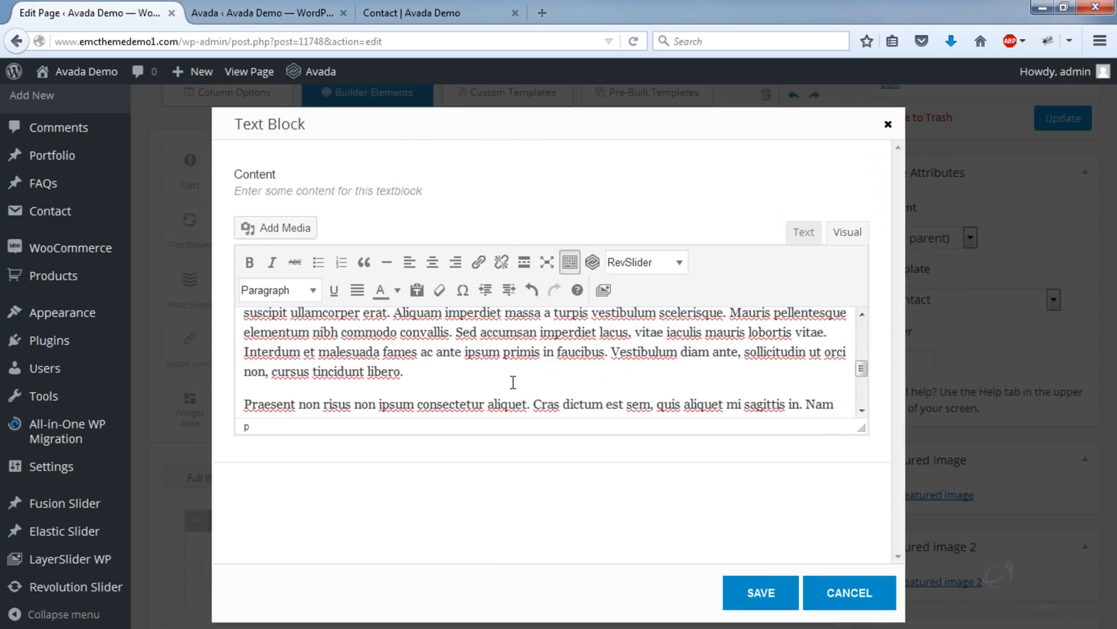
scroll(513, 383, "up", 1)
scroll(450, 383, "up", 1)
left_click_drag(449, 383, 225, 368)
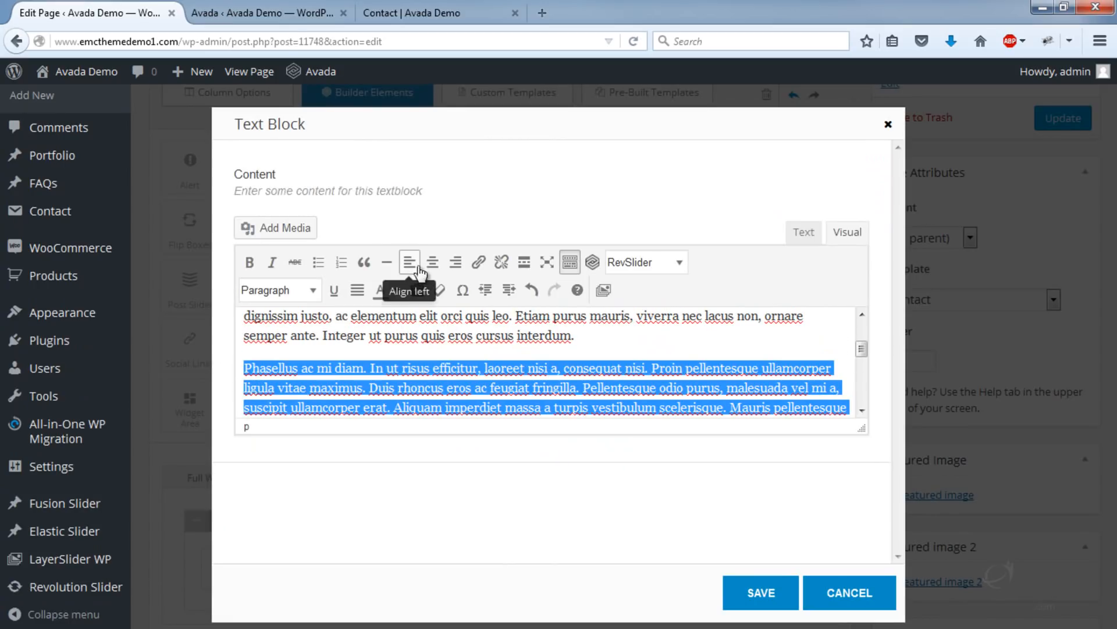
left_click(365, 262)
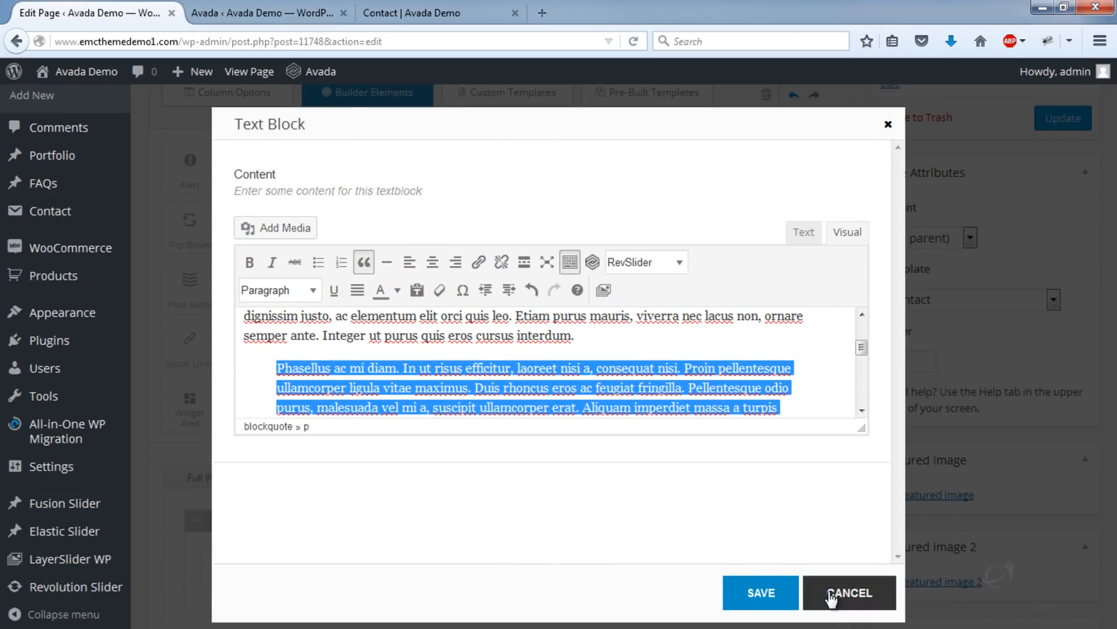
left_click(762, 589)
scroll(731, 521, "down", 3)
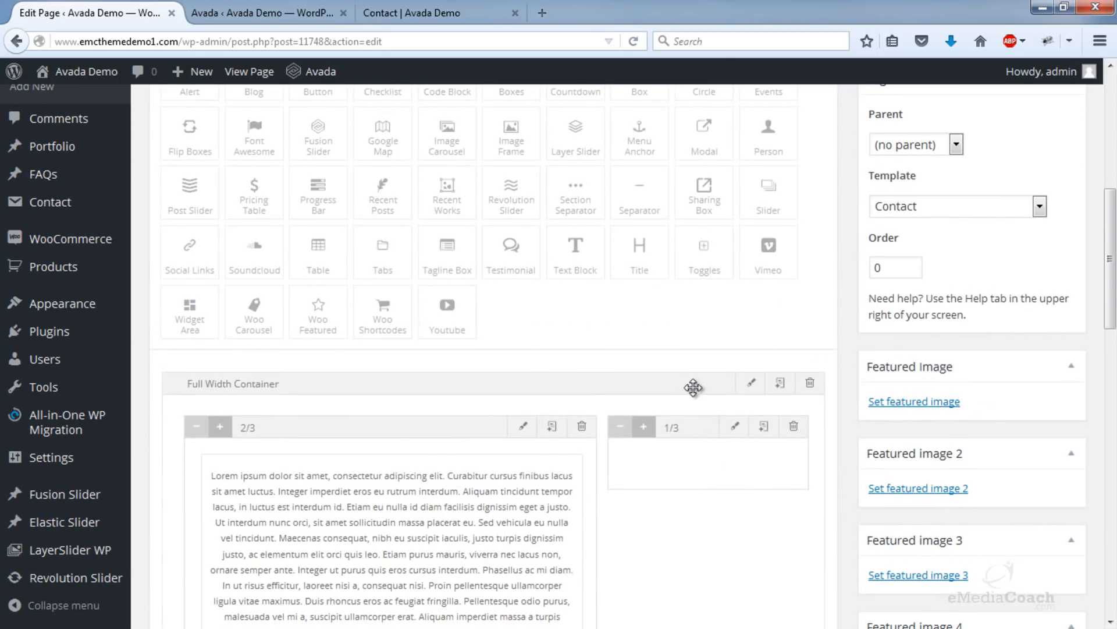
scroll(700, 387, "up", 1)
scroll(700, 387, "up", 2)
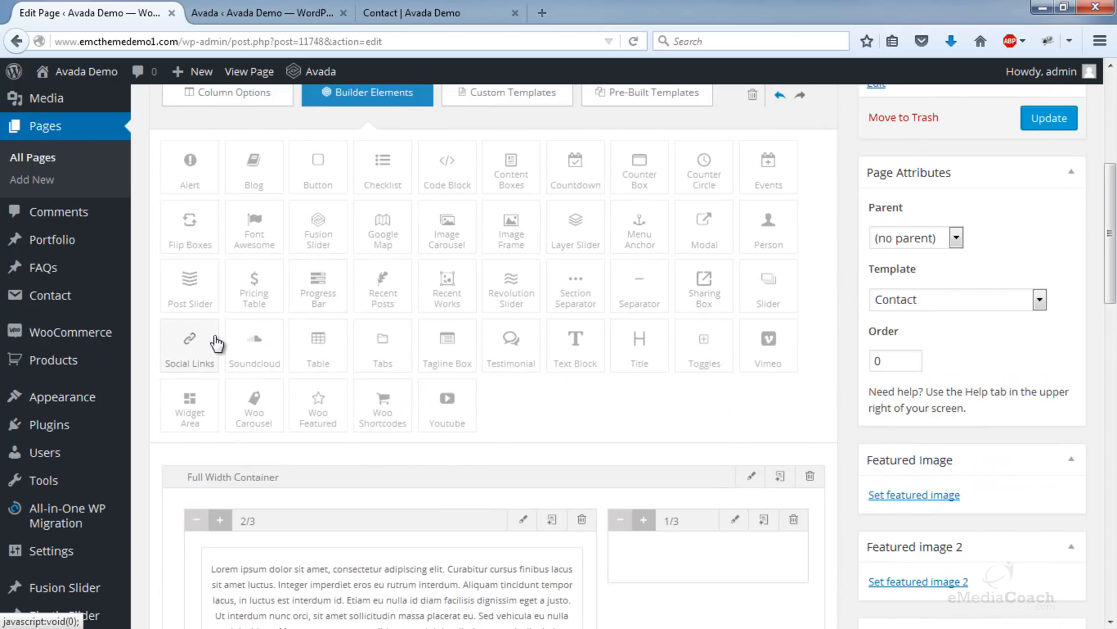
Add a Social Links element to the 1/3 column, keeping boxed icons at Default.
left_click_drag(217, 343, 739, 444)
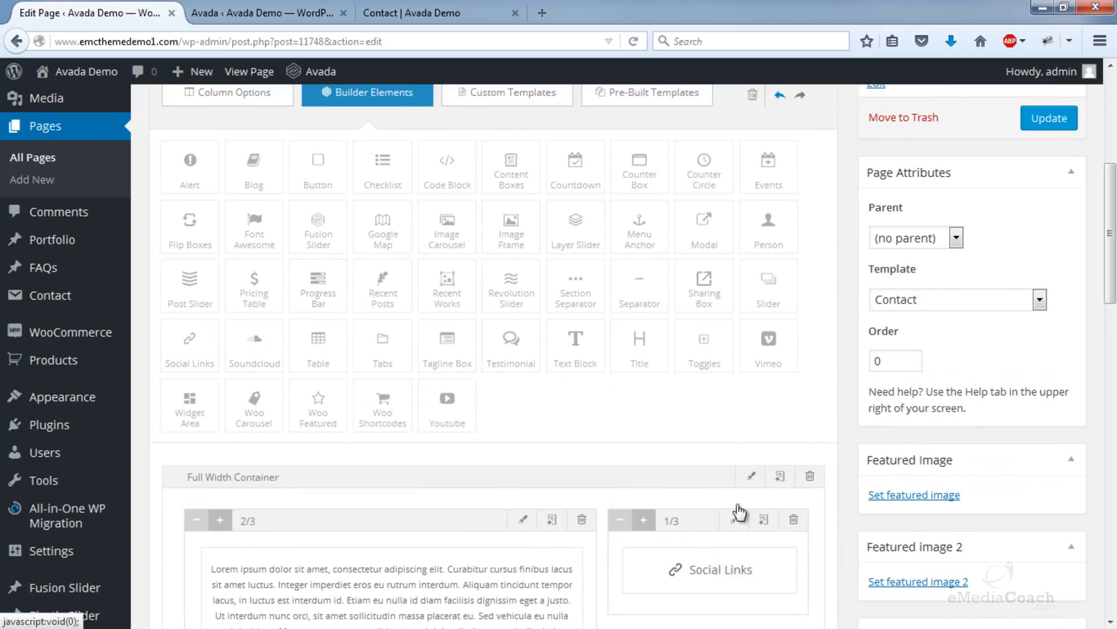
scroll(742, 465, "down", 3)
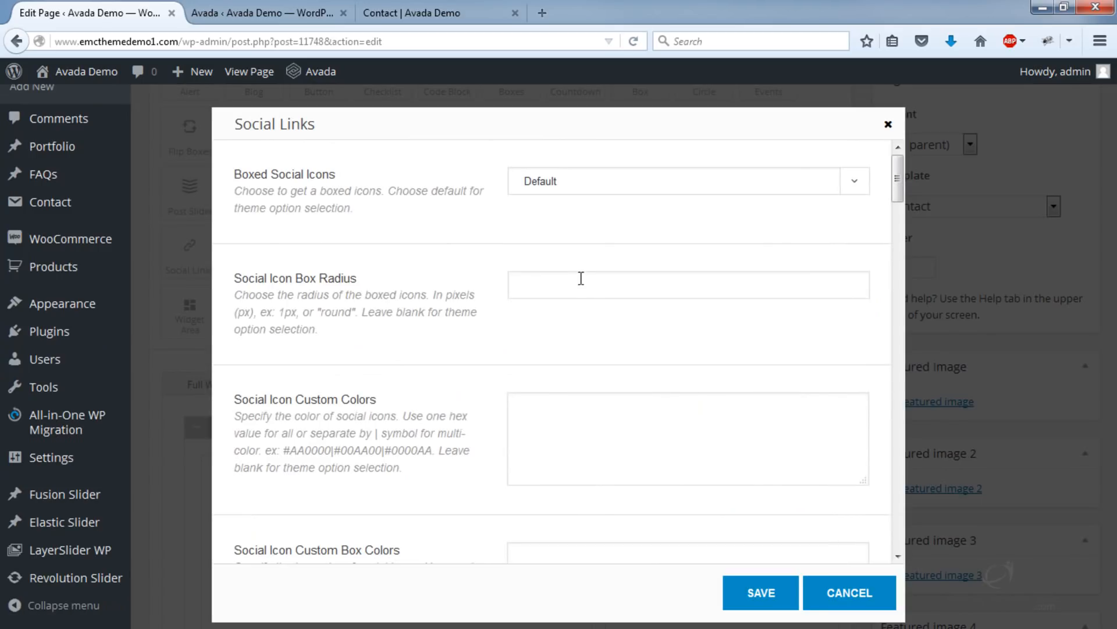
left_click(584, 181)
left_click(568, 196)
scroll(581, 375, "down", 6)
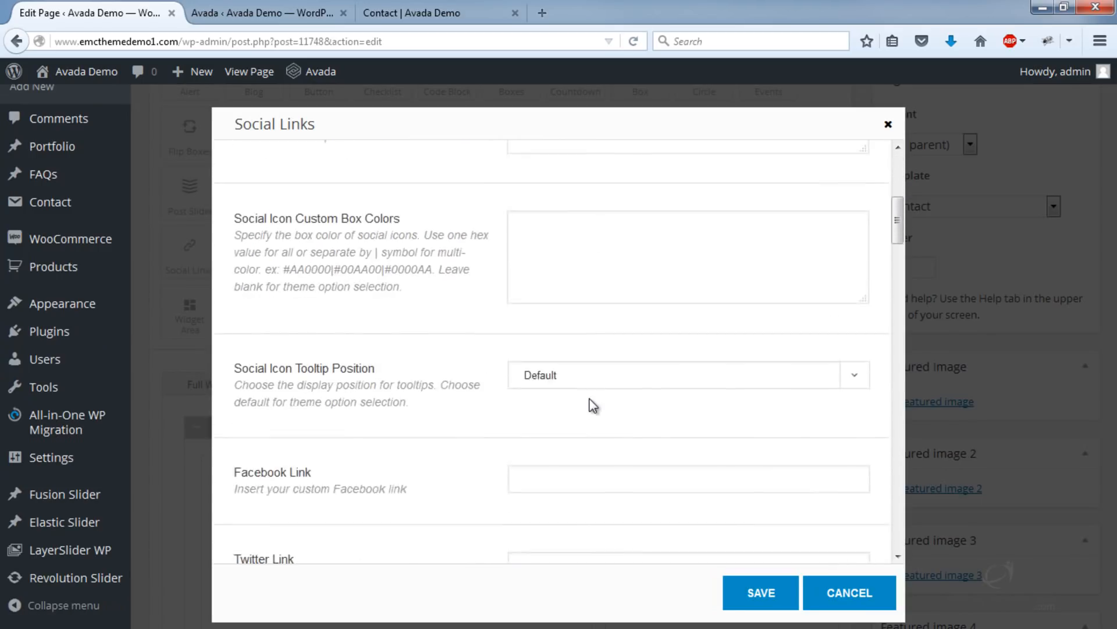
scroll(592, 406, "down", 2)
left_click(557, 368)
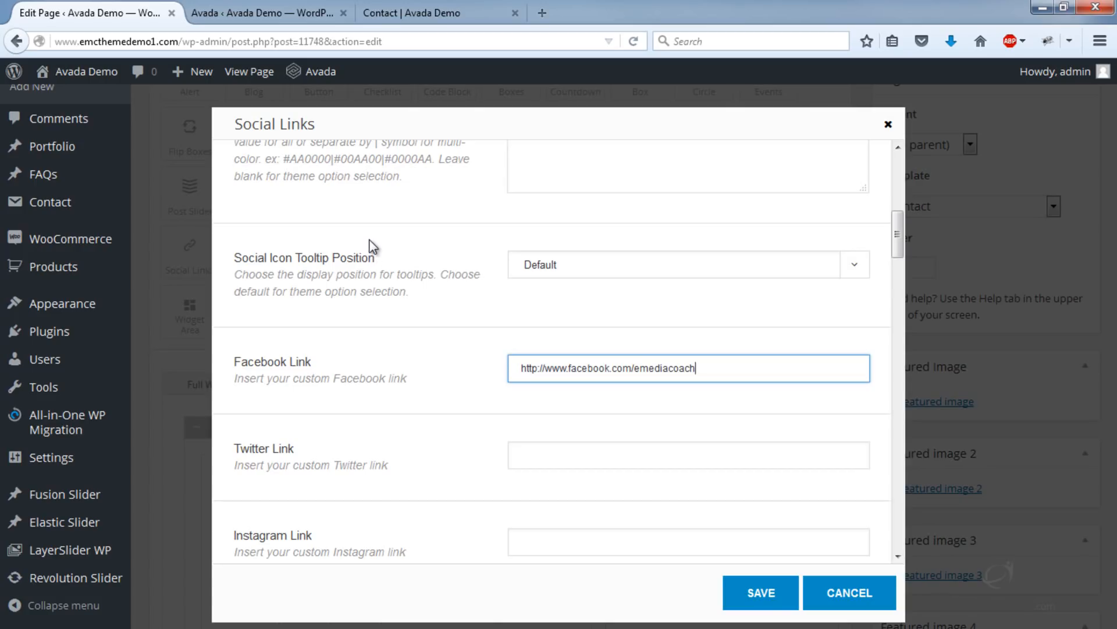
left_click_drag(570, 368, 305, 367)
key("ctrl+c")
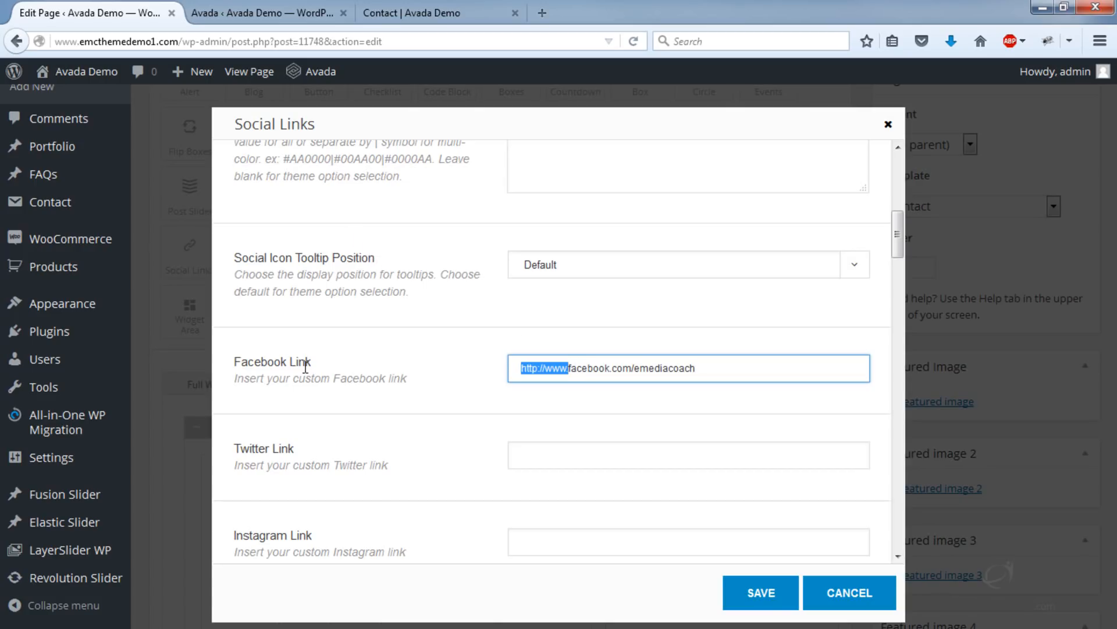
left_click(510, 448)
key("ctrl+v")
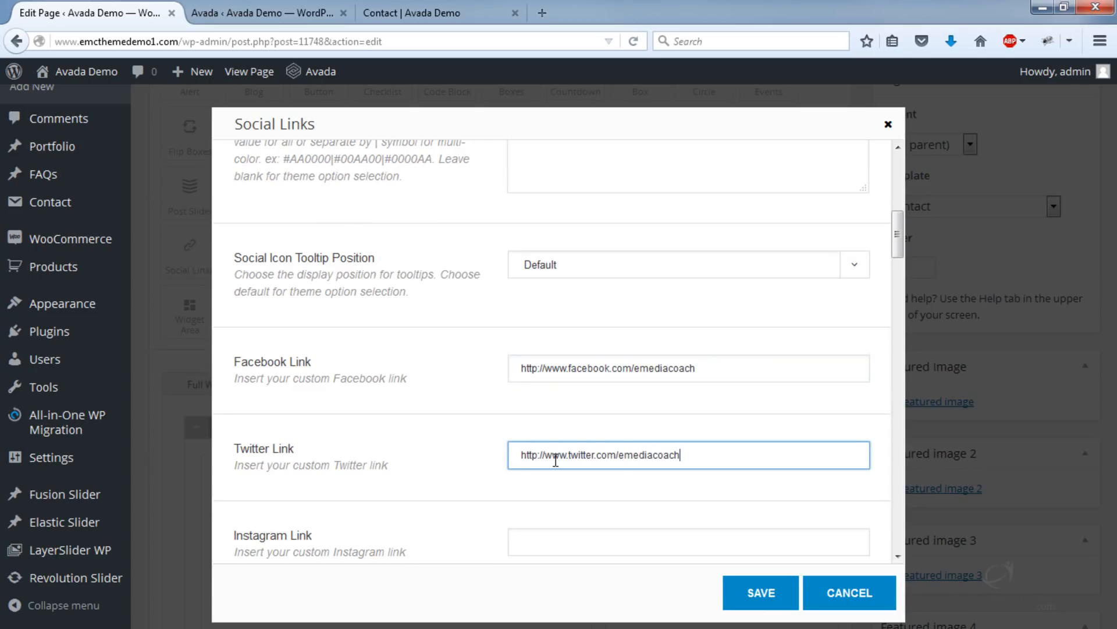
scroll(555, 460, "down", 6)
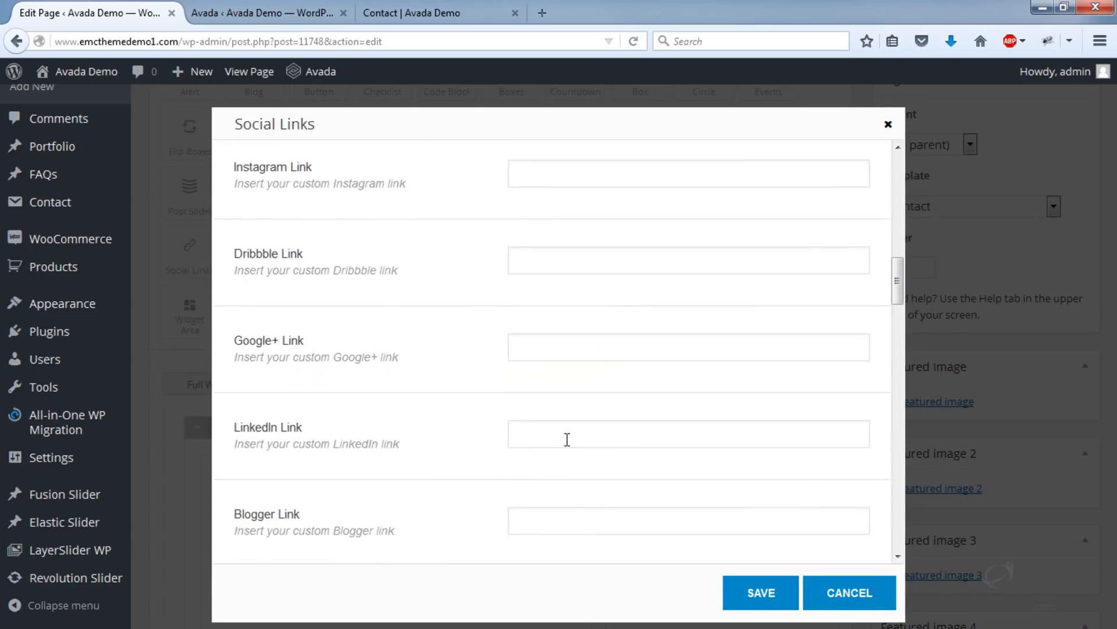
scroll(567, 439, "down", 1)
left_click(558, 301)
key("ctrl+v")
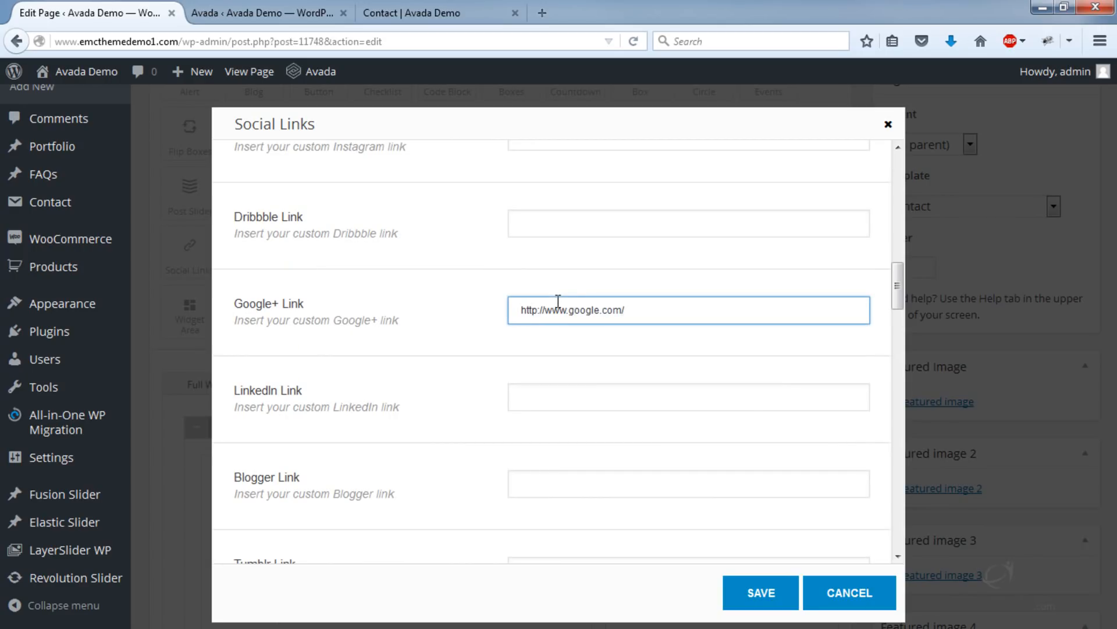
key("Tab")
key("Tab")
key("Tab")
key("Tab")
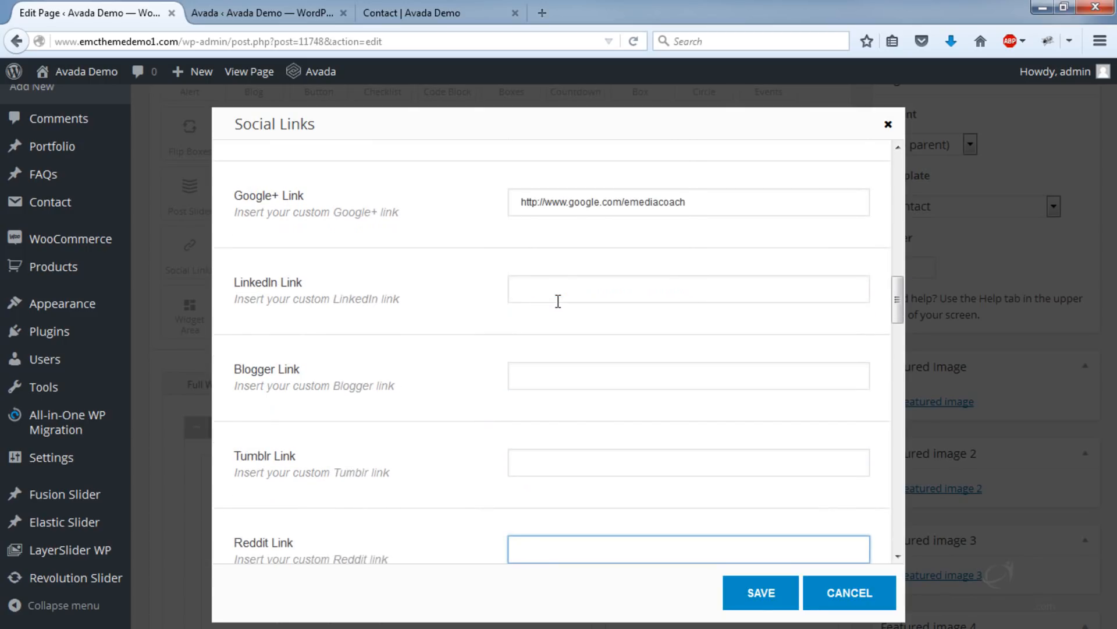
key("Tab")
scroll(556, 349, "down", 4)
scroll(553, 431, "down", 3)
left_click(556, 402)
type("http://www.youtube.com/use/emediacoa")
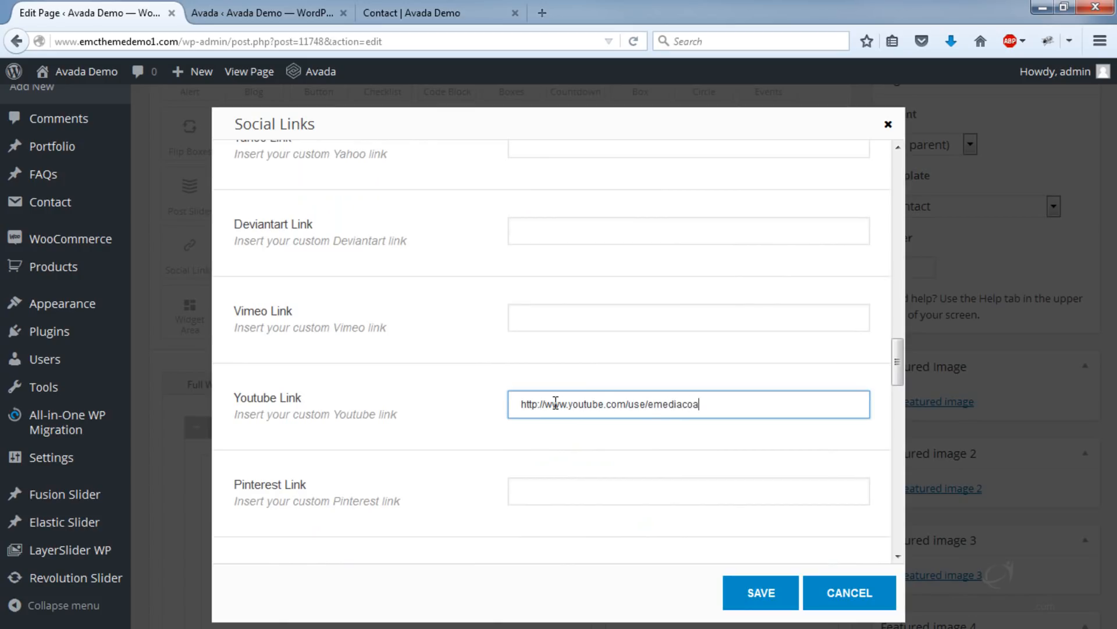
key("Tab")
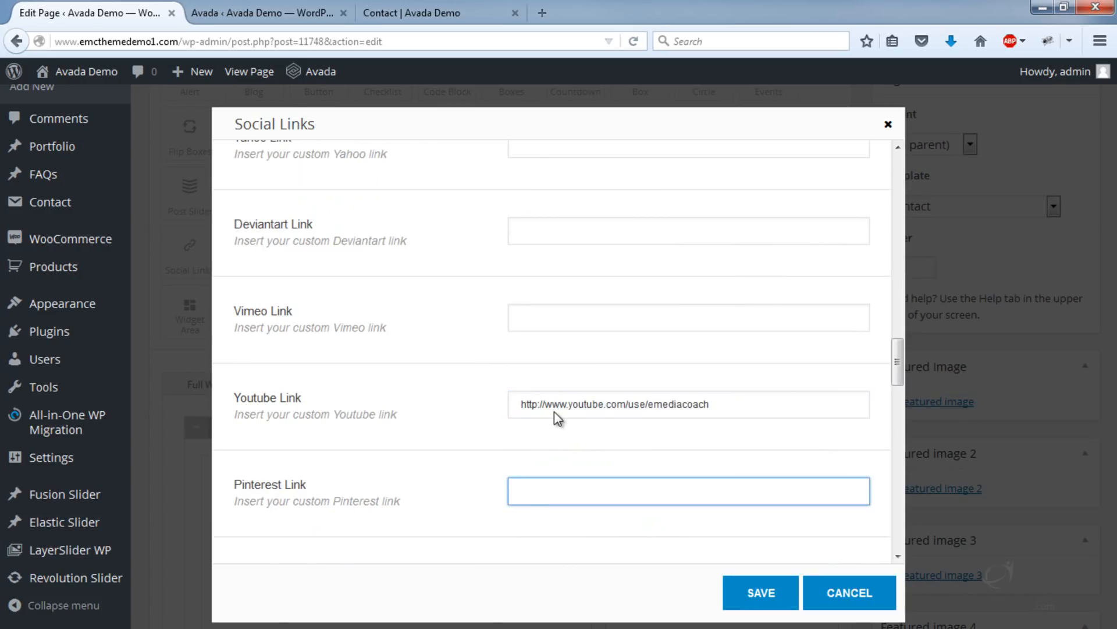
scroll(554, 411, "down", 6)
scroll(570, 430, "down", 1)
Paste the prefix into Email Address, keep icon alignment at Default, and save the social links.
left_click(571, 430)
scroll(562, 507, "down", 2)
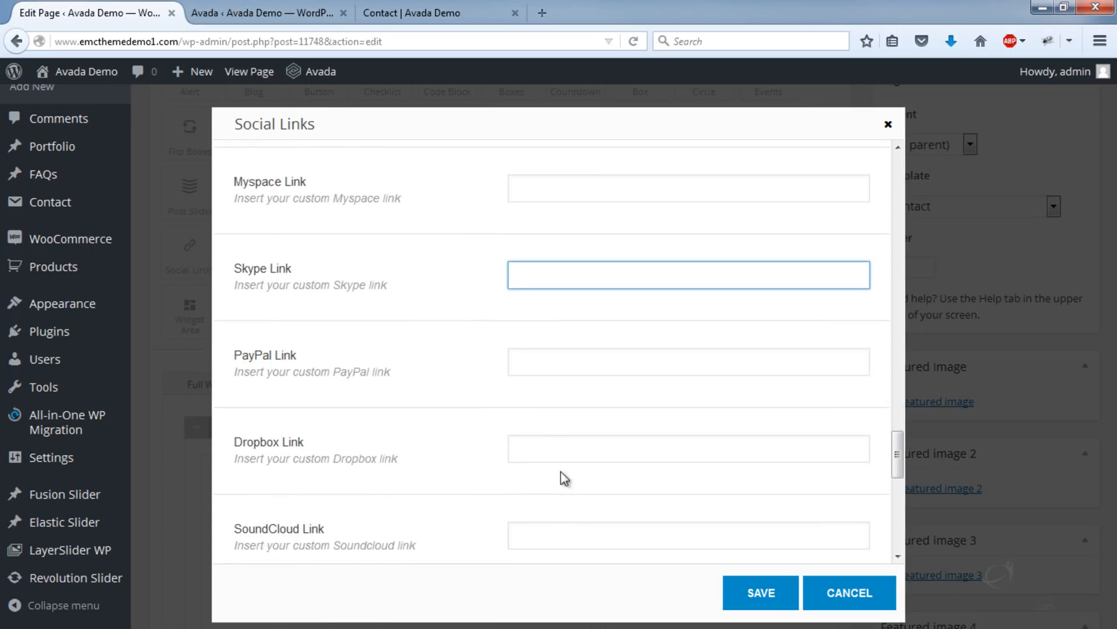
scroll(561, 447, "down", 4)
scroll(558, 449, "down", 1)
left_click(569, 455)
key("ctrl+v")
scroll(568, 456, "down", 3)
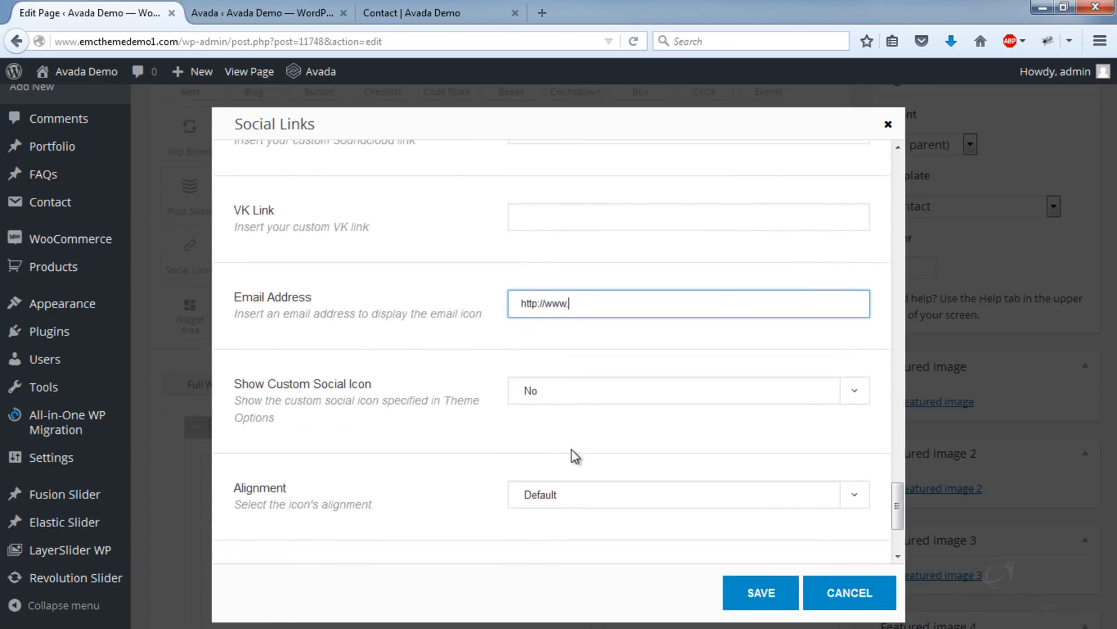
scroll(575, 455, "down", 1)
left_click(558, 356)
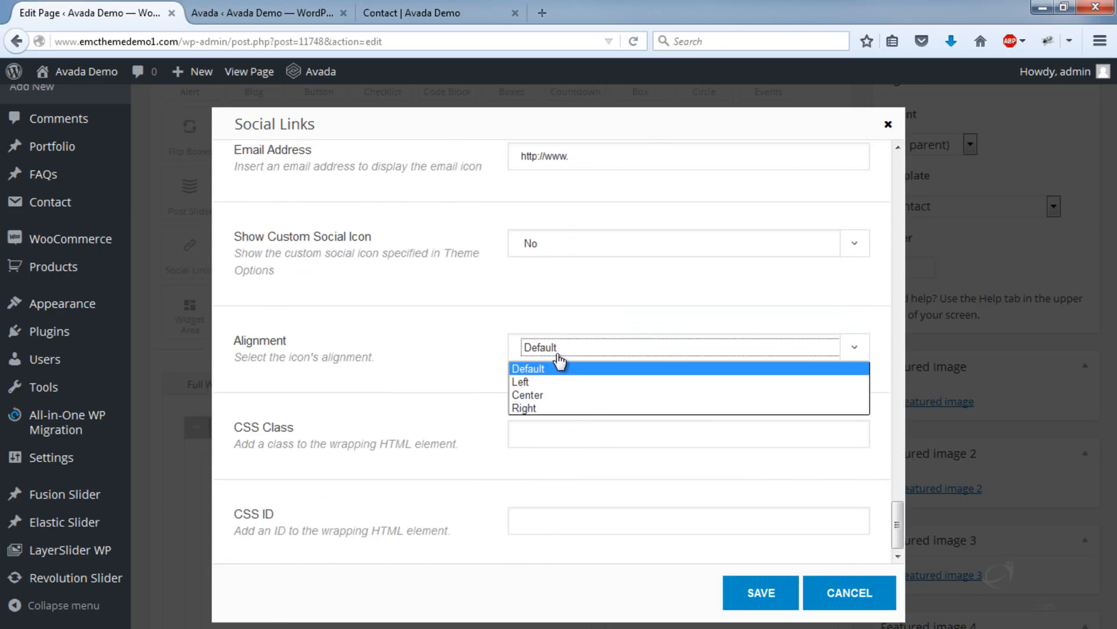
left_click(461, 377)
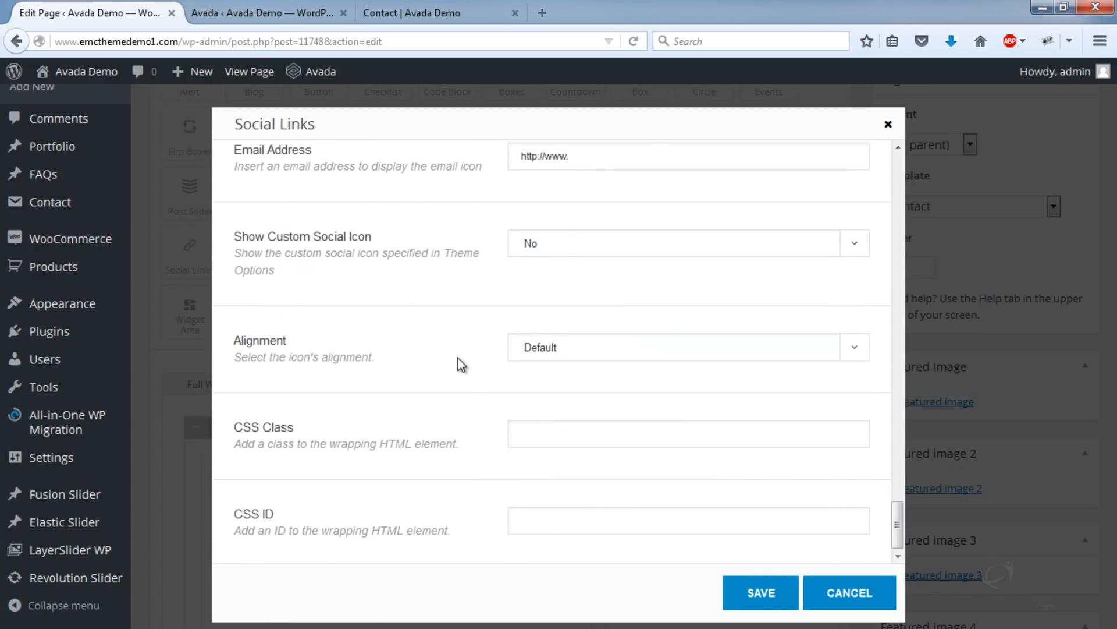
left_click(749, 599)
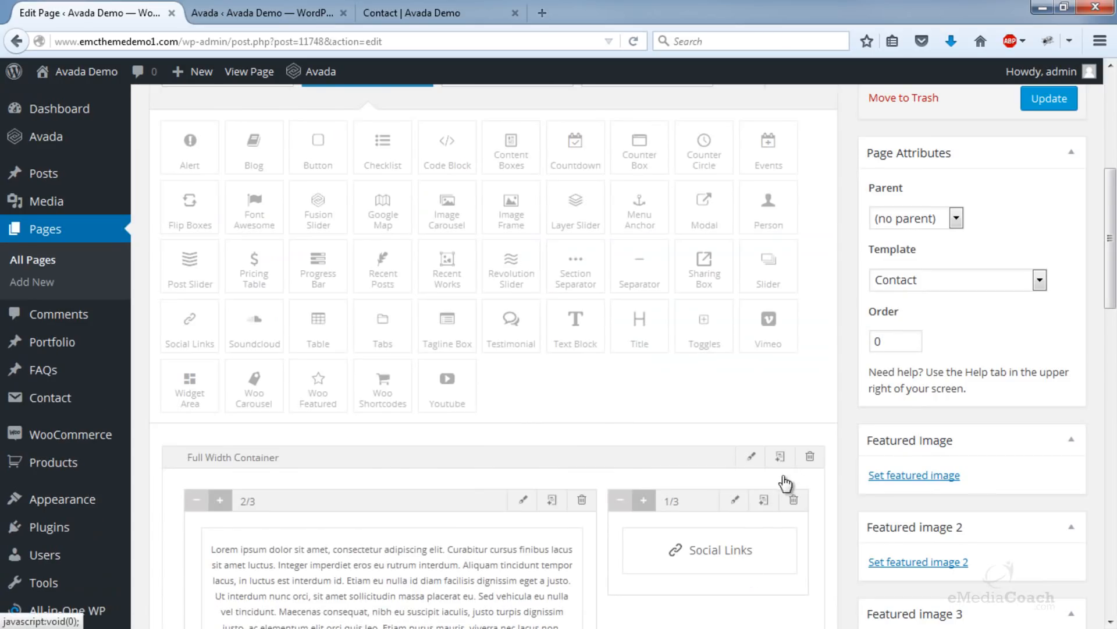
Update the Contact page and reload the live page to see social icons beside the text.
left_click(1063, 100)
left_click(318, 12)
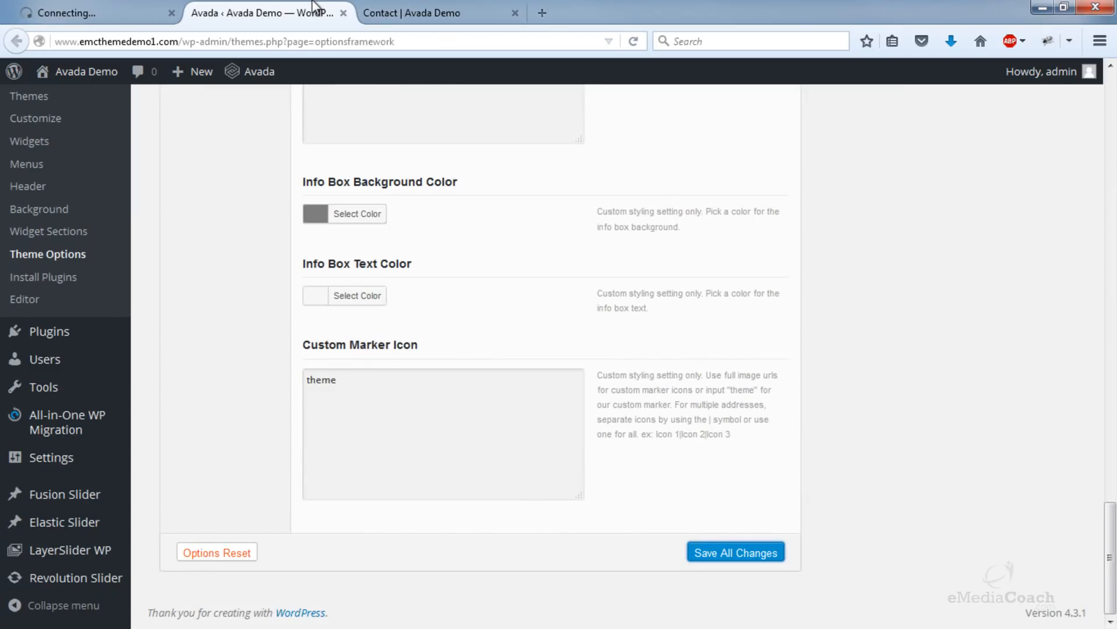
left_click(432, 11)
left_click(633, 40)
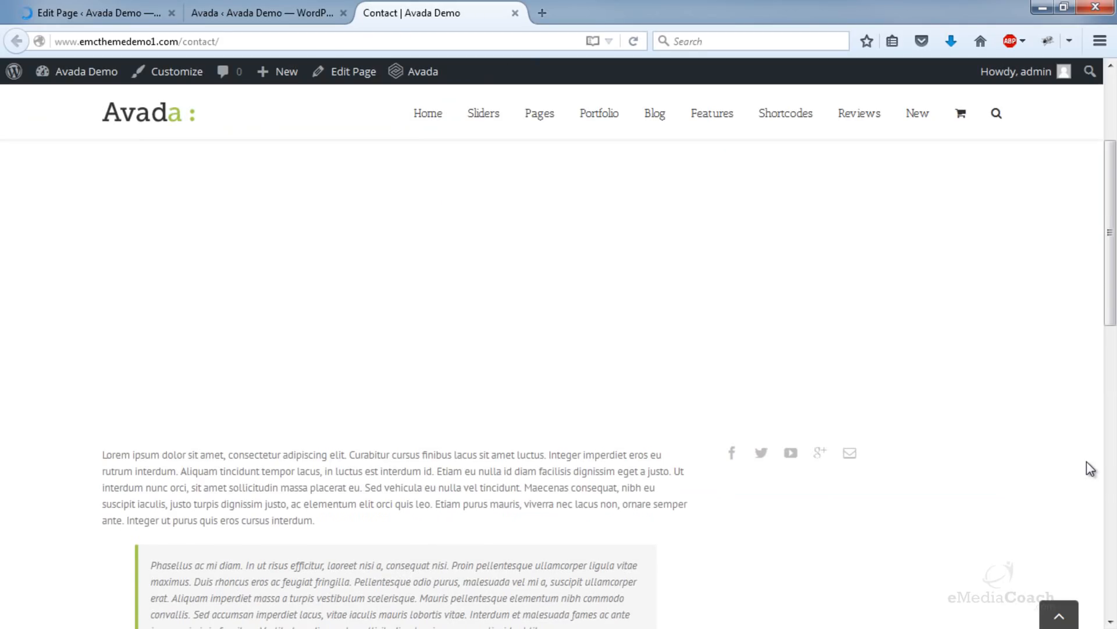
scroll(1018, 431, "down", 2)
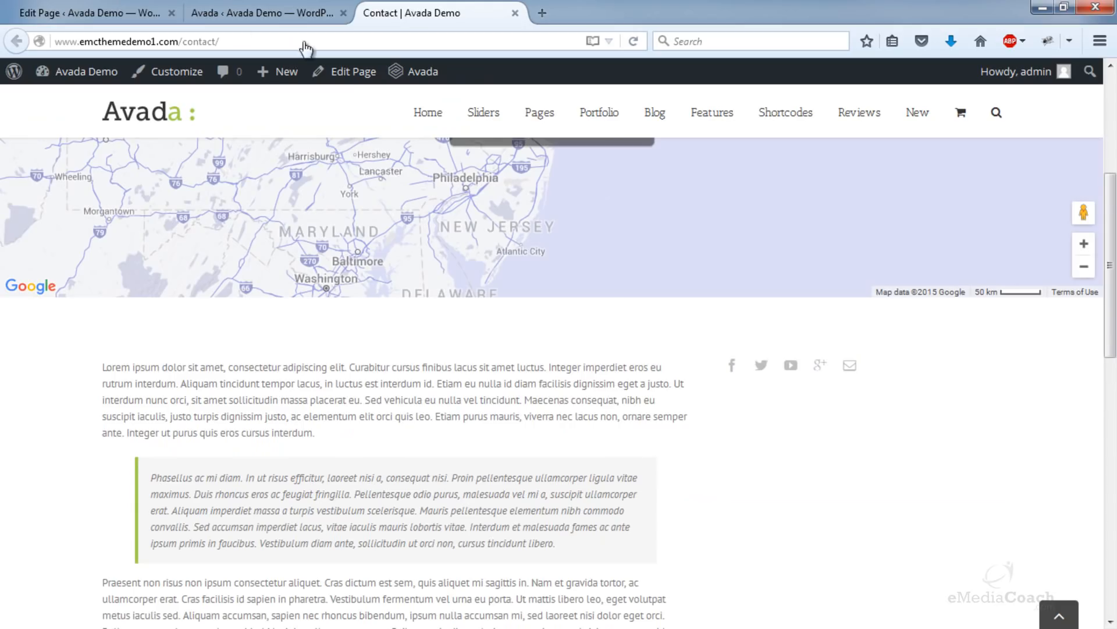
left_click(121, 7)
Add a Toggles element below Social Links in the 1/3 column and open its settings.
scroll(469, 257, "down", 6)
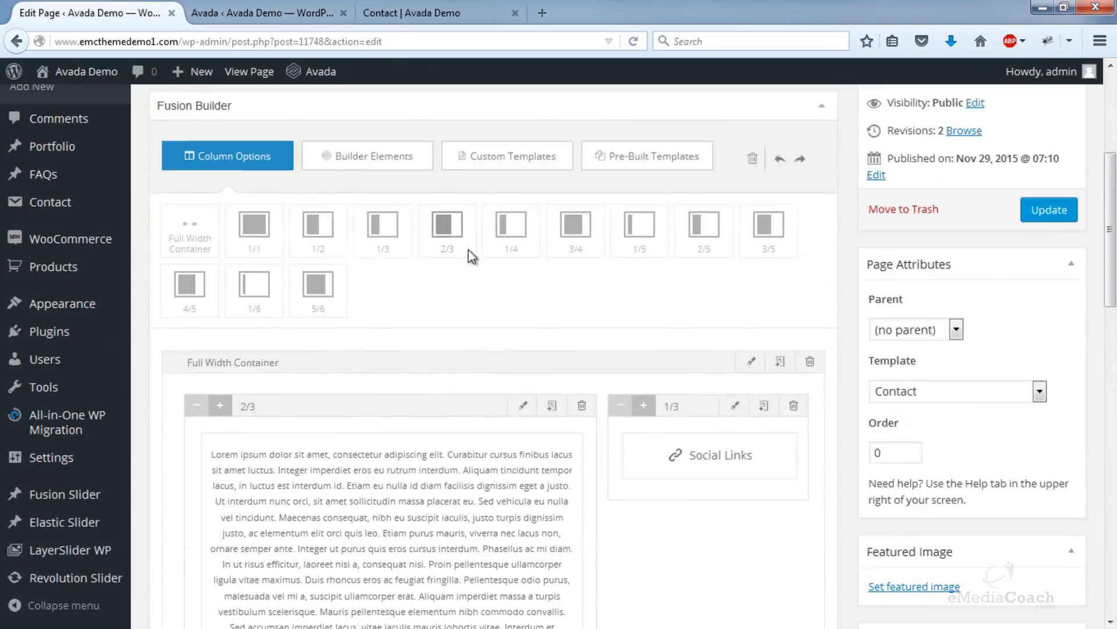
scroll(624, 305, "up", 3)
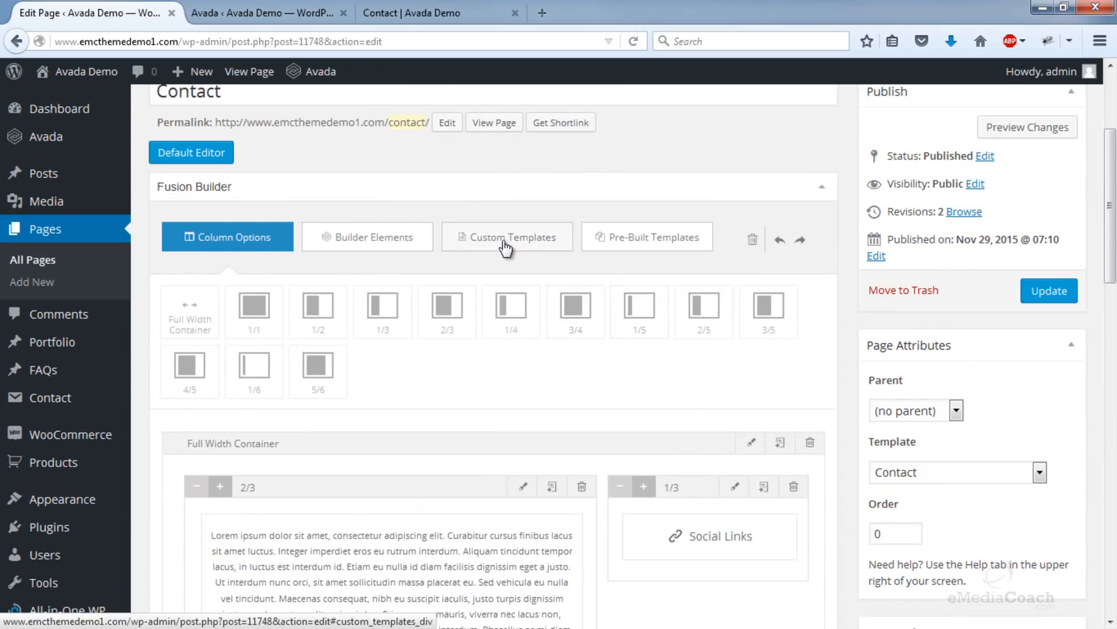
left_click(419, 239)
scroll(459, 311, "down", 3)
scroll(461, 313, "down", 1)
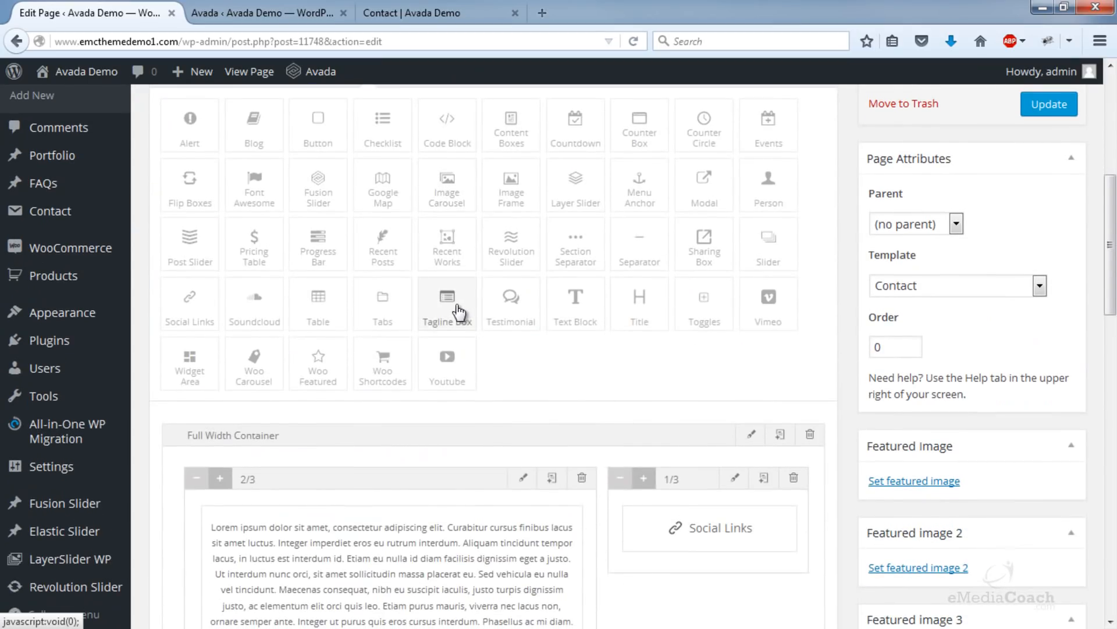
left_click_drag(704, 305, 716, 547)
scroll(716, 548, "down", 5)
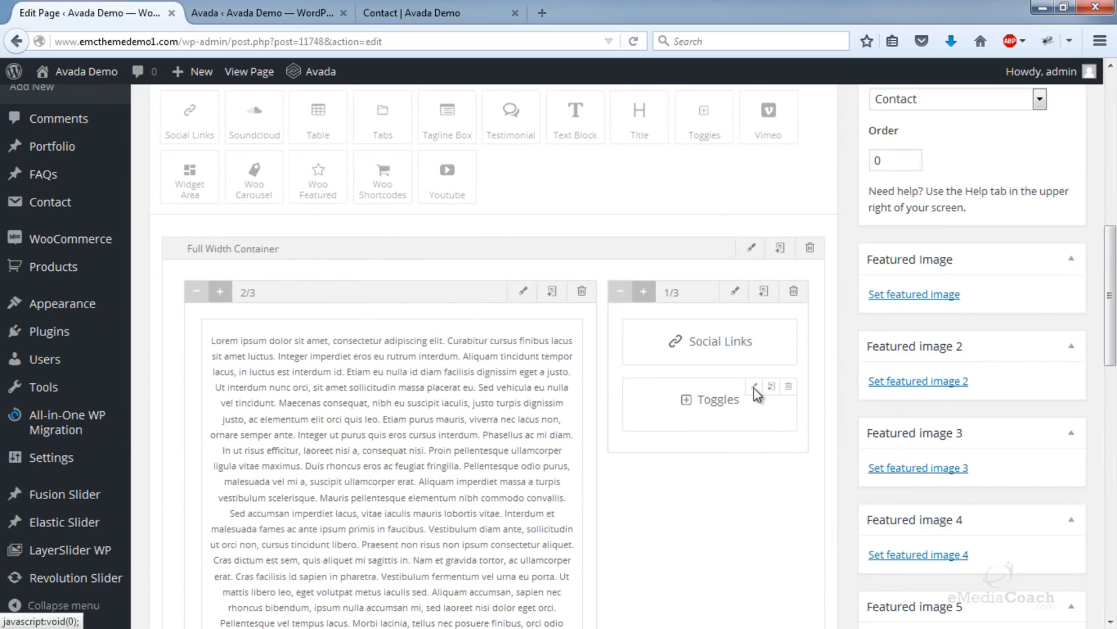
left_click(754, 387)
Make the first toggle 'Why Choose Us?', open by default, with trimmed Lorem ipsum content.
left_click(299, 453)
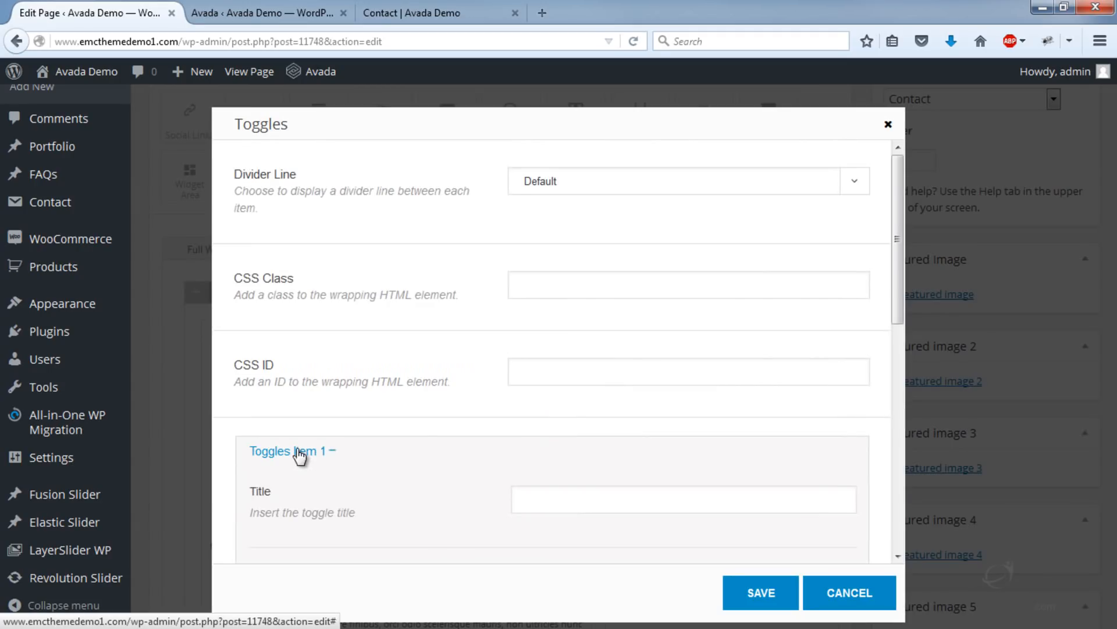
scroll(524, 436, "down", 5)
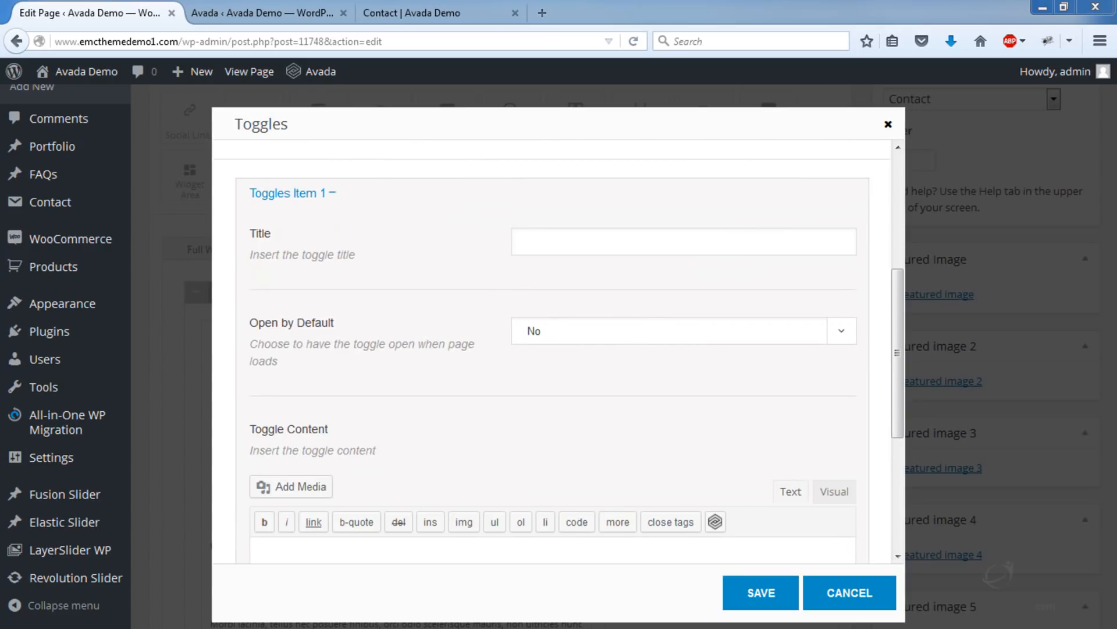
left_click(549, 248)
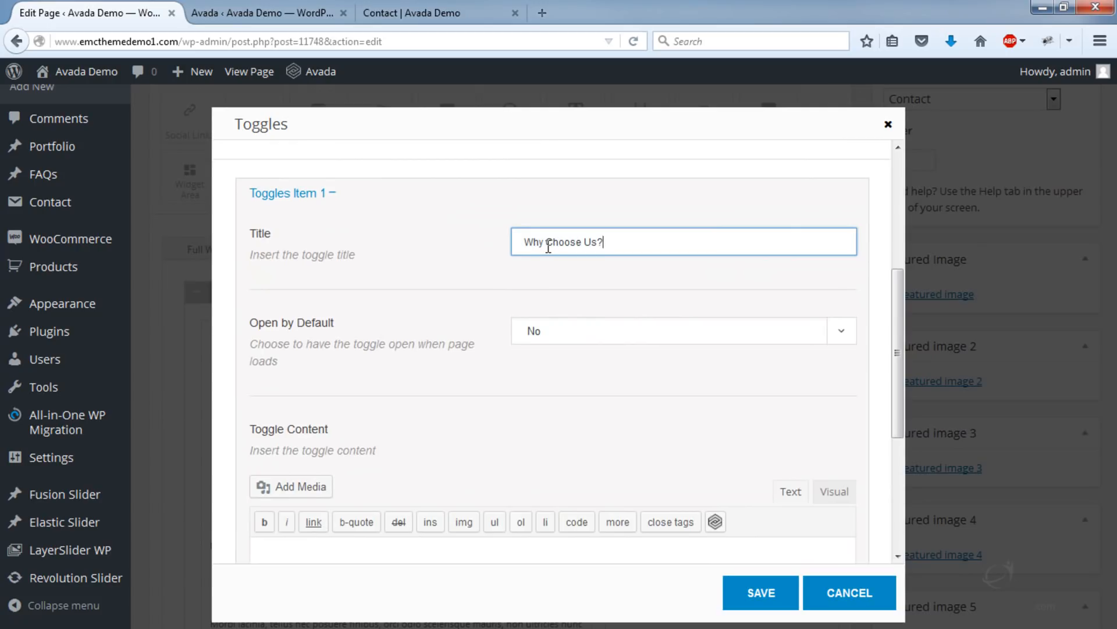
scroll(499, 282, "down", 3)
scroll(583, 205, "up", 1)
left_click(559, 186)
left_click(554, 218)
left_click(489, 446)
type("Lorem ipsum dolor sit amet, consectetur adipiscing elit. Curabitur cursus finibus lacus sit amet luctus. Integer imperdiet eros eu rutrum interdum.")
scroll(498, 453, "down", 2)
left_click_drag(294, 320, 695, 316)
key("Delete")
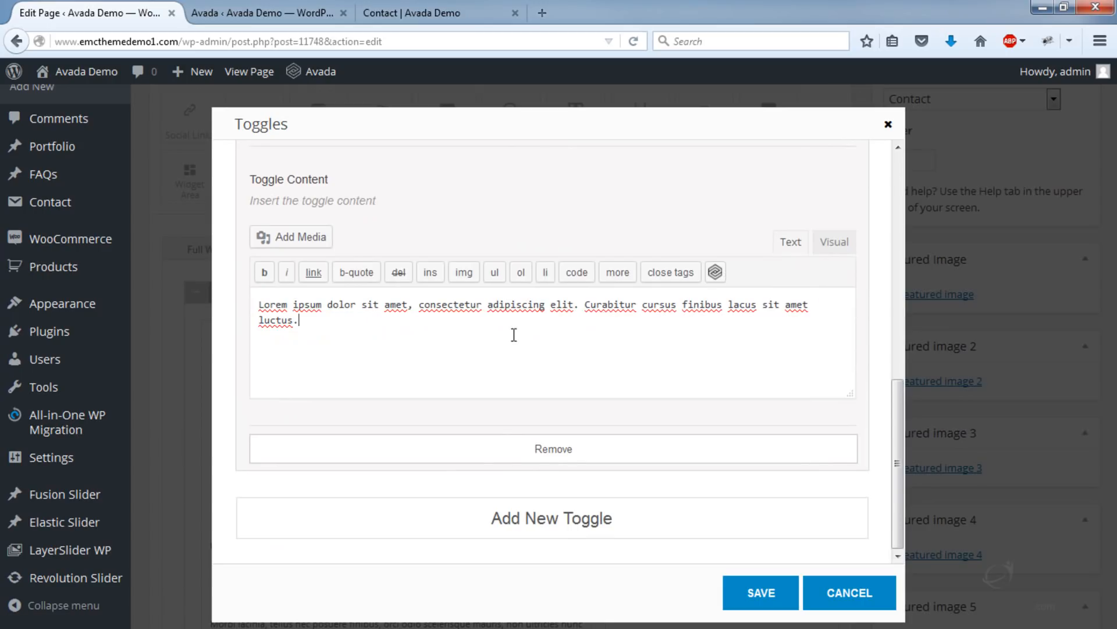
key("ctrl+a")
key("ctrl+c")
Add a second toggle 'Ask Us Questions' with the same Lorem ipsum content.
left_click(506, 518)
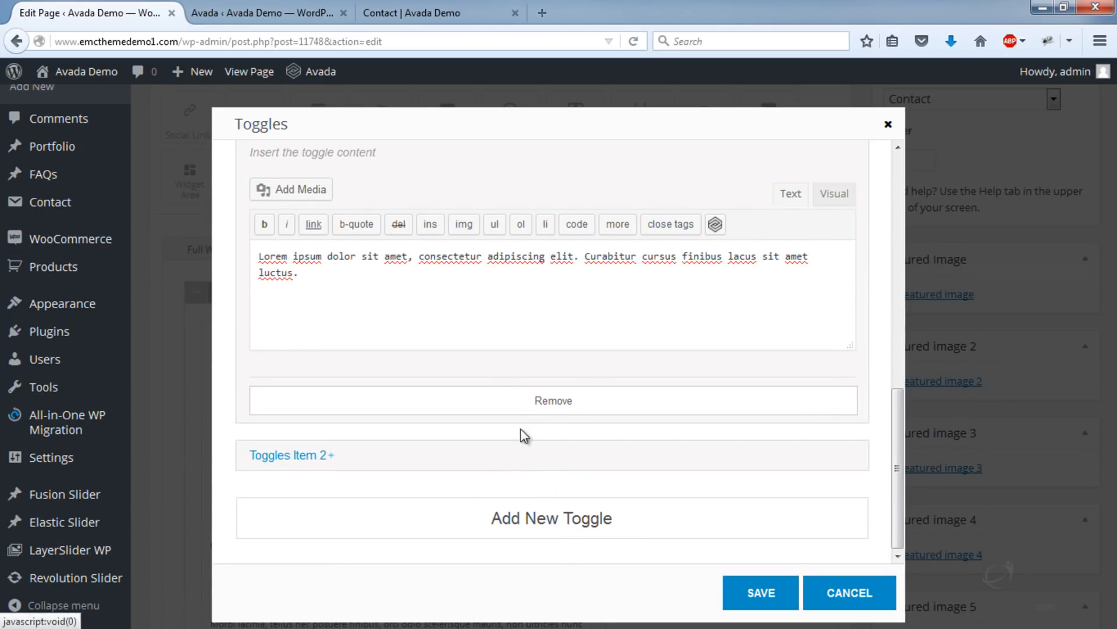
left_click(309, 459)
scroll(512, 419, "down", 2)
left_click(562, 352)
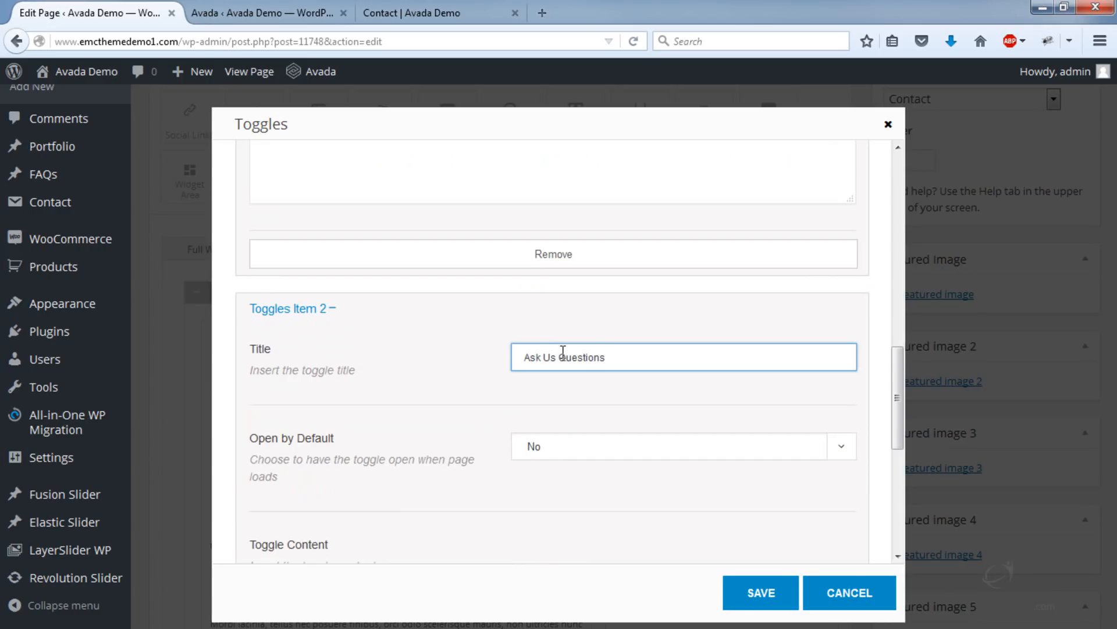
scroll(562, 351, "down", 5)
left_click(492, 392)
key("ctrl+v")
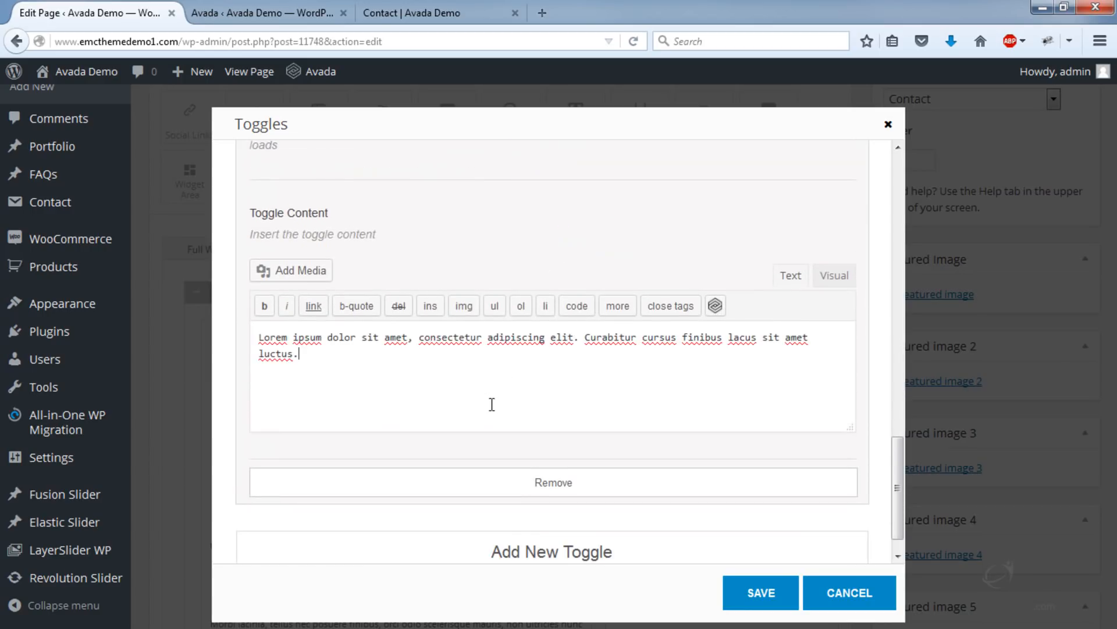
Add a third toggle 'We Have the Answers' with Lorem ipsum content and save the toggles.
left_click(509, 552)
left_click(425, 463)
scroll(553, 469, "down", 1)
left_click(555, 460)
type("We Have the Answers")
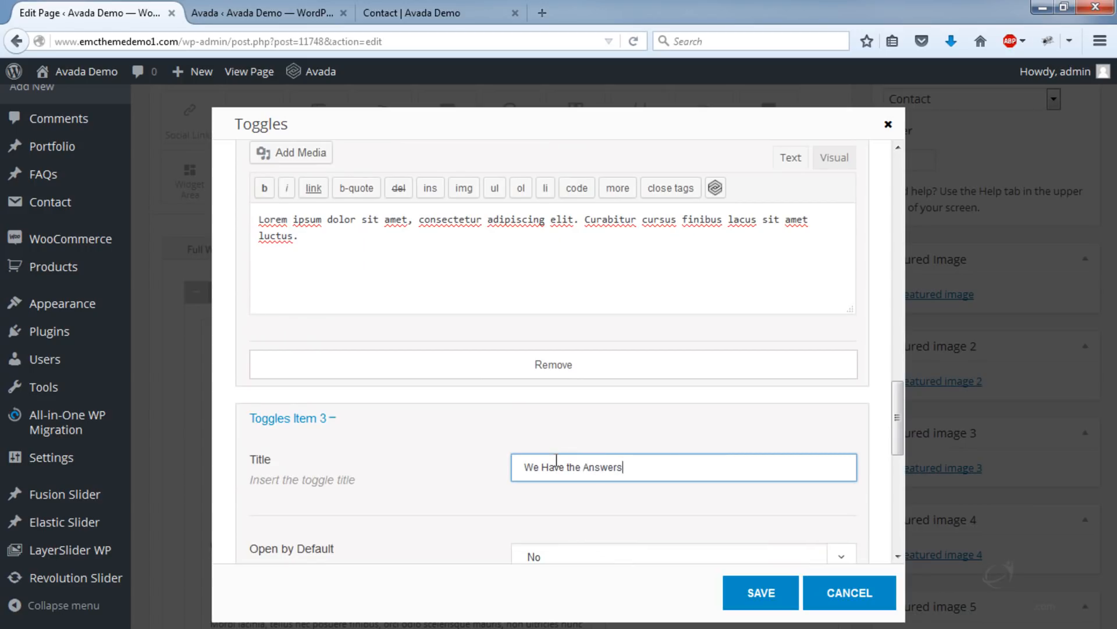
scroll(556, 460, "down", 10)
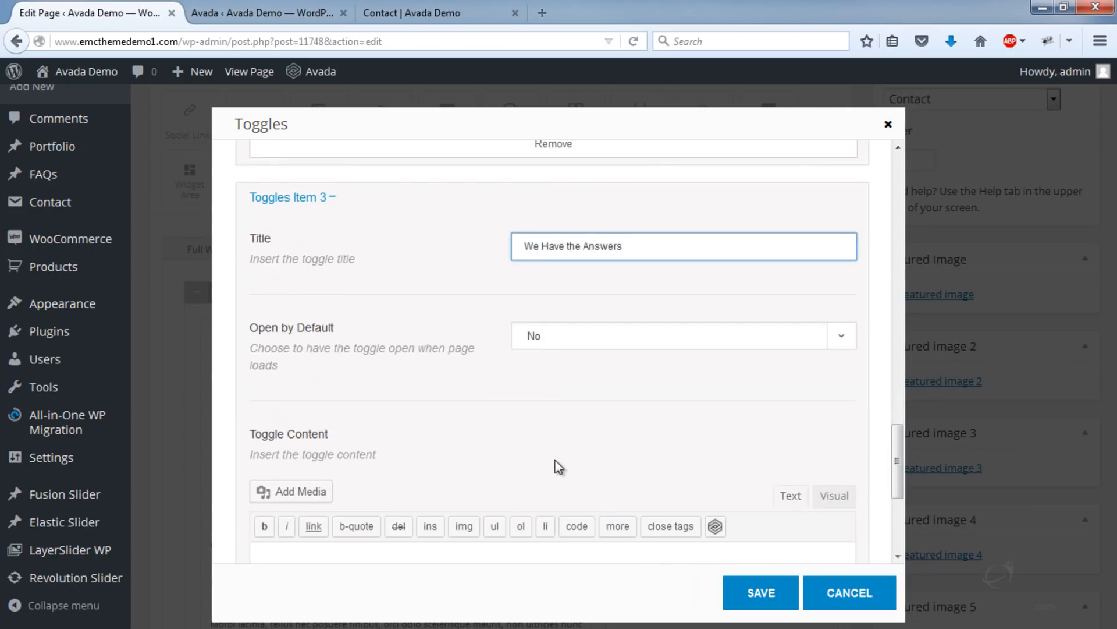
left_click(591, 462)
key("ctrl+v")
left_click(762, 592)
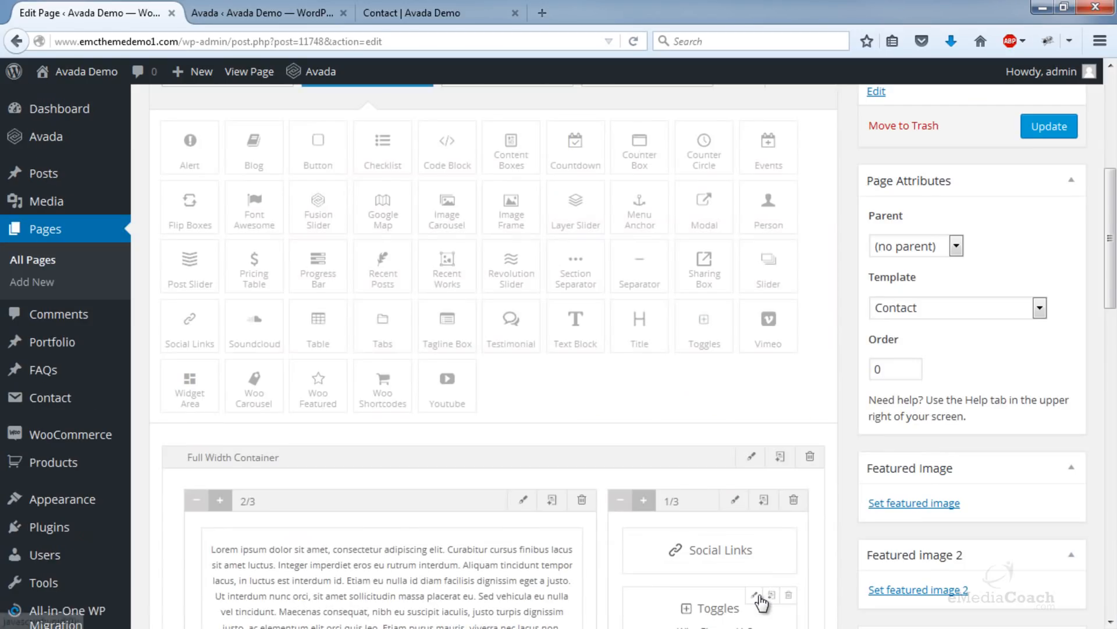
Update the Contact page and reload the live page to check the three toggles, first expanded.
left_click(1038, 126)
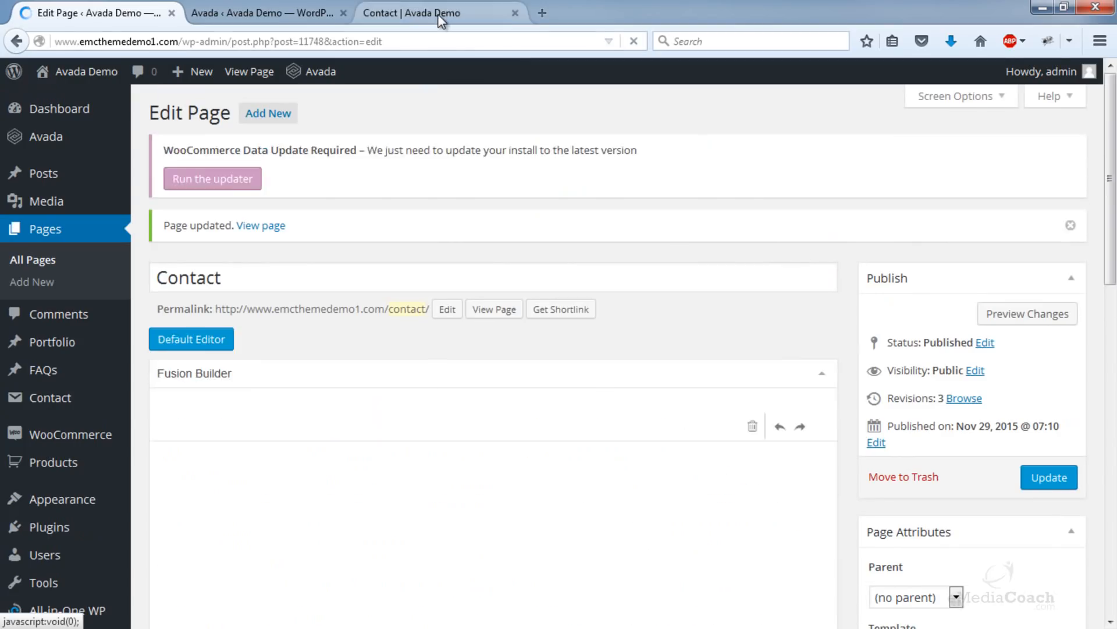
left_click(437, 14)
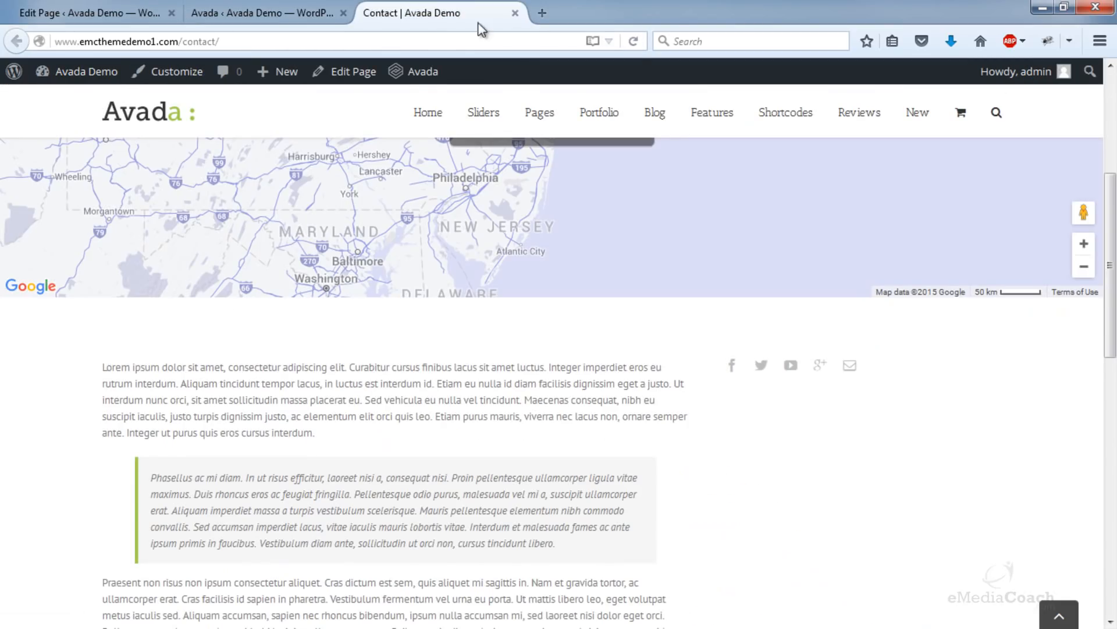
left_click(634, 41)
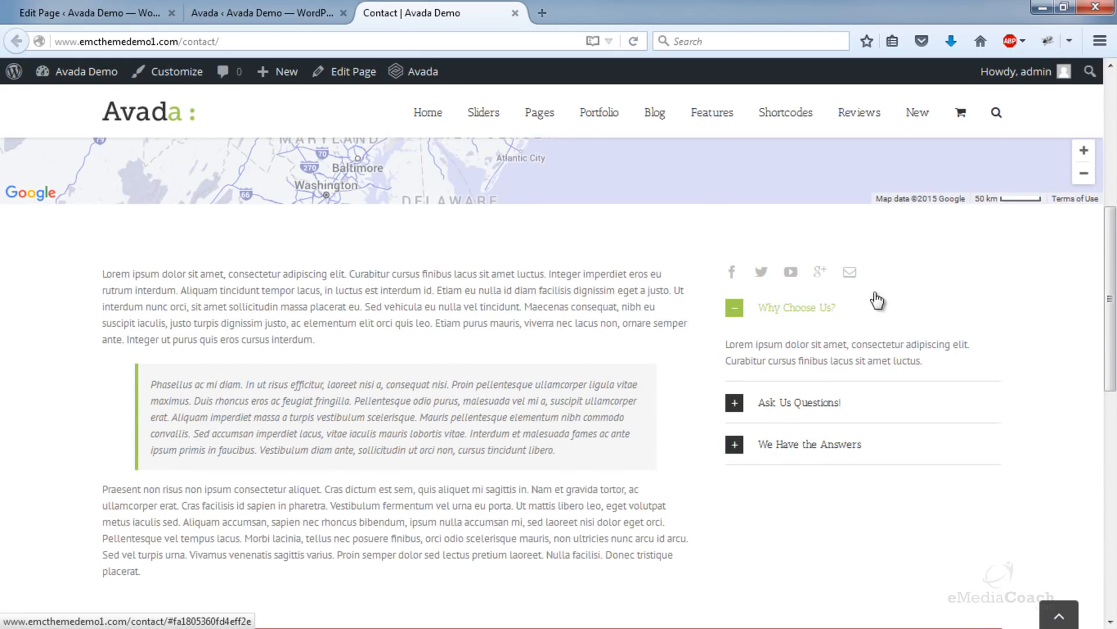
left_click(150, 18)
scroll(540, 249, "down", 8)
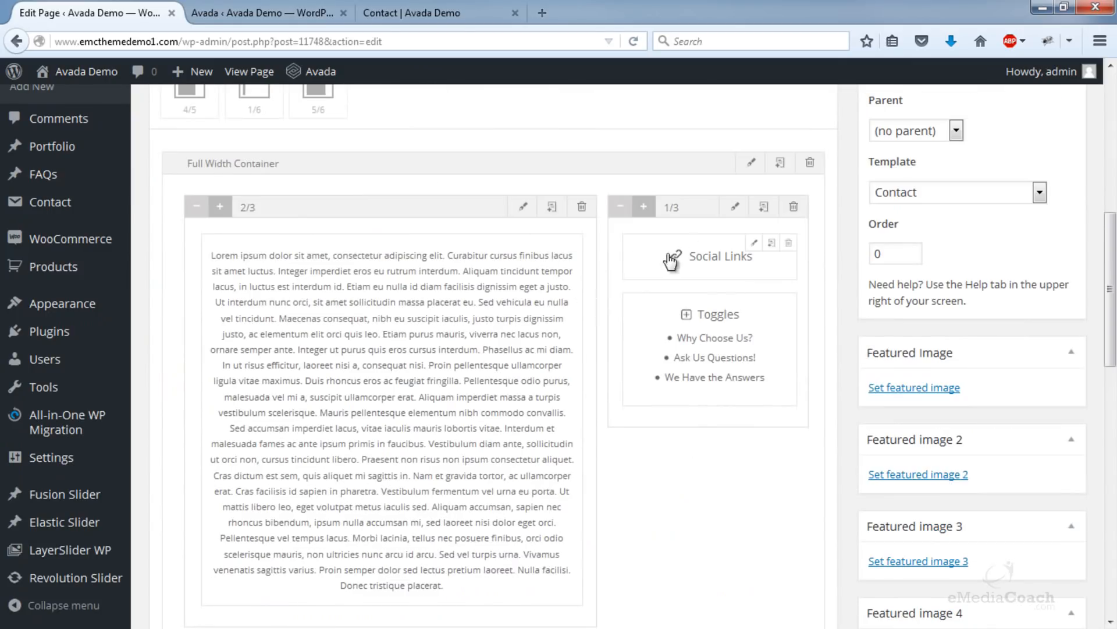
Position the separator in the narrow column and clear the px unit from its Margin Top.
scroll(623, 251, "up", 8)
left_click(386, 239)
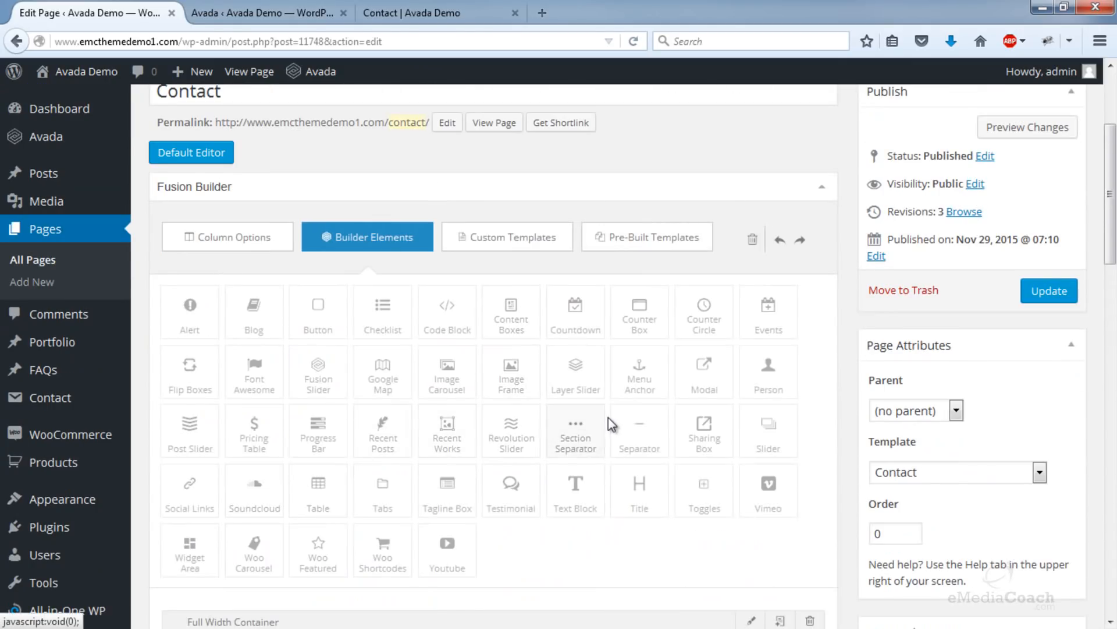
left_click_drag(638, 429, 720, 377)
scroll(661, 468, "down", 5)
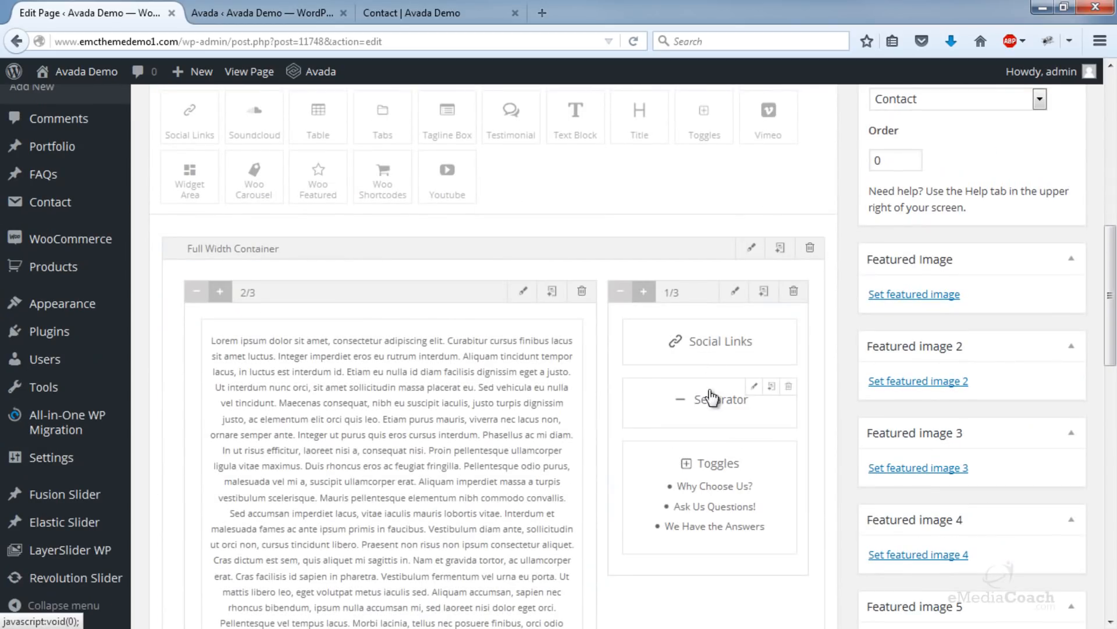
left_click(752, 388)
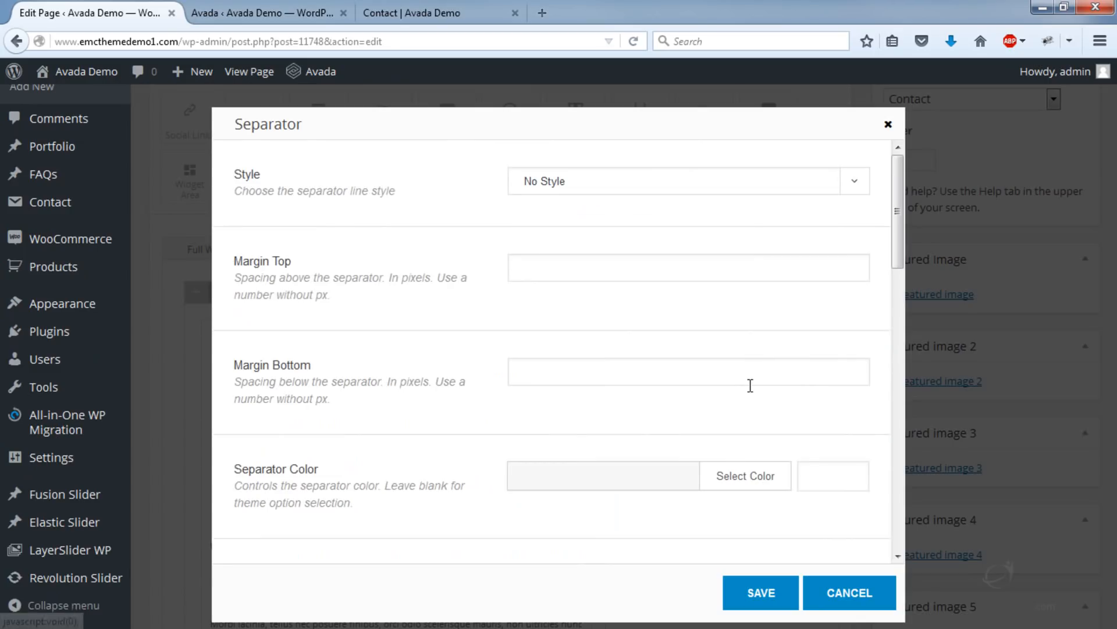
left_click(581, 263)
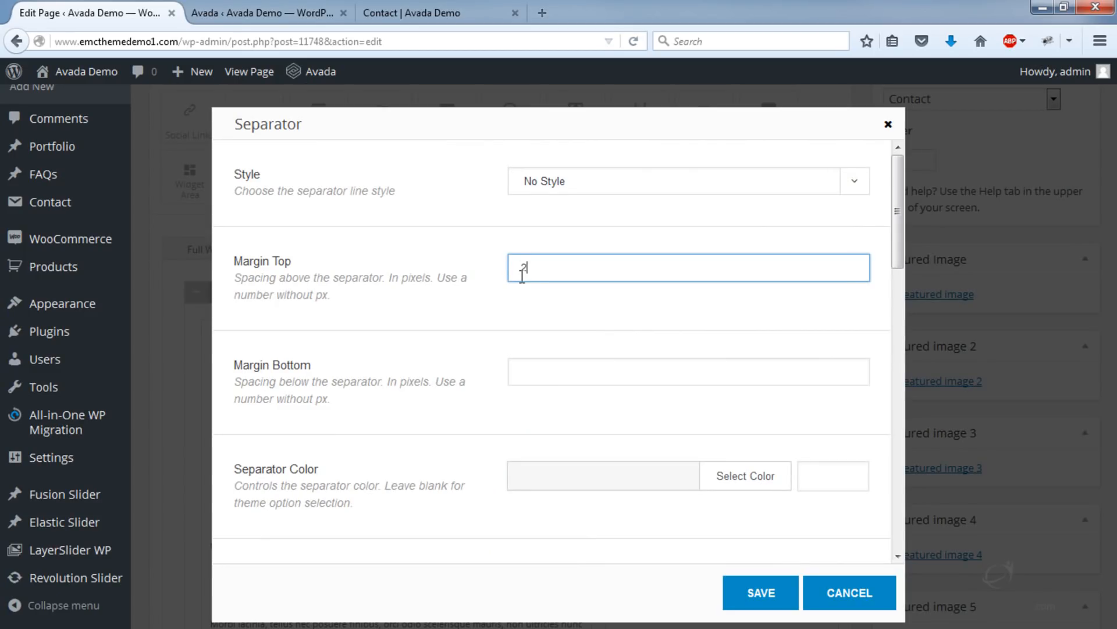
key("BackSpace")
key("BackSpace")
left_click_drag(534, 265, 488, 274)
left_click(753, 607)
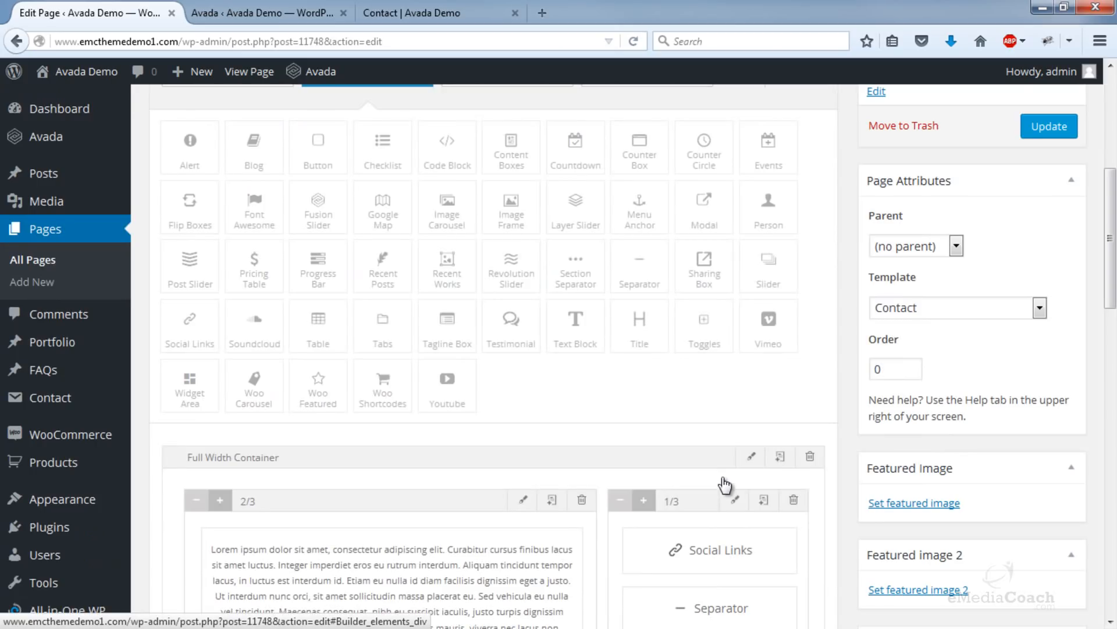
Change the separator style to Single Border Solid.
scroll(725, 485, "down", 3)
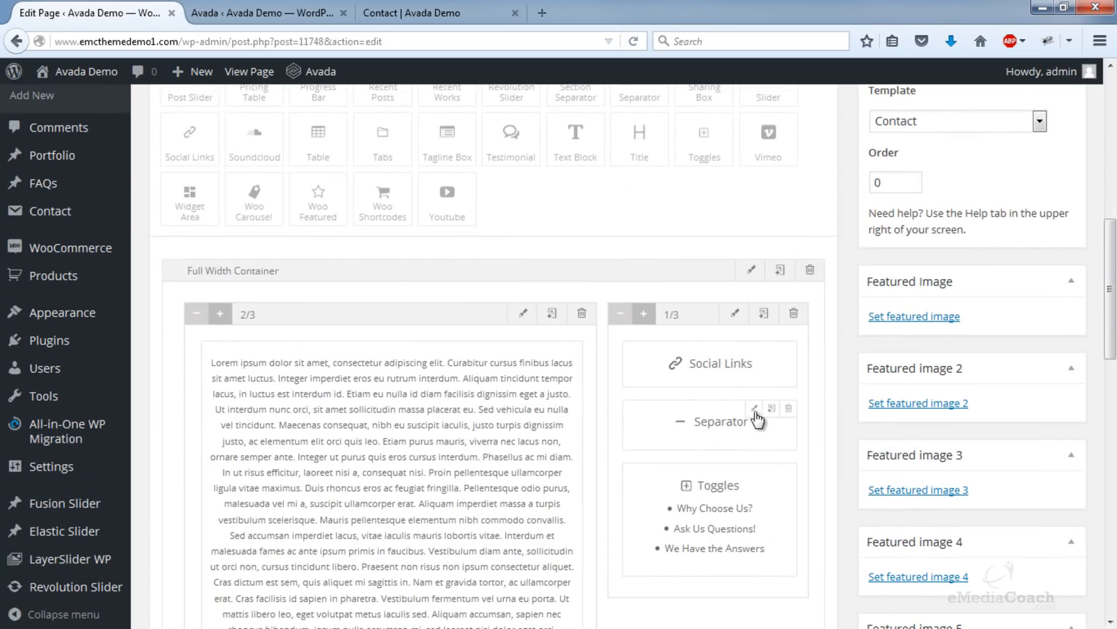
left_click(755, 409)
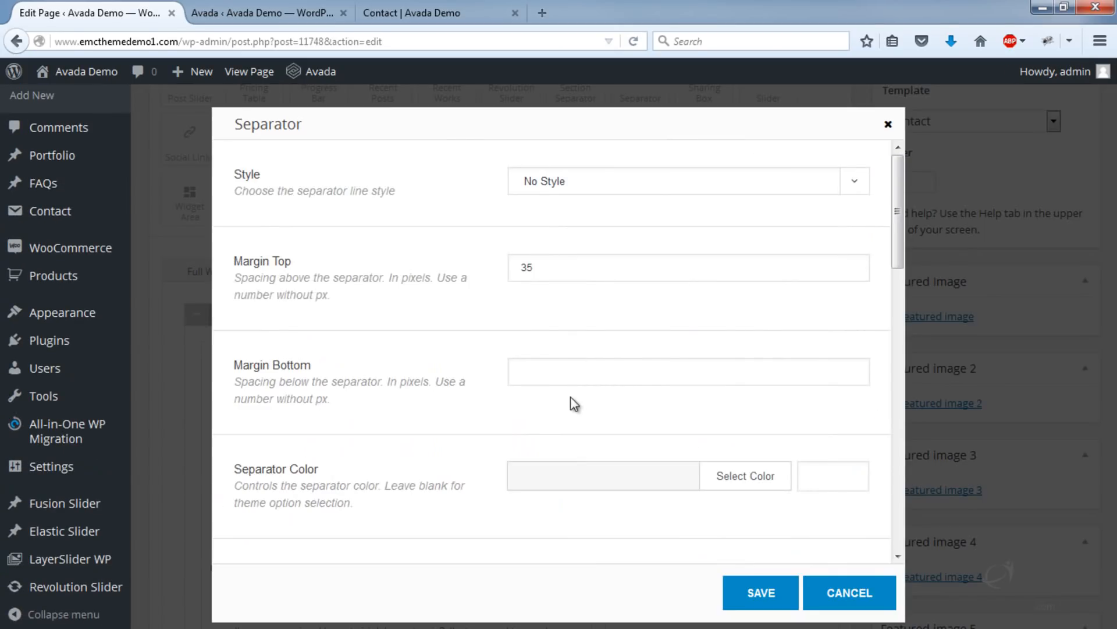
left_click(646, 183)
left_click(620, 217)
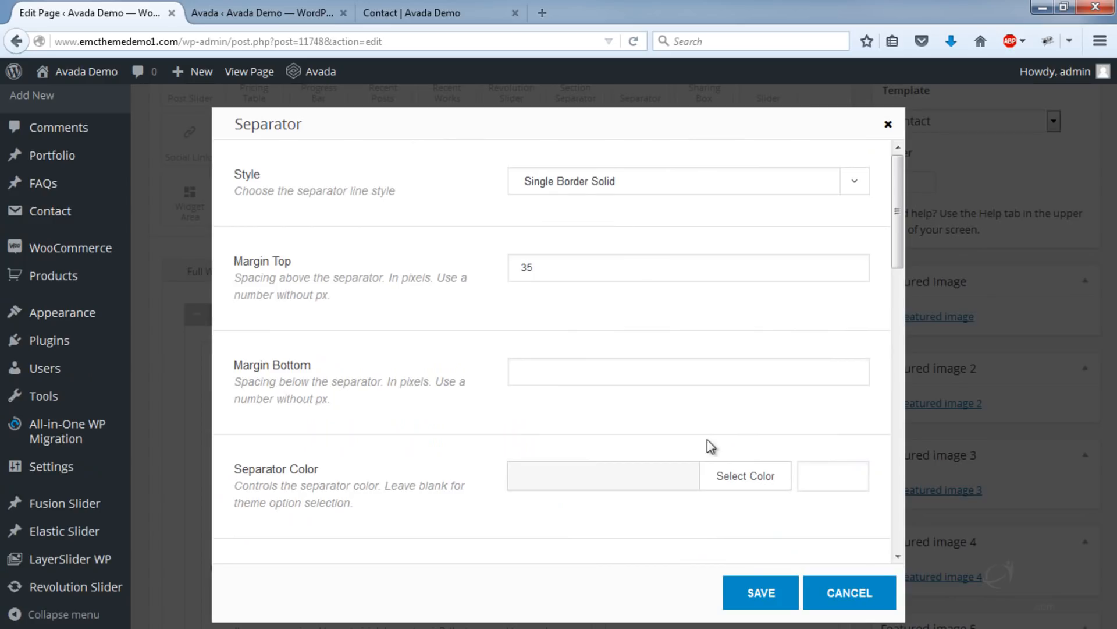
left_click(760, 593)
Set the separator's Margin Top and Margin Bottom to 20 and save.
scroll(751, 483, "down", 4)
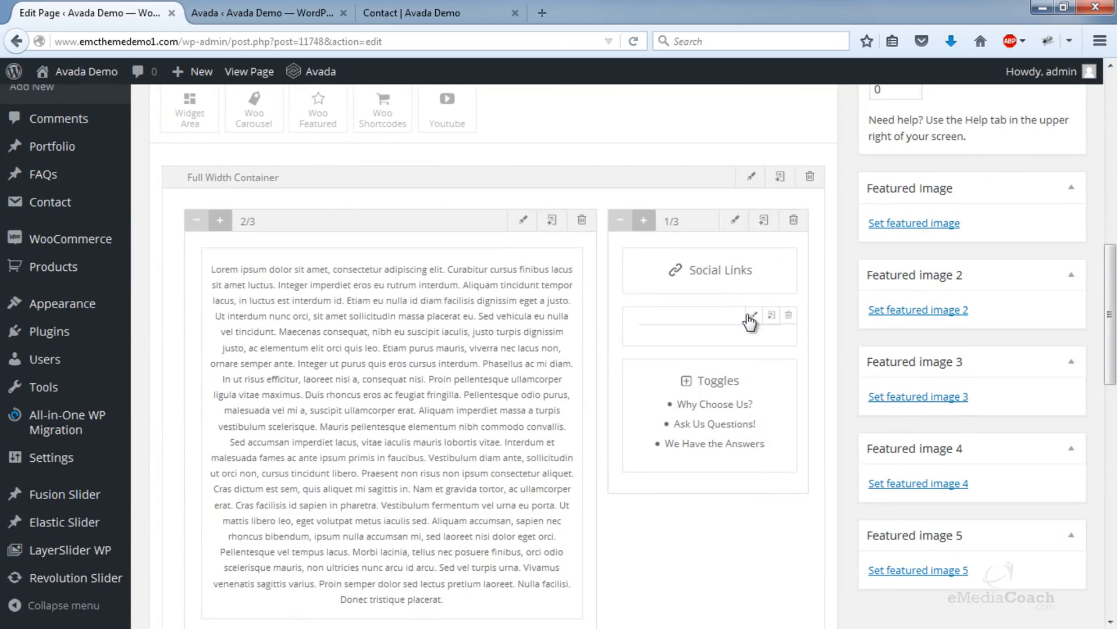
left_click(749, 319)
left_click_drag(558, 267, 439, 266)
type("20")
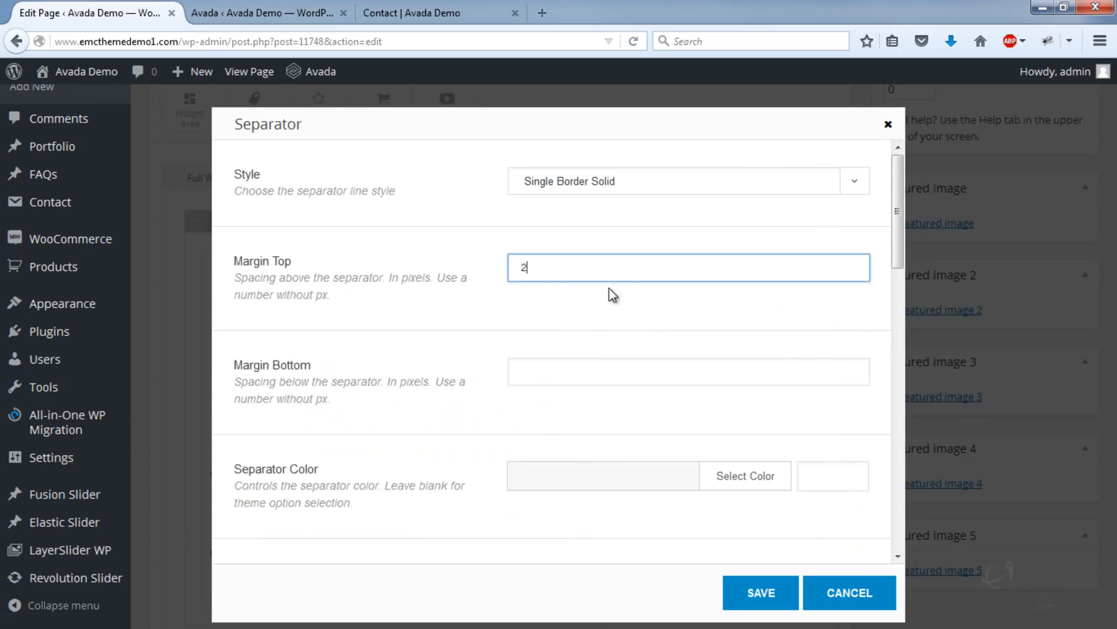
left_click(565, 372)
type("20")
left_click(759, 591)
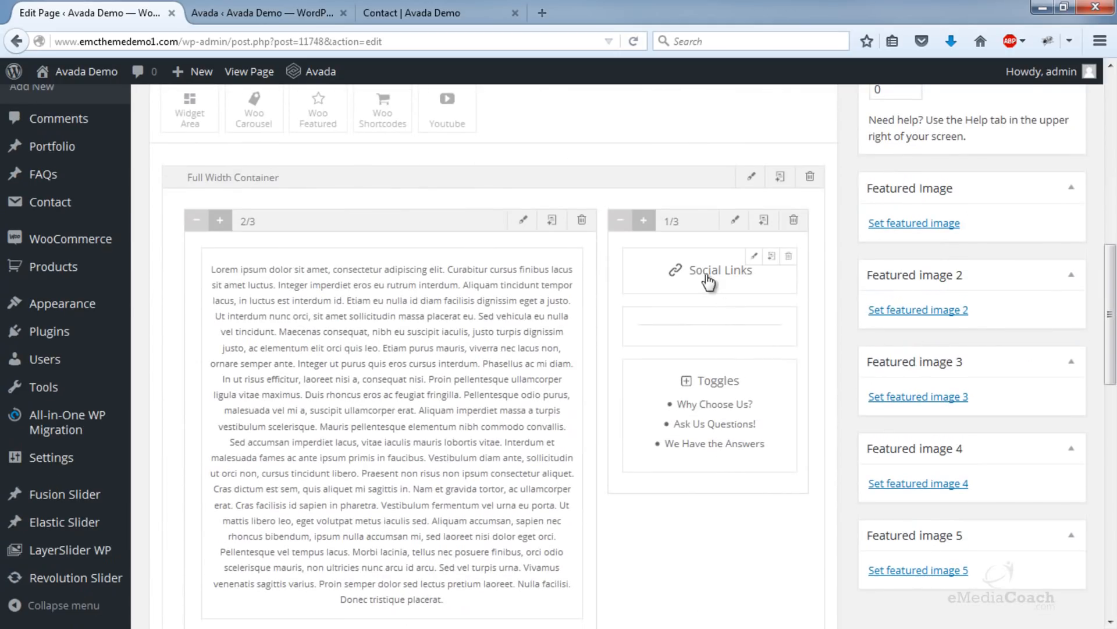
scroll(718, 288, "up", 5)
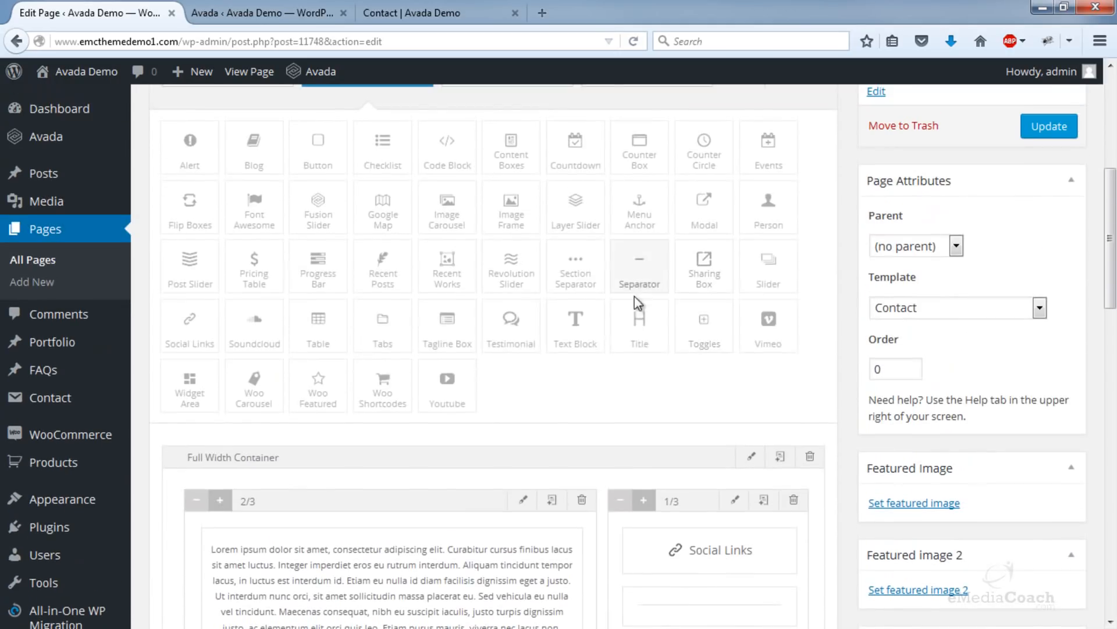
Add a size-2 Title reading 'Connect With Us' at the top of the narrow column.
left_click_drag(640, 320, 689, 530)
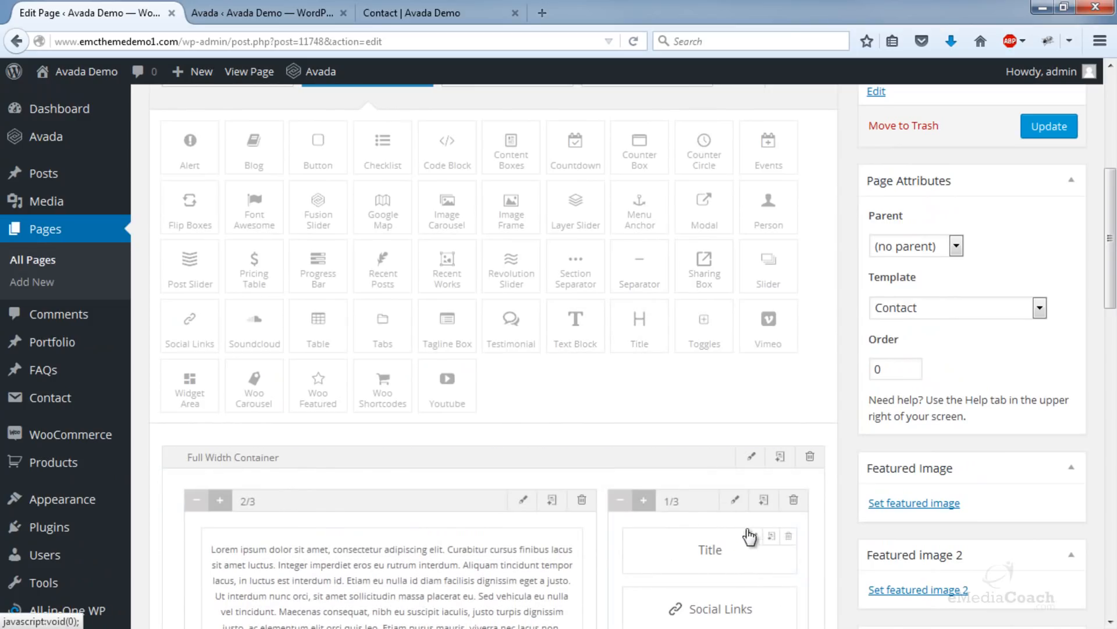
left_click(752, 536)
left_click(562, 179)
left_click(538, 216)
scroll(570, 375, "down", 8)
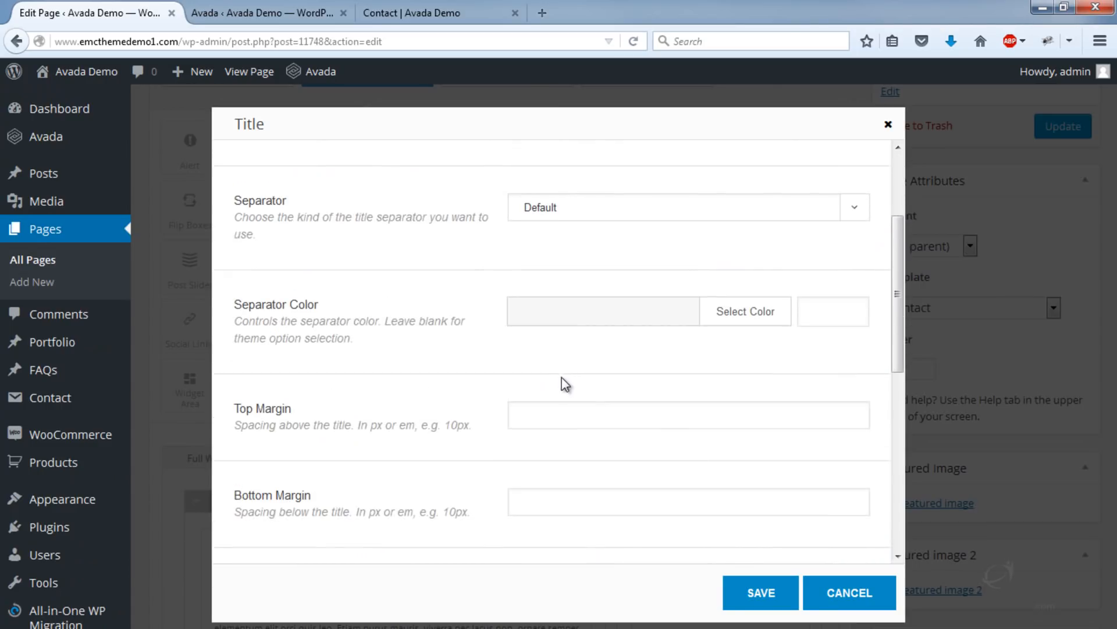
left_click(487, 406)
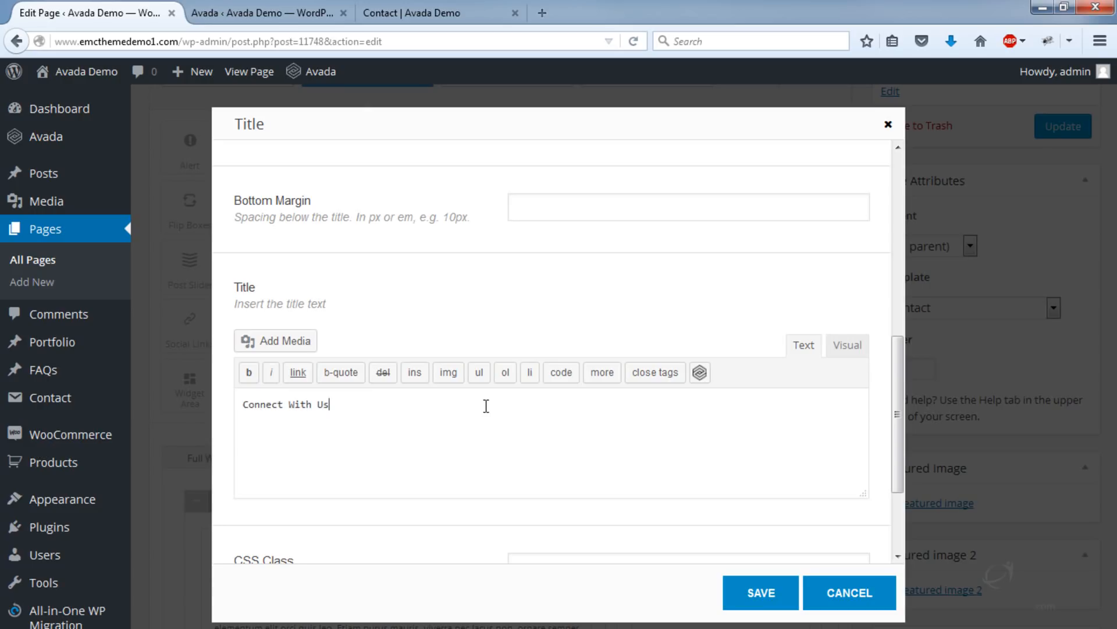
scroll(487, 407, "down", 3)
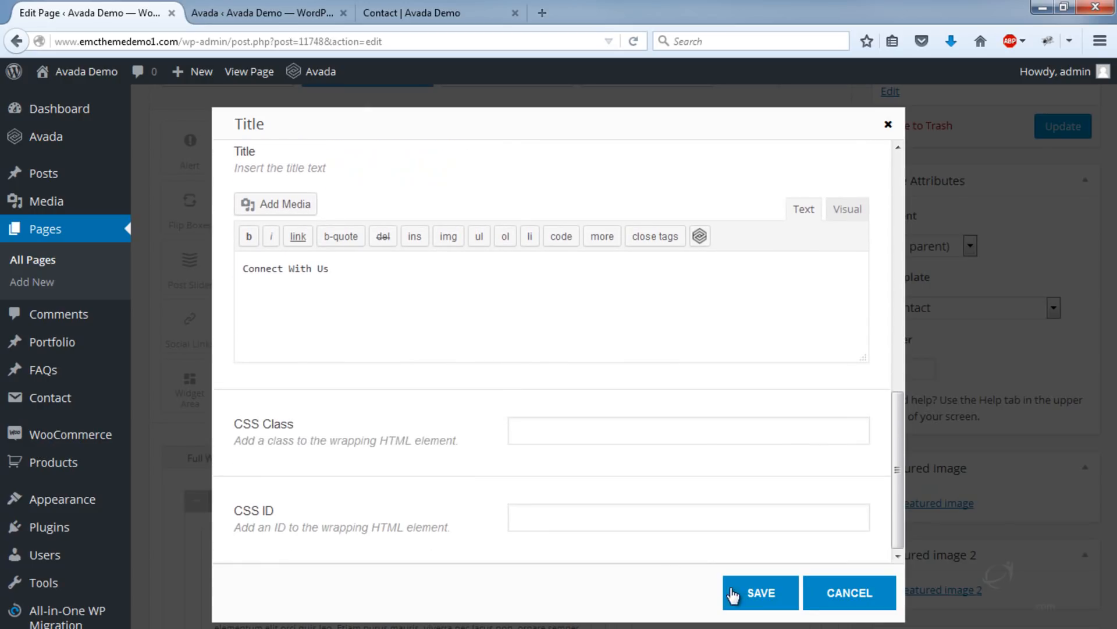
scroll(679, 457, "up", 10)
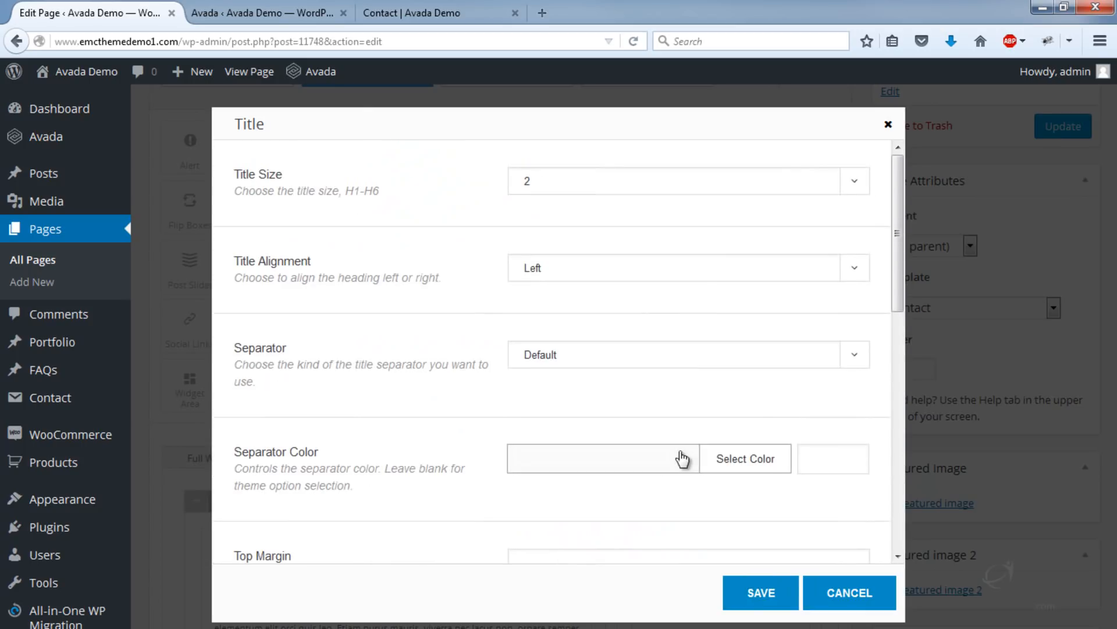
Keep the Default title separator, save the title and update the Contact page.
left_click(588, 360)
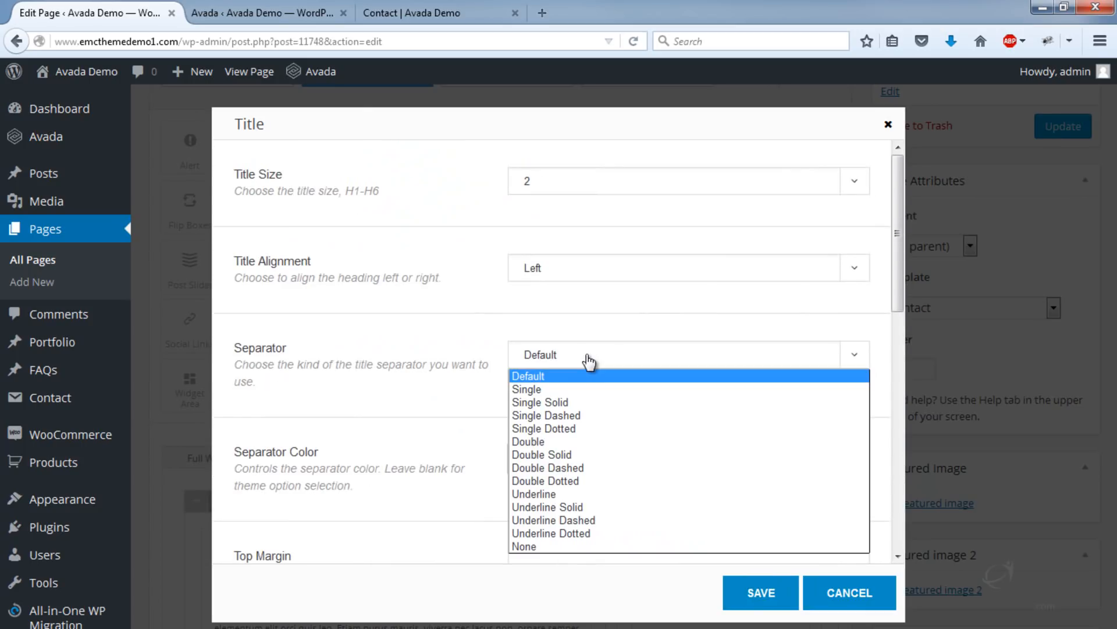
left_click(588, 359)
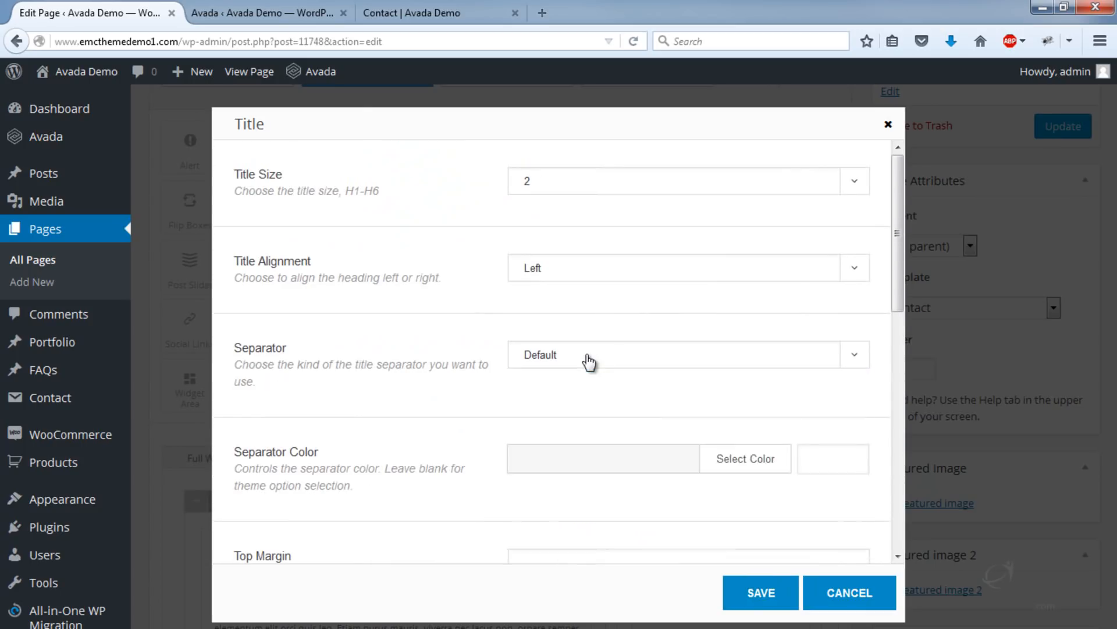
left_click(756, 591)
left_click(1031, 131)
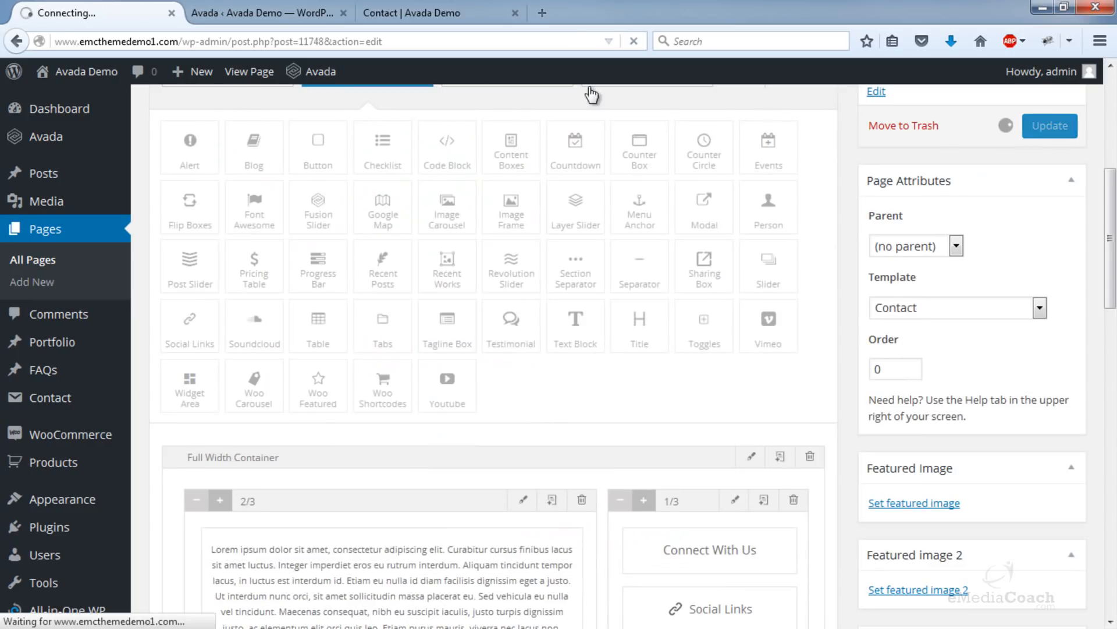
Reload the live Contact page to check the Connect With Us heading and the contact form.
left_click(380, 19)
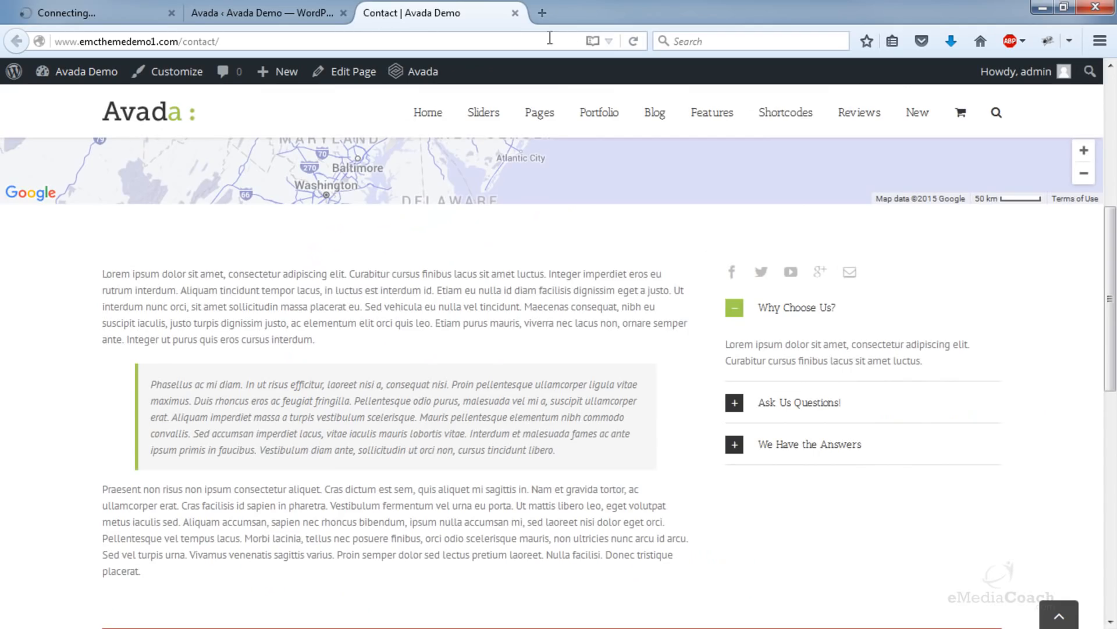
left_click(636, 40)
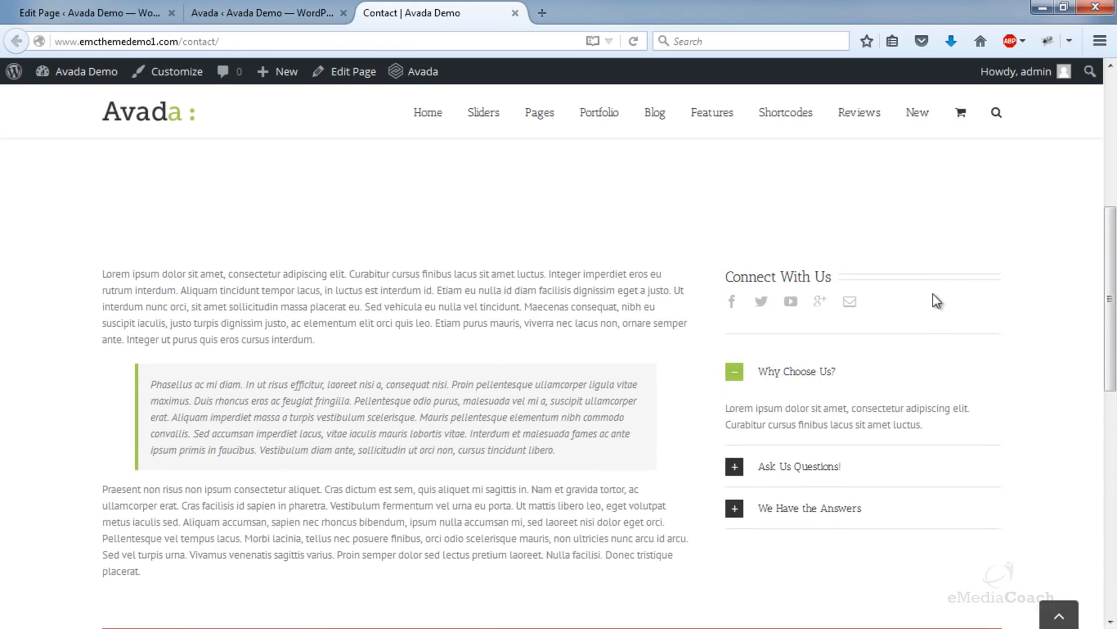
scroll(51, 582, "down", 5)
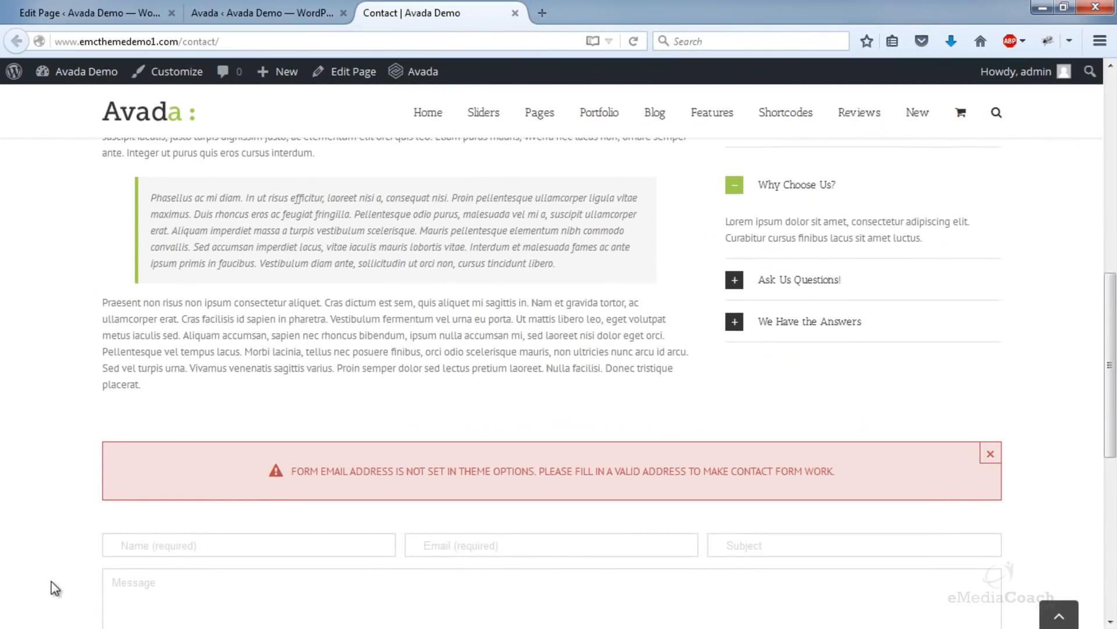
scroll(67, 563, "down", 3)
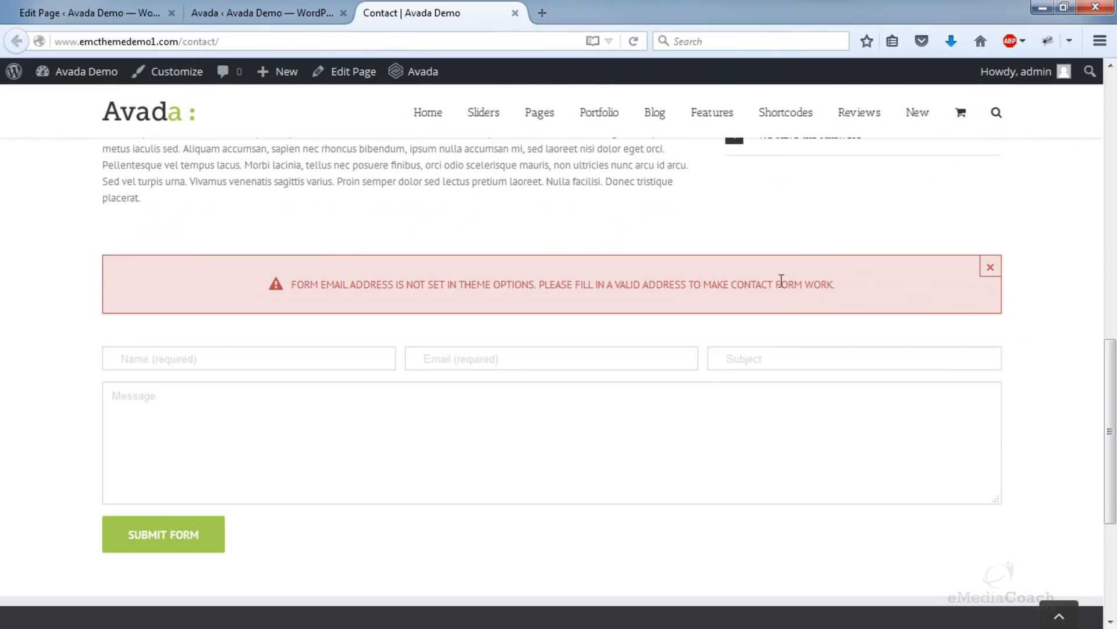
left_click(88, 17)
Dismiss the leftover title settings and go to the Contact section of Theme Options.
left_click(856, 599)
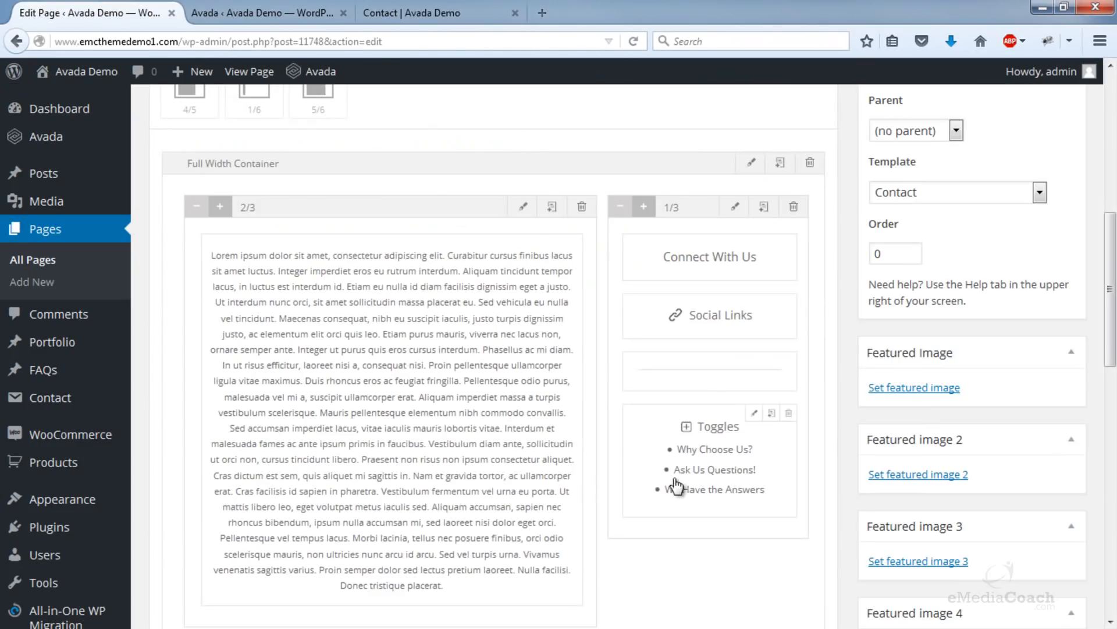
mouse_move(123, 339)
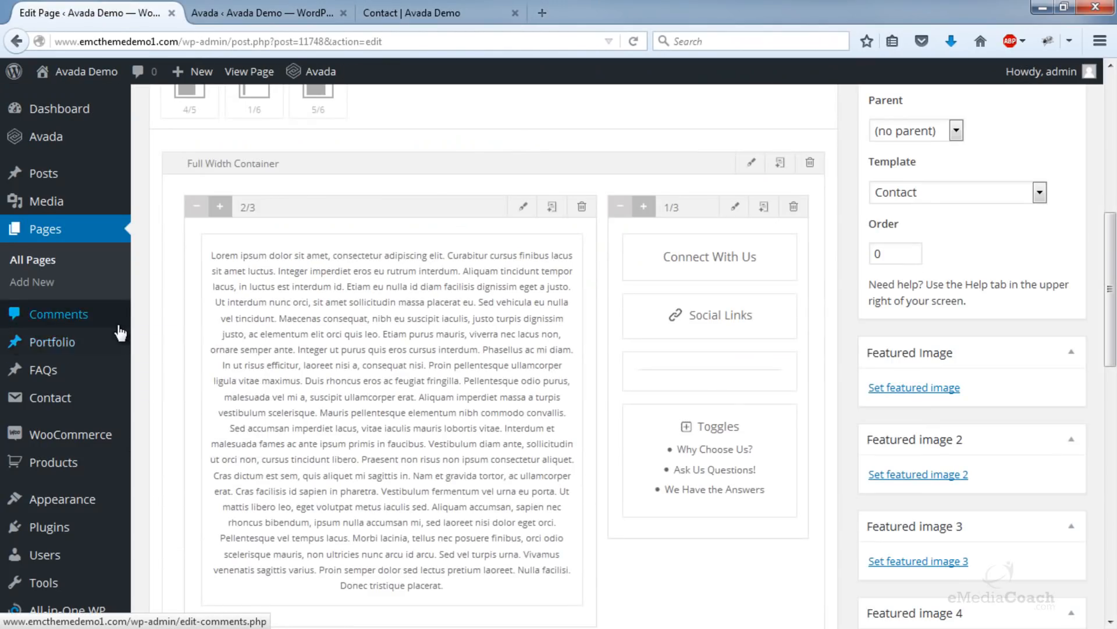
mouse_move(105, 499)
left_click(178, 538)
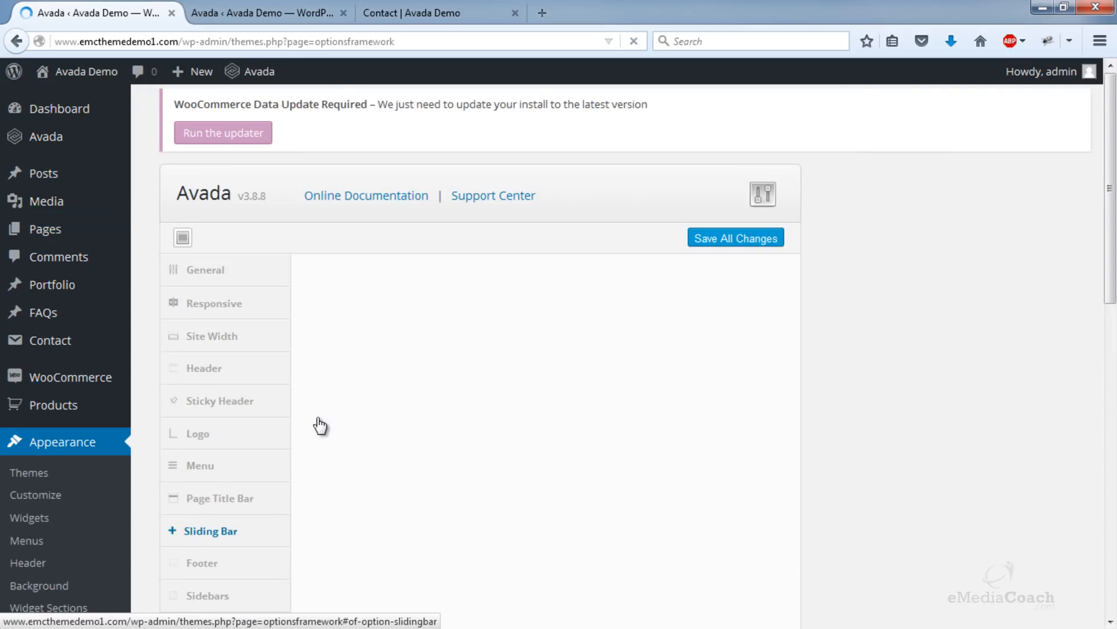
scroll(320, 425, "down", 5)
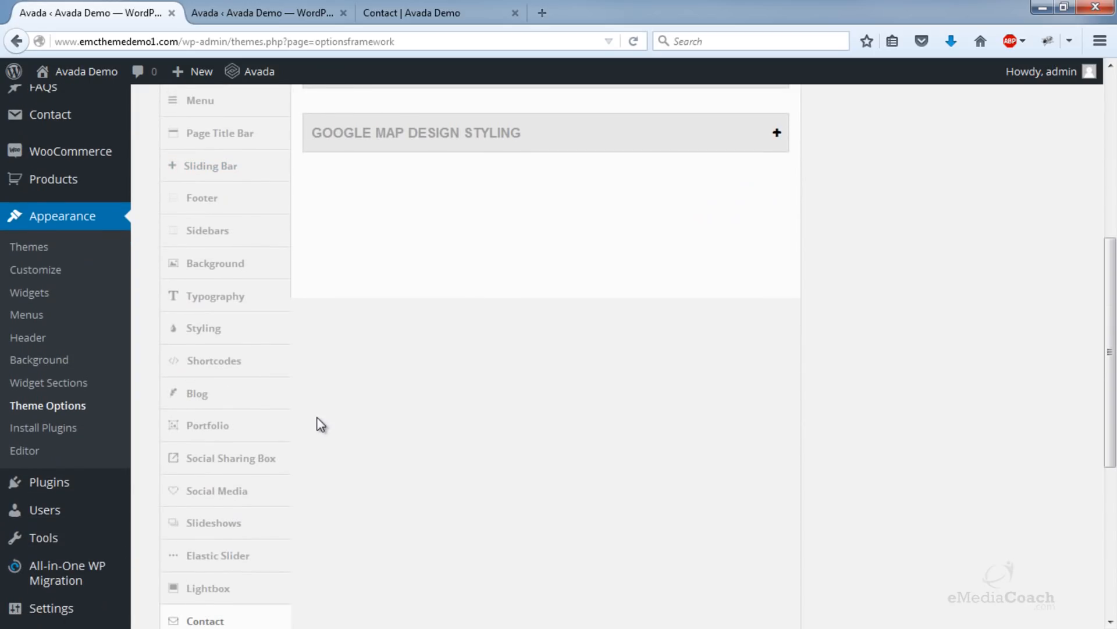
scroll(319, 425, "down", 3)
left_click(286, 431)
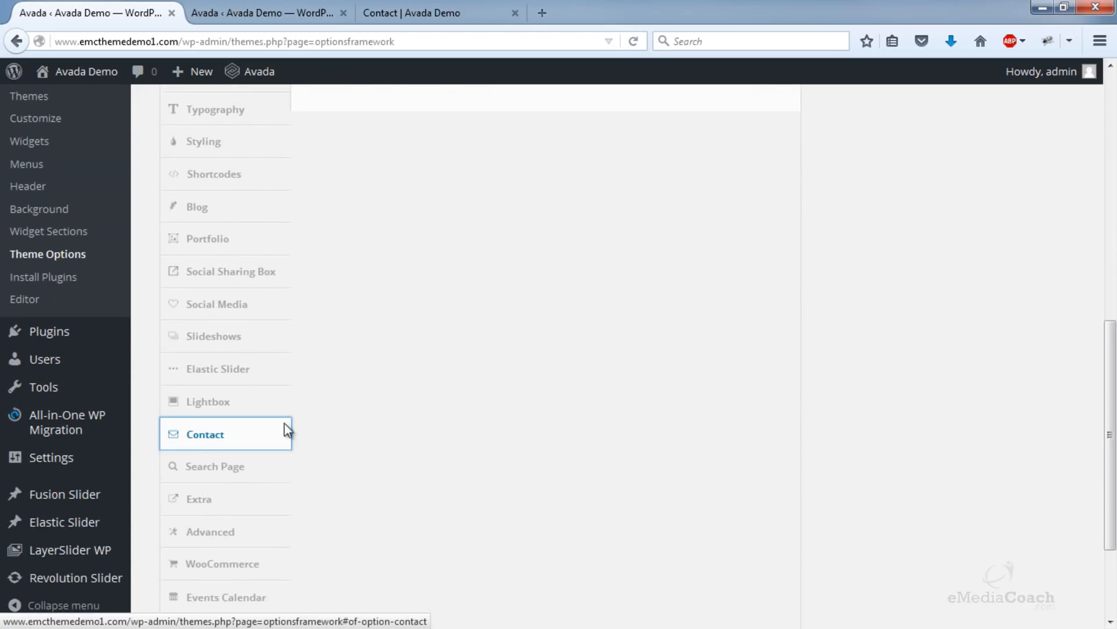
Enter the contact form's recipient e-mail address and save all theme option changes.
left_click(477, 226)
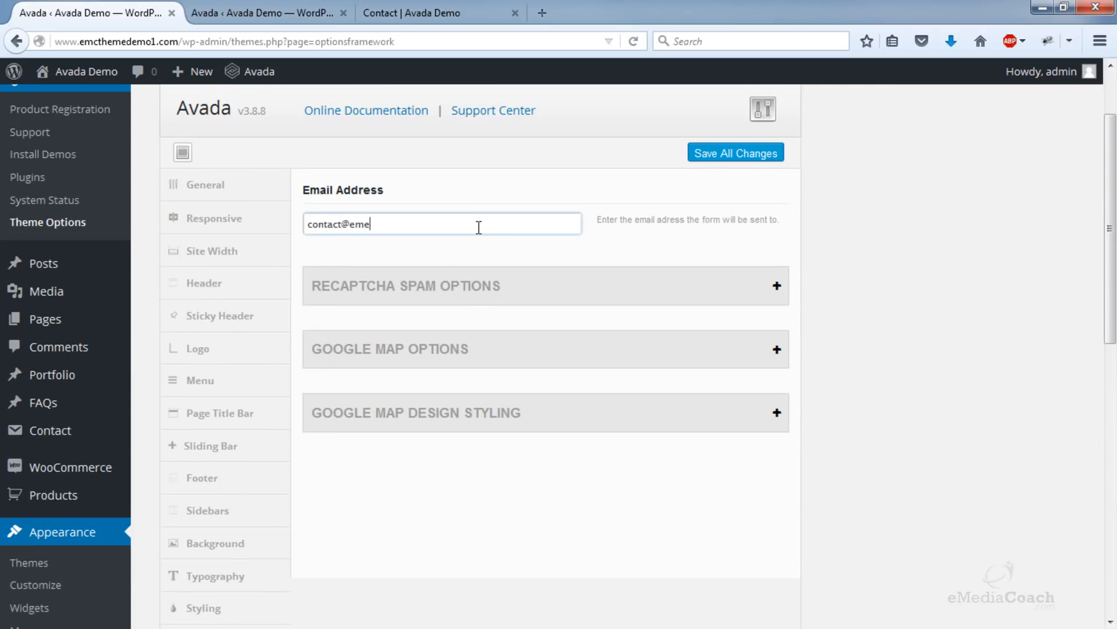
left_click(719, 156)
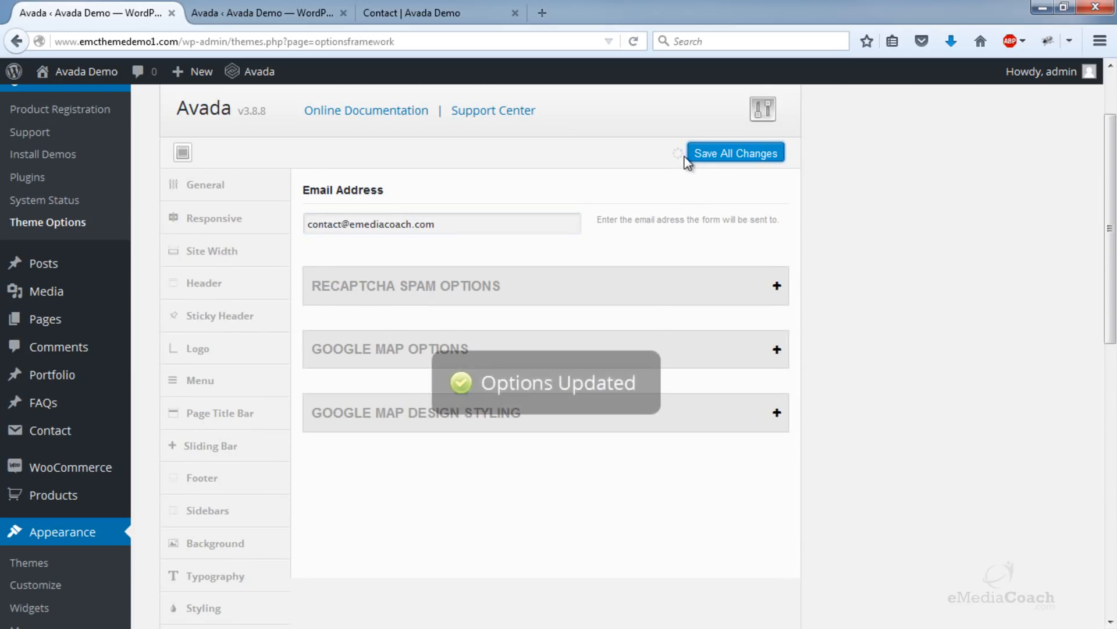
left_click(439, 16)
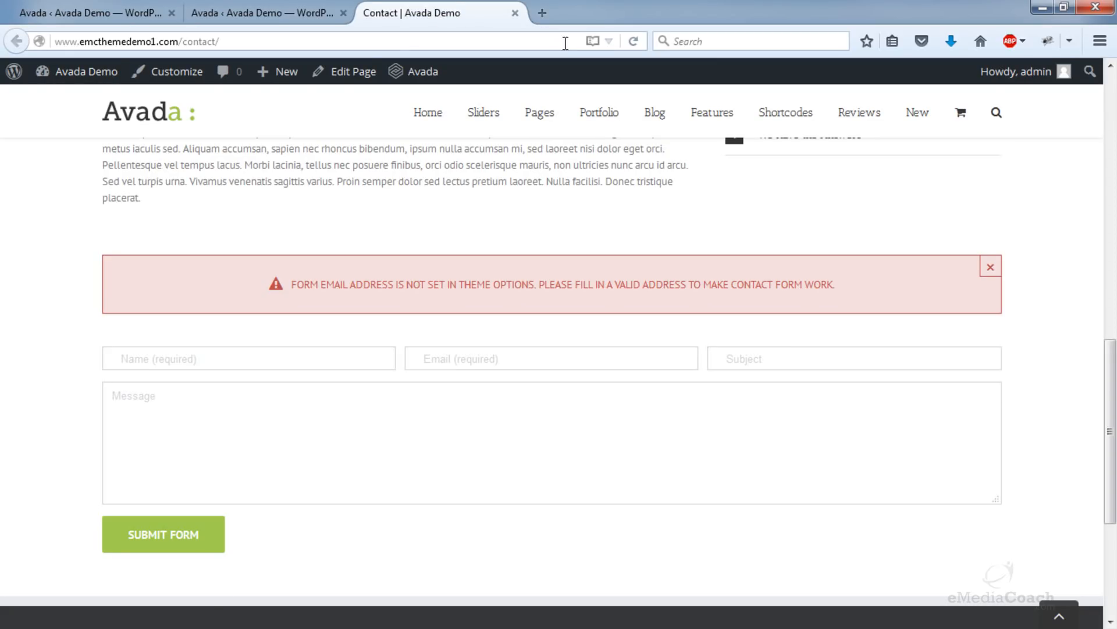
Reload the Contact page, fill in a test name and e-mail, and submit the form.
key("F5")
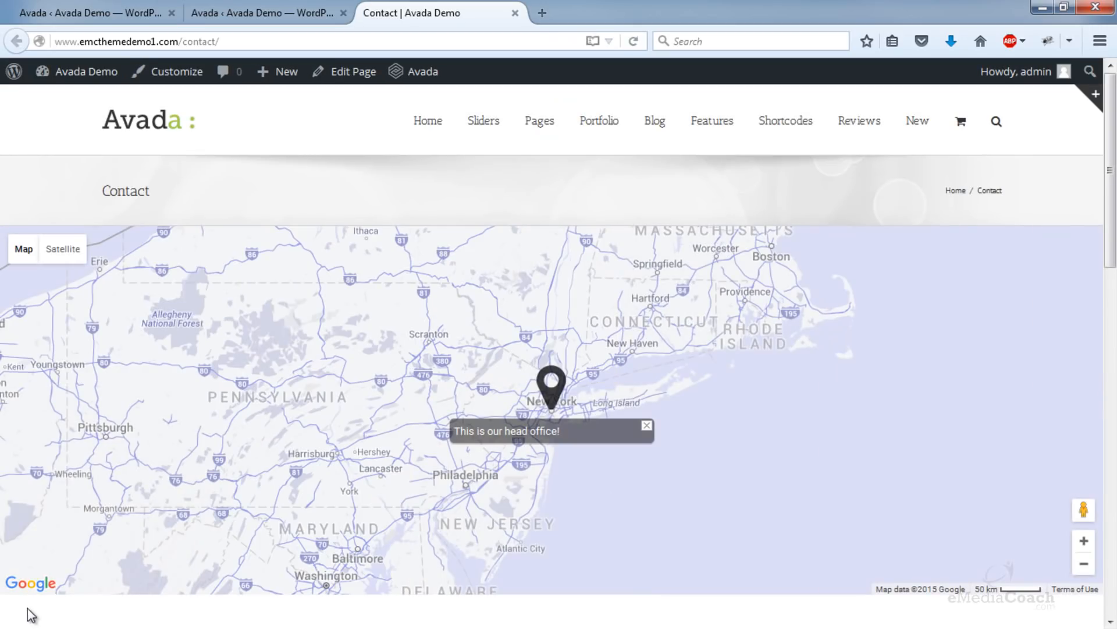
scroll(31, 615, "down", 10)
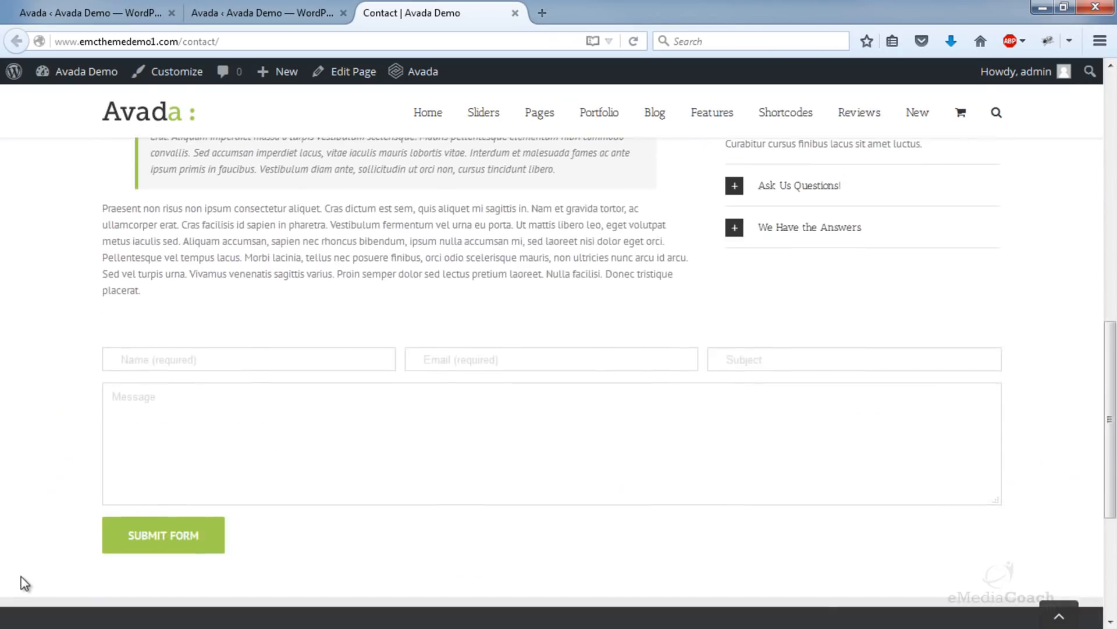
scroll(21, 577, "down", 3)
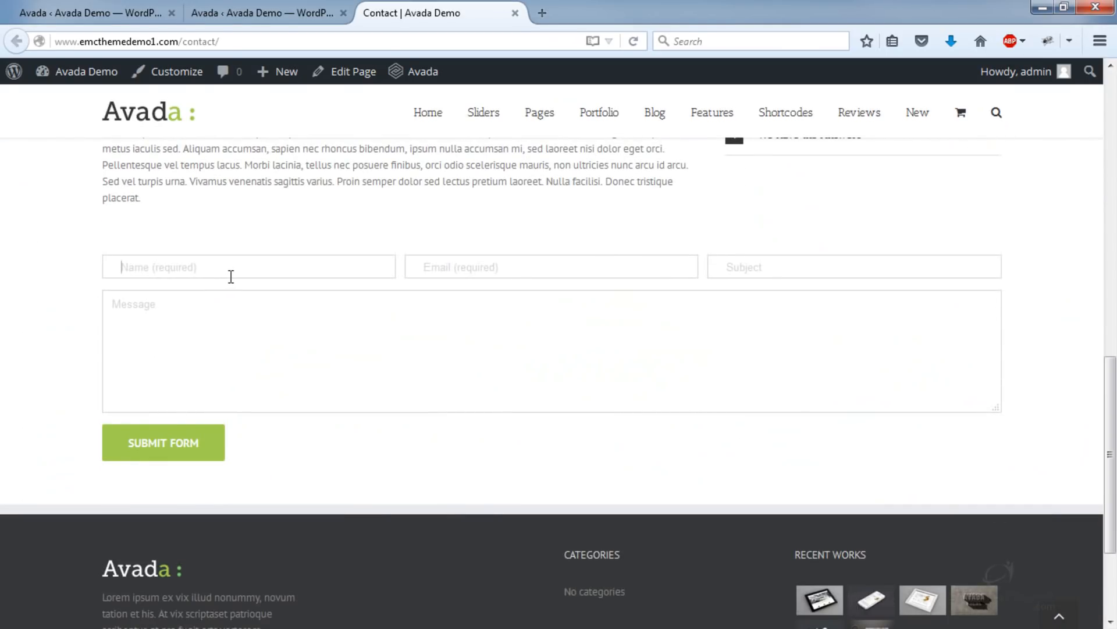
type("John")
key("Tab")
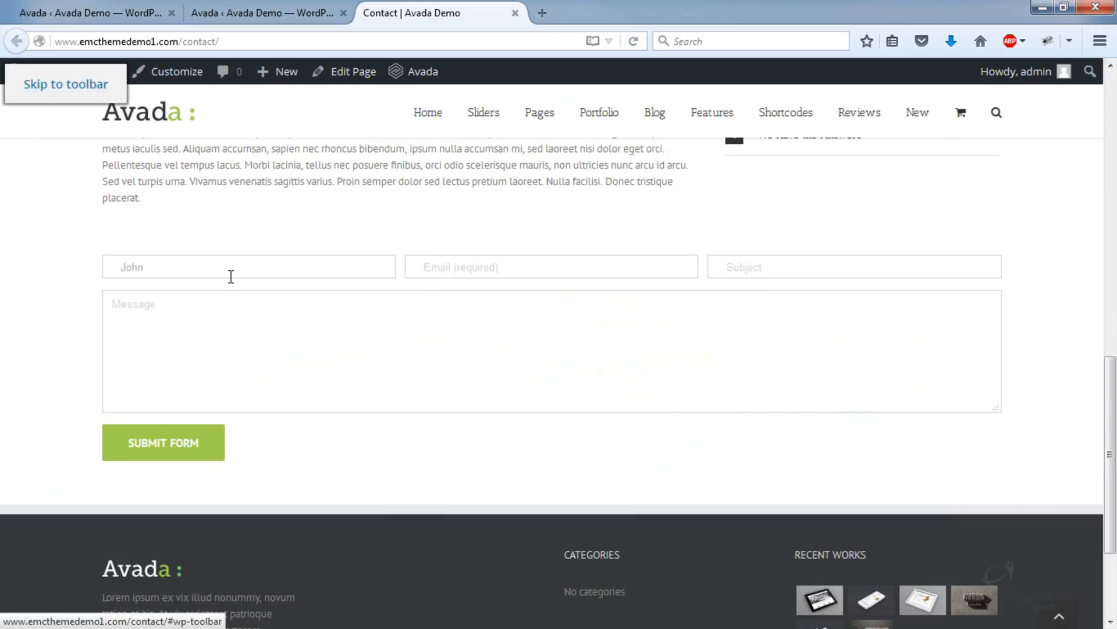
left_click(484, 273)
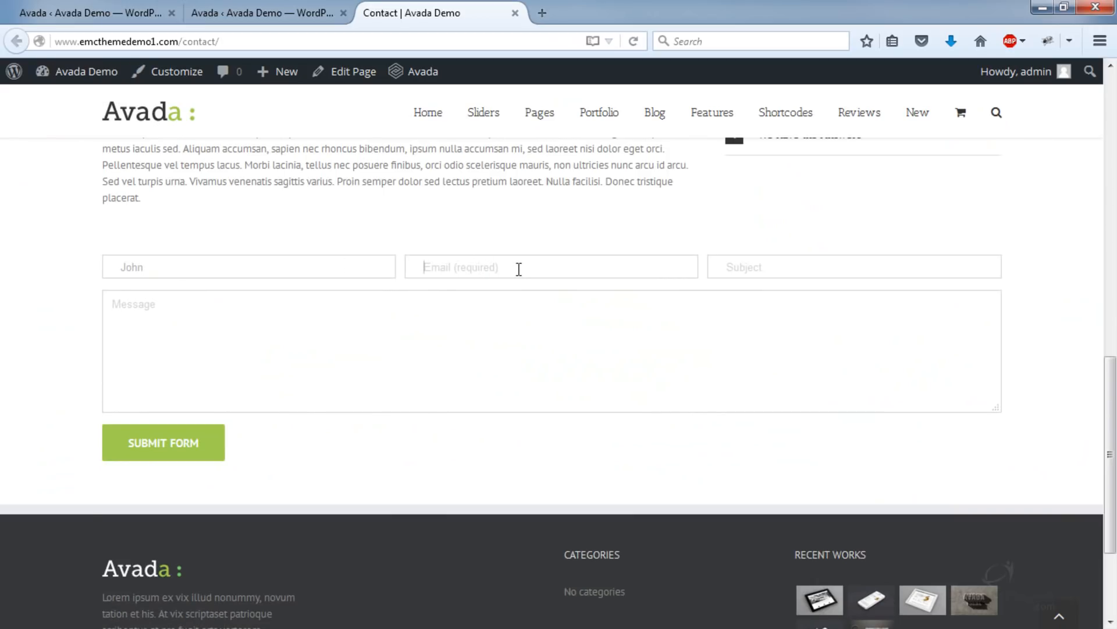
type("custome@email.com")
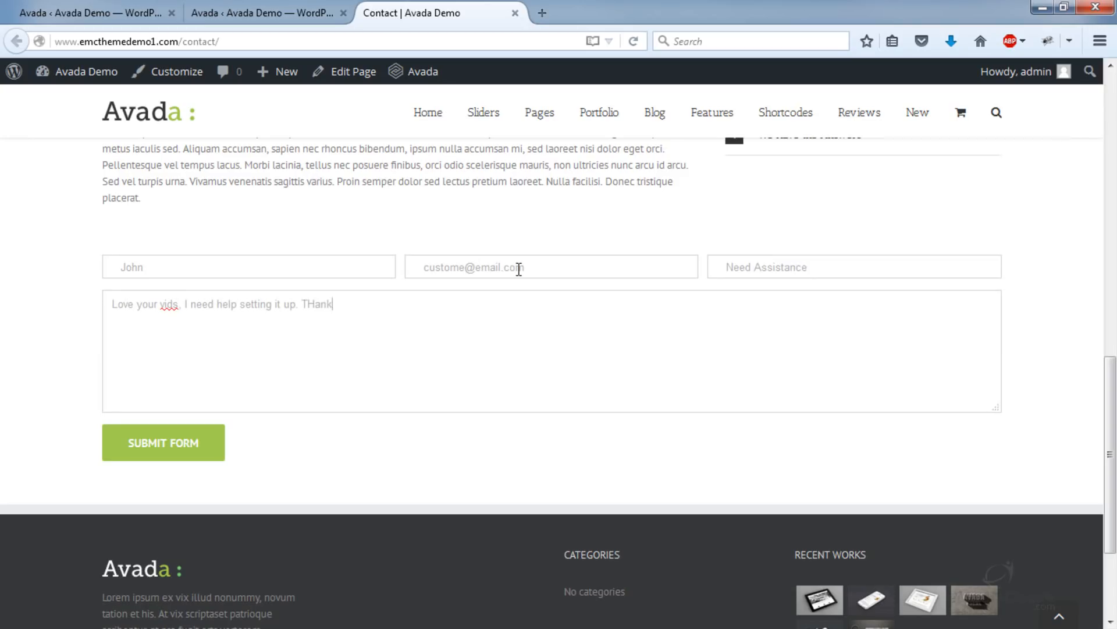
left_click(190, 450)
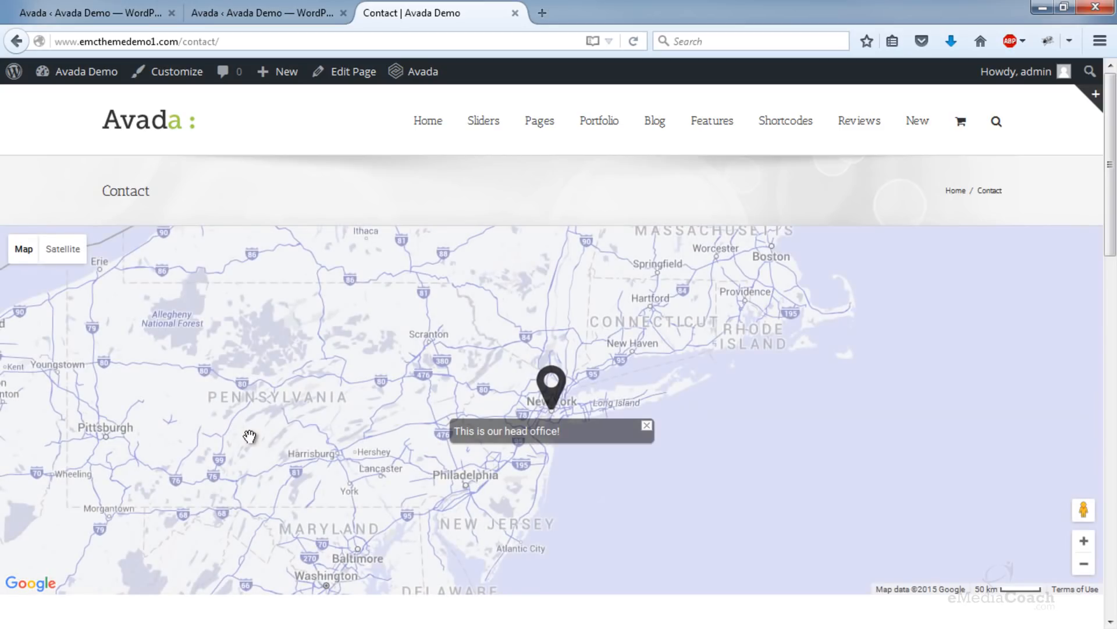
Check the recipient e-mail in Theme Options, then return to the send confirmation.
scroll(289, 543, "down", 10)
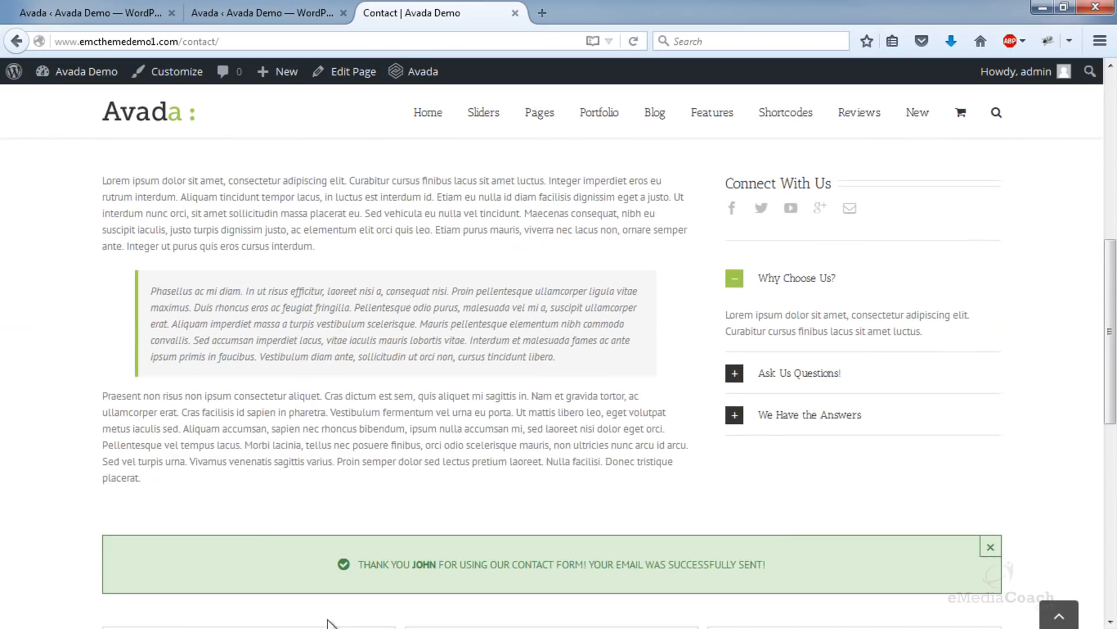
scroll(330, 617, "down", 3)
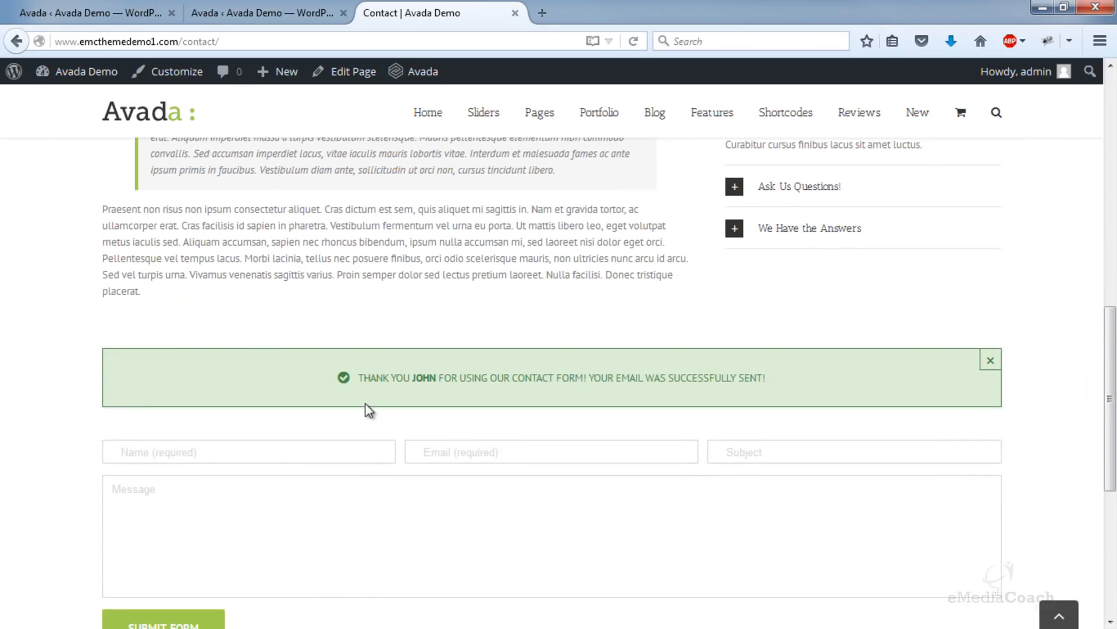
scroll(553, 371, "down", 2)
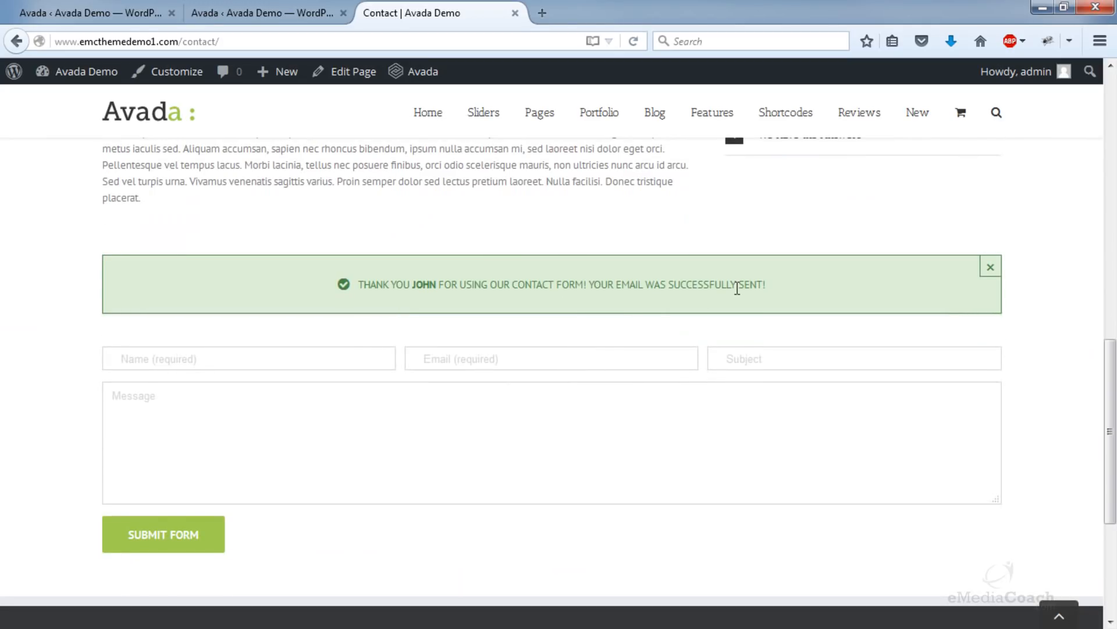
left_click(140, 11)
left_click_drag(490, 224, 179, 260)
left_click(463, 221)
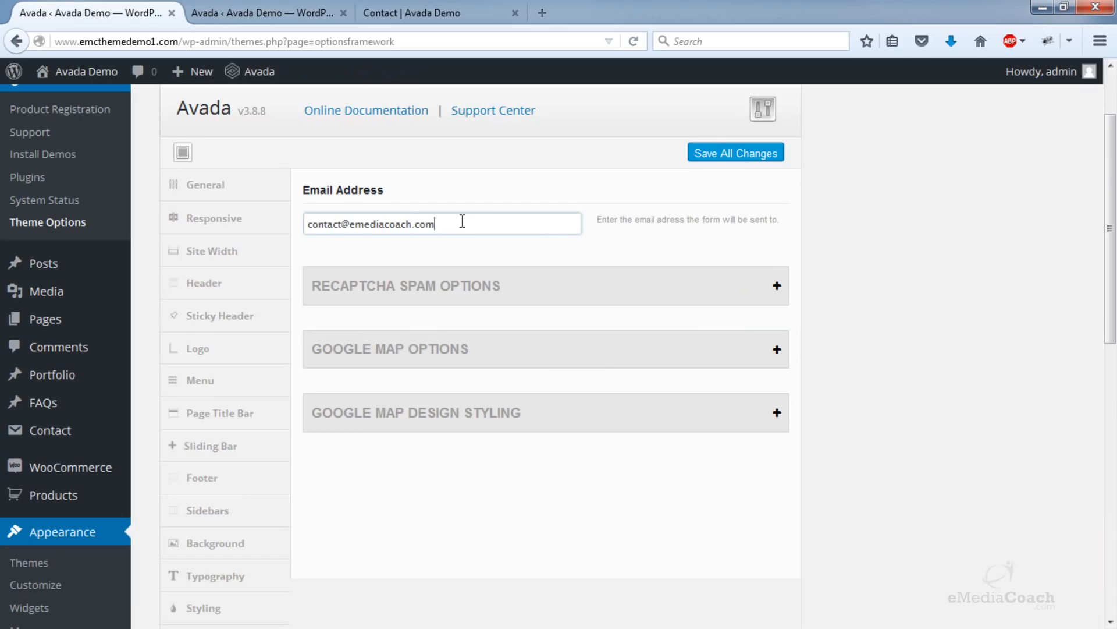
left_click(430, 14)
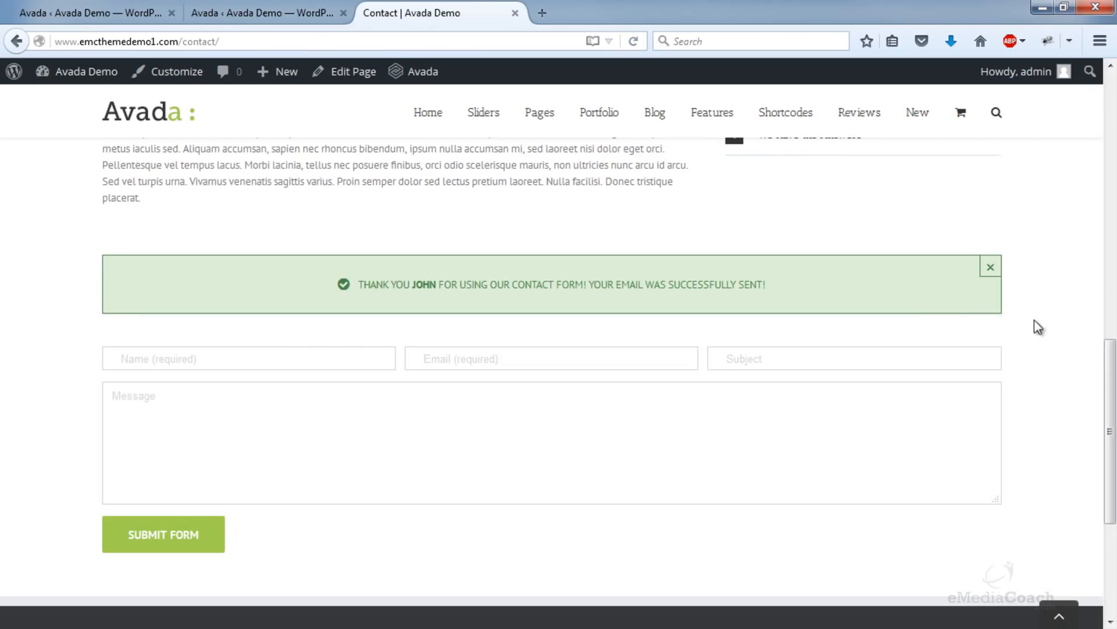
Go from the admin Pages list to the Appearance > Menus editor.
left_click_drag(1109, 369, 1113, 241)
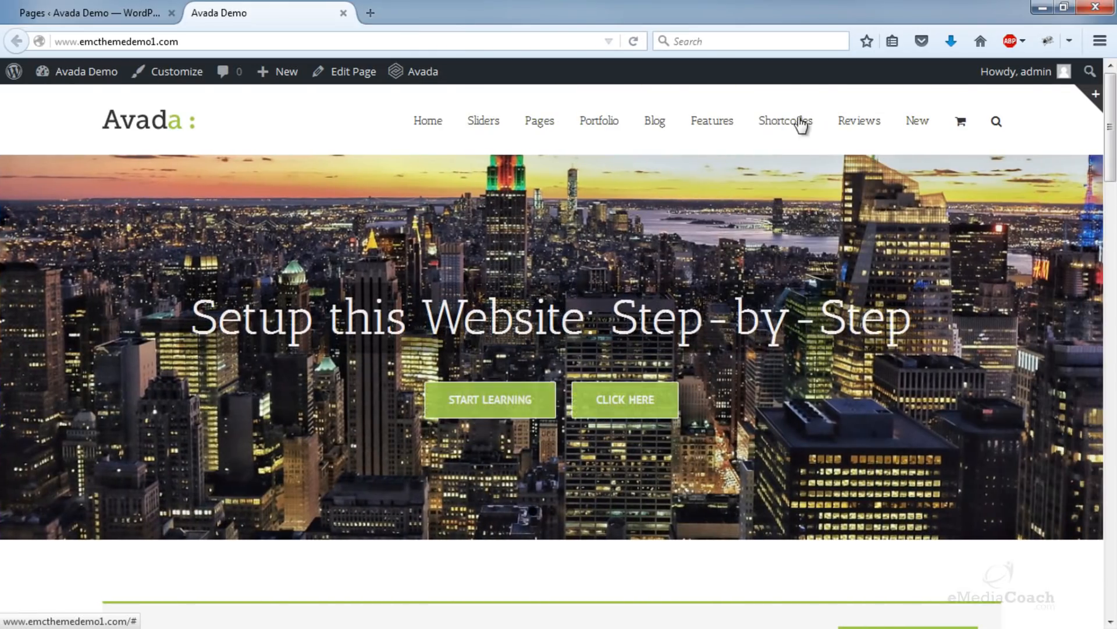
left_click(130, 20)
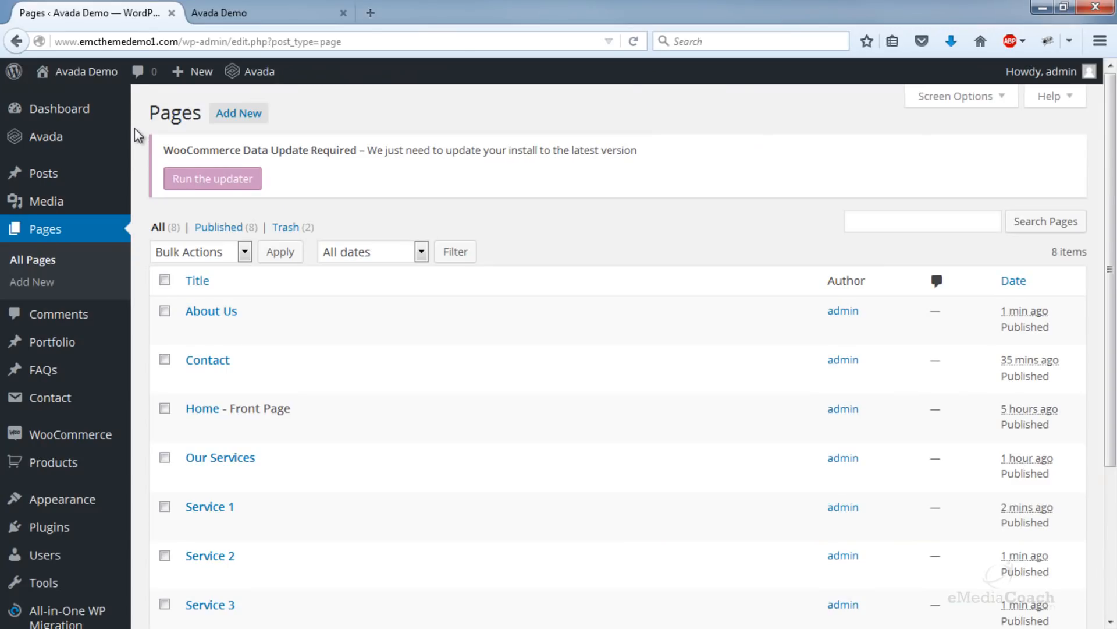
scroll(140, 256, "down", 3)
mouse_move(88, 318)
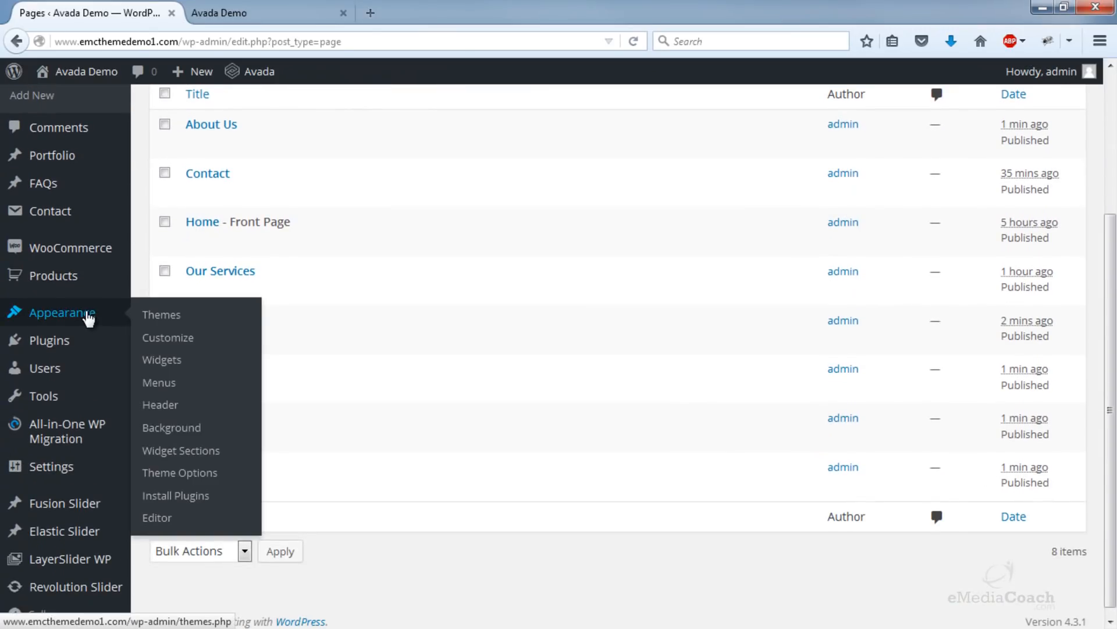
left_click(172, 382)
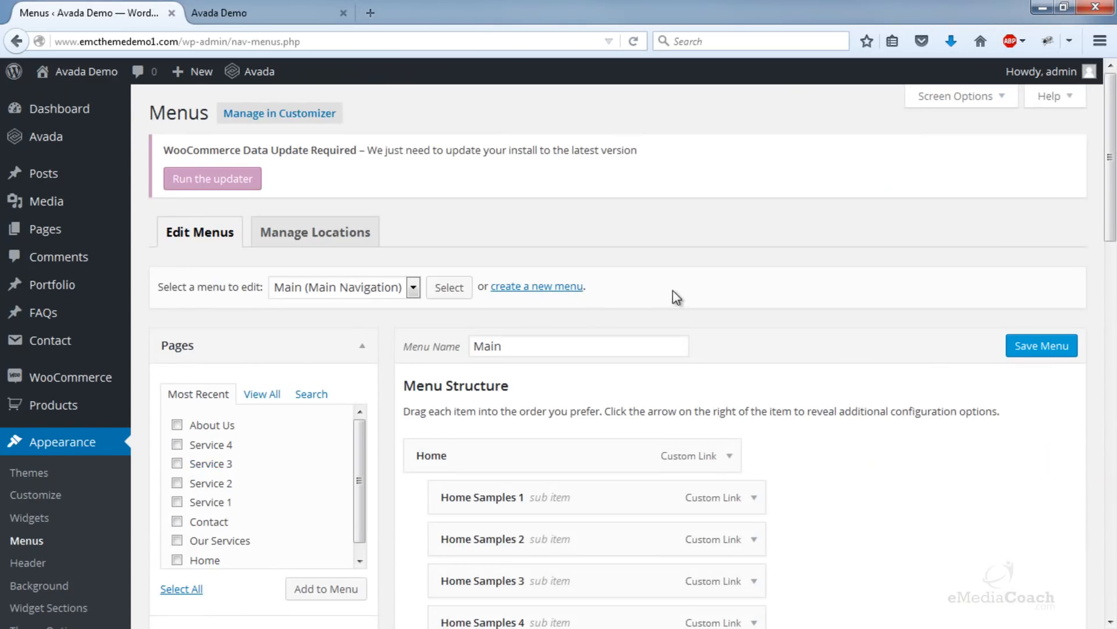
Load the Main menu in the editor and compare it with the live site's navigation.
scroll(676, 295, "down", 2)
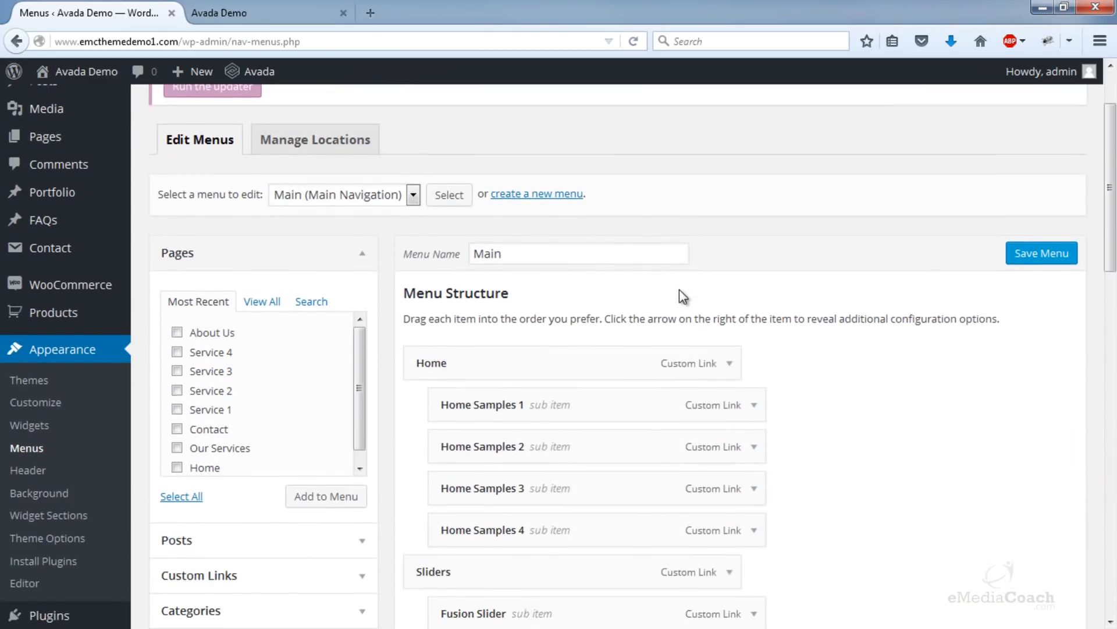
left_click(399, 198)
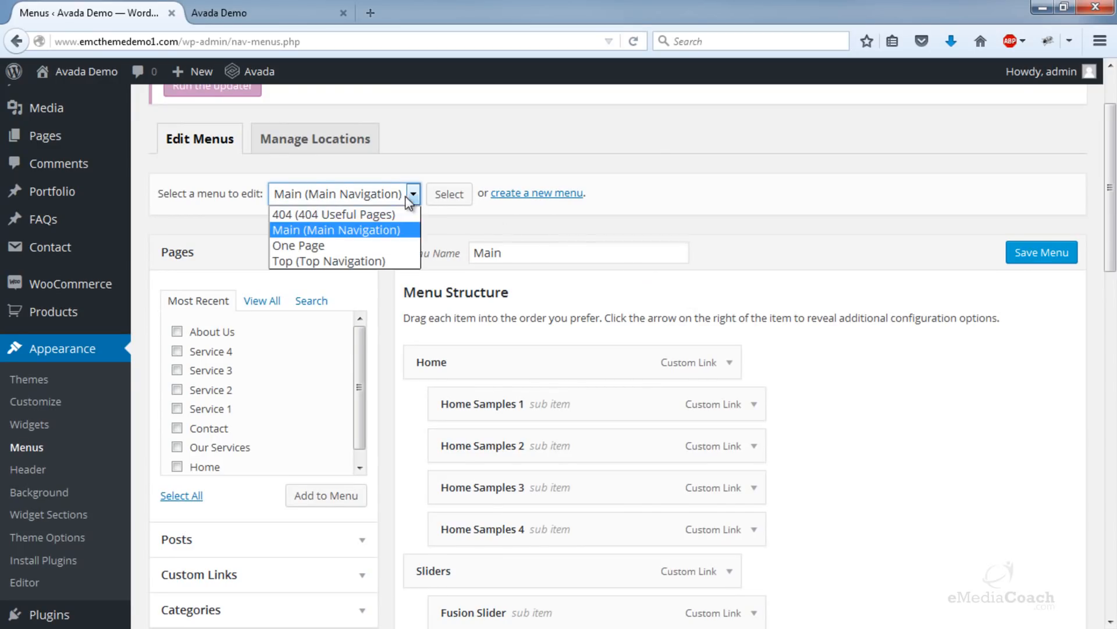
left_click(328, 228)
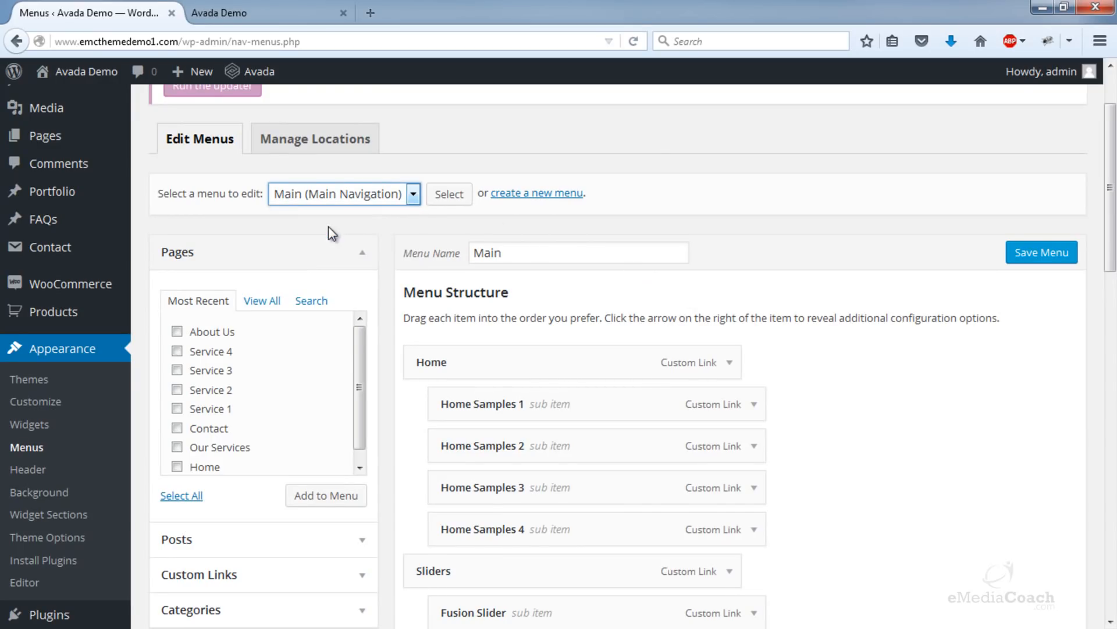
left_click(447, 195)
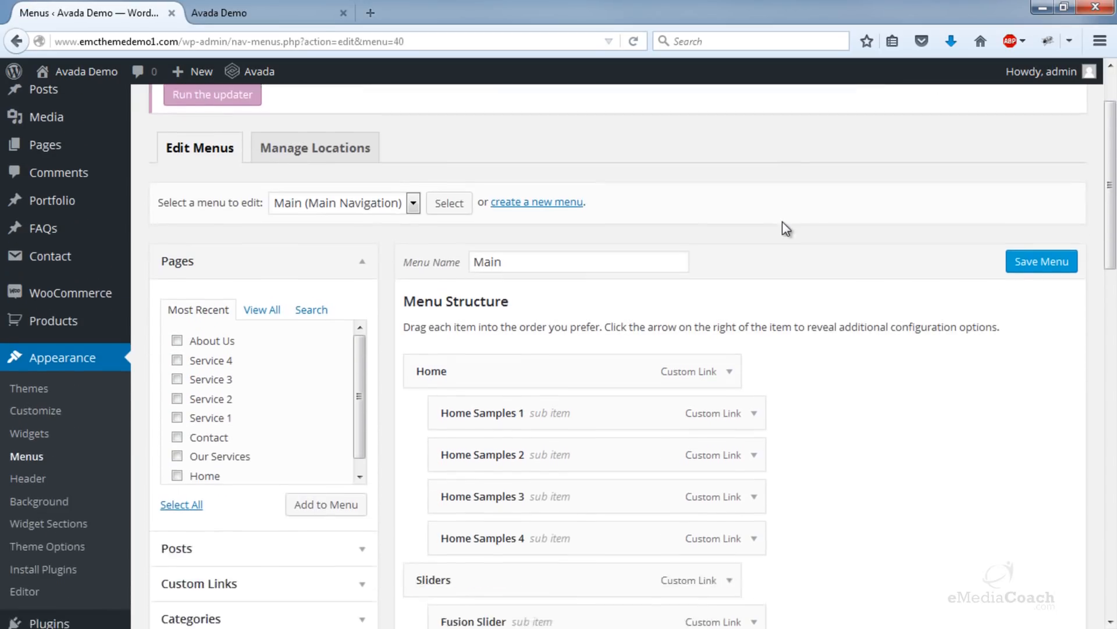
scroll(784, 220, "down", 3)
scroll(497, 227, "down", 3)
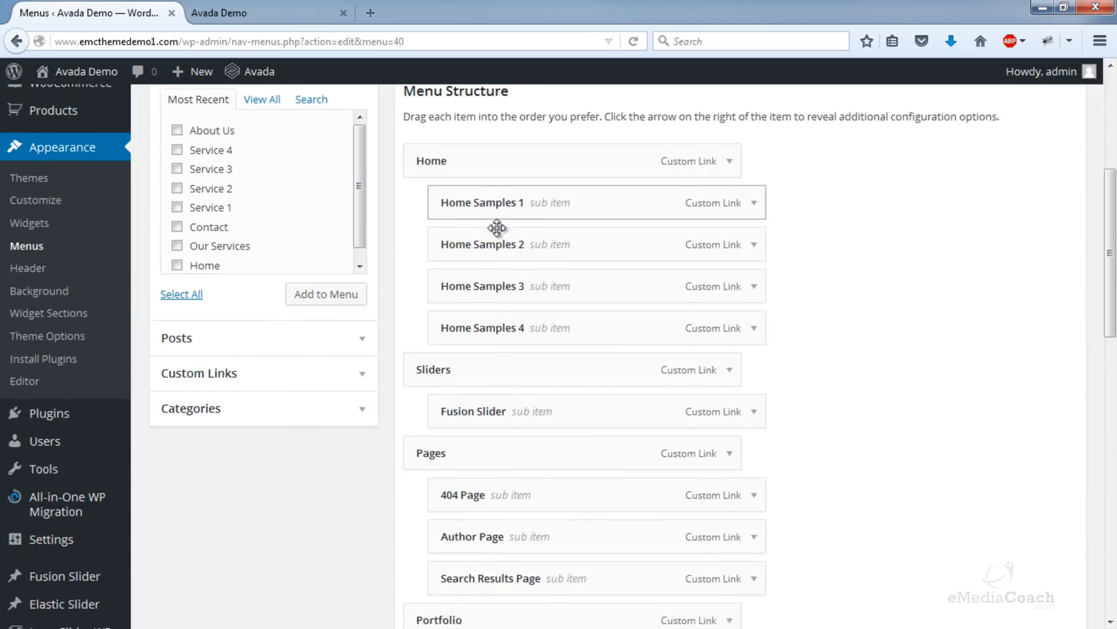
left_click(284, 8)
mouse_move(432, 126)
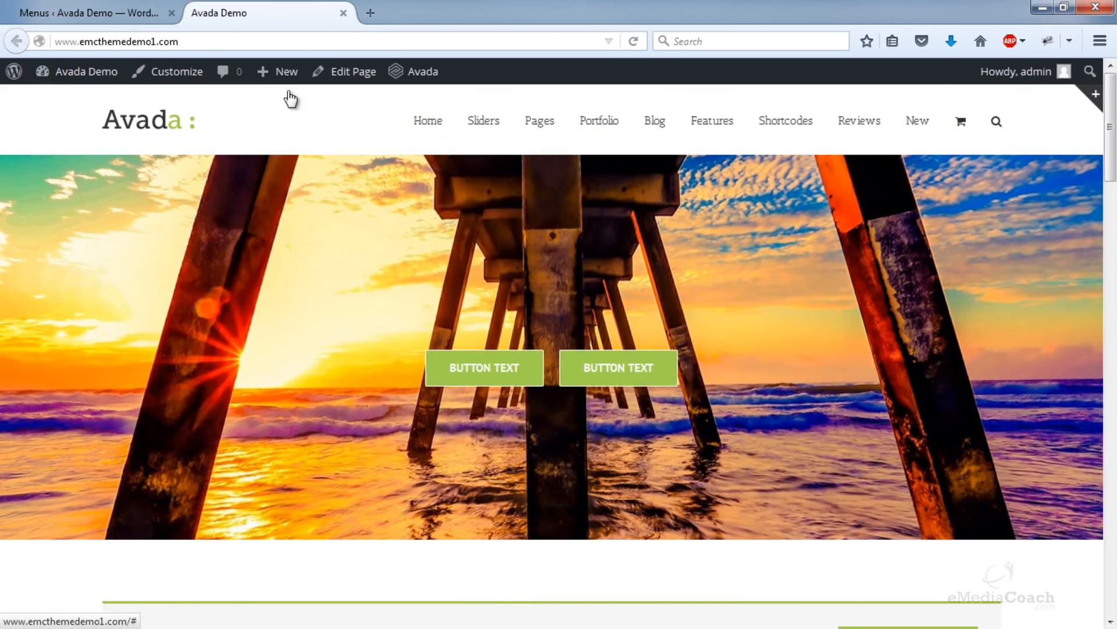
left_click(120, 8)
scroll(529, 227, "up", 3)
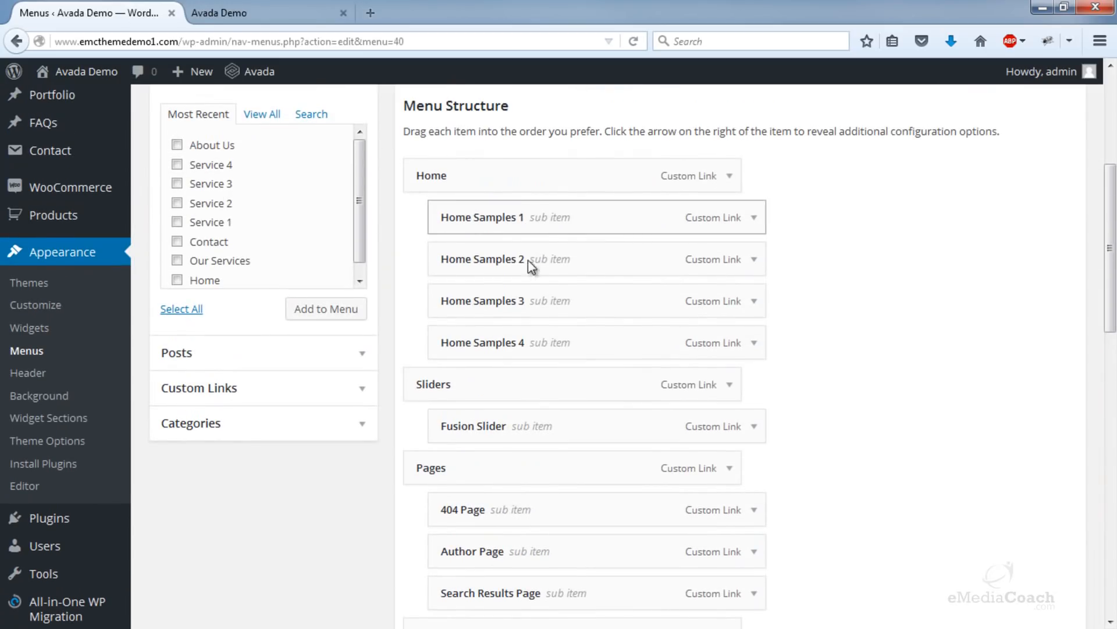
scroll(529, 344, "down", 3)
left_click(219, 13)
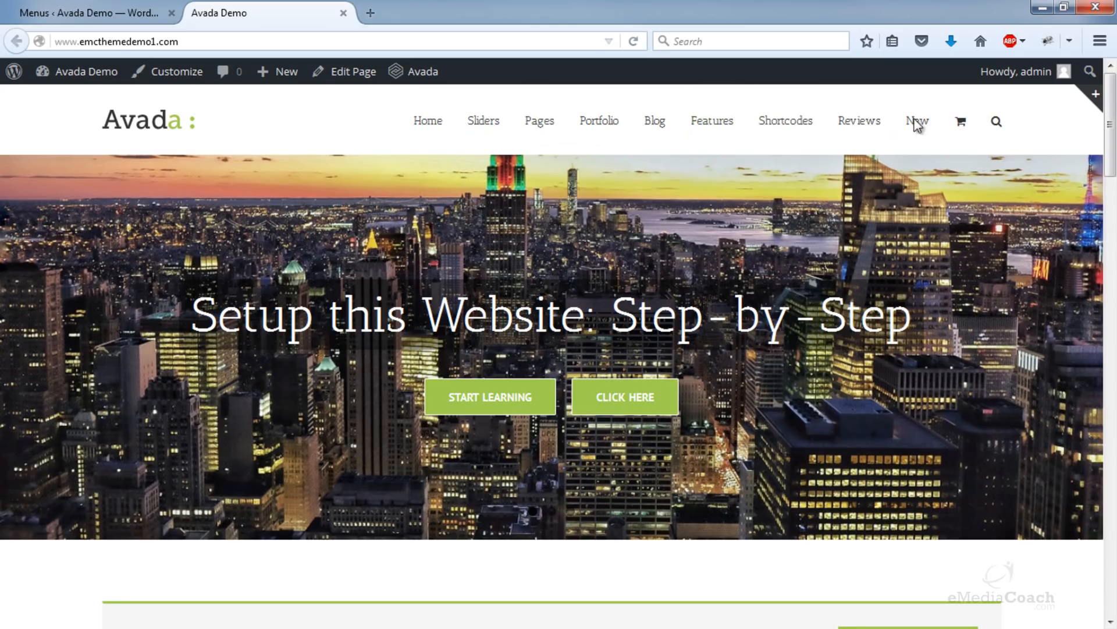
left_click(166, 12)
scroll(669, 278, "up", 3)
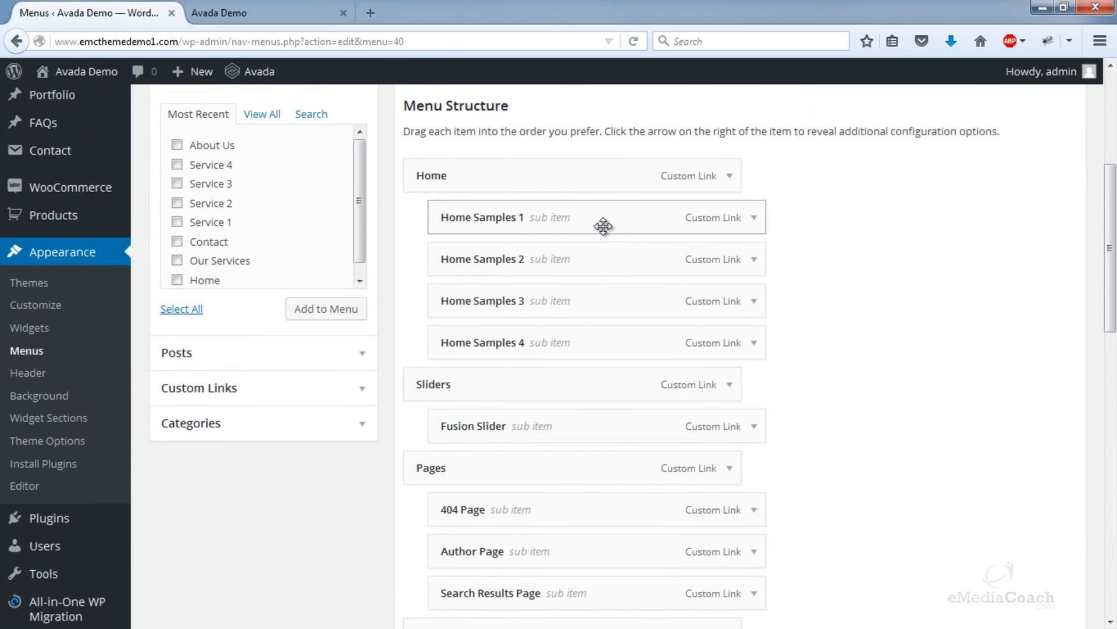
Reorder the Home Samples items, move Sliders below Pages and make Fusion Slider top-level.
left_click_drag(558, 210, 558, 259)
left_click_drag(540, 302, 550, 256)
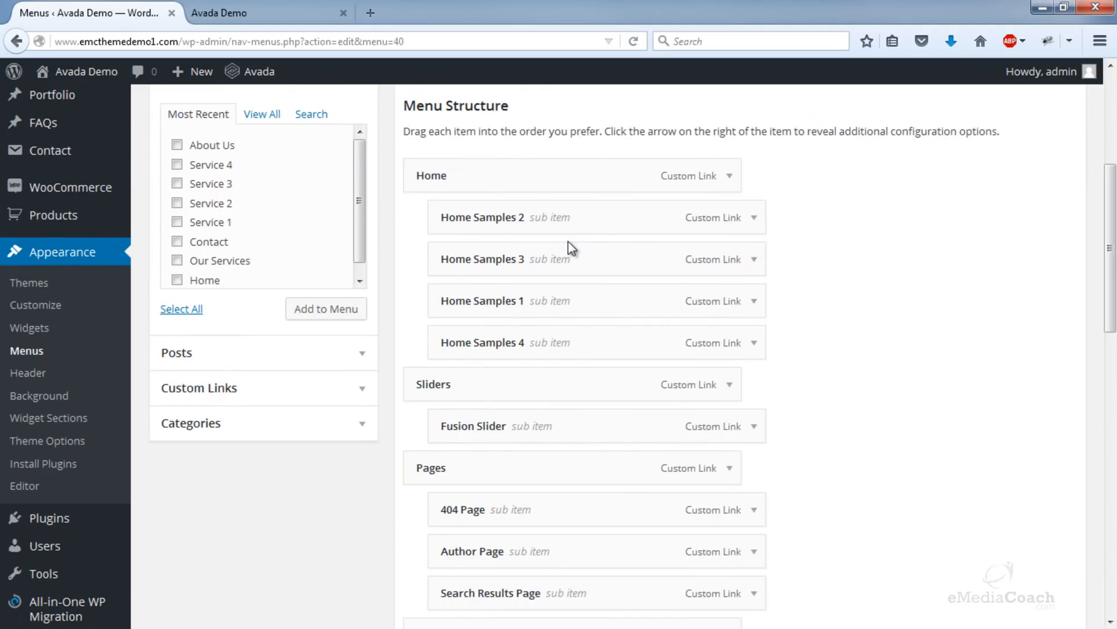
scroll(558, 273, "down", 3)
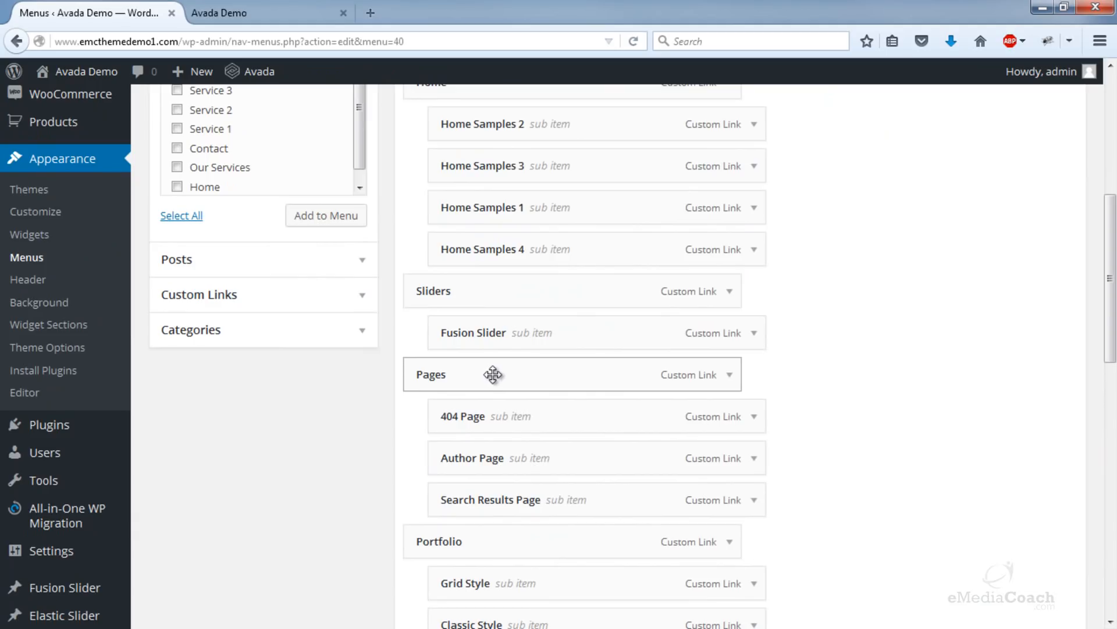
left_click_drag(522, 206, 528, 174)
left_click_drag(476, 288, 571, 449)
scroll(570, 445, "down", 3)
mouse_move(539, 411)
left_mouse_down()
mouse_move(511, 407)
mouse_move(542, 407)
mouse_move(527, 434)
mouse_move(518, 406)
mouse_move(547, 407)
left_mouse_up()
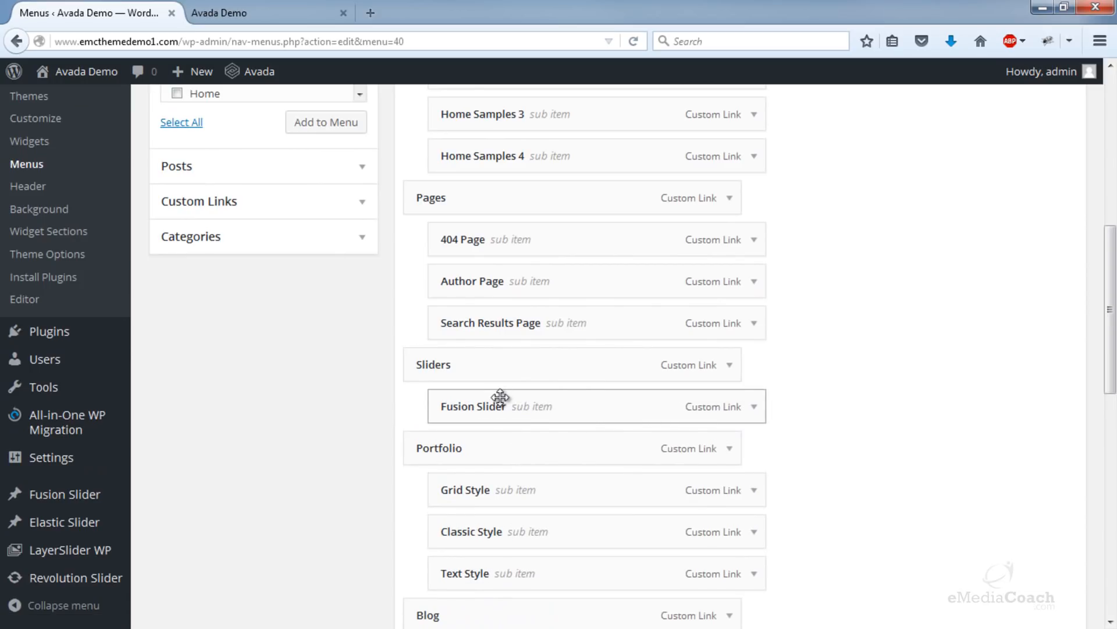
left_click(292, 18)
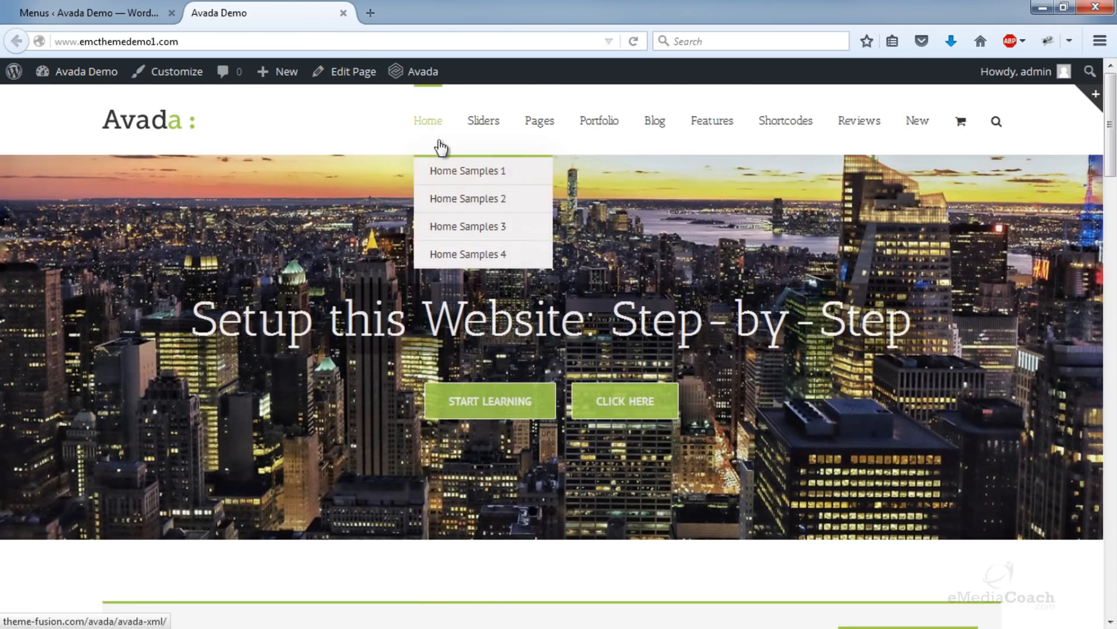
left_click(87, 13)
scroll(480, 291, "up", 10)
scroll(489, 300, "down", 3)
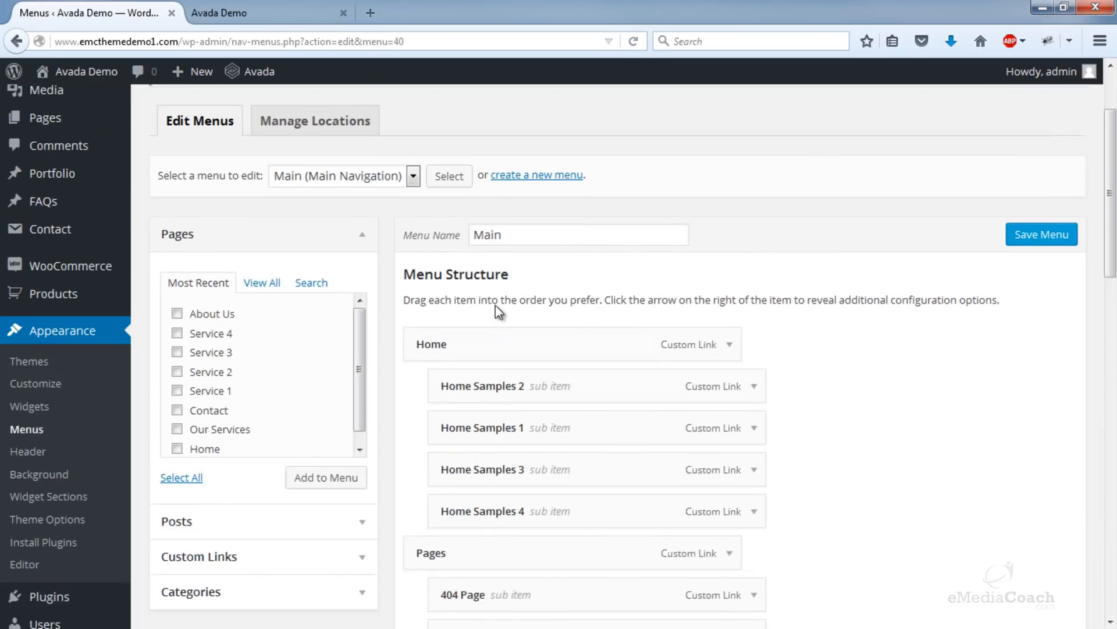
Nest Home Samples 3, 4 and 404 Page under Home Samples 1 and save the menu.
left_click_drag(508, 355, 578, 393)
left_click_drag(531, 434, 572, 429)
left_click_drag(521, 524, 611, 457)
left_click(1041, 168)
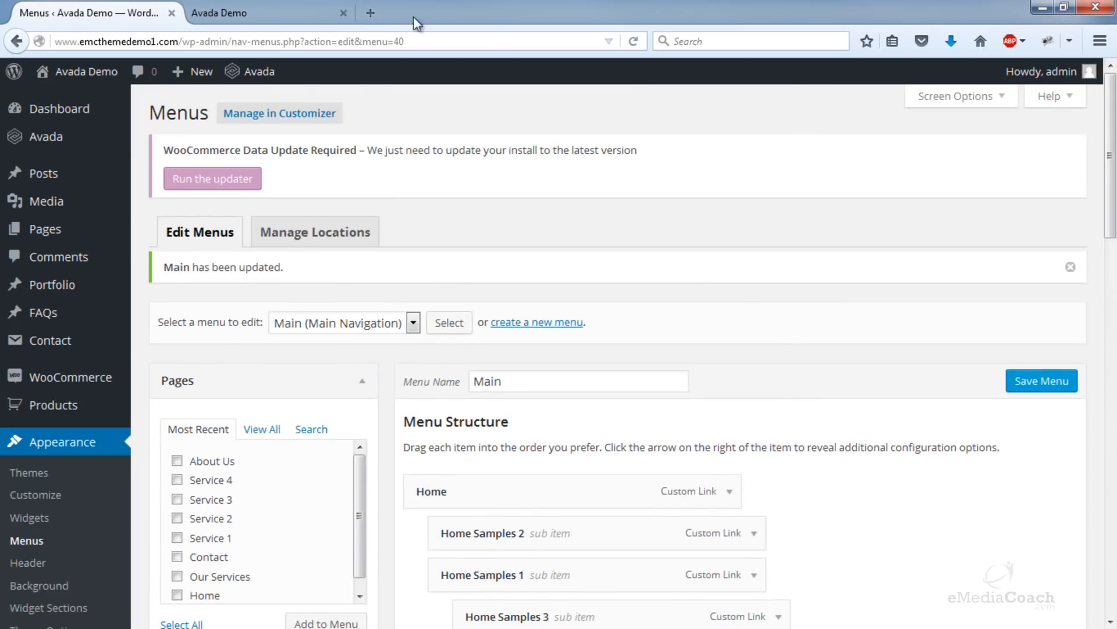
Reload the live site to check the new dropdown, then return to the menu editor.
left_click(302, 12)
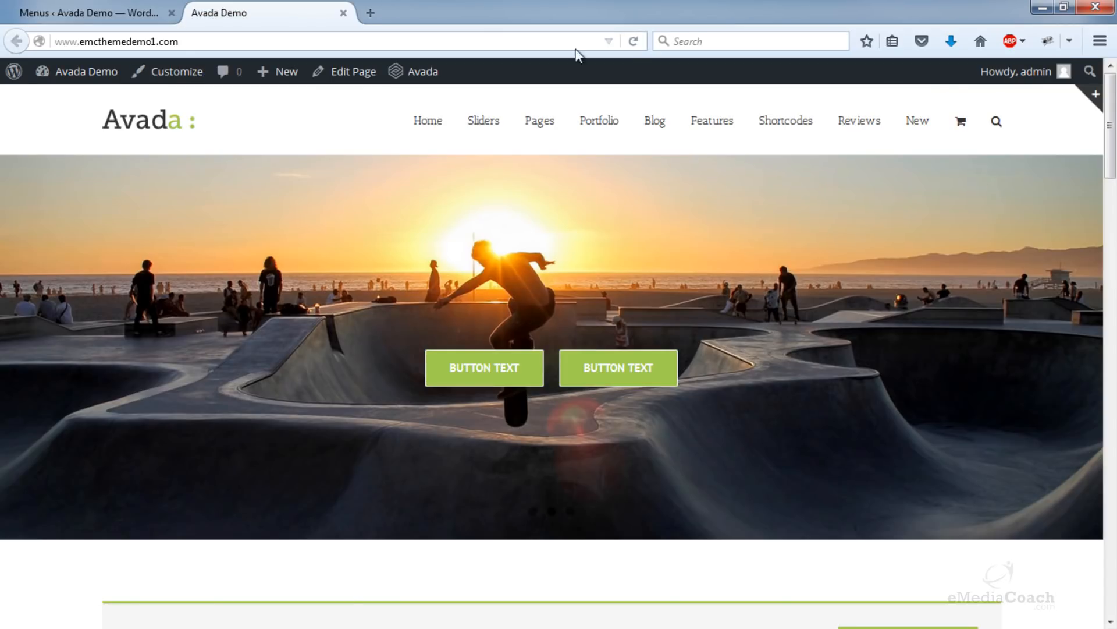
left_click(636, 45)
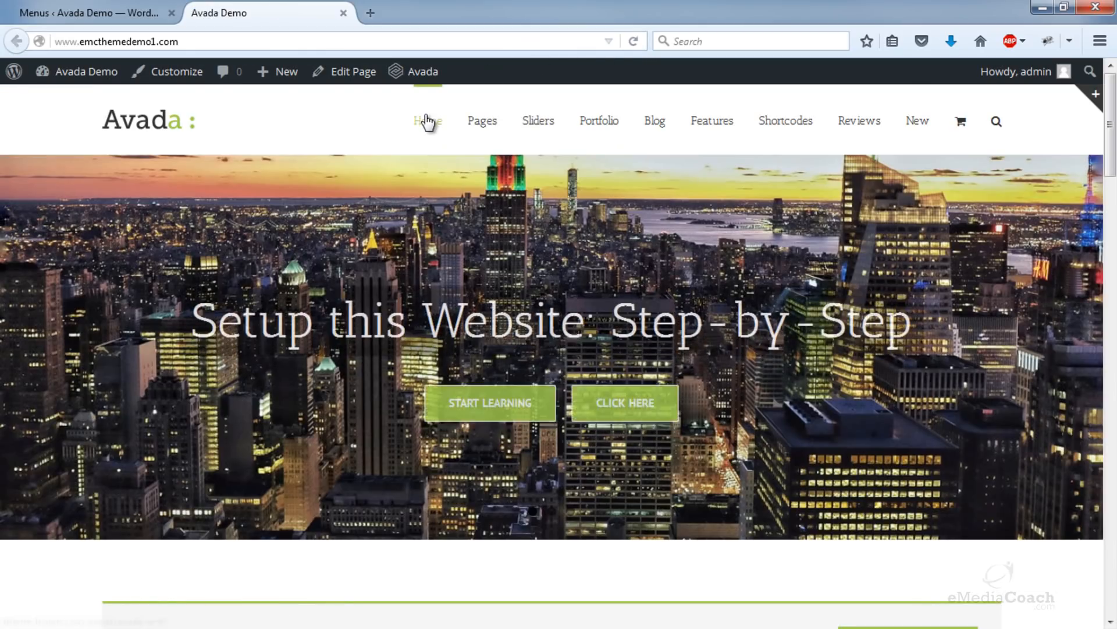
mouse_move(428, 120)
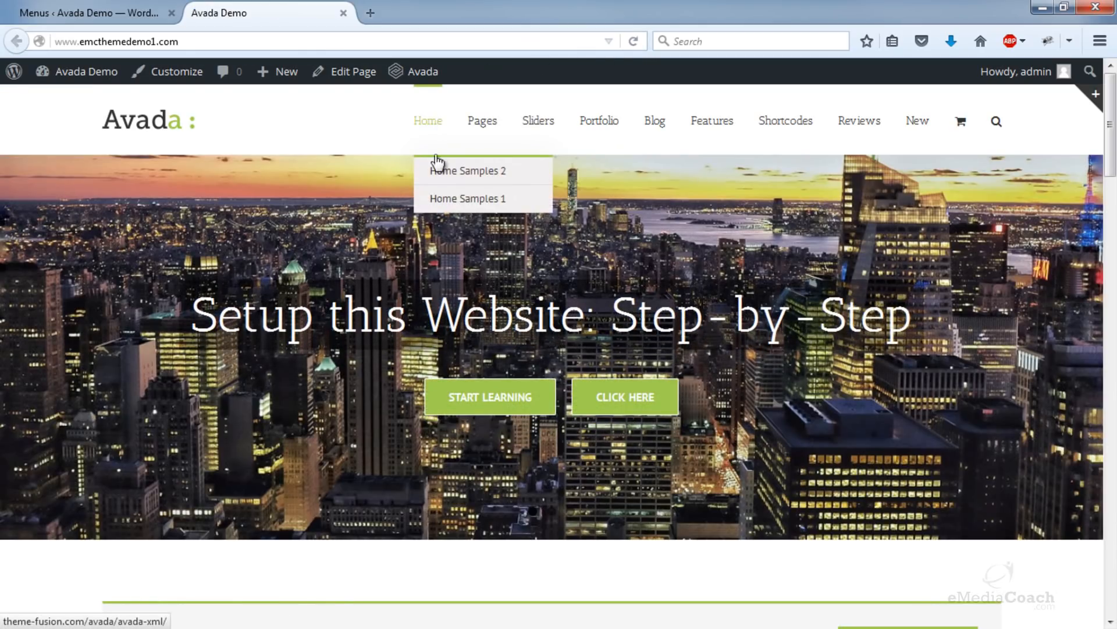
mouse_move(442, 198)
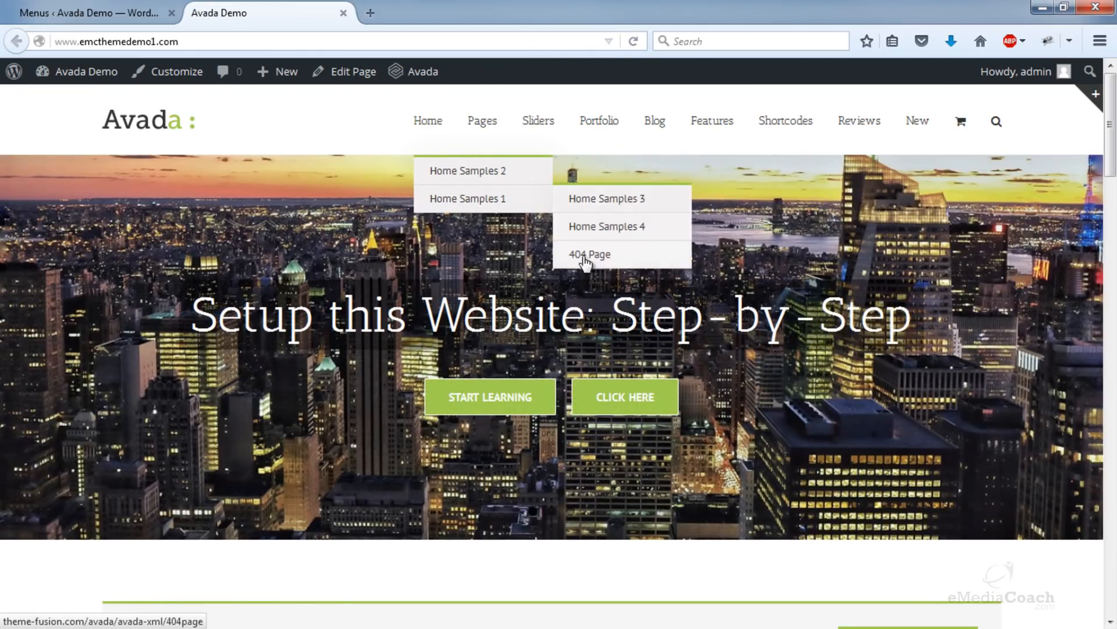
left_click(111, 22)
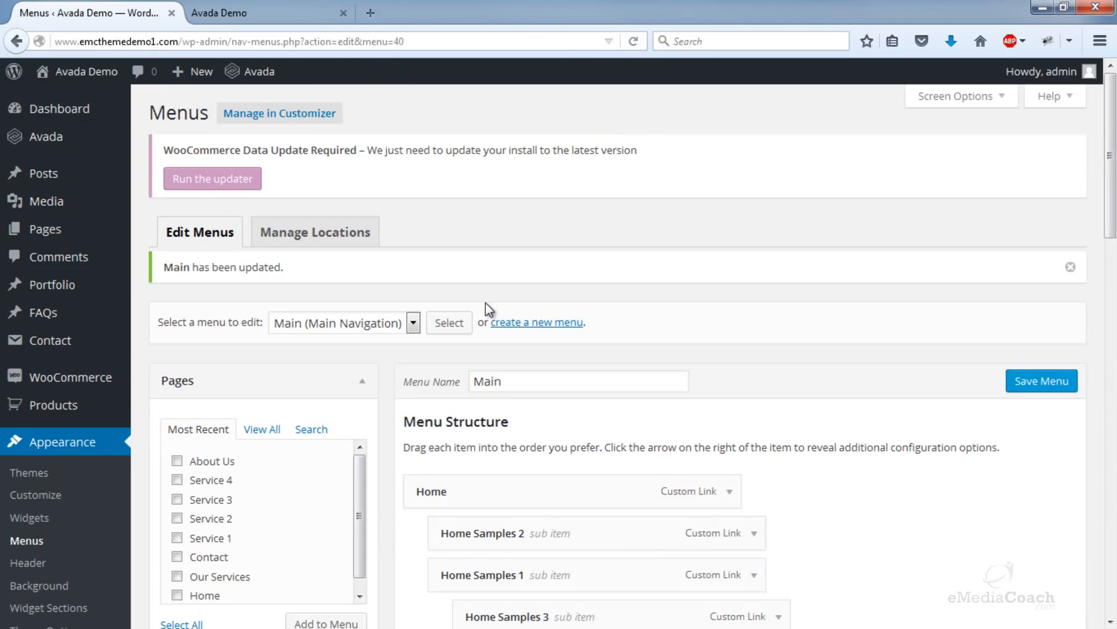
scroll(486, 302, "down", 5)
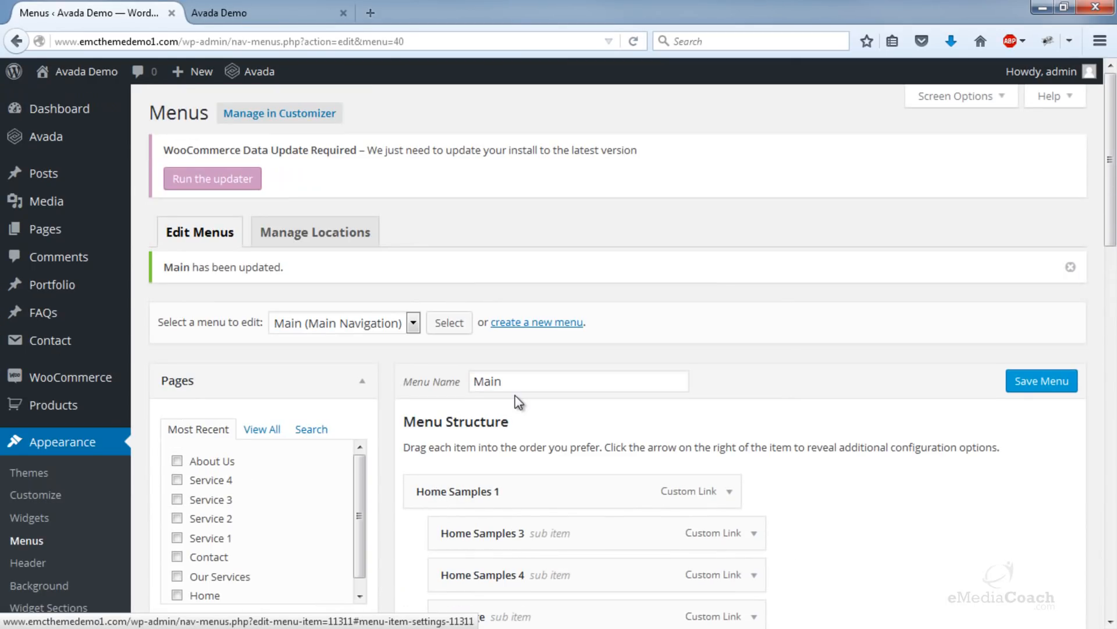
scroll(519, 399, "down", 2)
scroll(519, 372, "up", 2)
Create a new menu named 'Main Custom Menu'.
left_click(526, 323)
left_click(655, 306)
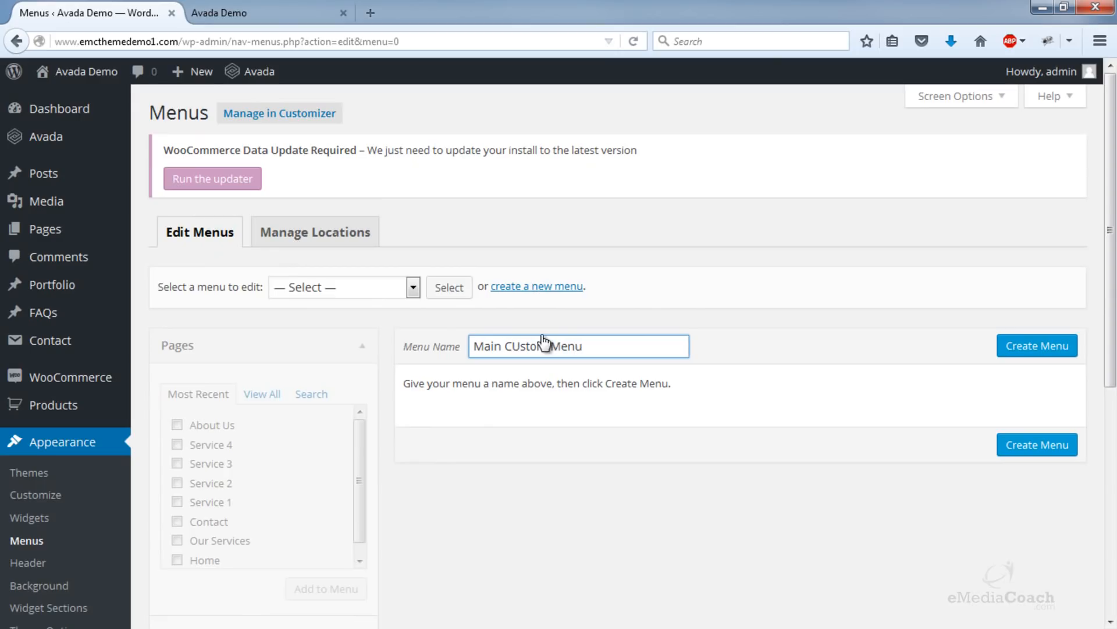
key("BackSpace")
type("u")
left_click(1006, 347)
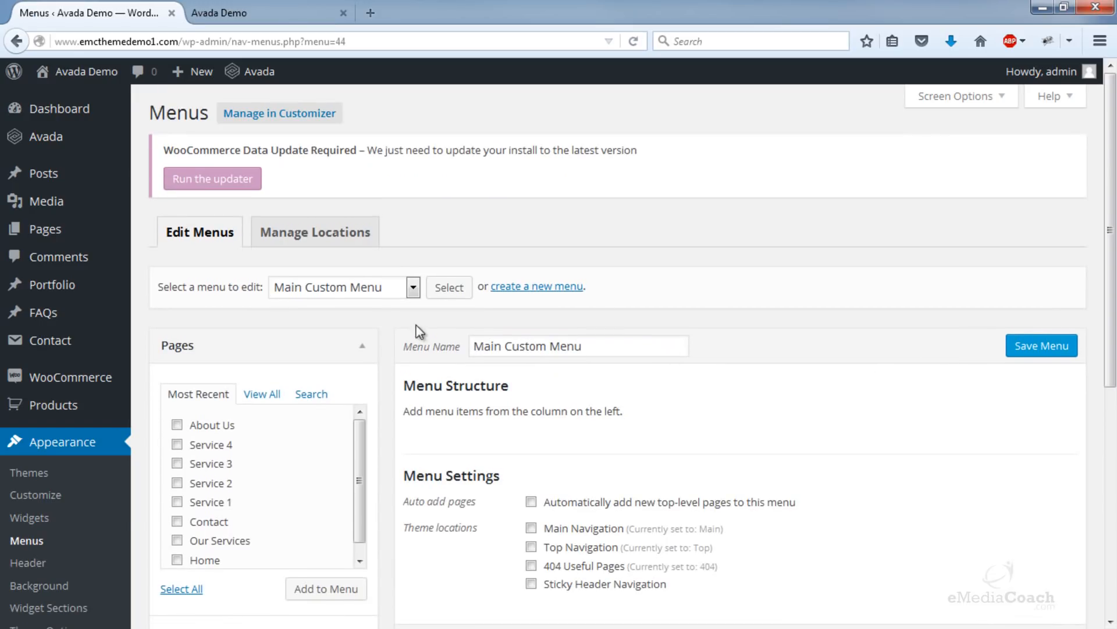
Assign Main Custom Menu to Main Navigation, save it, and reload the live site.
scroll(500, 351, "down", 3)
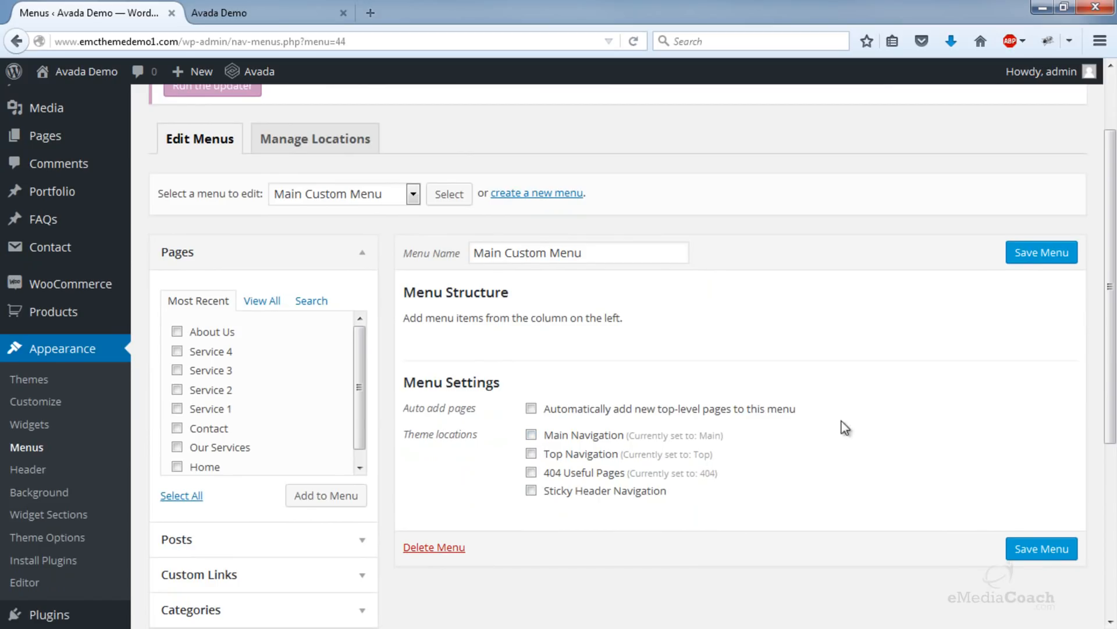
left_click(531, 435)
left_click(1029, 252)
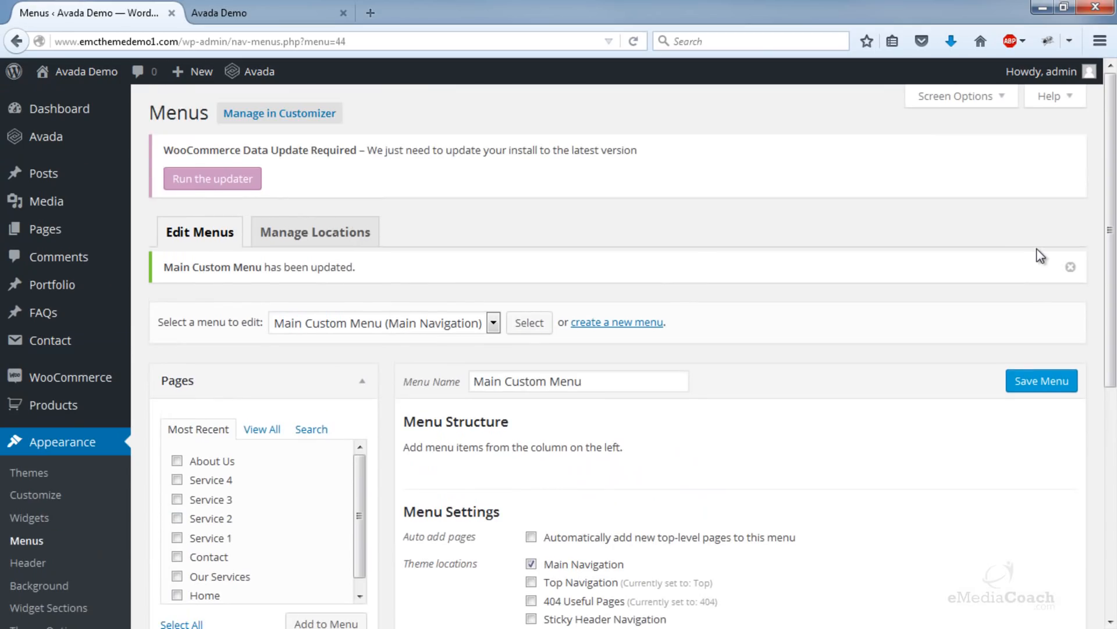
left_click(304, 13)
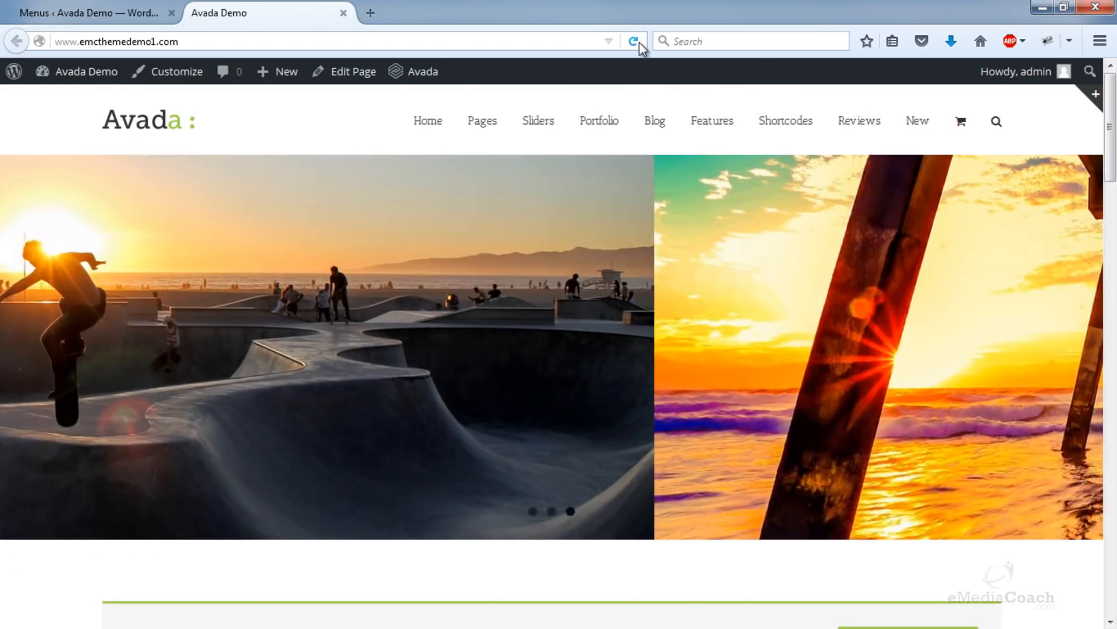
left_click(638, 42)
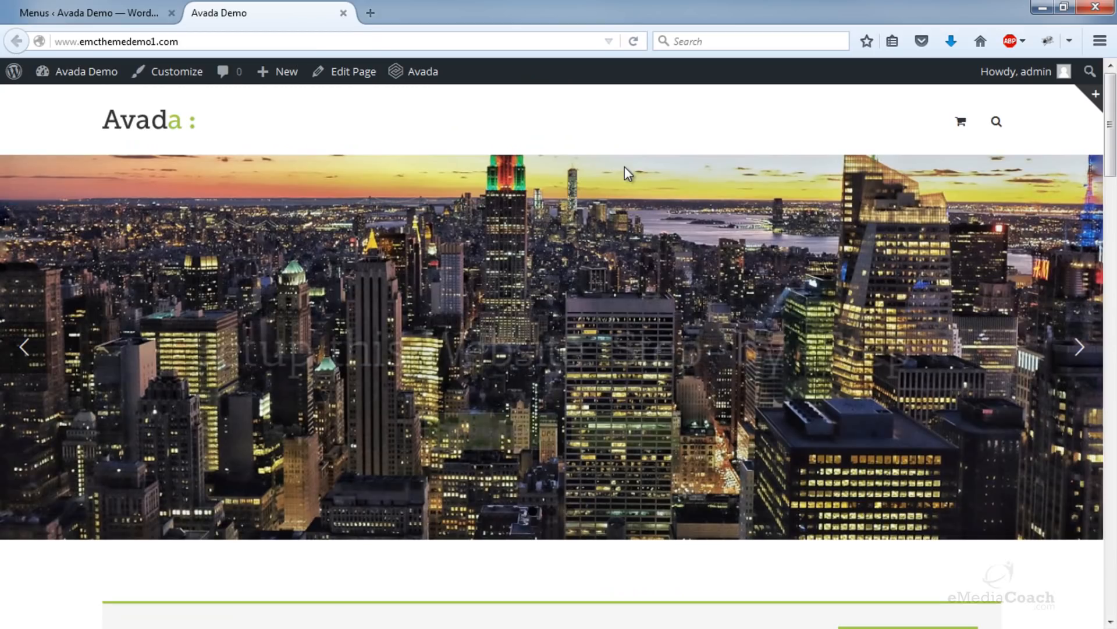
left_click(120, 13)
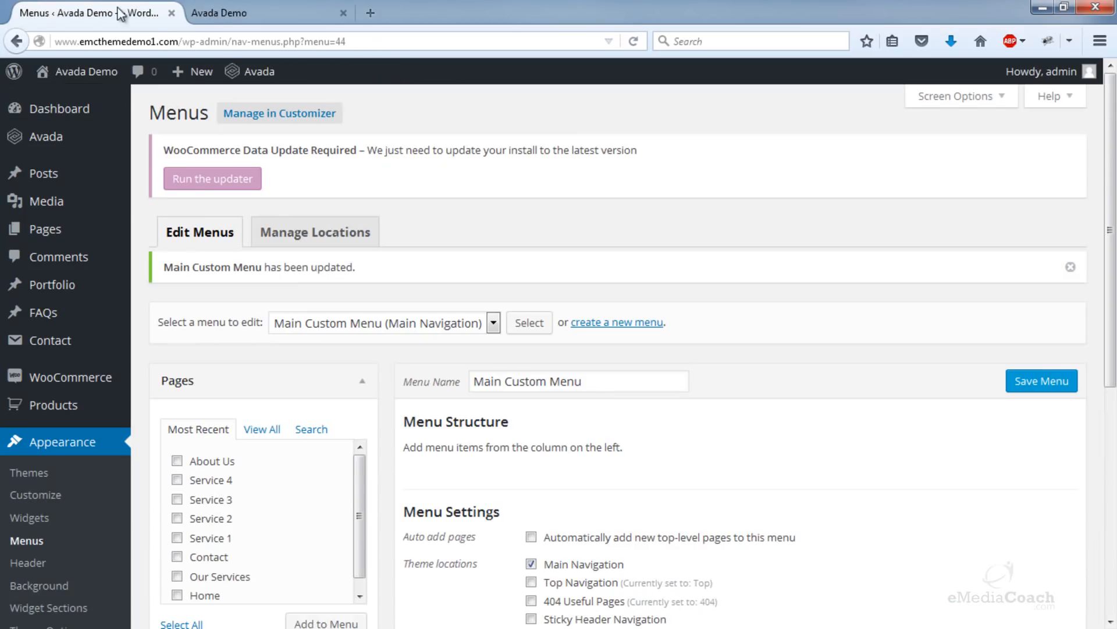
Add the Home, Our Services, Contact, Service 1–4 and About Us pages to the menu.
scroll(582, 317, "down", 3)
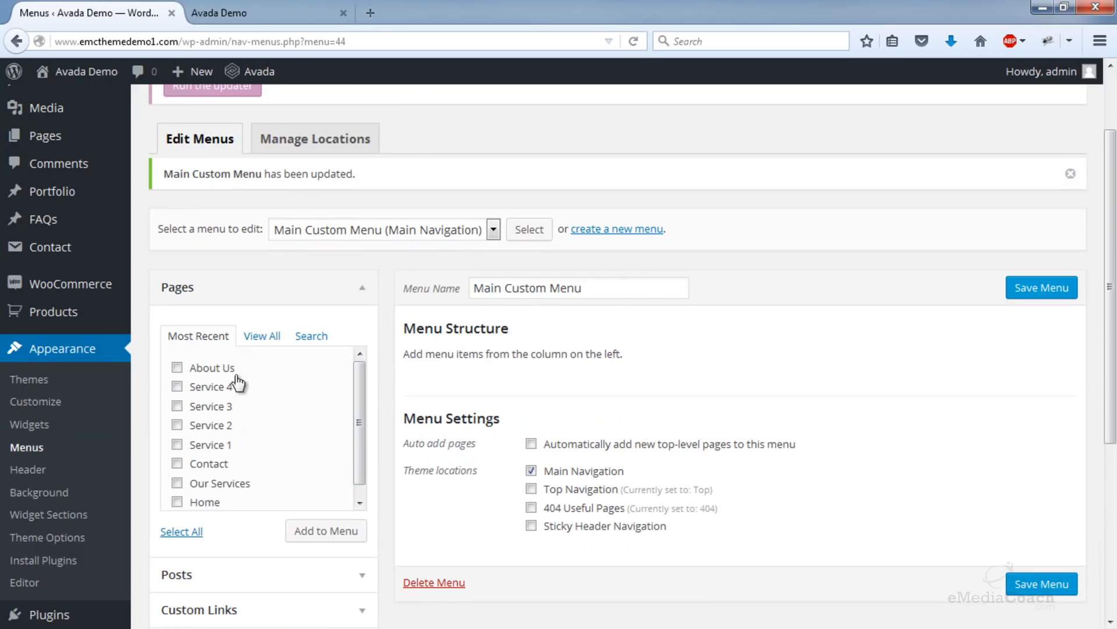
scroll(196, 381, "down", 1)
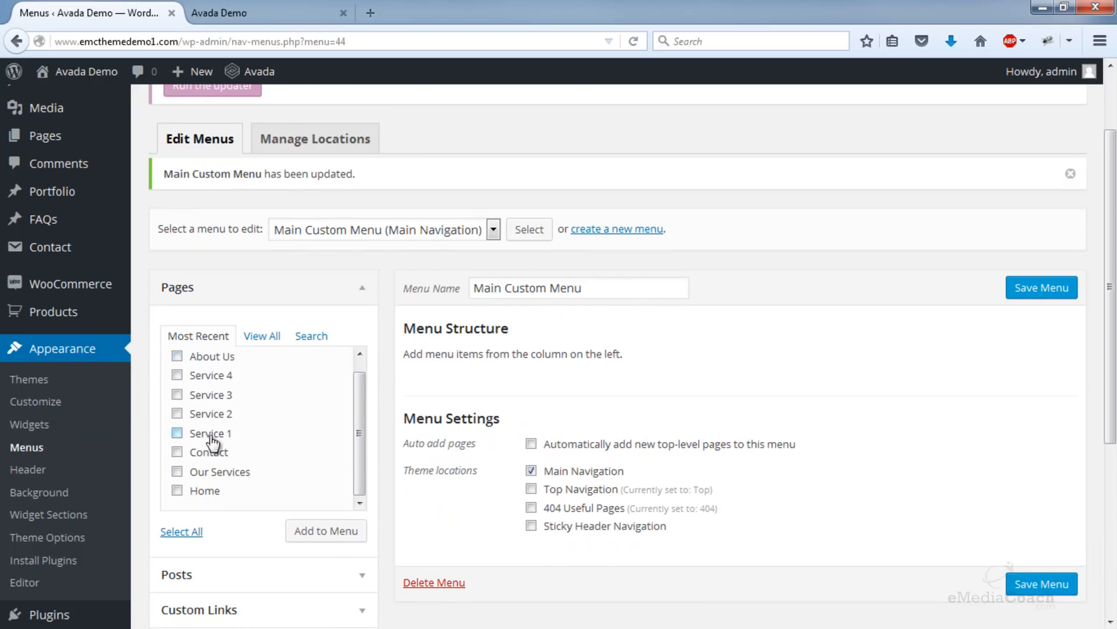
scroll(192, 431, "up", 1)
scroll(177, 474, "down", 1)
left_click(177, 490)
left_click(177, 471)
left_click(177, 451)
left_click(177, 433)
left_click(177, 413)
left_click(177, 394)
left_click(177, 374)
left_click(177, 356)
left_click(330, 527)
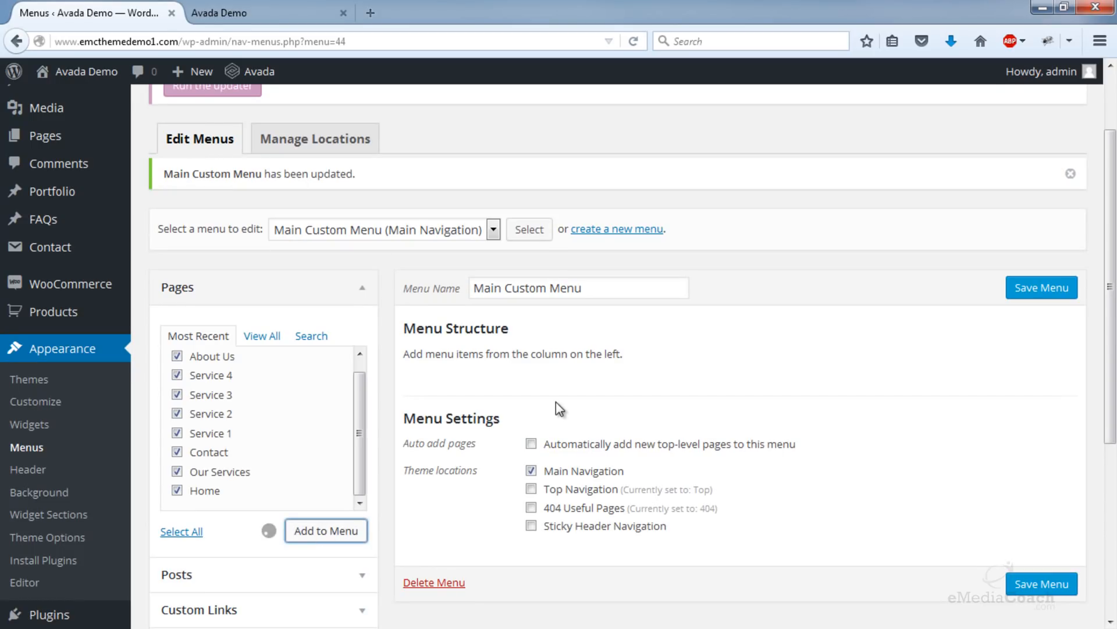
Order the items Home, Our Services, Contact, About Us, nesting Service 1–4 under Our Services.
scroll(558, 400, "down", 3)
left_click_drag(493, 499, 487, 206)
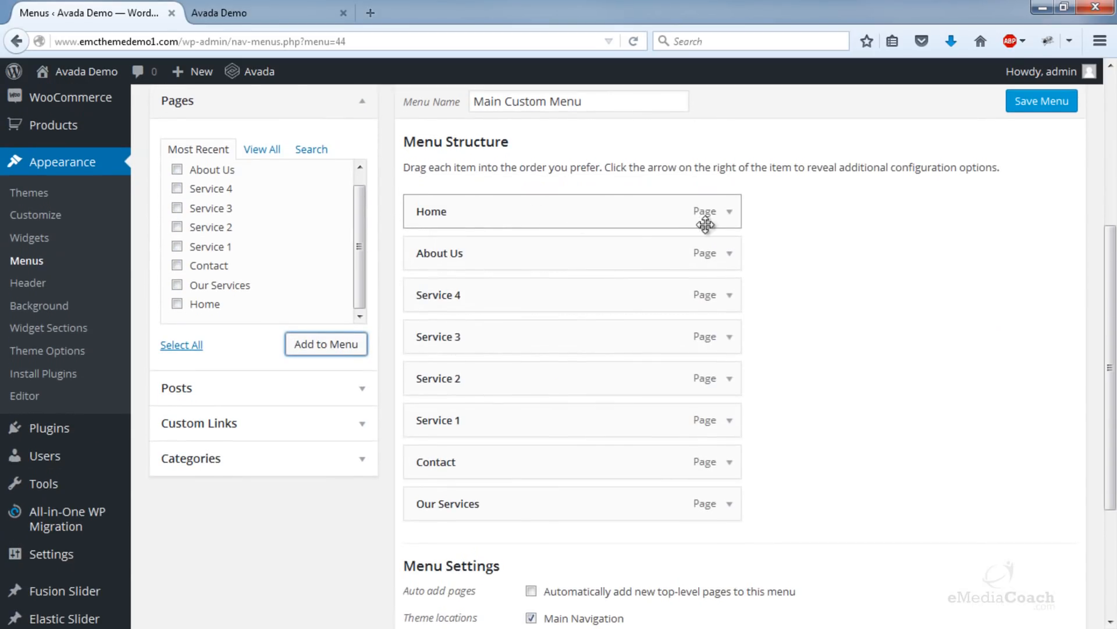
left_click(729, 220)
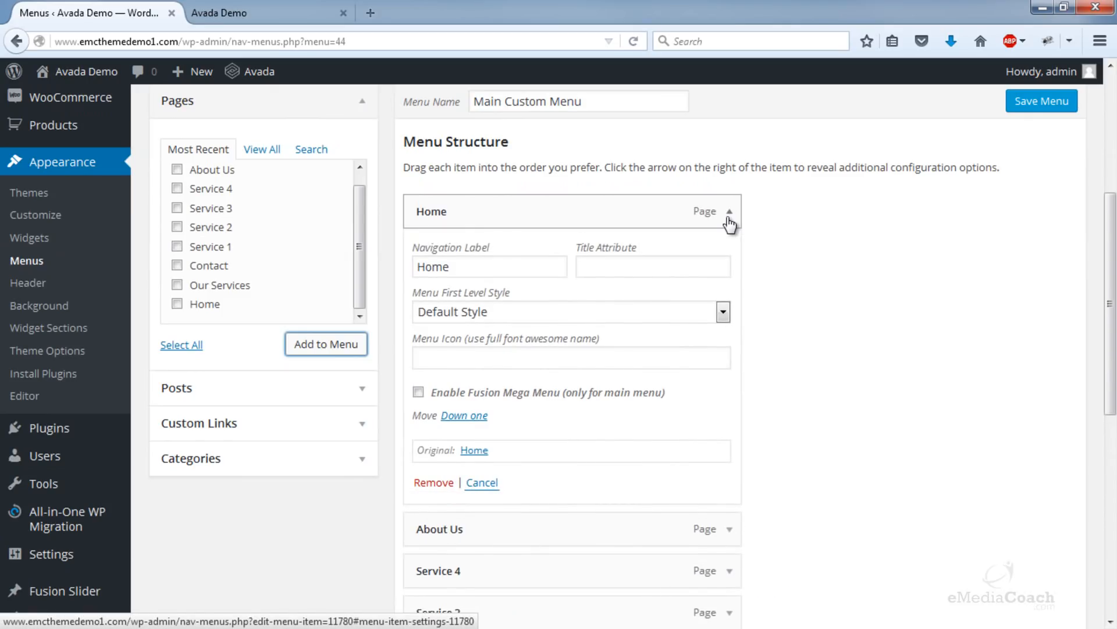
left_click(729, 213)
left_click_drag(458, 275, 459, 507)
left_click_drag(463, 461, 461, 254)
left_click_drag(467, 423, 496, 297)
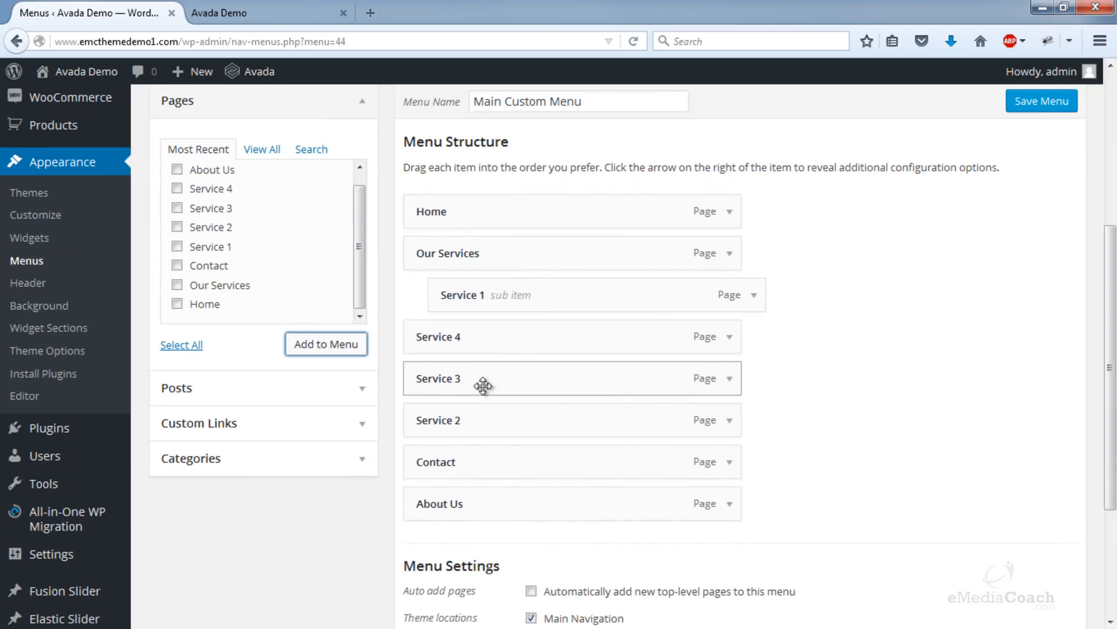
left_click_drag(466, 417, 499, 380)
left_click_drag(492, 416, 512, 419)
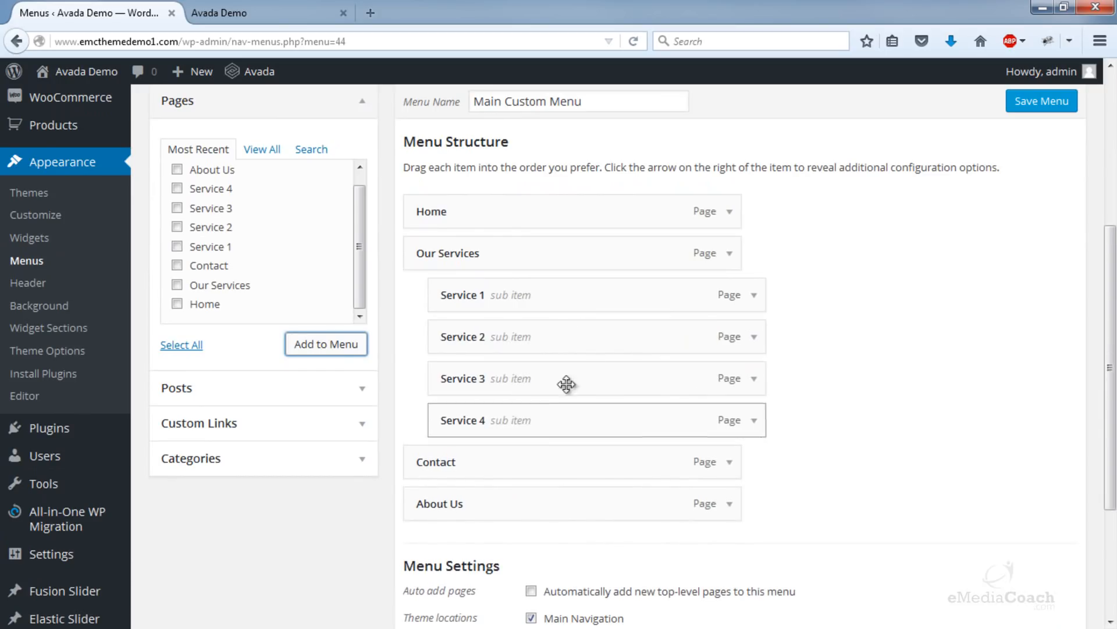
left_click(730, 255)
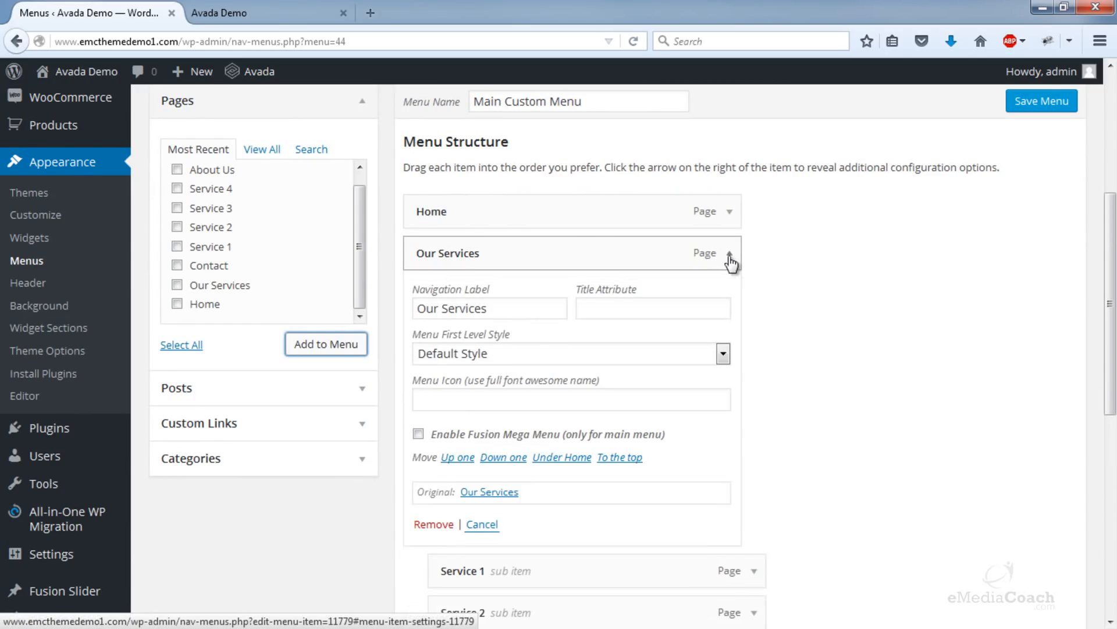
left_click(730, 256)
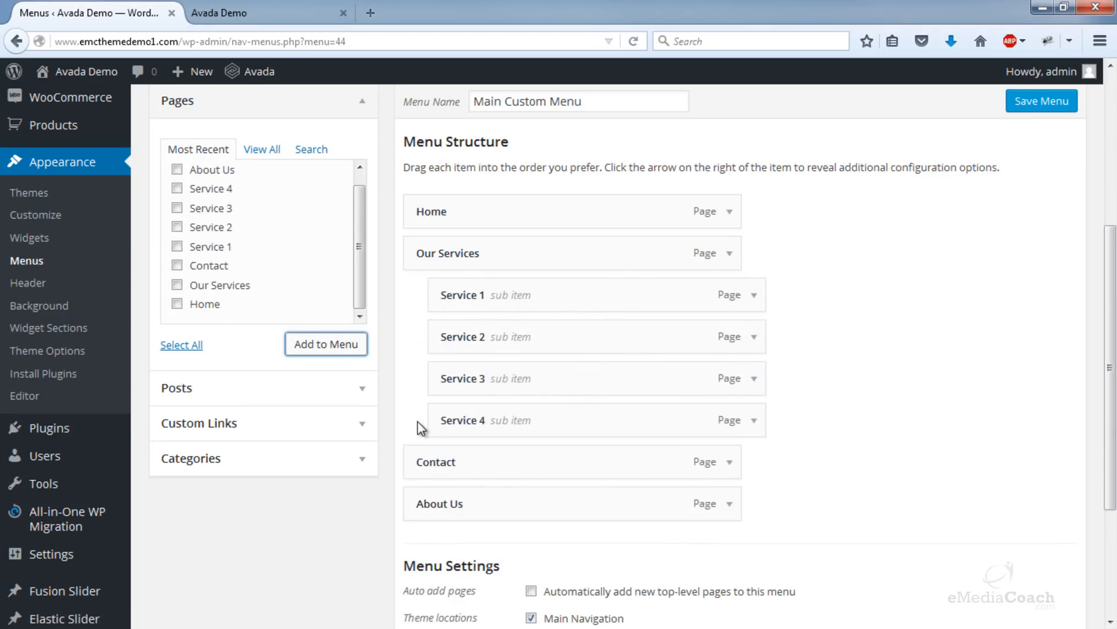
left_click(362, 423)
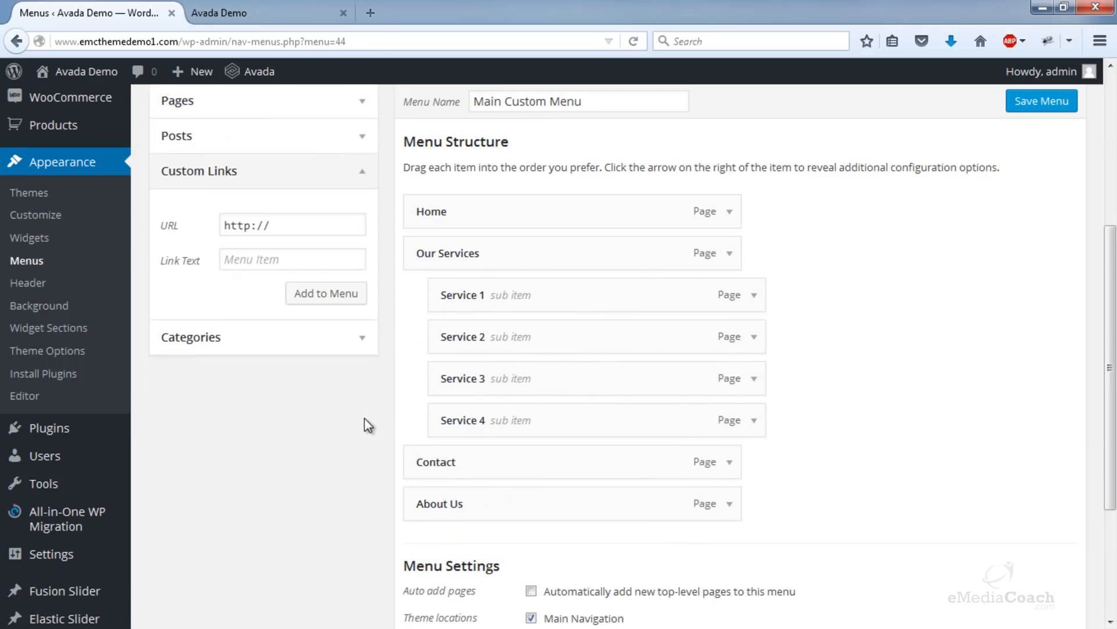
left_click(301, 230)
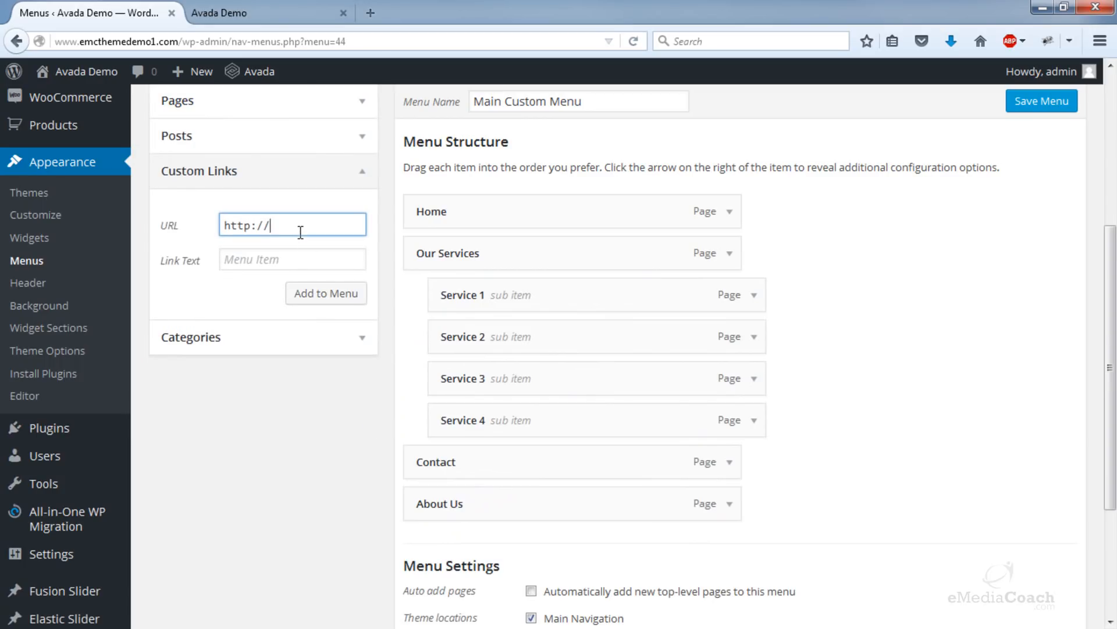
type("www.google.com")
key("Tab")
type("Google")
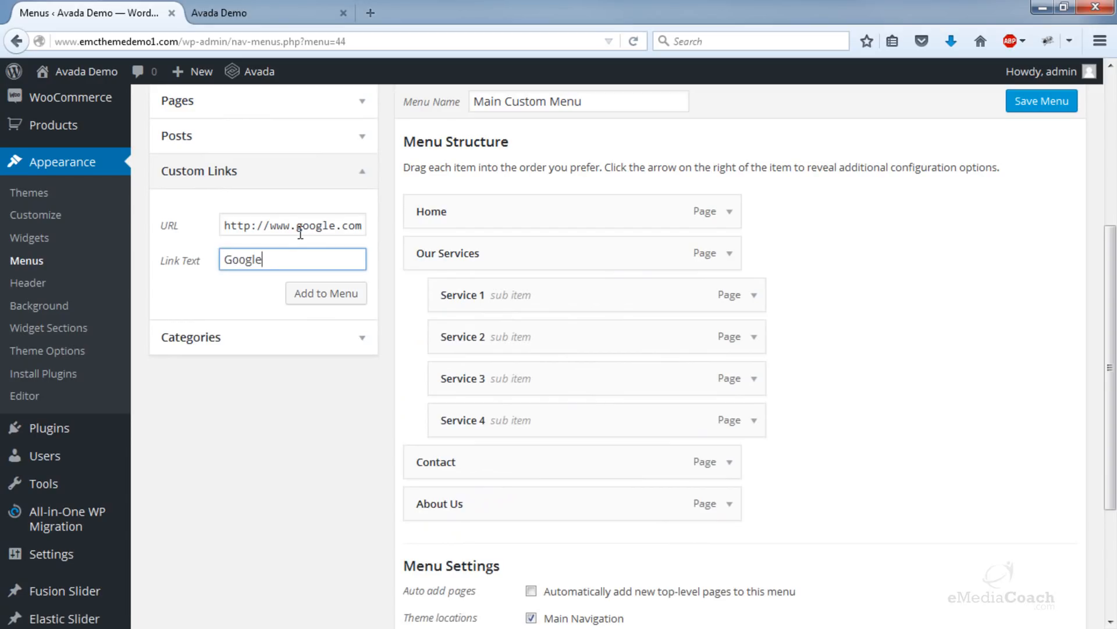
left_click(321, 299)
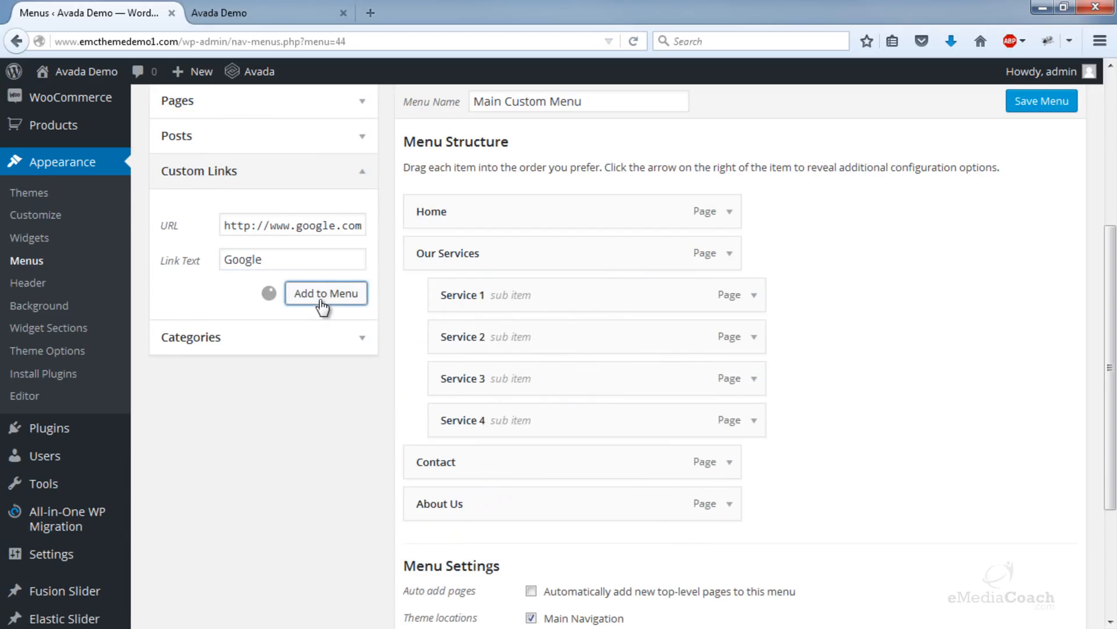
left_click_drag(479, 540, 469, 460)
Add a 'Shopping' custom link to amazon.com, place it above Contact, and save the menu.
left_click(288, 221)
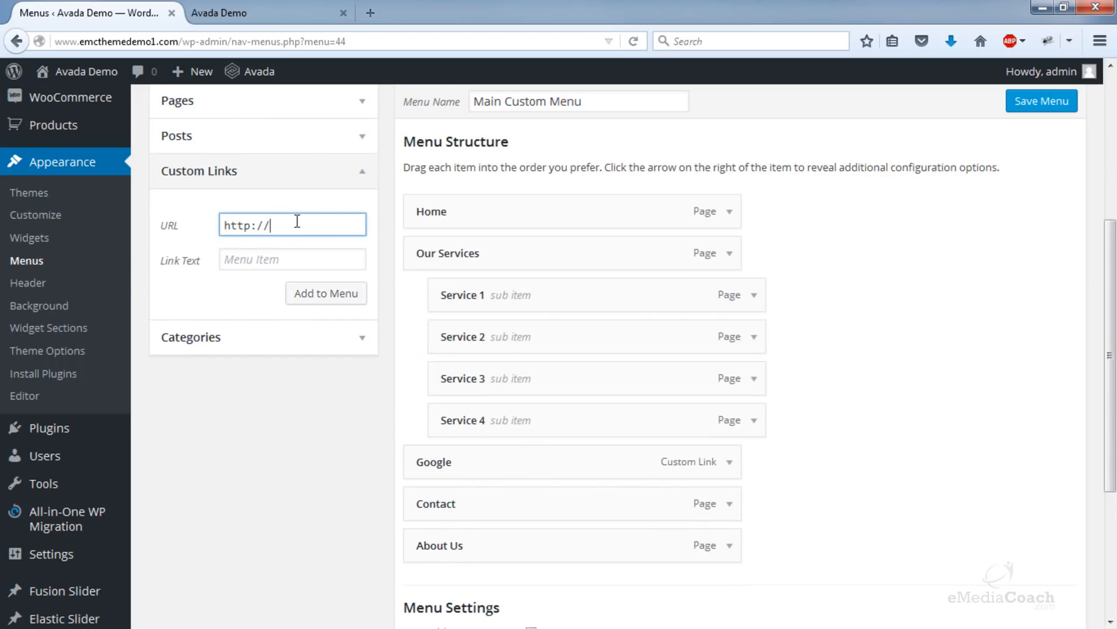
type("amazon.com")
key("Tab")
type("Shopp")
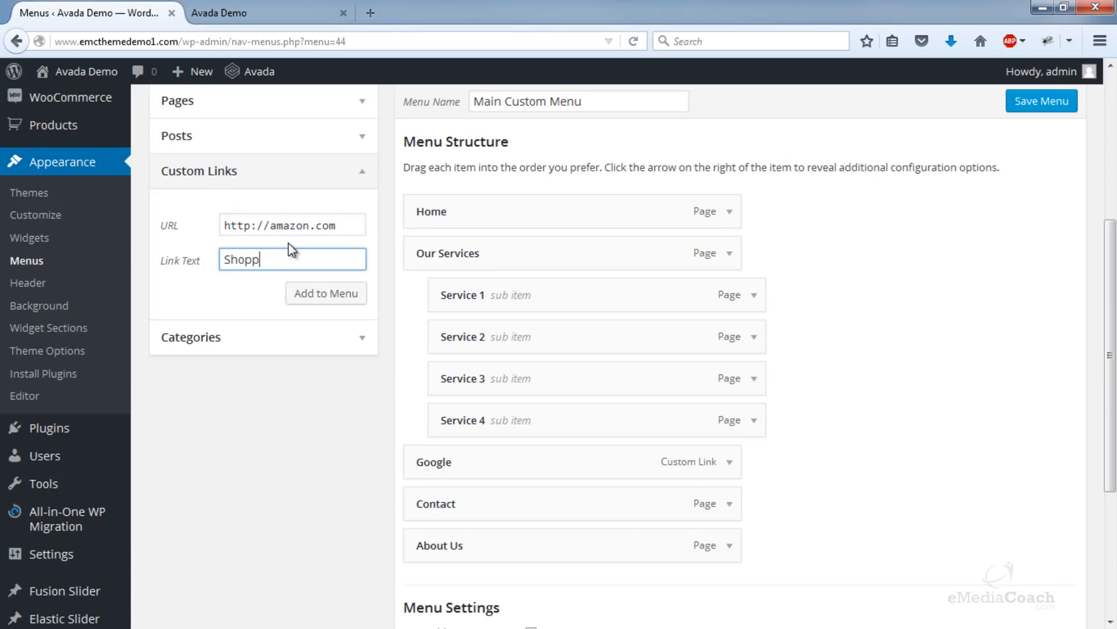
left_click(326, 308)
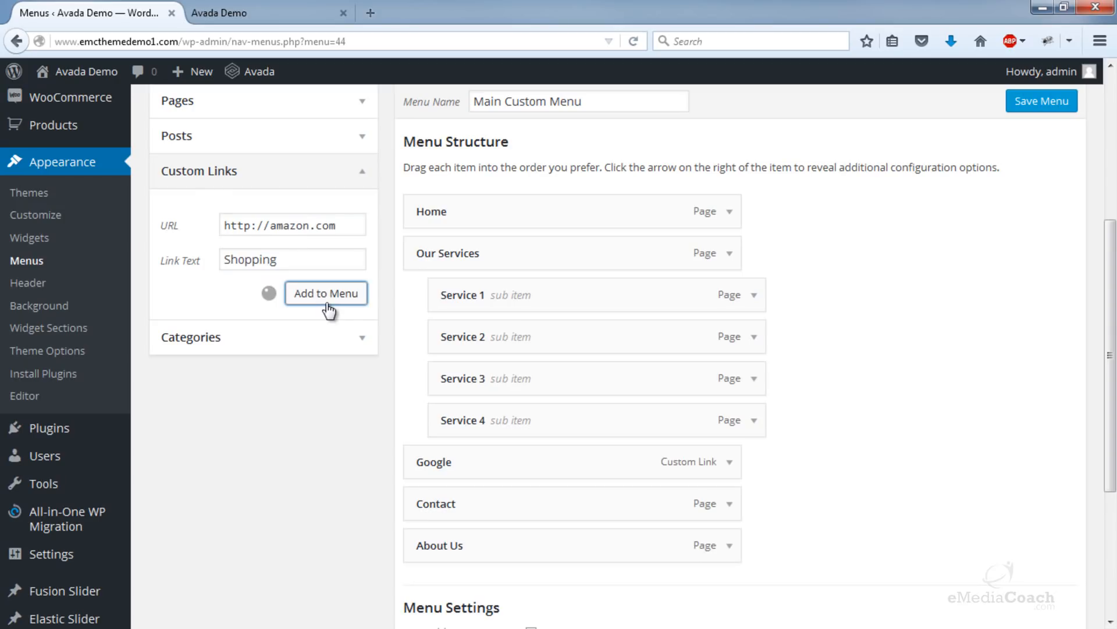
scroll(544, 404, "down", 3)
left_click_drag(489, 494, 500, 416)
scroll(871, 378, "down", 3)
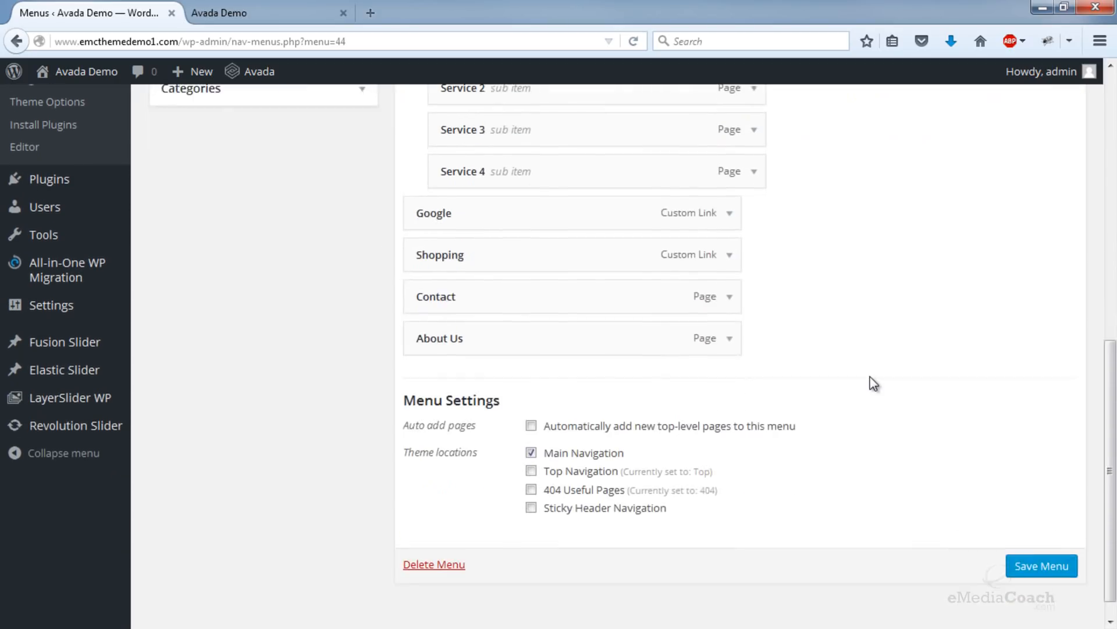
left_click(1021, 539)
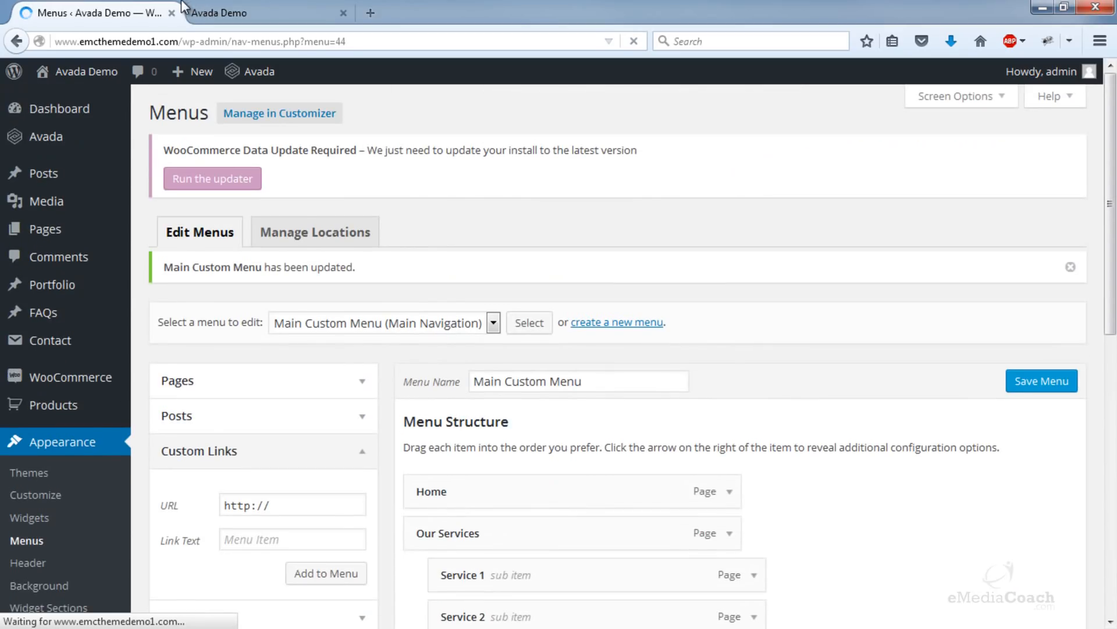
Reload the Avada Demo front page to view the new navigation header.
left_click(213, 8)
left_click(633, 41)
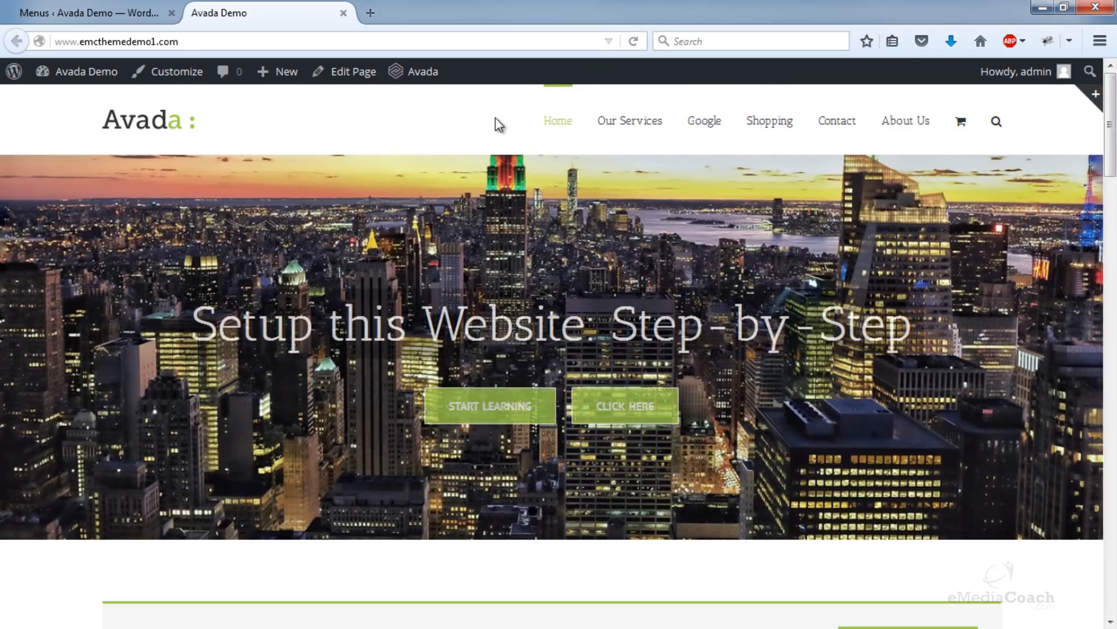
mouse_move(616, 120)
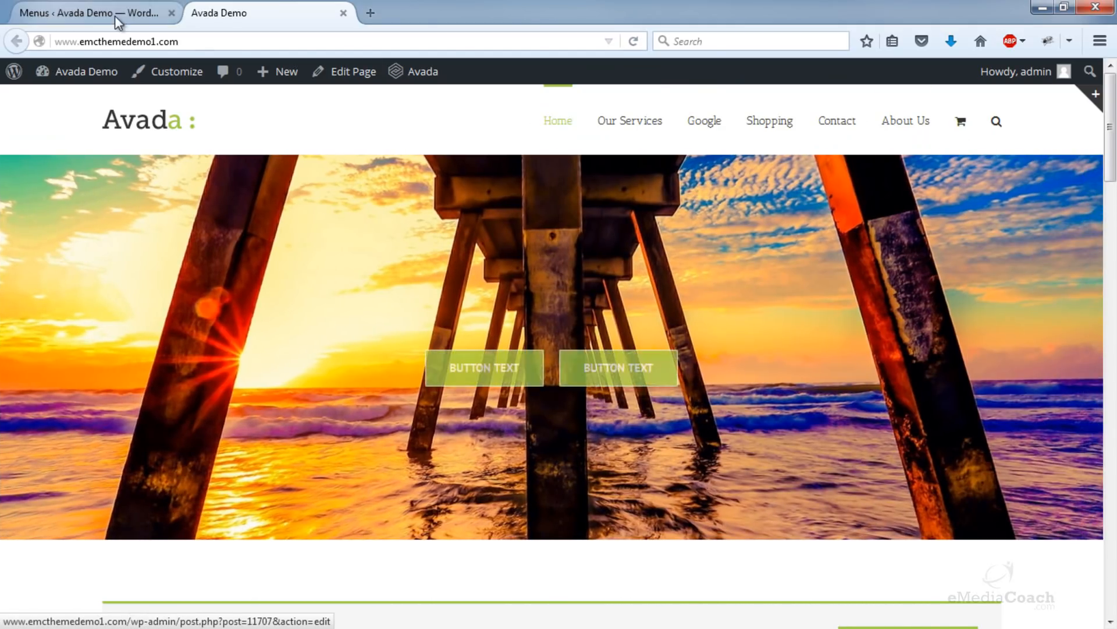
Look over the menu editor again, then return to the live site's header menu.
left_click(112, 14)
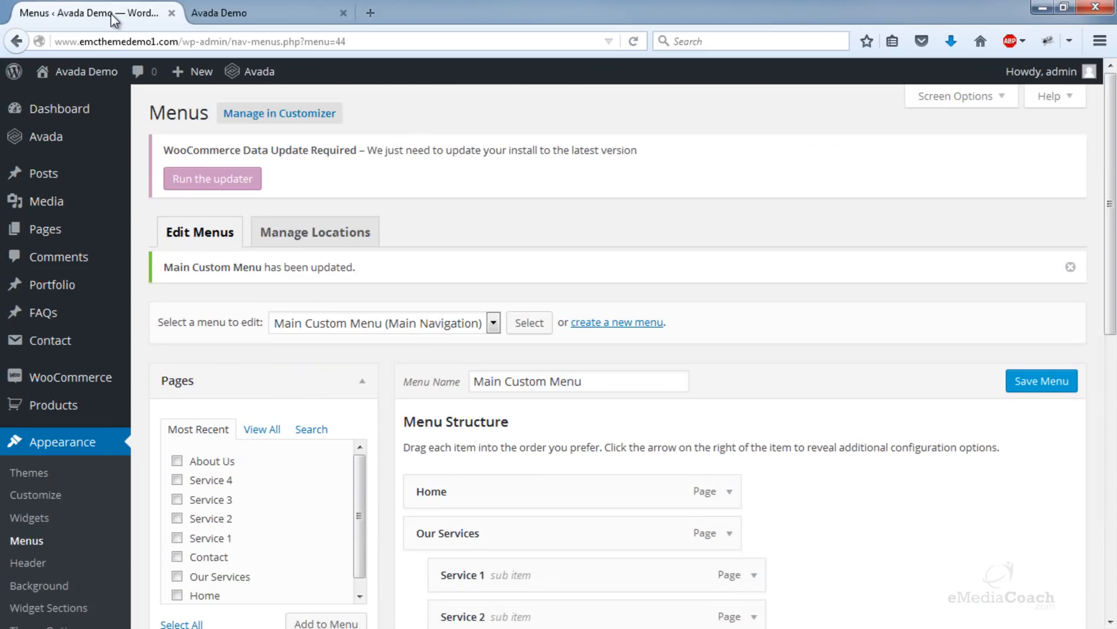
scroll(167, 264, "down", 3)
mouse_move(81, 288)
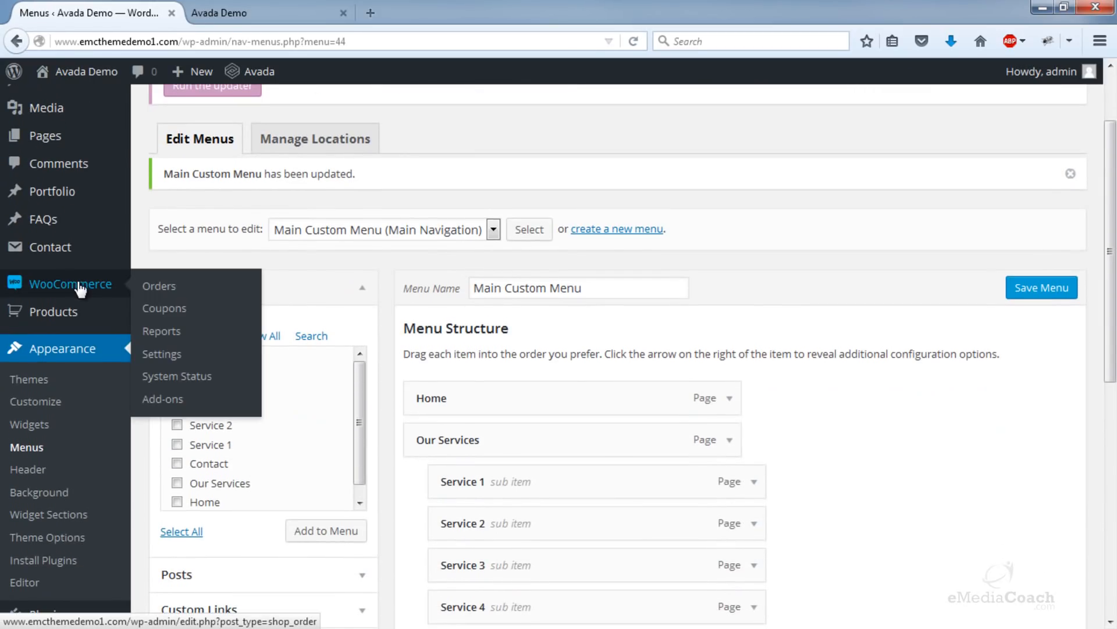
scroll(80, 288, "down", 8)
mouse_move(32, 340)
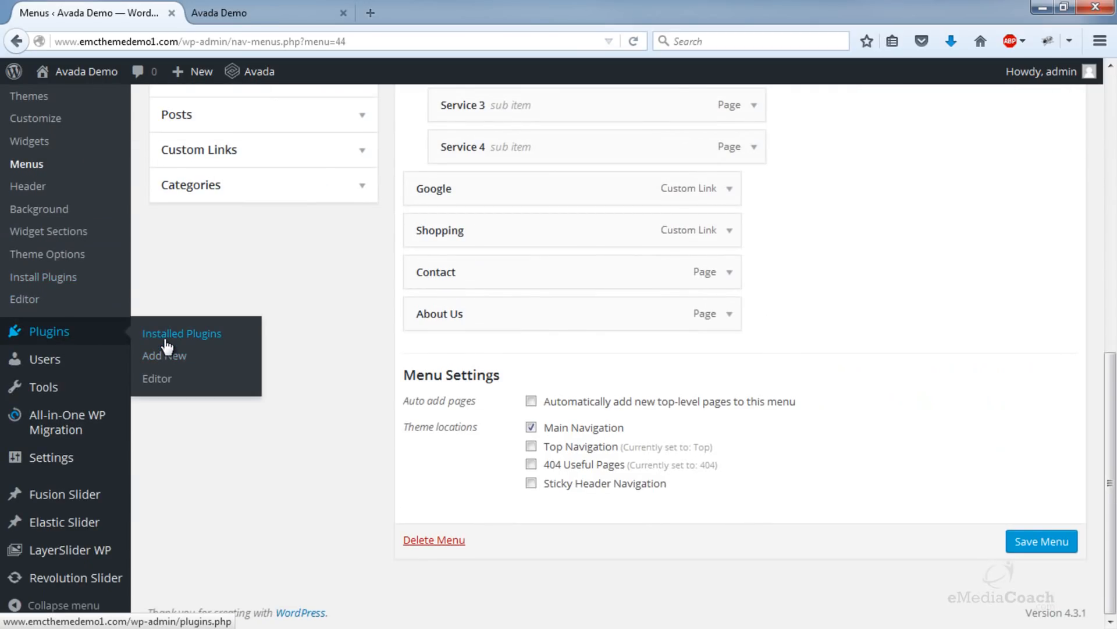
left_click(219, 13)
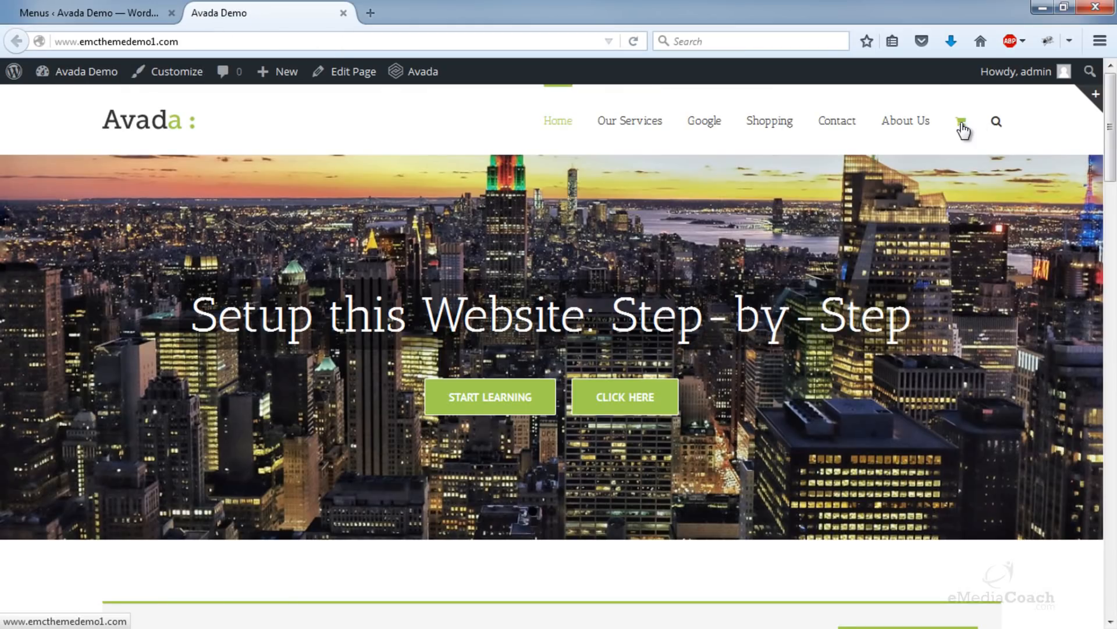